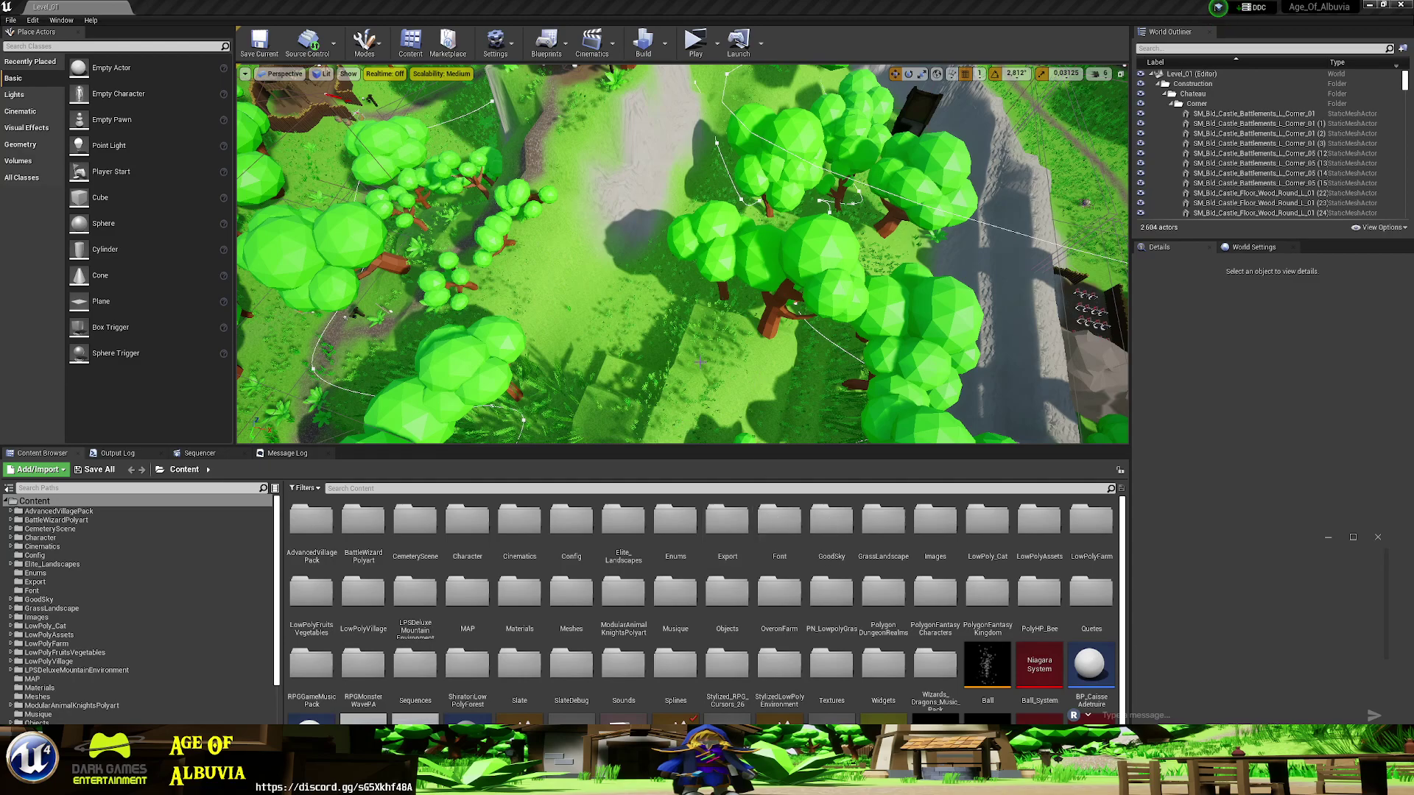
- Run a quick Play In Editor test of Level_01, then stop it
right_drag(651, 305, 651, 243)
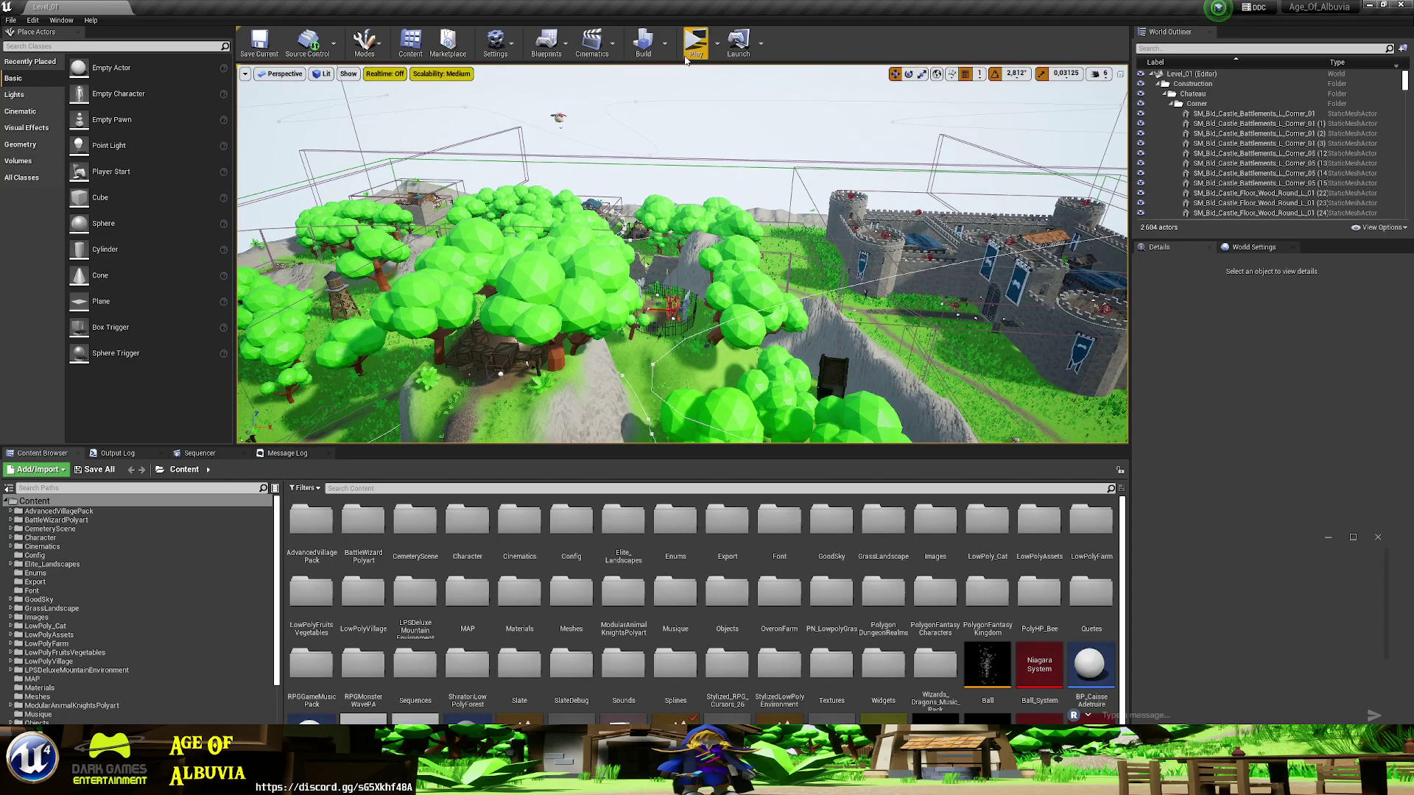
click(716, 43)
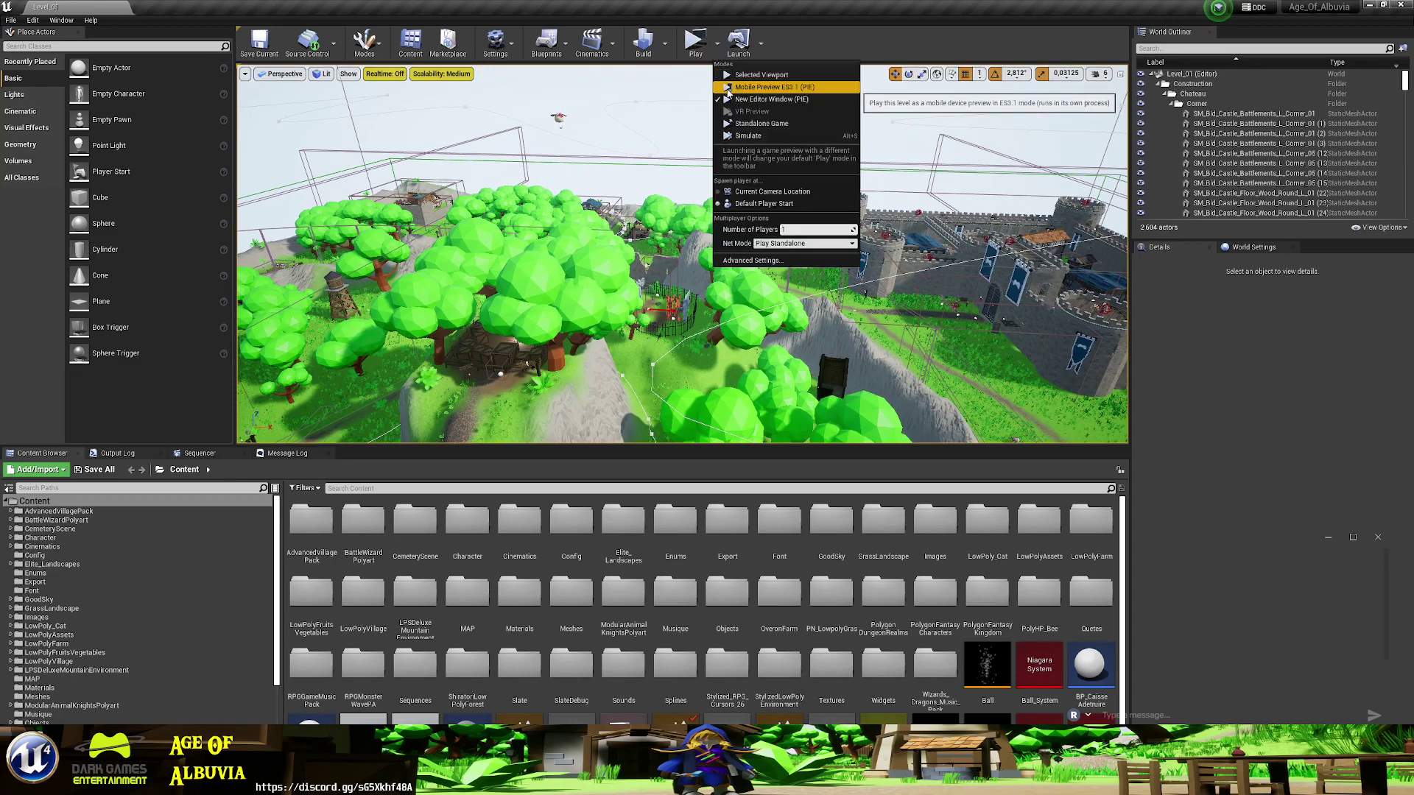
click(729, 78)
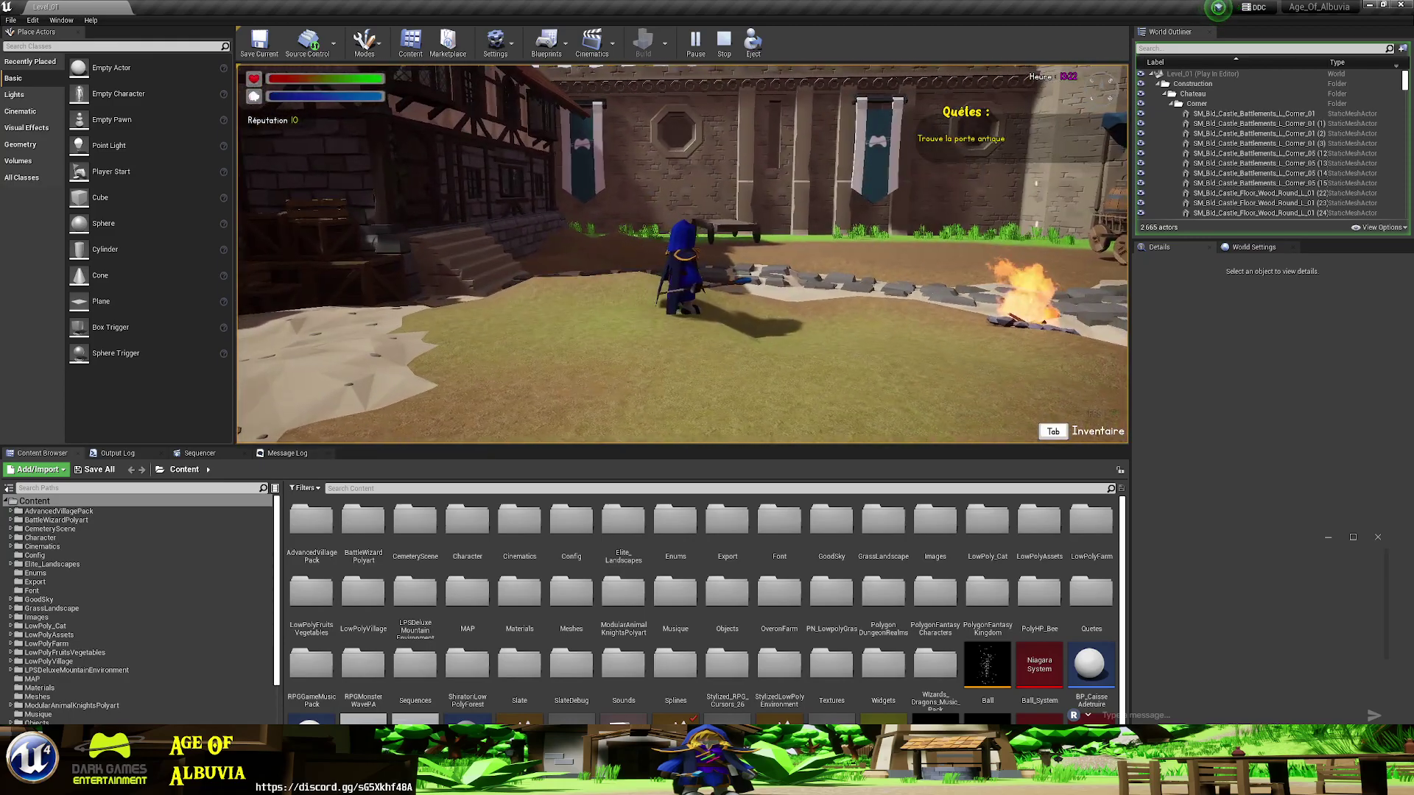
key(Escape)
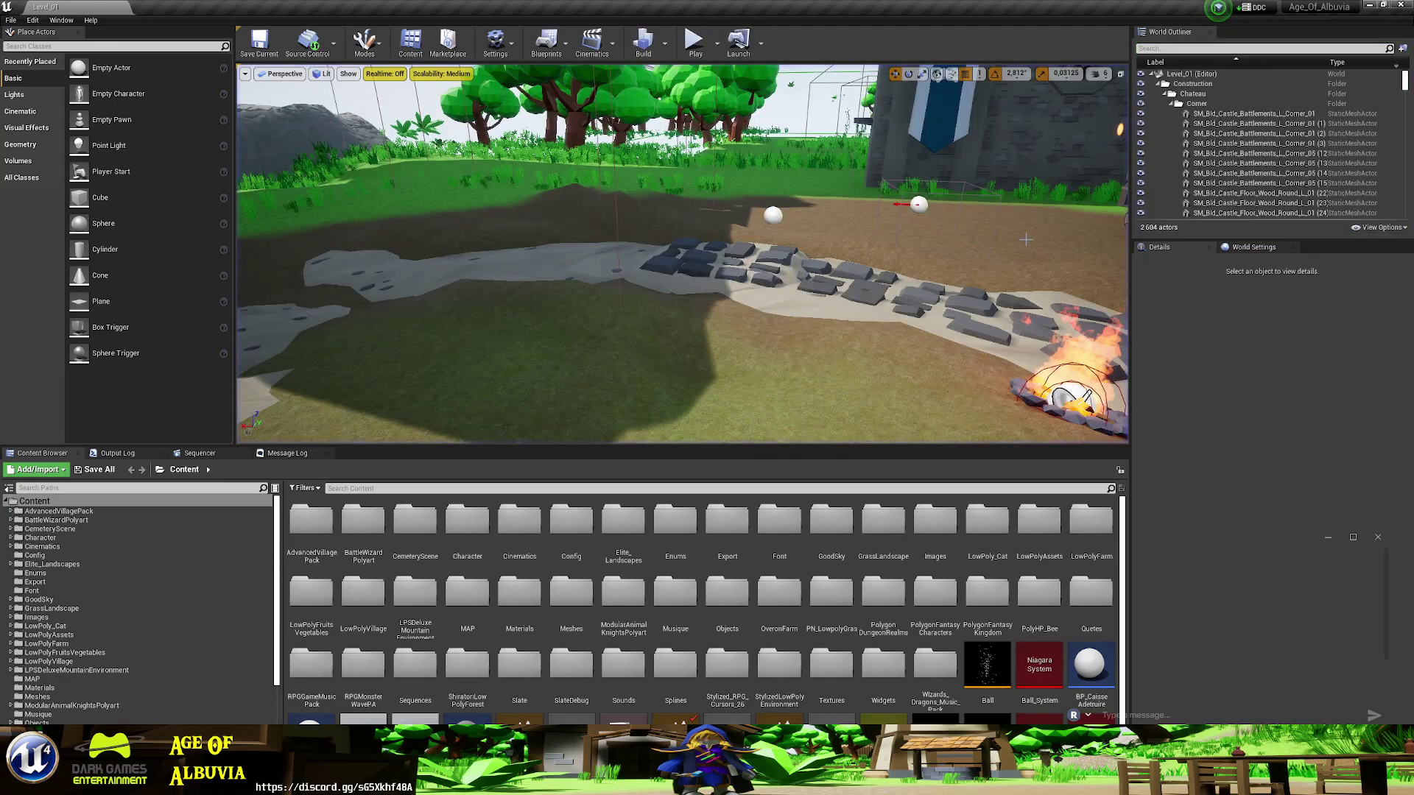
- Fly the camera into the castle library and select the wizard BP_Janus
mouse_move(969, 236)
right_down()
mouse_move(924, 324)
mouse_move(884, 310)
mouse_move(931, 265)
right_up()
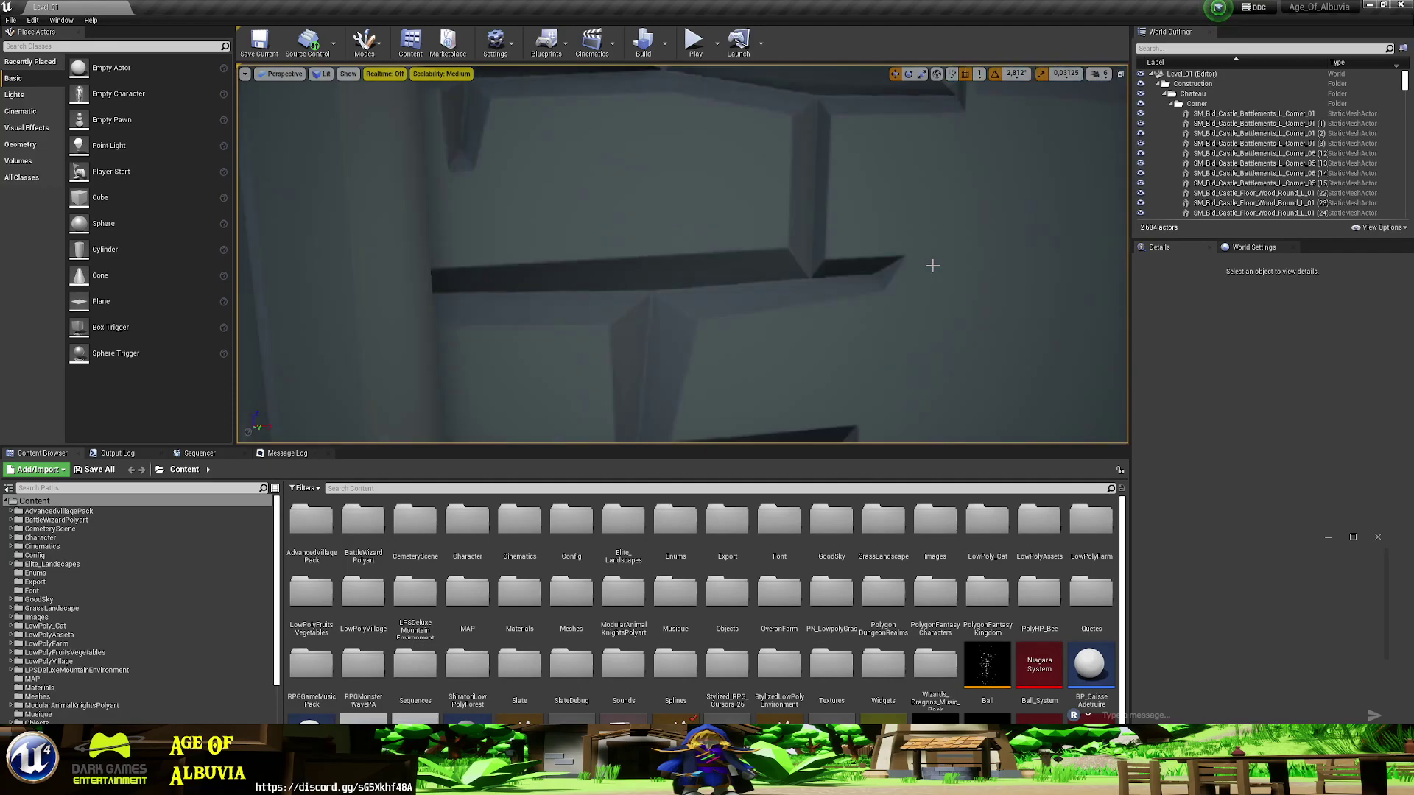
right_drag(781, 227, 781, 226)
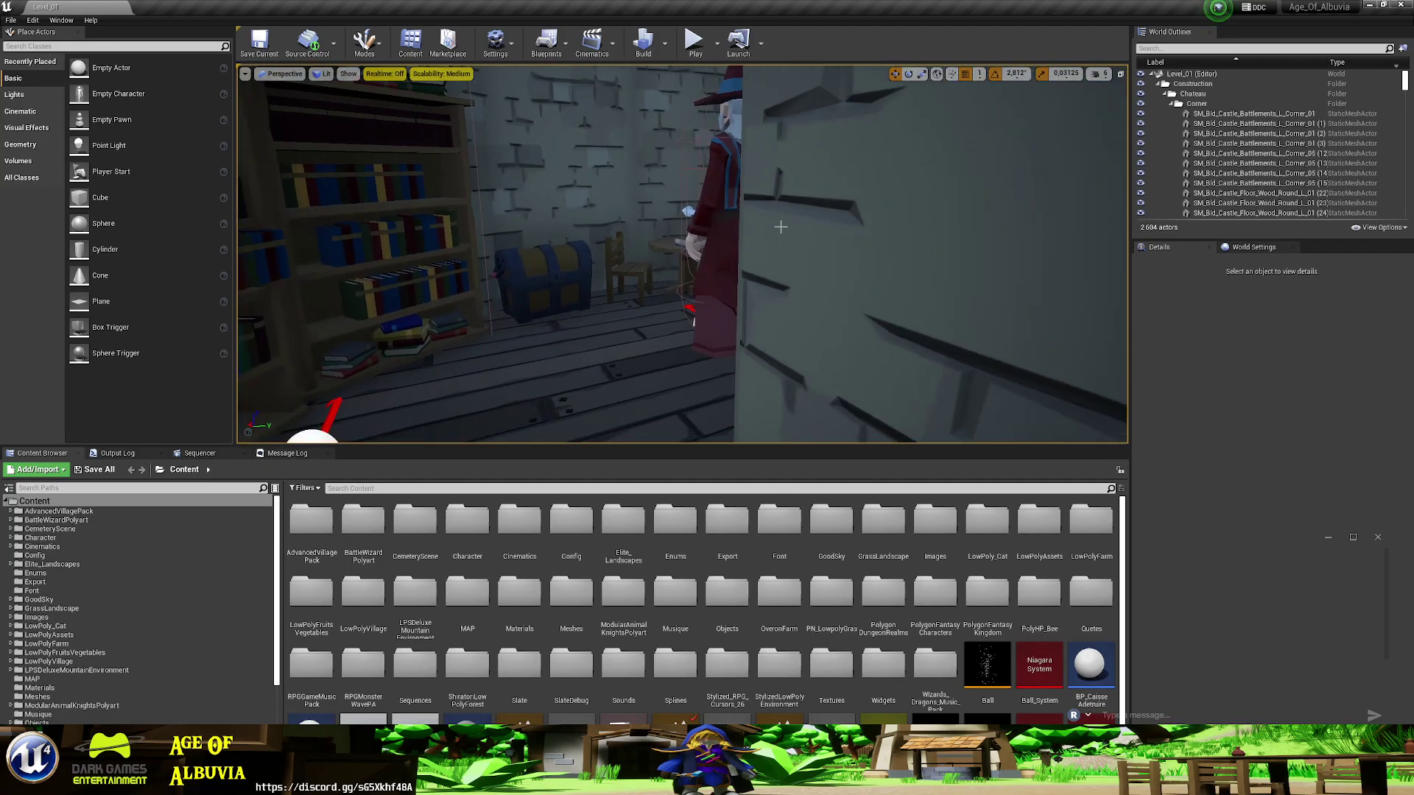
click(726, 223)
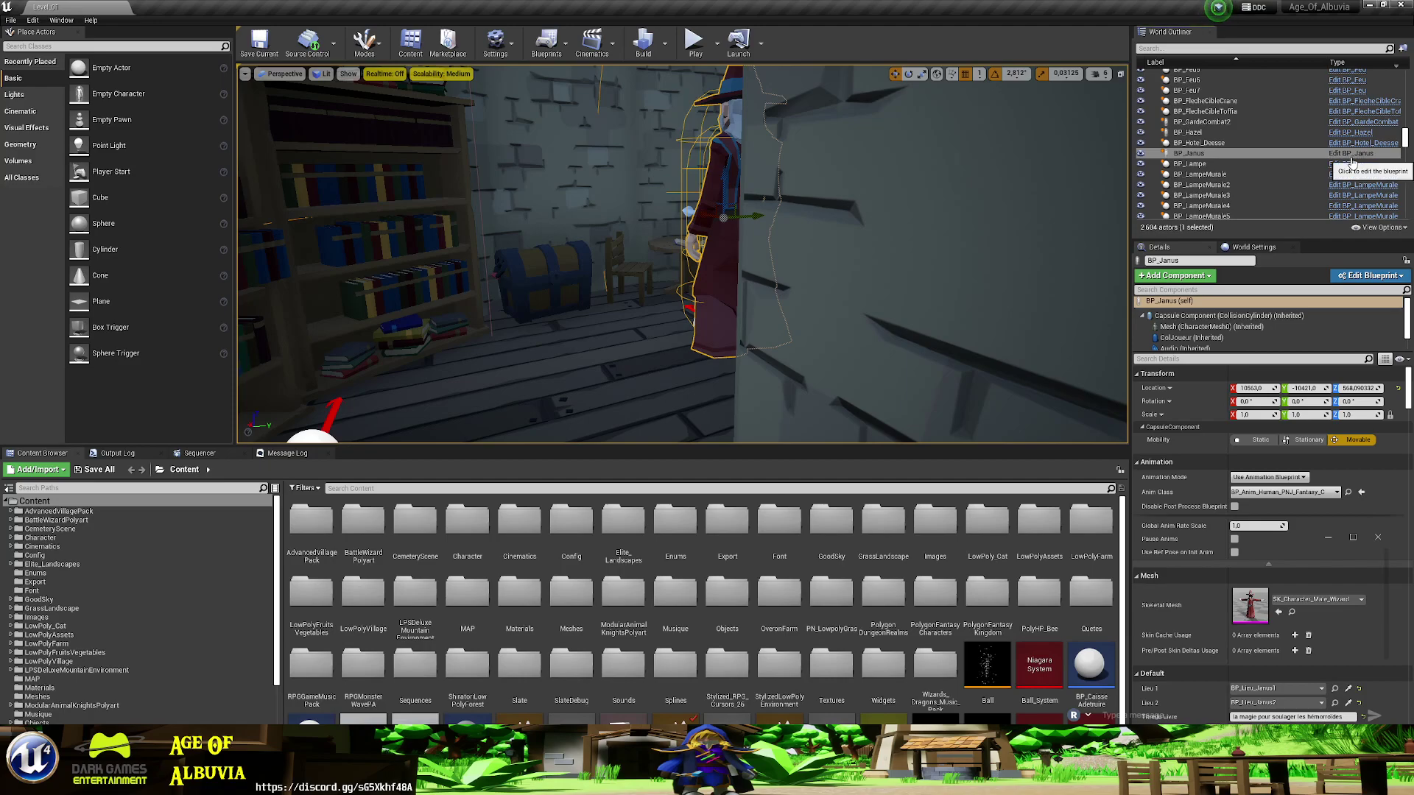
- Open the BP_Janus blueprint full screen with the Parle and DestroyActor nodes in view
click(1352, 157)
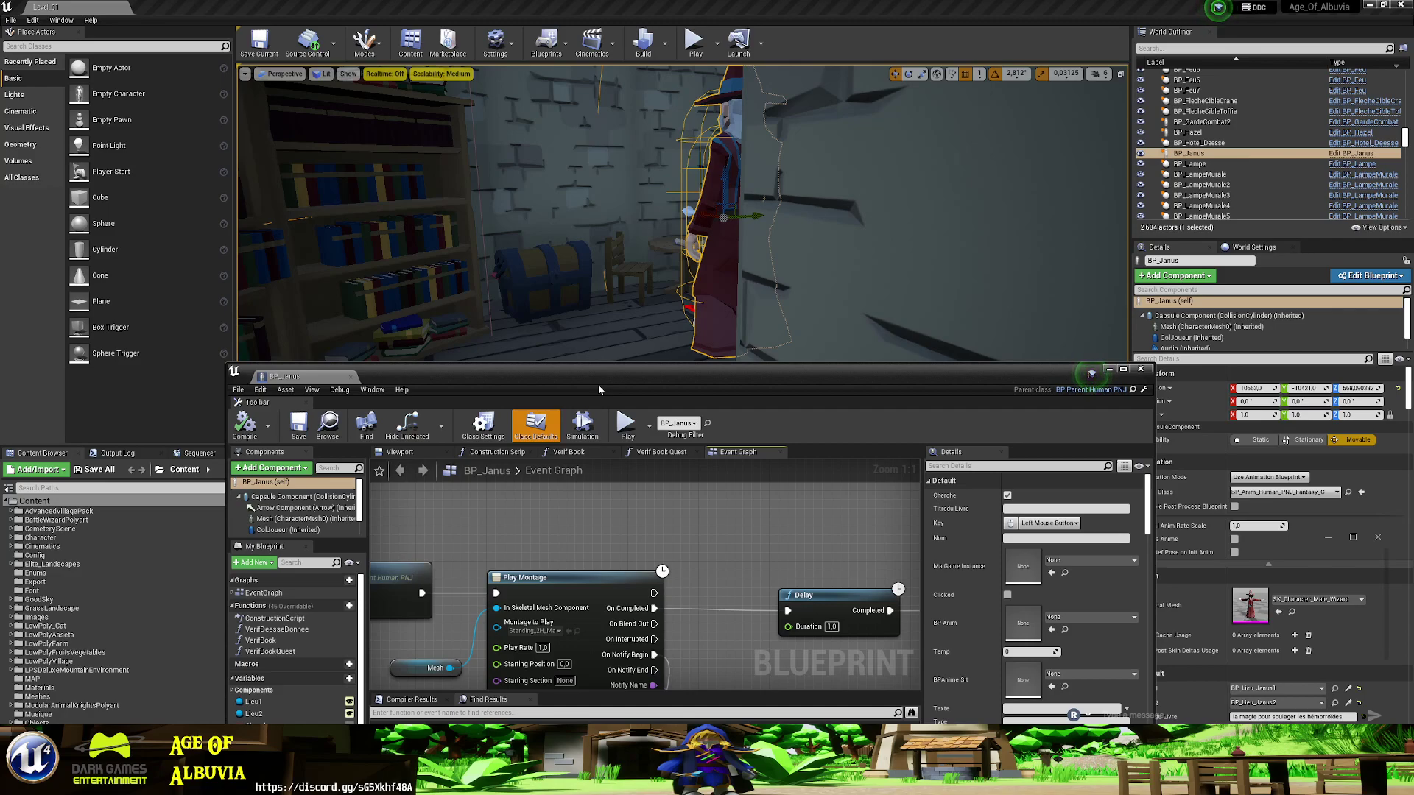
double_click(709, 368)
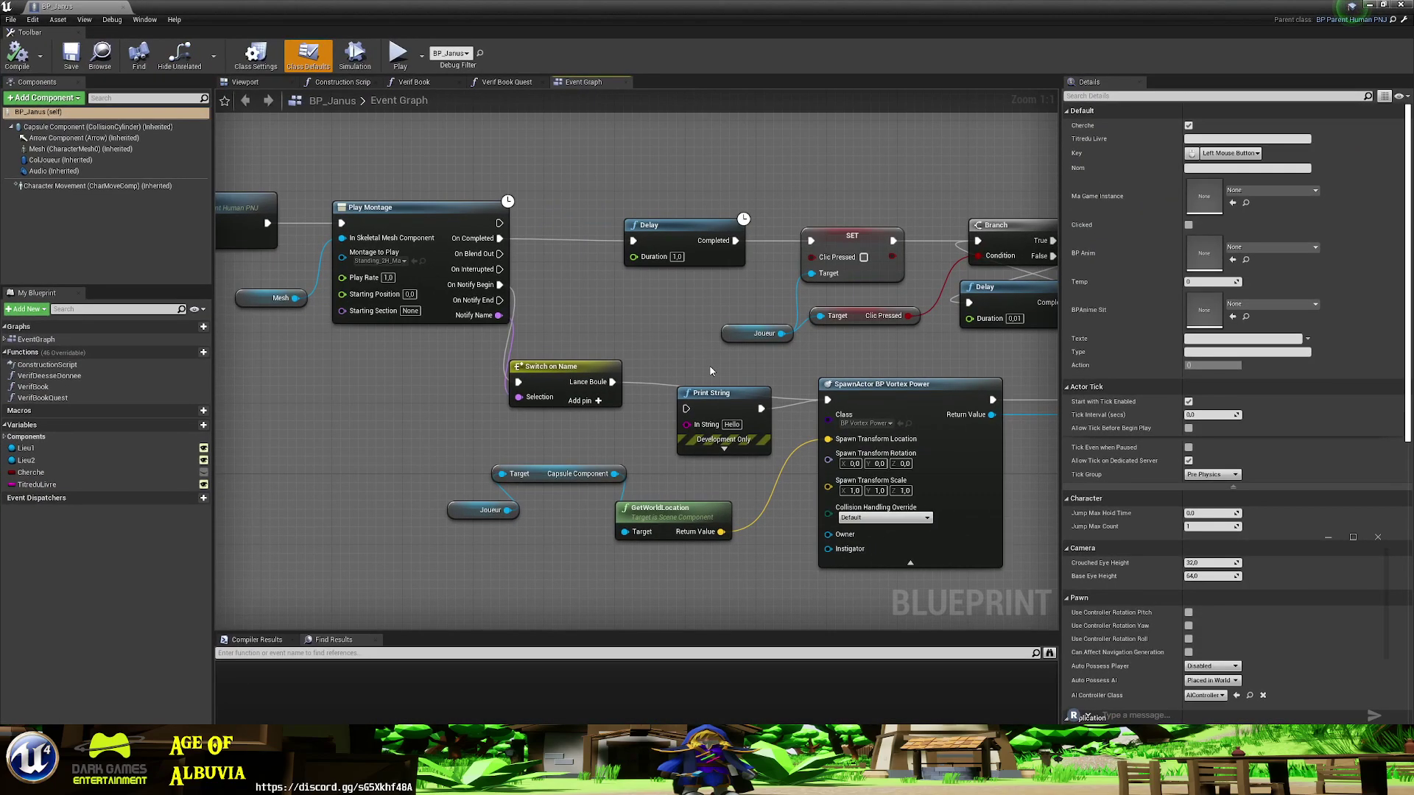
mouse_move(751, 435)
right_down()
mouse_move(592, 505)
mouse_move(545, 428)
right_up()
scroll(591, 505, down, 1)
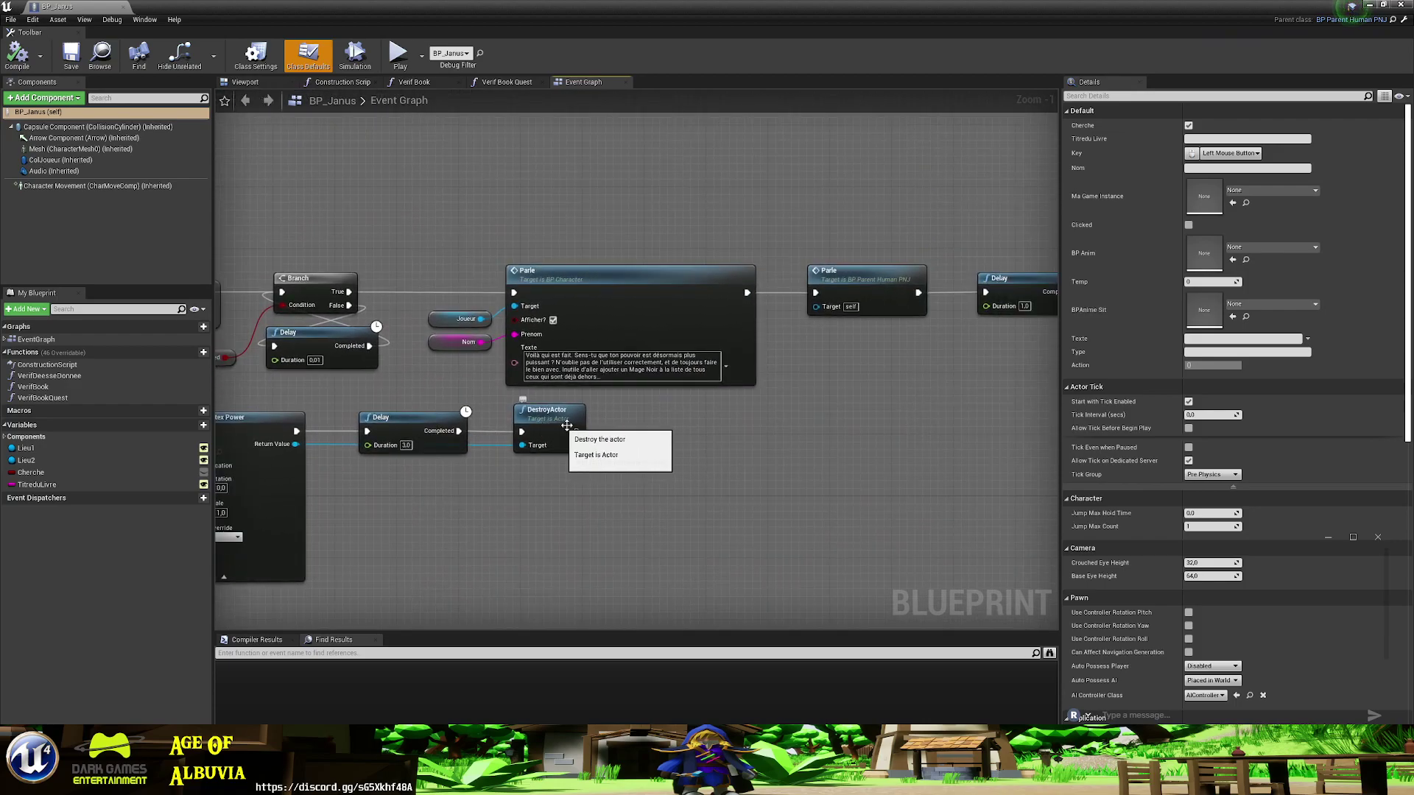
- Add a Joueur variable getter node below DestroyActor
drag(578, 436, 659, 434)
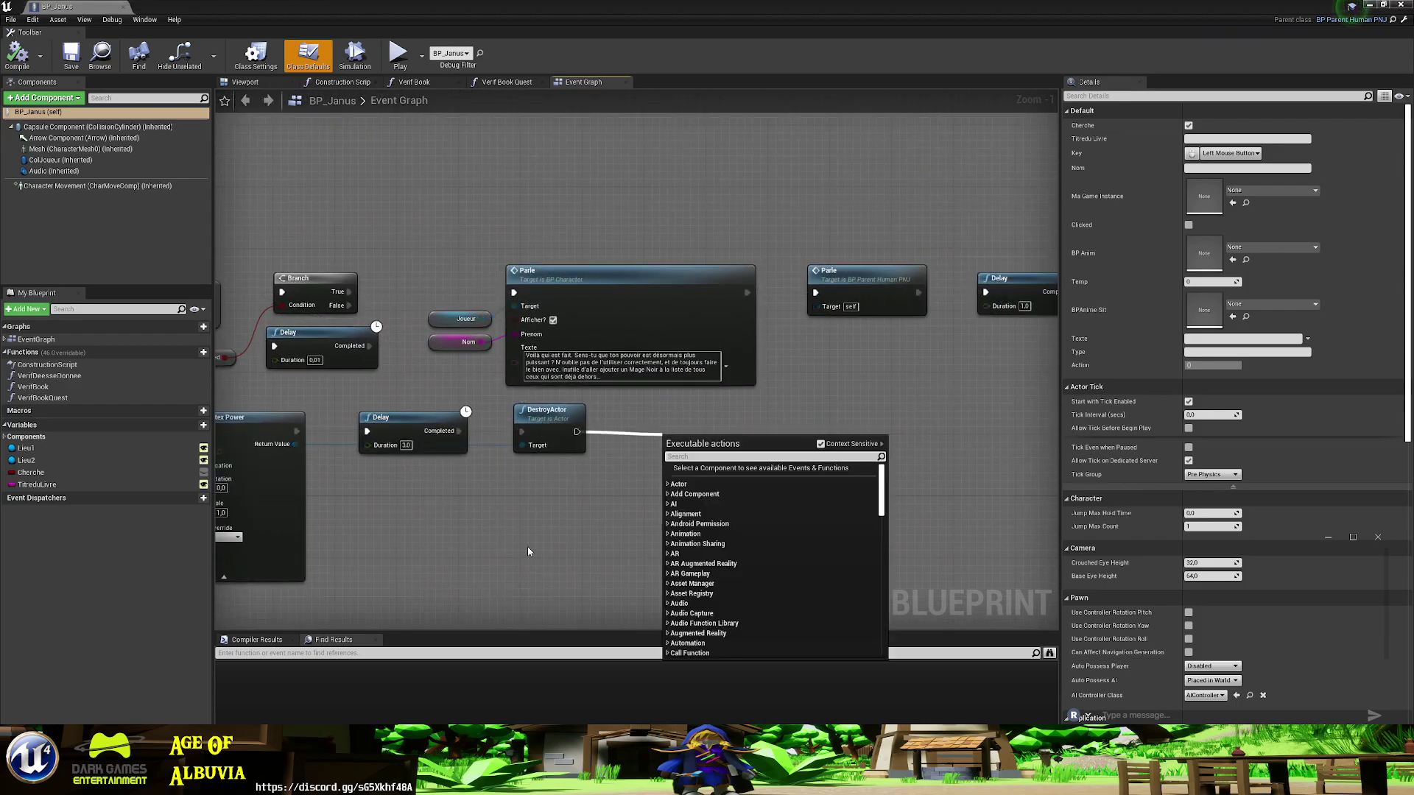
right_click(528, 551)
text(joueur)
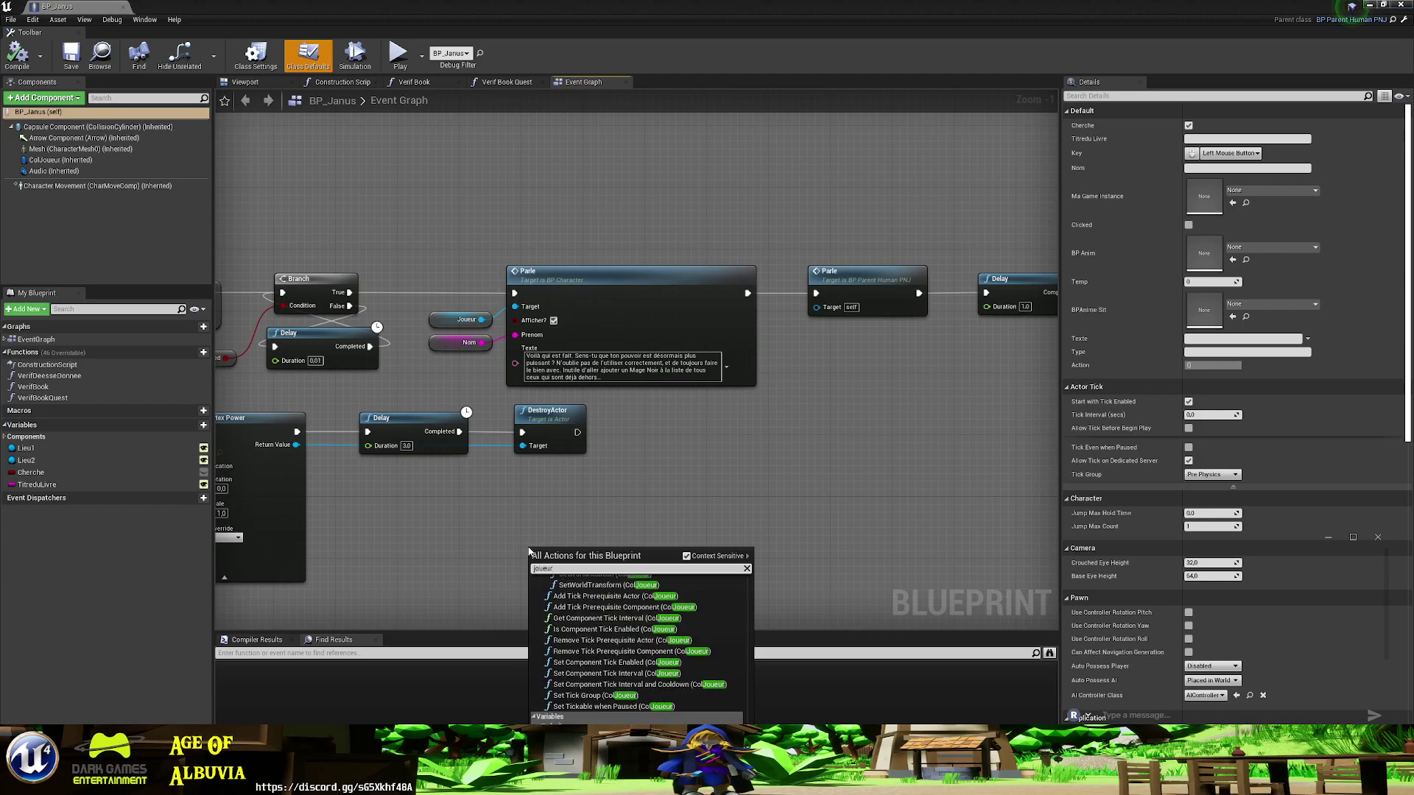
key(Return)
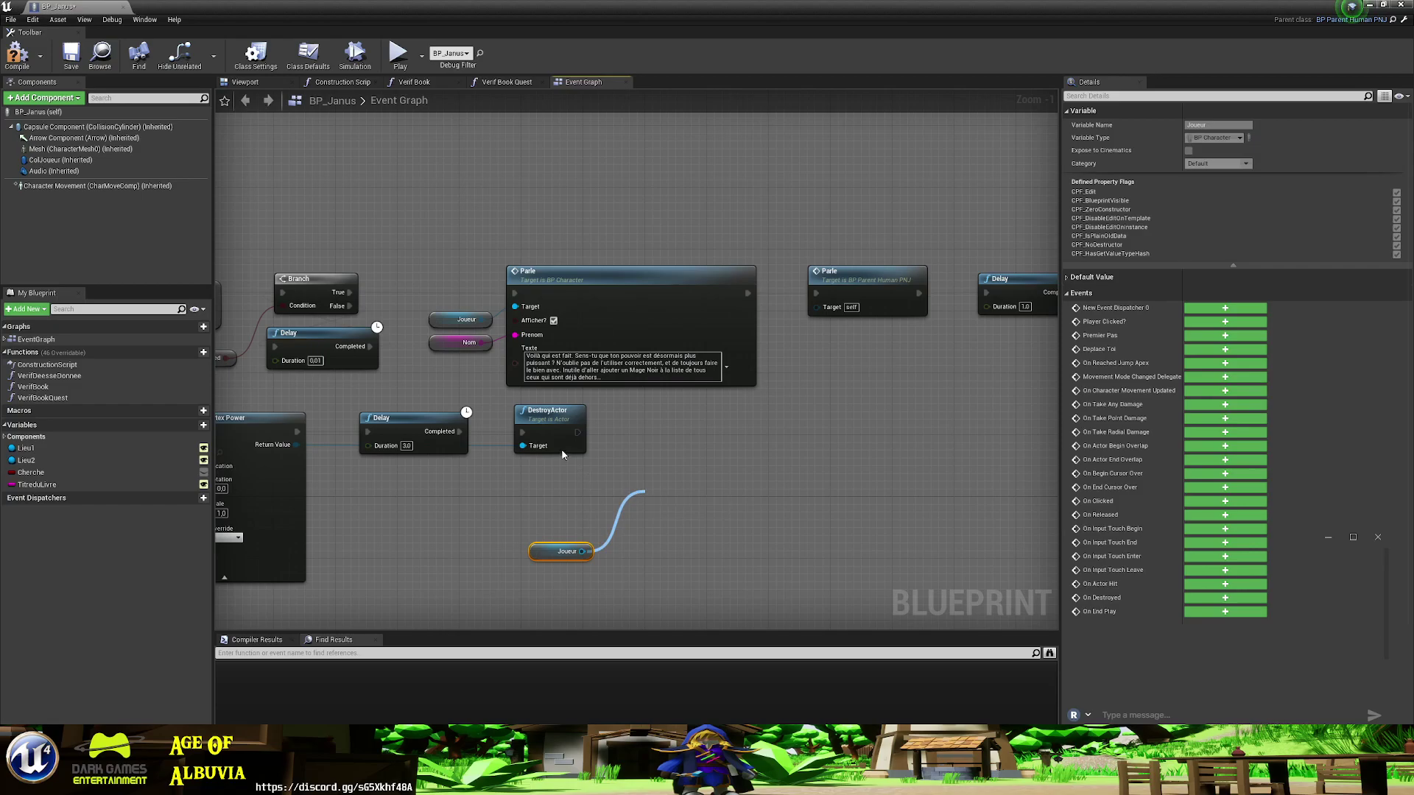
- Pull connections from Joueur and DestroyActor while searching for a Branch node
drag(583, 551, 646, 491)
drag(577, 432, 663, 433)
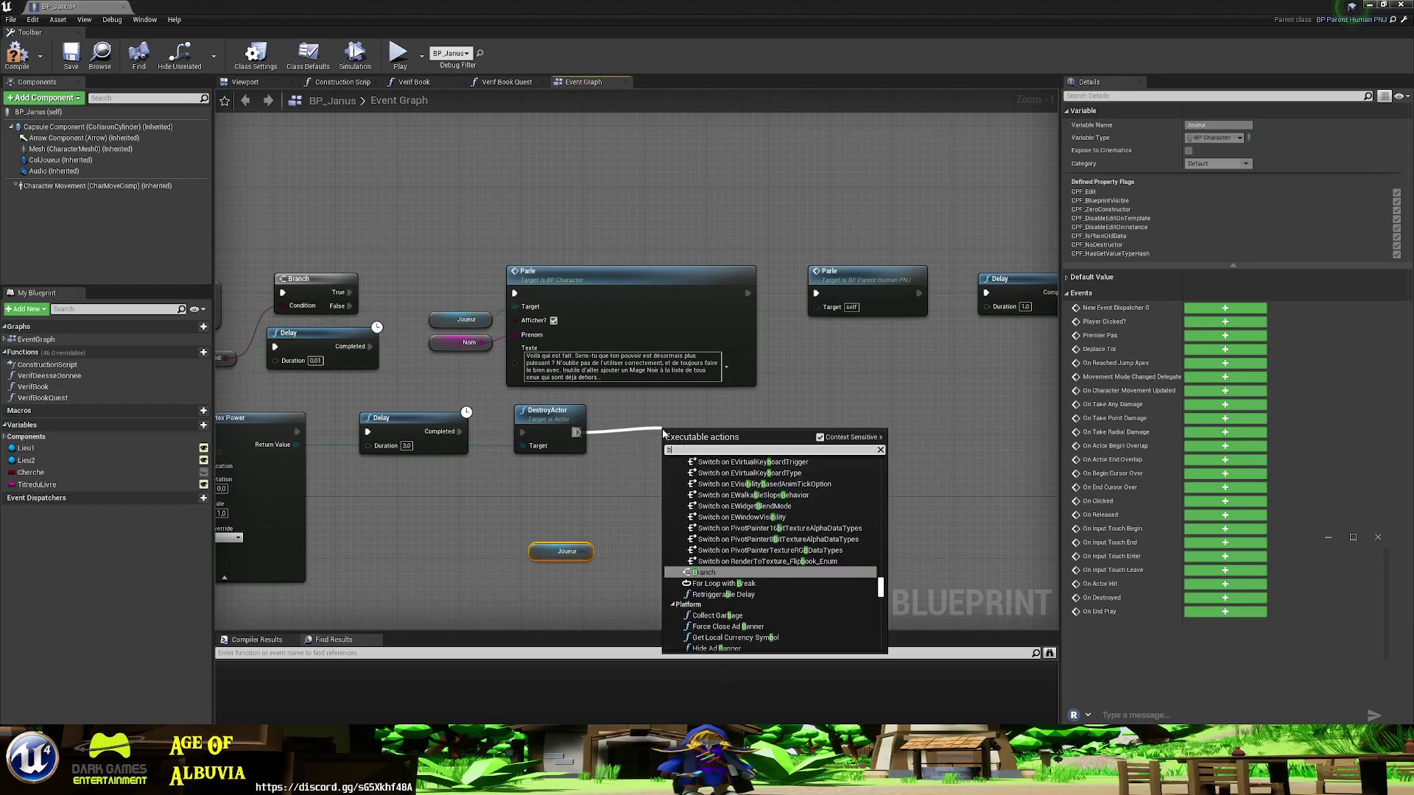
text(branch)
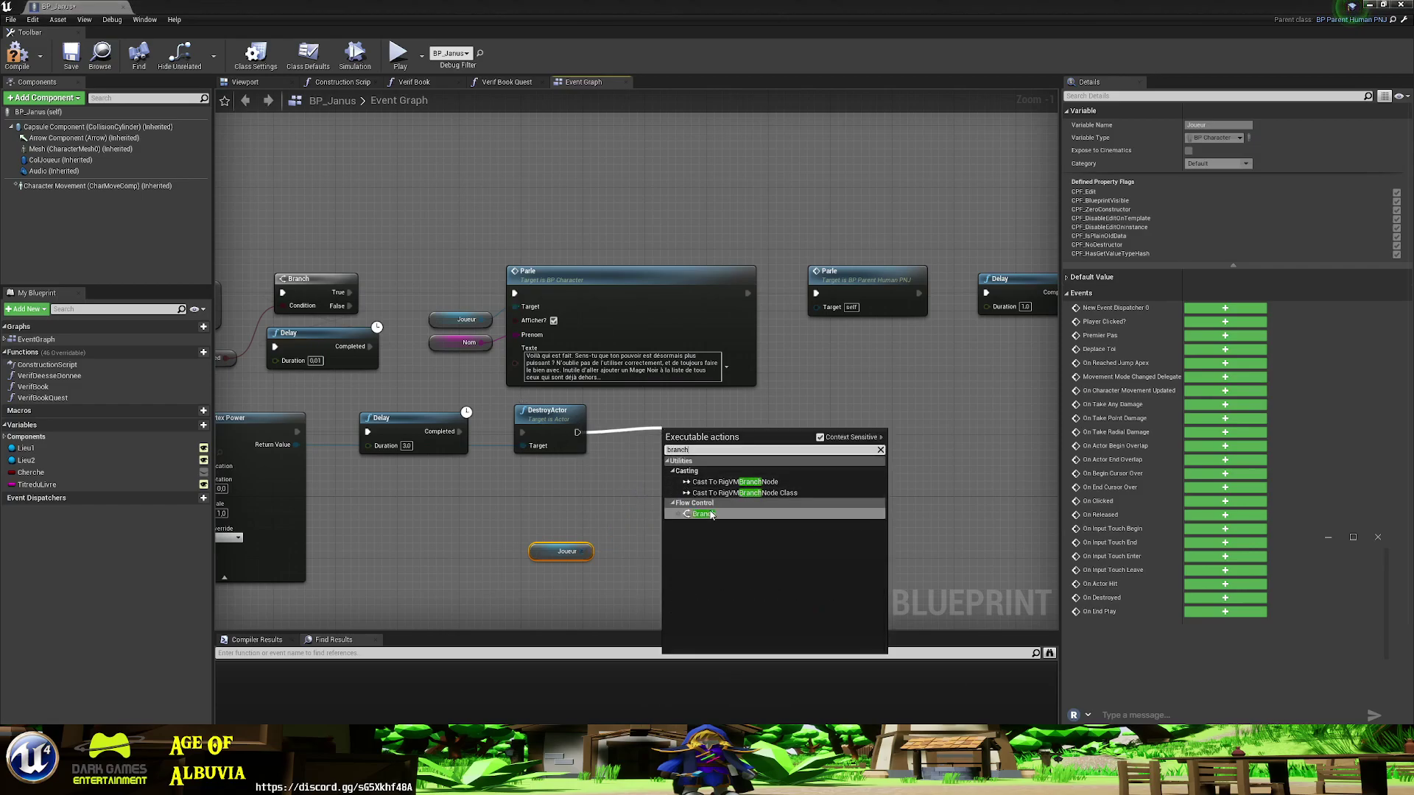
drag(583, 552, 617, 464)
- Cancel the pending action, then add a Get Pouvoirs node from the Joueur output
key(Escape)
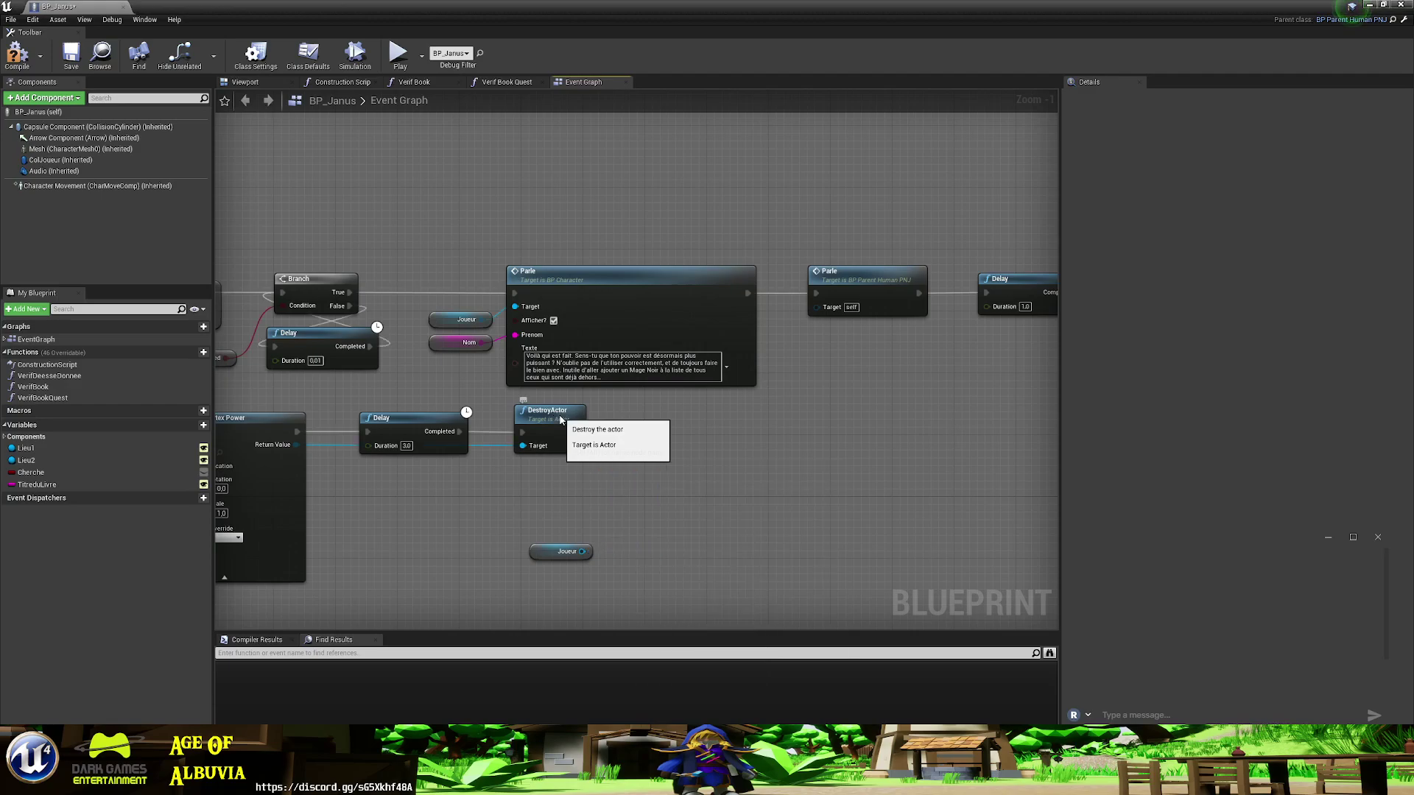
click(551, 412)
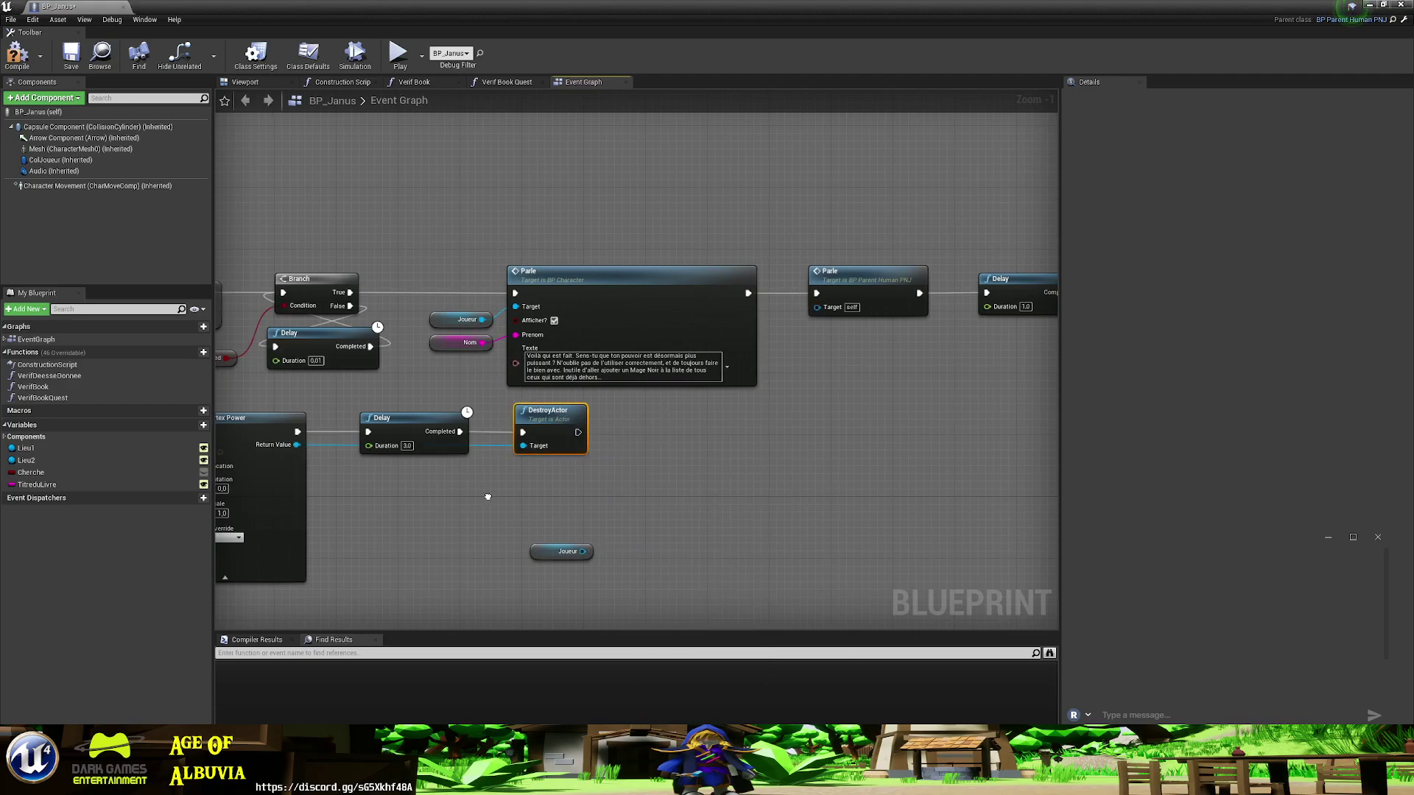
mouse_move(487, 501)
right_down()
mouse_move(1046, 510)
mouse_move(557, 508)
right_up()
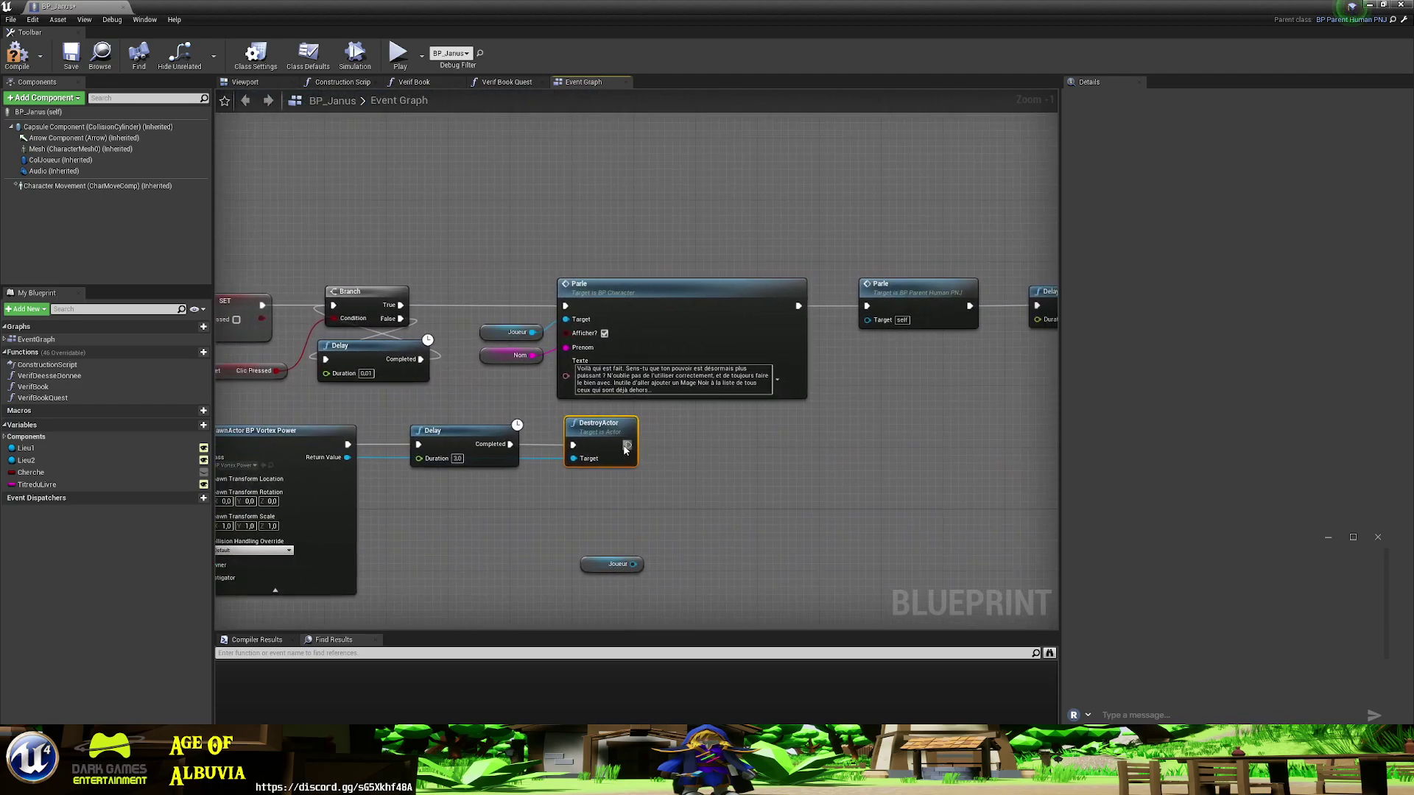
drag(632, 564, 693, 503)
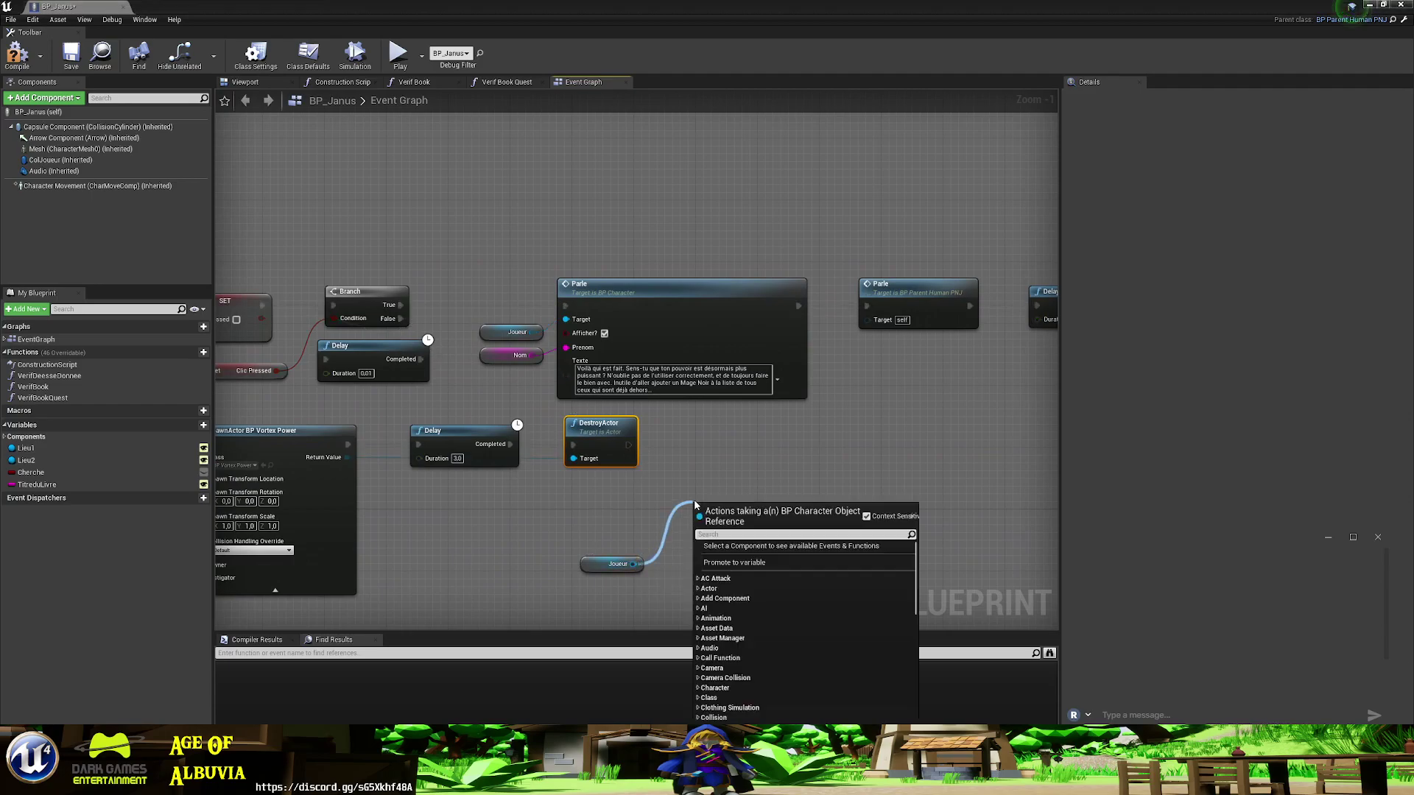
text(pouvoir)
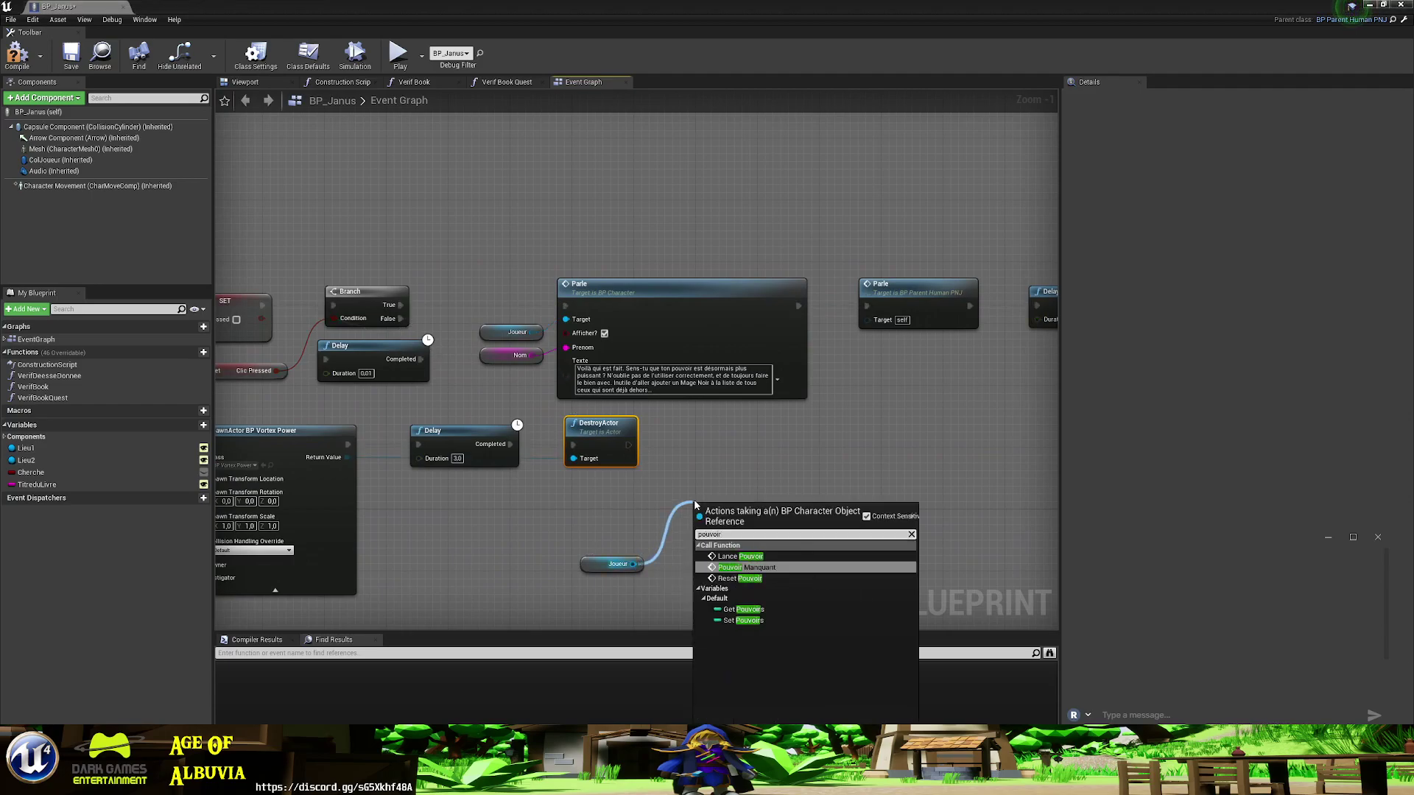
click(743, 610)
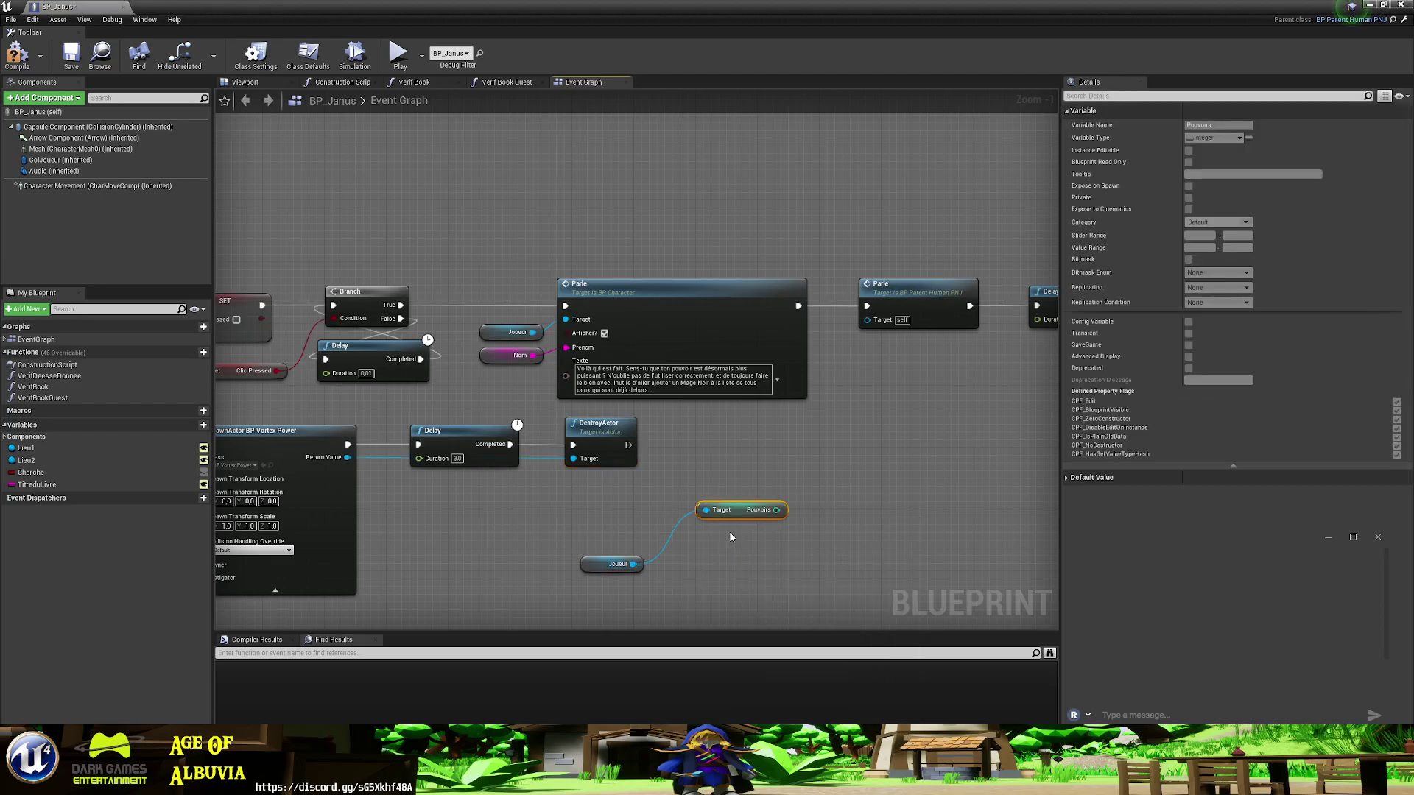
- Try an int + int node on Pouvoirs, then delete it
drag(777, 509, 729, 479)
text(++)
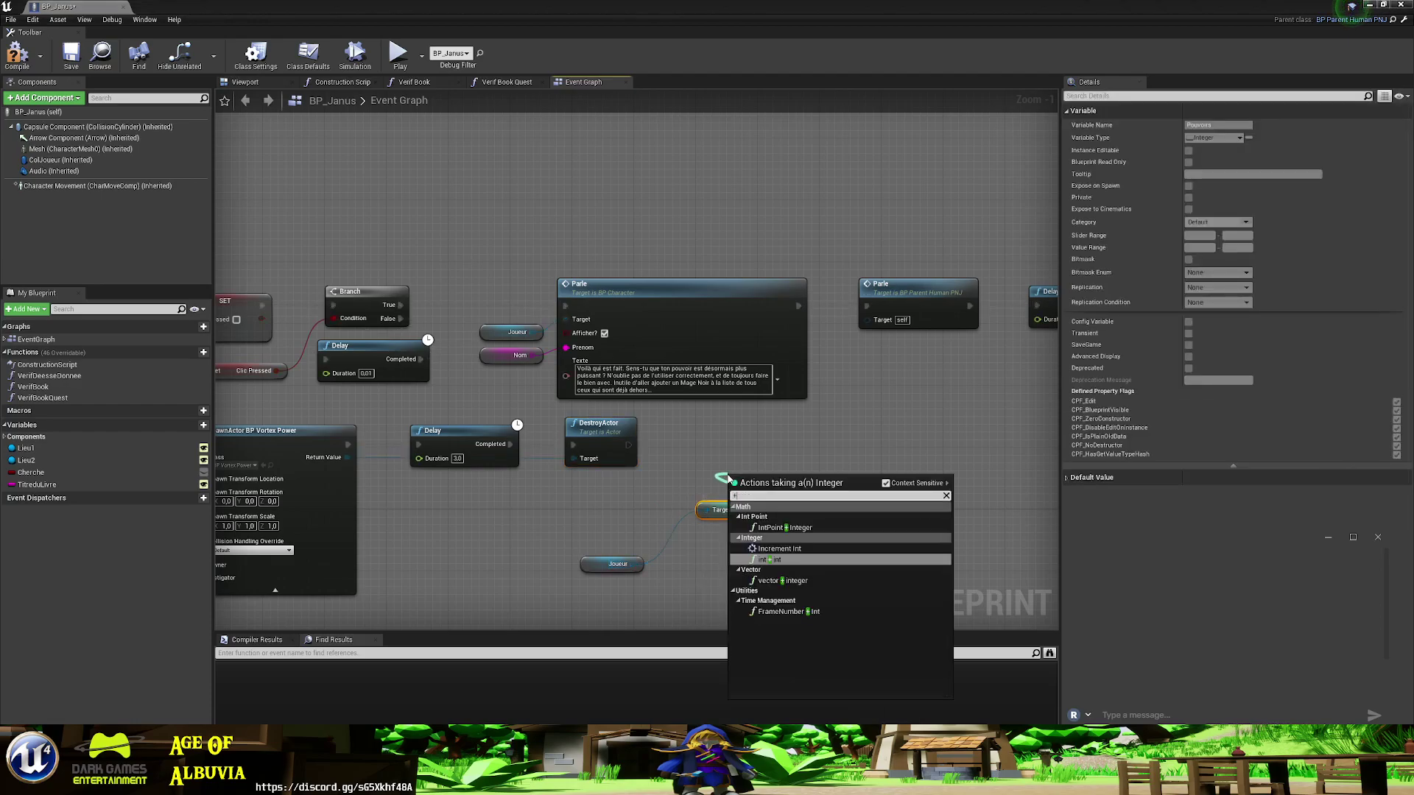
click(770, 559)
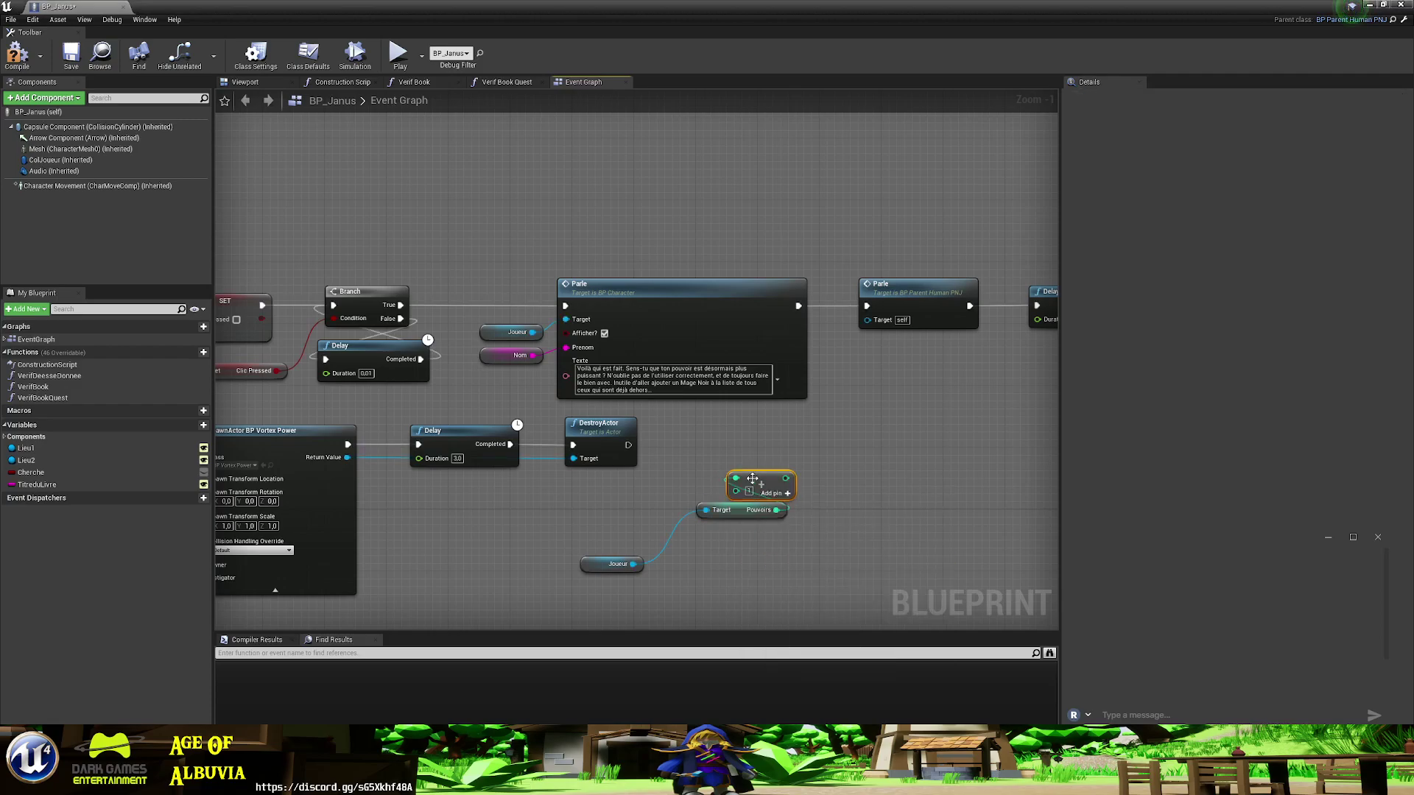
mouse_move(752, 478)
mouse_down()
mouse_move(714, 455)
mouse_move(726, 466)
mouse_up()
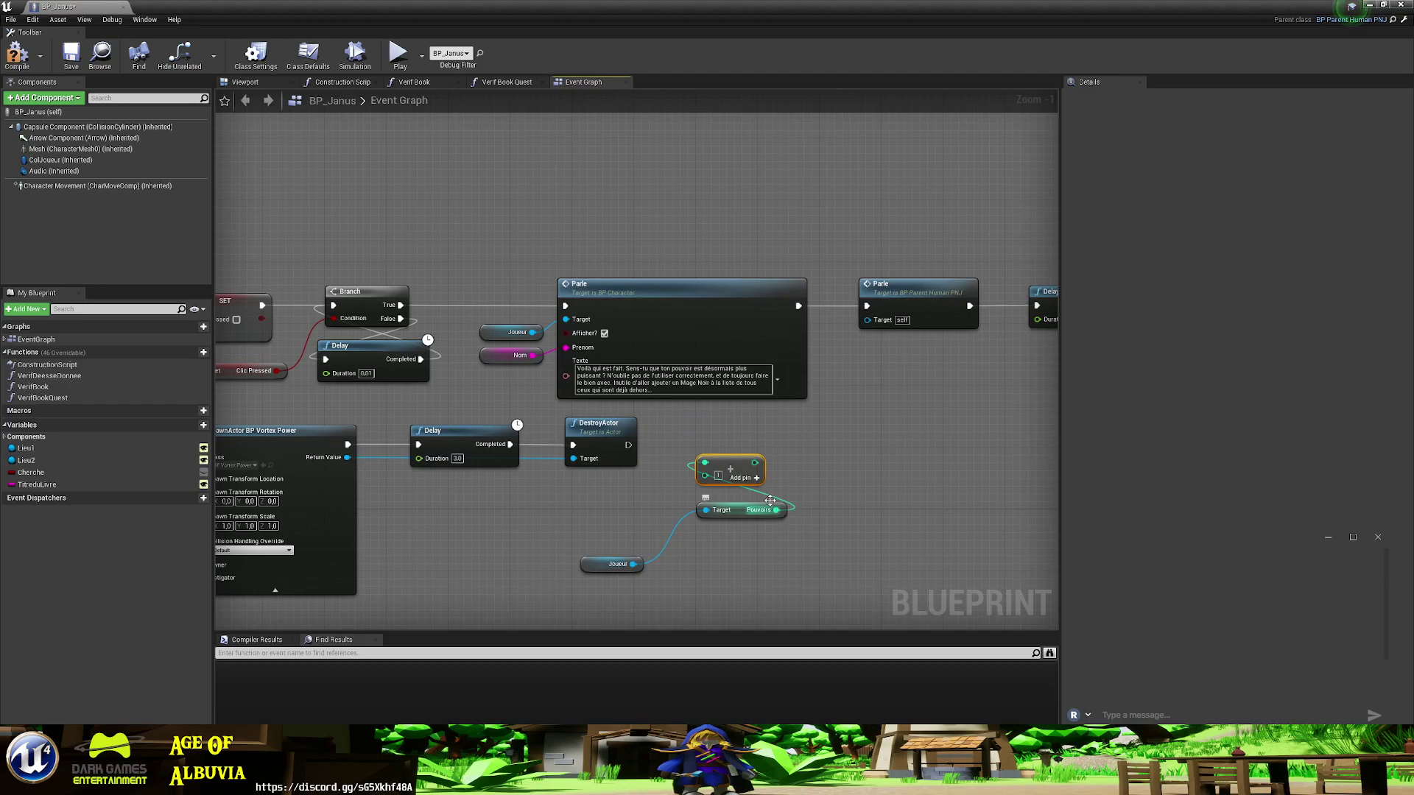
key(Delete)
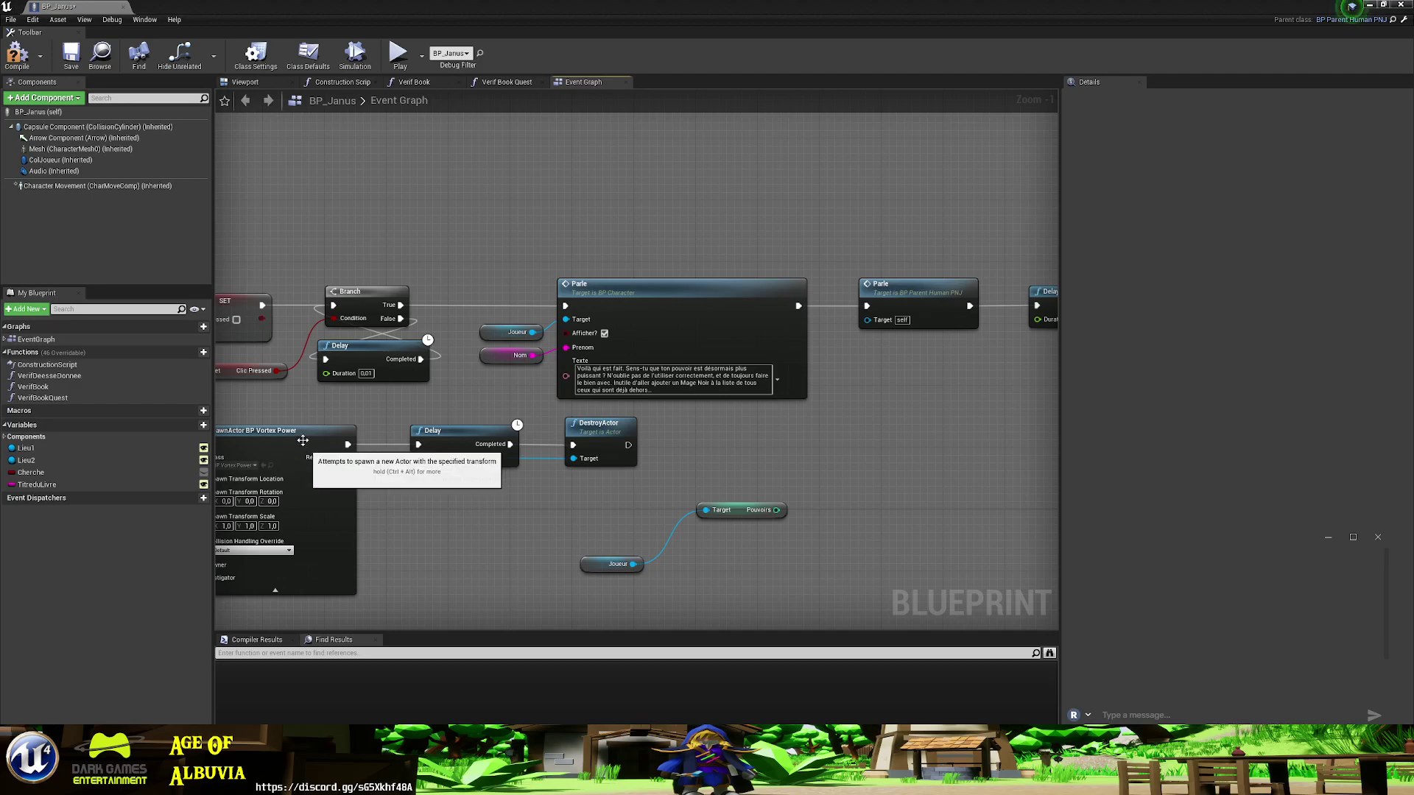
- Add an Increment Int node on Pouvoirs and place it after DestroyActor
right_drag(763, 512, 699, 507)
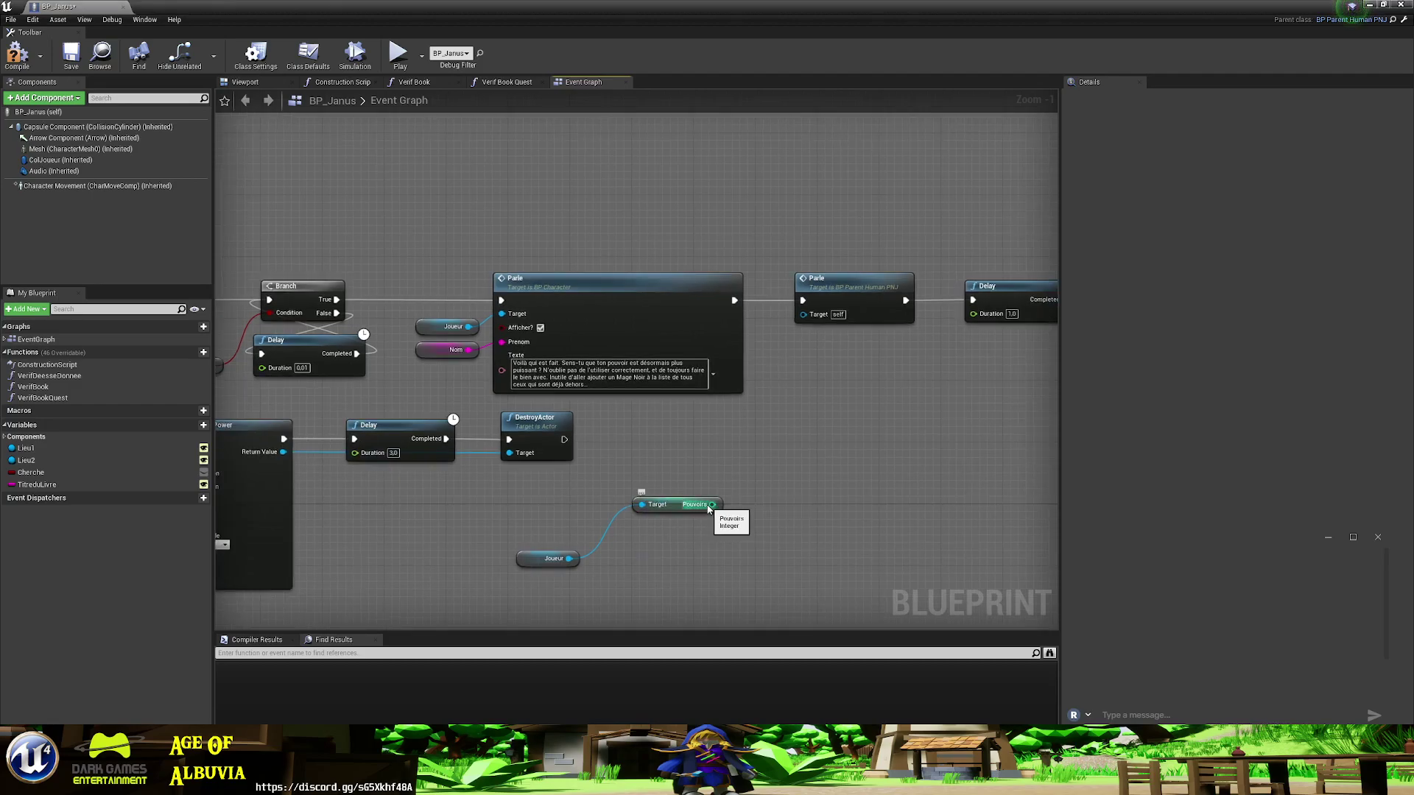
drag(698, 507, 661, 468)
text(++)
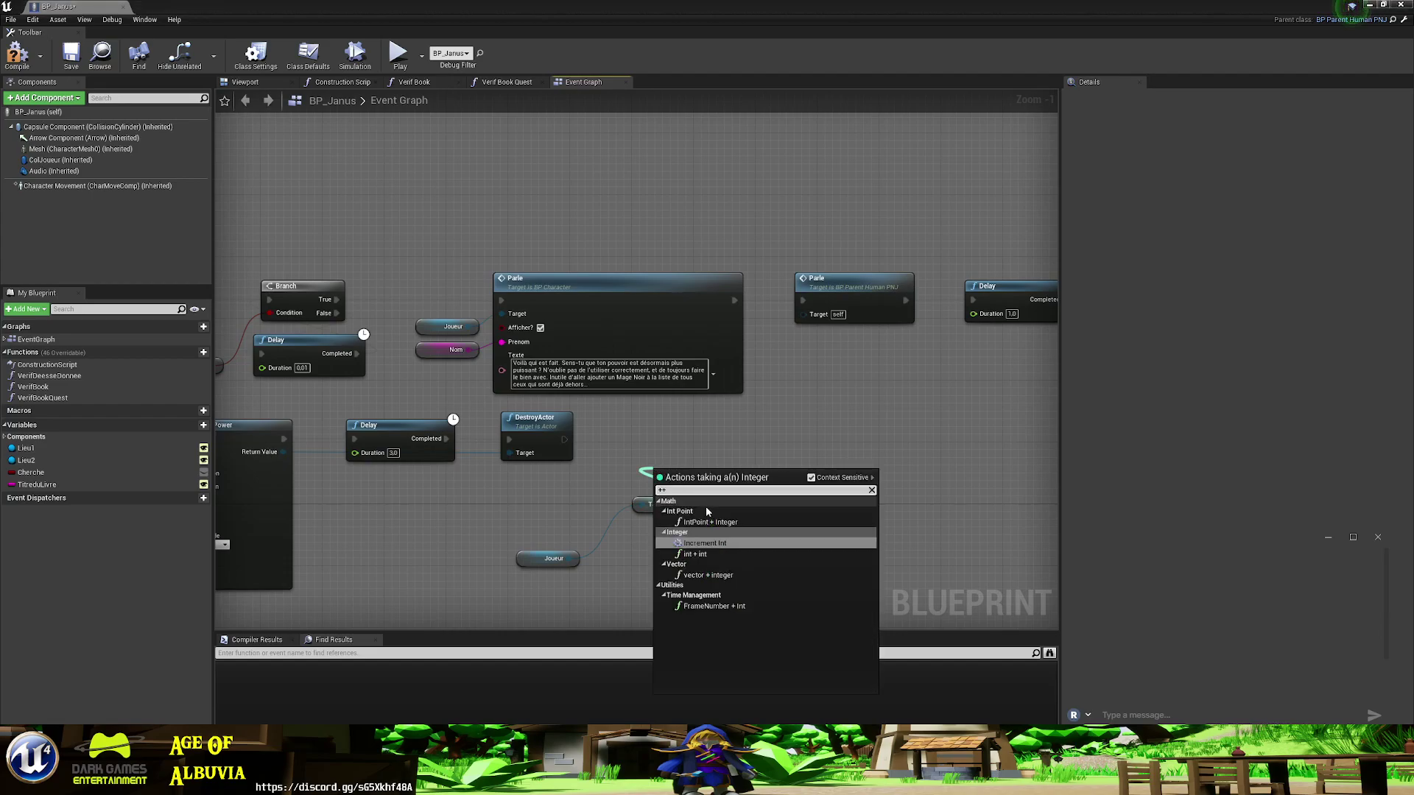
key(Return)
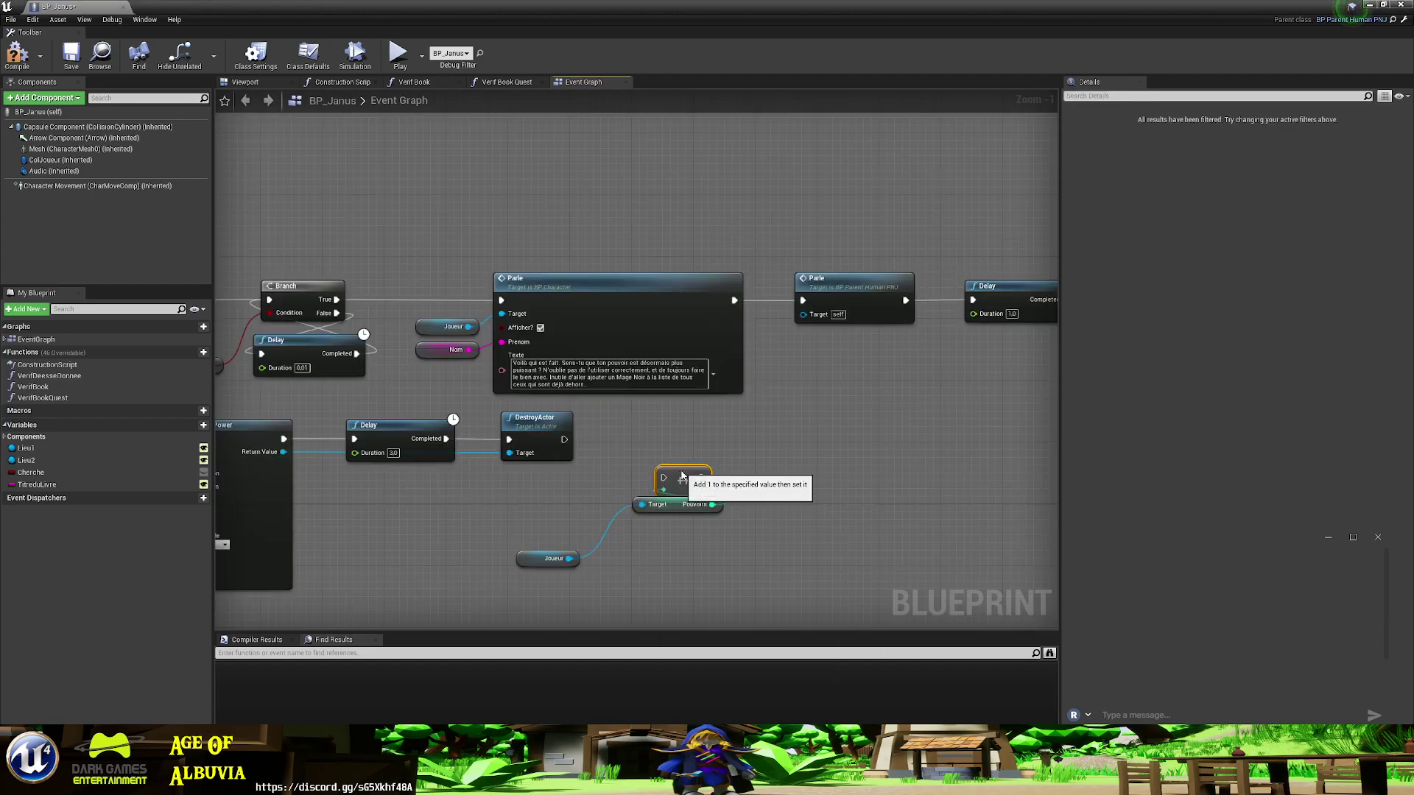
drag(678, 482, 602, 440)
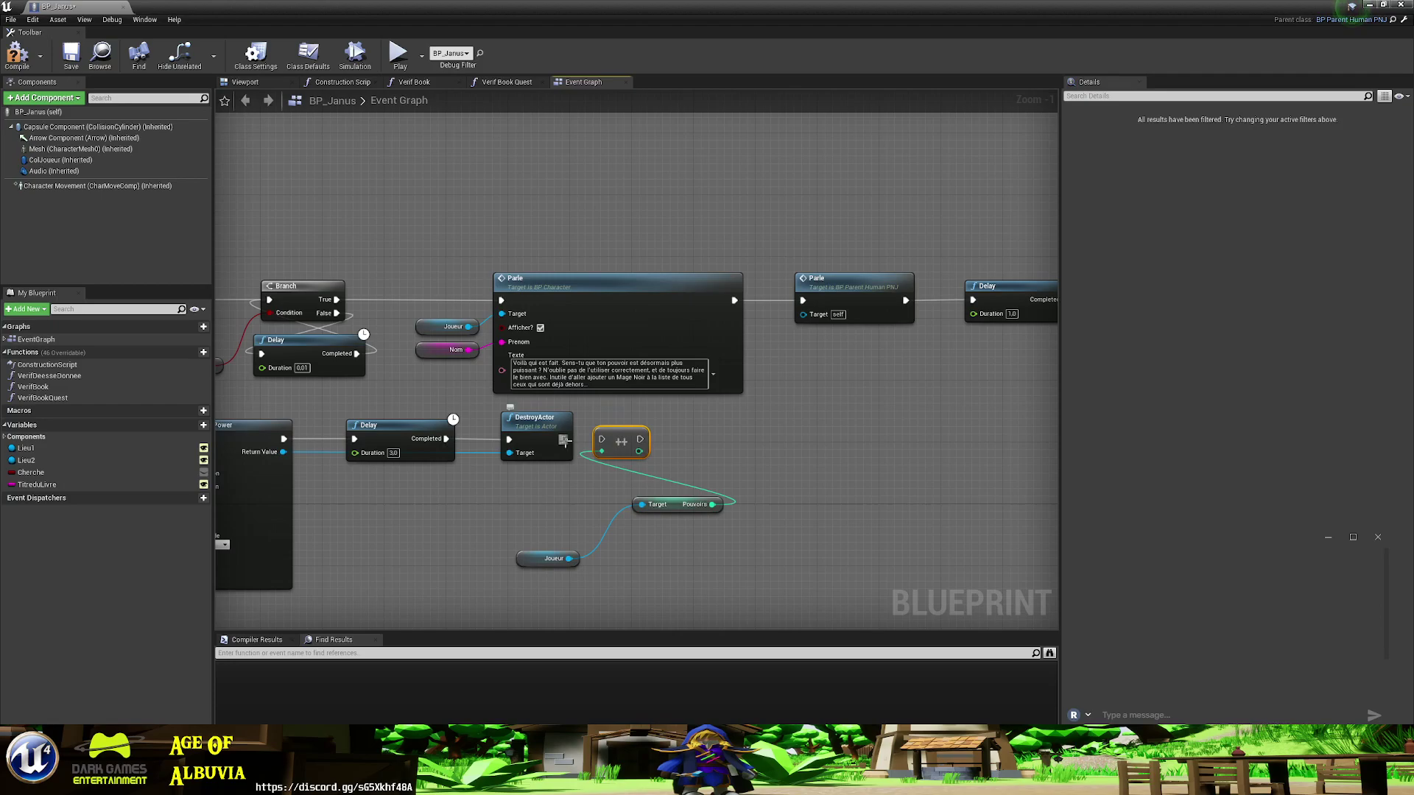
- Compile and save the BP_Janus blueprint
click(16, 53)
click(71, 53)
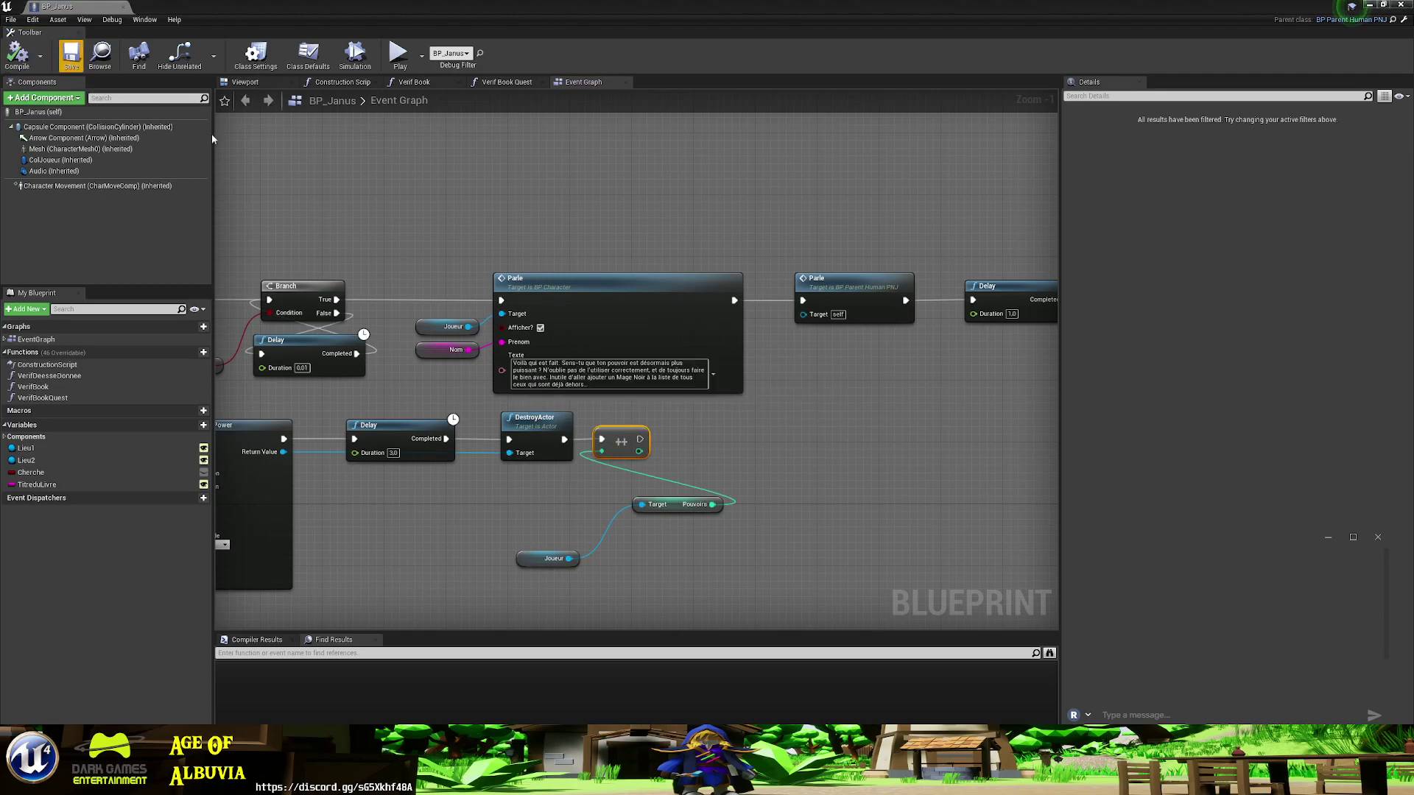
right_drag(464, 349, 856, 379)
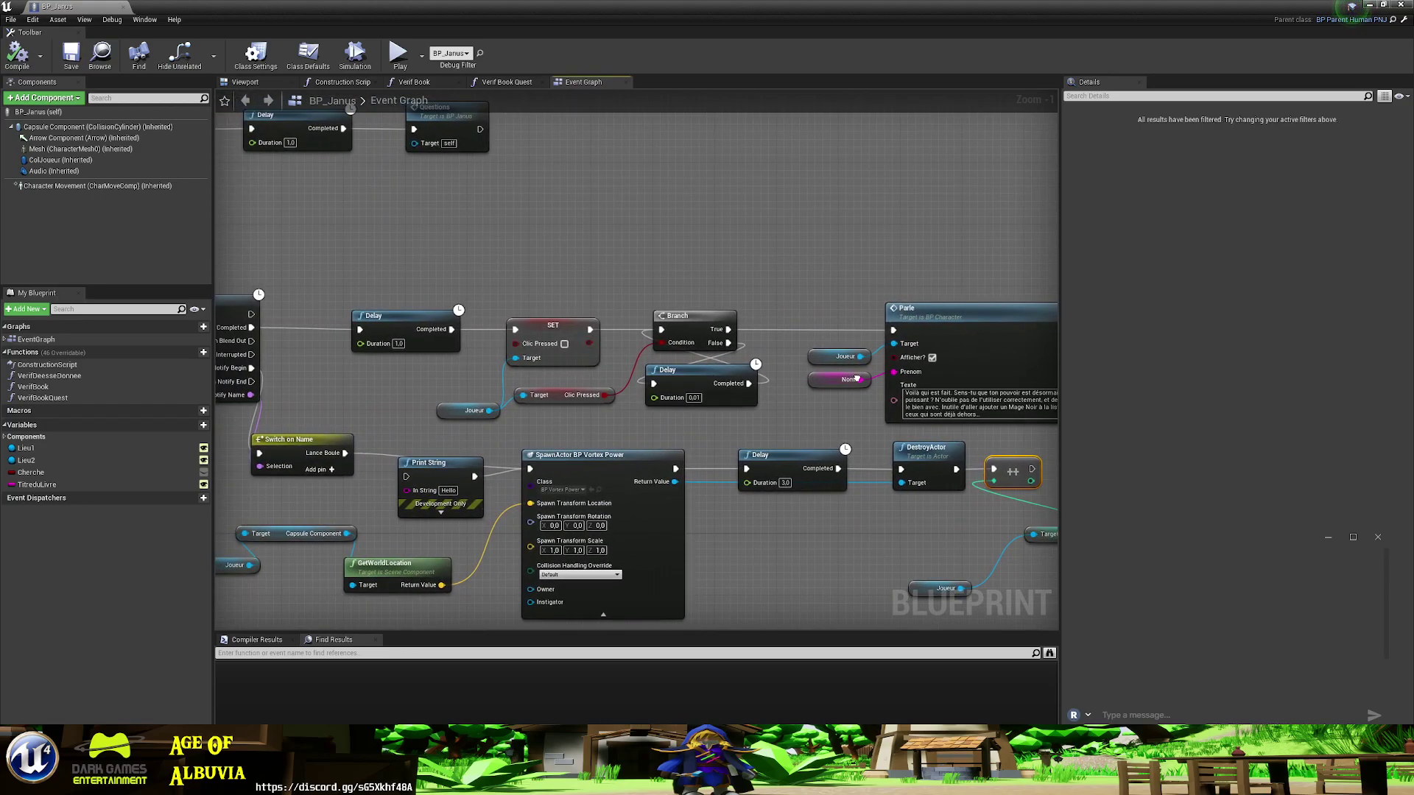
- In the Viewport preview, select ColJoueur and scale the capsule up around the wizard
click(260, 85)
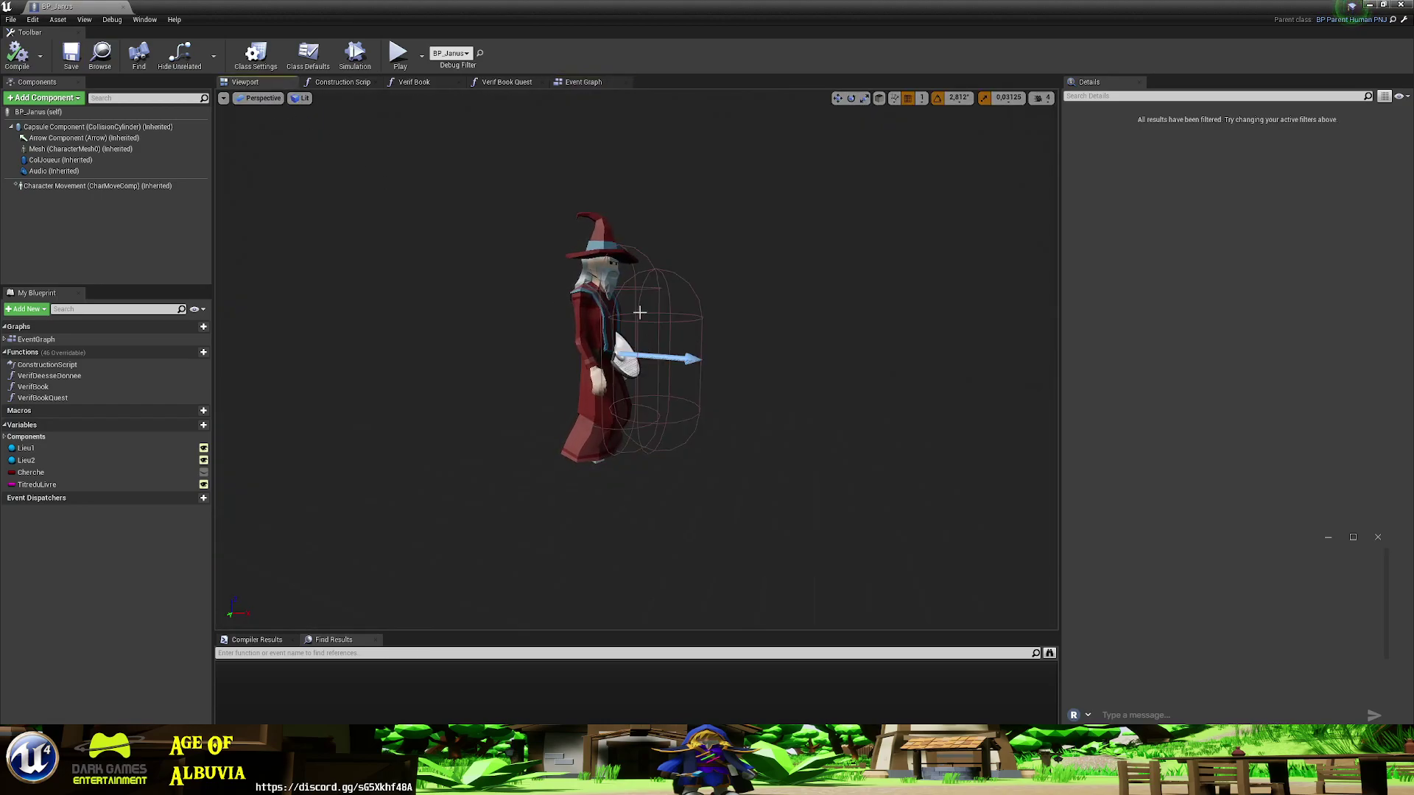
click(639, 313)
mouse_move(639, 313)
right_down()
mouse_move(685, 421)
mouse_move(214, 292)
right_up()
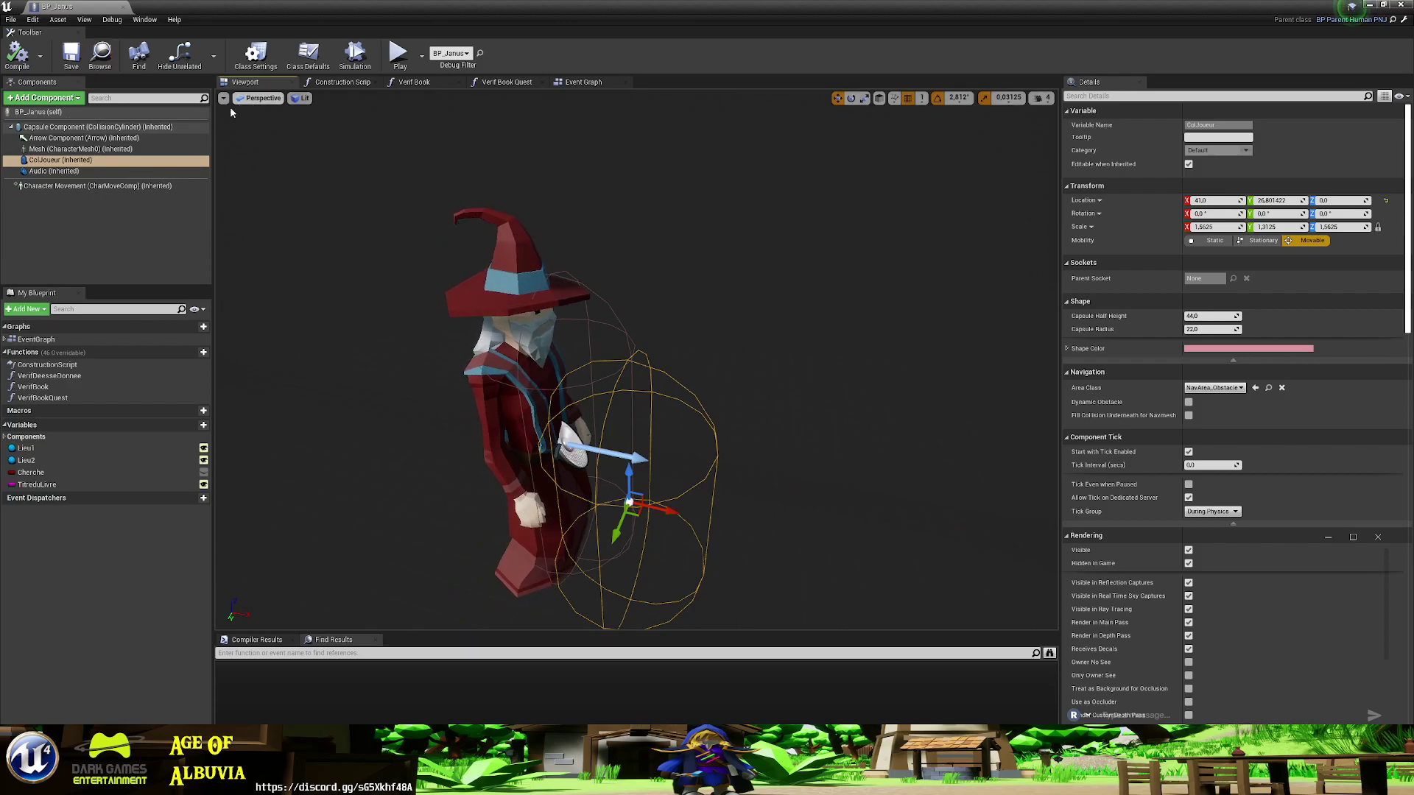
key(e)
key(r)
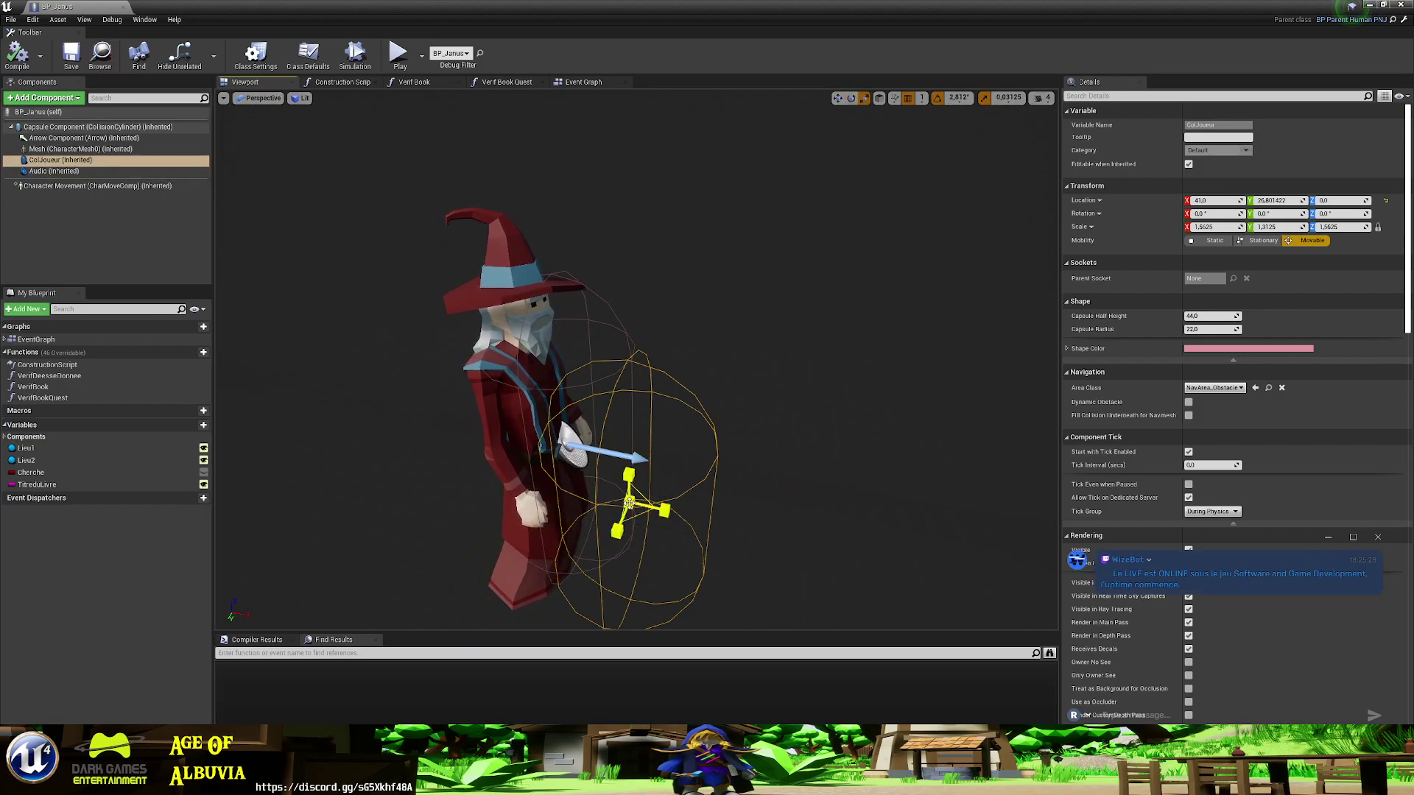
drag(629, 502, 658, 476)
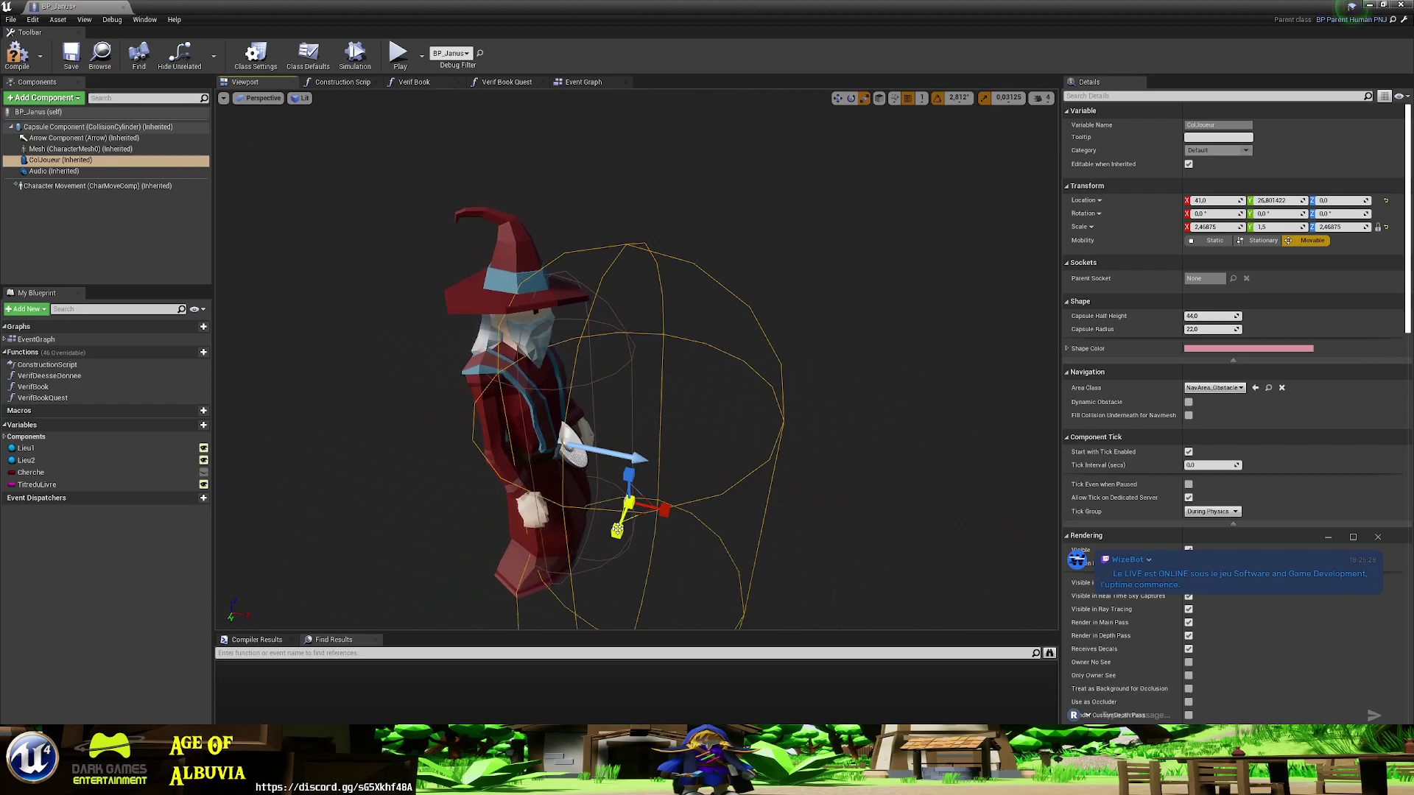
- Shrink the capsule slightly, move it toward the wizard, then return to Level_01
key(e)
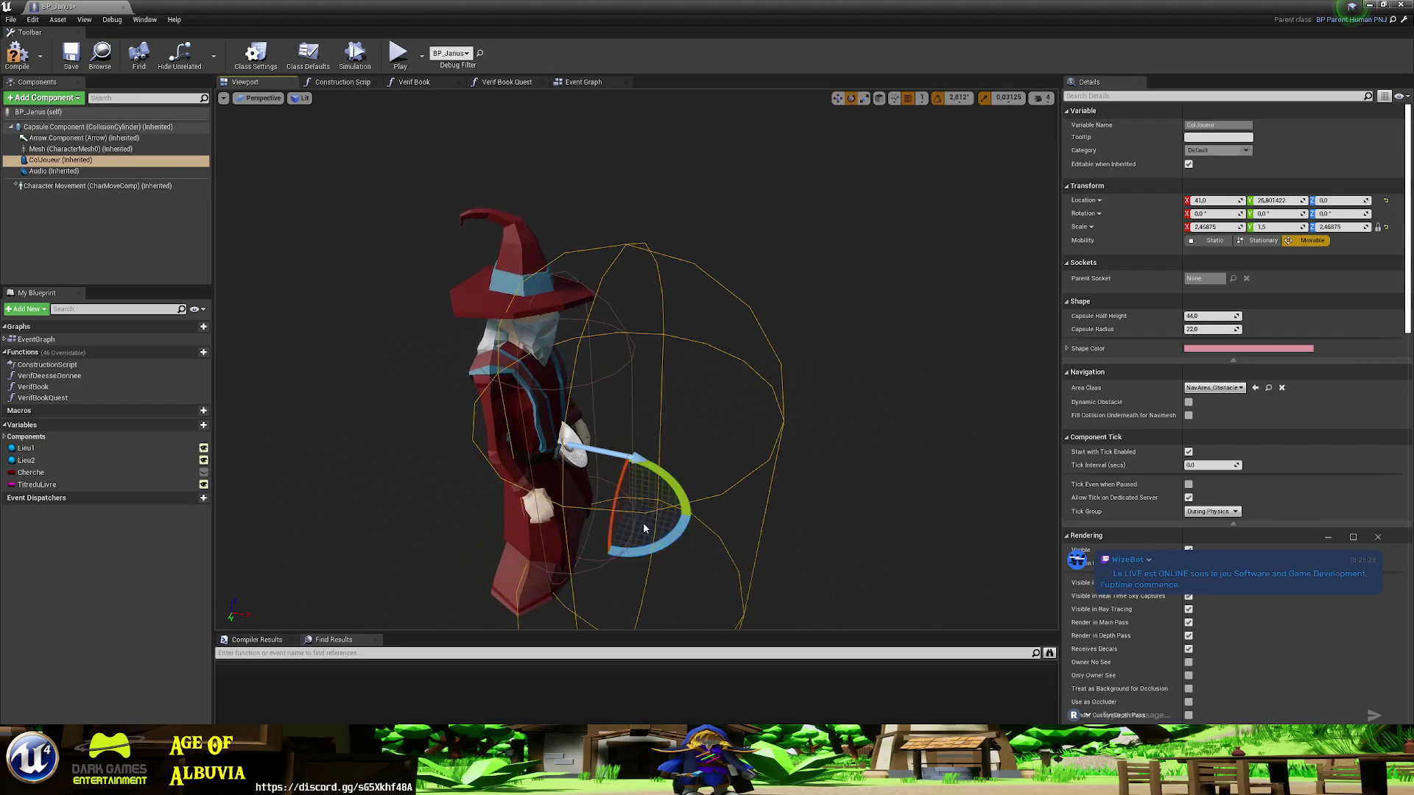
key(r)
drag(628, 501, 604, 526)
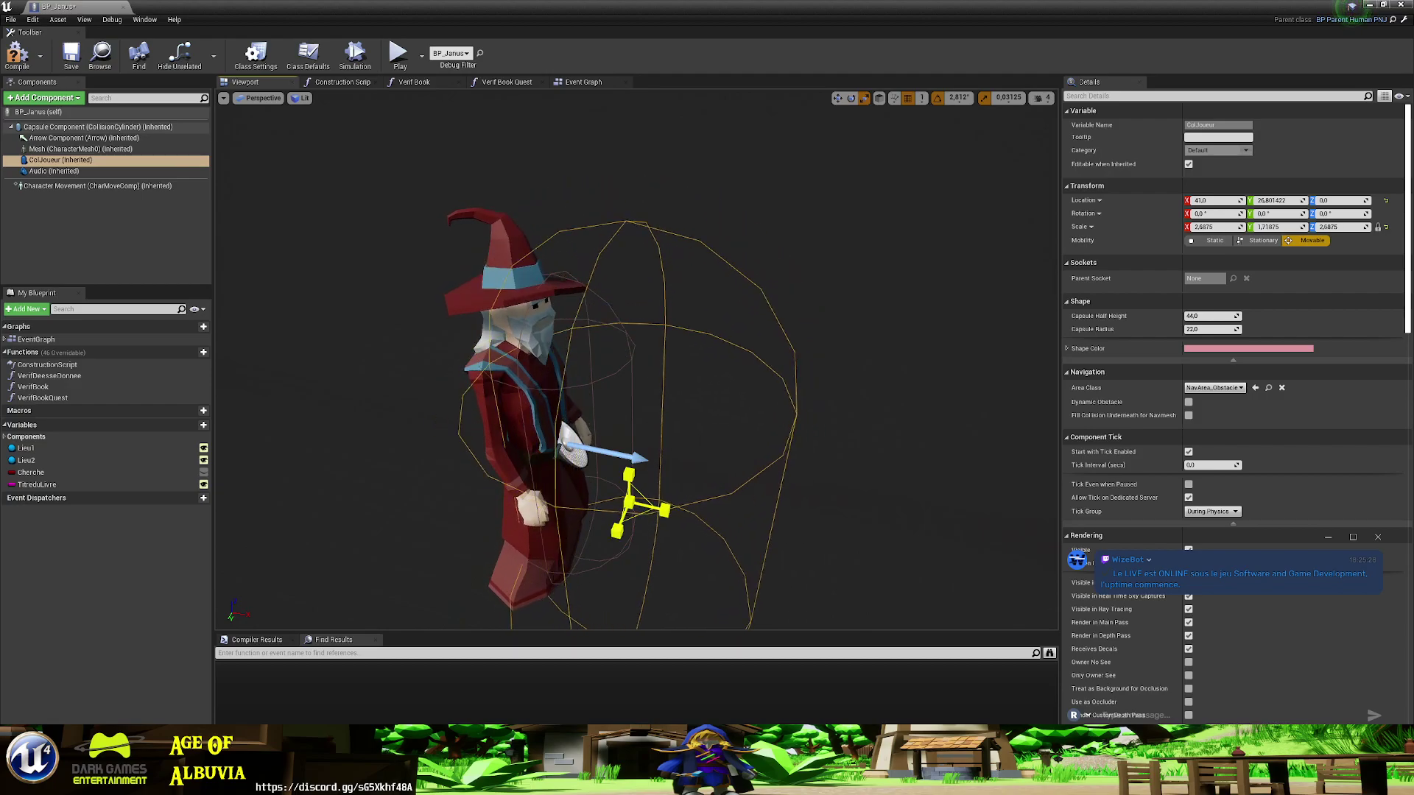
key(w)
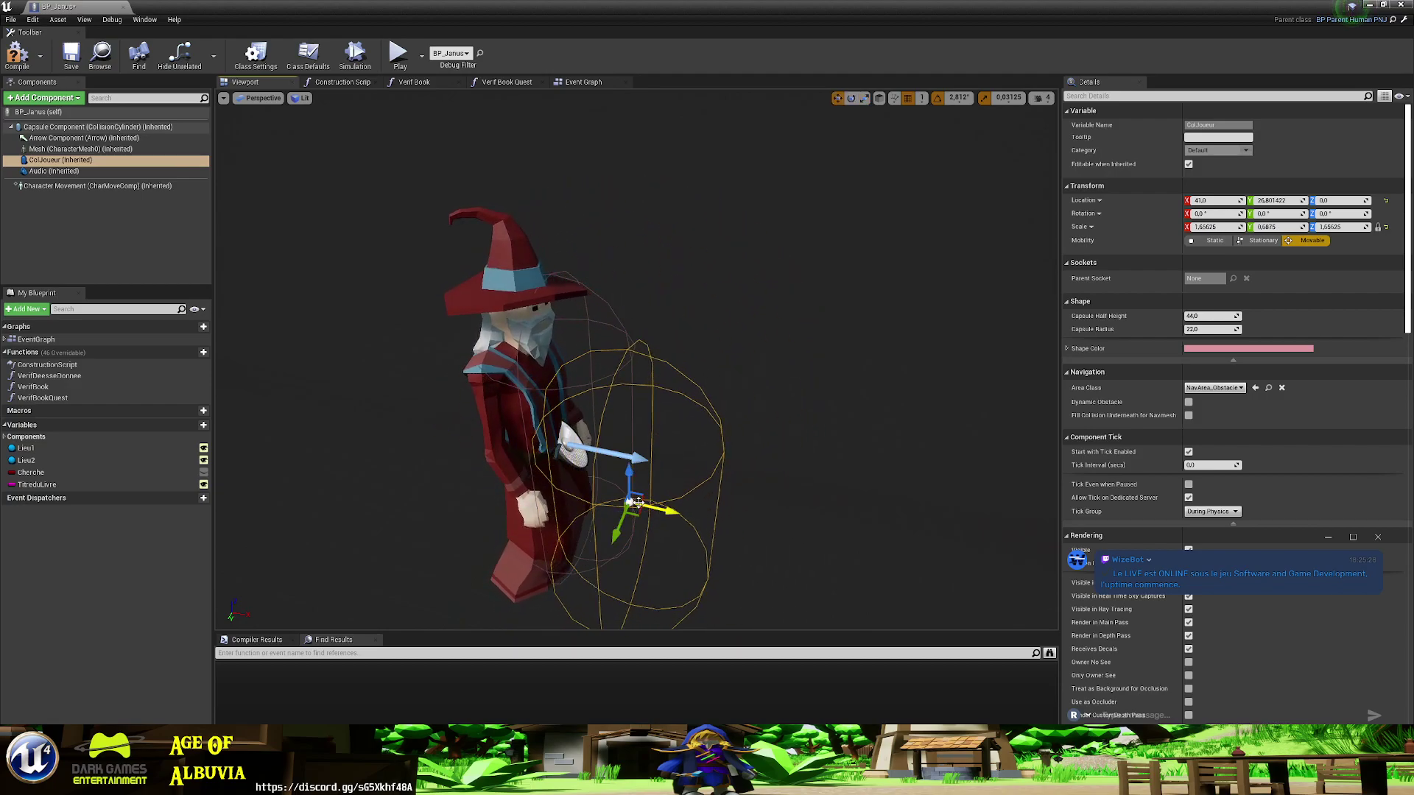
mouse_move(631, 504)
mouse_down()
mouse_move(609, 473)
mouse_move(649, 485)
mouse_up()
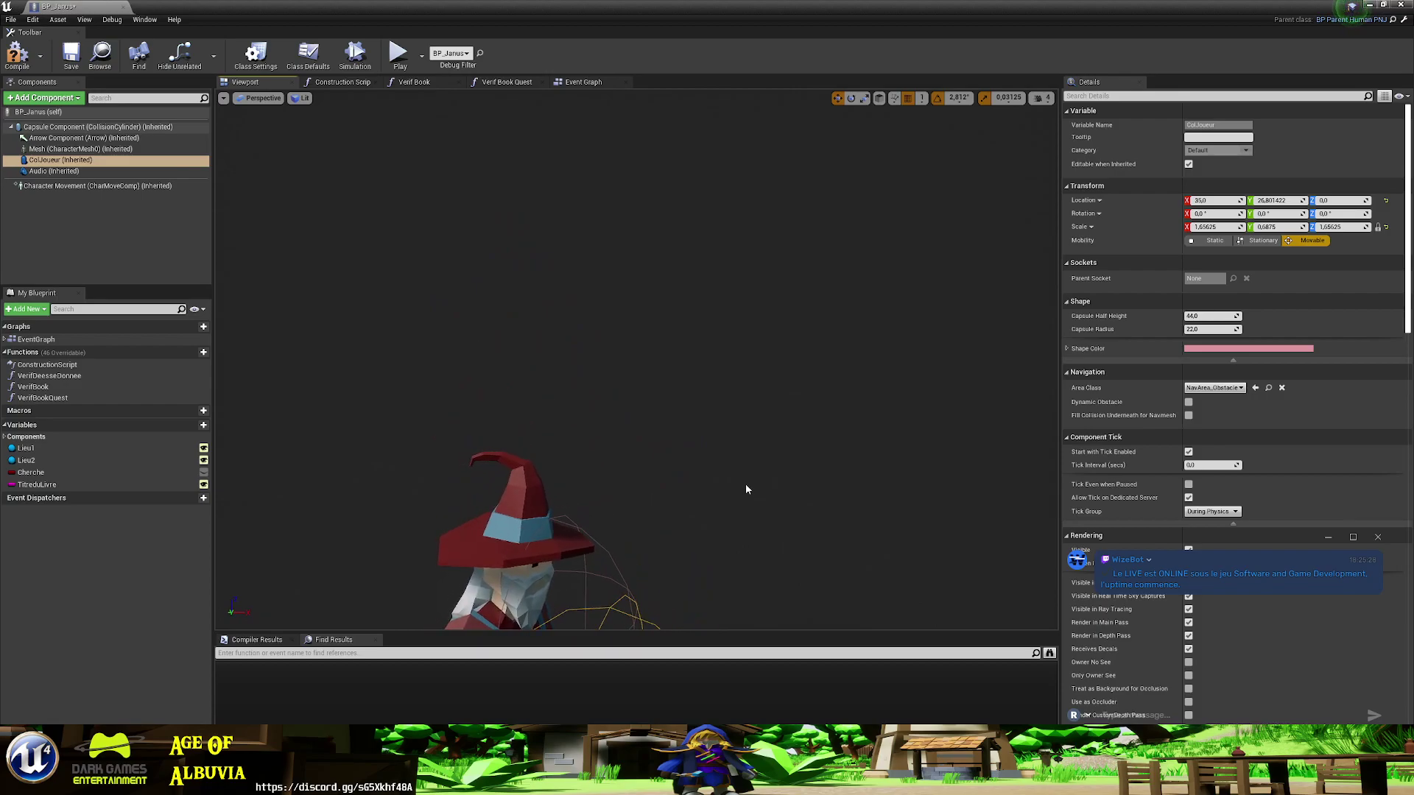
right_drag(740, 489, 740, 489)
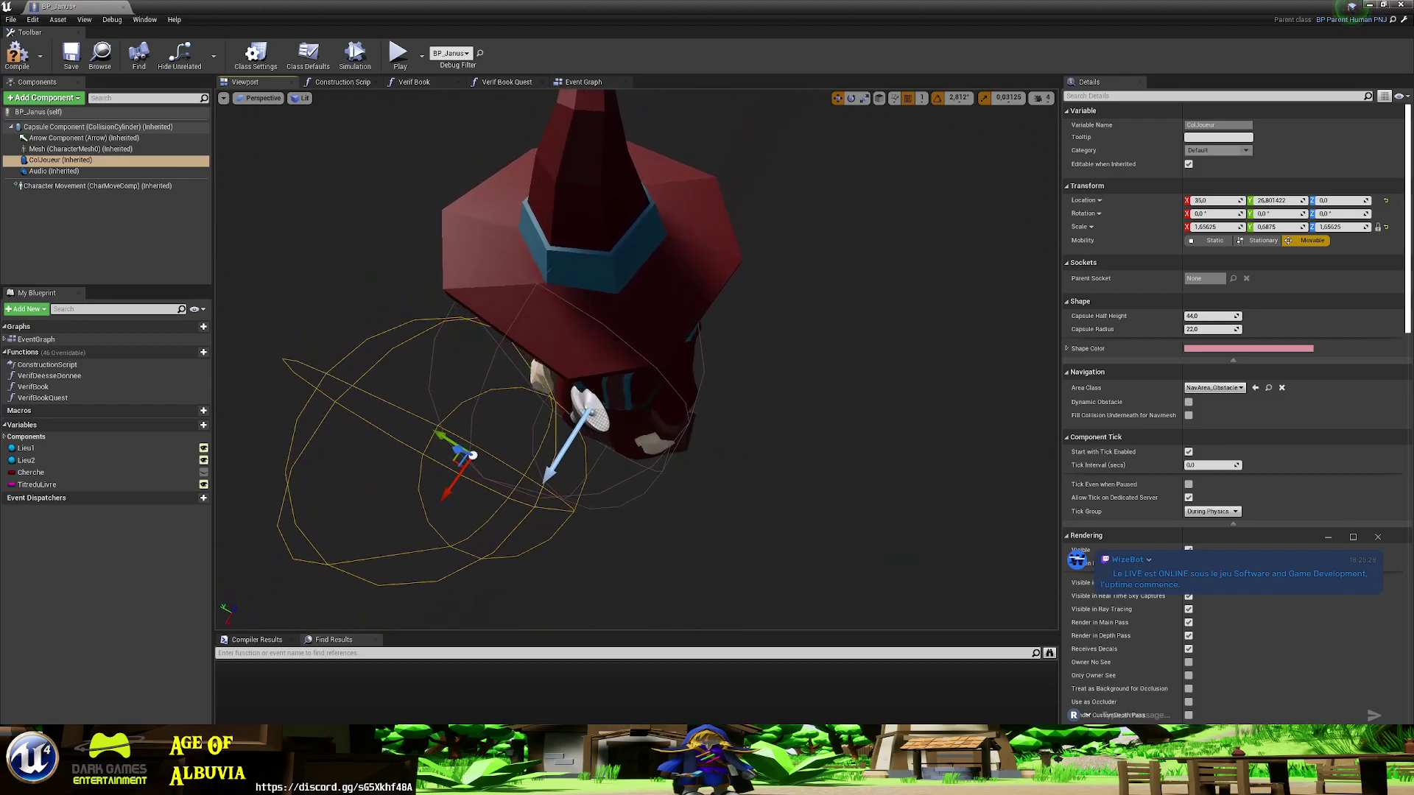
right_drag(740, 489, 740, 489)
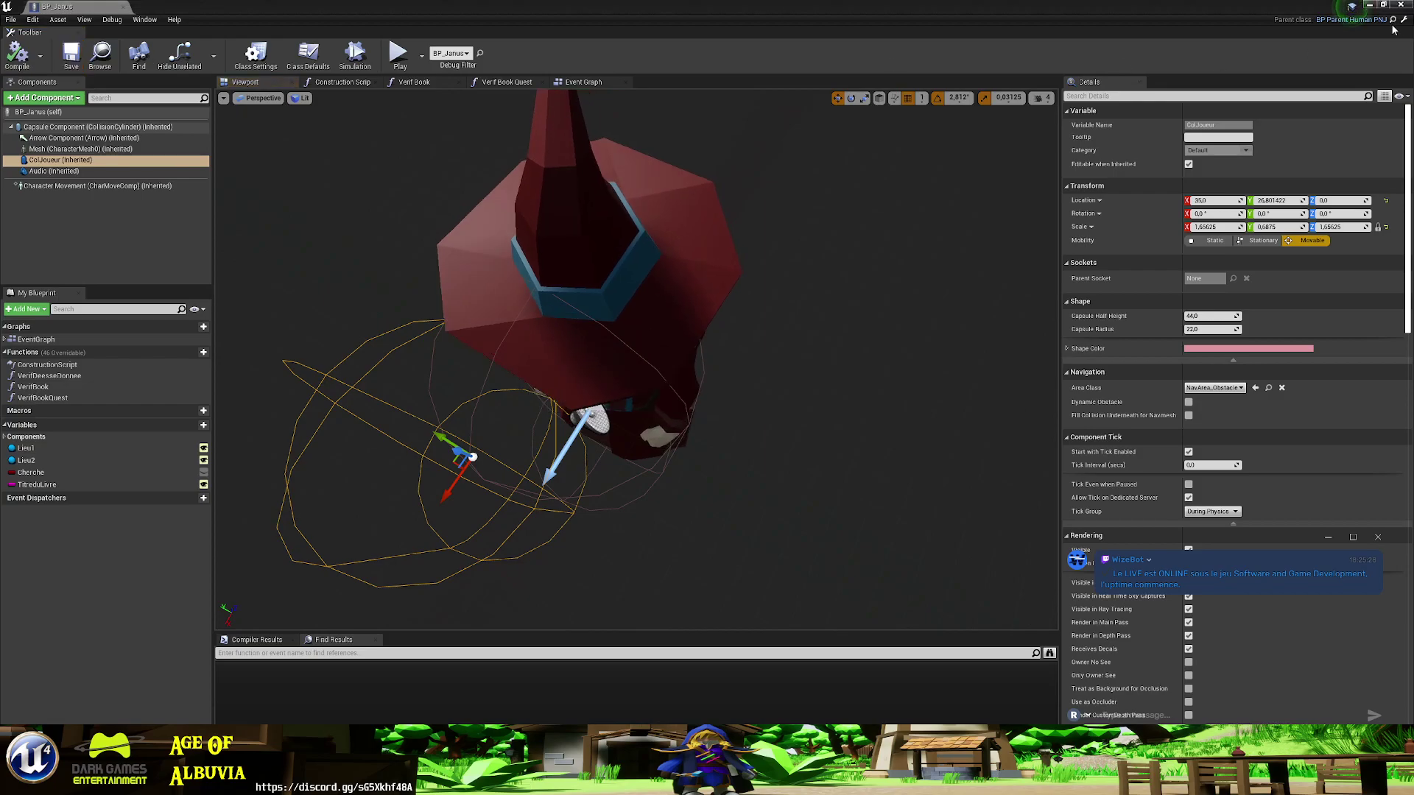
key(alt+Tab)
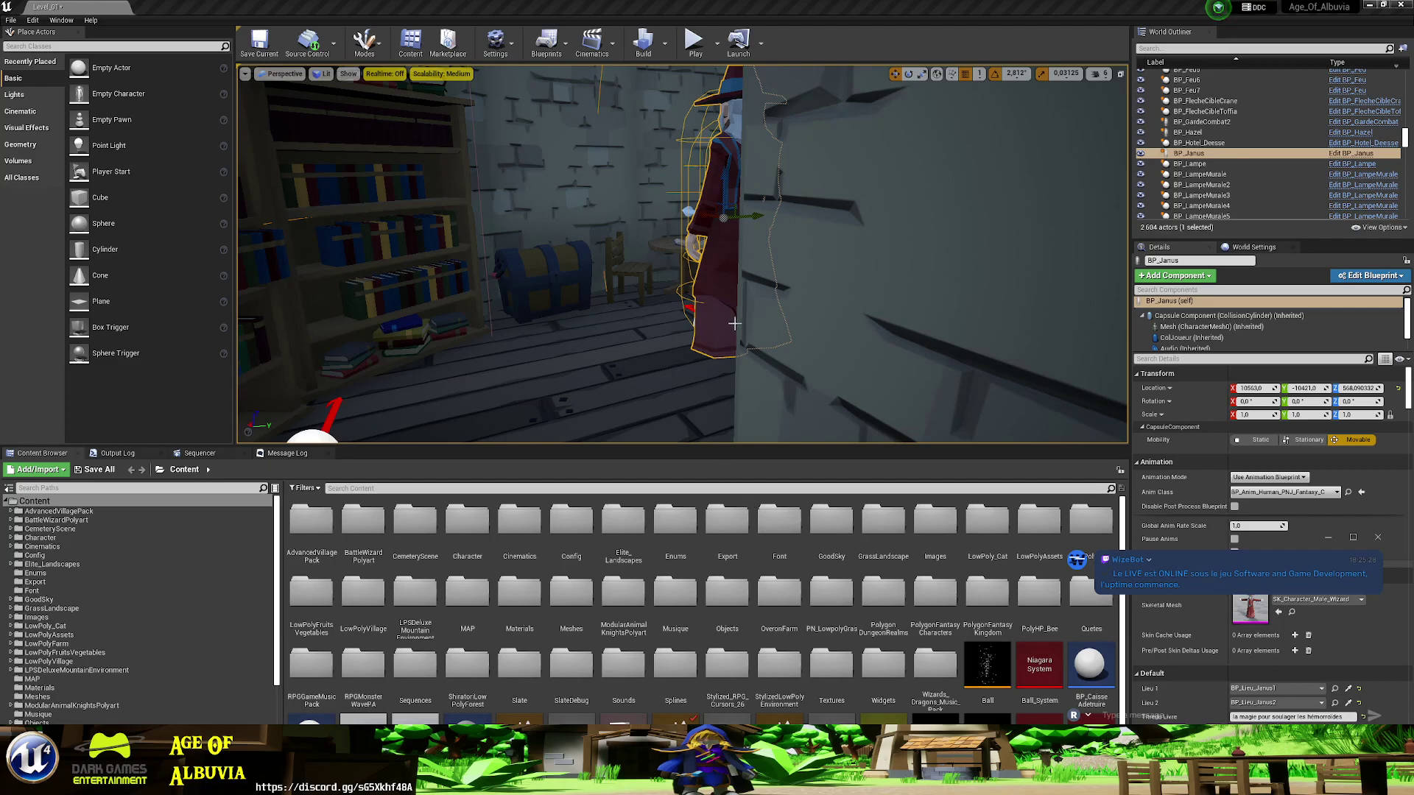
- Launch a Play In Editor session of Level_01 from the toolbar
click(695, 41)
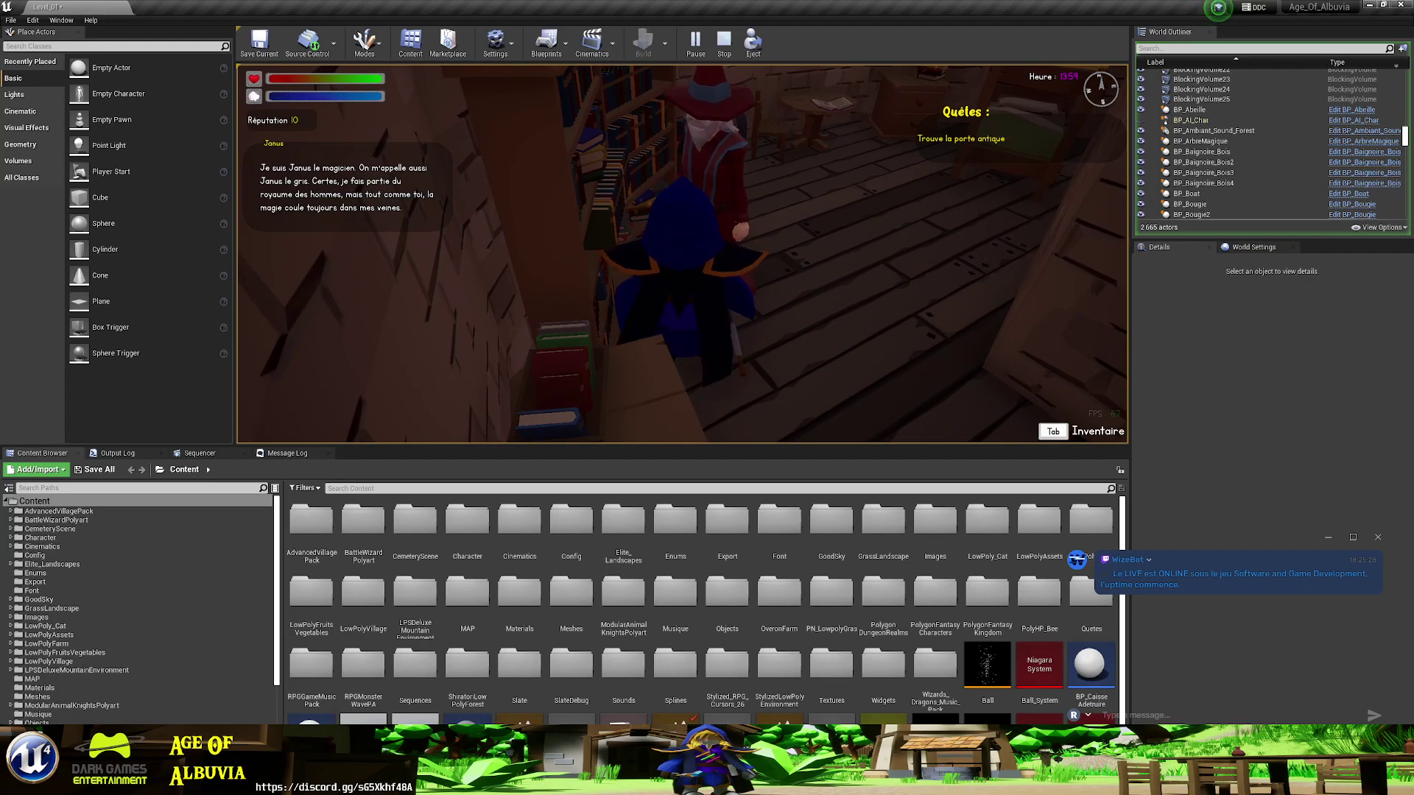
- Stop the session, restart play, and bring up the in-game inventory
key(Escape)
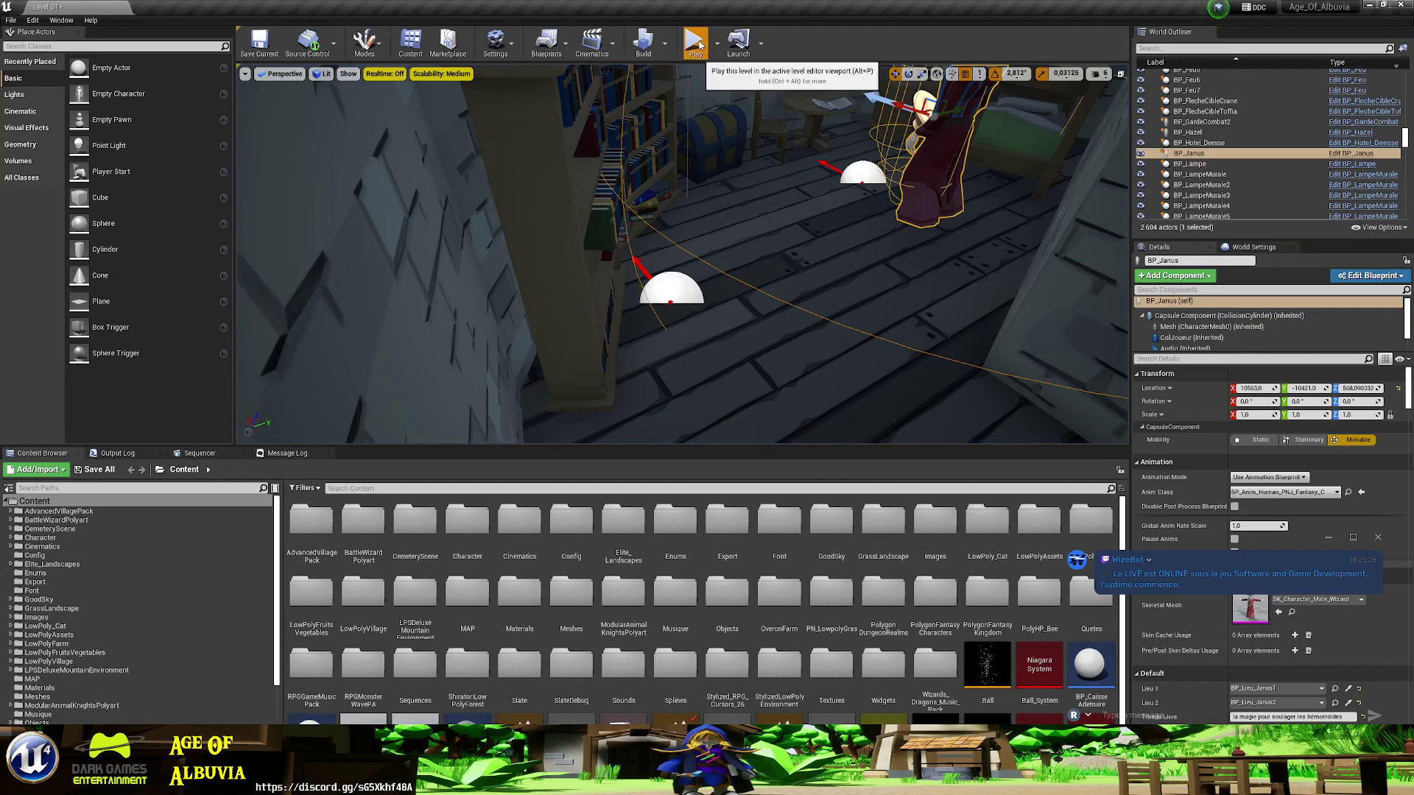
click(695, 41)
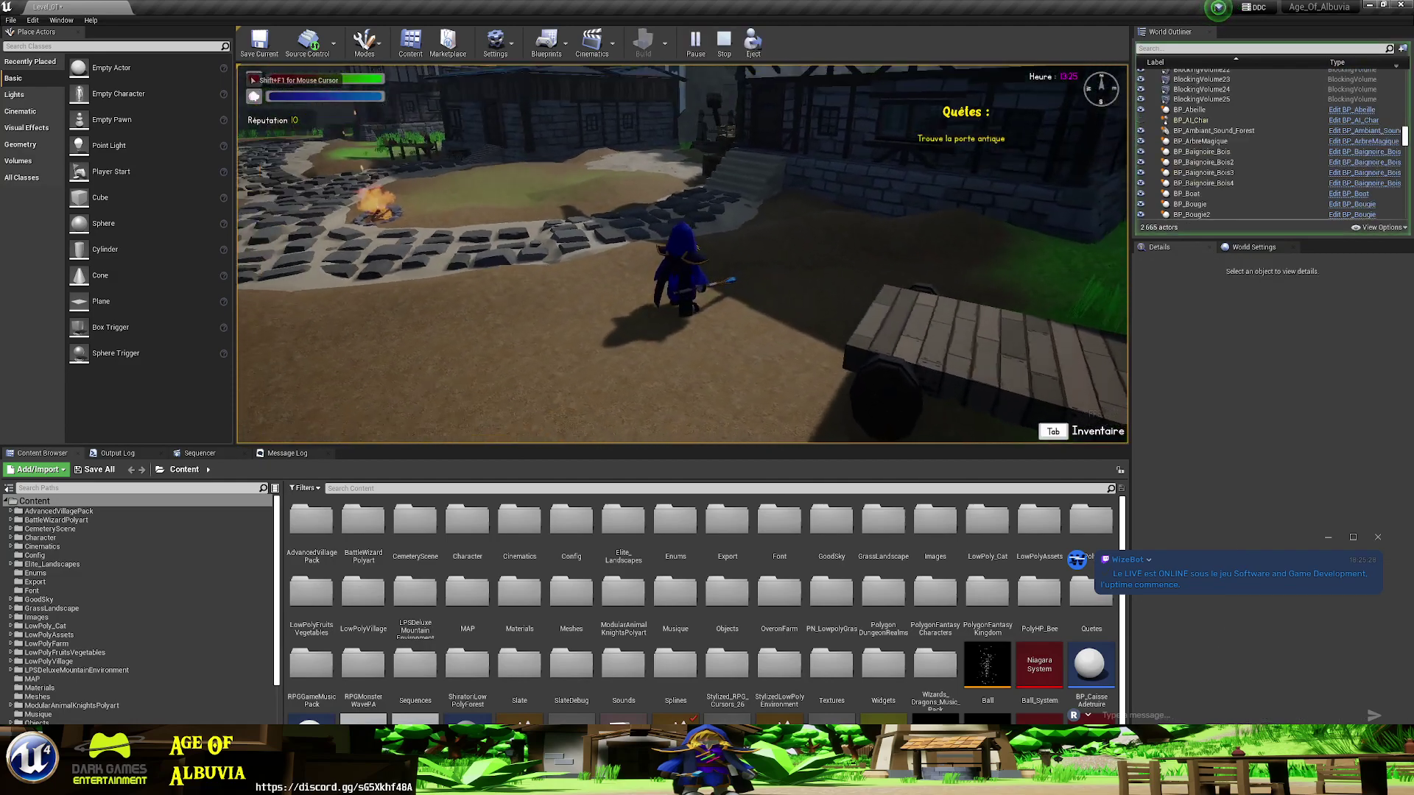
key(Tab)
key(Tab)
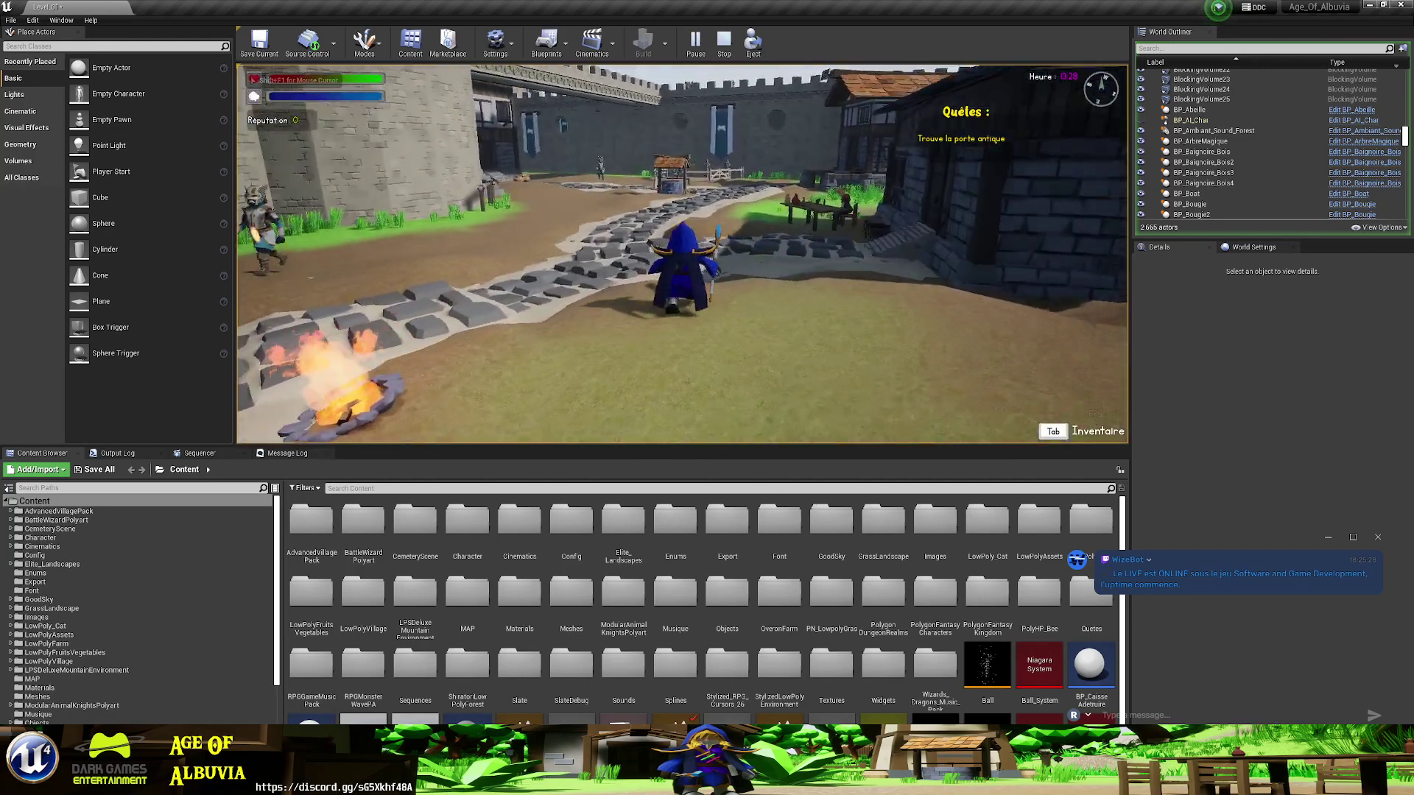
- Page the inventory's books to Le premier jour de l'ombre, read it, then stop playing
key(Tab)
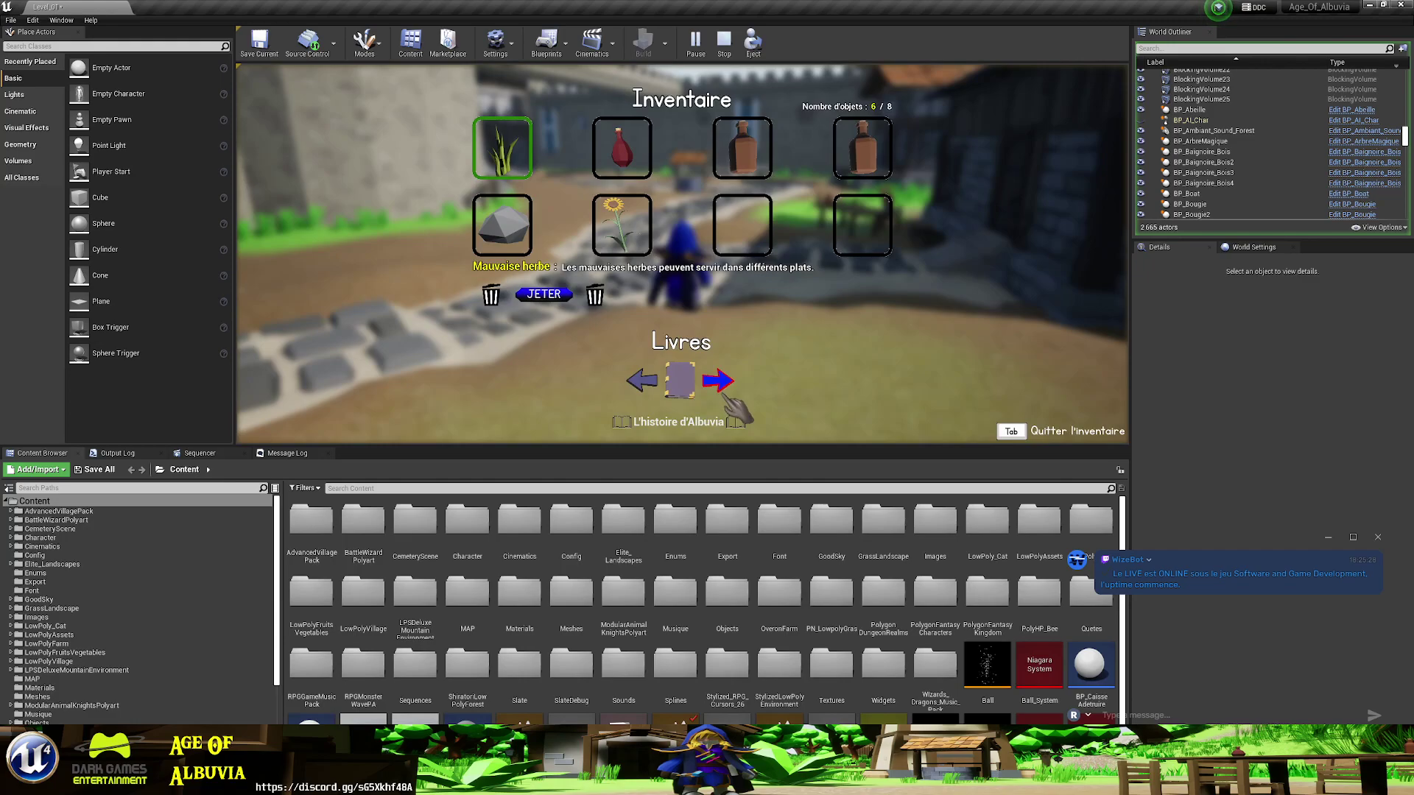
click(724, 392)
click(724, 393)
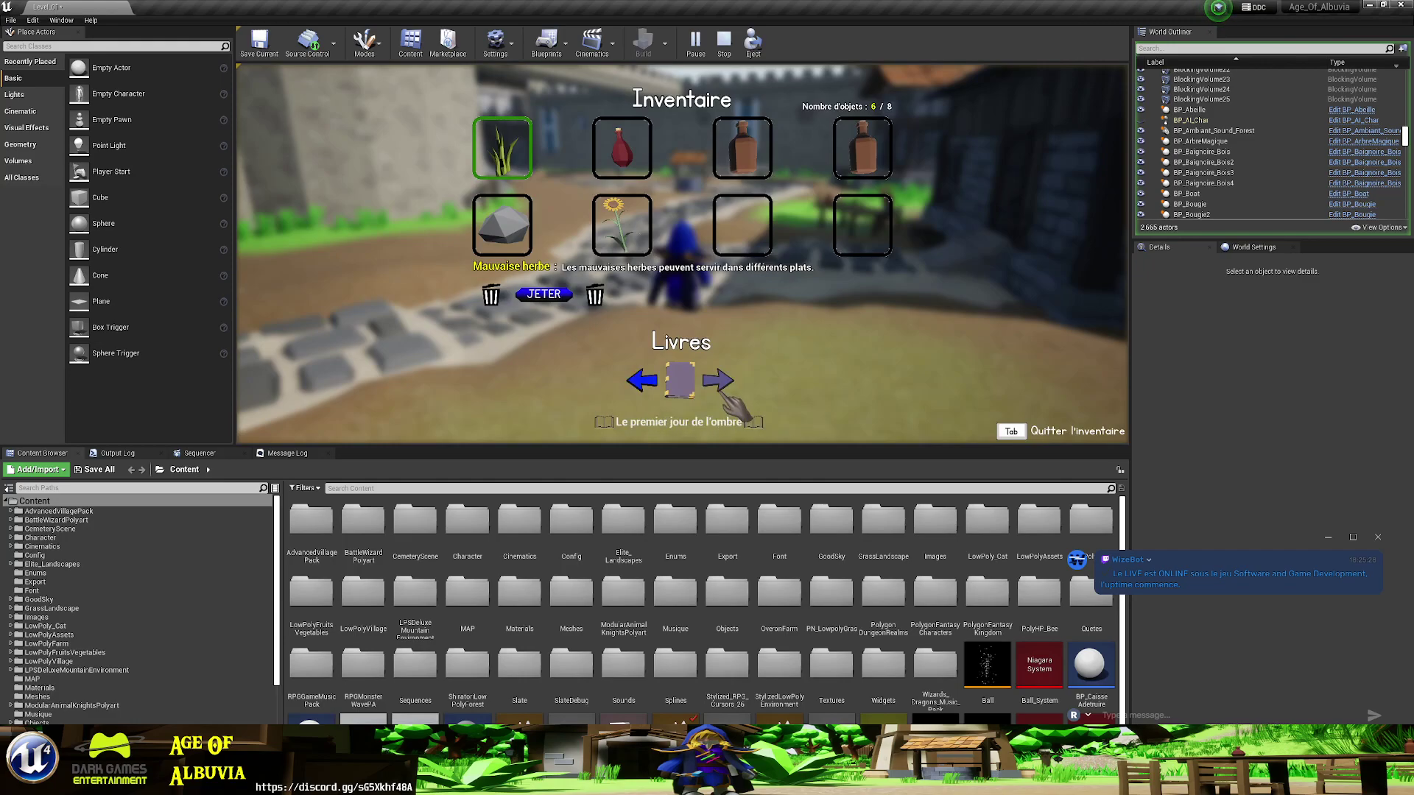
click(711, 426)
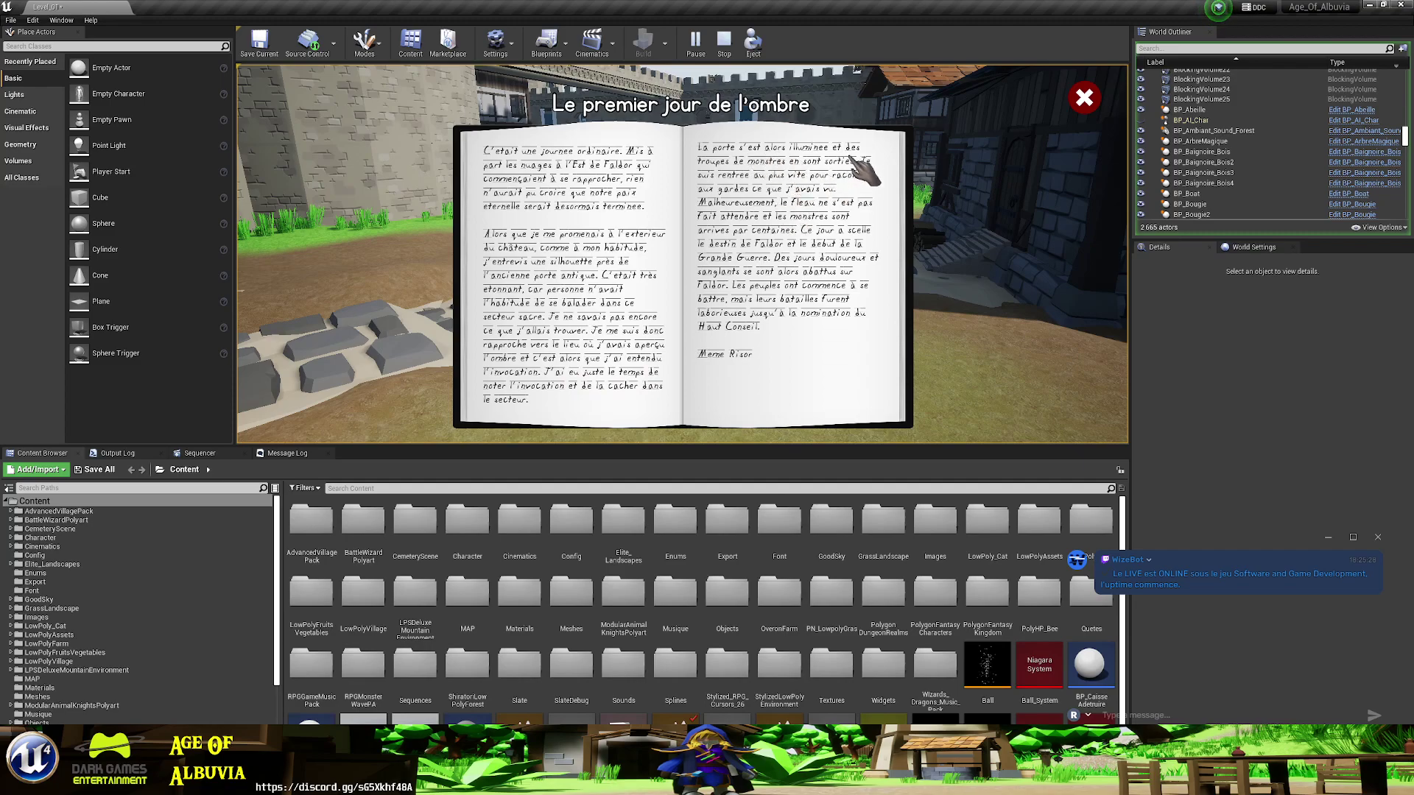
key(Escape)
right_drag(878, 250, 855, 310)
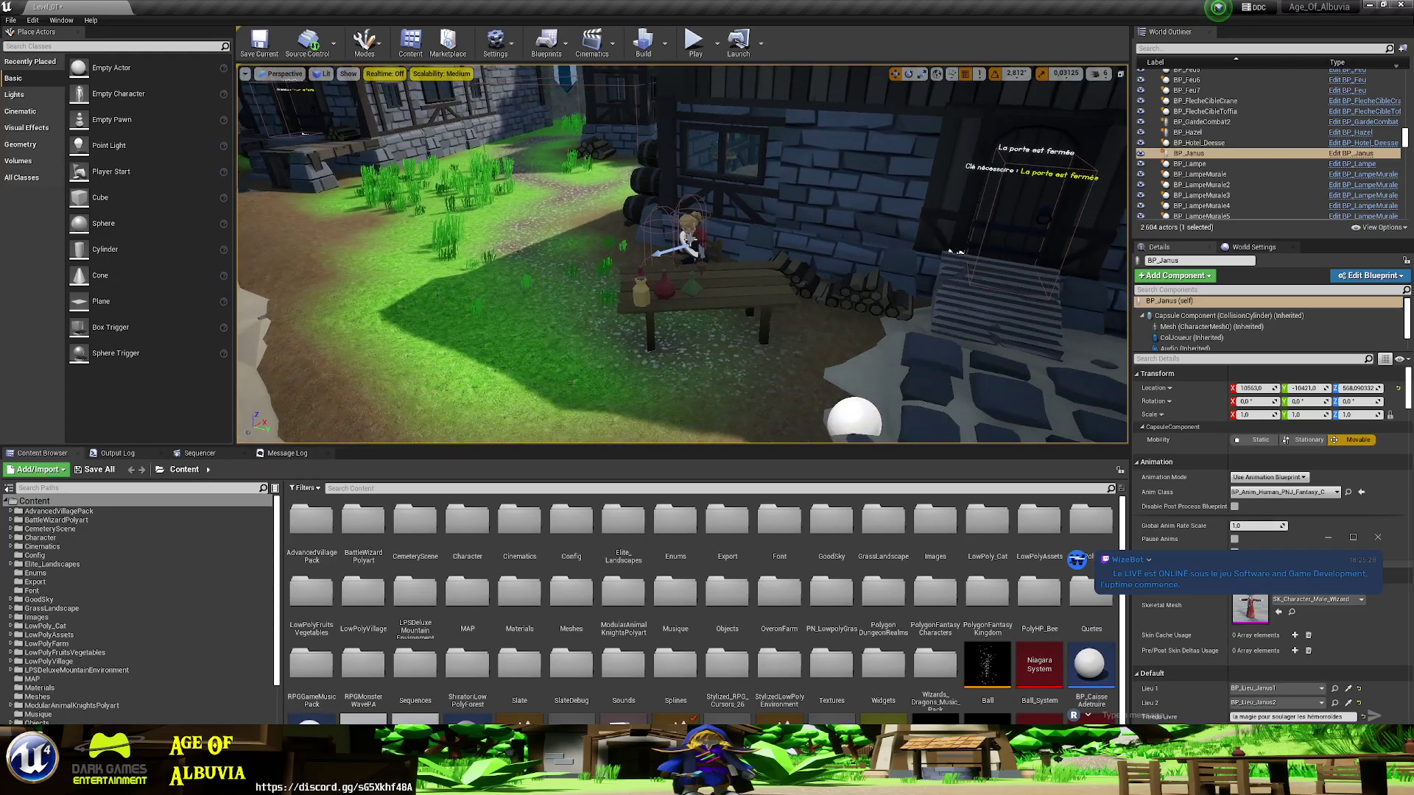
- Select the seated BP_Risor, open its blueprint, and pan to the Parle dialogue nodes
click(690, 239)
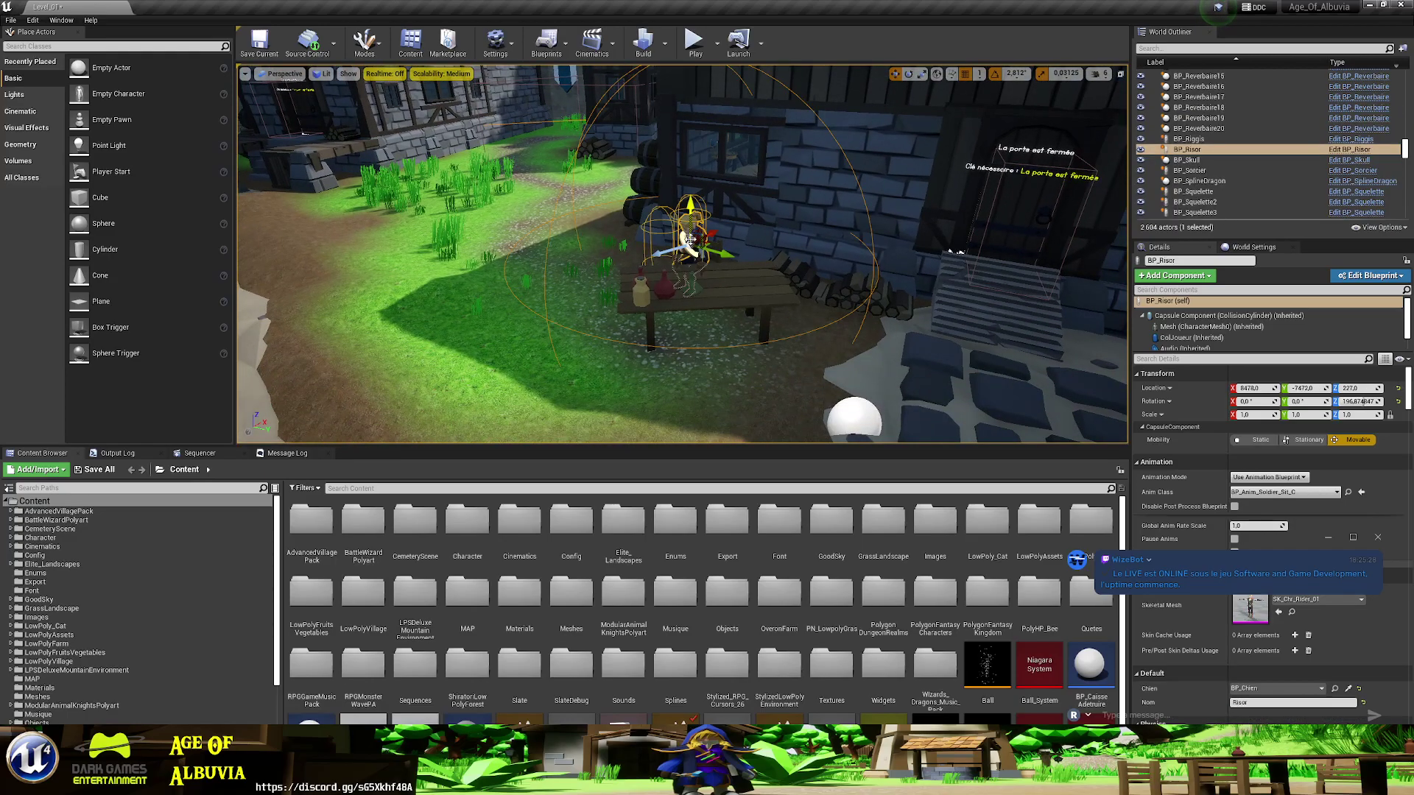
click(1350, 150)
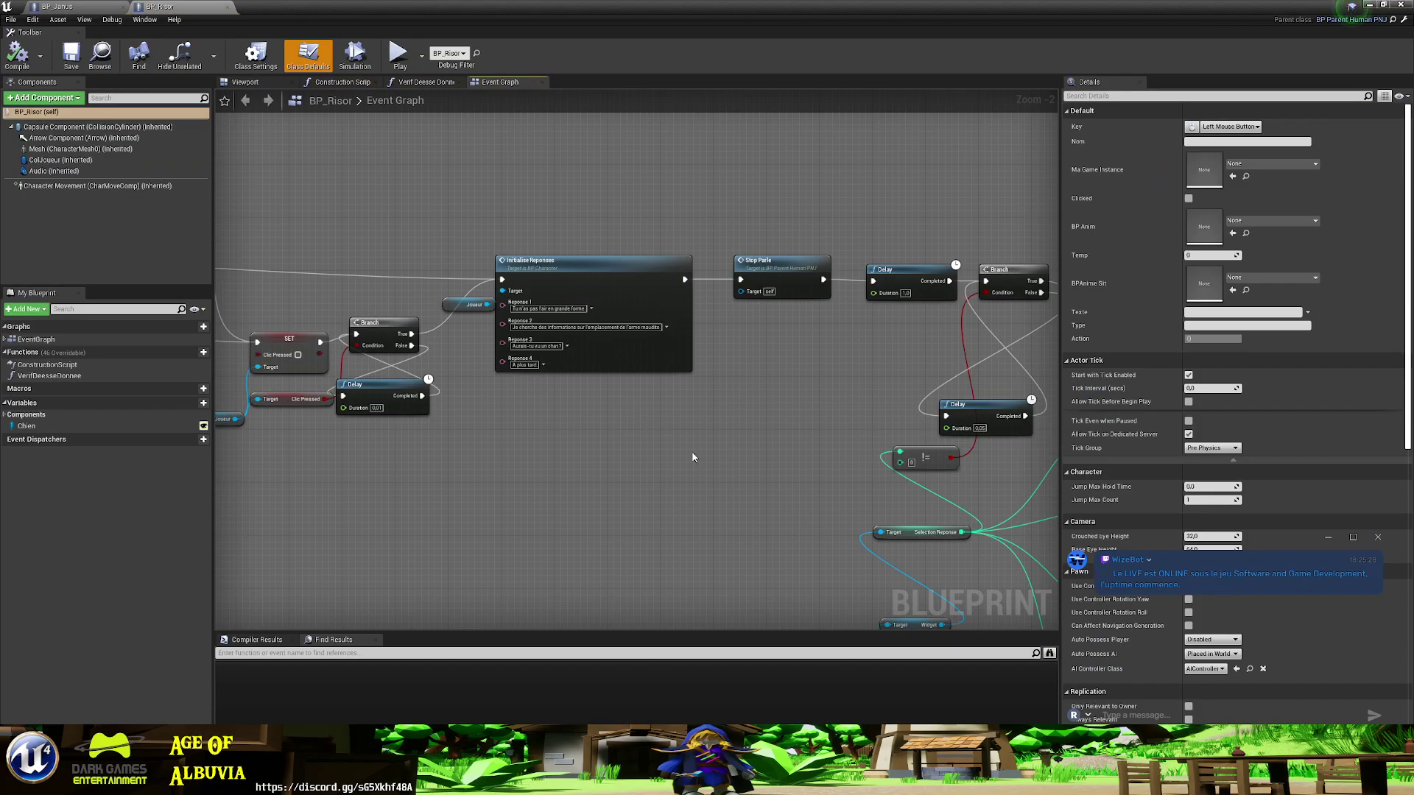
mouse_move(676, 440)
right_down()
mouse_move(582, 353)
mouse_move(458, 352)
right_up()
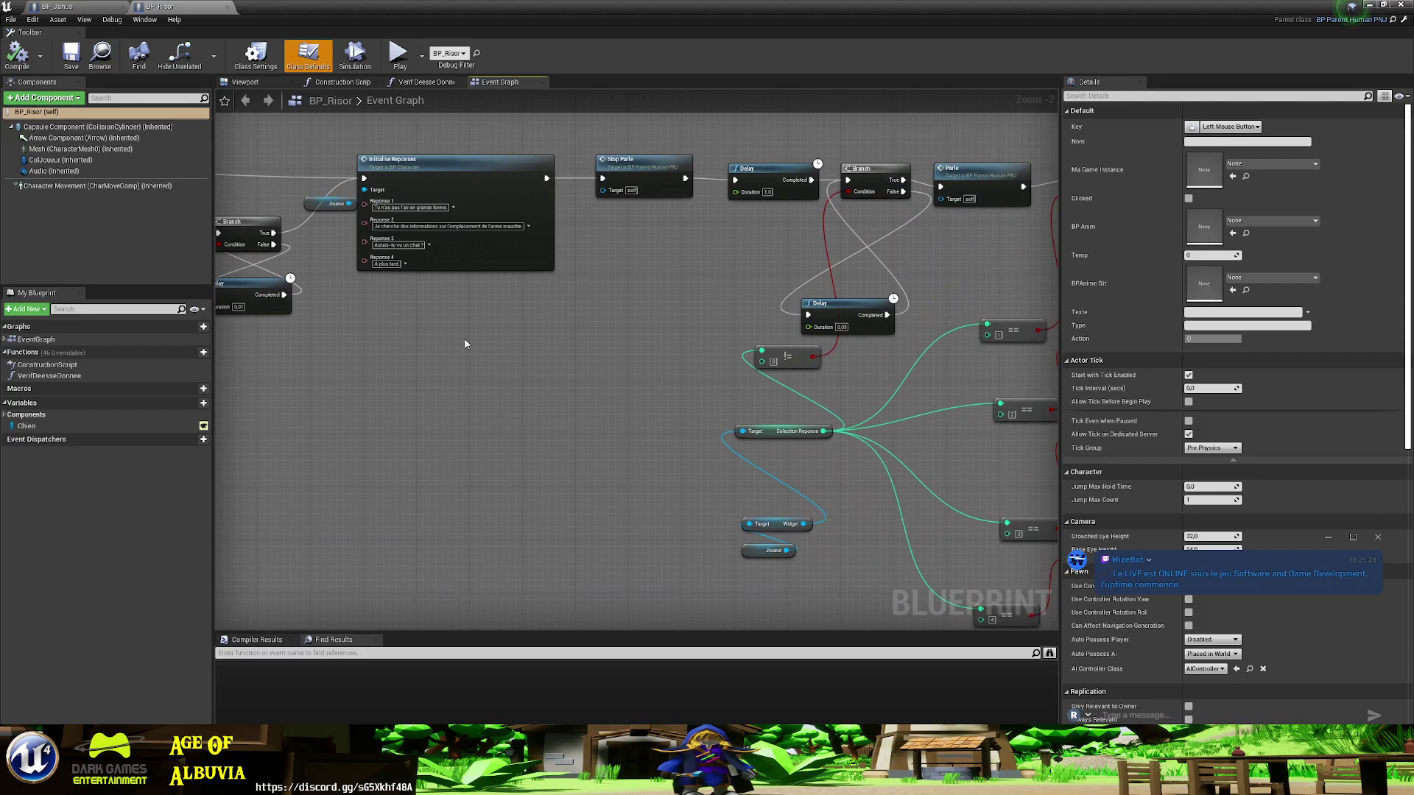
right_drag(708, 359, 803, 299)
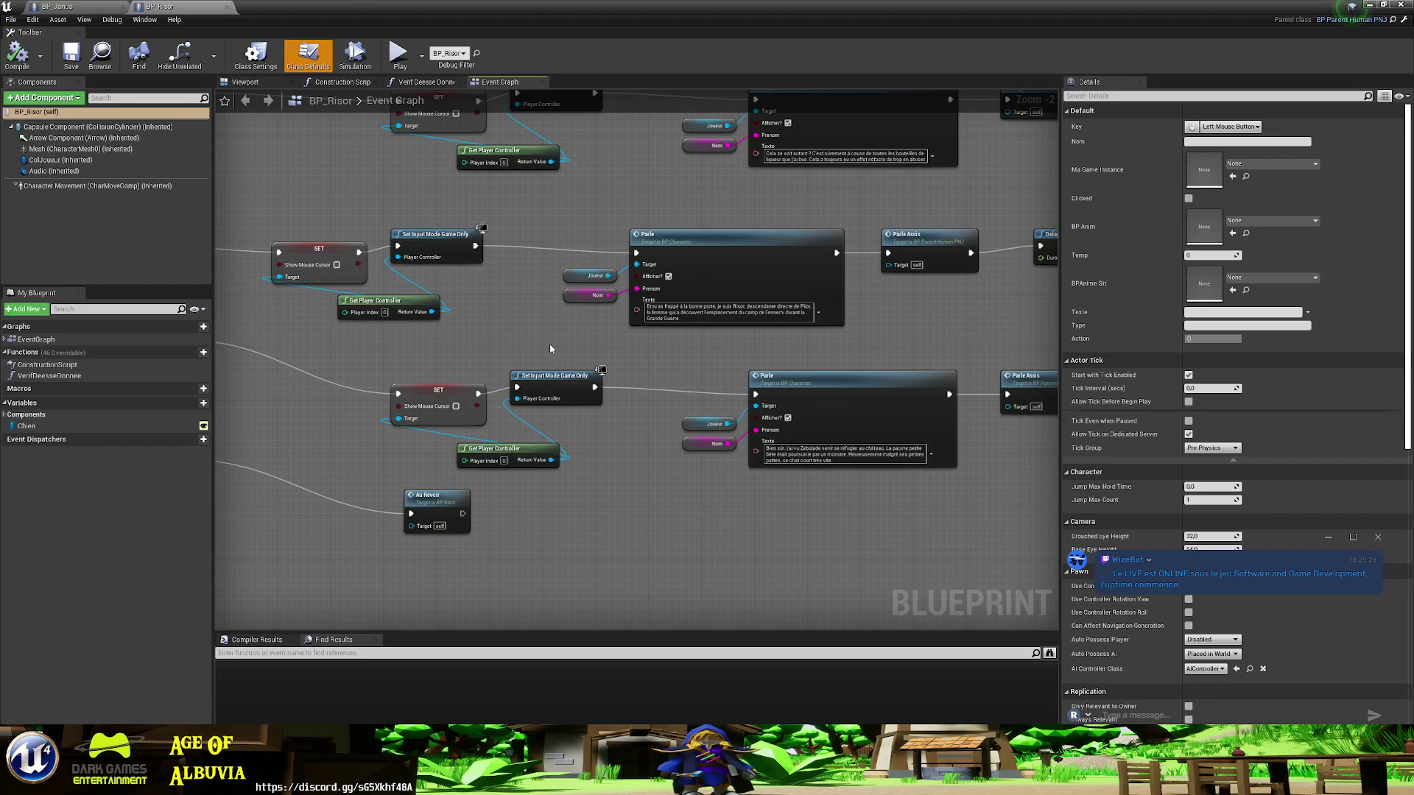
scroll(550, 349, down, 3)
scroll(560, 374, up, 3)
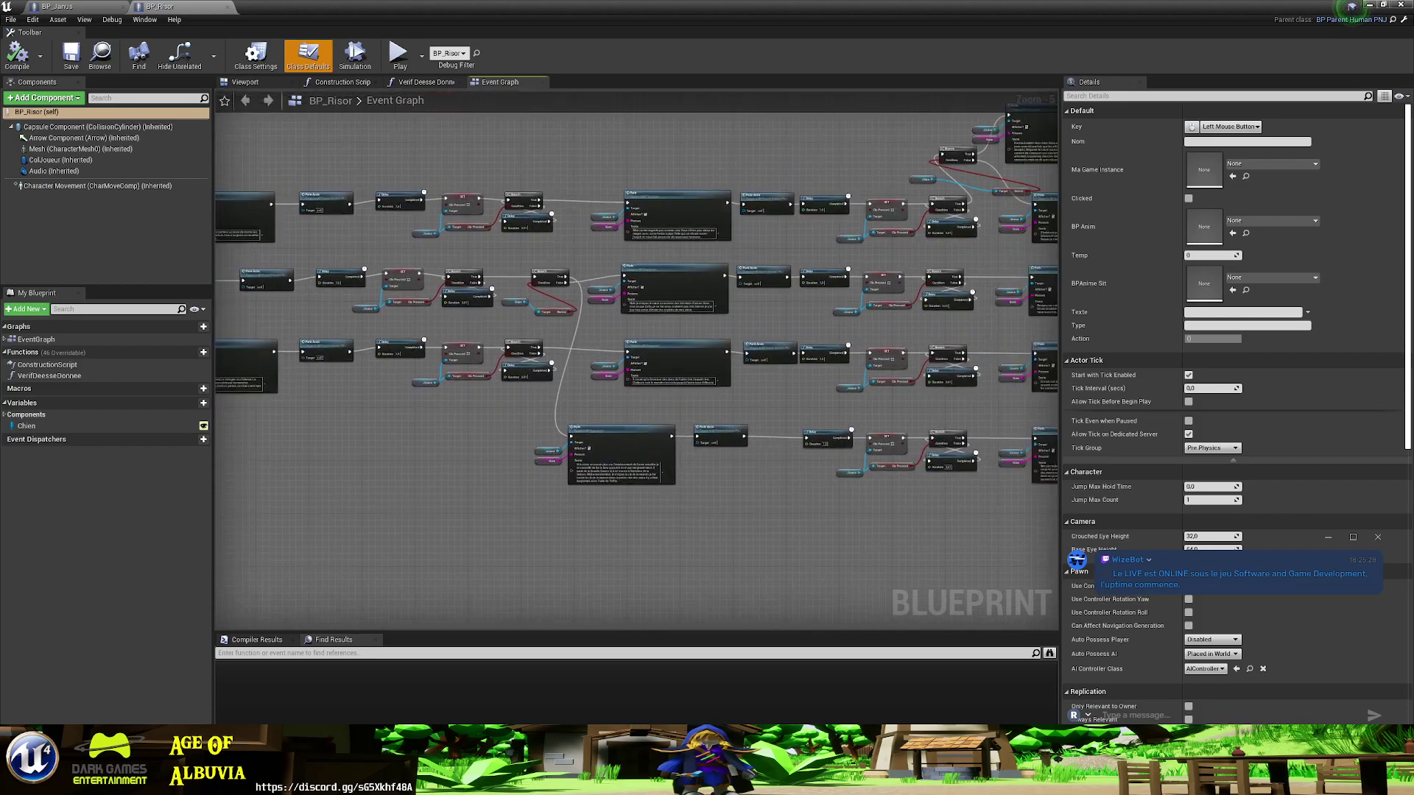
scroll(522, 375, up, 1)
- Browse the rows of Parle nodes, zooming in on their dialogue text
right_drag(523, 372, 562, 351)
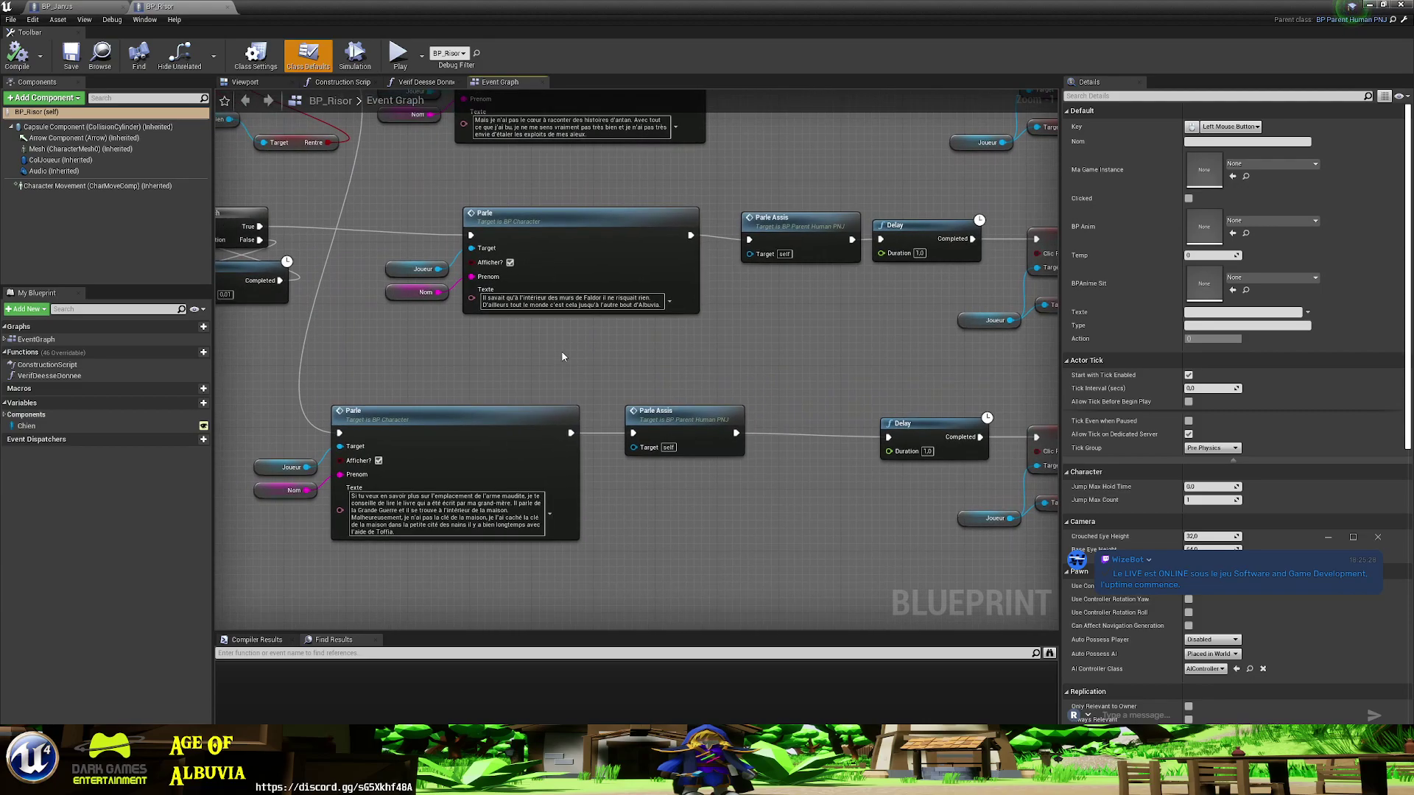
scroll(626, 426, down, 3)
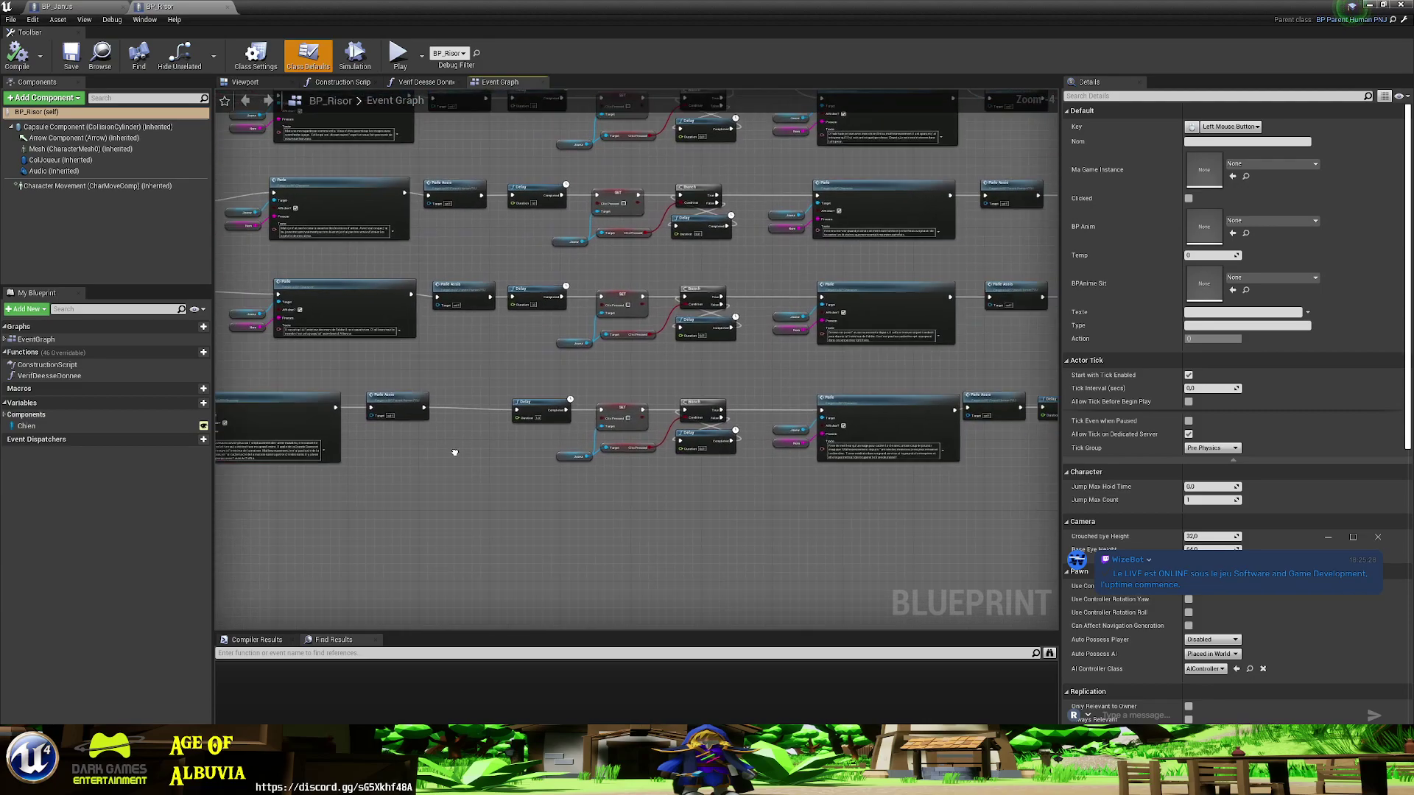
right_drag(626, 425, 537, 236)
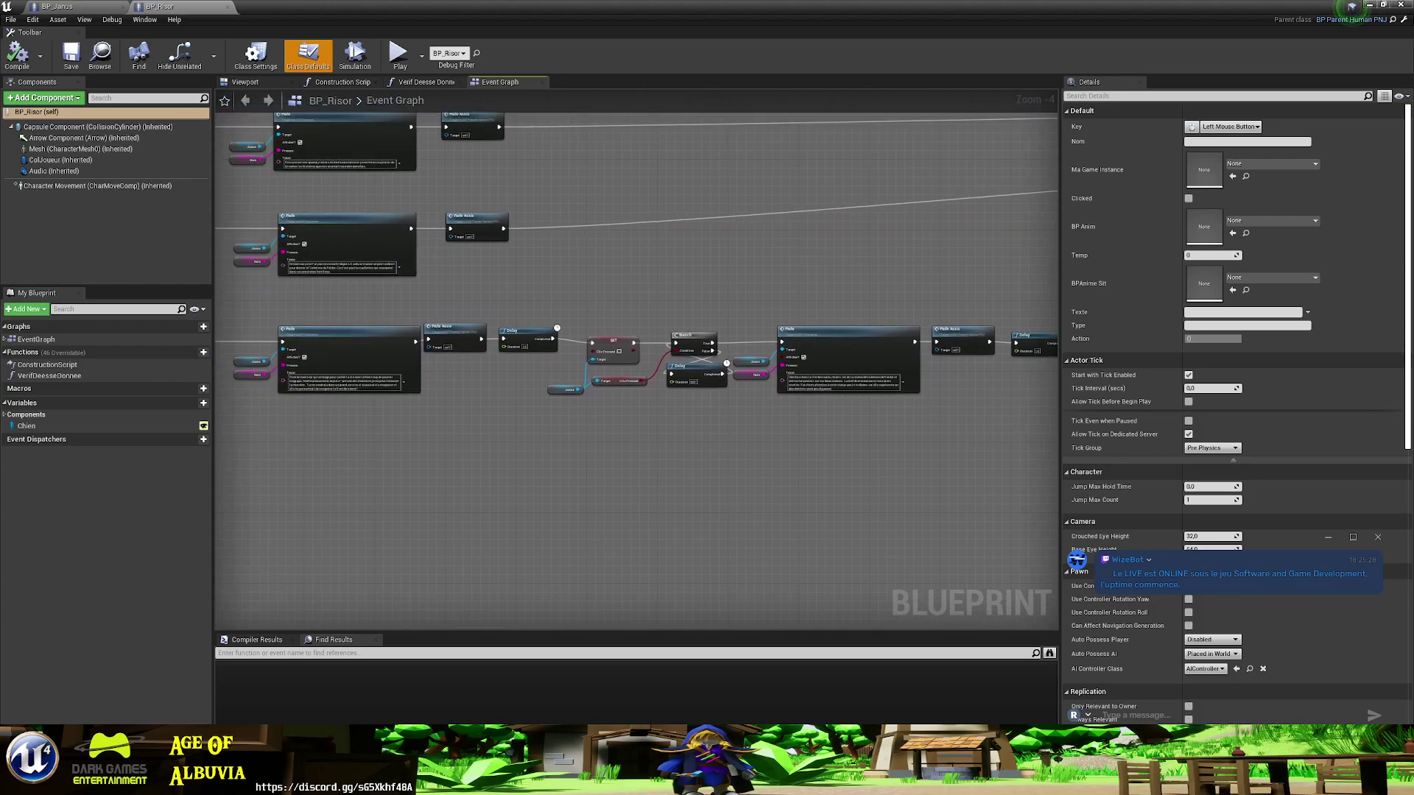
right_drag(456, 380, 556, 380)
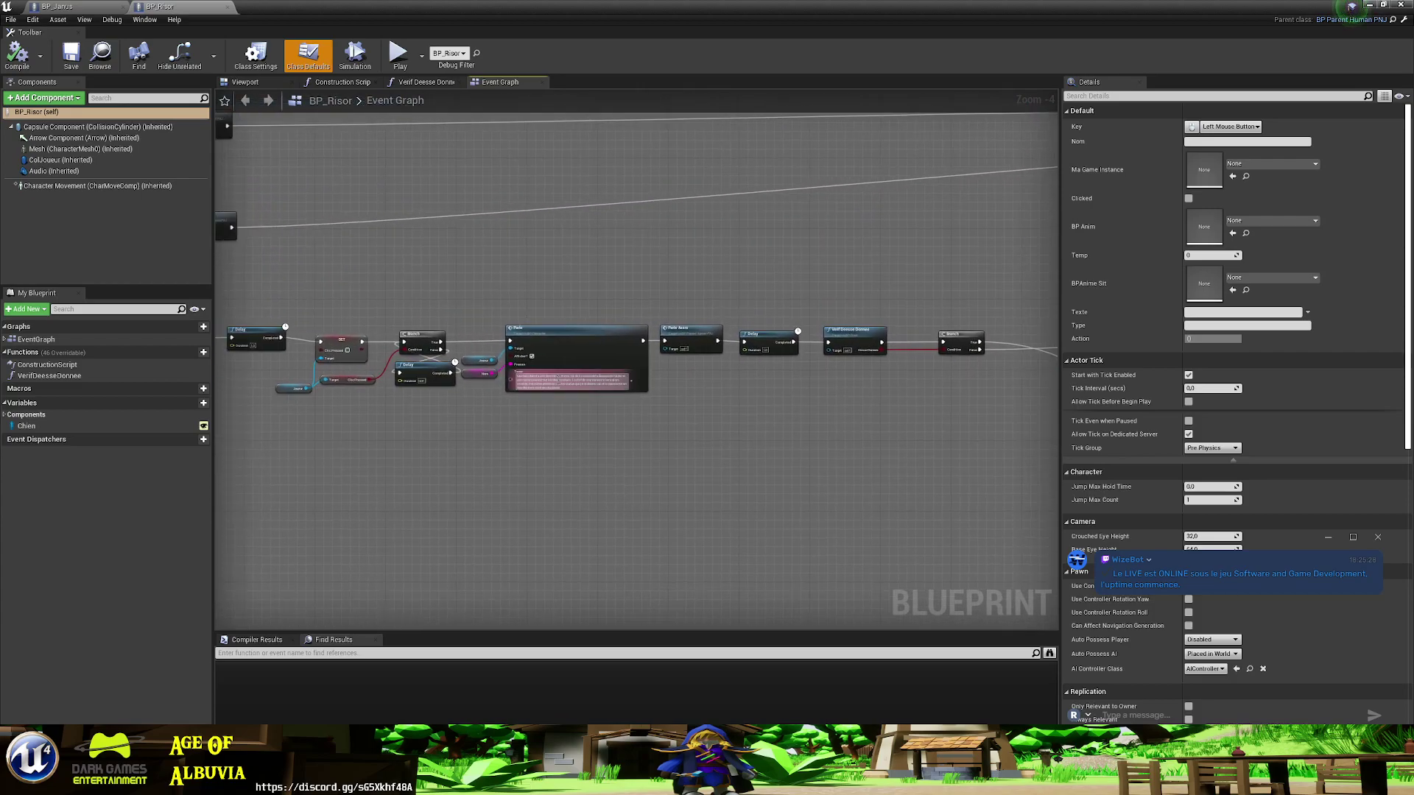
scroll(556, 380, up, 4)
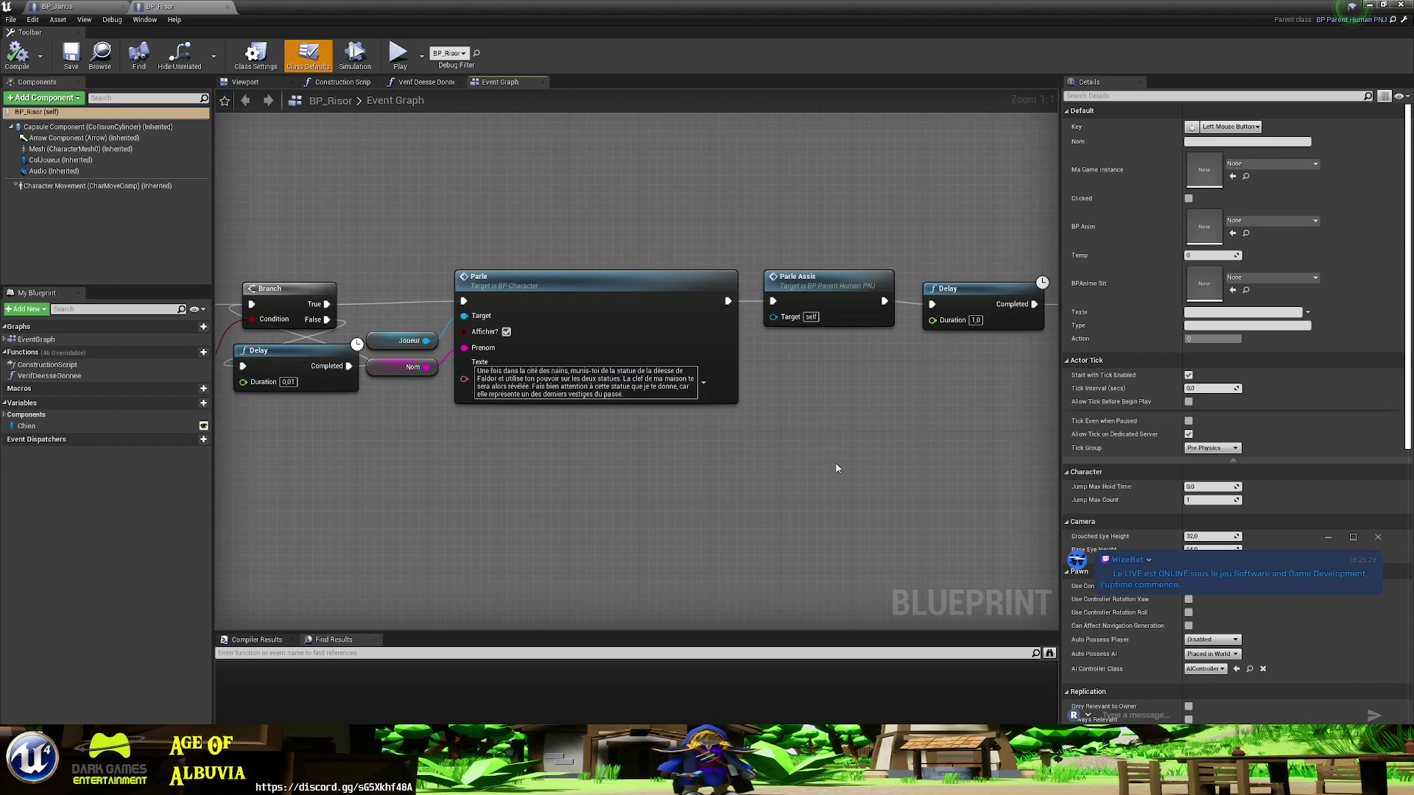
scroll(836, 468, down, 6)
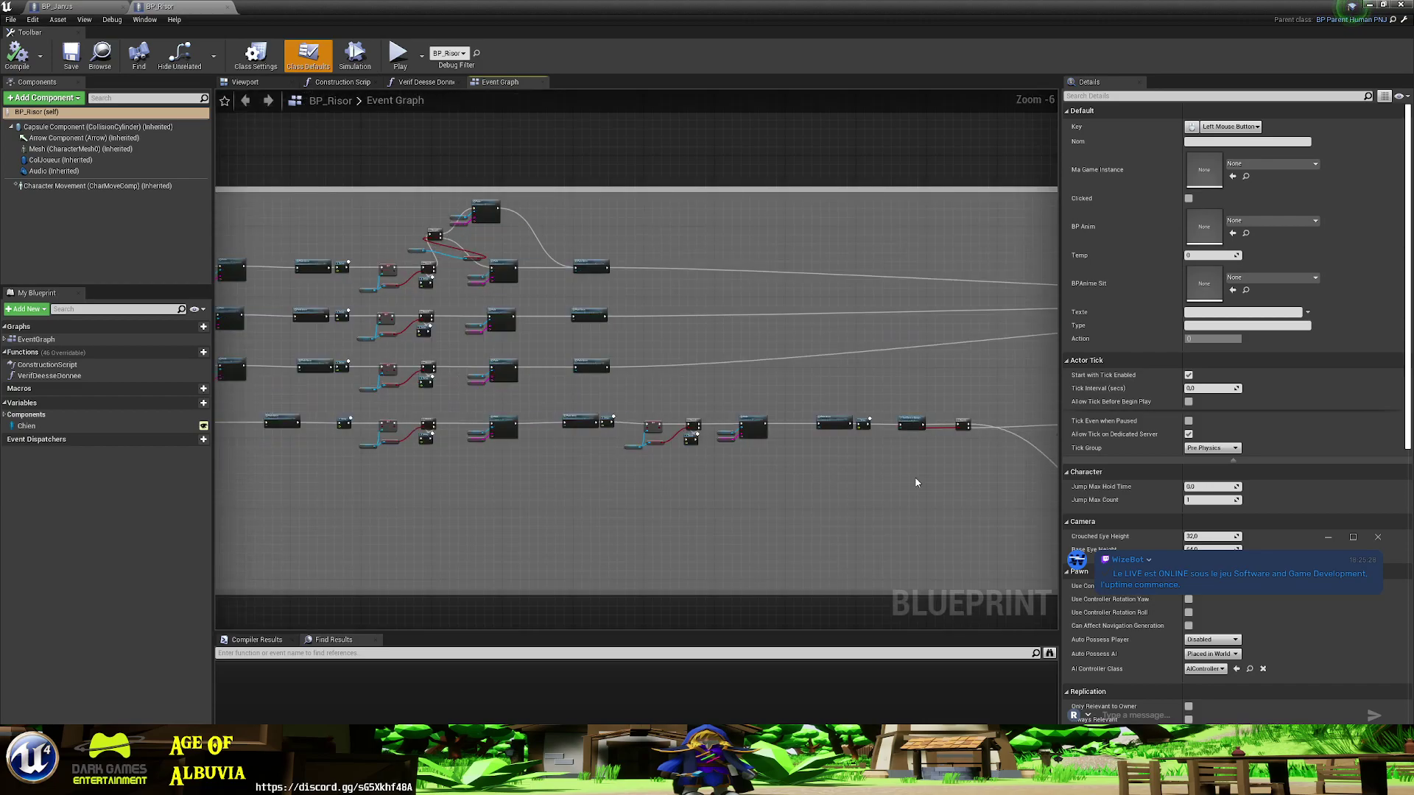
right_drag(608, 414, 508, 410)
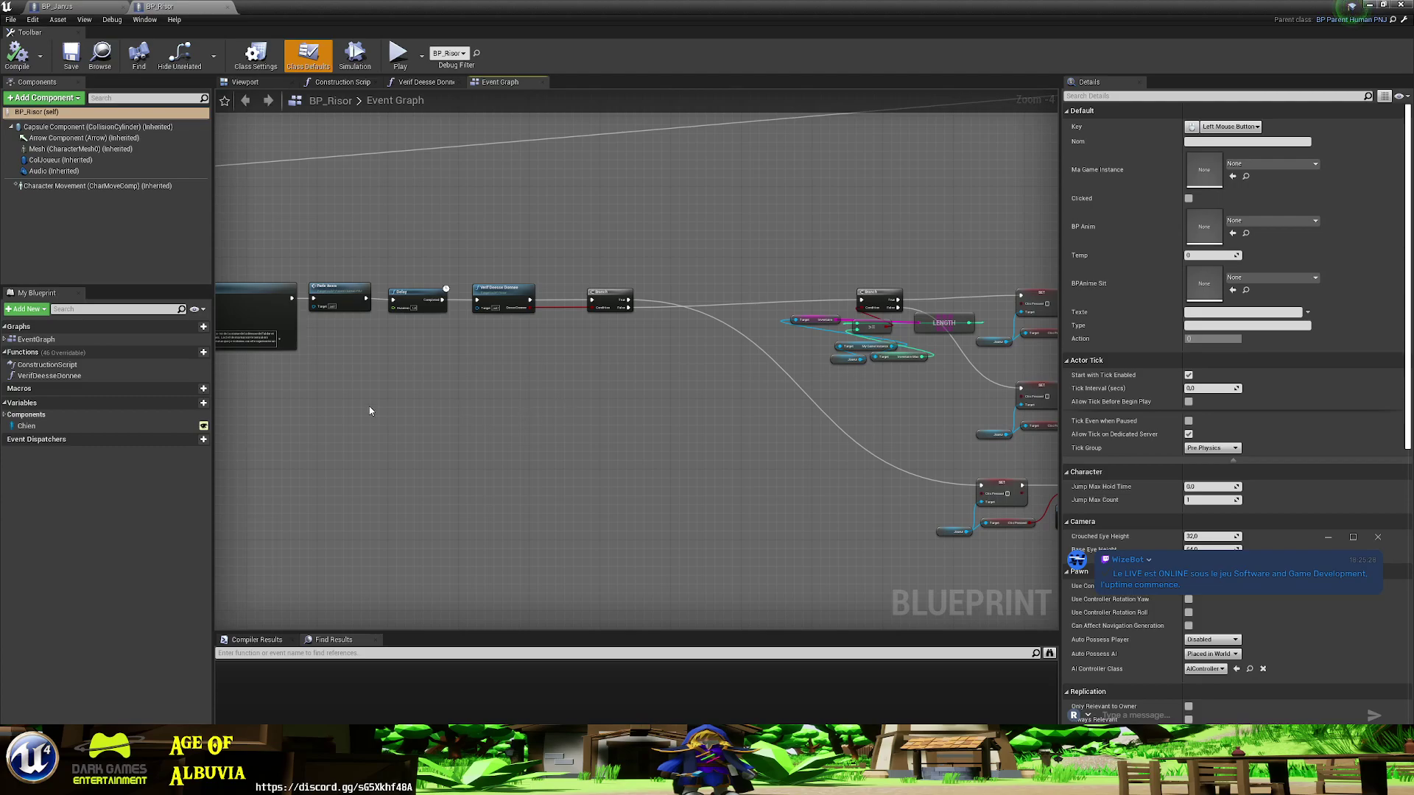
mouse_move(370, 411)
right_down()
mouse_move(611, 515)
mouse_move(405, 573)
right_up()
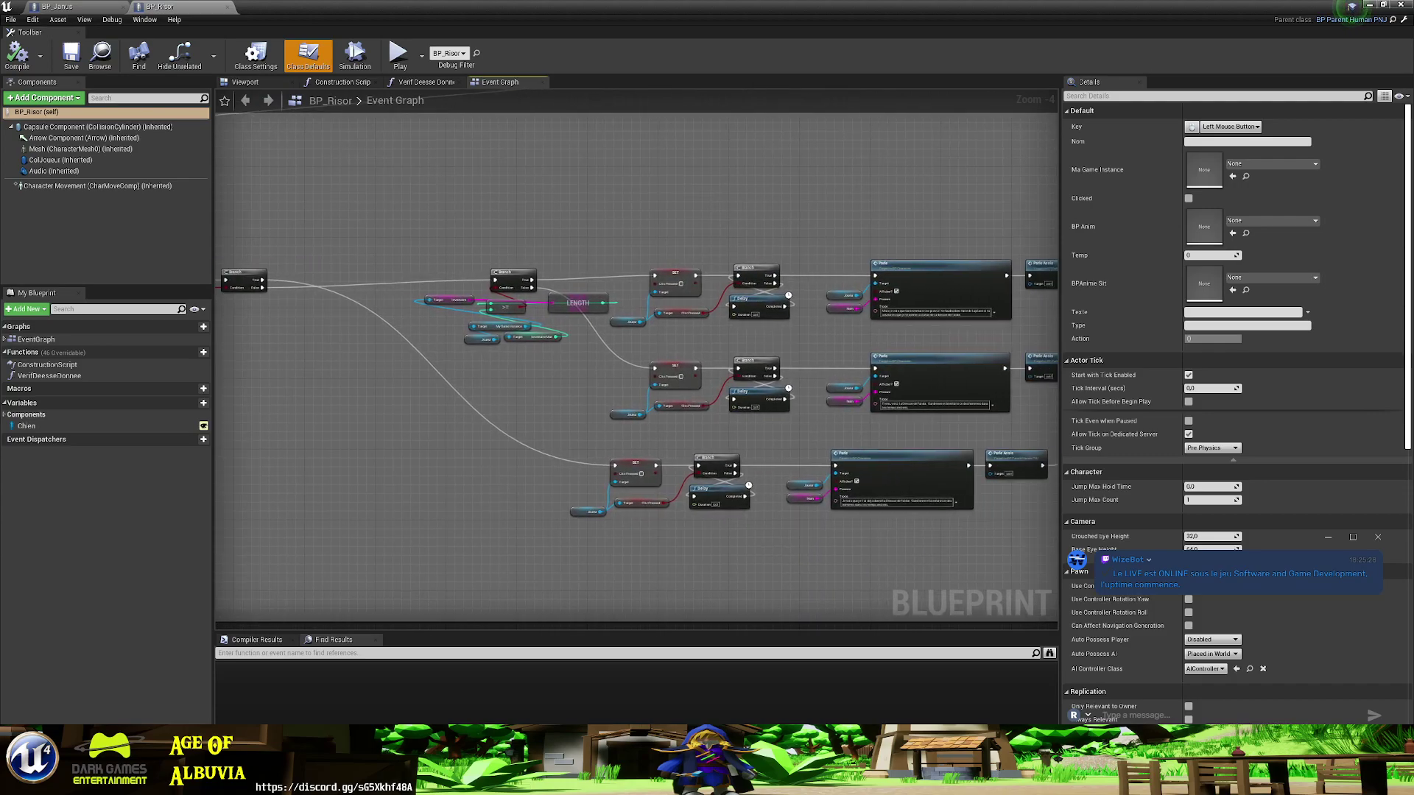
scroll(761, 427, up, 1)
scroll(761, 427, up, 1)
scroll(739, 432, up, 1)
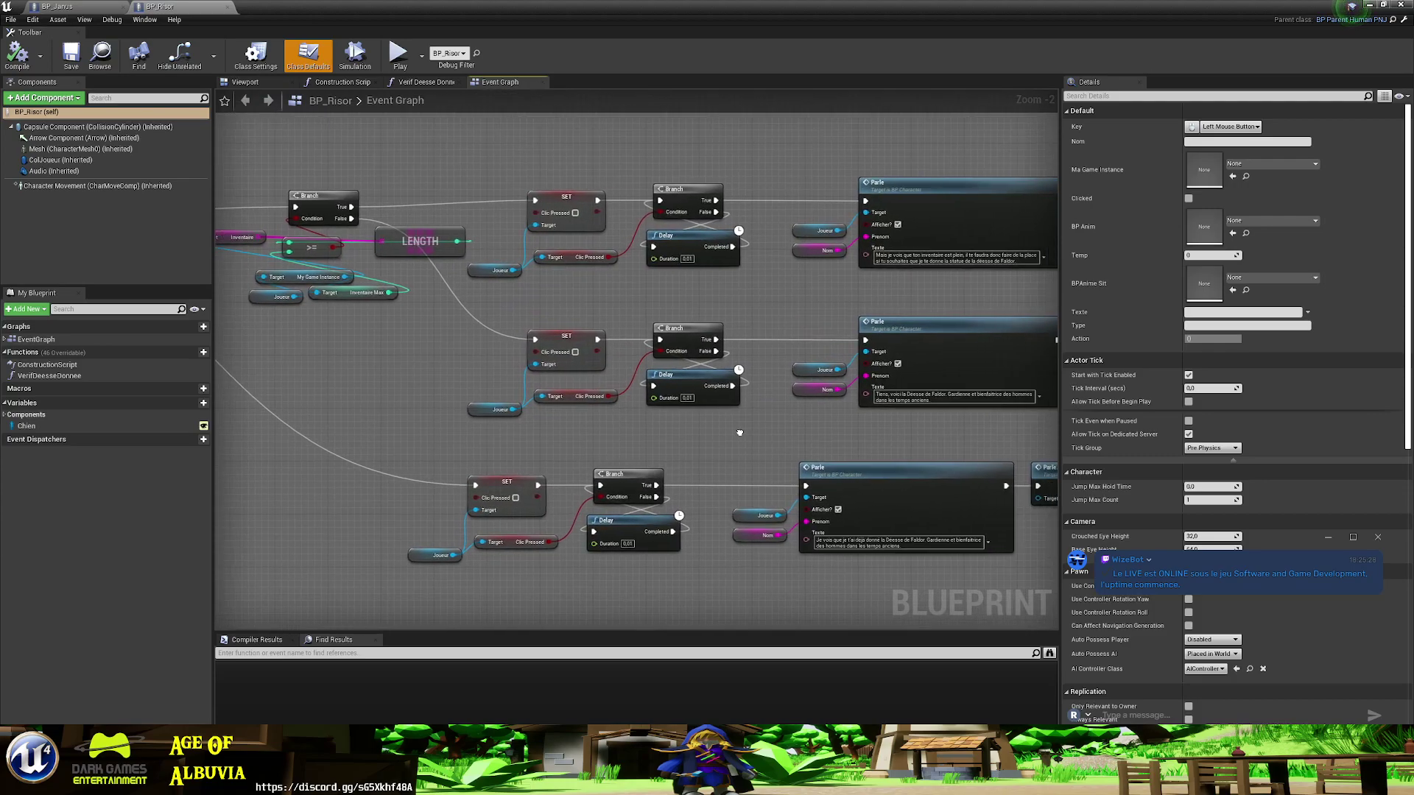
right_drag(739, 432, 198, 368)
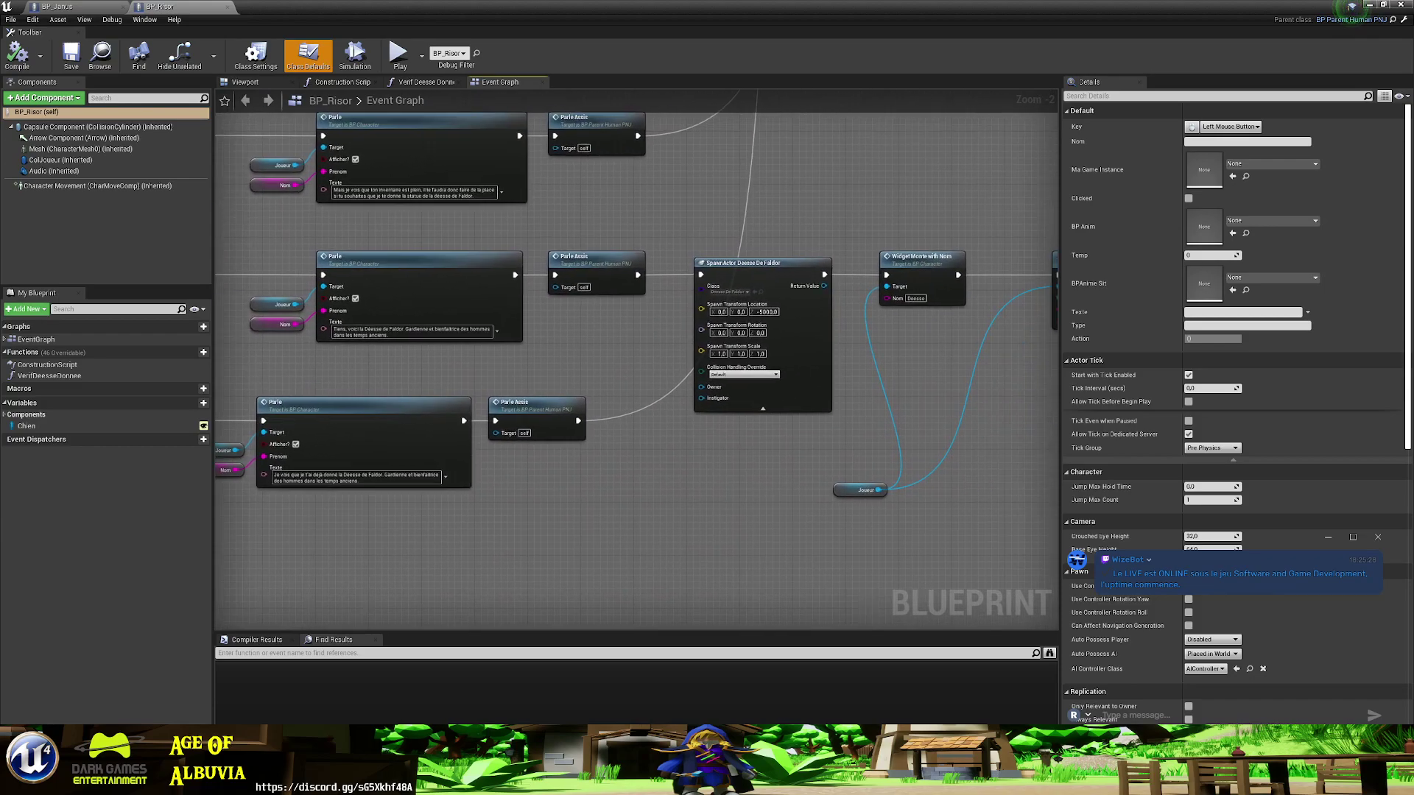
right_drag(197, 368, 658, 352)
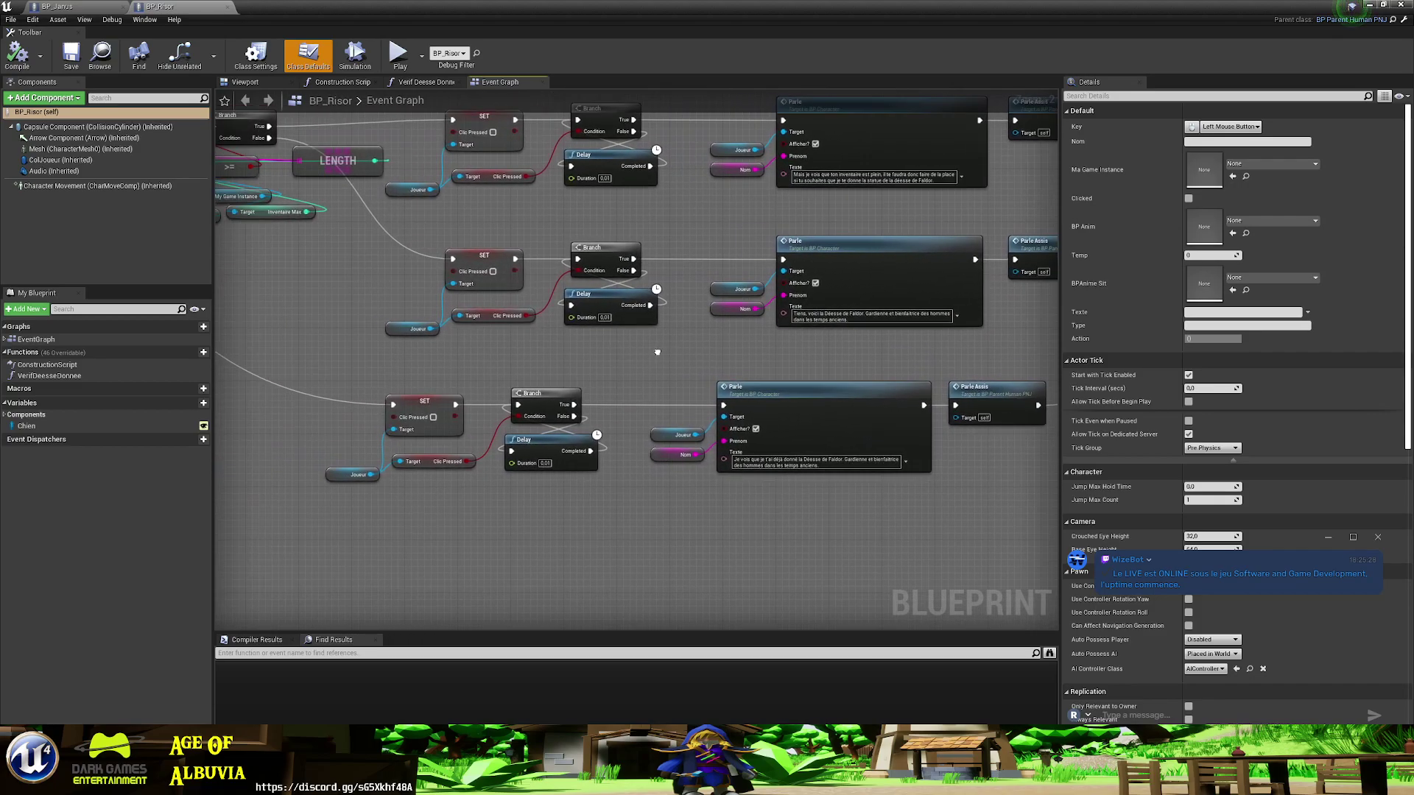
right_drag(658, 353, 704, 358)
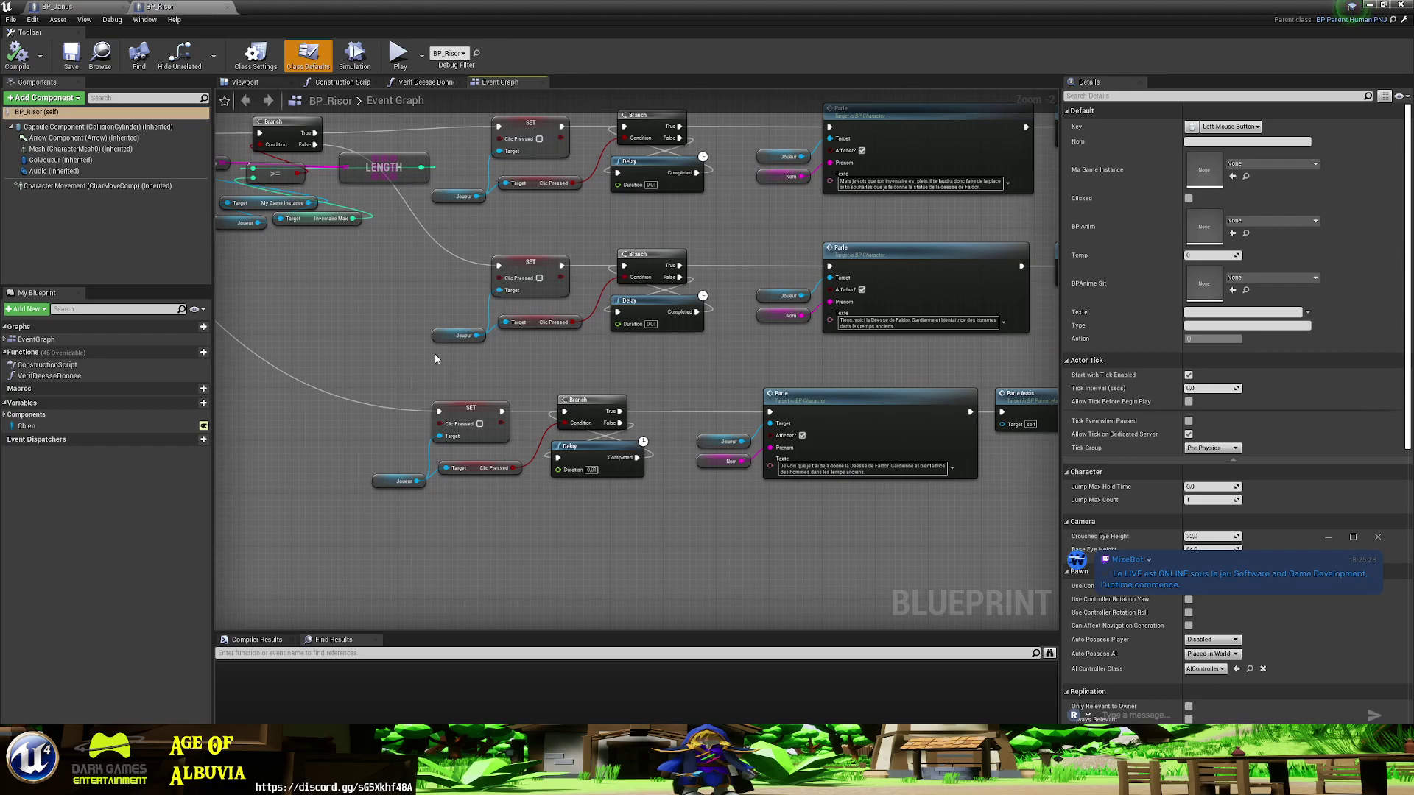
mouse_move(435, 359)
right_down()
mouse_move(485, 348)
mouse_move(464, 359)
mouse_move(204, 336)
right_up()
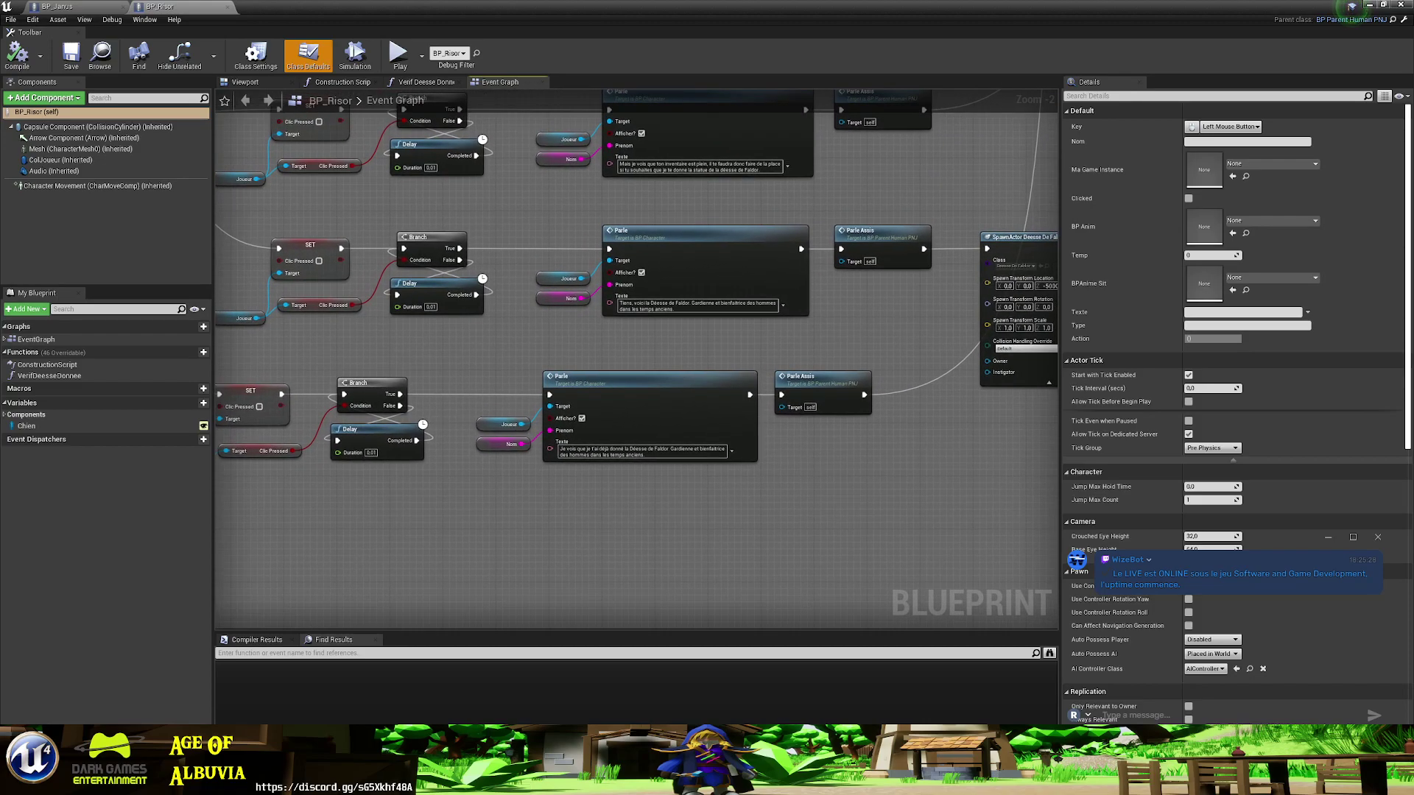
right_drag(736, 353, 458, 336)
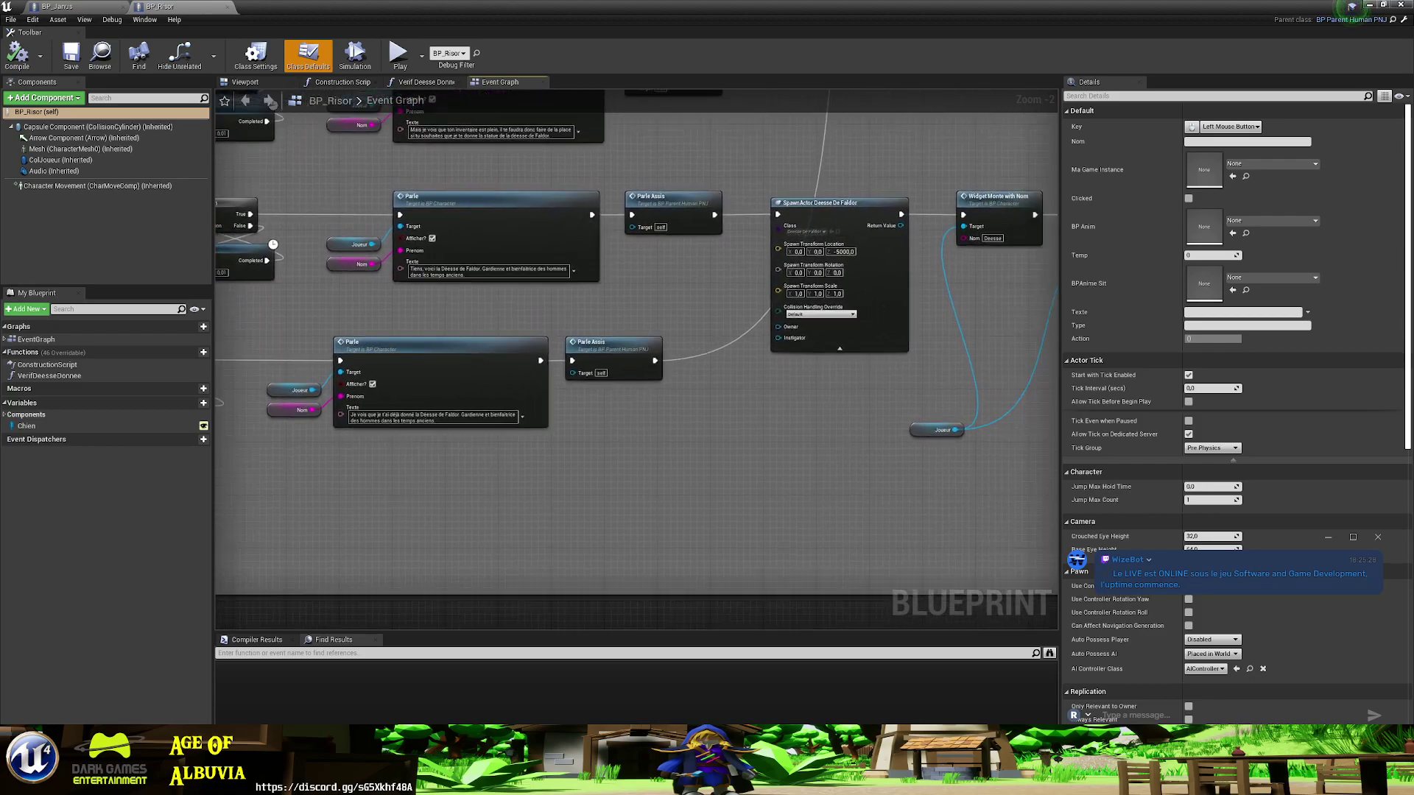
right_drag(551, 320, 462, 342)
scroll(498, 338, down, 2)
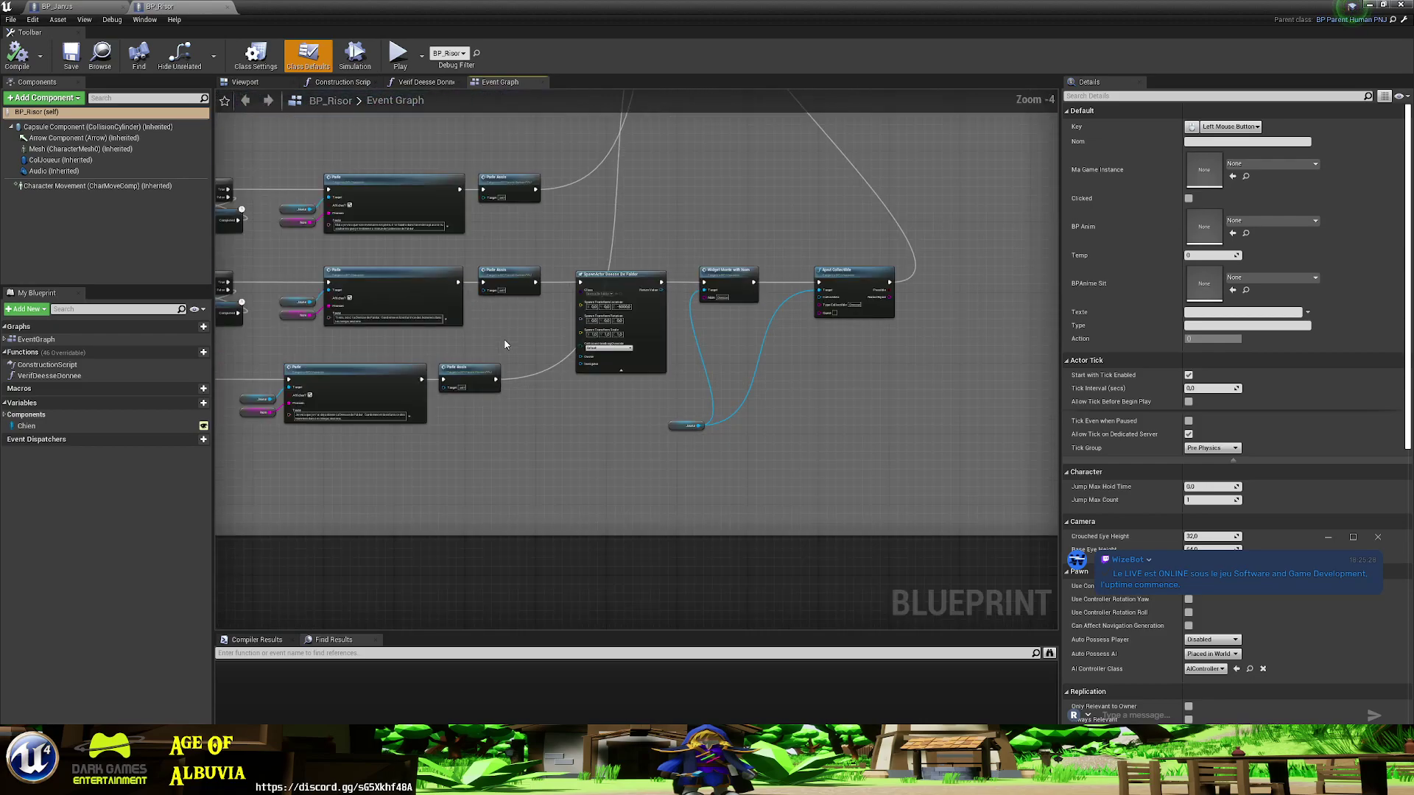
mouse_move(547, 317)
right_down()
mouse_move(805, 435)
mouse_move(366, 372)
mouse_move(924, 419)
mouse_move(1052, 471)
right_up()
mouse_move(759, 444)
right_down()
mouse_move(400, 487)
mouse_move(435, 536)
right_up()
scroll(400, 488, up, 1)
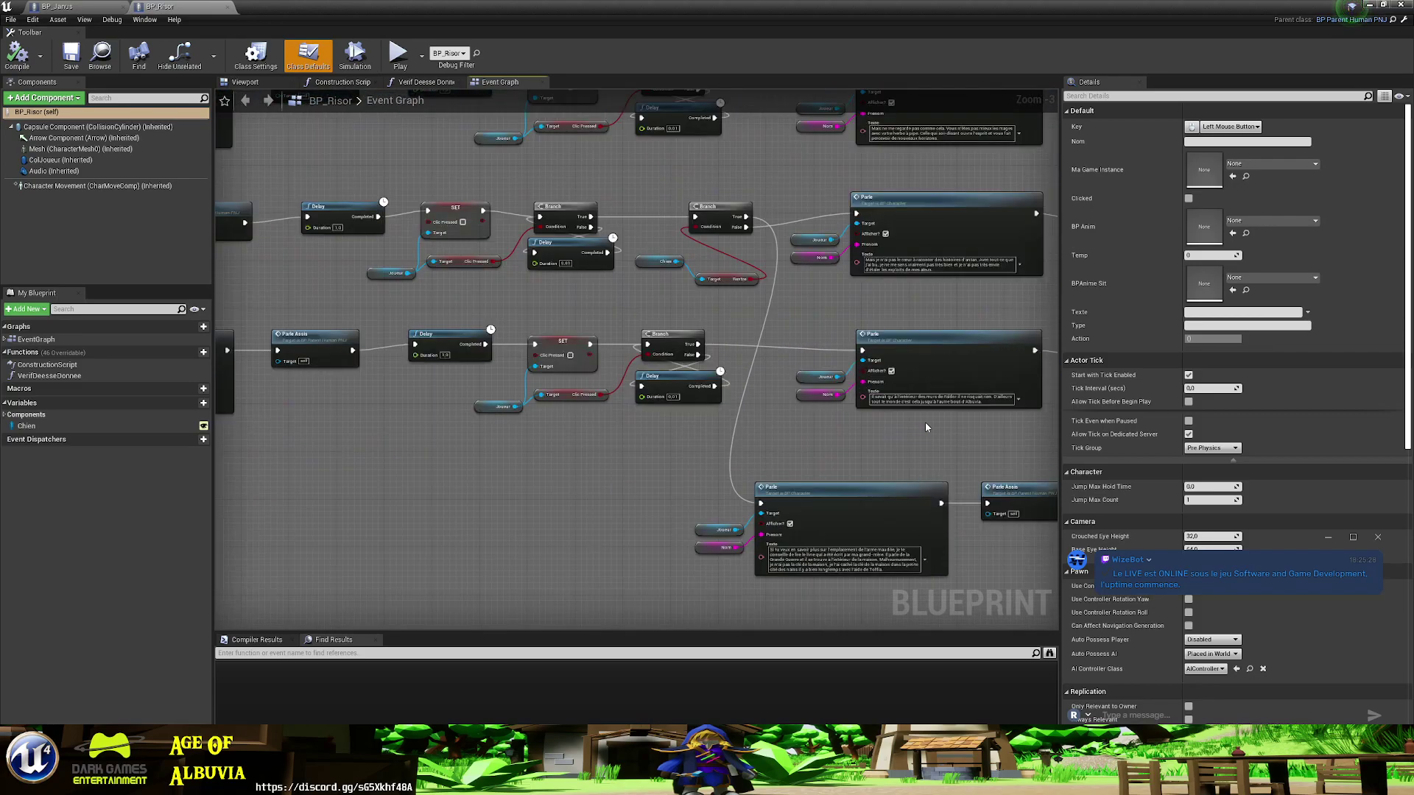
mouse_move(927, 443)
right_down()
mouse_move(637, 424)
mouse_move(719, 446)
right_up()
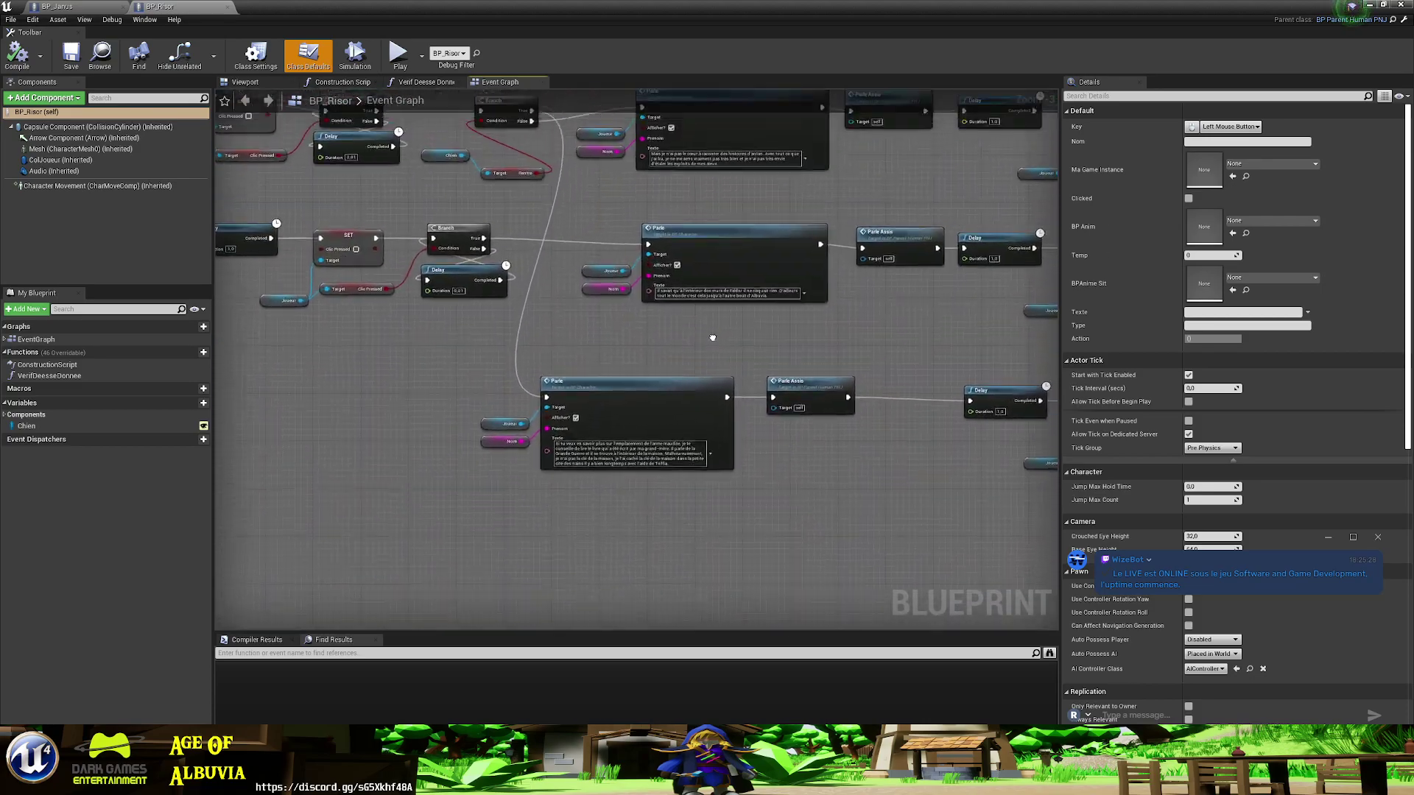
scroll(719, 445, down, 3)
scroll(720, 446, up, 3)
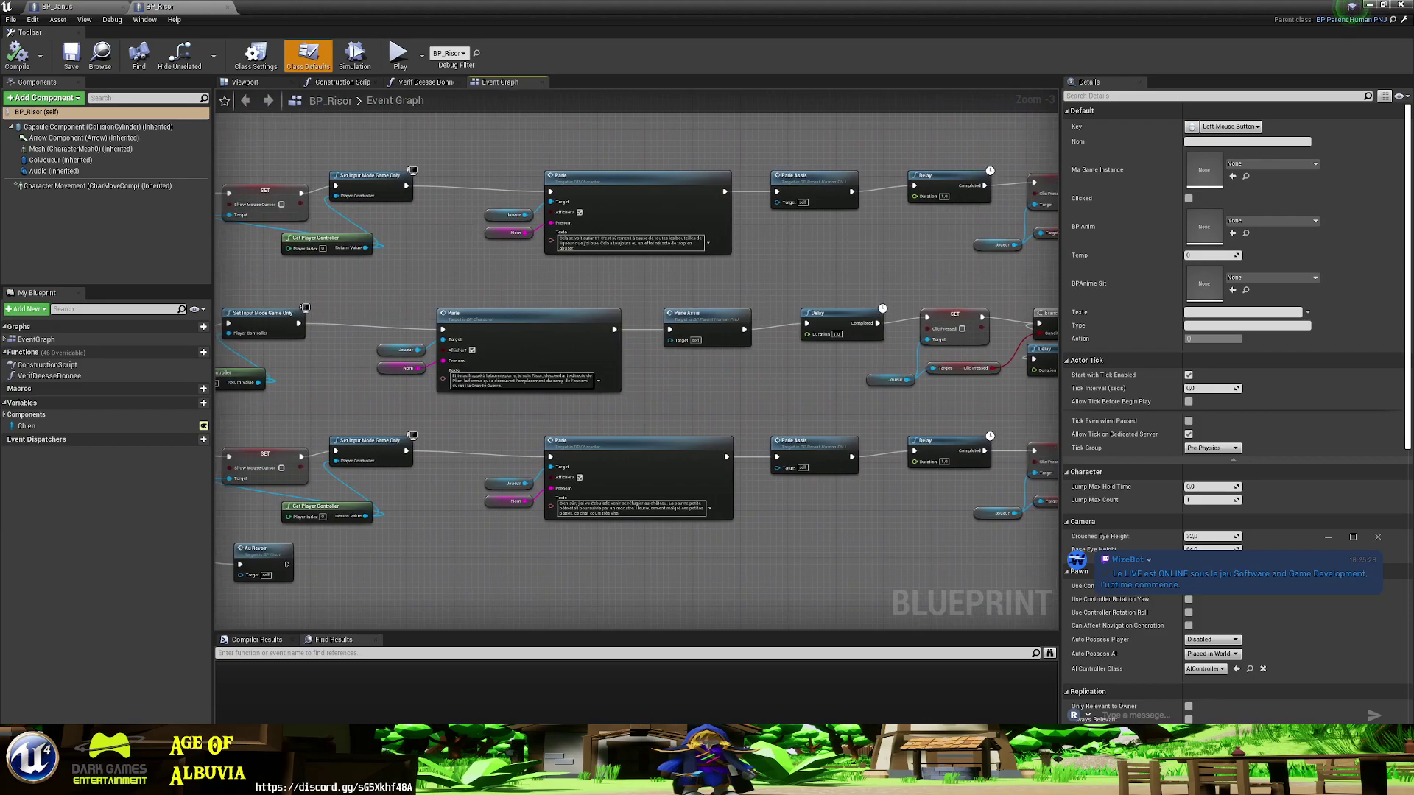
right_drag(1017, 539, 1016, 538)
scroll(681, 554, down, 2)
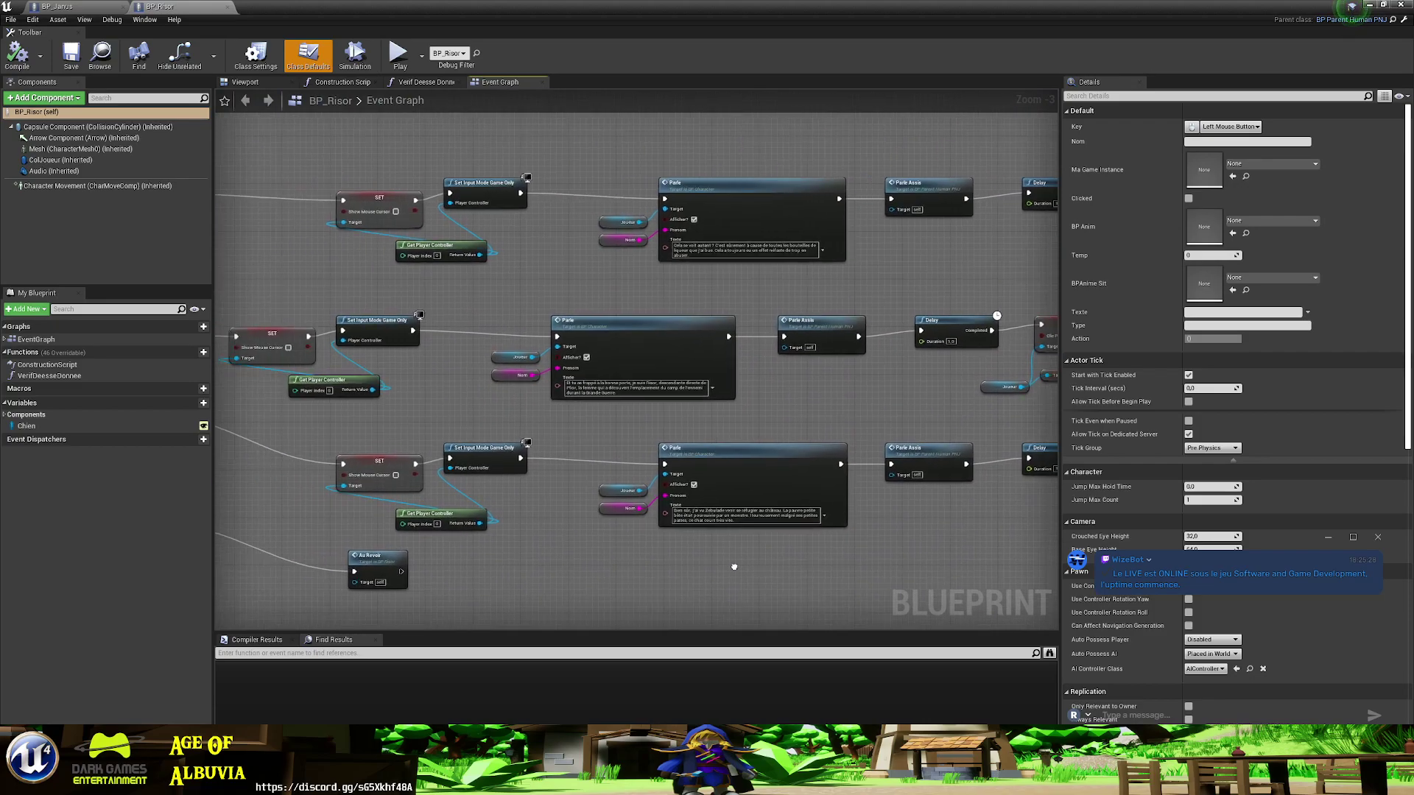
scroll(678, 510, up, 4)
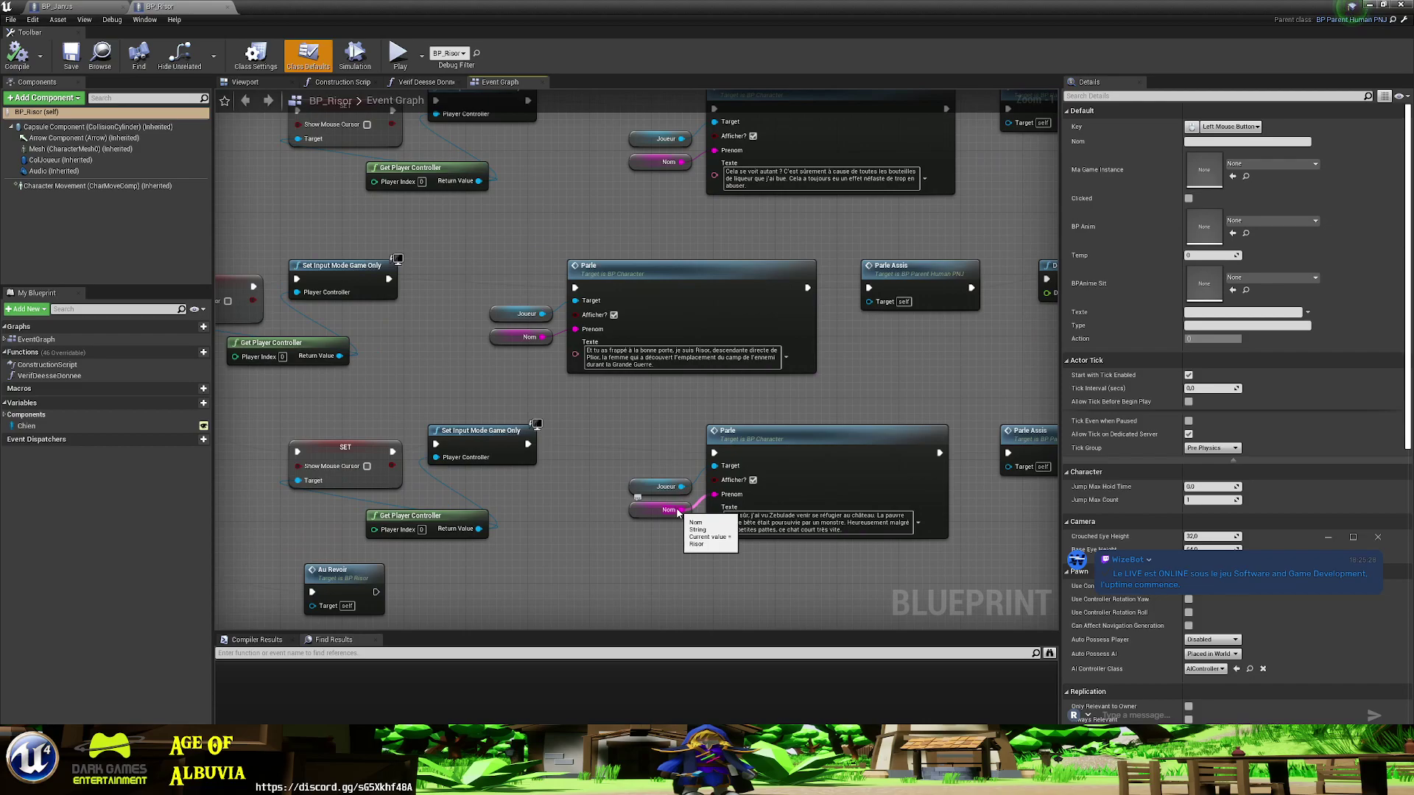
scroll(678, 511, down, 3)
mouse_move(838, 579)
right_down()
mouse_move(810, 294)
mouse_move(882, 398)
mouse_move(967, 416)
mouse_move(676, 154)
right_up()
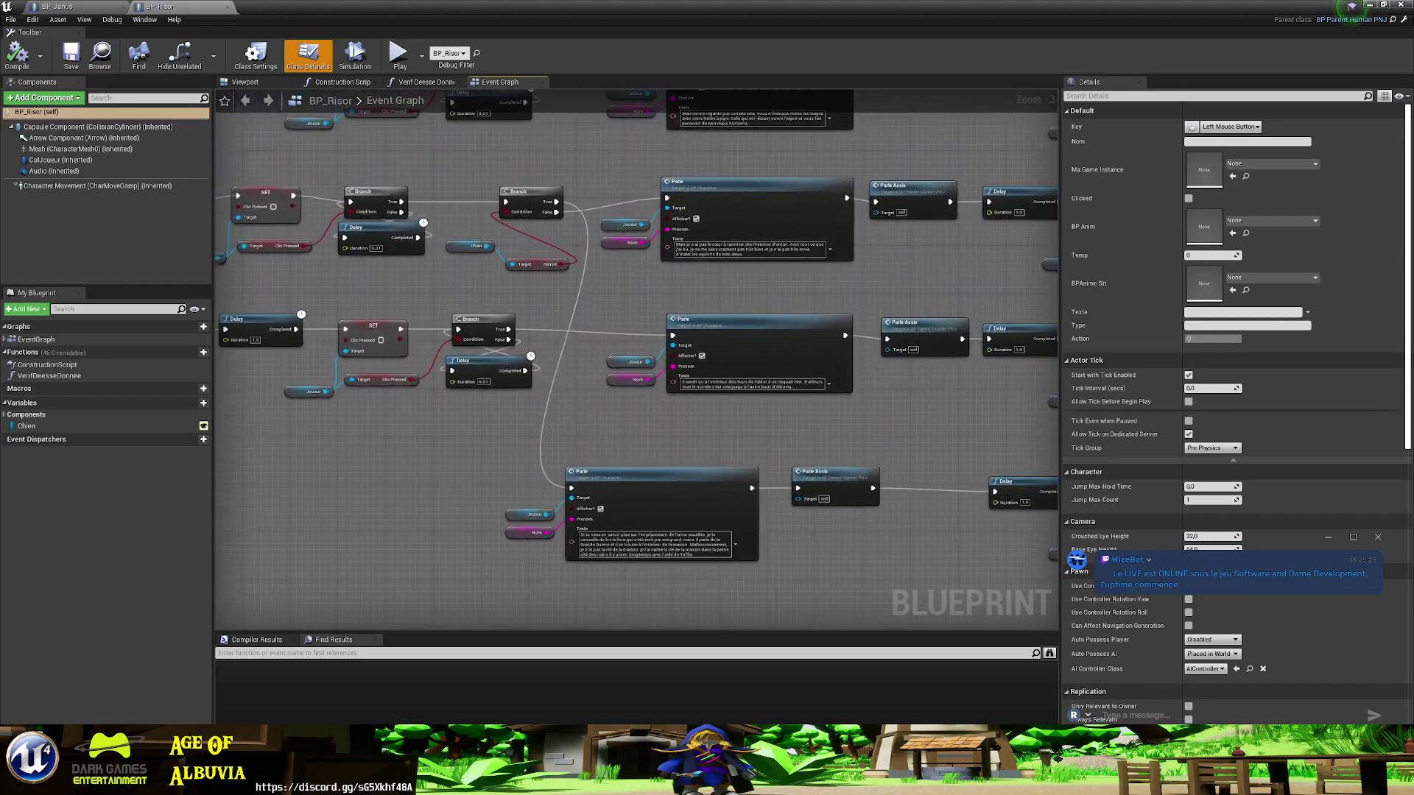
right_drag(930, 503, 361, 404)
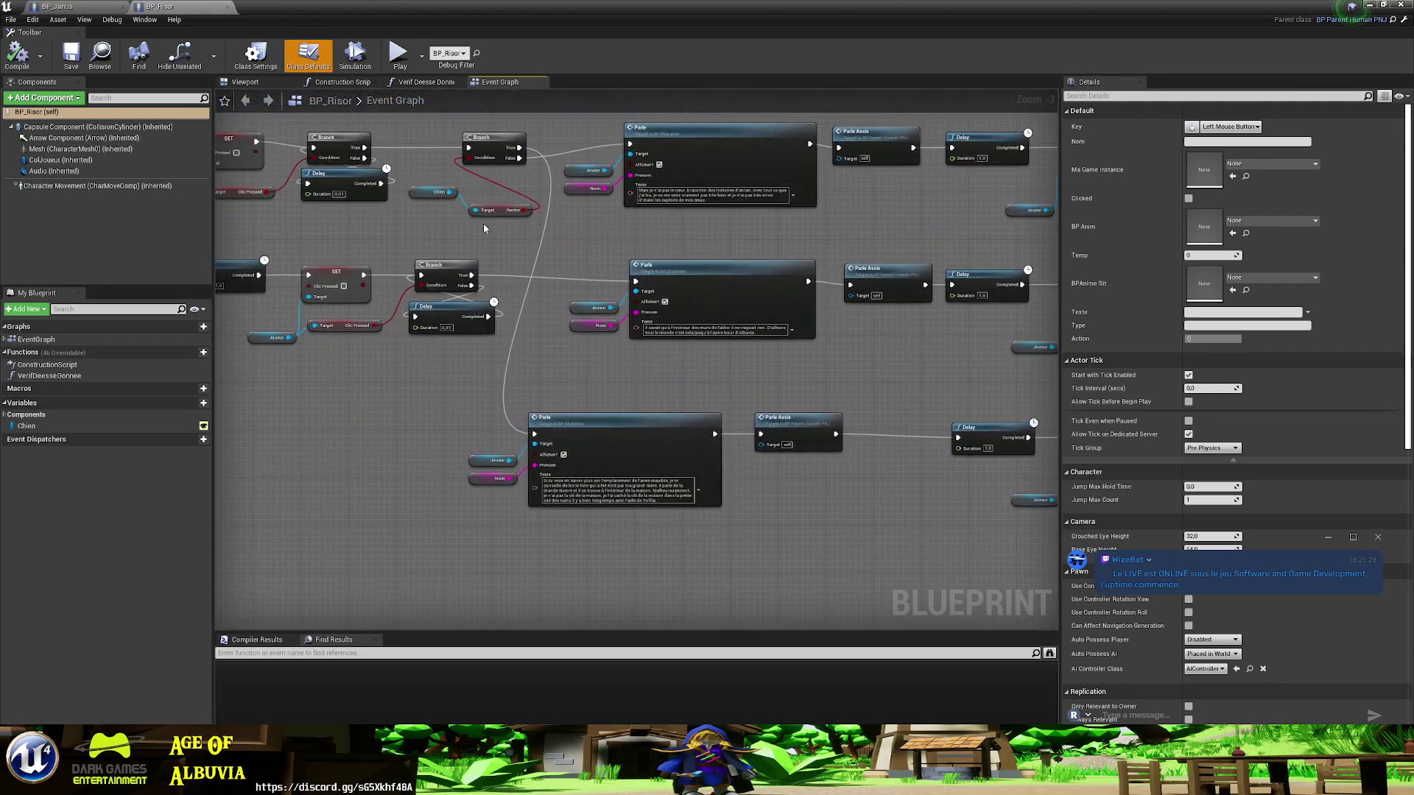
drag(519, 147, 337, 521)
- Add a Branch node off the True output and move it up and left
text(branch)
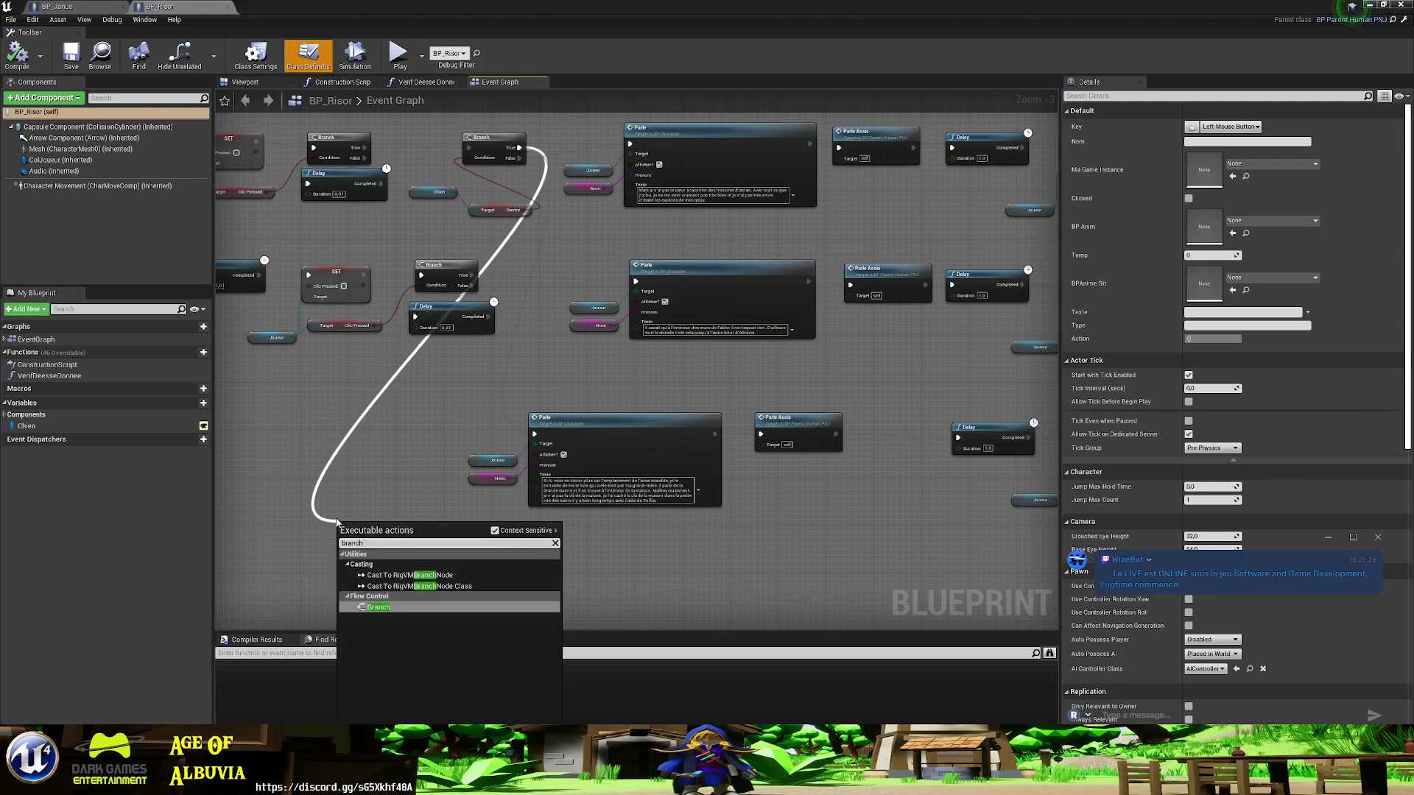
click(393, 609)
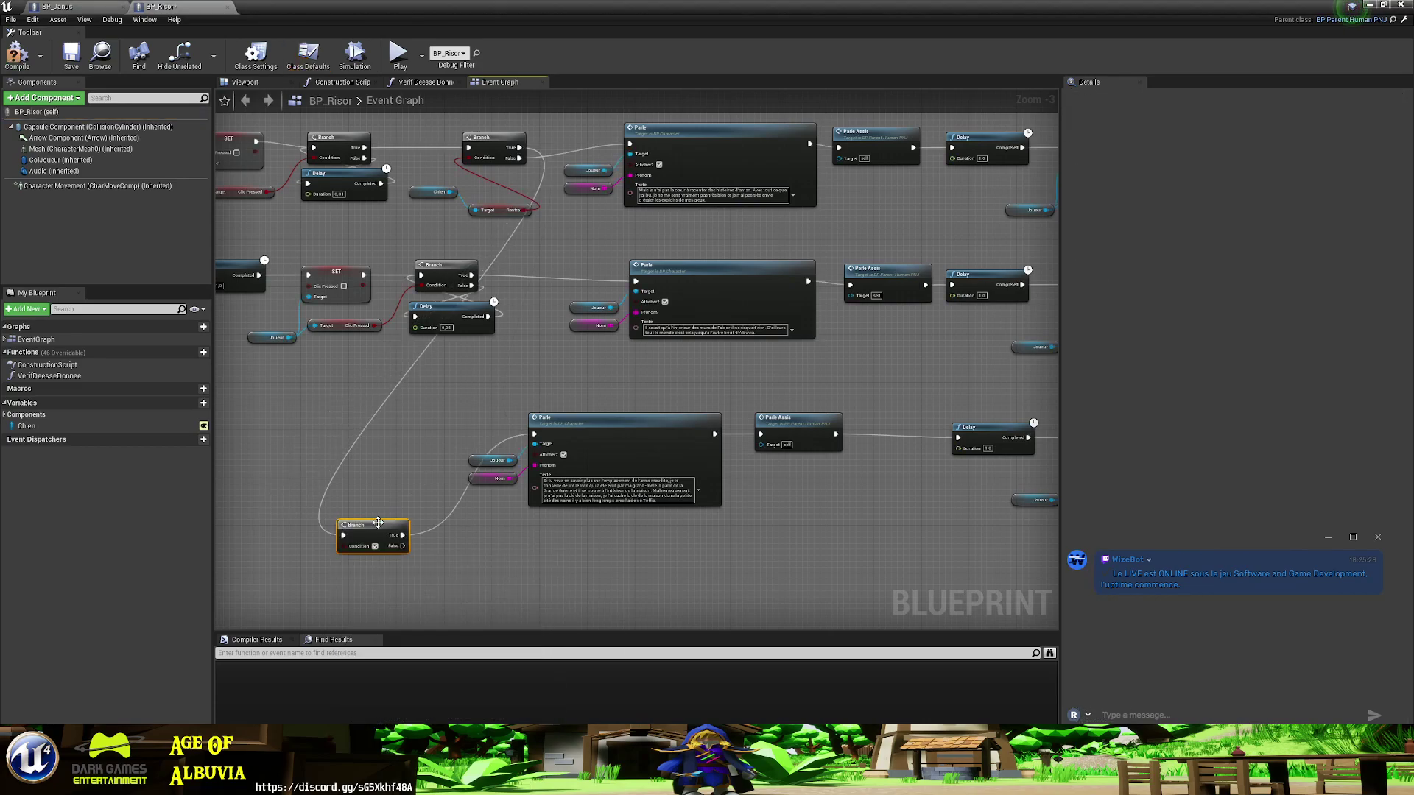
drag(375, 524, 345, 434)
right_drag(285, 544, 759, 537)
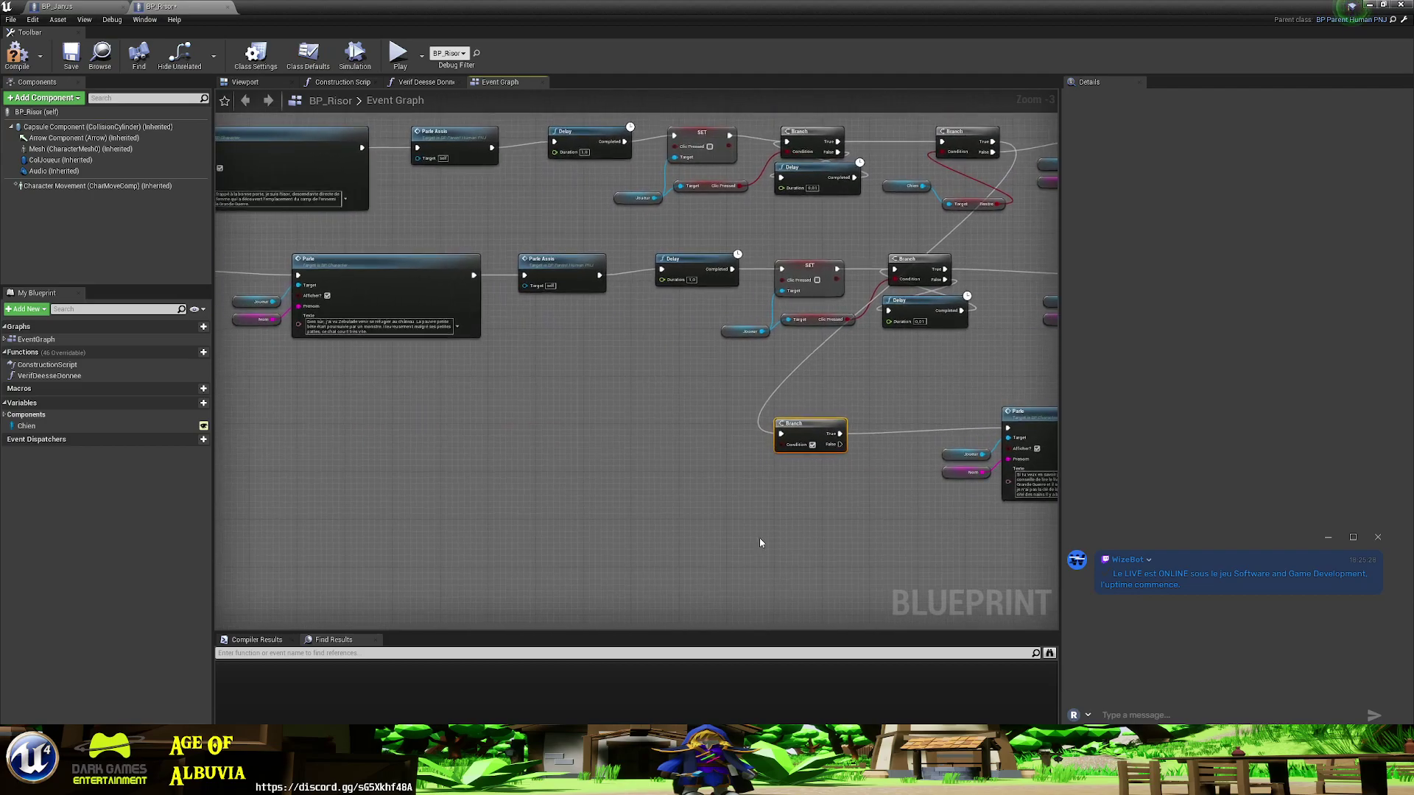
- Add a Joueur variable getter in empty graph space
right_click(607, 554)
text(joueur)
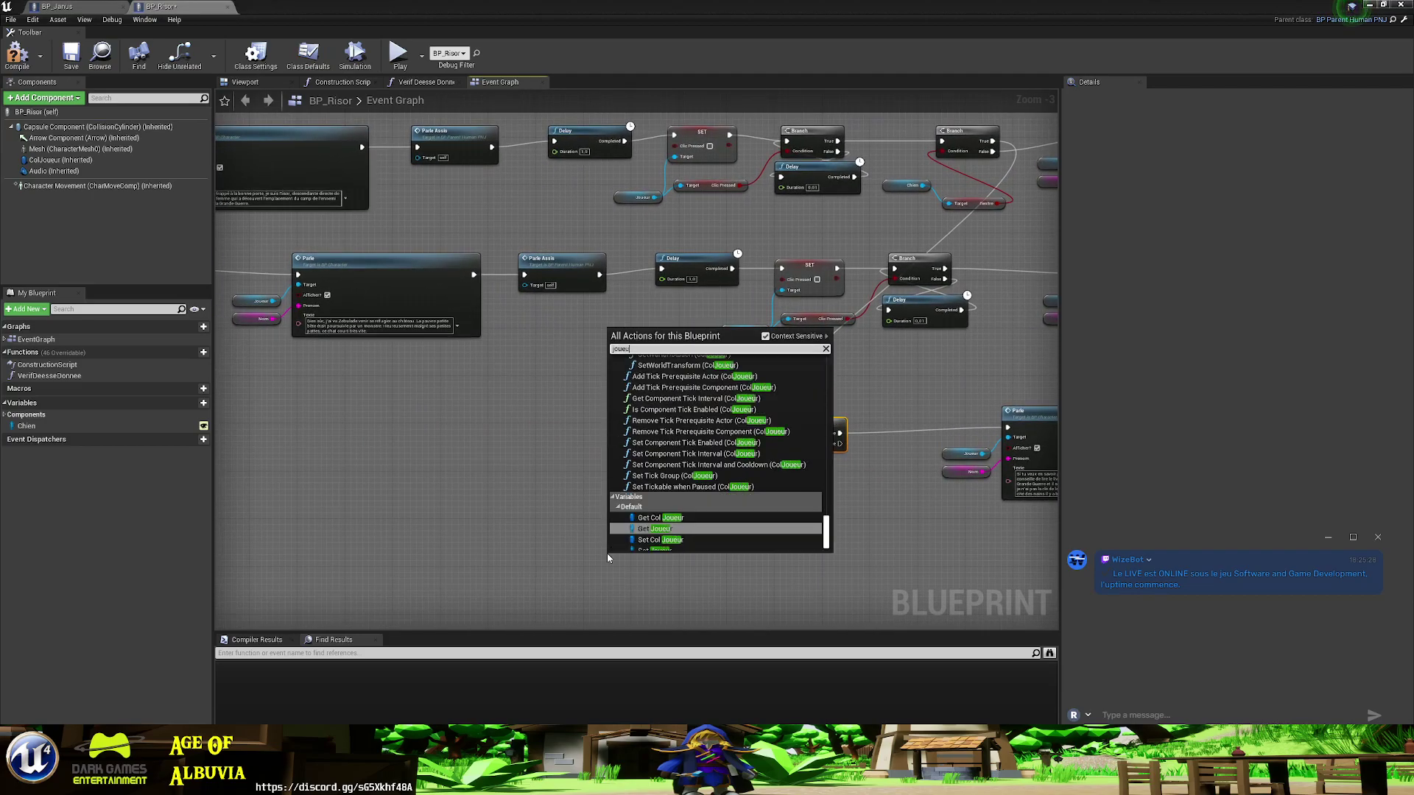
click(652, 528)
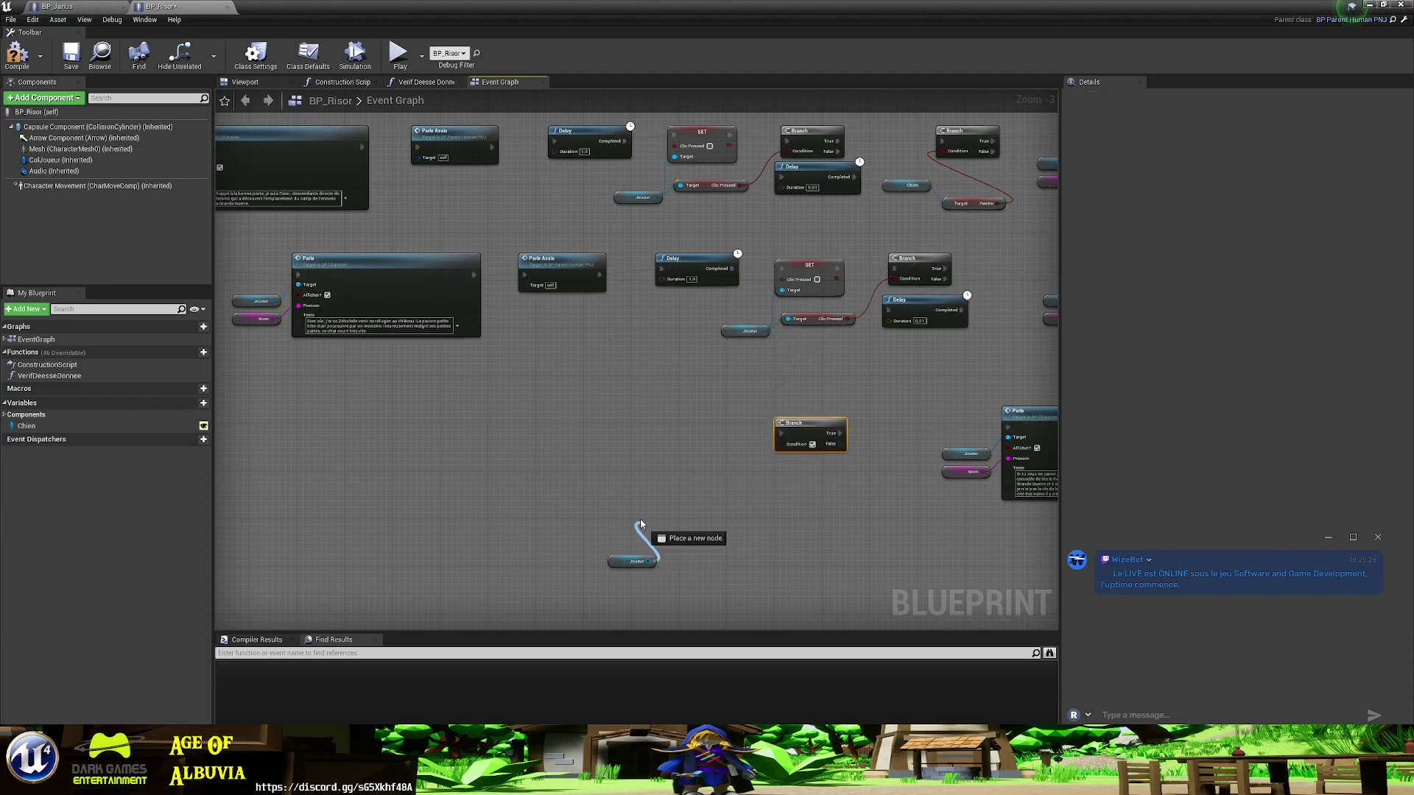
drag(638, 561, 639, 521)
text(quete)
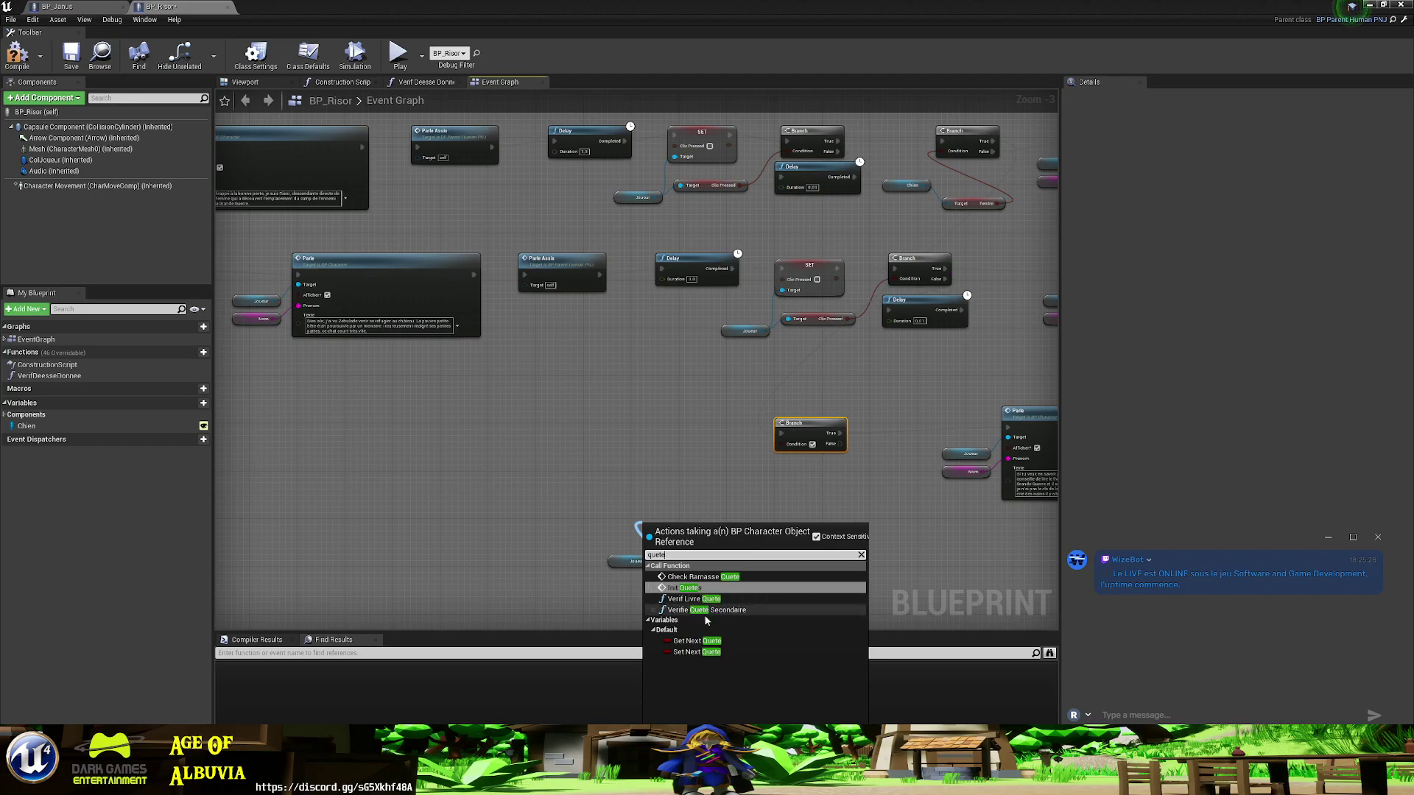
click(606, 501)
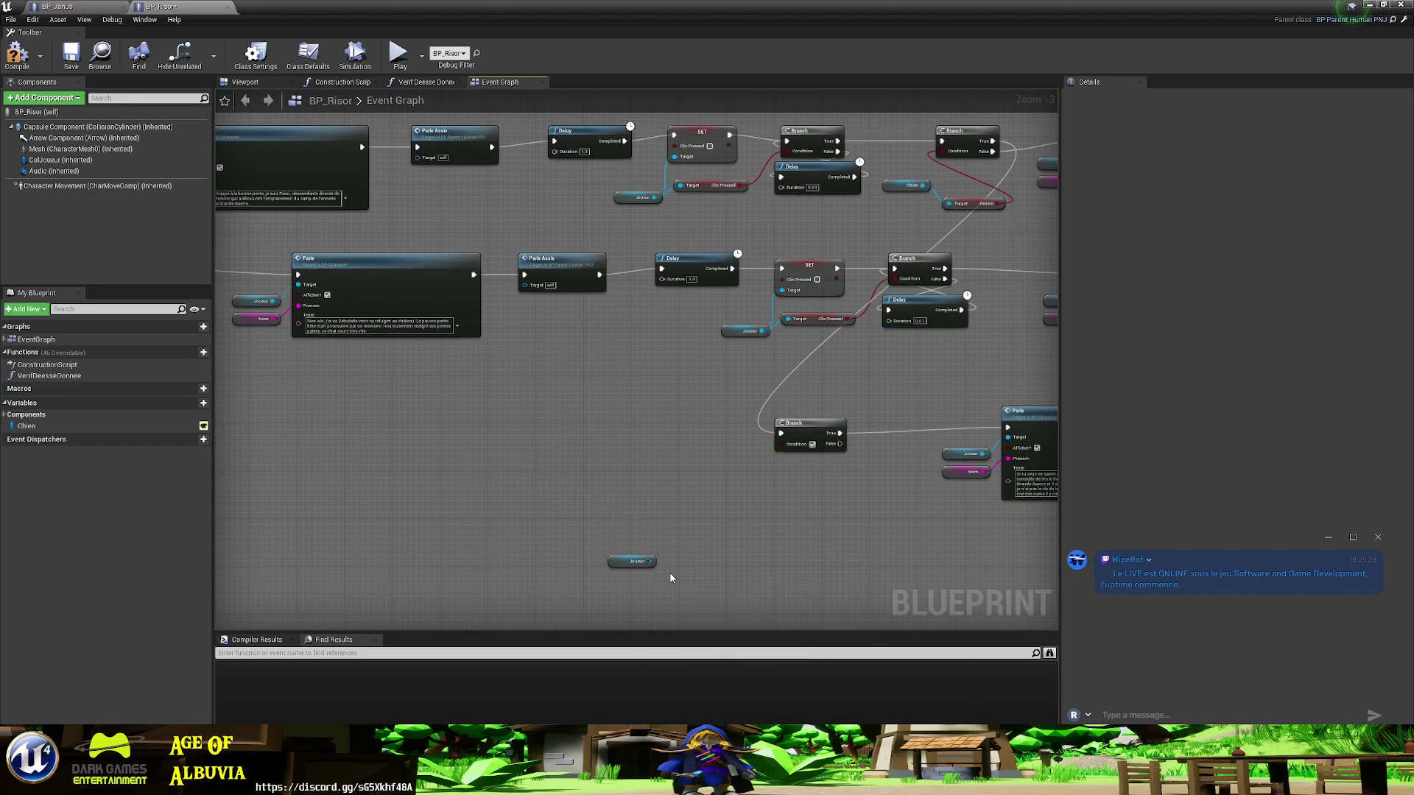
- Get My Game Instance from the Joueur node's output
right_click(648, 561)
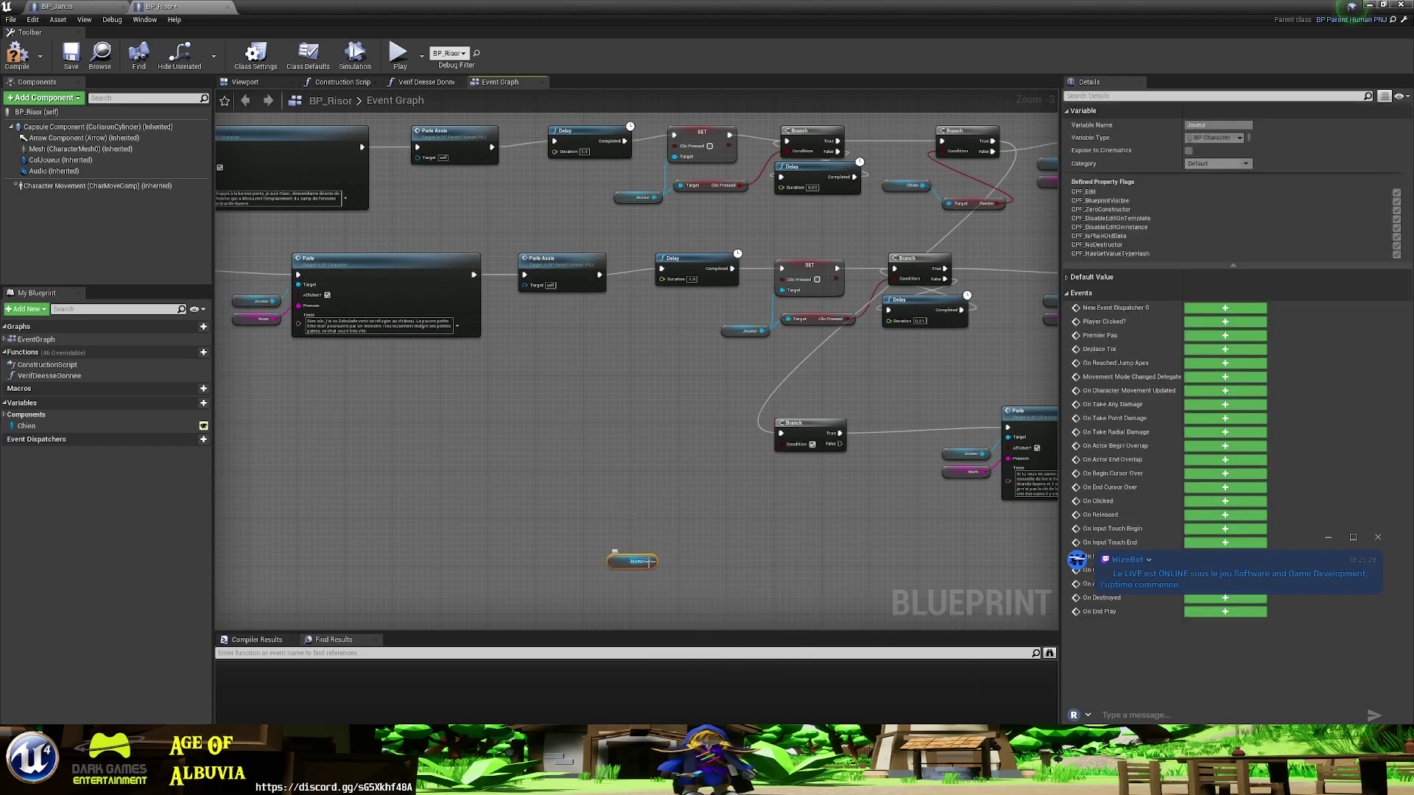
drag(648, 561, 621, 523)
text(myg)
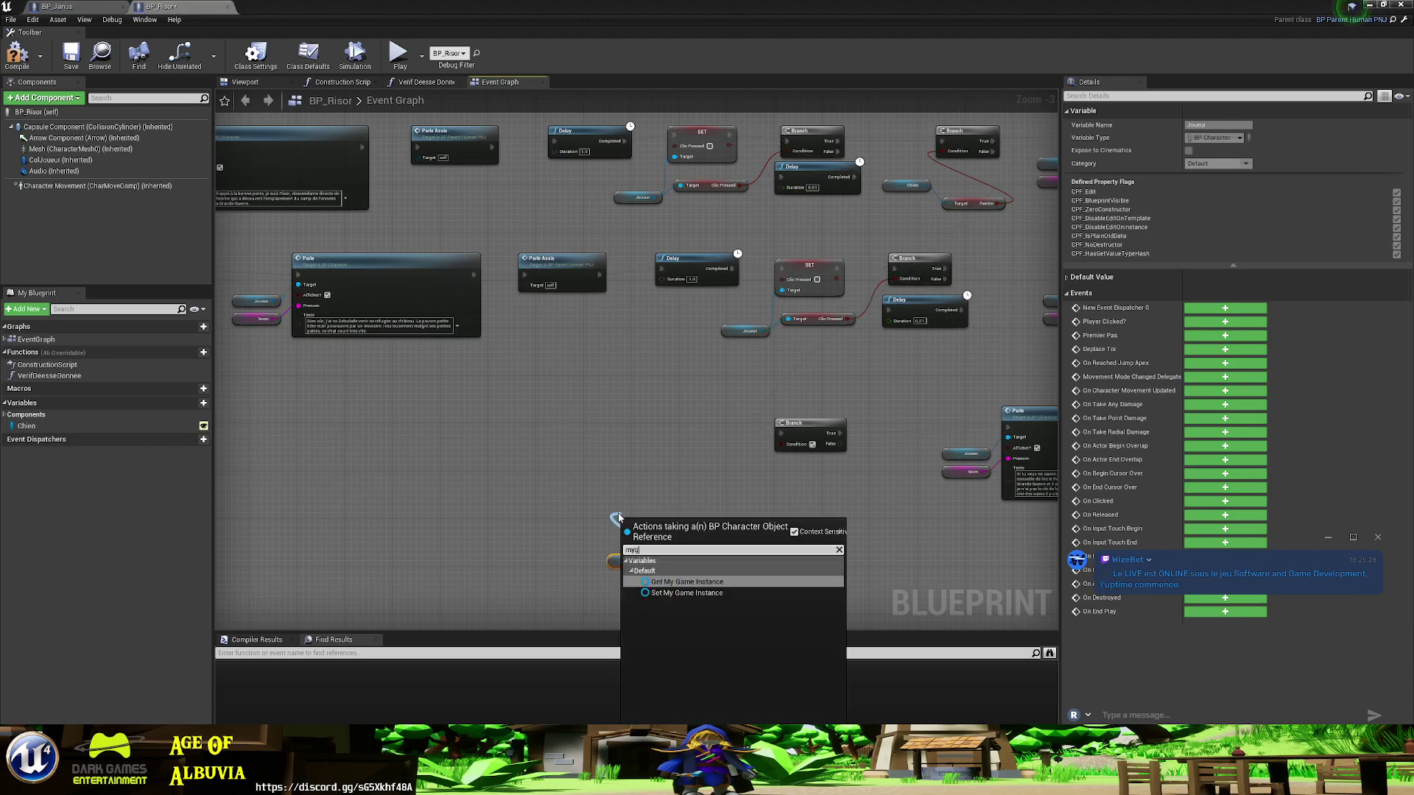
click(691, 582)
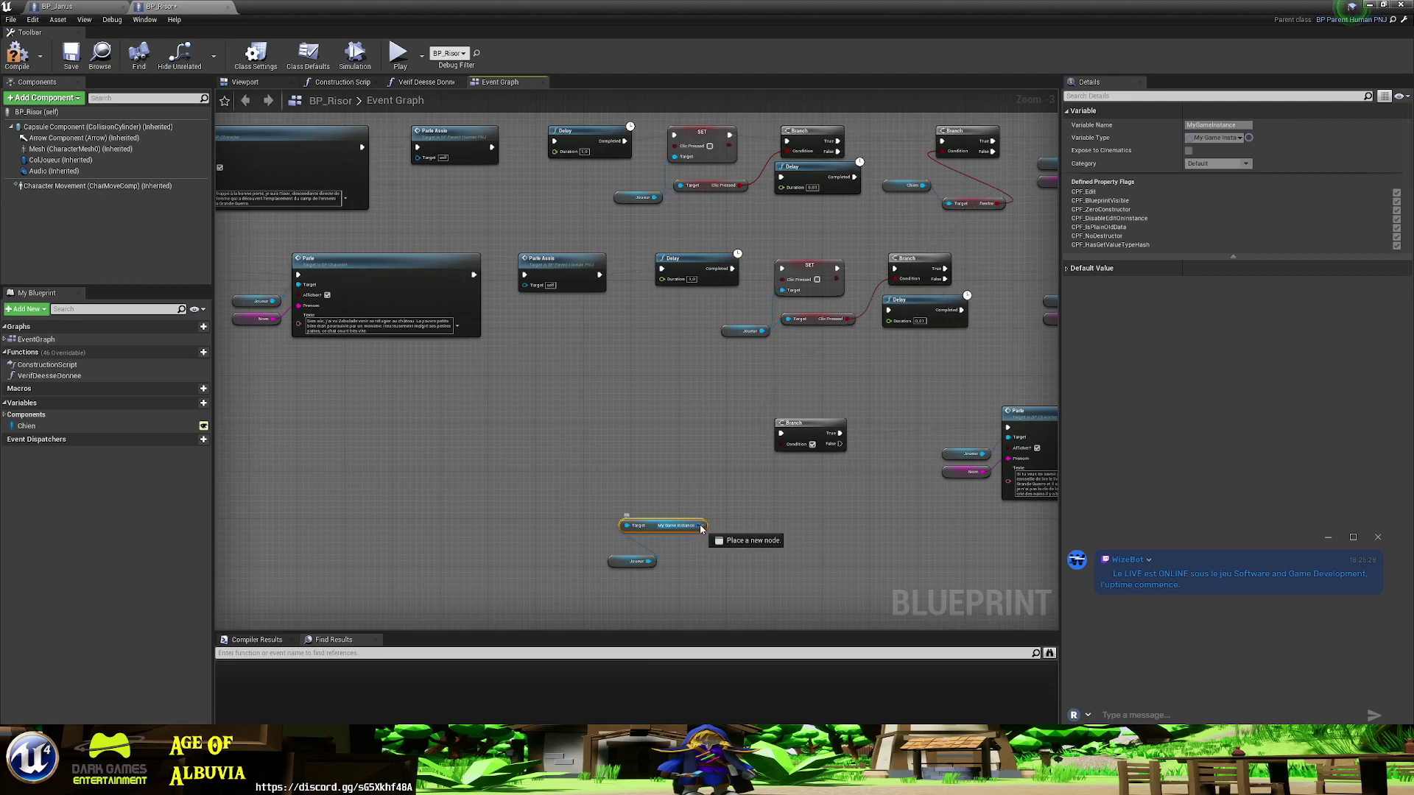
drag(698, 525, 648, 466)
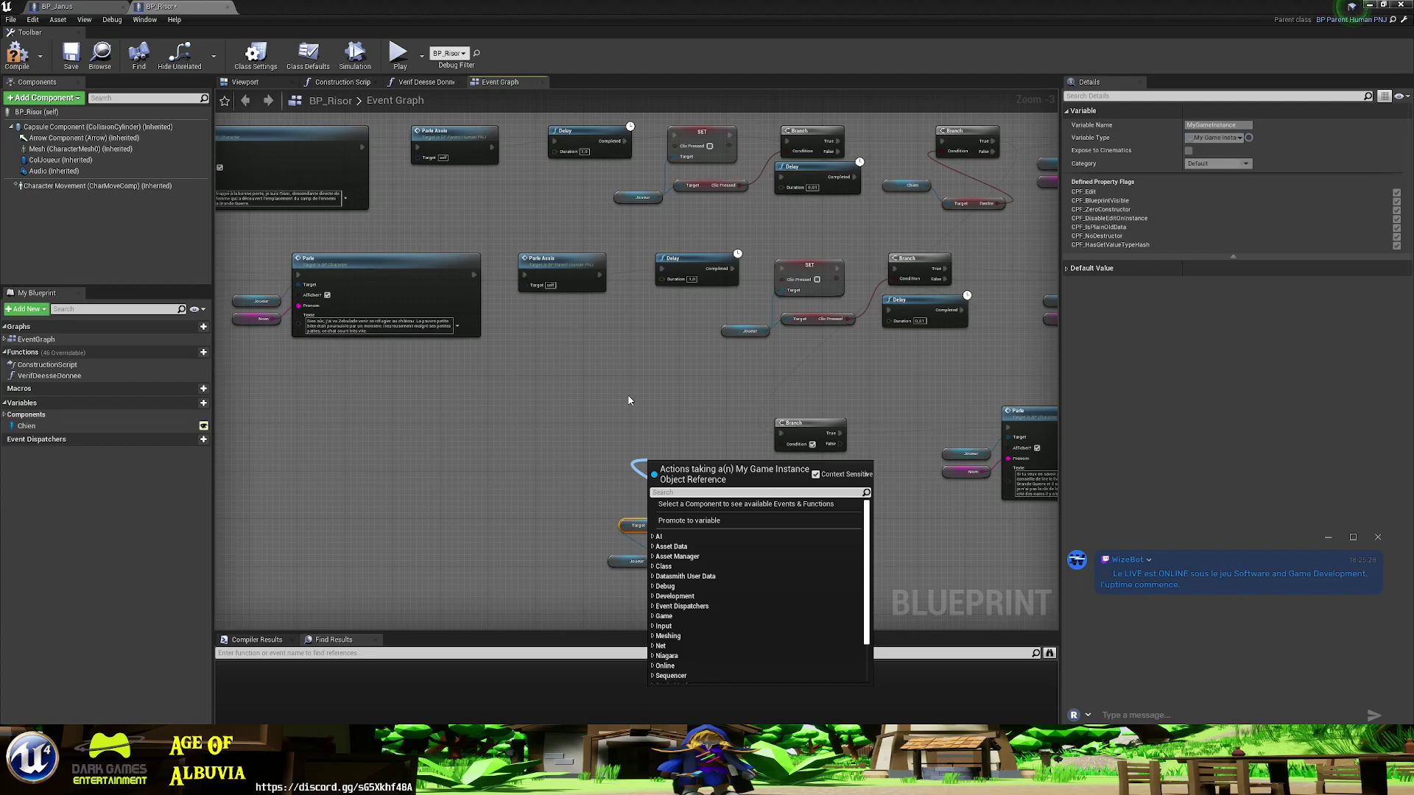
key(Escape)
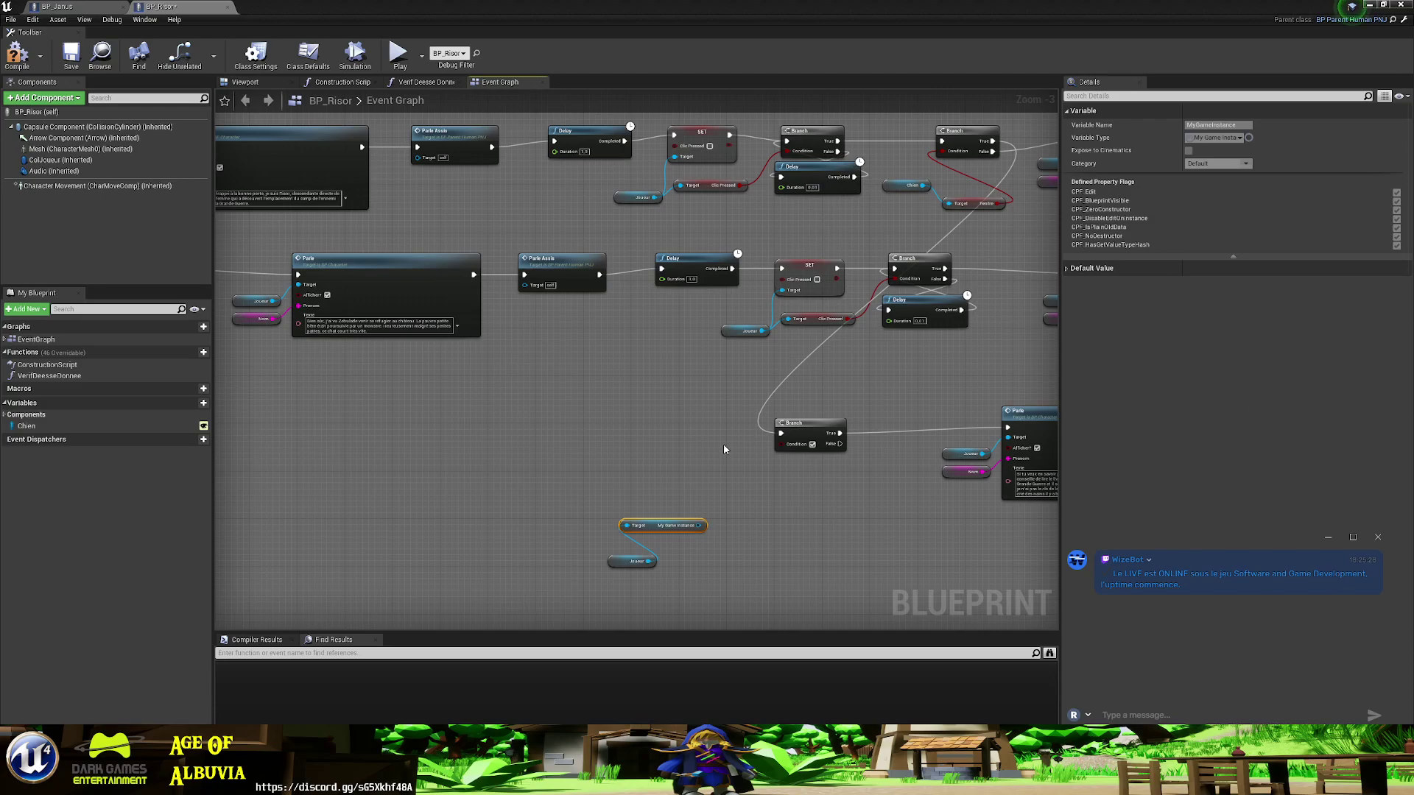
- Add a Get Quete Principale node wired from My Game Instance
click(705, 514)
drag(699, 525, 648, 475)
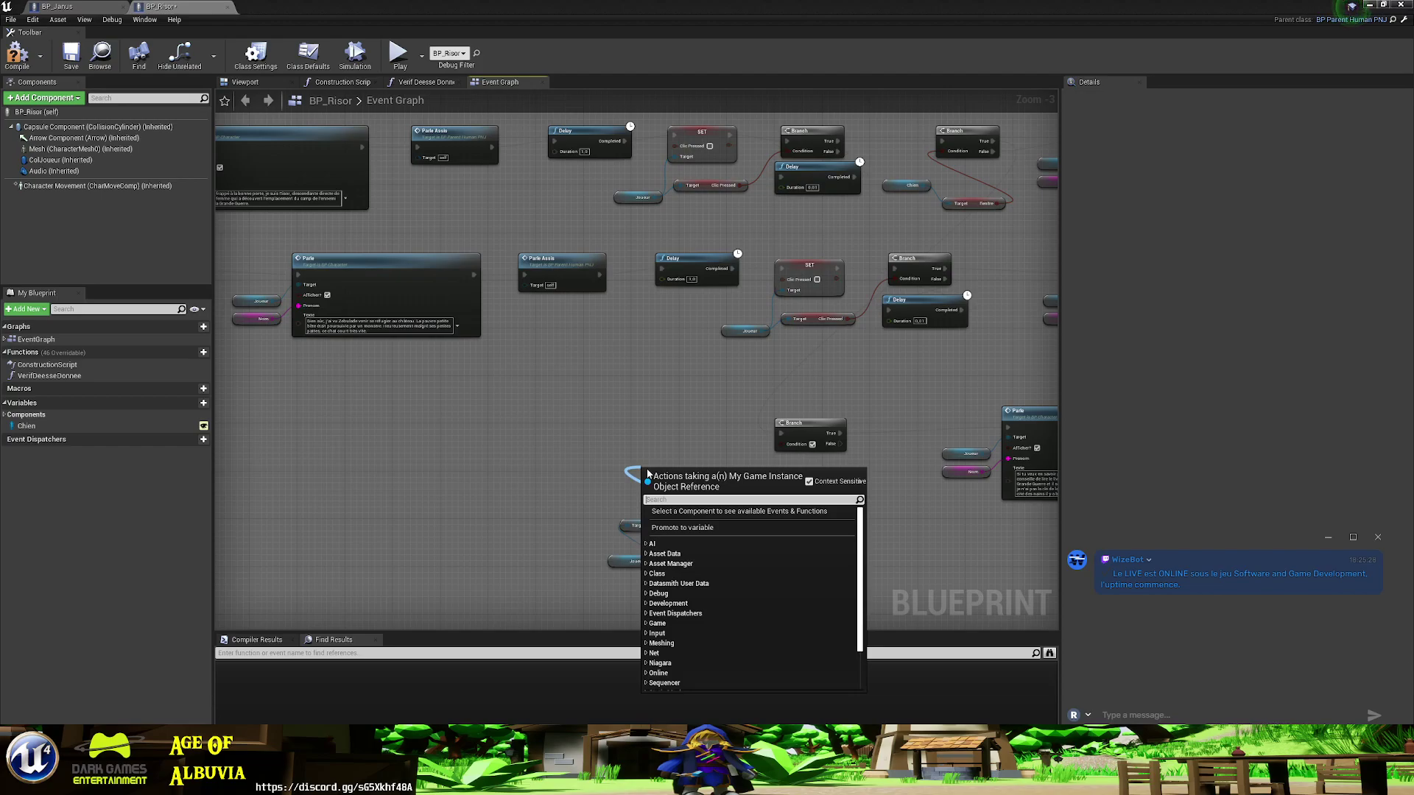
text(quete)
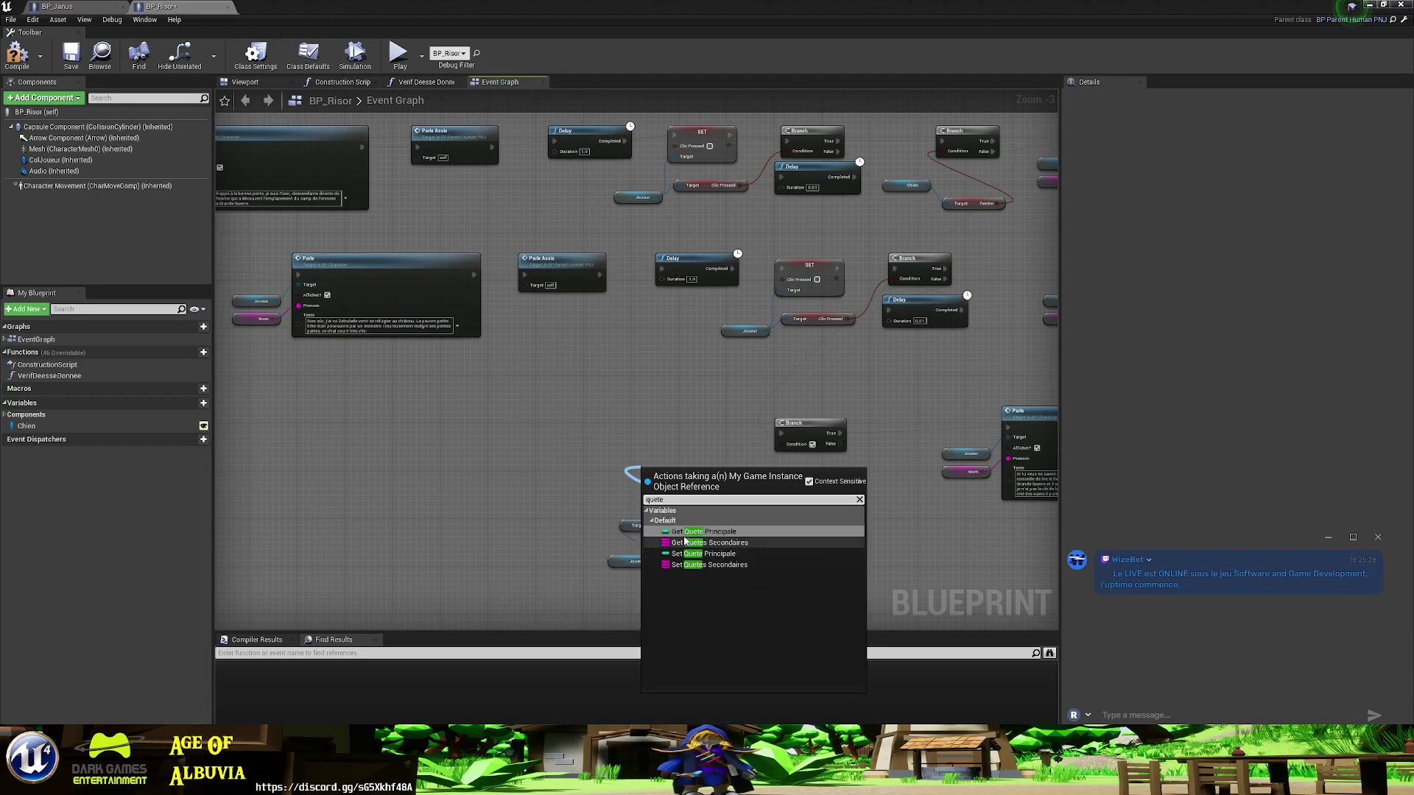
click(703, 532)
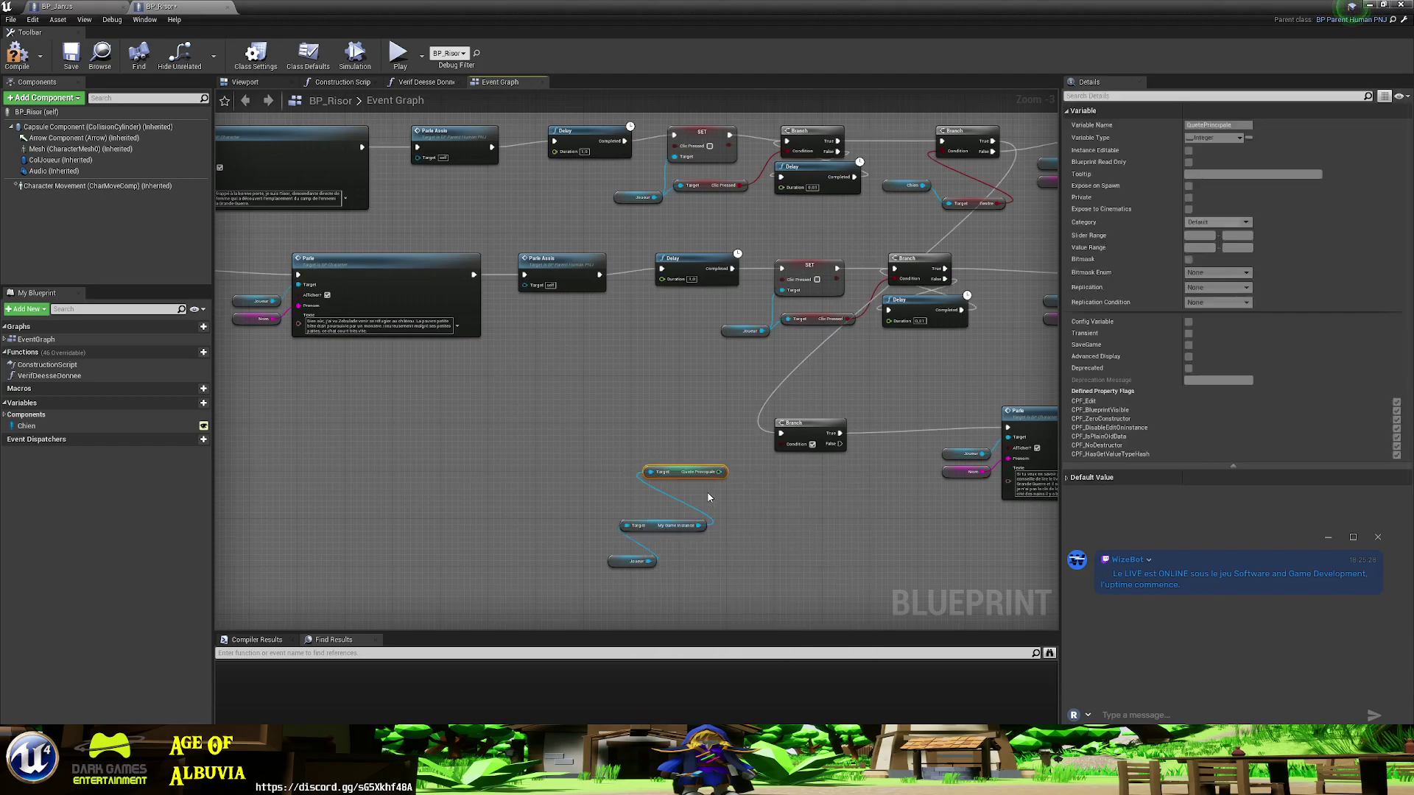
click(1401, 6)
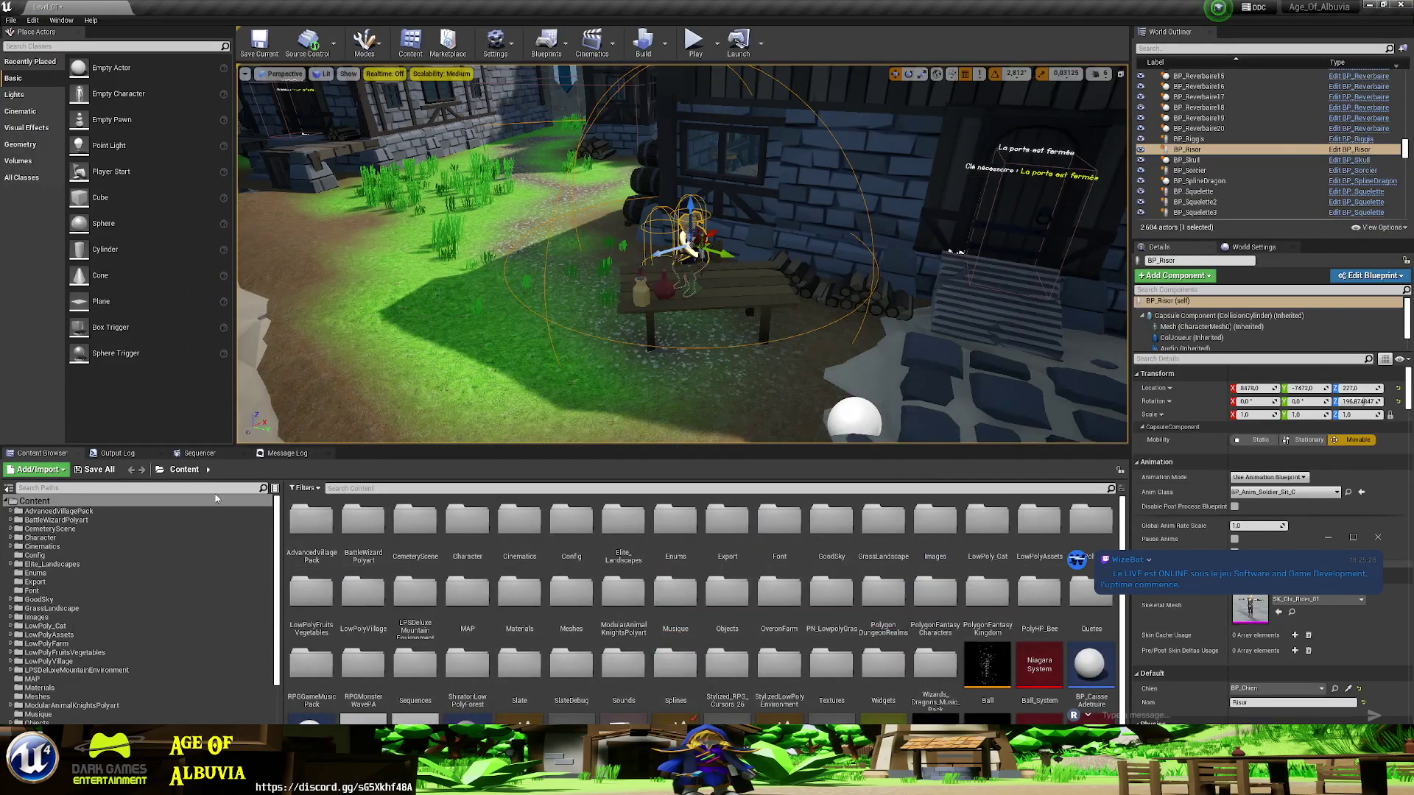
- Find BP_Quetes by searching 'quete' and view its Quetes variable's 24 quest entries
click(380, 489)
text(ques)
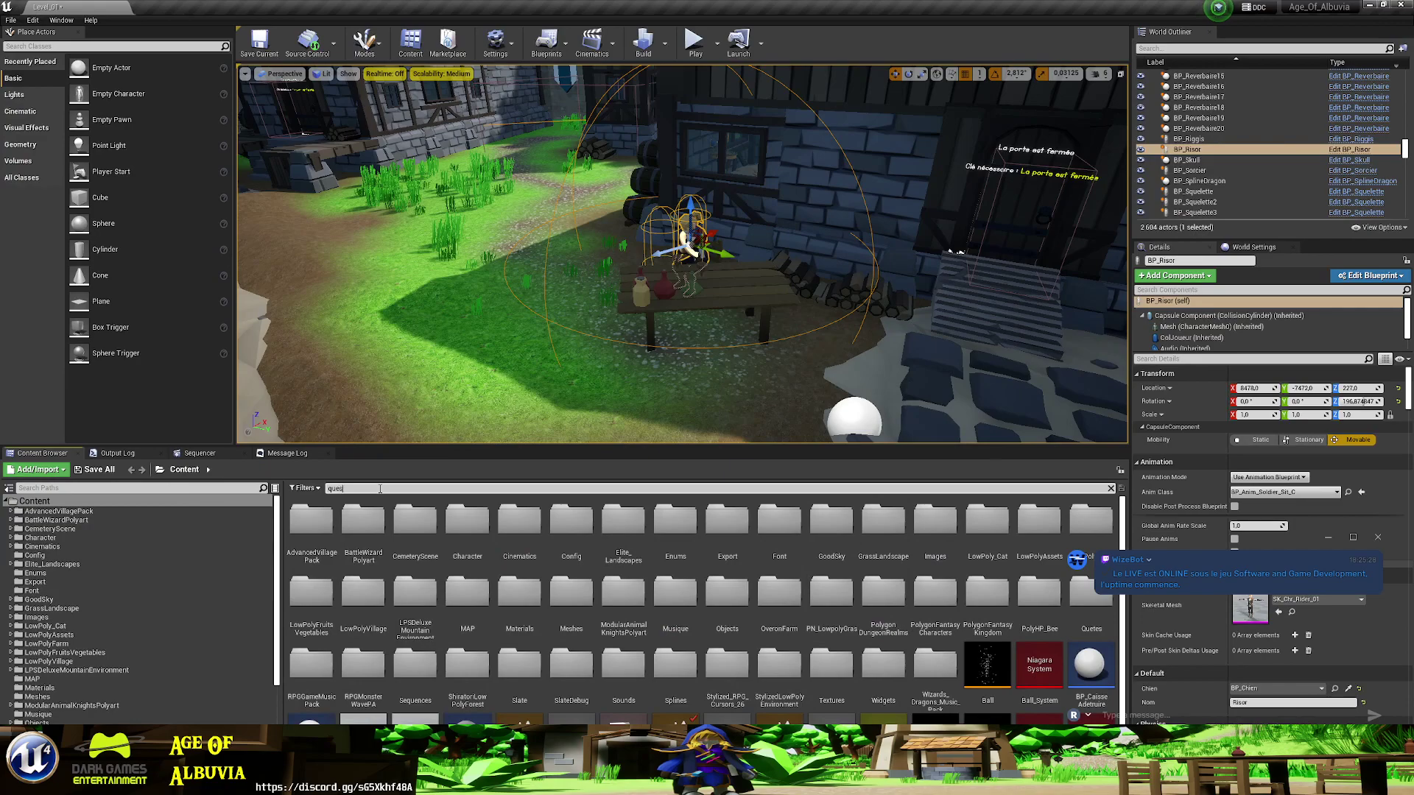
text(t)
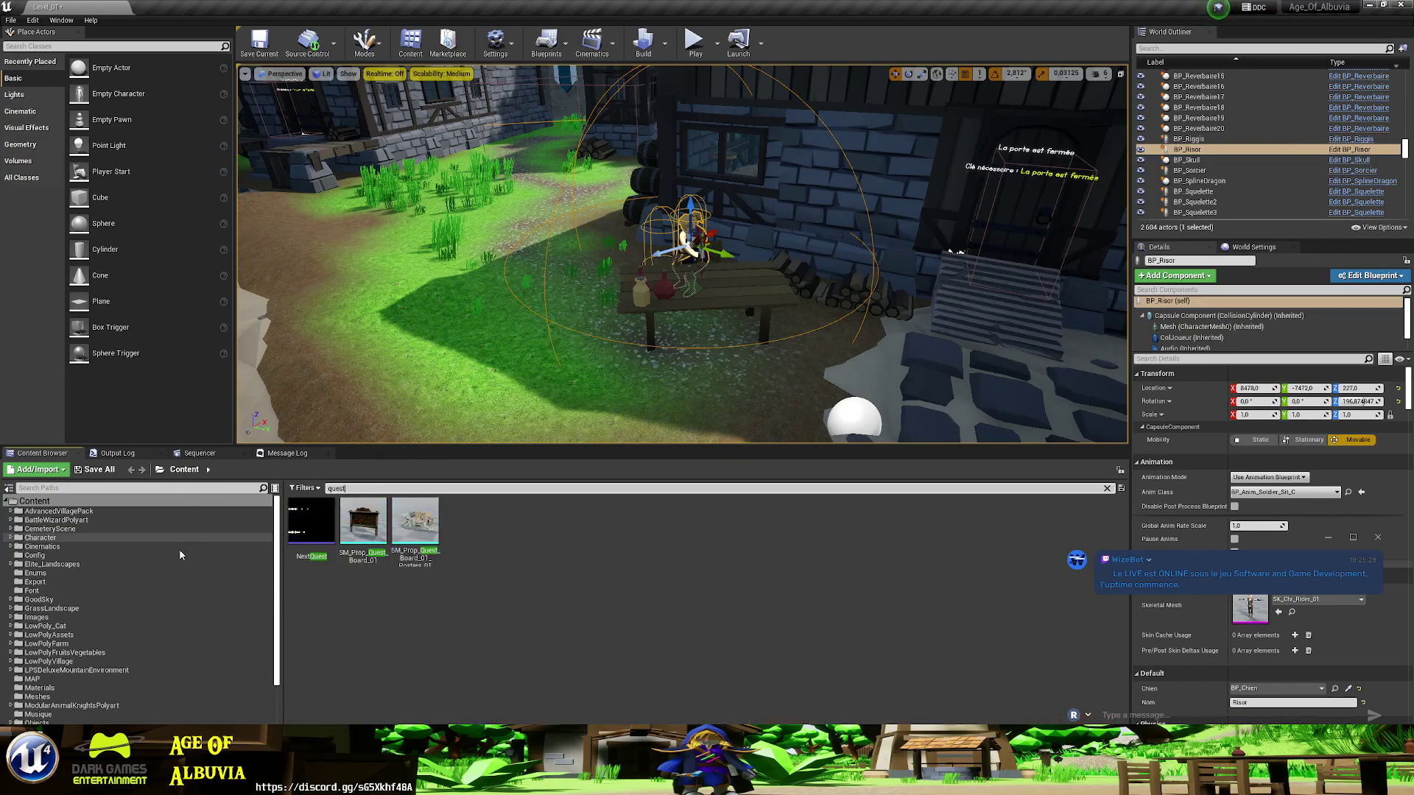
mouse_move(318, 532)
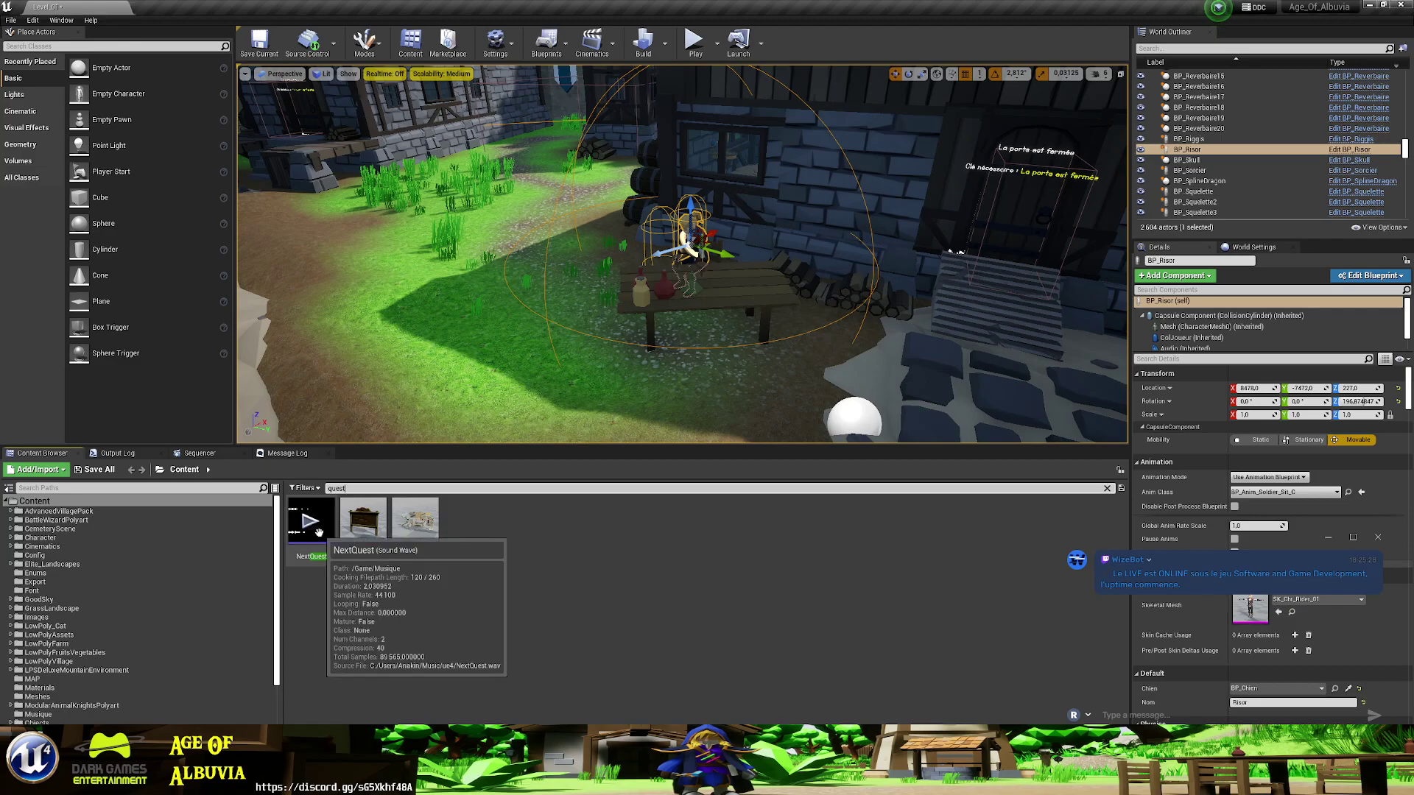
click(346, 489)
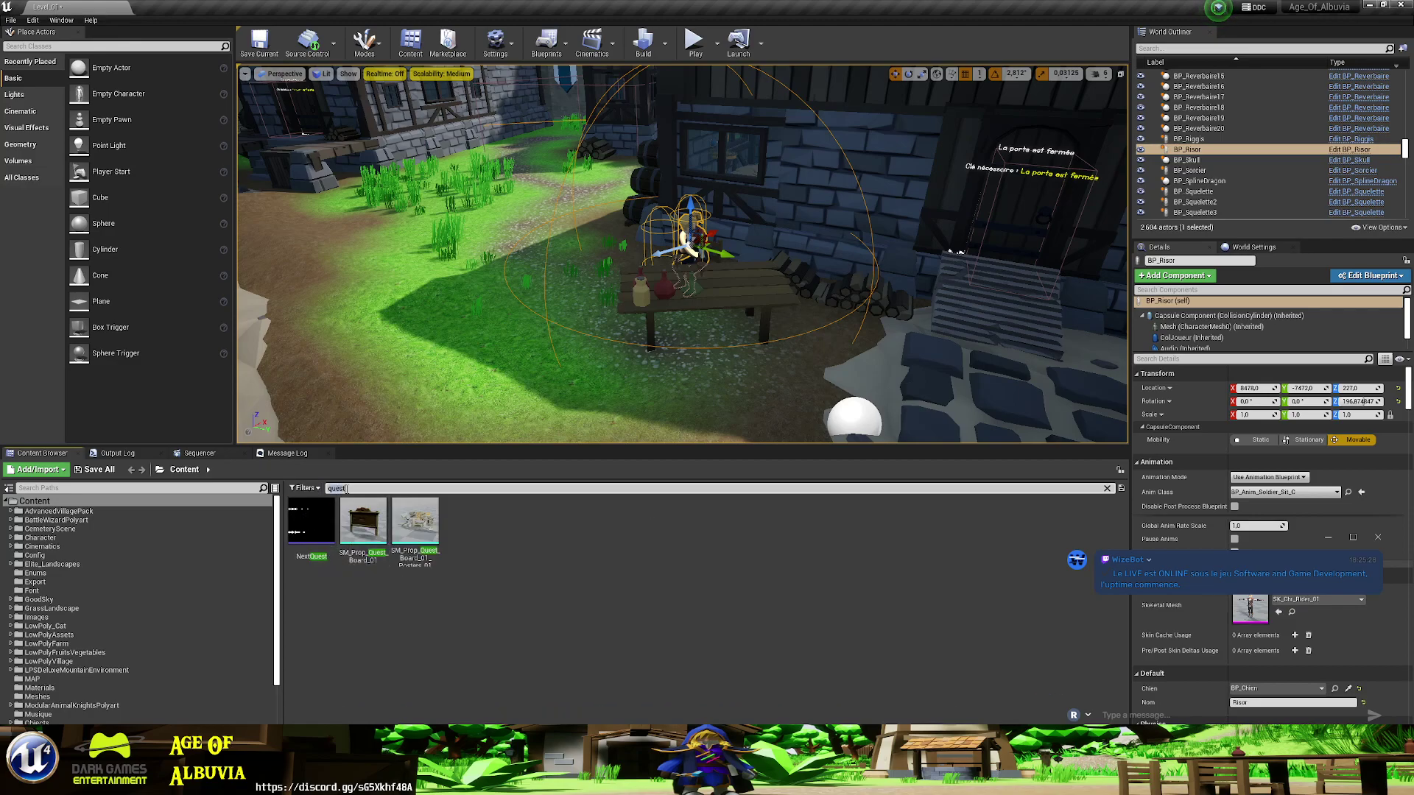
text(quete)
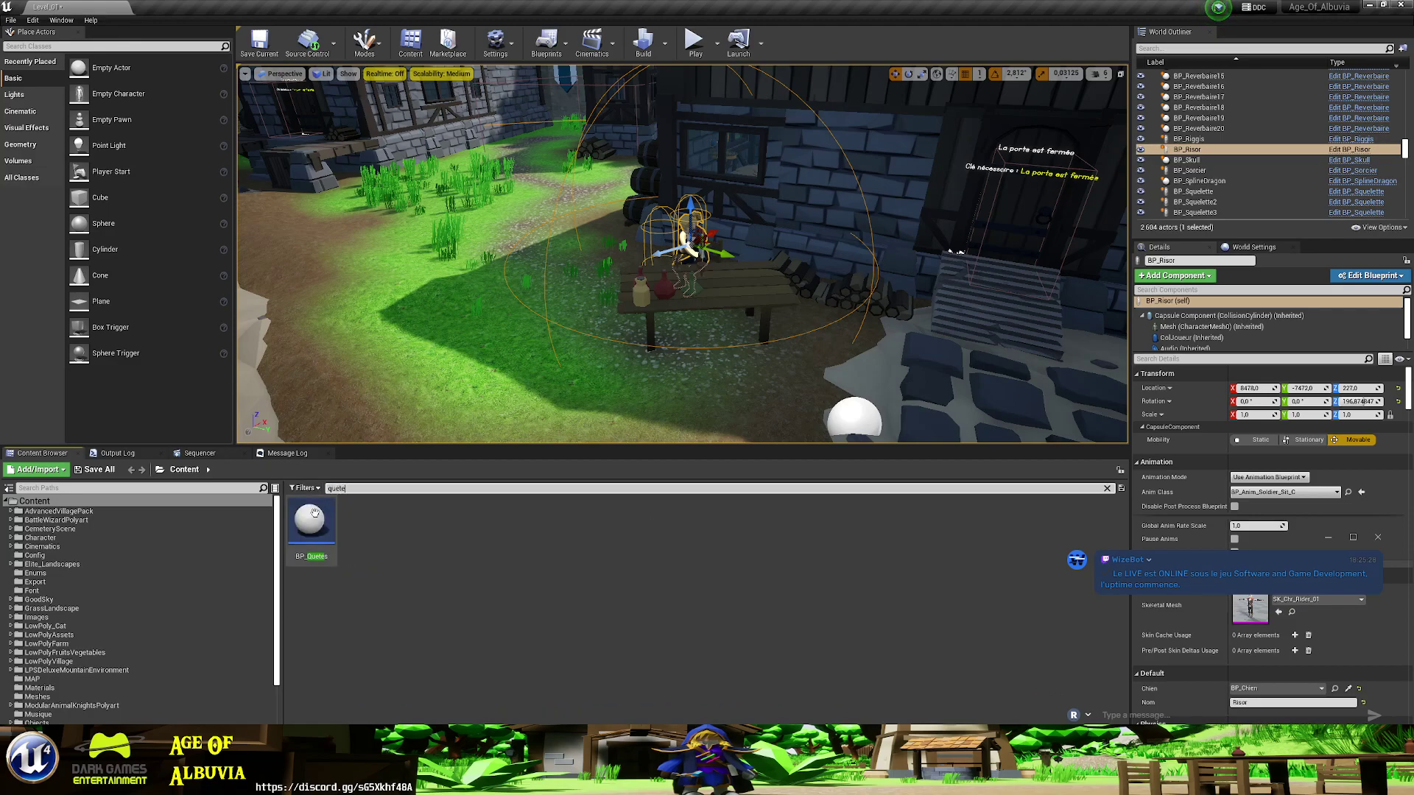
double_click(314, 513)
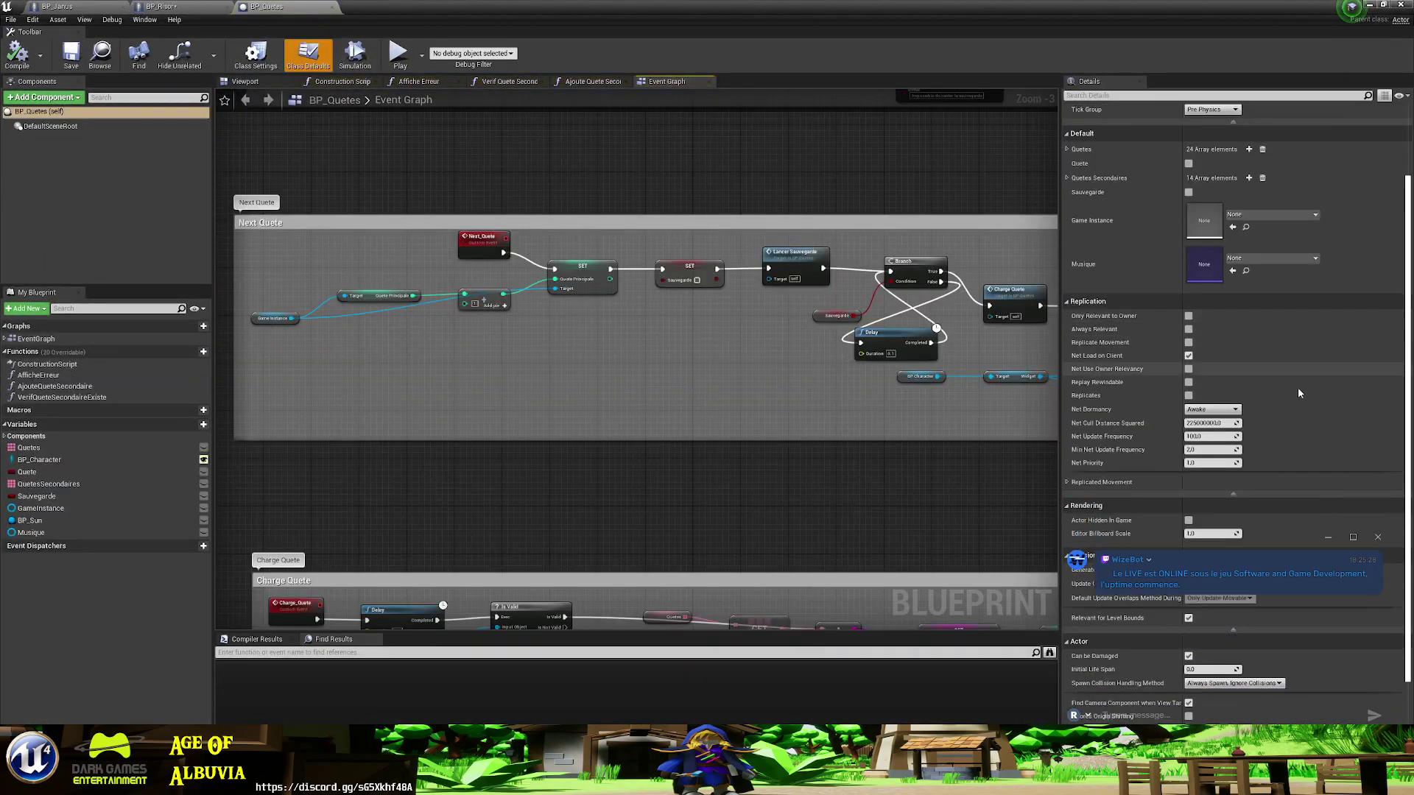
scroll(1299, 393, down, 3)
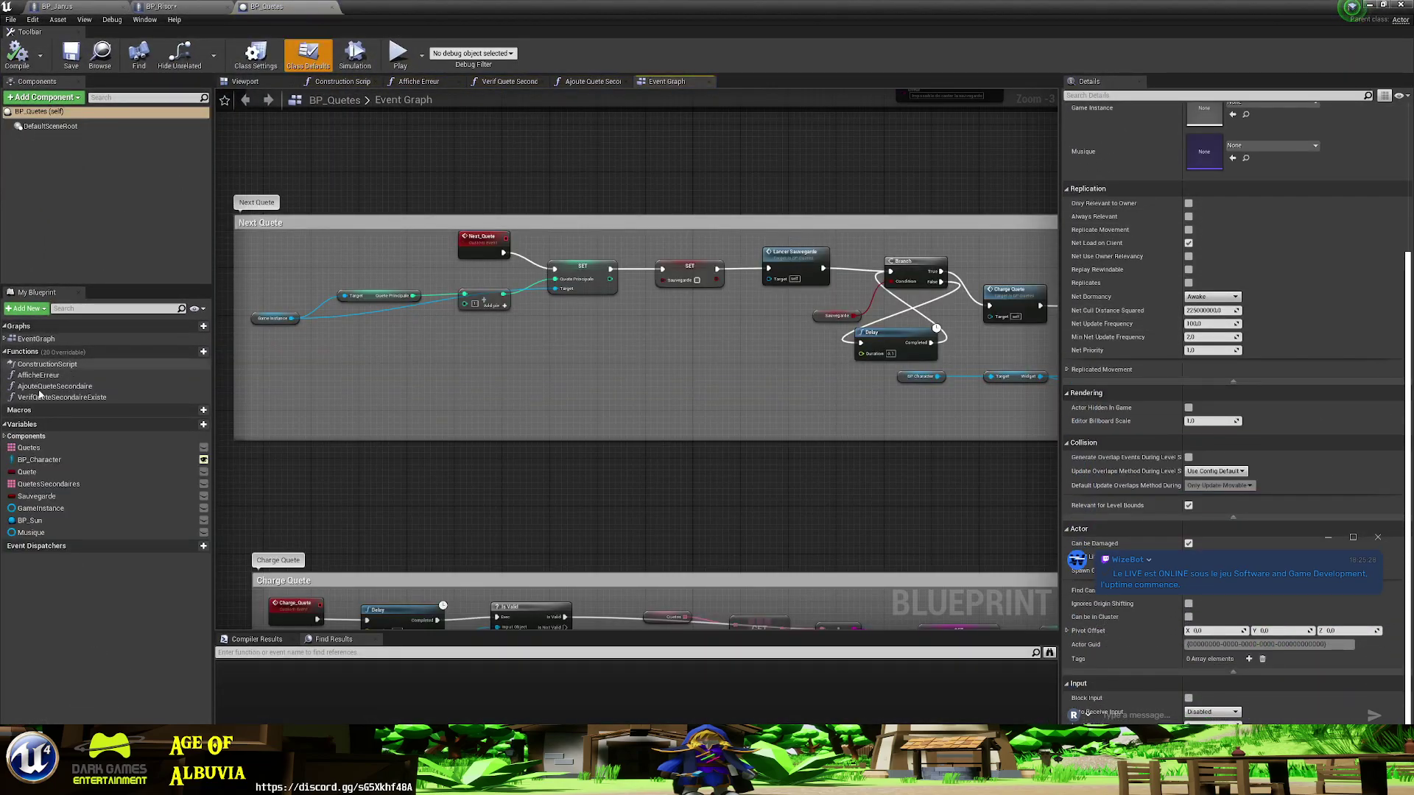
click(29, 447)
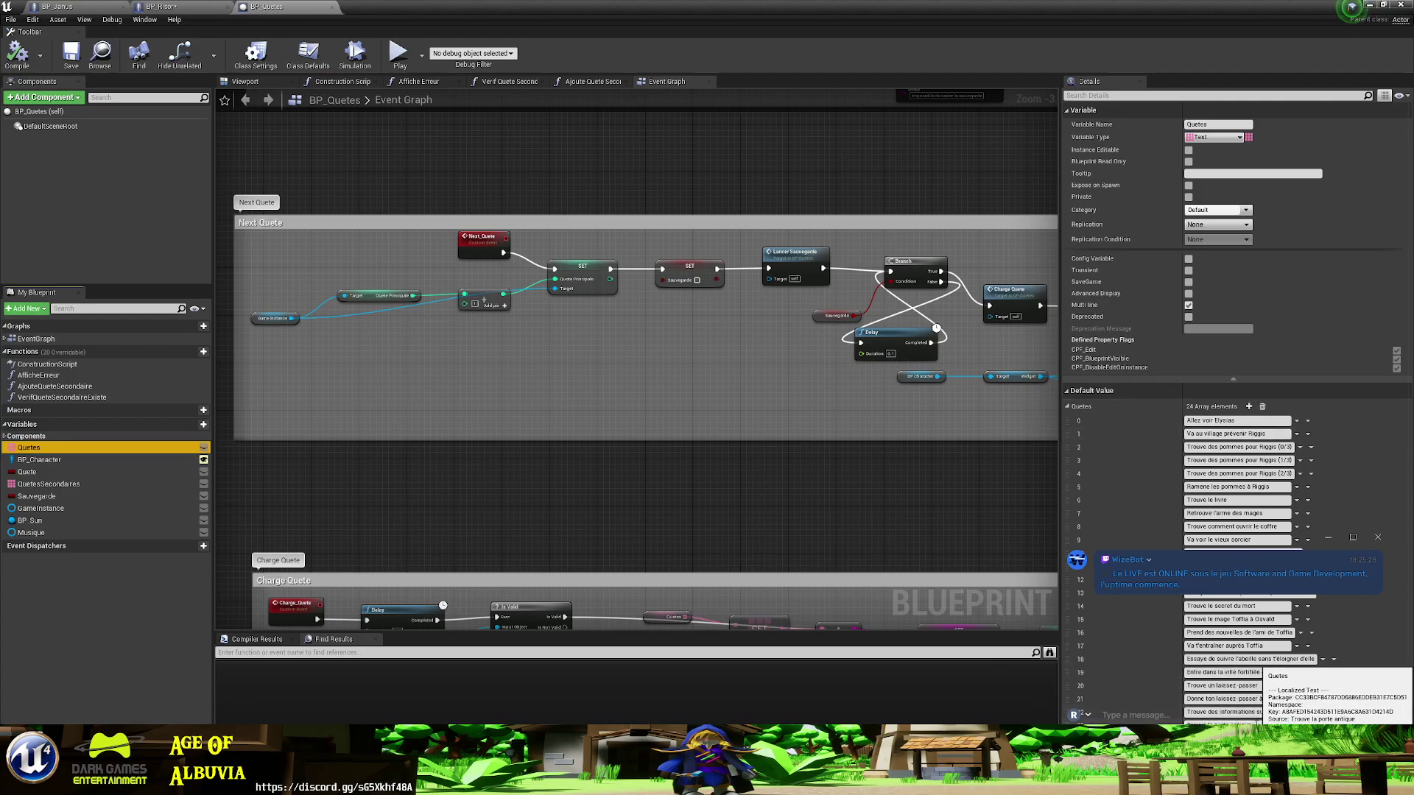
key(alt+Tab)
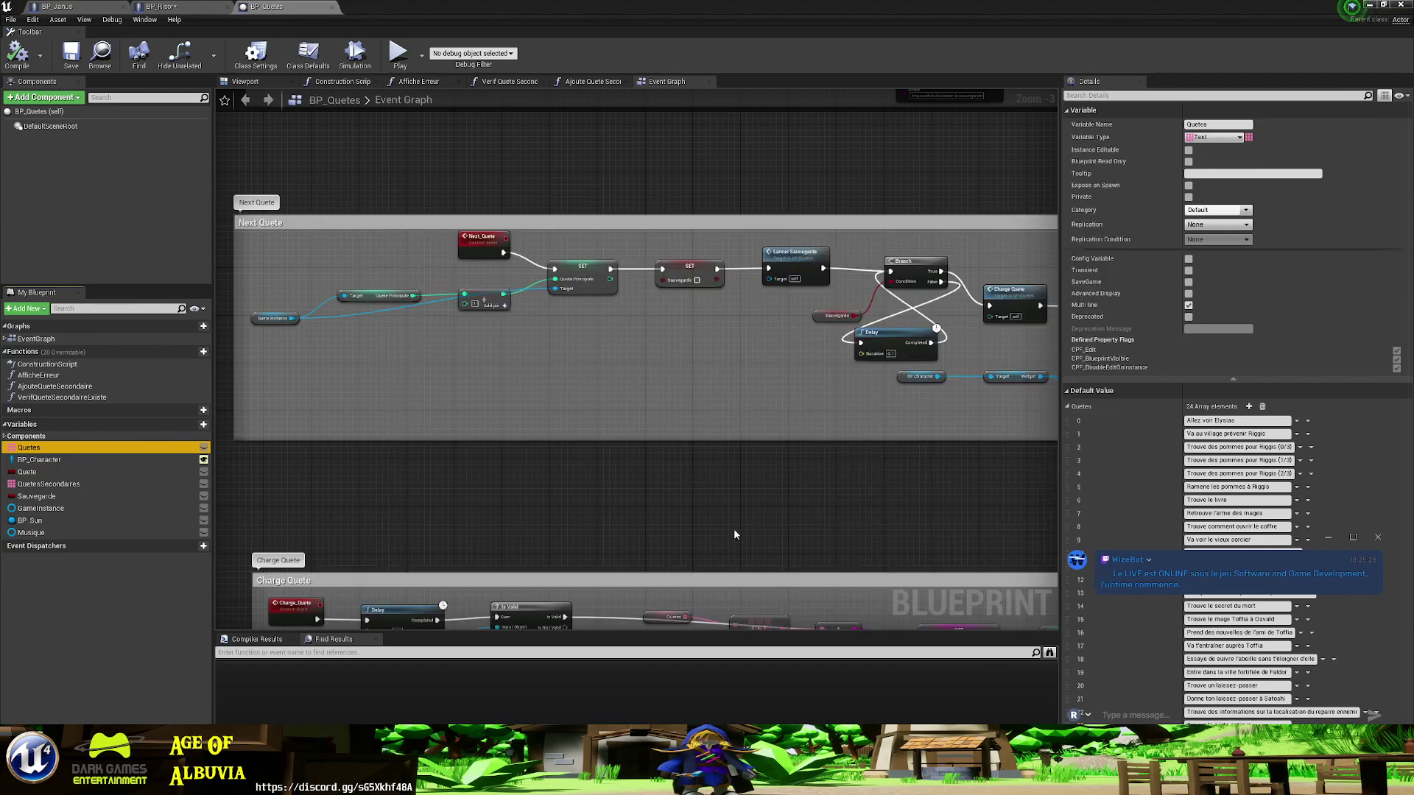
- Feed Quete Principale into an integer >= node for the Branch condition and reposition the nodes
click(225, 10)
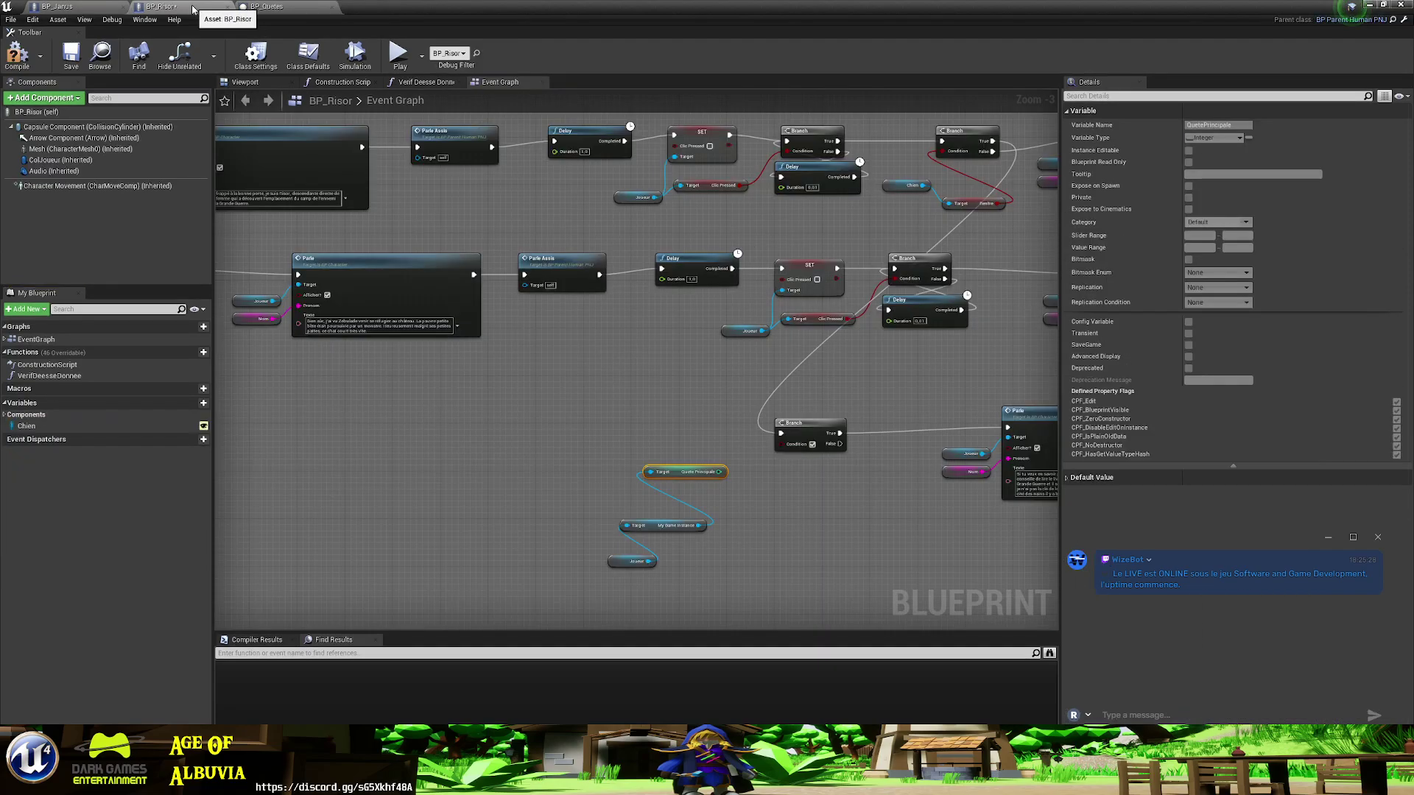
right_drag(635, 421, 631, 414)
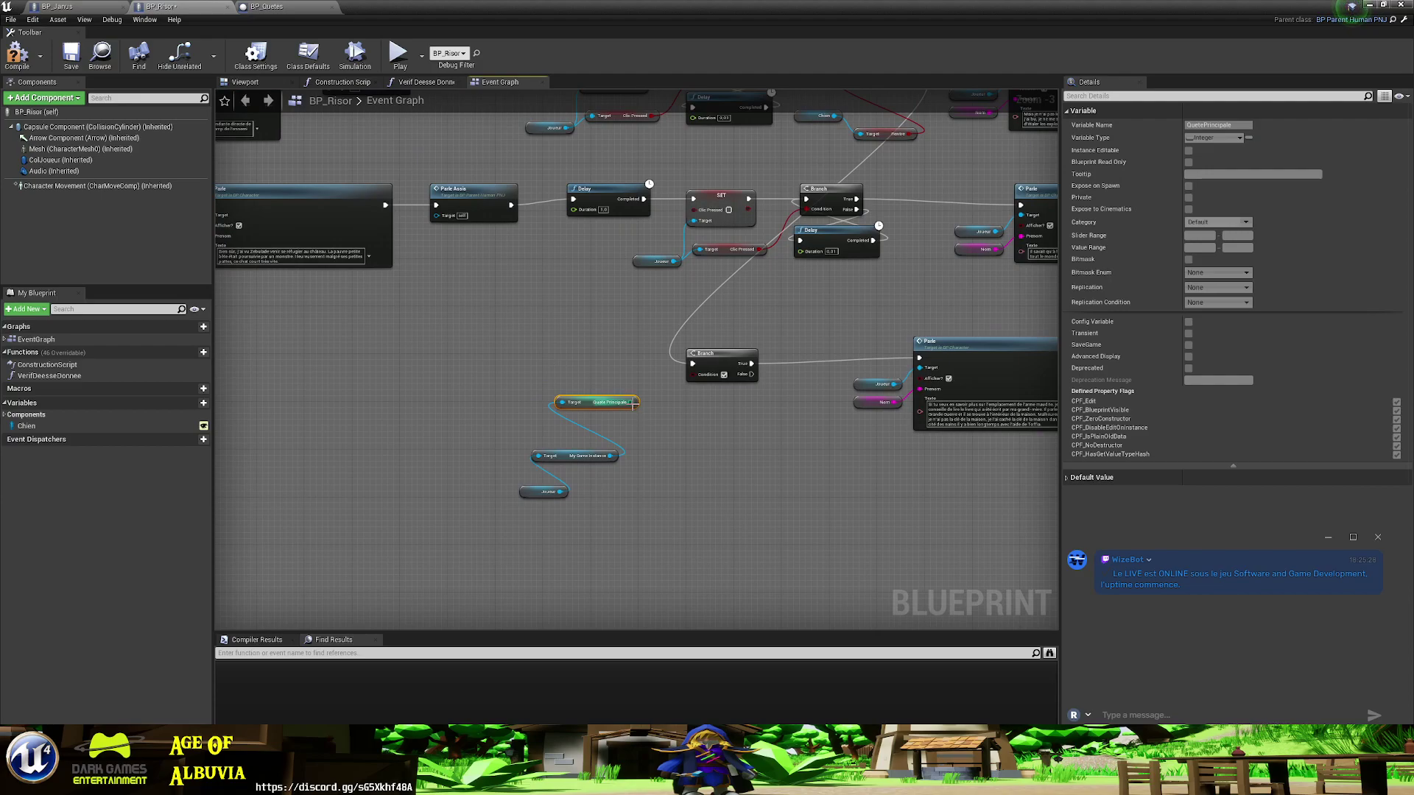
drag(631, 402, 565, 363)
text(>)
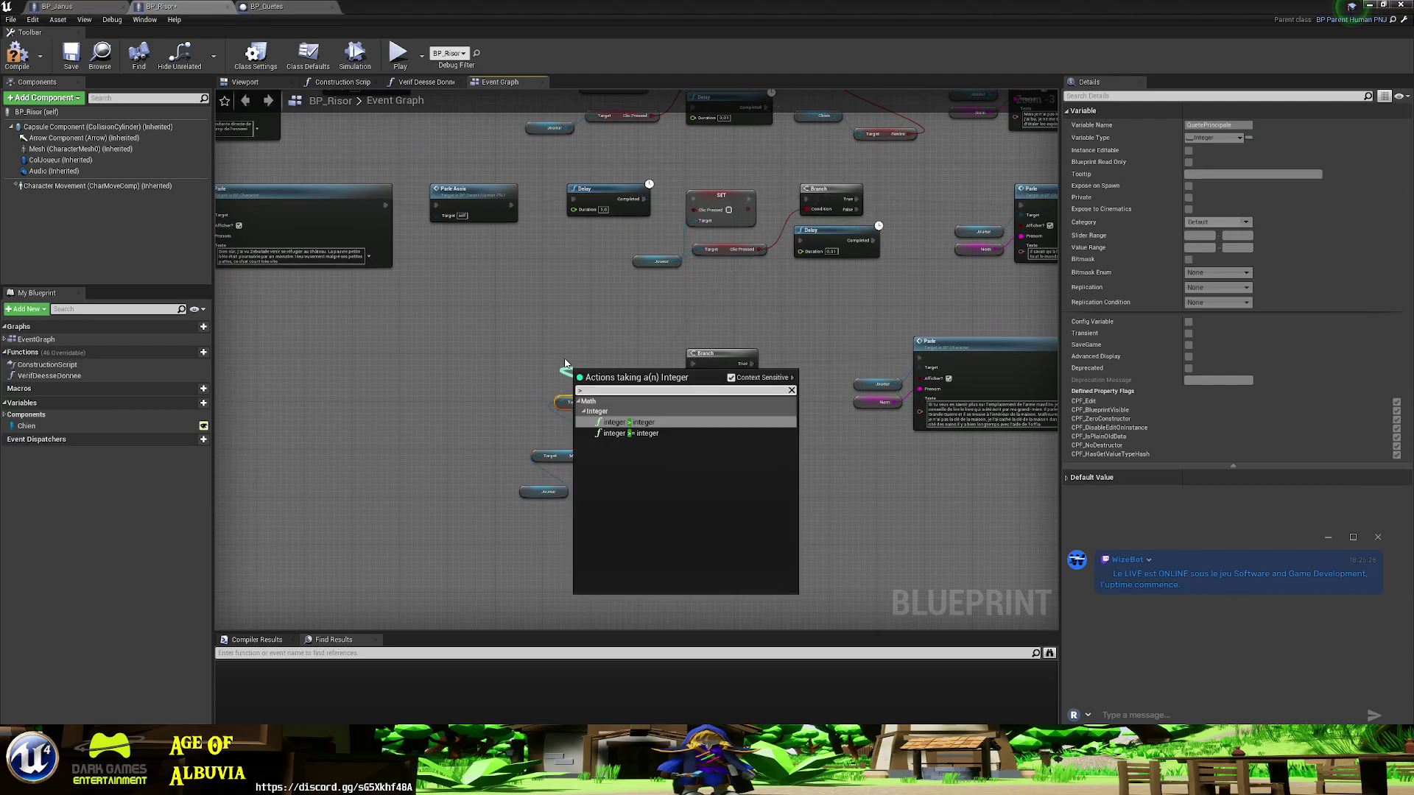
click(648, 433)
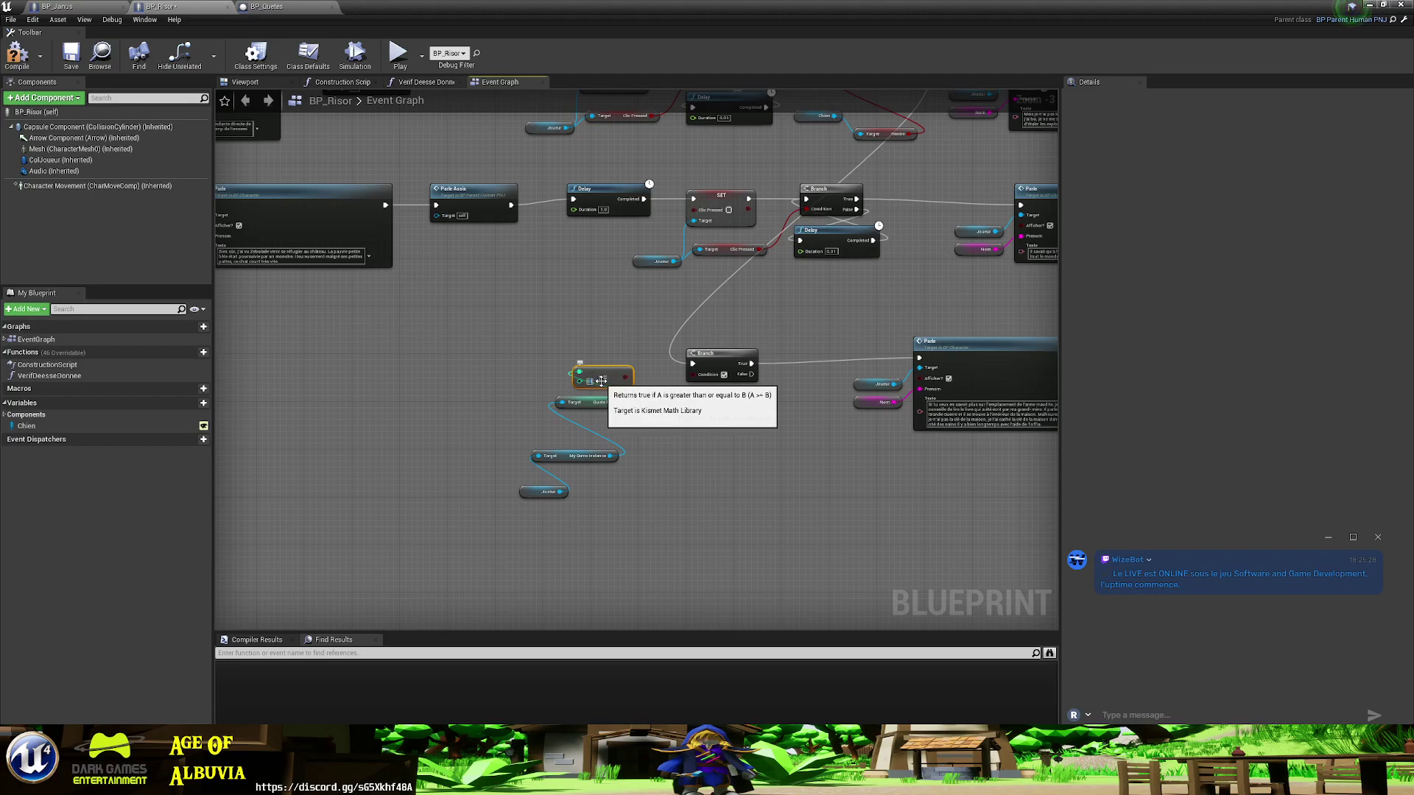
drag(506, 346, 505, 344)
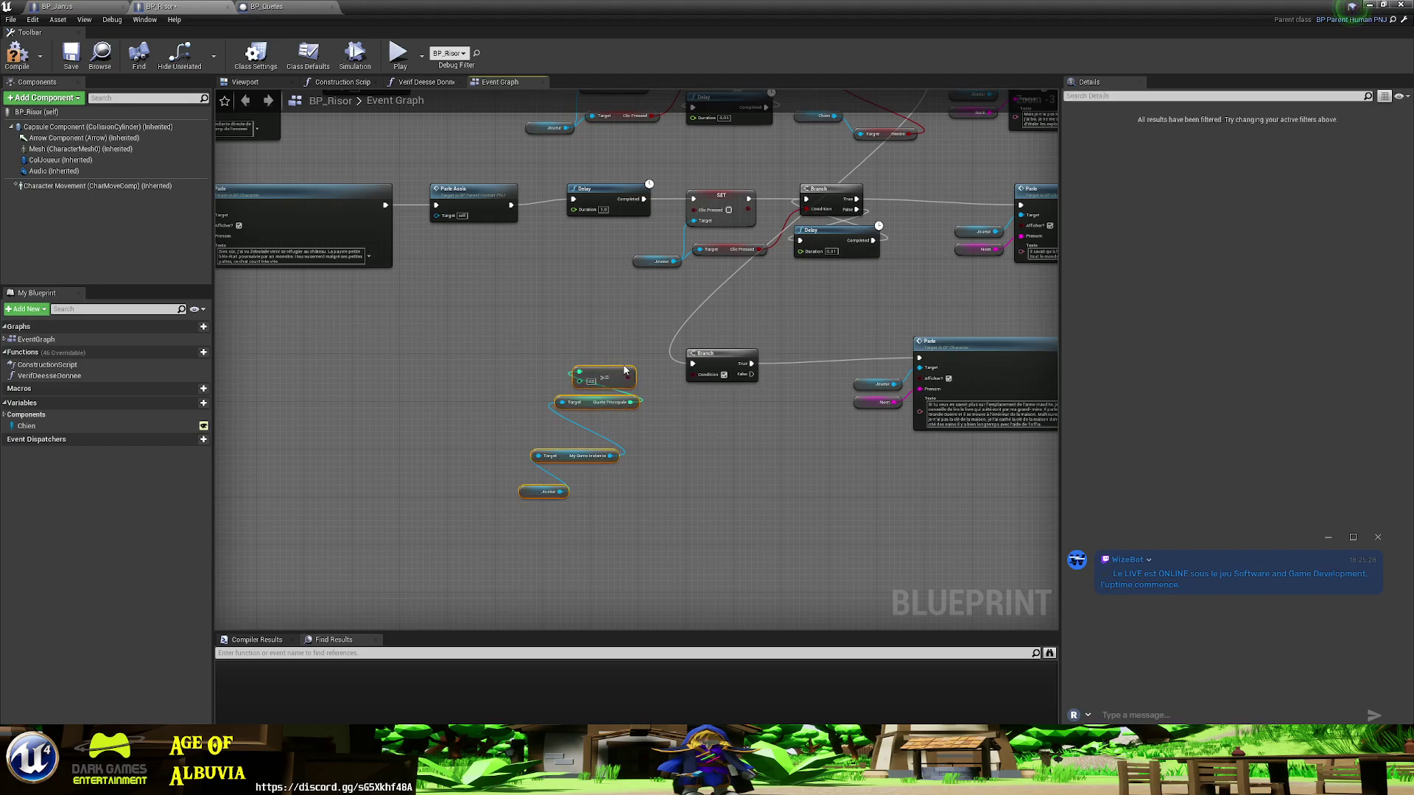
mouse_move(608, 376)
mouse_down()
mouse_move(727, 440)
mouse_move(692, 379)
mouse_up()
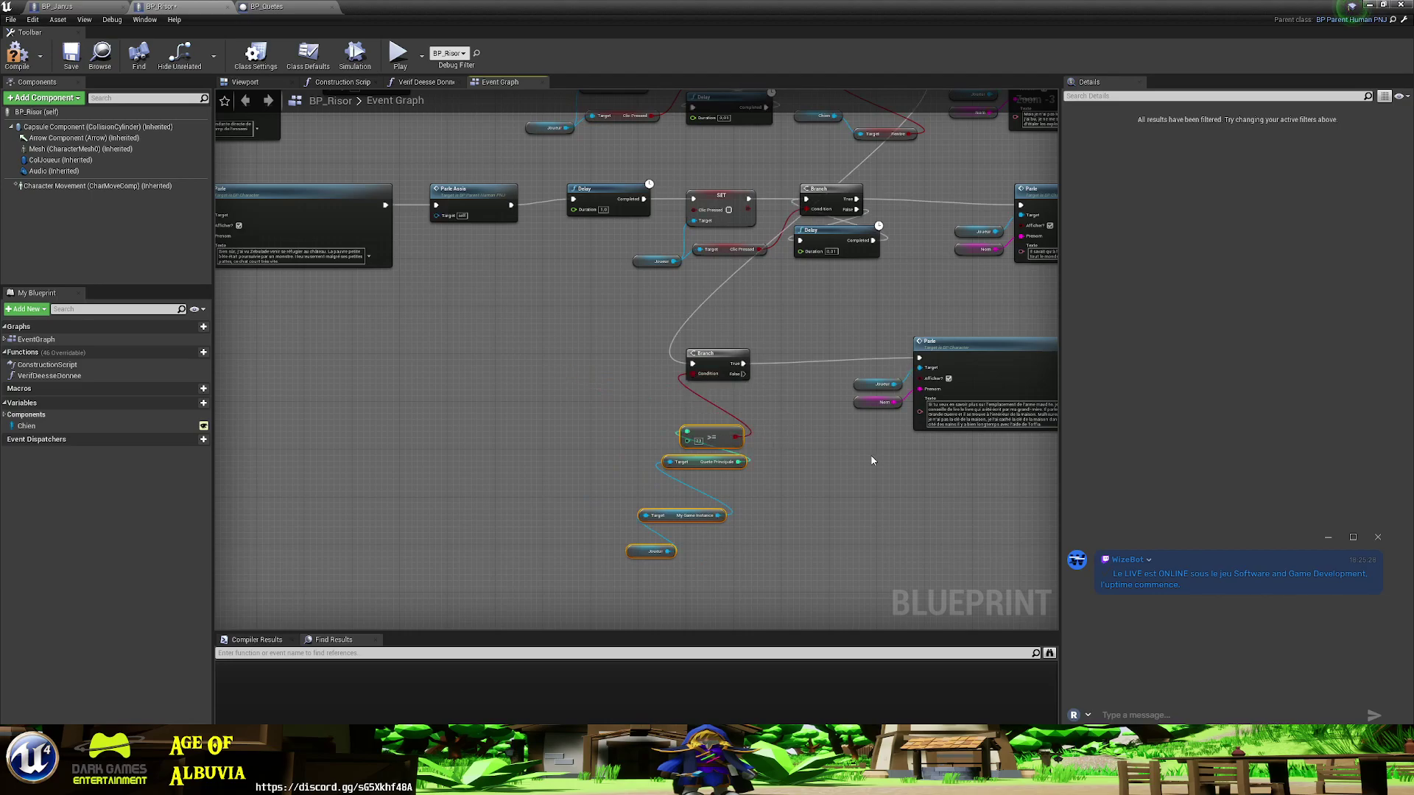
right_drag(875, 457, 368, 438)
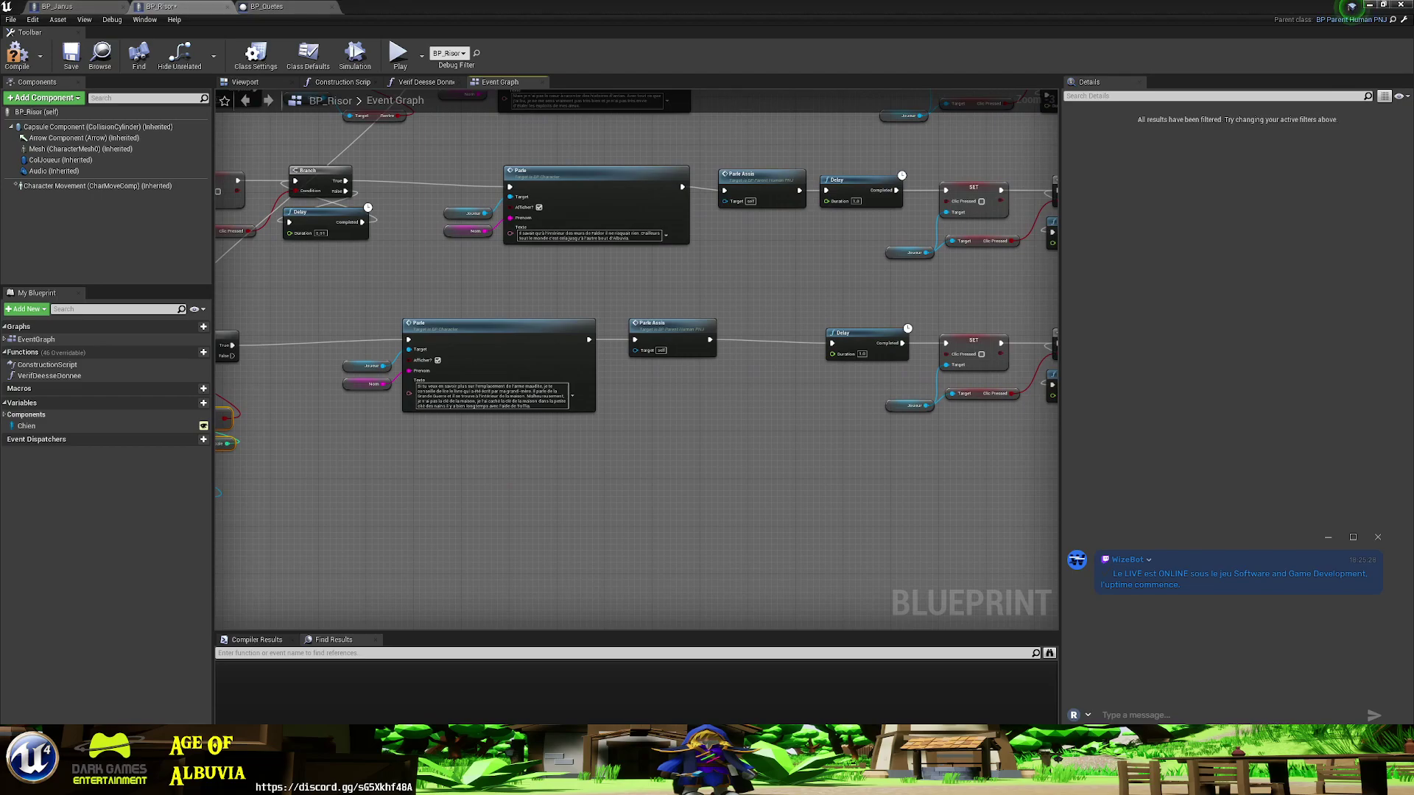
key(super)
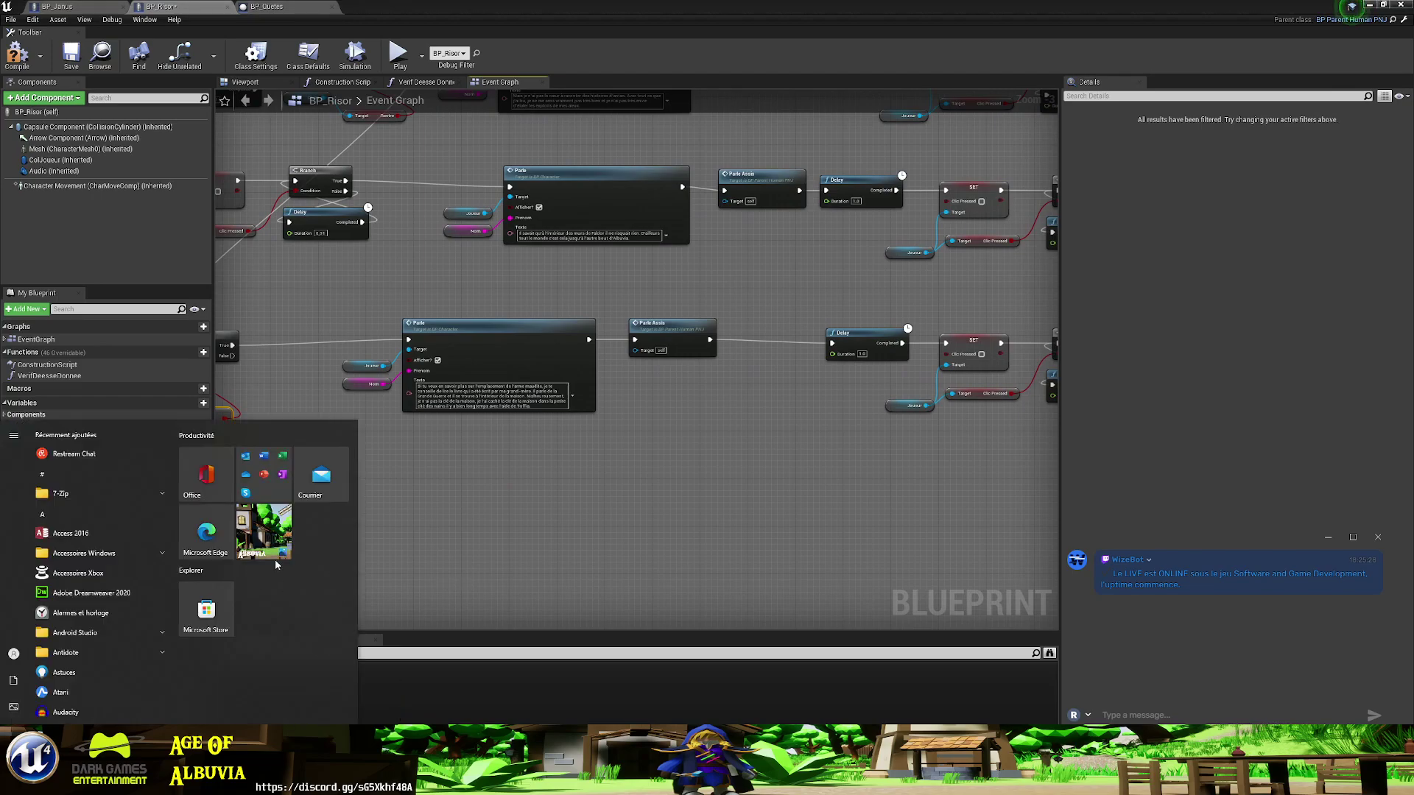
- Start Word 2016, dismiss the default-program and activation prompts, and open The_Quest.docx from Recent
text(word)
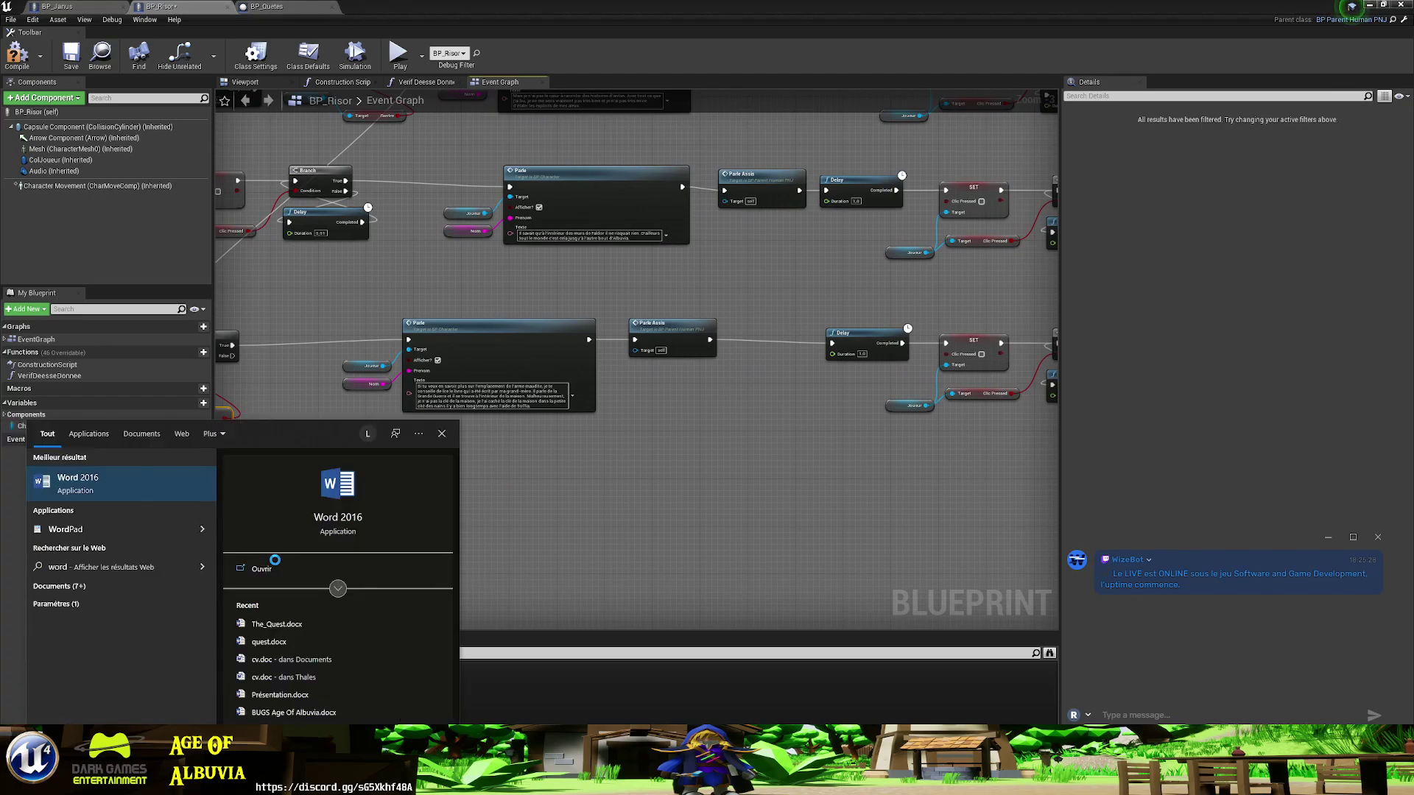
key(Return)
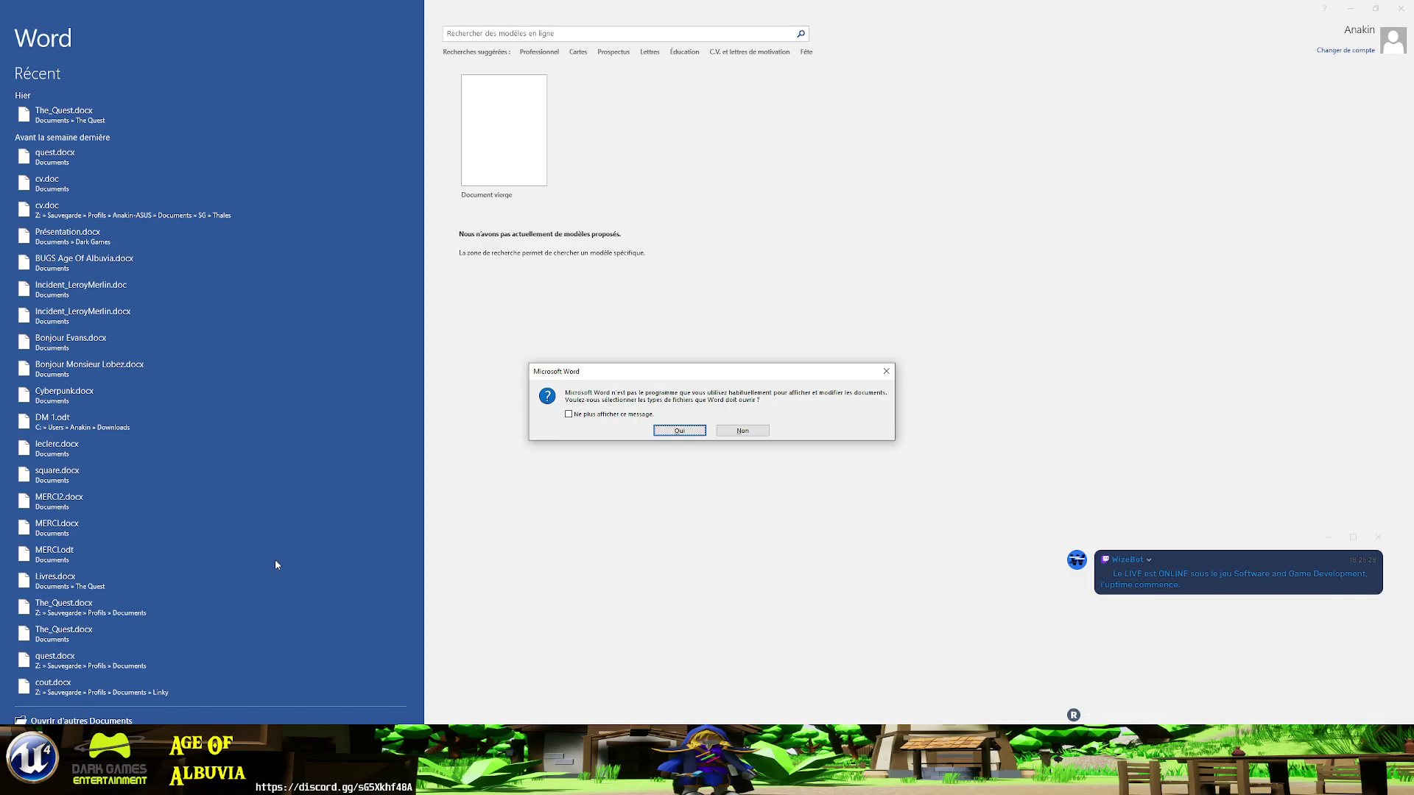
key(Return)
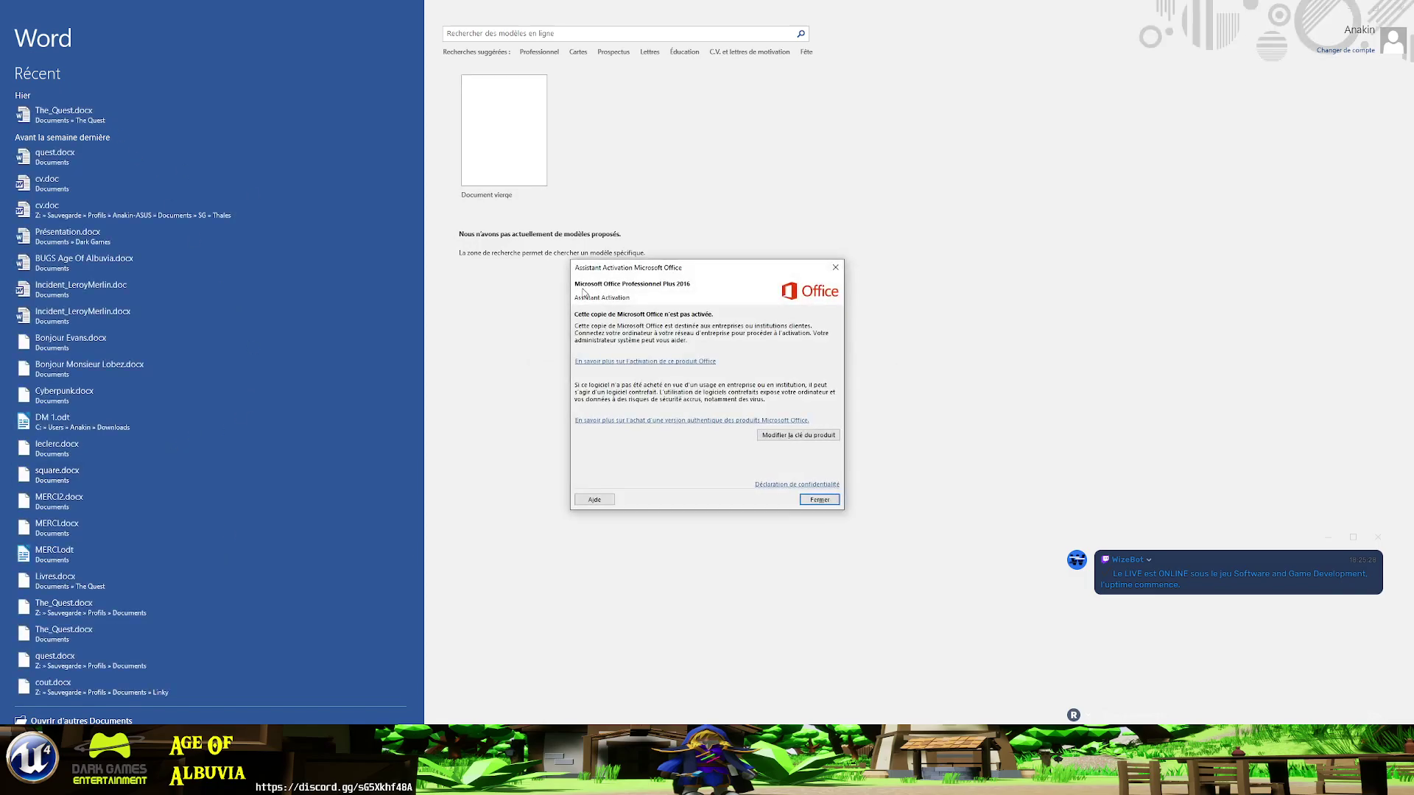
click(820, 499)
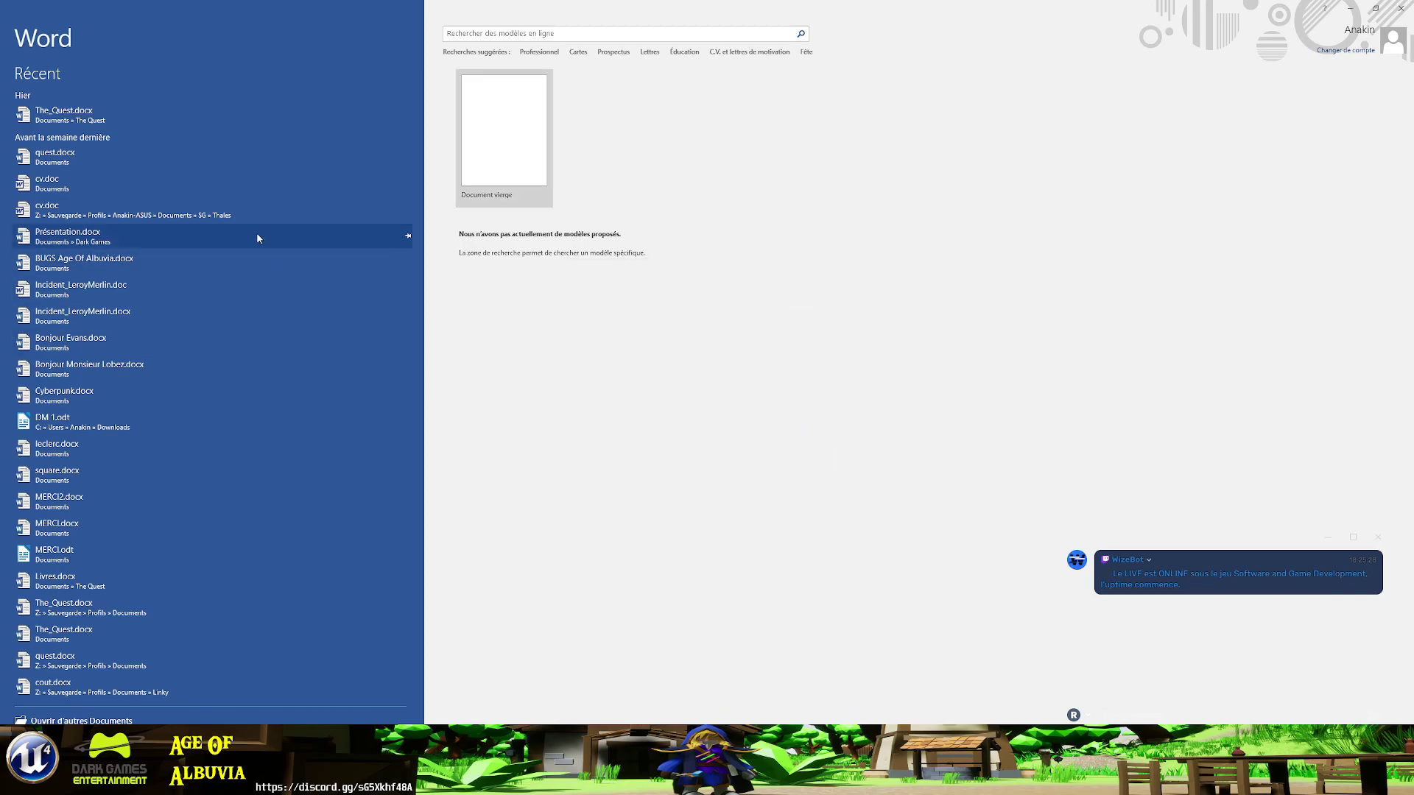
click(117, 115)
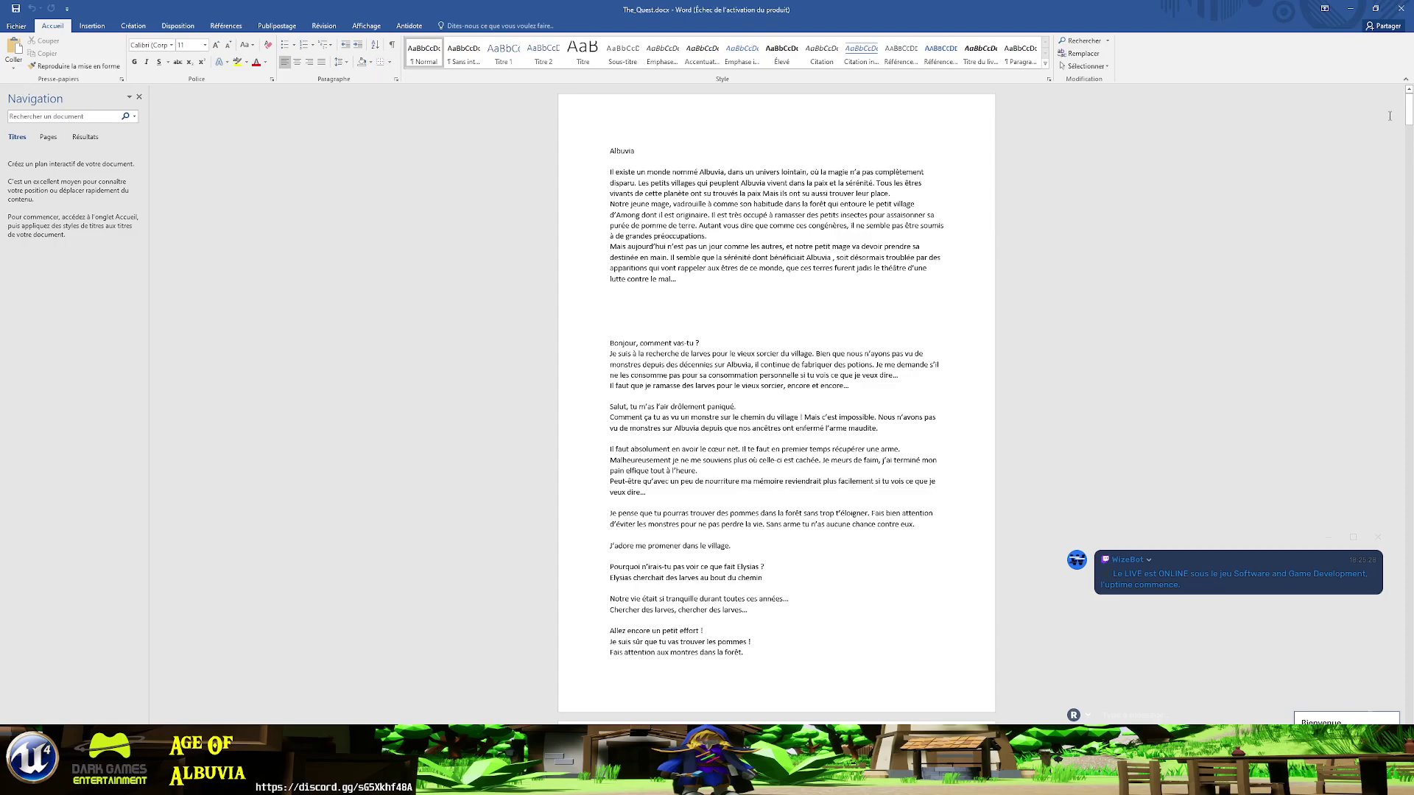
- Type 'Mais je vois que tu as trouvé le livre de mémé' and the unknown-location ancient-door sentence
drag(1408, 114, 1408, 472)
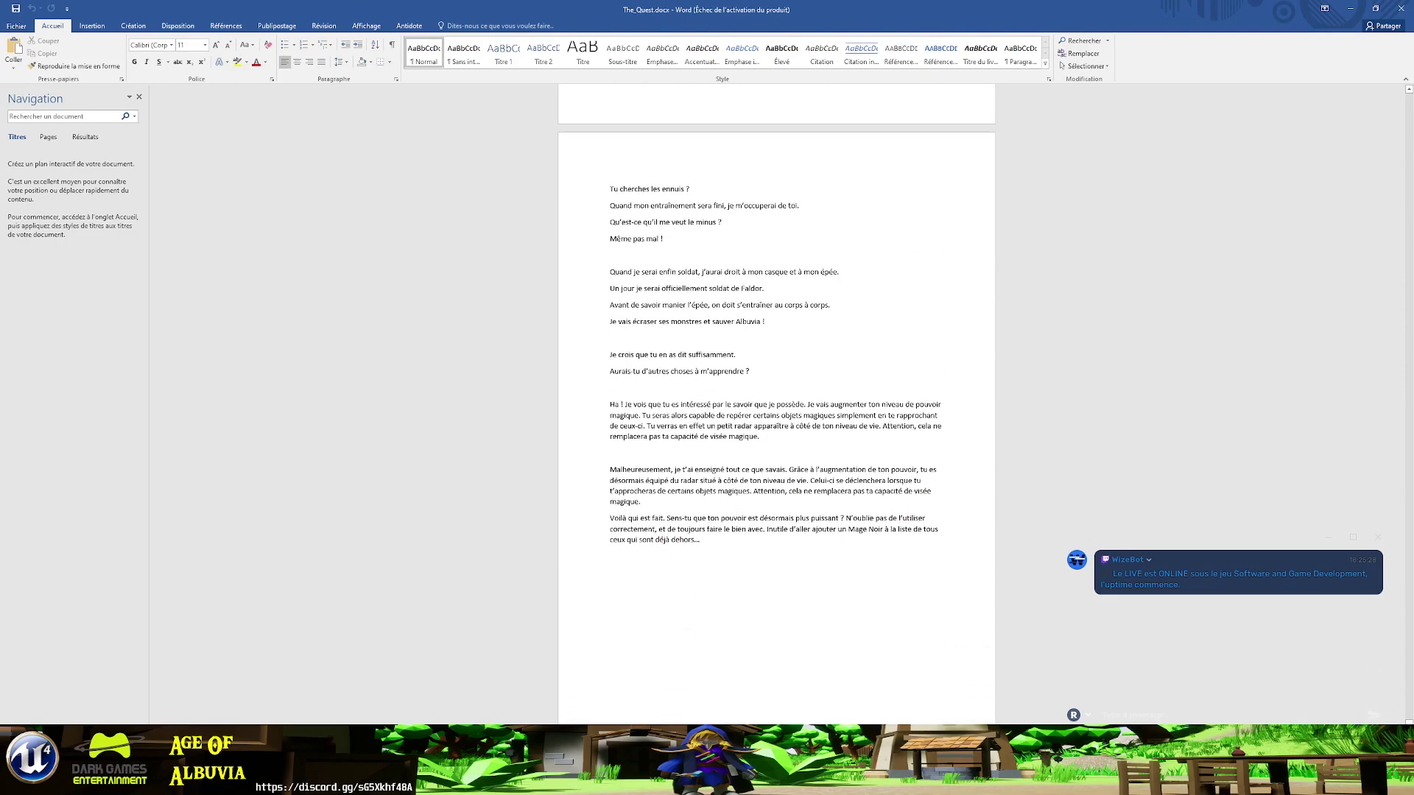
click(722, 579)
text(Mais je)
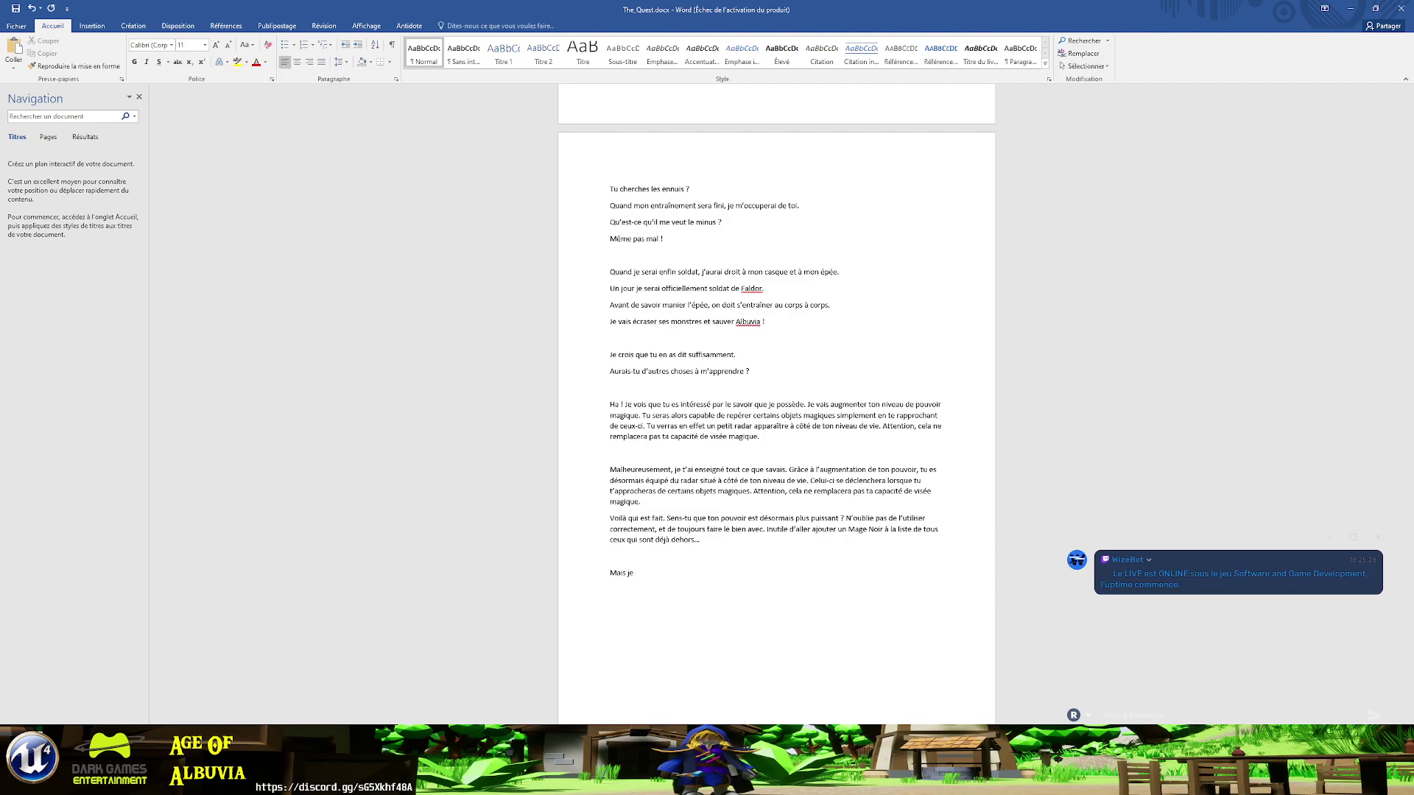
text( vois qu)
text(e tu as trouvé )
text(le livre de)
text( mémé)
text(uy)
key(BackSpace)
key(BackSpace)
text(erche)
text(s donc s)
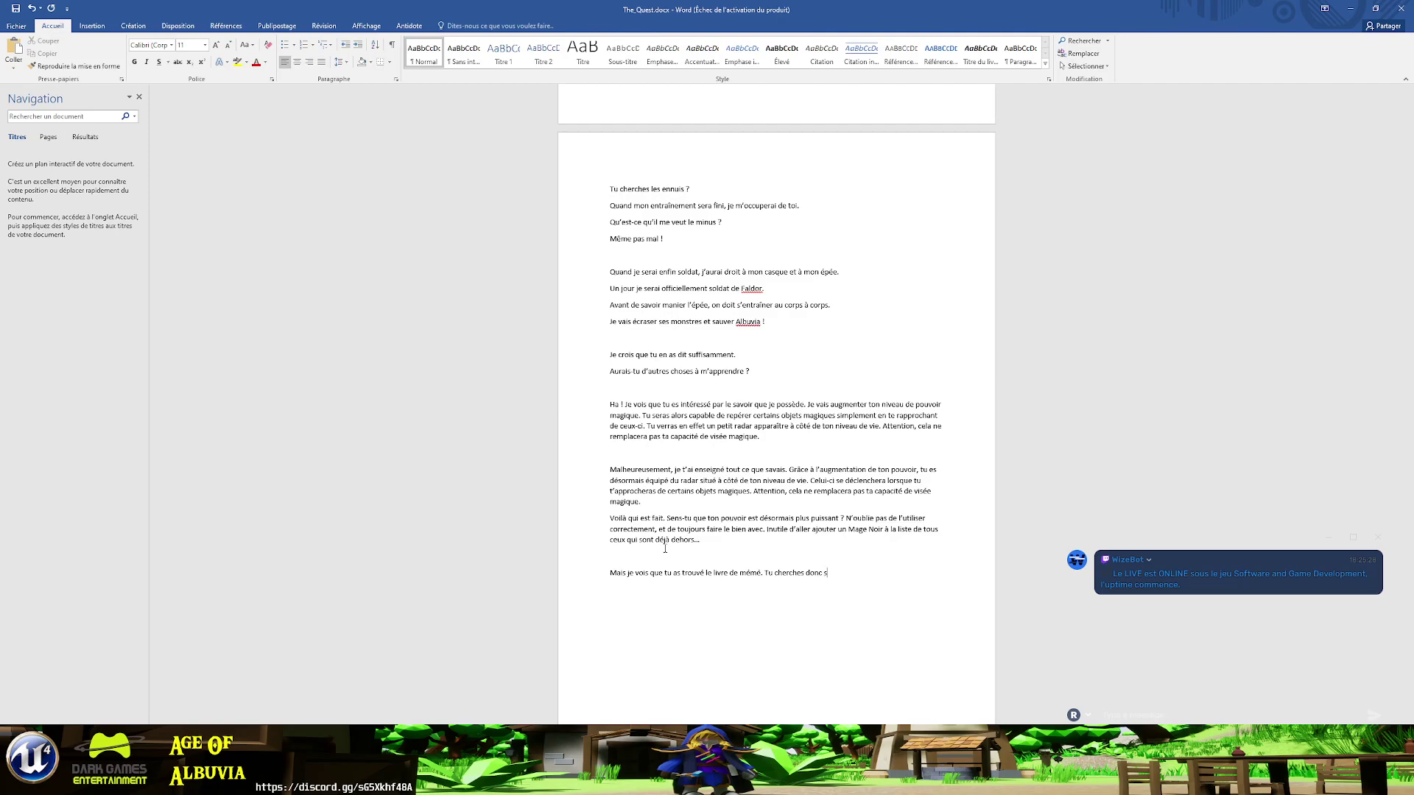
text(ûrement la fam)
text(euse por)
text(te antique)
text(. Saches que malh)
text(eru)
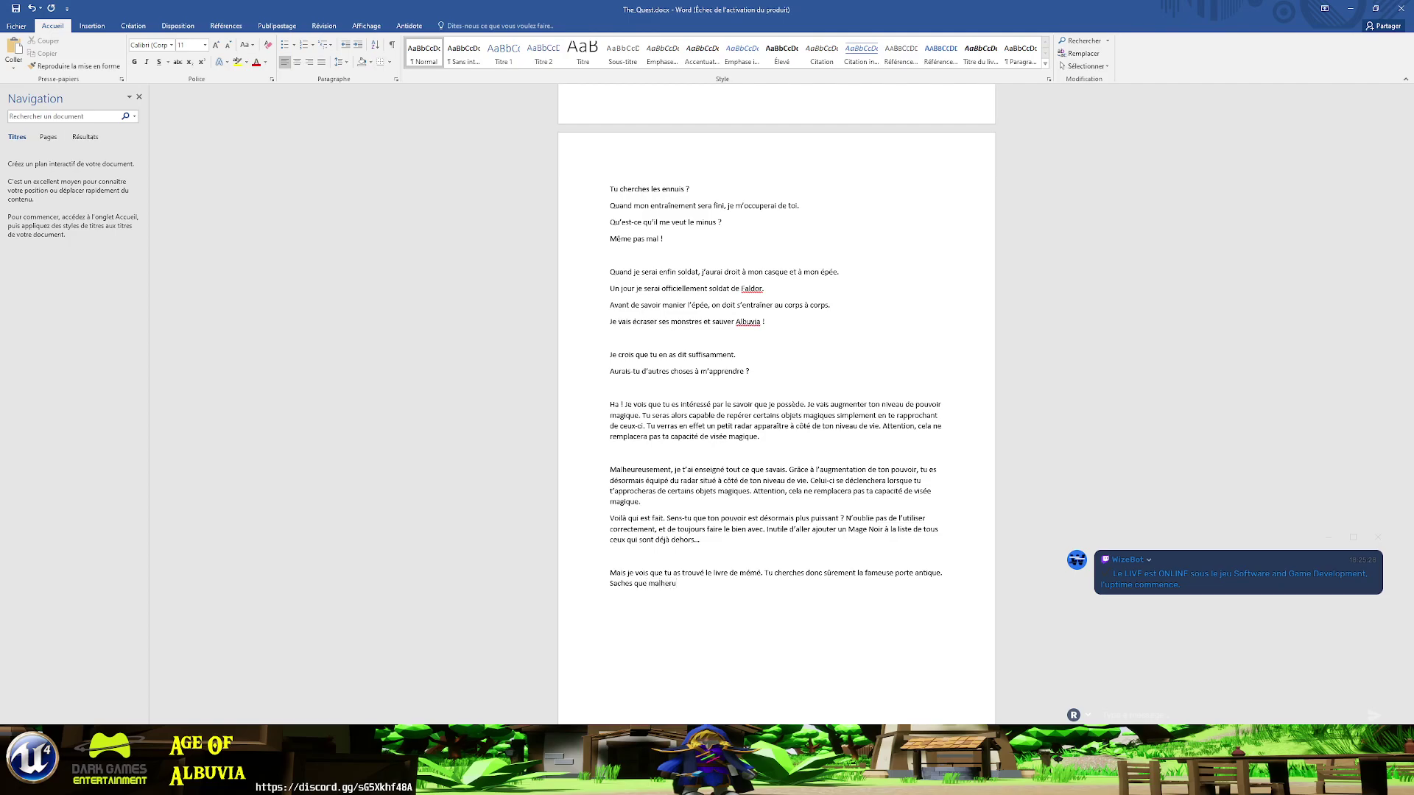
key(BackSpace)
key(BackSpace)
text(ureusem)
text(ent personne ne )
text(sait a)
text(ctuel)
text(lement où)
text( elle se)
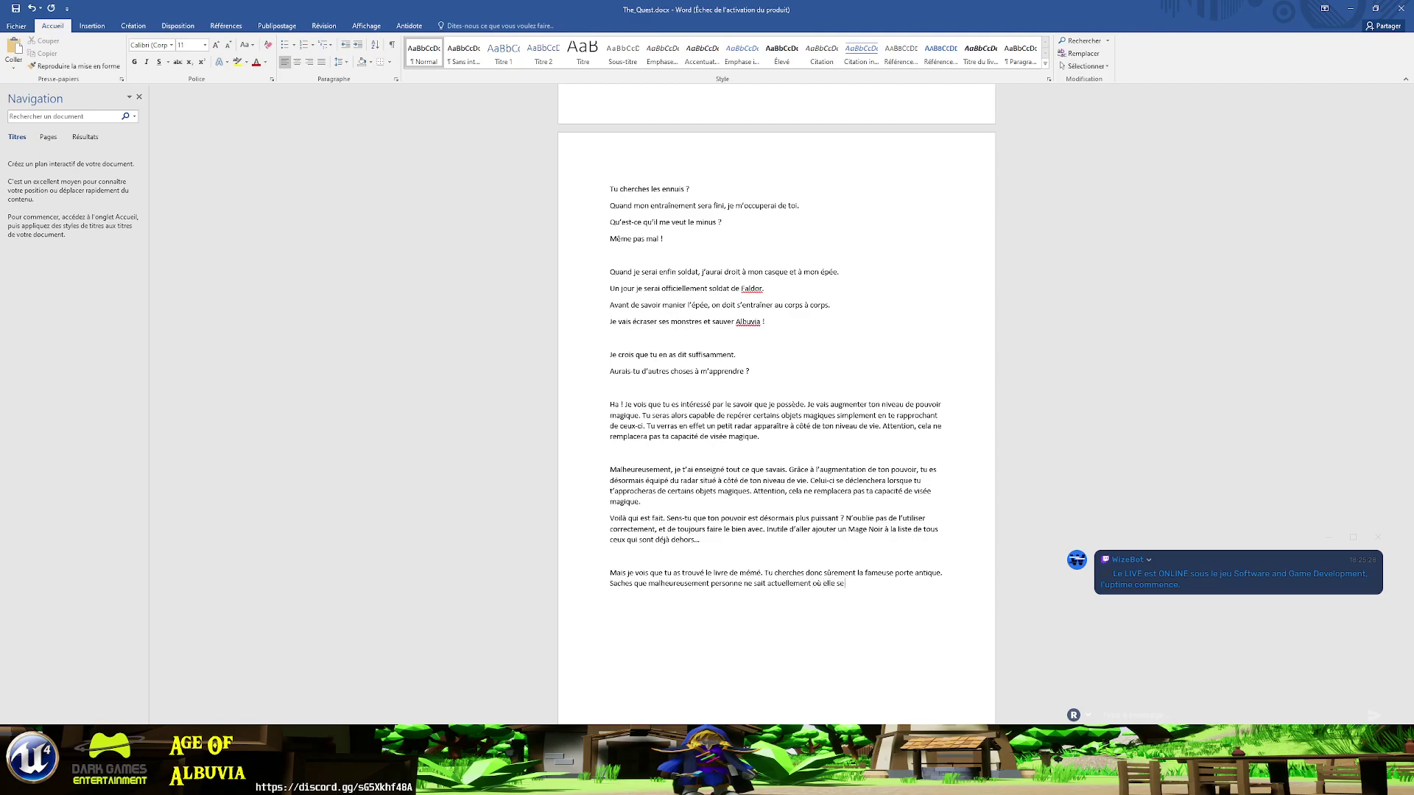
text( trouve)
- Add the sentence that few books contain information about the Porte Antique
text(ucun )
text(réc)
text(aisse)
key(BackSpace)
key(BackSpace)
key(BackSpace)
key(BackSpace)
key(BackSpace)
key(BackSpace)
text(y a )
text(pas beaucou)
text(p d'ouvrages)
key(BackSpace)
key(BackSpace)
key(BackSpace)
text(res qui )
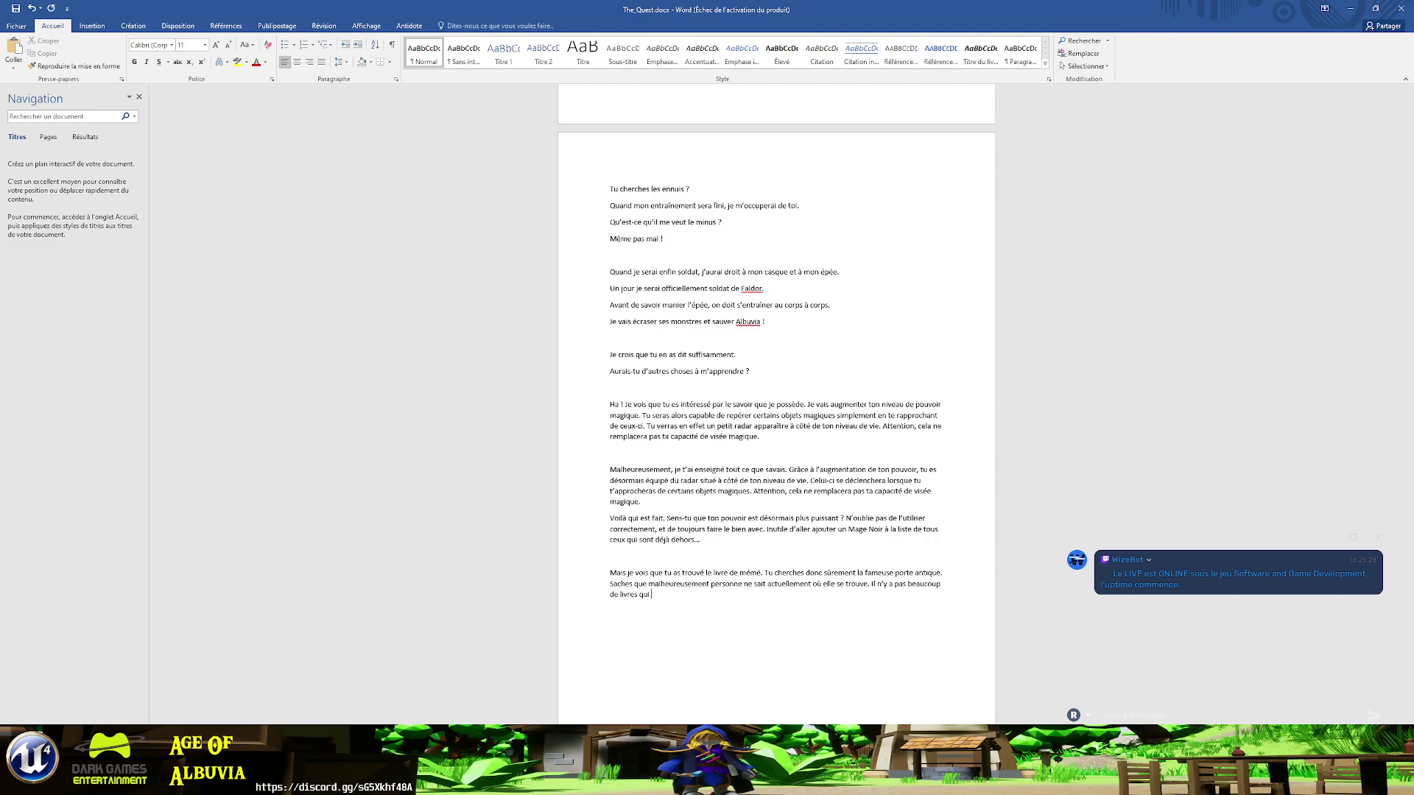
text(dan)
text(s lesquels)
text( nous )
text(pouvons trouver )
text(des informations)
text( sur la)
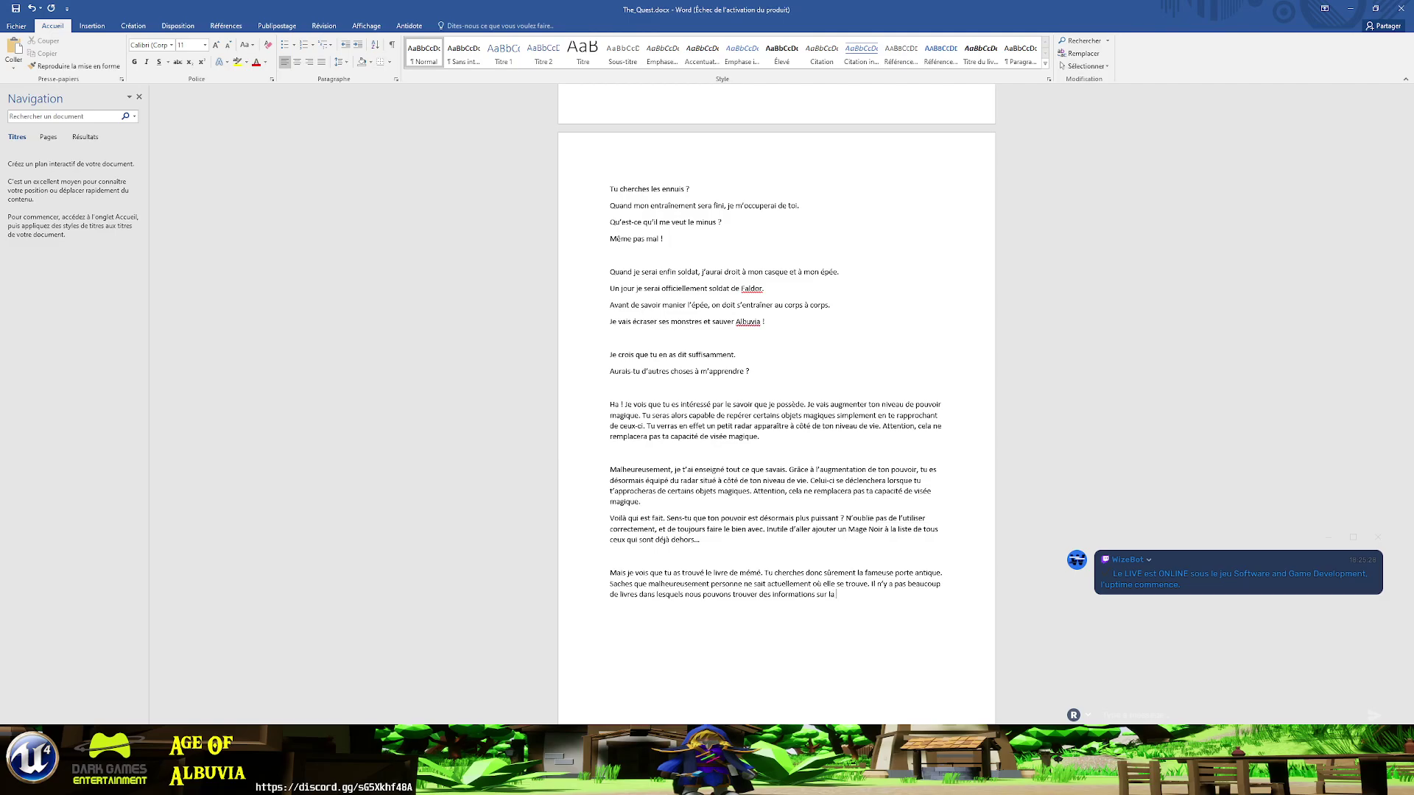
text( por)
key(BackSpace)
key(BackSpace)
key(BackSpace)
key(BackSpace)
text(e Ant)
text(iqu)
- Start the next line: 'Peut-être que quelqu'un de plus vieux que moi'
text(être q)
text(ue )
text(quel)
text(qu'un de plus vi)
text(eux que m)
text(oi pourra)
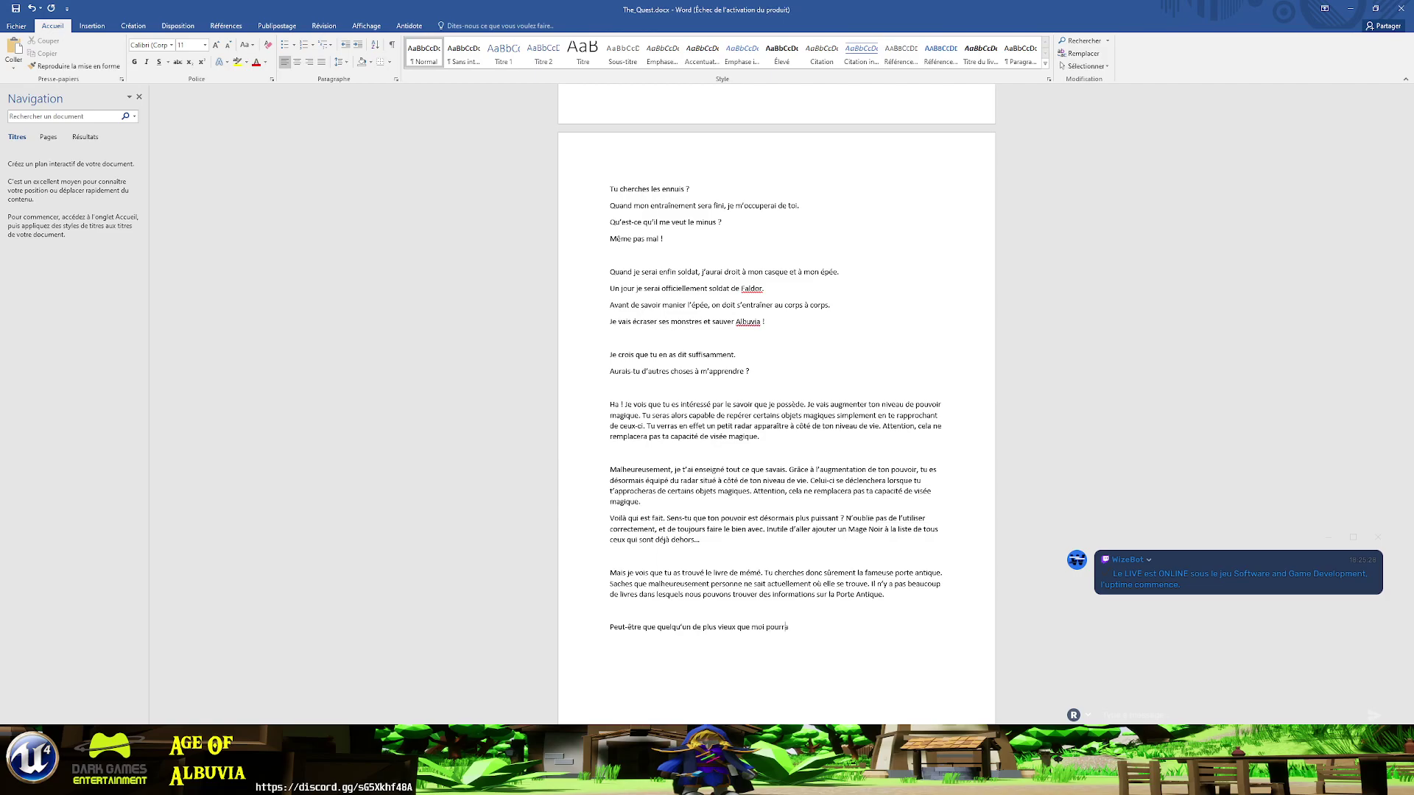
text( t'en dire)
key(BackSpace)
key(BackSpace)
key(BackSpace)
key(BackSpace)
key(BackSpace)
key(BackSpace)
text(e qu)
text(e moi)
click(788, 629)
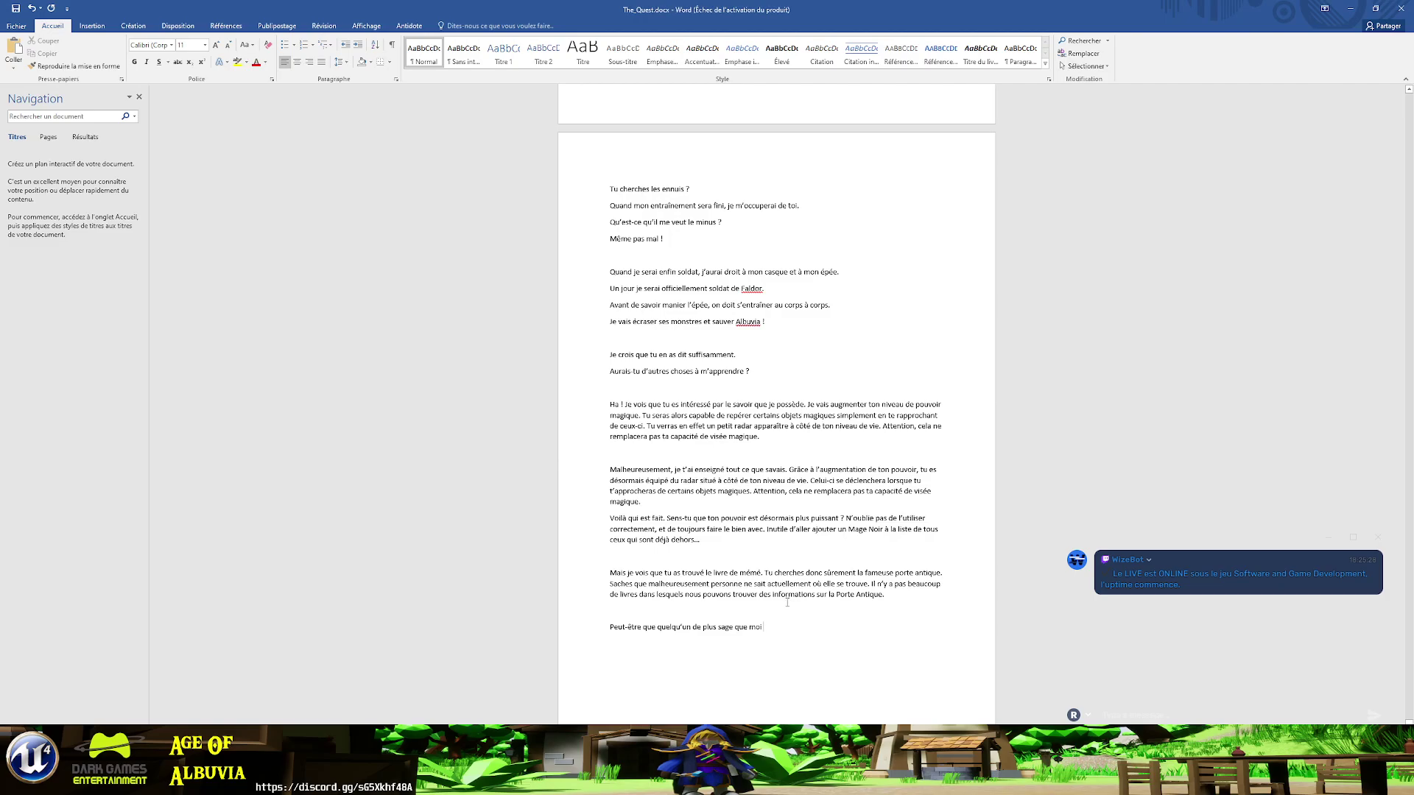
- Continue with 'pourra t'en dire plus' and that among men only magicians care about magic
text(pour)
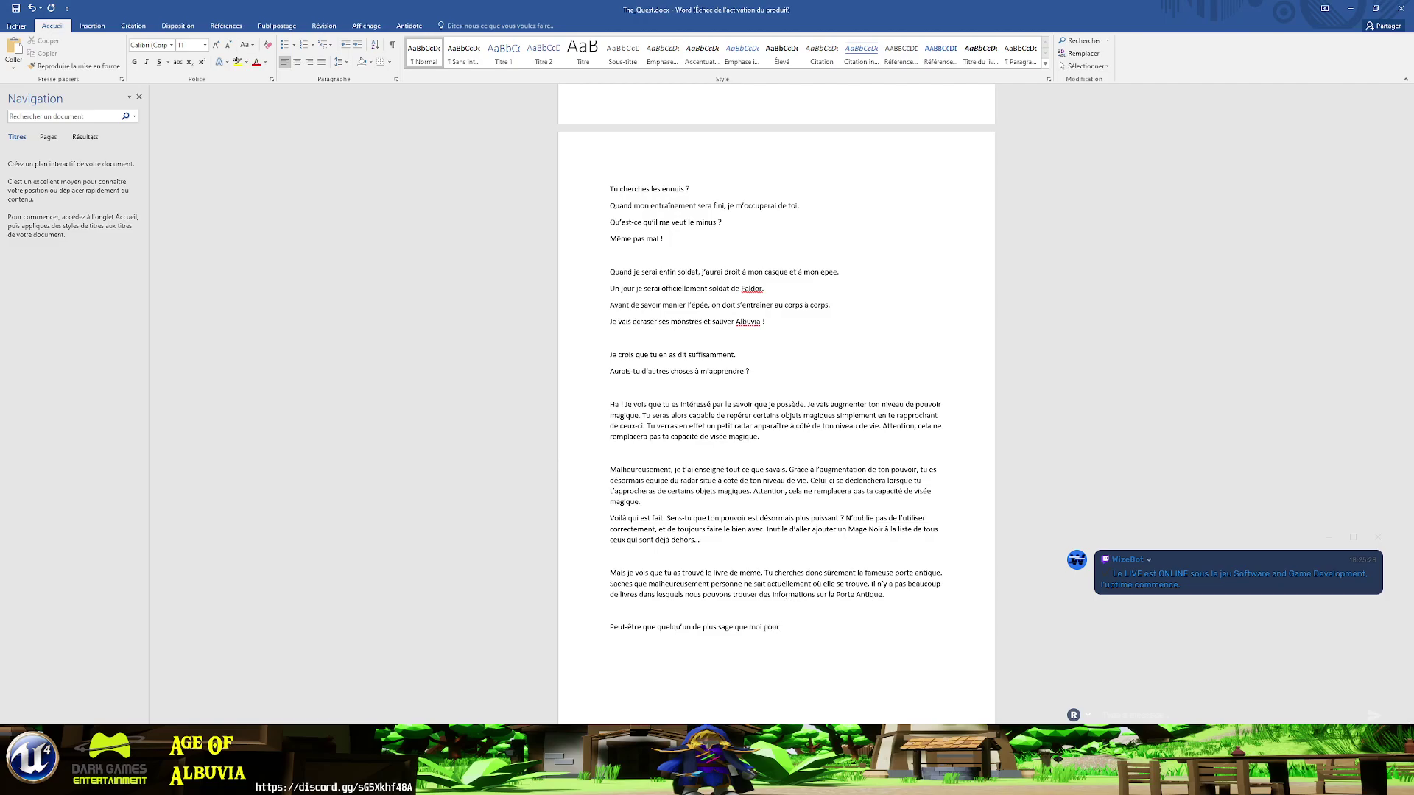
text(ra t'e)
text(n dire plus. E)
text(n effet nous le)
text(s homm)
key(BackSpace)
key(BackSpace)
key(BackSpace)
key(BackSpace)
key(BackSpace)
key(BackSpace)
text(us )
text(le p)
text(euple des )
text(hommes, s)
text(euls le smag)
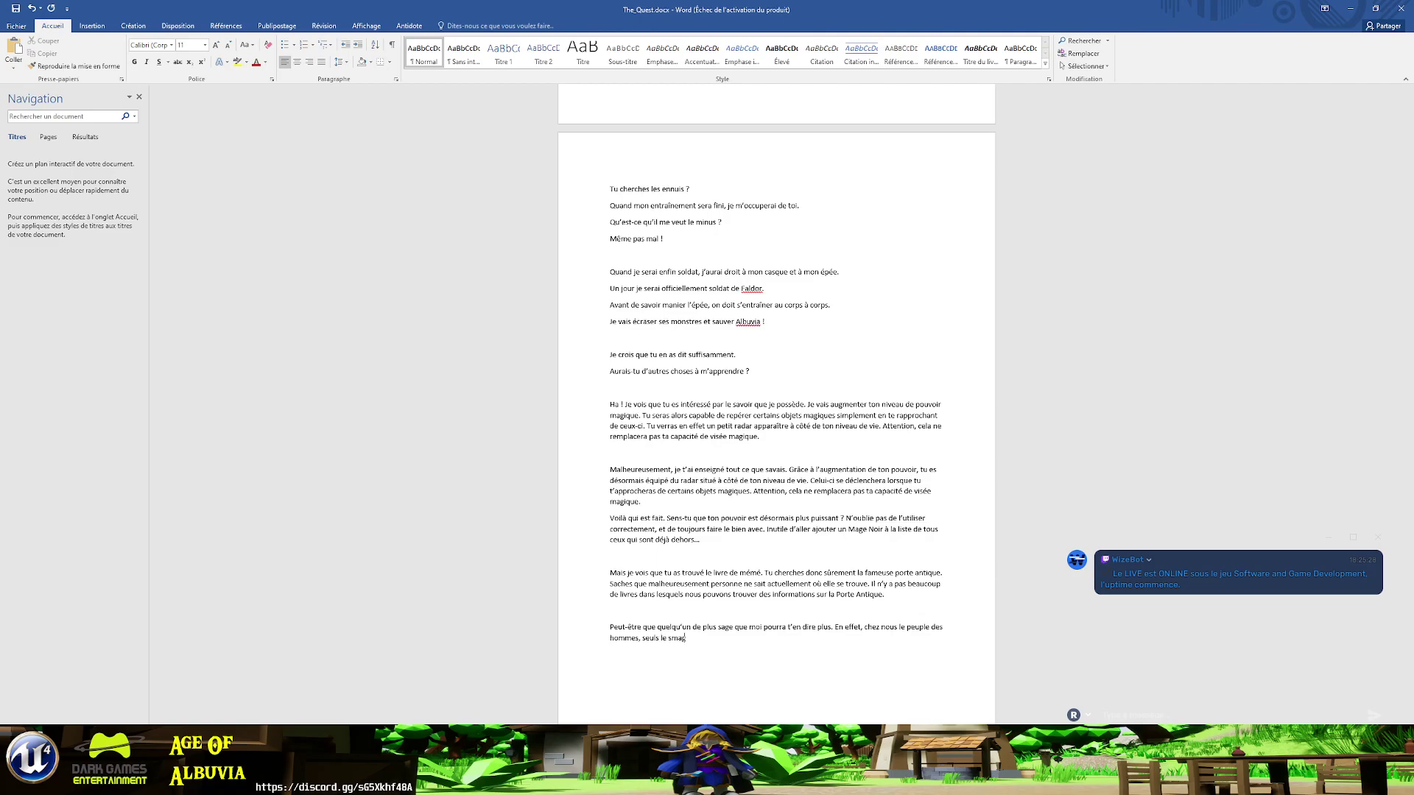
text(iciens)
key(BackSpace)
key(BackSpace)
key(BackSpace)
text(cier)
text(teres)
text(se )
text(à tout ce qui)
text( peut)
text( êtr)
text(e magi)
text(que.)
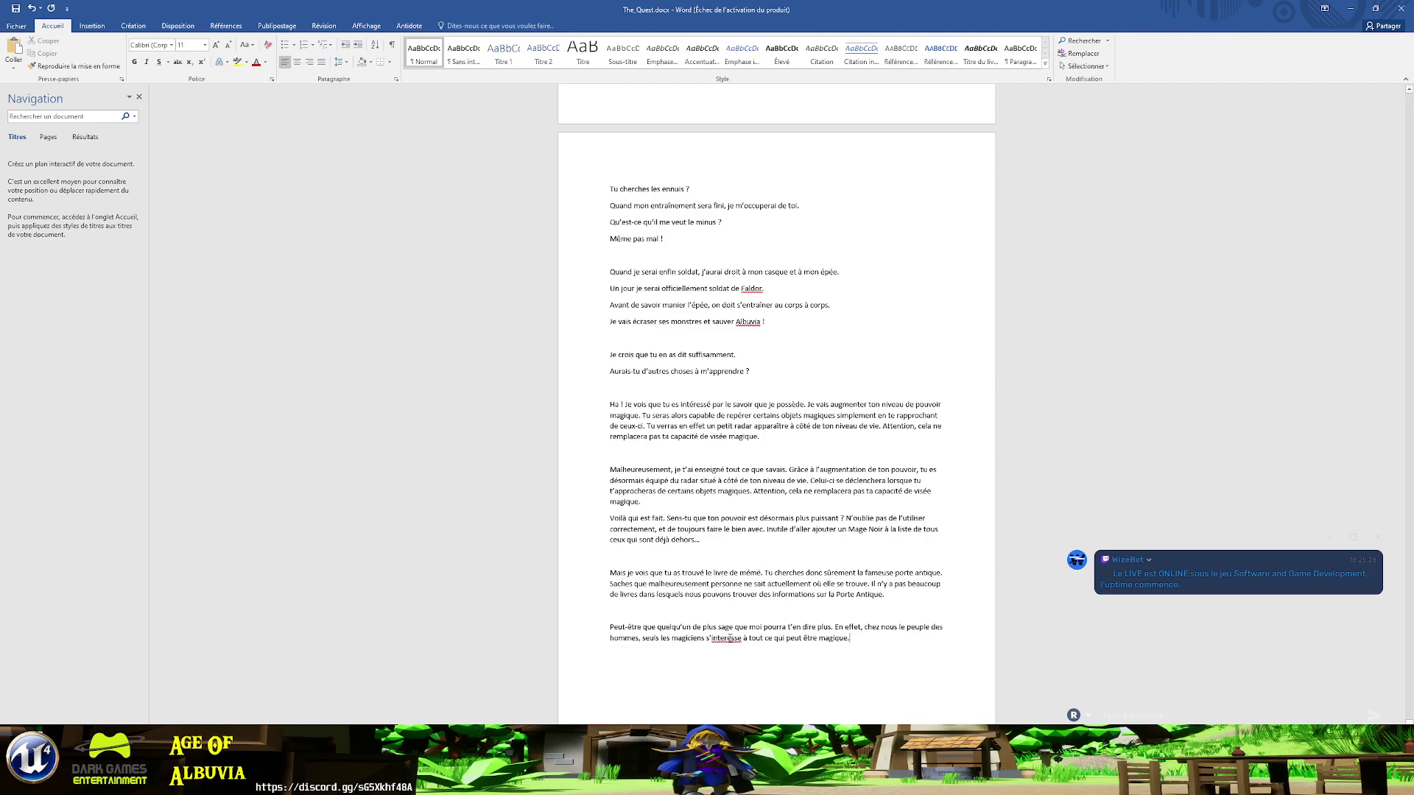
- Fix misspellings via suggestions and finish with 'la seule exception était mémé Risor'
right_click(729, 638)
click(780, 485)
text(rois qu)
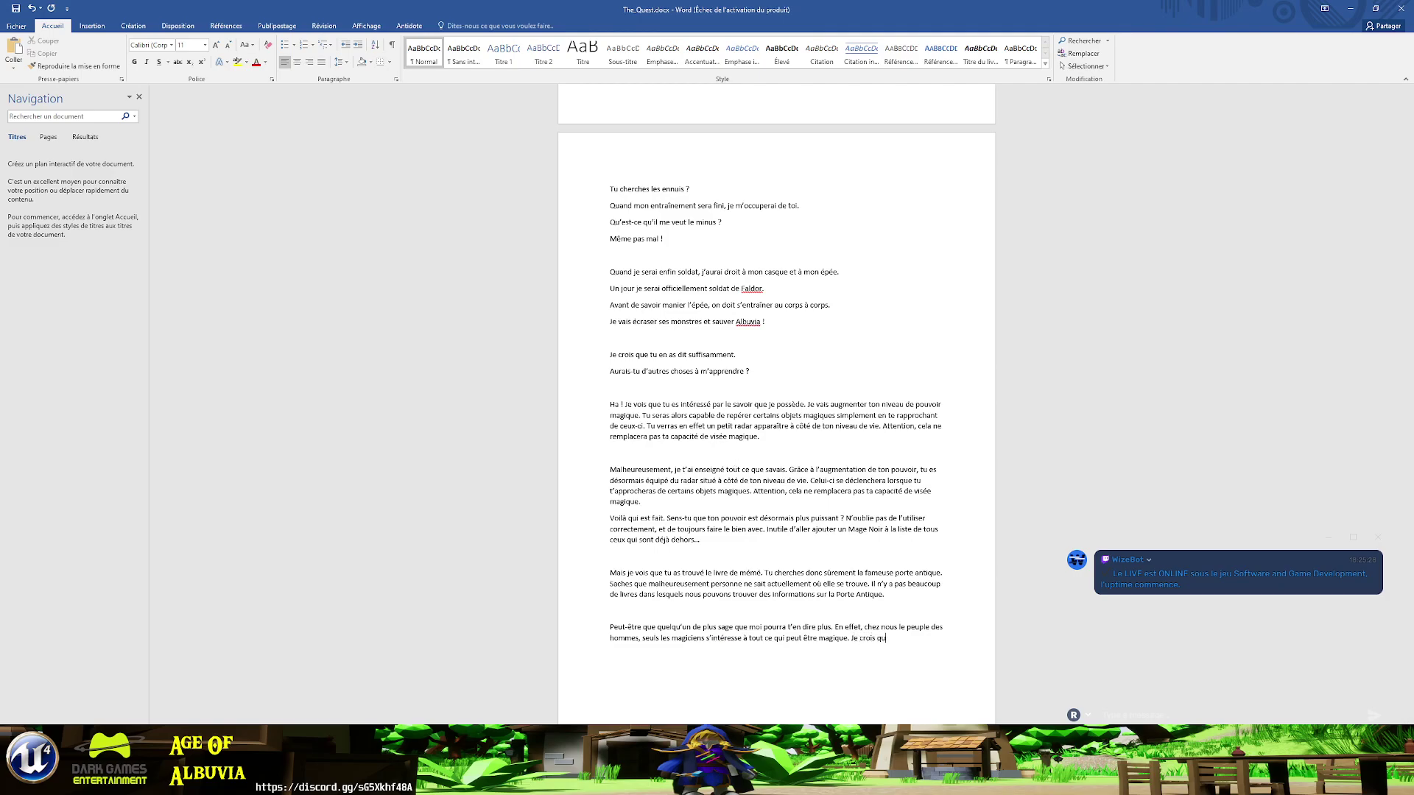
text(e la seule e)
text(xeption)
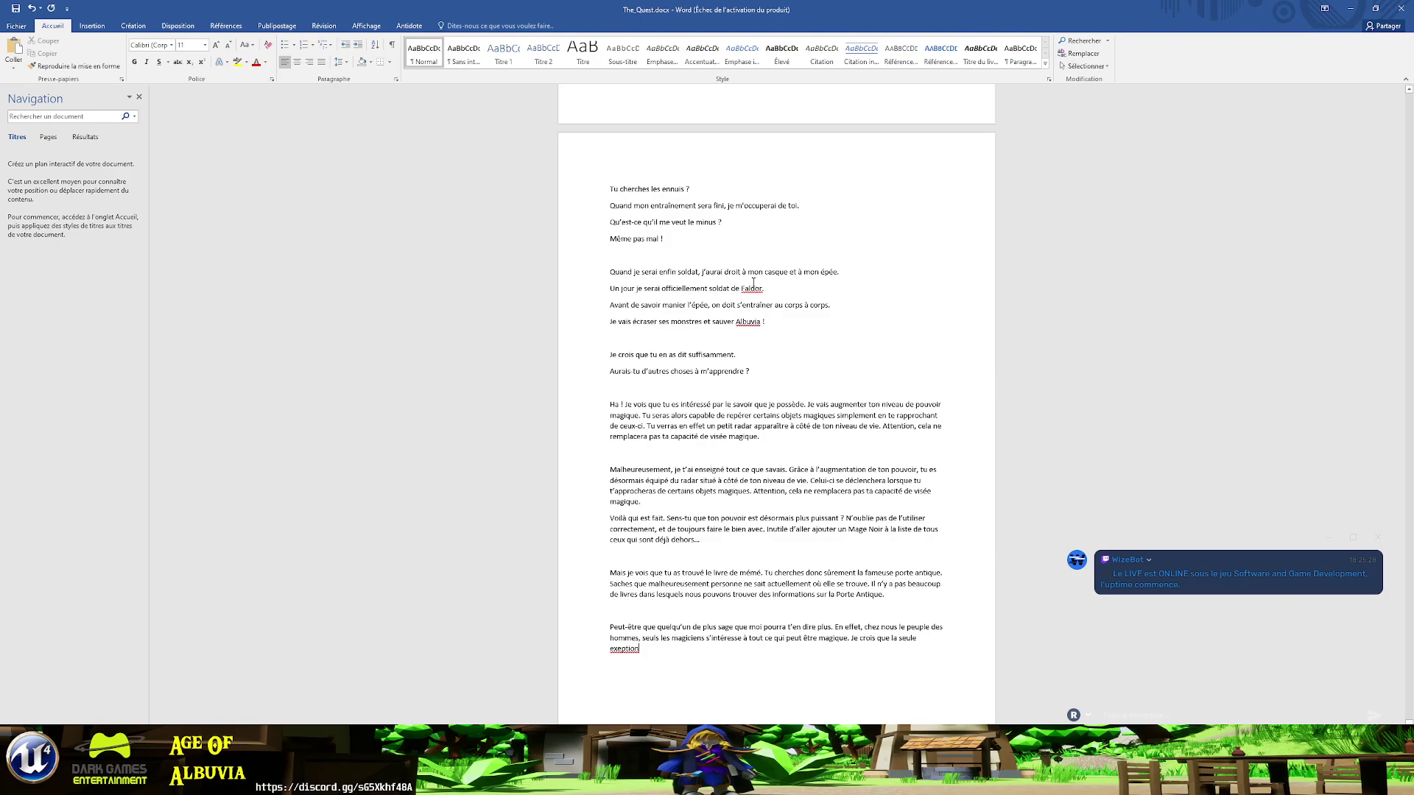
right_click(625, 652)
click(695, 514)
text(était)
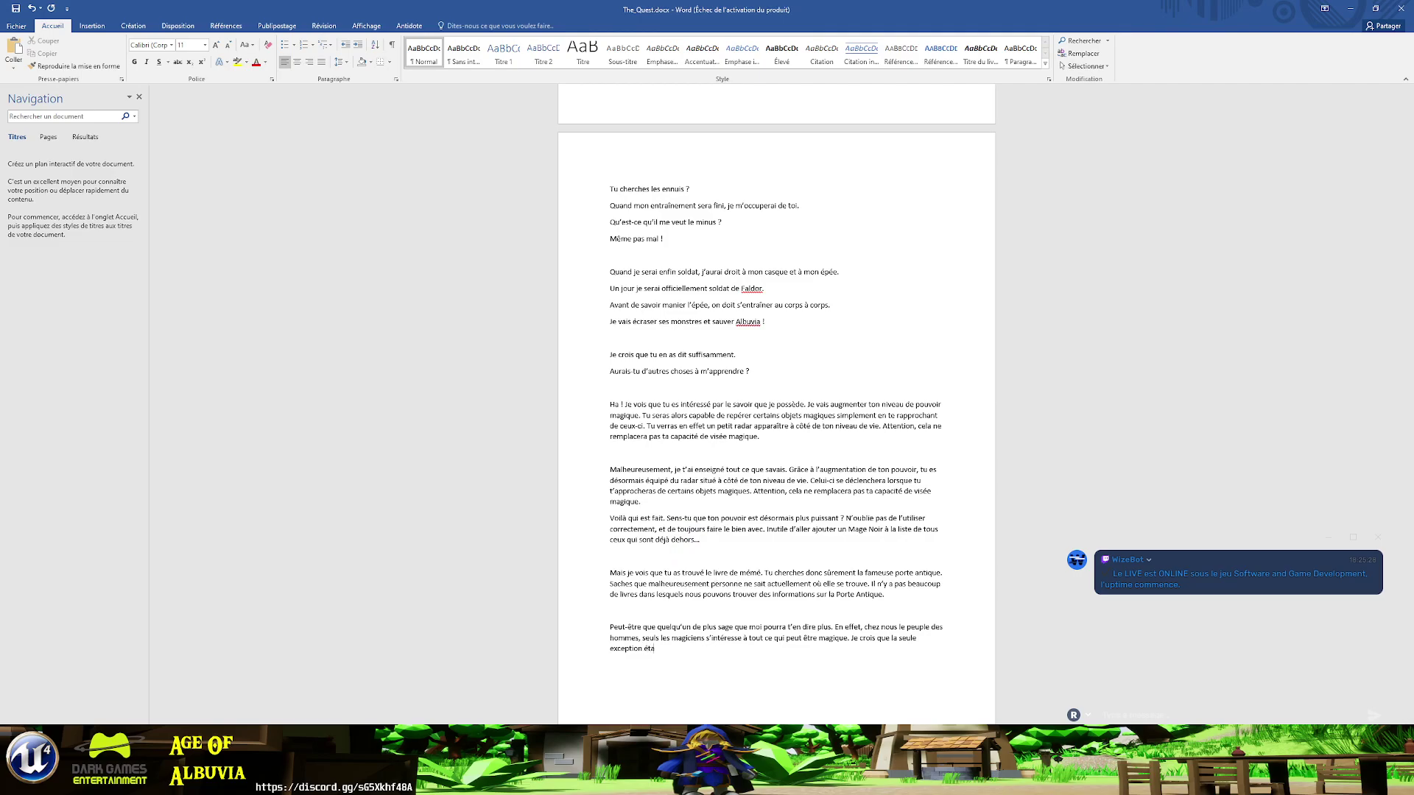
text( mémé R)
text(isor.)
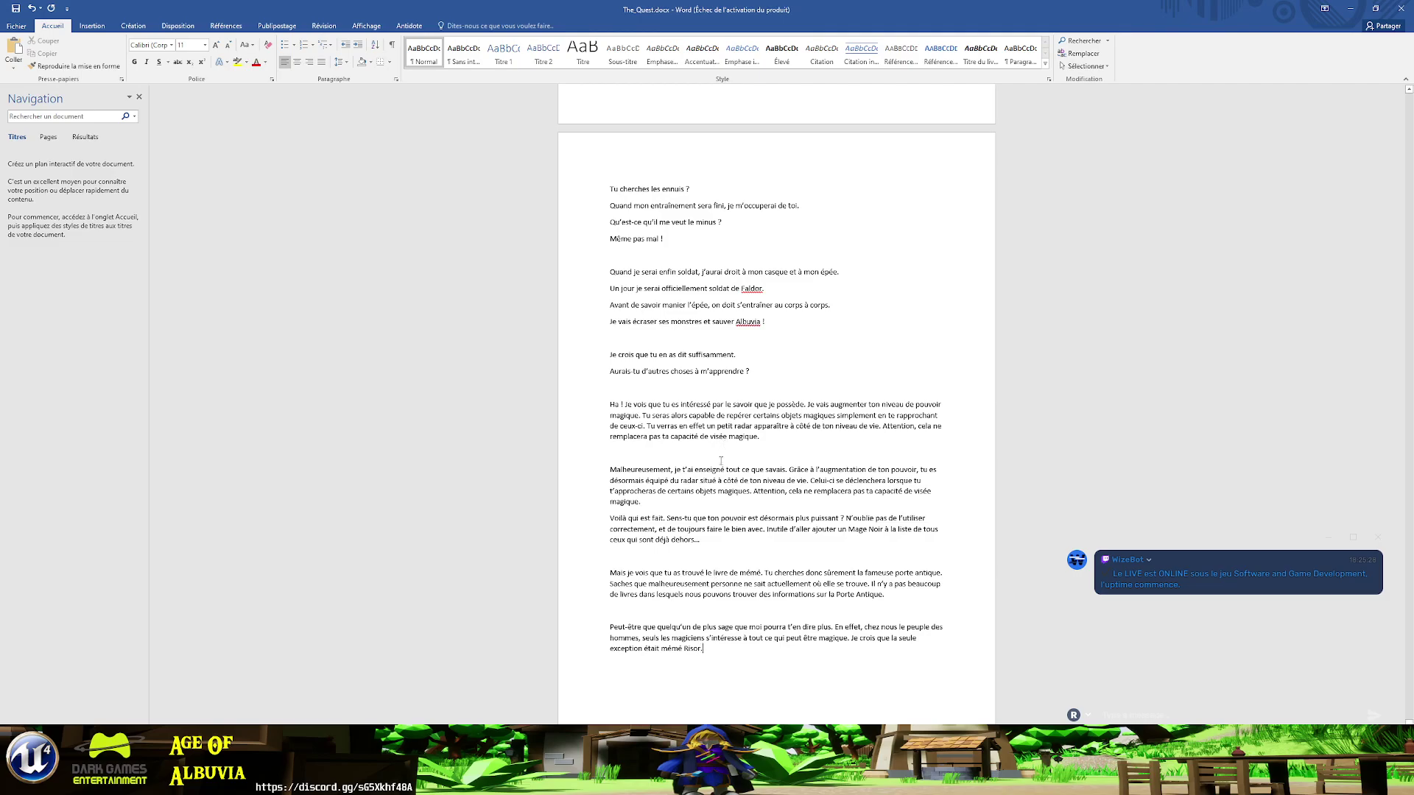
key(alt+Tab)
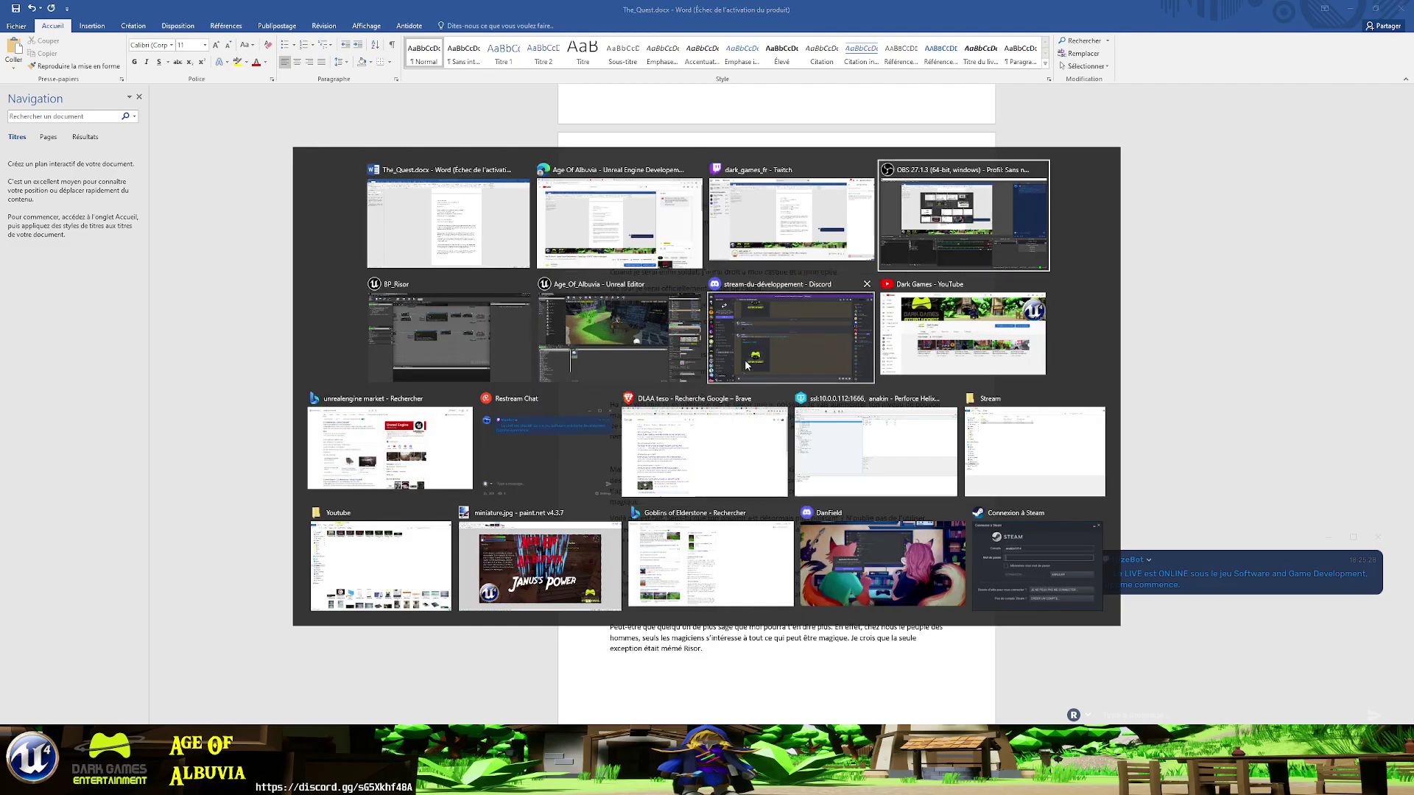
key(Escape)
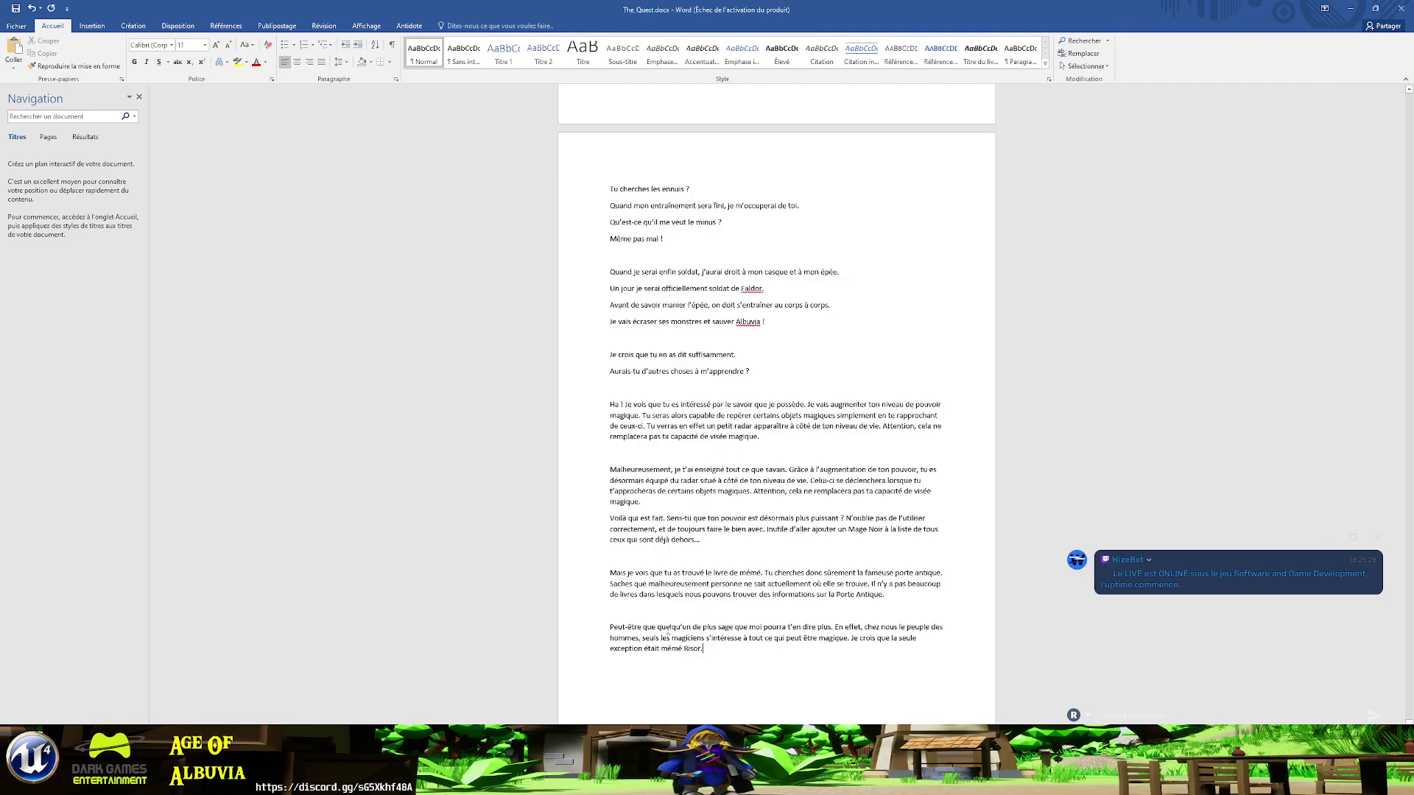
drag(704, 650, 607, 573)
- Attach a new comment to the last two paragraphs
right_click(676, 577)
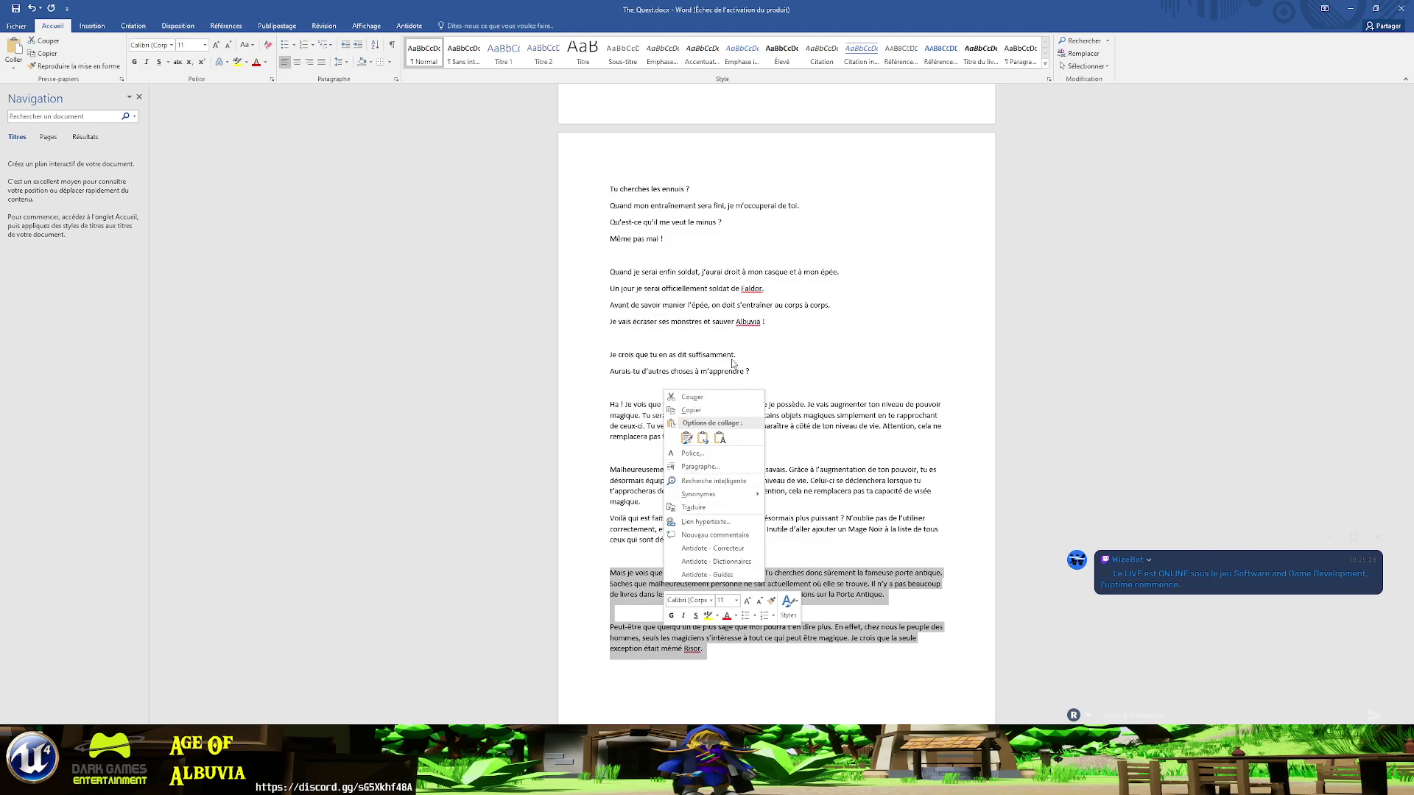
click(715, 535)
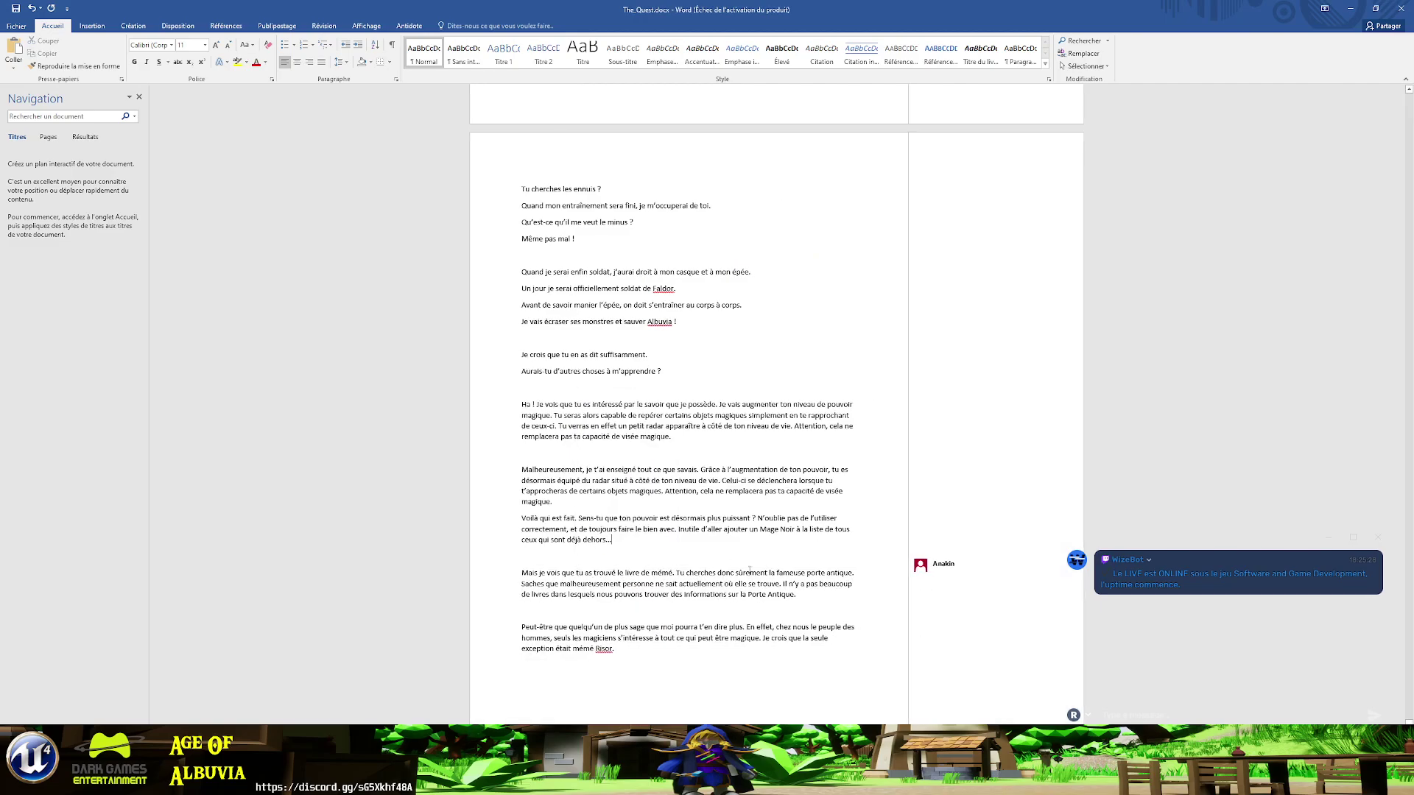
drag(638, 656, 521, 573)
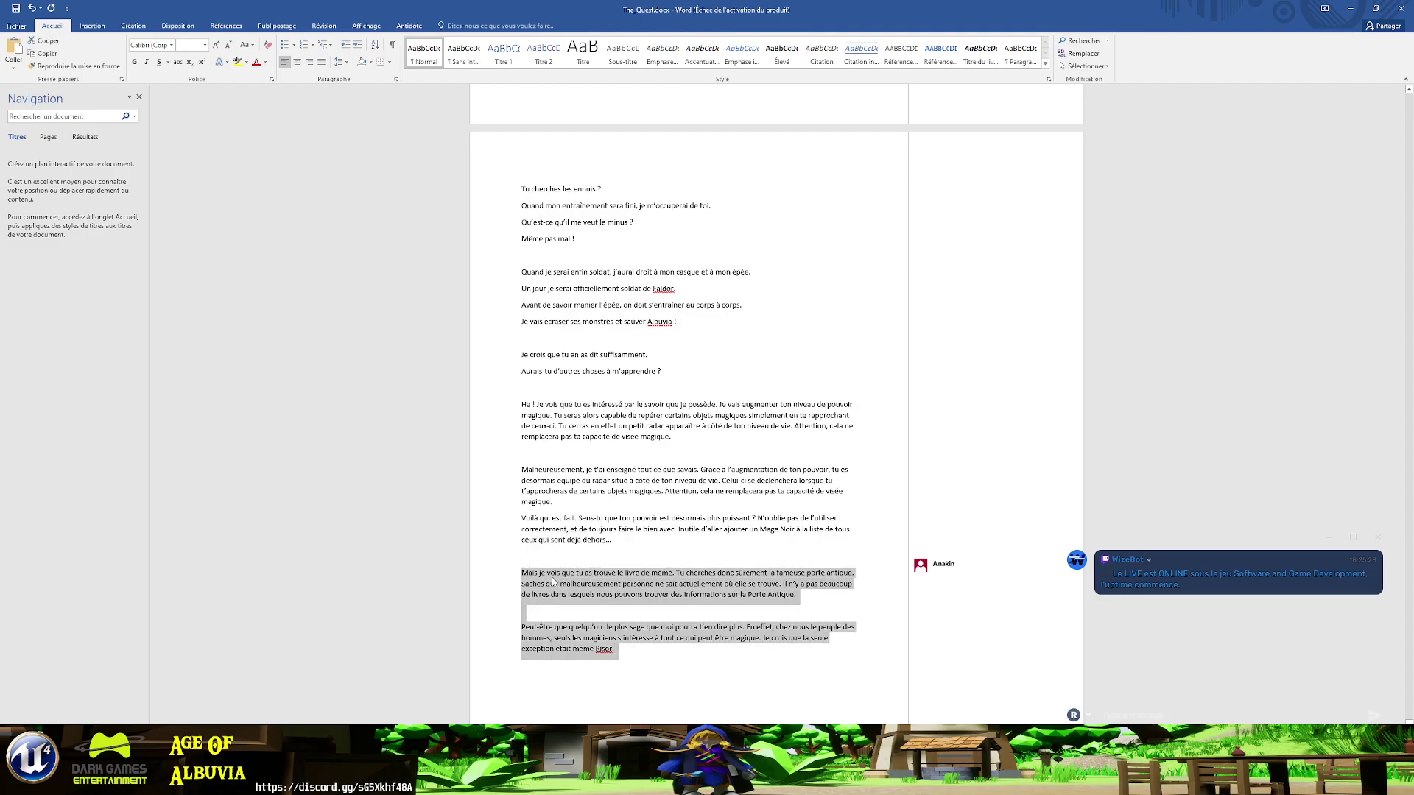
- Send the text to Antidote Correcteur with Ctrl+Shift+C for proofreading
right_click(553, 581)
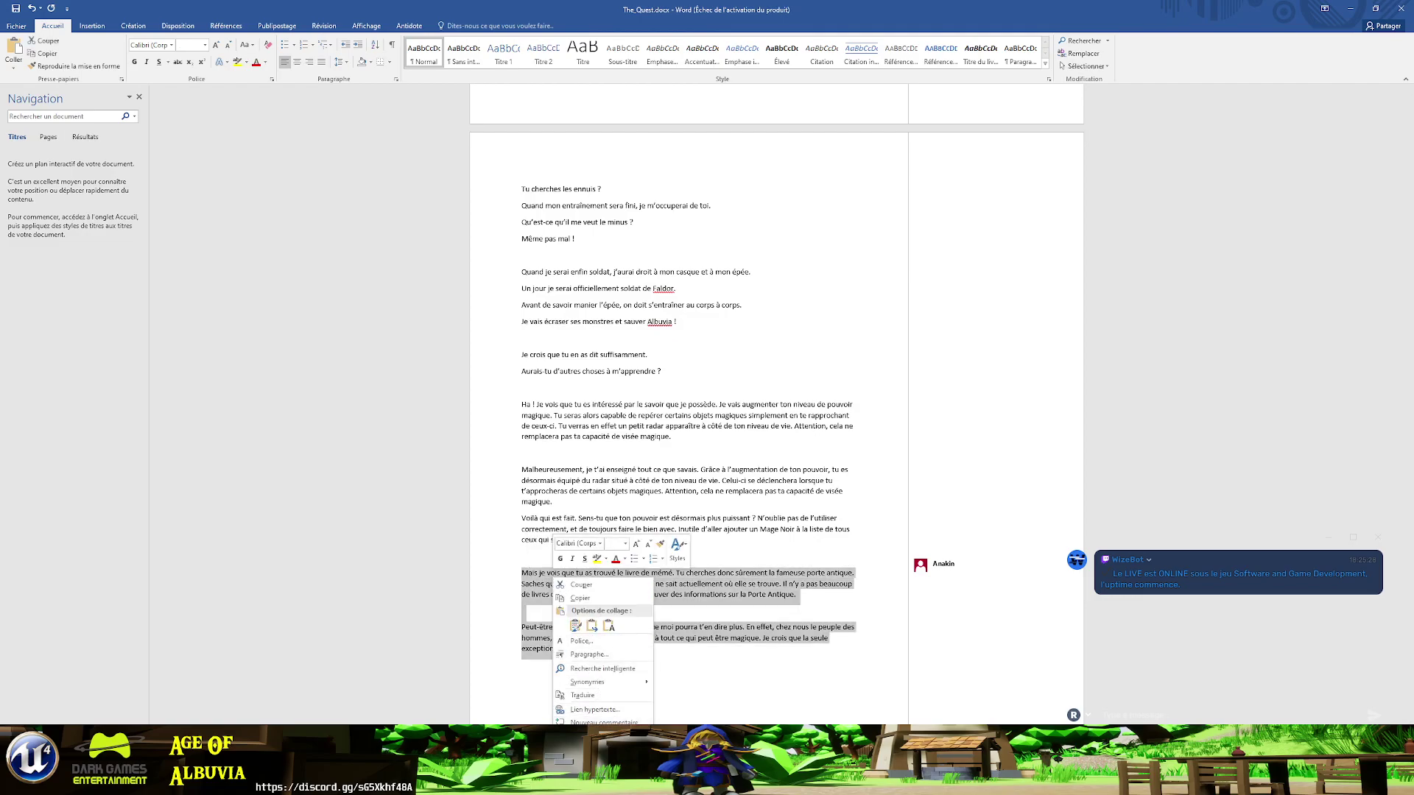
key(Escape)
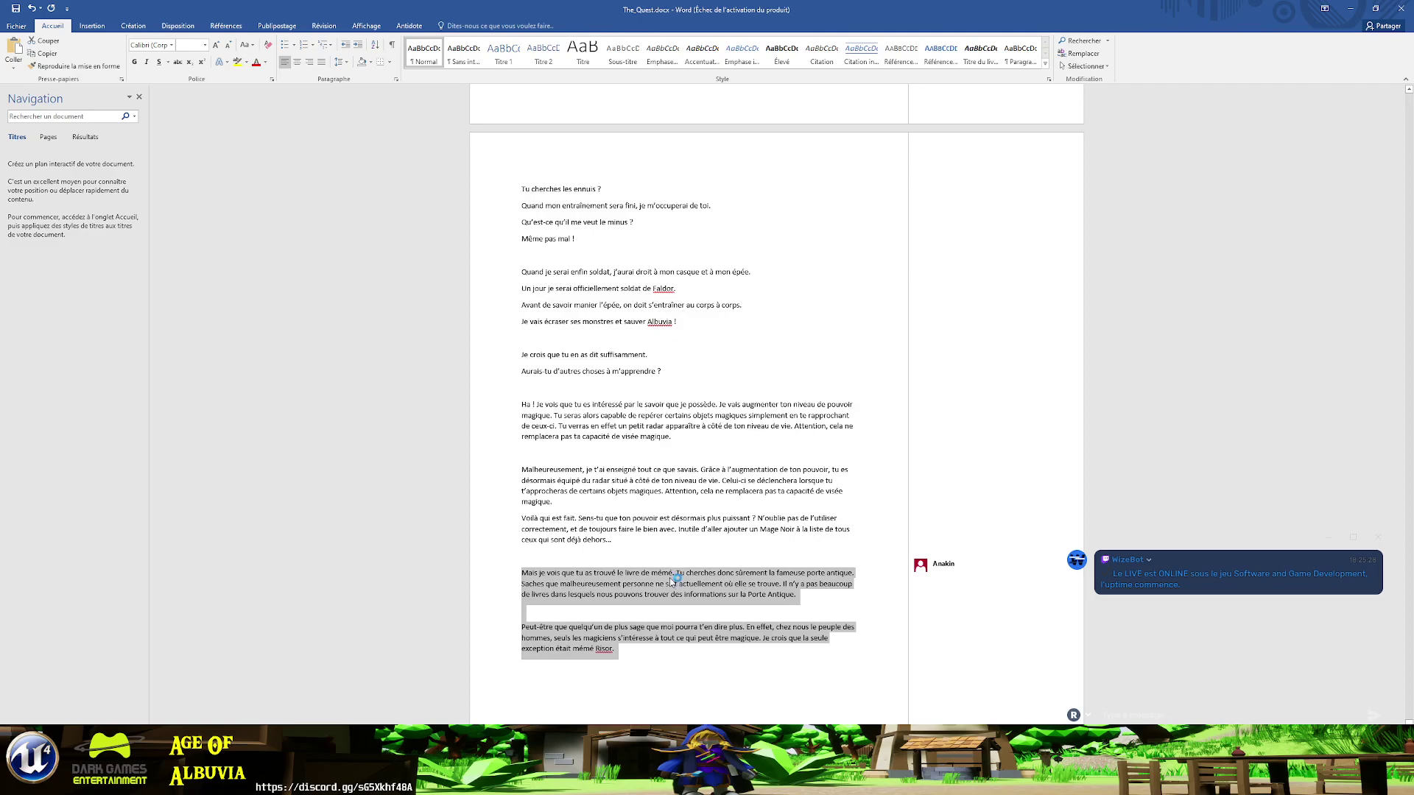
click(729, 480)
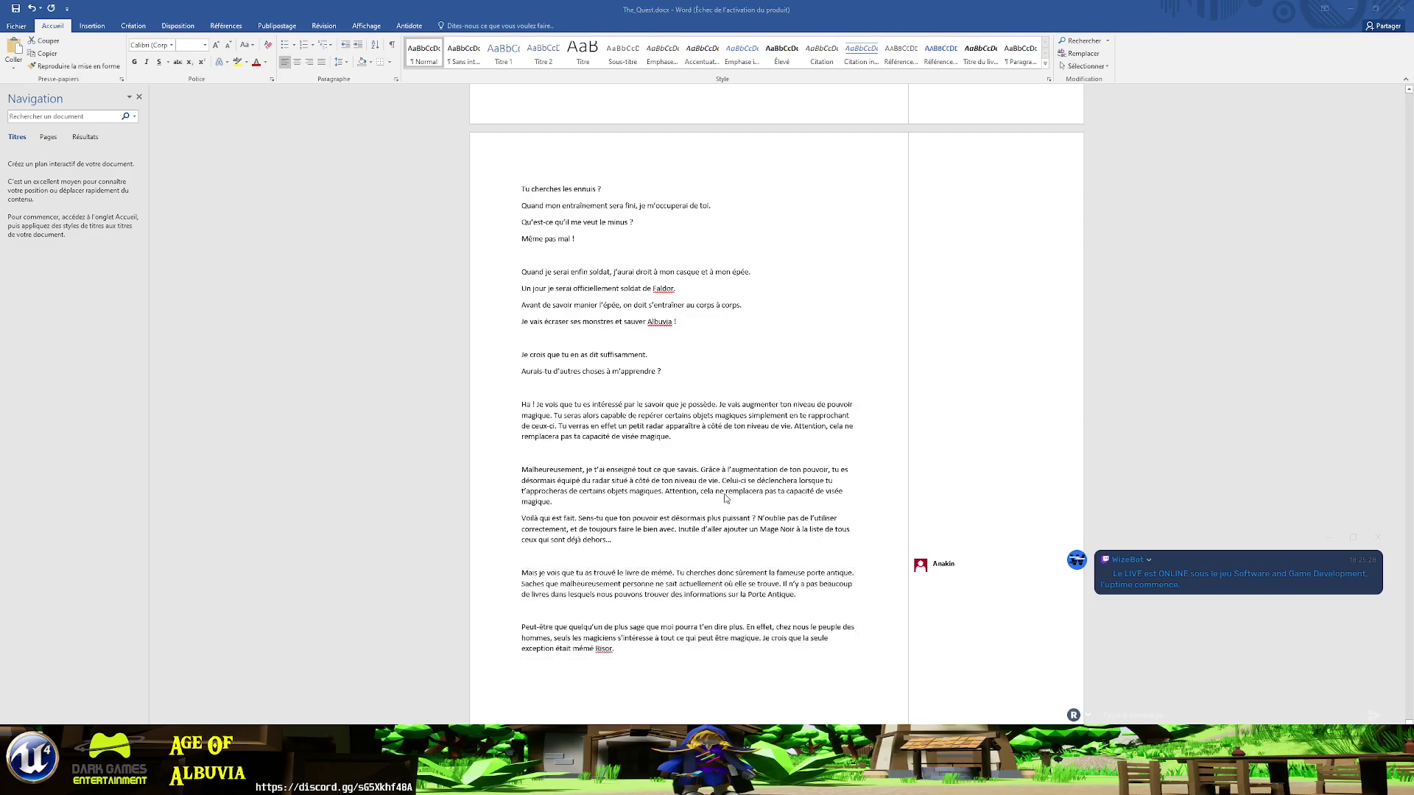
key(ctrl+shift+c)
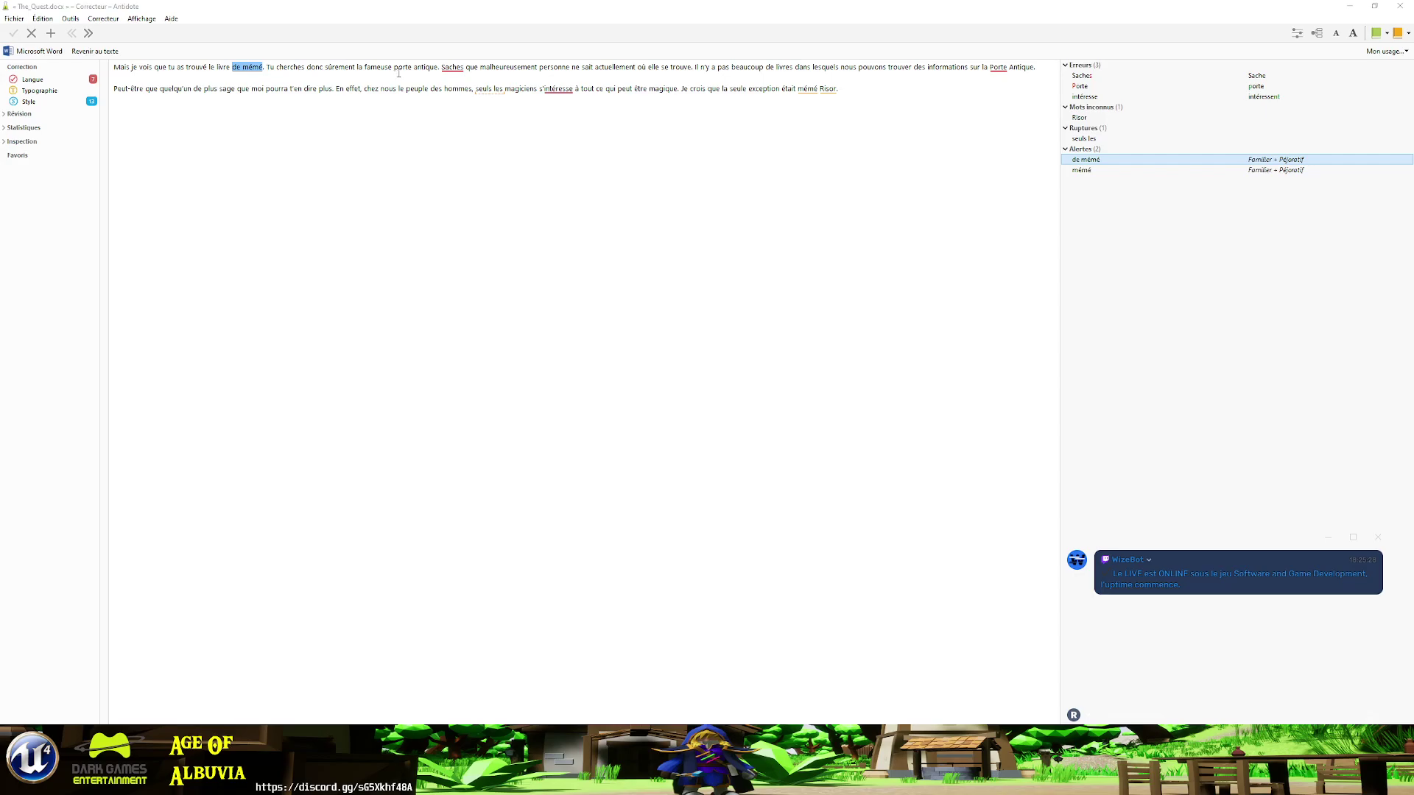
- Correct 'Saches' to 'Sache' in Antidote
right_click(456, 71)
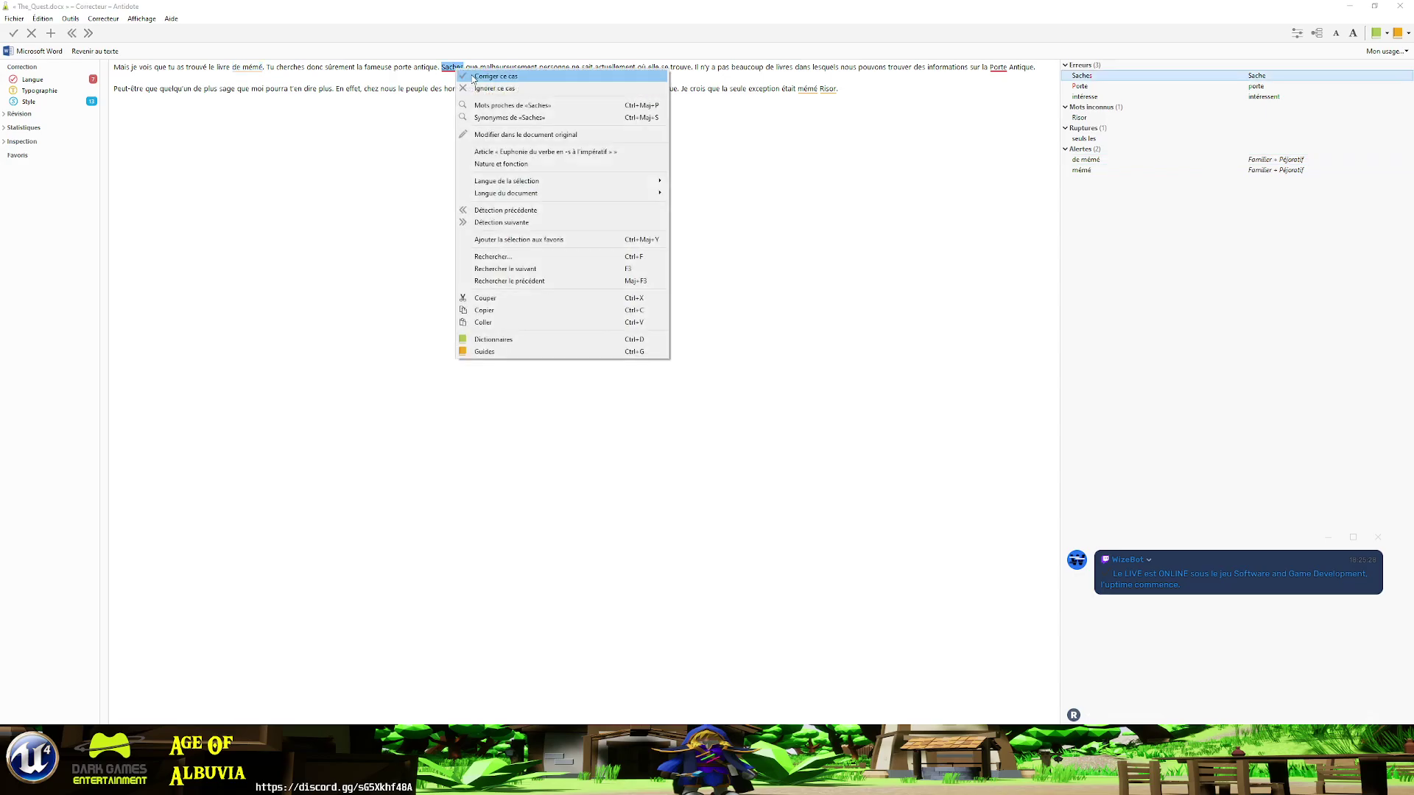
click(471, 75)
click(536, 131)
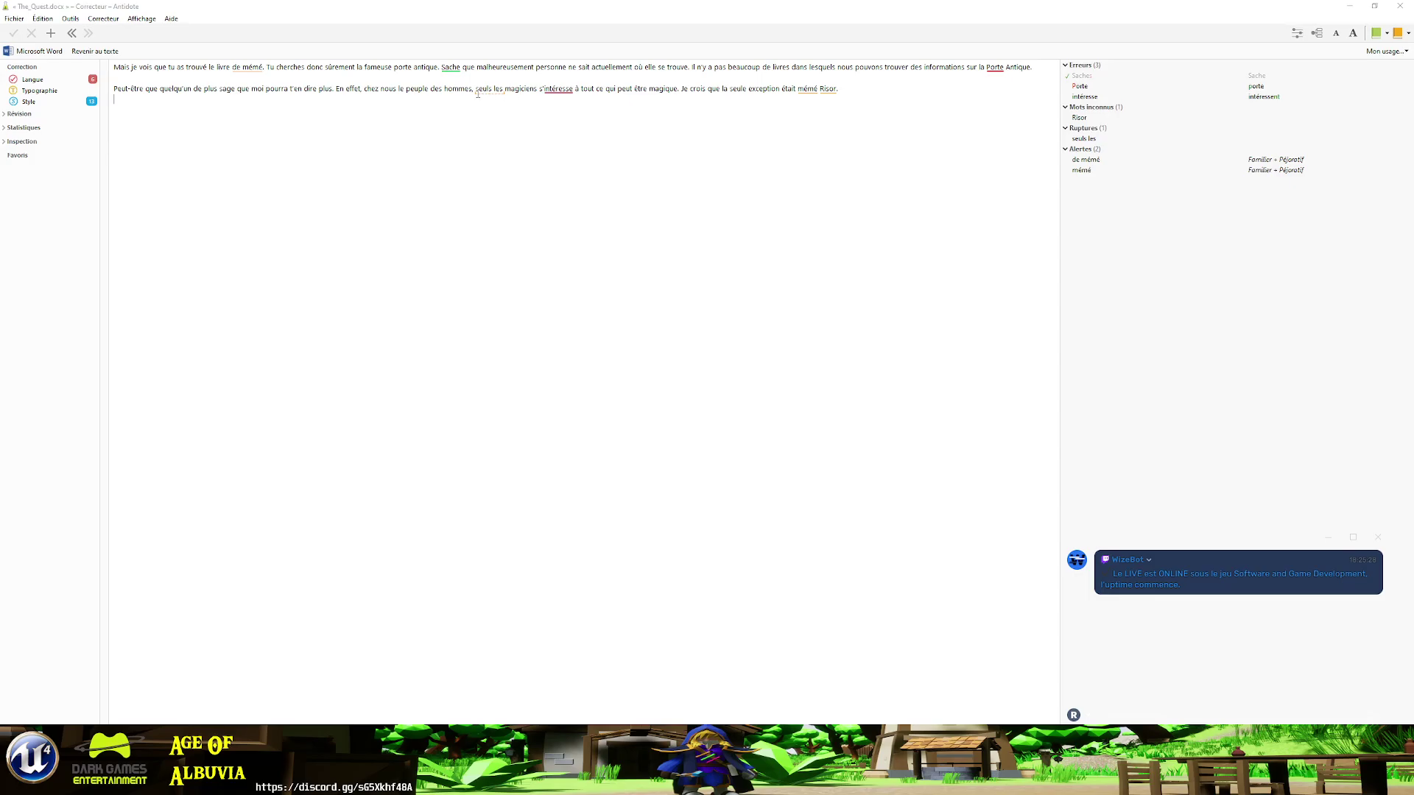
- Change 'intéresse' to 'intéressent' and close Antidote to return to Word
click(558, 89)
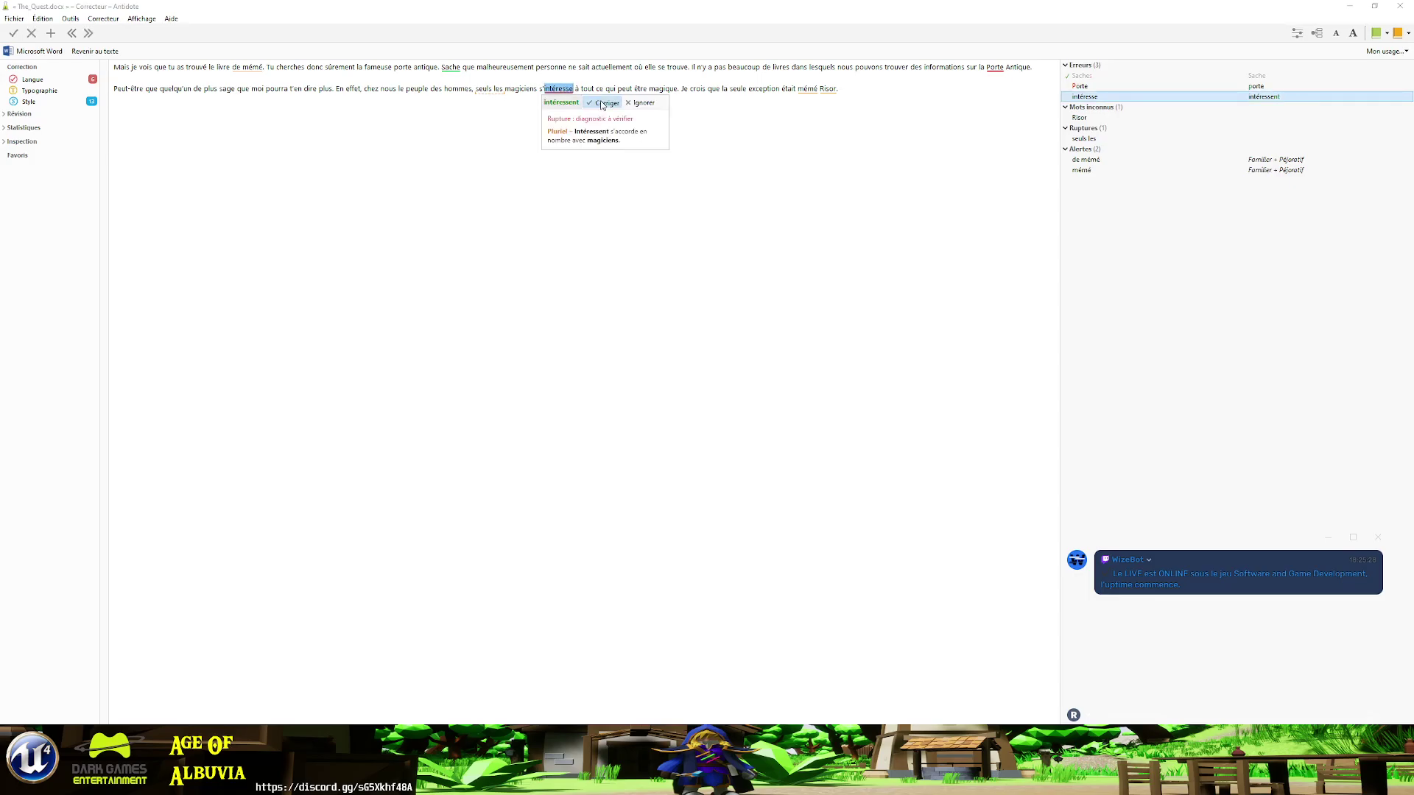
click(600, 102)
click(687, 121)
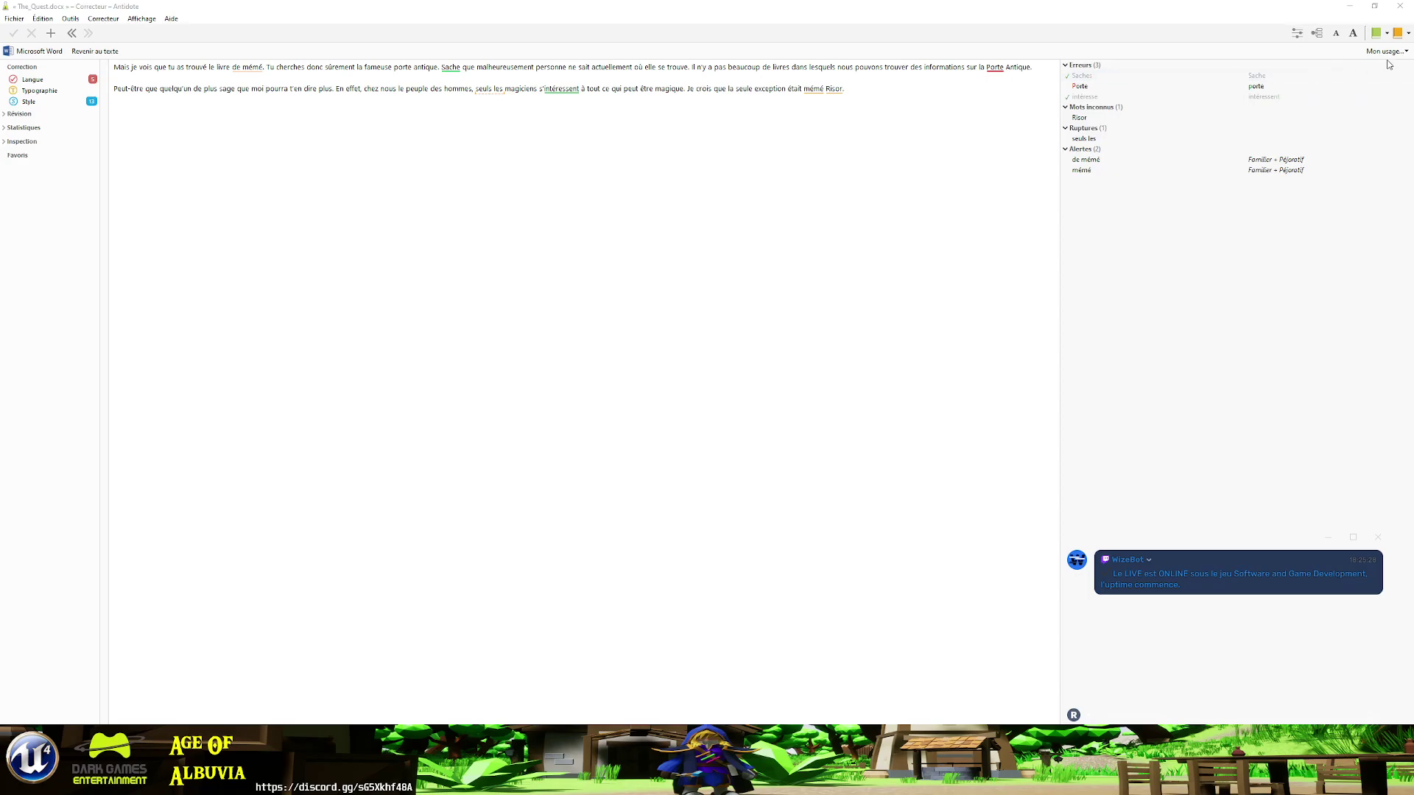
click(1397, 14)
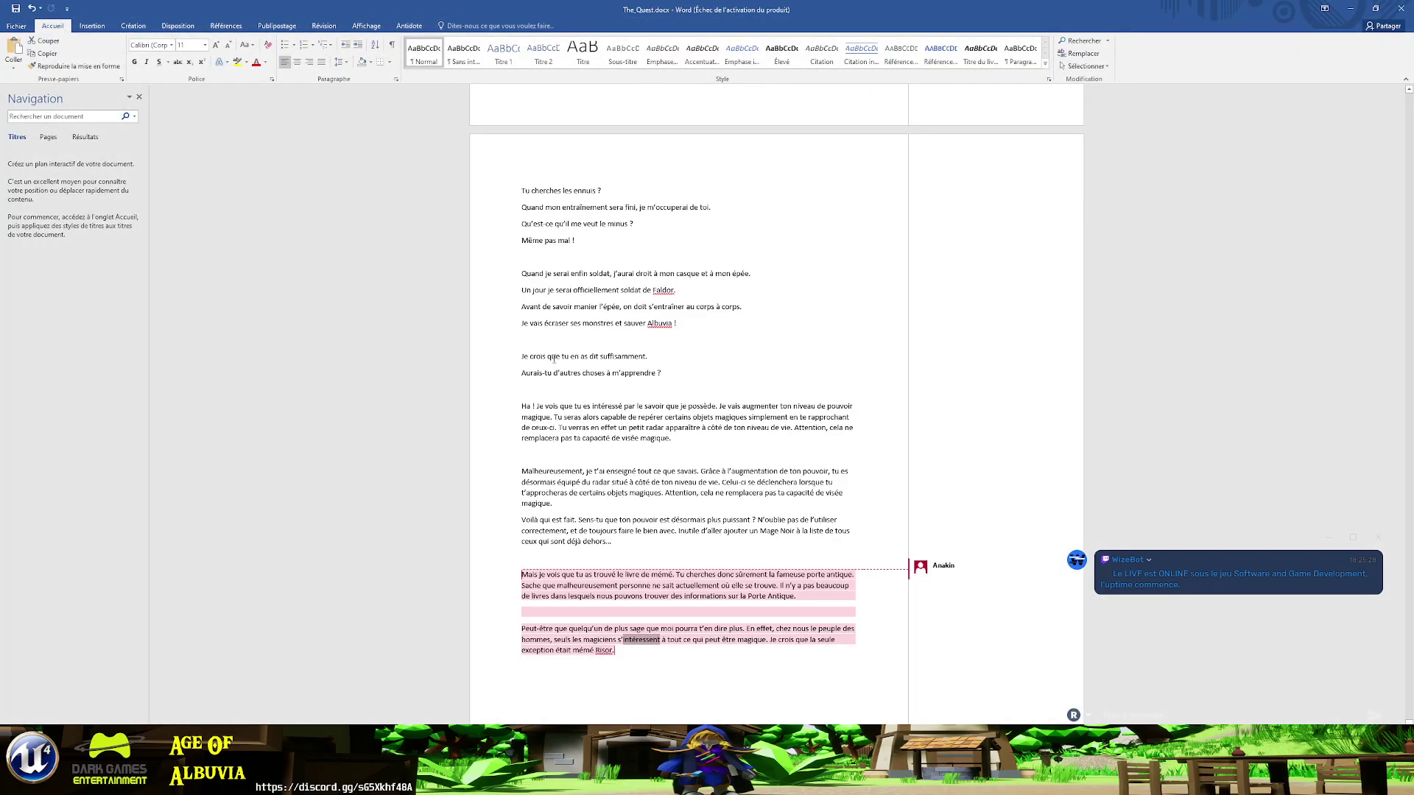
- Delete the comment from the last two paragraphs
right_click(963, 592)
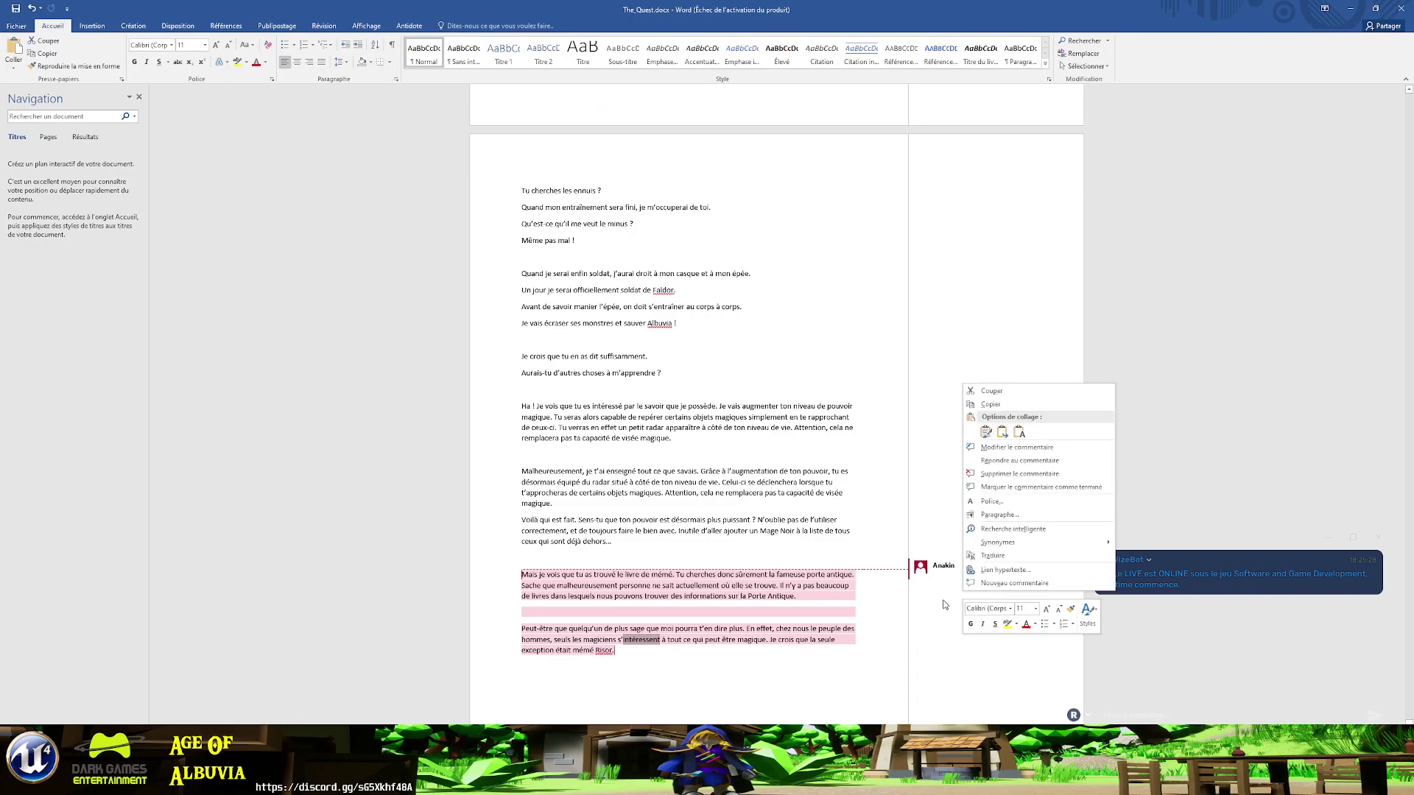
right_click(810, 639)
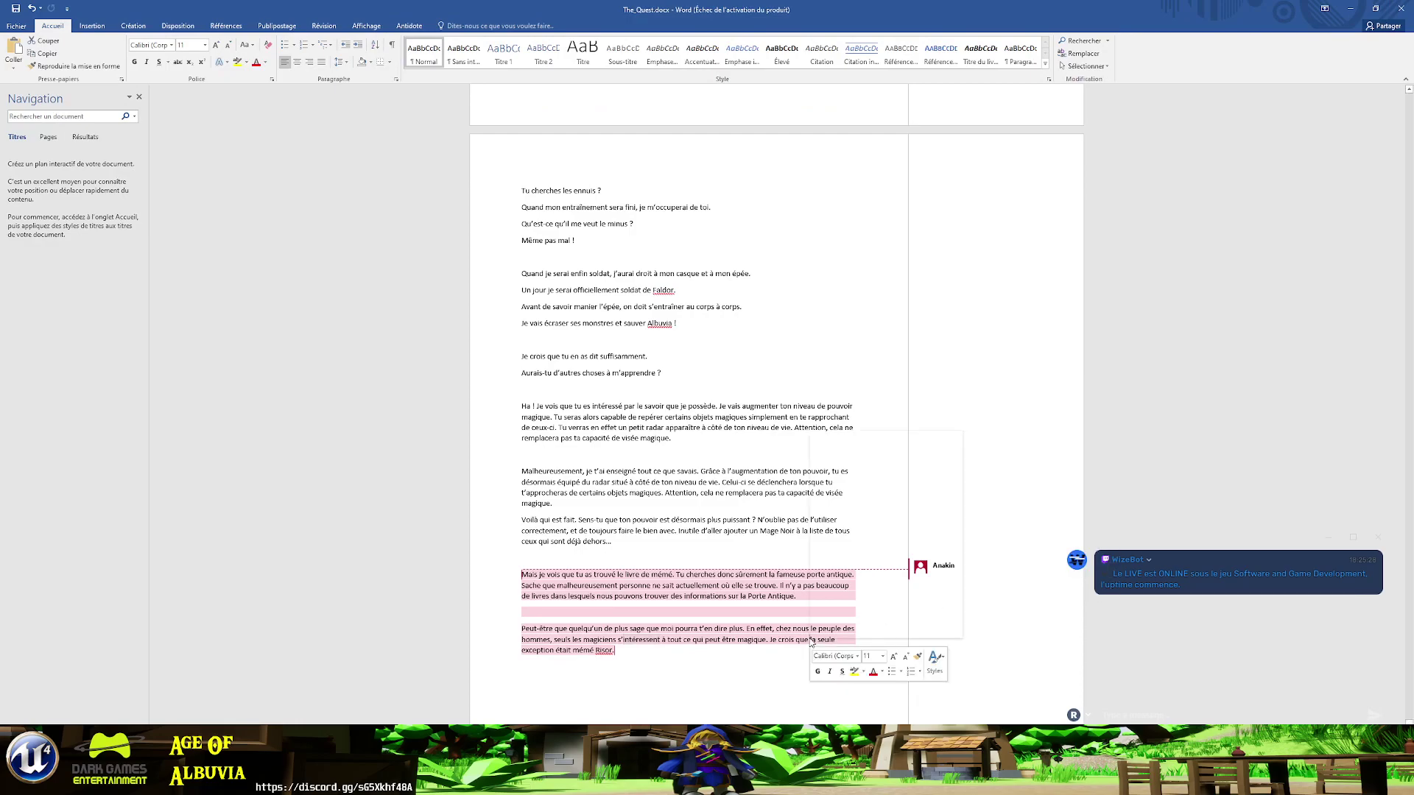
click(867, 521)
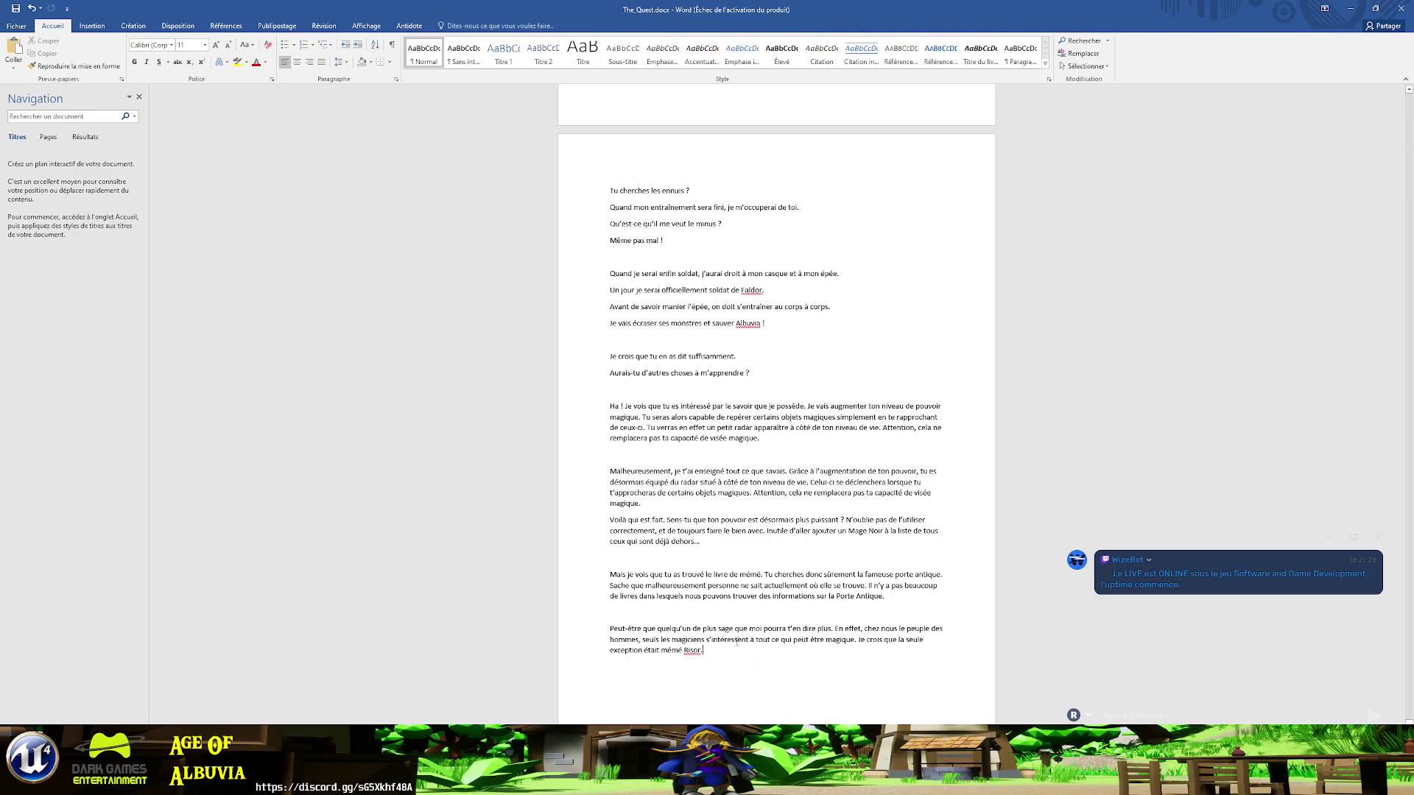
- Switch to the BP_Risor blueprint window in Unreal Engine
key(alt+Tab)
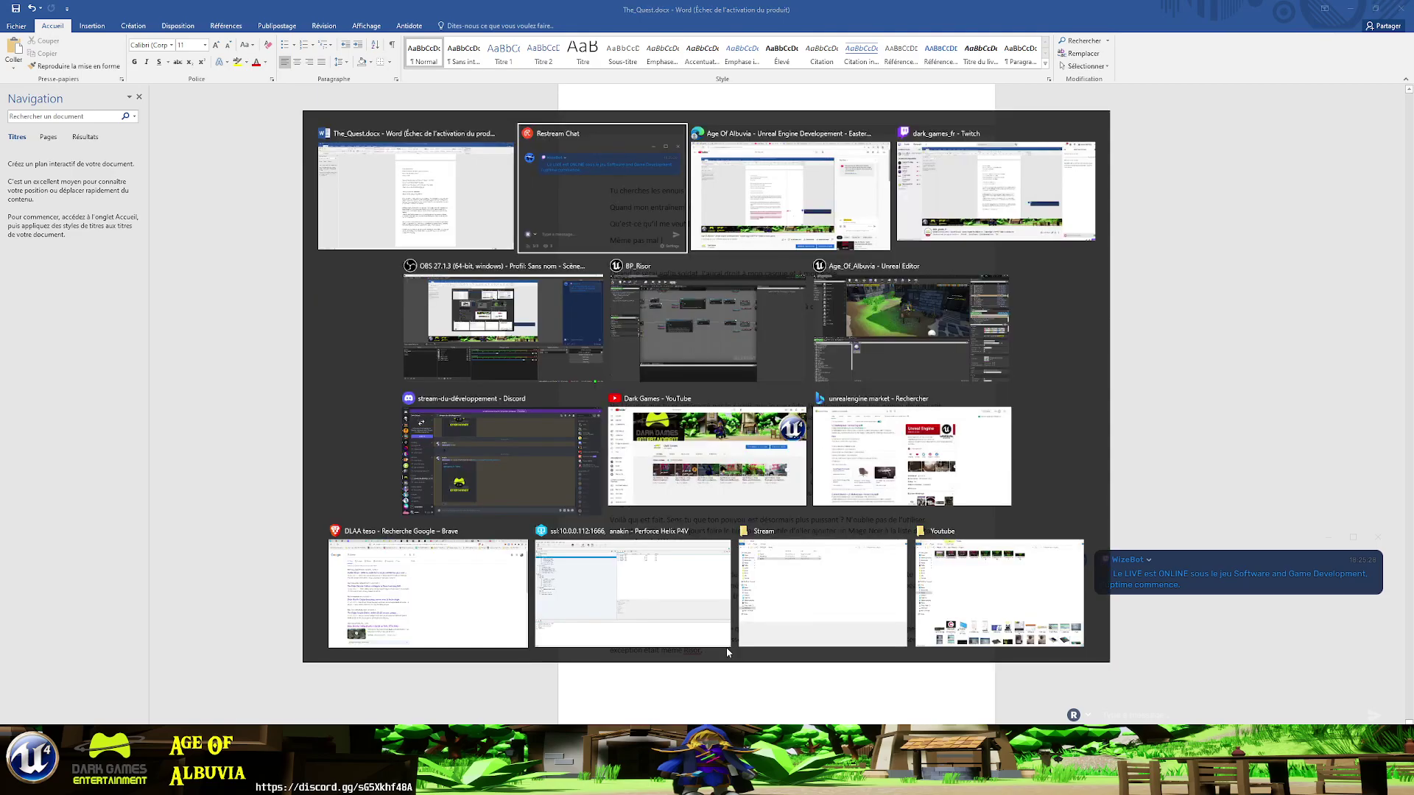
key(alt+Tab)
key(alt+Tab)
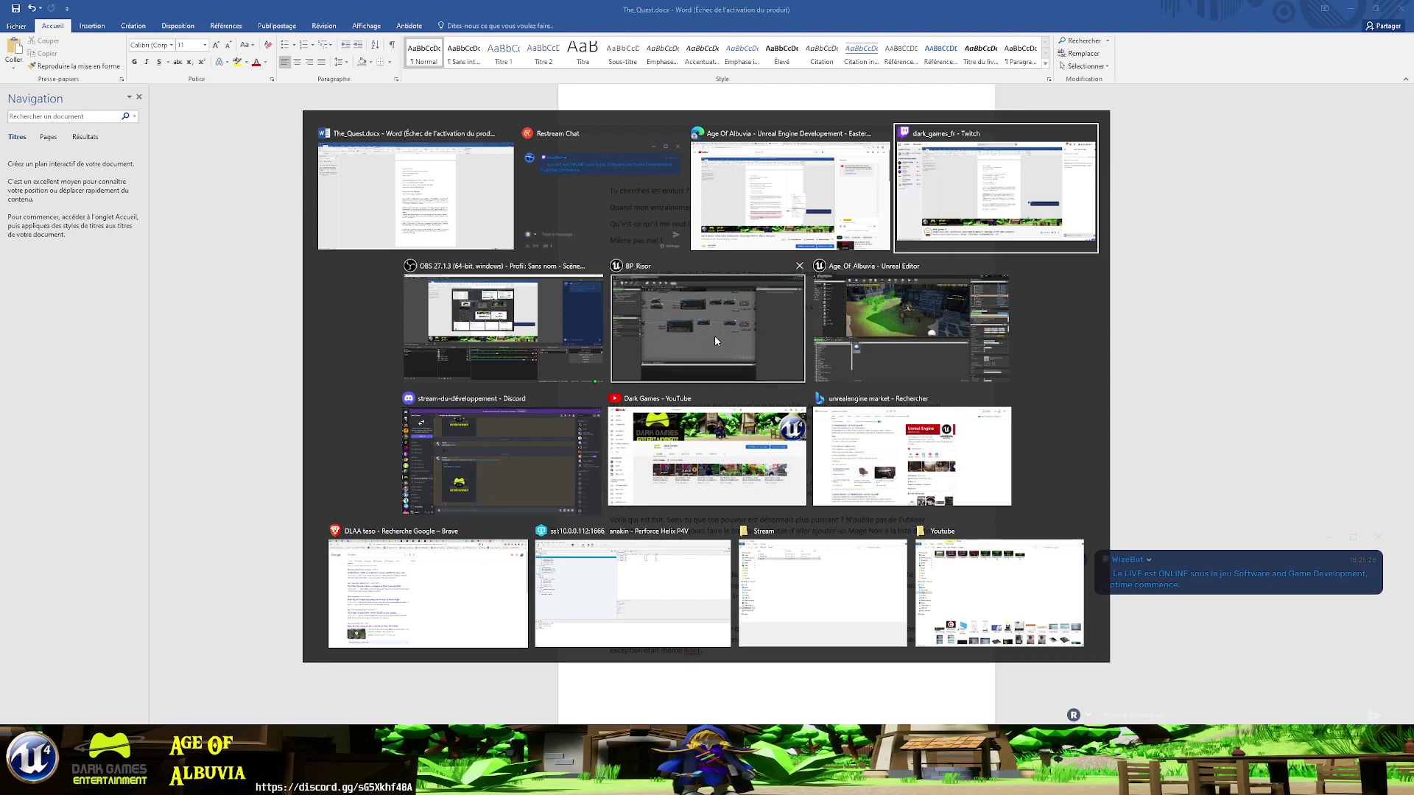
click(714, 336)
- Connect the Branch True output to the lower Parle node and False to the upper one
right_drag(475, 536, 447, 282)
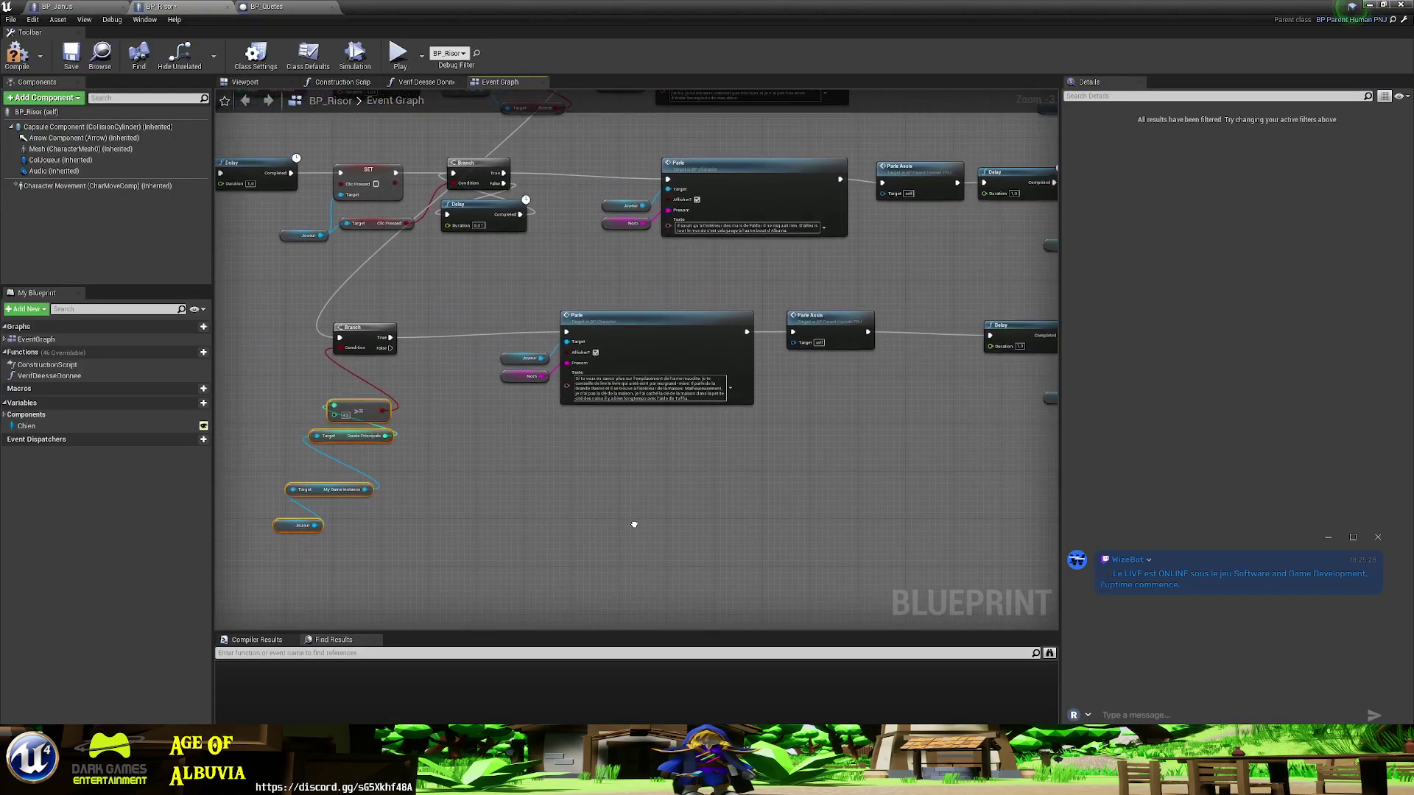
mouse_move(447, 282)
mouse_down()
mouse_move(1143, 490)
mouse_move(843, 517)
mouse_move(328, 492)
mouse_up()
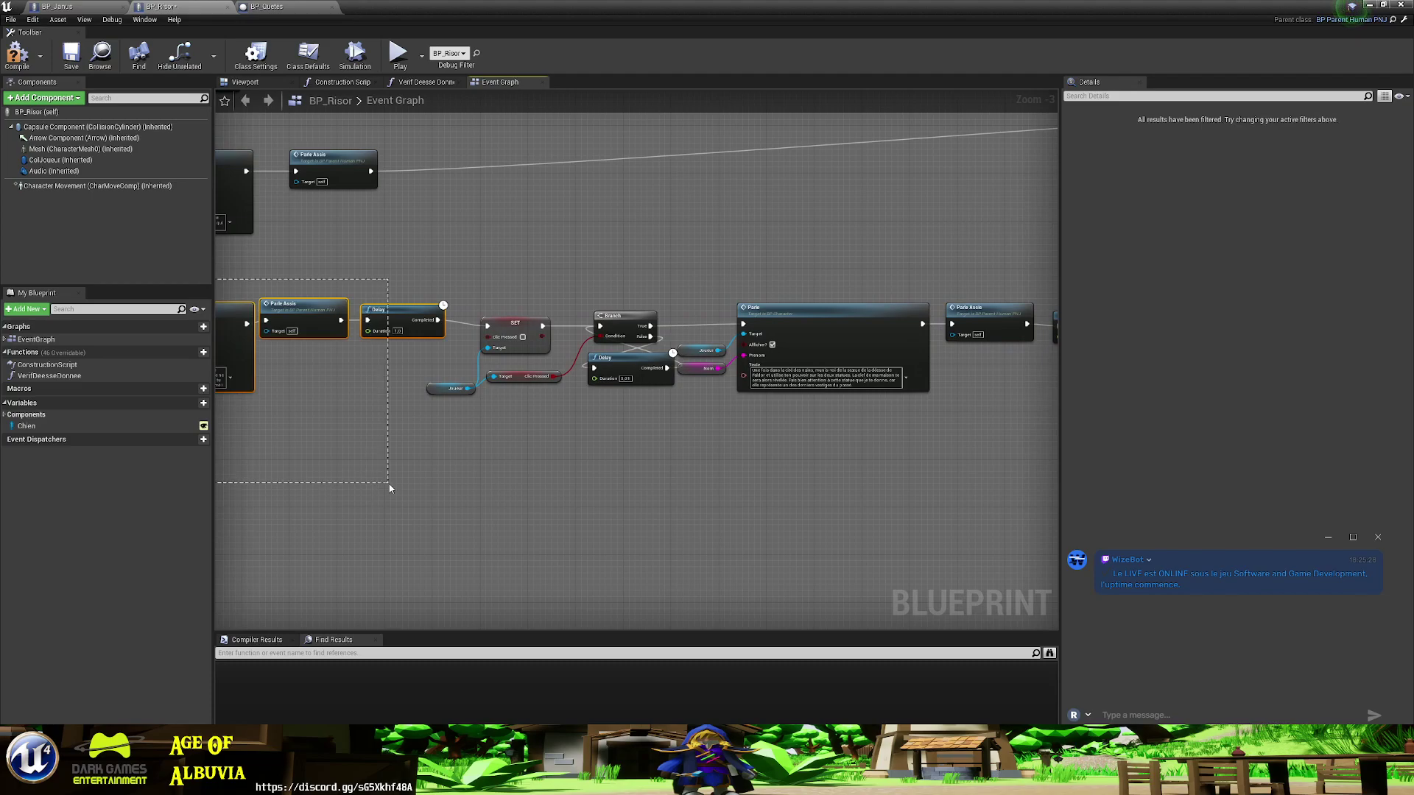
drag(328, 492, 399, 451)
right_drag(398, 452, 787, 432)
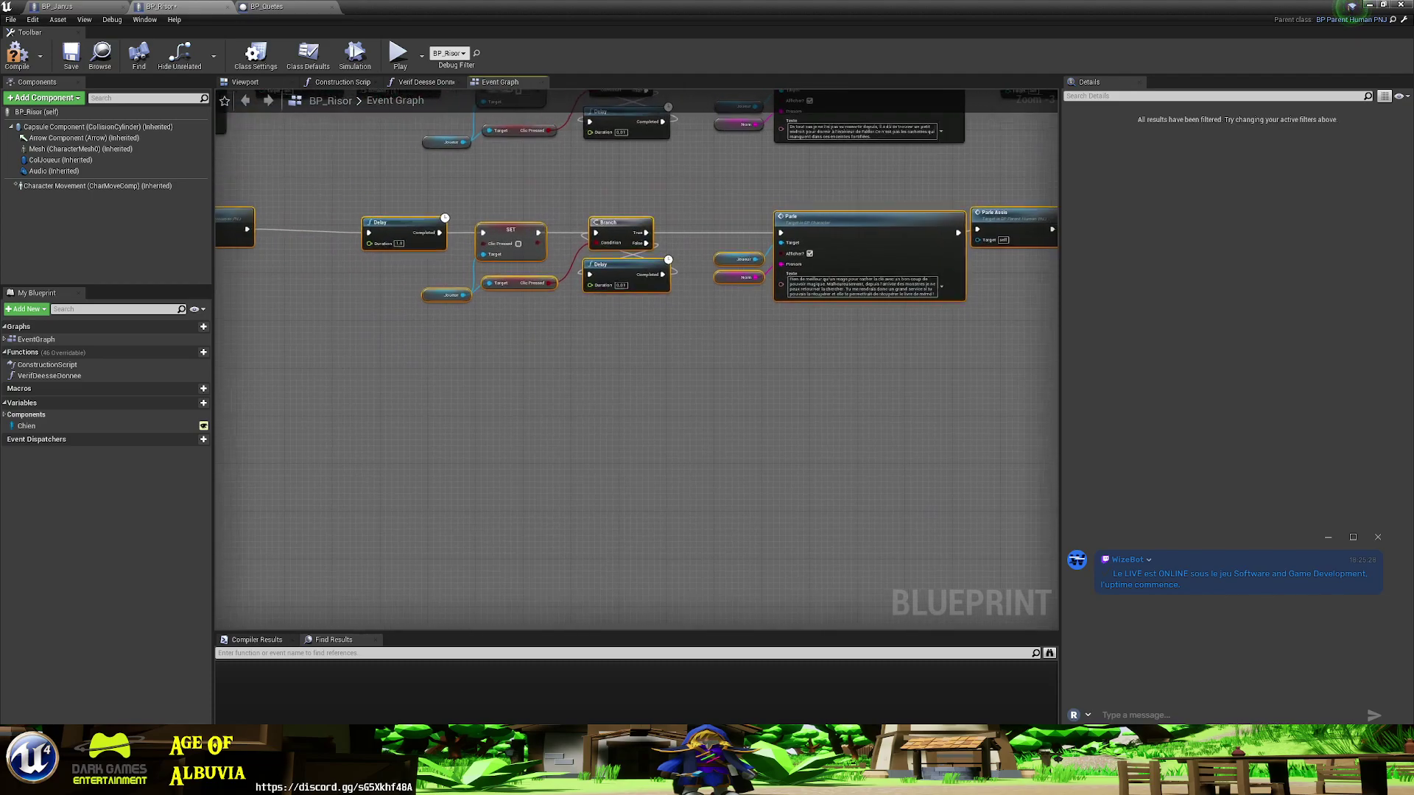
scroll(786, 432, down, 3)
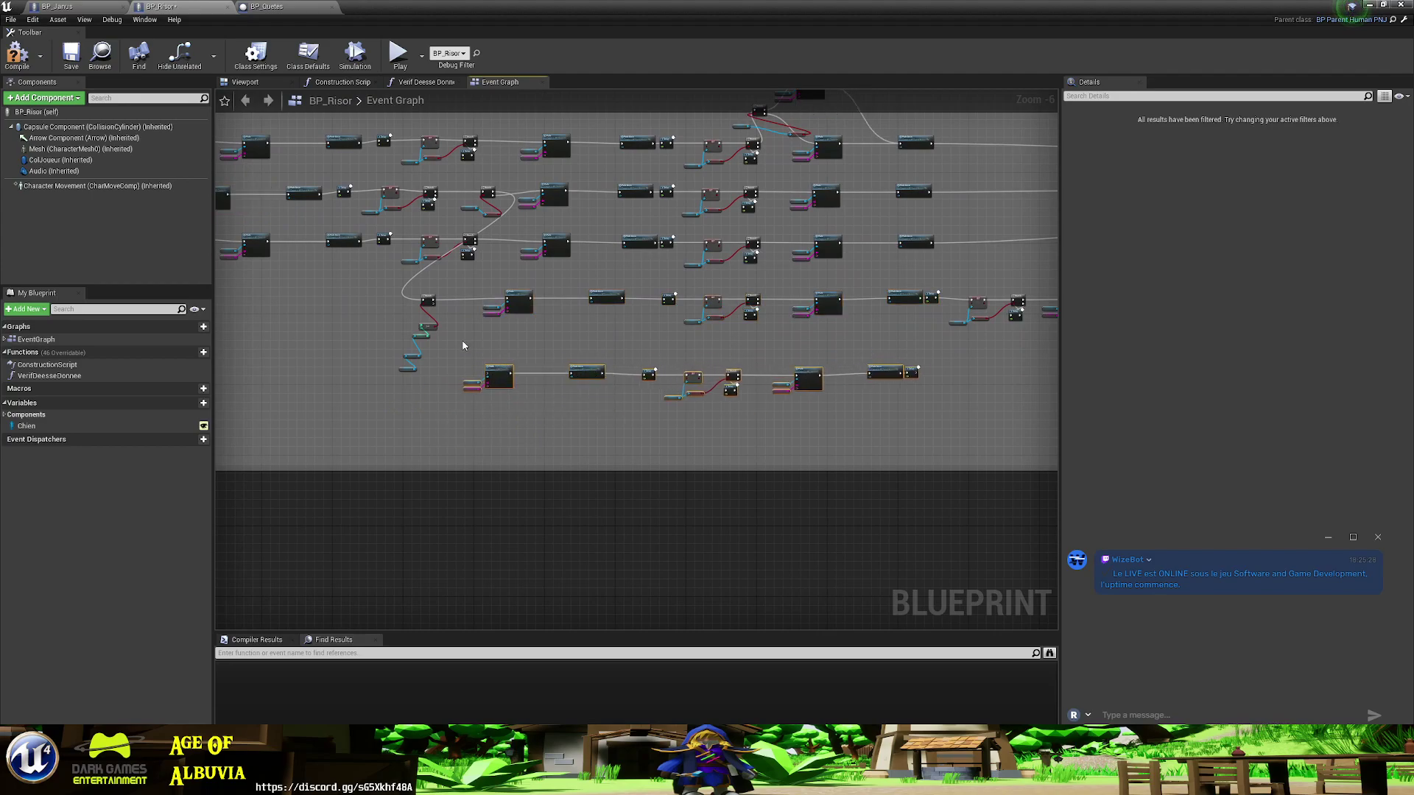
scroll(487, 349, up, 5)
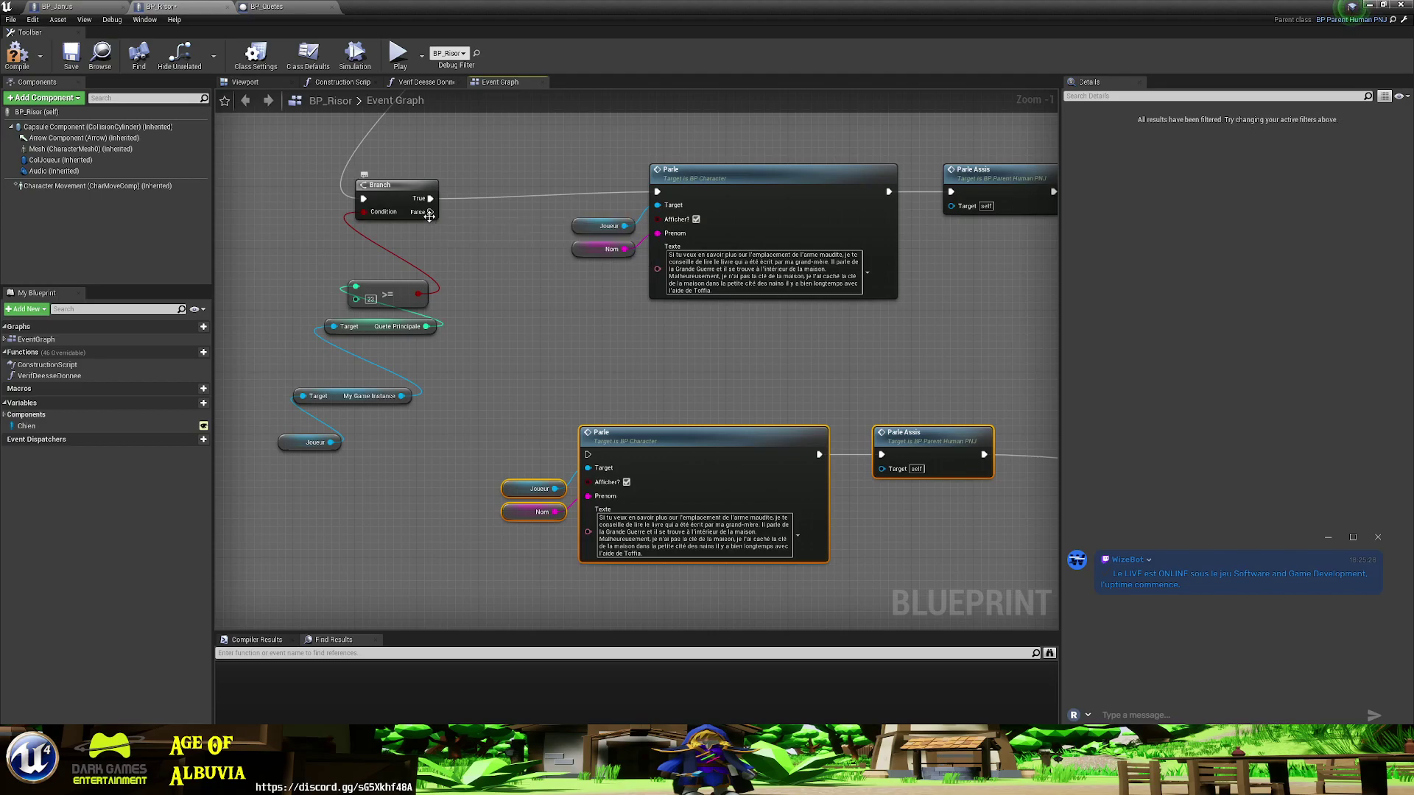
right_drag(428, 218, 523, 319)
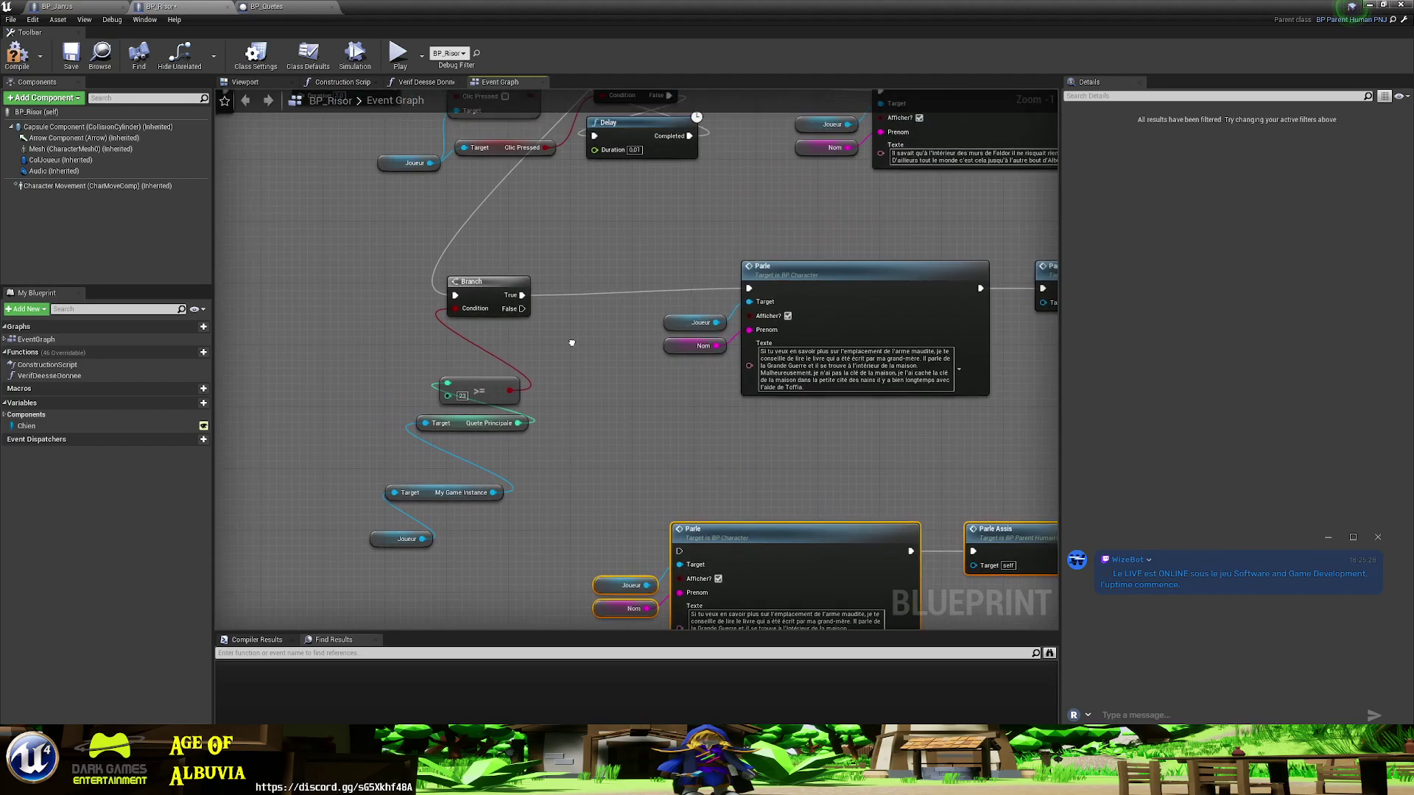
drag(524, 319, 693, 567)
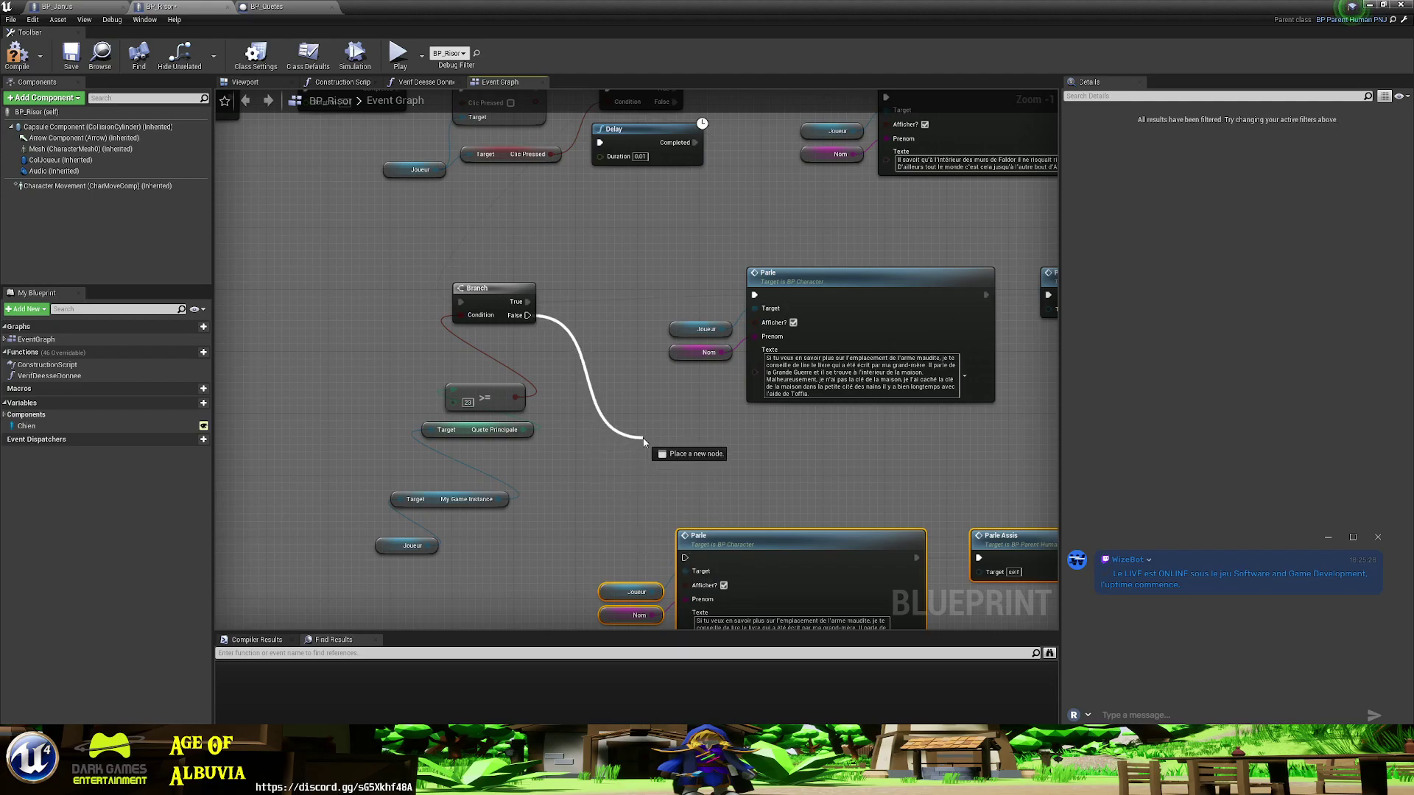
drag(693, 567, 646, 417)
click(570, 301)
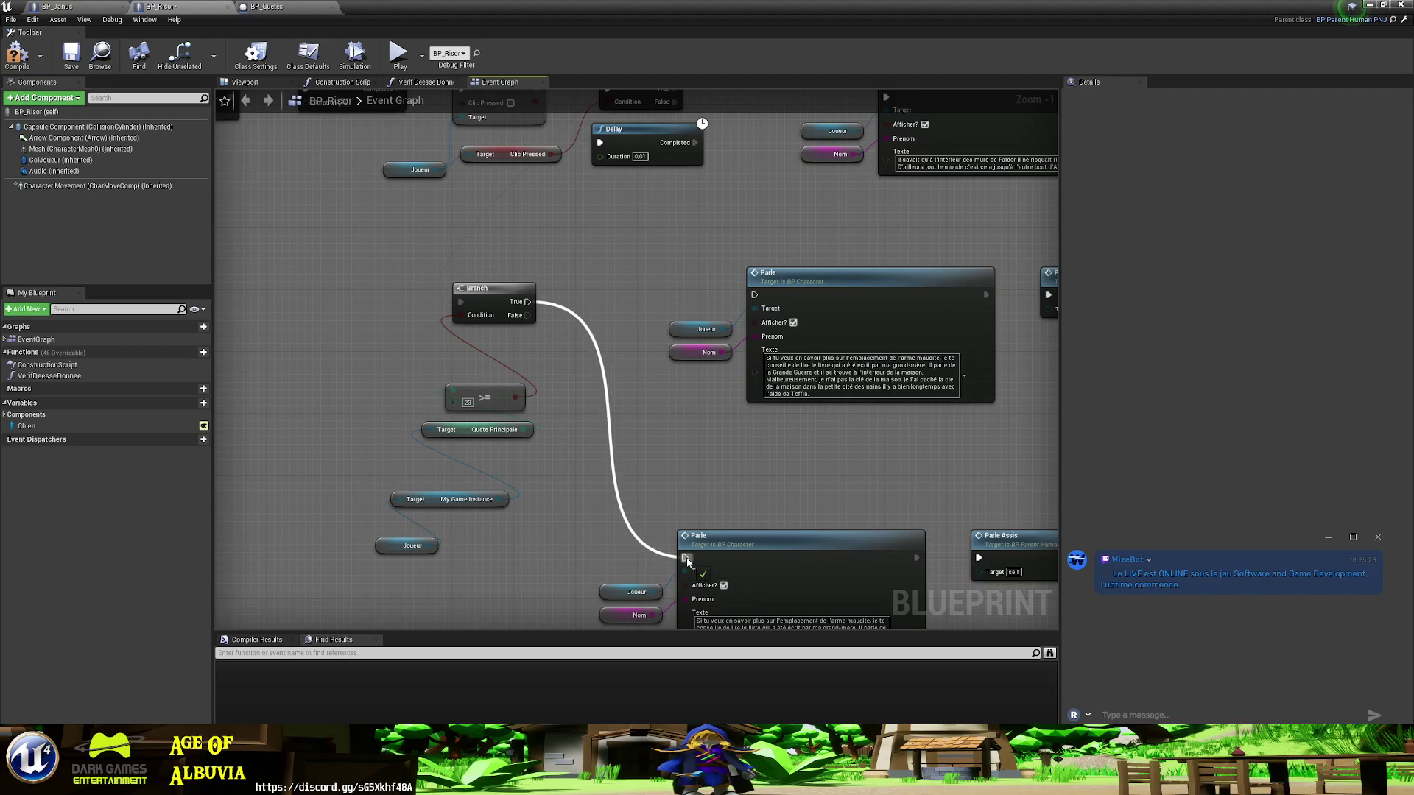
drag(622, 475, 686, 557)
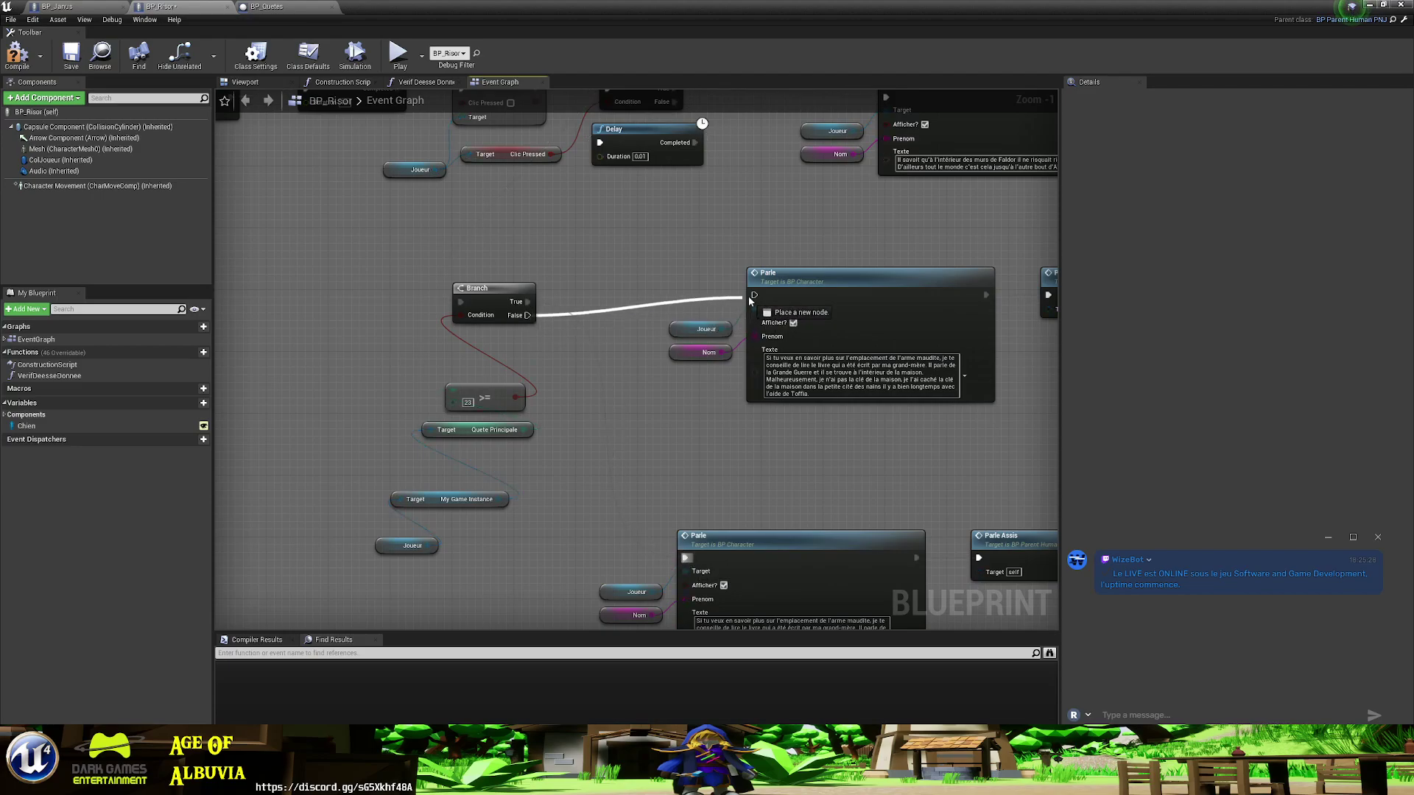
drag(710, 306, 754, 294)
- Compile and save BP_Risor, then look over the rest of the event graph
click(26, 67)
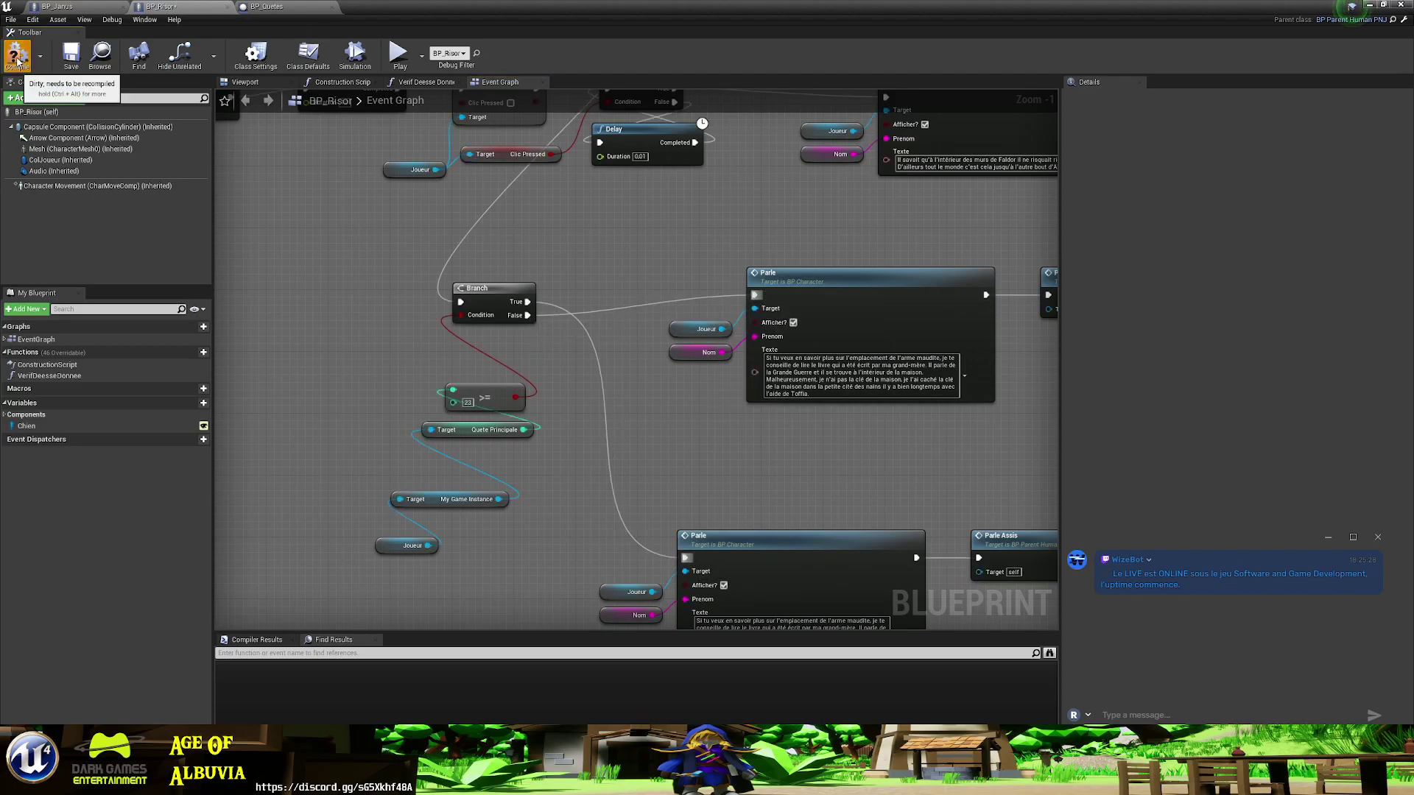
click(71, 55)
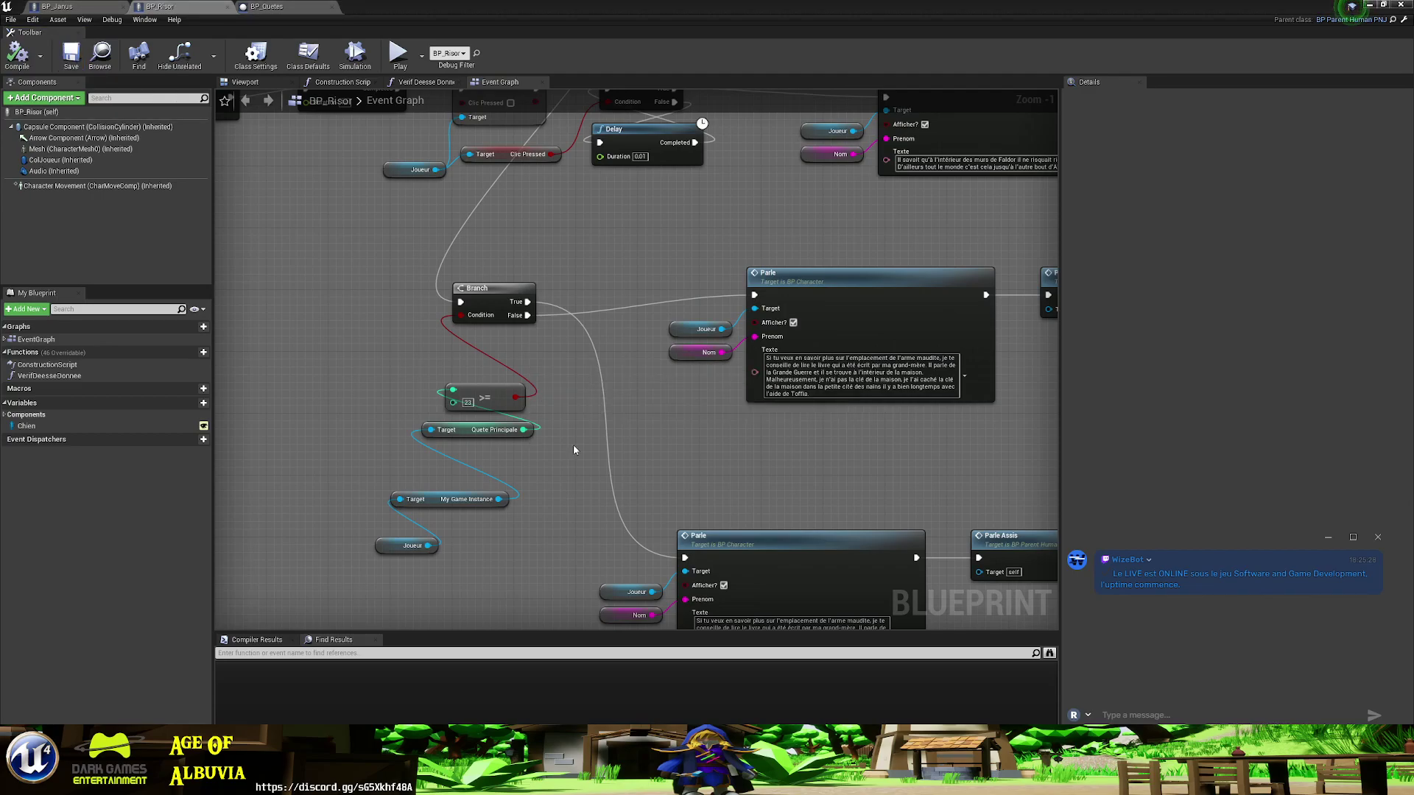
mouse_move(917, 519)
right_down()
mouse_move(712, 435)
mouse_move(246, 402)
mouse_move(388, 458)
right_up()
scroll(713, 436, down, 4)
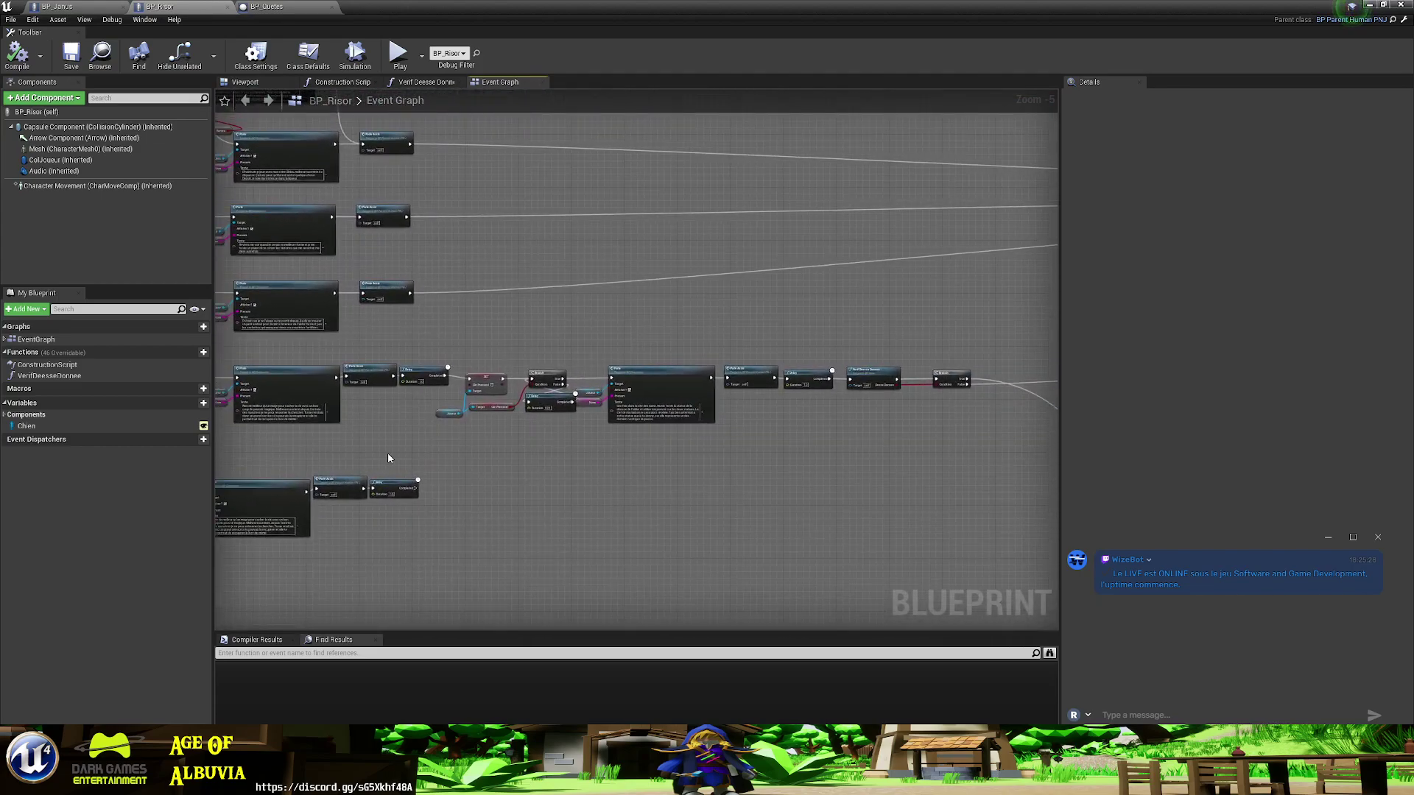
mouse_move(414, 488)
mouse_down()
mouse_move(1091, 429)
mouse_move(892, 184)
mouse_move(906, 206)
mouse_up()
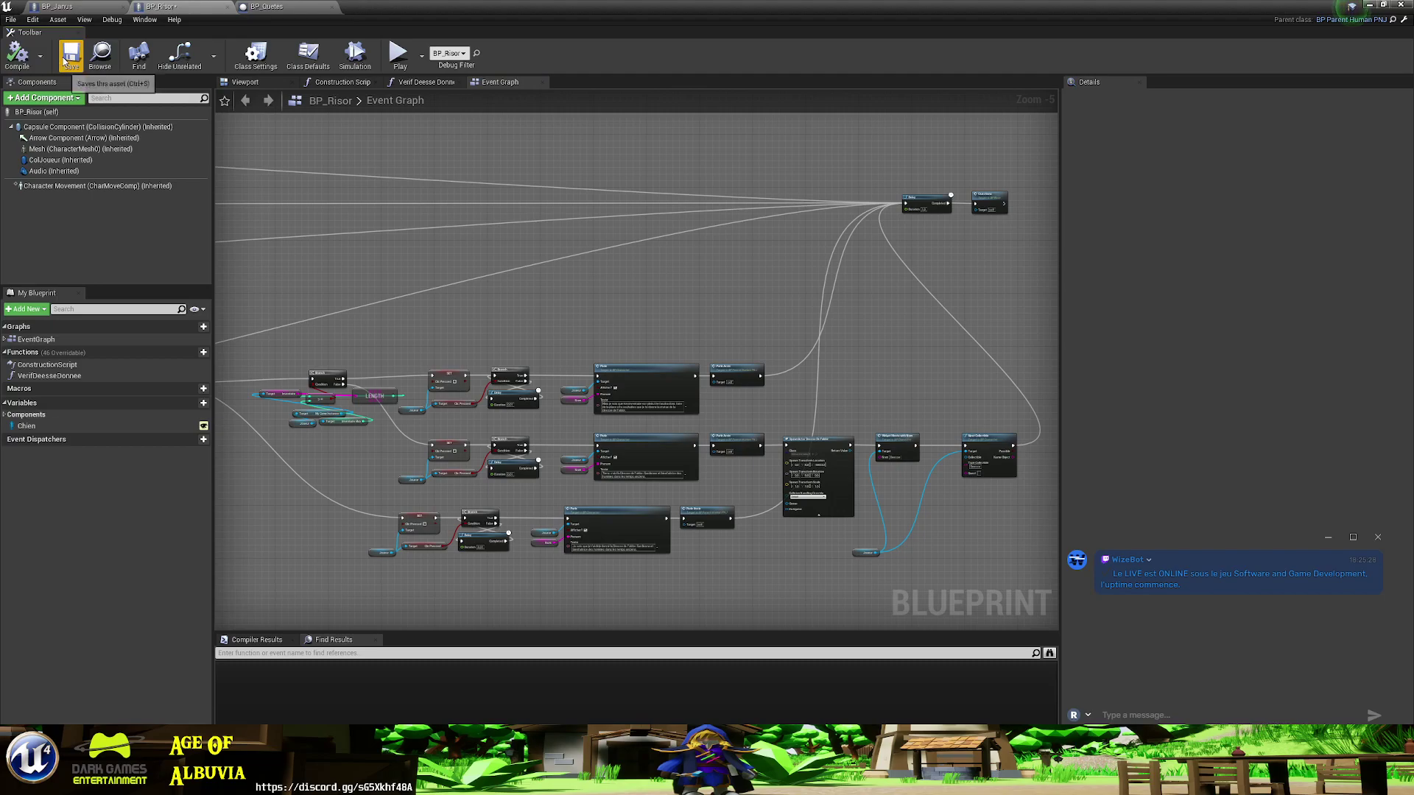
click(1370, 6)
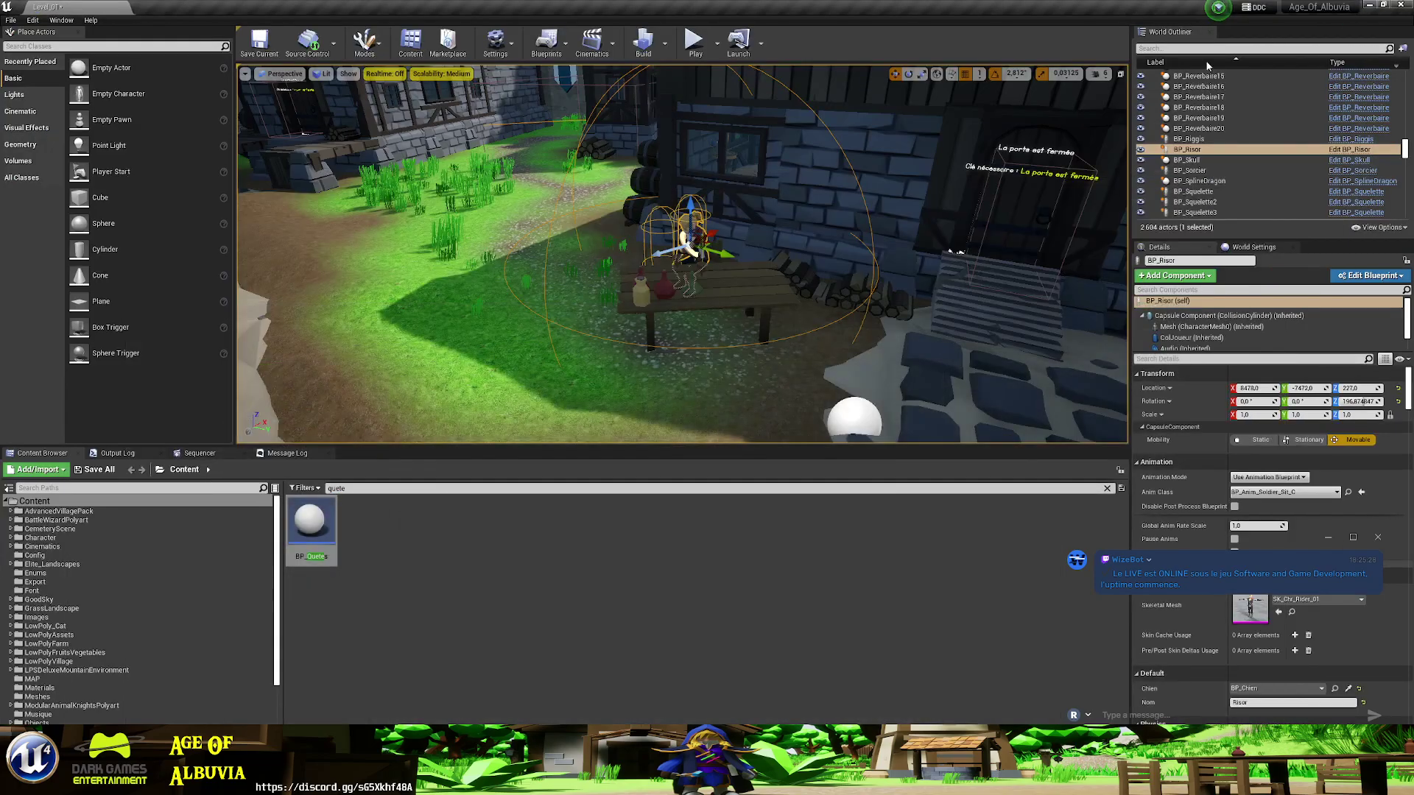
click(699, 44)
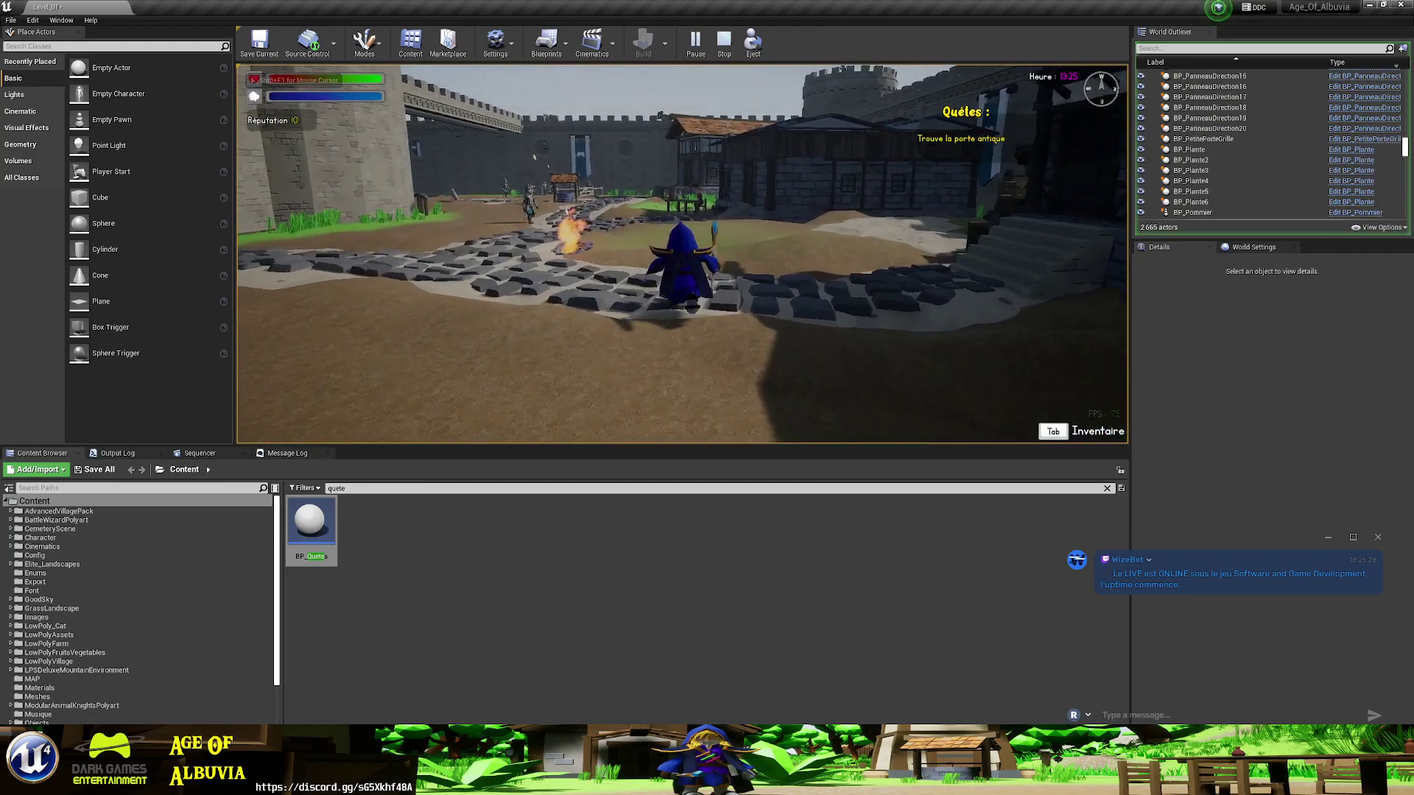
key(w)
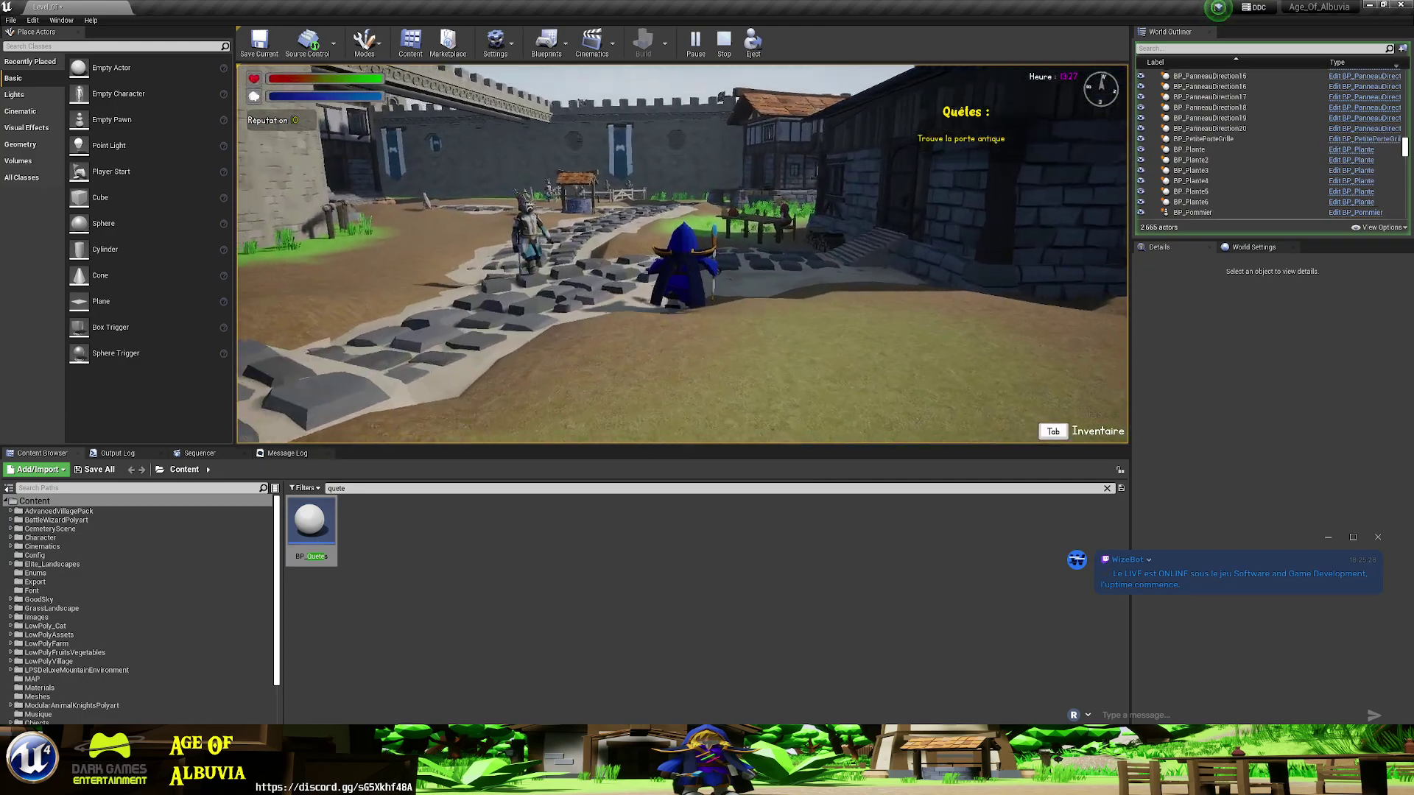
key(w)
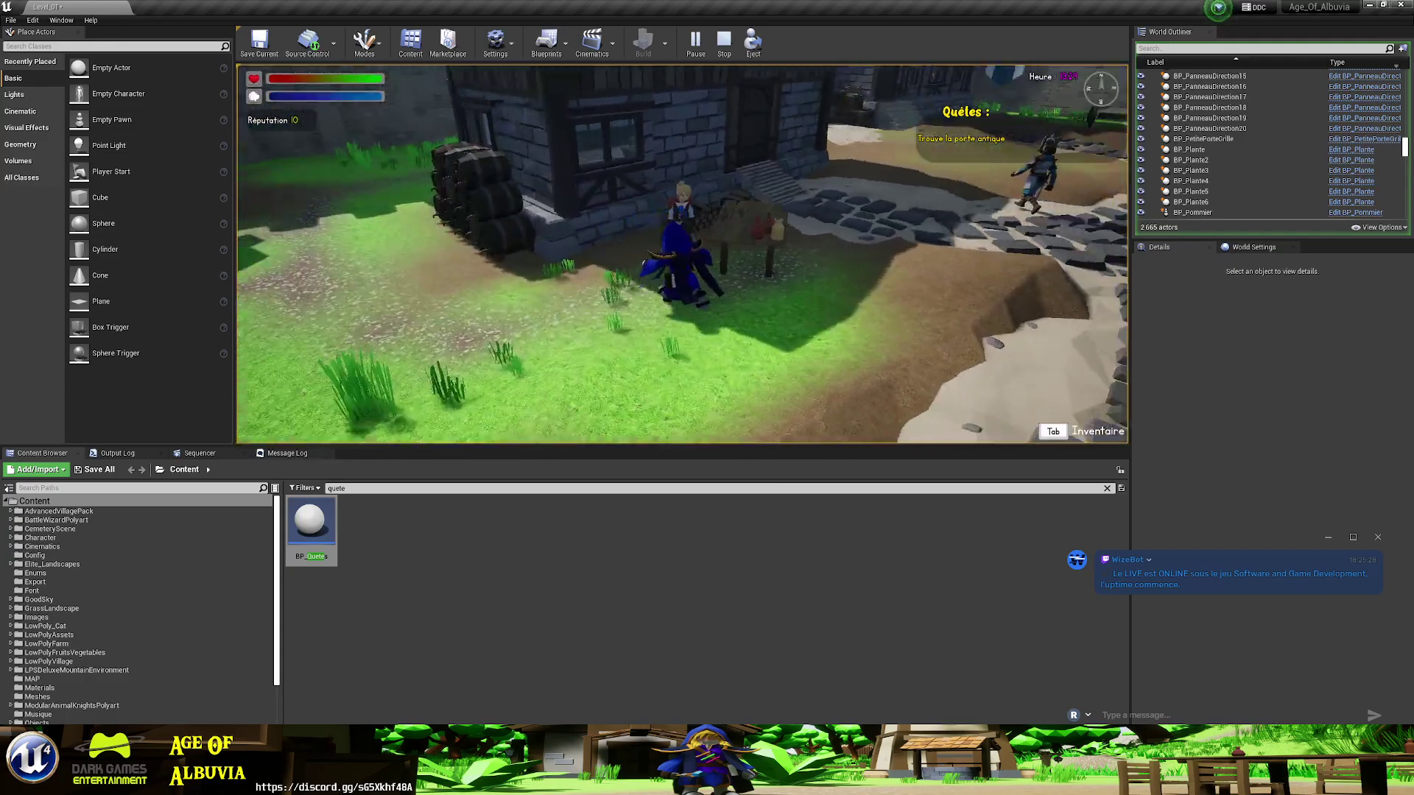
key(e)
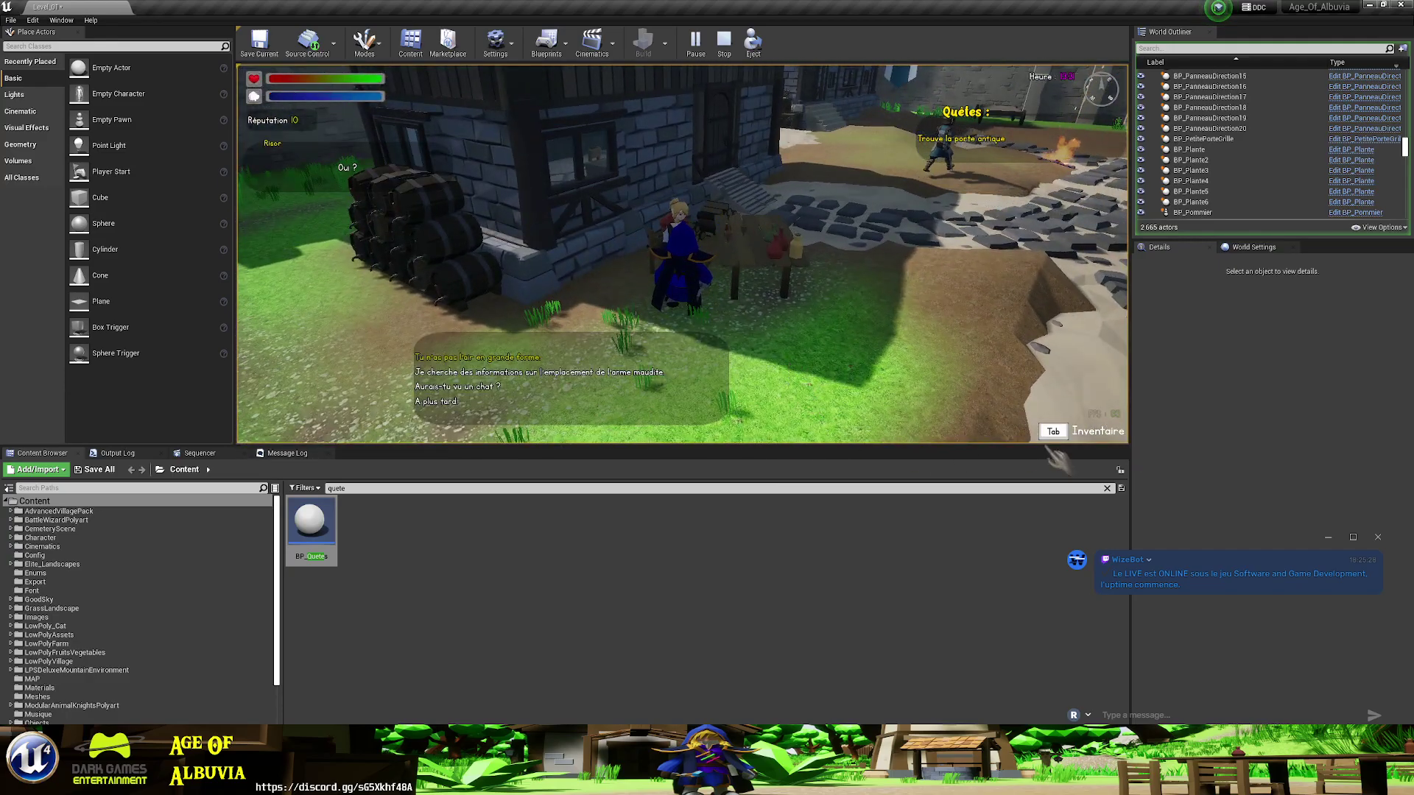
key(alt+Tab)
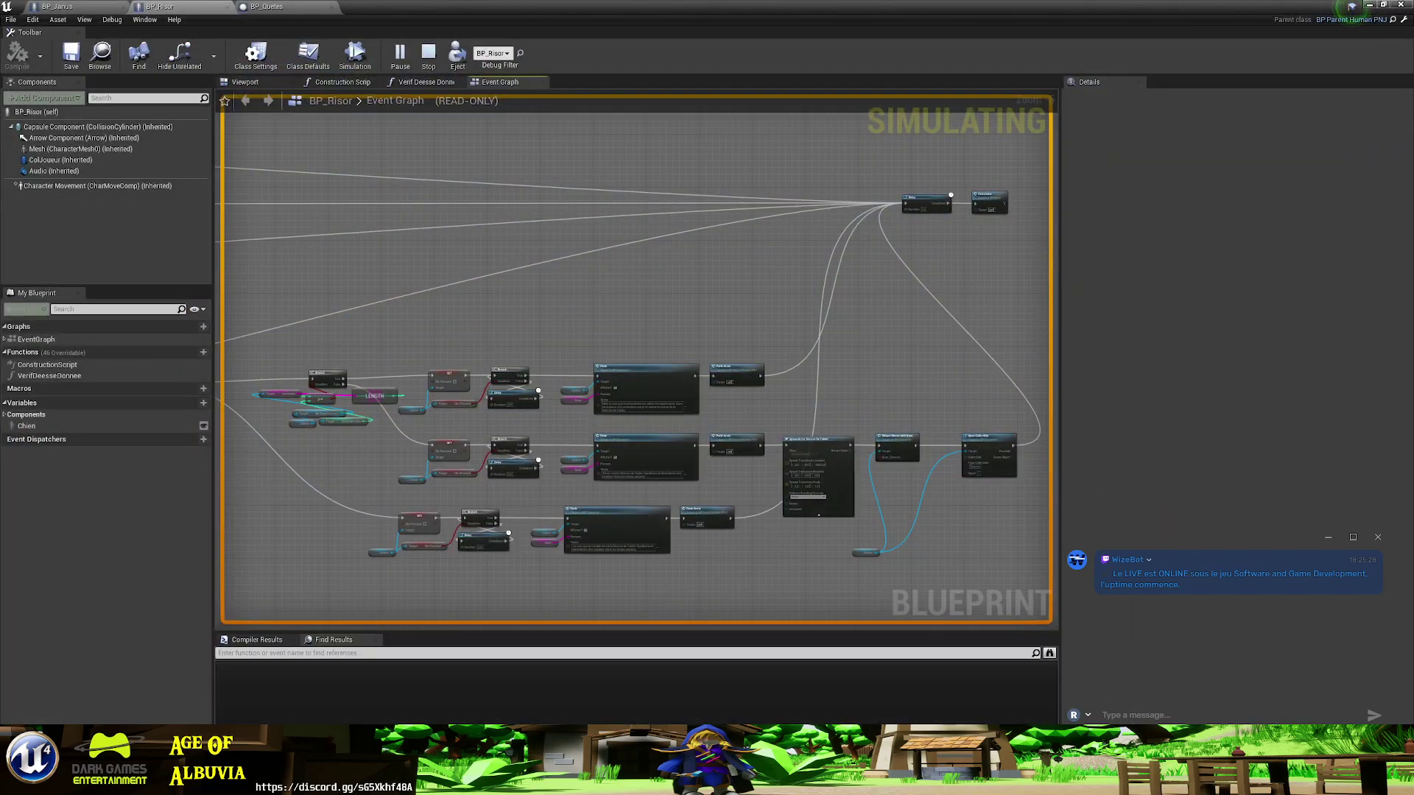
click(1329, 715)
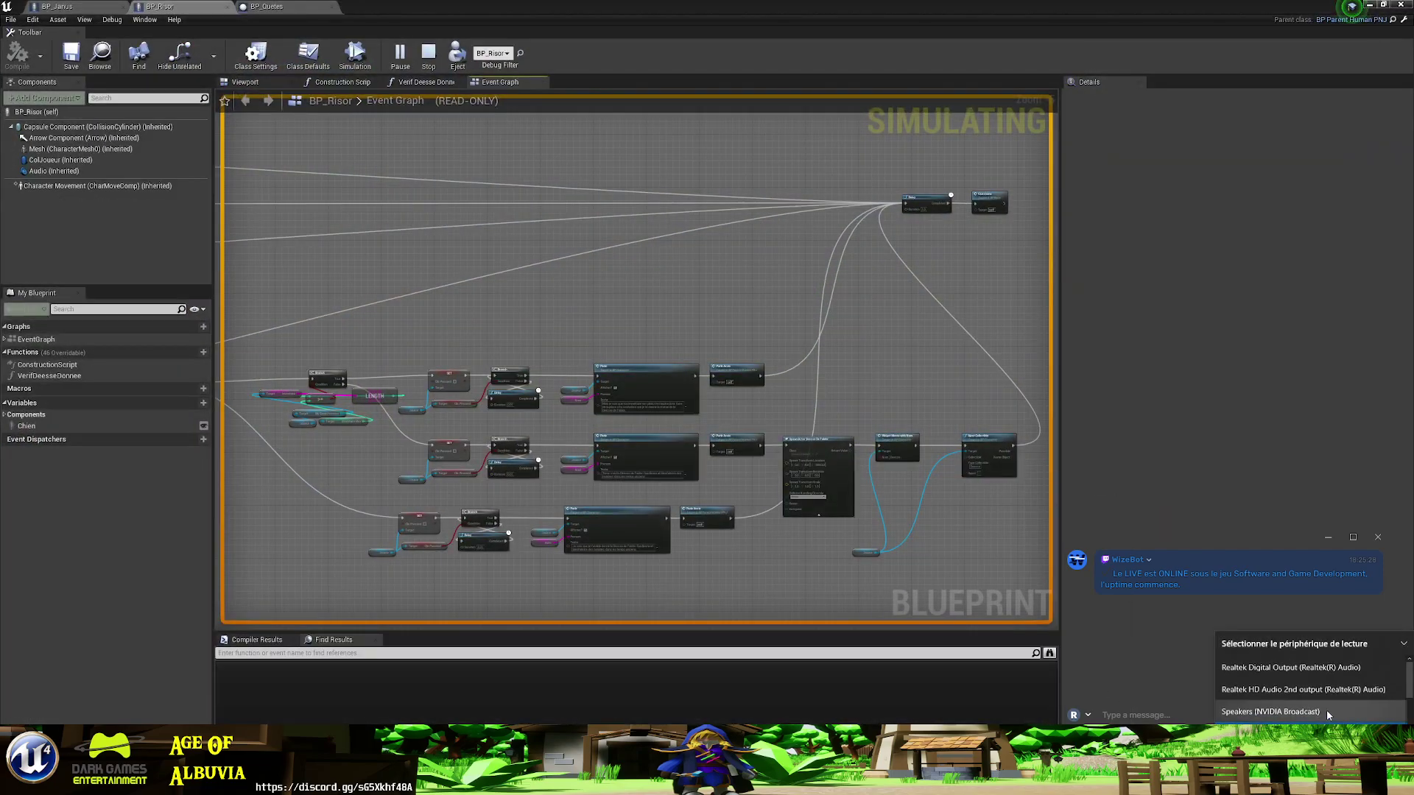
click(1317, 690)
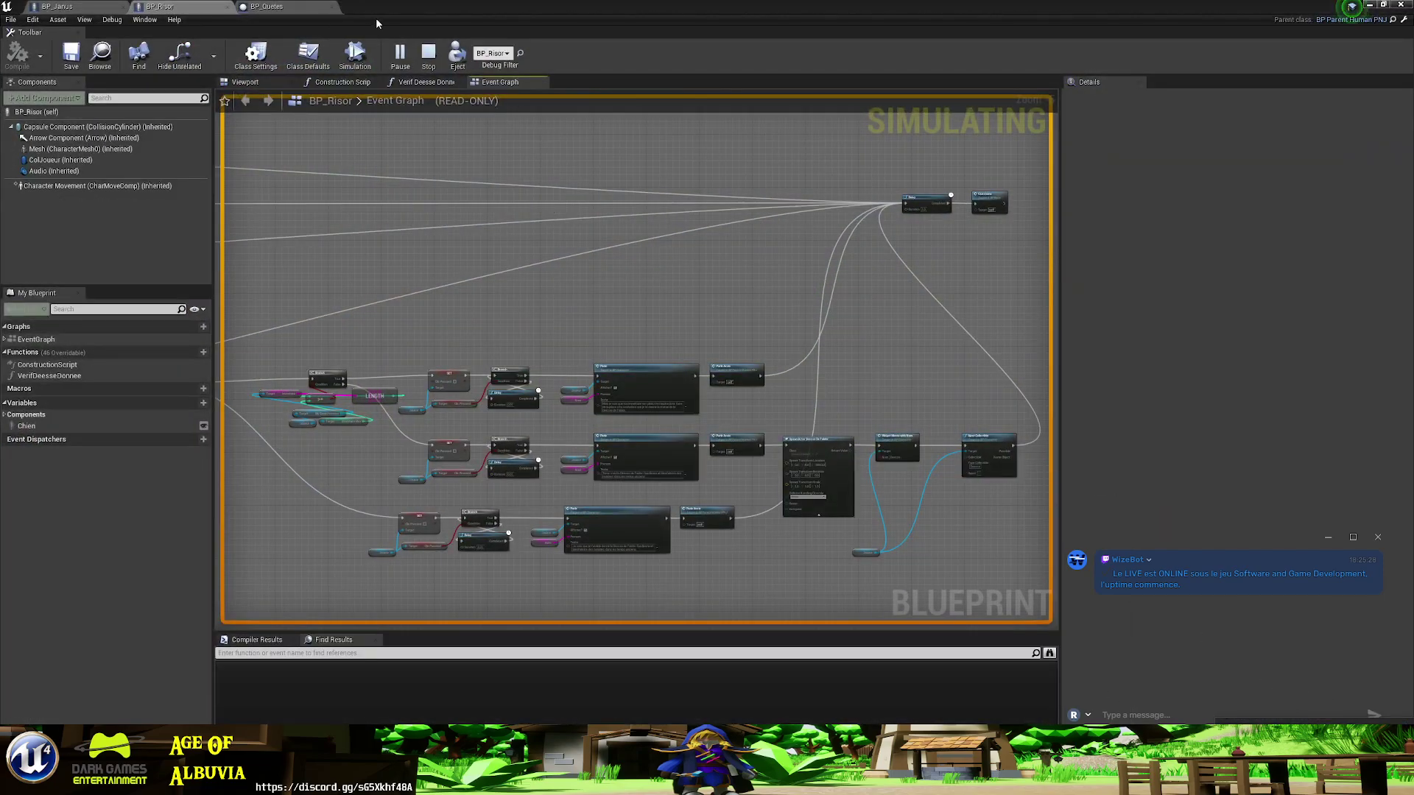
click(1368, 5)
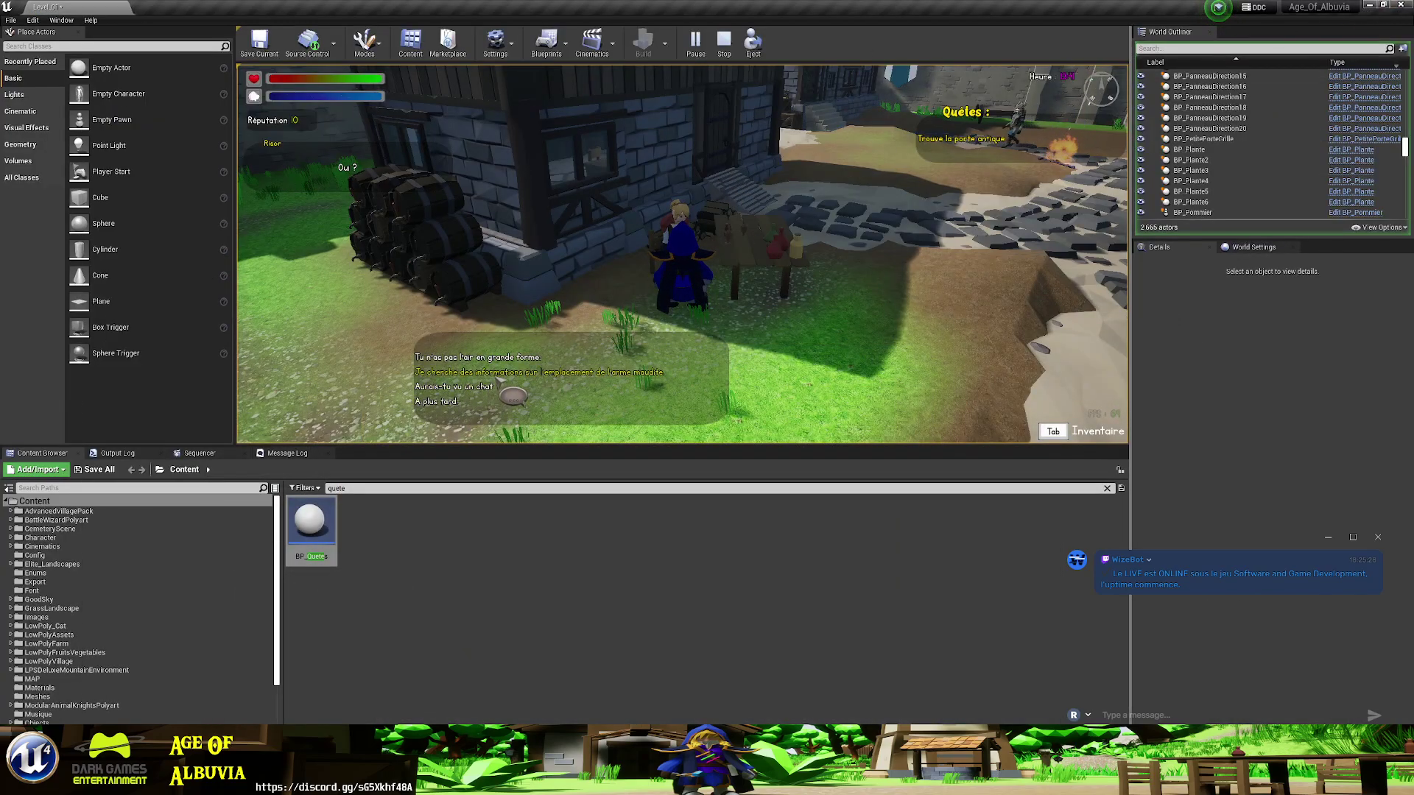
click(549, 373)
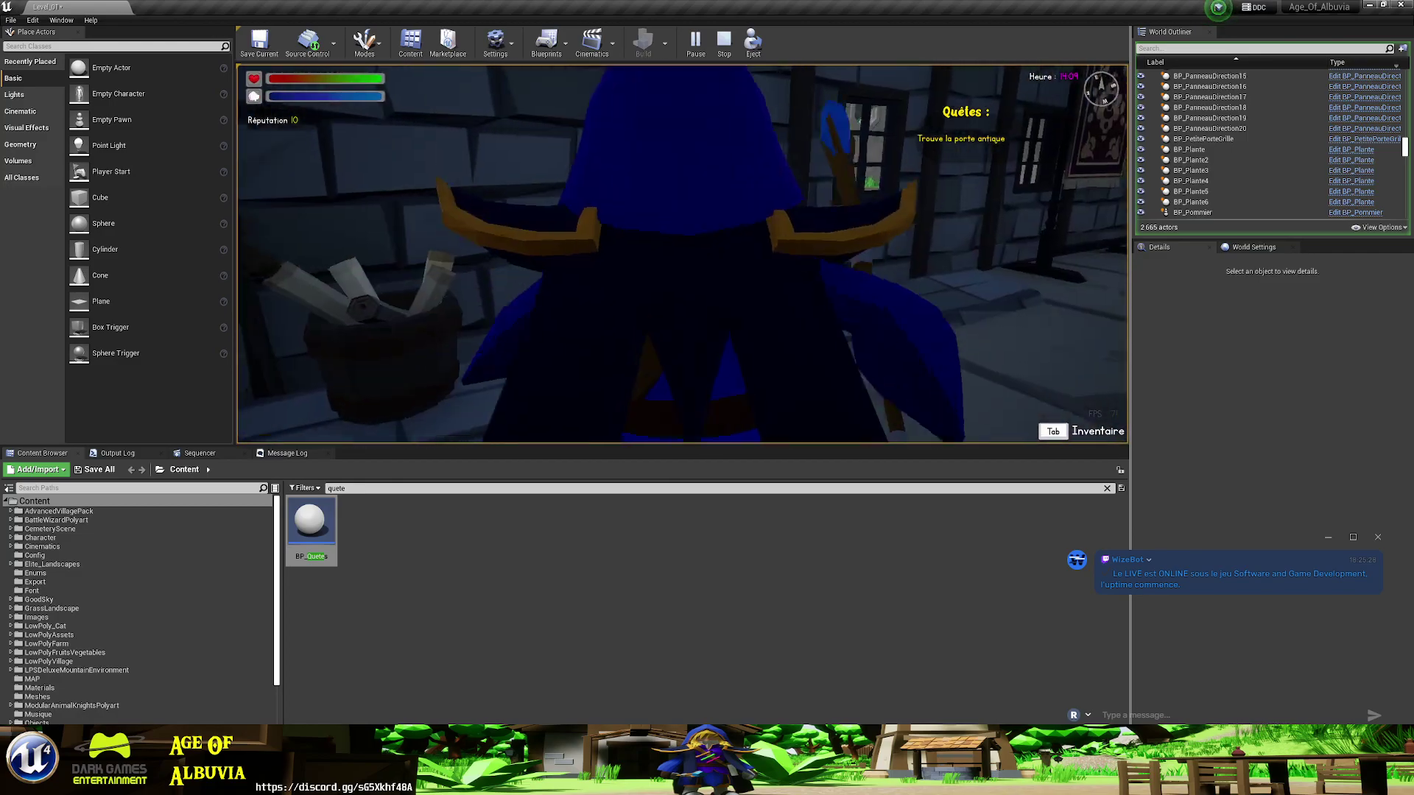
key(w)
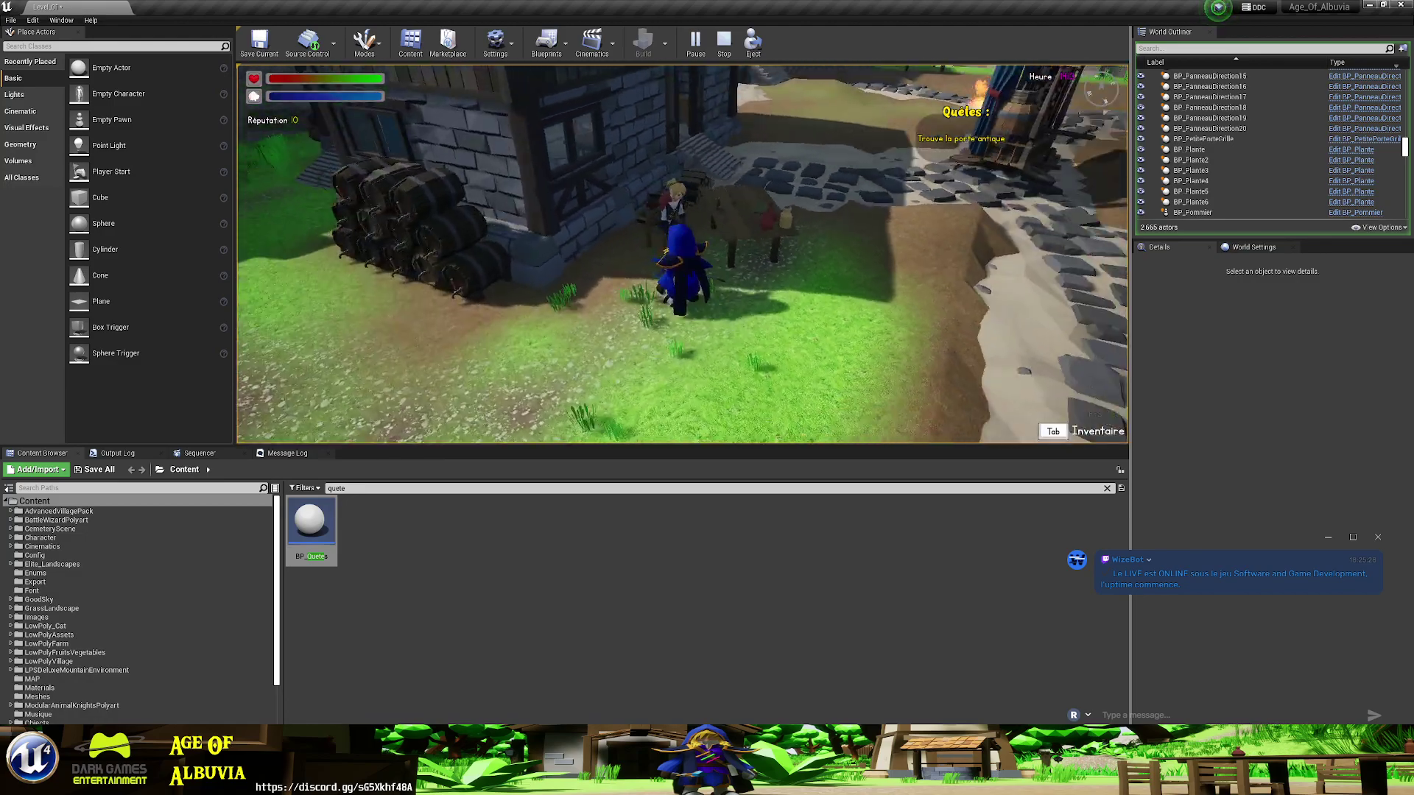
key(e)
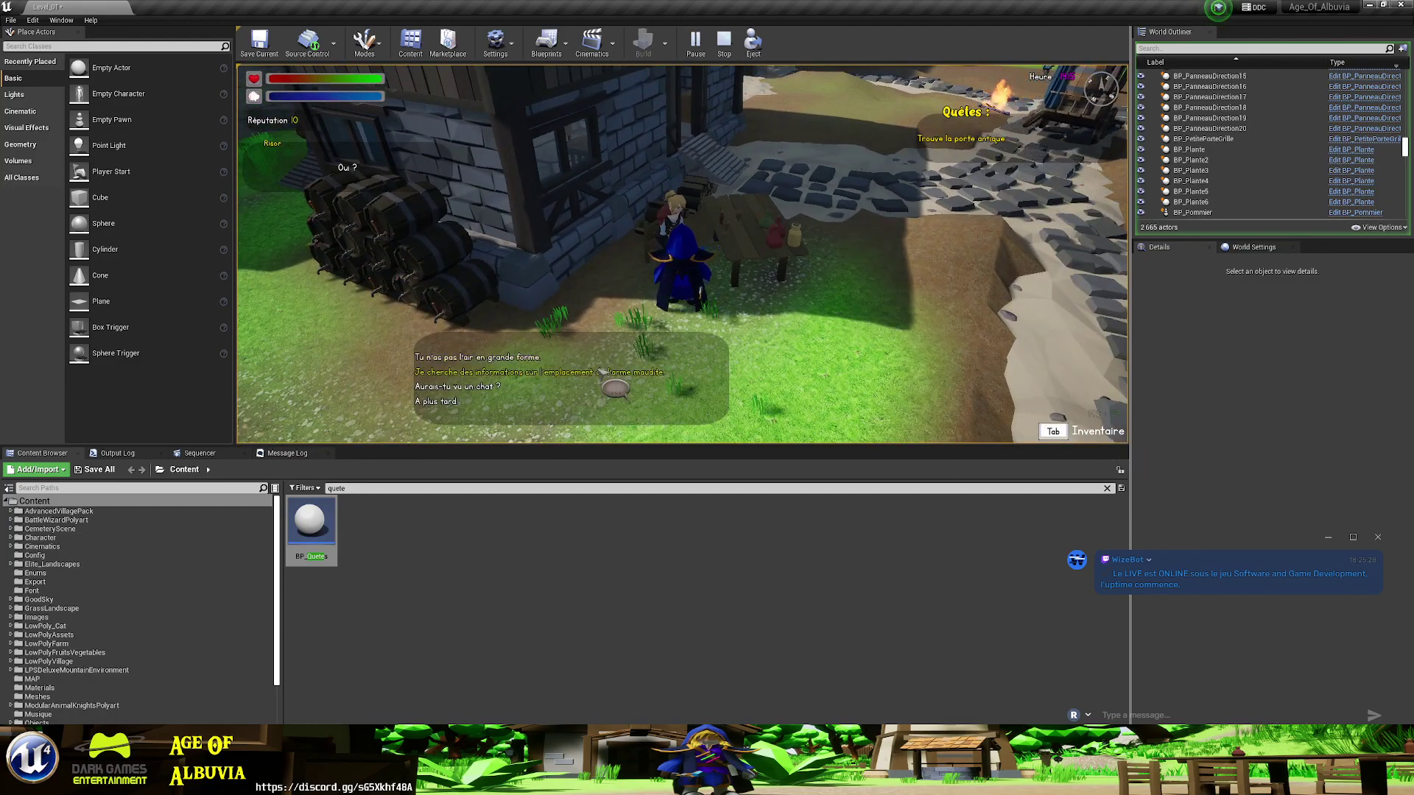
click(603, 373)
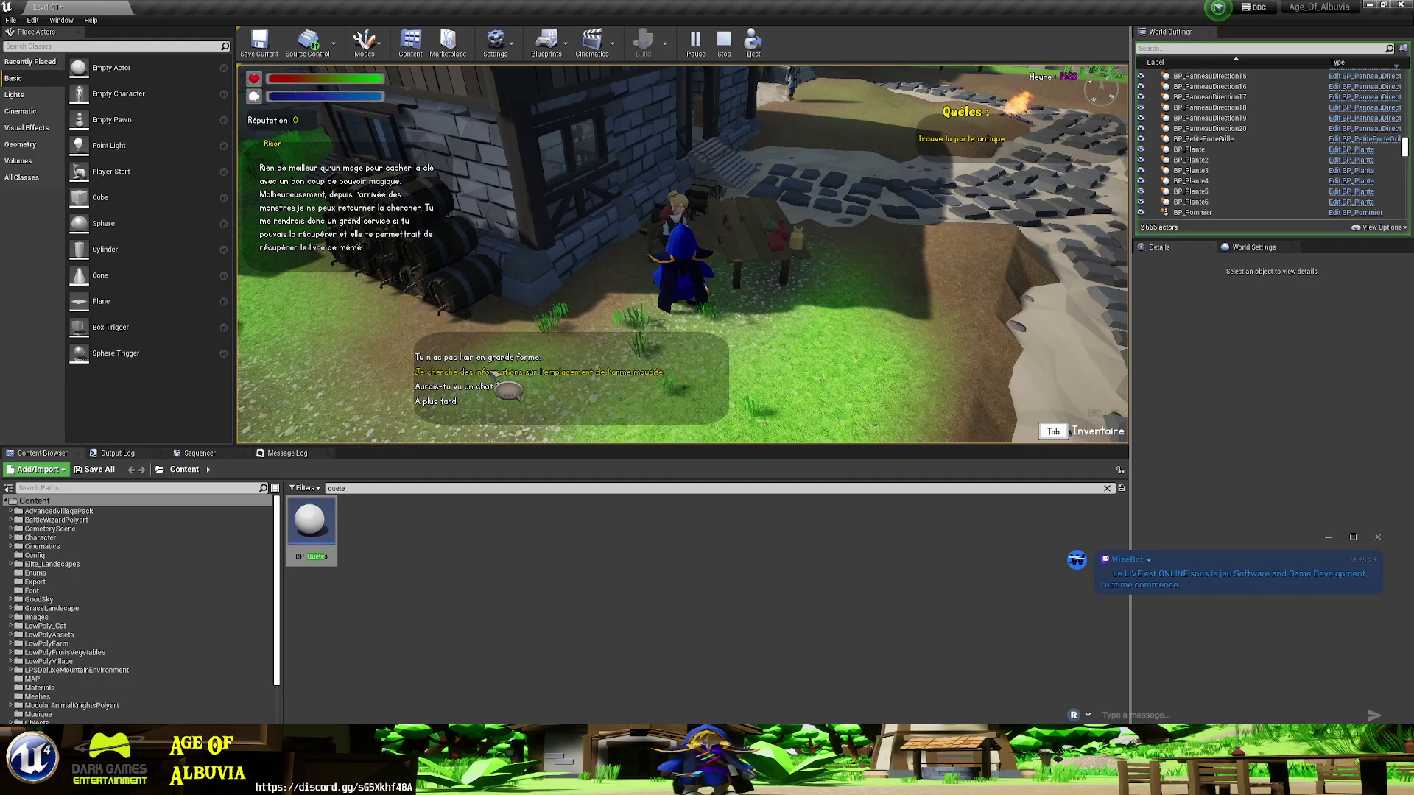
click(463, 404)
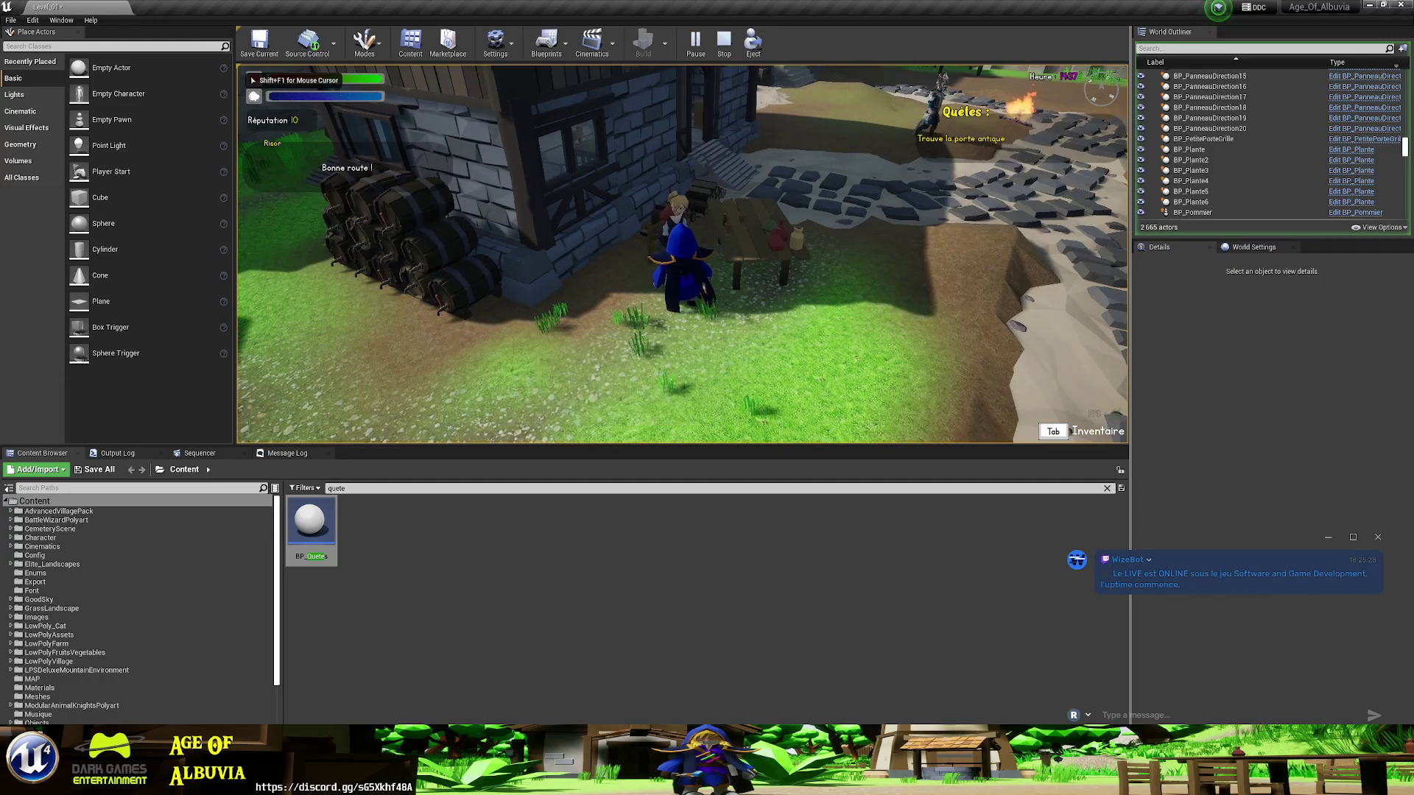
key(Escape)
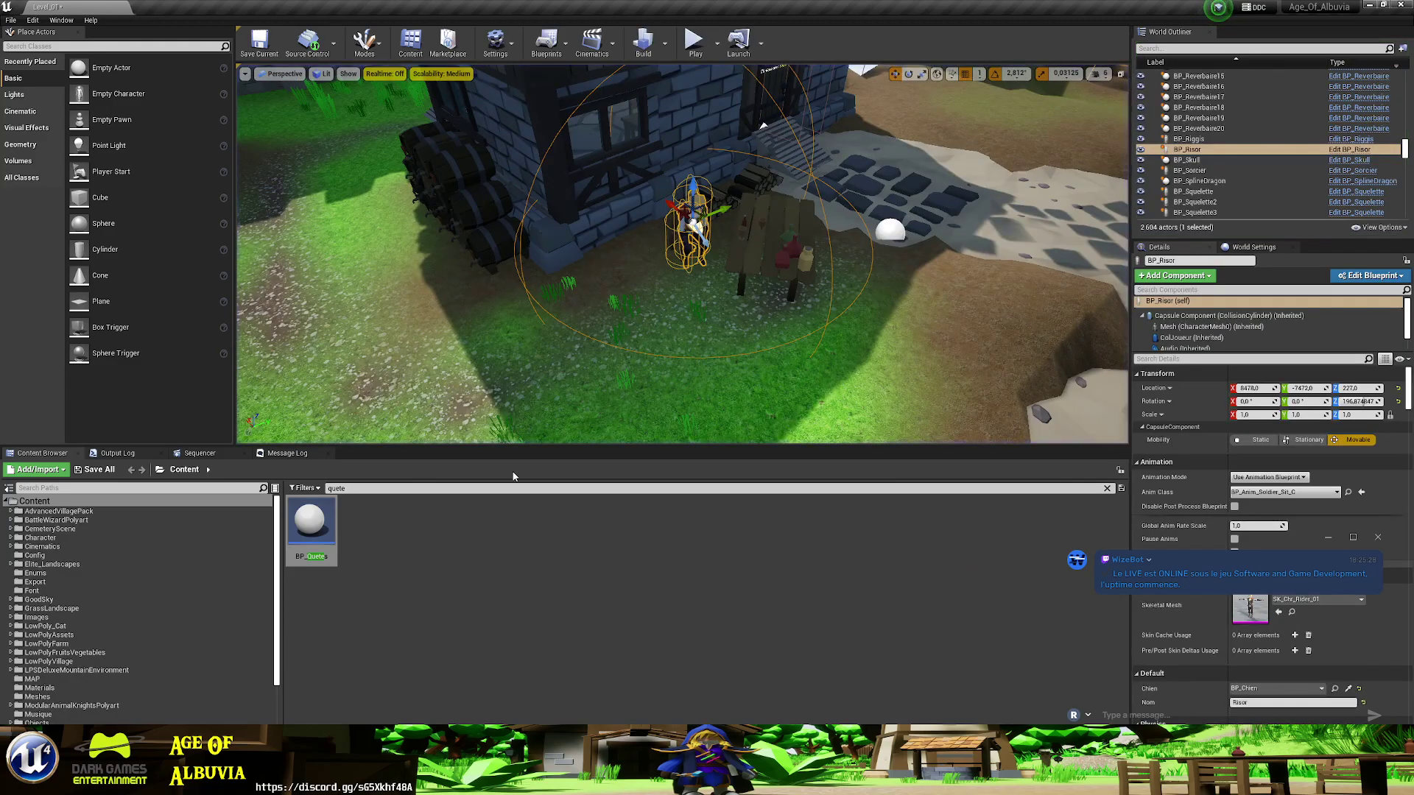
- Return to BP_Risor's Event Graph and pan to a Branch and its Parle nodes
key(alt+Tab)
scroll(626, 522, up, 5)
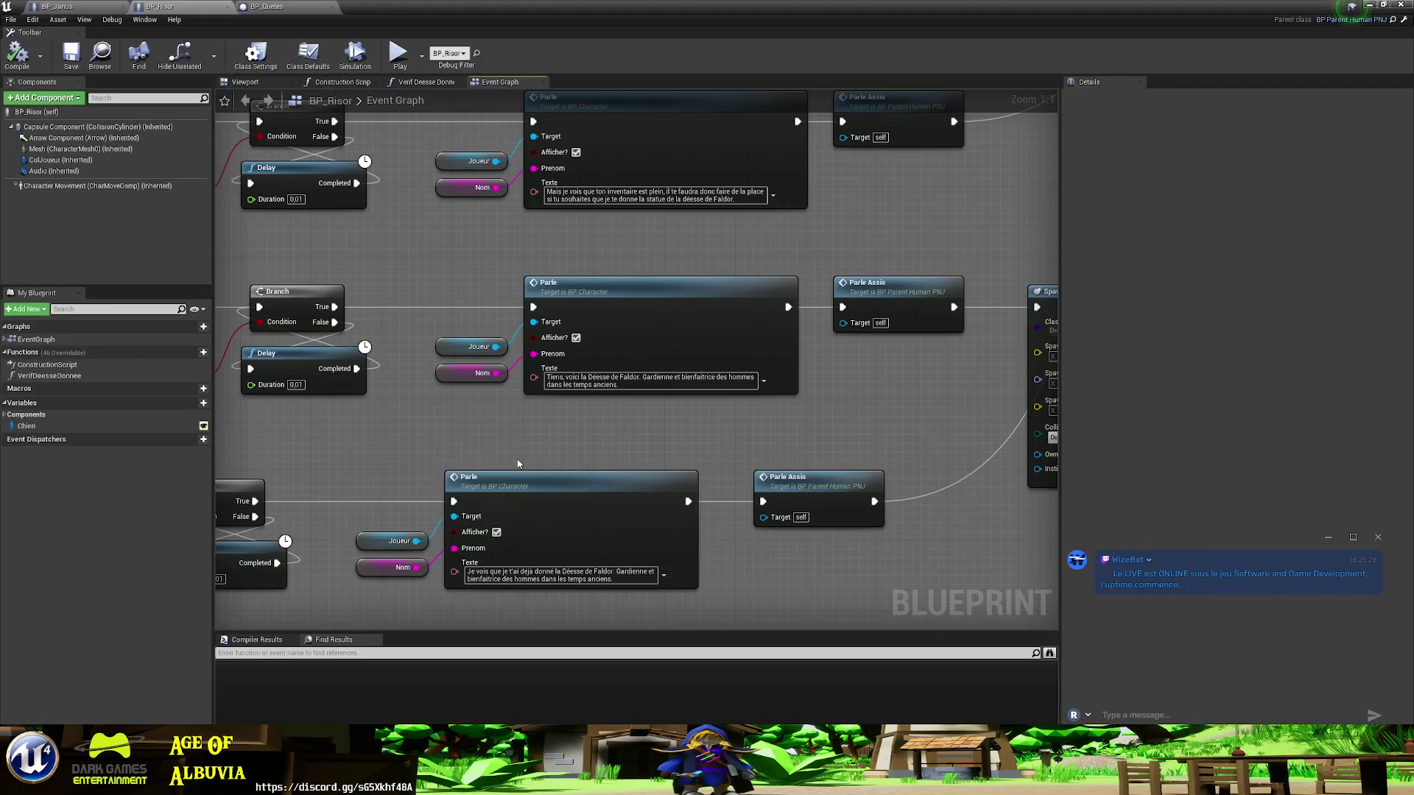
right_drag(518, 464, 501, 534)
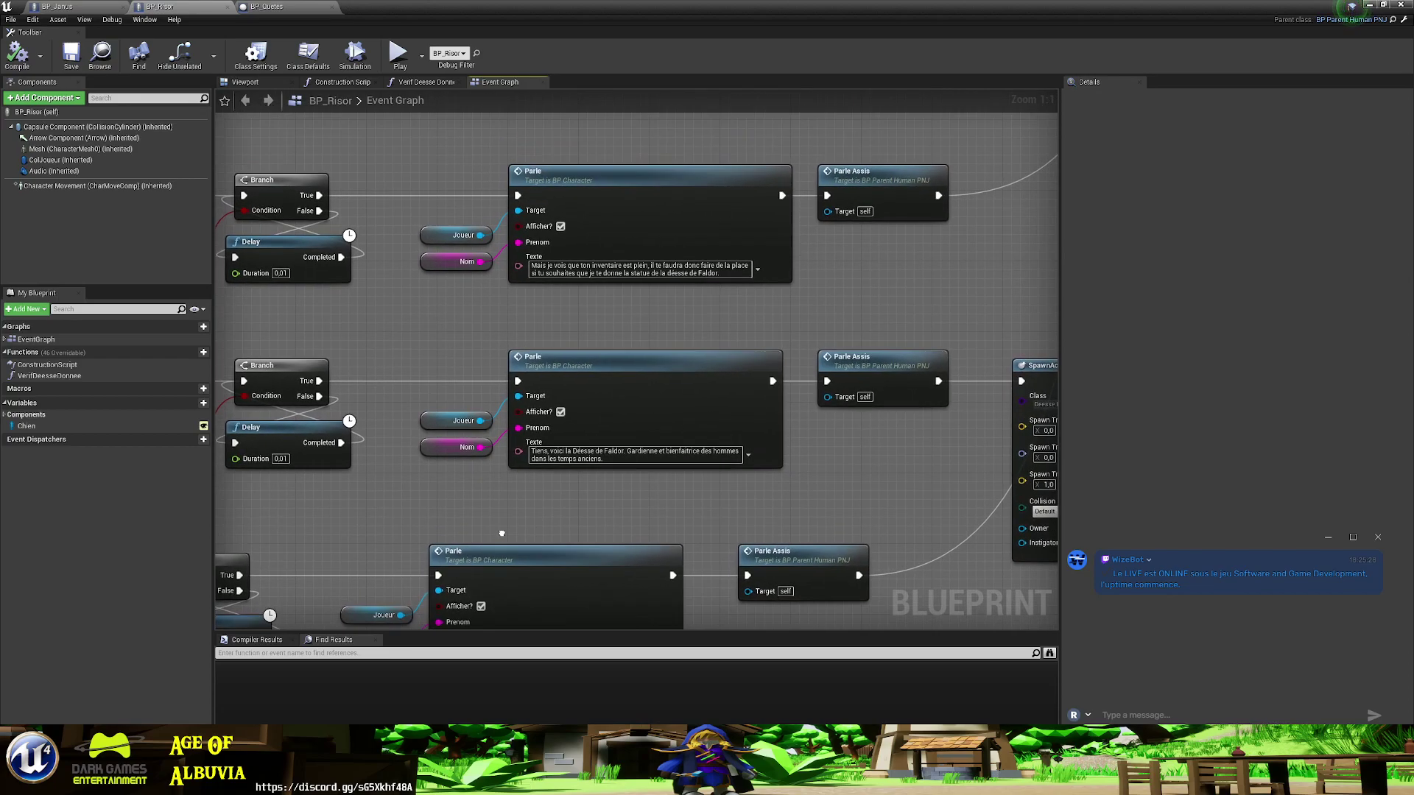
scroll(501, 533, down, 3)
scroll(504, 533, down, 2)
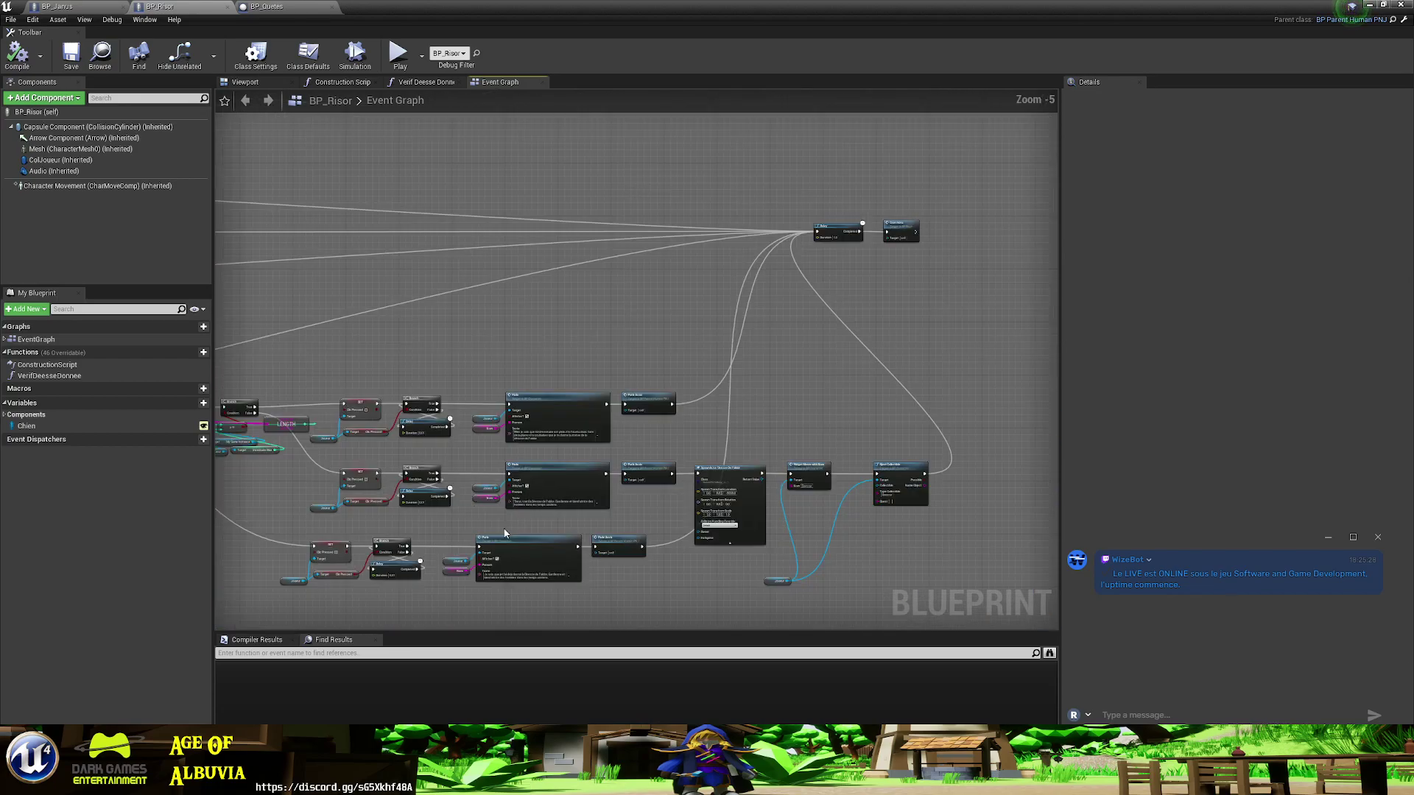
right_drag(388, 482, 921, 483)
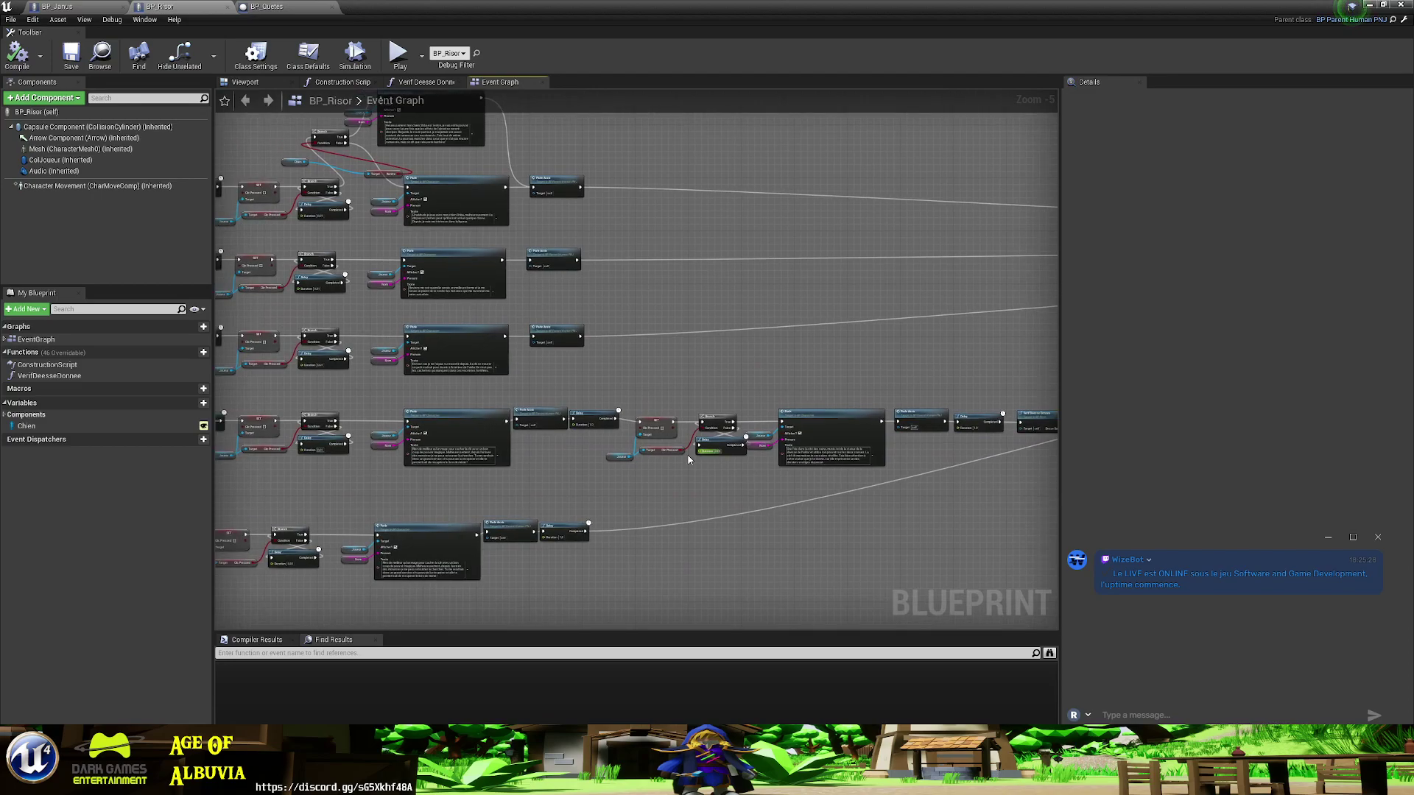
mouse_move(664, 462)
right_down()
mouse_move(634, 383)
mouse_move(661, 381)
right_up()
scroll(733, 383, up, 3)
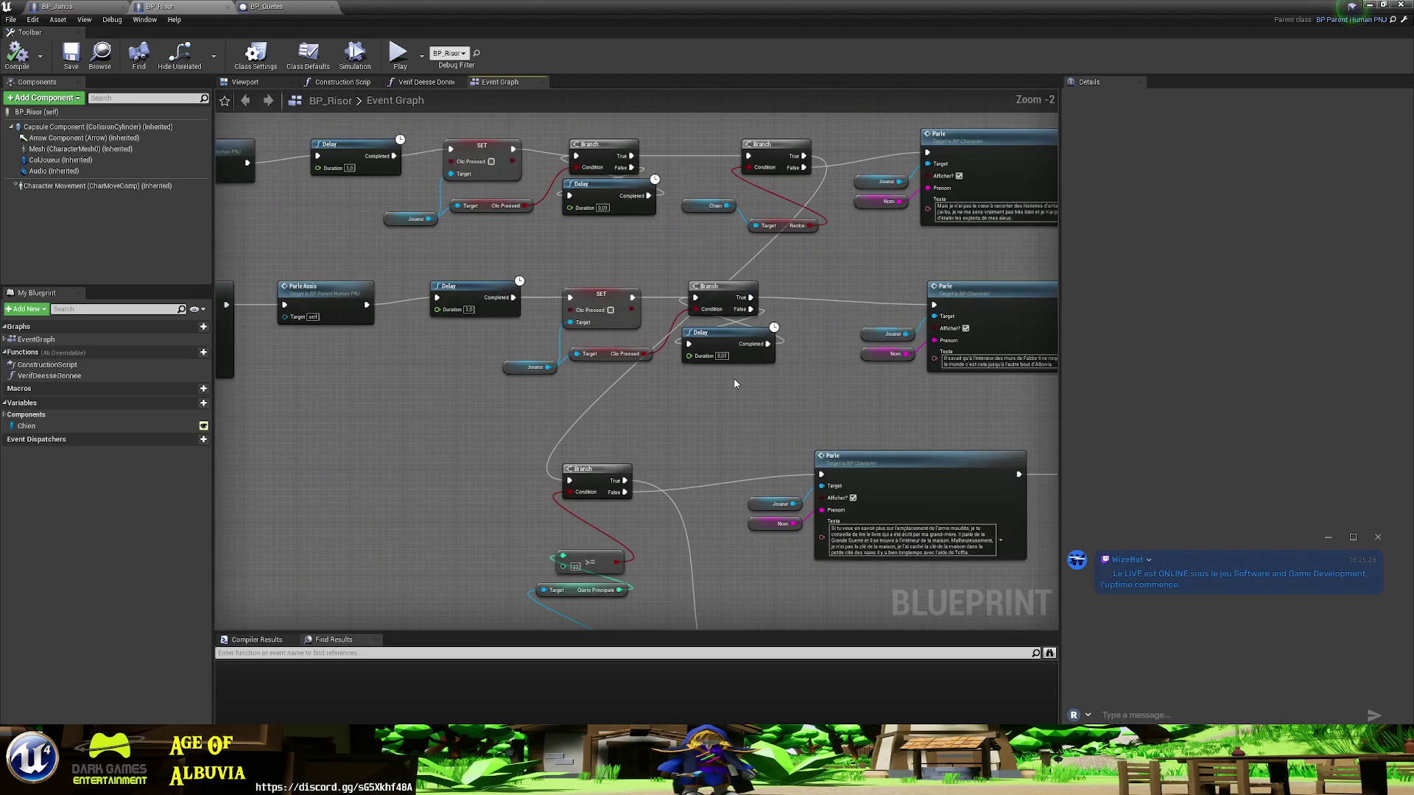
mouse_move(739, 432)
right_down()
mouse_move(554, 558)
mouse_move(457, 339)
mouse_move(313, 512)
mouse_move(571, 228)
mouse_move(575, 204)
right_up()
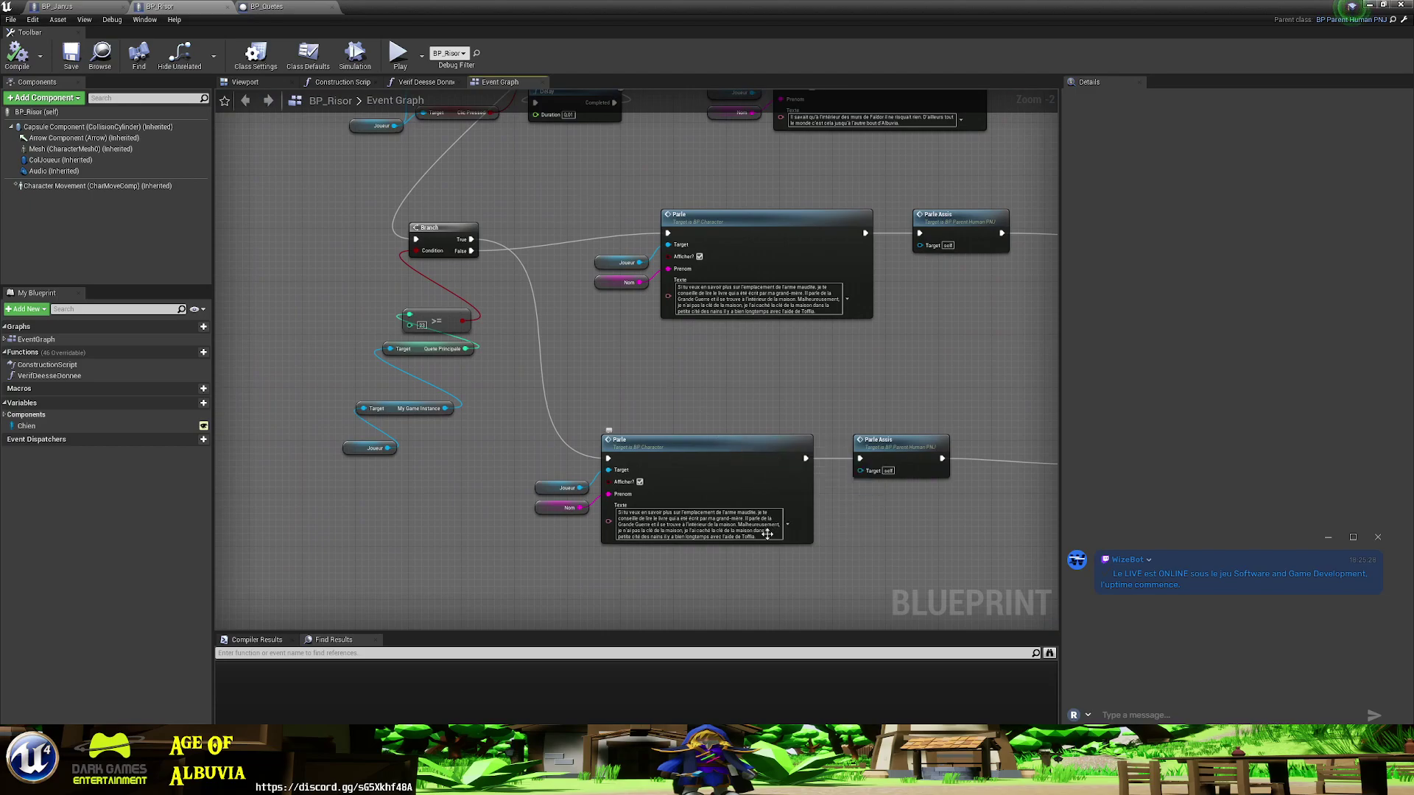
click(680, 540)
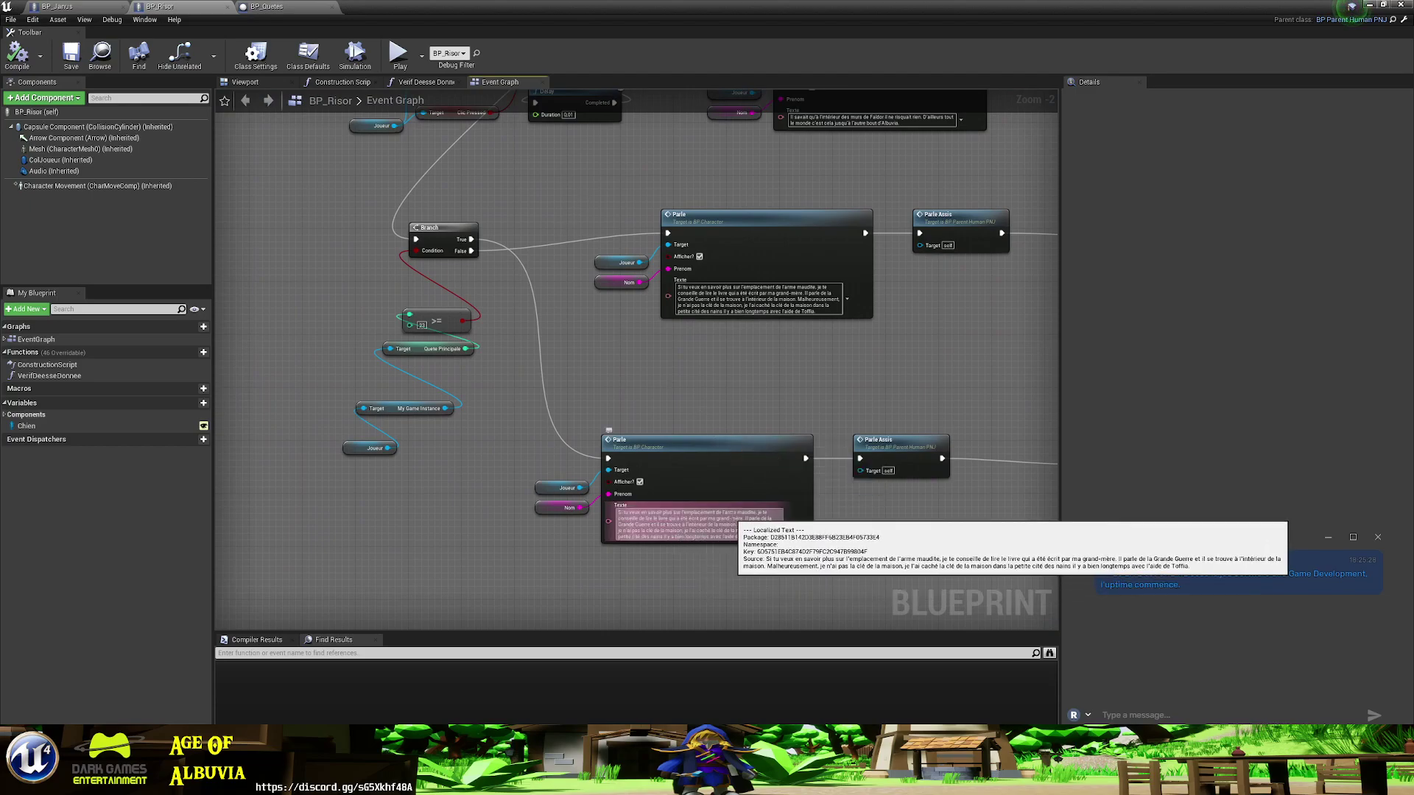
click(518, 400)
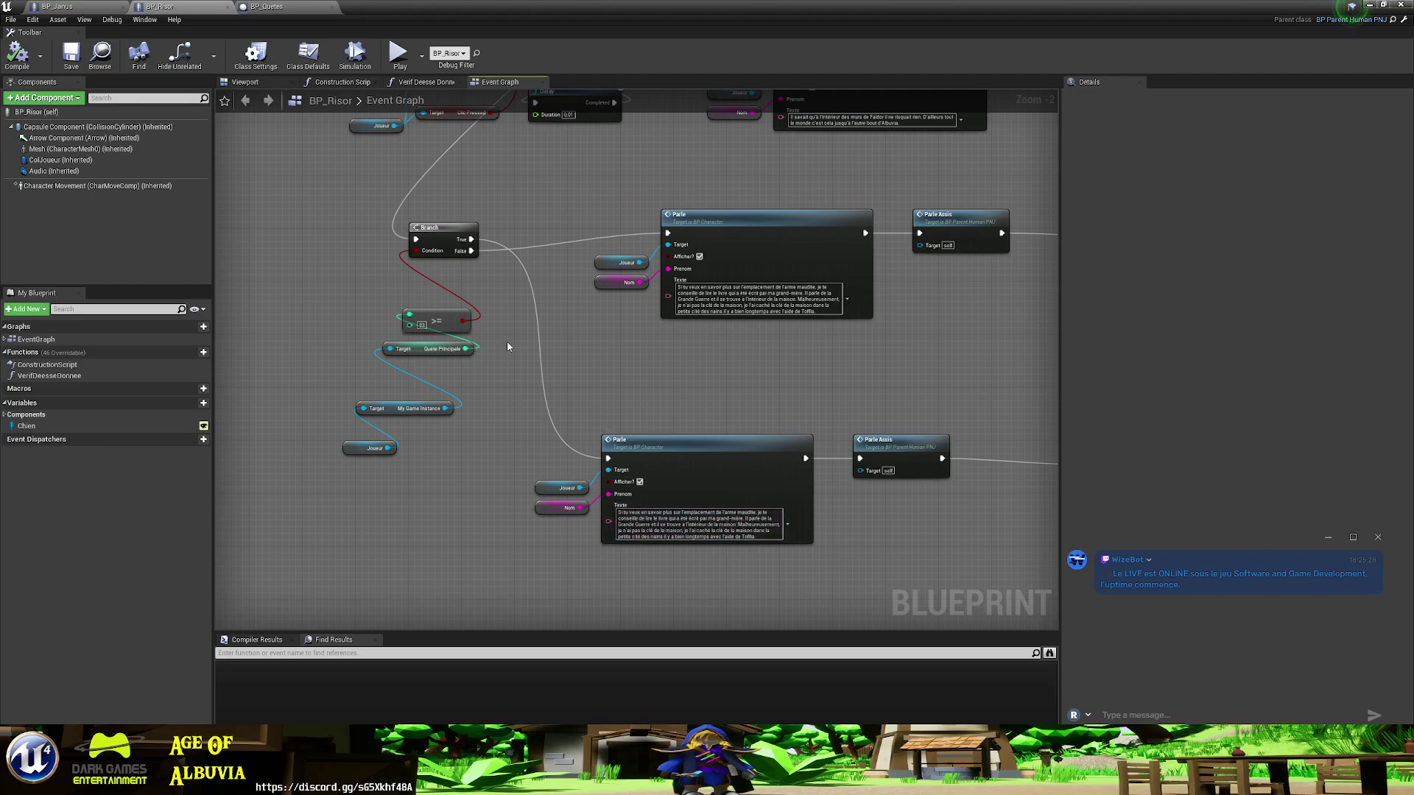
- Survey the other Parle, Delay and SET chains, then centre the Quete Principale branch's two Parle nodes
mouse_move(668, 372)
right_down()
mouse_move(583, 464)
mouse_move(463, 324)
mouse_move(221, 250)
right_up()
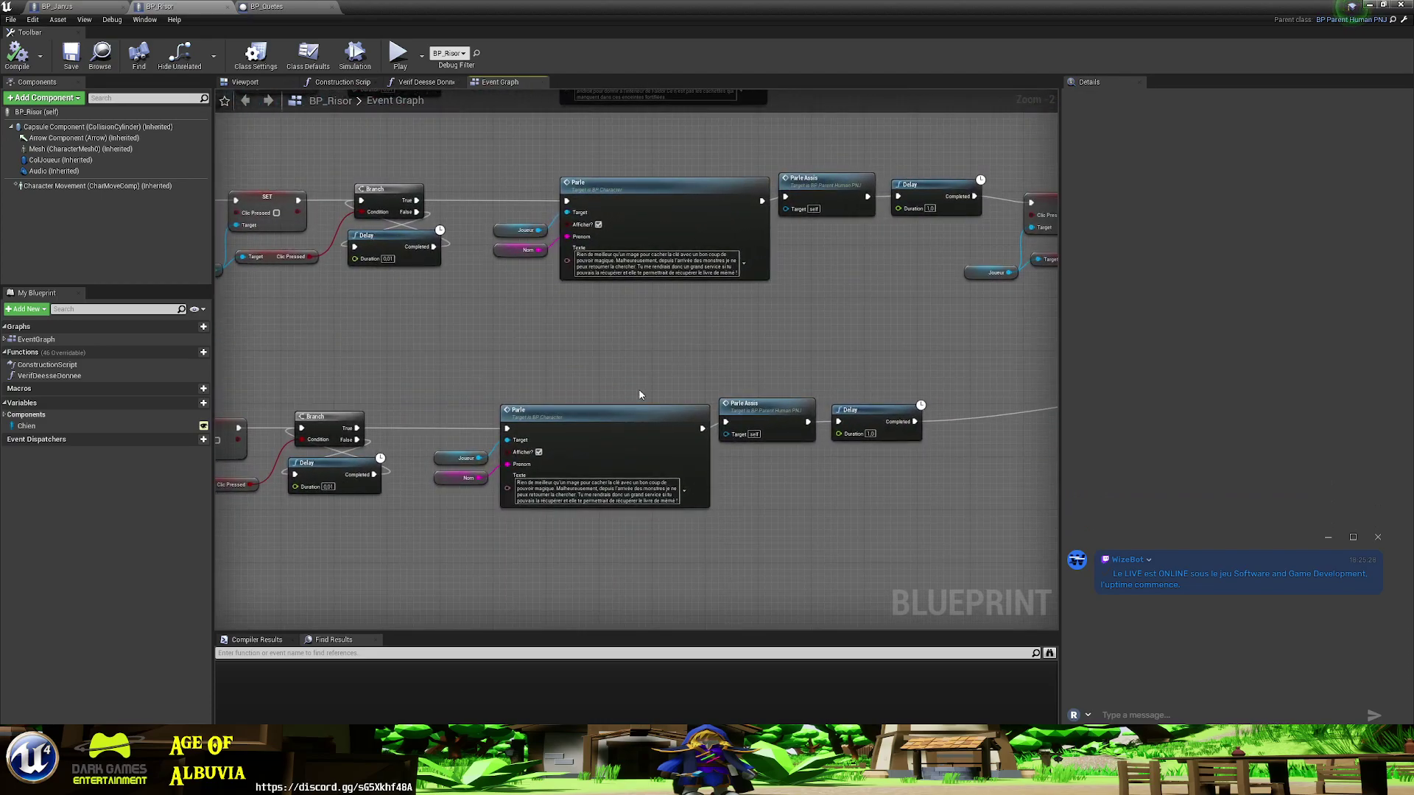
mouse_move(703, 381)
right_down()
mouse_move(677, 118)
mouse_move(785, 358)
right_up()
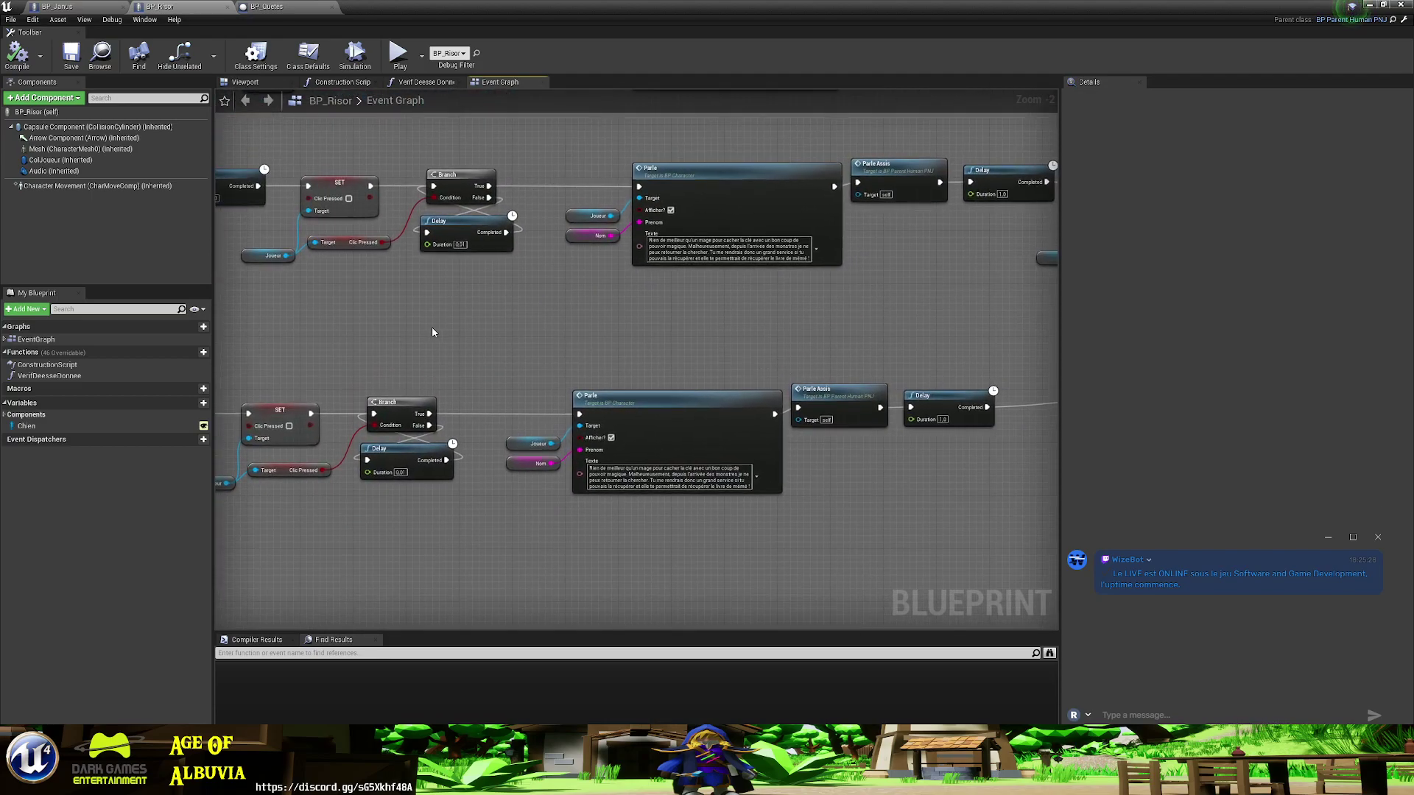
right_drag(432, 332, 1050, 374)
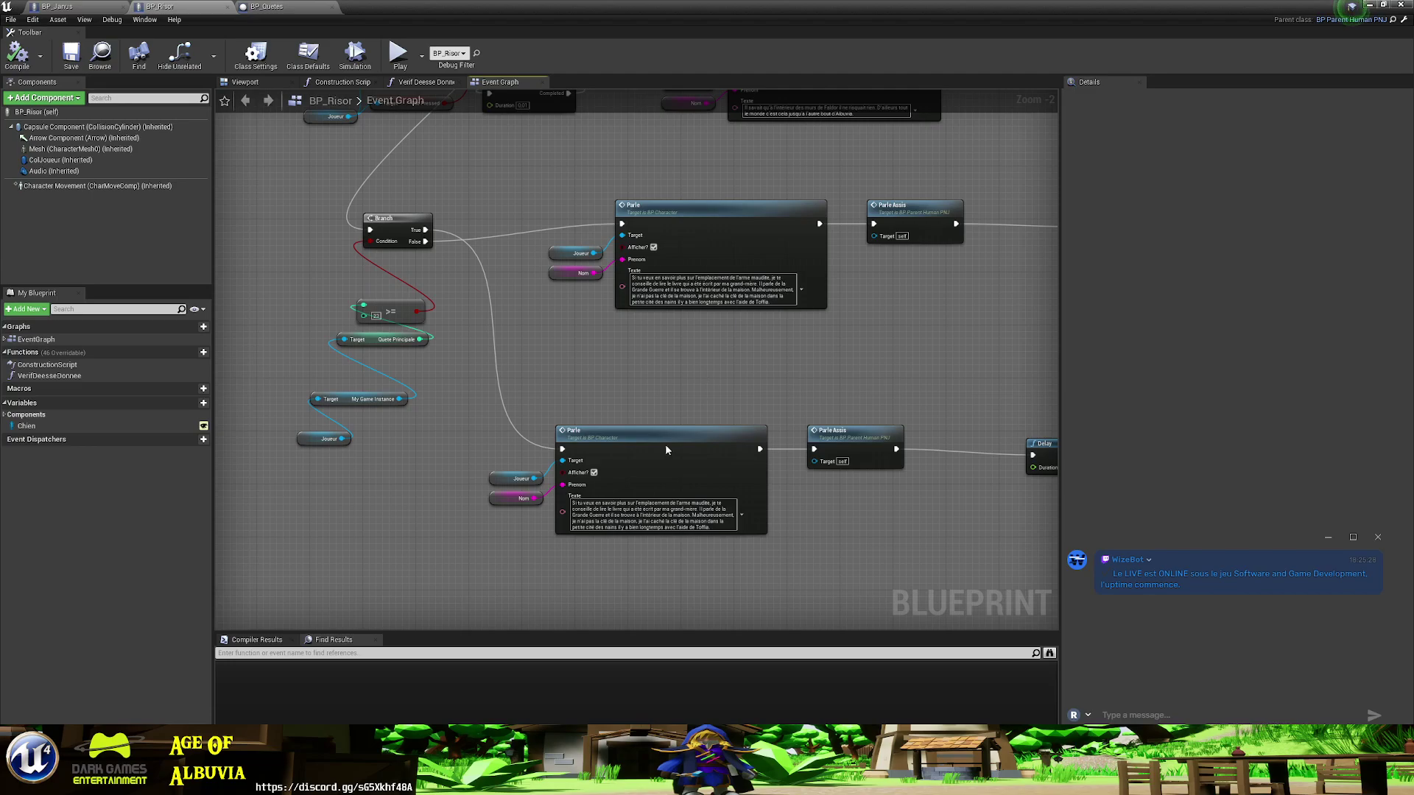
right_drag(881, 520, 110, 514)
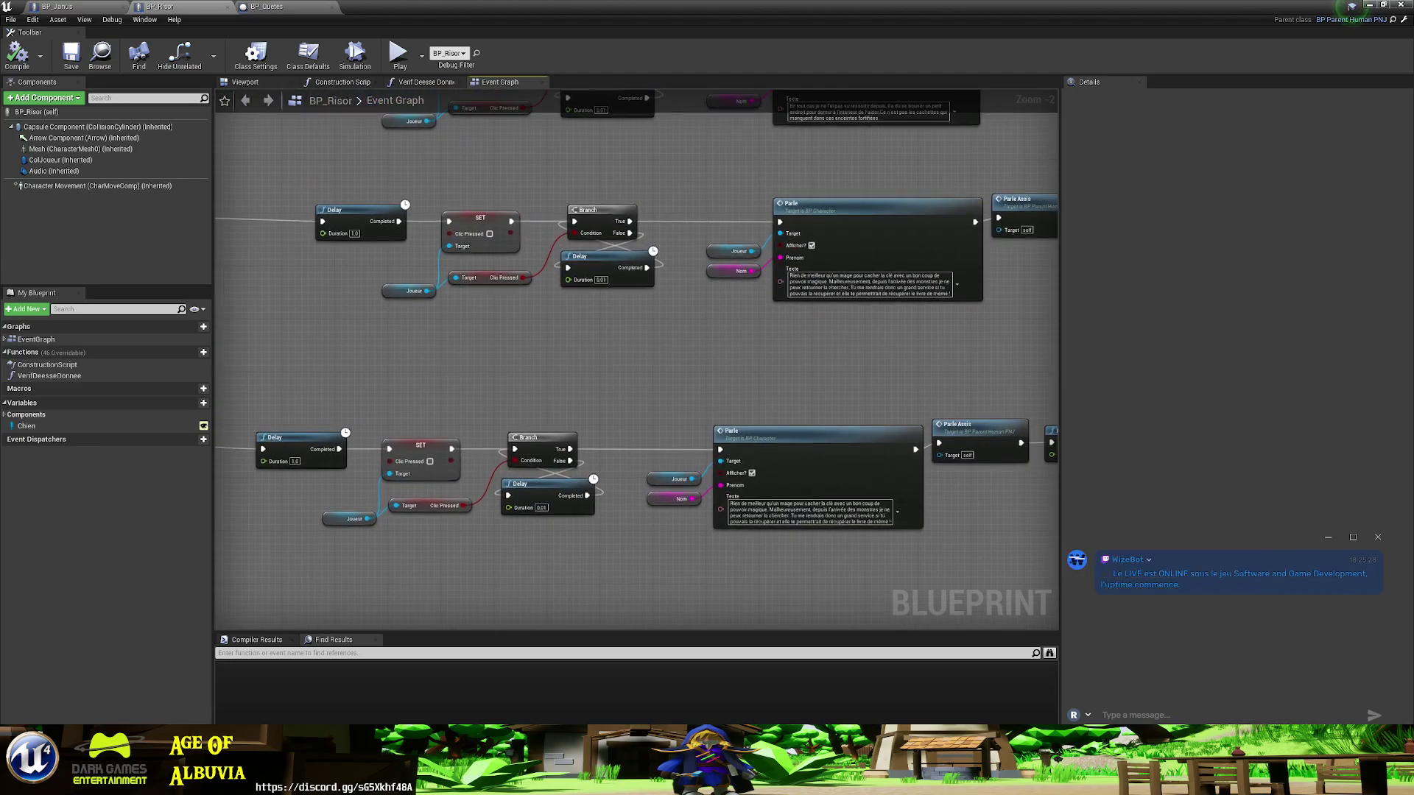
mouse_move(842, 473)
right_down()
mouse_move(443, 491)
mouse_move(29, 442)
right_up()
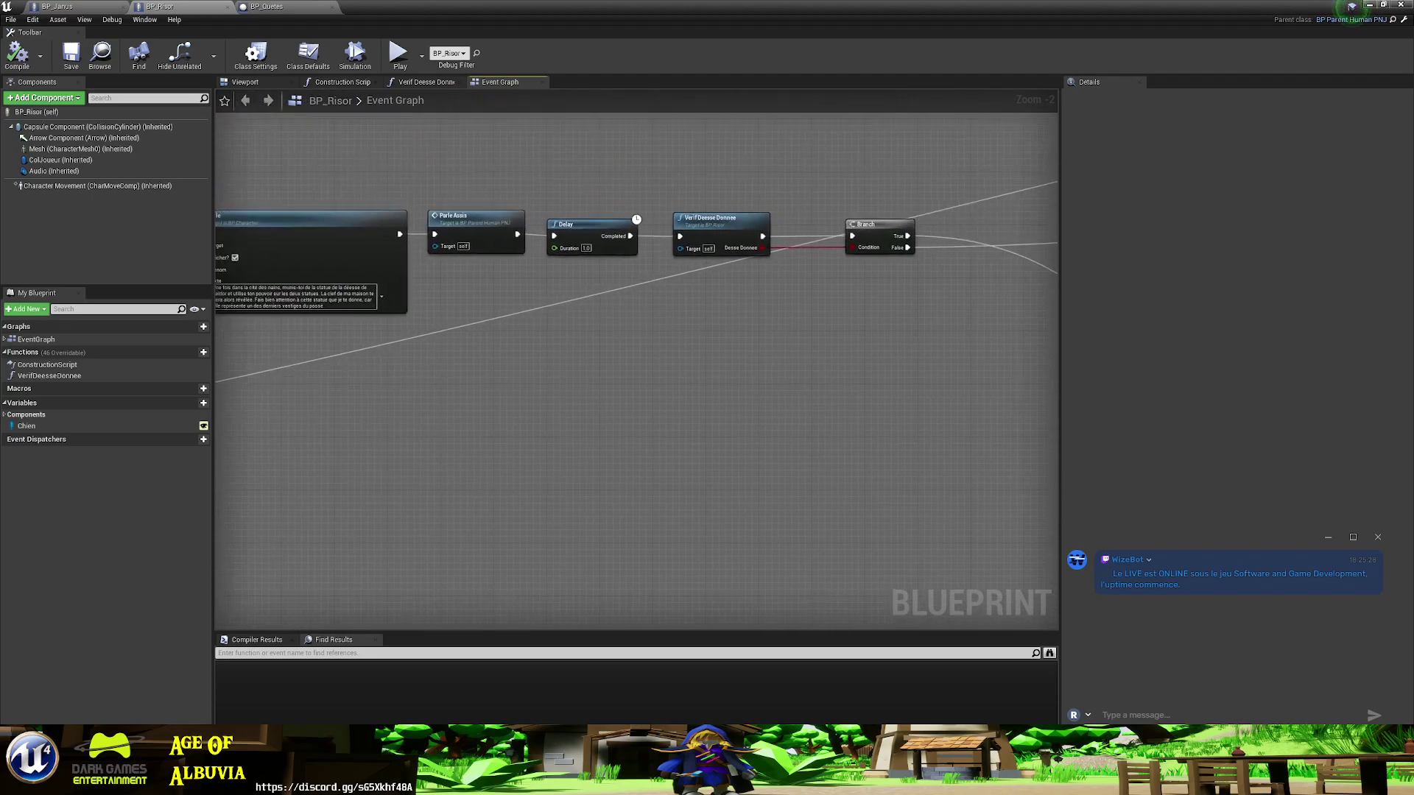
right_drag(736, 611, 682, 525)
scroll(1048, 460, down, 3)
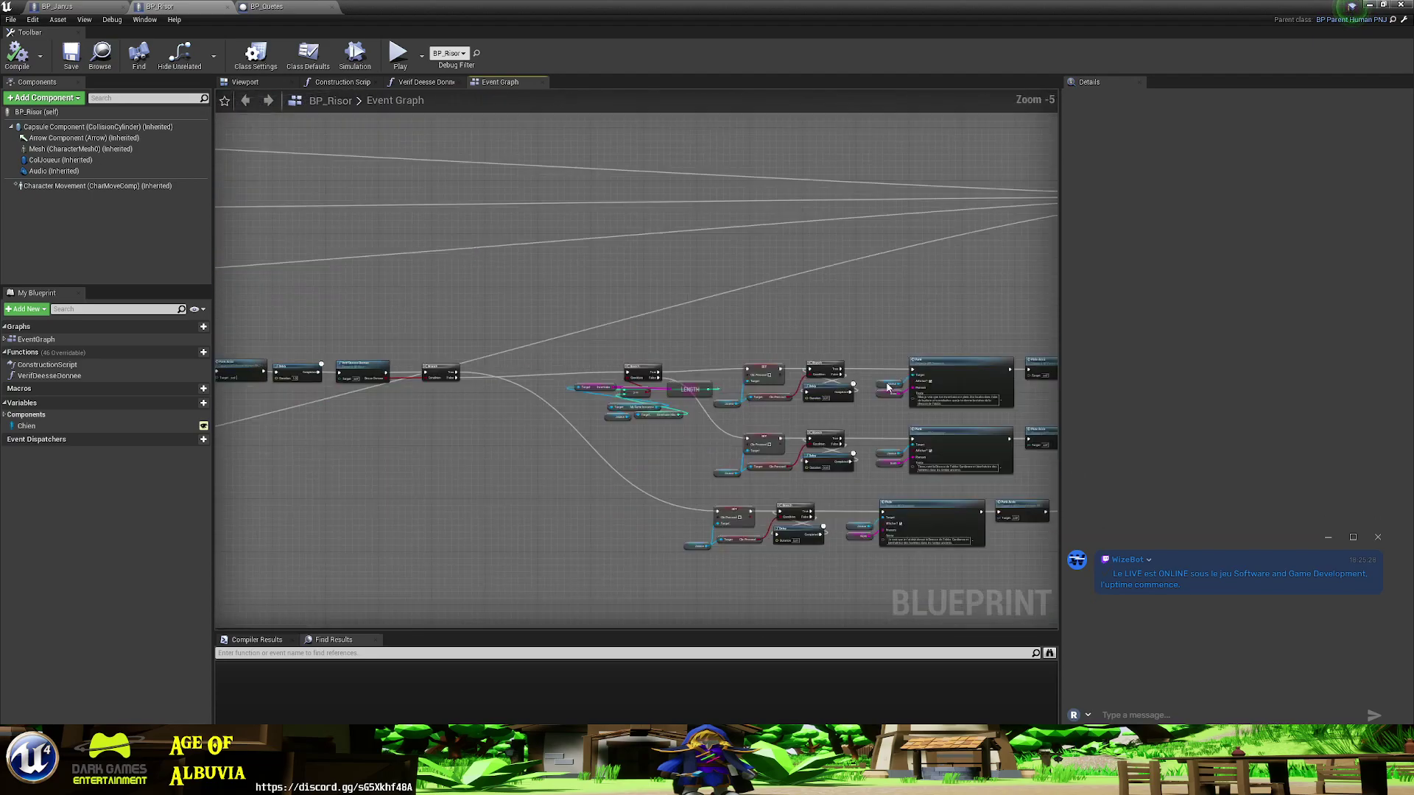
right_drag(509, 345, 486, 132)
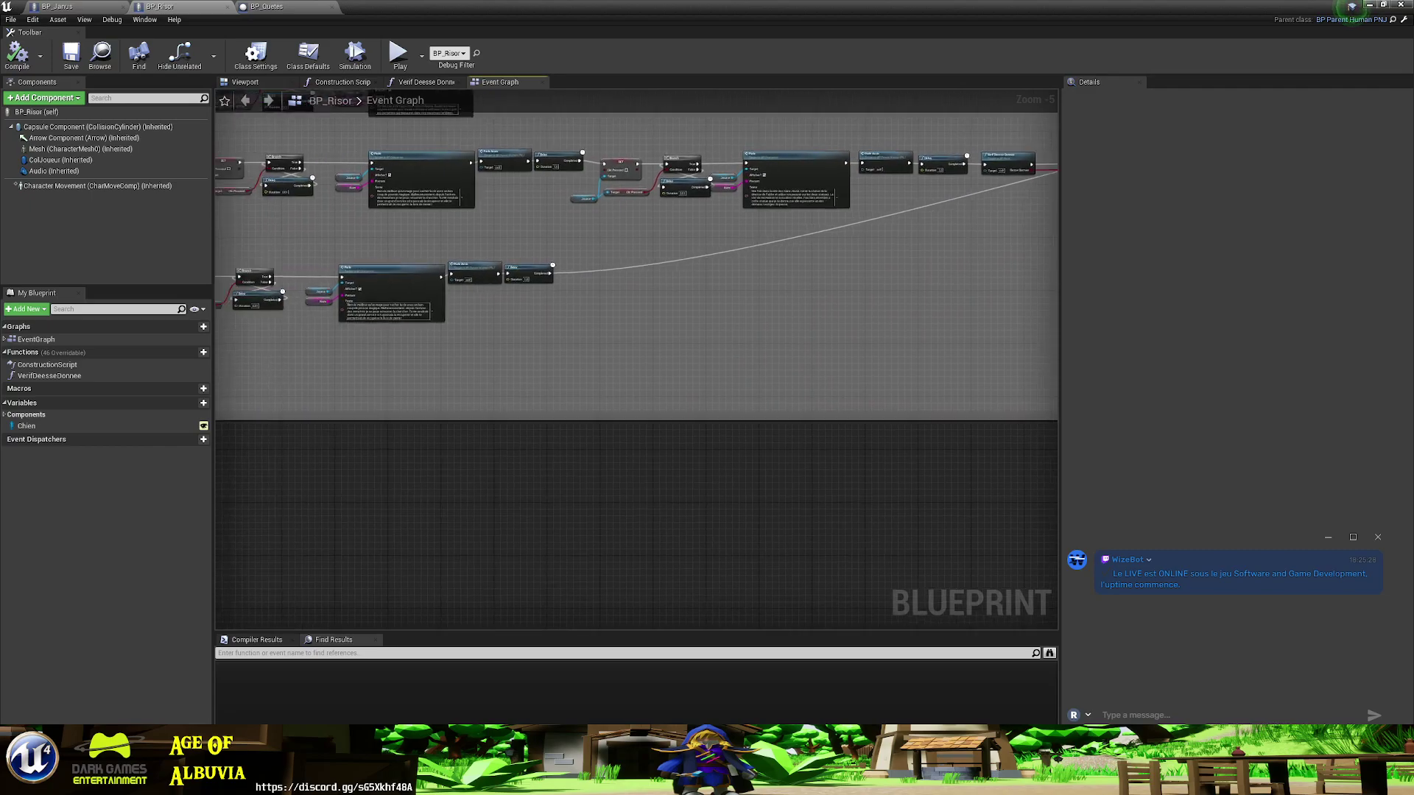
scroll(508, 345, up, 4)
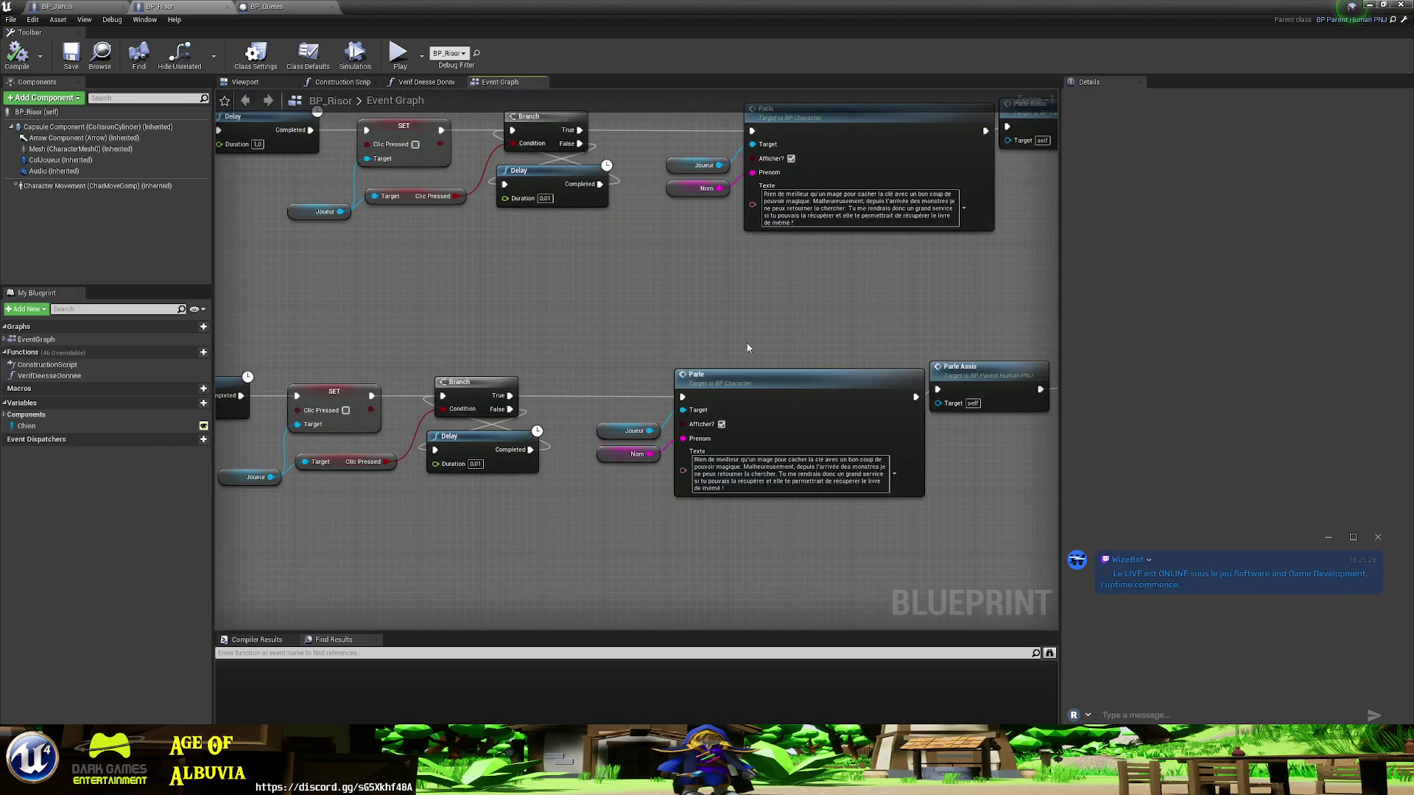
right_drag(650, 320, 1057, 401)
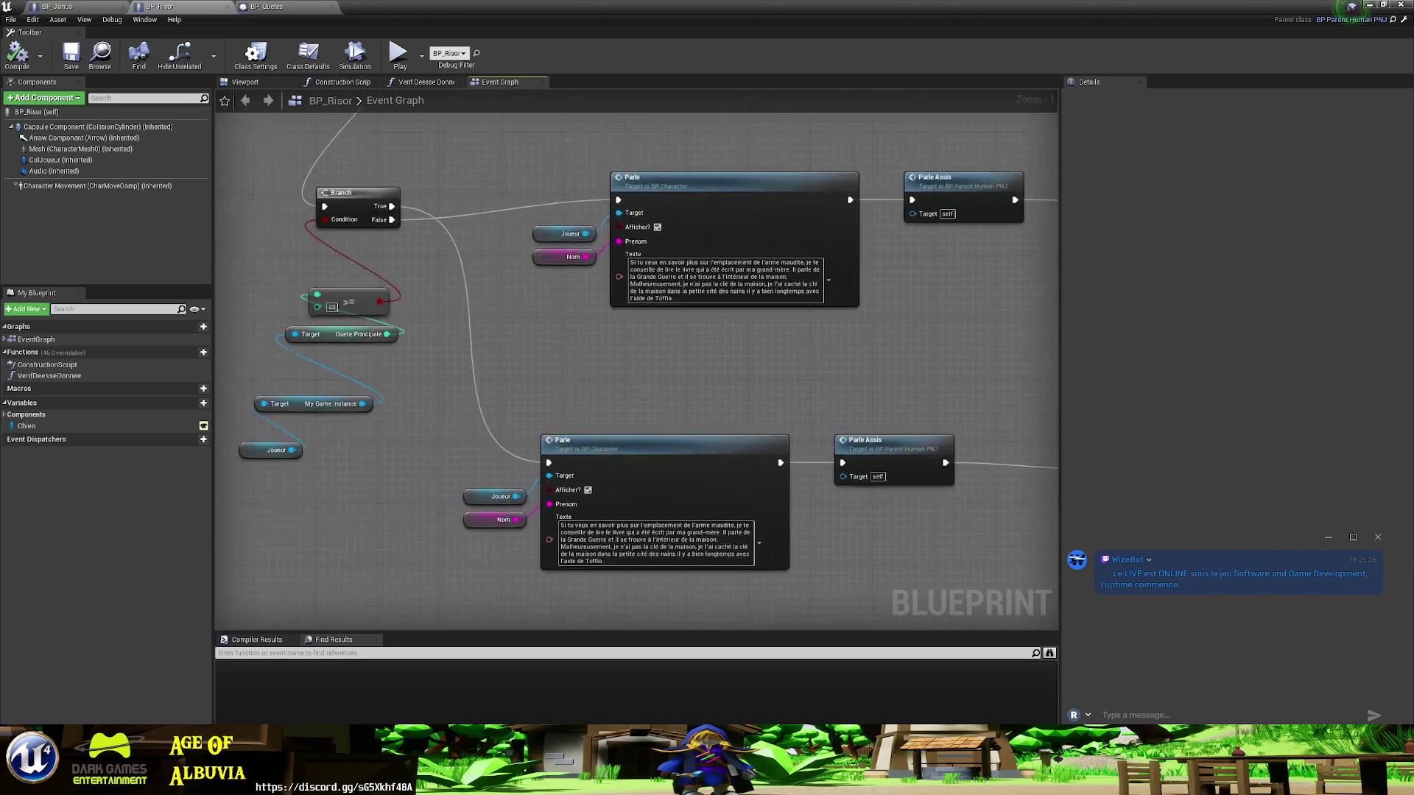
mouse_move(684, 379)
right_down()
mouse_move(675, 502)
mouse_move(591, 359)
right_up()
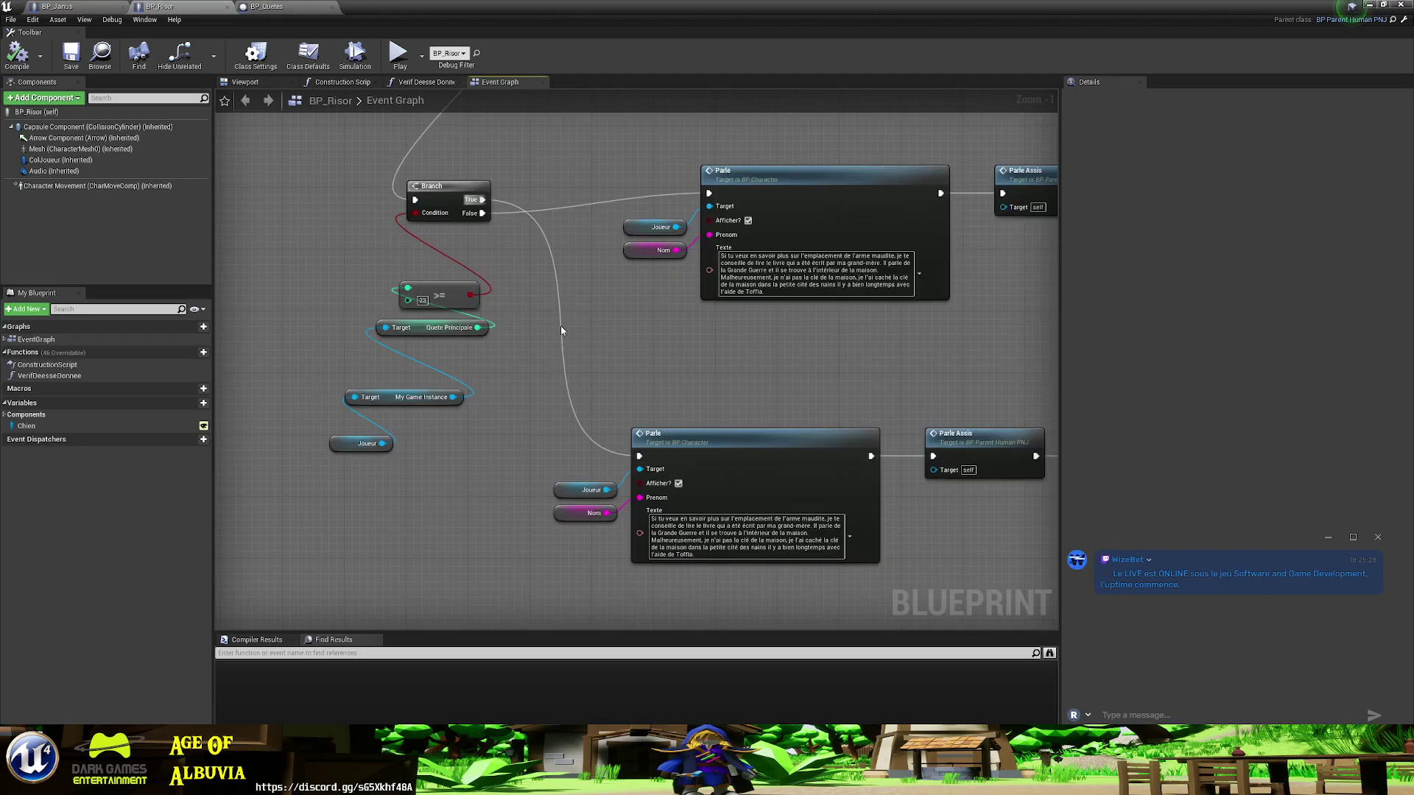
- Paste the Word paragraph about grandma's book into the lower Parle node's dialogue
key(alt+Tab)
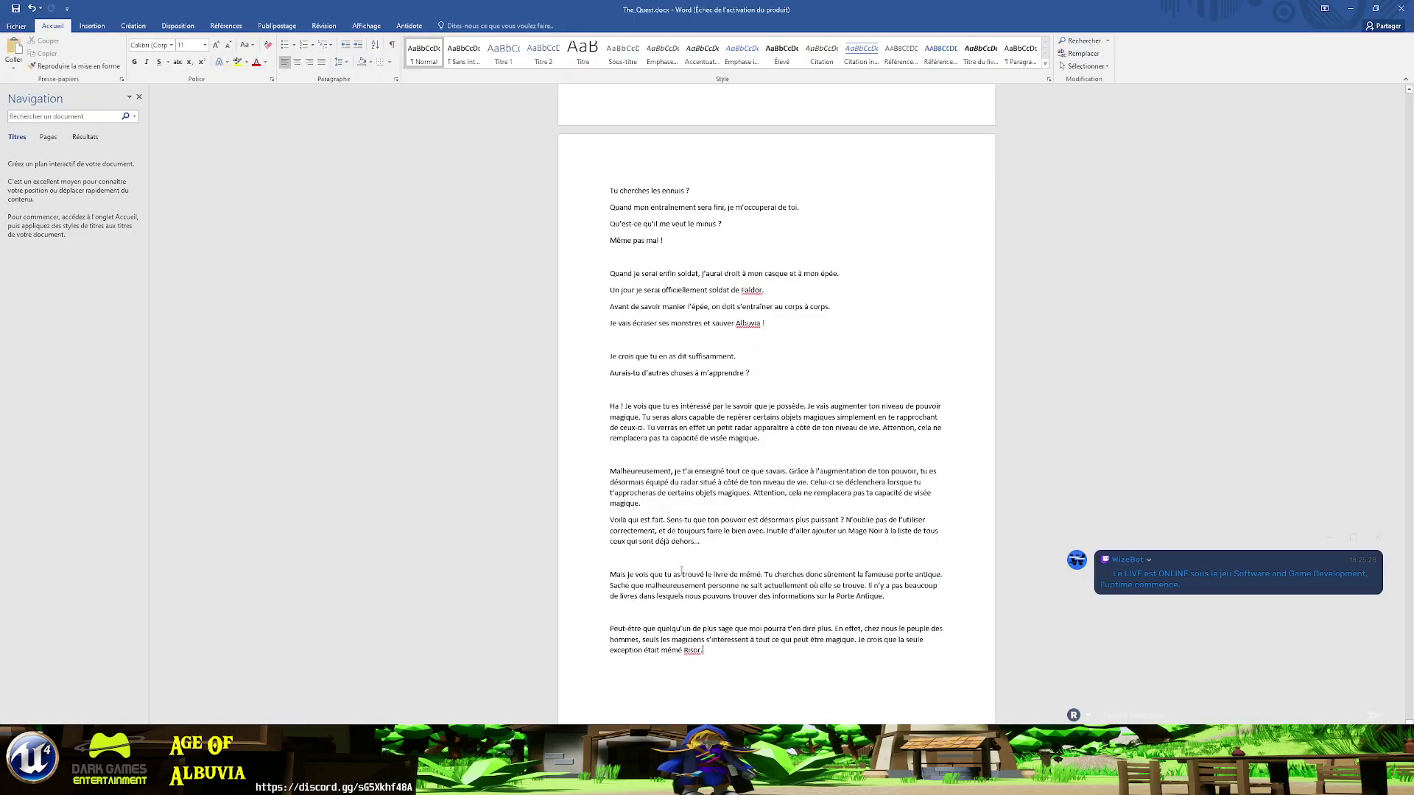
triple_click(900, 595)
key(ctrl+c)
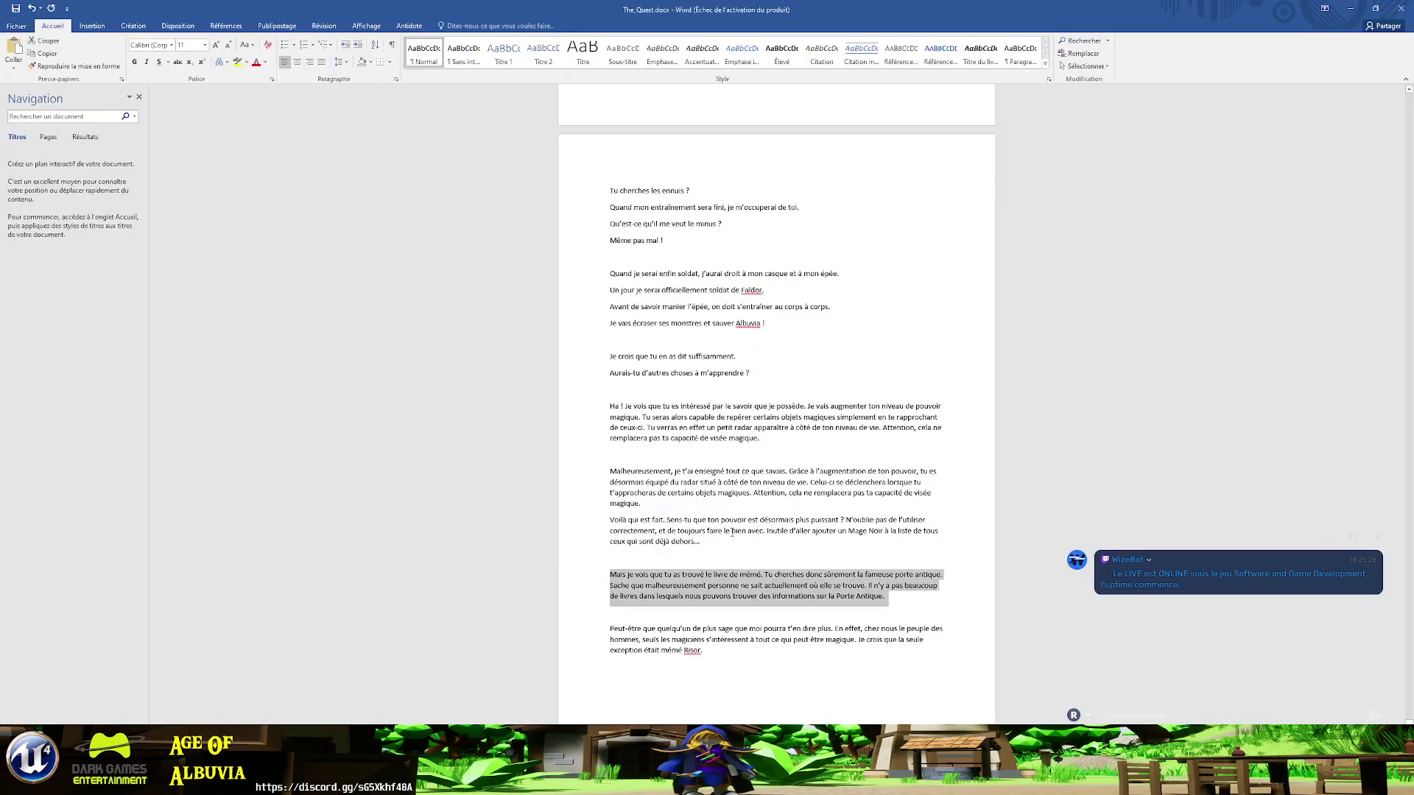
key(alt+Tab)
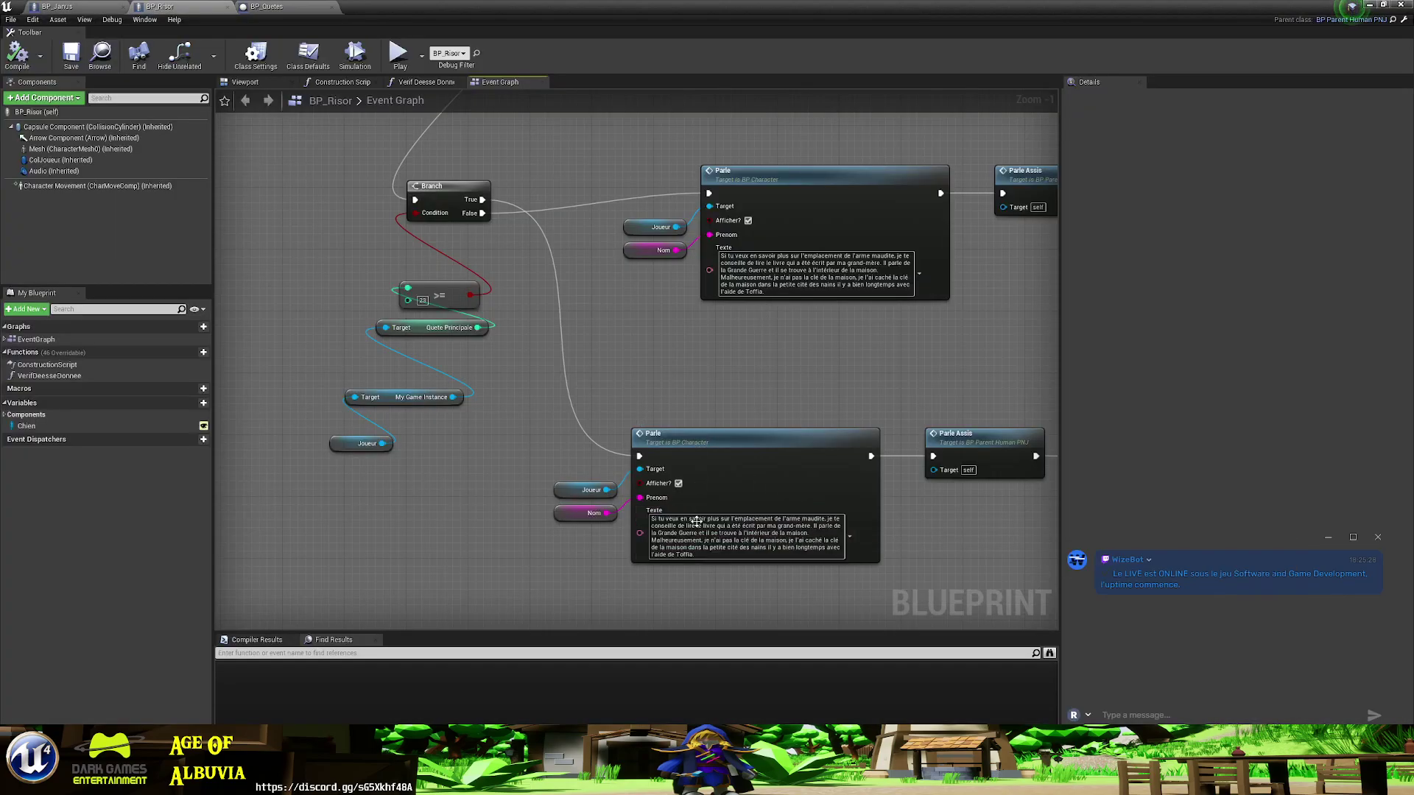
click(696, 521)
key(ctrl+v)
click(904, 549)
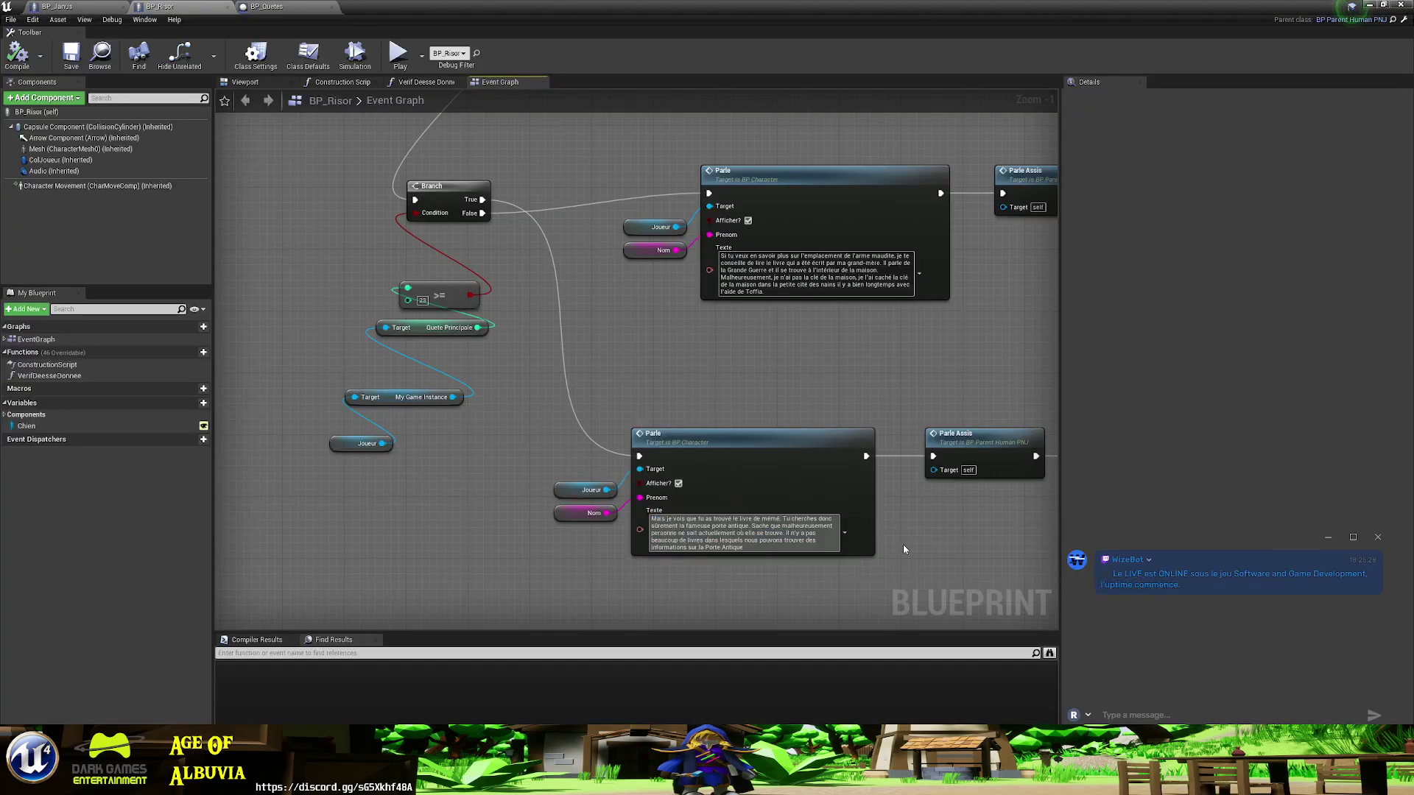
right_drag(904, 550, 491, 462)
- Paste the last paragraph about someone wiser into another Parle node, then compile and save BP_Risor
key(alt+Tab)
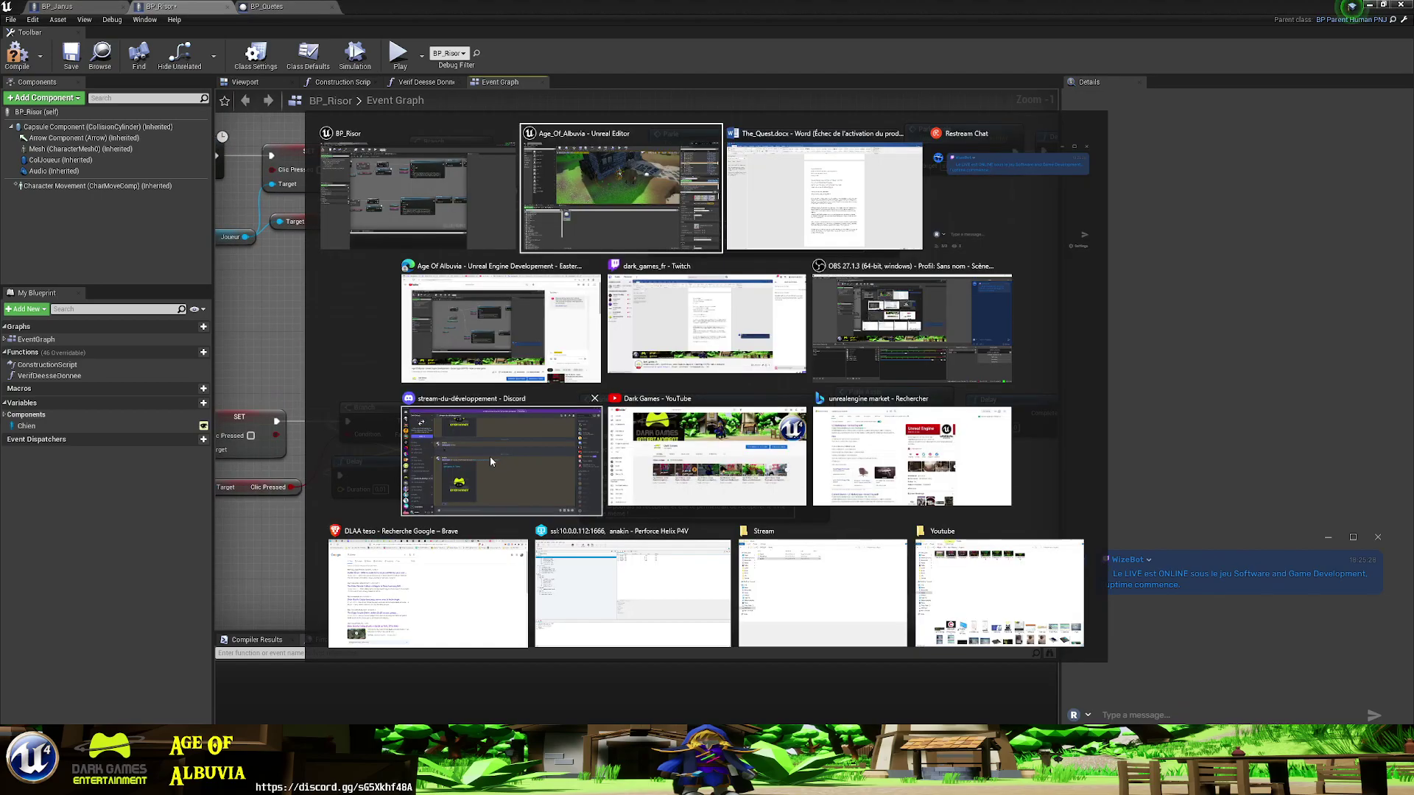
key(Tab)
drag(705, 654, 590, 629)
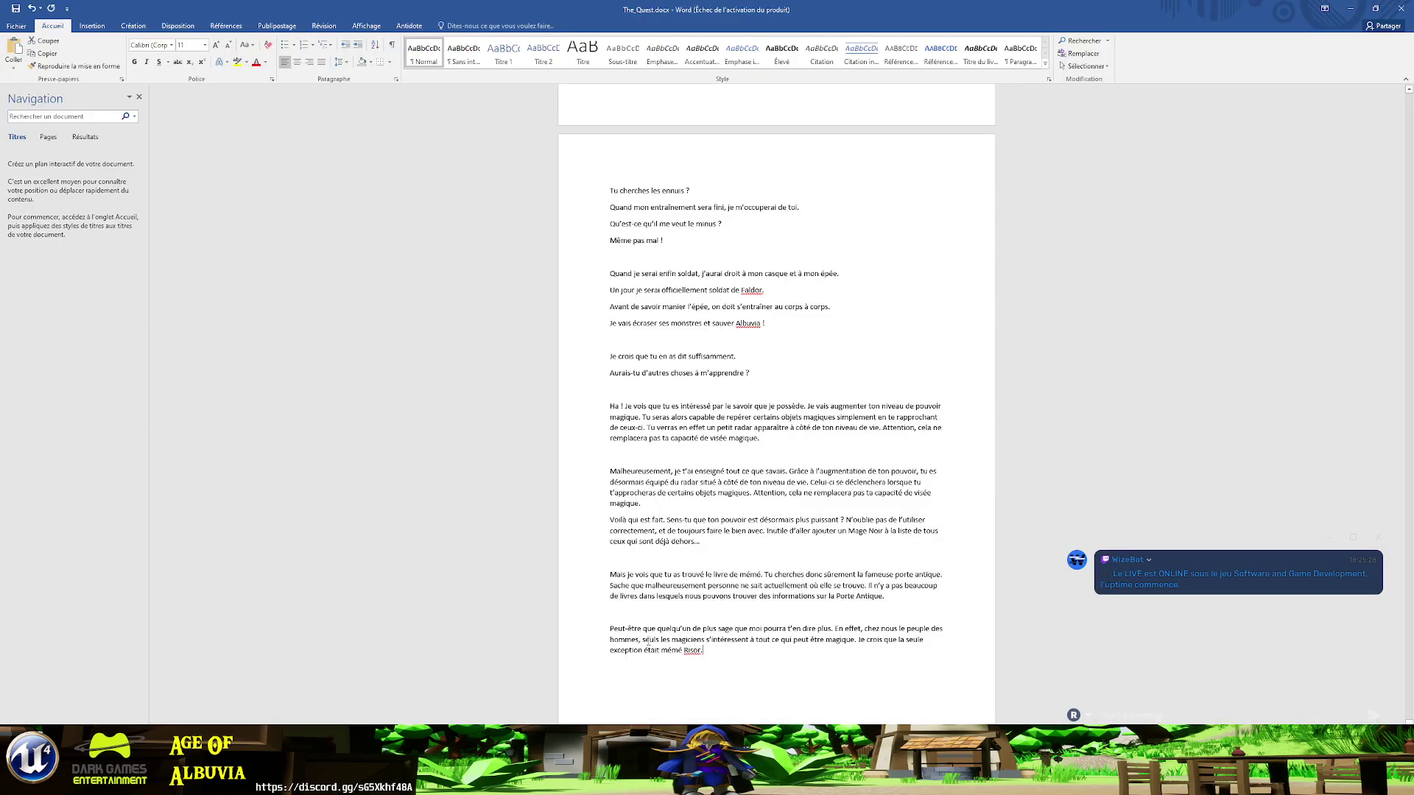
key(alt+Tab)
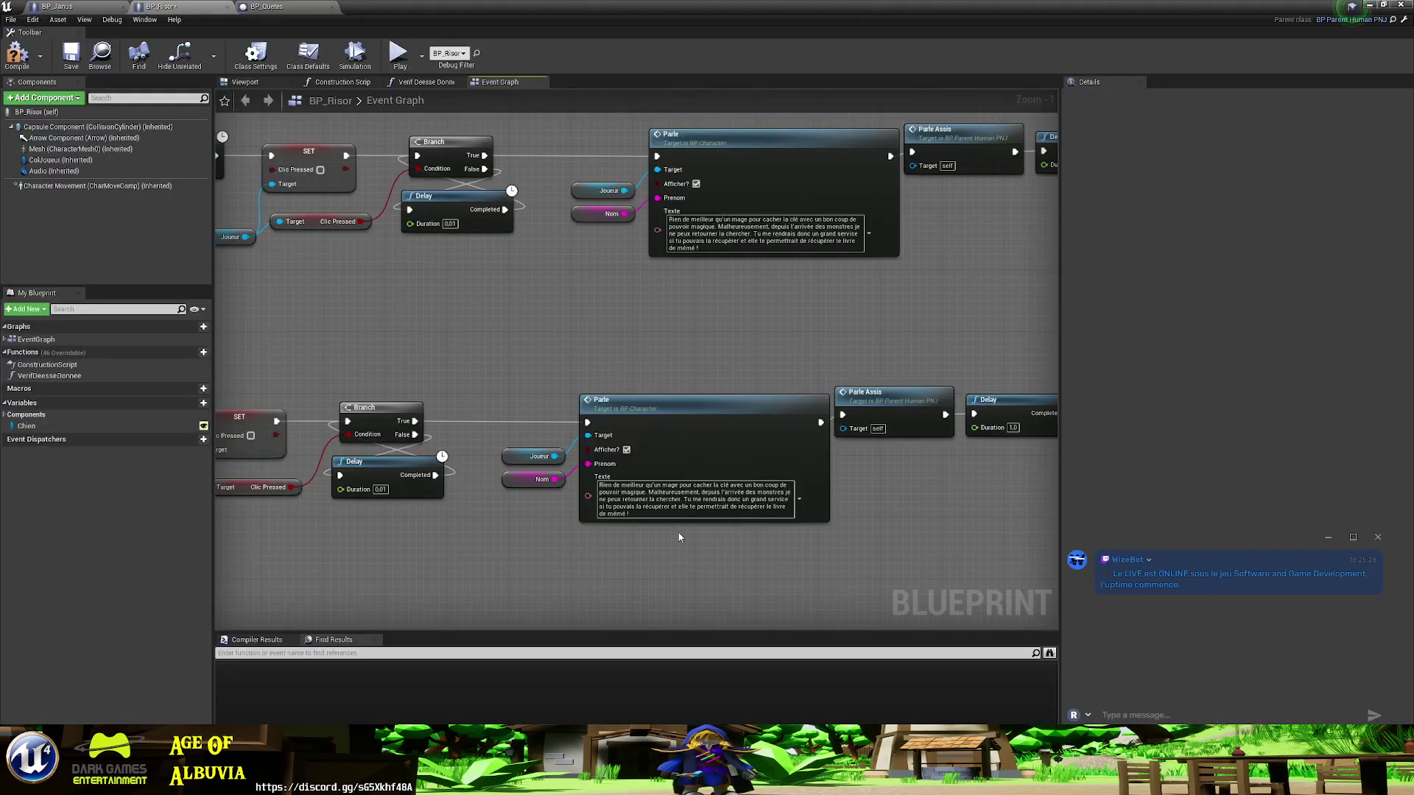
click(661, 506)
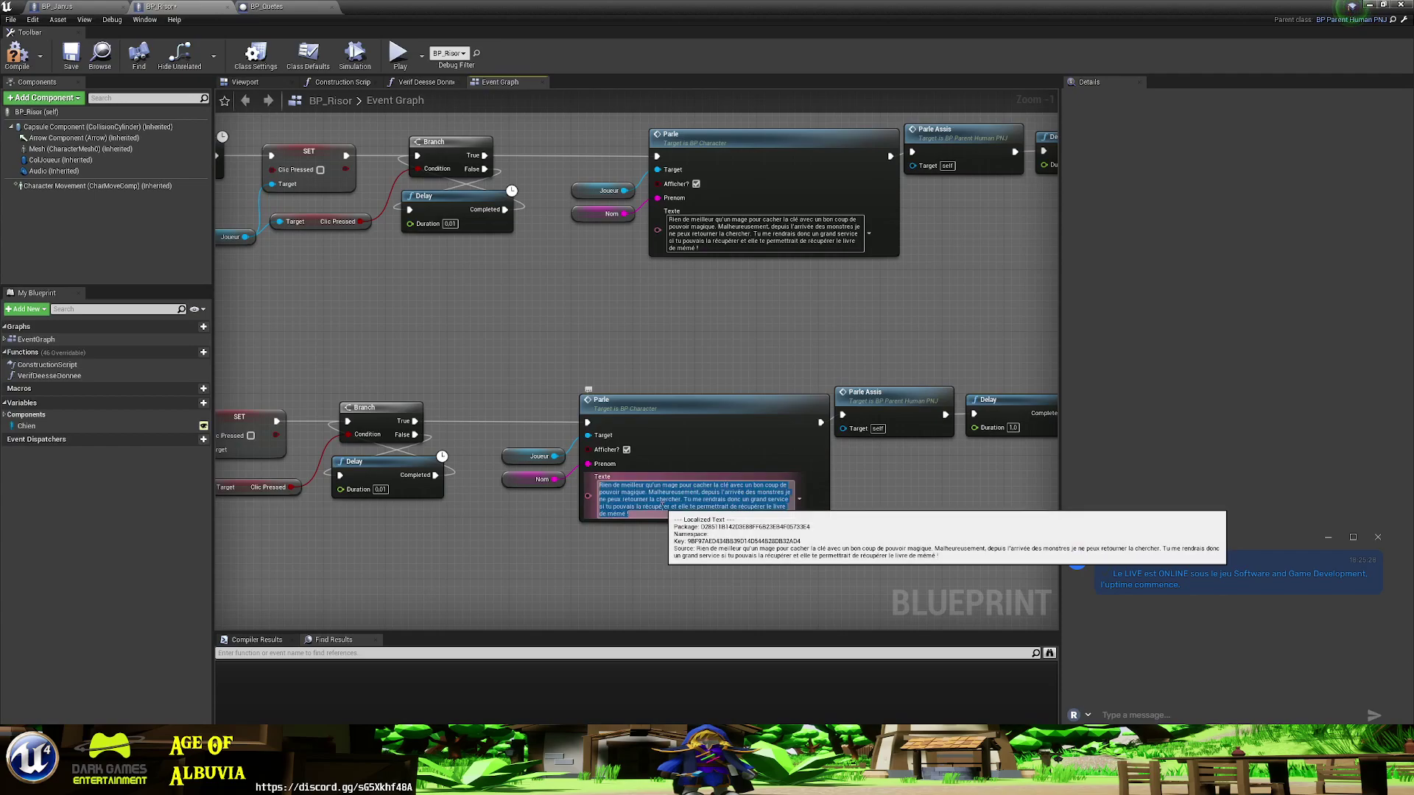
key(ctrl+v)
right_drag(631, 562, 653, 568)
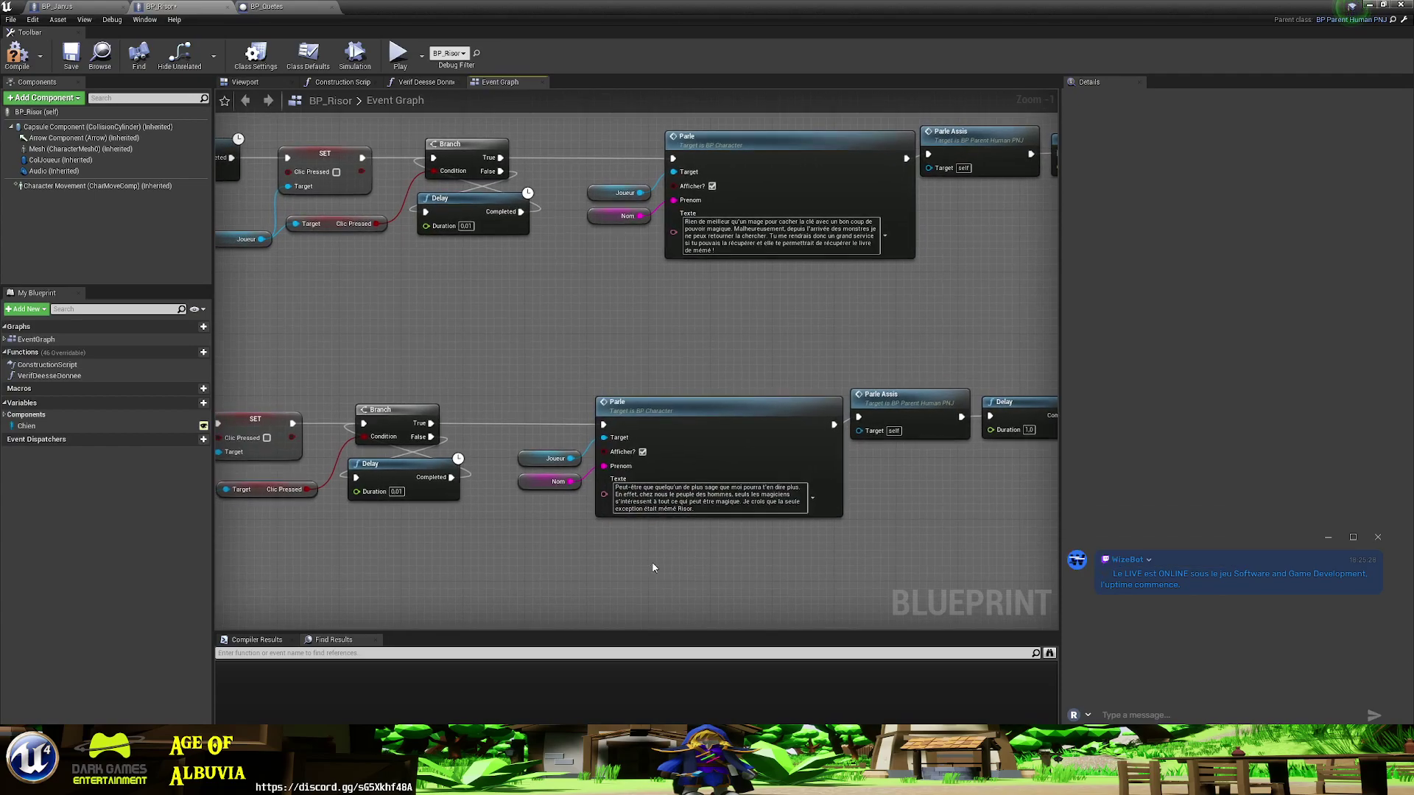
click(17, 55)
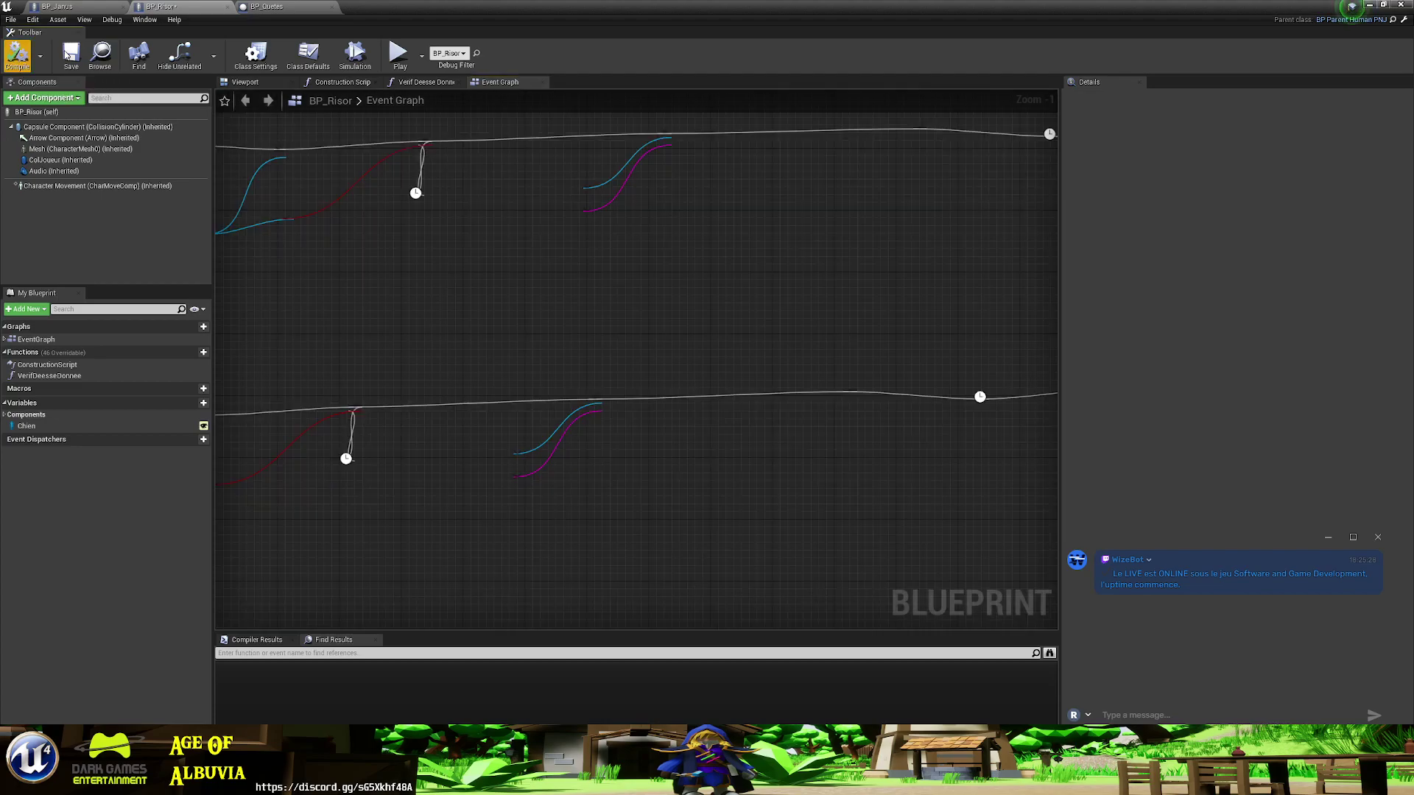
click(70, 55)
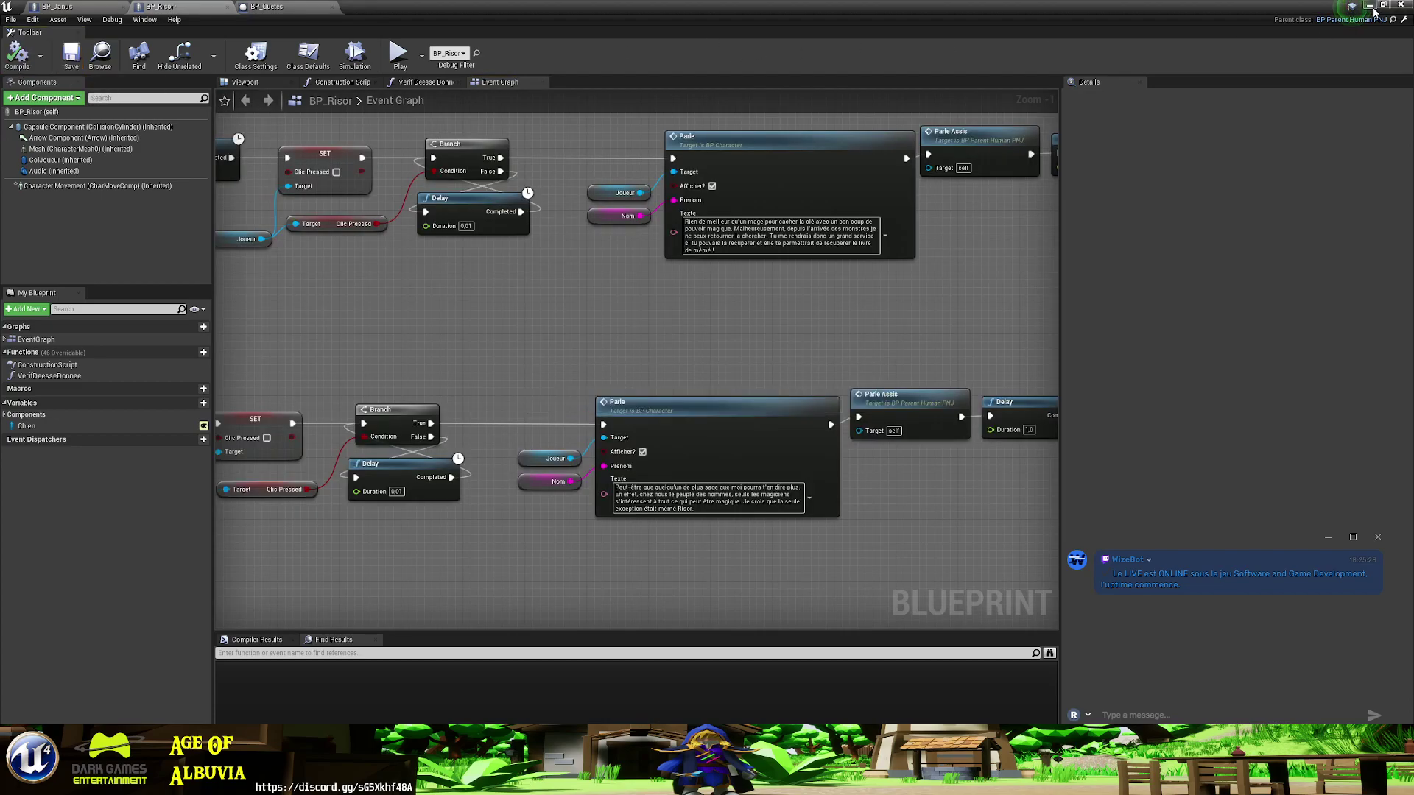
- Walk the wizard to Risor, start talking, and choose the cursed-weapon dialogue option
click(1369, 5)
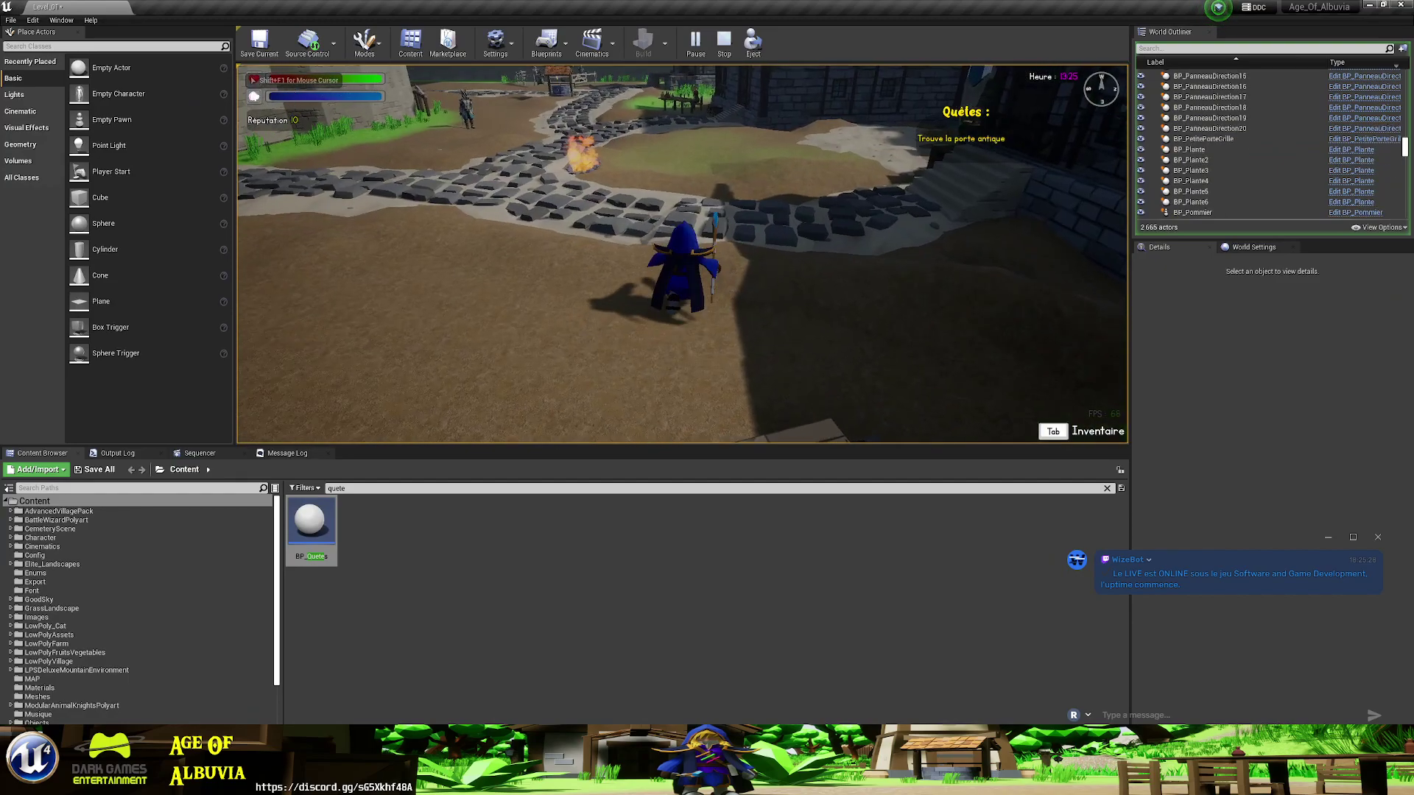
key(w)
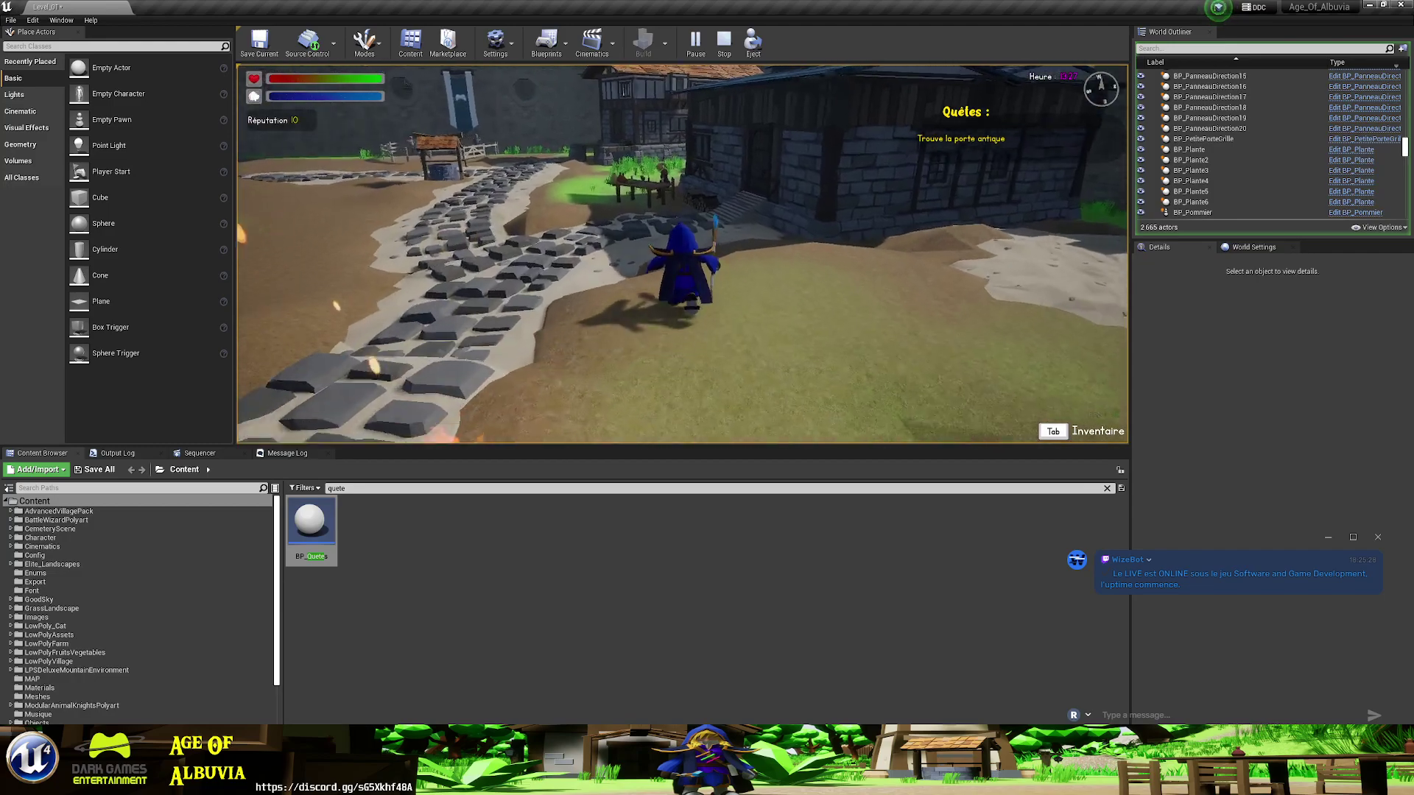
key(w)
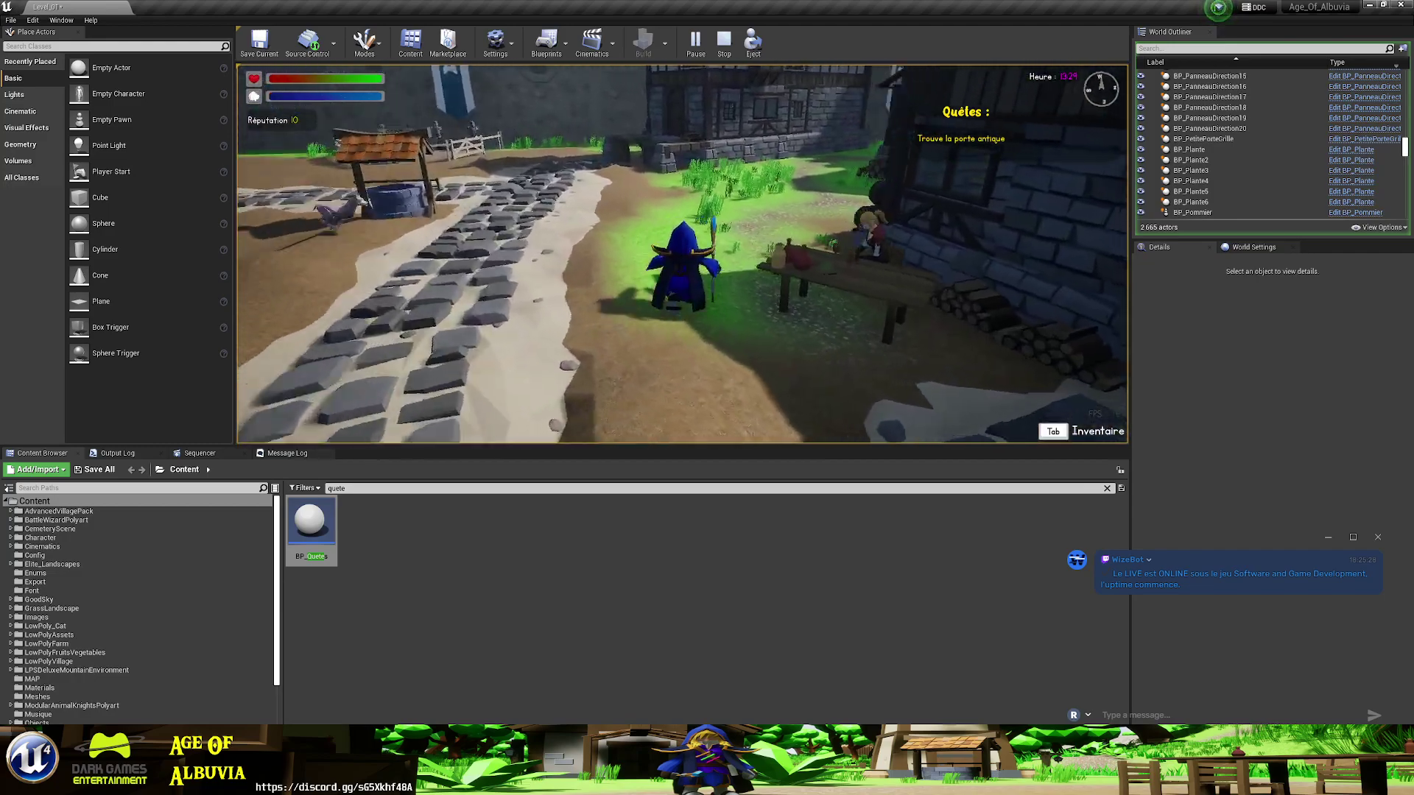
key(e)
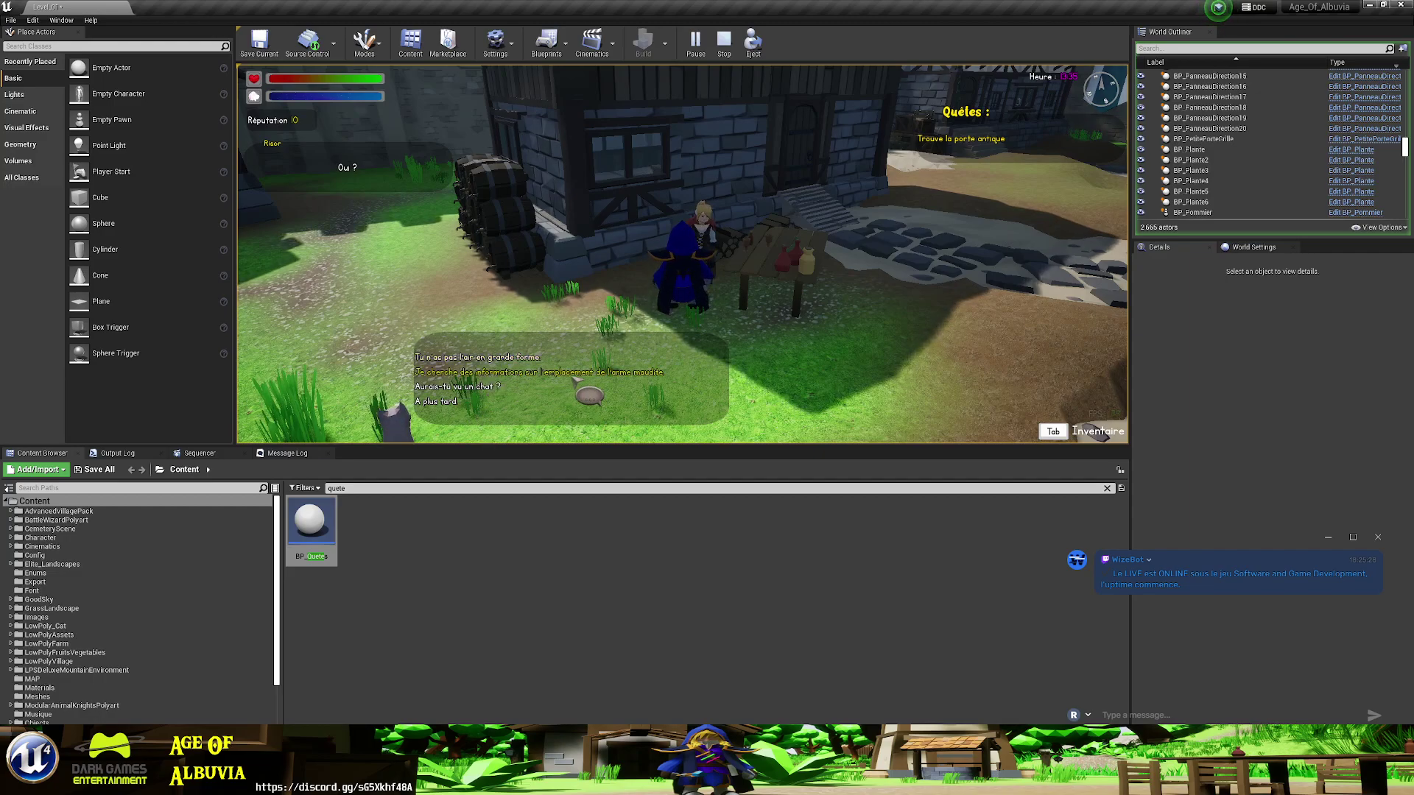
click(564, 374)
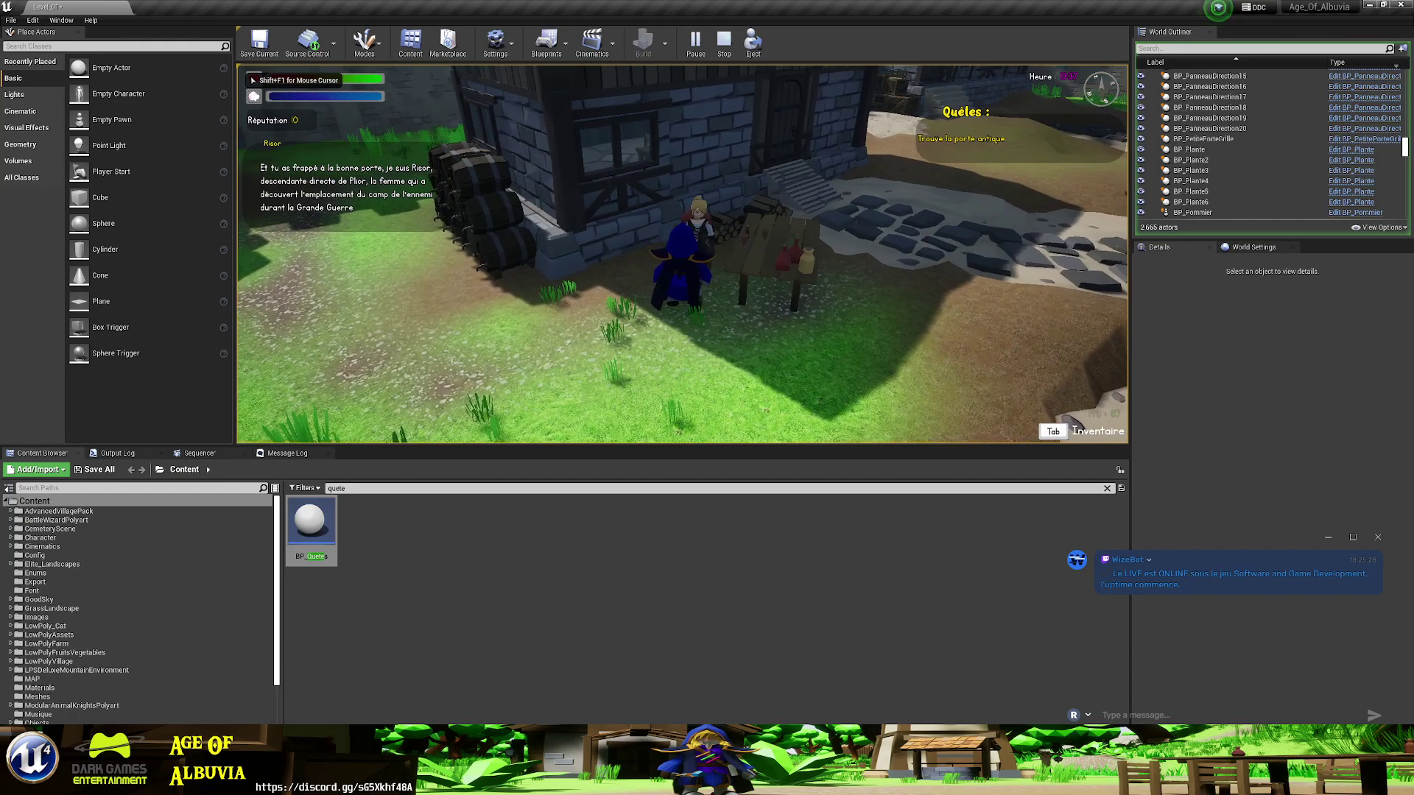
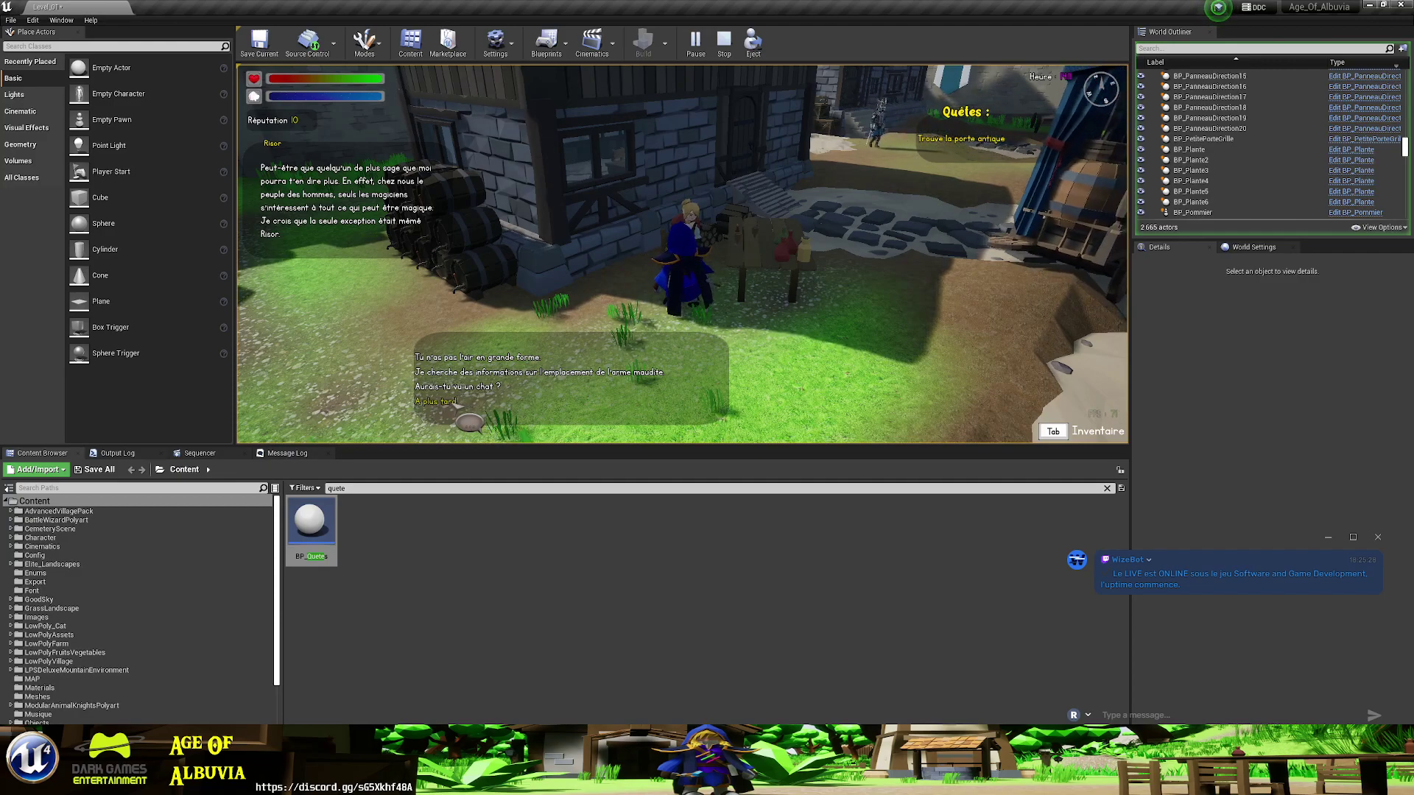
- Pick a dialogue answer, stop Play-in-Editor, and return to the BP_Risor Blueprint editor
click(469, 405)
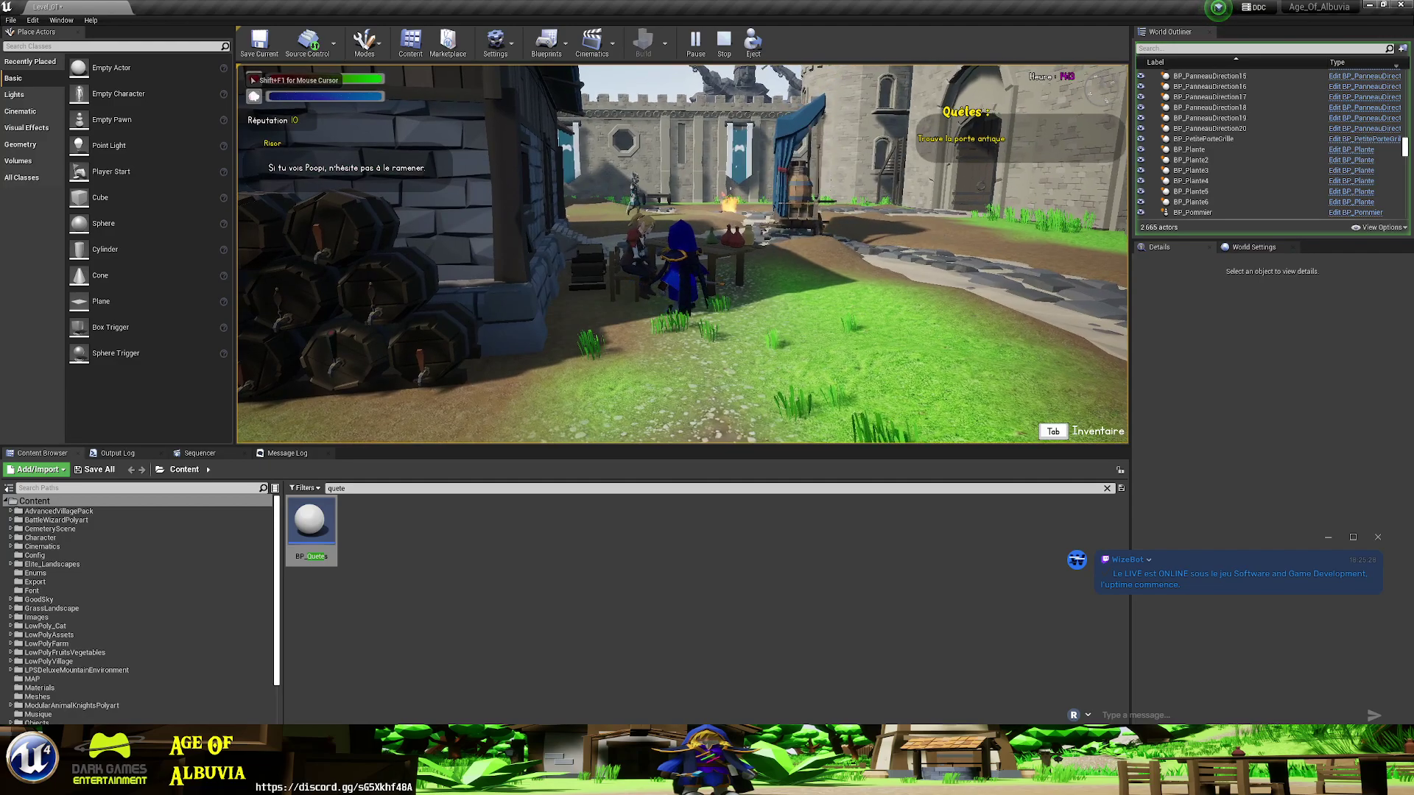
key(Escape)
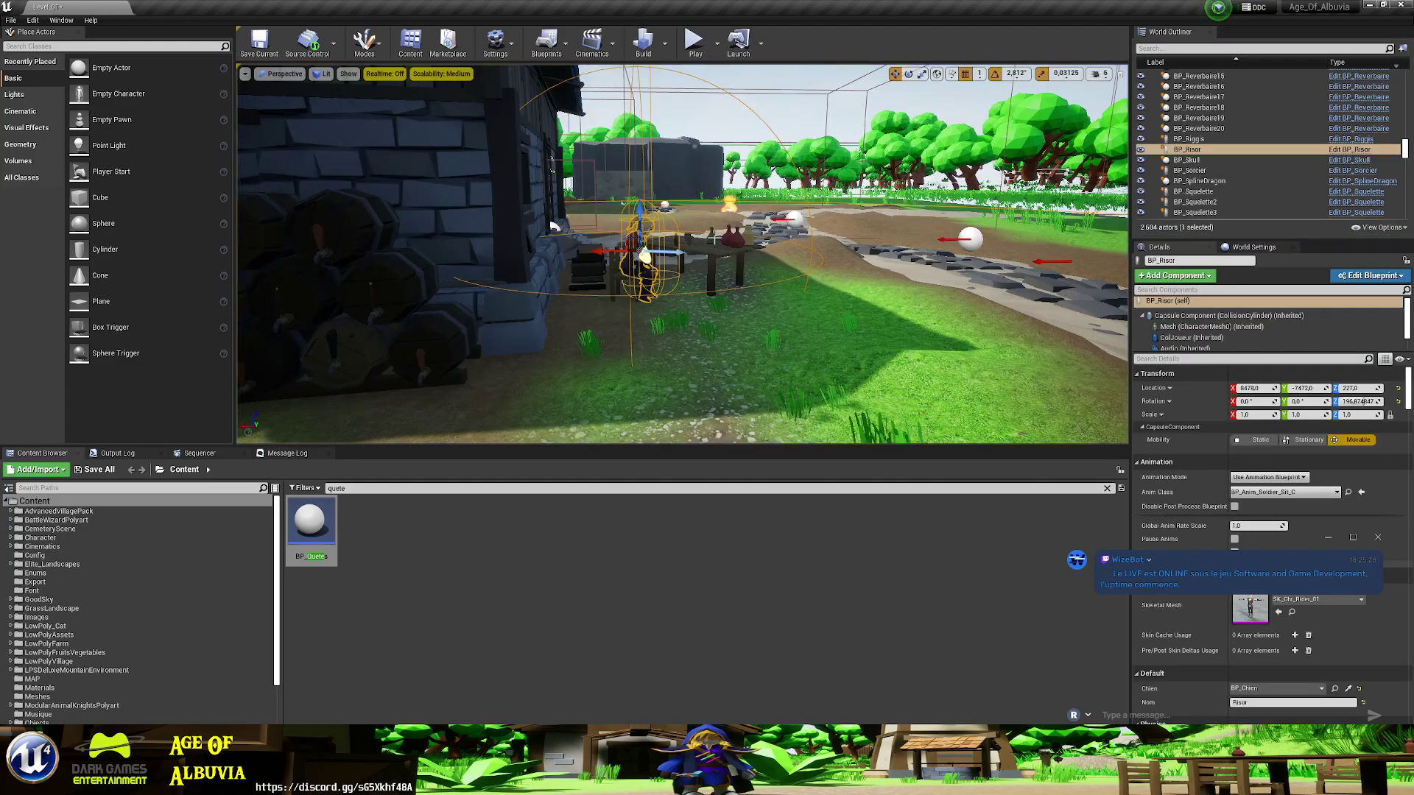
mouse_move(582, 737)
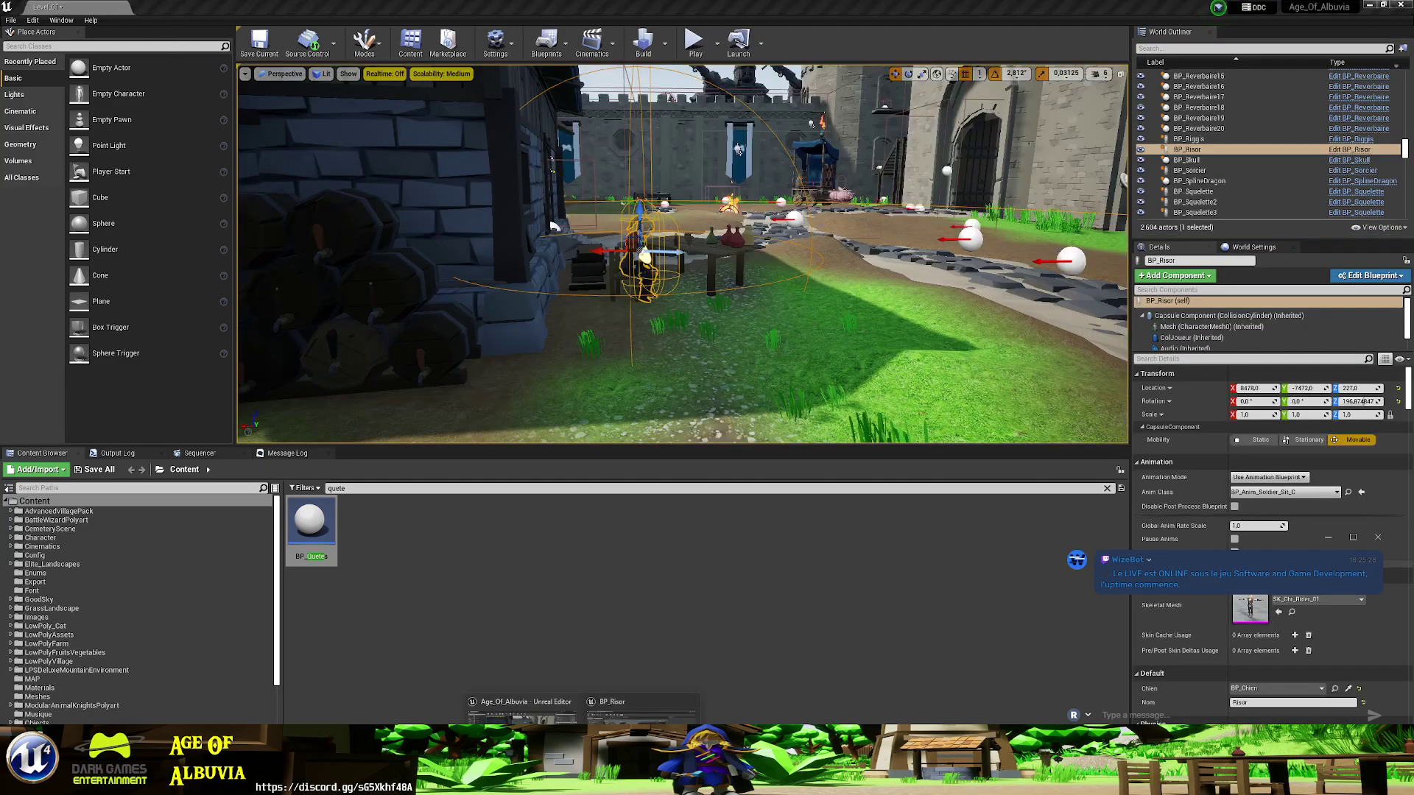
click(522, 714)
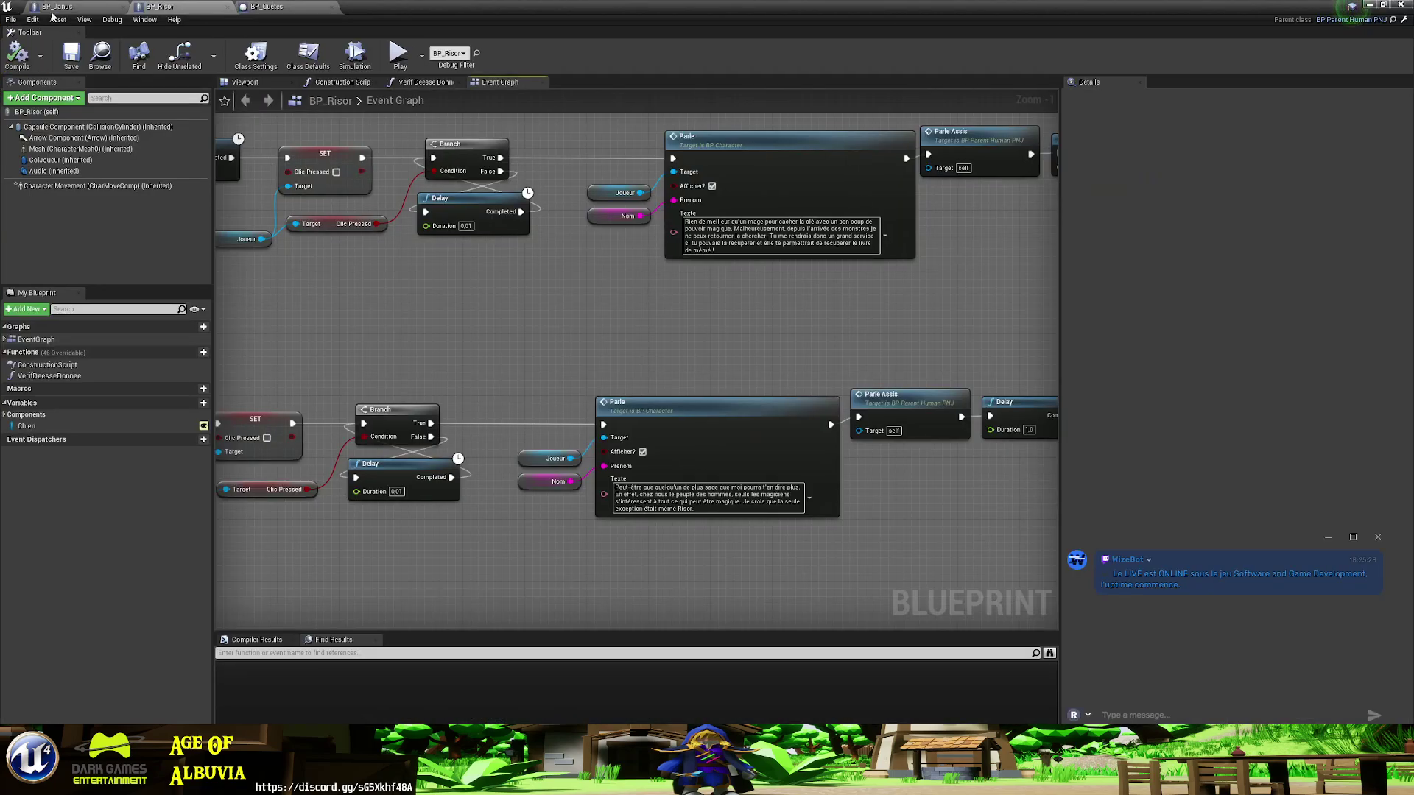
- Switch to the BP_Janus Blueprint and display its Event Graph
click(56, 7)
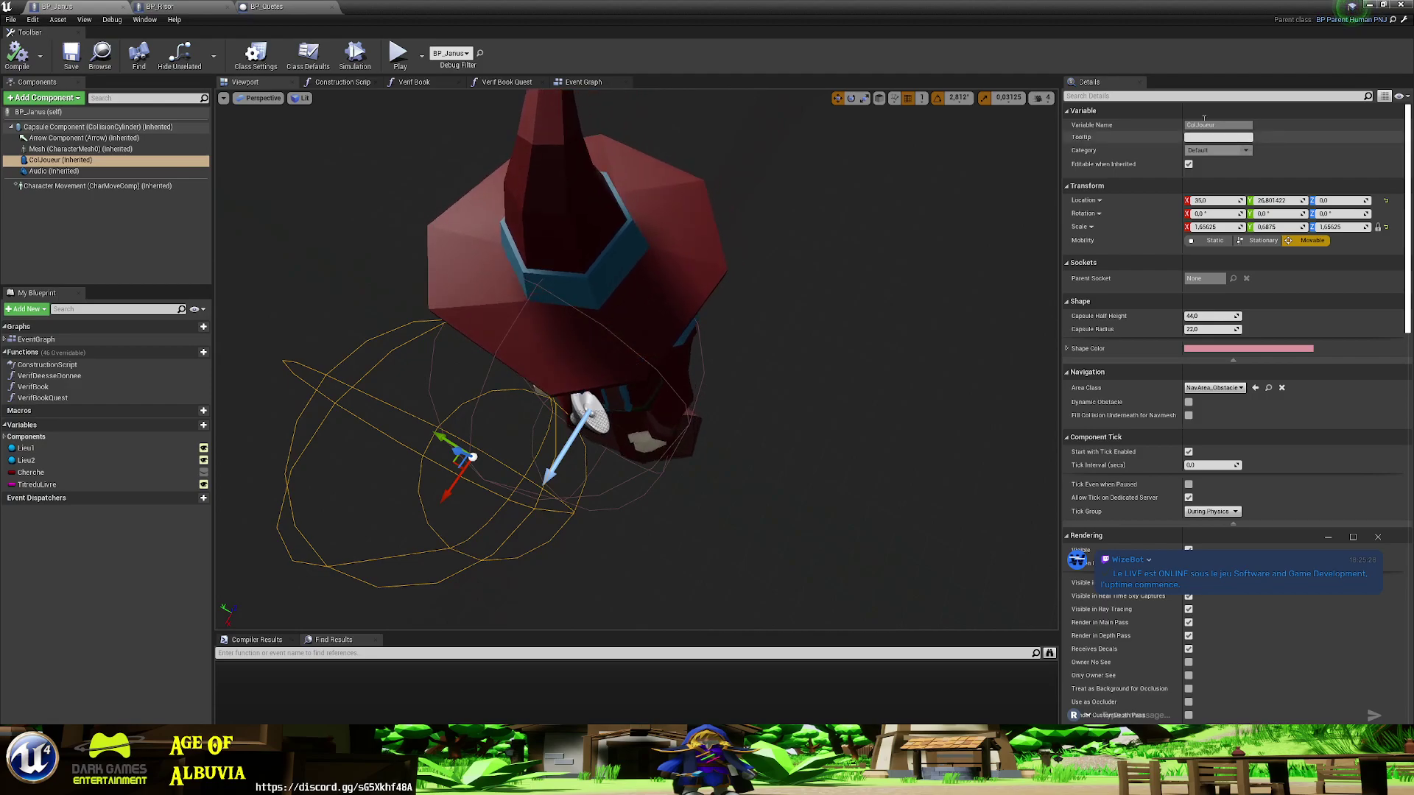
drag(846, 332, 847, 257)
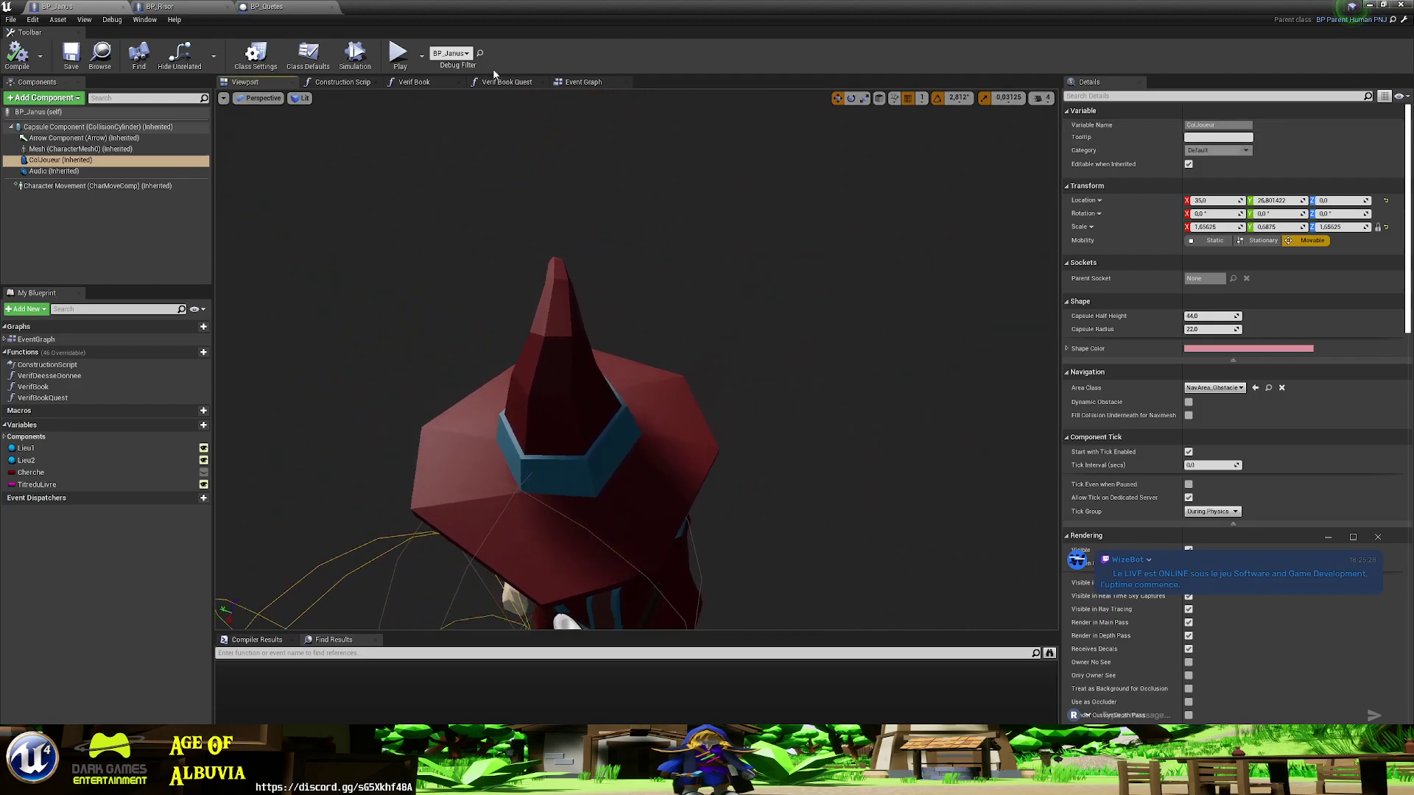
click(582, 82)
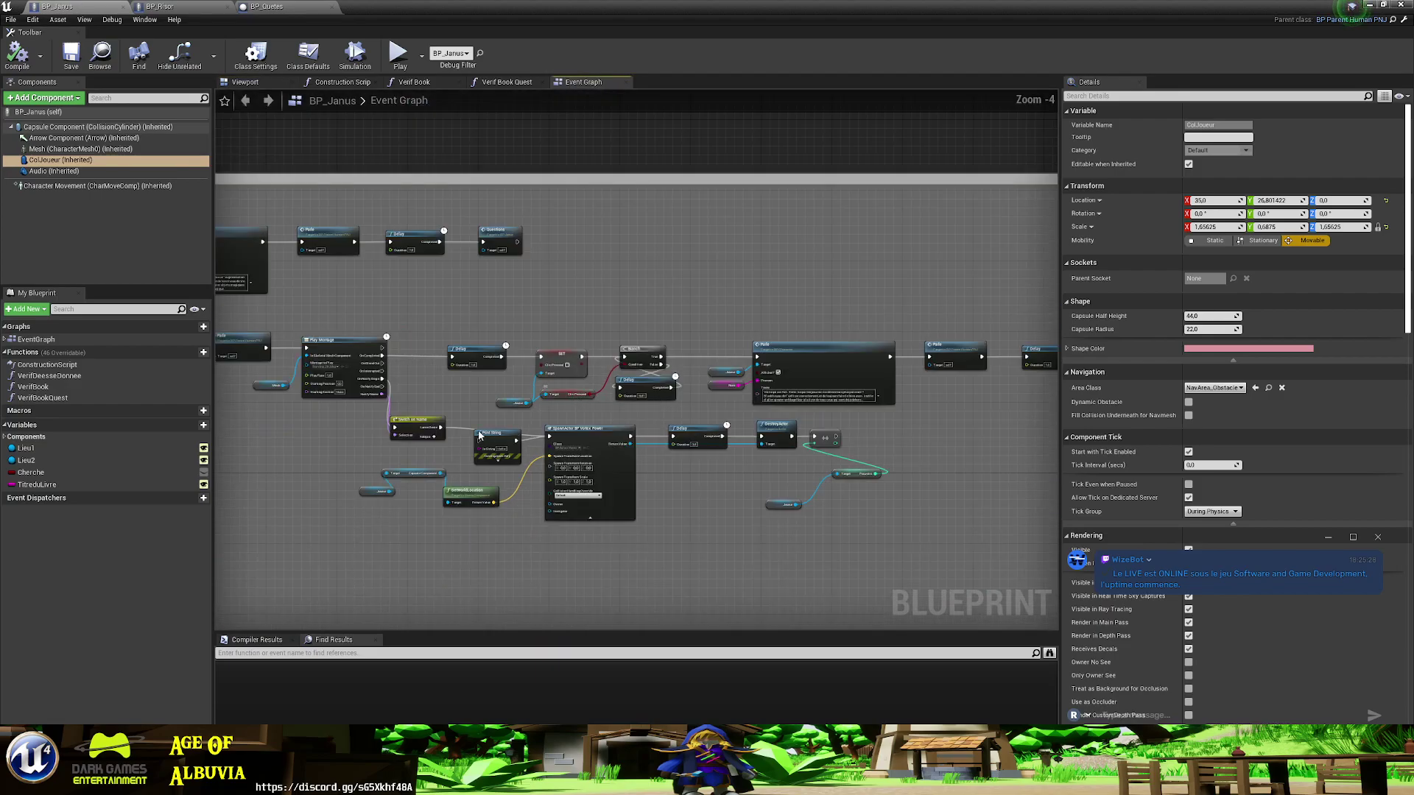
- Zoom out to the Tombe and Debut groups and widen the large comment box leftward
mouse_move(479, 435)
right_down()
mouse_move(860, 413)
mouse_move(751, 309)
right_up()
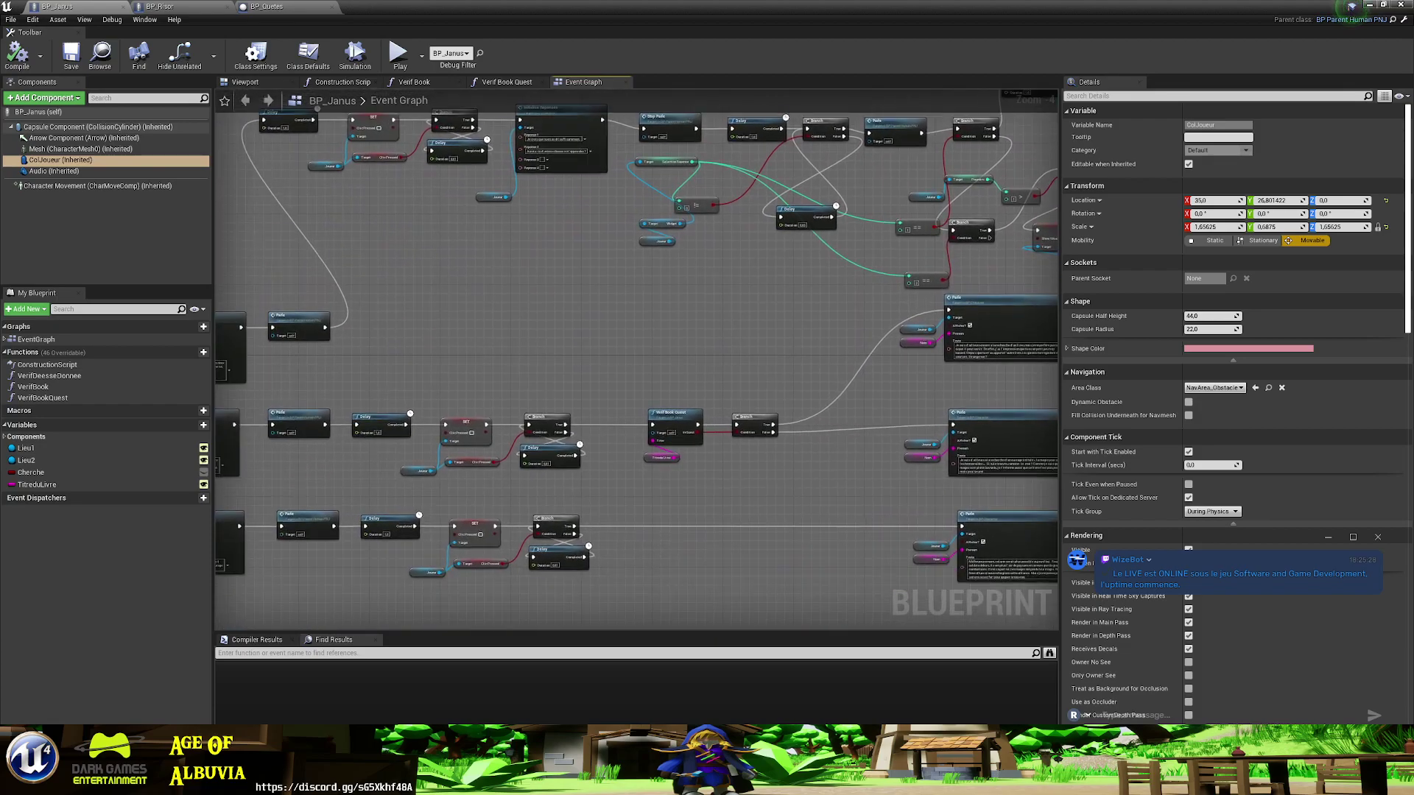
scroll(708, 357, down, 8)
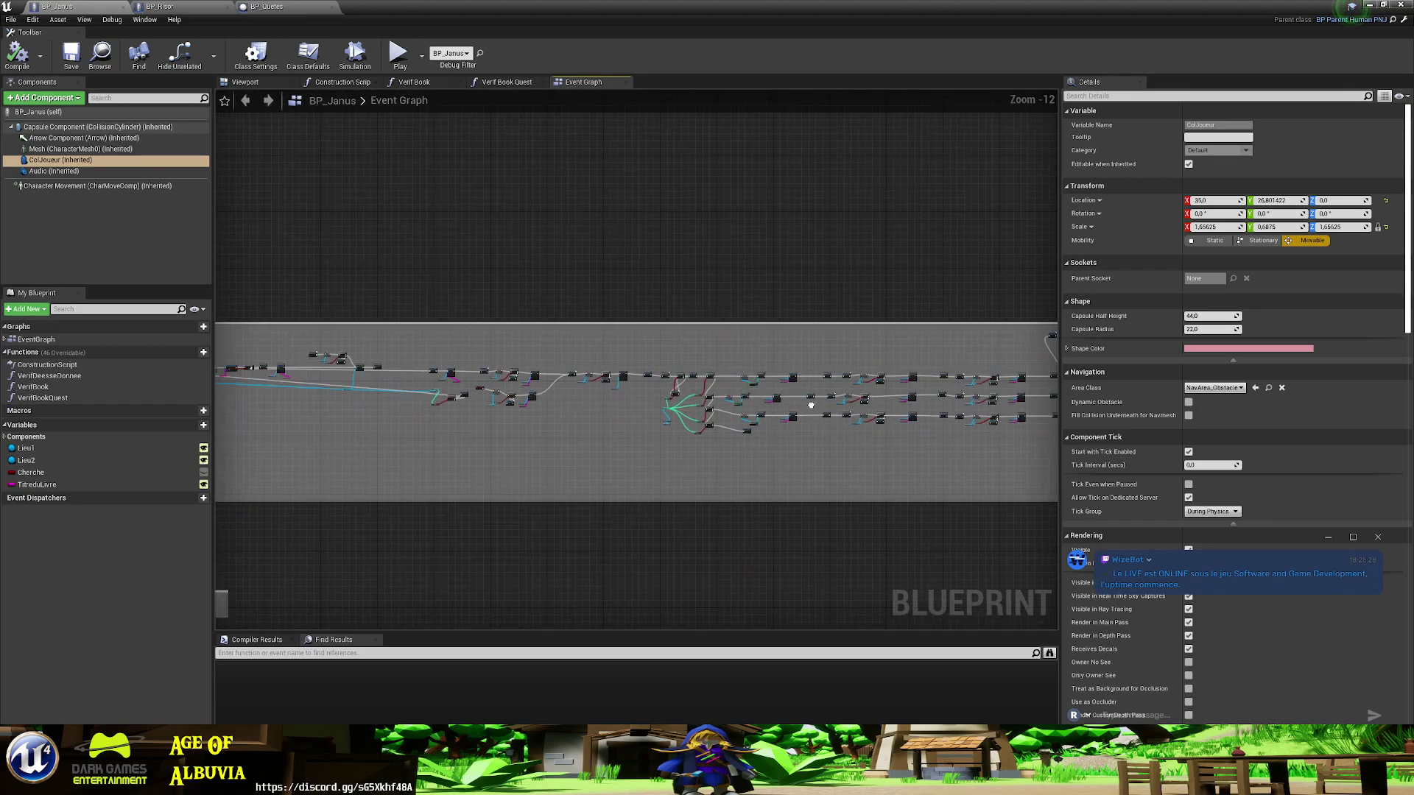
right_drag(651, 372, 662, 322)
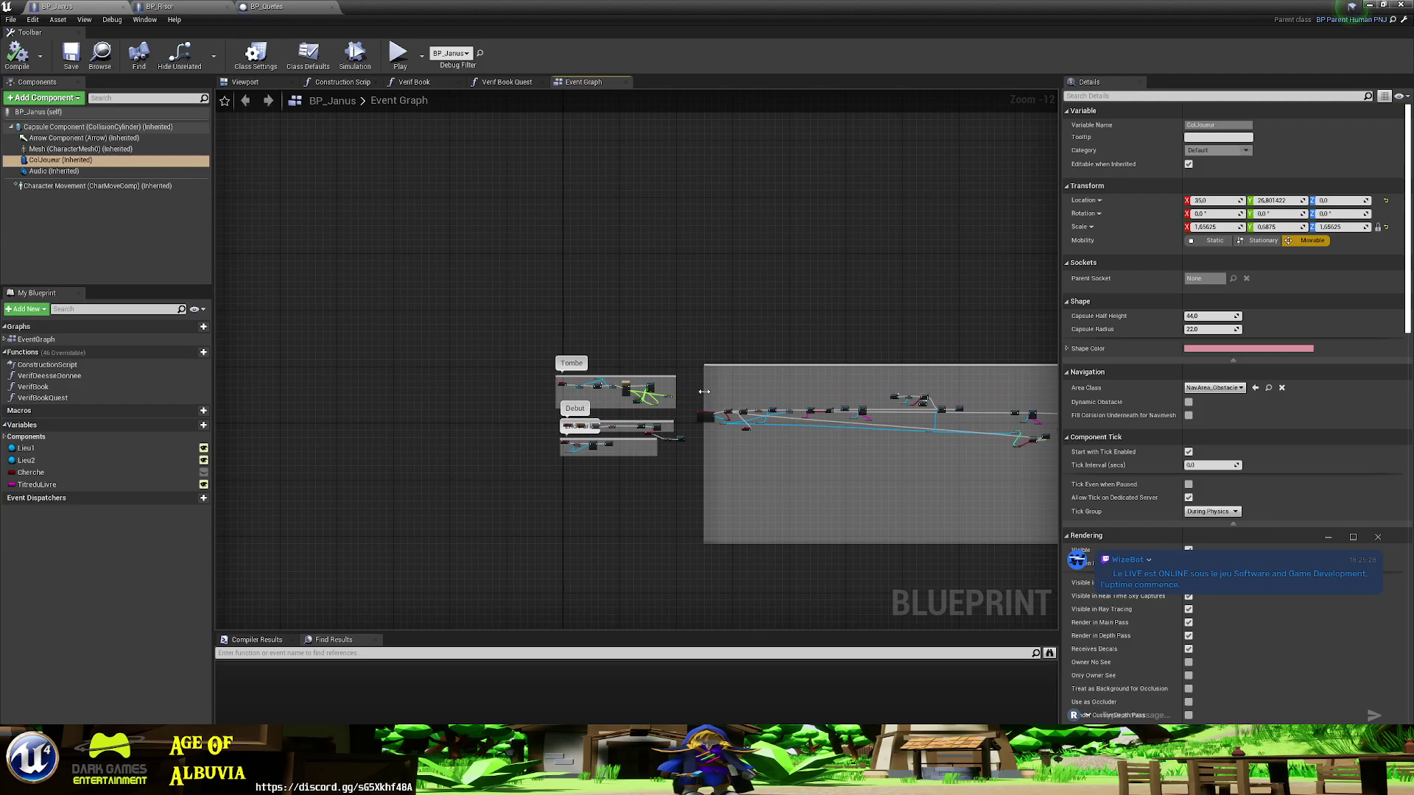
drag(704, 392, 558, 156)
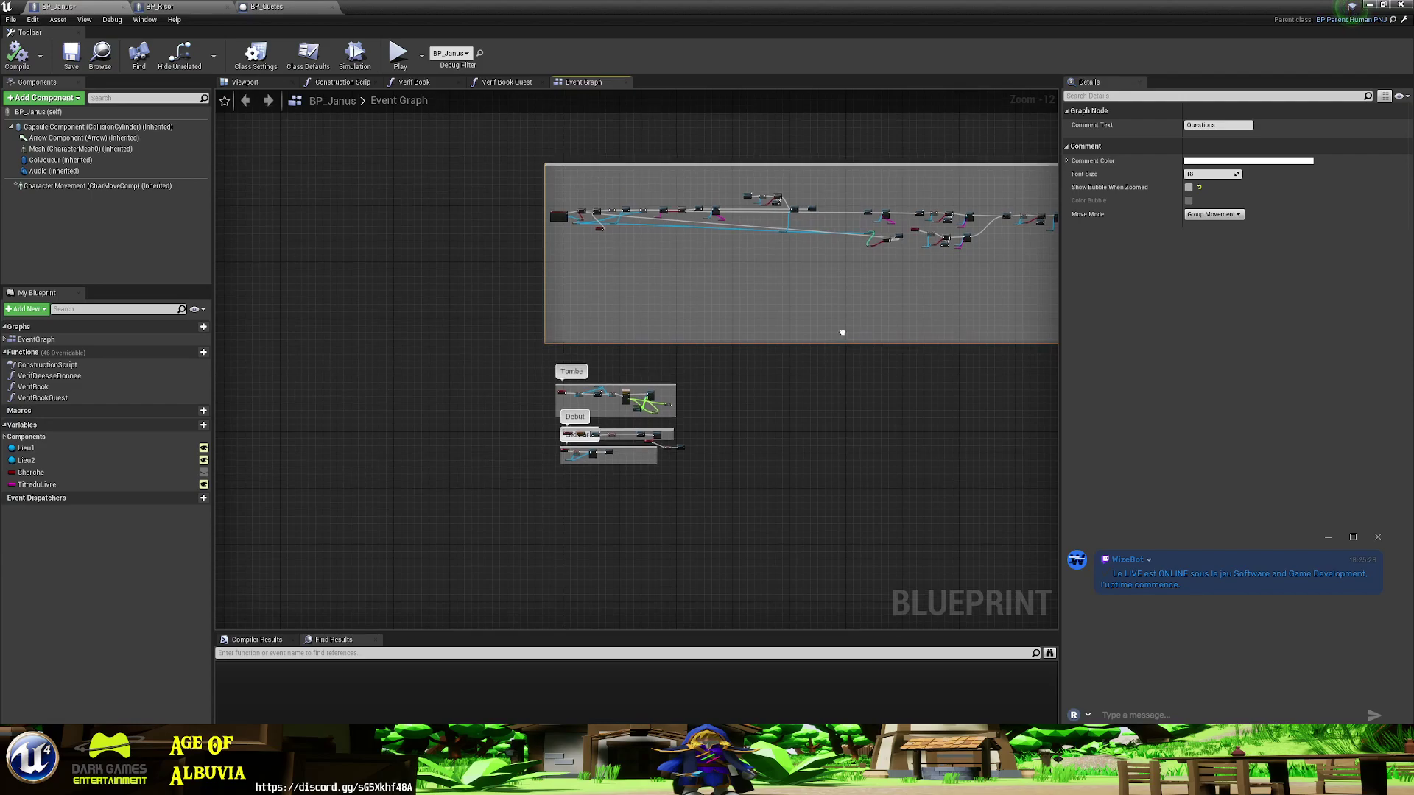
- Pan and zoom along the dialogue node rows to the Initialise Reponses nodes
scroll(540, 363, up, 5)
right_drag(540, 369, 644, 475)
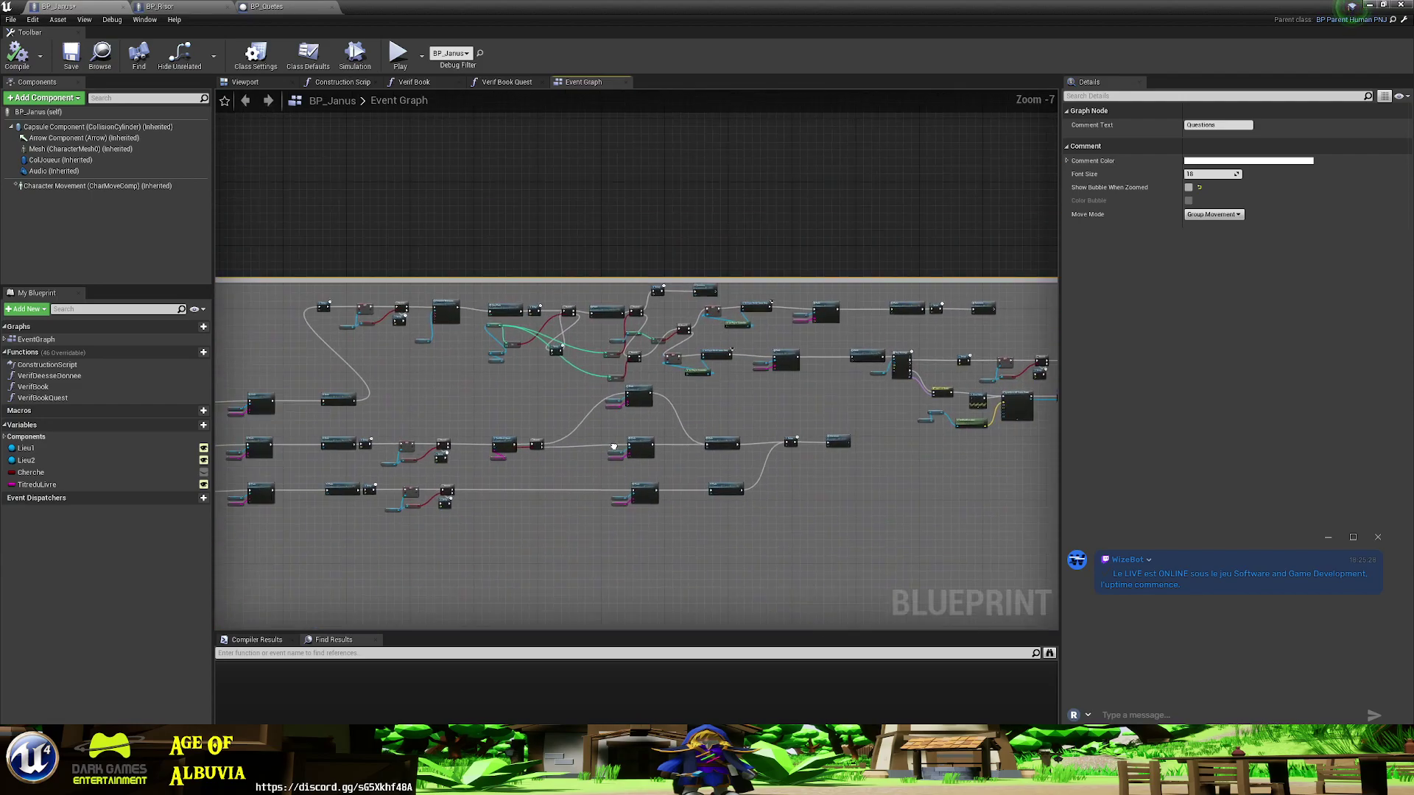
scroll(644, 475, up, 1)
scroll(633, 518, up, 4)
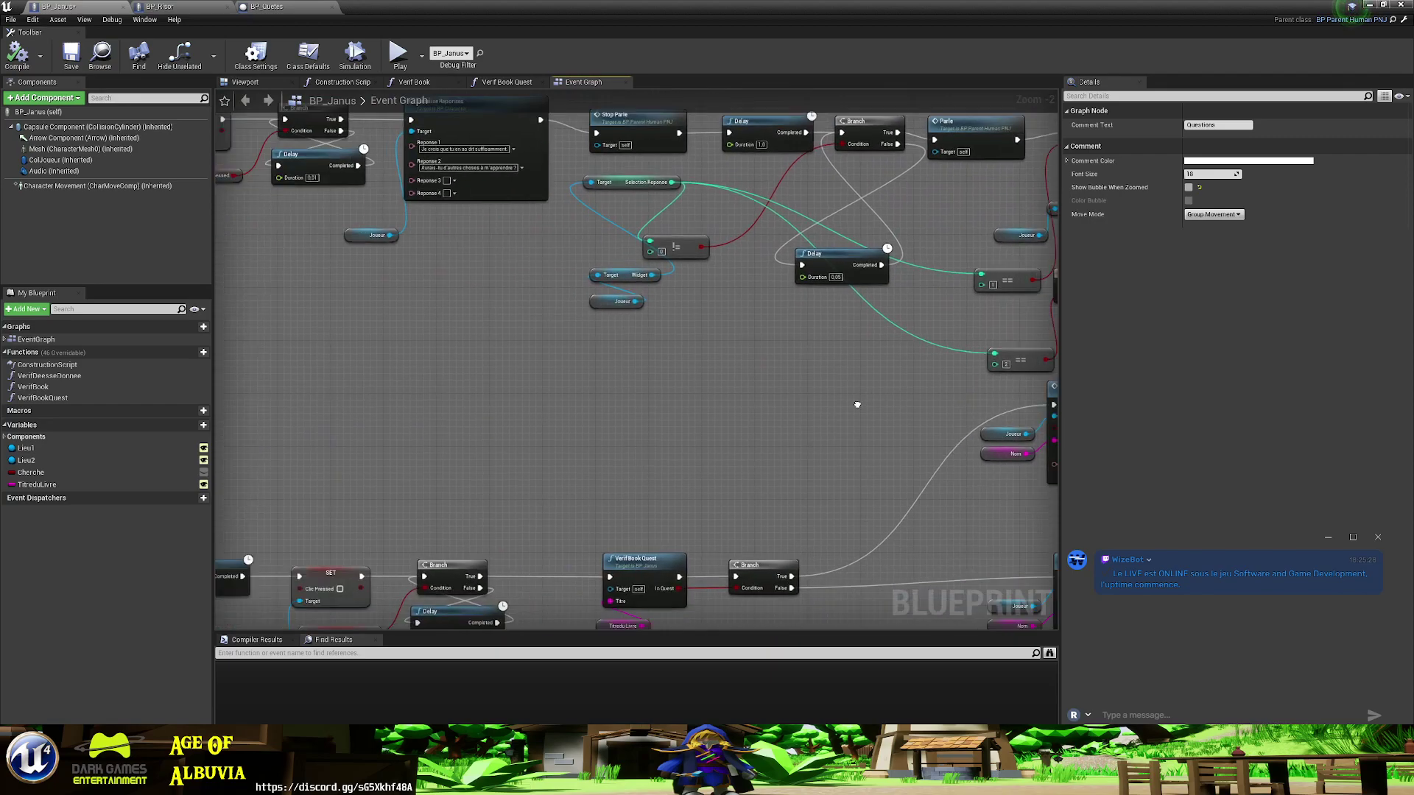
mouse_move(578, 437)
right_down()
mouse_move(718, 321)
mouse_move(916, 426)
right_up()
scroll(718, 321, down, 5)
scroll(915, 426, up, 5)
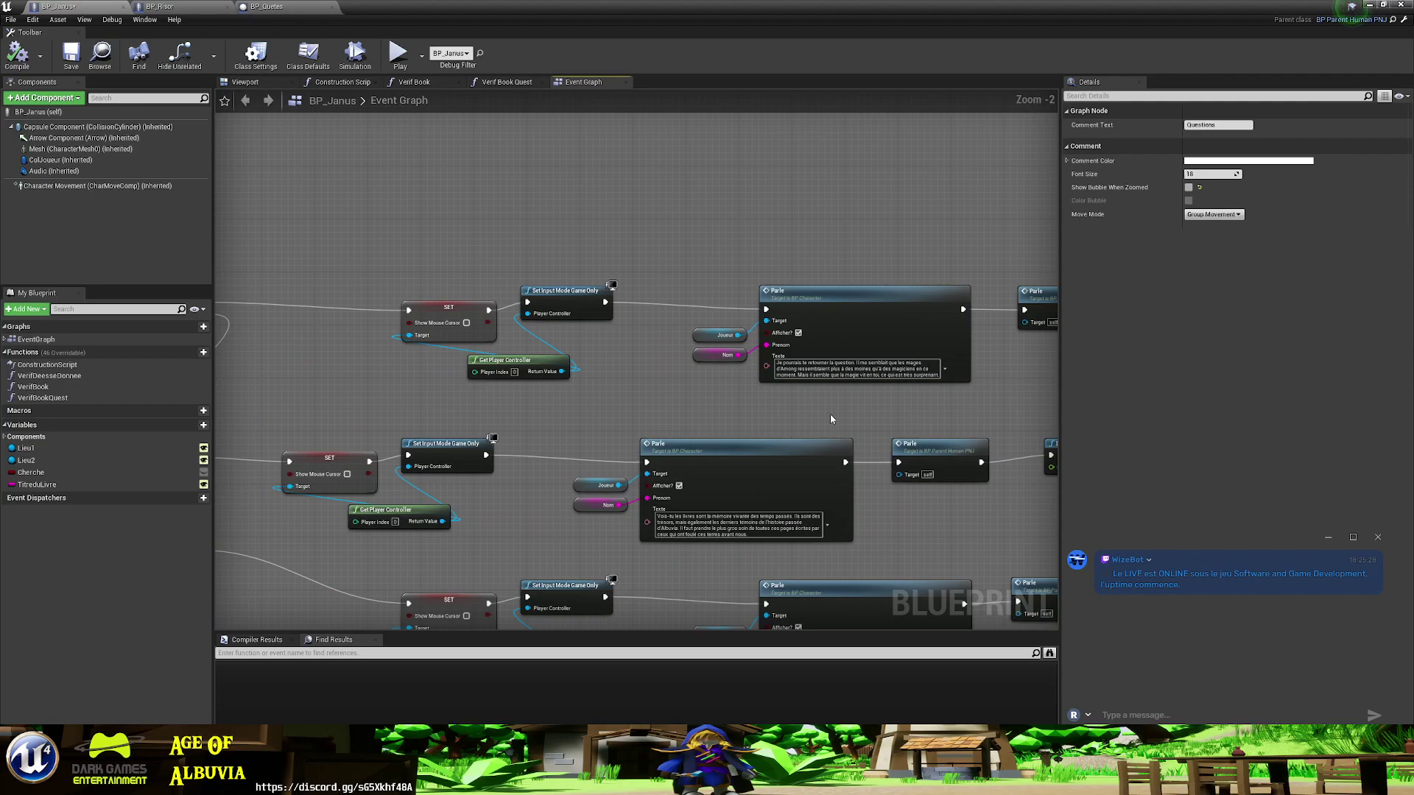
scroll(830, 414, down, 4)
right_drag(829, 413, 1036, 404)
scroll(1037, 404, up, 4)
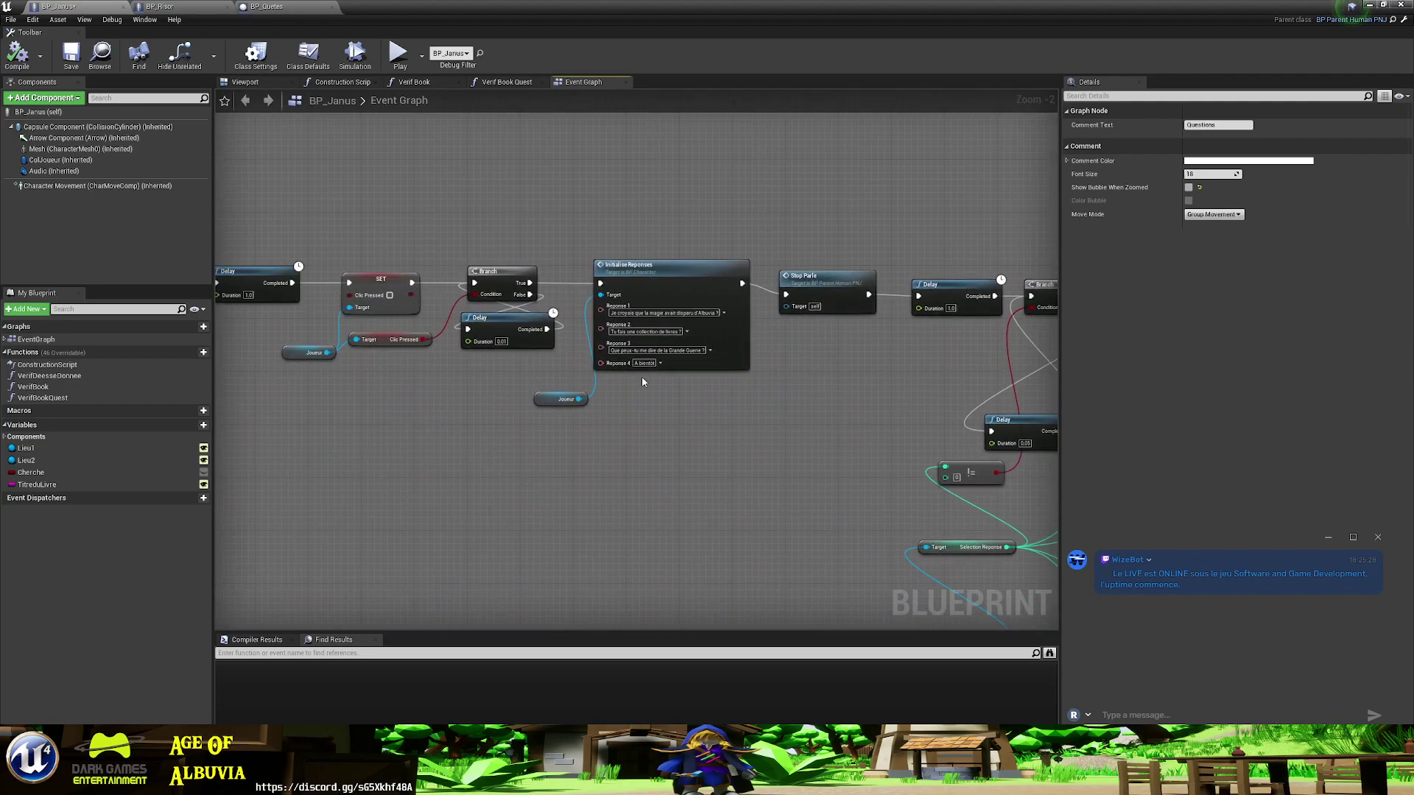
scroll(642, 380, down, 3)
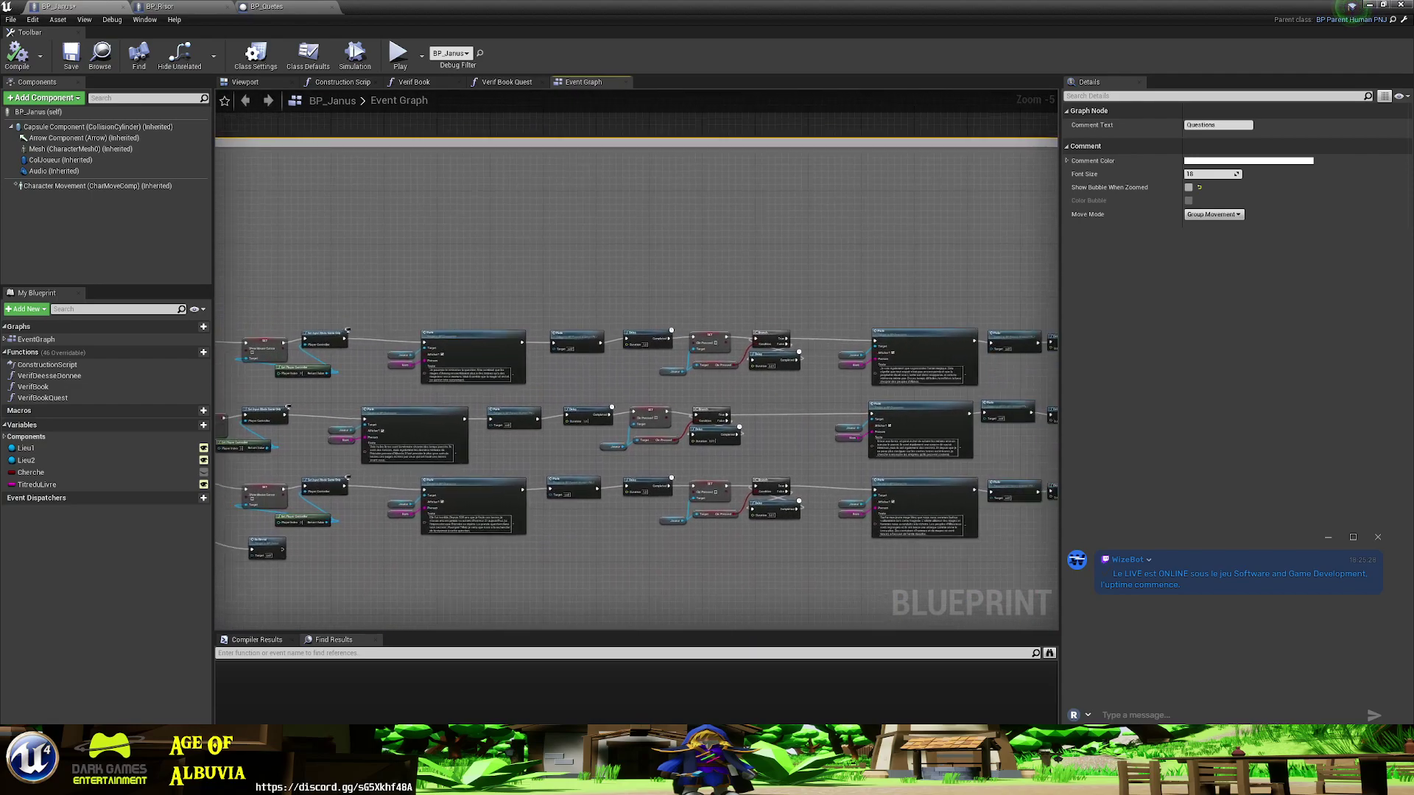
right_drag(614, 380, 228, 380)
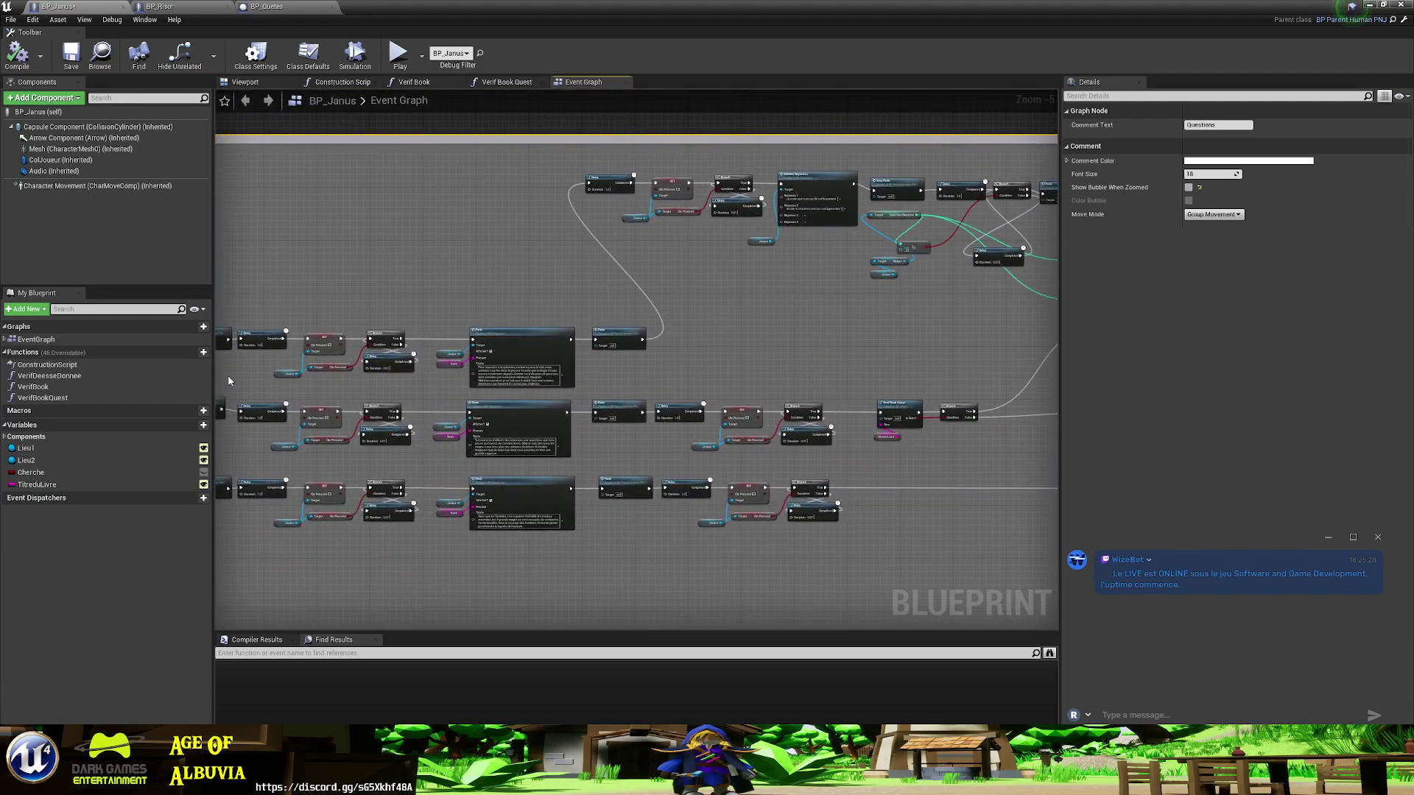
right_drag(849, 253, 669, 492)
scroll(669, 492, up, 4)
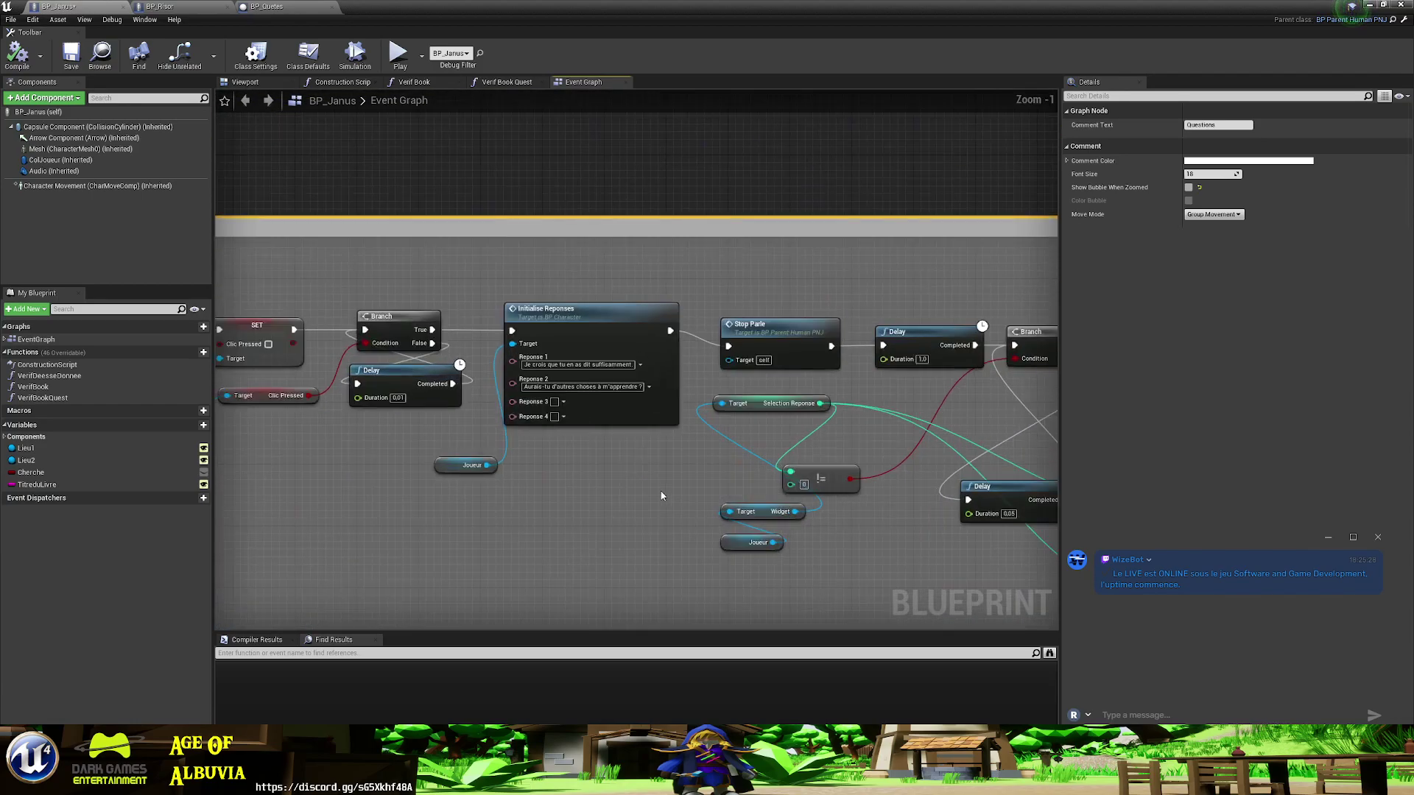
scroll(661, 495, down, 10)
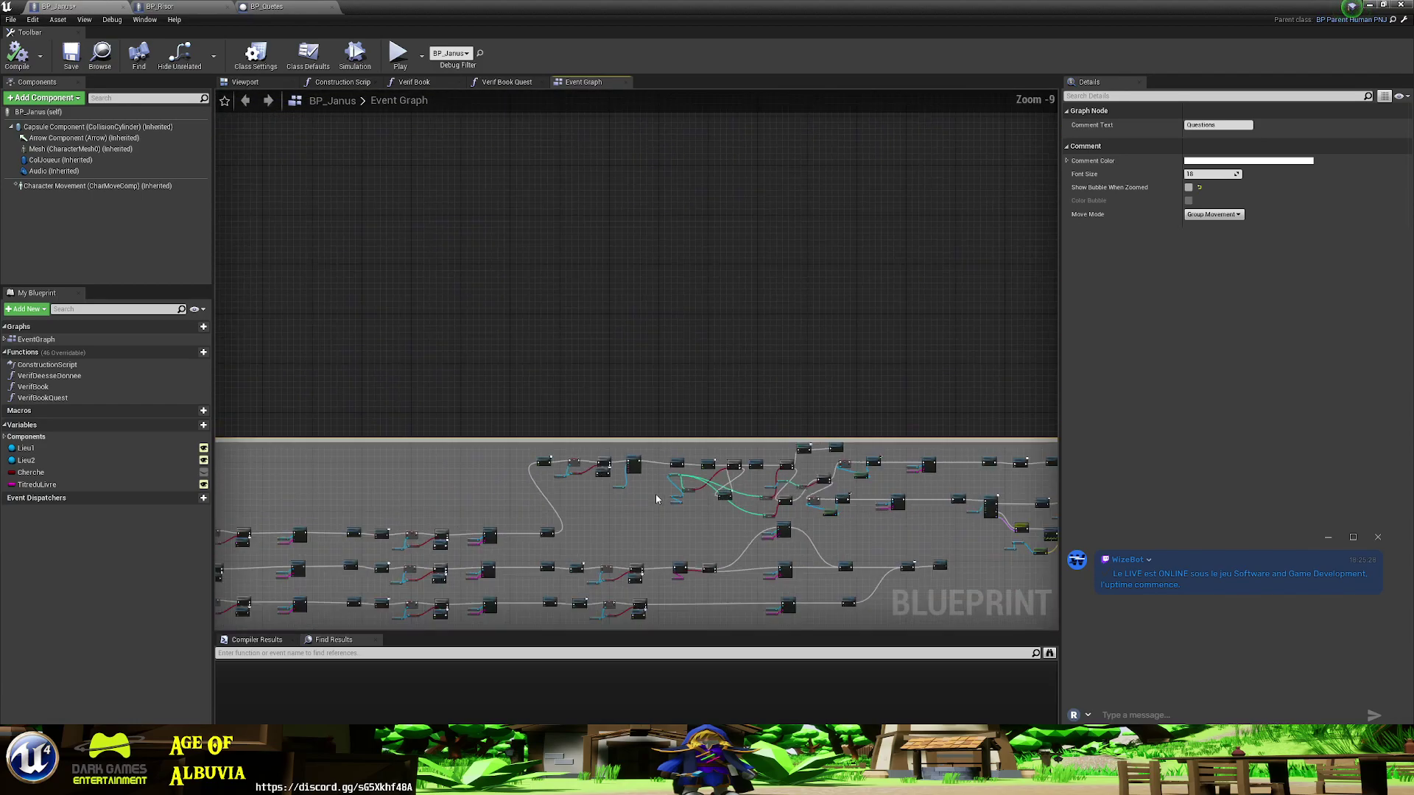
- Extend the Questions comment box upward and raise the upper node group inside it
click(726, 438)
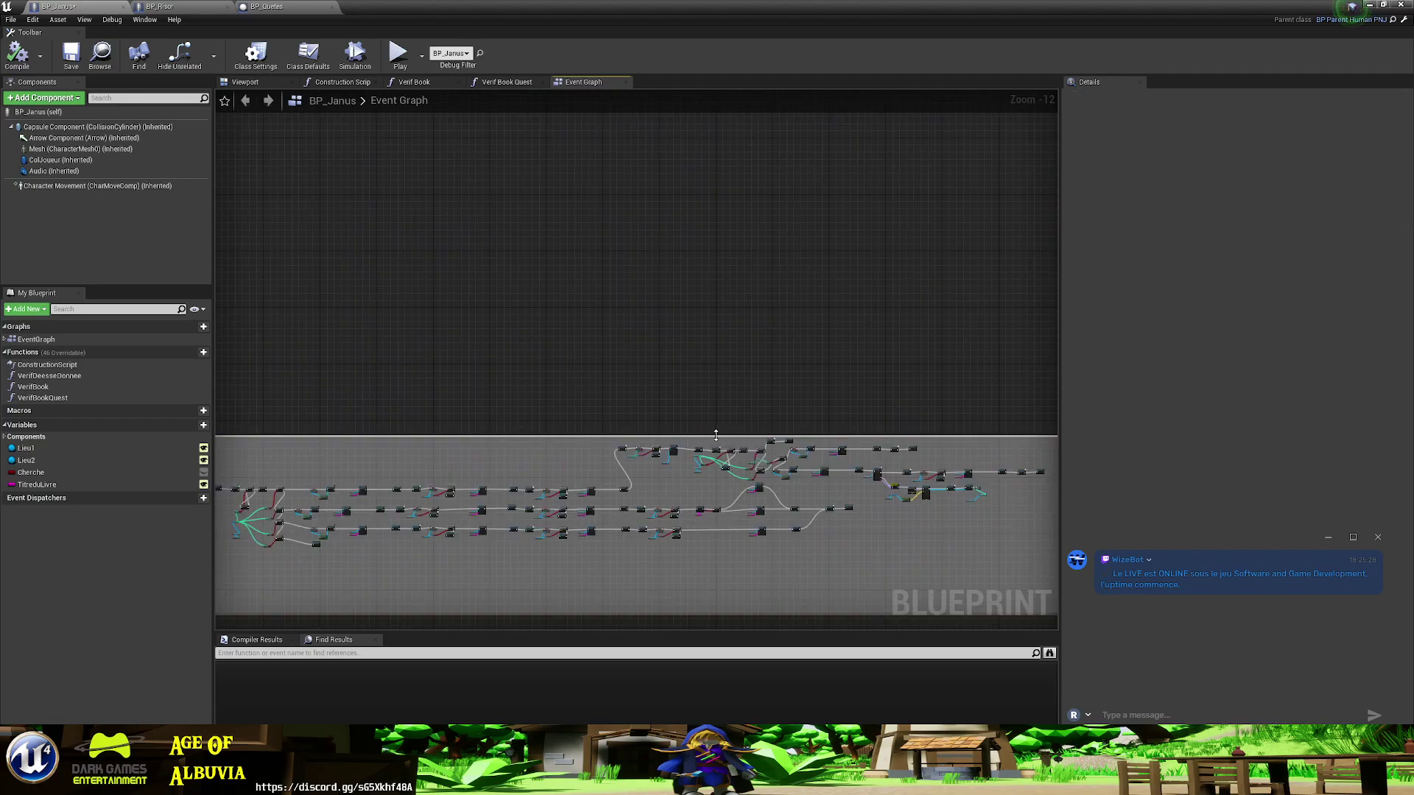
drag(716, 435, 713, 388)
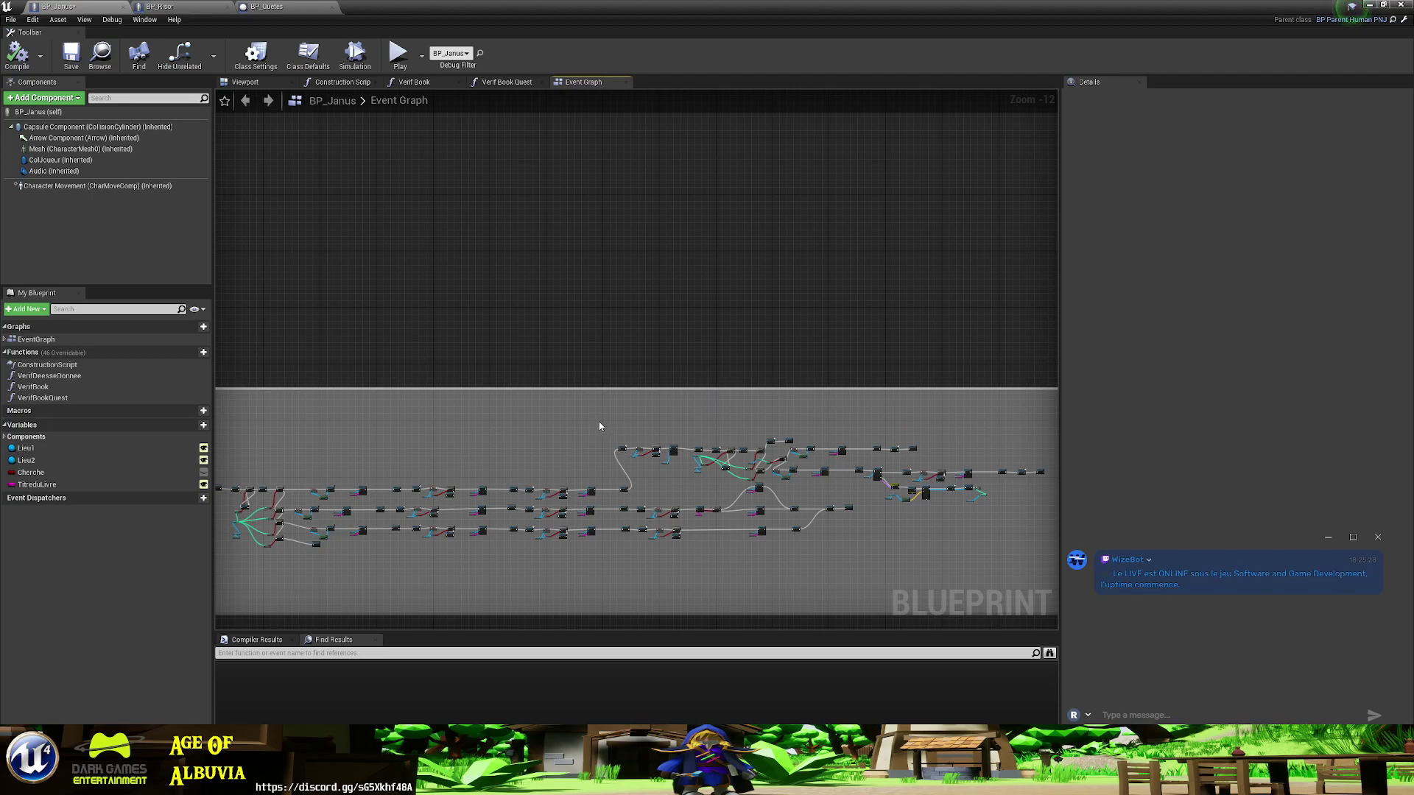
mouse_move(599, 422)
mouse_down()
mouse_move(874, 483)
mouse_move(1052, 487)
mouse_up()
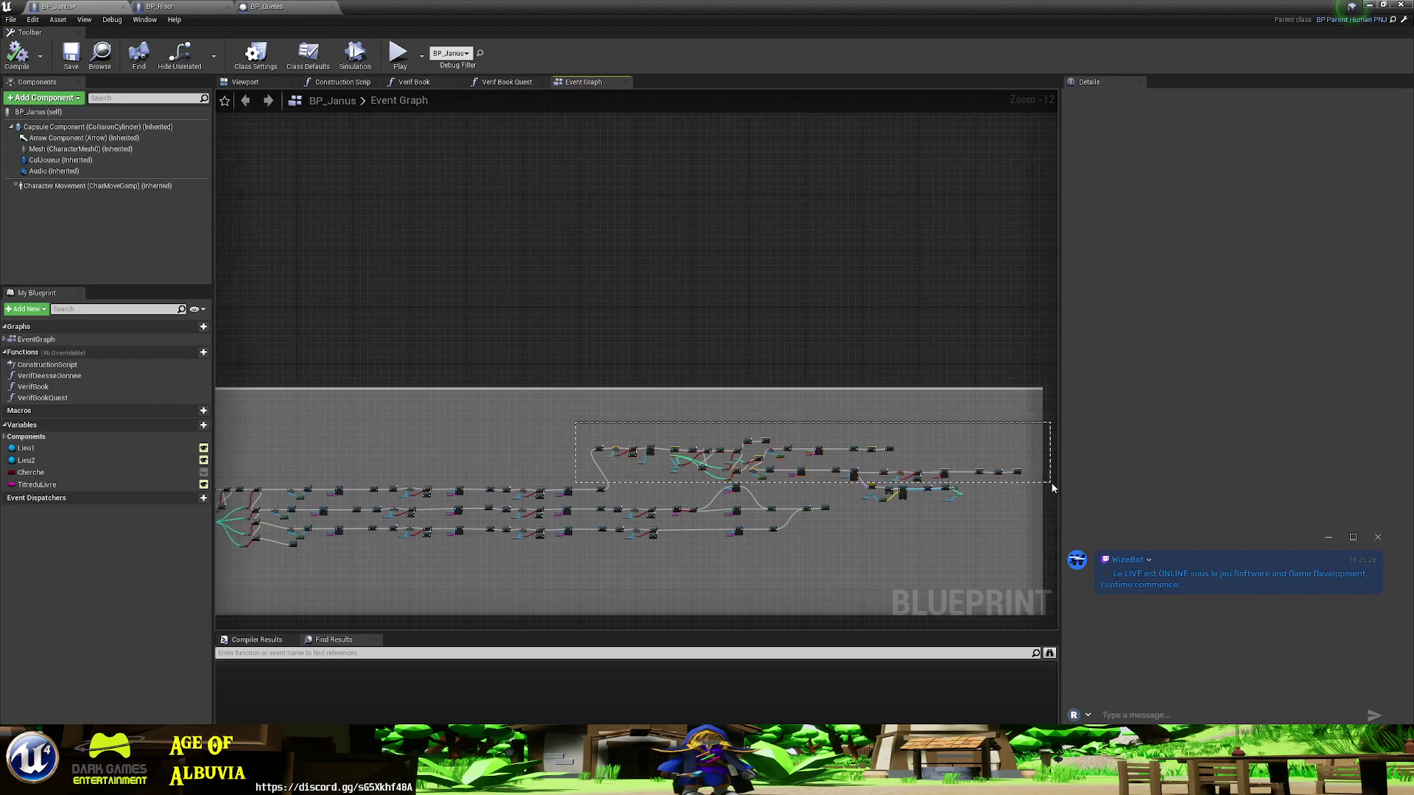
drag(1052, 488, 1015, 485)
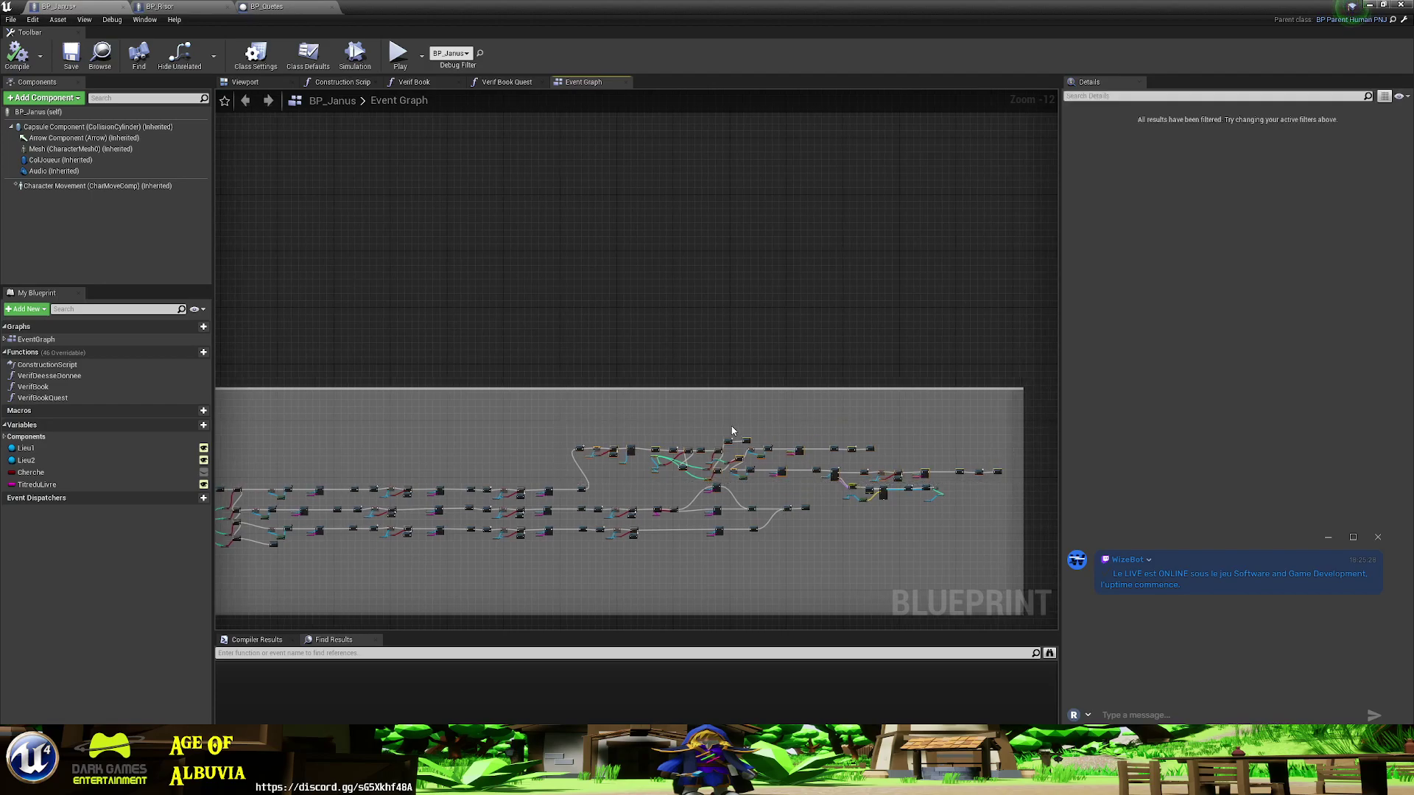
drag(632, 449, 631, 409)
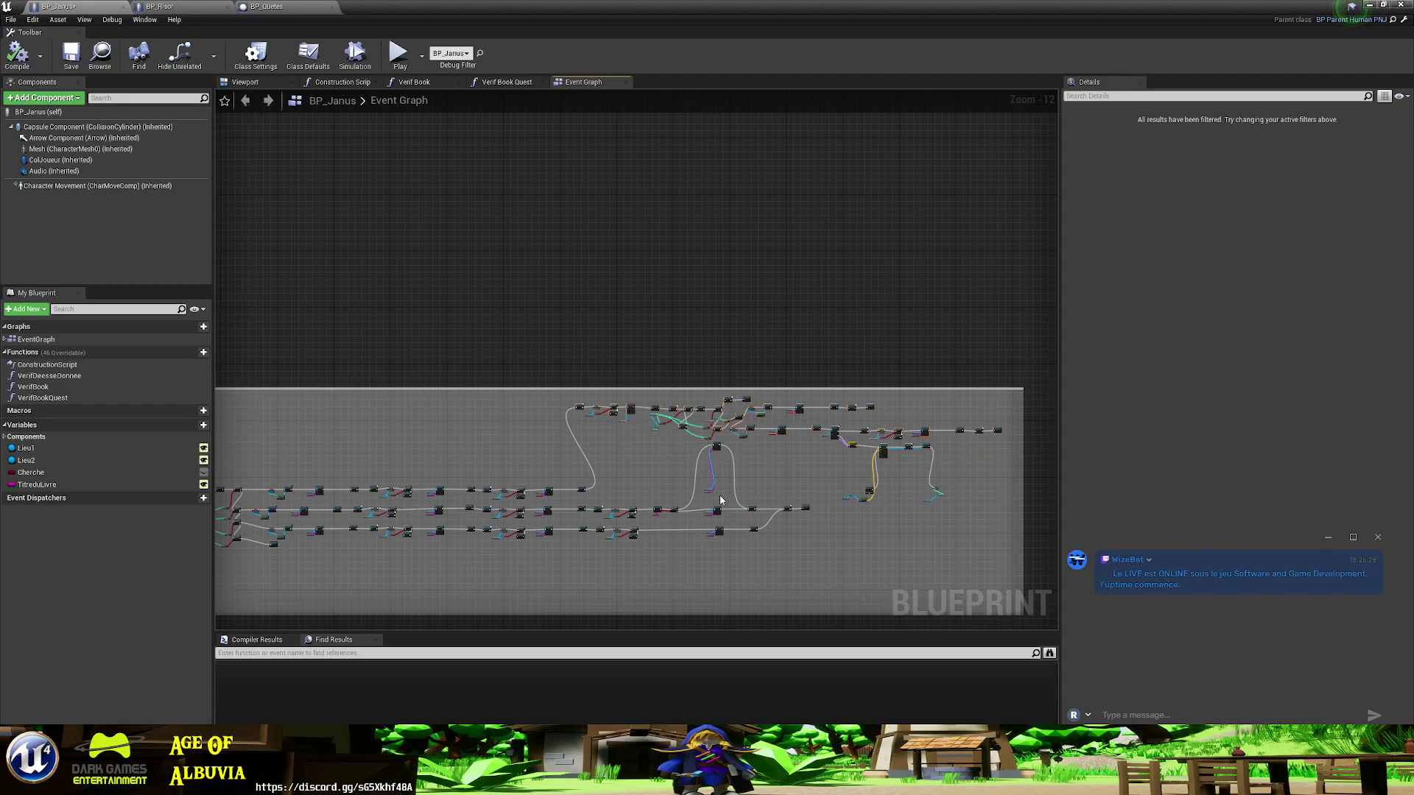
- Move the small linked node and the yellow-wired node pair higher
scroll(720, 499, up, 3)
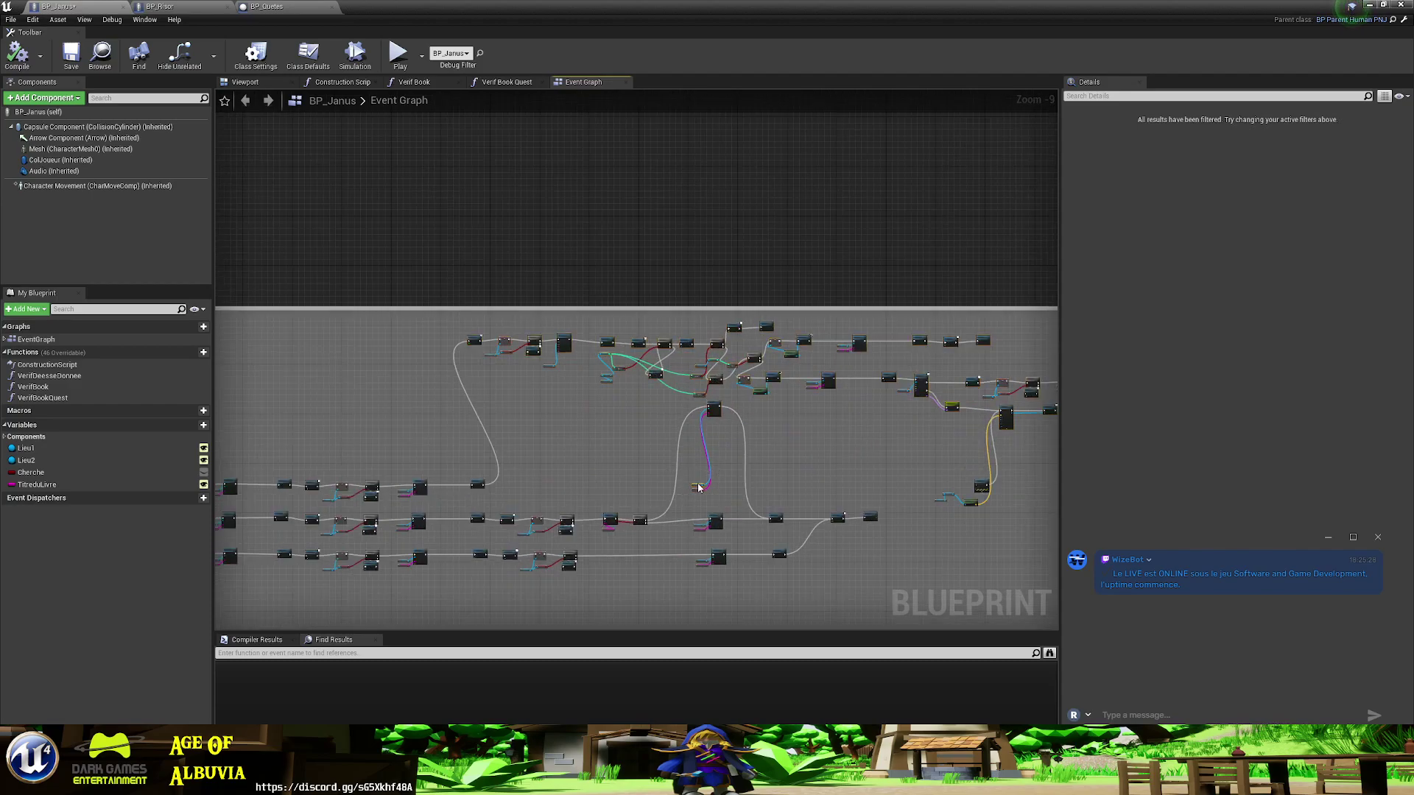
drag(698, 487, 694, 439)
drag(976, 492, 977, 425)
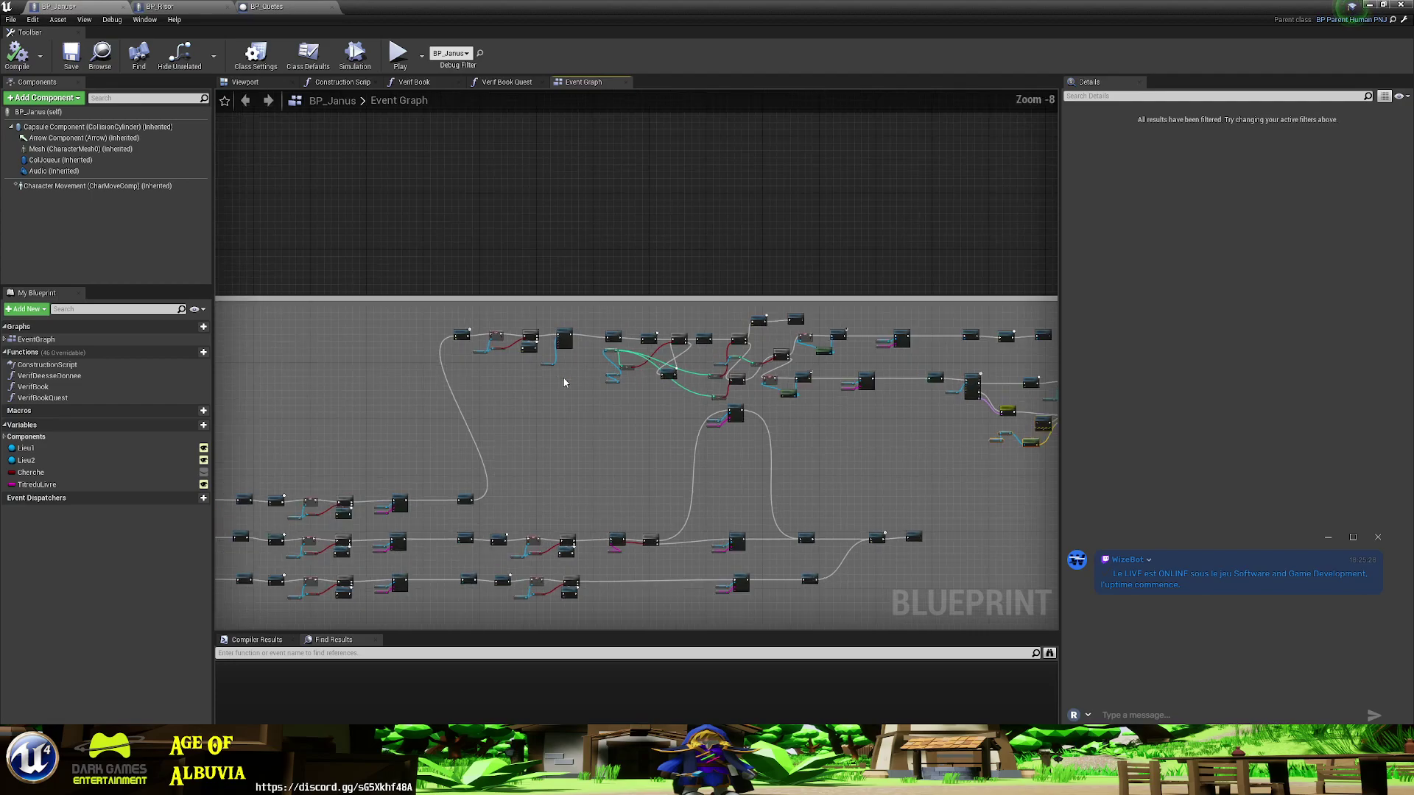
scroll(563, 384, up, 8)
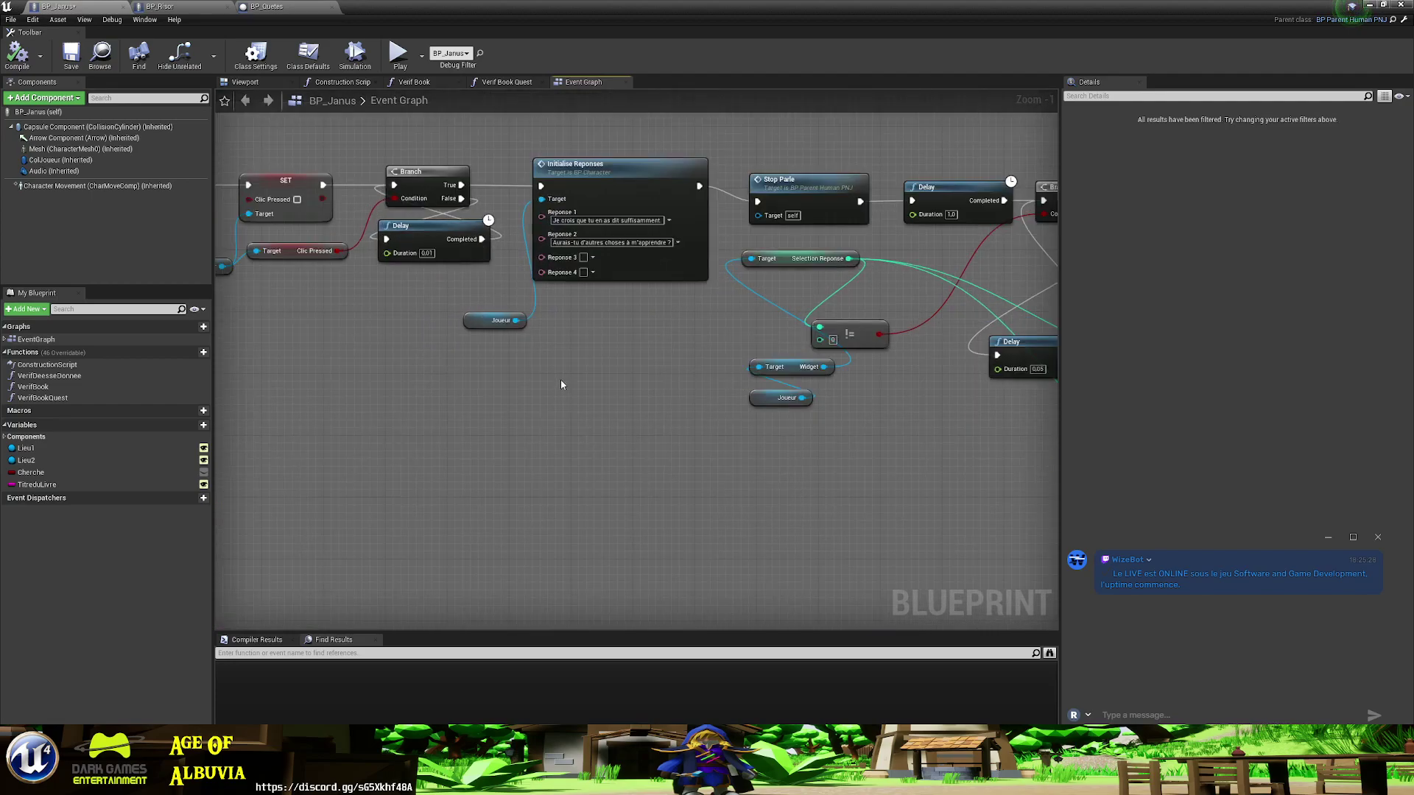
- Shift the Delay, SET and Branch chain left, insert a Branch before Initialise Reponses, and save
right_drag(541, 405, 813, 418)
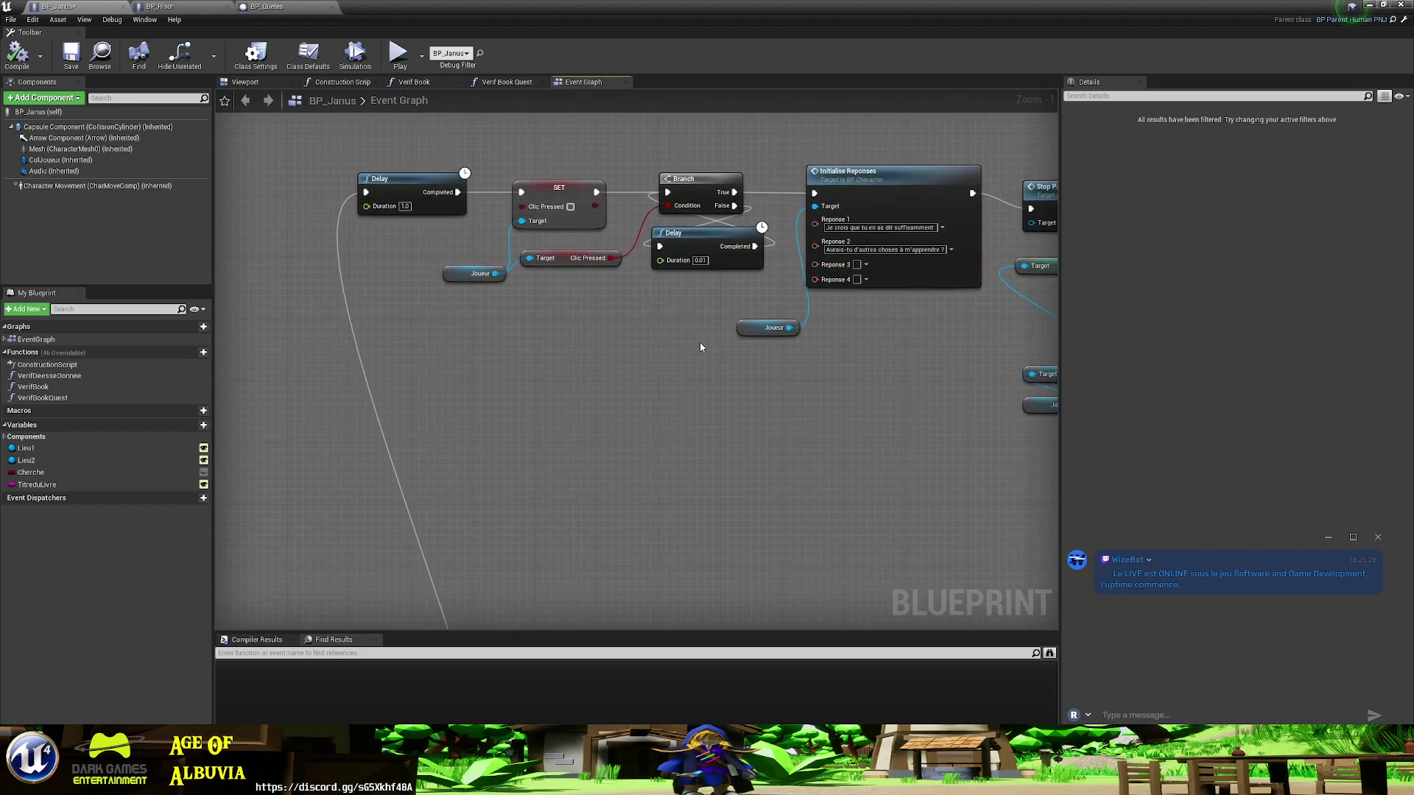
drag(699, 347, 413, 159)
mouse_move(714, 180)
mouse_down()
mouse_move(451, 180)
mouse_move(627, 245)
mouse_move(545, 419)
mouse_up()
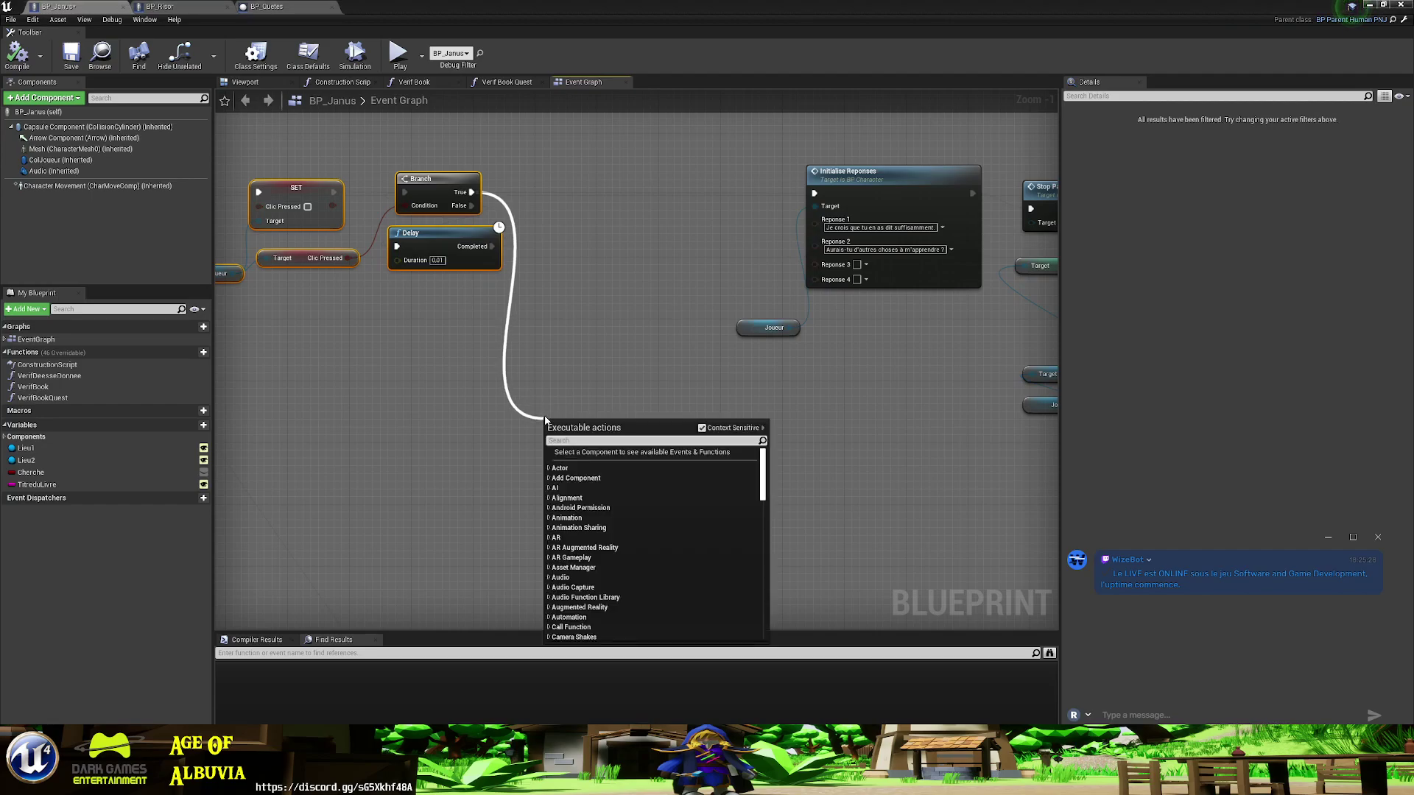
text(bran,c)
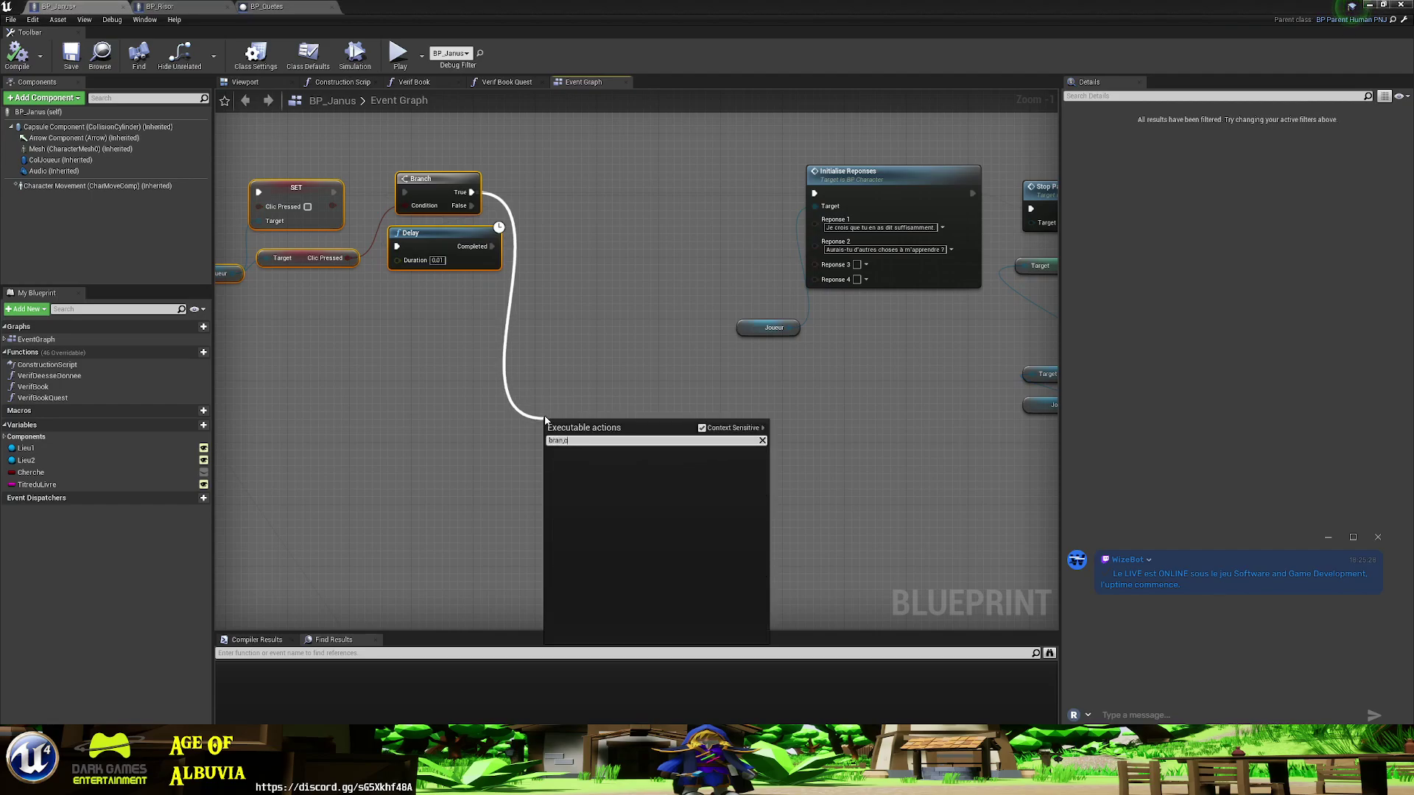
key(BackSpace)
key(BackSpace)
text(ch)
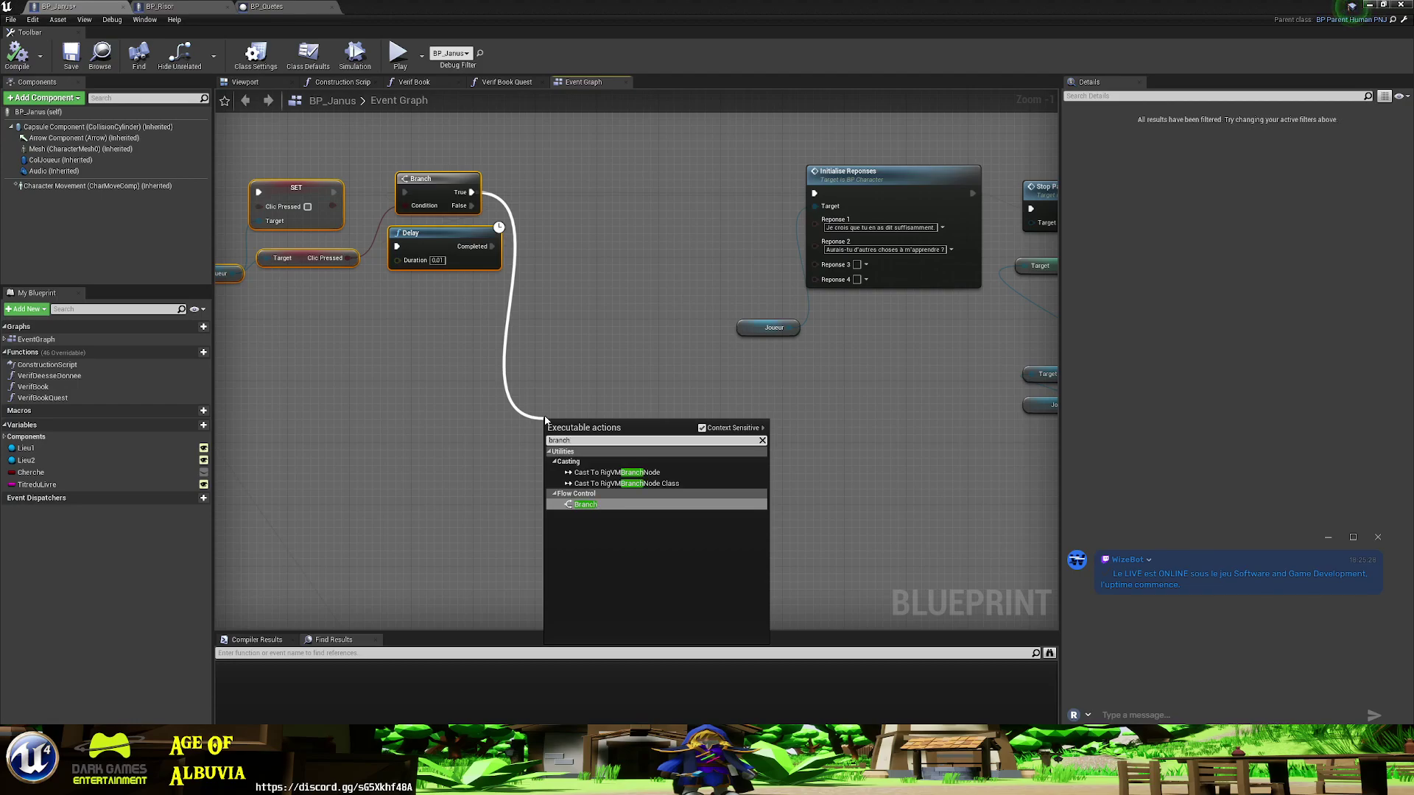
click(617, 507)
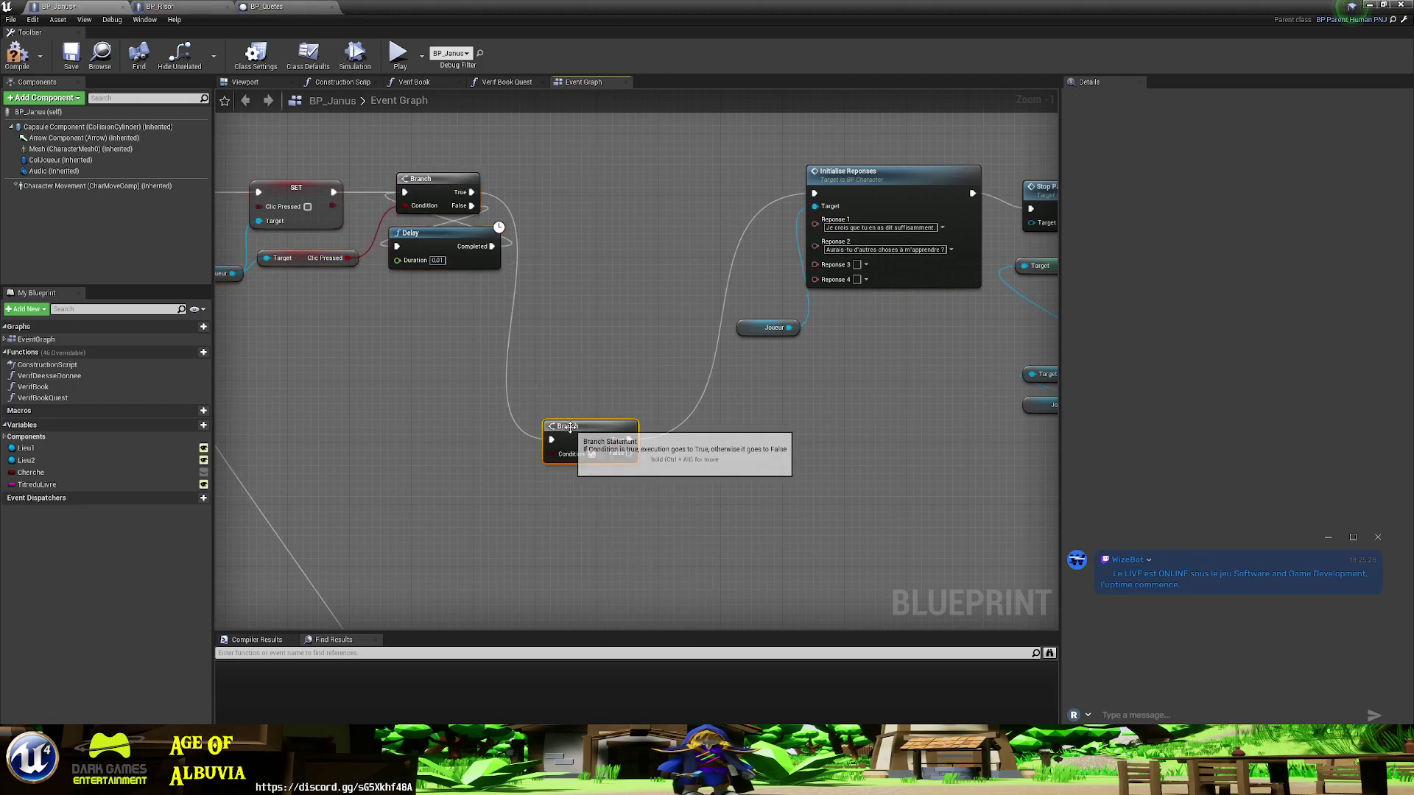
drag(573, 430, 602, 356)
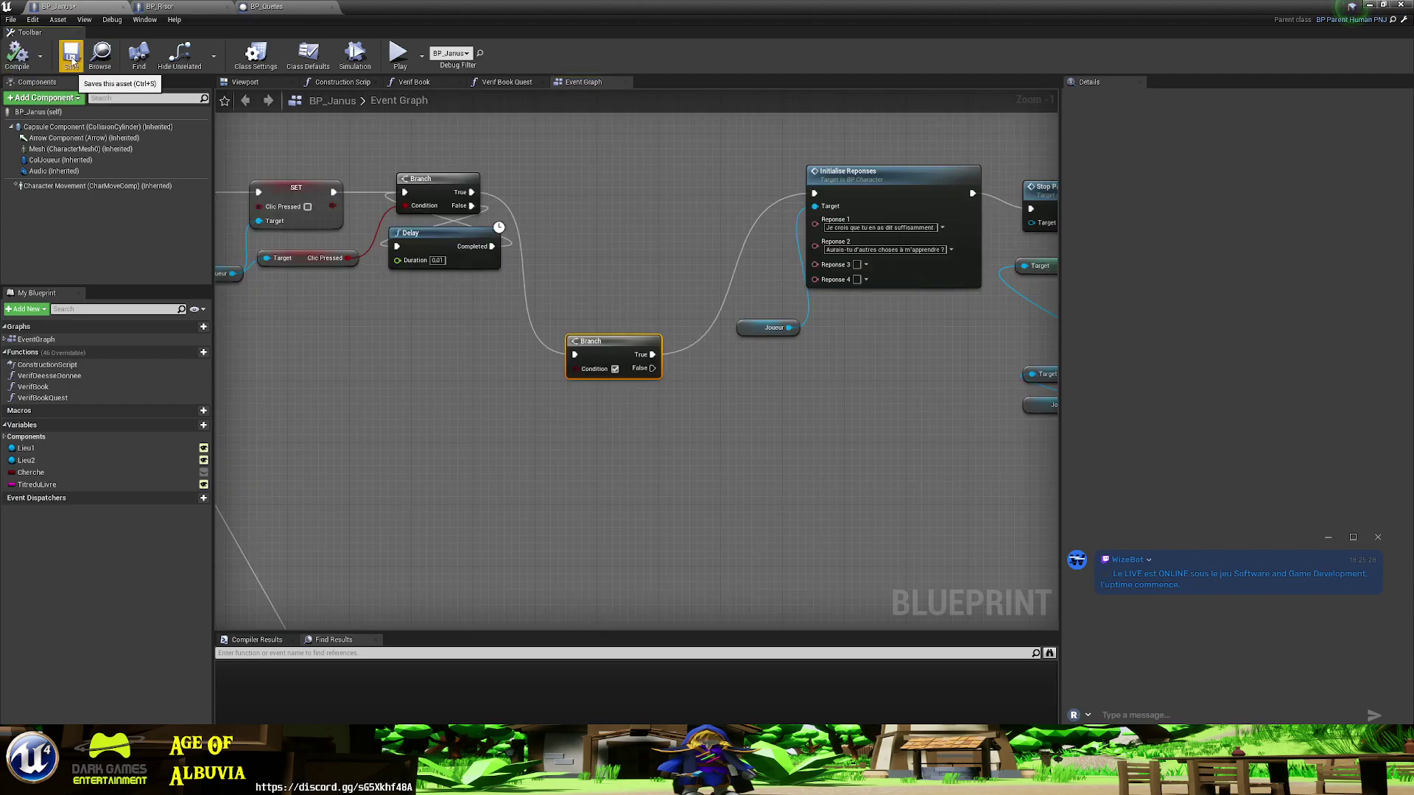
click(72, 60)
- Add a Get Joueur variable node on empty graph space
right_drag(453, 470, 456, 467)
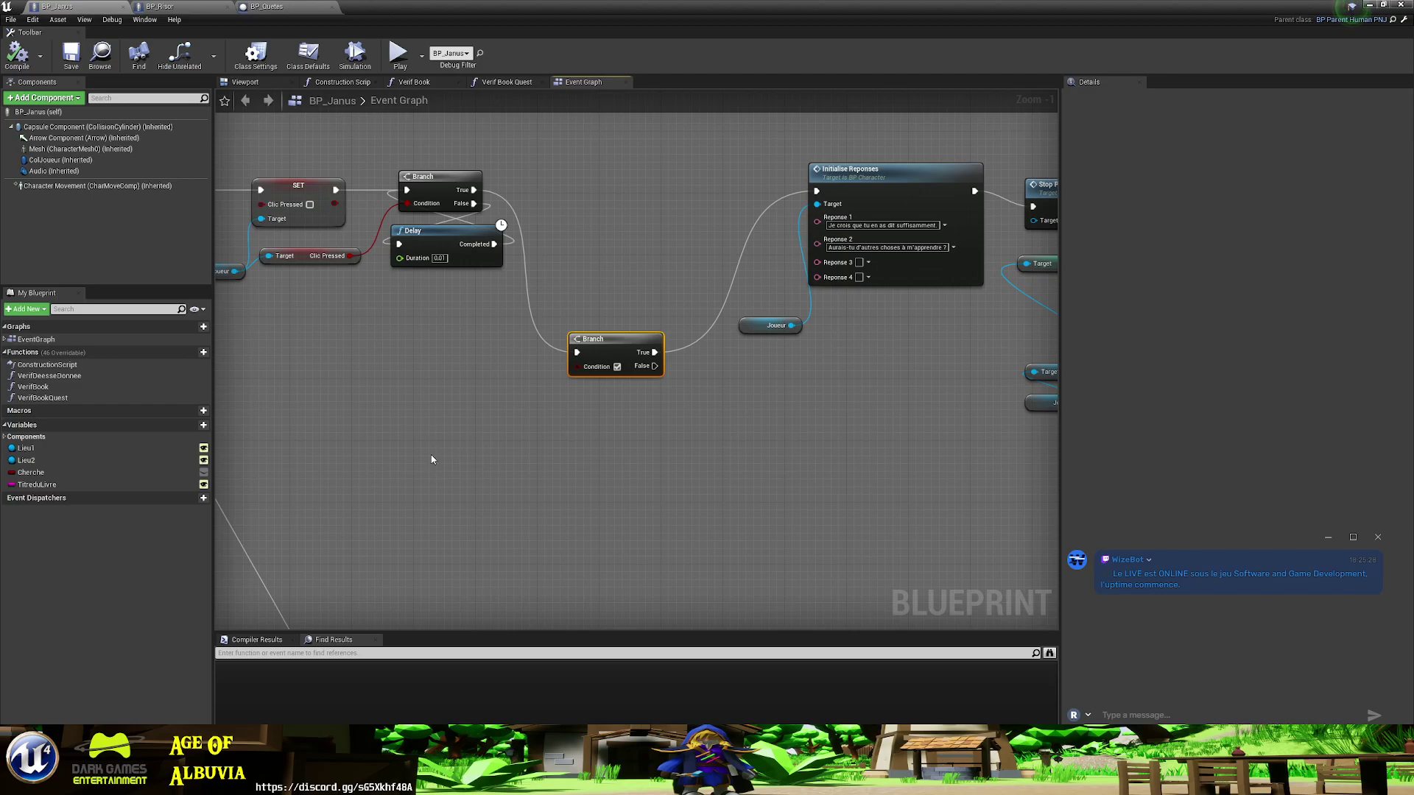
right_click(446, 474)
text(joueur)
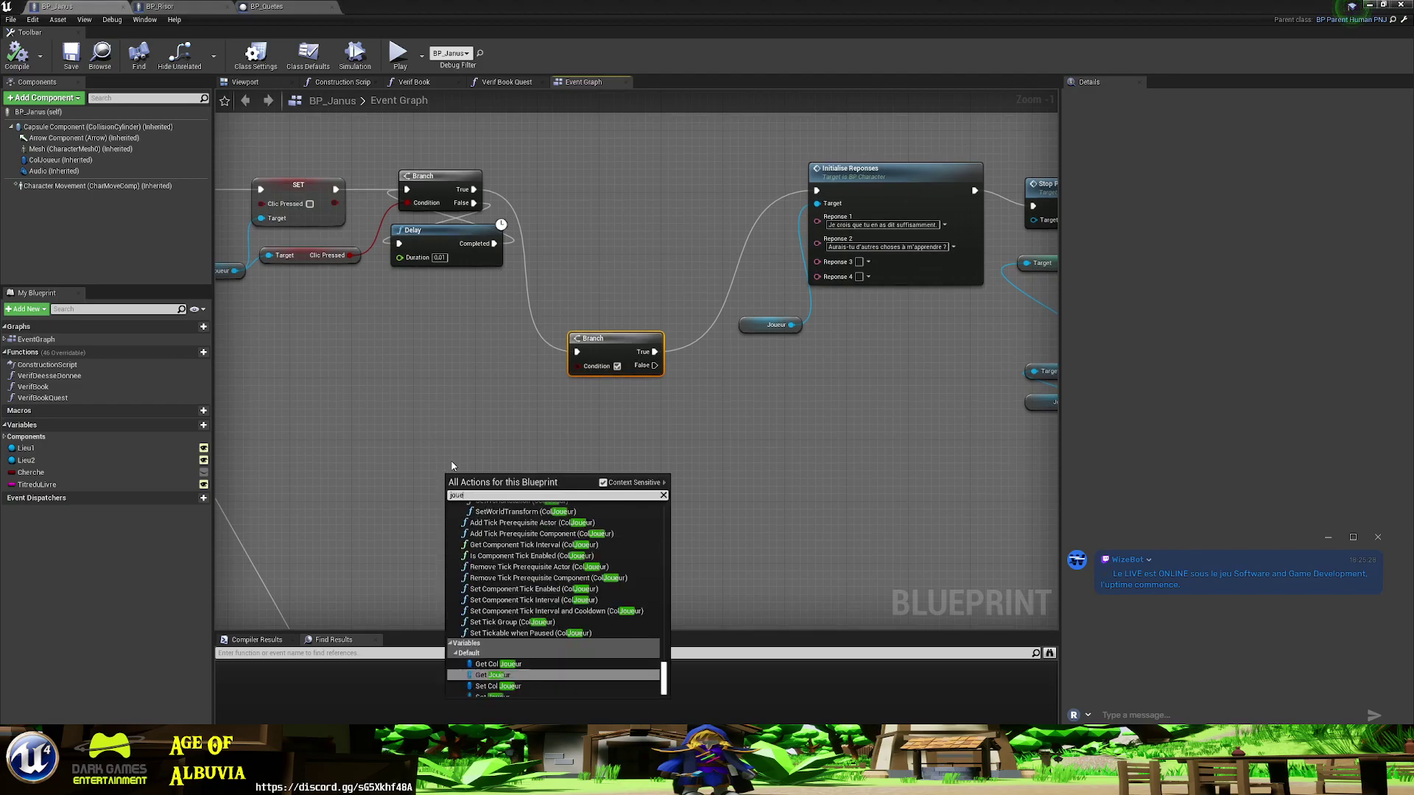
click(500, 675)
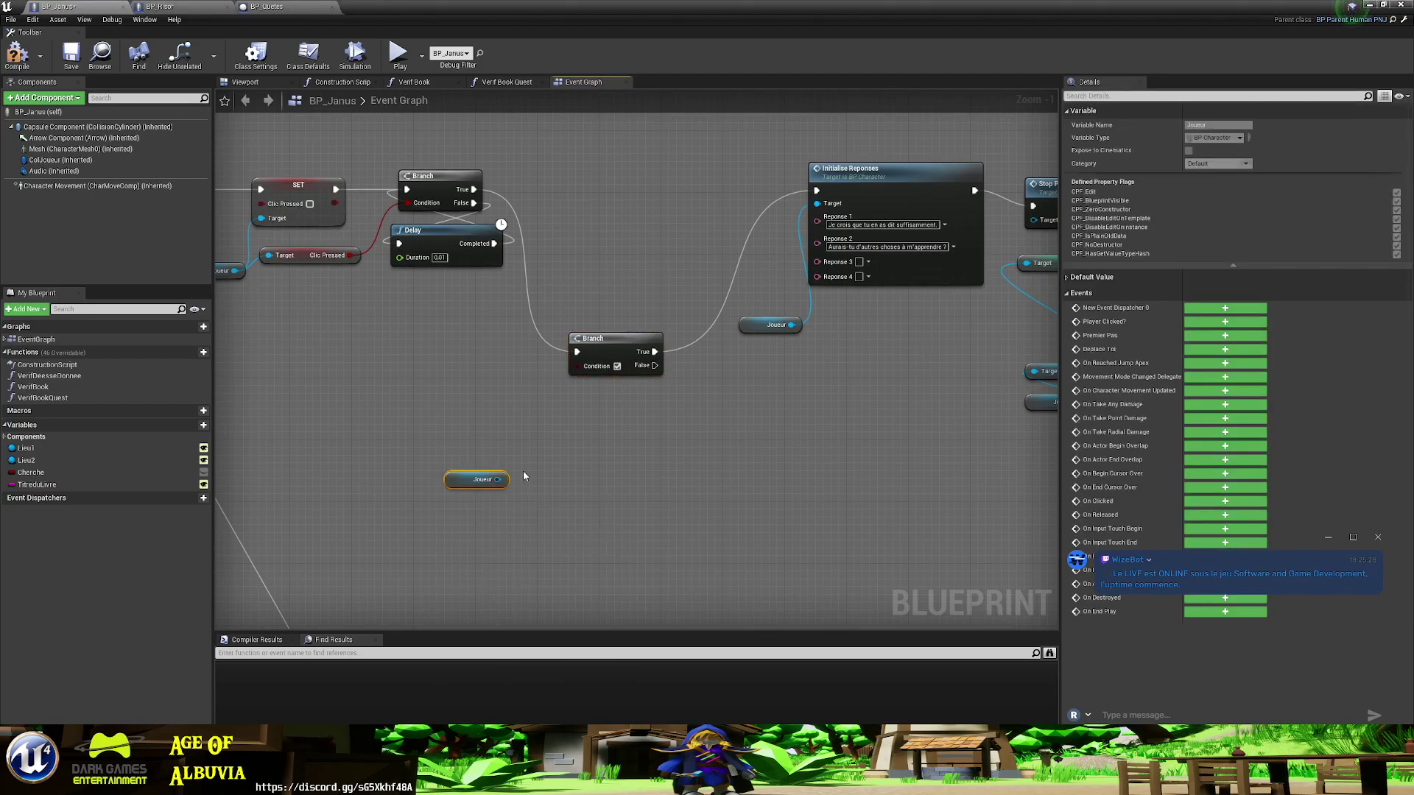
- Add a My Game Instance getter from Joueur and stack it just above Joueur
drag(499, 480, 478, 442)
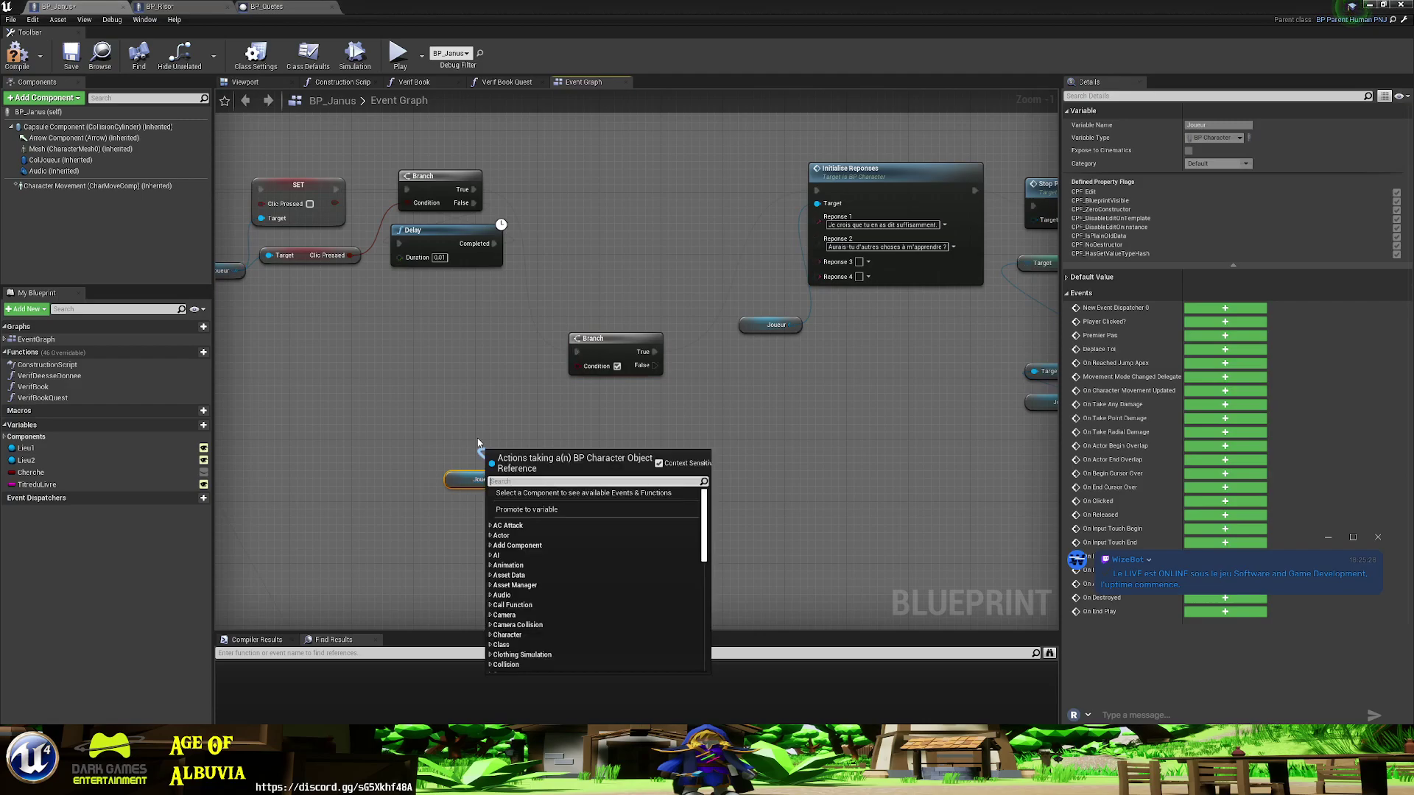
text(myg)
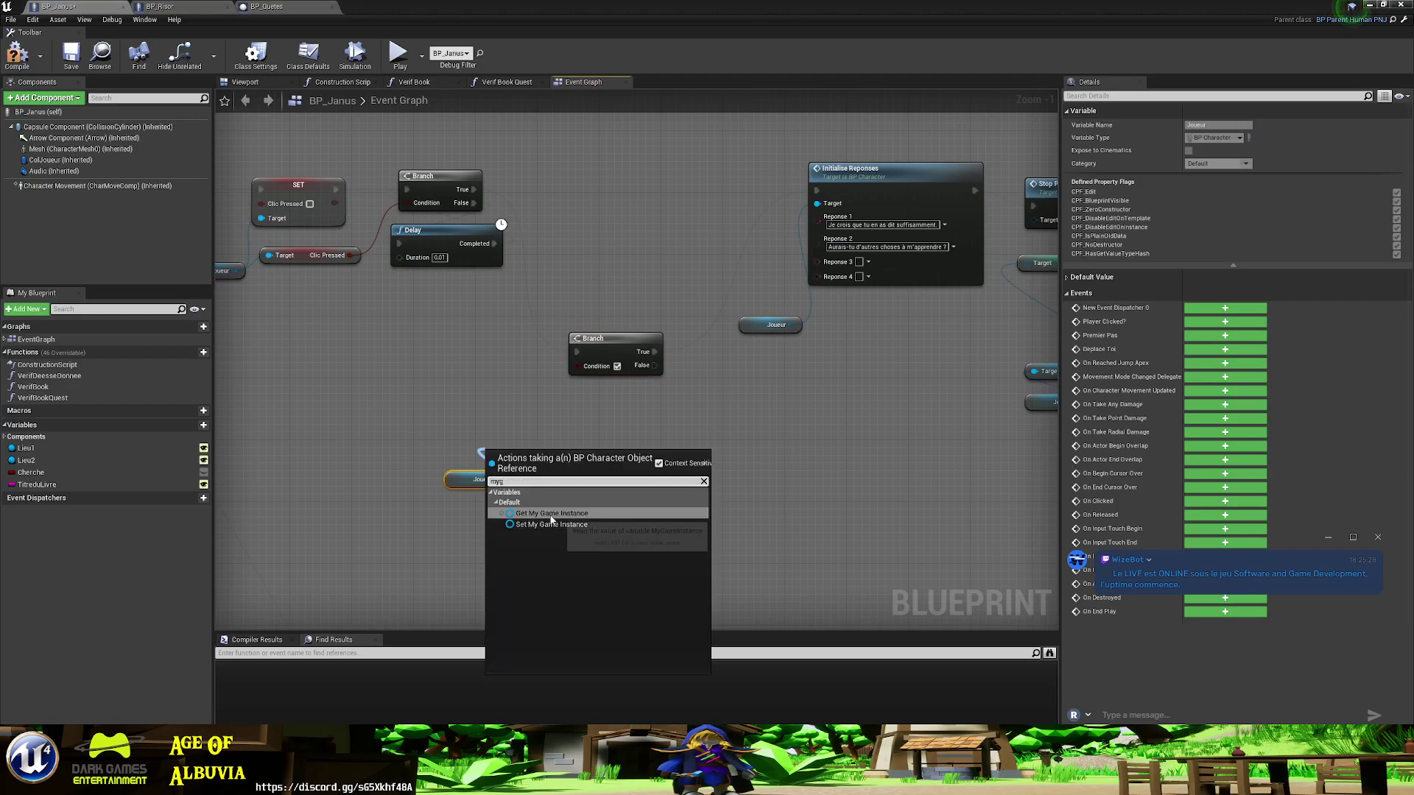
click(551, 515)
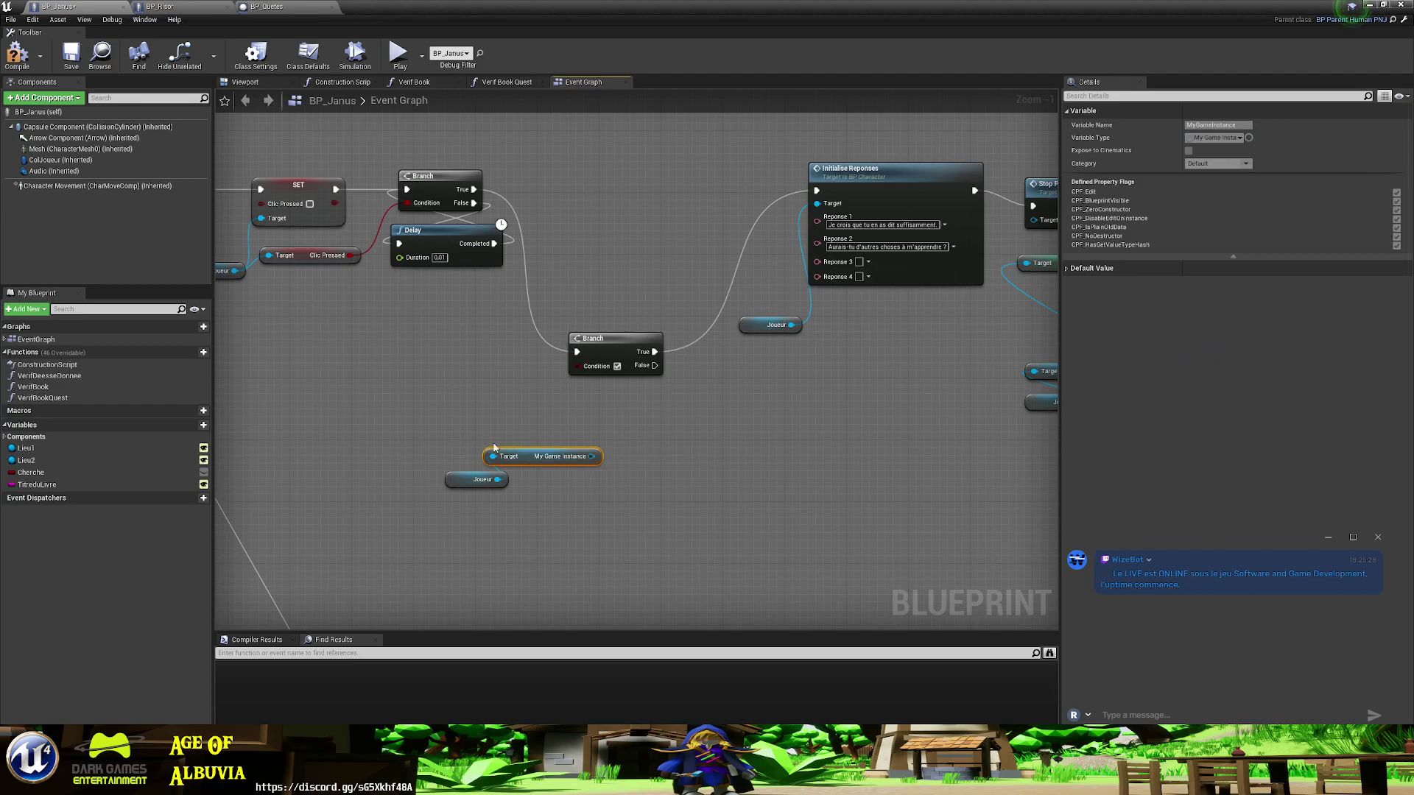
drag(528, 449, 443, 440)
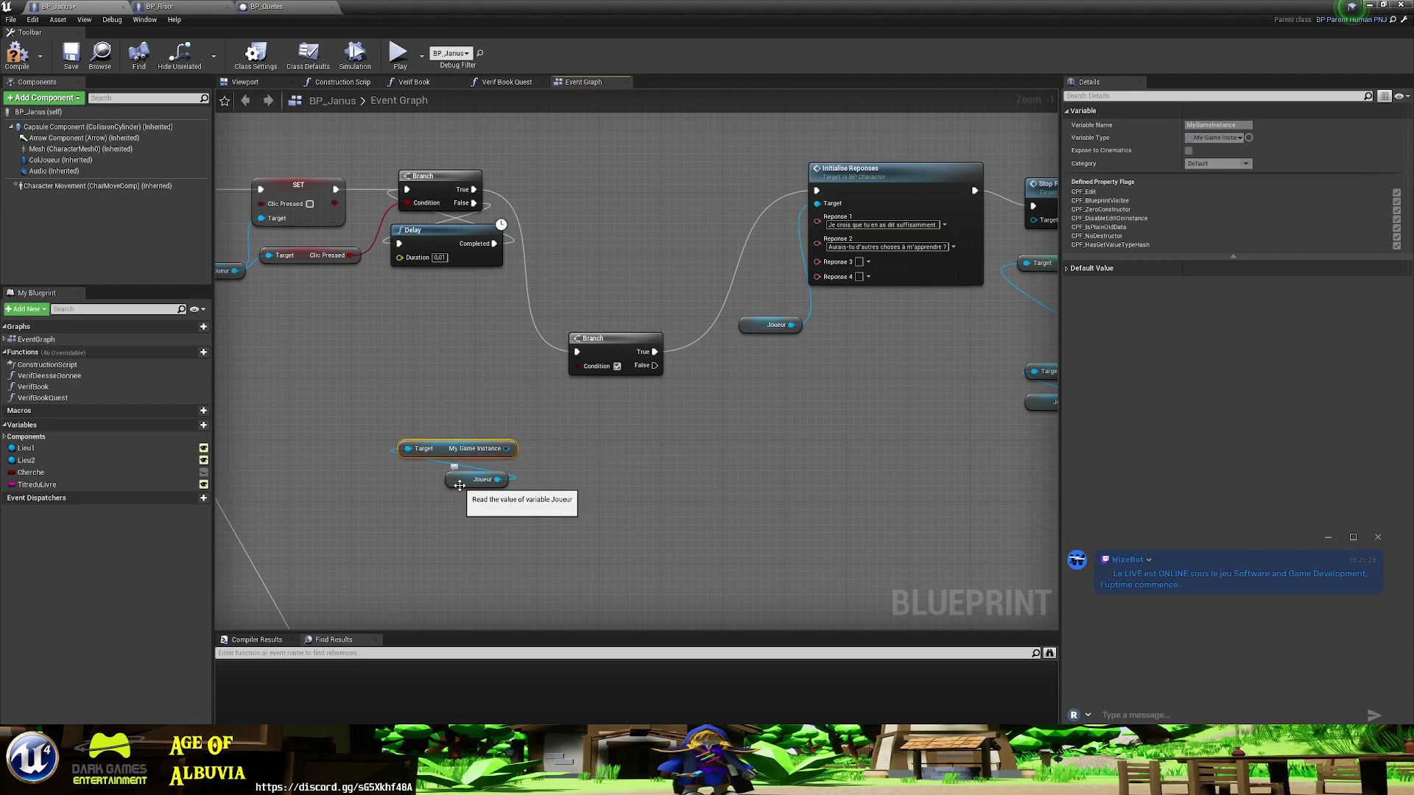
drag(482, 487, 443, 510)
drag(407, 448, 459, 502)
drag(446, 450, 453, 481)
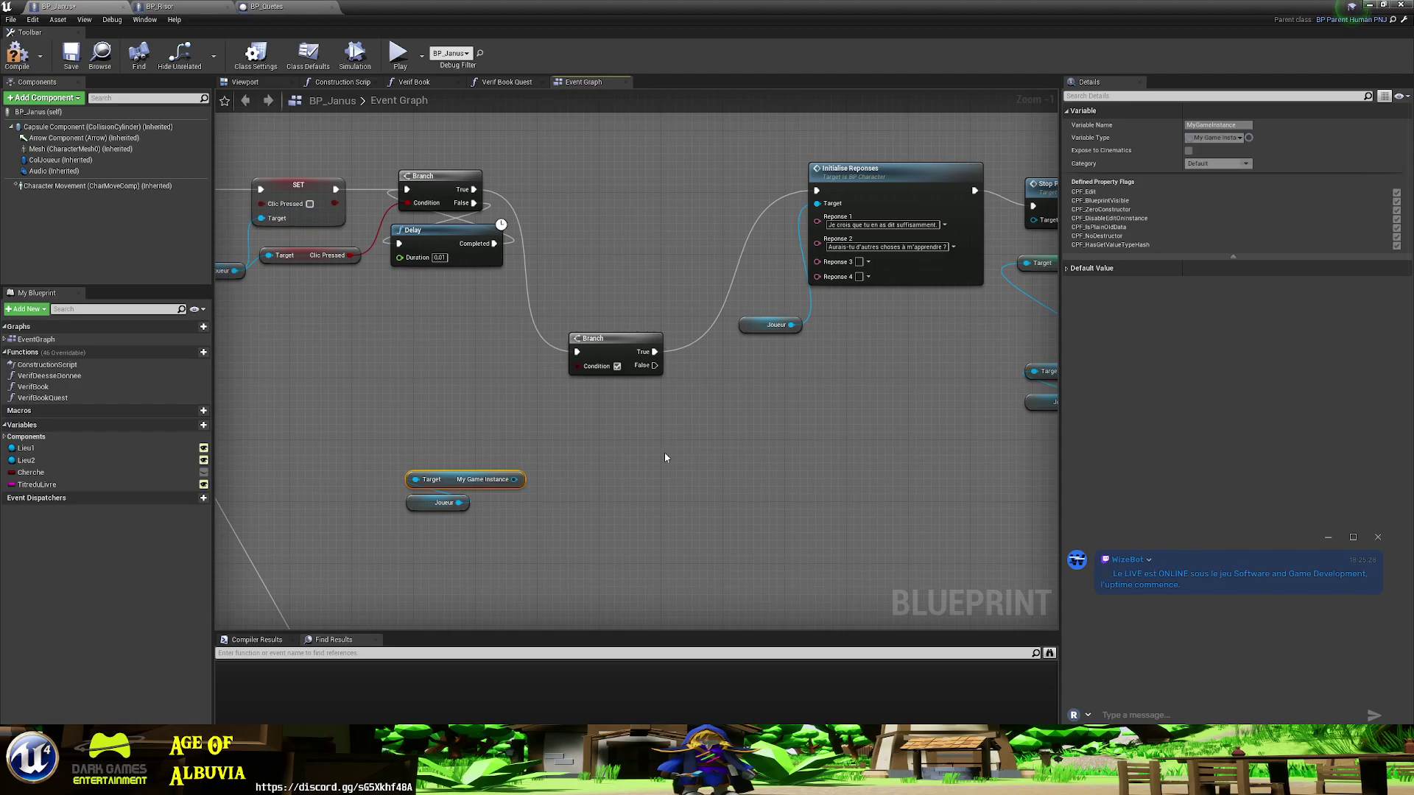
drag(514, 479, 488, 427)
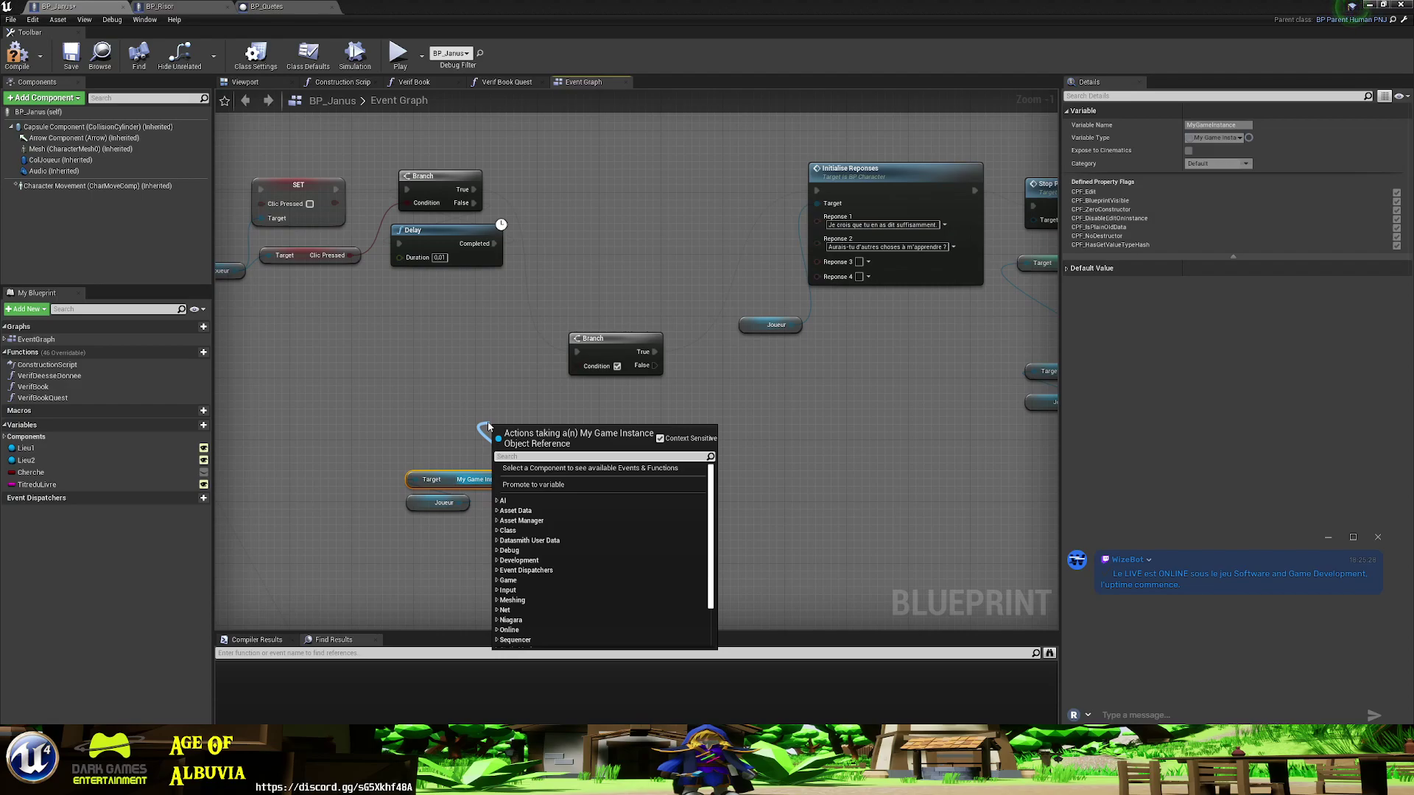
- Add a Get Quete Principale node from the My Game Instance pin
text(que)
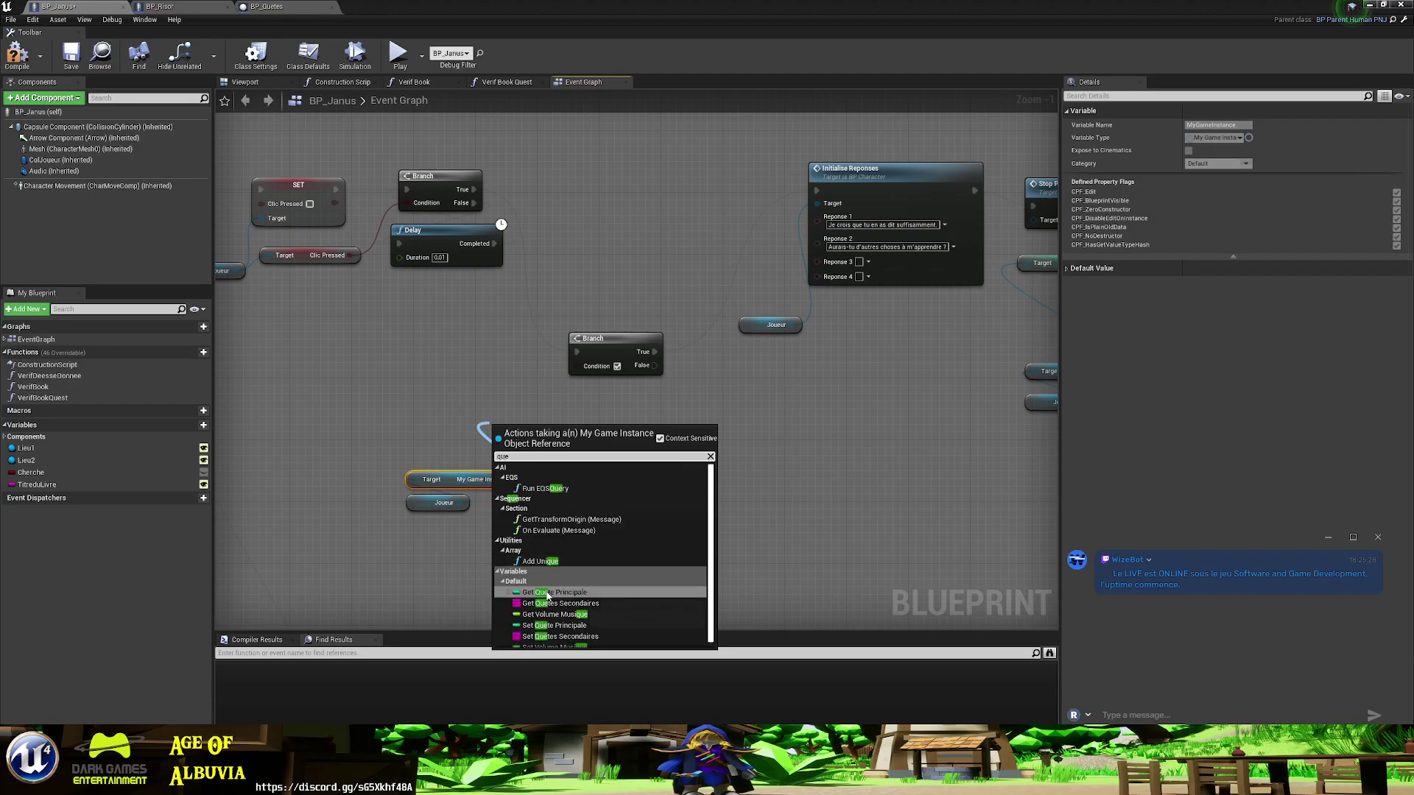
click(547, 593)
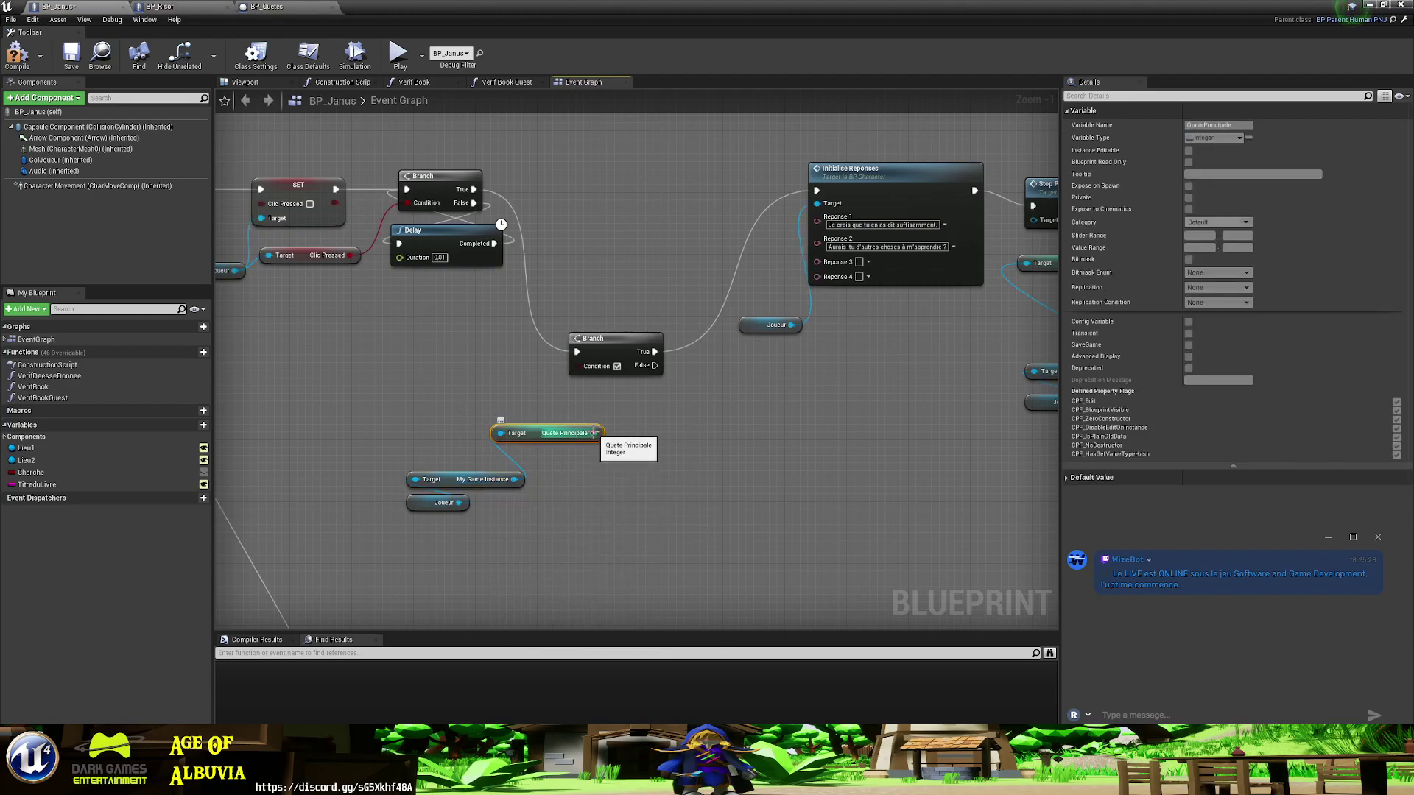
drag(593, 433, 580, 482)
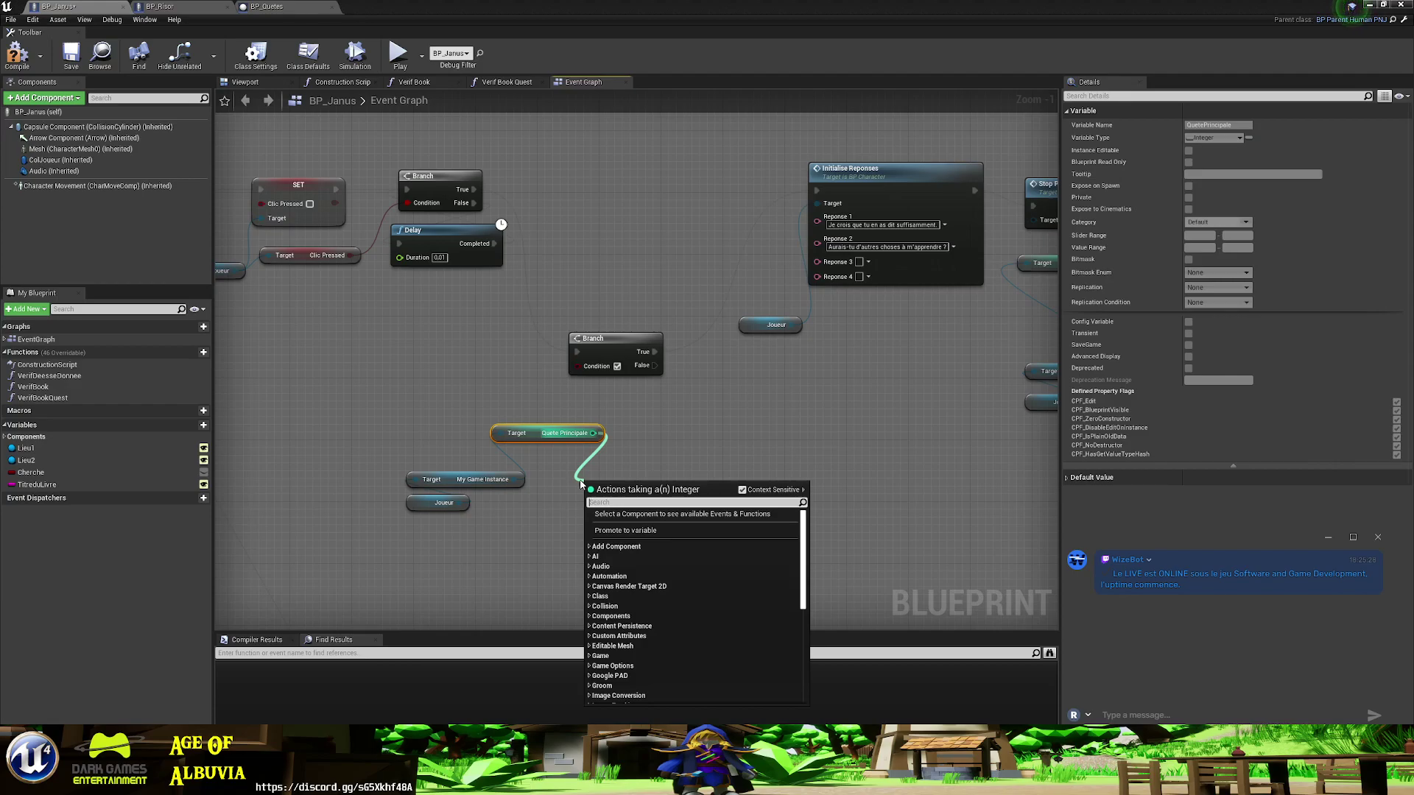
- Try an integer greater-or-equal comparison on Quete Principale, then delete it
text(>)
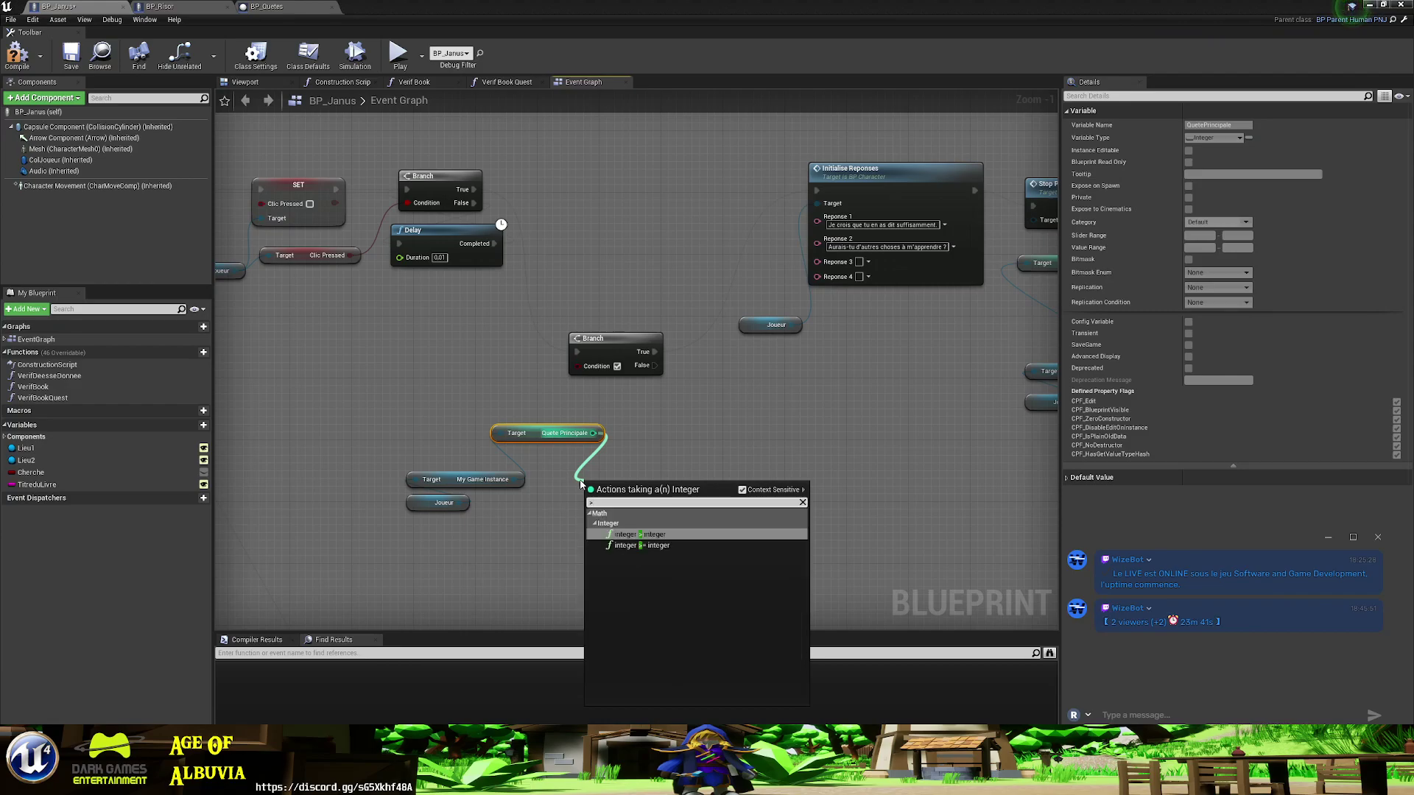
click(639, 546)
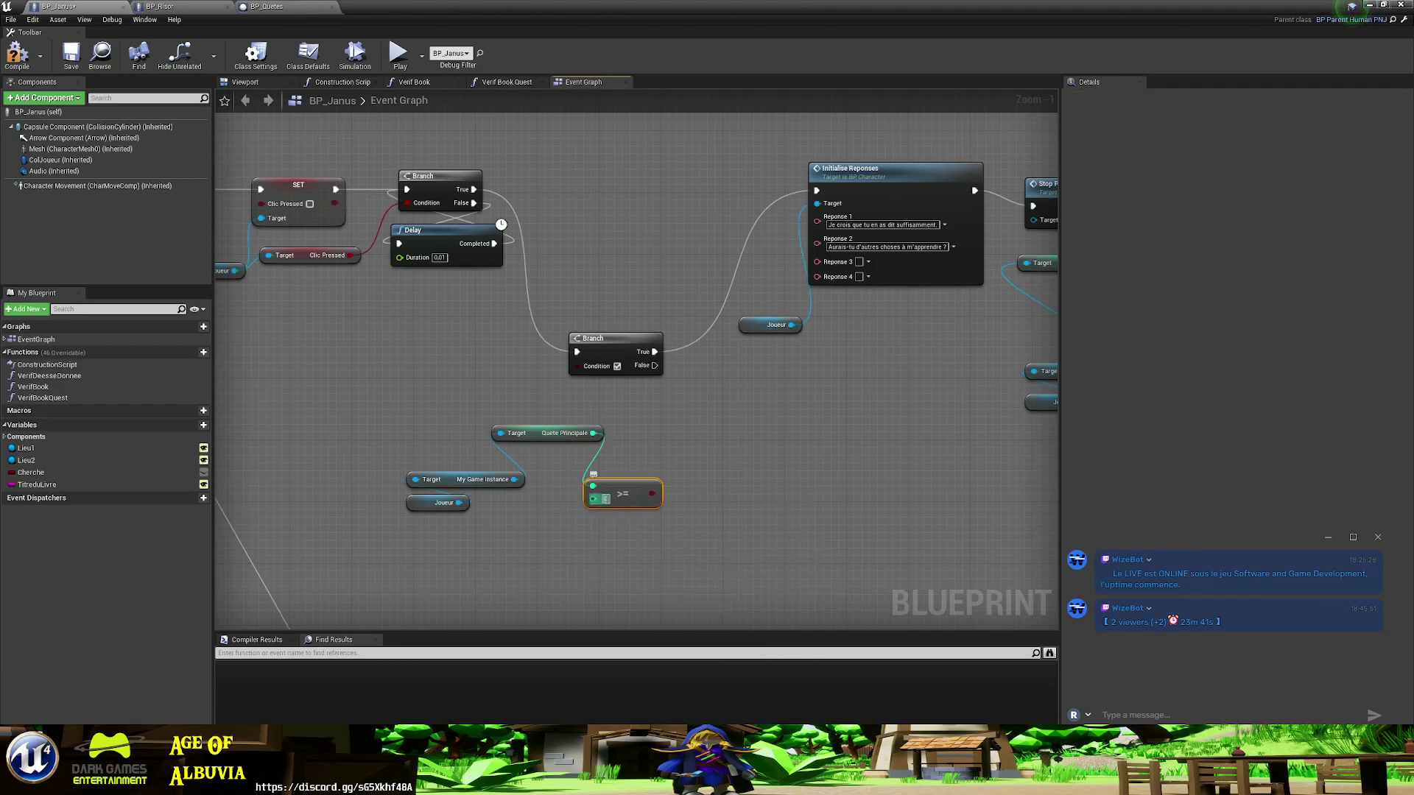
click(605, 499)
key(Return)
key(Delete)
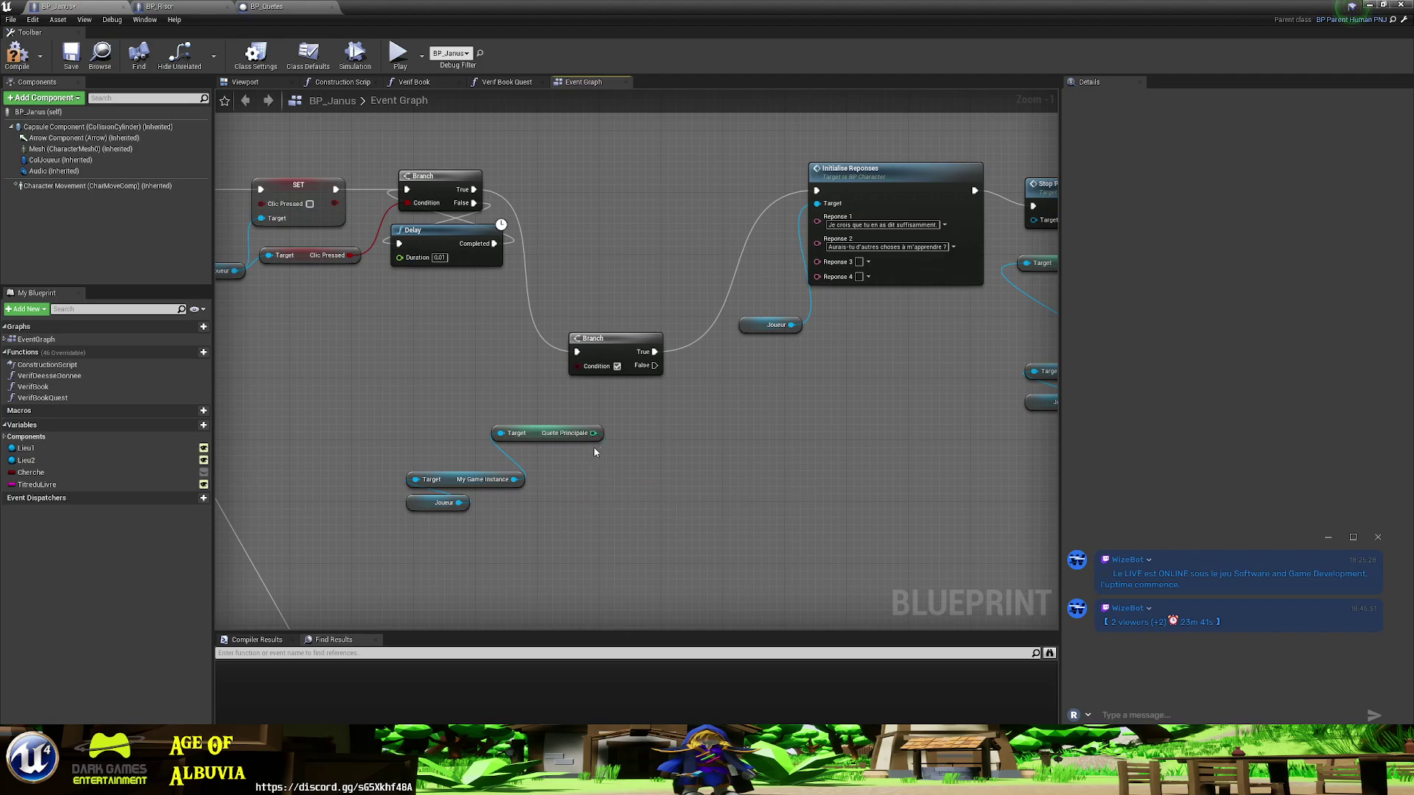
- Compare Quete Principale with an == node and wire its result to the Branch Condition
drag(592, 433, 587, 496)
text(=)
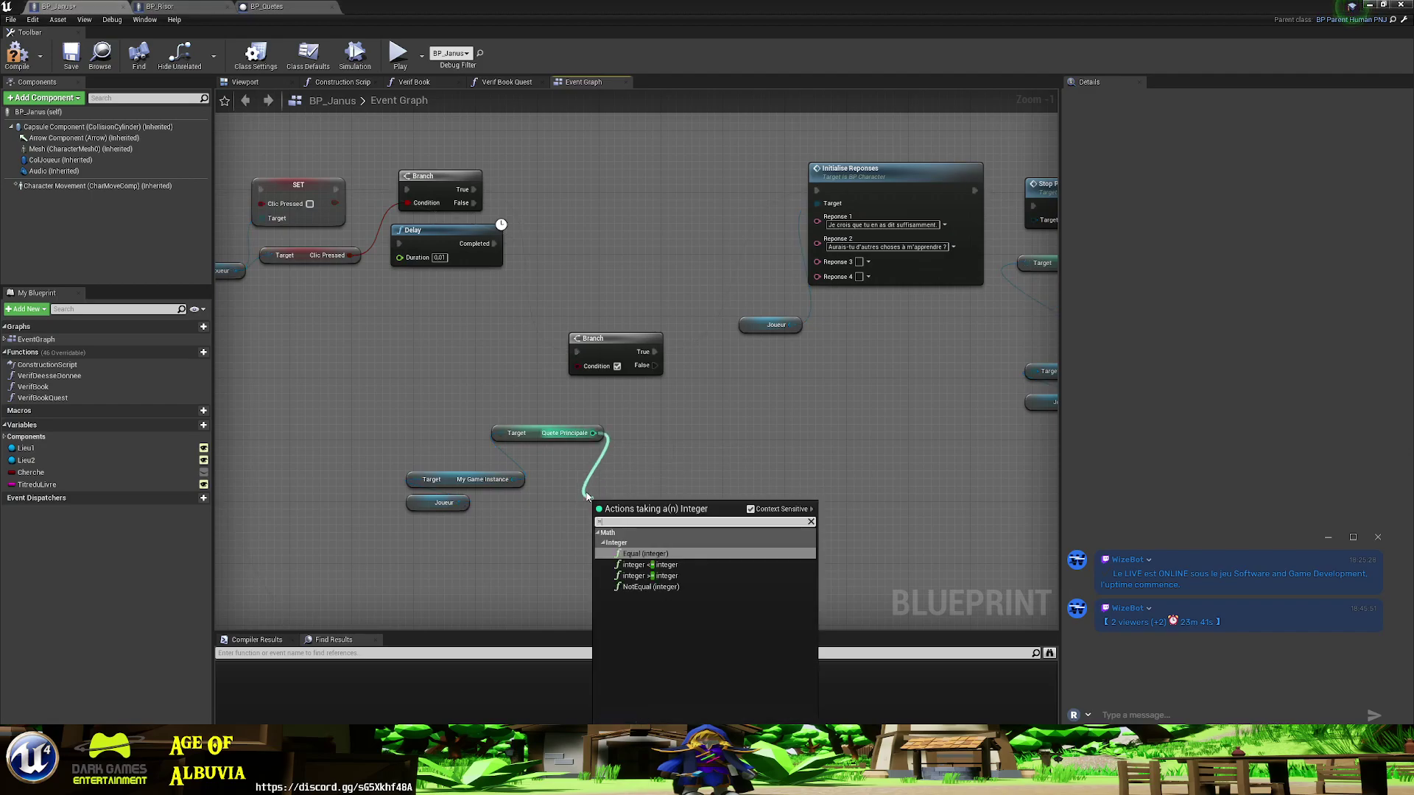
text(2)
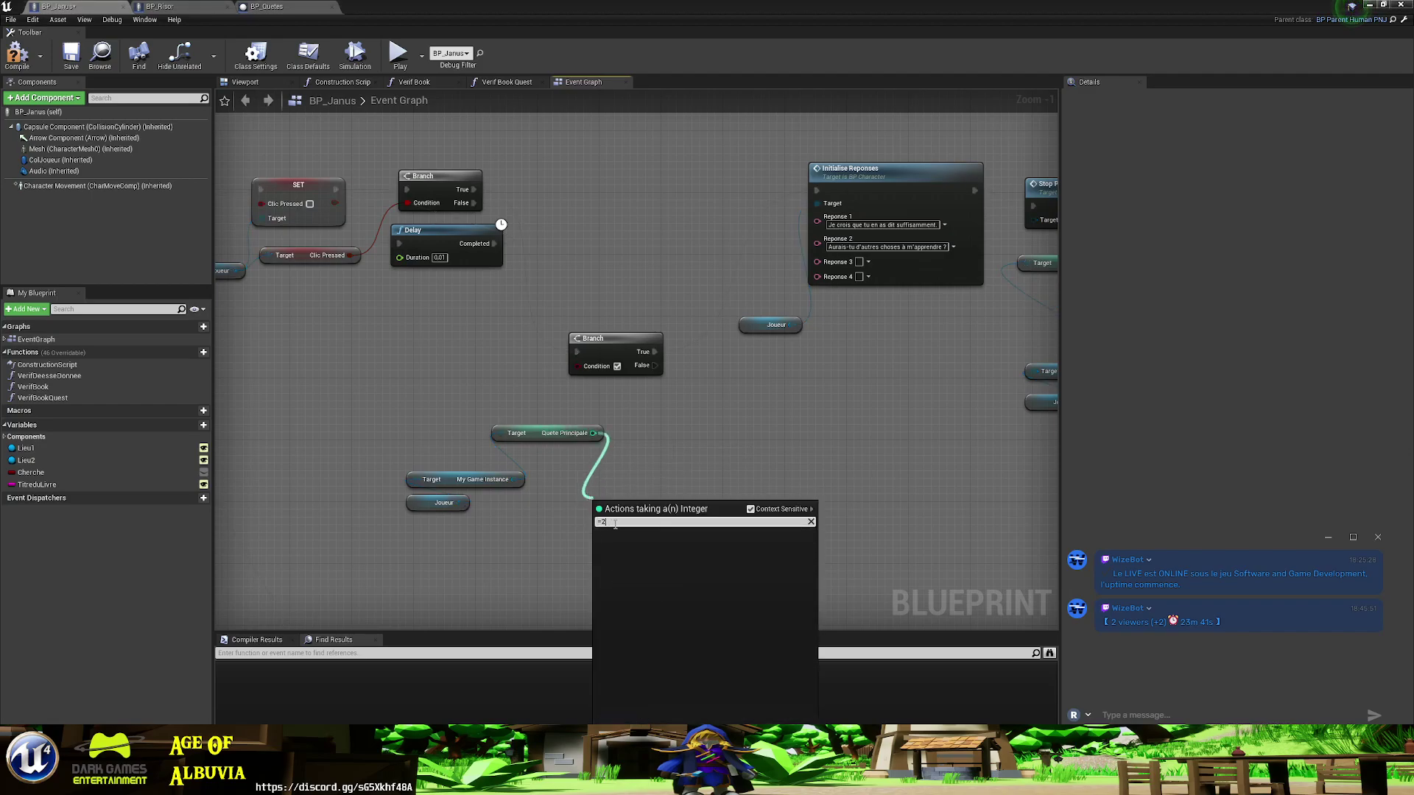
click(638, 533)
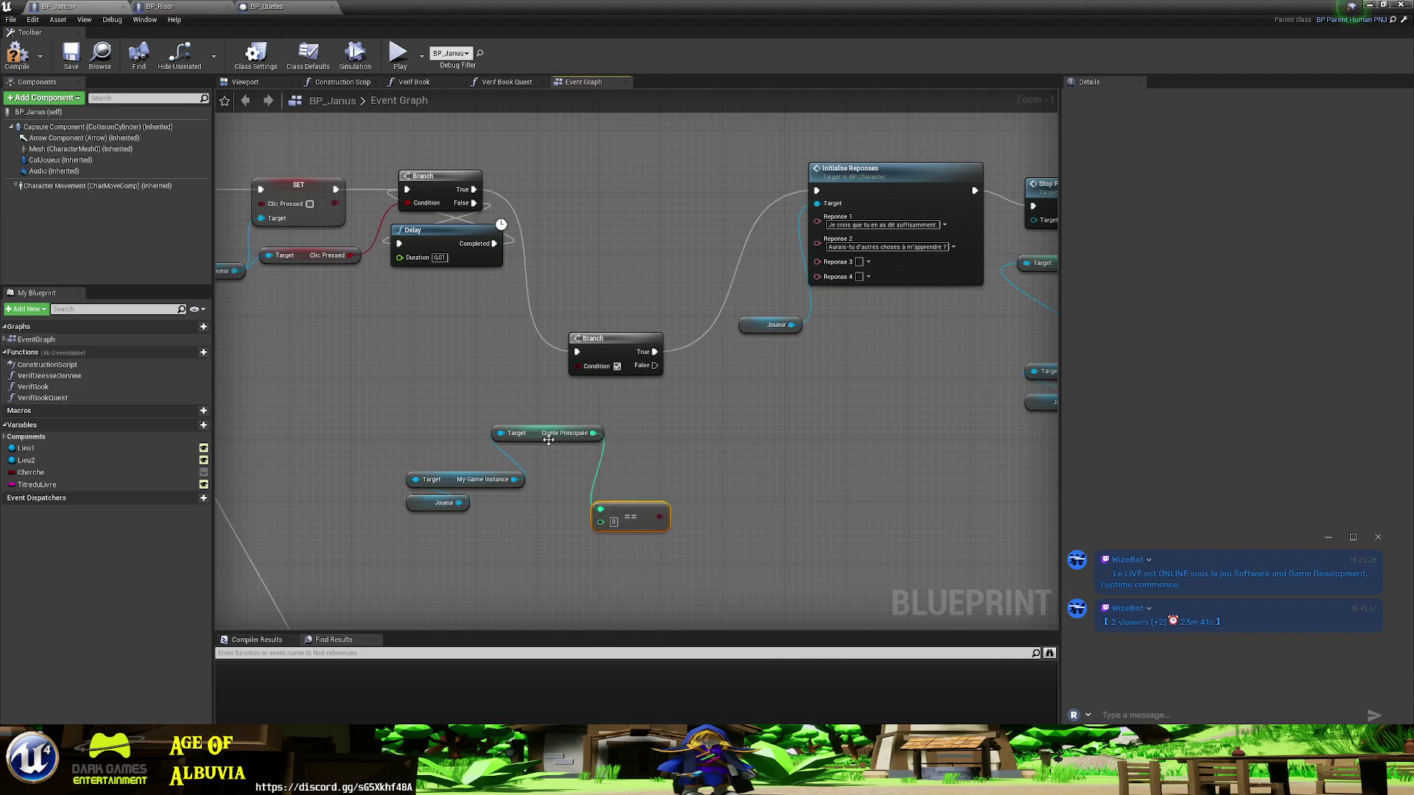
drag(526, 439, 433, 455)
mouse_move(623, 503)
mouse_down()
mouse_move(554, 418)
mouse_move(508, 403)
mouse_move(578, 366)
mouse_up()
mouse_move(838, 479)
right_down()
mouse_move(739, 478)
mouse_move(735, 507)
right_up()
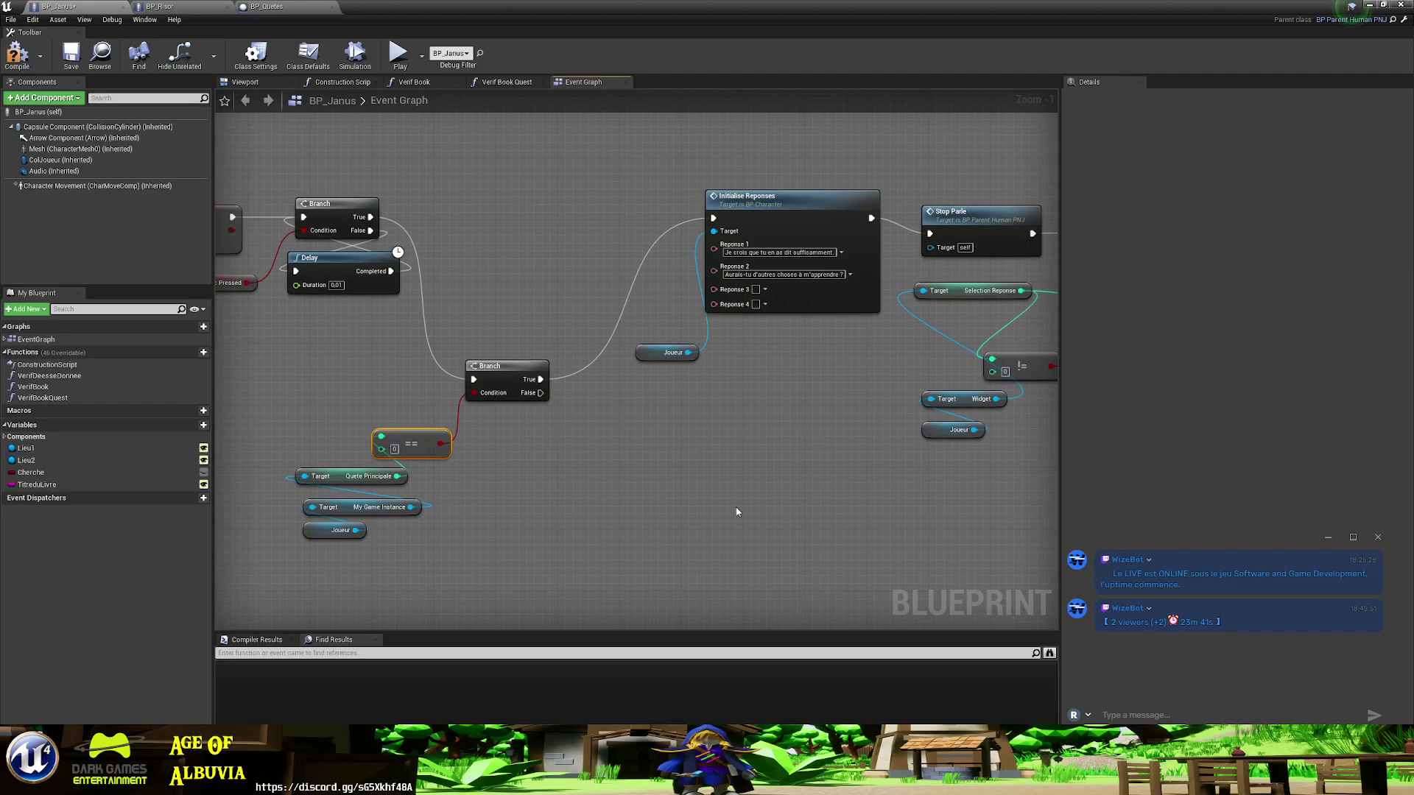
mouse_move(736, 512)
right_down()
mouse_move(586, 583)
mouse_move(784, 560)
right_up()
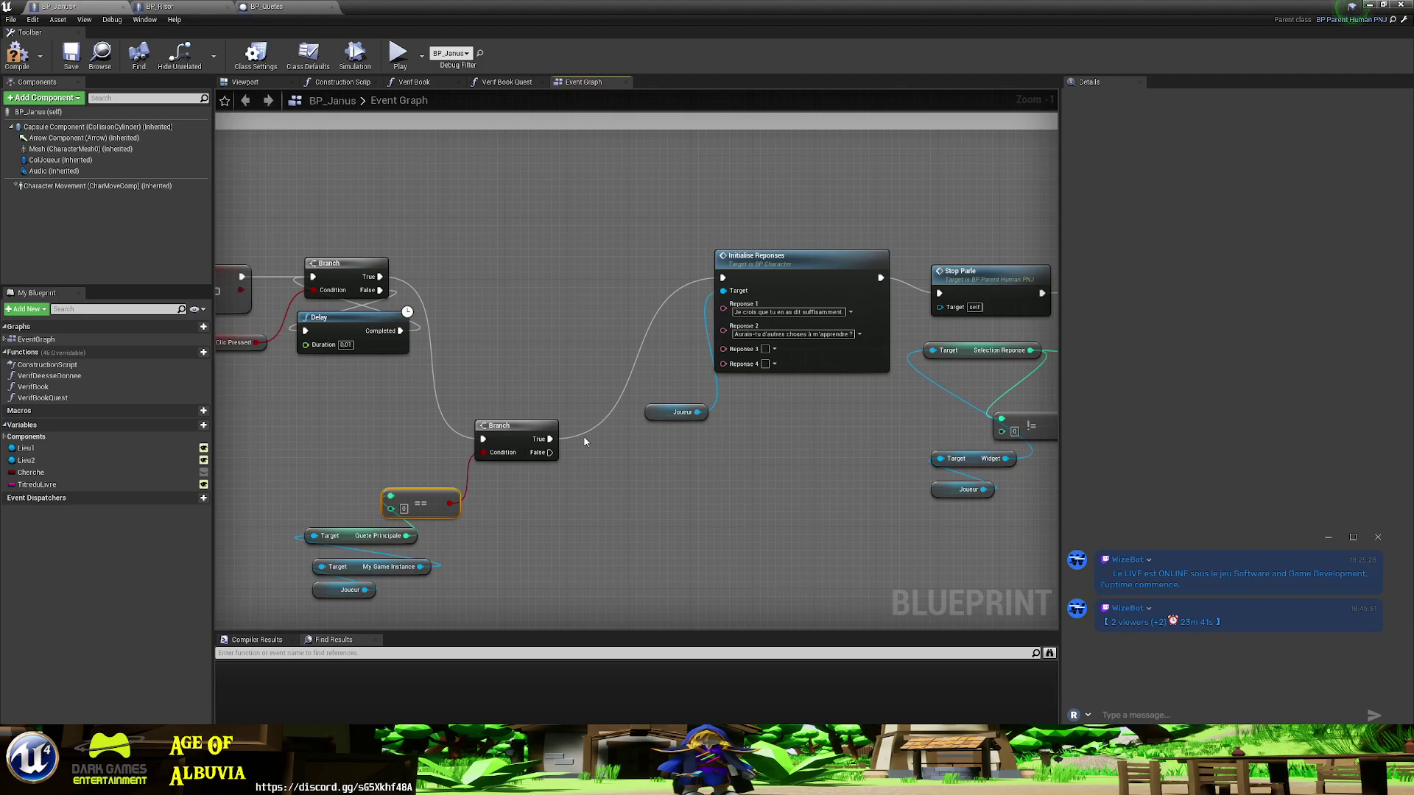
- Add a new variable named TexteTmp with type Text
click(182, 427)
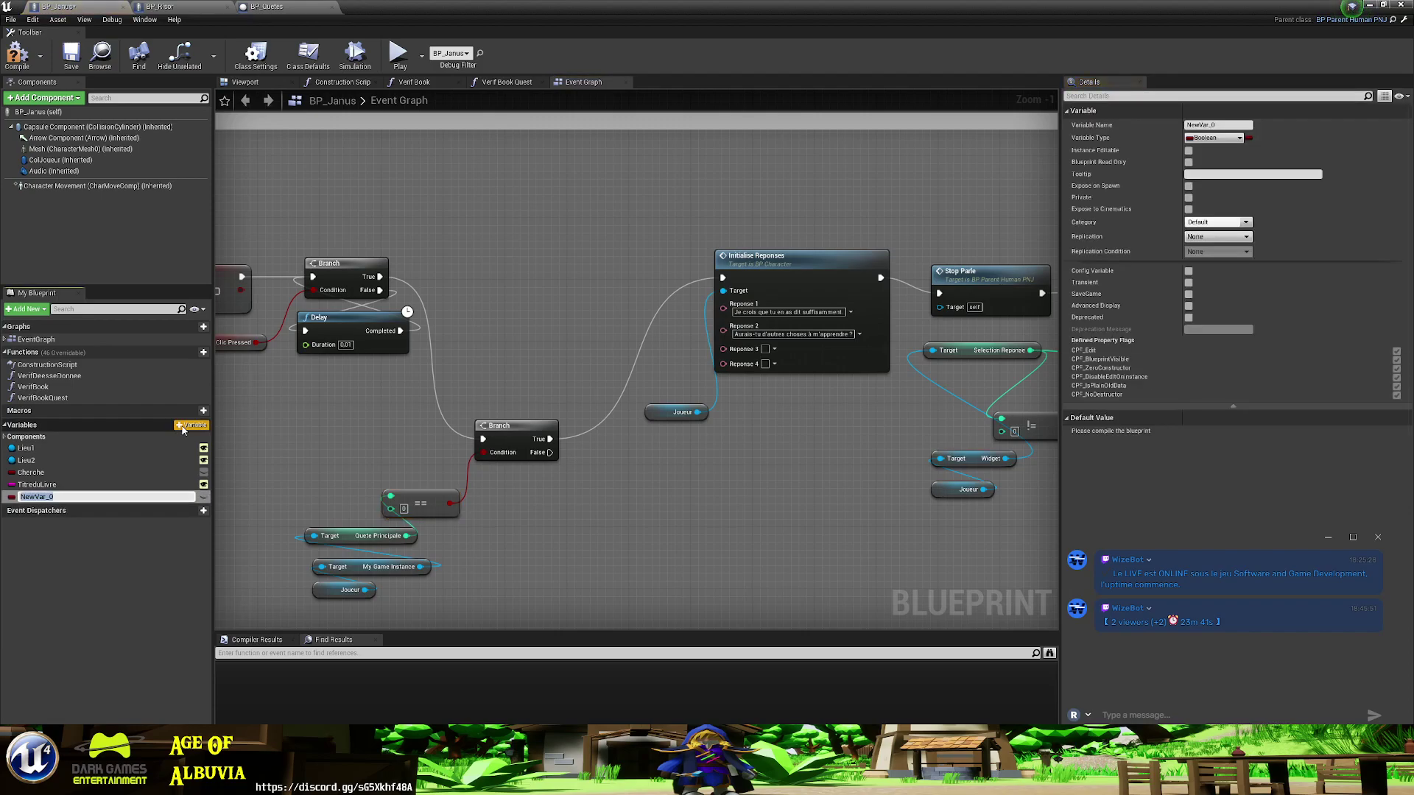
click(63, 485)
click(69, 498)
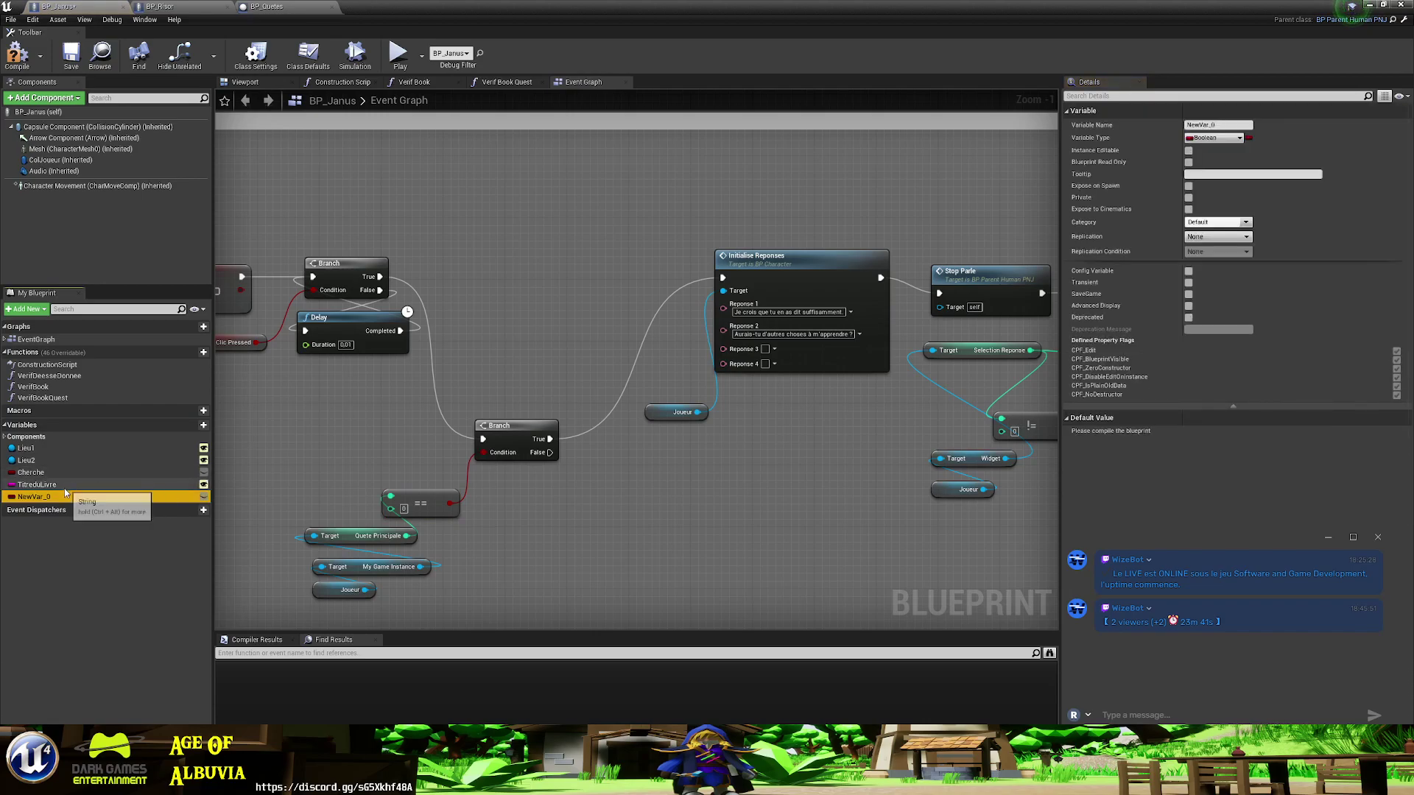
click(51, 498)
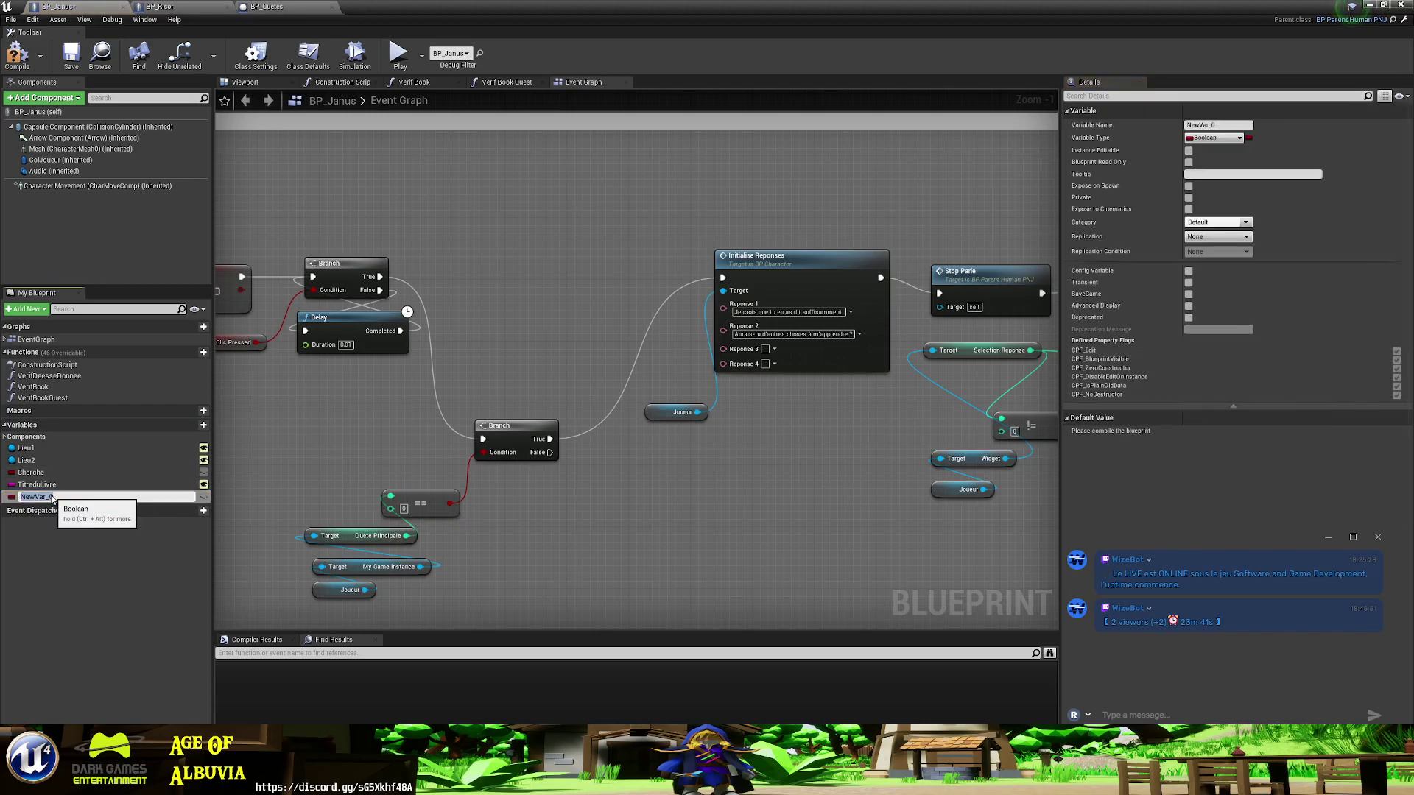
text(Texte)
text(Tmp)
key(Return)
click(1219, 138)
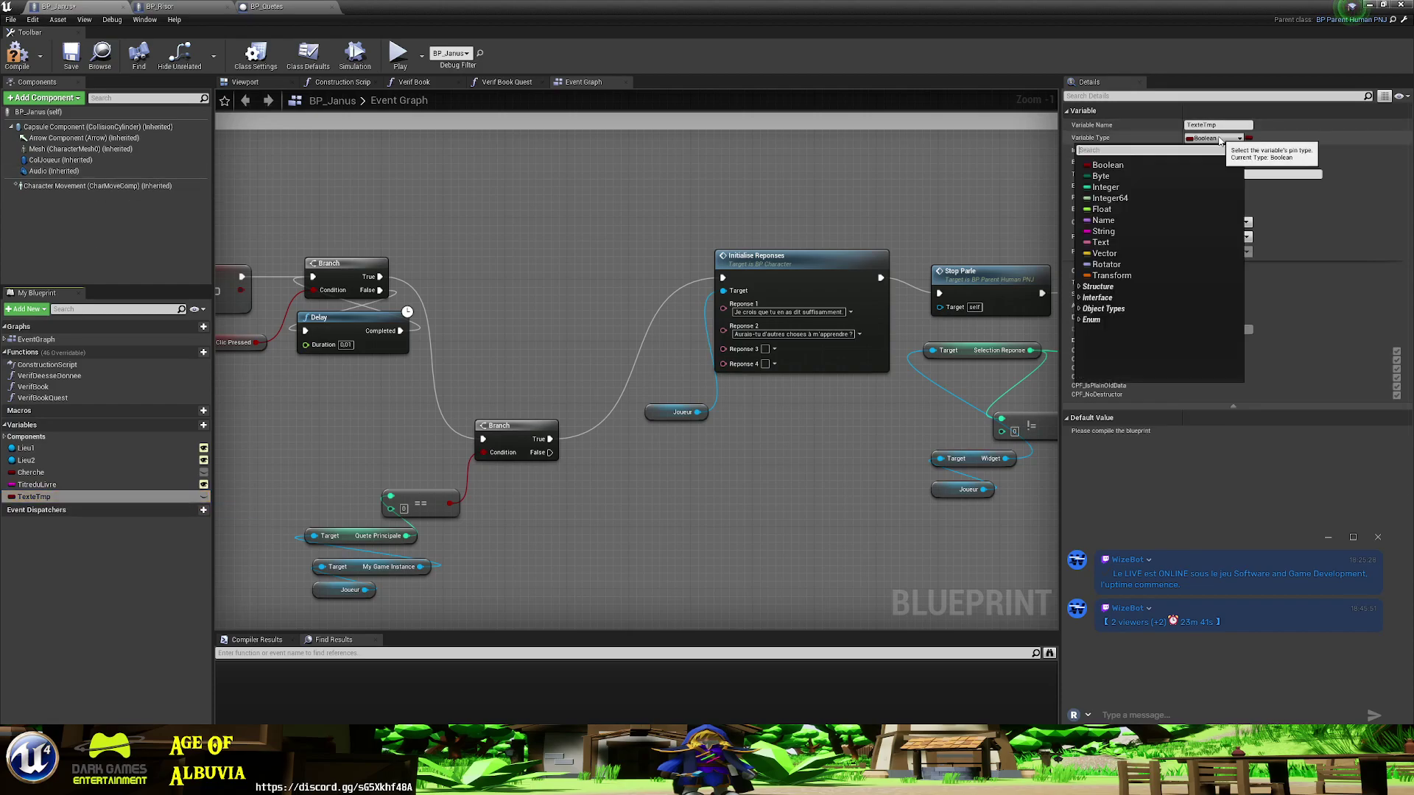
click(1100, 243)
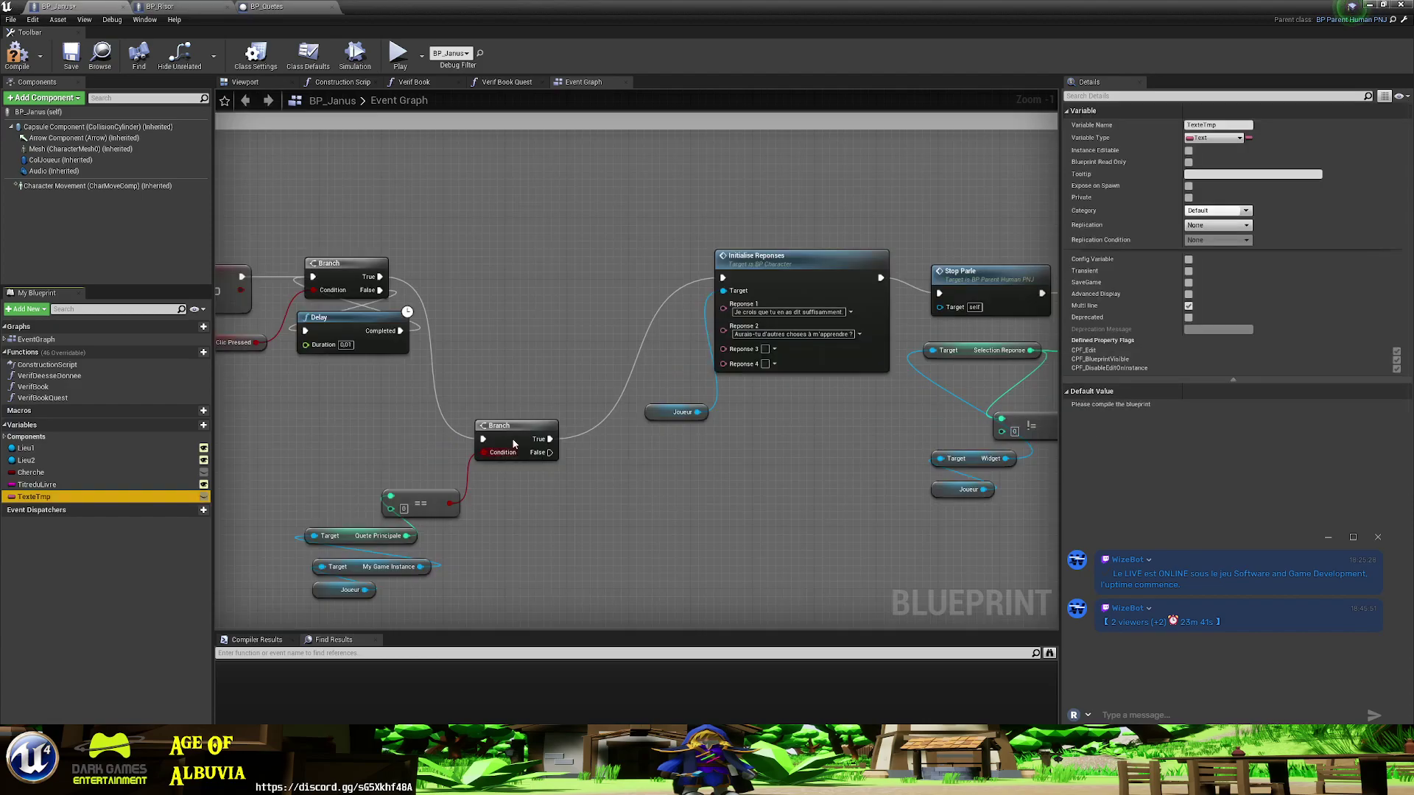
- Compile and save BP_Janus, then drop TexteTmp onto the graph near Quete Principale
click(16, 53)
click(71, 53)
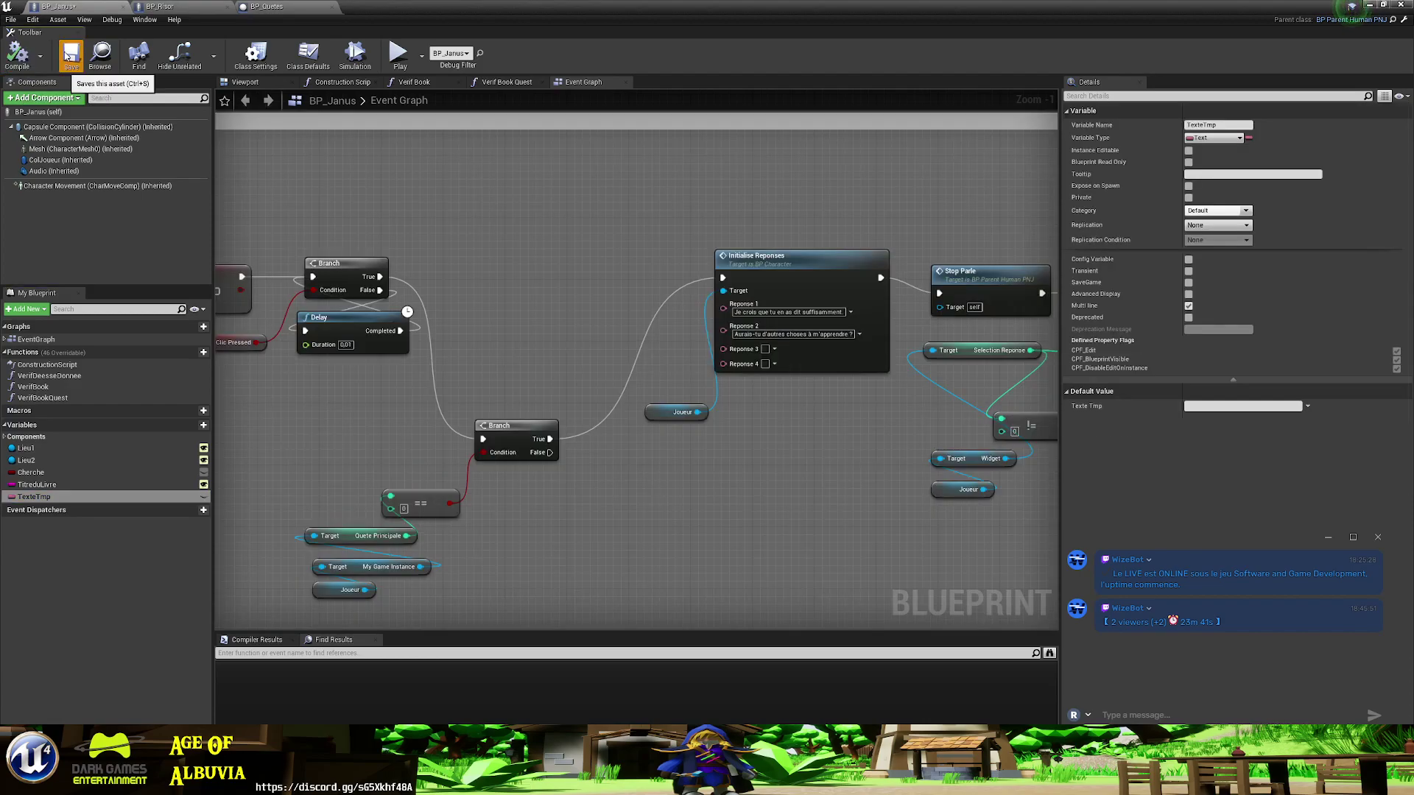
drag(206, 495, 630, 525)
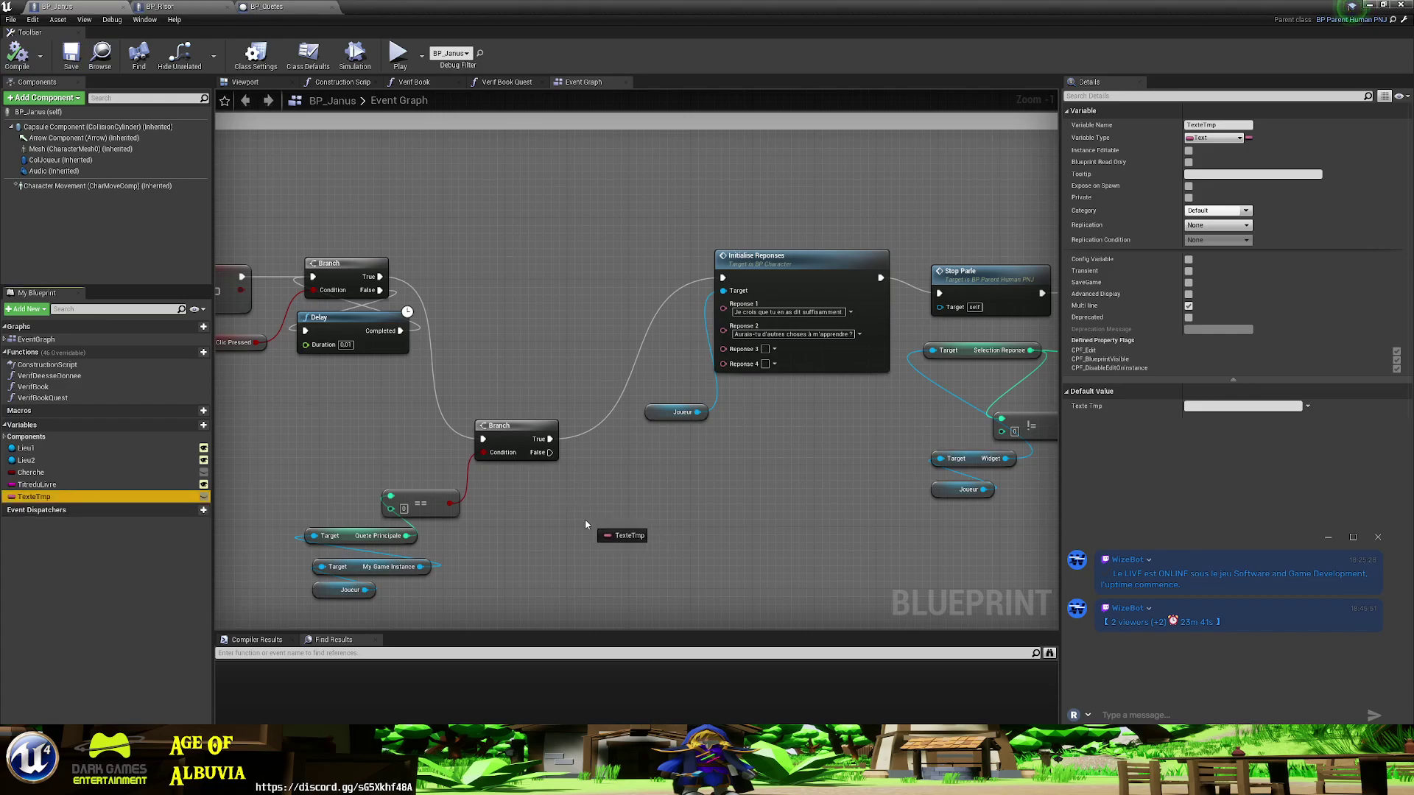
drag(629, 520, 578, 524)
click(564, 510)
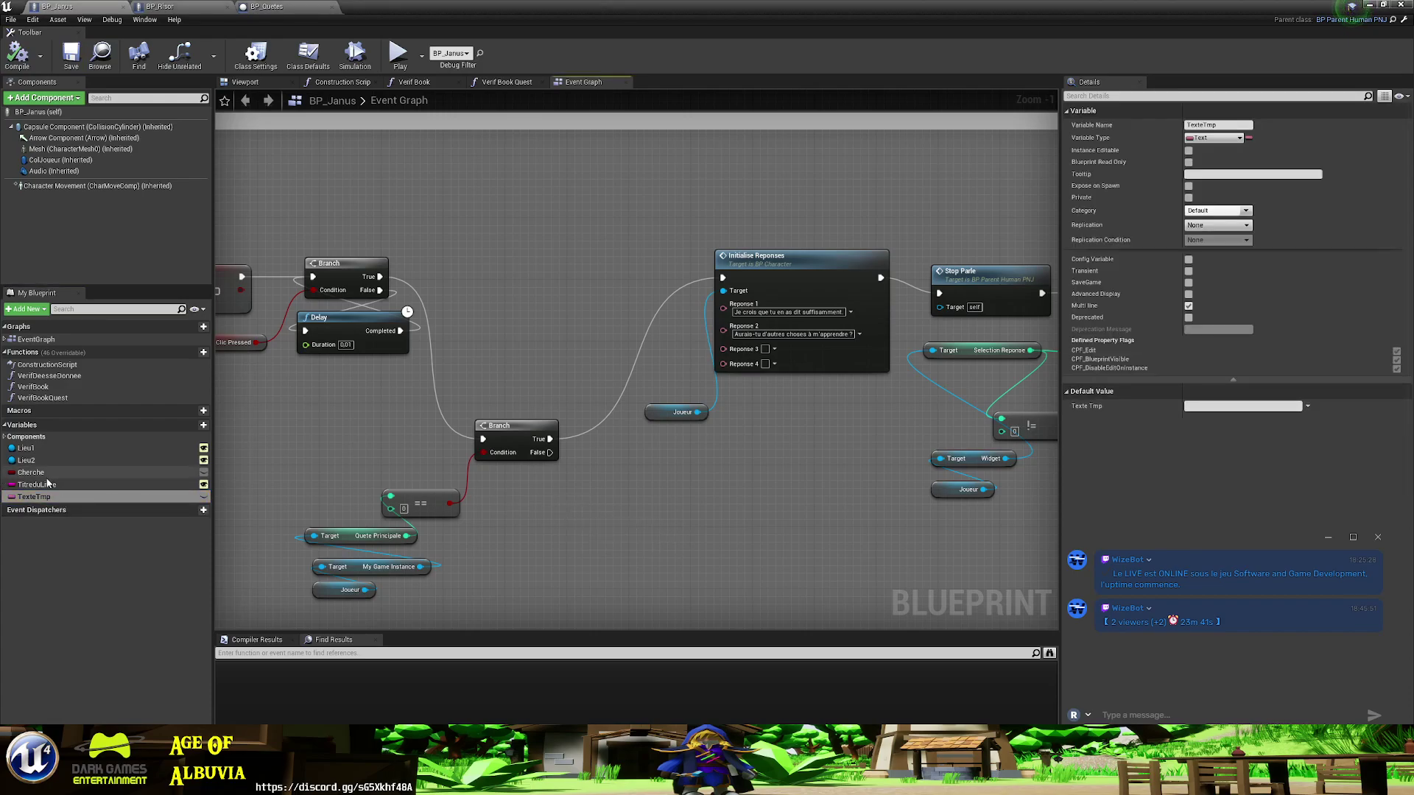
click(33, 497)
- Delete TexteTmp, then copy-paste Initialise Reponses with its Joueur input below the original
key(Delete)
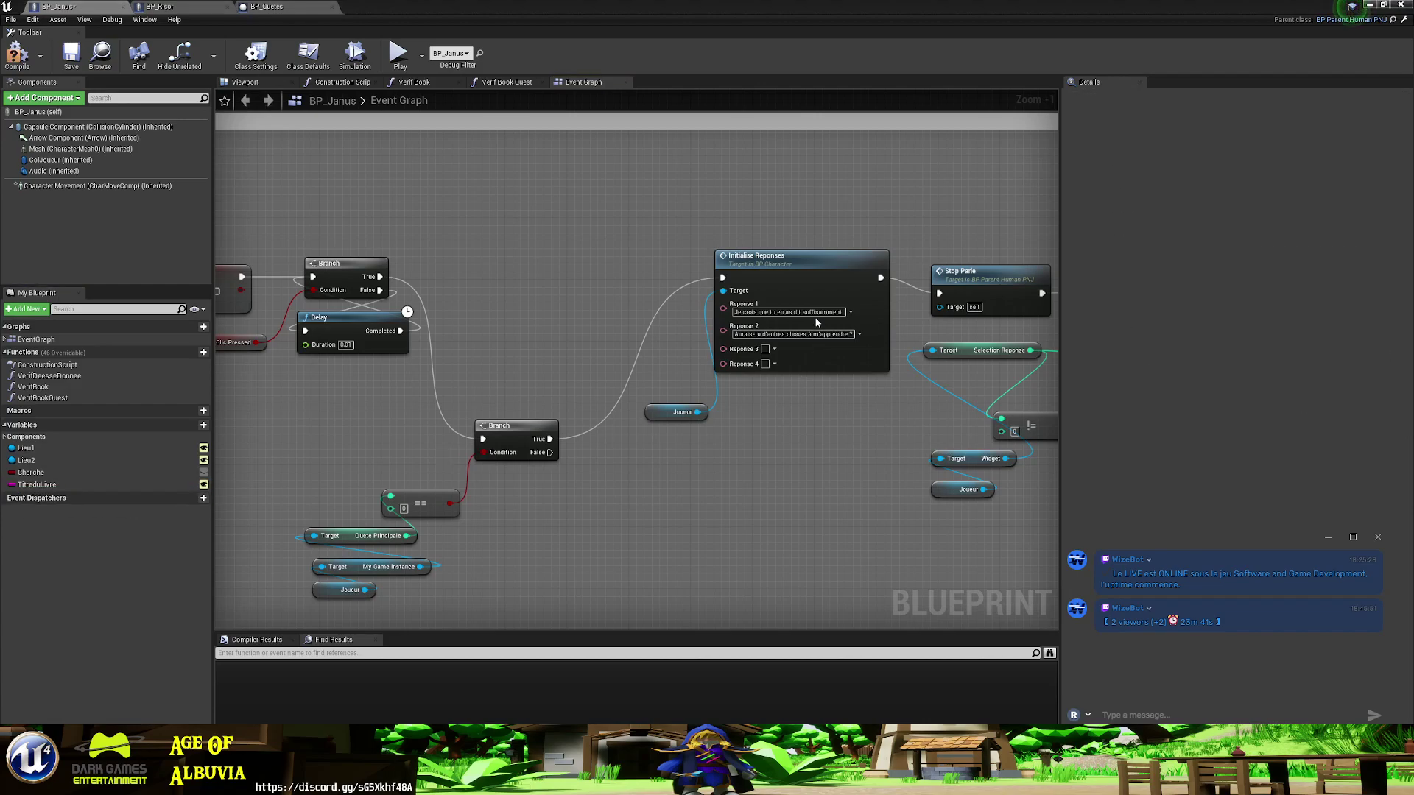
mouse_move(768, 466)
mouse_down()
mouse_move(637, 237)
mouse_move(698, 356)
mouse_up()
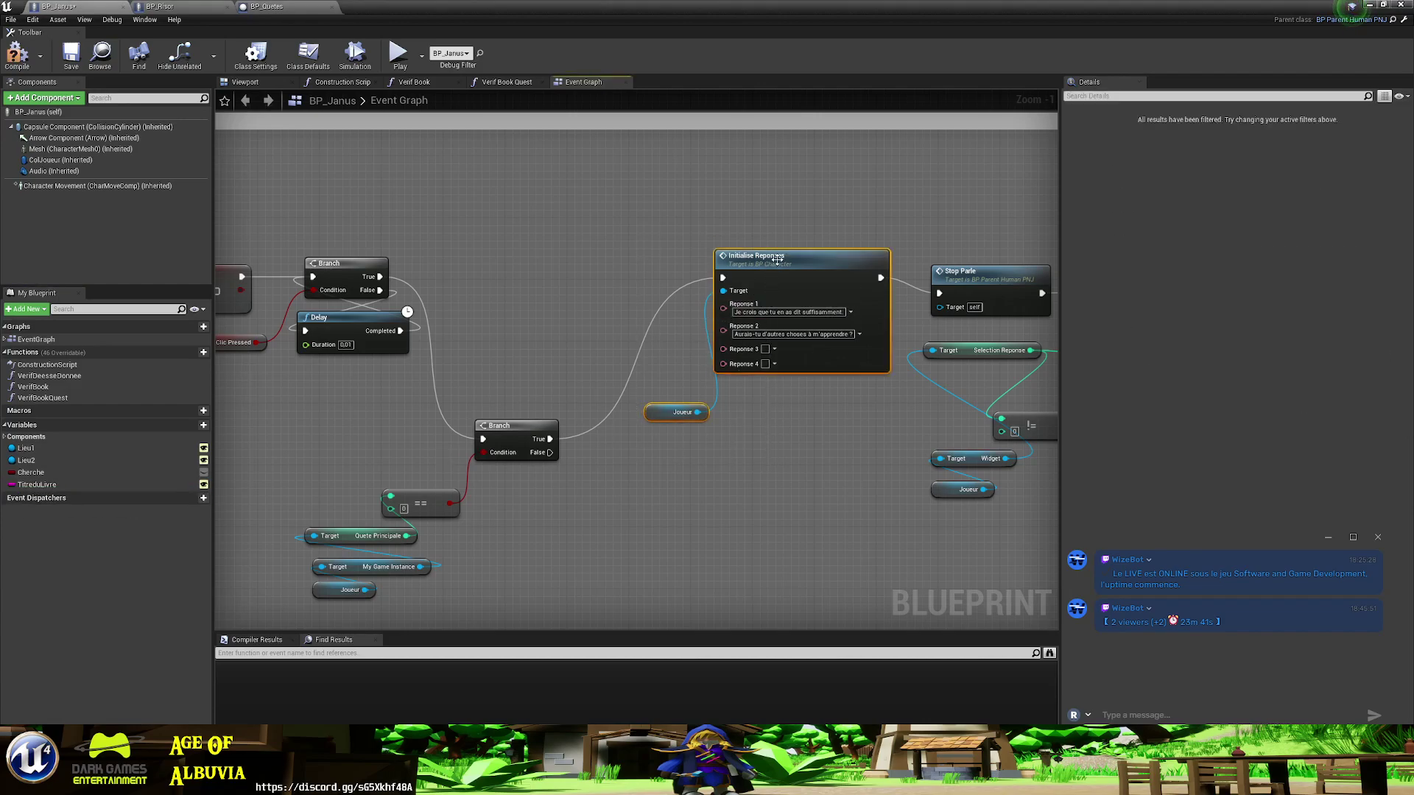
drag(777, 259, 769, 159)
key(ctrl+c)
key(ctrl+v)
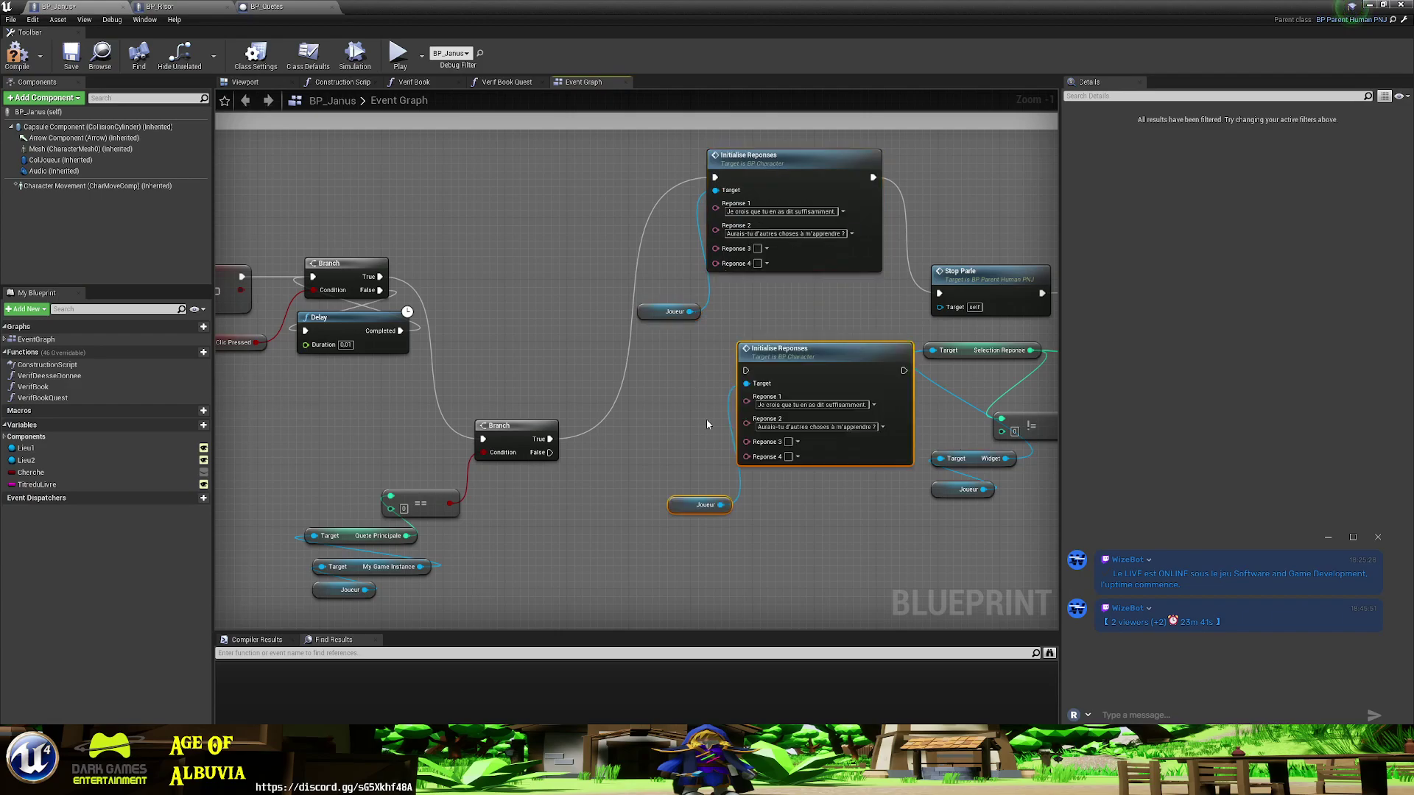
drag(793, 360, 707, 406)
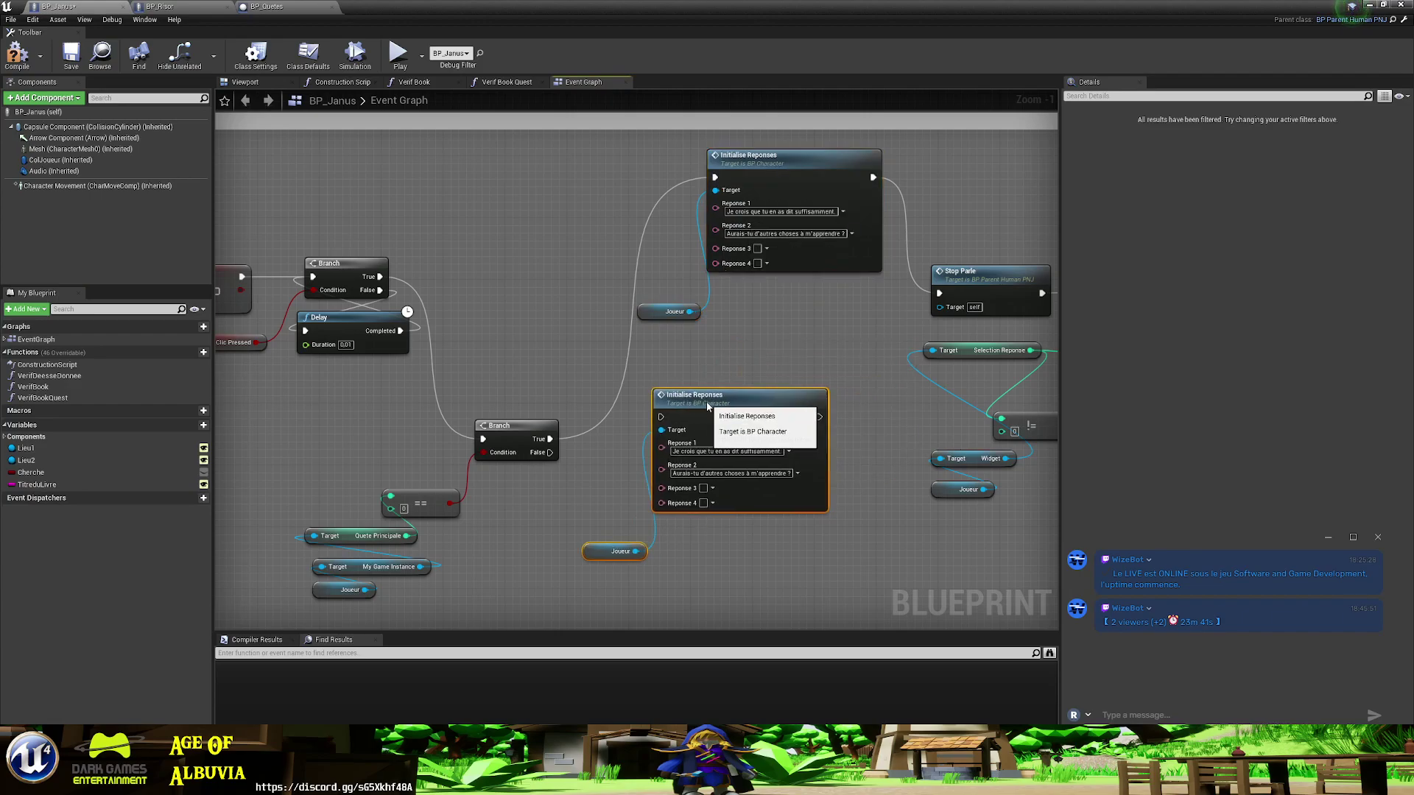
- Zoom out and pan across the Questions, SET, Stop Parle, Delay and Parle nodes
right_drag(706, 407, 462, 440)
scroll(478, 442, down, 2)
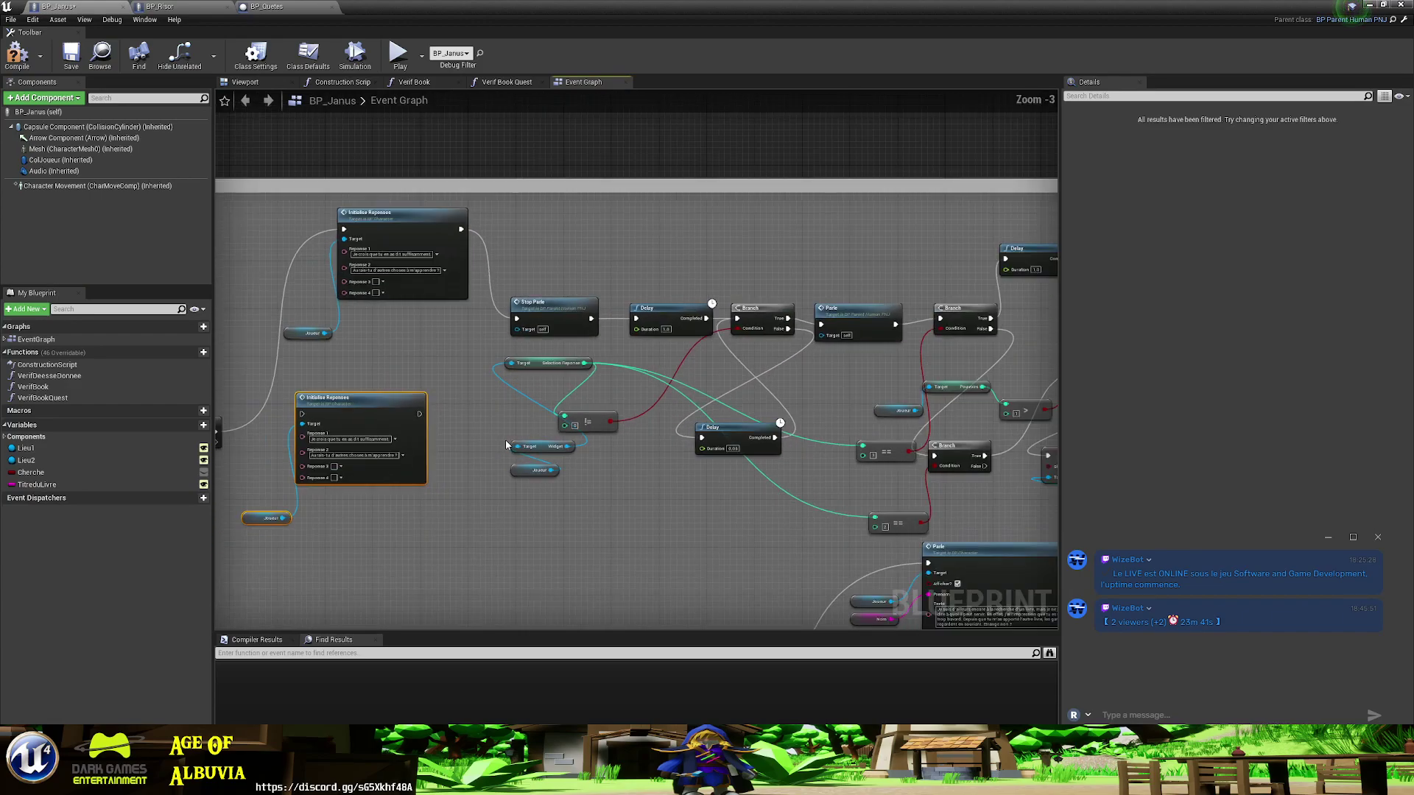
mouse_move(630, 461)
right_down()
mouse_move(372, 438)
mouse_move(741, 442)
mouse_move(539, 438)
mouse_move(584, 397)
mouse_move(457, 417)
mouse_move(209, 418)
right_up()
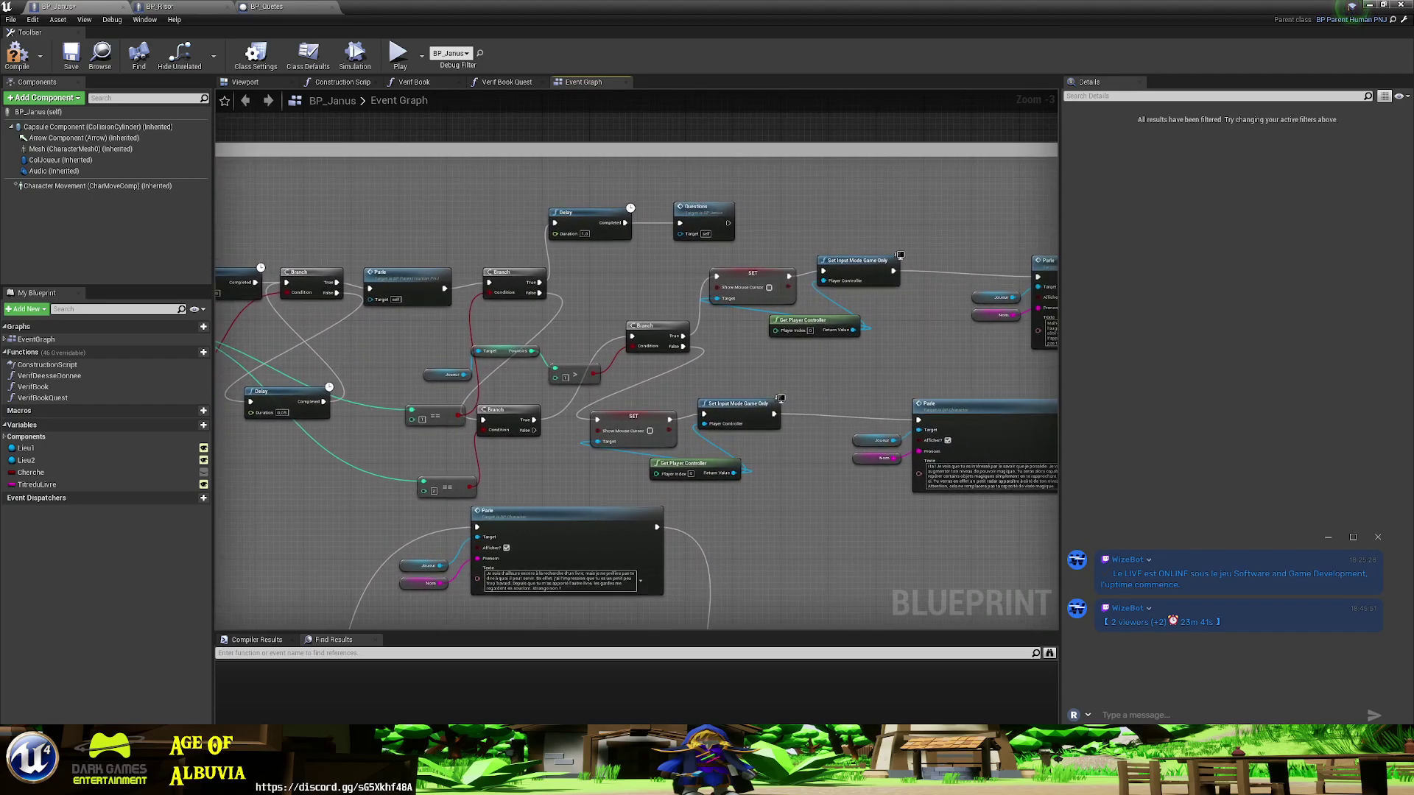
mouse_move(209, 418)
right_down()
mouse_move(395, 450)
mouse_move(515, 420)
mouse_move(609, 435)
mouse_move(359, 439)
right_up()
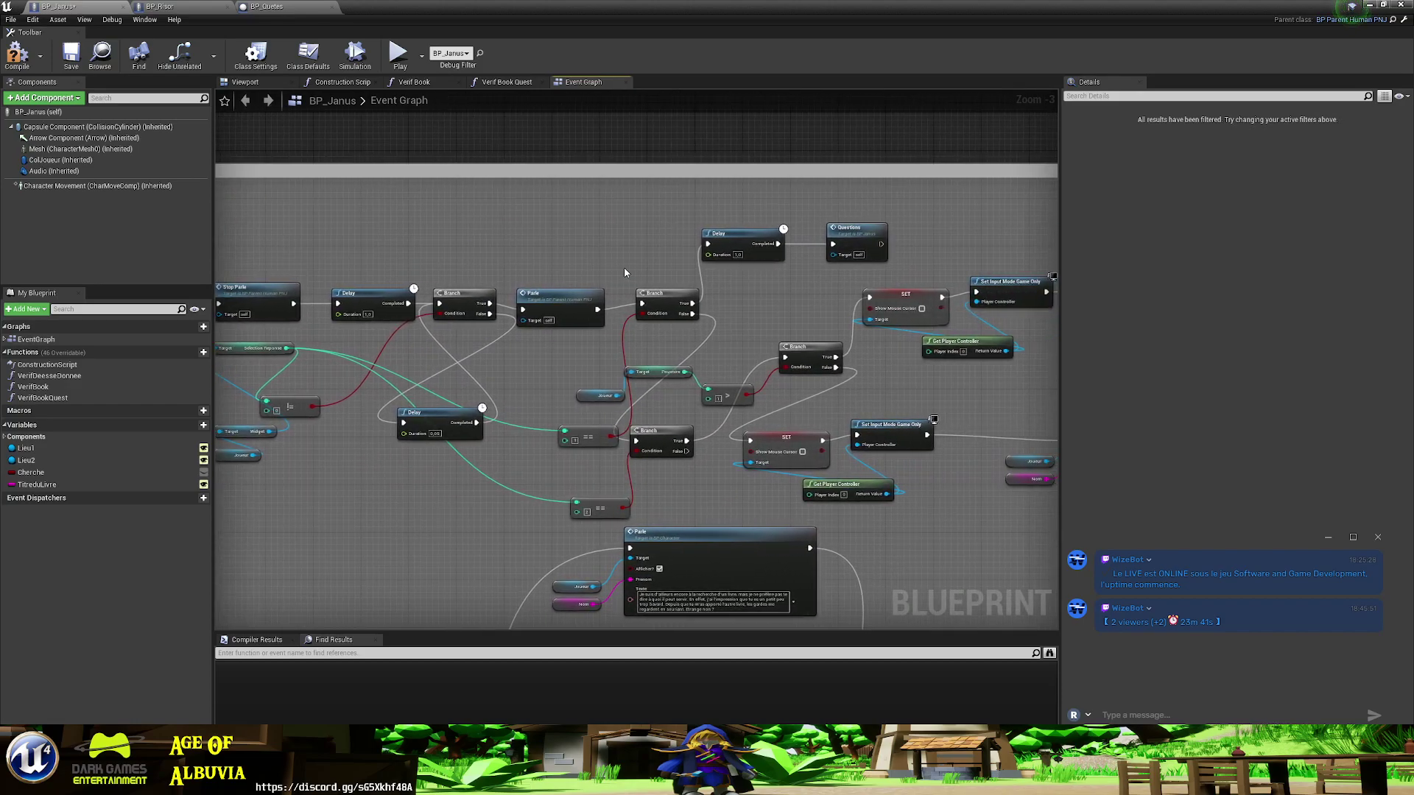
right_drag(660, 295, 650, 87)
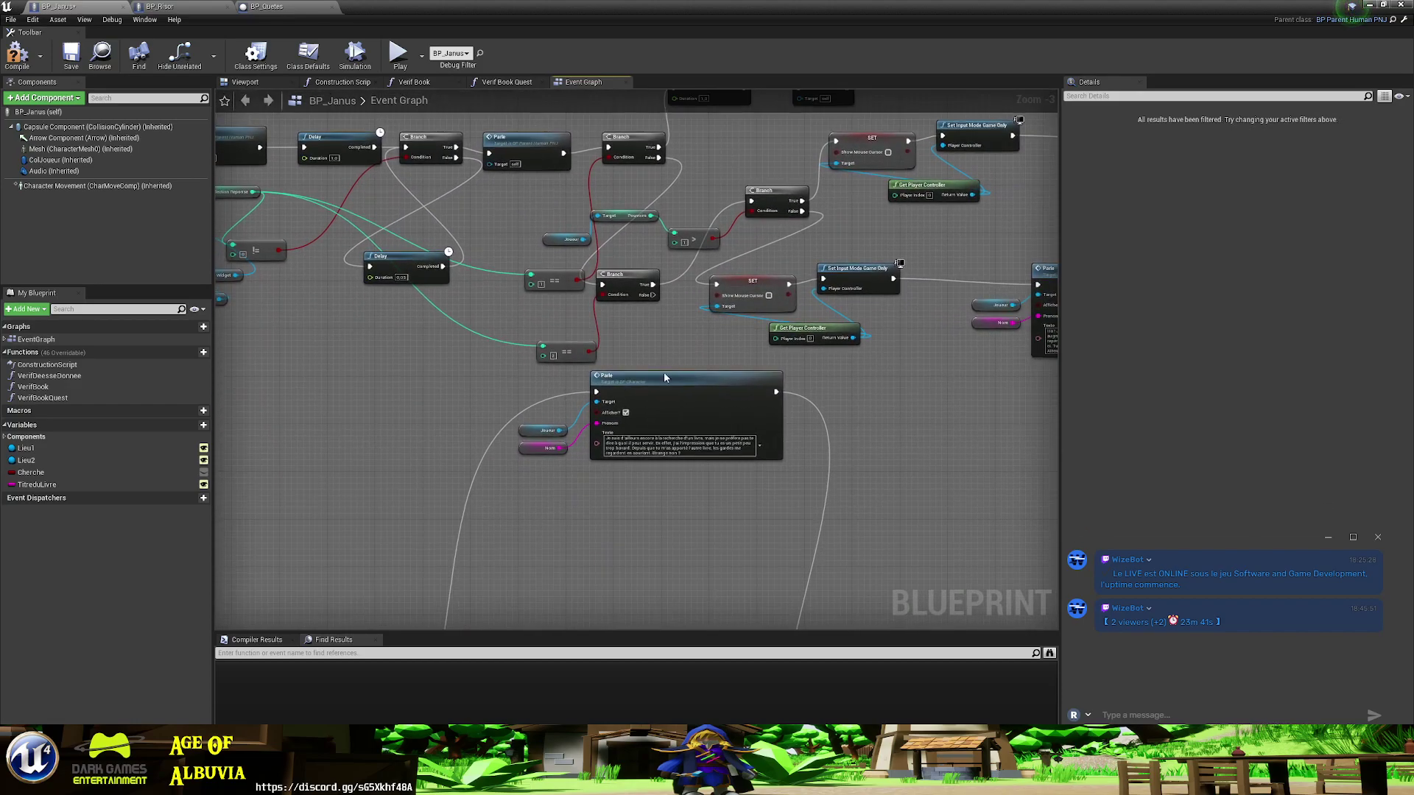
- Zoom out to Zoom -8, drag the Parle node lower, then zoom back in and recentre
scroll(661, 449, down, 7)
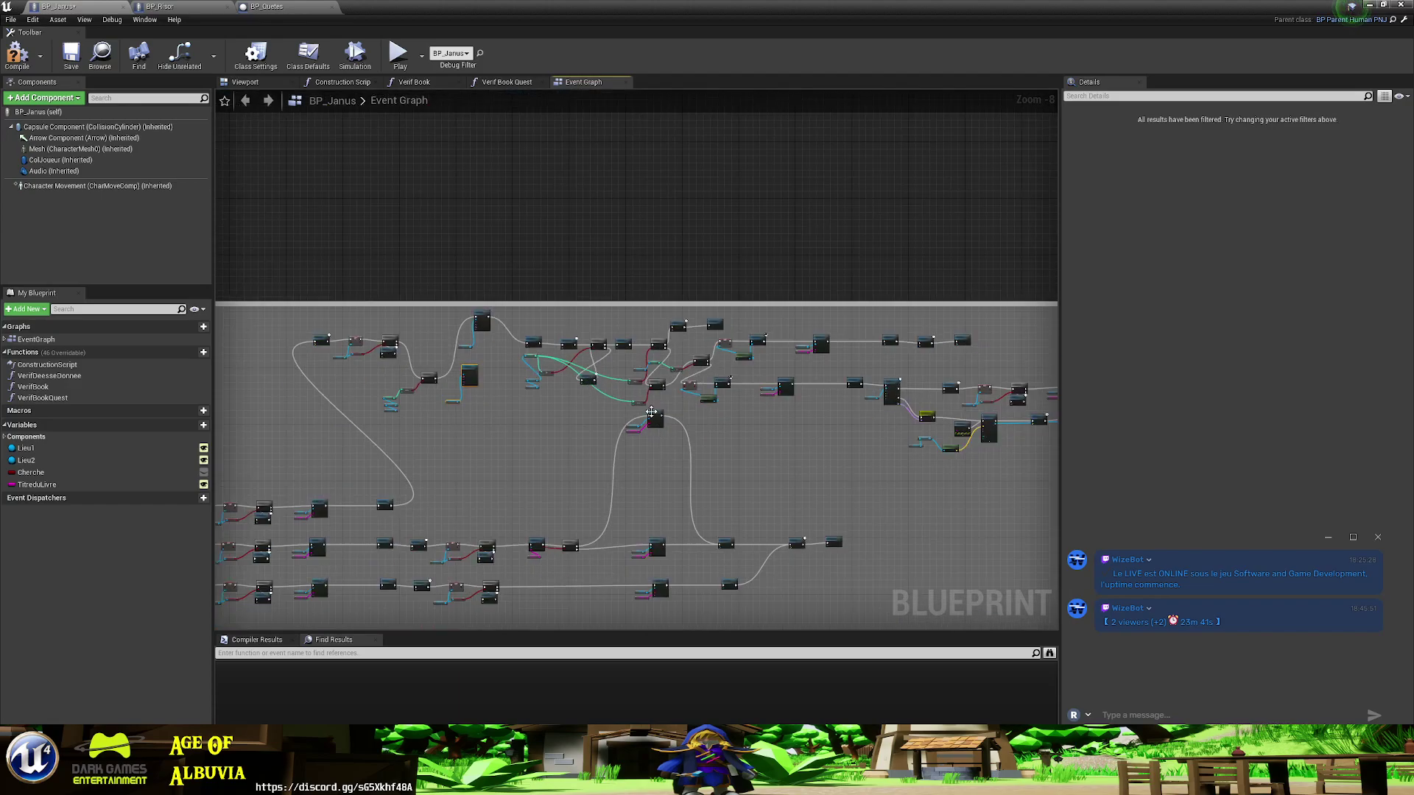
drag(649, 425, 638, 525)
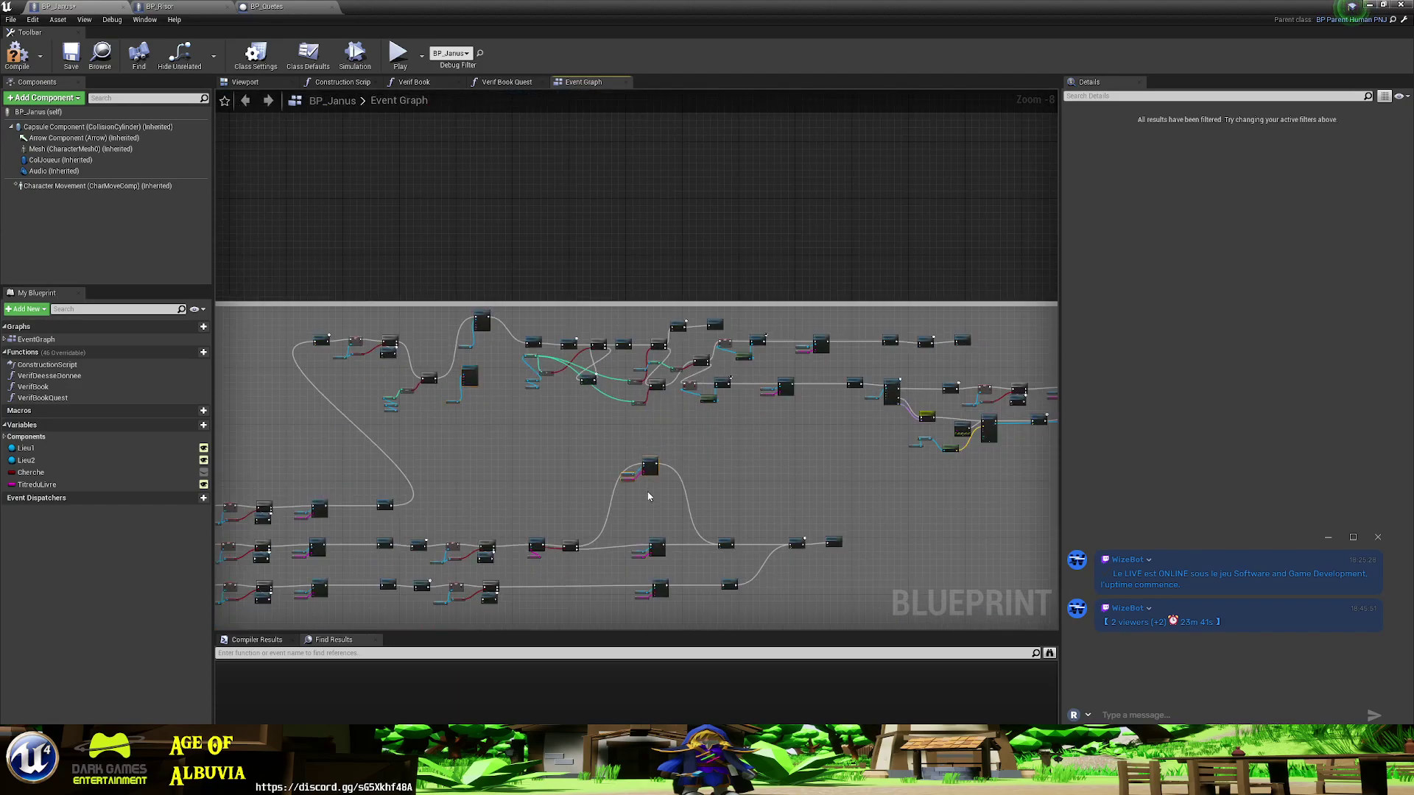
scroll(663, 491, up, 4)
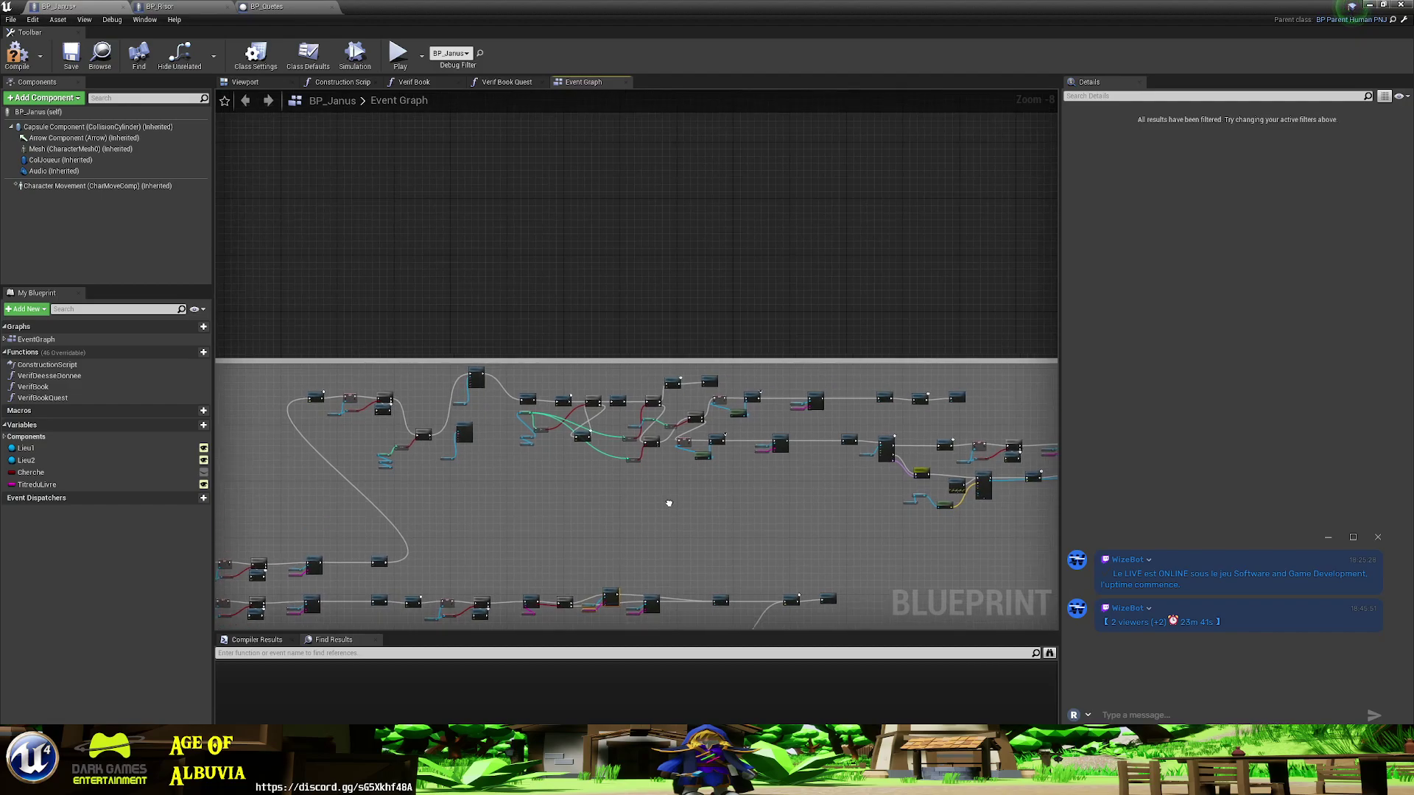
scroll(666, 495, up, 1)
right_drag(551, 457, 721, 533)
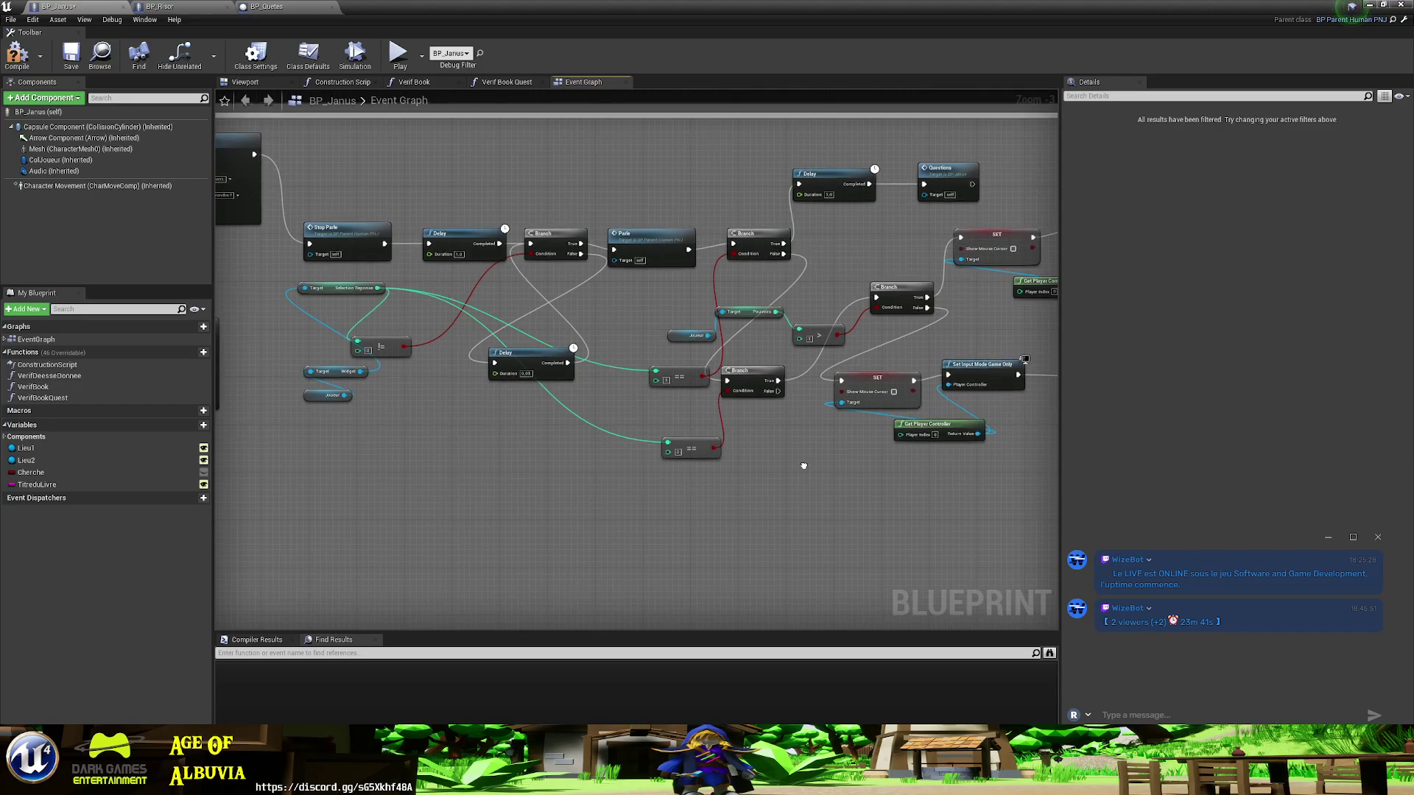
- Nudge the lower Branch and == nodes into place and drag a wire from the Branch's False output
right_drag(805, 470, 767, 482)
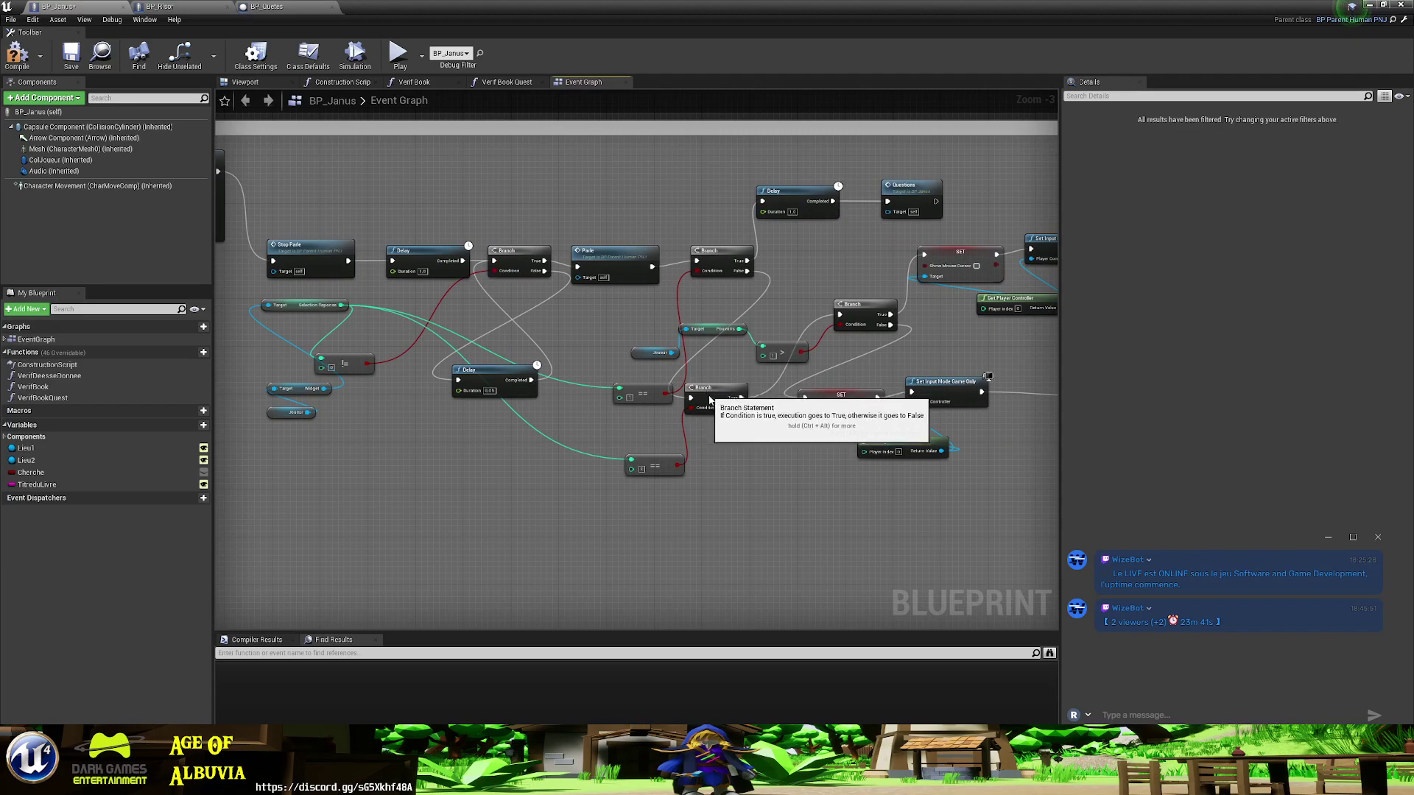
mouse_move(697, 390)
mouse_down()
mouse_move(713, 398)
mouse_move(729, 381)
mouse_up()
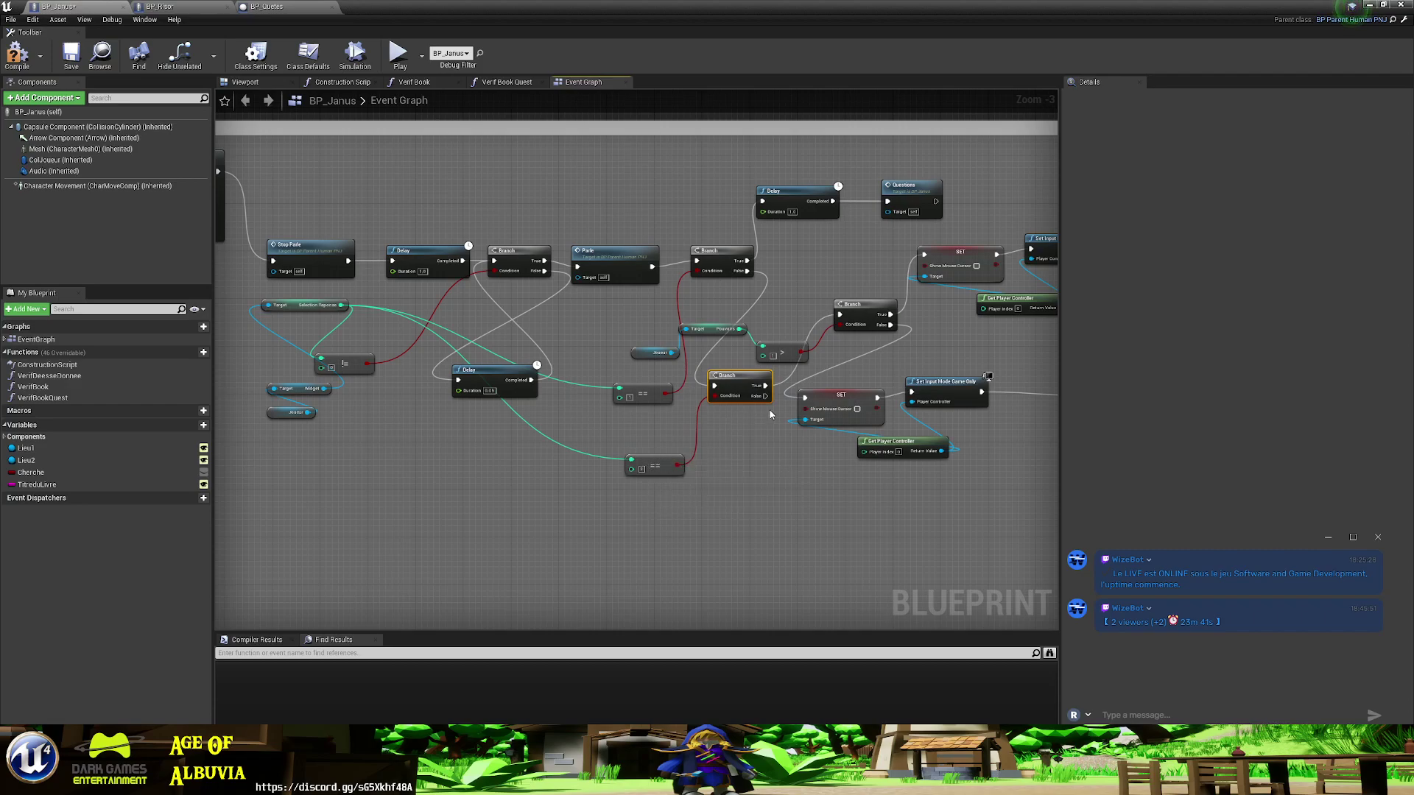
right_drag(775, 488, 821, 476)
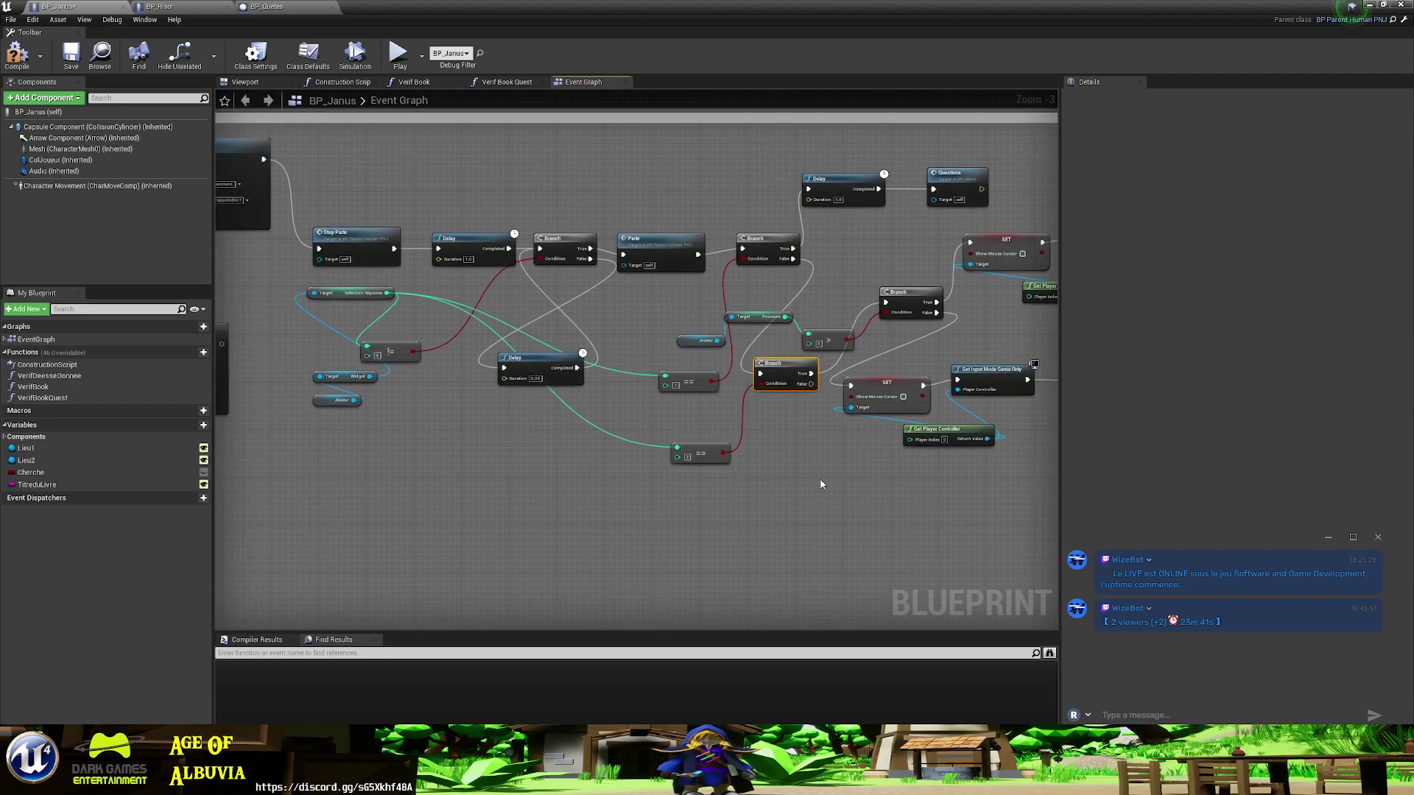
drag(696, 447, 692, 411)
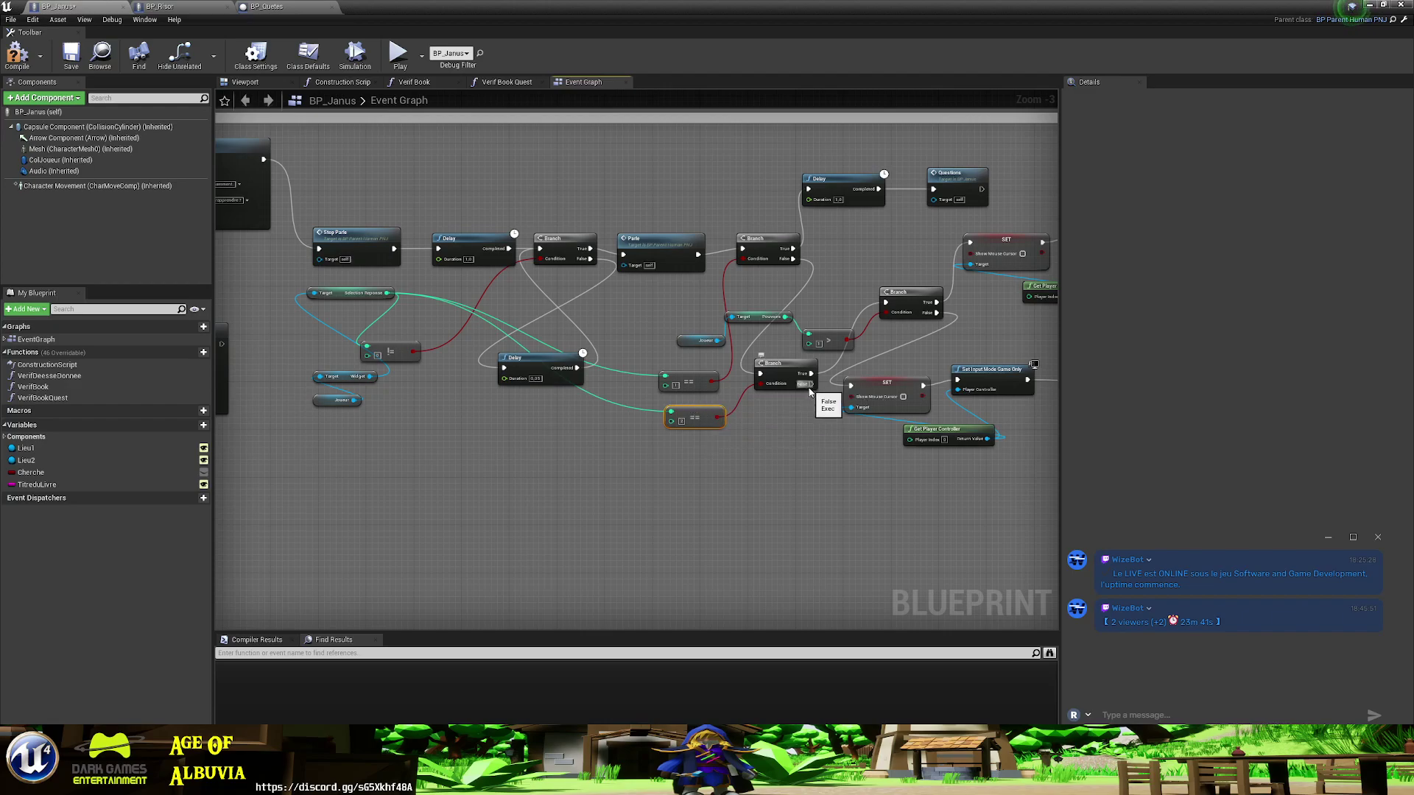
drag(809, 386, 768, 457)
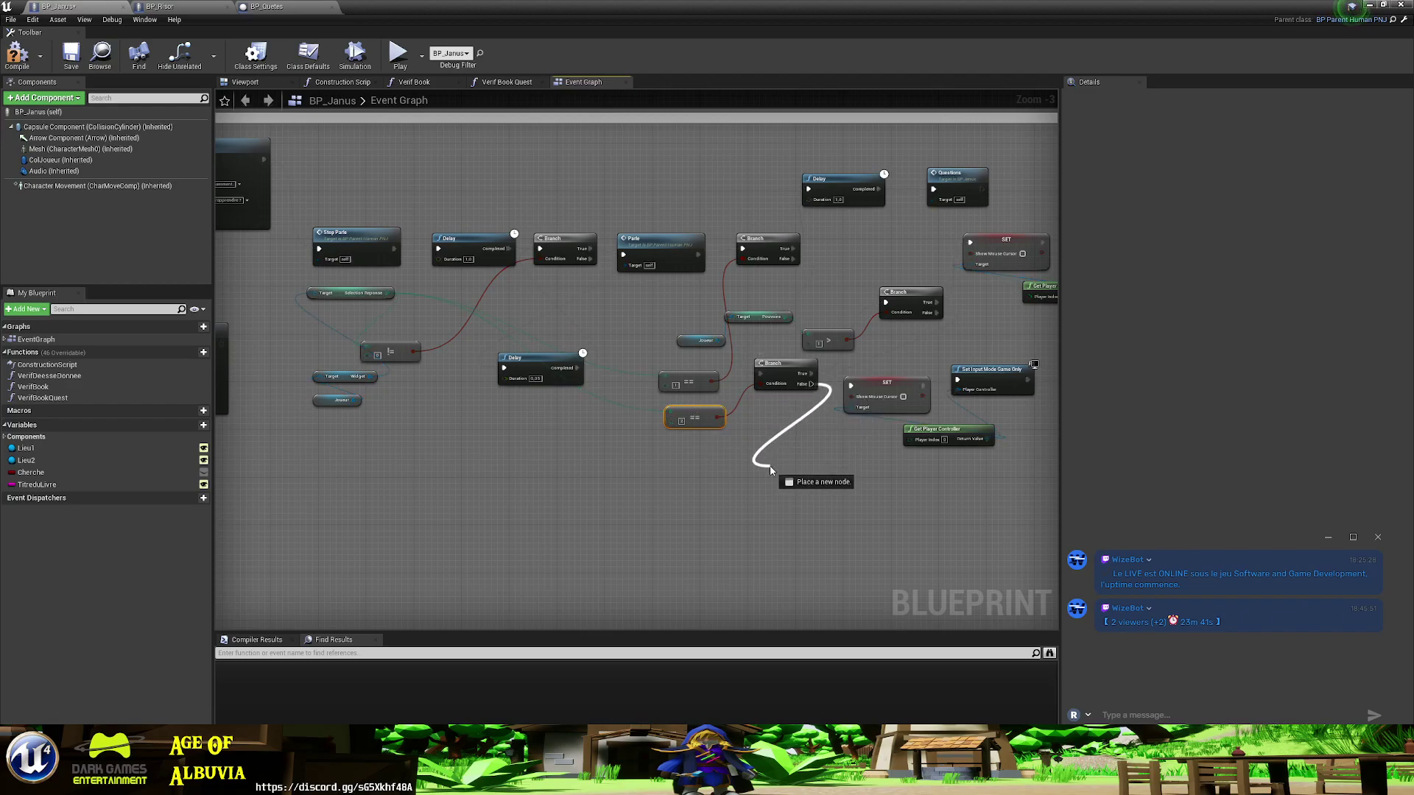
- Dismiss the Branch node search and frame the Branch and both Initialise Reponses nodes
text(bra)
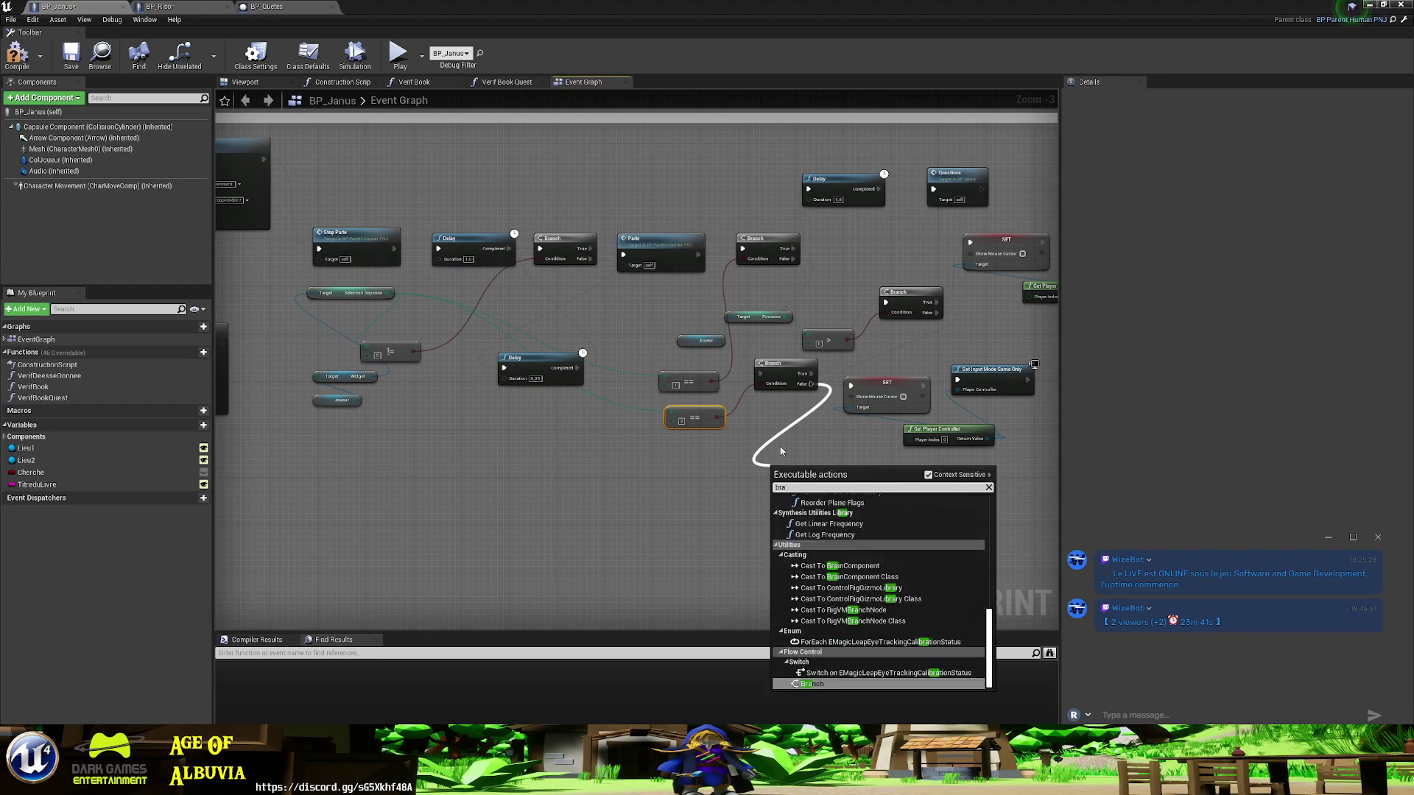
click(732, 466)
right_drag(678, 491, 880, 453)
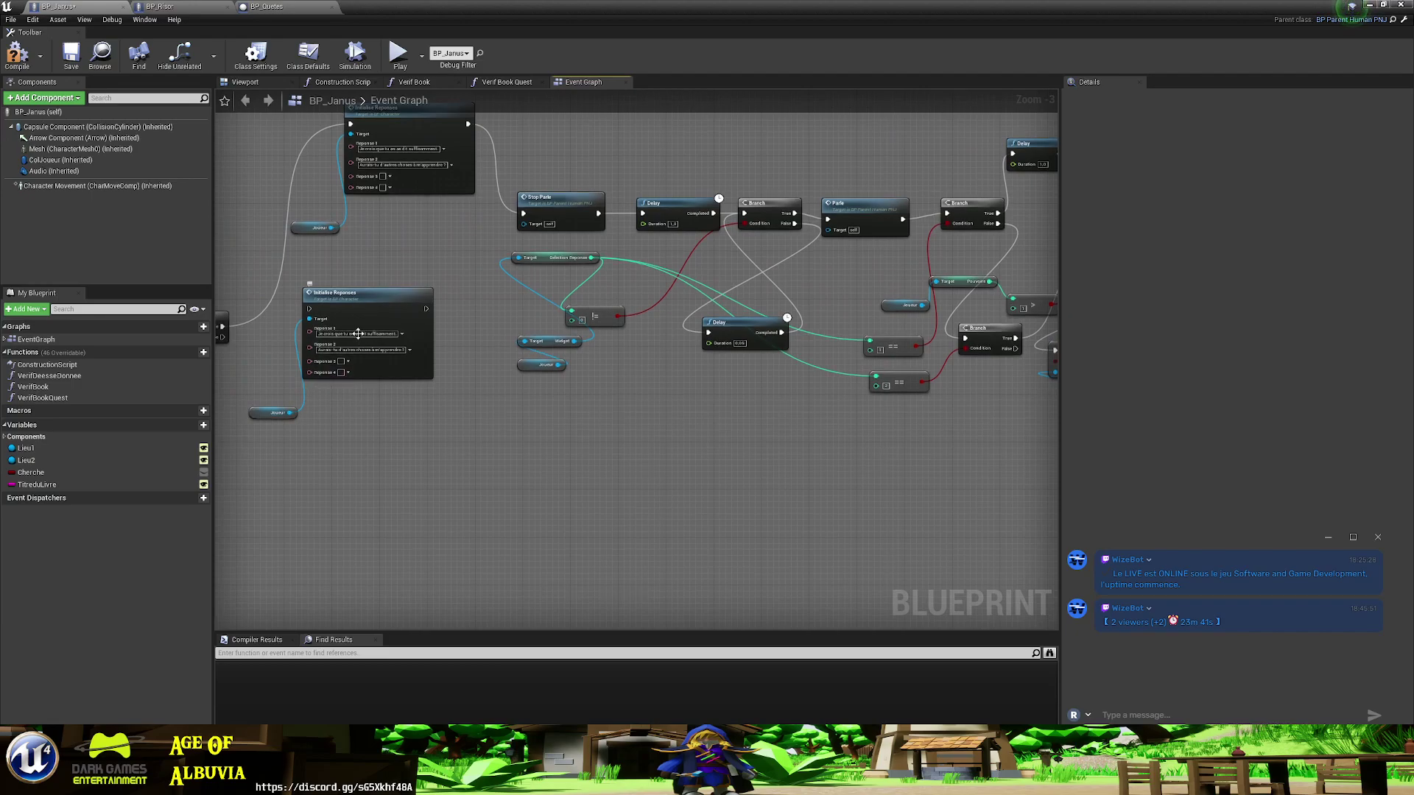
right_drag(359, 428, 480, 444)
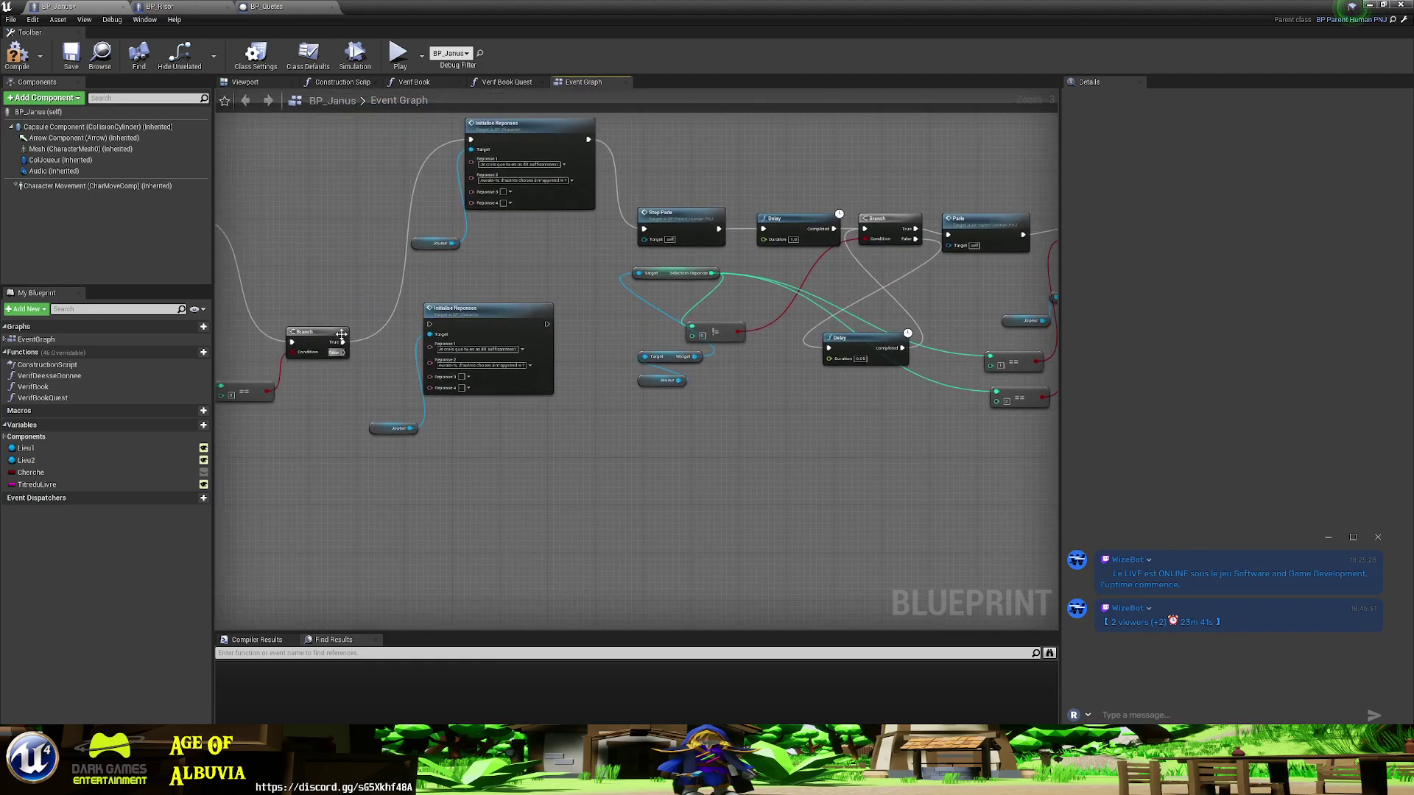
drag(342, 342, 390, 333)
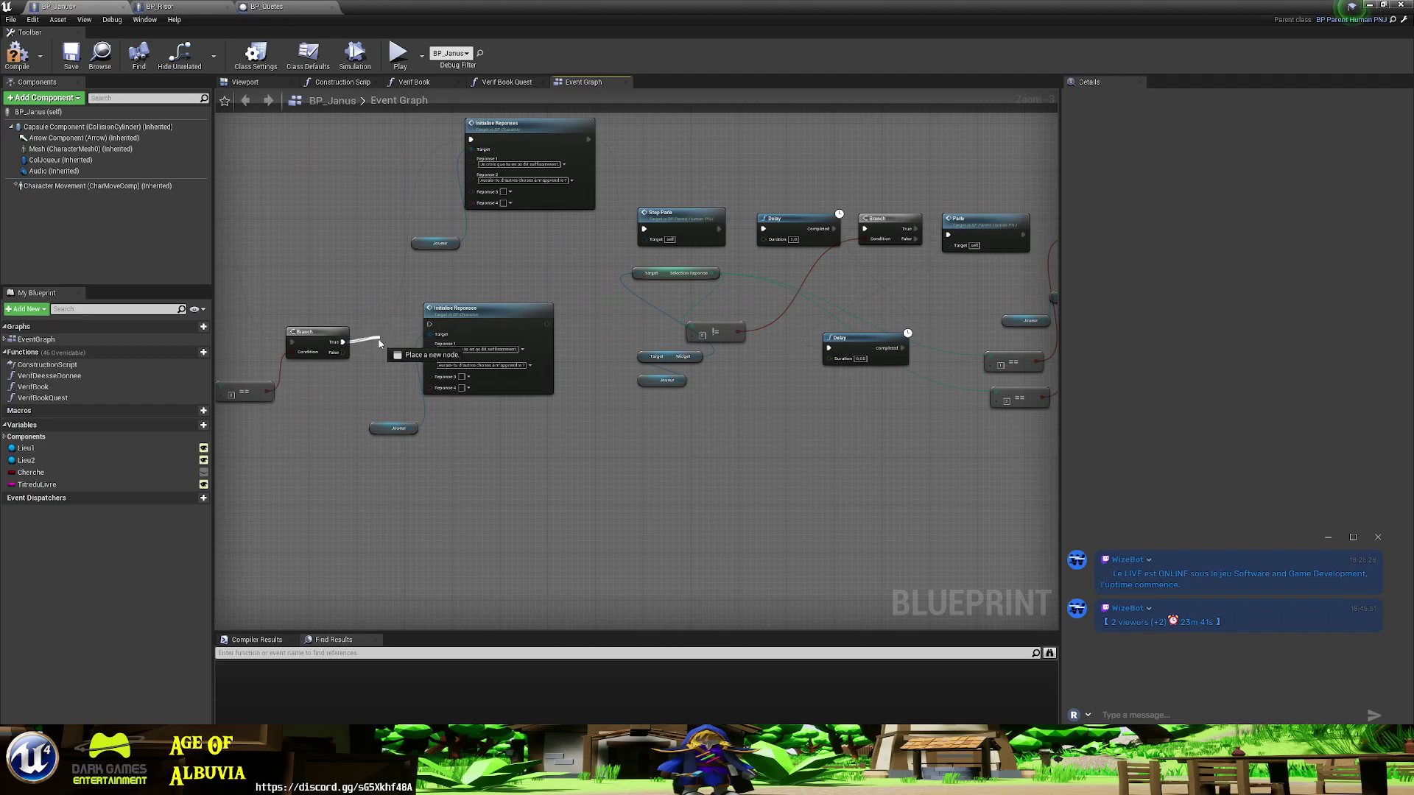
drag(390, 334, 381, 340)
right_drag(238, 397, 391, 439)
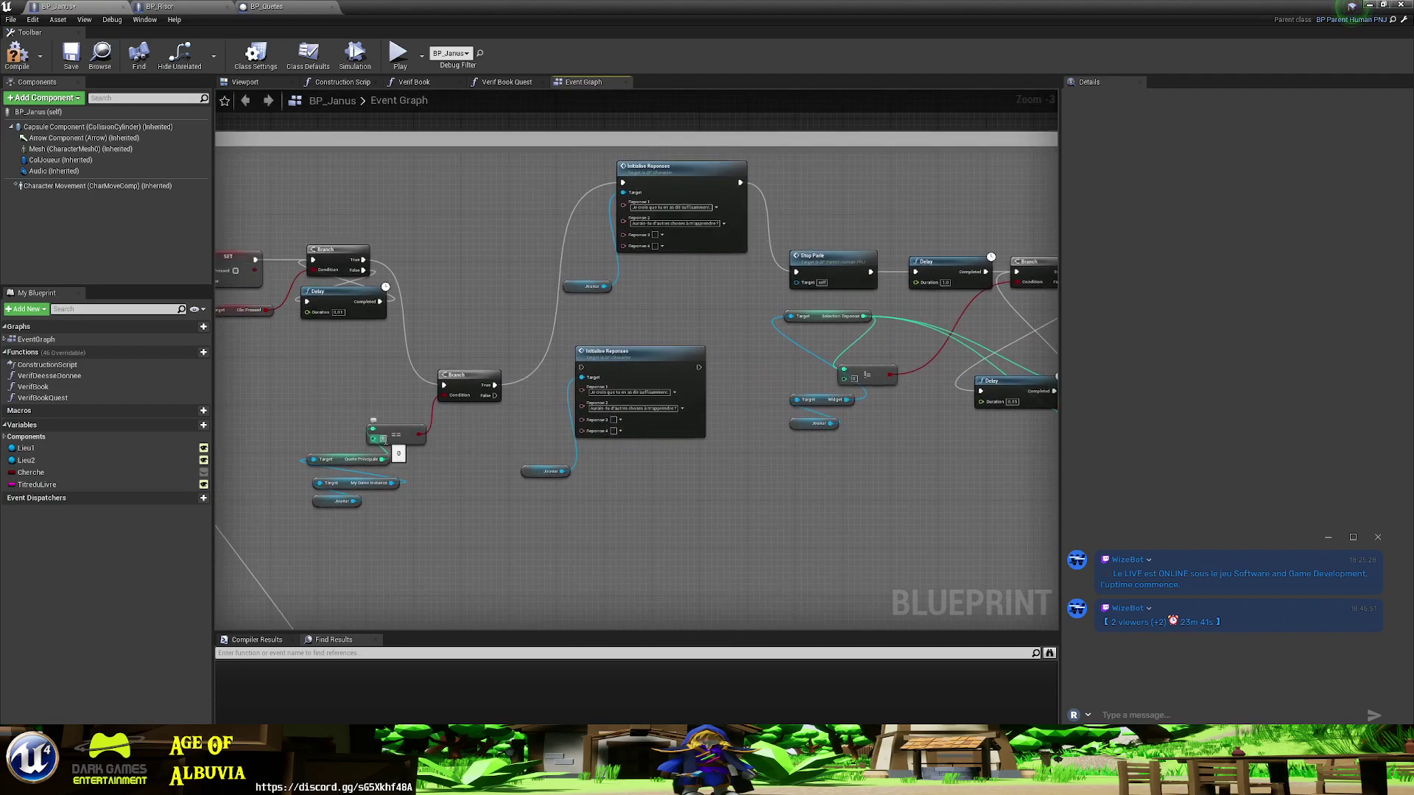
- Wire the Branch outputs to the upper and lower Initialise Reponses nodes, cancelling a stray node menu
drag(495, 395, 623, 187)
drag(495, 385, 585, 373)
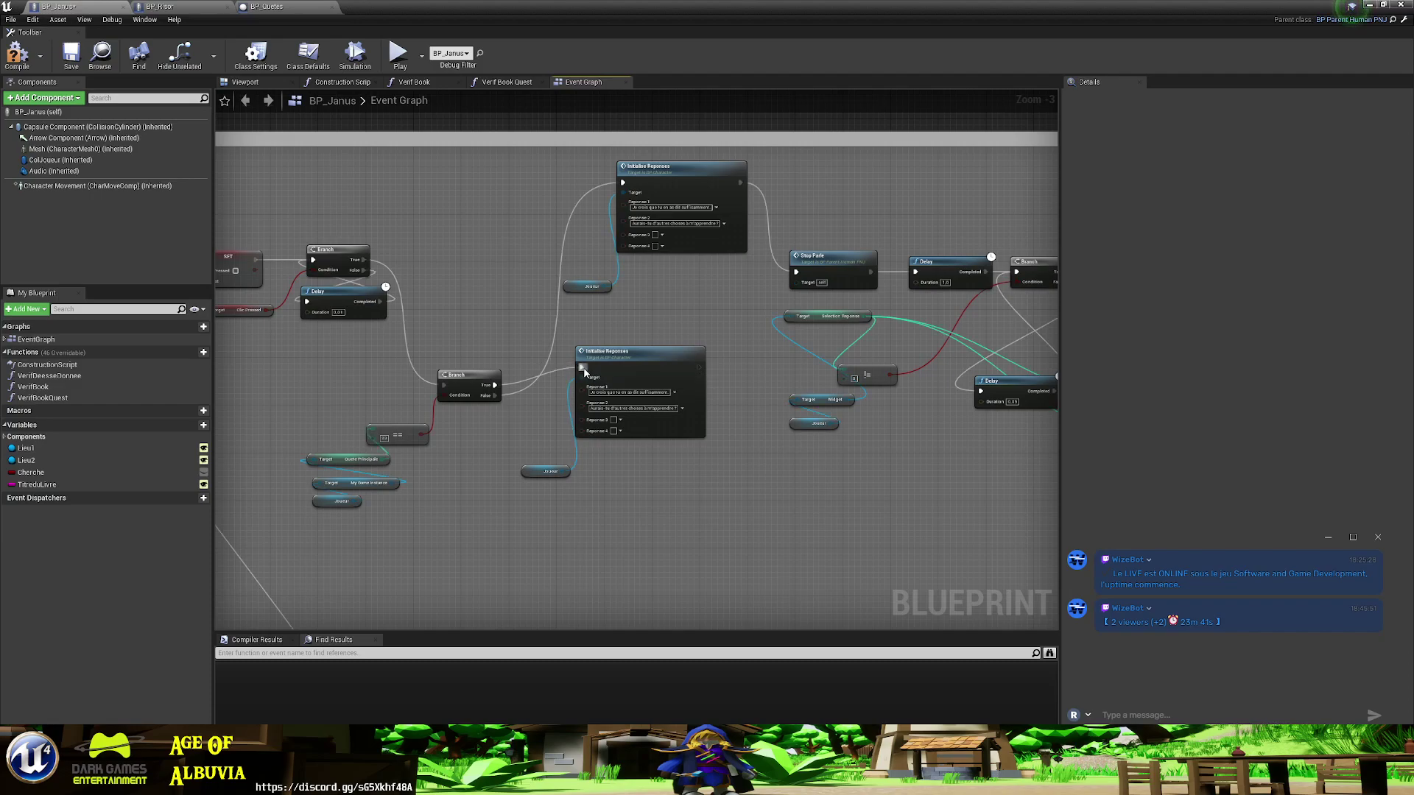
scroll(629, 451, up, 3)
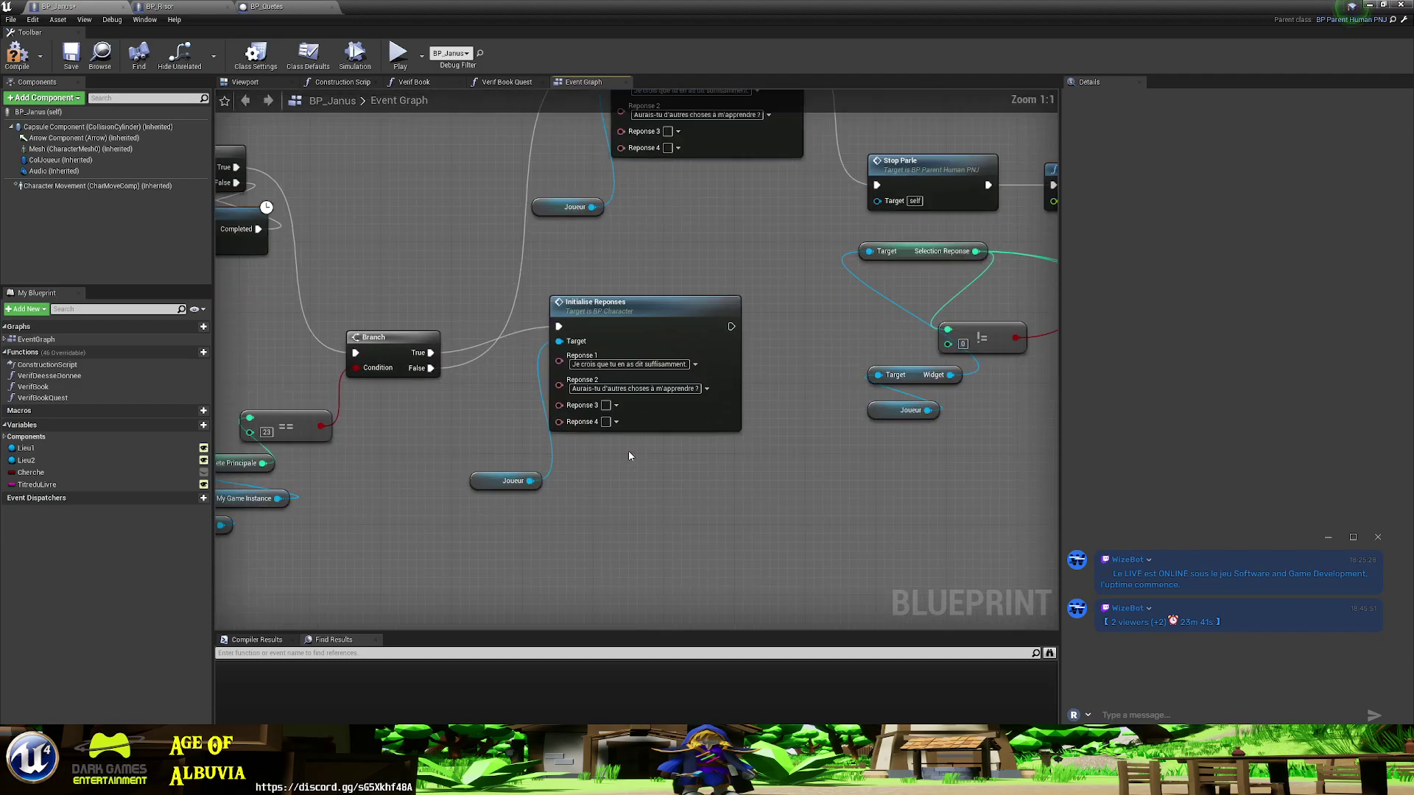
right_drag(711, 605, 221, 629)
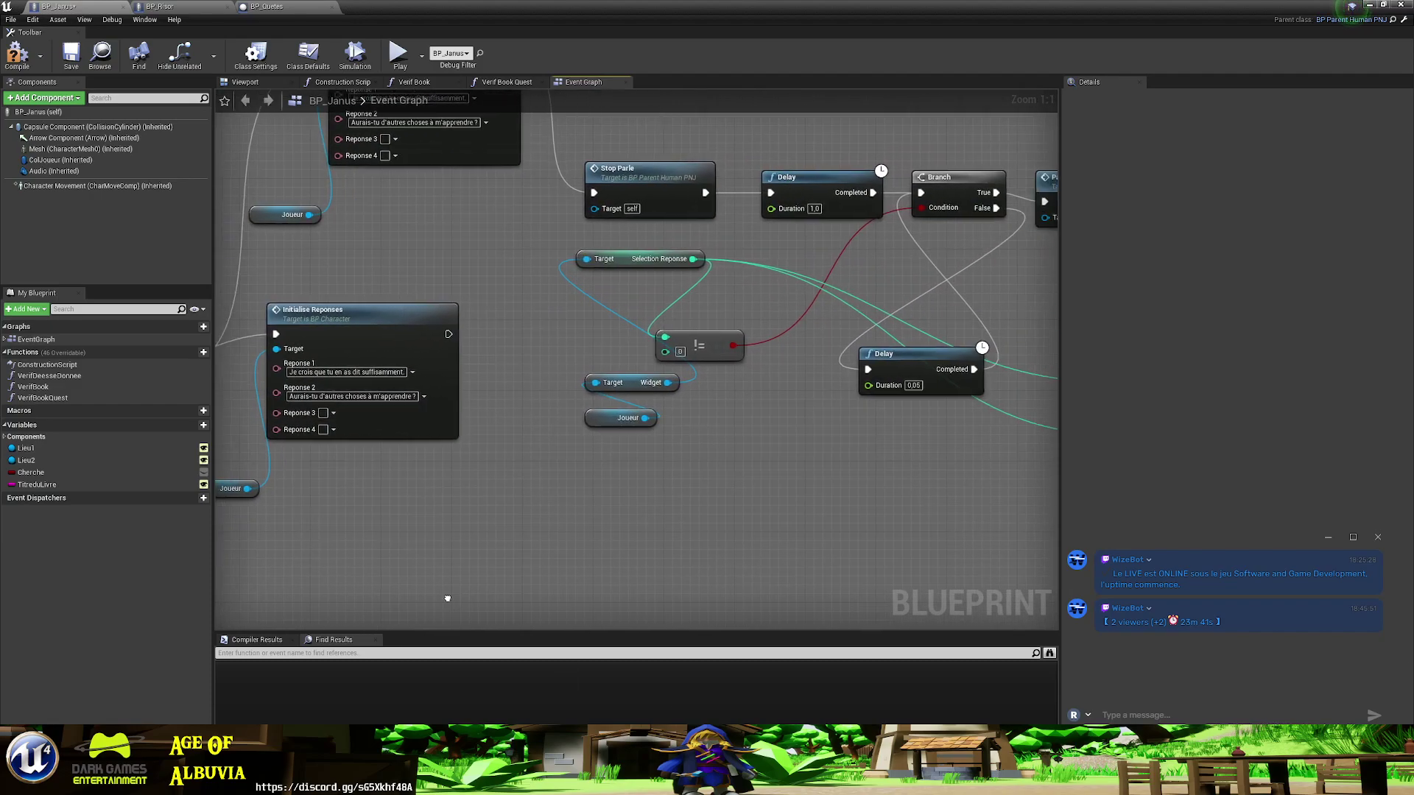
right_drag(400, 574, 416, 553)
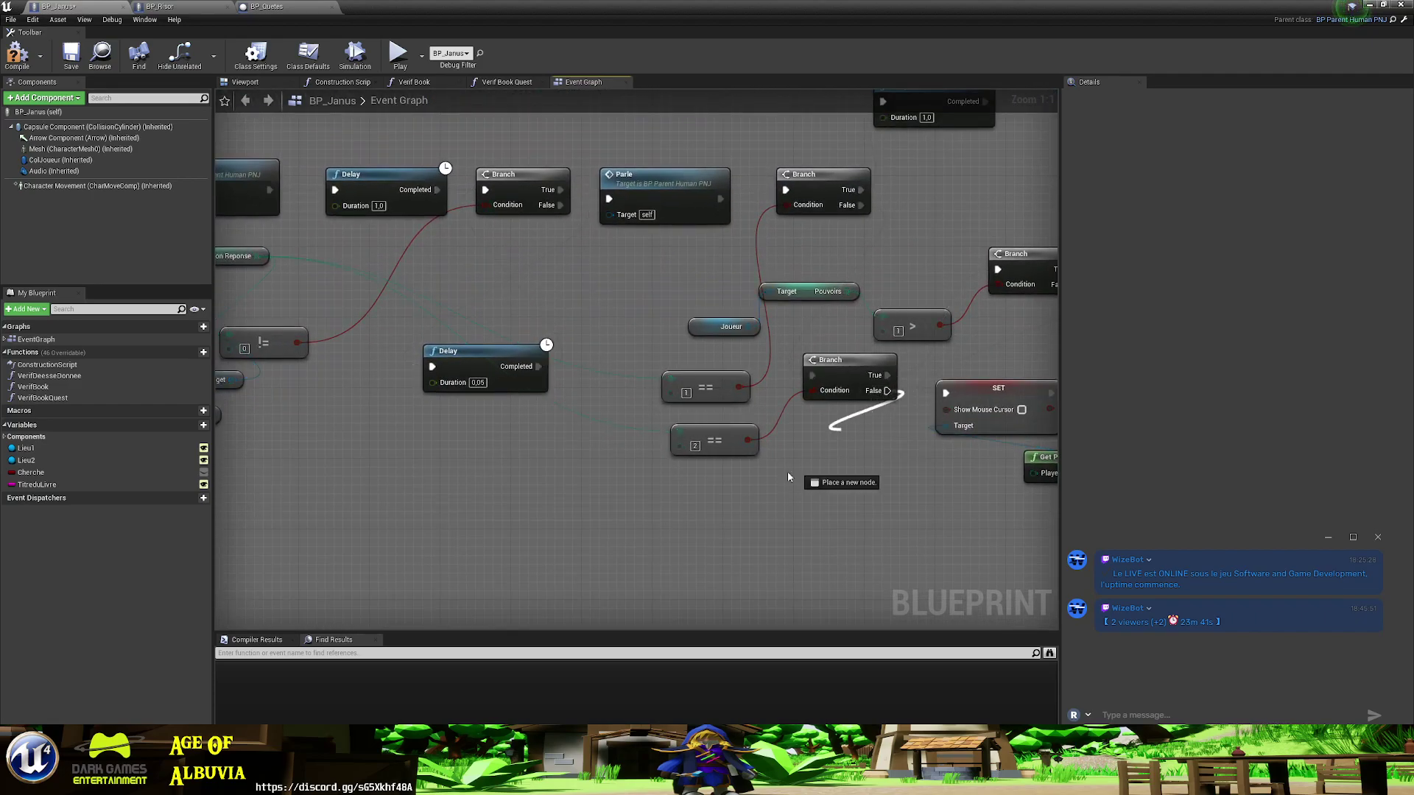
drag(880, 391, 751, 503)
click(648, 510)
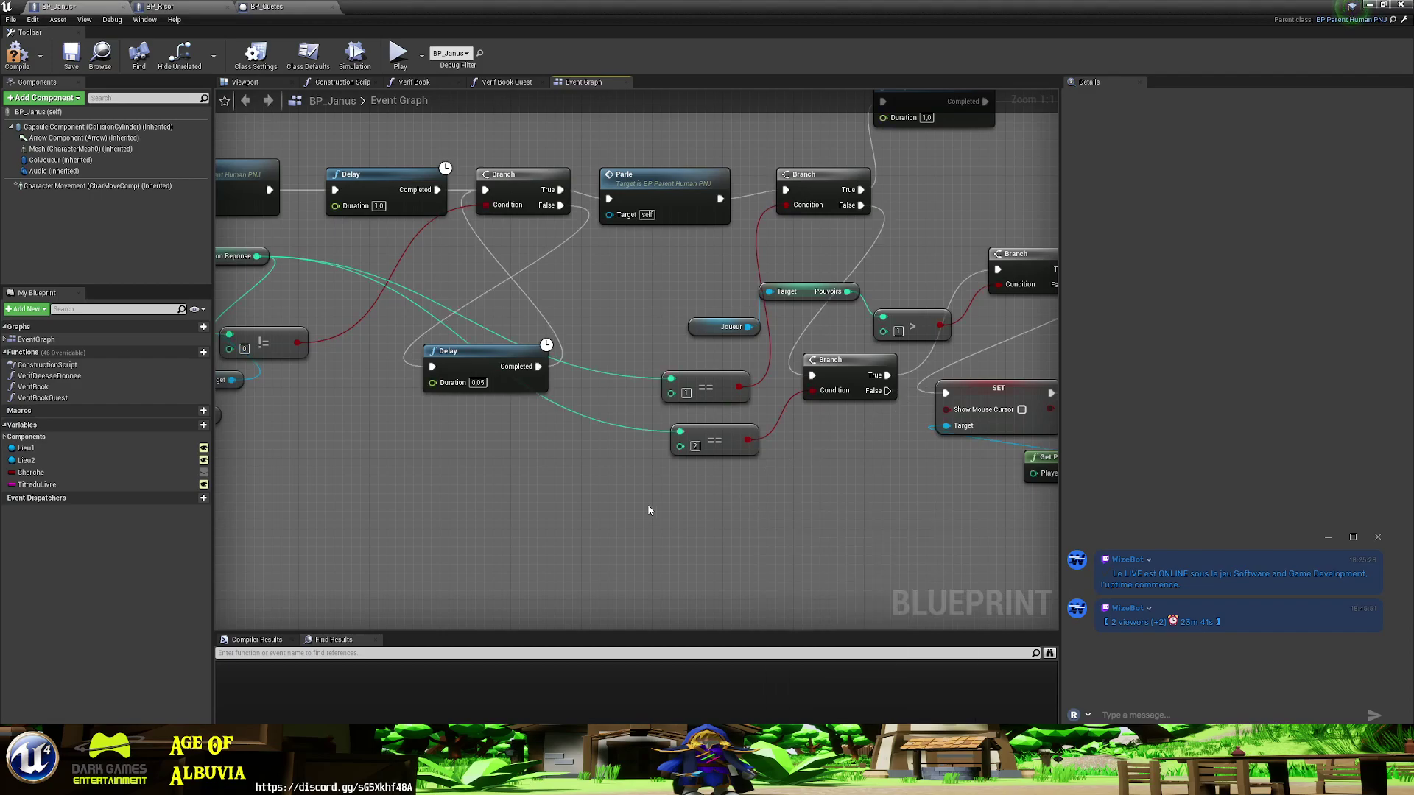
right_drag(553, 550, 403, 535)
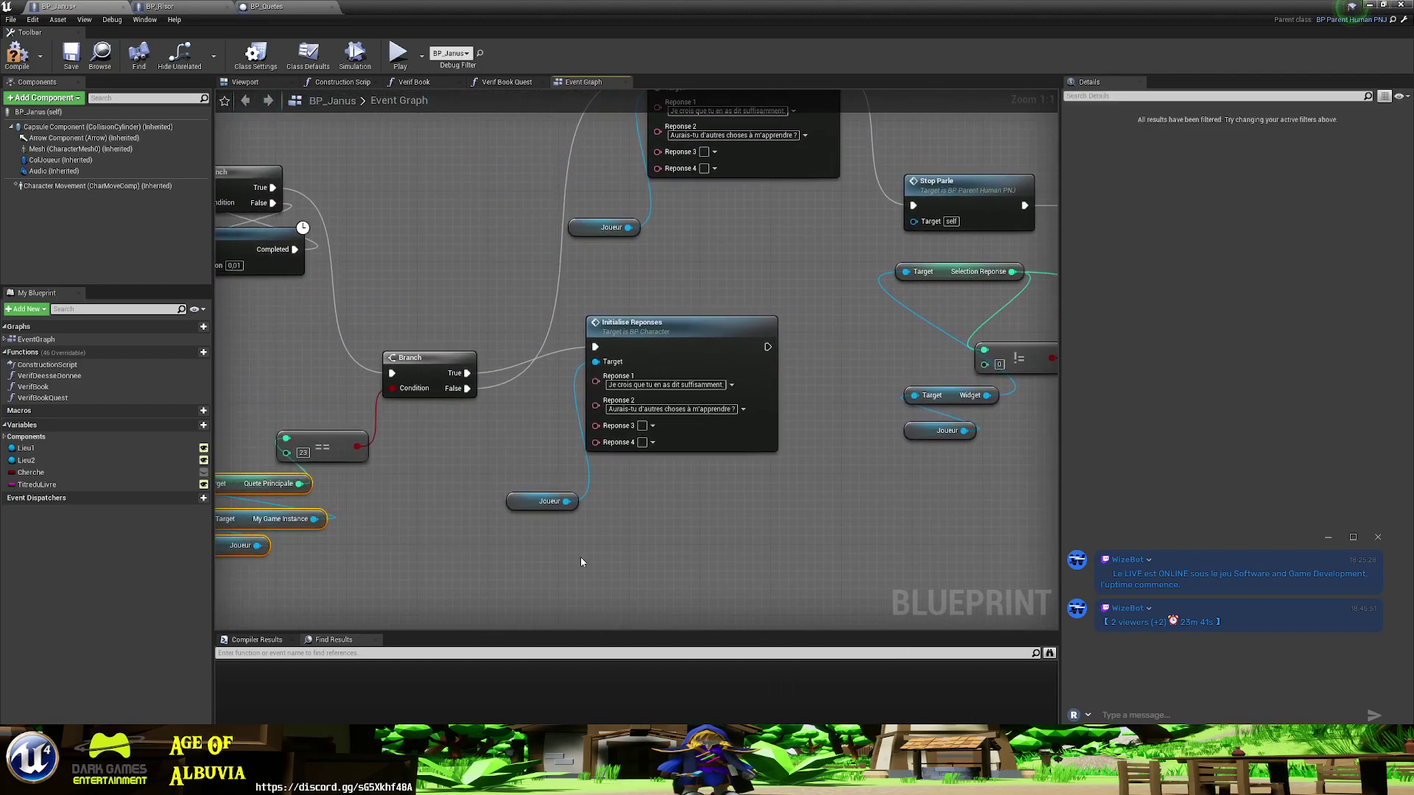
- Paste copies of the Quete Principale, My Game Instance and Joueur nodes, discarding a trial Switch on Int
mouse_move(580, 557)
right_down()
mouse_move(462, 575)
mouse_move(483, 461)
right_up()
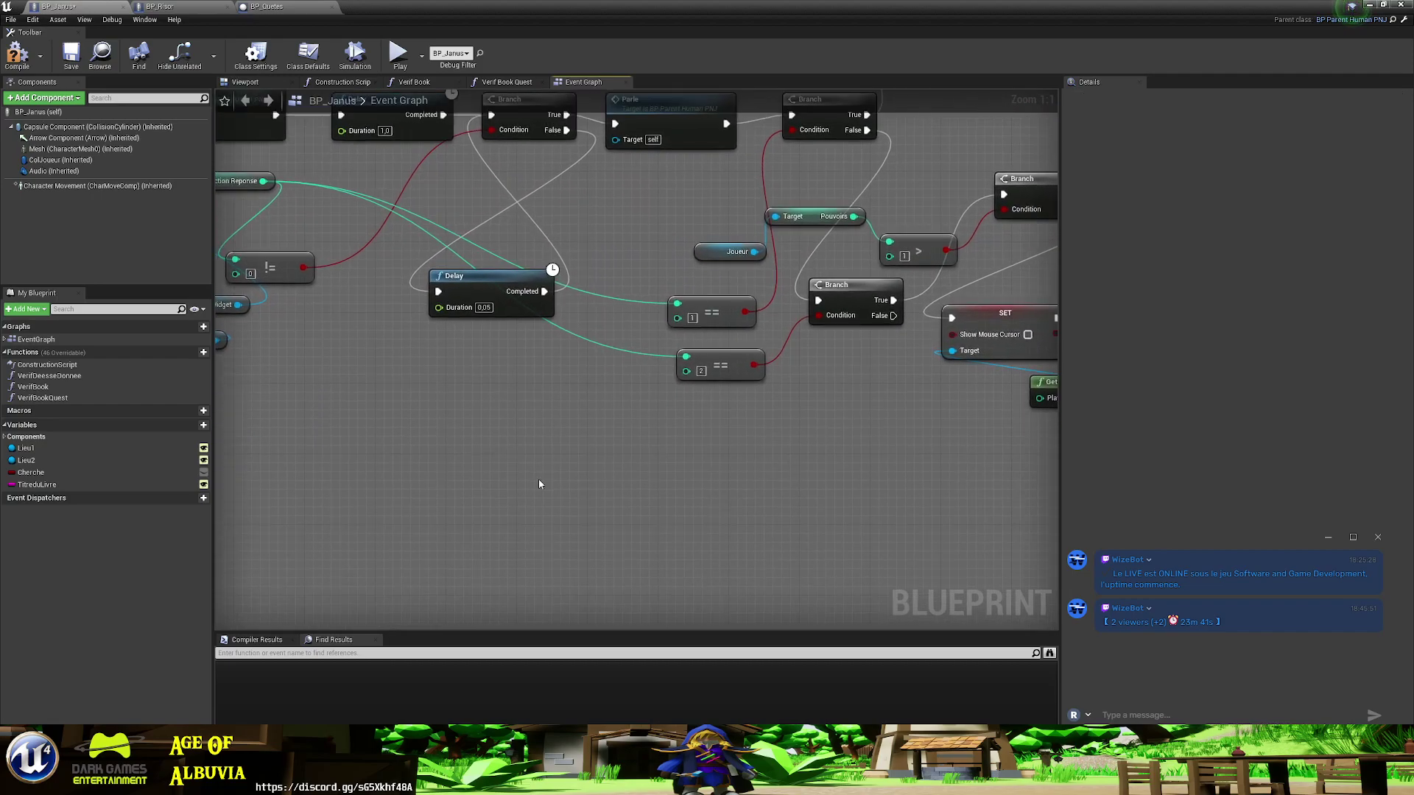
key(ctrl+v)
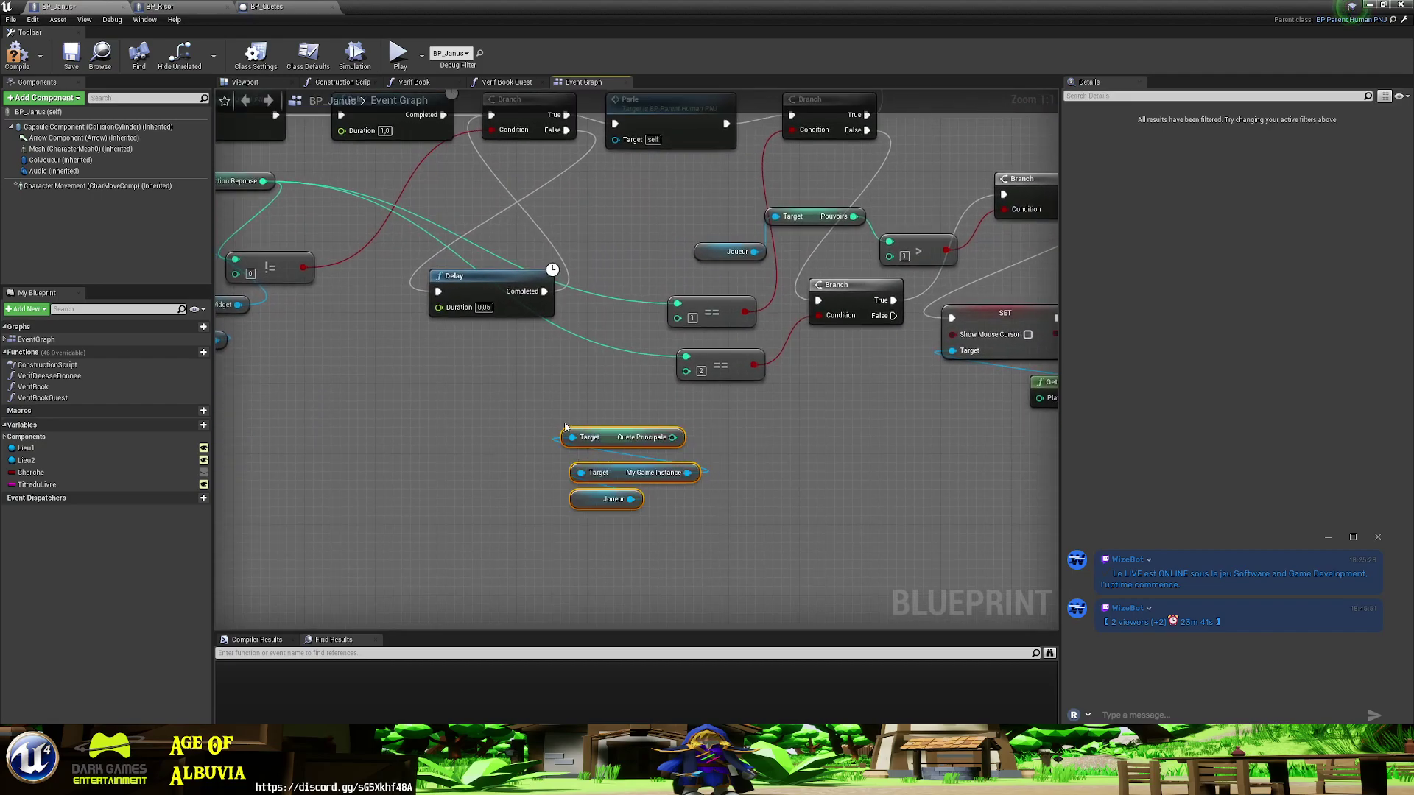
mouse_move(601, 446)
mouse_down()
mouse_move(539, 430)
mouse_move(729, 471)
mouse_up()
text(switch)
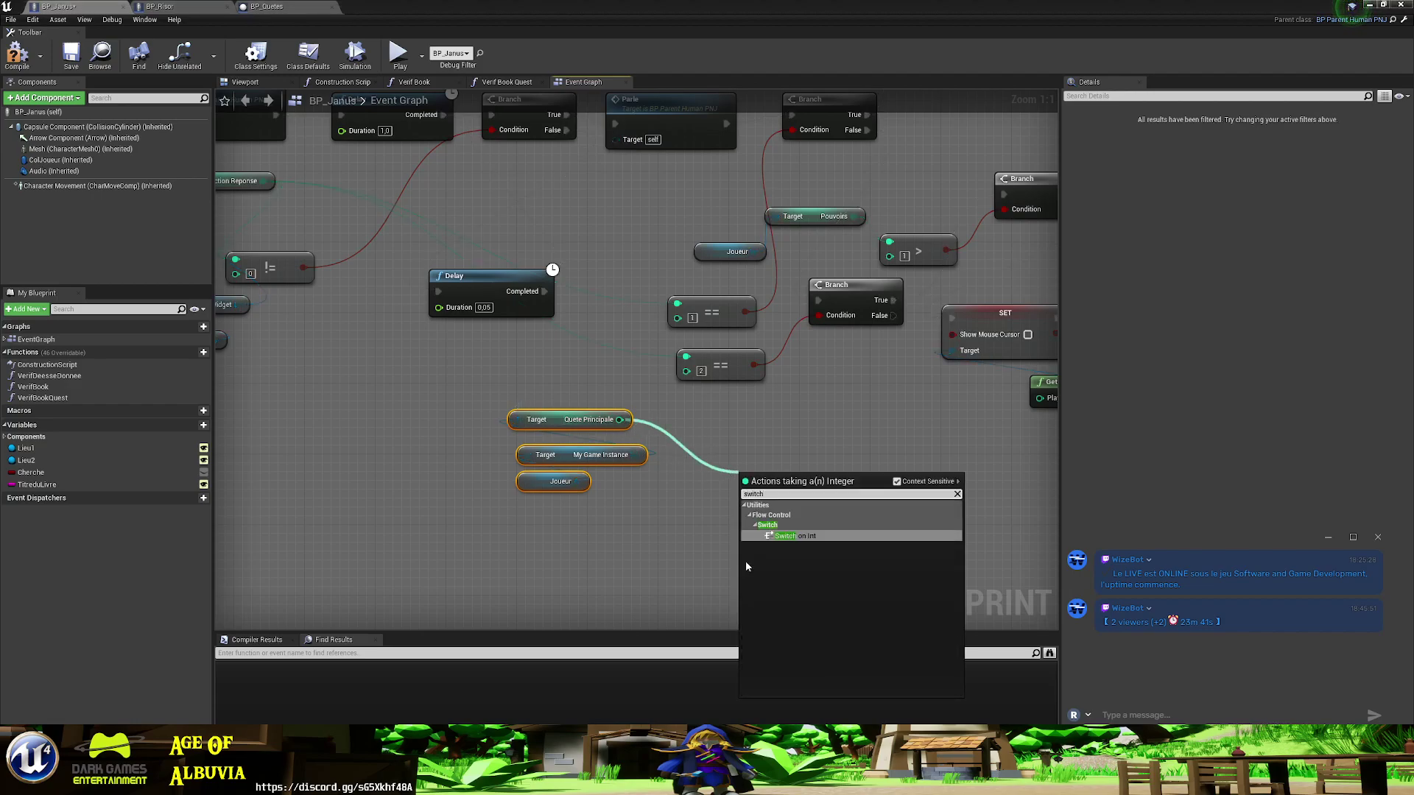
click(784, 539)
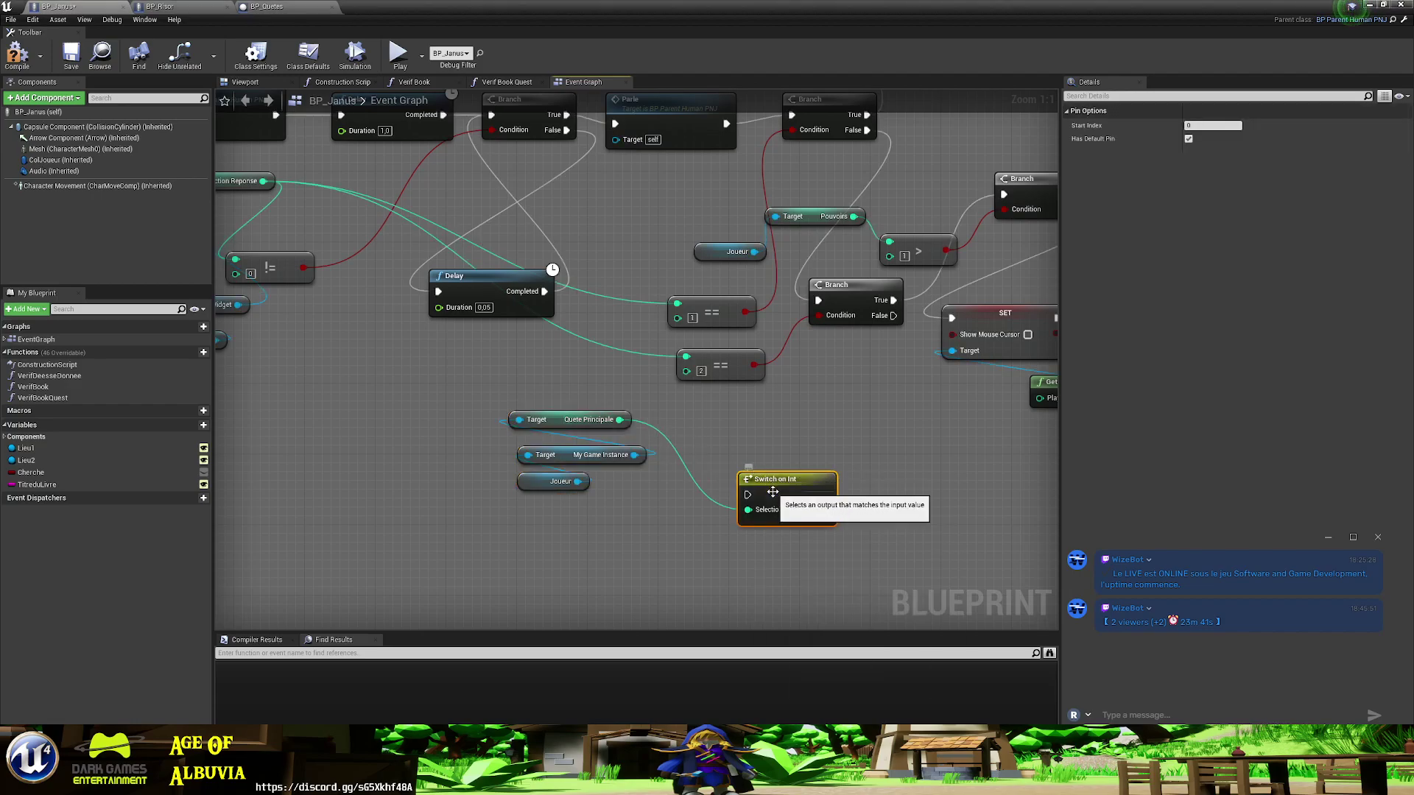
drag(776, 485, 742, 450)
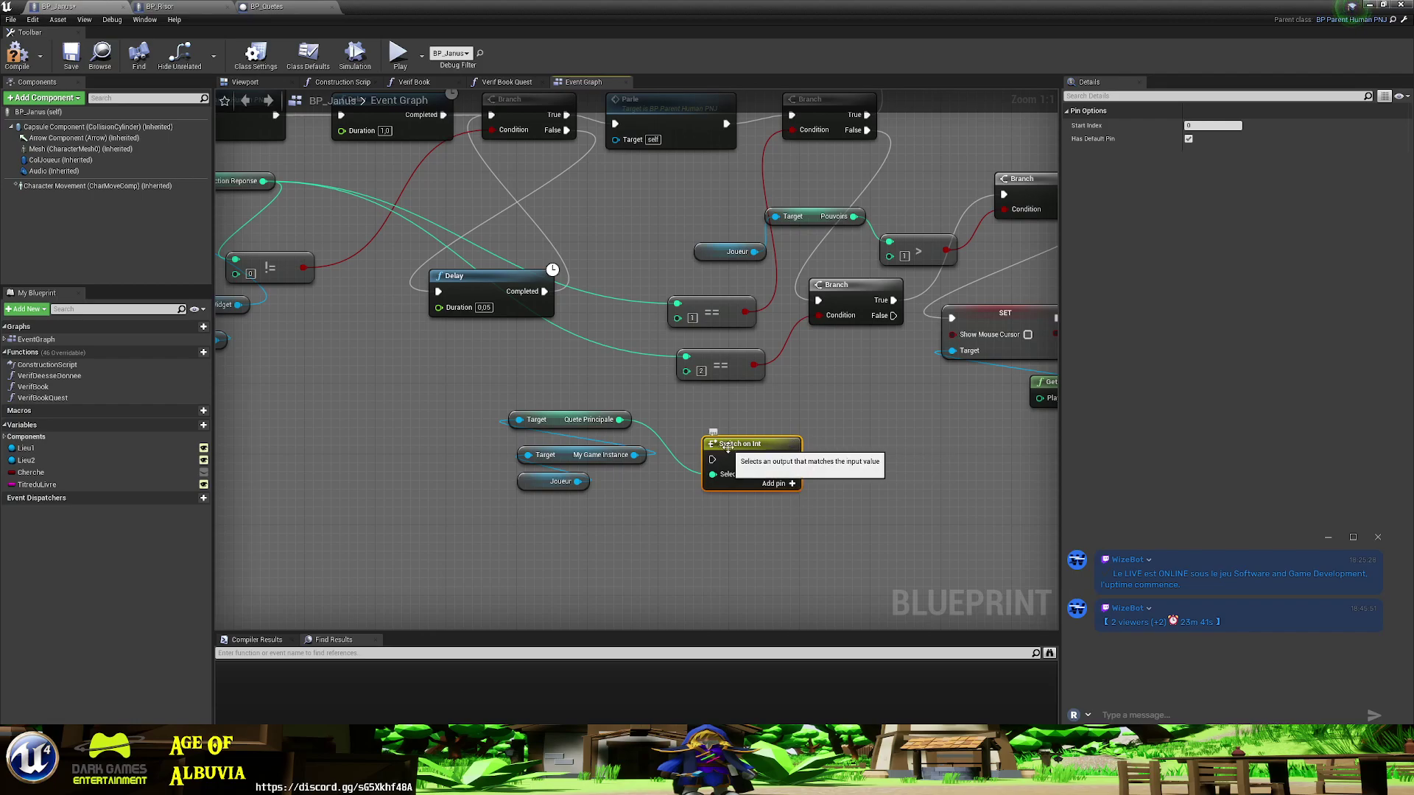
key(Delete)
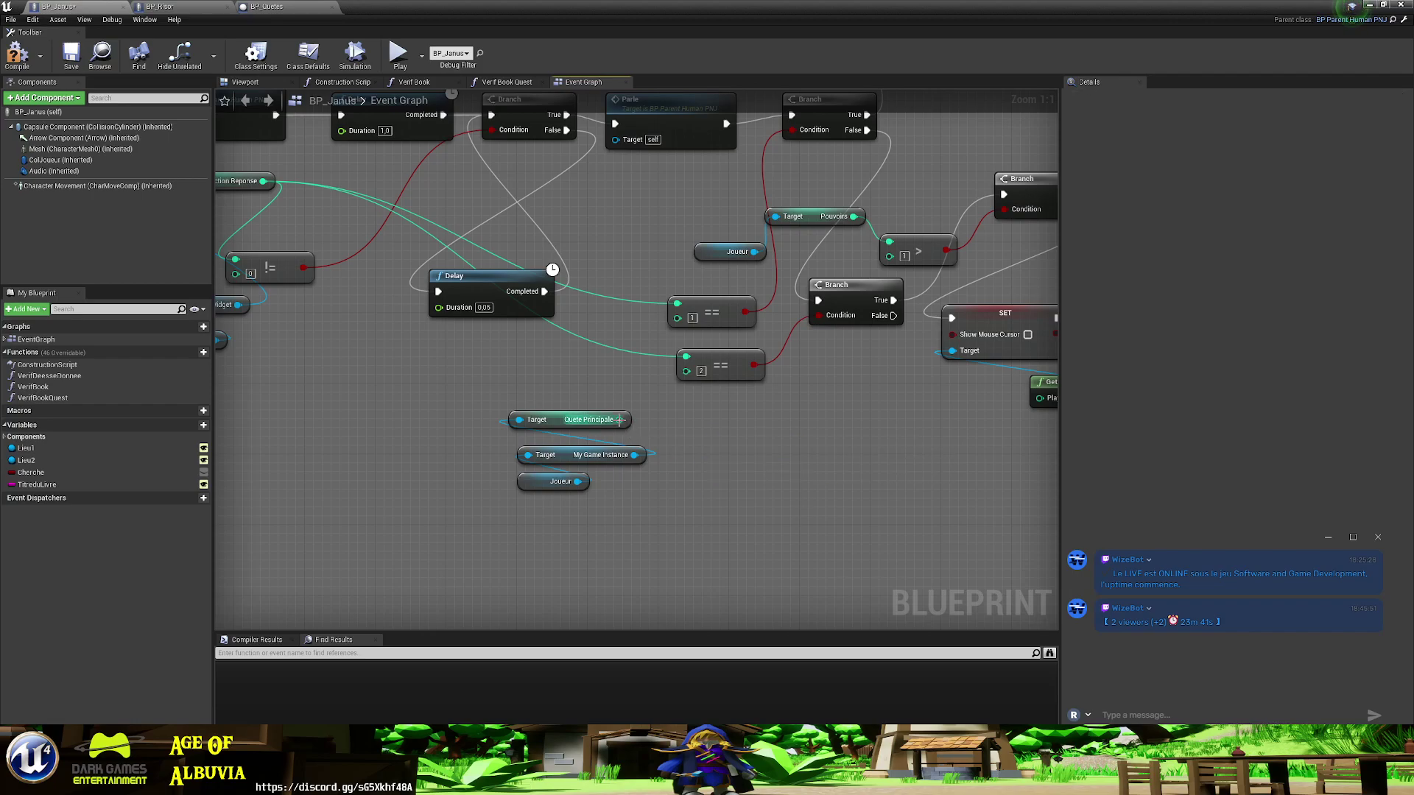
- Add an integer == node on Quete Principale comparing against 23
drag(619, 419, 662, 431)
text(switc)
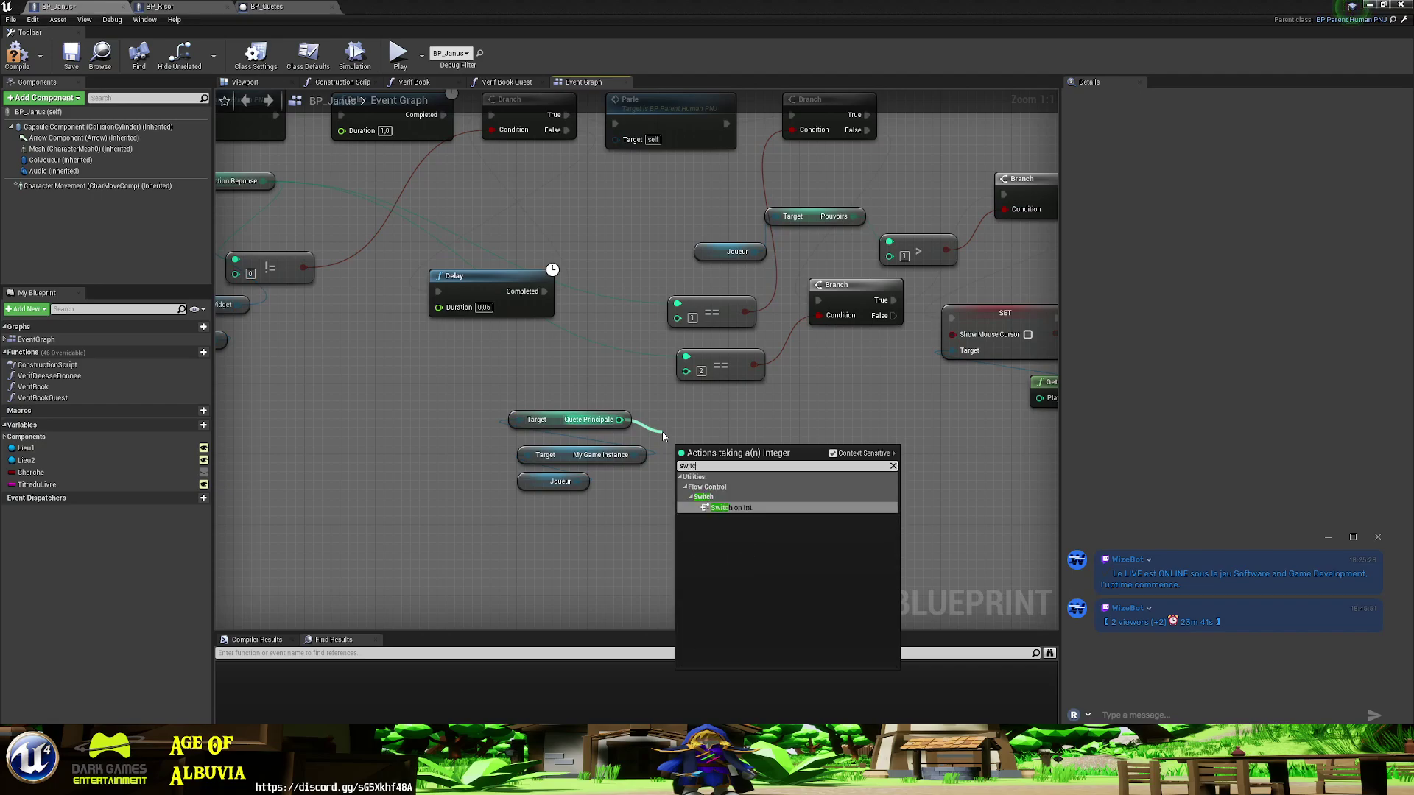
click(794, 428)
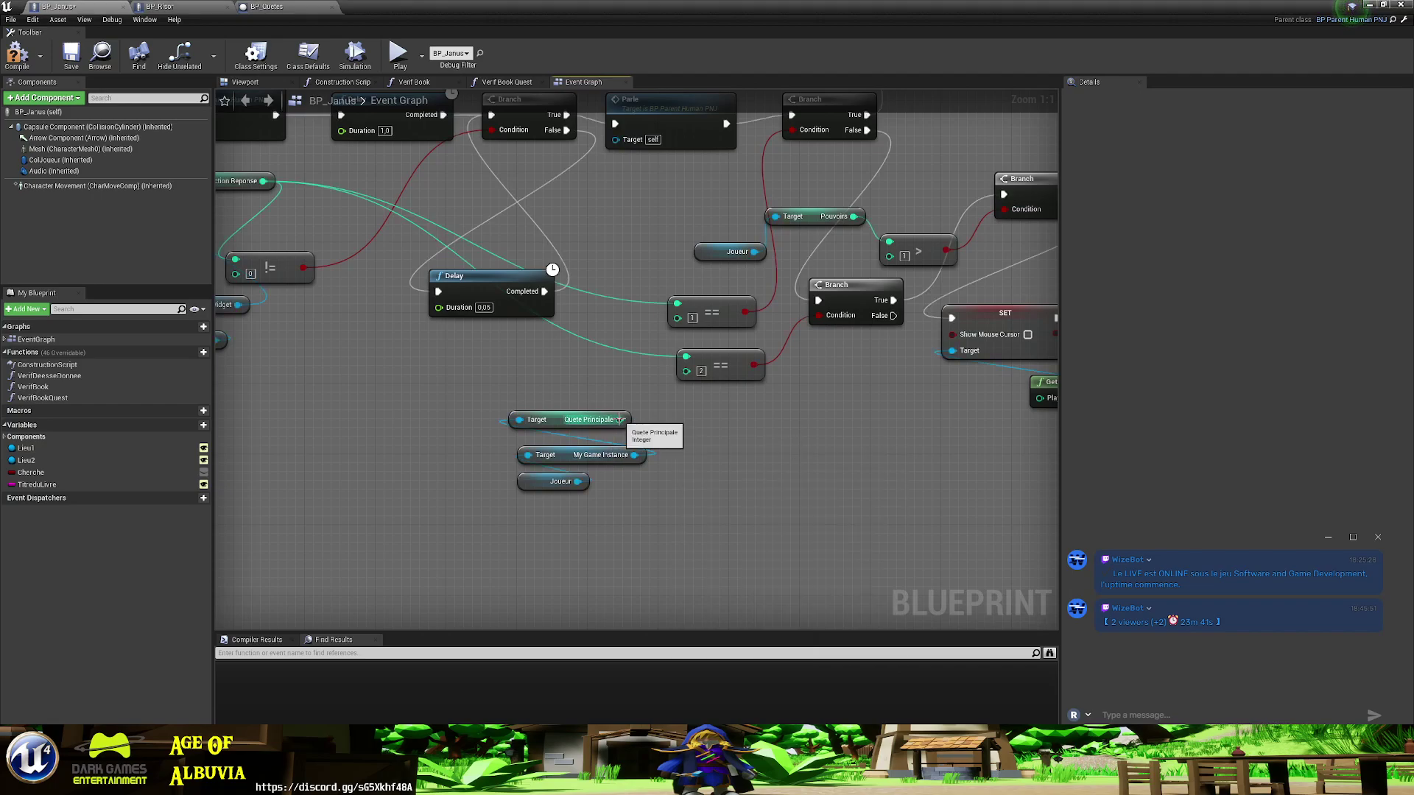
drag(619, 420, 682, 517)
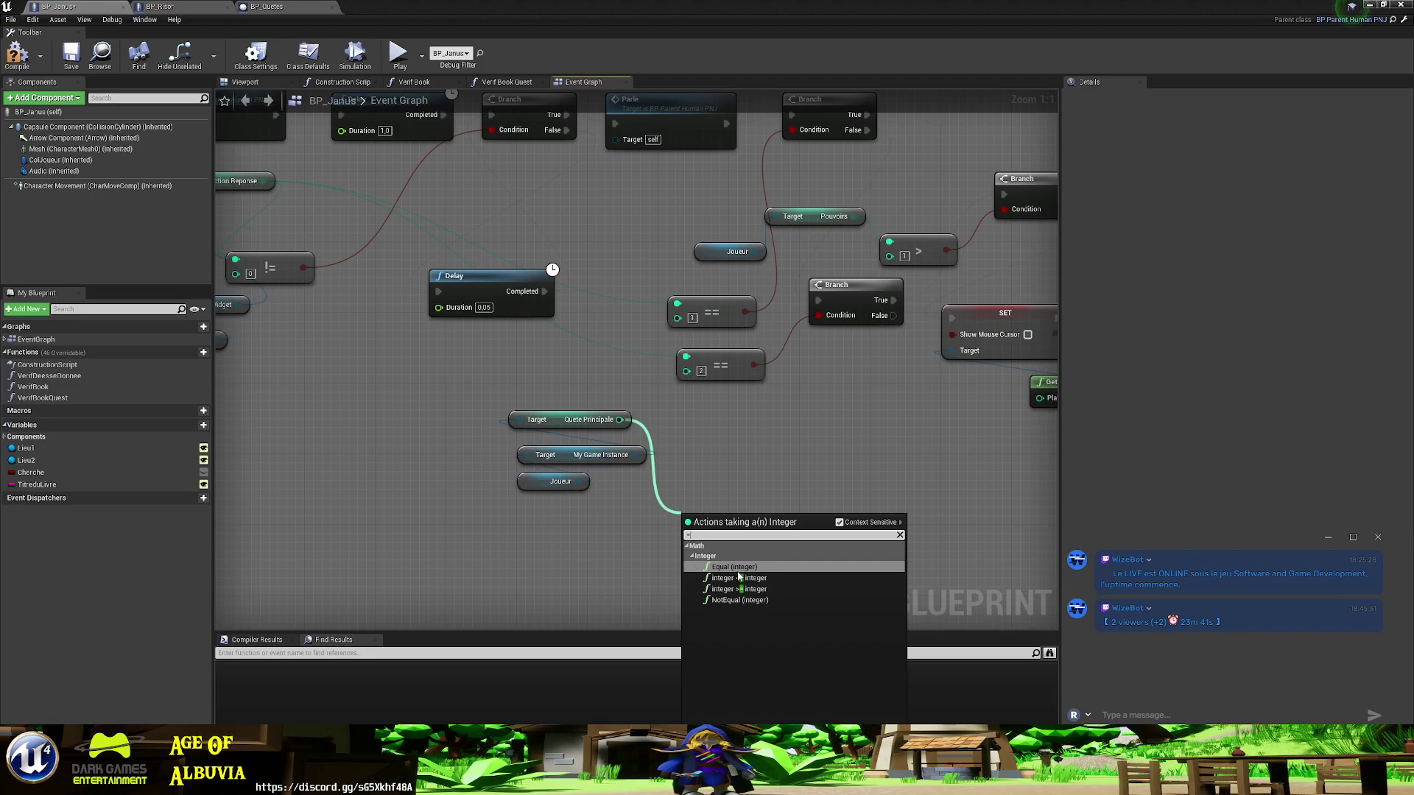
click(743, 578)
drag(749, 528, 678, 511)
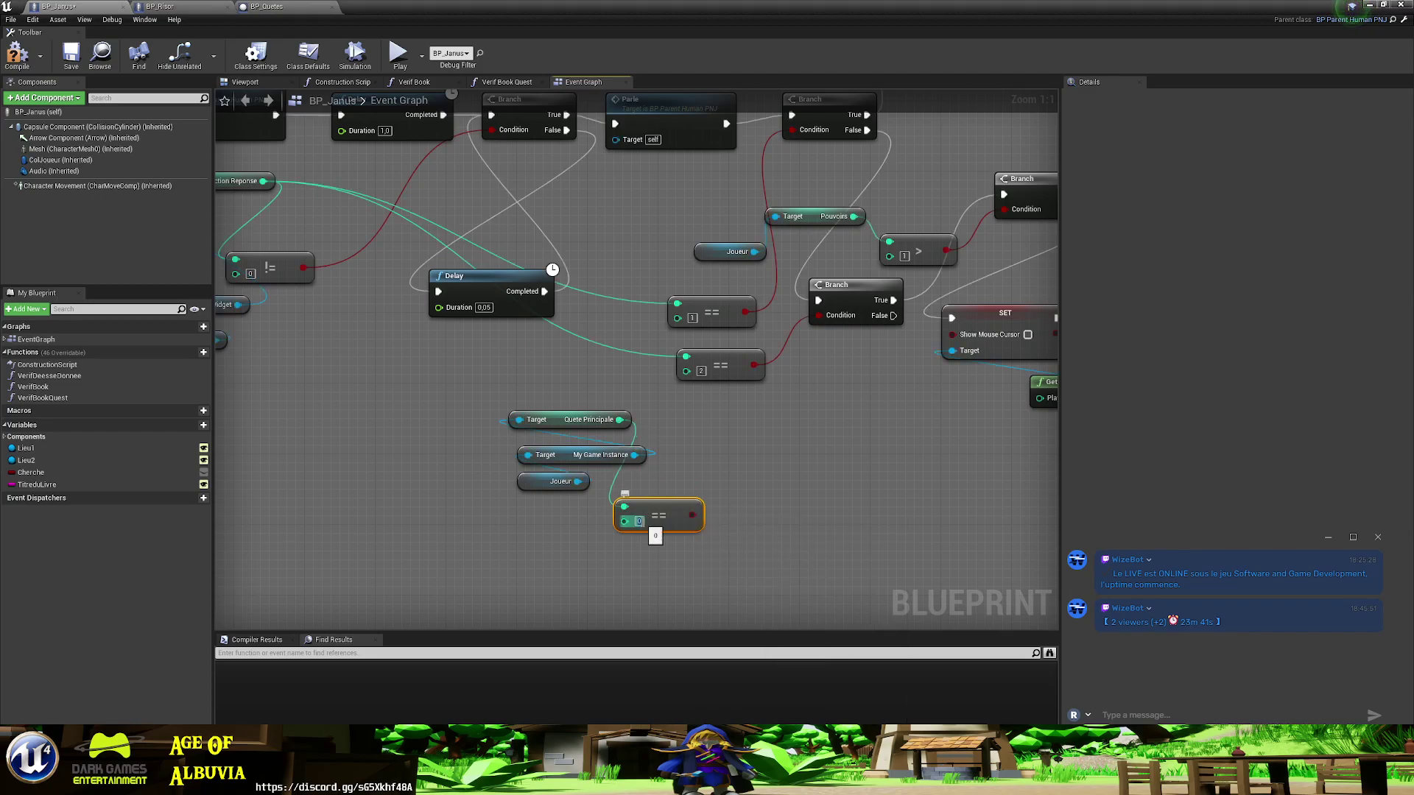
click(638, 521)
text(23)
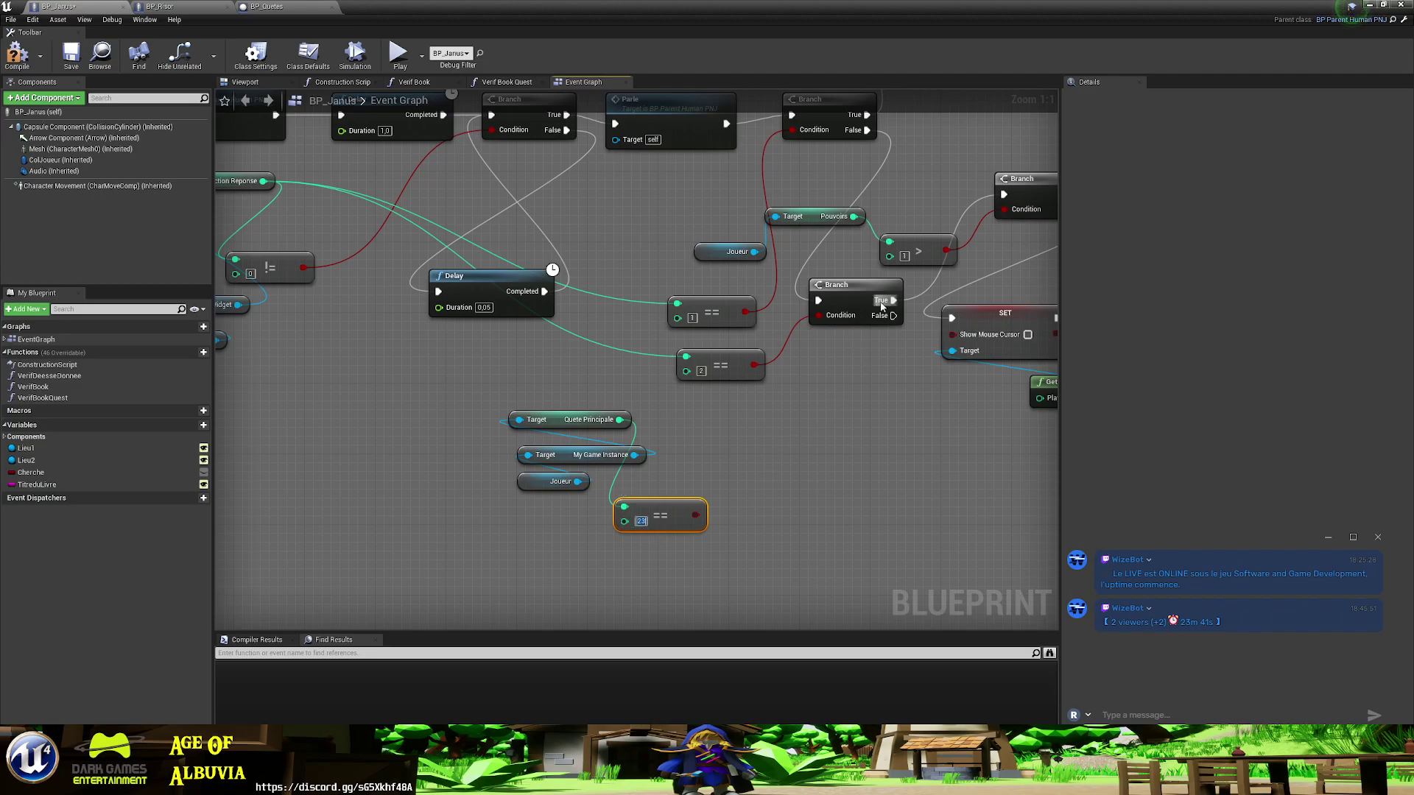
- Add a new Branch off the existing Branch's False output, with the == result as its Condition
drag(892, 315, 787, 445)
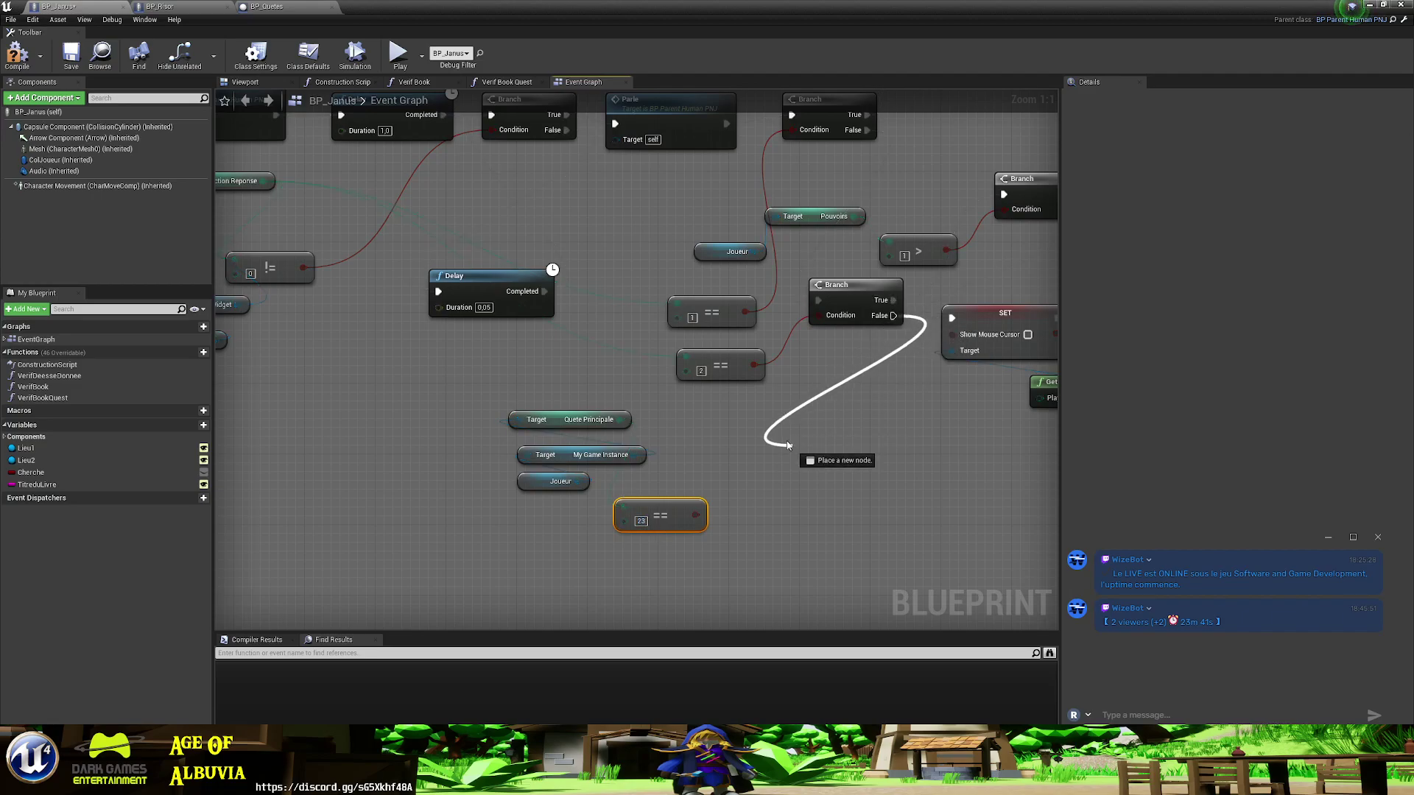
text(branch)
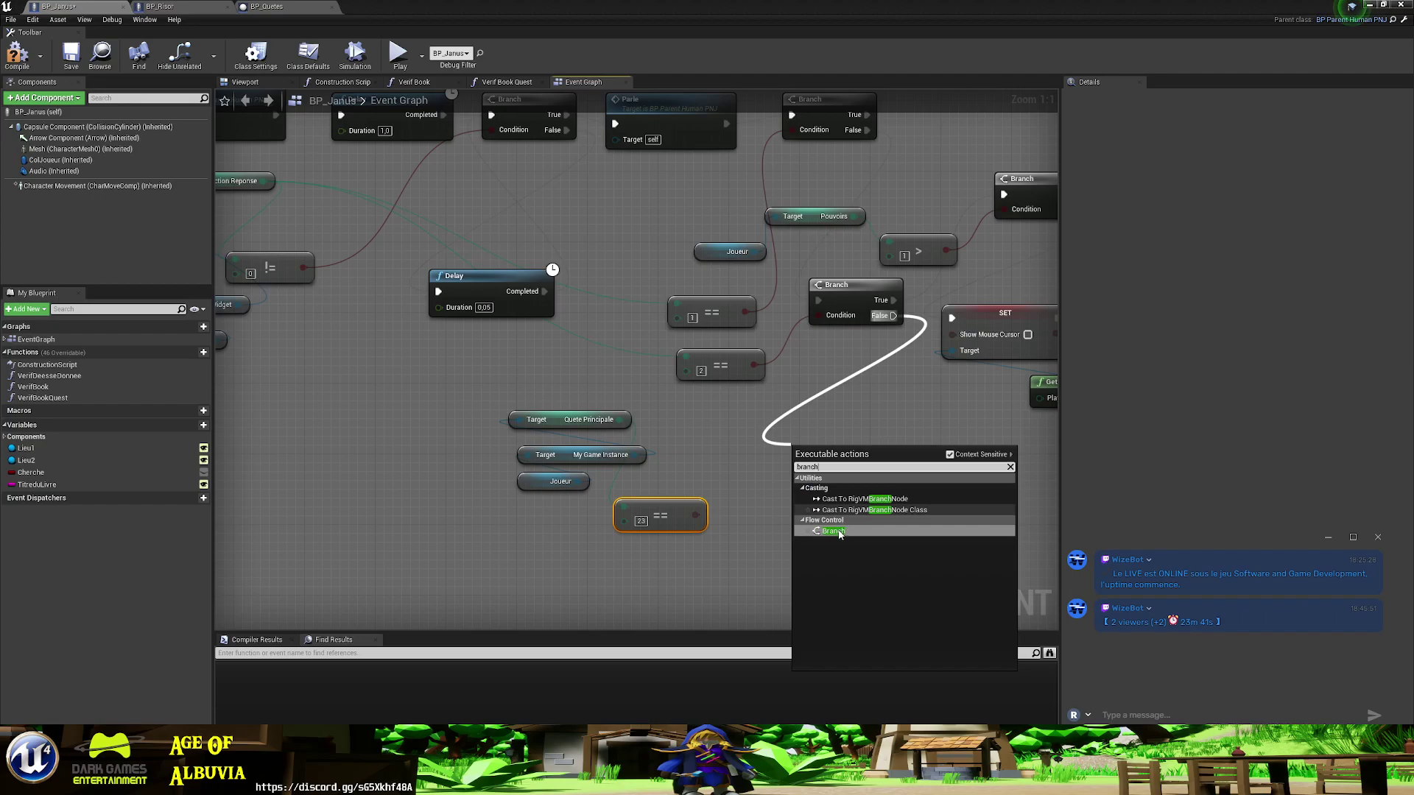
click(837, 531)
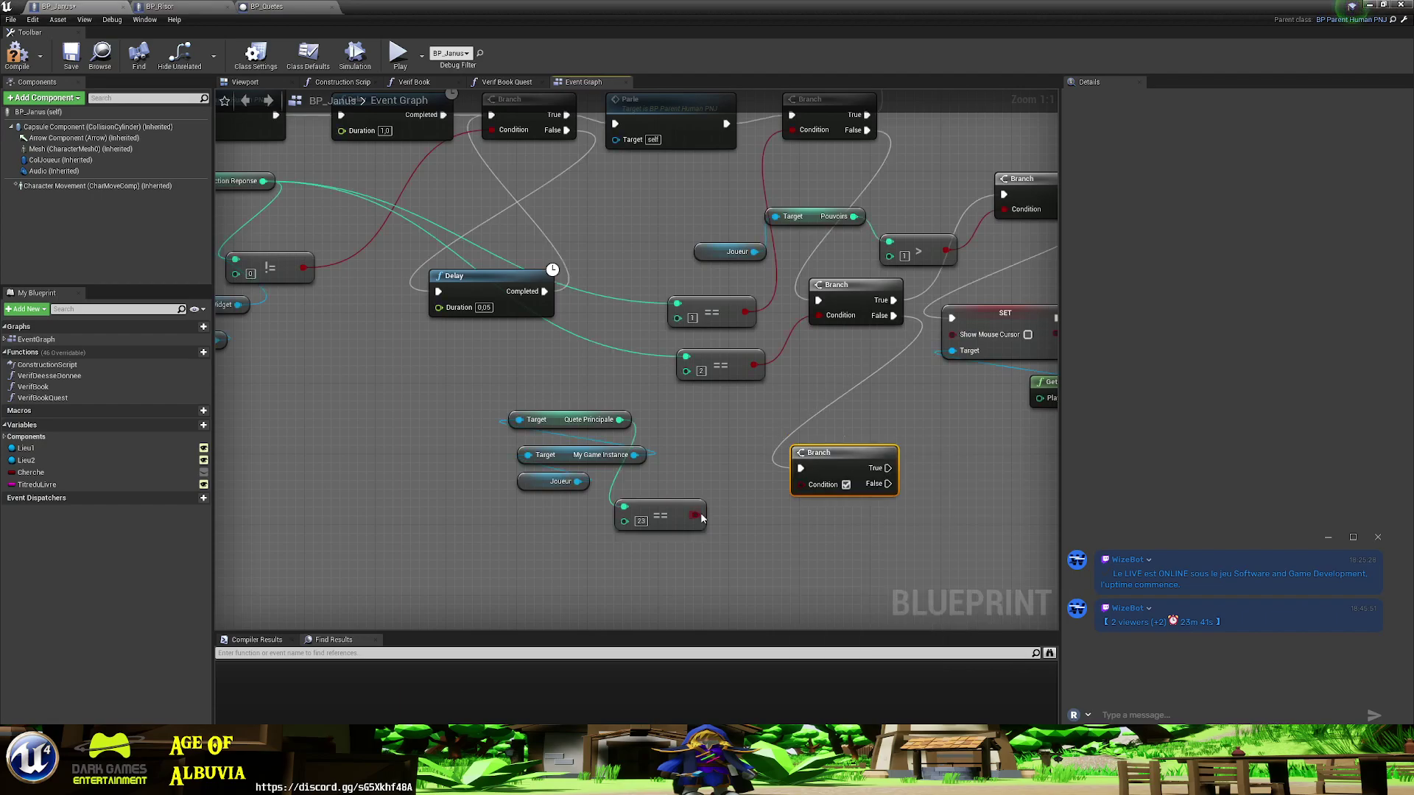
drag(696, 515, 801, 485)
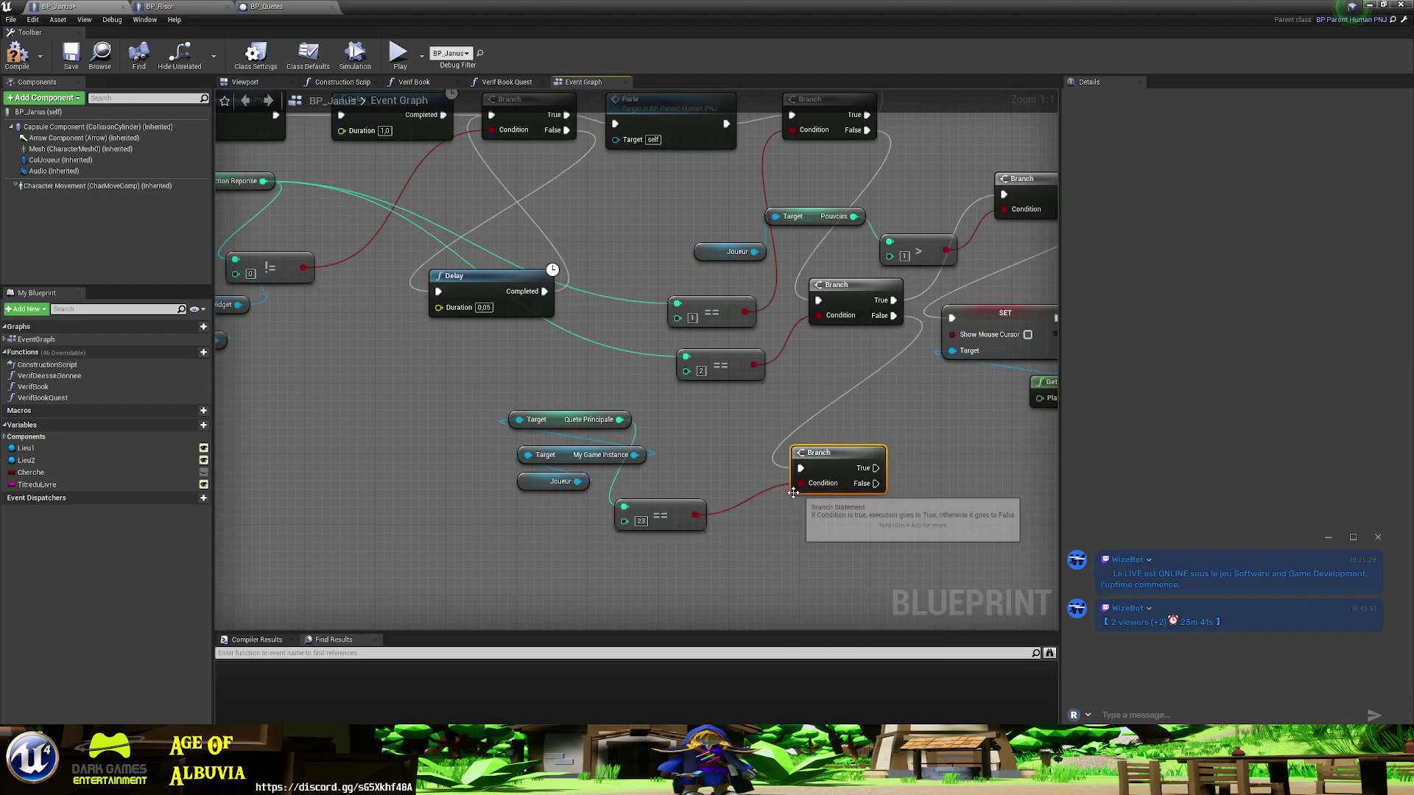
drag(847, 455, 776, 429)
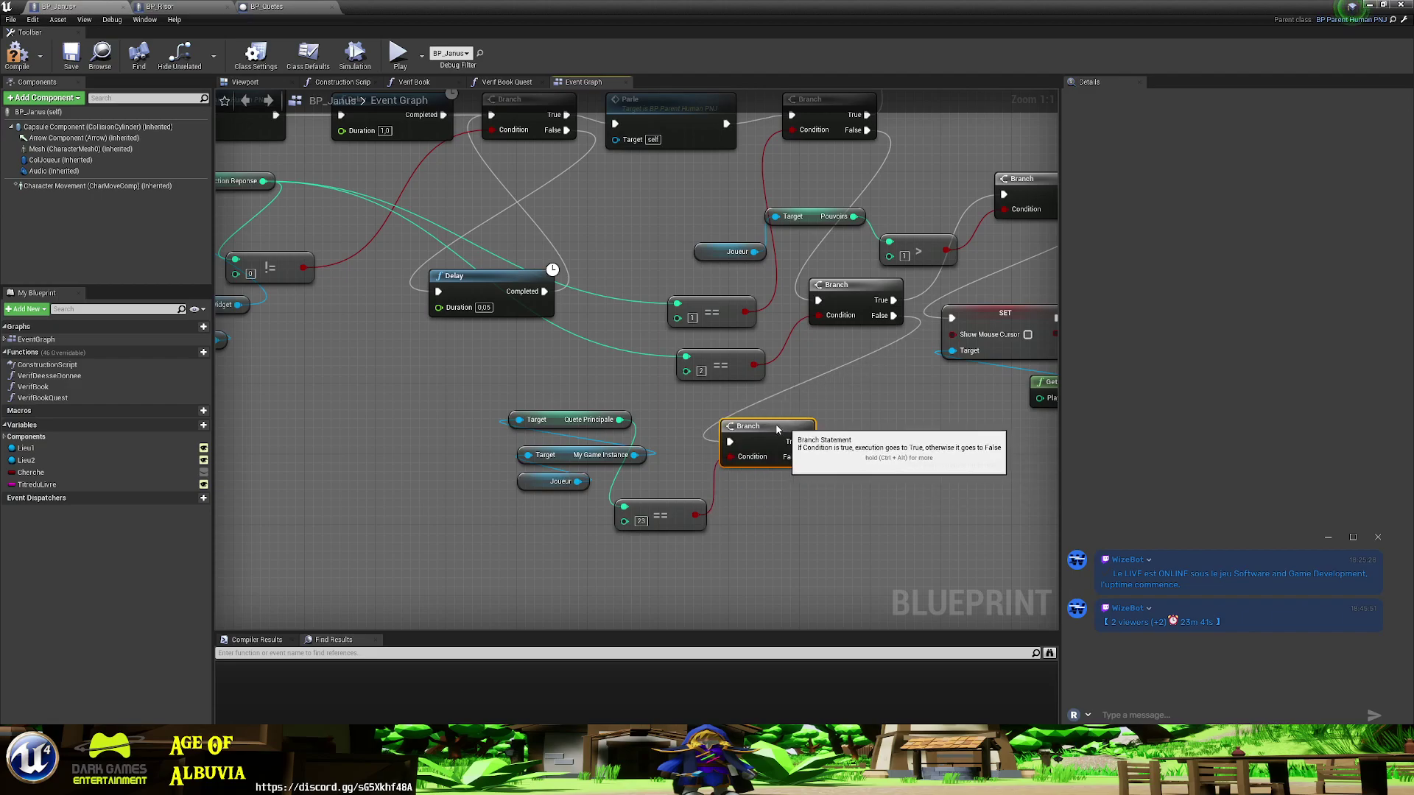
- Wire the lower Initialise Reponses node onward to Stop Parle
right_drag(777, 429, 1053, 600)
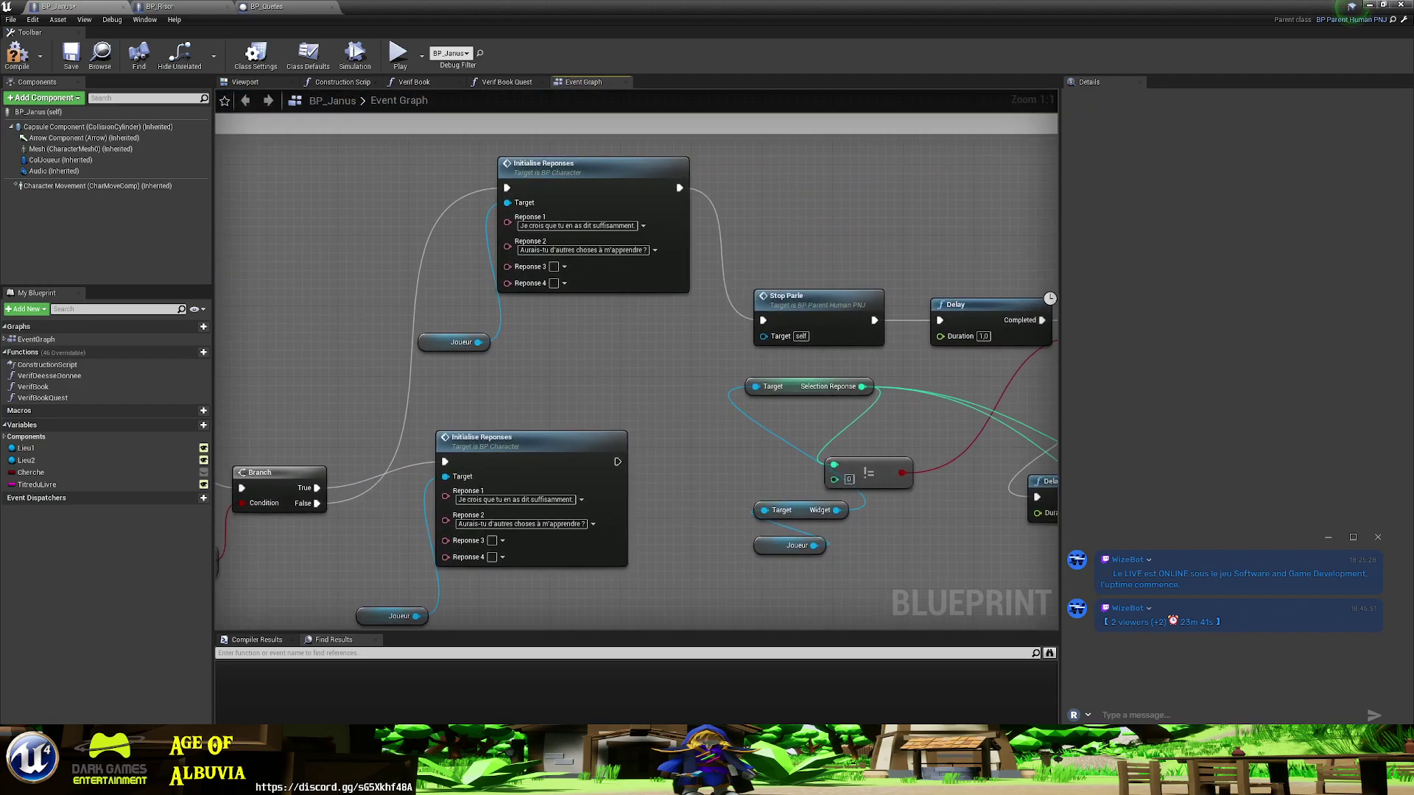
drag(617, 461, 763, 320)
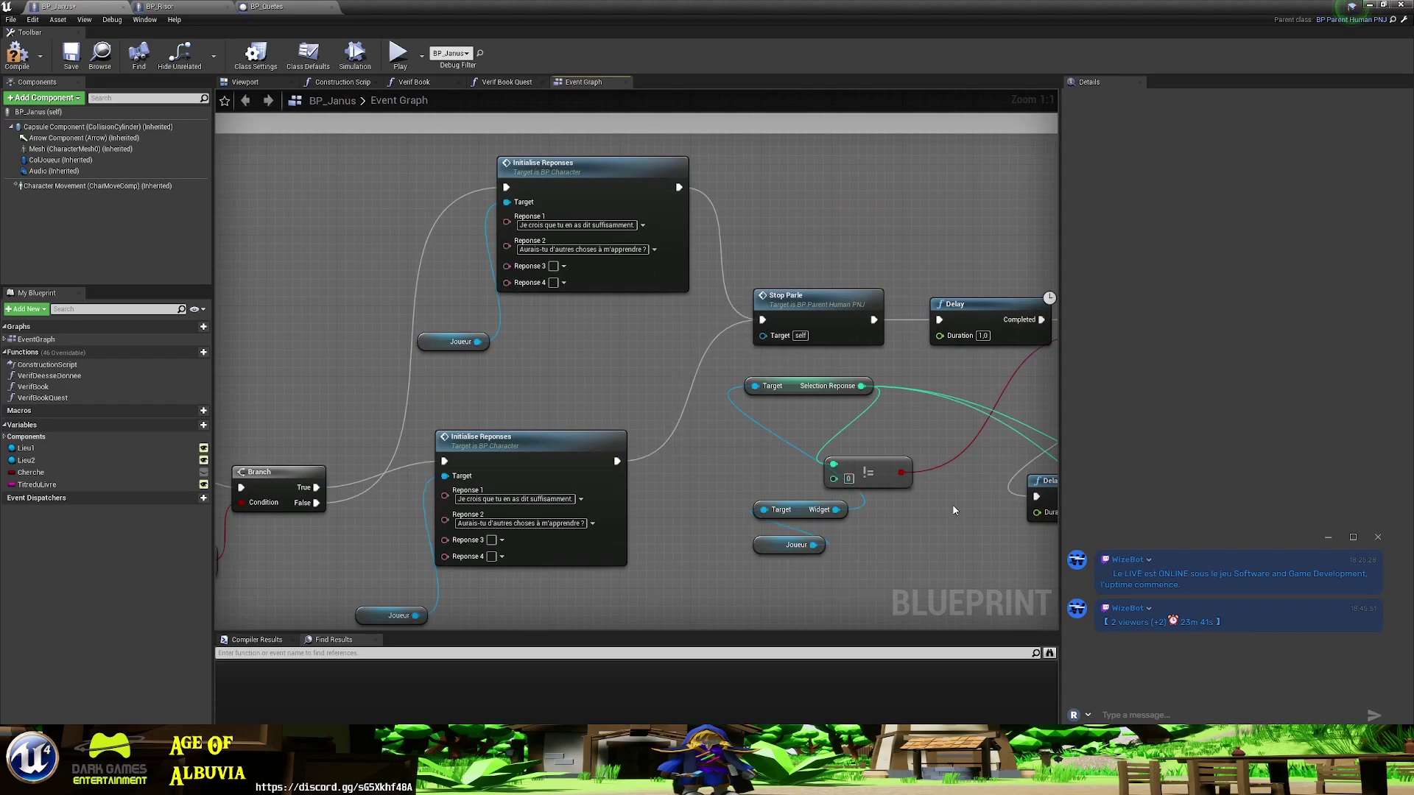
scroll(952, 510, down, 2)
right_drag(953, 510, 437, 387)
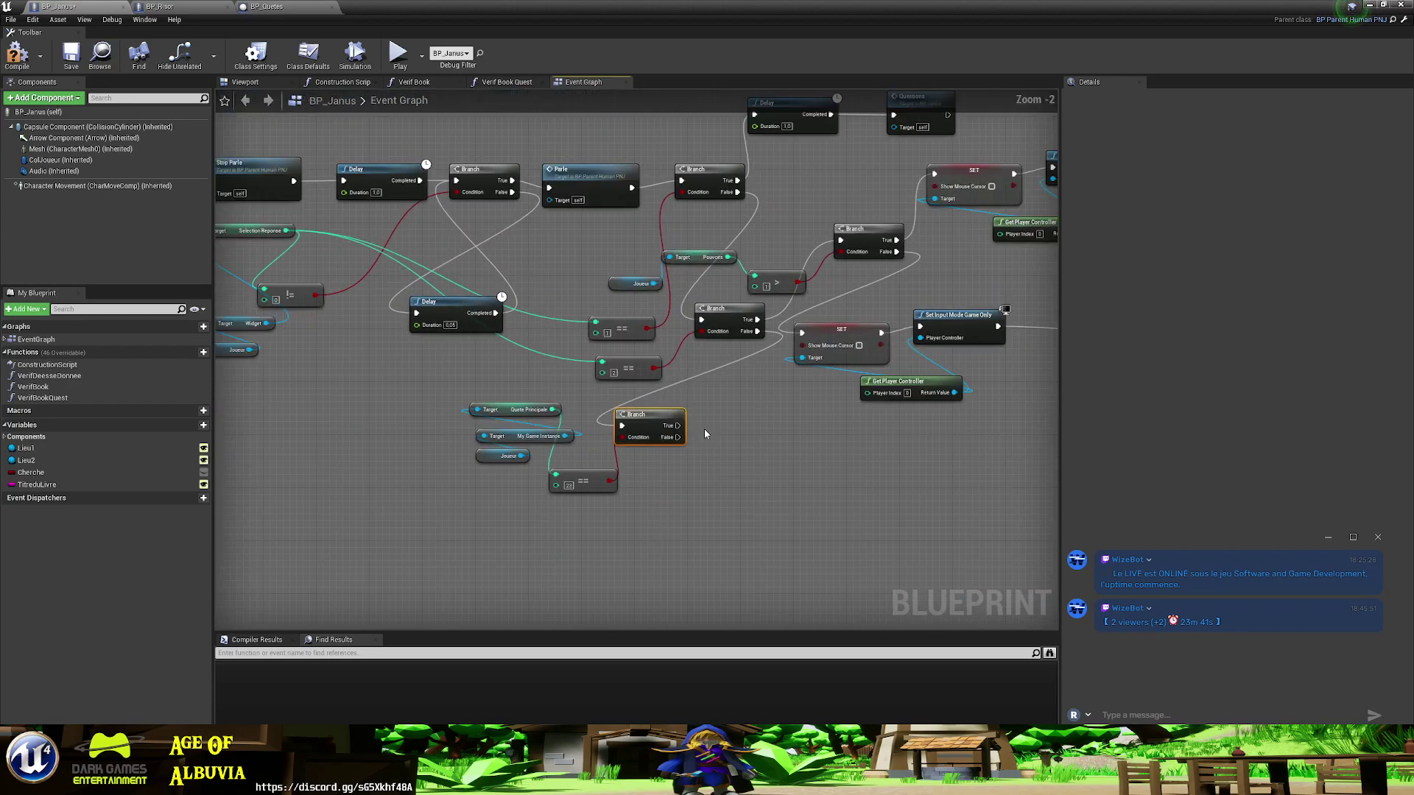
- Select the dialogue chain and move the == and new Branch group left to make room
right_drag(873, 442, 620, 447)
scroll(663, 440, down, 1)
mouse_move(576, 323)
mouse_down()
mouse_move(1033, 474)
mouse_move(927, 484)
mouse_up()
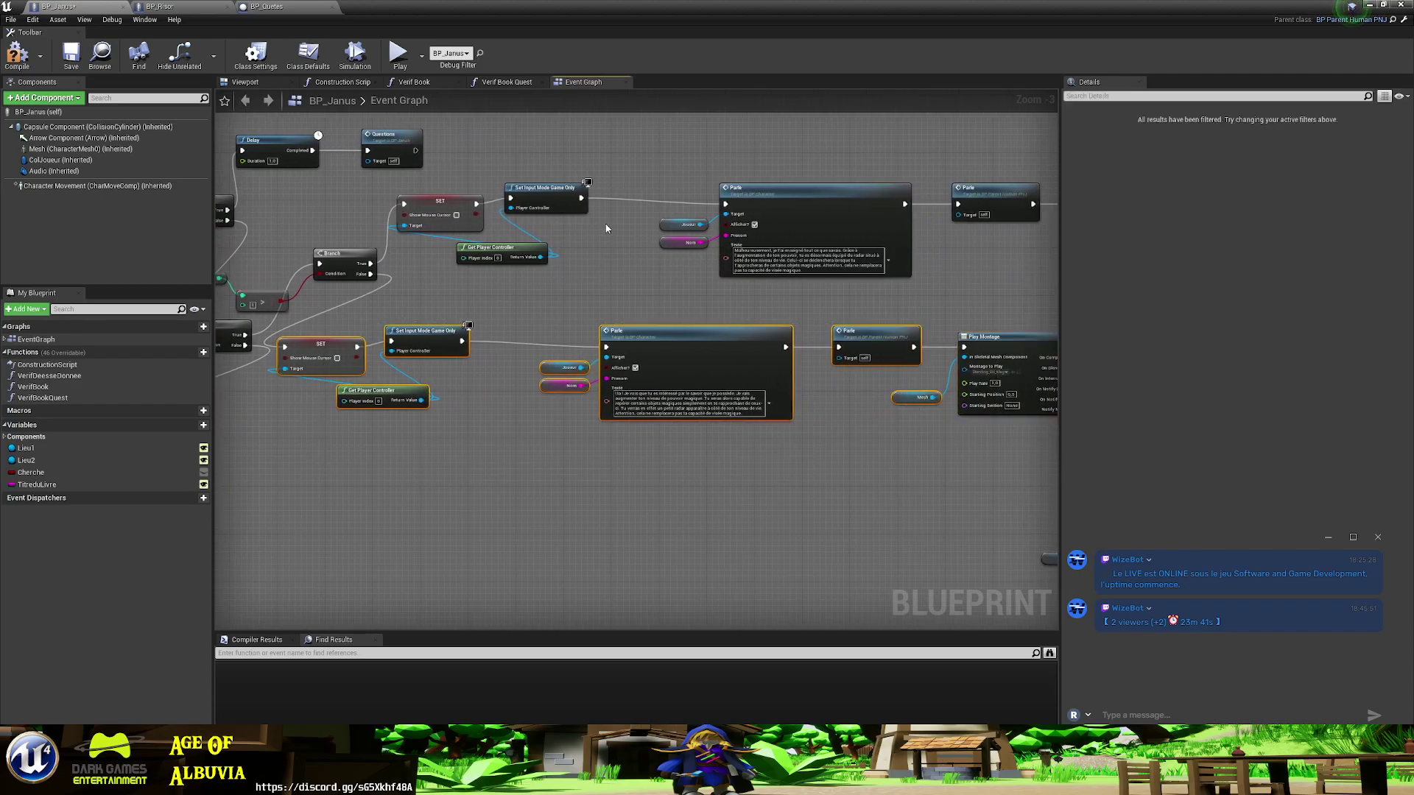
mouse_move(443, 181)
mouse_down()
mouse_move(1045, 289)
mouse_move(969, 283)
mouse_up()
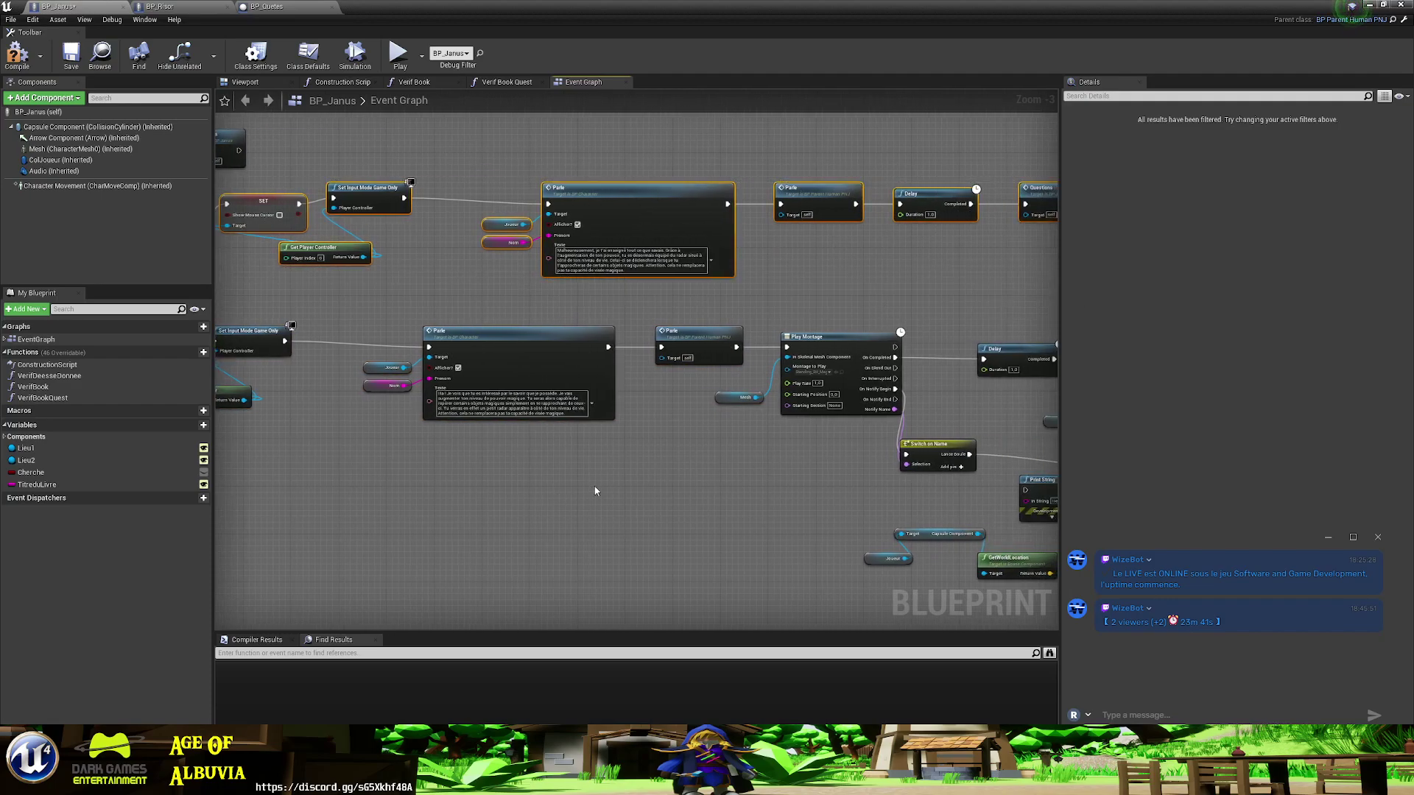
right_drag(595, 491, 1157, 516)
drag(681, 399, 443, 303)
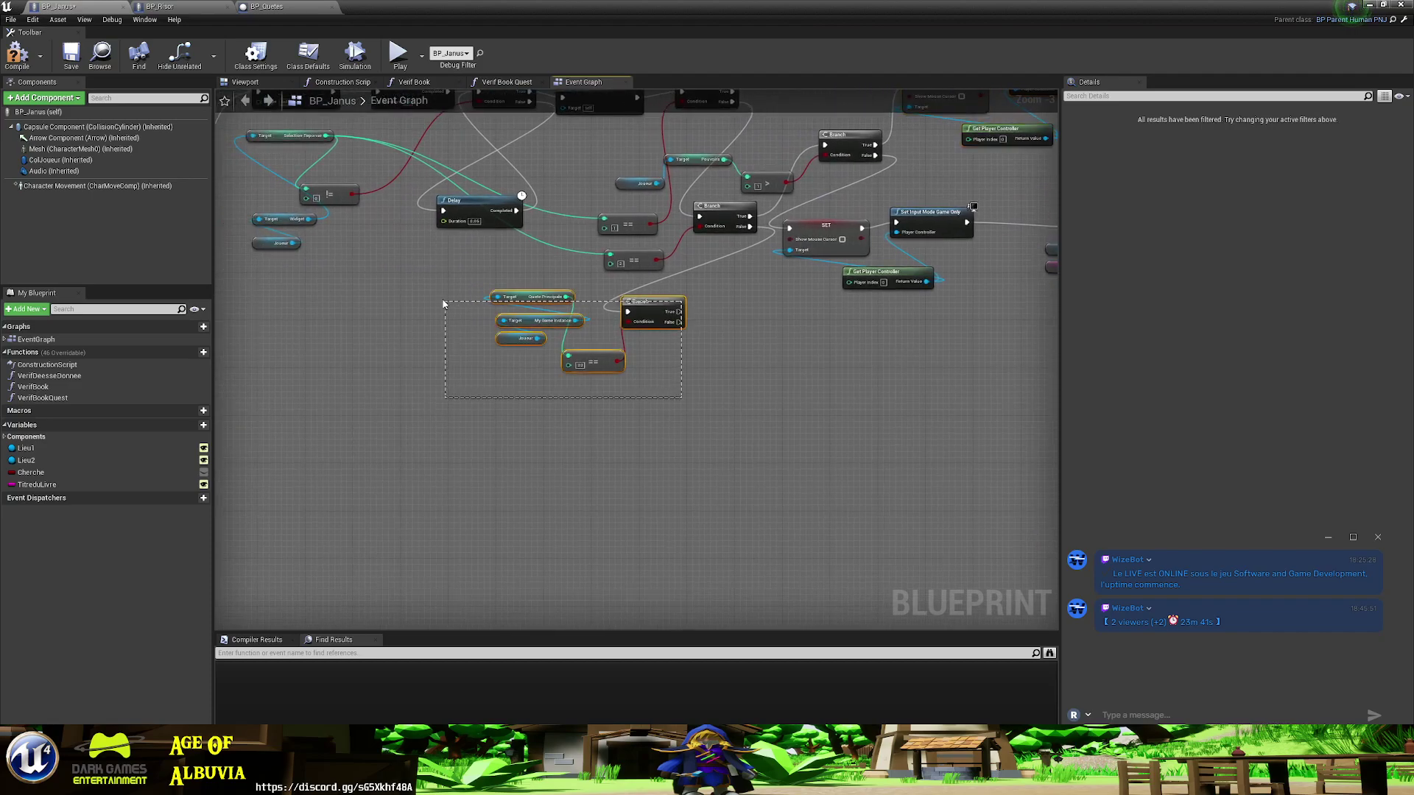
drag(638, 306, 554, 317)
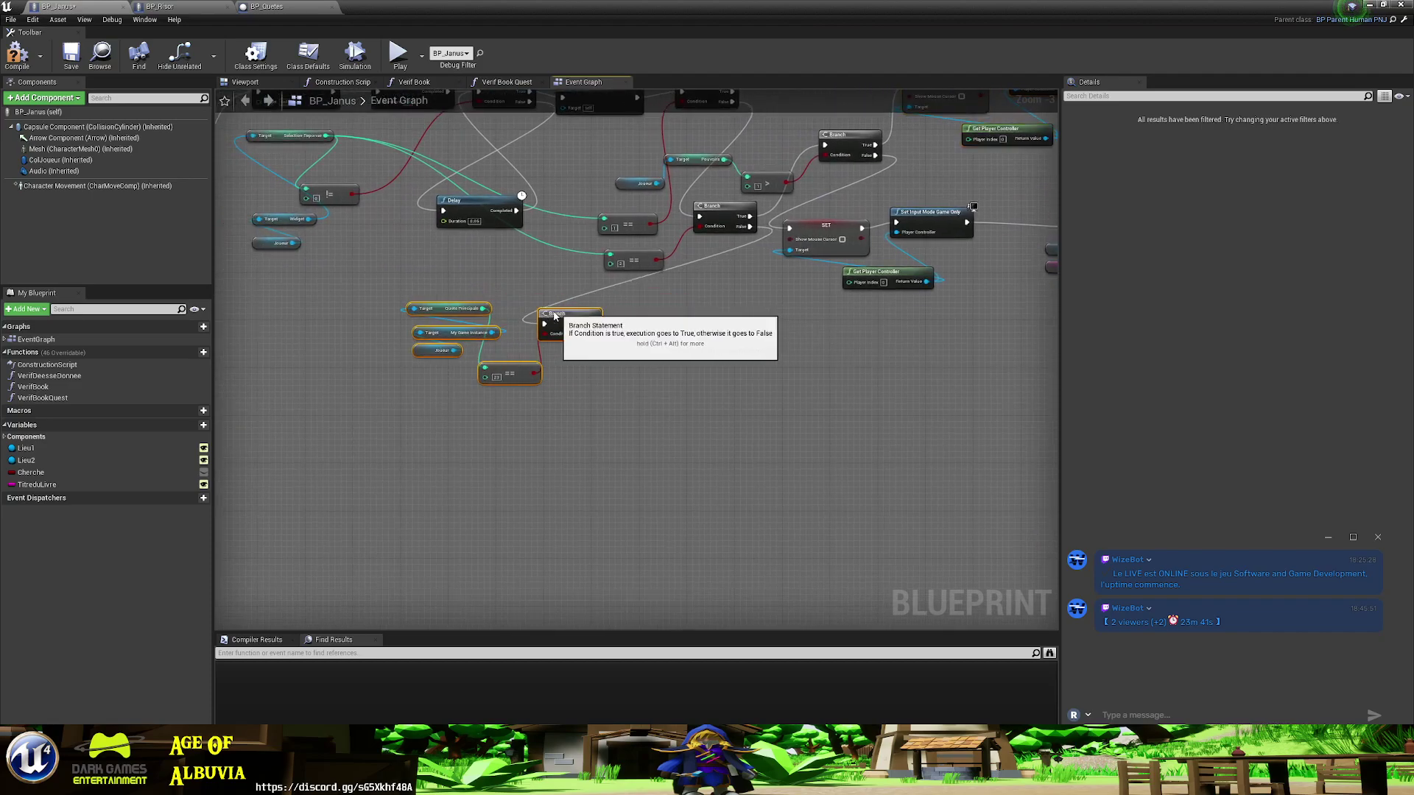
right_drag(670, 423, 423, 386)
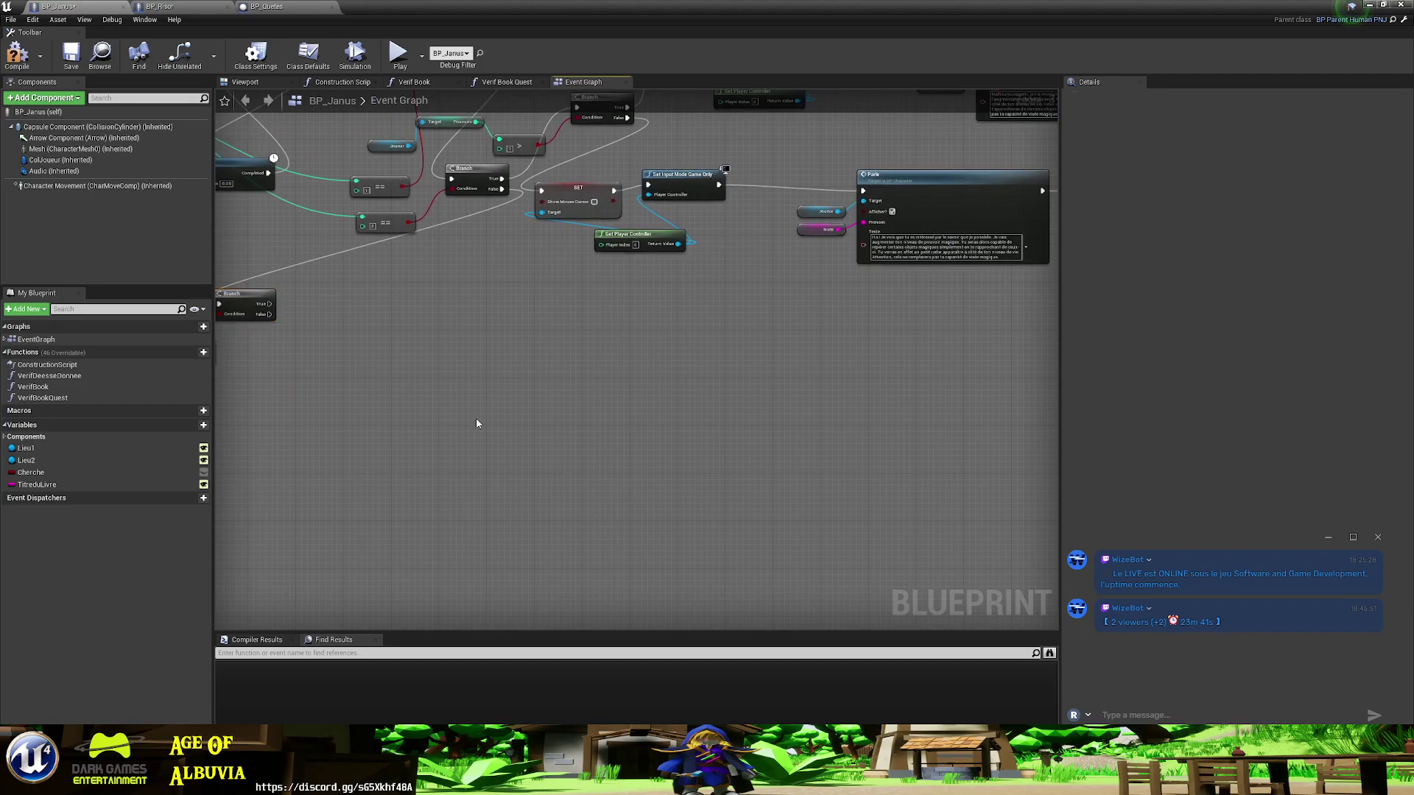
- Paste the SET, Set Input Mode Game Only, Parle and Delay chain and run it from the new Branch's True output
key(ctrl+v)
mouse_move(492, 390)
mouse_down()
mouse_move(659, 341)
mouse_move(642, 323)
mouse_up()
right_drag(410, 436, 658, 509)
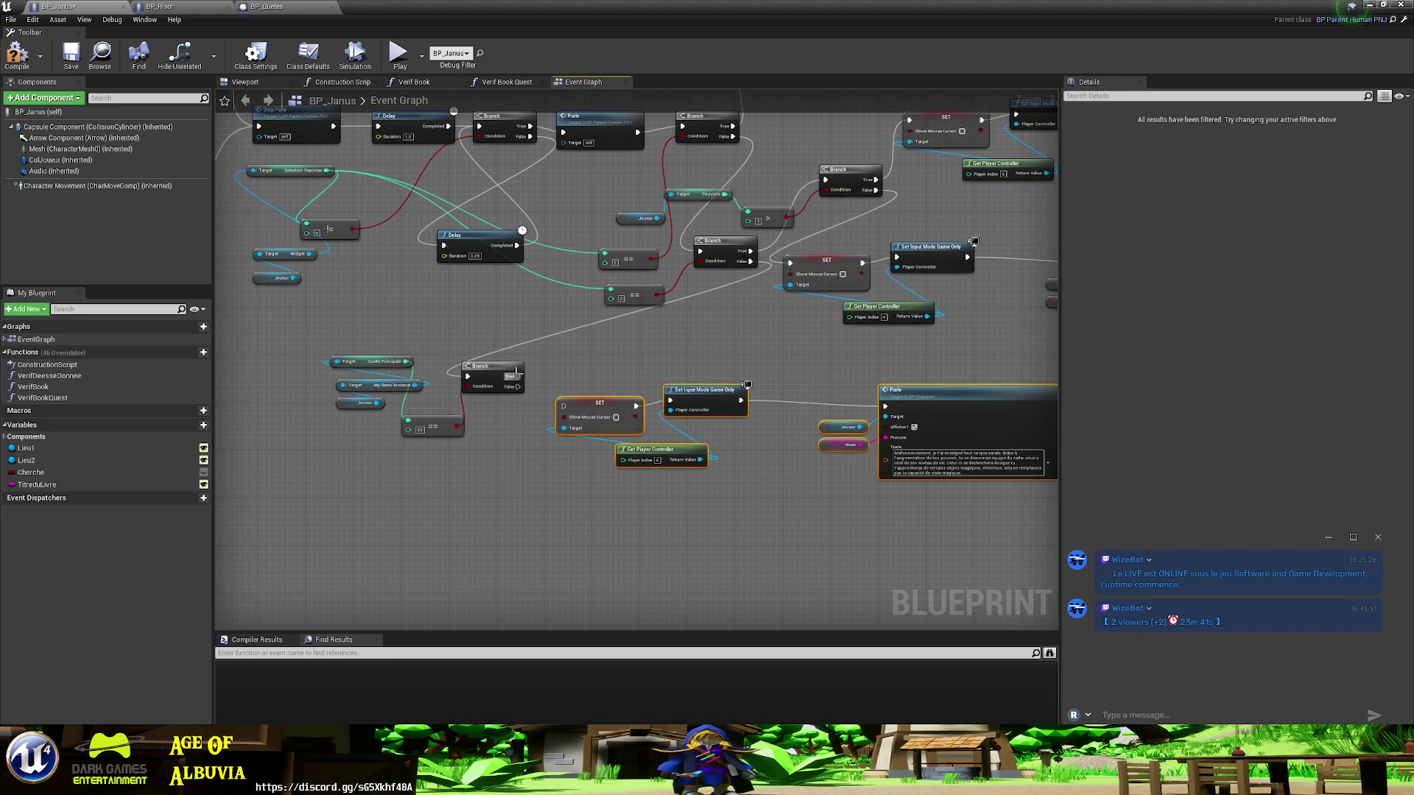
drag(517, 376, 564, 405)
right_drag(674, 421, 591, 466)
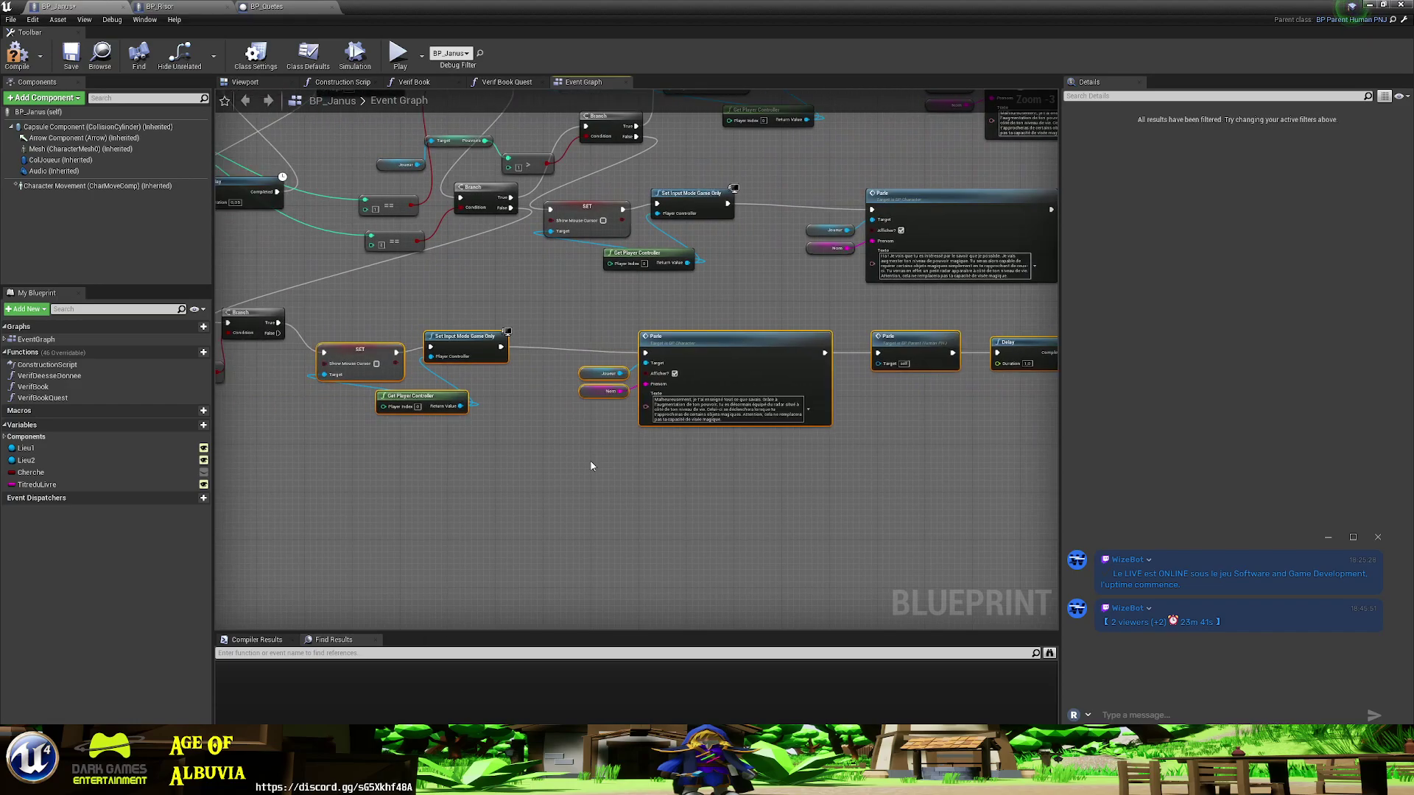
- Add 'Sais-tu où je pourrais trouver la Porte Antique ?' on a new line after 'Risor.' and select it
key(alt+Tab)
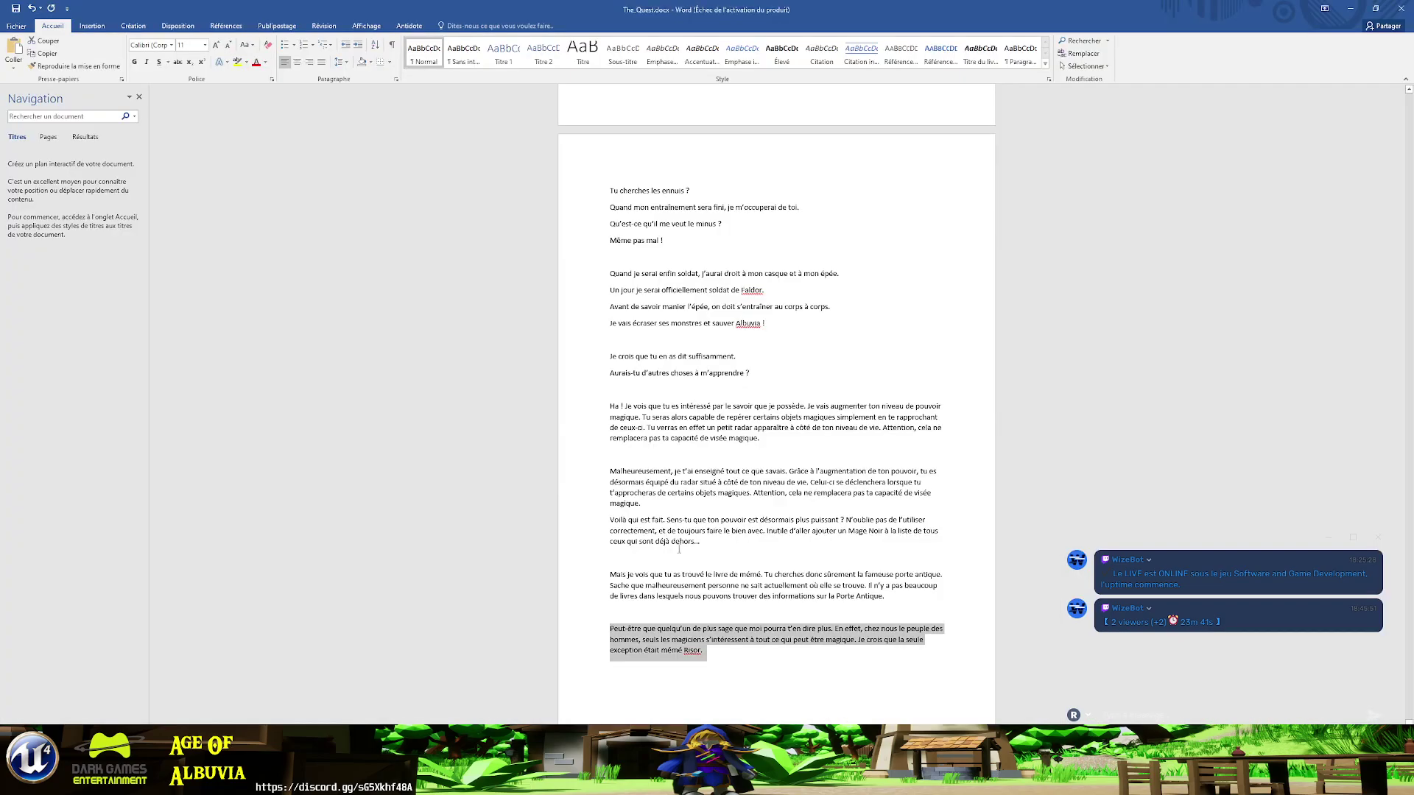
click(687, 667)
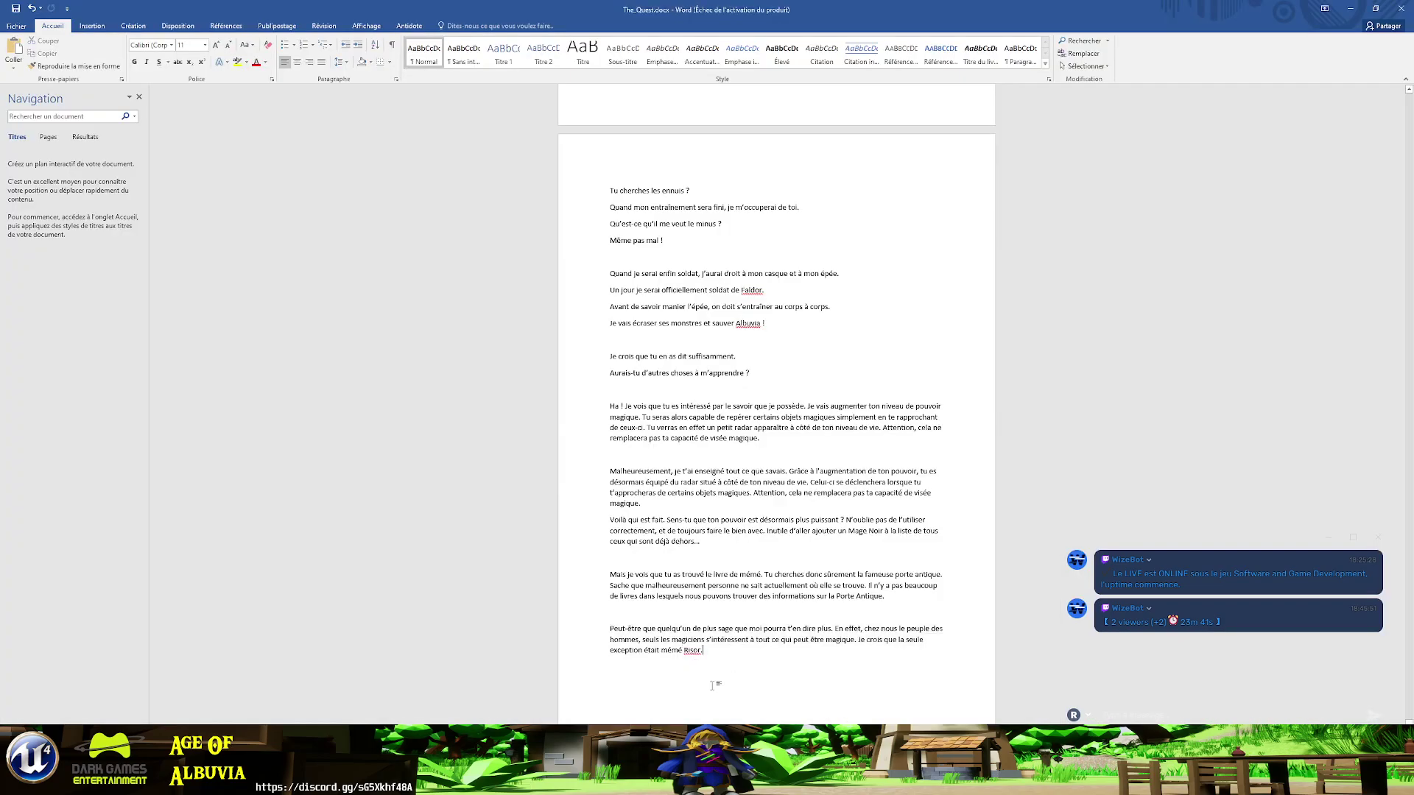
key(Return)
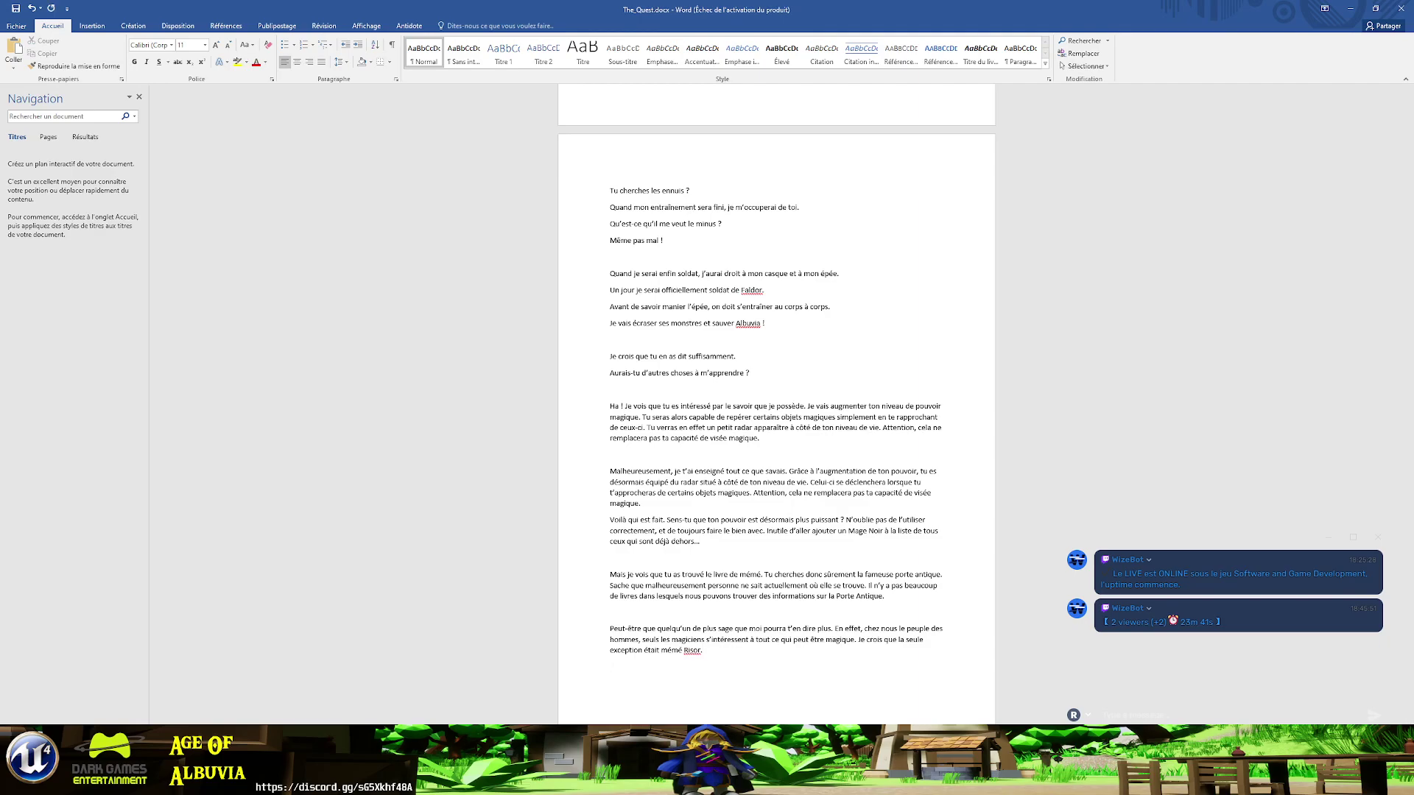
text(Sais)
text(-tu )
text(où je pourrais trouve)
text(r la porte)
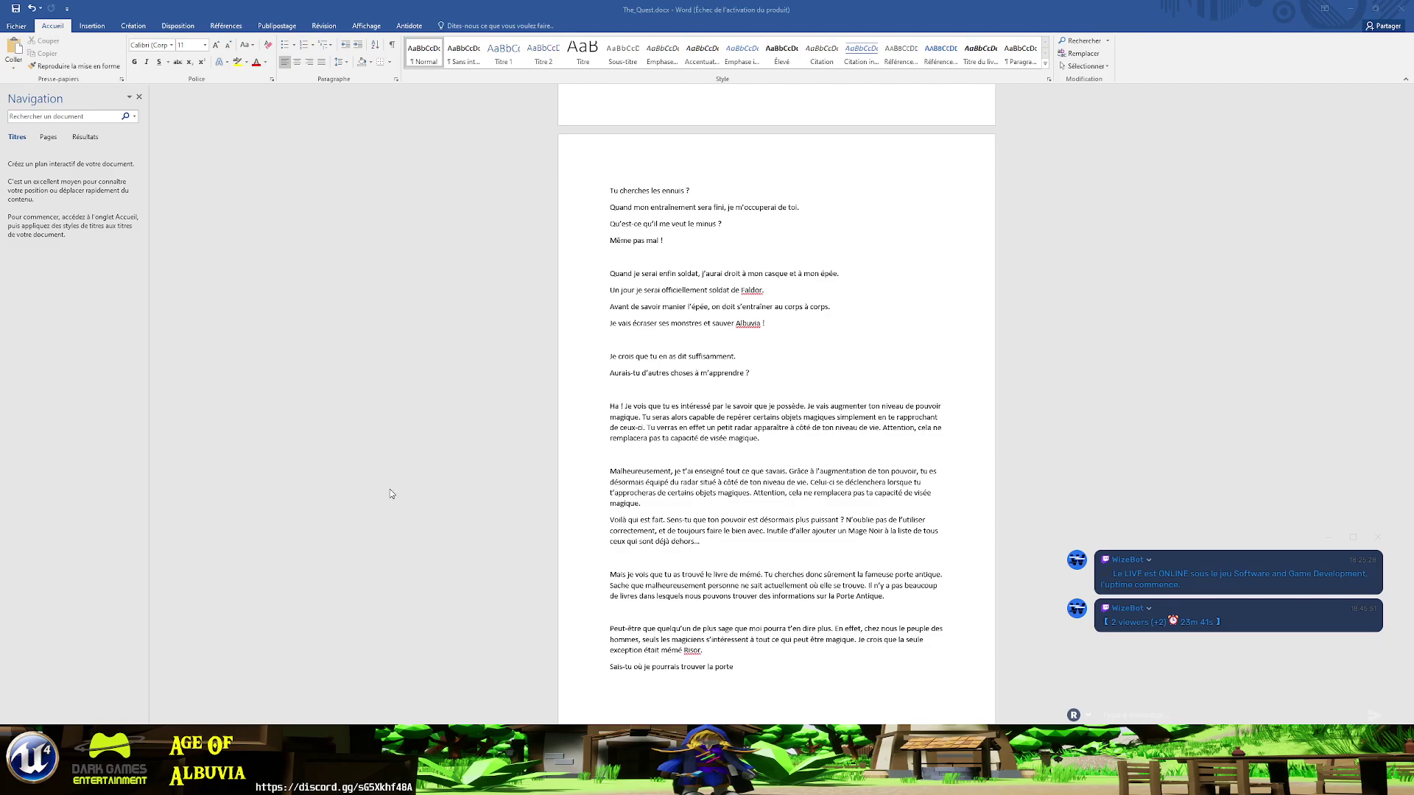
click(740, 674)
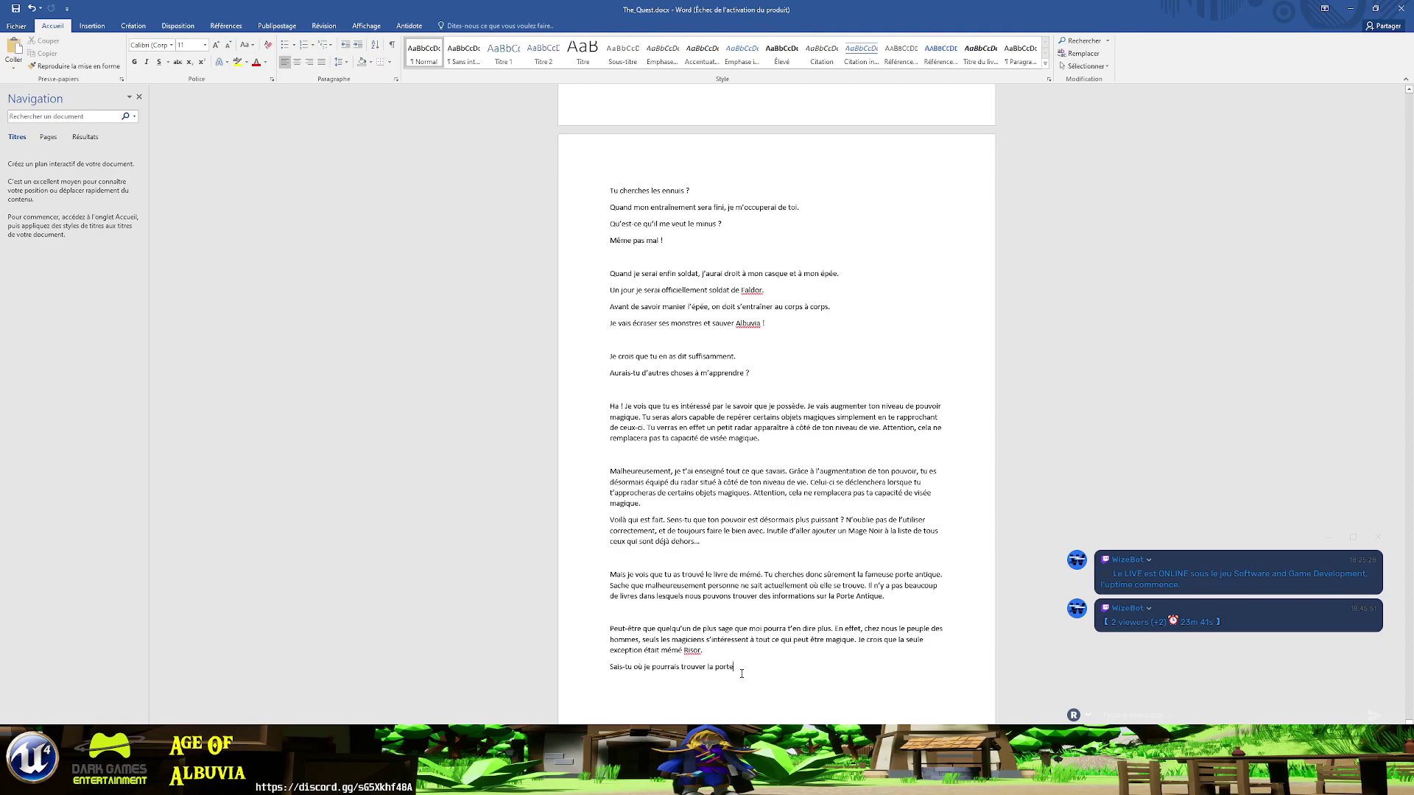
key(BackSpace)
key(BackSpace)
key(BackSpace)
text(P)
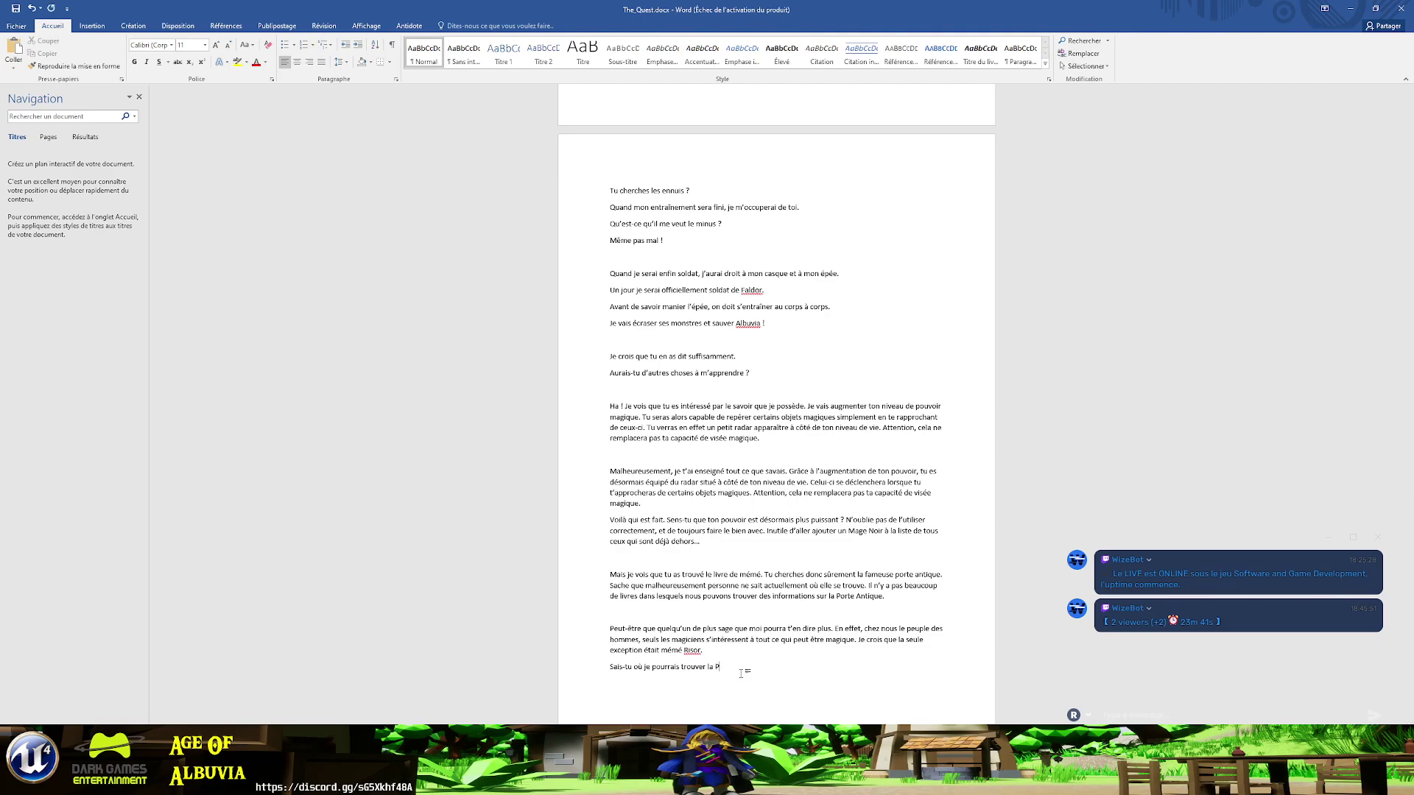
text(orte Antique ?)
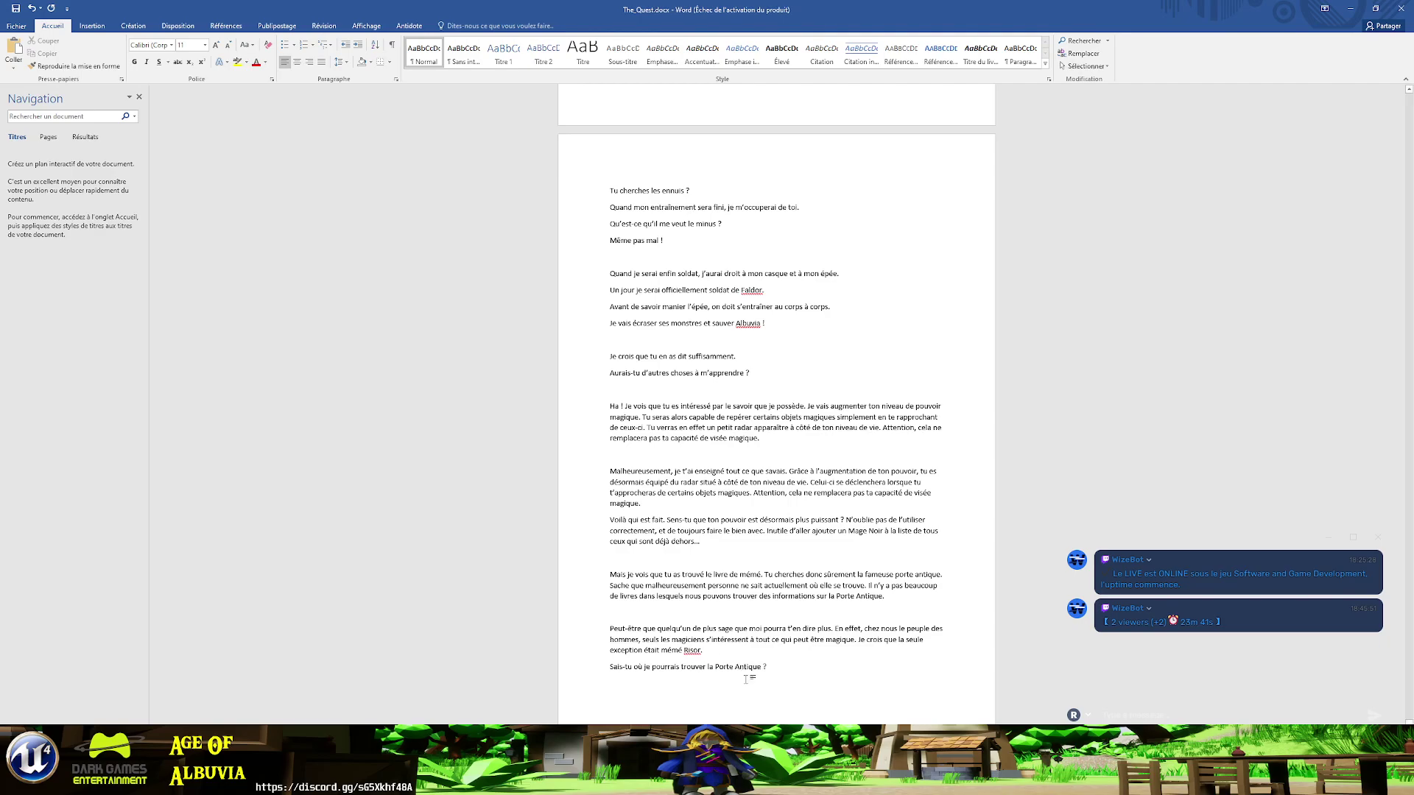
drag(769, 668, 611, 670)
key(ctrl+c)
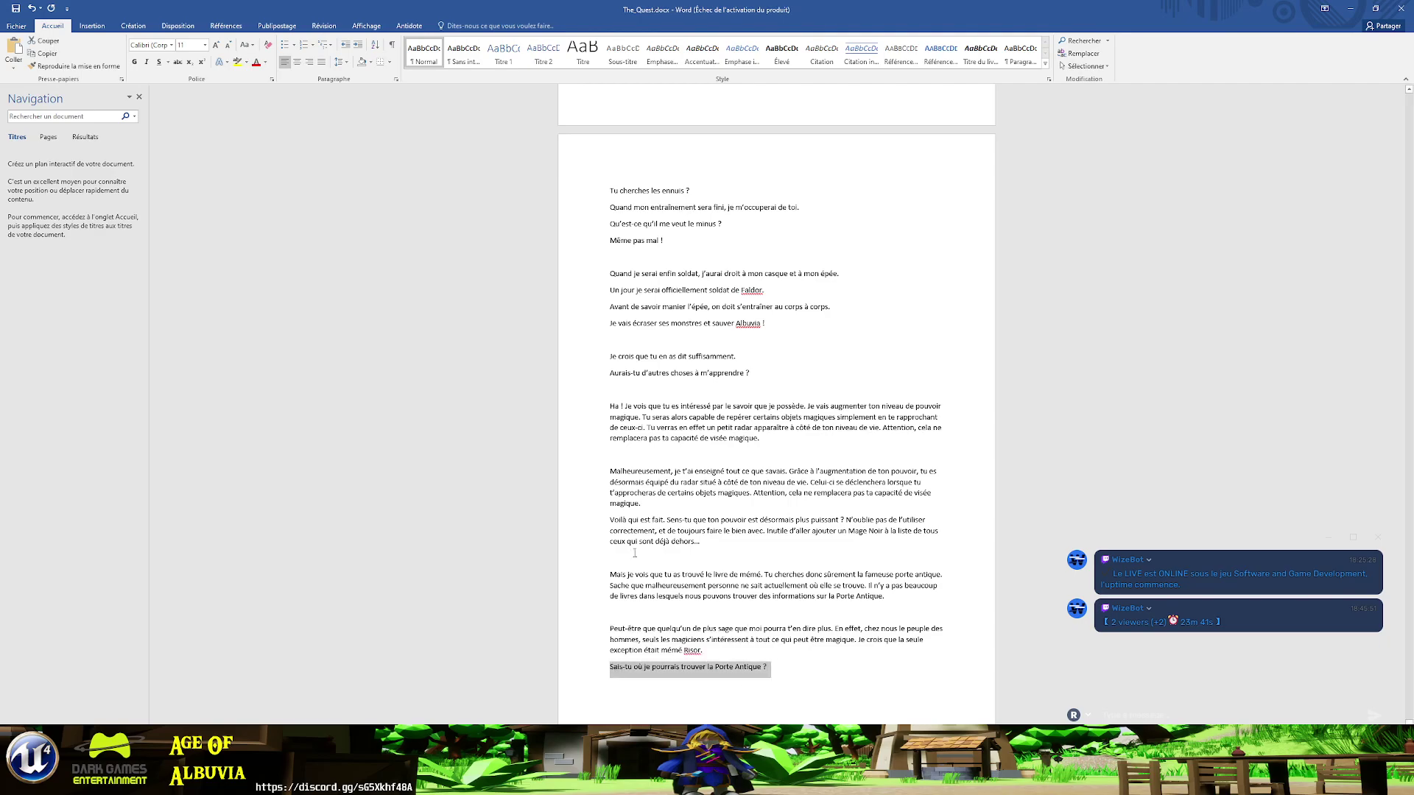
key(alt+Tab)
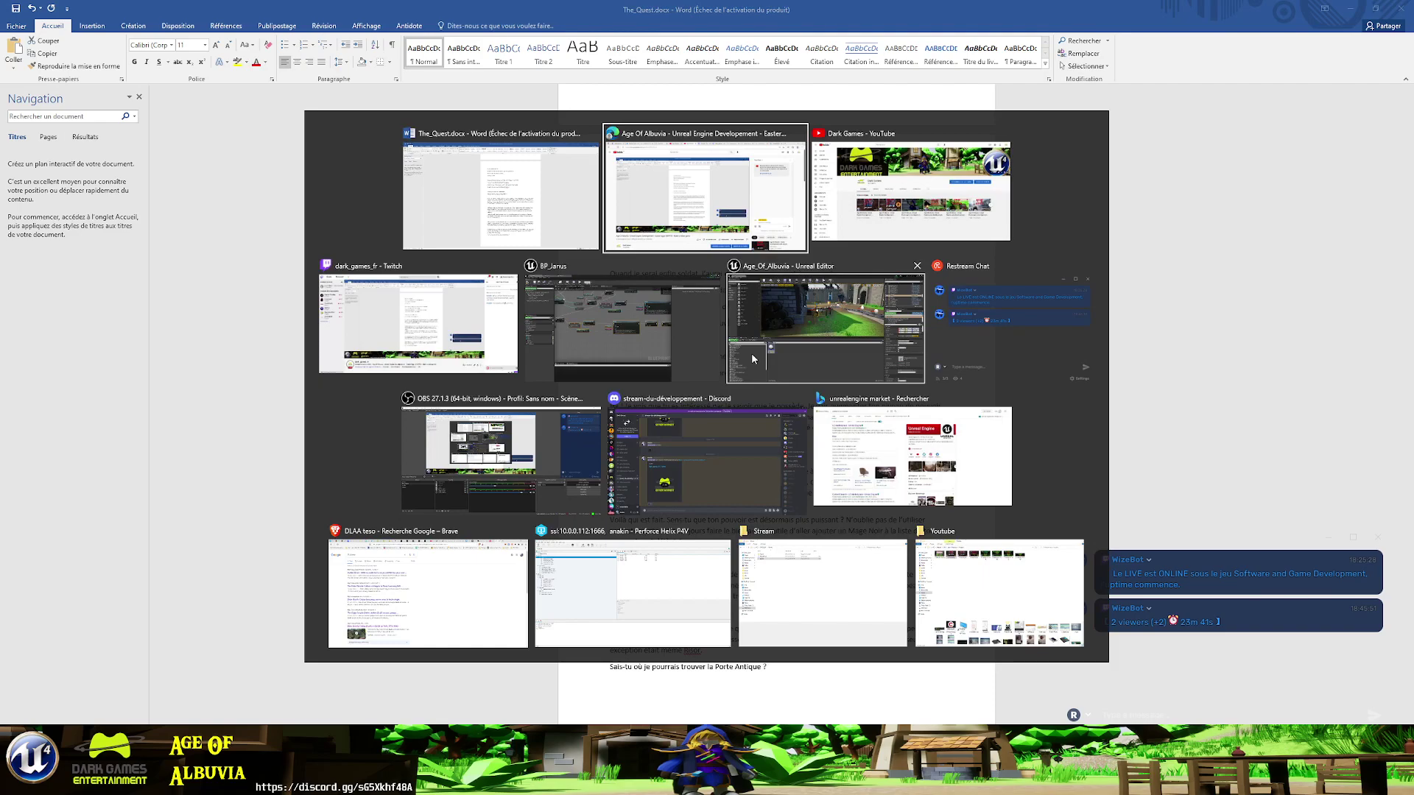
- Paste the Porte Antique question into Reponse 3 of Initialise Reponses, then return to Word
key(alt+Tab)
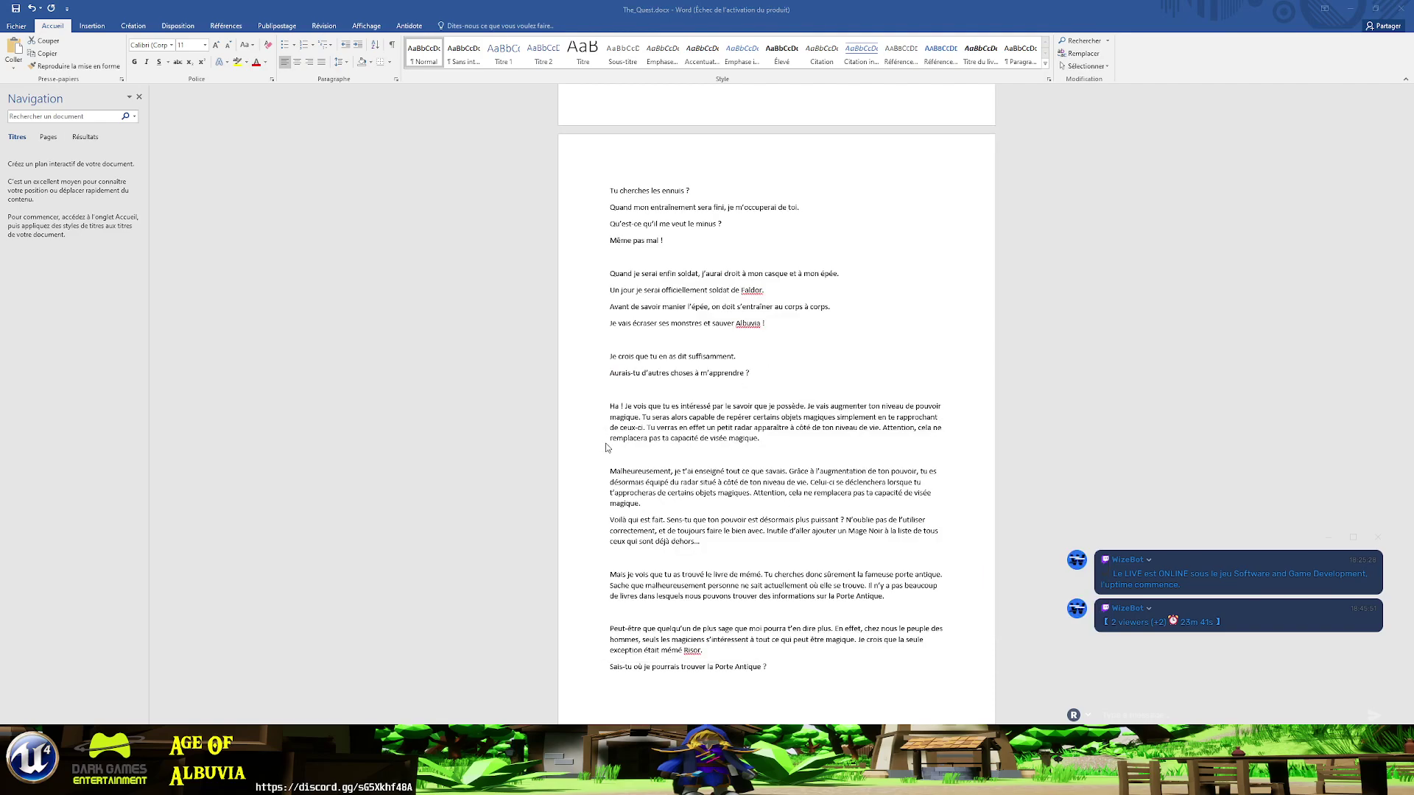
key(alt+Tab)
key(Tab)
key(Tab)
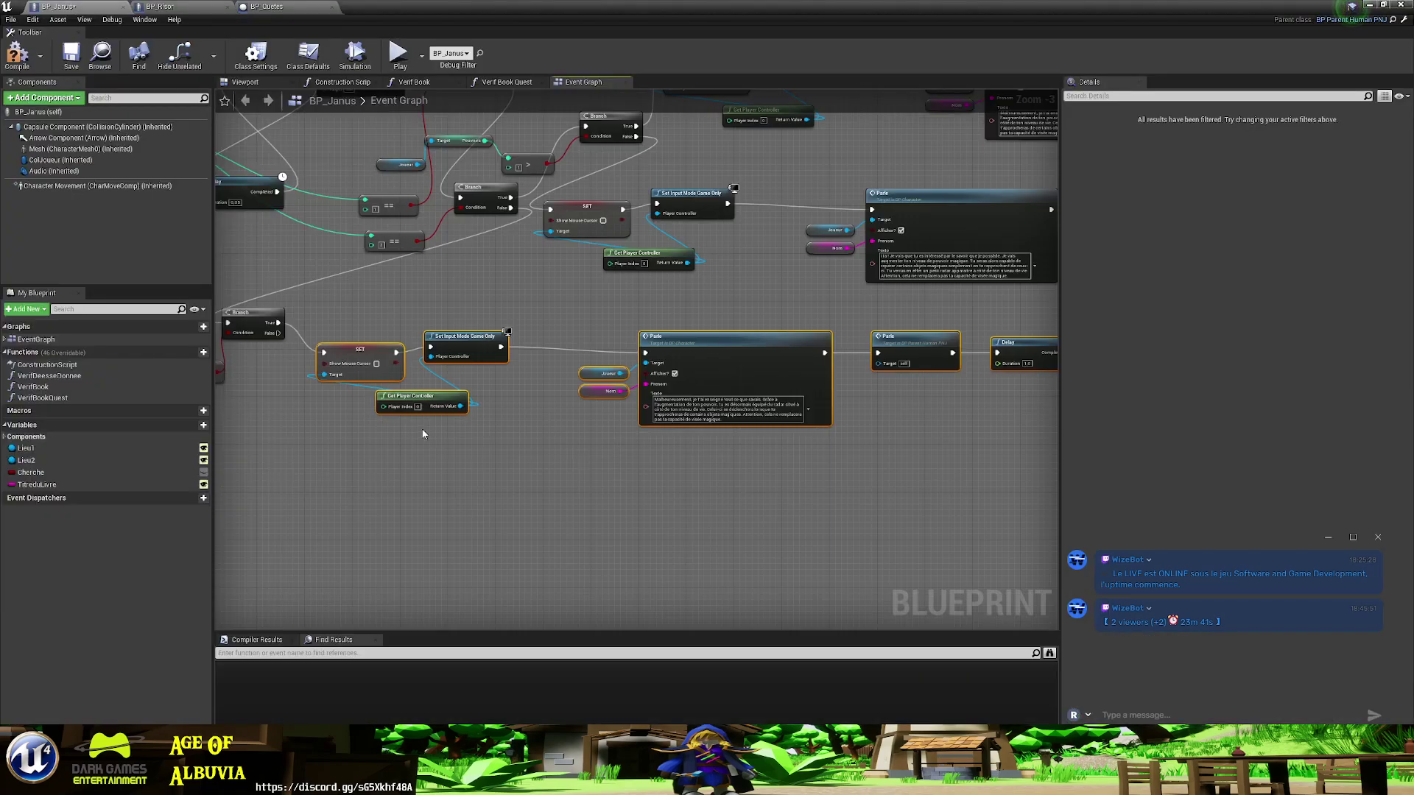
right_drag(423, 434, 1013, 530)
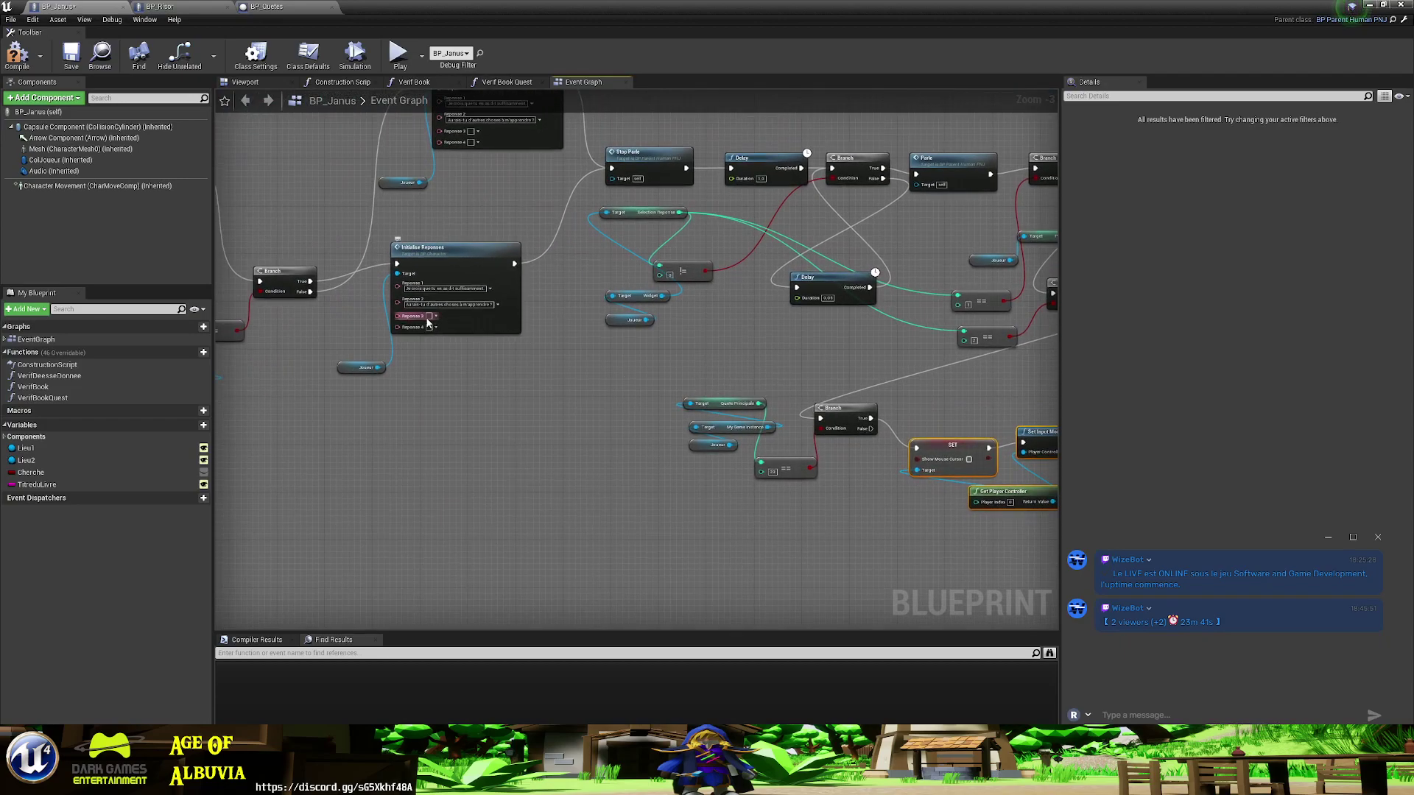
click(428, 322)
key(ctrl+v)
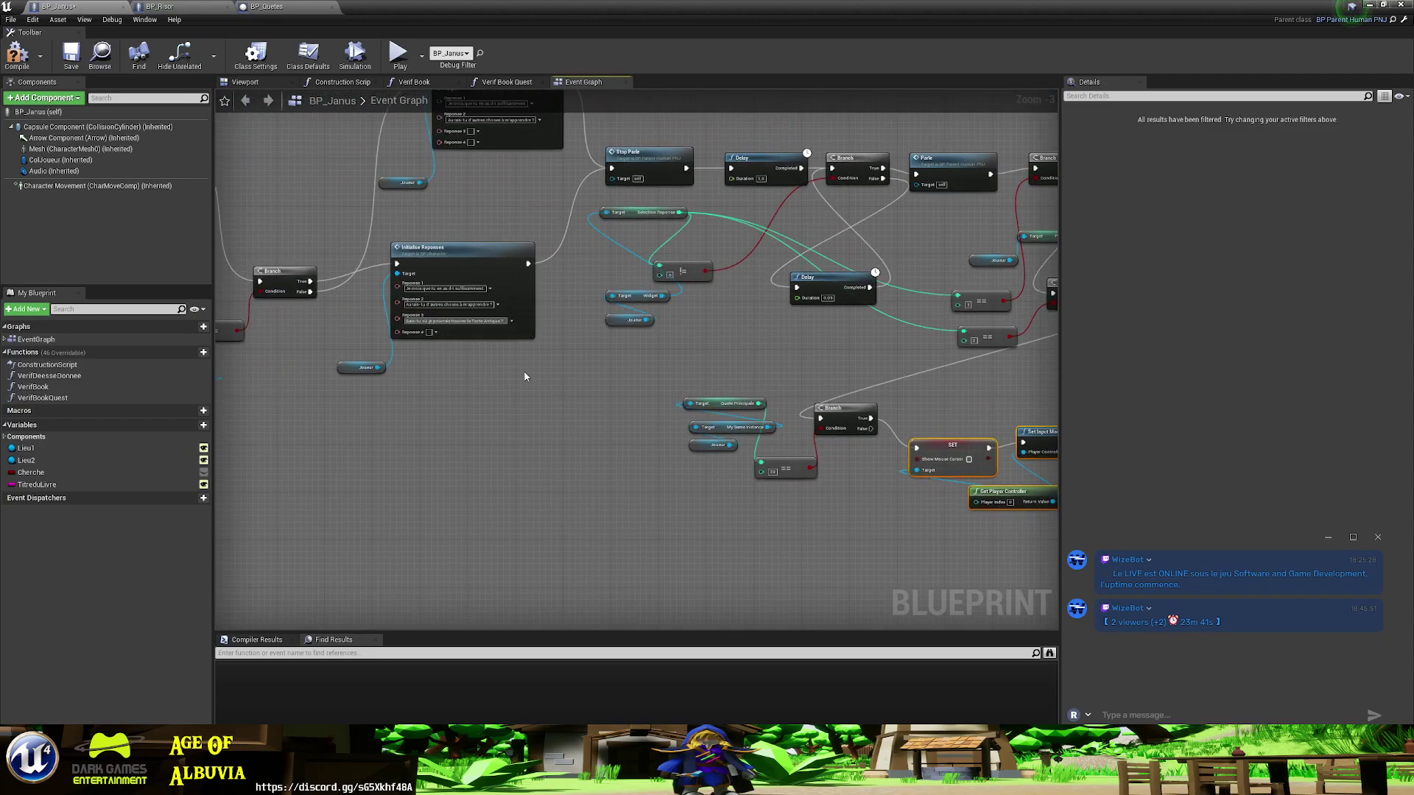
right_drag(550, 391, 390, 363)
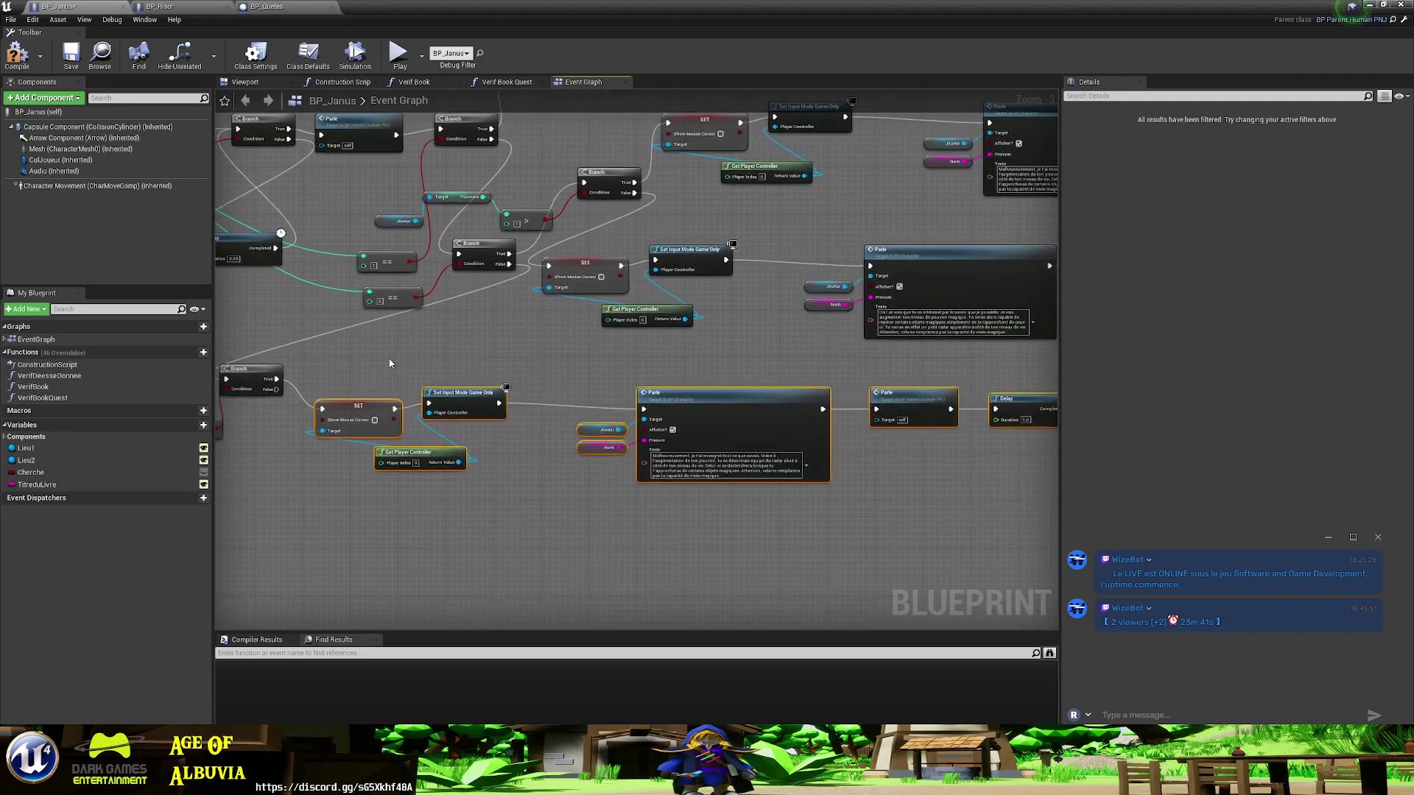
key(alt+Tab)
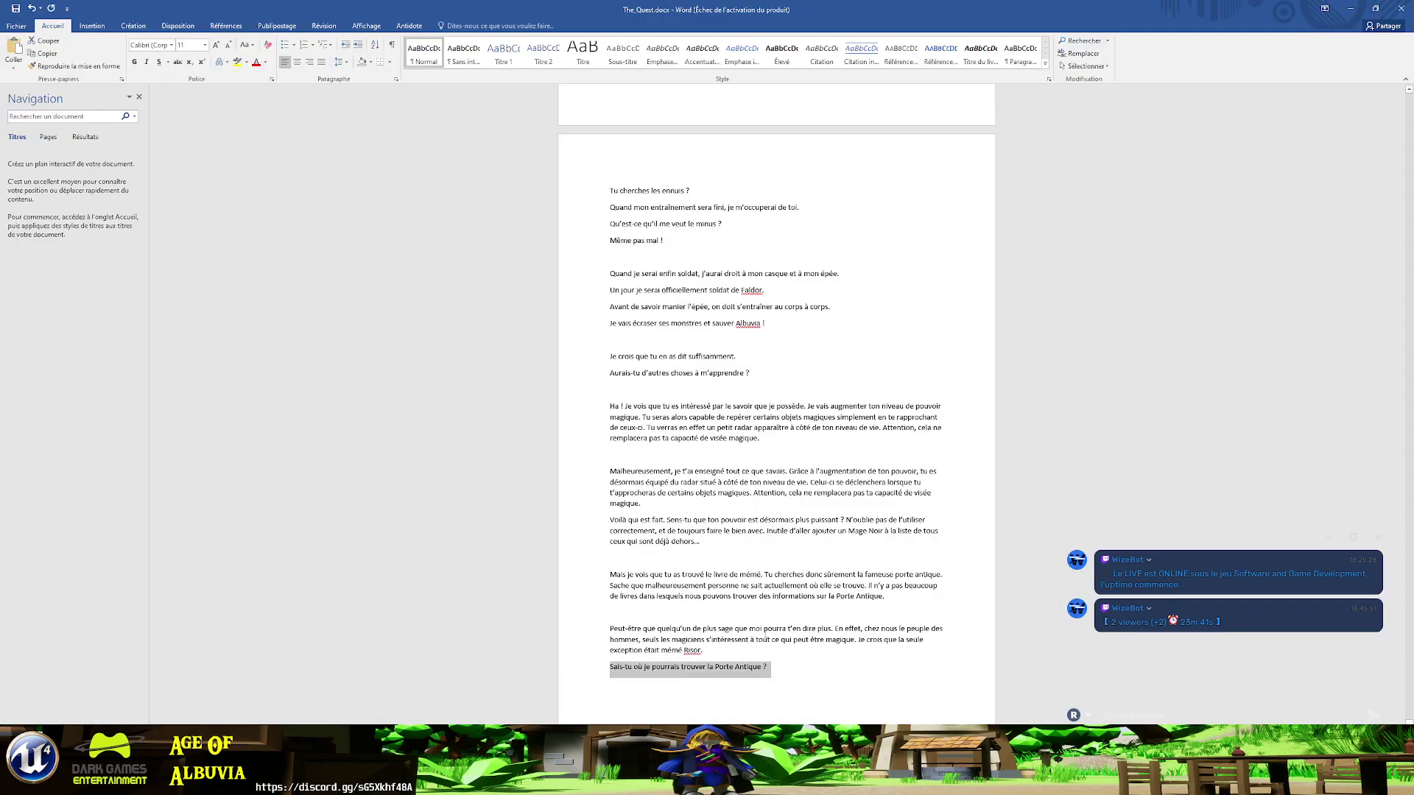
- Insert a page break and type 'Je ne suis plus si jeune mon garçon.' on the new page
key(Right)
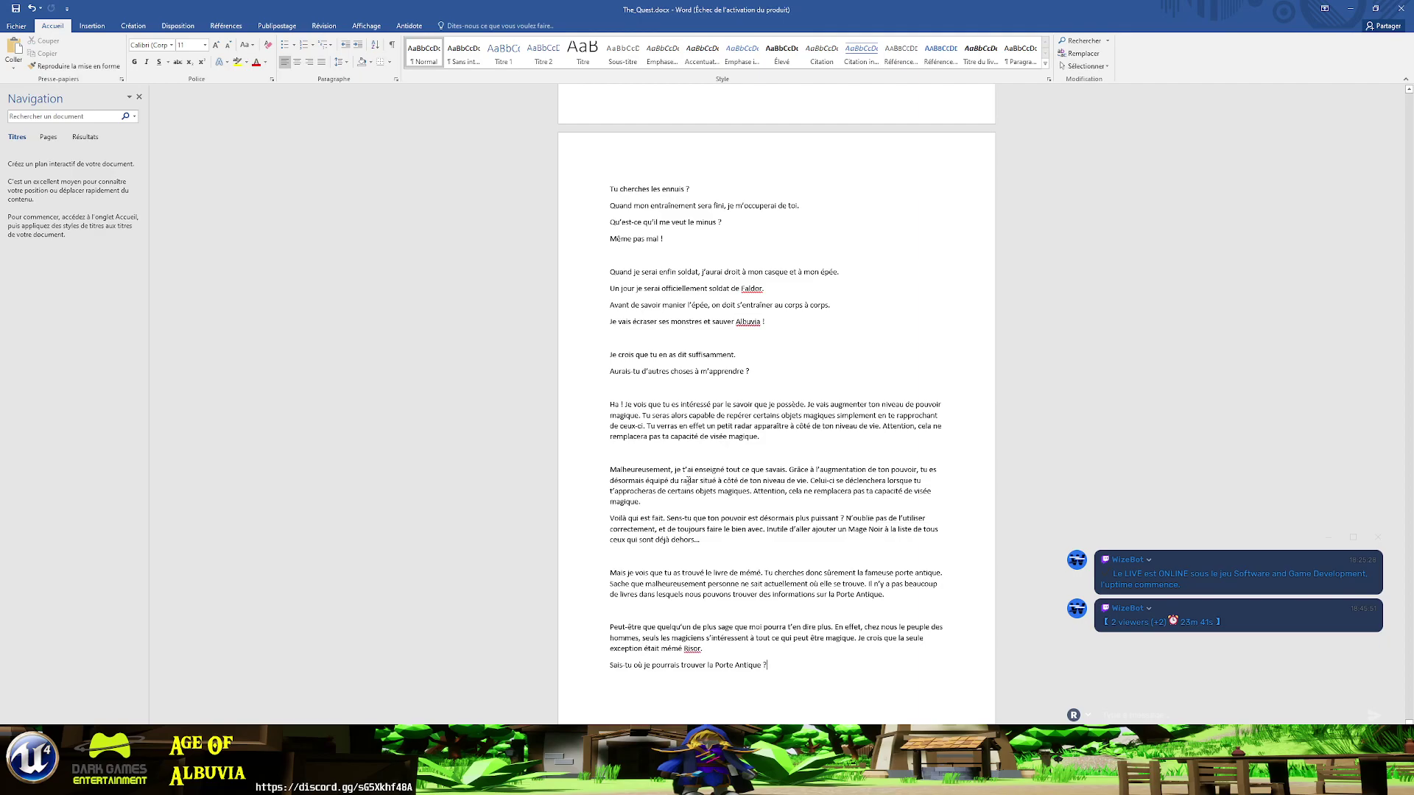
scroll(687, 480, down, 2)
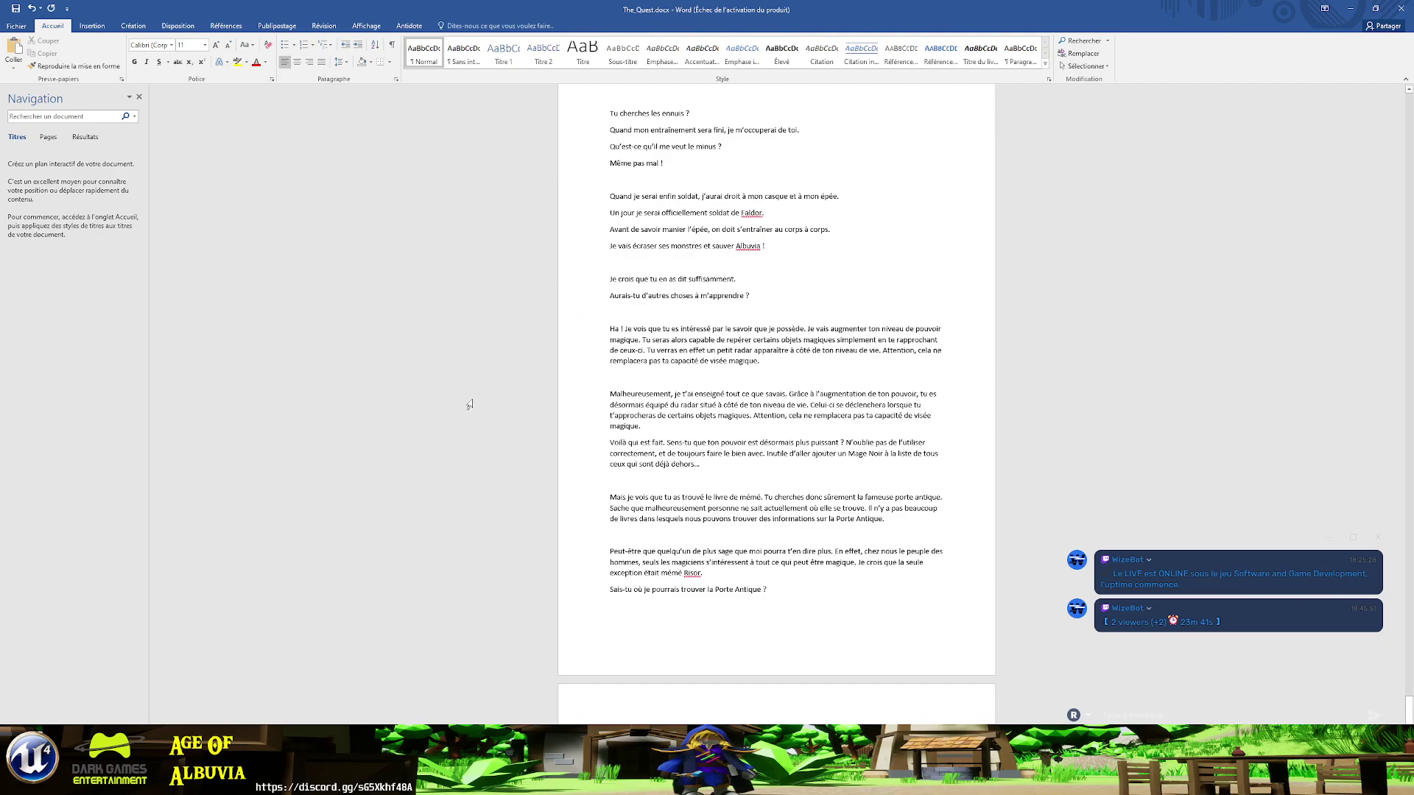
key(ctrl+Return)
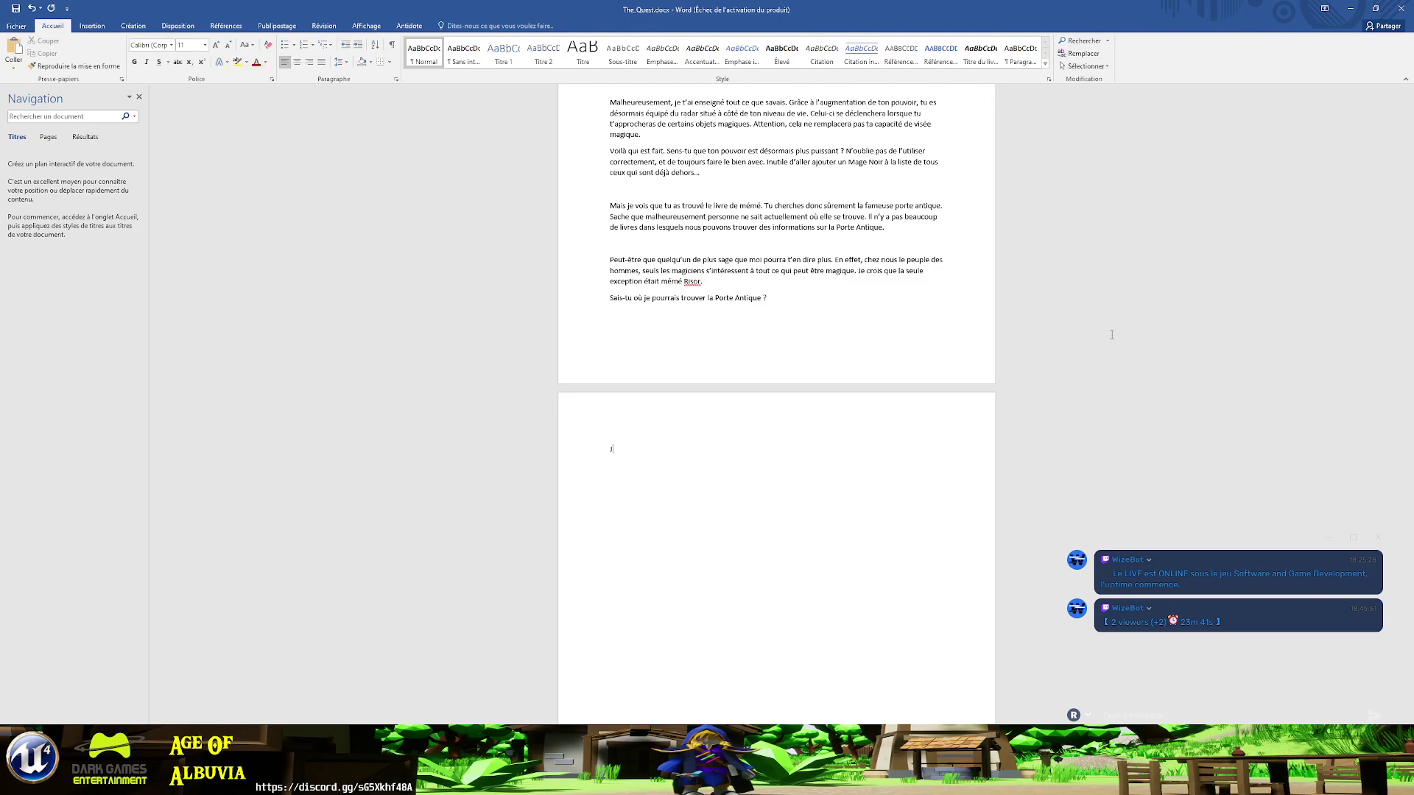
text(e ne suis plus si )
text(jeune )
text(mon gar)
text(çon.)
key(shift+Home)
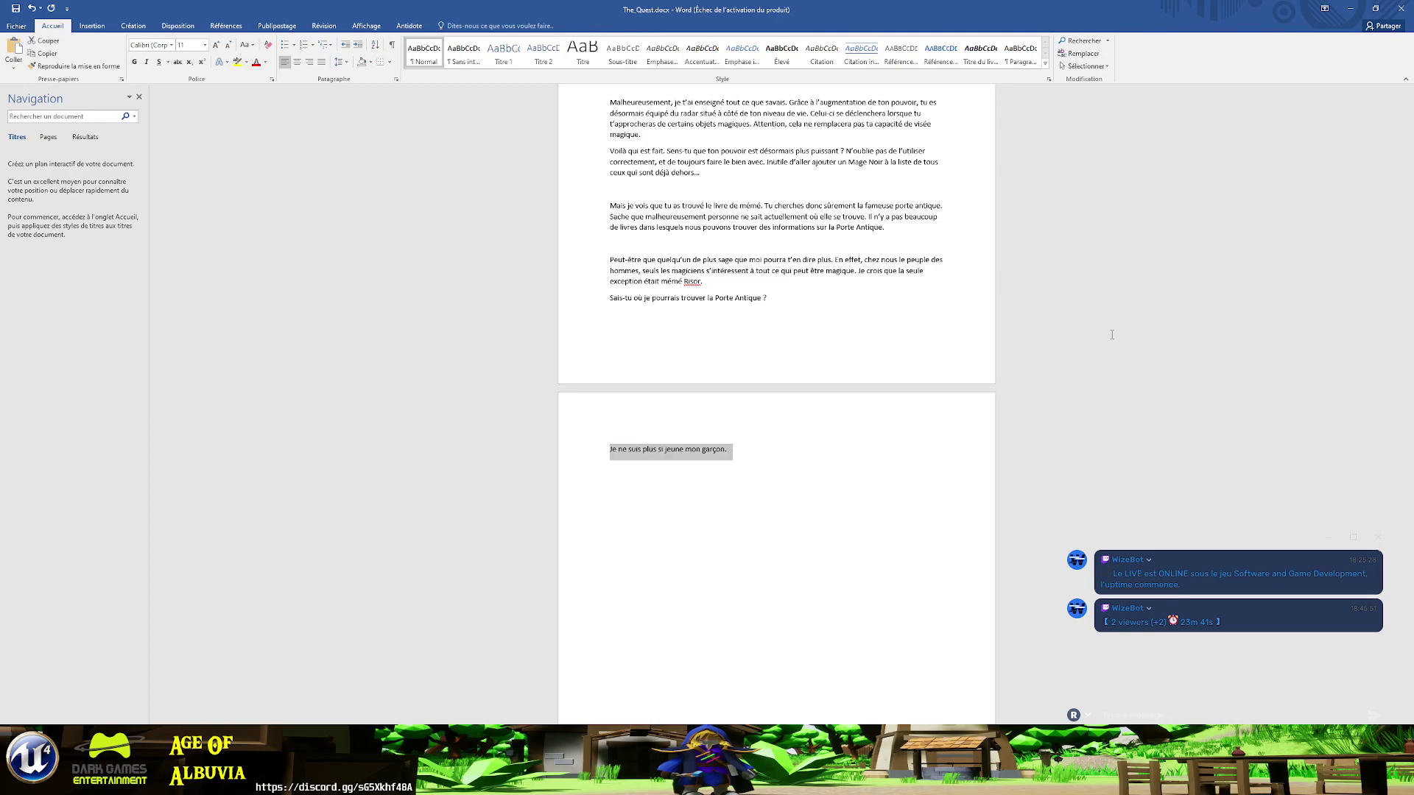
- Replace the line with 'Très peu de personne...' saying few people know the porte antique exists
key(End)
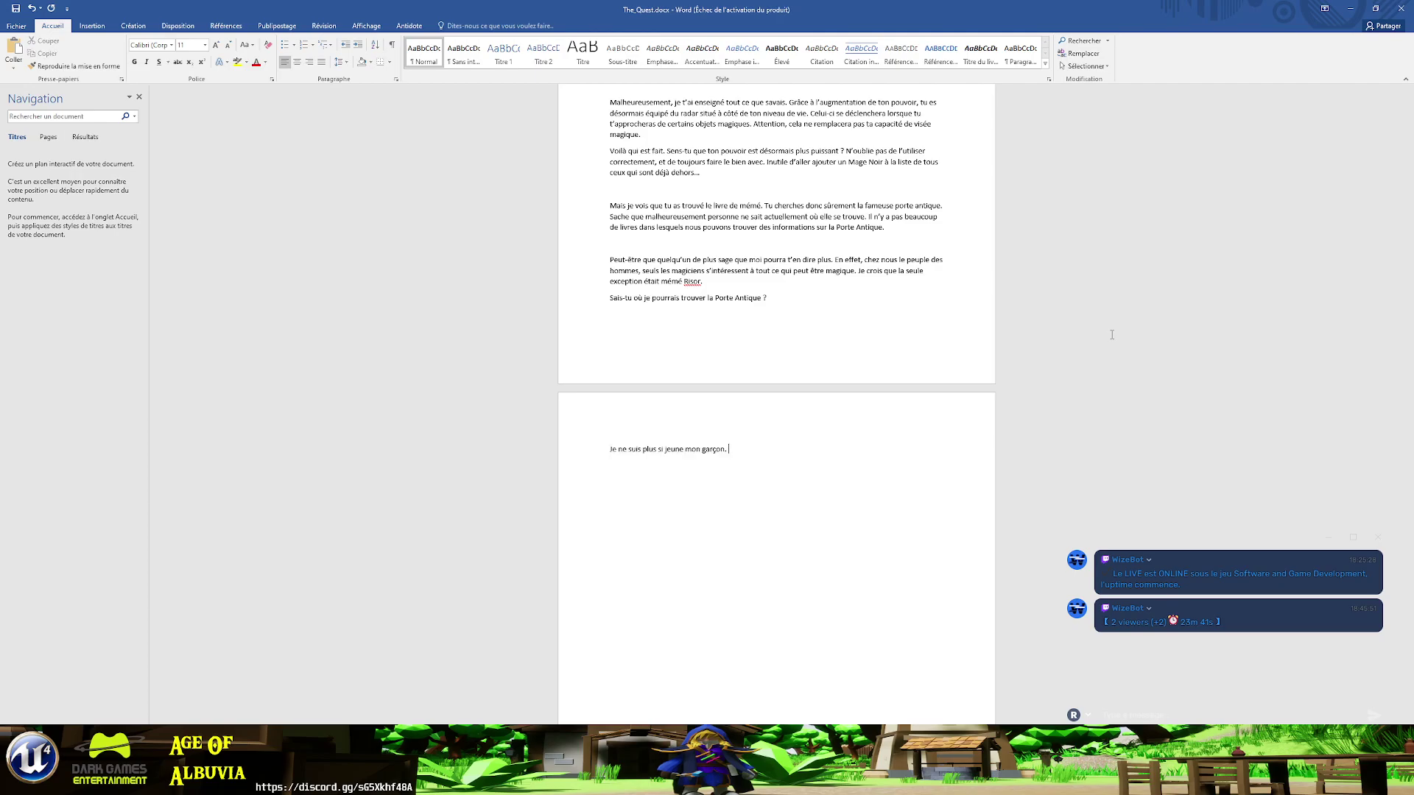
text(Mais)
key(shift+Home)
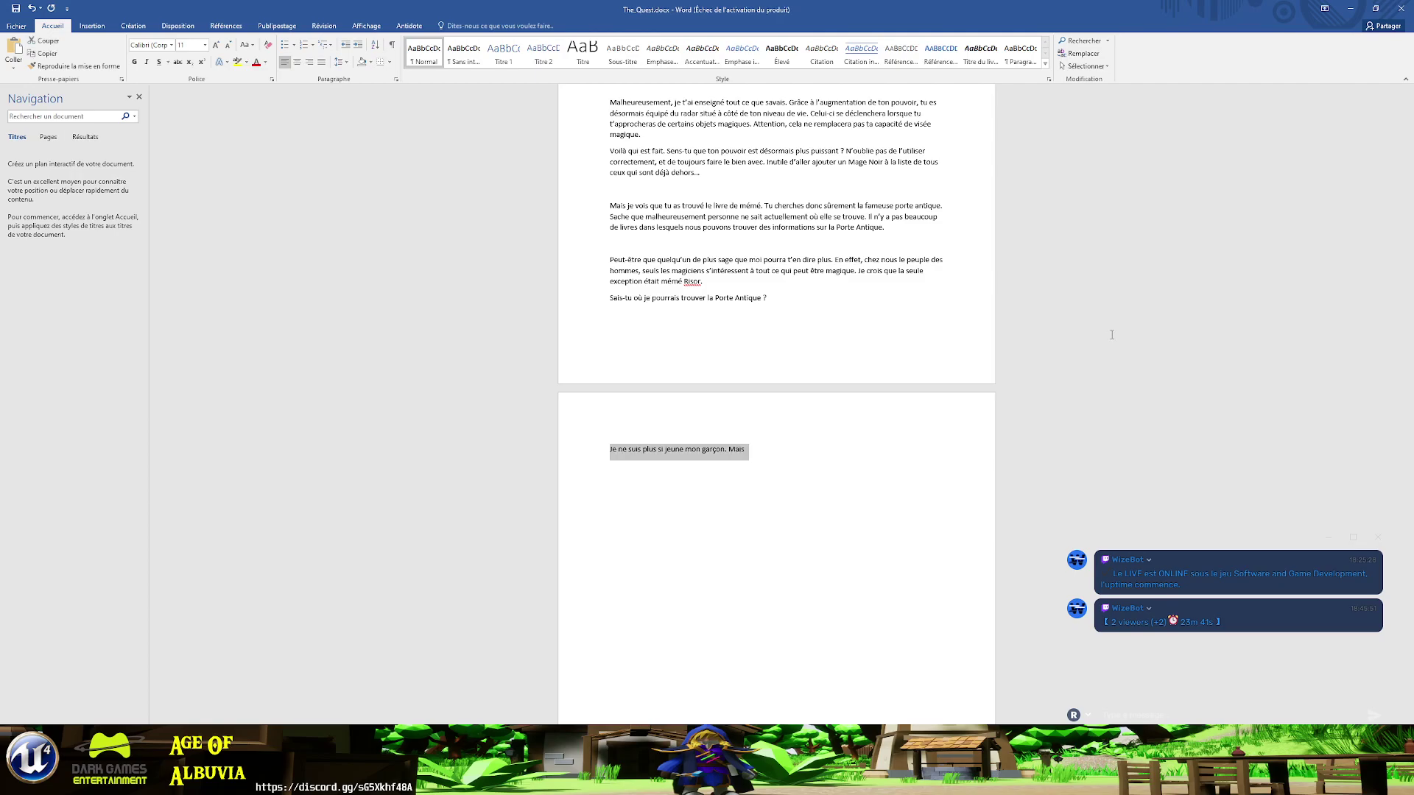
text(Très peu de p)
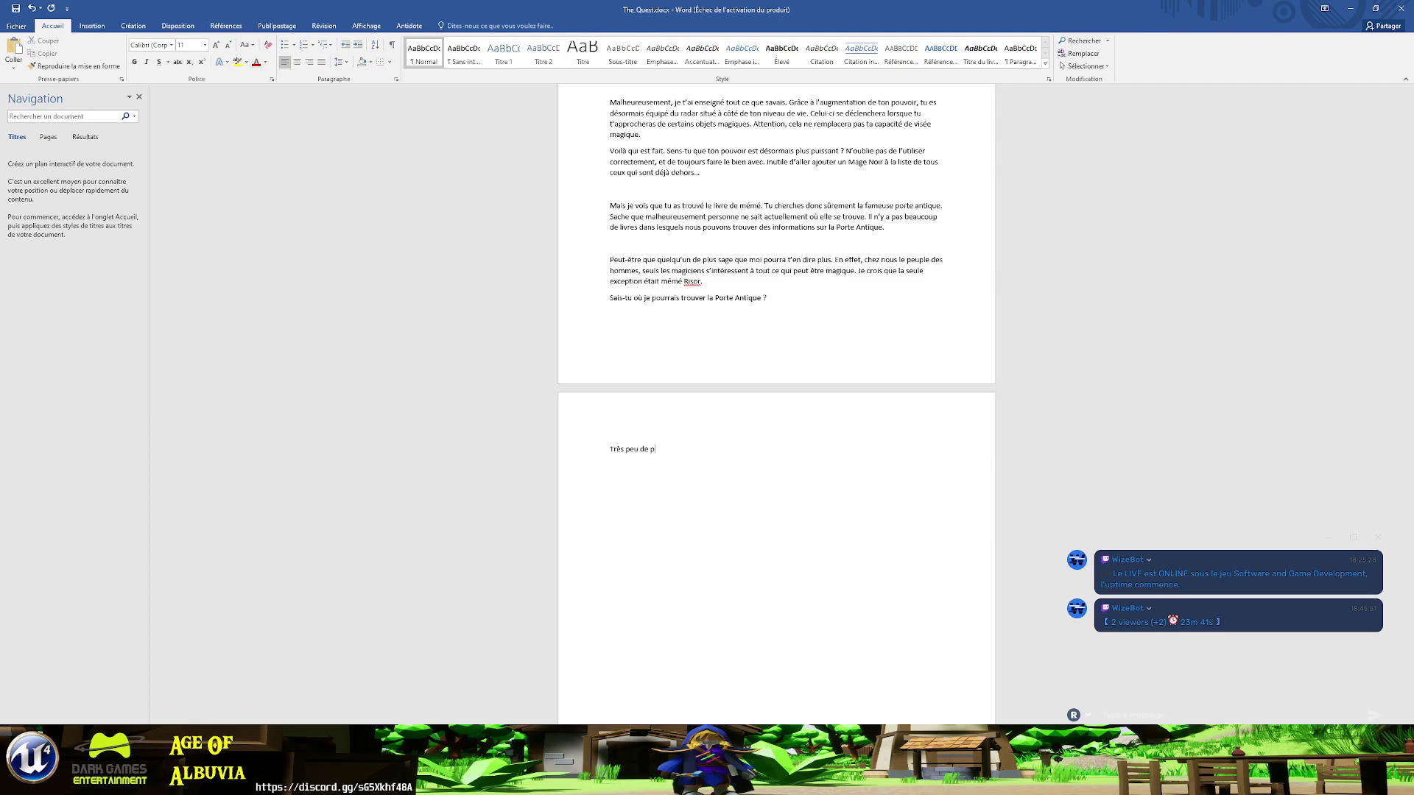
text(ersonne)
text(co)
text(nt l’existe)
text(nce de l porte)
text(a)
key(End)
text(an)
text(tique)
- Add 'Même moi je ne connais pas vraiment sa localisation', fixing connait, then begin 'Je pense qu'ajourd'hui'
text(Même m)
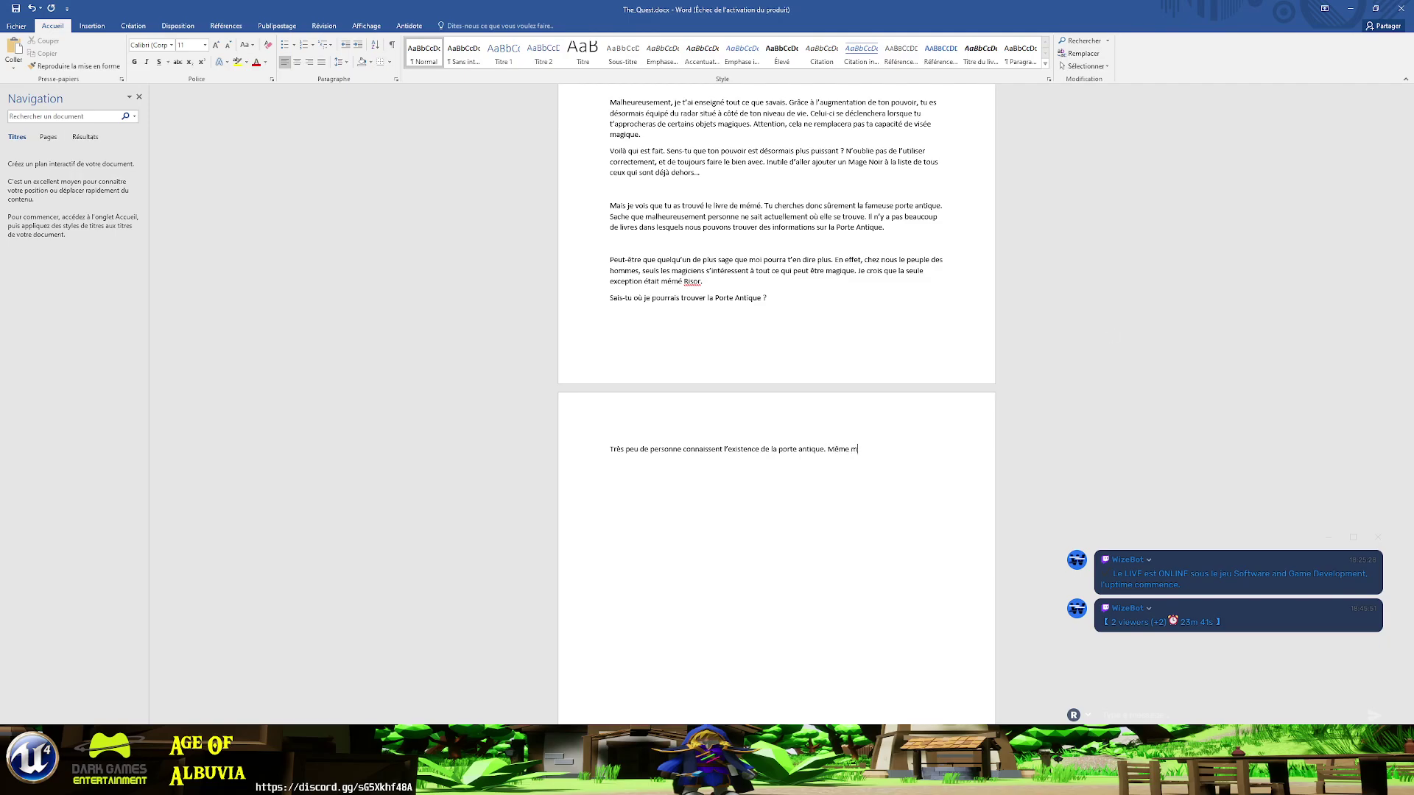
text(oi je )
text(ne conna)
text(it pas vraiment )
text(sa loc)
text(alisation.)
right_click(893, 453)
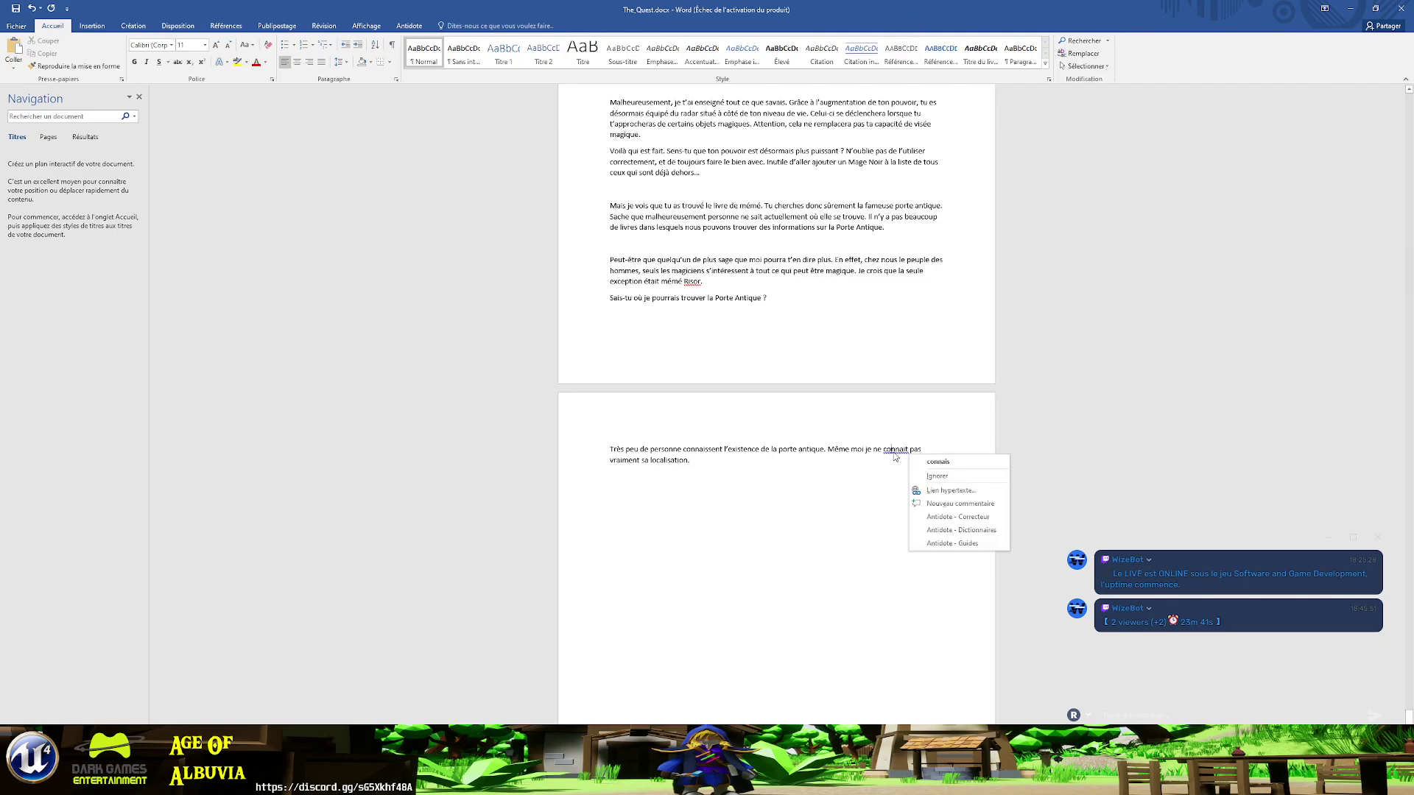
click(927, 462)
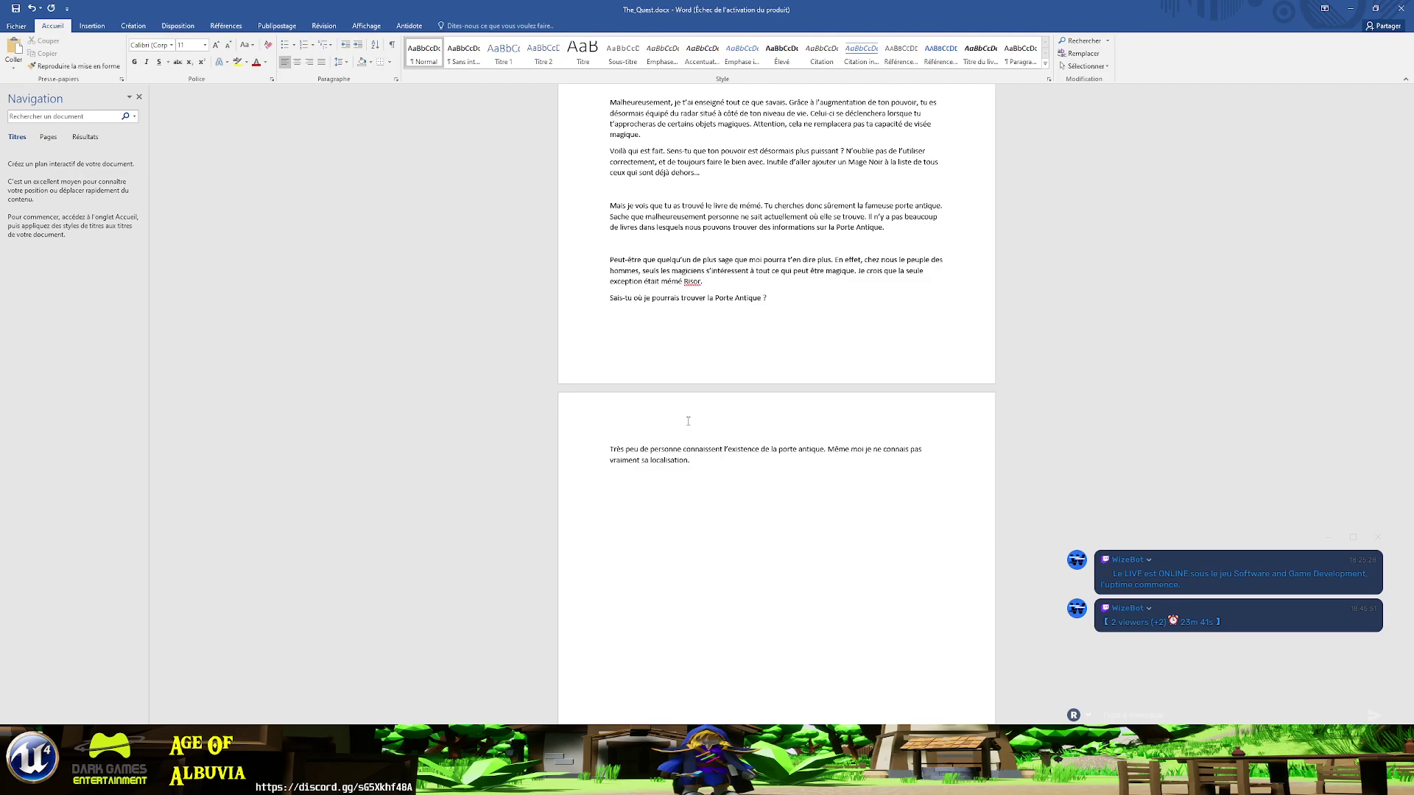
text(e pen)
text(se qu’aj)
text(ourd’hui)
- Correct to 'aujourd'hui' and add that the door is forgotten, surviving only in Risor's books and old manuscripts
right_click(759, 460)
click(785, 472)
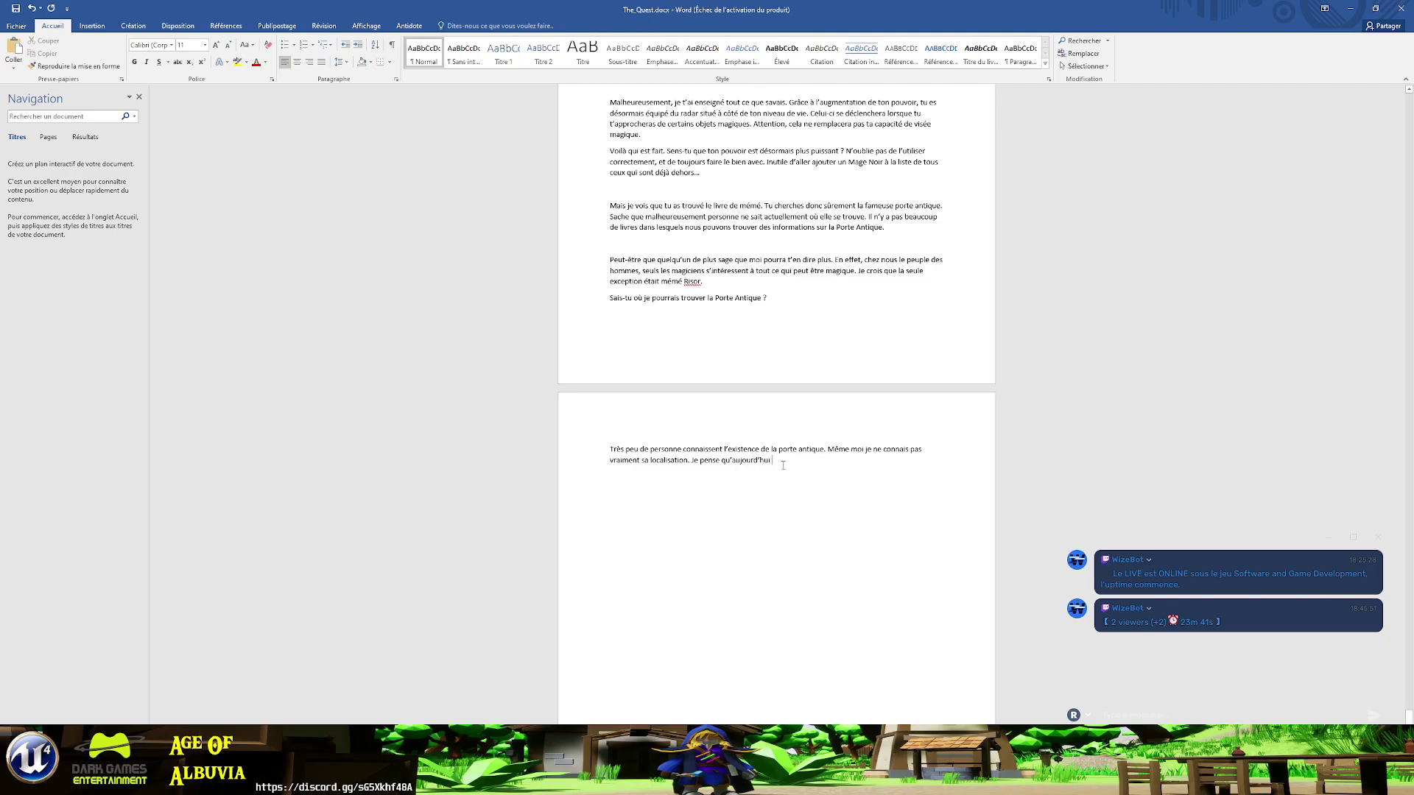
text(on existen)
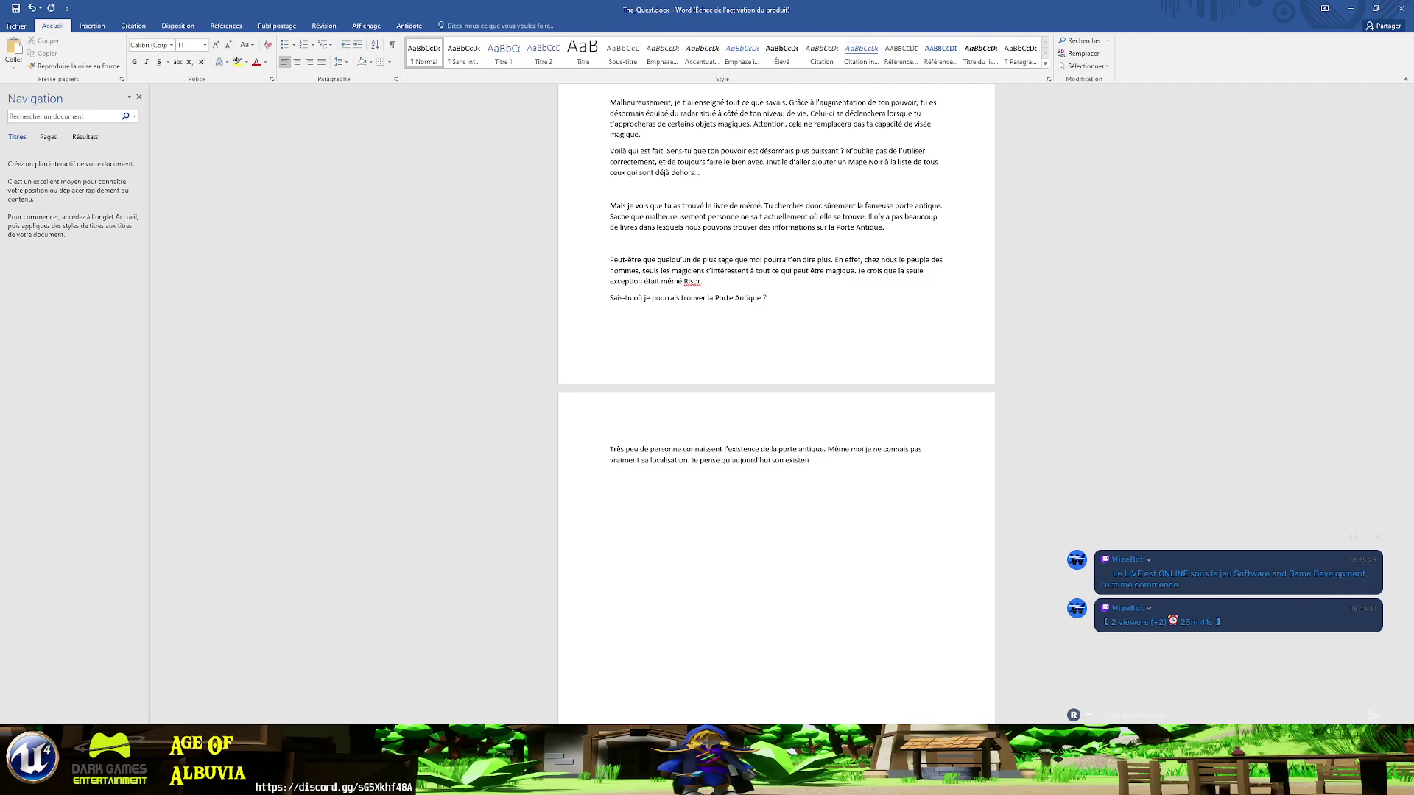
text(ce est déso)
text(rmais oubliée )
text(de tous. L)
text(a porte)
key(BackSpace)
key(BackSpace)
text(nce est désorma)
text(is oubliée de tous. La)
text( porte ne vi)
text(t plus que dans)
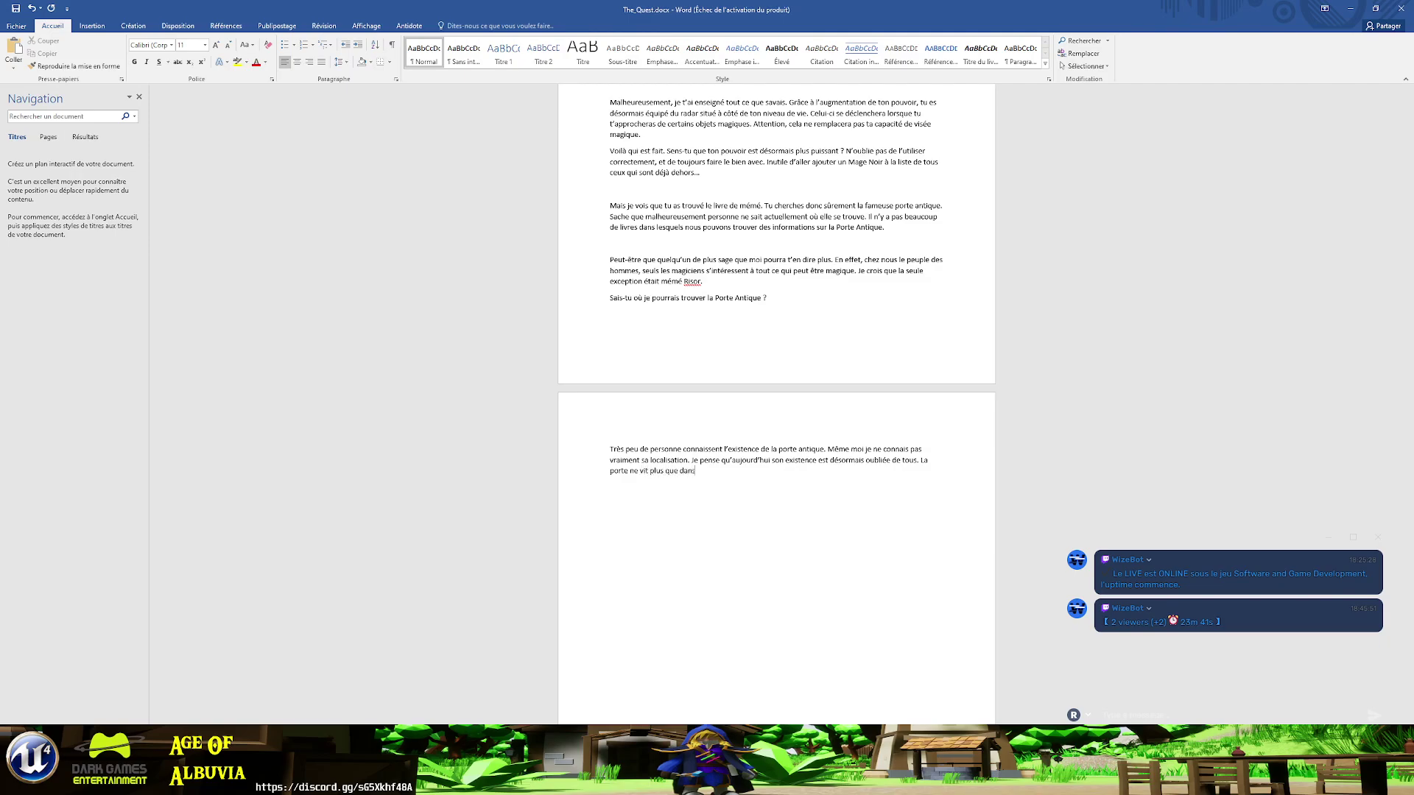
text( les livres de mé)
text(mé Risor.)
key(BackSpace)
text(et cer)
text(tains)
text( vieux )
text(mans)
text(uscrits.)
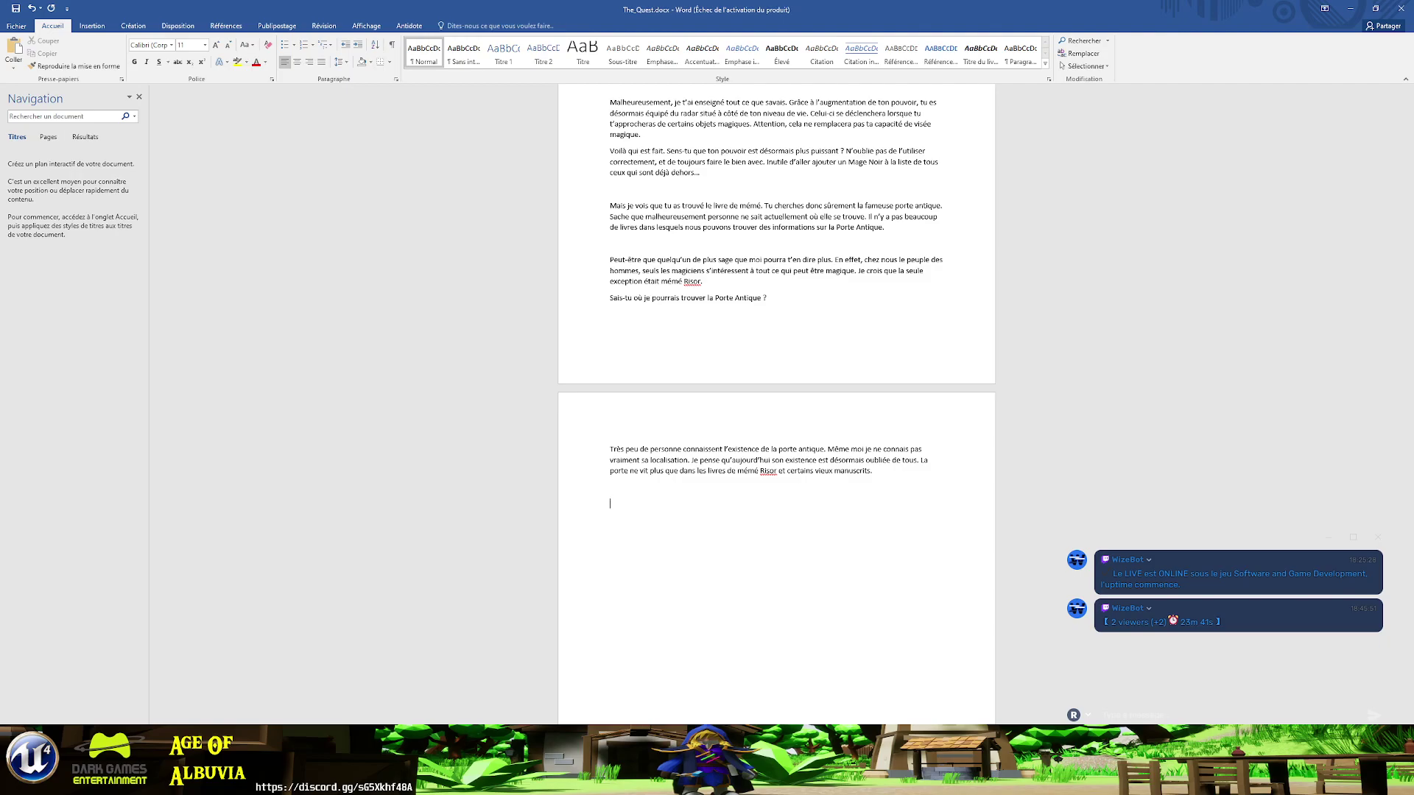
- Start a new paragraph with 'Toutefois il existe une entité magique.'
text(Toutefois)
text(il exist)
text(e)
text(une)
text( ent)
text(ité m)
text(agique.)
- Insert 'depuis les premier temps d'Albuvia' and continue with 'qui a élu domicile sur nos' lands
key(BackSpace)
text(ui est)
key(BackSpace)
key(BackSpace)
key(BackSpace)
click(643, 504)
text(de)
text(puis les premier )
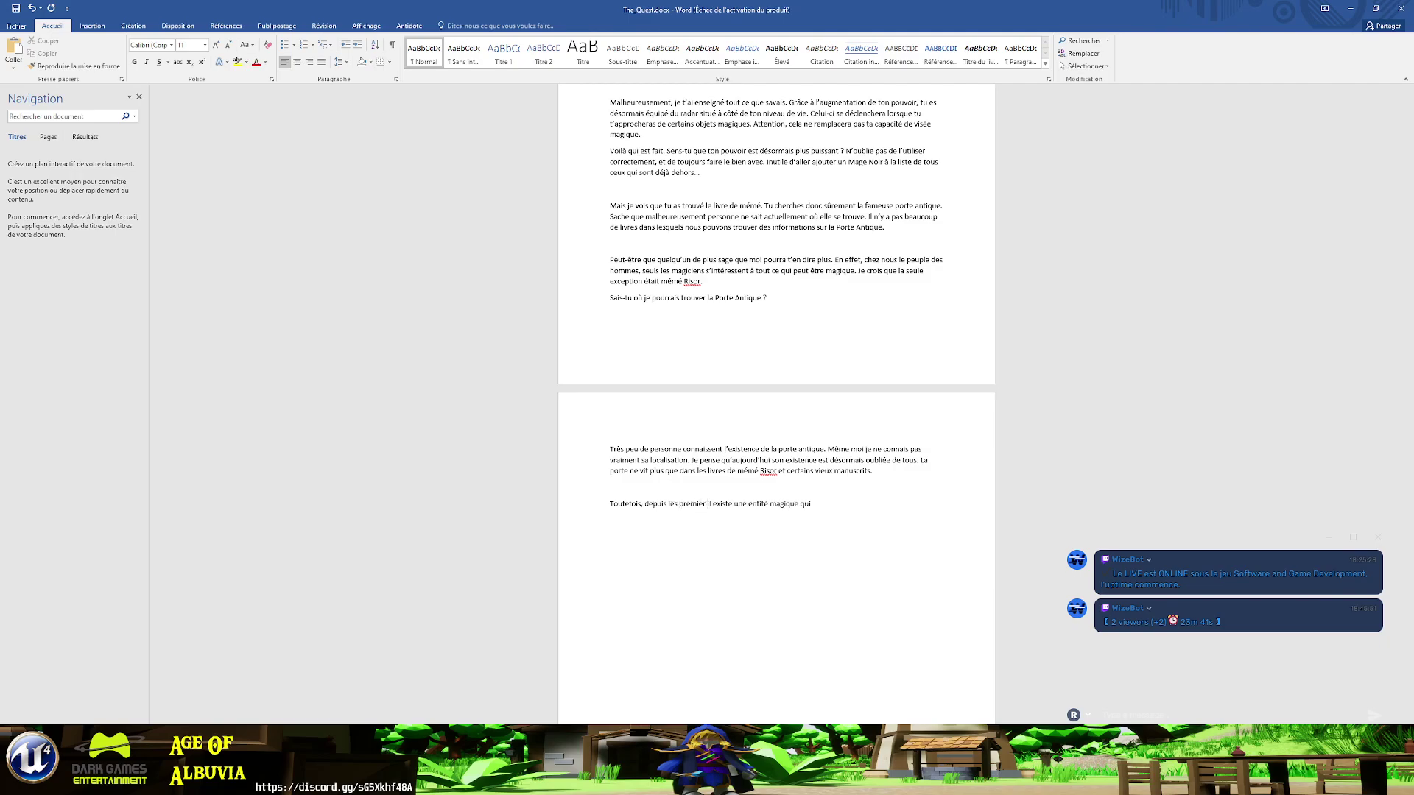
text(teps)
key(BackSpace)
key(BackSpace)
text(mps )
text(d'Albuvia)
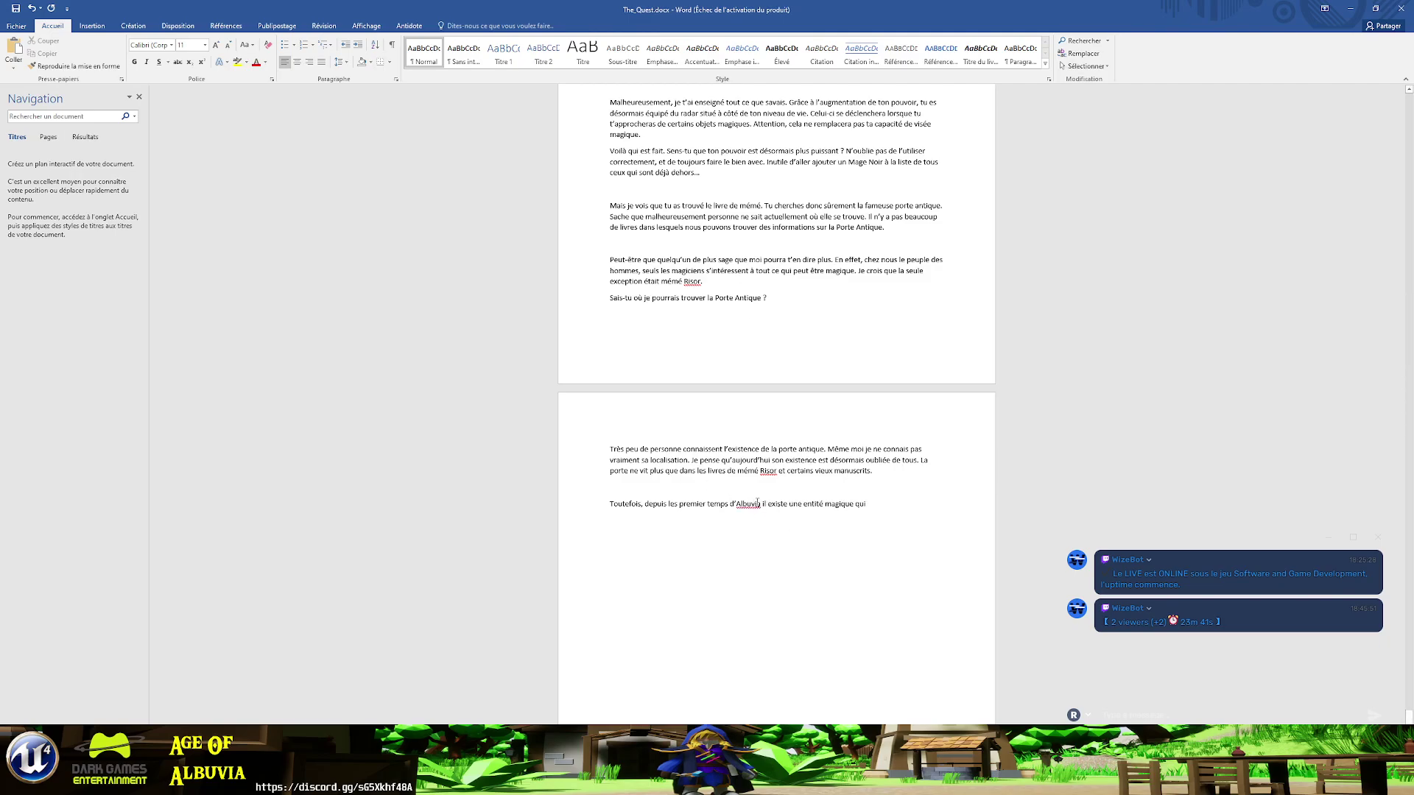
right_click(746, 502)
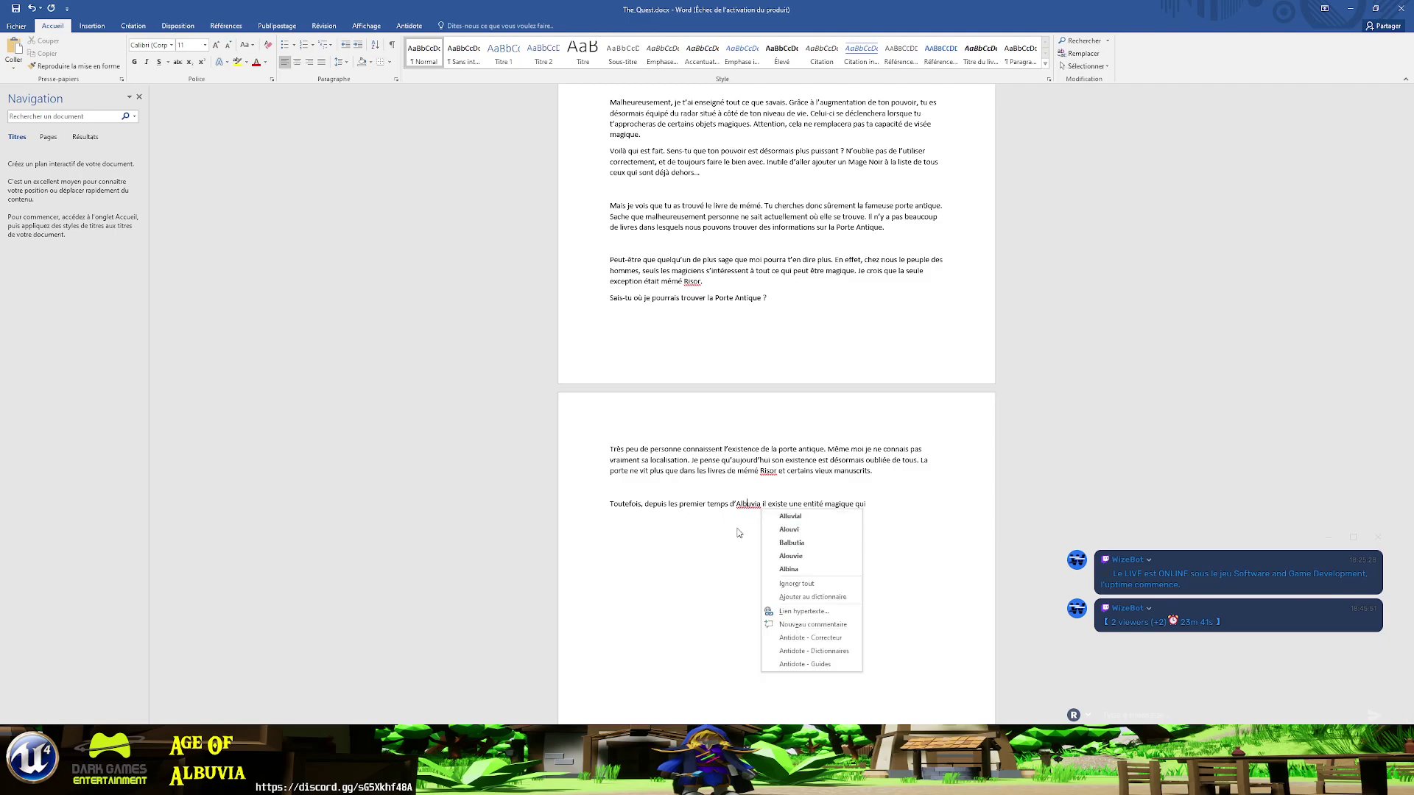
key(Escape)
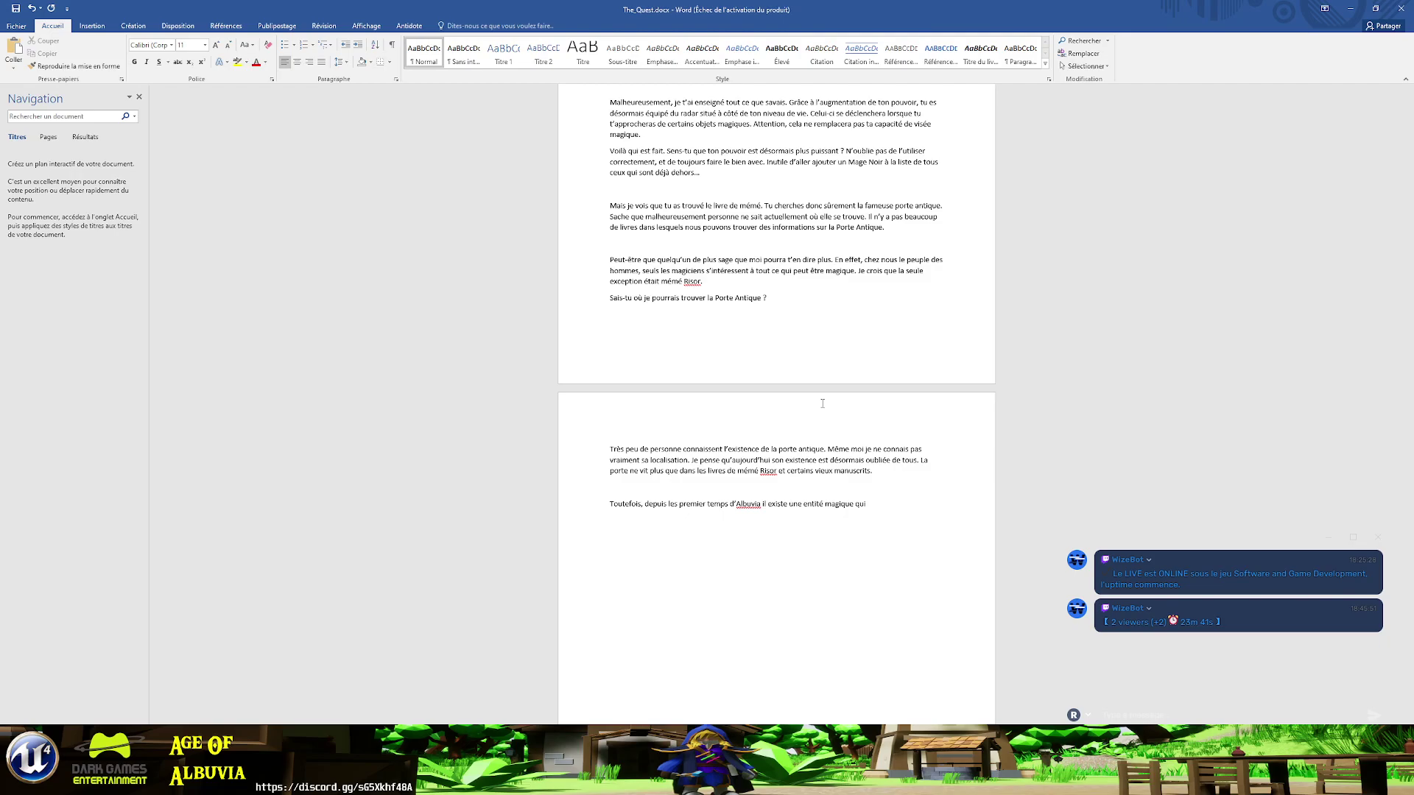
text(aélu)
text( domcil)
text(e s)
text(ur nos terres.)
- Correct 'domcile' to 'domicile', then add that it inspired many mages and magiciens and is the Jomo tree
right_click(895, 505)
click(926, 515)
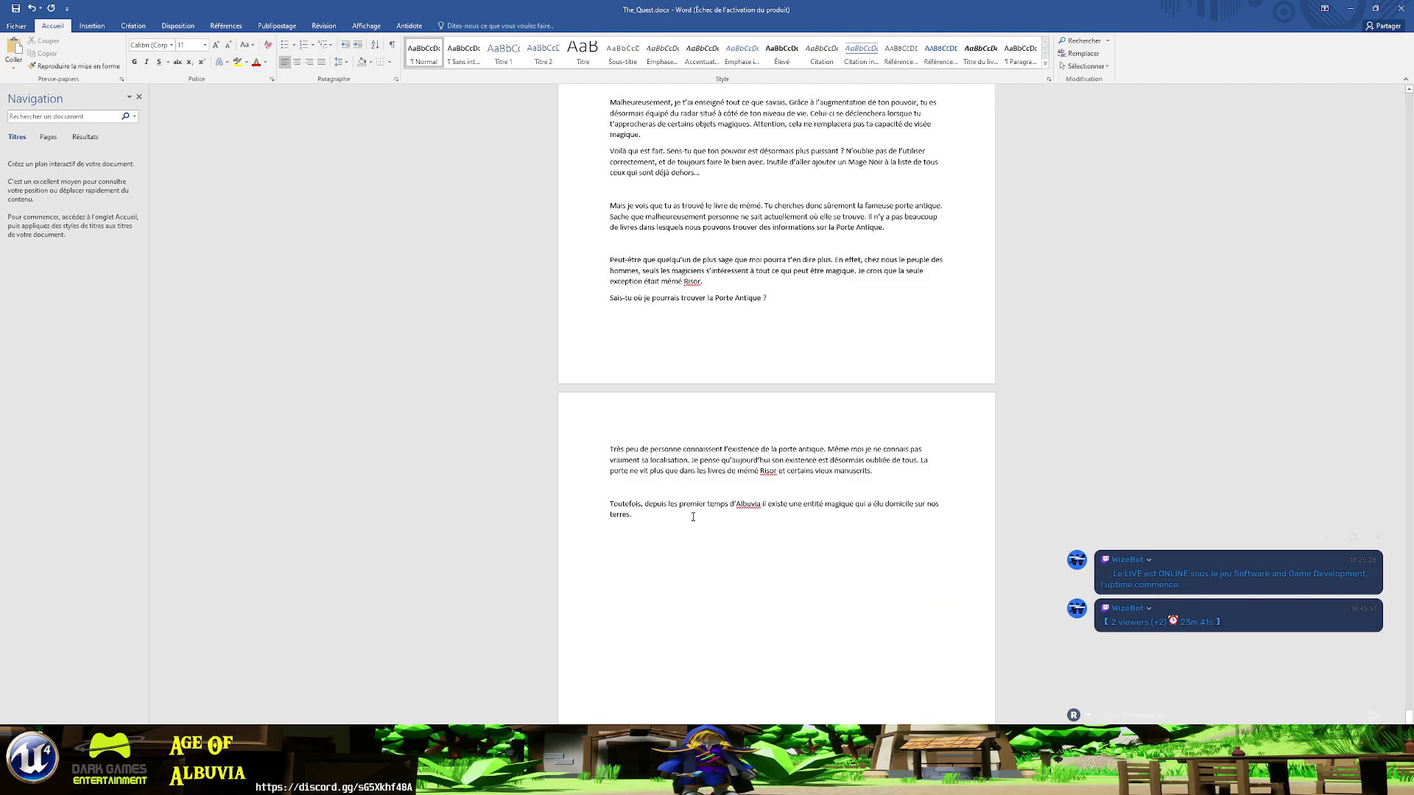
text(Elle)
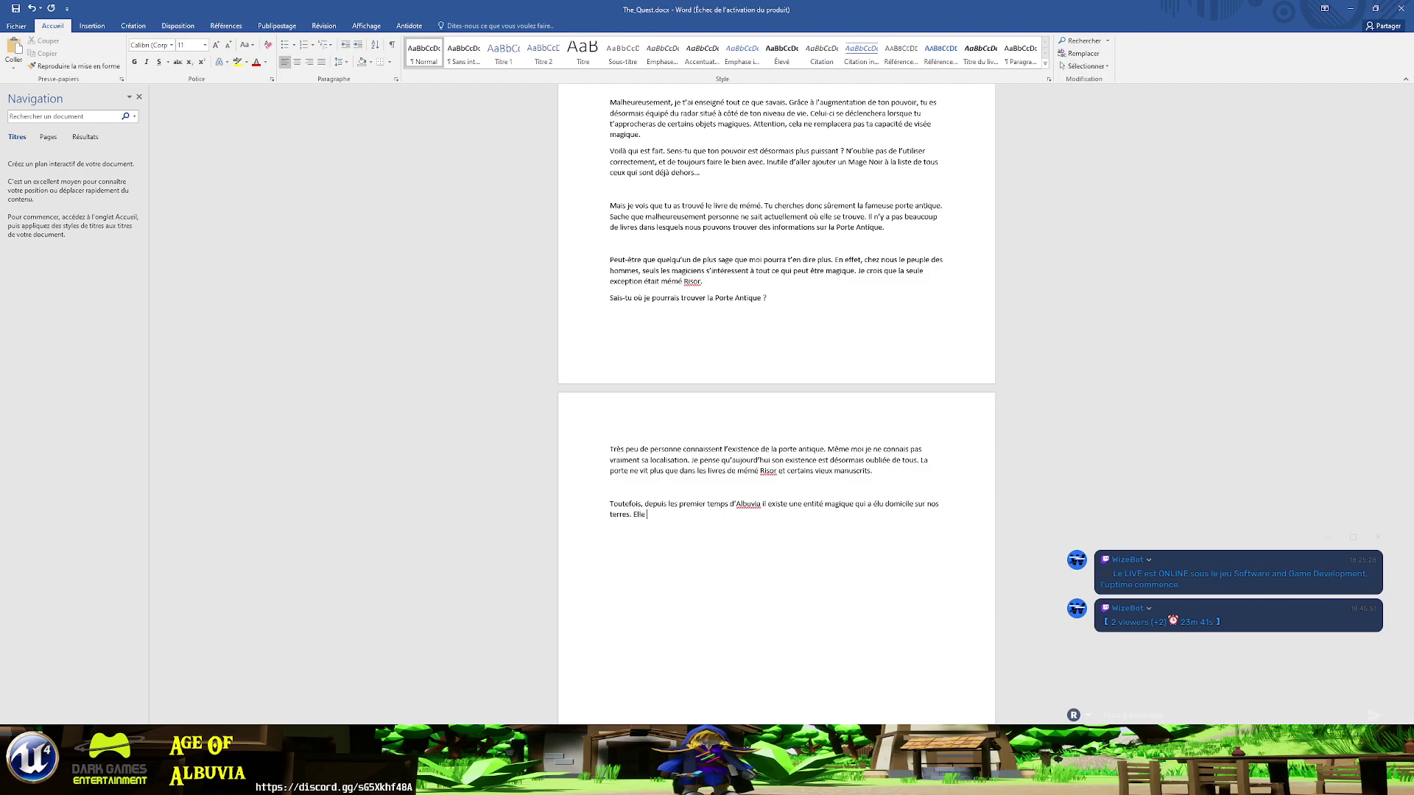
text(fut )
text(ur)
text(a source)
text(d'u)
text(nspiration )
text( nombre)
text(mages et )
text(des magici)
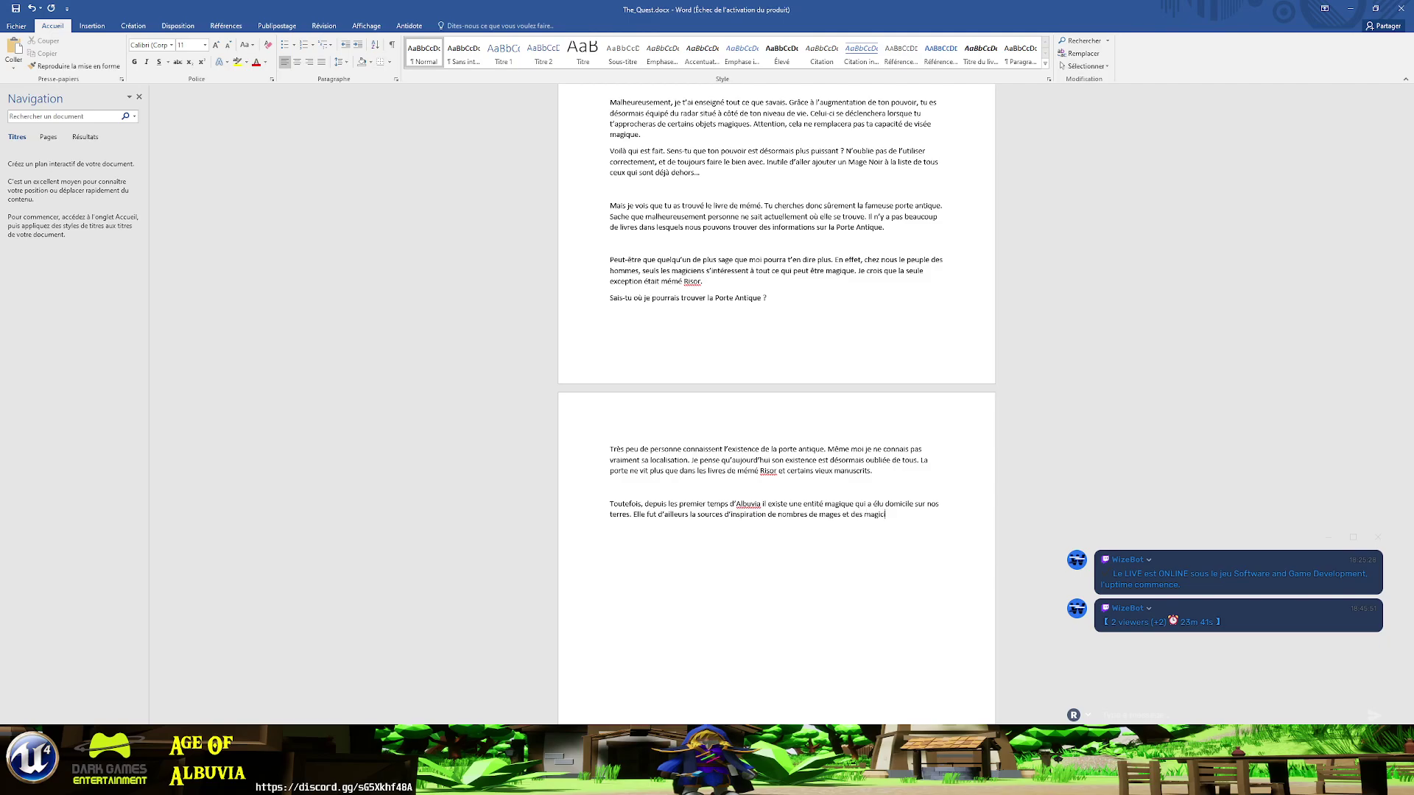
text(ens. I)
text(l s’a)
text(git )
text(de l’arbre J)
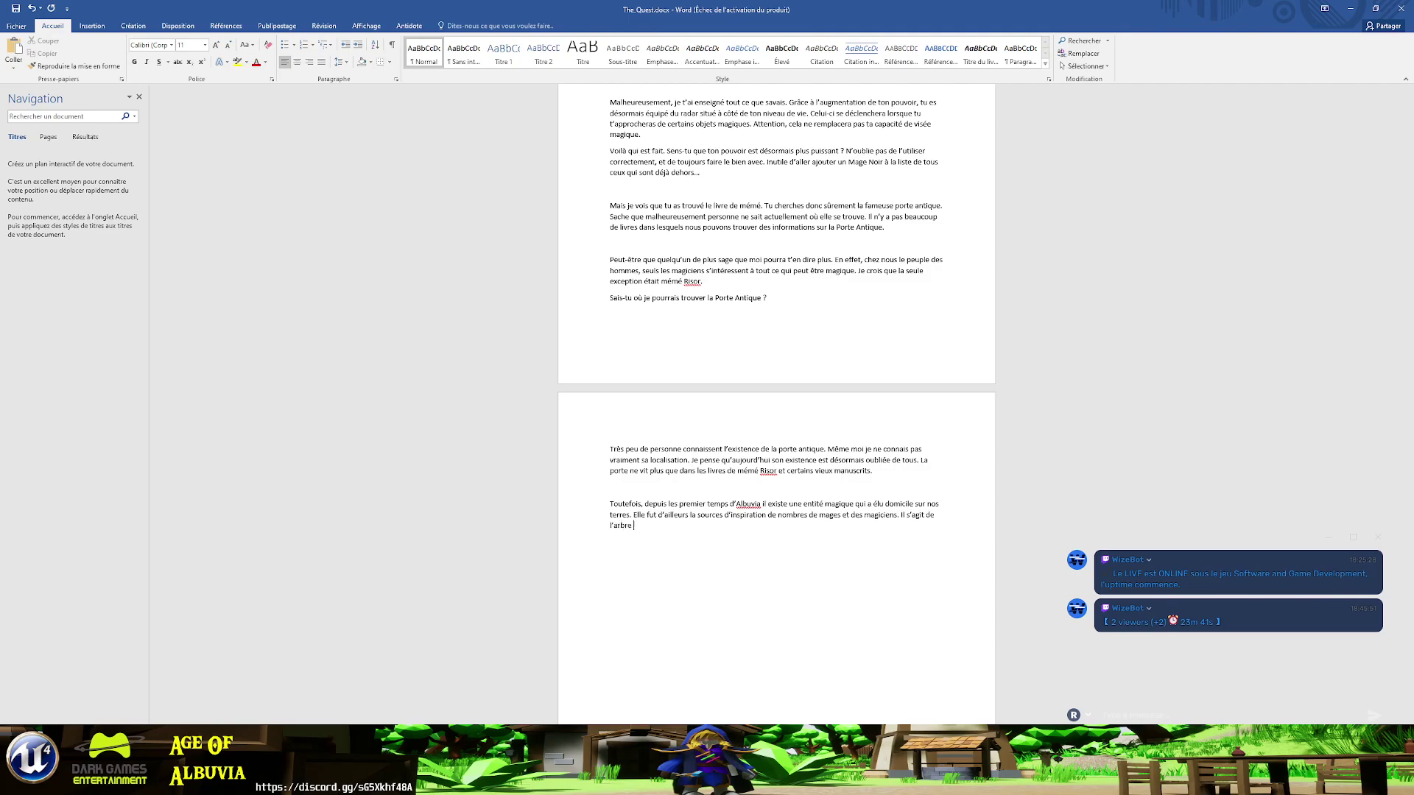
text(omo)
- Add that the tree stands nearer the village of Among than Faldor, then start a new paragraph
text(bre)
text(élu d)
key(BackSpace)
key(BackSpace)
key(BackSpace)
key(BackSpace)
key(BackSpace)
key(BackSpace)
text(se trouve)
text( plus d)
text(u cô)
text(té du vill)
text(age d'Among q)
text(ue de Fa)
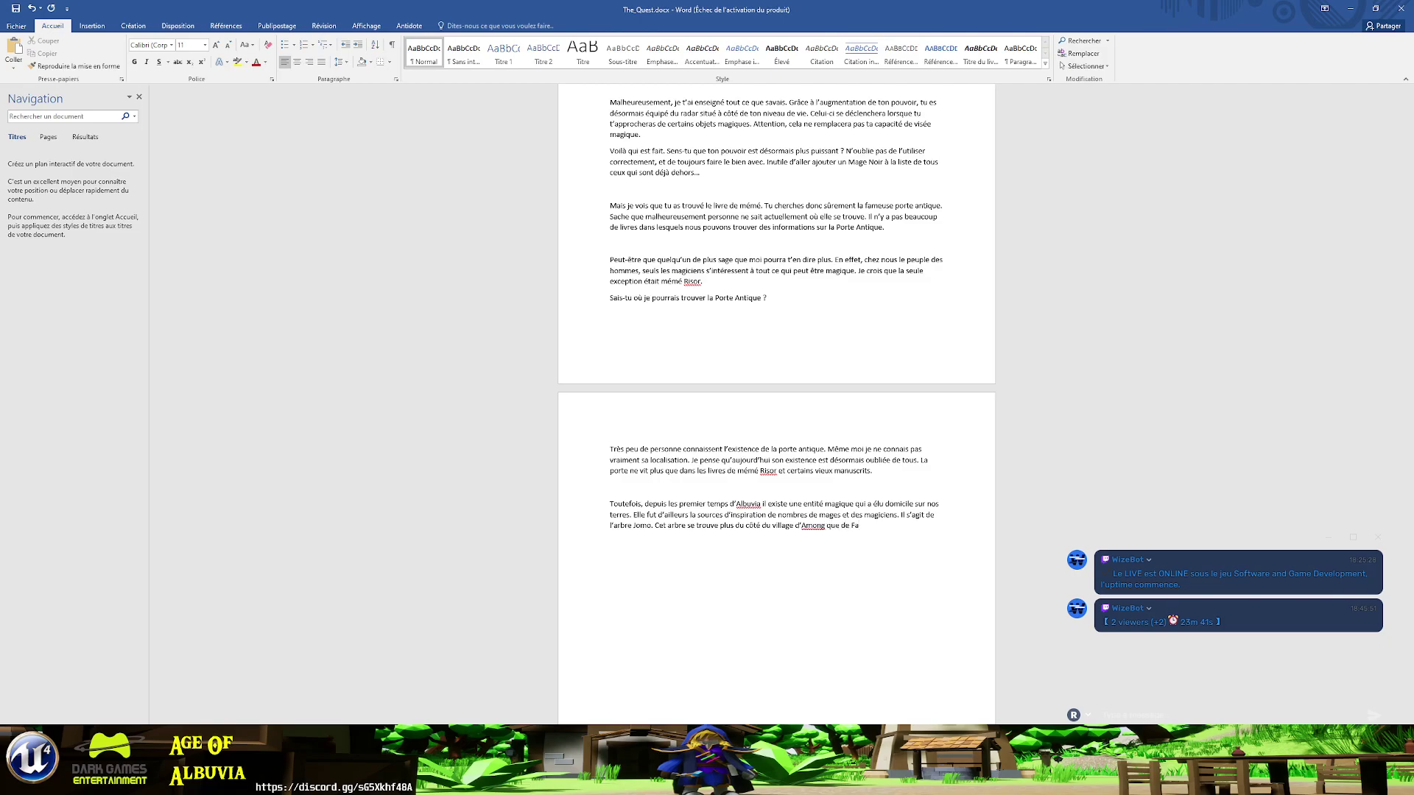
text(or.)
key(Return)
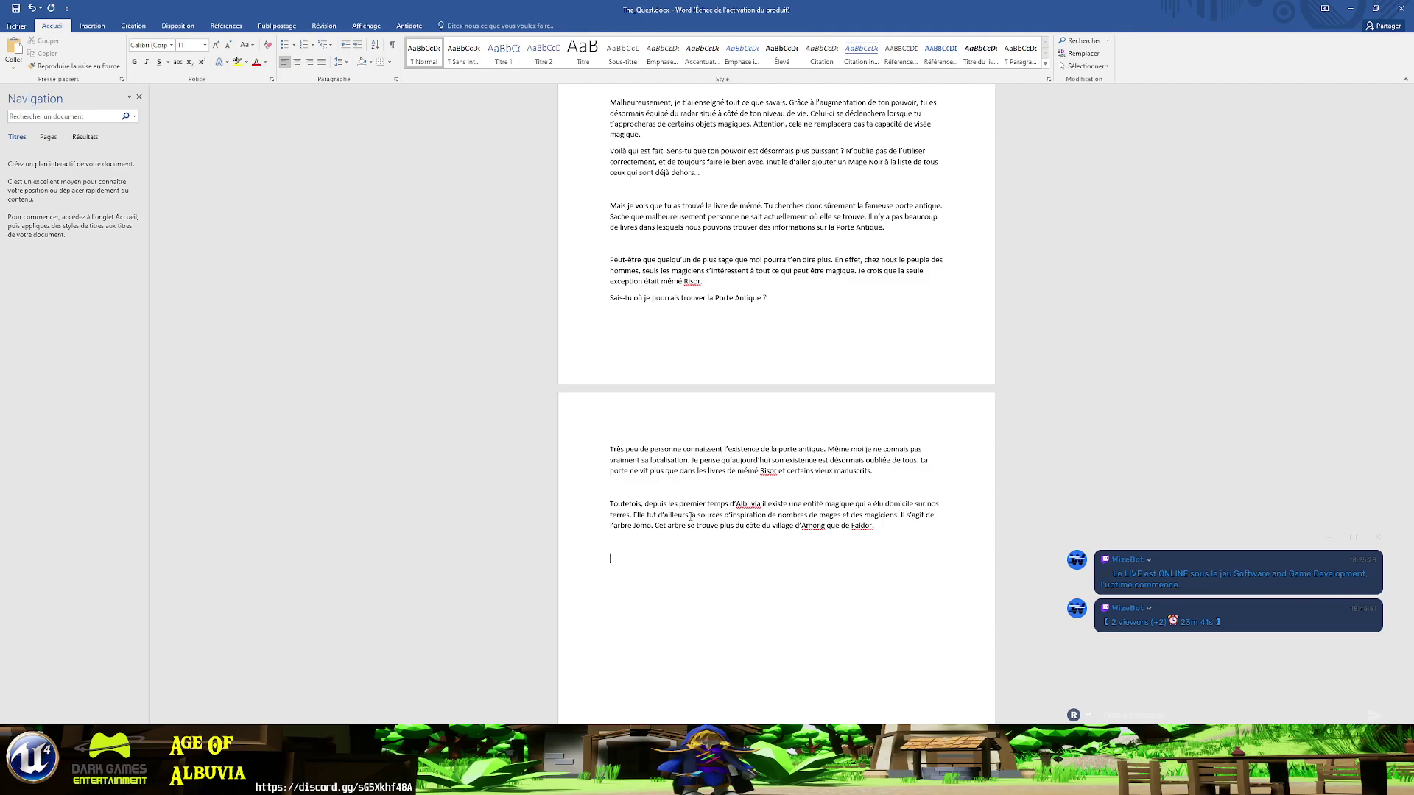
- Type a page-2 paragraph saying only a magician with enough magic can awaken such an entity
text(Mais se)
text(ule un magic)
text(ien)
text( ca)
text(pa)
text(ble de )
text(sen)
text(tir )
text(les c)
text(ho)
text(ses)
key(BackSpace)
key(BackSpace)
key(BackSpace)
key(BackSpace)
key(BackSpace)
key(BackSpace)
key(BackSpace)
key(BackSpace)
key(BackSpace)
text(sposa)
text(nt d'un niveau)
text( de magie su)
text(ffisant pour)
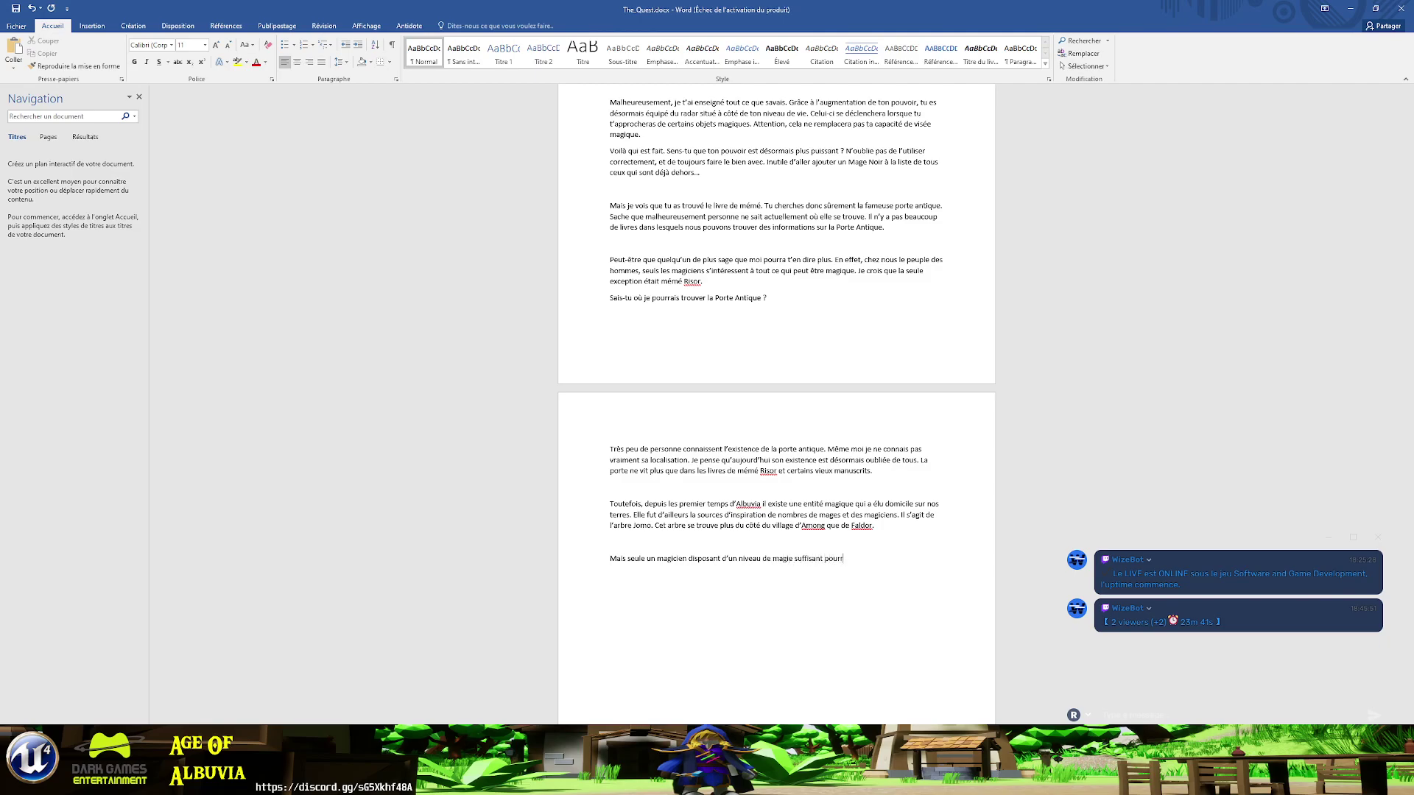
text(ra)
text(er)
text(u te doutes bi)
text(en qu'un )
text( antité )
text(d)
text(e cette )
text(ample)
text(ur)
text(ne)
- Correct 'antité' to 'entité' and continue the sentence through 'au premier venu'
right_click(663, 569)
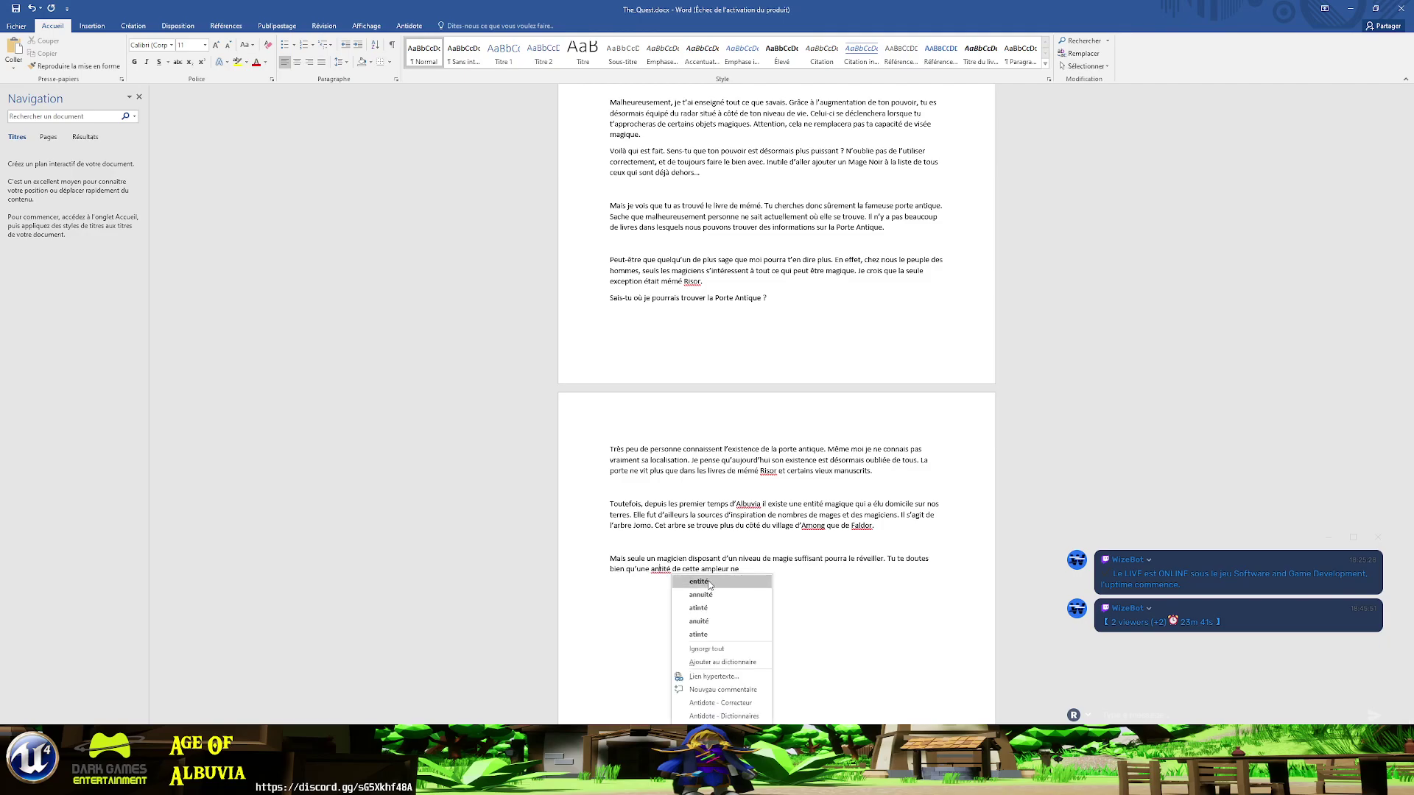
click(710, 583)
text(e )
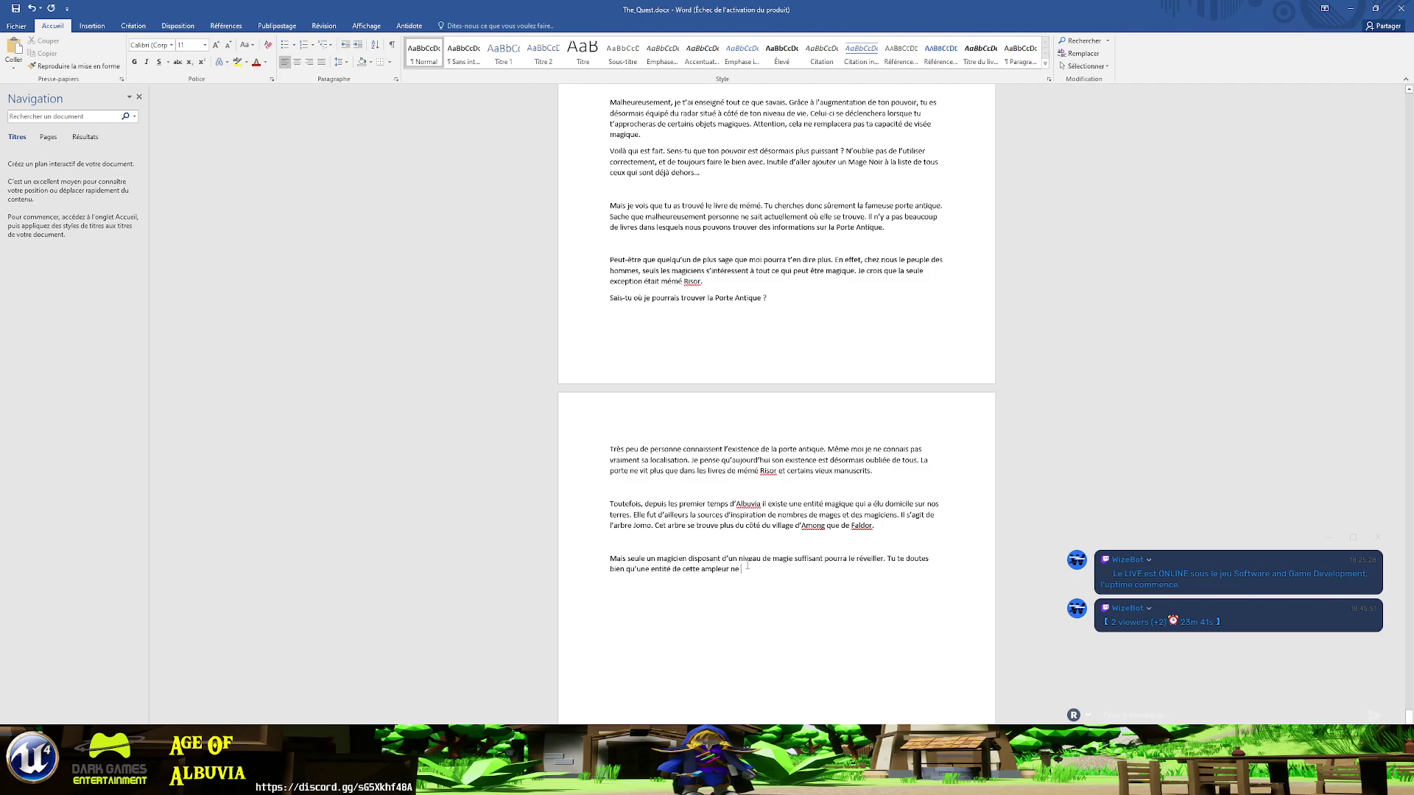
text(va pas se )
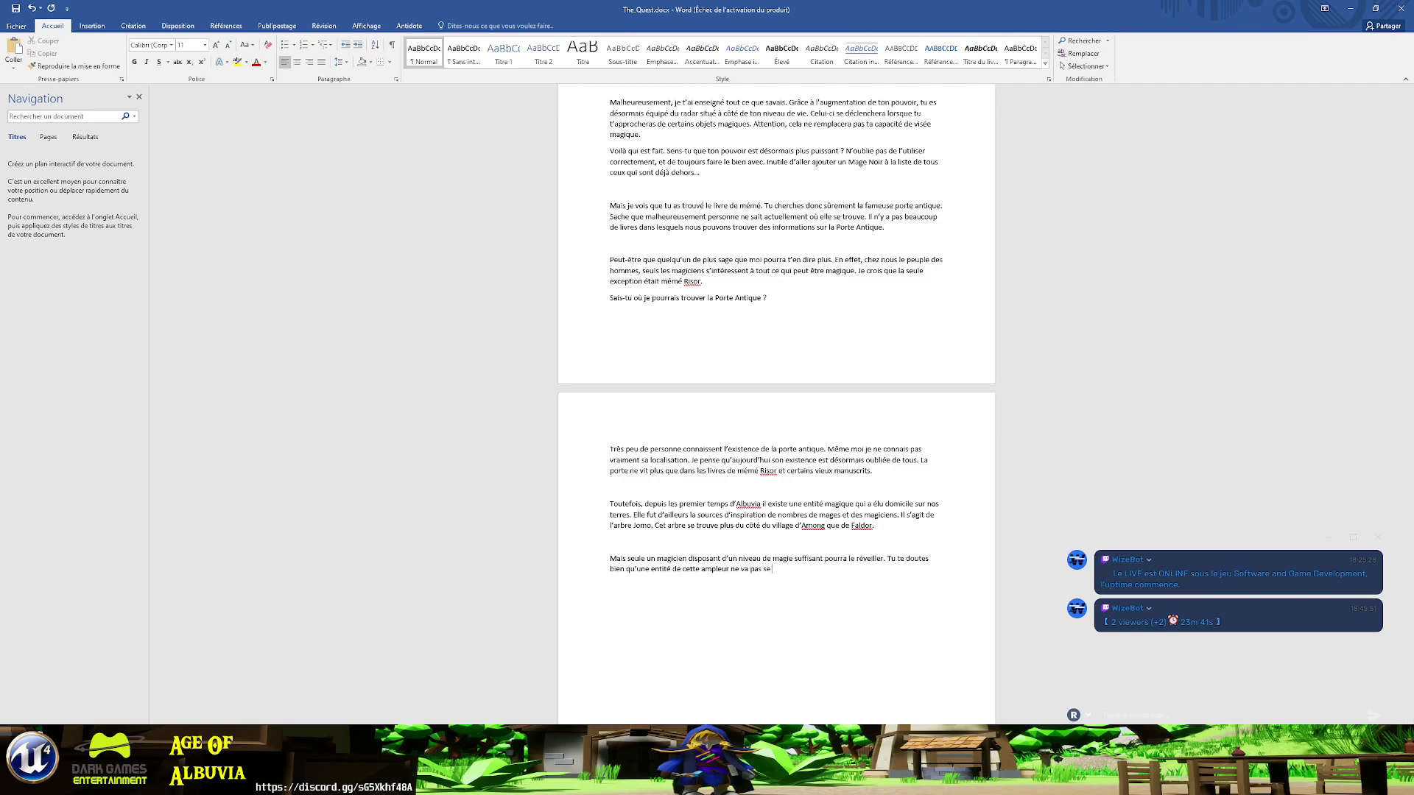
text(révéle)
text(r par les)
text( temps qui court)
text( au premier ven)
text(u. Il te)
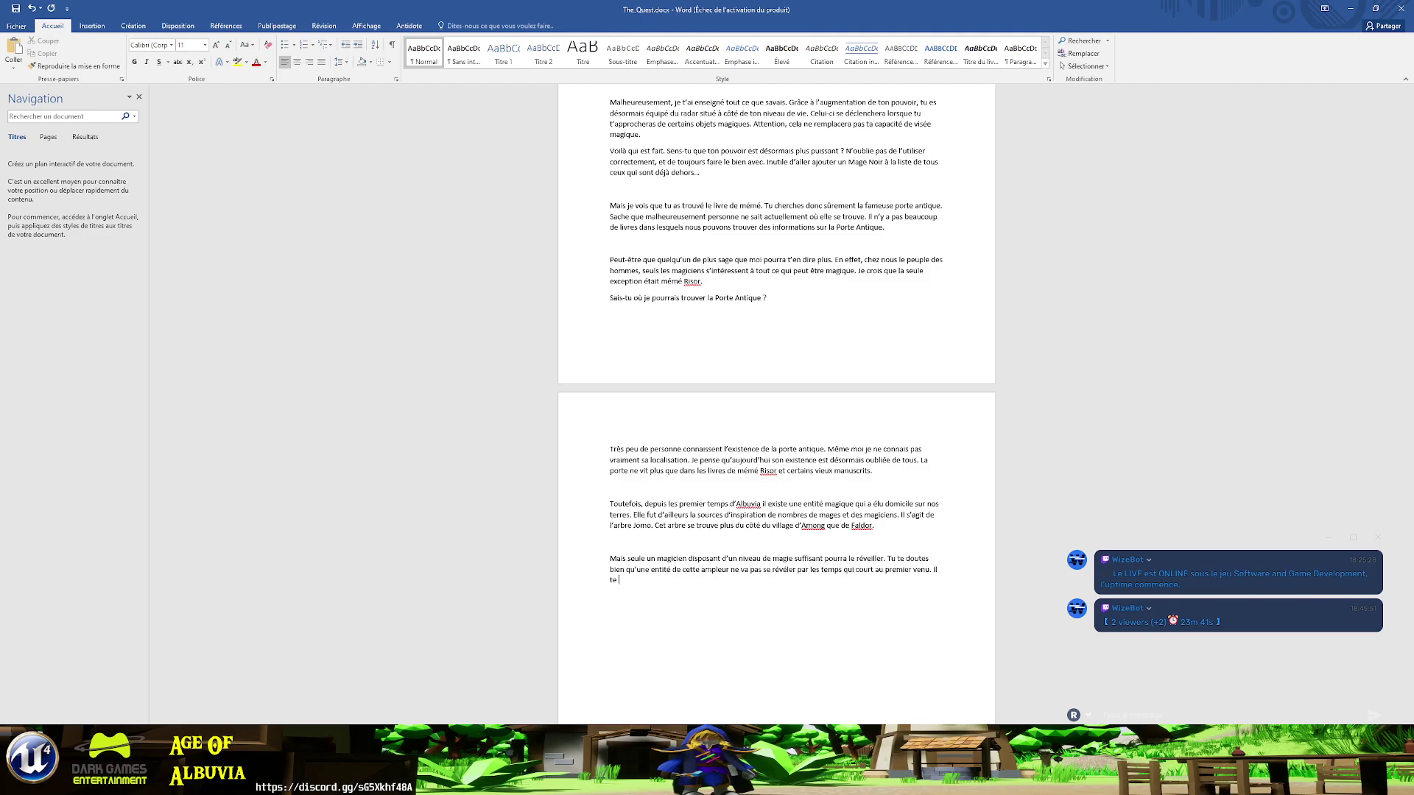
key(BackSpace)
key(BackSpace)
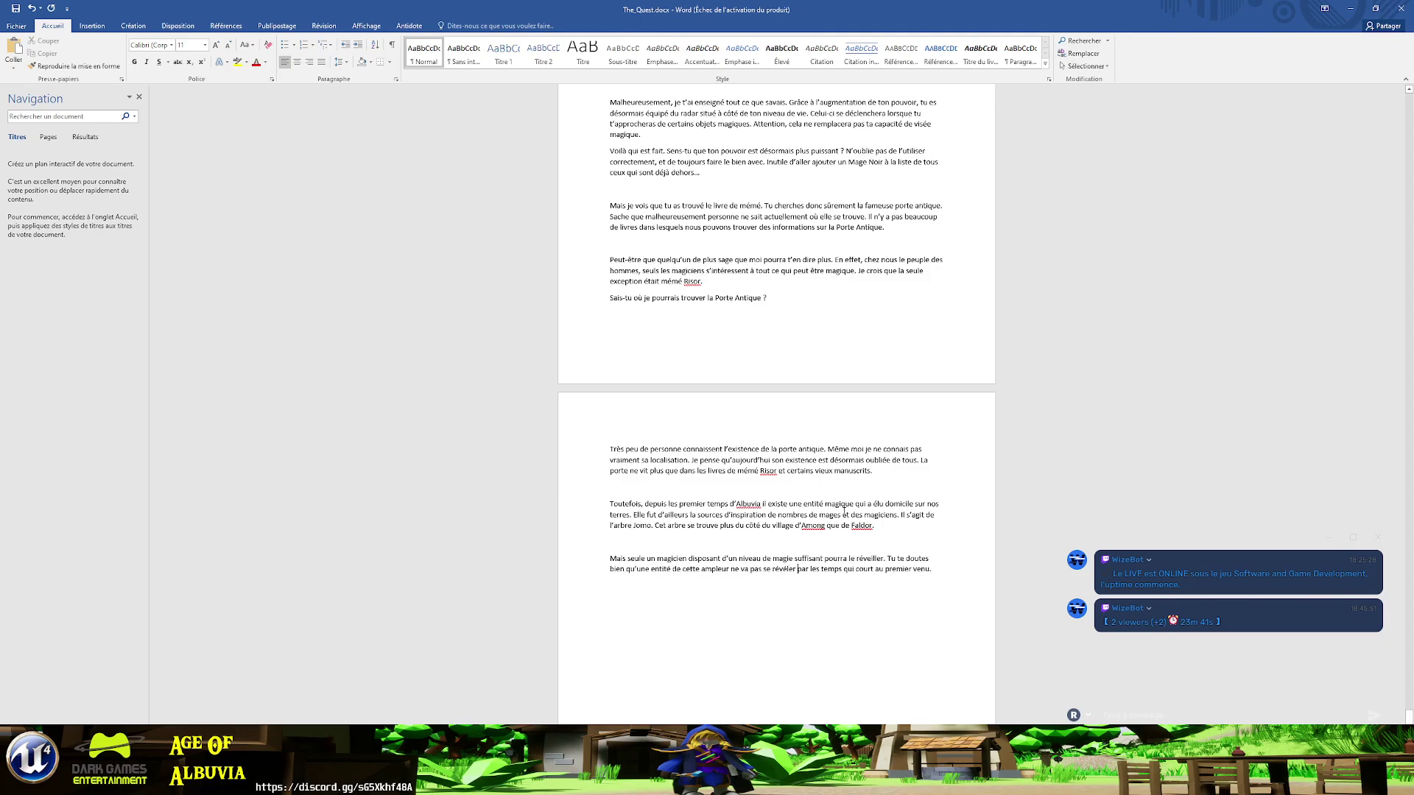
- Insert 'au grand jour', change 'court' to 'courent', and dismiss its spelling flag
text(au grand )
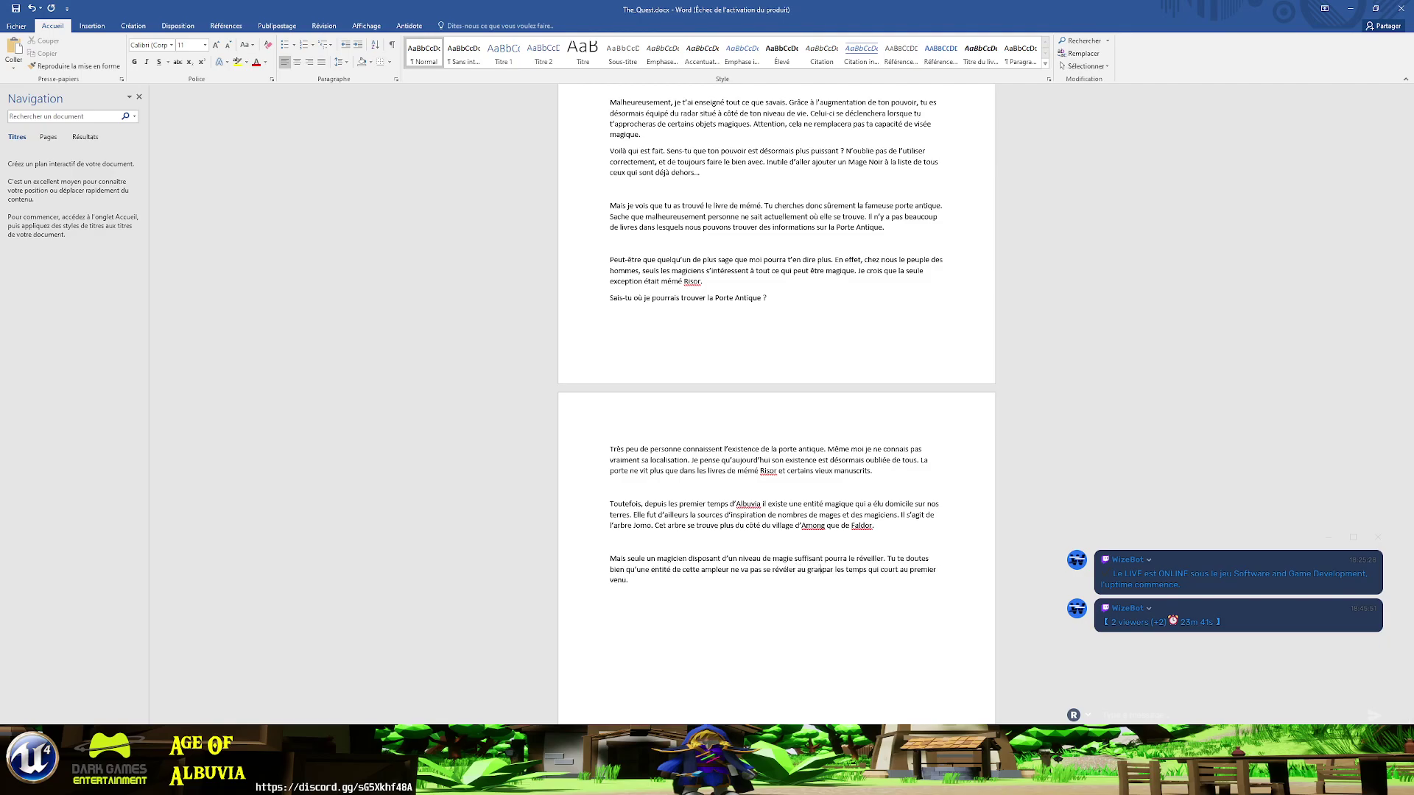
text(jour)
click(683, 592)
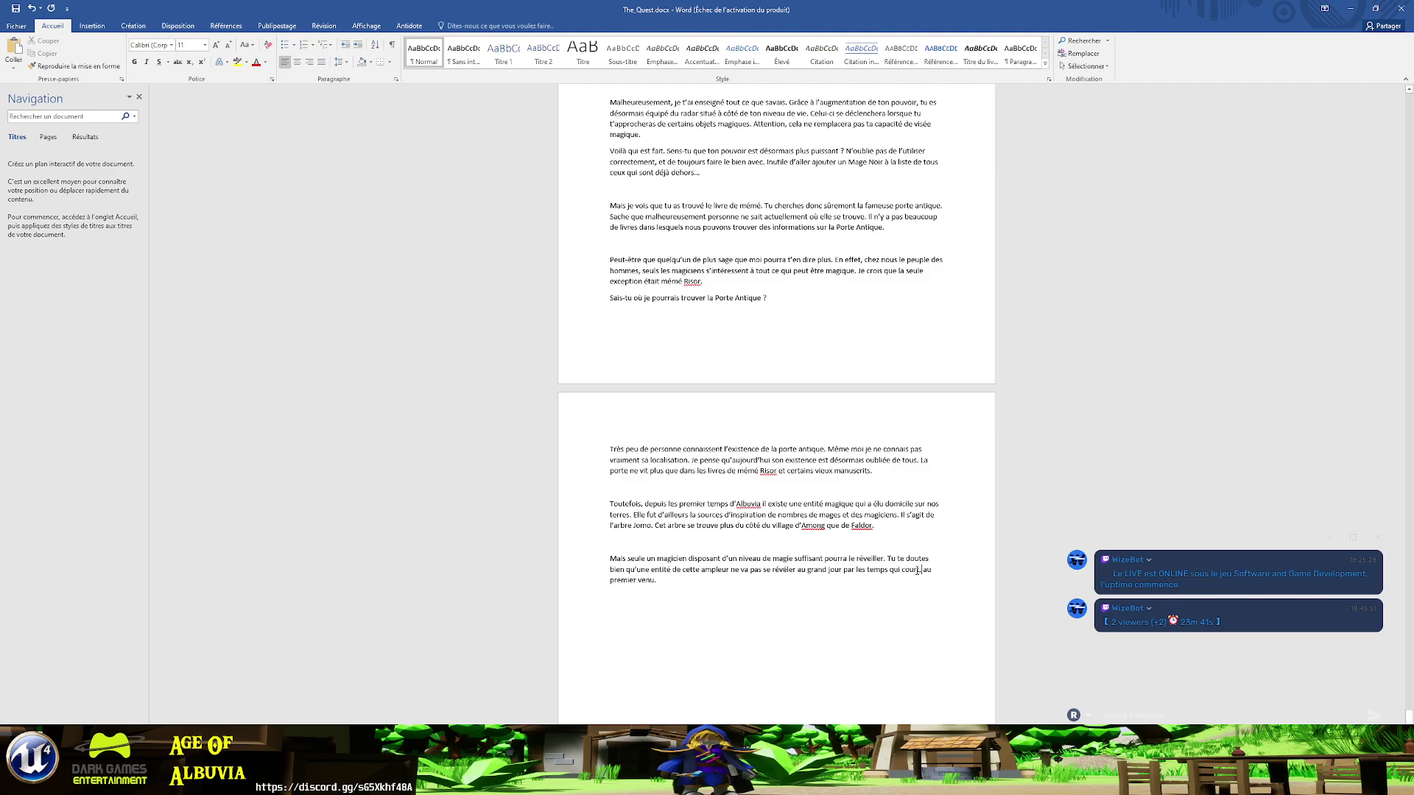
text(entt)
right_click(926, 565)
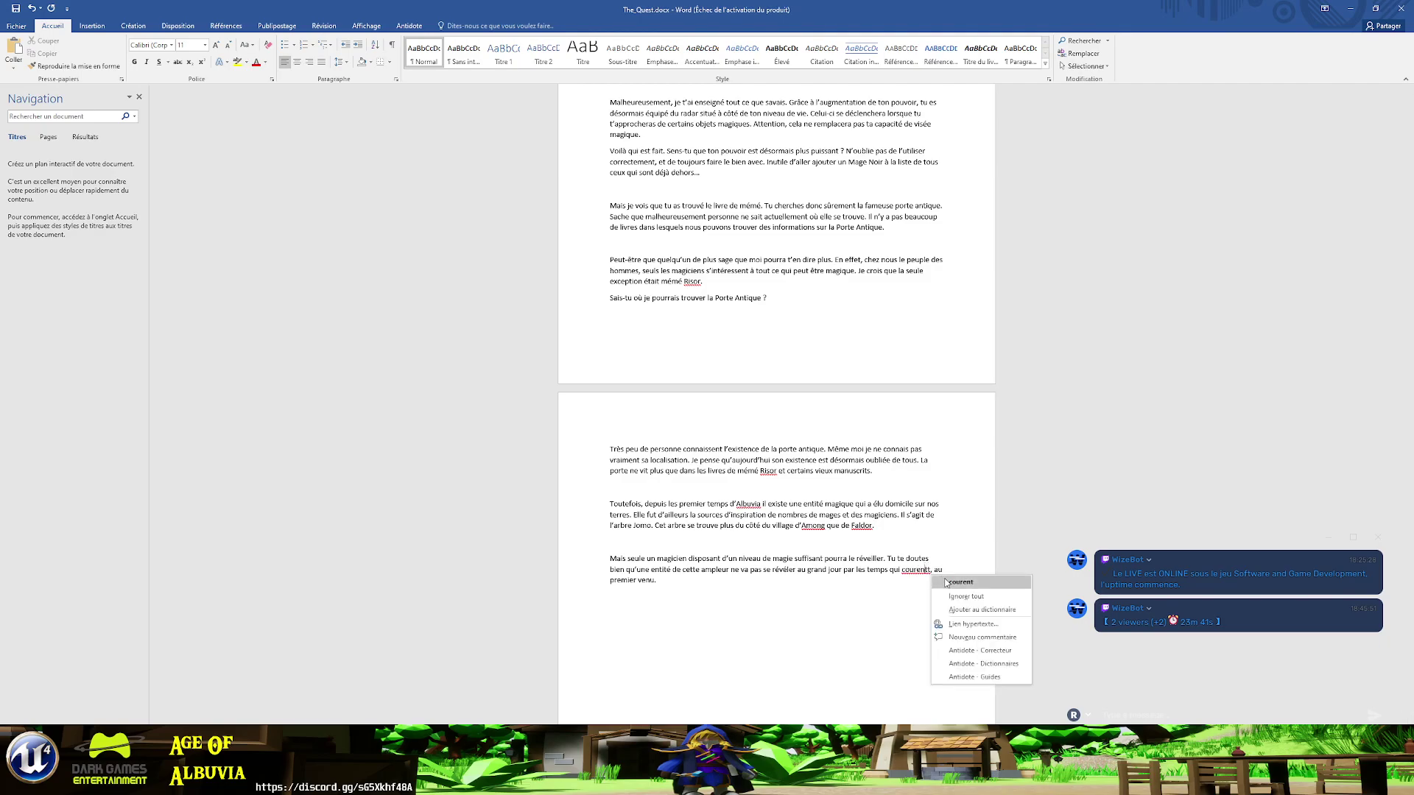
click(959, 650)
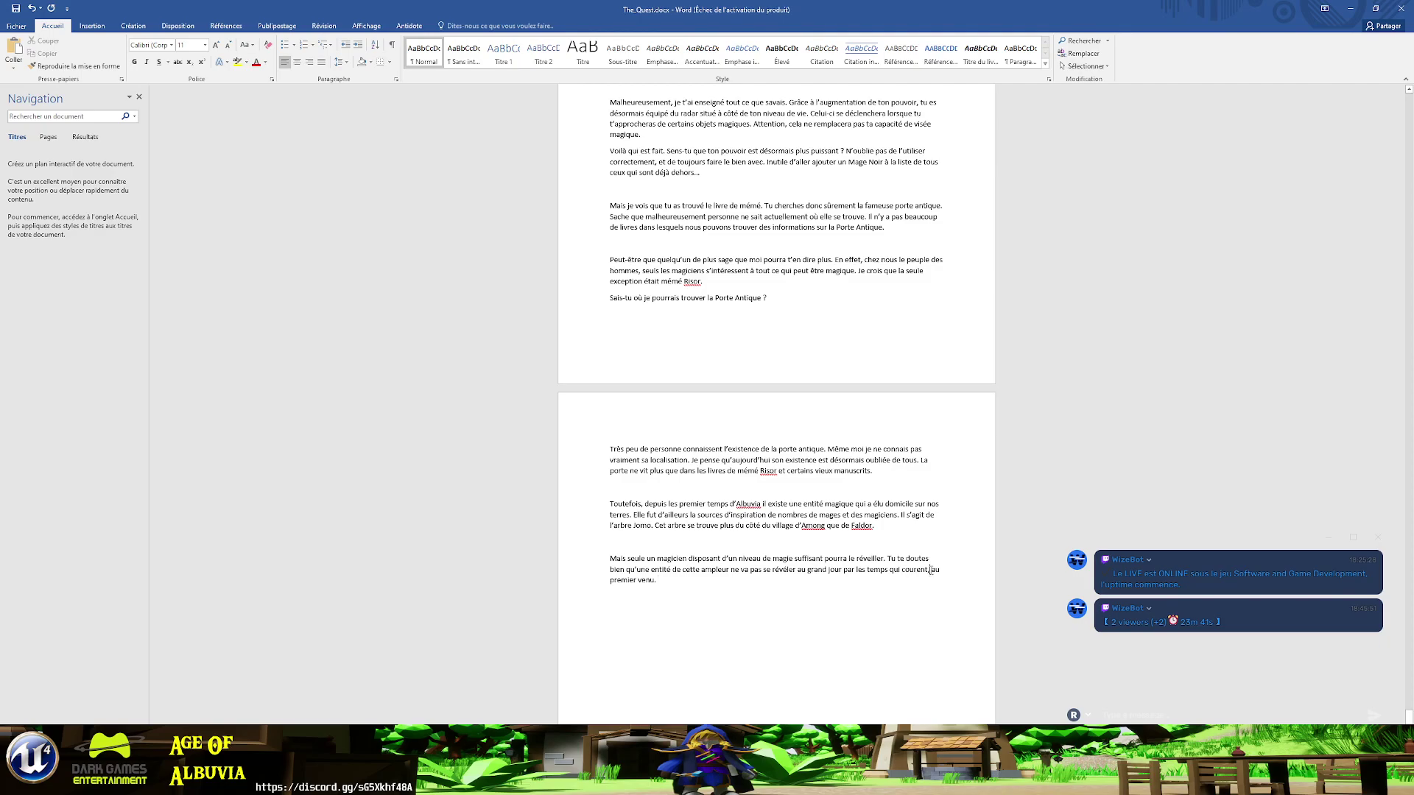
key(ctrl+shift+Down)
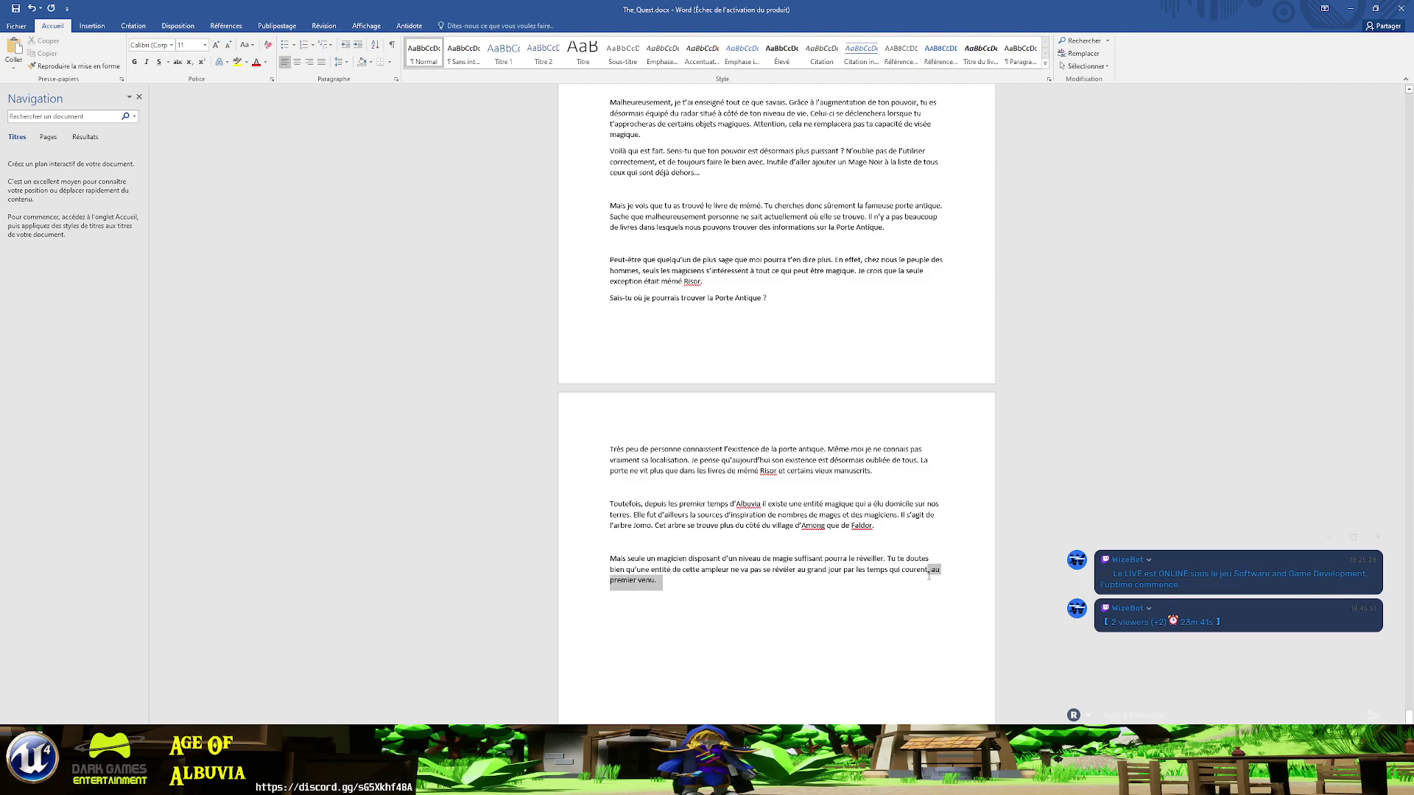
click(794, 570)
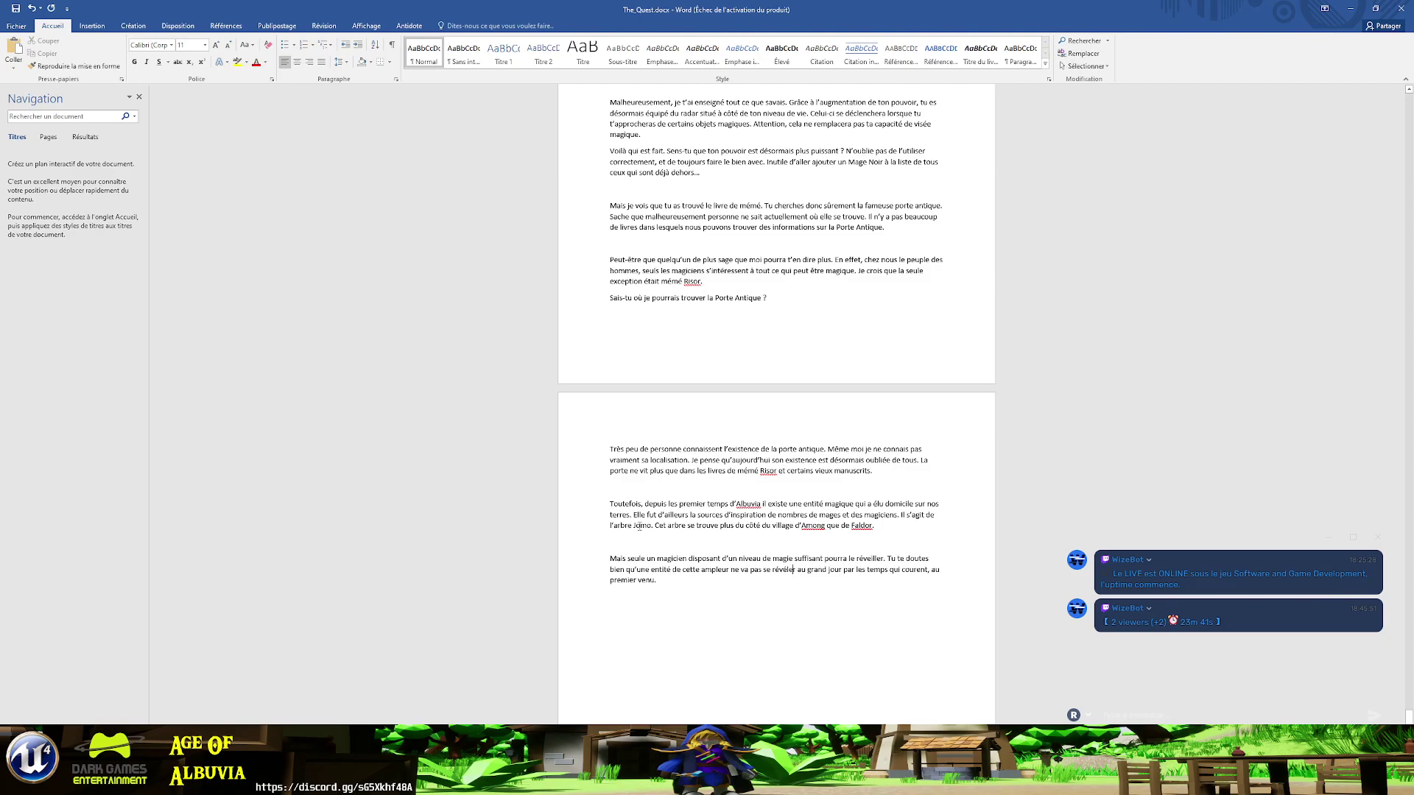
- Select the new paragraphs from the Porte Antique question onward and send them to Antidote Correcteur
drag(711, 580, 575, 443)
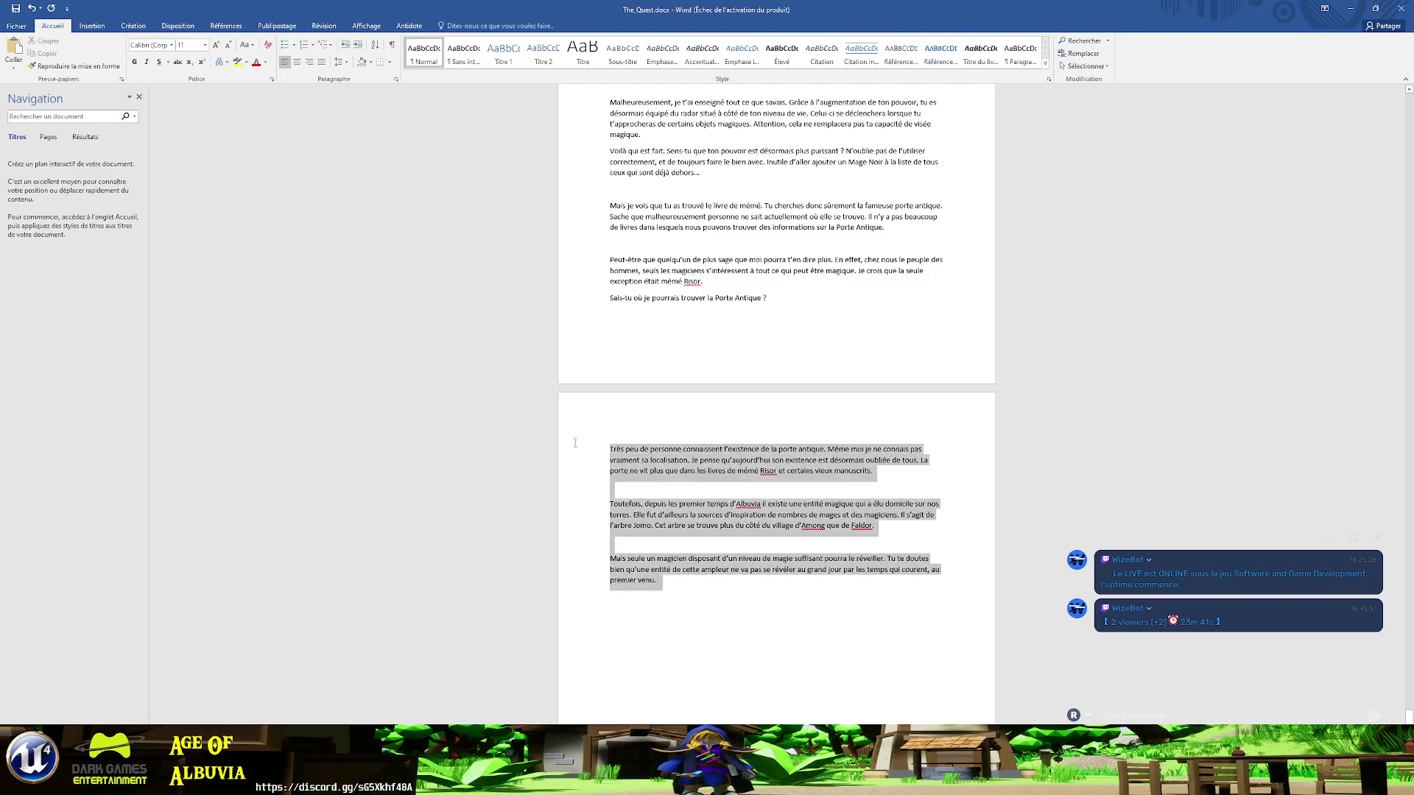
right_click(666, 473)
key(Escape)
key(shift+Up)
key(shift+Up)
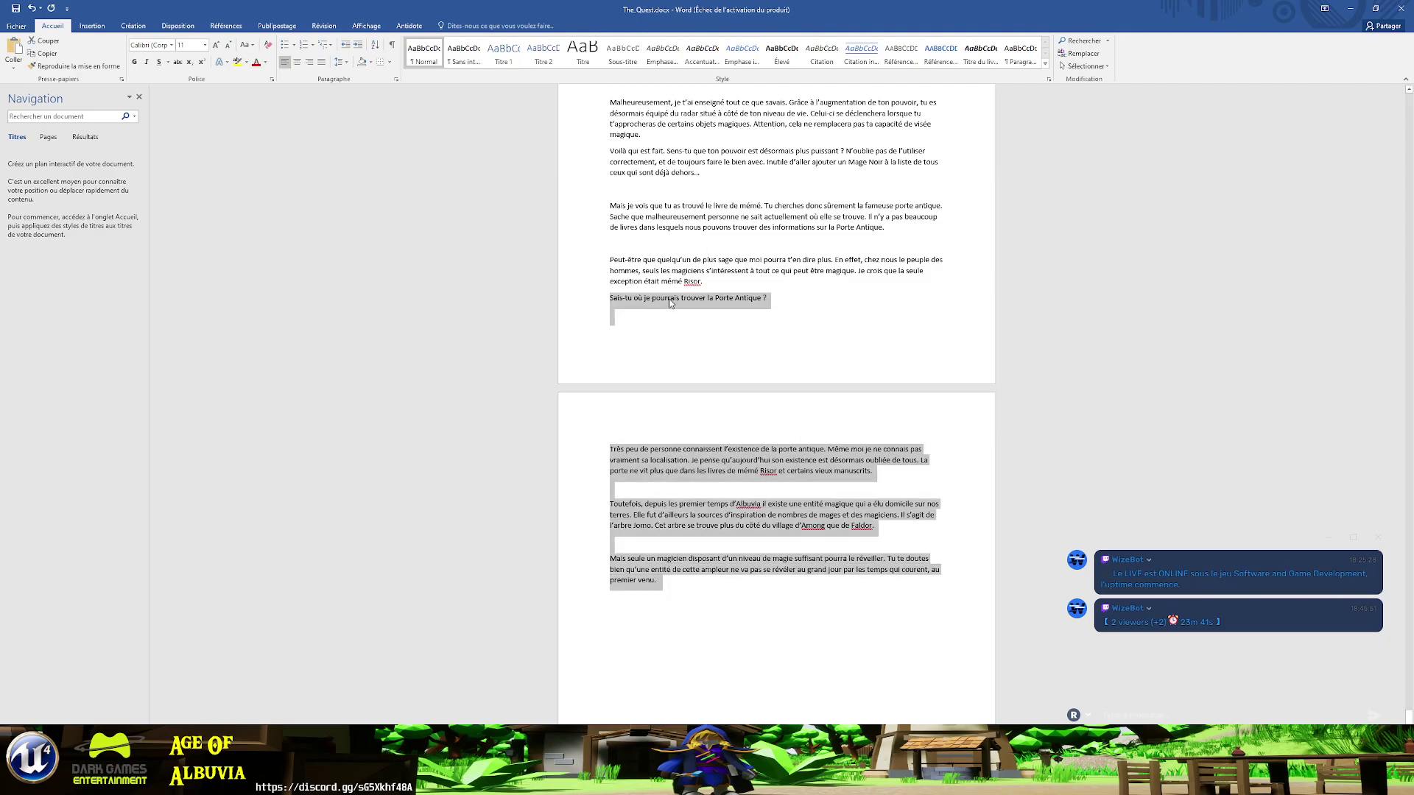
right_click(670, 303)
click(728, 462)
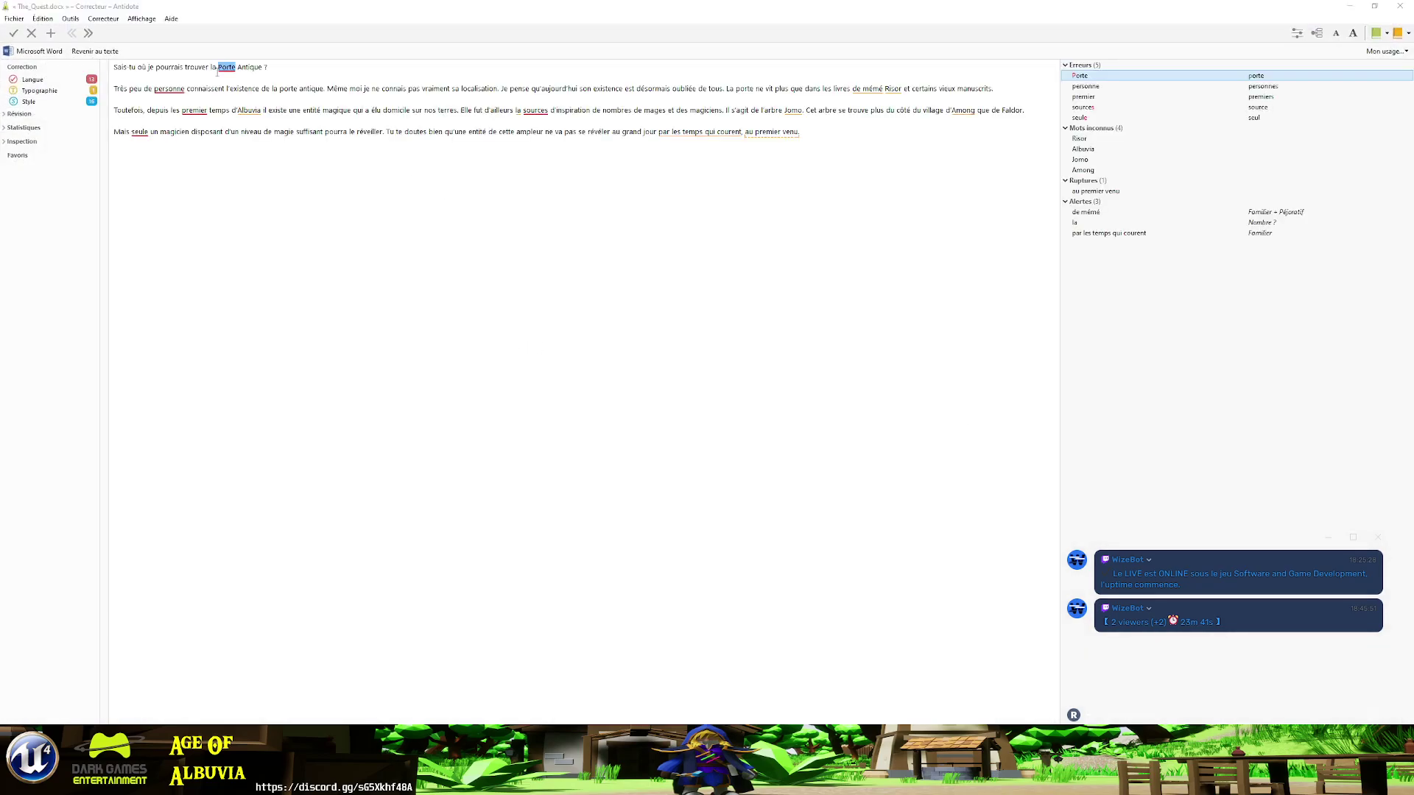
- Accept Antidote's fixes: personnes, premiers, source and seul
right_click(171, 92)
click(198, 91)
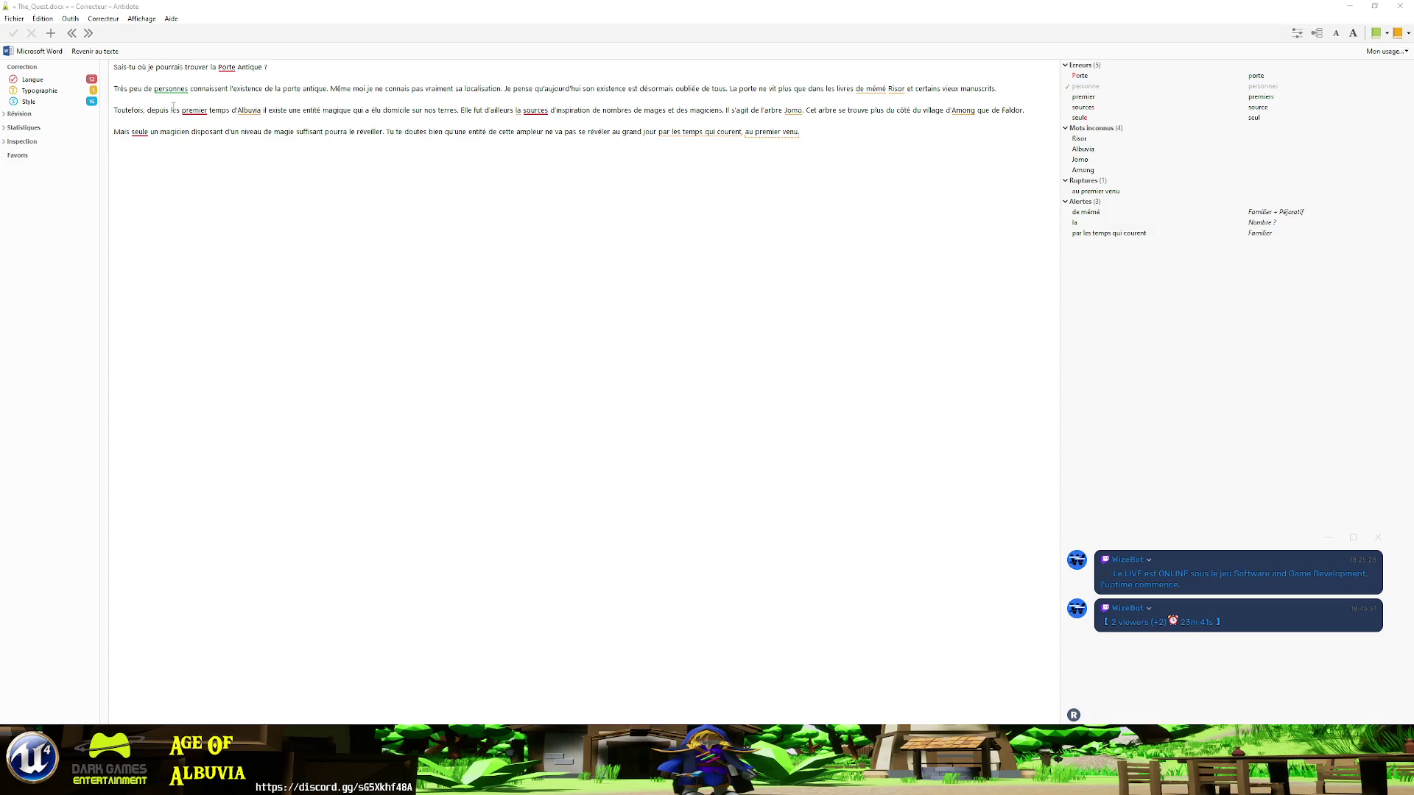
right_click(198, 114)
click(218, 116)
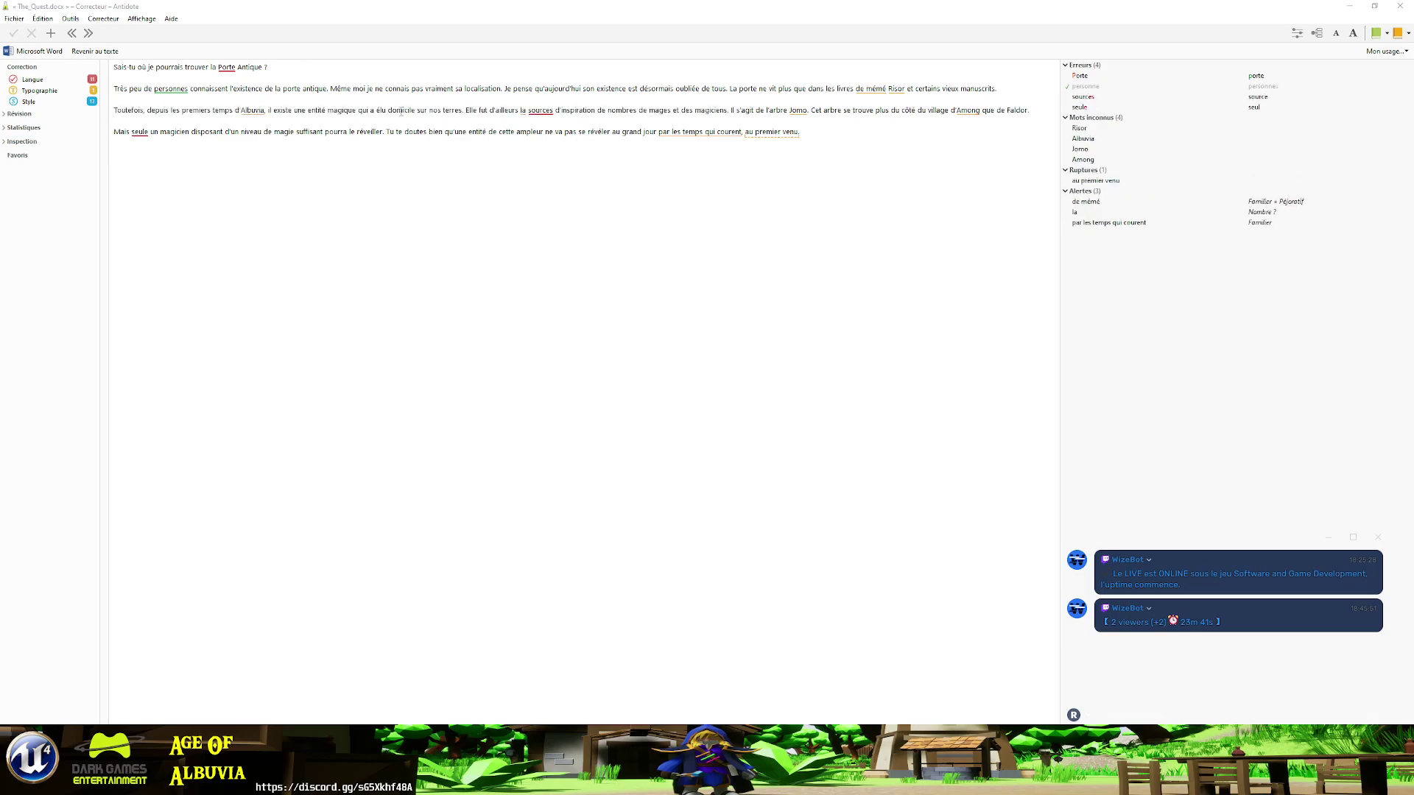
right_click(542, 115)
click(567, 119)
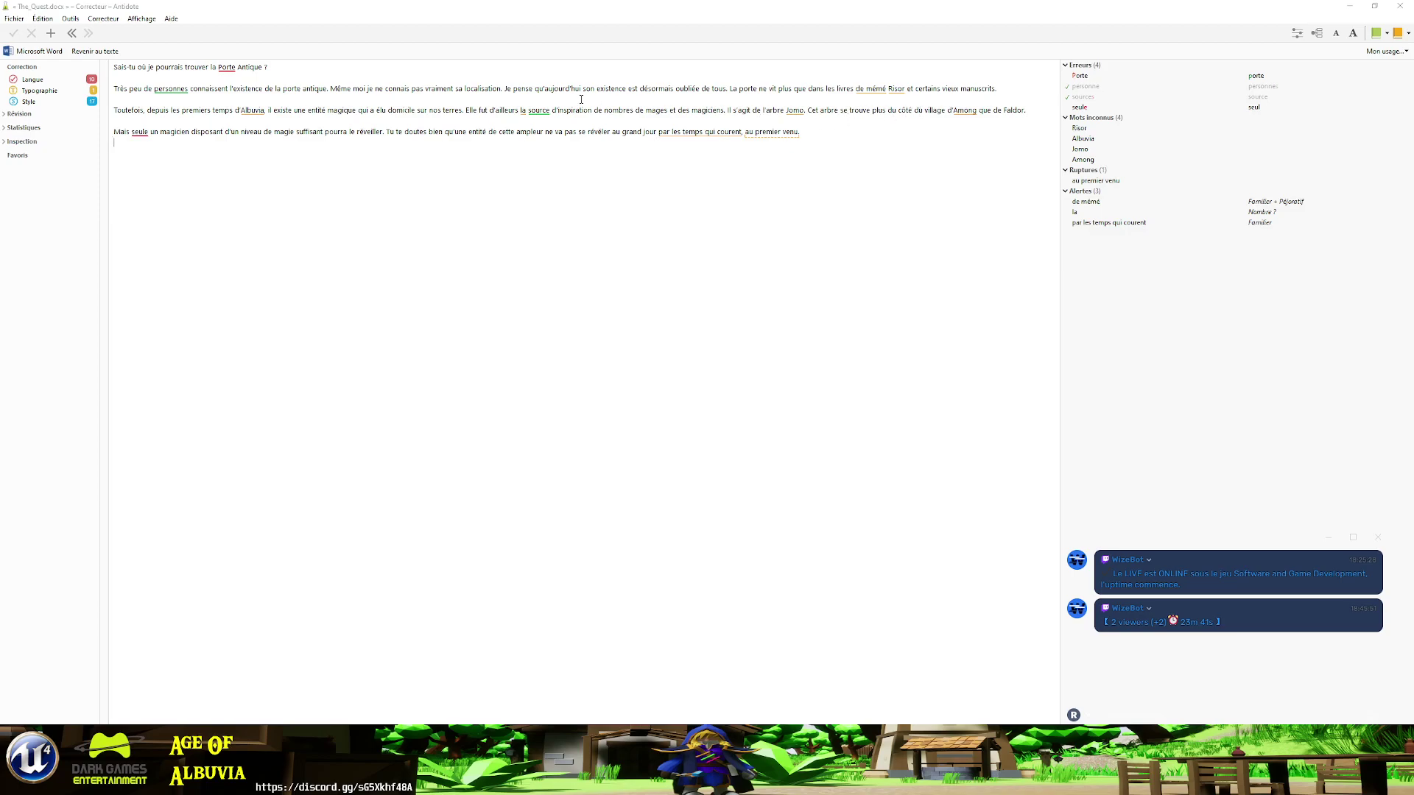
click(147, 137)
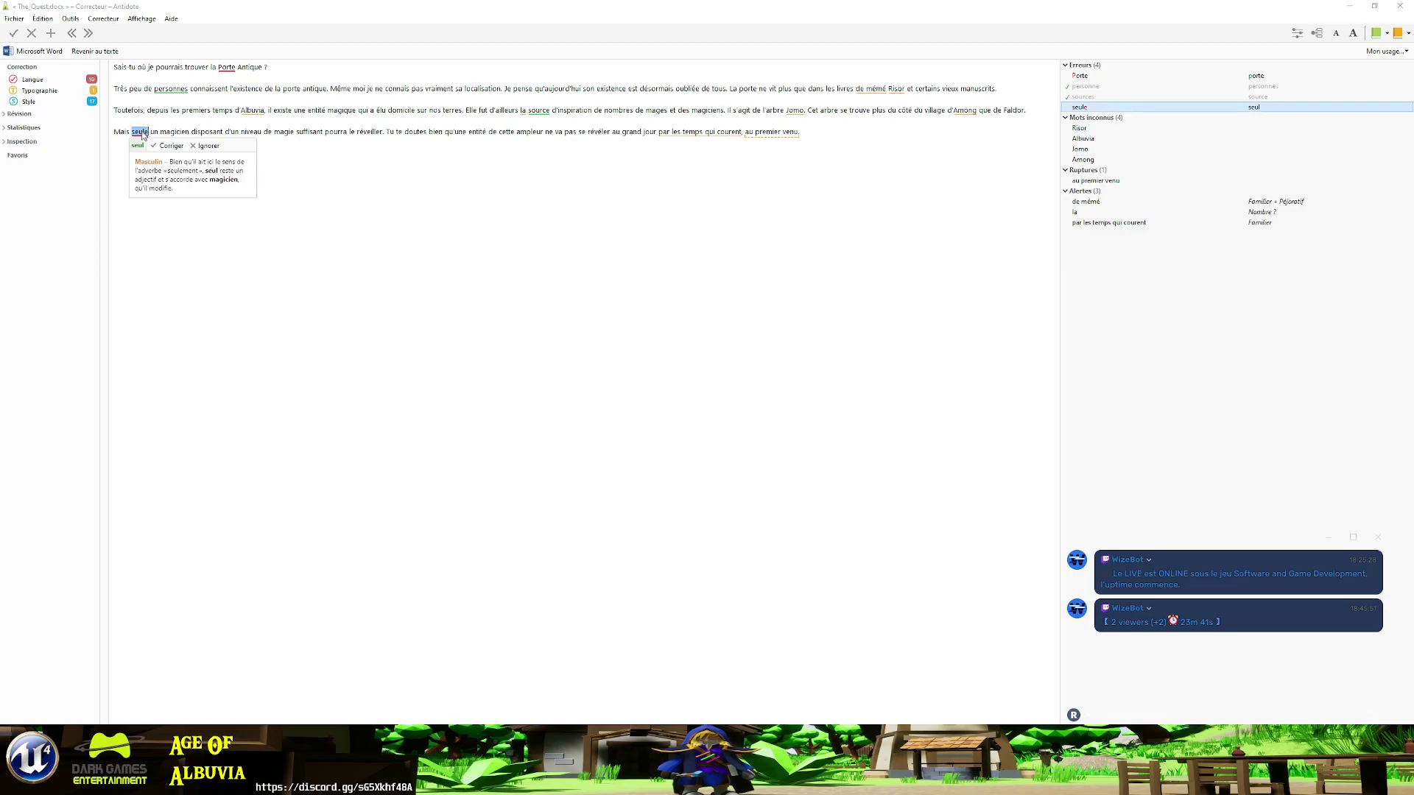
right_click(147, 137)
click(216, 140)
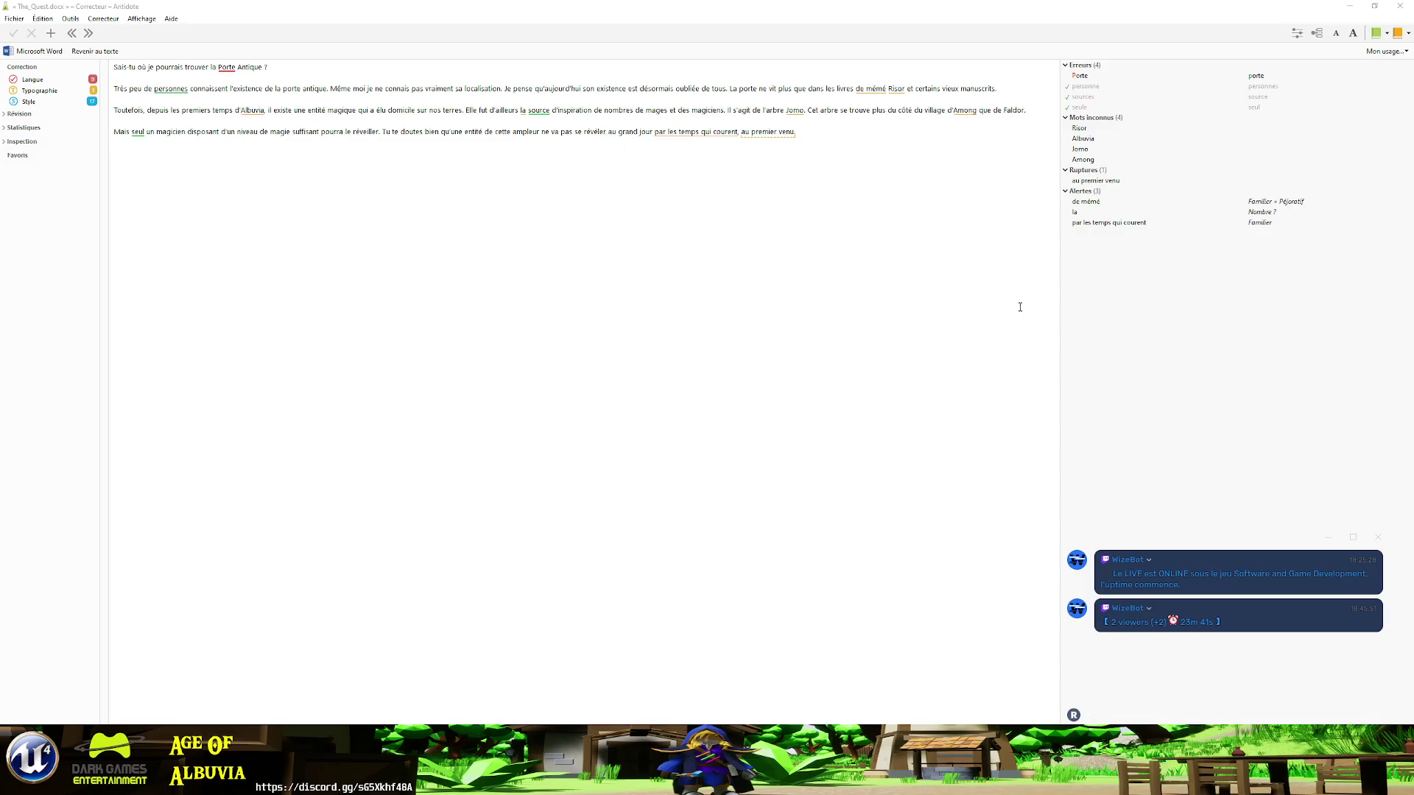
- Close Antidote, toggle between draft and page layout views, and switch to Unreal
click(1399, 6)
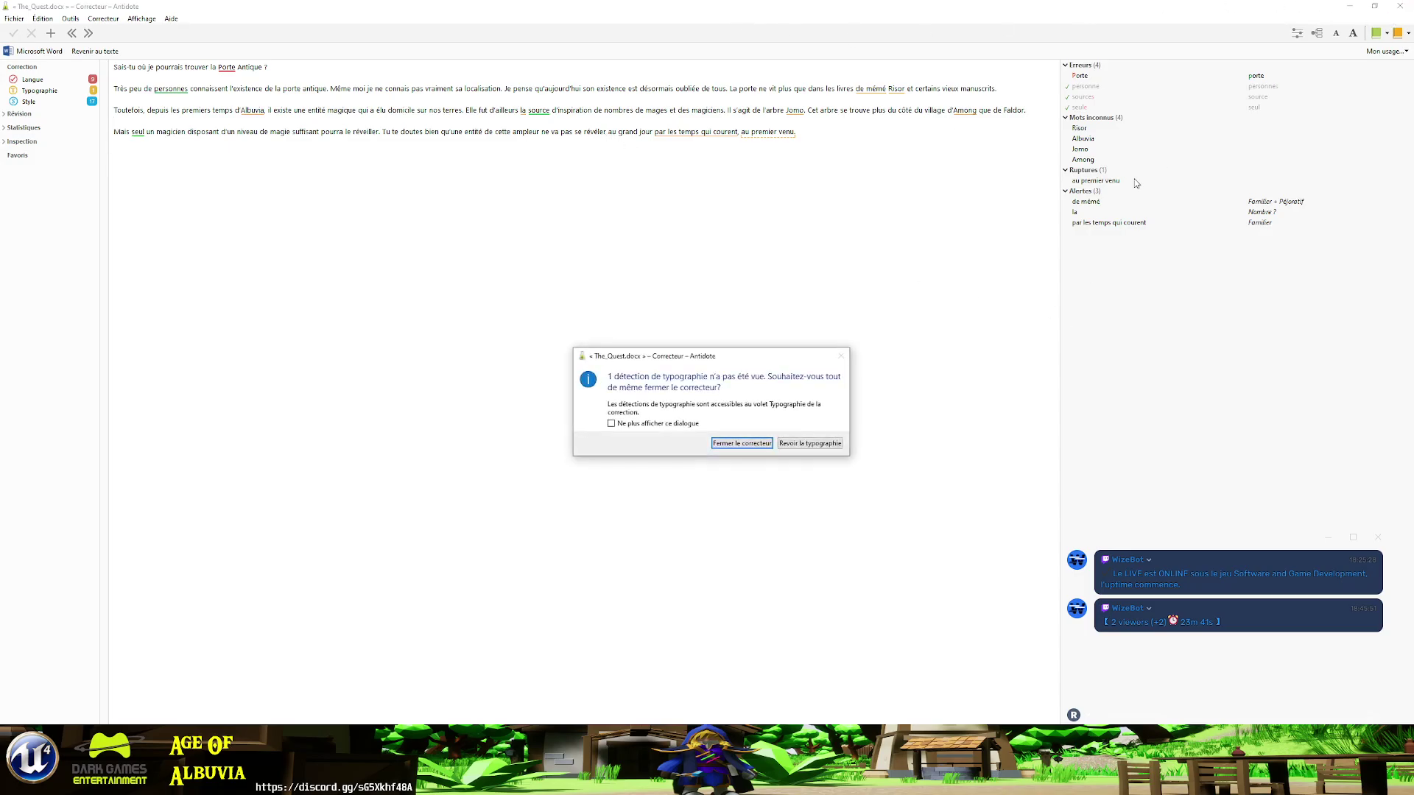
click(754, 444)
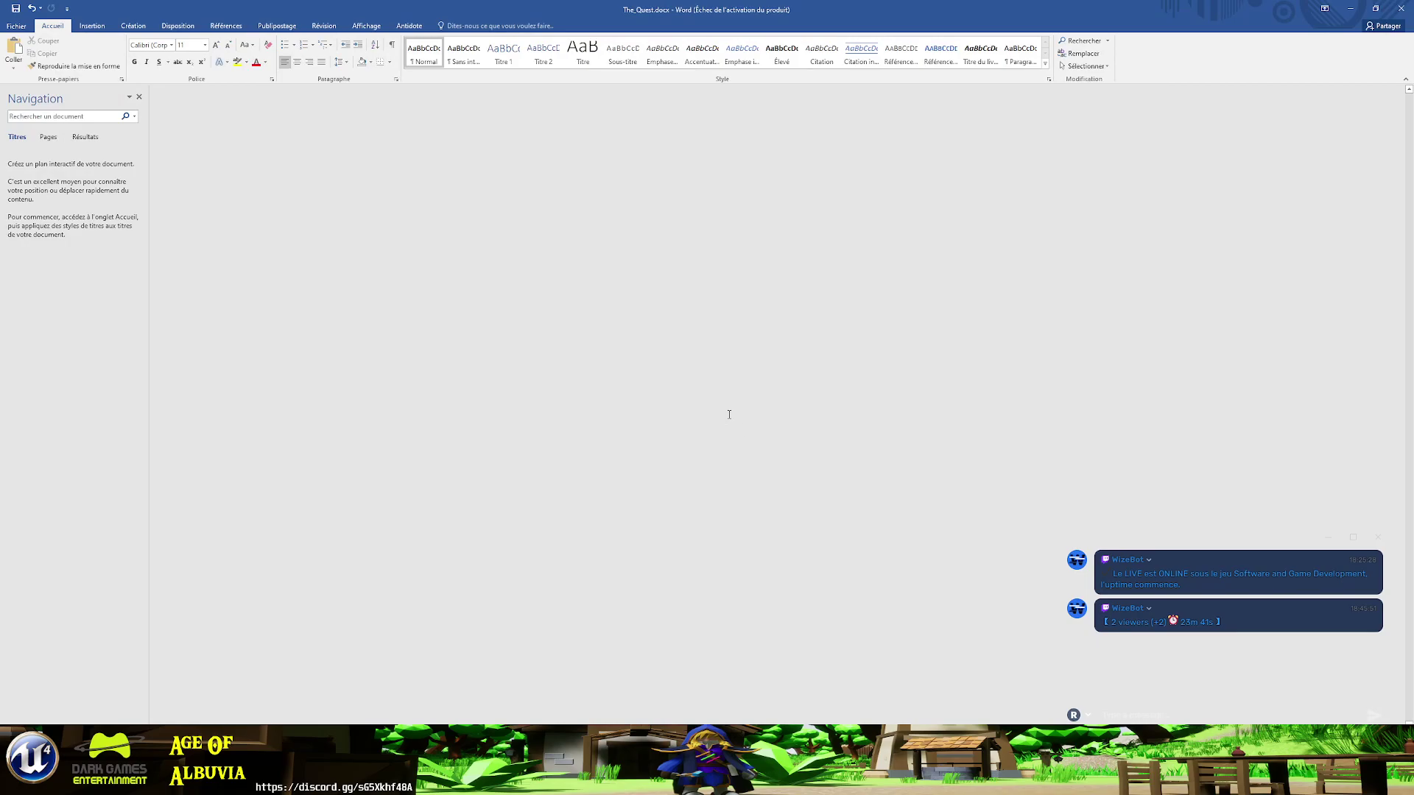
click(363, 27)
click(94, 53)
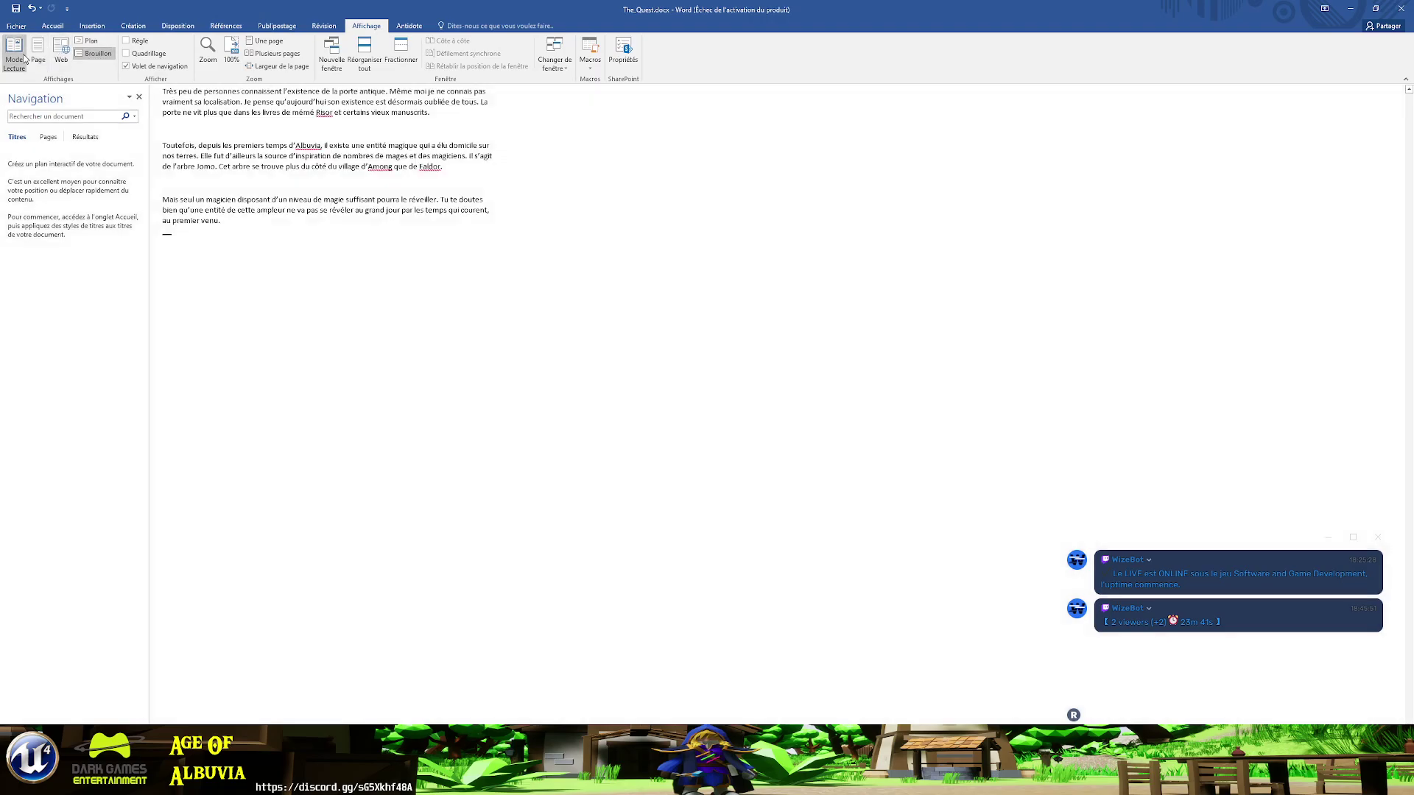
click(37, 56)
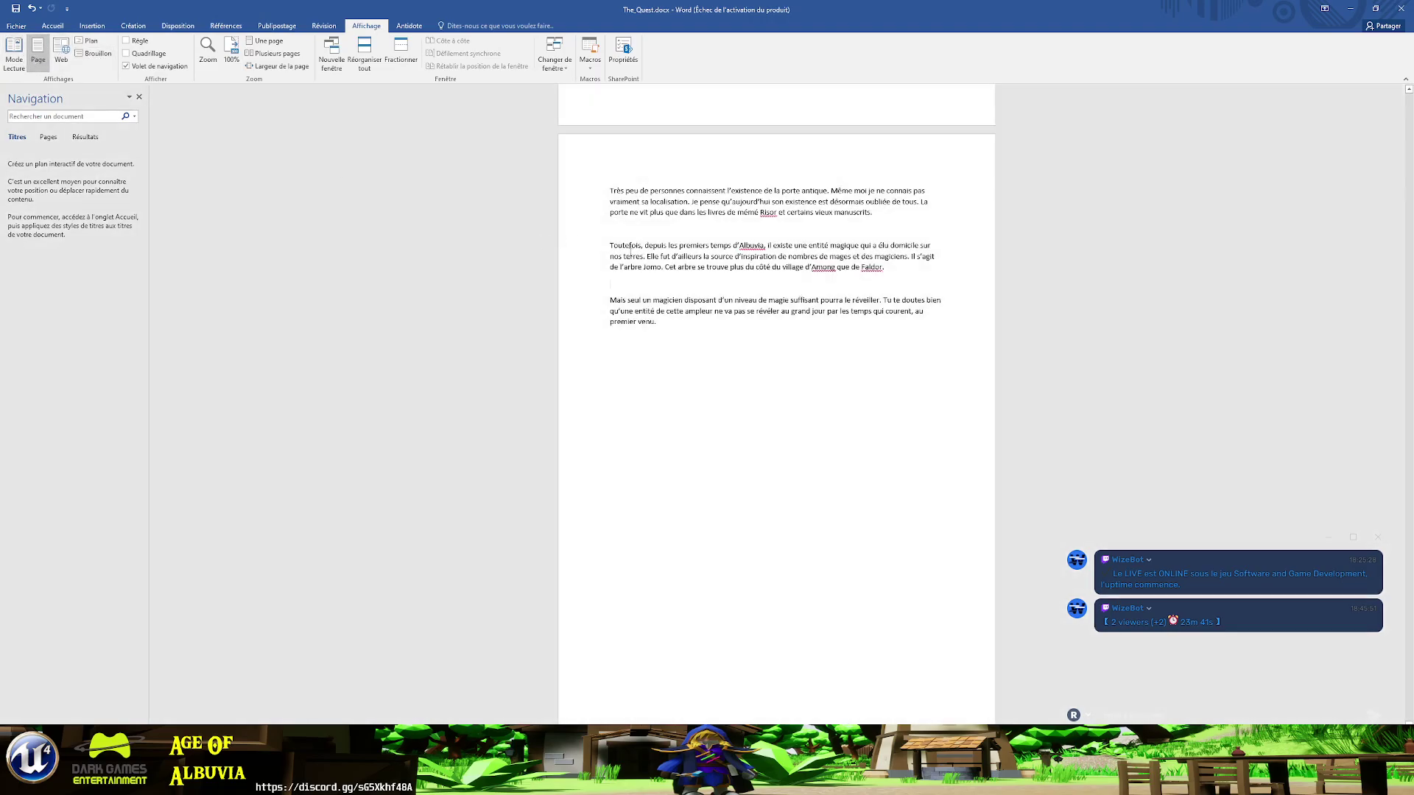
key(alt+Tab)
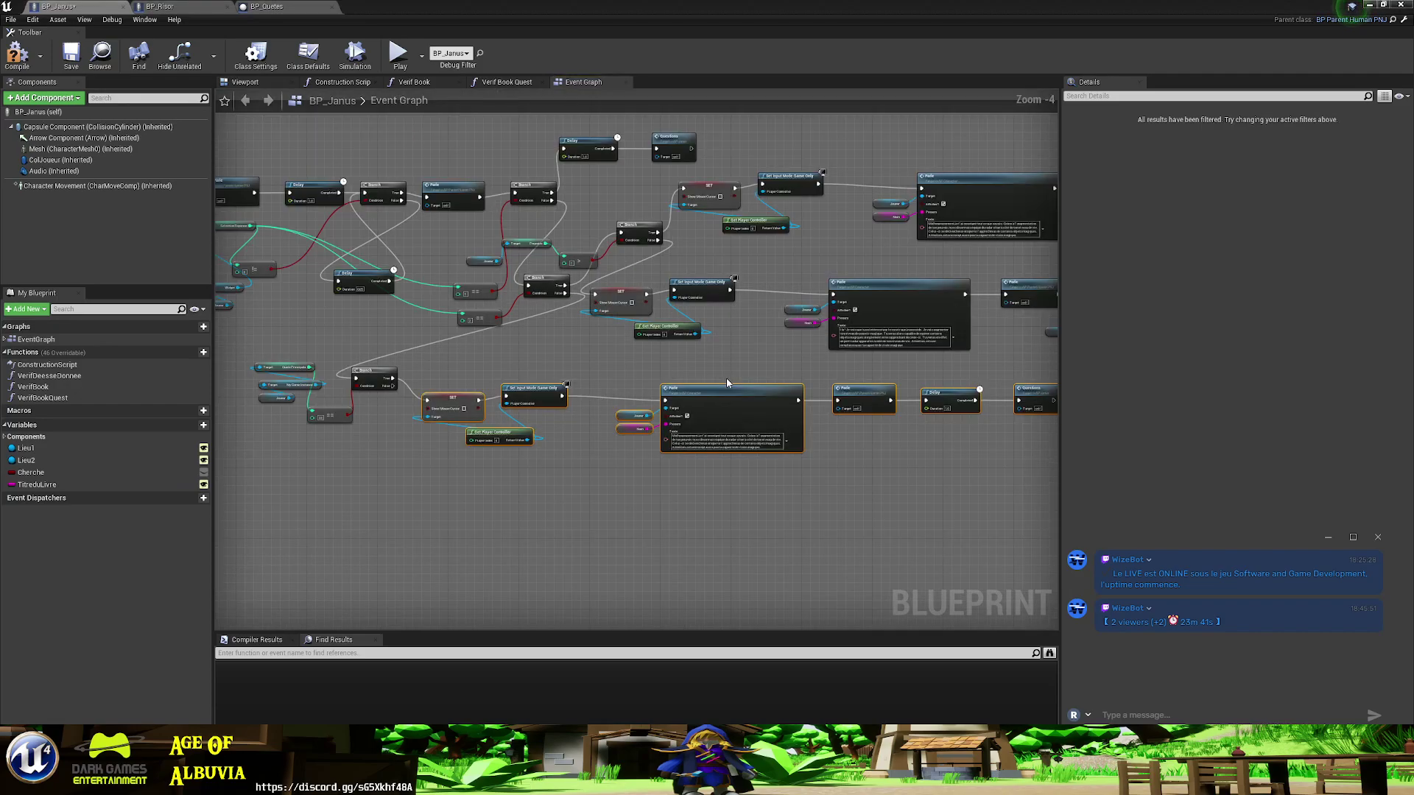
- Drag the middle-row dialogue nodes down and check the Parle, Parle, 1.0 Delay, Questions chain
scroll(726, 382, down, 1)
right_drag(726, 381, 624, 416)
scroll(607, 409, up, 4)
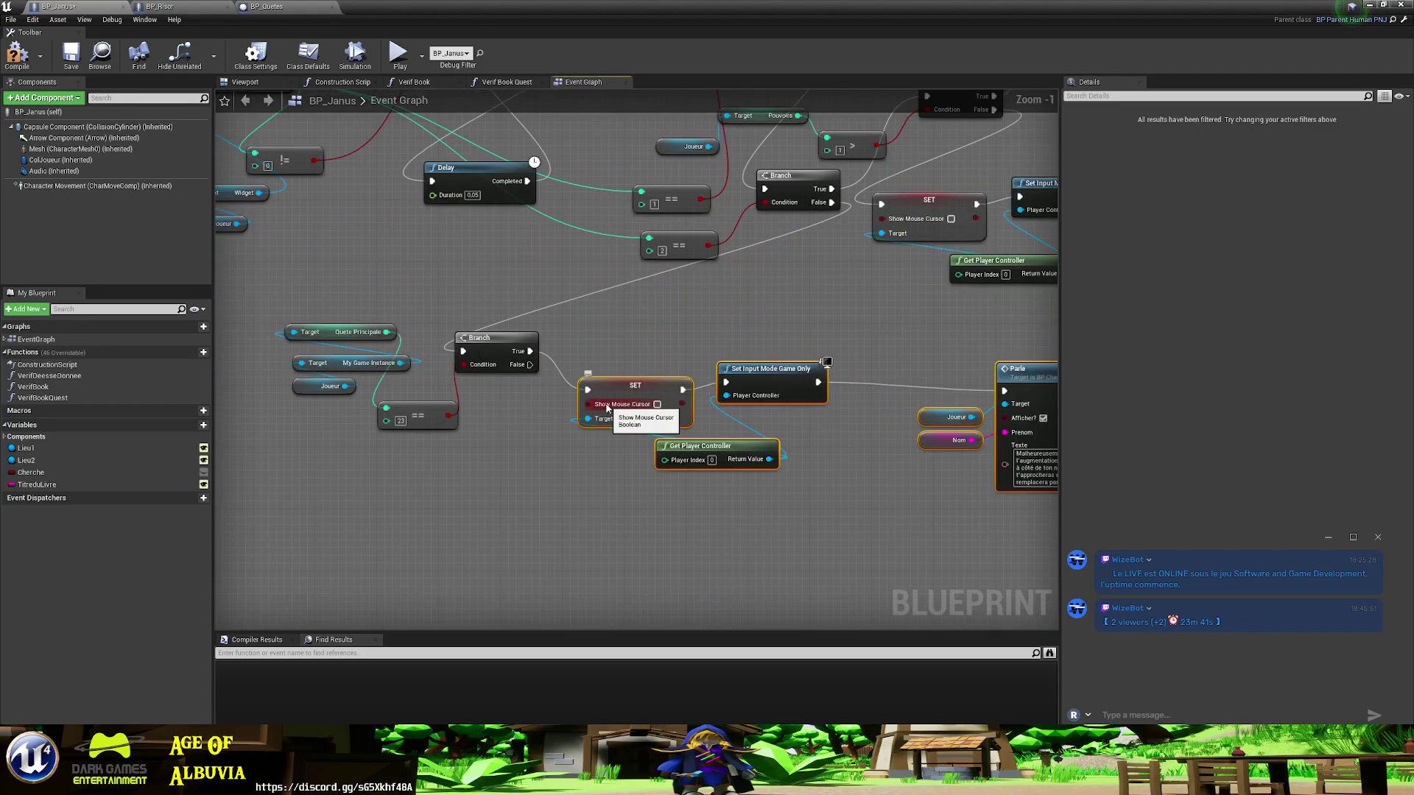
right_drag(789, 457, 448, 431)
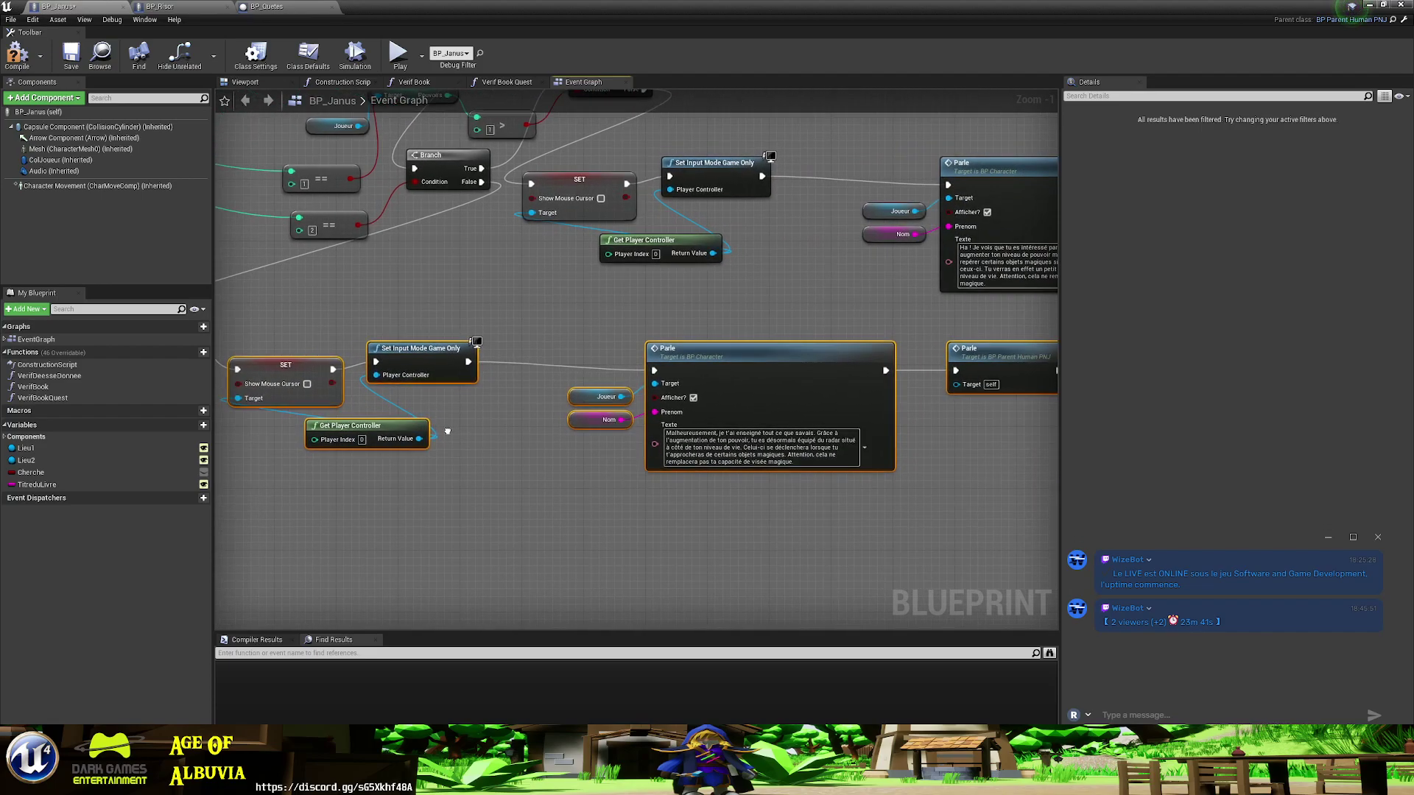
mouse_move(535, 439)
right_down()
mouse_move(918, 482)
mouse_move(401, 426)
mouse_move(229, 323)
right_up()
scroll(241, 329, down, 5)
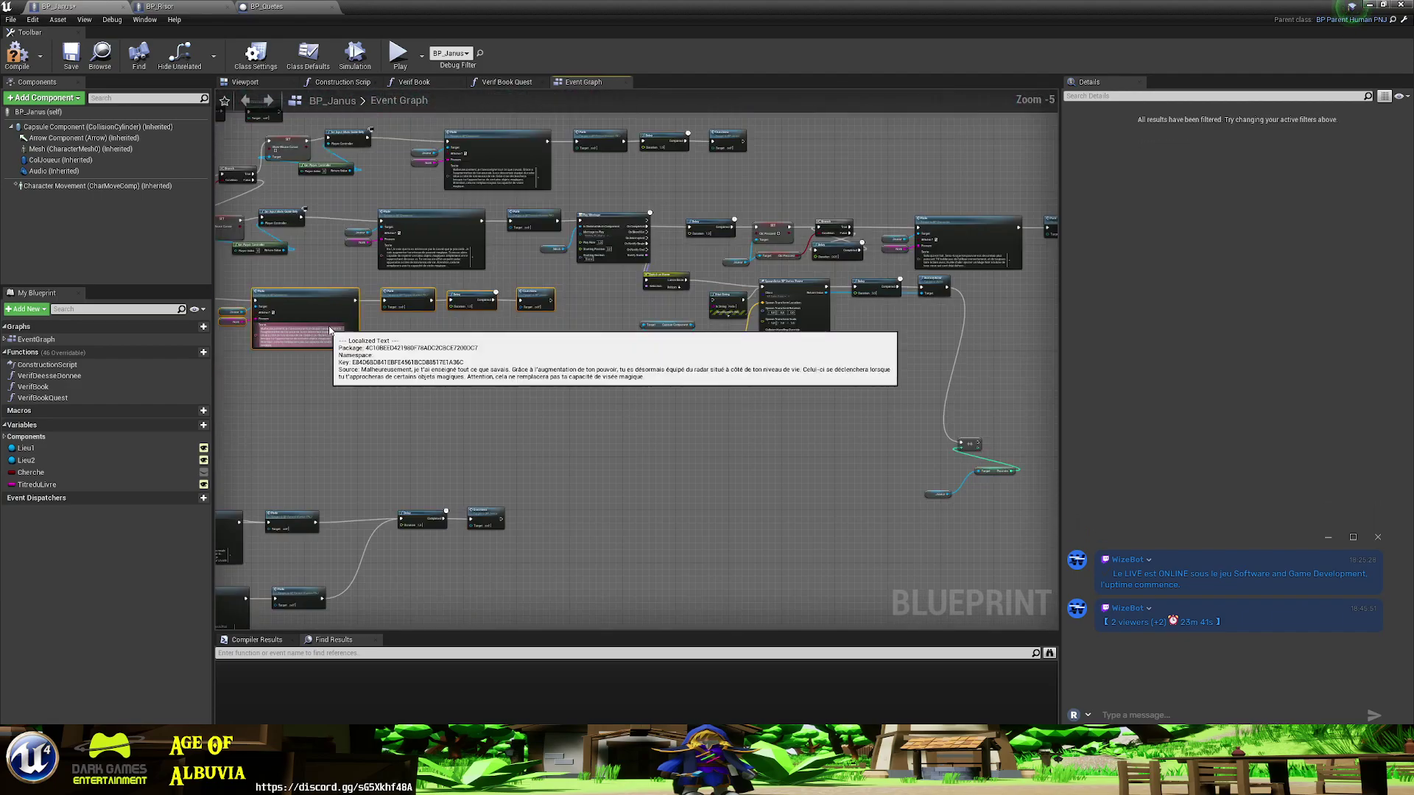
right_drag(330, 331, 566, 350)
drag(785, 405, 325, 312)
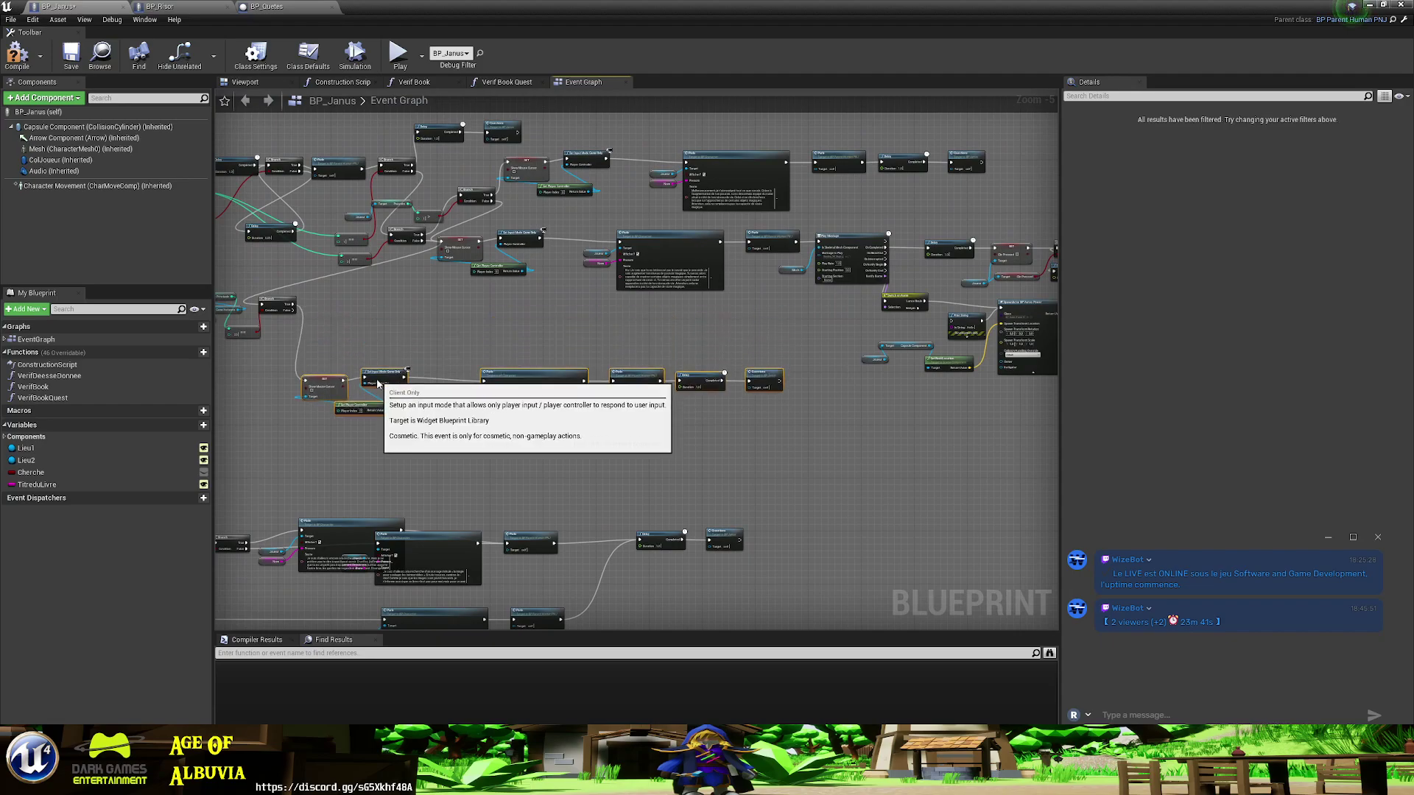
drag(386, 334, 373, 398)
right_drag(515, 418, 544, 366)
scroll(544, 366, up, 4)
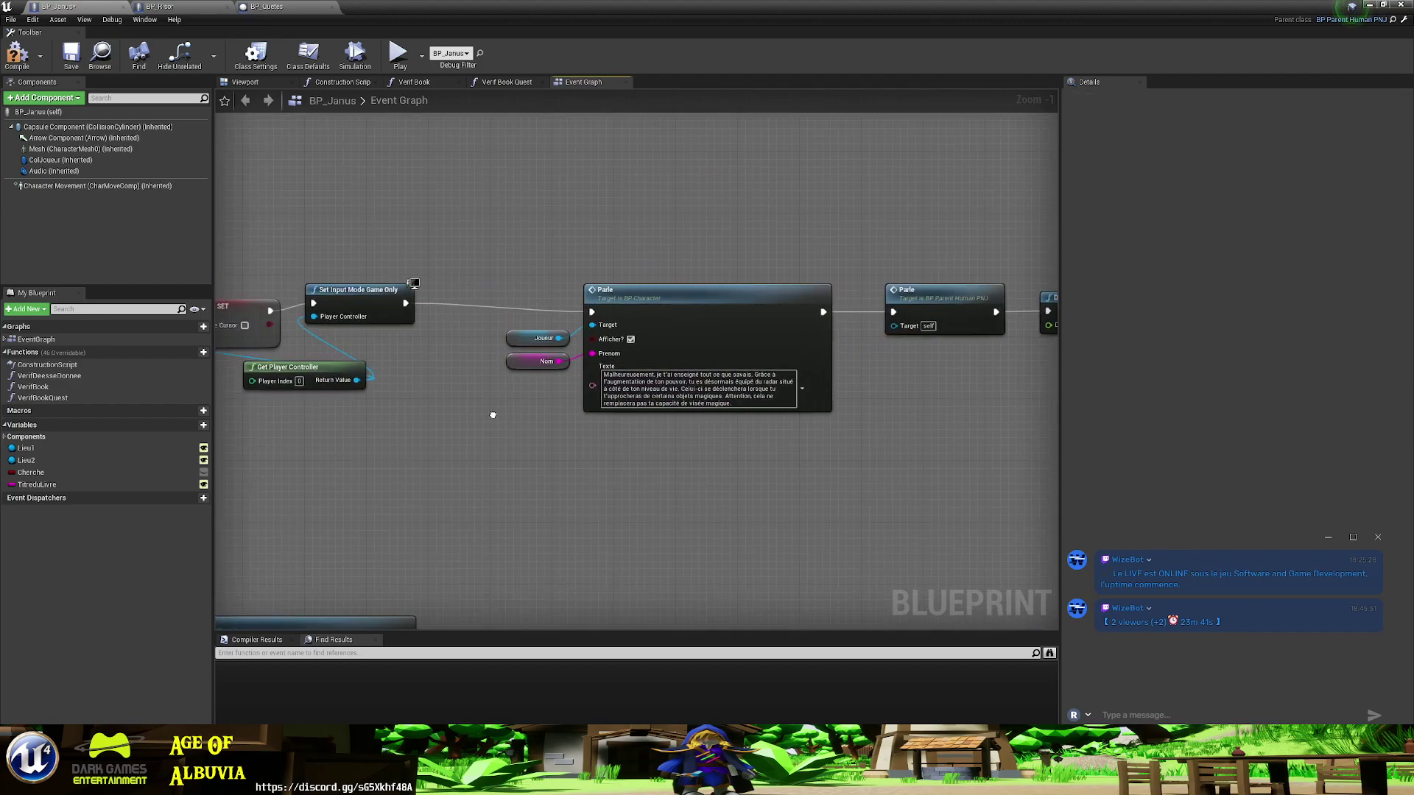
right_drag(491, 410, 265, 410)
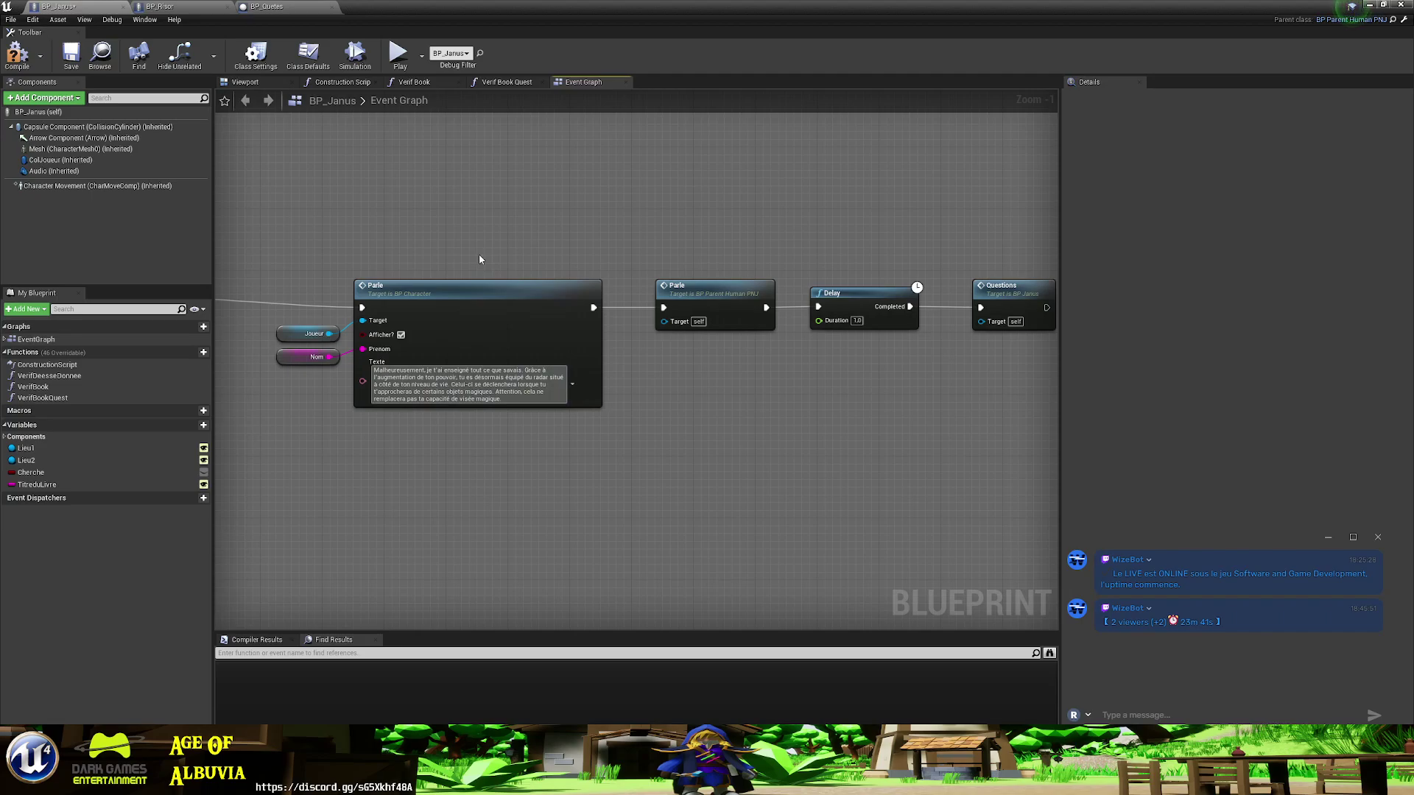
scroll(565, 449, down, 2)
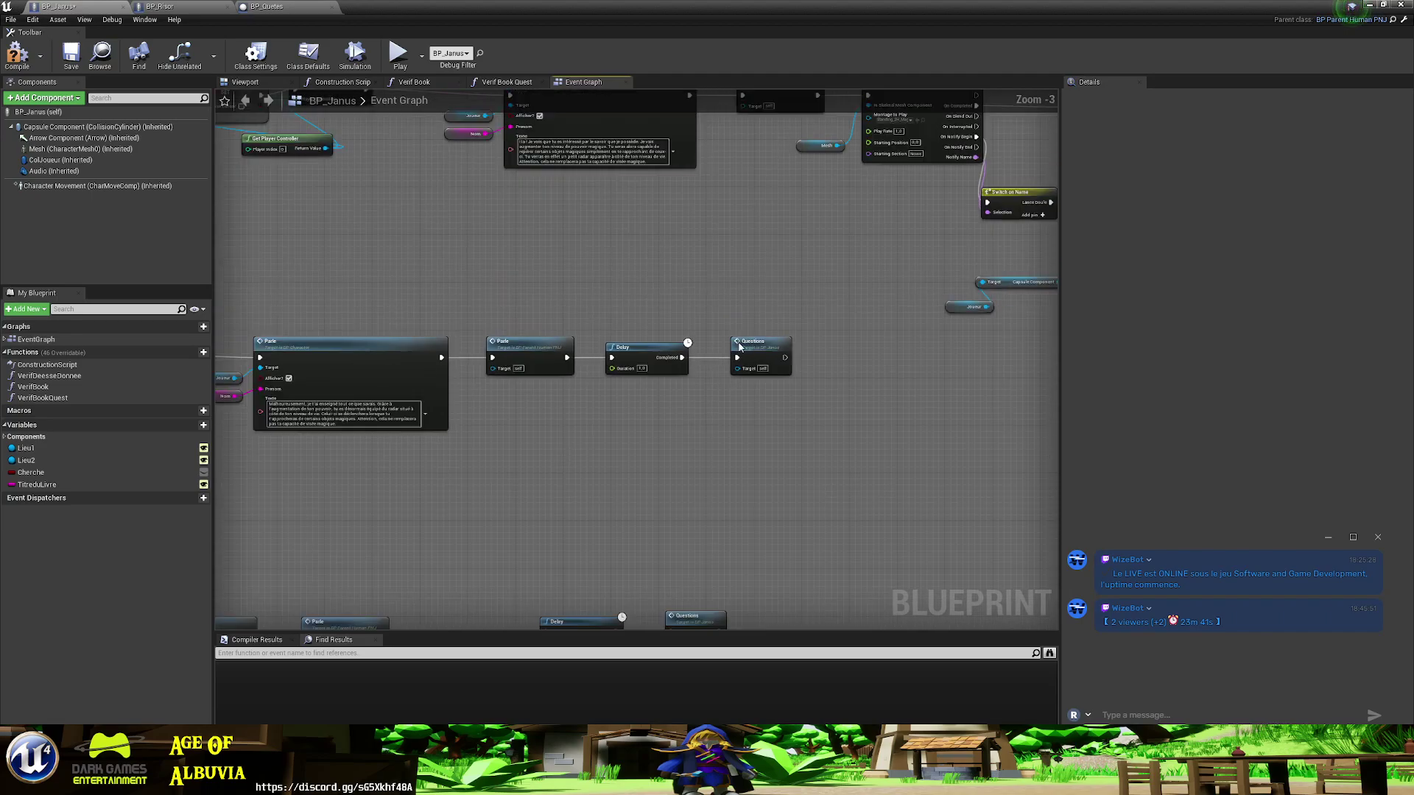
- Delete the Questions node after the Delay and shift node blocks right to make room
click(746, 344)
key(Delete)
mouse_move(750, 312)
right_down()
mouse_move(726, 498)
mouse_move(617, 506)
mouse_move(297, 475)
right_up()
scroll(726, 497, down, 1)
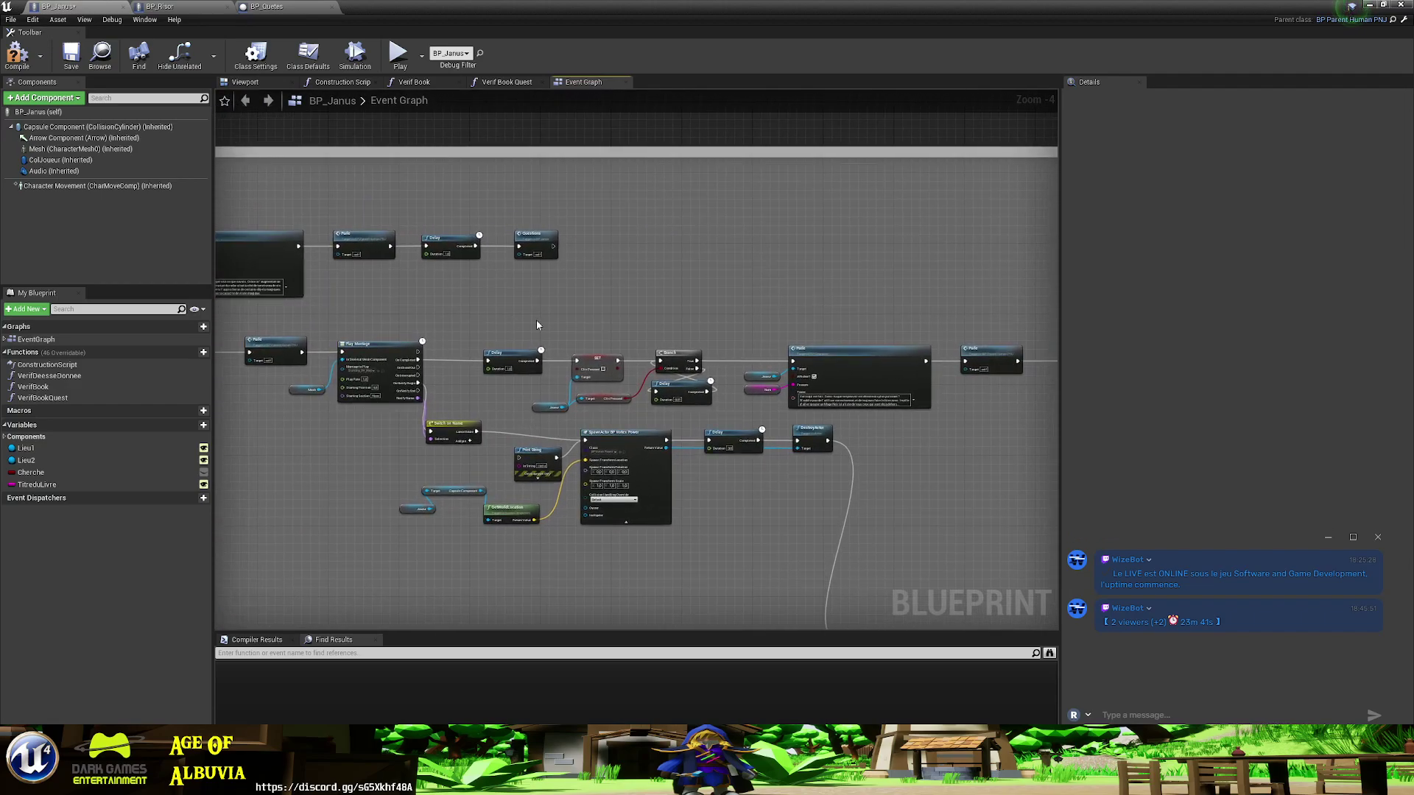
drag(558, 340, 1037, 422)
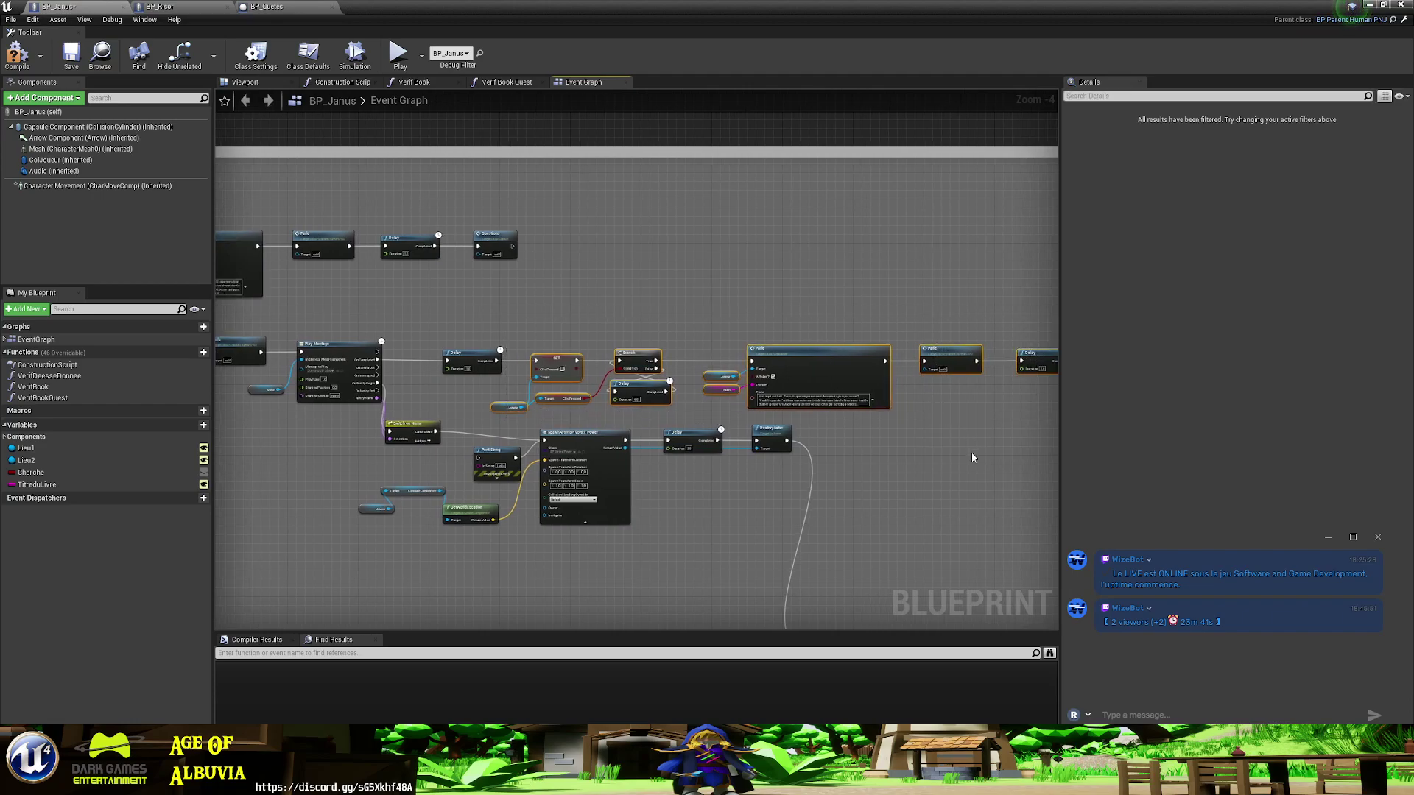
drag(972, 457, 1058, 196)
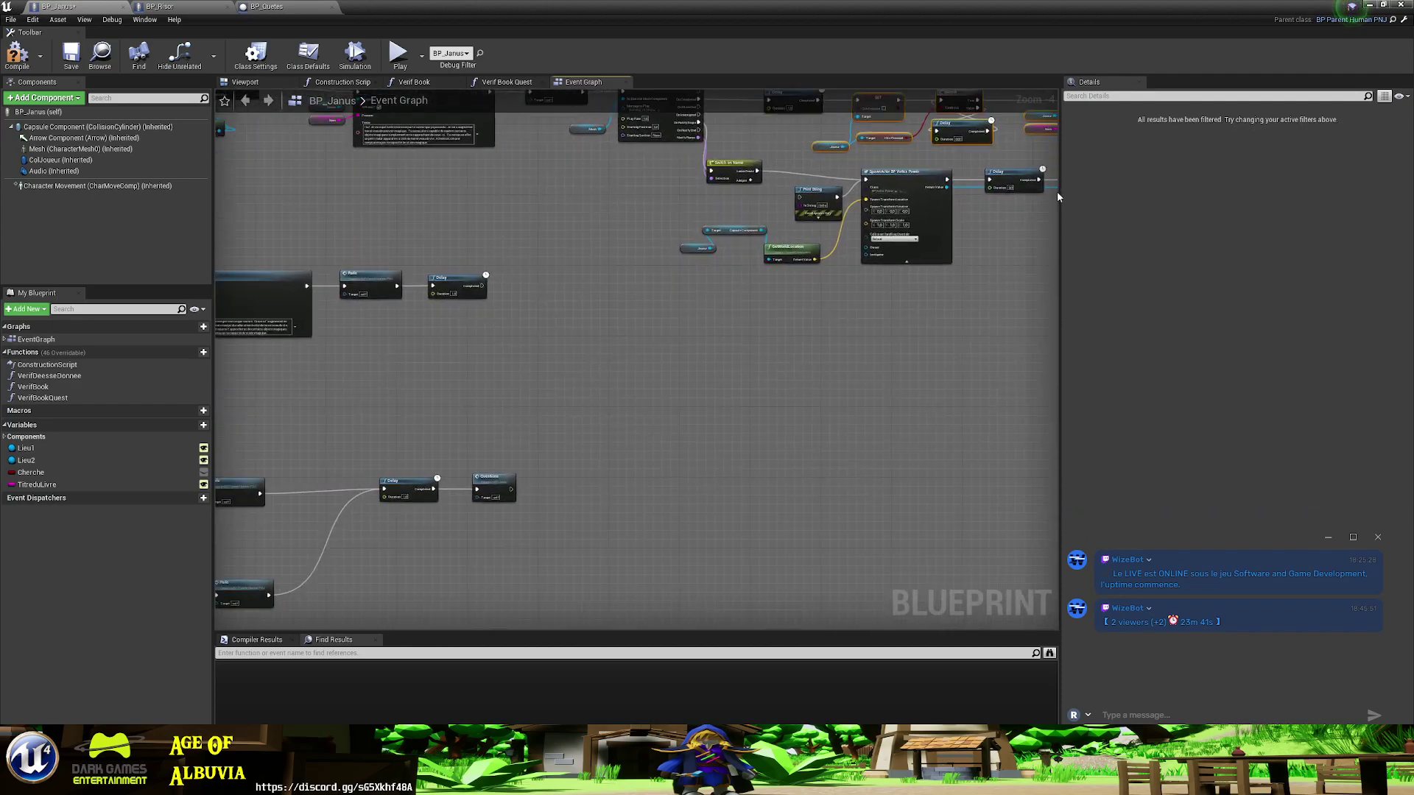
drag(1058, 197, 1053, 199)
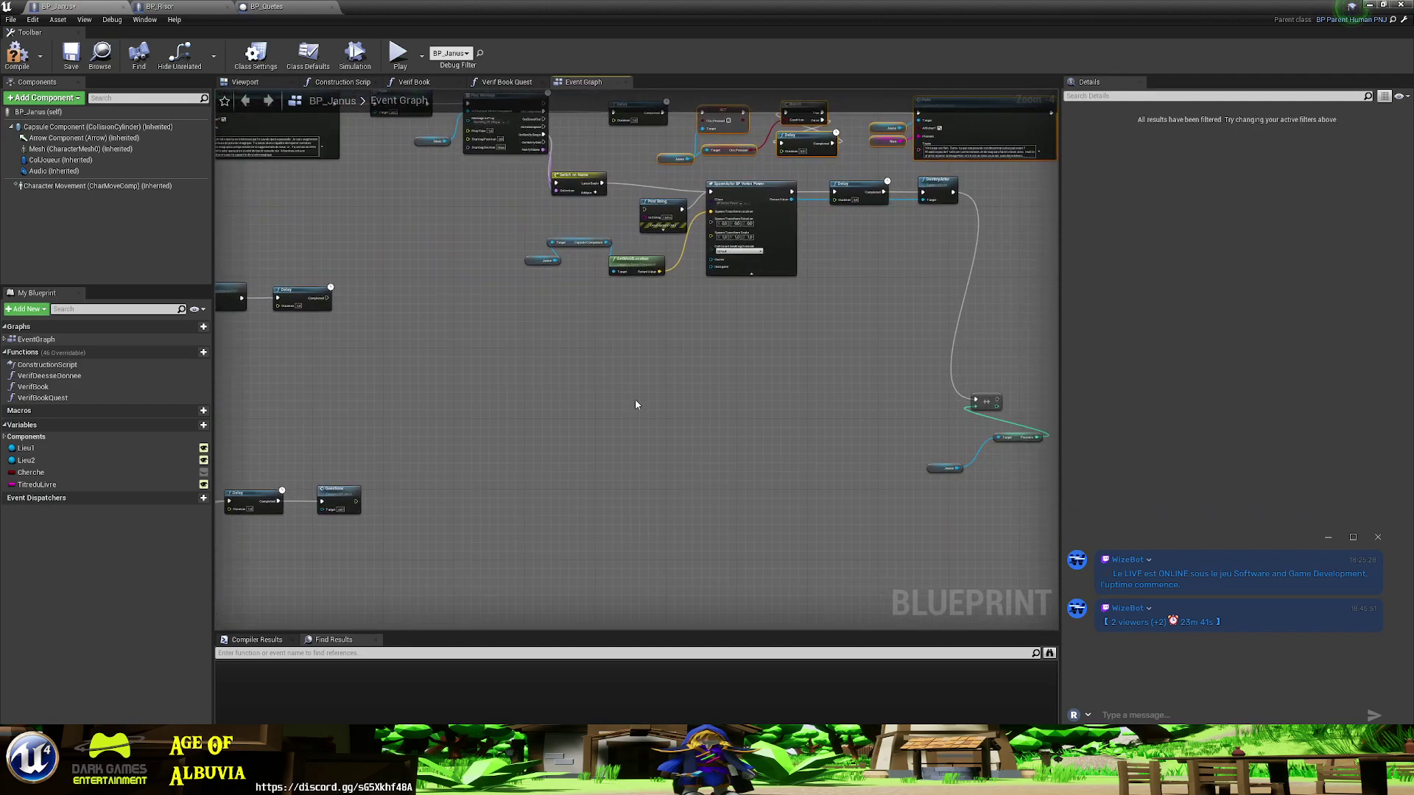
drag(1008, 495, 913, 359)
drag(990, 402, 1013, 193)
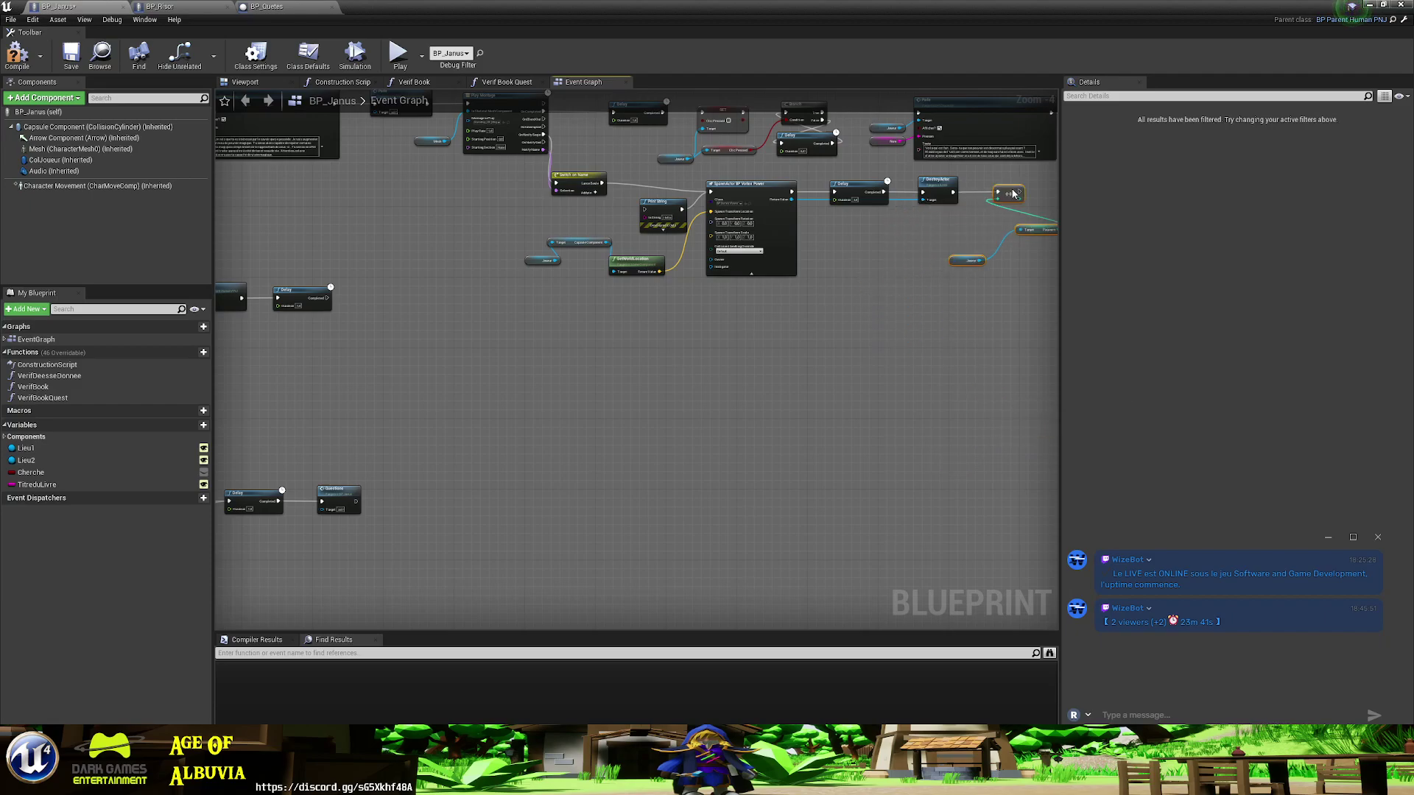
right_drag(732, 373, 950, 310)
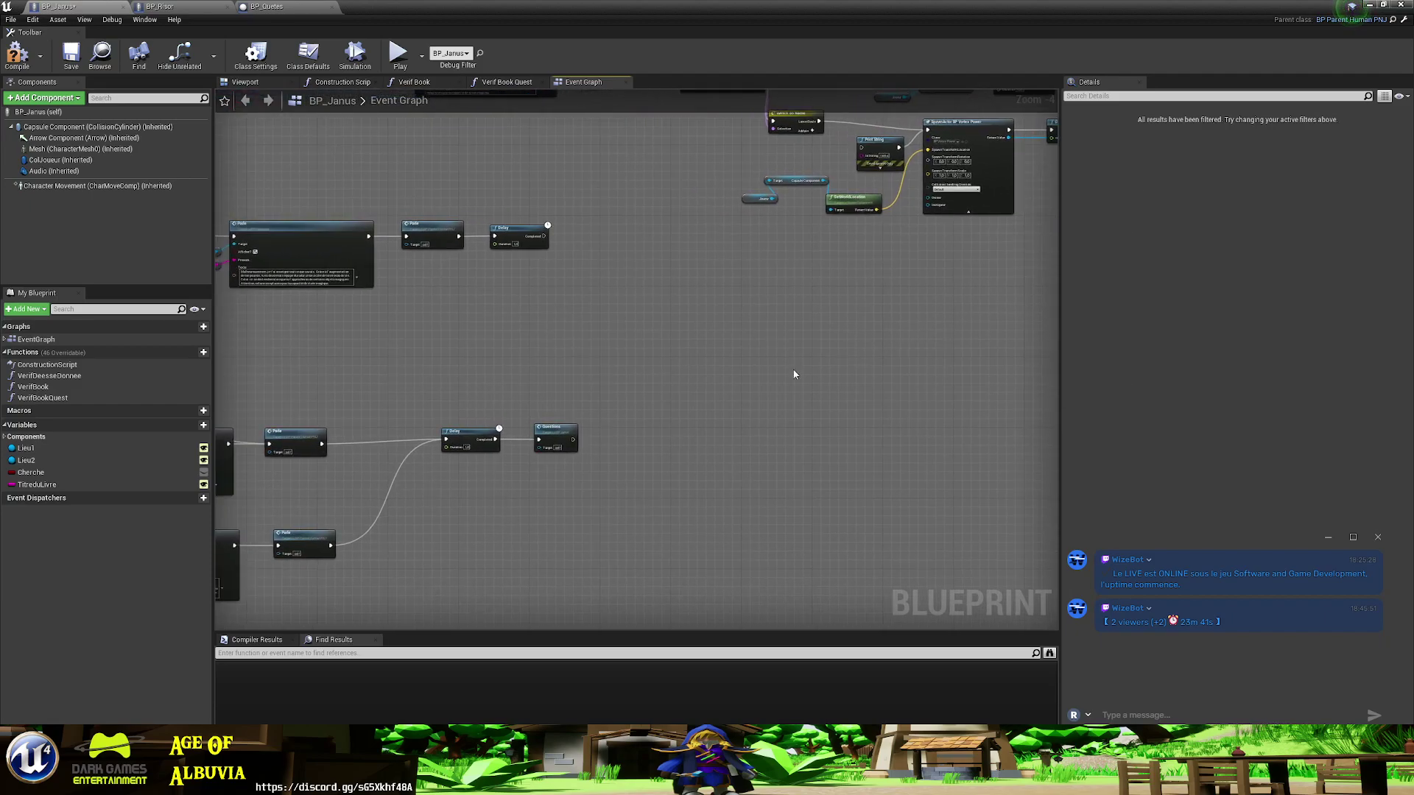
- Paste the SET/Branch/Delay/Parle group after the lower Delay and wire Delay Completed to SET
key(ctrl+v)
drag(726, 356, 619, 275)
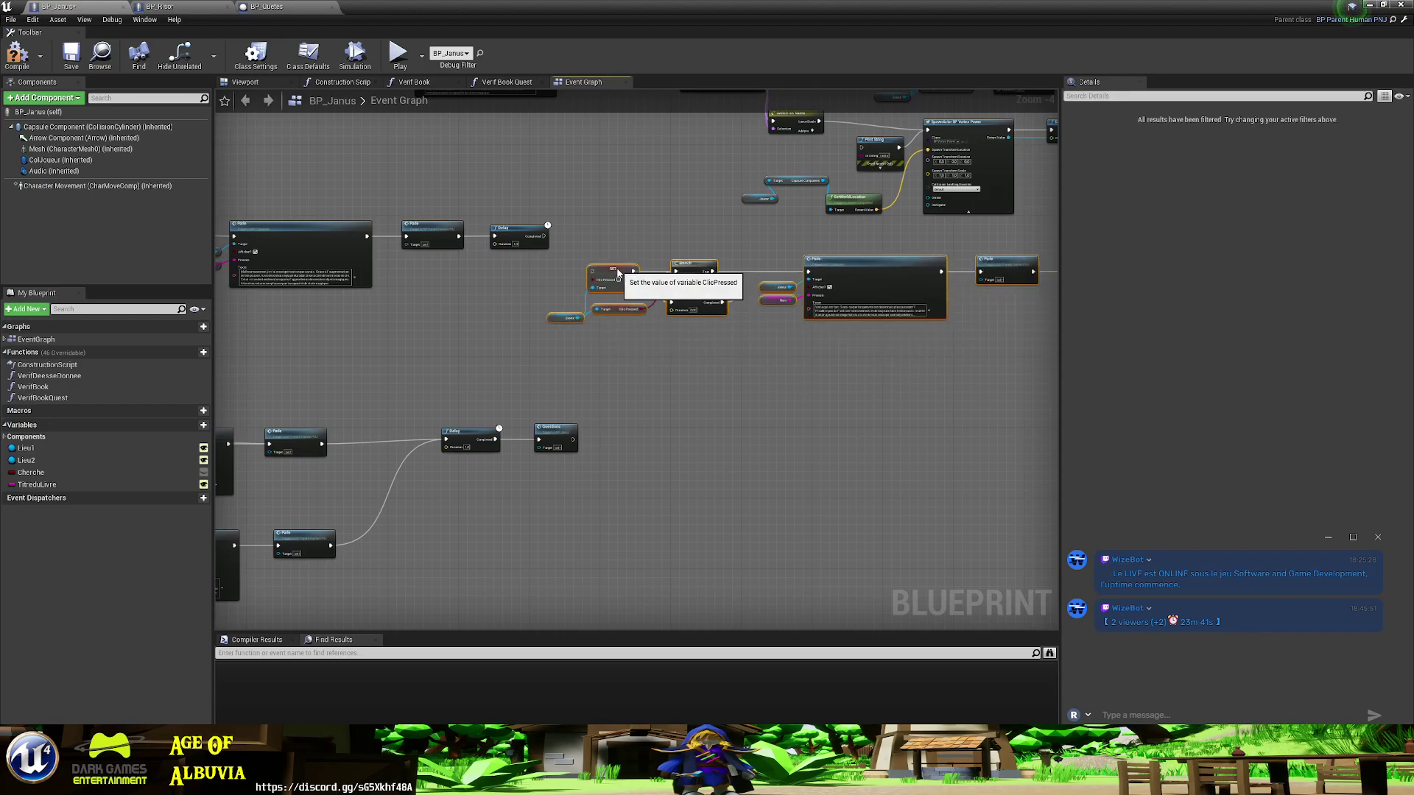
right_drag(618, 274, 843, 351)
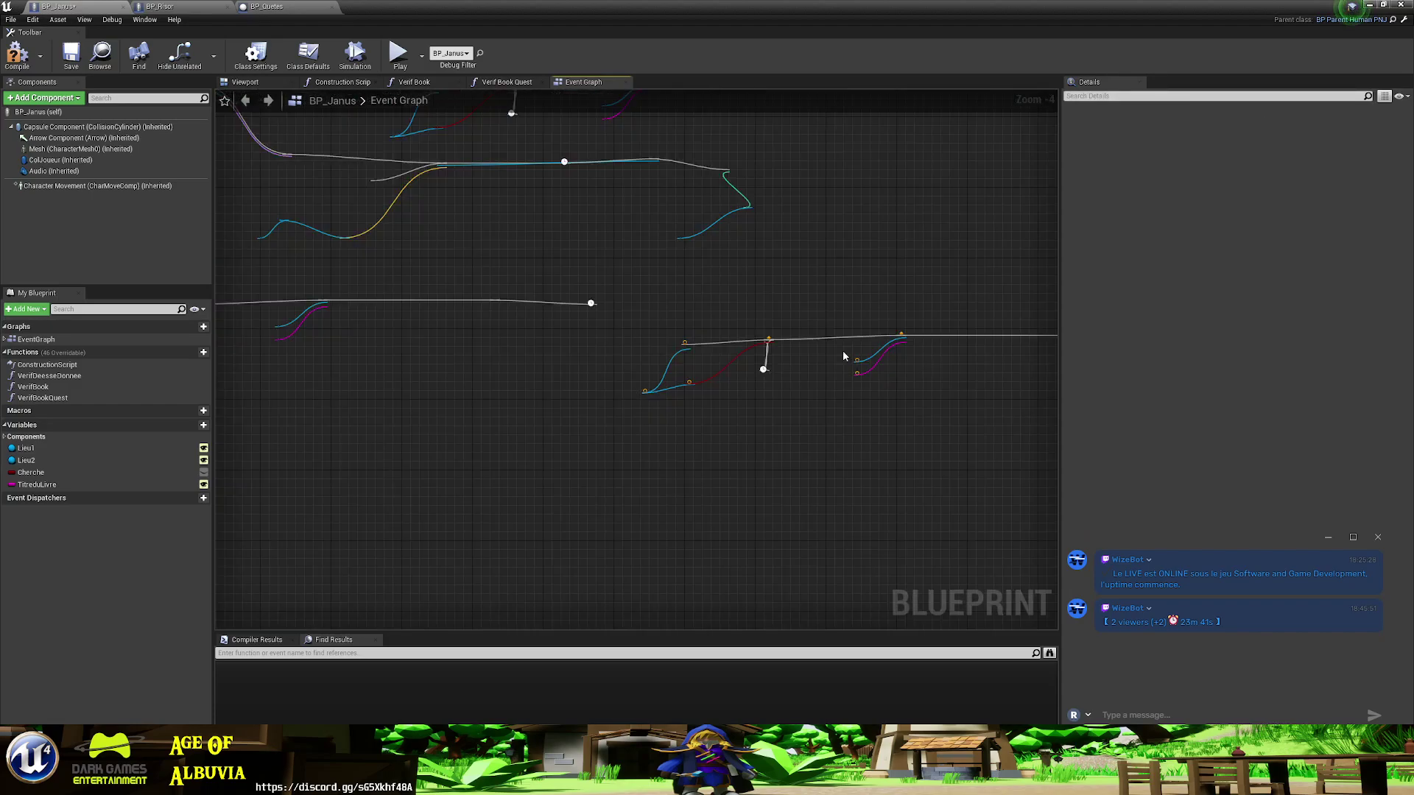
drag(718, 352, 742, 321)
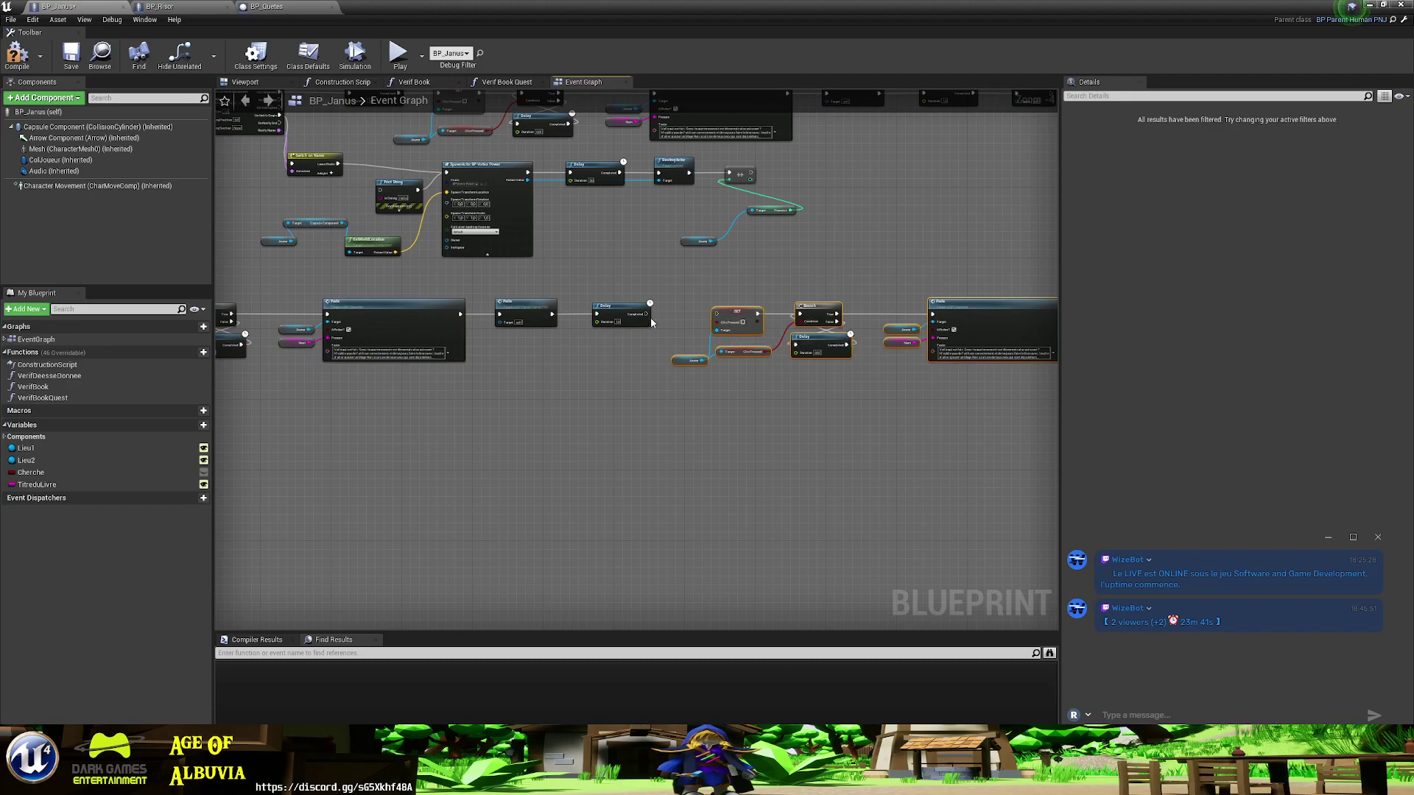
right_drag(559, 402, 1072, 413)
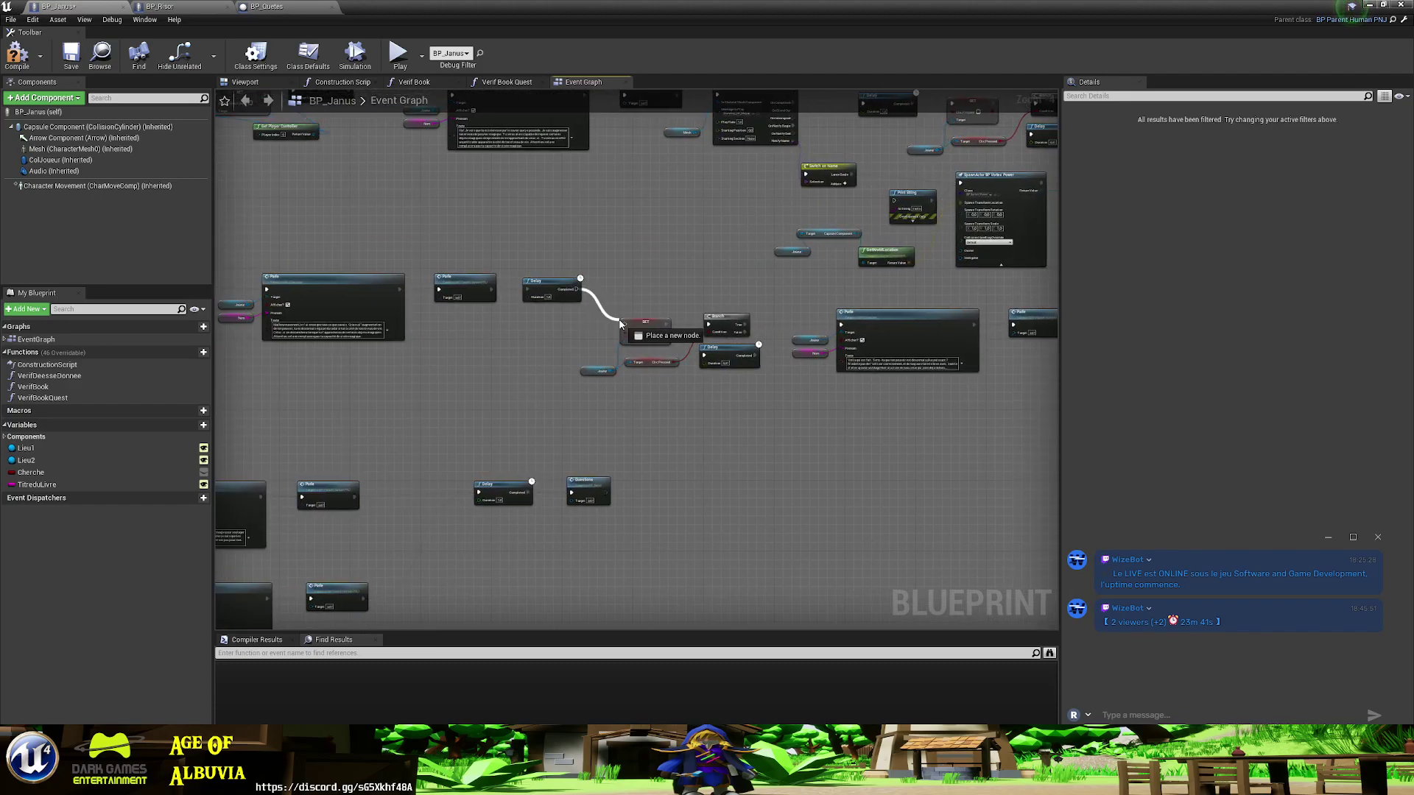
drag(577, 288, 625, 323)
drag(968, 430, 604, 335)
right_drag(393, 428, 219, 455)
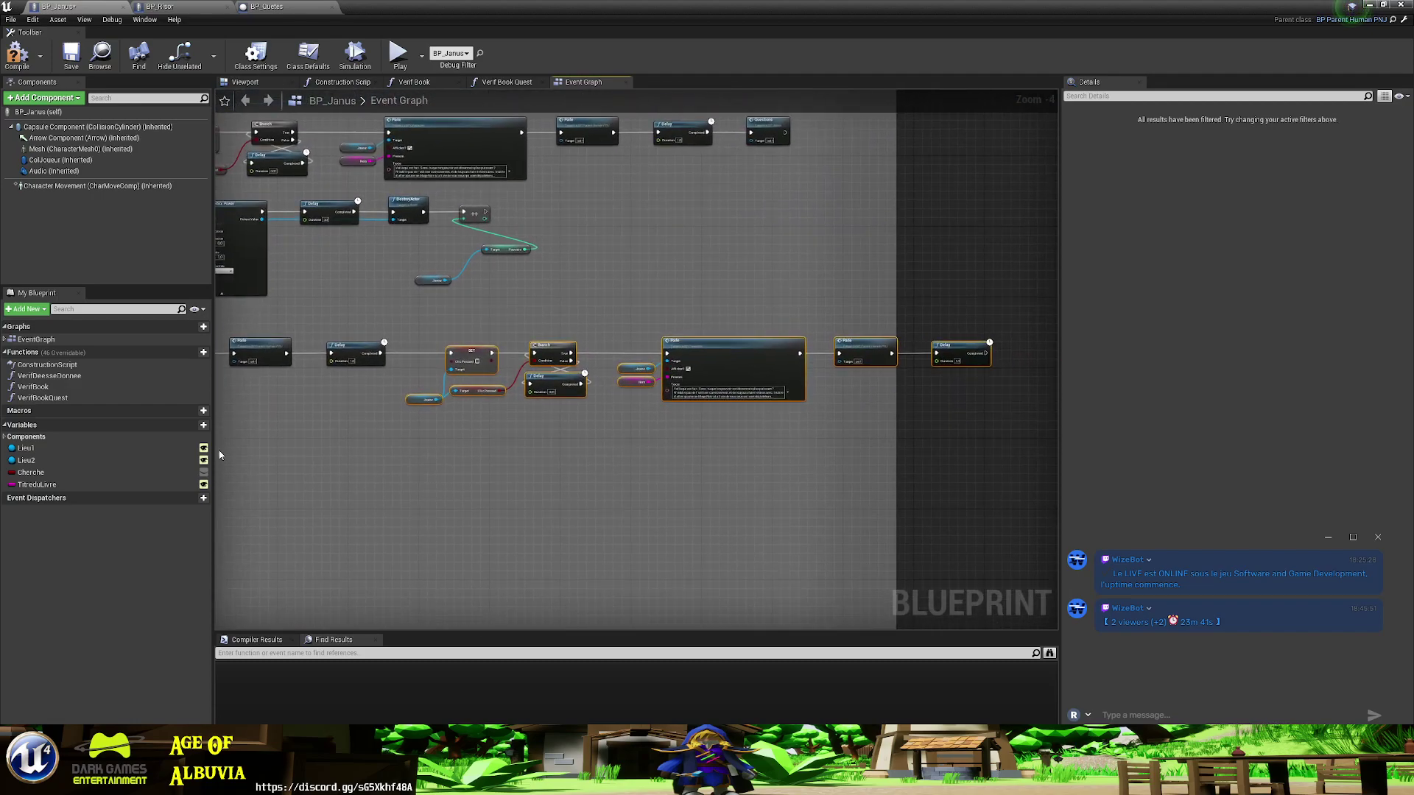
- Copy the Questions node and paste it after the chain's last Delay
drag(895, 447, 1150, 447)
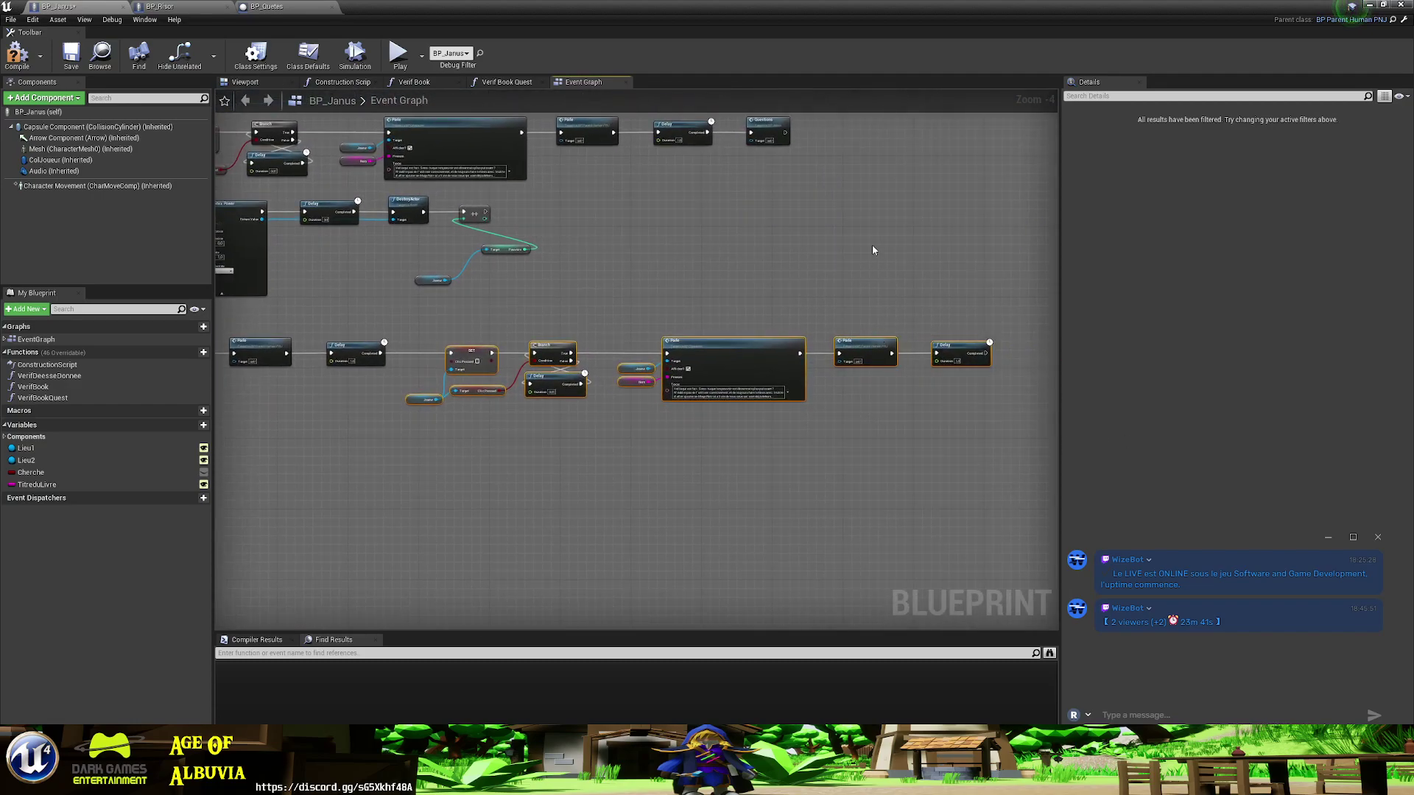
right_drag(872, 250, 847, 410)
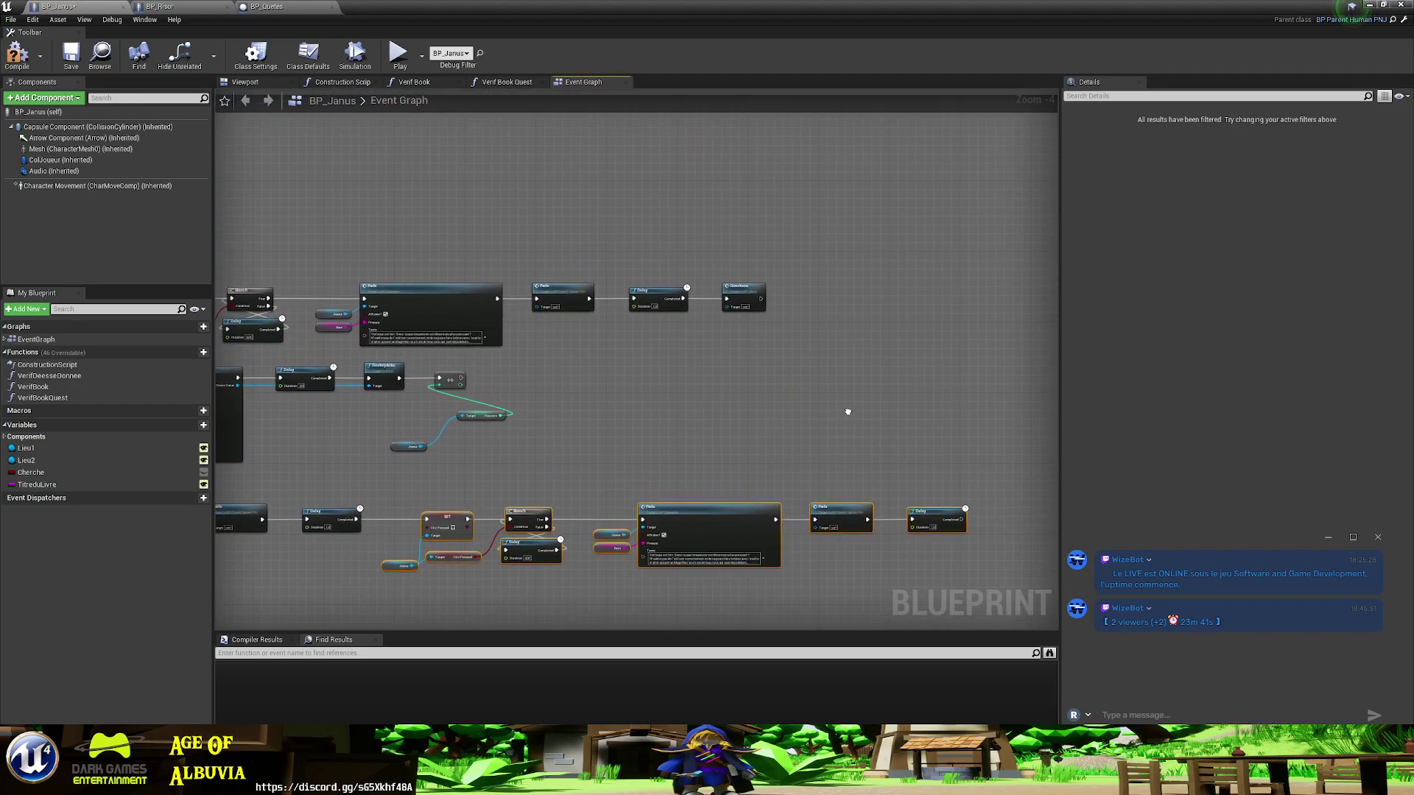
click(741, 288)
right_drag(845, 425, 578, 374)
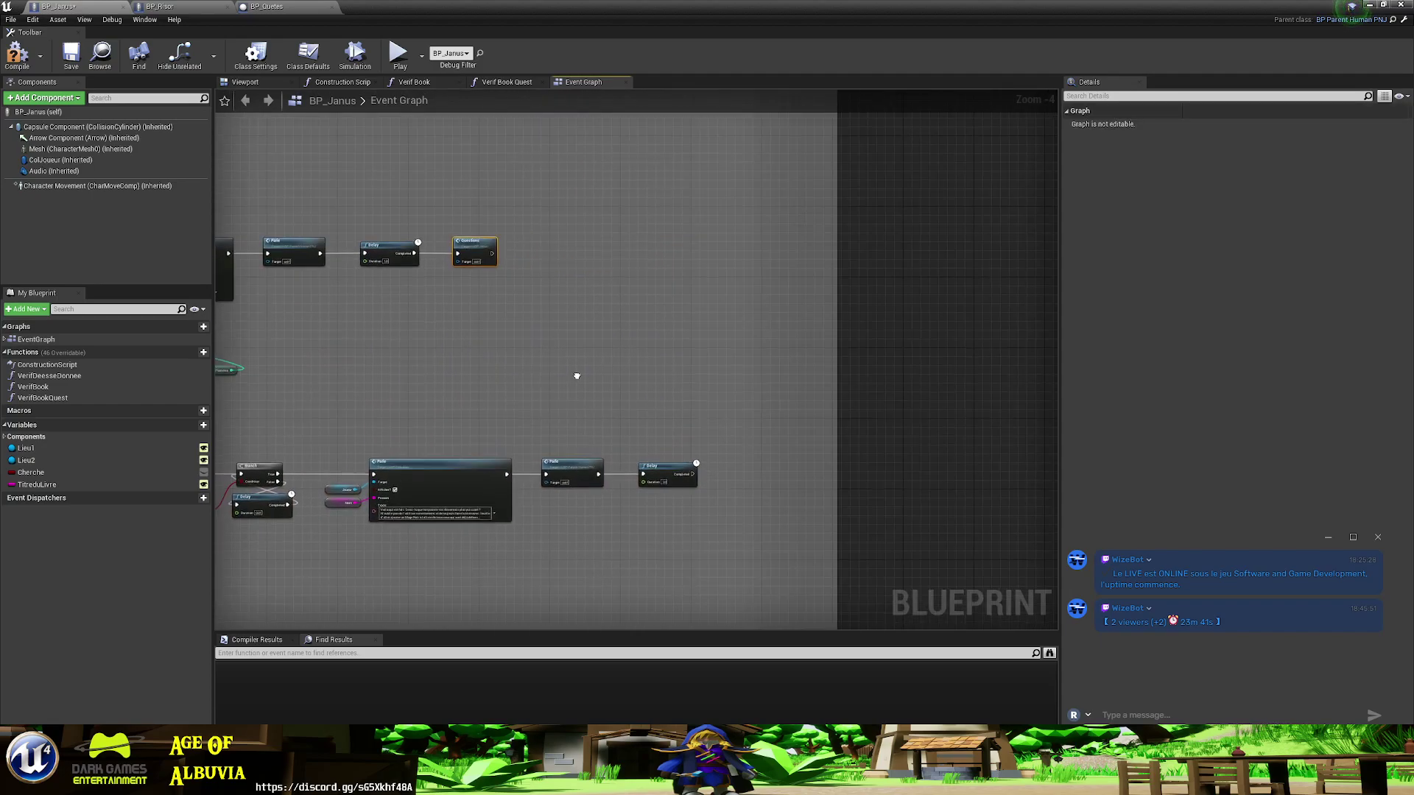
key(ctrl+v)
drag(786, 503, 730, 475)
- Wire the last Delay to the new Questions node, then check the 'Mais seul un magicien' paragraph in Word
right_drag(607, 542, 863, 496)
key(super+Tab)
key(Right)
key(Return)
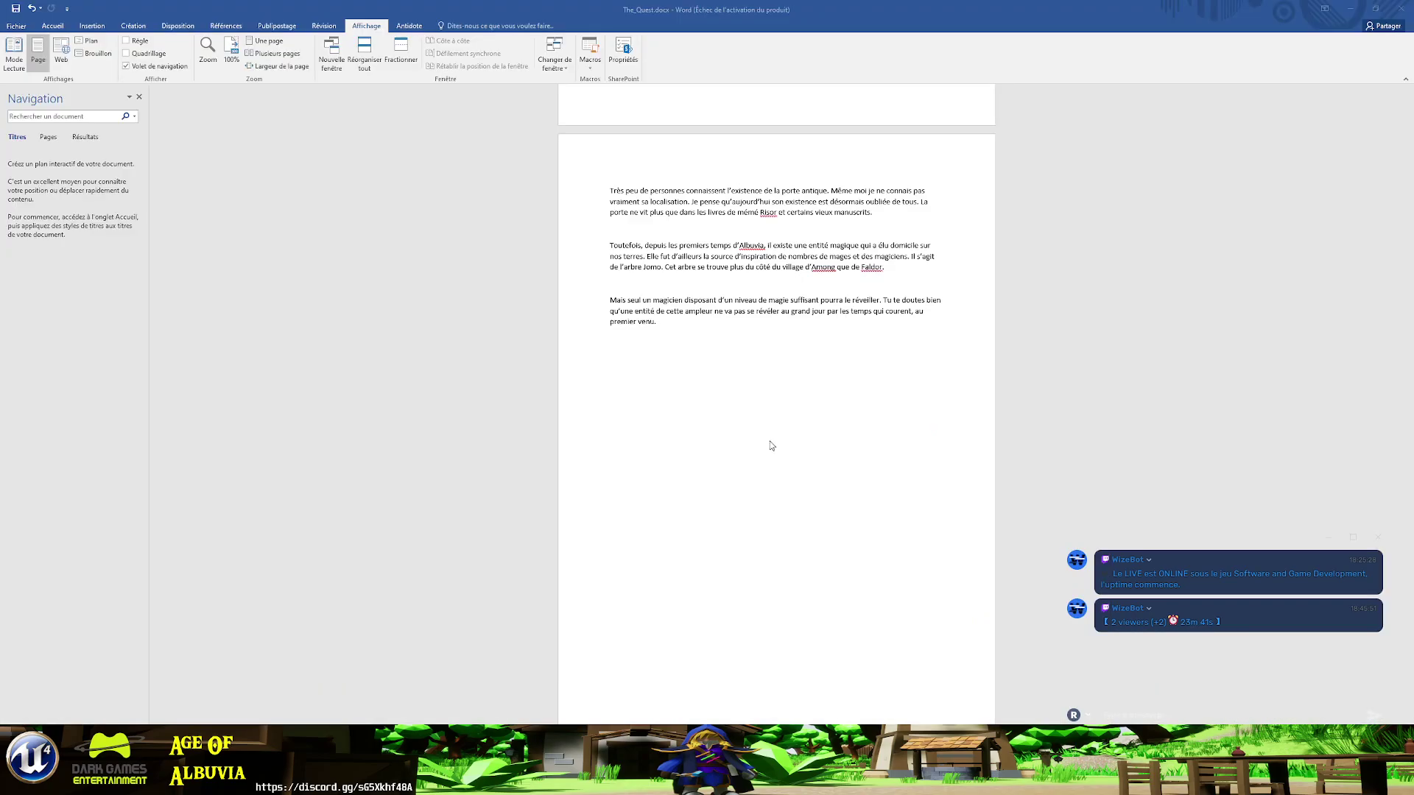
drag(690, 334, 601, 300)
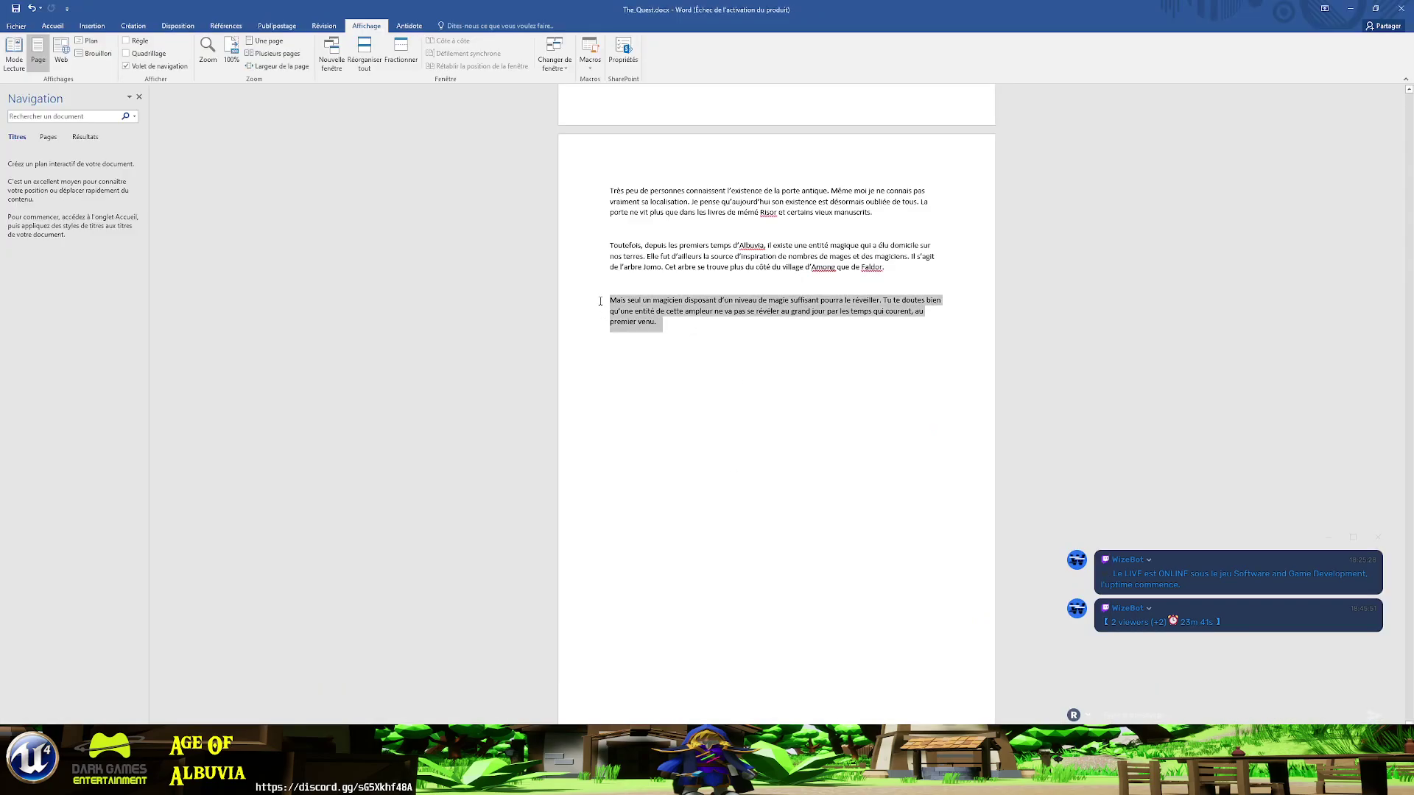
key(alt+Tab)
- Open a Parle node's dialogue text and compare it with the second quest paragraph in Word
click(681, 465)
key(ctrl+a)
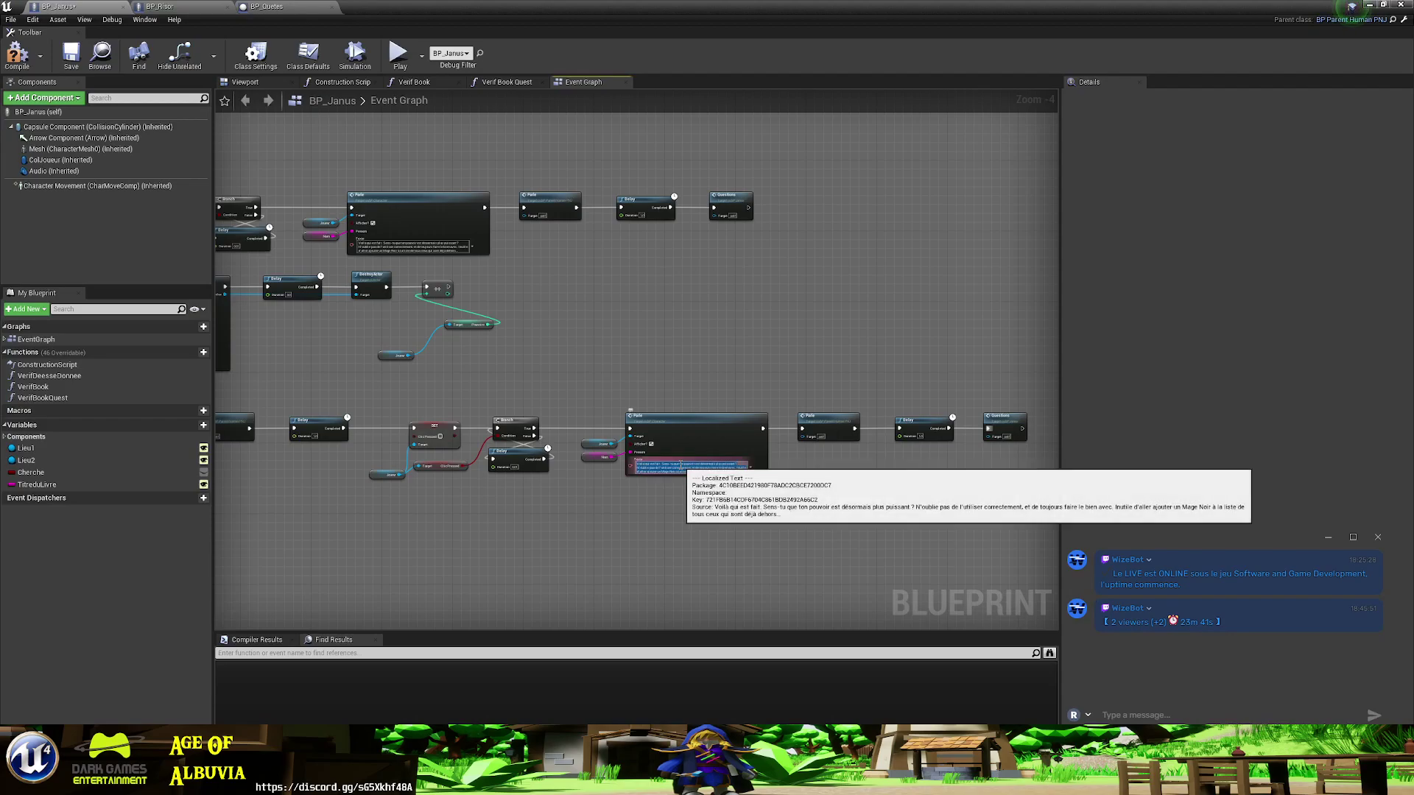
right_drag(568, 498, 940, 506)
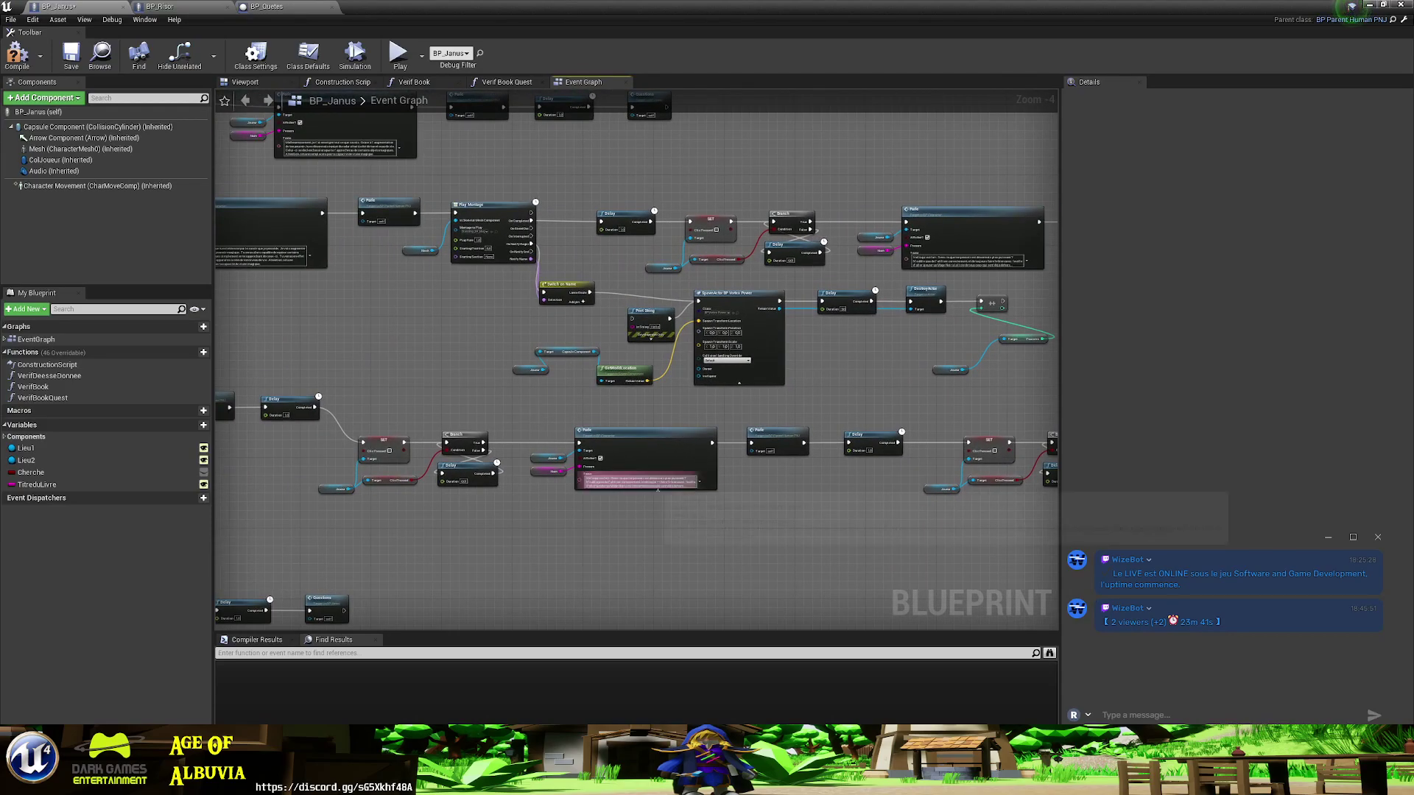
key(alt+Tab)
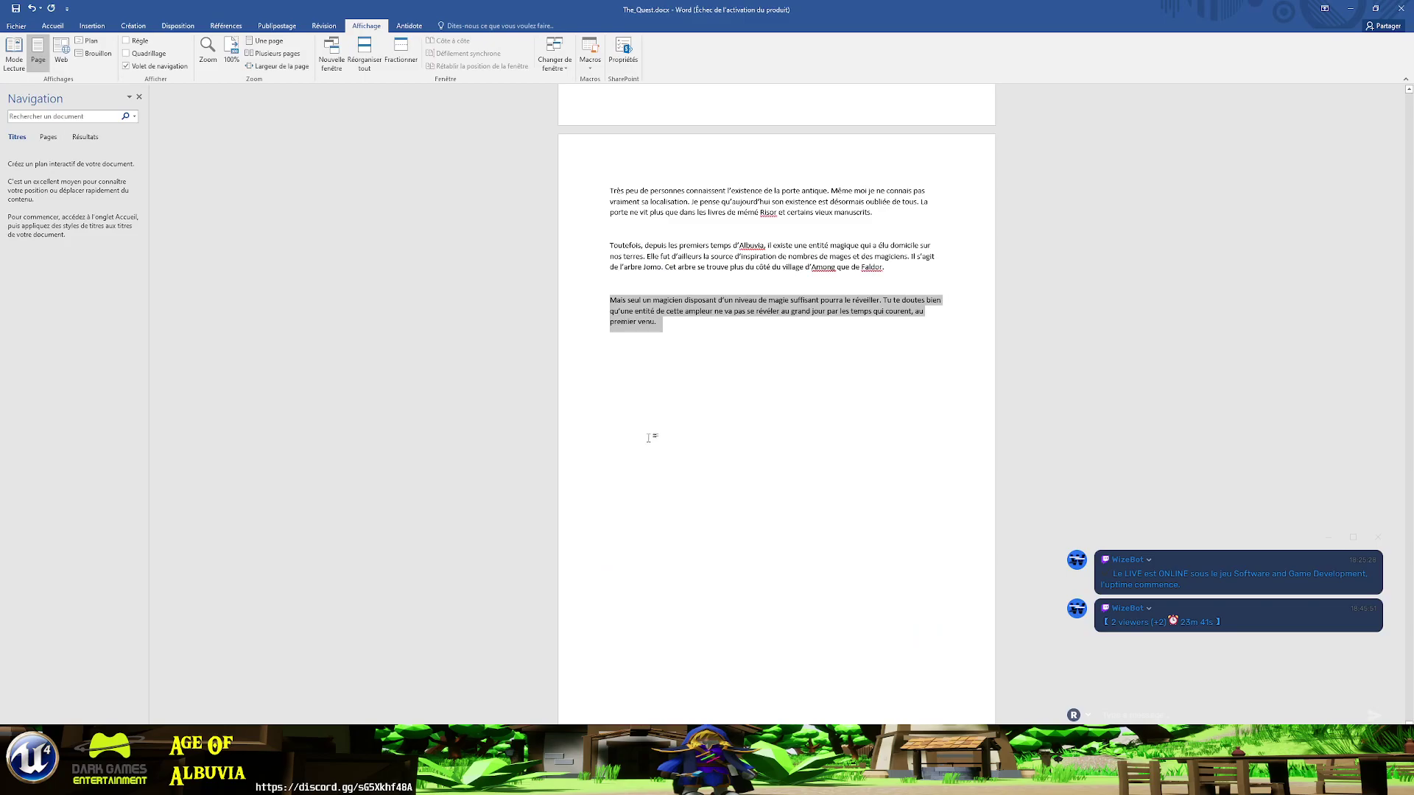
drag(884, 268, 610, 246)
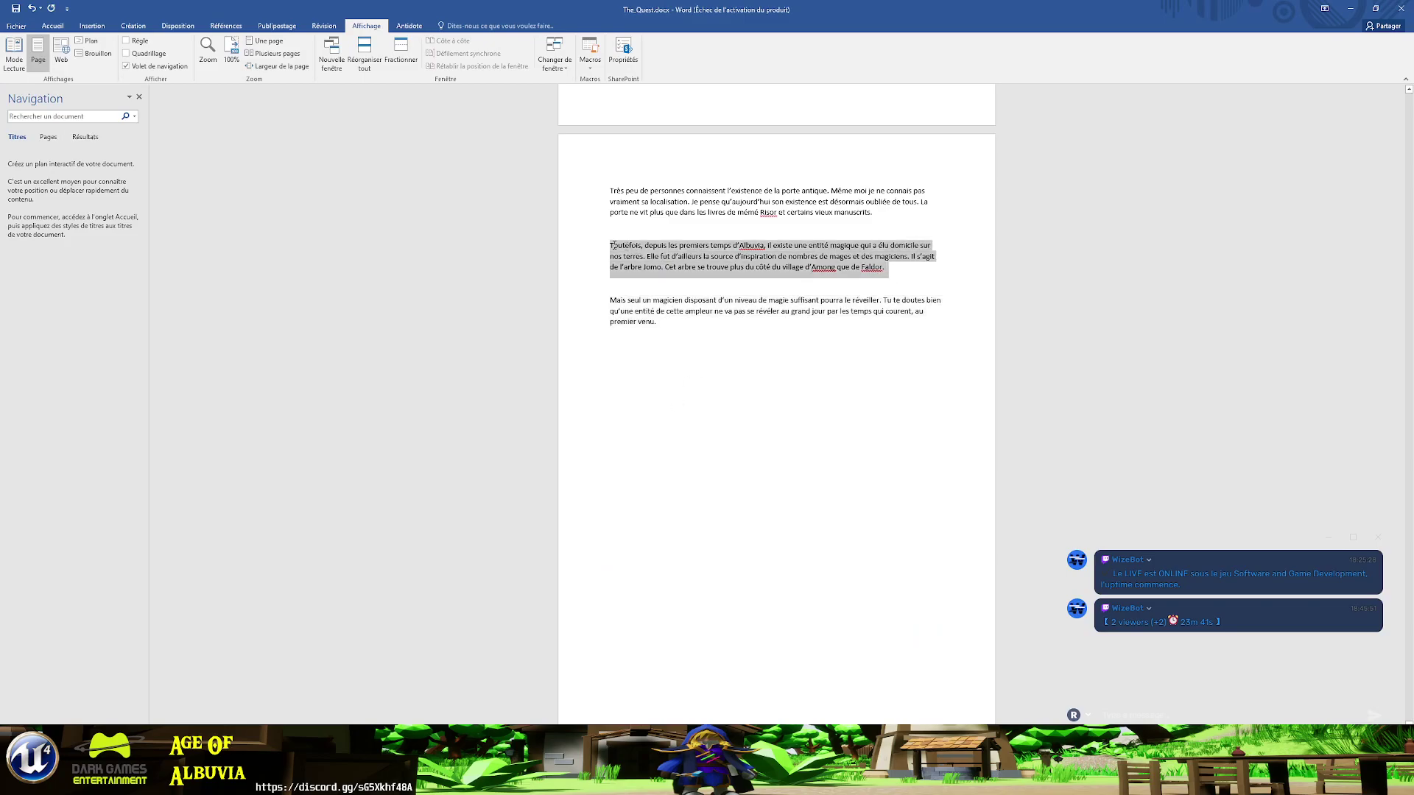
key(alt+Tab)
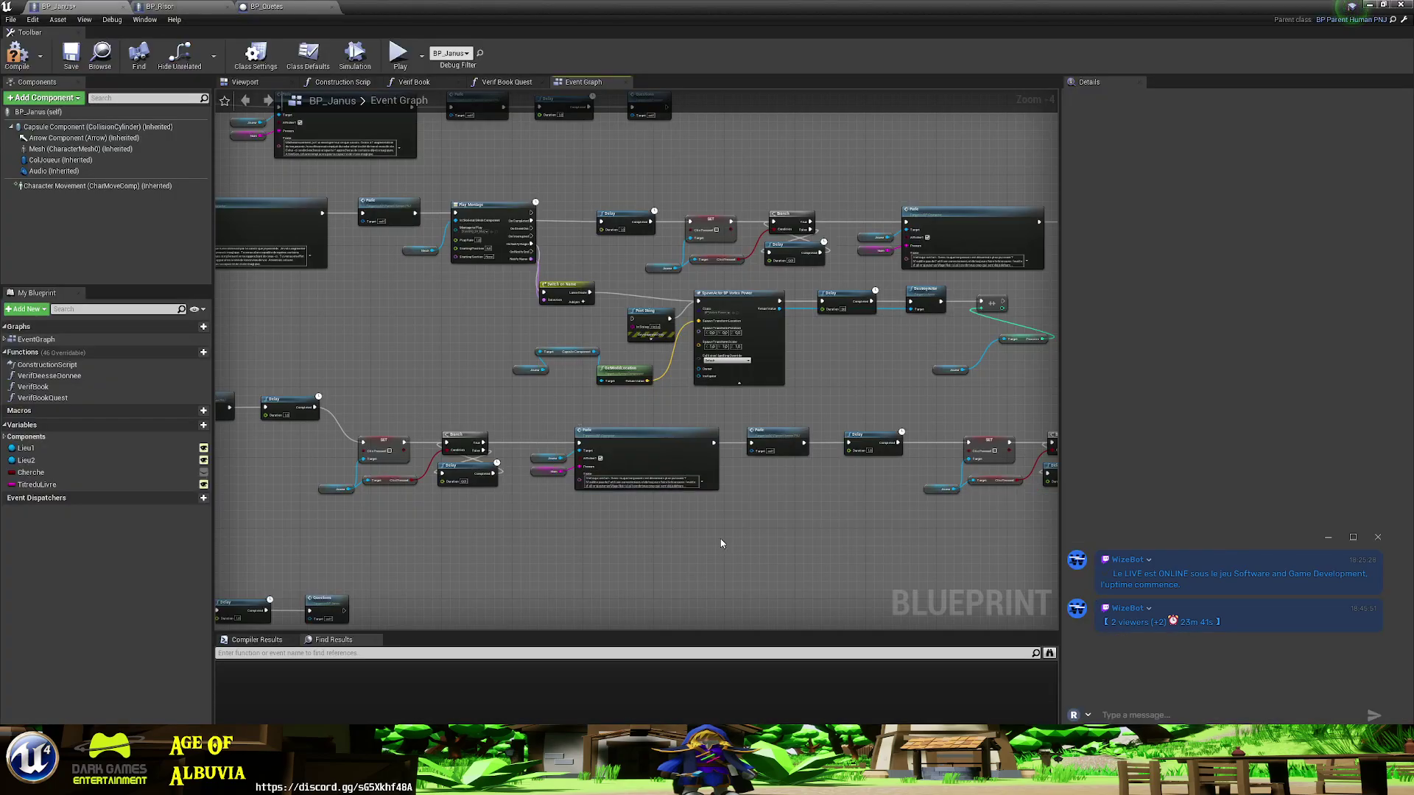
- Compare another set of Parle nodes with the first quest paragraph in Word
right_drag(715, 539, 745, 524)
mouse_move(622, 469)
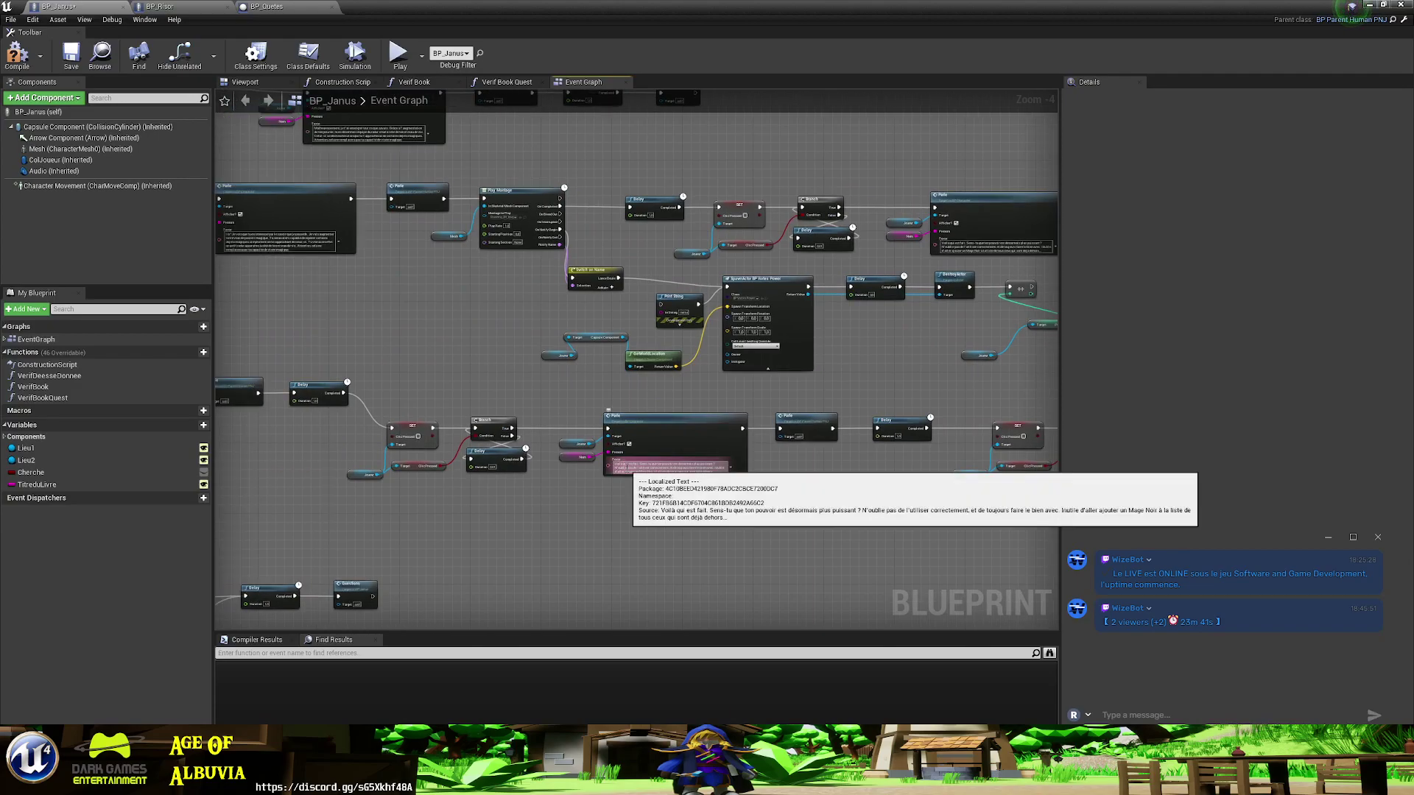
right_drag(543, 489, 1059, 521)
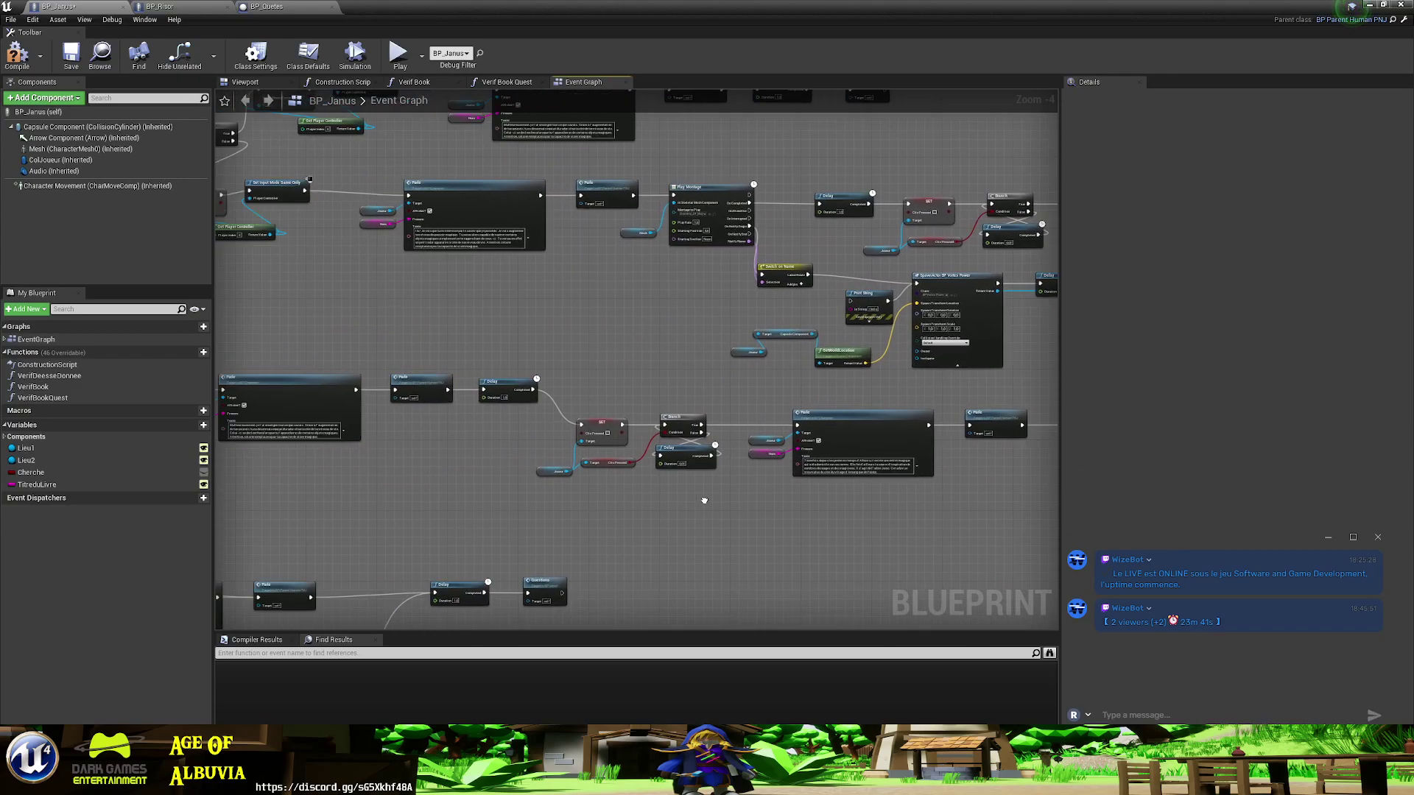
key(alt+Tab)
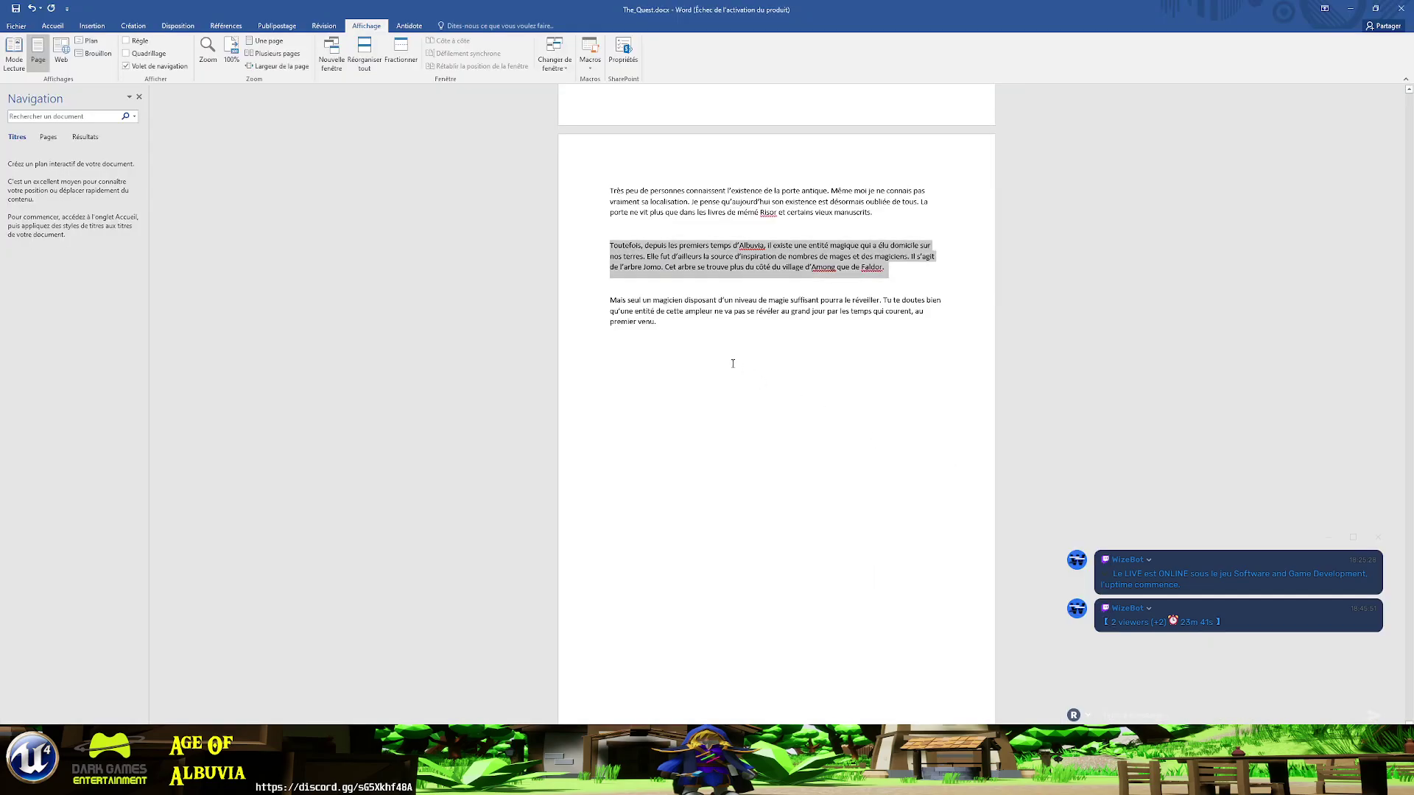
drag(888, 213, 589, 195)
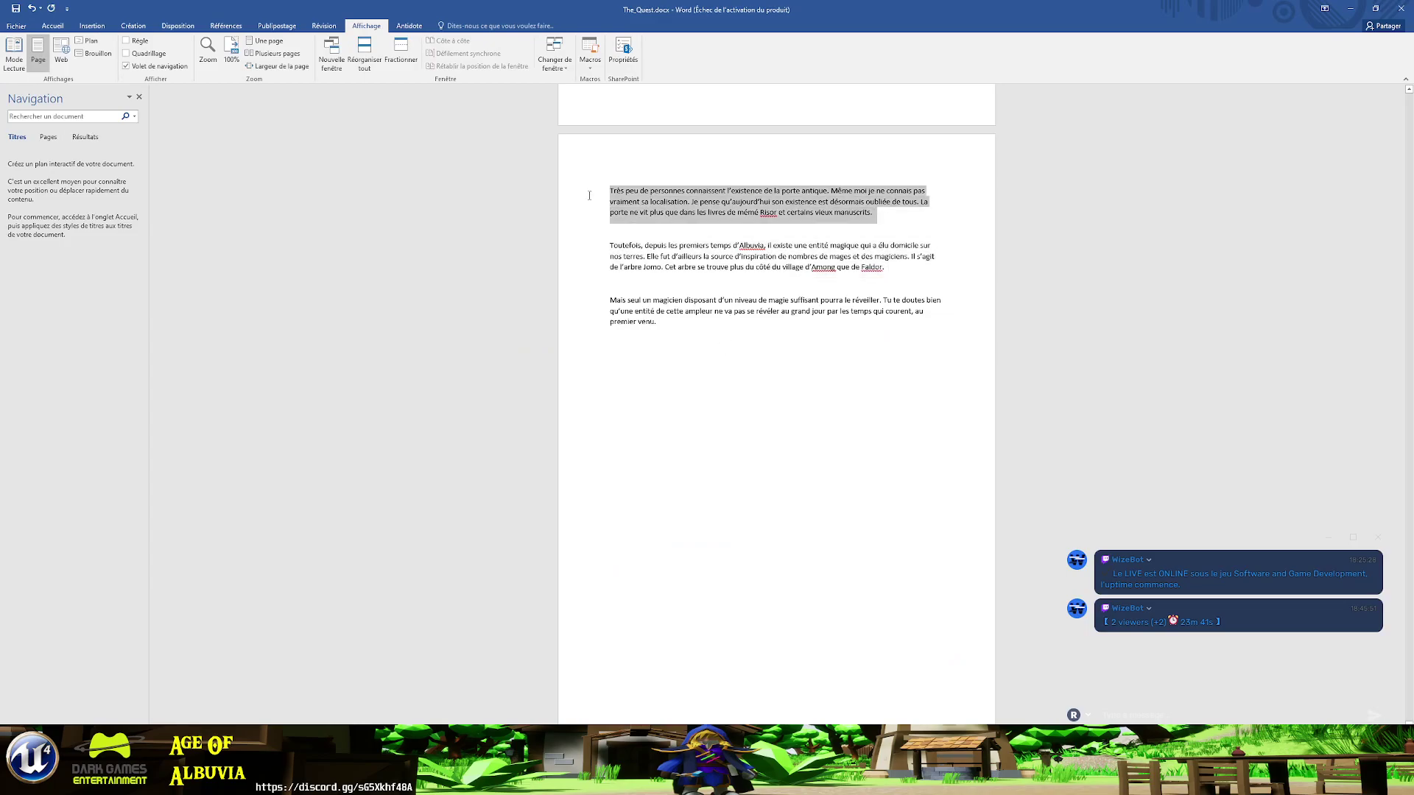
key(alt+Tab)
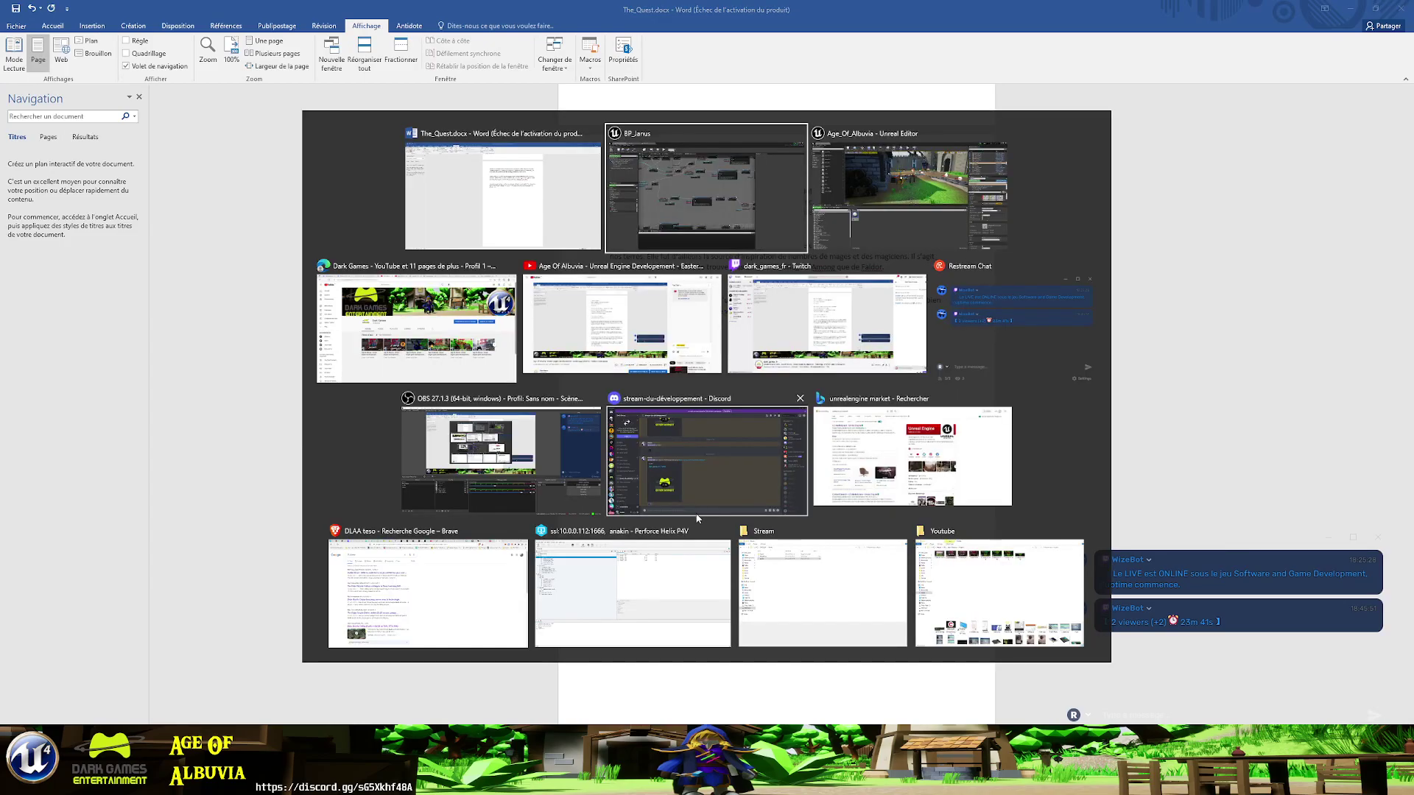
key(alt+Tab)
- Save the BP_Janus blueprint
right_drag(564, 516, 609, 515)
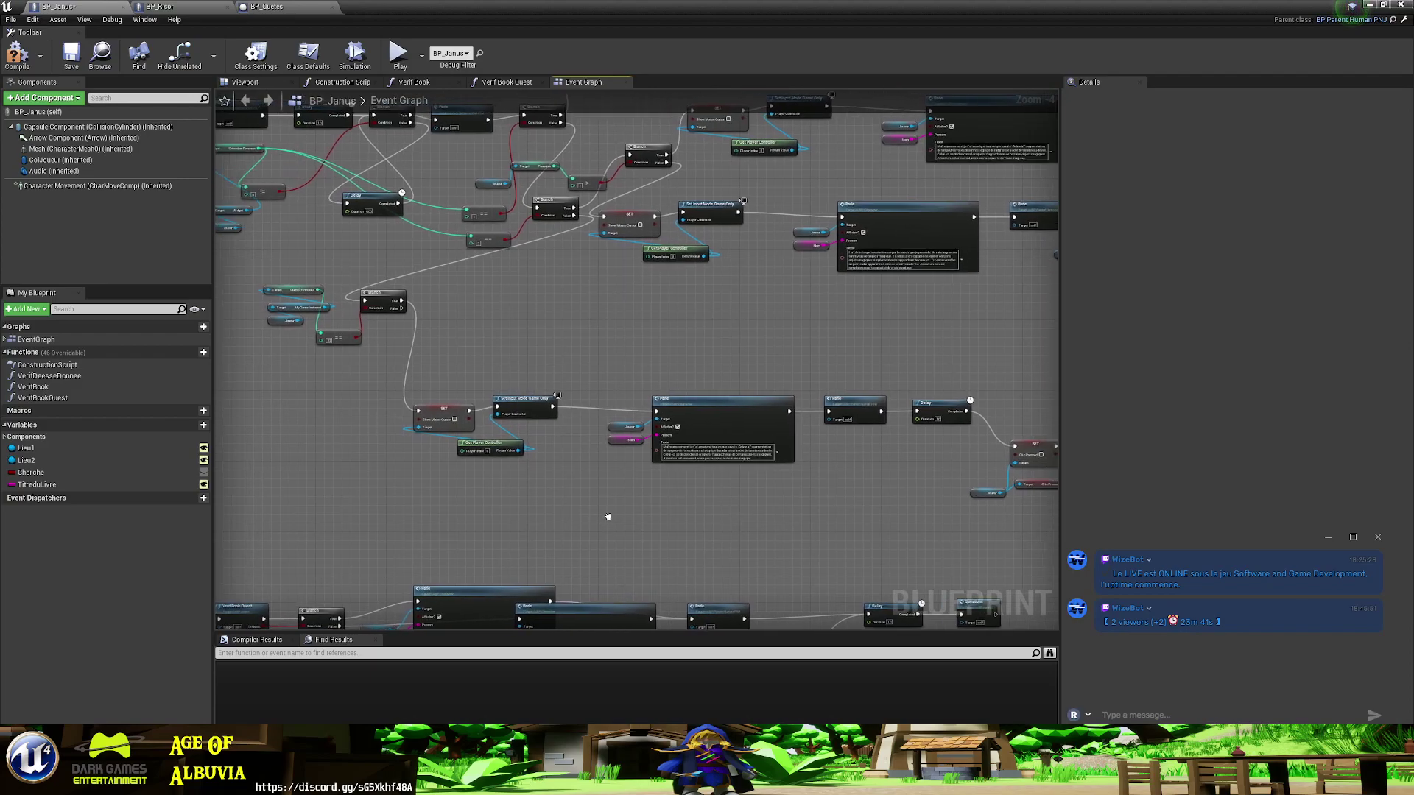
mouse_move(711, 458)
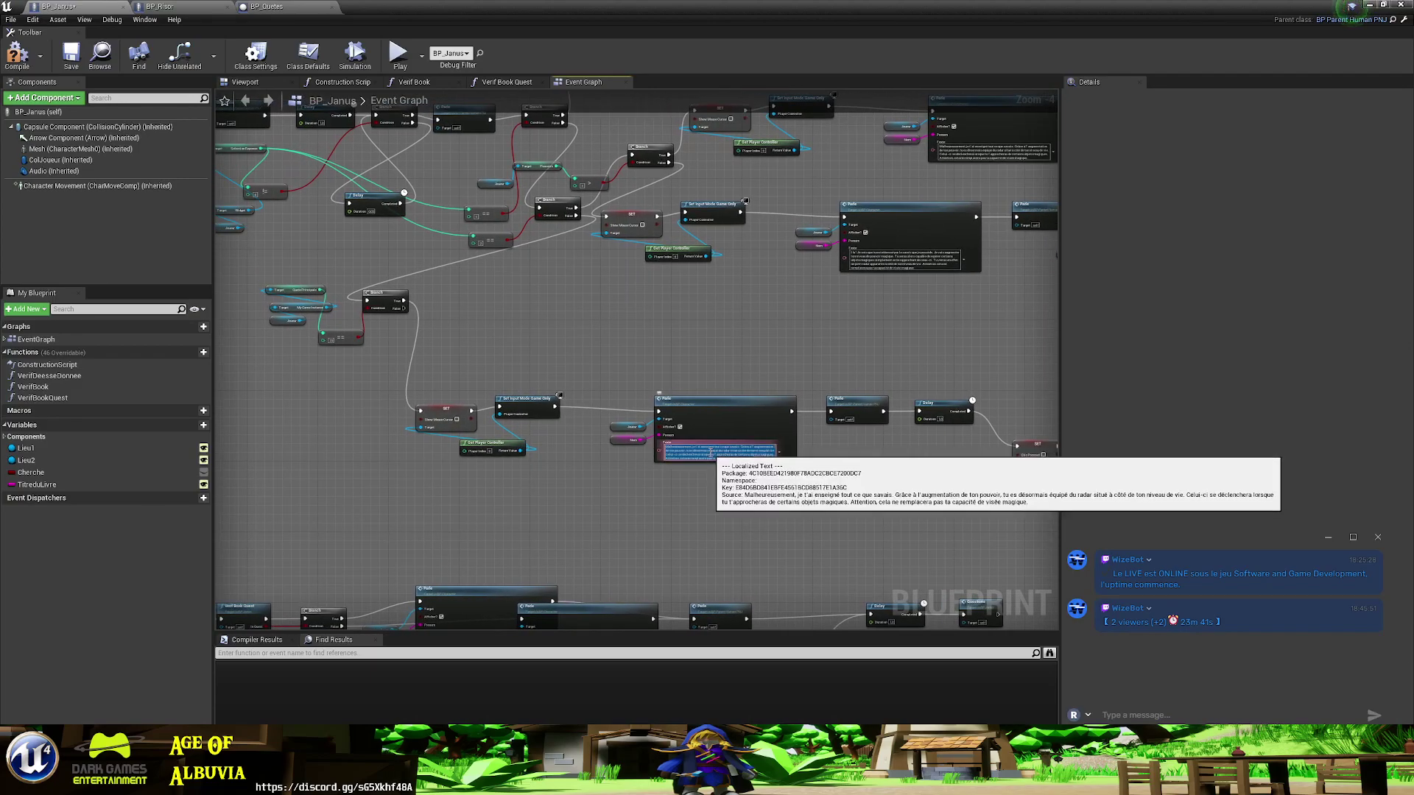
right_drag(578, 500, 700, 505)
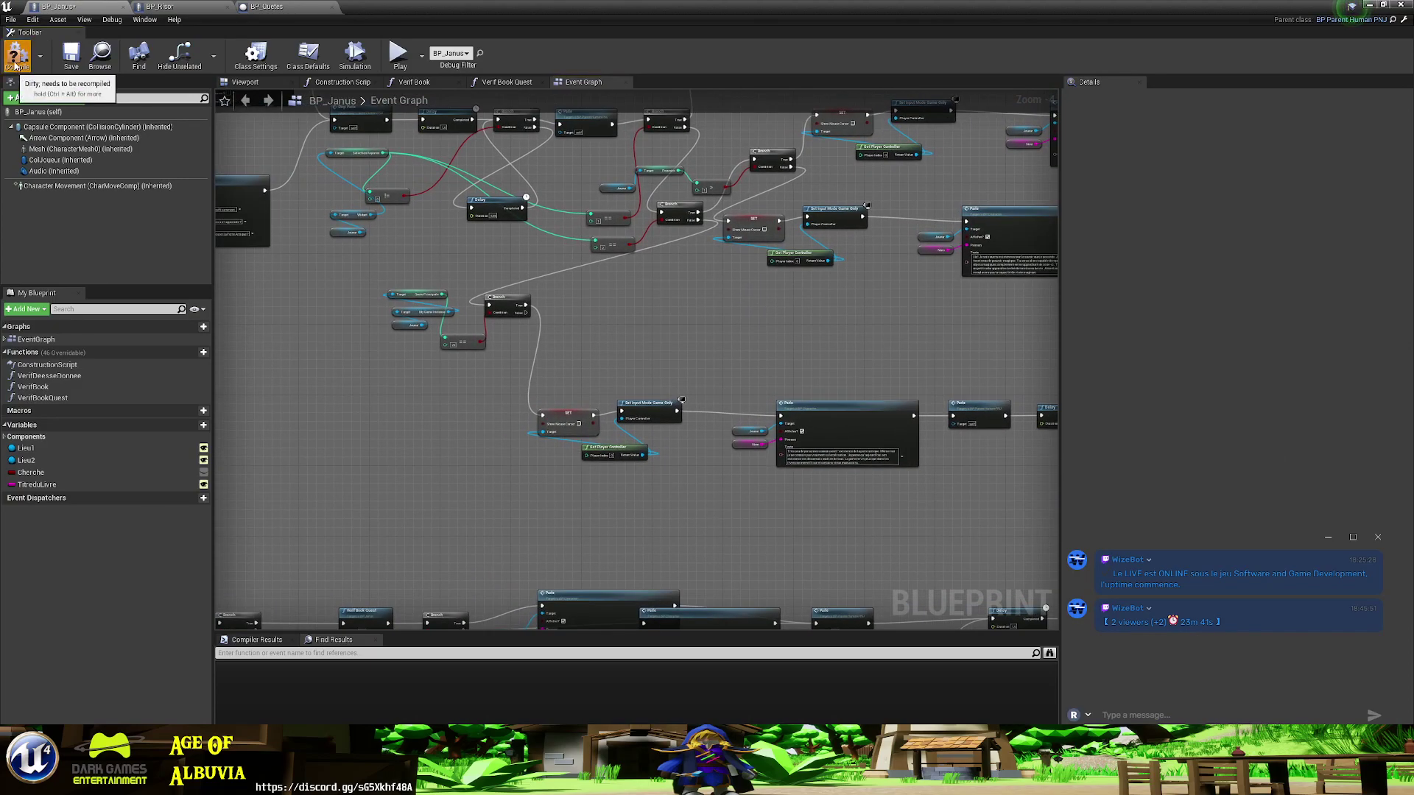
click(70, 53)
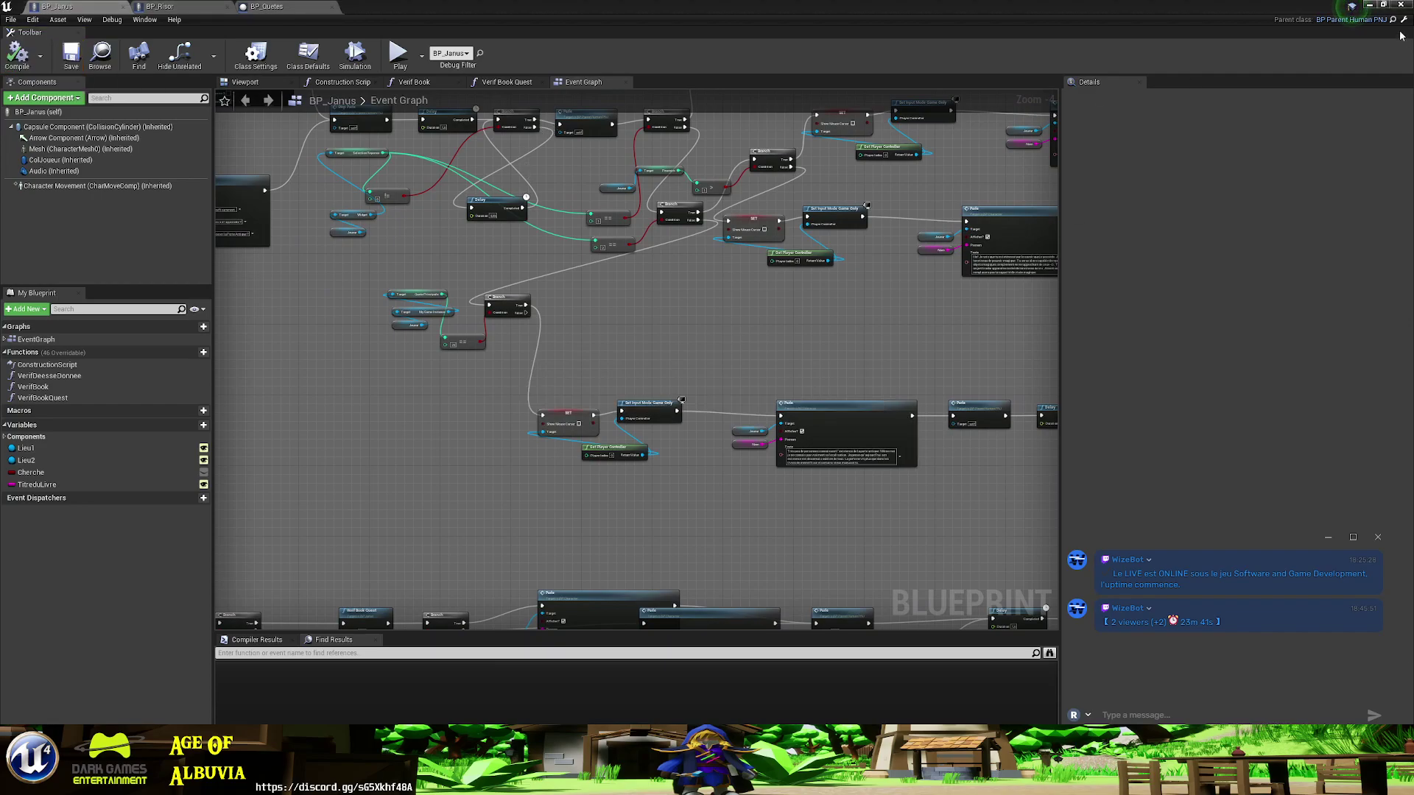
- Start Play in Editor from the level editor and capture the mouse in the game view
click(1369, 4)
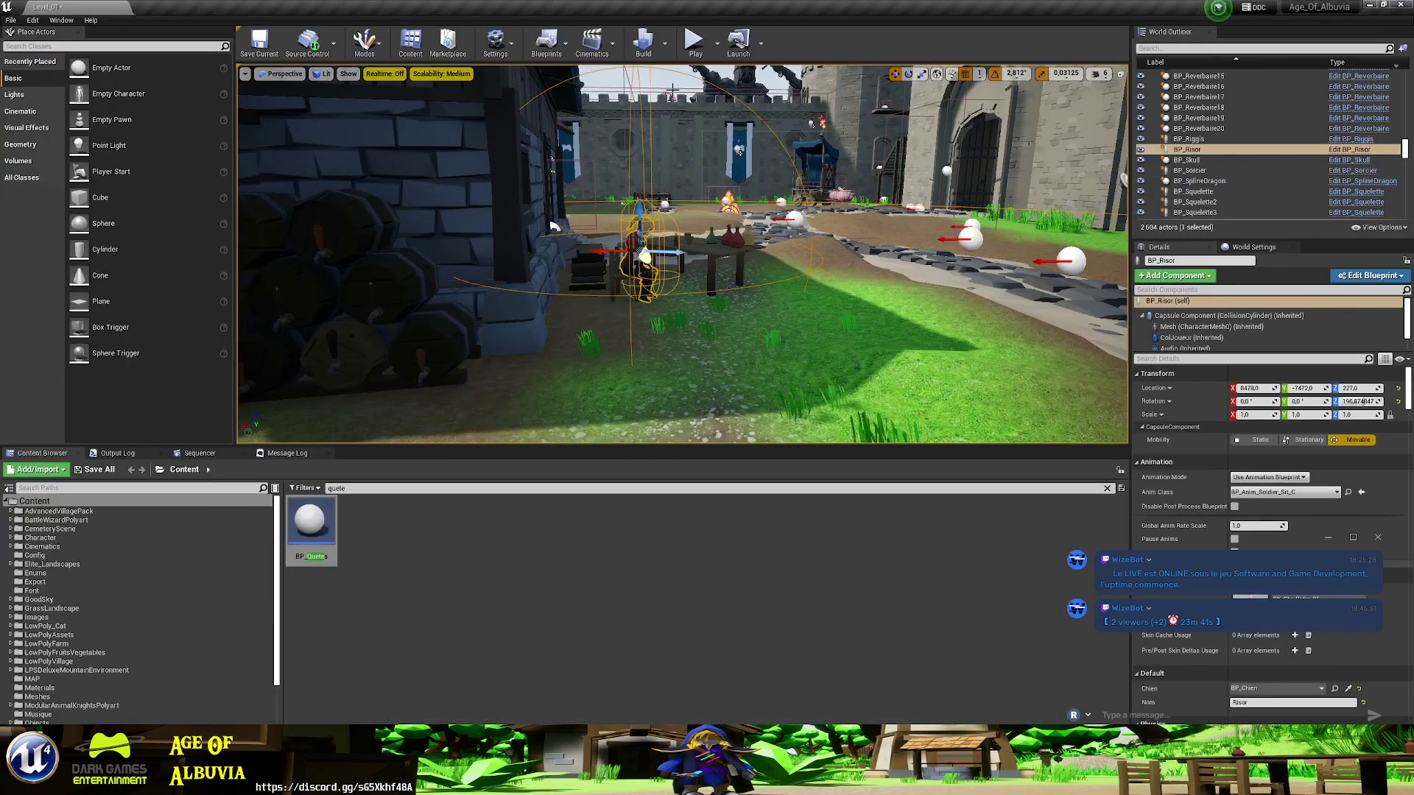
click(694, 41)
click(658, 129)
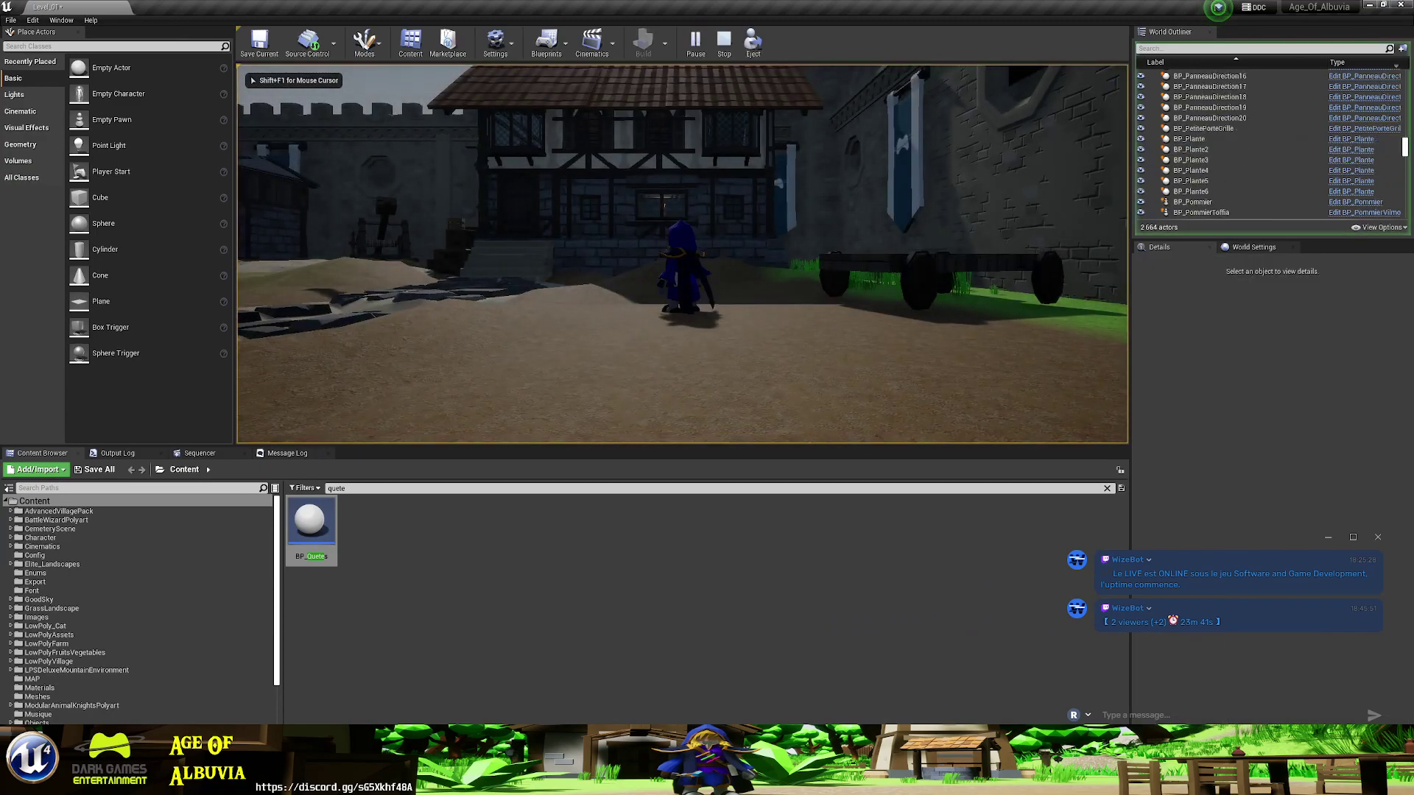
- Walk up the stairs, through the stone tower and along the plank corridor into the library
key(w)
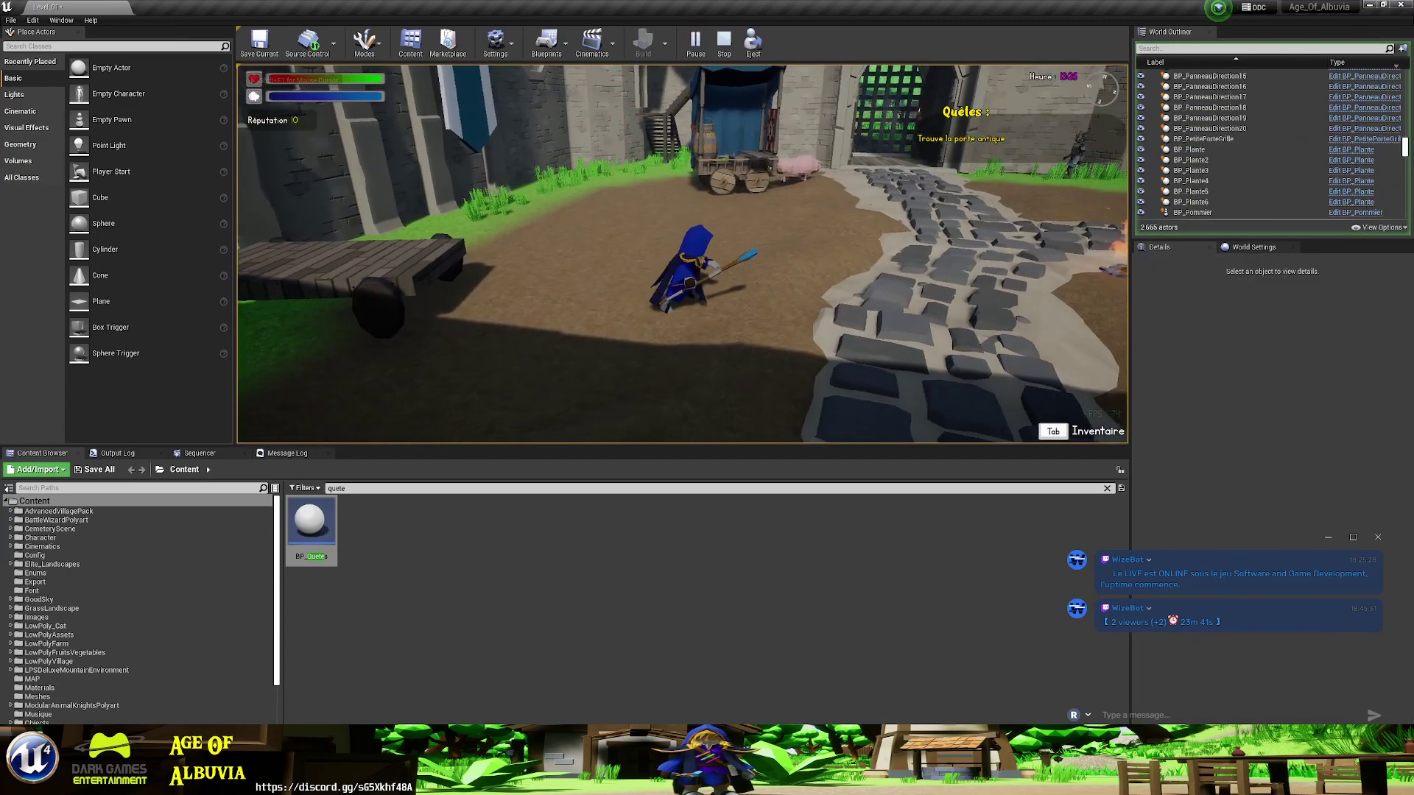
key(w)
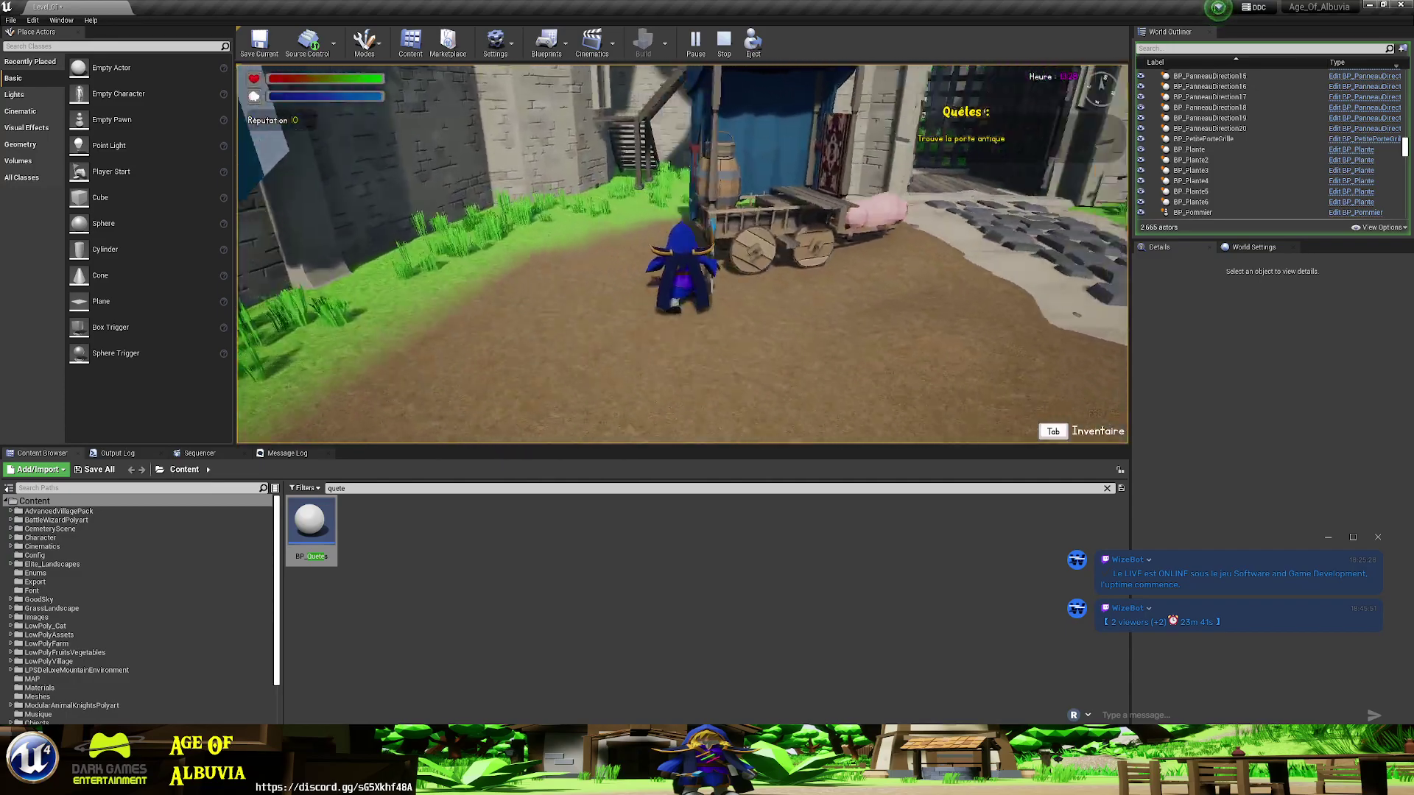
key(w)
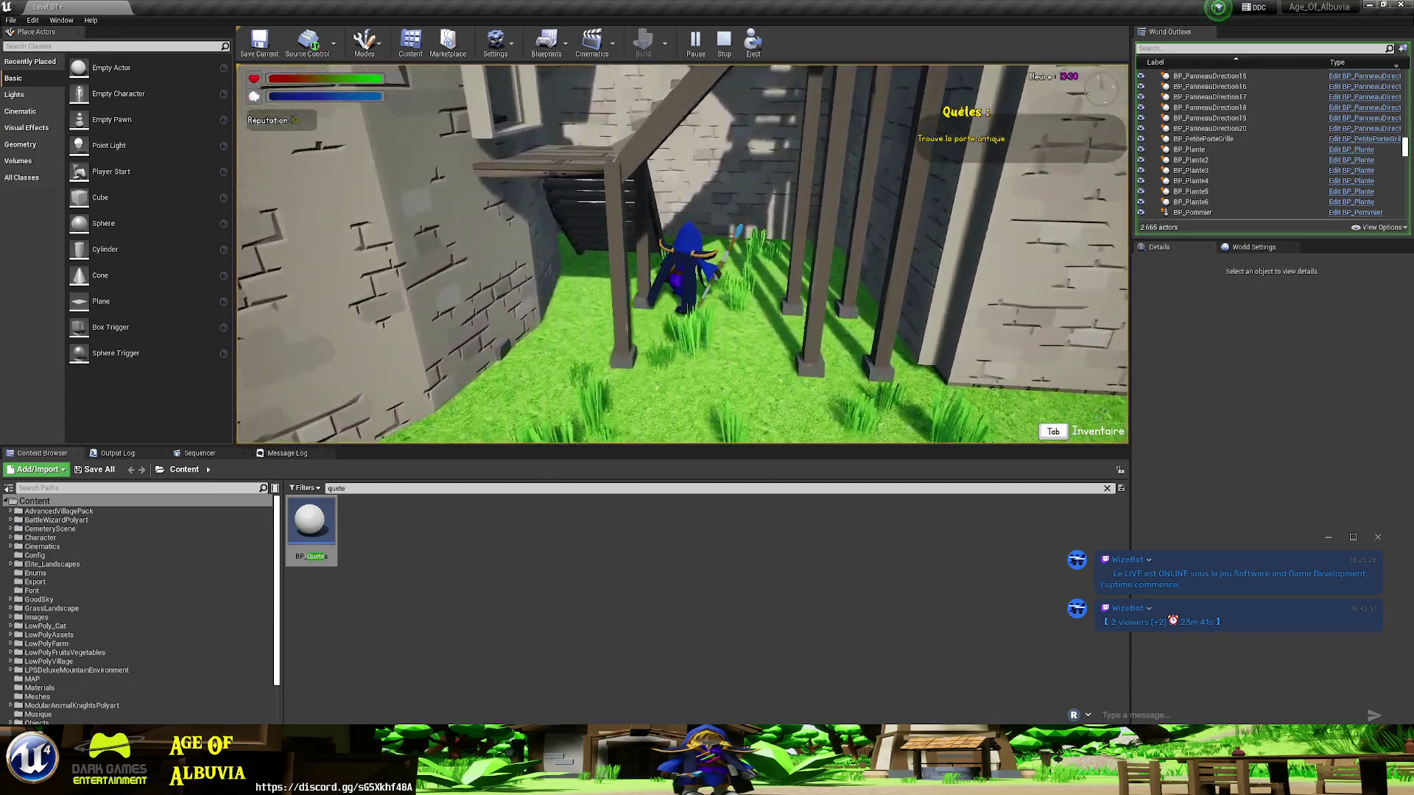
key(w)
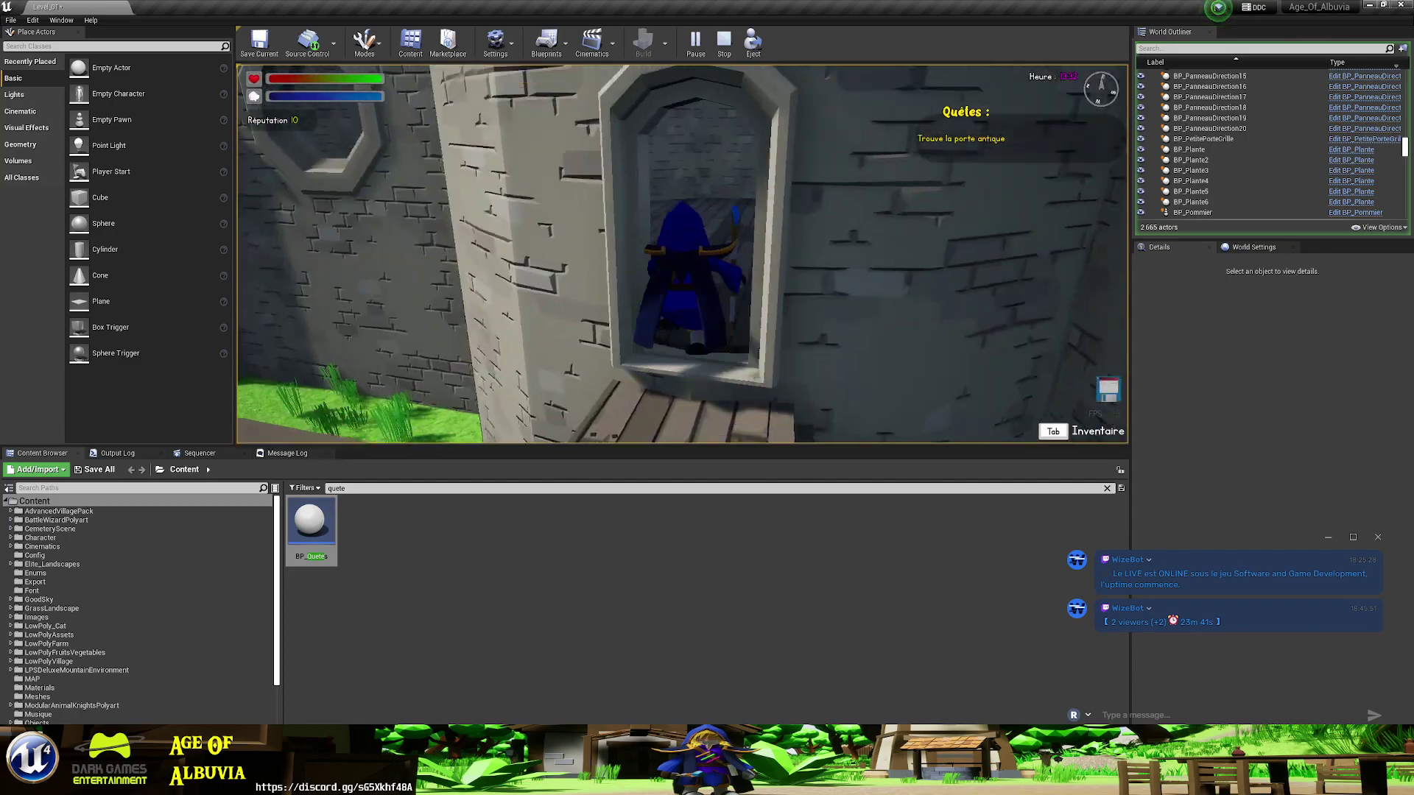
key(w)
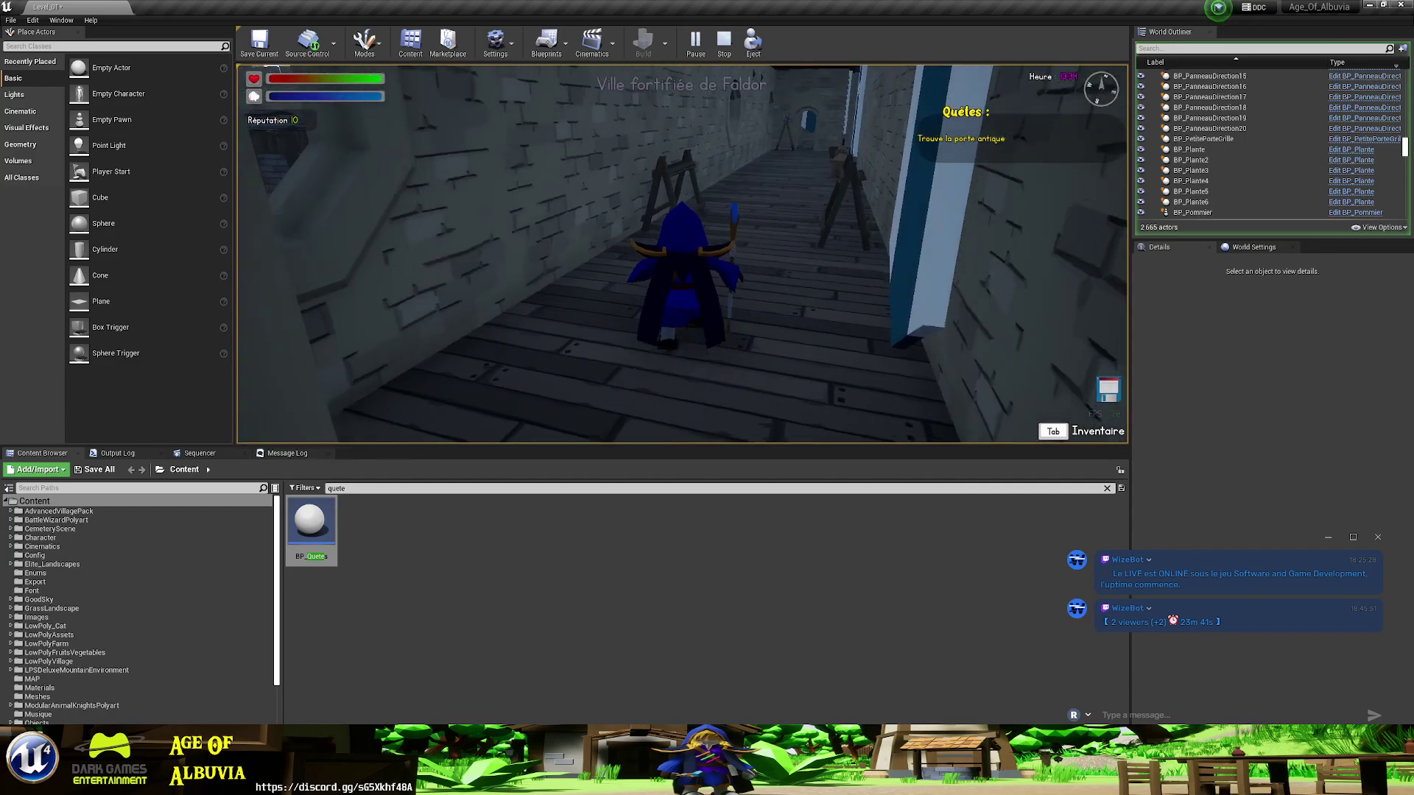
key(w)
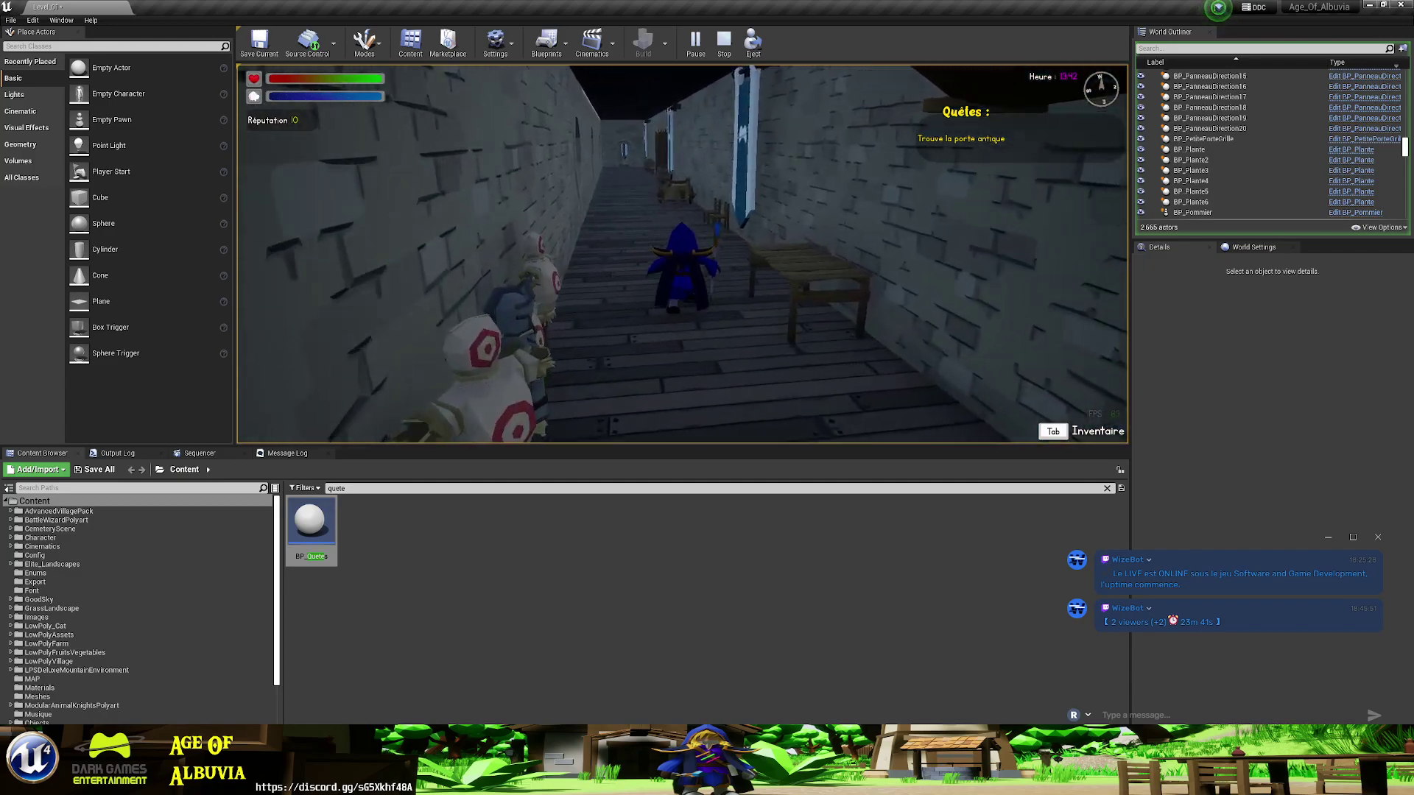
key(w)
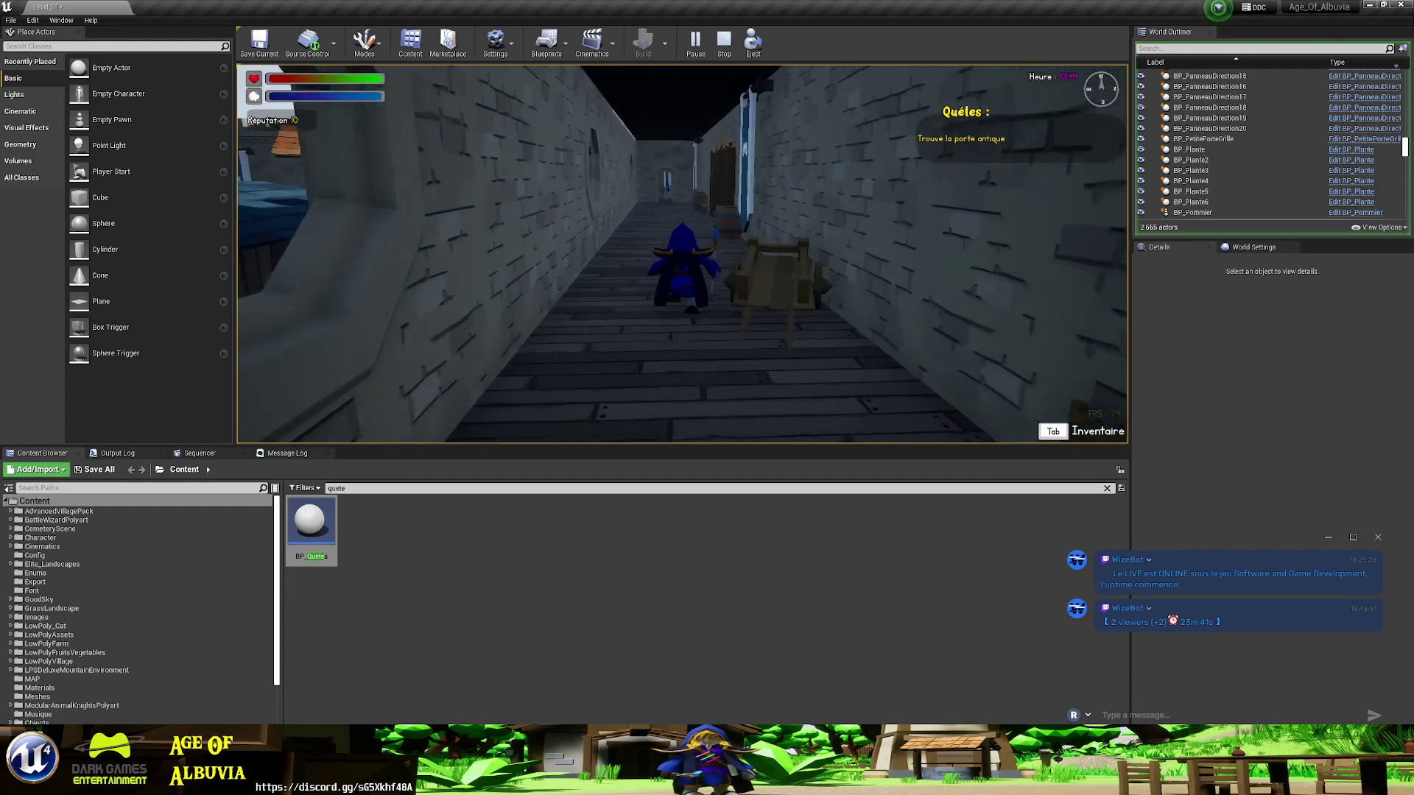
key(w)
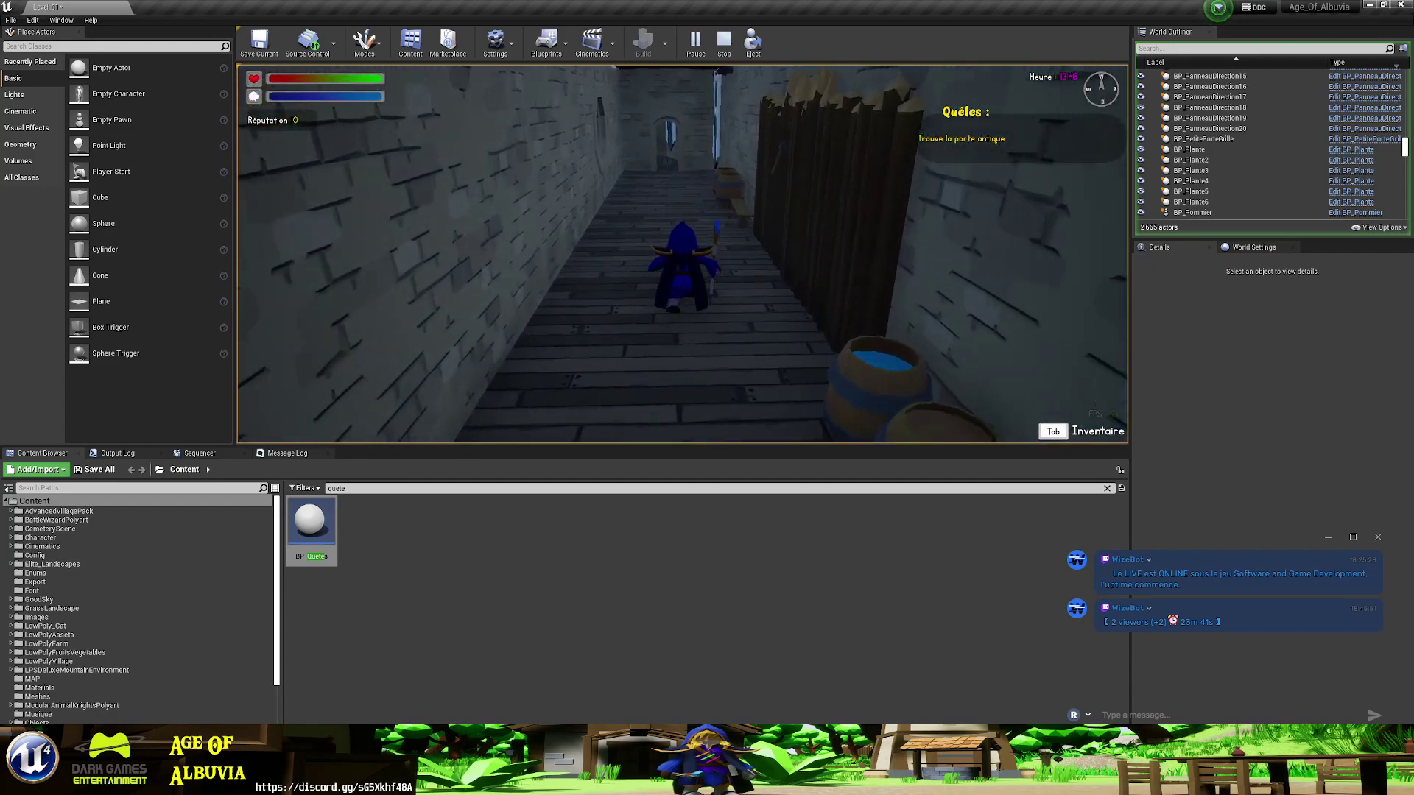
key(w)
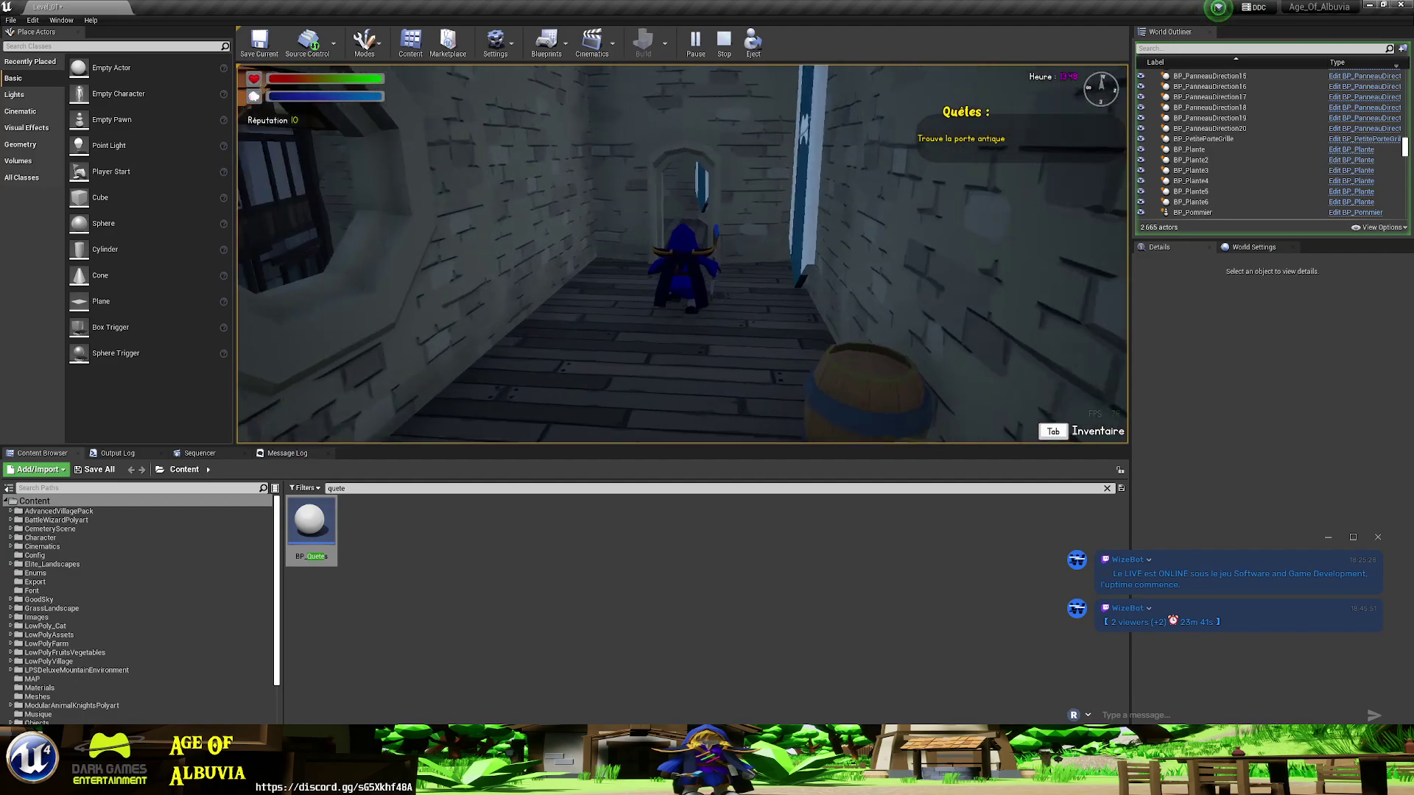
key(w)
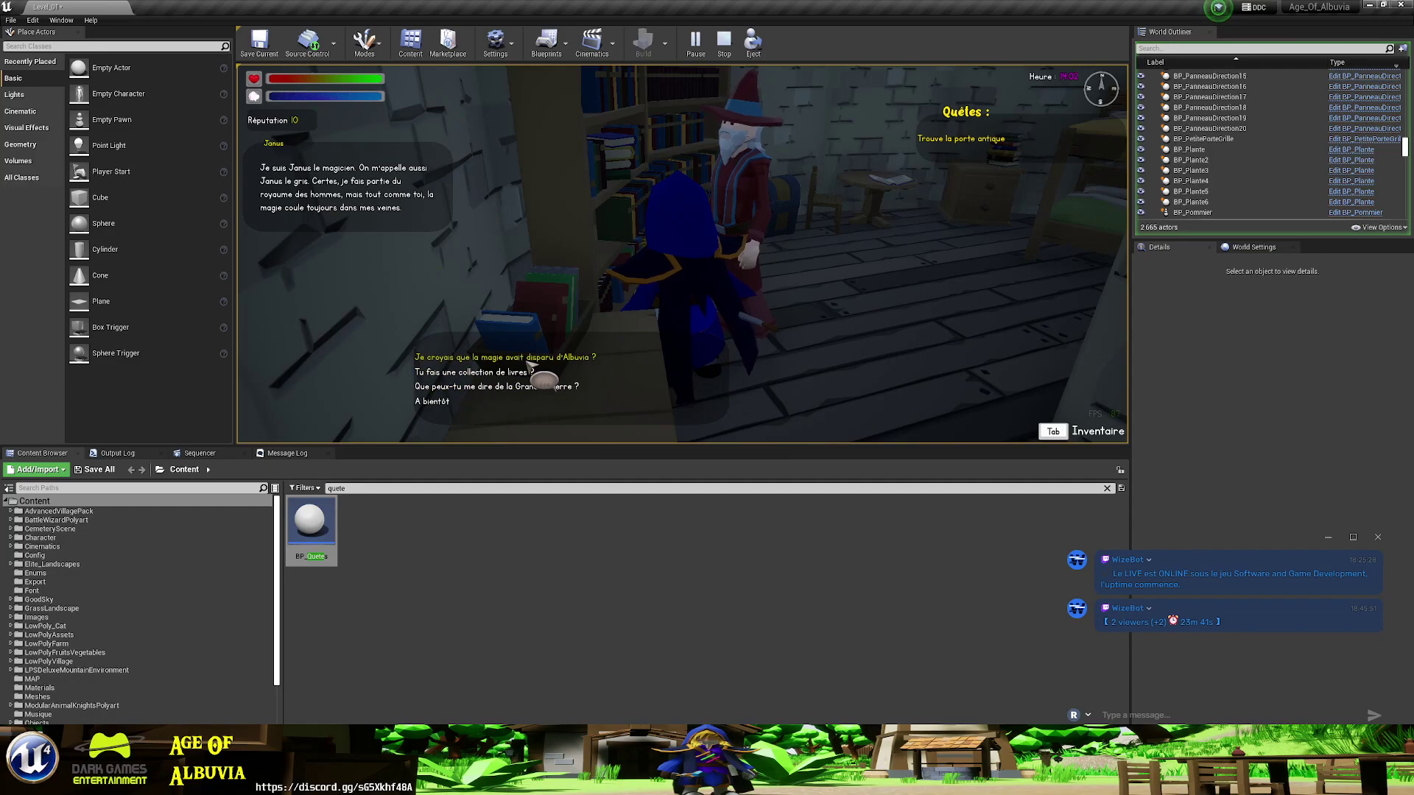
- Ask Janus about magic disappearing and the Porte Antique, pick two more replies, then stop the session
click(490, 358)
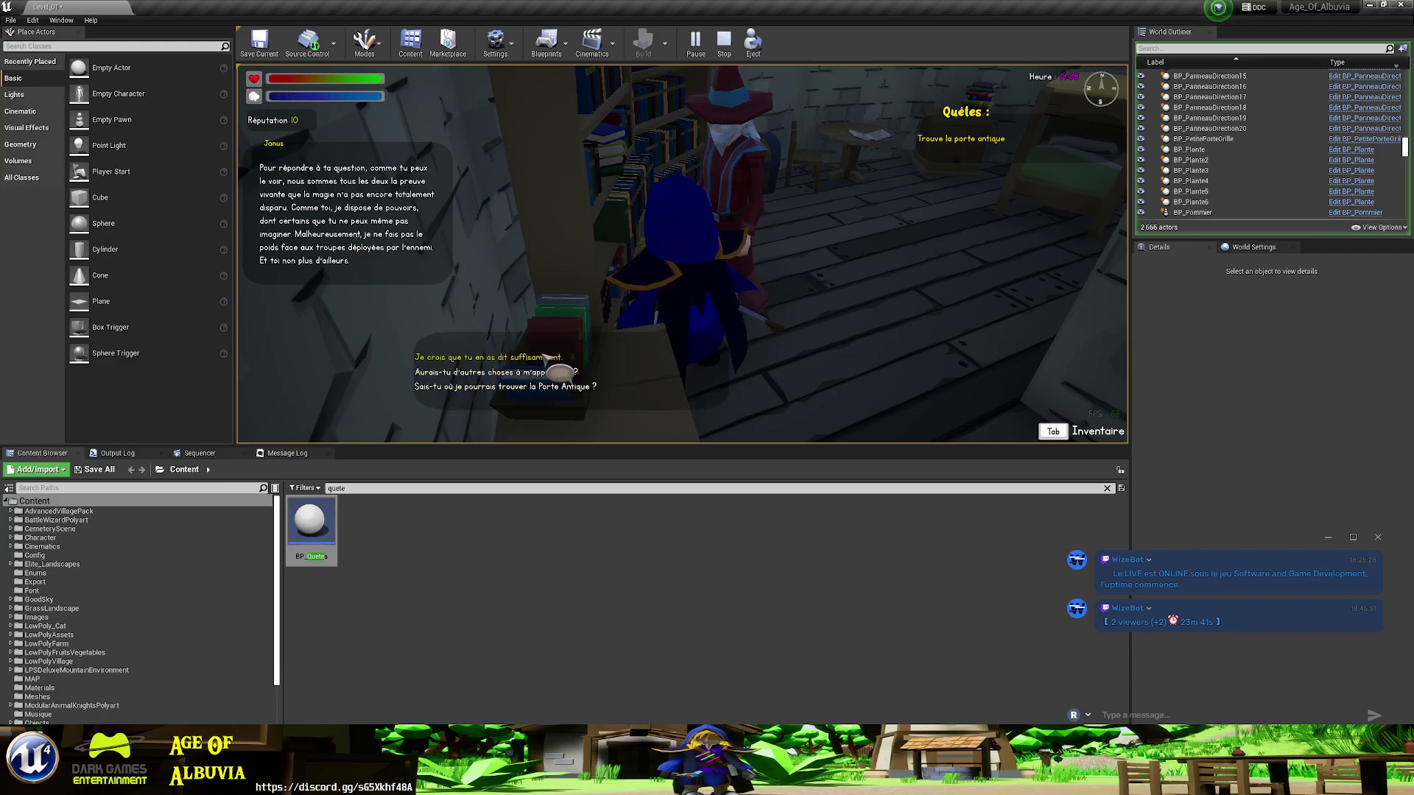
click(561, 388)
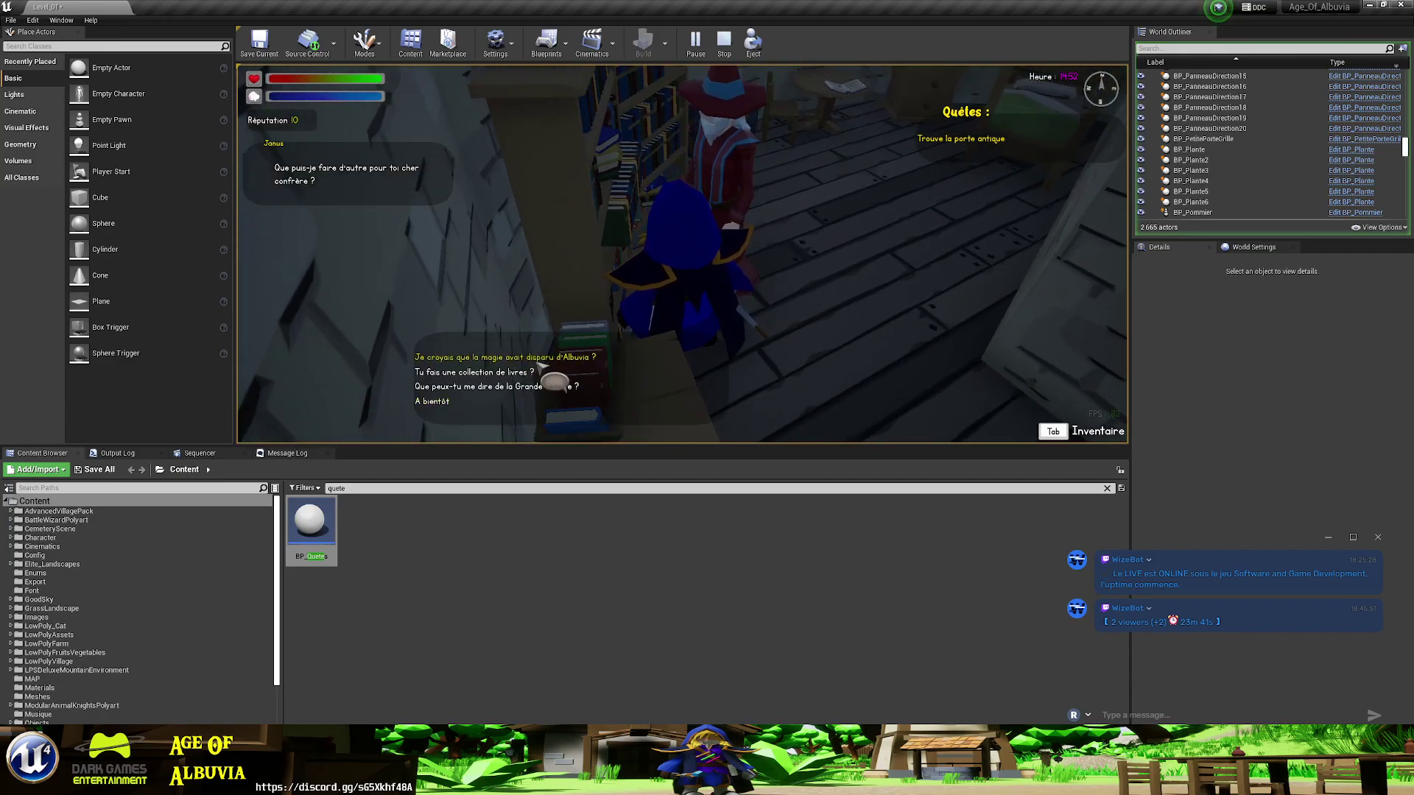
click(558, 358)
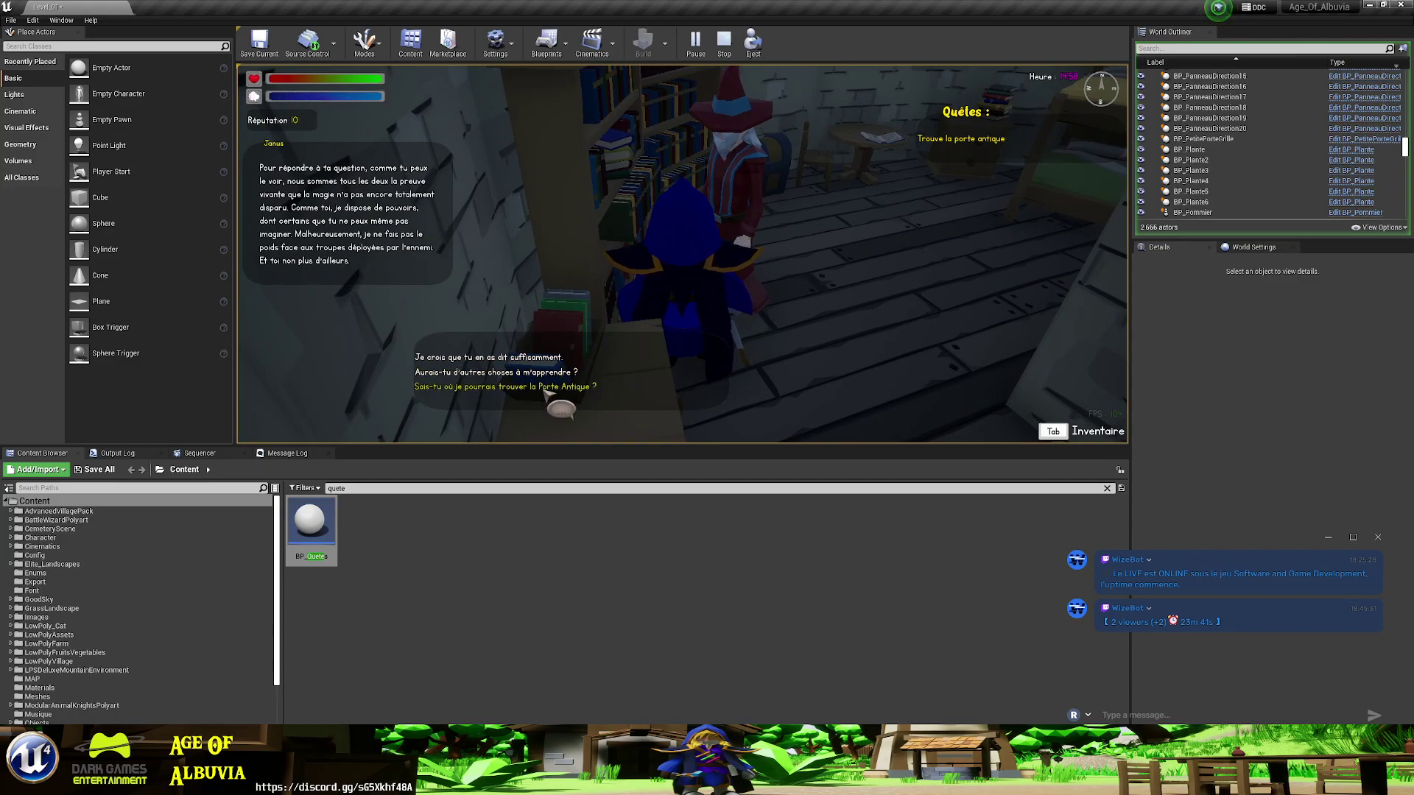
click(551, 374)
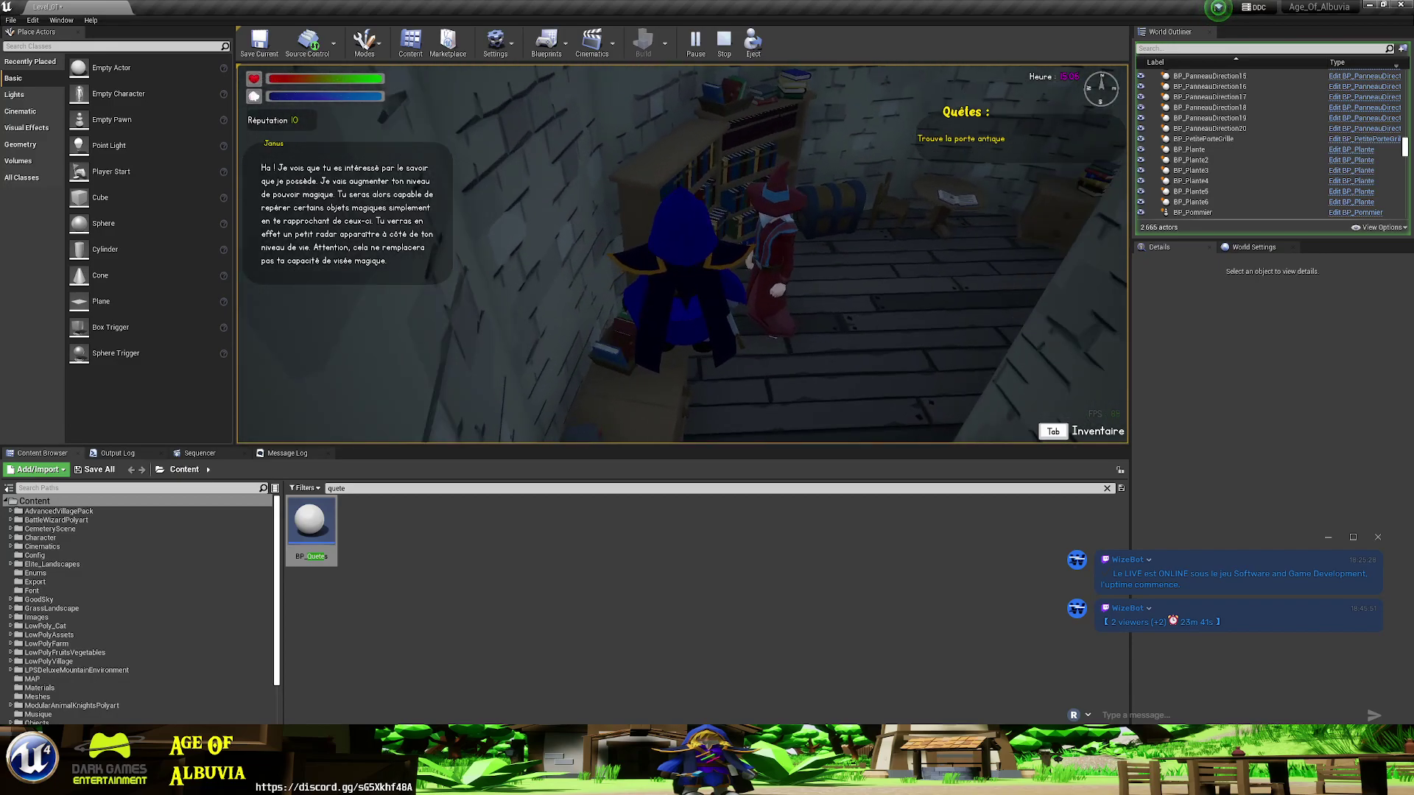
key(Escape)
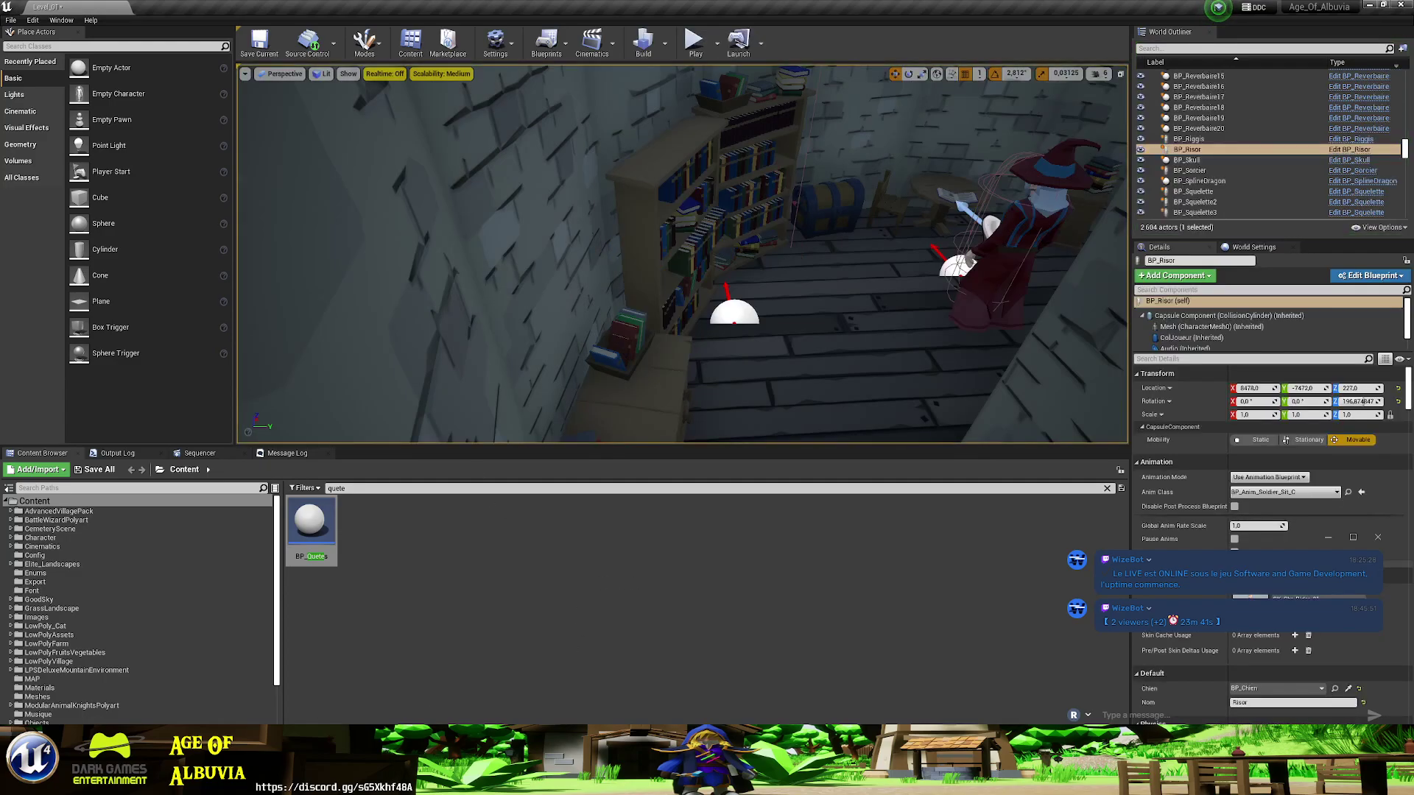
mouse_move(338, 781)
- Switch to Brave and open the FreePD.com bookmark under Favoris > UE4
mouse_move(582, 785)
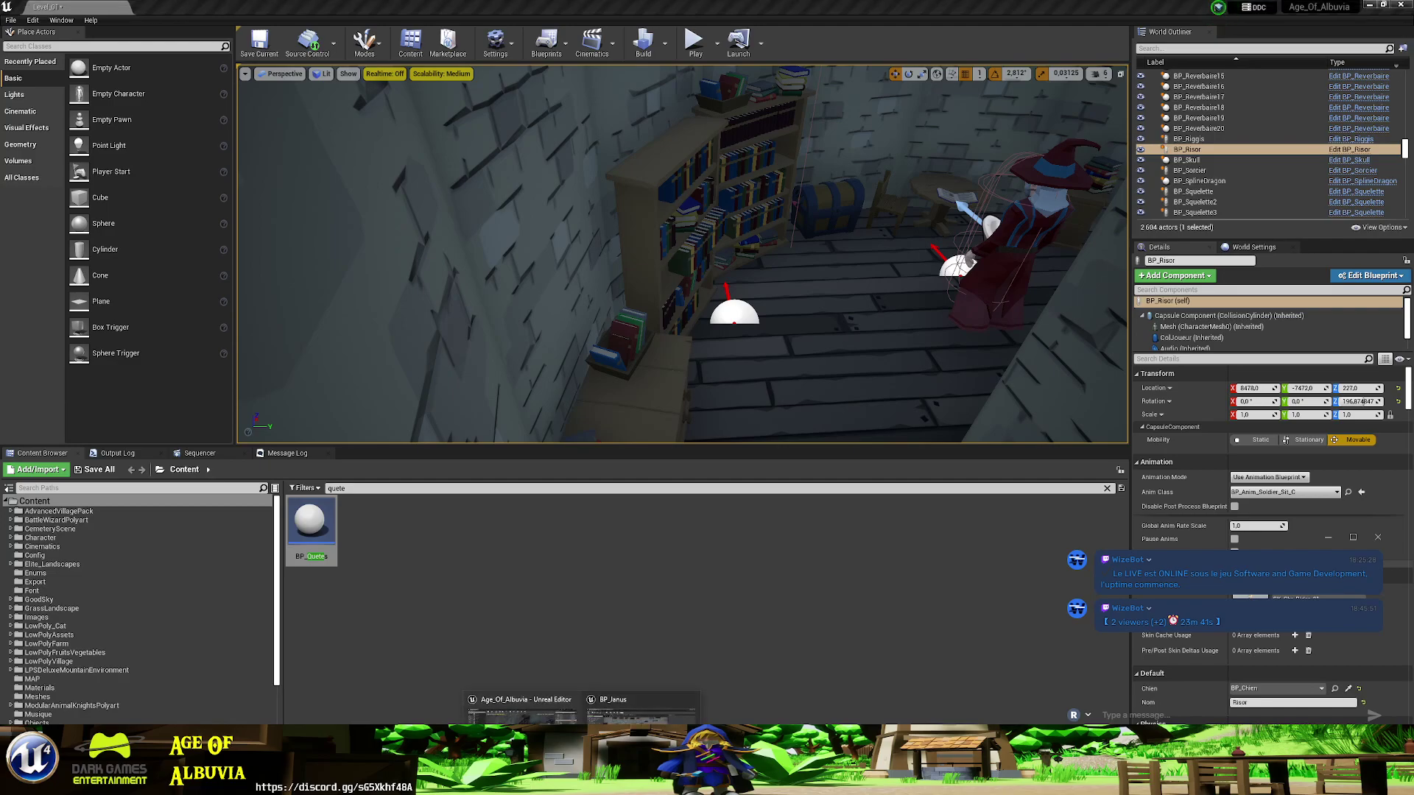
click(638, 711)
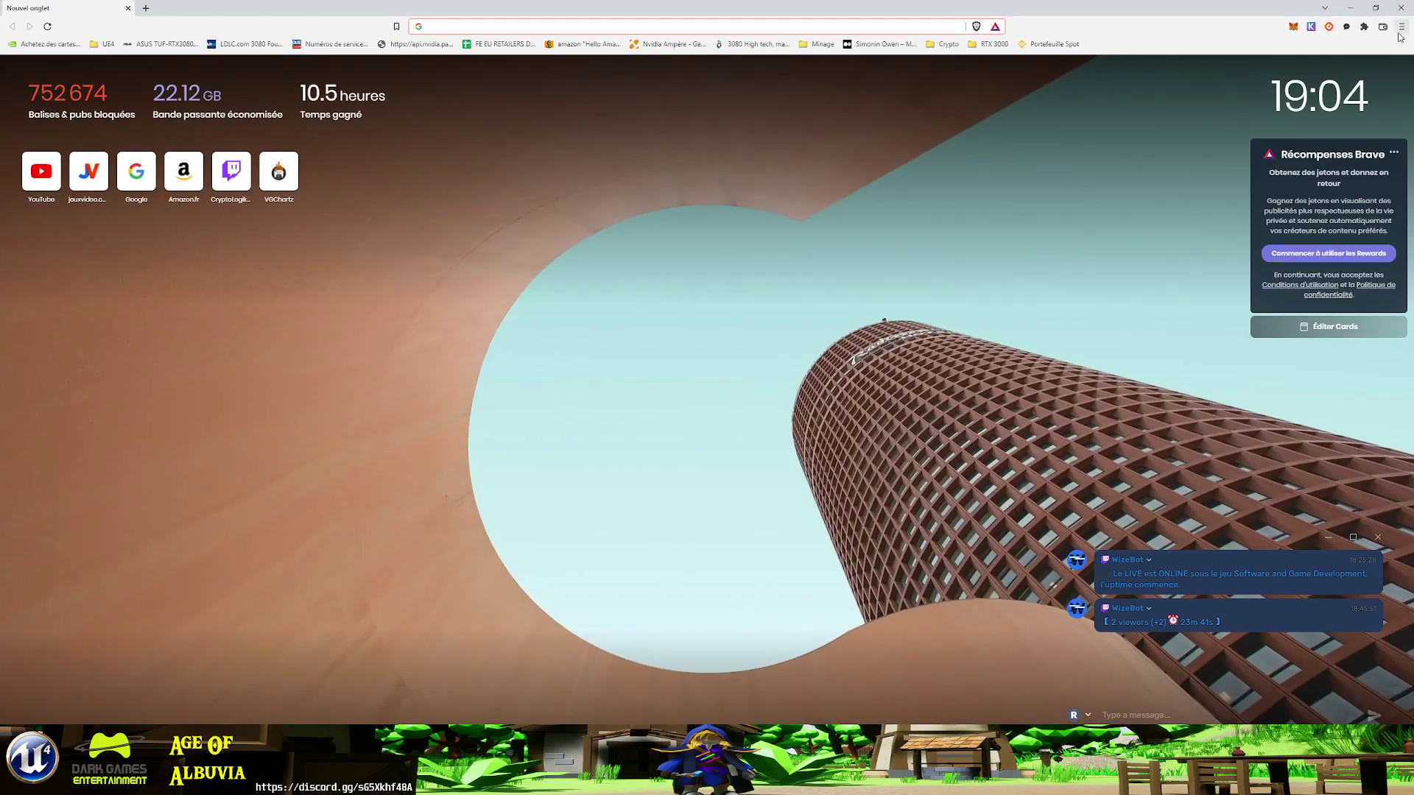
click(1401, 26)
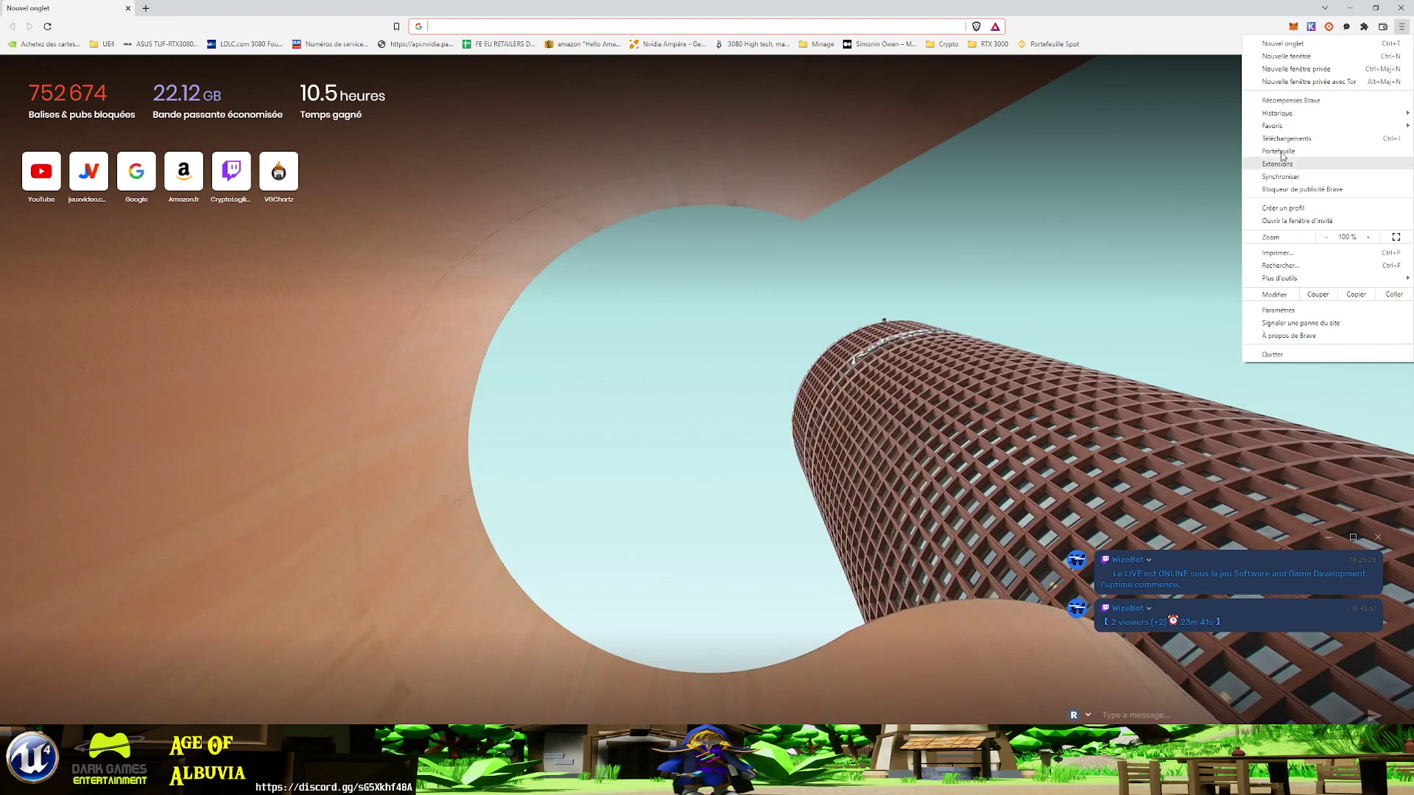
mouse_move(1288, 126)
mouse_move(1114, 332)
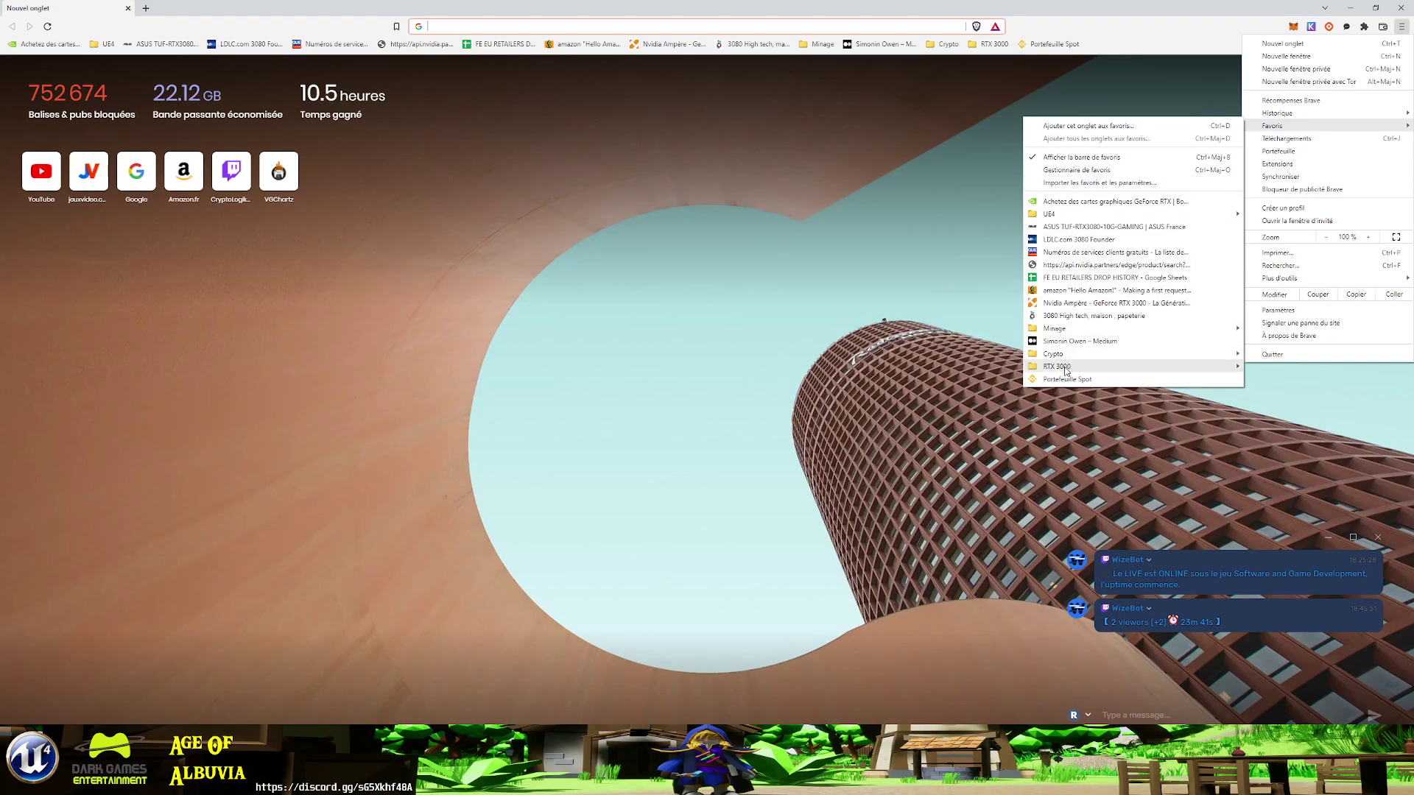
mouse_move(1058, 216)
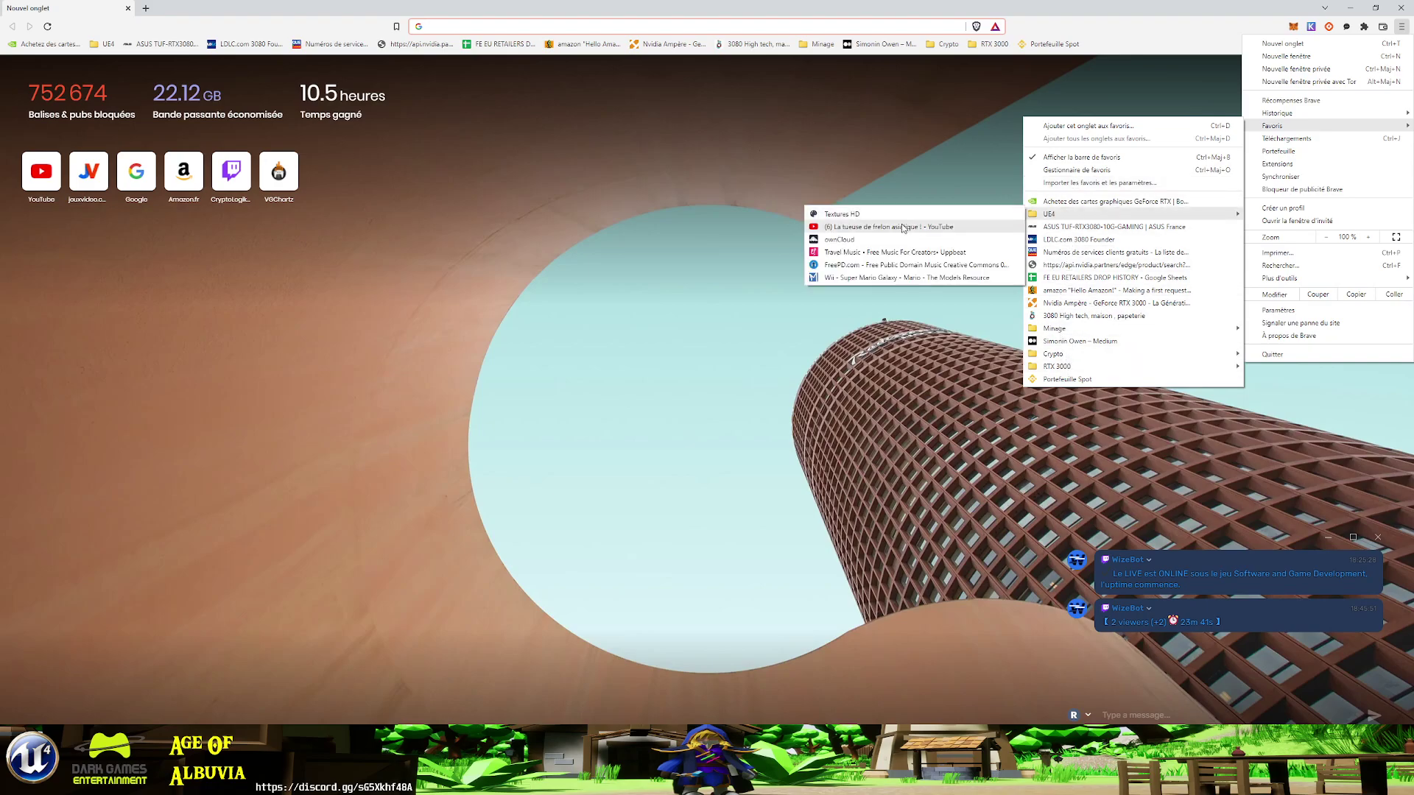
click(893, 267)
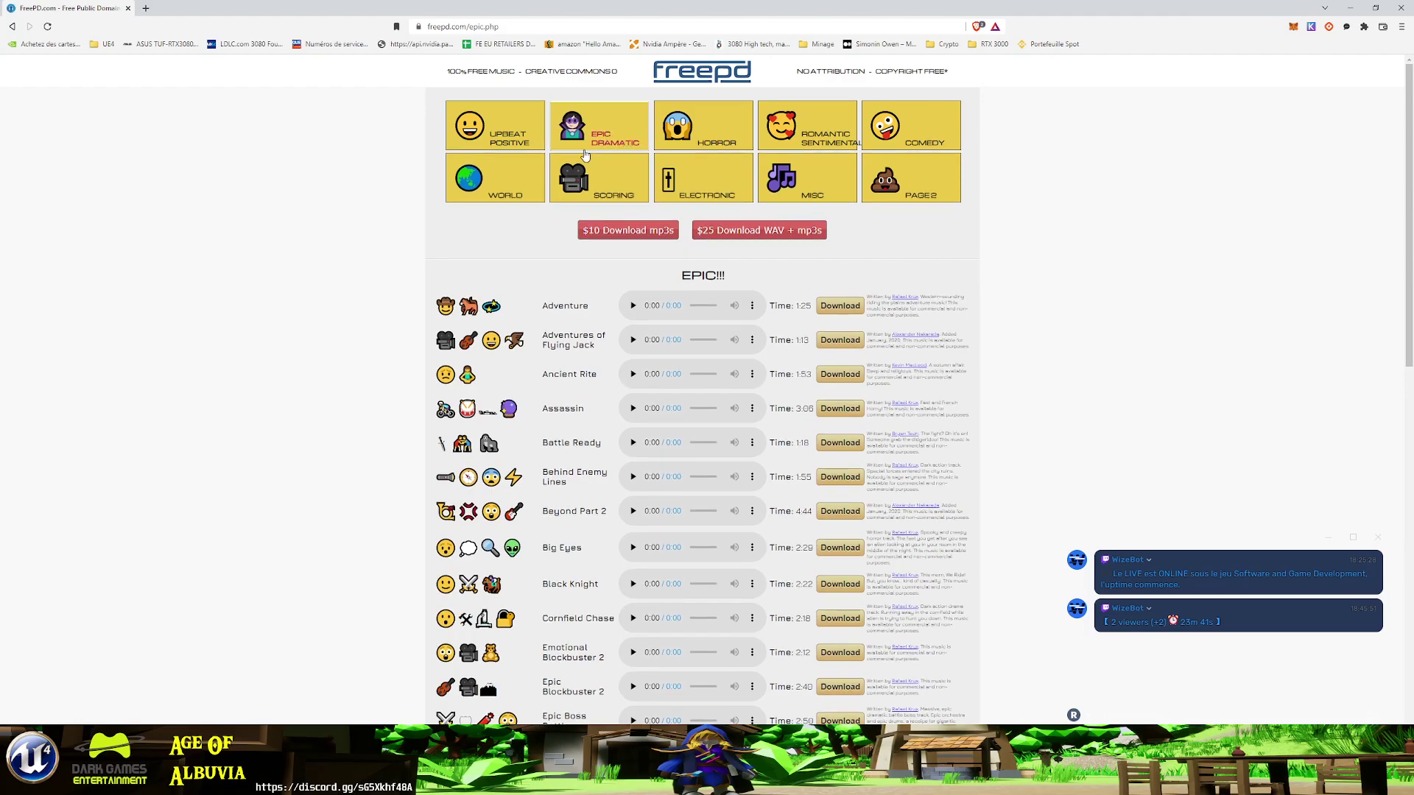
- Open the EPIC!!! category and play a preview of The Range
click(613, 134)
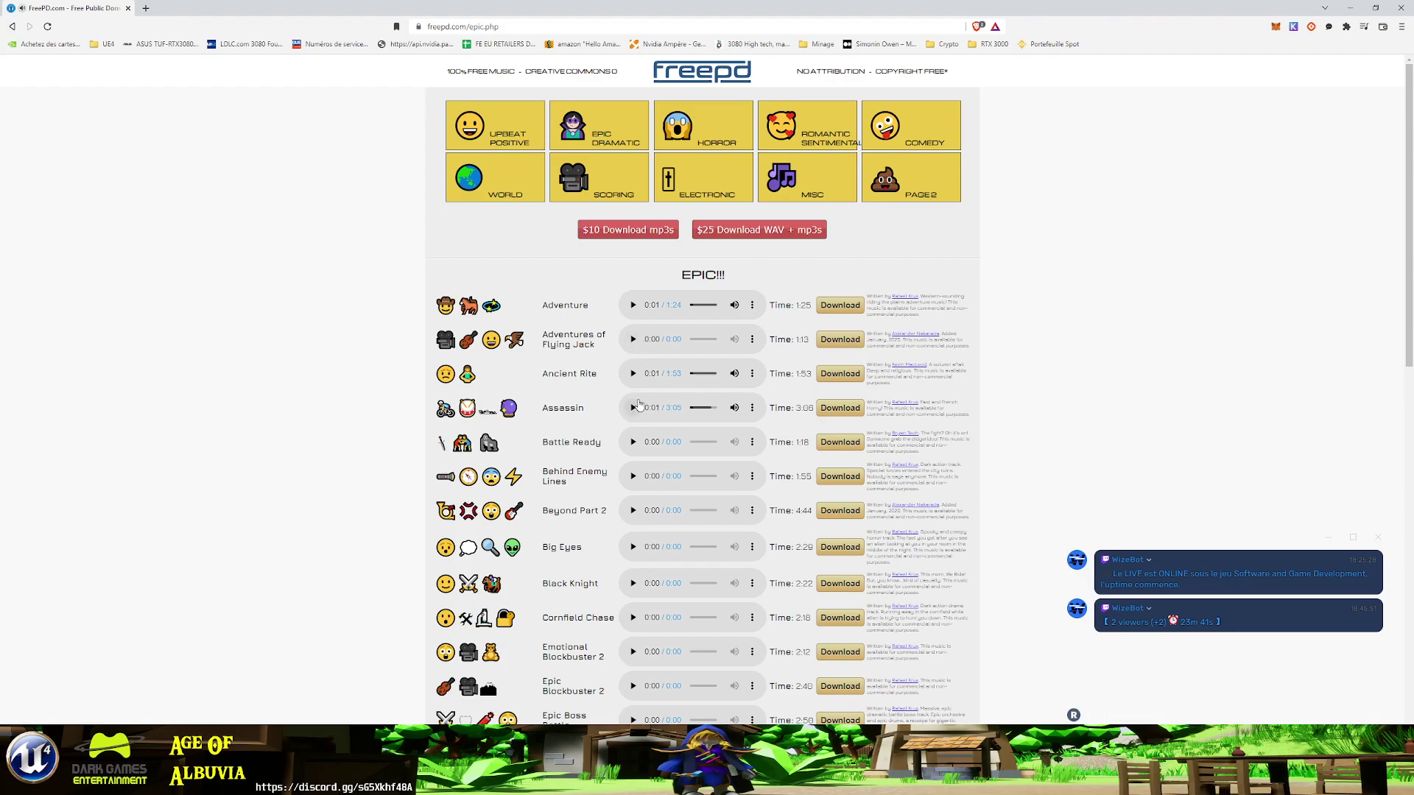
scroll(639, 420, down, 3)
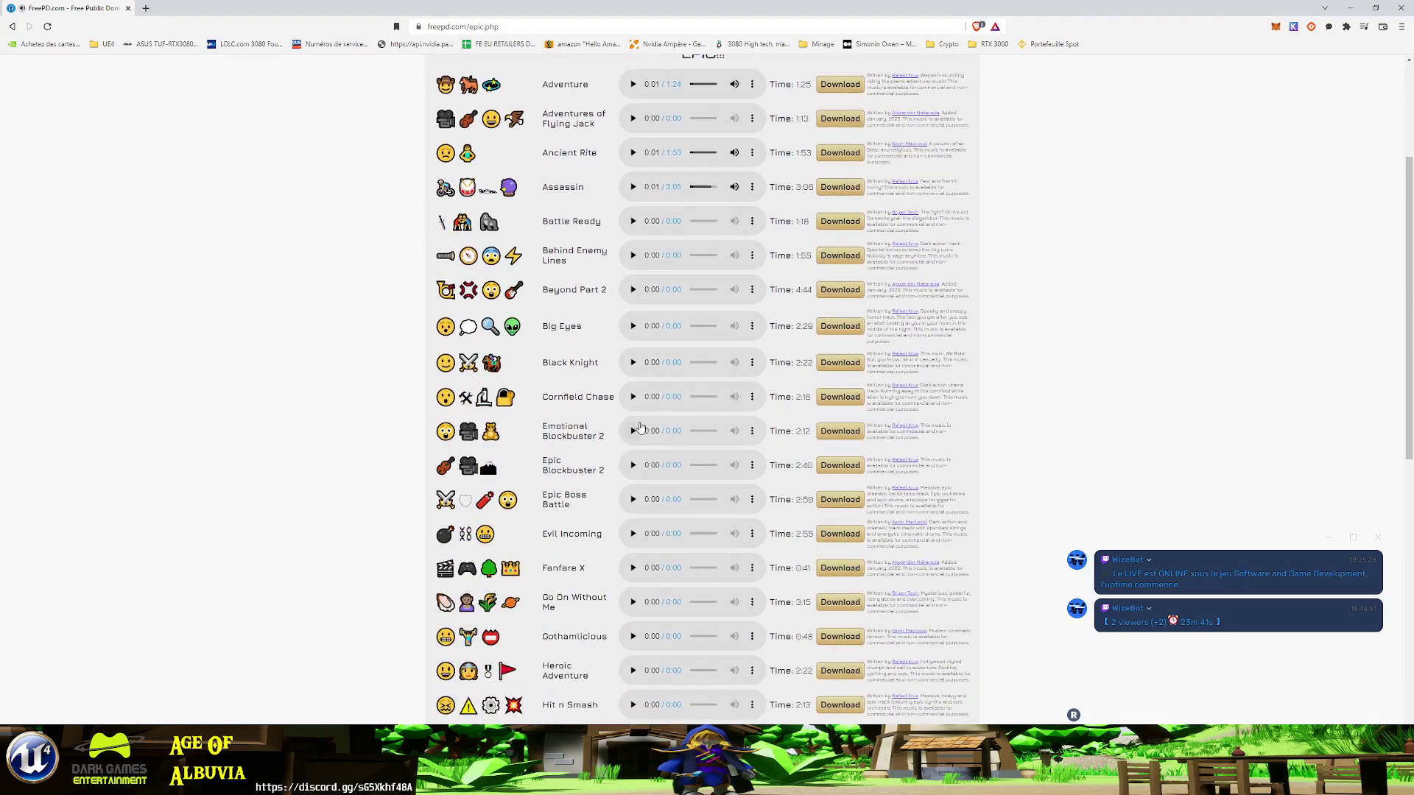
scroll(639, 426, down, 4)
scroll(639, 427, down, 4)
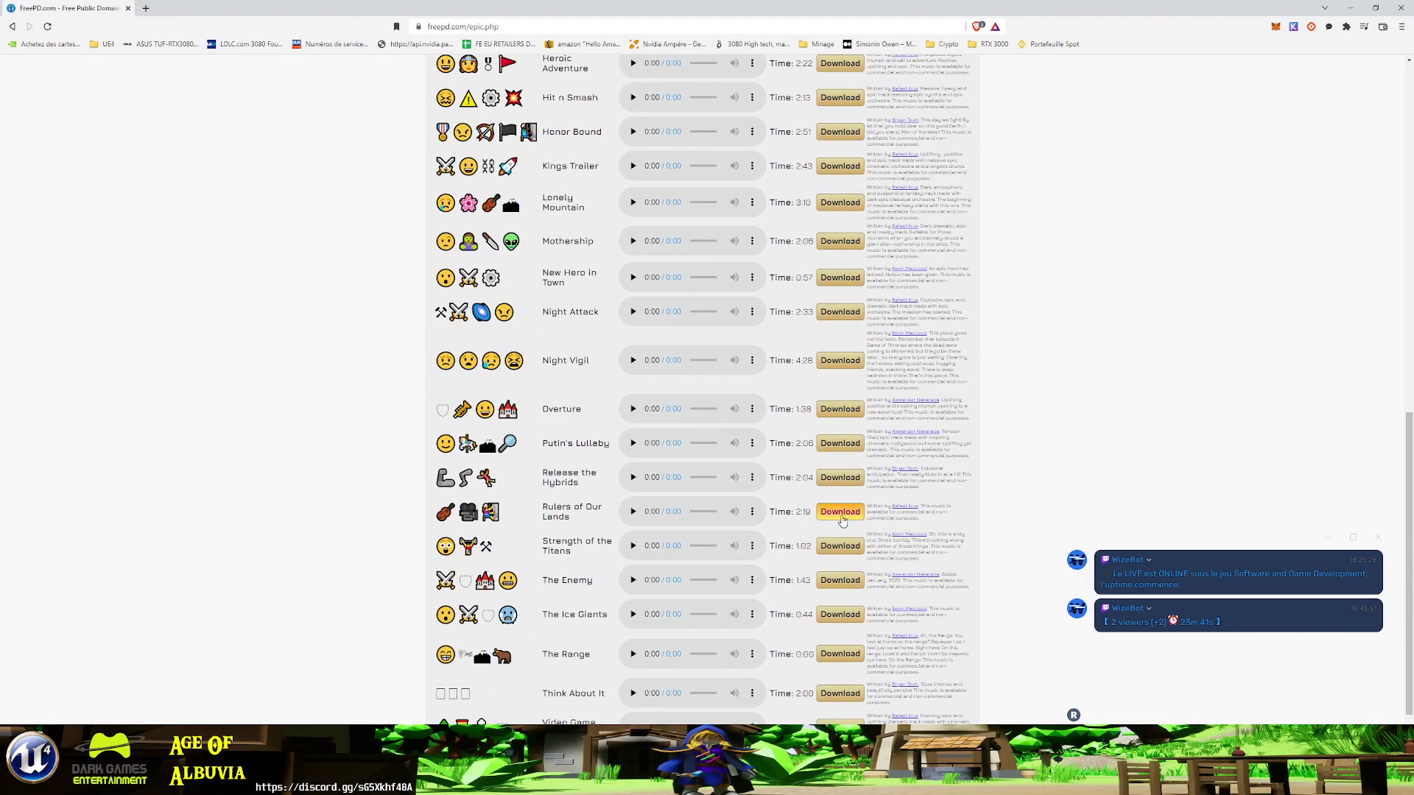
click(632, 654)
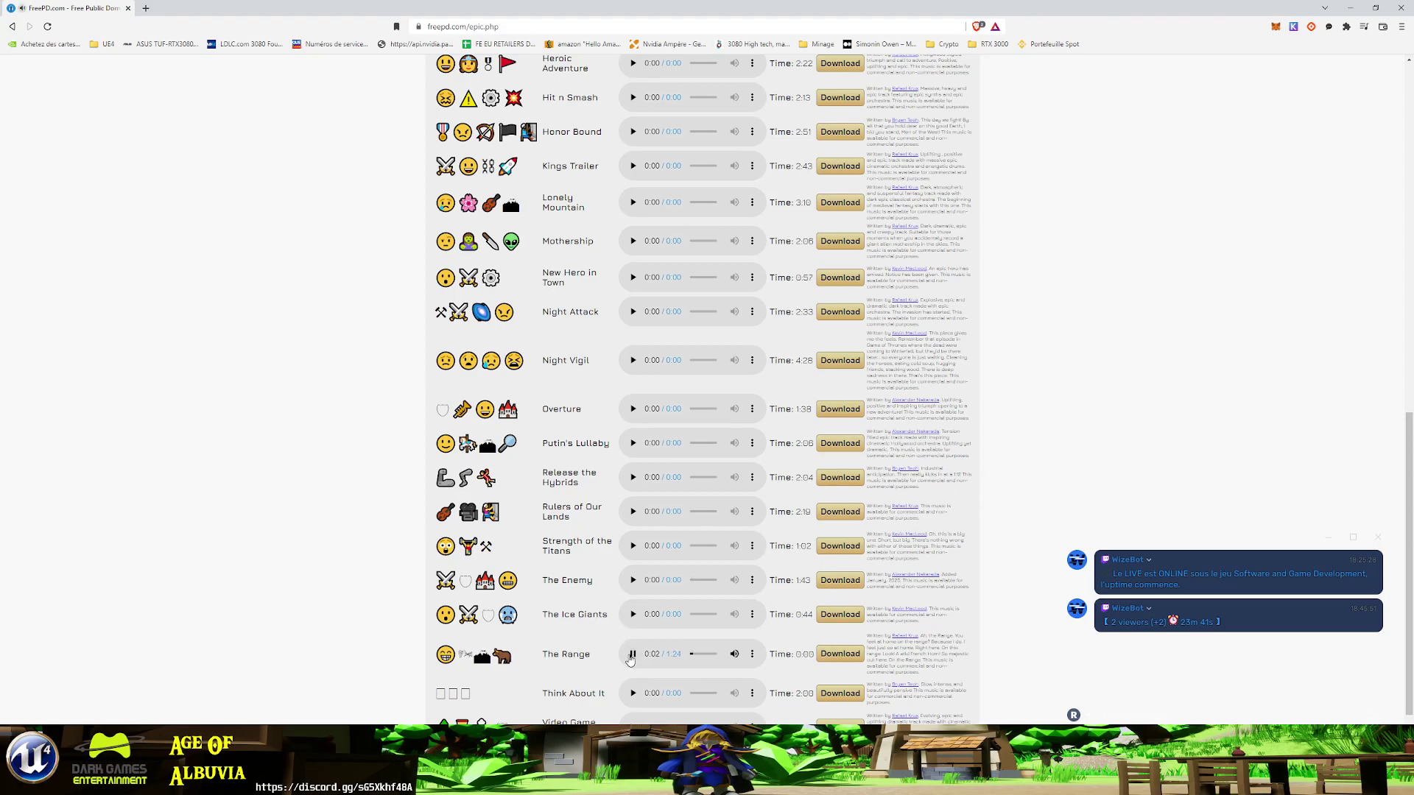
- Scroll back to the top and open the MISC category
scroll(685, 626, up, 5)
scroll(726, 598, up, 5)
scroll(727, 599, up, 3)
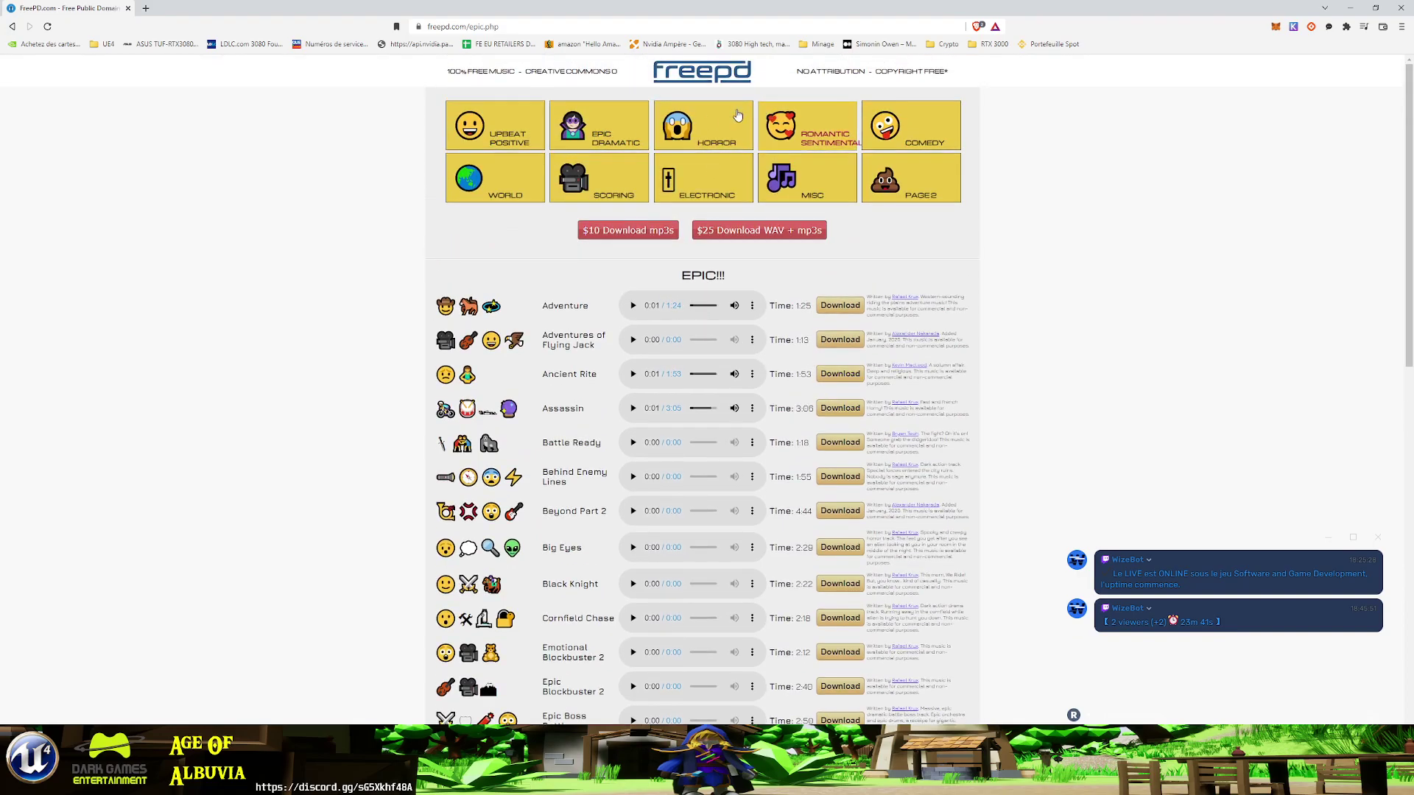
click(804, 179)
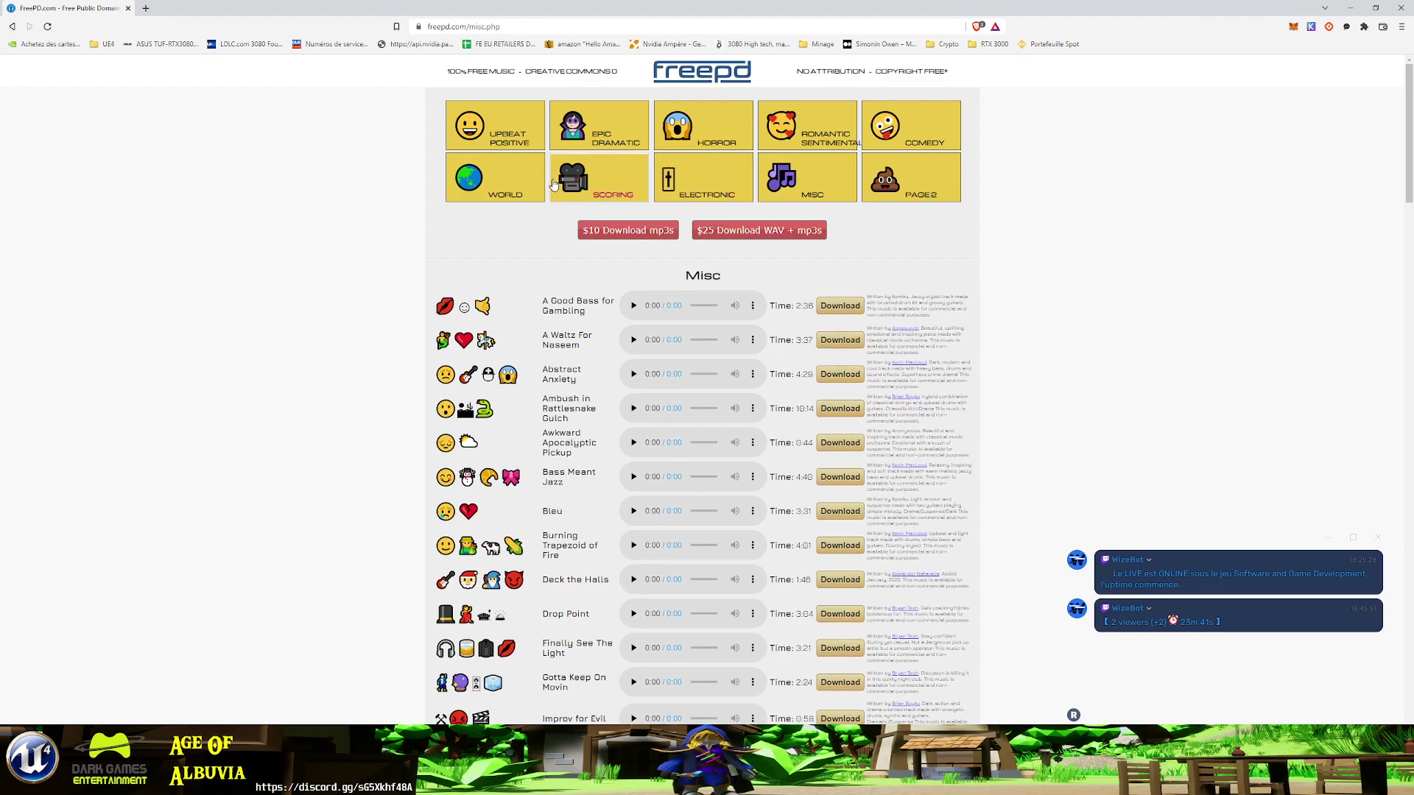
- Show FreePD's Scoring page of Percussion / Underscoring tracks and scroll through the list
click(605, 185)
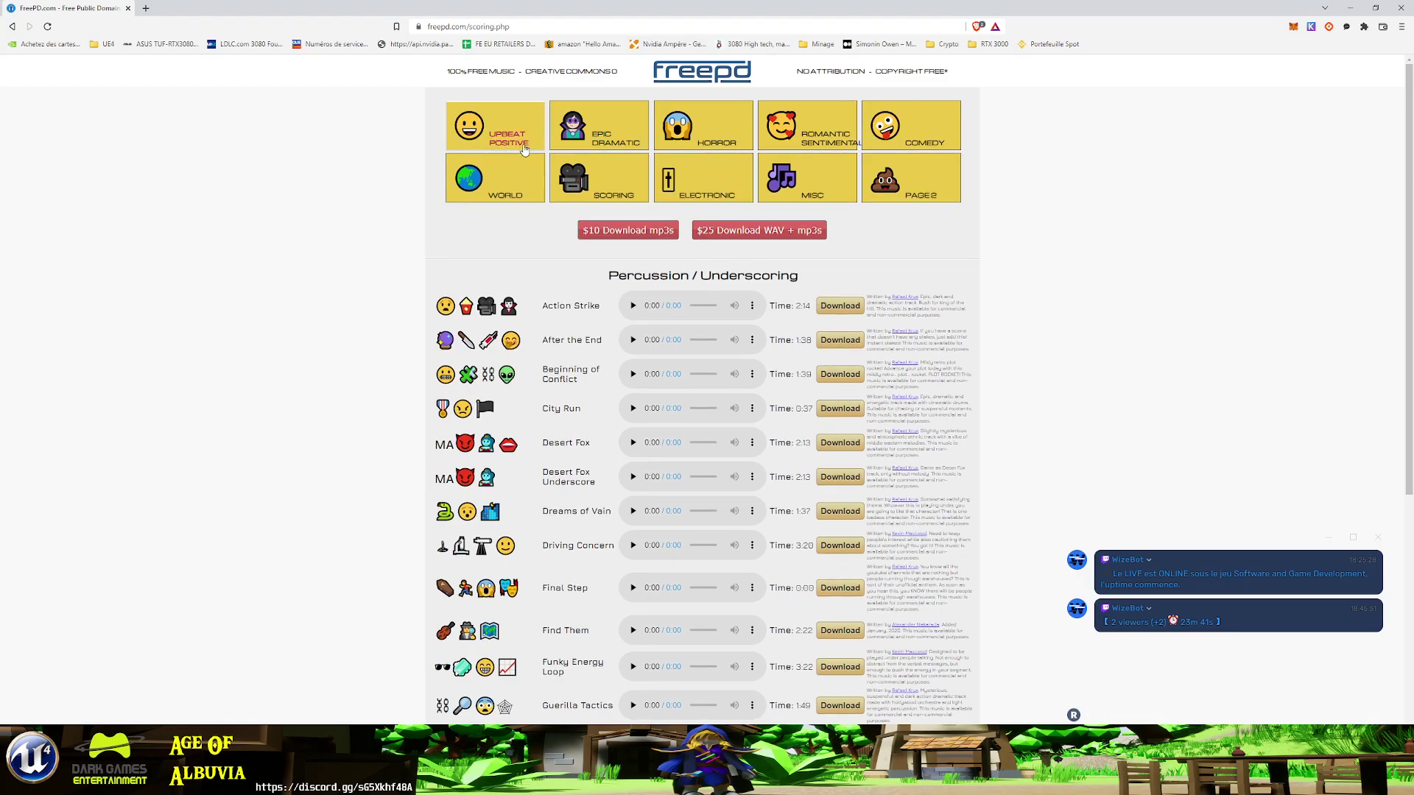
scroll(410, 246, down, 4)
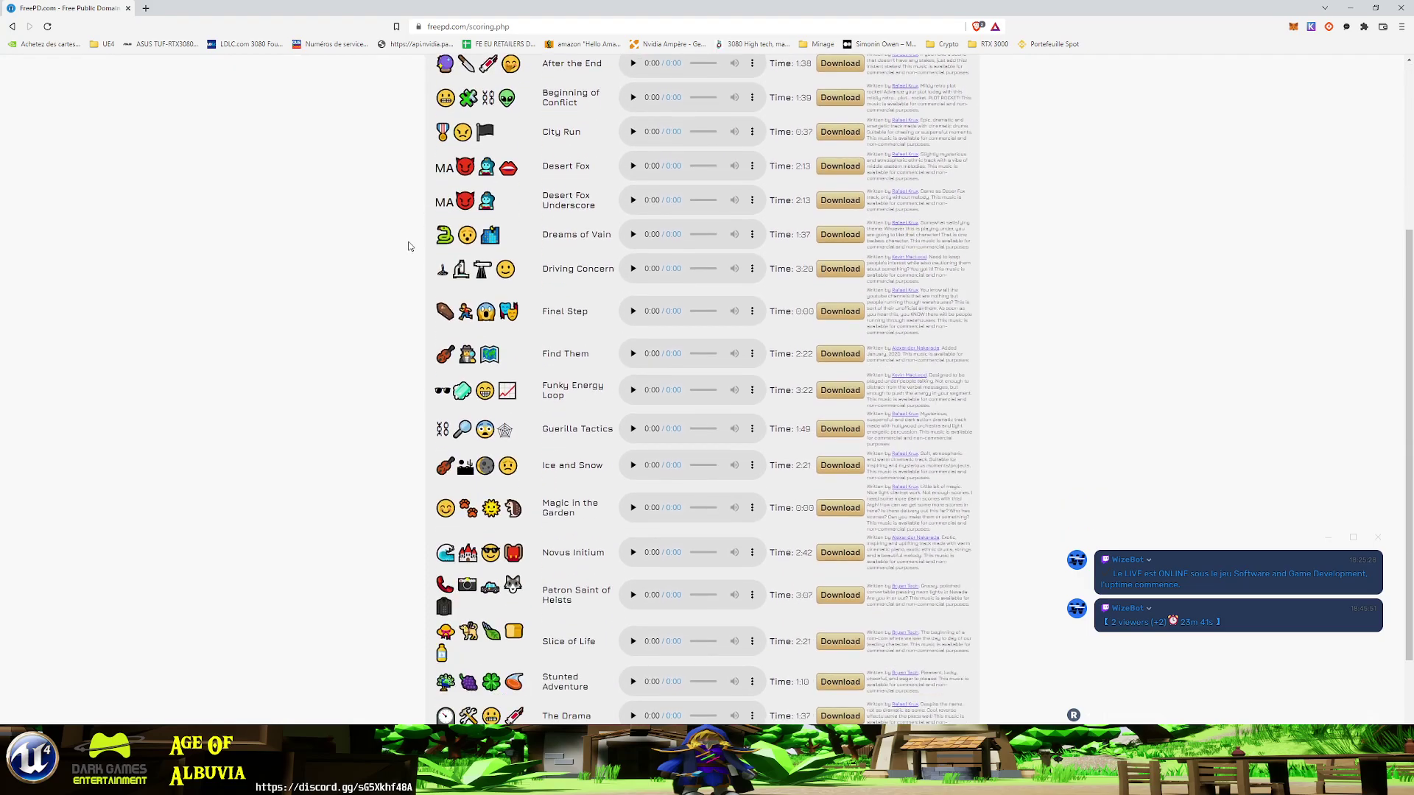
scroll(410, 246, down, 3)
scroll(412, 246, up, 6)
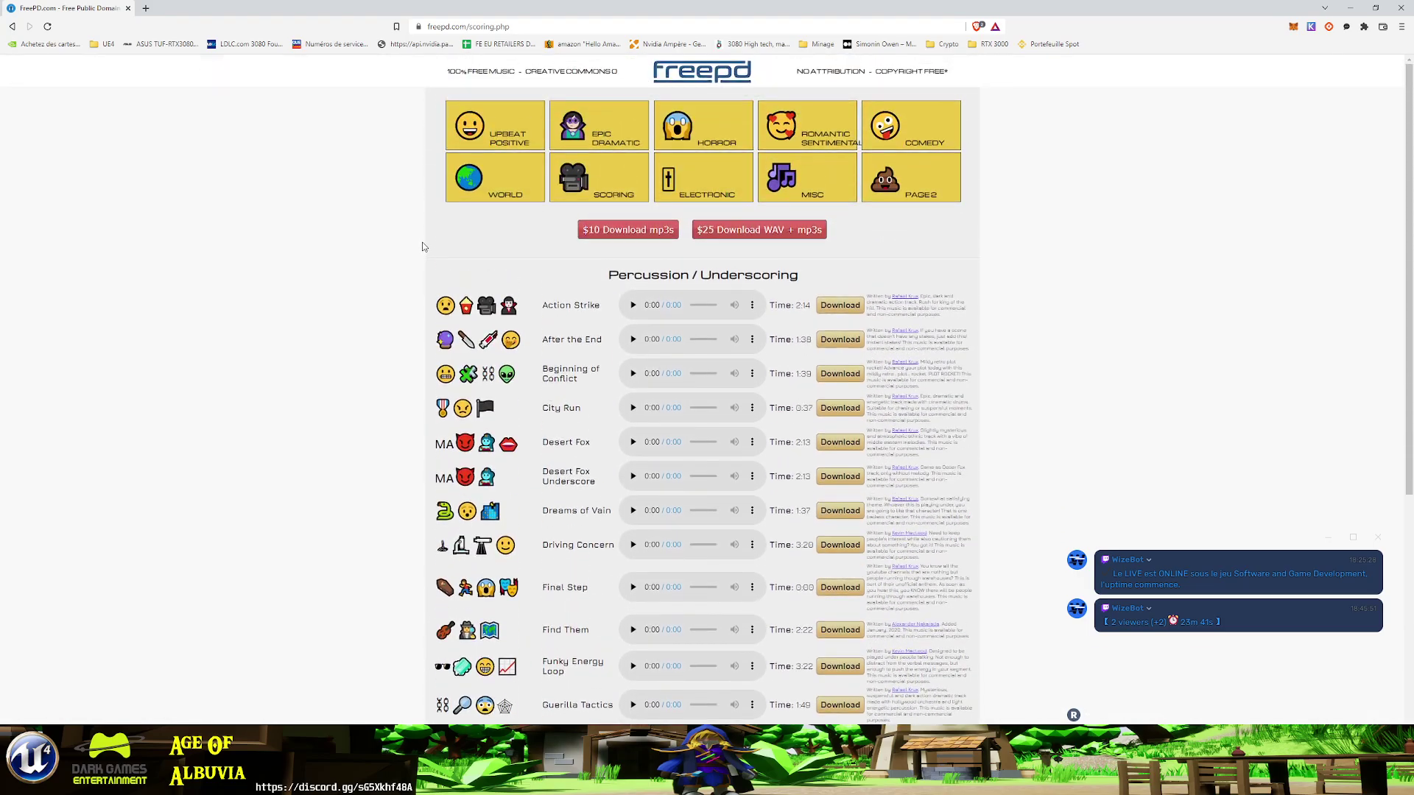
- Search YouTube for 'magic sound effect' and open the Magical Sound Effects All Sounds video
click(525, 27)
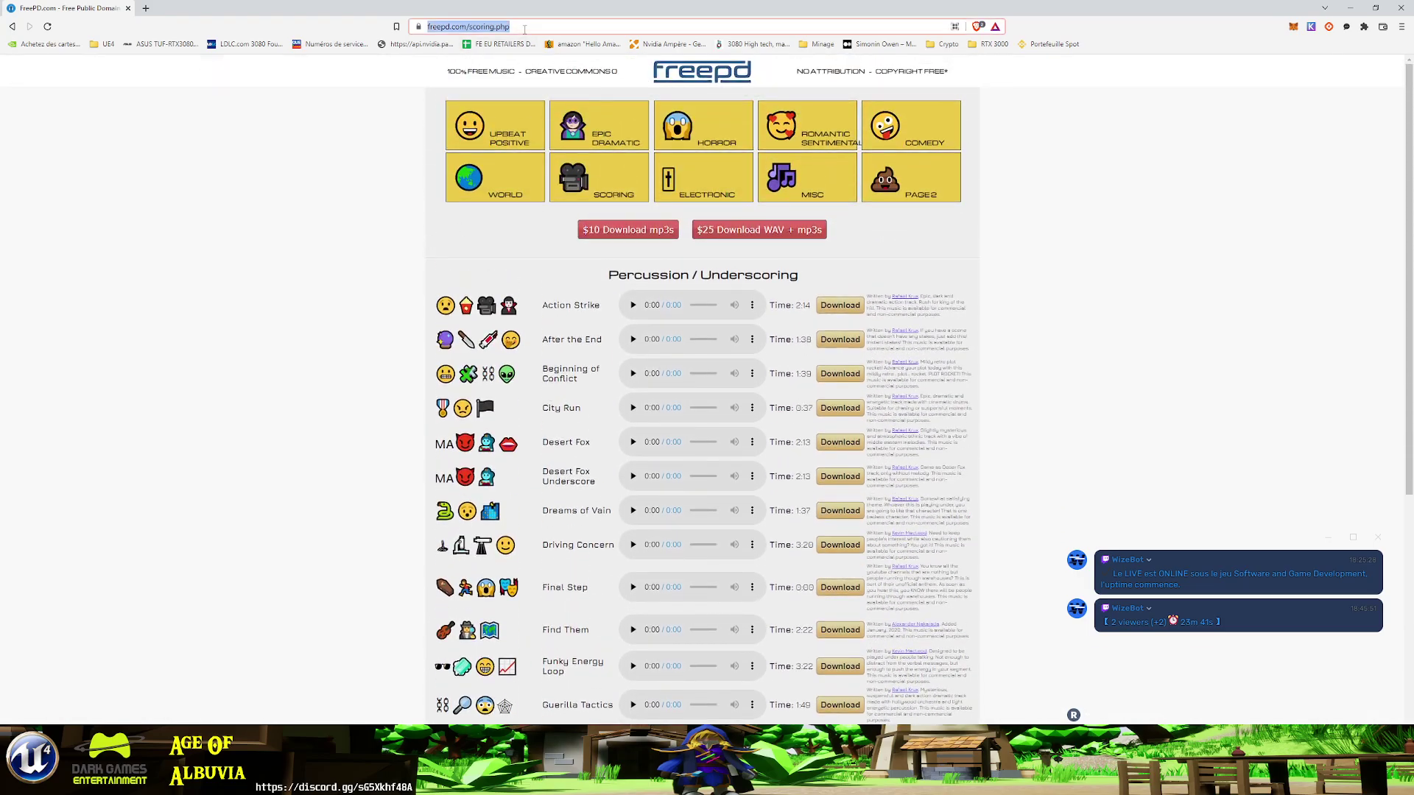
text(you)
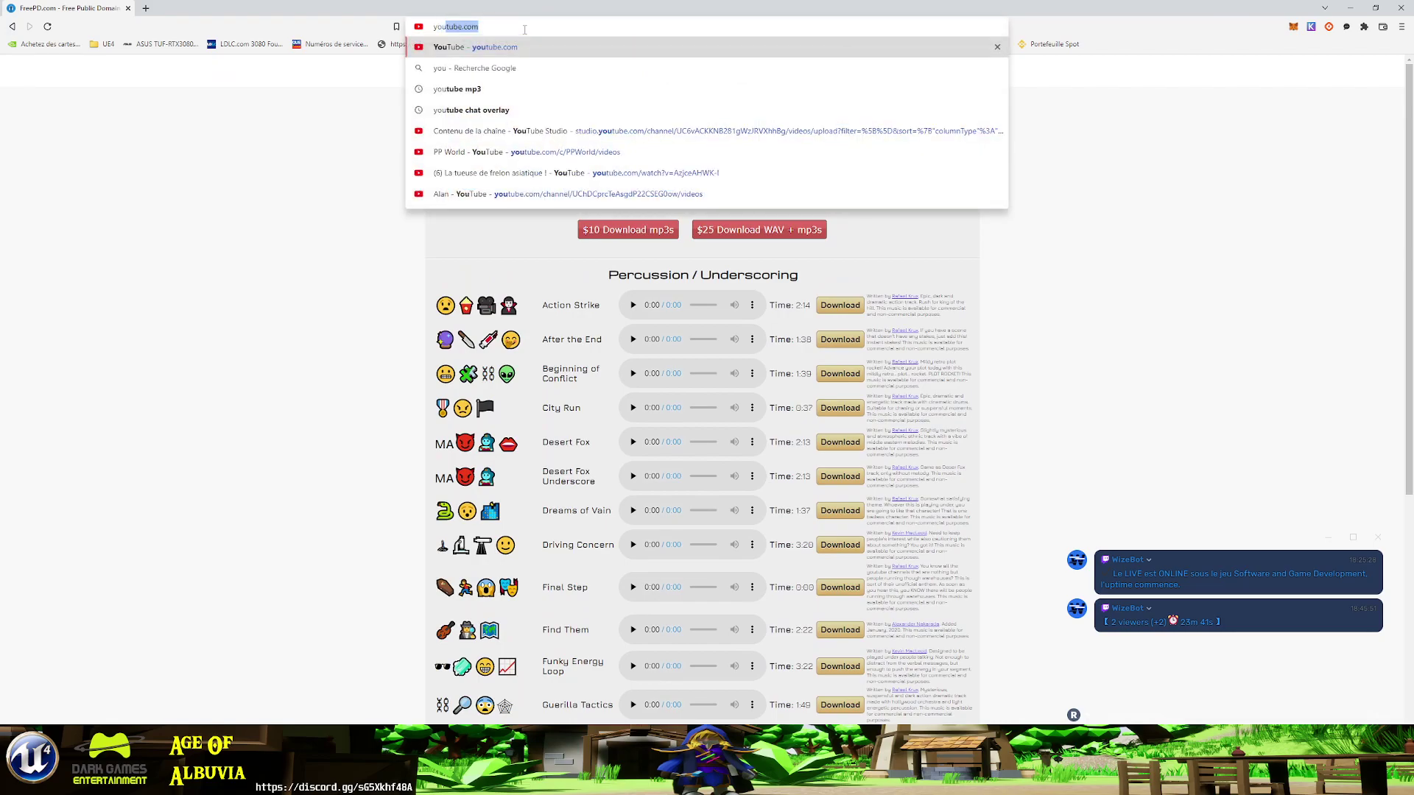
key(Return)
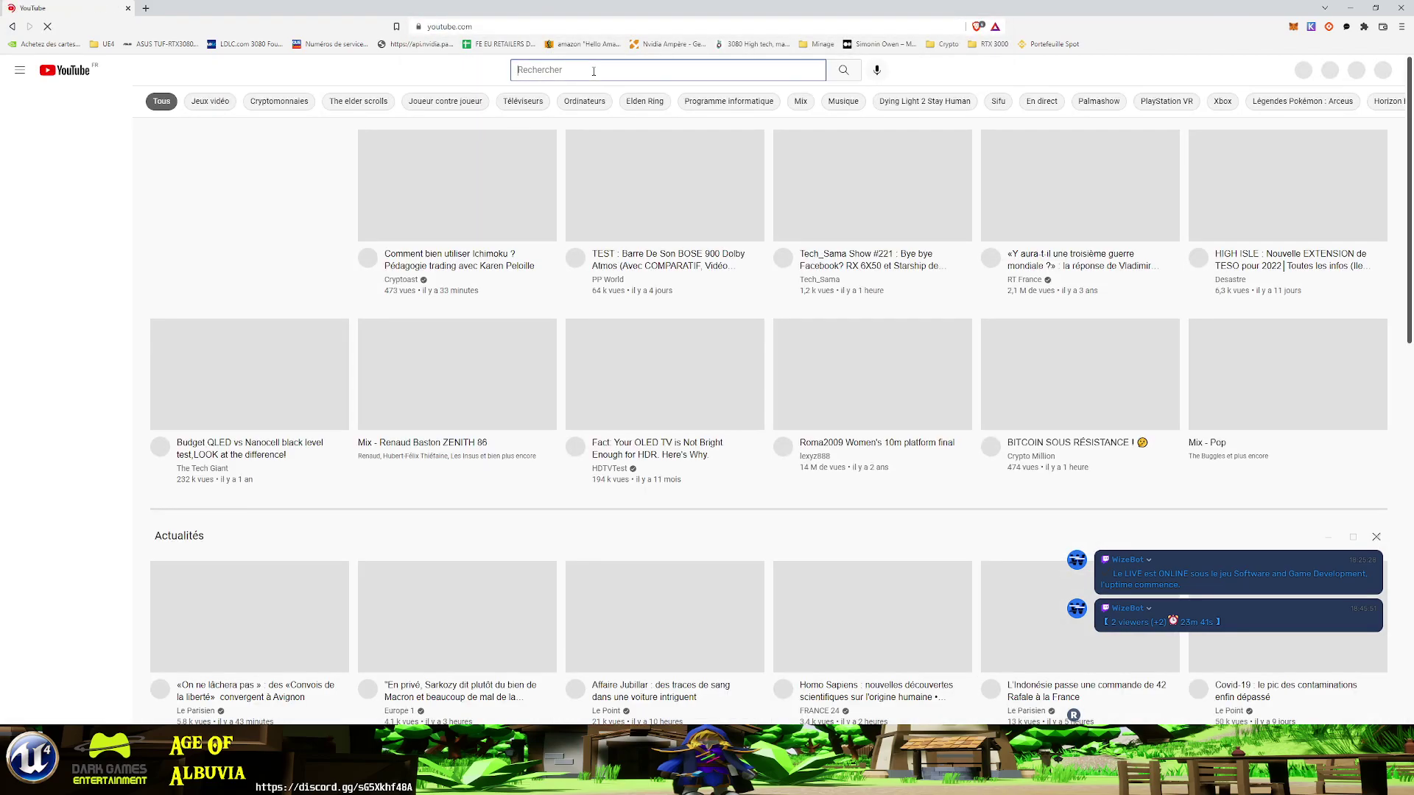
click(594, 70)
text(ma)
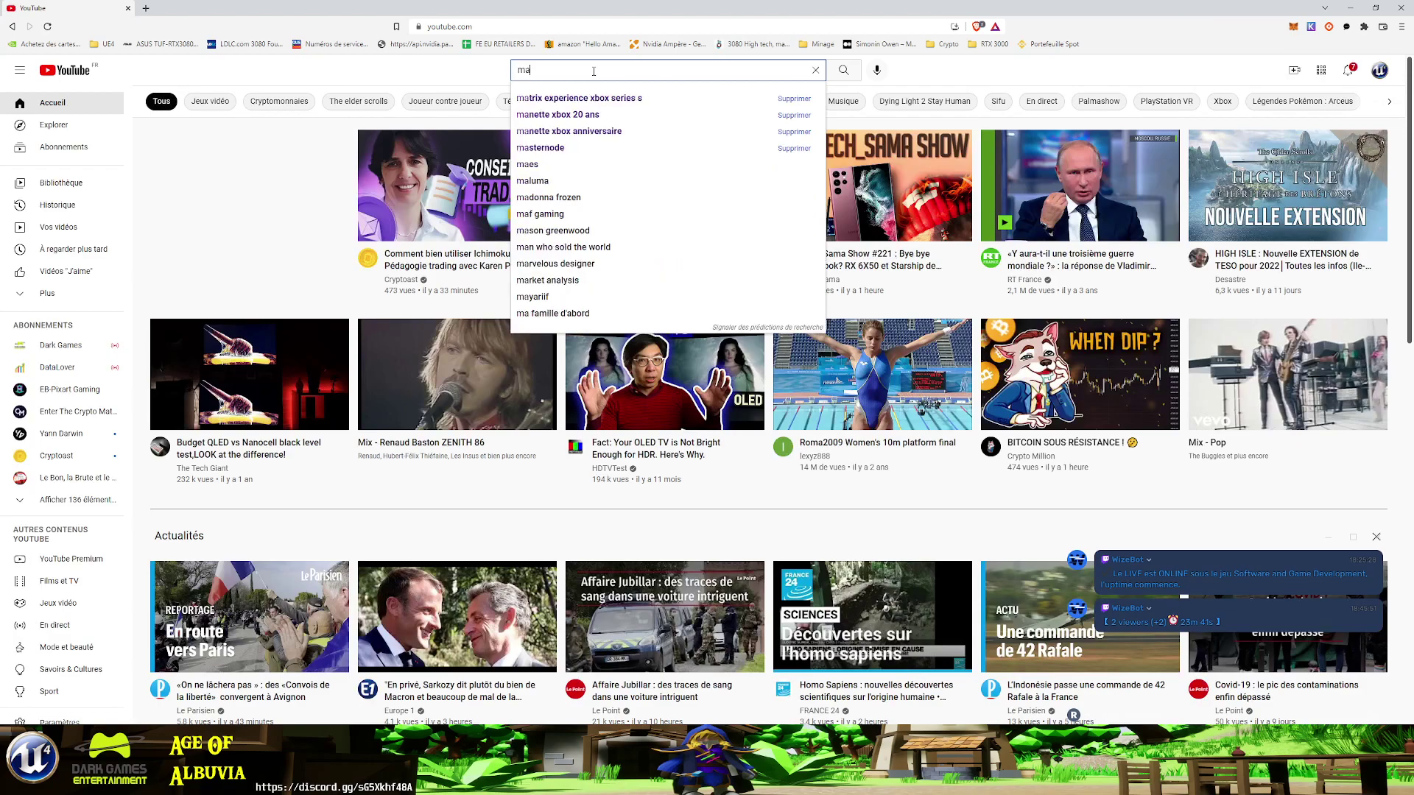
text(gic so)
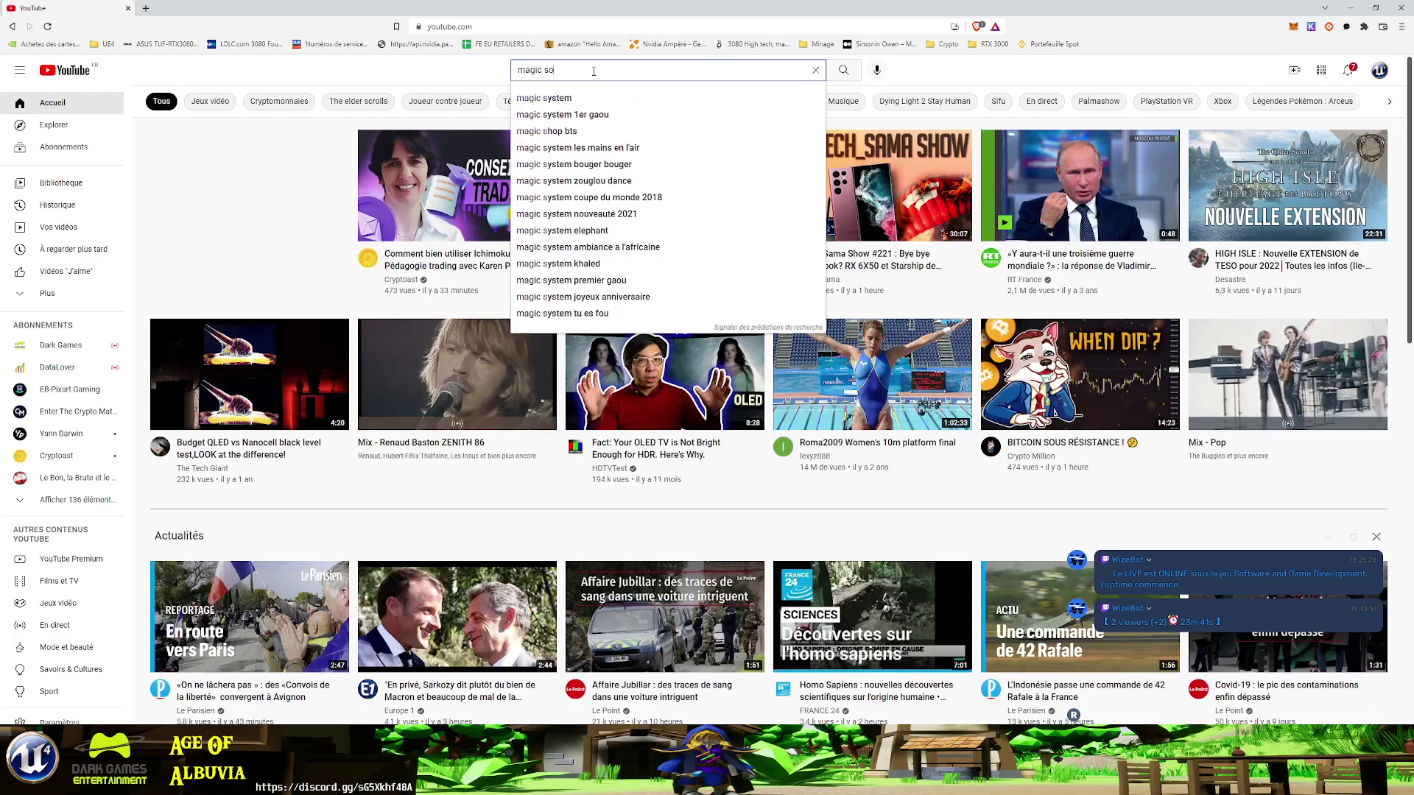
text(und effect)
key(Return)
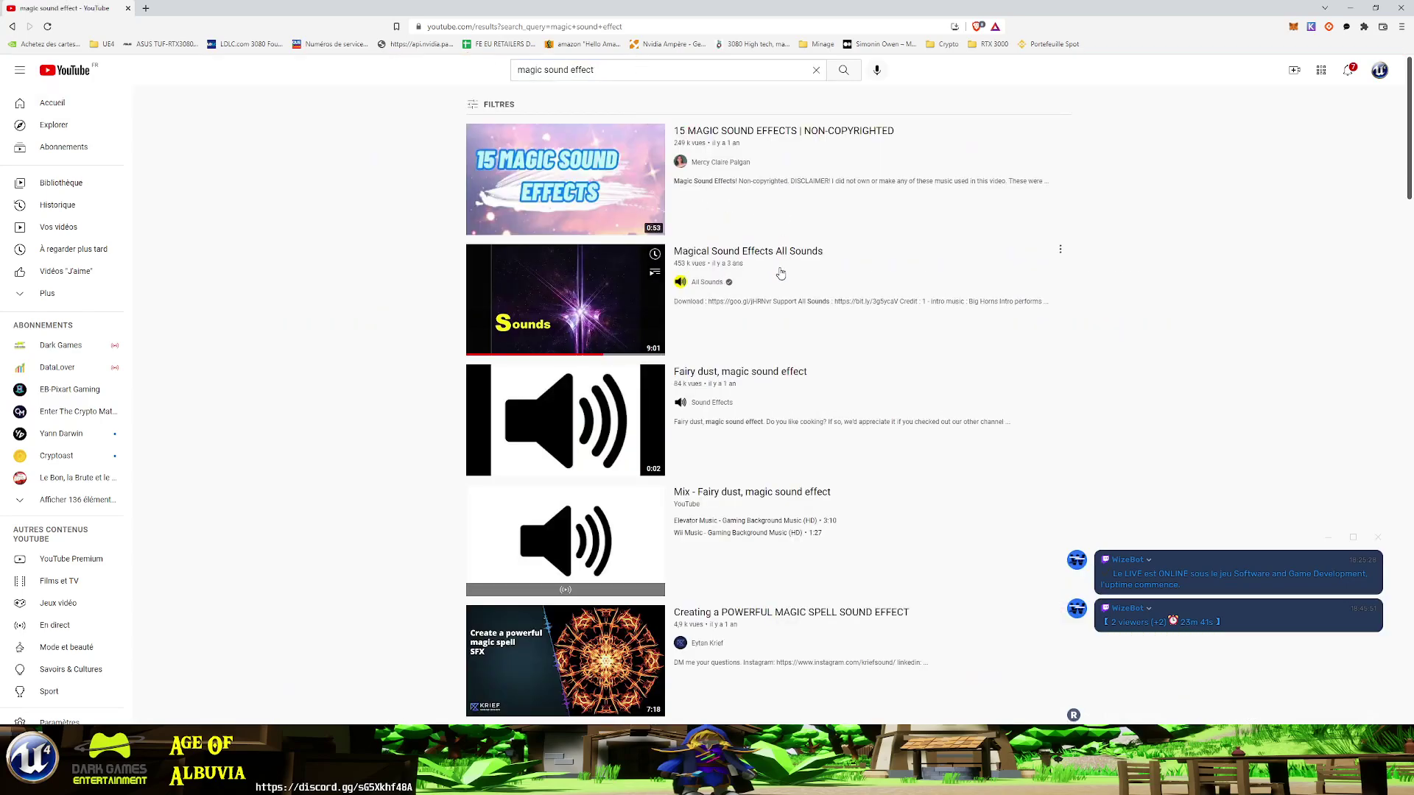
click(742, 254)
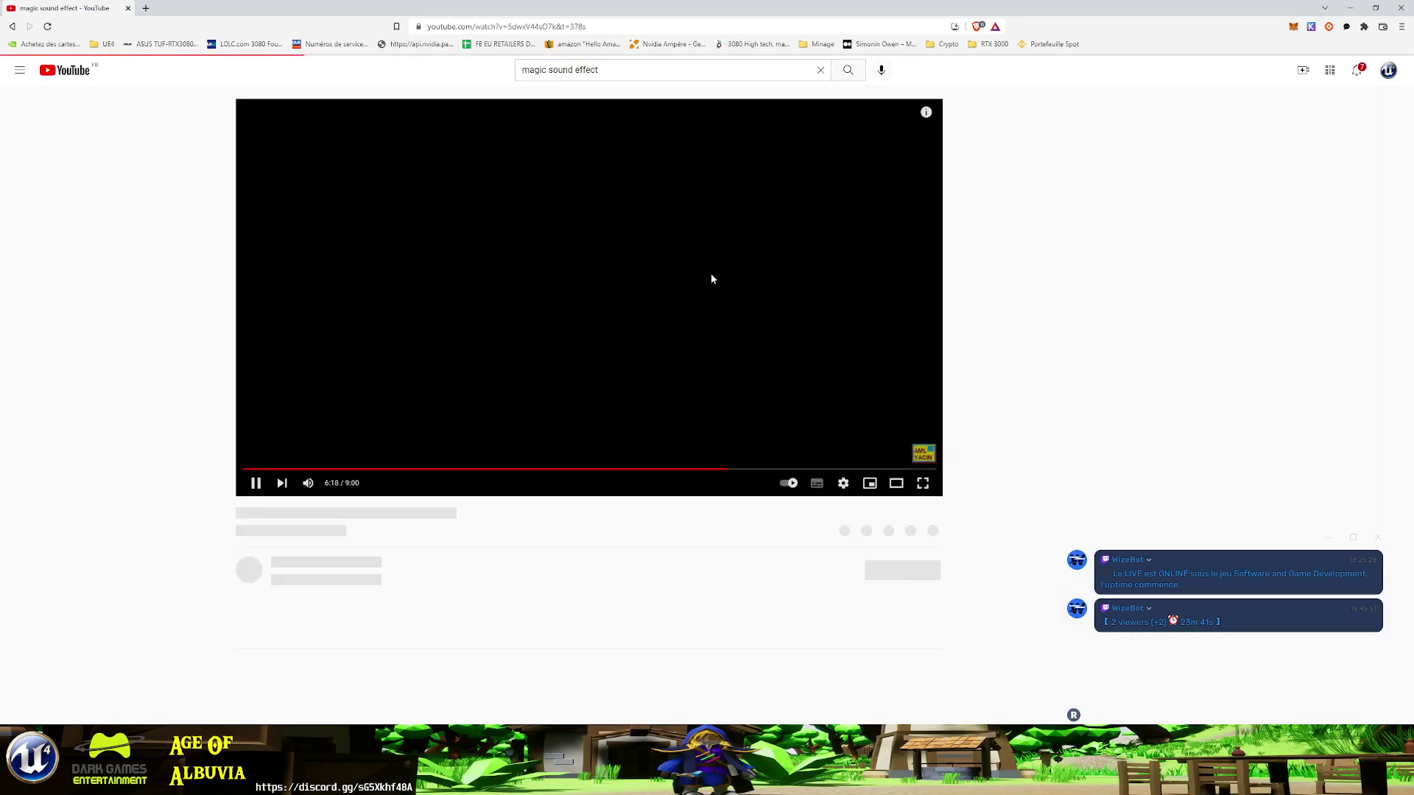
- Jump between the video's magic sounds and pause it at 1:30 on the spookymagic effect
drag(725, 475, 756, 472)
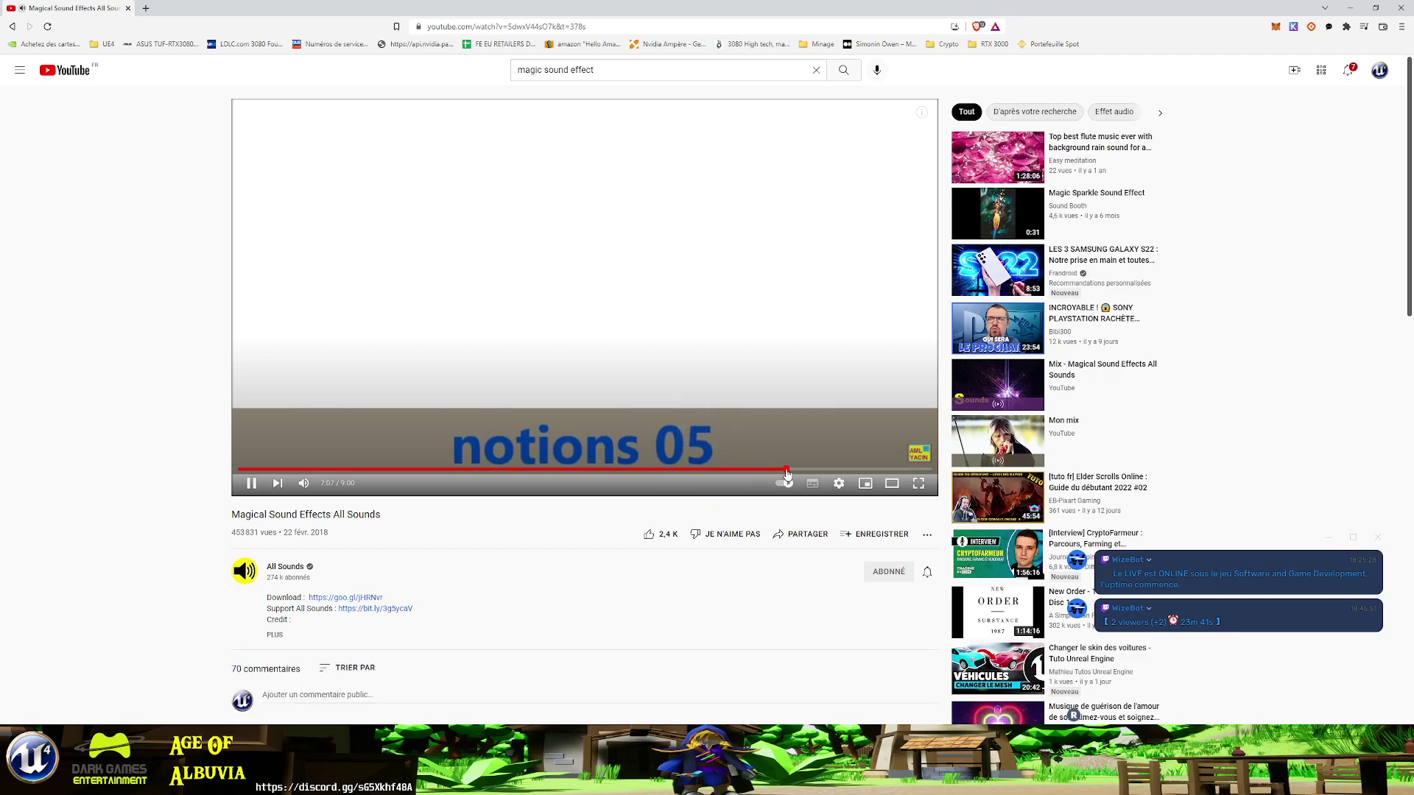
drag(756, 472, 820, 471)
click(888, 470)
click(268, 471)
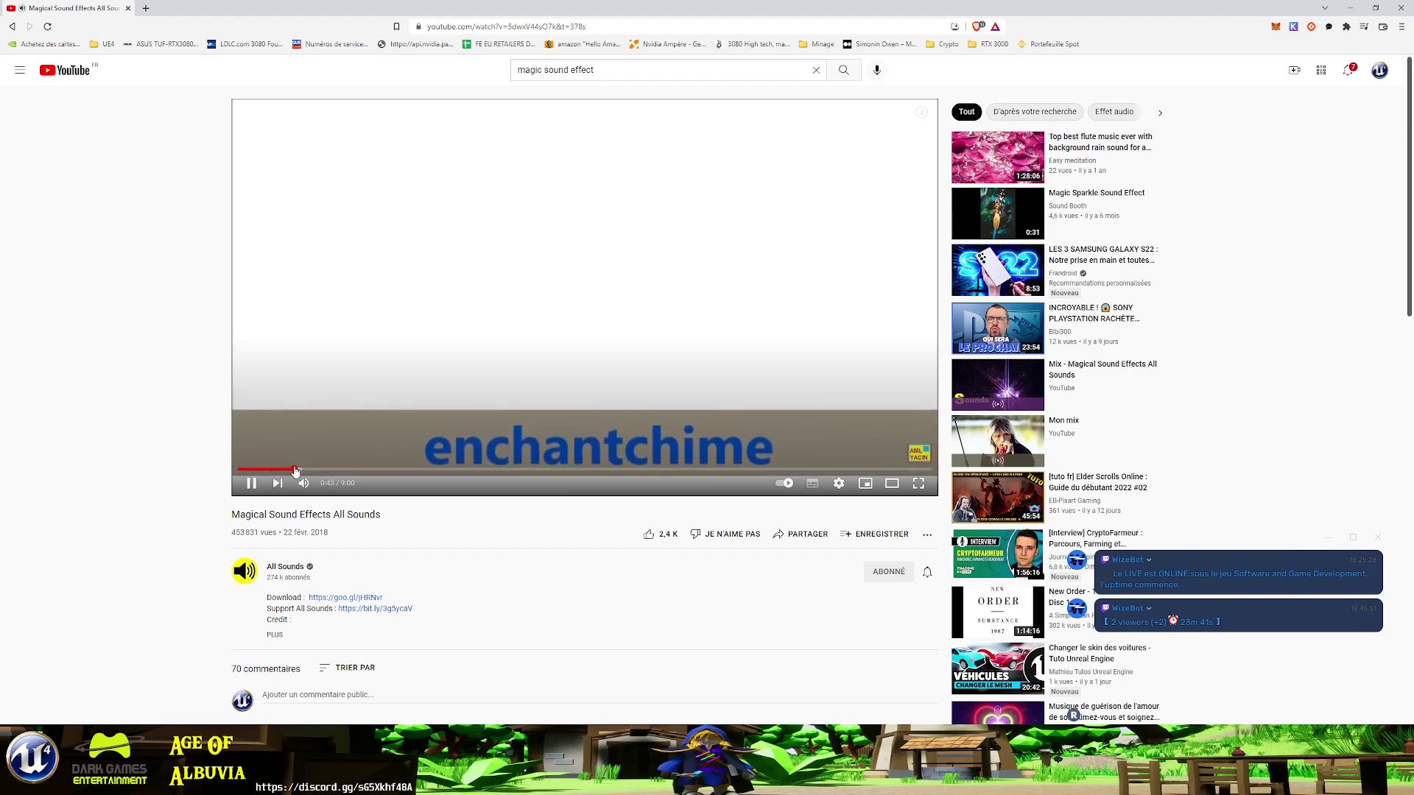
click(290, 471)
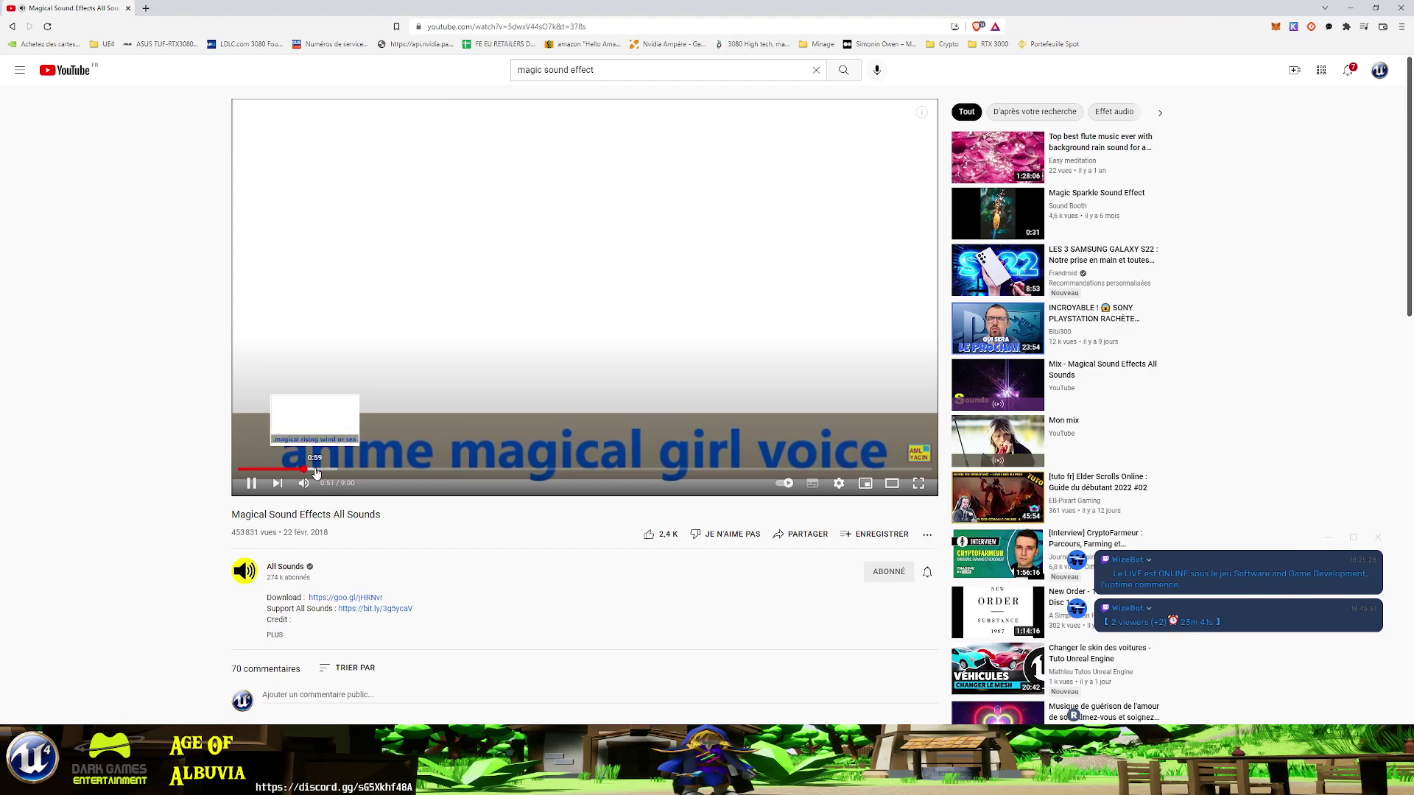
click(319, 472)
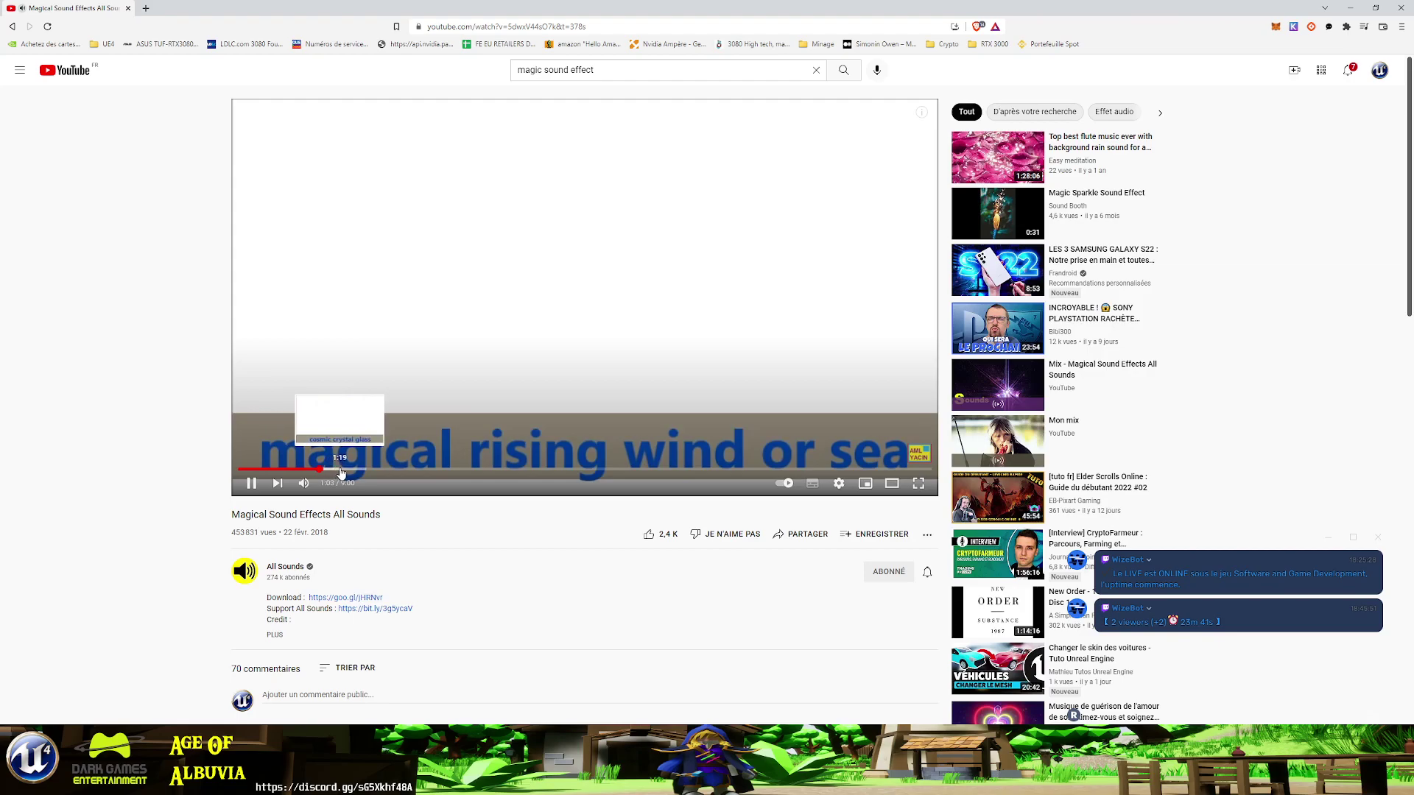
click(338, 475)
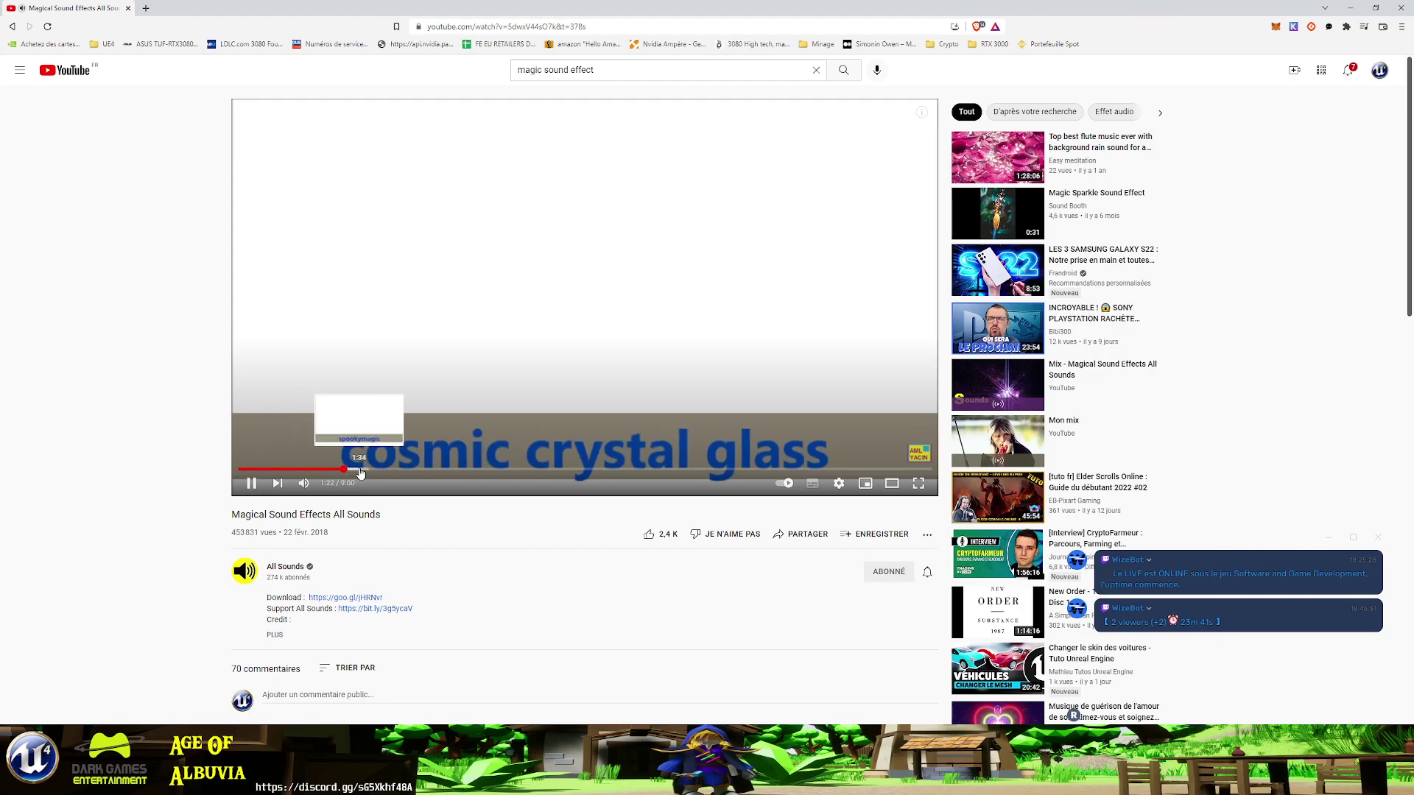
click(359, 472)
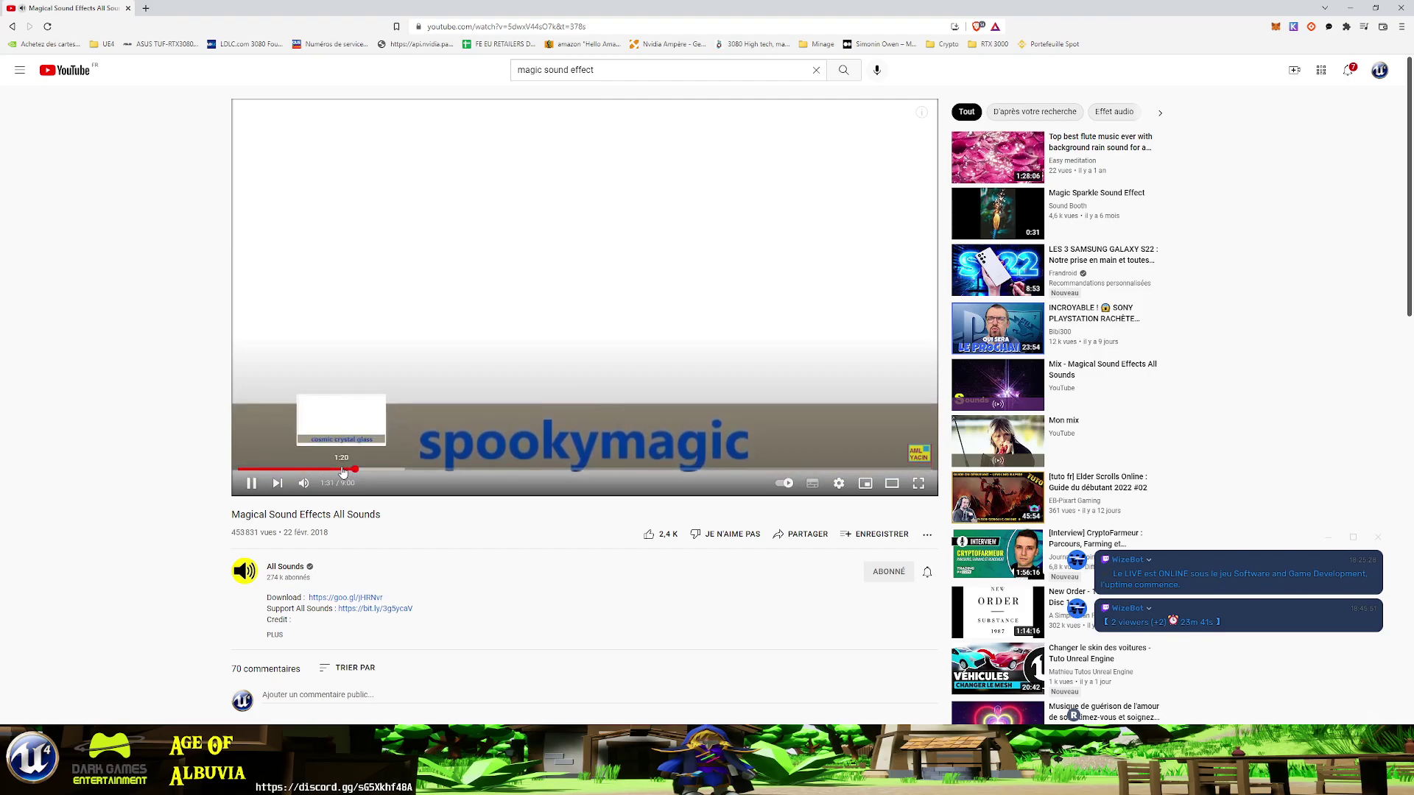
click(342, 471)
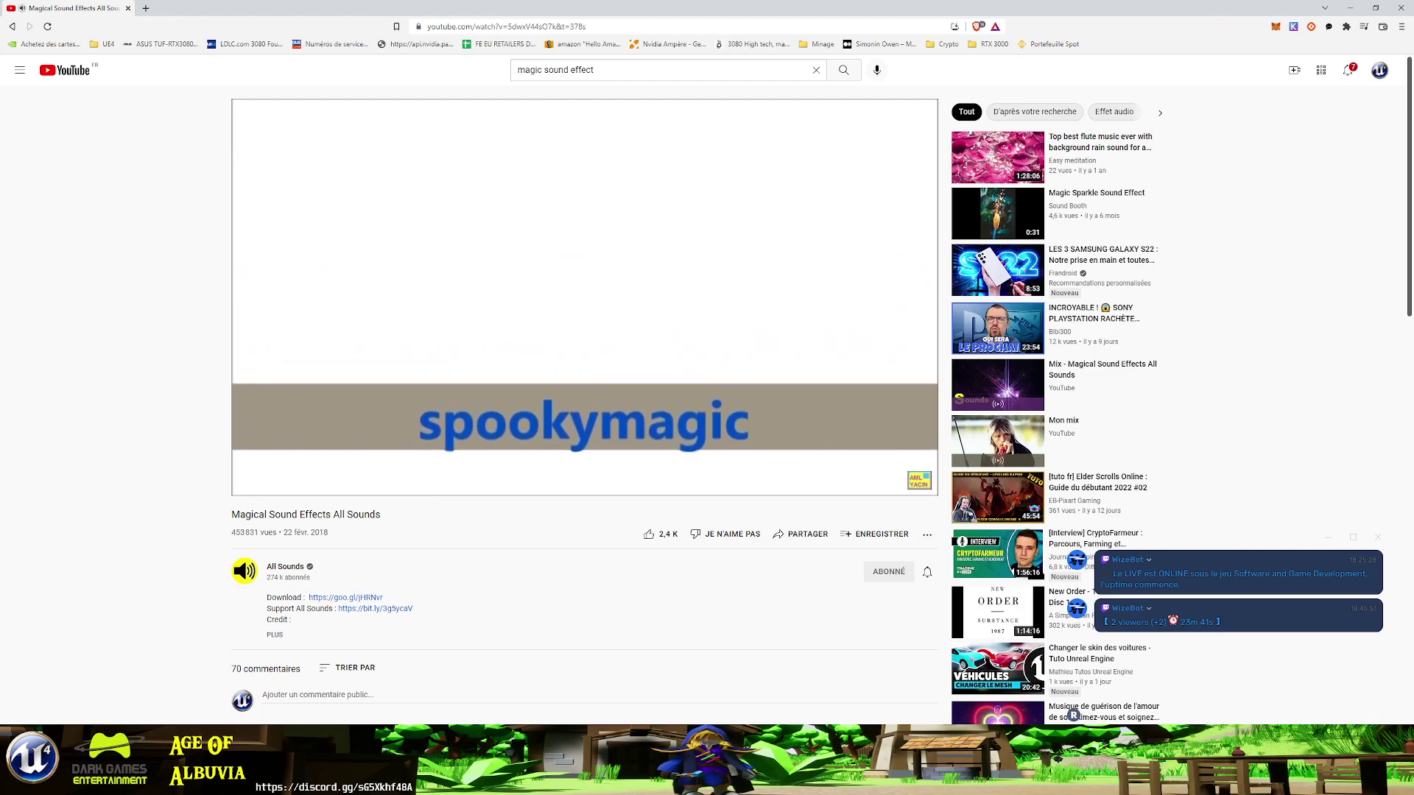
click(251, 483)
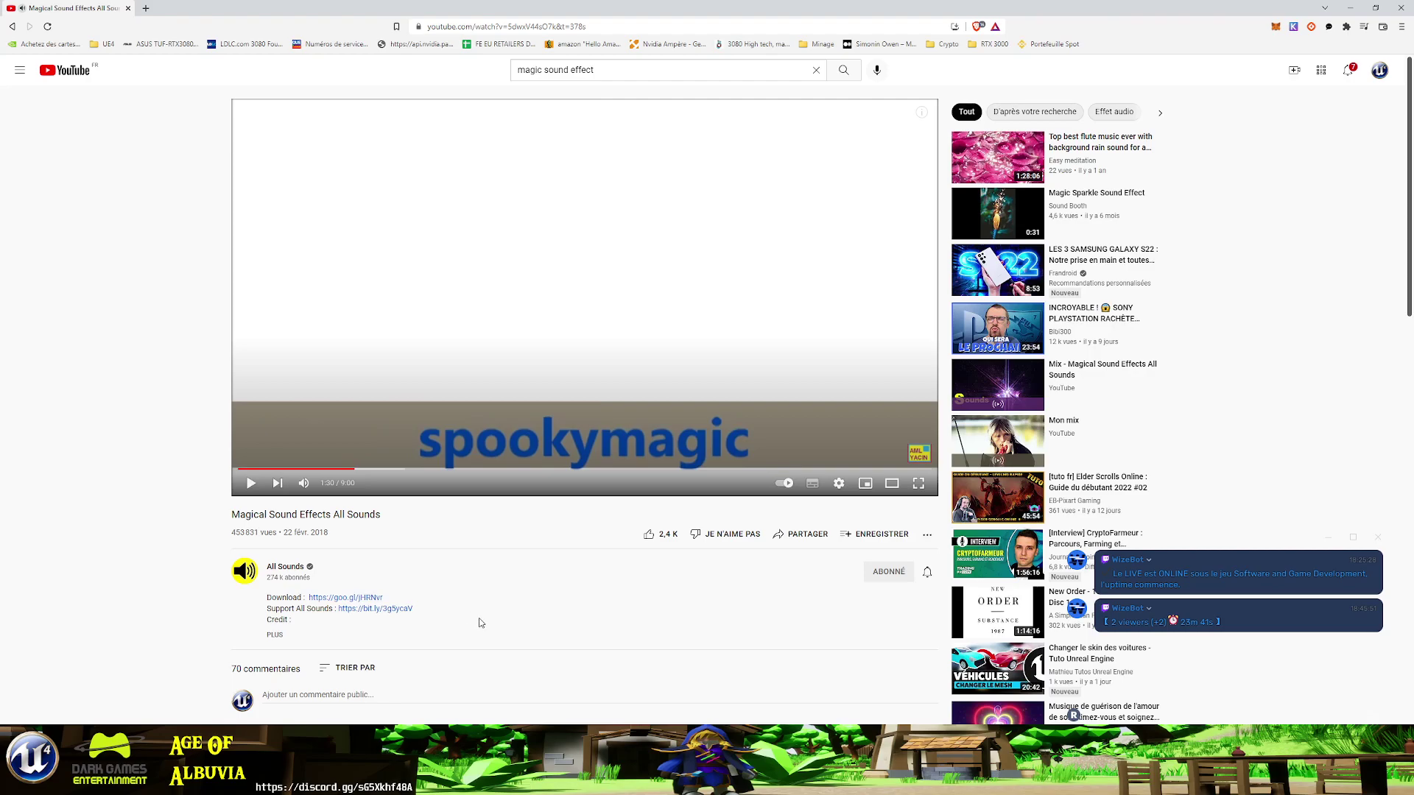
- Bring up the File Explorer shortcuts from the taskbar
key(alt+Tab)
mouse_move(338, 780)
right_click(338, 780)
- Open a File Explorer window on the Musique folder and scroll through its files
click(343, 725)
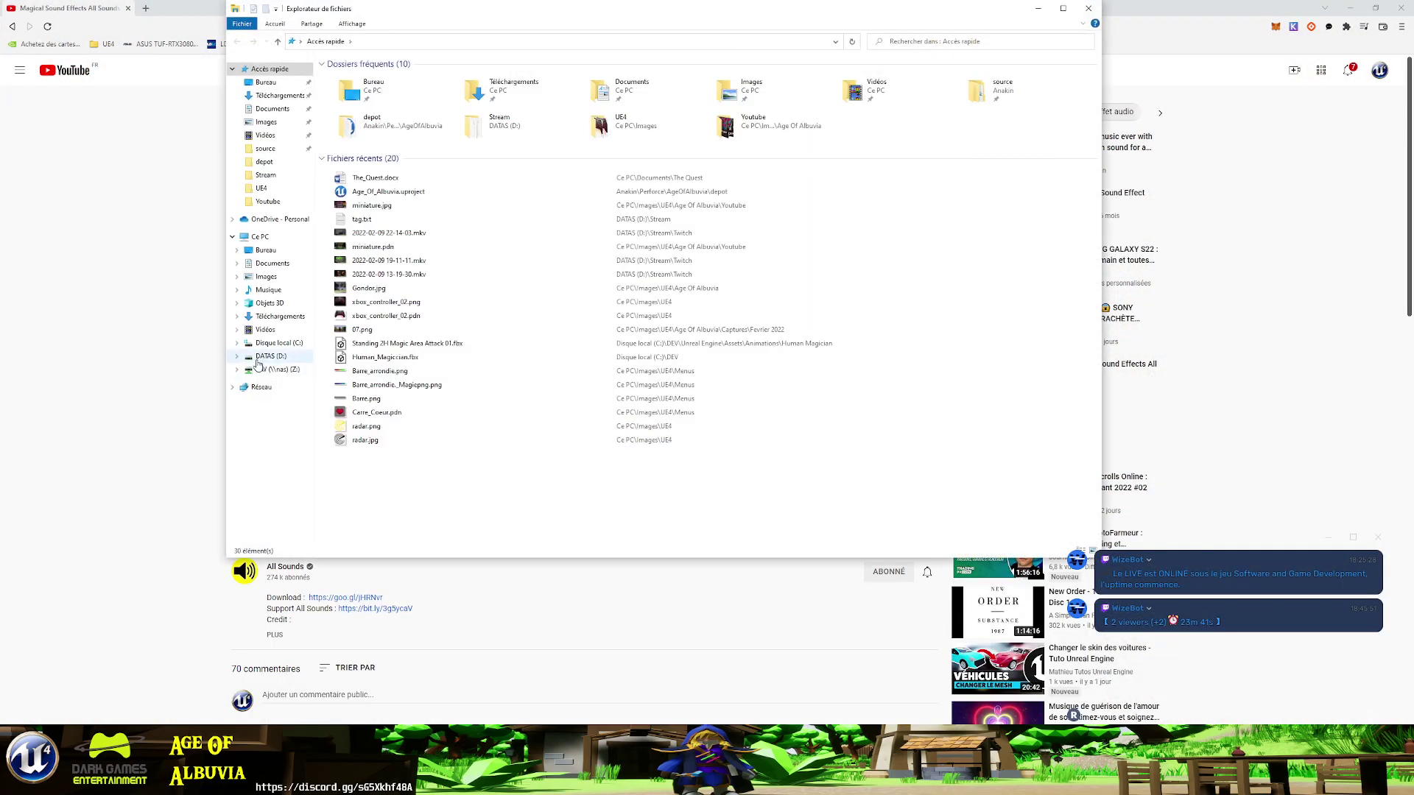
click(286, 290)
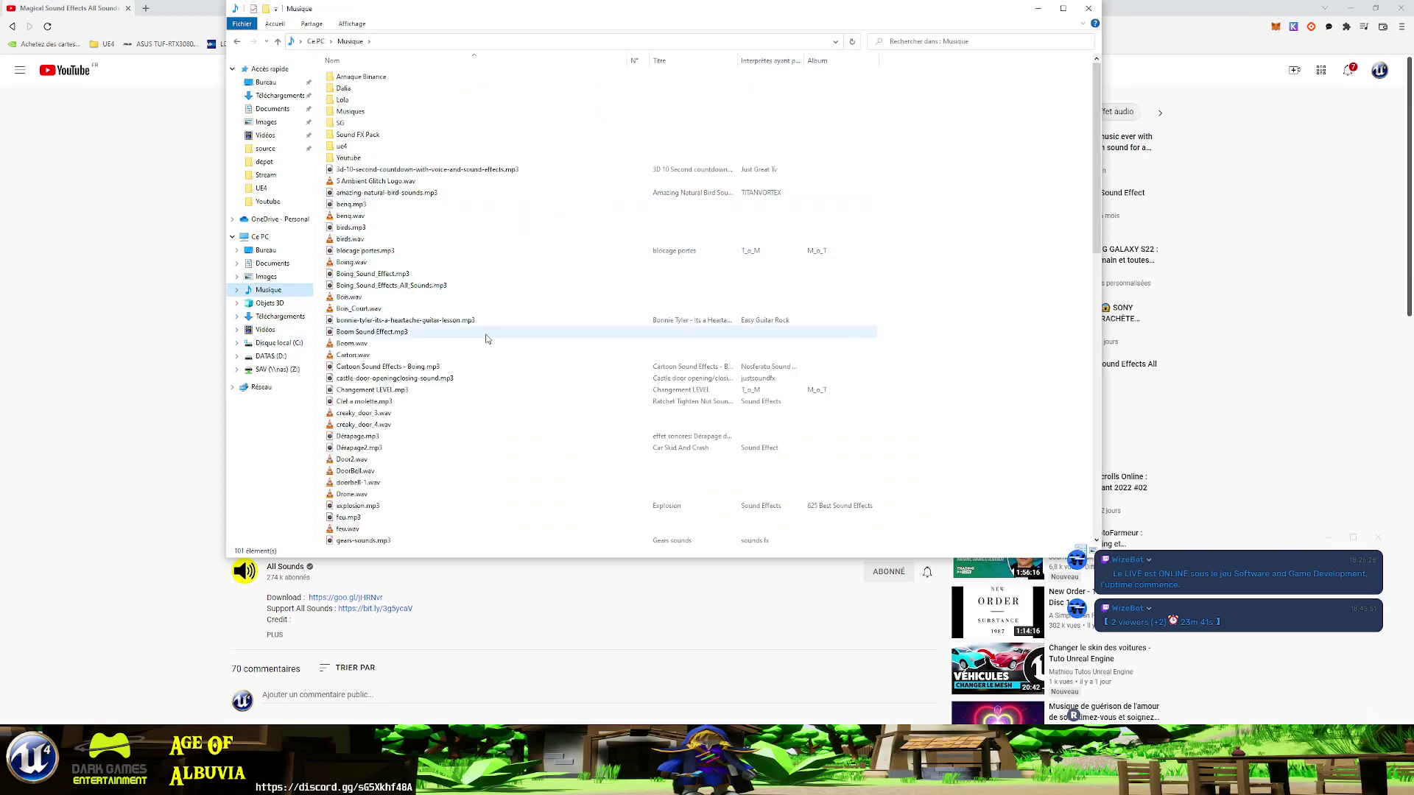
click(157, 415)
key(alt+Tab)
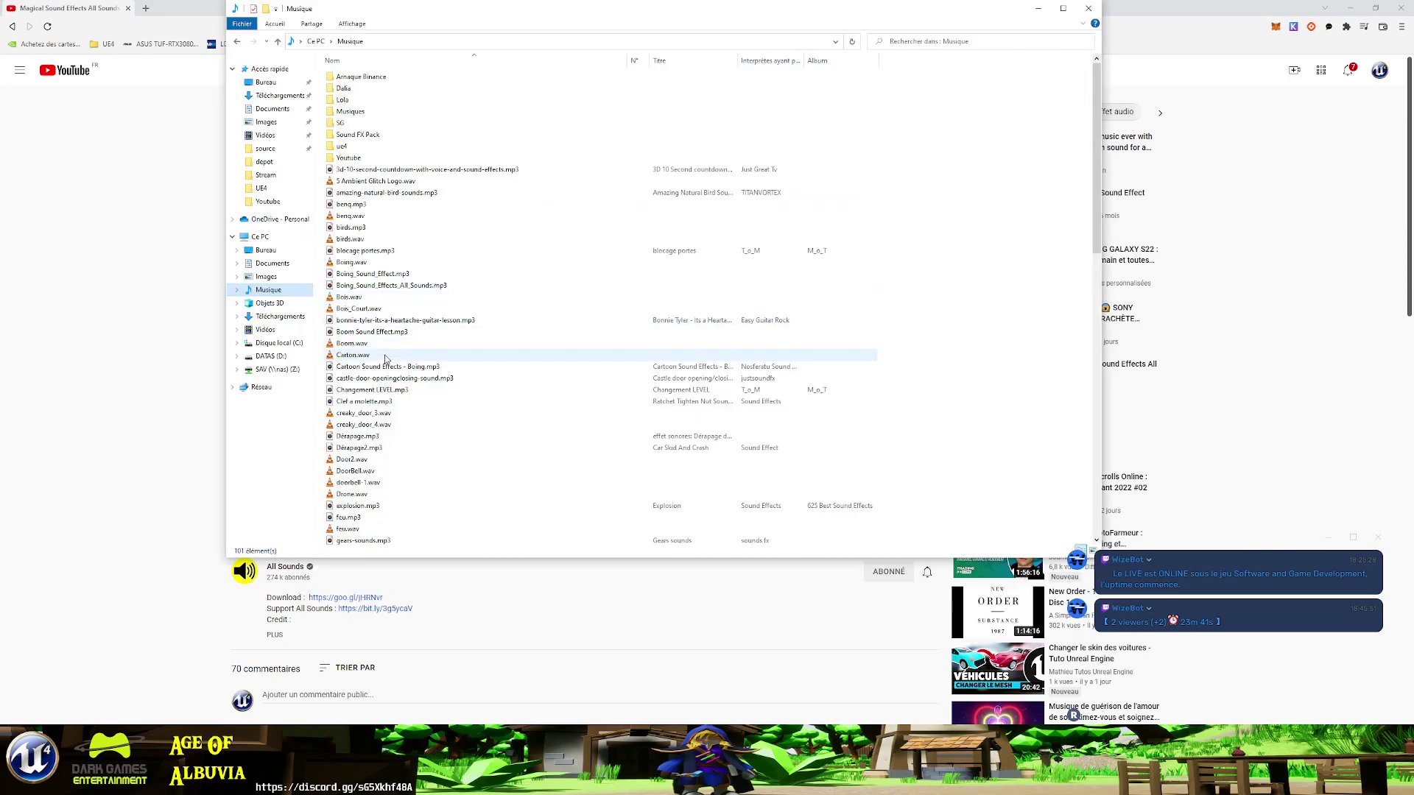
scroll(382, 442, down, 5)
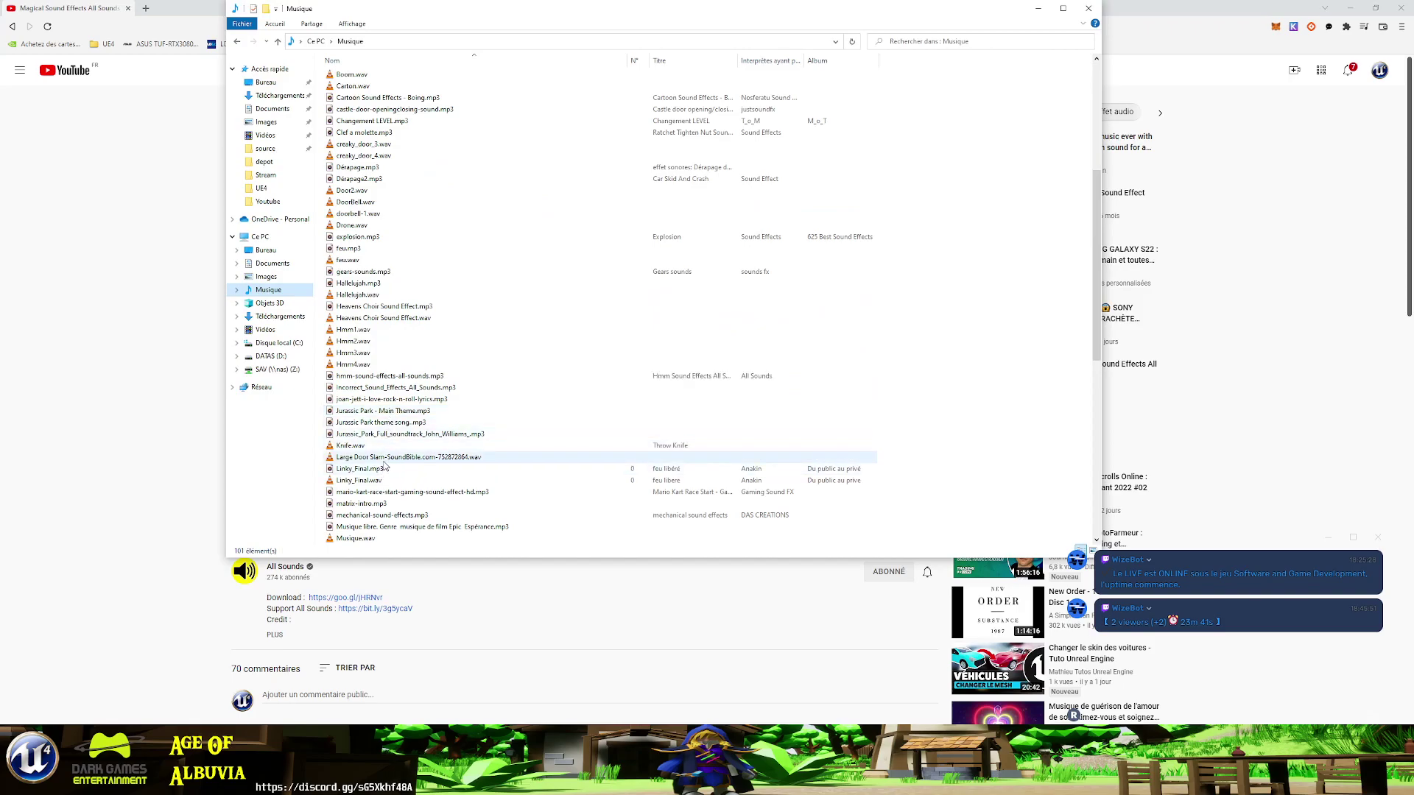
scroll(387, 462, down, 3)
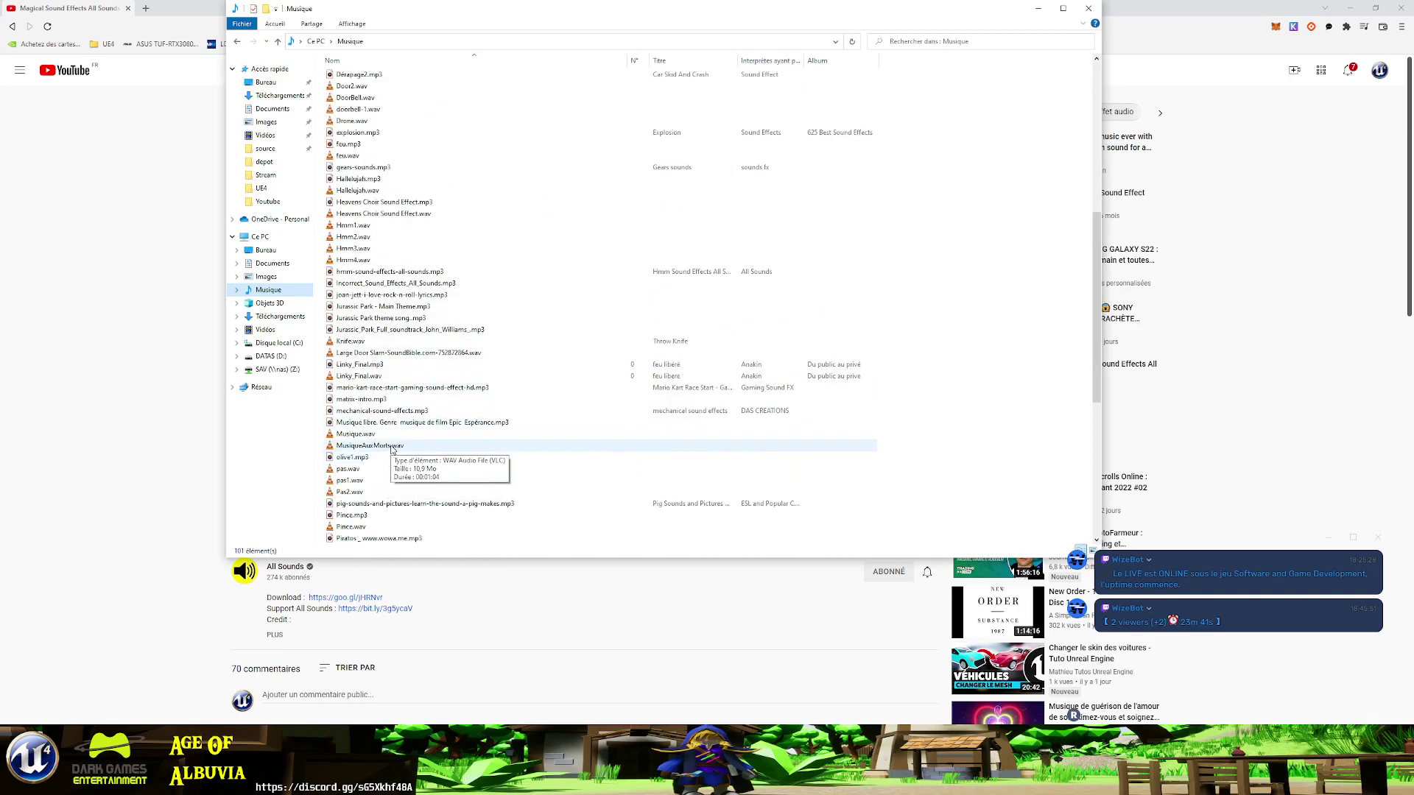
scroll(386, 445, up, 5)
scroll(383, 440, up, 6)
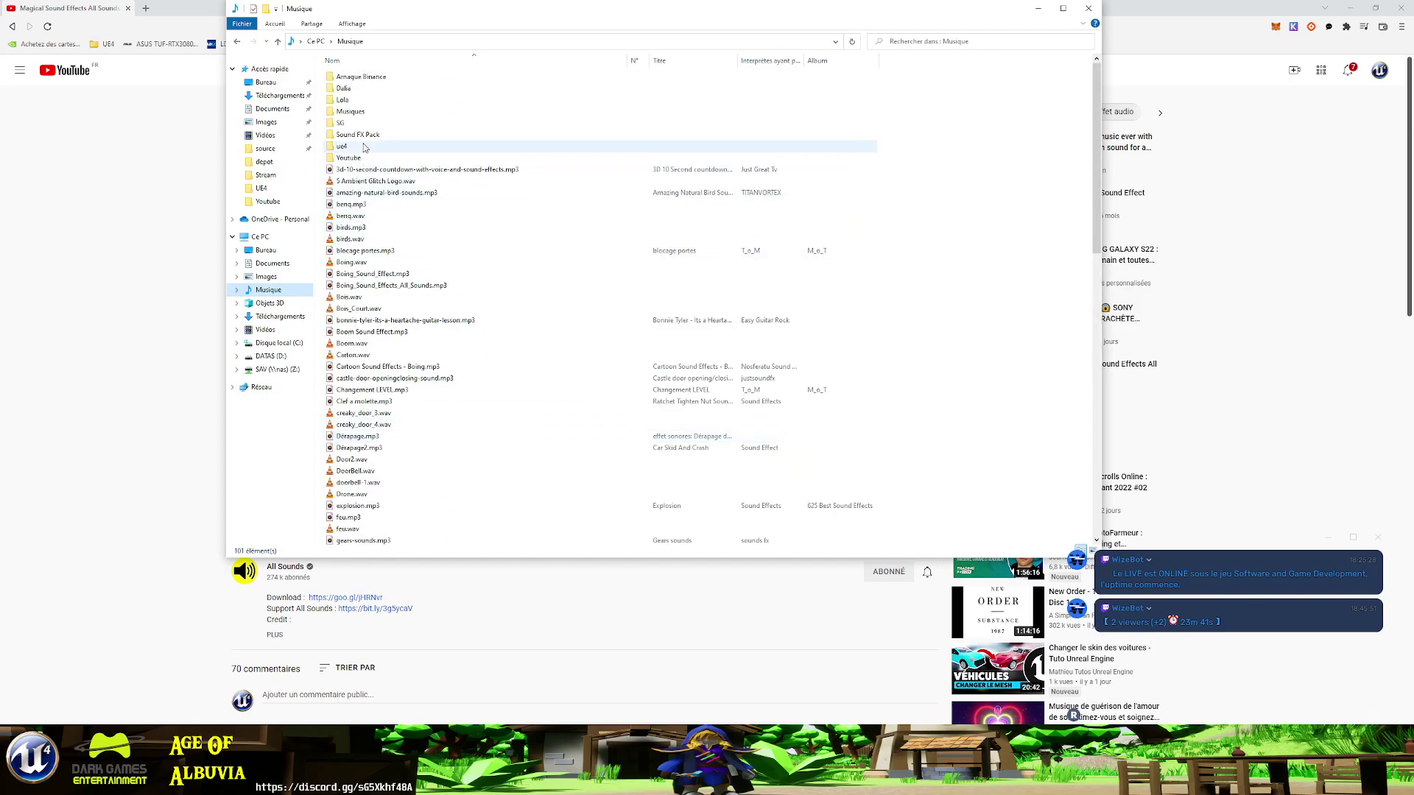
- Look through the ue4 sounds subfolder, then return to Musique
double_click(342, 146)
scroll(410, 398, down, 3)
scroll(412, 398, down, 1)
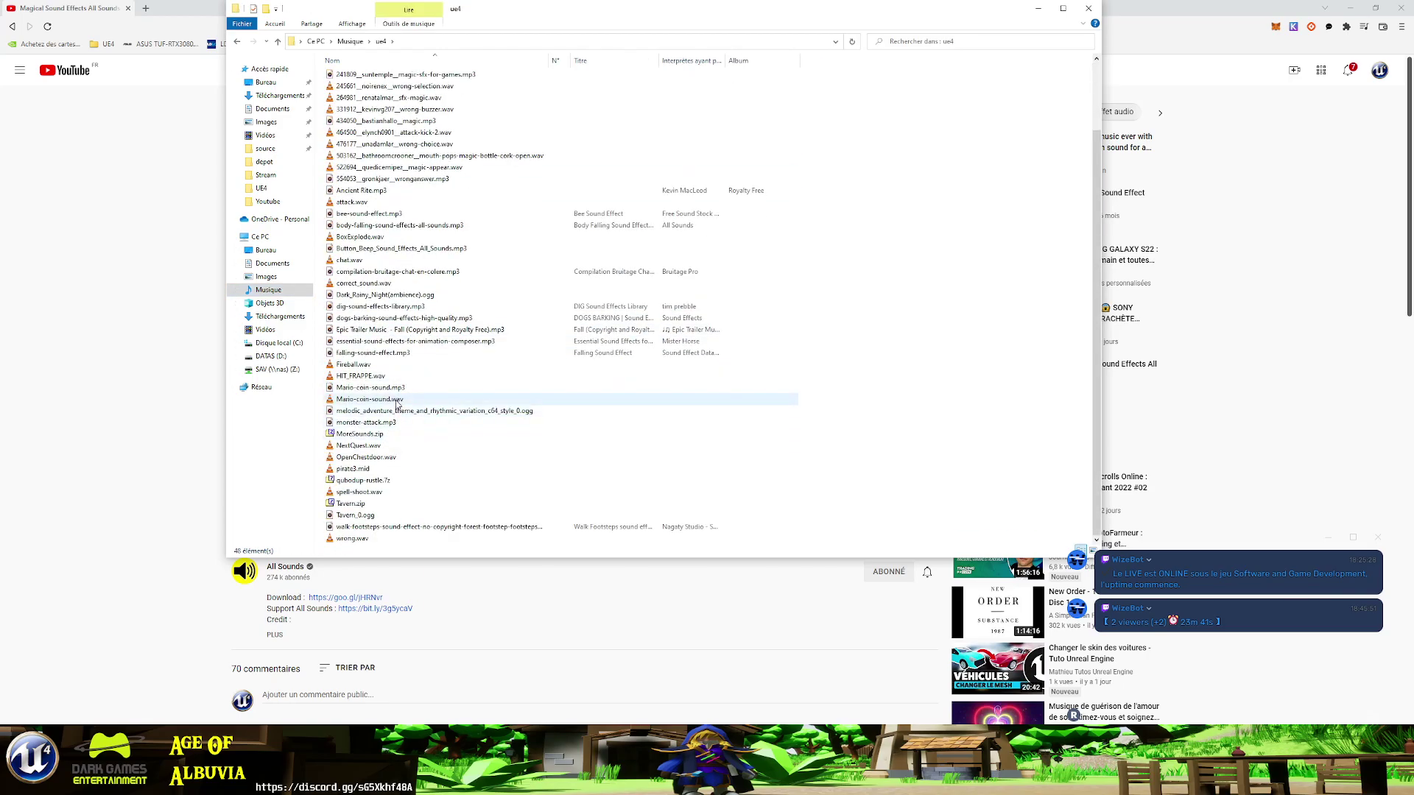
scroll(397, 404, up, 3)
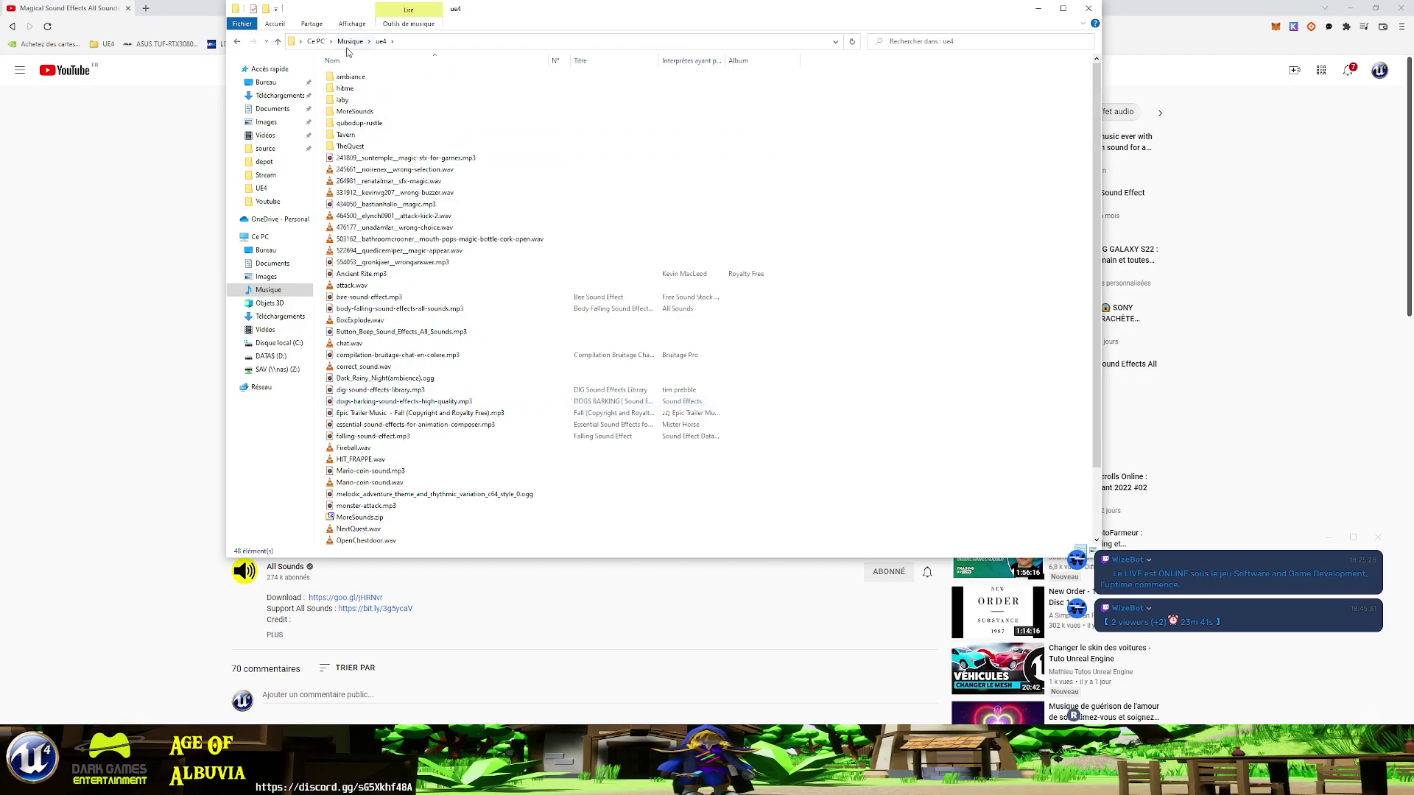
key(alt+Left)
- Search Musique for 'magical' and open magical-sound-effects-all-sounds.mp3 with Audacity
click(983, 43)
text(ma)
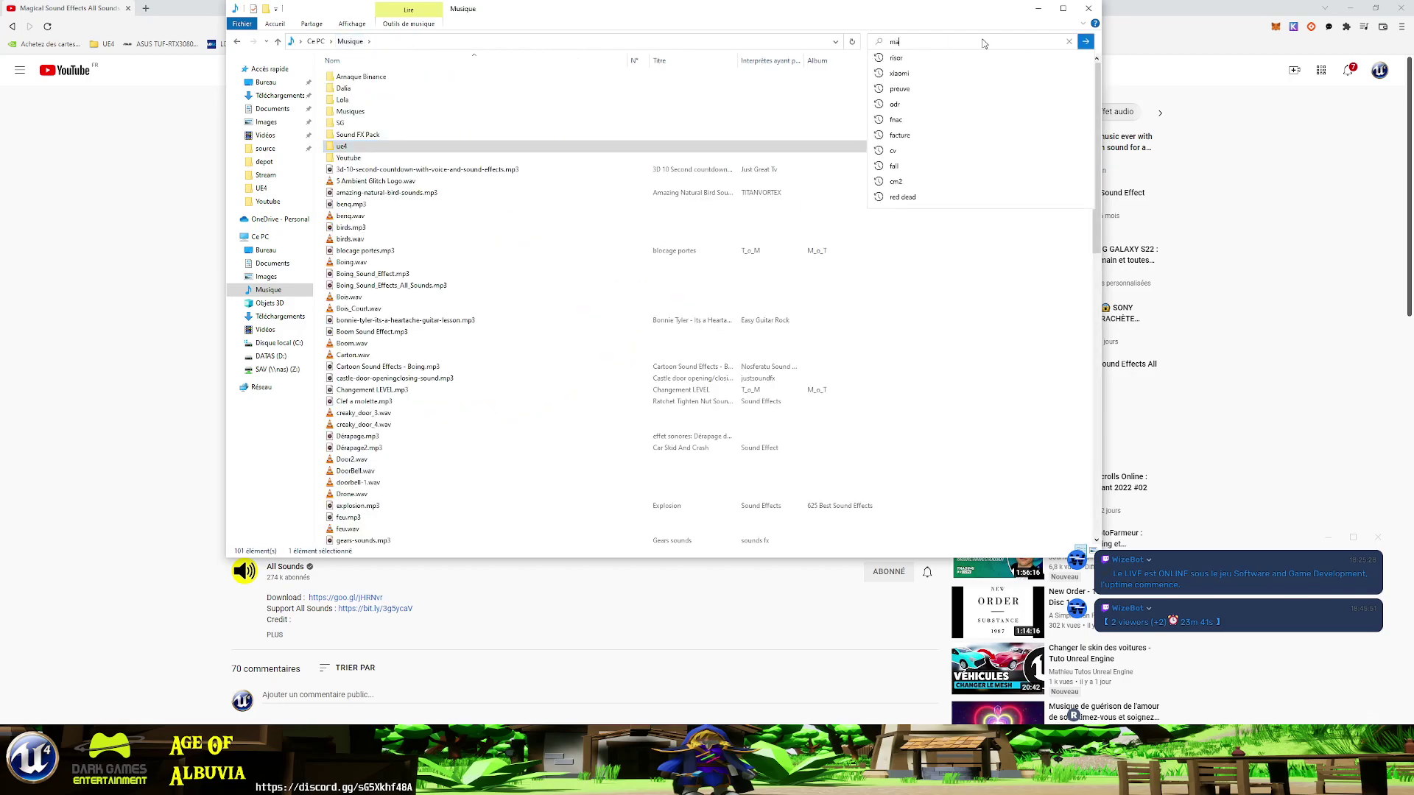
text(gical)
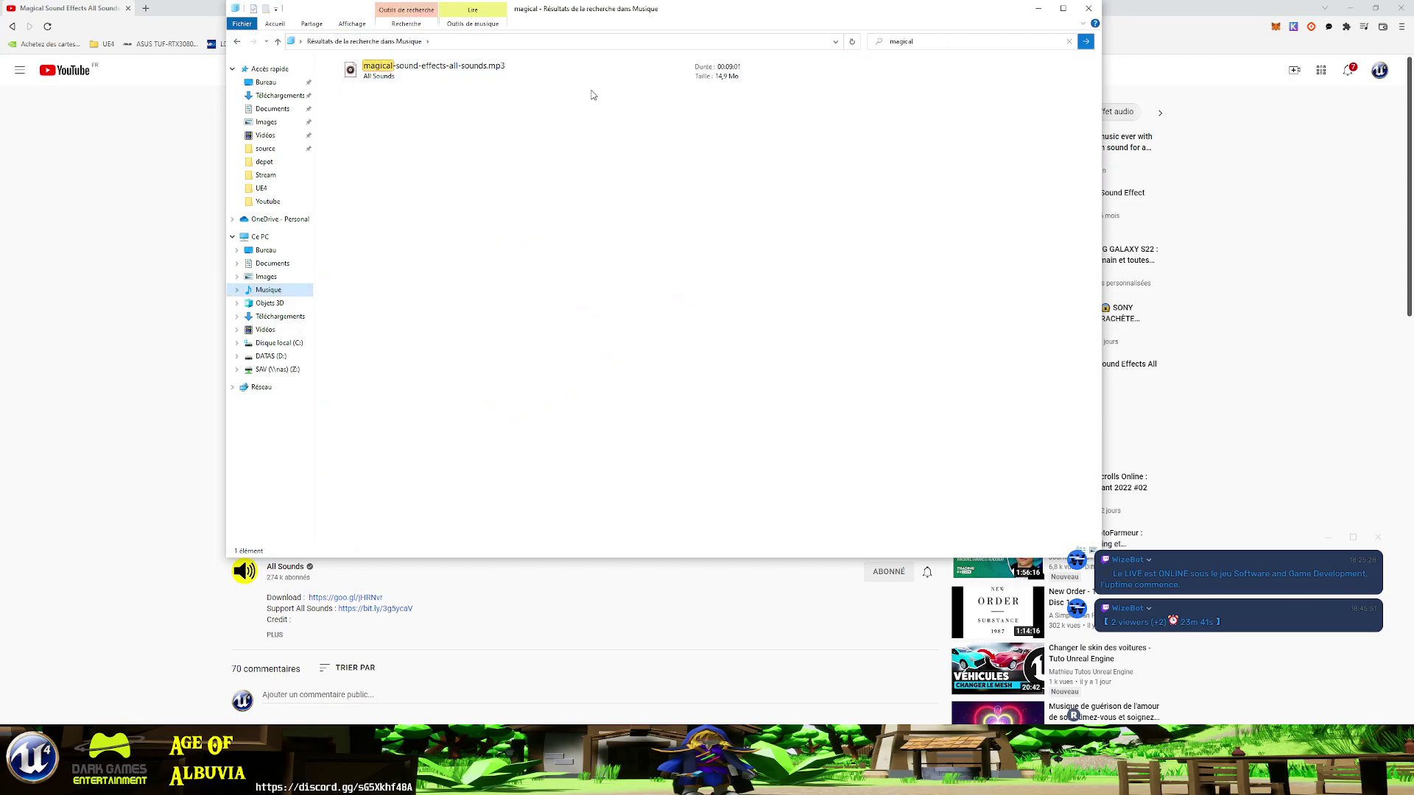
right_click(425, 74)
click(437, 70)
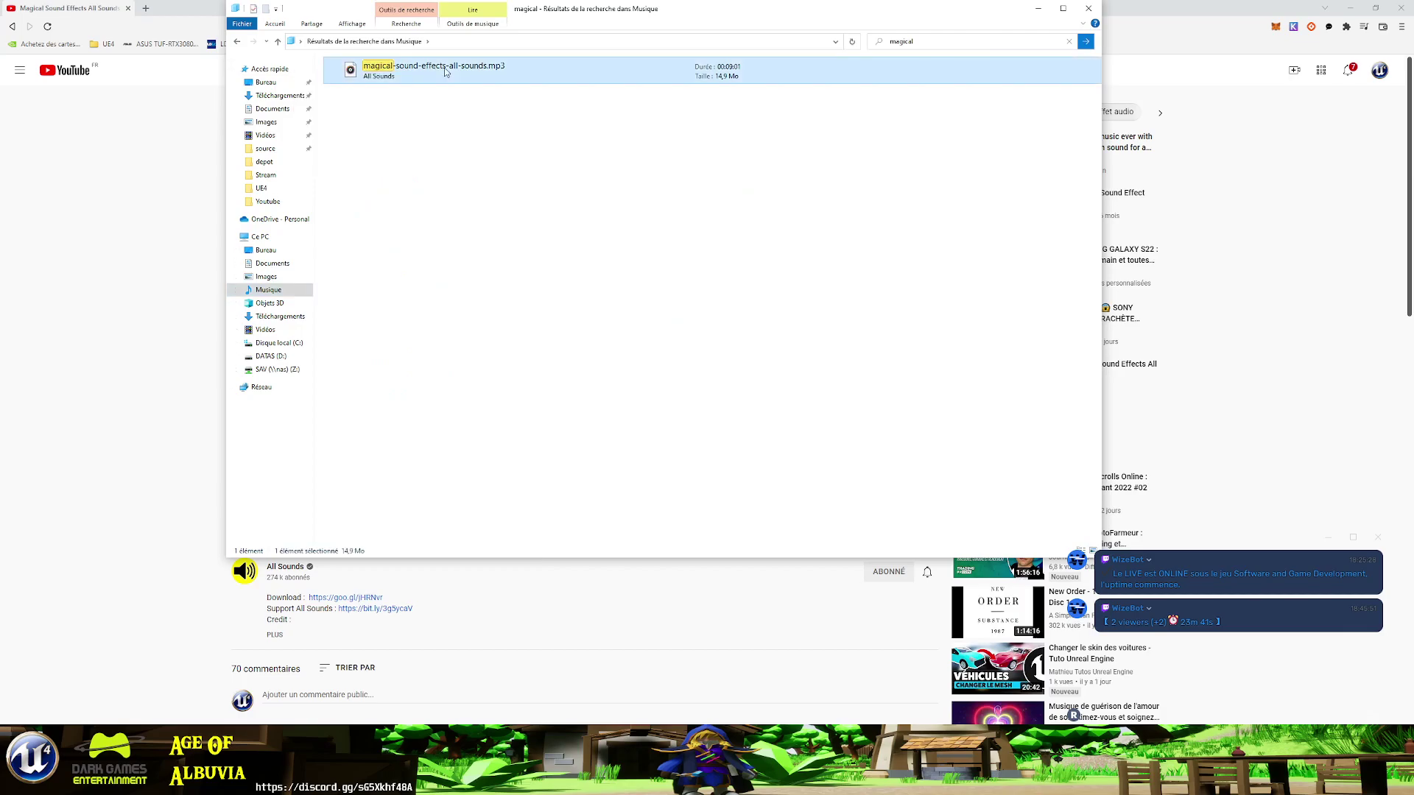
right_click(444, 67)
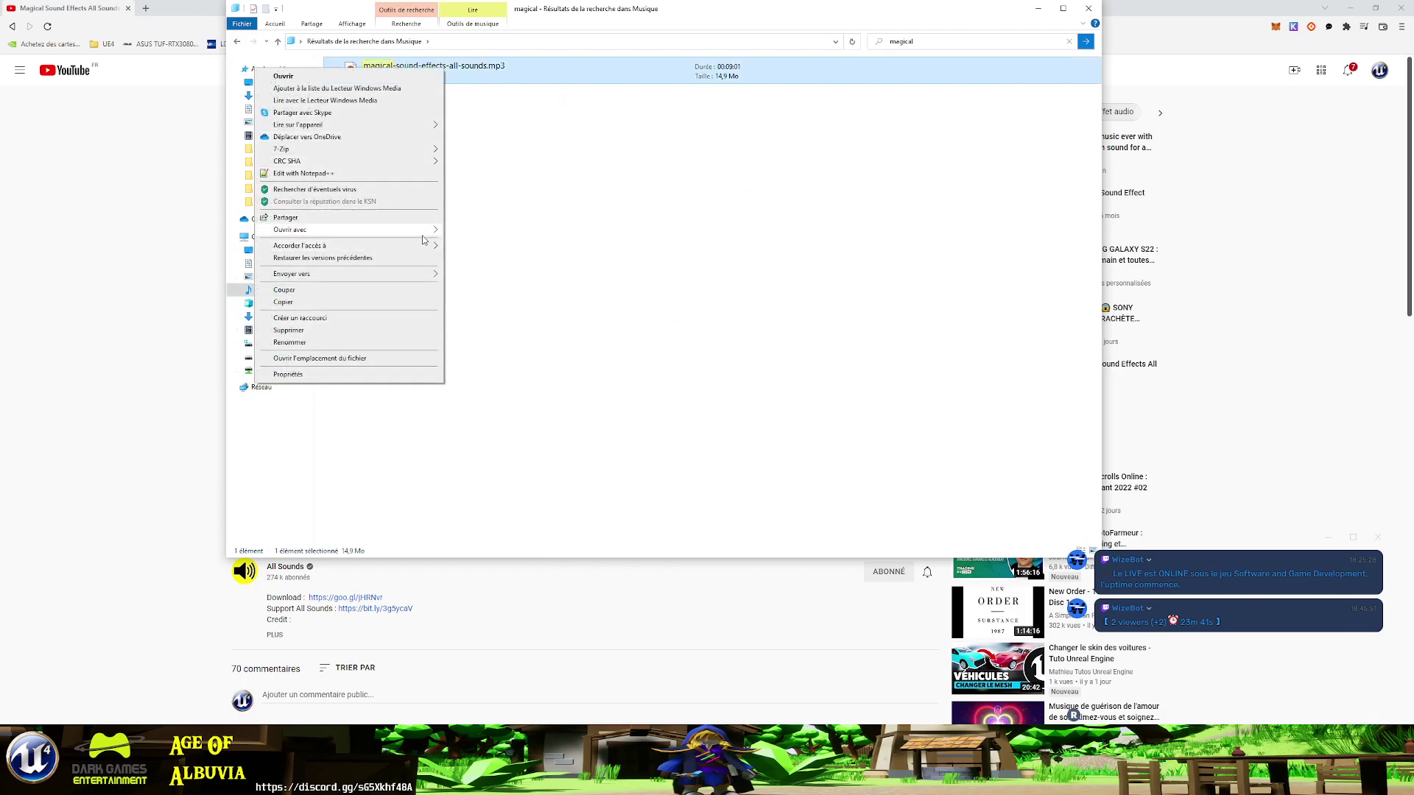
mouse_move(435, 229)
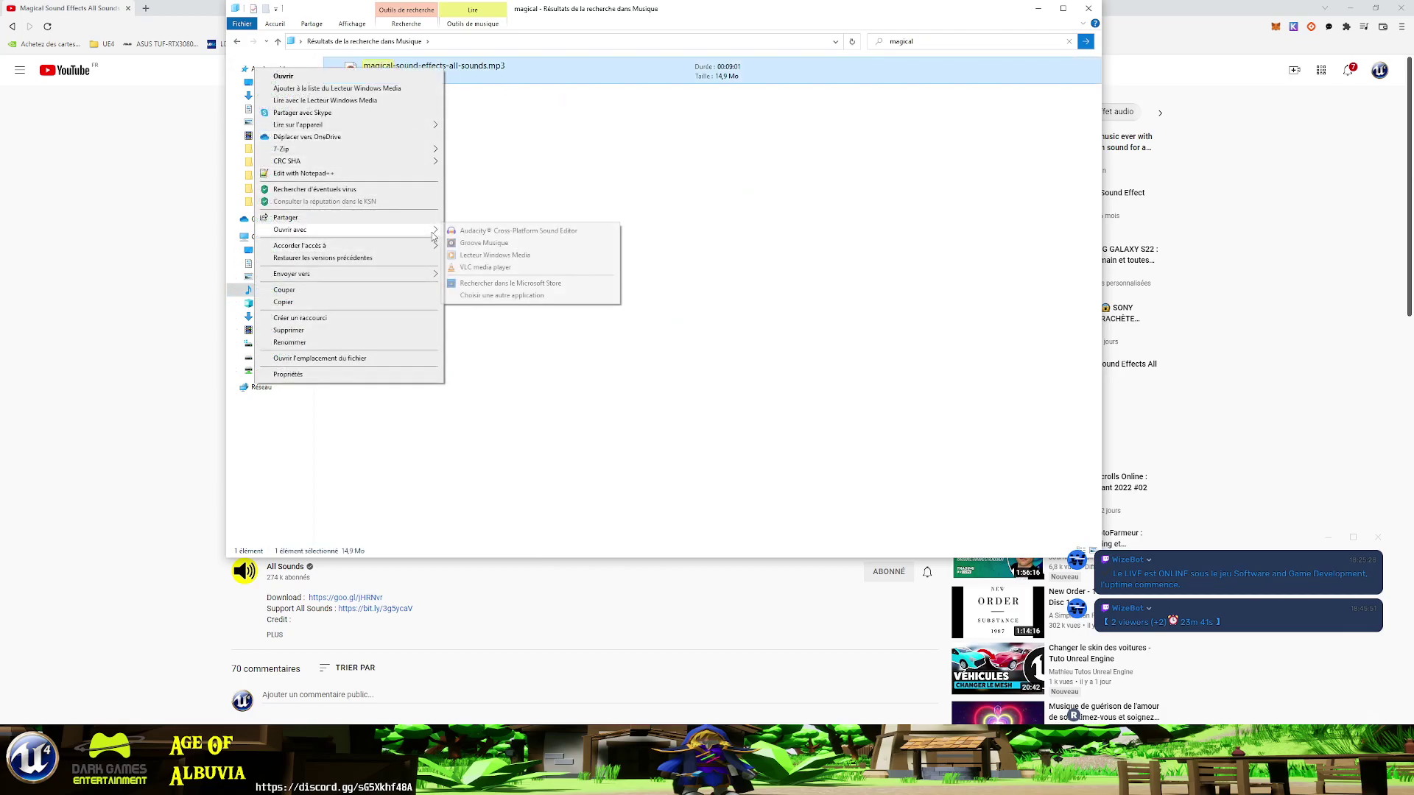
click(492, 231)
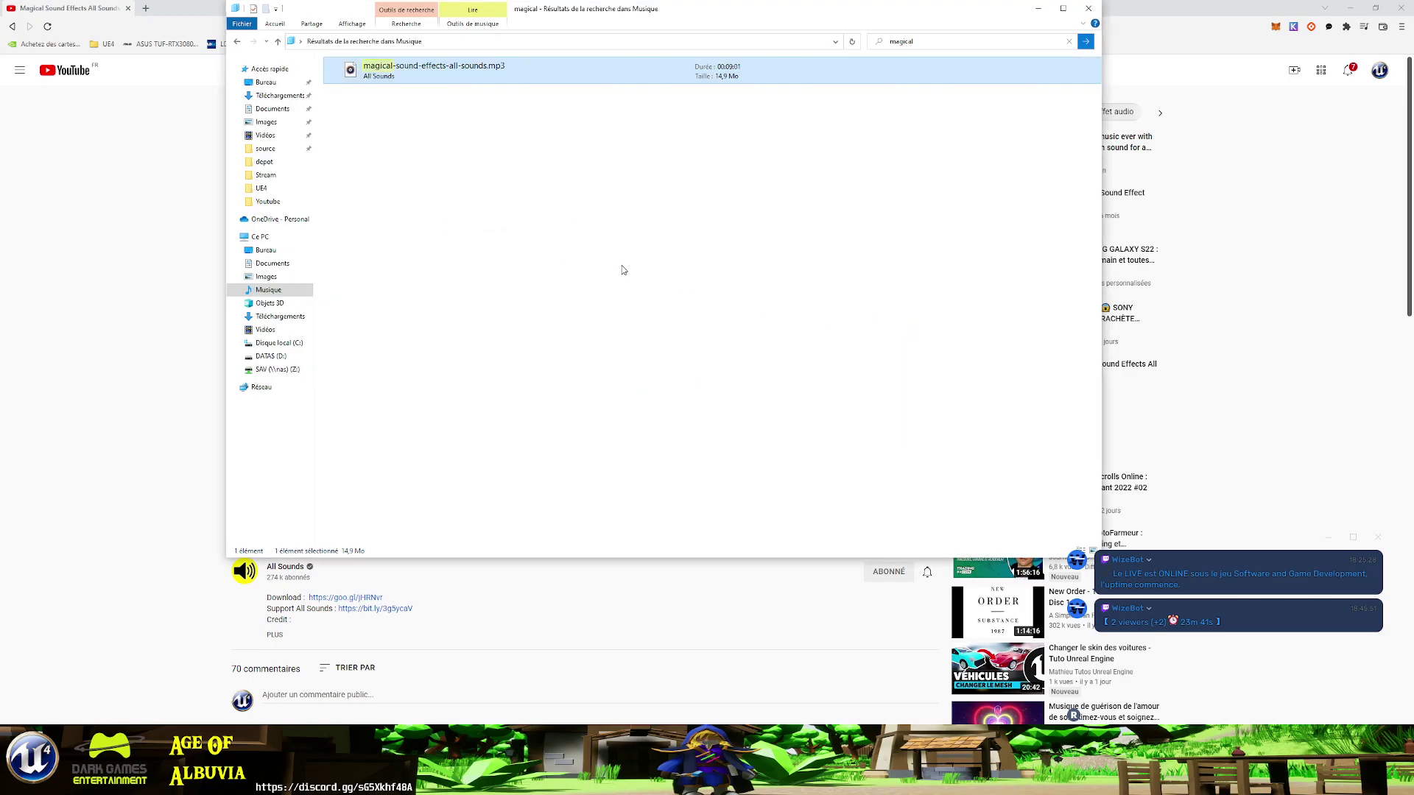
- Close the Explorer search window to reveal the Audacity import
key(alt+Tab)
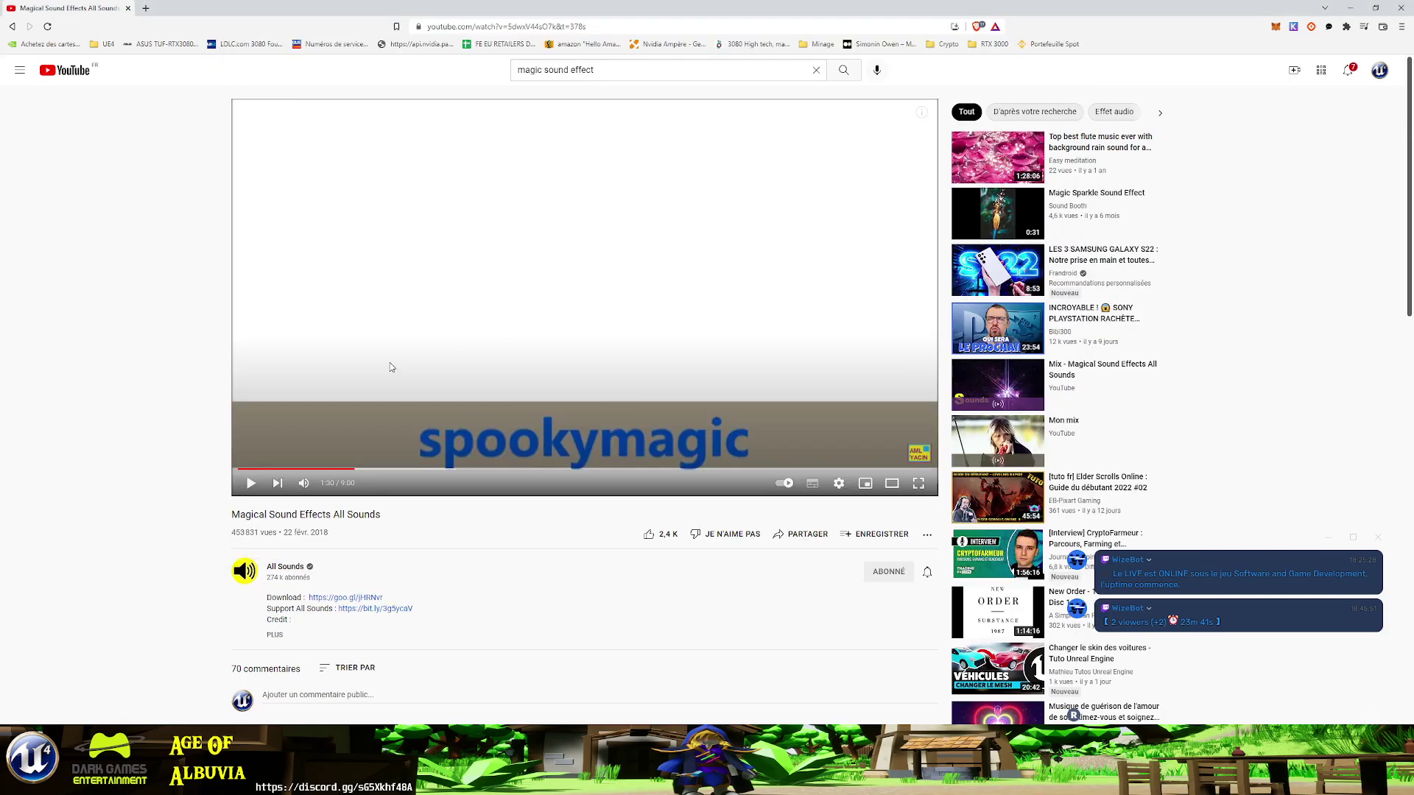
key(alt+Tab)
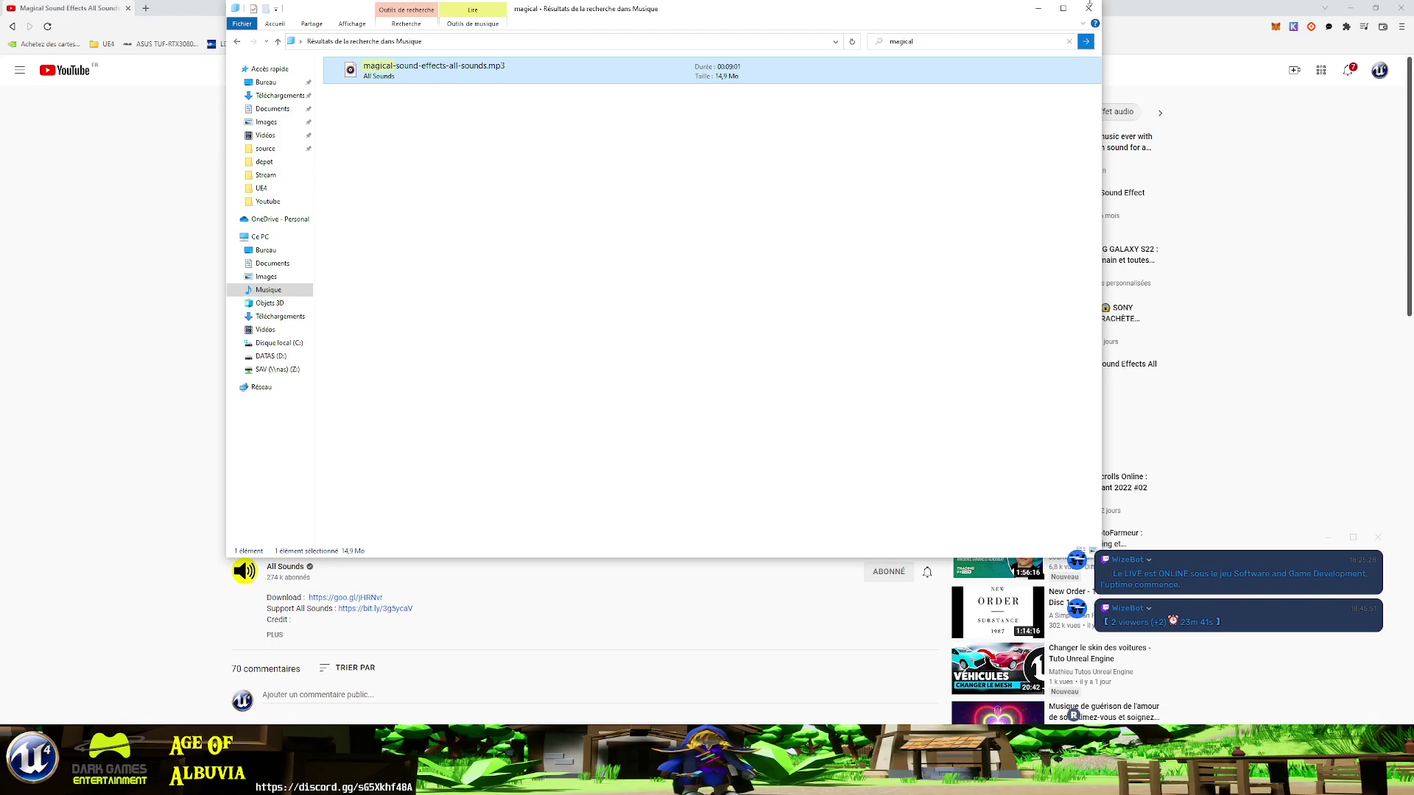
click(1089, 6)
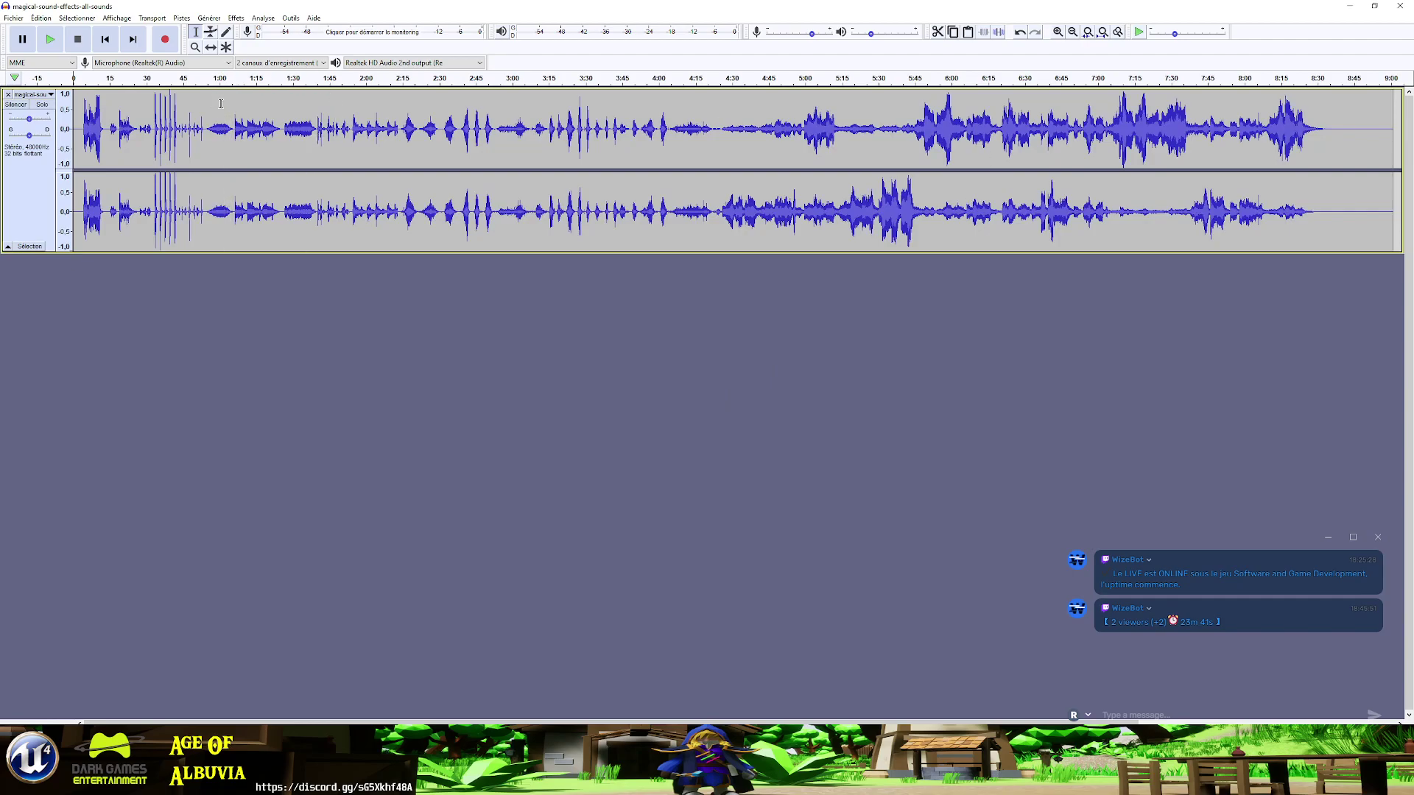
- Select the chime from about 1:26.8 to 1:28.0 and play it back
drag(284, 117, 288, 118)
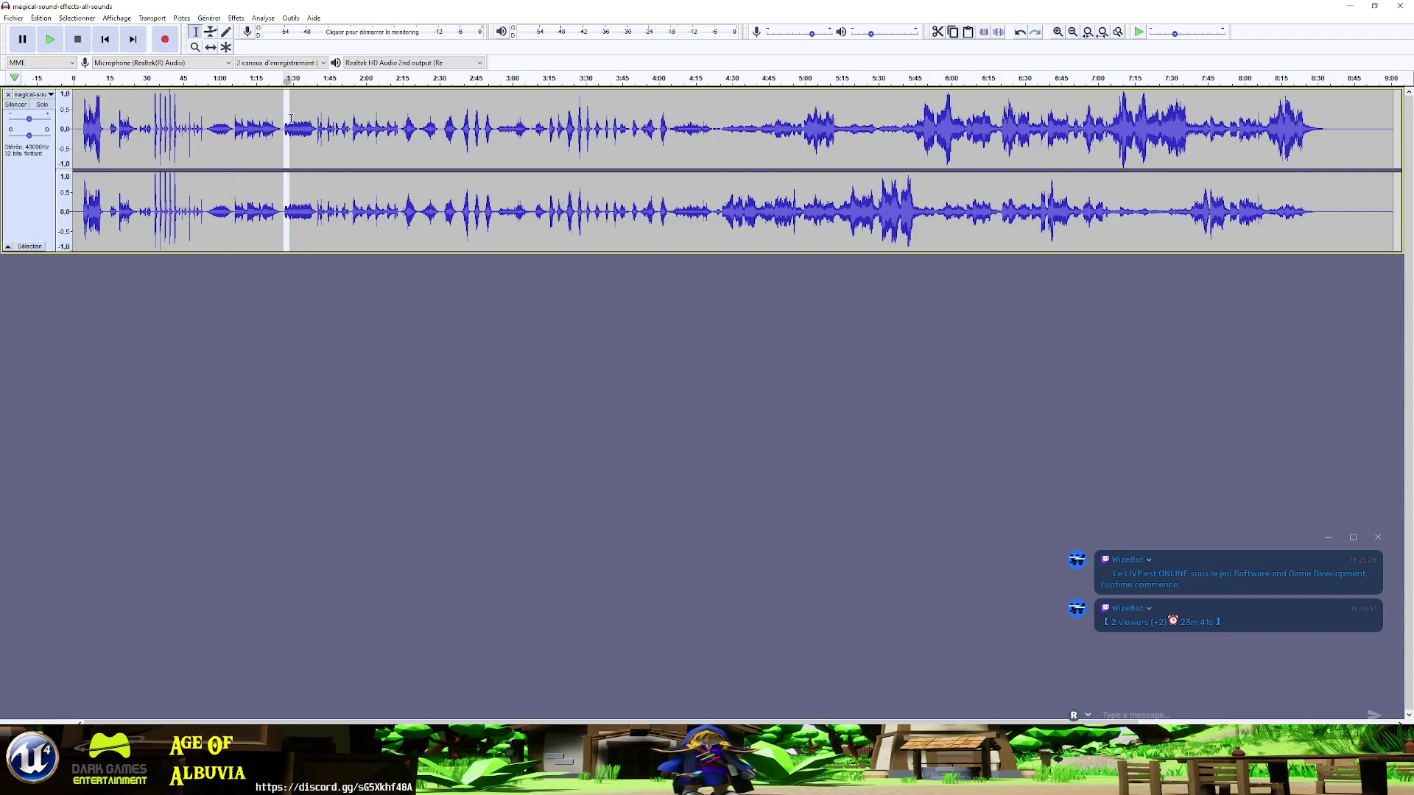
ctrl+scroll(289, 120, up, 5)
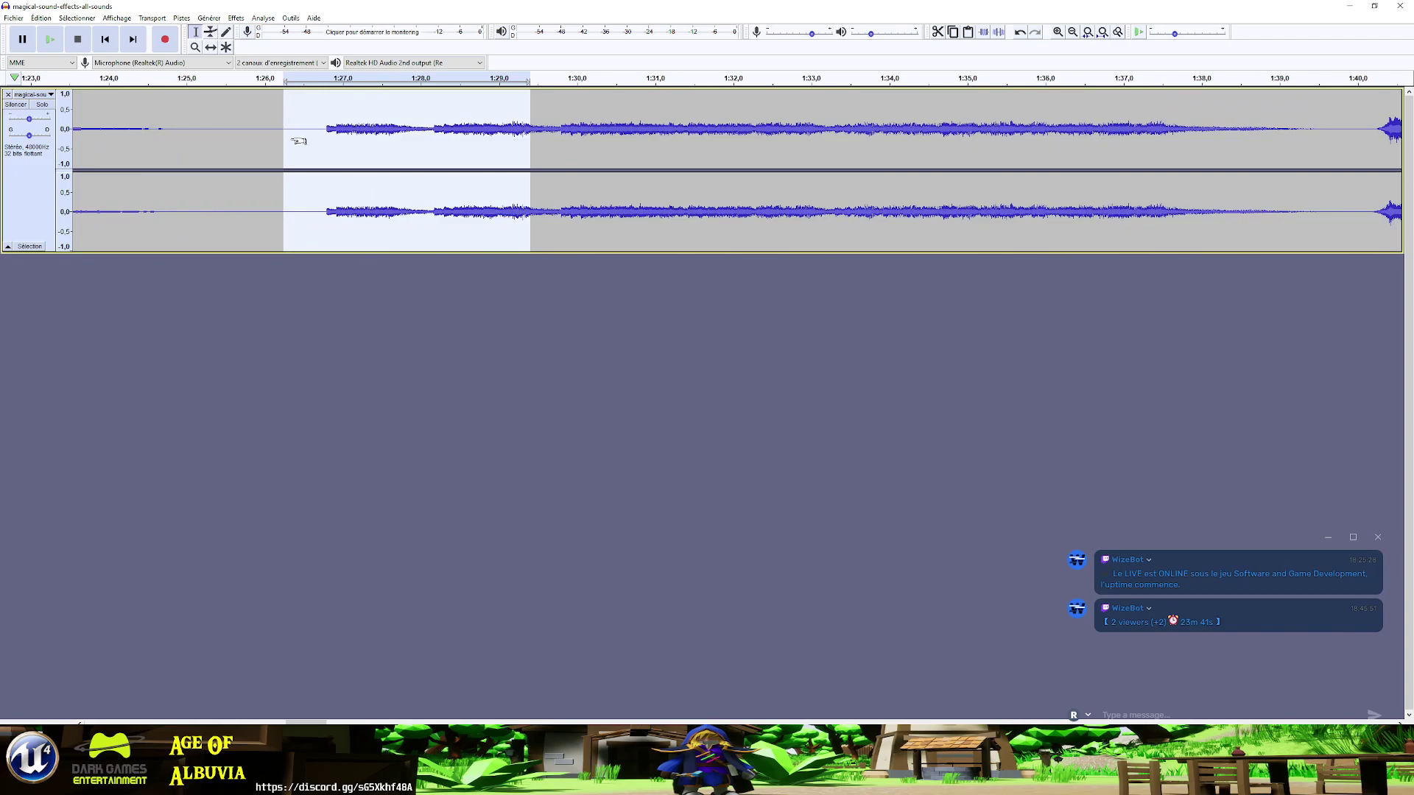
ctrl+scroll(298, 141, up, 1)
click(340, 163)
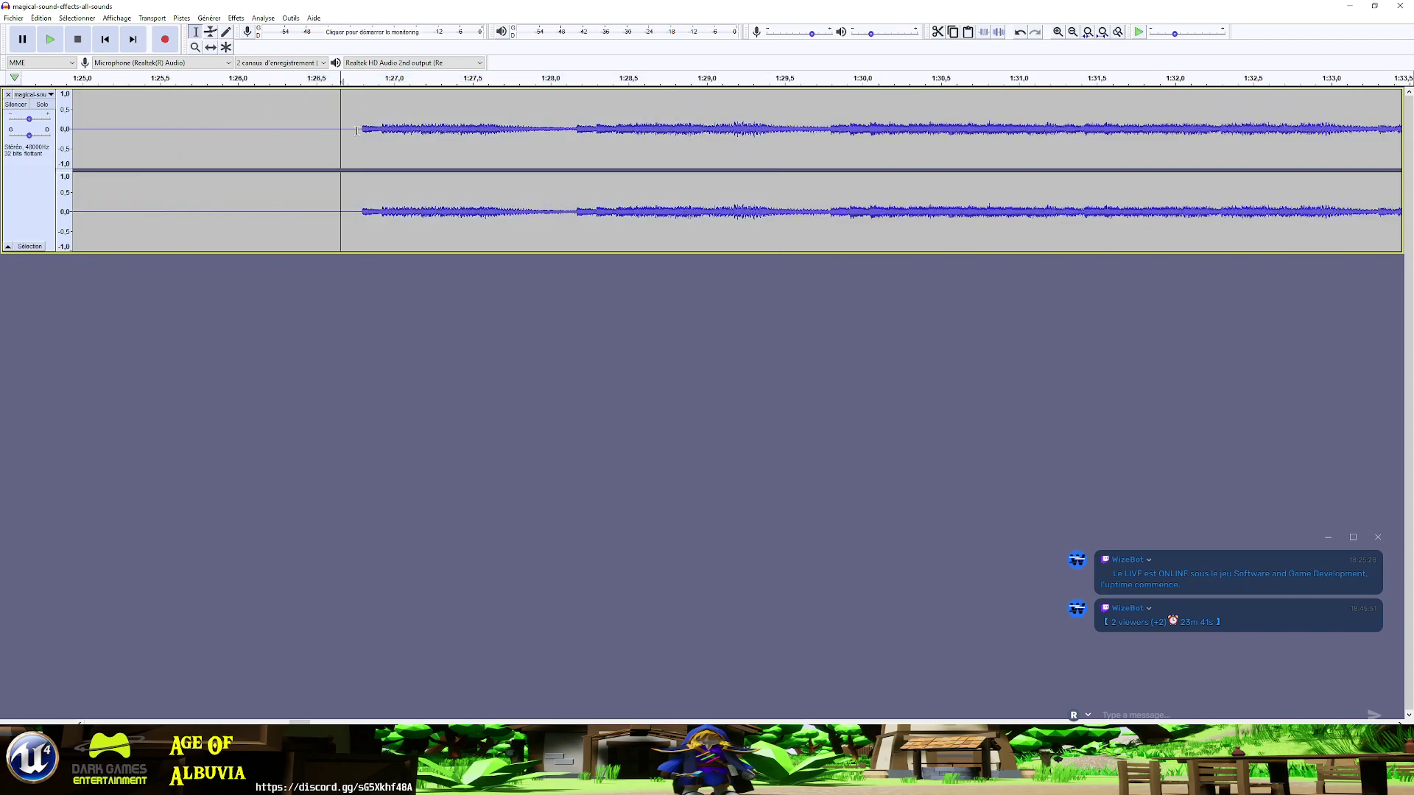
drag(356, 130, 557, 145)
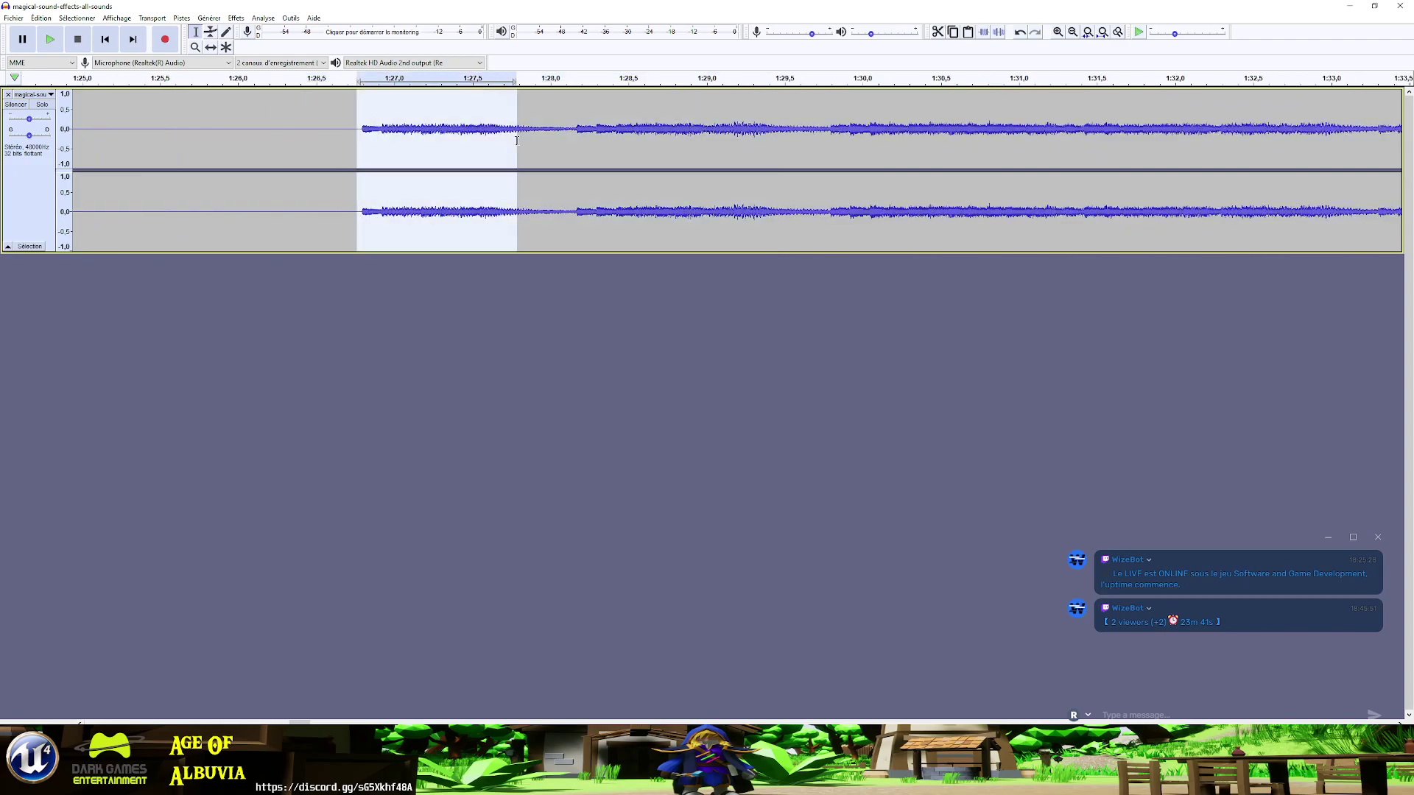
click(52, 46)
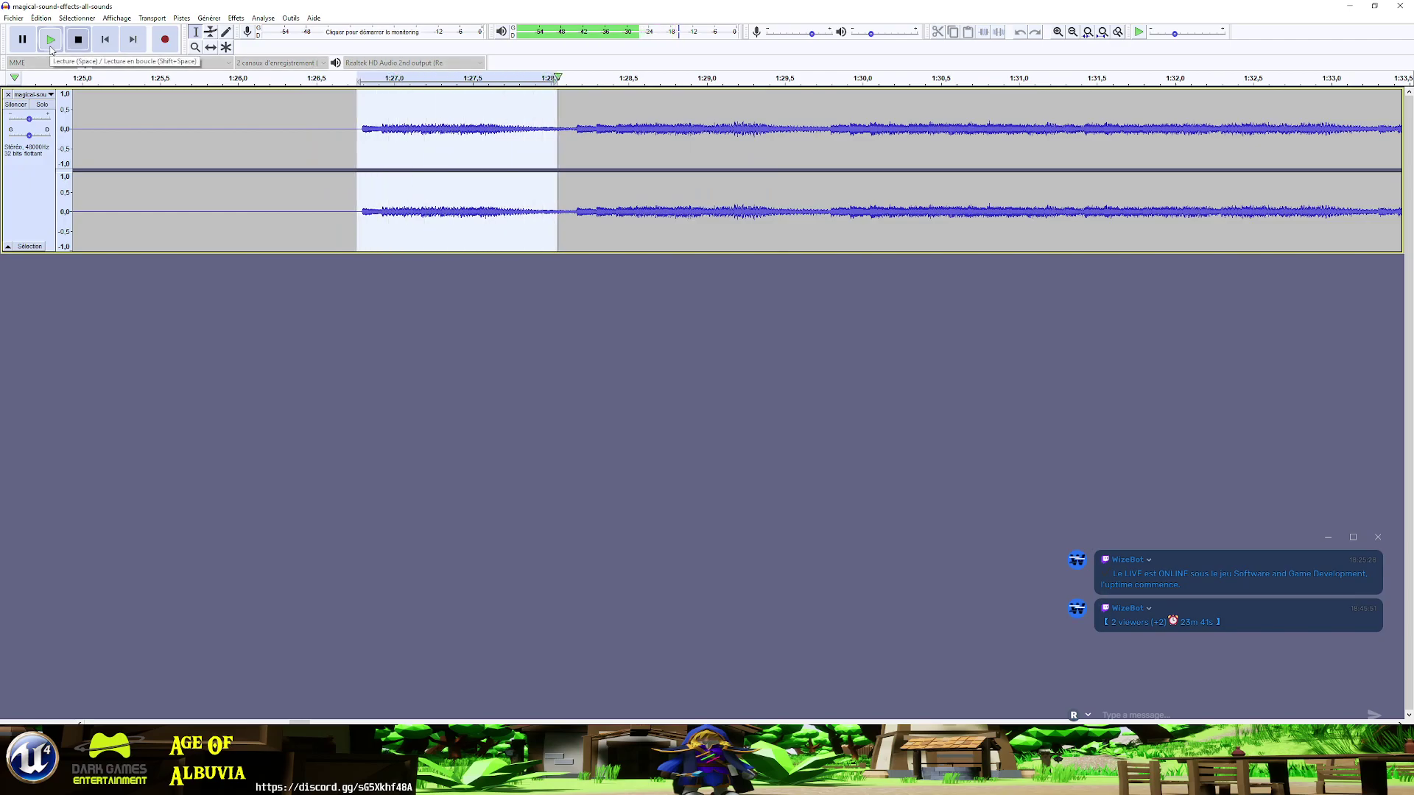
- Export the audio as a WAV file named 'Magic' with empty metadata
click(13, 18)
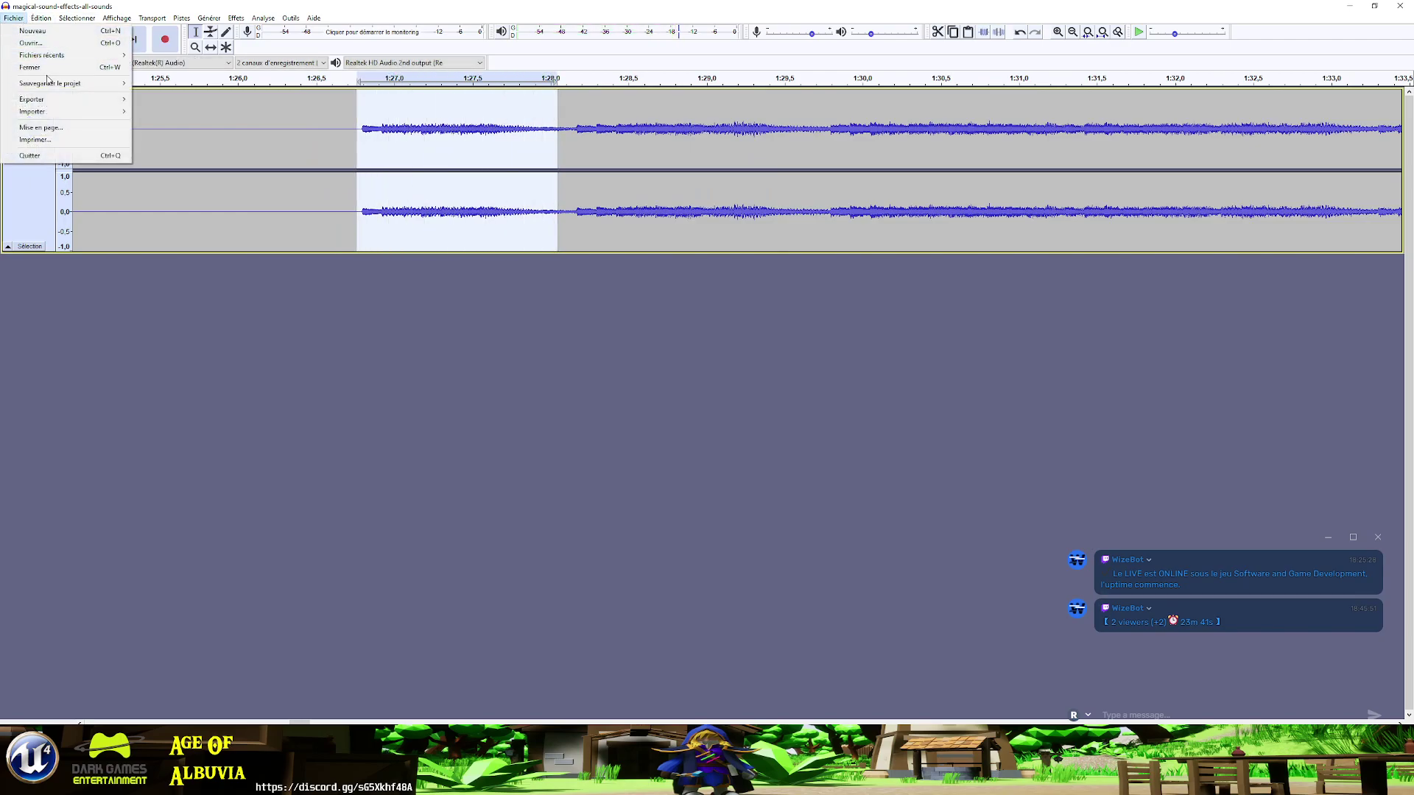
mouse_move(57, 101)
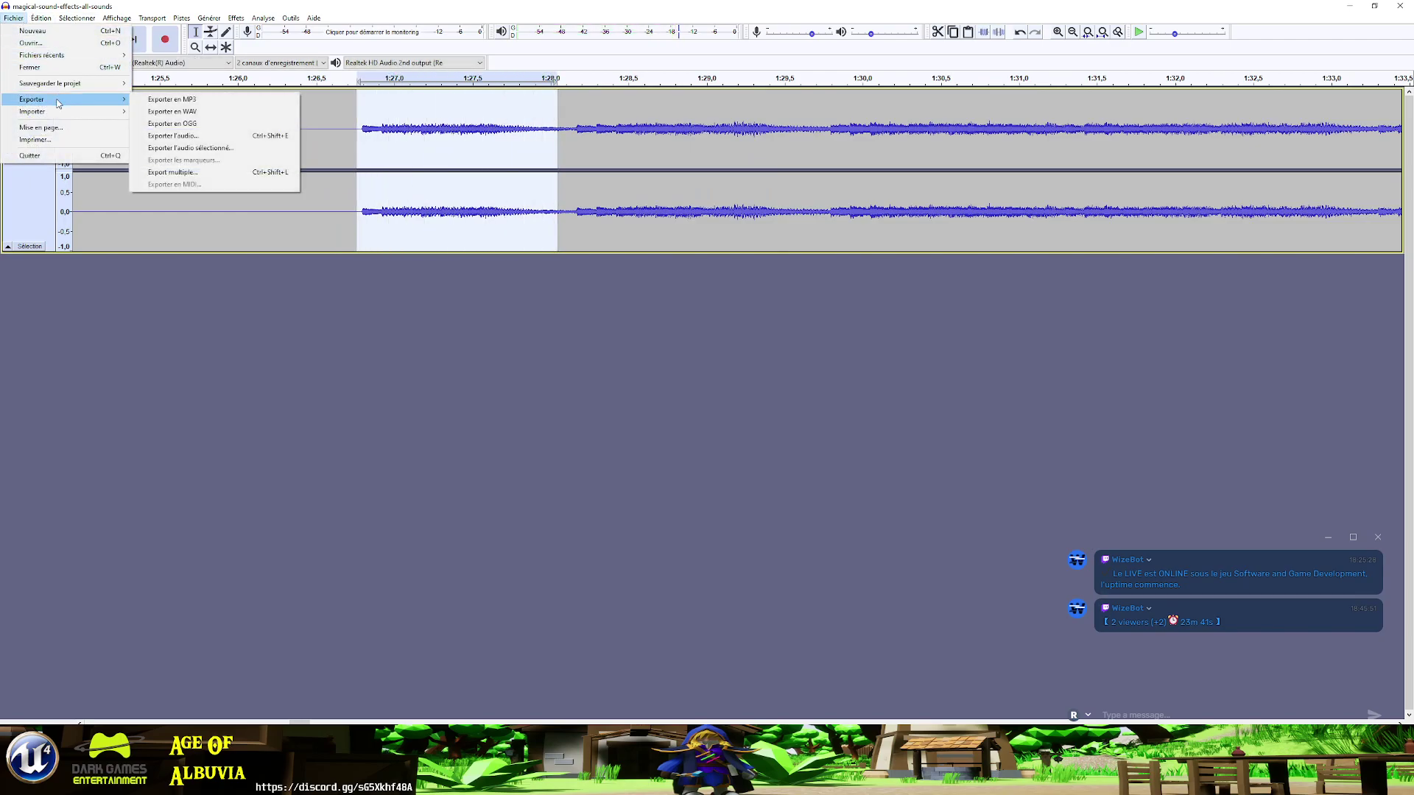
click(200, 115)
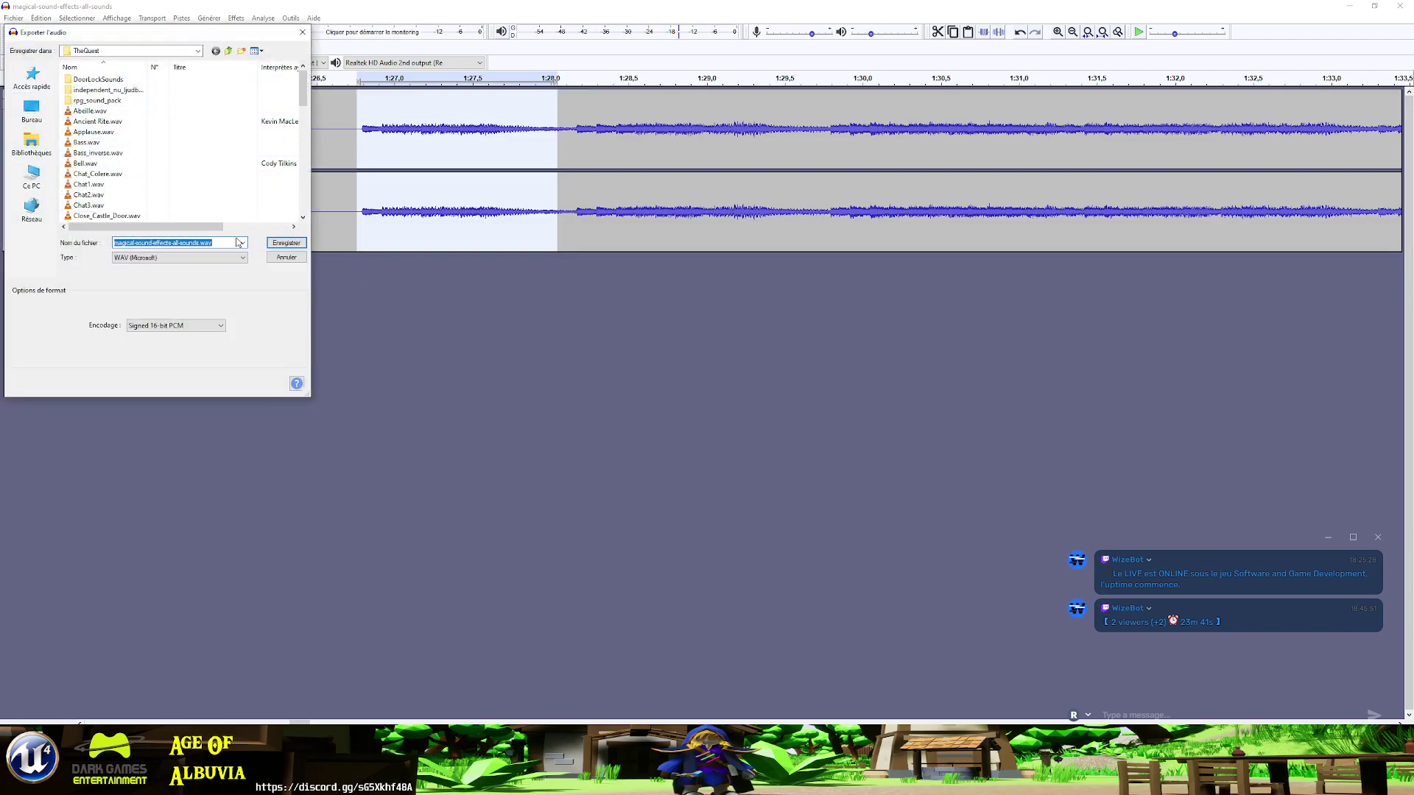
text(Magic)
click(286, 243)
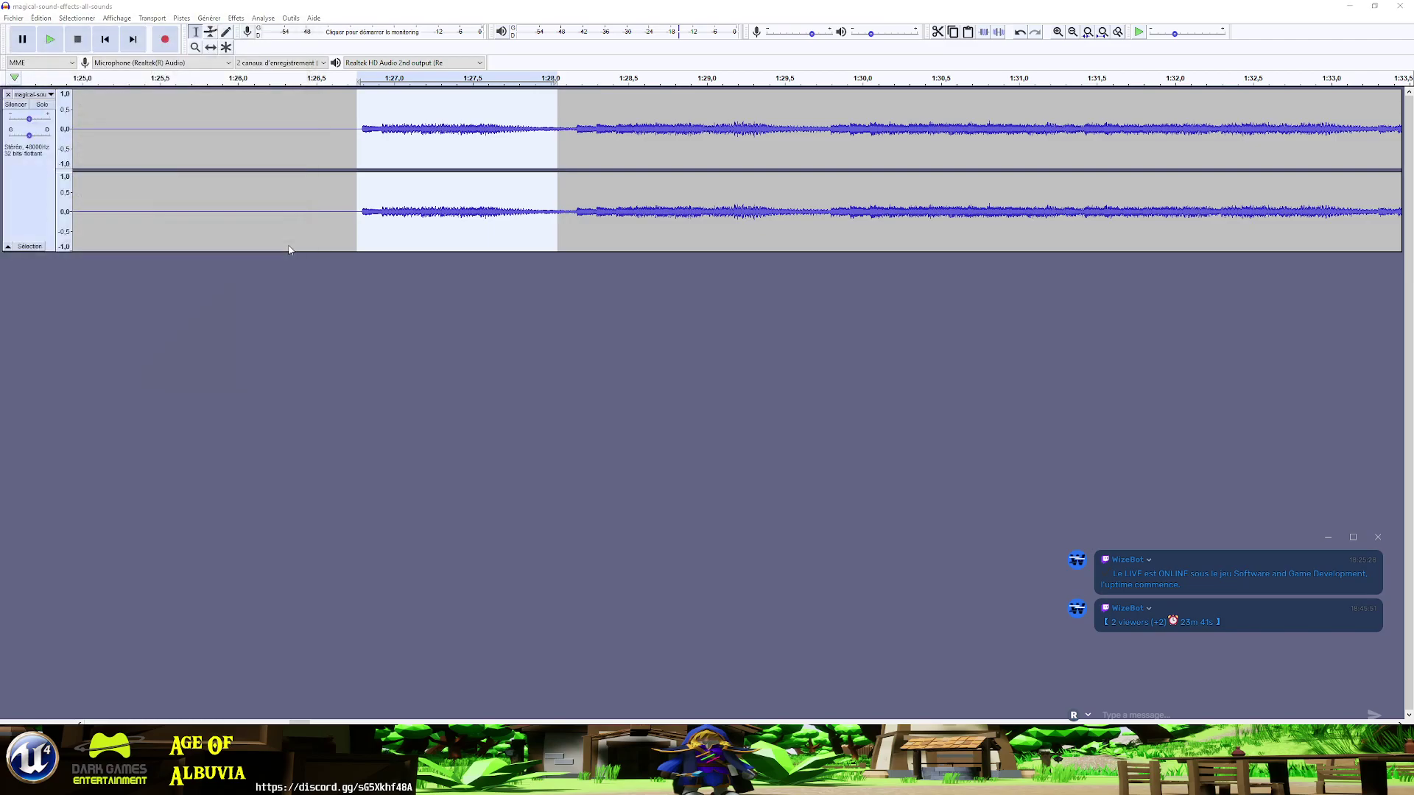
click(464, 576)
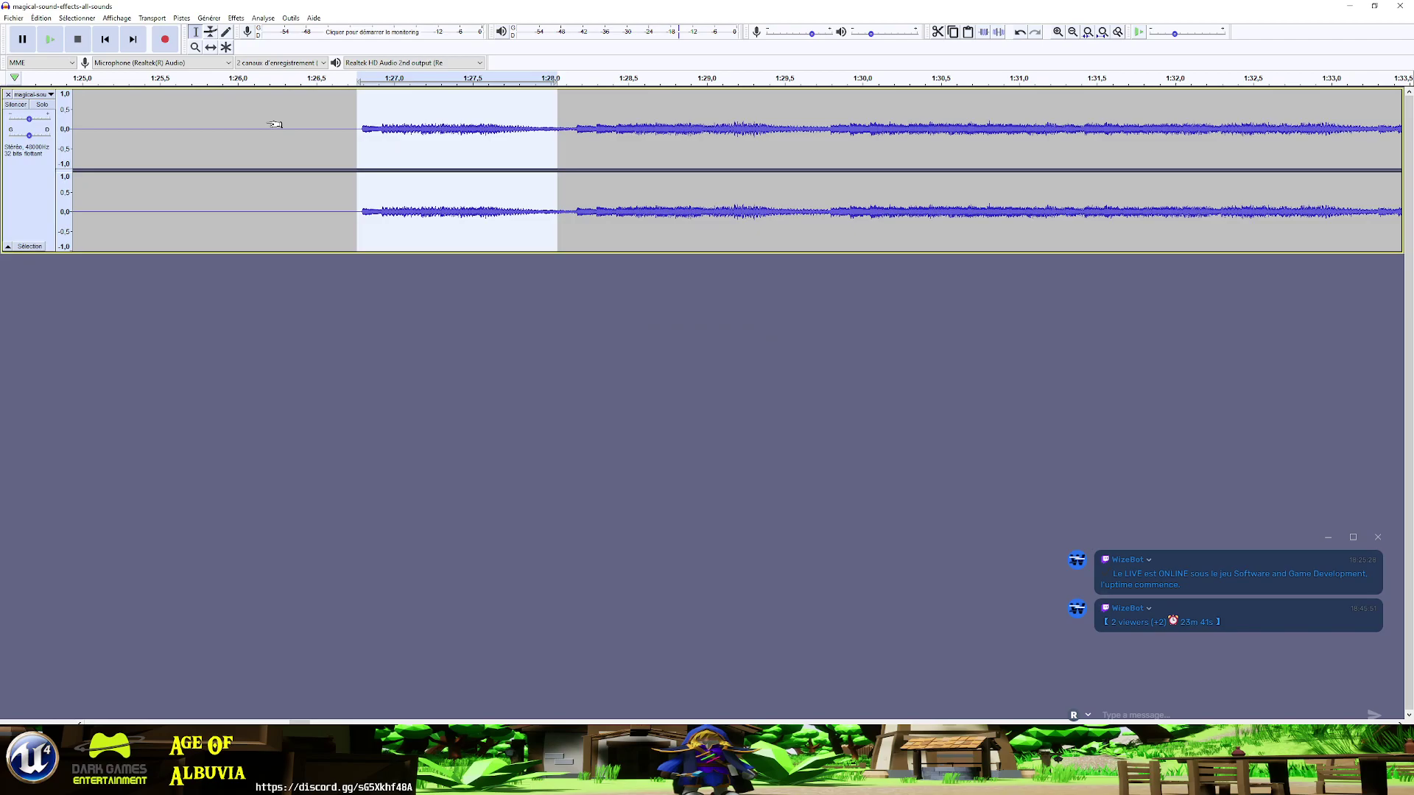
- Export the short magic clip as Magic.wav, replacing the existing file
key(ctrl+w)
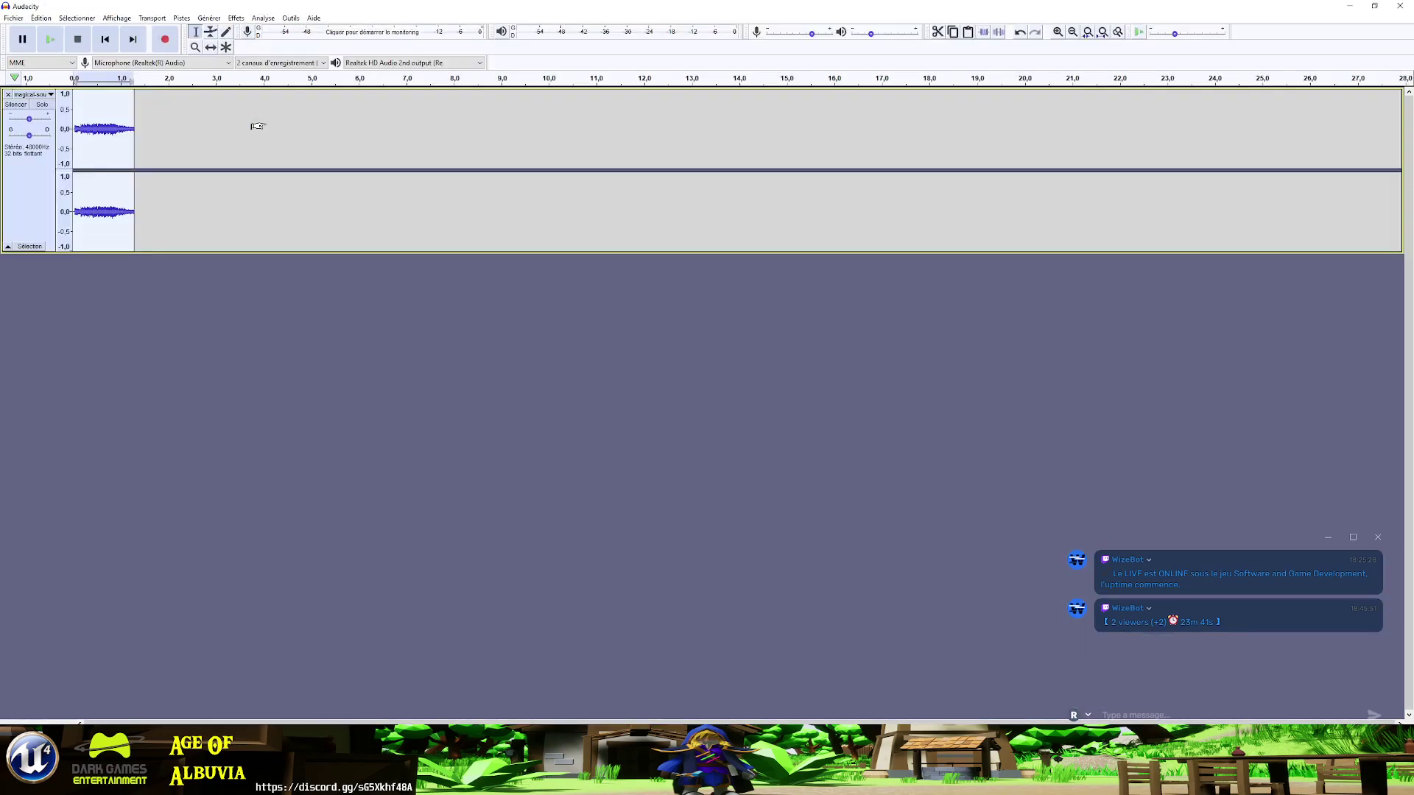
key(ctrl+s)
key(Escape)
click(13, 18)
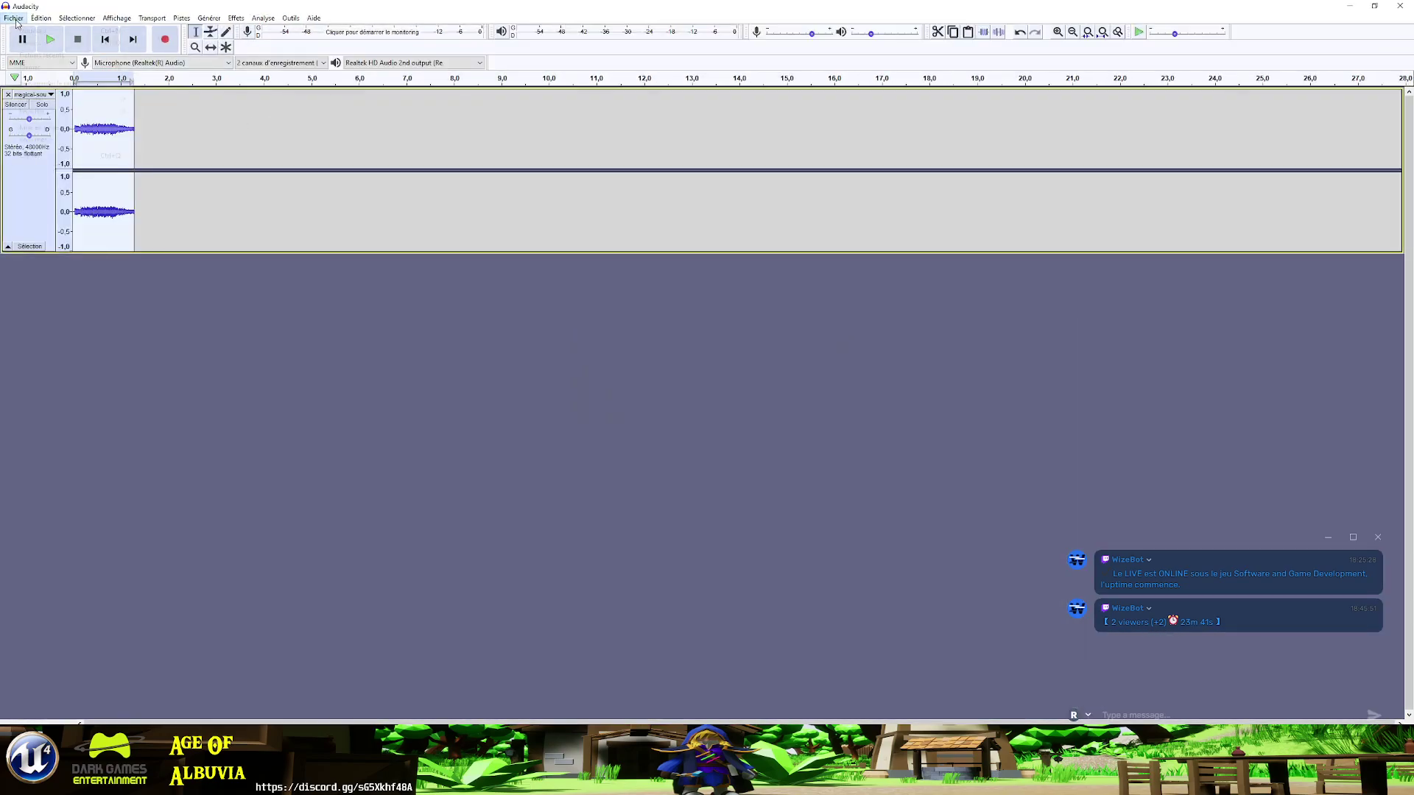
mouse_move(44, 99)
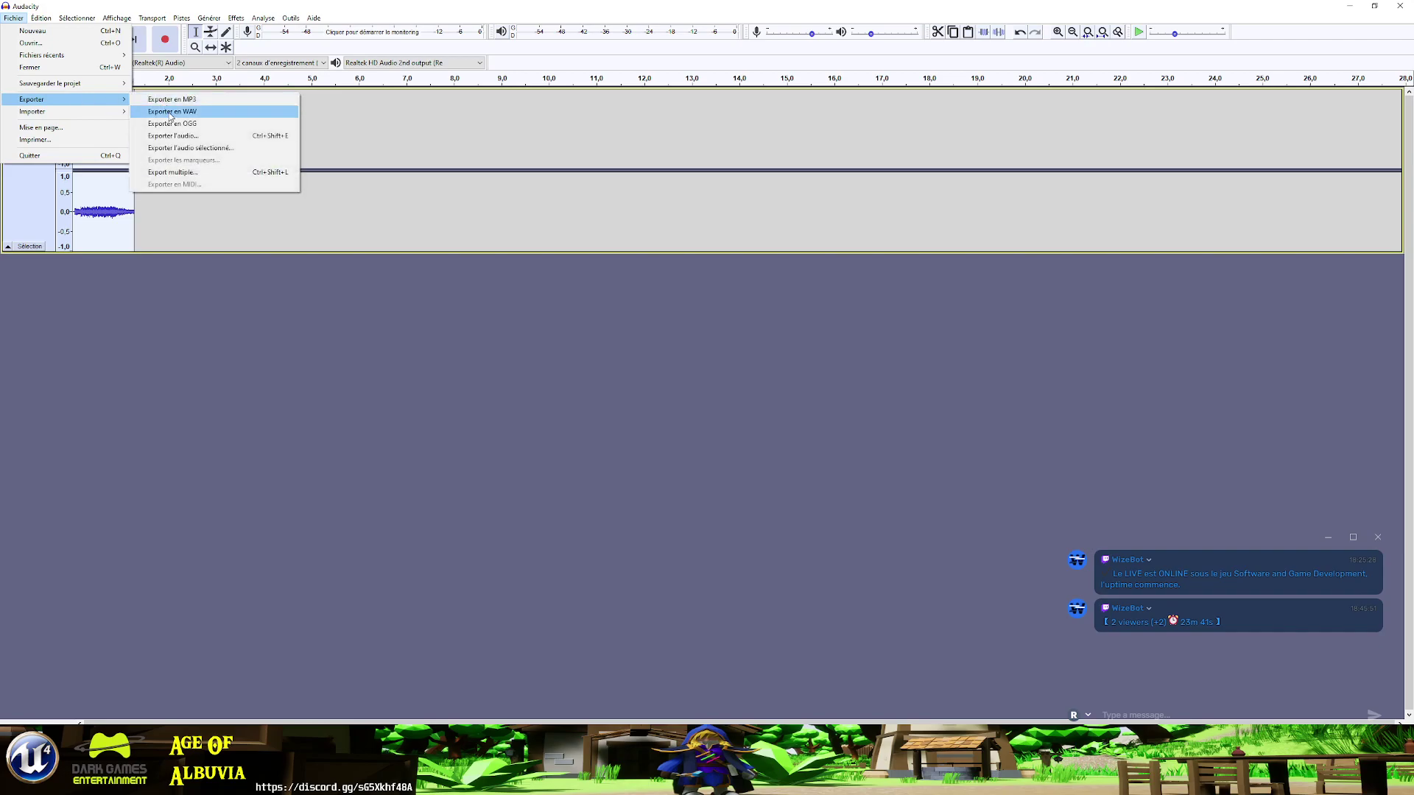
click(191, 112)
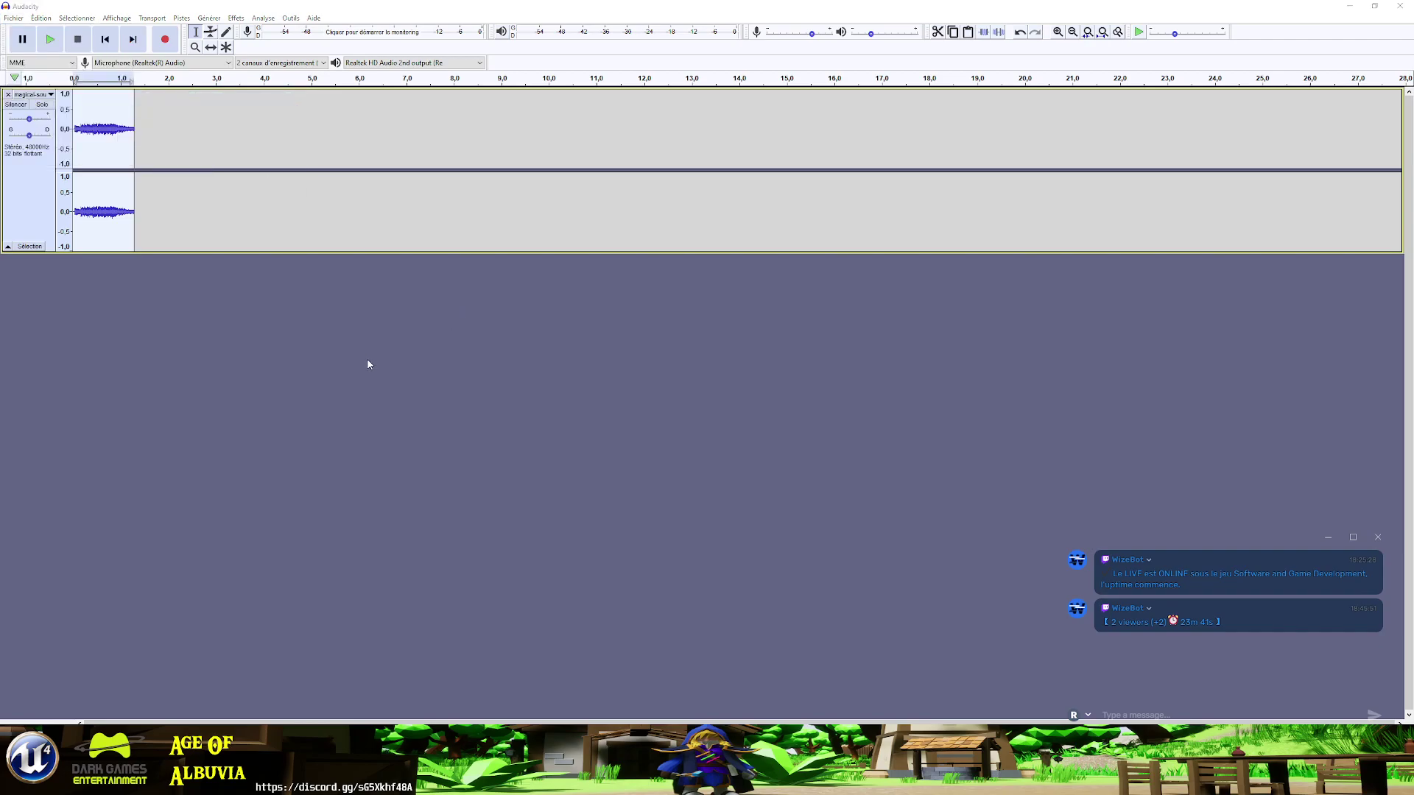
text(Magic.wav)
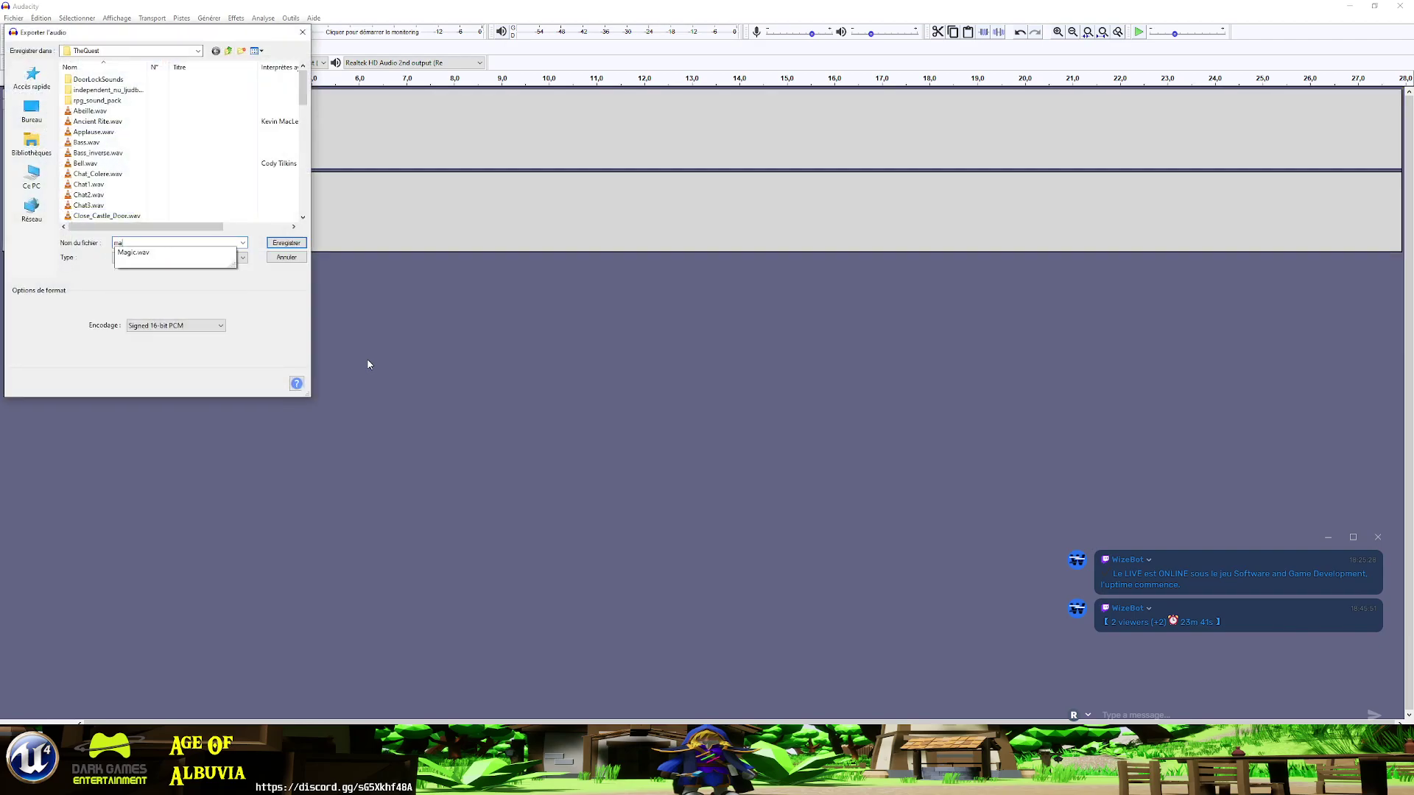
key(Return)
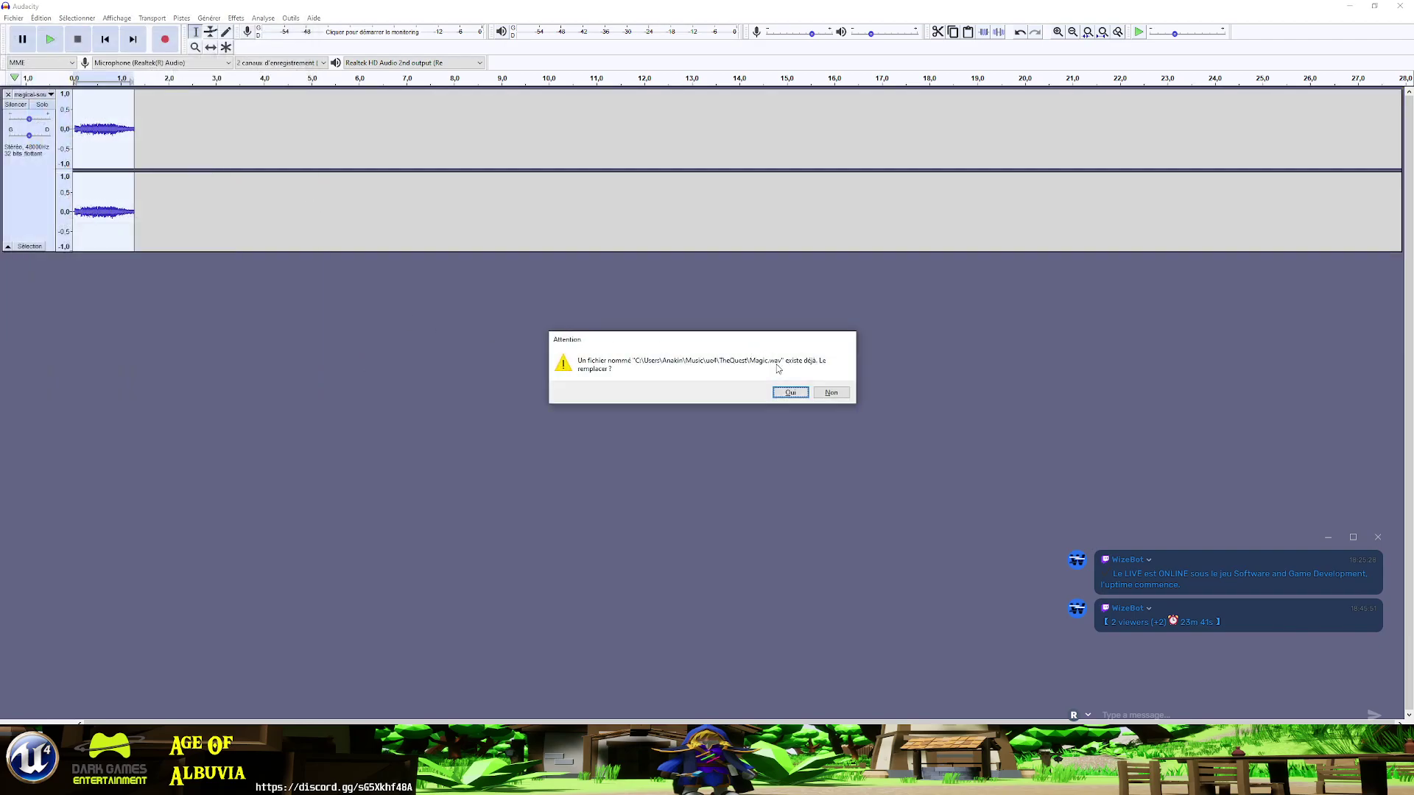
click(790, 393)
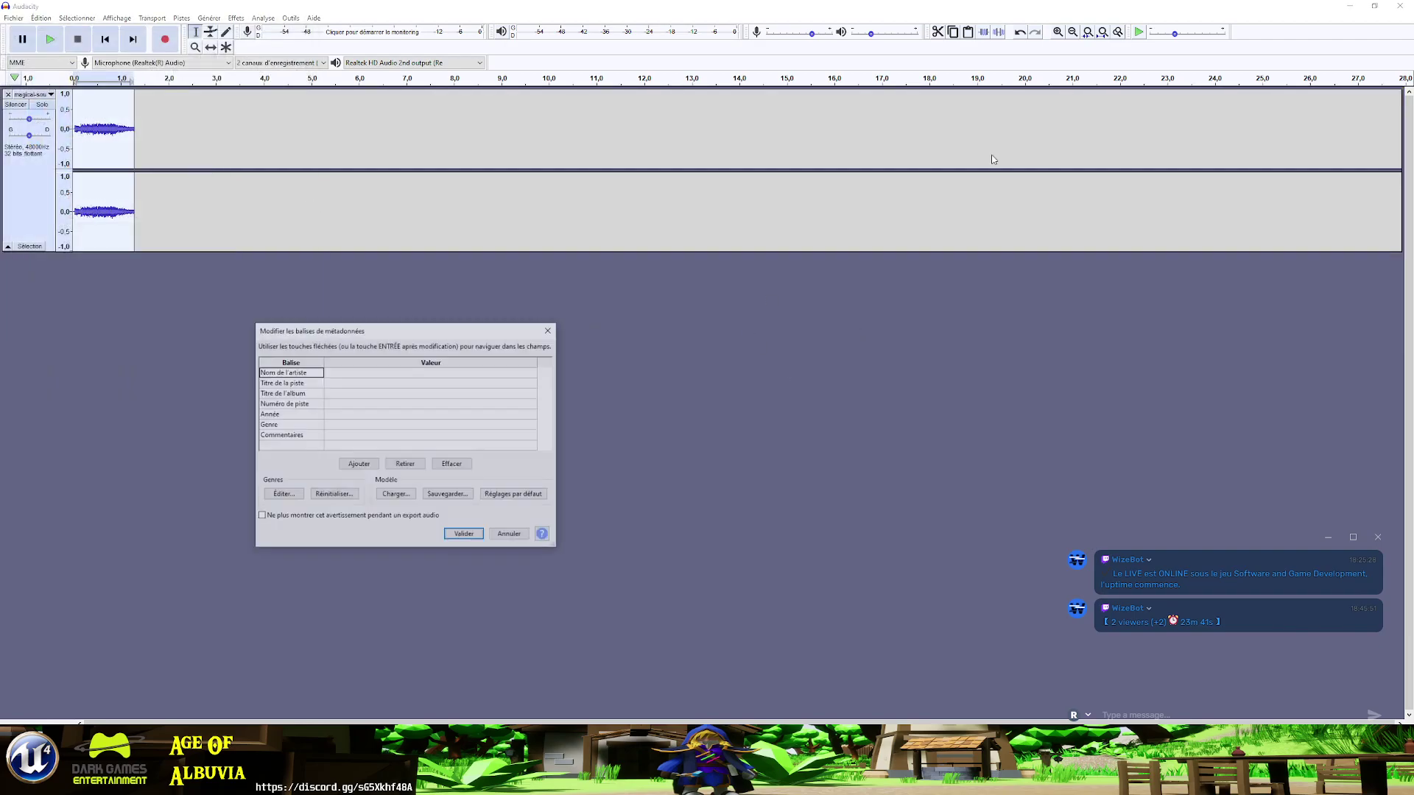
click(464, 534)
- Close the untitled and magical sound effects projects without saving
click(1400, 6)
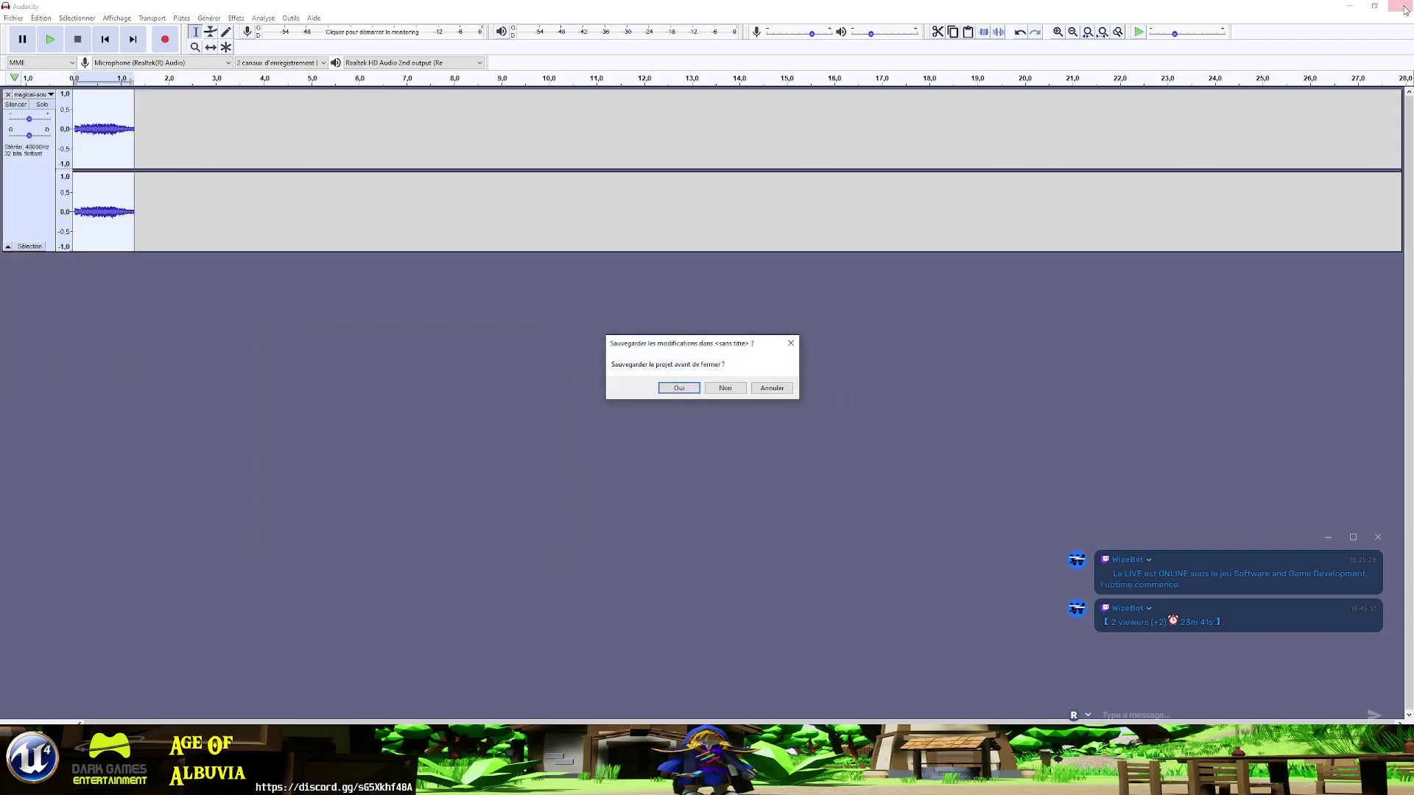
click(736, 388)
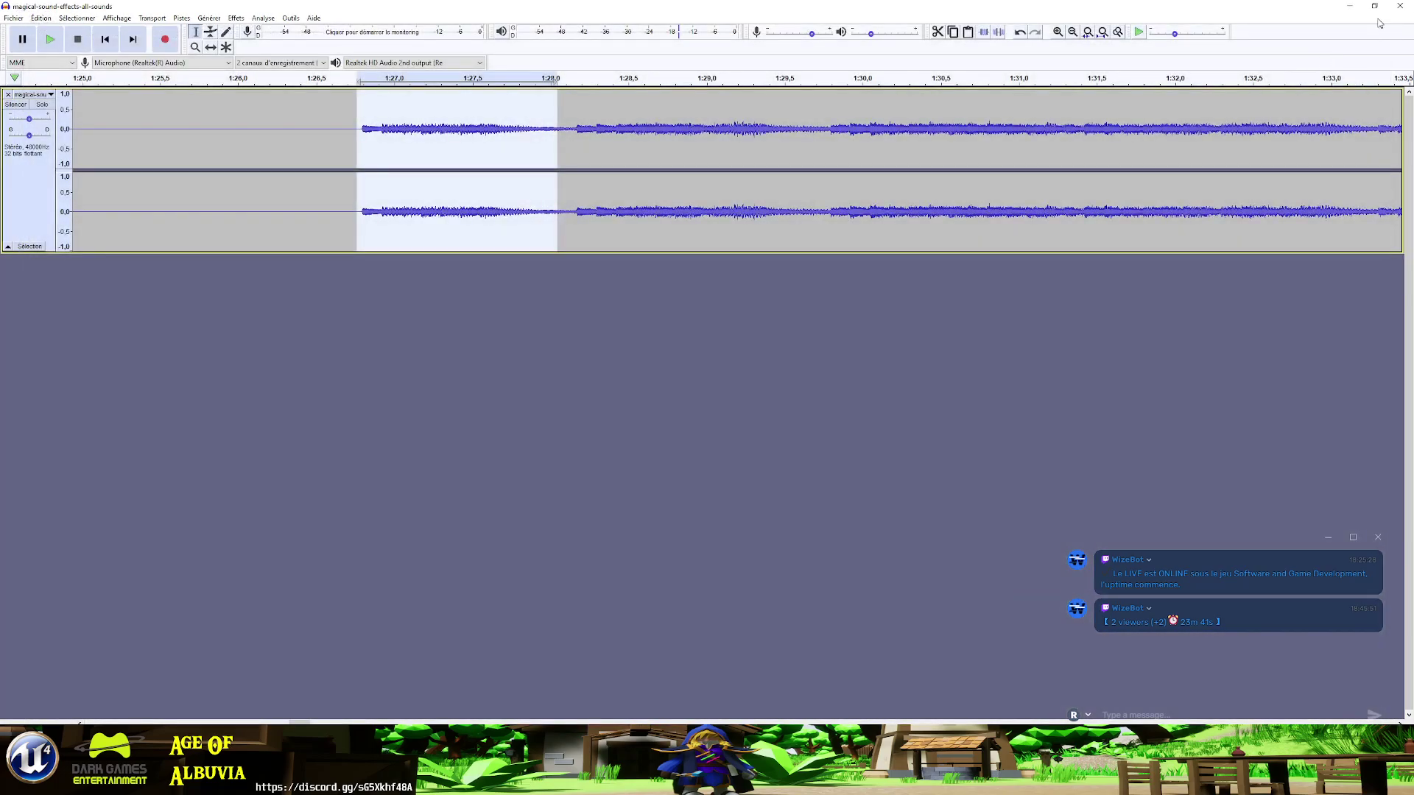
click(1399, 6)
- Discard Audacity's changes and open the Sounds folder in the level editor's Content Browser
click(725, 388)
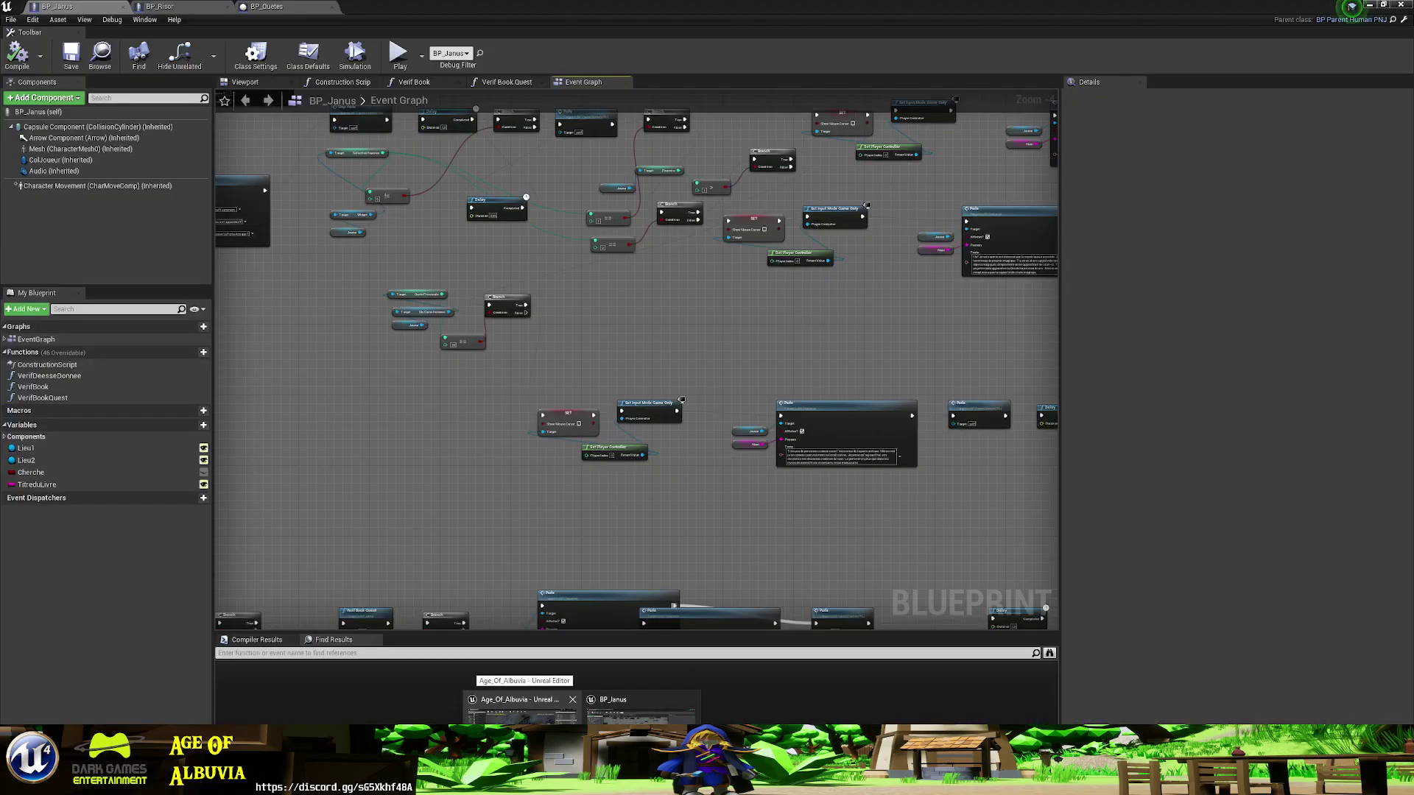
click(524, 707)
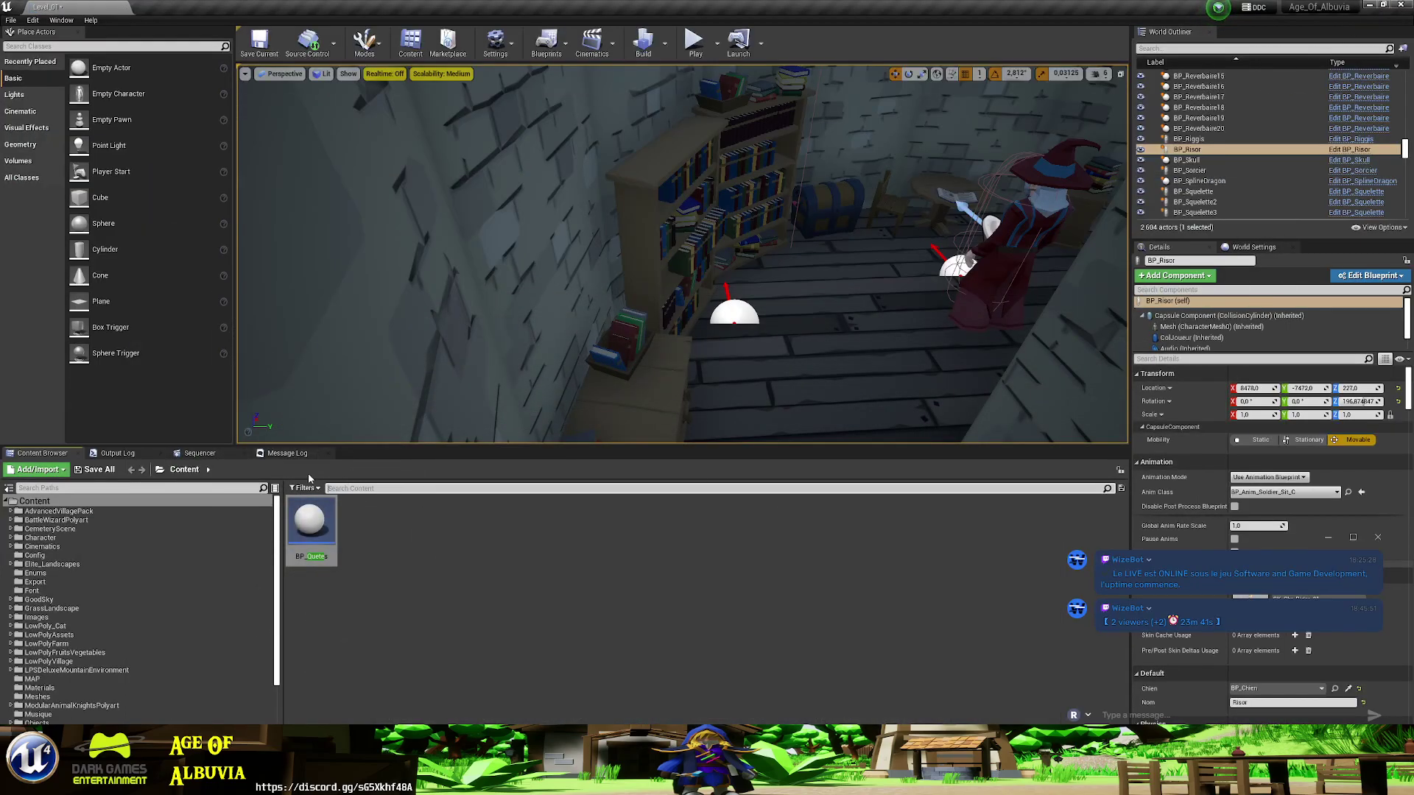
click(177, 471)
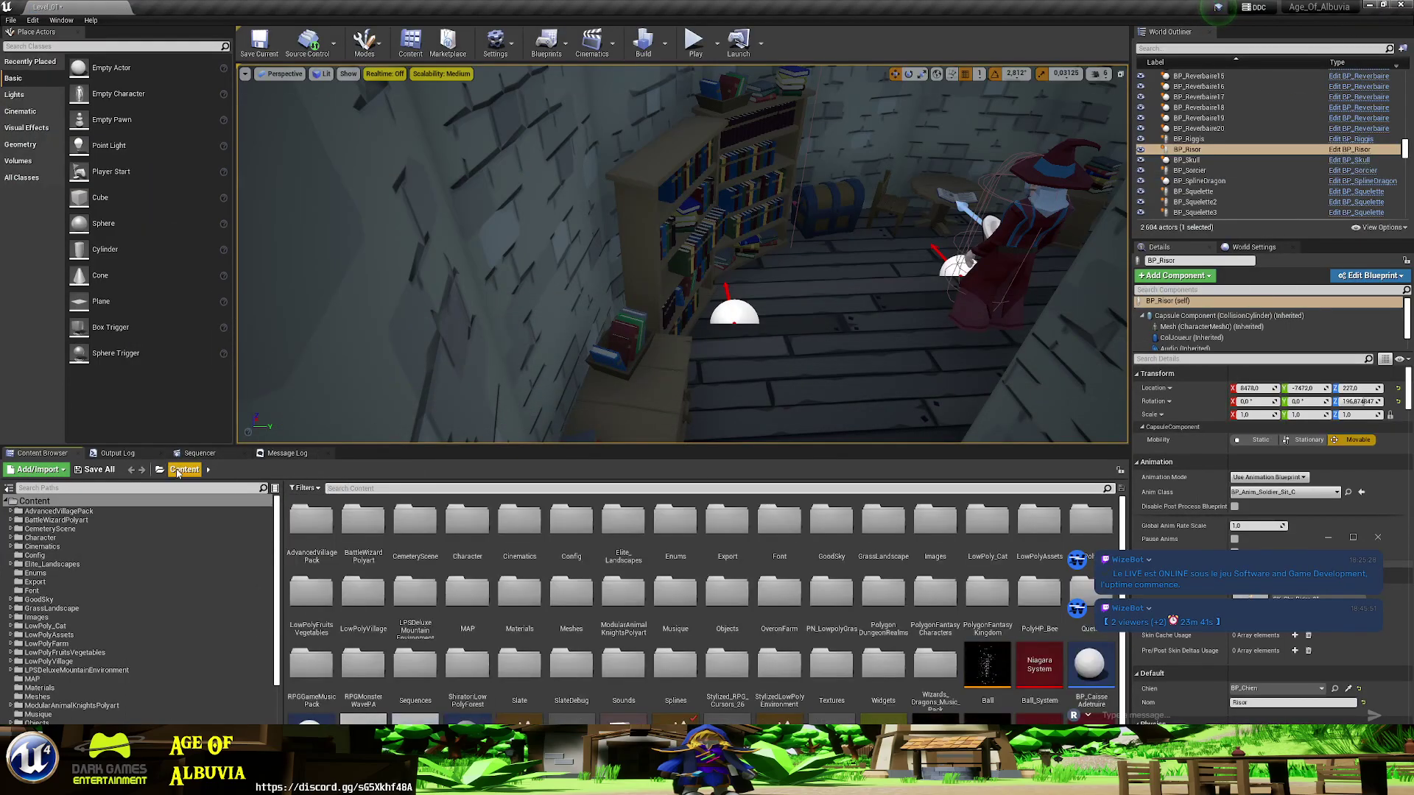
double_click(619, 652)
scroll(896, 659, down, 1)
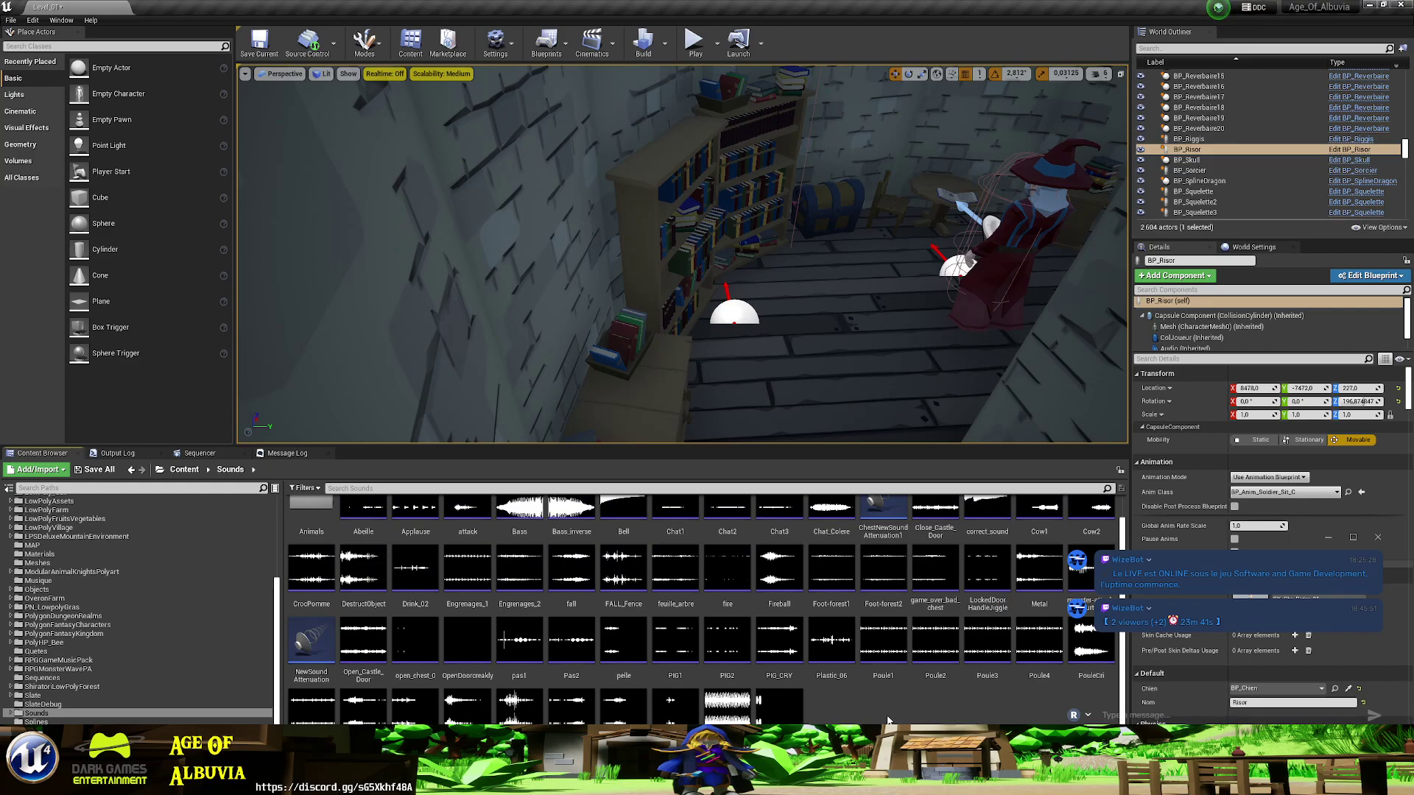
key(alt+Tab)
key(alt+Tab)
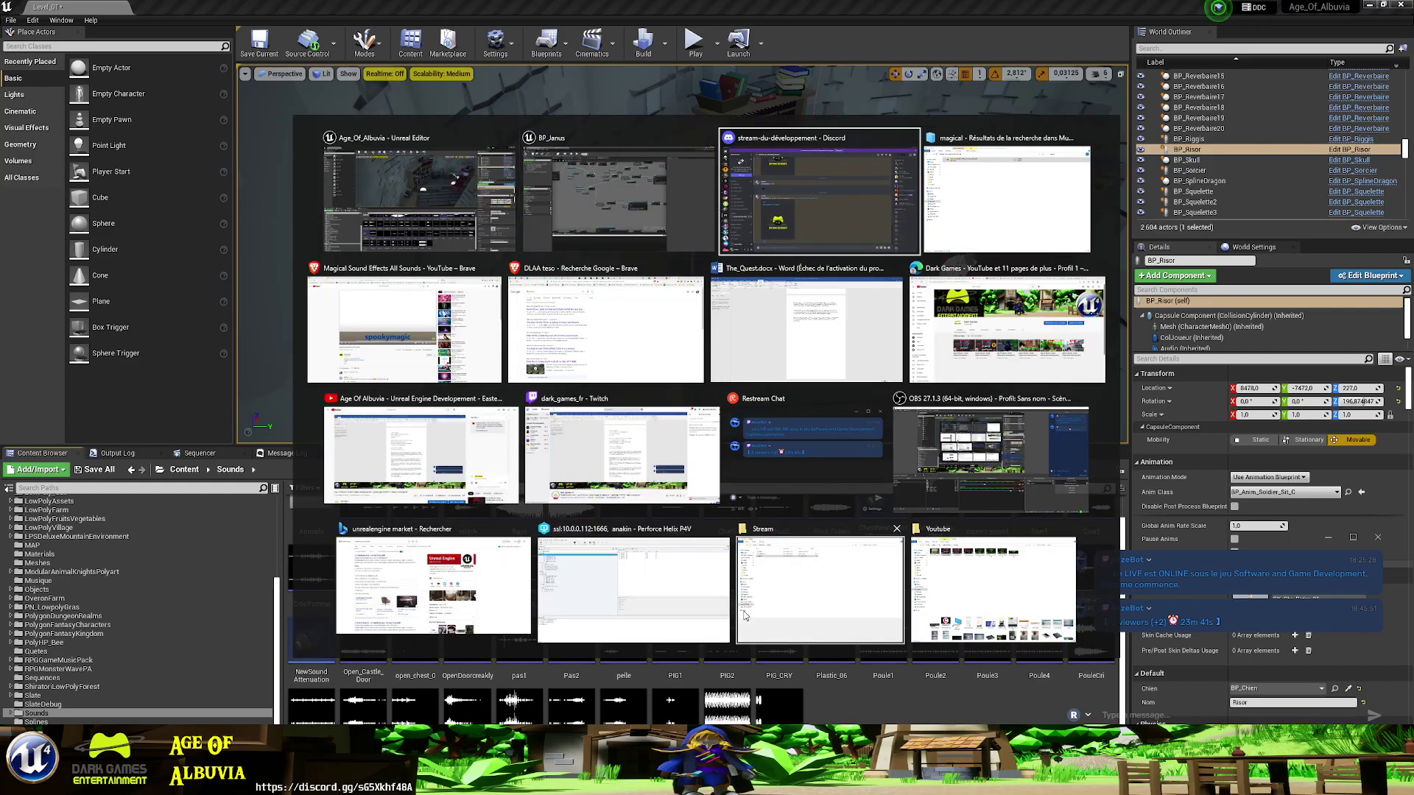
key(alt+Tab)
- Locate Magic.wav in Musique > ue4 > TheQuest, then return to the BP_Janus blueprint
click(237, 42)
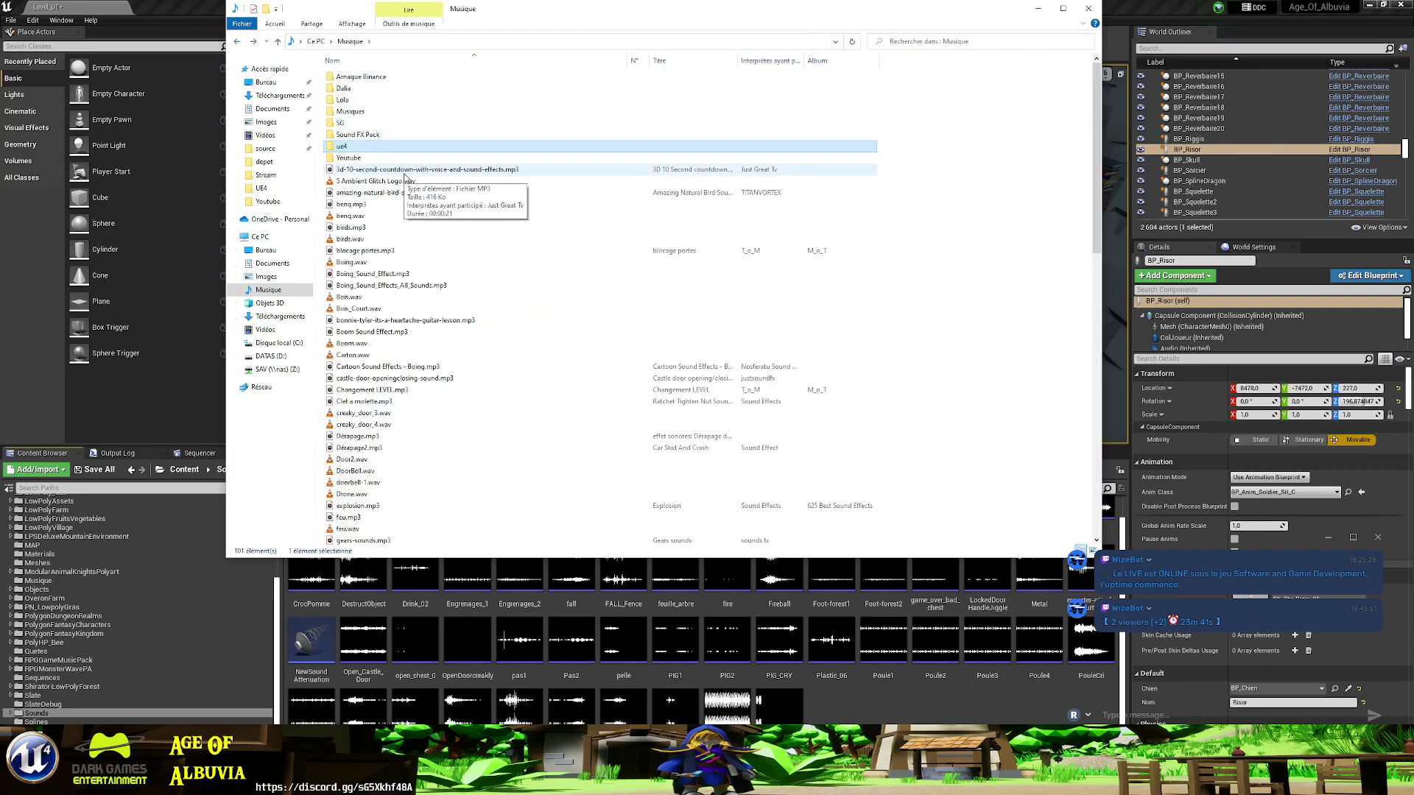
double_click(345, 146)
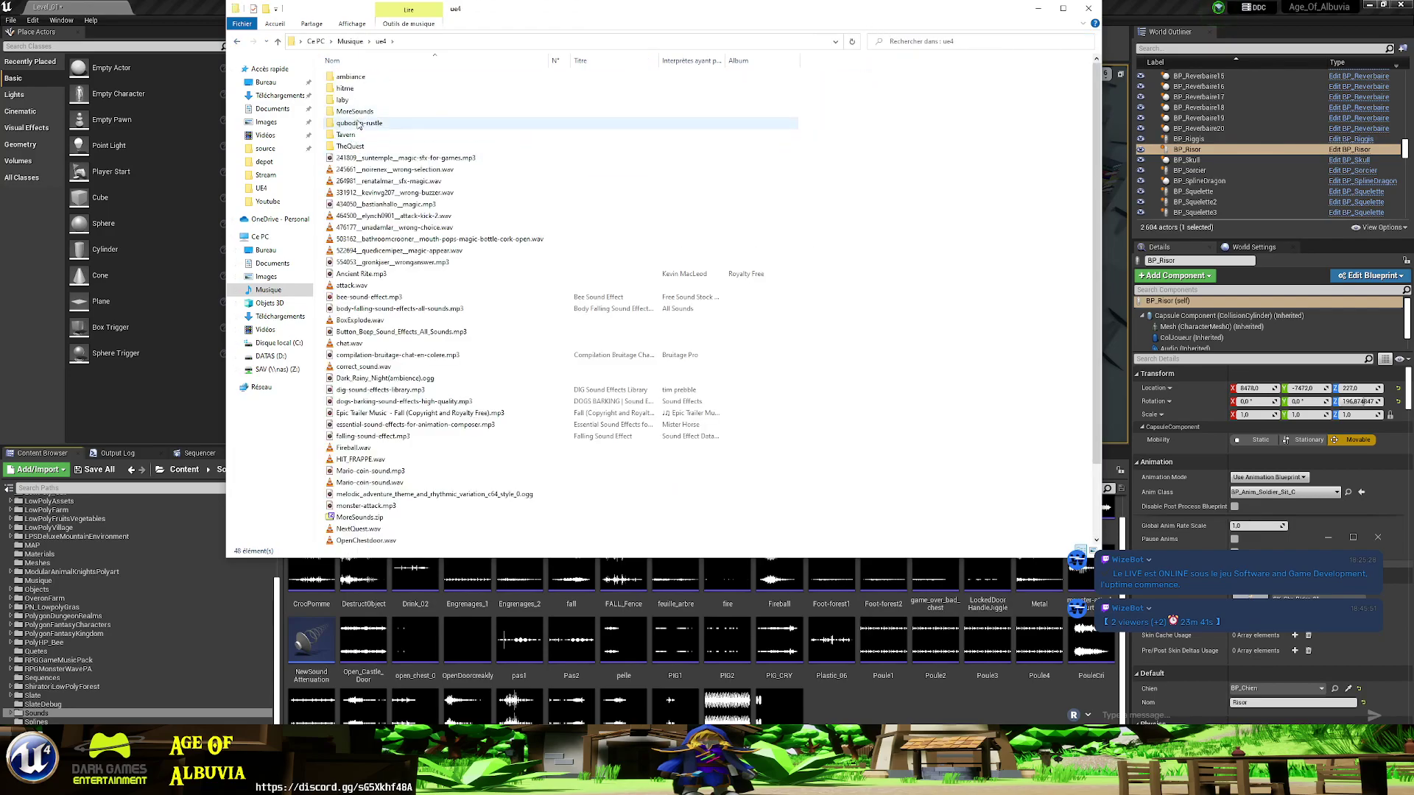
double_click(351, 146)
scroll(476, 254, down, 9)
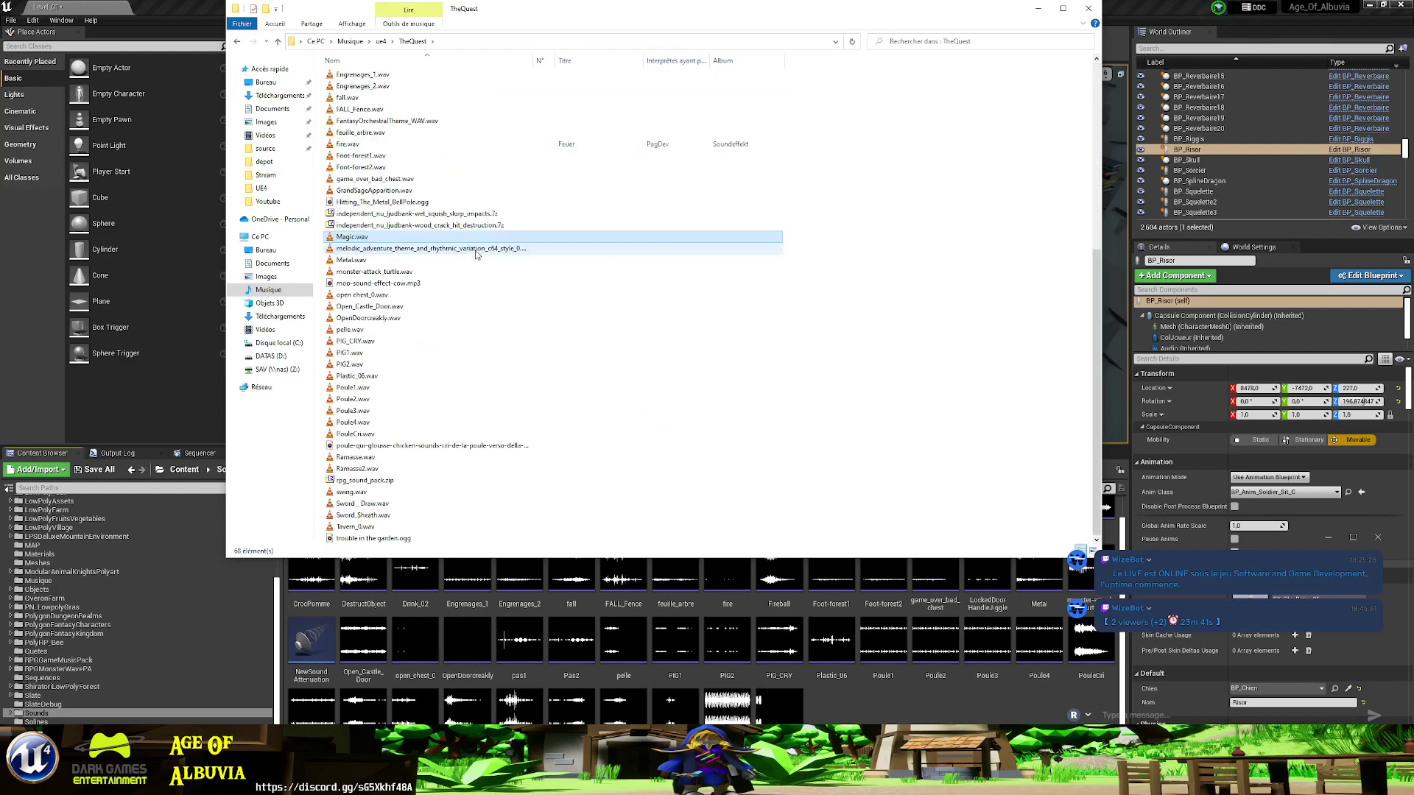
click(361, 239)
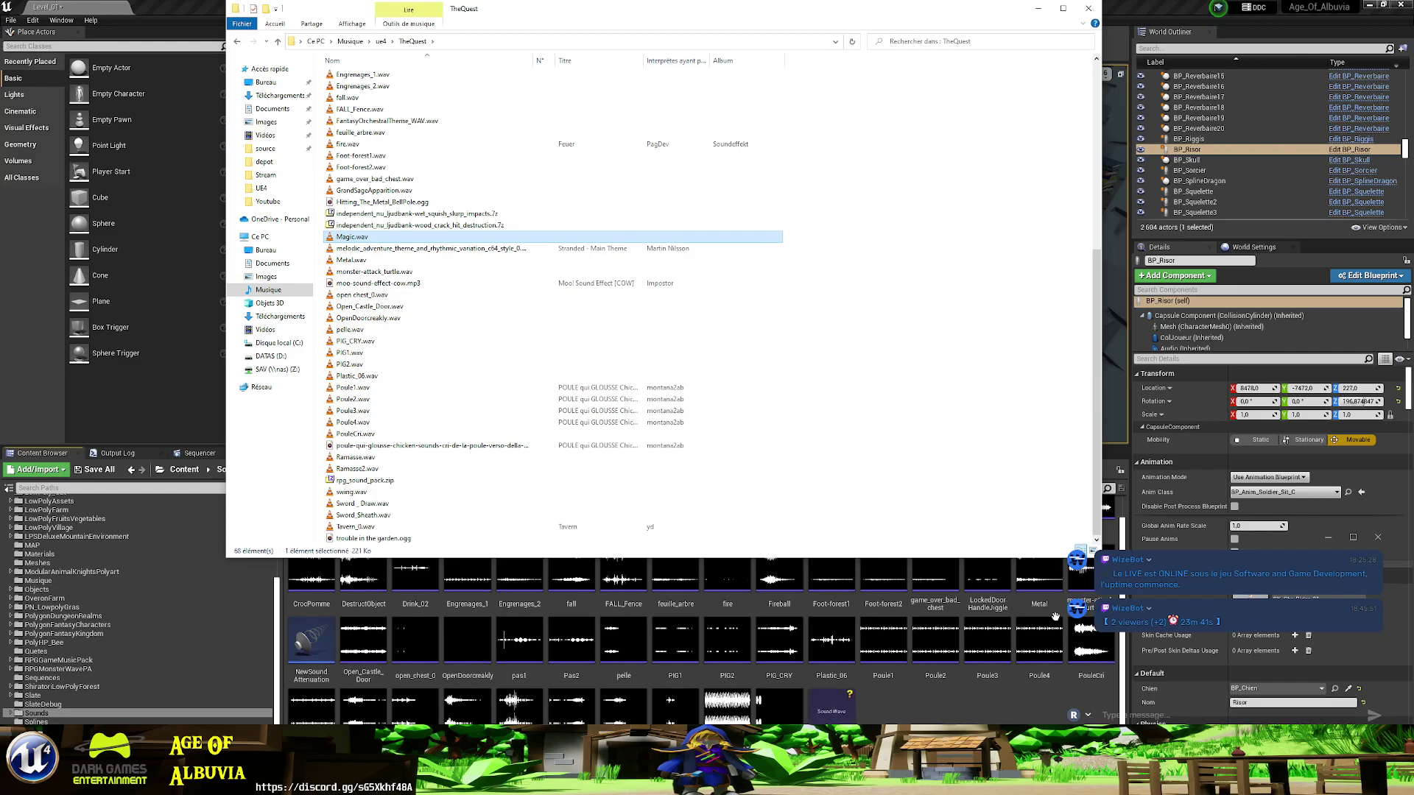
key(alt+Tab)
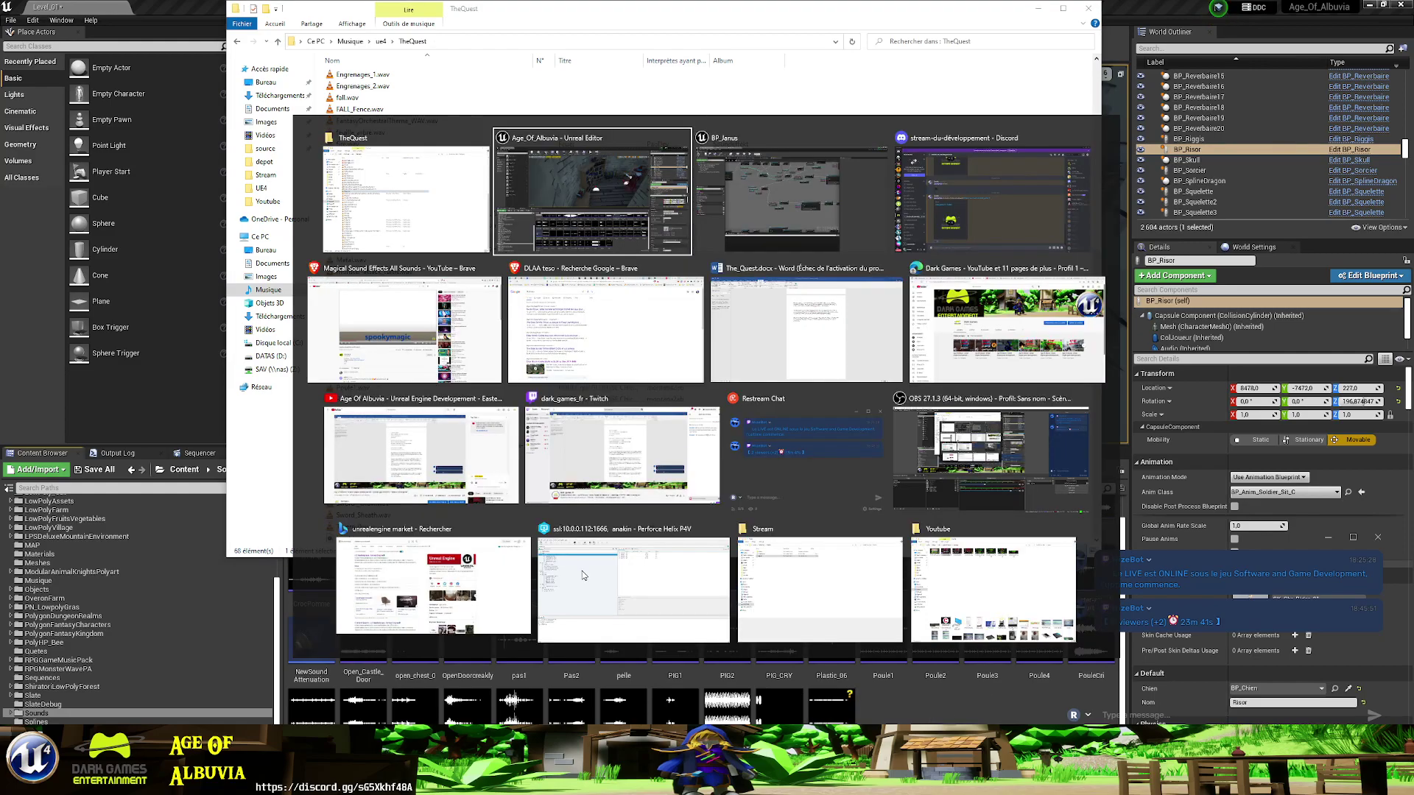
key(Tab)
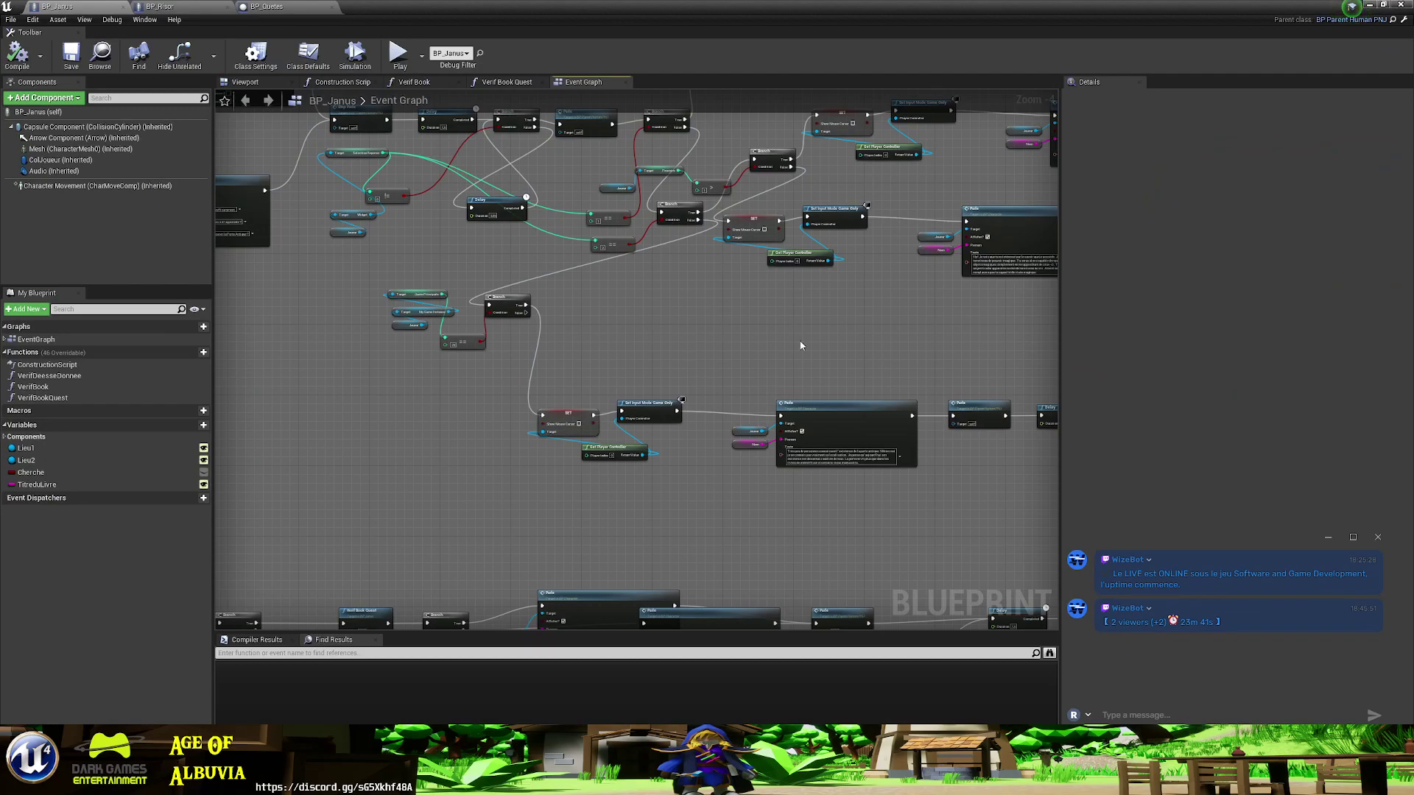
- Shift the Delay and DestroyActor nodes right to make room after the vortex spawn
right_drag(801, 345, 412, 339)
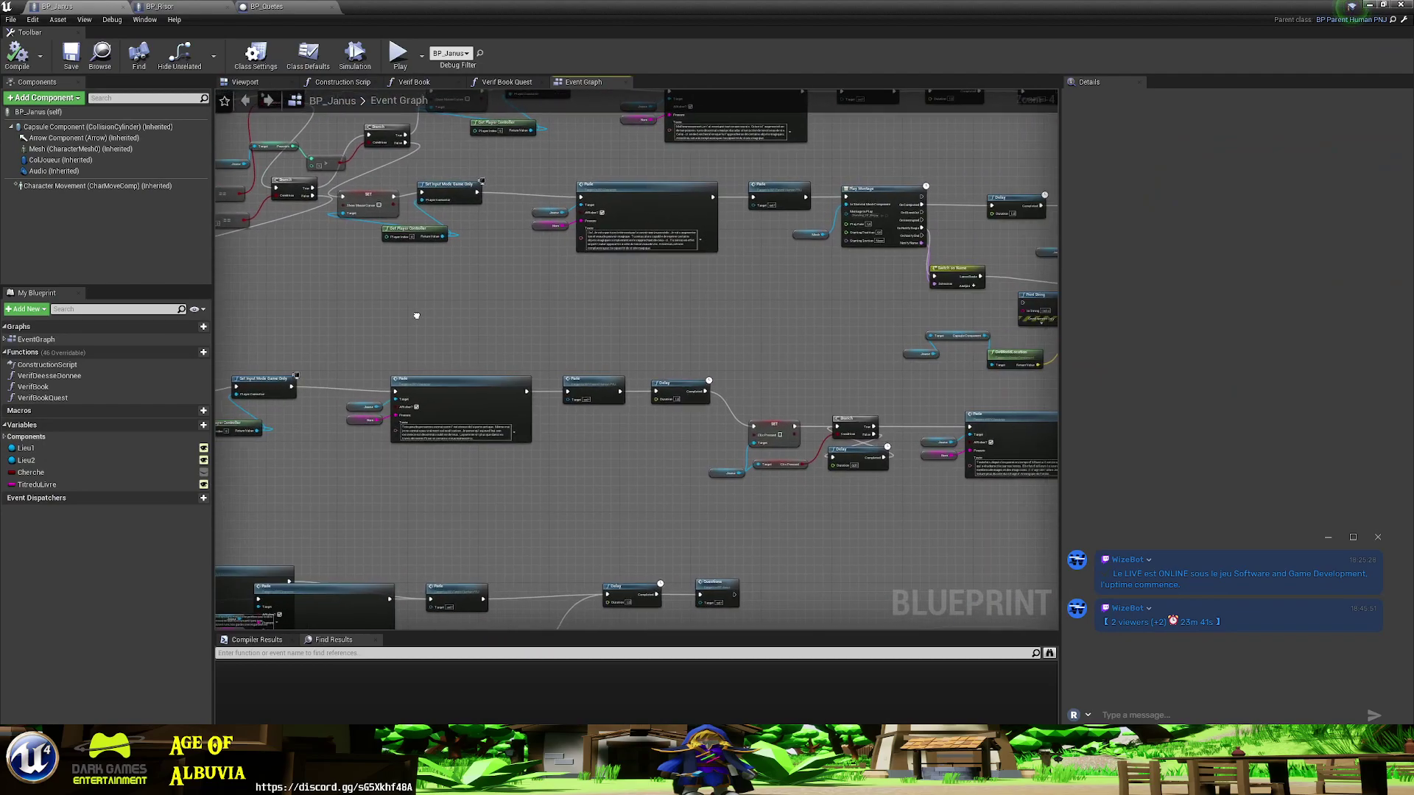
mouse_move(924, 383)
right_down()
mouse_move(655, 420)
mouse_move(792, 432)
right_up()
scroll(739, 426, up, 1)
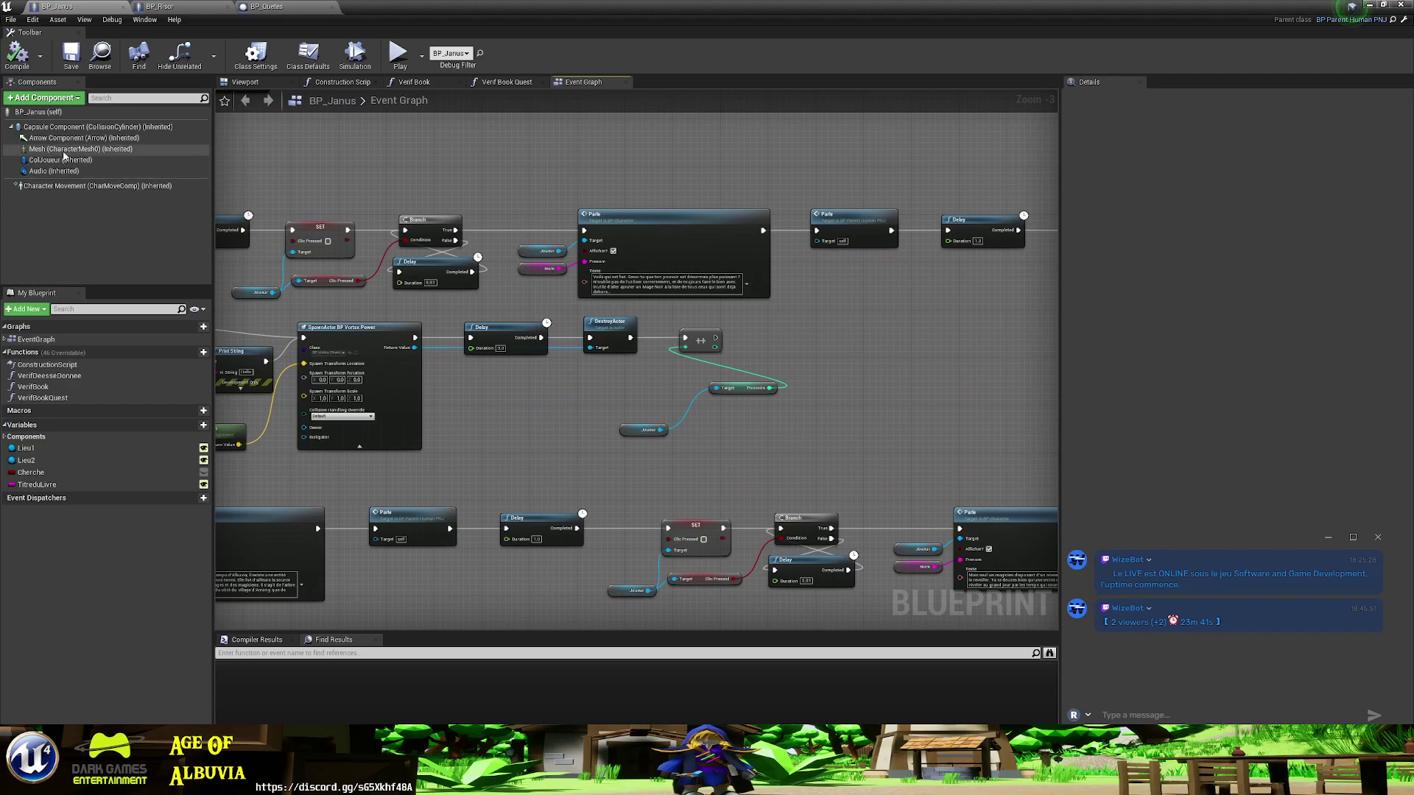
drag(462, 315, 766, 454)
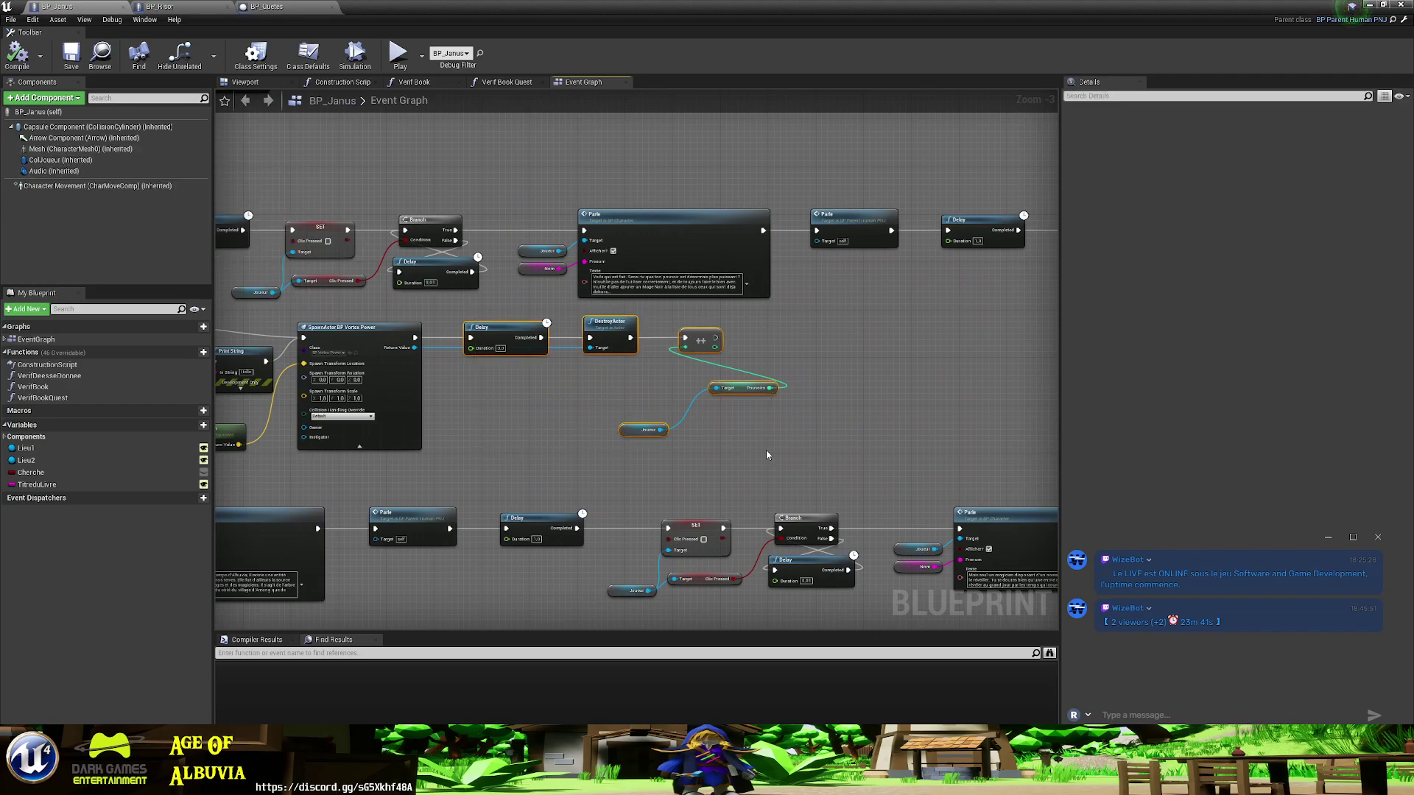
drag(512, 324, 851, 324)
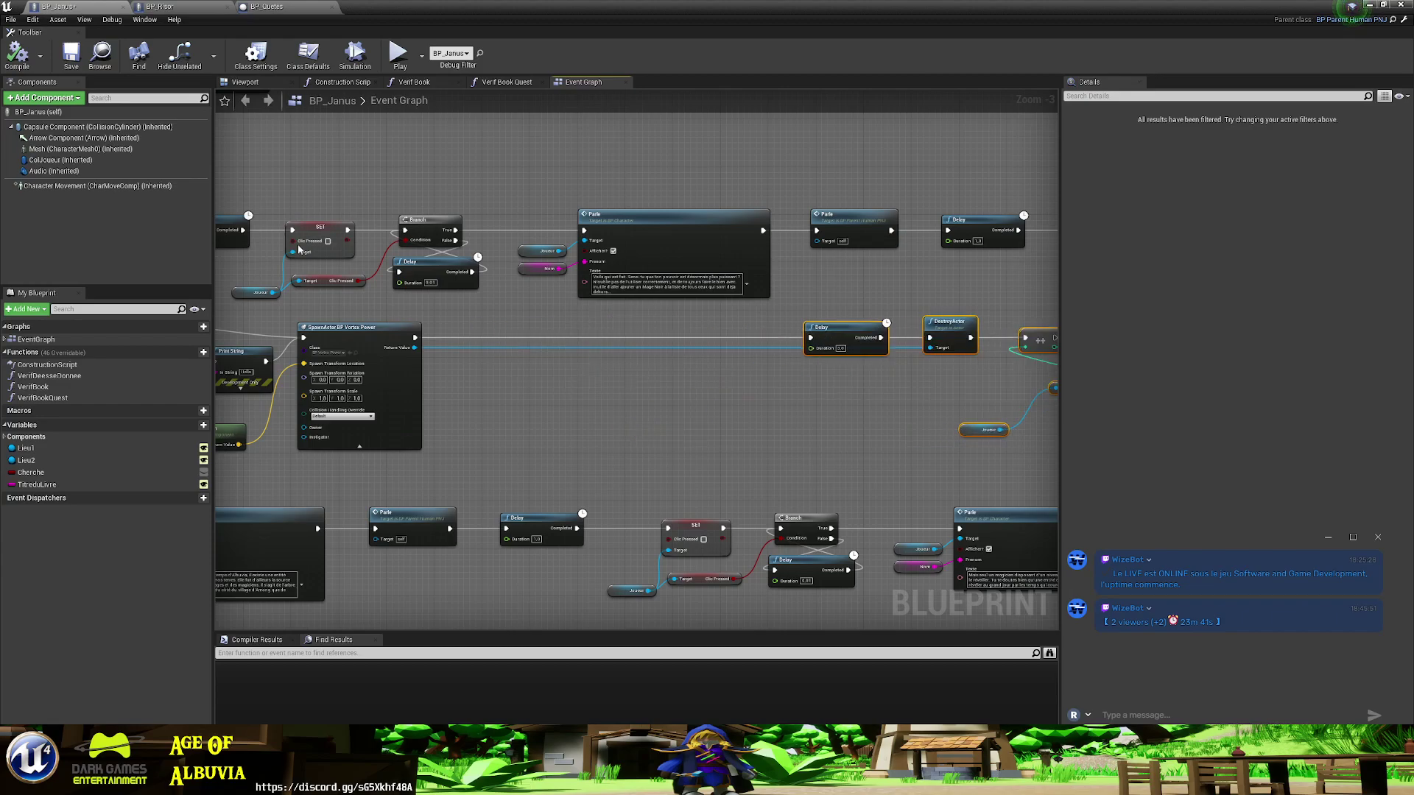
- Add an Audio Set Sound node after SpawnActor with New Sound set to Magic
drag(44, 172, 476, 385)
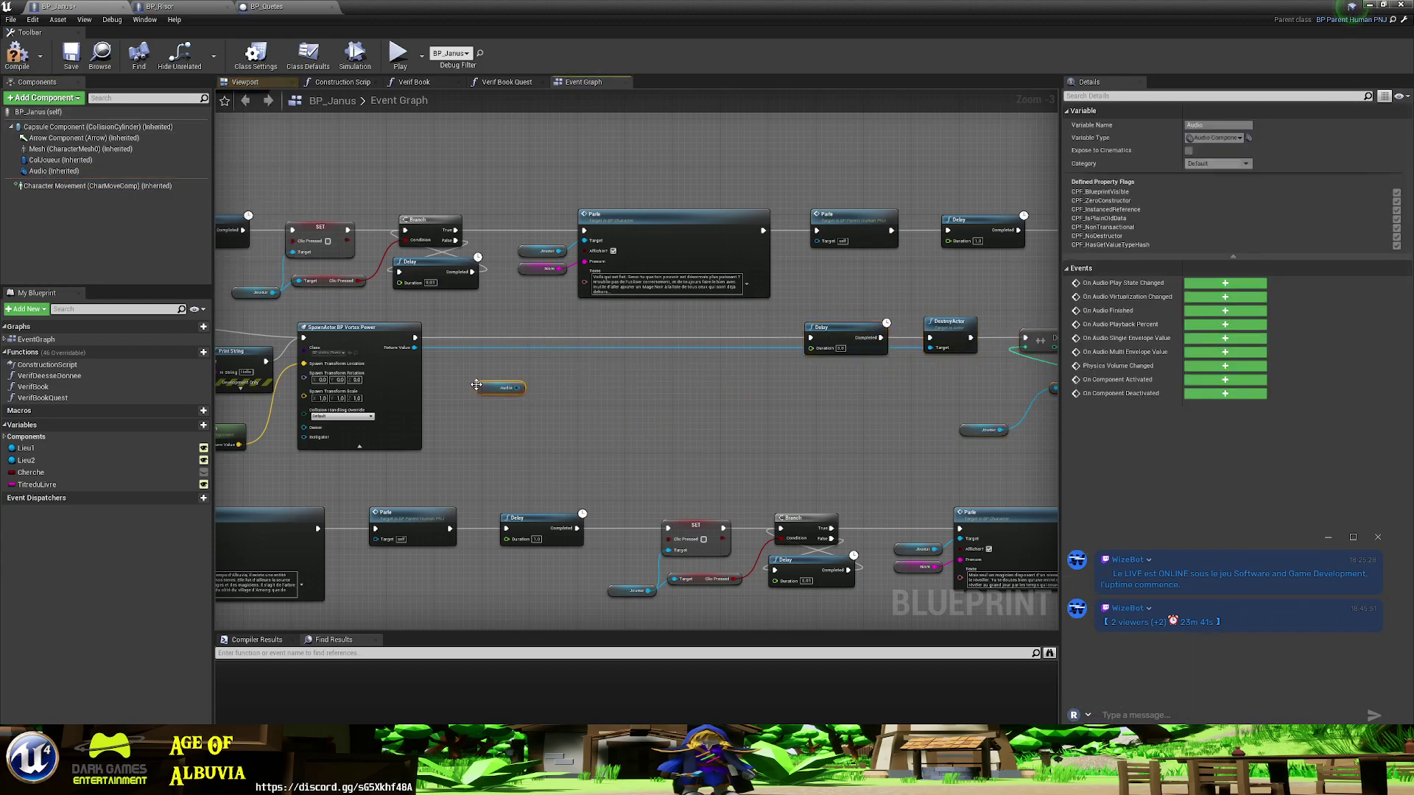
scroll(485, 397, up, 4)
right_drag(481, 412, 646, 428)
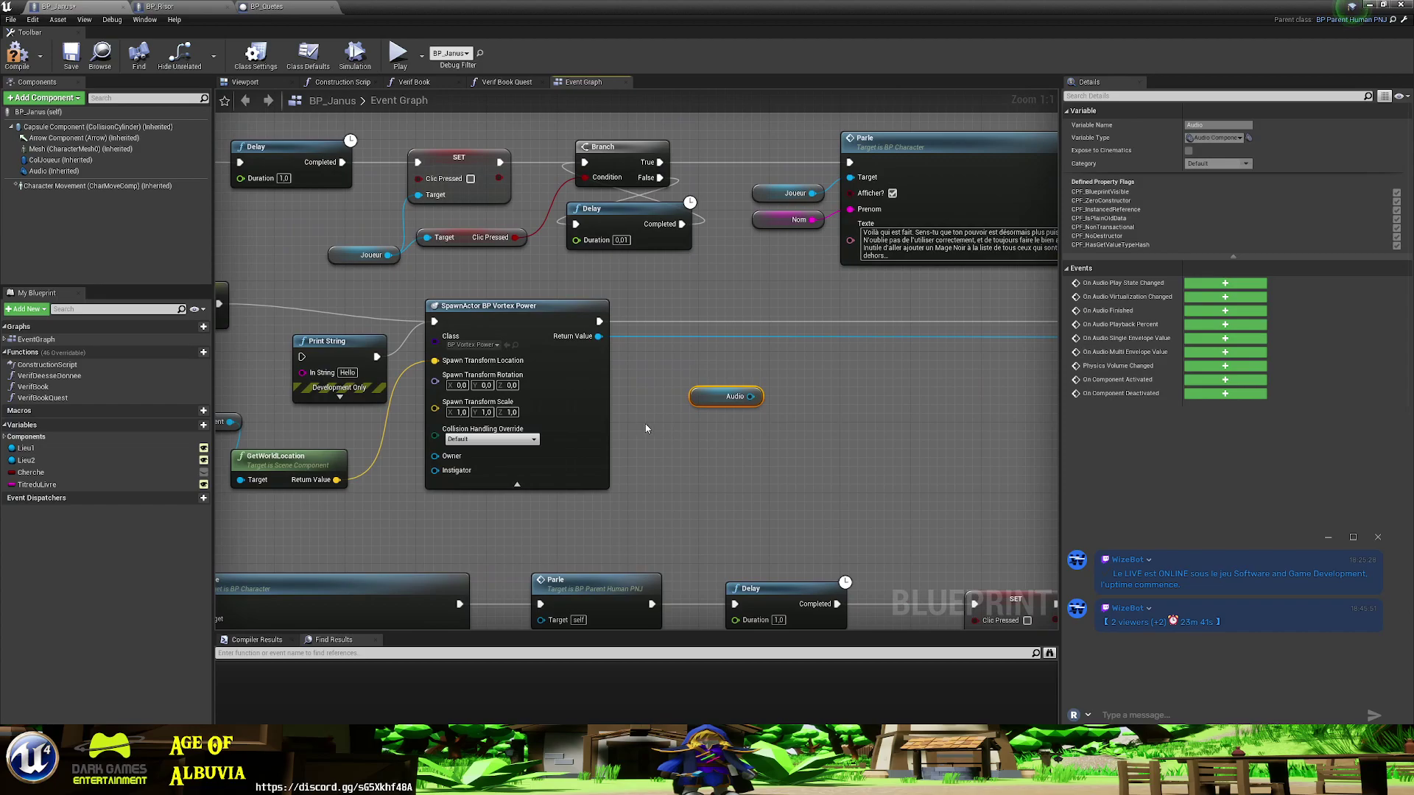
mouse_move(701, 396)
mouse_down()
mouse_move(648, 458)
mouse_move(688, 410)
mouse_up()
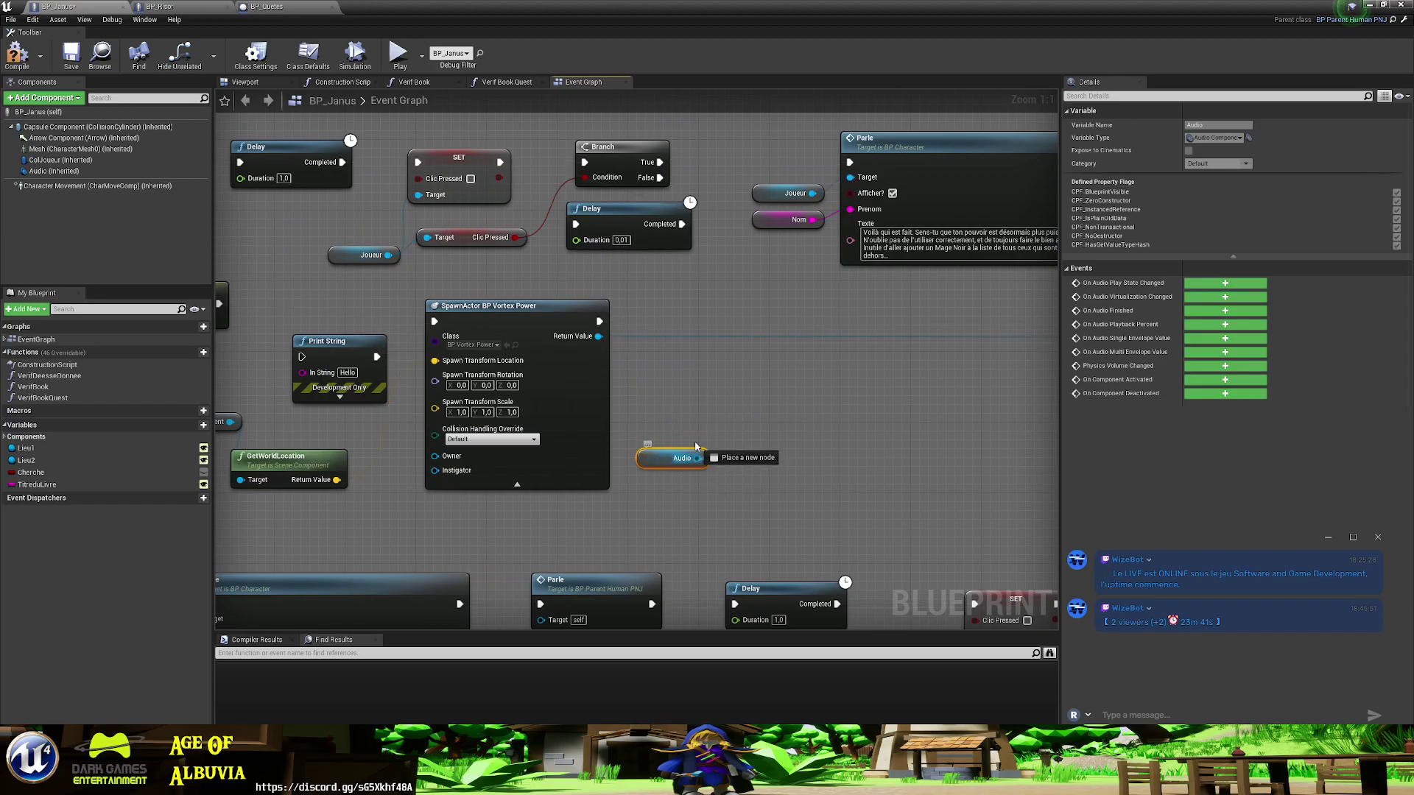
text(set sound)
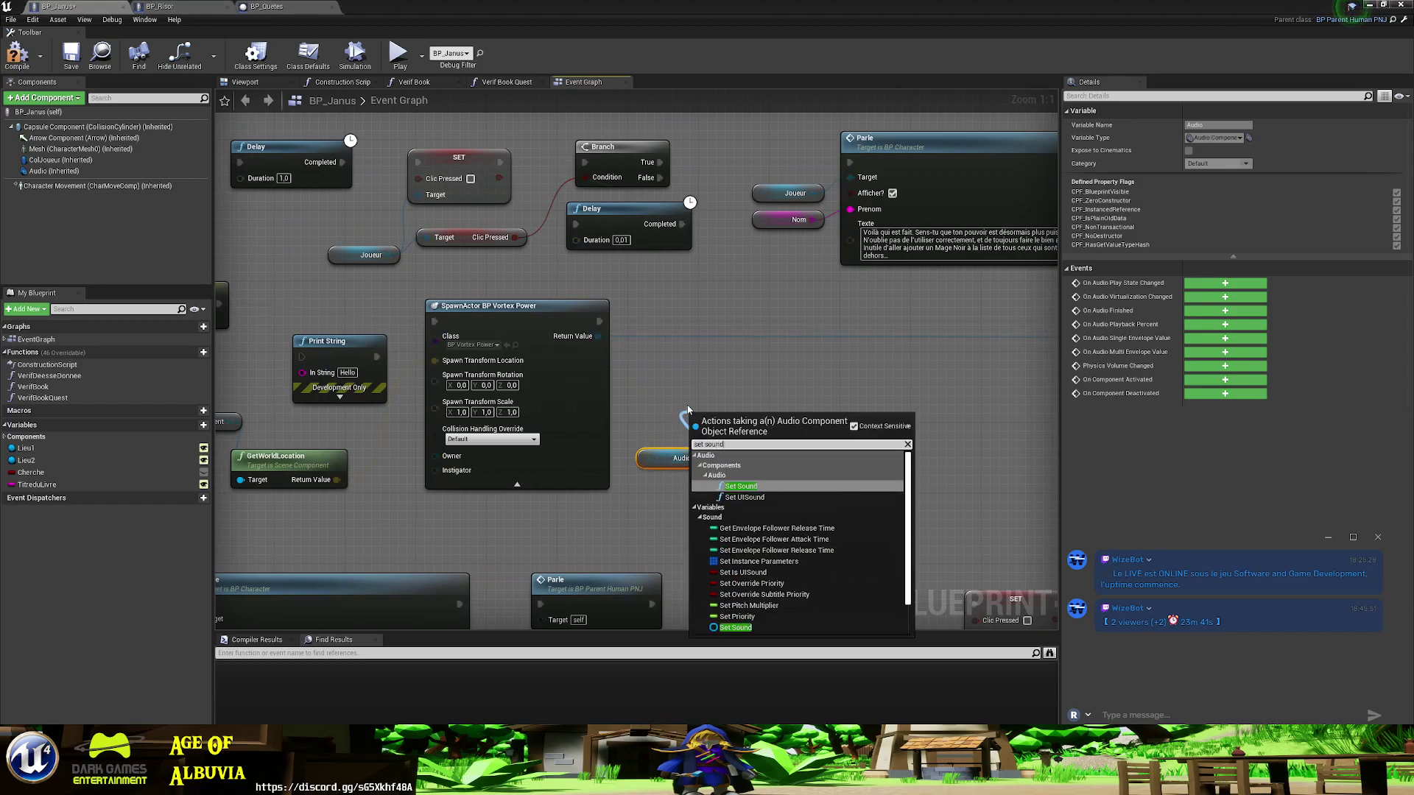
click(741, 486)
drag(721, 421, 678, 298)
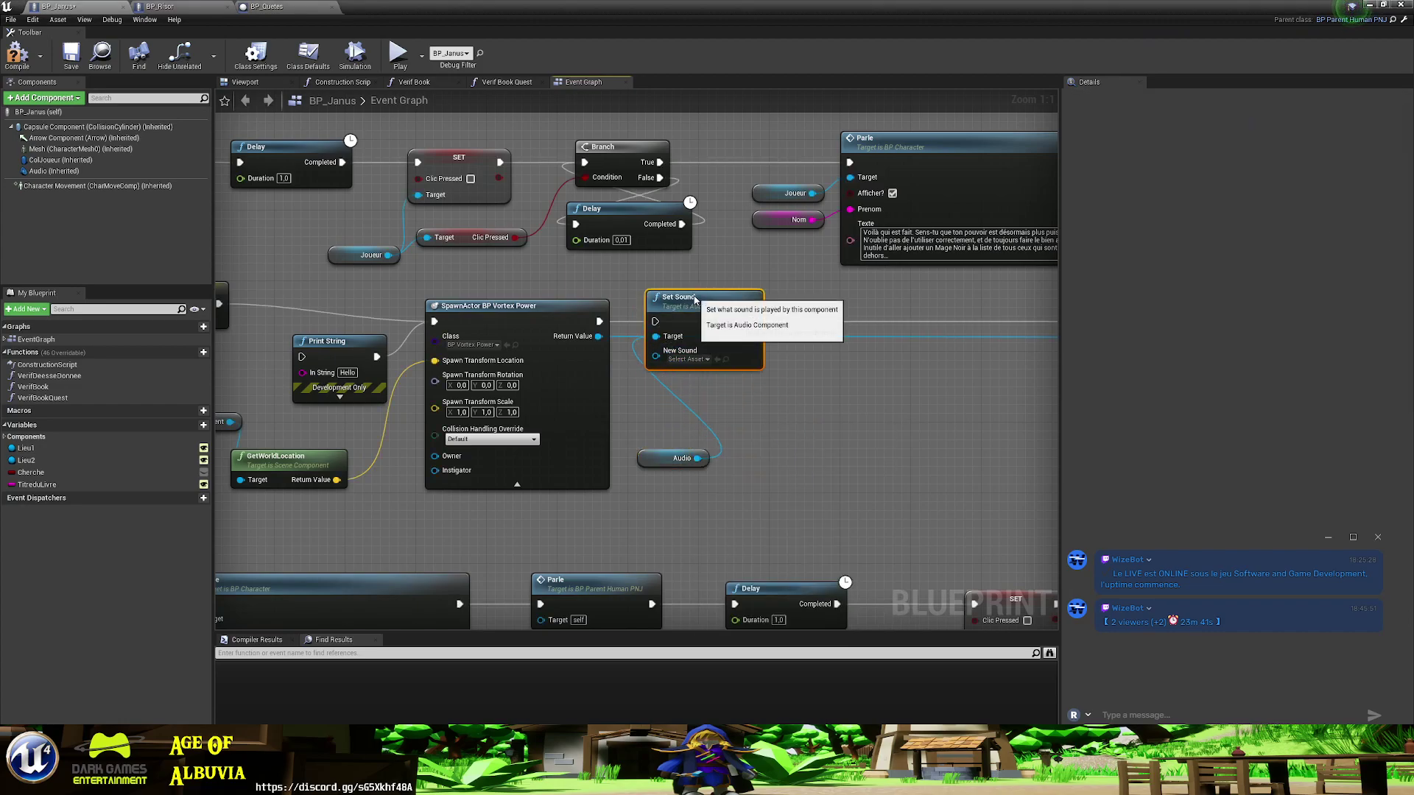
drag(598, 321, 656, 322)
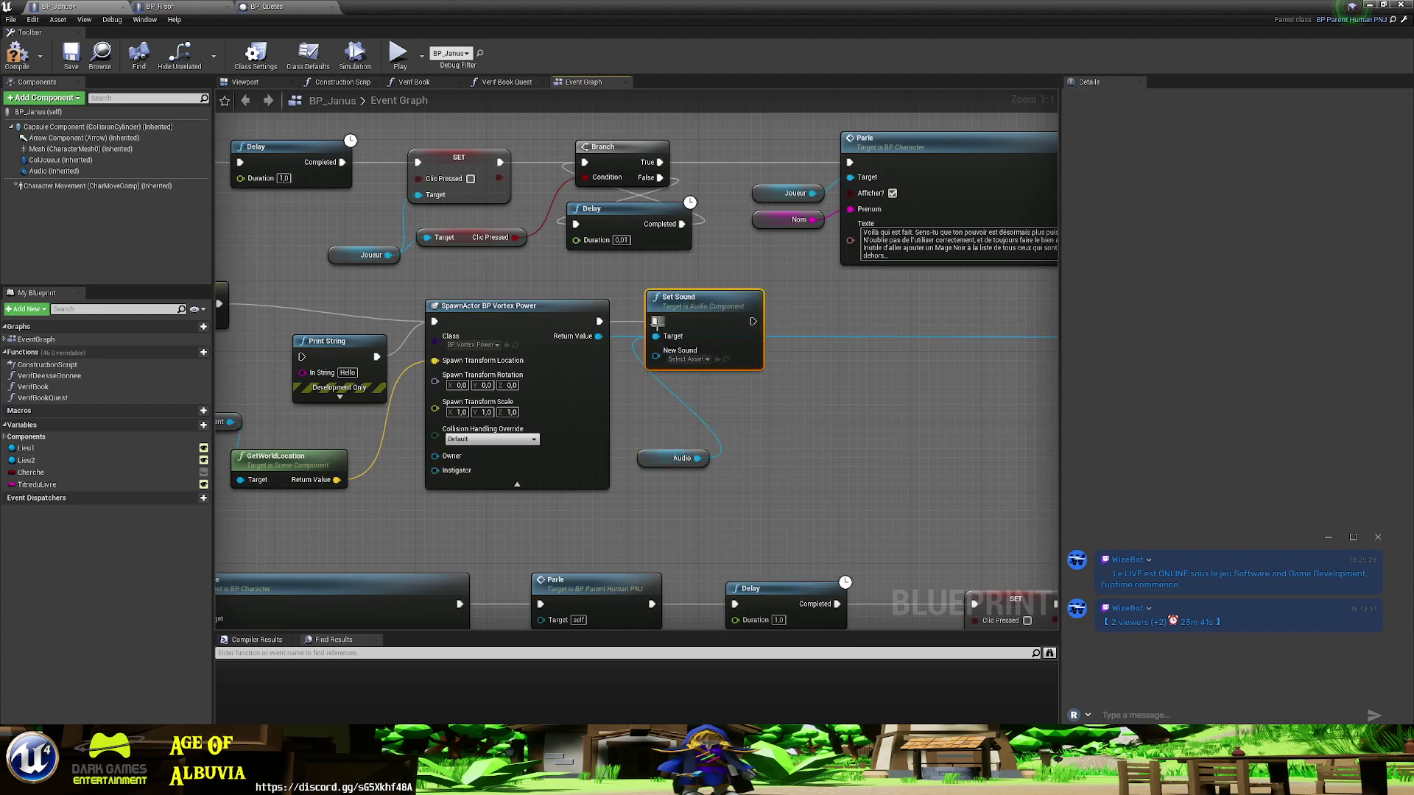
click(691, 360)
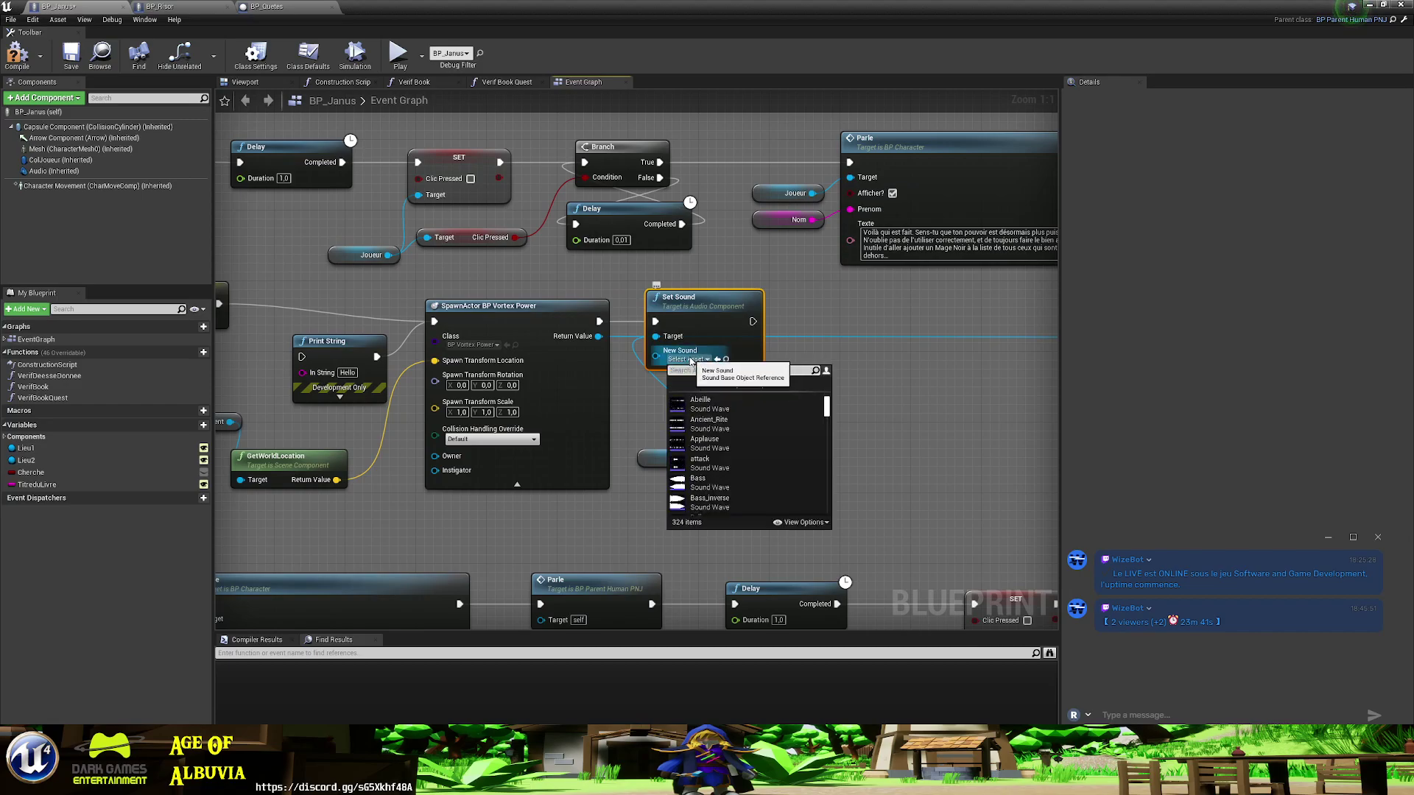
text(magic)
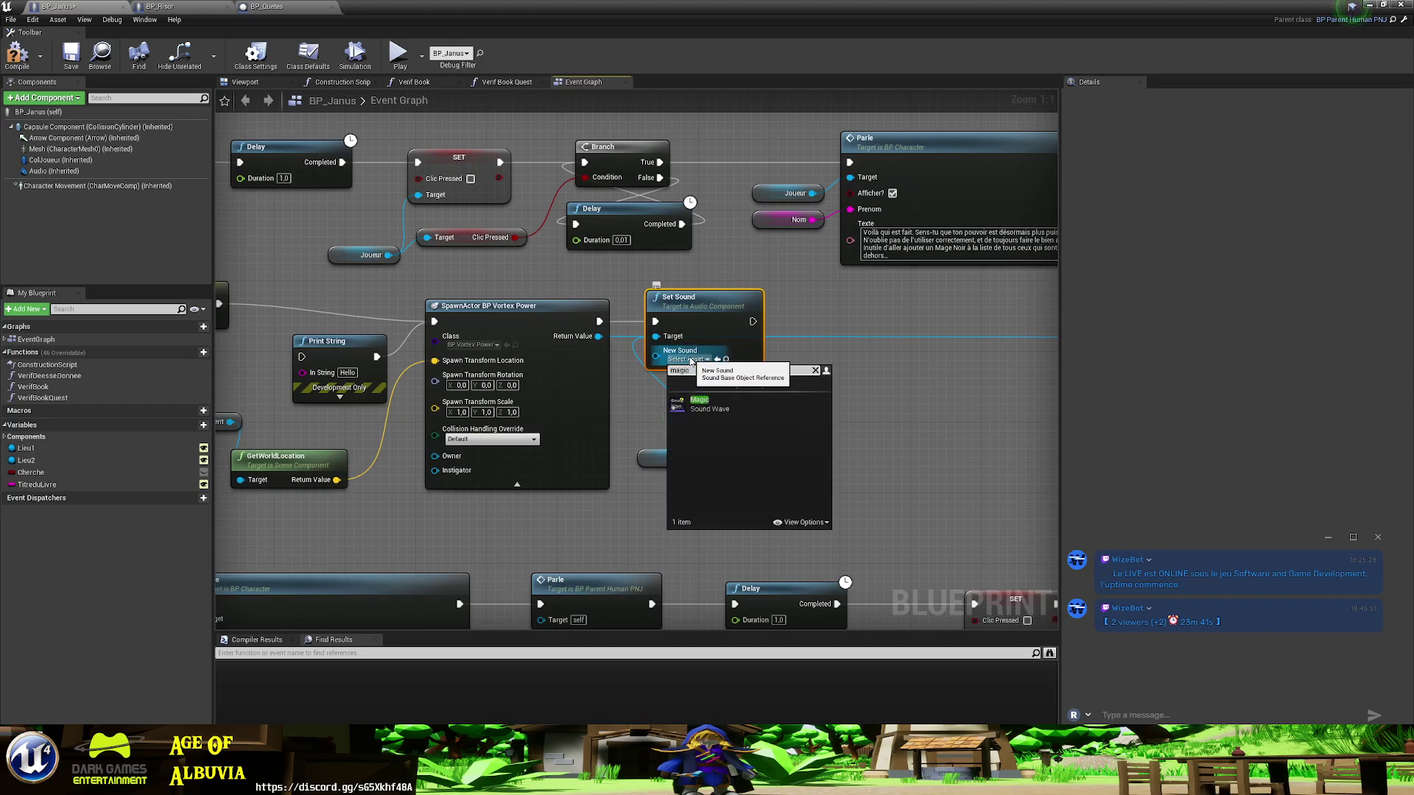
click(708, 401)
- Add an Audio Play node between Set Sound and the Delay, then save BP_Janus
right_drag(897, 461, 601, 500)
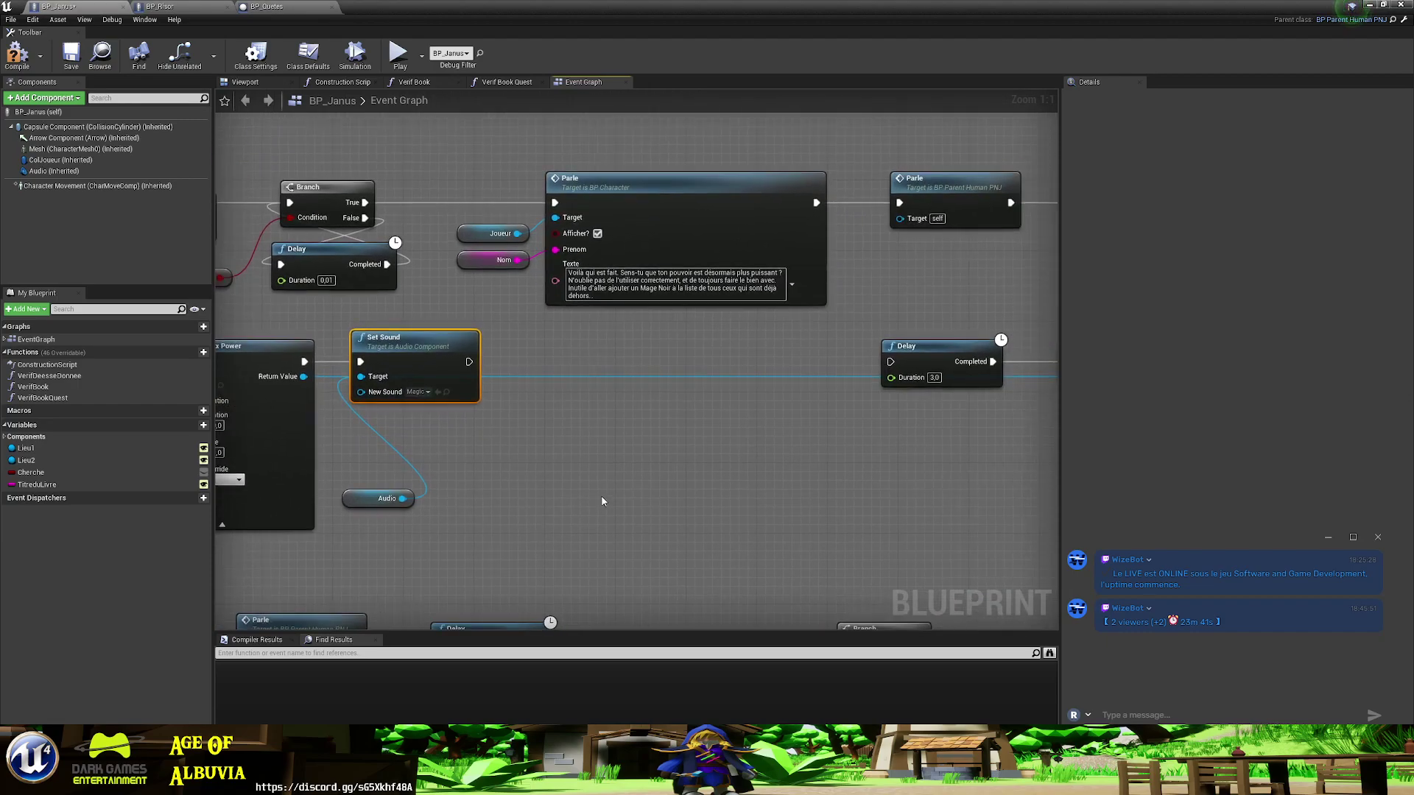
drag(403, 499, 543, 468)
text(play)
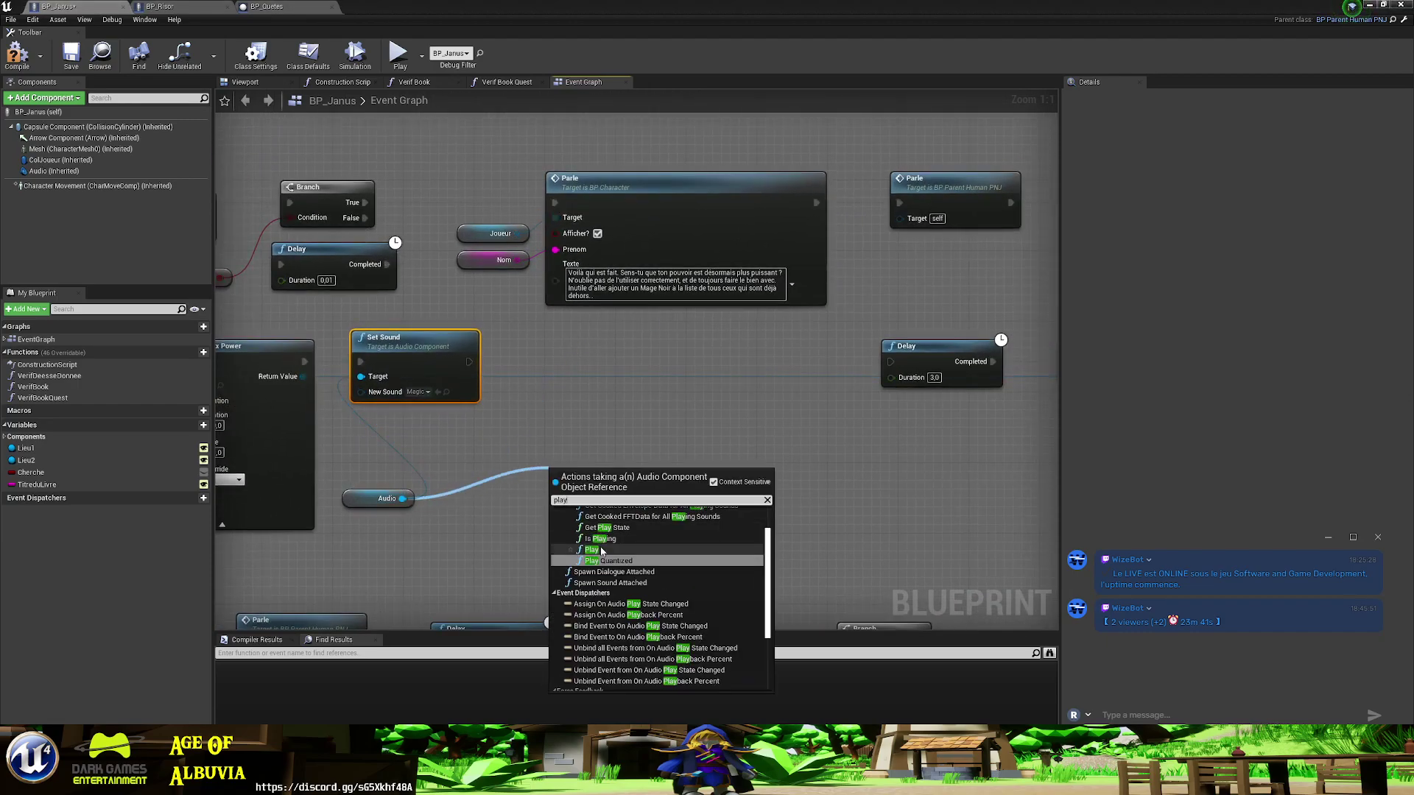
click(601, 550)
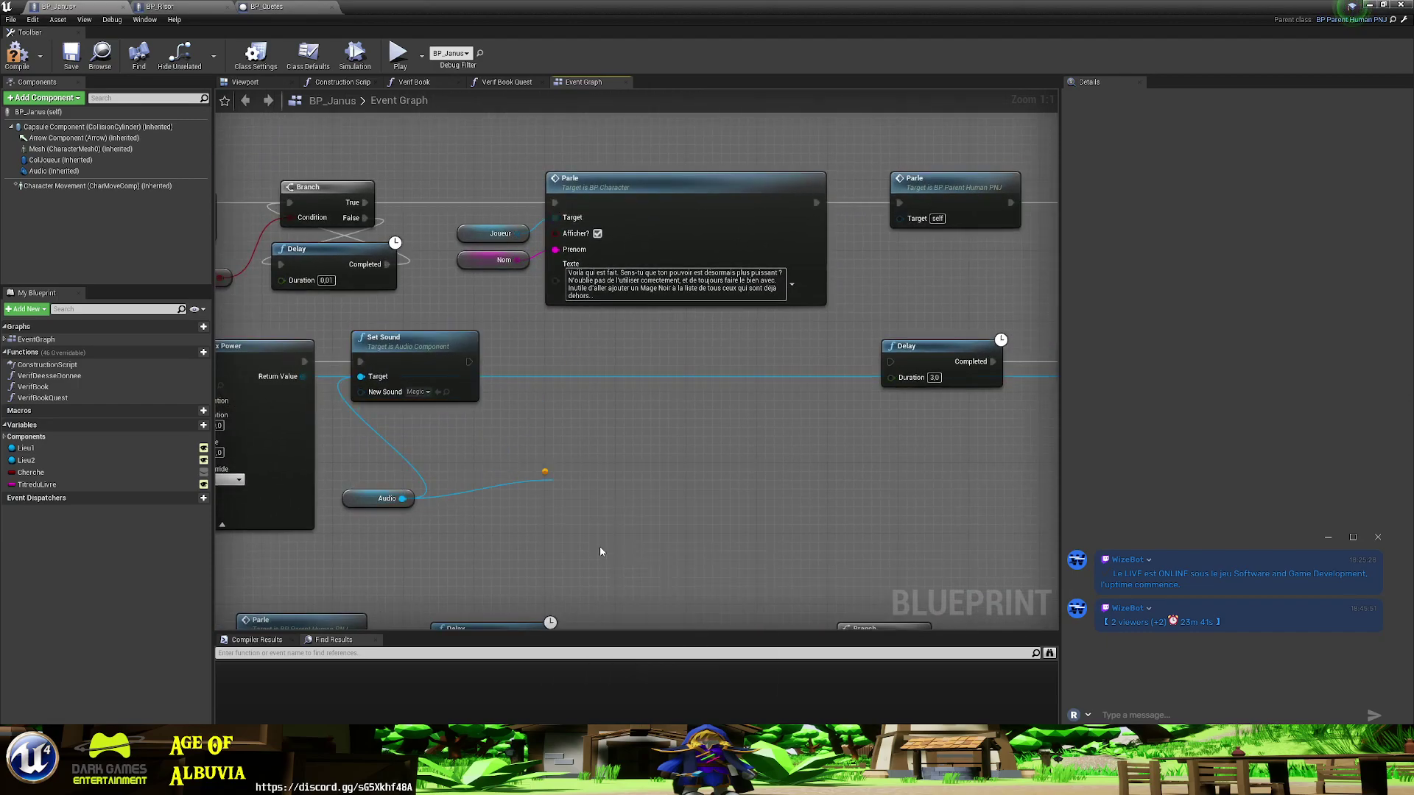
drag(586, 478, 561, 343)
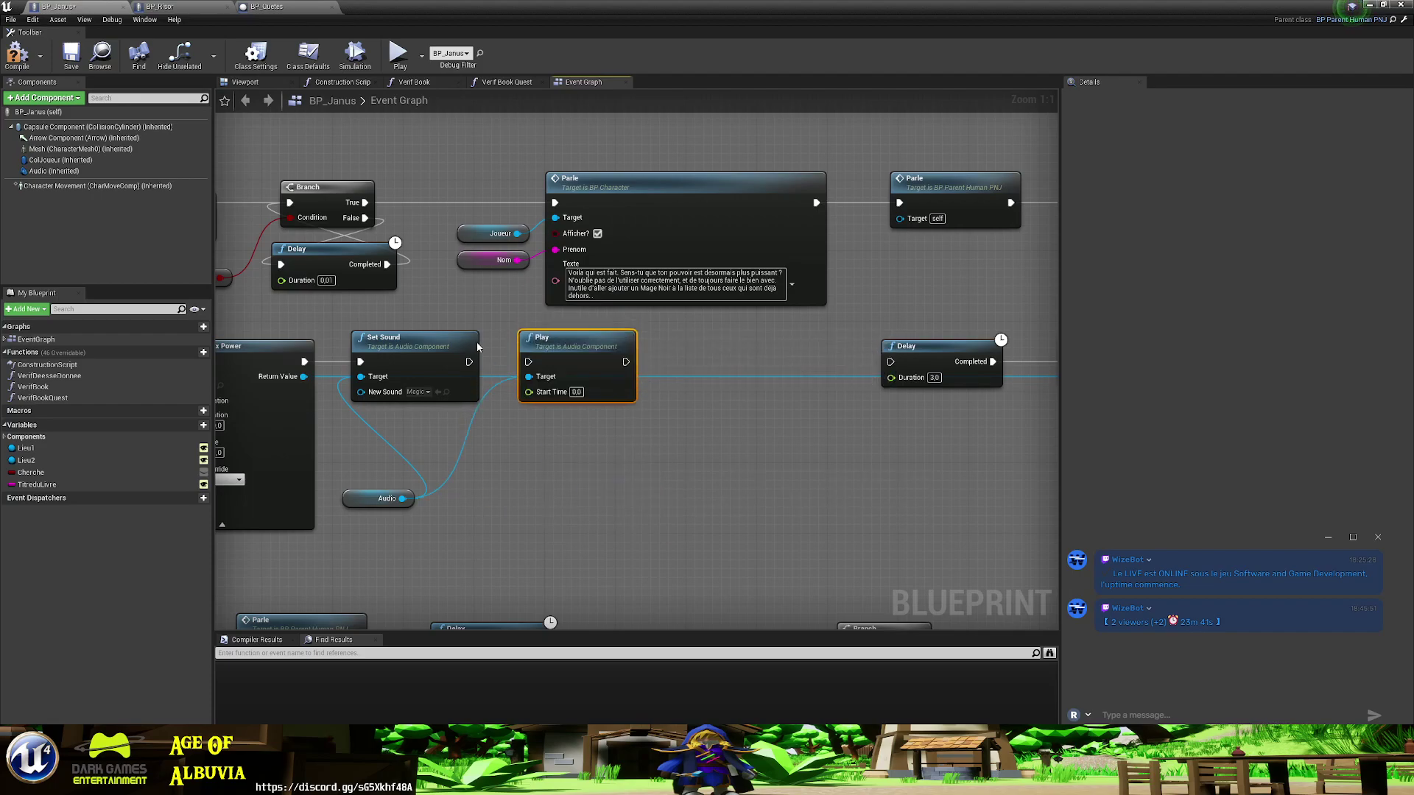
drag(469, 362, 522, 368)
drag(624, 362, 893, 362)
click(74, 57)
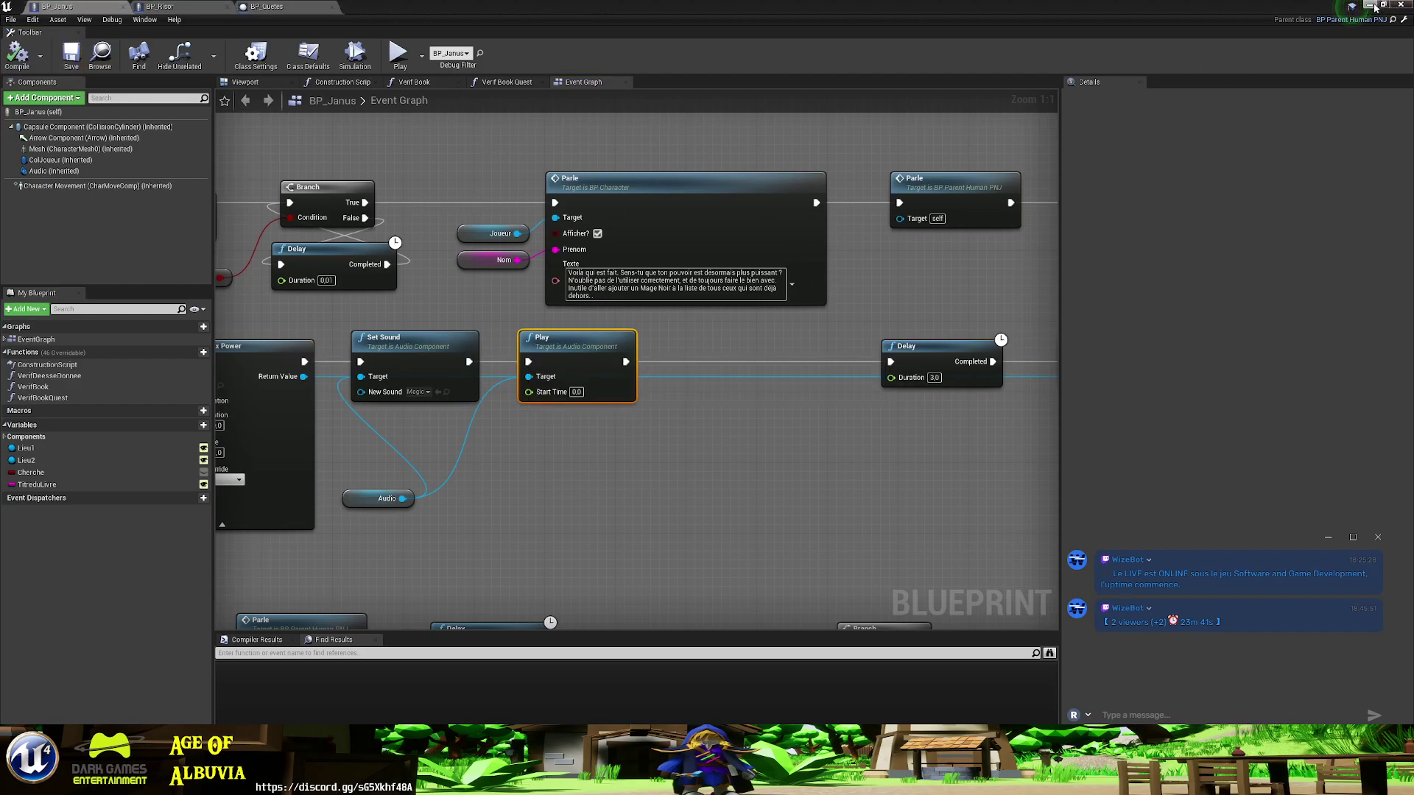
click(1373, 6)
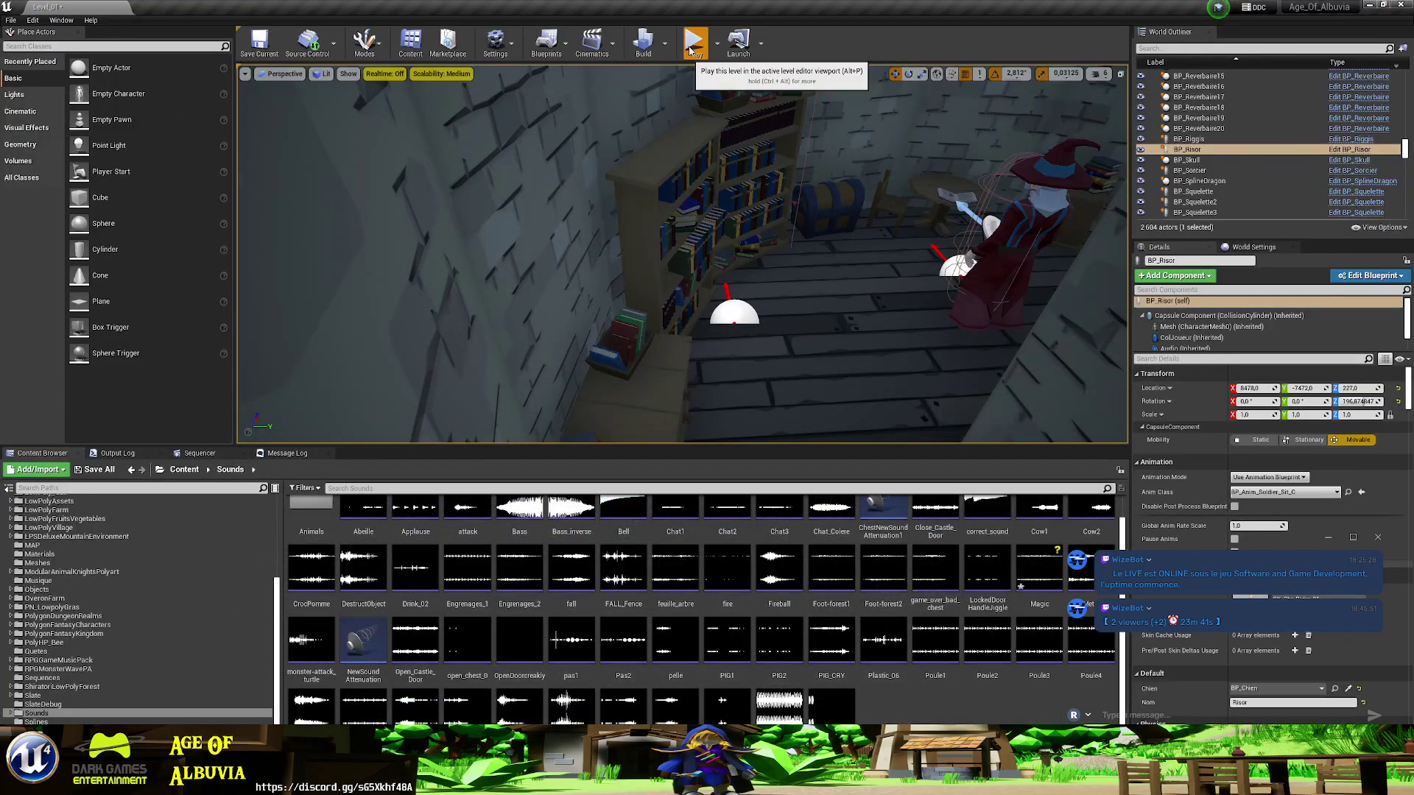
click(690, 46)
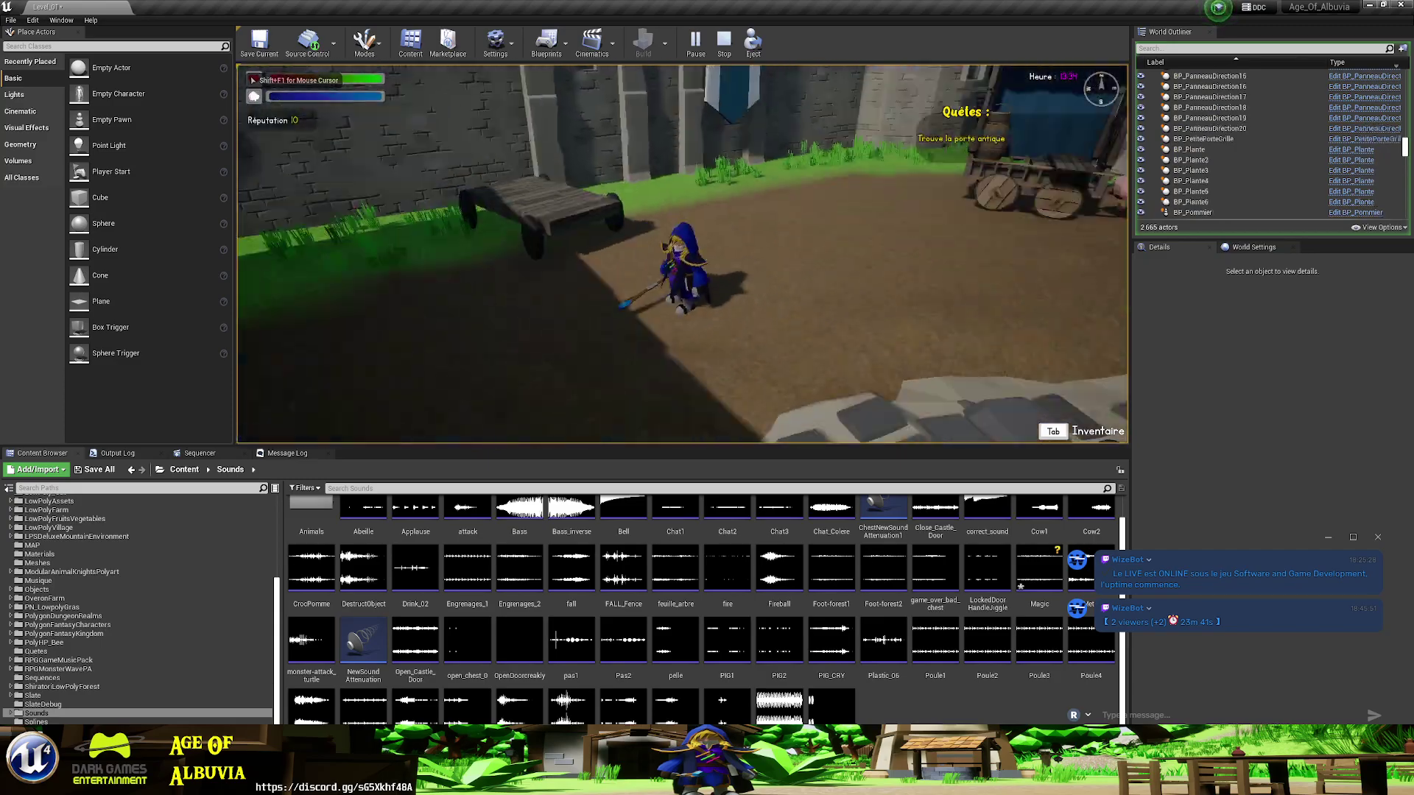
key(w)
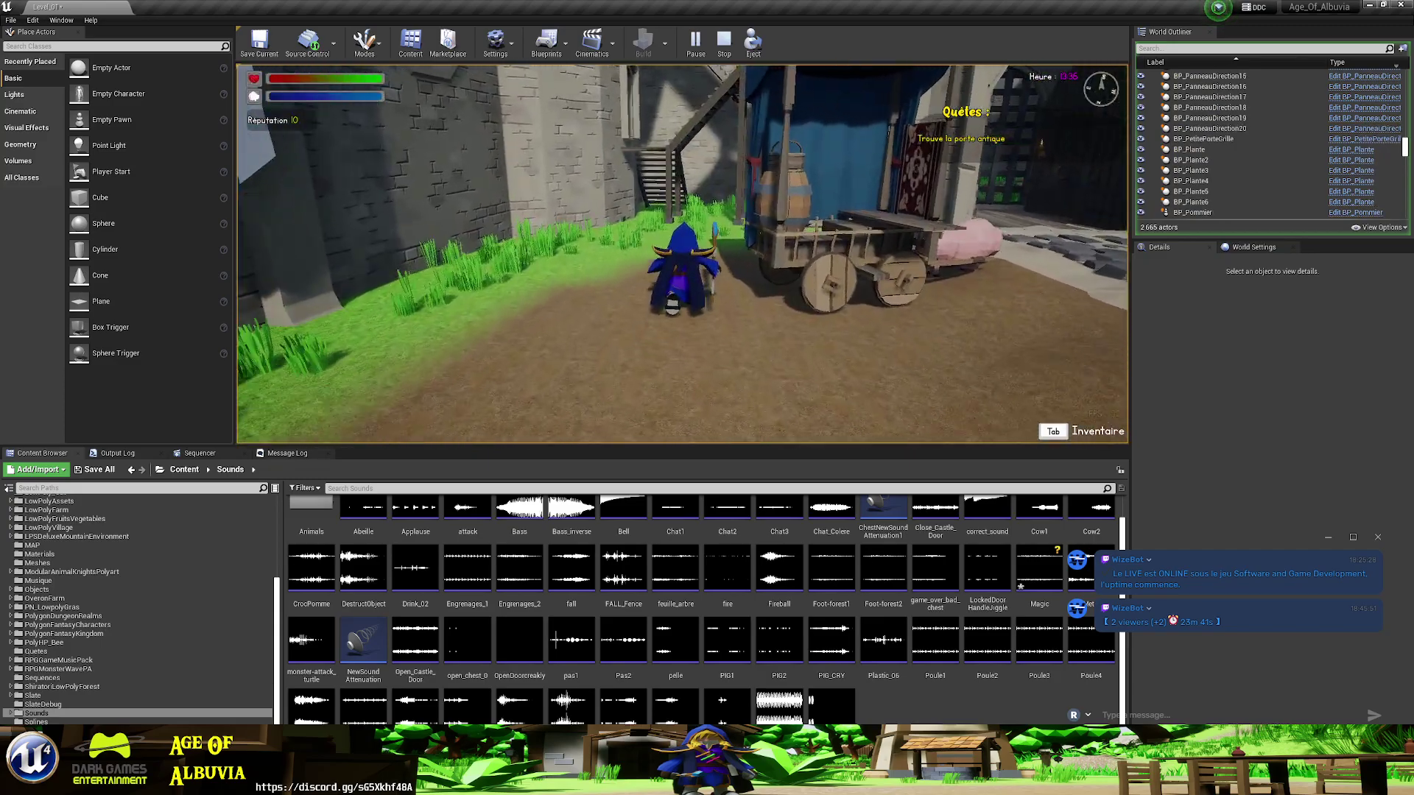
key(w)
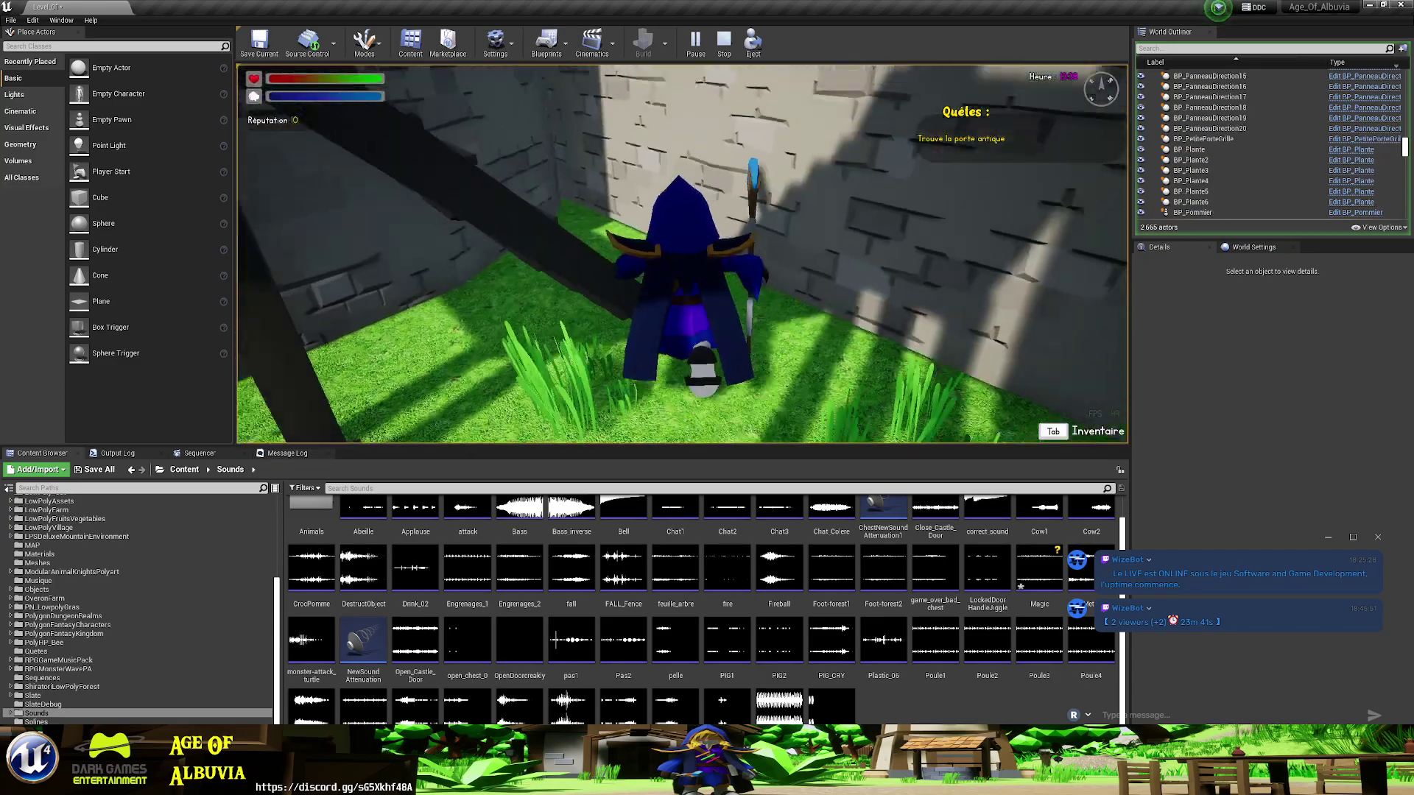
key(w)
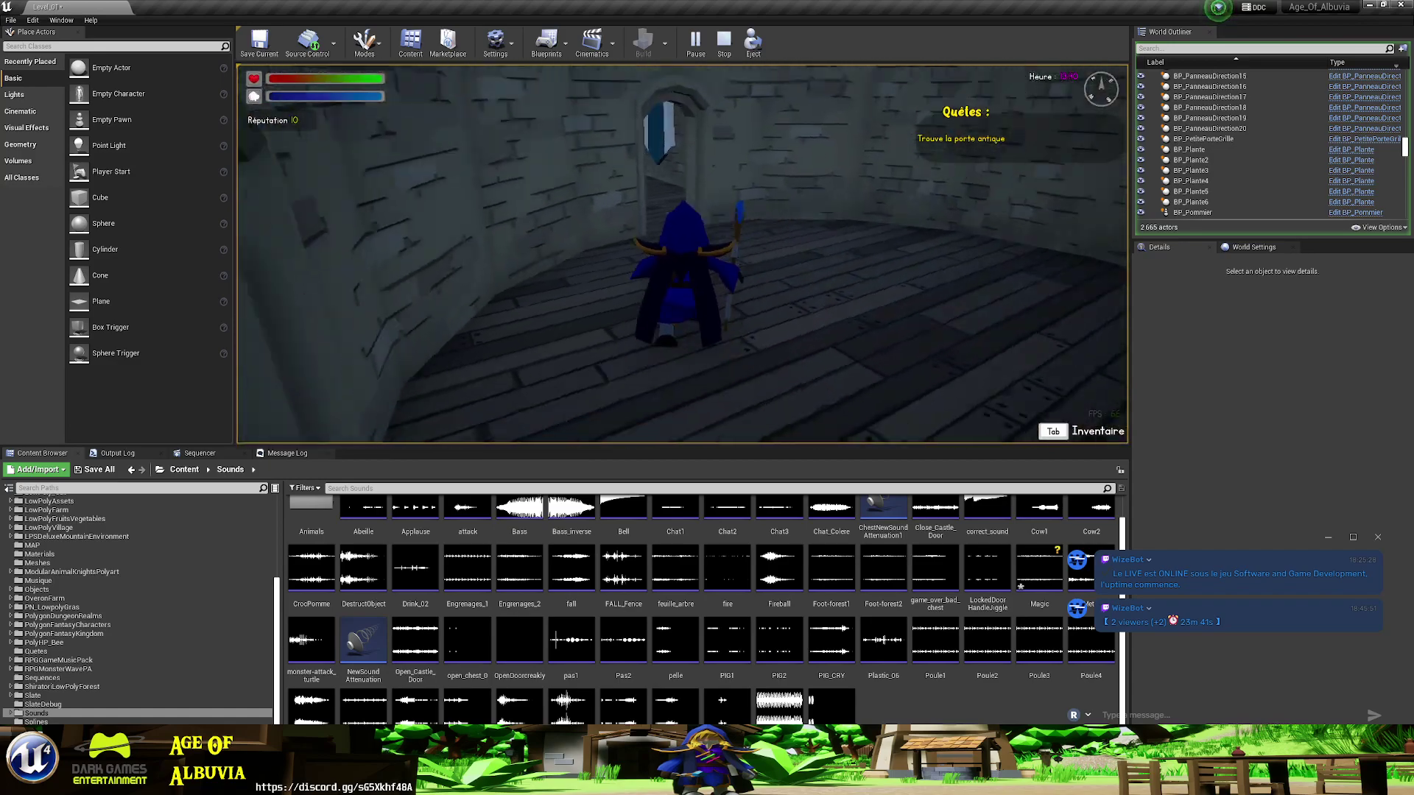
key(w)
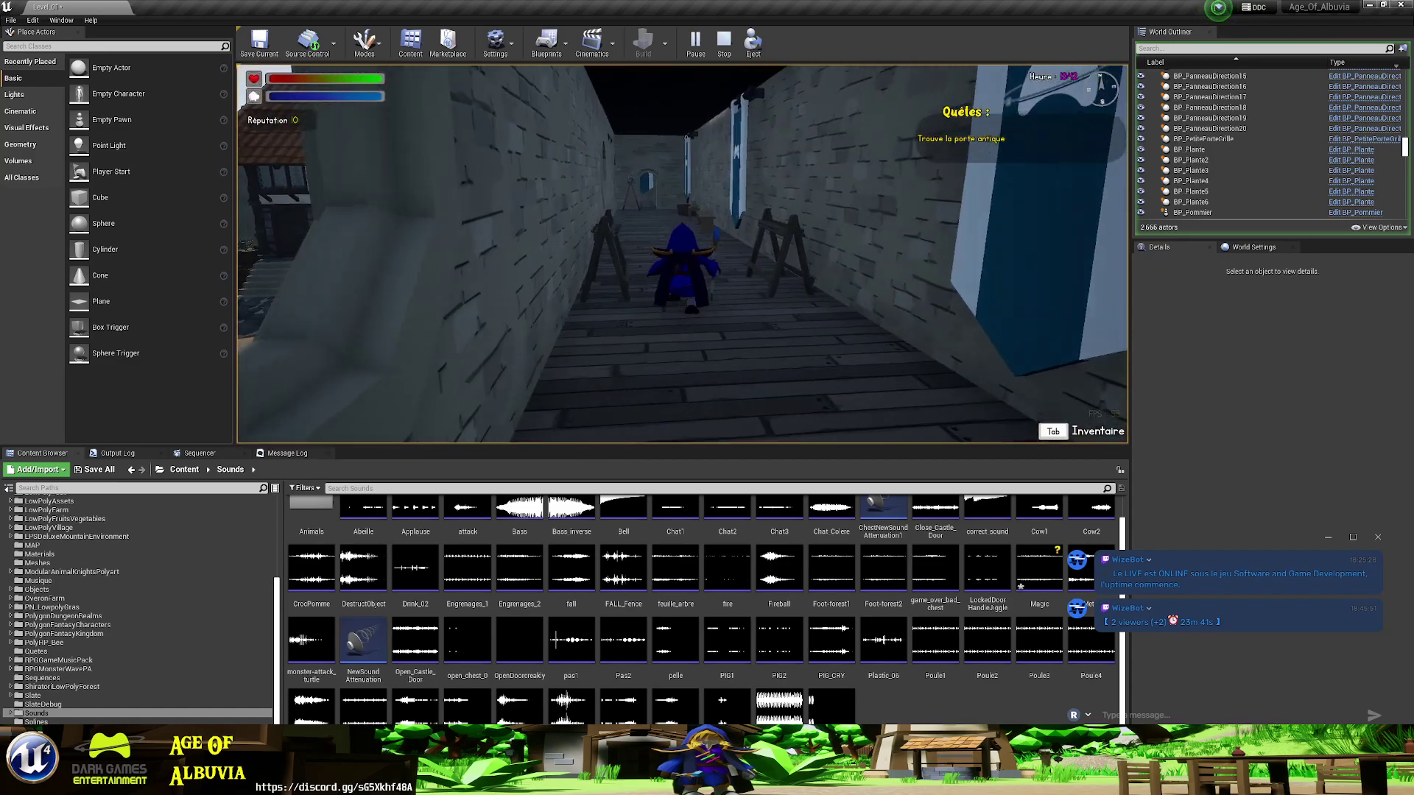
key(w)
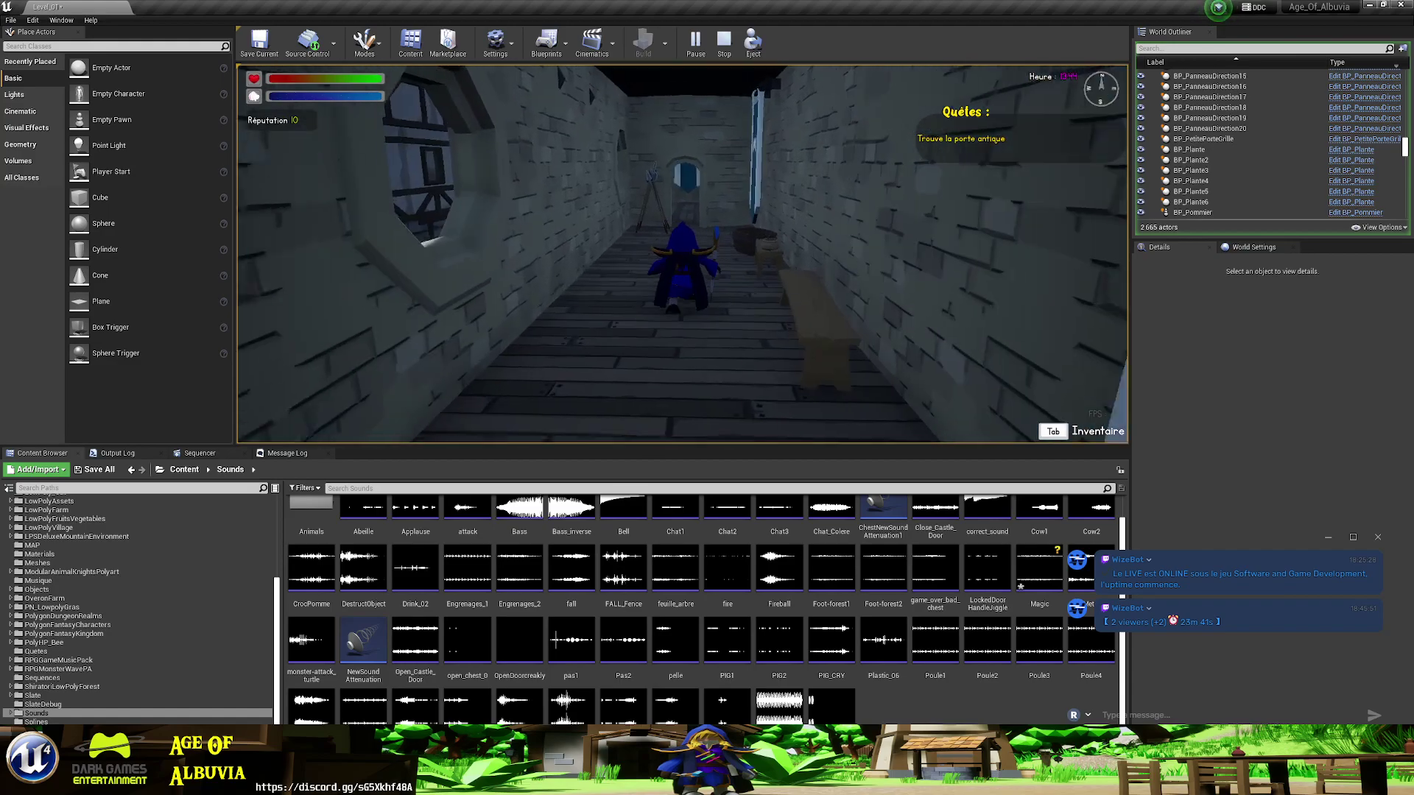
key(w)
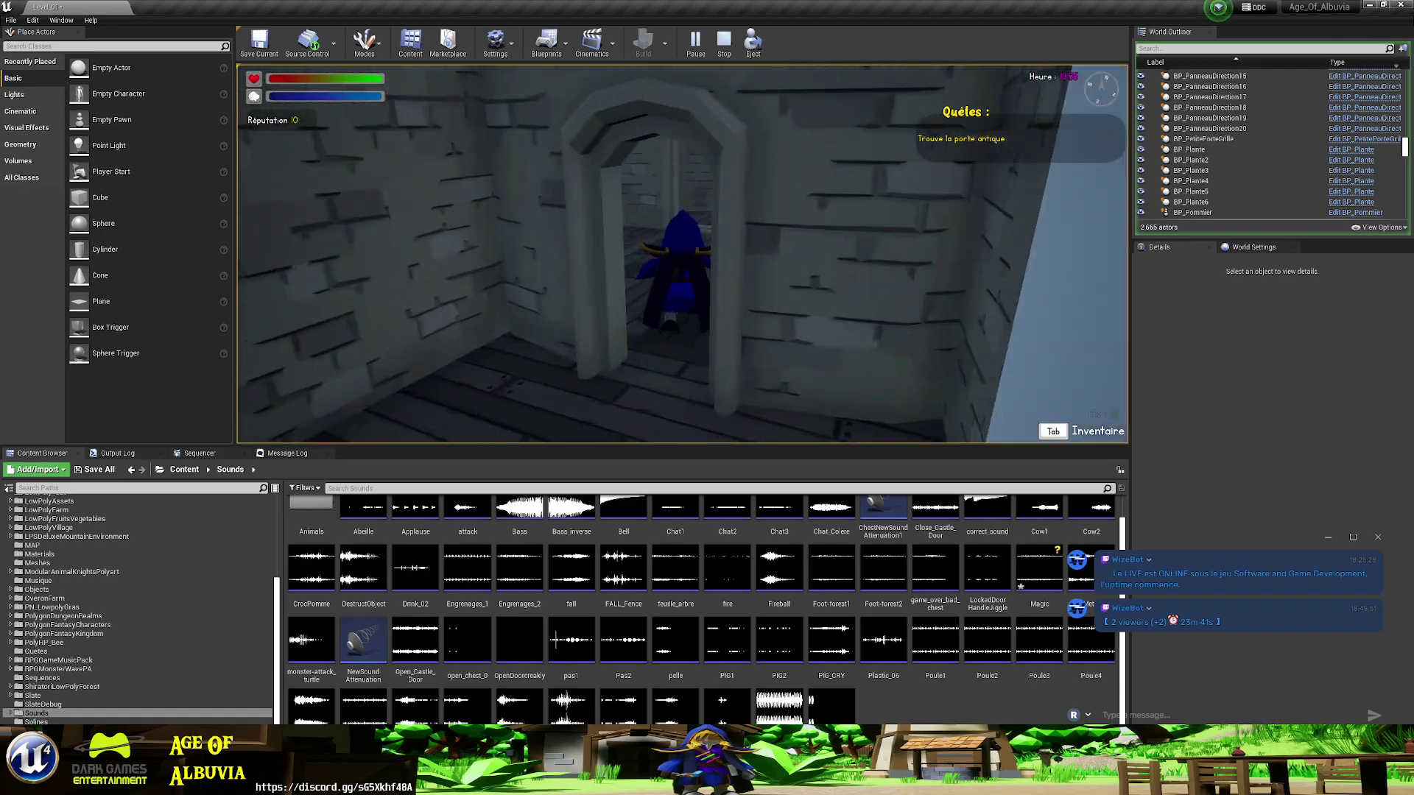
key(w)
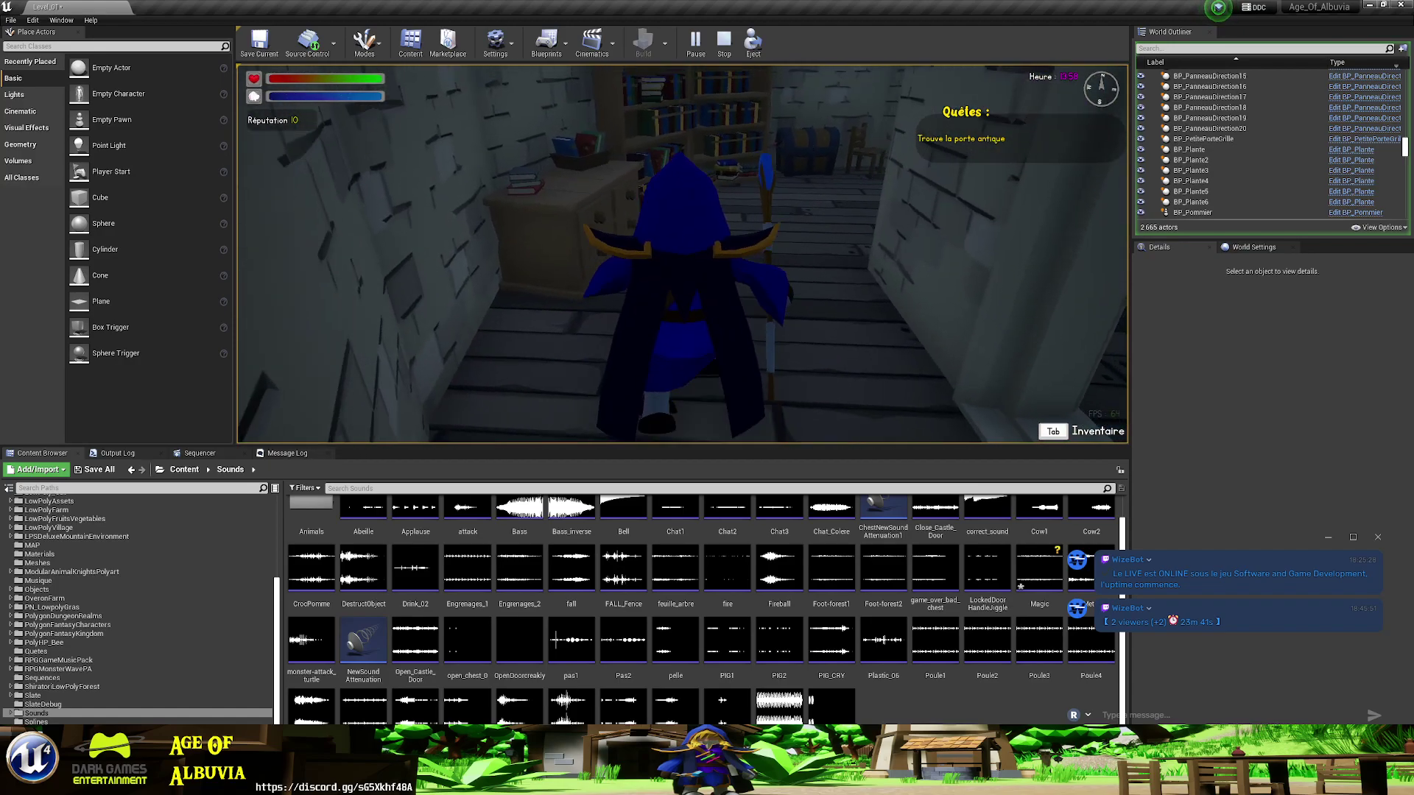
key(e)
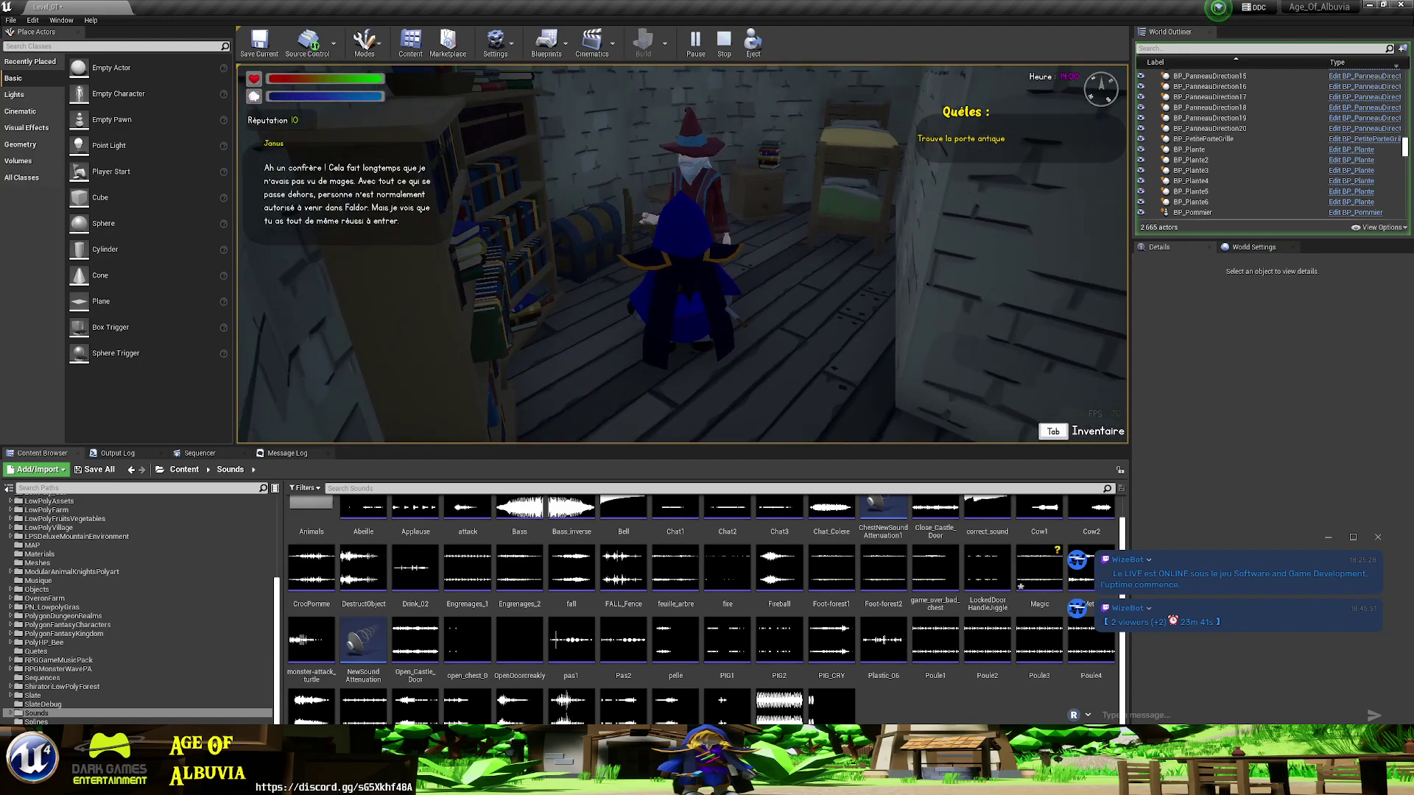
click(843, 224)
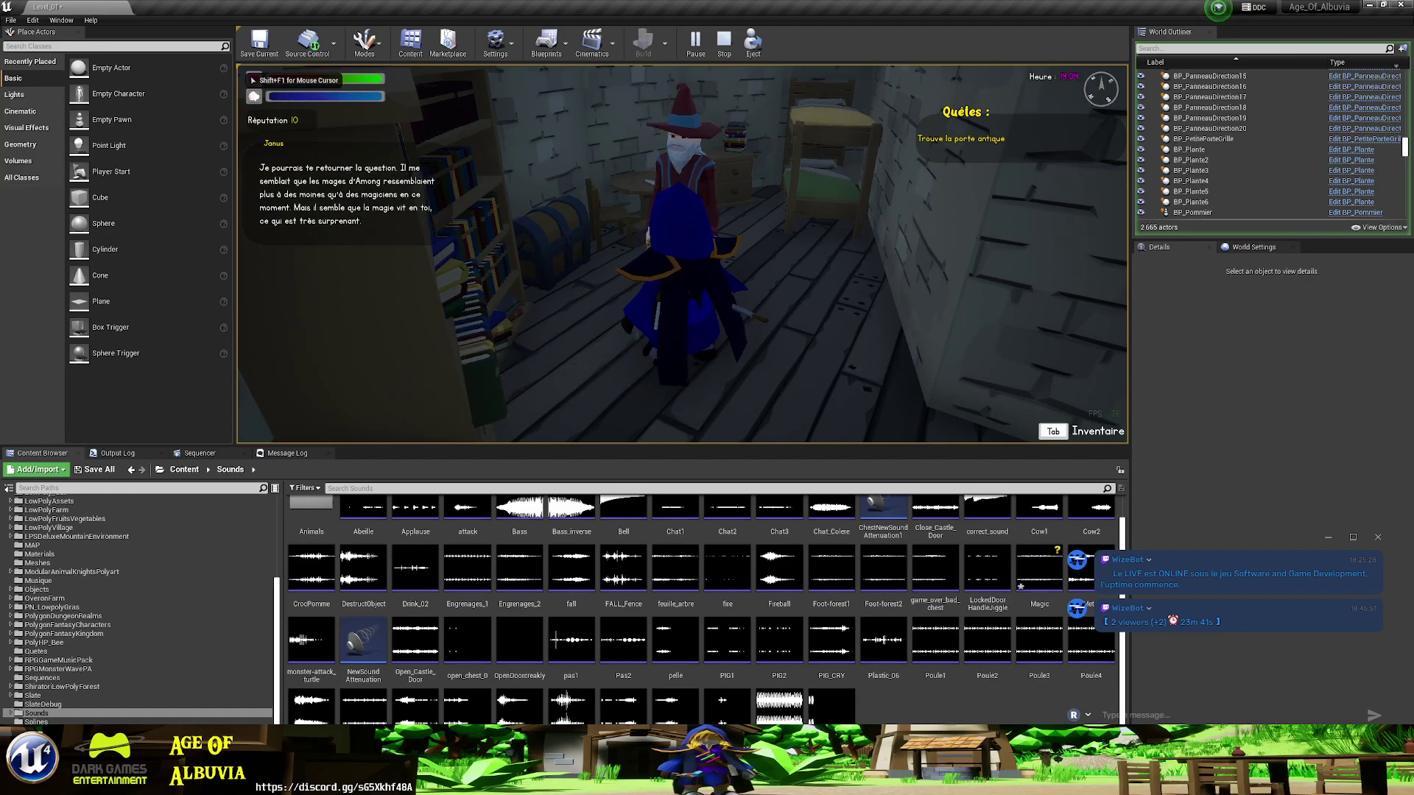
key(e)
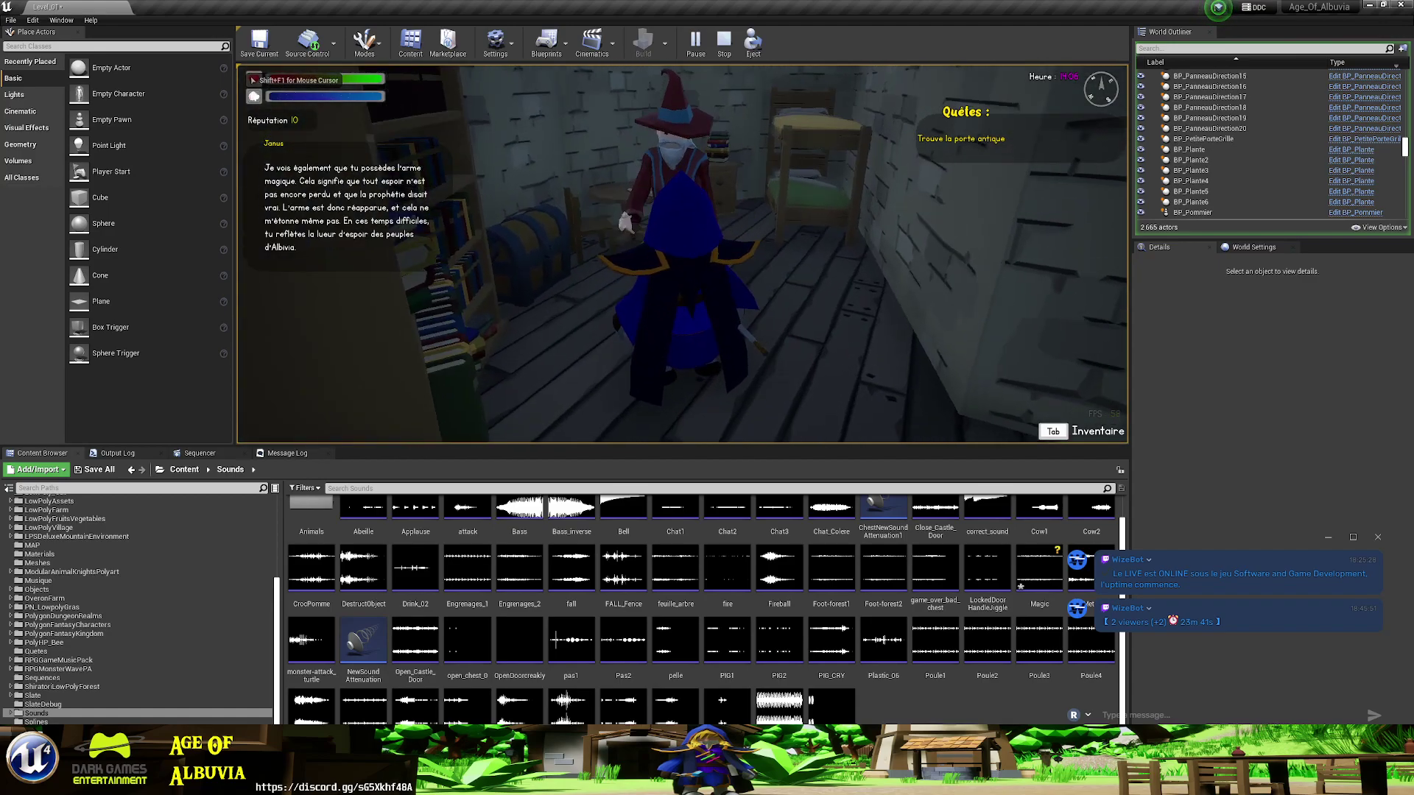
key(e)
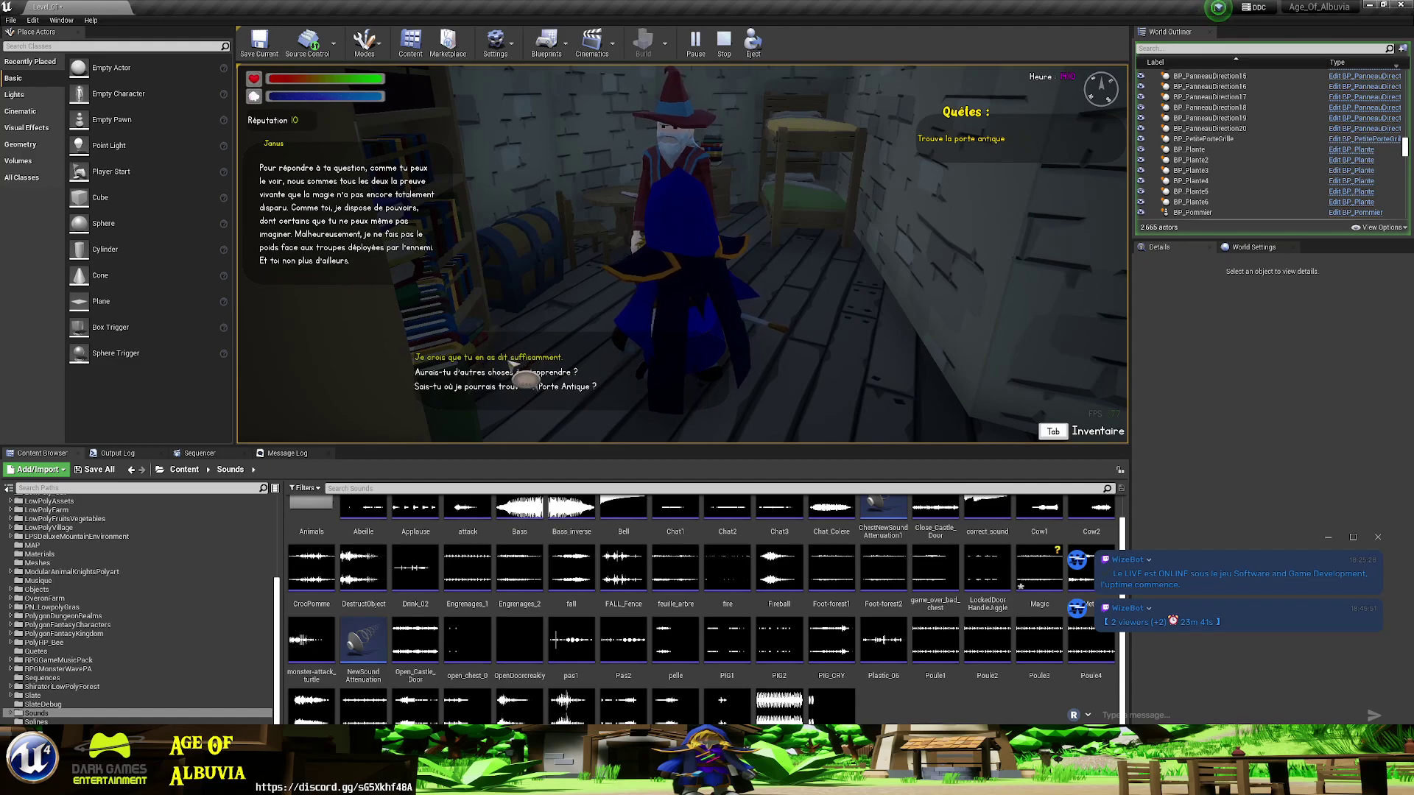
click(505, 379)
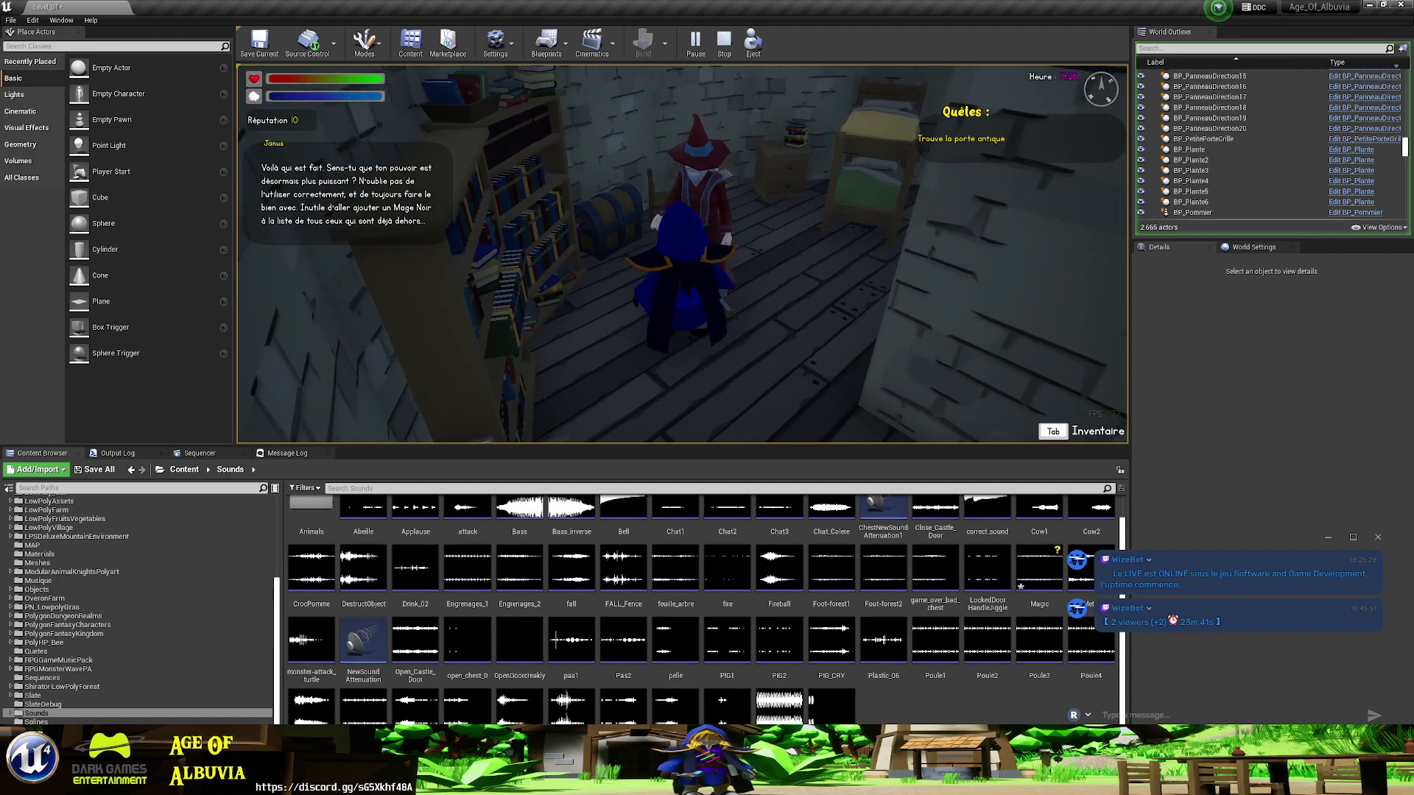
key(Escape)
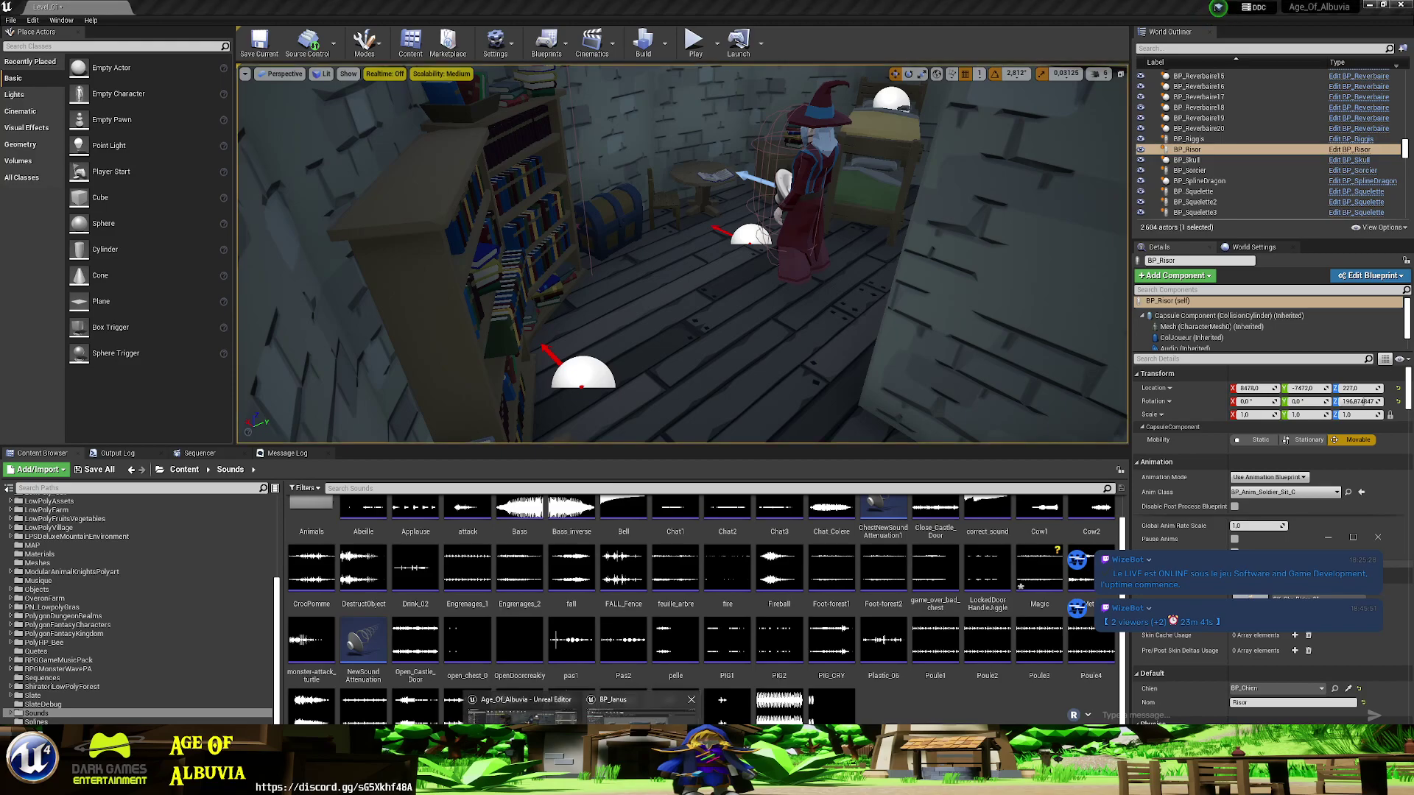
- In BP_Janus's Event Graph, move the middle Parle nodes and their inputs further left
key(alt+Tab)
scroll(767, 470, down, 3)
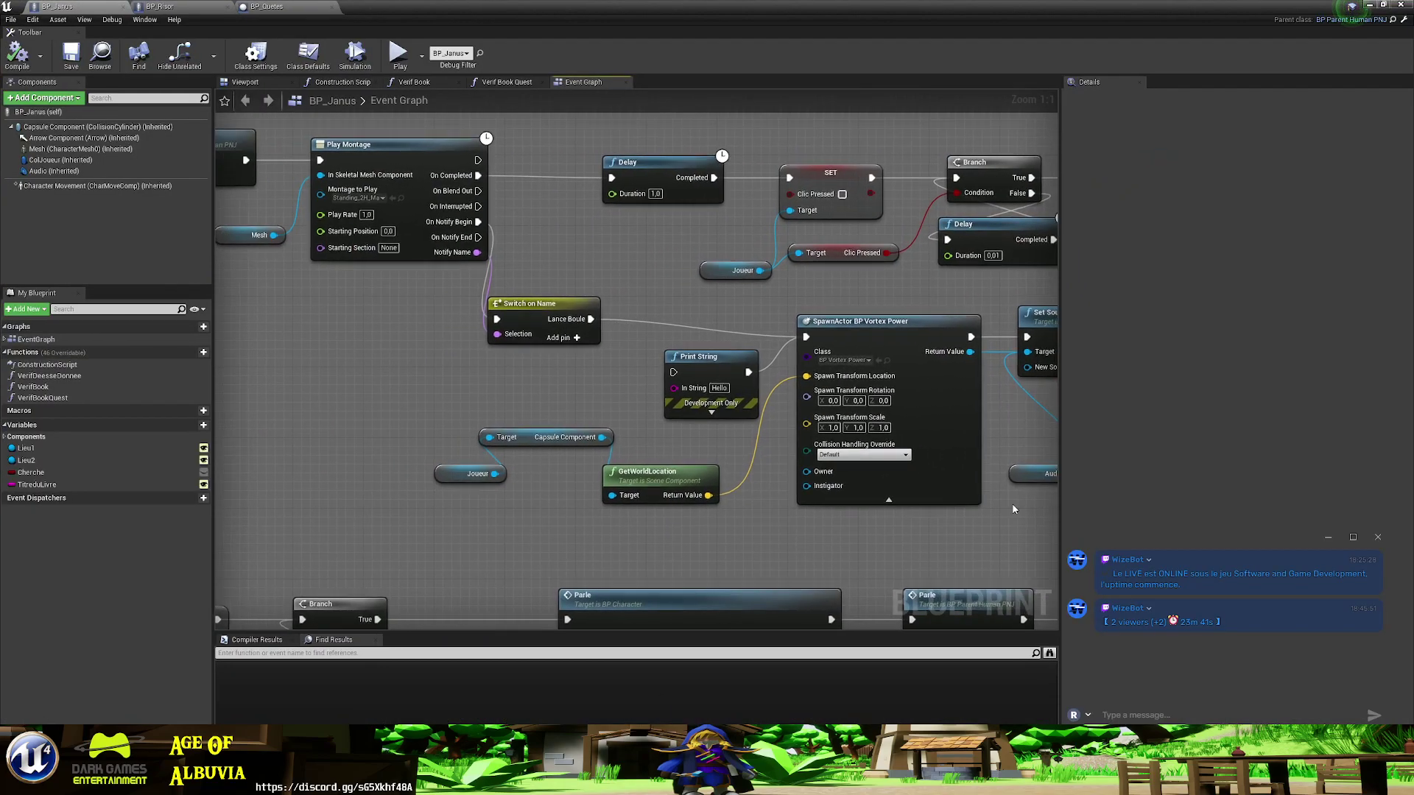
mouse_move(766, 470)
right_down()
mouse_move(337, 369)
mouse_move(633, 416)
right_up()
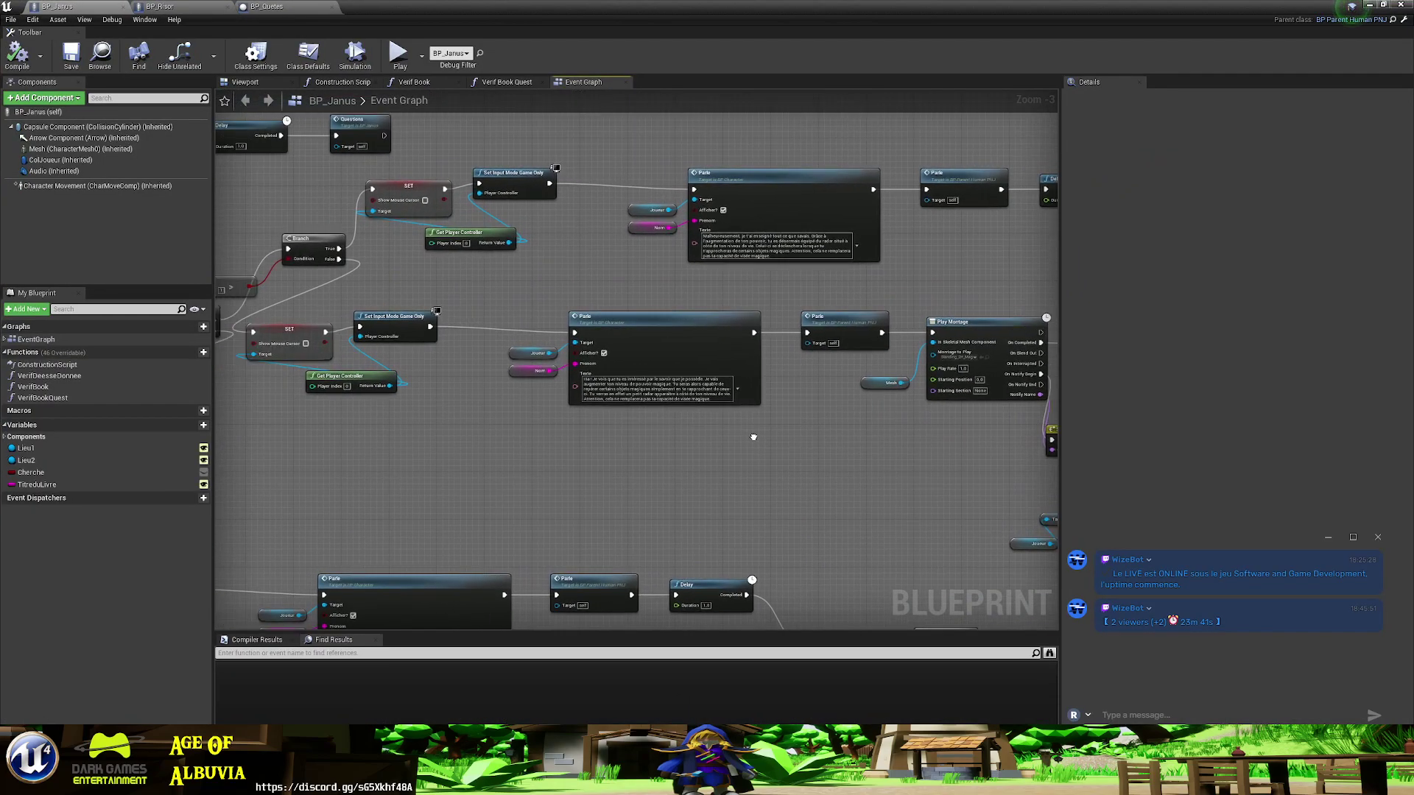
scroll(632, 416, up, 1)
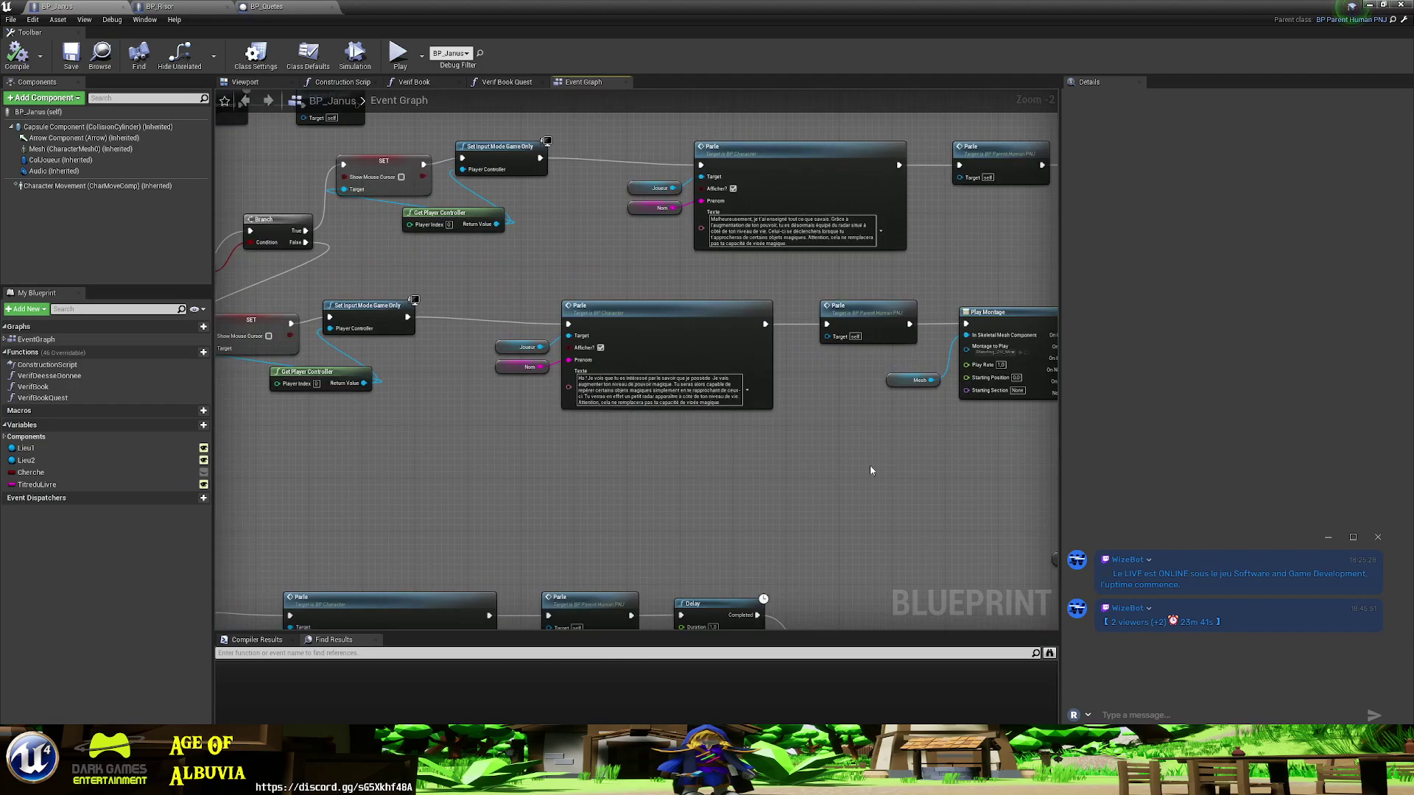
drag(660, 327, 525, 303)
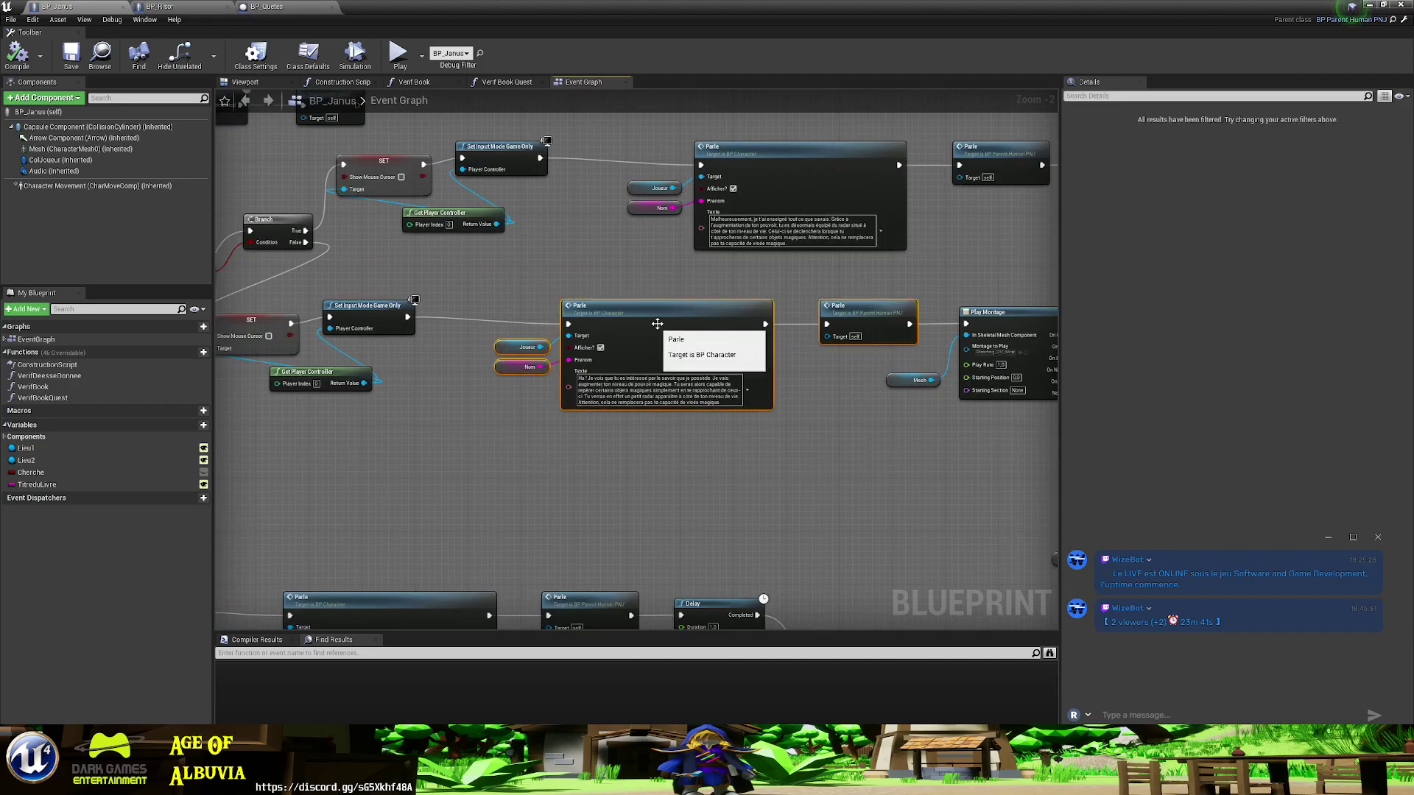
drag(664, 318, 562, 318)
right_drag(841, 391, 265, 426)
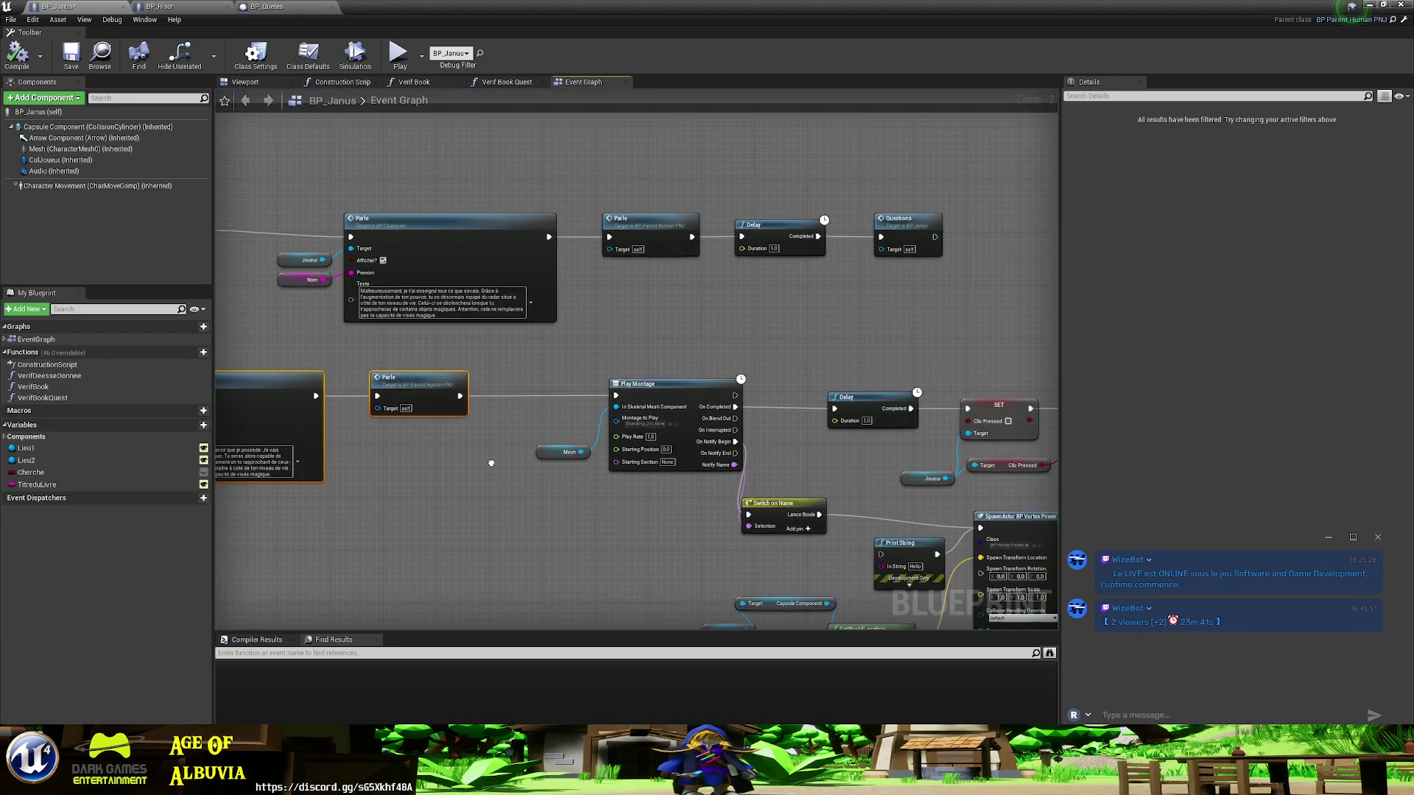
- Shift the middle-row node group, including the Play Montage nodes, to the right to open space
scroll(282, 417, down, 1)
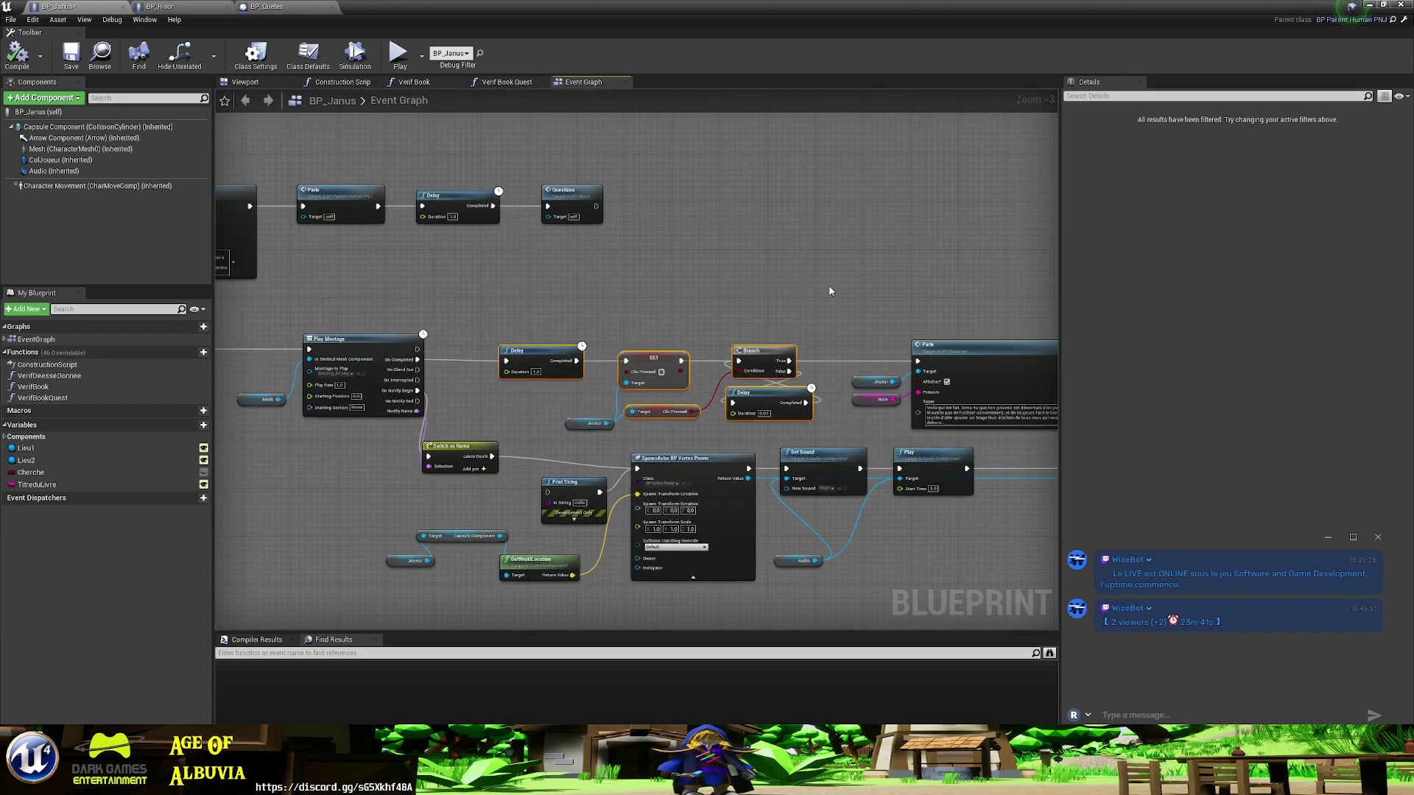
scroll(824, 312, down, 4)
scroll(825, 312, up, 1)
right_drag(837, 306, 669, 307)
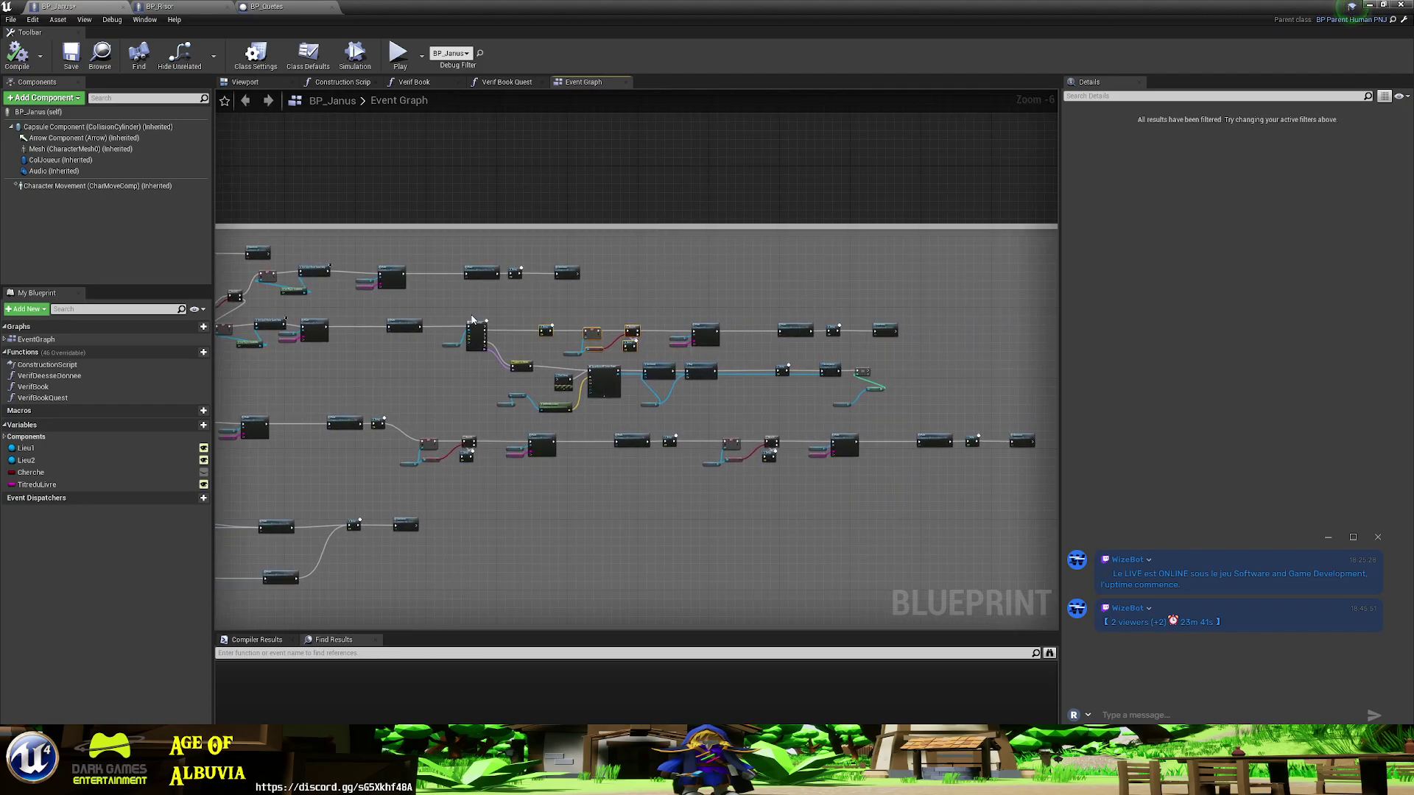
drag(447, 314, 834, 409)
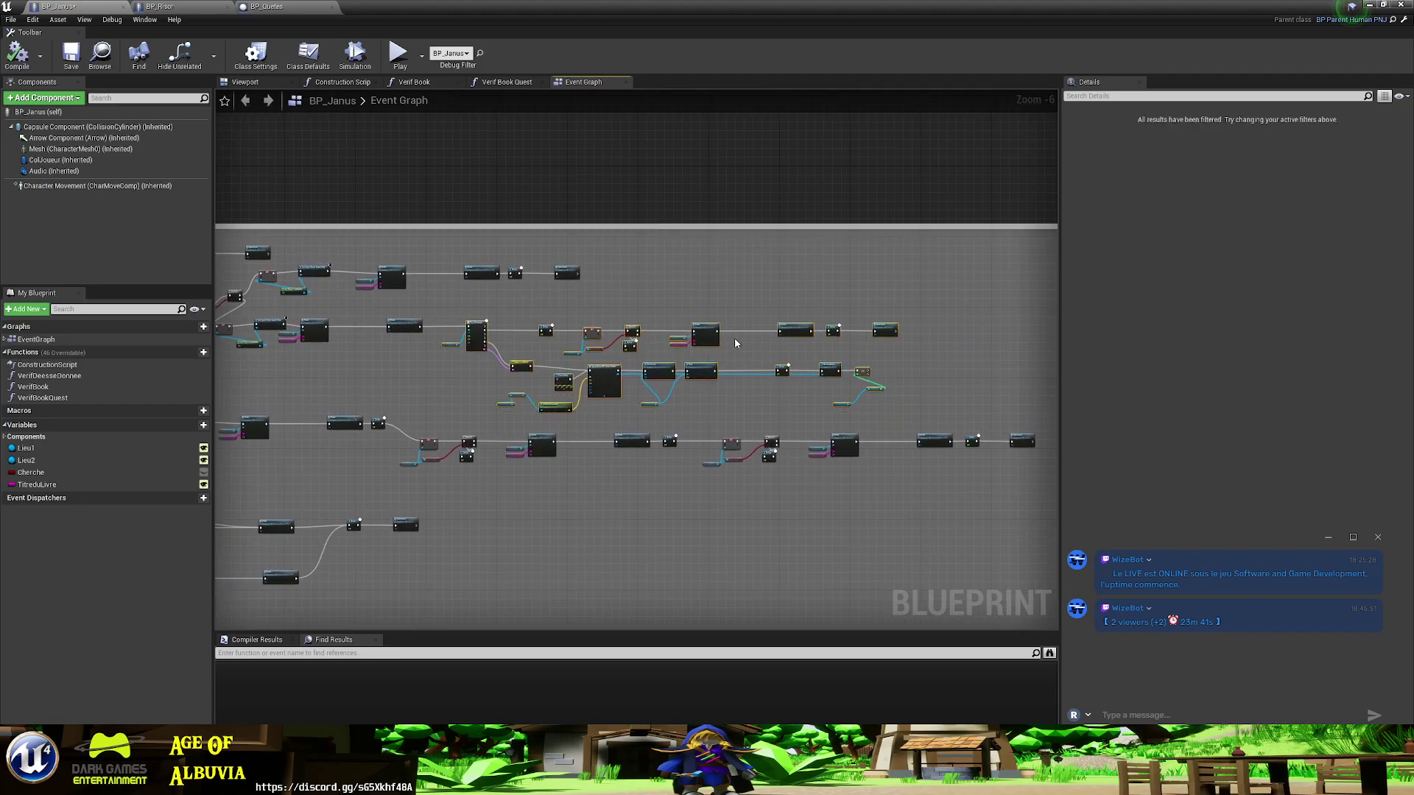
drag(707, 333, 796, 333)
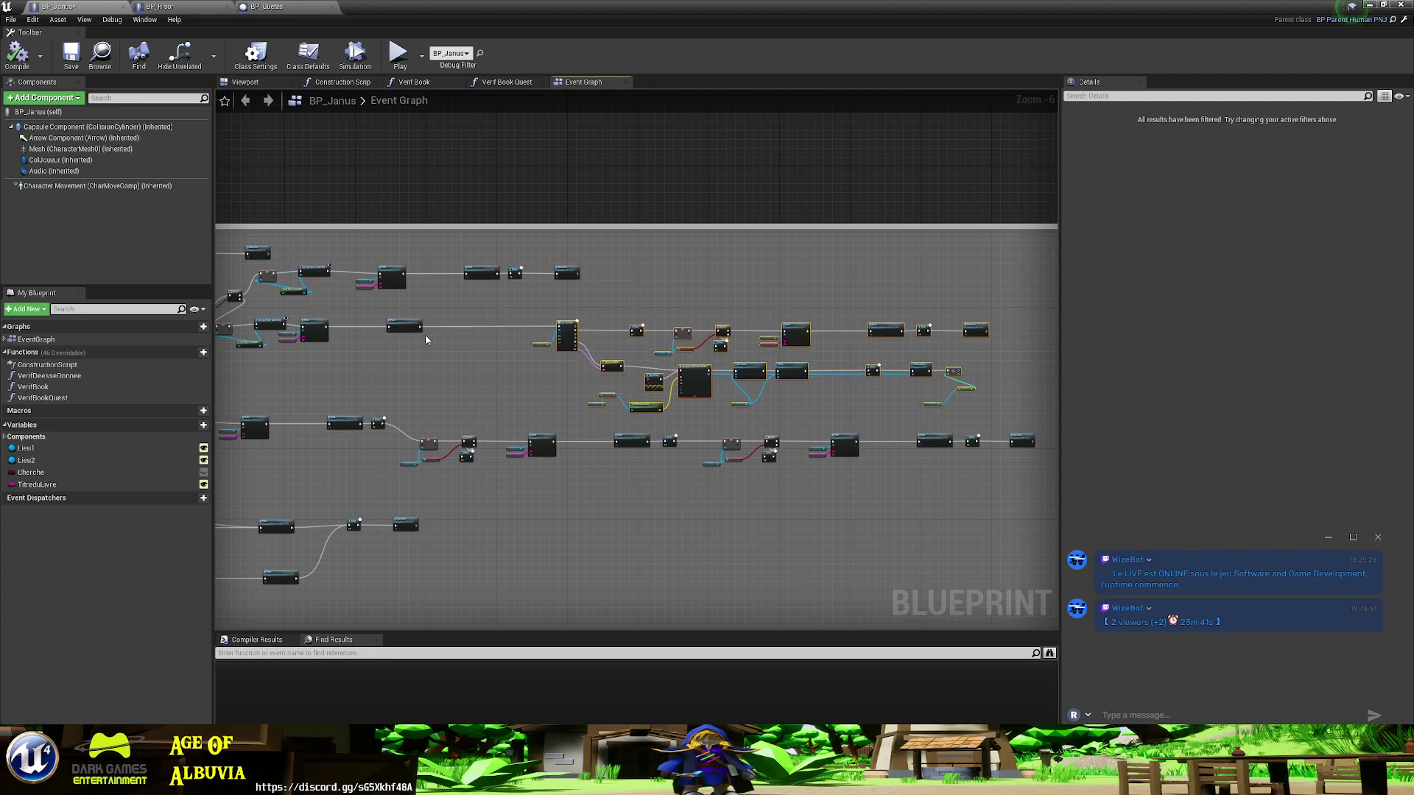
scroll(426, 340, up, 4)
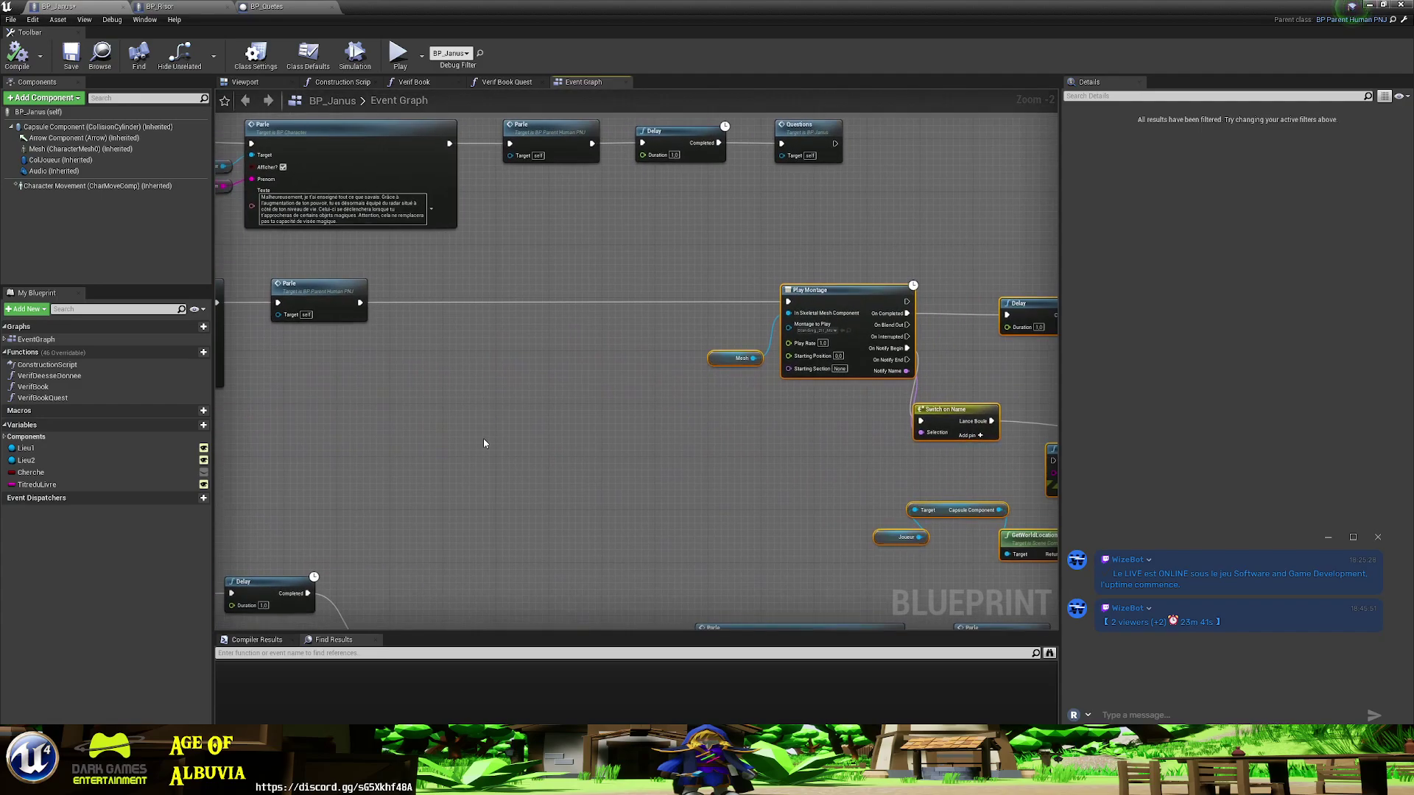
- Paste the Delay, SET and Branch nodes into the main row, wiring Parle into Delay and Branch True into Play Montage
key(ctrl+v)
drag(495, 394, 551, 297)
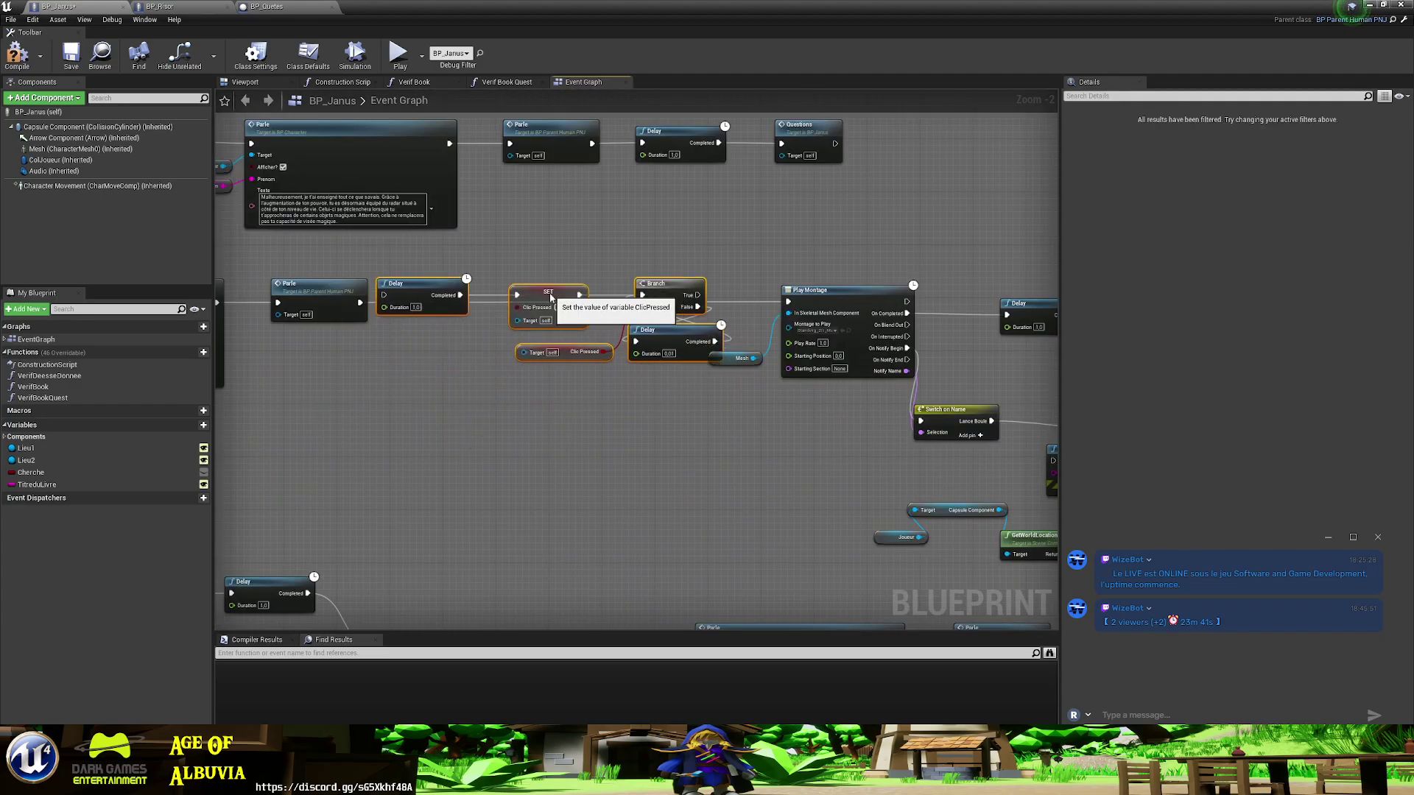
drag(736, 359, 756, 385)
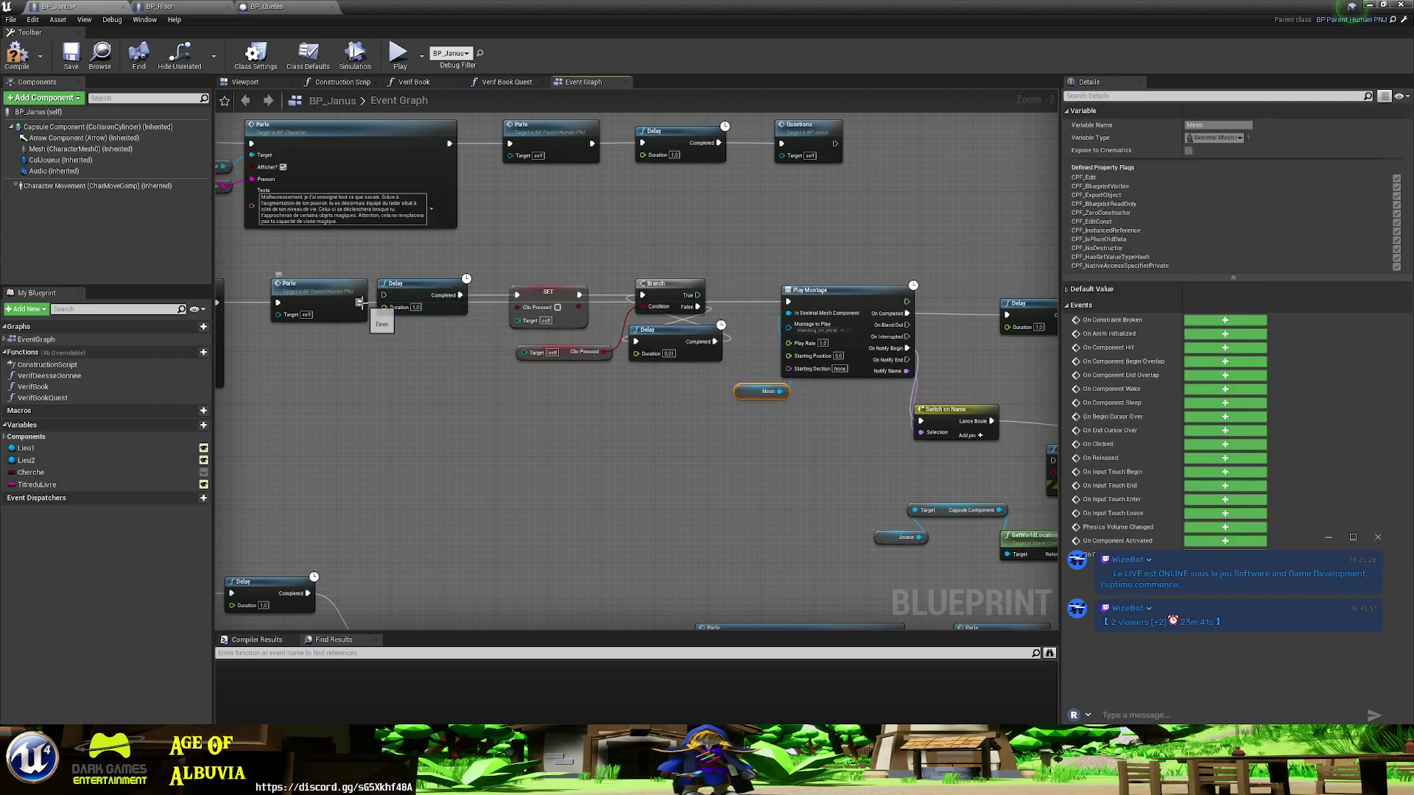
drag(360, 302, 386, 296)
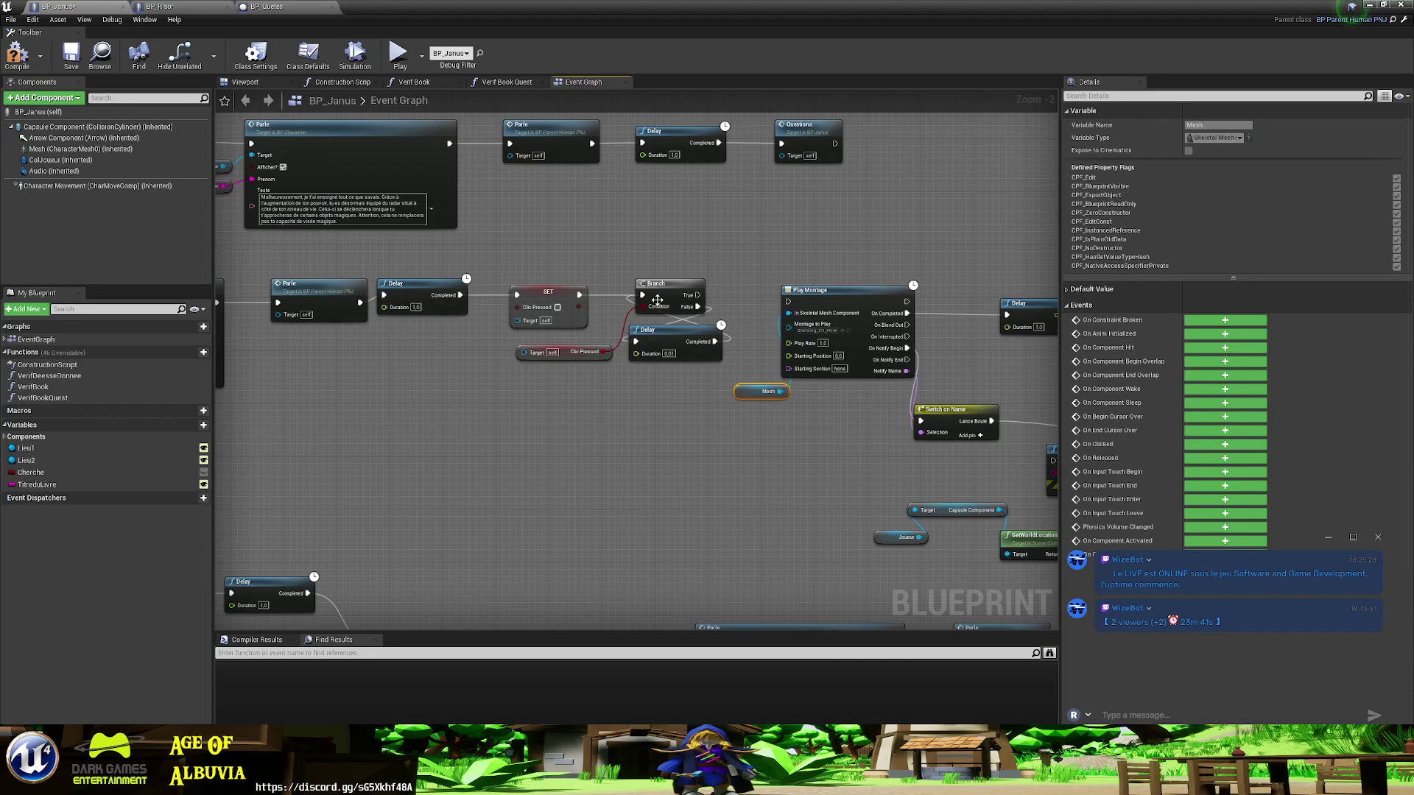
drag(696, 298, 798, 325)
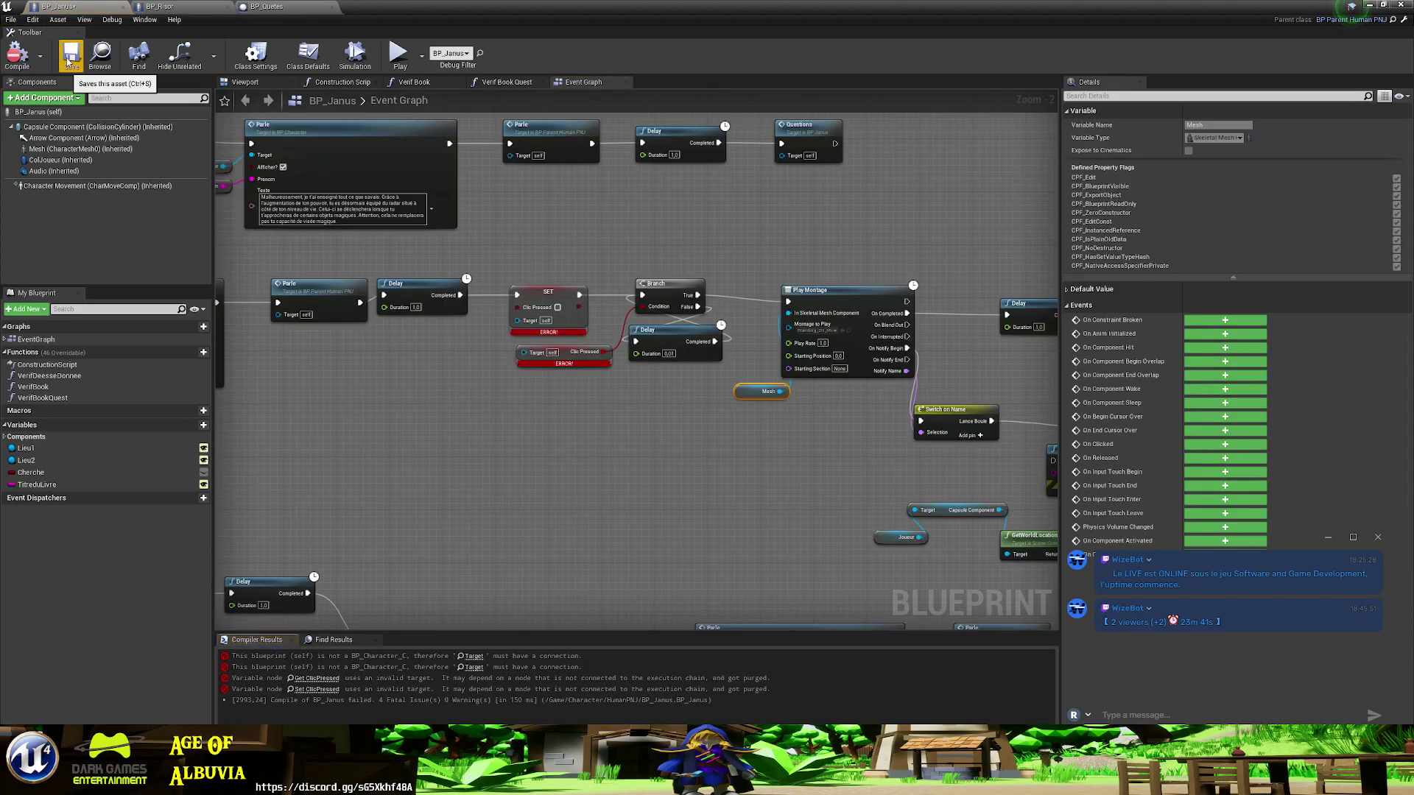
- Restore the Joueur reference, wire it to the SET node's Target, compile BP_Janus, and return to the level
mouse_move(525, 405)
right_down()
mouse_move(633, 413)
mouse_move(606, 529)
right_up()
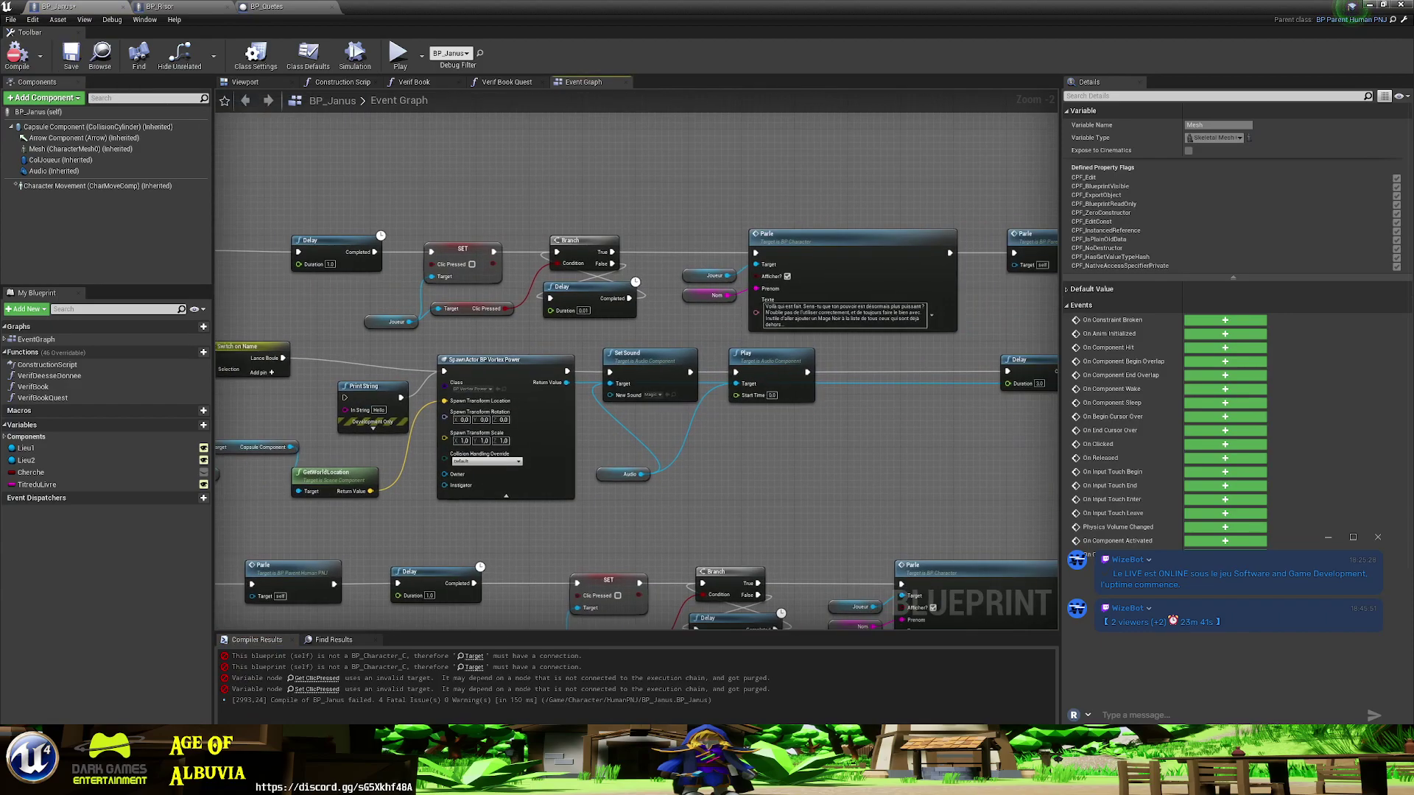
right_drag(419, 410, 418, 411)
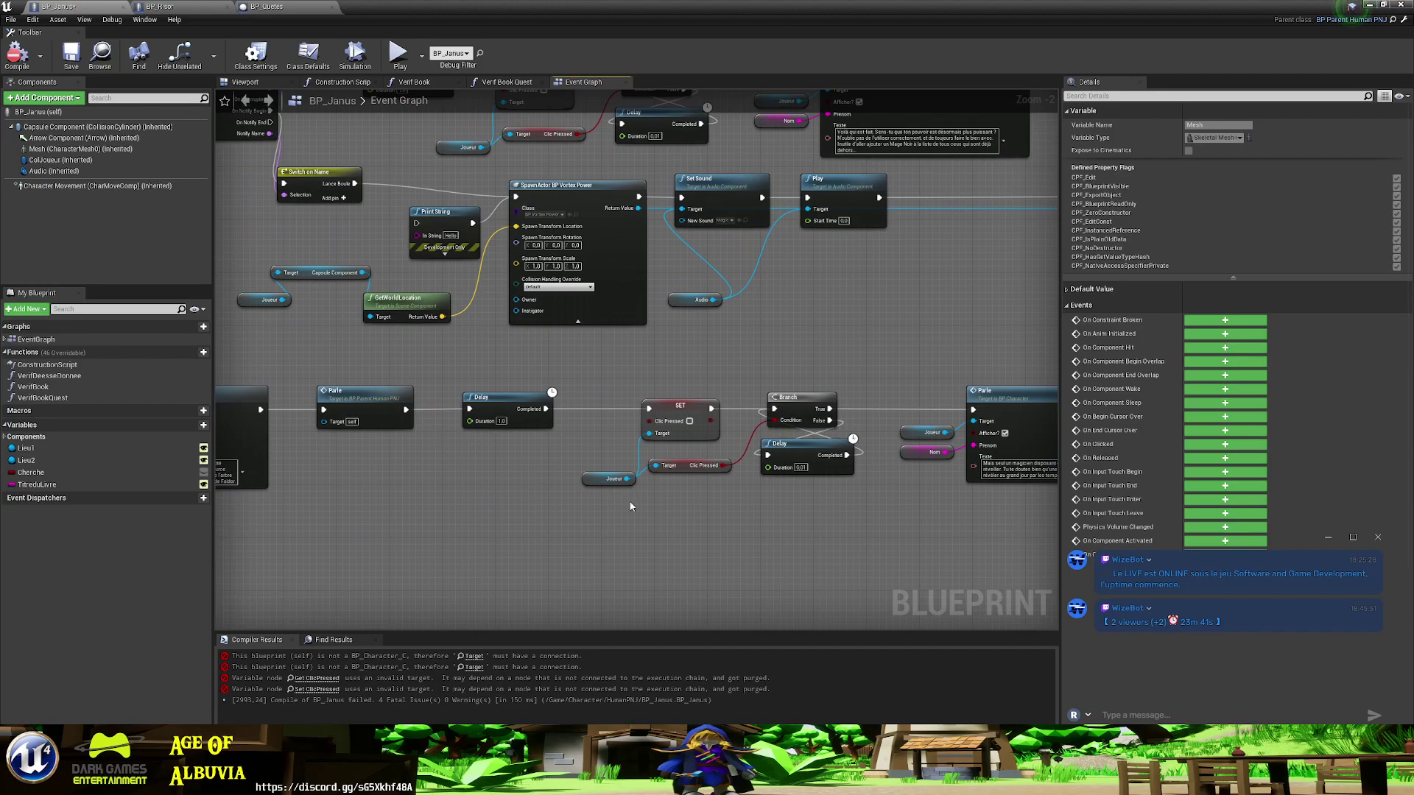
click(610, 478)
key(Delete)
mouse_move(609, 479)
right_down()
mouse_move(575, 366)
mouse_move(578, 391)
right_up()
key(ctrl+z)
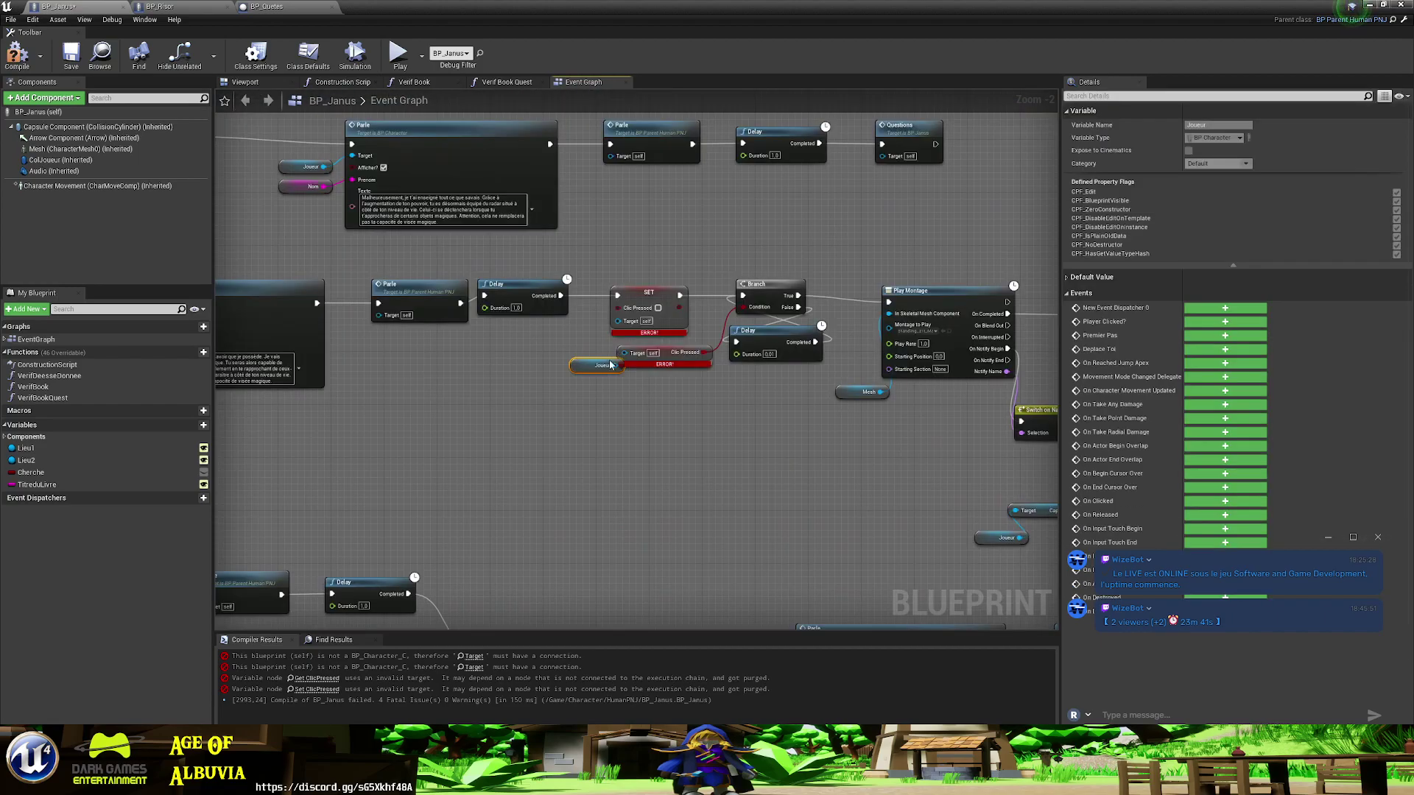
mouse_move(612, 366)
mouse_down()
mouse_move(621, 322)
mouse_move(591, 359)
mouse_move(624, 353)
mouse_up()
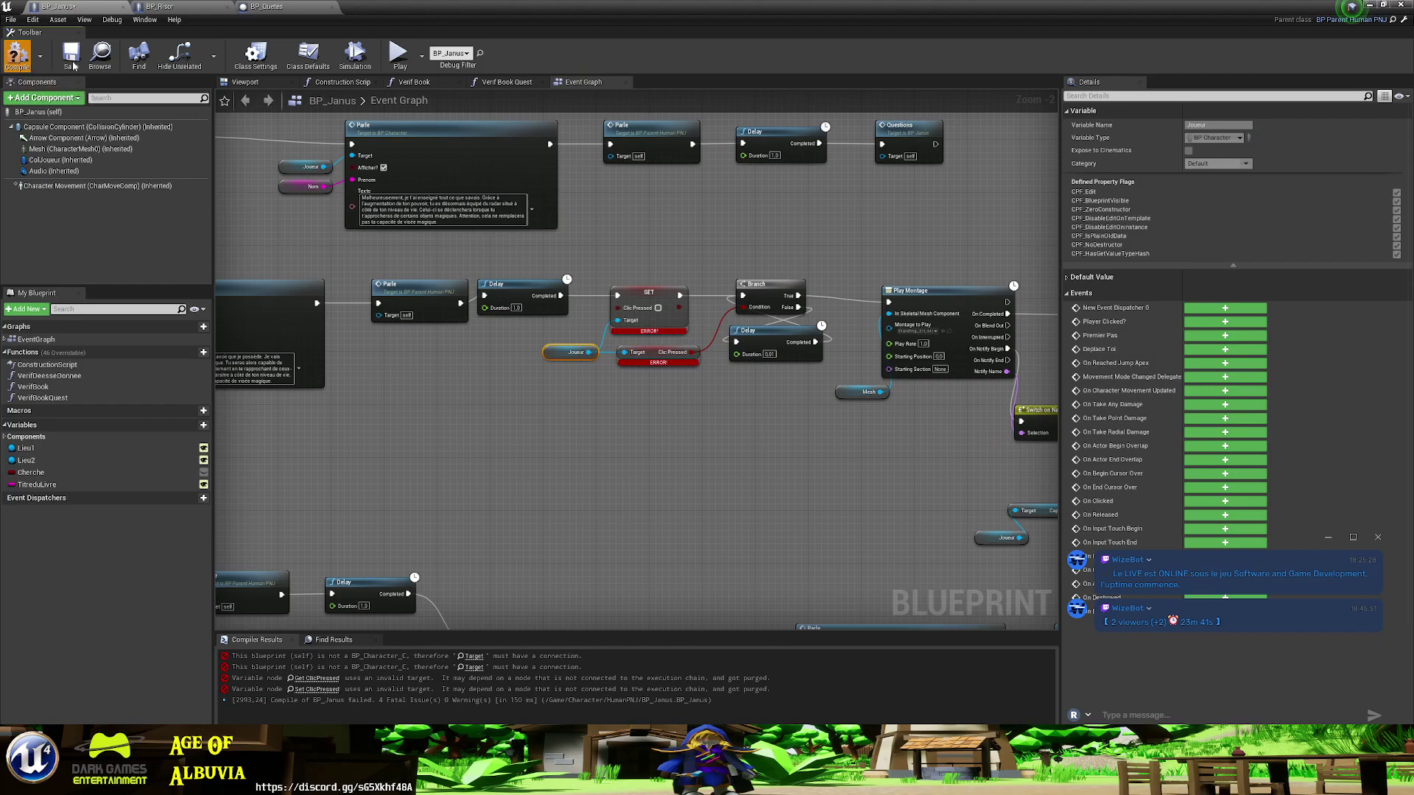
click(11, 57)
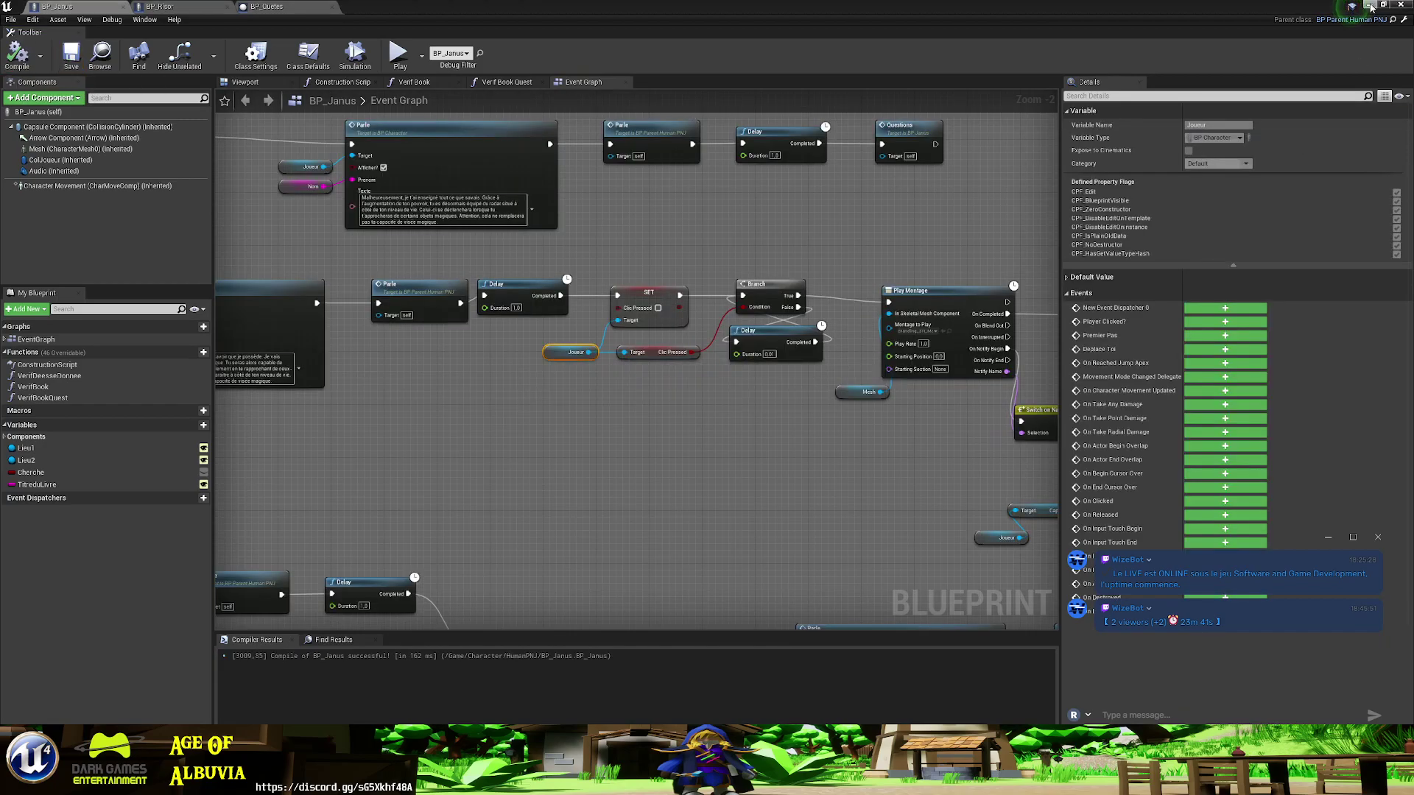
click(1371, 8)
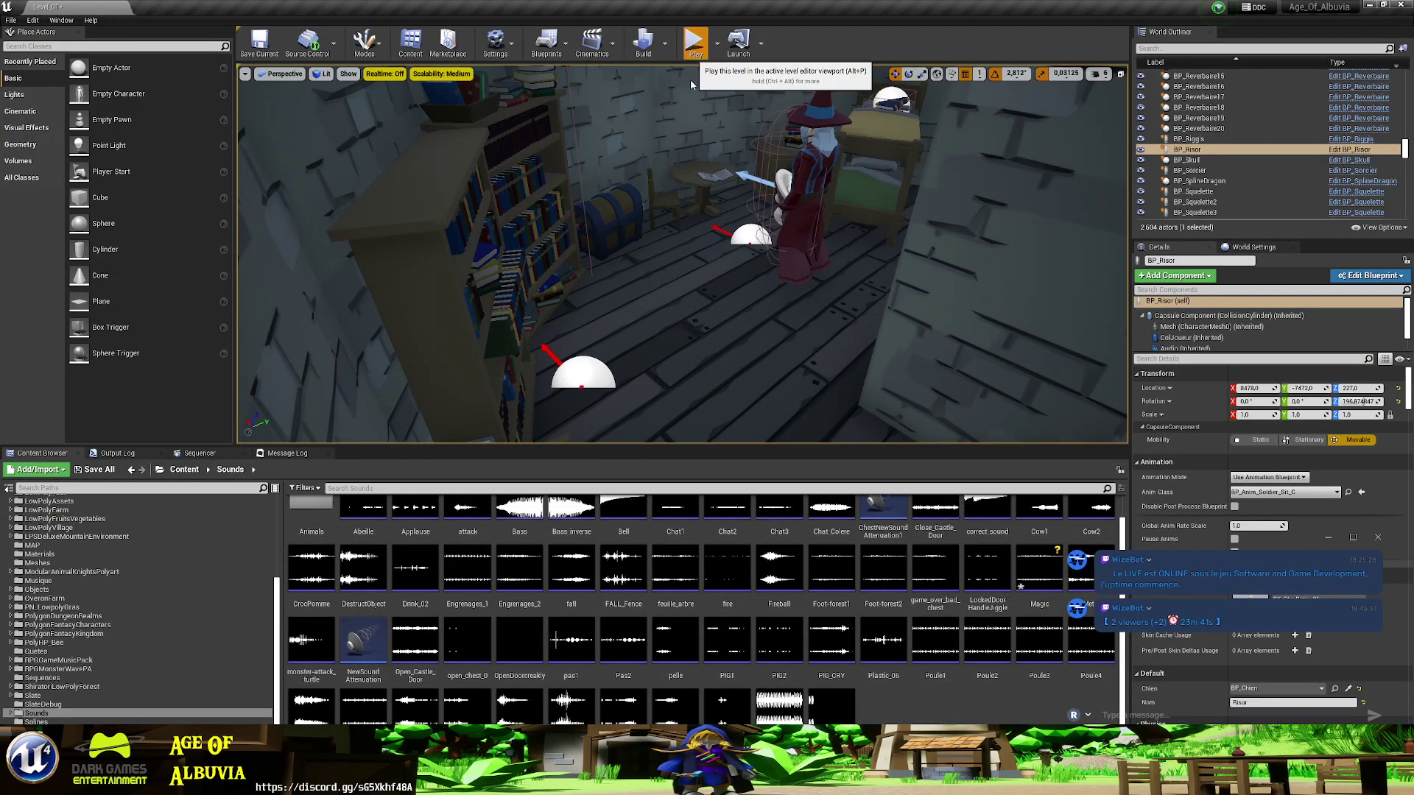
- Start the playtest and walk the character through the corridors to Janus's bookshelf room
key(alt+p)
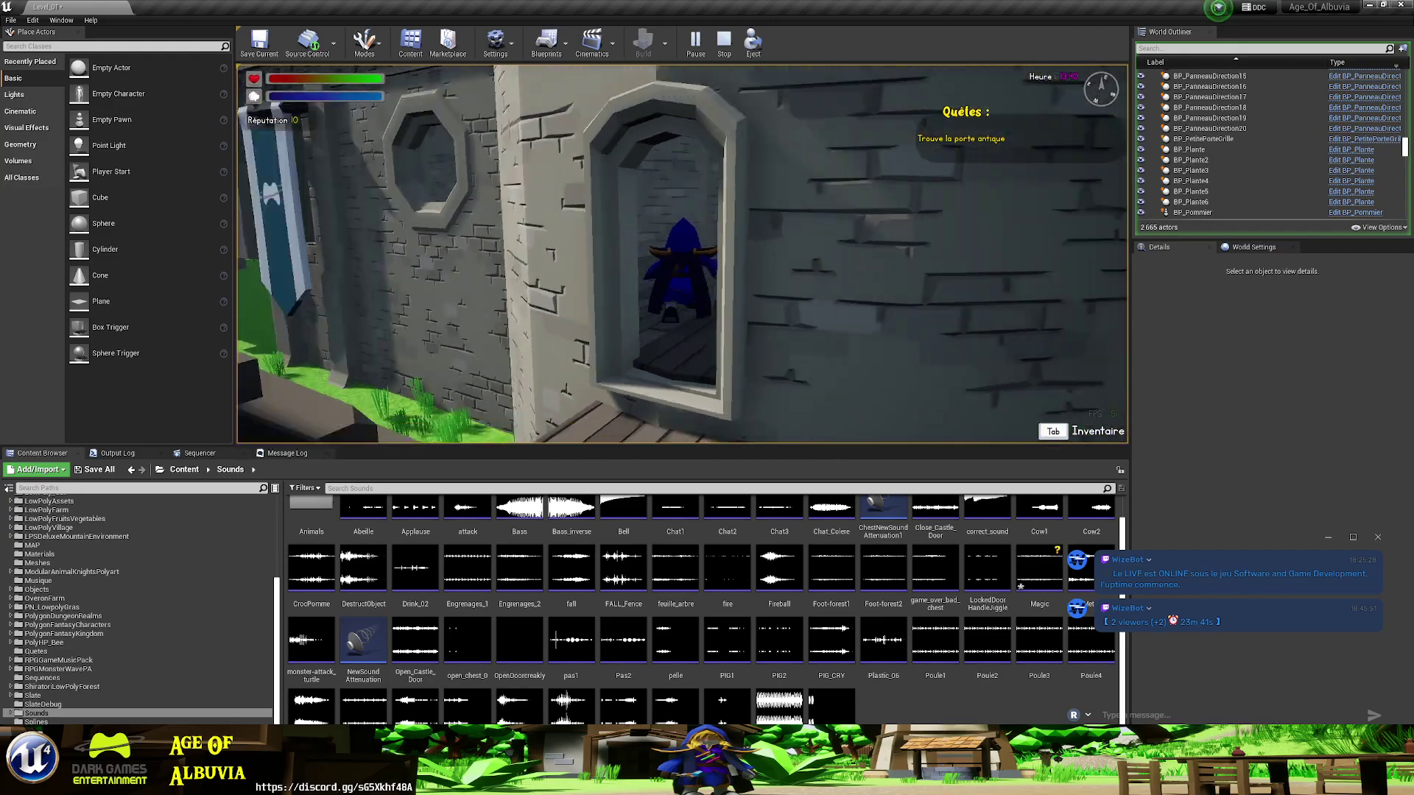
key(w)
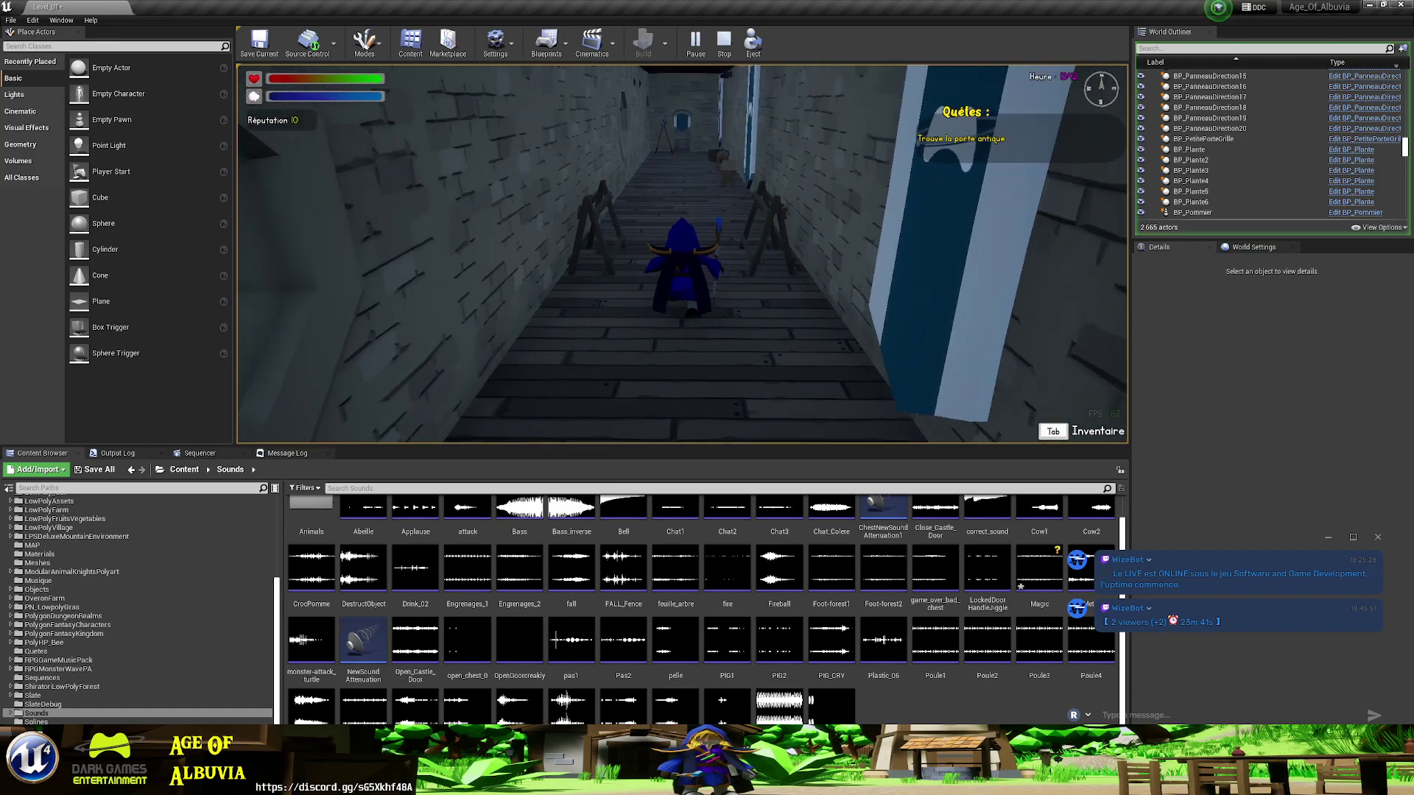
key(w)
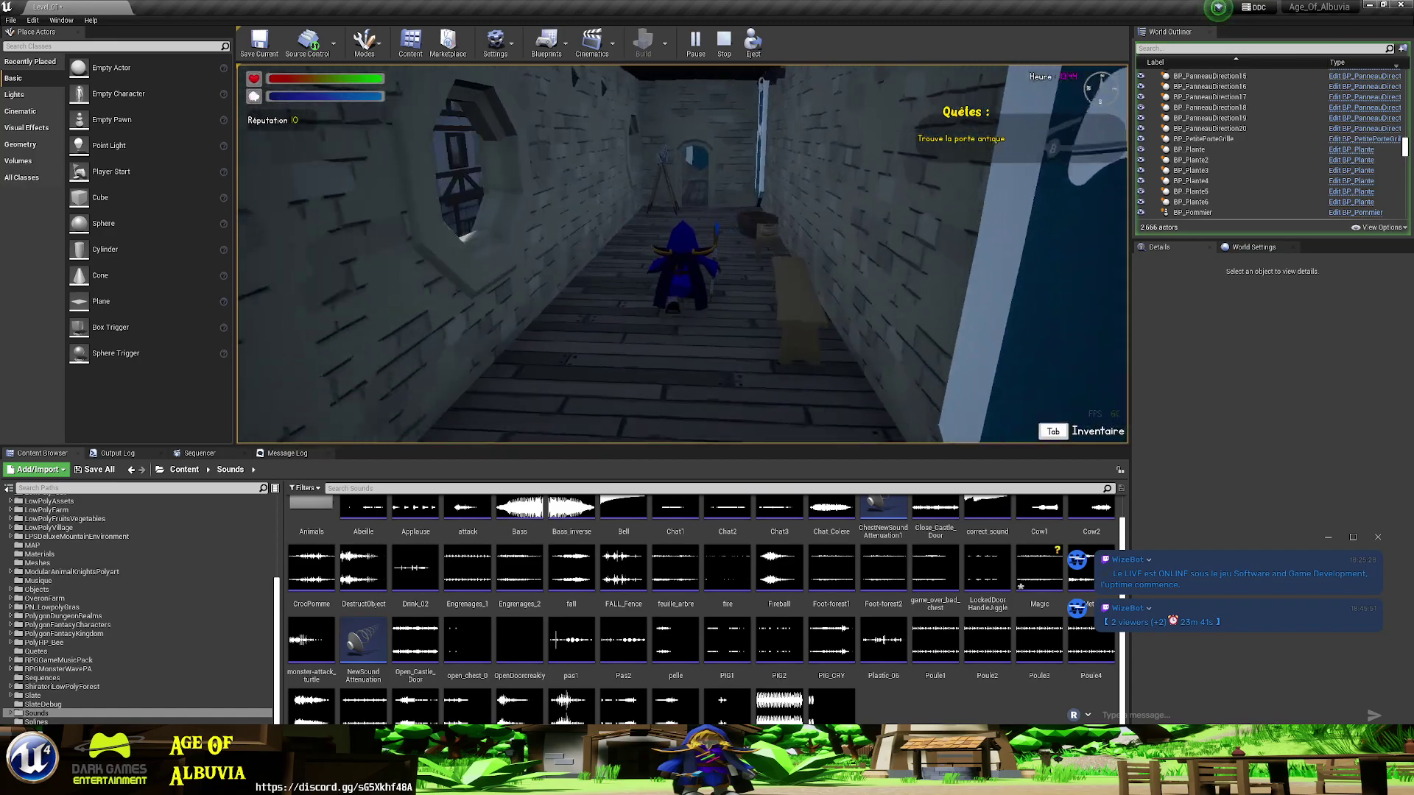
key(w)
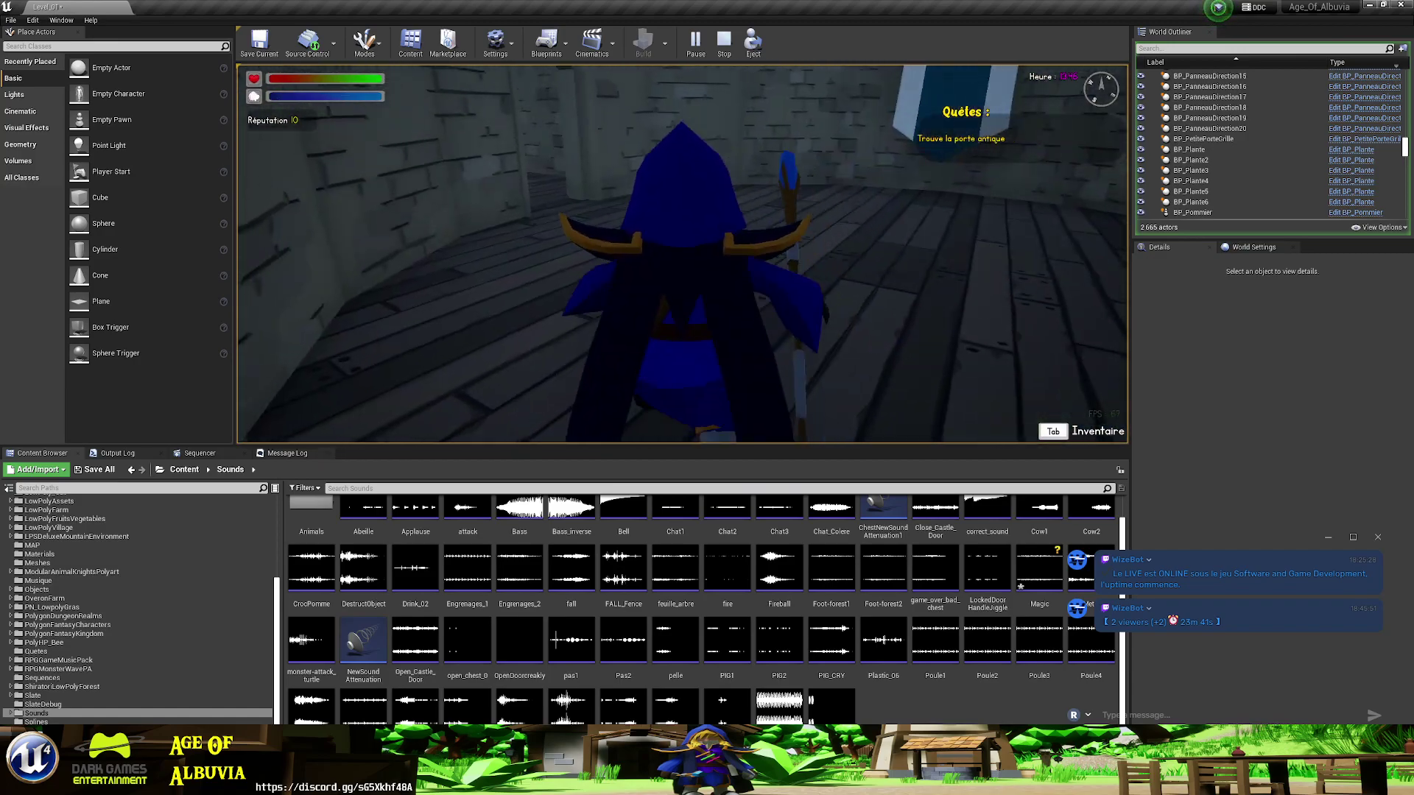
key(w)
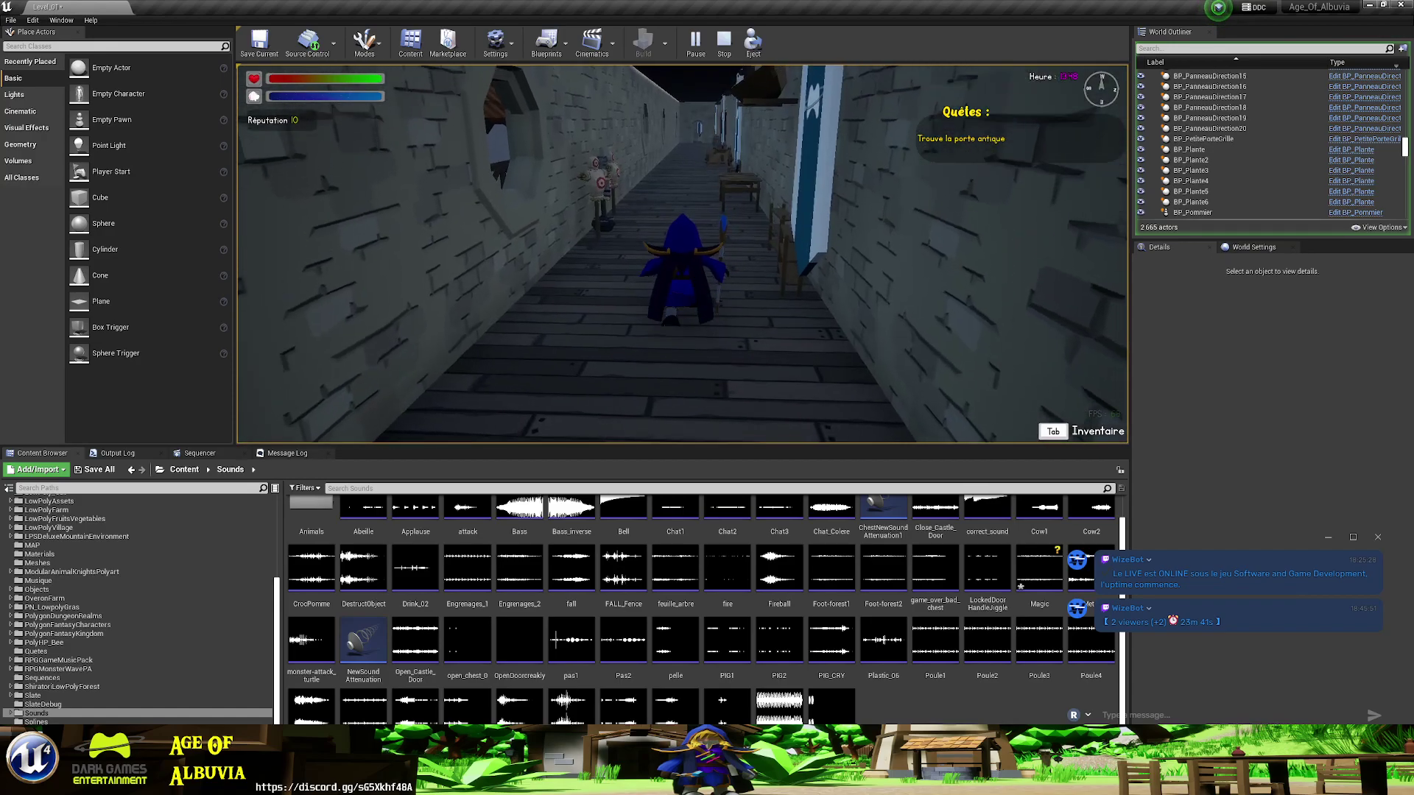
key(w)
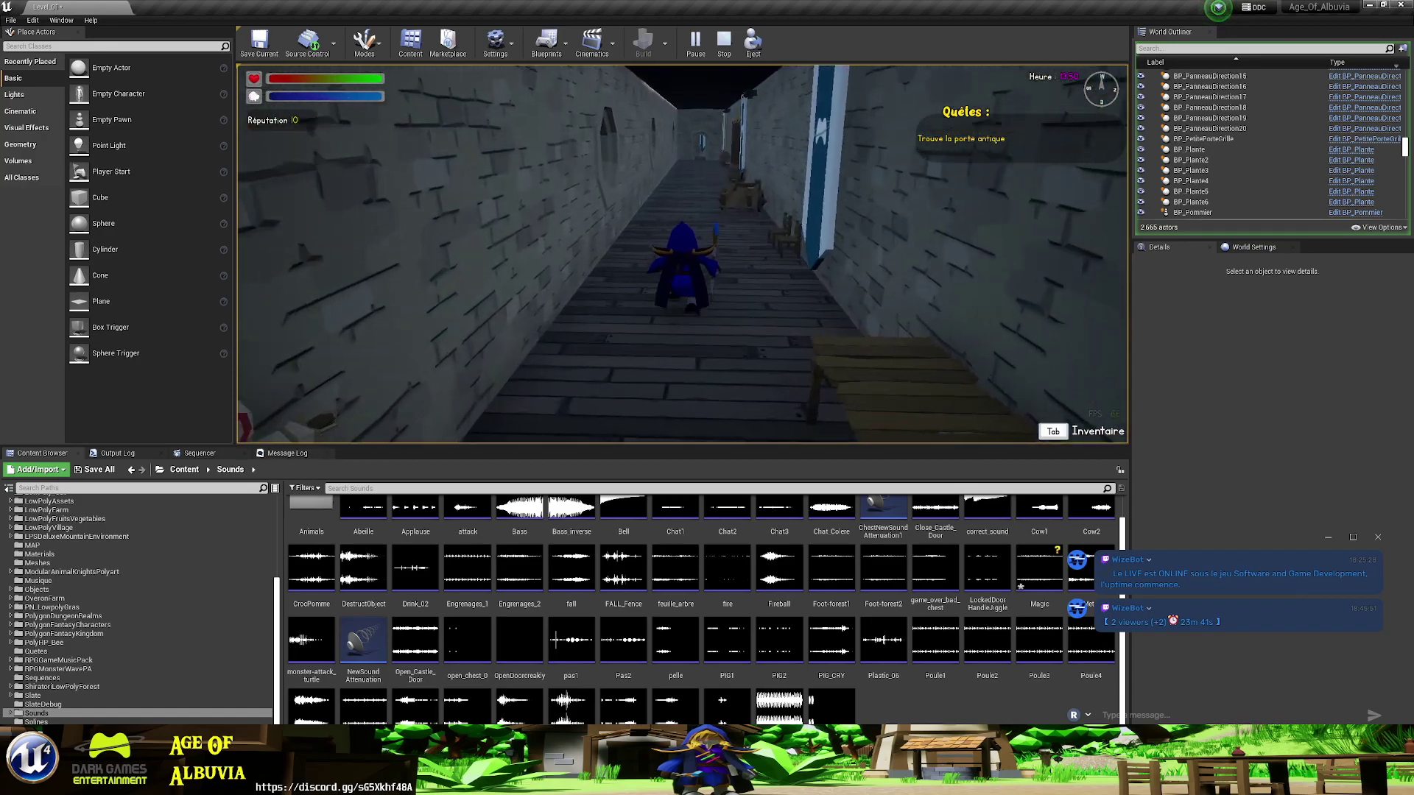
key(w)
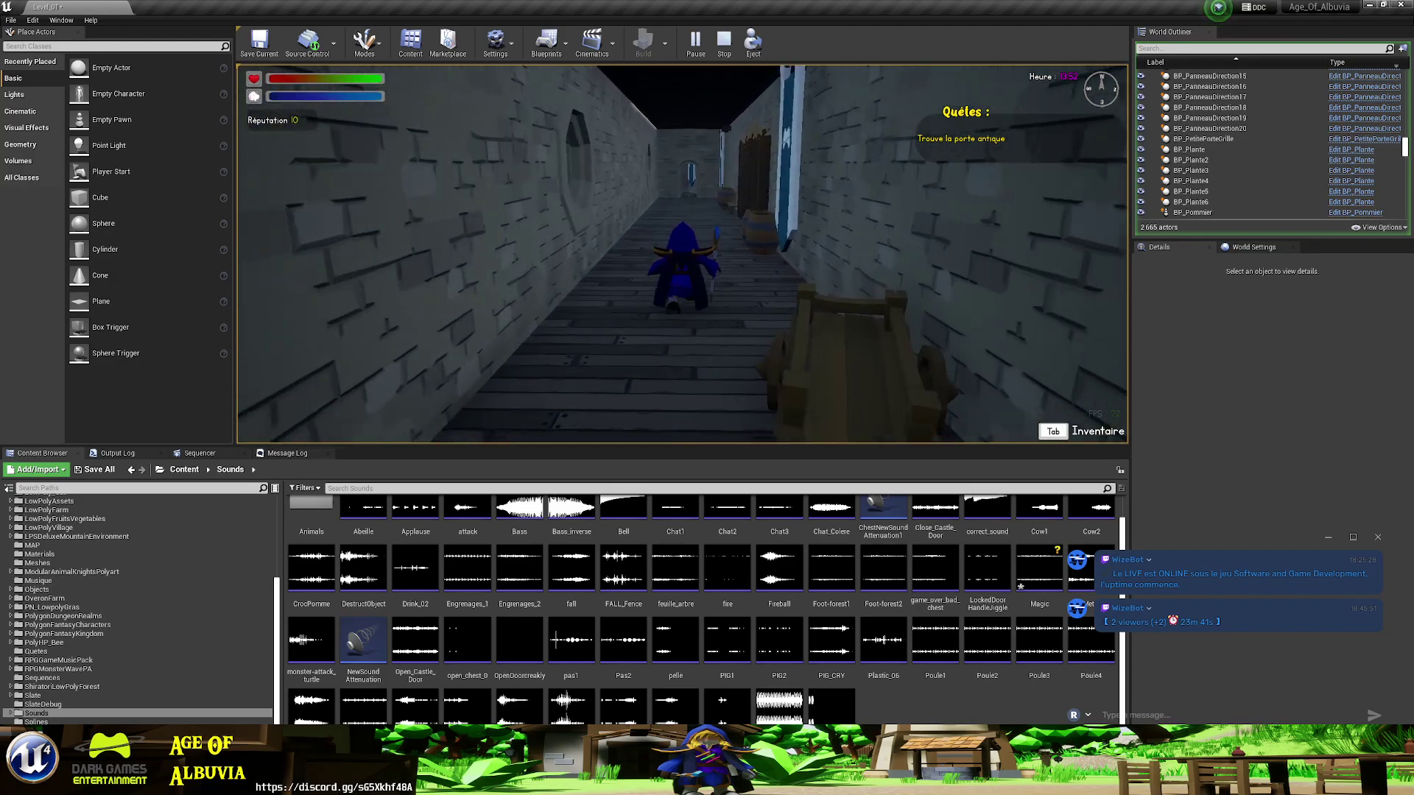
key(w)
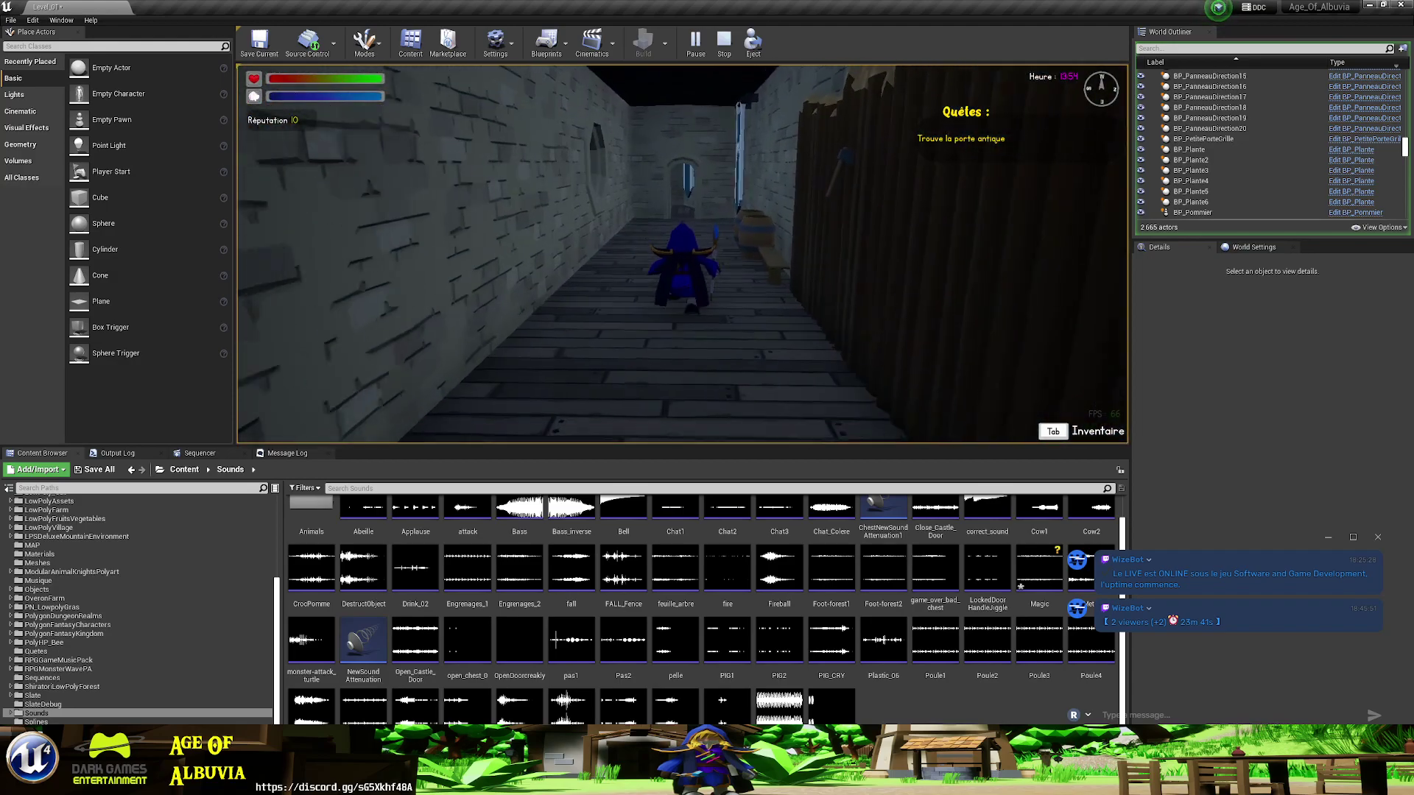
key(w)
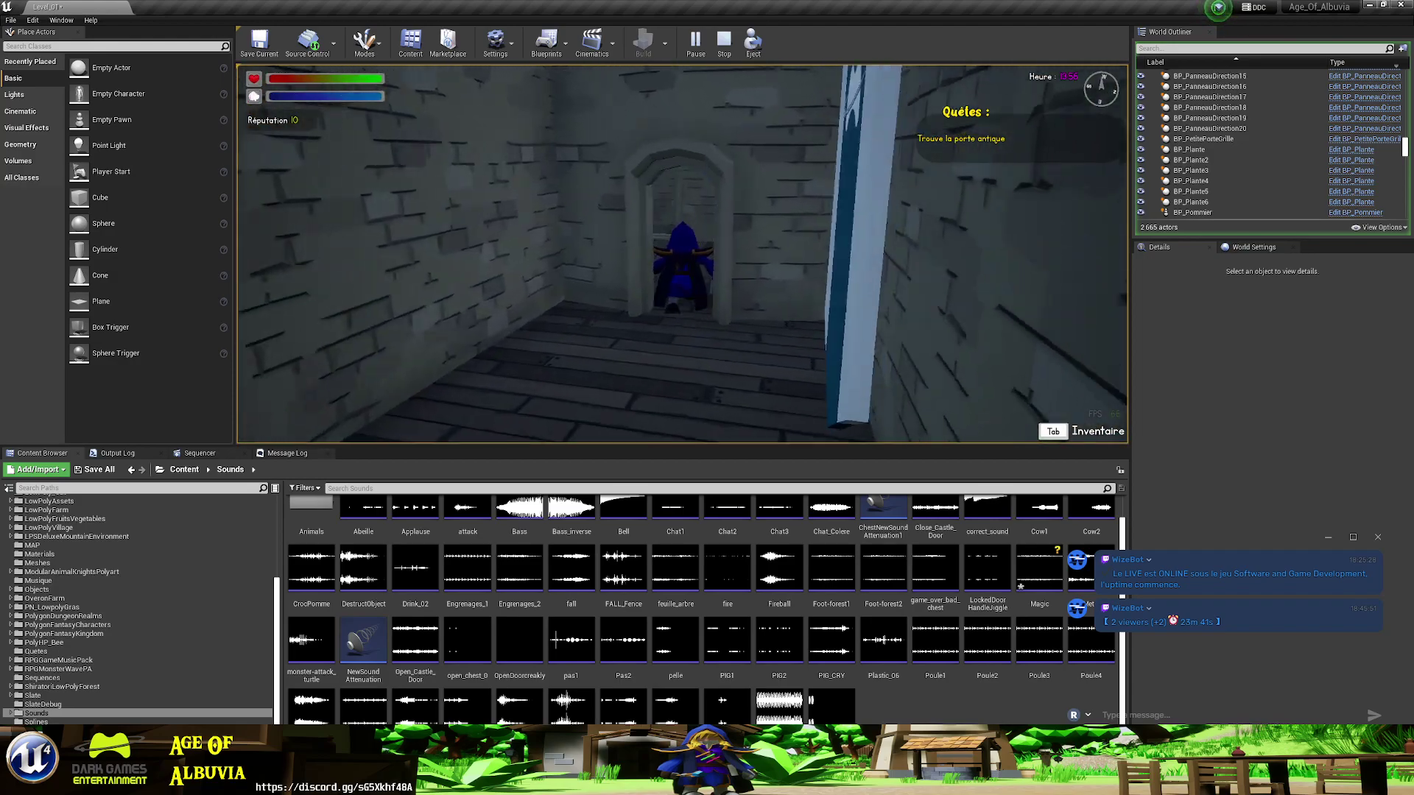
key(w)
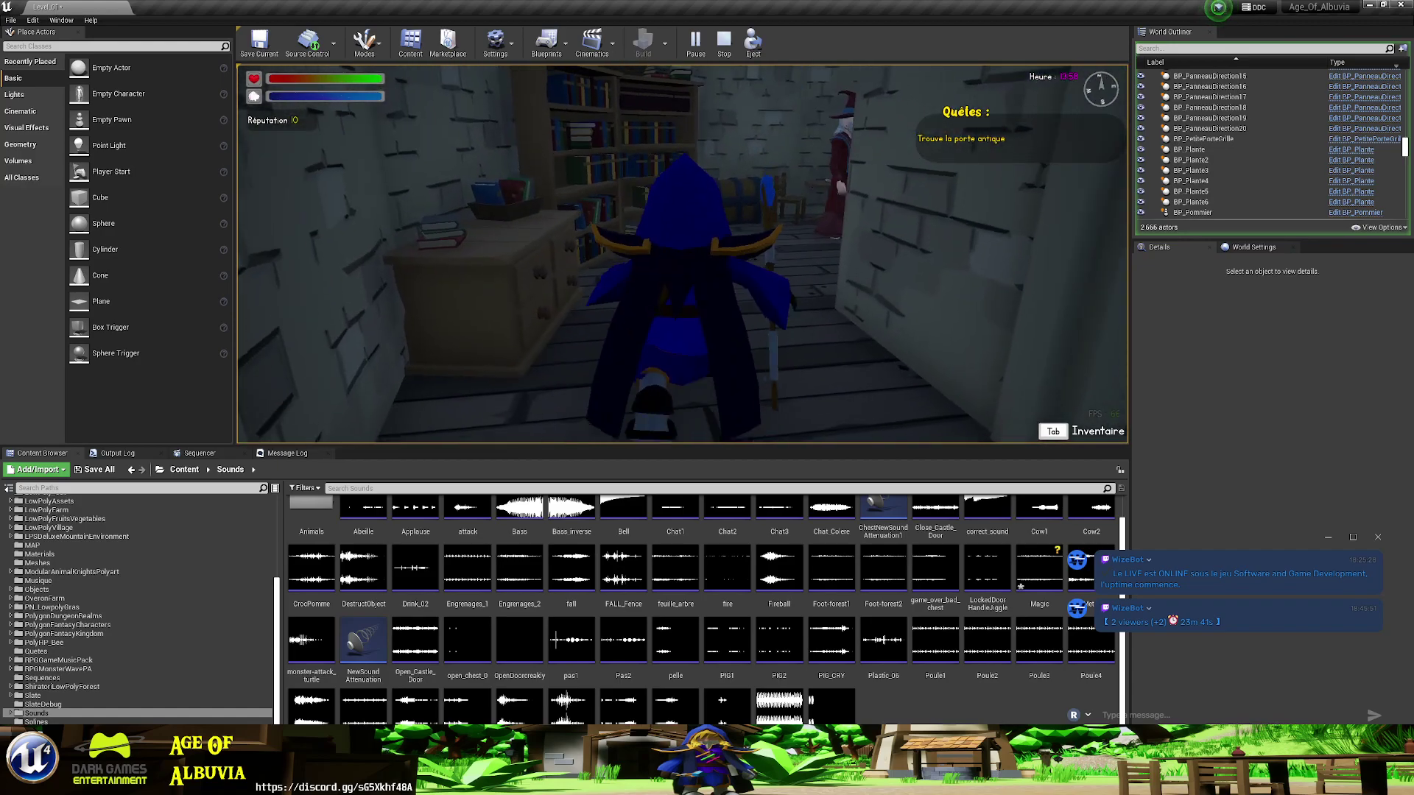
key(w)
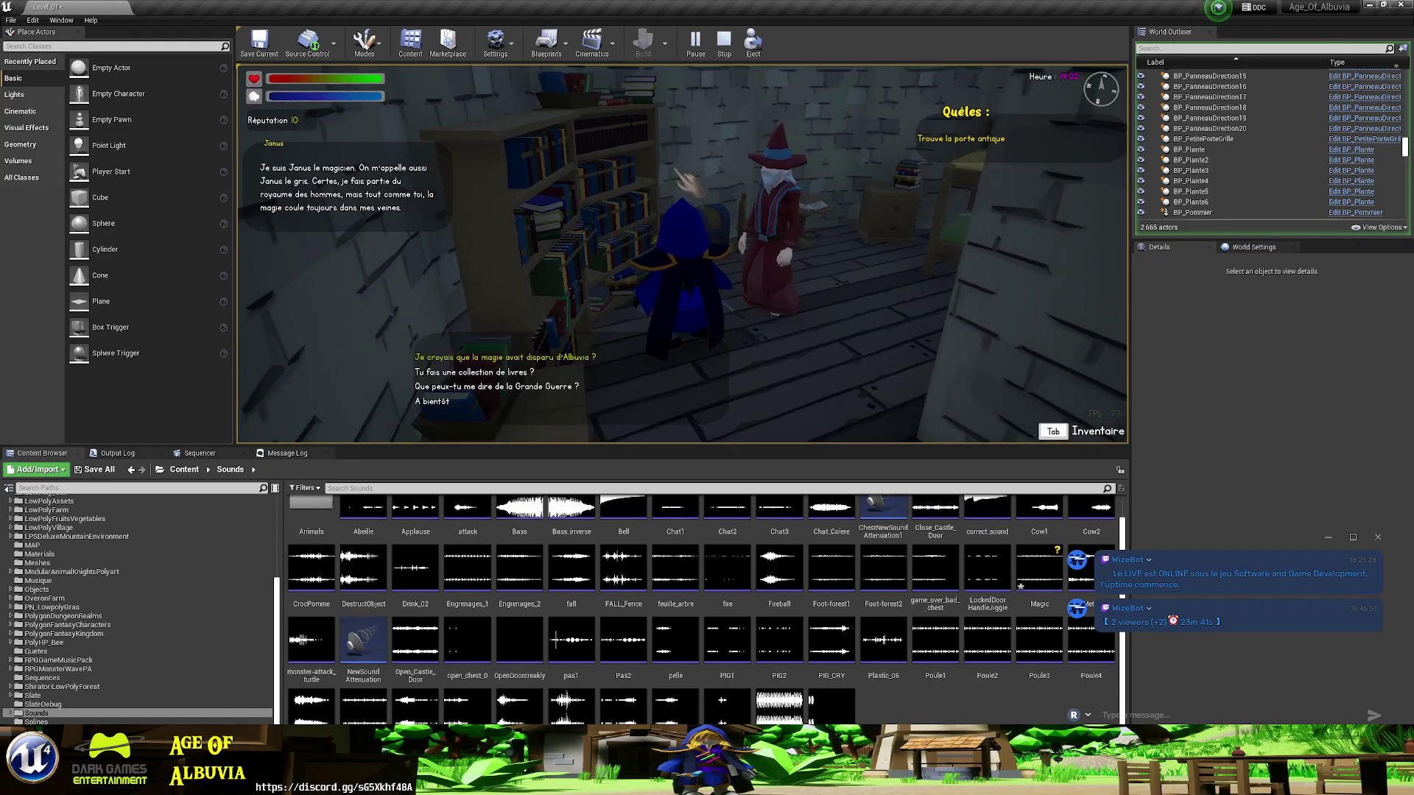
- Ask Janus about magic vanishing from Albuvia and what else he teaches, then answer and say goodbye
click(516, 360)
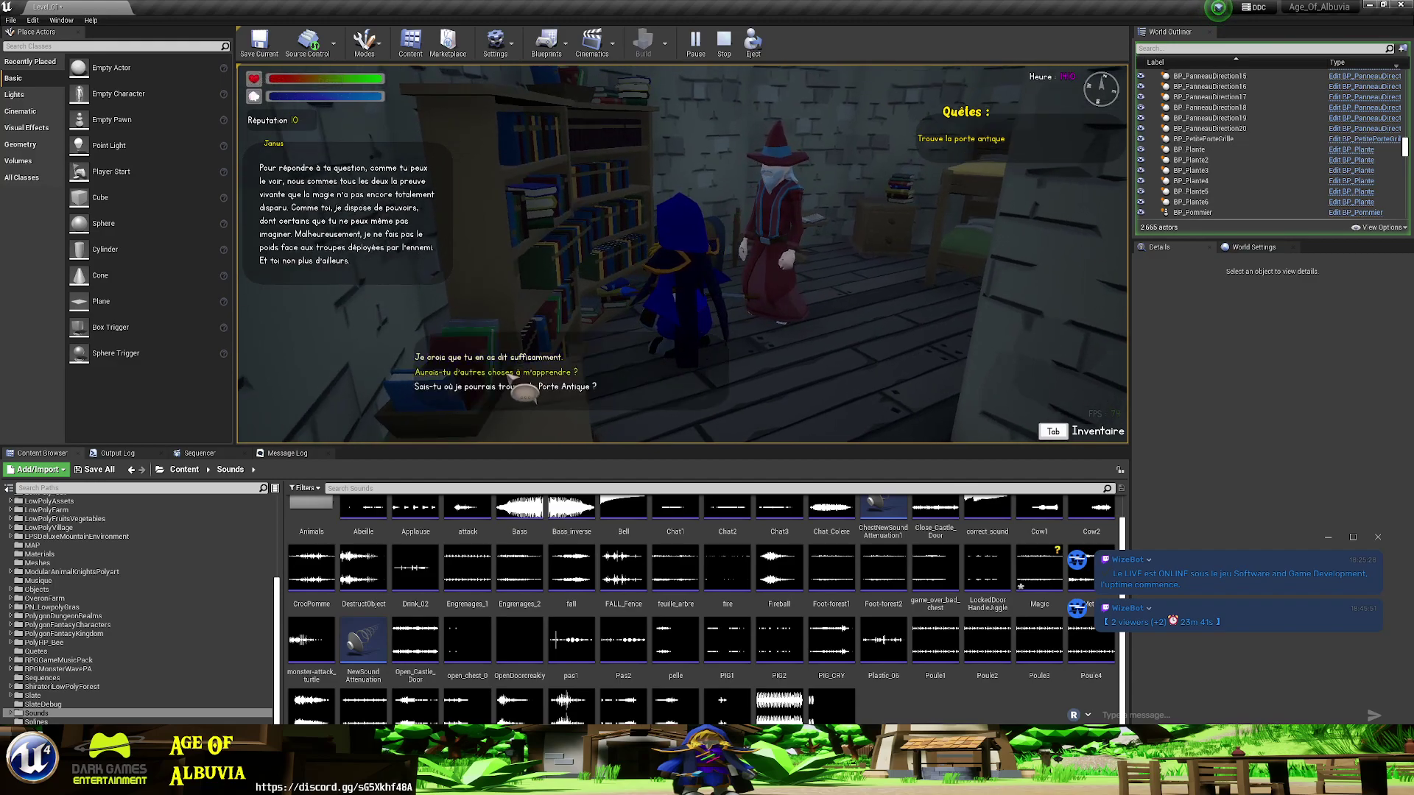
click(510, 373)
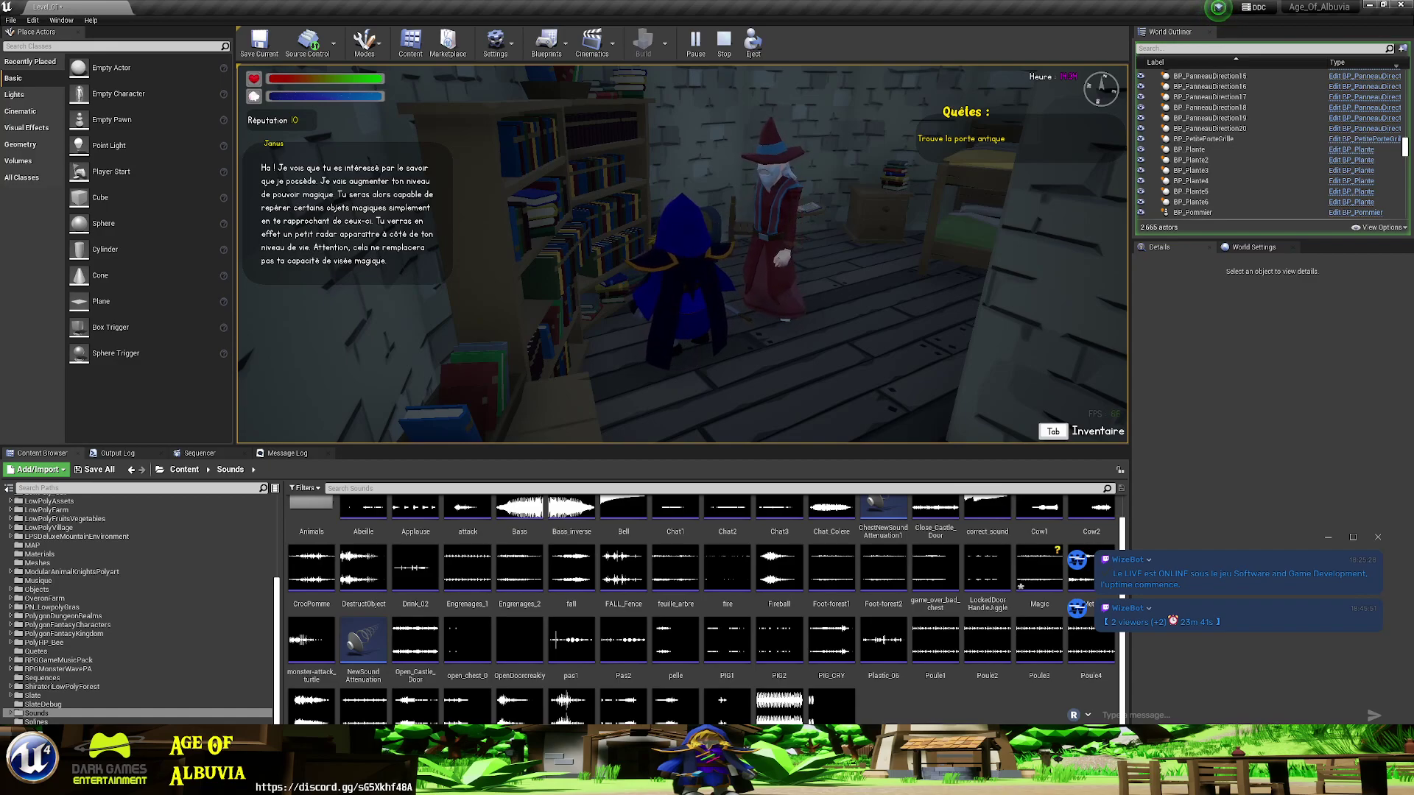
key(e)
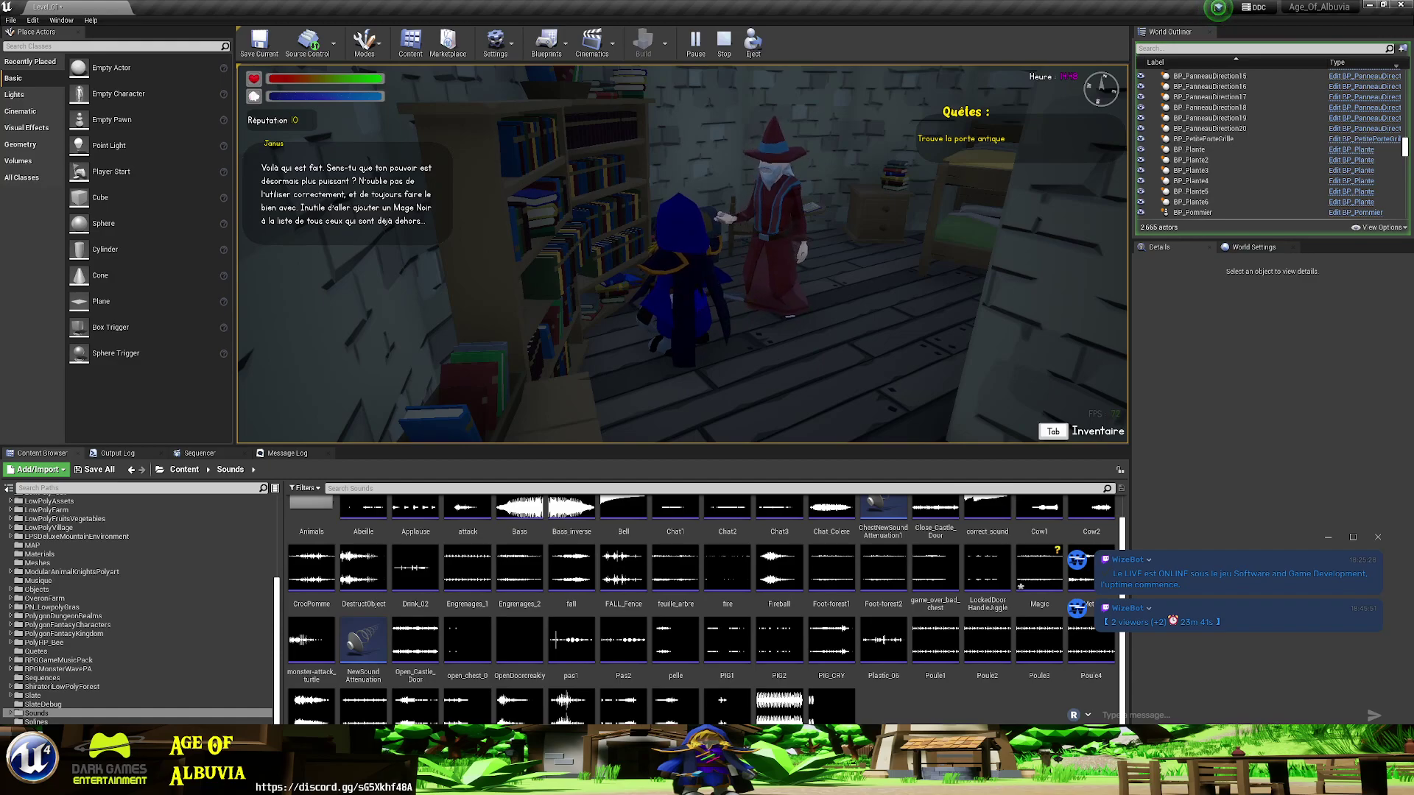
key(e)
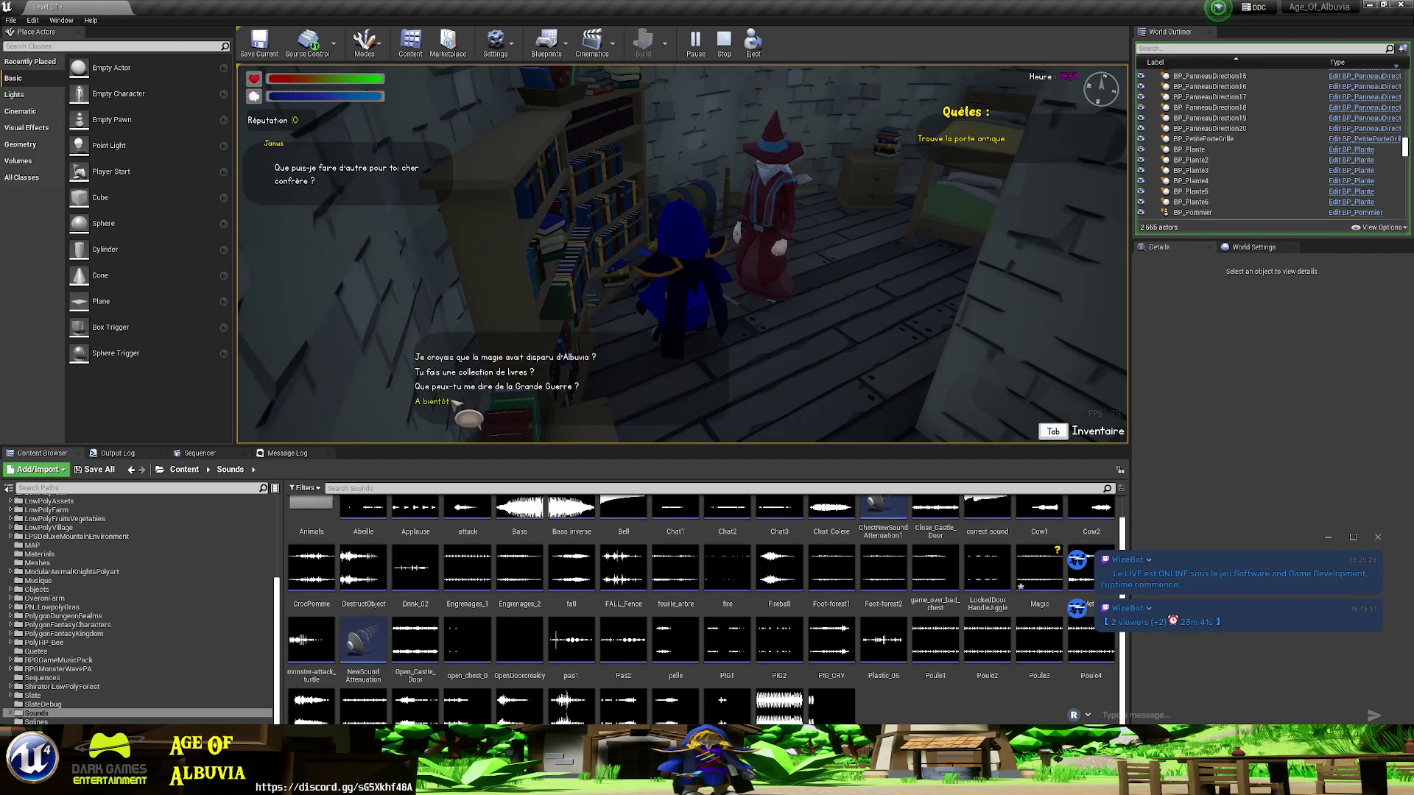
click(500, 359)
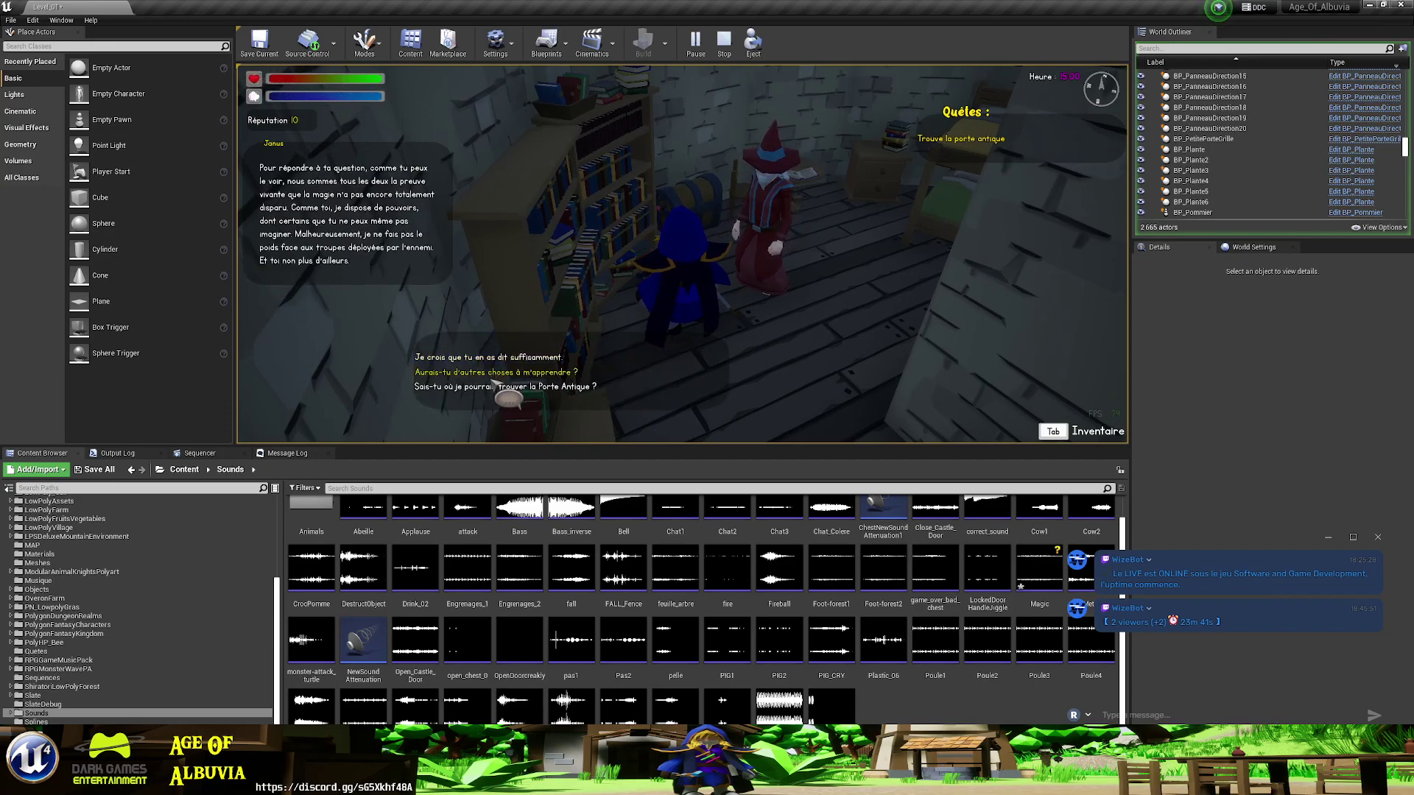
click(499, 379)
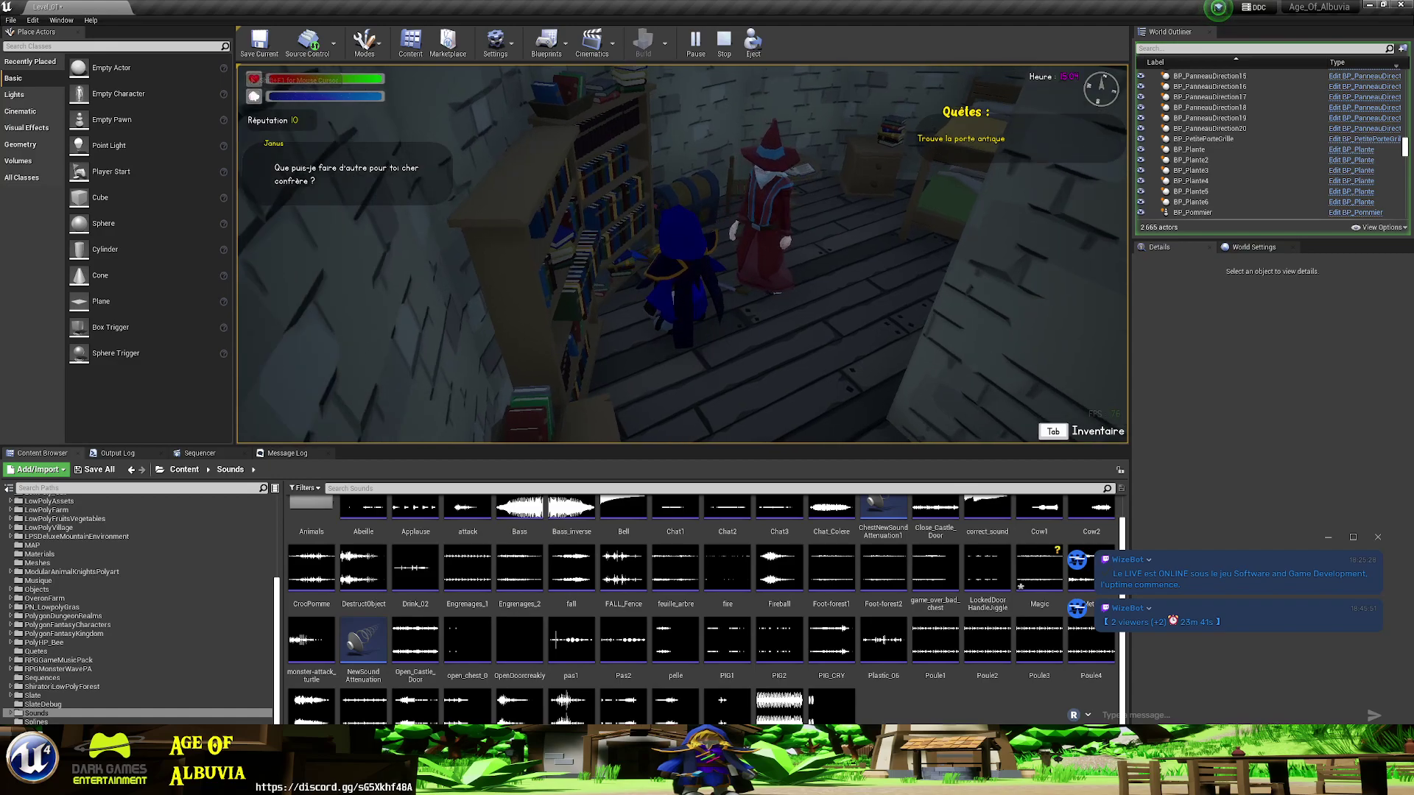
click(459, 402)
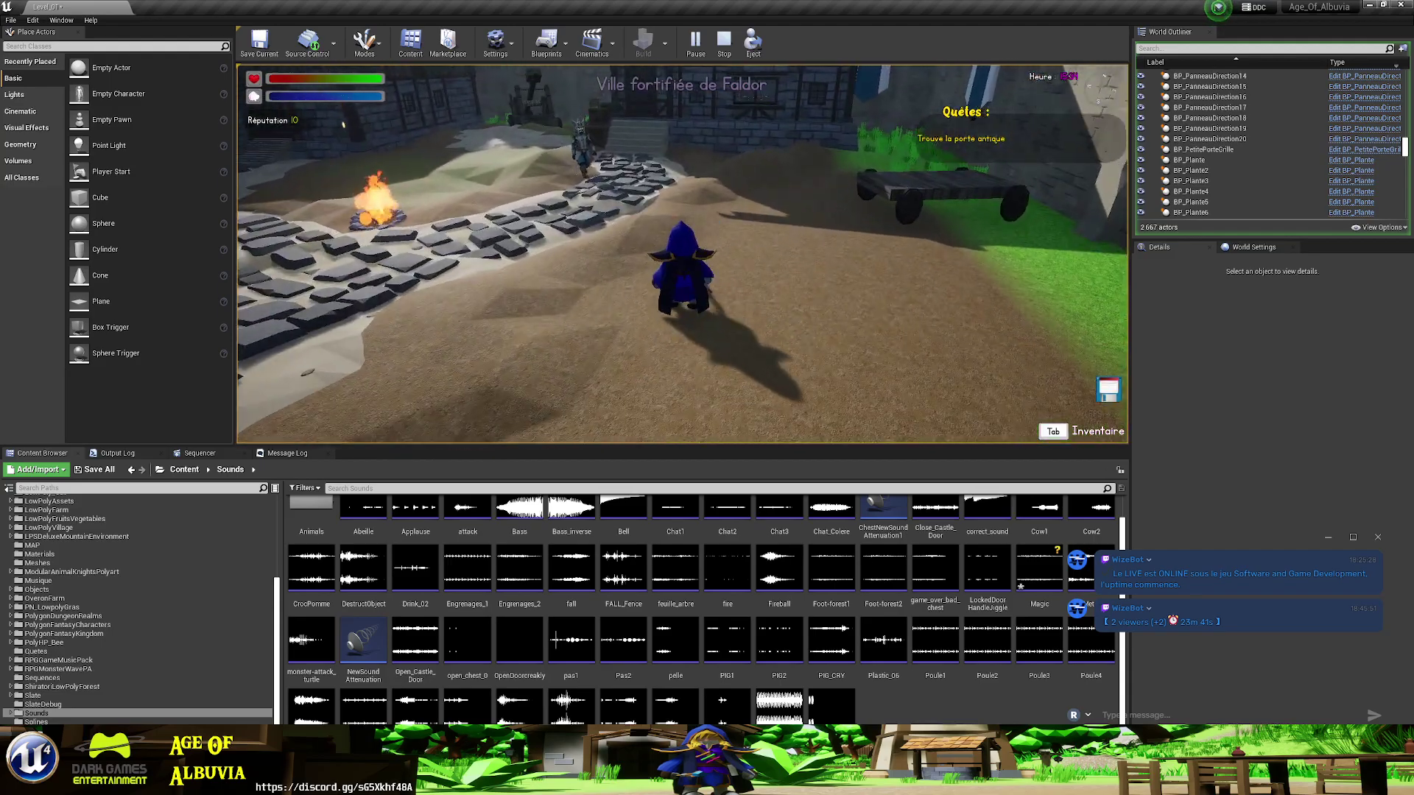
- Stop the playtest and move BP_Janus's Delay, SET and Branch click-guard nodes upward
key(Escape)
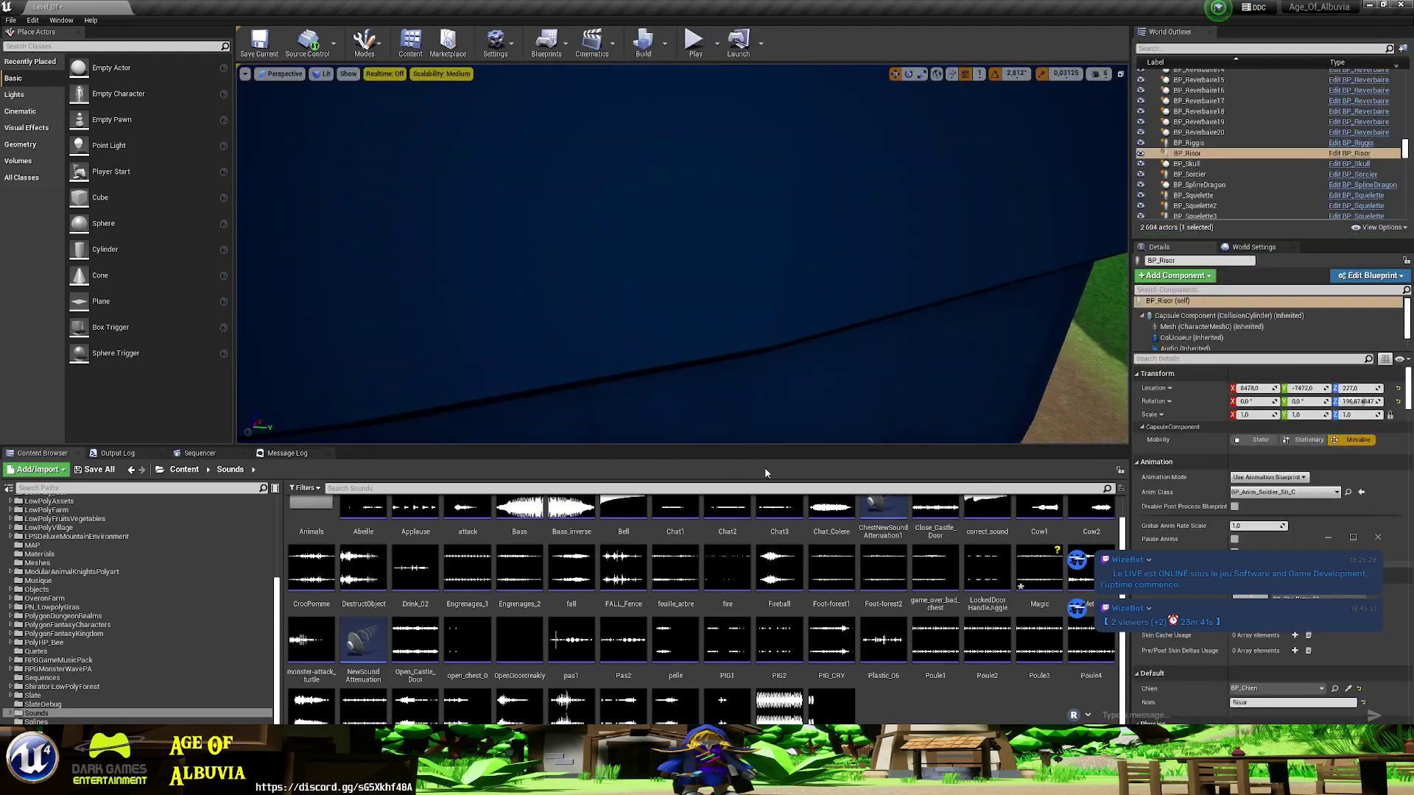
key(alt+Tab)
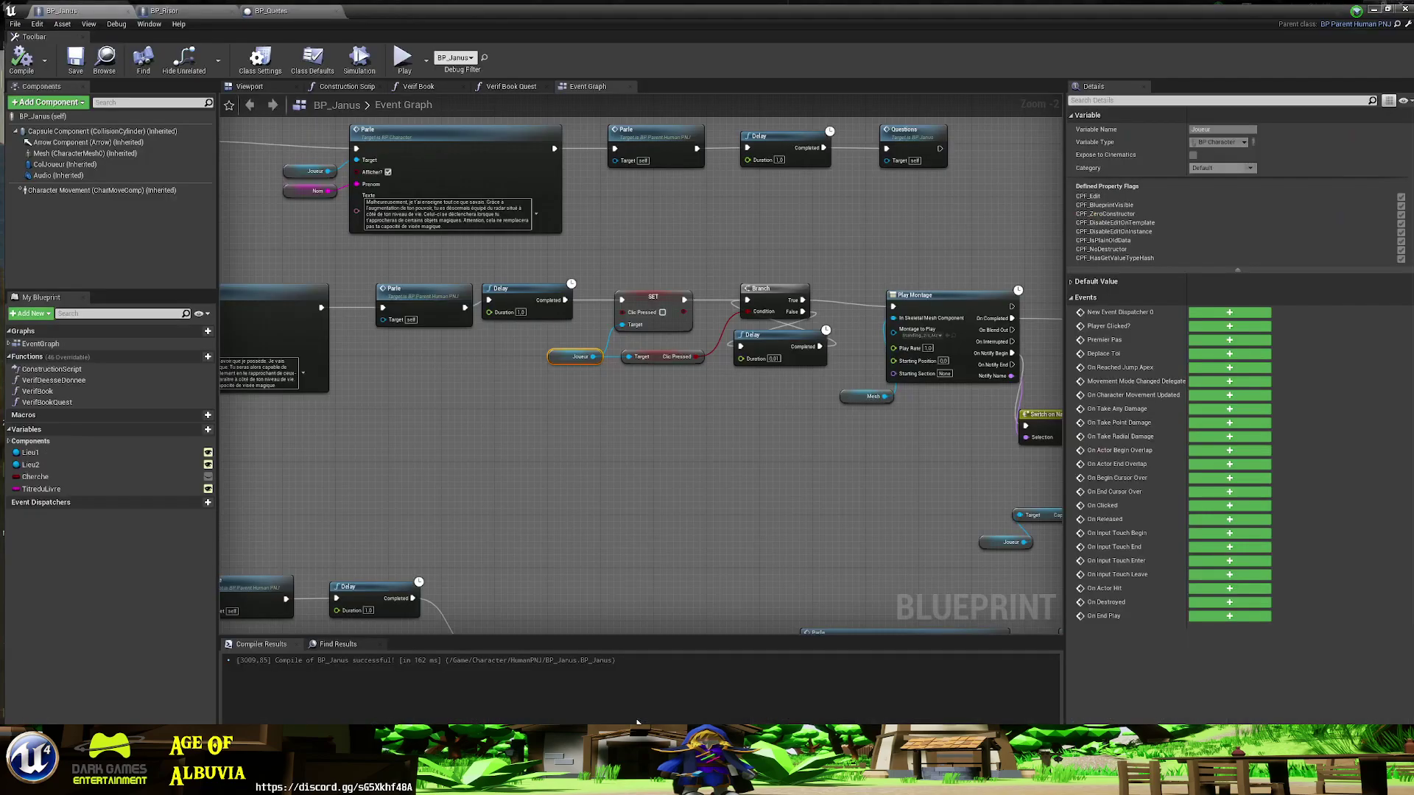
mouse_move(637, 465)
right_down()
mouse_move(688, 318)
mouse_move(674, 322)
right_up()
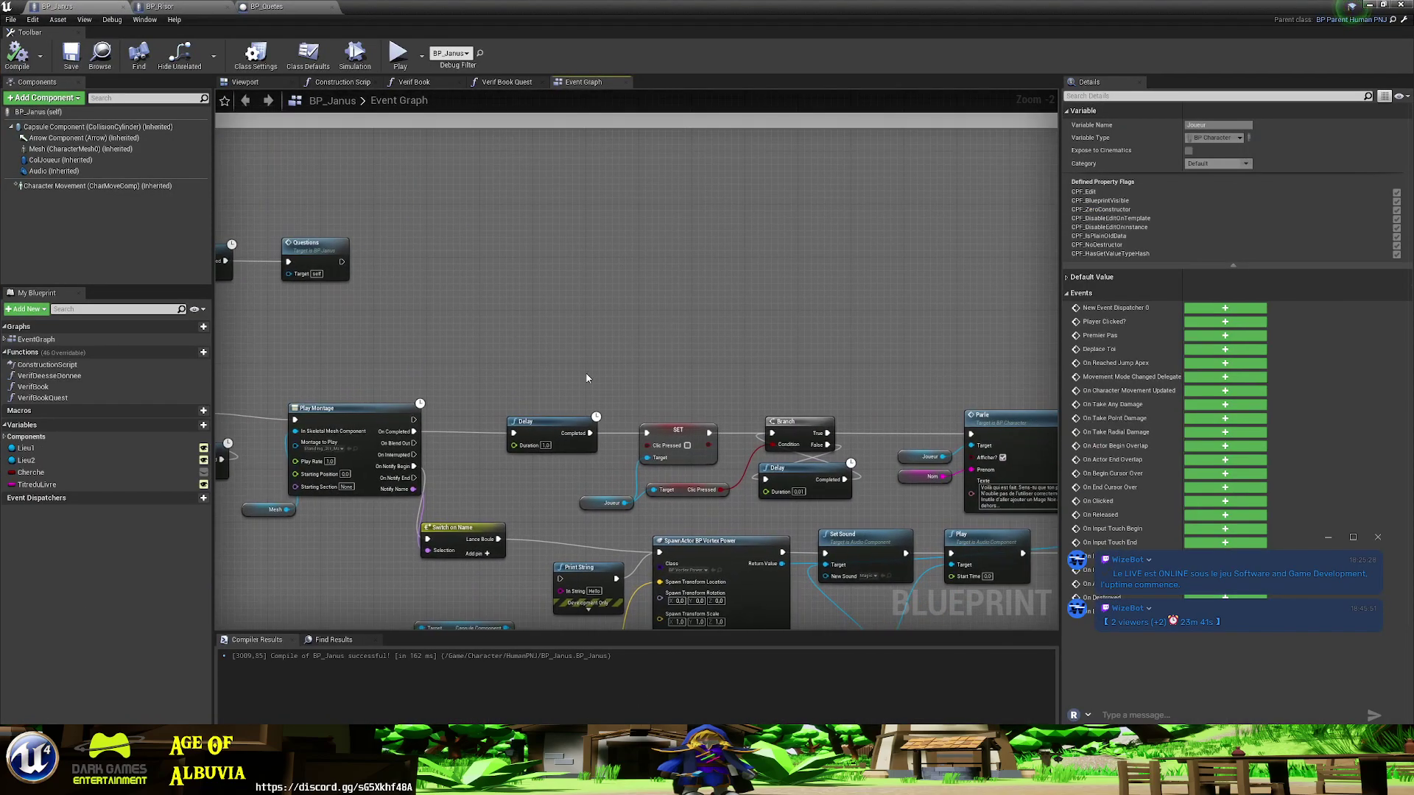
drag(556, 396, 847, 505)
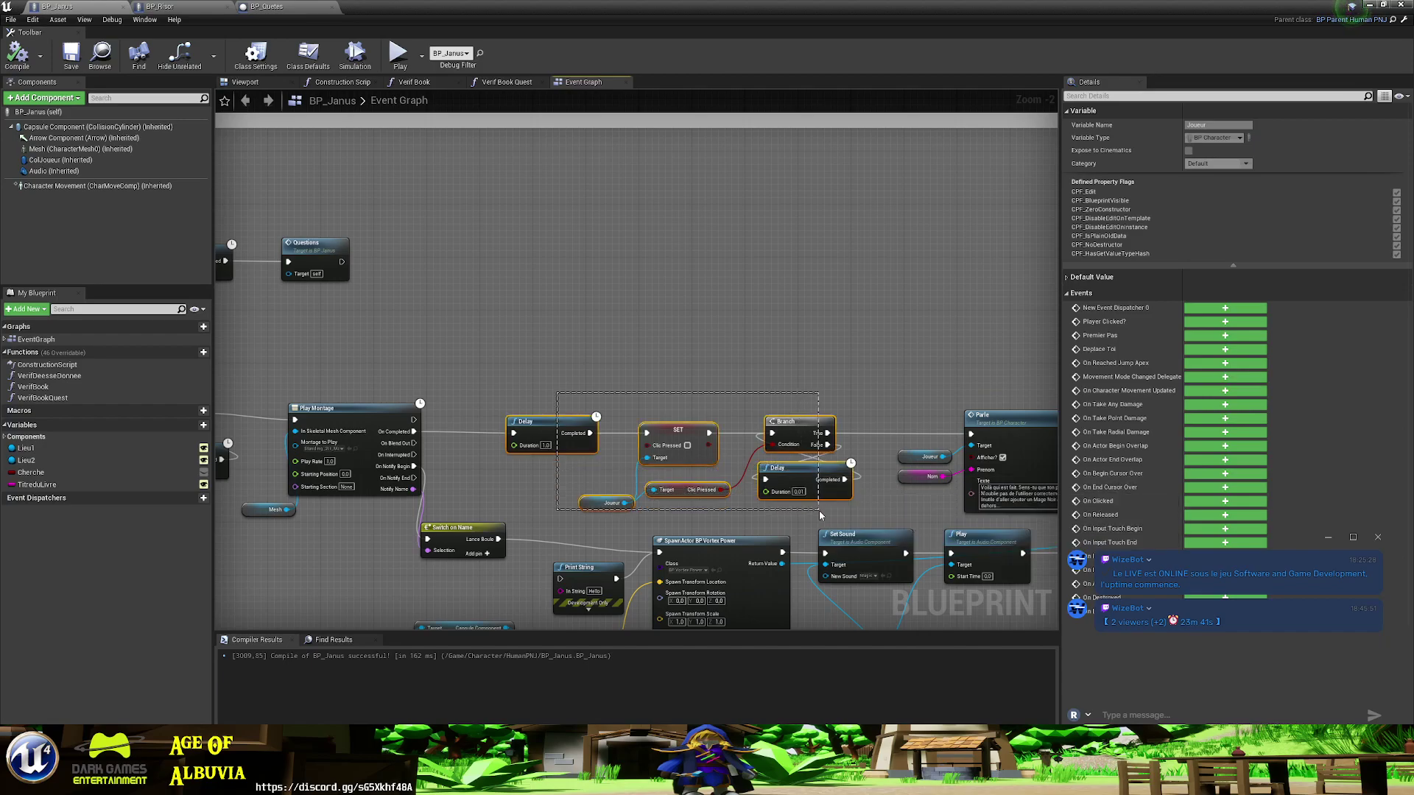
drag(806, 444, 799, 332)
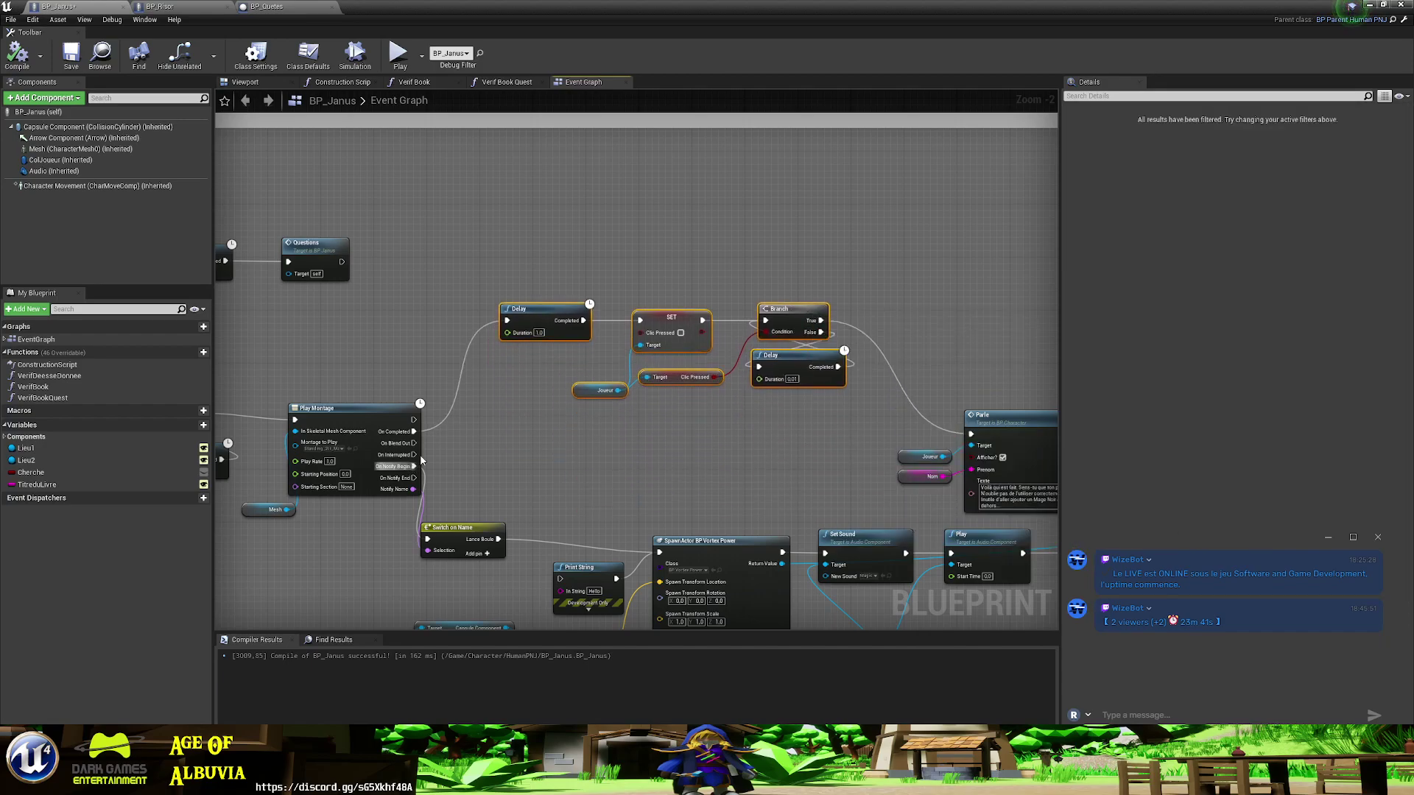
- Connect Play Montage's On Completed directly to Parle, compile and save, and return to the level
drag(415, 431, 970, 434)
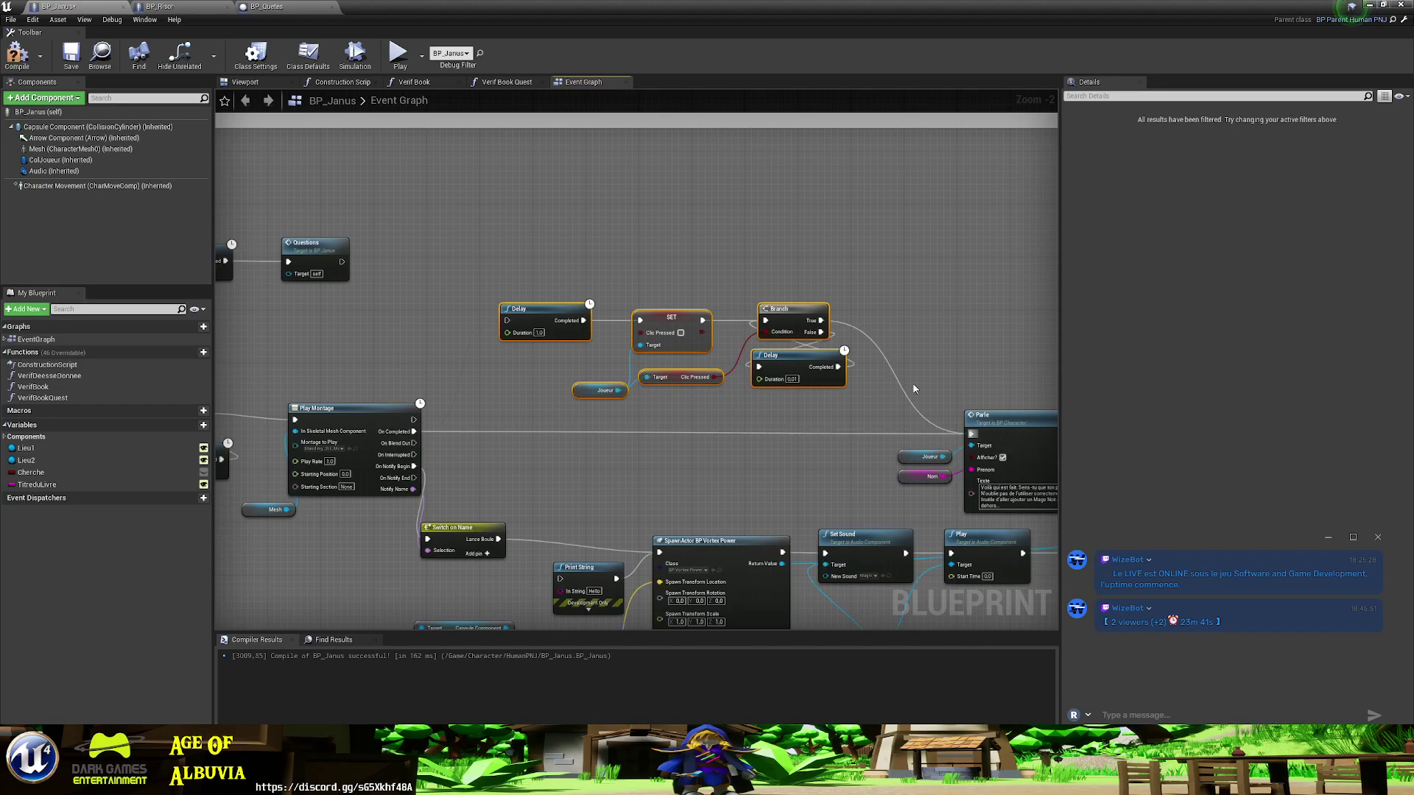
click(74, 65)
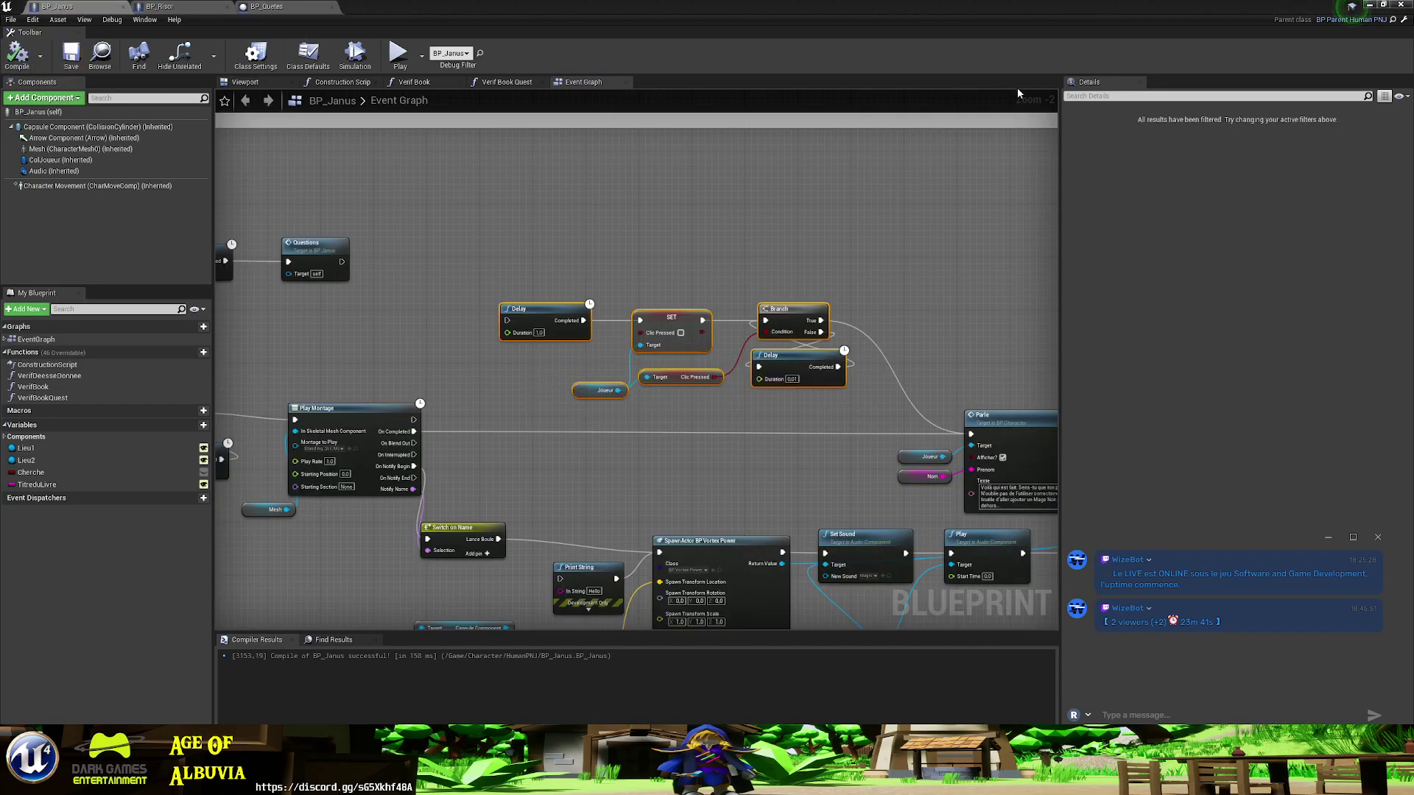
click(1369, 7)
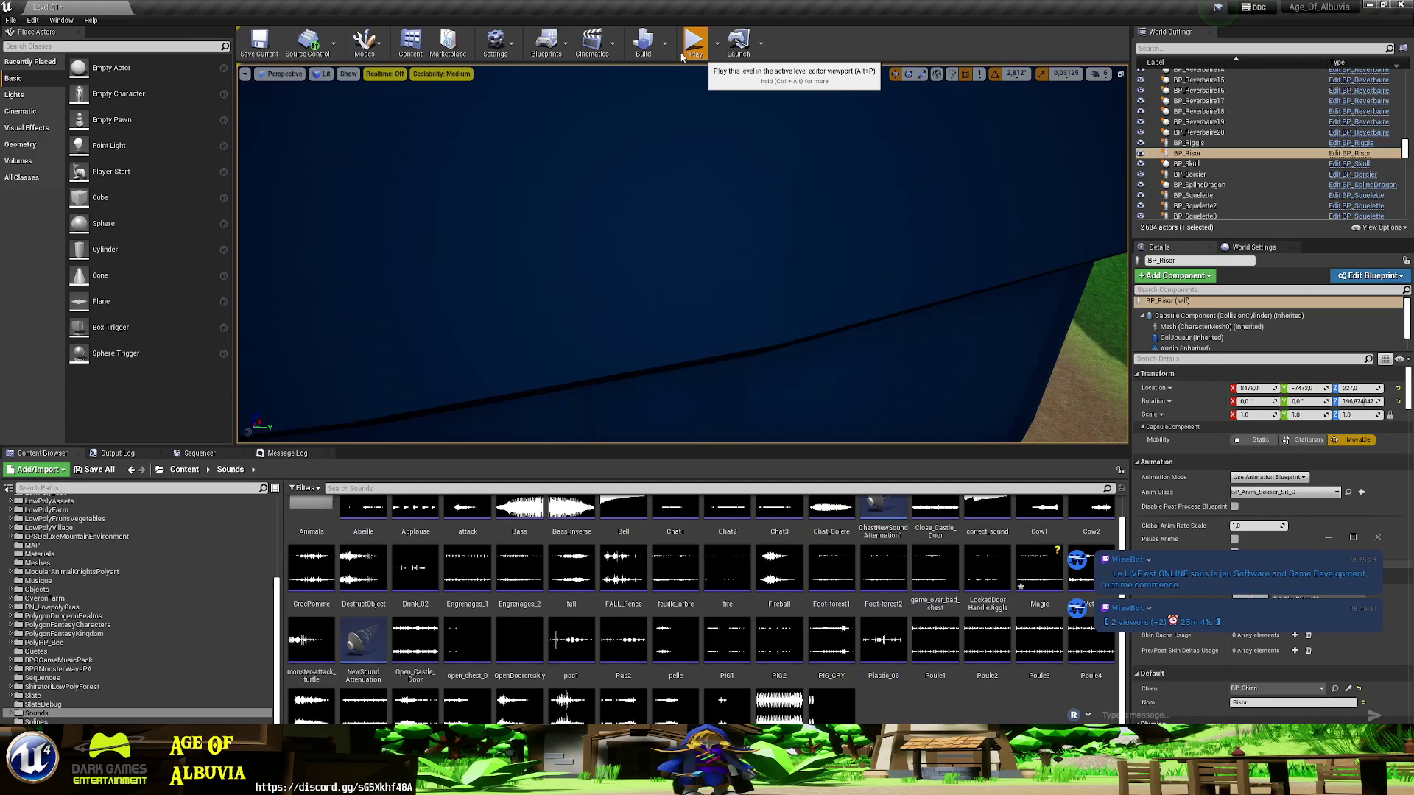
click(681, 55)
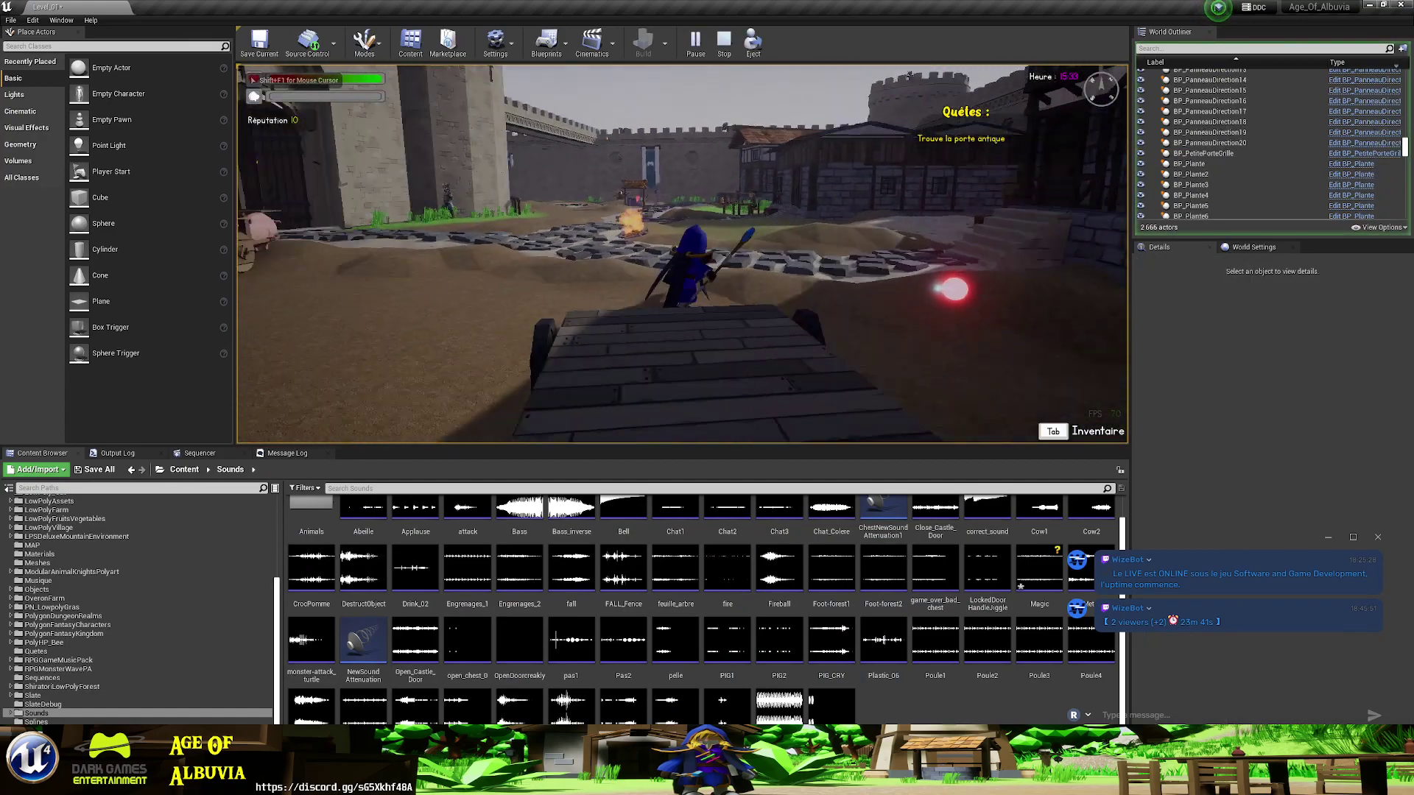
key(w)
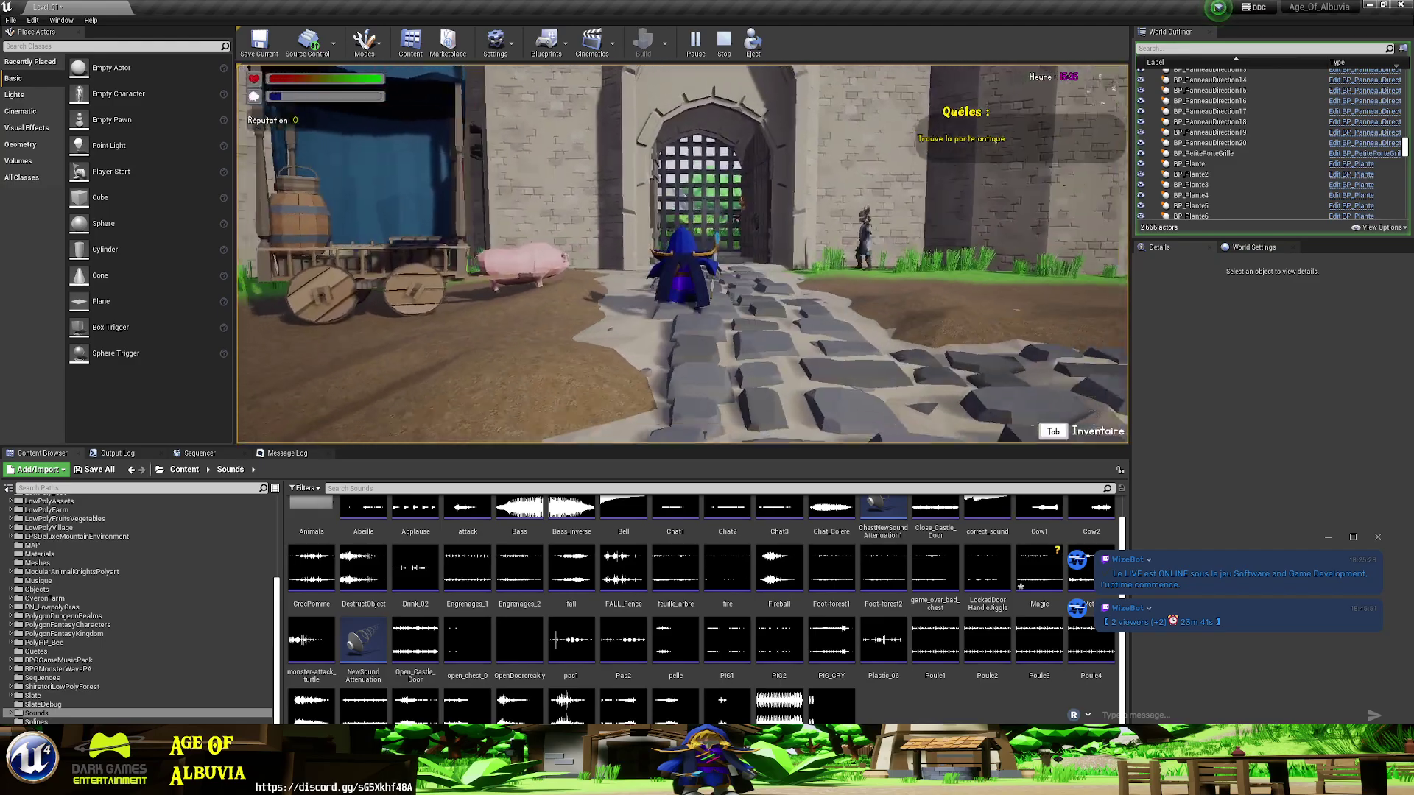
key(w)
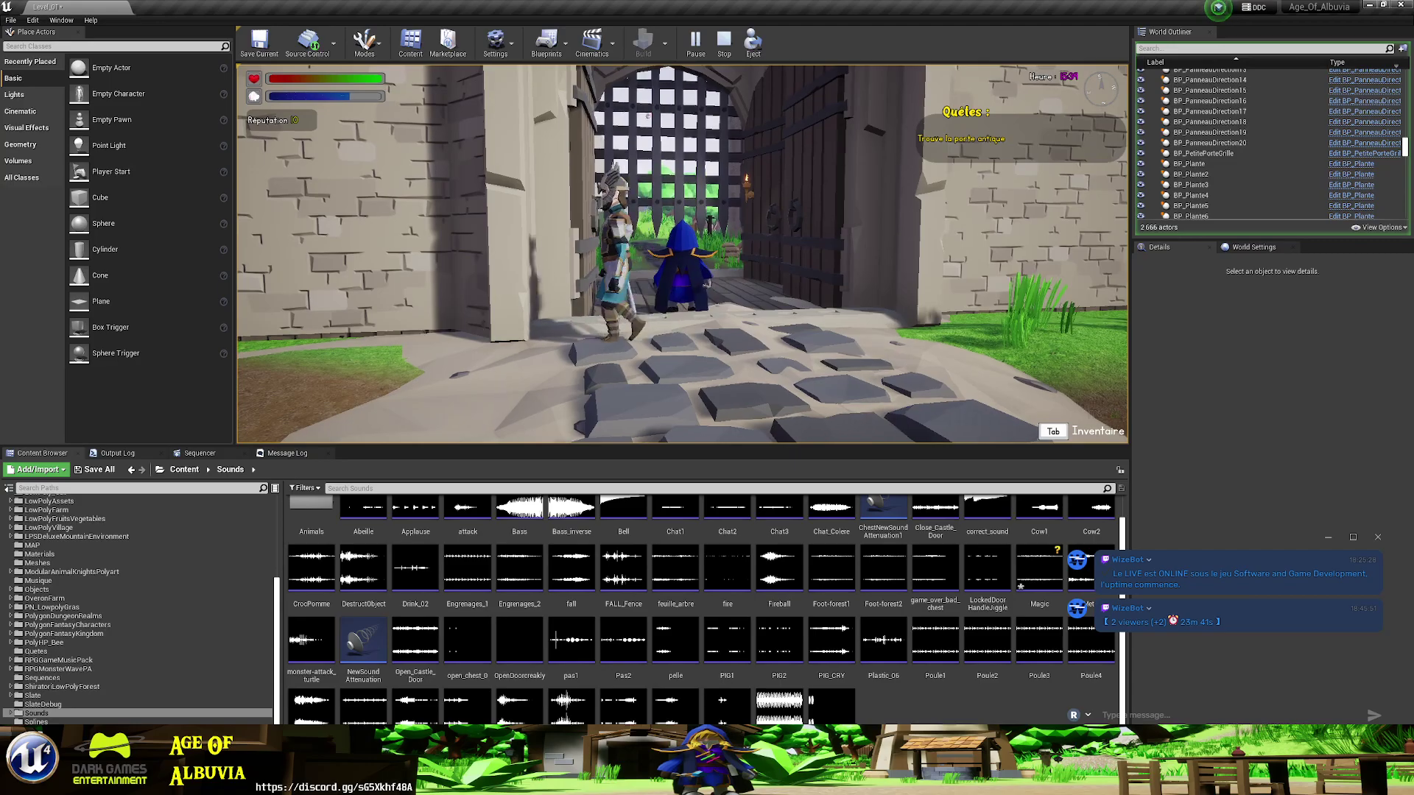
key(a)
key(w)
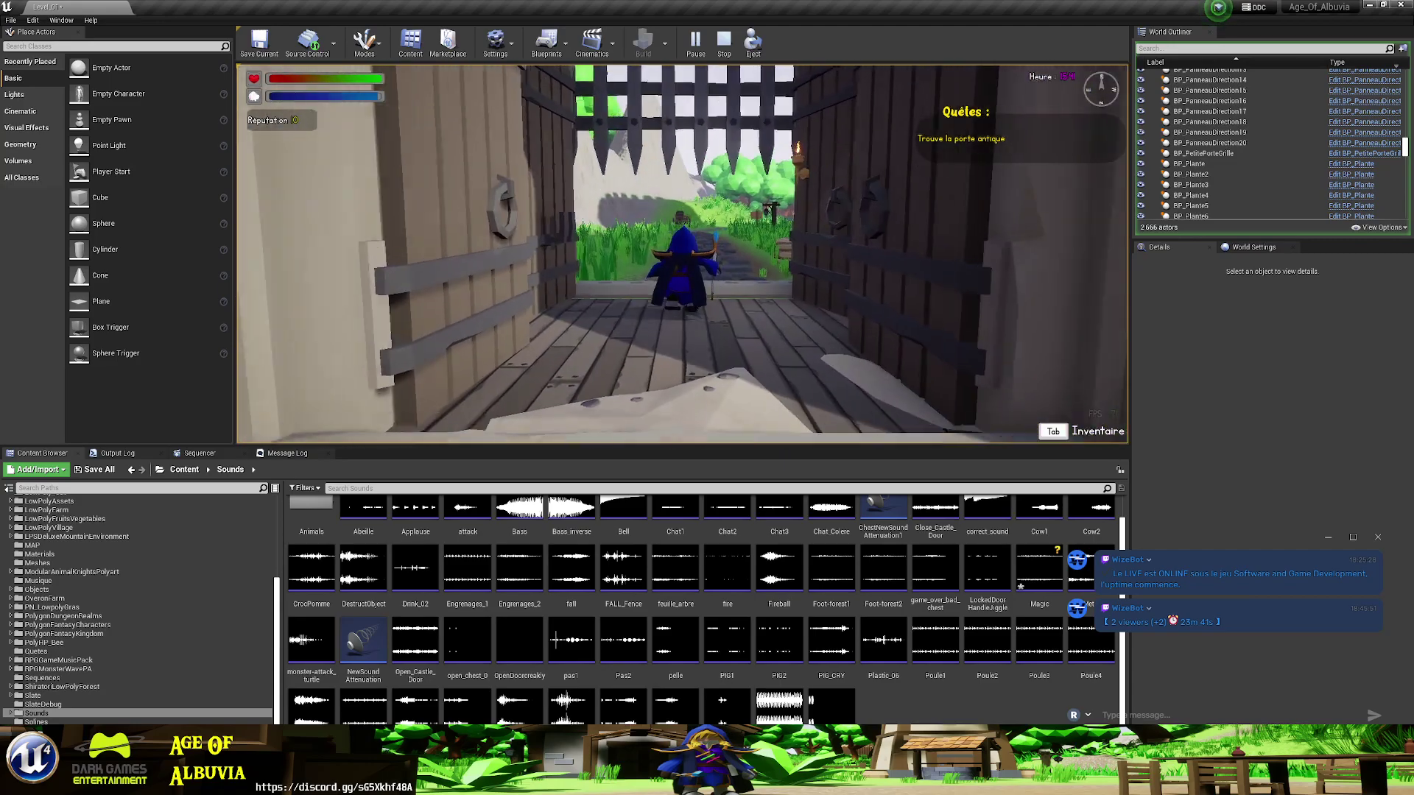
key(w)
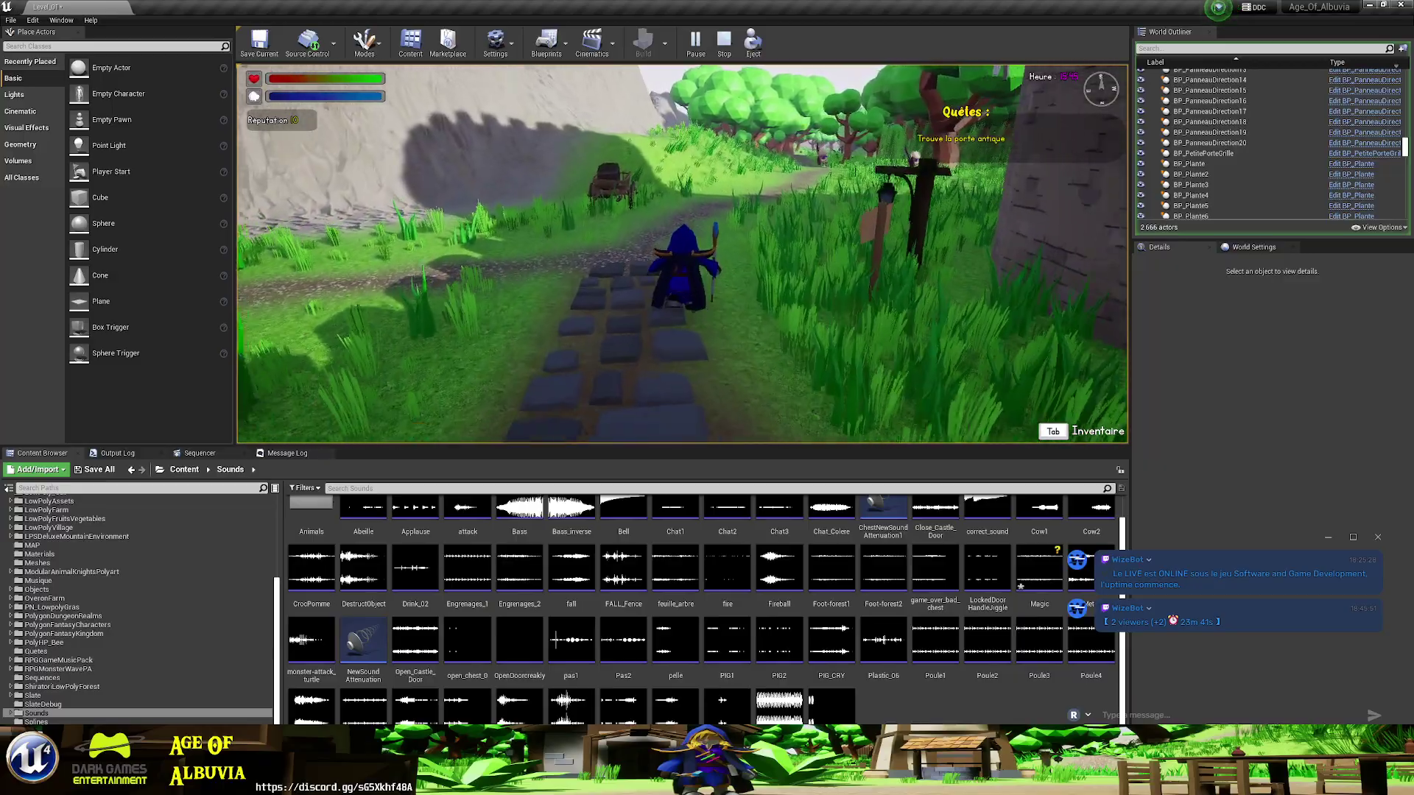
key(w)
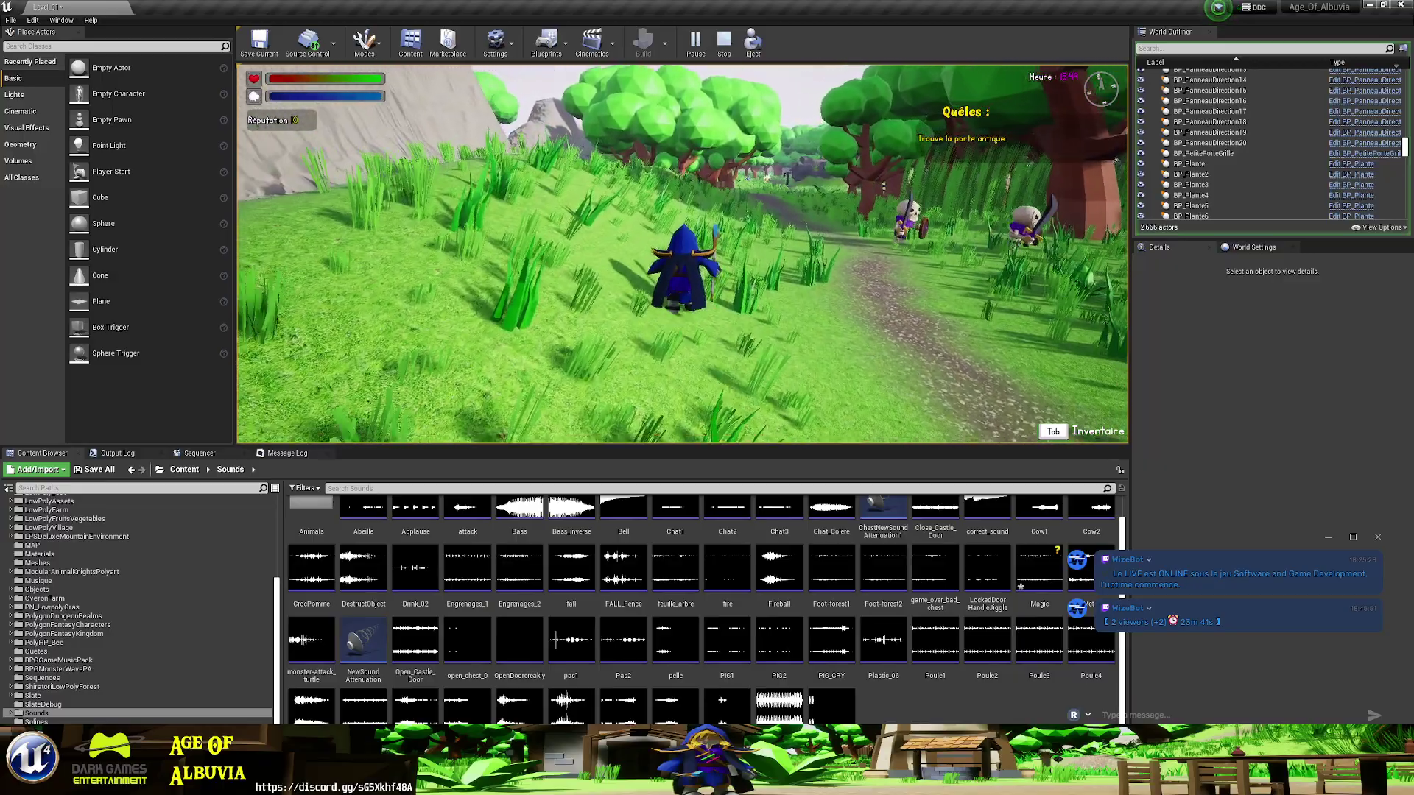
key(w)
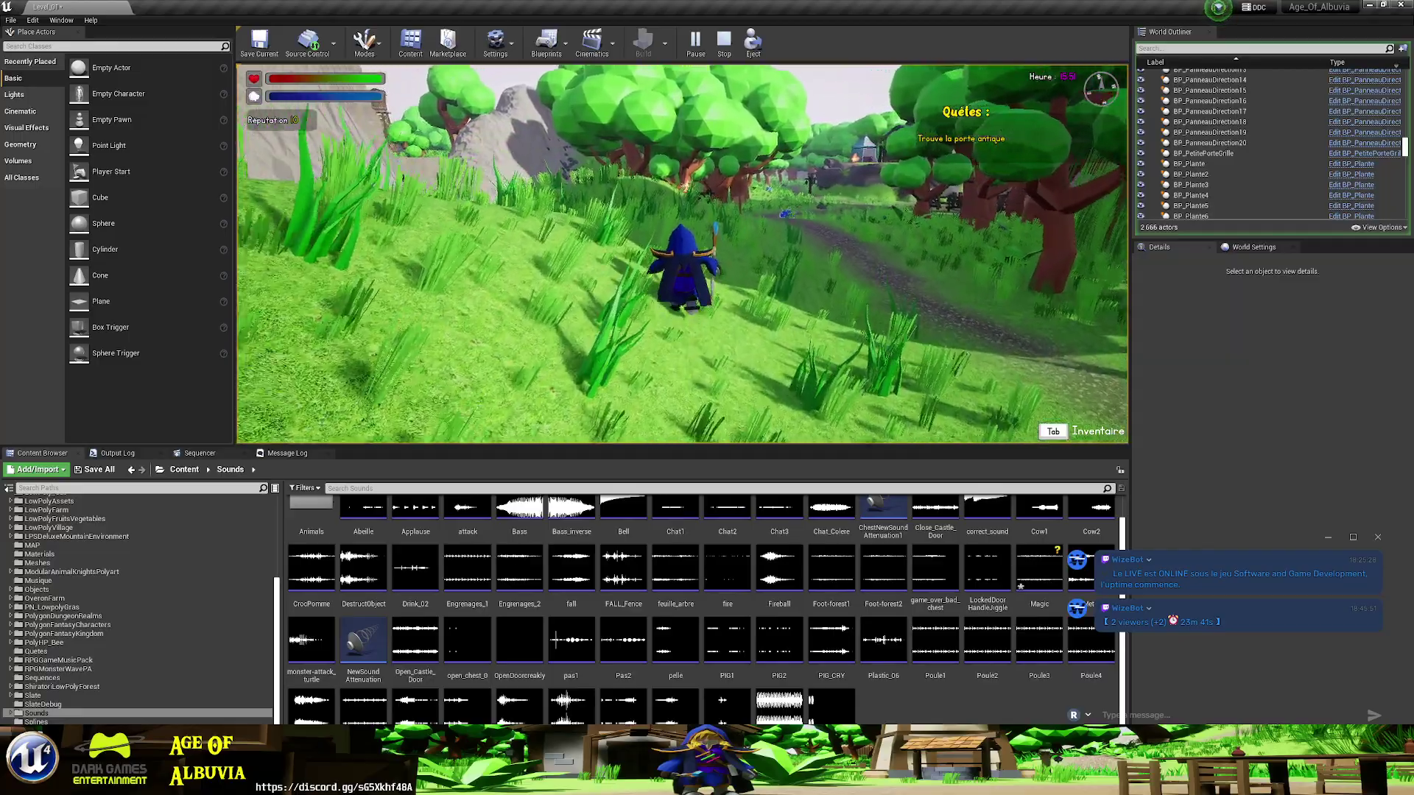
key(w)
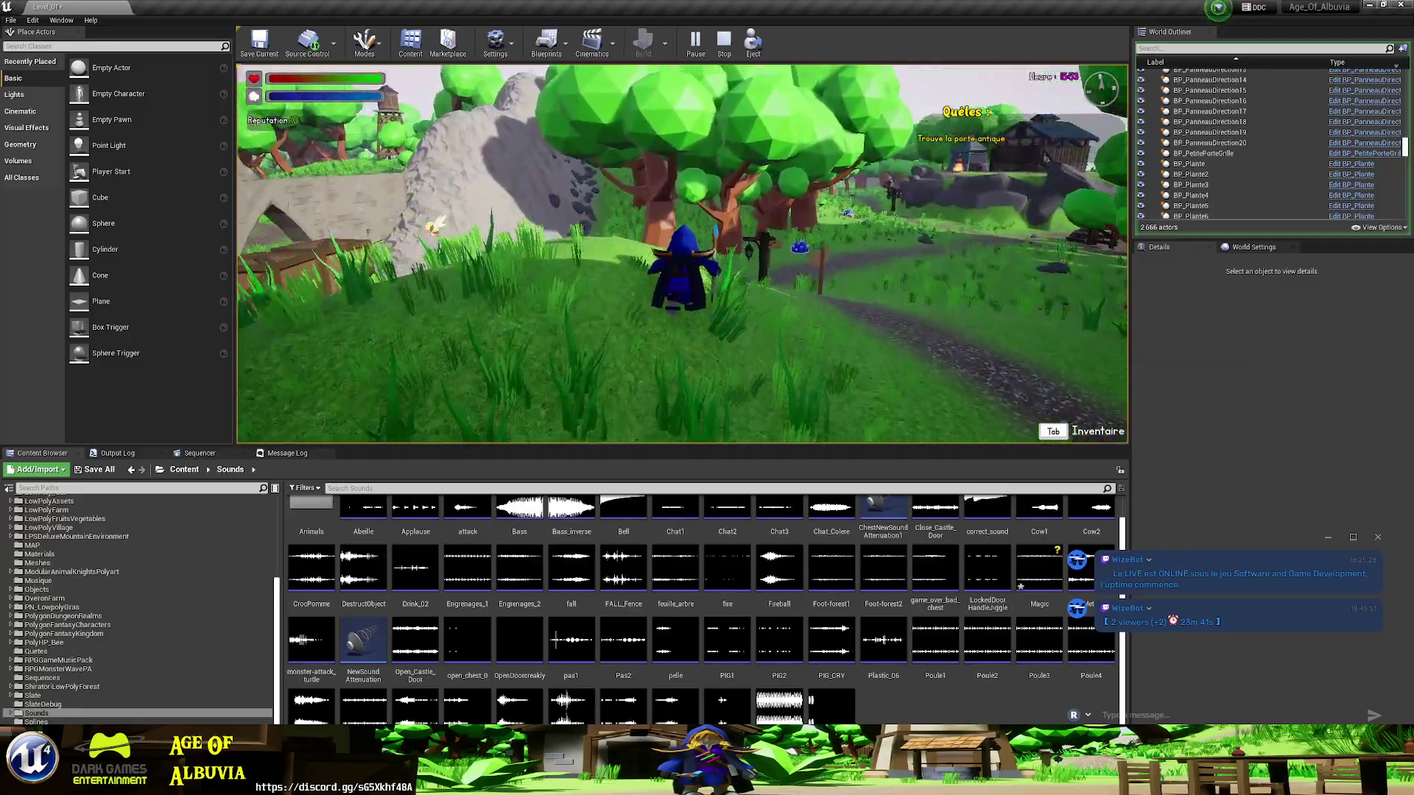
key(w)
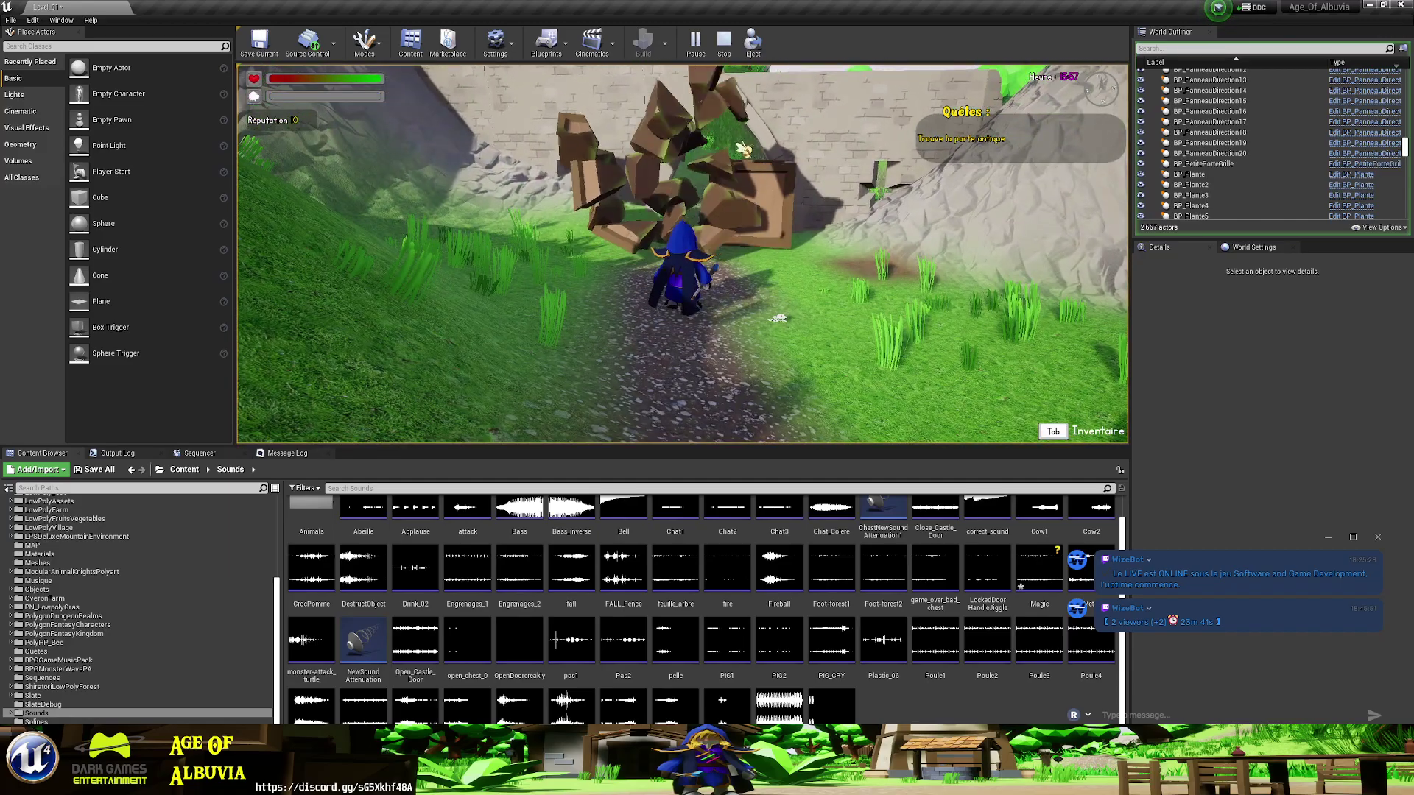
key(w)
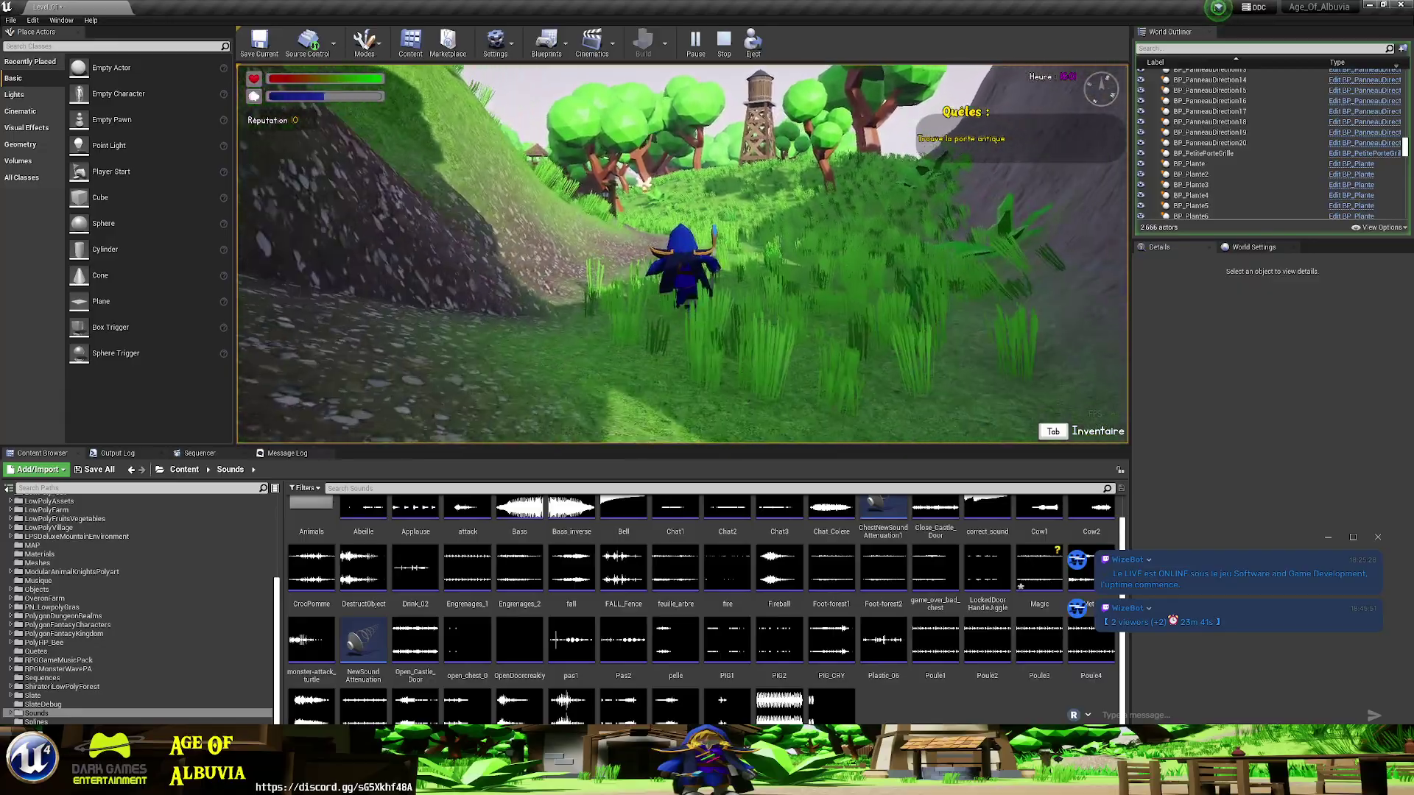
key(w)
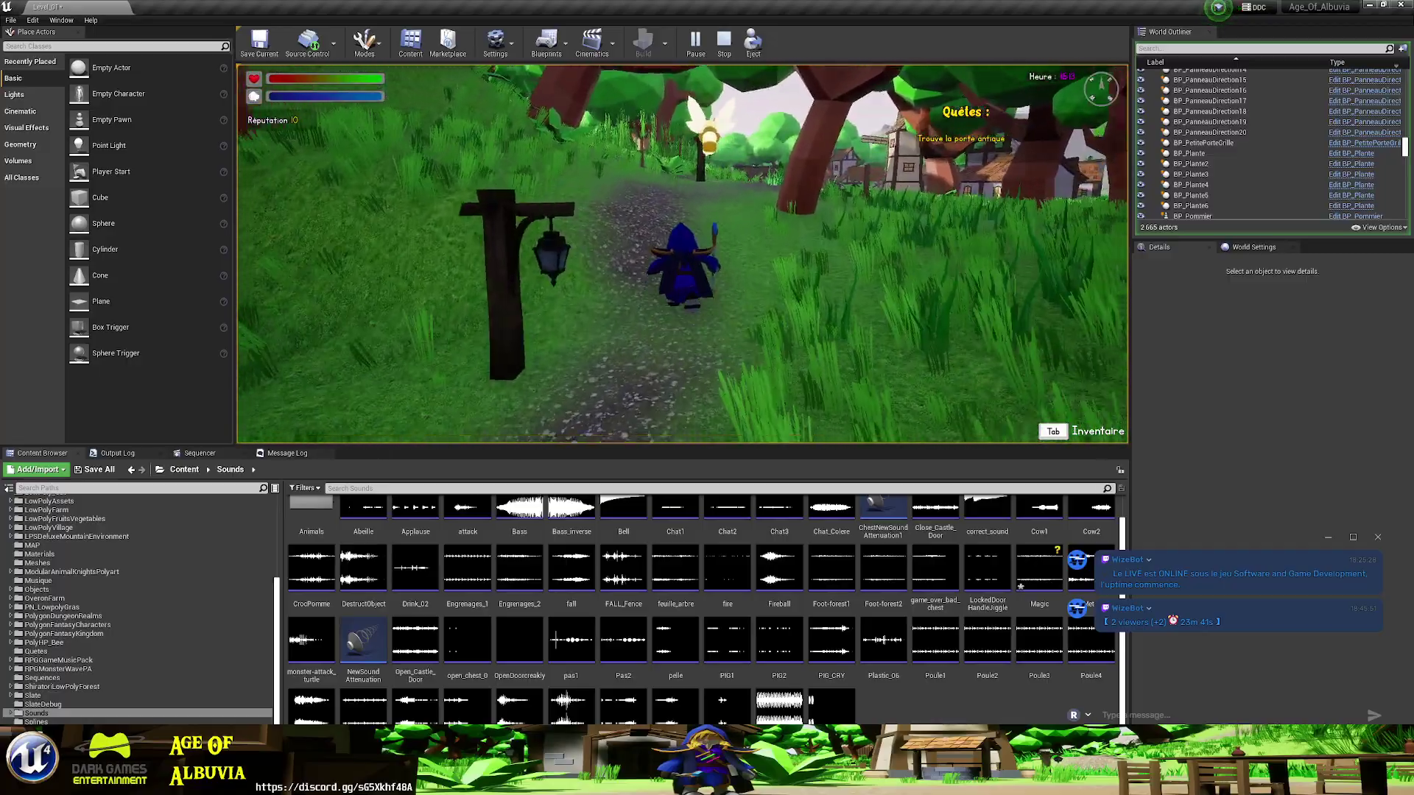
key(w)
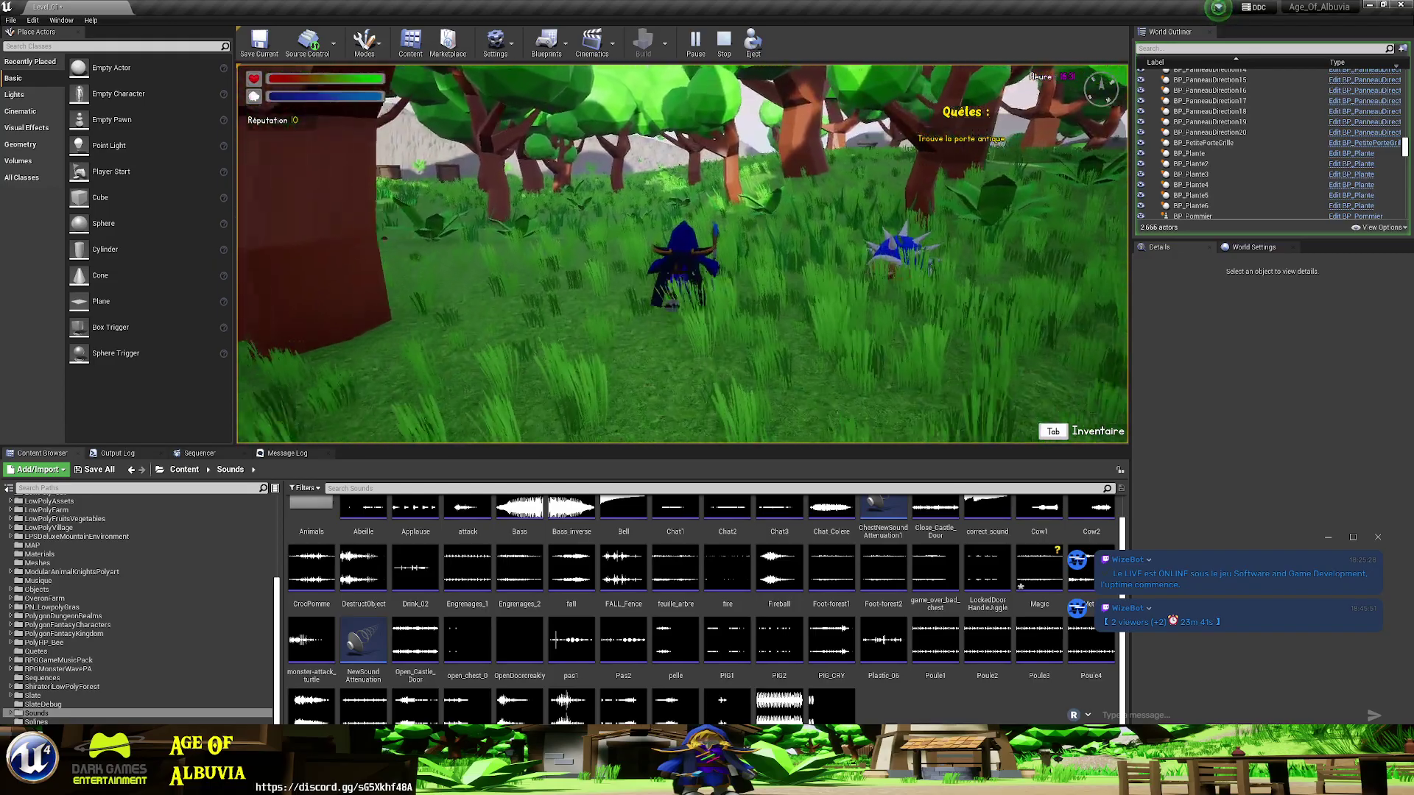
key(w)
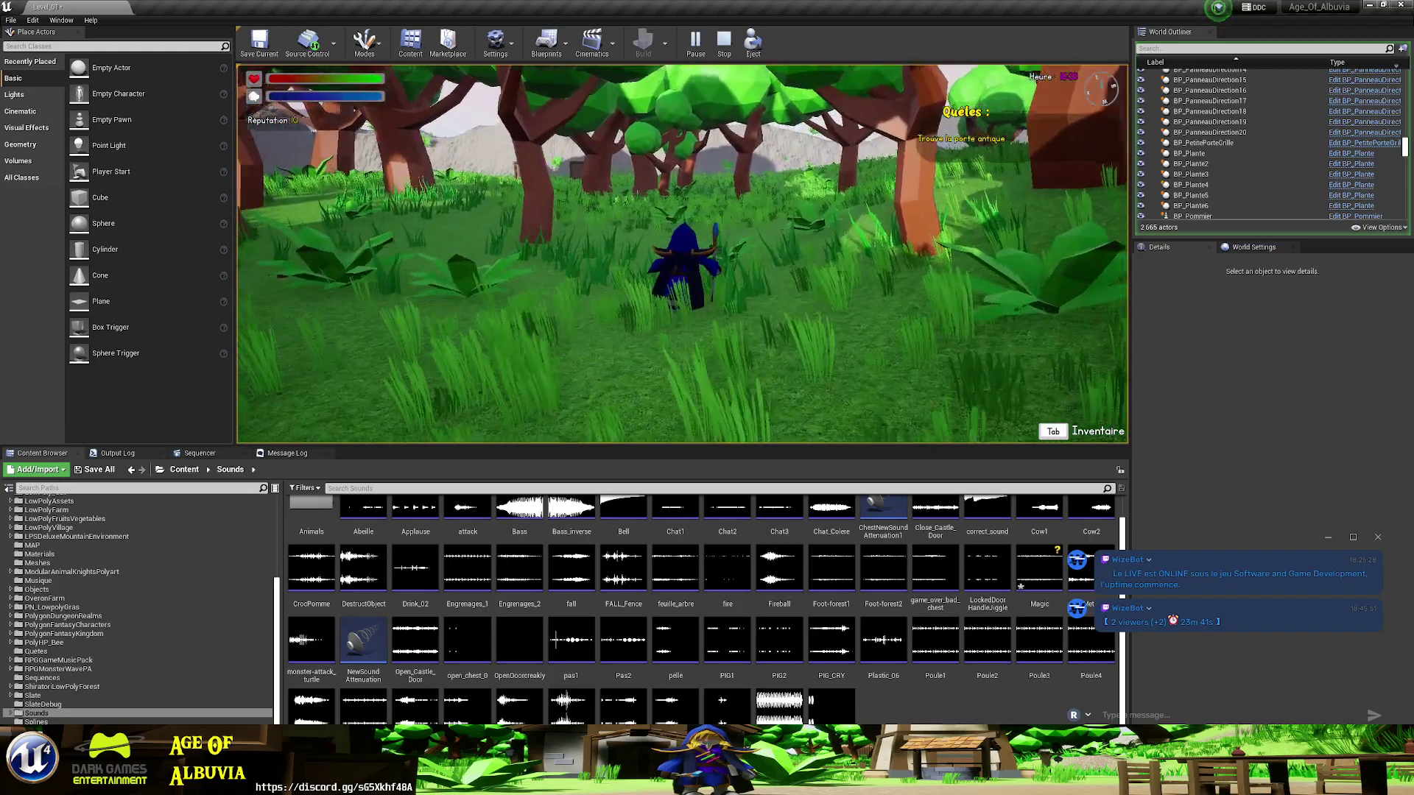
key(w)
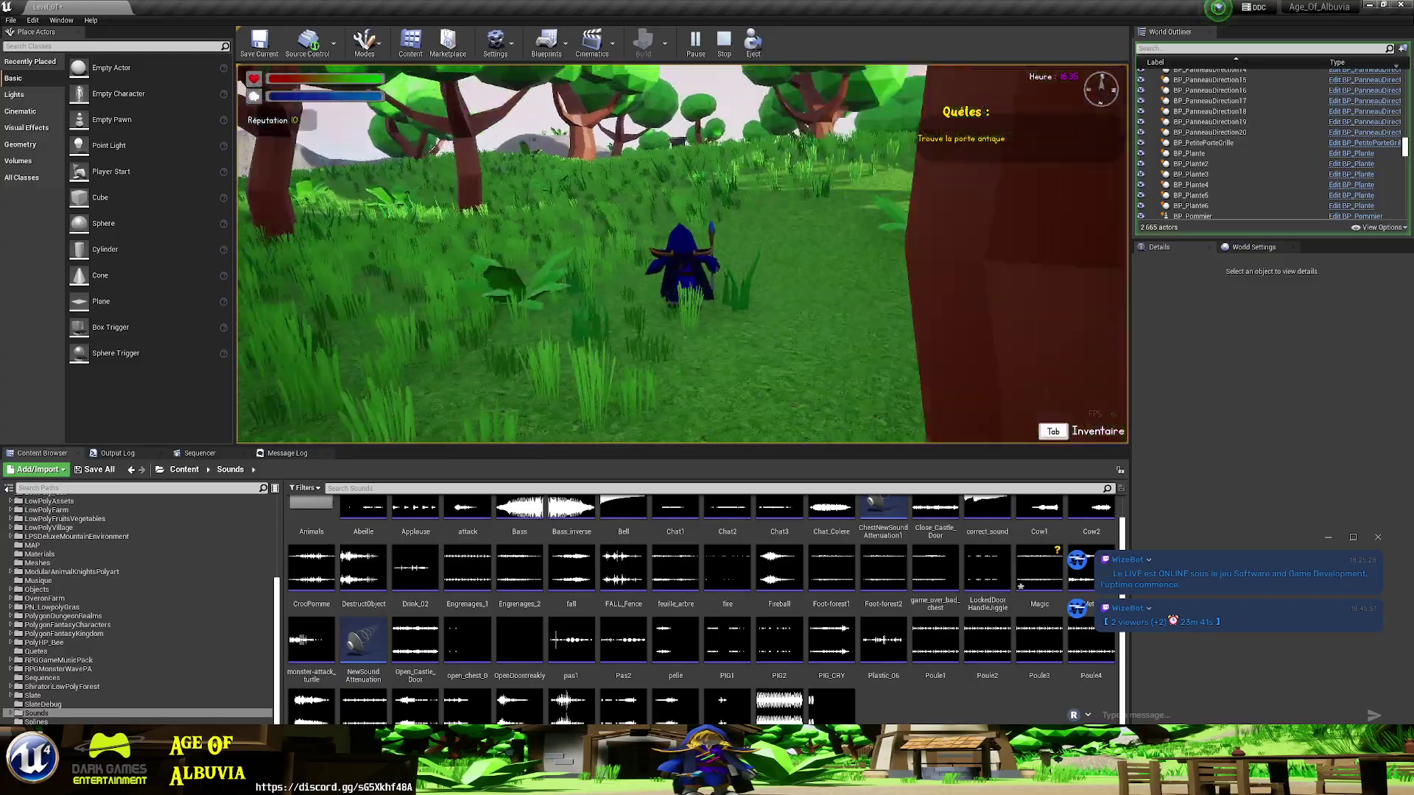
key(w)
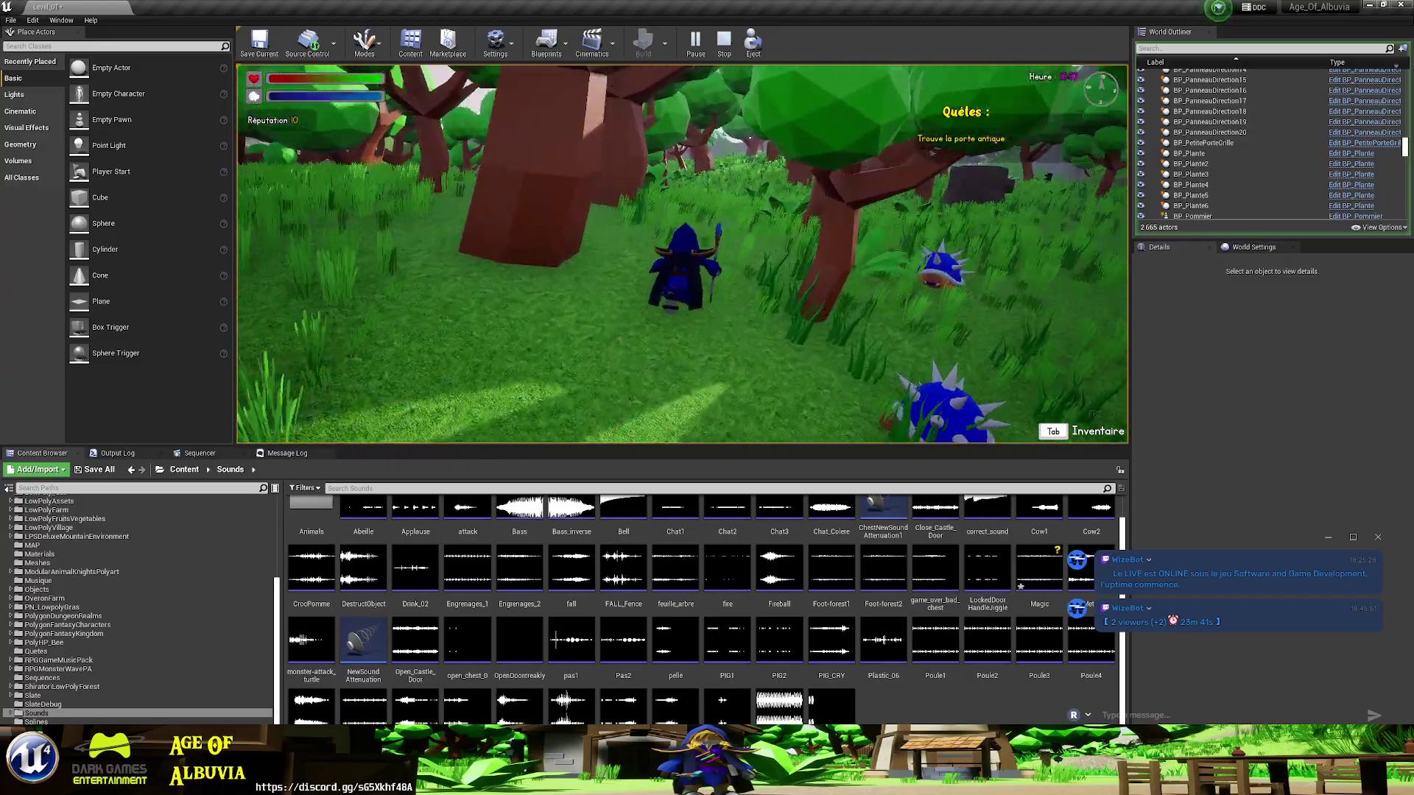
key(w)
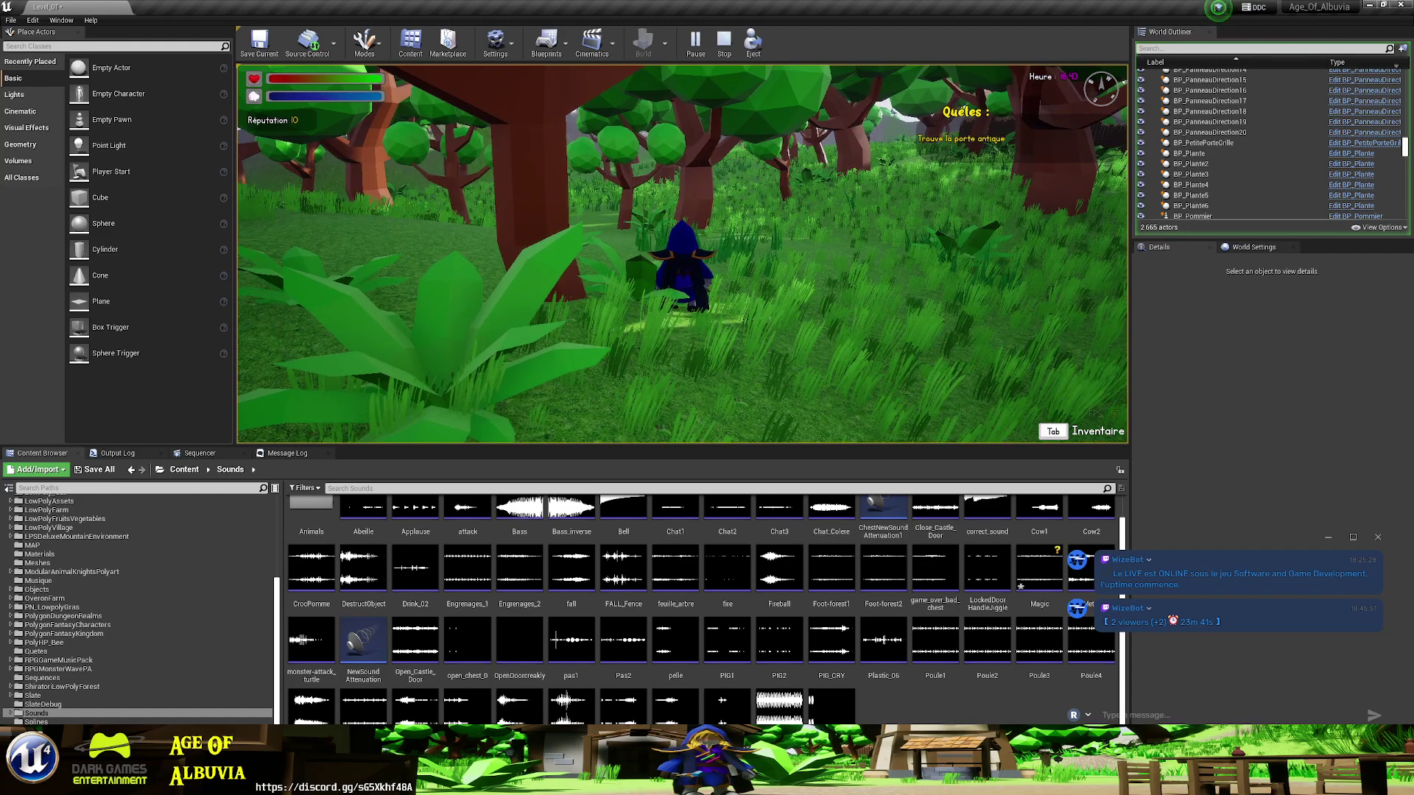
key(F1)
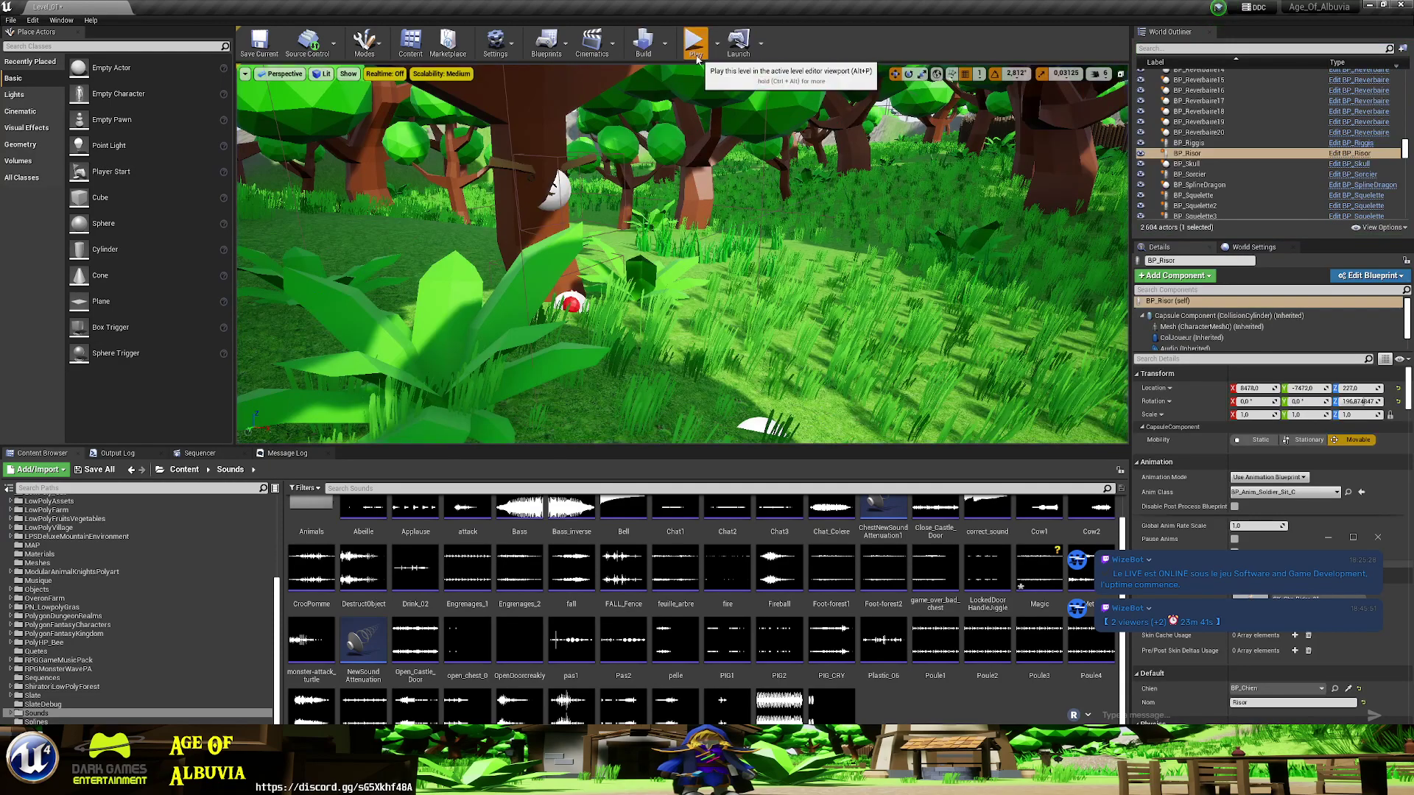
- Play the level and walk the character from the village along the forest path past the signpost and lantern
click(697, 59)
click(693, 221)
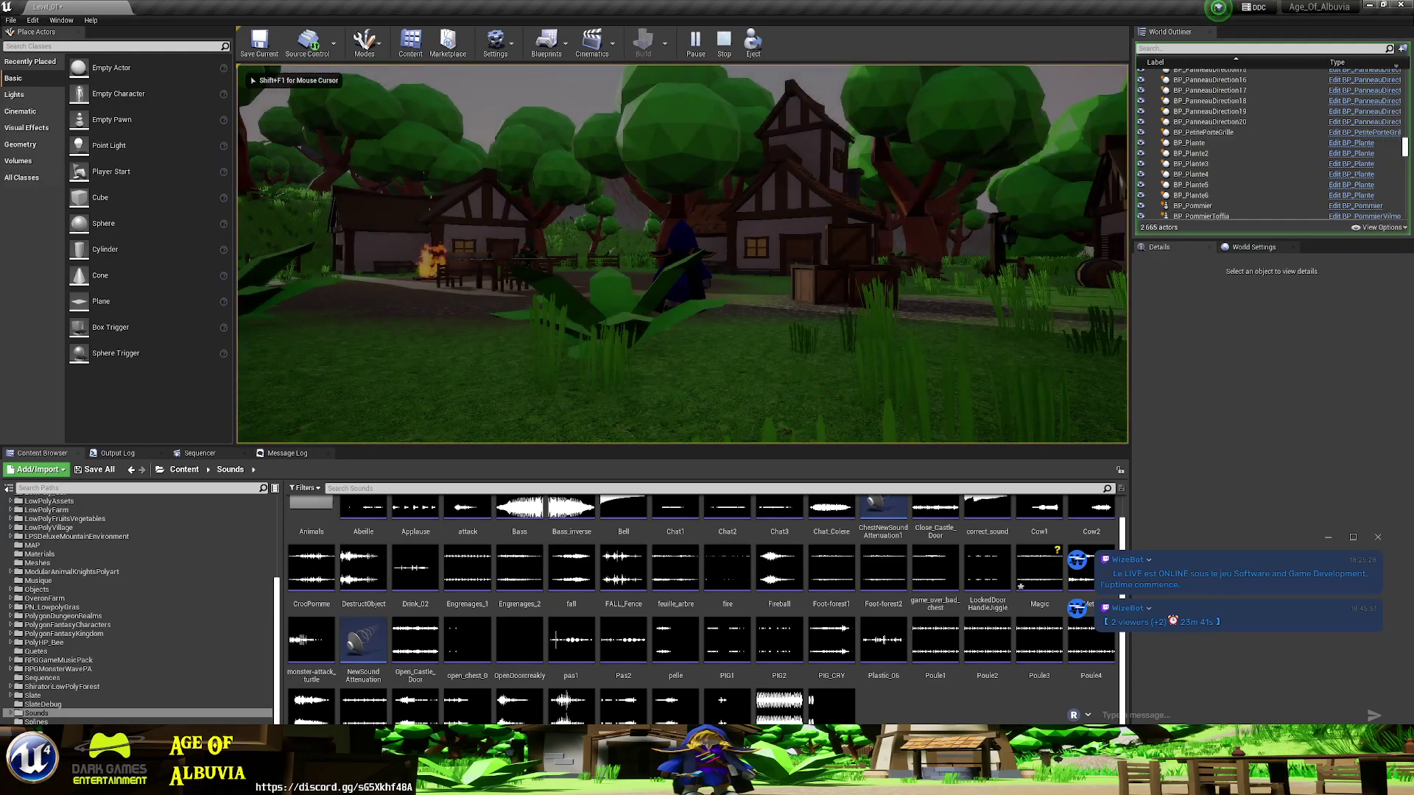
key(w)
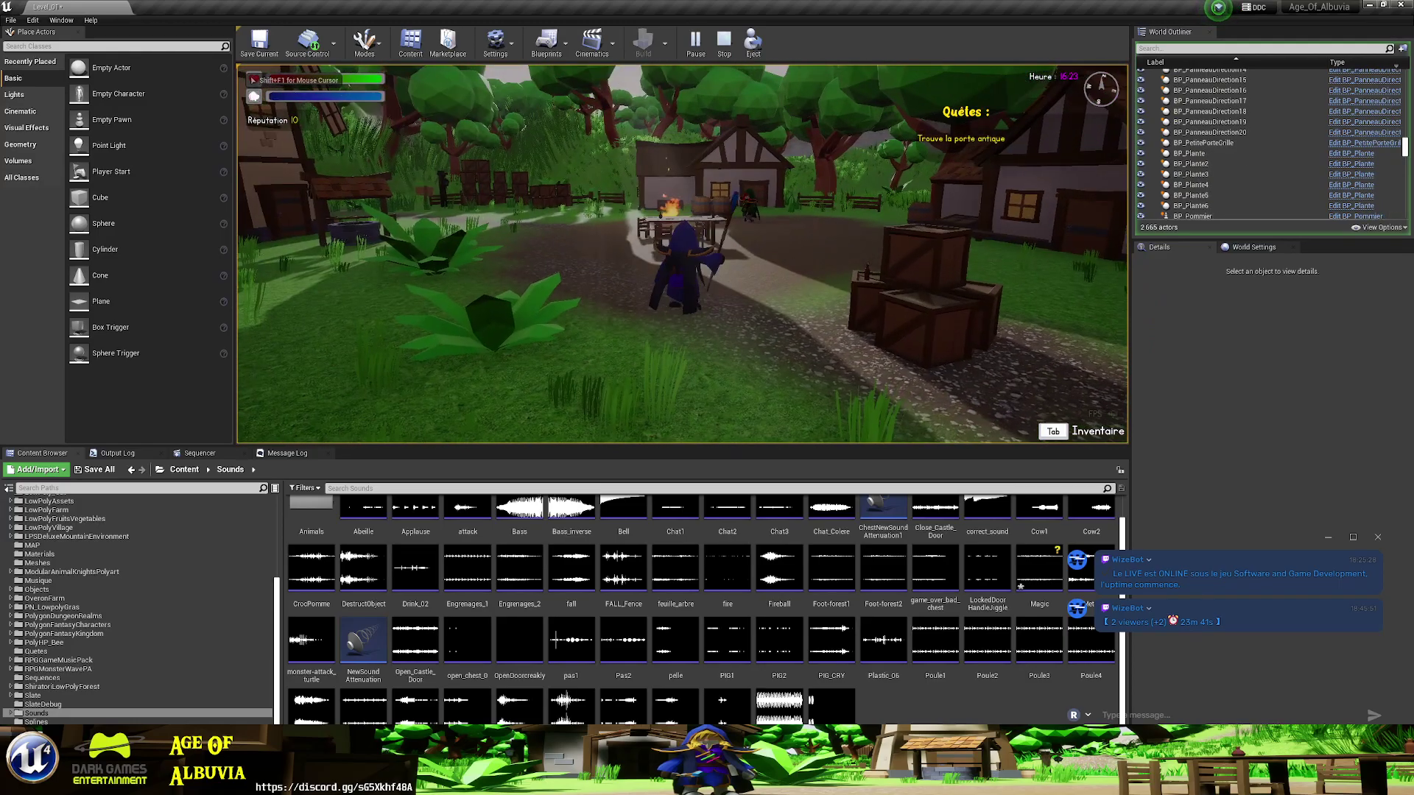
key(w)
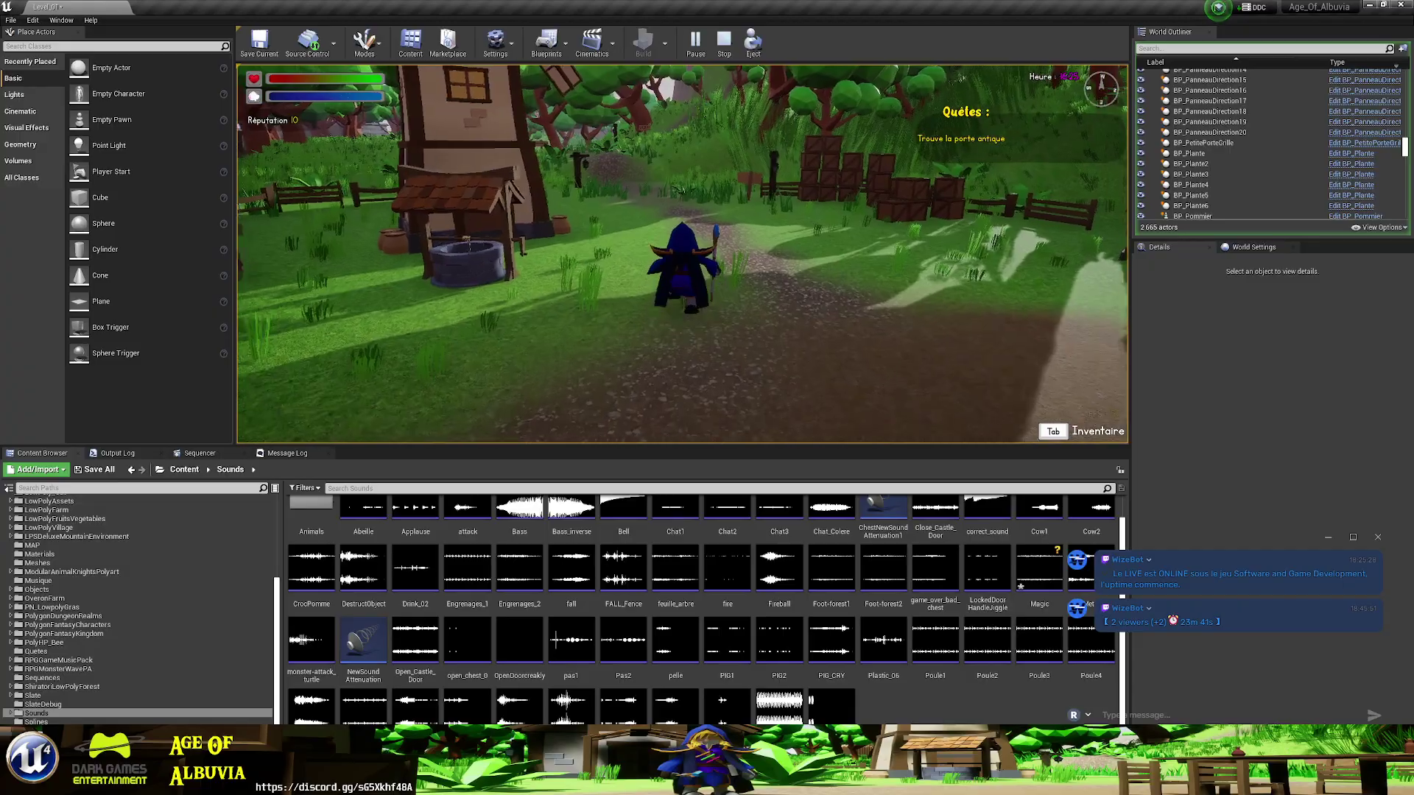
key(w)
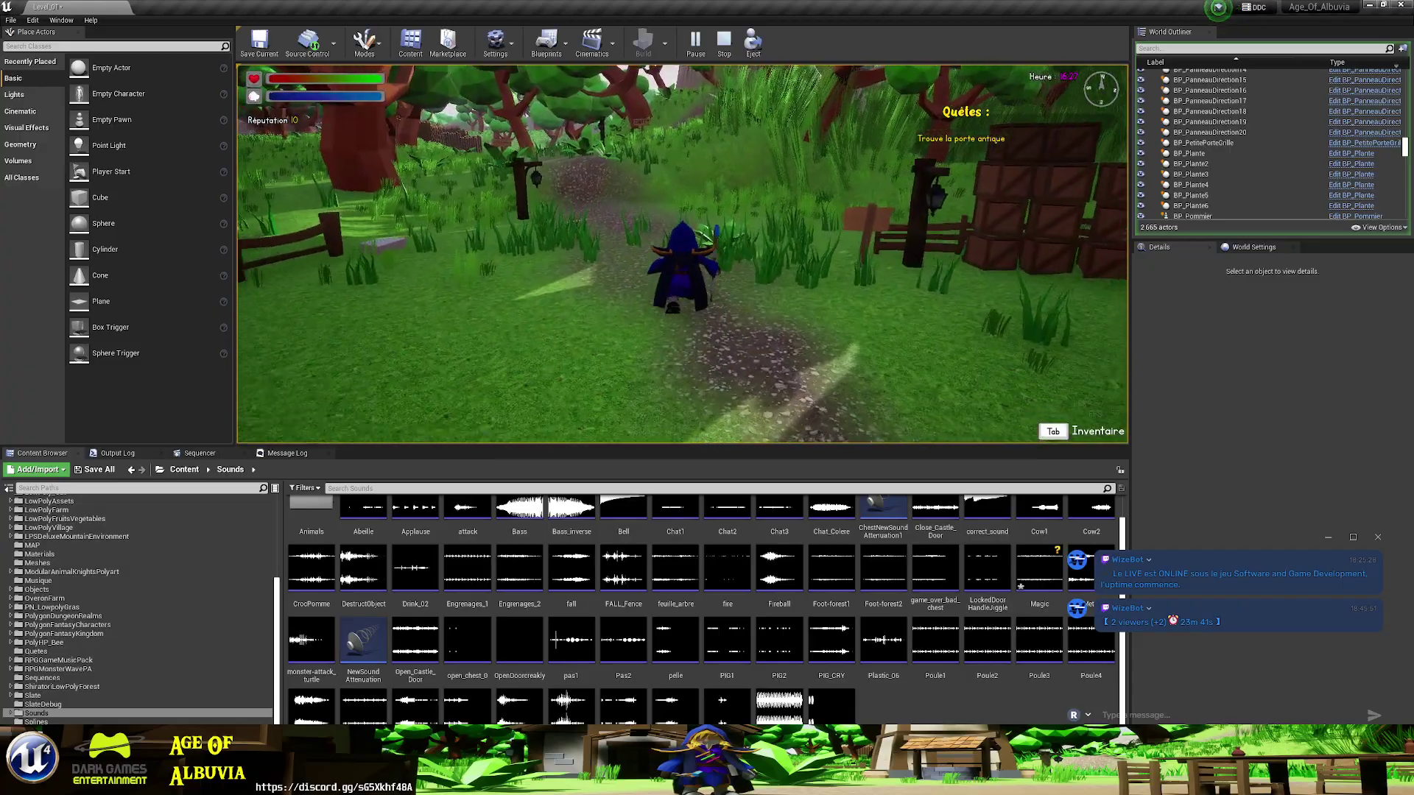
key(w)
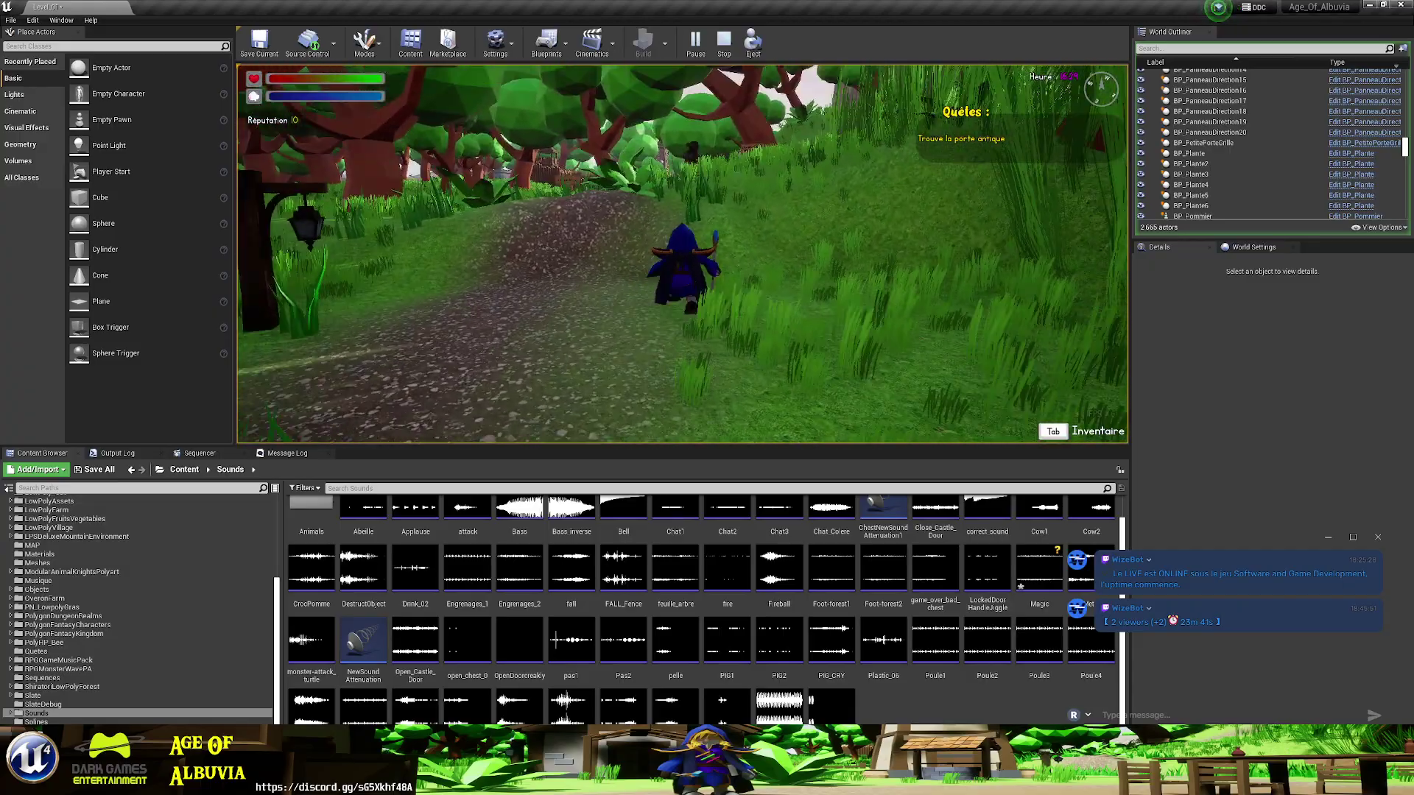
key(w)
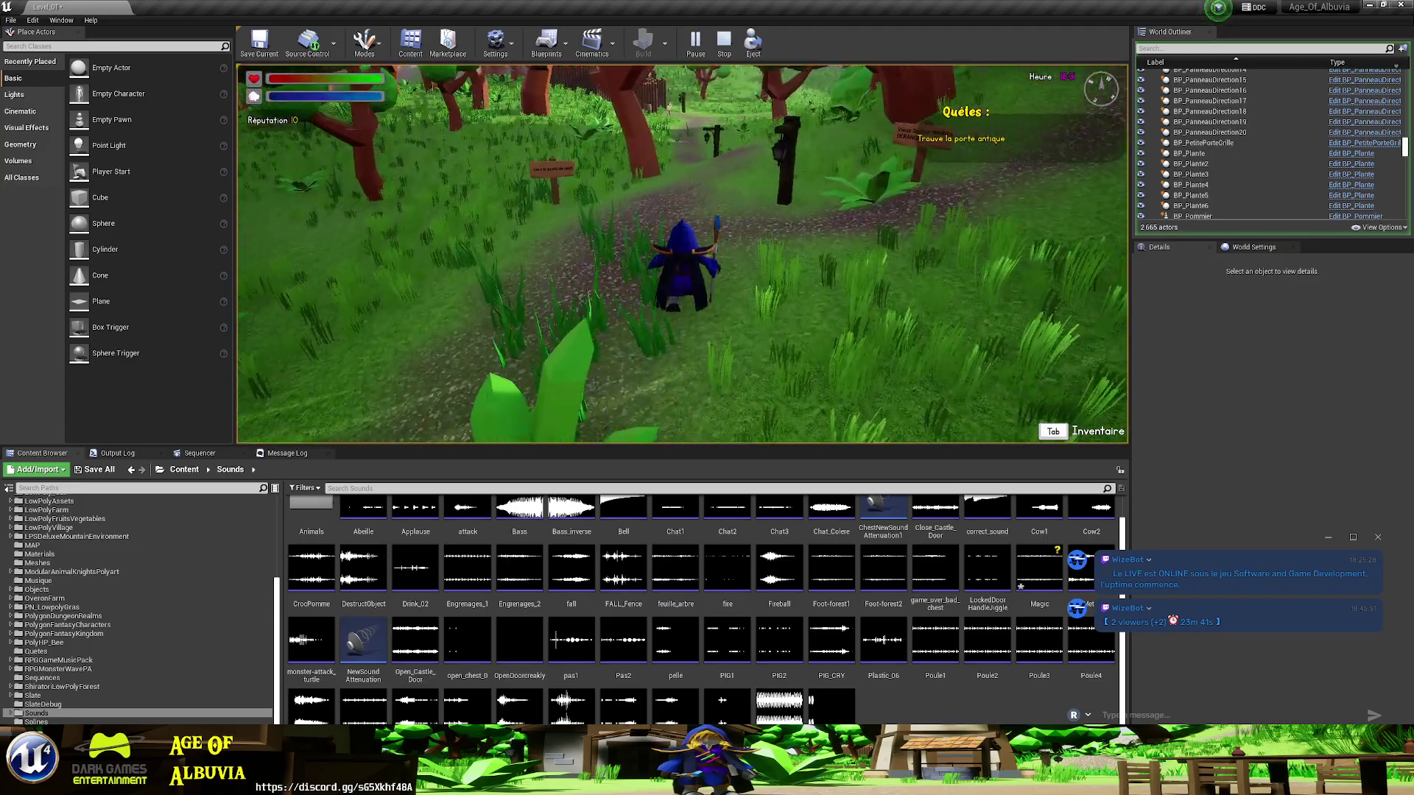
key(w)
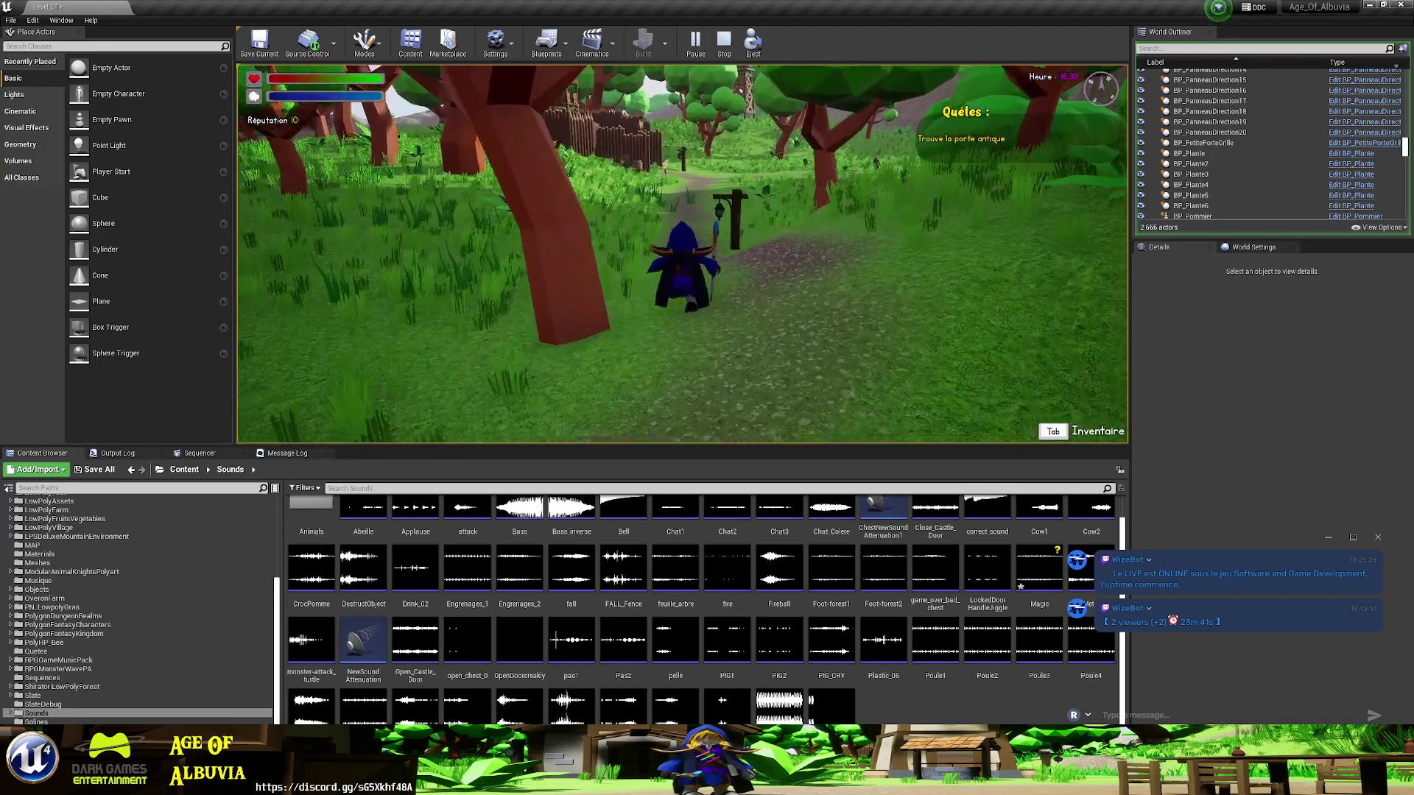
key(w)
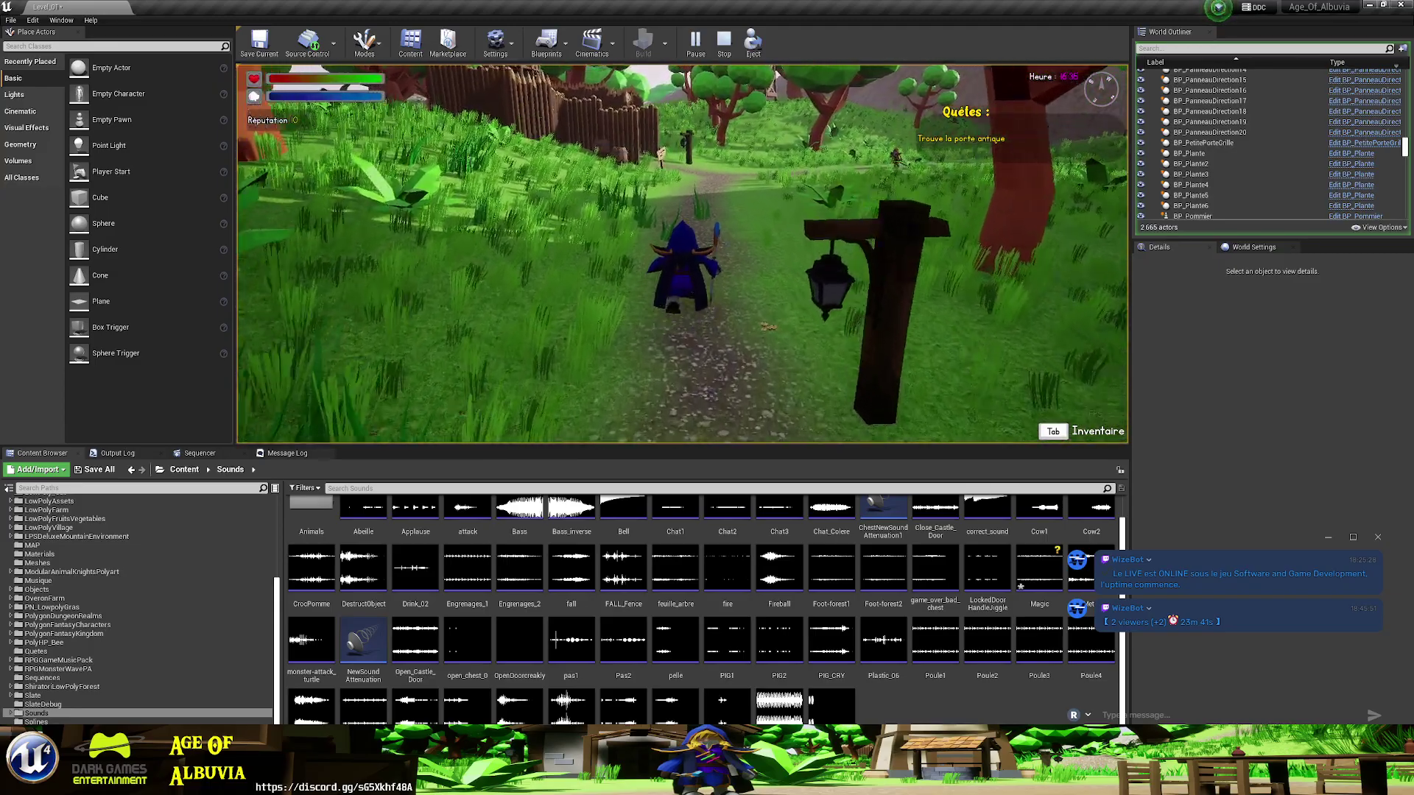
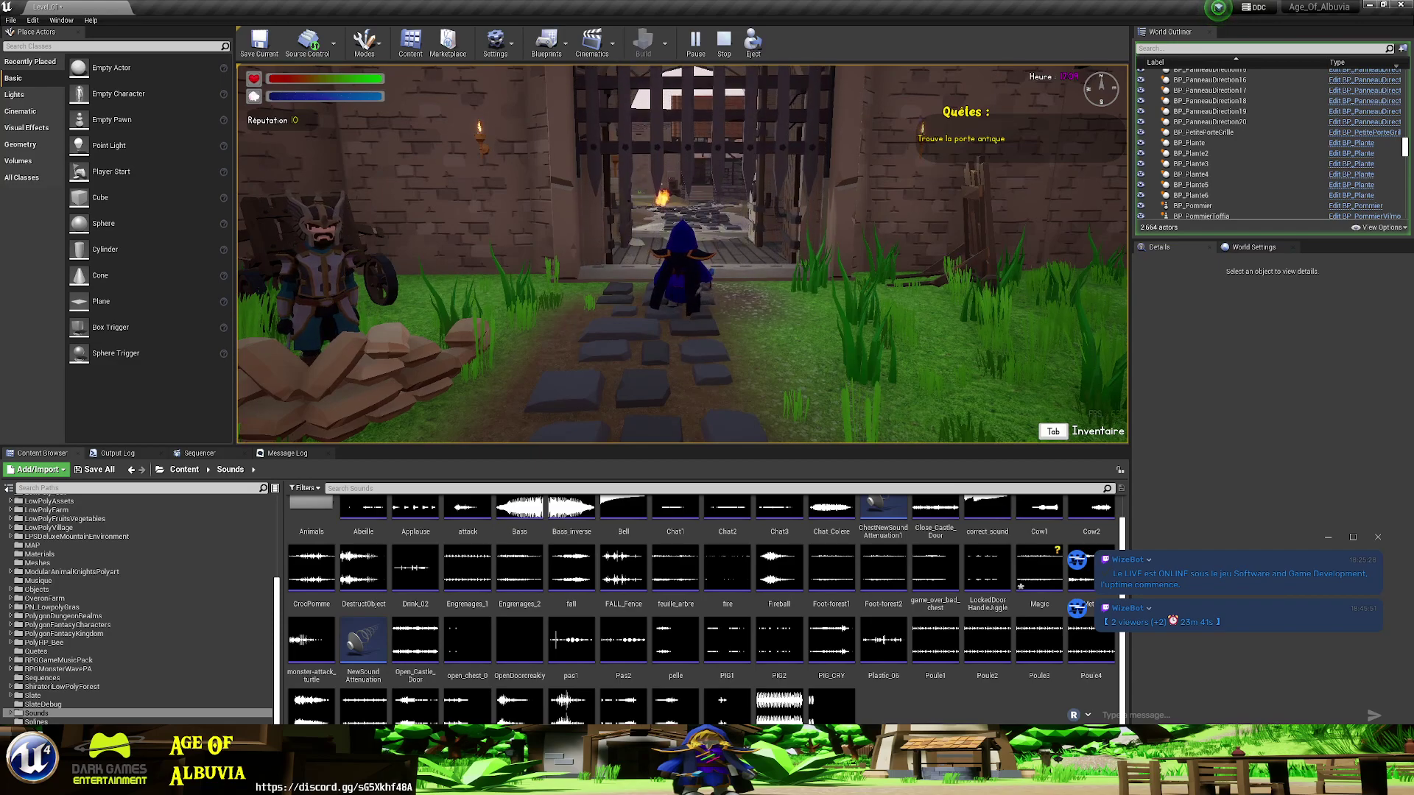
- Walk the character through the gate, up the stairs and down the corridor into Janus's library room
key(w)
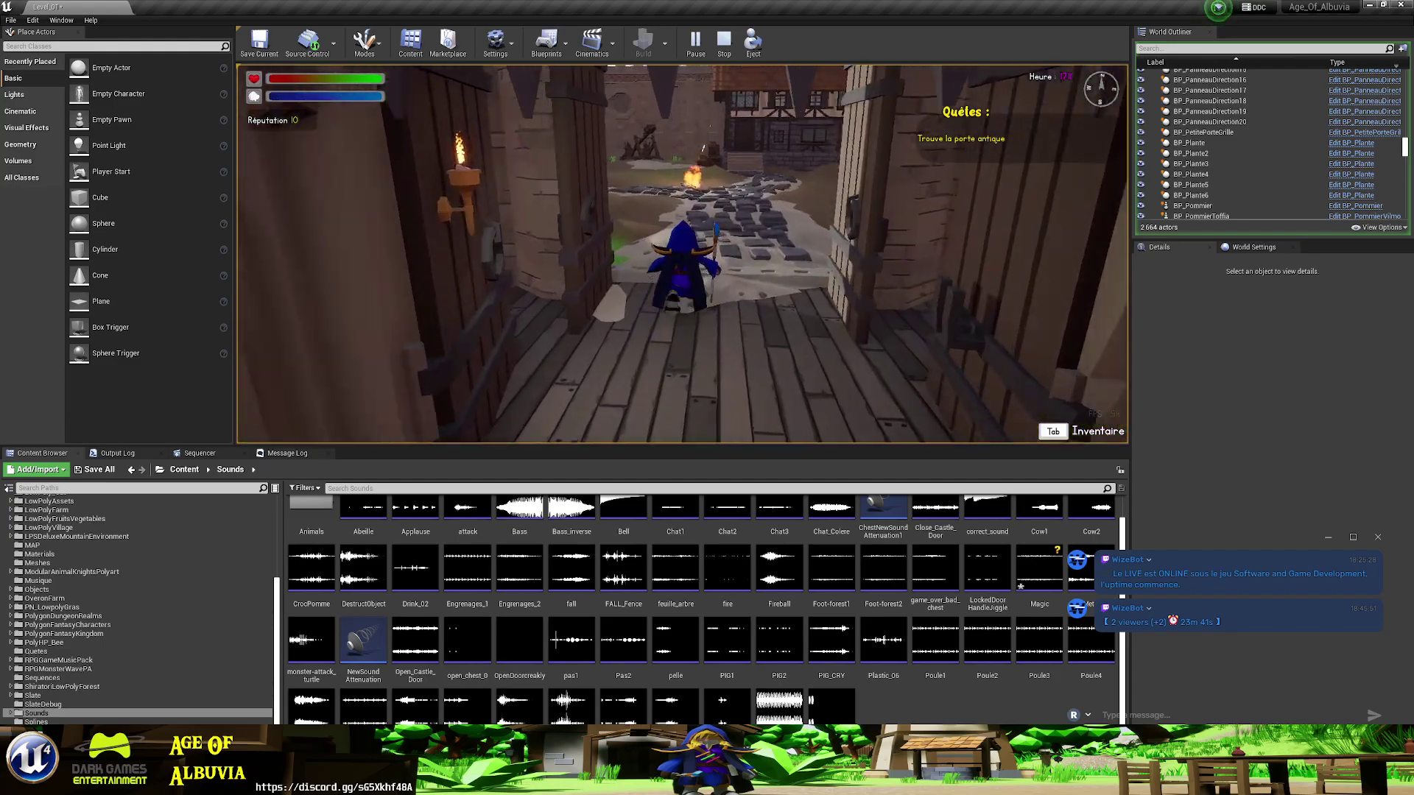
key(w)
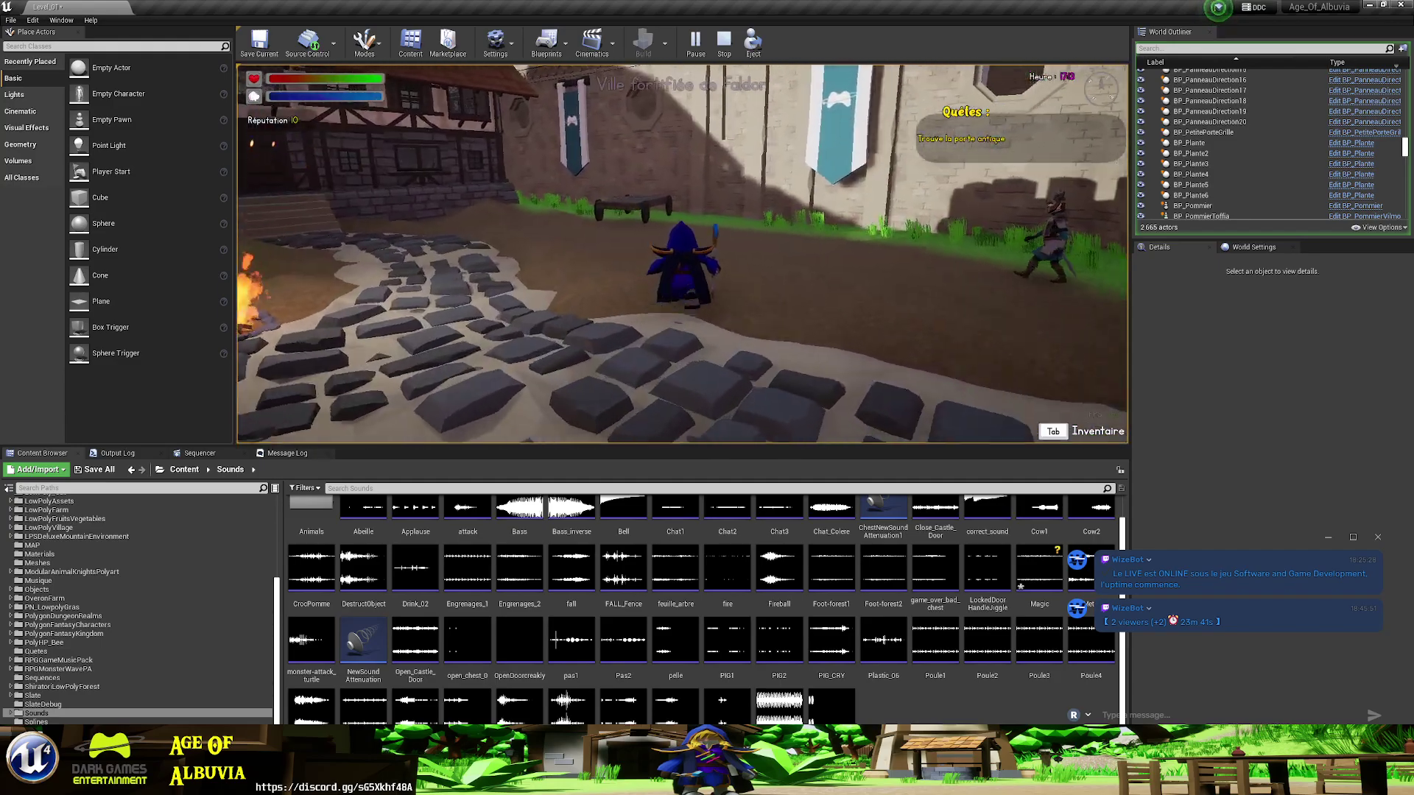
key(w)
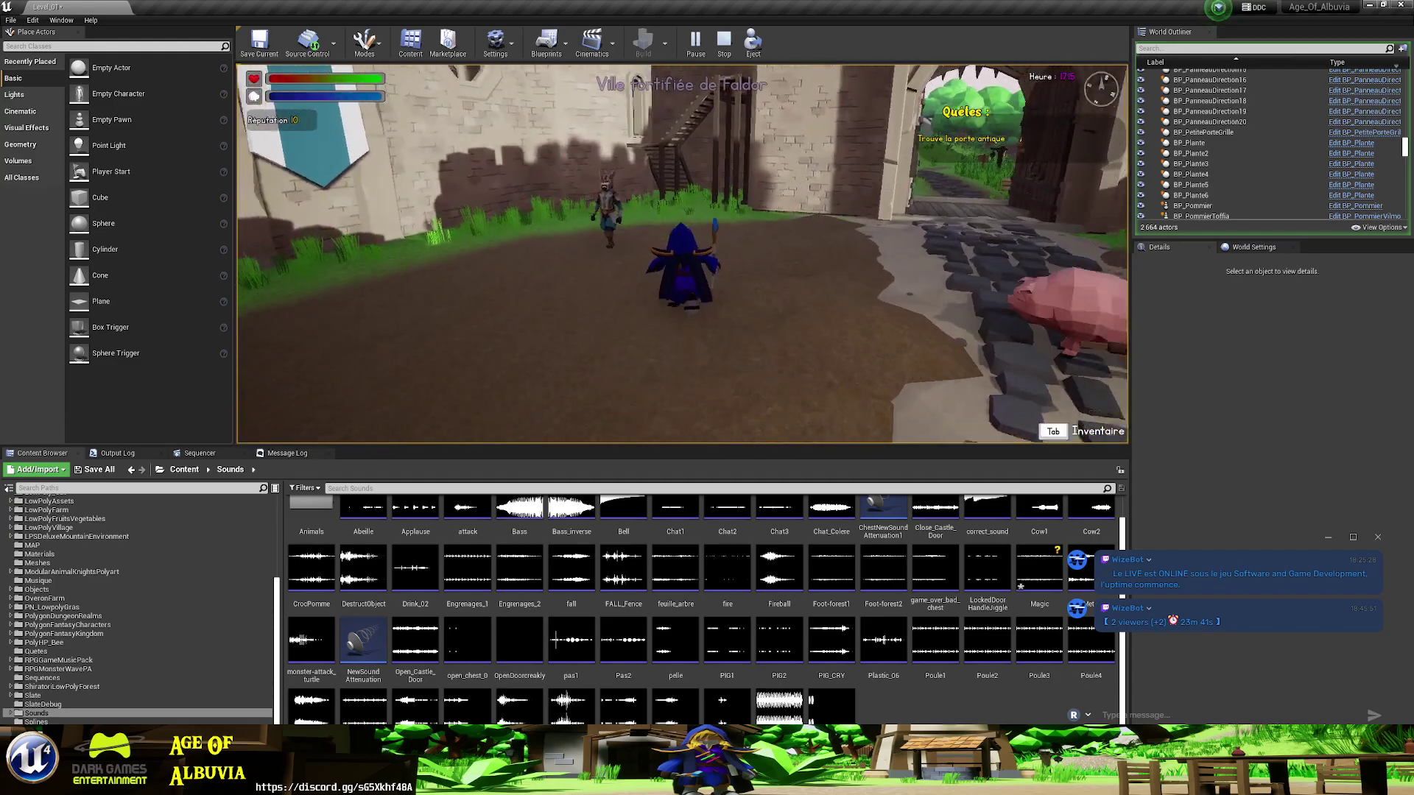
key(w)
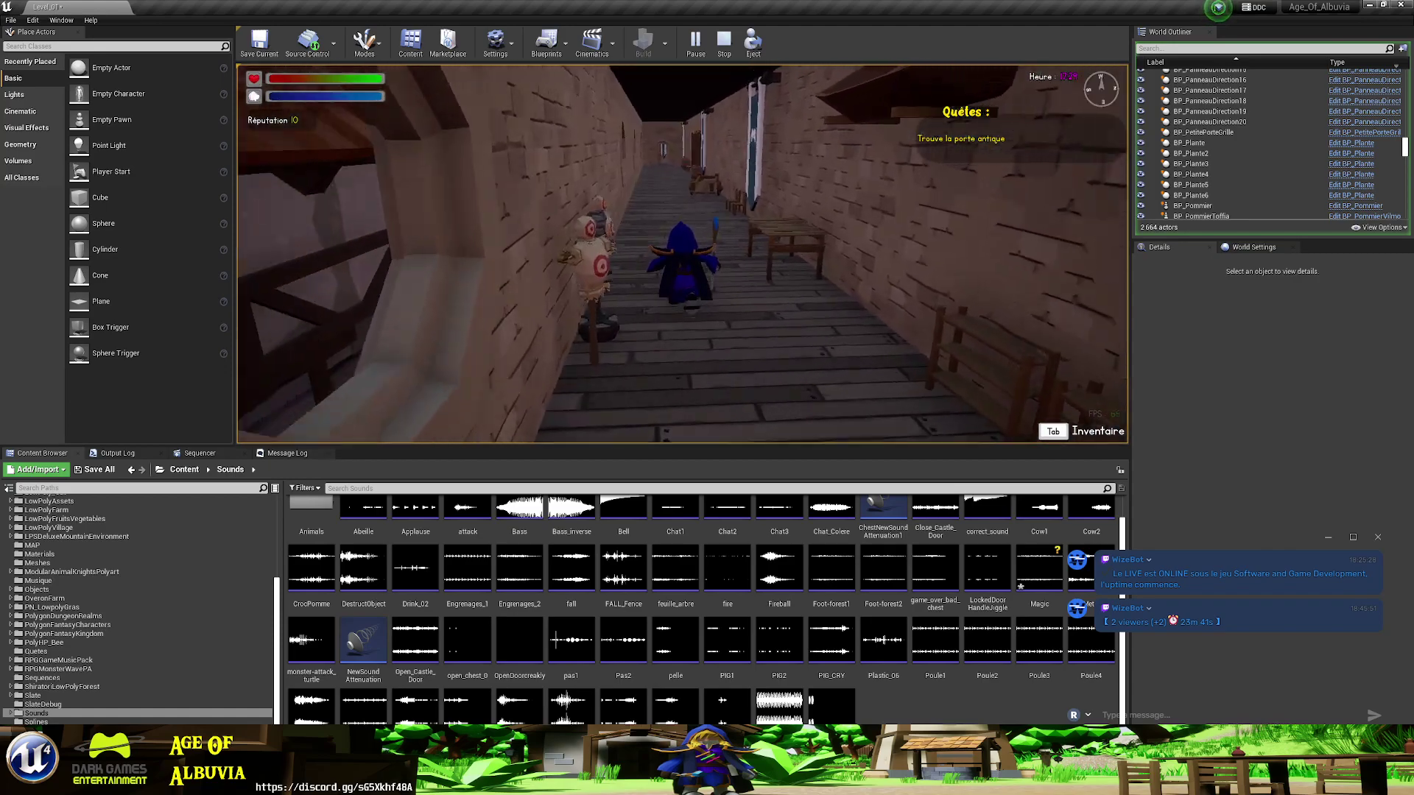
key(w)
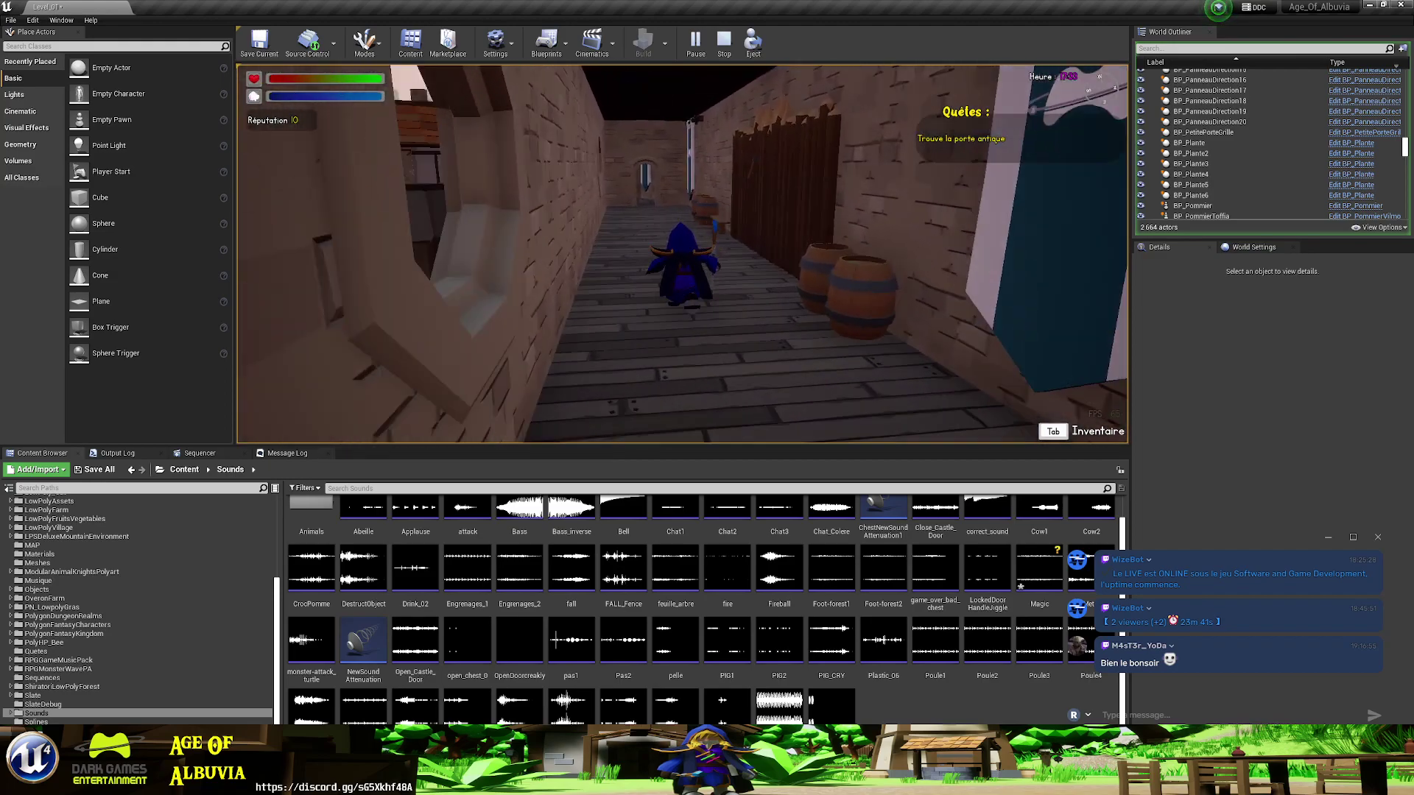
key(w)
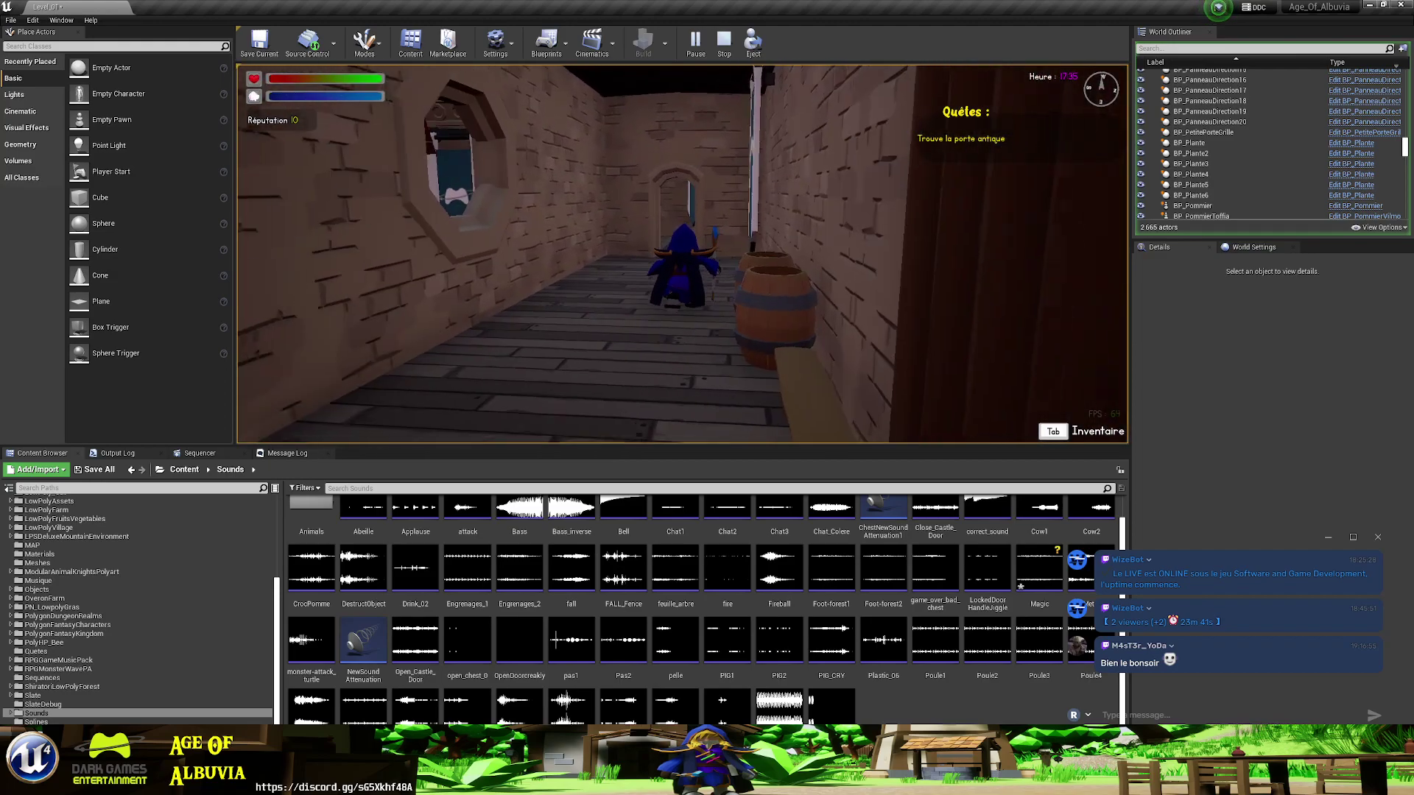
key(w)
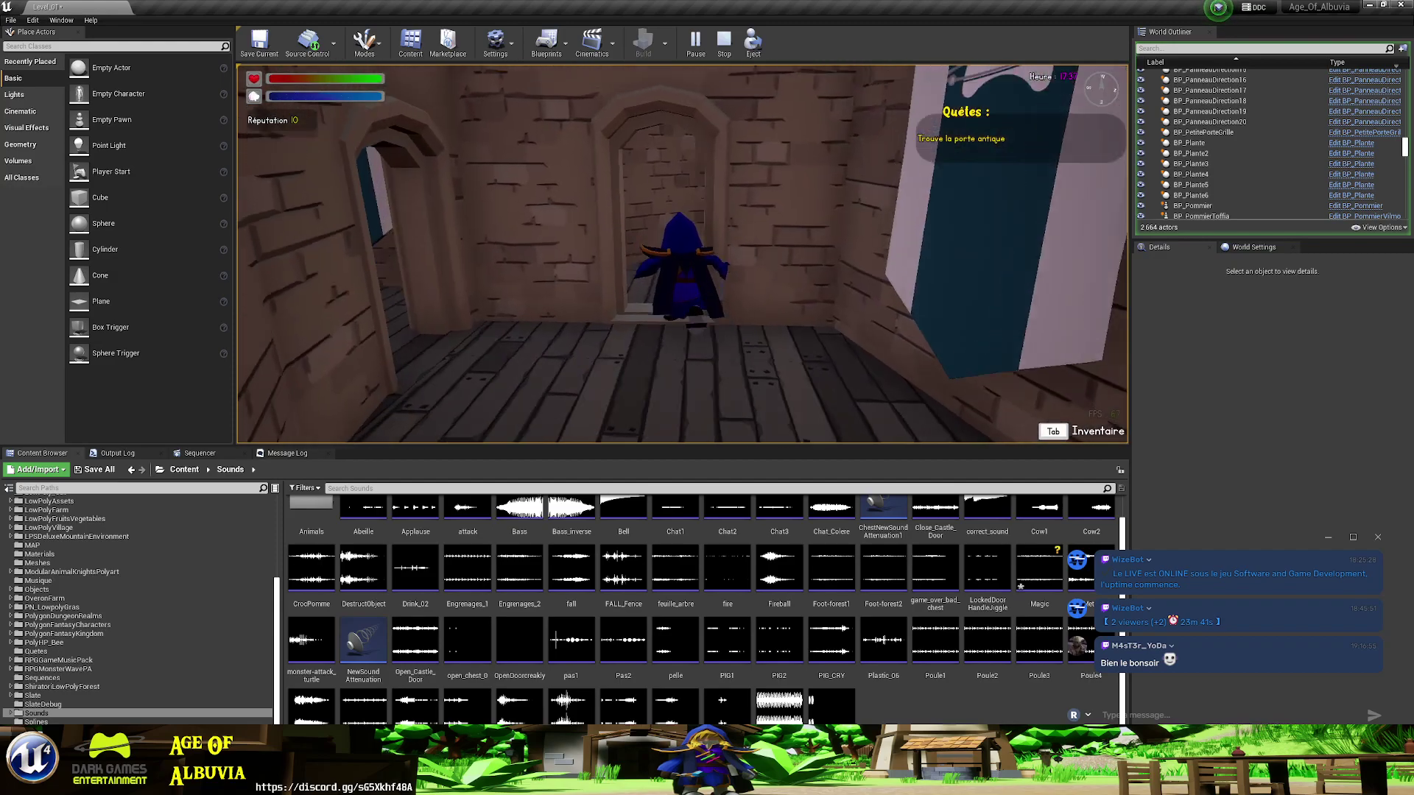
key(w)
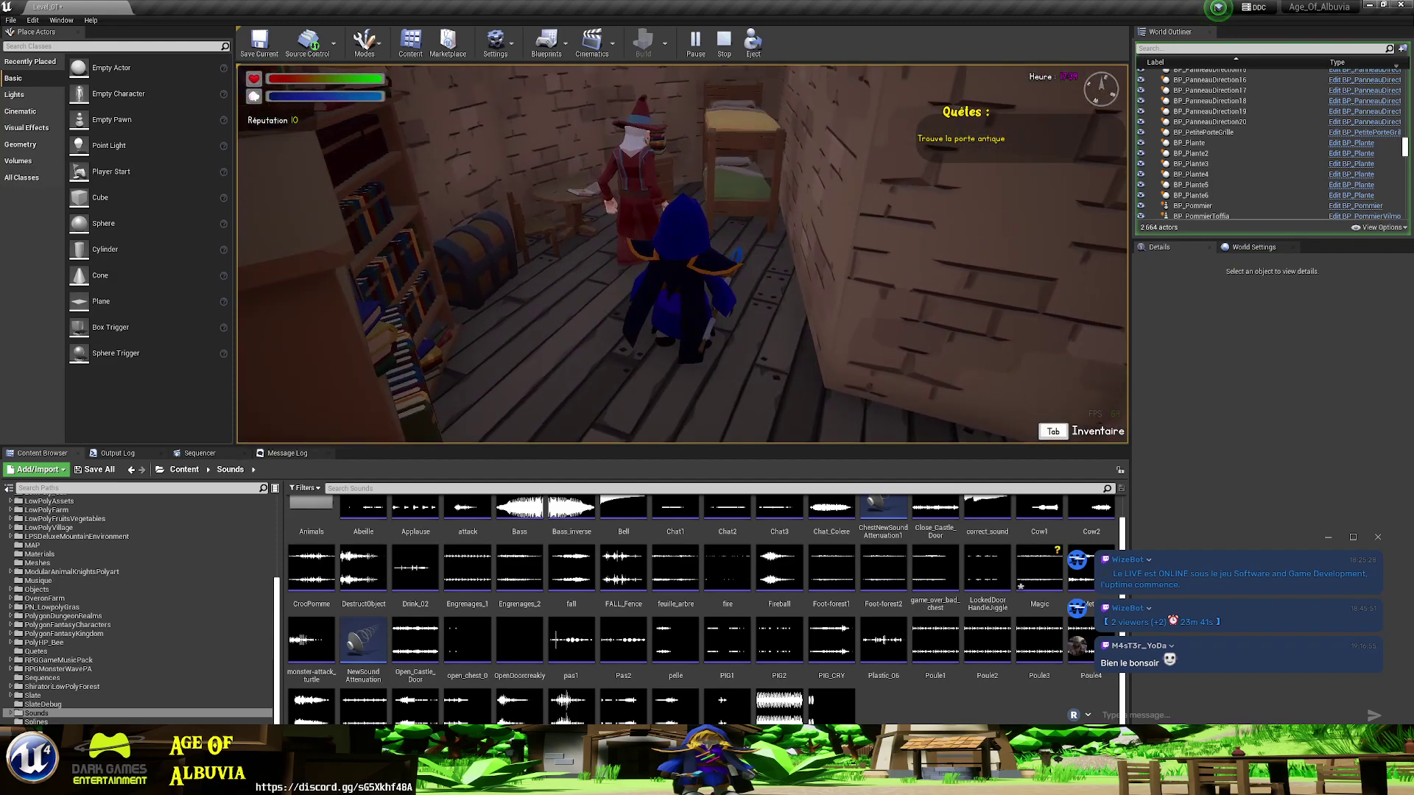
key(a)
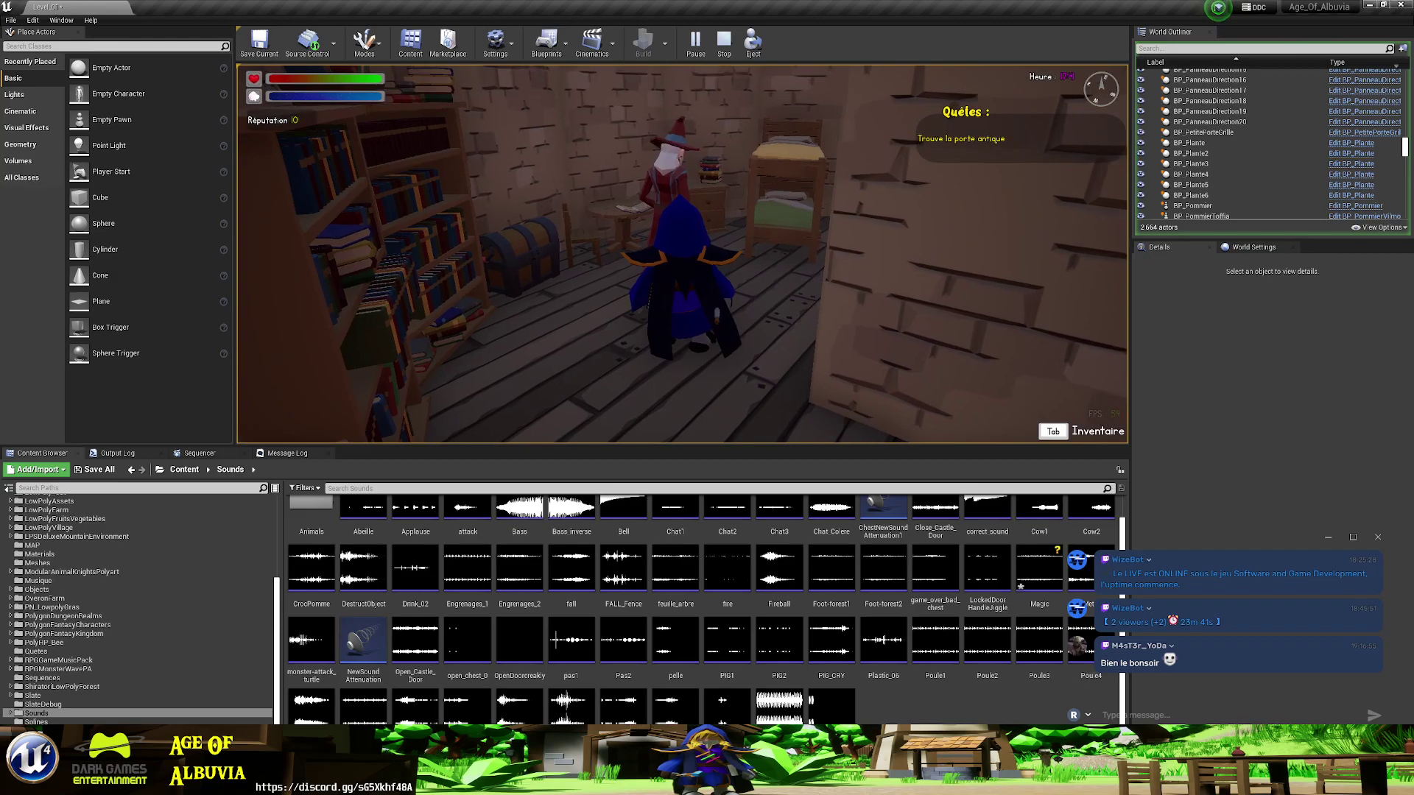
key(d)
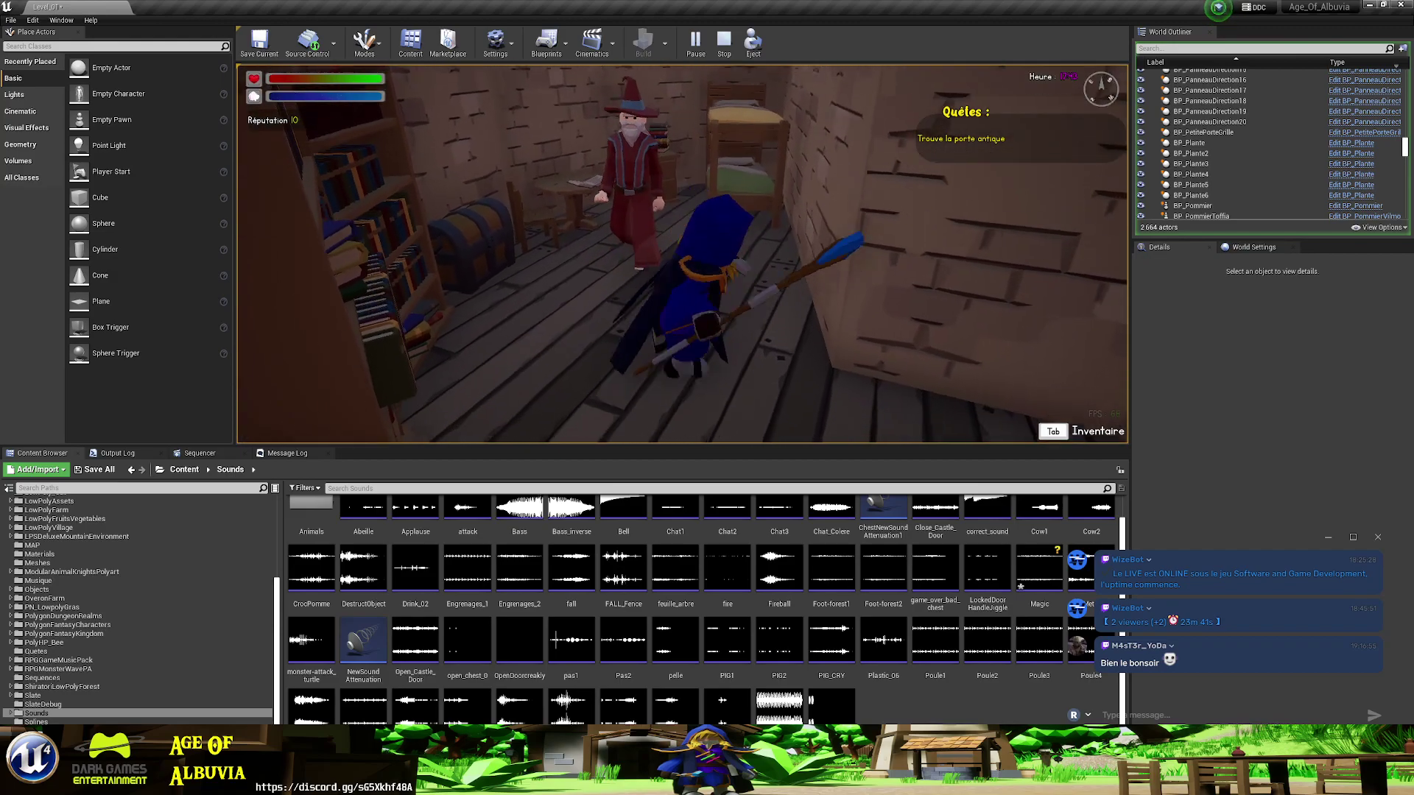
- Walk up to Janus by the bookshelf and start a conversation with him
key(s)
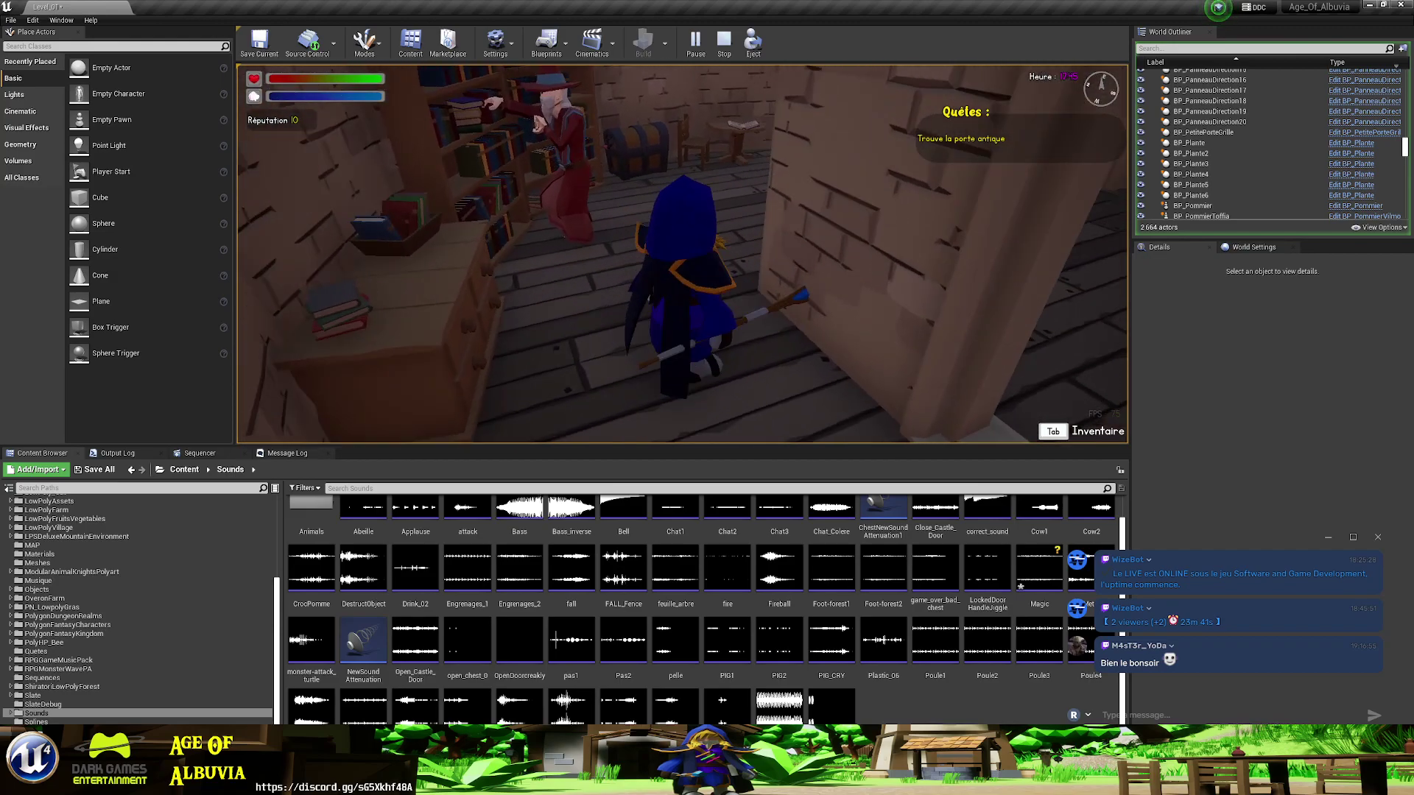
key(w)
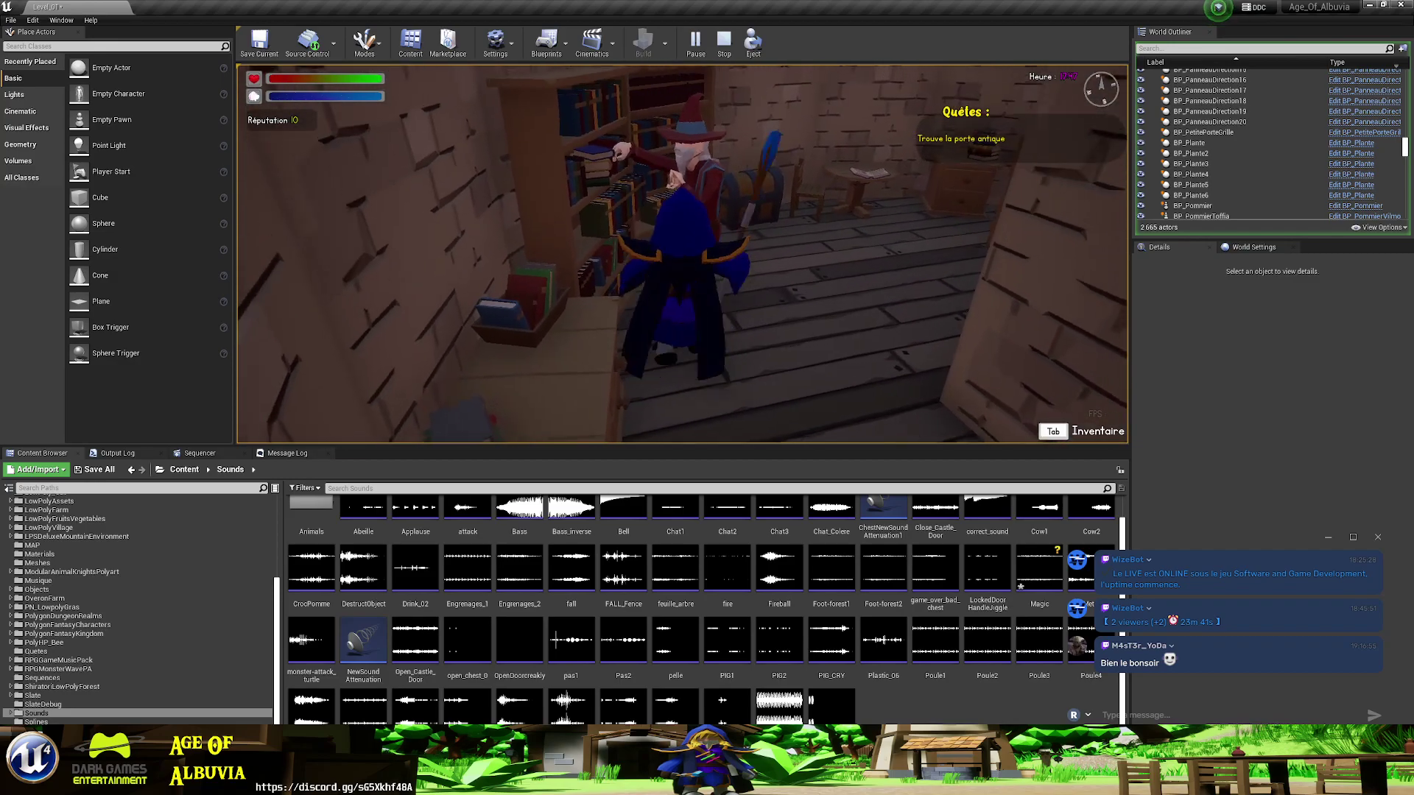
key(e)
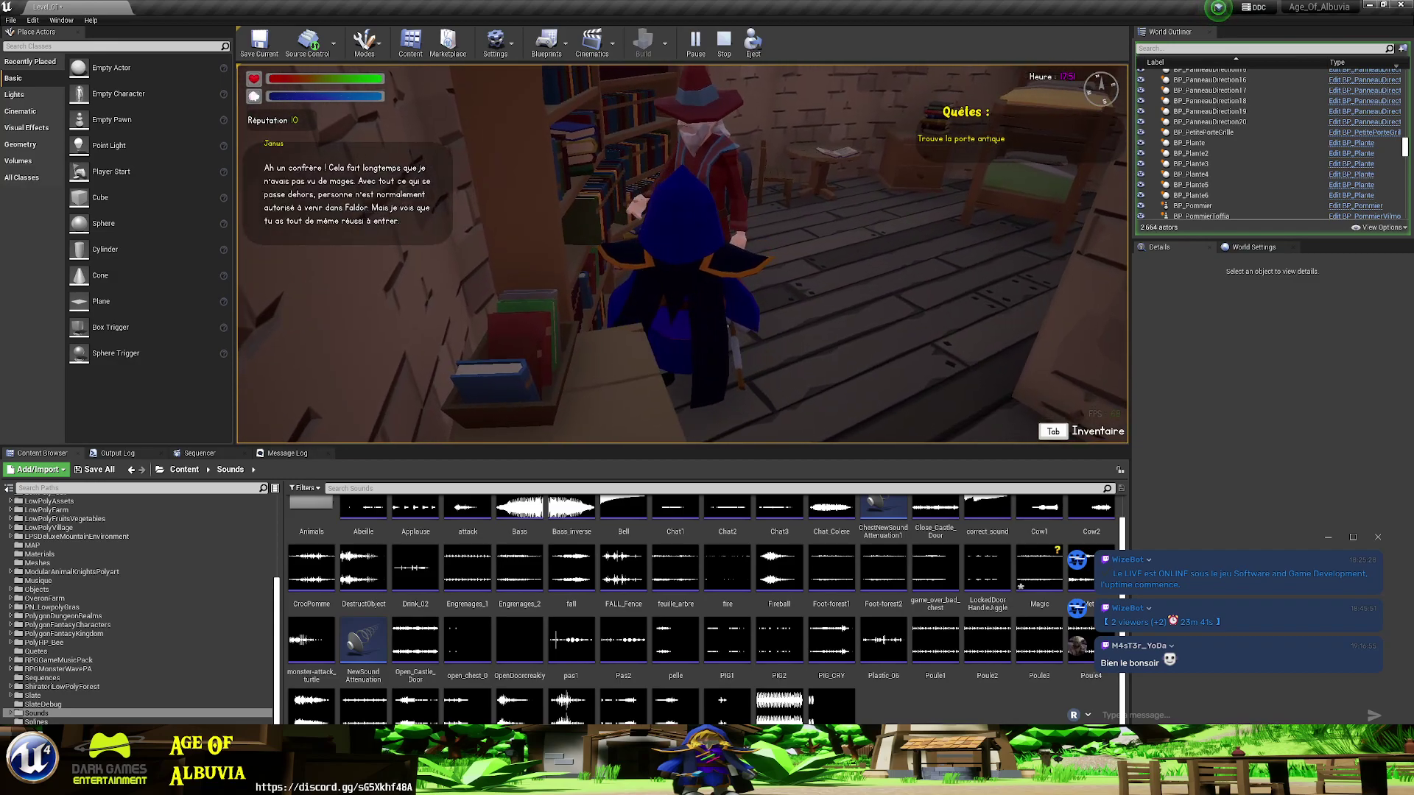
key(e)
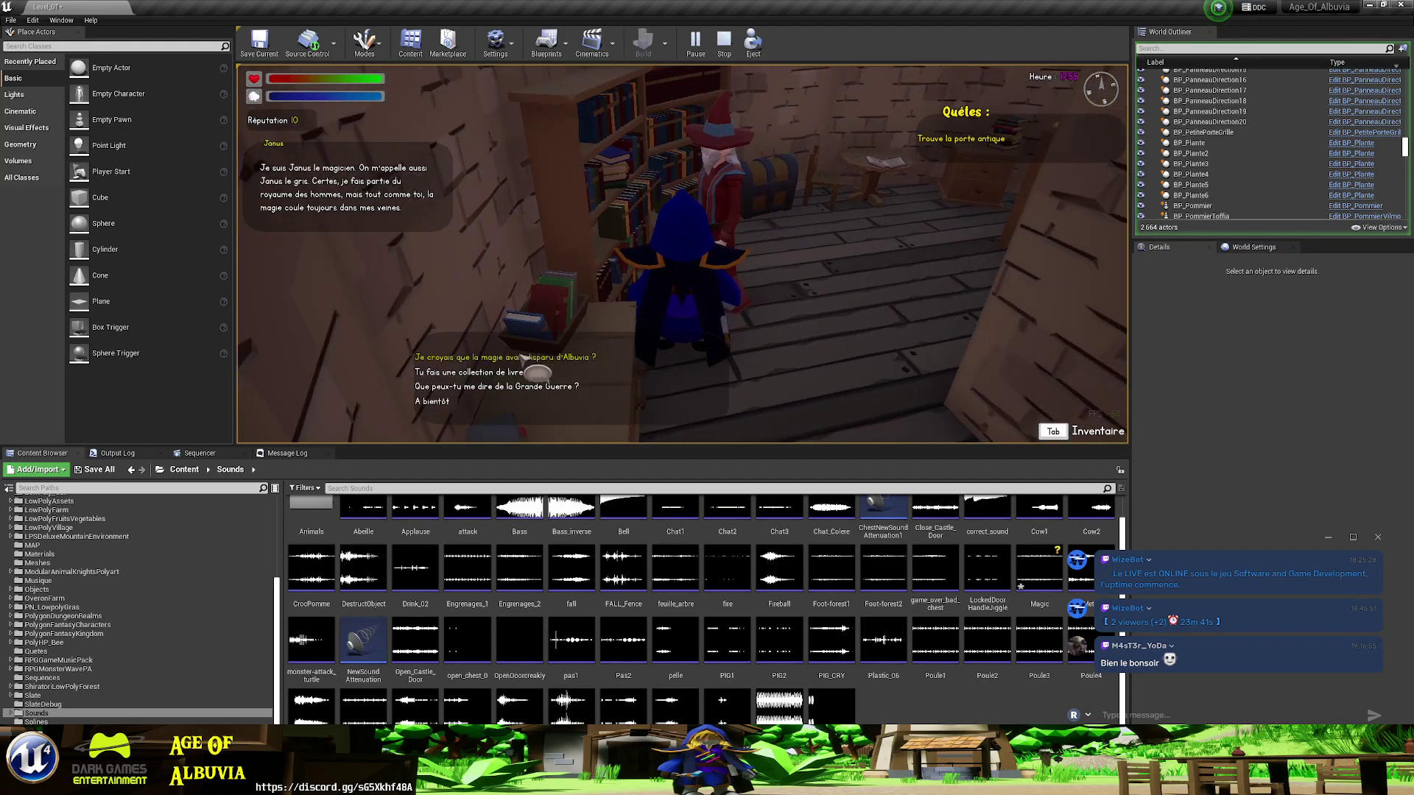
- Ask Janus two dialogue questions, then choose 'À bientôt' to end the conversation
click(492, 359)
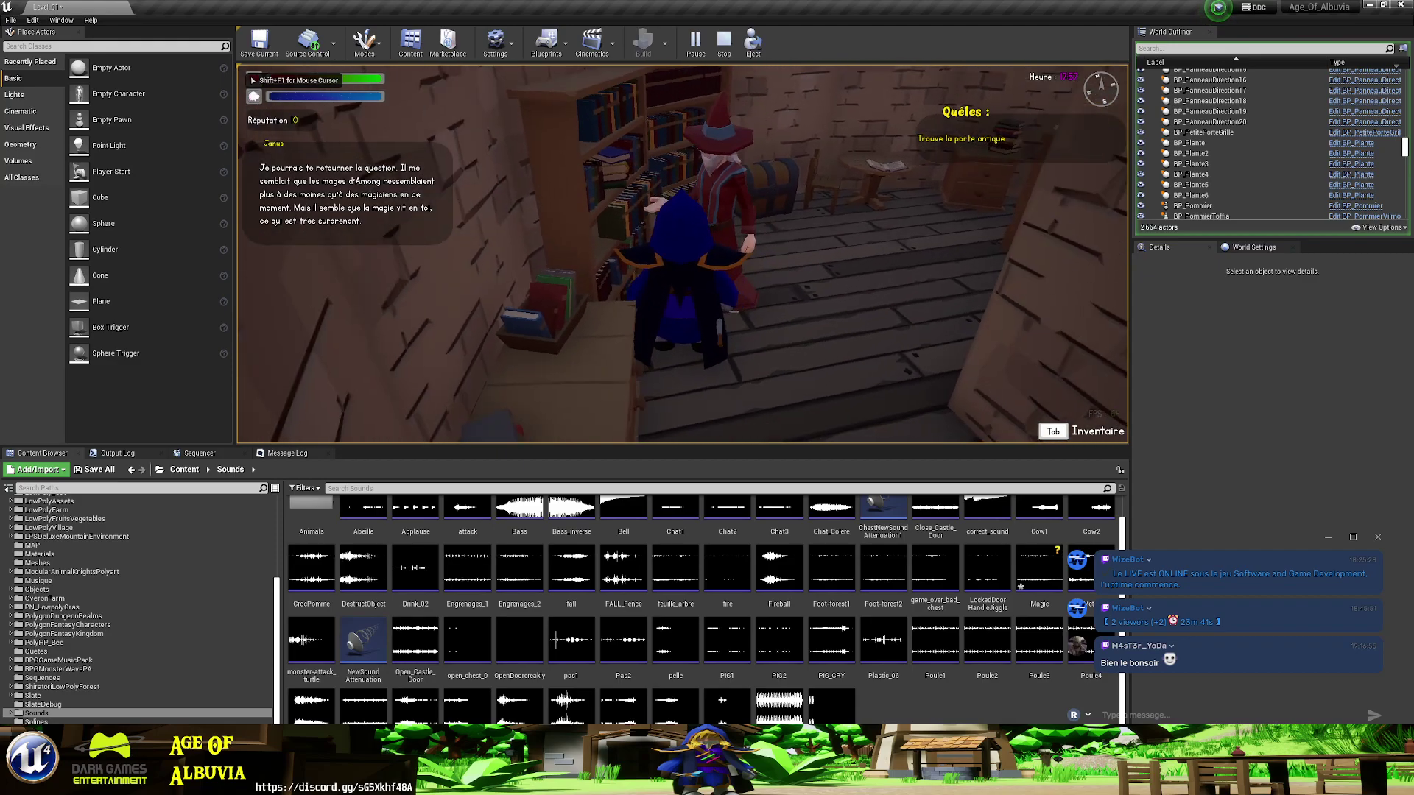
key(e)
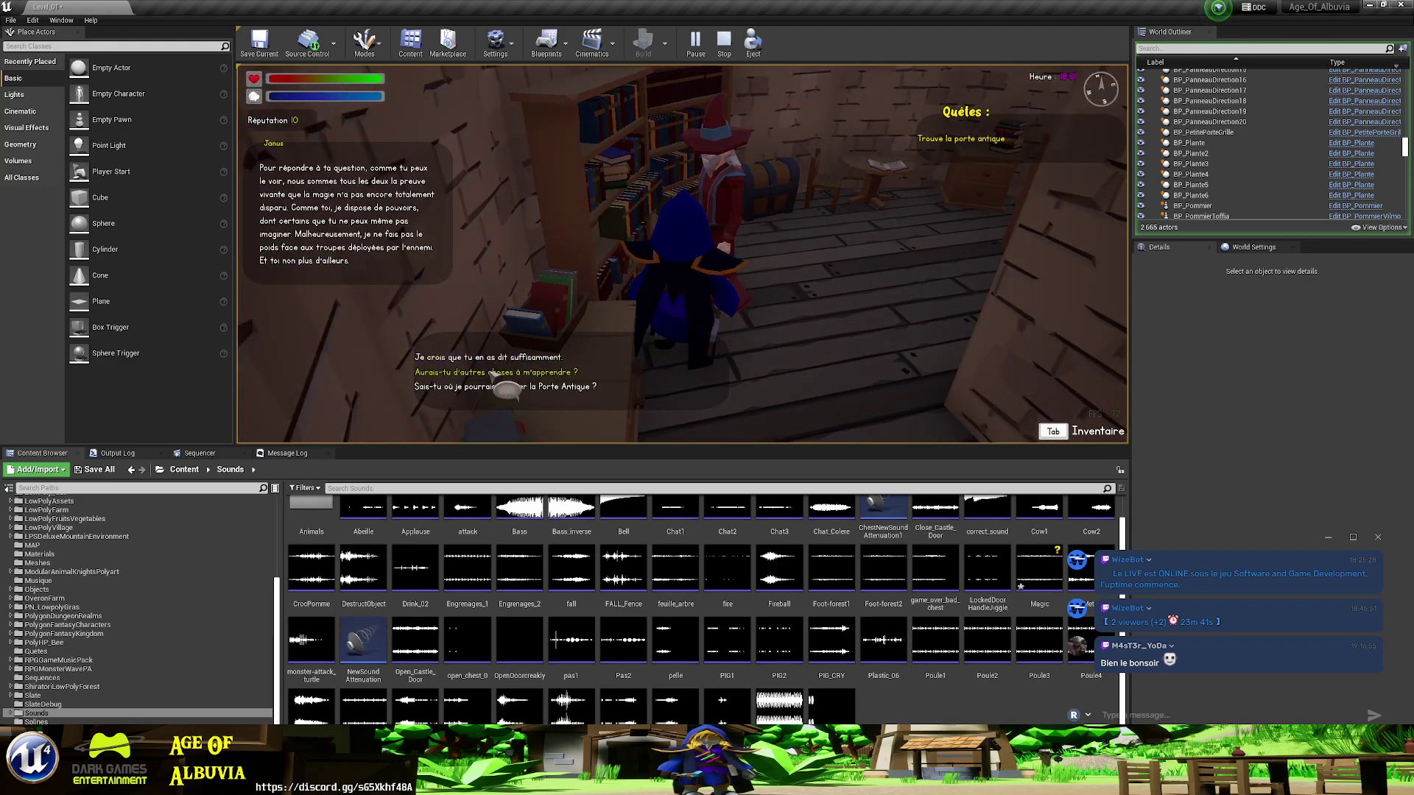
click(492, 373)
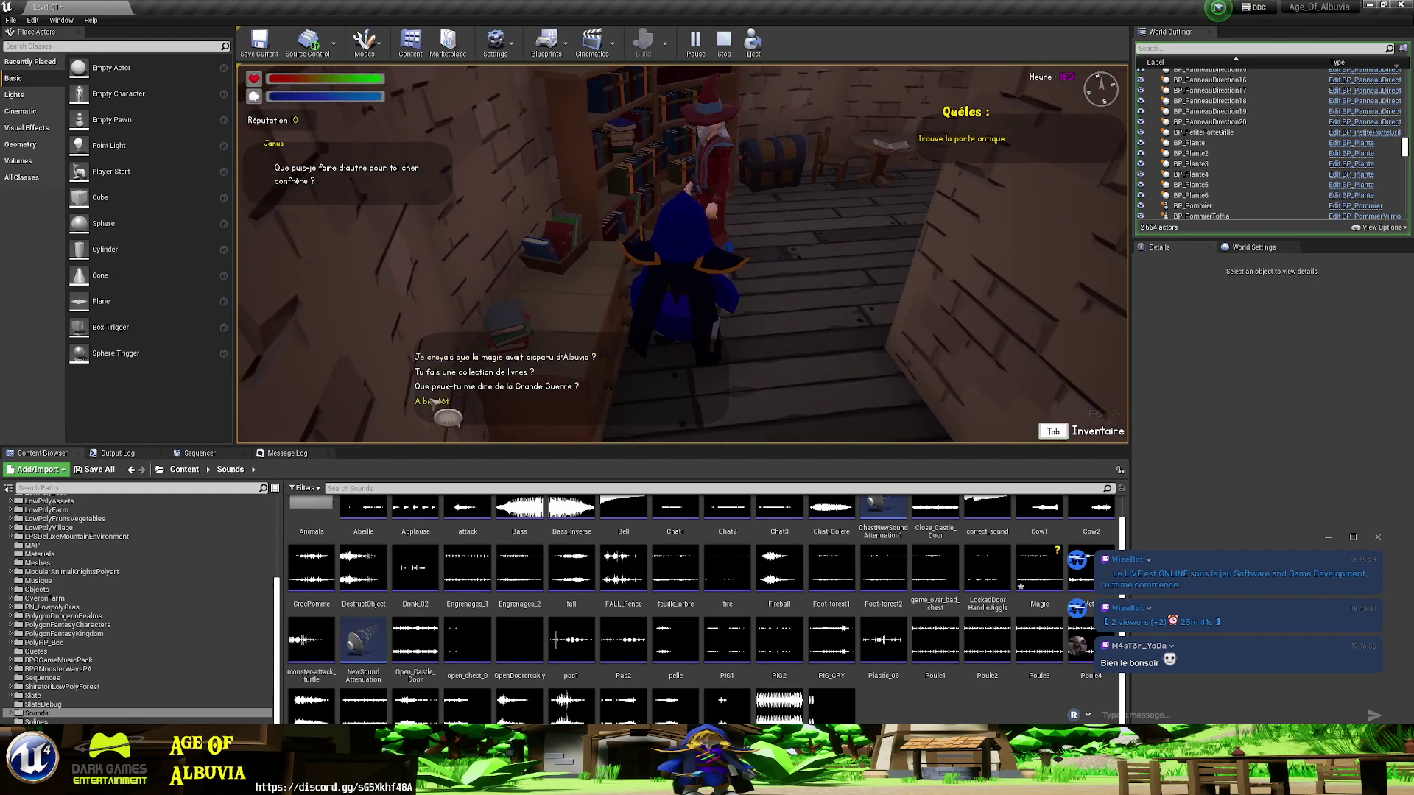
click(439, 400)
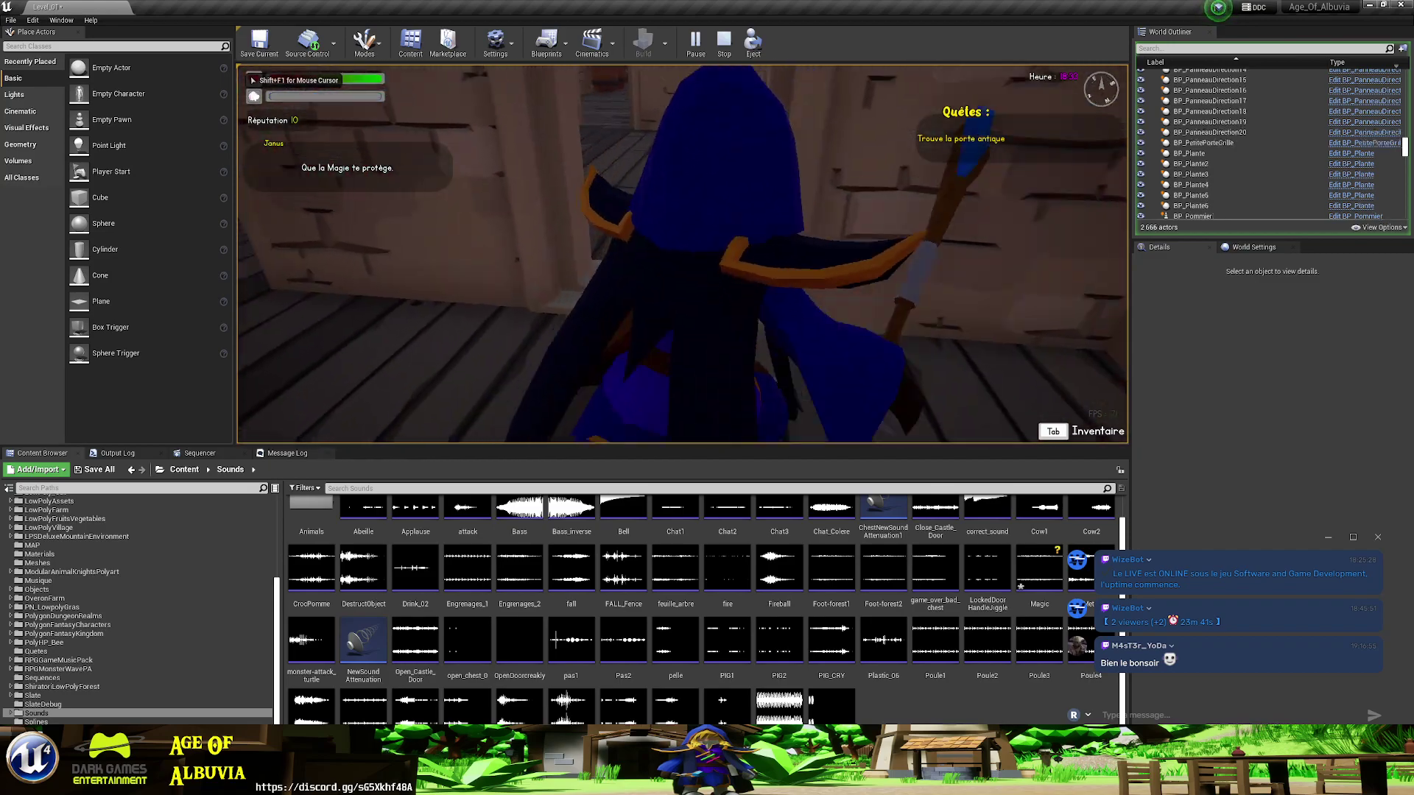
- Walk back out of Janus's room, down the corridor and stairs to face the courtyard portcullis
key(w)
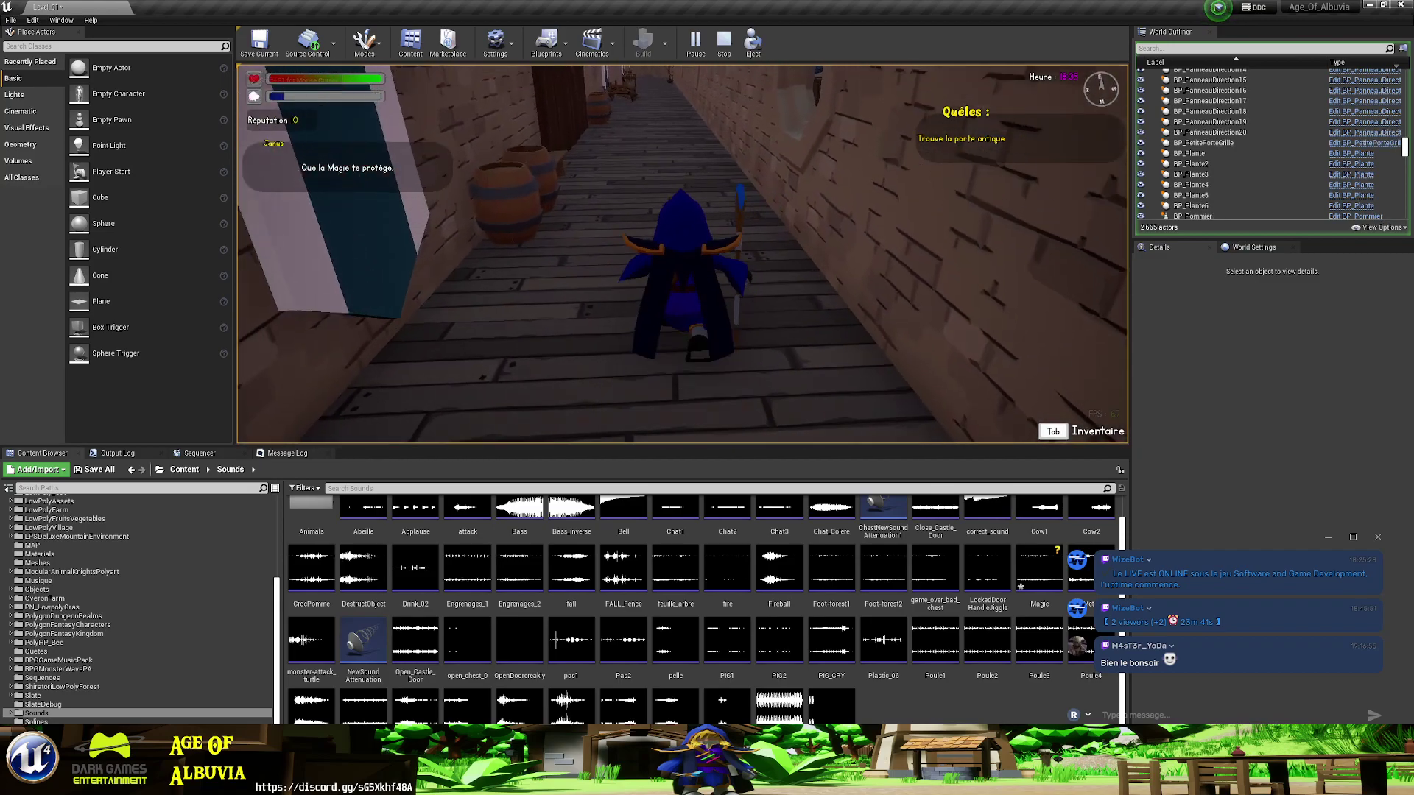
key(w)
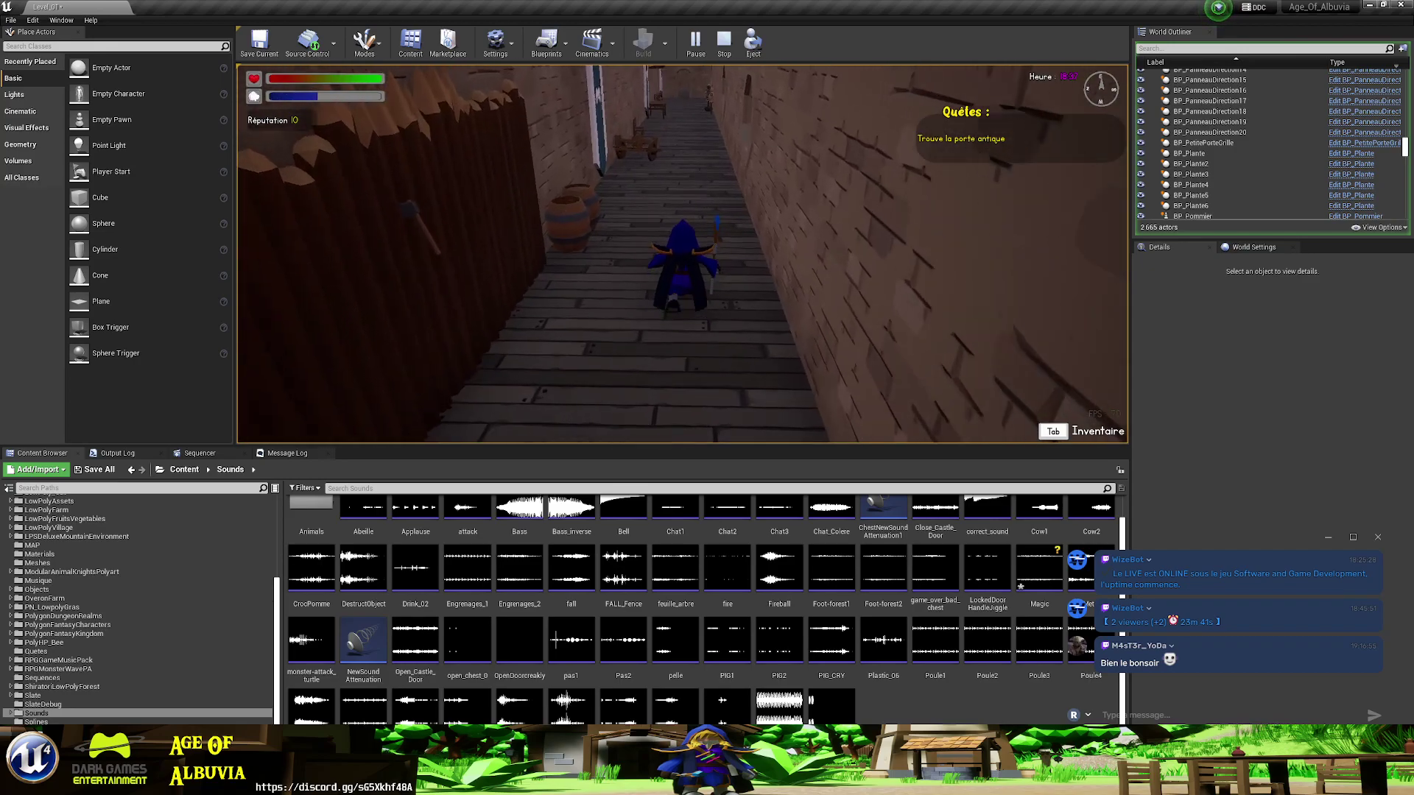
key(w)
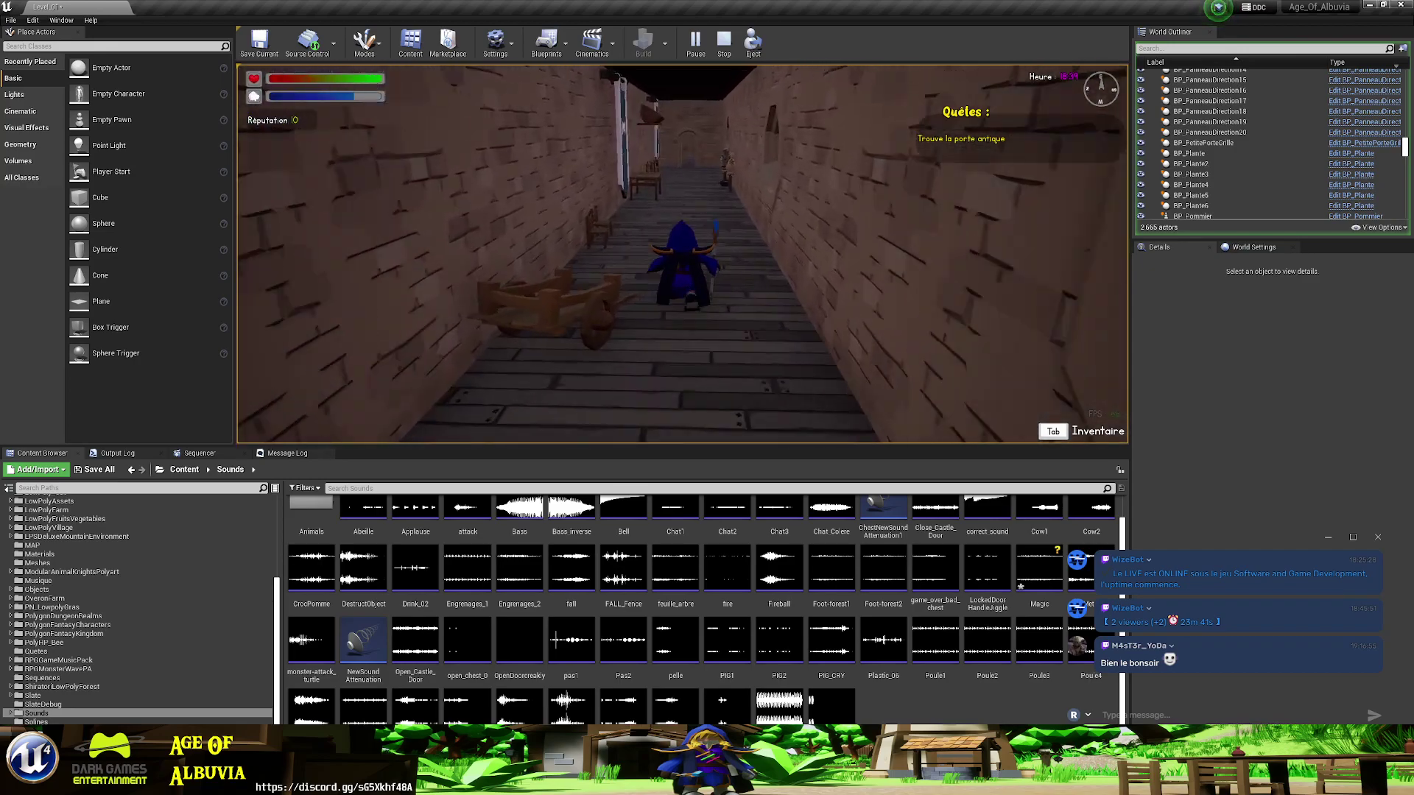
key(w)
key(w)
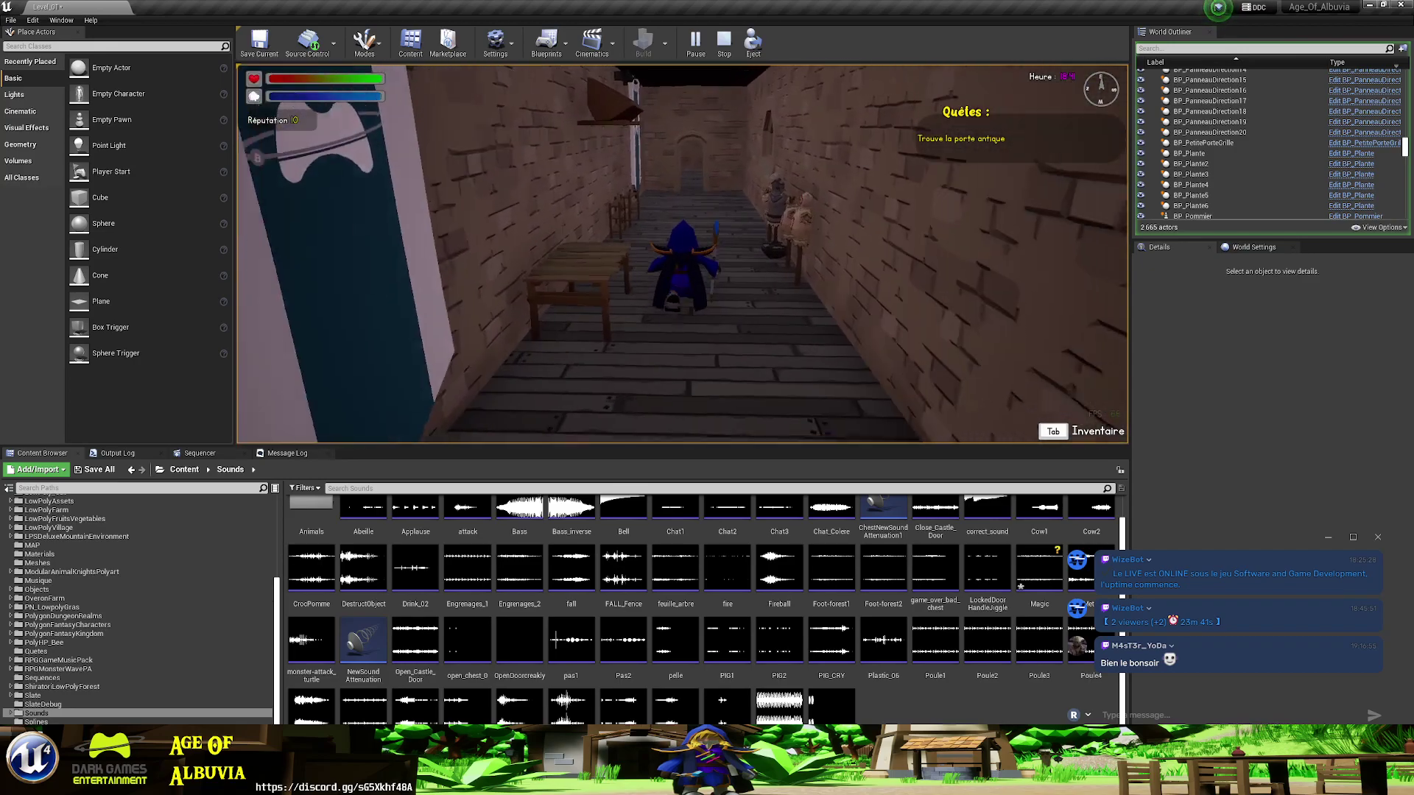
key(w)
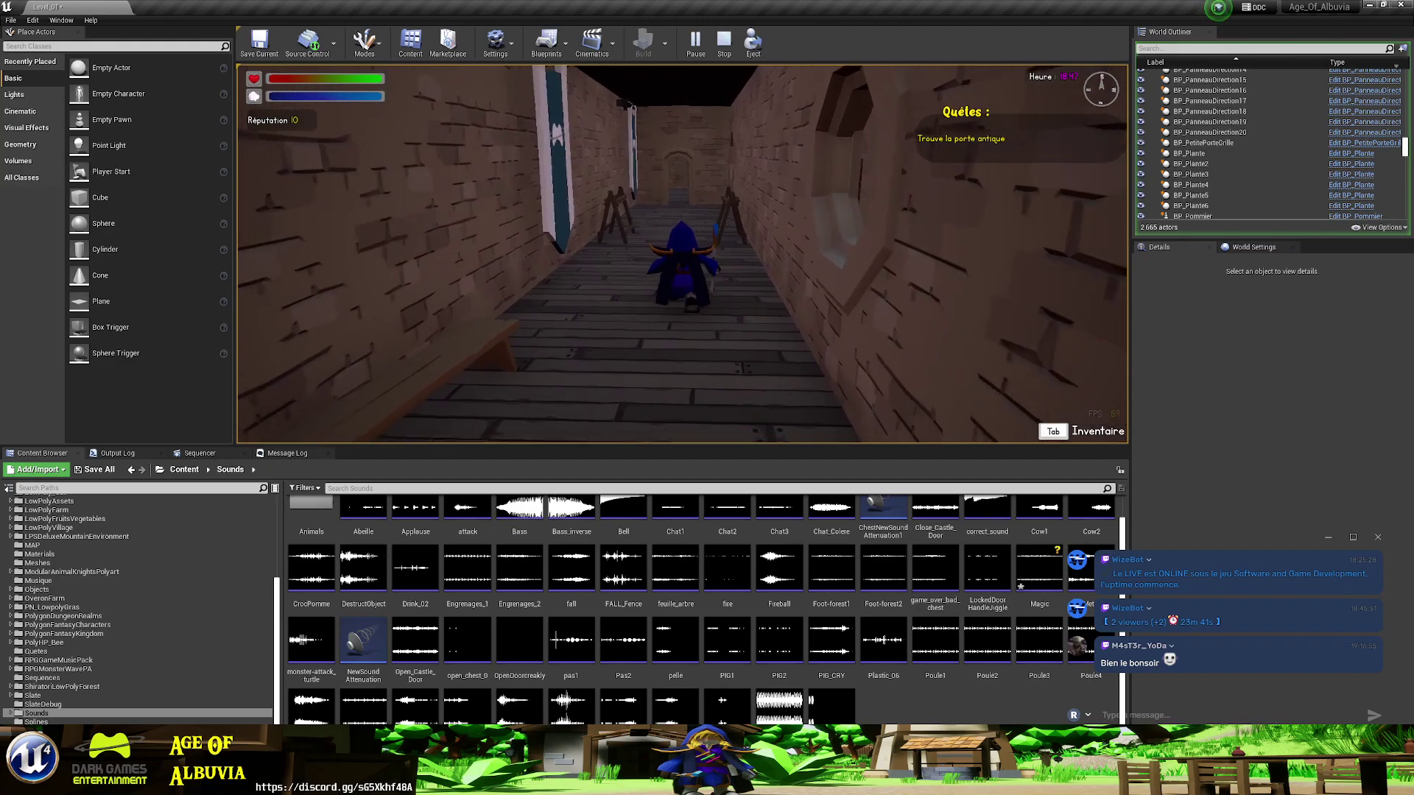
key(w)
key(w)
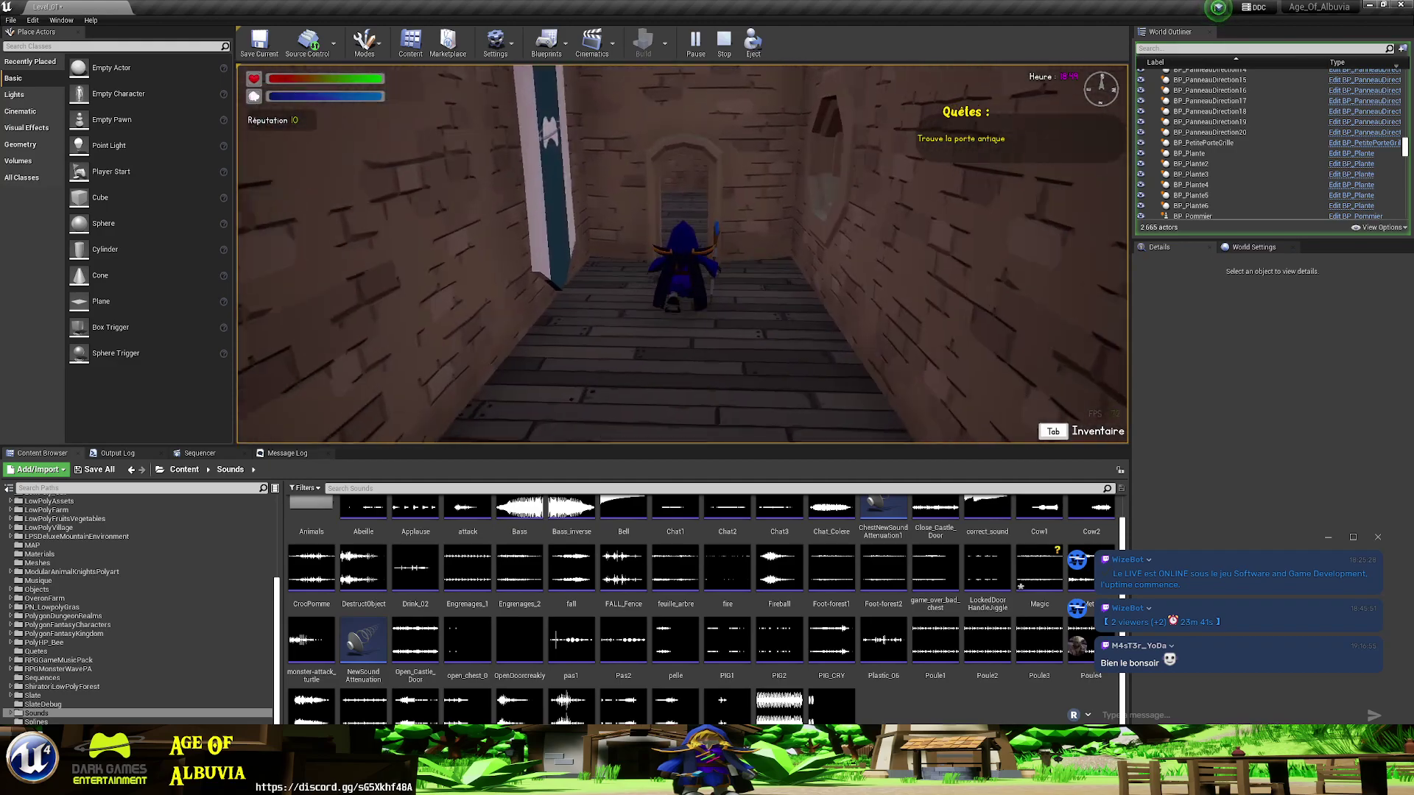
key(w)
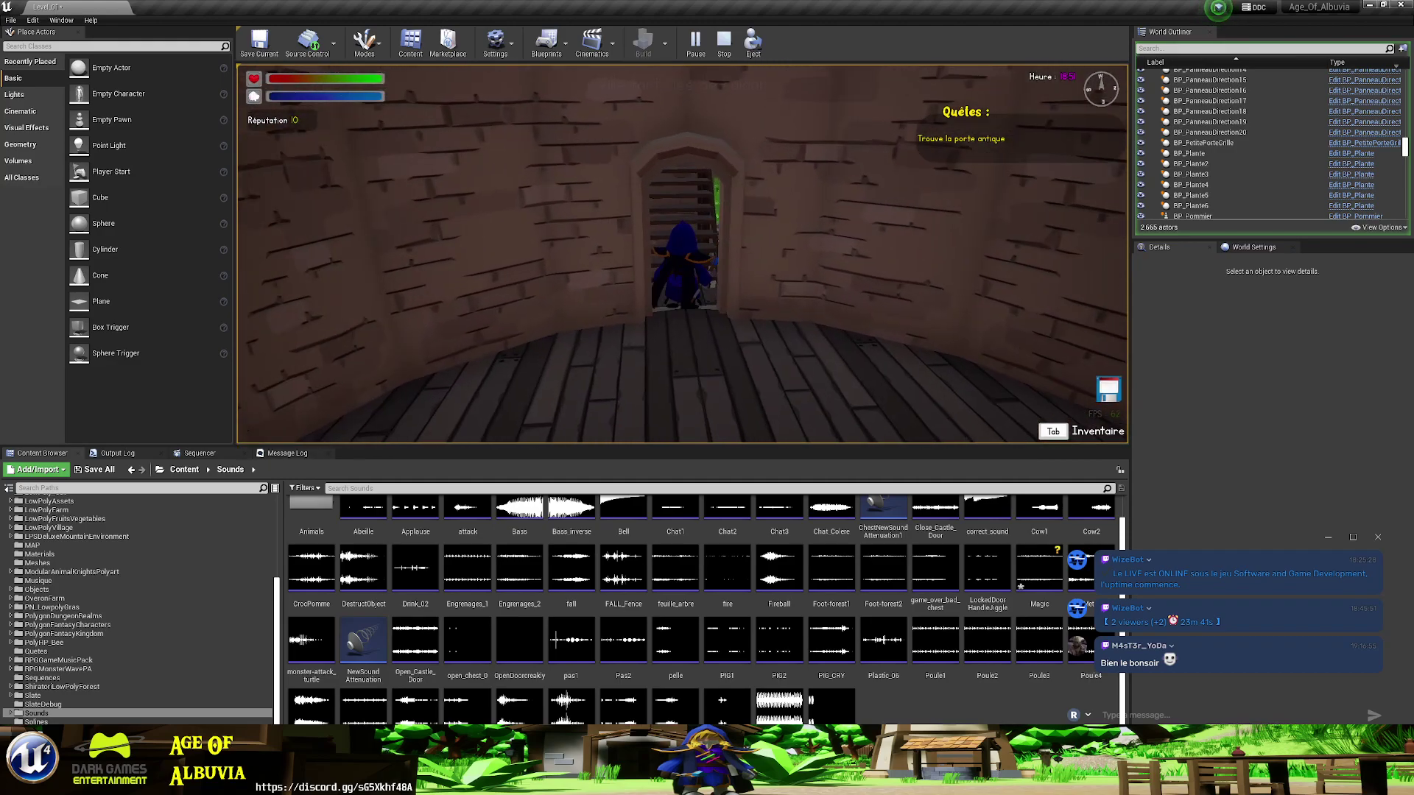
key(w)
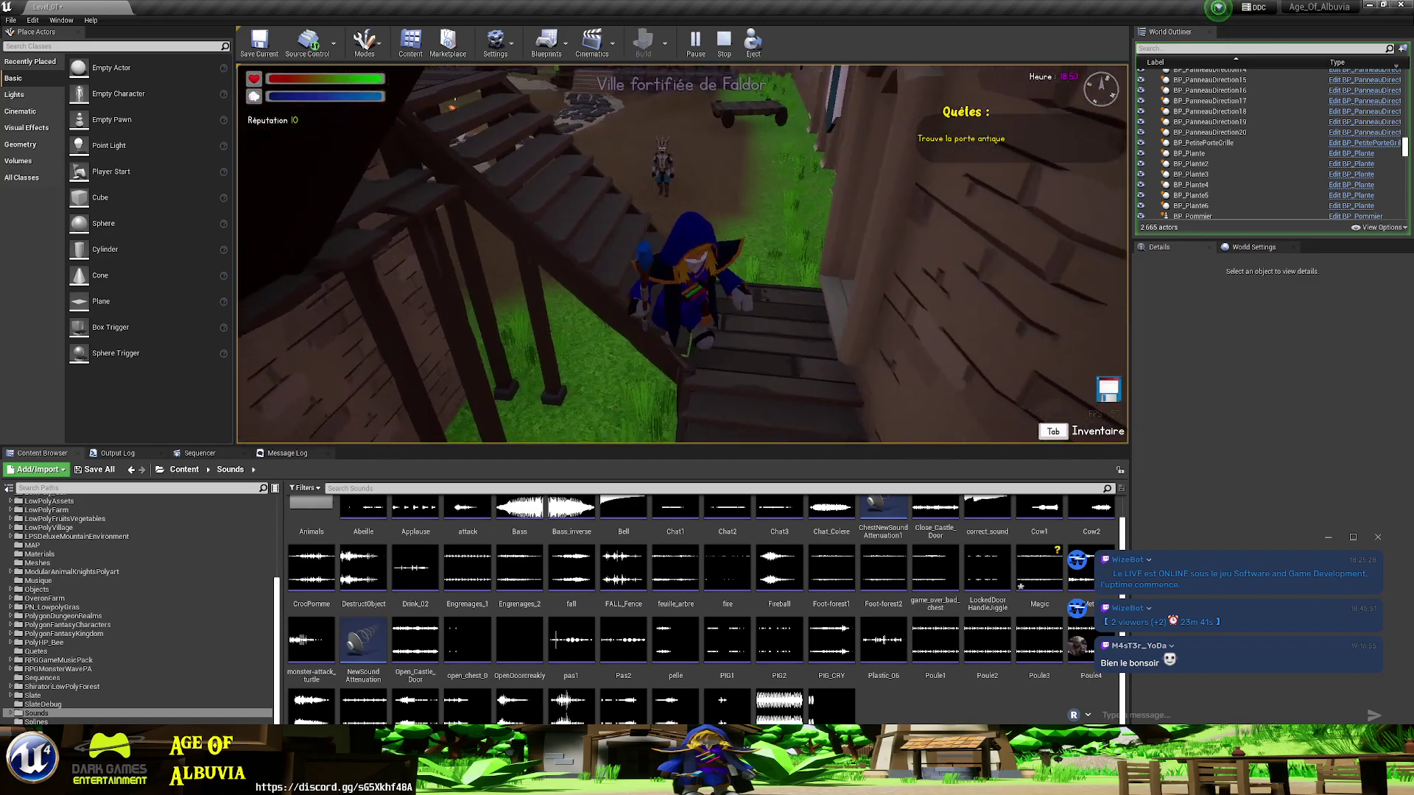
key(w)
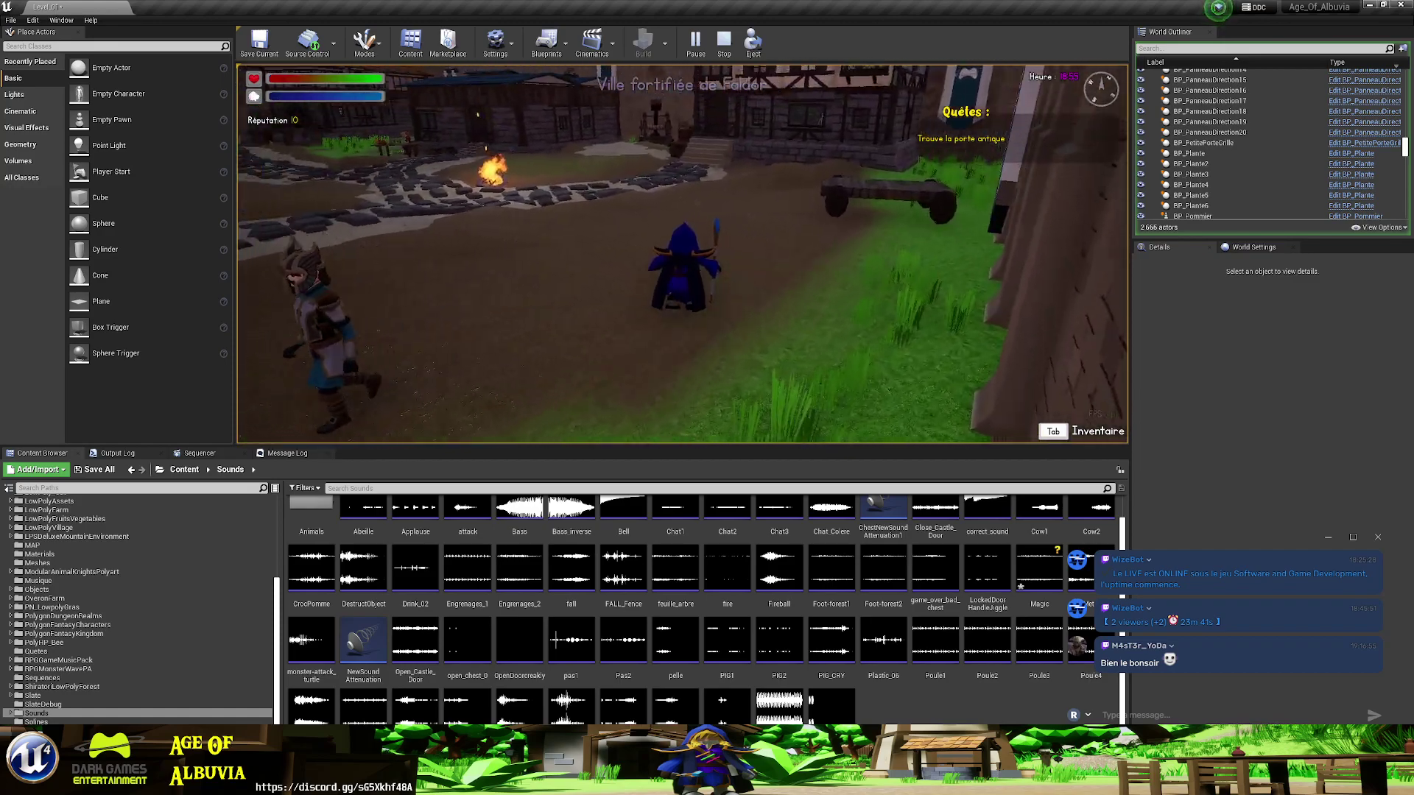
key(w)
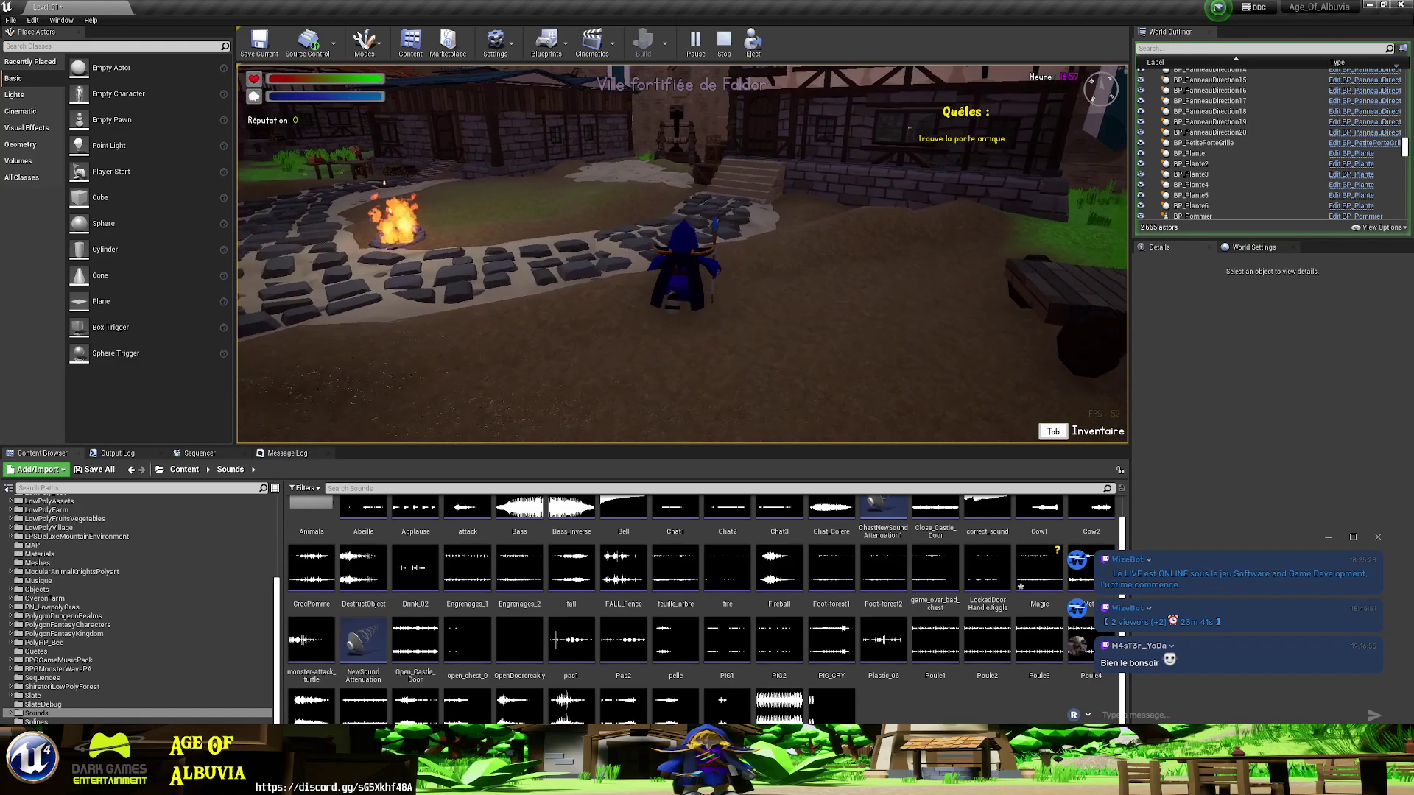
key(w)
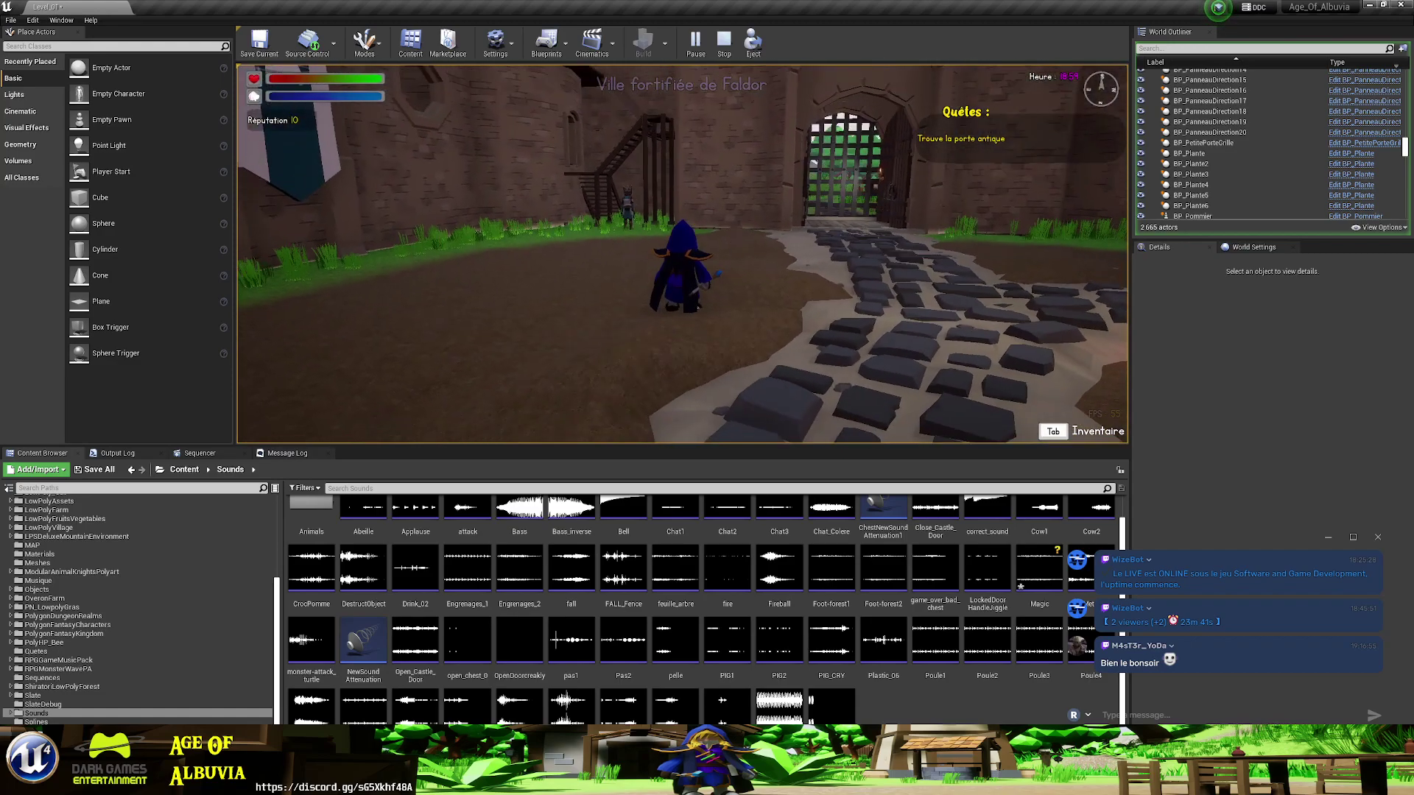
- Check and close the in-game developer interface, then pause and resume the game
key(F1)
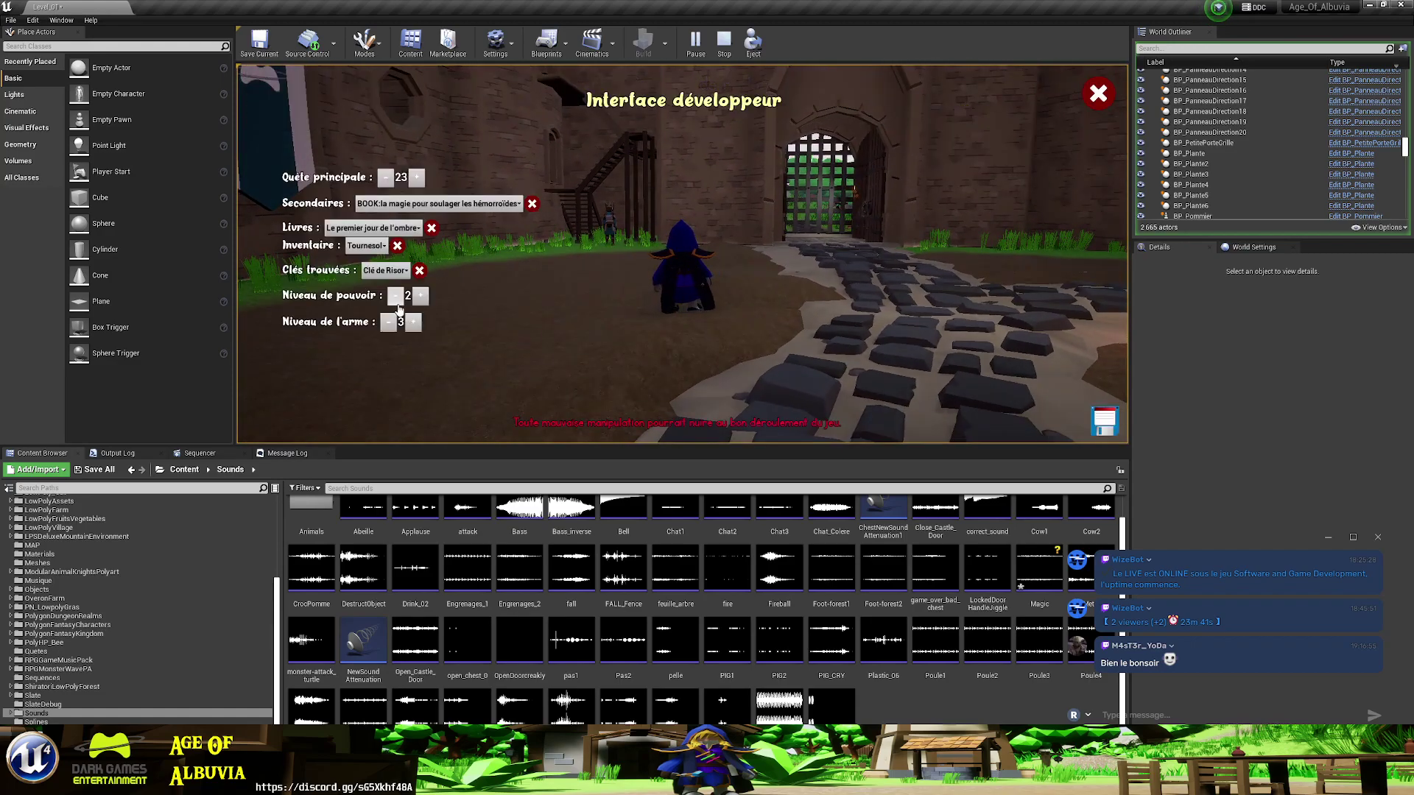
click(1098, 93)
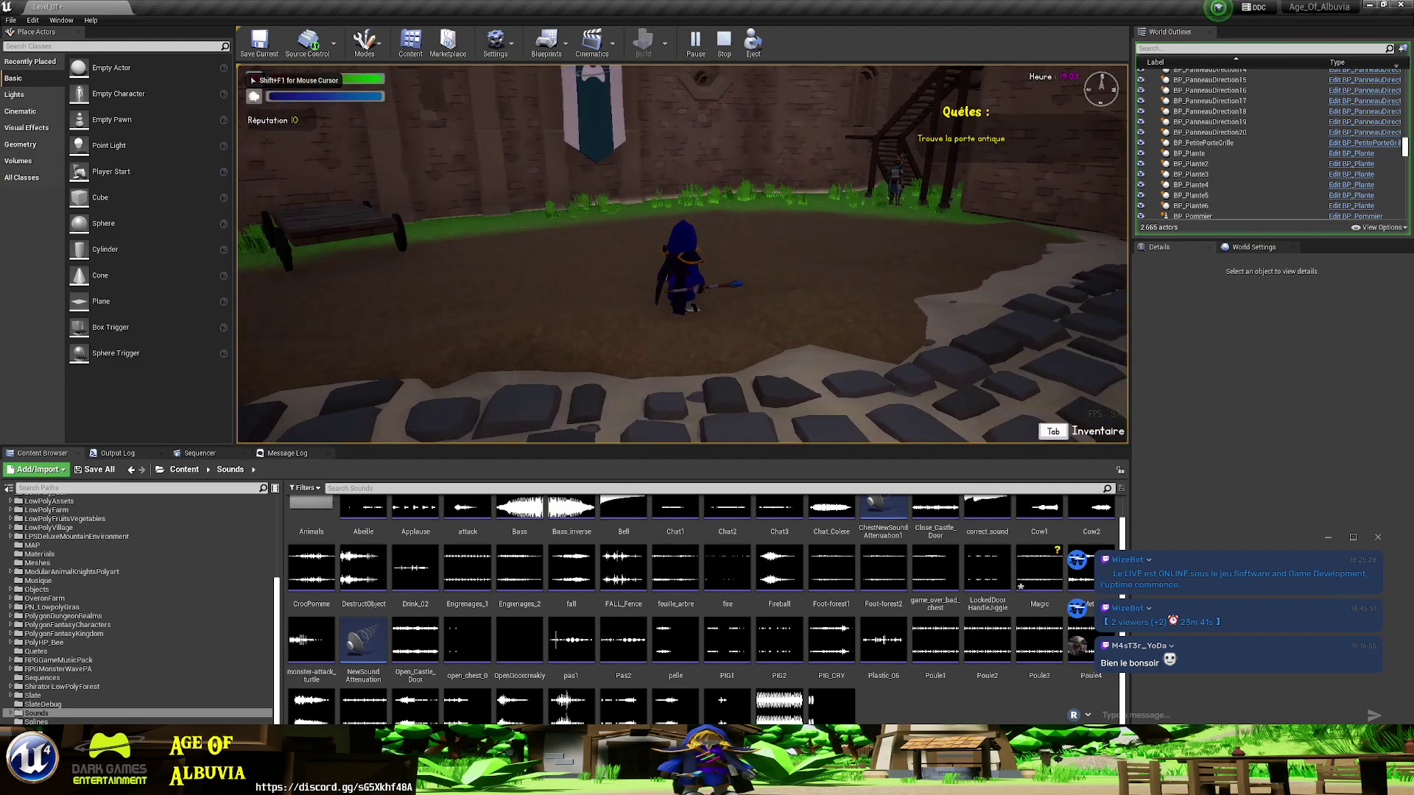
key(shift+F1)
click(695, 42)
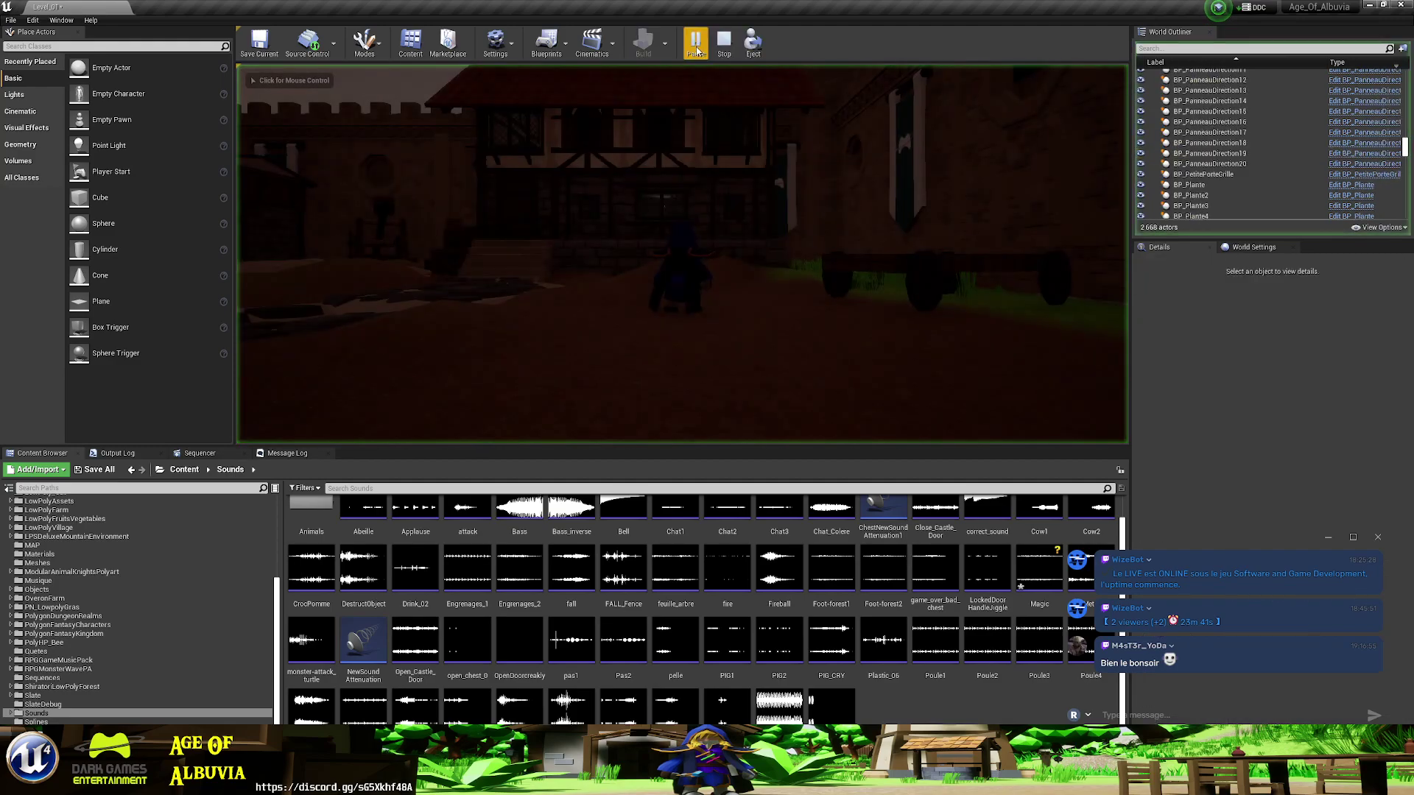
click(682, 254)
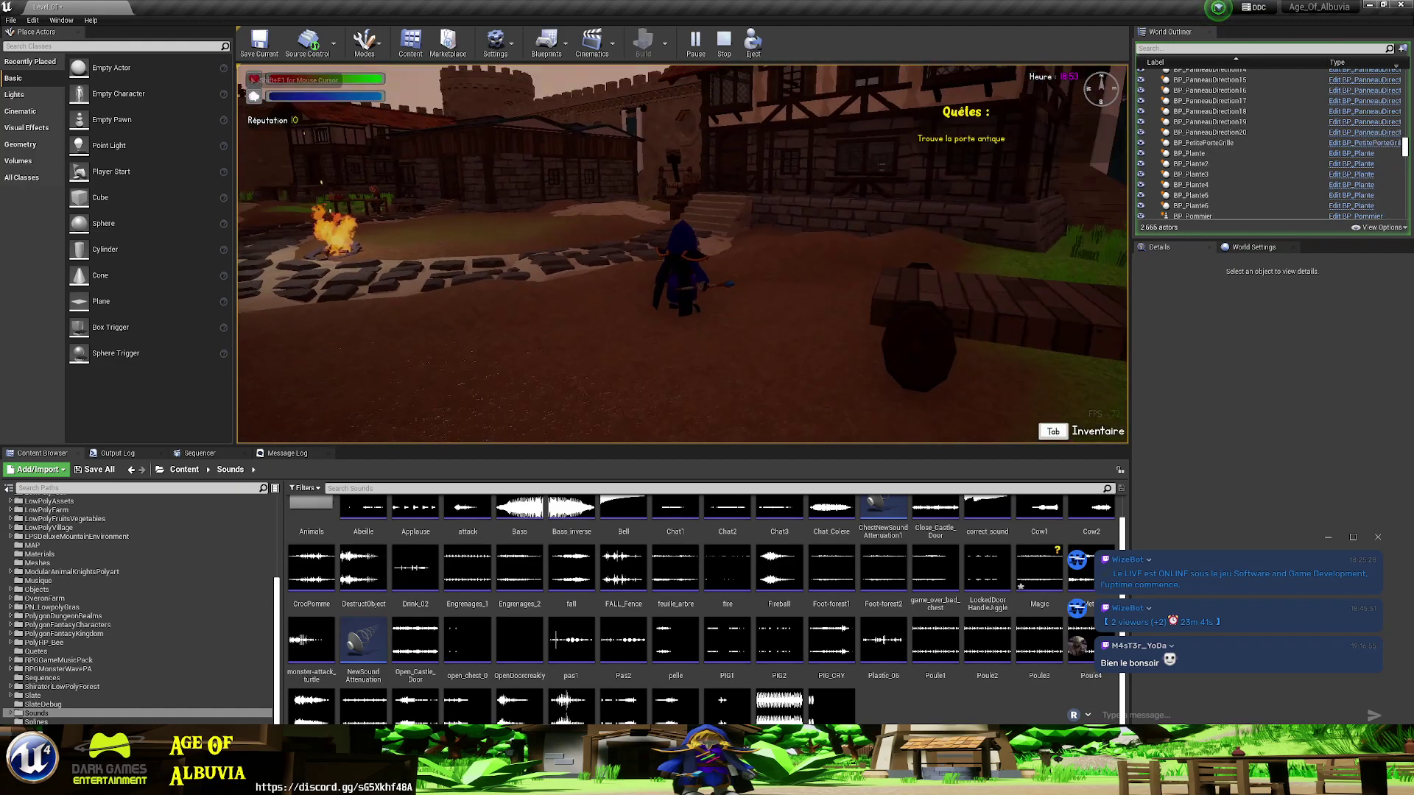
- Recheck the developer interface values, then stop the Play-In-Editor session with Esc
key(F1)
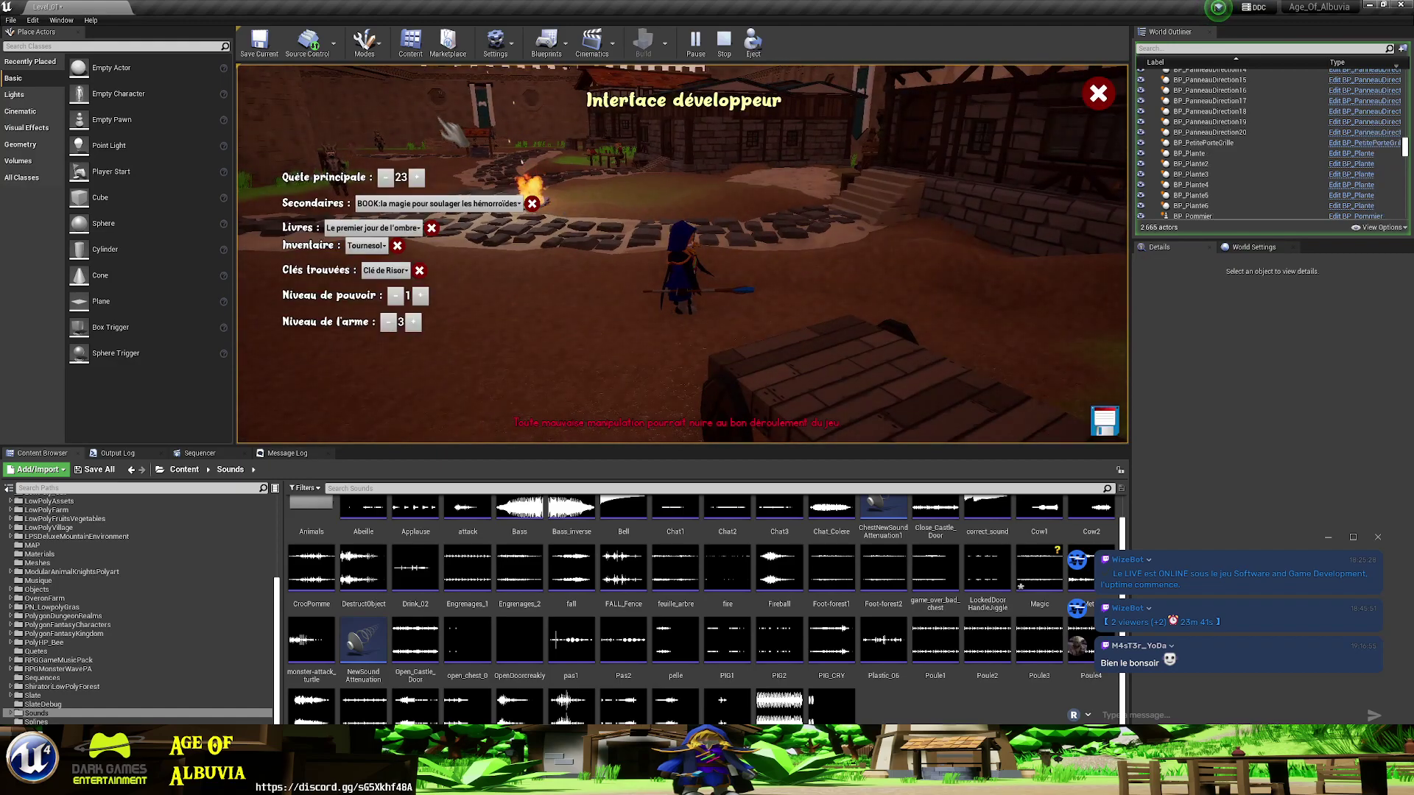
click(1098, 93)
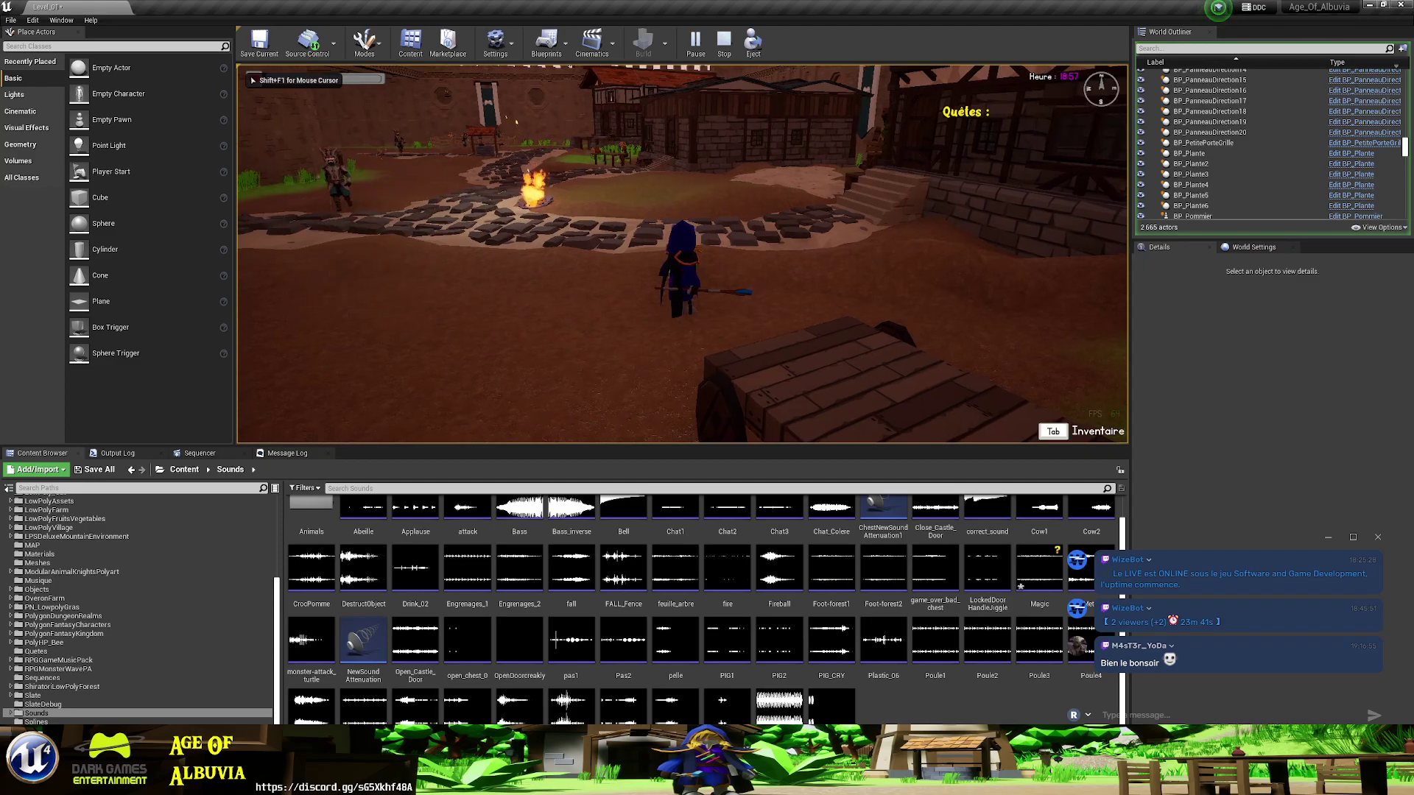
key(Escape)
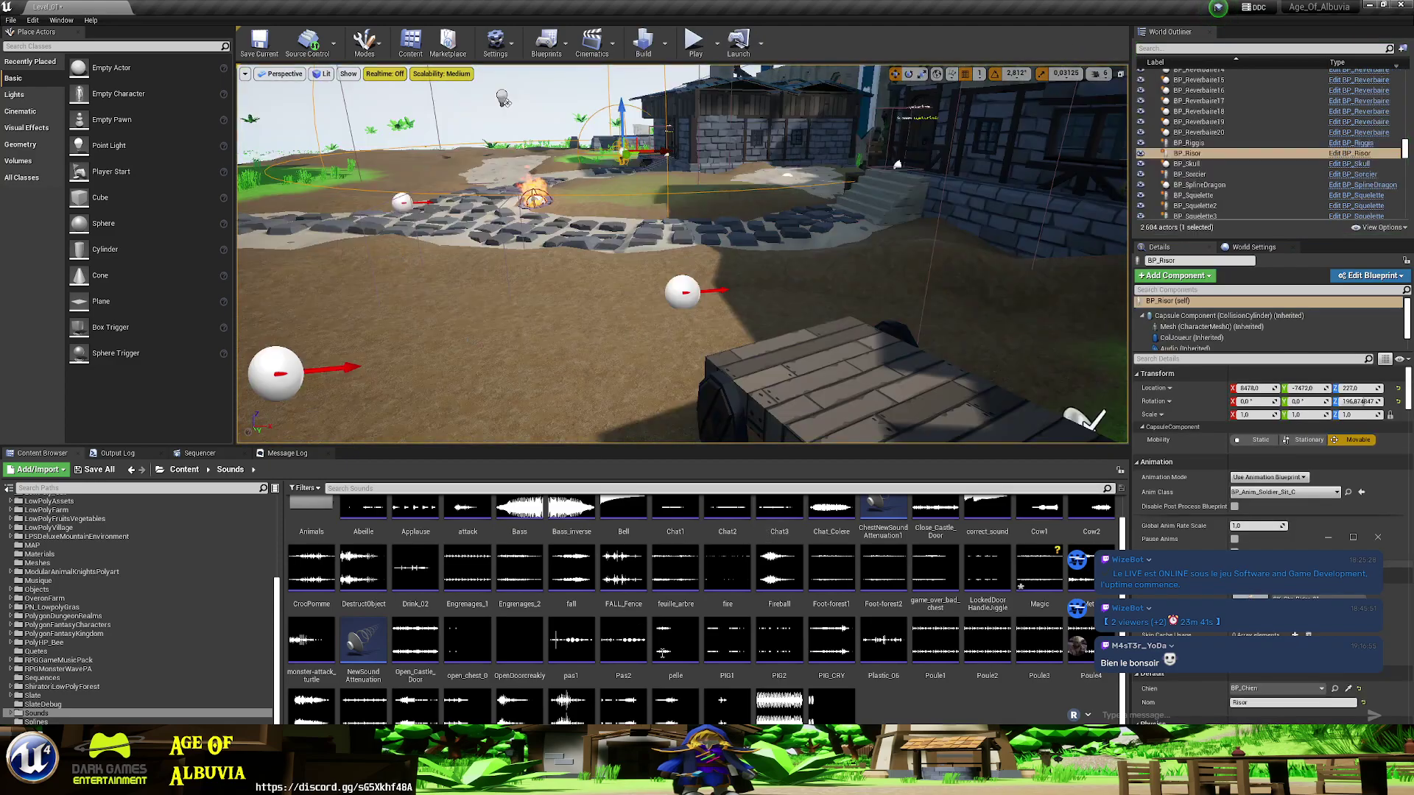
- In BP_Quetes, pan through the Sauvegarde save nodes around the Sequence node
click(579, 709)
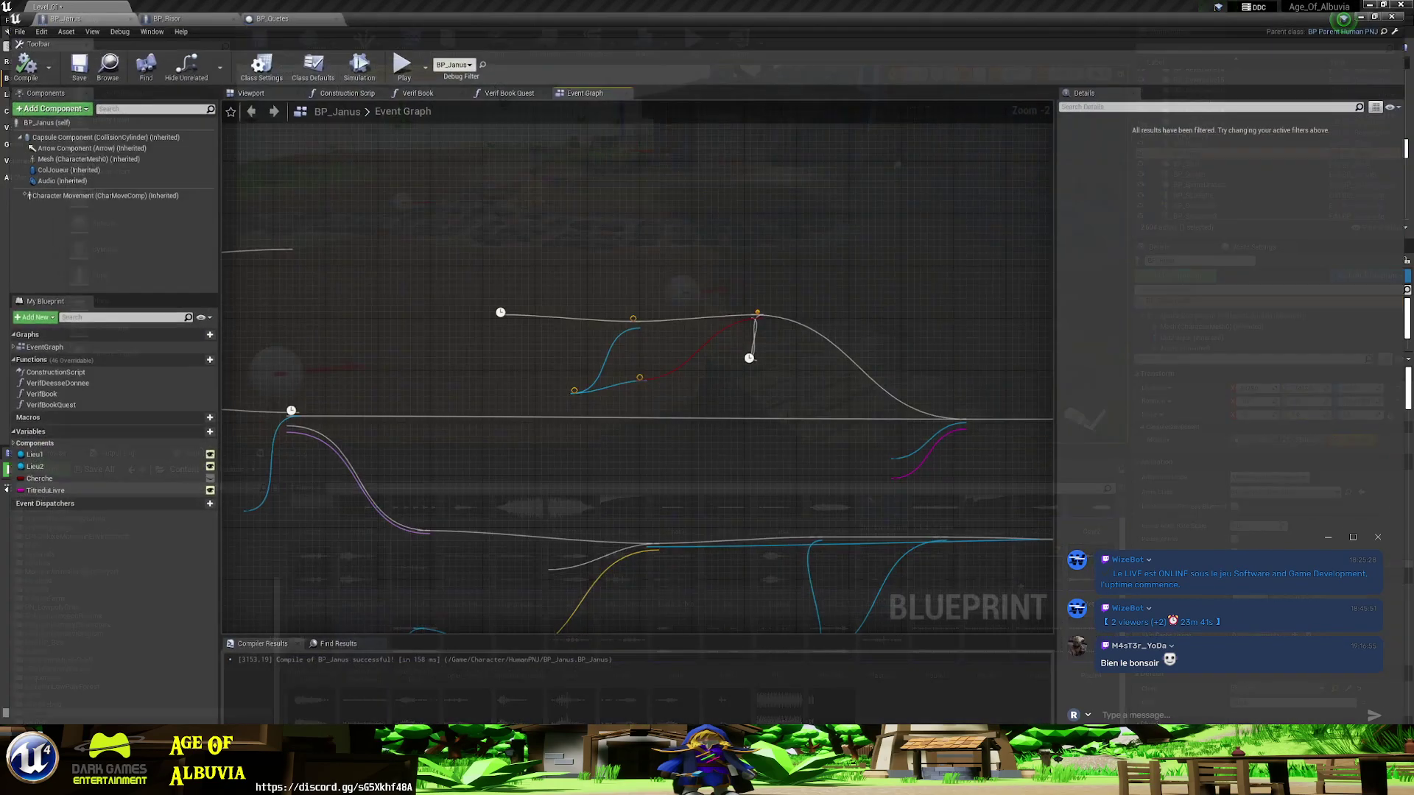
click(271, 19)
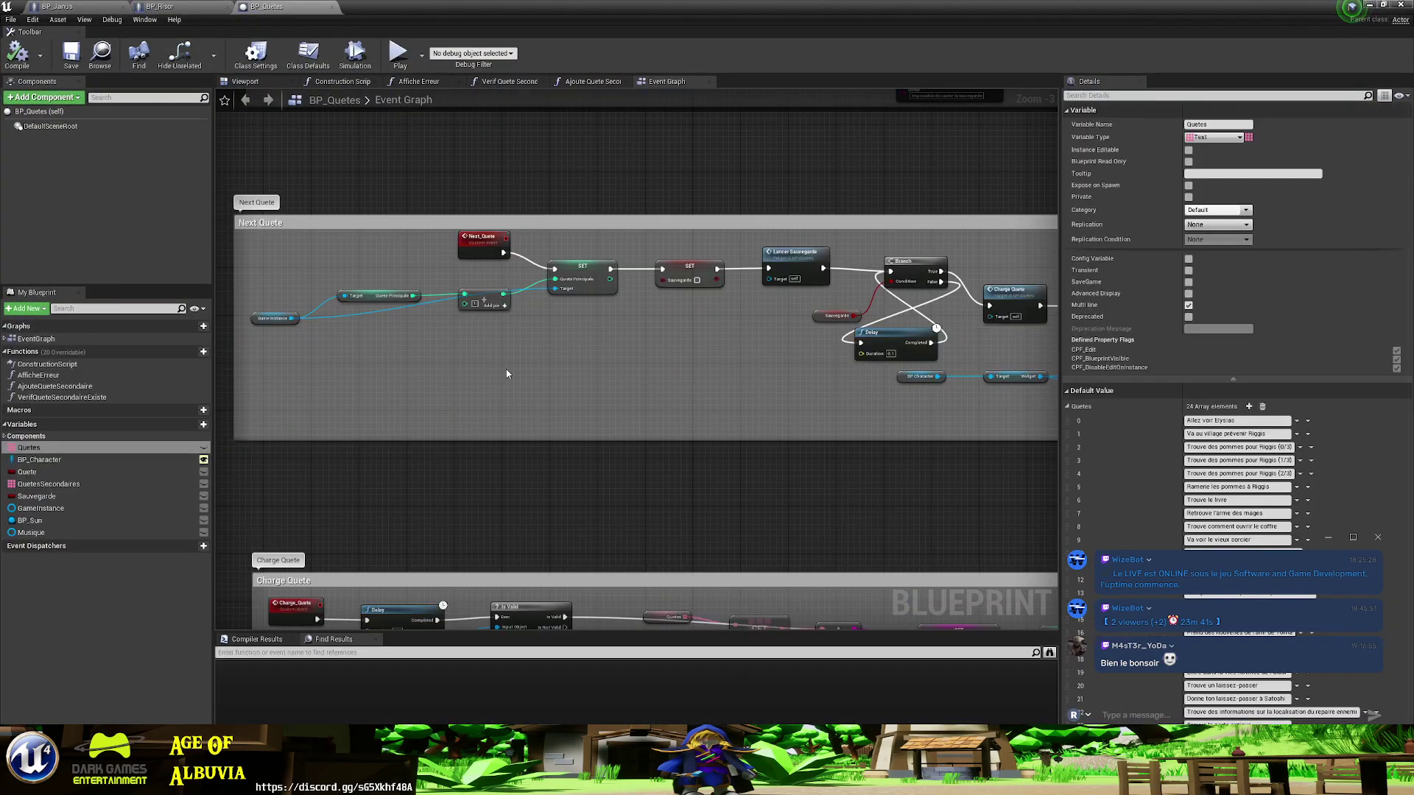
scroll(506, 374, down, 5)
right_drag(518, 405, 560, 206)
right_drag(558, 190, 565, 241)
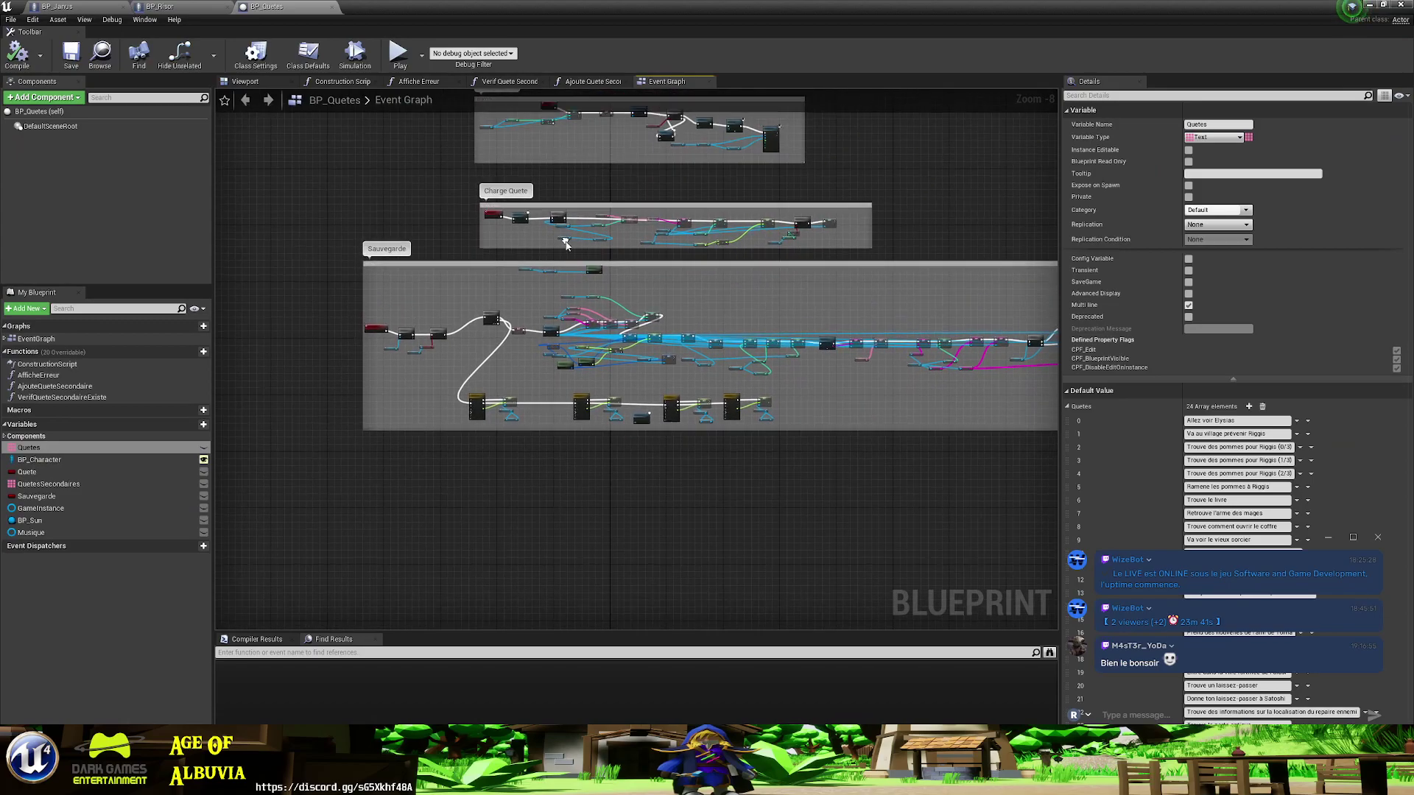
scroll(547, 316, up, 5)
right_drag(808, 390, 665, 361)
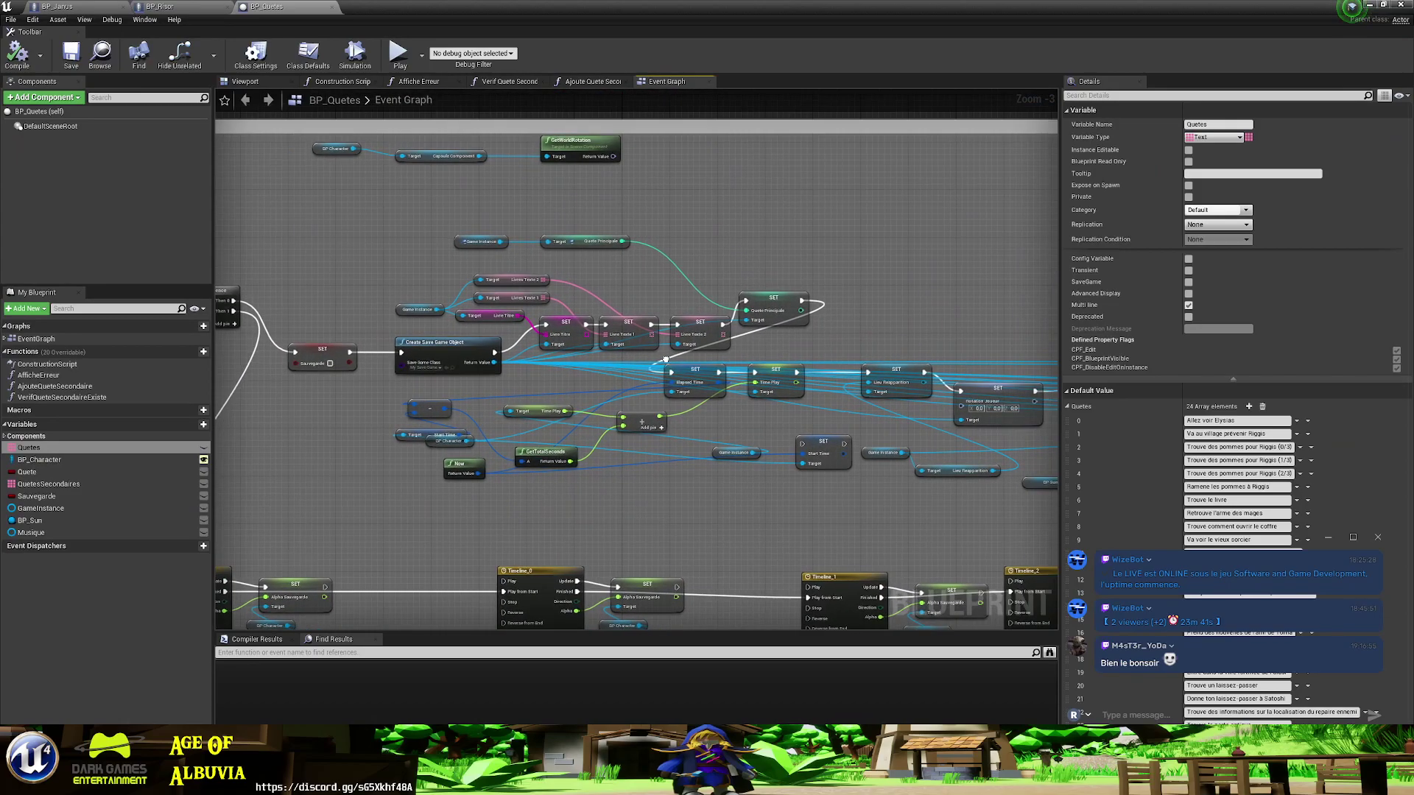
mouse_move(751, 425)
right_down()
mouse_move(599, 381)
mouse_move(208, 352)
right_up()
right_drag(968, 315, 503, 317)
mouse_move(641, 369)
right_down()
mouse_move(744, 354)
mouse_move(844, 142)
right_up()
mouse_move(442, 295)
right_down()
mouse_move(514, 340)
mouse_move(987, 333)
mouse_move(255, 313)
right_up()
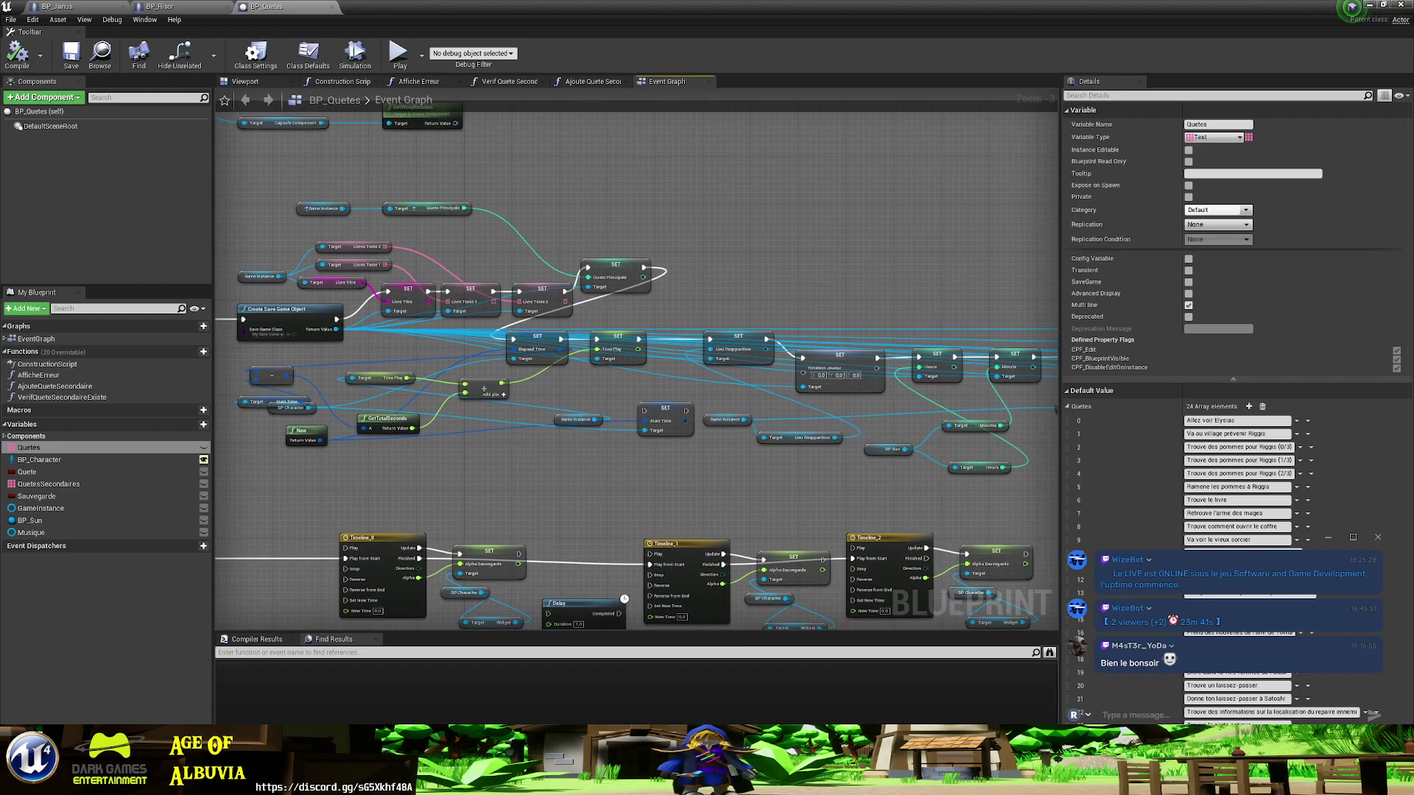
right_drag(575, 349, 575, 349)
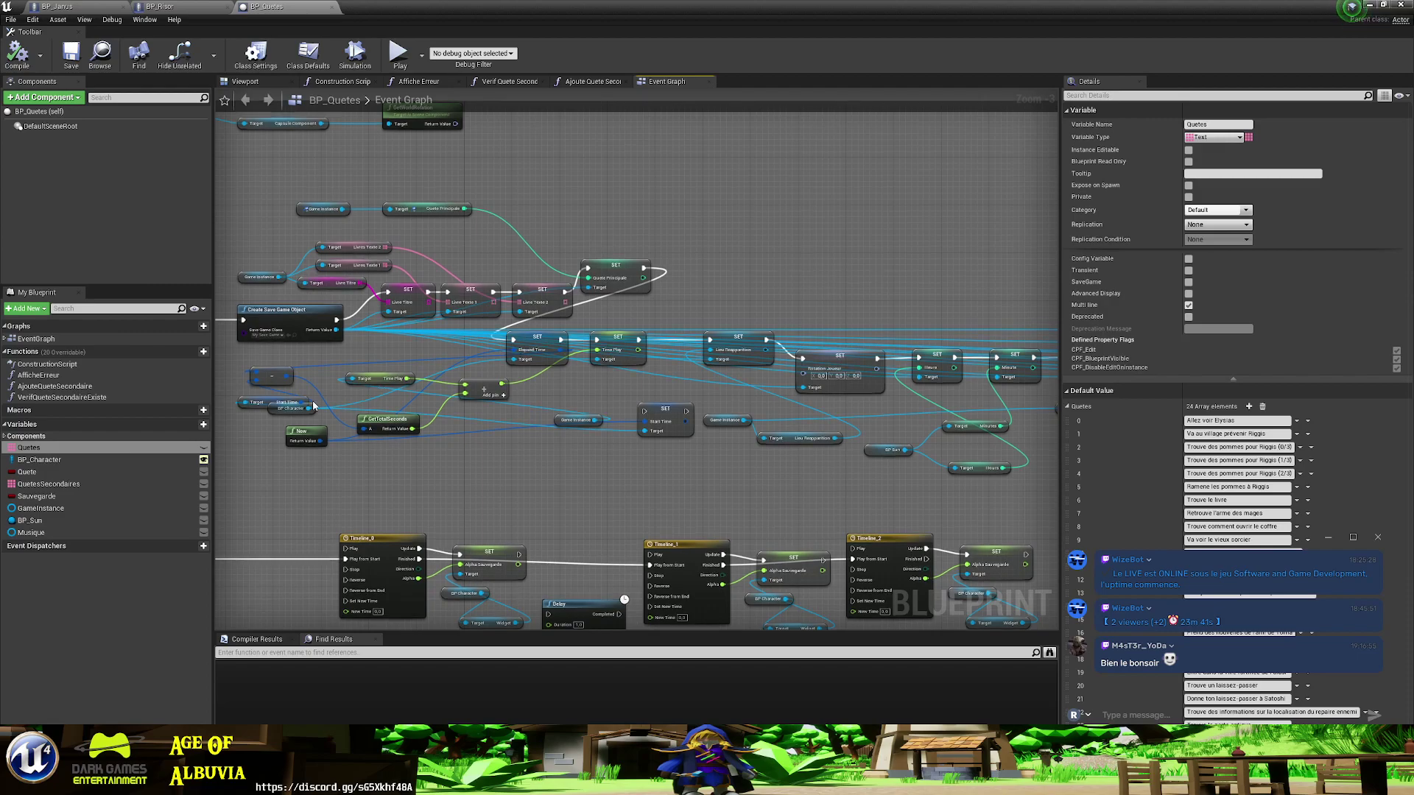
- Nudge the BP_Character getter lower, review the LancerSauvegarde and Timeline chains, then return to the level
drag(273, 409, 266, 472)
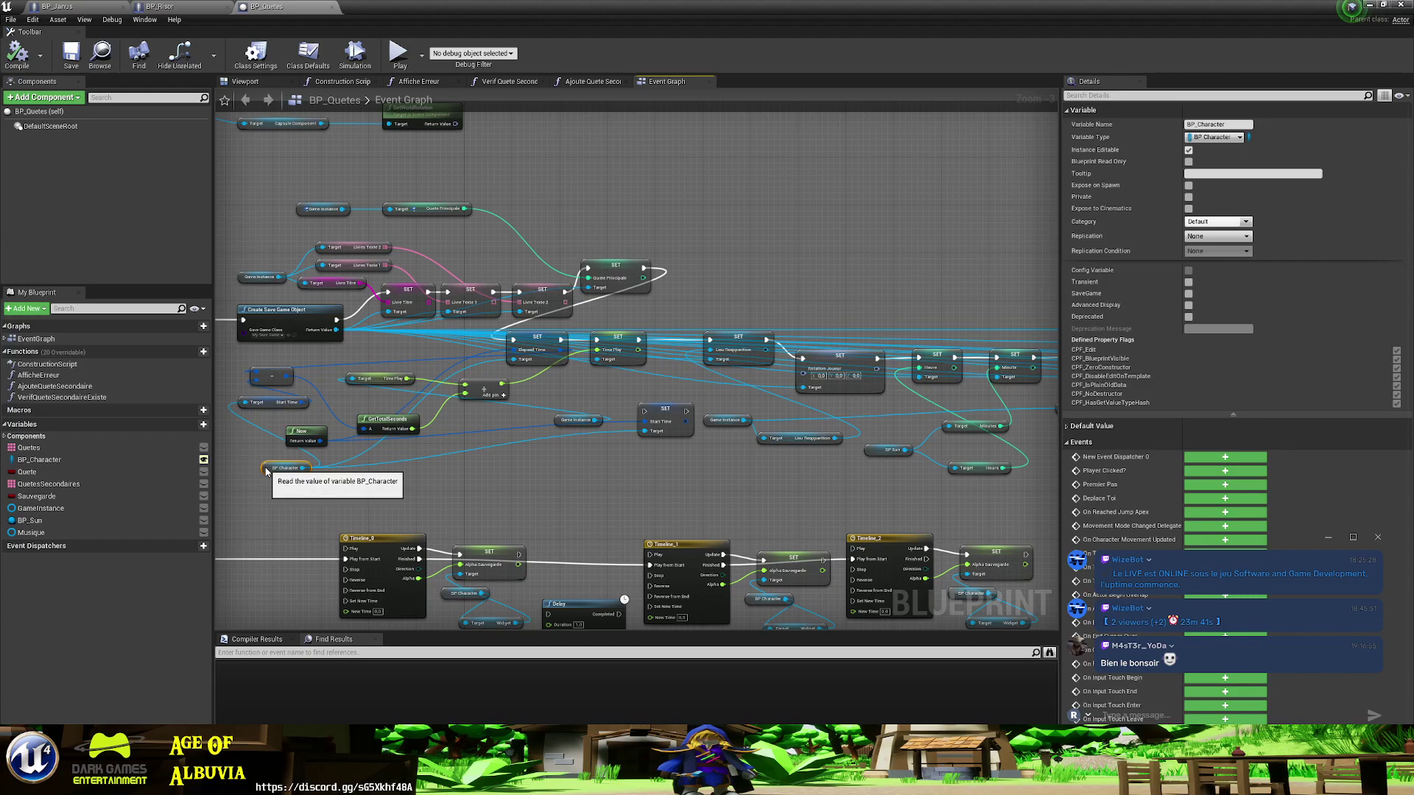
right_drag(267, 472, 7, 449)
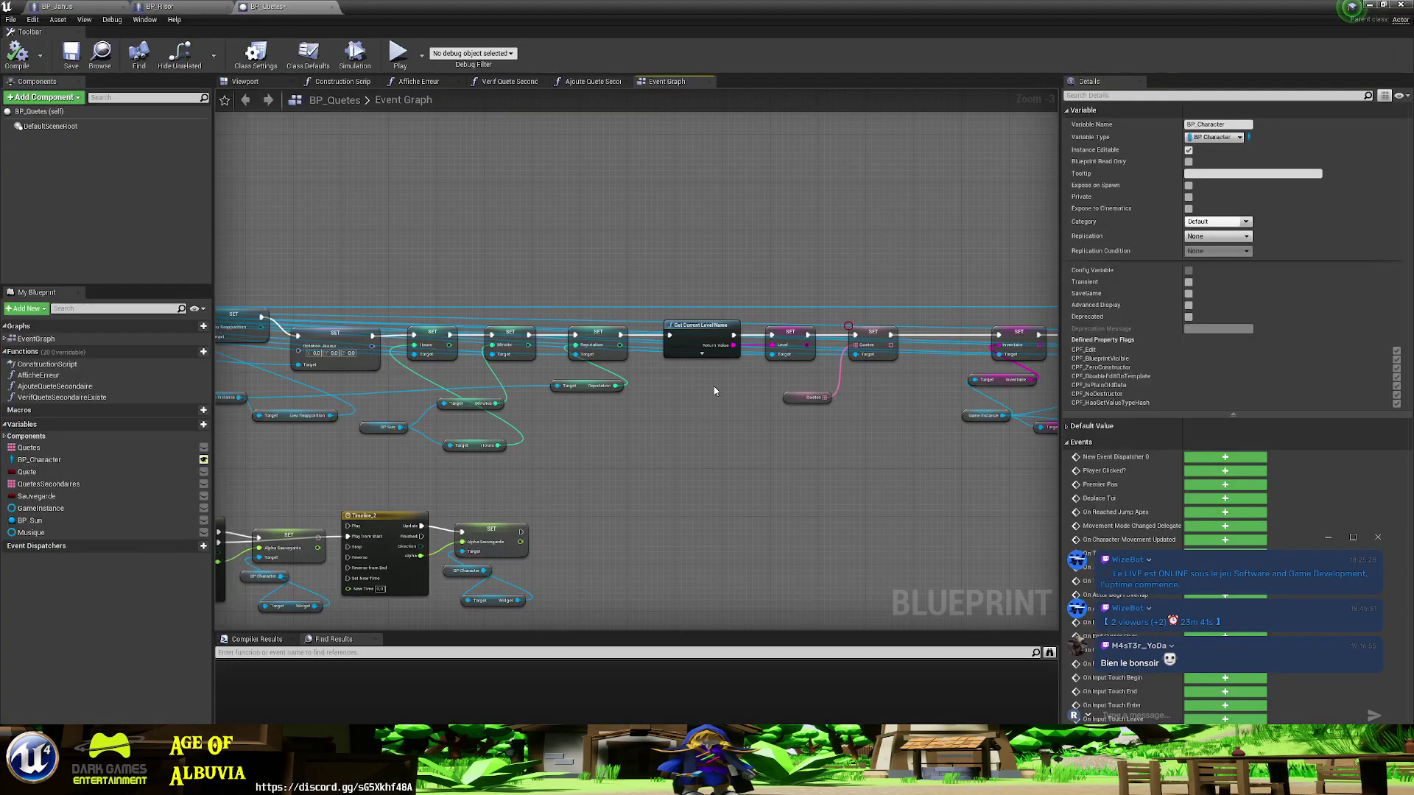
scroll(808, 392, down, 1)
right_drag(811, 397, 479, 413)
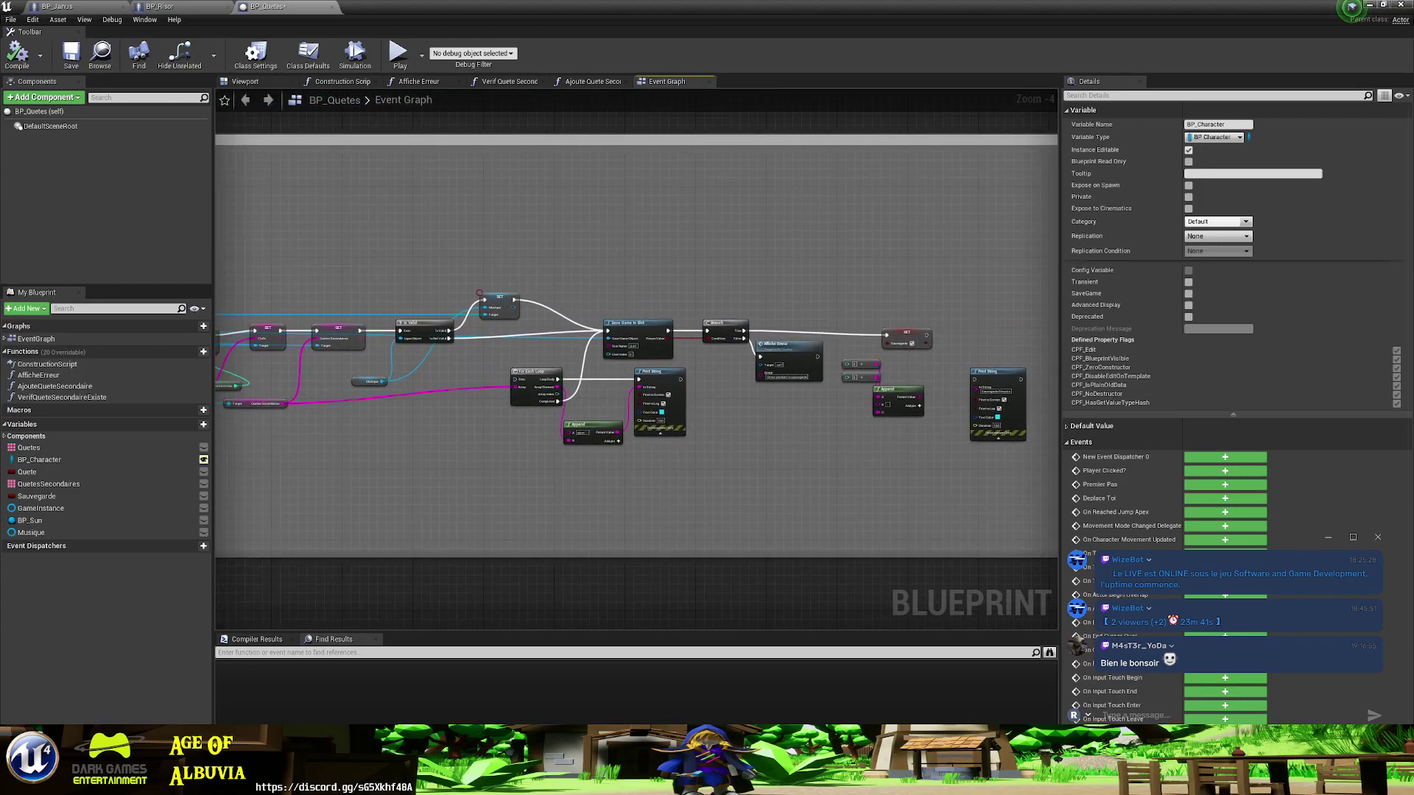
right_drag(478, 413, 603, 353)
right_drag(824, 365, 823, 366)
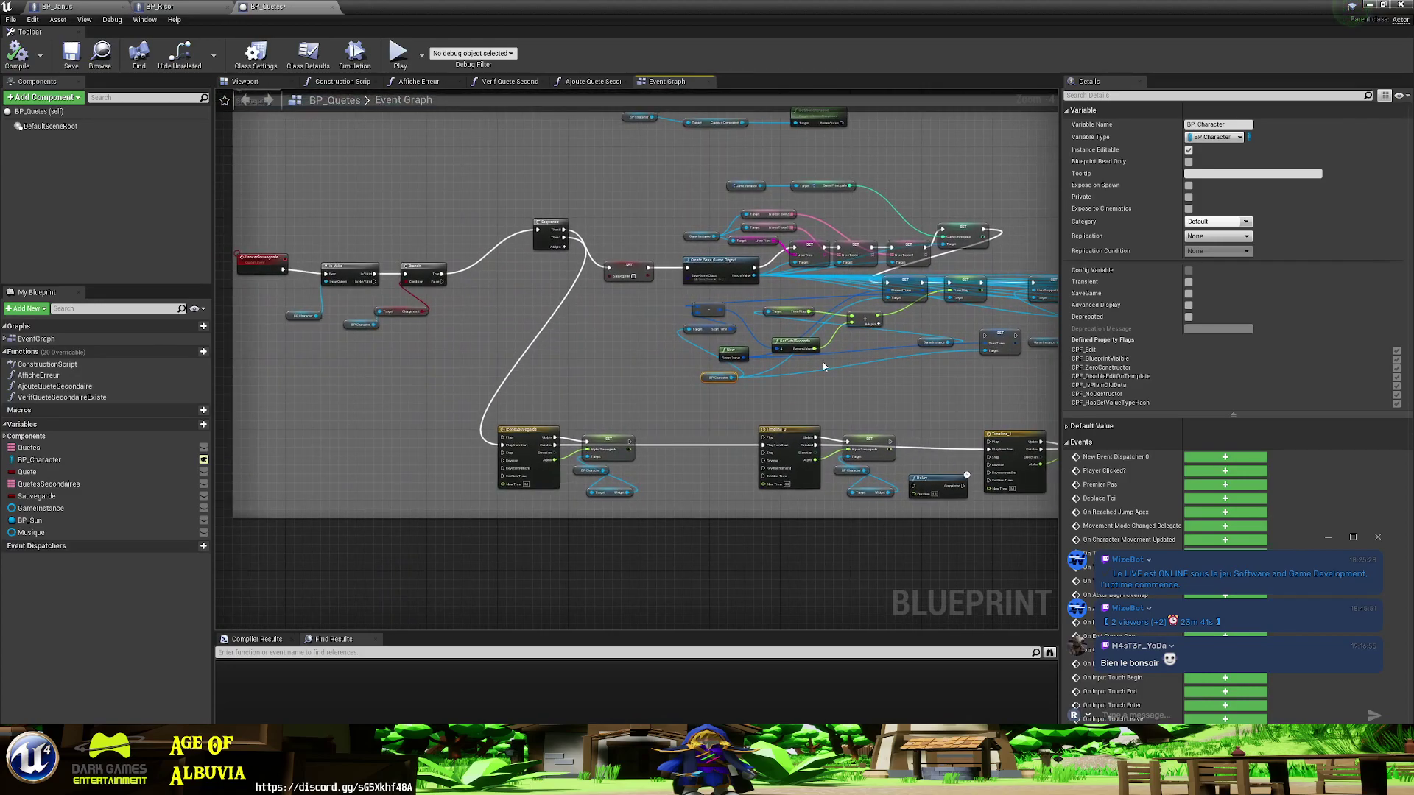
click(1370, 6)
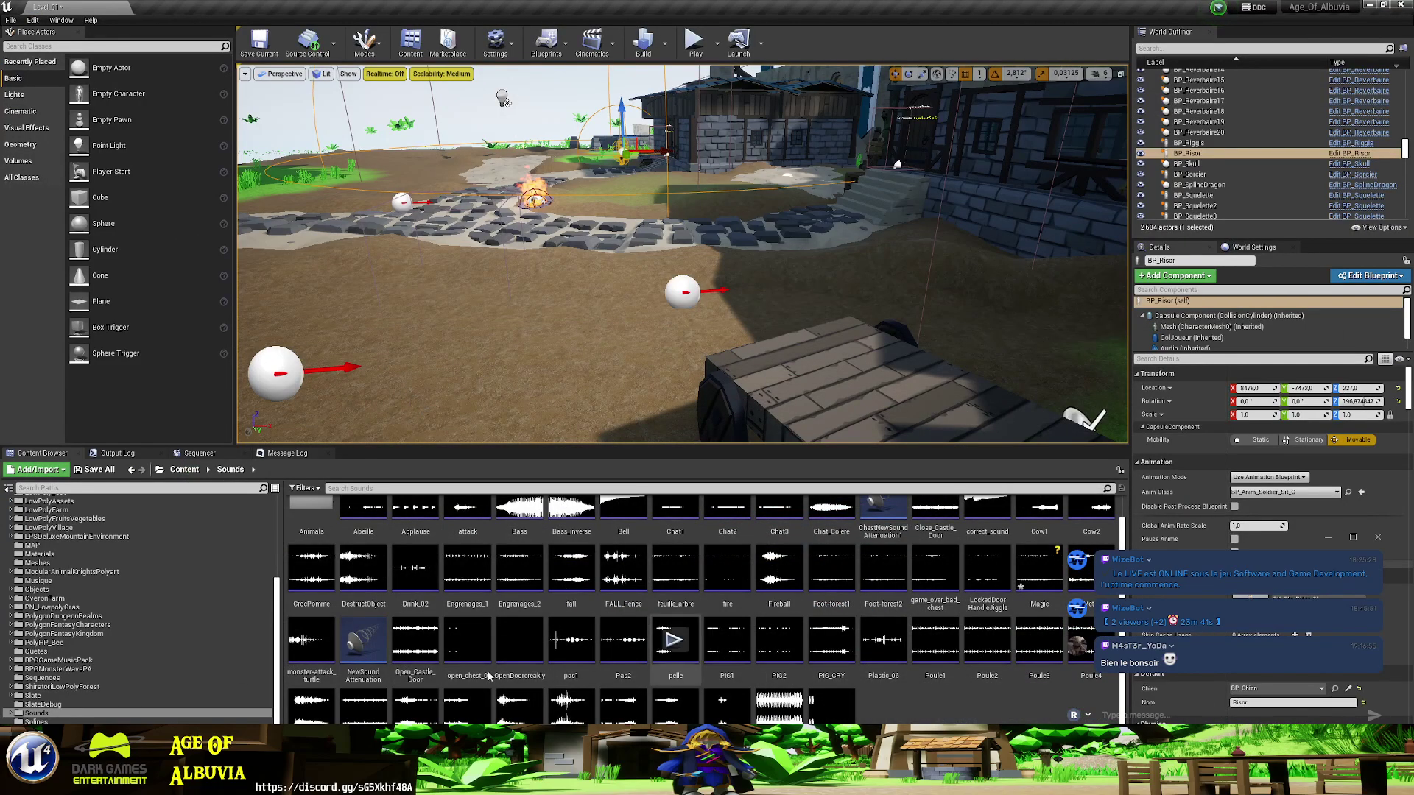
click(375, 488)
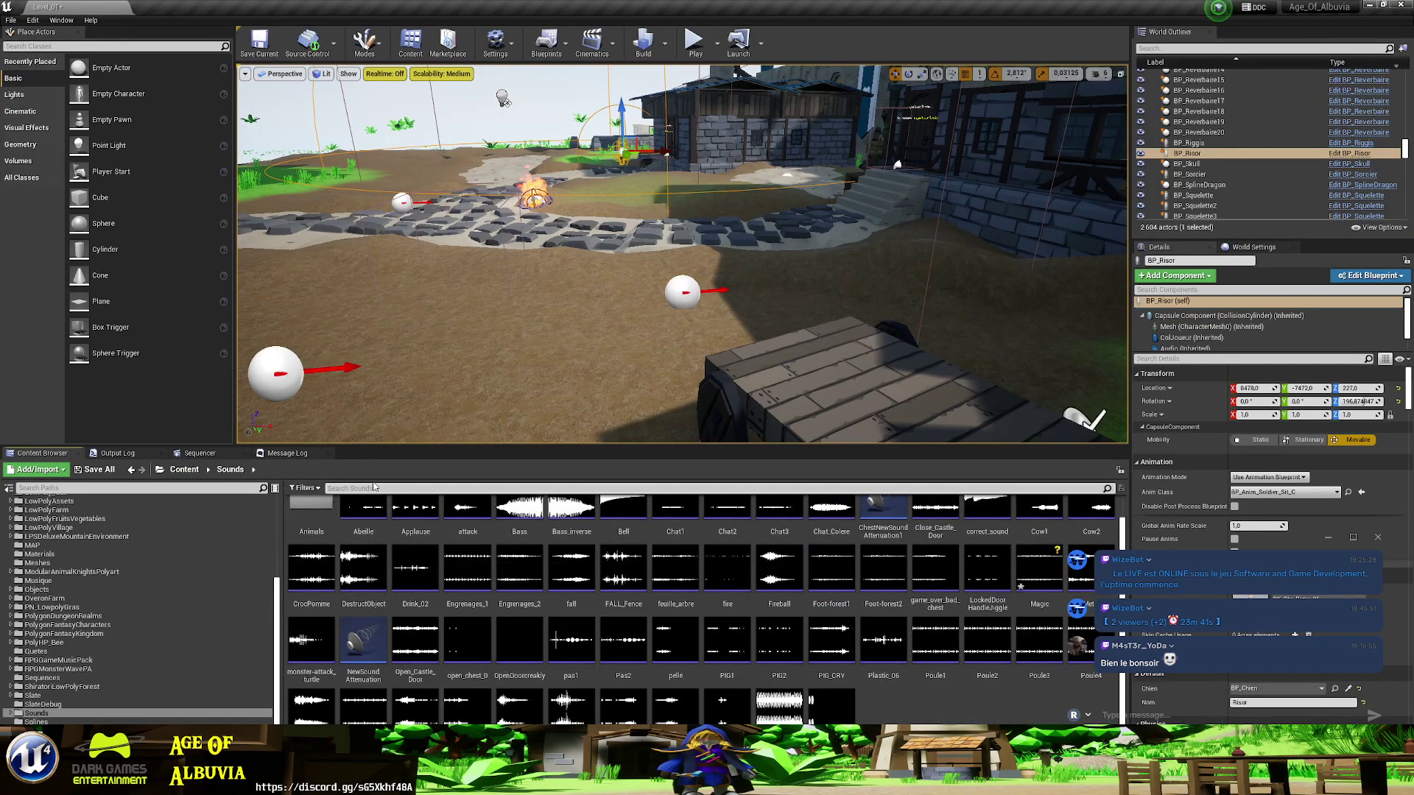
- Search all content for 'sav' and open the MySaveGame Blueprint
text(s)
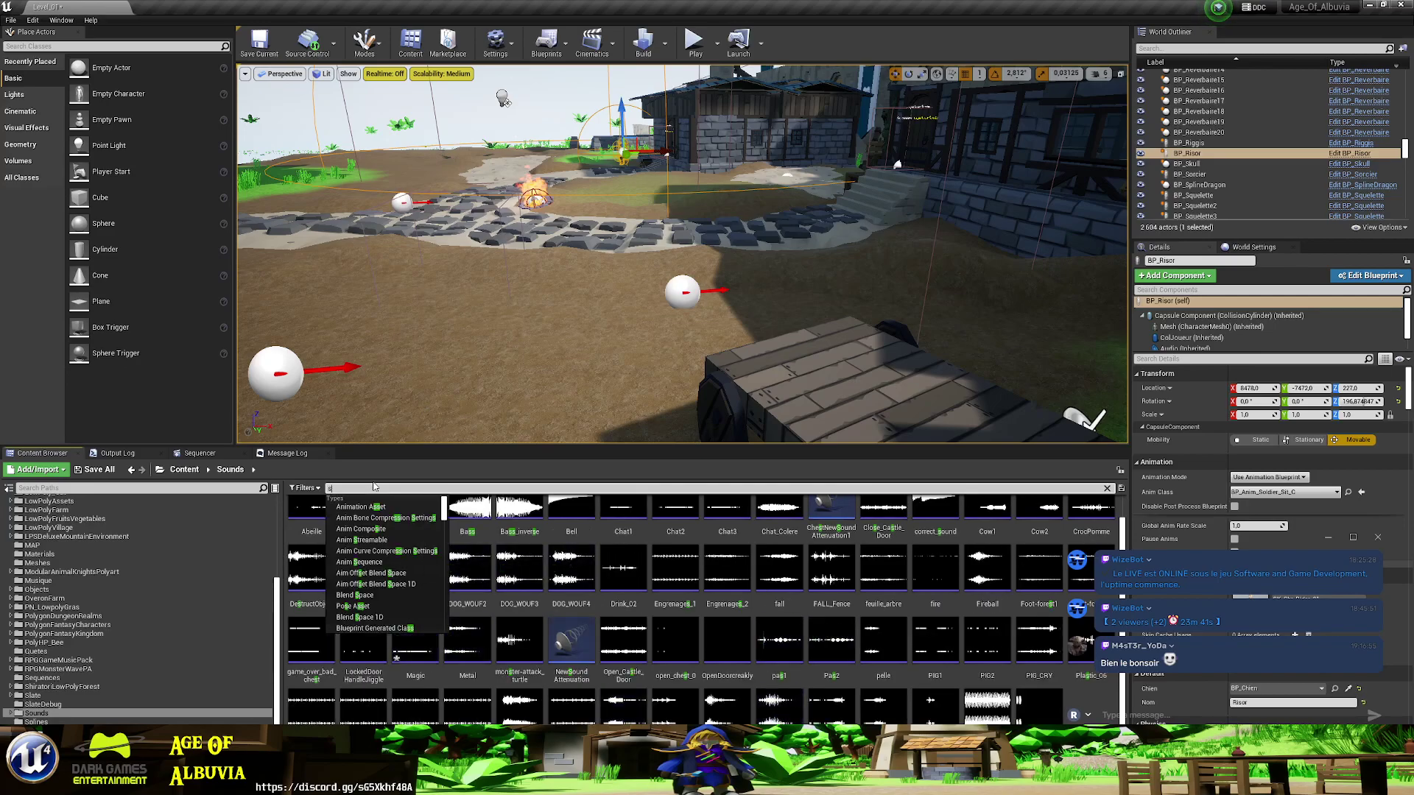
text(auv)
click(184, 469)
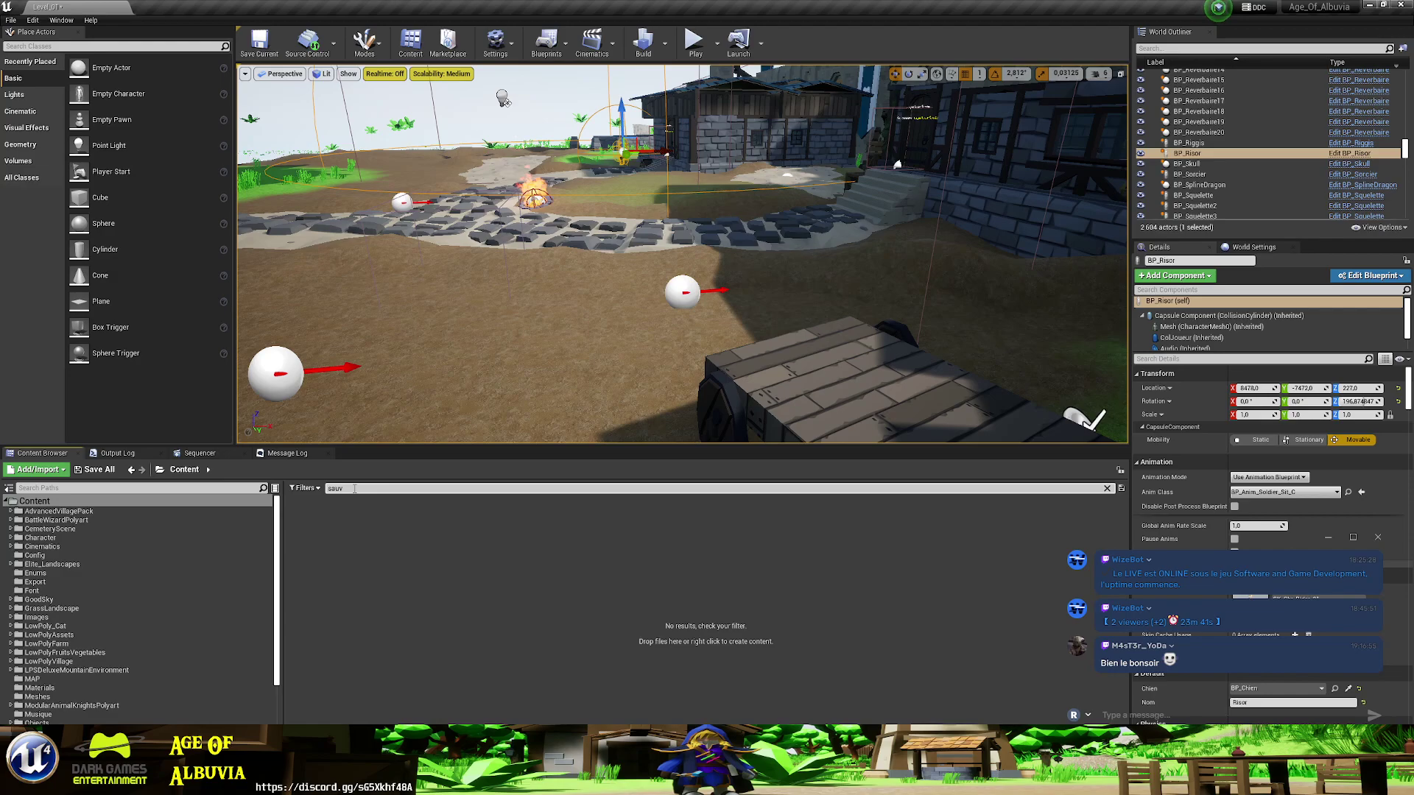
key(BackSpace)
key(BackSpace)
text(v)
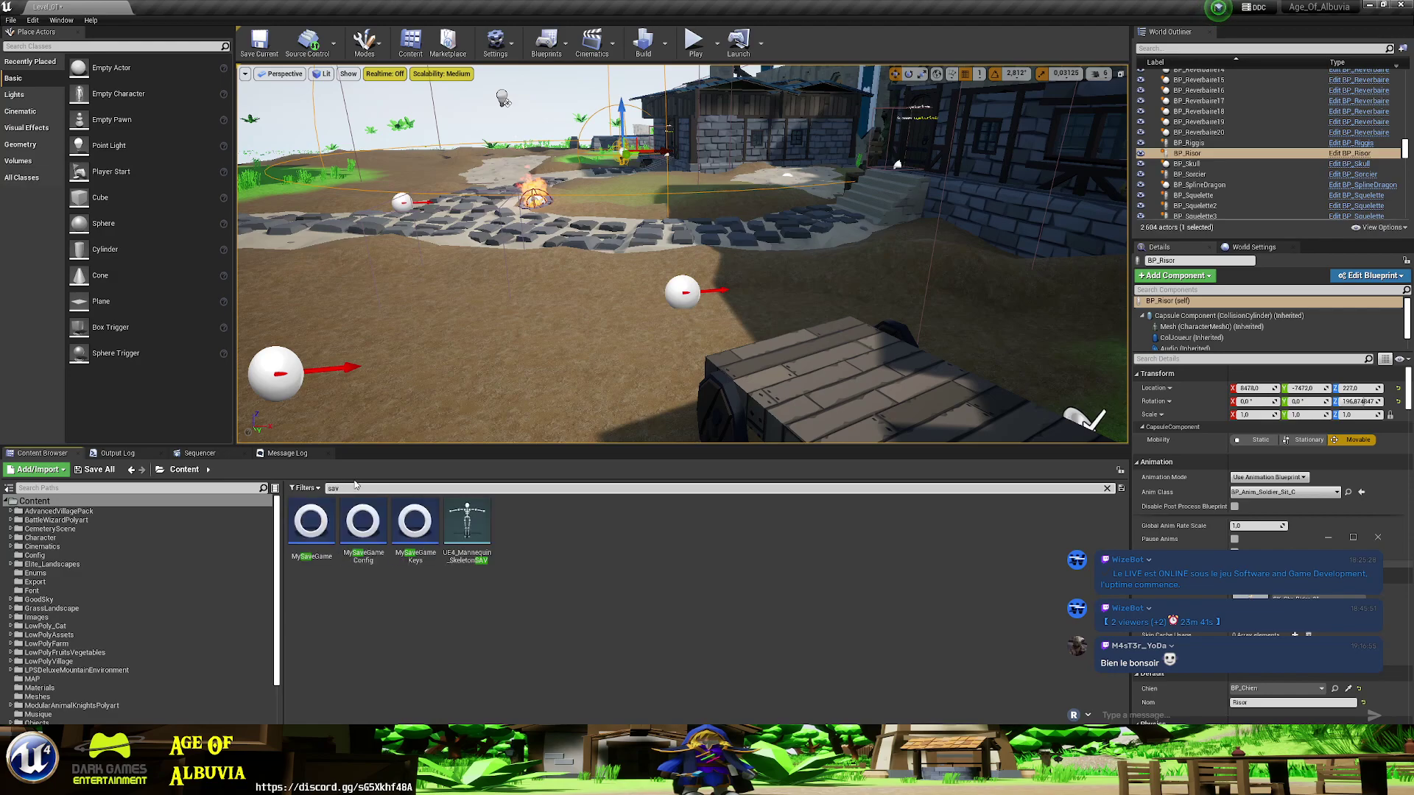
double_click(312, 524)
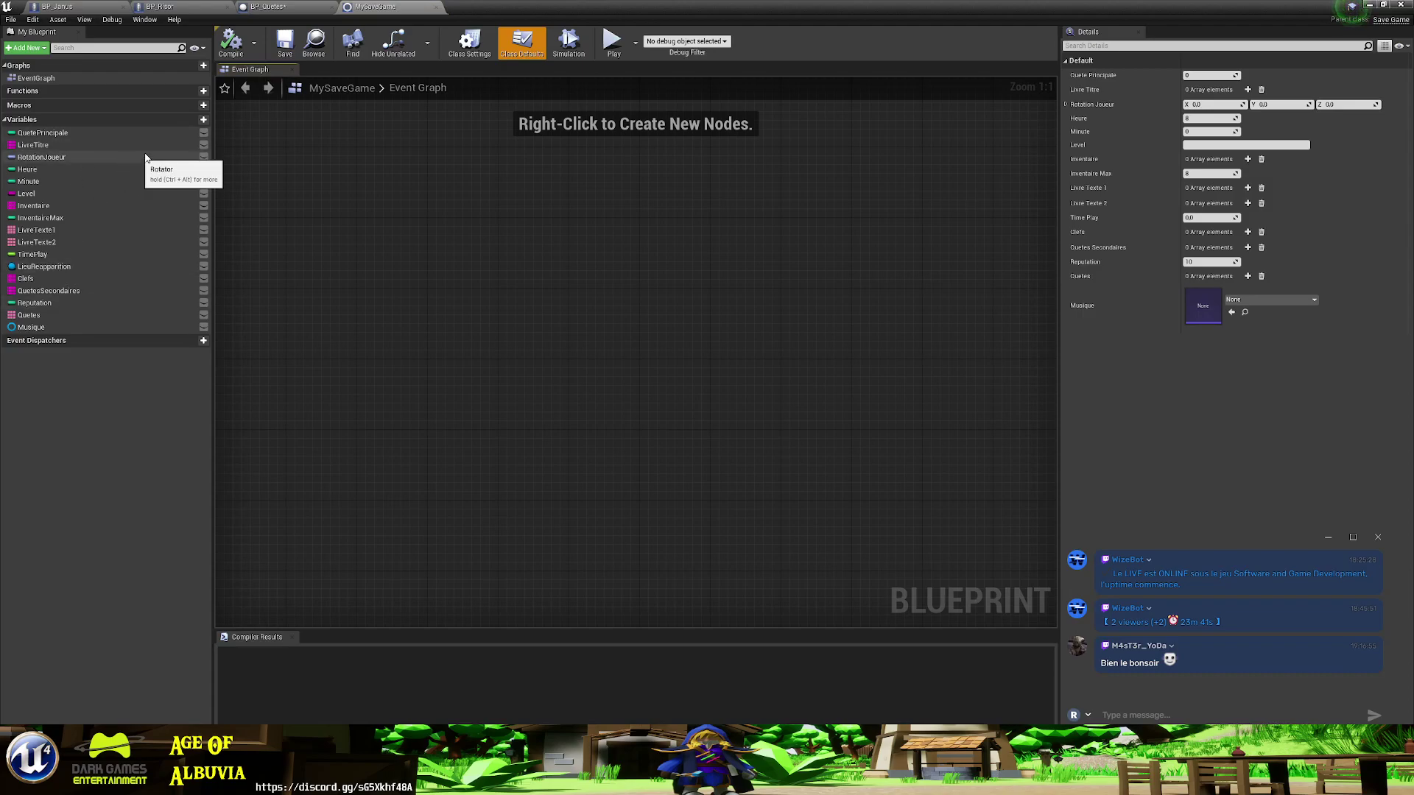
- Add a variable named Pouvoir to MySaveGame, then delete it again
click(194, 120)
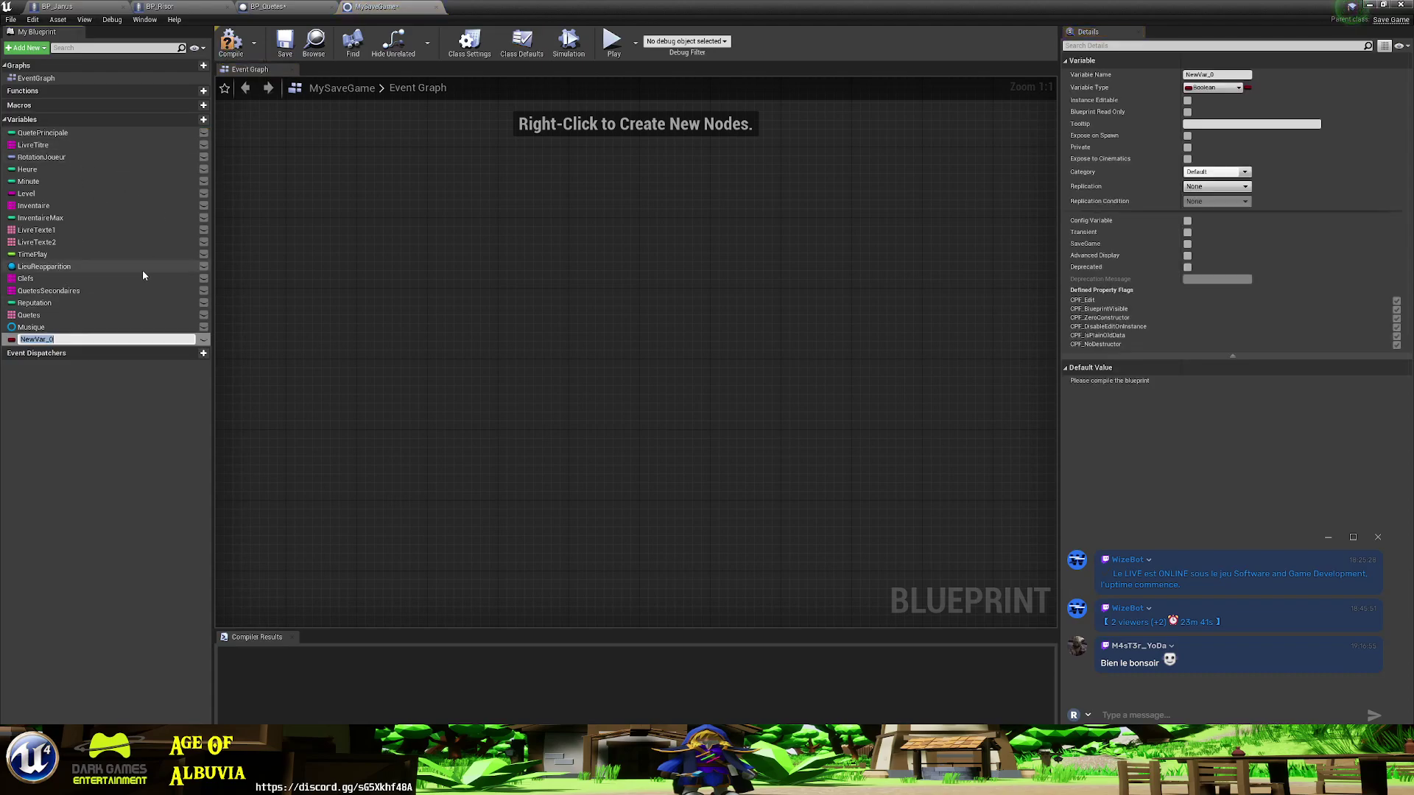
text(Pouvoir)
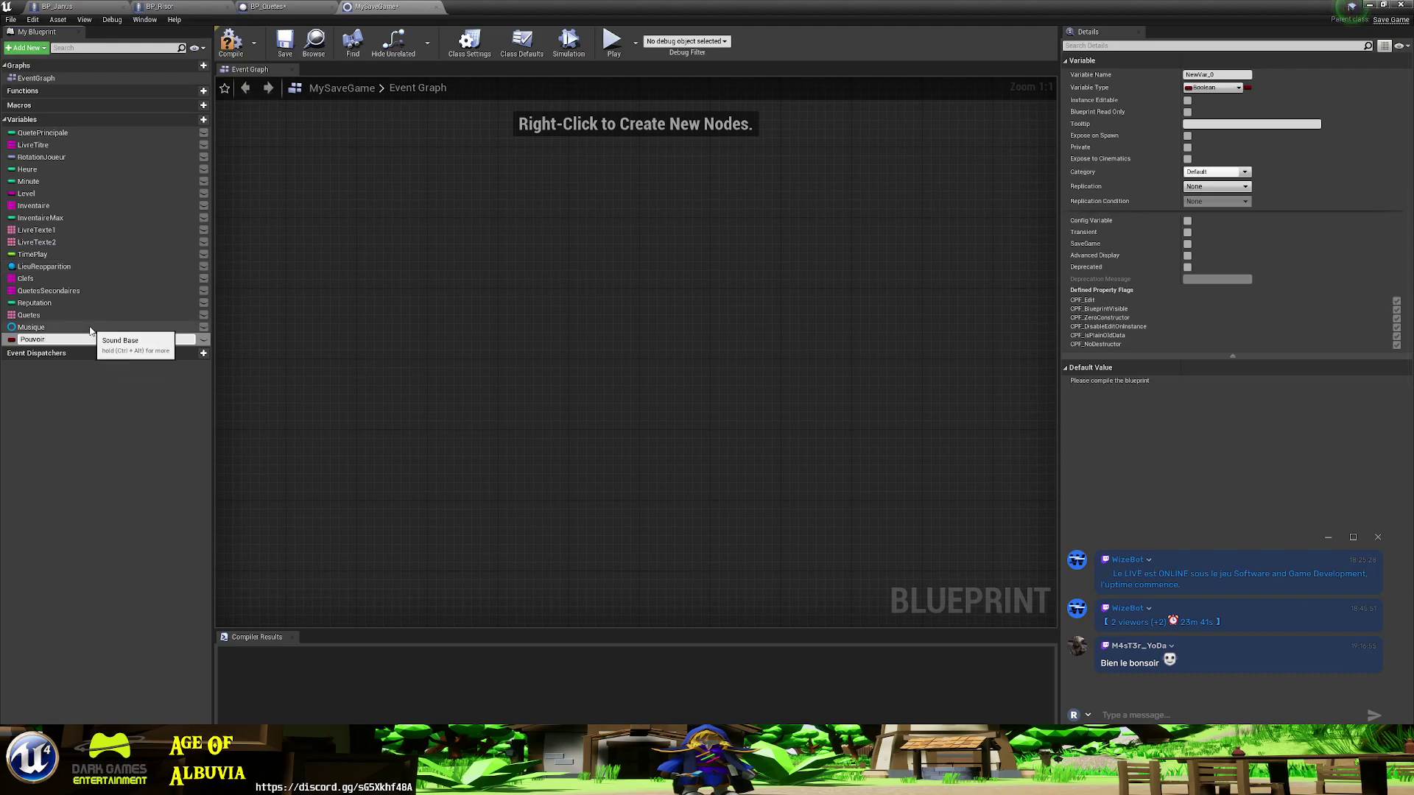
click(89, 327)
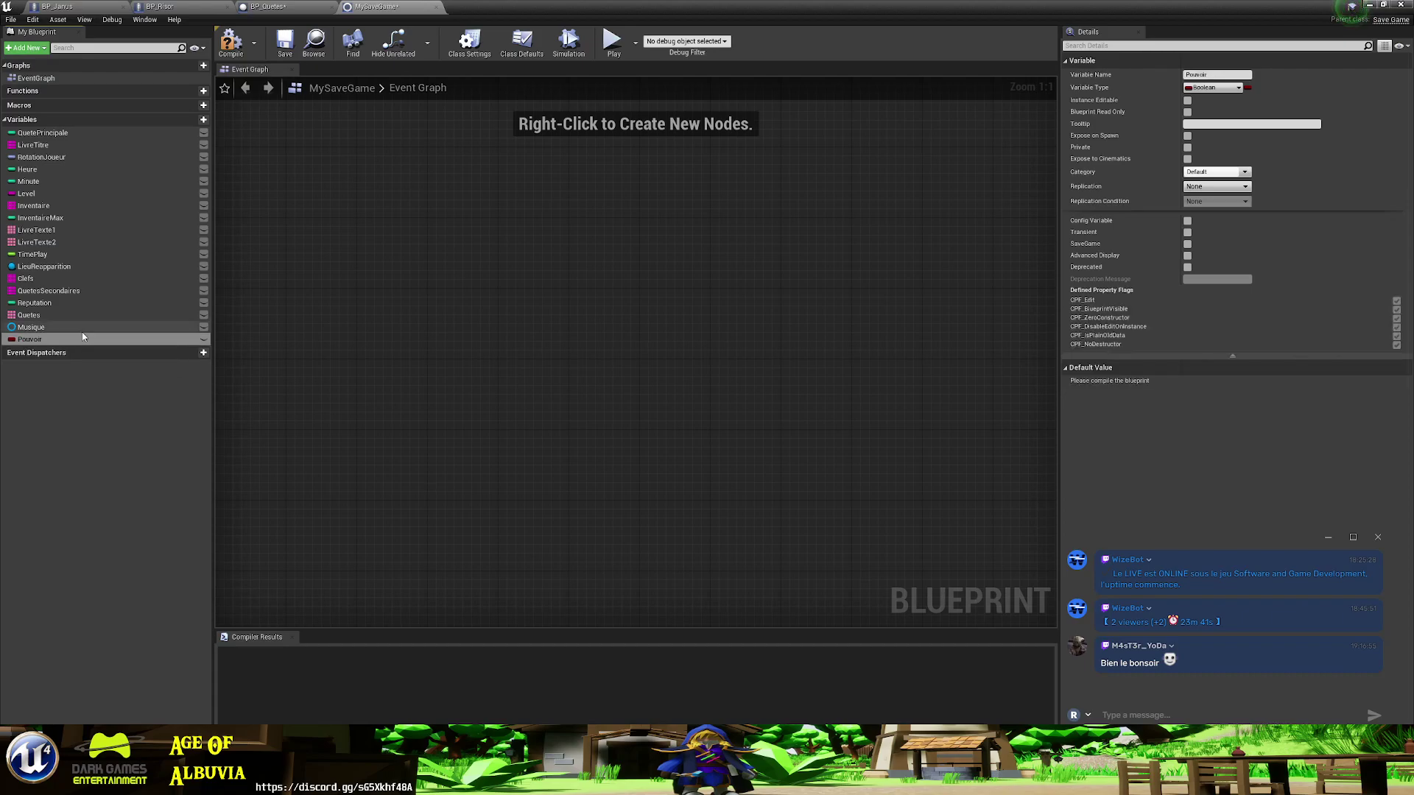
click(80, 343)
key(Delete)
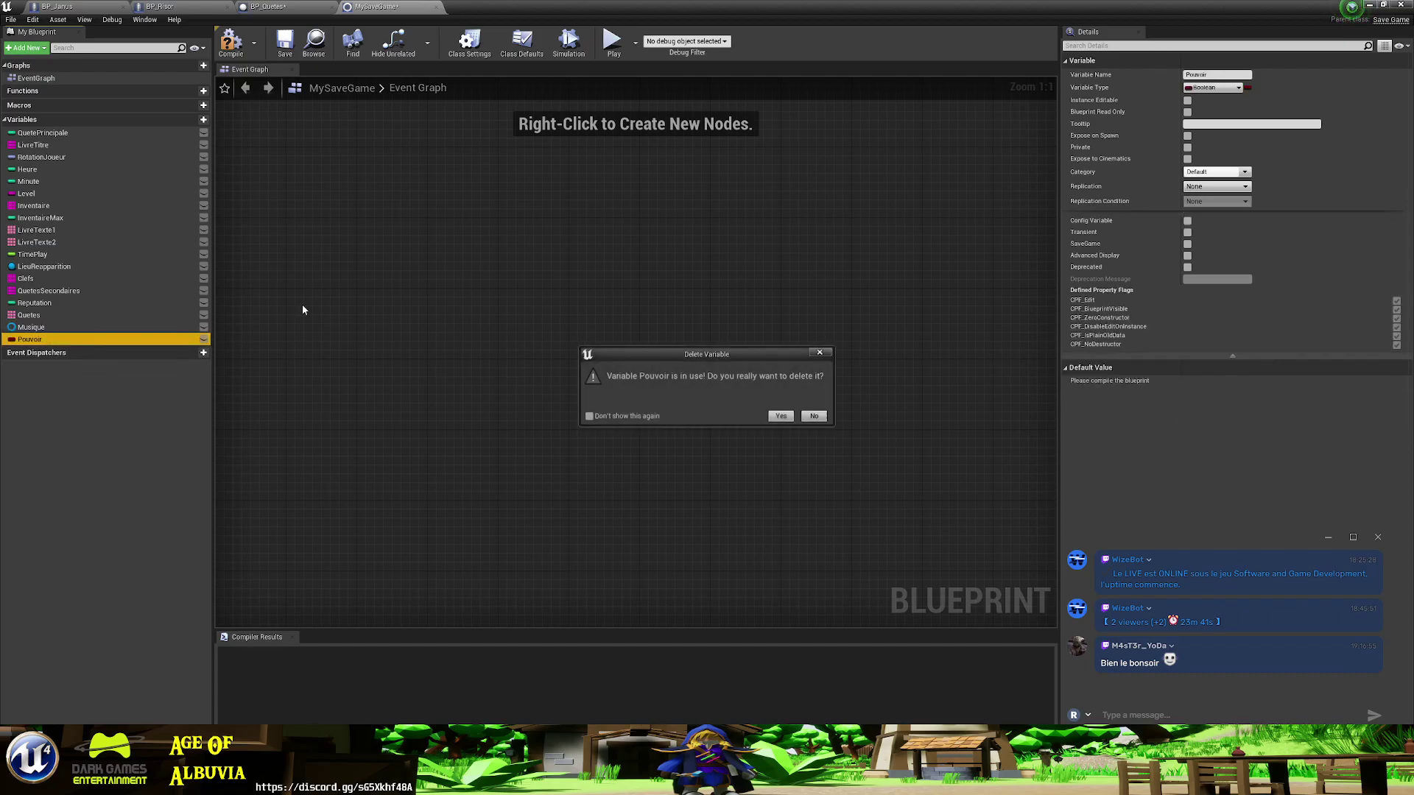
click(782, 416)
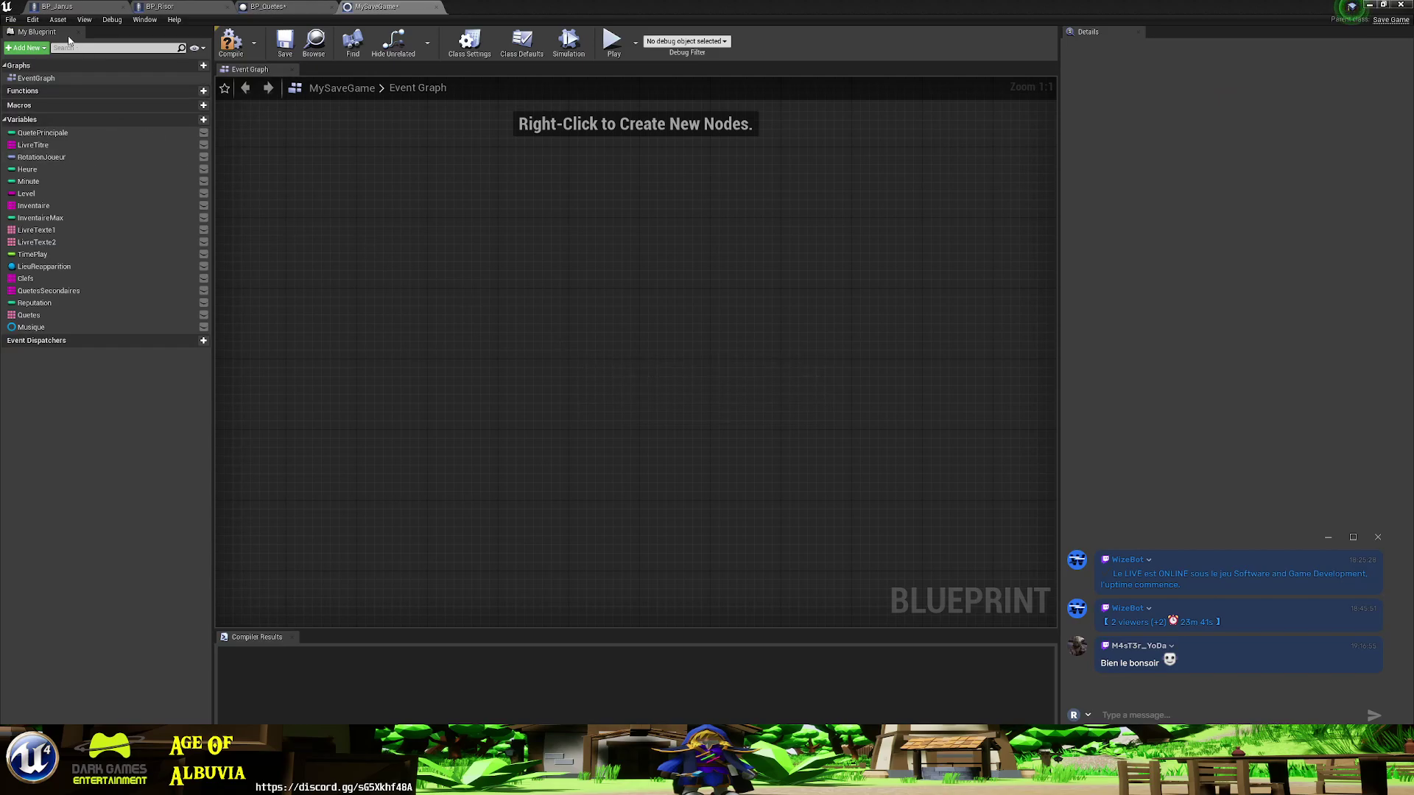
- Compile MySaveGame and save it, making the asset writable, then return to the level editor
click(231, 42)
click(280, 55)
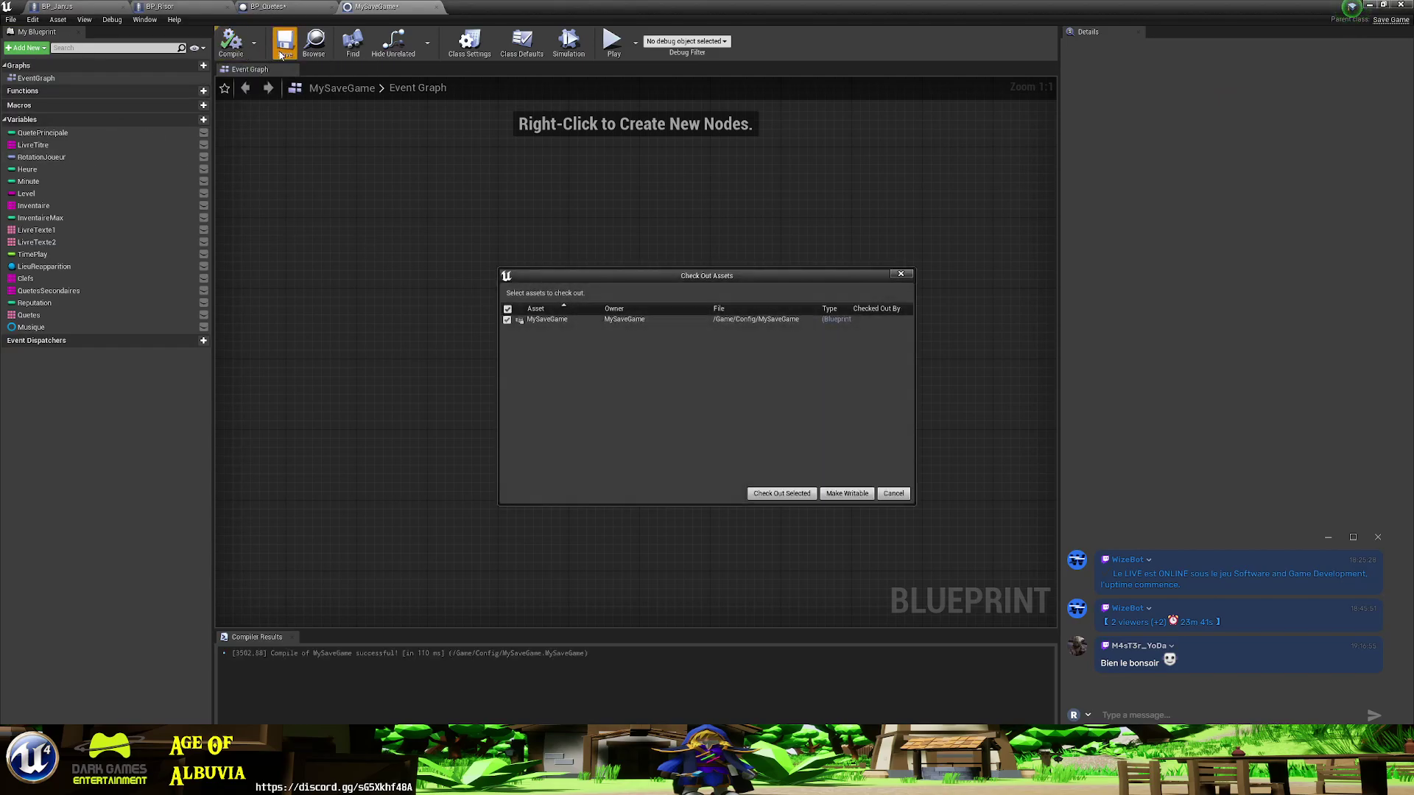
click(781, 493)
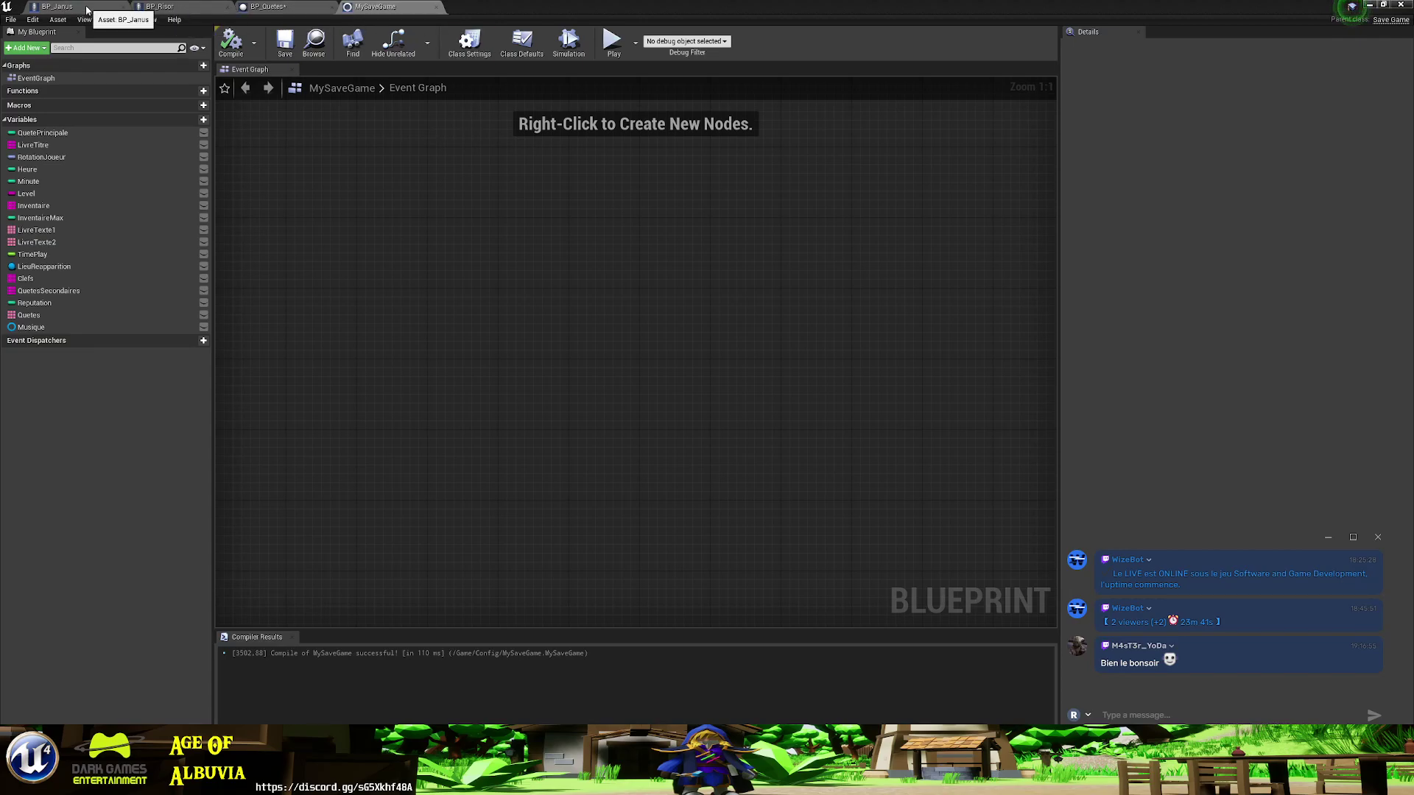
click(1368, 5)
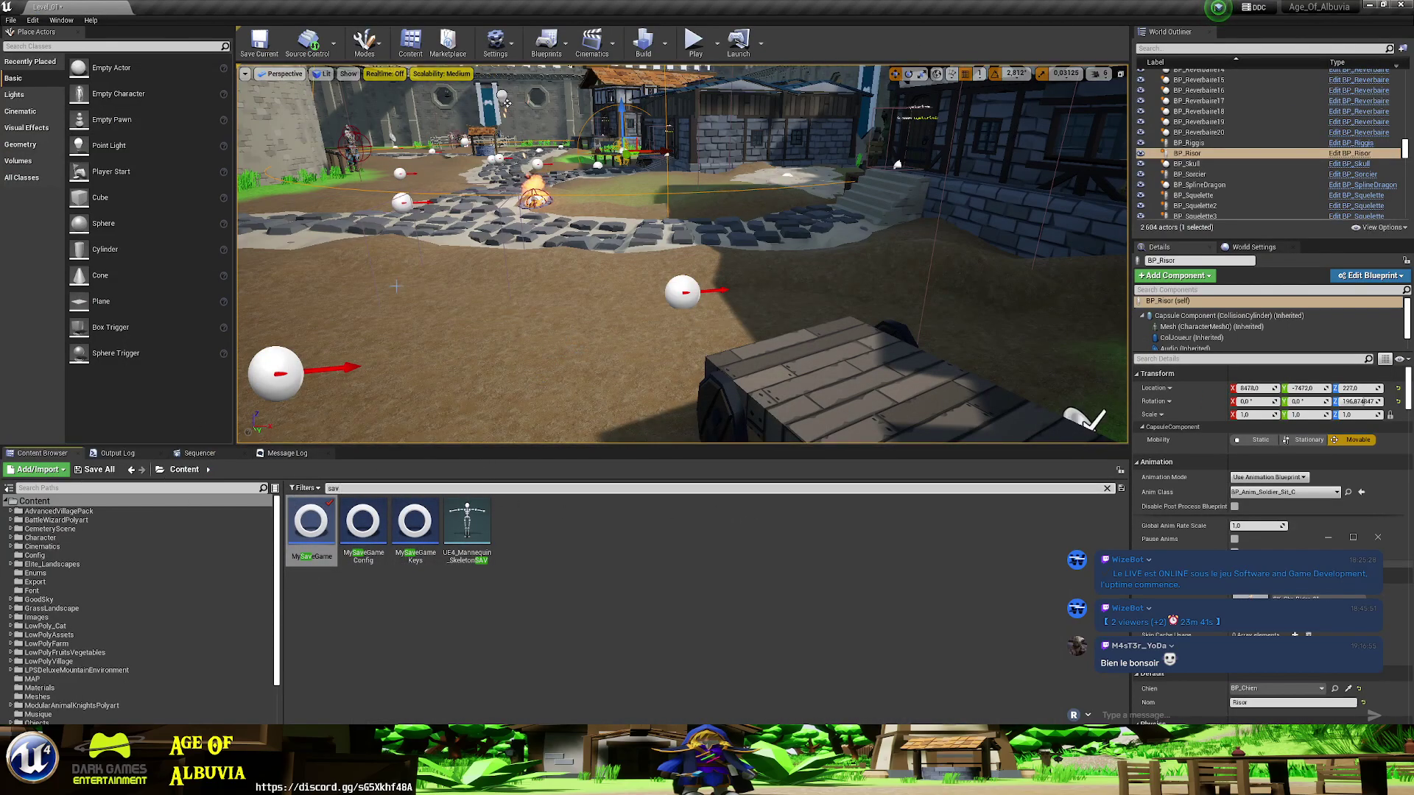
- Search for 'bp char' and open BP_Character's InitQuetes function graph
double_click(384, 489)
text(b)
text(p char)
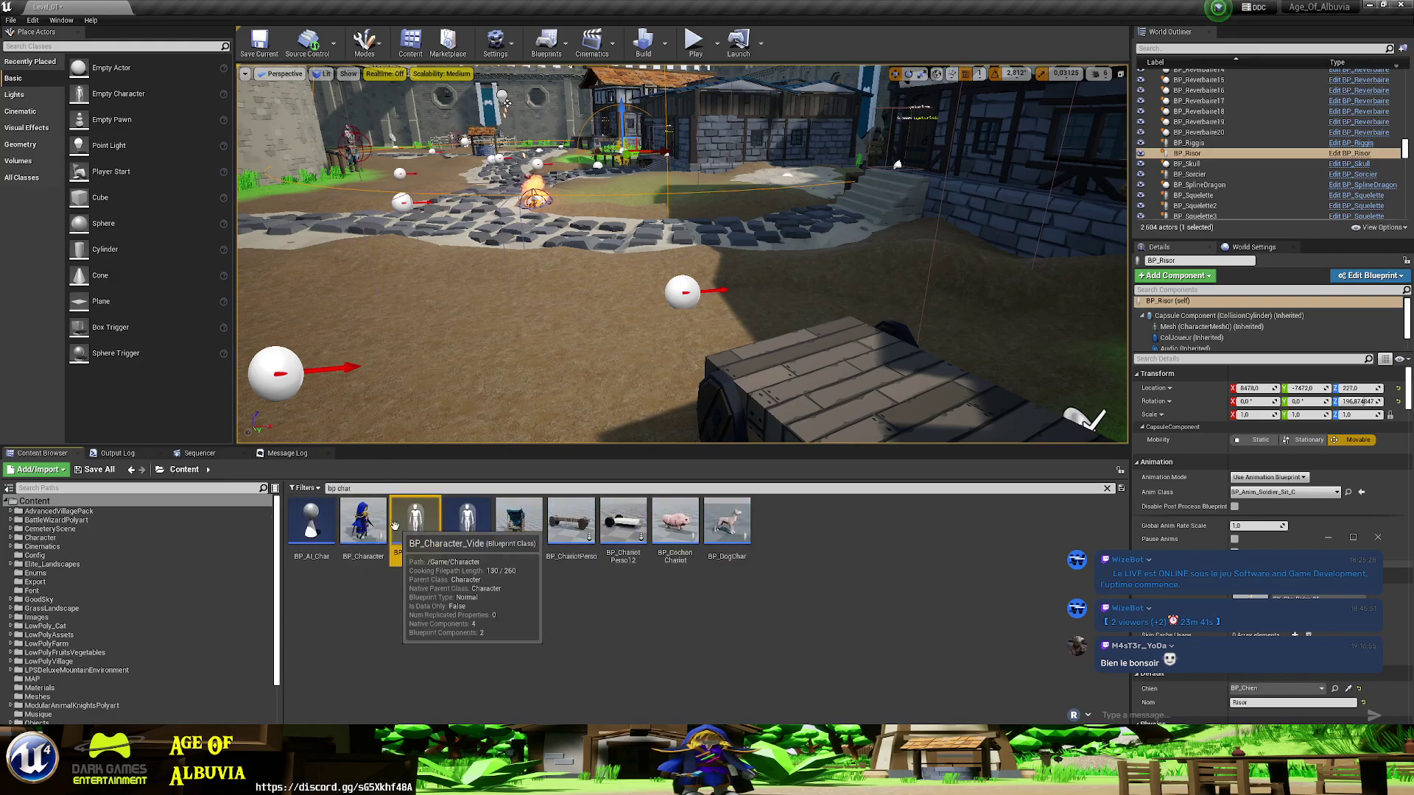
double_click(353, 524)
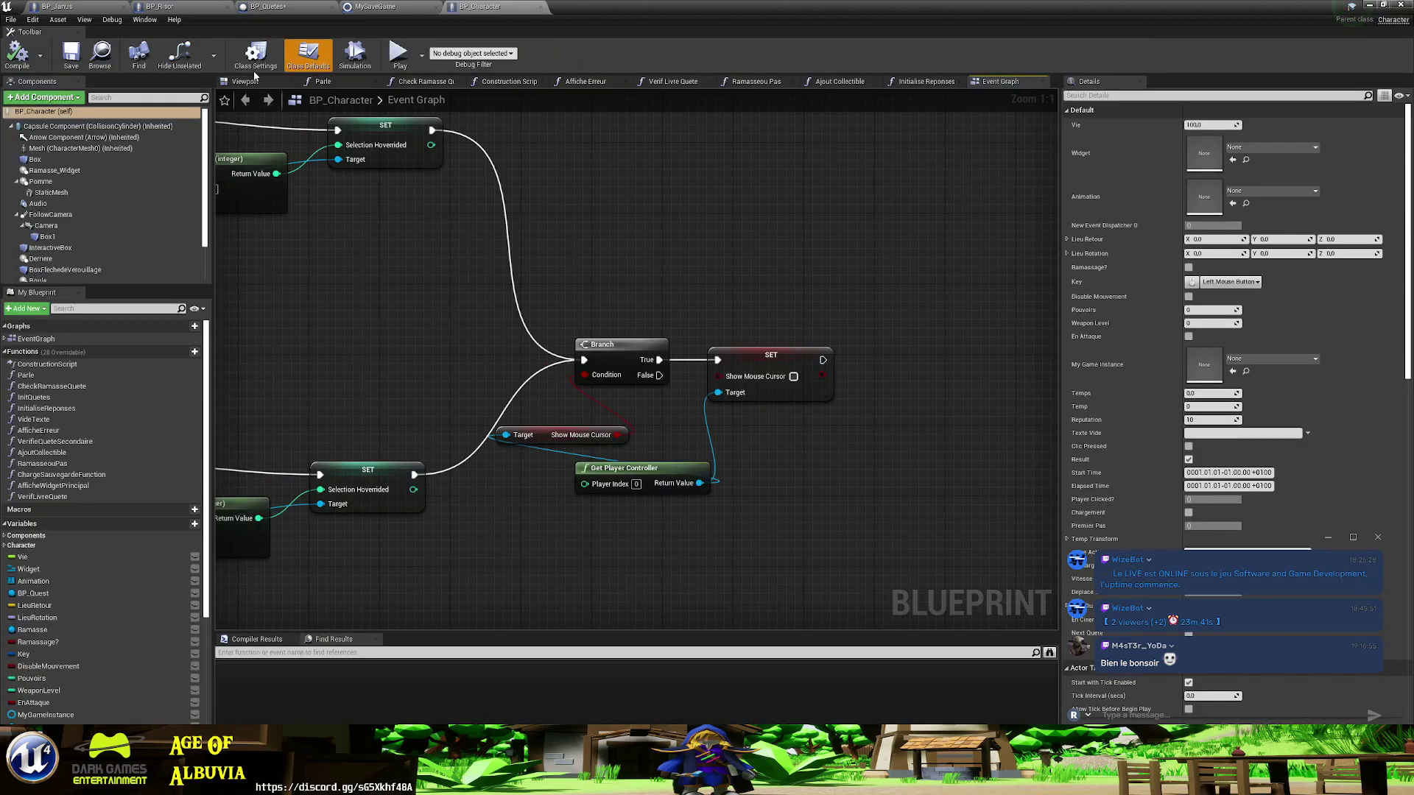
scroll(331, 236, down, 3)
scroll(631, 237, down, 1)
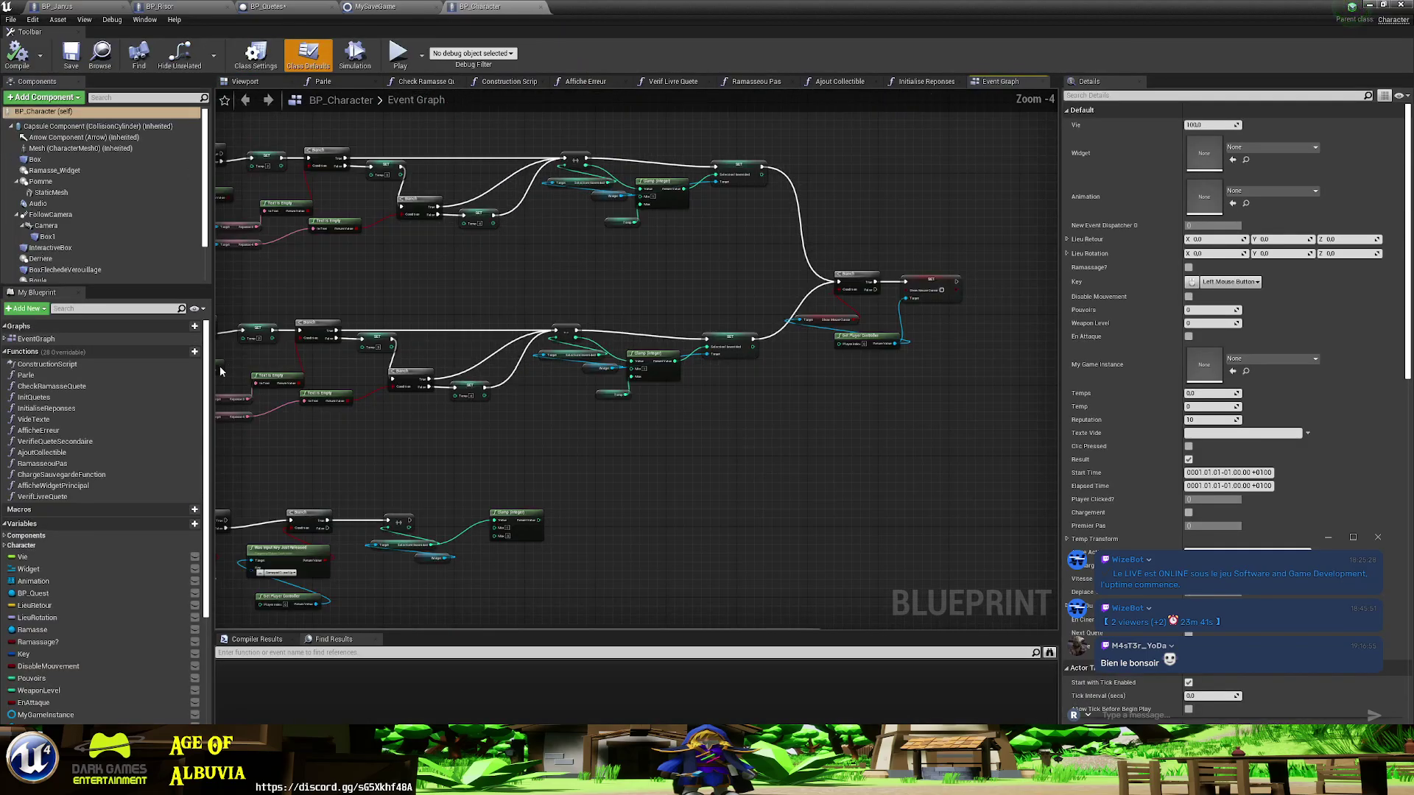
double_click(101, 402)
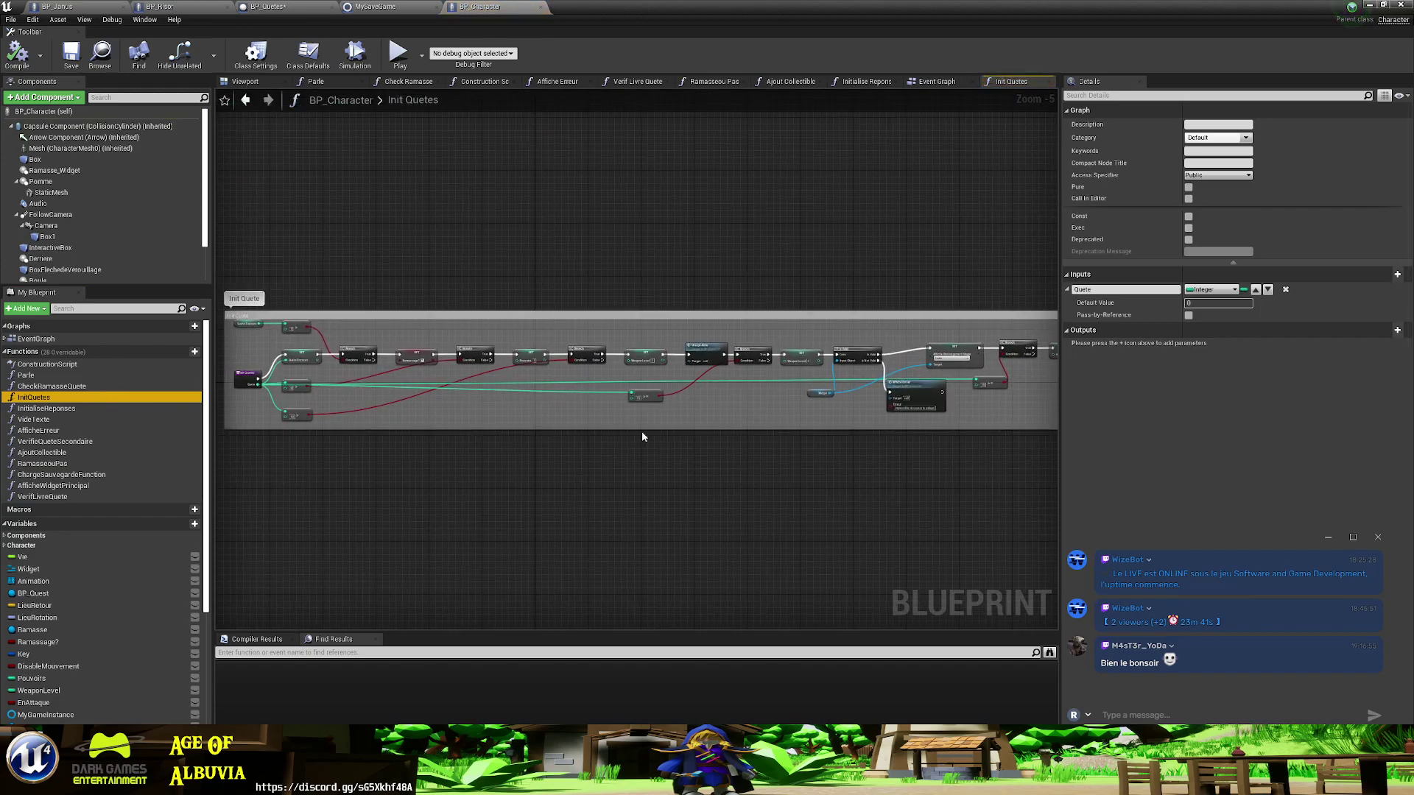
- Frame the Init Quete comment and move the whole comment group to the right
scroll(642, 436, up, 1)
scroll(642, 442, up, 2)
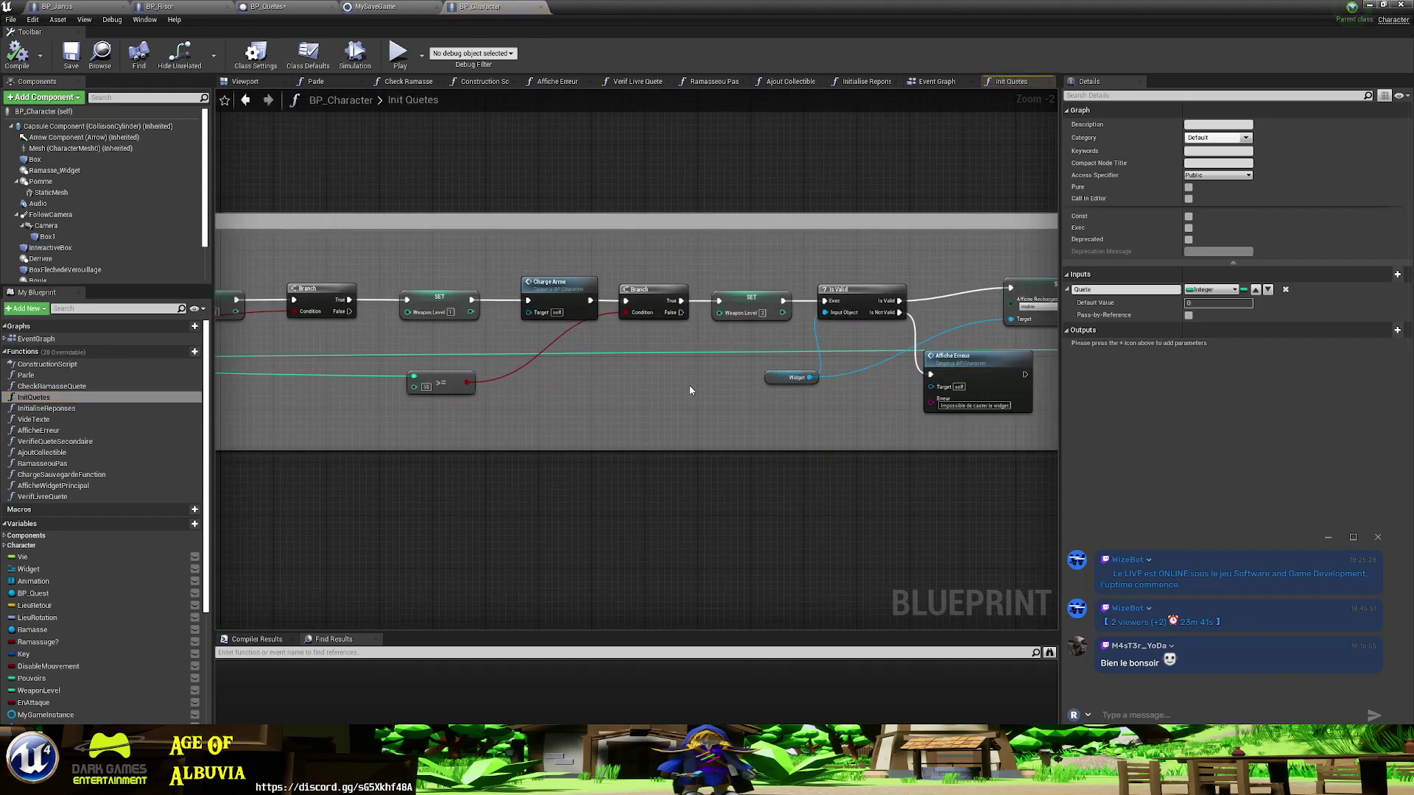
right_drag(688, 389, 957, 441)
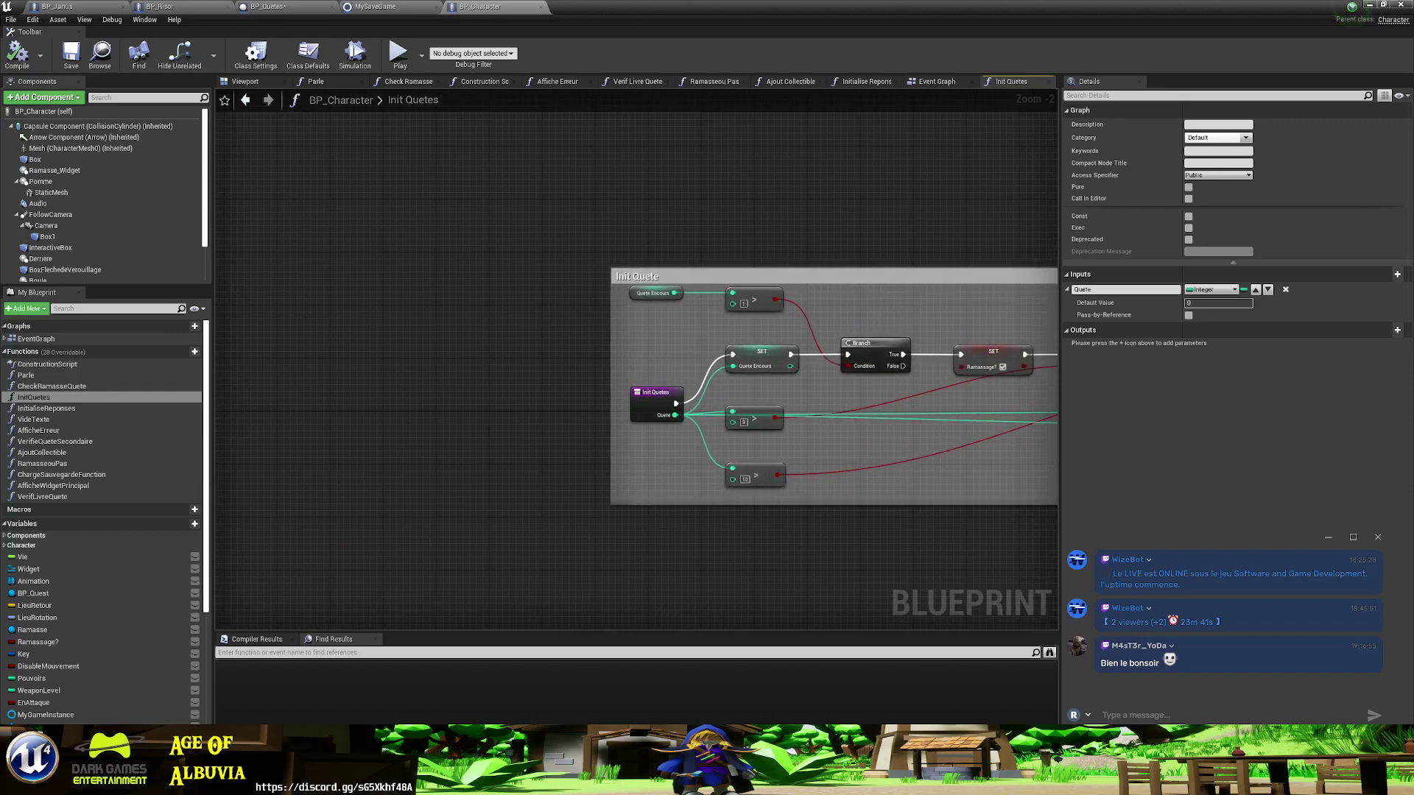
right_drag(810, 413, 399, 446)
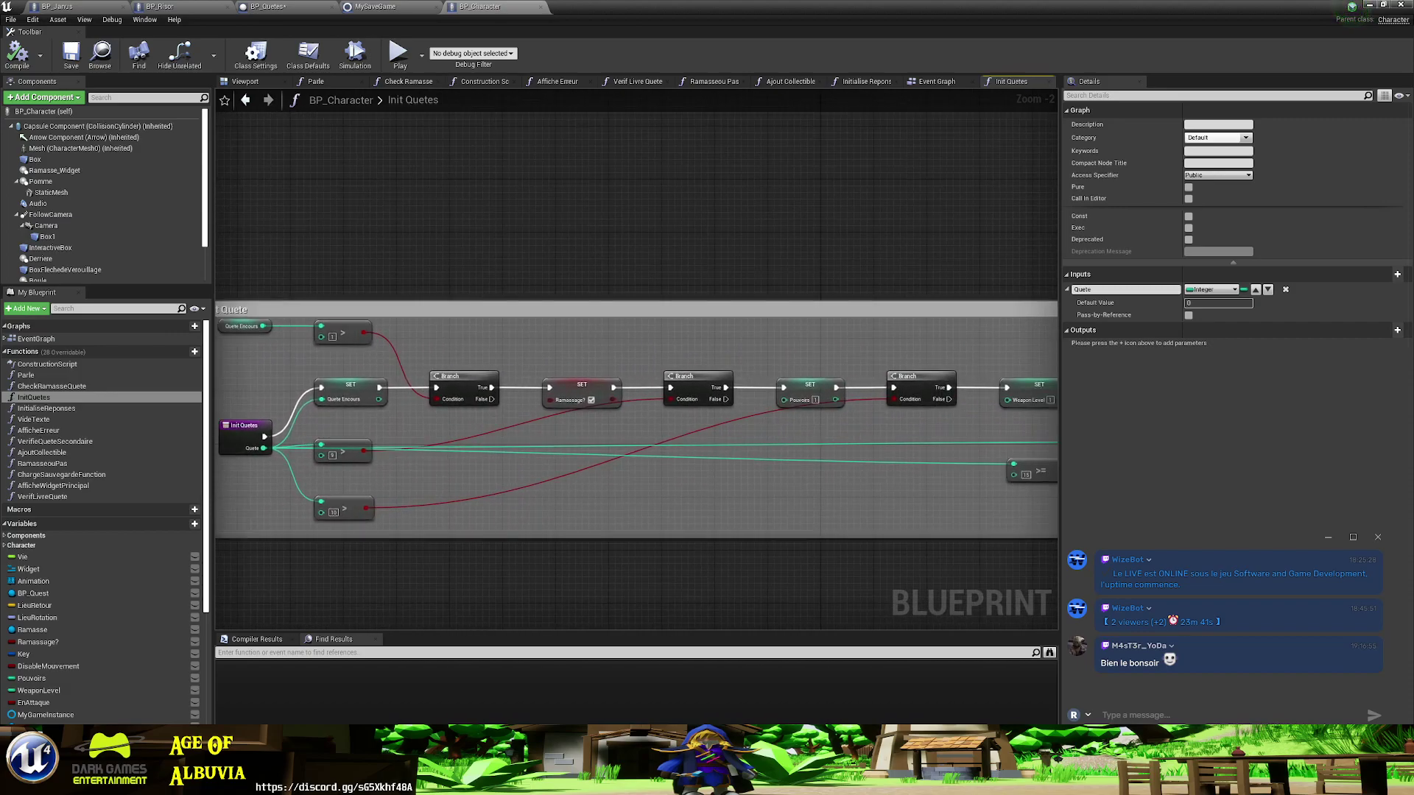
mouse_move(781, 413)
right_down()
mouse_move(513, 473)
mouse_move(221, 393)
mouse_move(694, 402)
mouse_move(498, 443)
mouse_move(901, 434)
right_up()
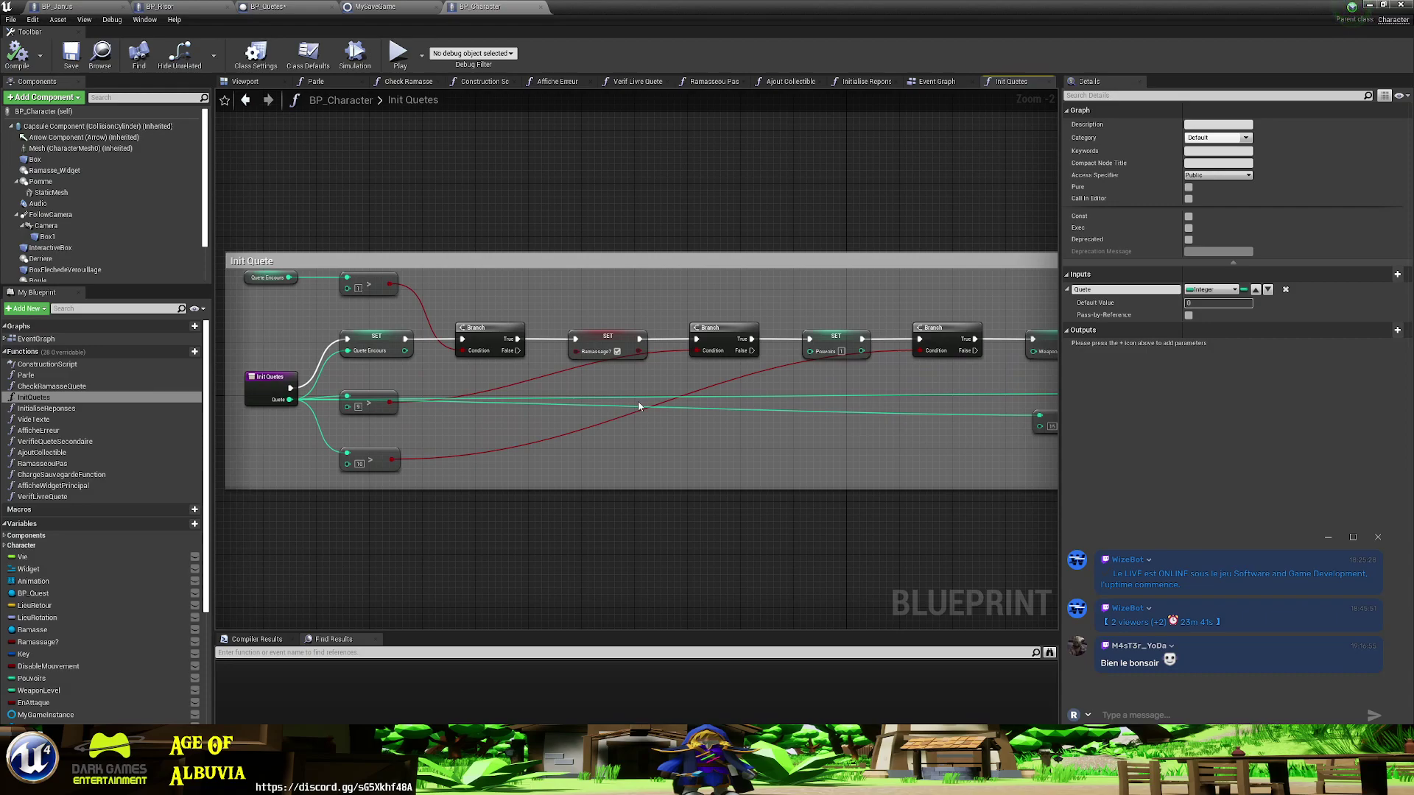
scroll(638, 406, down, 4)
right_drag(555, 359, 393, 343)
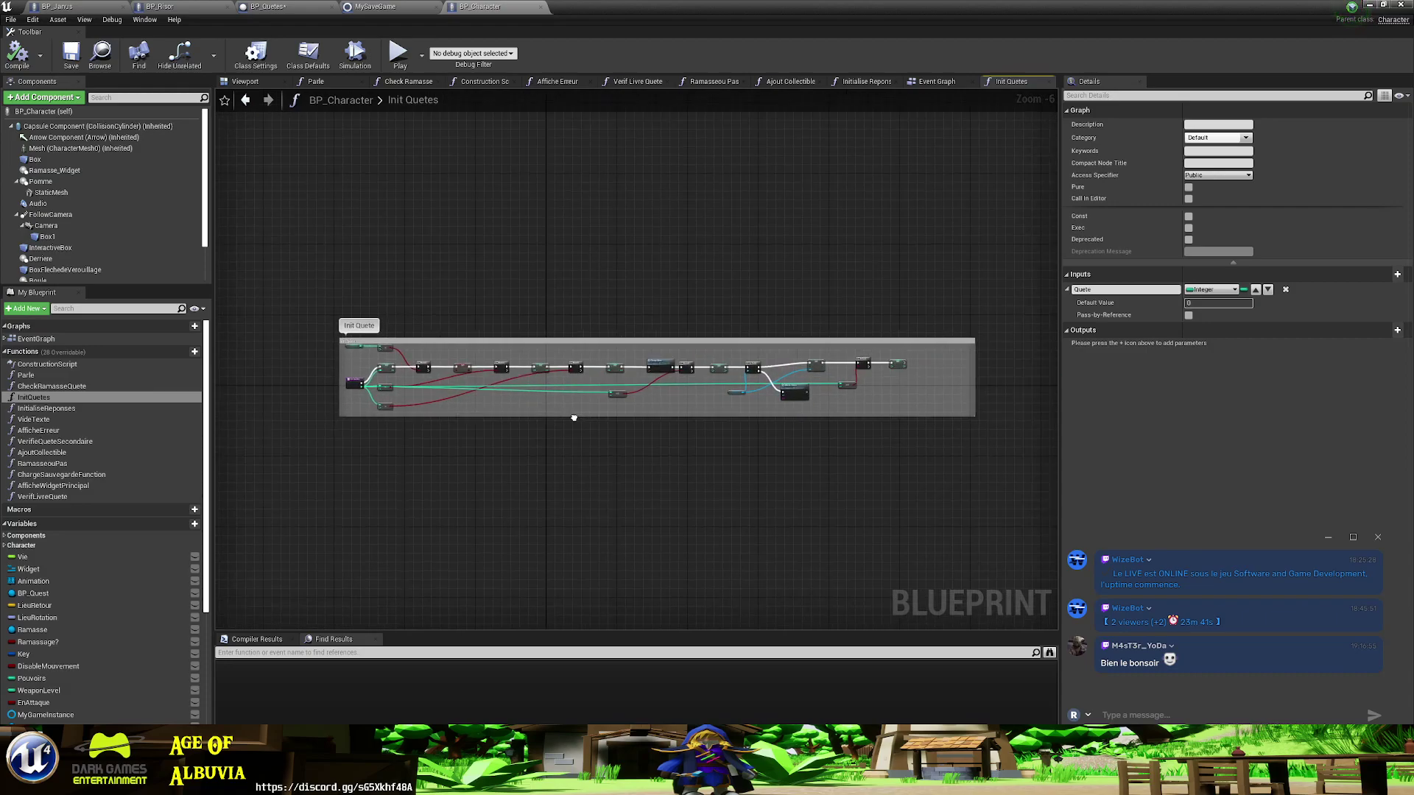
drag(361, 302, 854, 507)
right_drag(854, 507, 606, 507)
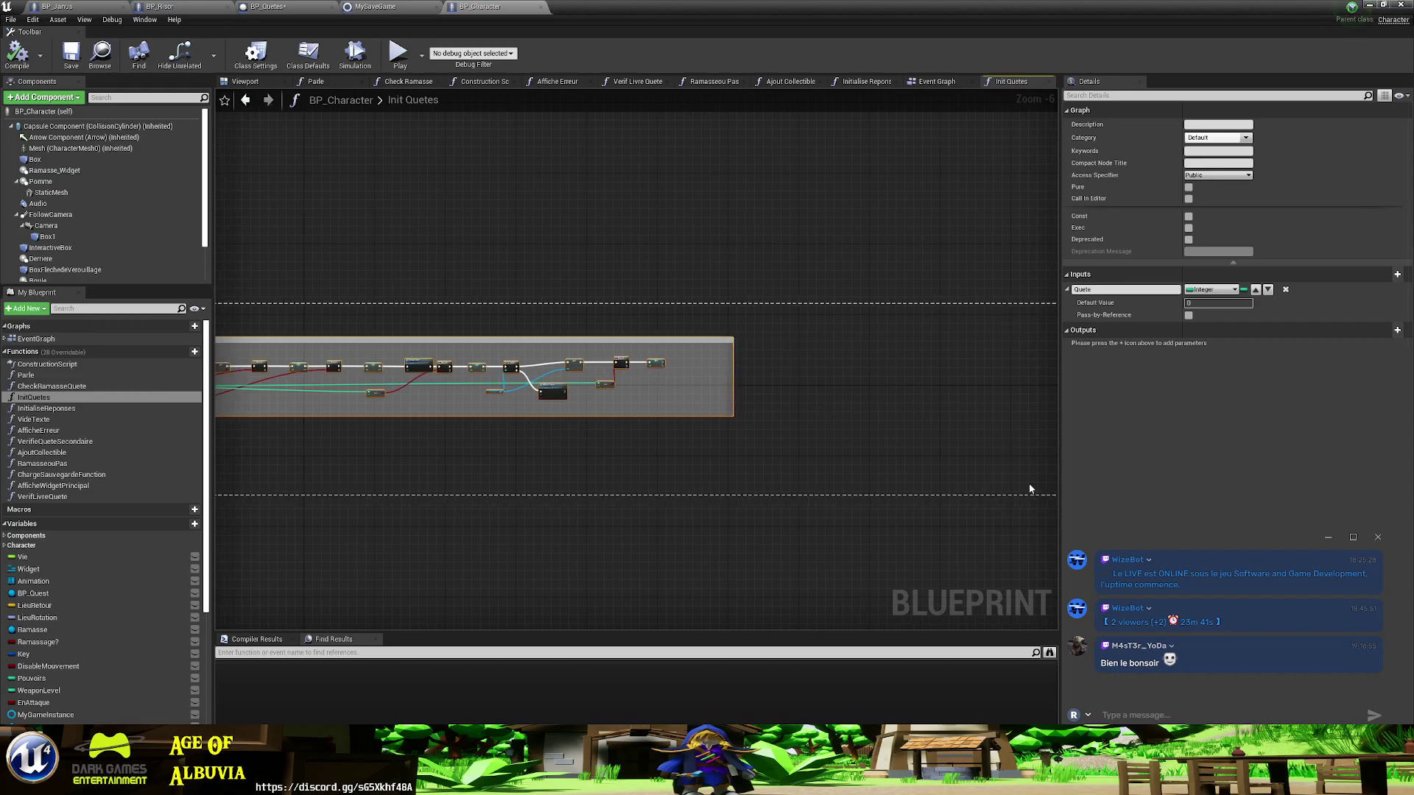
drag(589, 356, 816, 359)
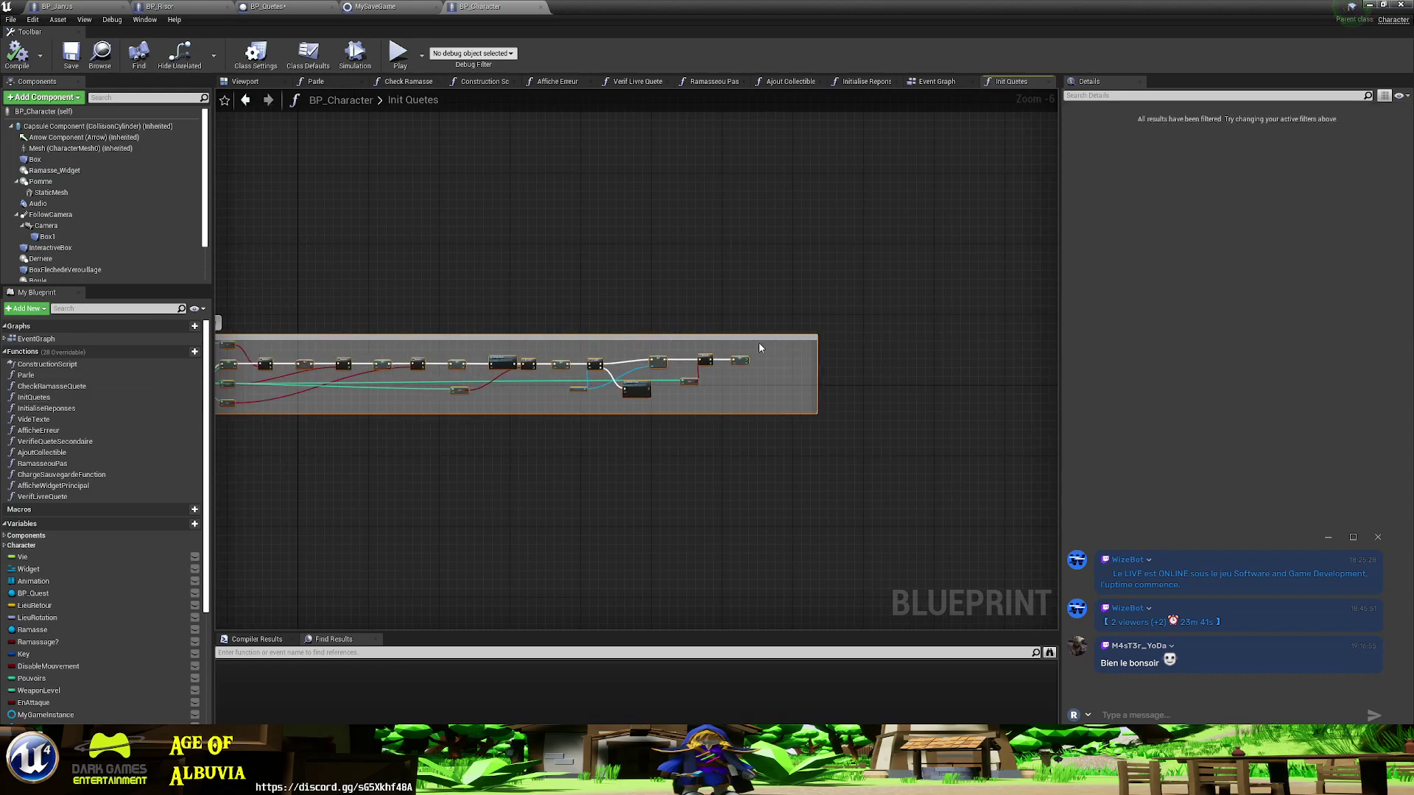
- Widen the Init Quete comment leftward and place the Init Quetes entry node at its left edge
scroll(316, 413, up, 4)
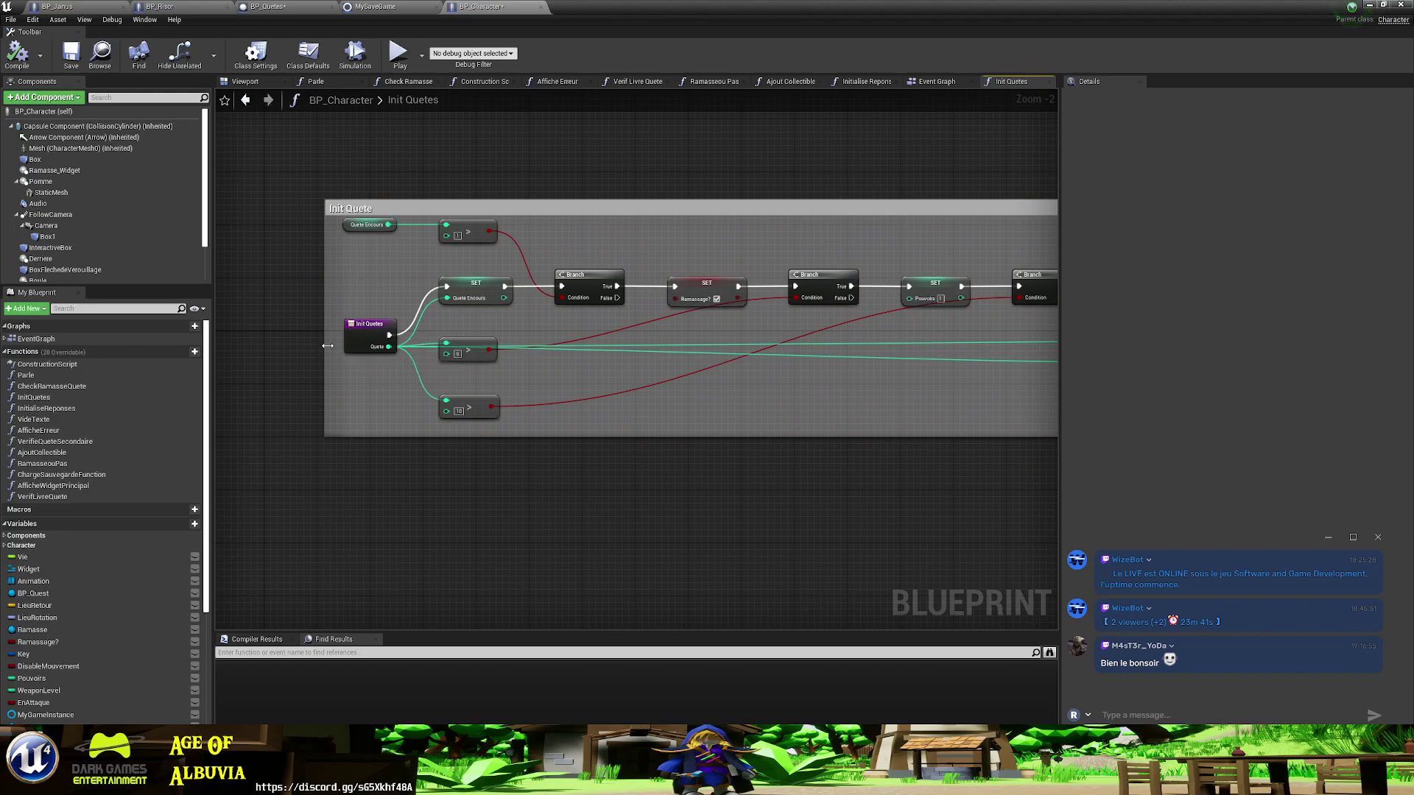
drag(324, 345, 84, 339)
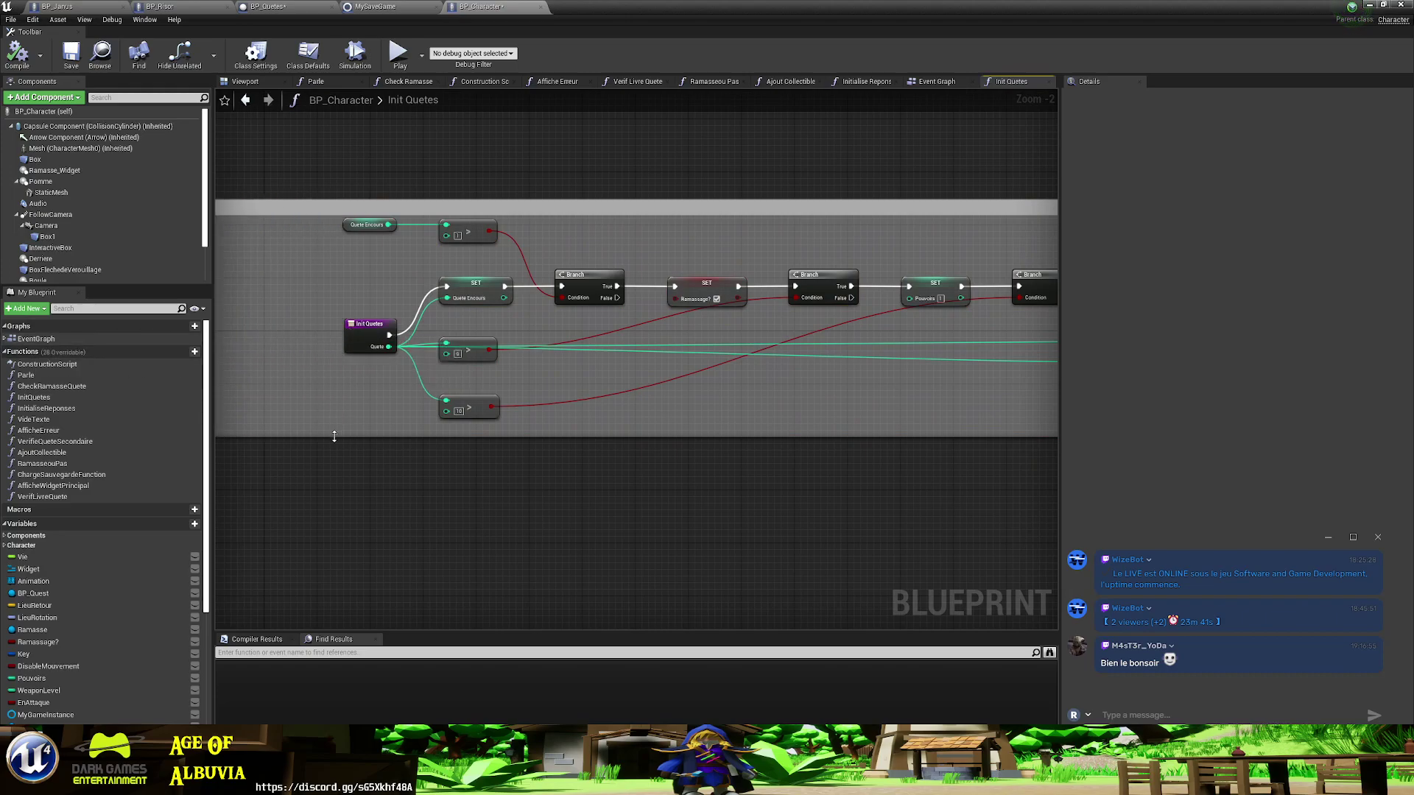
right_drag(329, 433, 503, 447)
drag(544, 336, 238, 323)
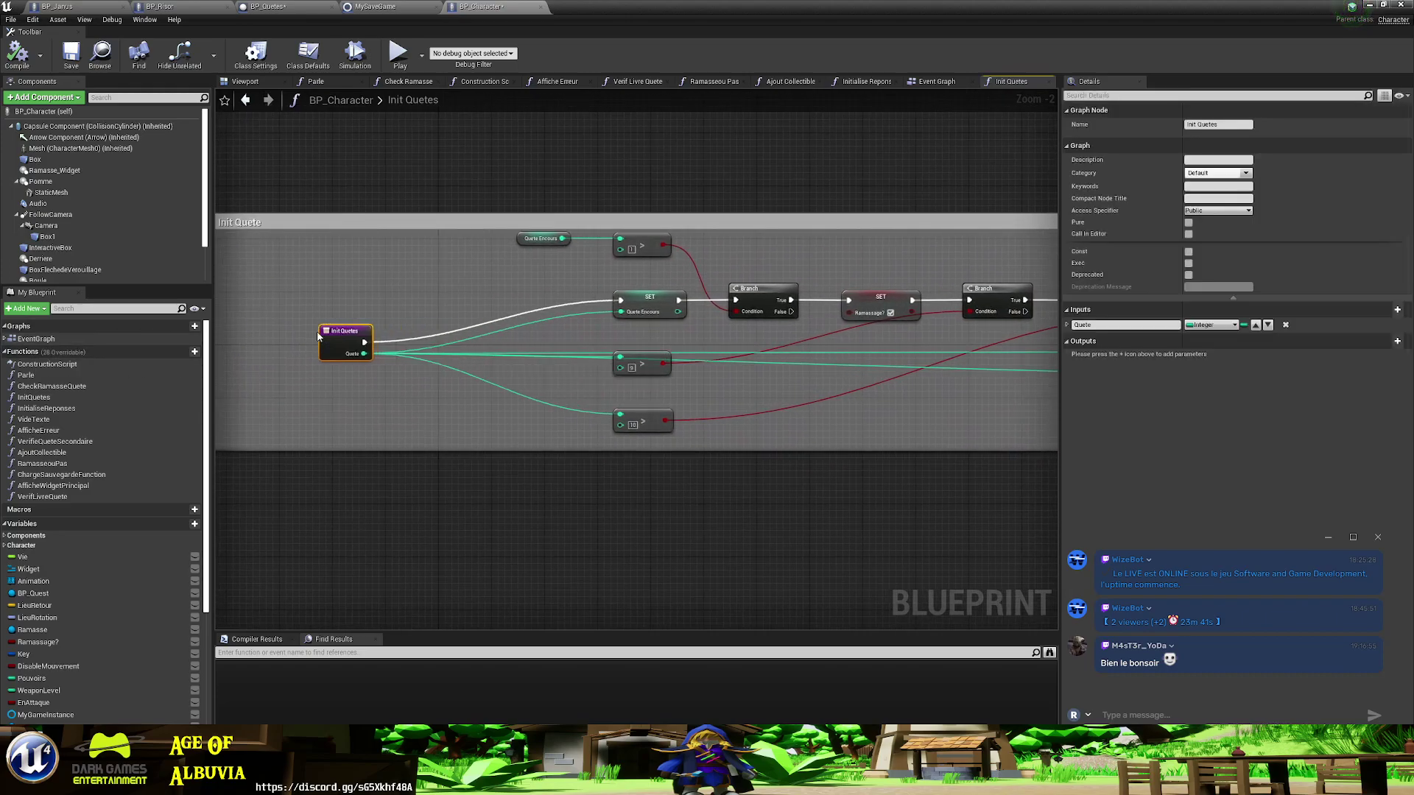
right_drag(312, 408, 659, 435)
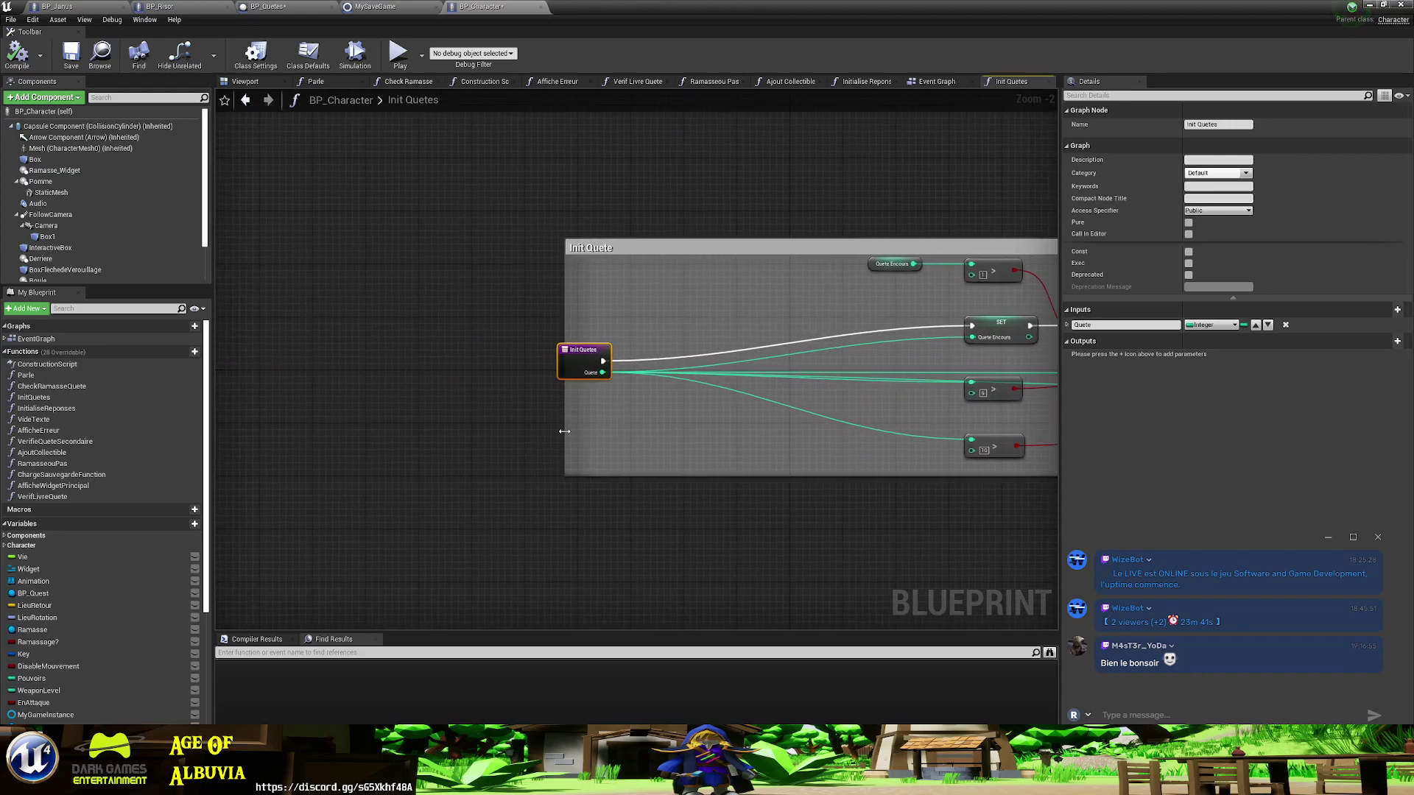
drag(564, 435, 475, 423)
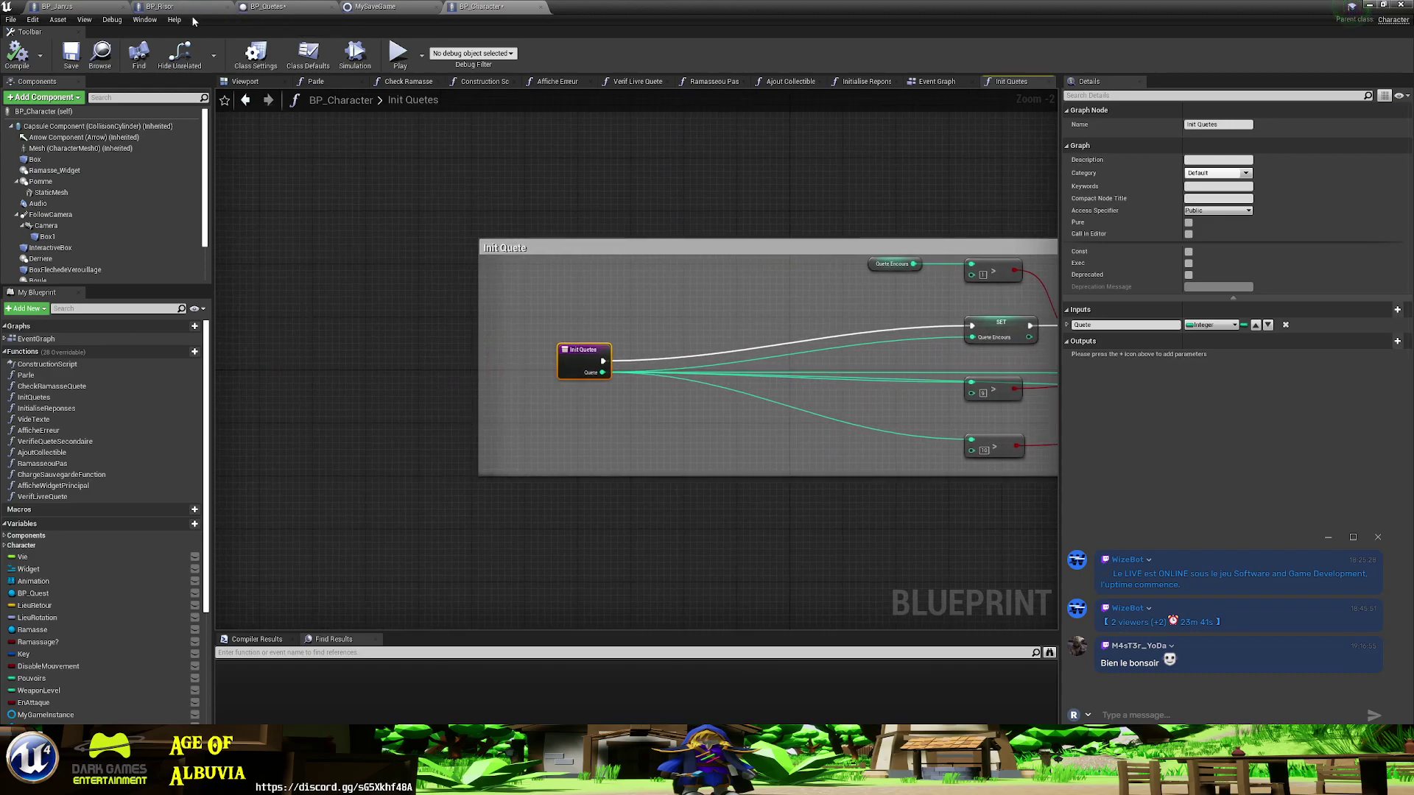
- In BP_Janus's Event Graph, frame the Parle, Delay and Questions nodes
click(59, 7)
scroll(681, 447, down, 2)
scroll(682, 447, down, 1)
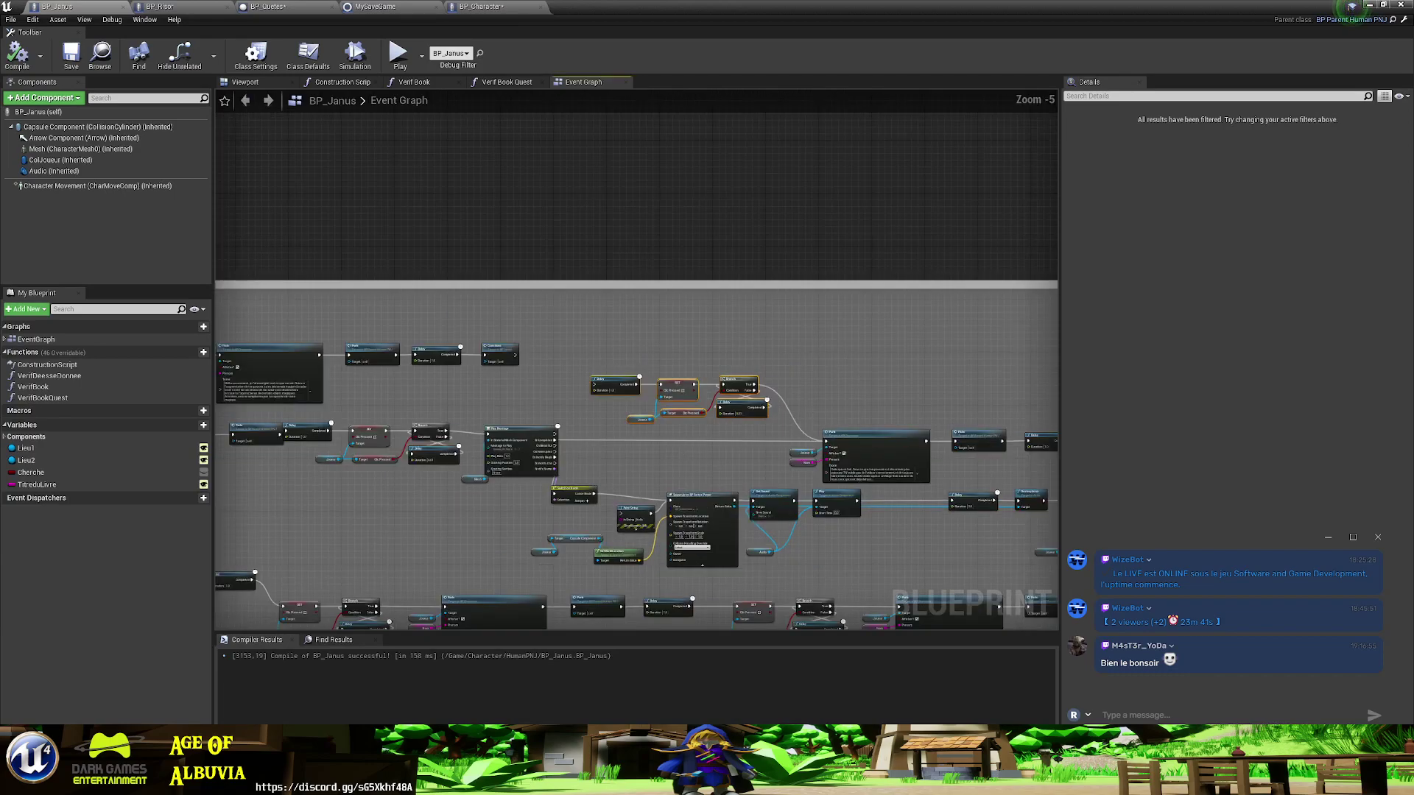
scroll(733, 465, up, 2)
scroll(732, 464, up, 2)
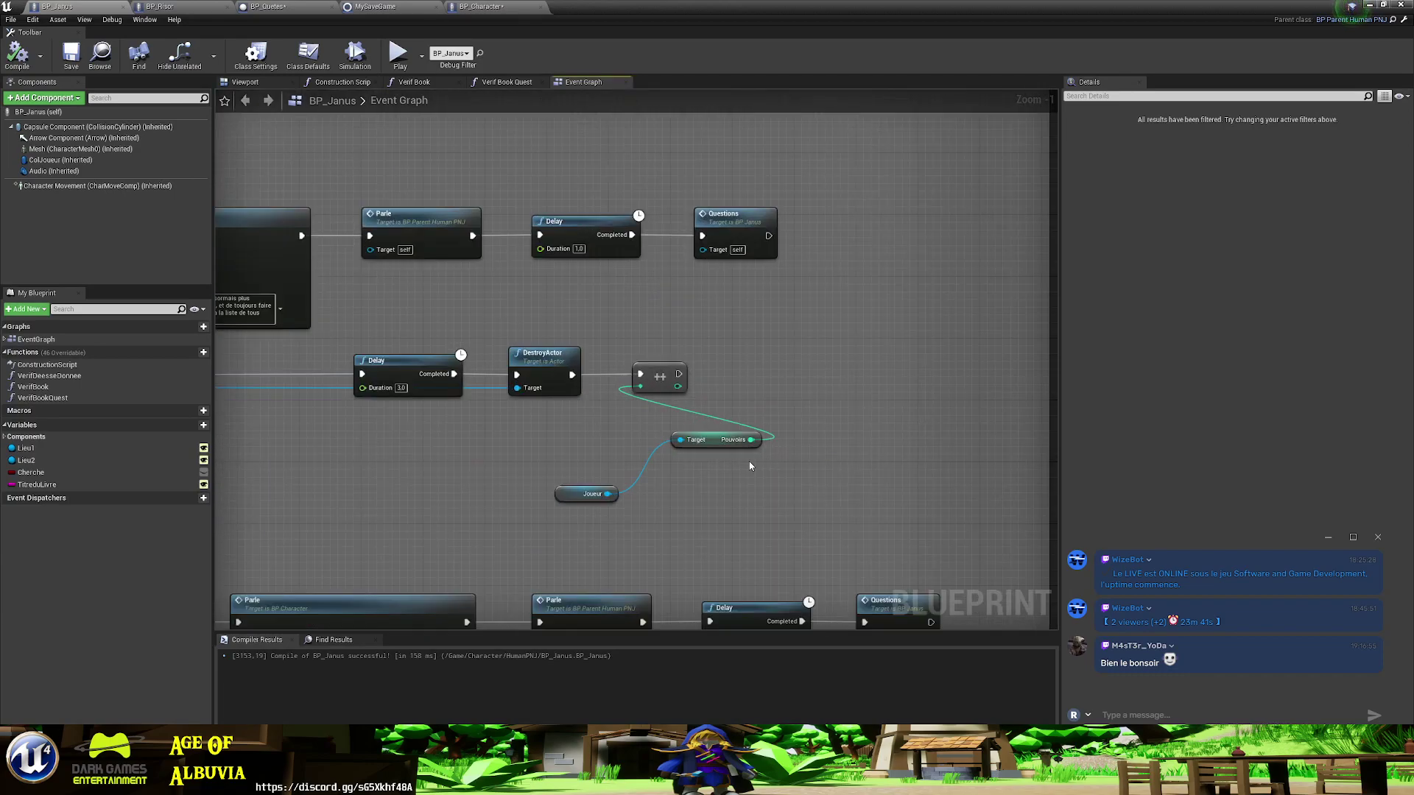
right_drag(750, 466, 567, 422)
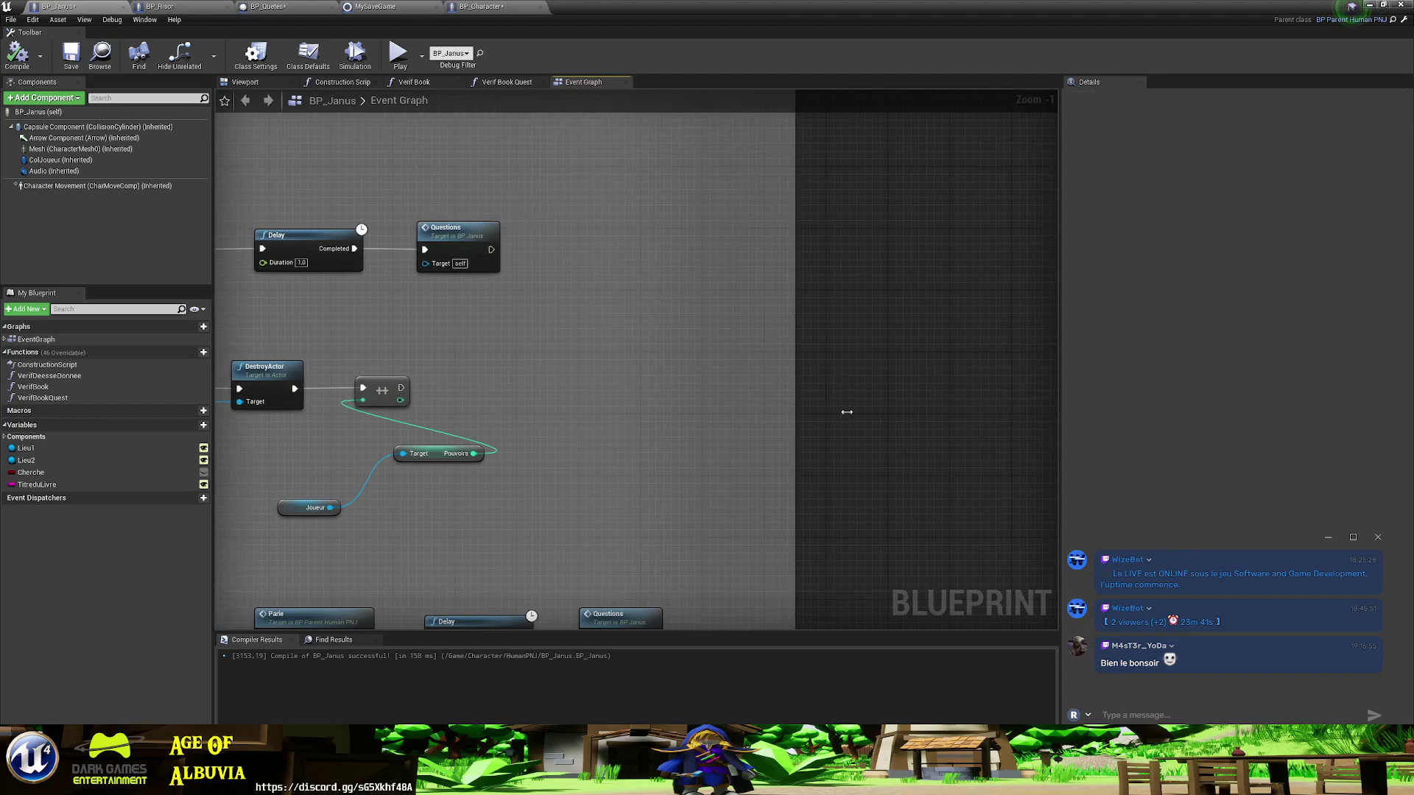
right_drag(569, 417, 912, 433)
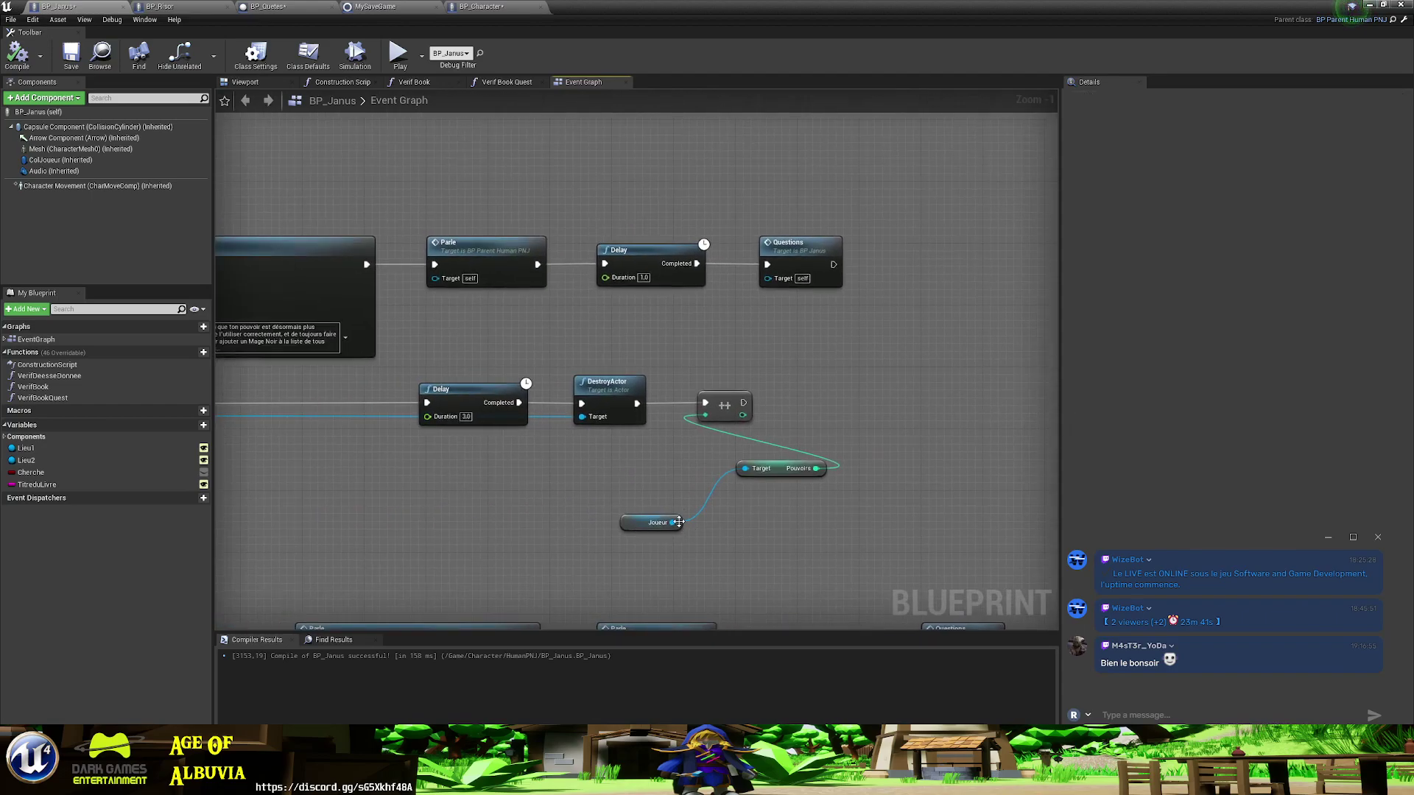
- Pull a wire from Joueur, cancel without adding a node, and minimize the Blueprint editor
drag(678, 521, 831, 523)
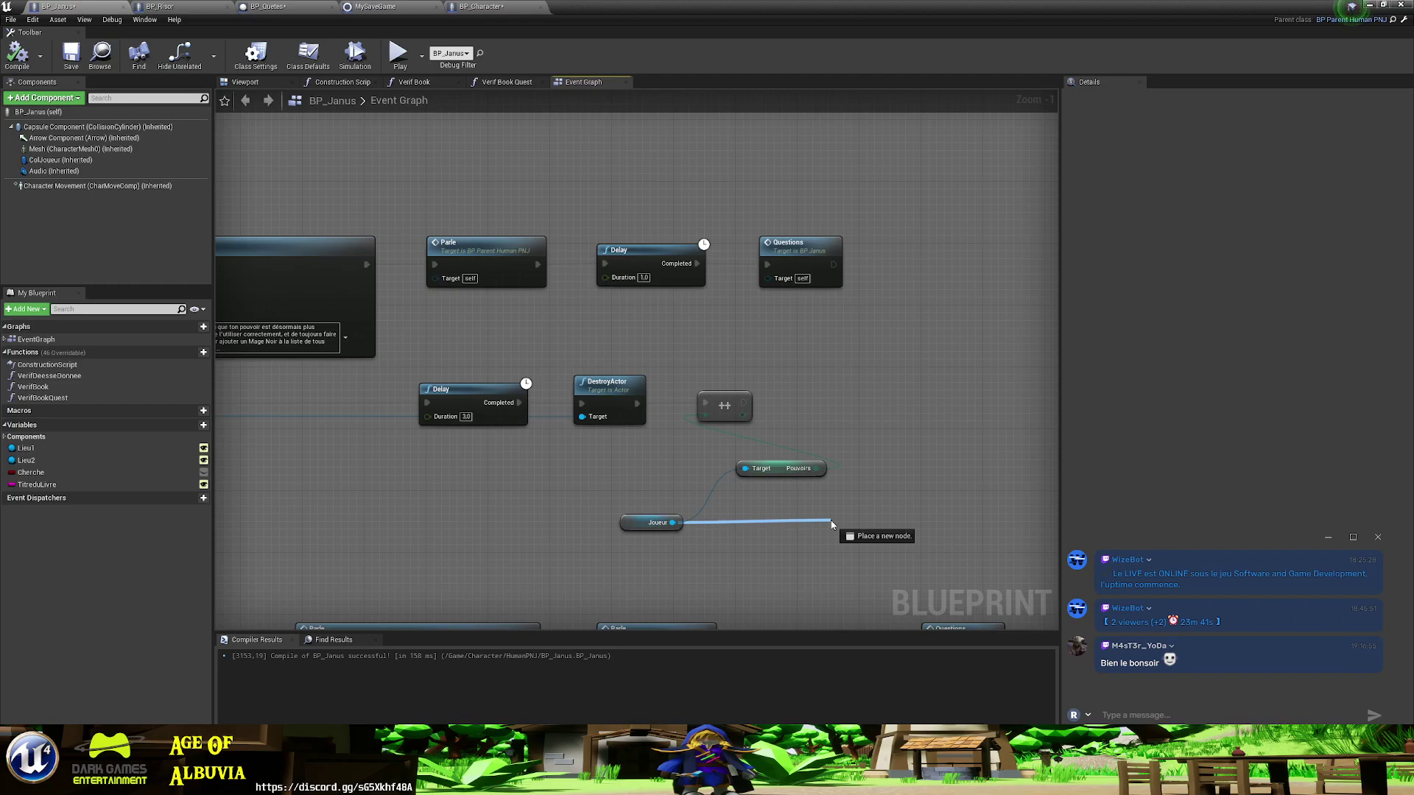
drag(832, 523, 833, 522)
click(885, 447)
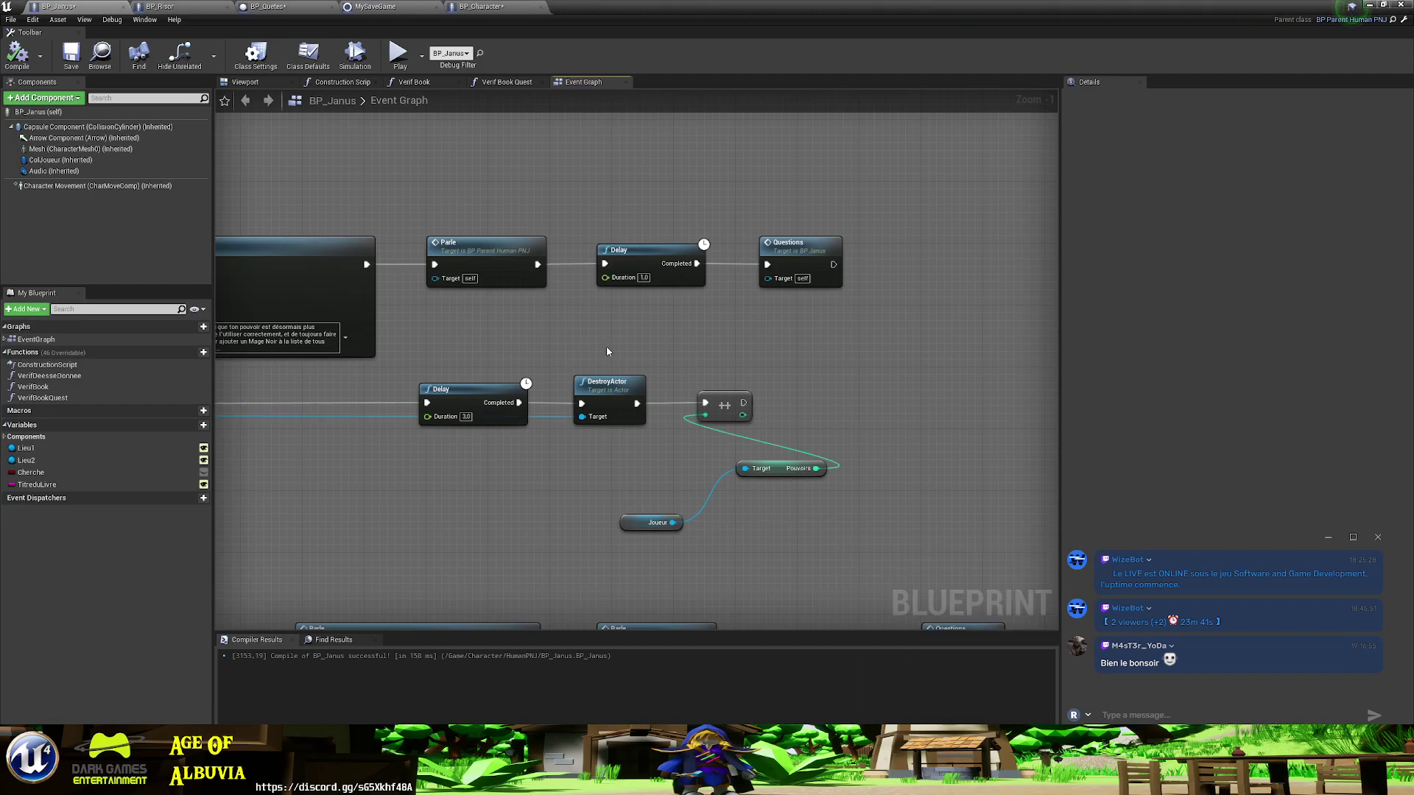
click(1367, 6)
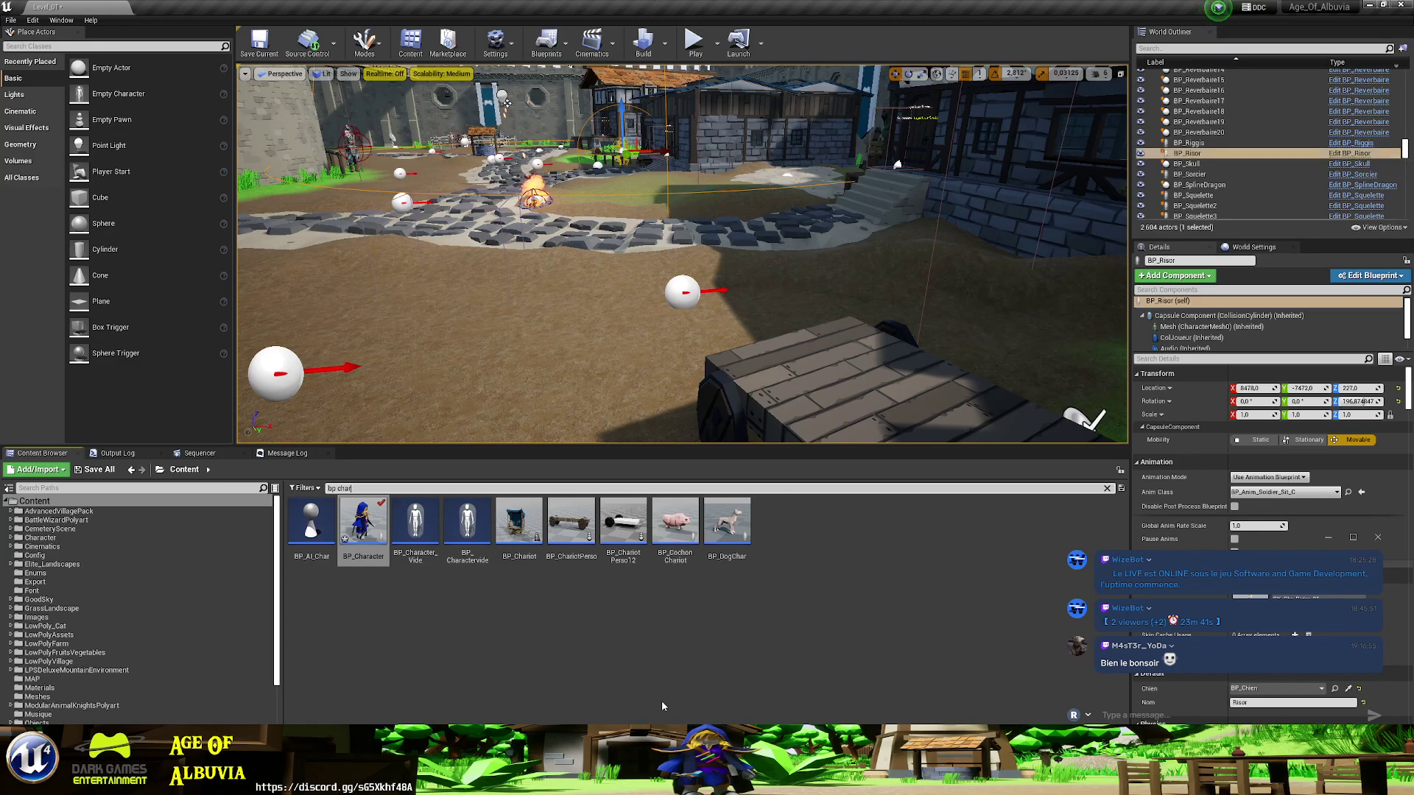
- Move the Pouvoirs getter beside Joueur and add a Ma Game Instance getter
key(alt+Tab)
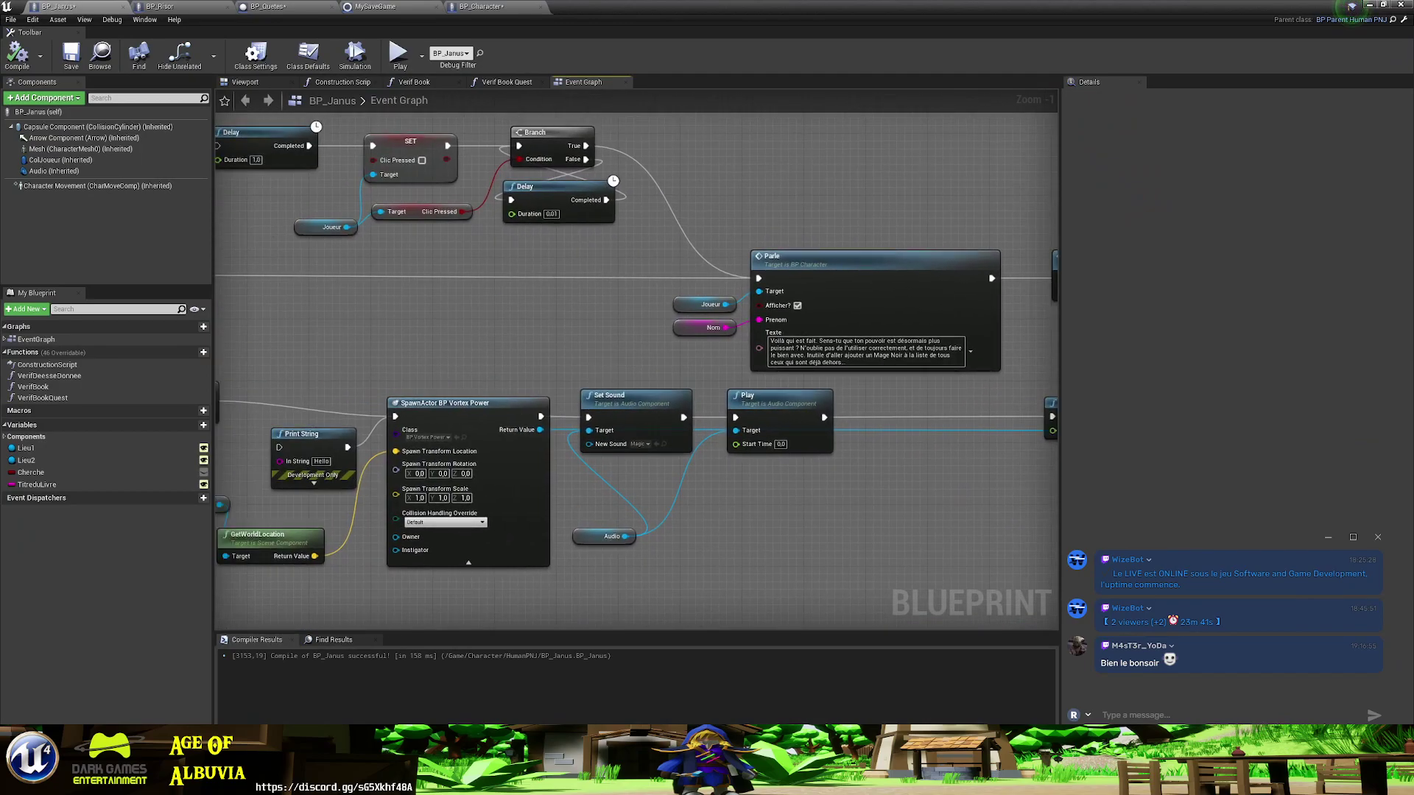
mouse_move(558, 475)
right_down()
mouse_move(978, 530)
mouse_move(519, 398)
right_up()
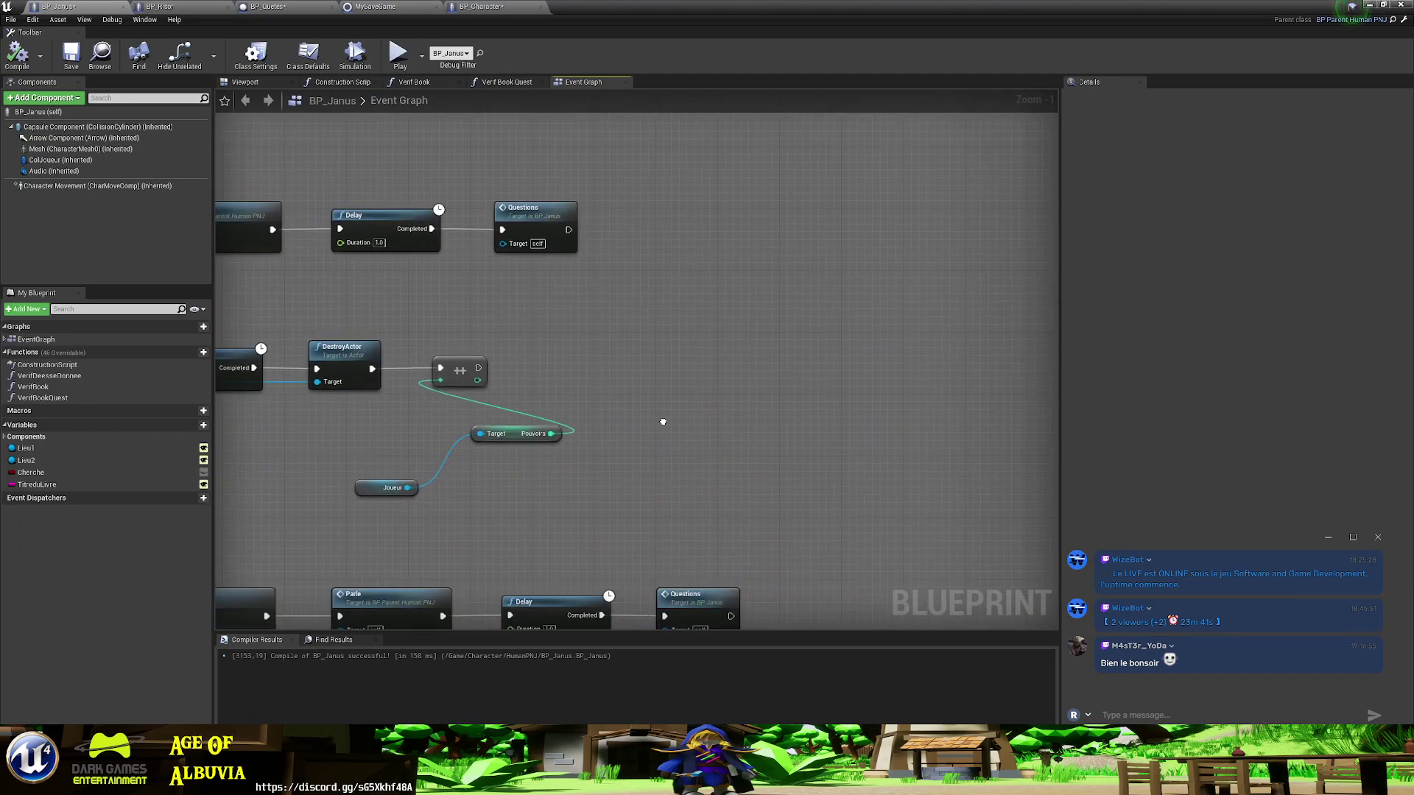
drag(557, 387, 511, 449)
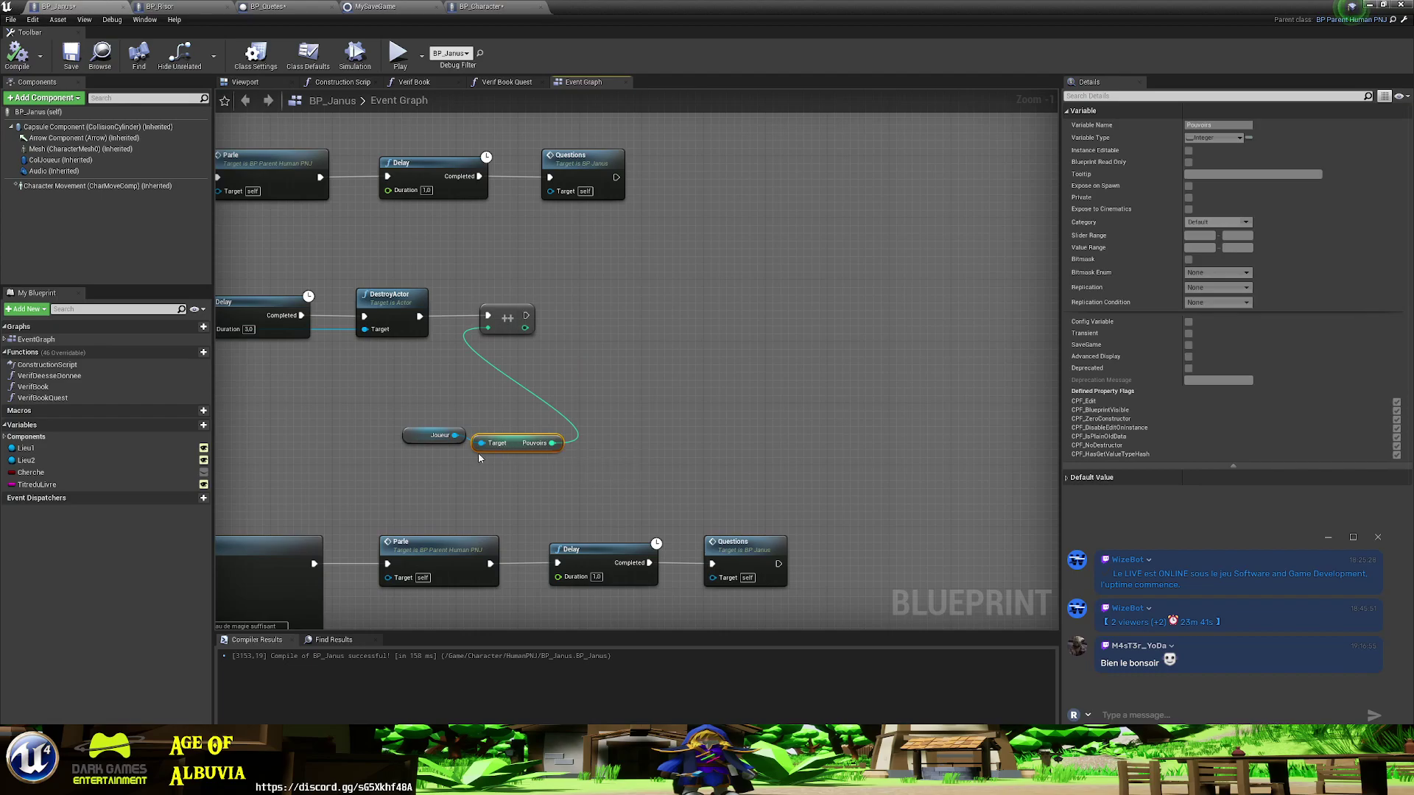
right_click(619, 404)
text(m)
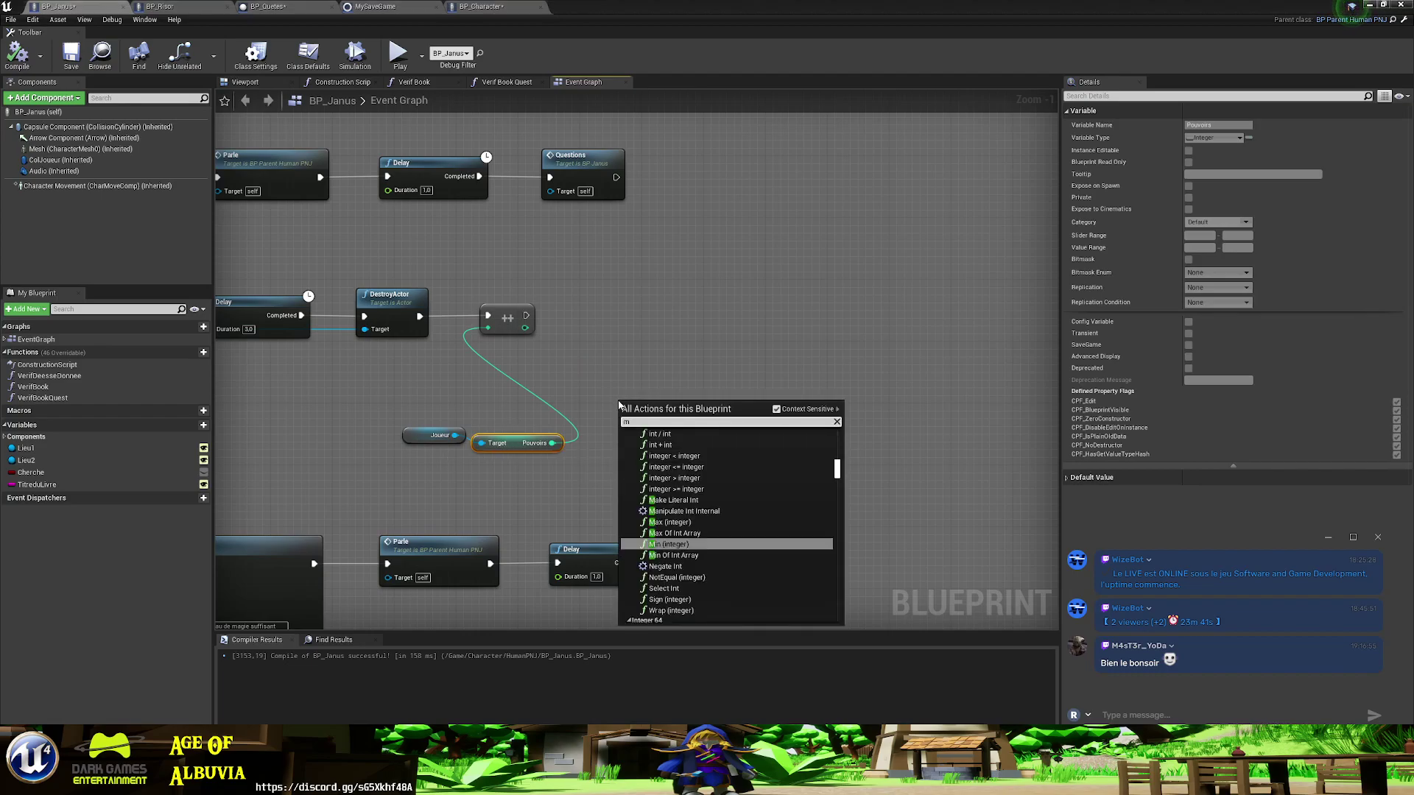
text(yg)
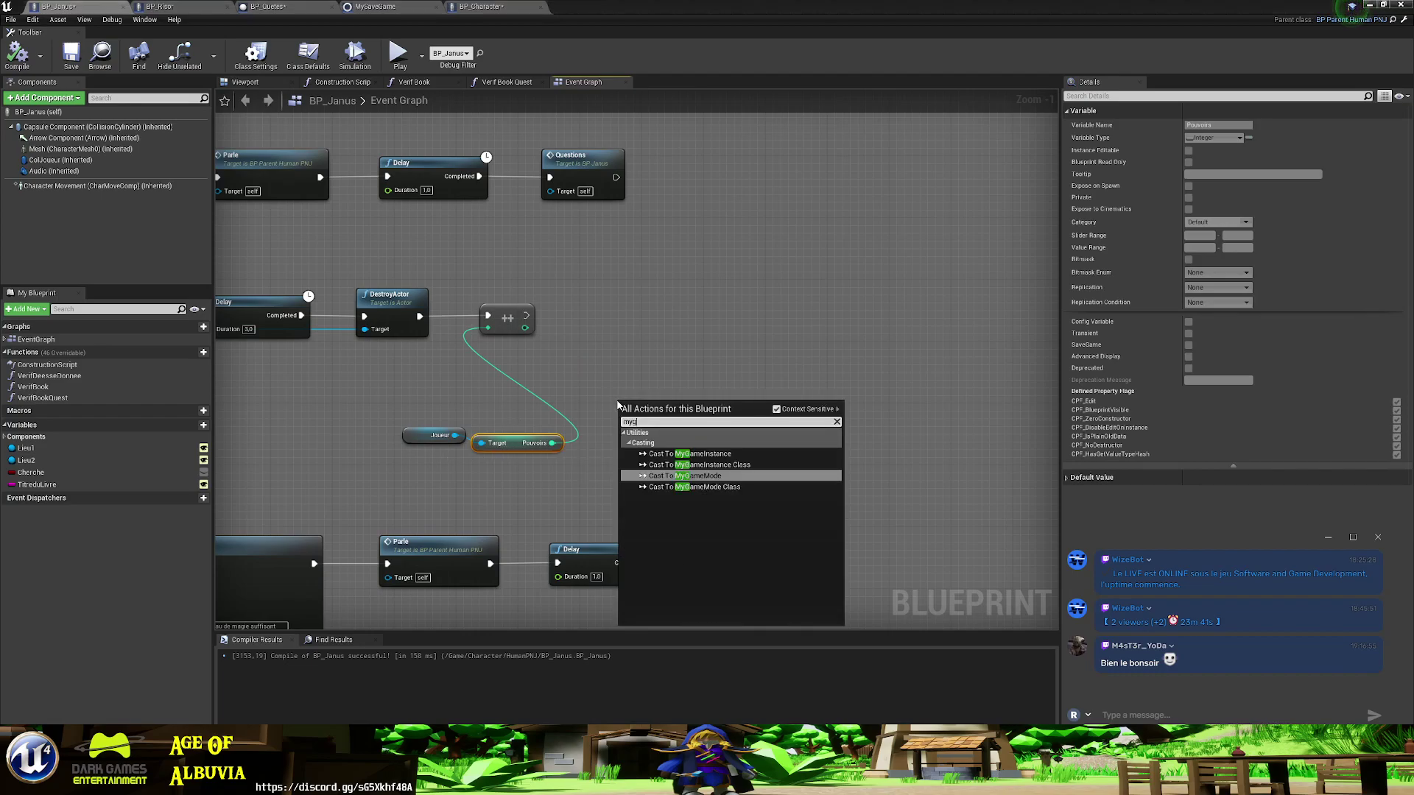
key(BackSpace)
key(BackSpace)
text(ag)
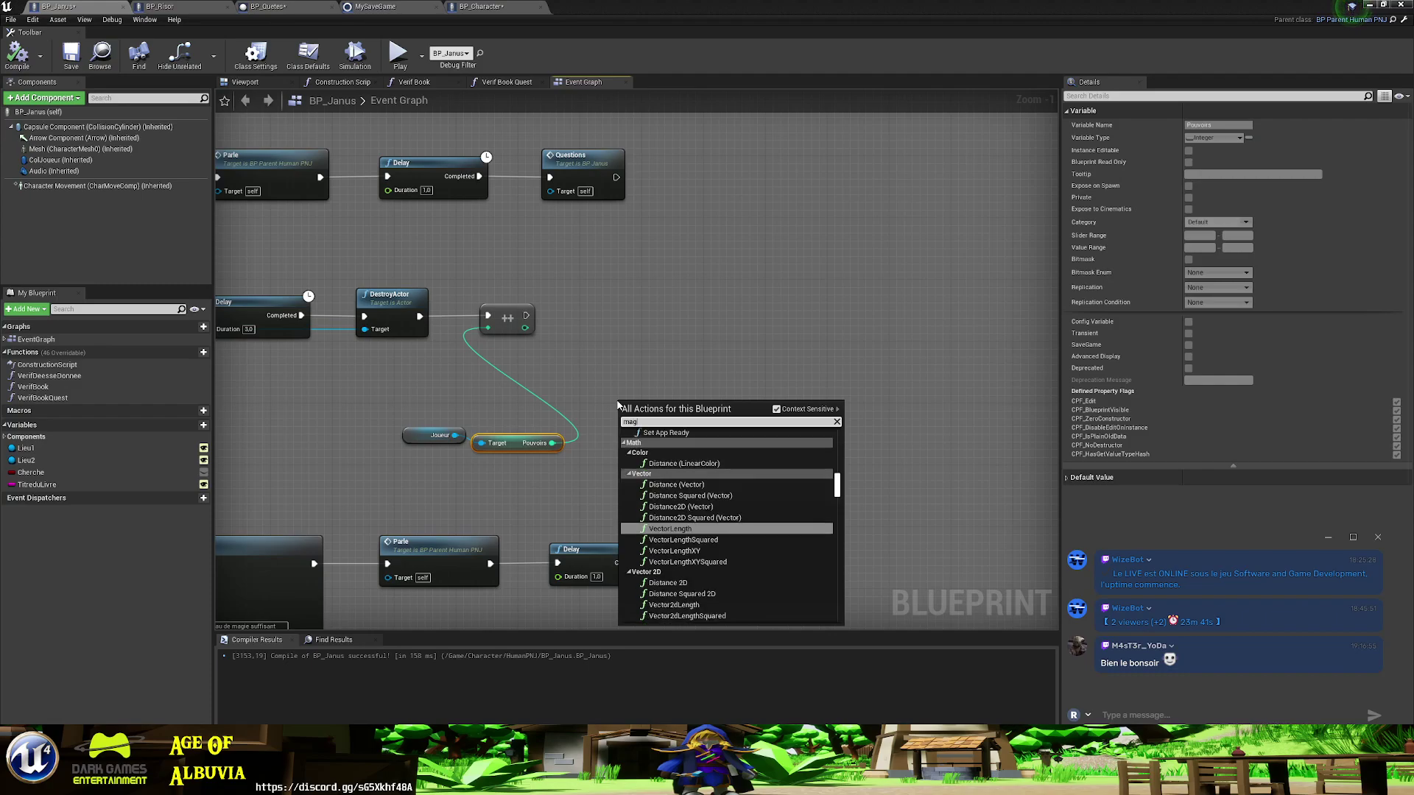
text(ami)
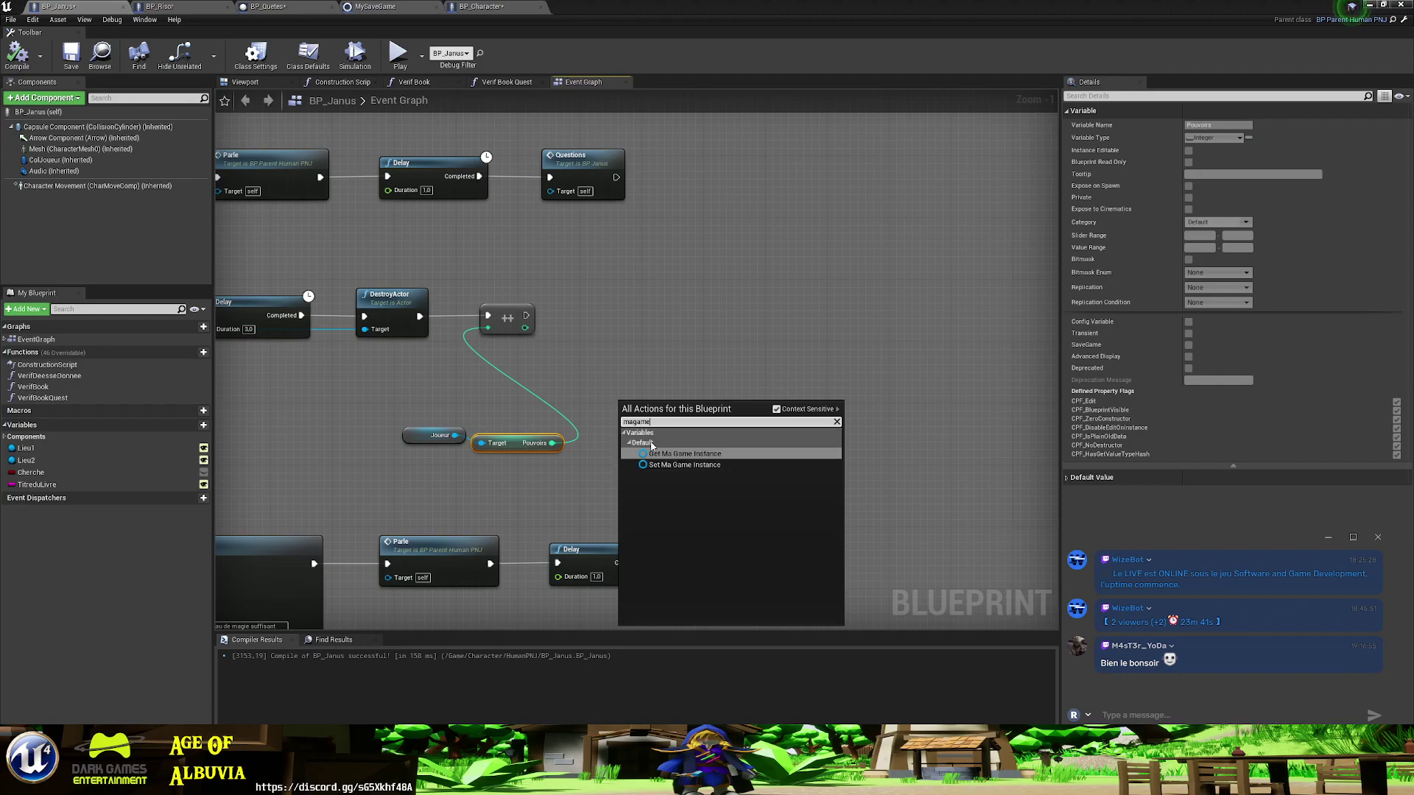
click(670, 454)
- Add a SET Quetes Secondaires node from the game instance, then delete it as unwanted
drag(685, 411, 626, 378)
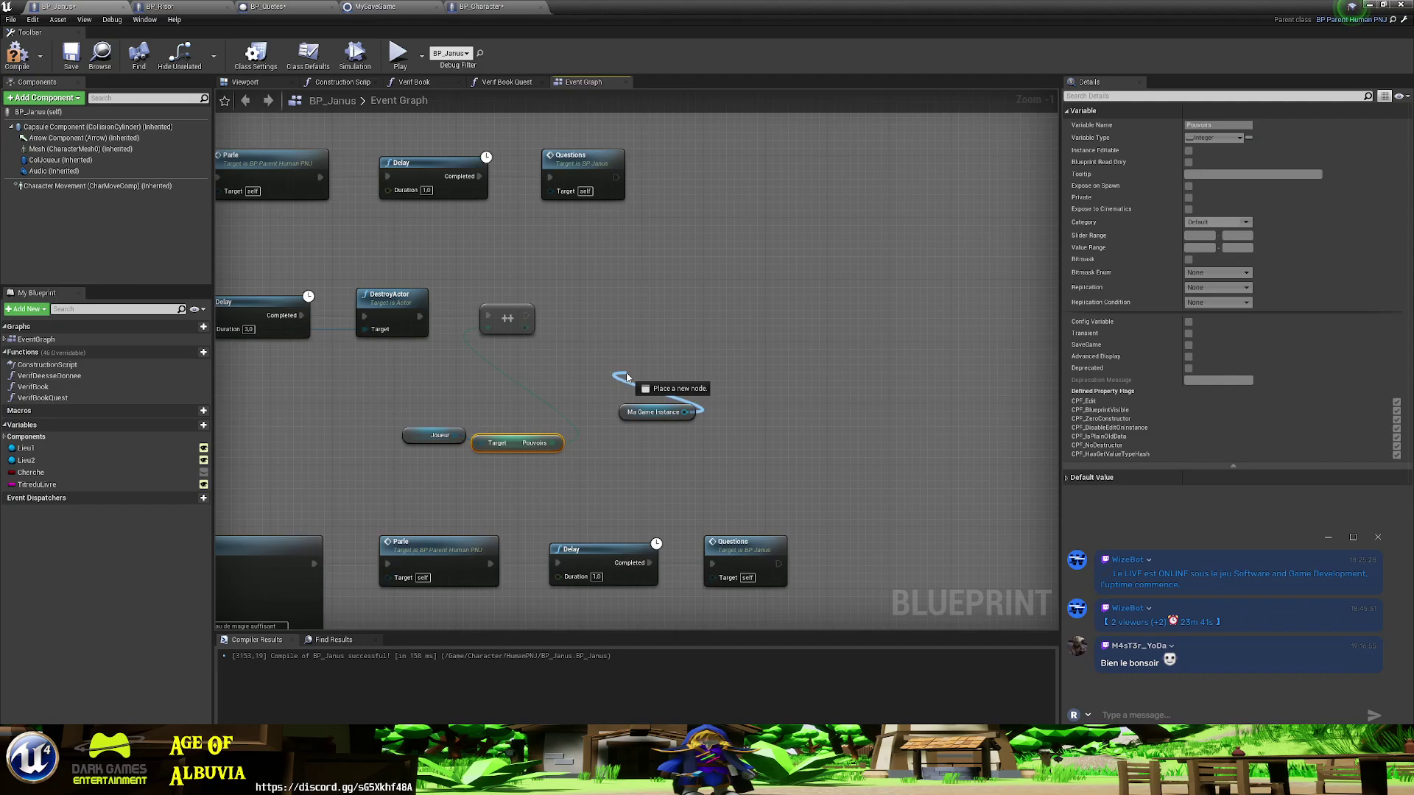
text(quete)
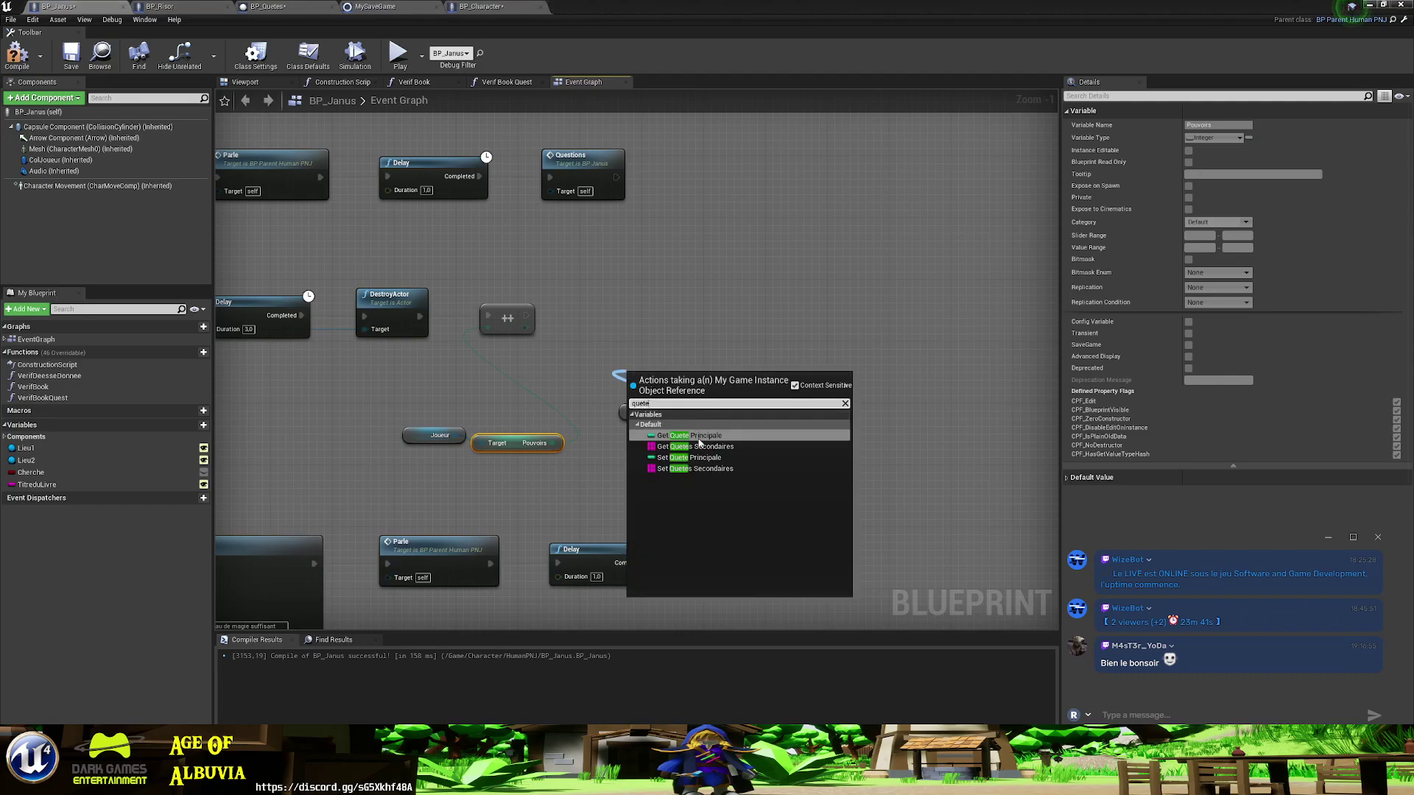
click(695, 468)
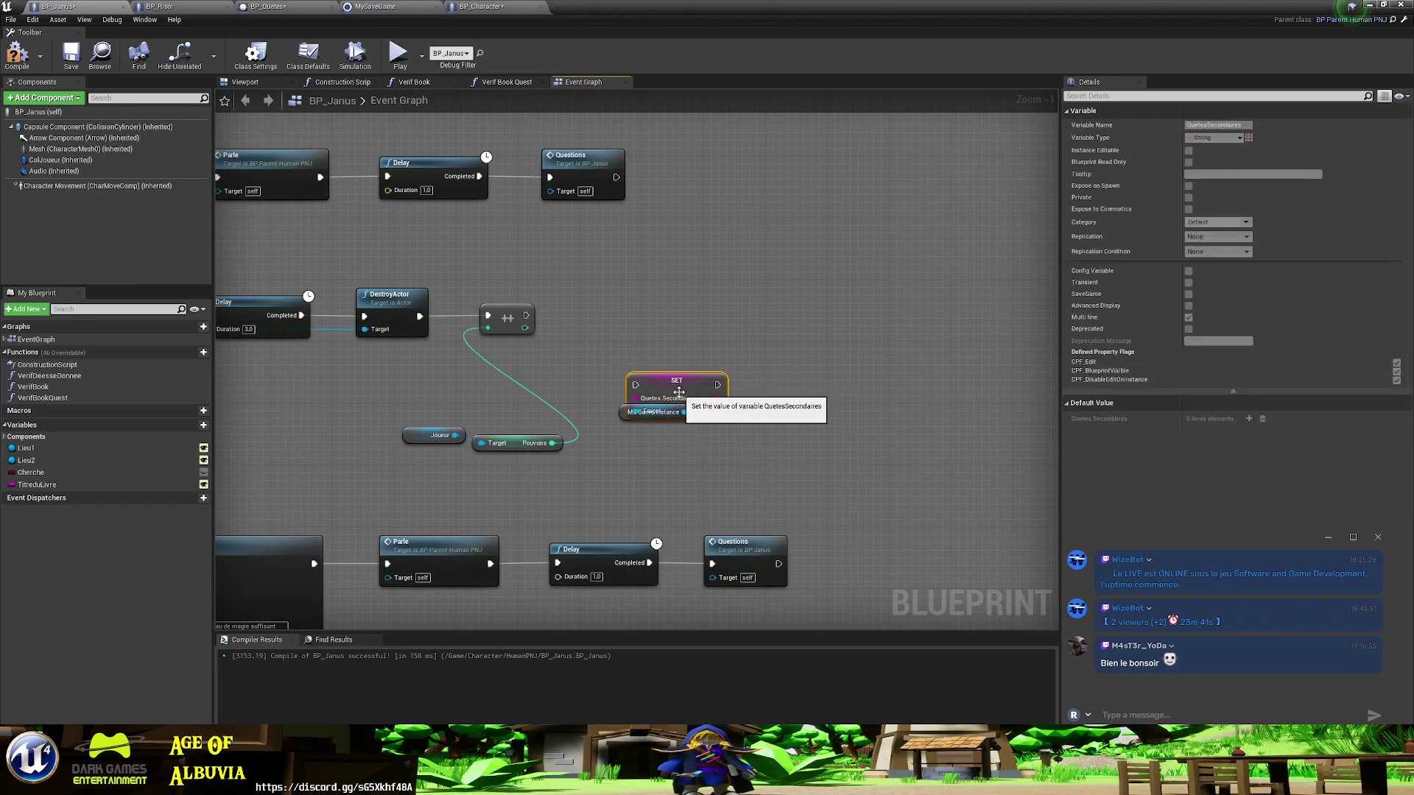
drag(679, 391, 677, 352)
key(Delete)
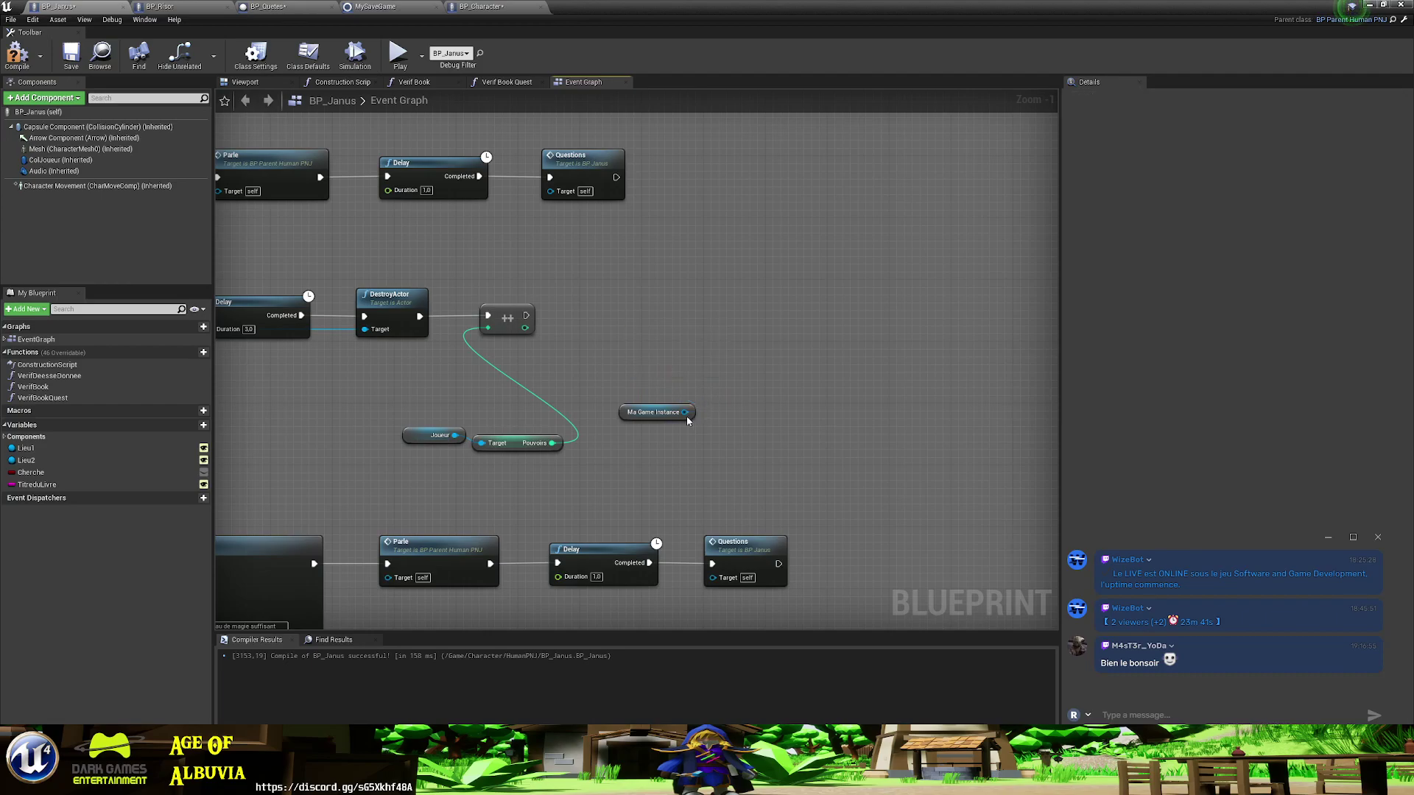
- Get Quetes Secondaires, add an Add Unique node fed by the Sequence output, and compile BP_Janus
drag(685, 411, 636, 334)
text(second)
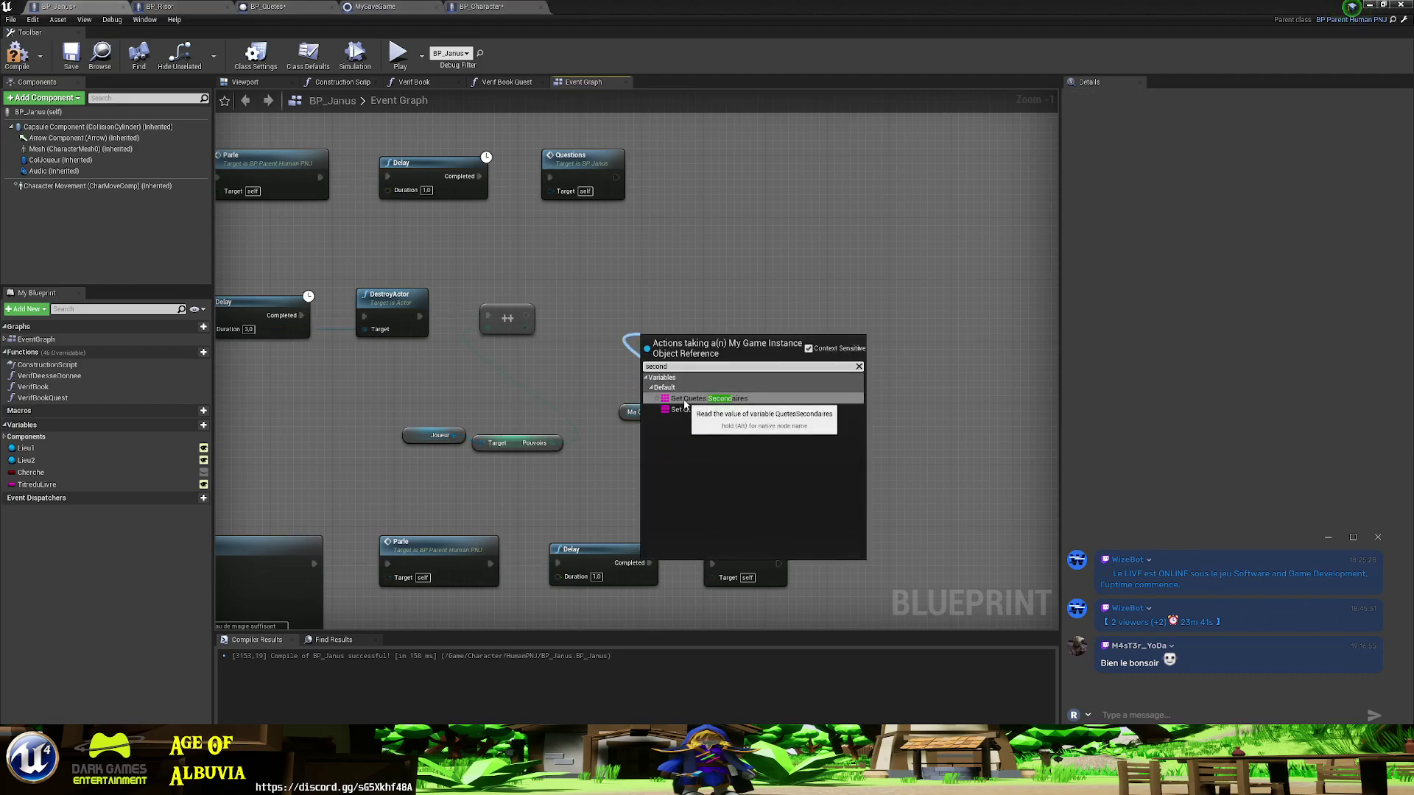
click(685, 398)
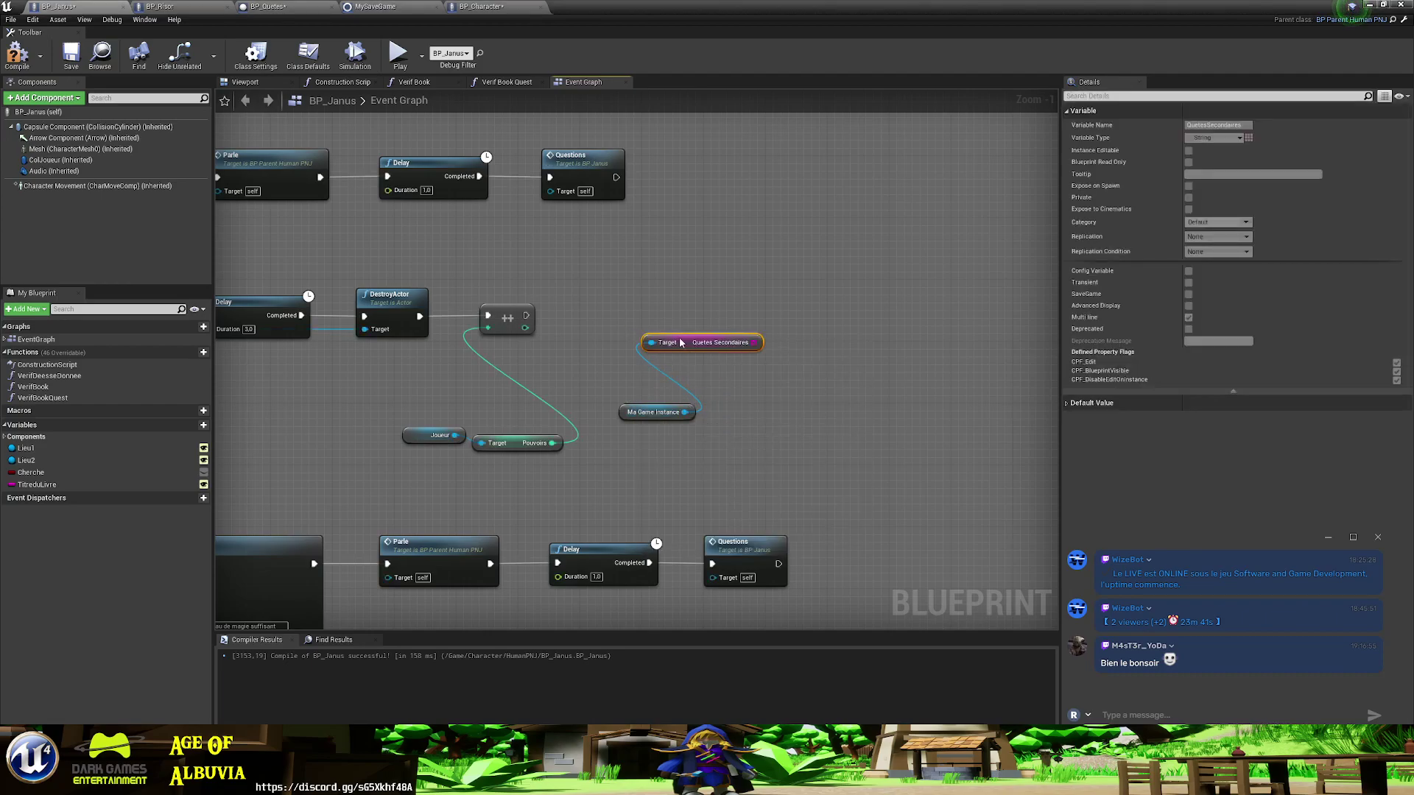
mouse_move(681, 350)
mouse_down()
mouse_move(623, 384)
mouse_move(644, 330)
mouse_up()
text(add u)
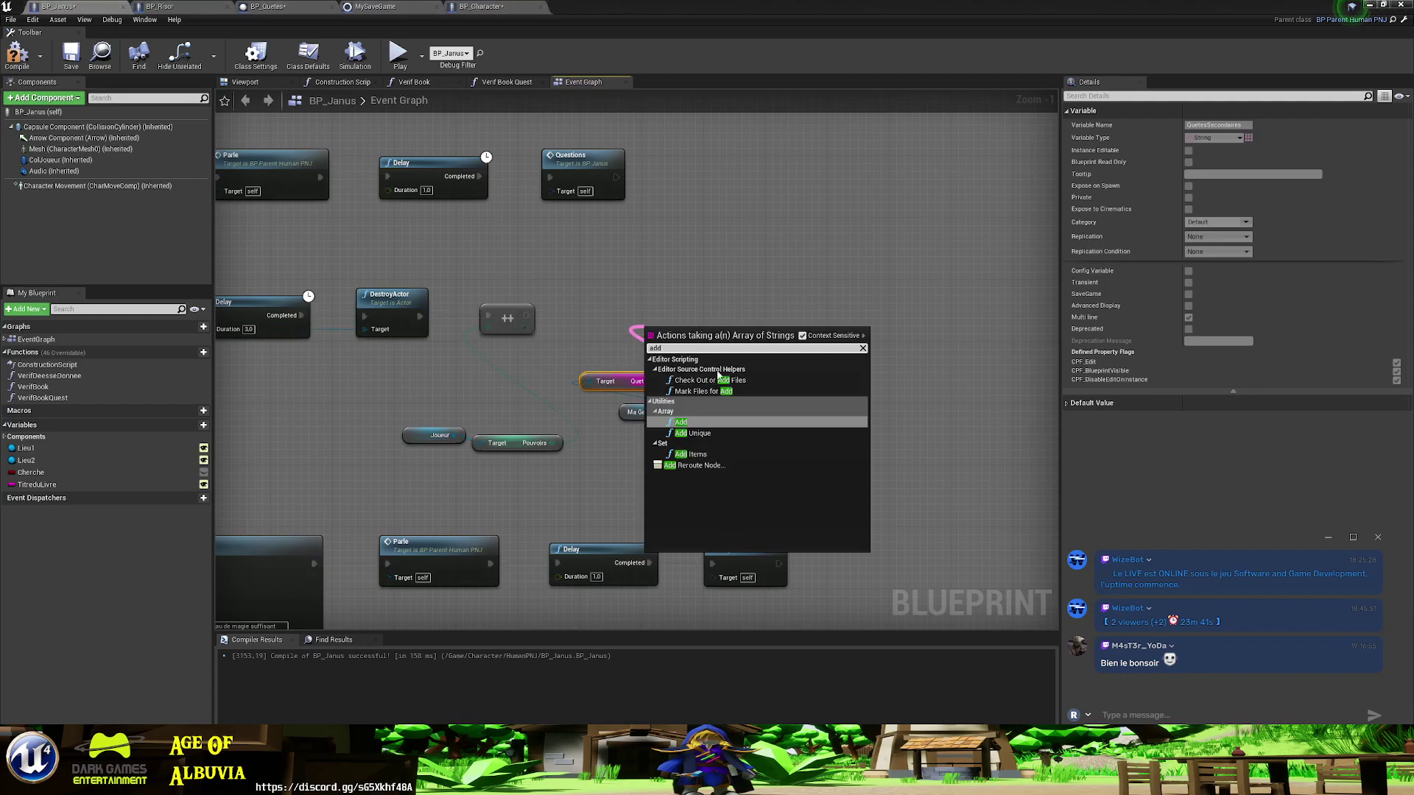
key(Return)
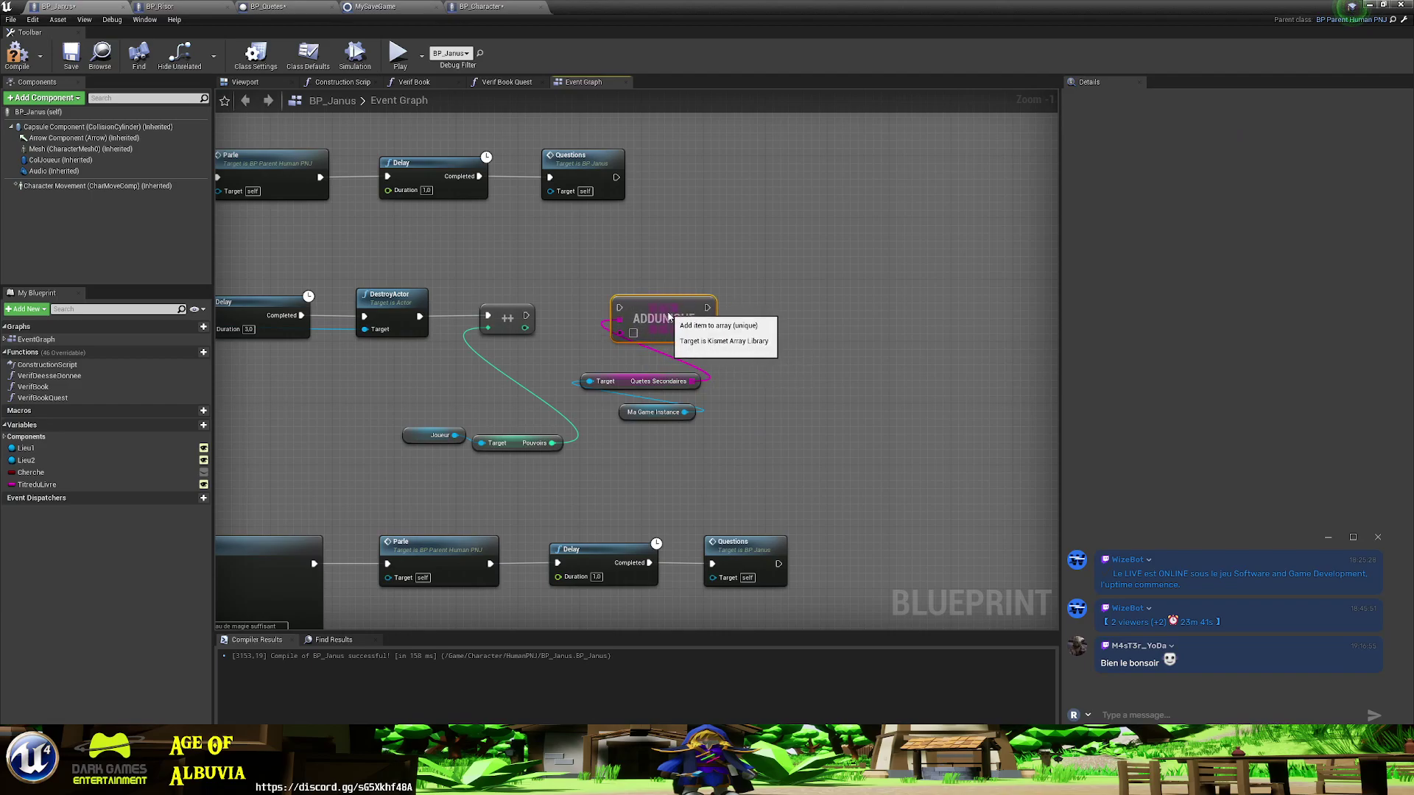
drag(678, 336, 653, 305)
mouse_move(526, 315)
mouse_down()
mouse_move(626, 309)
mouse_move(653, 340)
mouse_up()
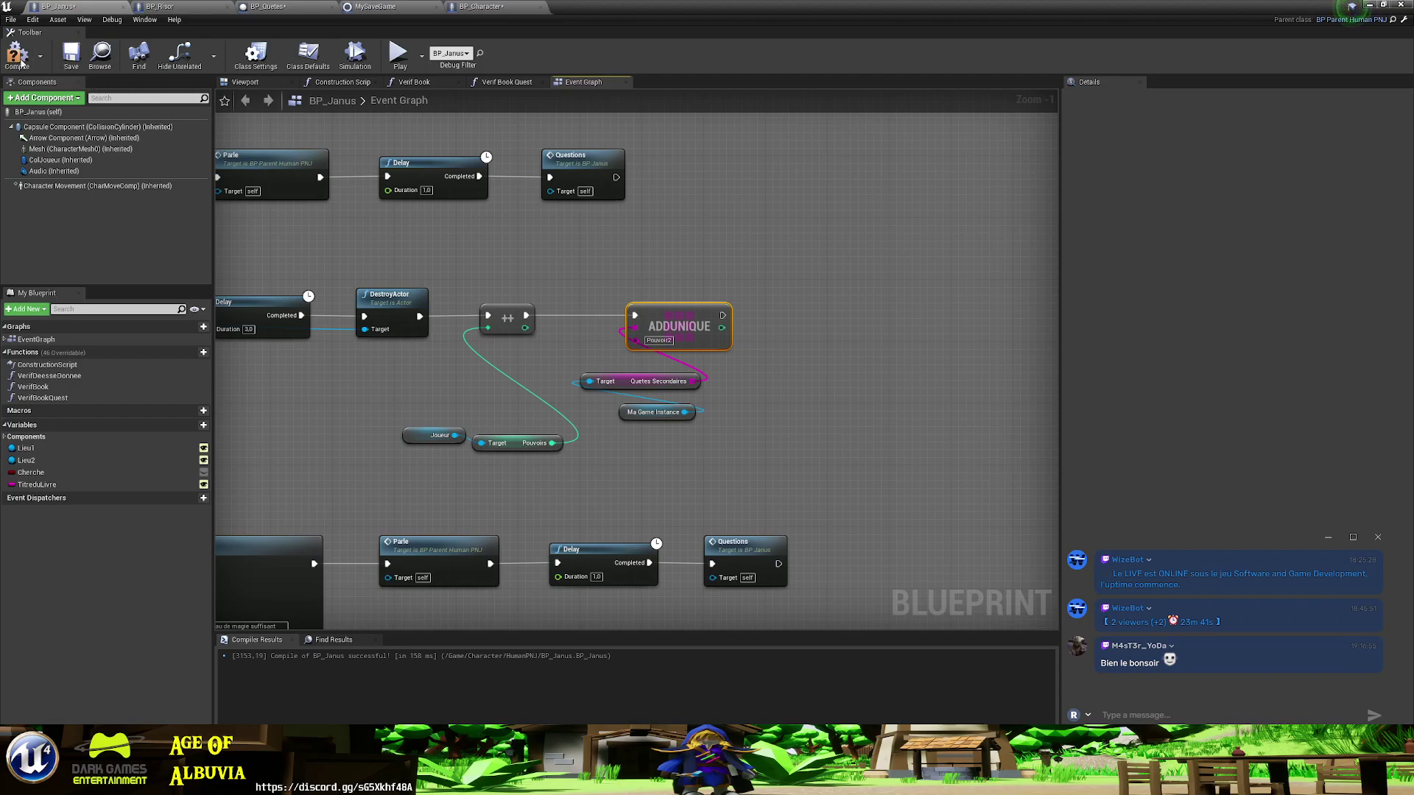
click(70, 53)
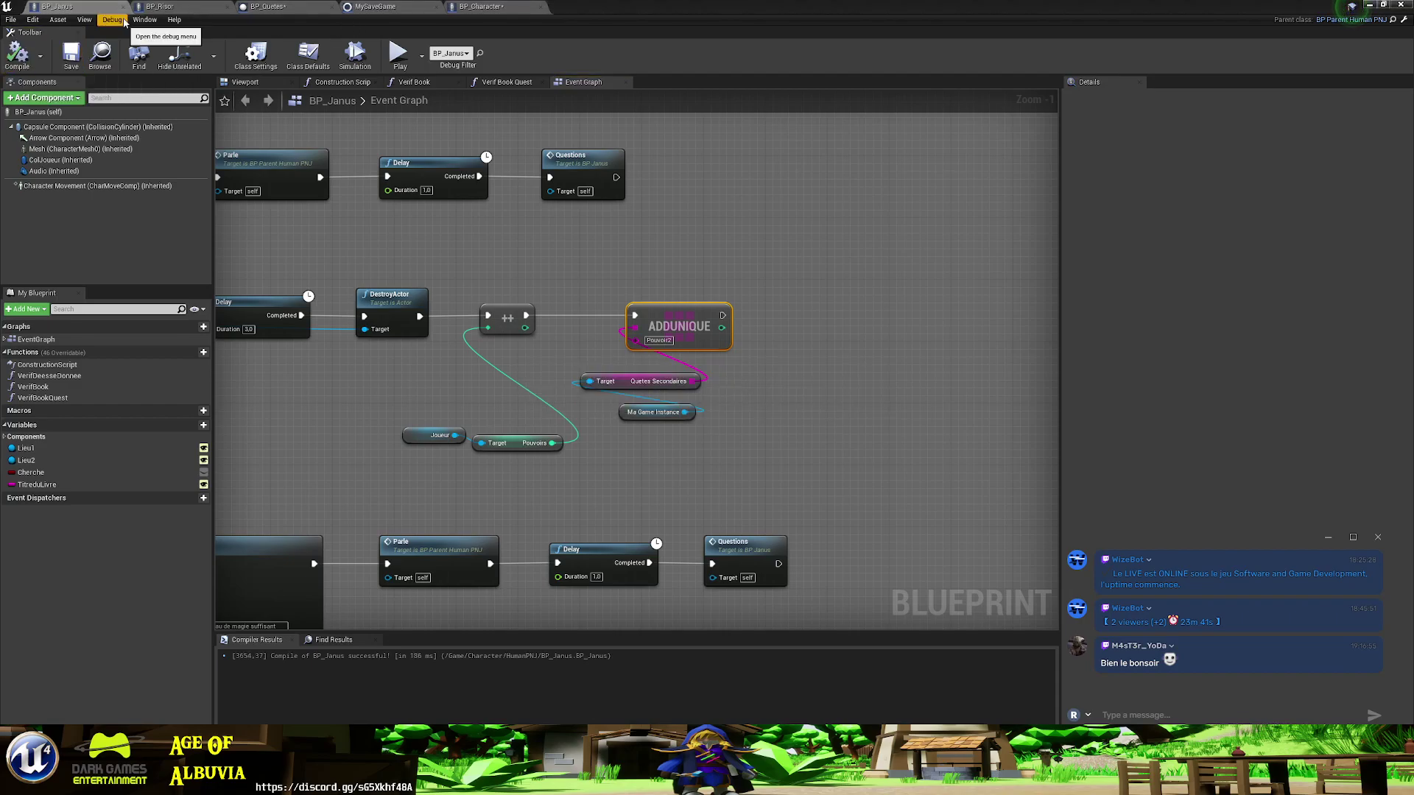
- In BP_Character's Init Quetes graph, stretch the Init Quete comment box's bottom edge downward
click(492, 7)
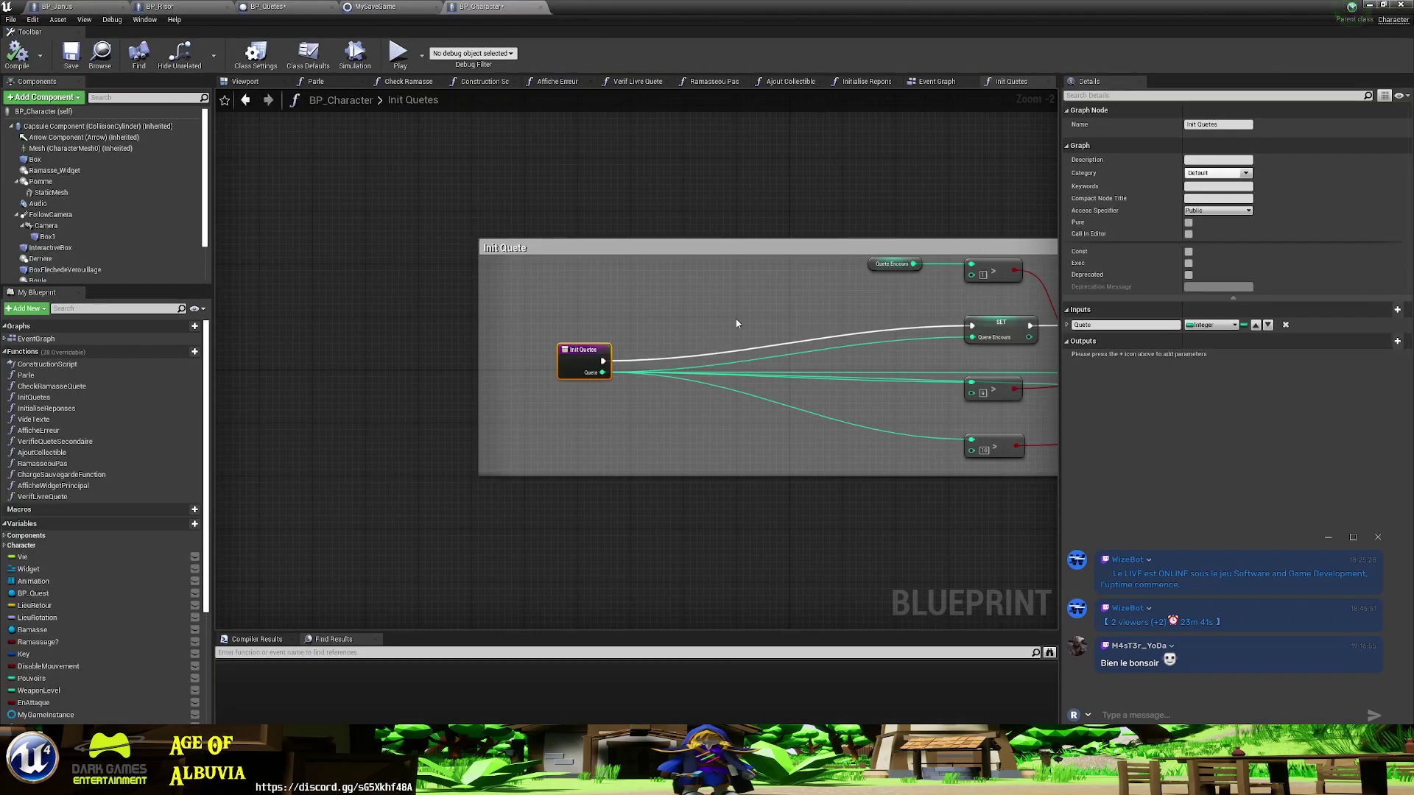
mouse_move(736, 324)
right_down()
mouse_move(236, 313)
mouse_move(692, 302)
right_up()
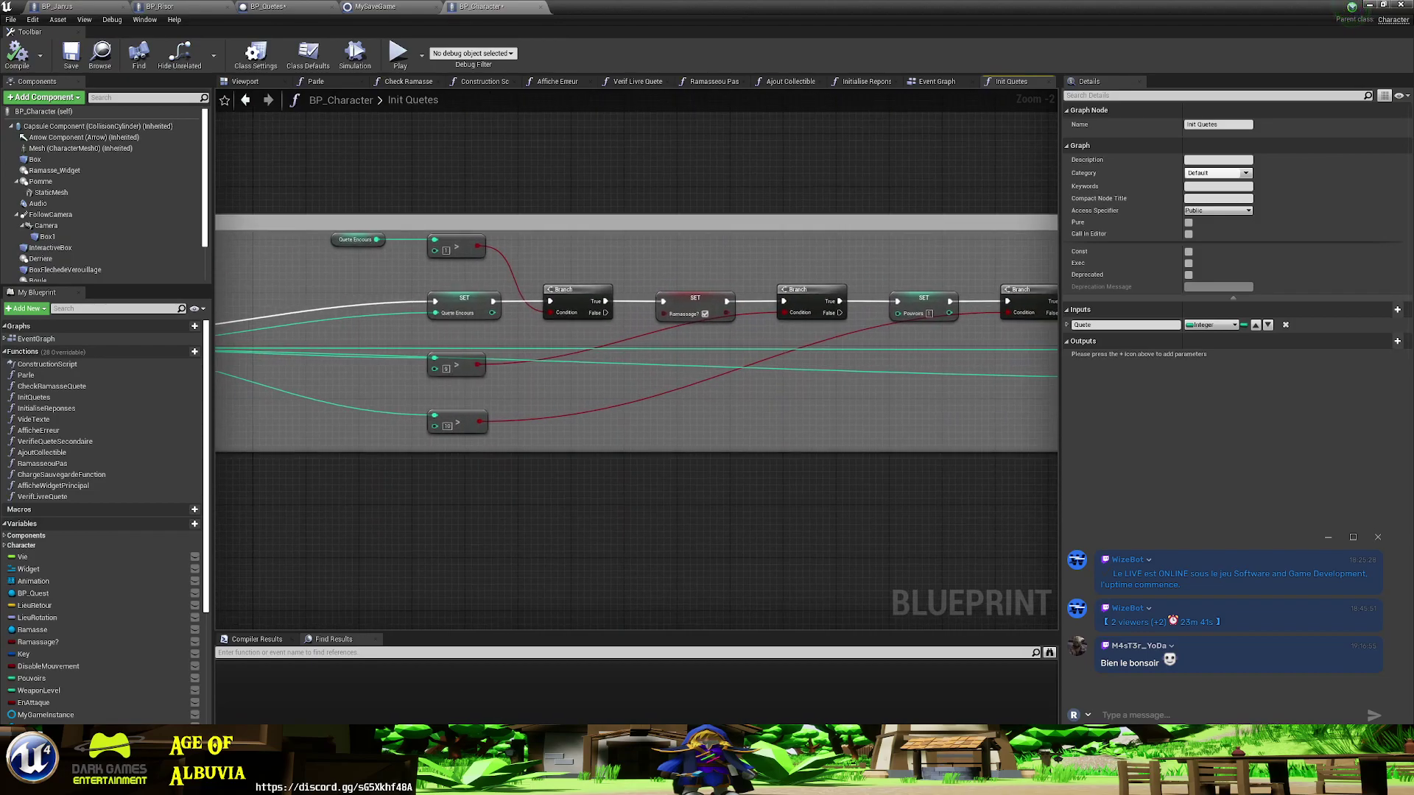
mouse_move(286, 297)
right_down()
mouse_move(558, 253)
mouse_move(225, 291)
right_up()
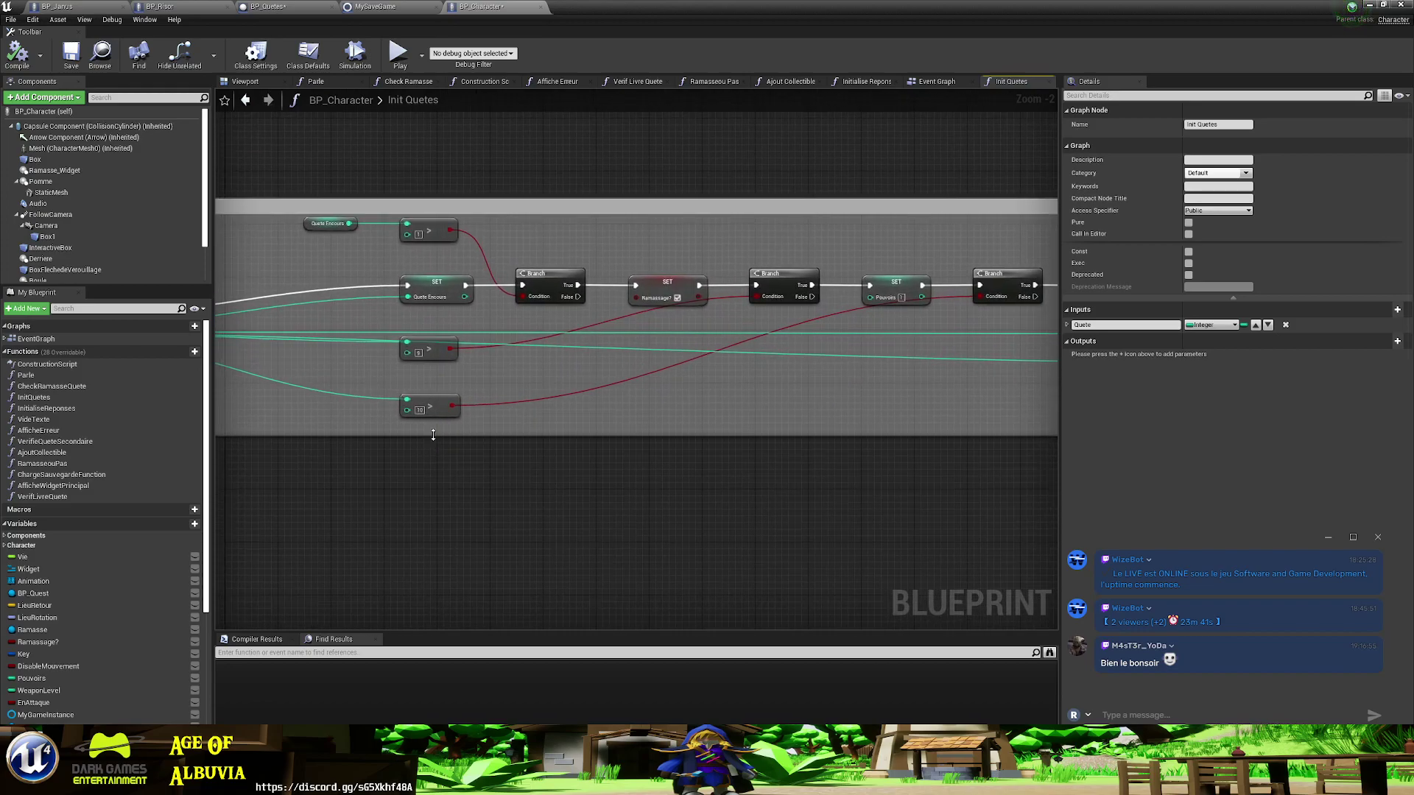
drag(431, 435, 422, 629)
scroll(815, 474, down, 2)
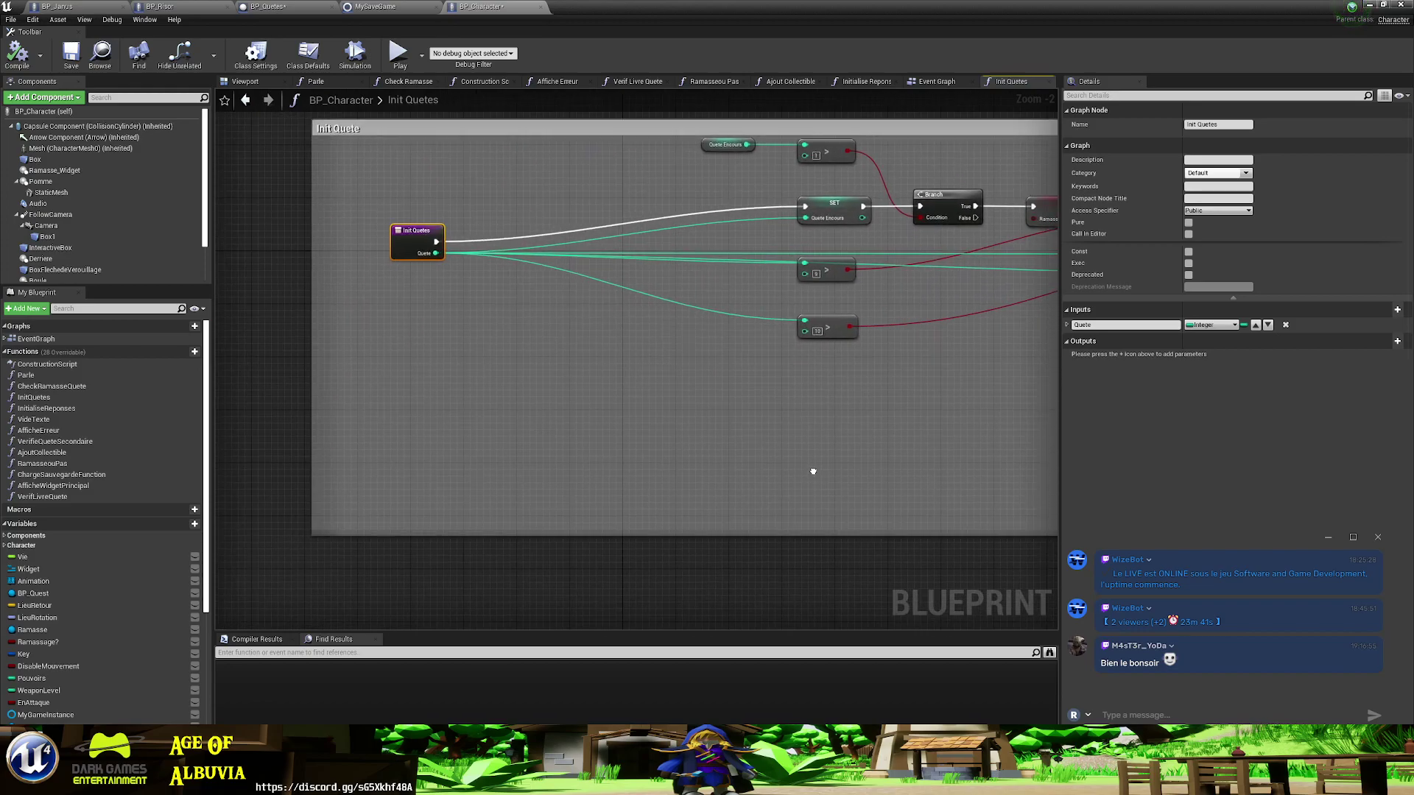
mouse_move(814, 473)
right_down()
mouse_move(632, 331)
mouse_move(897, 323)
right_up()
scroll(632, 331, up, 2)
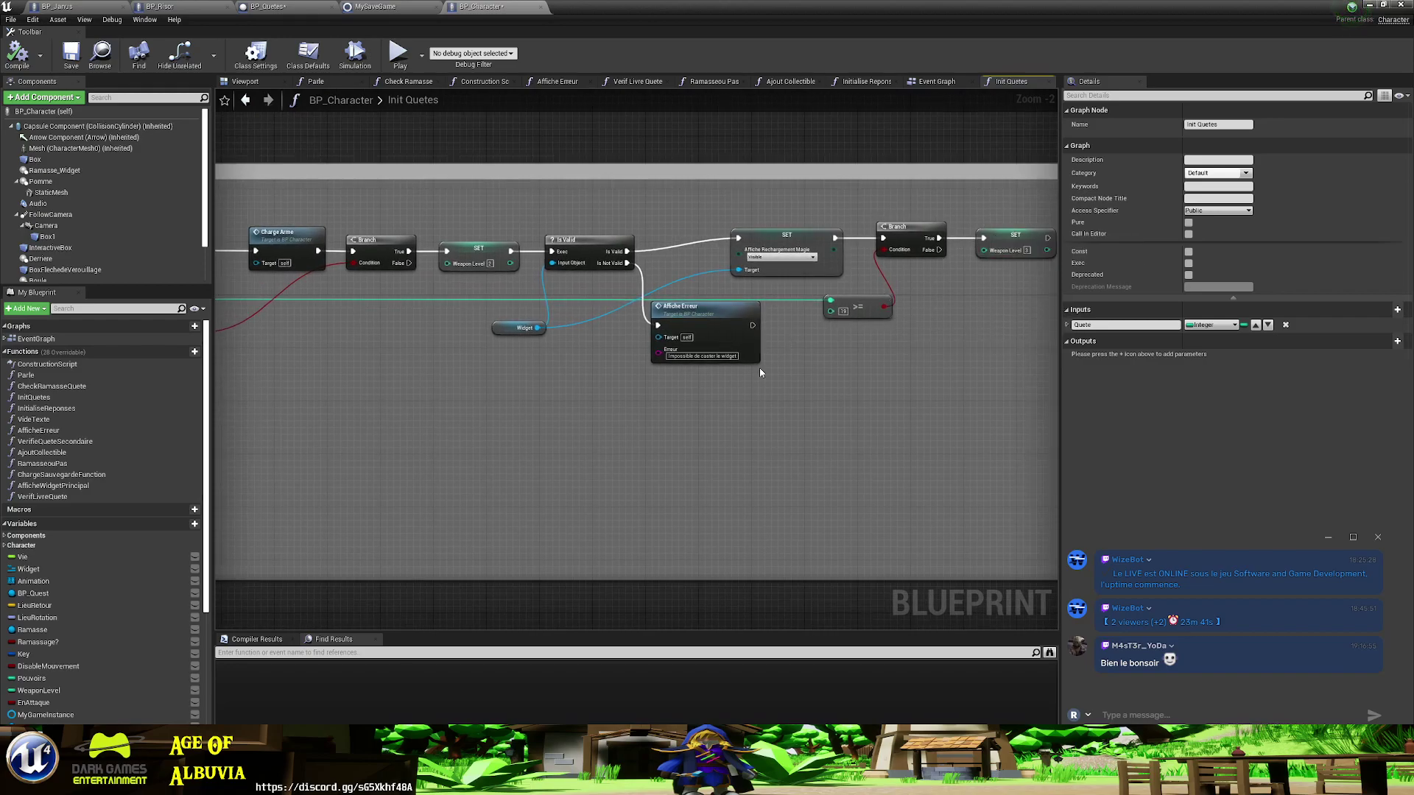
right_drag(607, 399, 315, 407)
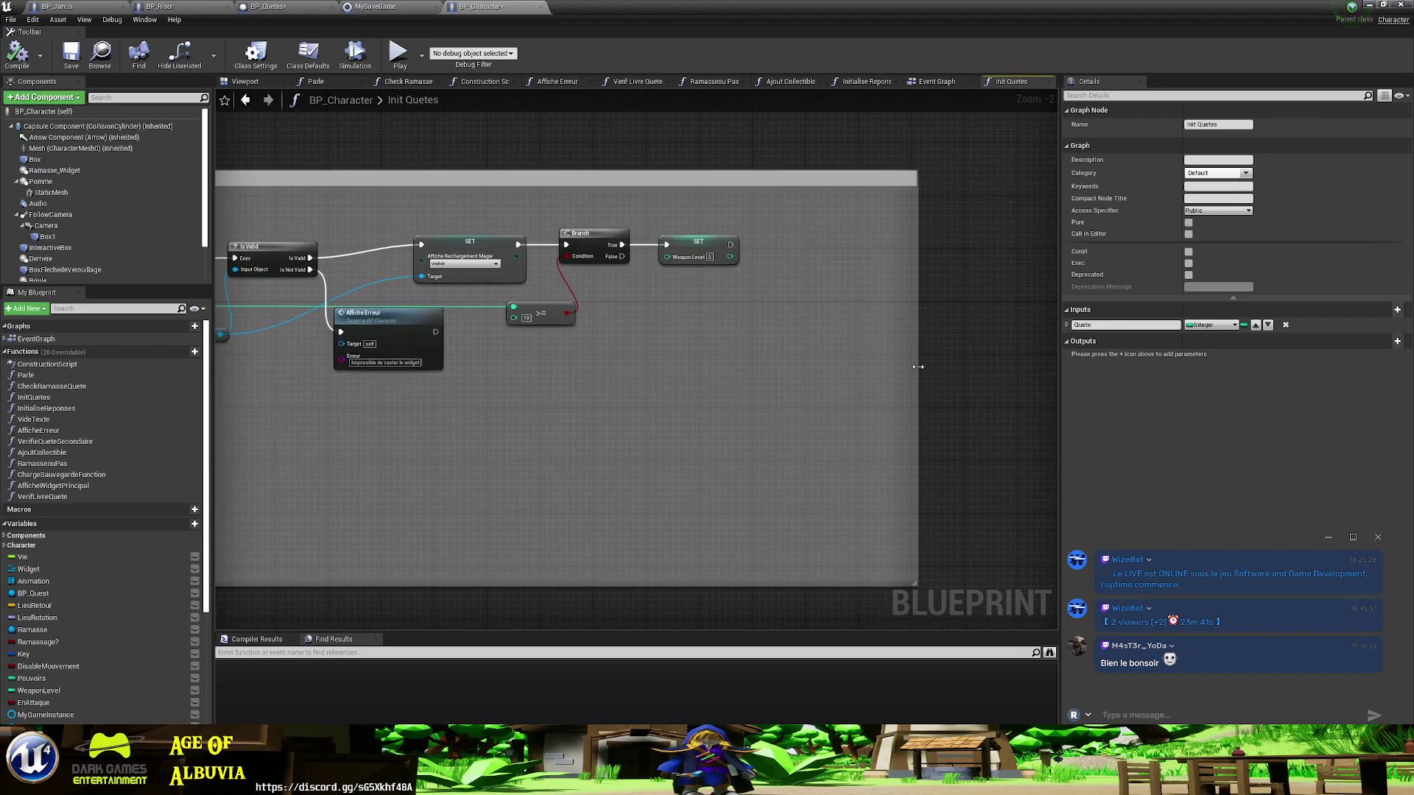
scroll(944, 347, down, 2)
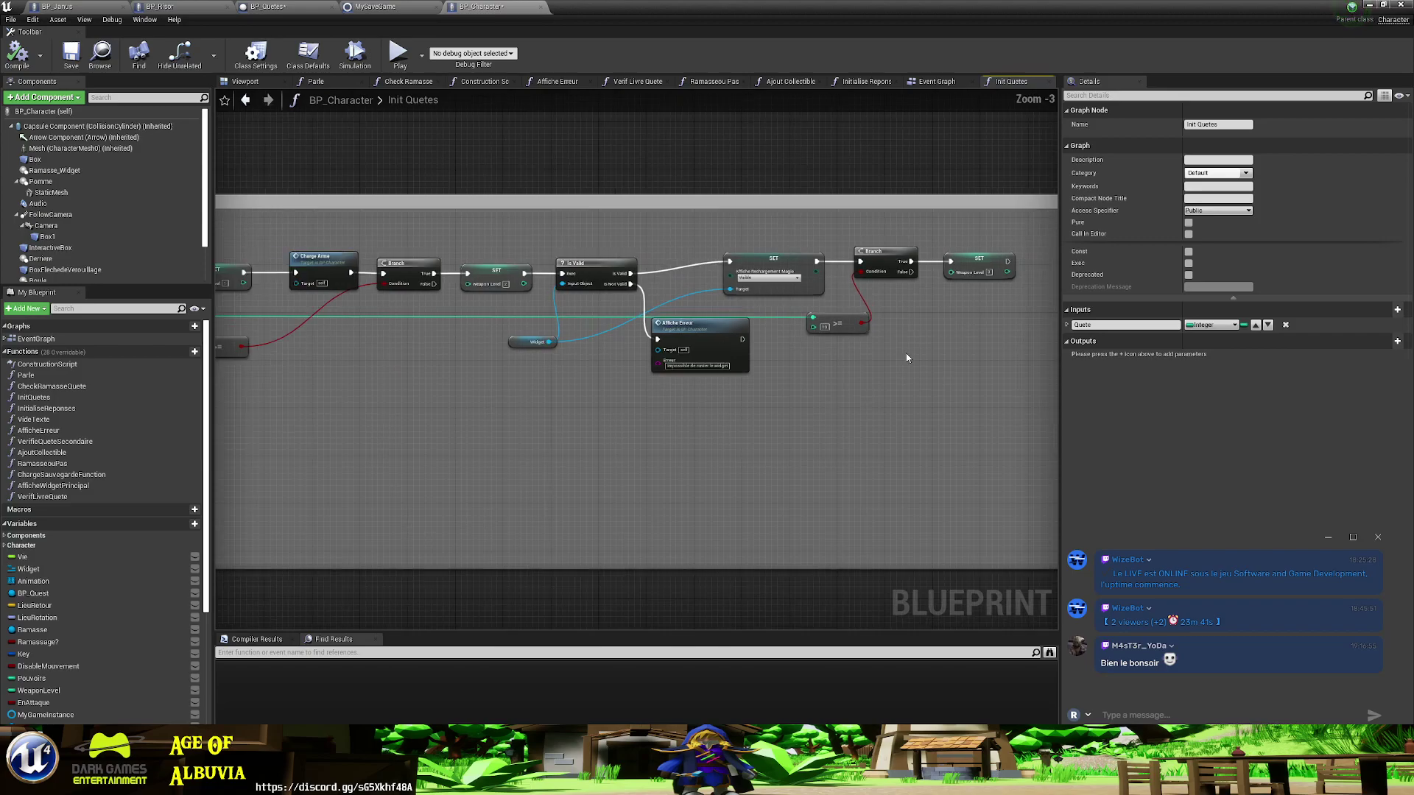
scroll(867, 395, down, 1)
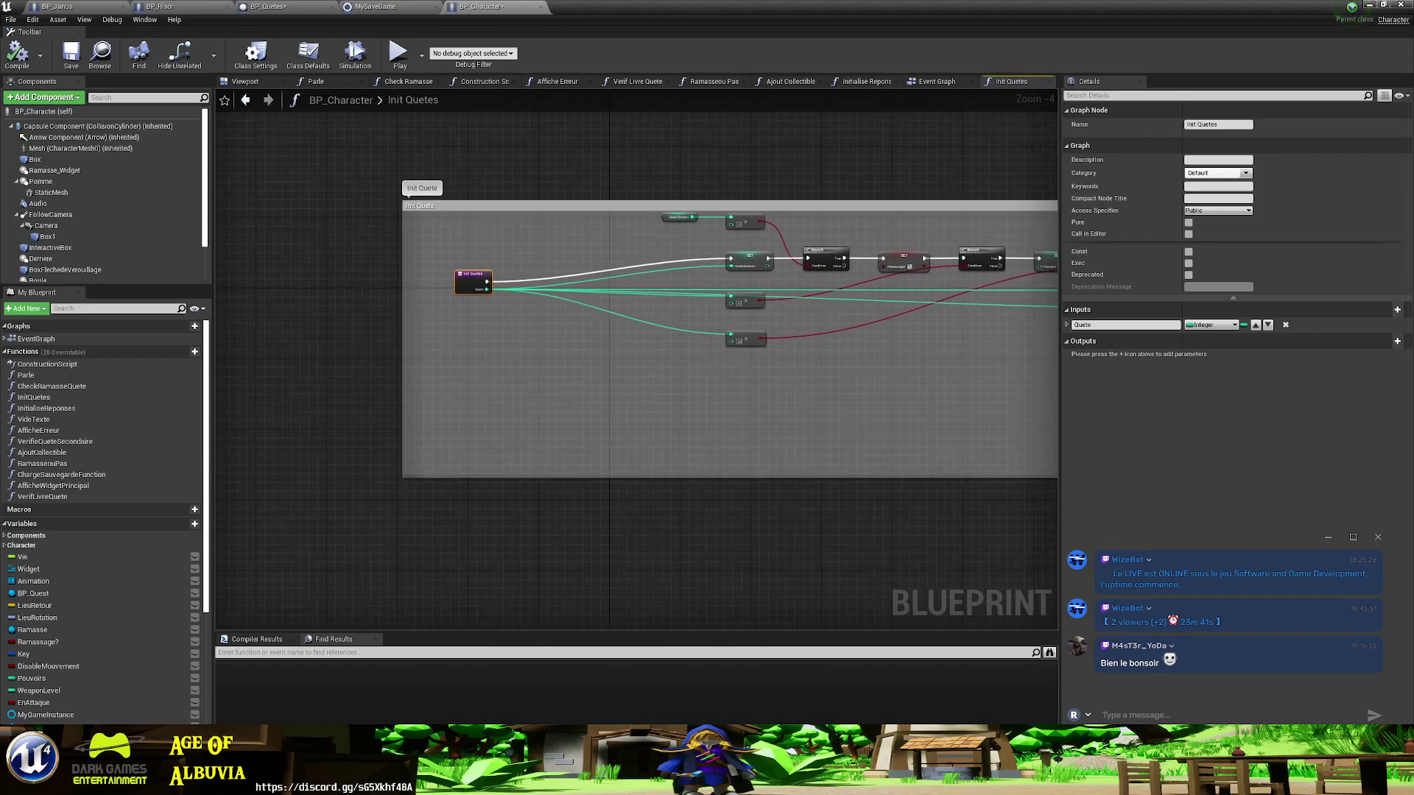
scroll(678, 369, up, 1)
mouse_move(679, 369)
right_down()
mouse_move(629, 370)
mouse_move(957, 335)
right_up()
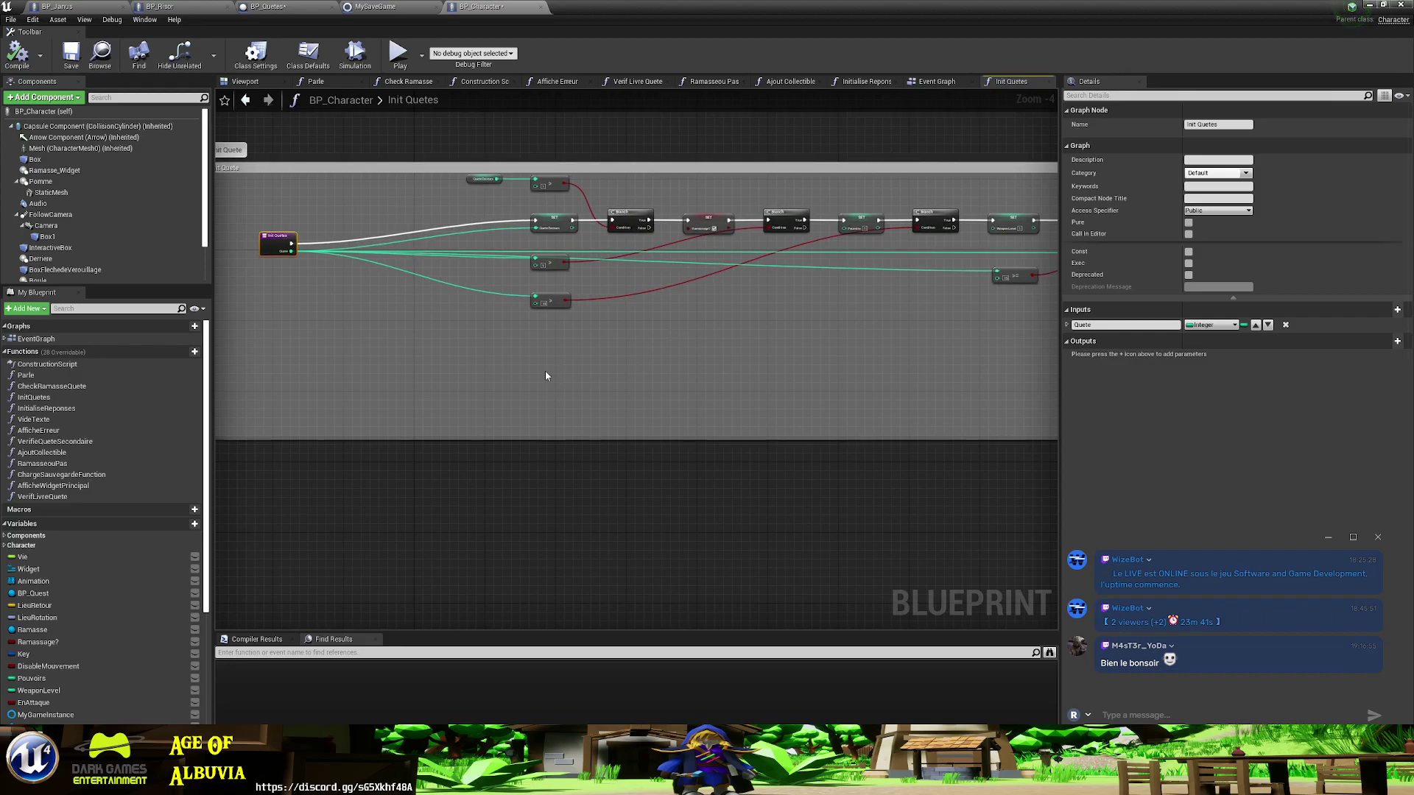
- Add a MyGameInstance getter and read its Quetes Secondaires array
right_click(499, 376)
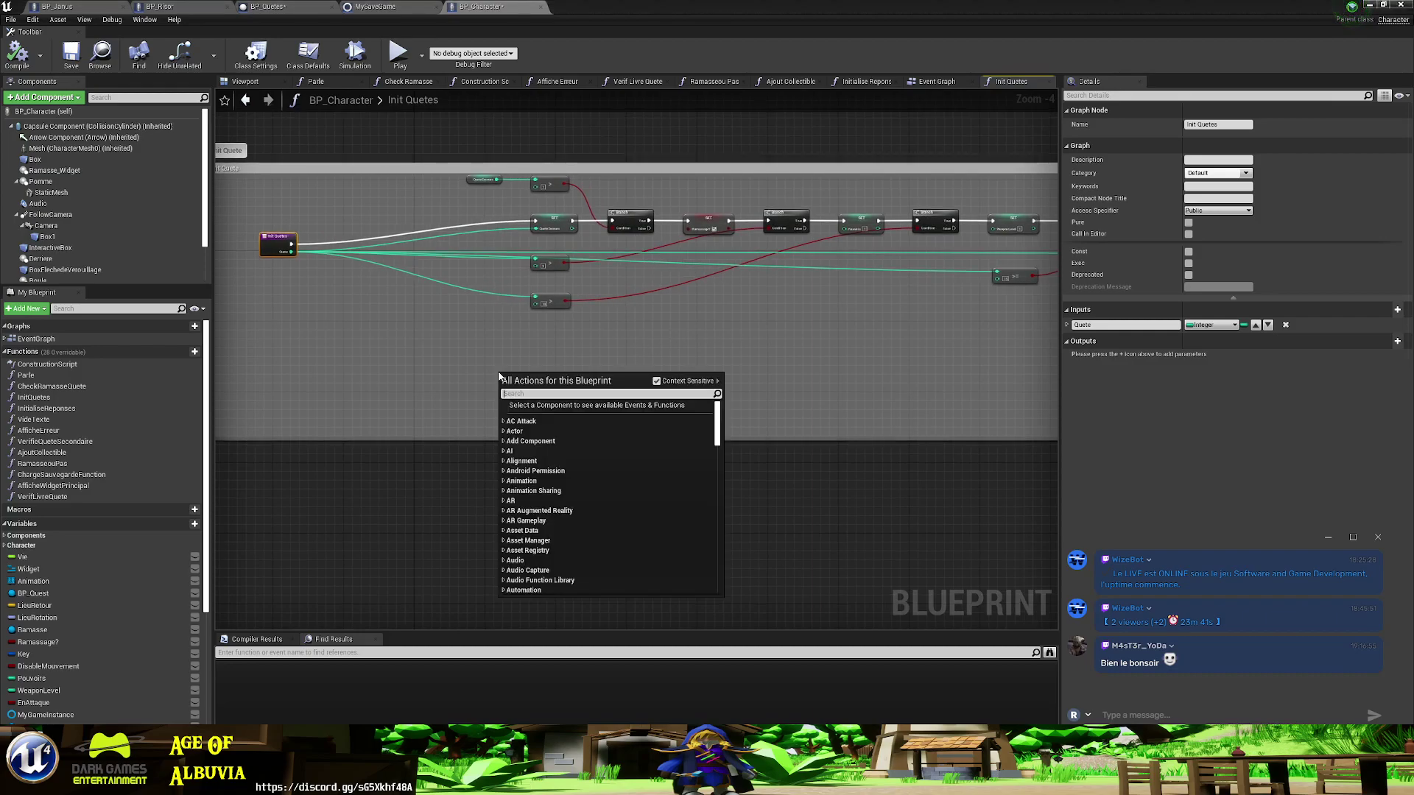
text(ma)
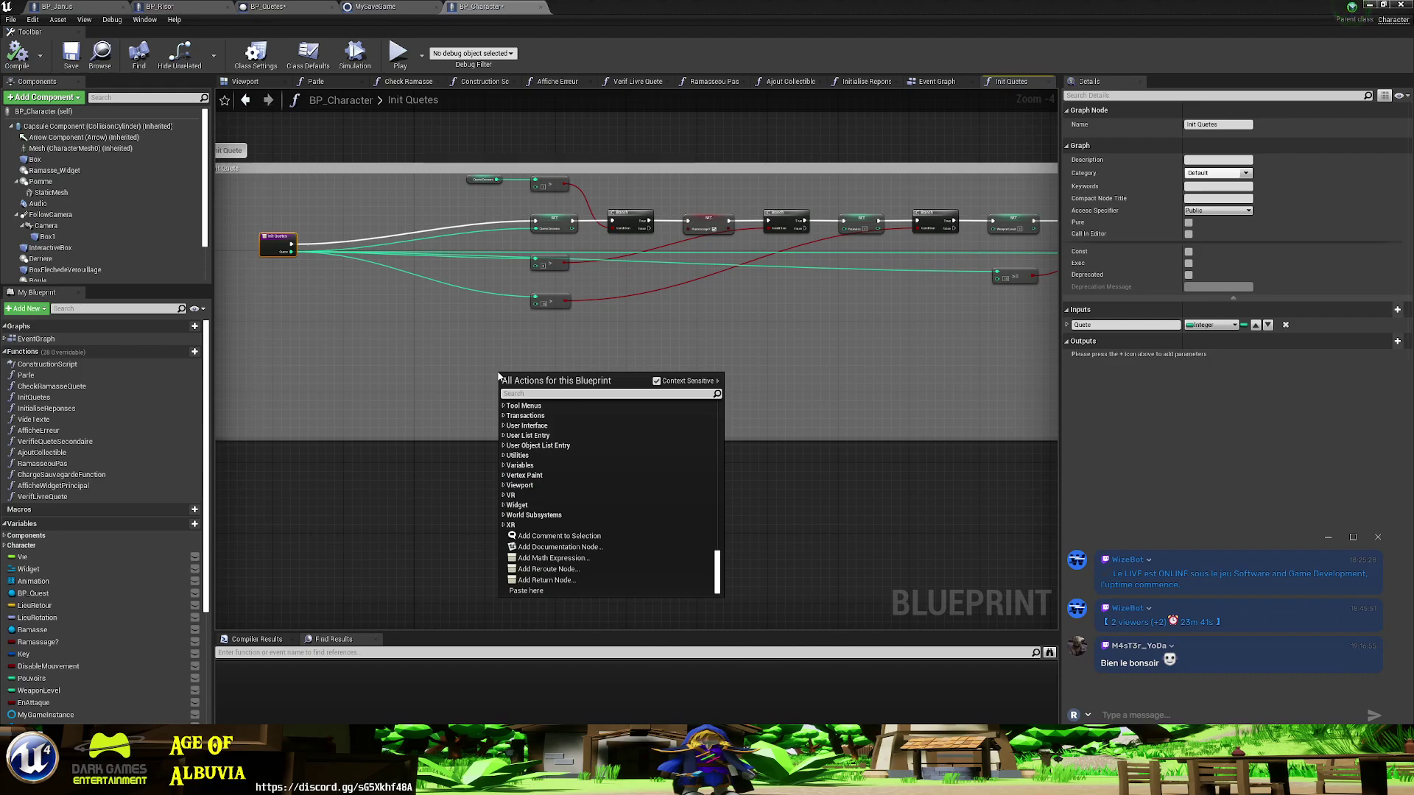
text(ga)
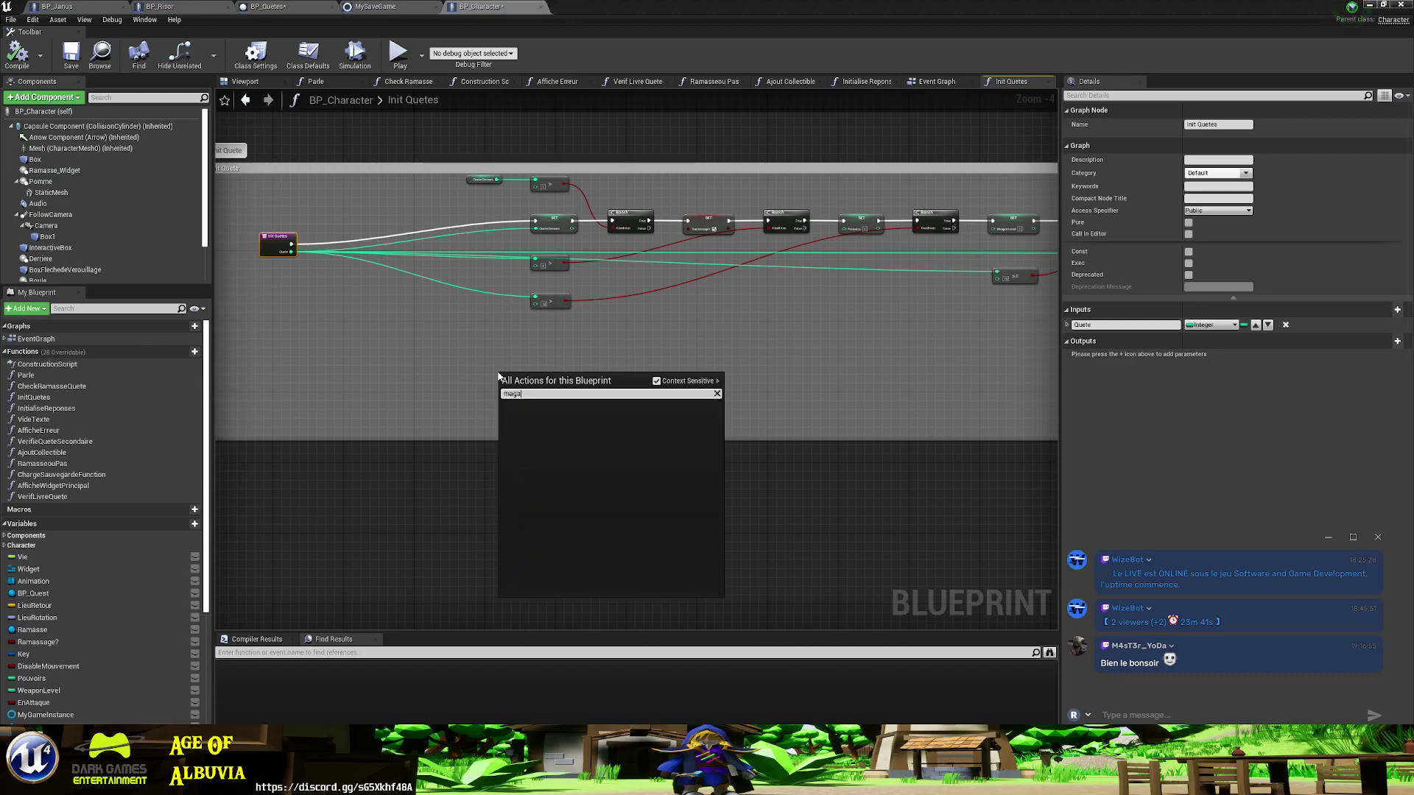
key(Delete)
key(Delete)
text(my)
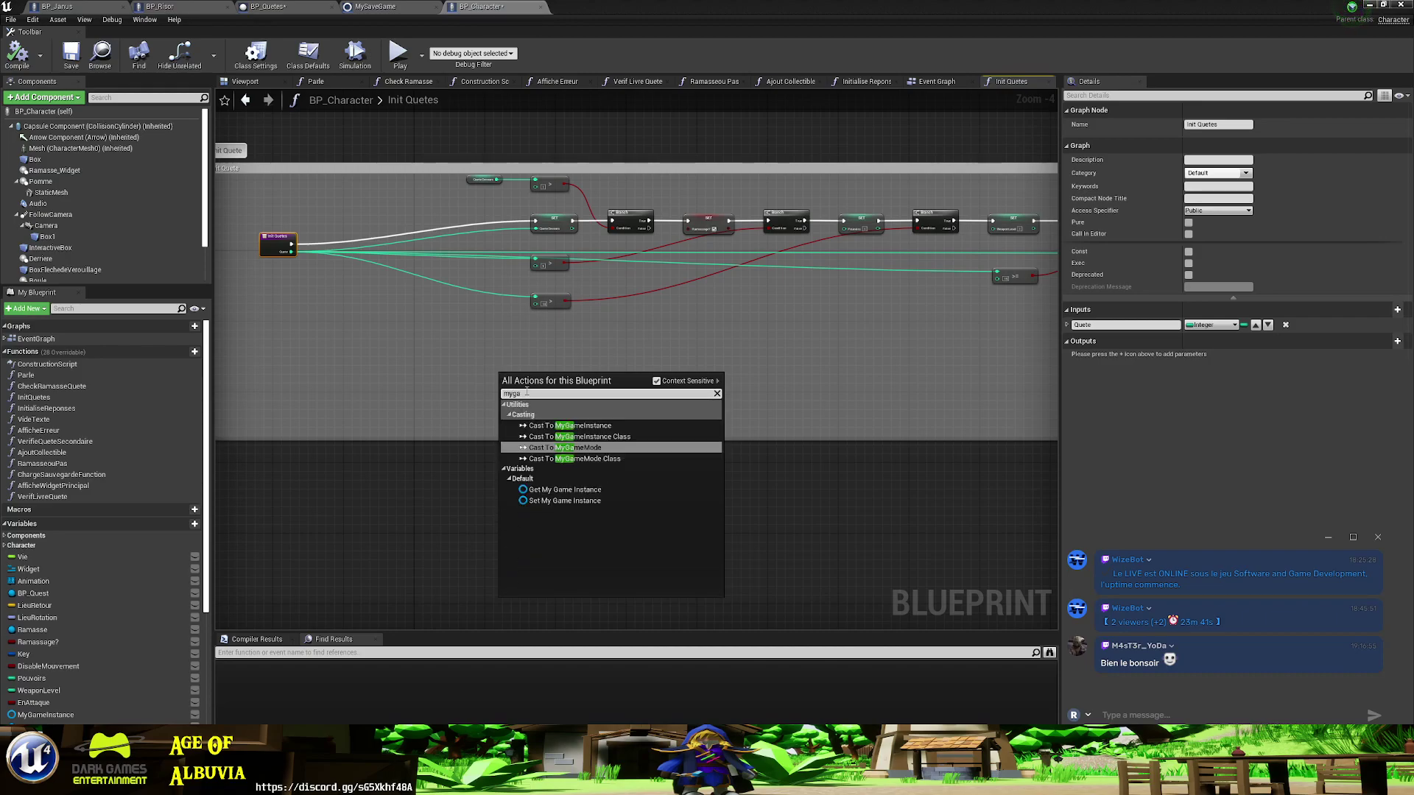
click(564, 490)
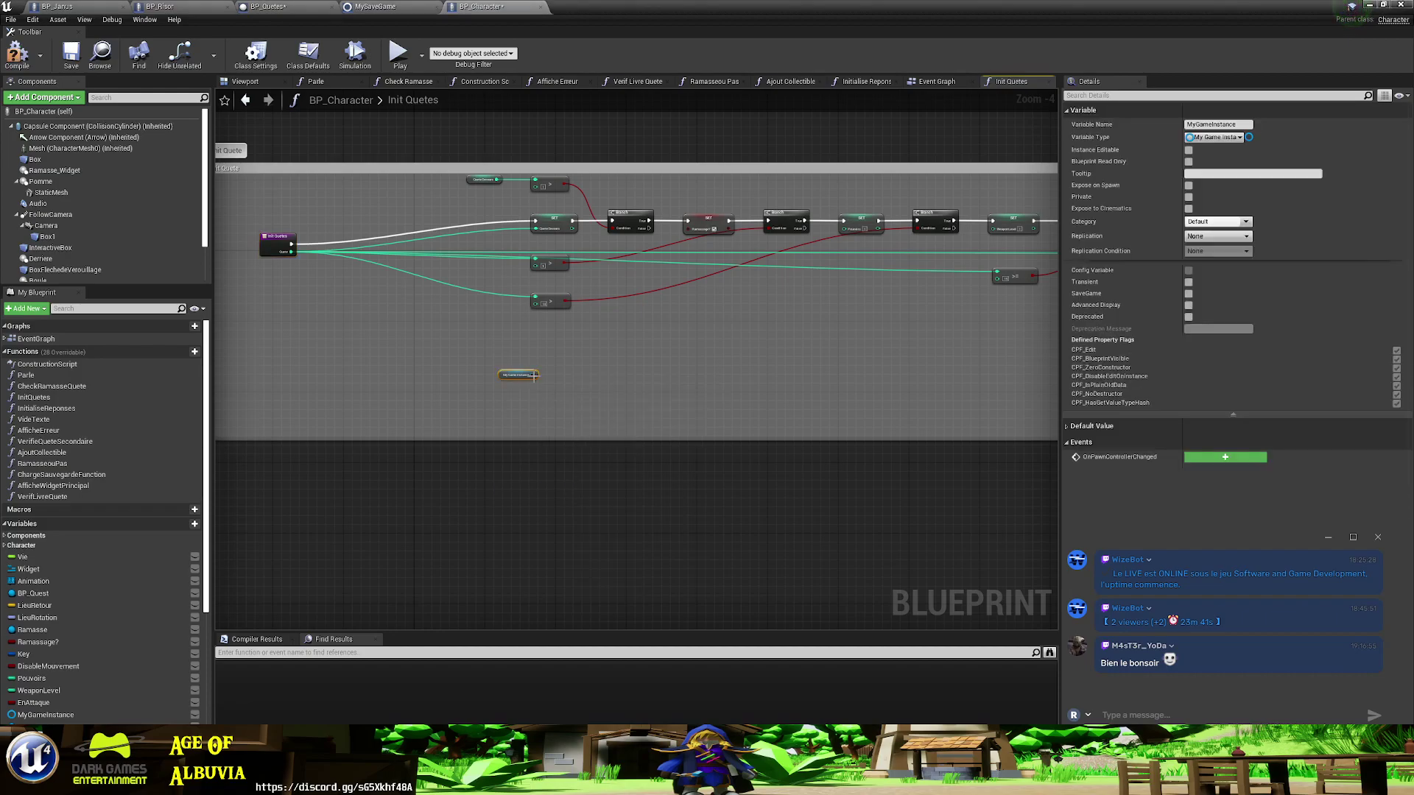
scroll(534, 405, up, 3)
drag(538, 356, 576, 434)
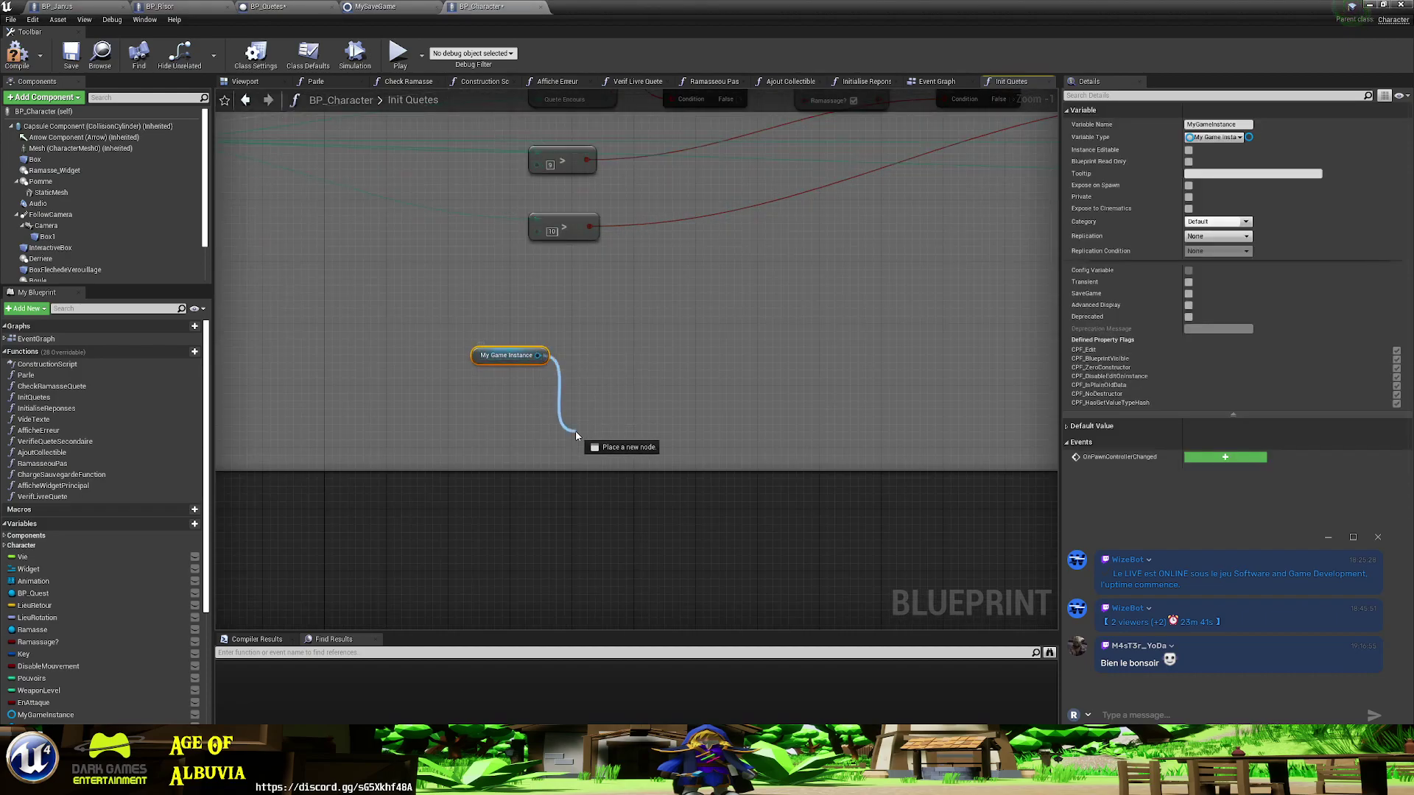
text(sec)
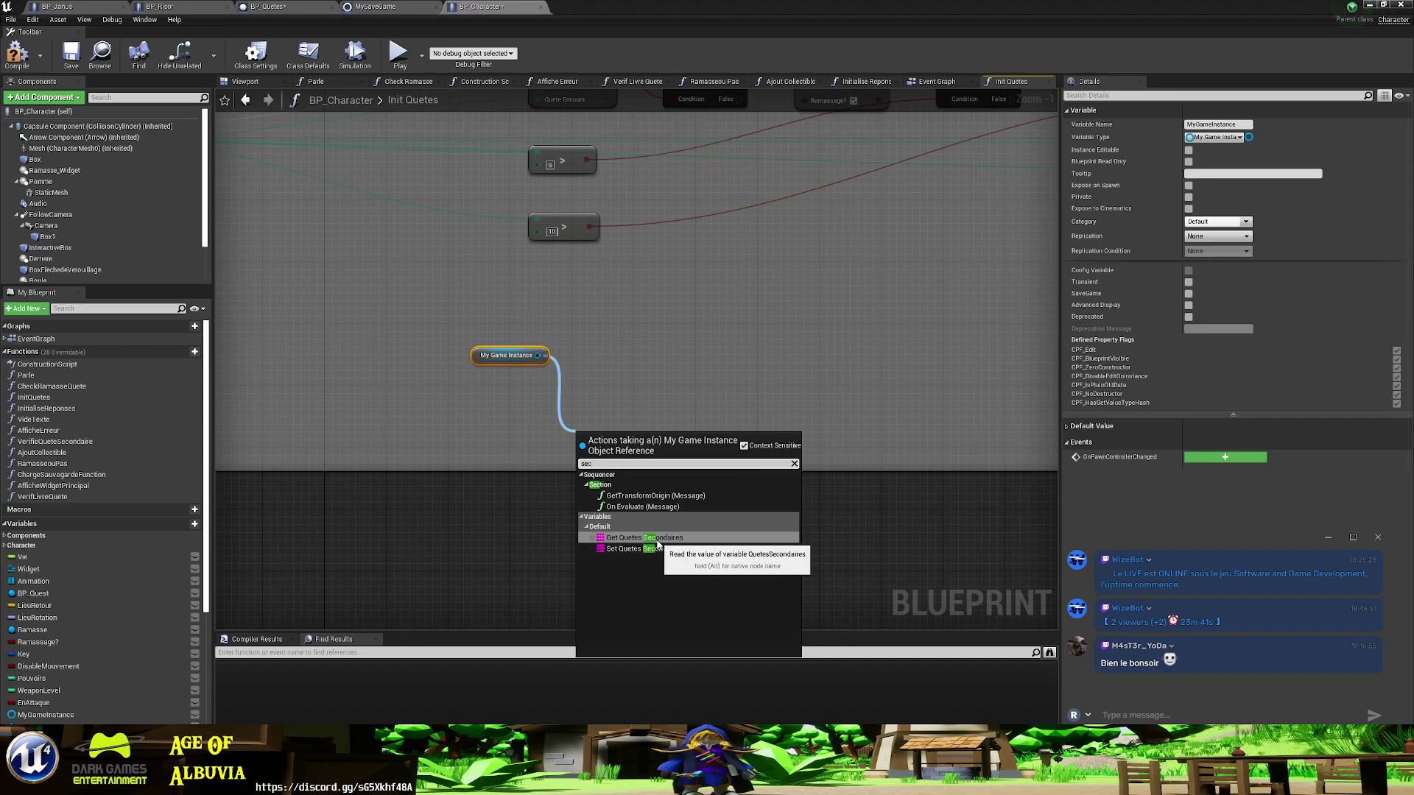
click(657, 542)
- Add a For Each Loop fed by the Quetes Secondaires array
right_drag(737, 334, 674, 382)
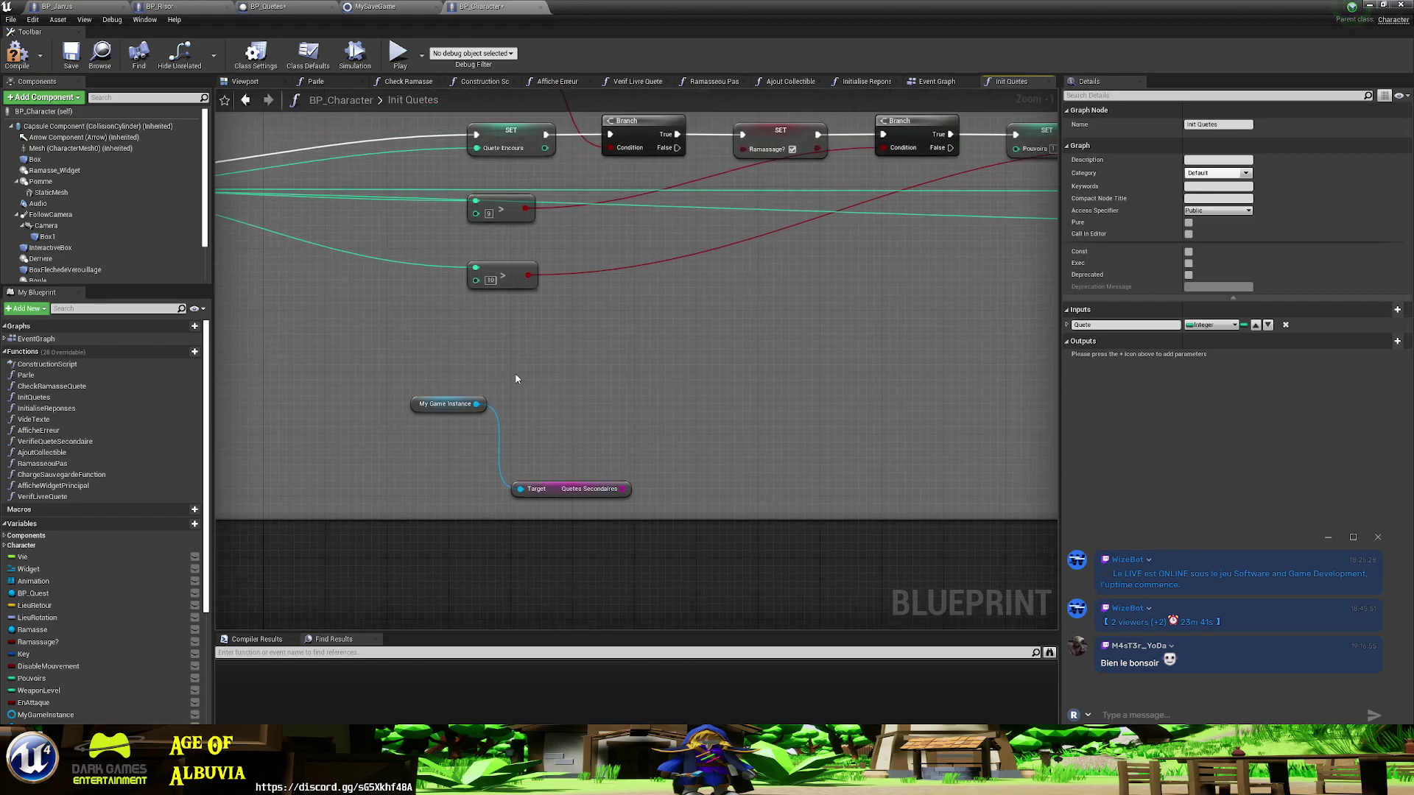
mouse_move(515, 379)
right_down()
mouse_move(708, 407)
mouse_move(478, 422)
right_up()
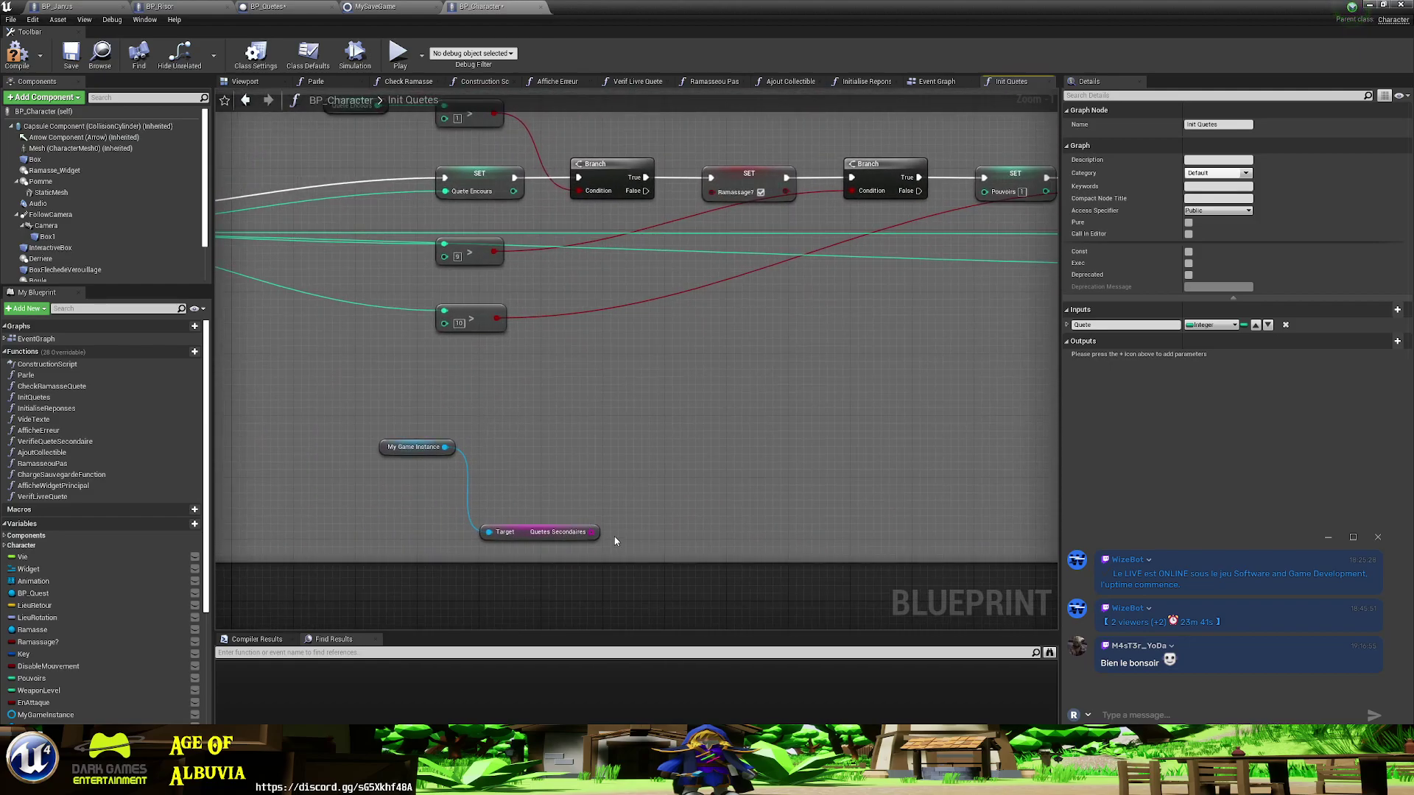
drag(591, 532, 528, 440)
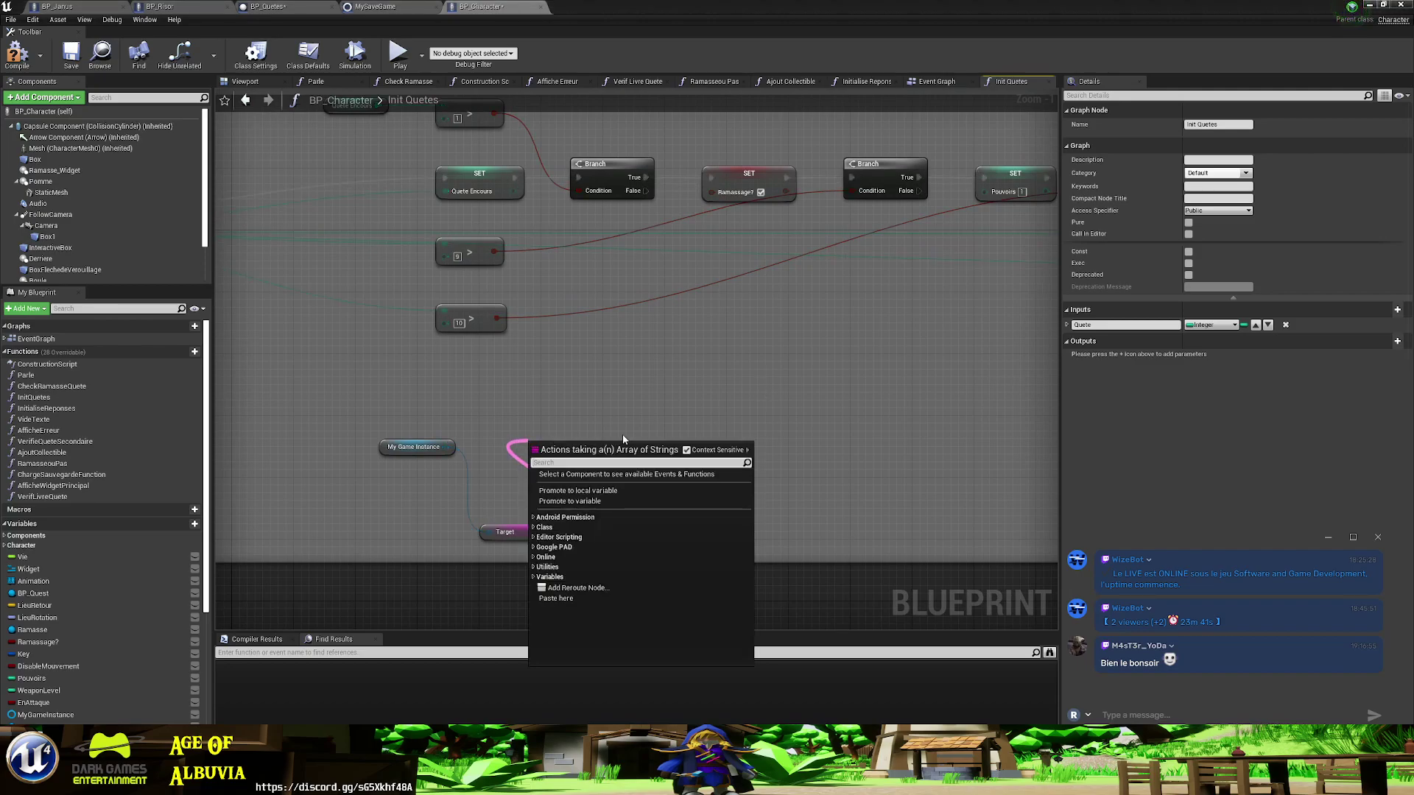
text(do)
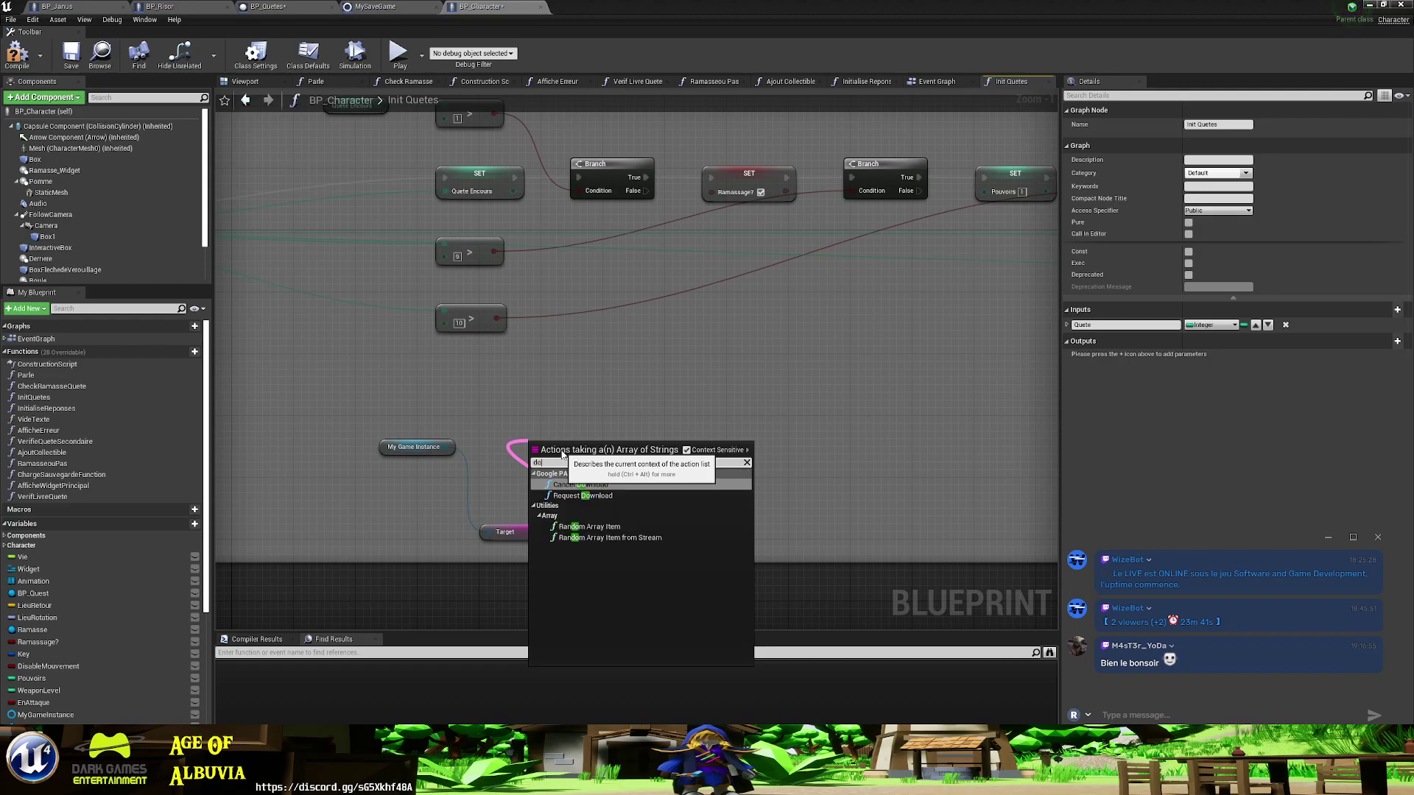
key(BackSpace)
key(BackSpace)
text(ea)
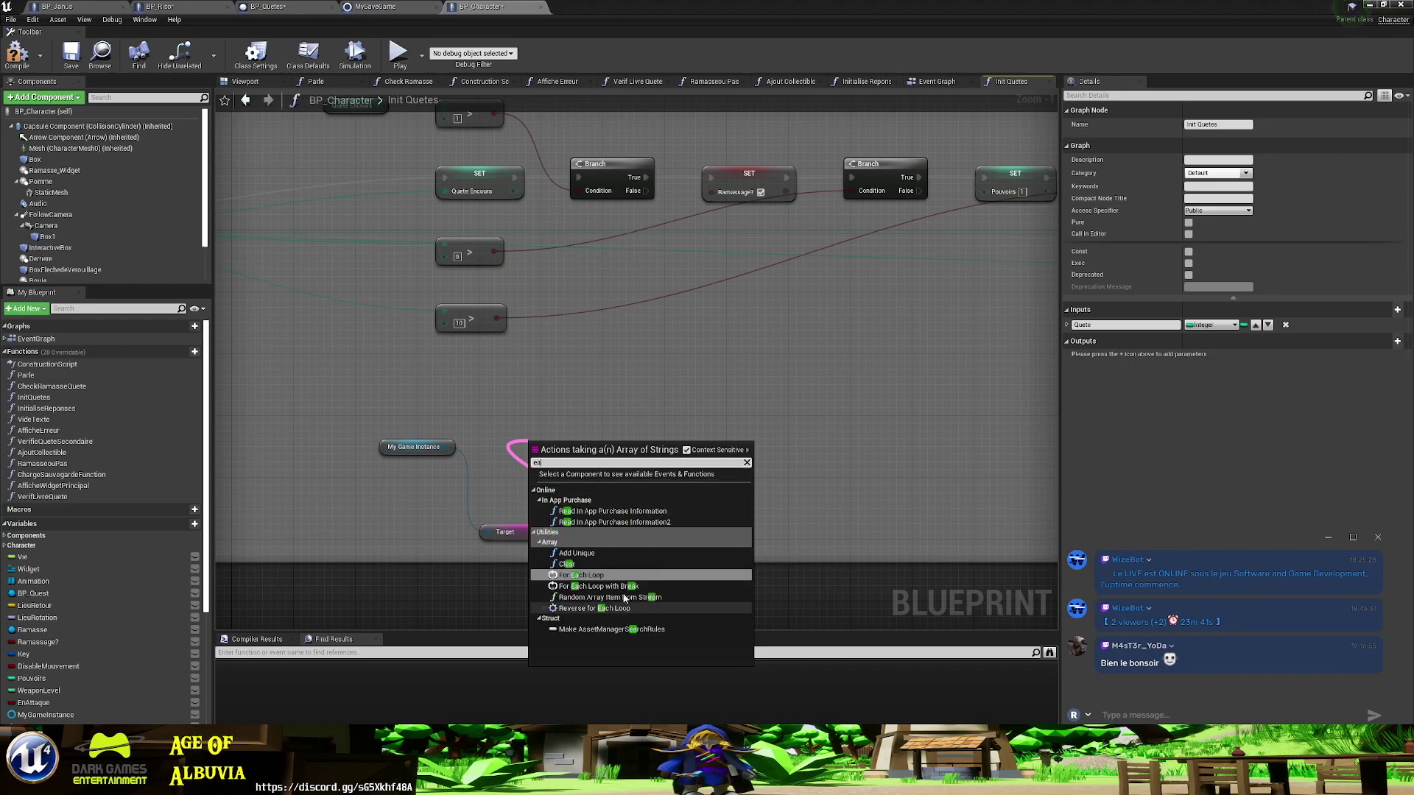
key(Return)
- Add an Equal (String) node comparing each loop Array Element with 'Pouvoir2'
drag(588, 444, 650, 422)
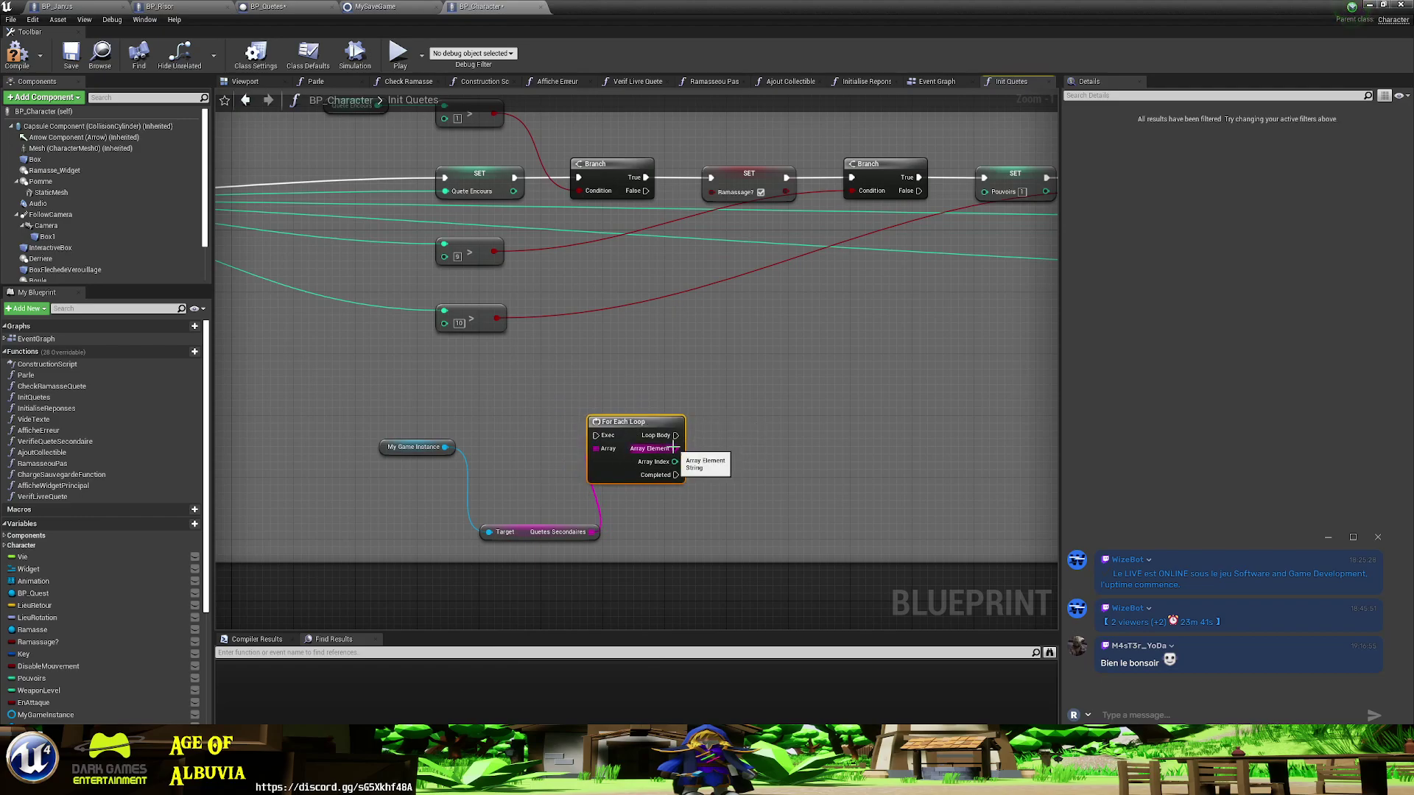
drag(675, 449, 715, 455)
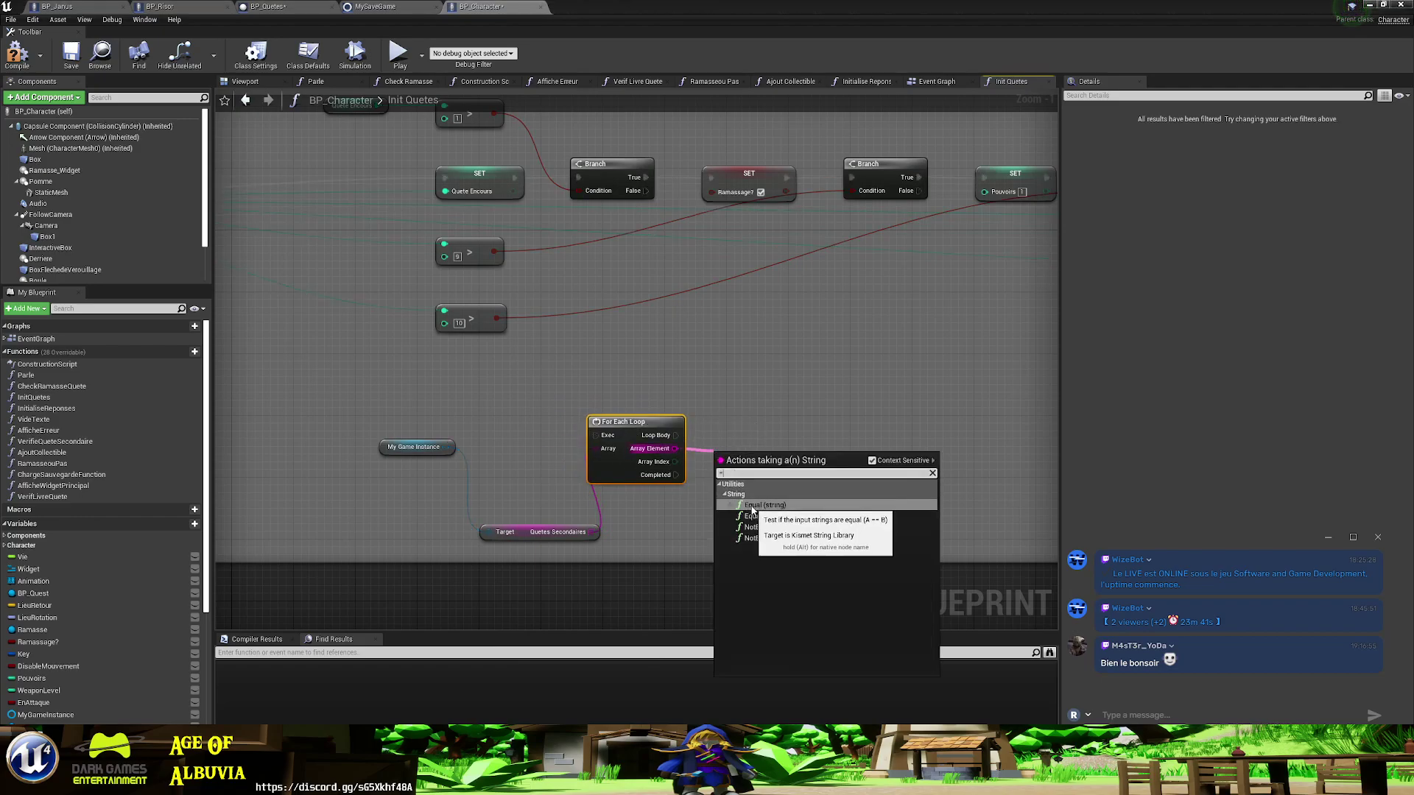
click(747, 505)
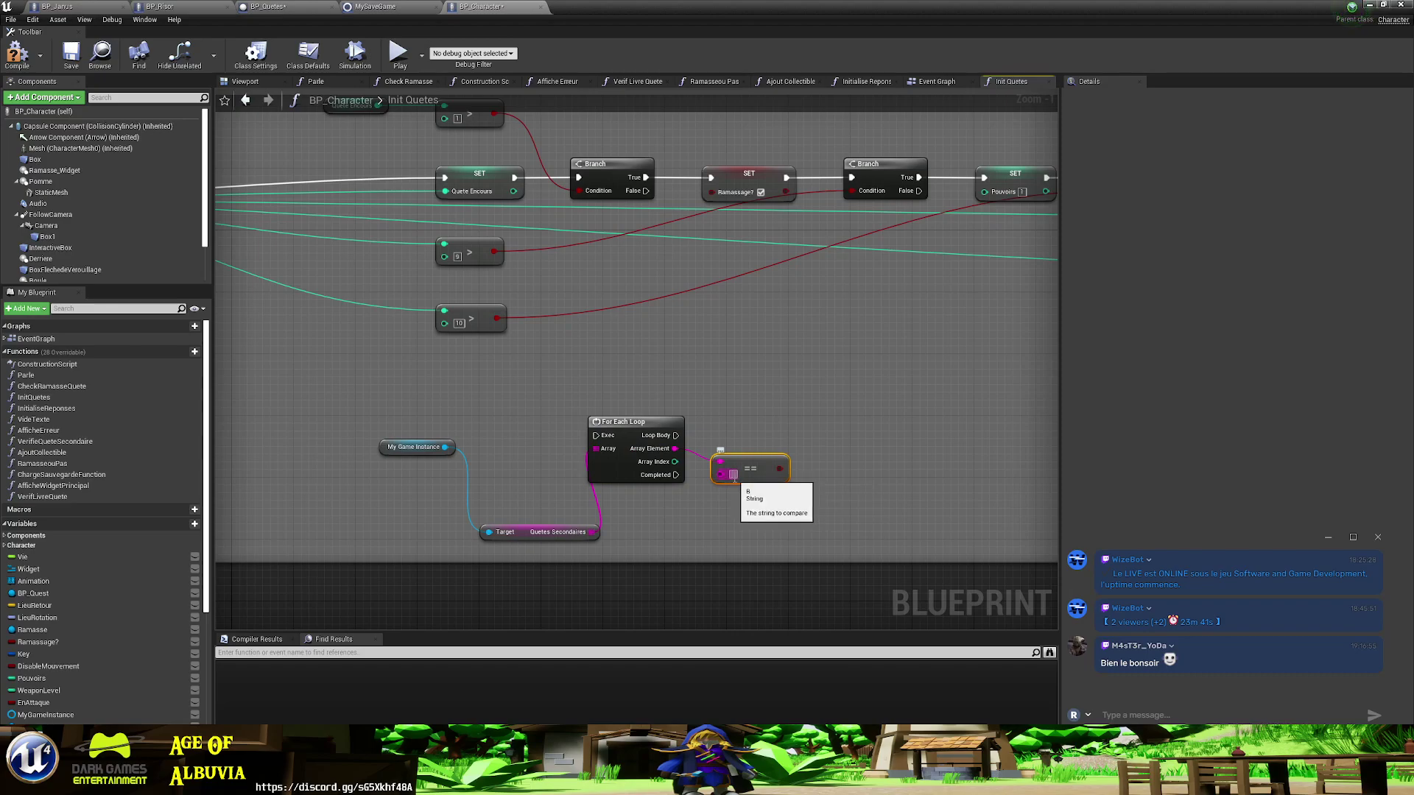
text(Pouvoir)
text(2)
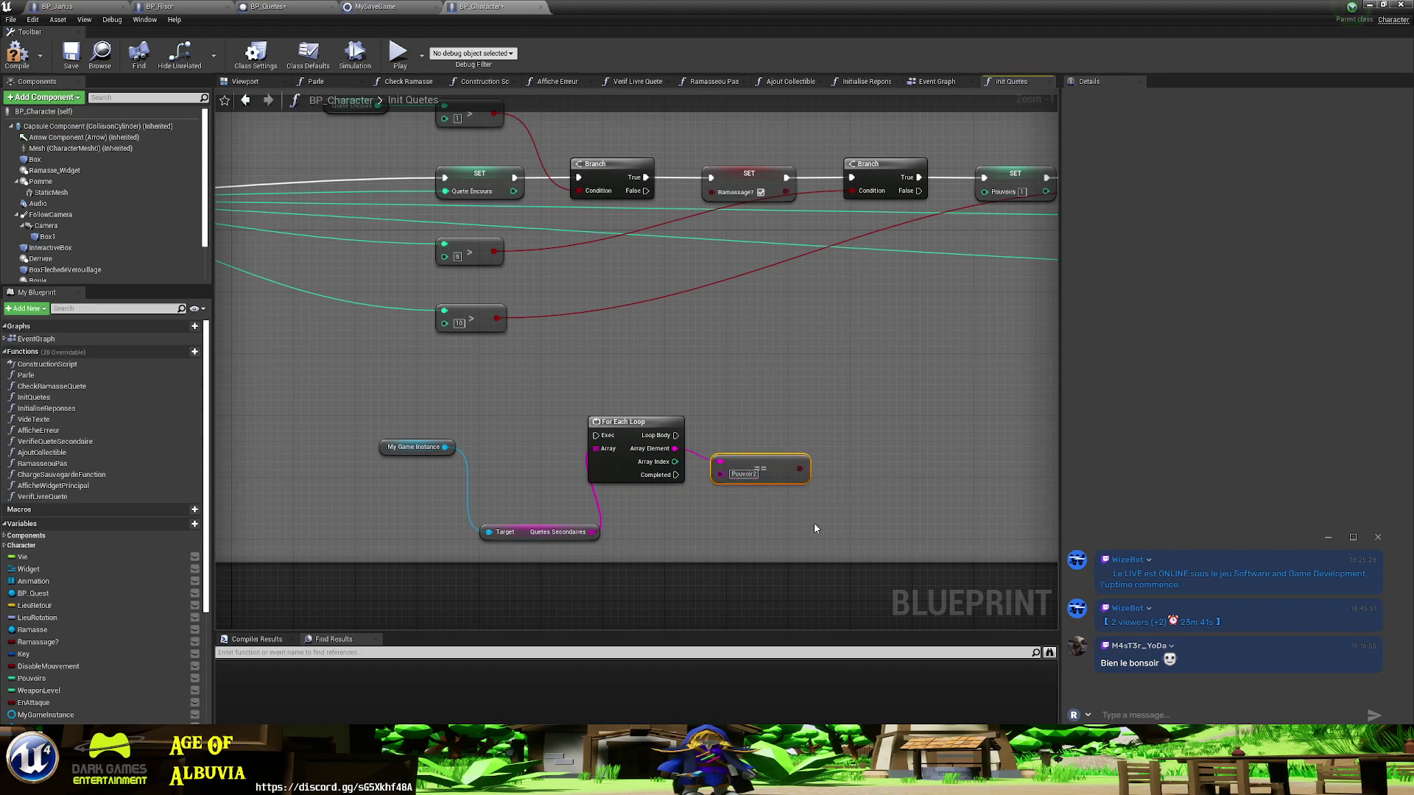
right_drag(815, 522, 698, 523)
drag(633, 462, 587, 500)
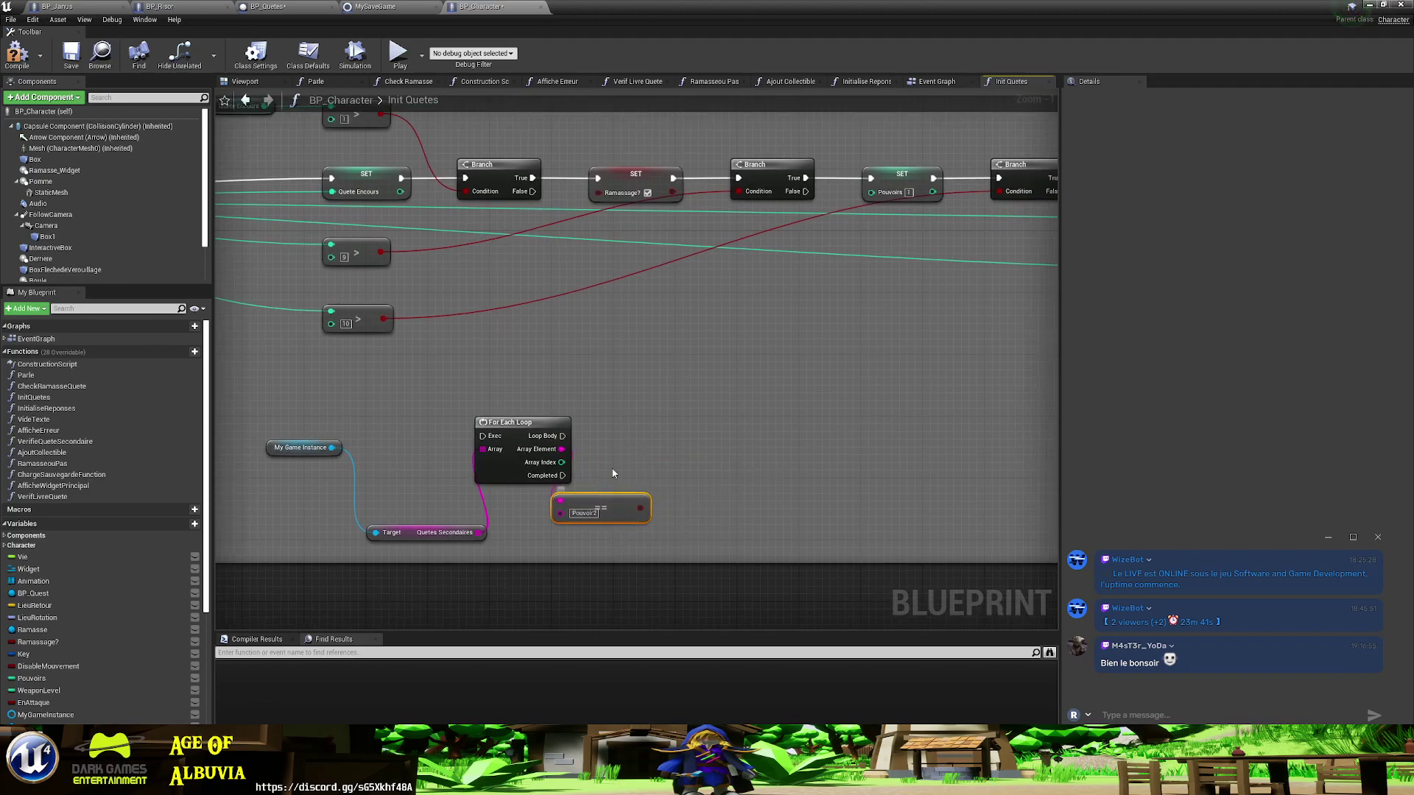
- Start adding a Branch from the loop body, cancel it, and save BP_Character
drag(563, 436, 638, 451)
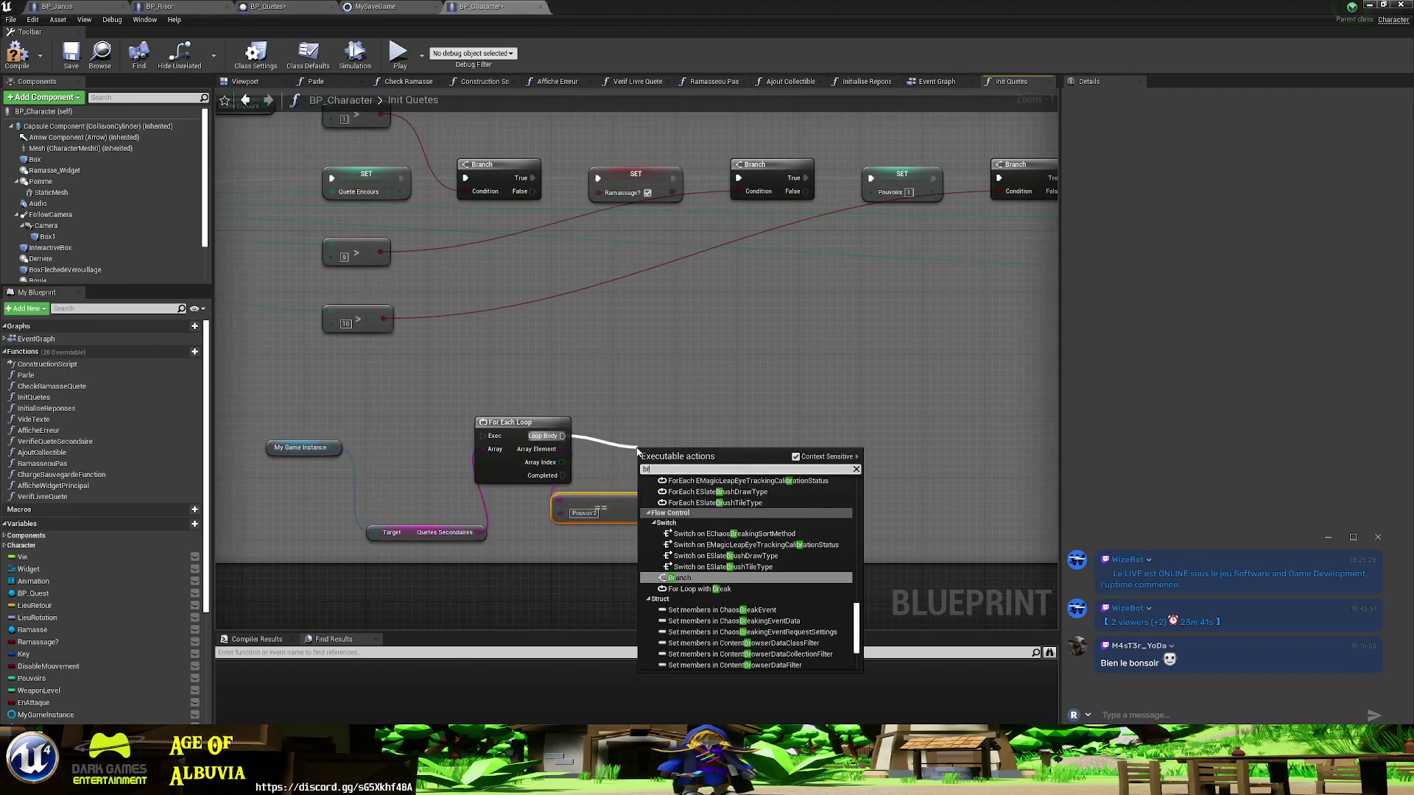
text(branch)
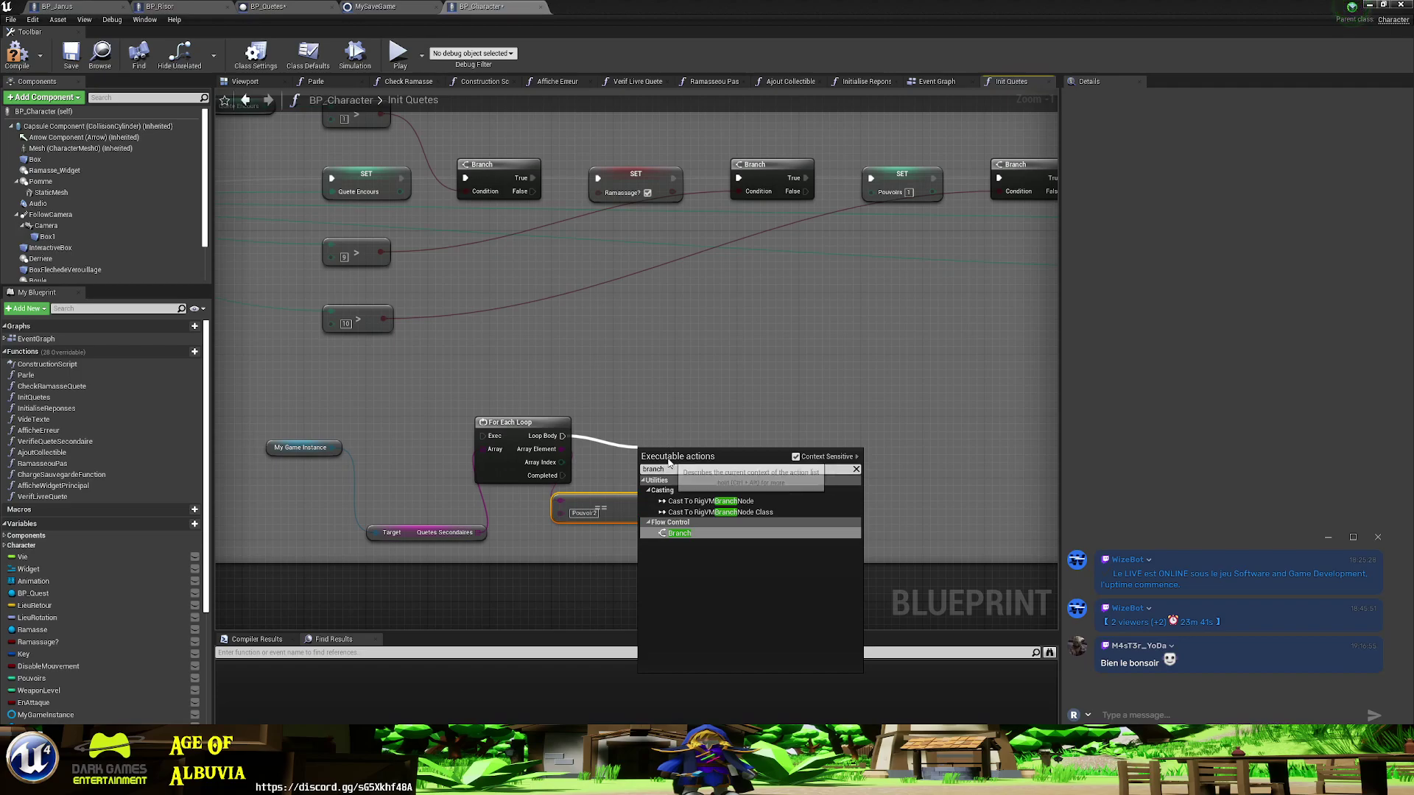
key(Up)
key(Up)
key(Up)
click(669, 357)
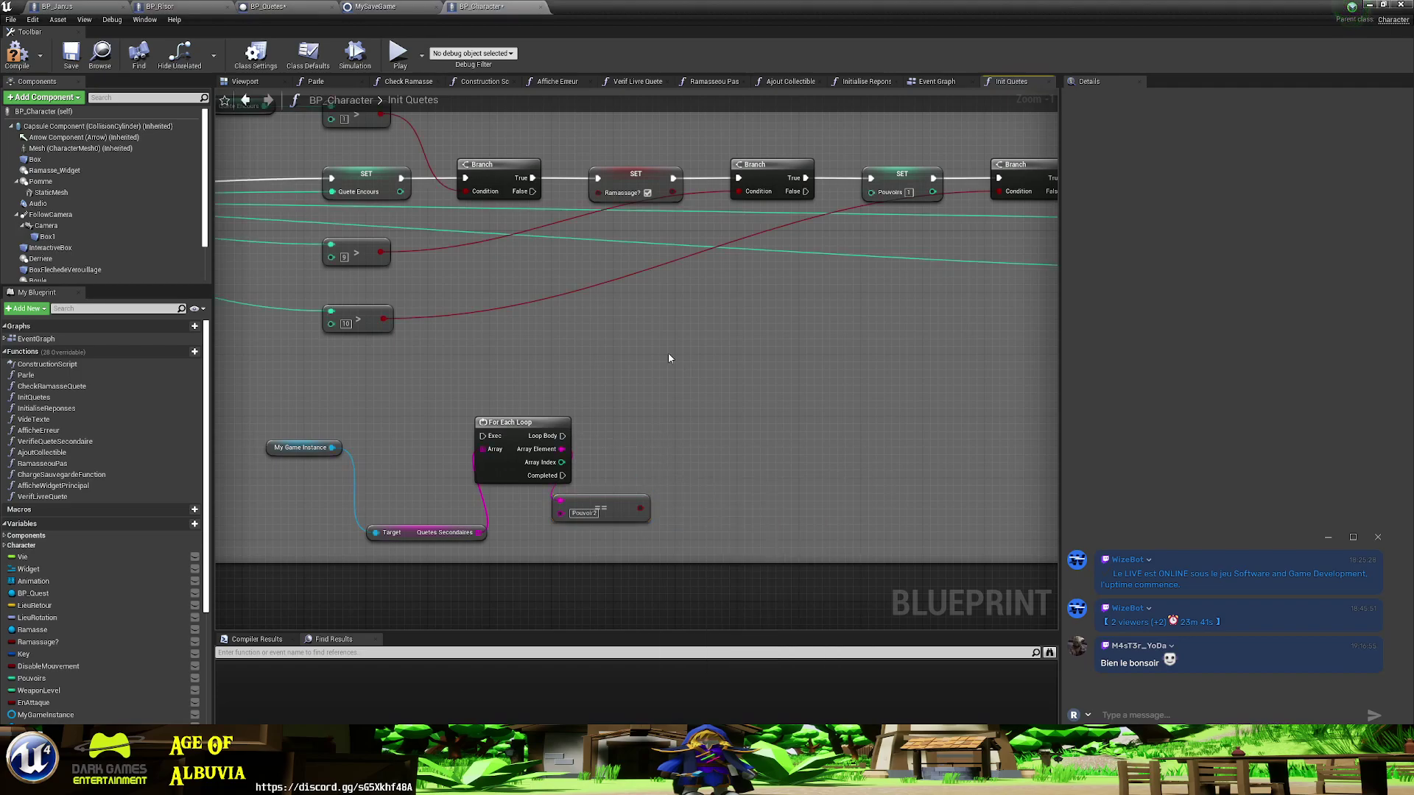
click(71, 53)
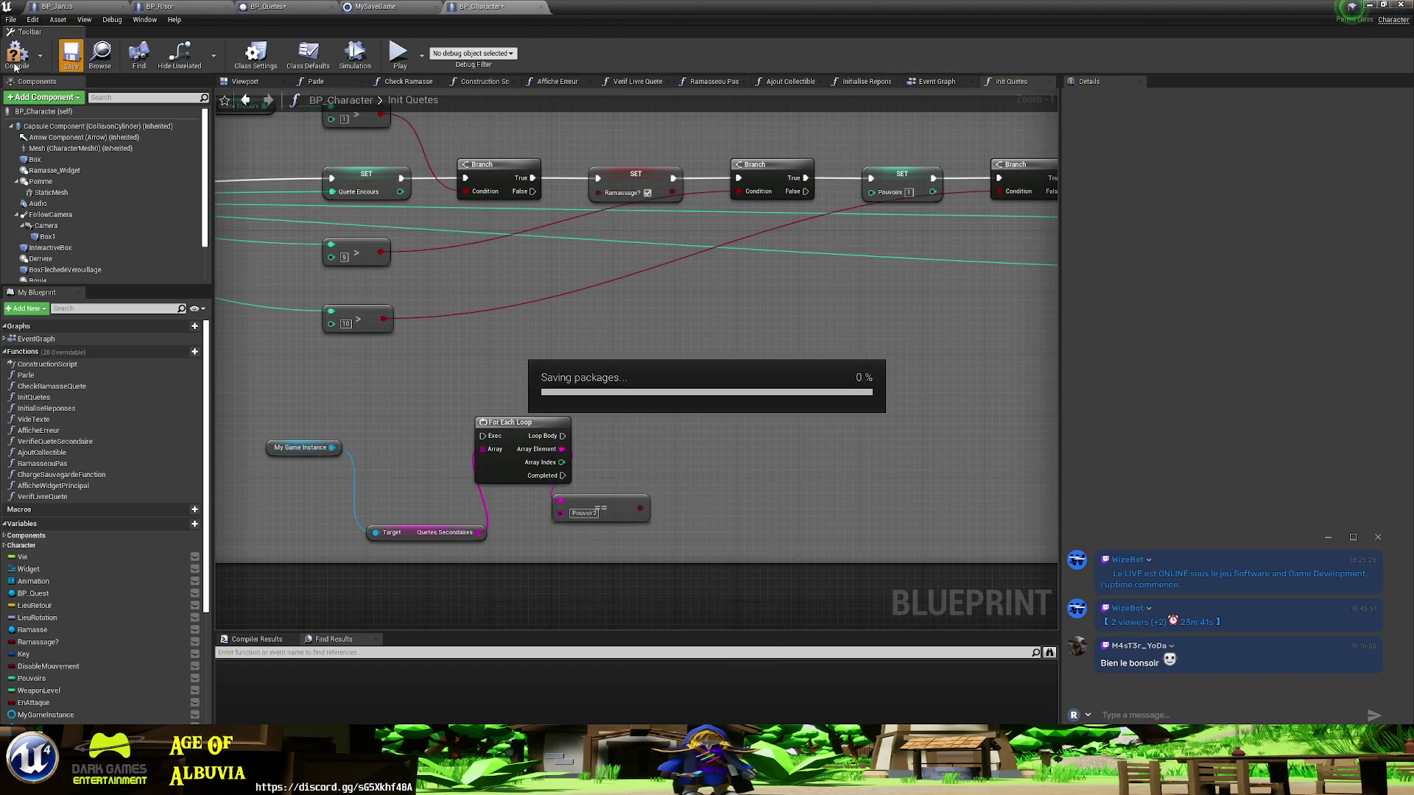
- Close the Unreal editor, accepting the Check Out Assets prompt so the level saves
click(1383, 5)
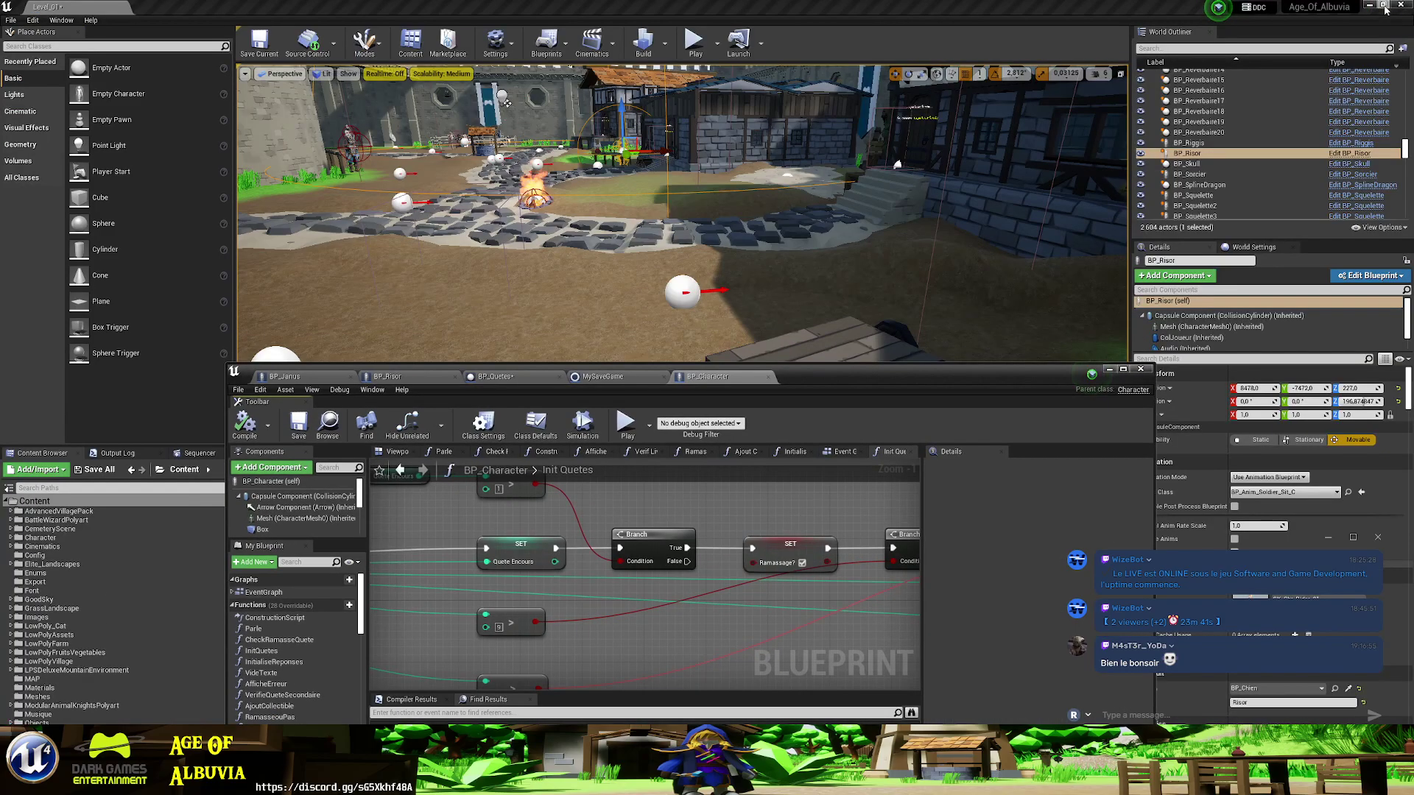
click(1402, 7)
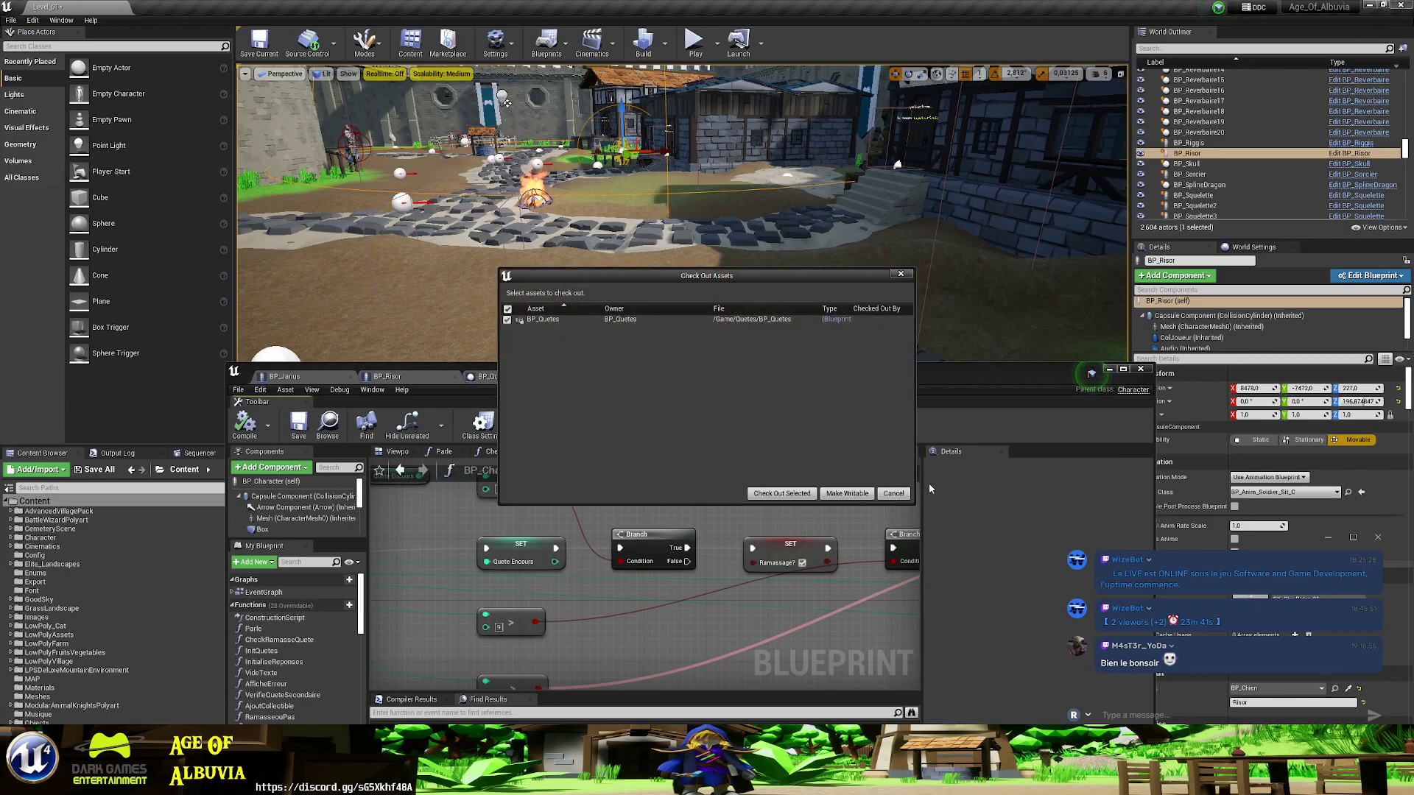
click(763, 490)
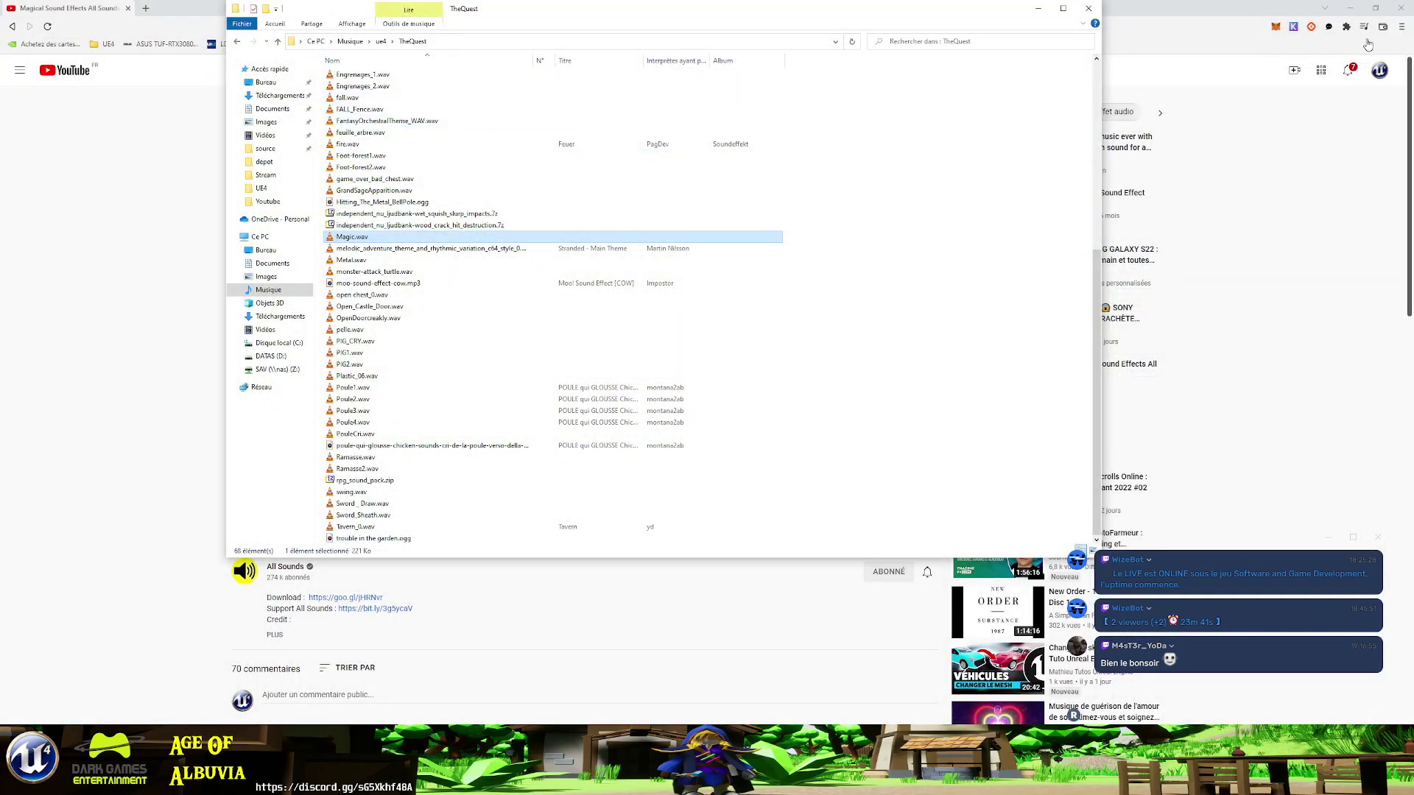
- Minimize the remaining windows and select the Age_Of_Albuvia project shortcut on the desktop
click(1345, 10)
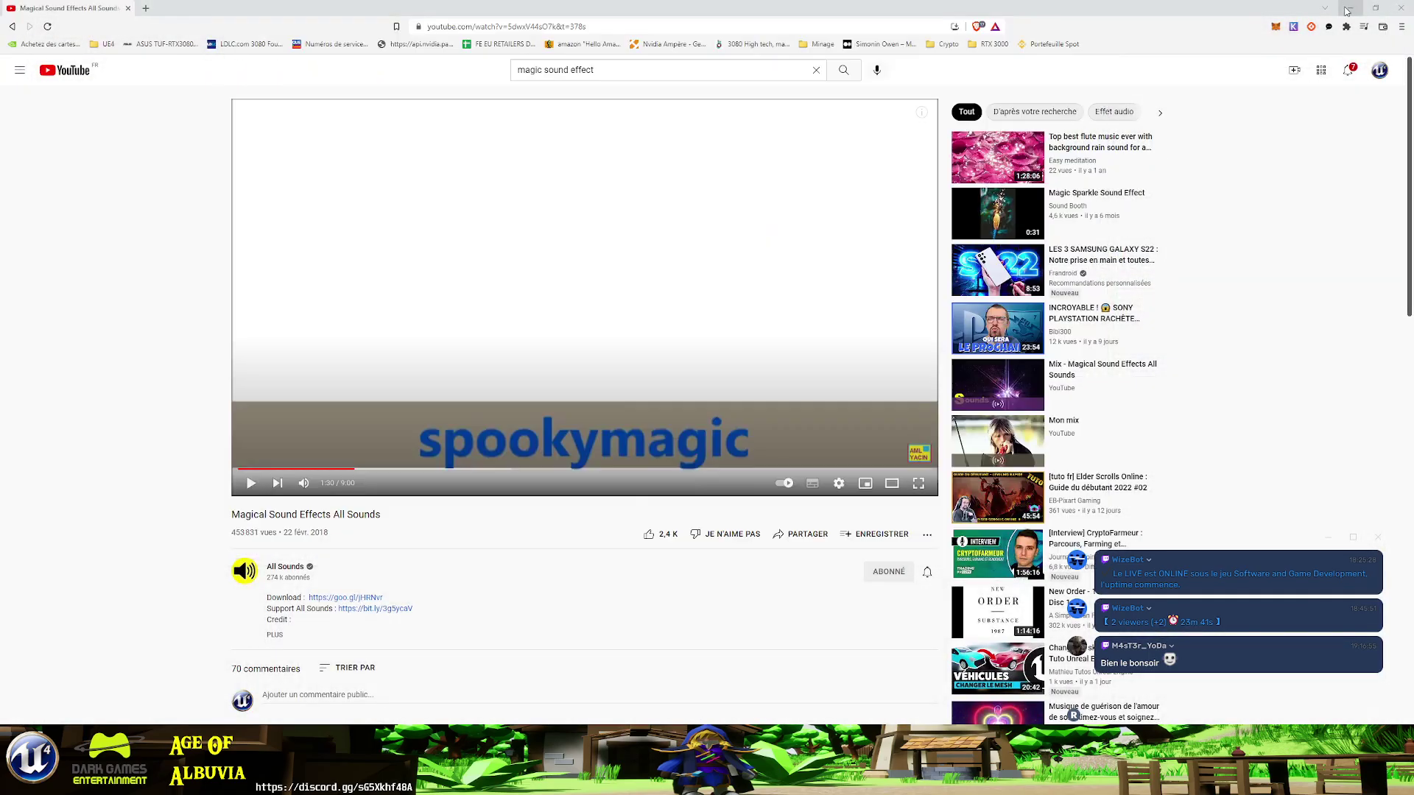
click(1351, 10)
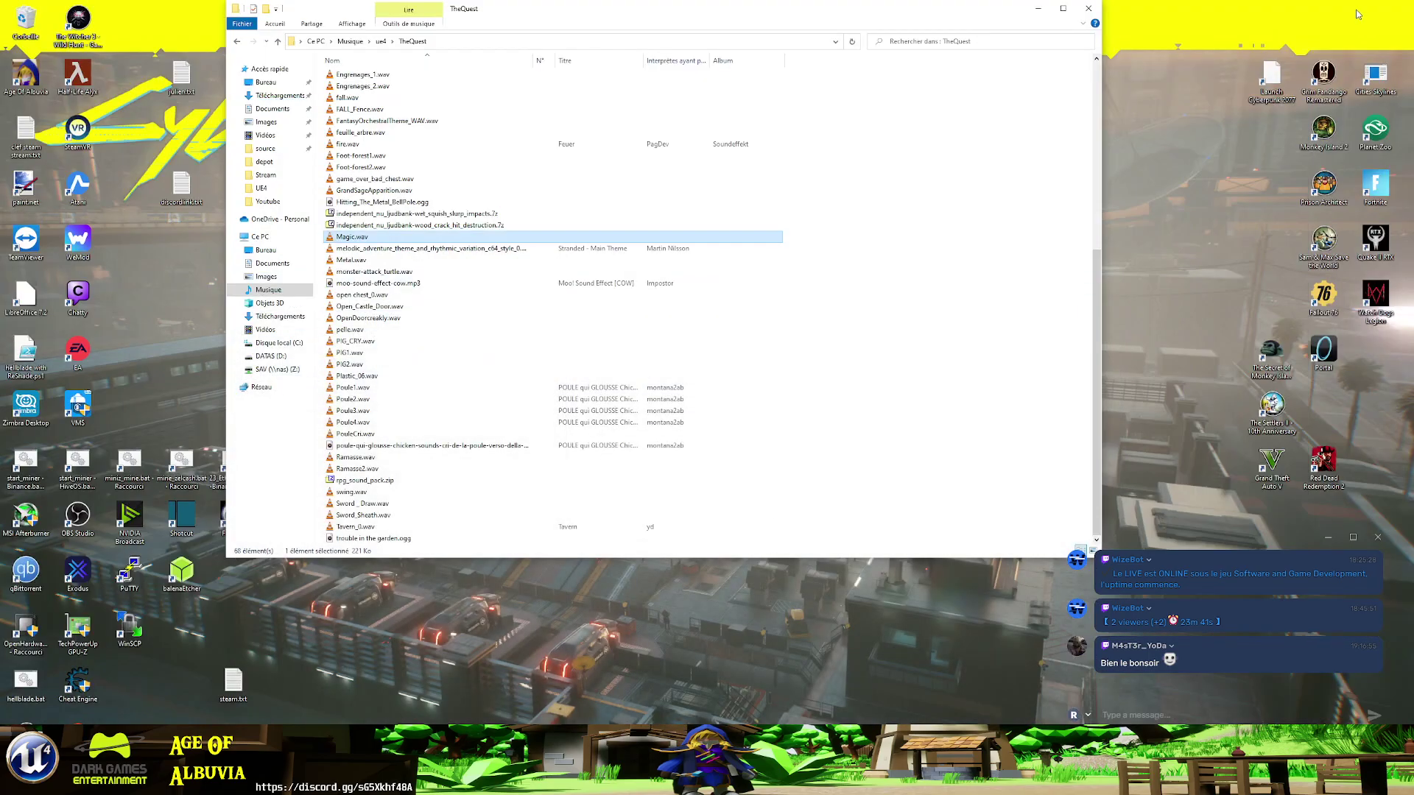
click(1037, 8)
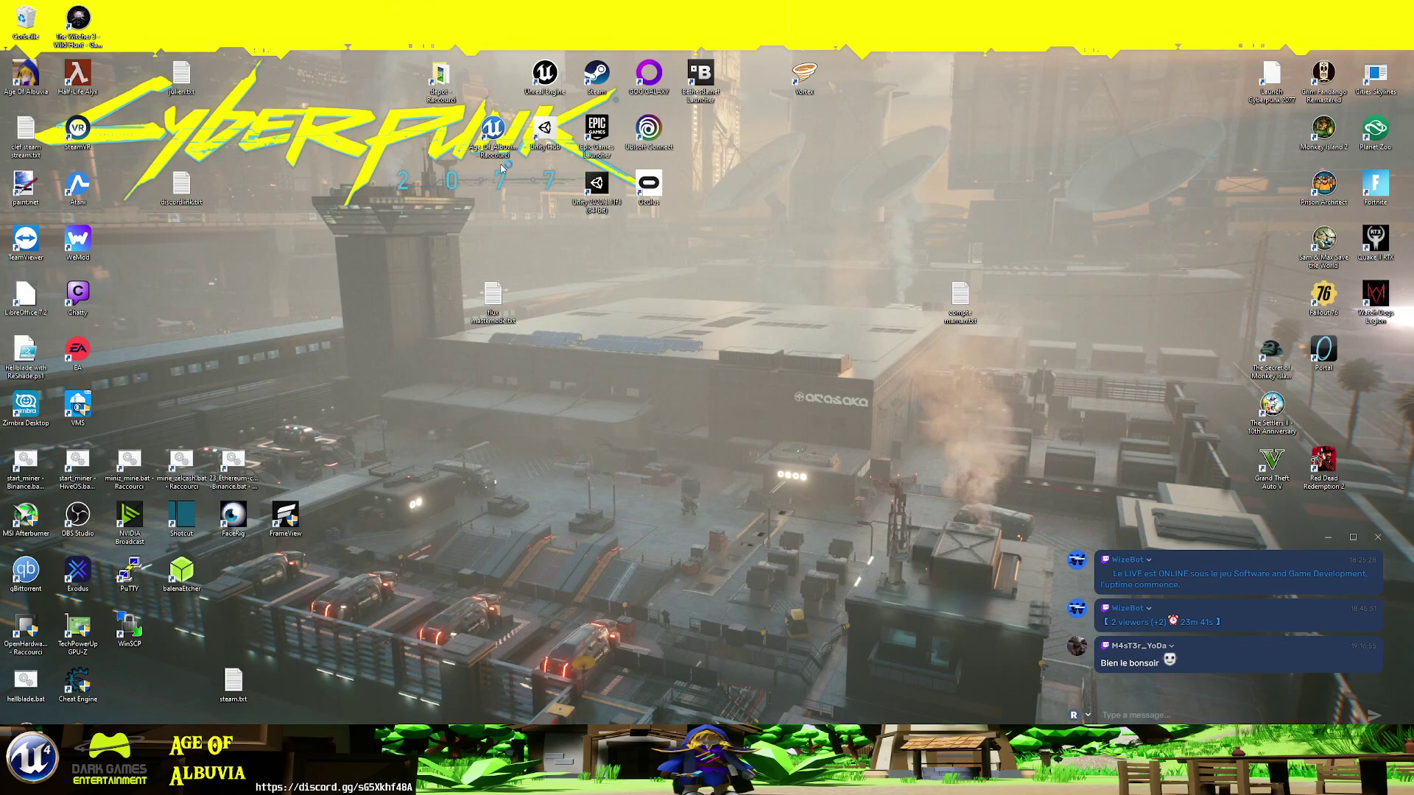
click(495, 148)
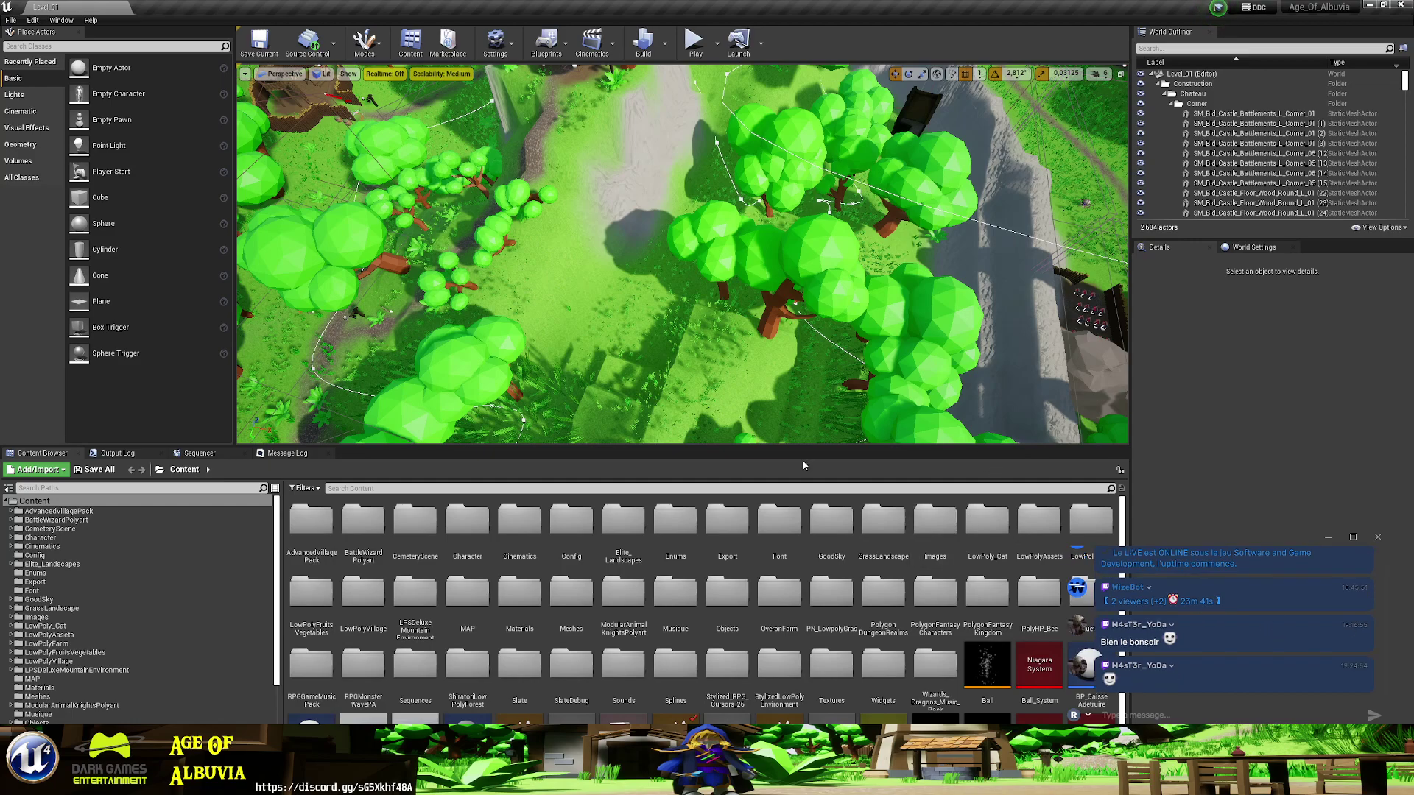
- Swing the level viewport camera to a landscape overview
right_drag(564, 336, 590, 341)
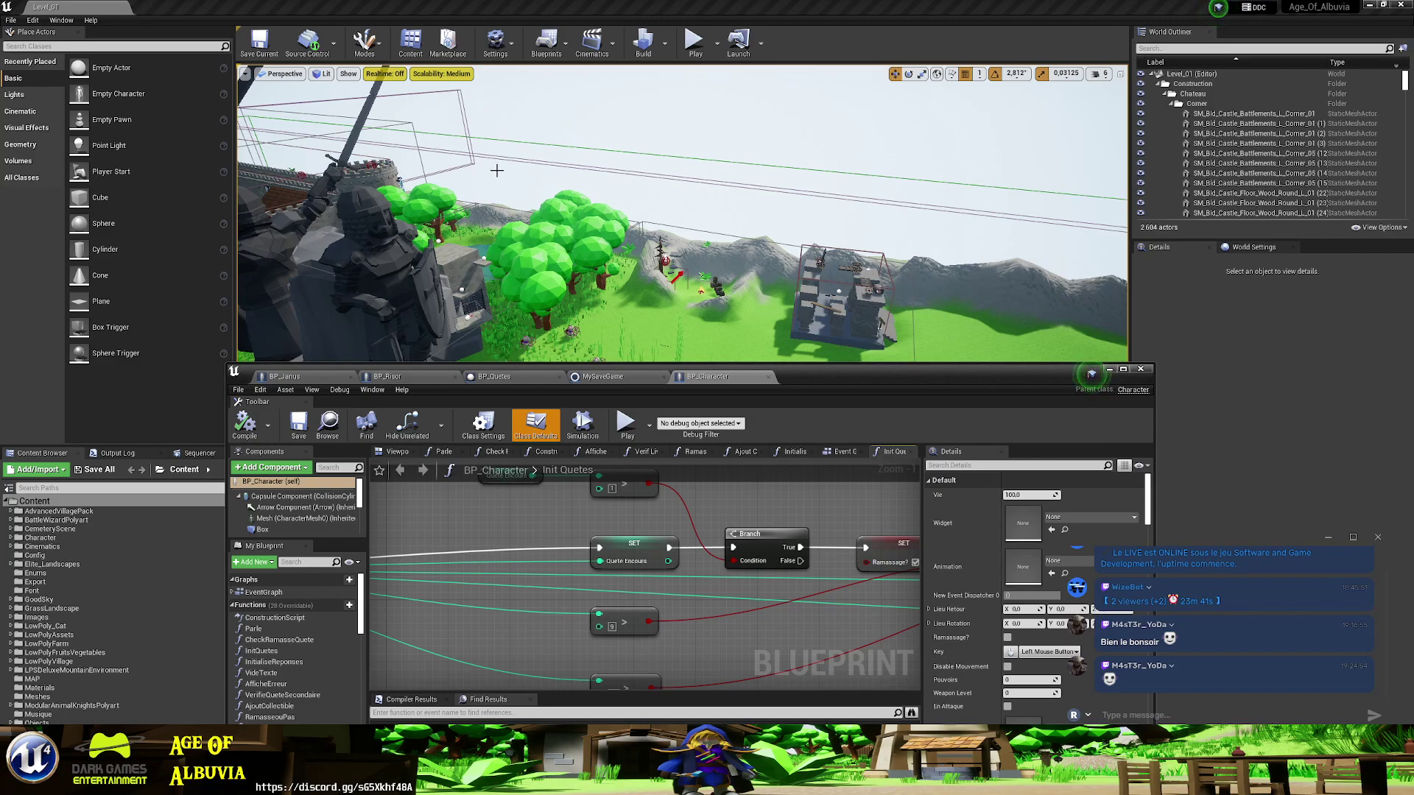
double_click(858, 370)
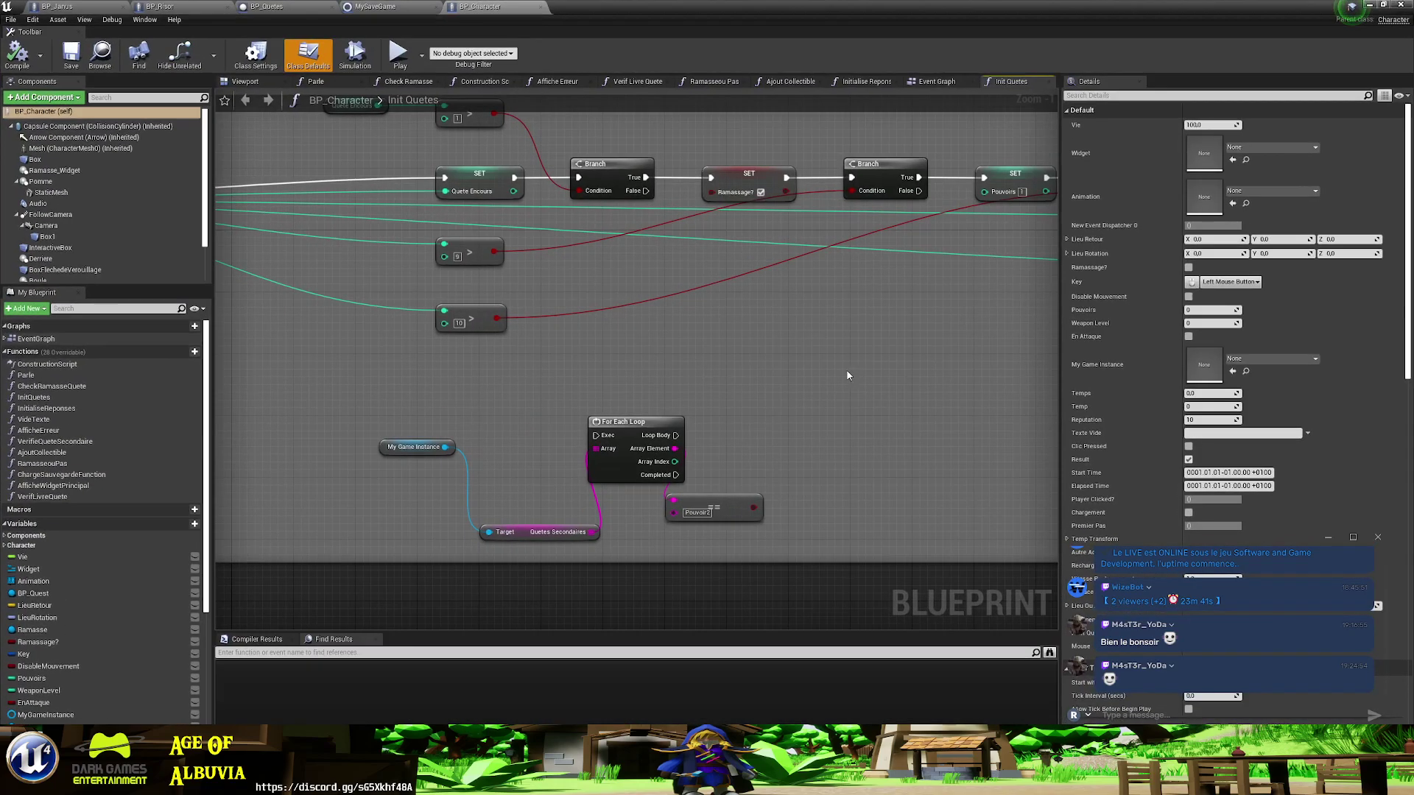
right_drag(756, 435, 689, 427)
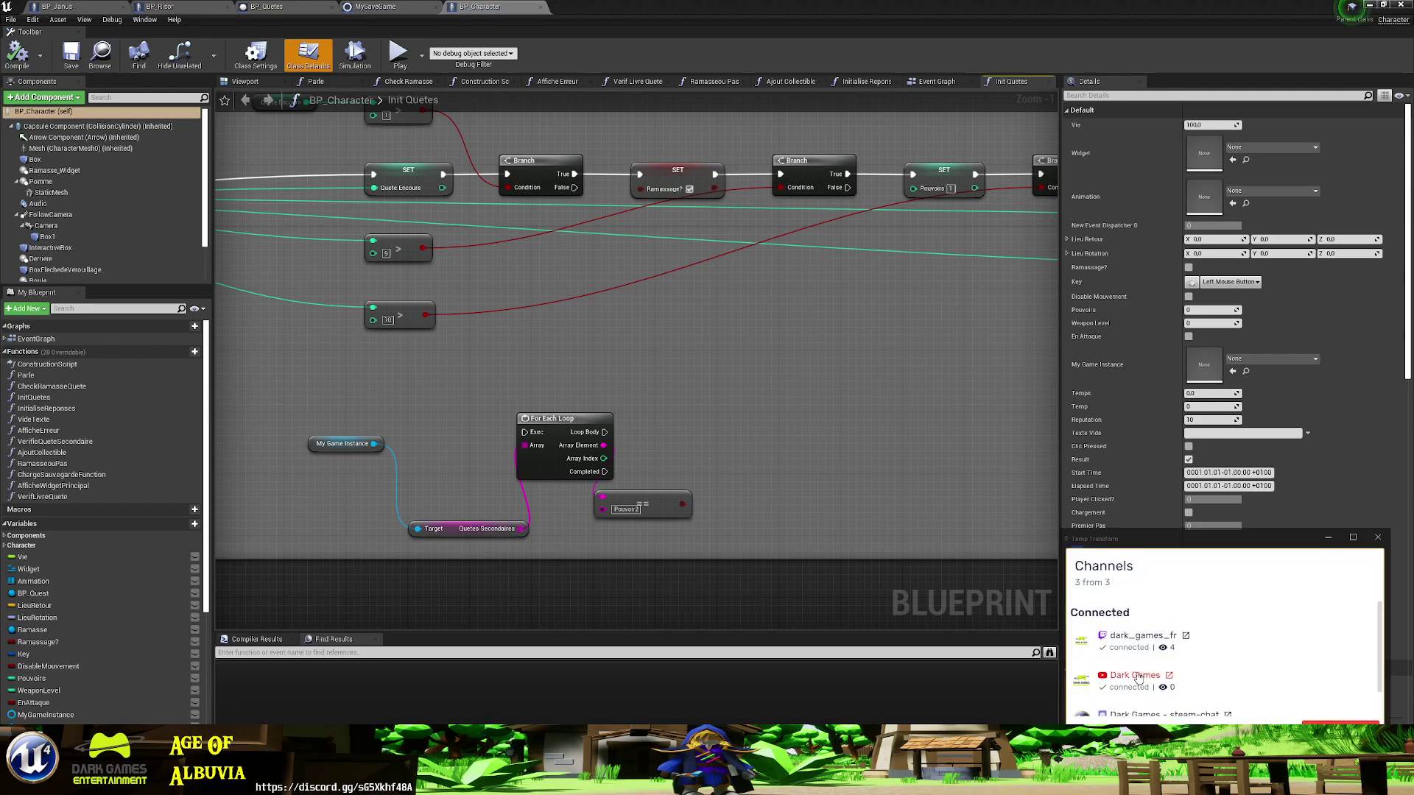
mouse_move(1381, 637)
mouse_down()
mouse_move(1382, 674)
mouse_move(1390, 601)
mouse_up()
scroll(1380, 692, down, 1)
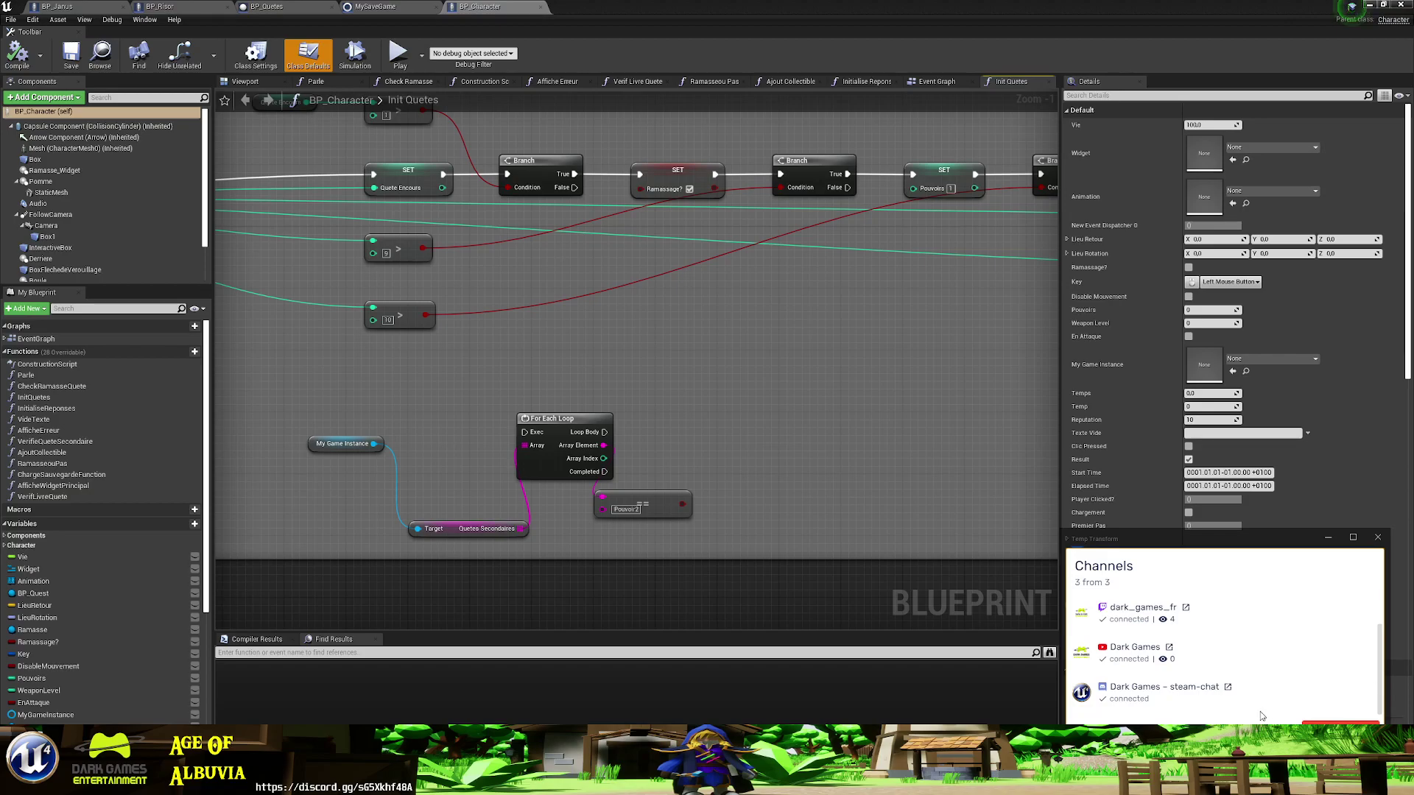
click(1140, 697)
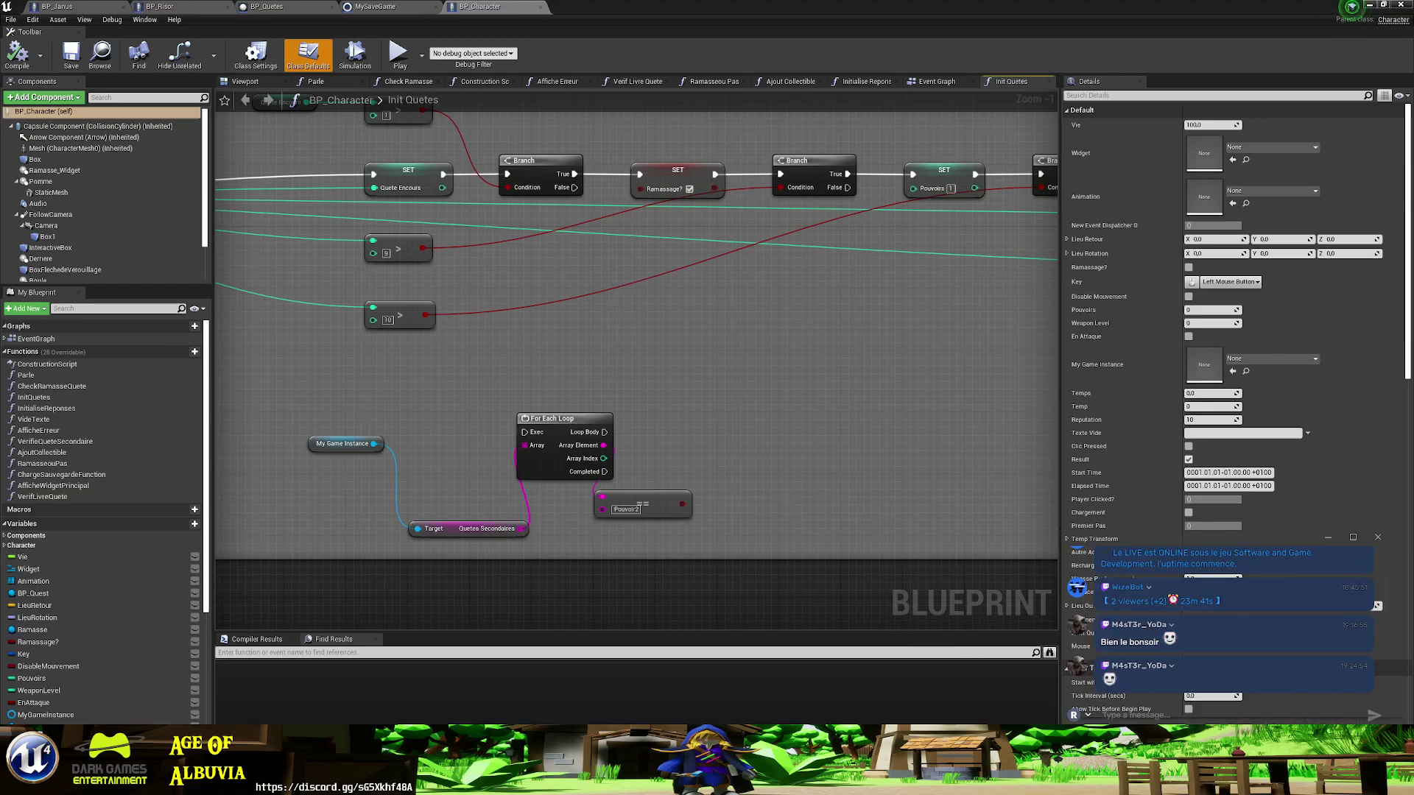
mouse_move(894, 512)
right_down()
mouse_move(871, 441)
mouse_move(915, 455)
right_up()
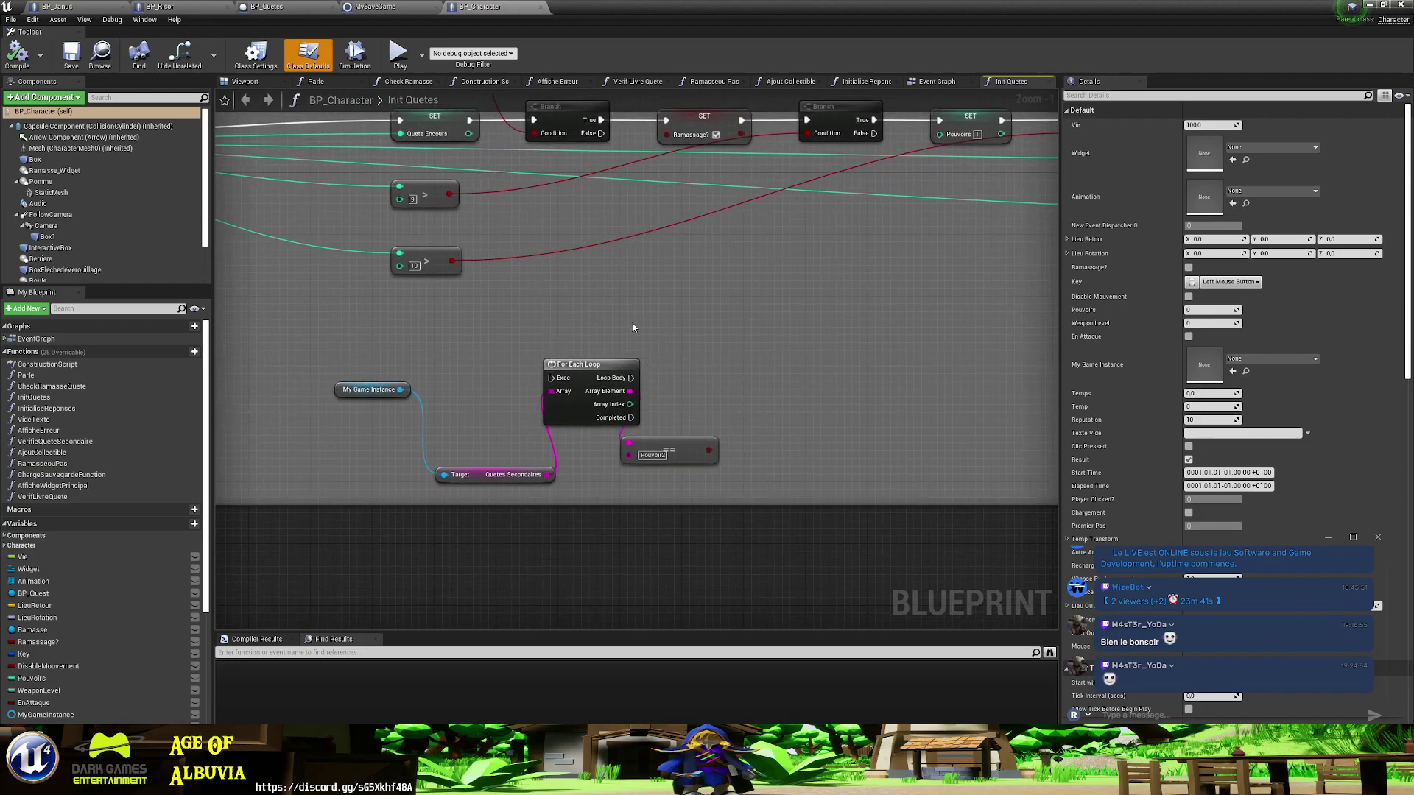
- Add a Branch node on the For Each Loop's body output
drag(631, 377, 720, 388)
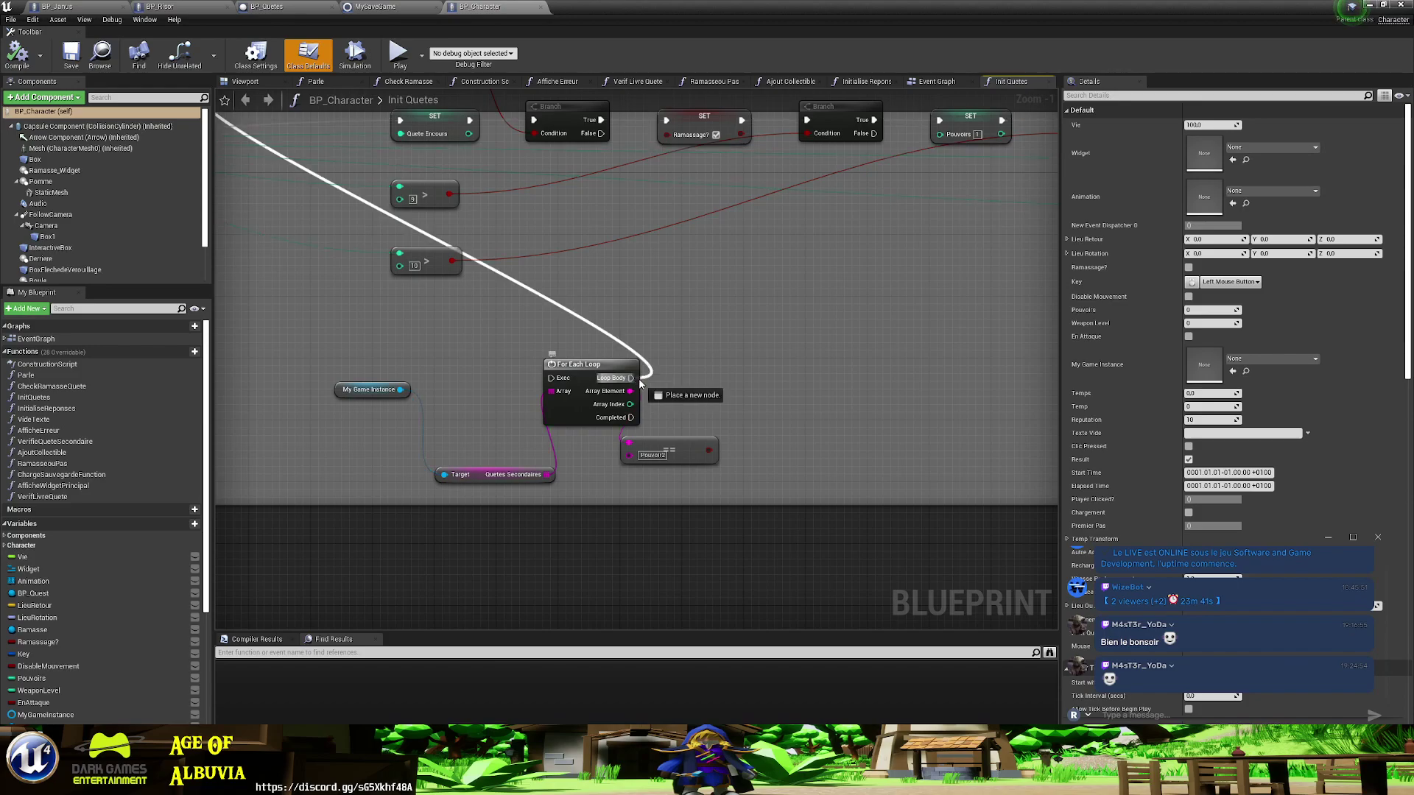
text(bran)
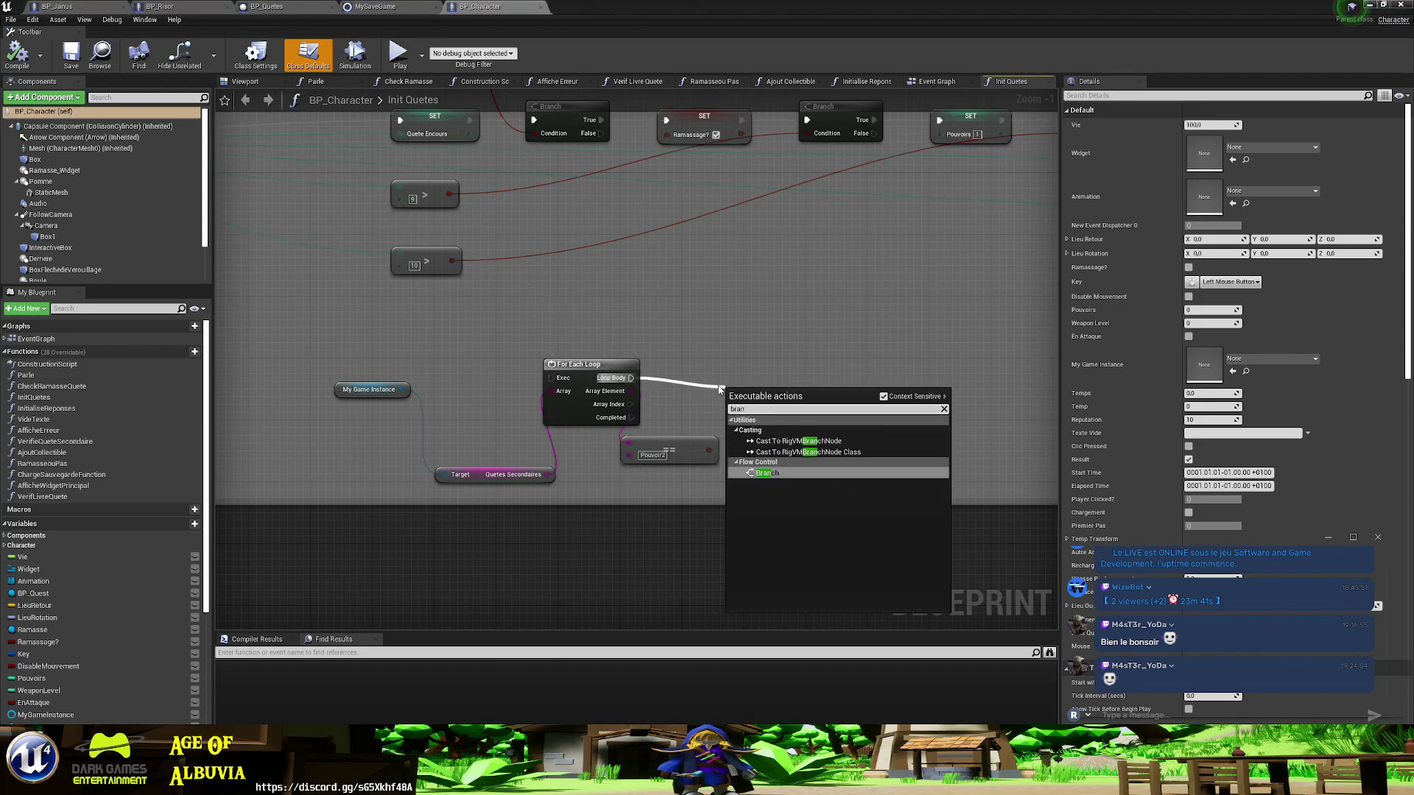
click(766, 473)
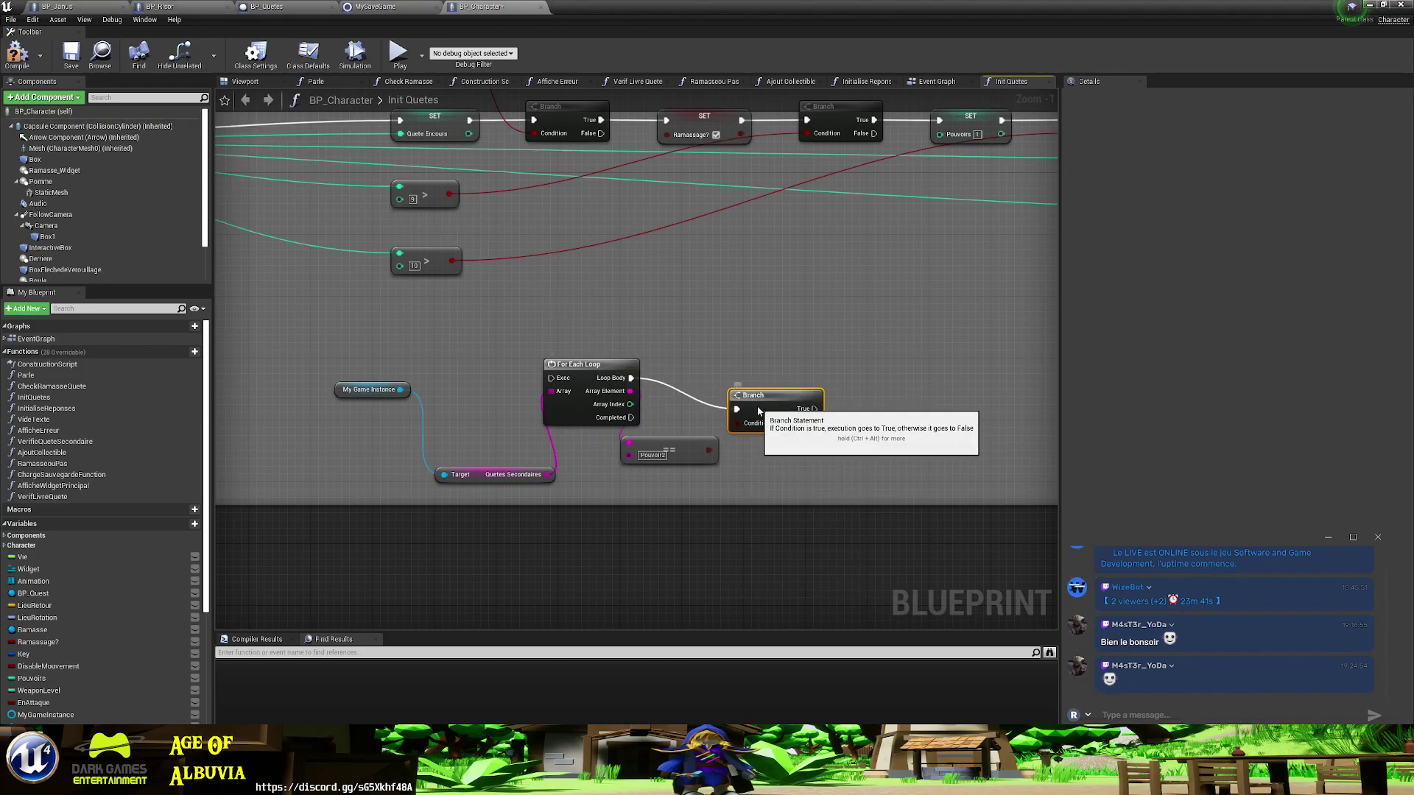
- Duplicate the existing SET Pouvoirs node beside the Branch and save the blueprint
right_drag(748, 375, 553, 466)
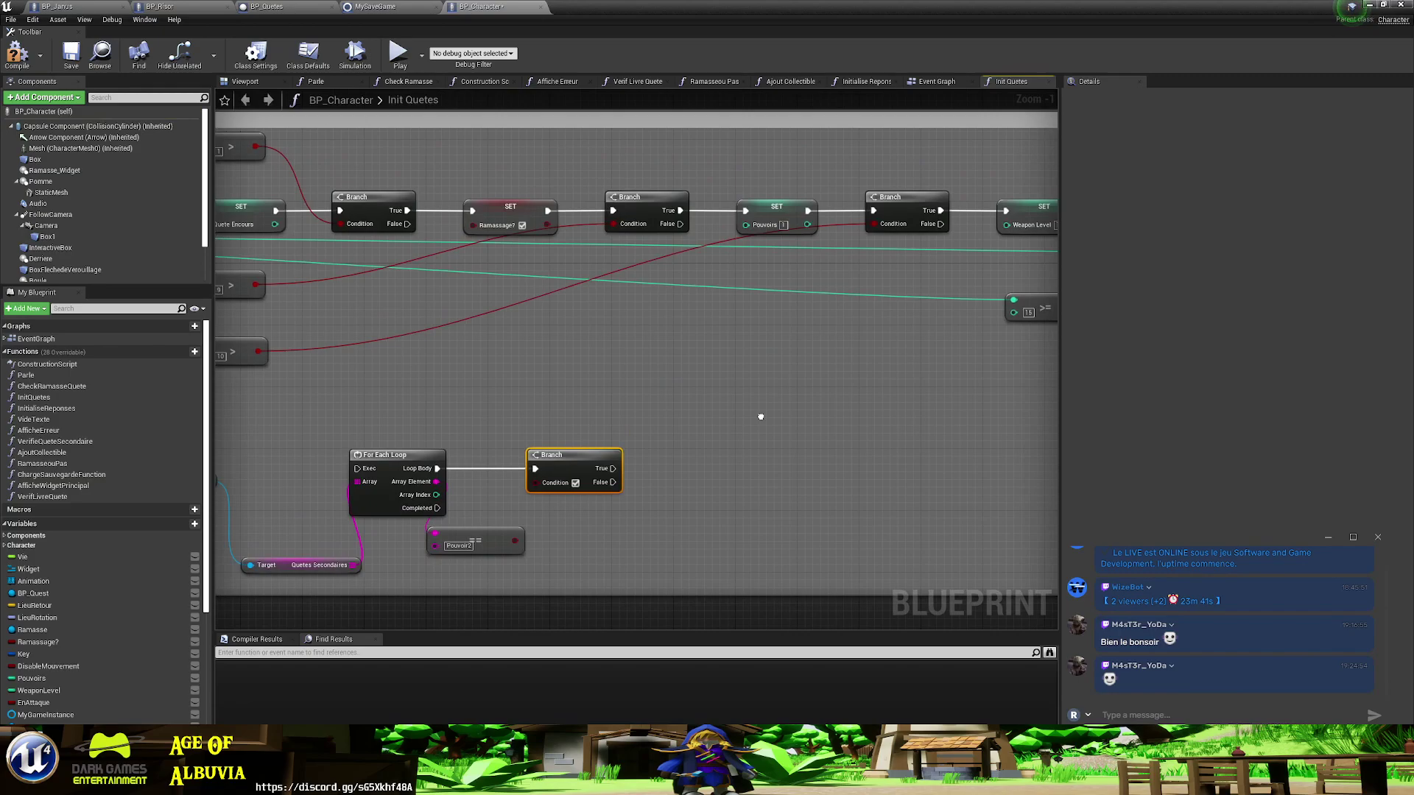
click(779, 210)
key(ctrl+c)
key(ctrl+v)
drag(707, 475, 666, 468)
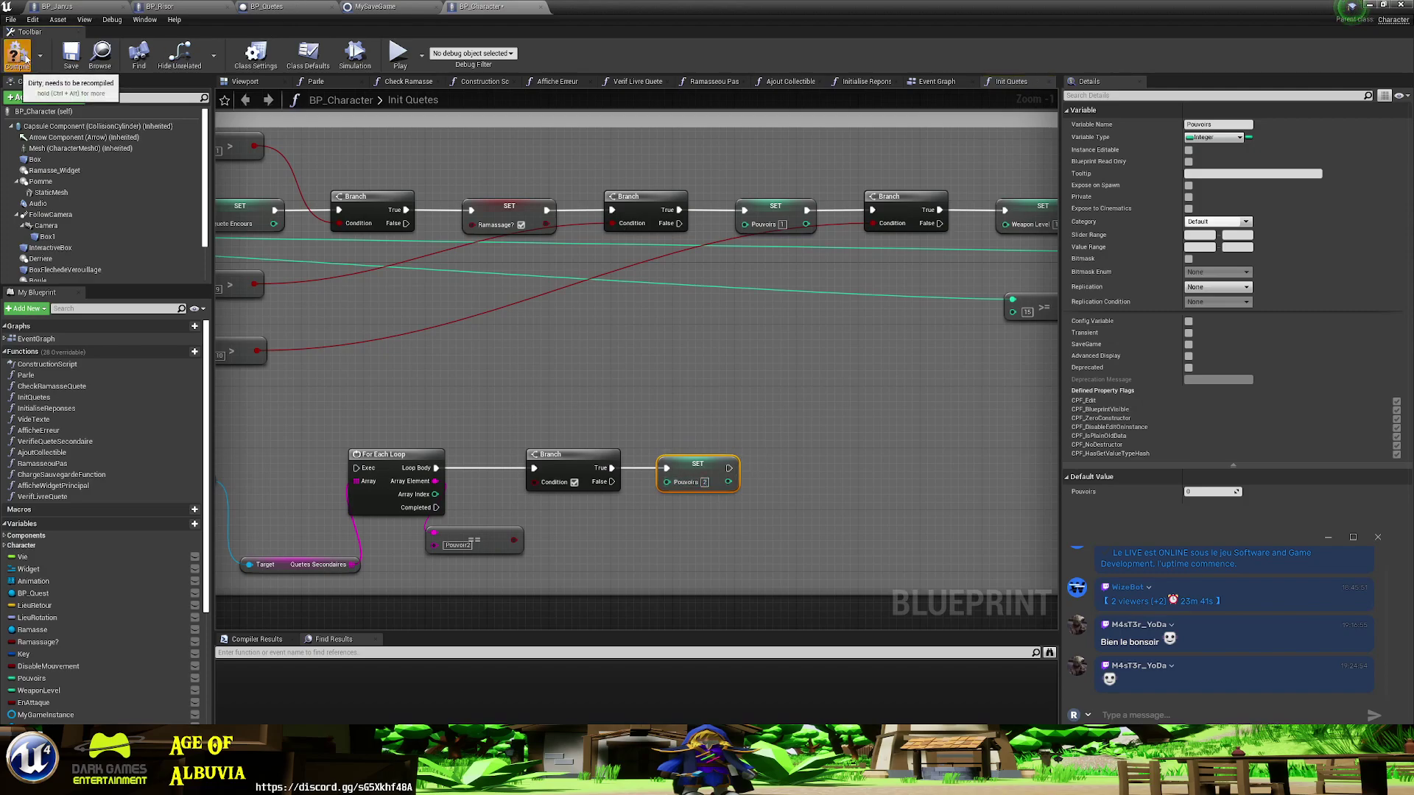
click(71, 57)
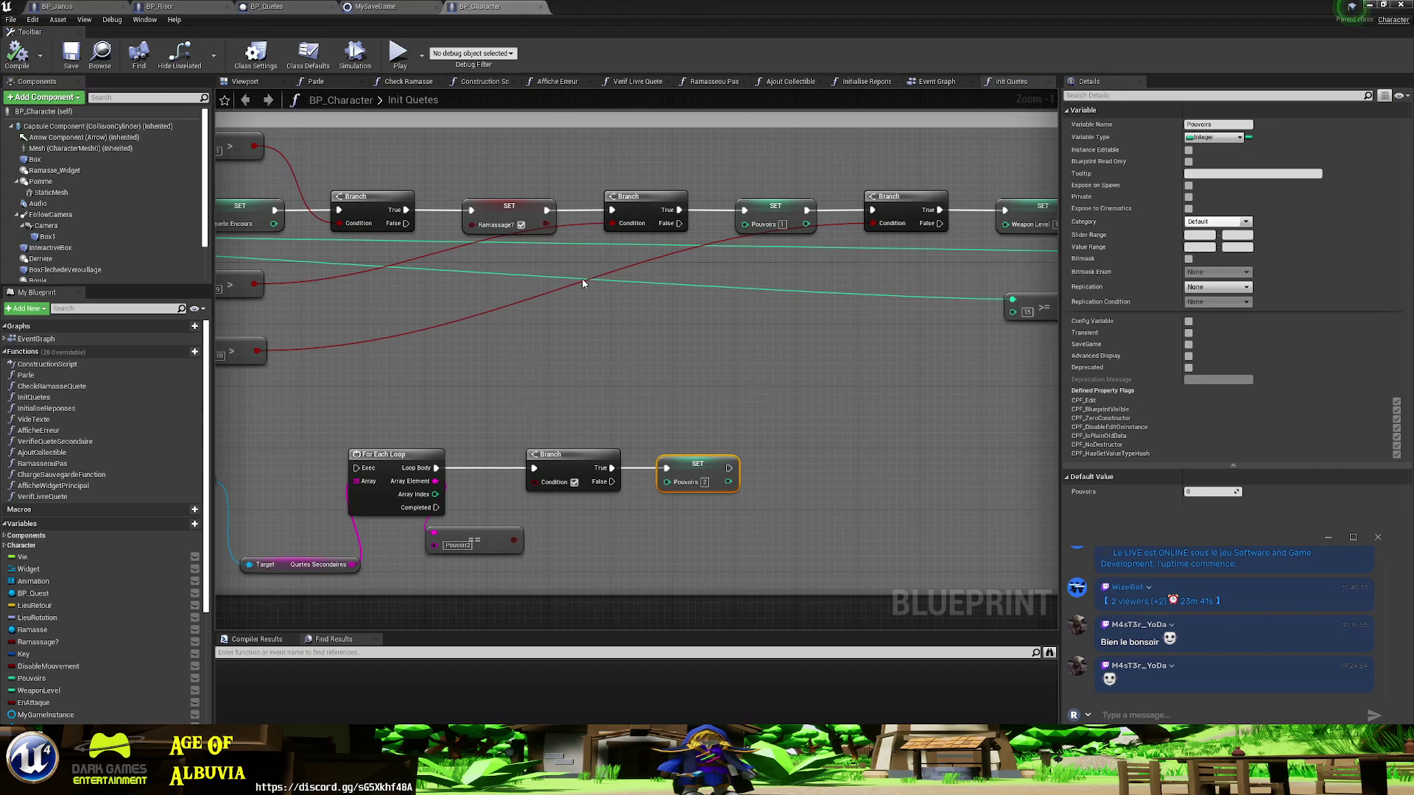
mouse_move(556, 314)
right_down()
mouse_move(221, 329)
mouse_move(818, 311)
mouse_move(682, 320)
right_up()
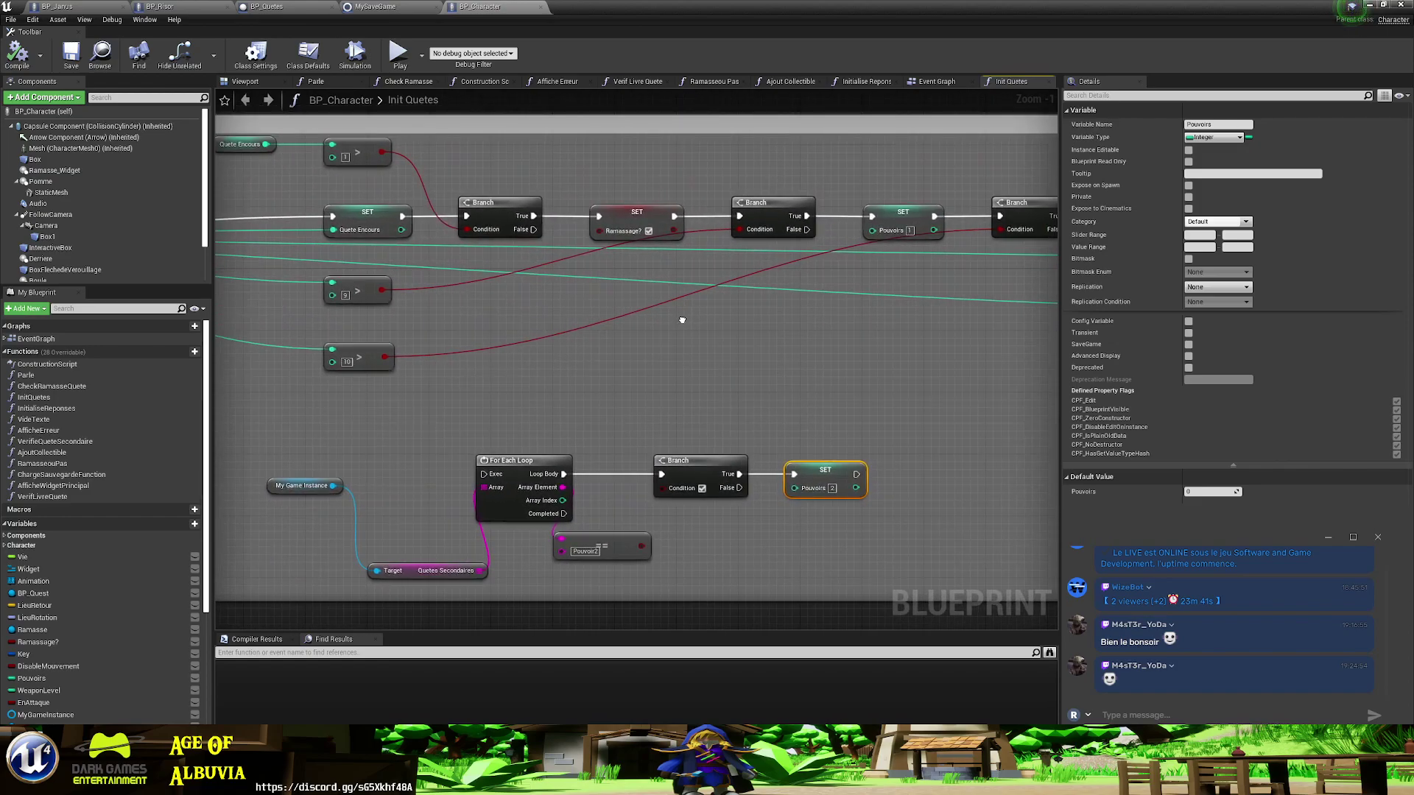
scroll(682, 319, down, 1)
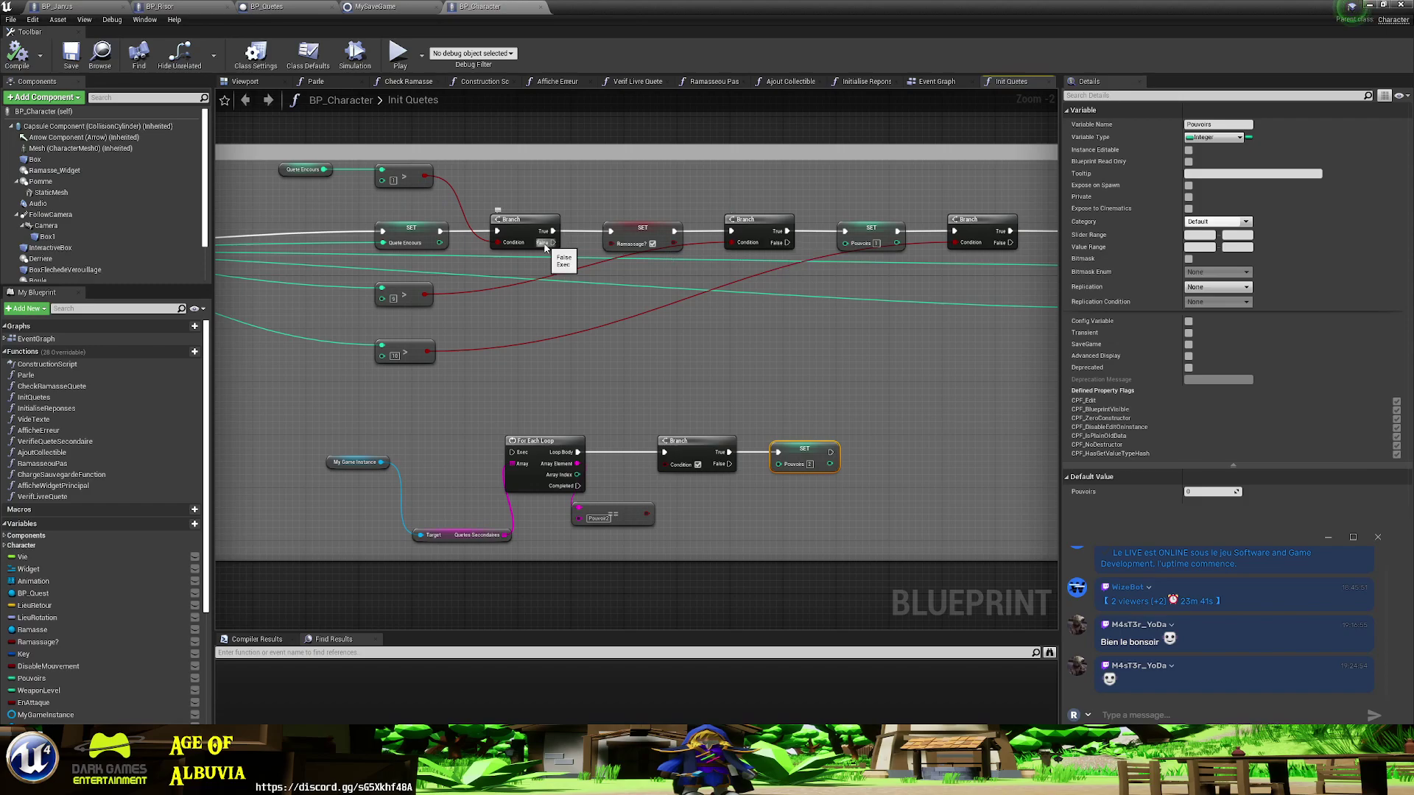
- Wire the False outputs of the first Init Quete Branch nodes into the For Each Loop Exec pin
mouse_move(554, 241)
mouse_down()
mouse_move(496, 417)
mouse_move(514, 451)
mouse_up()
drag(789, 241, 515, 451)
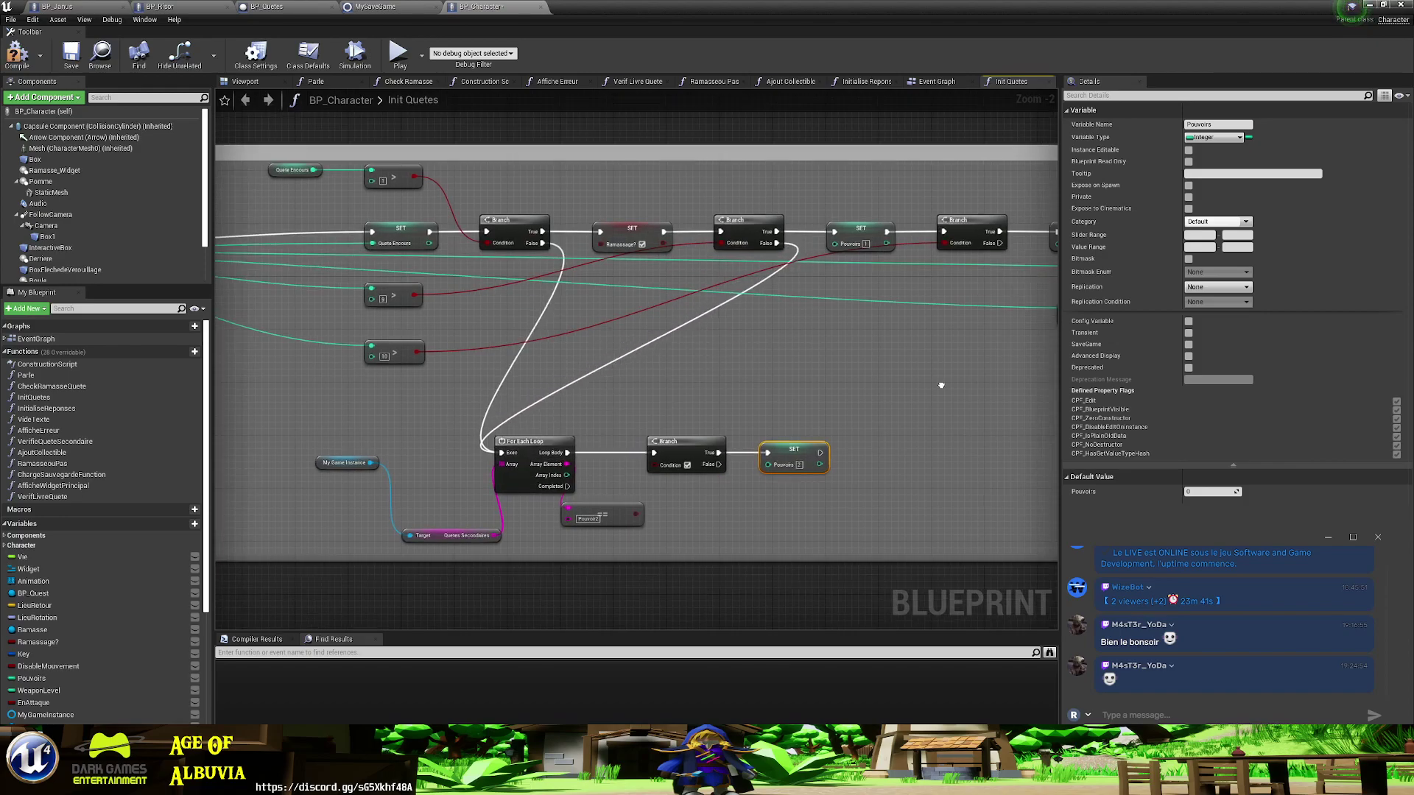
right_drag(723, 280, 445, 301)
drag(731, 265, 234, 473)
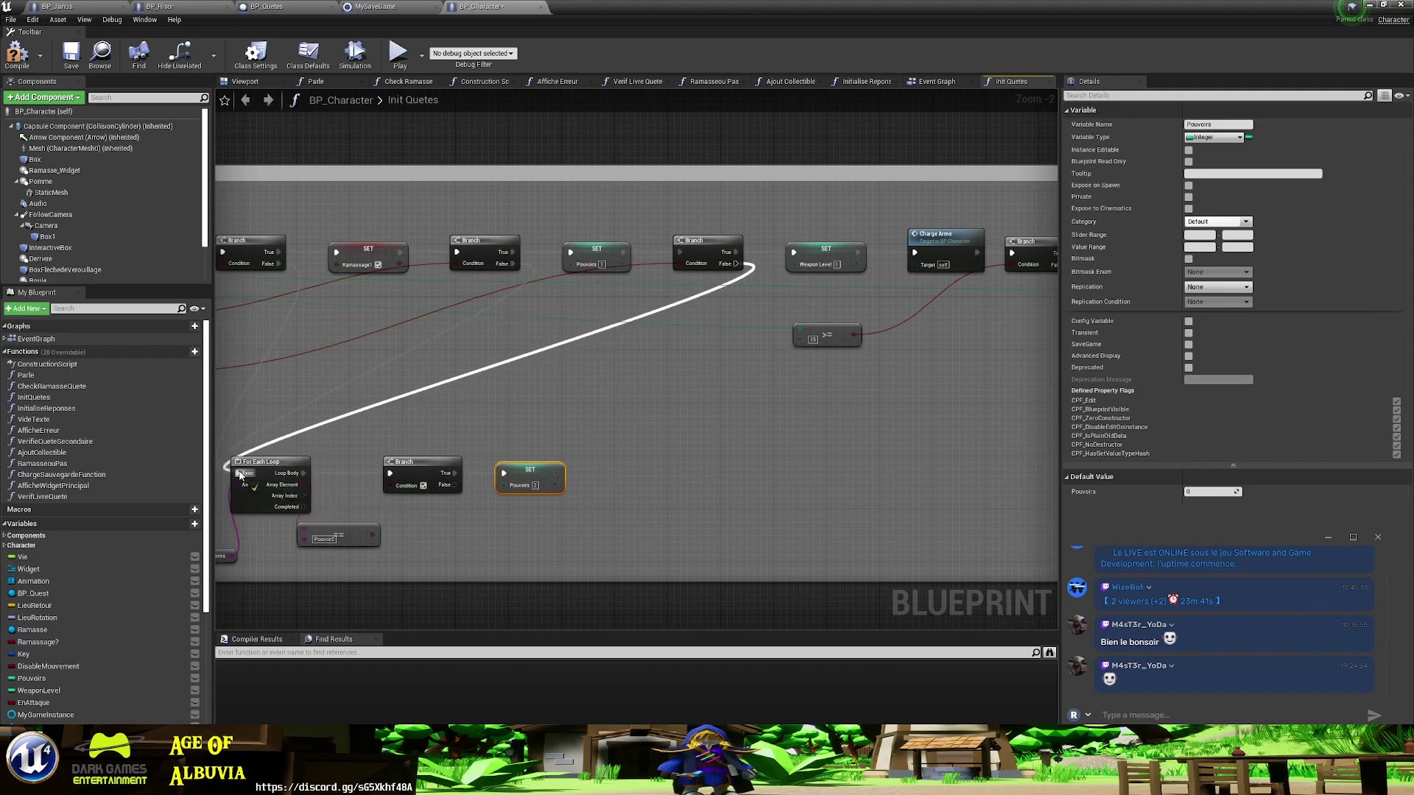
right_drag(831, 418, 334, 444)
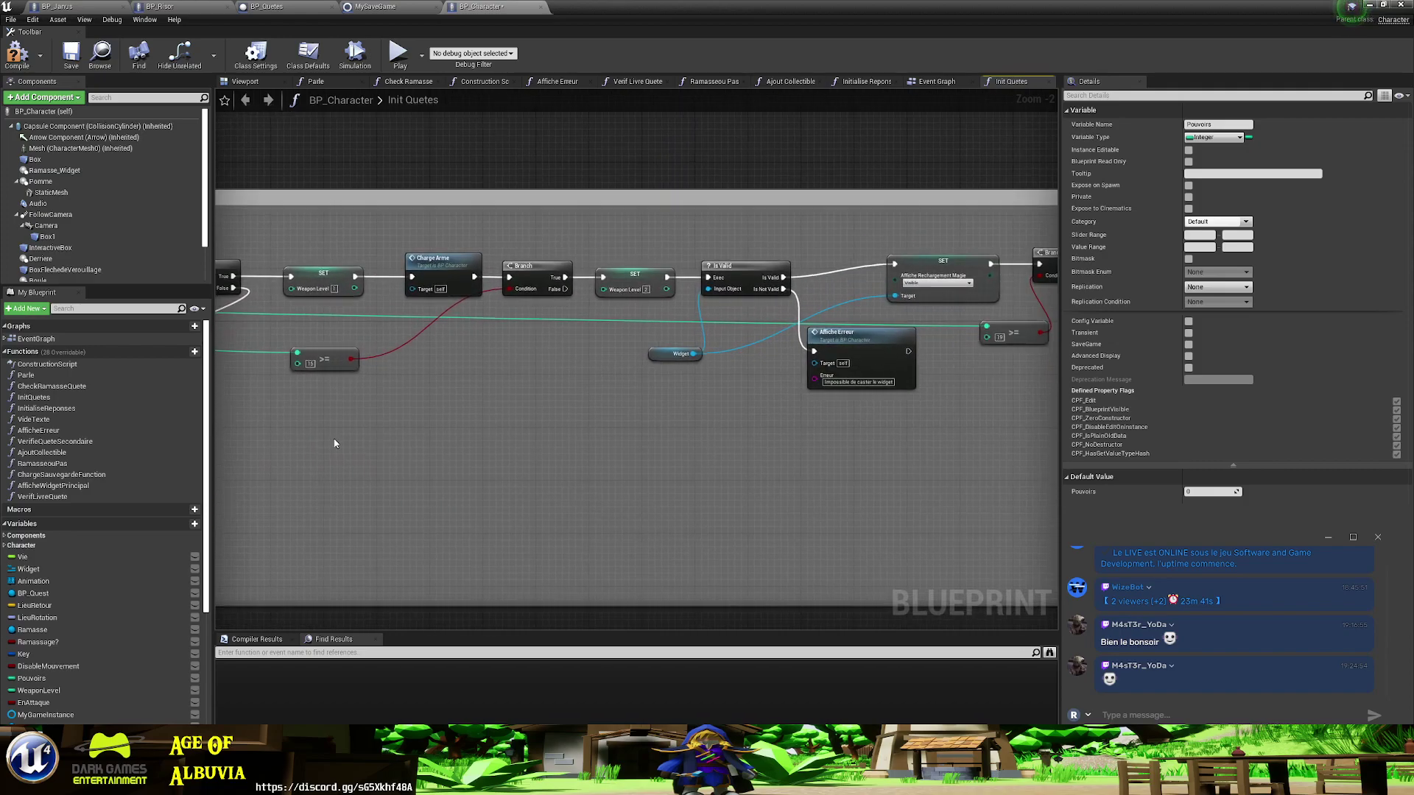
drag(562, 281, 338, 517)
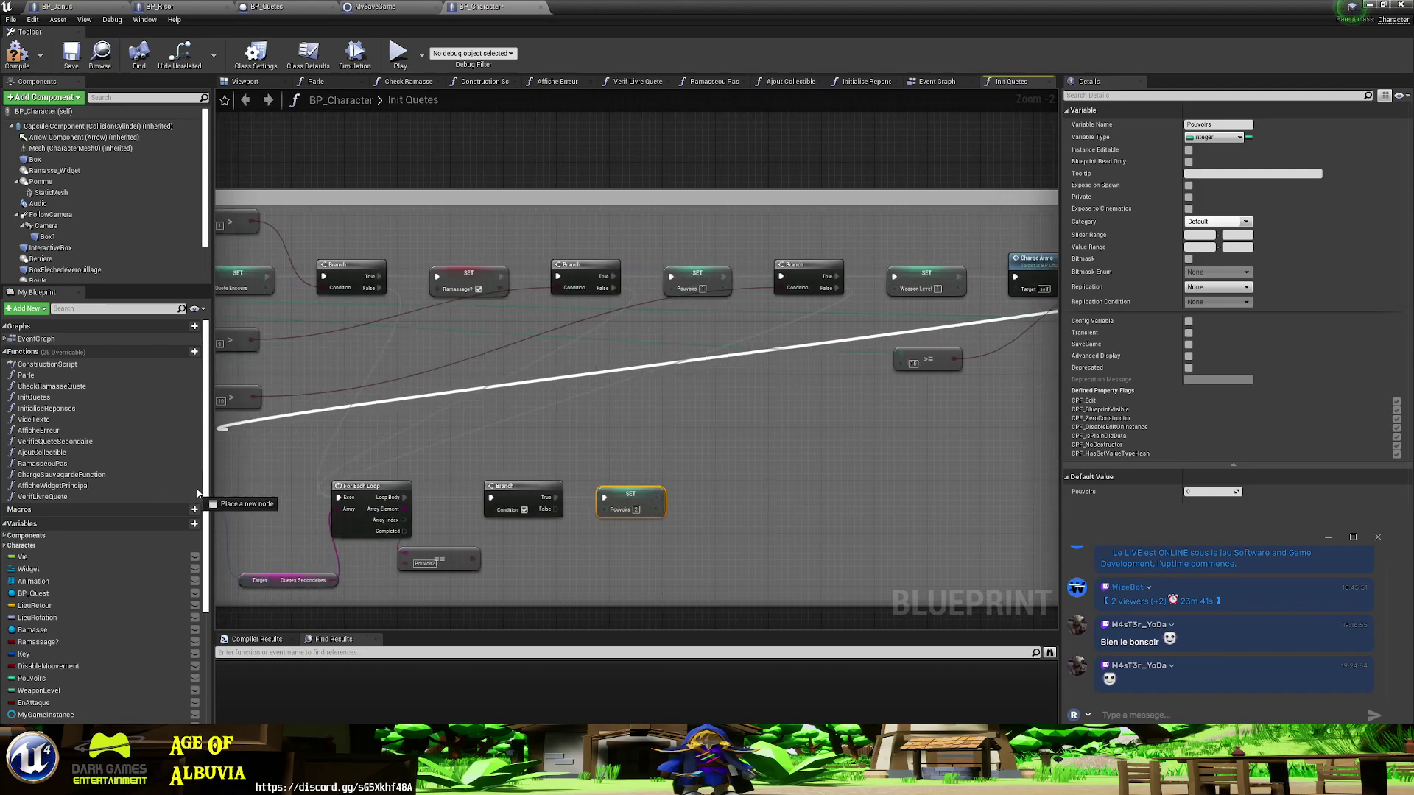
drag(338, 518, 357, 498)
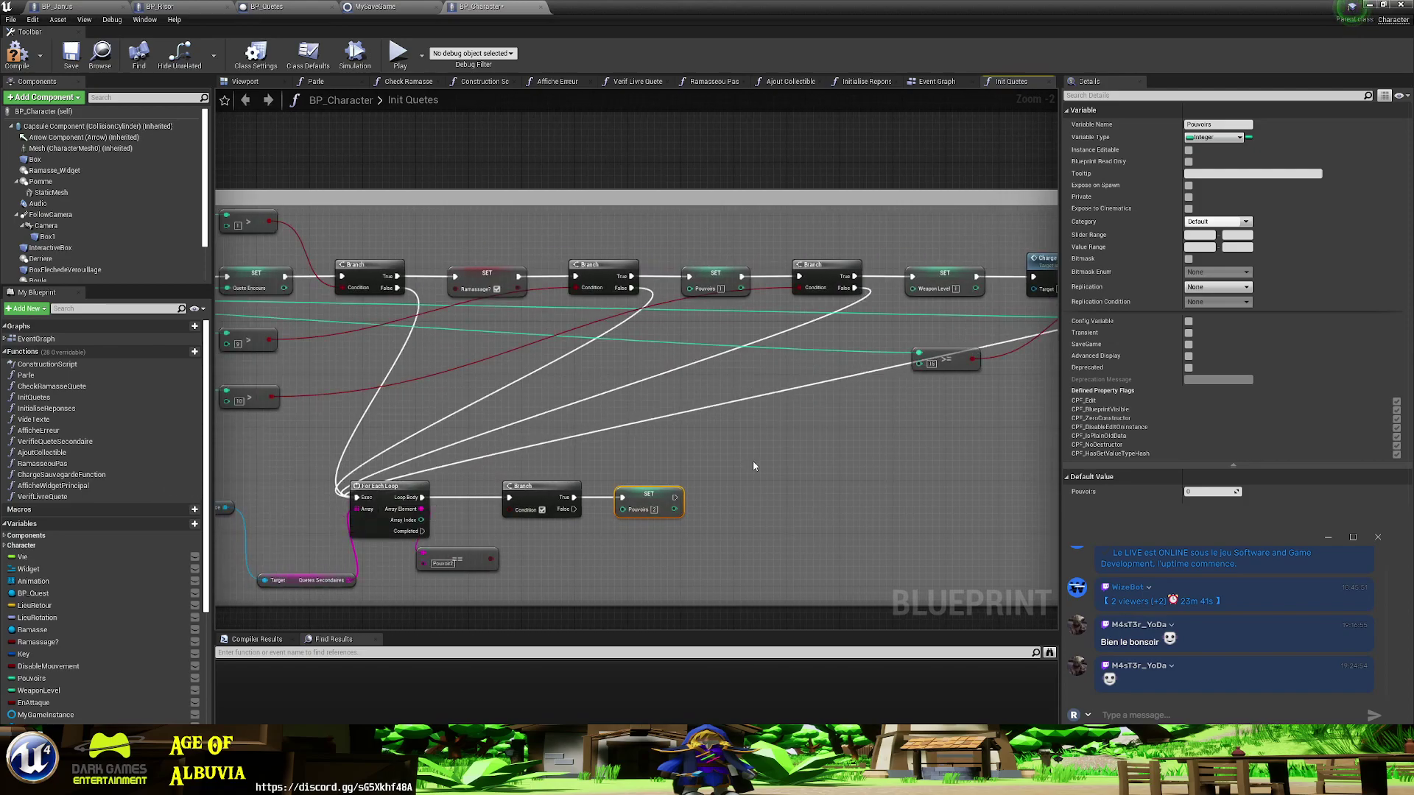
right_drag(753, 461, 3, 486)
- Wire the last Branch's False output and SET Weapon Level into the loop, then save
right_drag(589, 442, 731, 416)
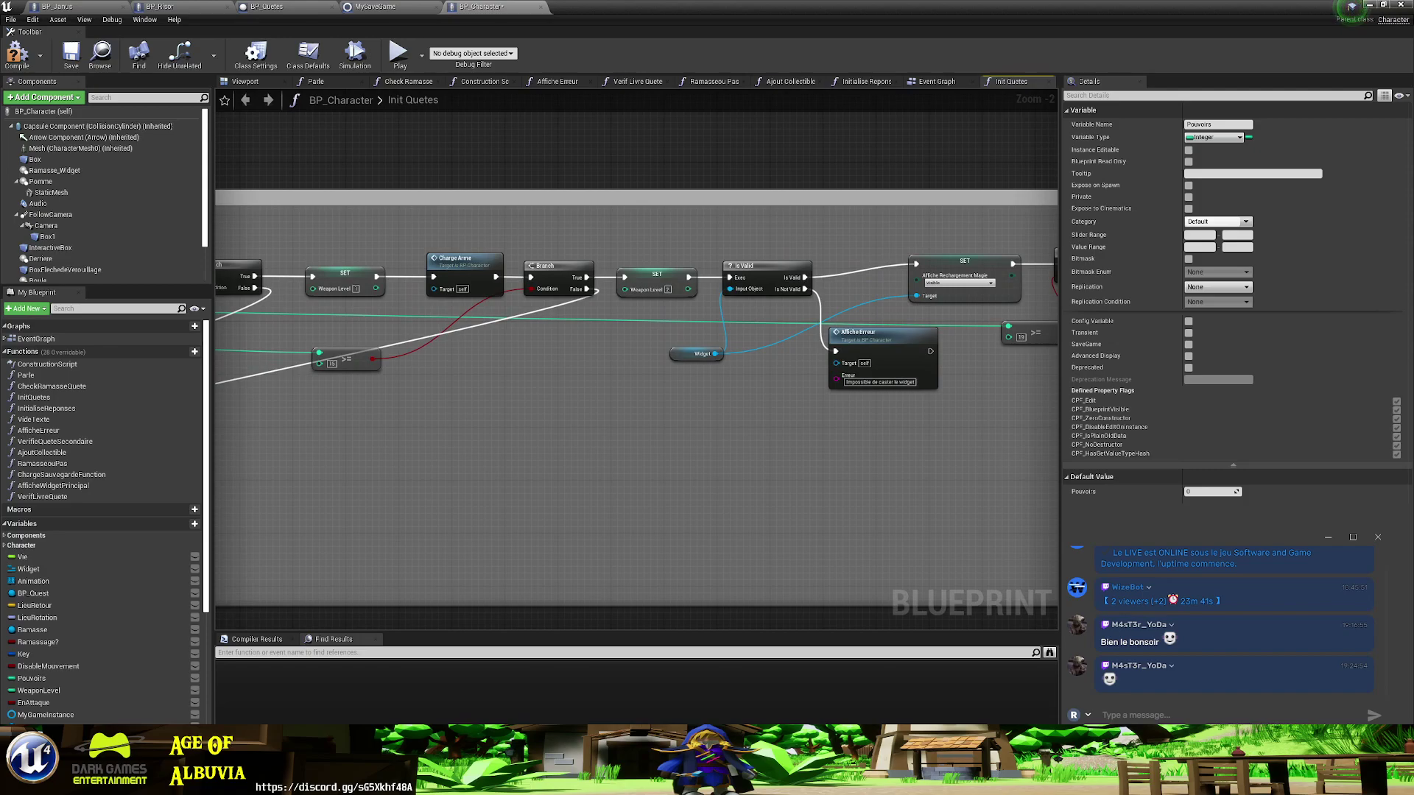
right_drag(736, 442, 481, 453)
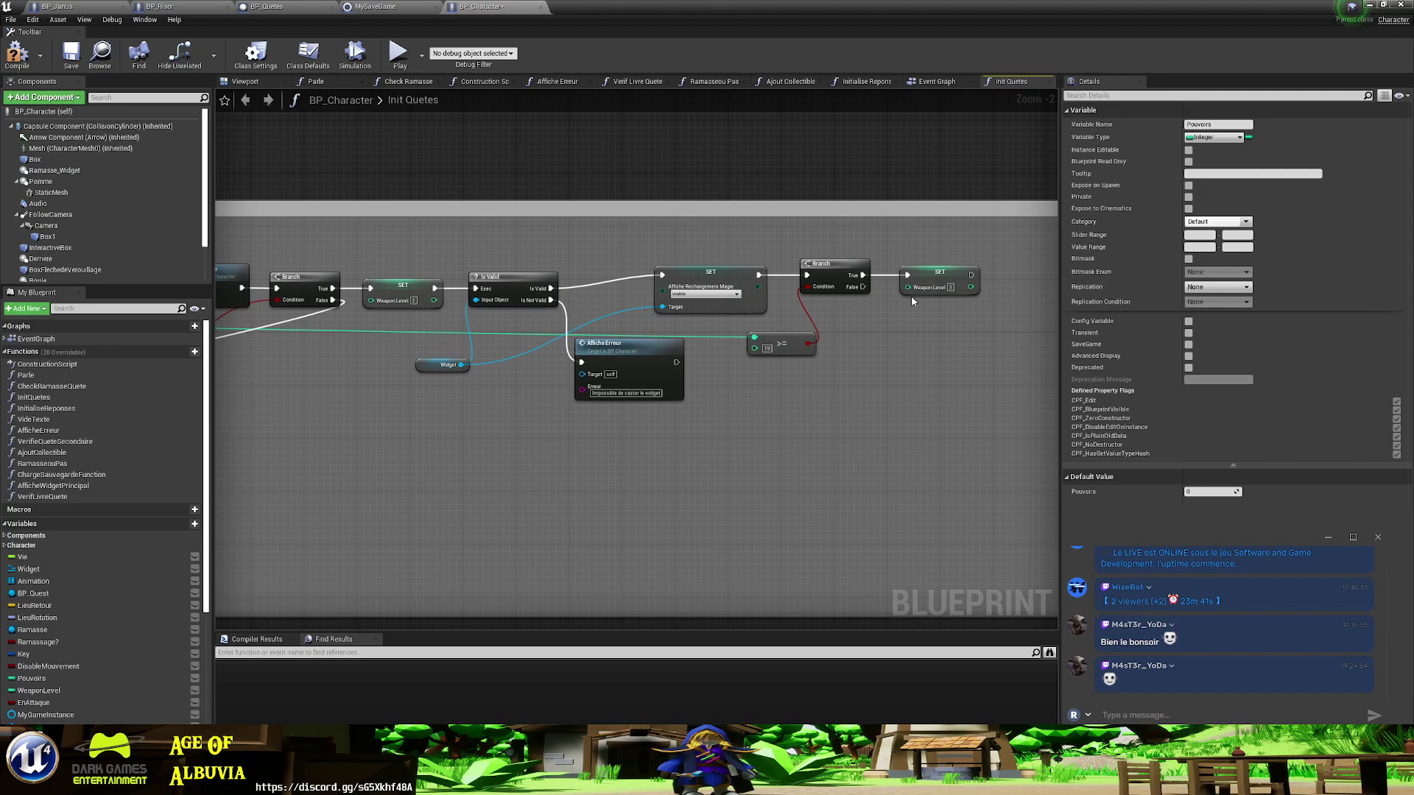
drag(862, 287, 410, 541)
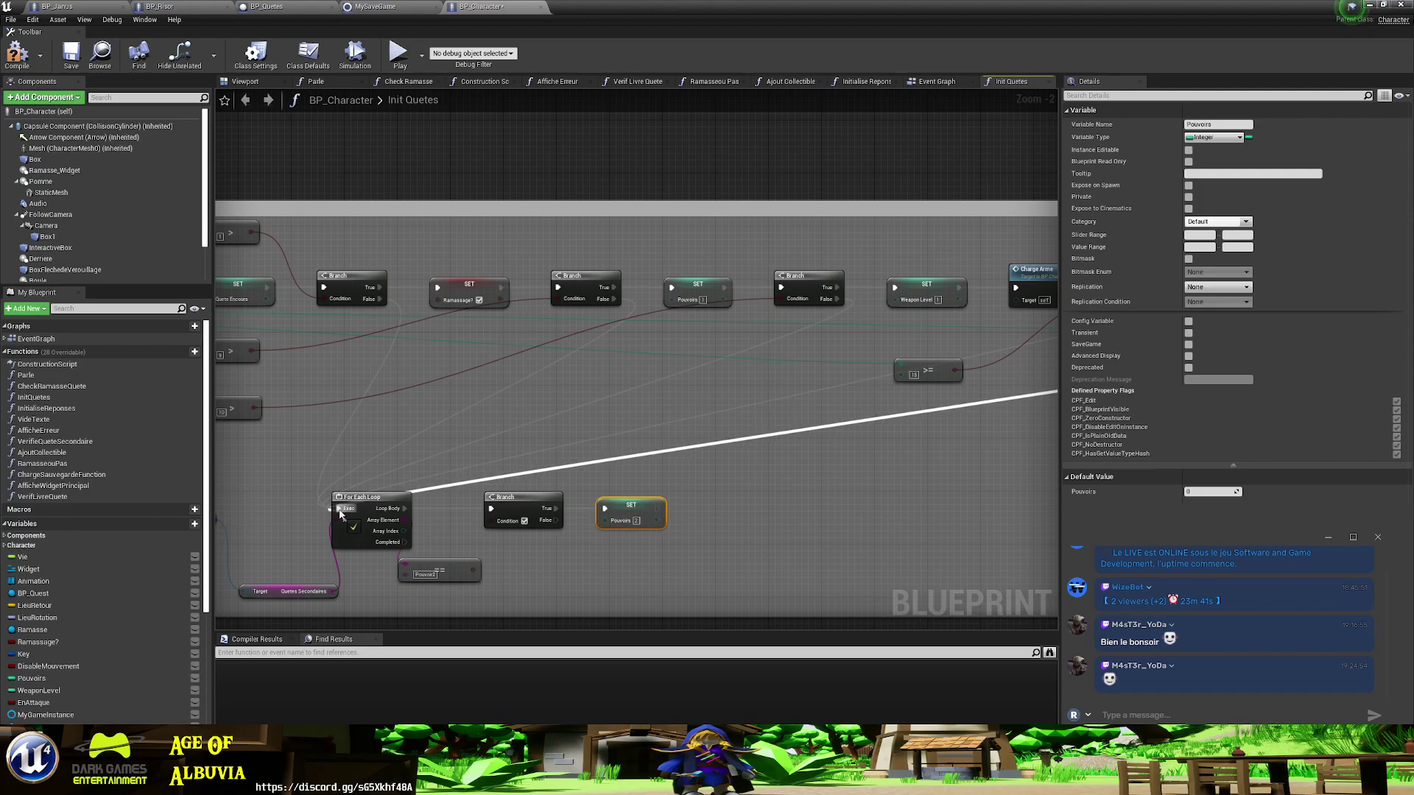
drag(410, 542, 336, 508)
right_drag(746, 514, 853, 302)
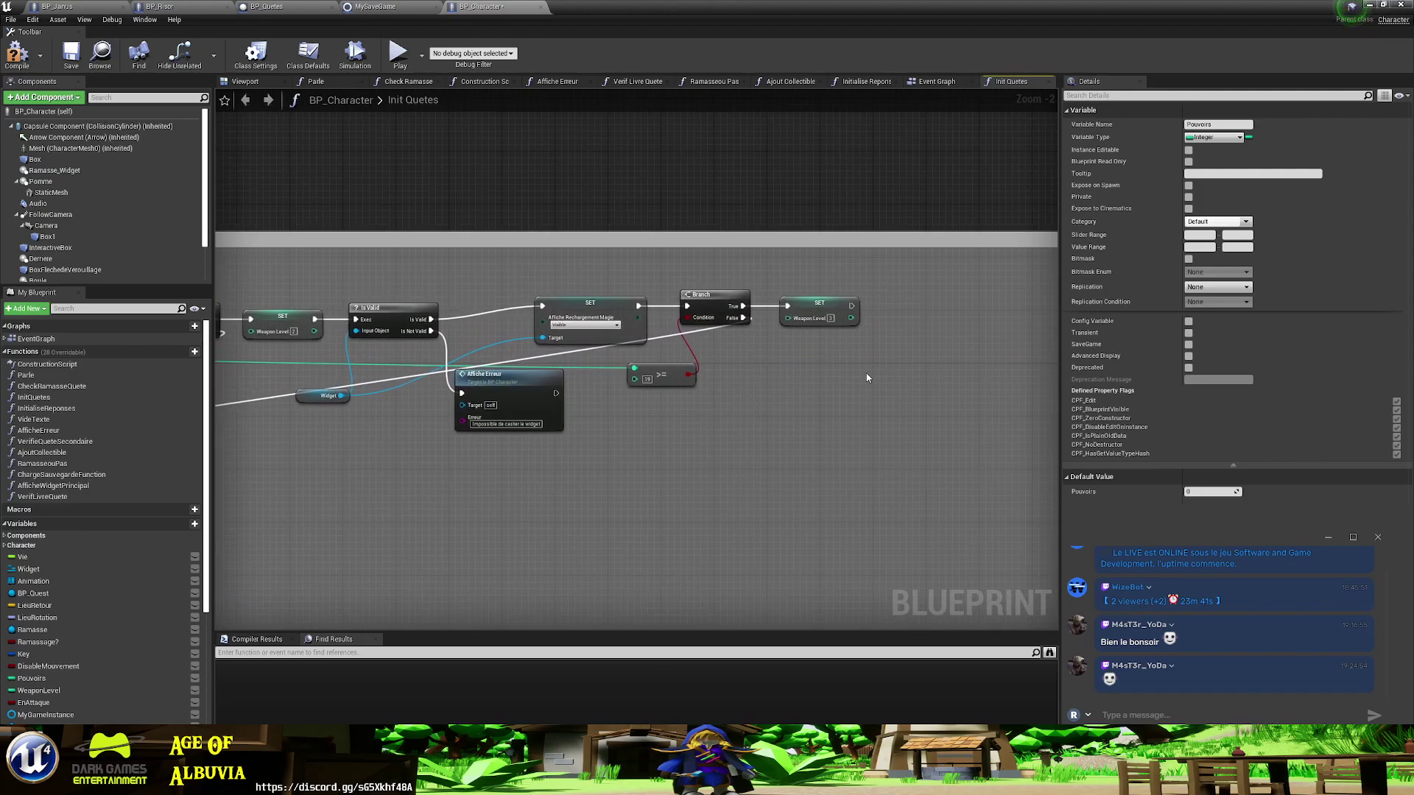
drag(853, 303, 333, 564)
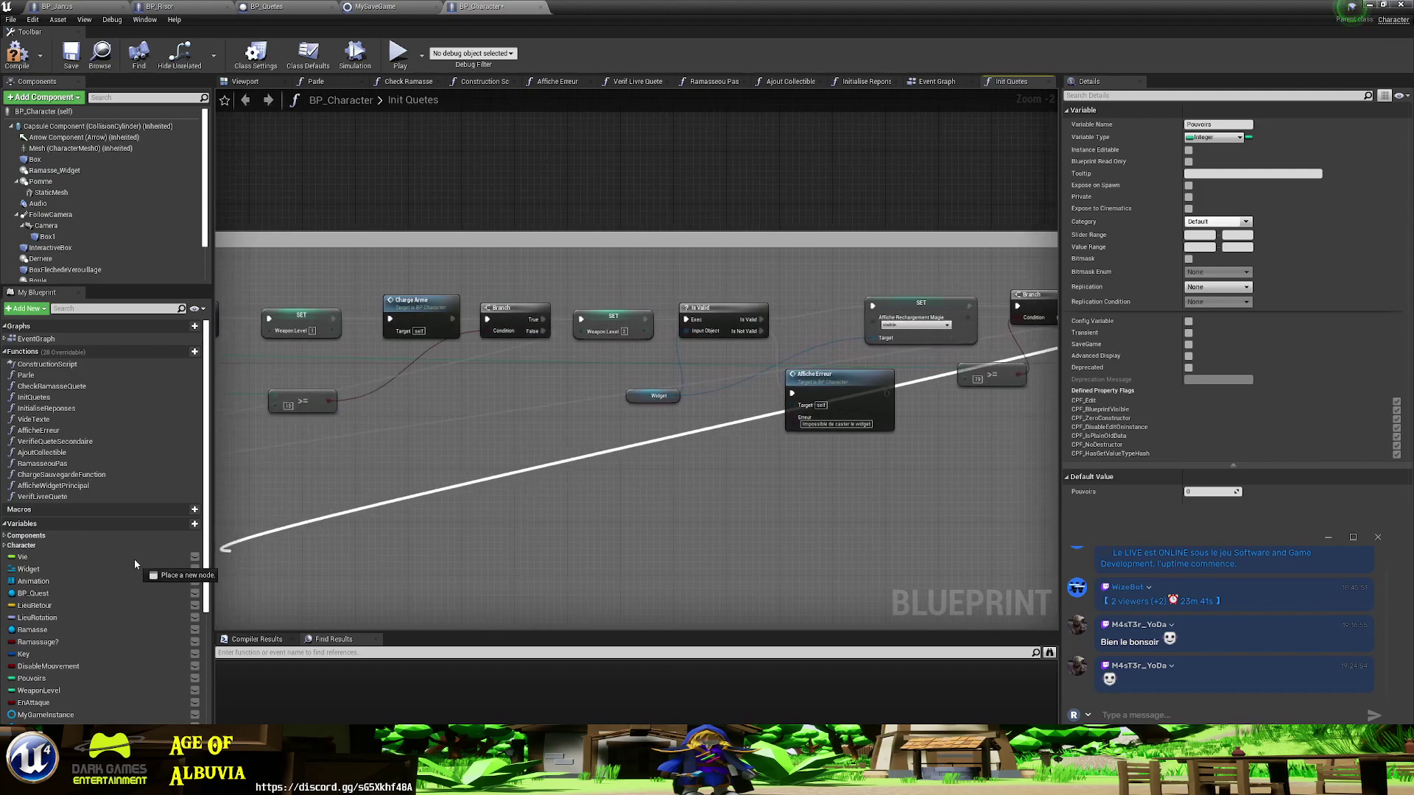
drag(333, 565, 284, 539)
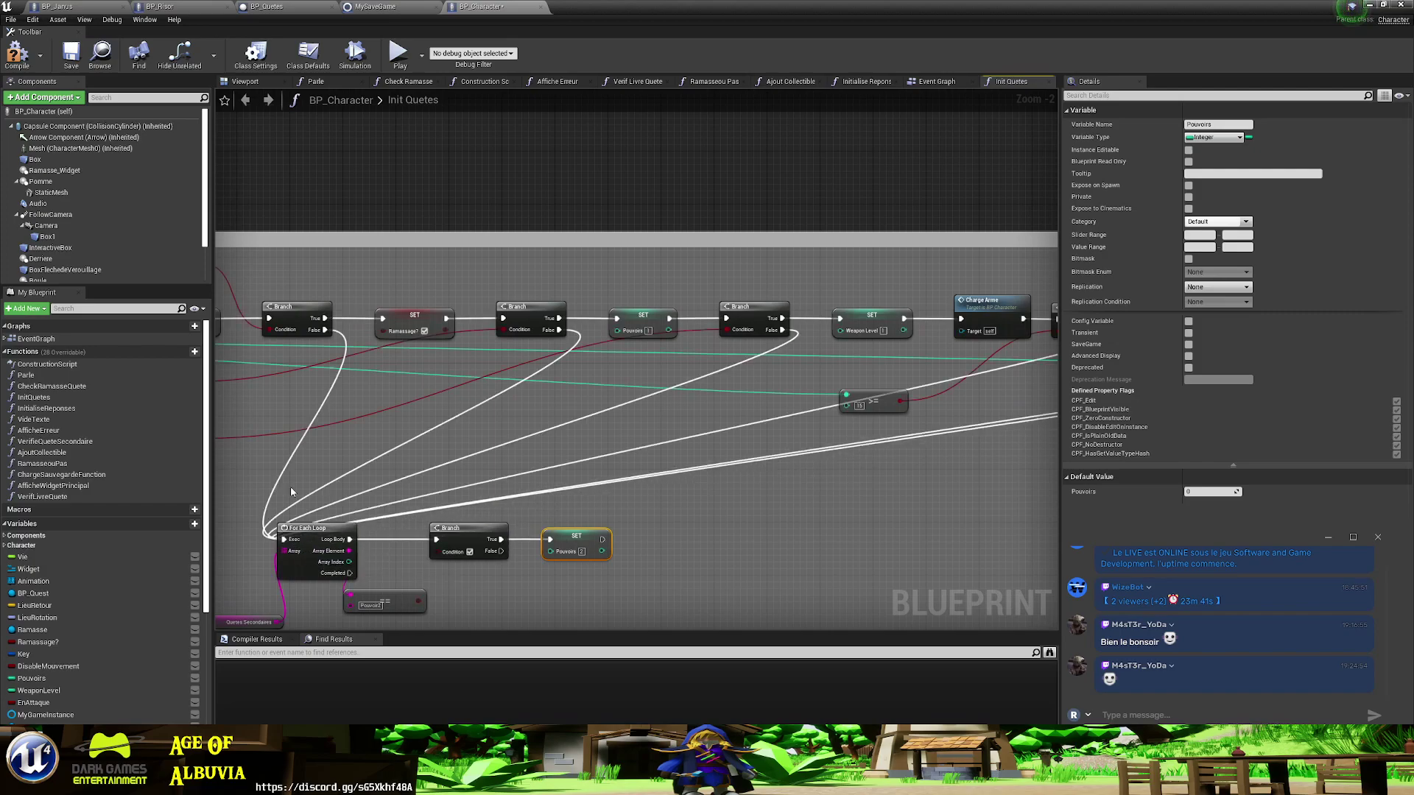
click(69, 54)
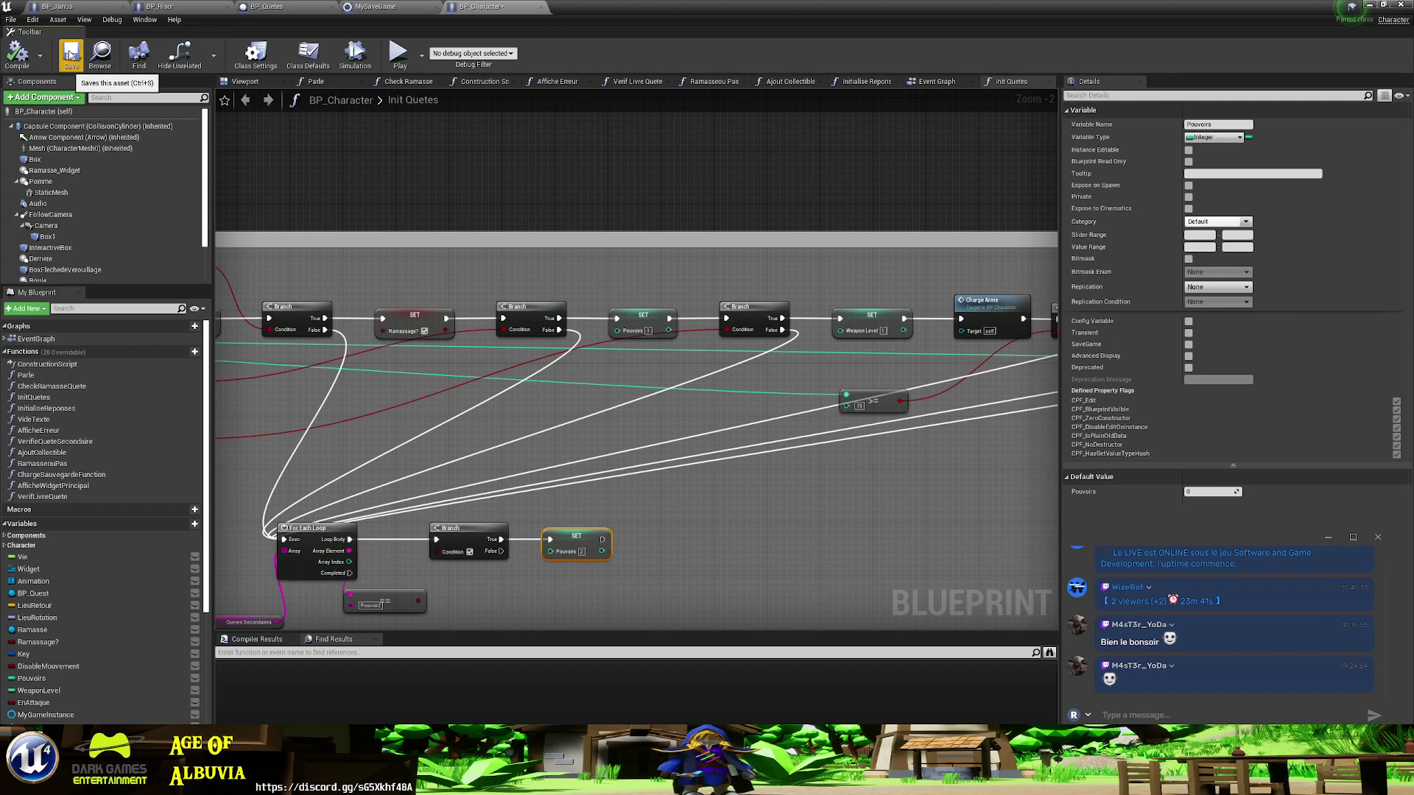
- Start Play-In-Editor and walk the character up the stairs into the wooden corridor
click(1368, 8)
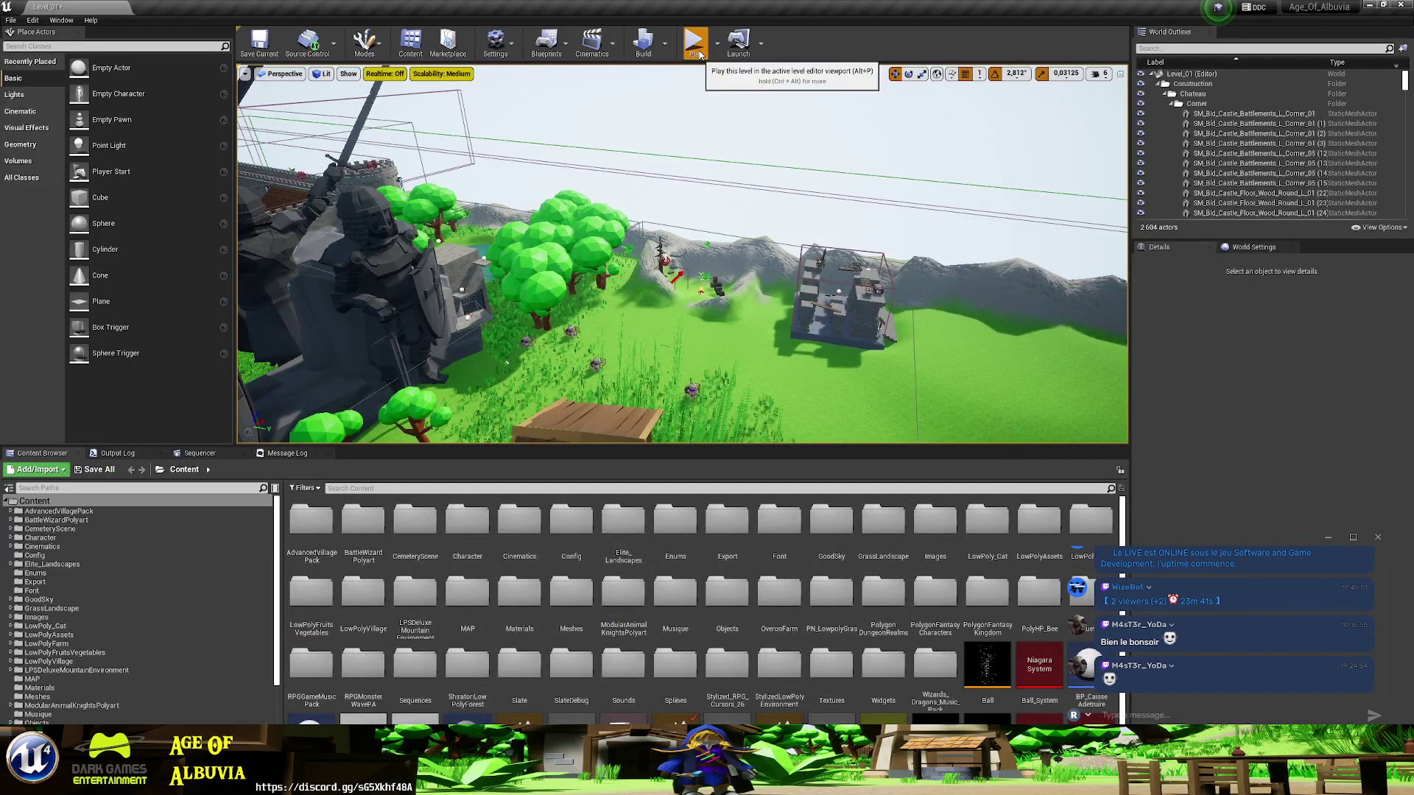
click(694, 44)
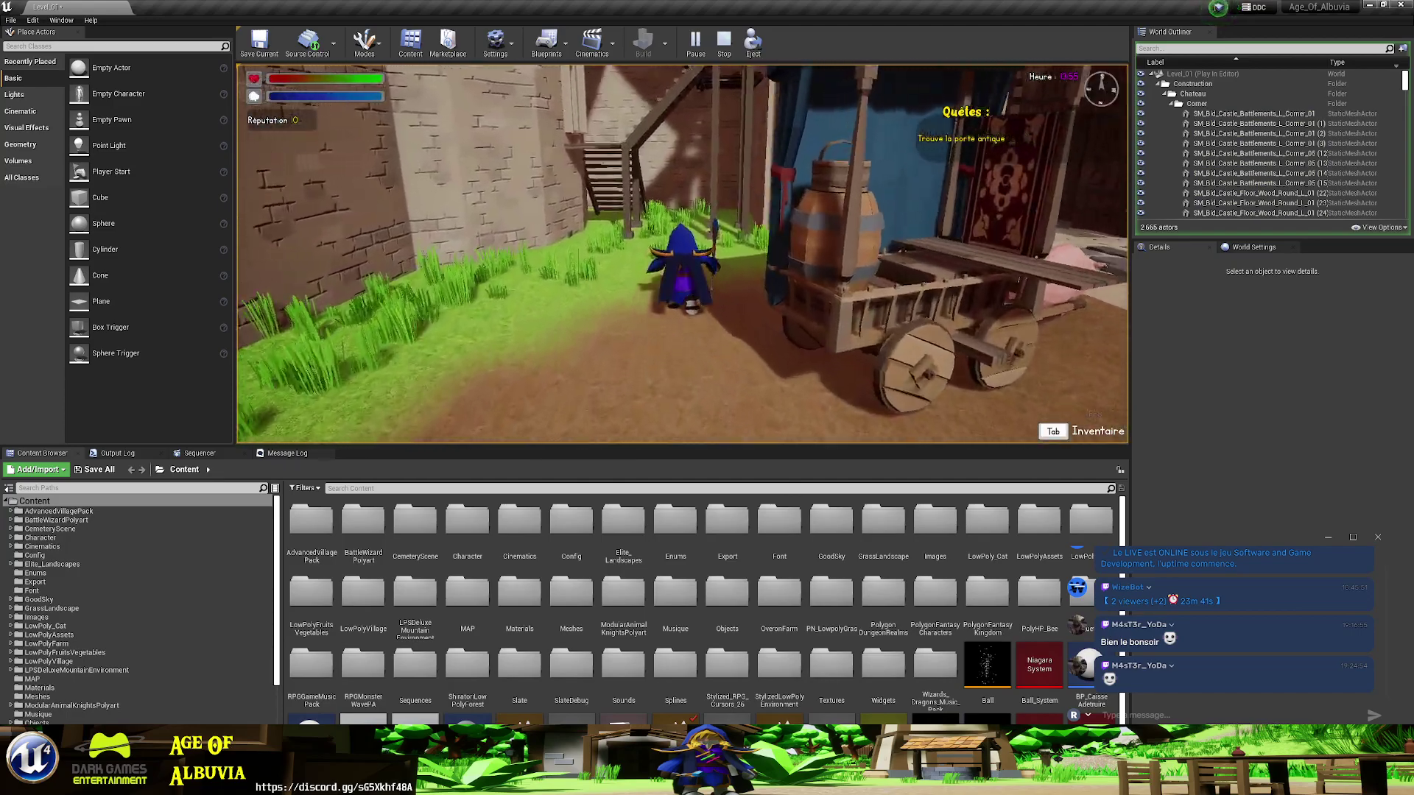
key(w)
key(w)
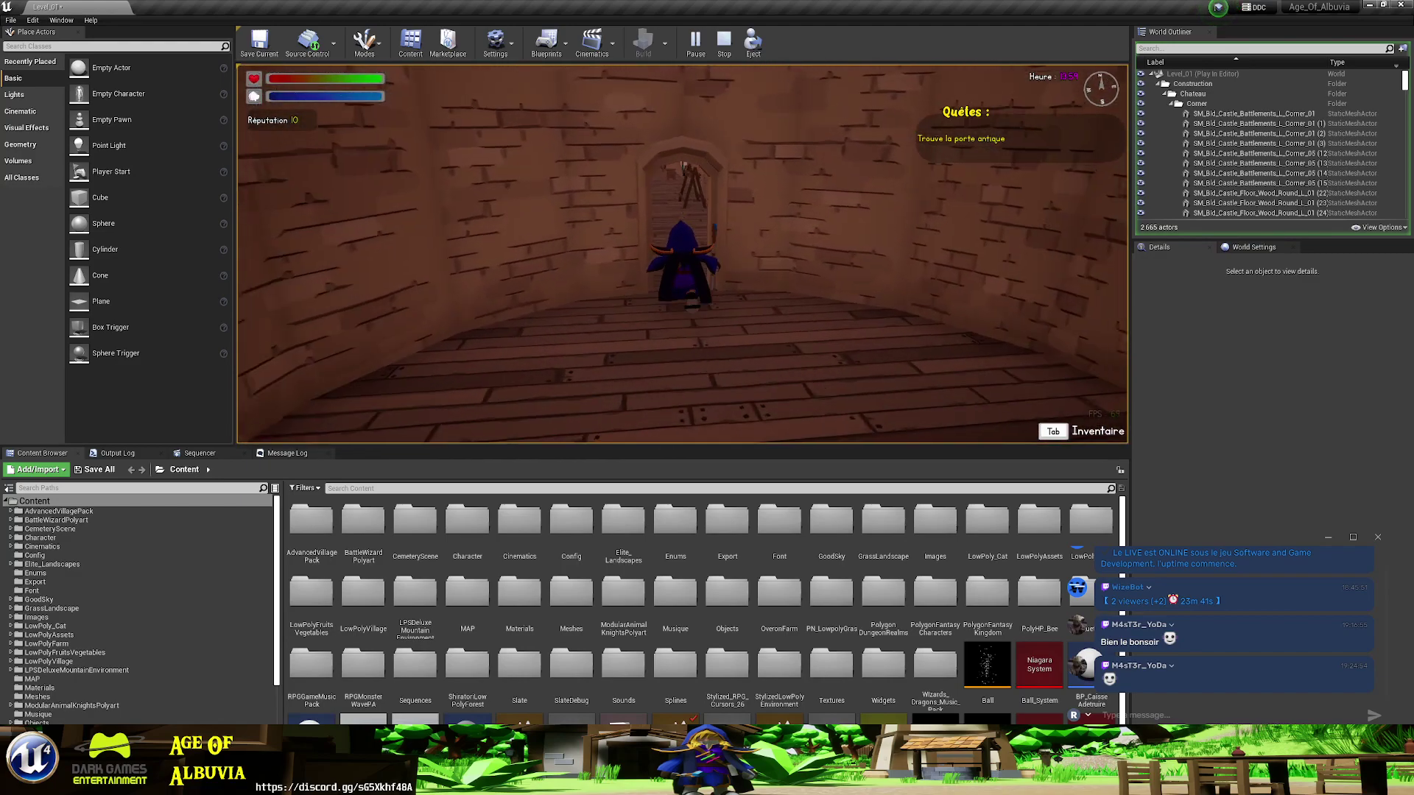
key(w)
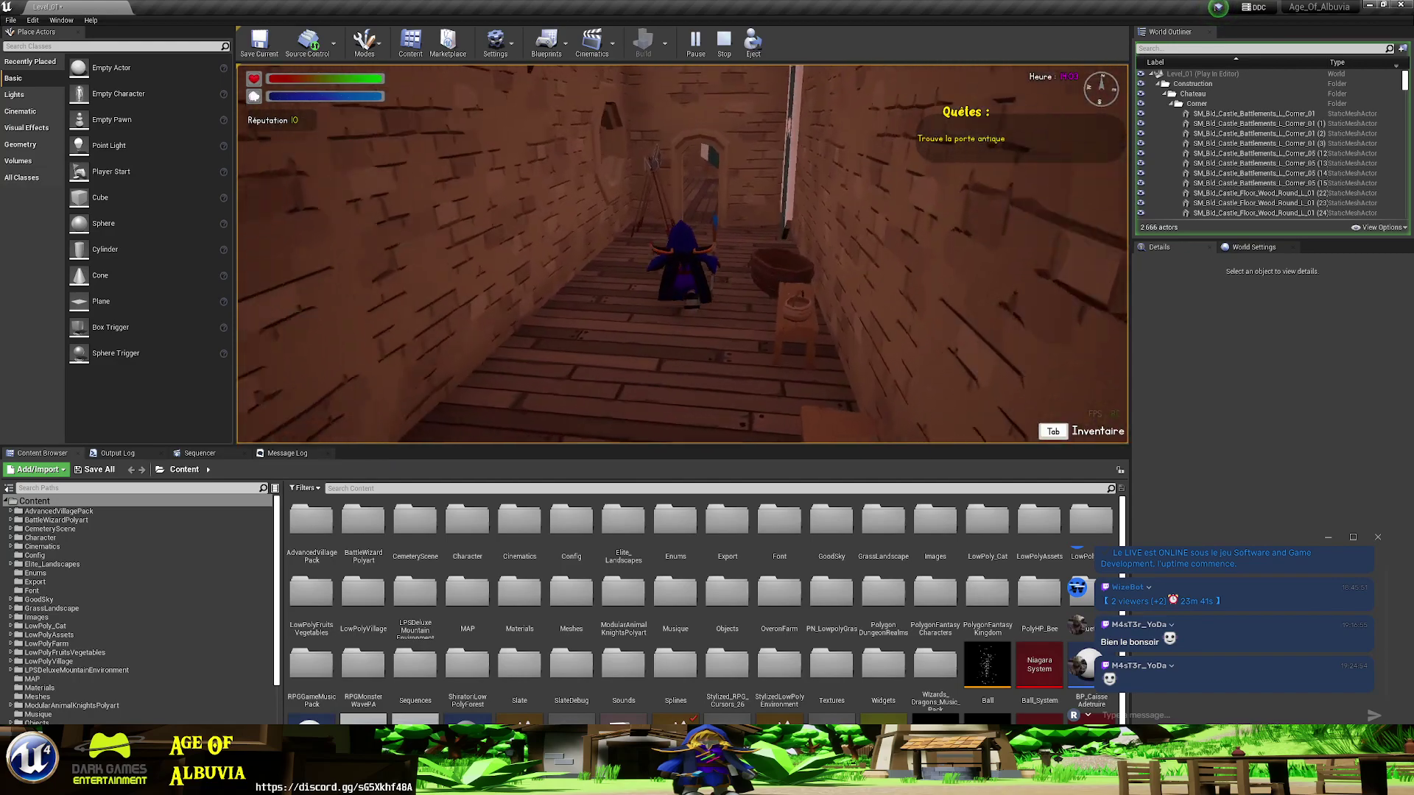
key(w)
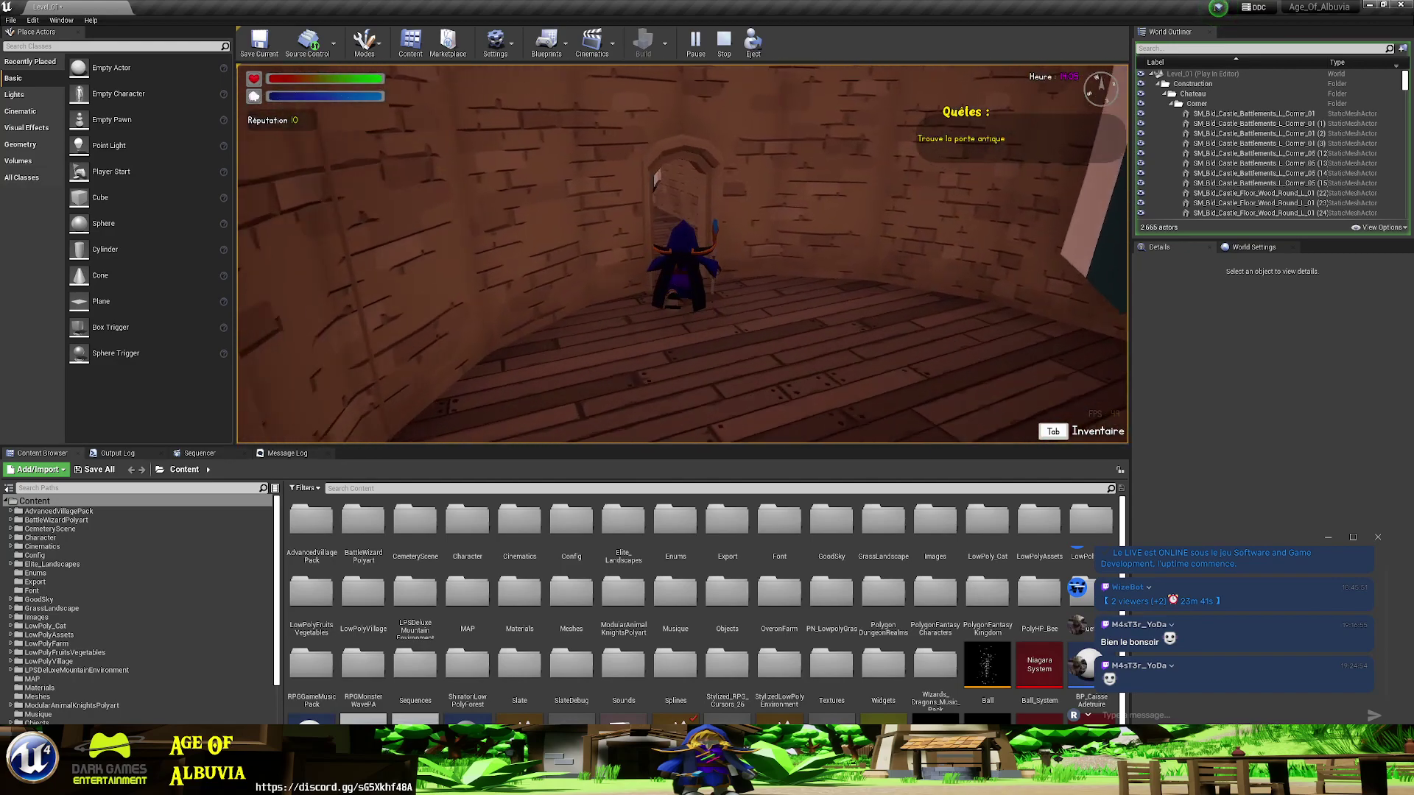
- Walk down the corridor into the library room and start talking to Janus
key(w)
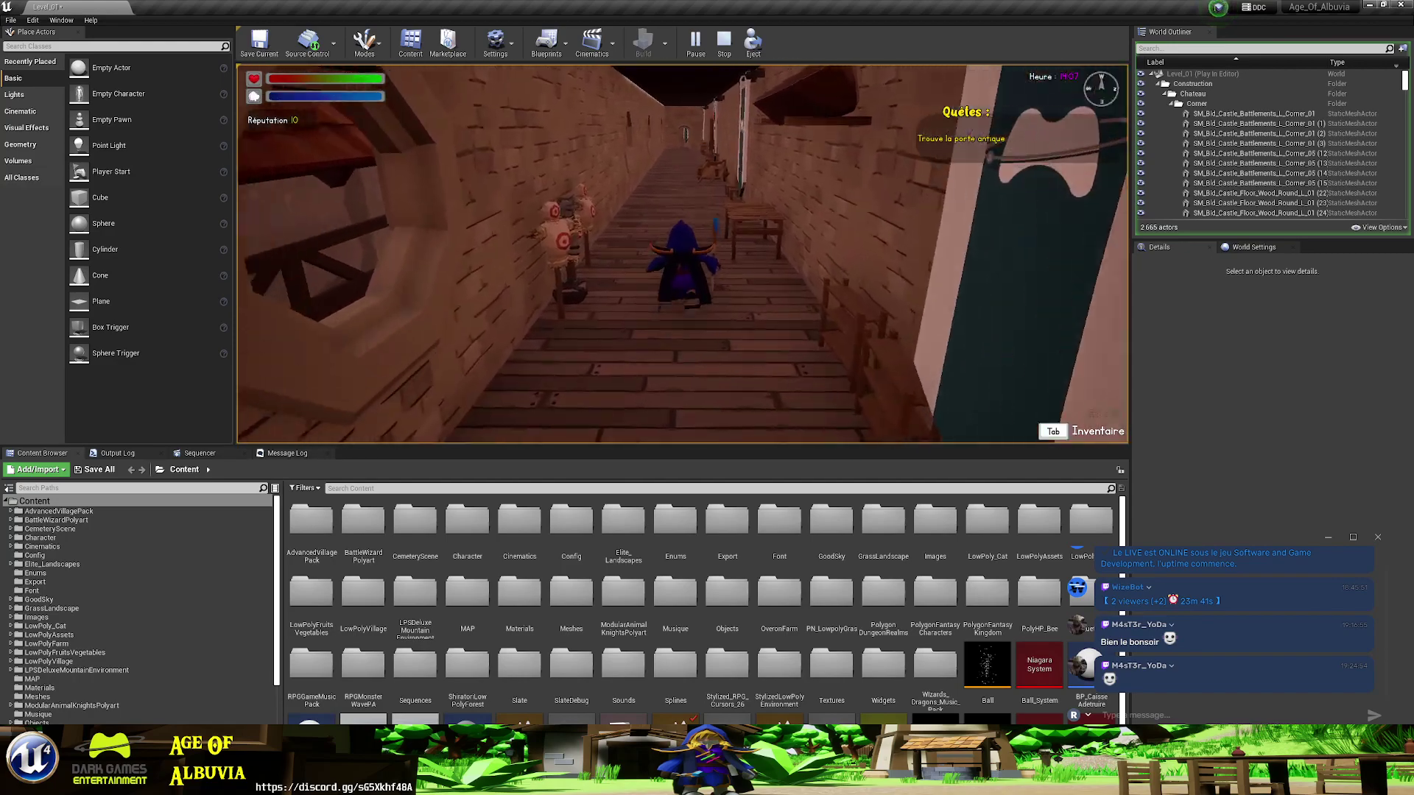
key(w)
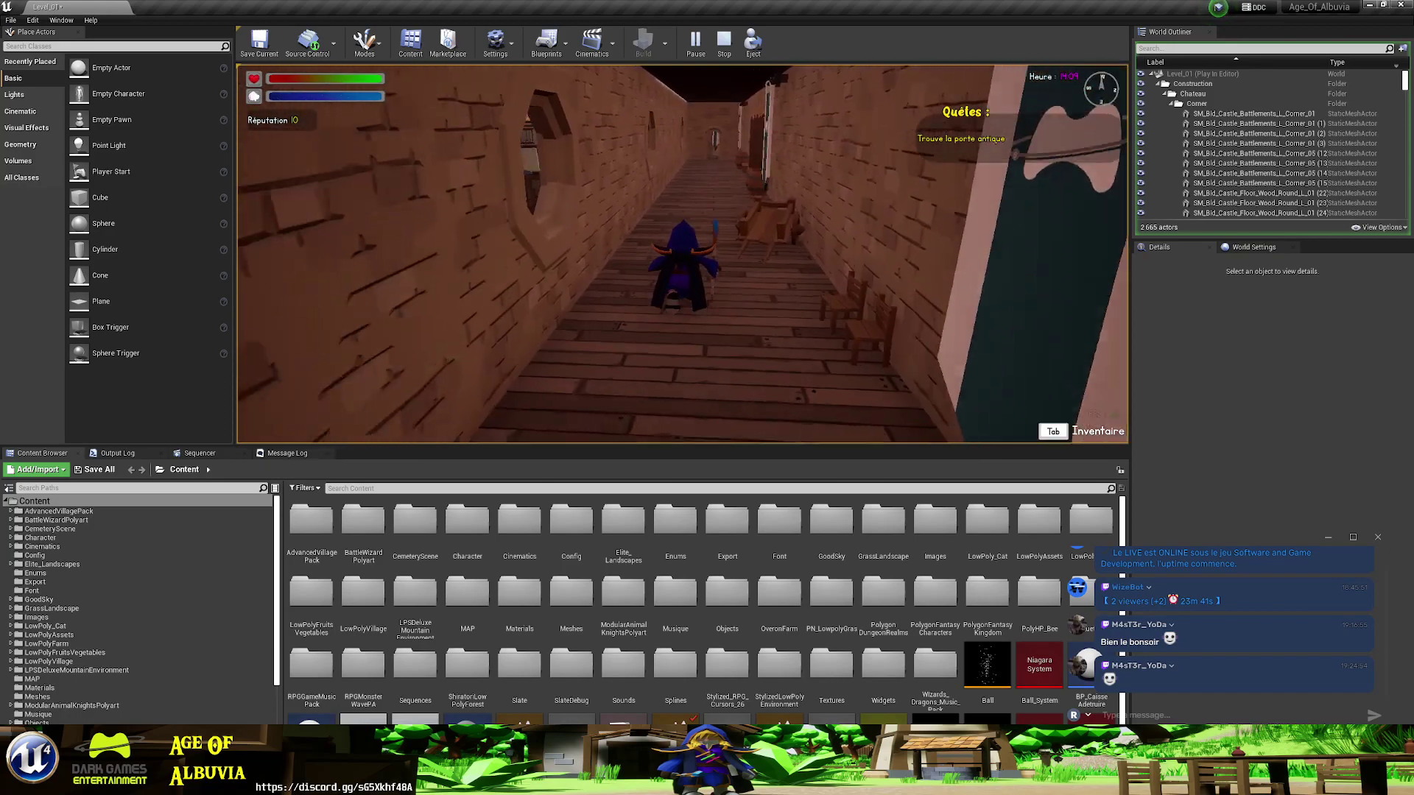
key(w)
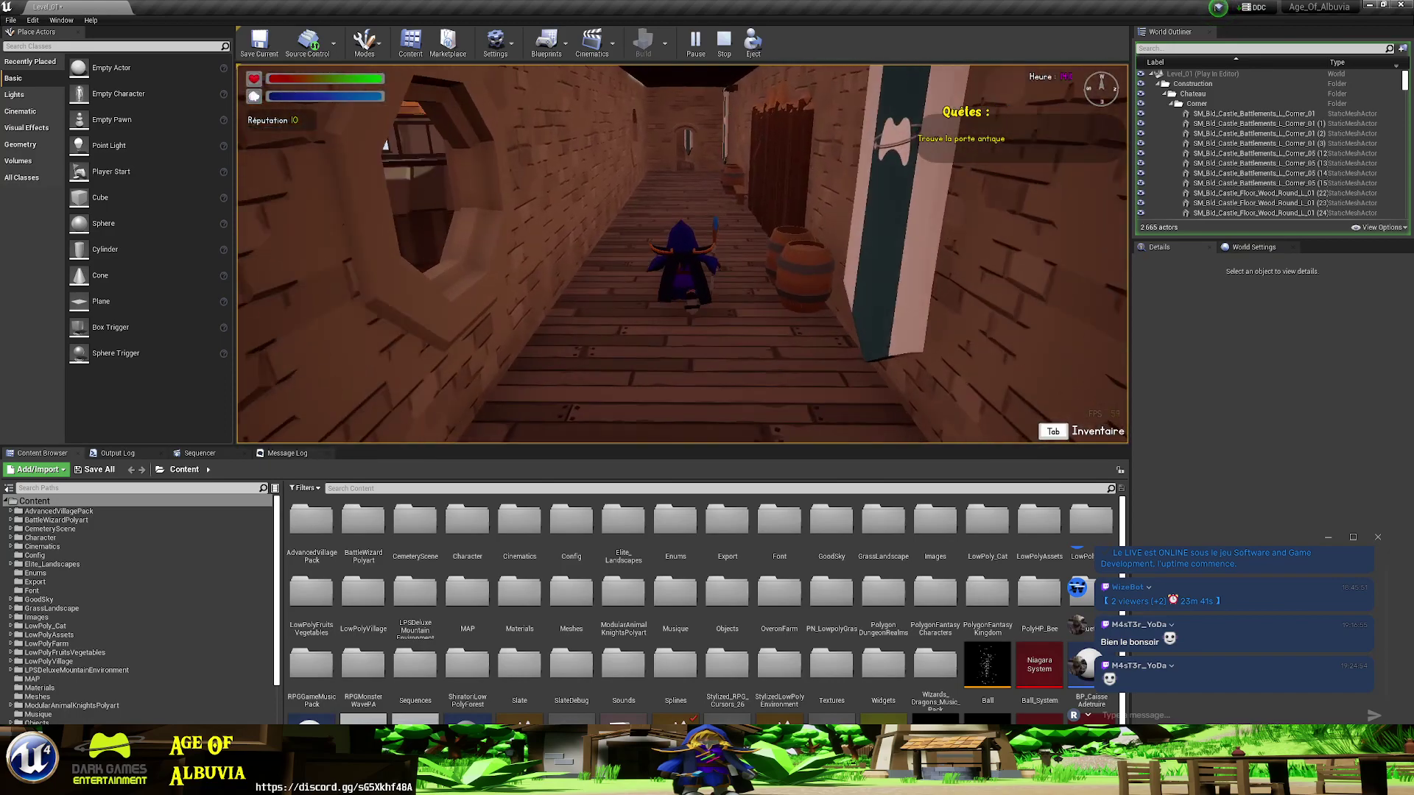
key(w)
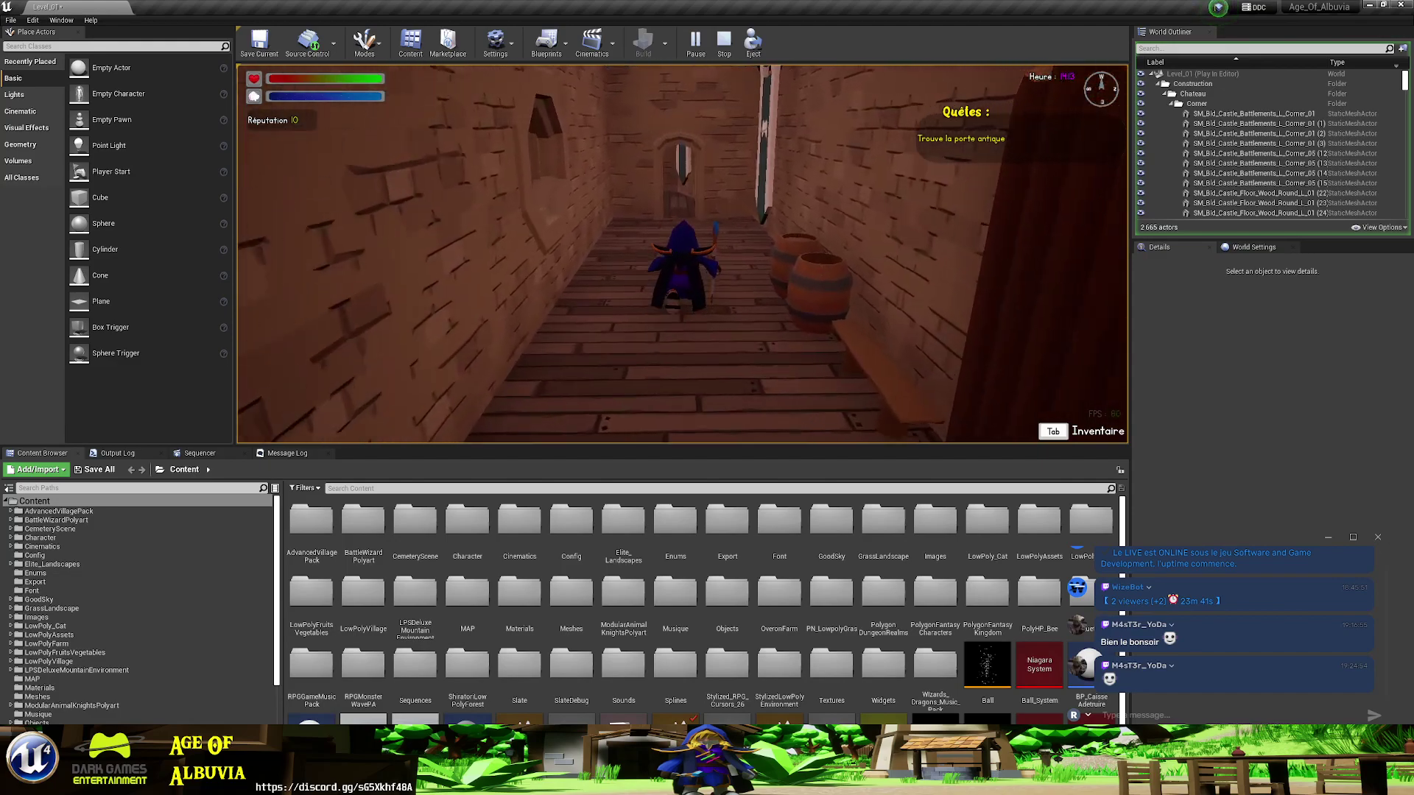
key(w)
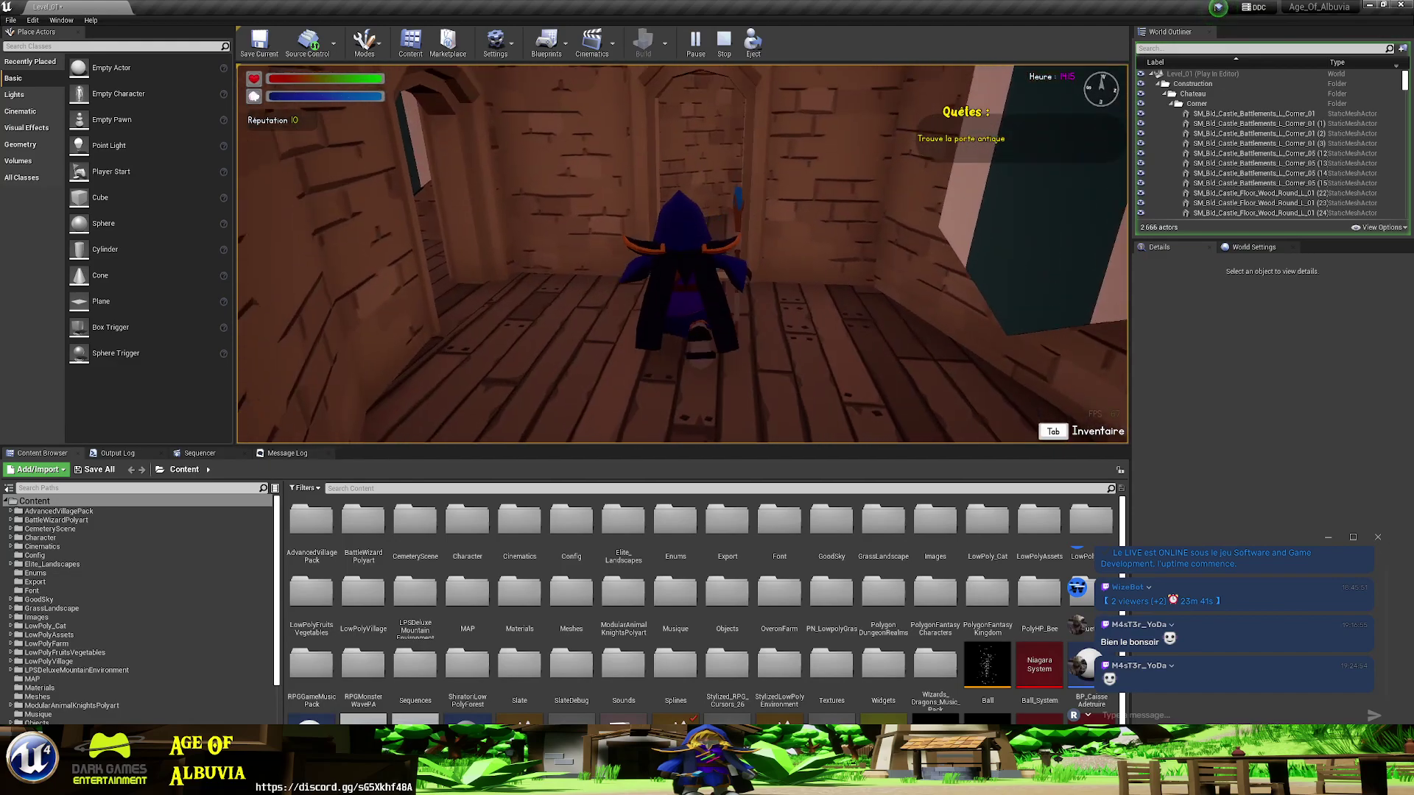
key(w)
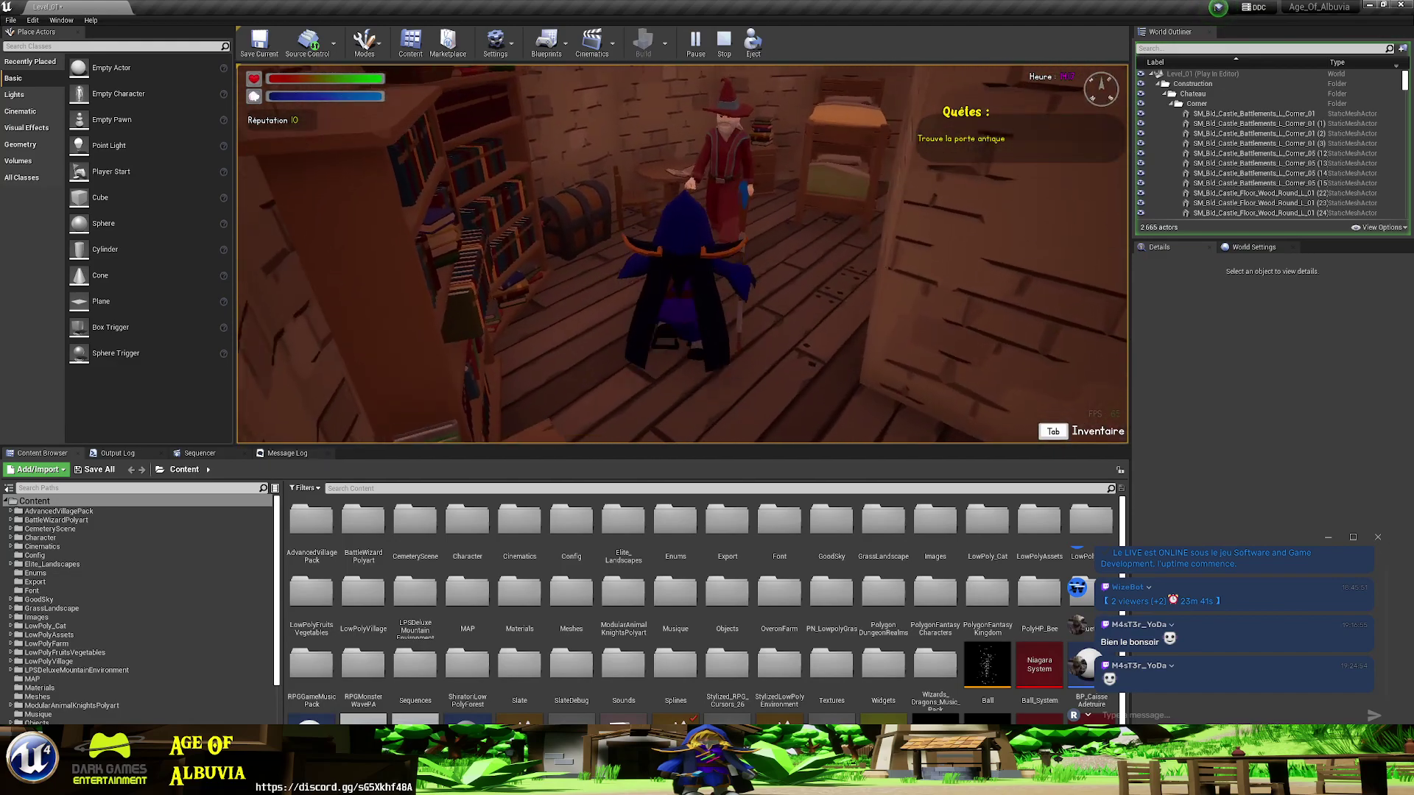
key(e)
key(e)
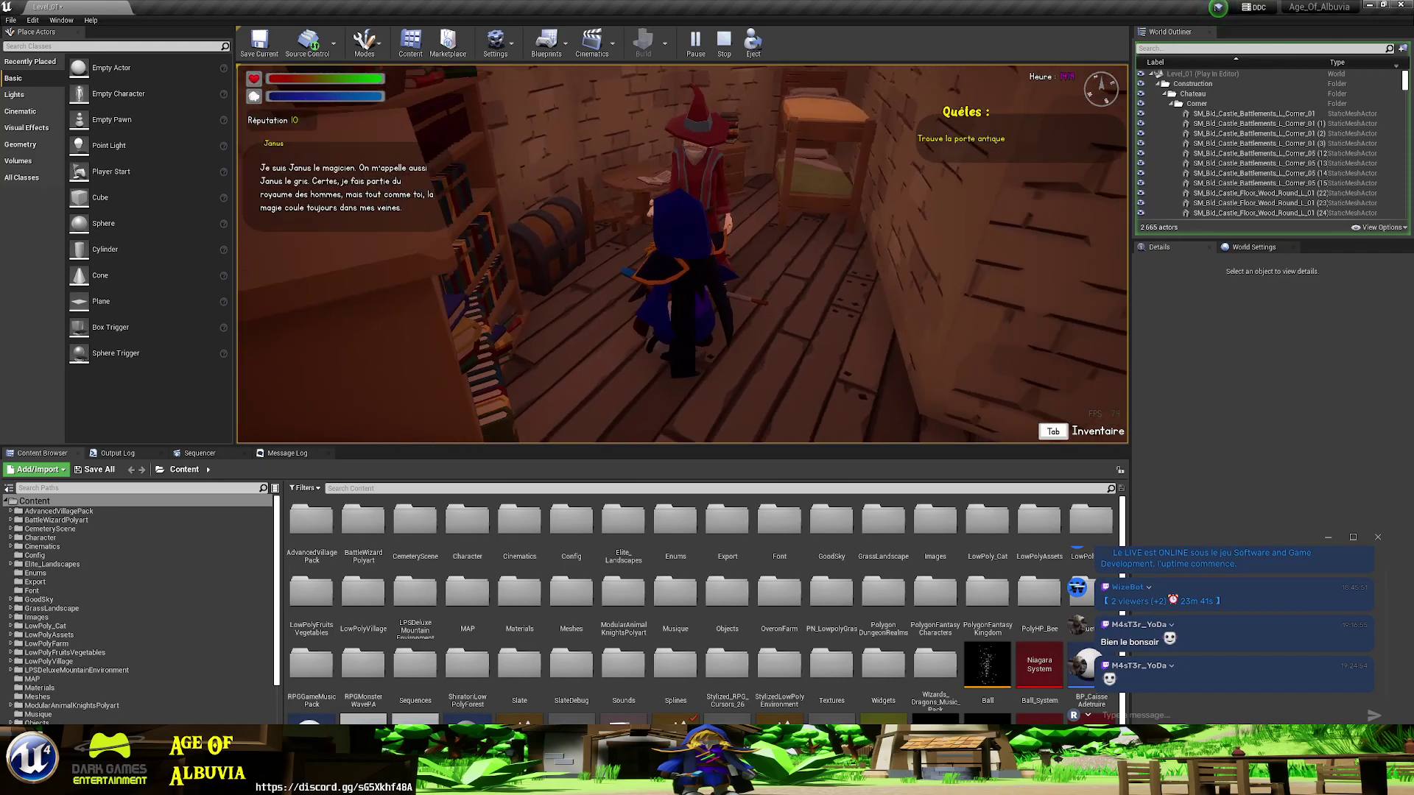
- Go through Janus's dialogue replies and end with the farewell 'A bientôt'
click(523, 360)
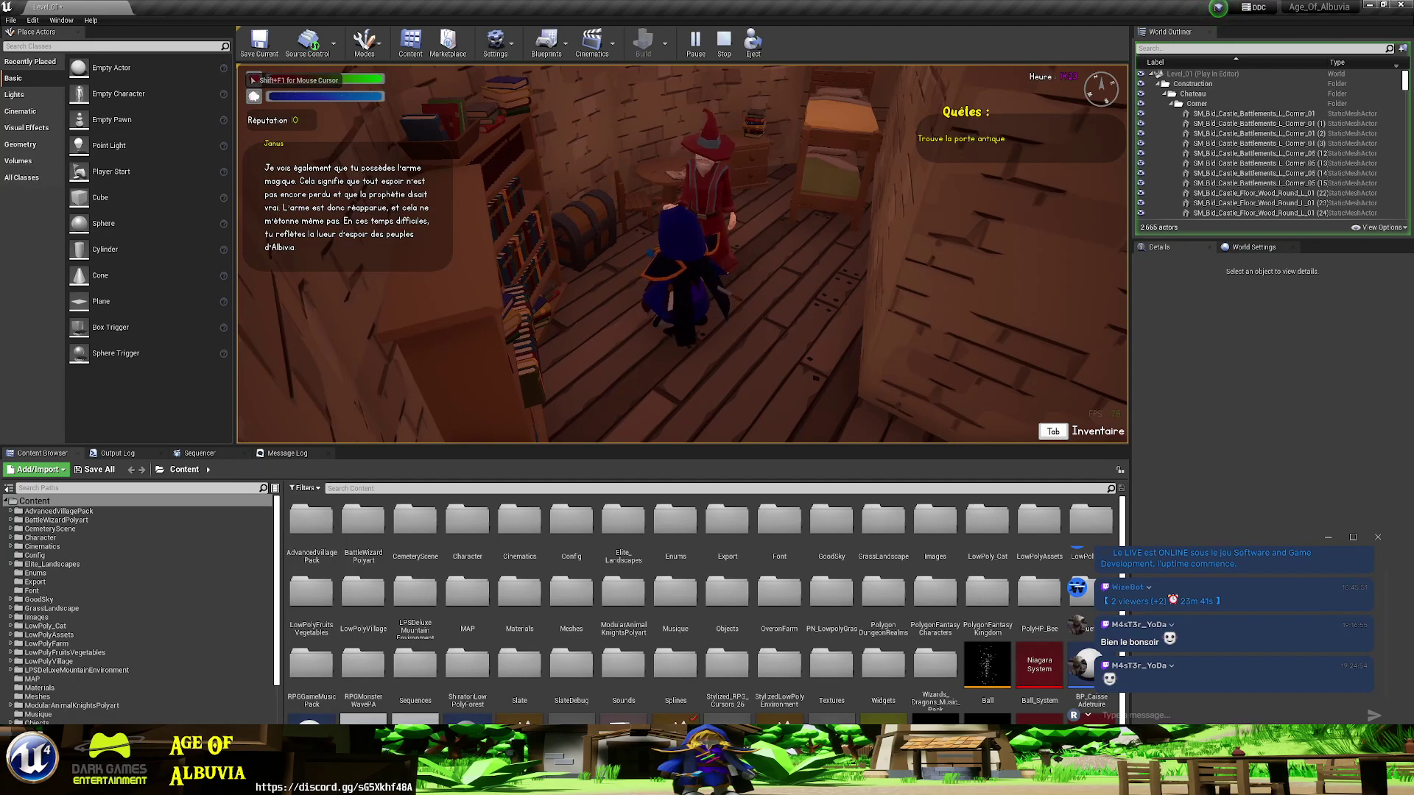
key(e)
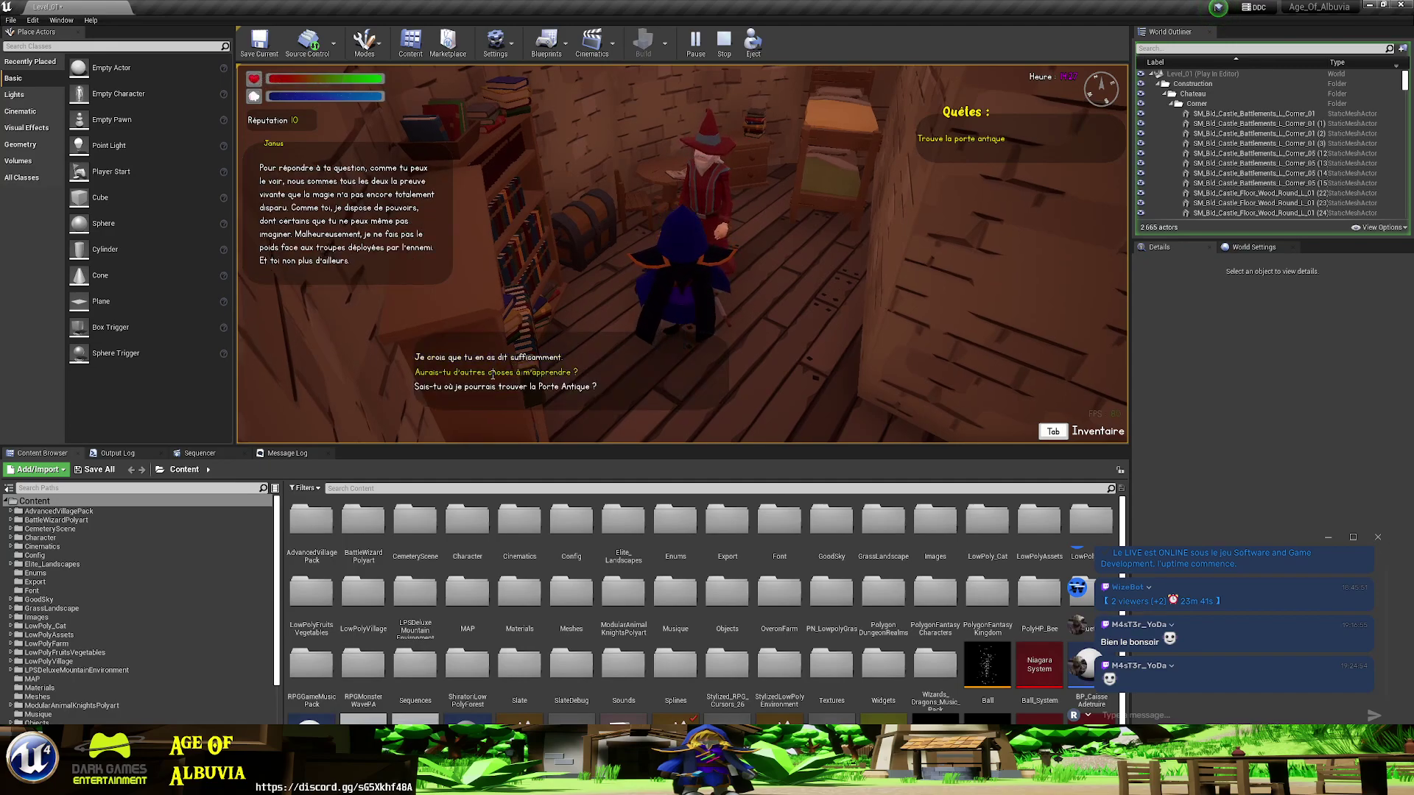
click(493, 374)
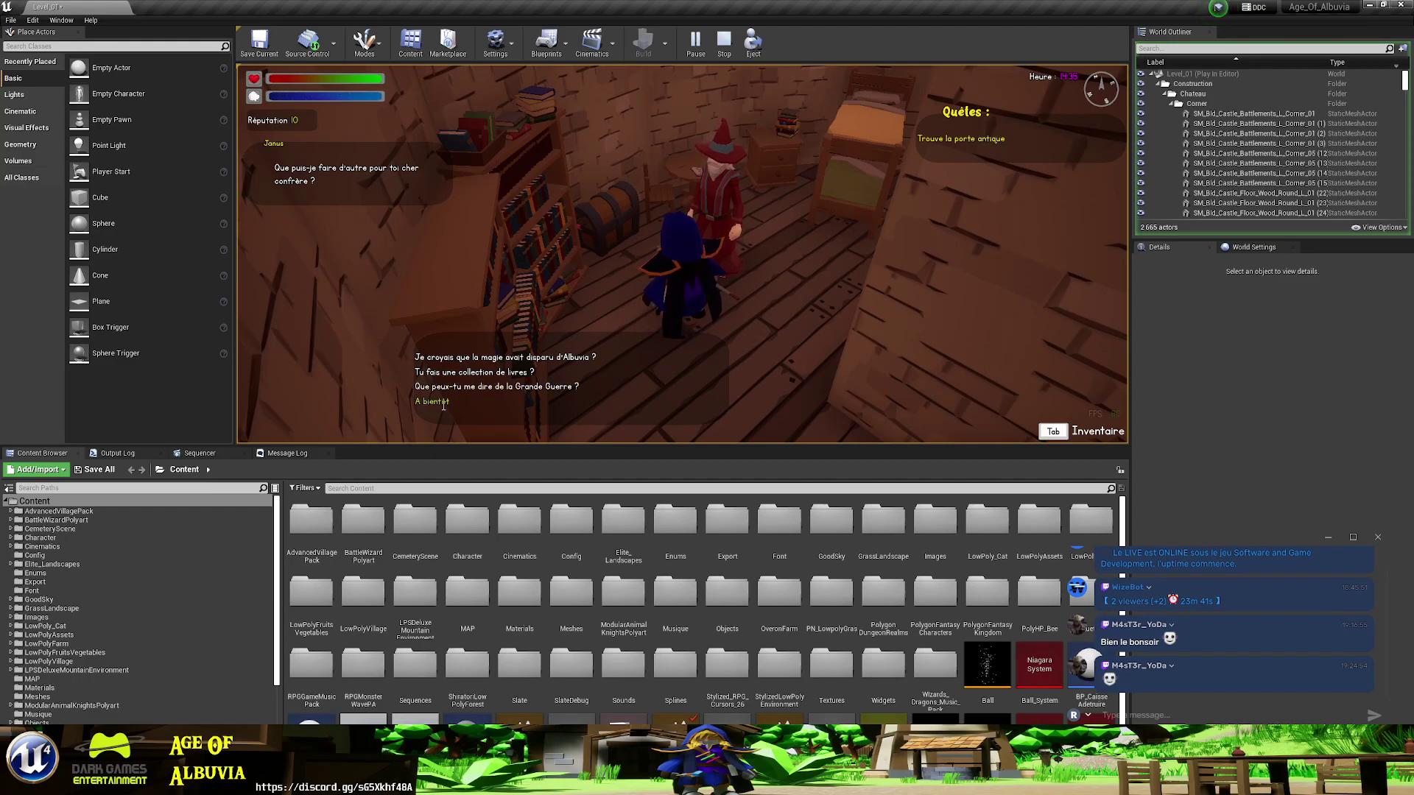
click(514, 360)
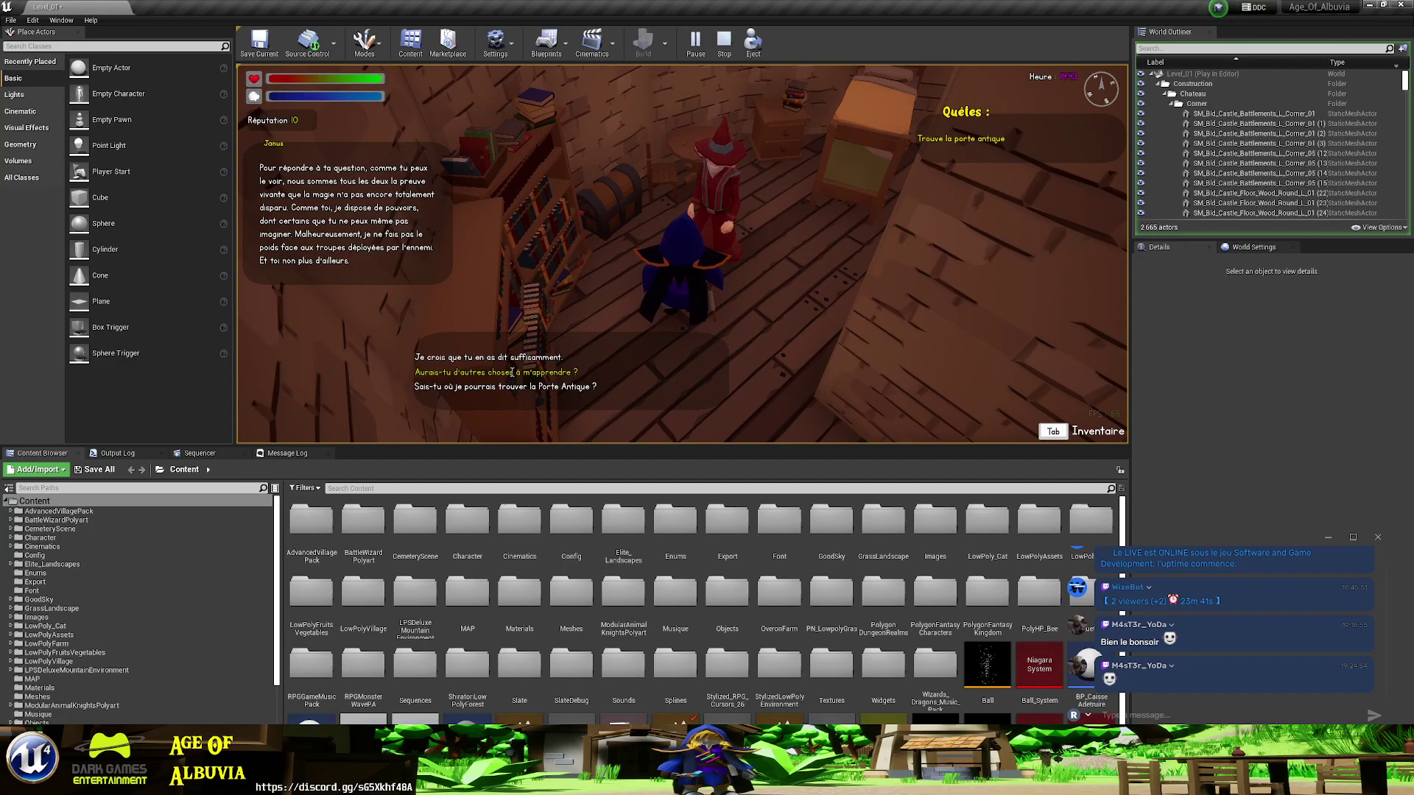
click(511, 373)
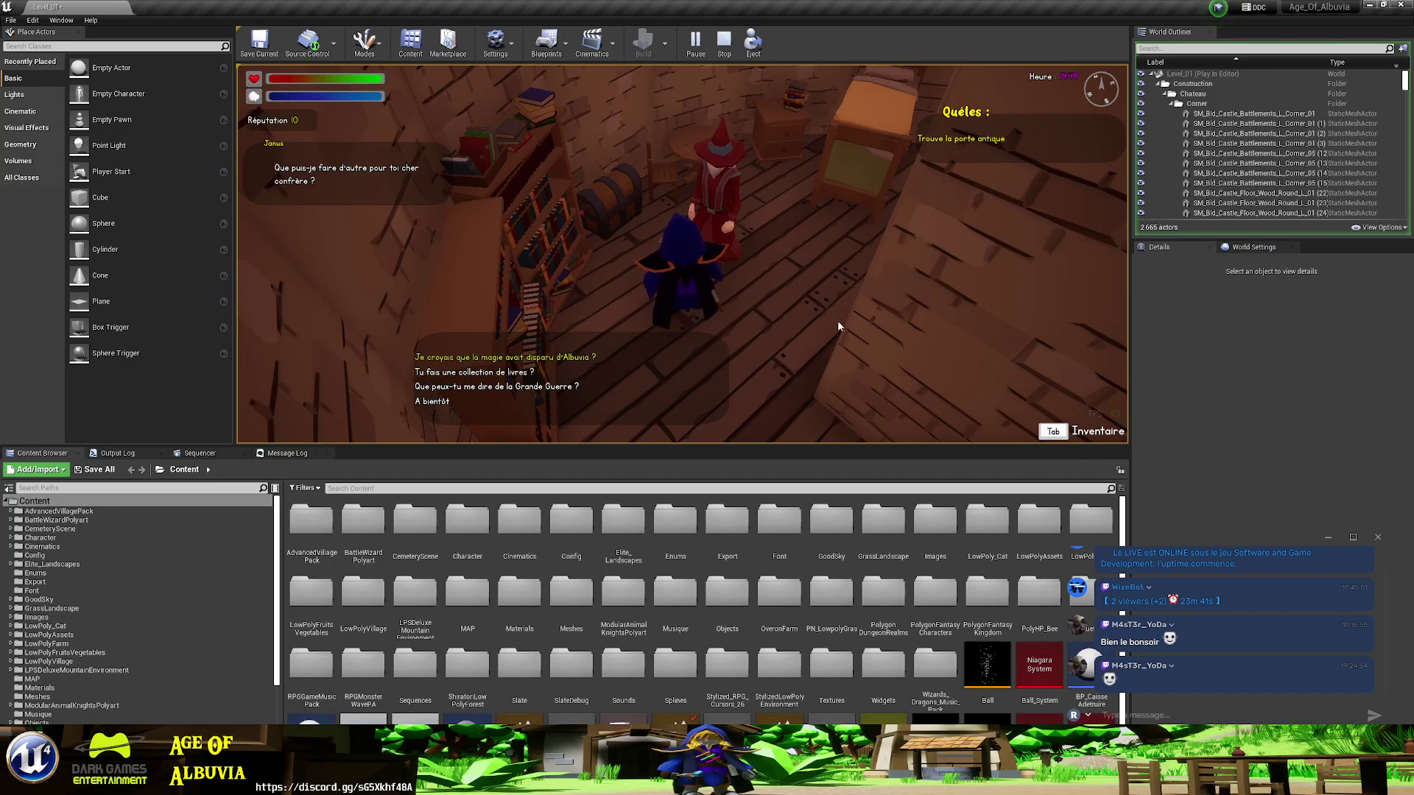
click(431, 402)
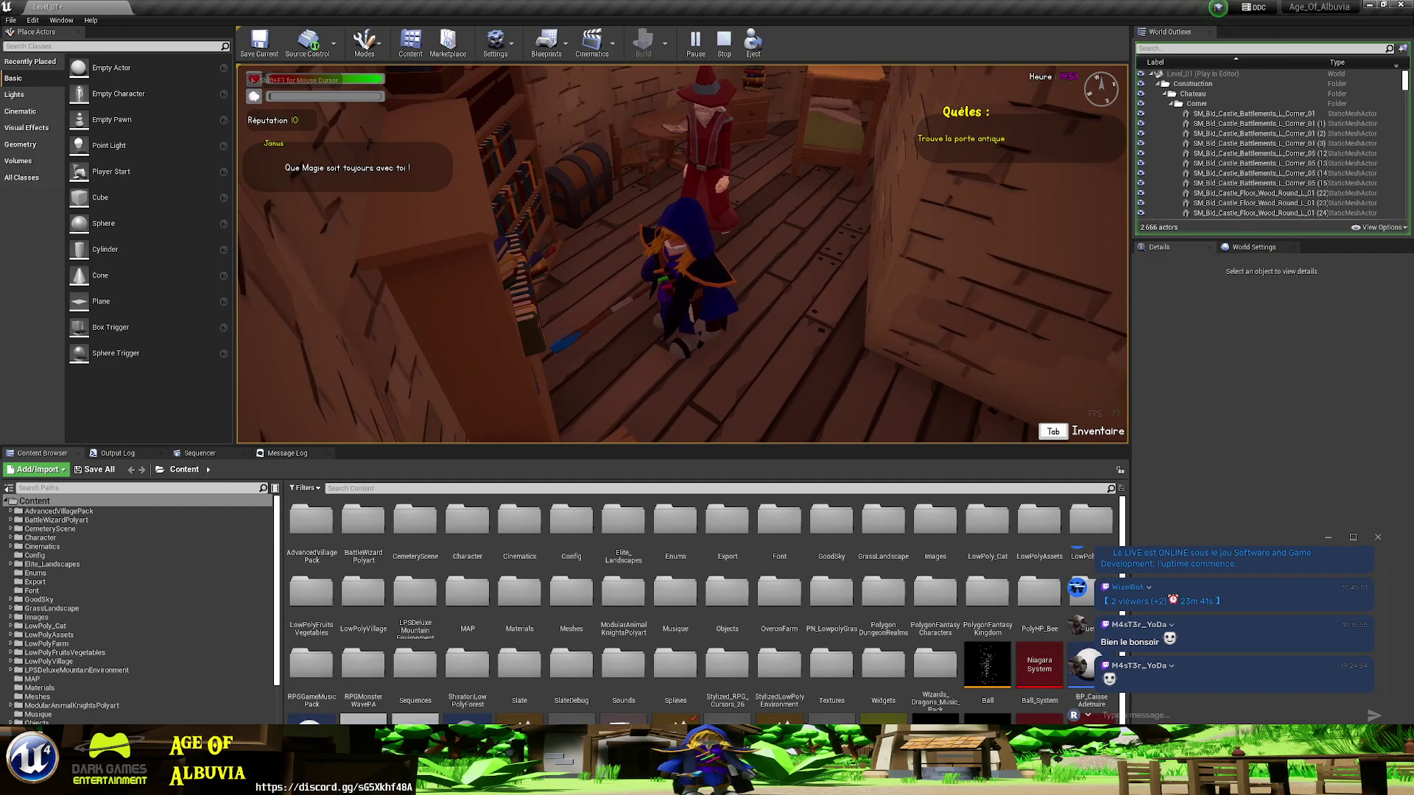
- Open the F1 developer interface, inspect the Secondaires quest list, and close it
key(F1)
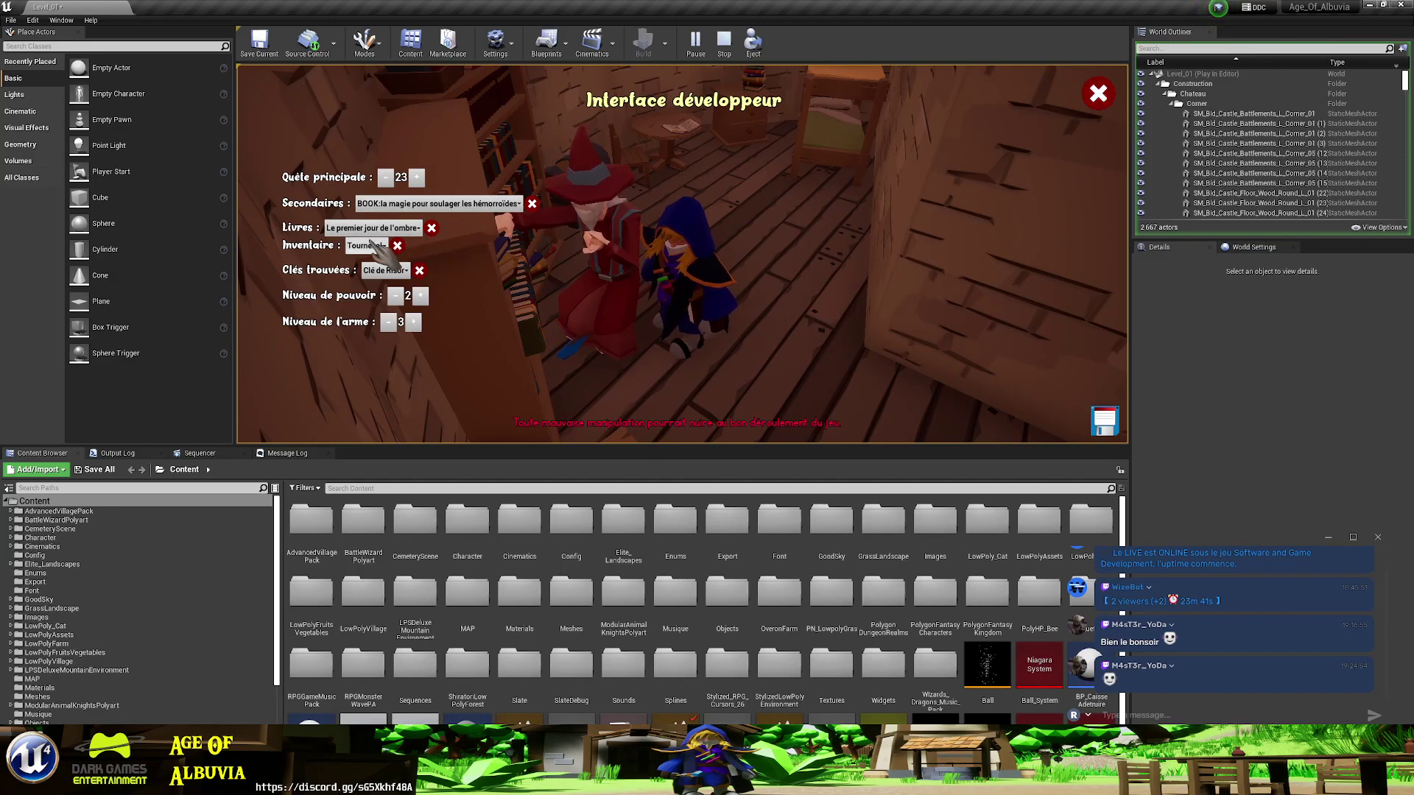
click(501, 206)
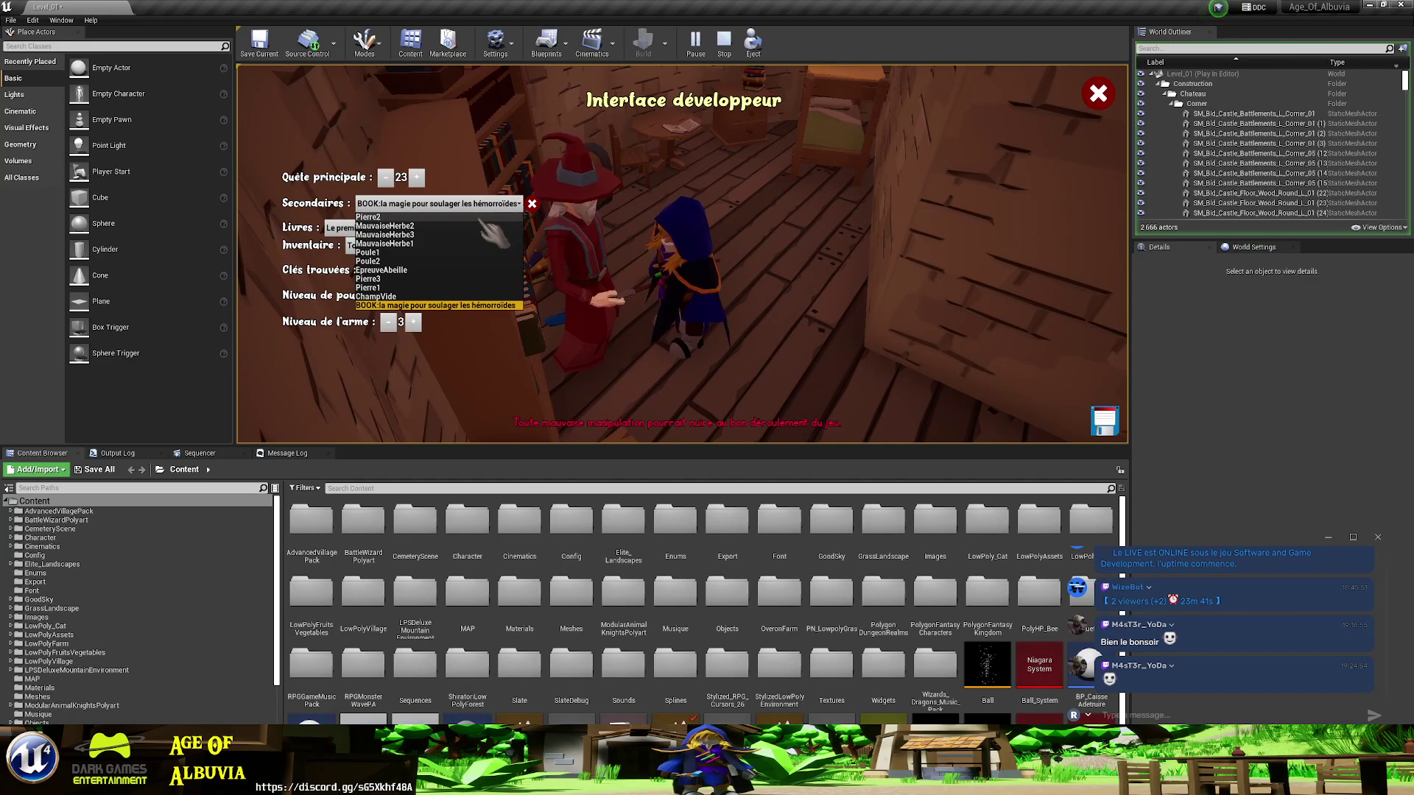
click(1098, 94)
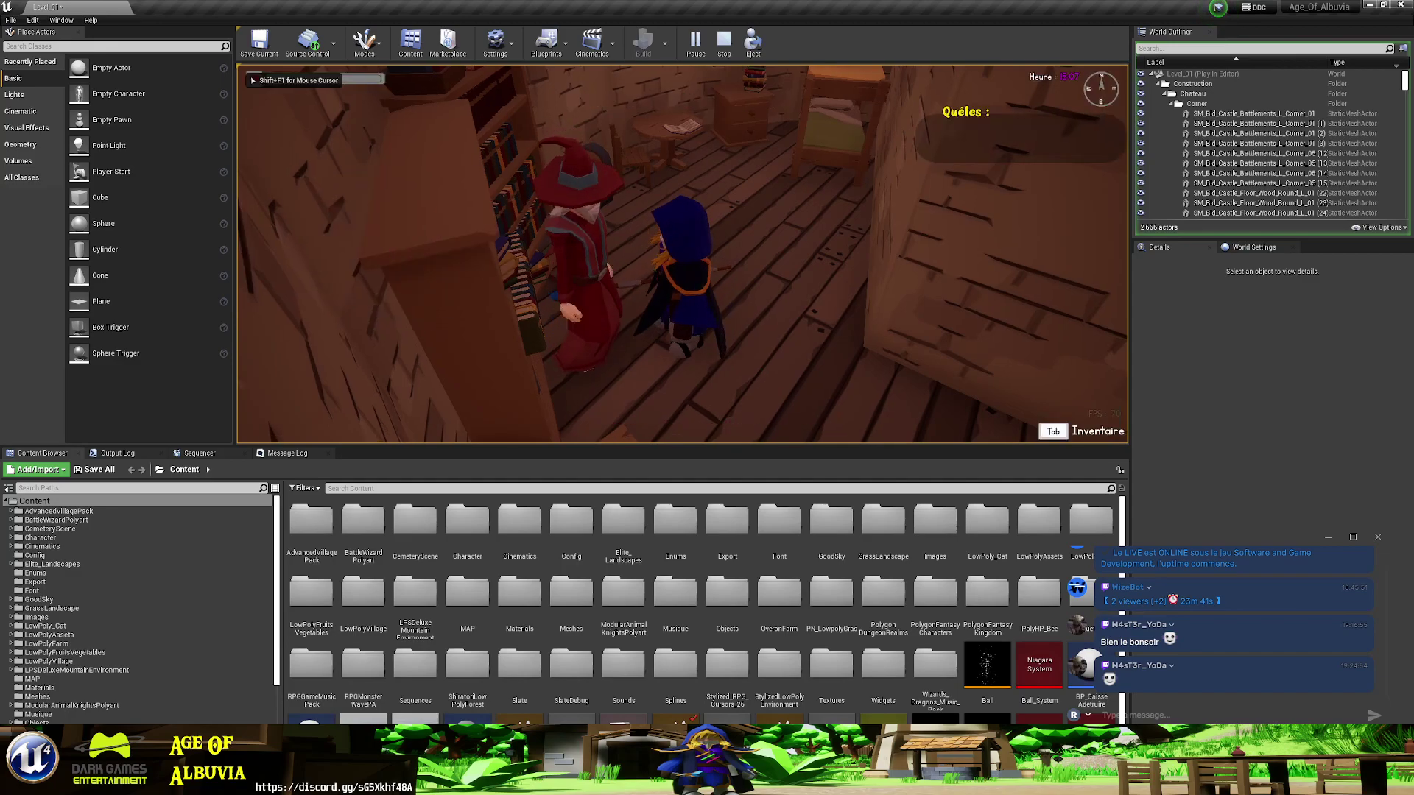
- Wire the == node's result into the Branch Condition and compile BP_Character
key(alt+Tab)
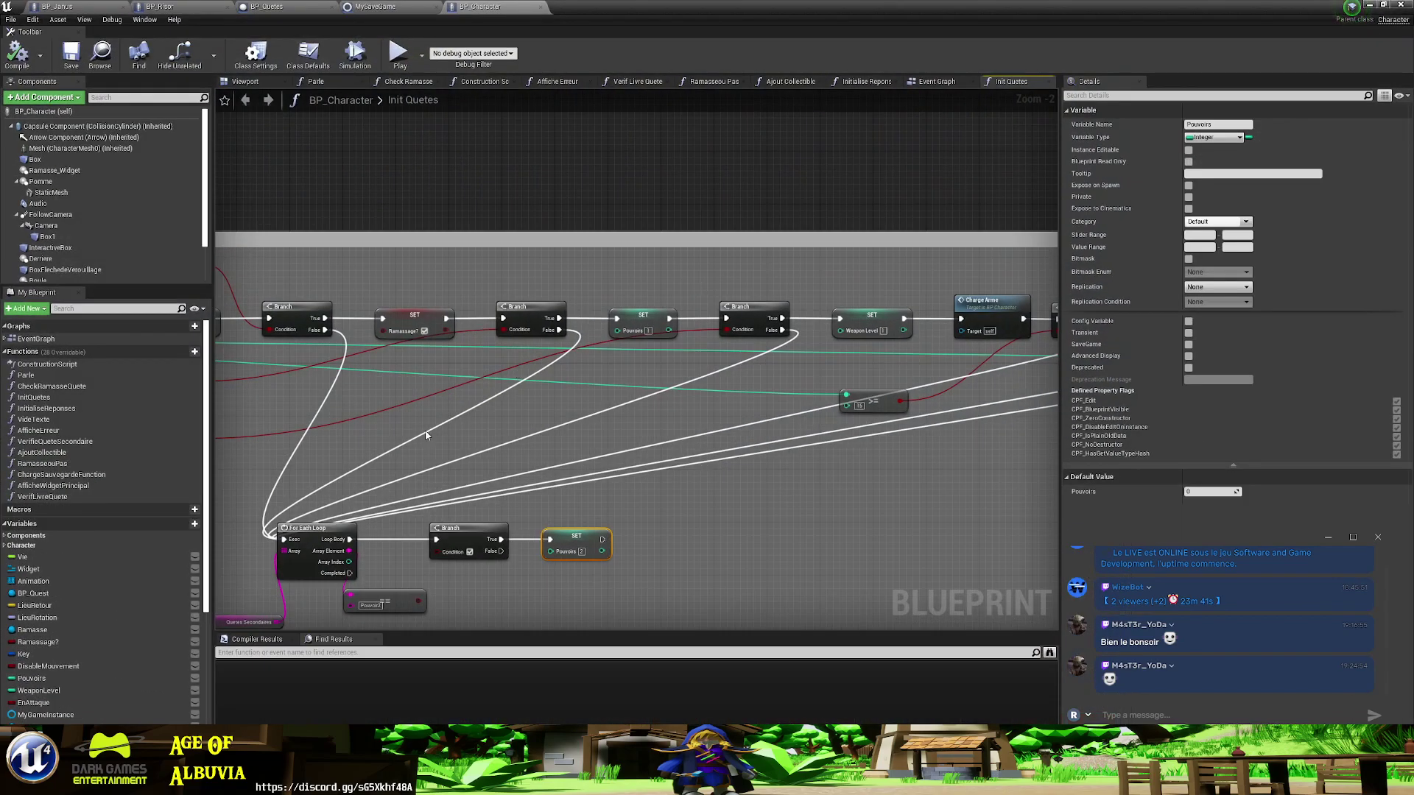
right_drag(425, 435, 640, 384)
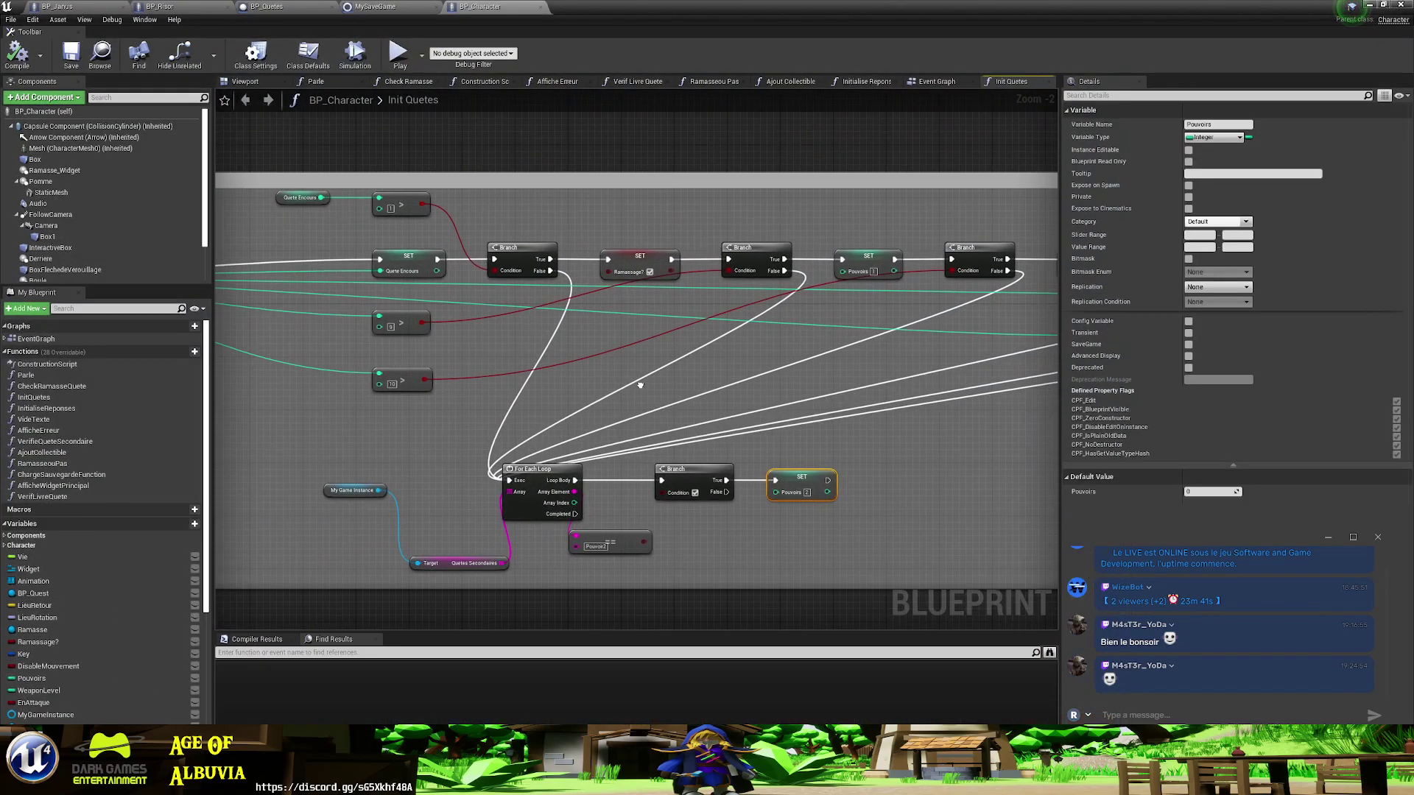
drag(660, 493, 644, 542)
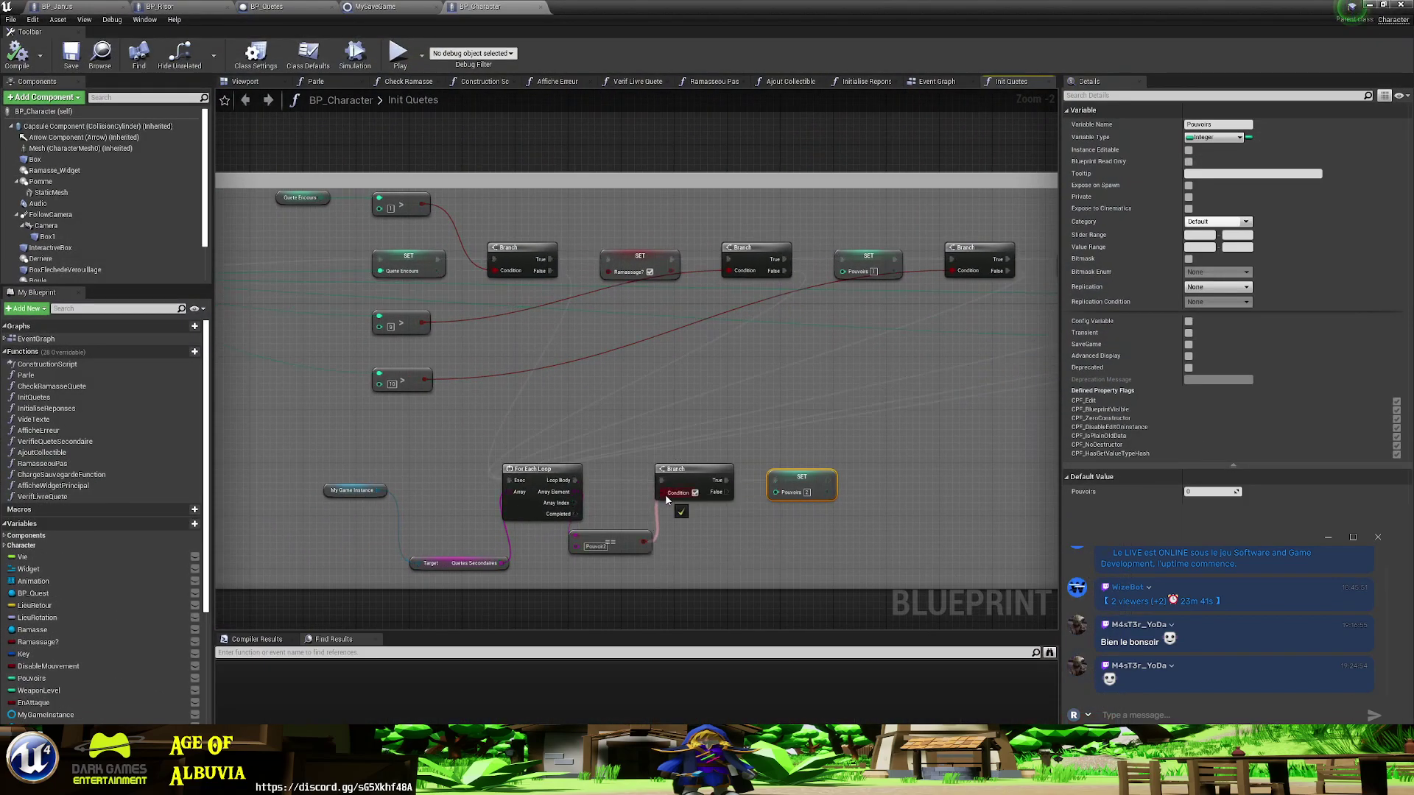
click(17, 55)
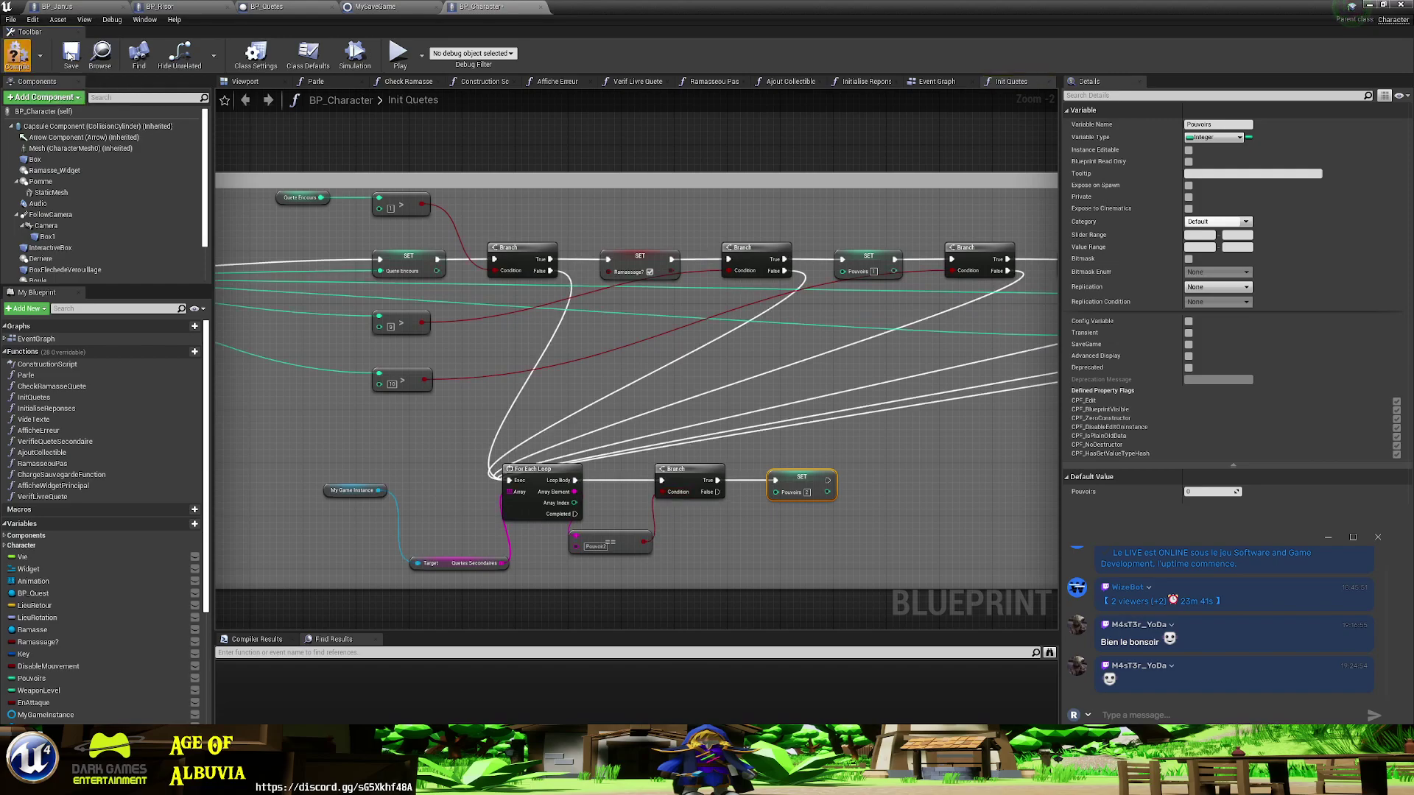
key(alt+Tab)
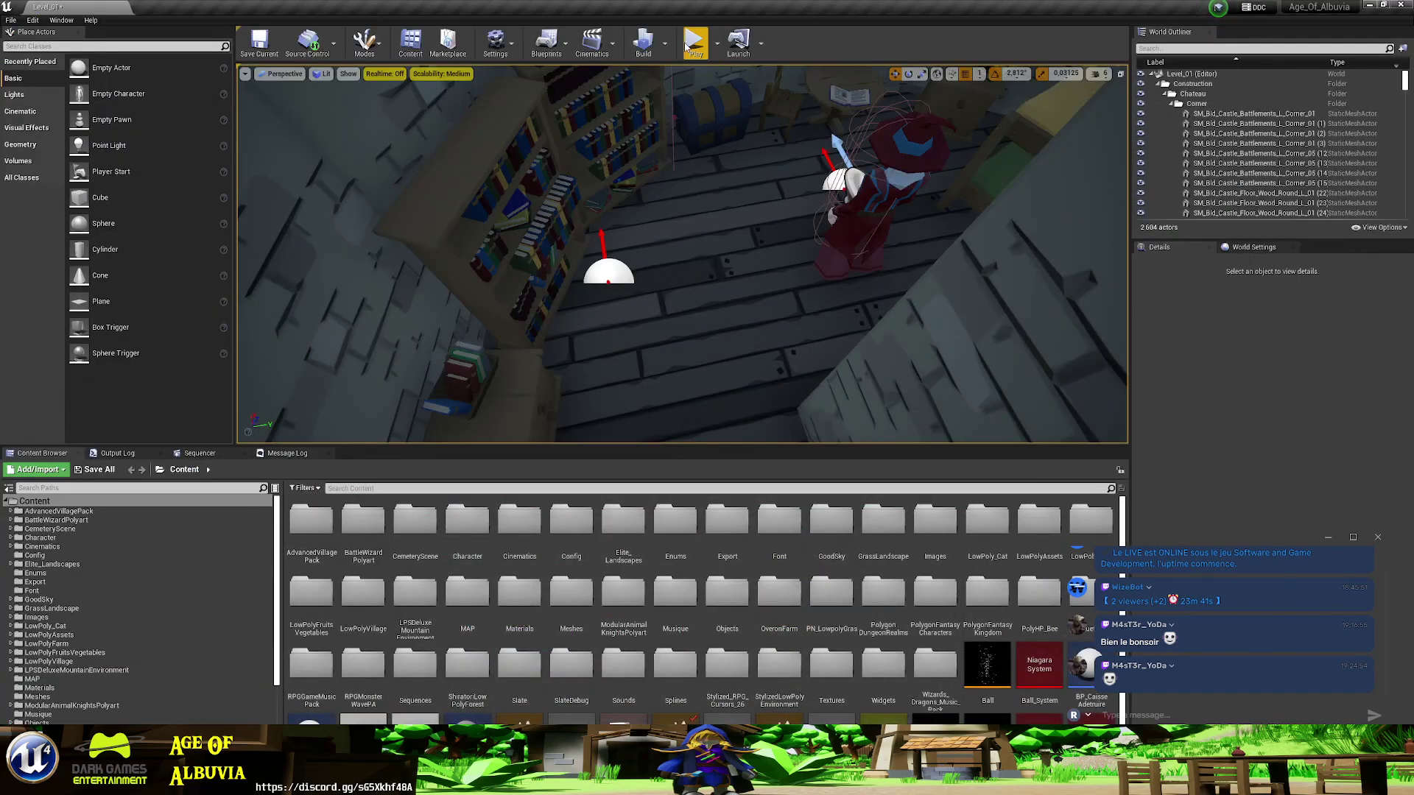
- Start a fresh play test and walk the mage past the cart, up the stairs into the castle
click(694, 40)
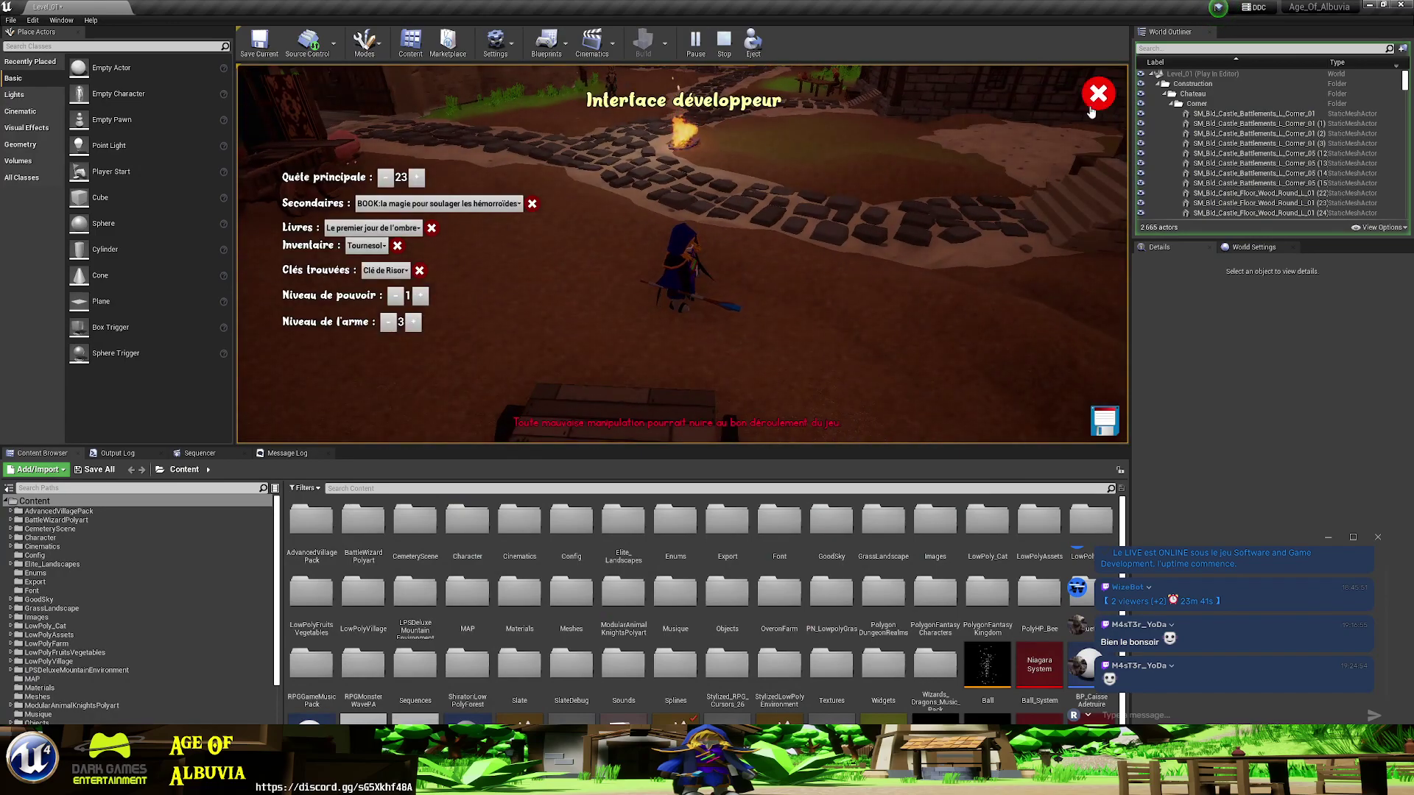
key(w)
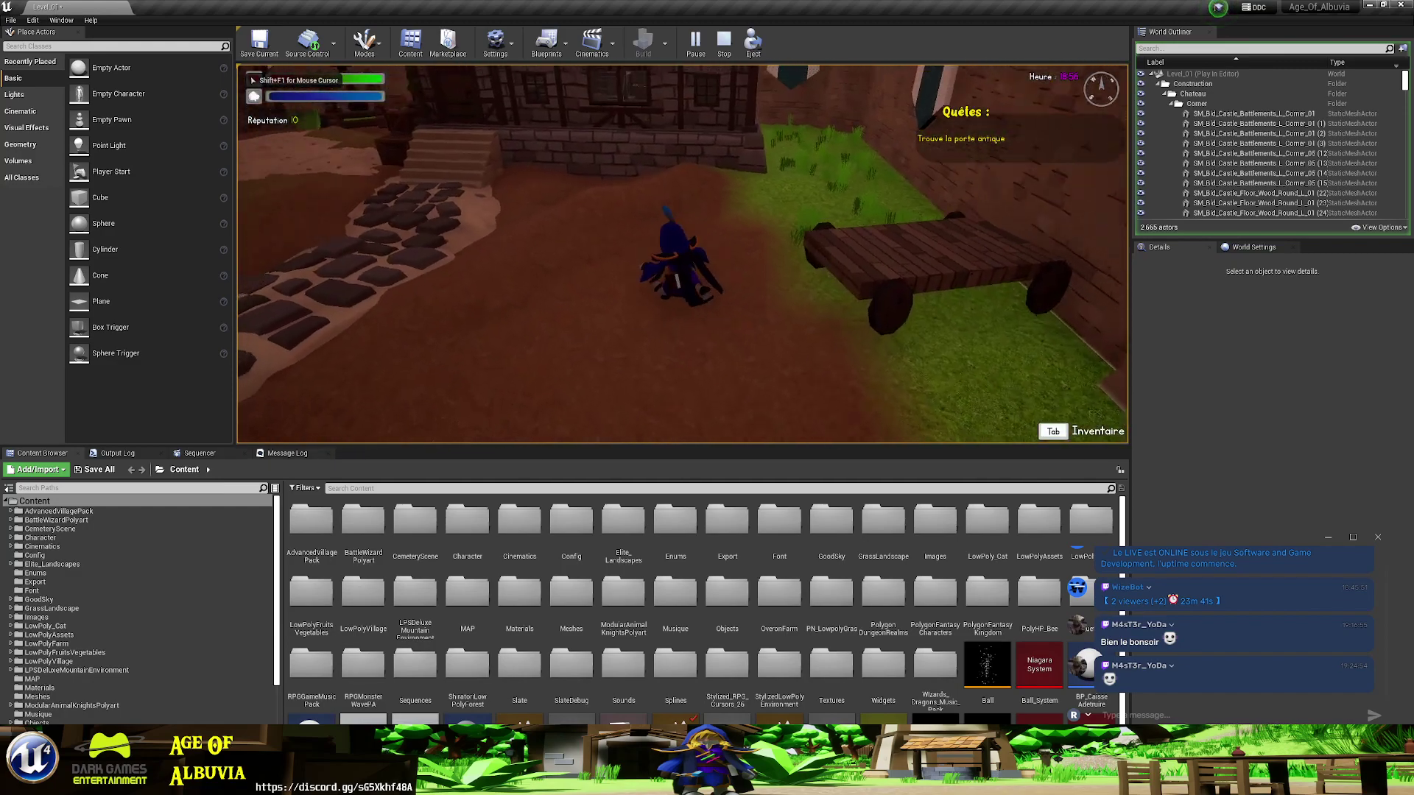
key(w)
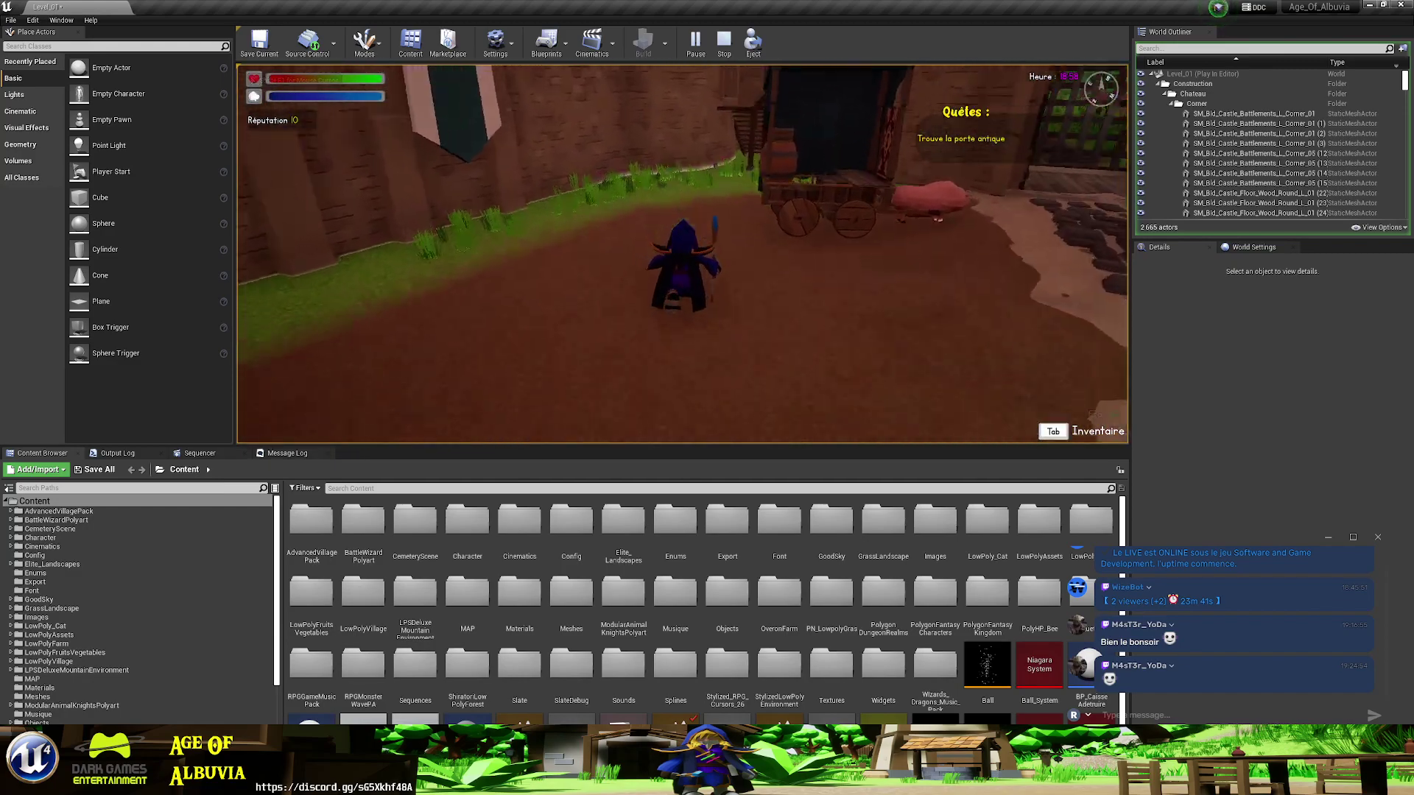
key(w)
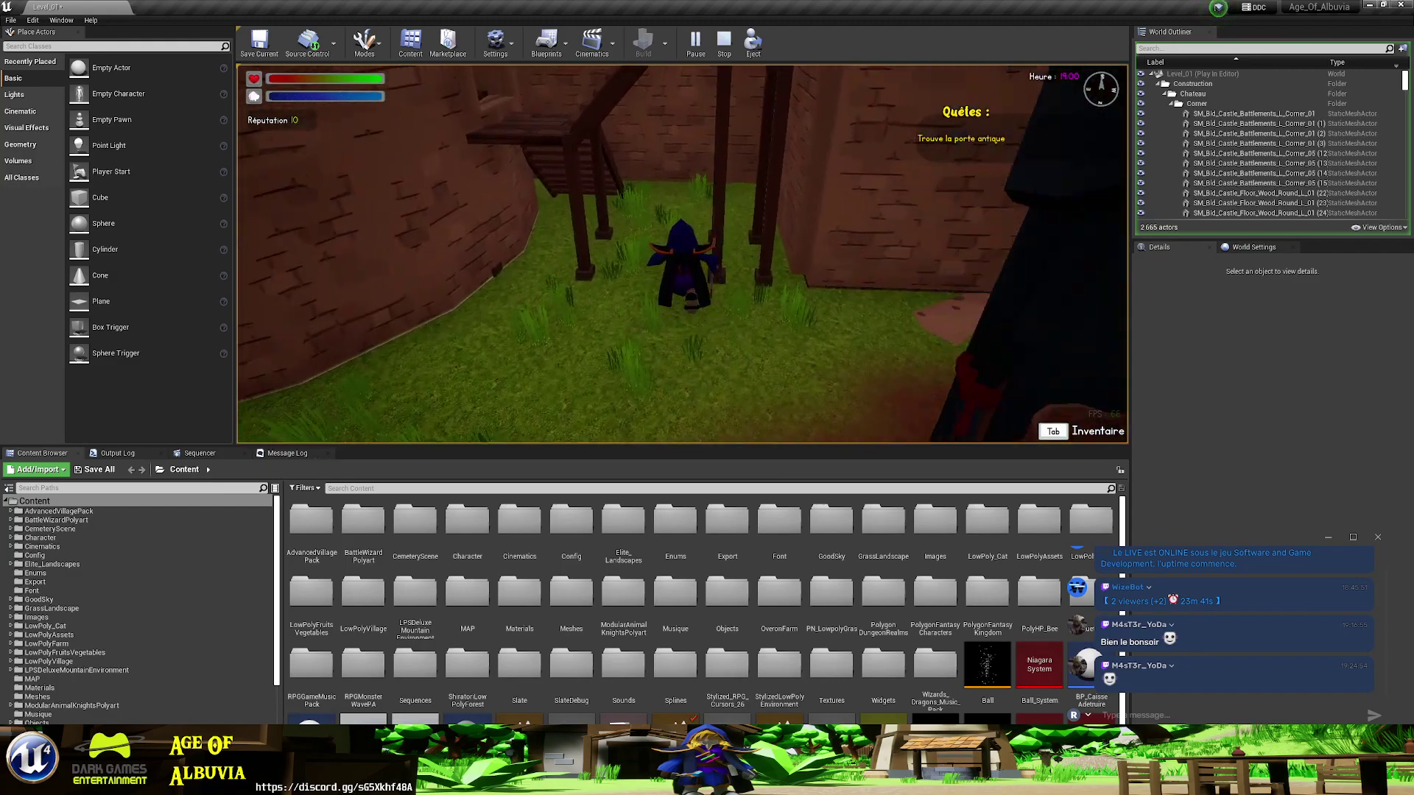
key(w)
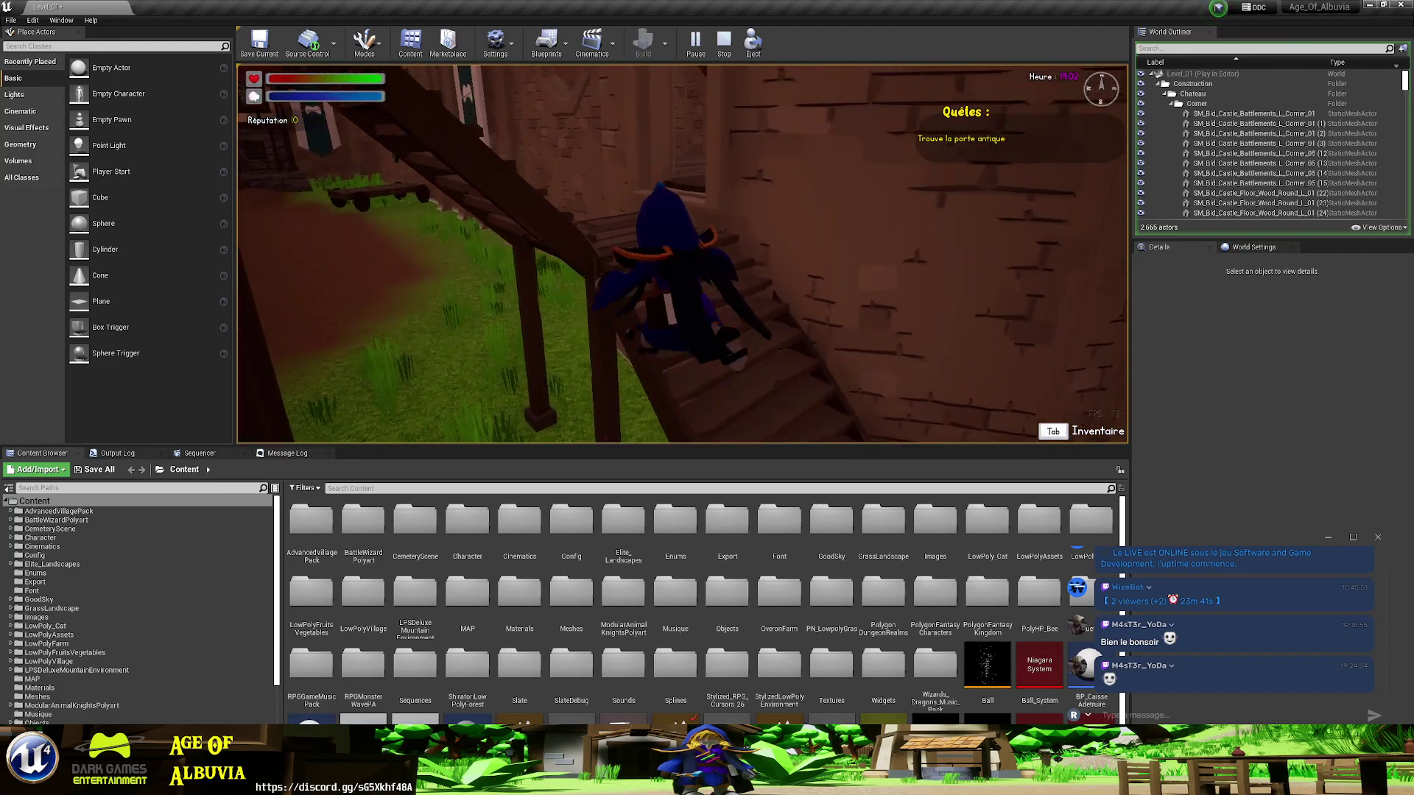
key(w)
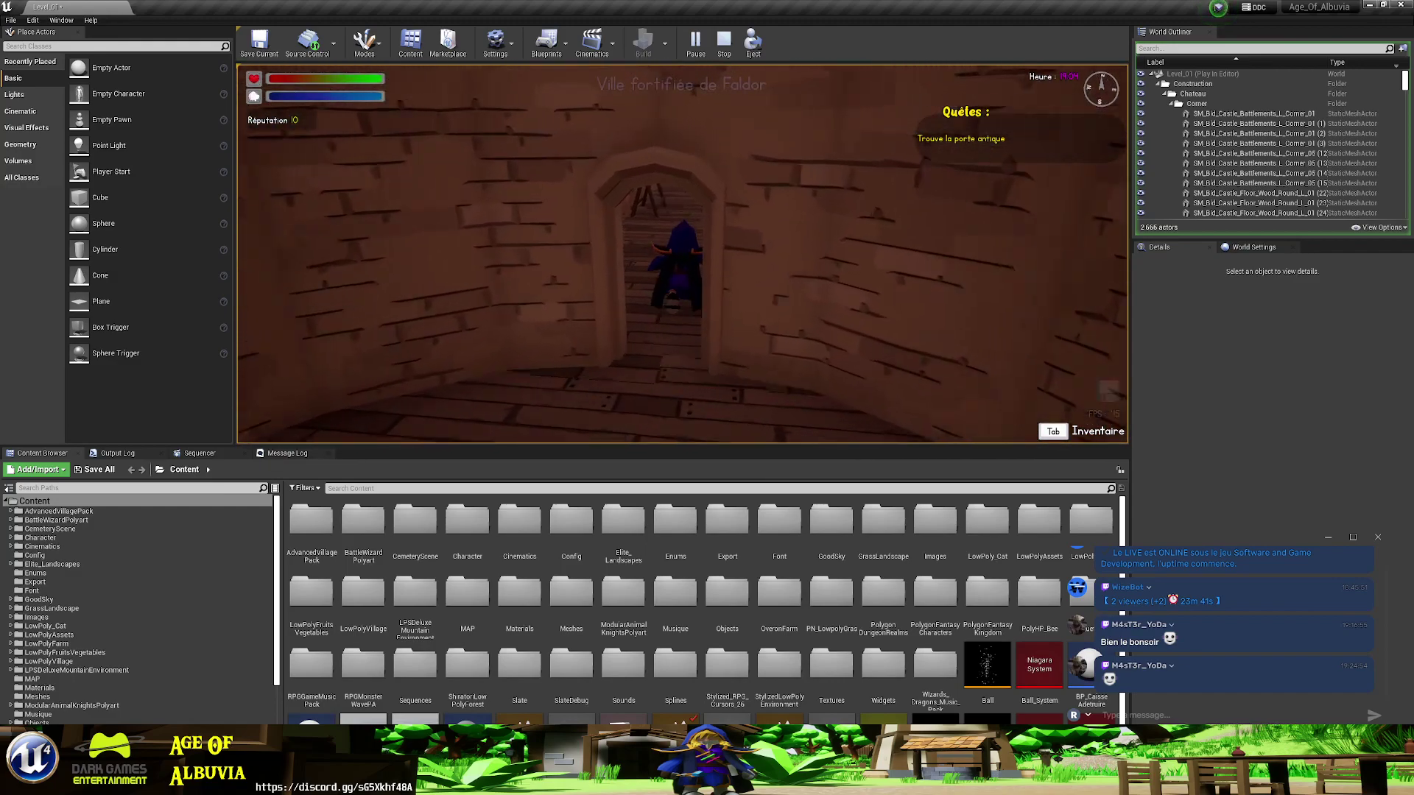
- Walk through the wooden corridors past the banner and the target dummies toward Janus
key(w)
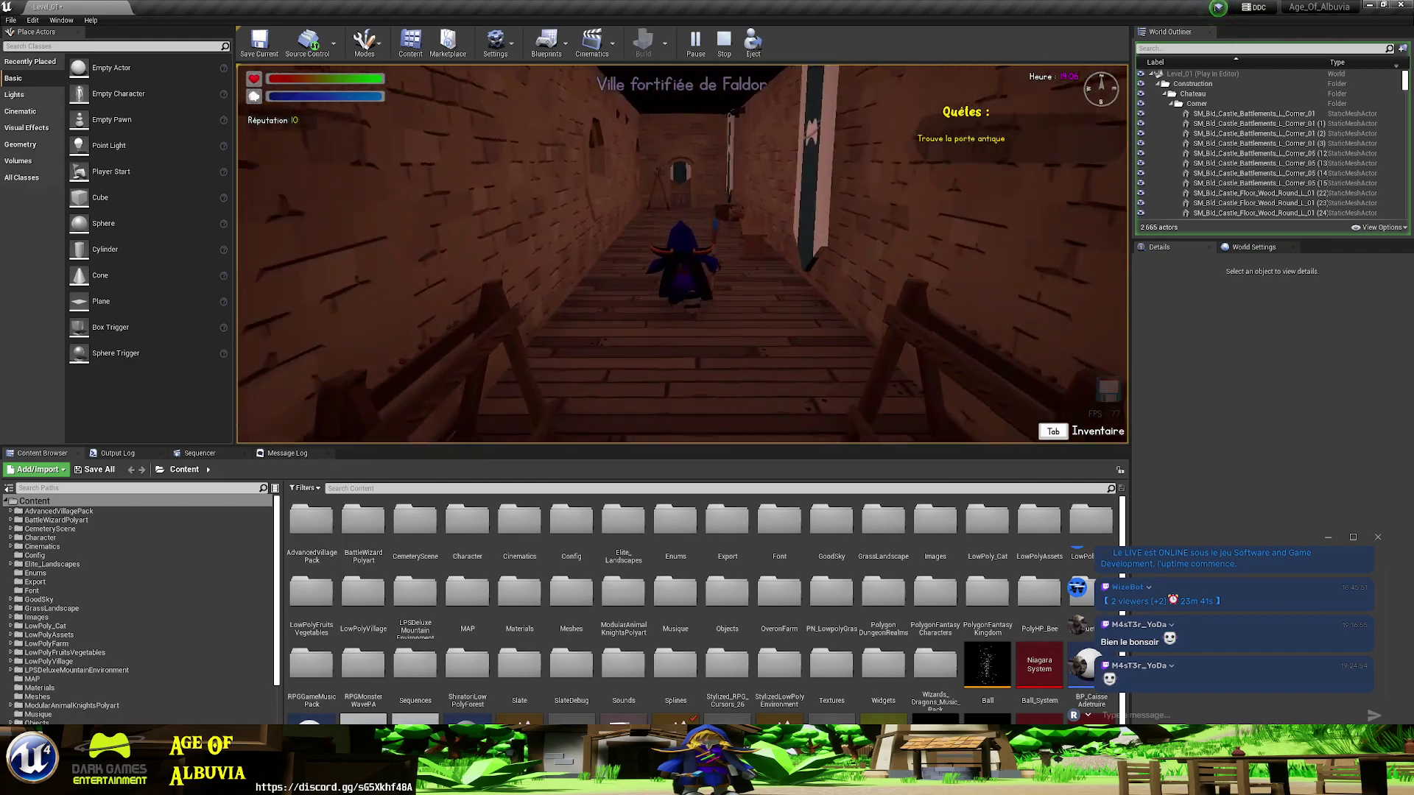
key(w)
key(w)
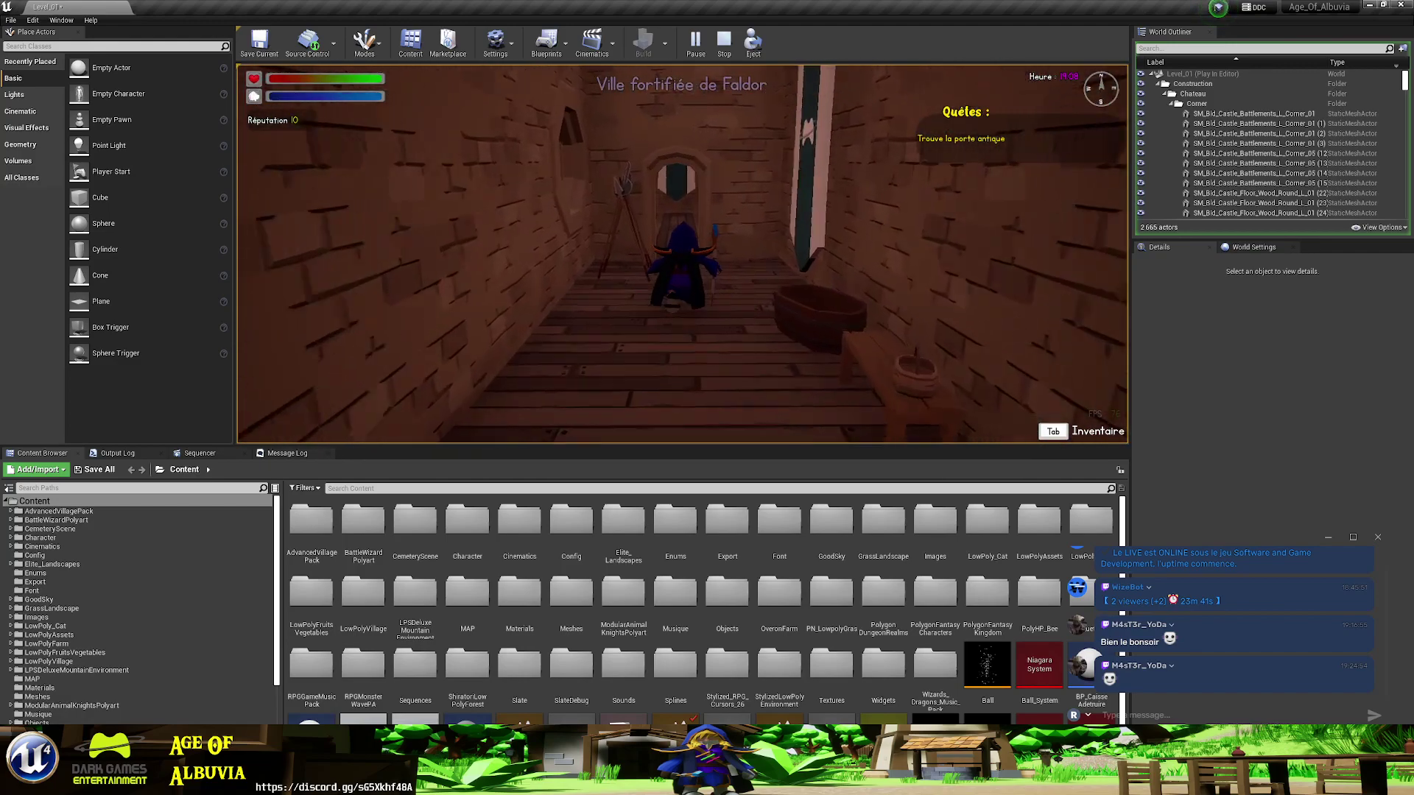
key(w)
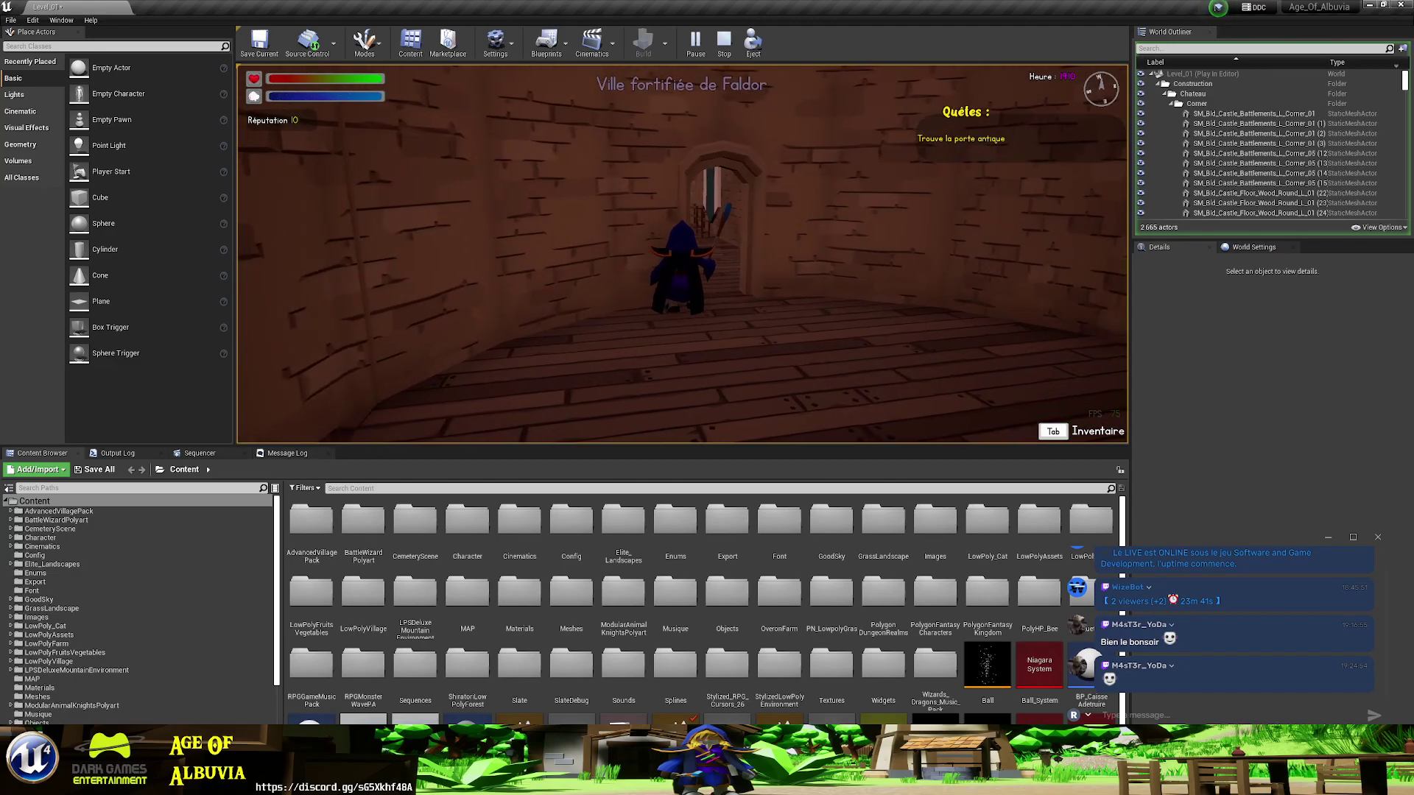
key(w)
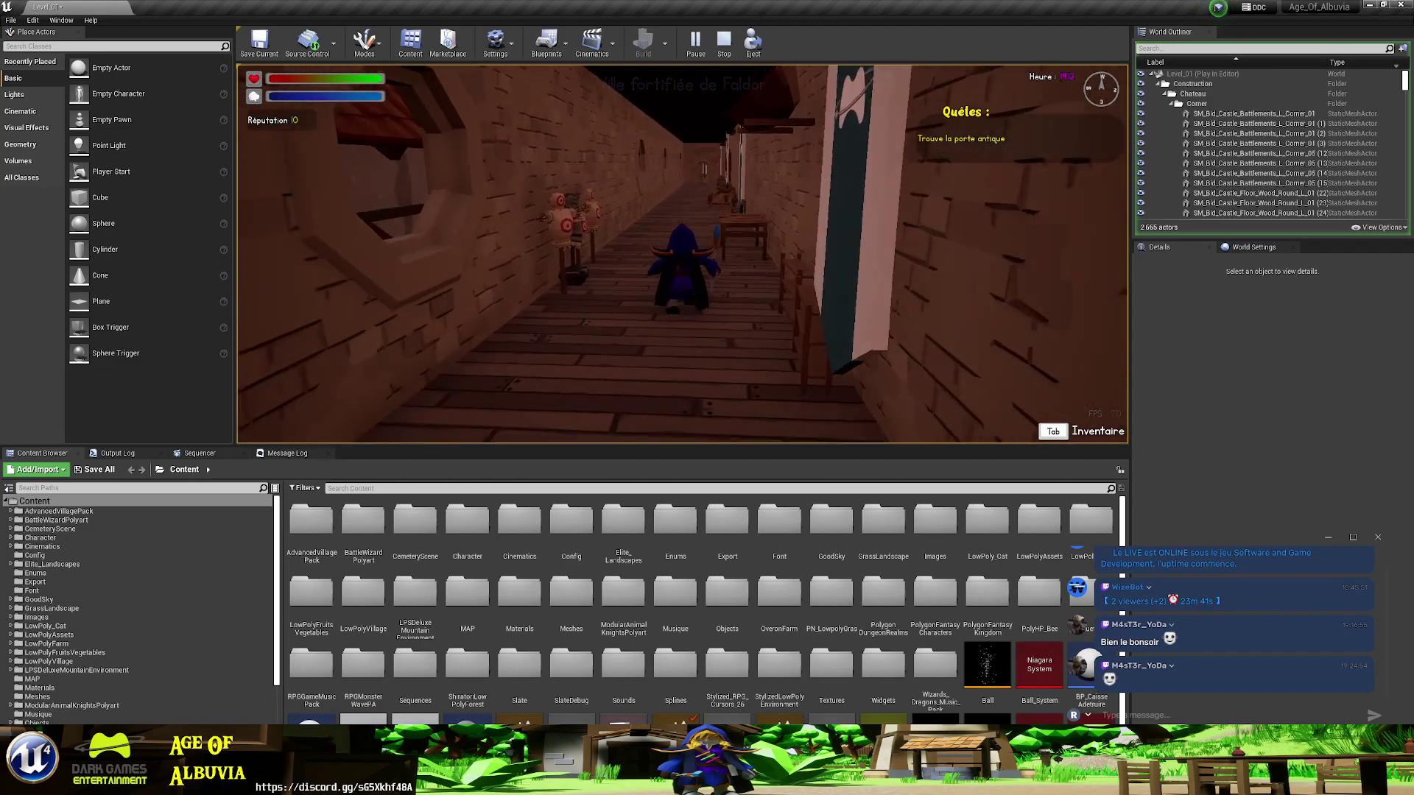
key(w)
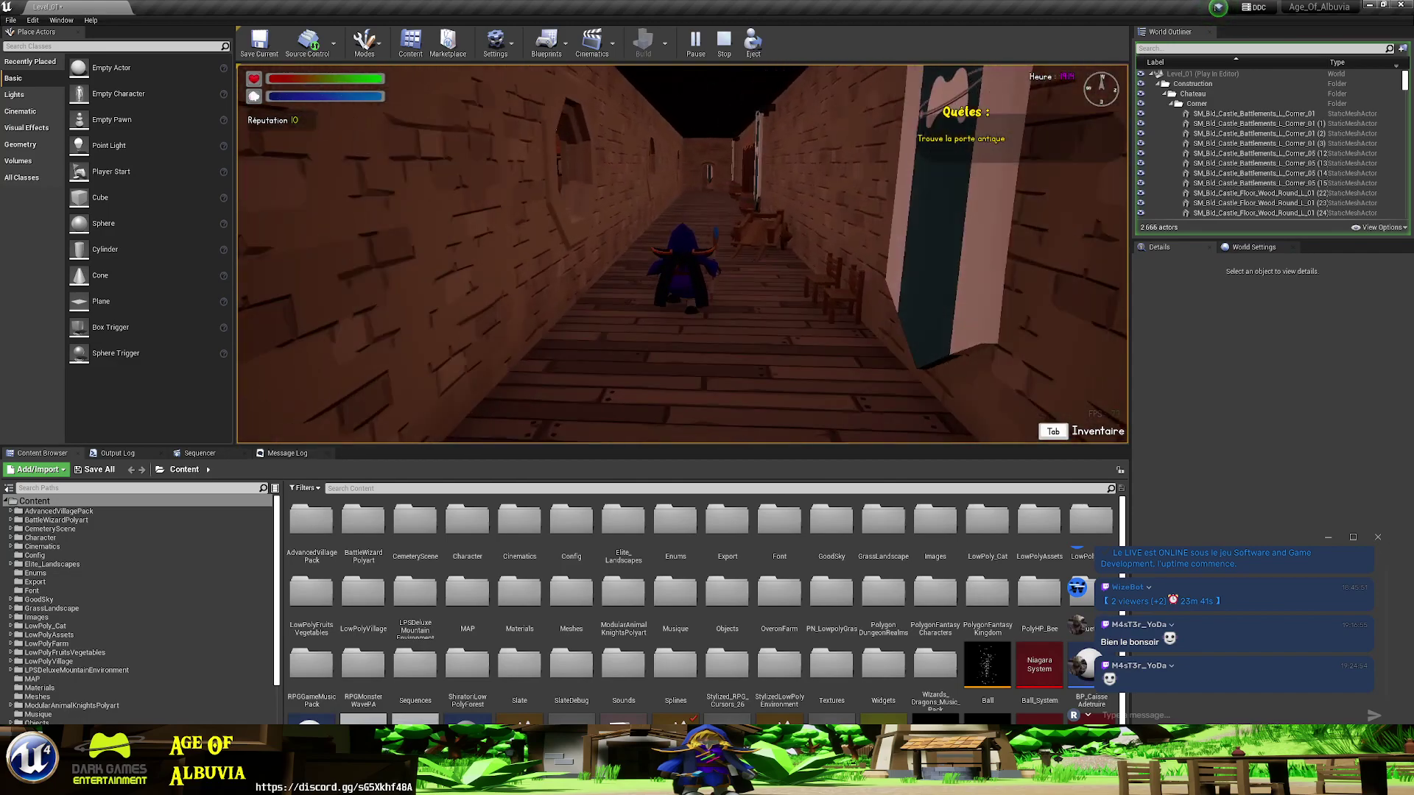
key(w)
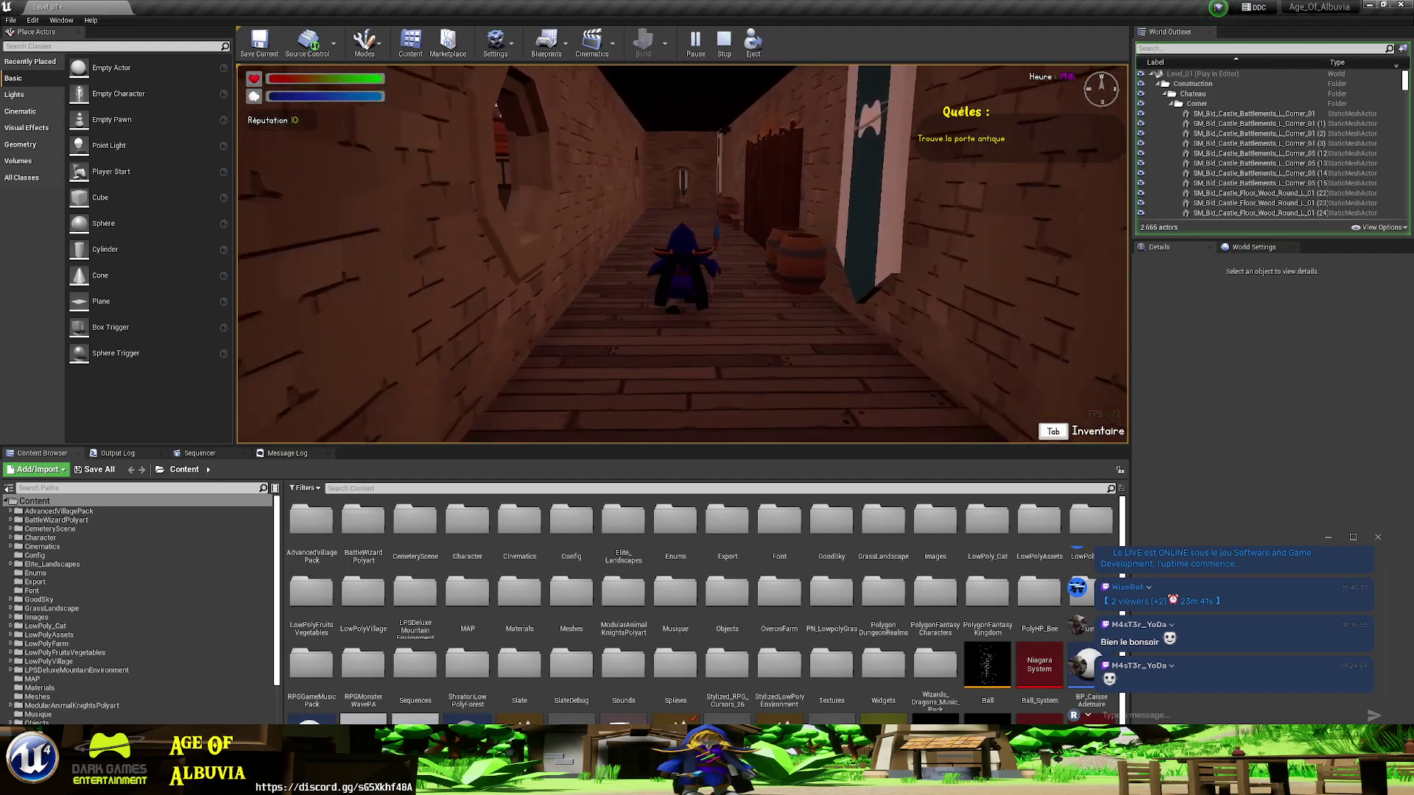
- Walk through the arched doorway into the library and up to Janus
key(w)
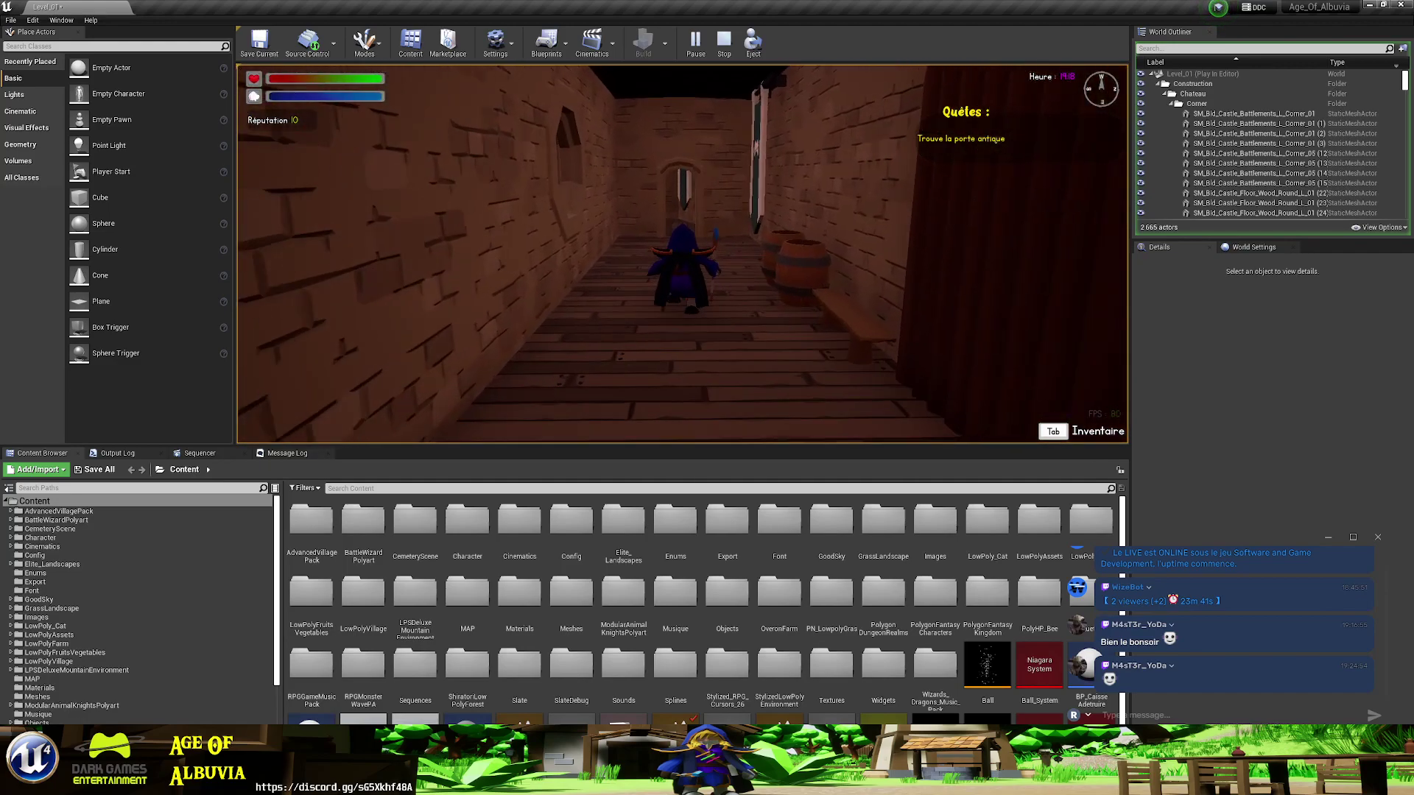
key(w)
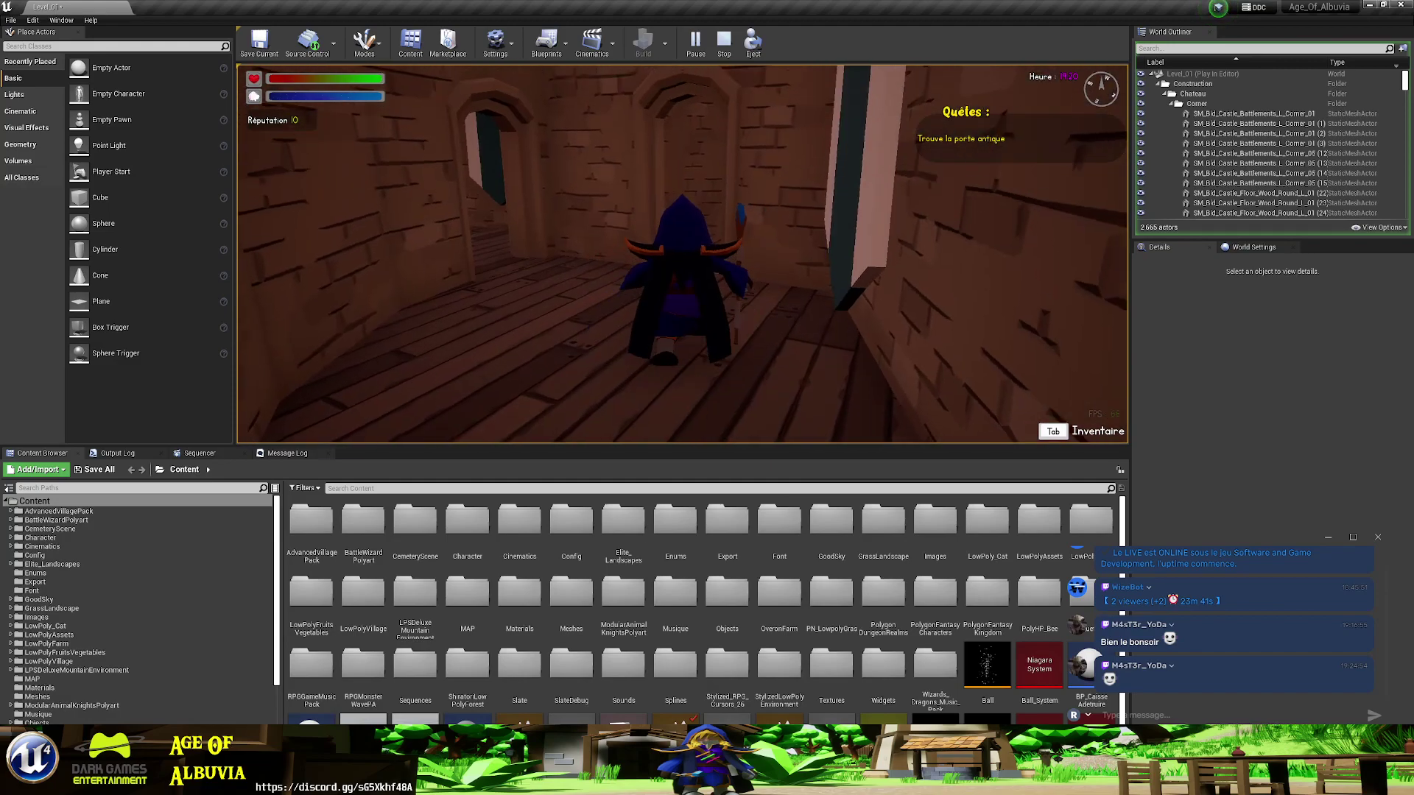
key(w)
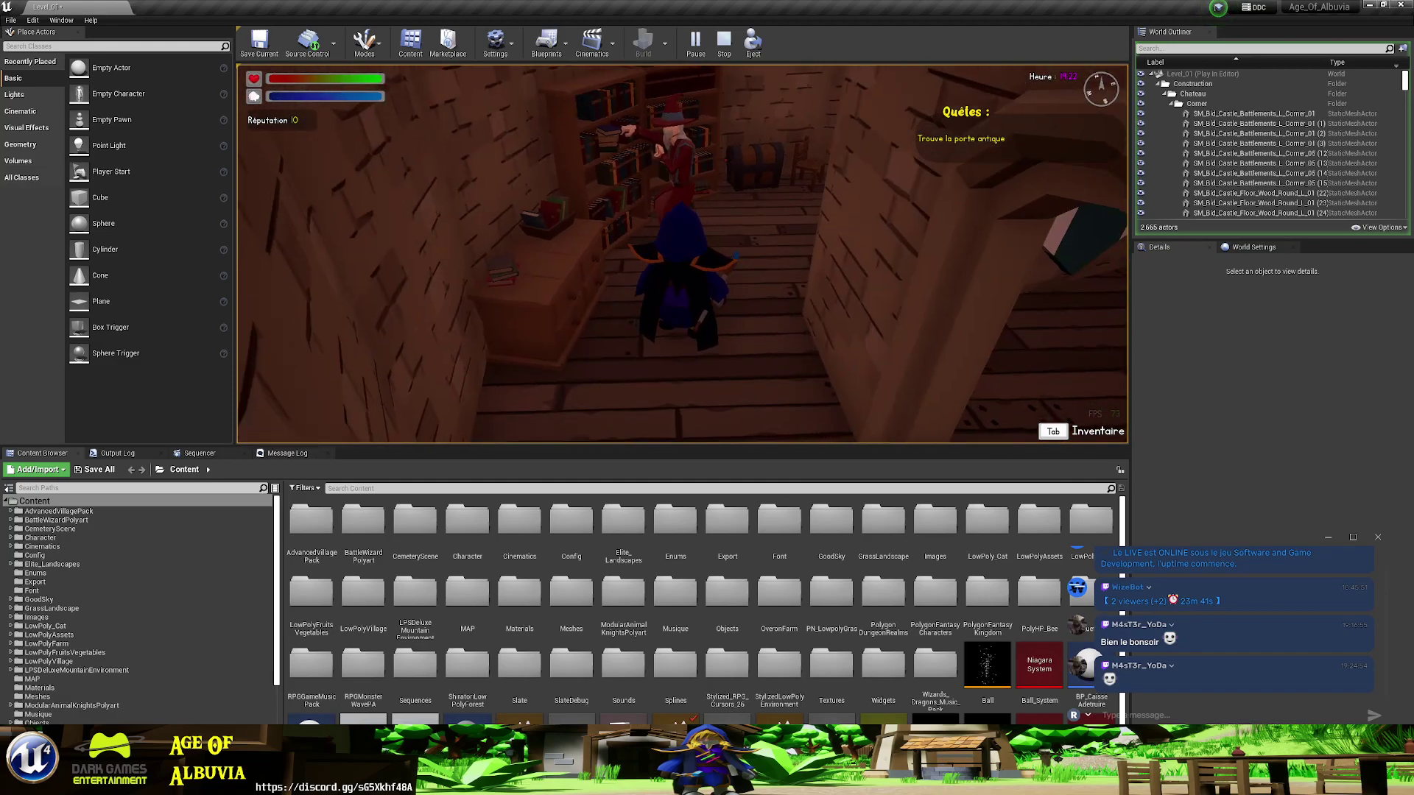
key(w)
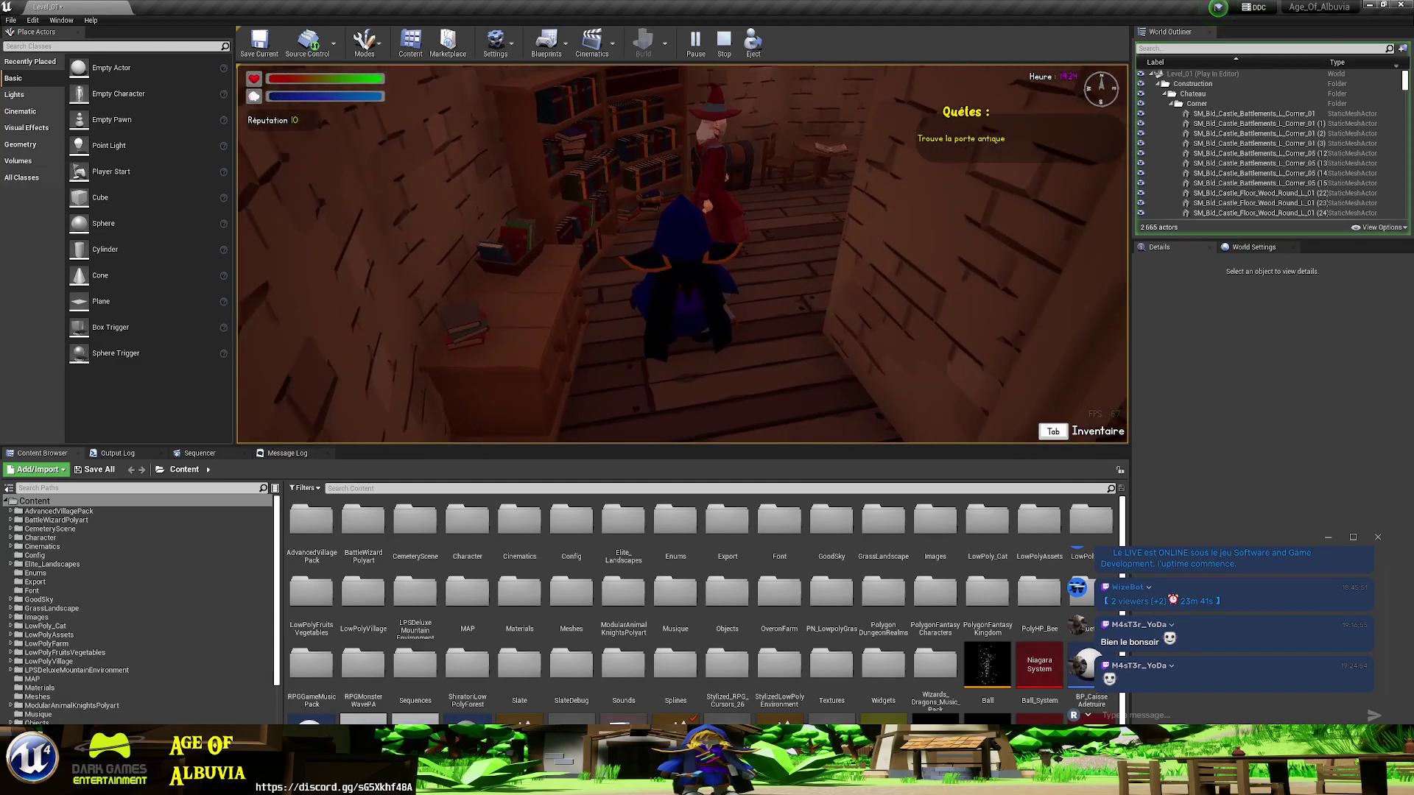
key(w)
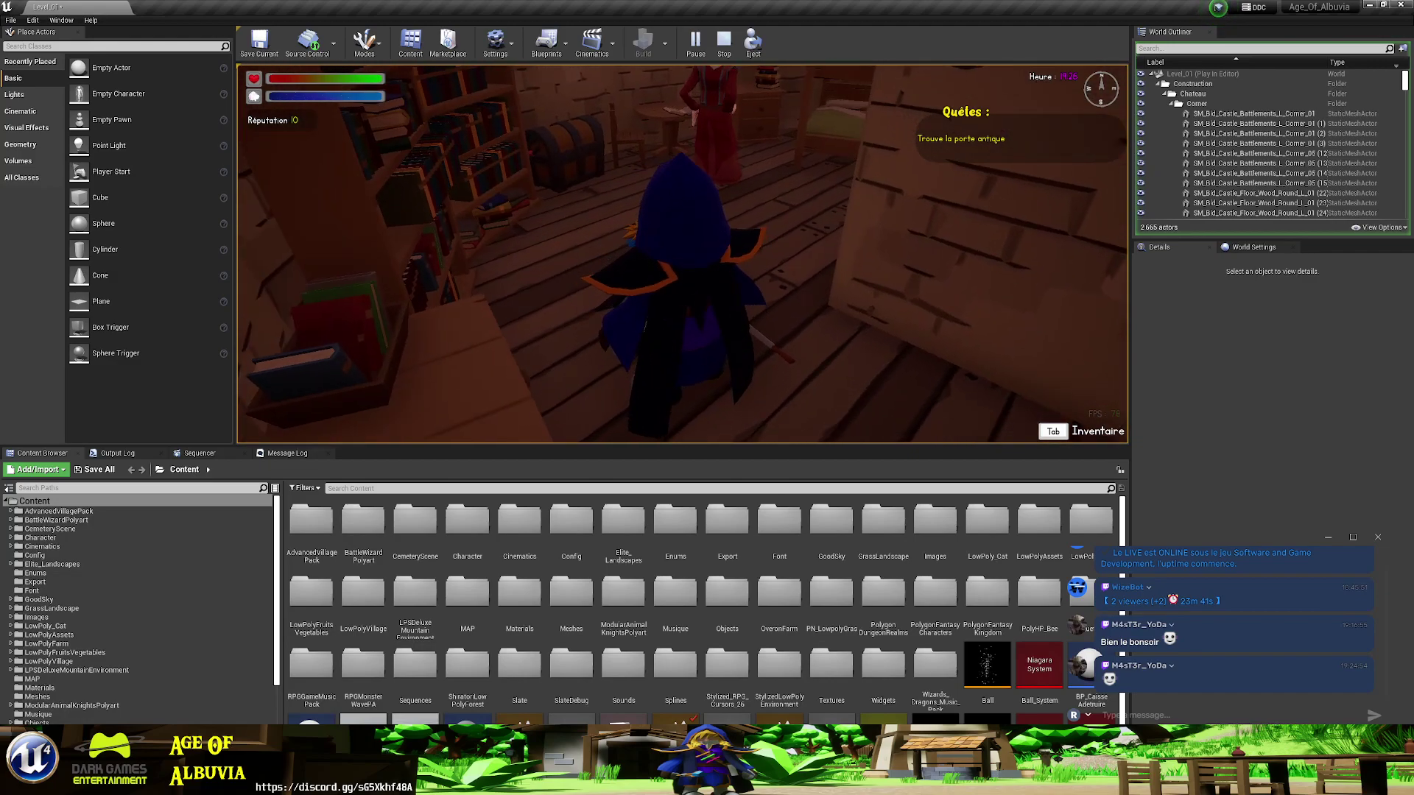
key(w)
- Start talking to Janus and ask whether magic had vanished
key(e)
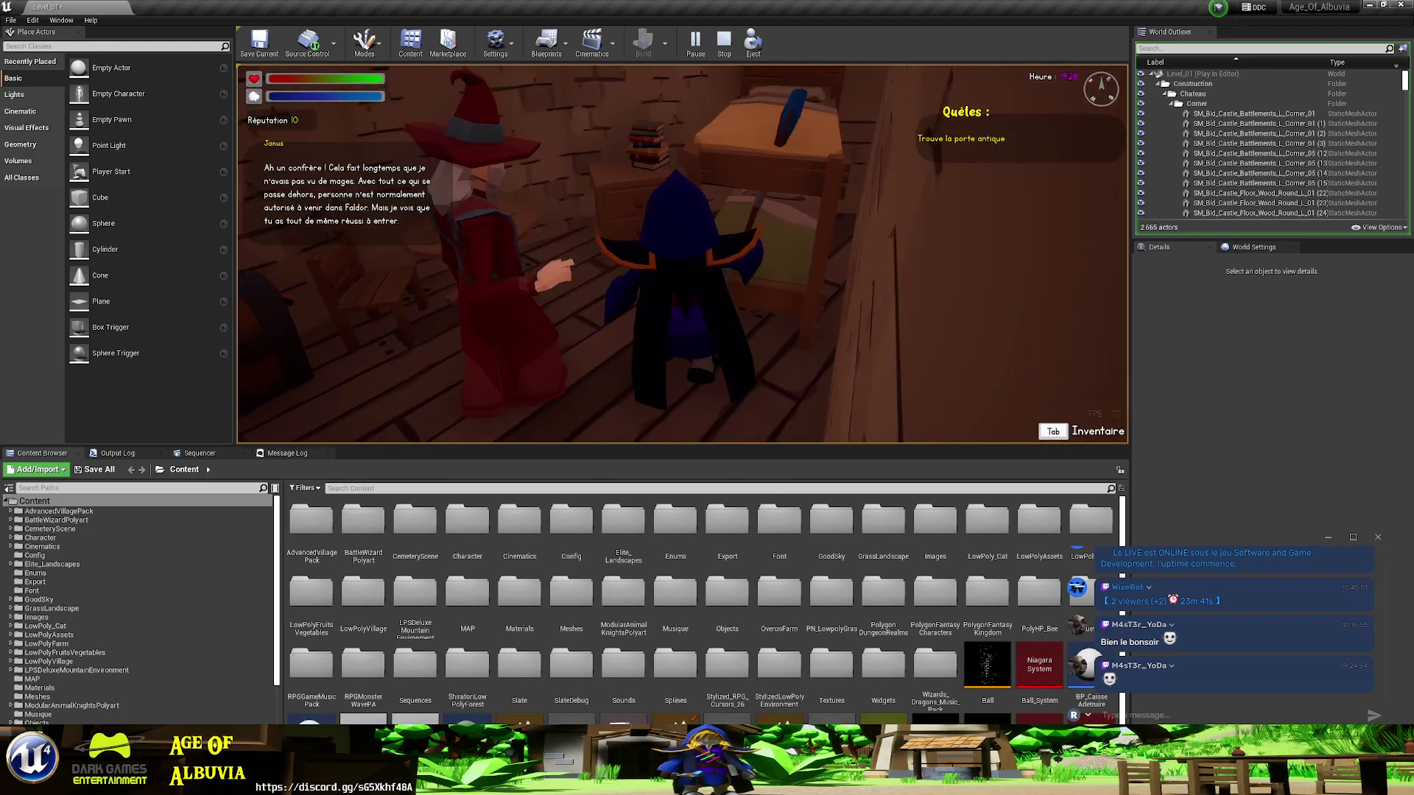
key(e)
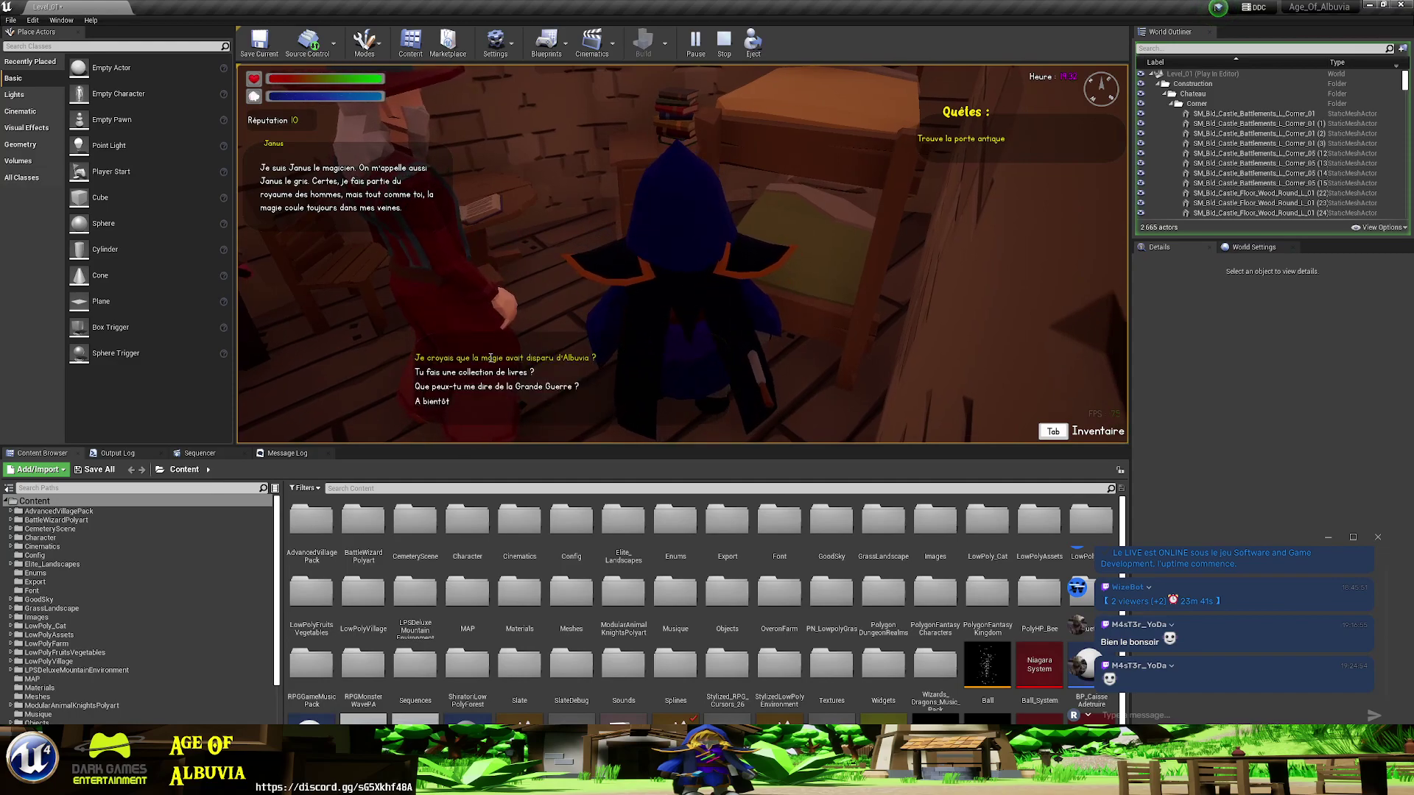
click(492, 357)
key(e)
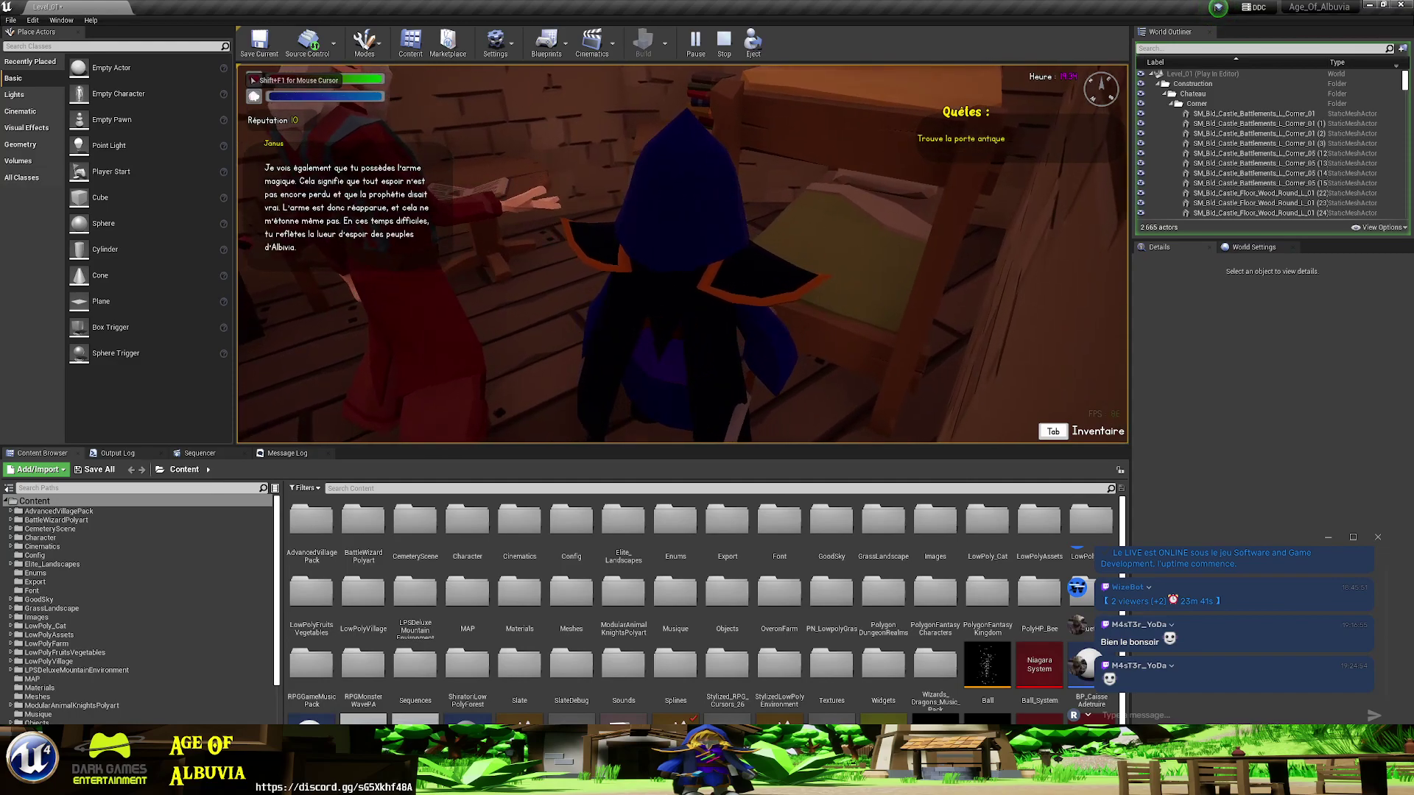
key(e)
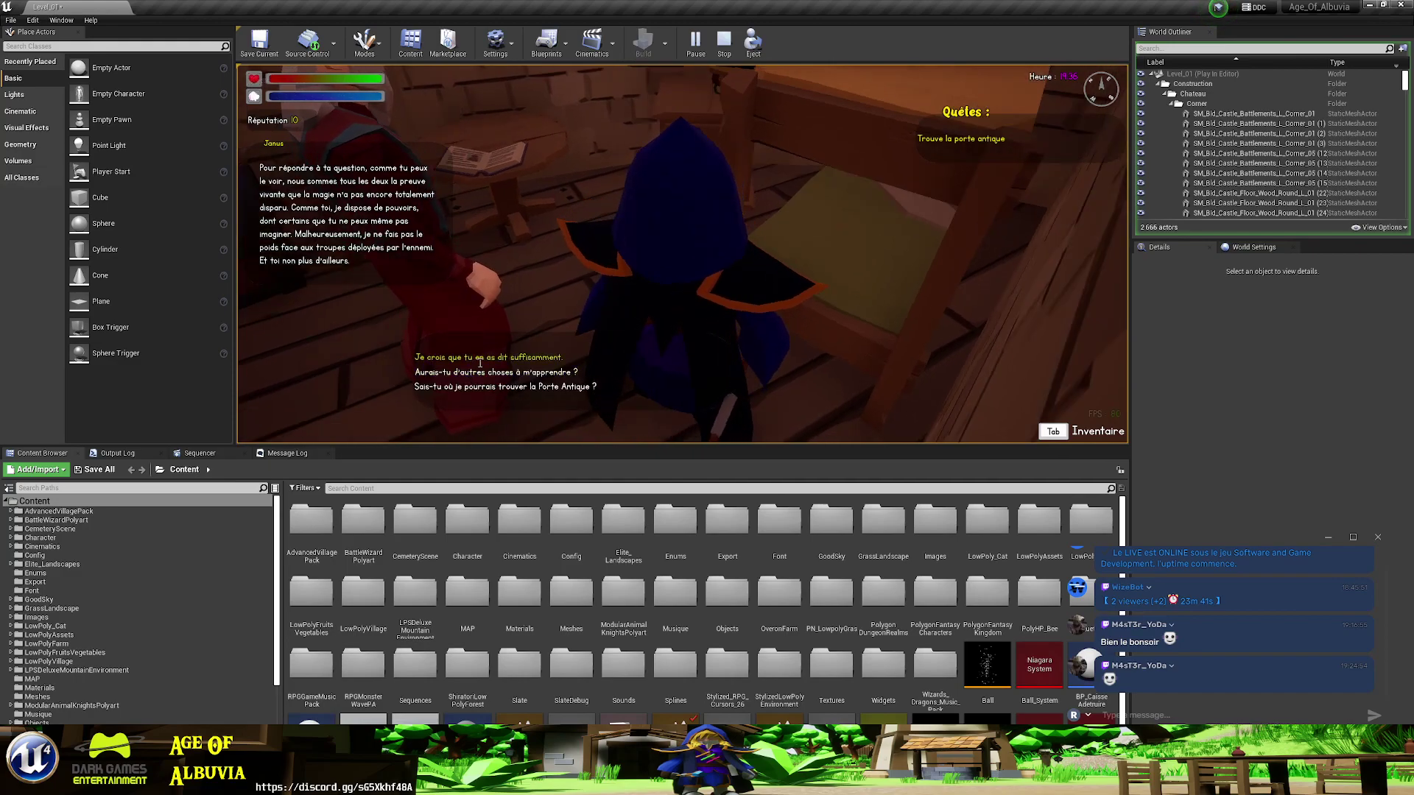
- Choose 'Aurais-tu d'autres choses à m'apprendre ?' so Janus raises the magic power
click(480, 372)
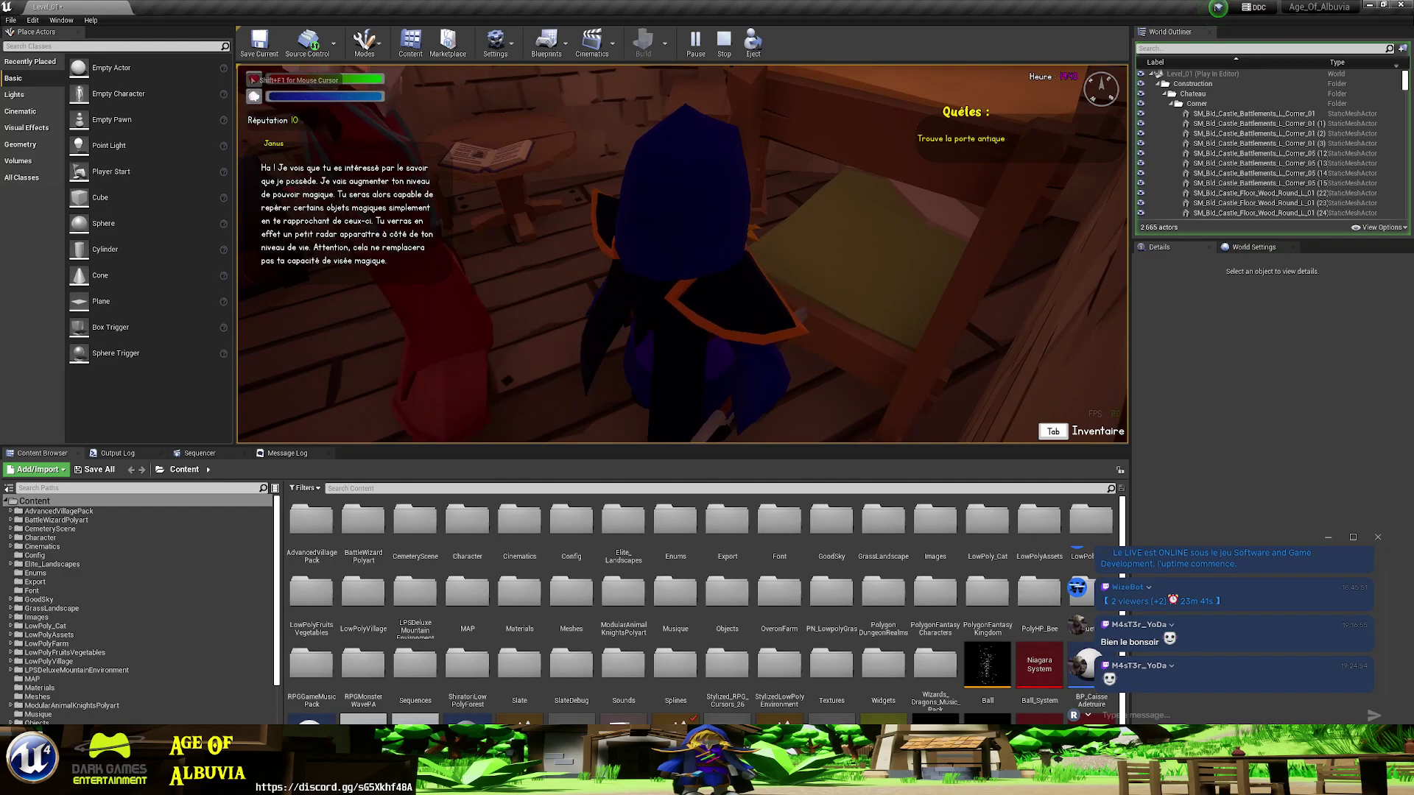
key(e)
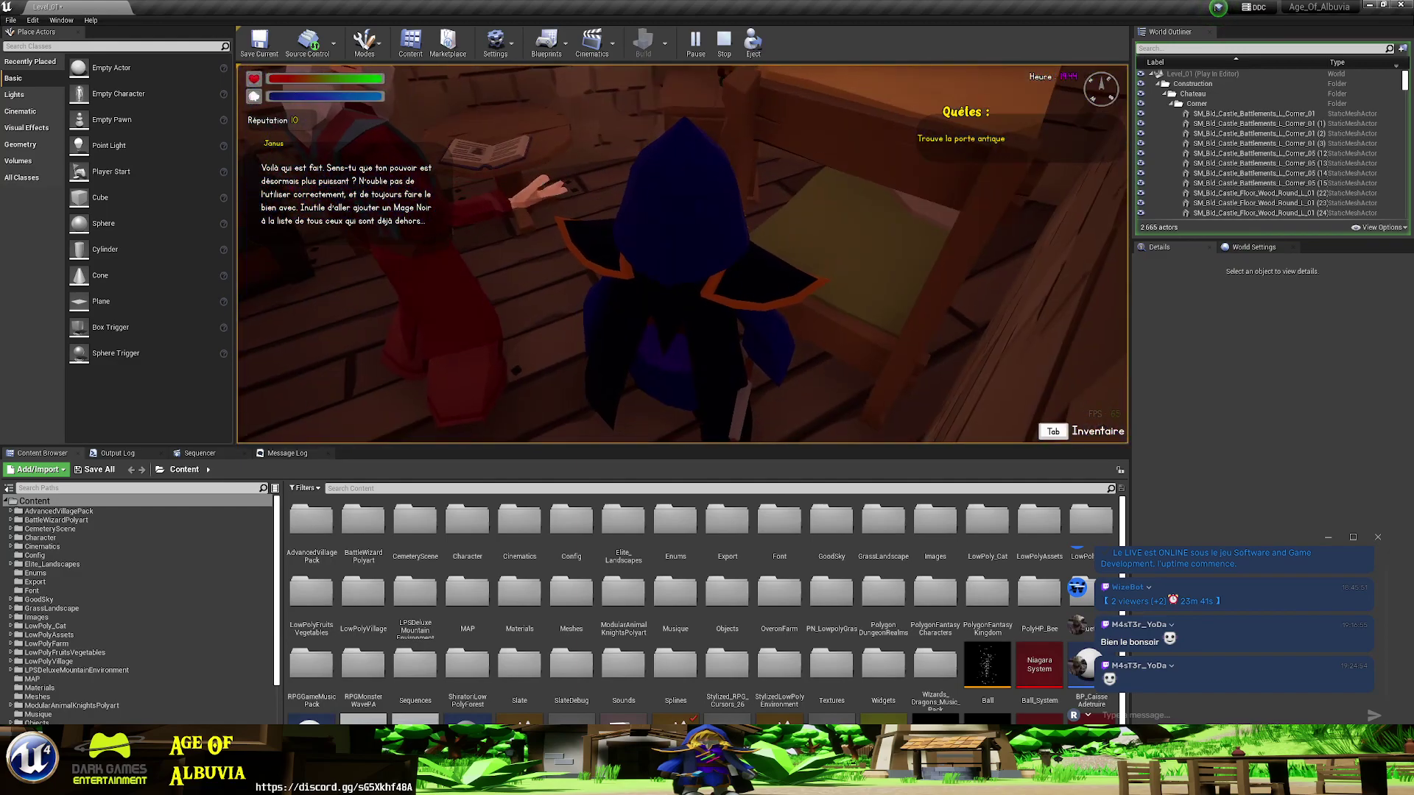
key(e)
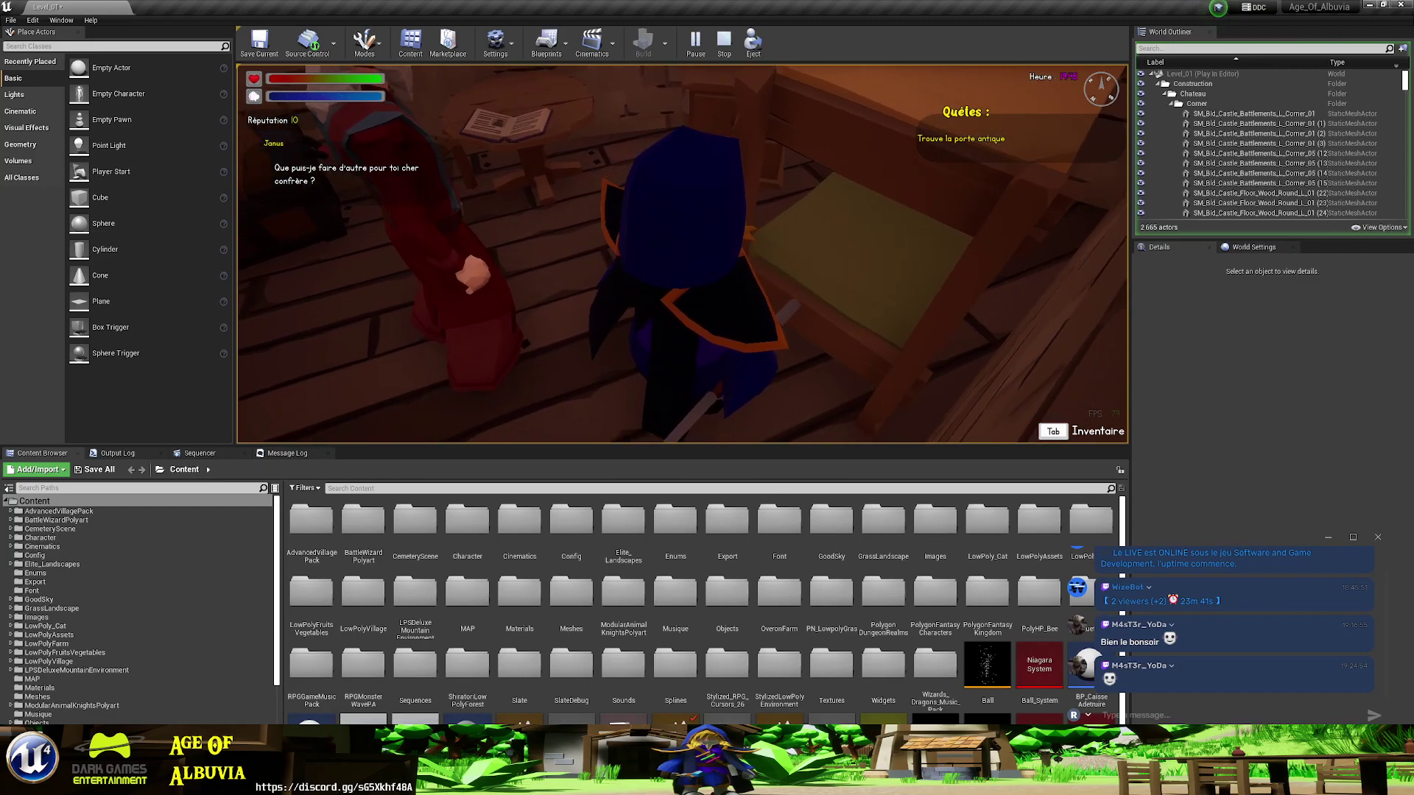
key(e)
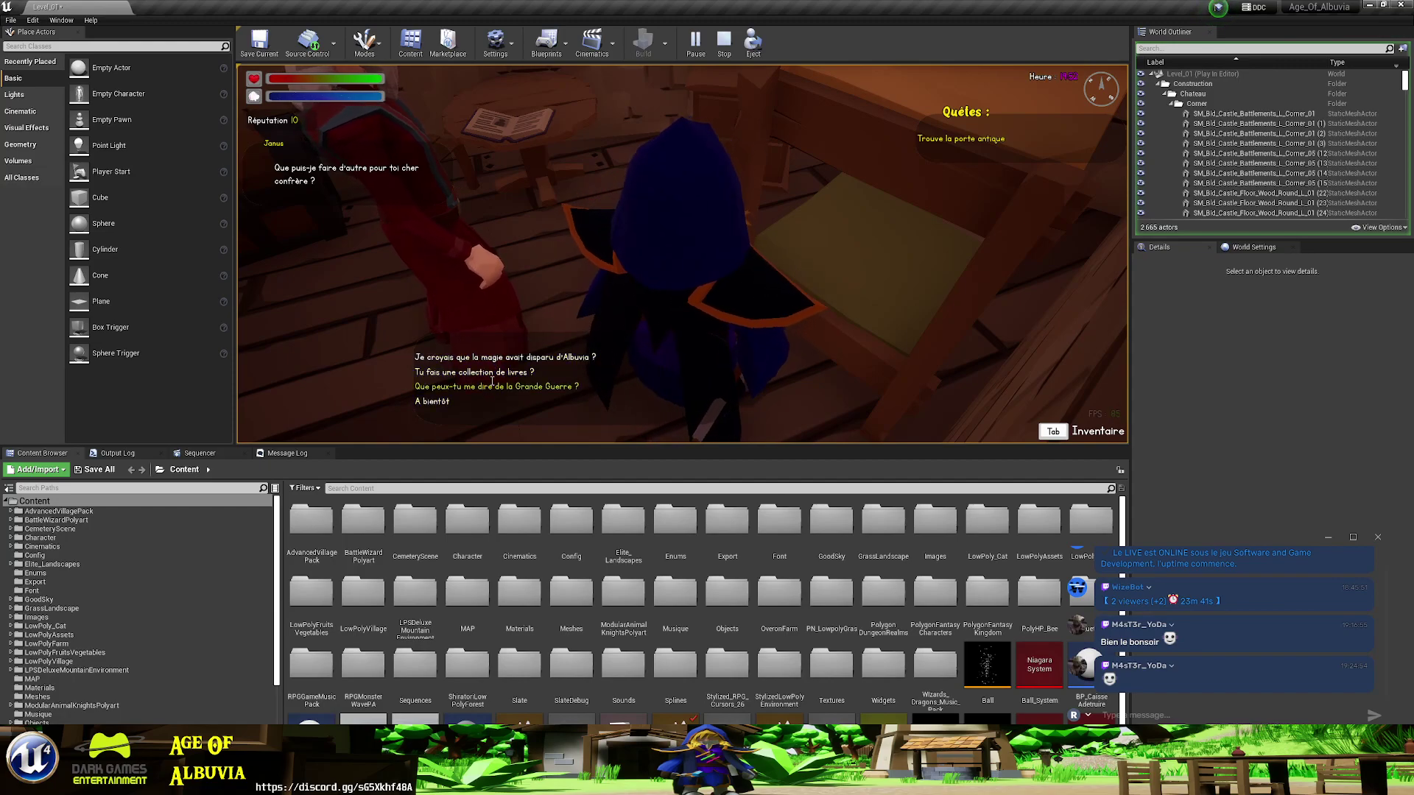
- Ask Janus about the Grande Guerre and the Porte Antique, then say 'A bientôt'
click(491, 383)
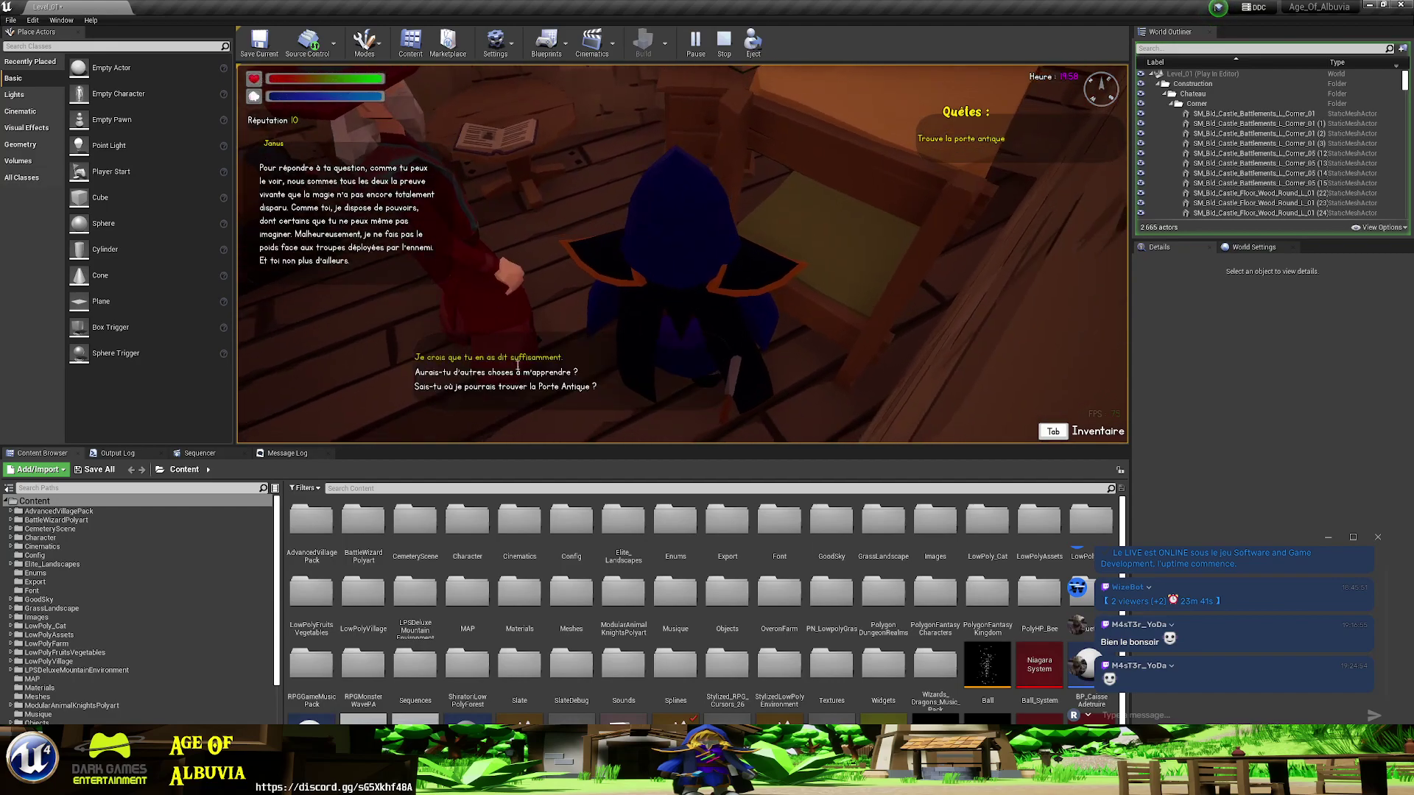
click(481, 388)
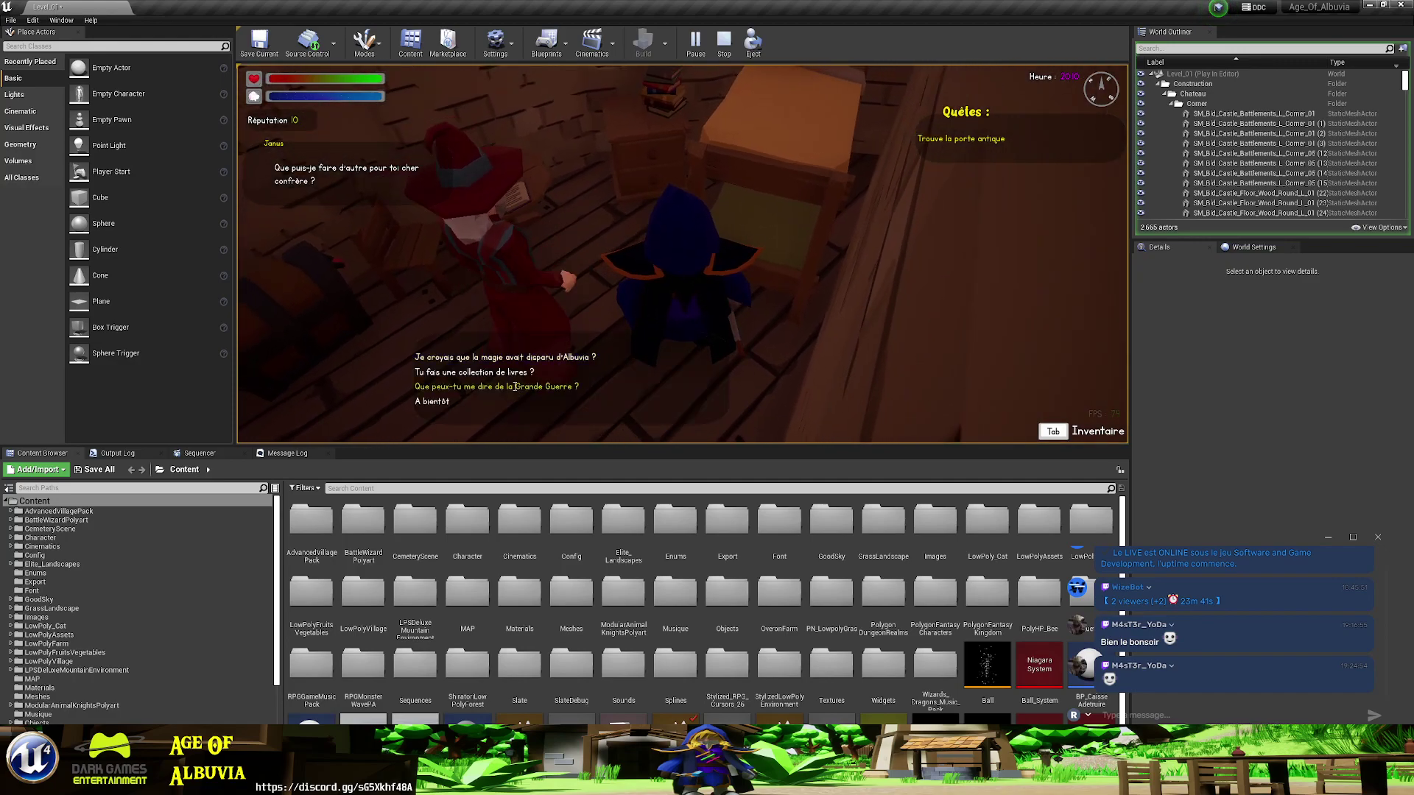
click(457, 406)
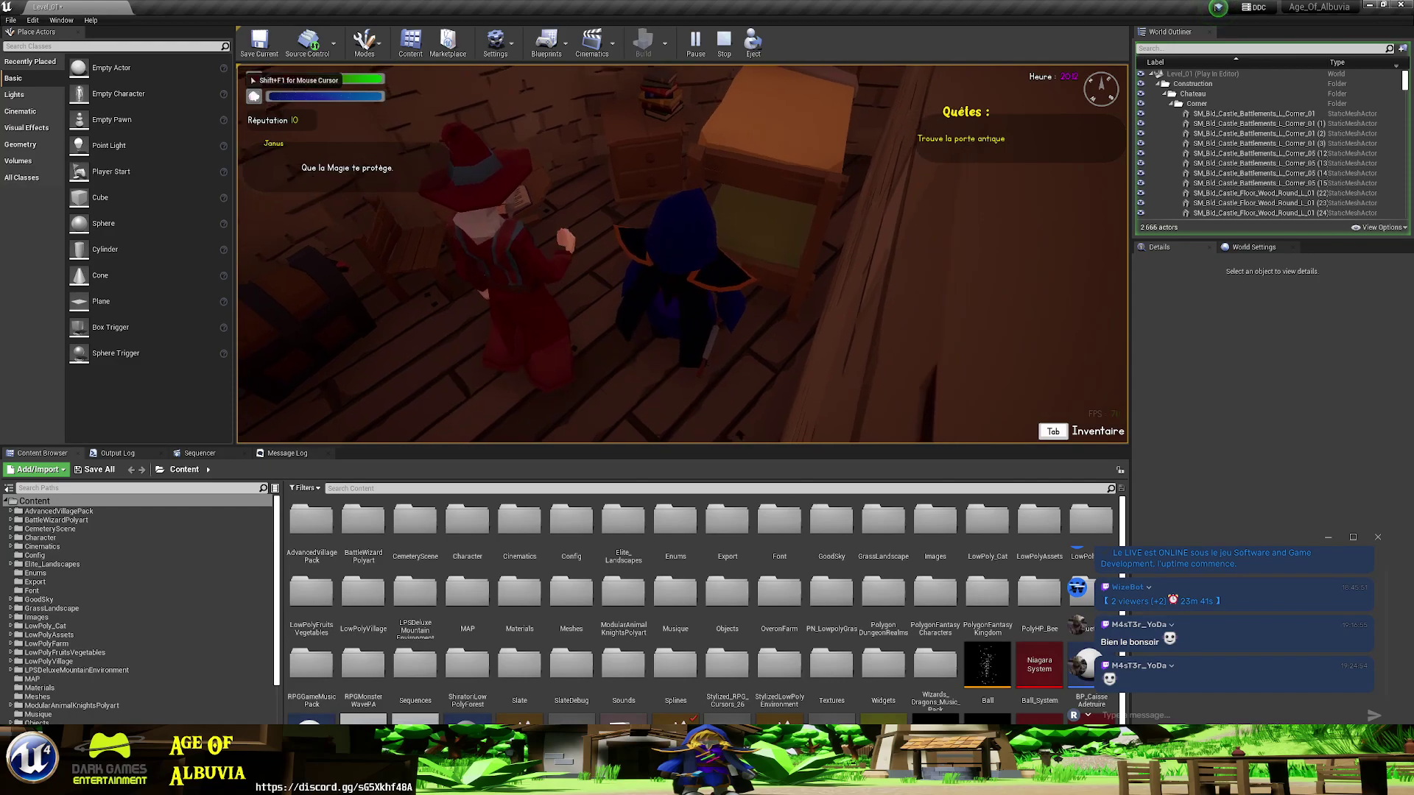
- Walk the mage back through the castle corridors and out into the fortified town
key(w)
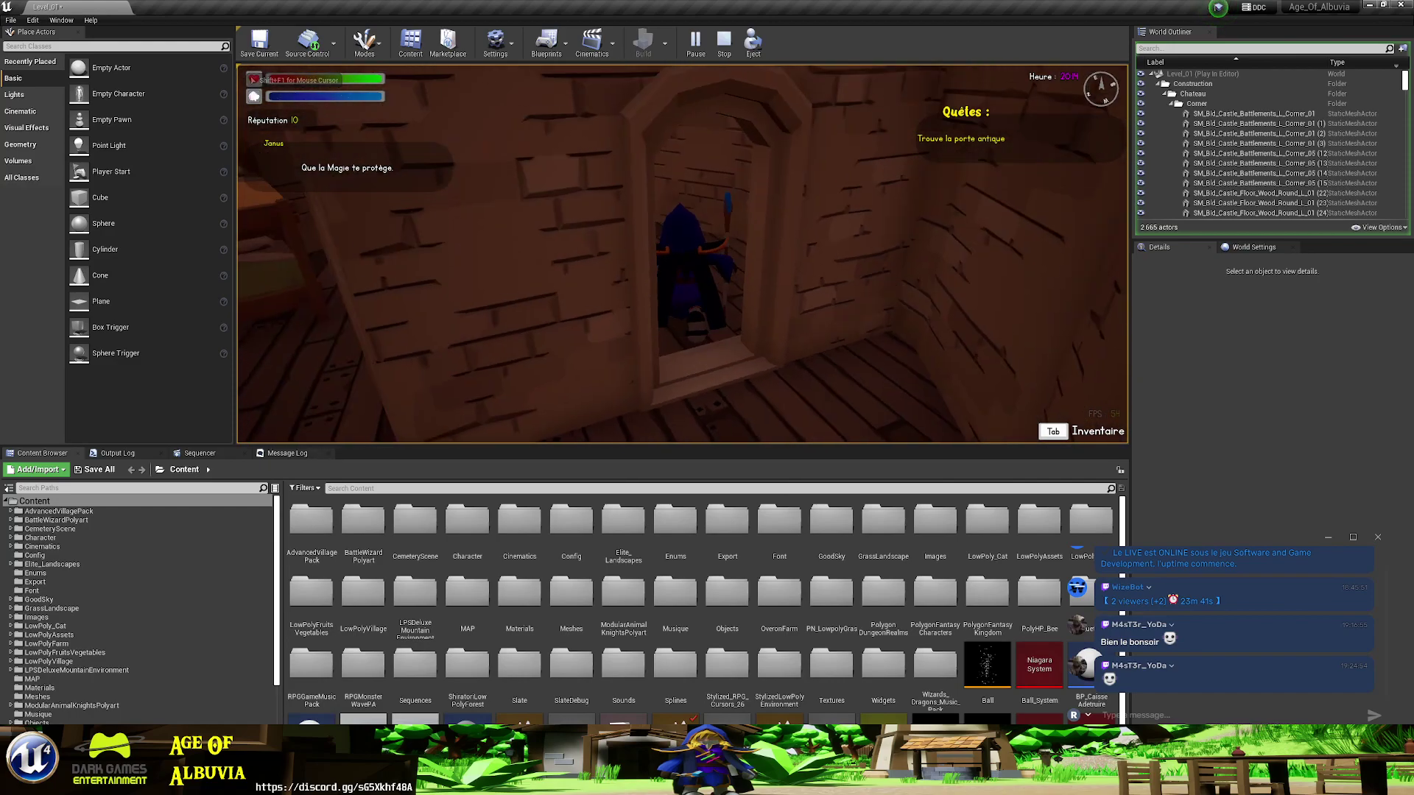
key(w)
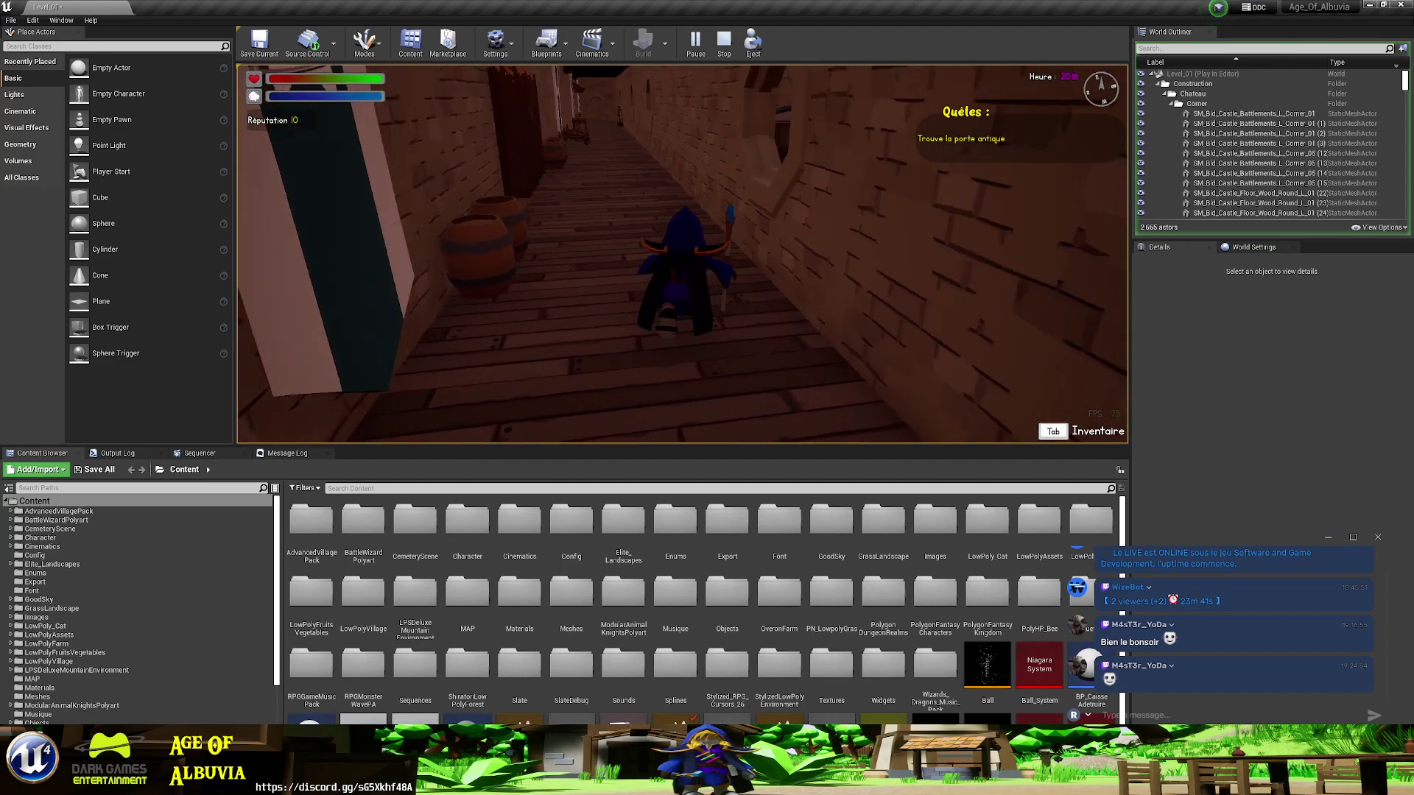
key(w)
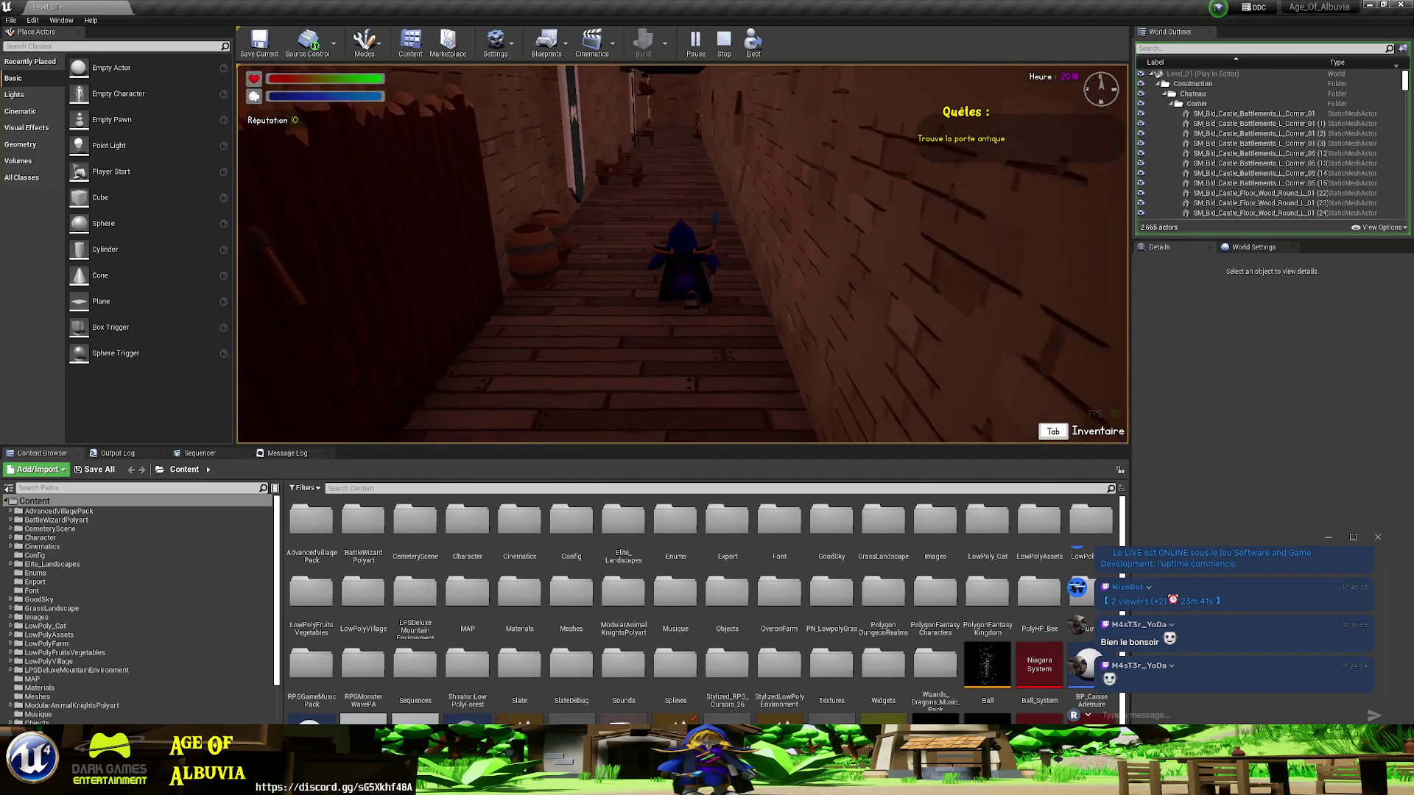
key(w)
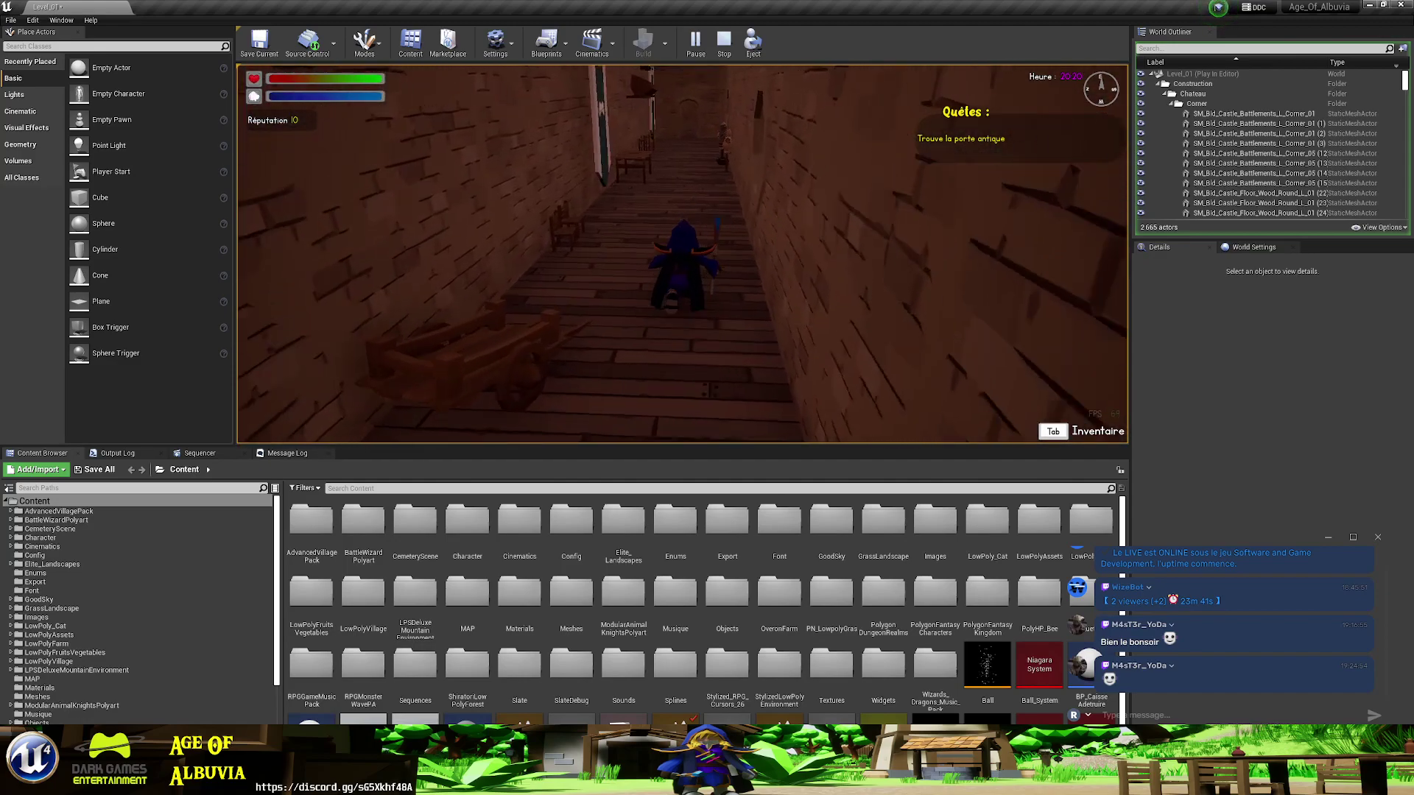
key(w)
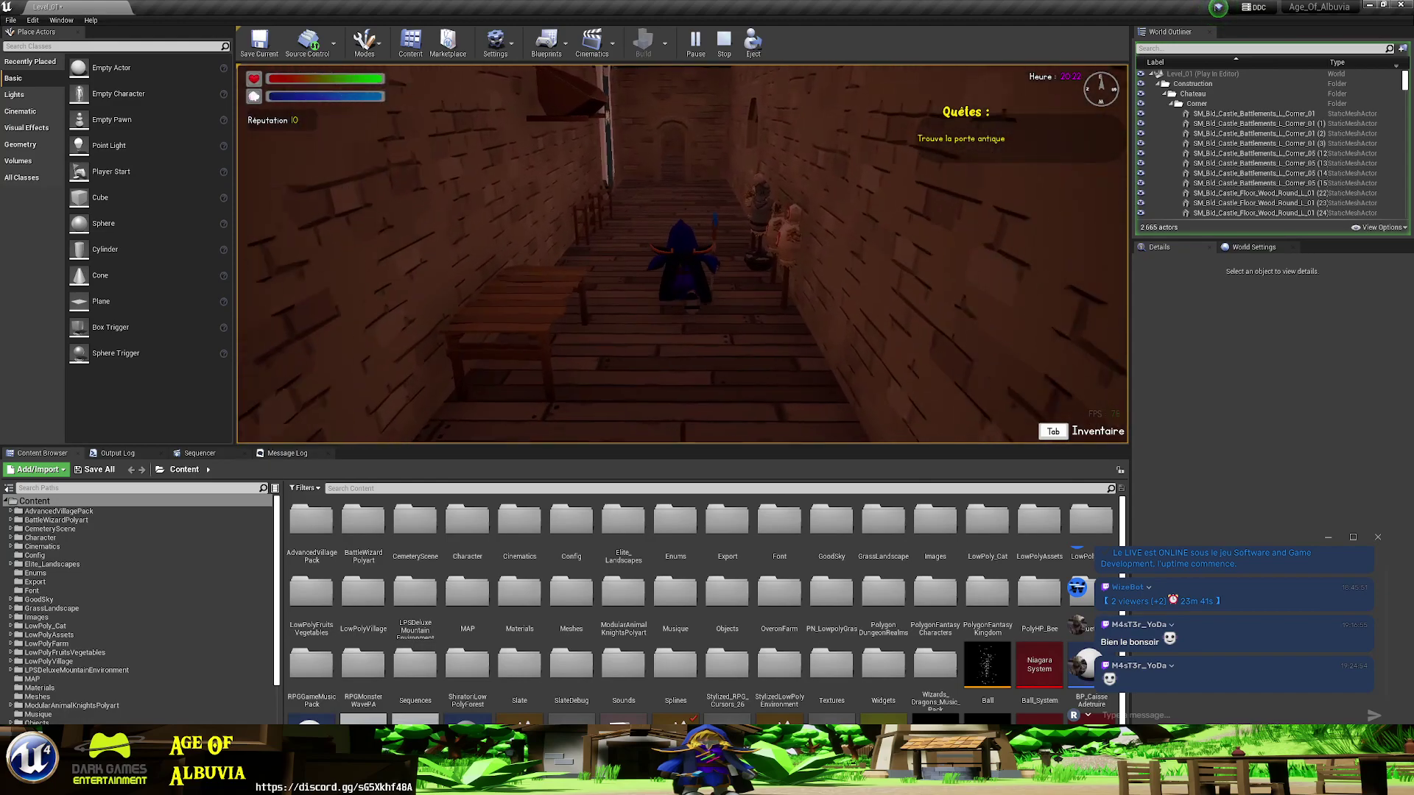
key(w)
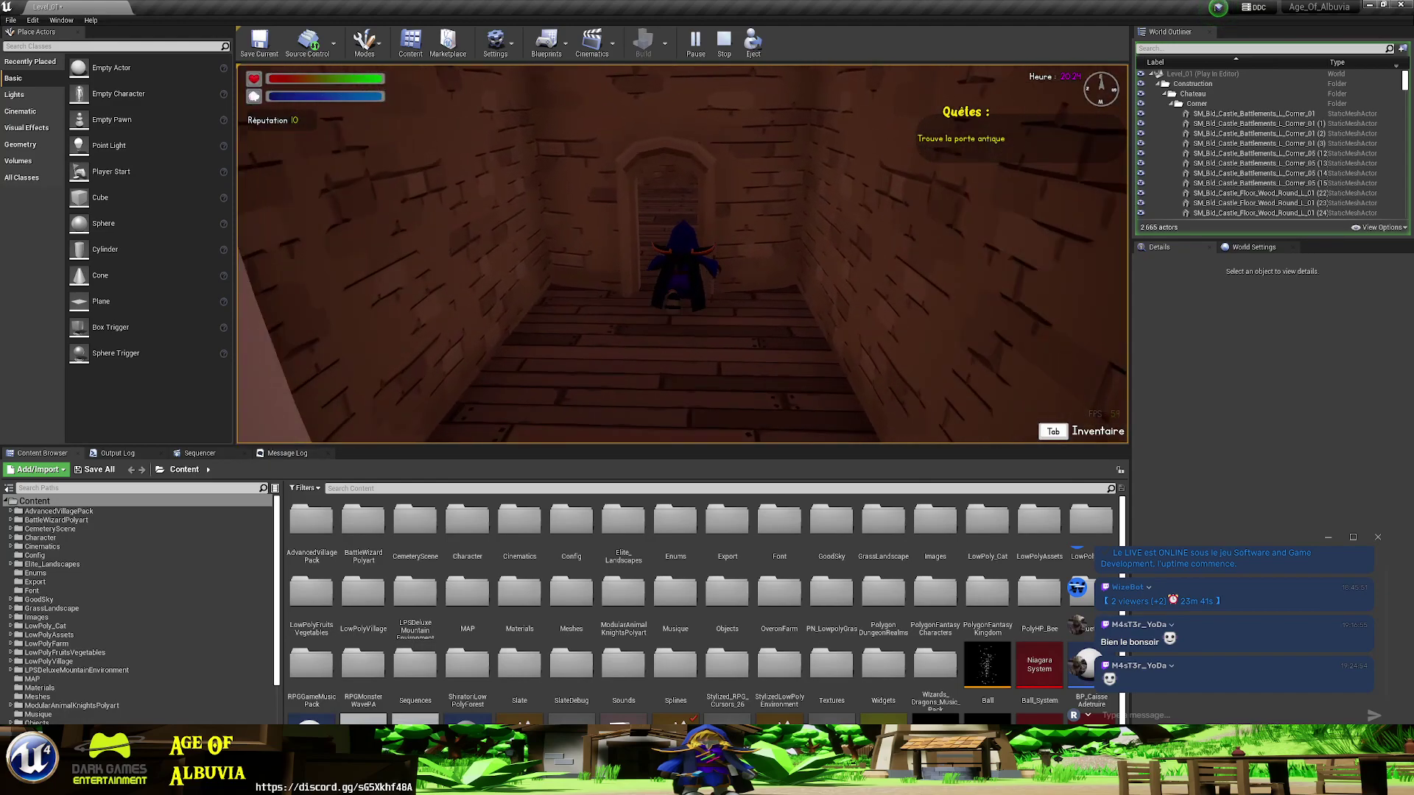
key(w)
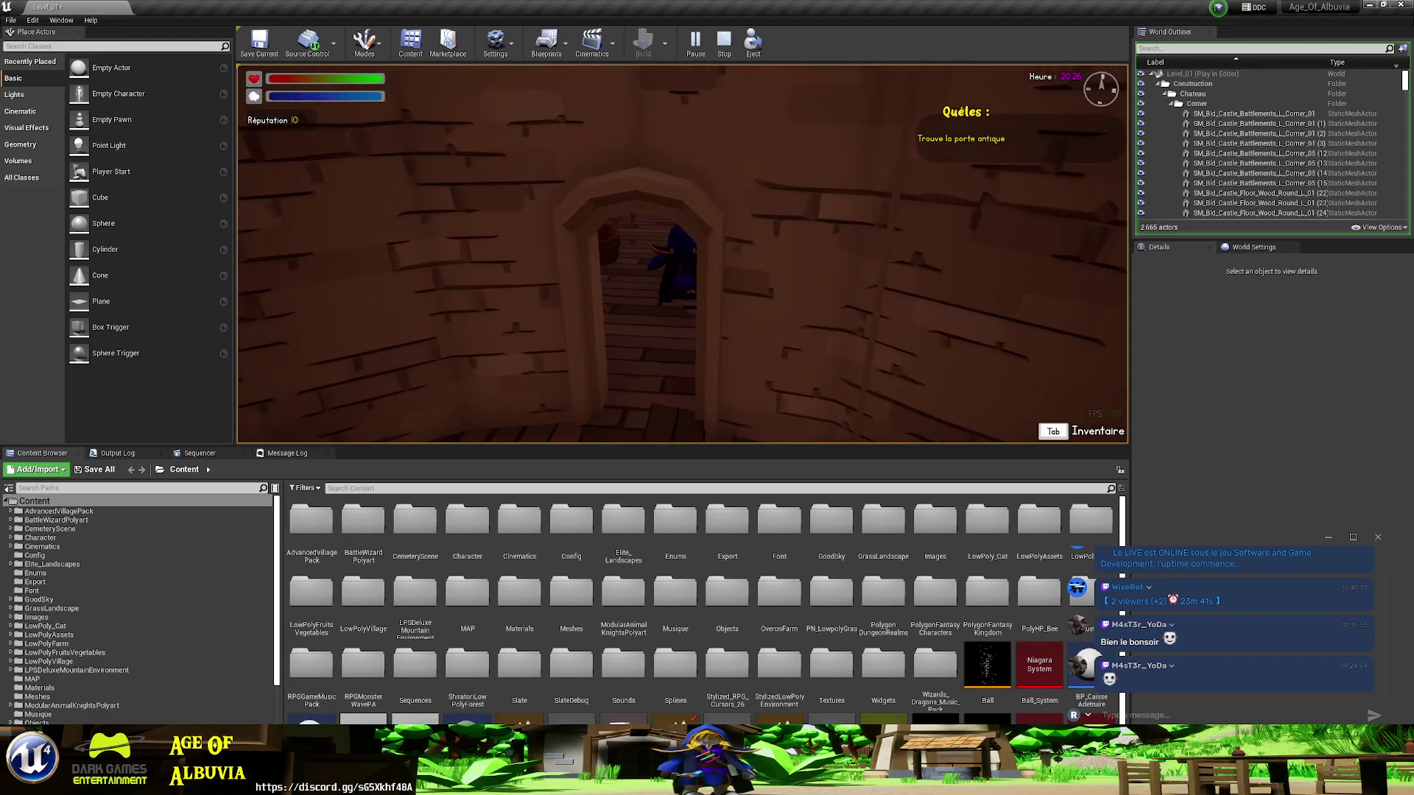
key(w)
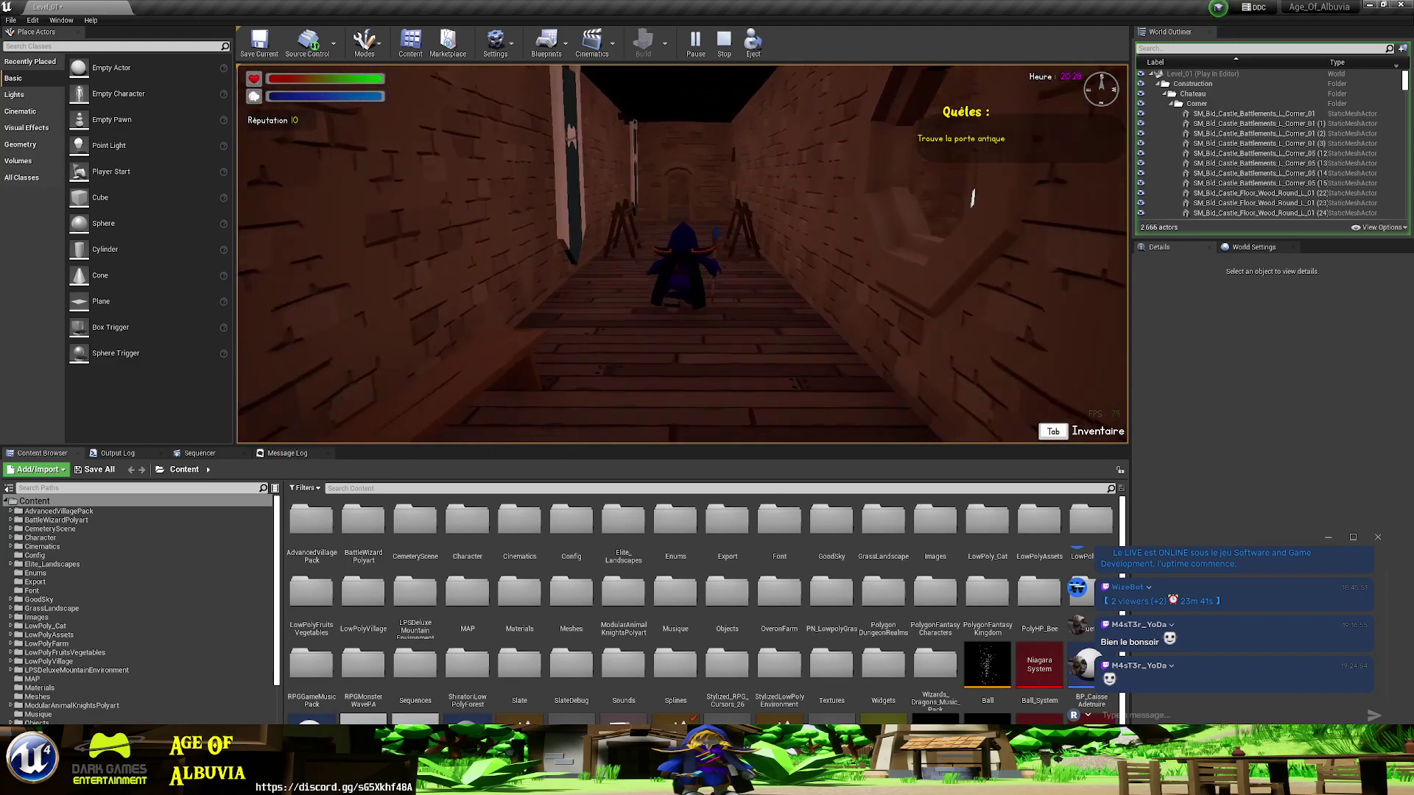
key(w)
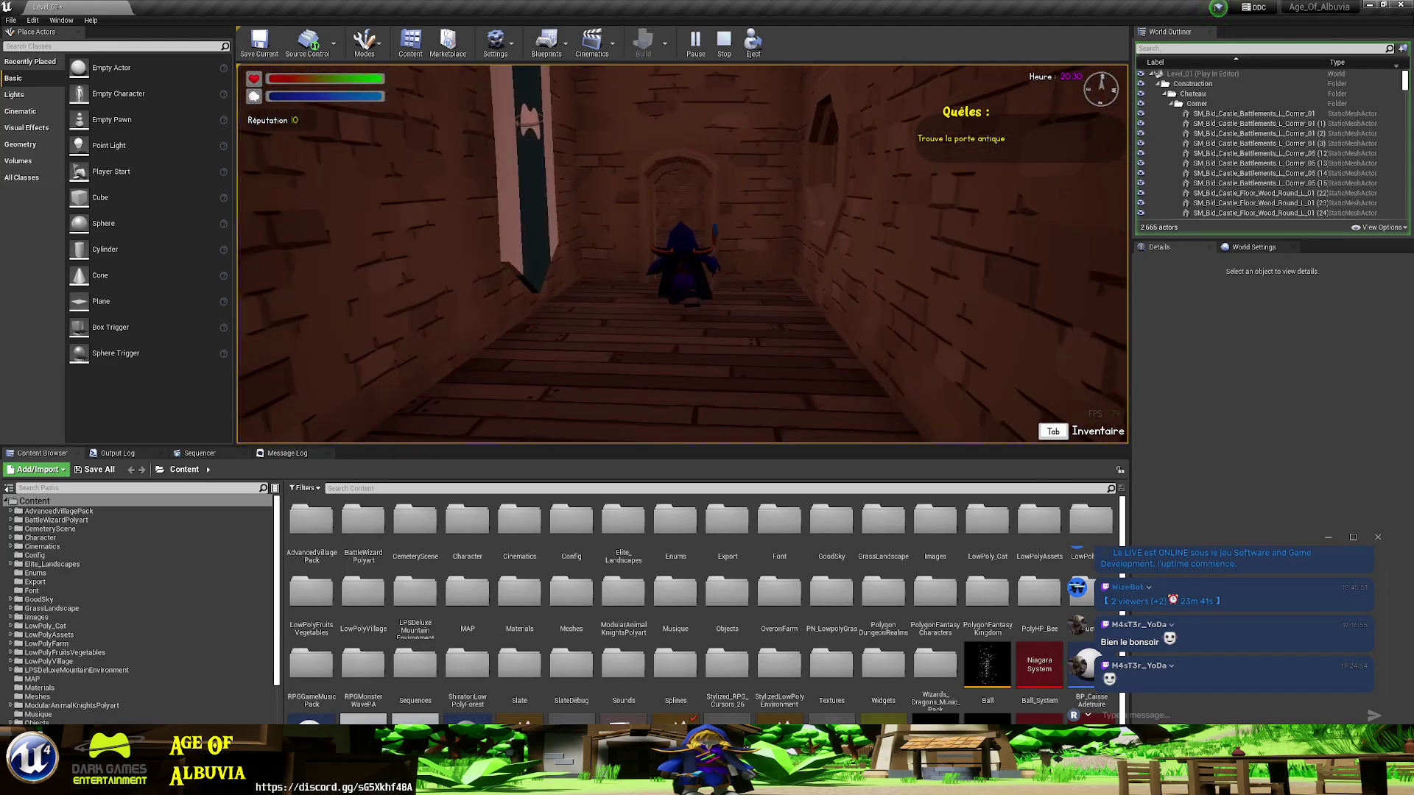
key(w)
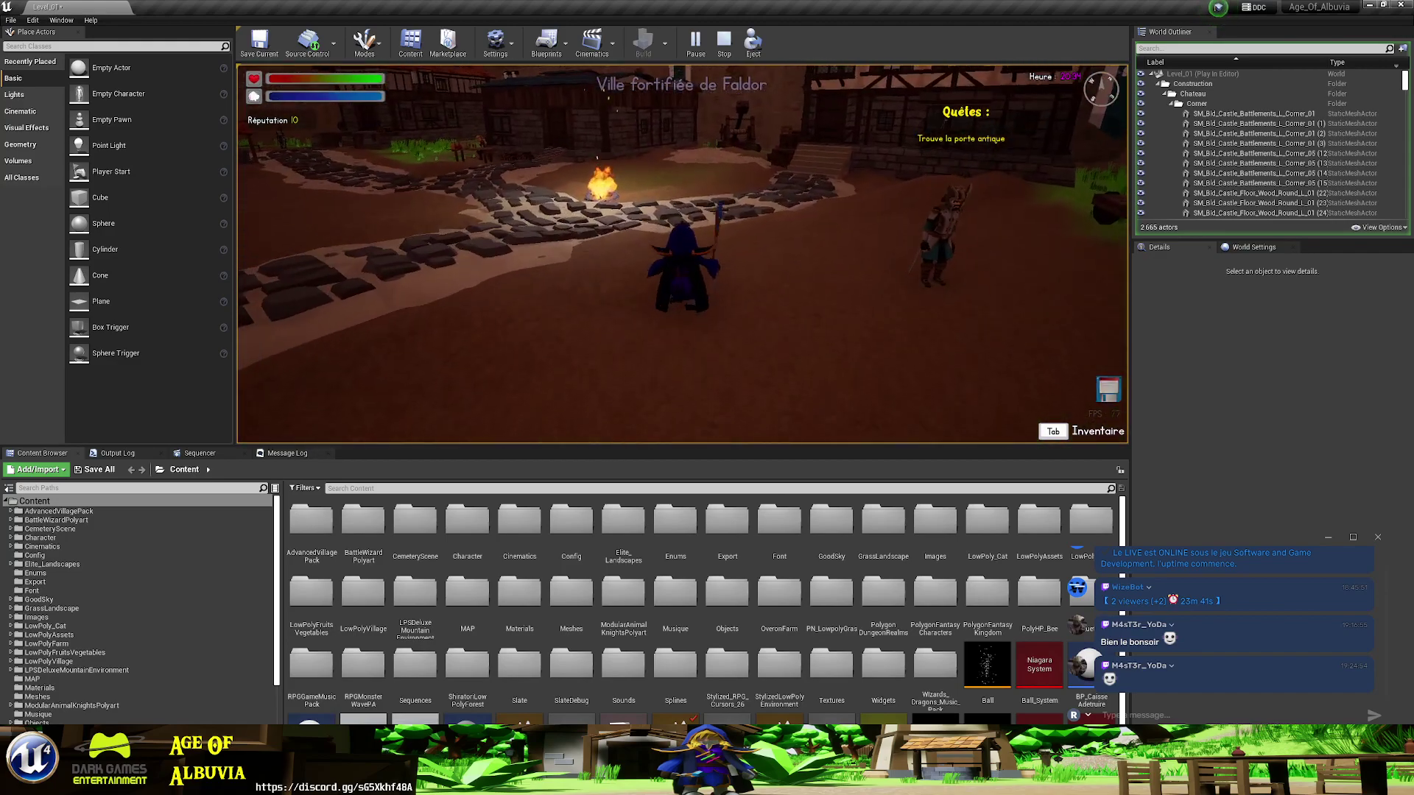
- Restart the play test and confirm the developer panel shows Niveau de pouvoir 2
key(Escape)
click(694, 40)
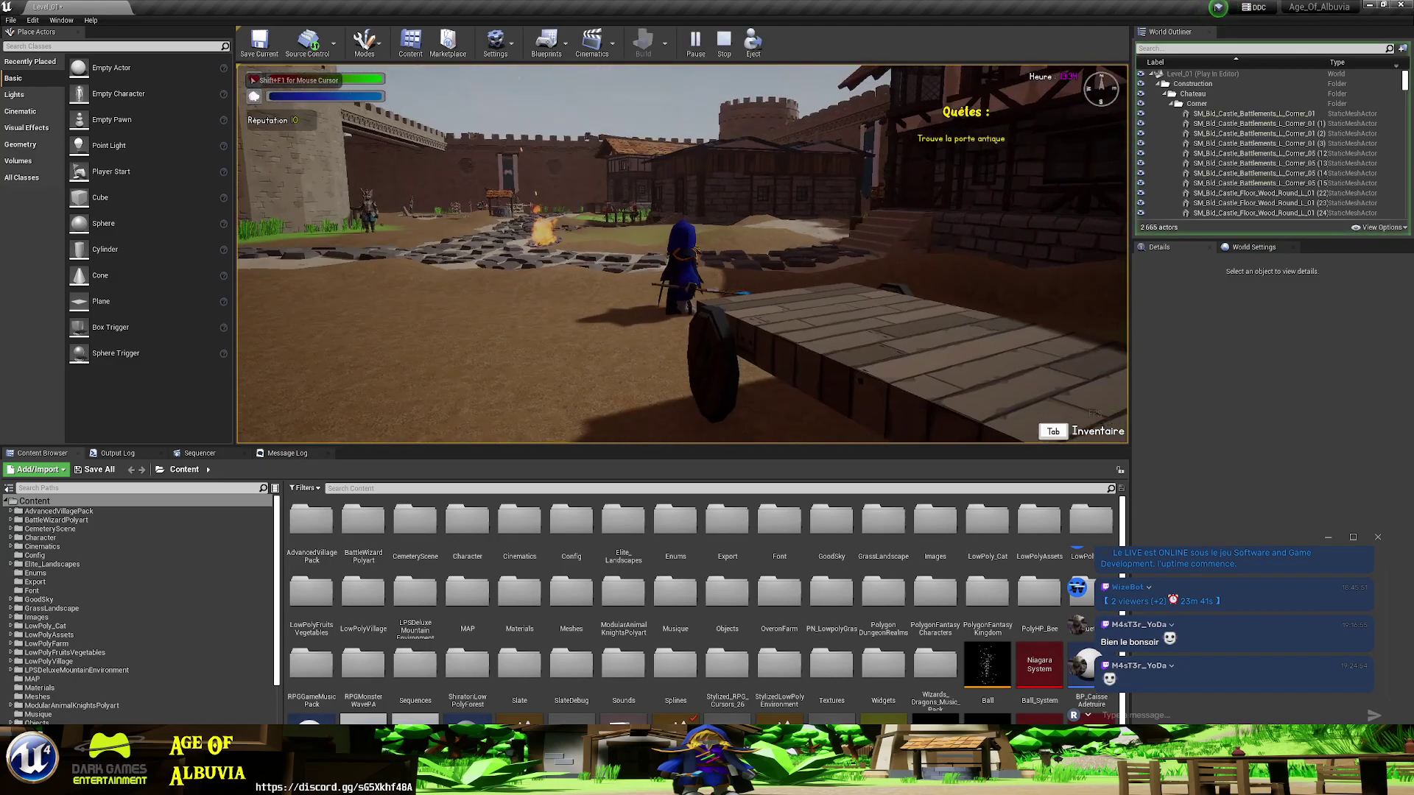
key(F1)
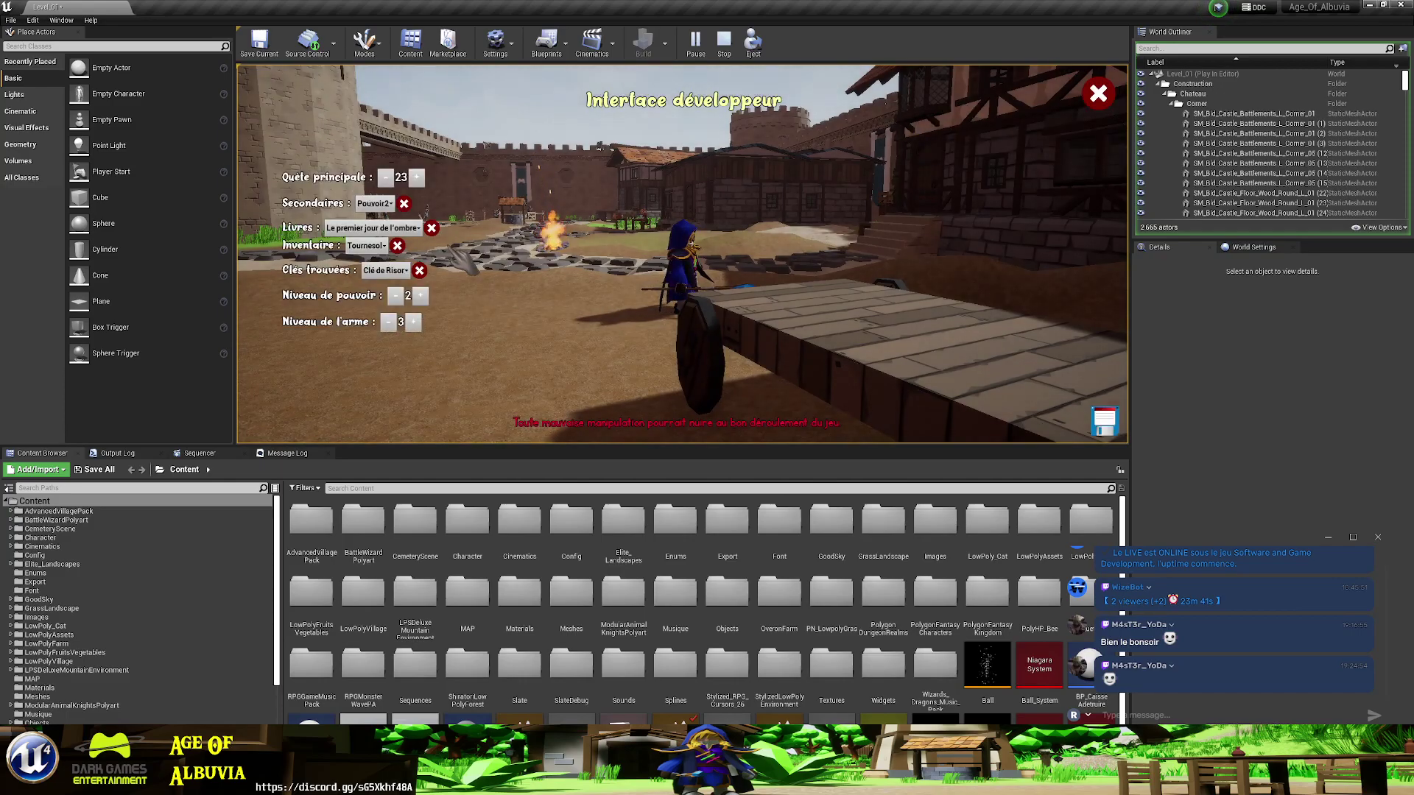
click(1090, 103)
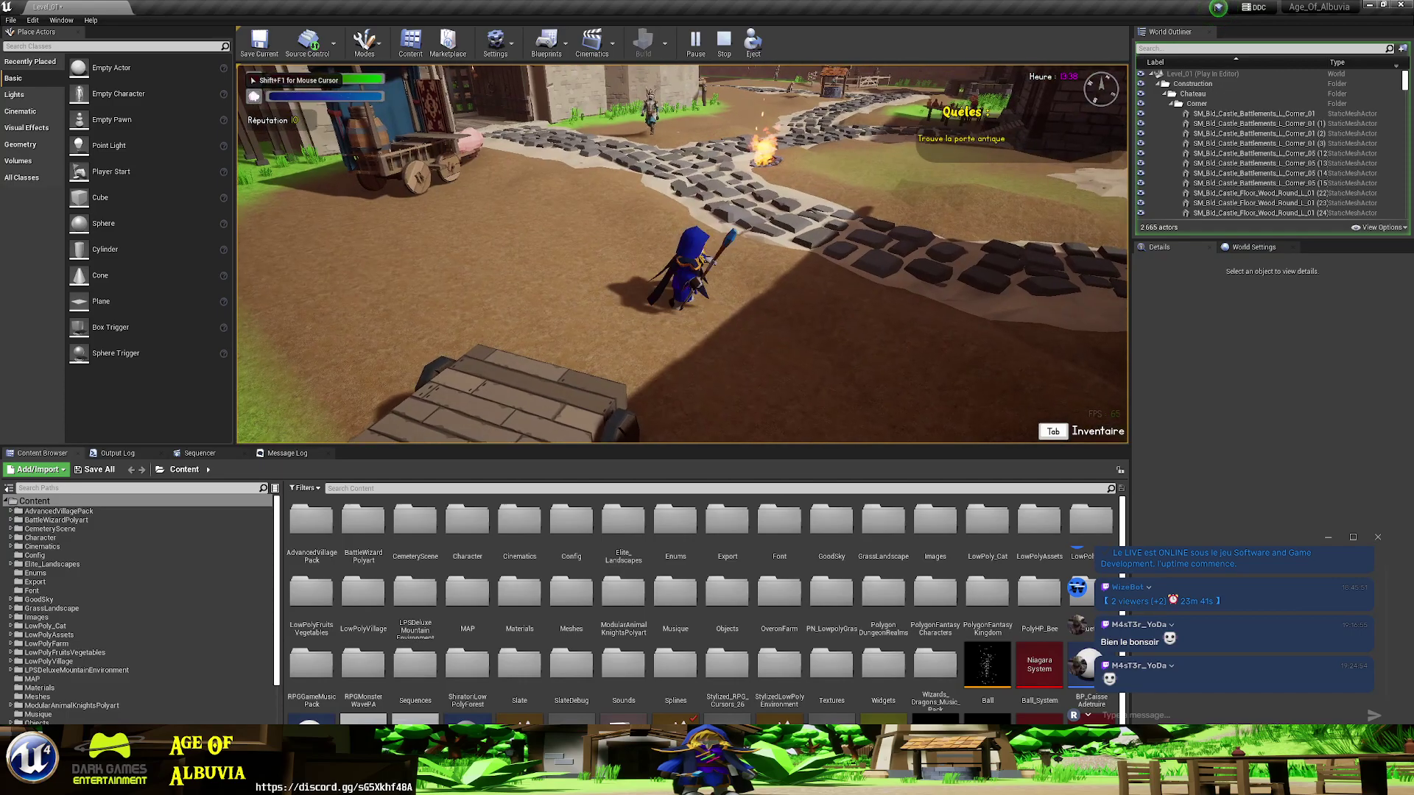
- Walk from the castle gate past the pig and blue wagon onto the forest grassland
key(w)
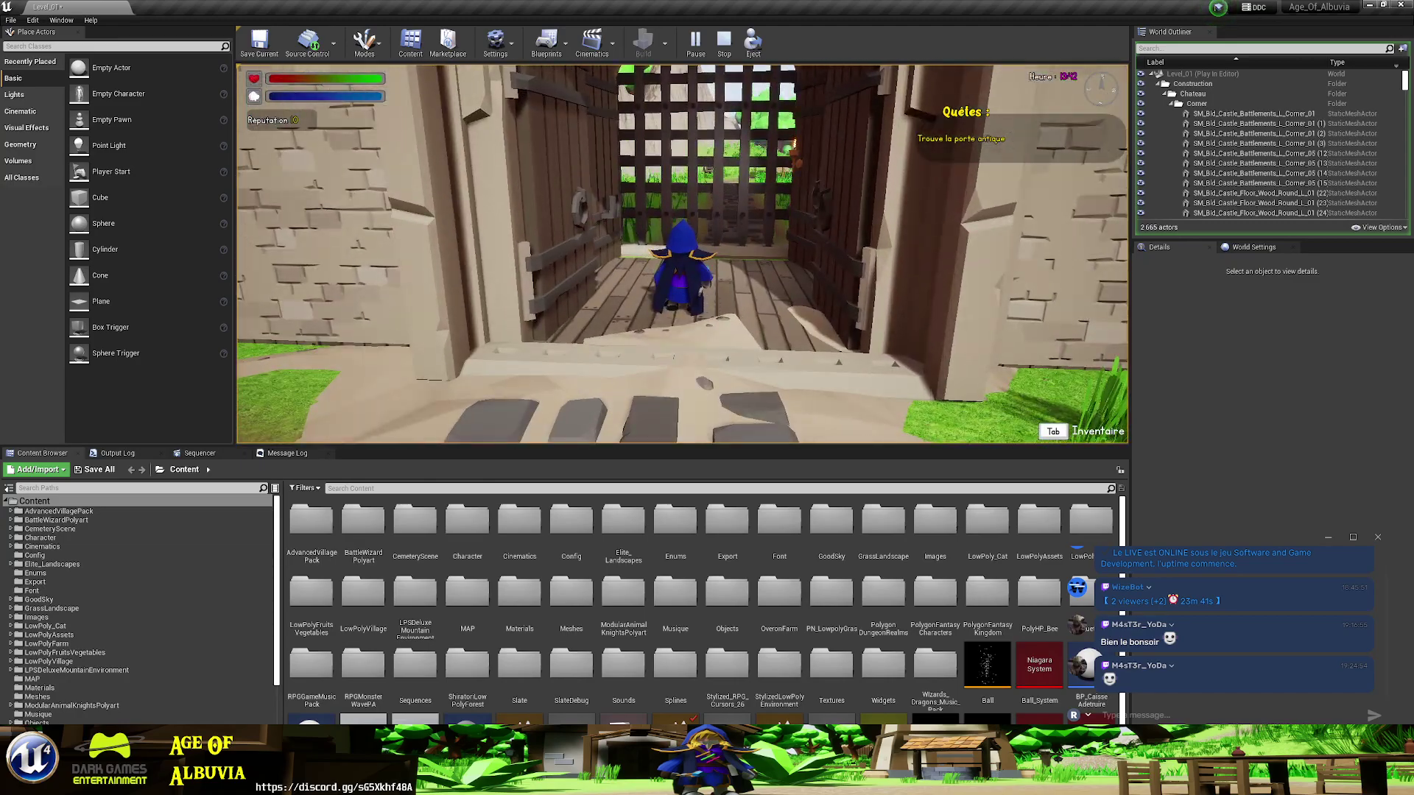
key(w)
key(w)
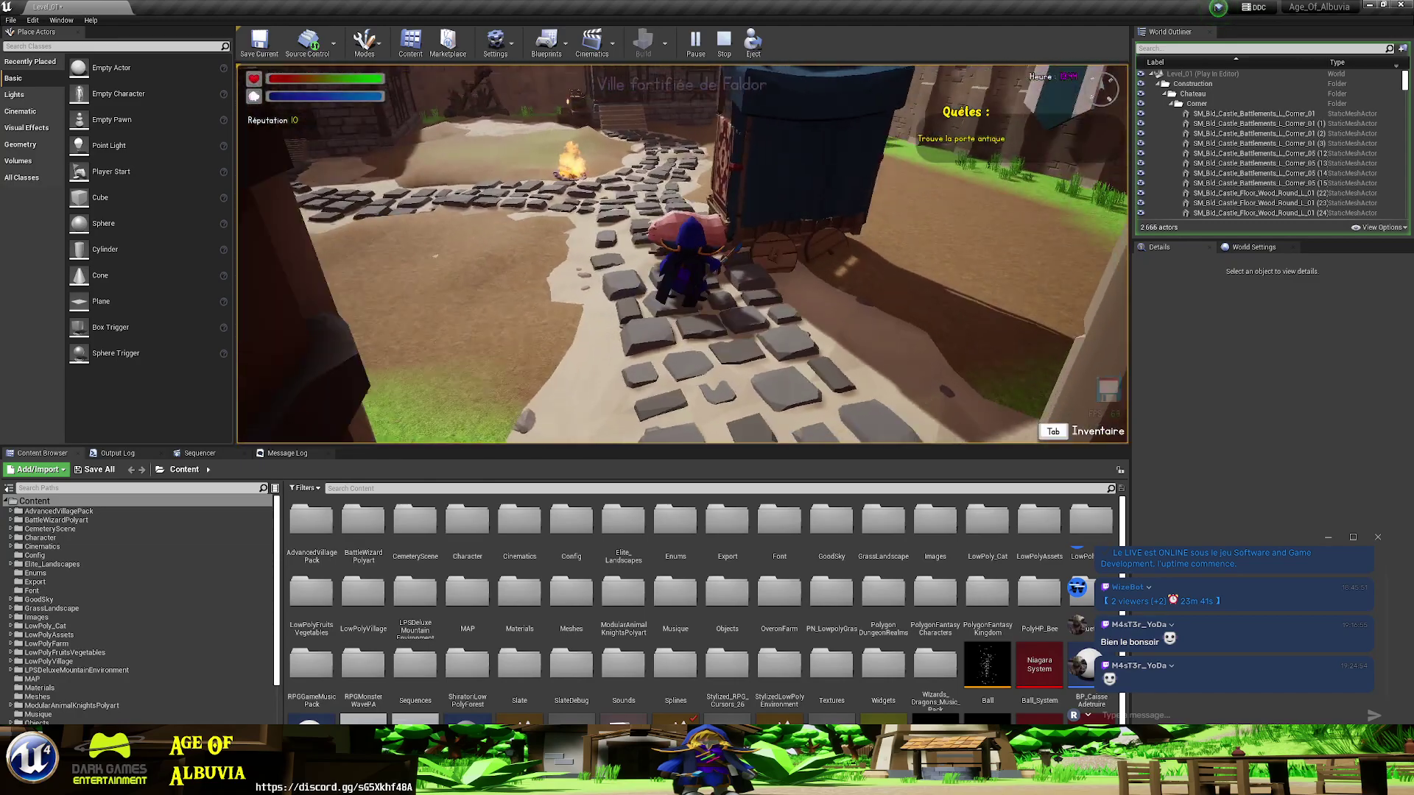
key(w)
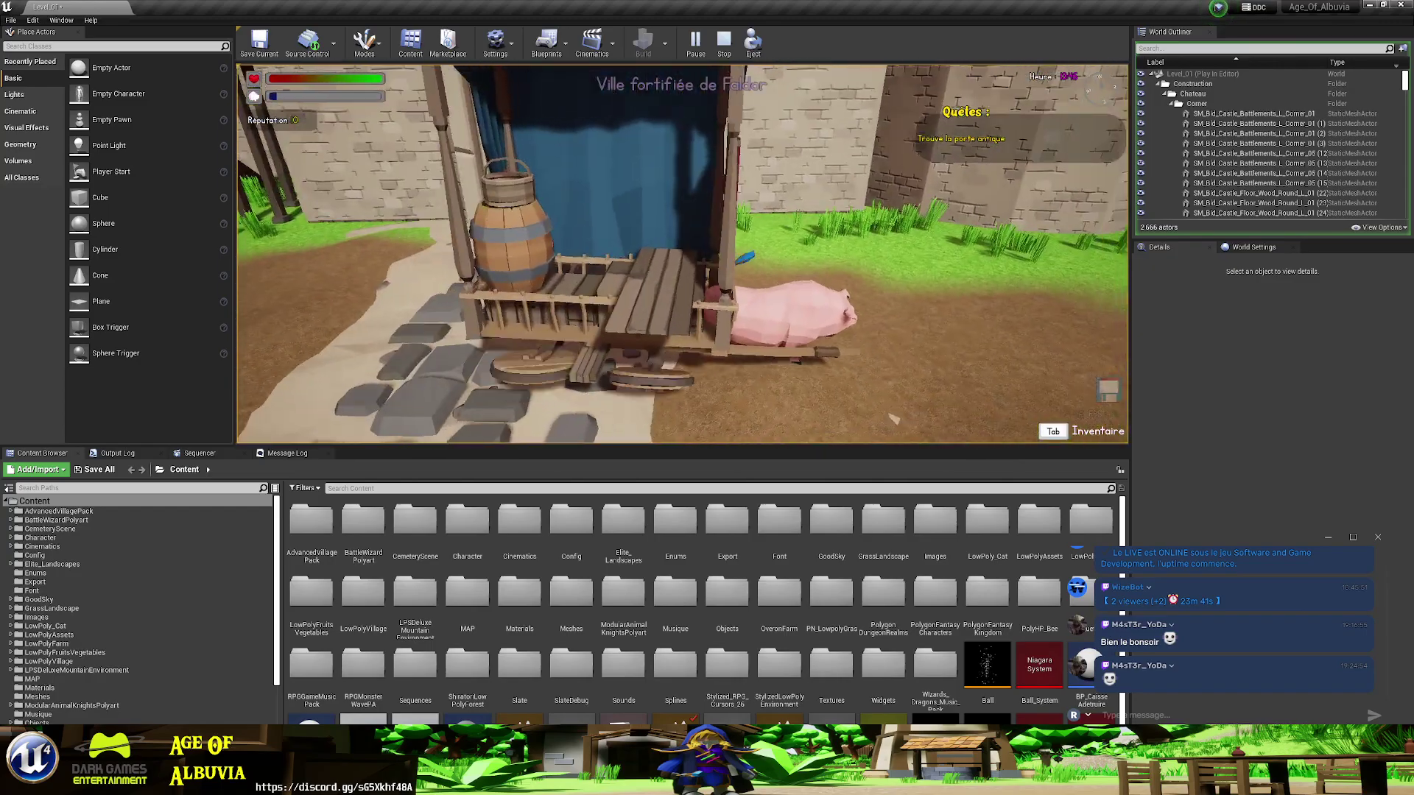
key(w)
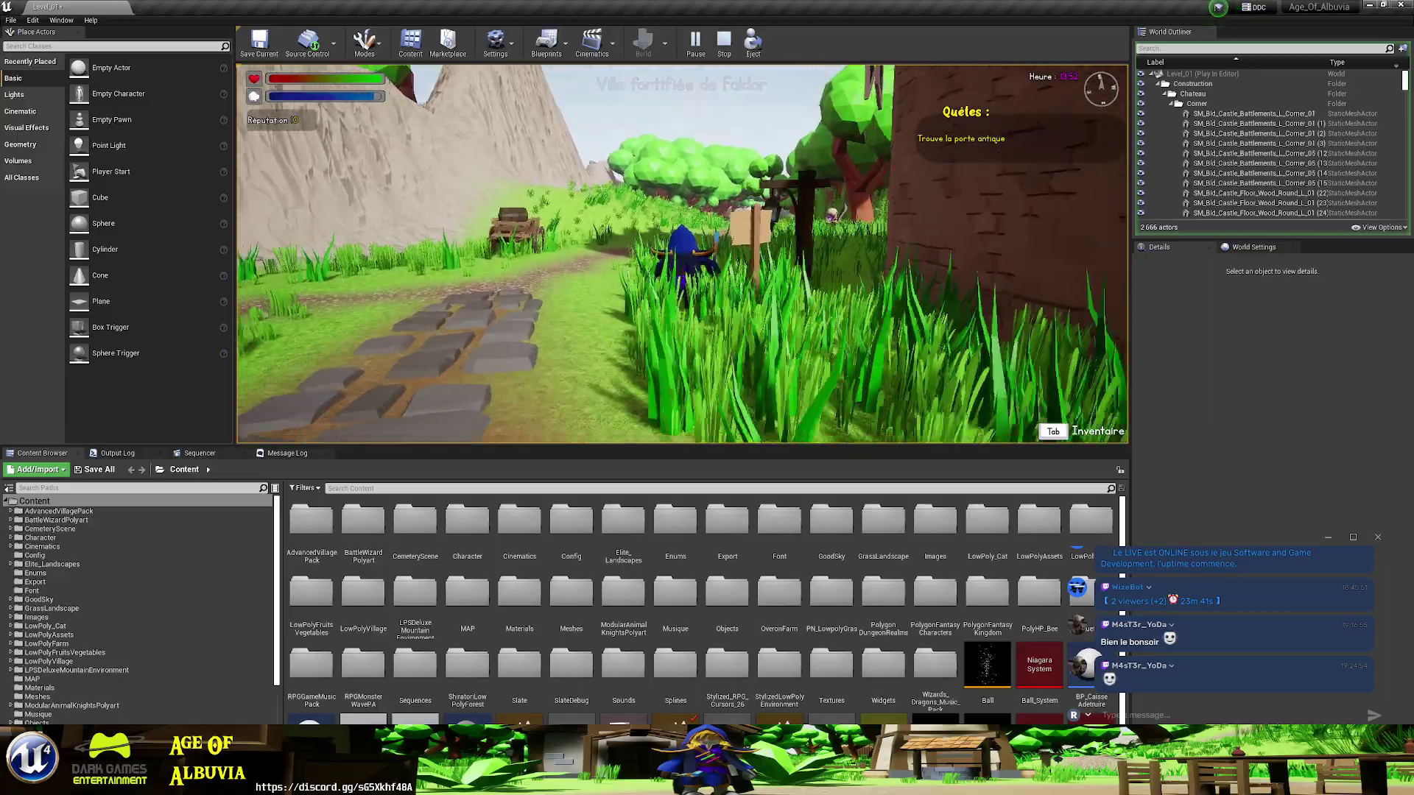
key(w)
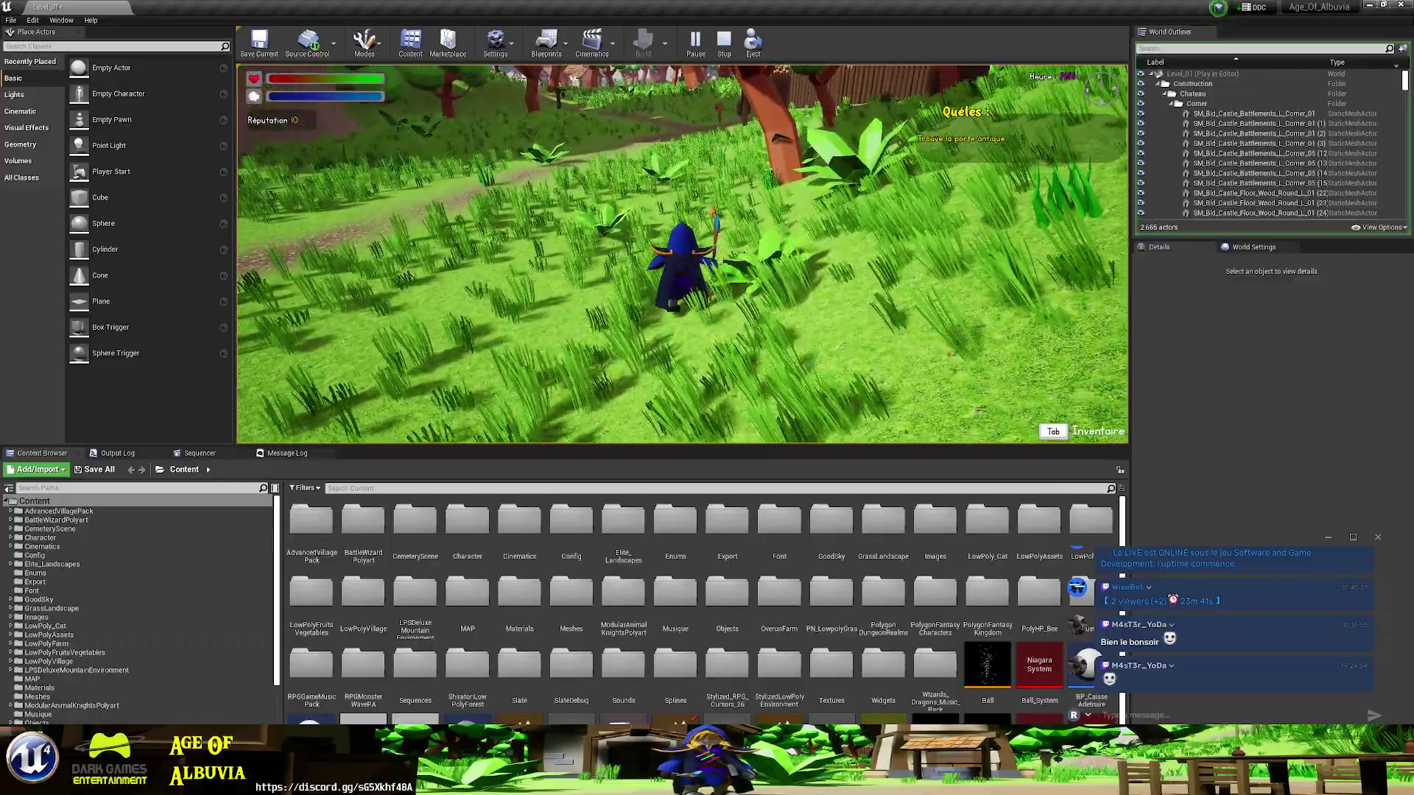
key(w)
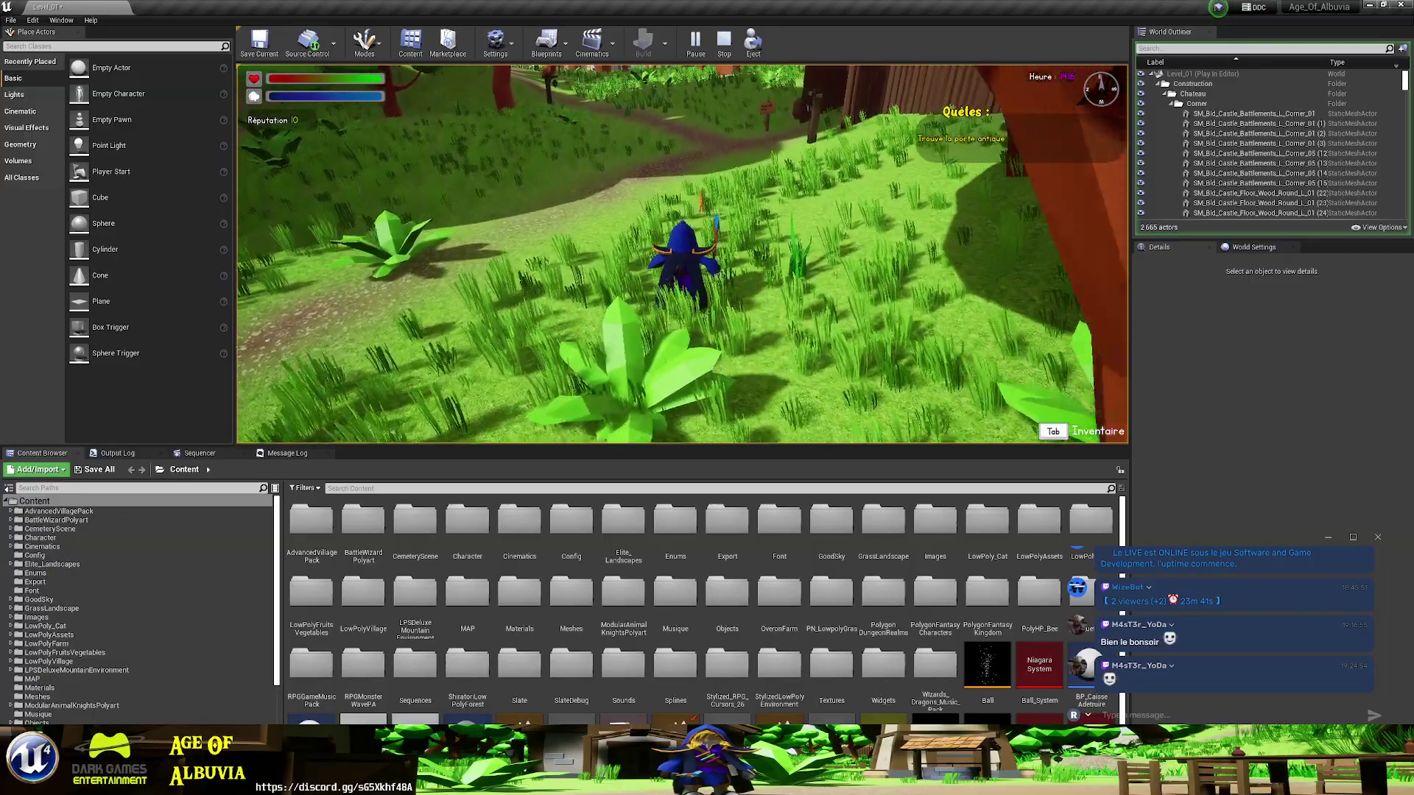
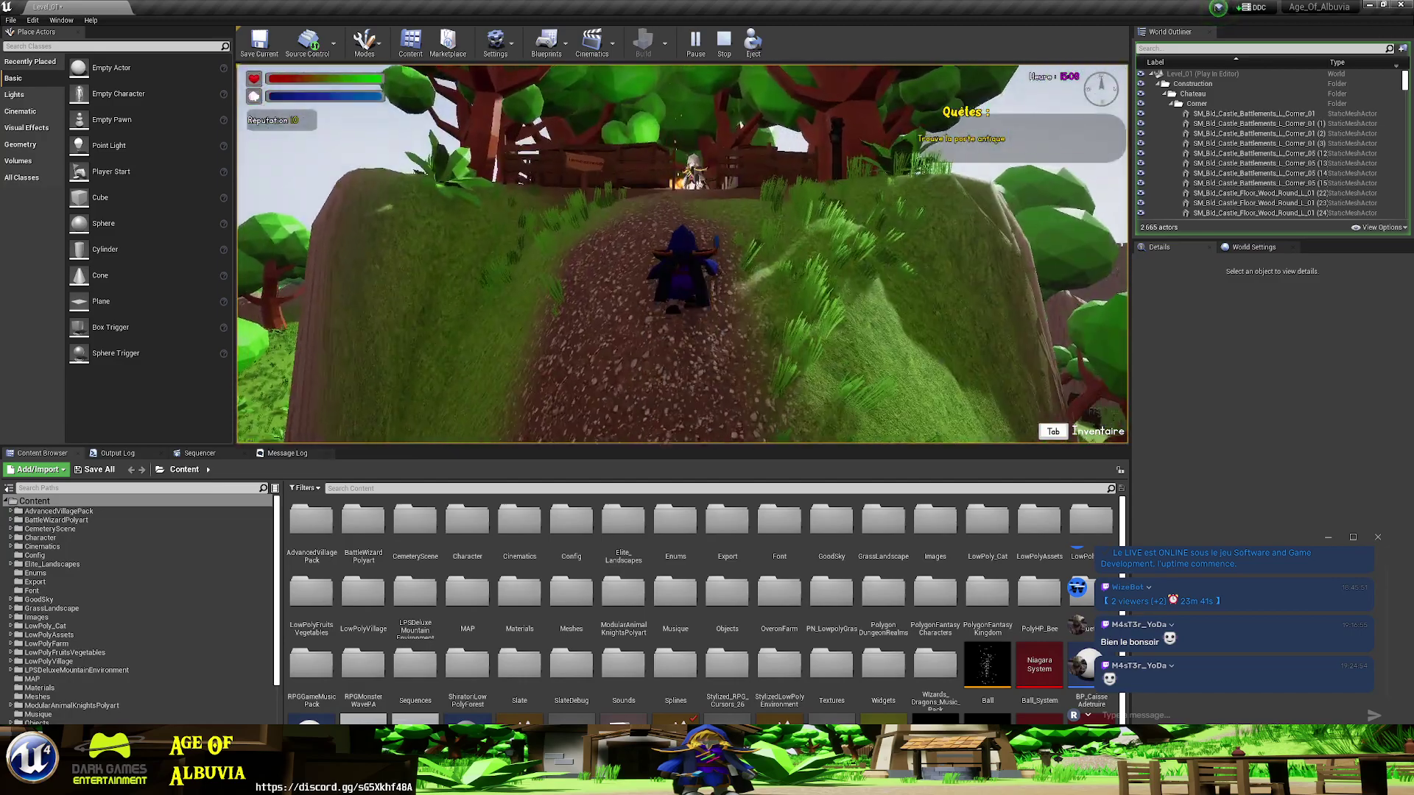
- Walk the hooded character into the Vieux Sorcier's campfire camp so his dialogue line appears
key(w)
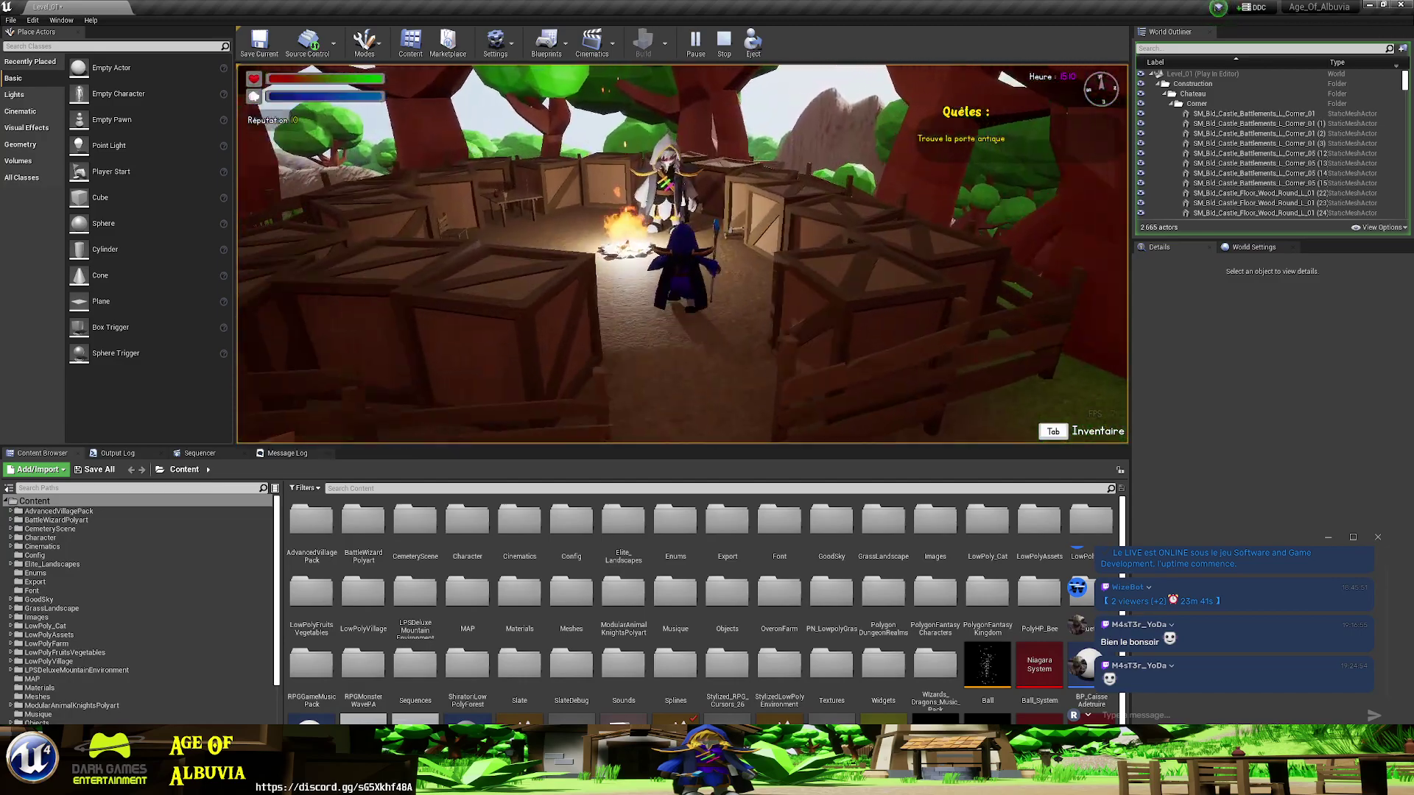
key(e)
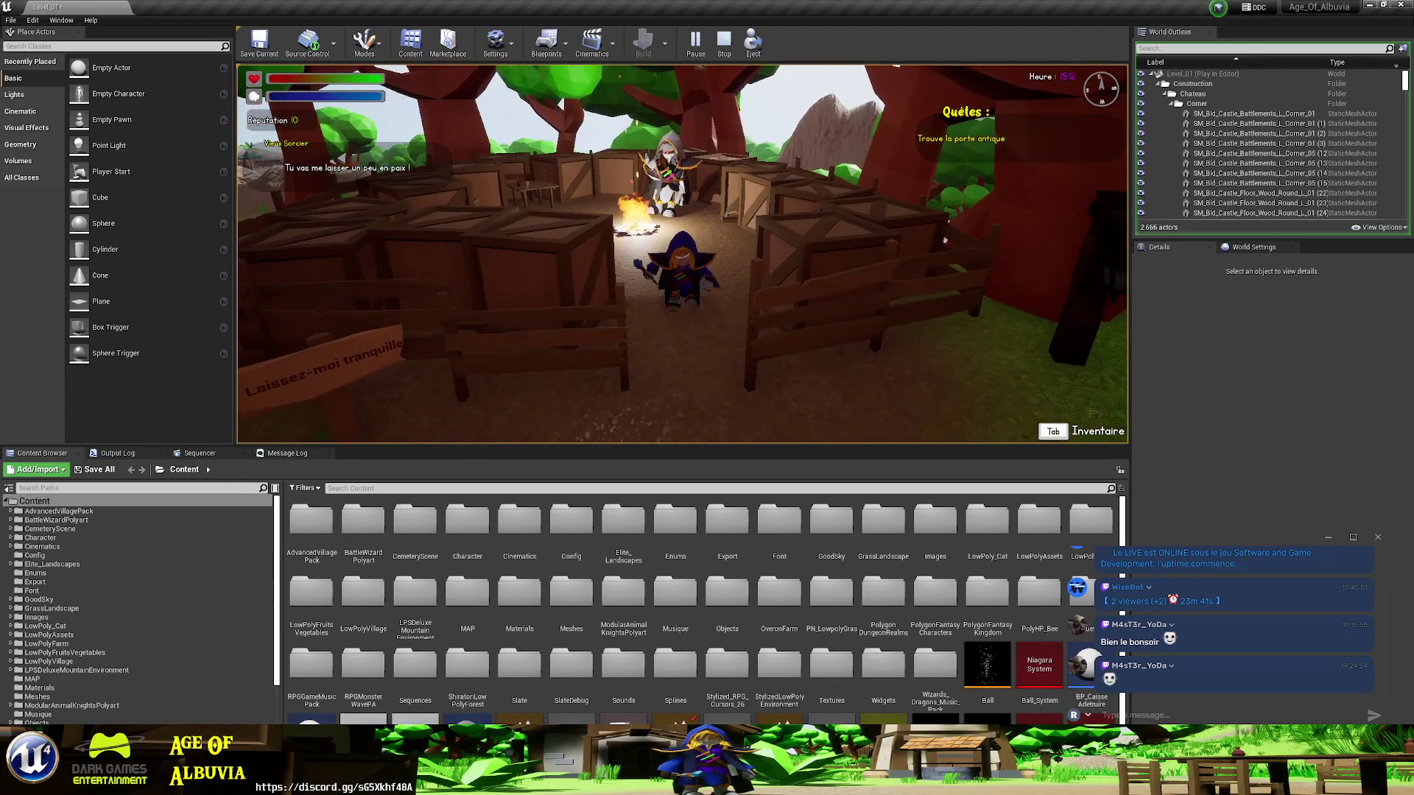
key(w)
key(w)
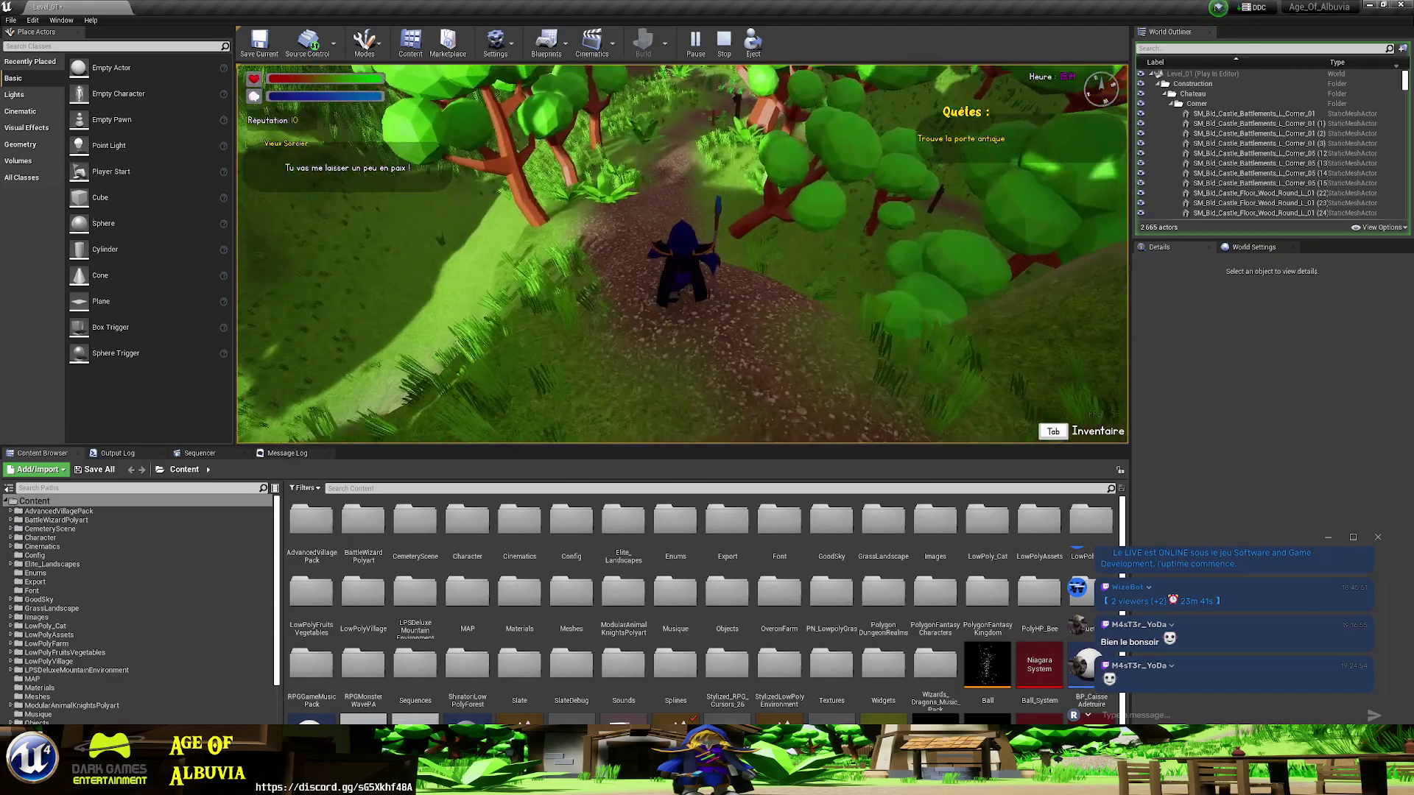
key(w)
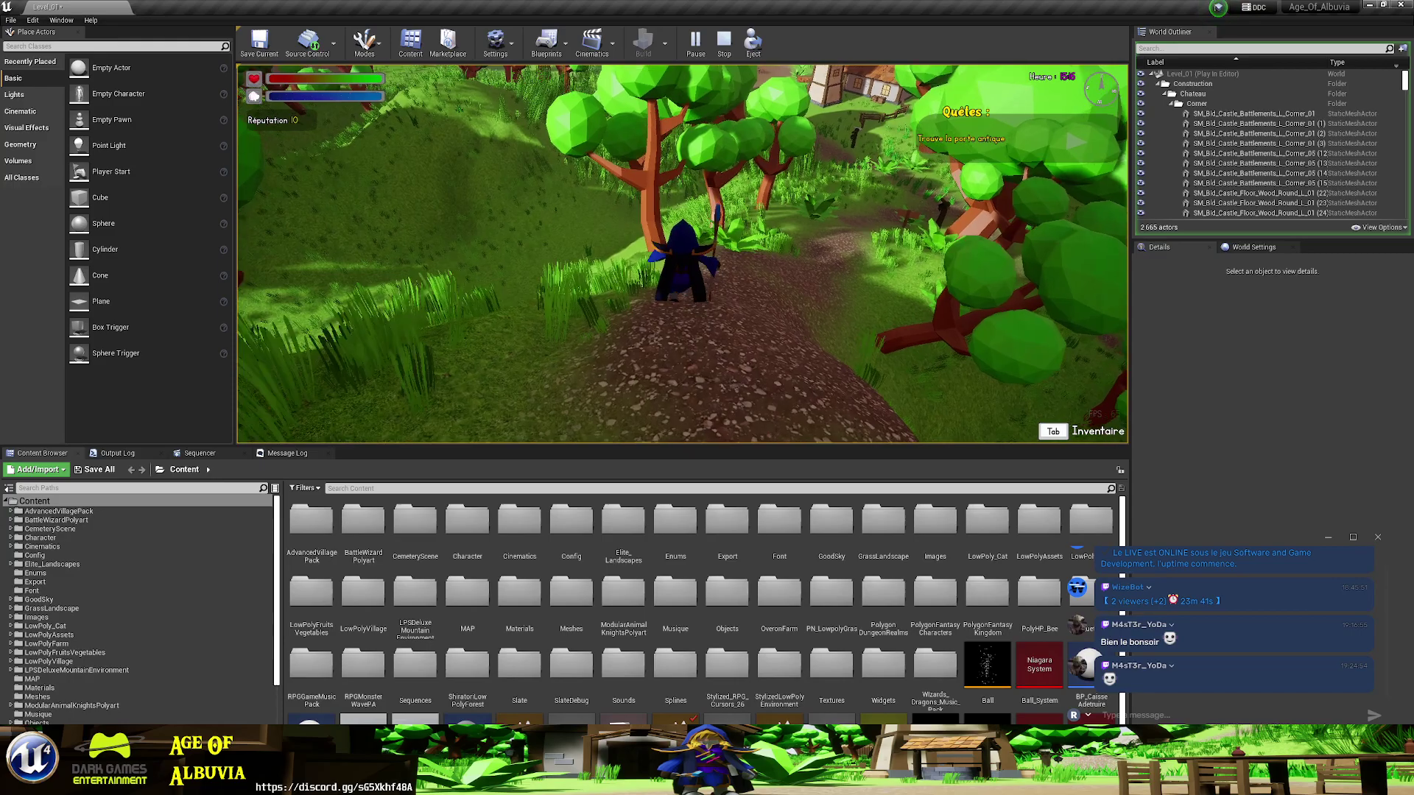
key(w)
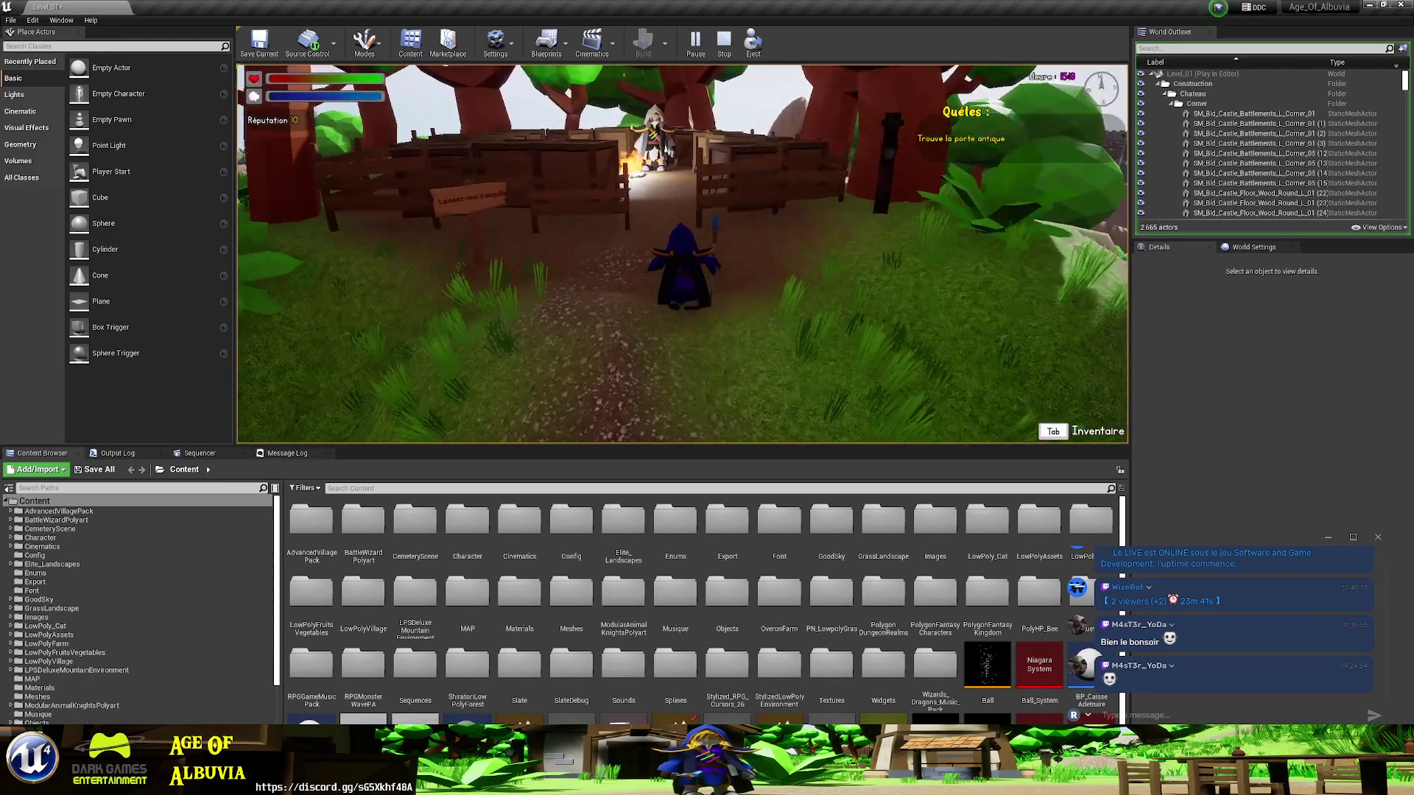
key(w)
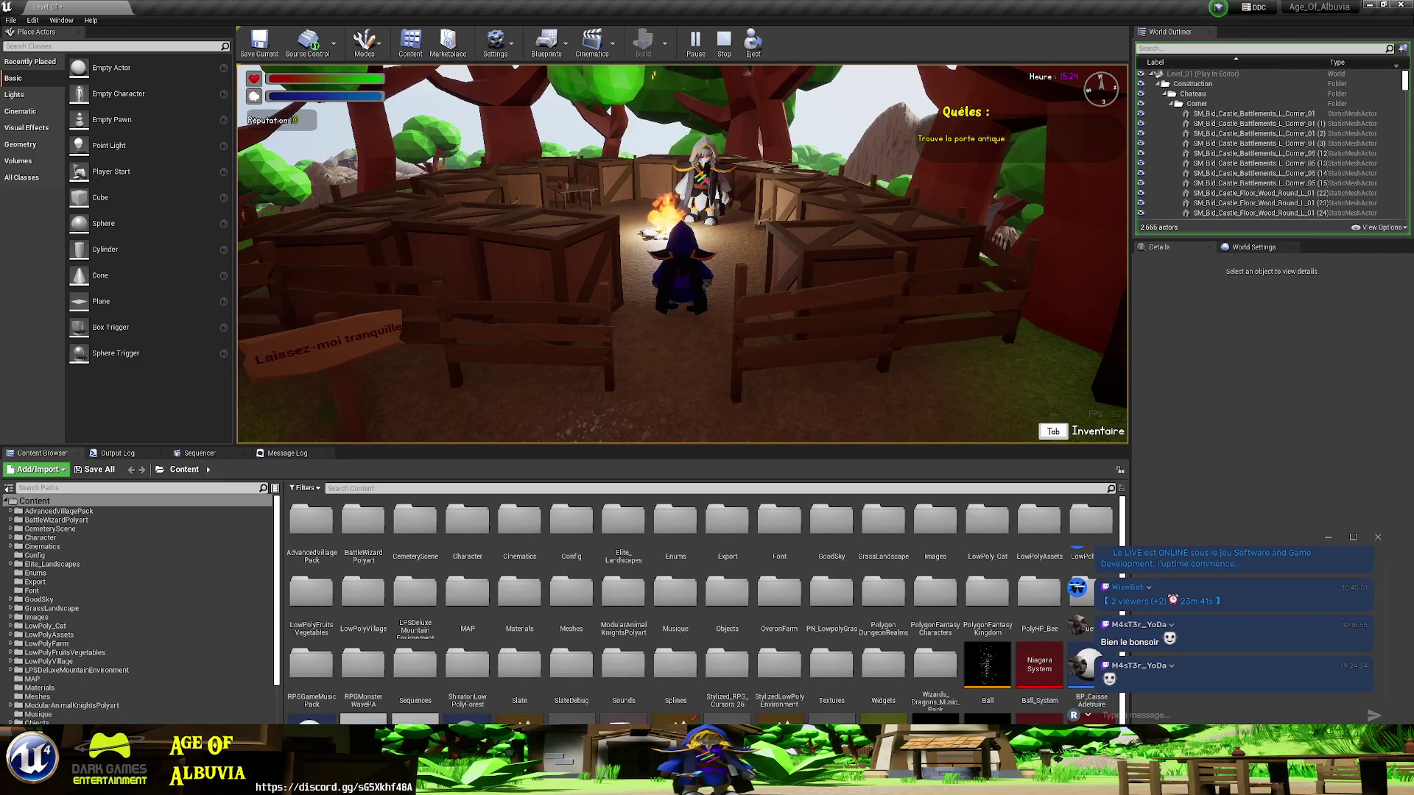
- Stop the playtest and close the BP_Janus and MySaveGame blueprint tabs
key(Escape)
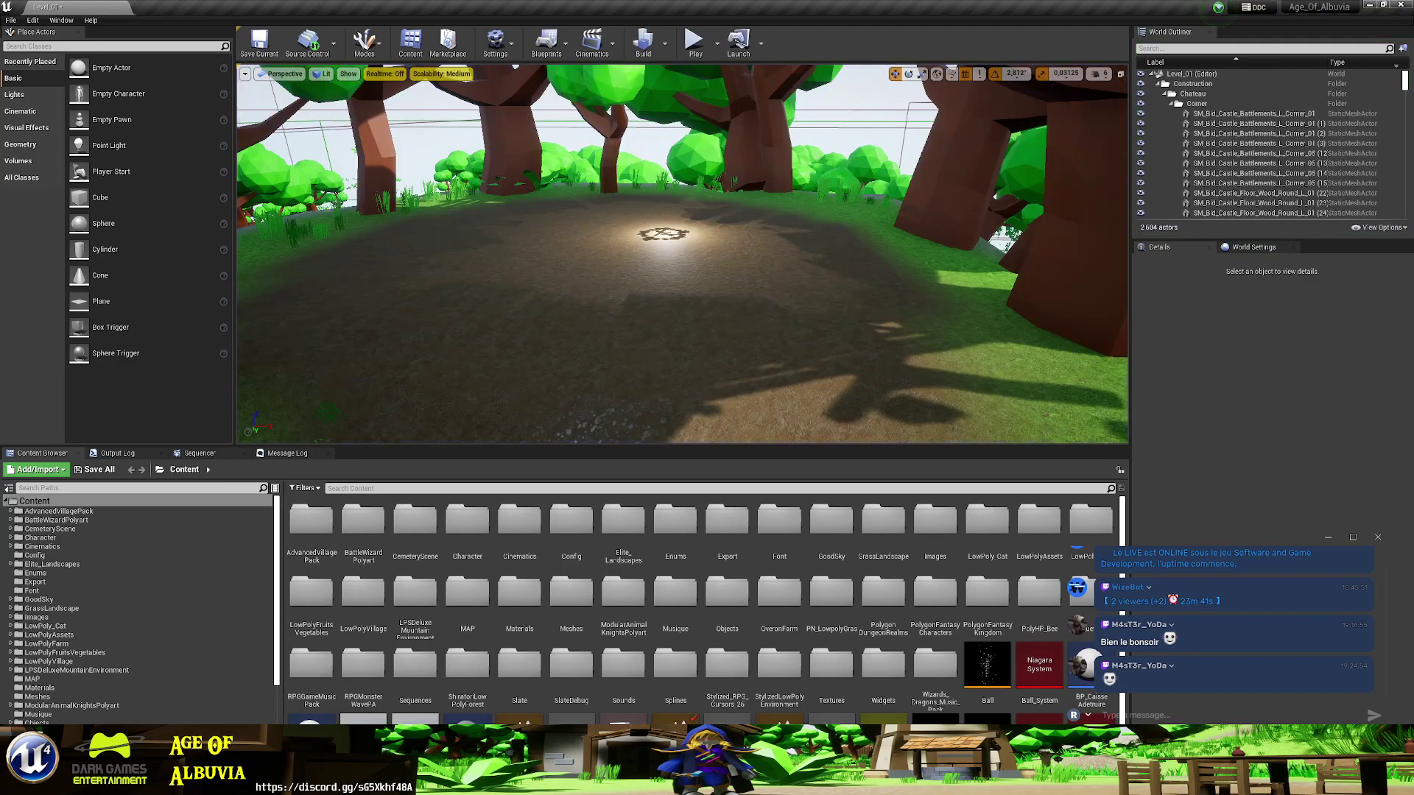
right_drag(687, 259, 686, 259)
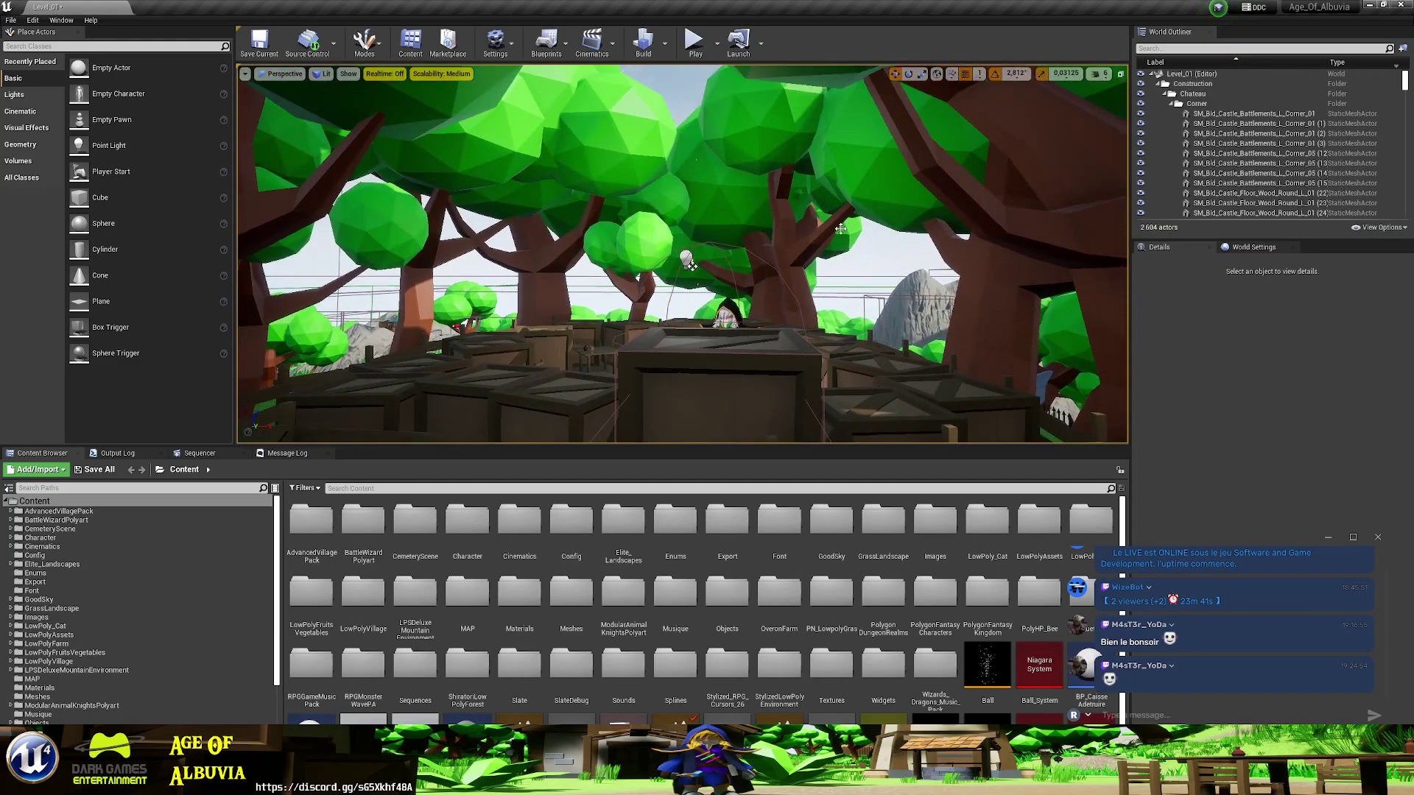
scroll(840, 229, up, 5)
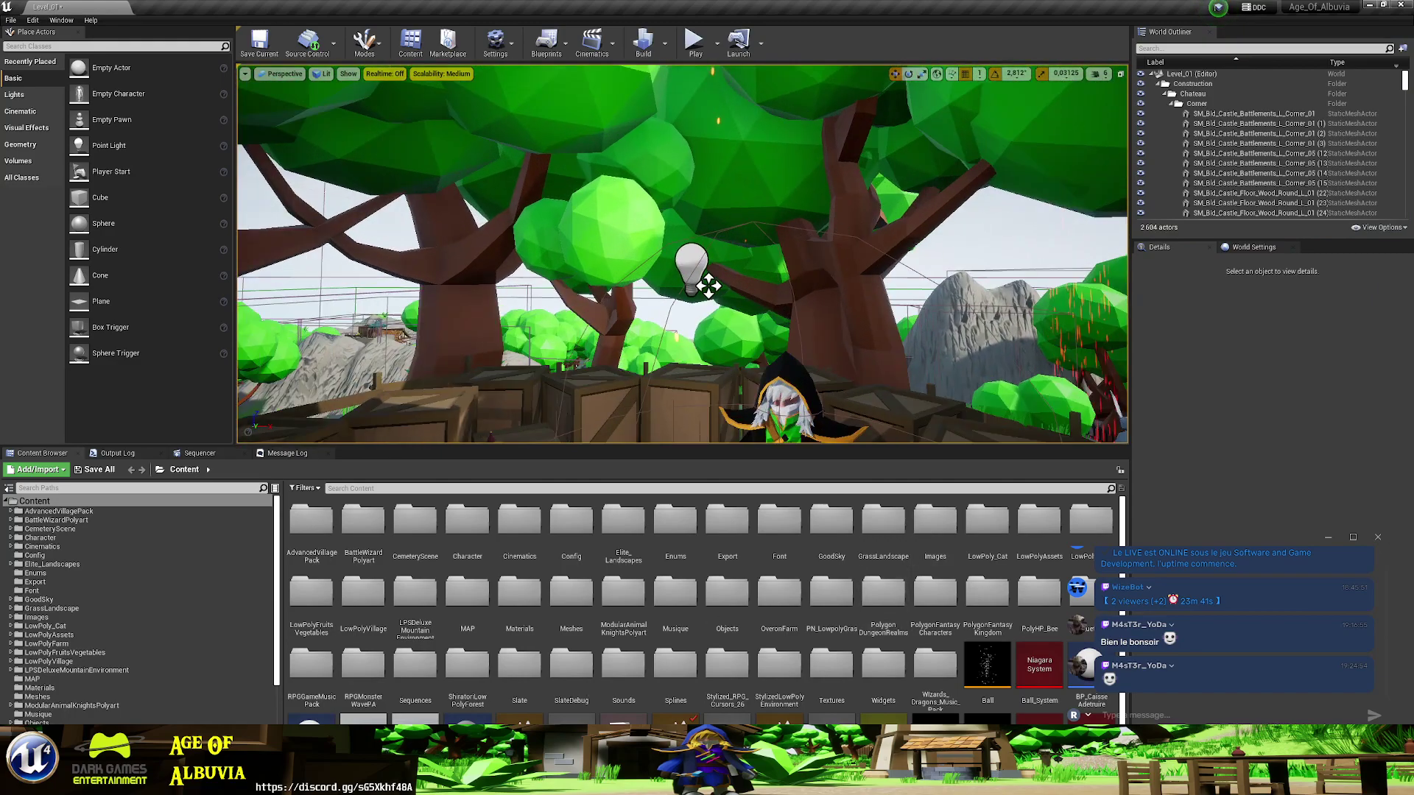
mouse_move(633, 782)
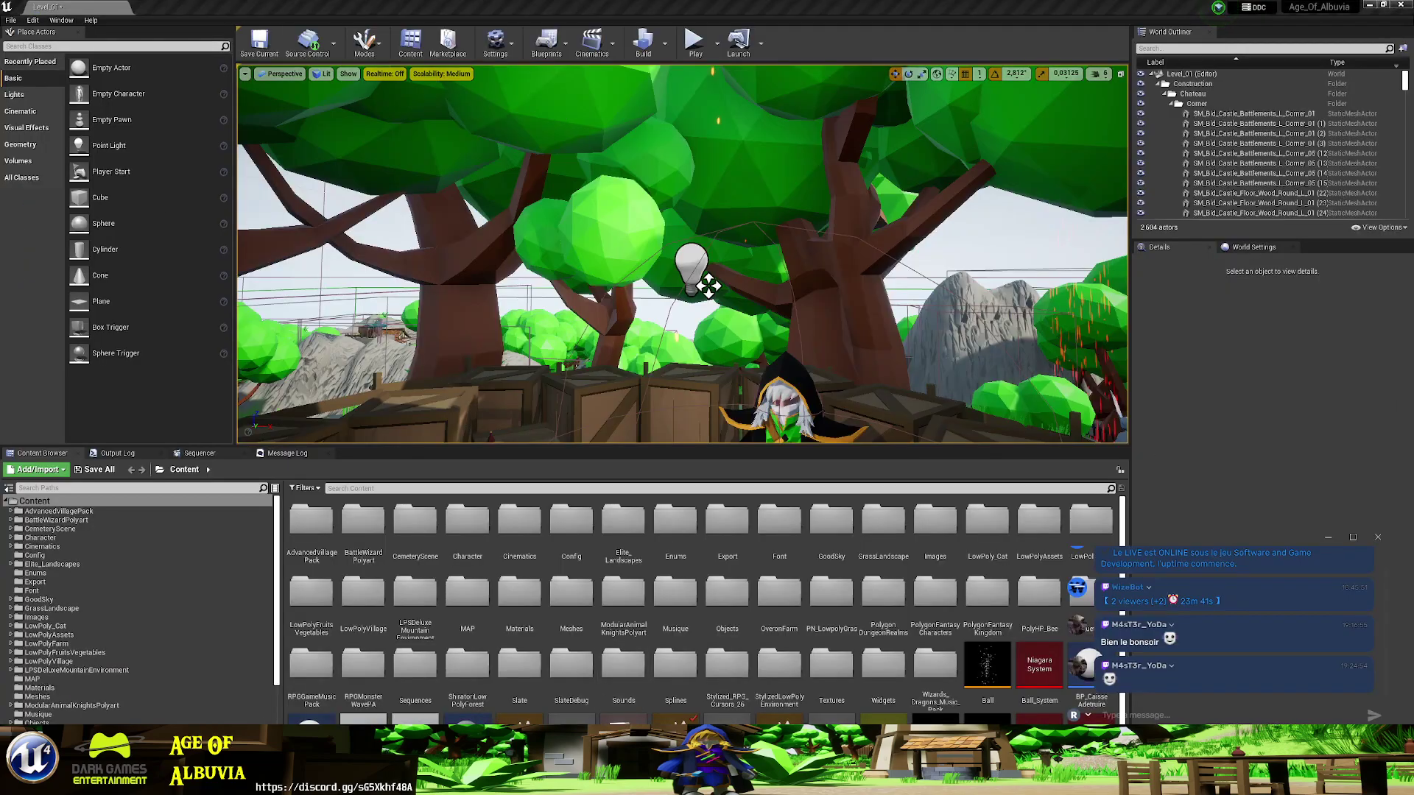
click(695, 709)
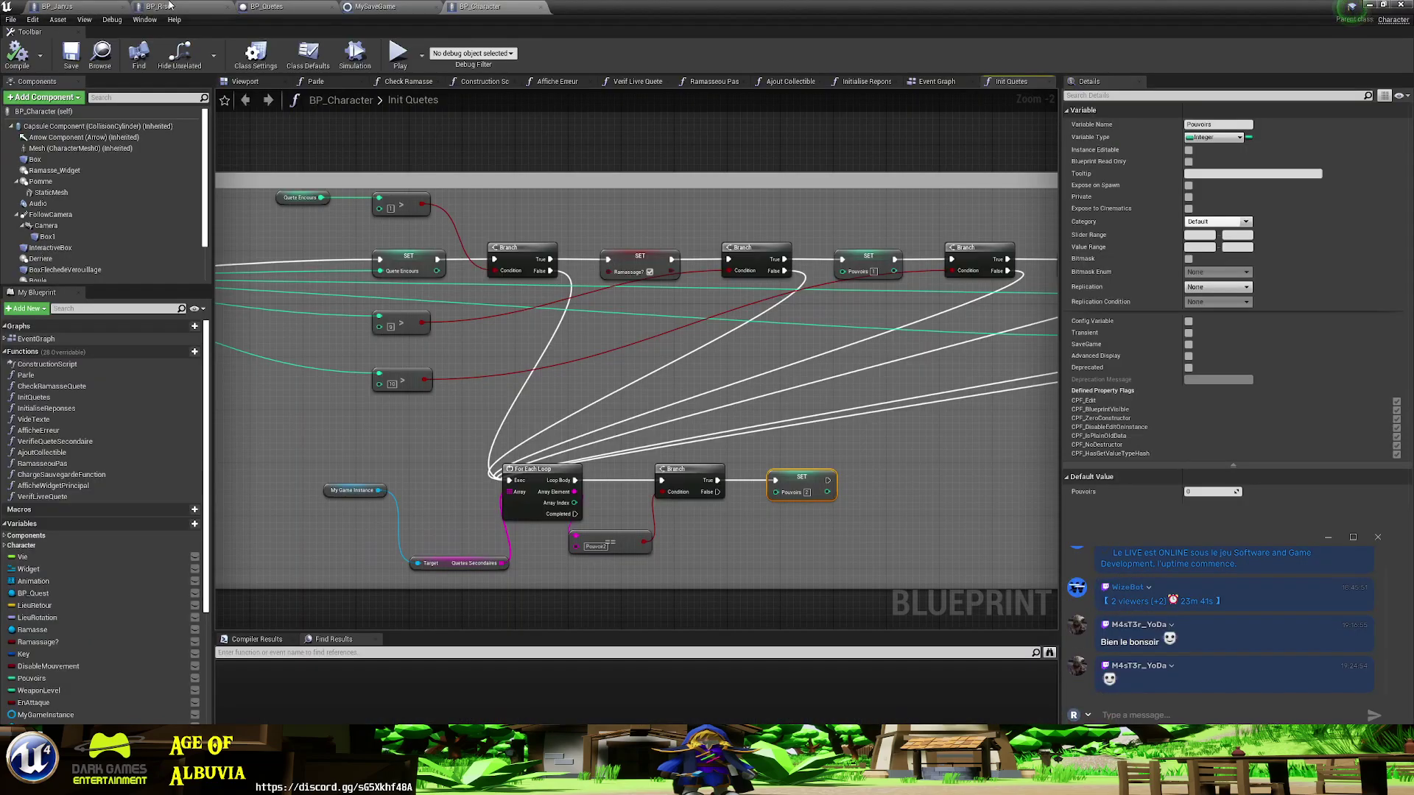
click(169, 6)
click(227, 7)
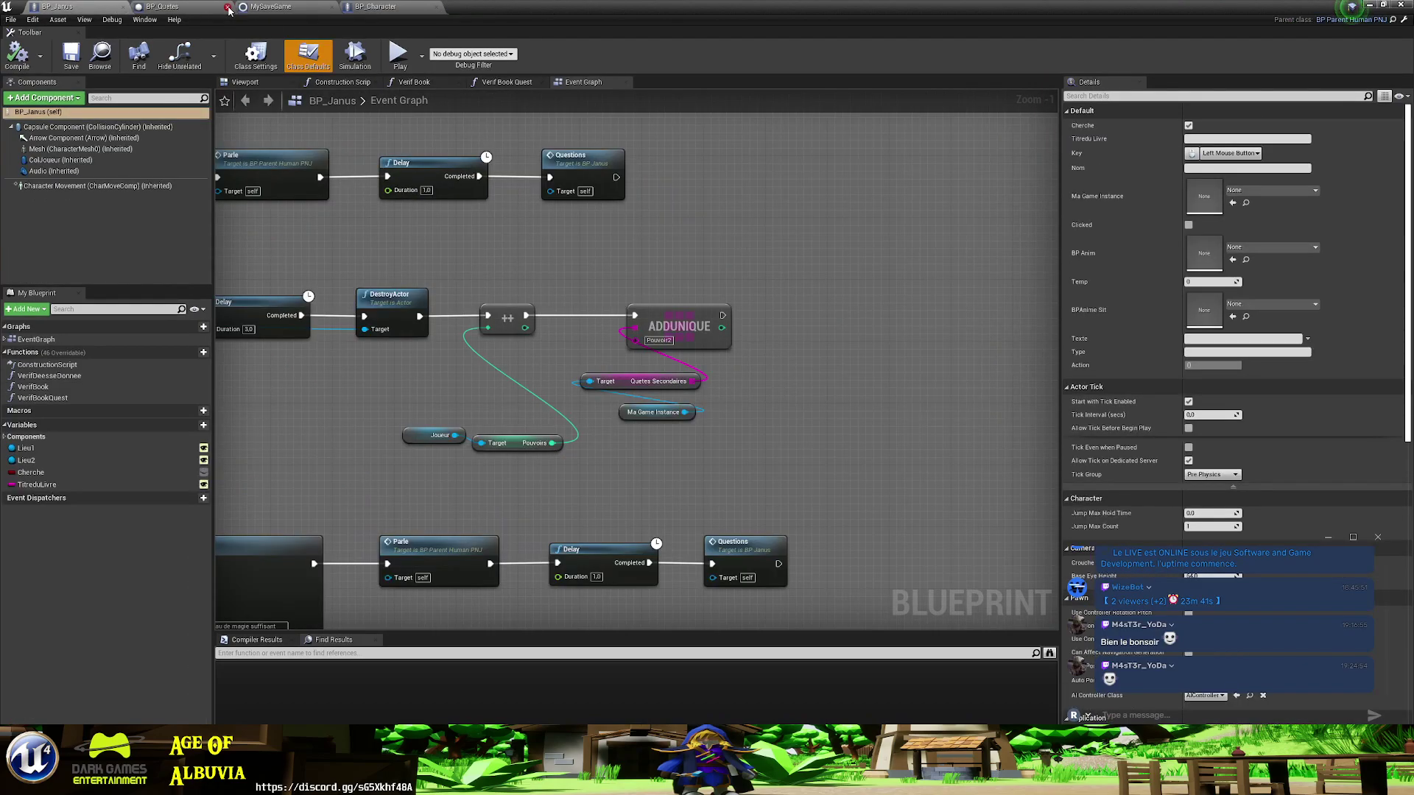
click(123, 8)
click(213, 7)
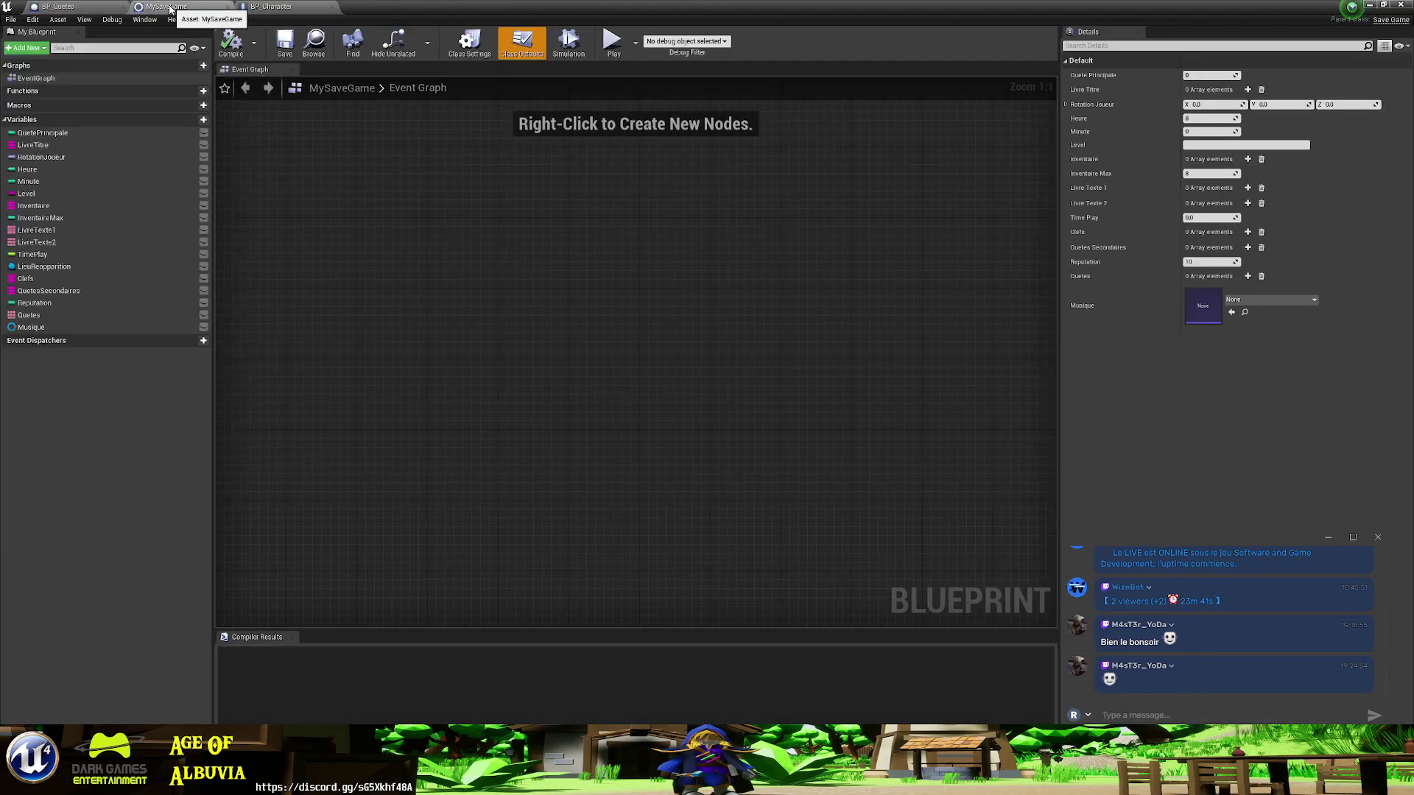
click(224, 7)
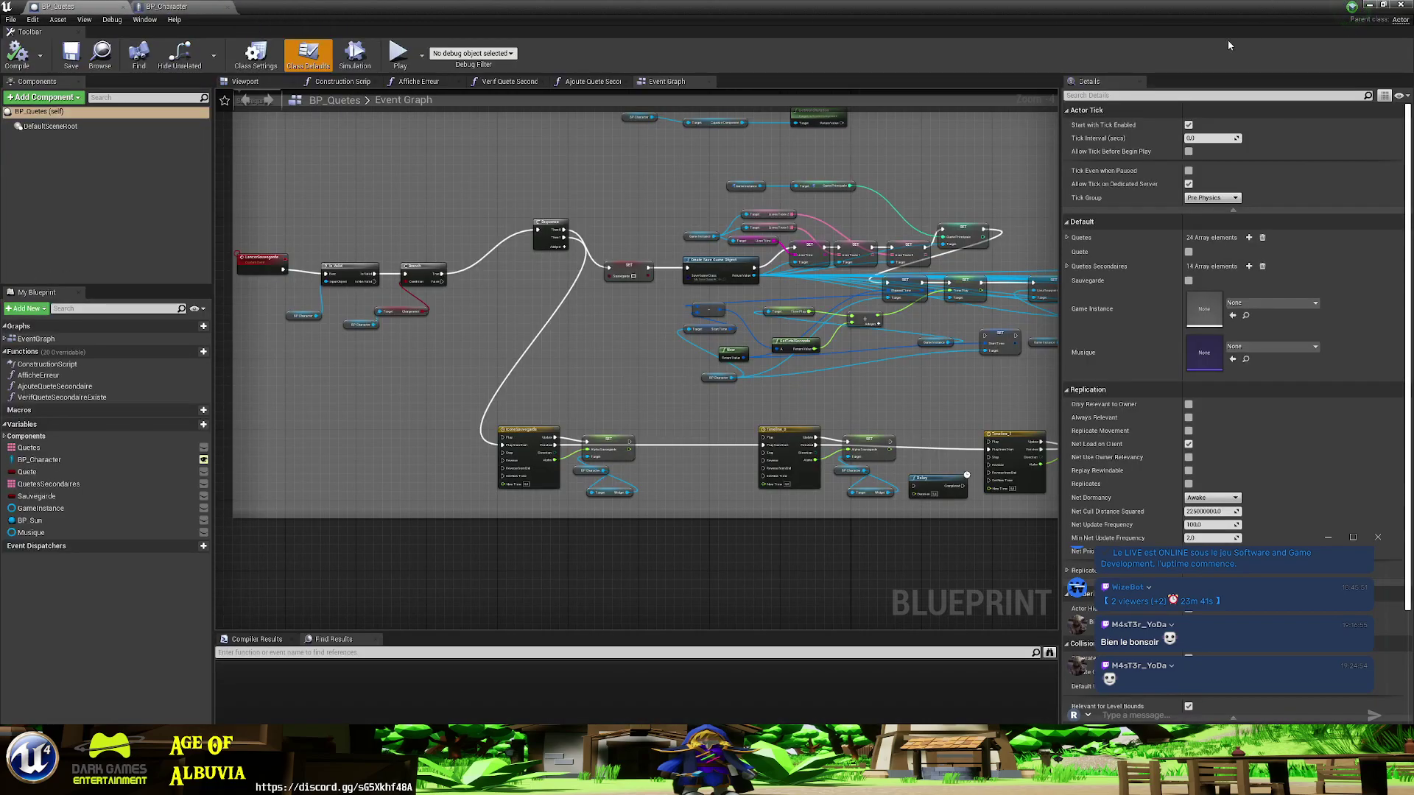
- Select the sorcerer in the level and open the BP_Sorcier blueprint for editing
click(1368, 4)
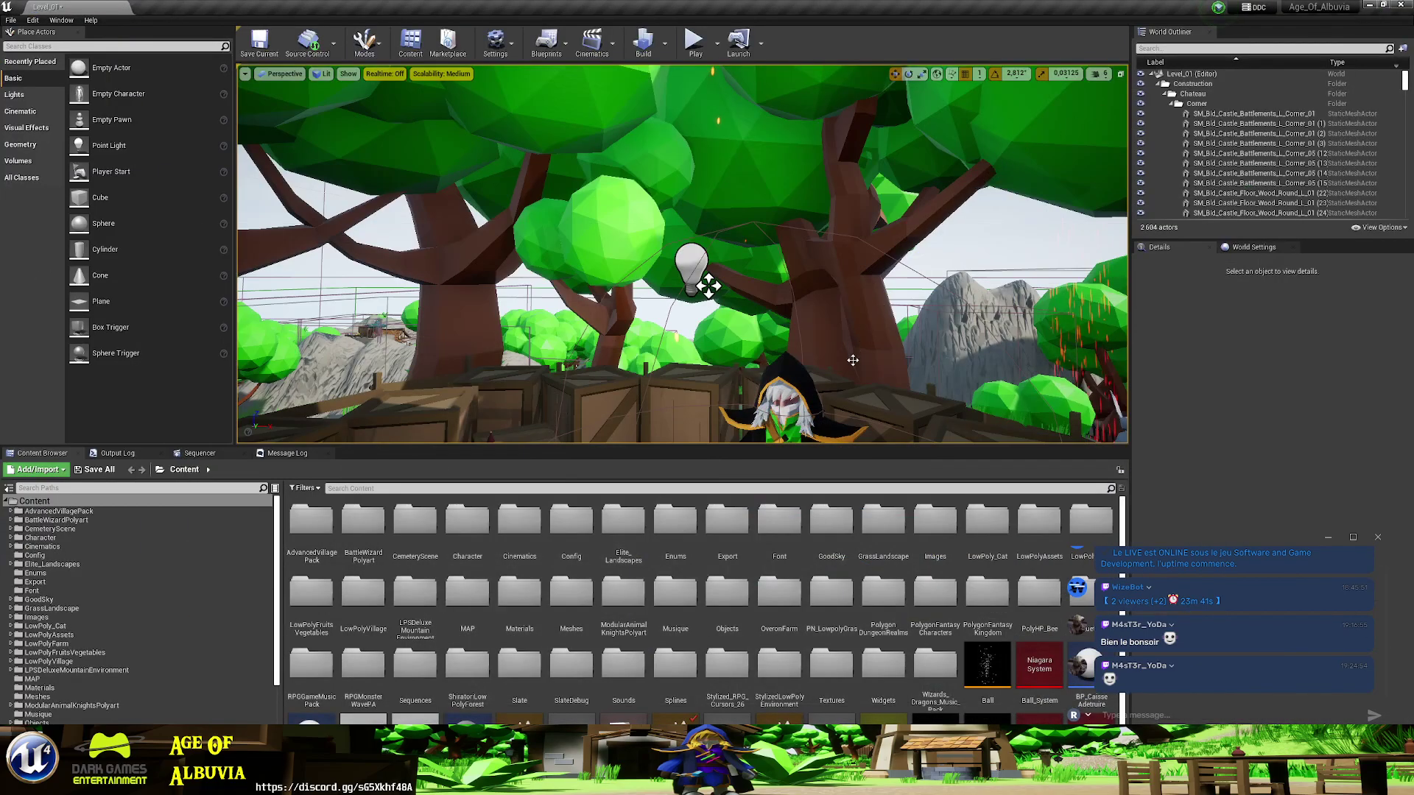
click(804, 406)
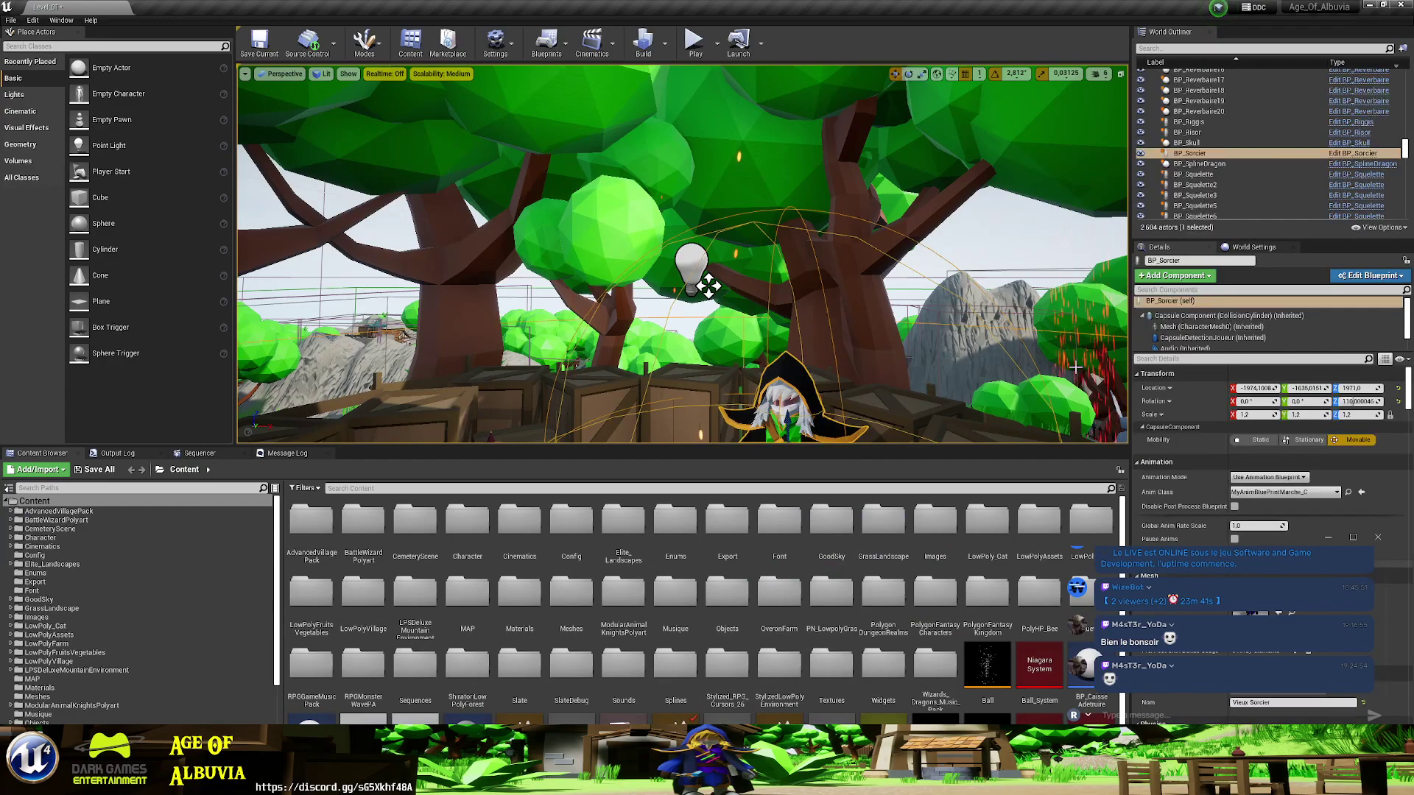
click(1362, 154)
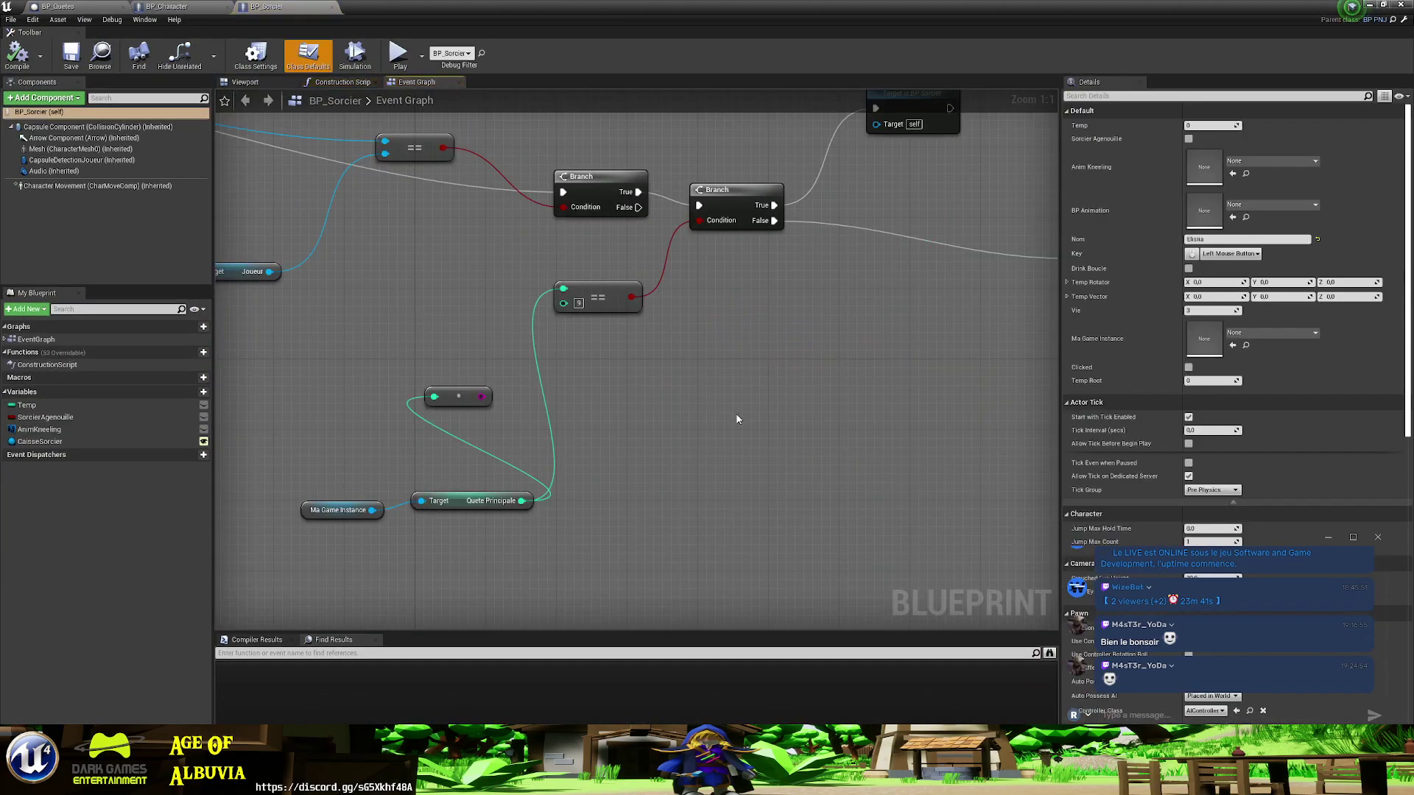
- Frame both Branch nodes and delete the small leftover node and its wire
scroll(737, 419, down, 3)
scroll(737, 420, down, 4)
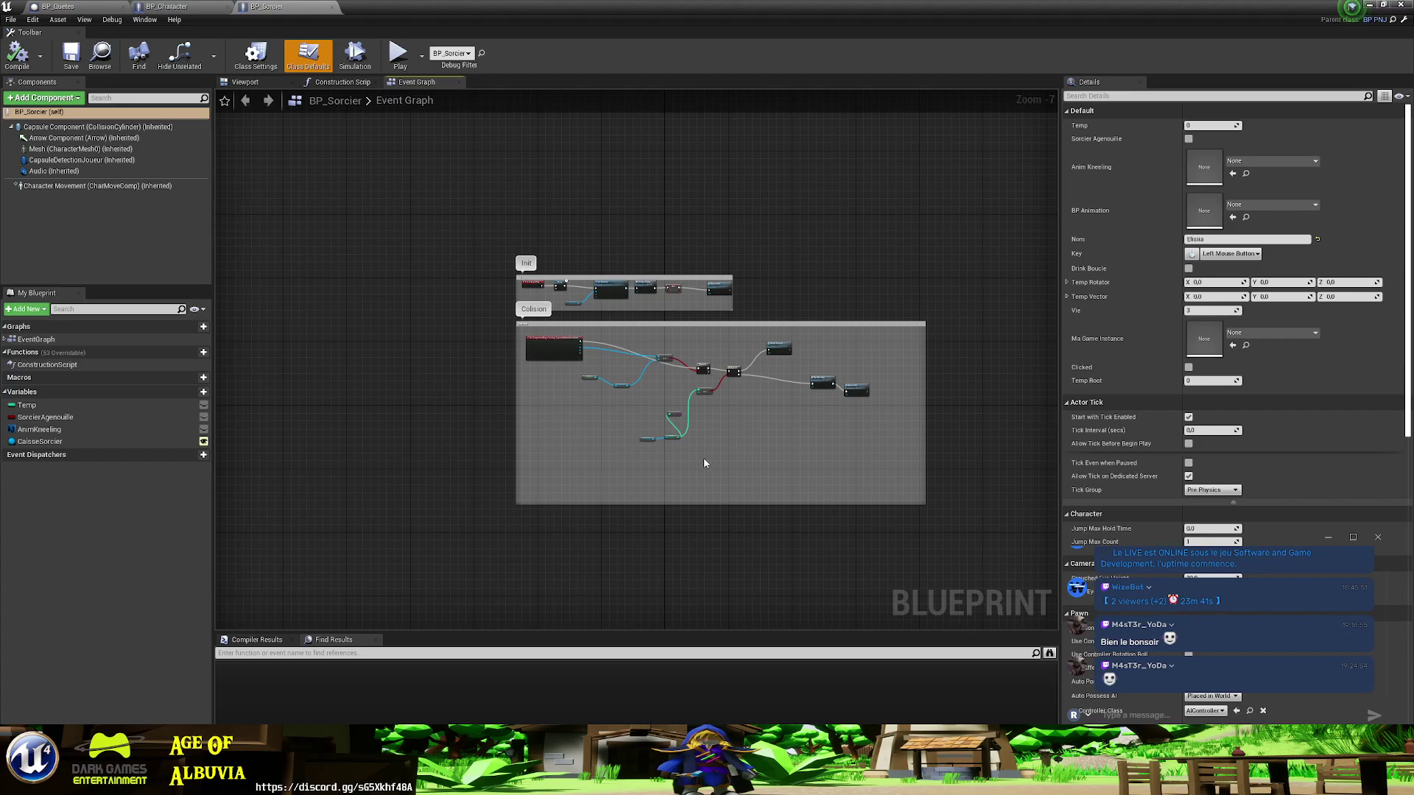
mouse_move(704, 462)
right_down()
mouse_move(700, 243)
mouse_move(678, 489)
right_up()
scroll(684, 363, down, 4)
scroll(576, 355, up, 4)
scroll(581, 358, up, 5)
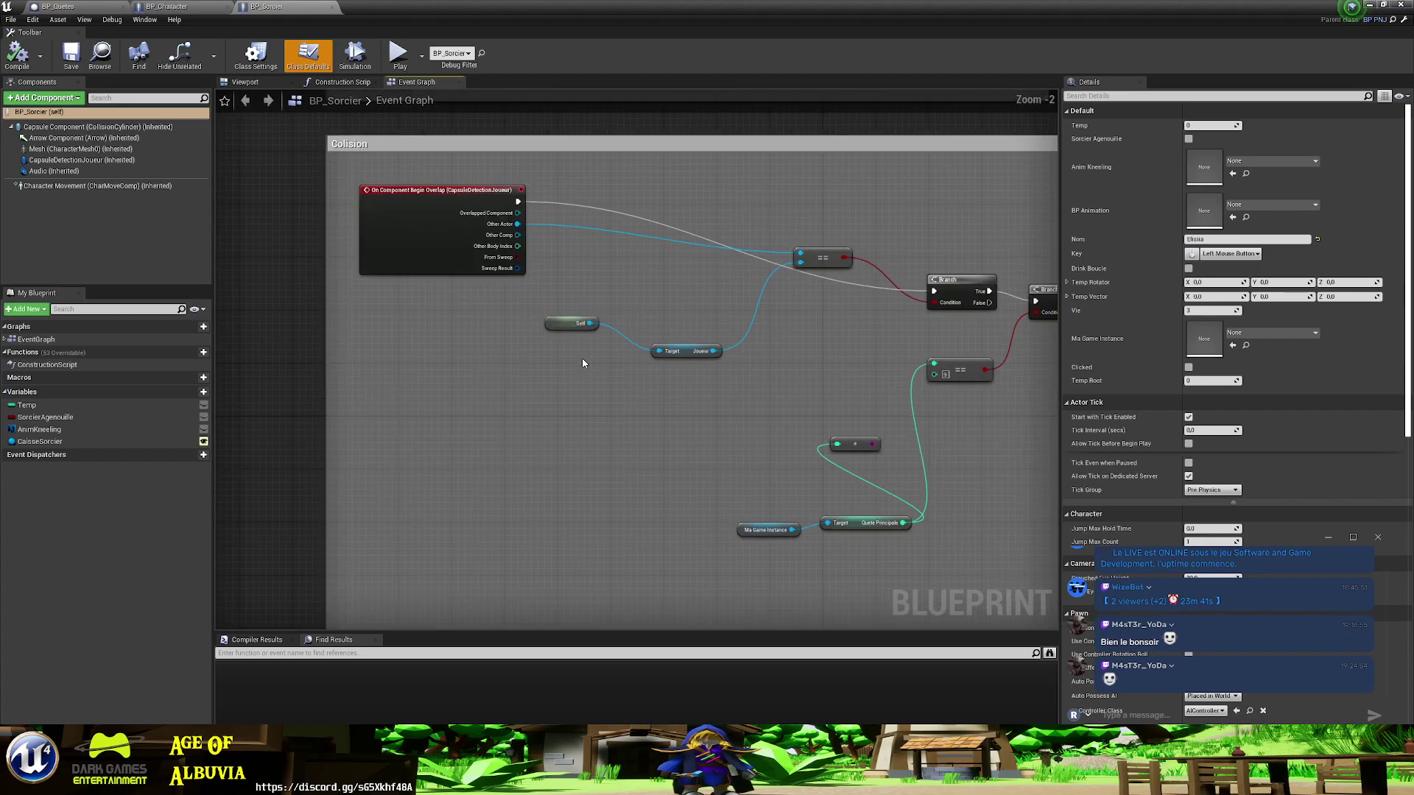
mouse_move(744, 427)
right_down()
mouse_move(525, 485)
mouse_move(192, 486)
mouse_move(582, 359)
right_up()
right_drag(833, 488, 569, 440)
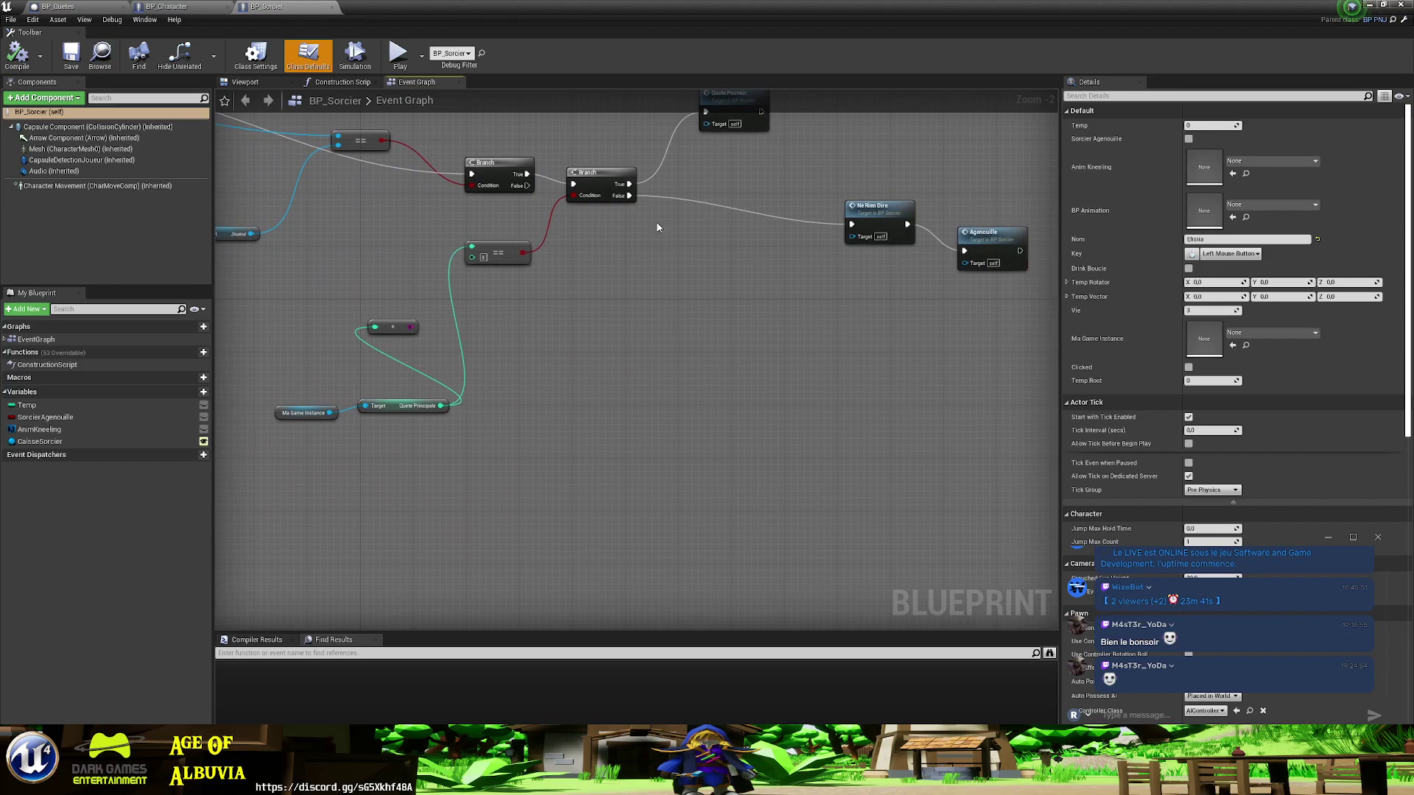
drag(657, 227, 632, 200)
right_drag(599, 284, 674, 346)
click(460, 383)
key(Delete)
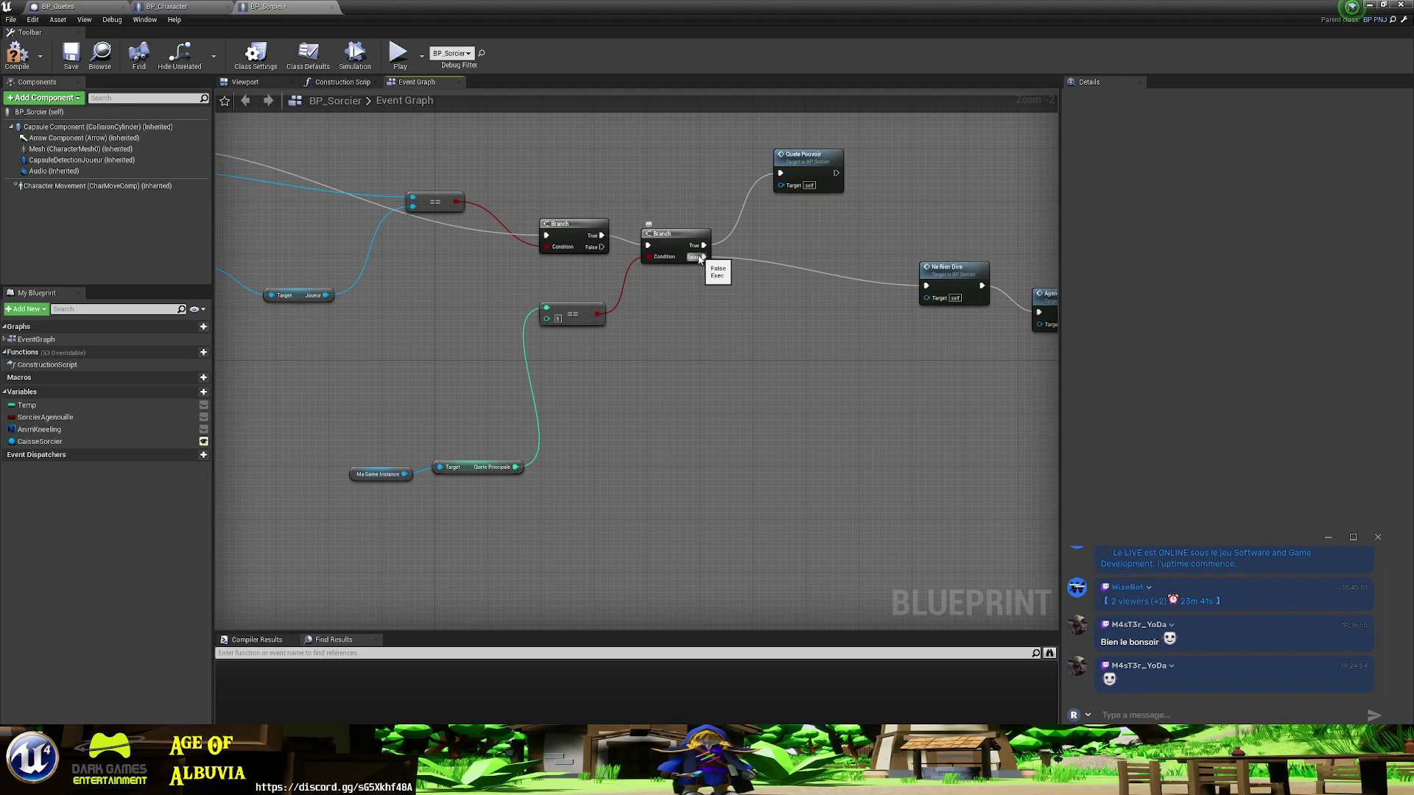
- Add a new Branch node on the second Branch's False output
drag(704, 257, 701, 339)
text(branch)
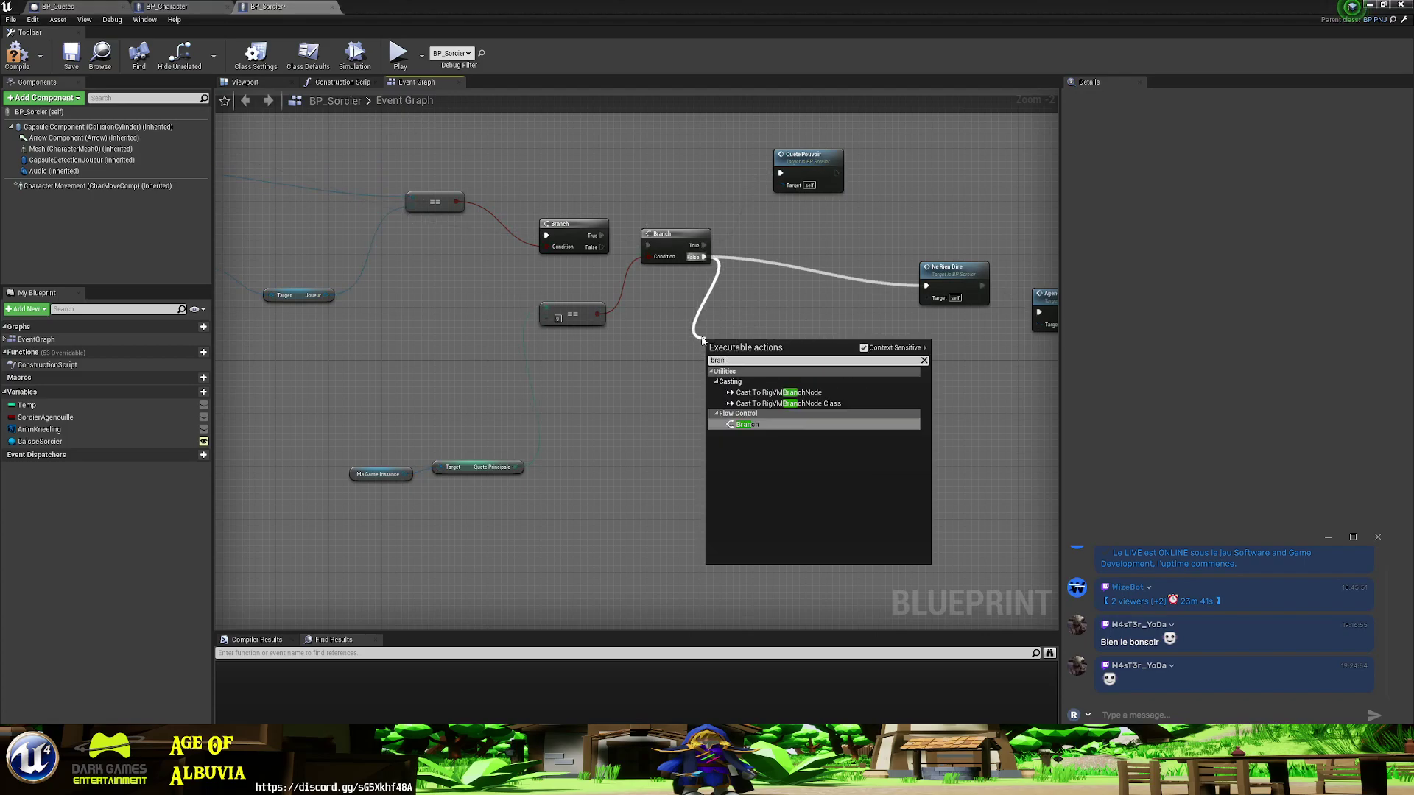
click(773, 425)
drag(752, 350, 763, 301)
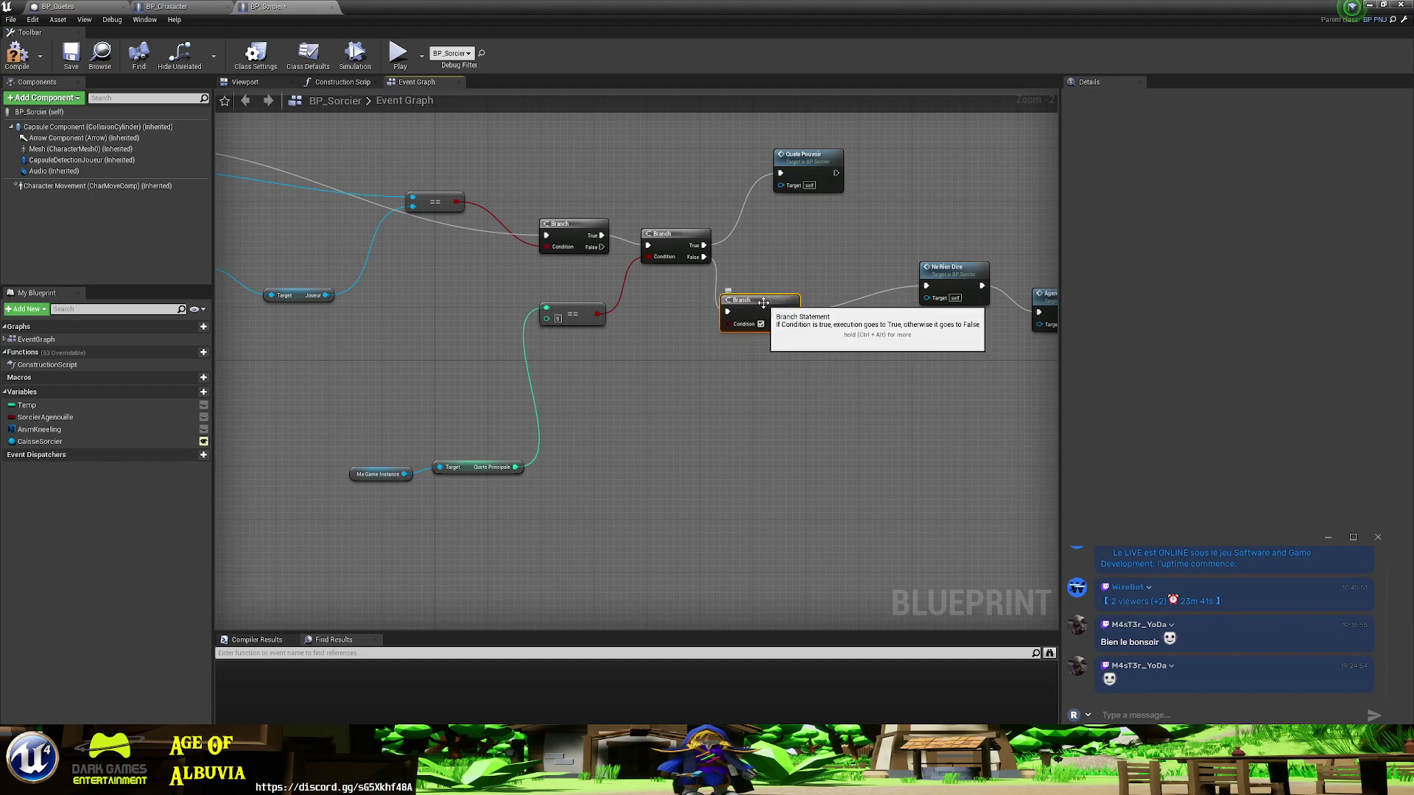
- Add an integer Equal node testing Quete Principale against 23 beside the new Branch
drag(515, 467, 603, 421)
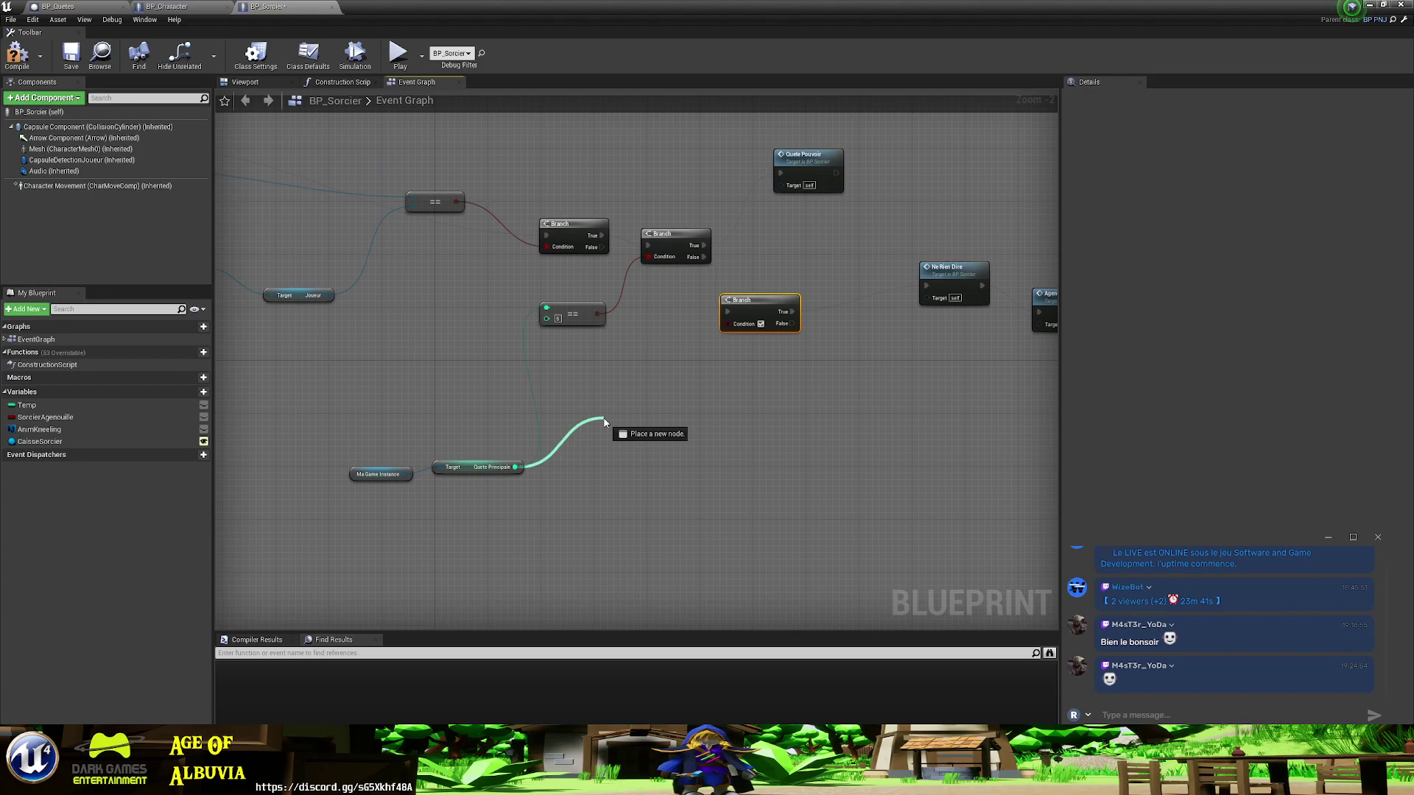
text(=)
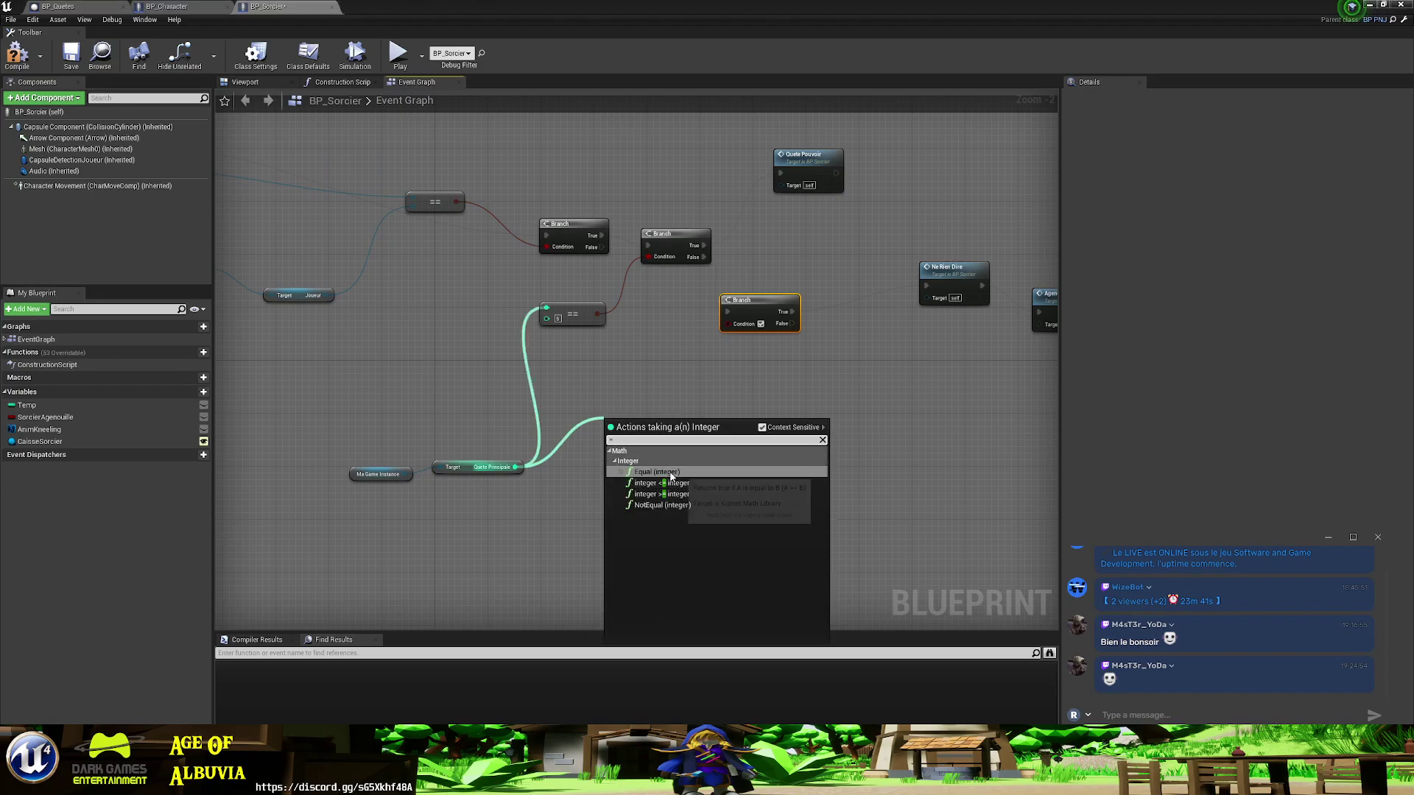
click(662, 472)
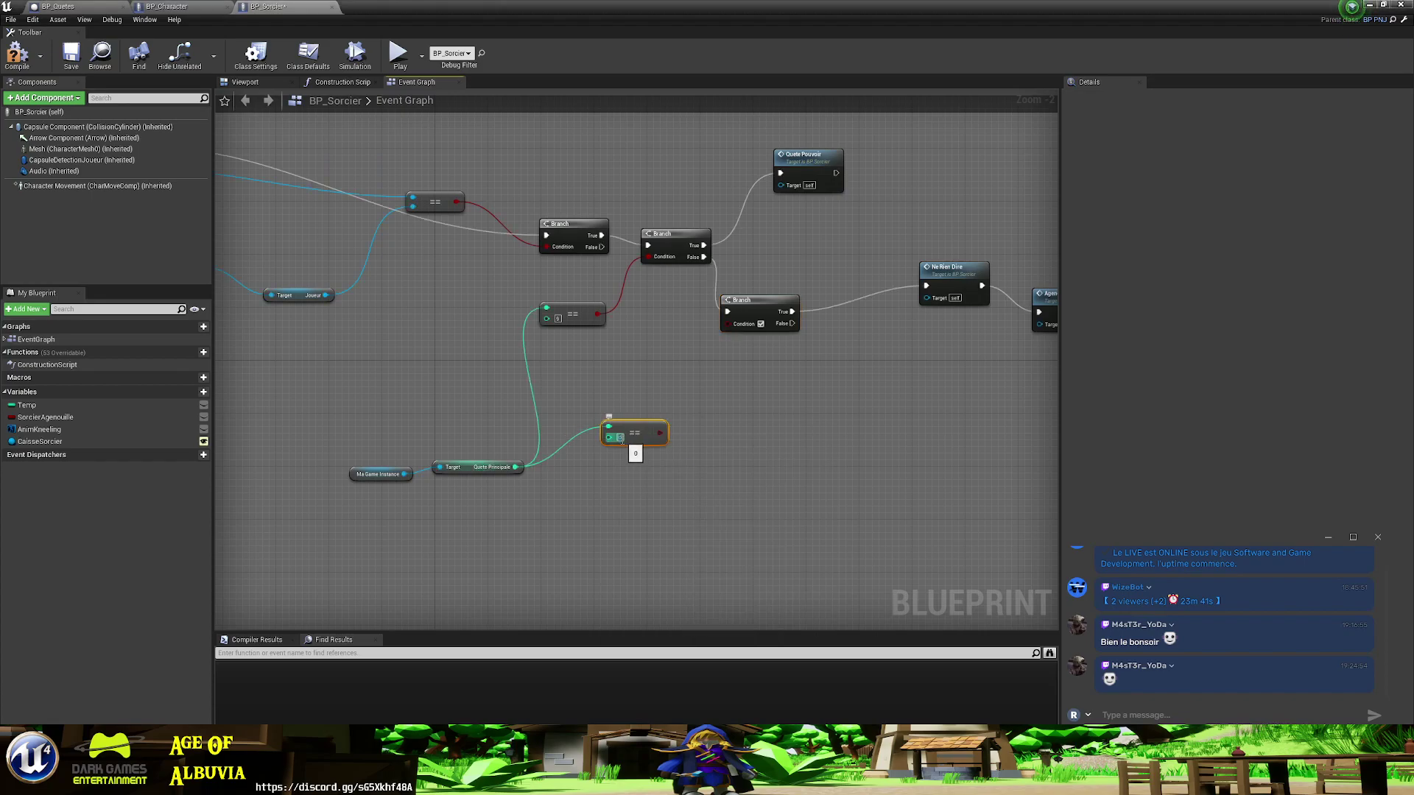
text(23)
mouse_move(643, 426)
mouse_down()
mouse_move(648, 373)
mouse_move(729, 323)
mouse_up()
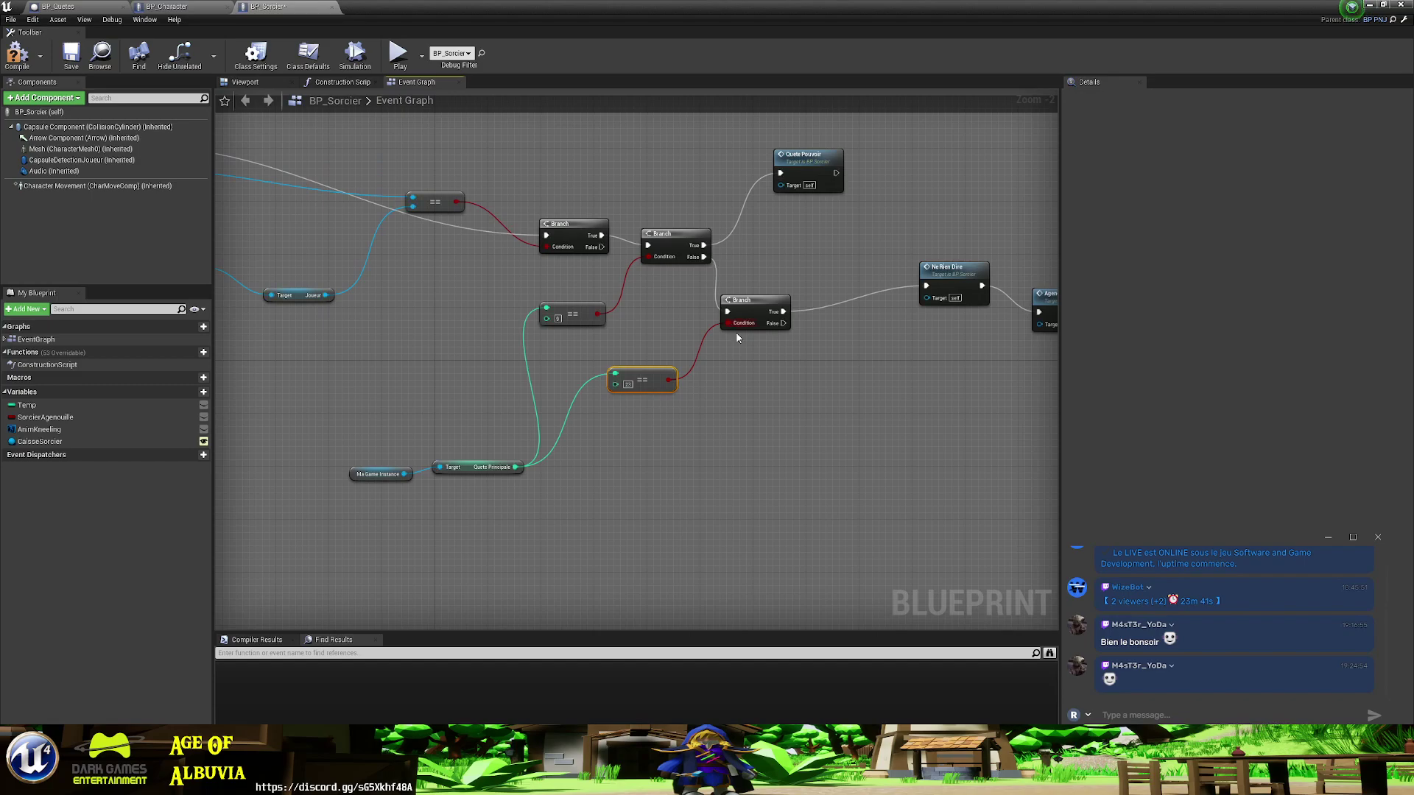
right_drag(738, 337, 701, 421)
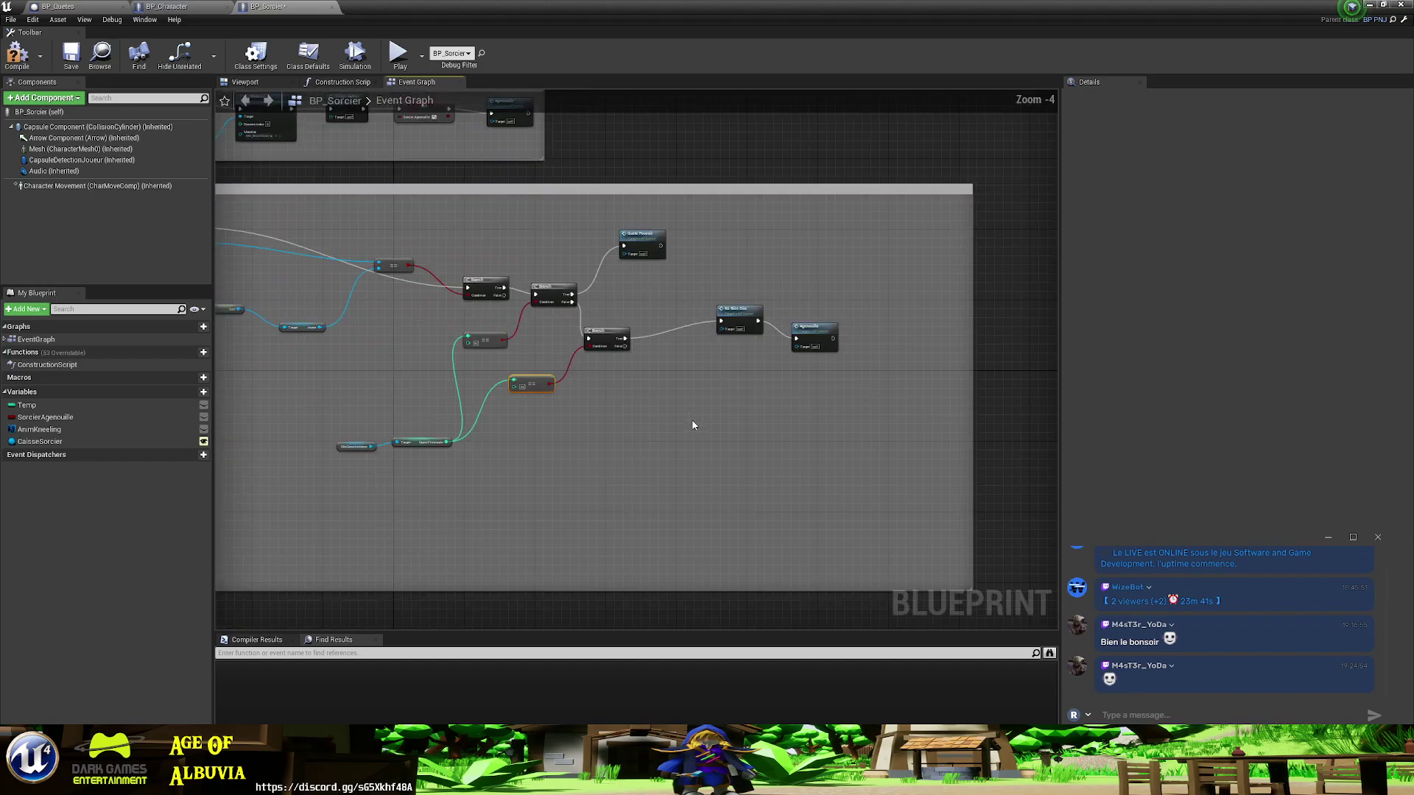
- Add a custom event named ChercheArbre in an empty area of the BP_Sorcier graph
scroll(695, 425, down, 4)
right_drag(695, 425, 500, 219)
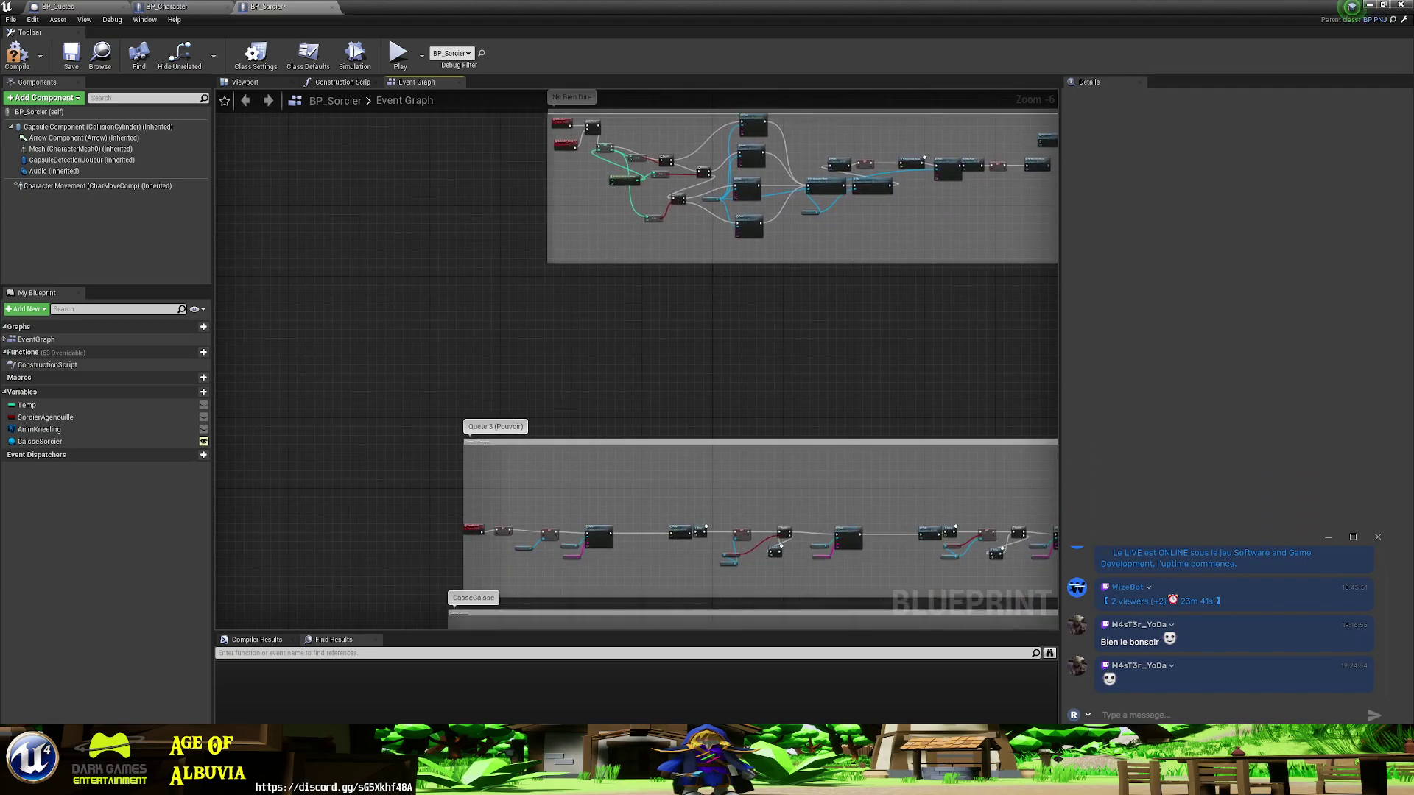
right_drag(637, 420, 692, 398)
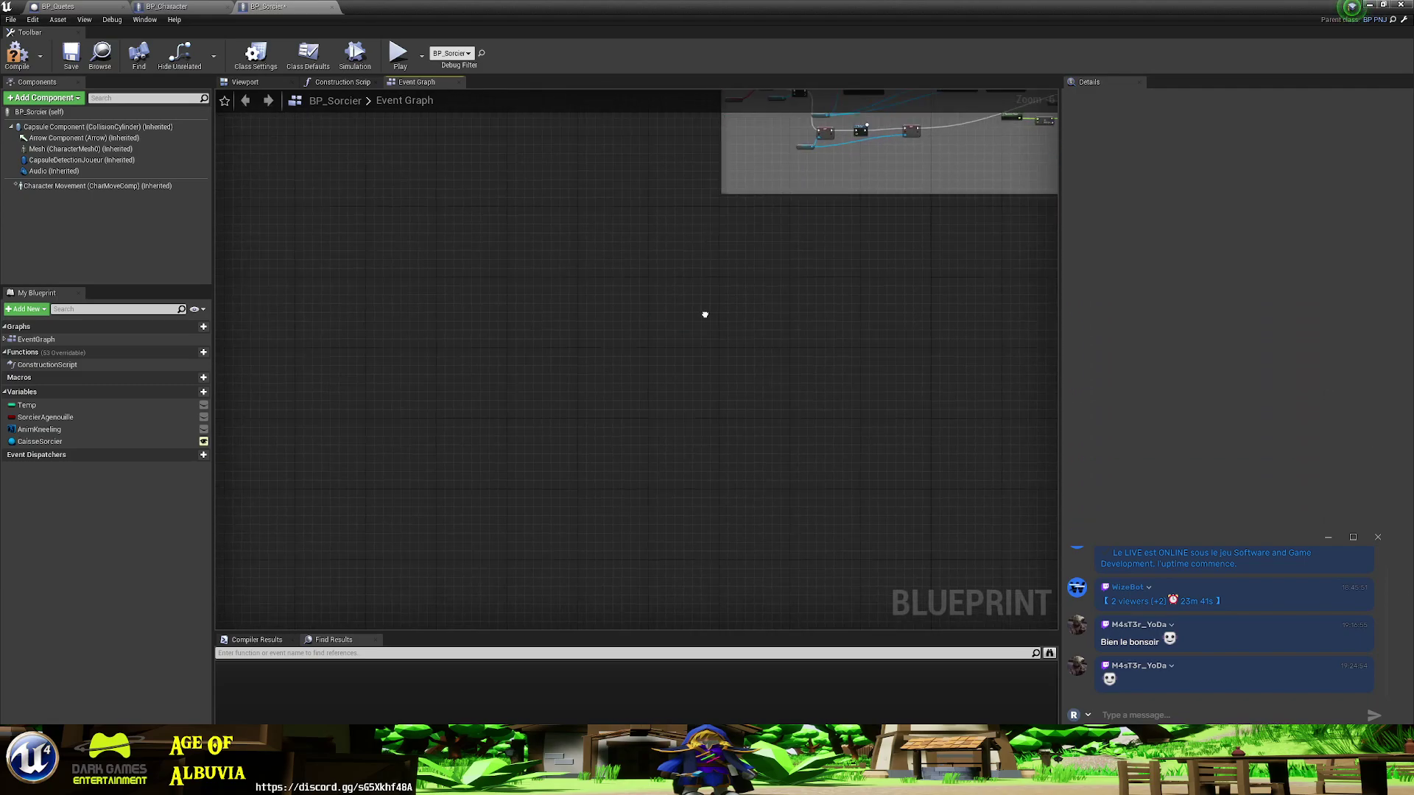
right_click(692, 399)
text(custom)
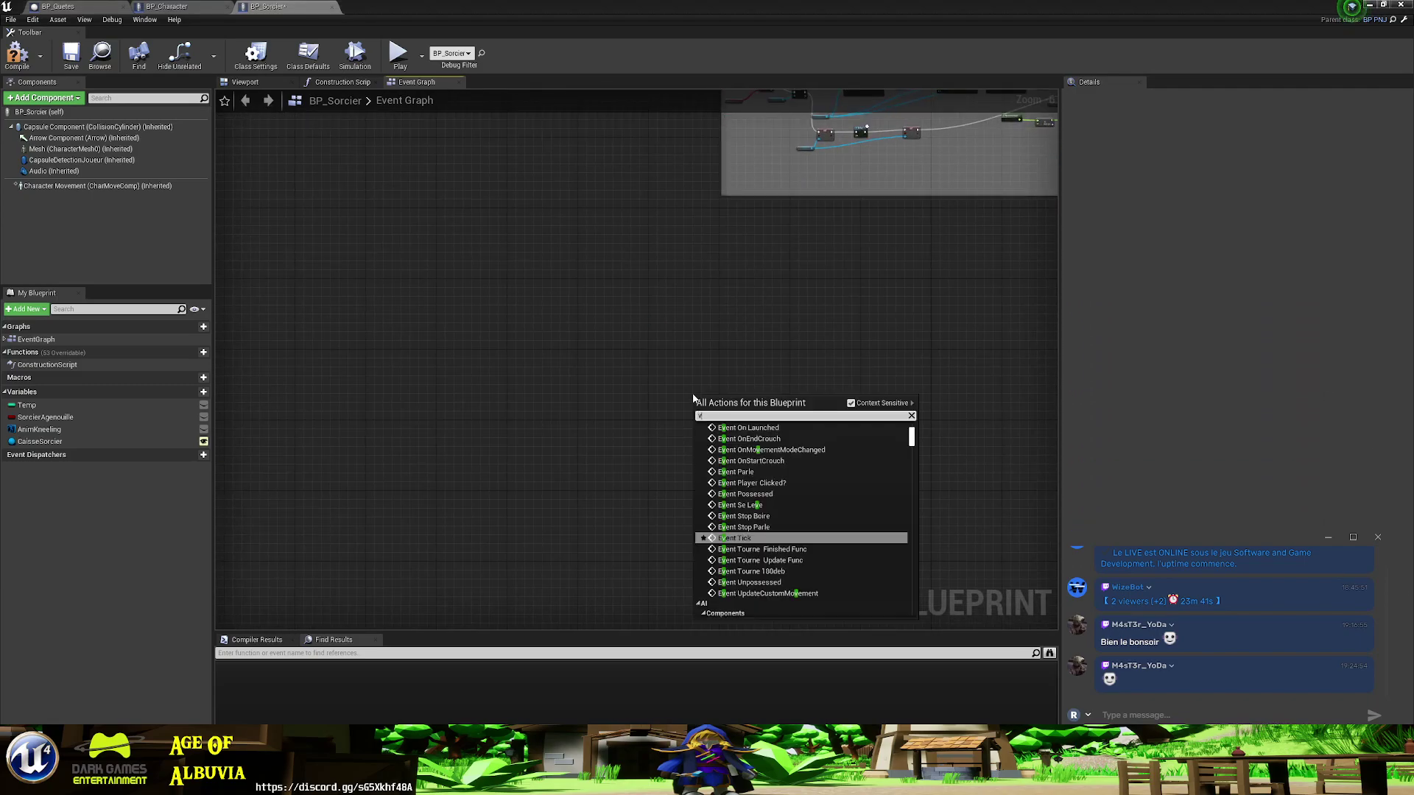
text( even)
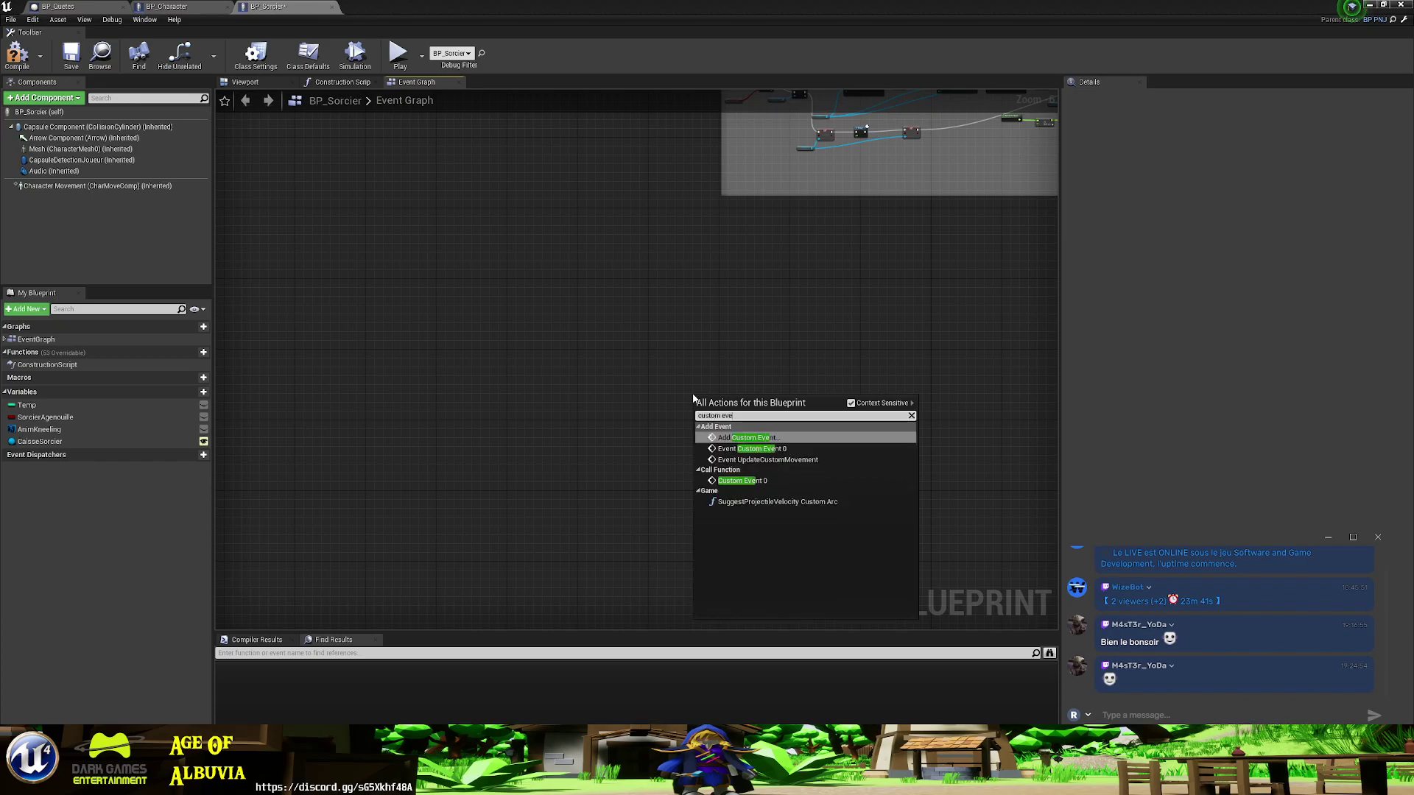
click(780, 437)
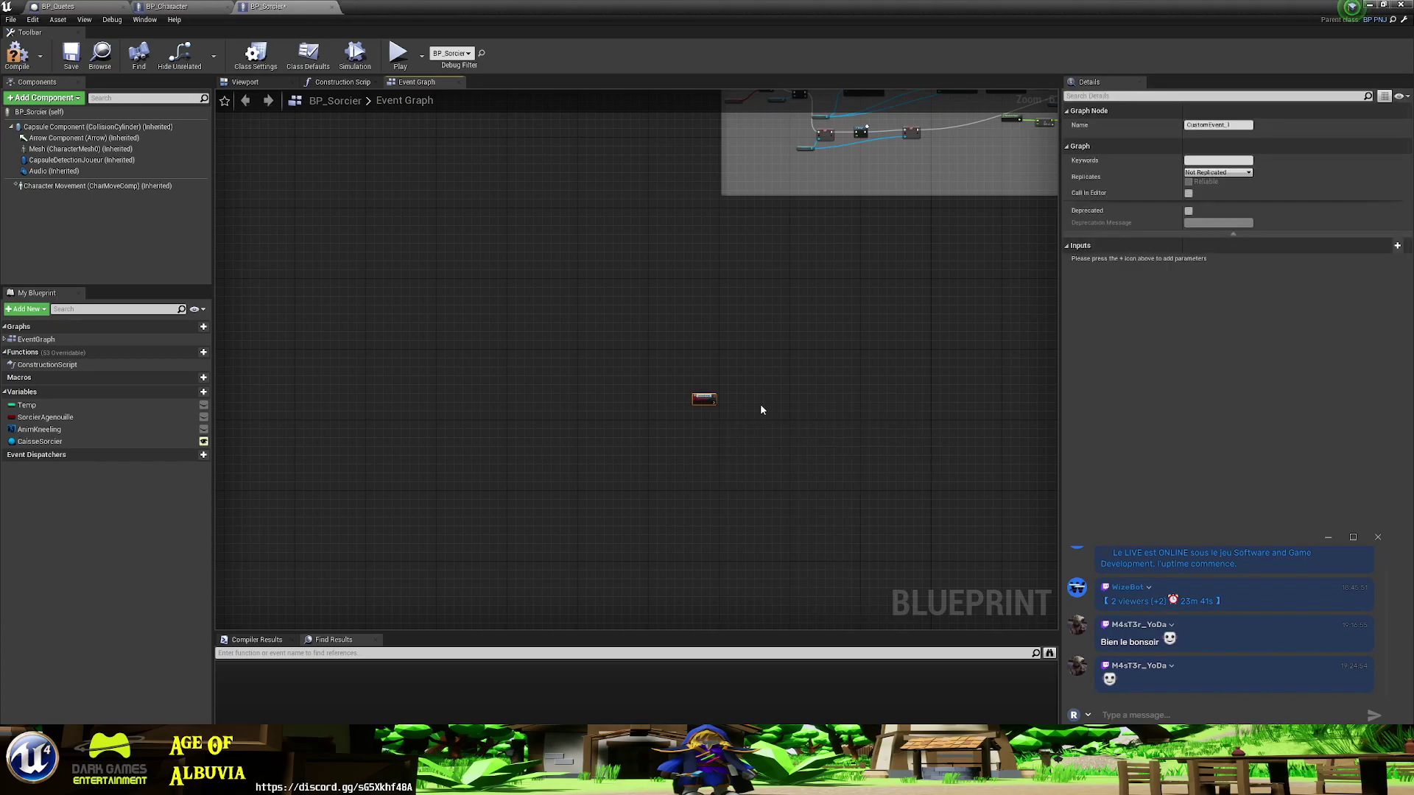
scroll(708, 418, up, 3)
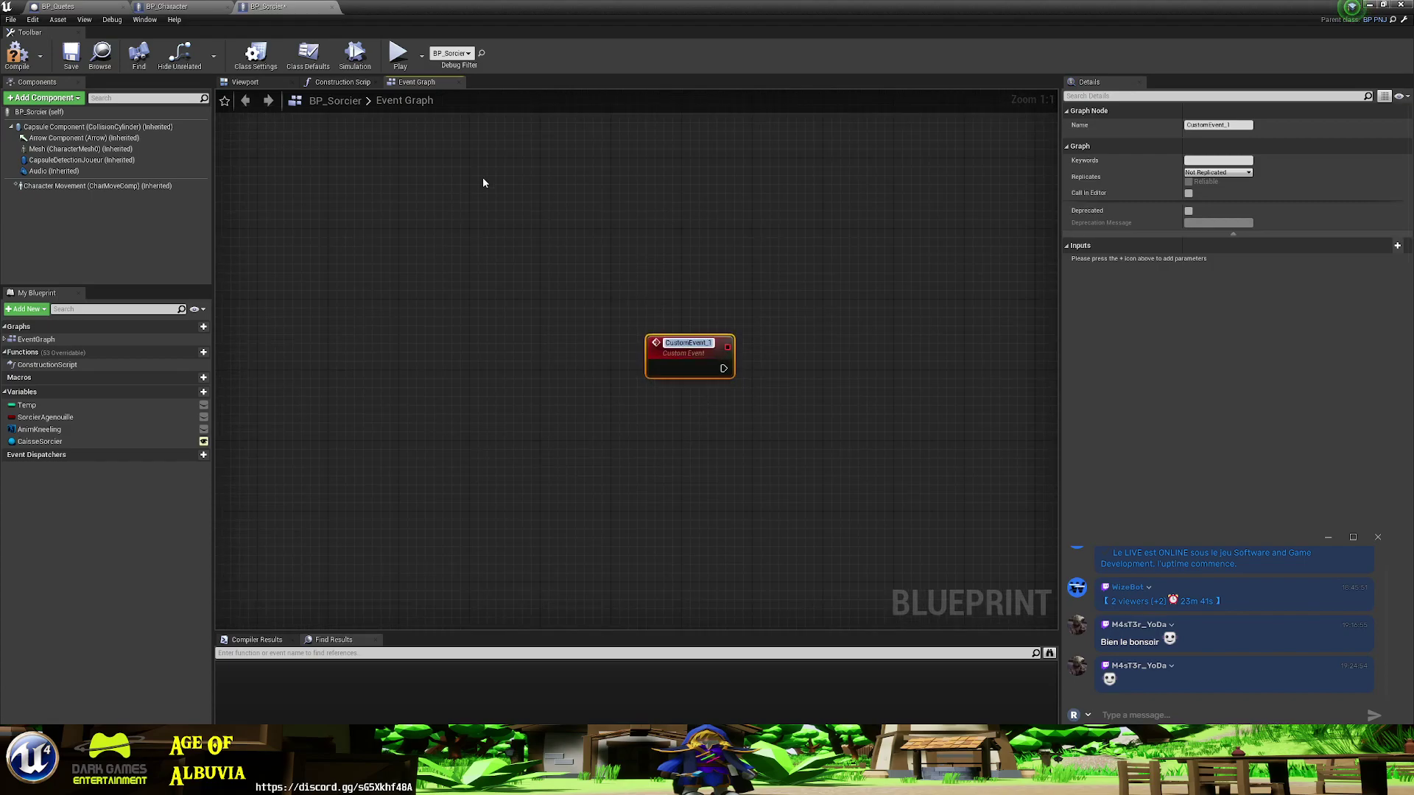
text(Cherche)
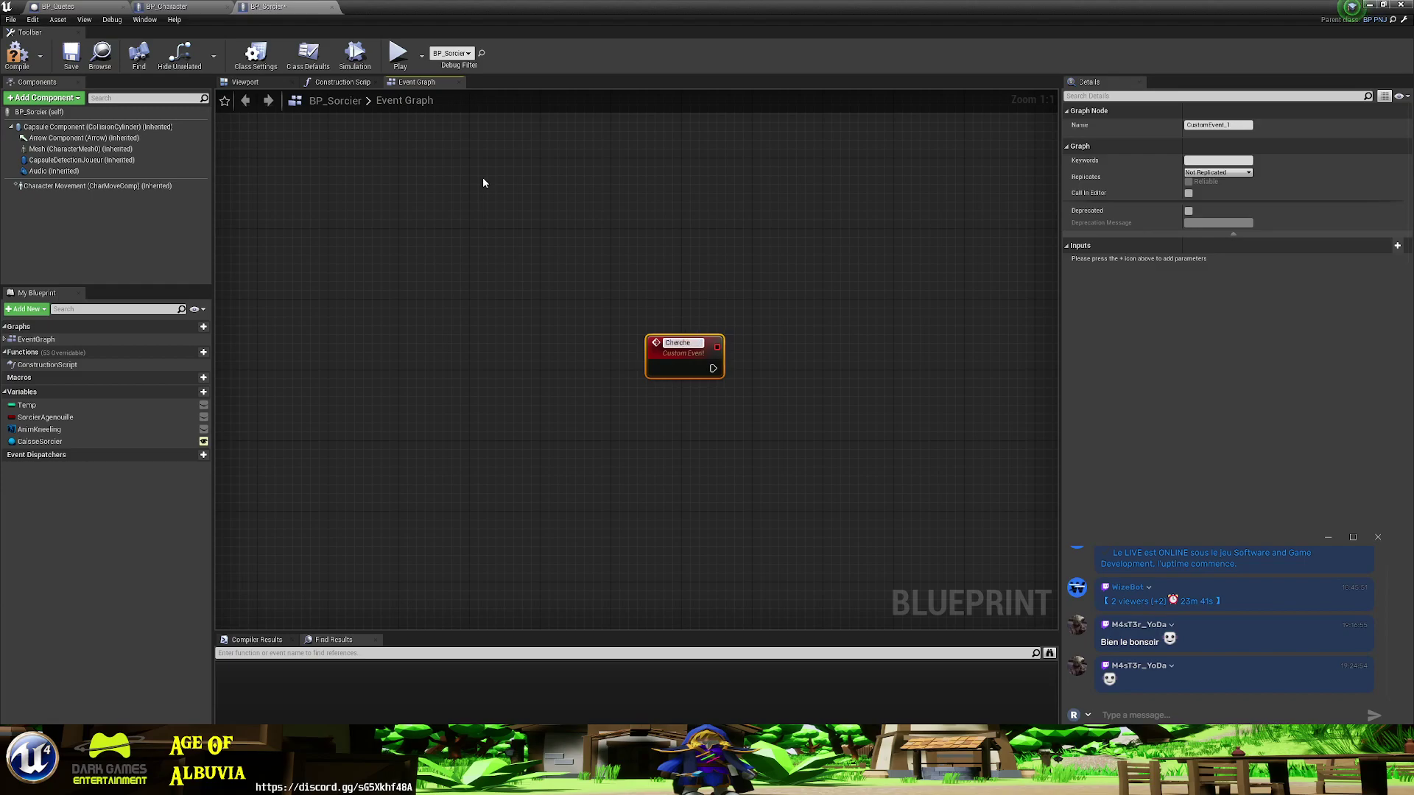
text(Arbre)
key(Return)
- Reposition the ChercheArbre event node higher, near the Agenouille node group
scroll(534, 230, down, 2)
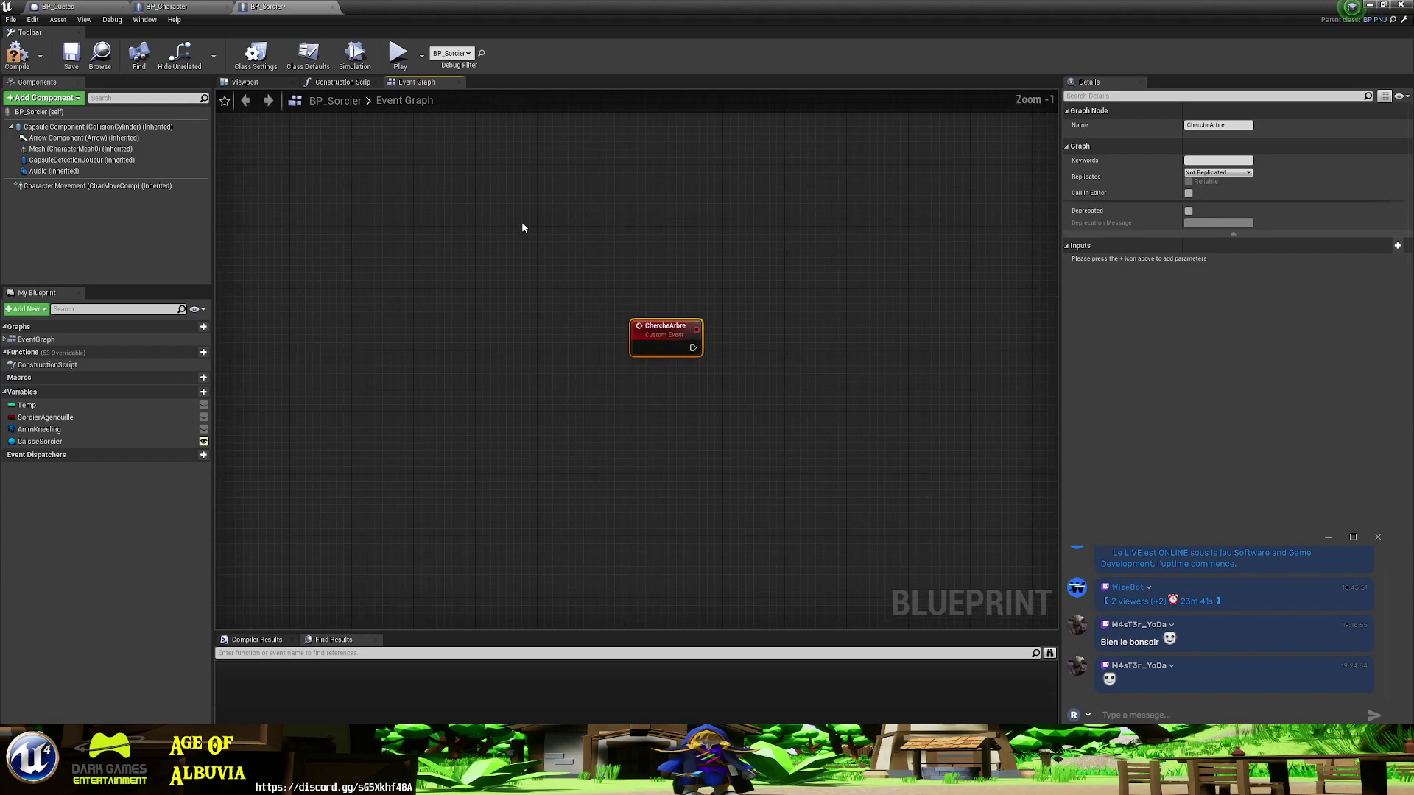
mouse_move(636, 323)
mouse_down()
mouse_move(607, 444)
mouse_move(732, 296)
mouse_up()
scroll(731, 295, down, 3)
right_drag(751, 341, 707, 474)
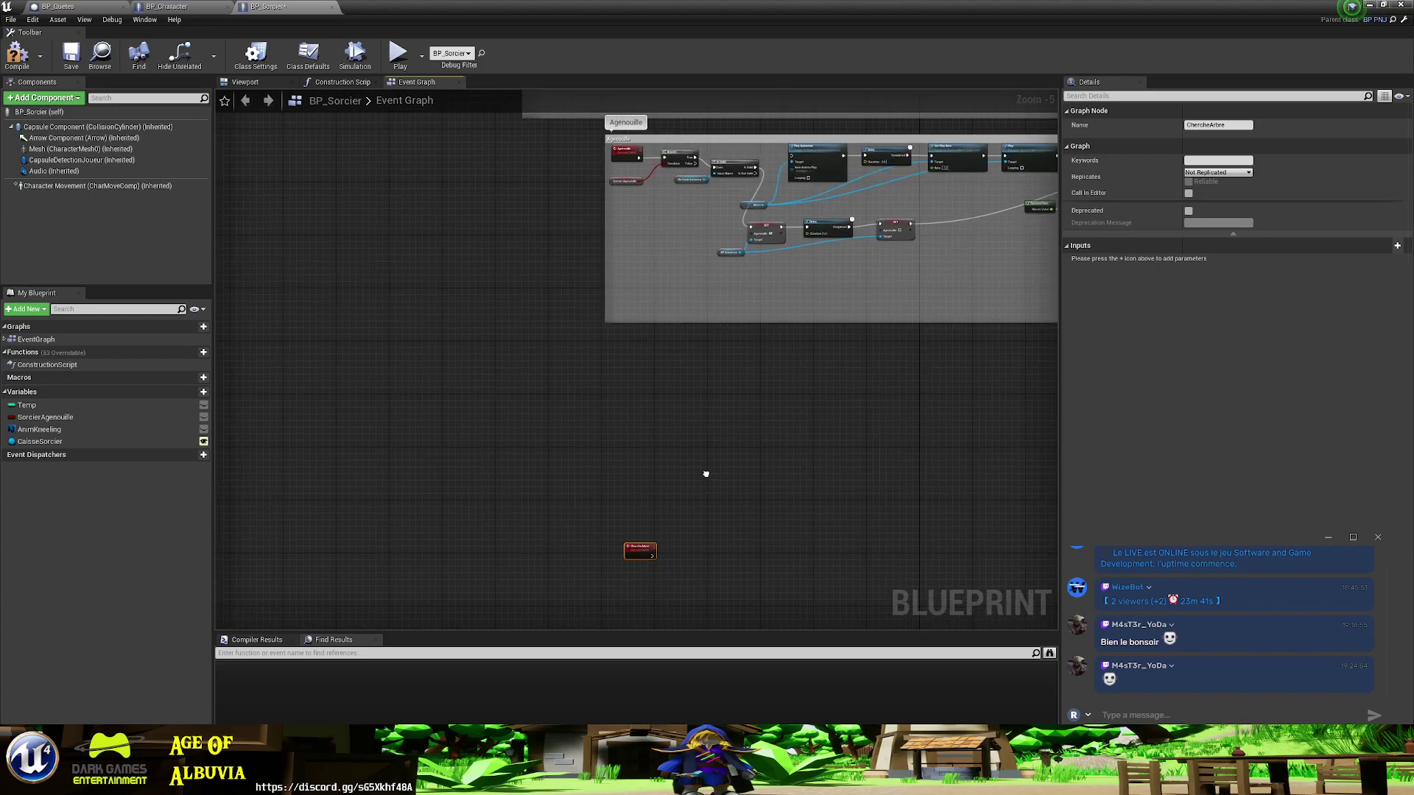
mouse_move(642, 548)
mouse_down()
mouse_move(639, 380)
mouse_move(637, 412)
mouse_up()
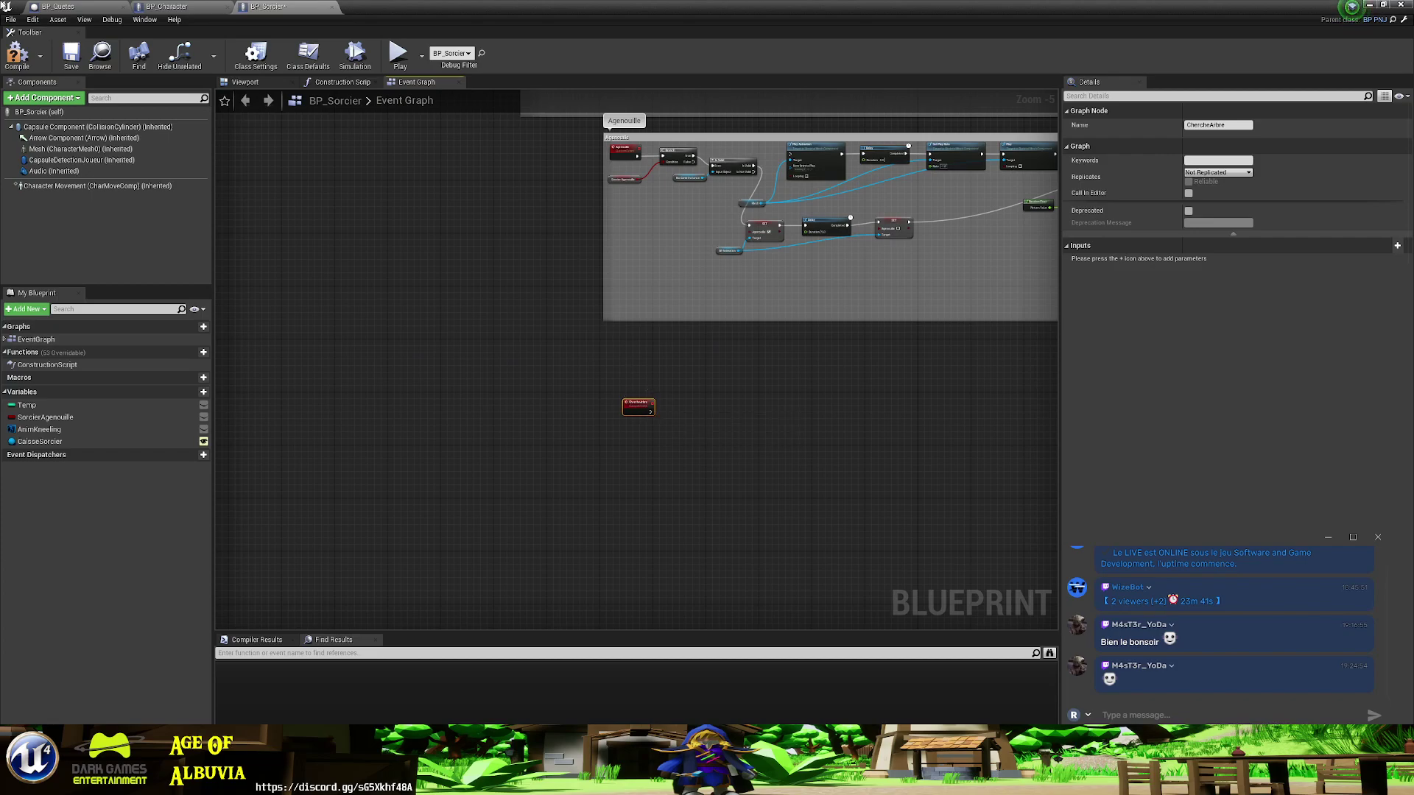
- Save the BP_Sorcier blueprint, dismissing the check-out prompt
click(74, 57)
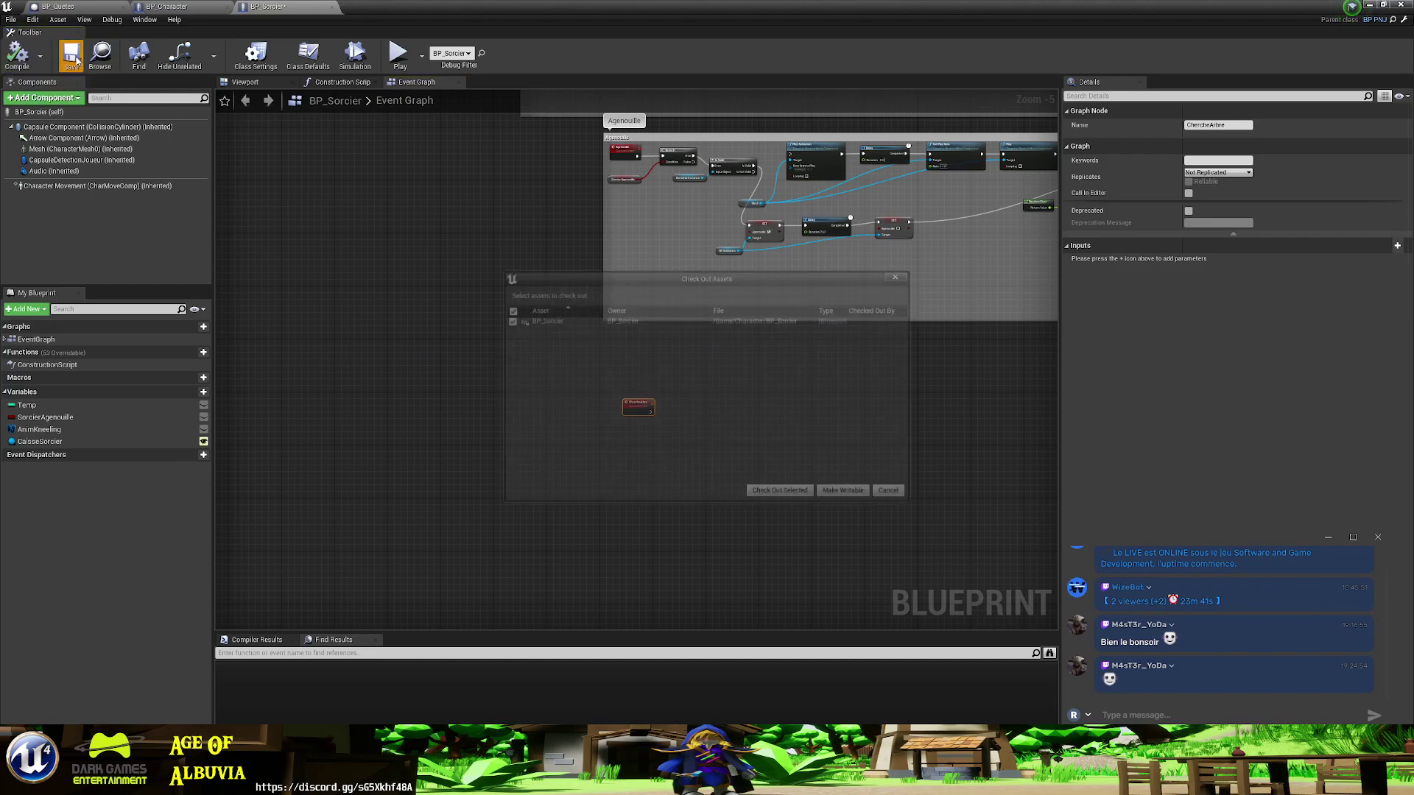
click(779, 490)
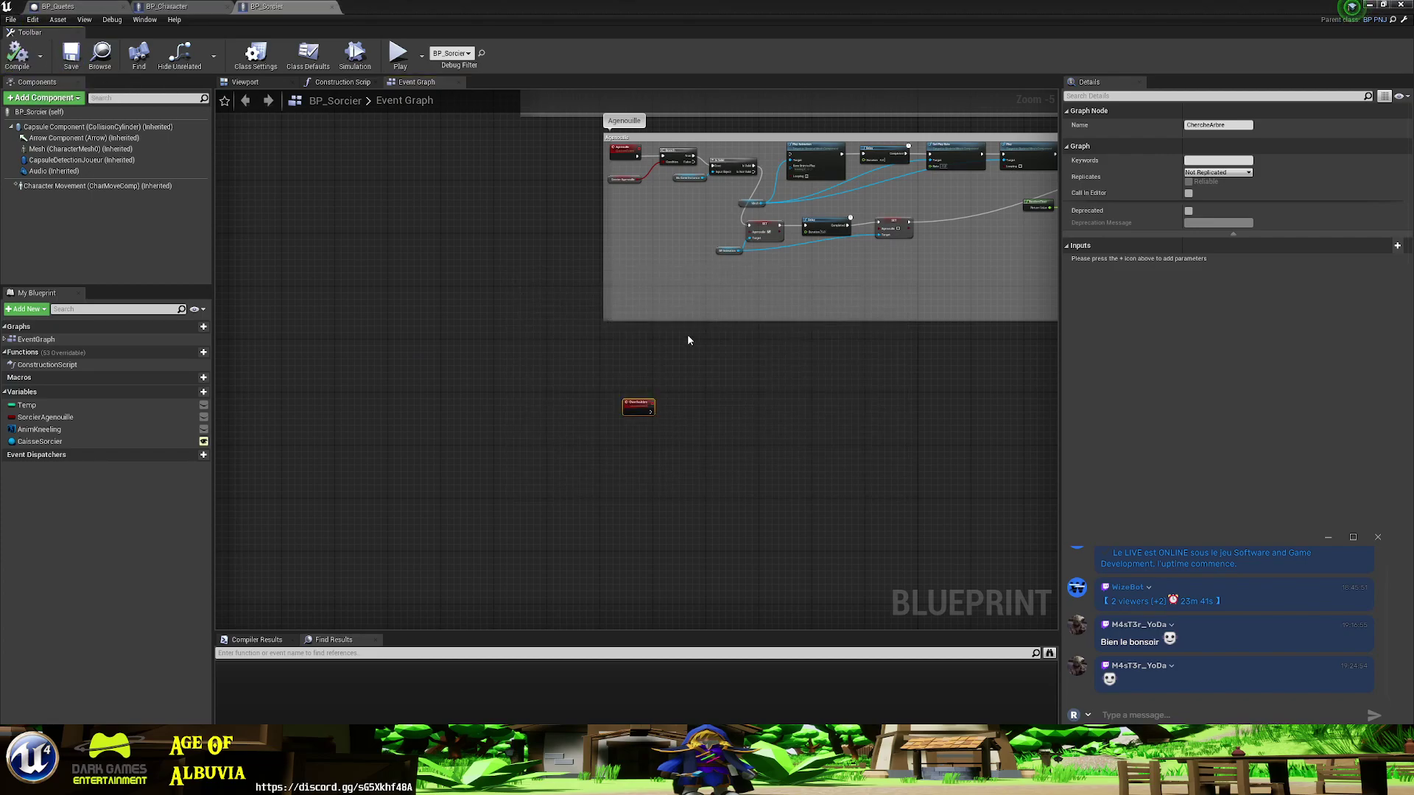
scroll(767, 367, down, 2)
scroll(767, 367, down, 1)
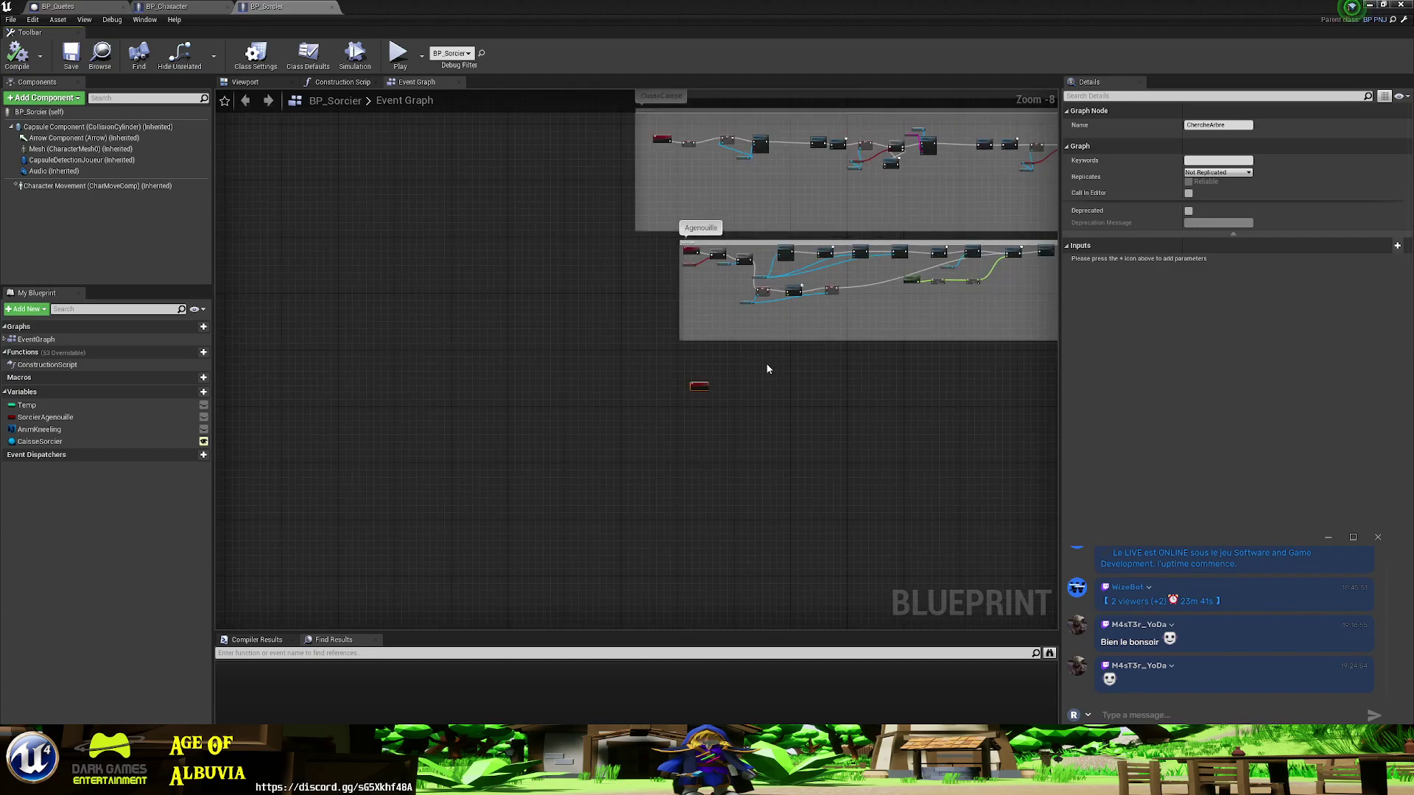
scroll(767, 369, up, 3)
scroll(767, 369, up, 2)
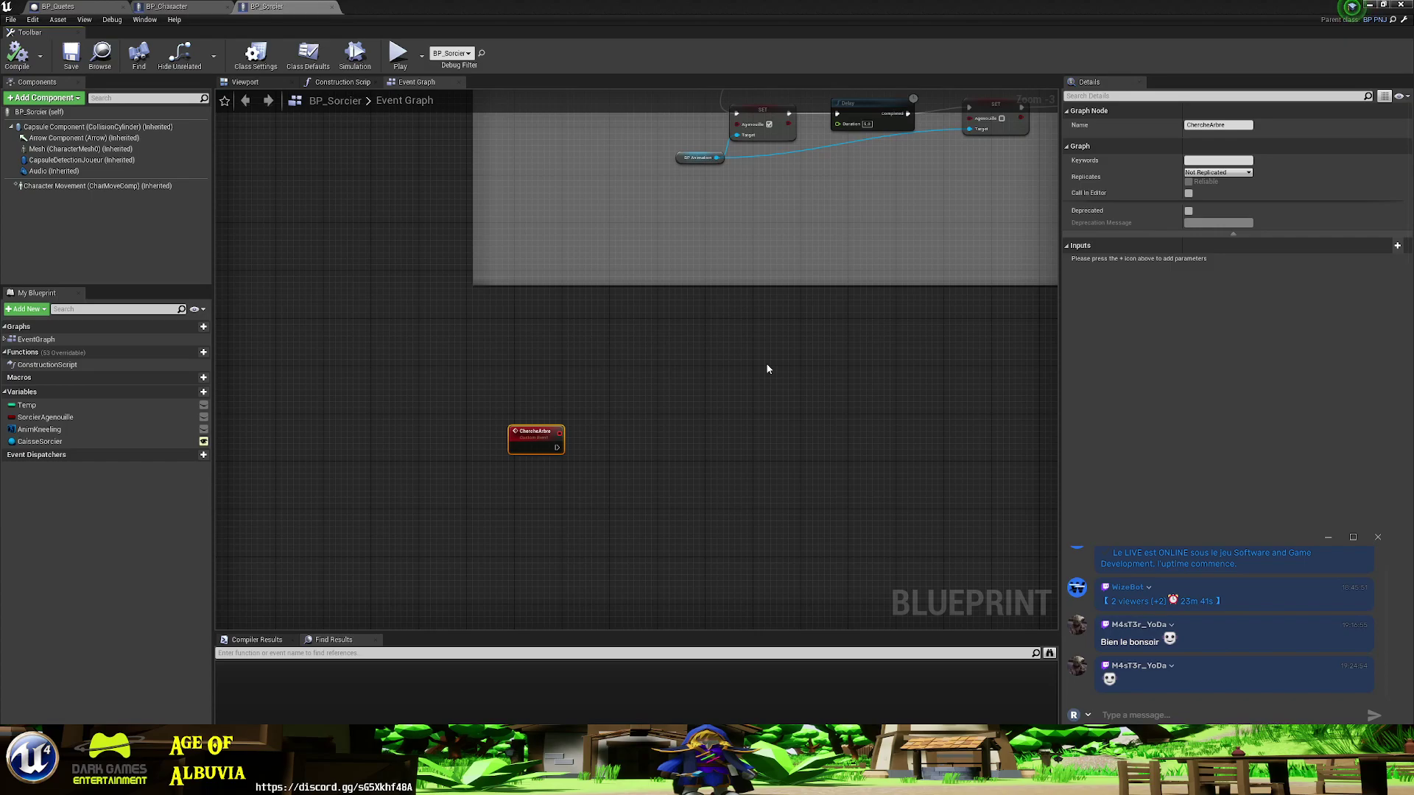
- Bring the blueprint editor window back and switch to BP_Quetes
click(1368, 6)
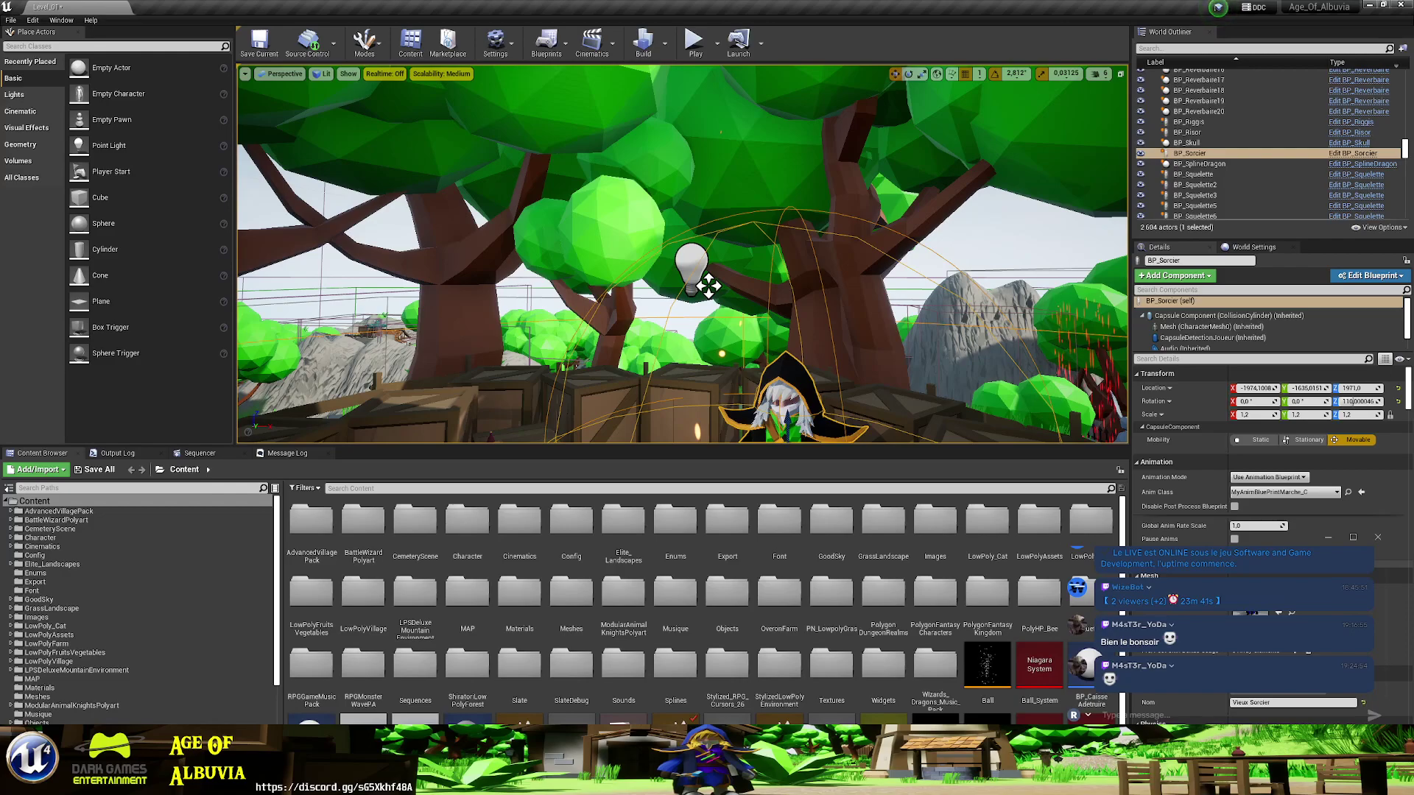
click(634, 780)
click(692, 711)
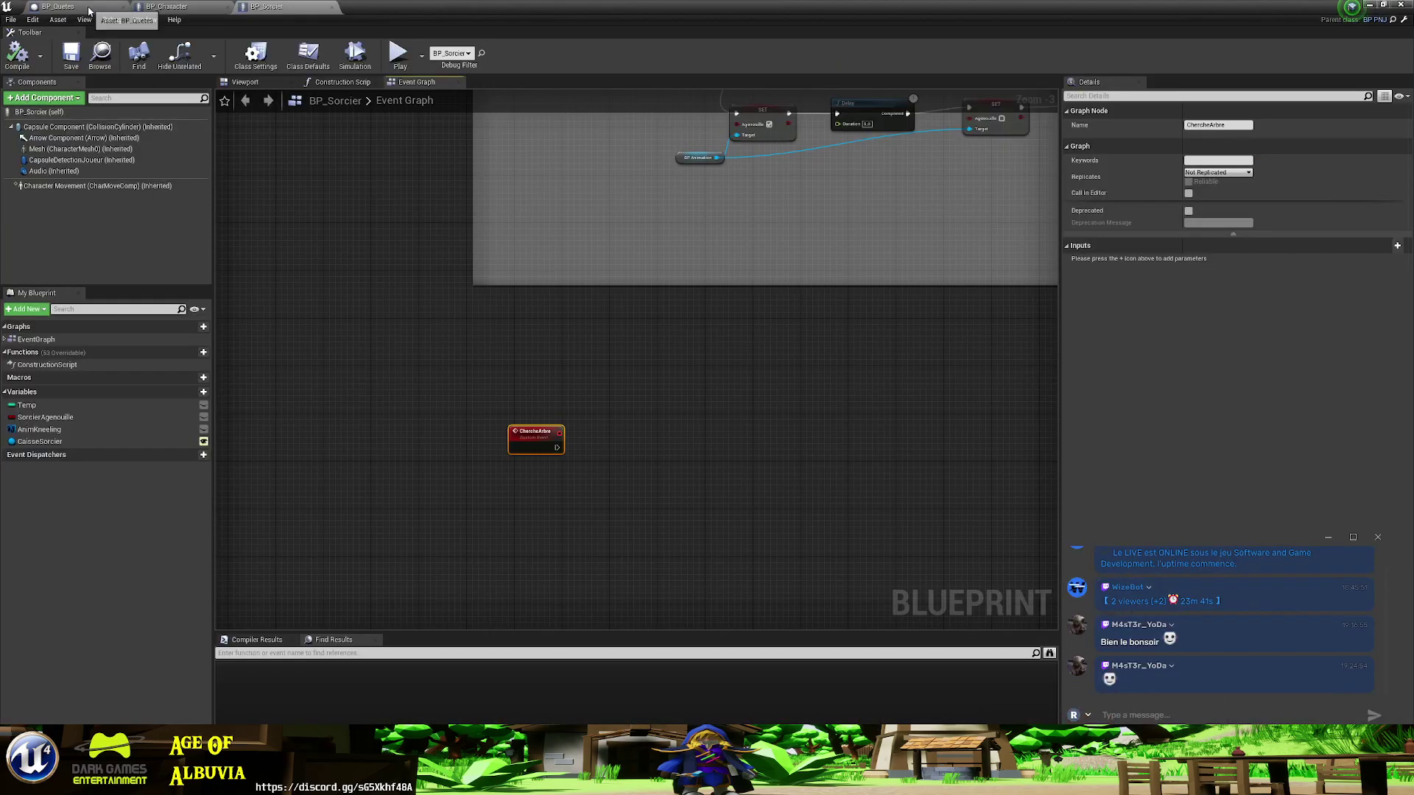
click(88, 10)
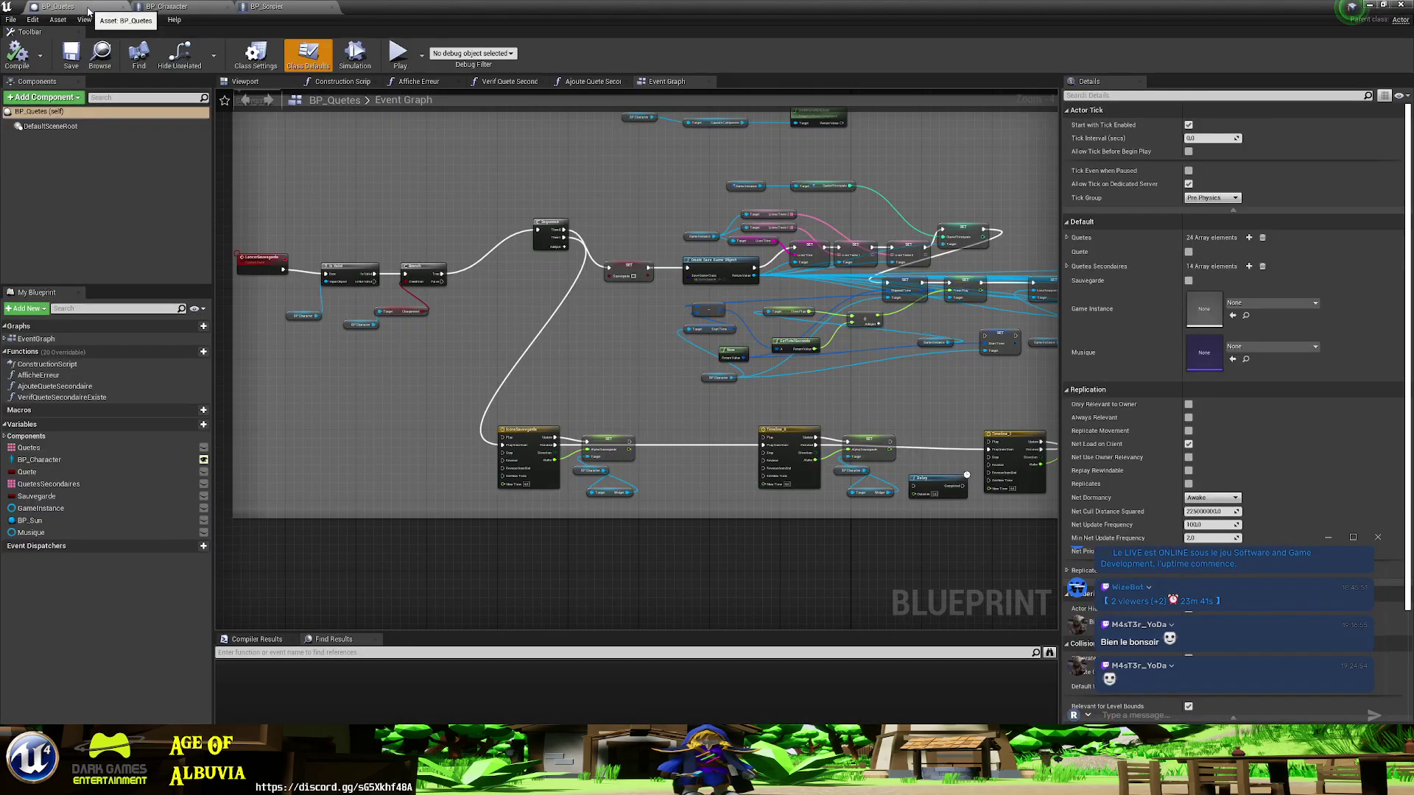
- Check the 14 default entries of QuetesSecondaires, then minimize the blueprint editor
click(62, 448)
click(66, 484)
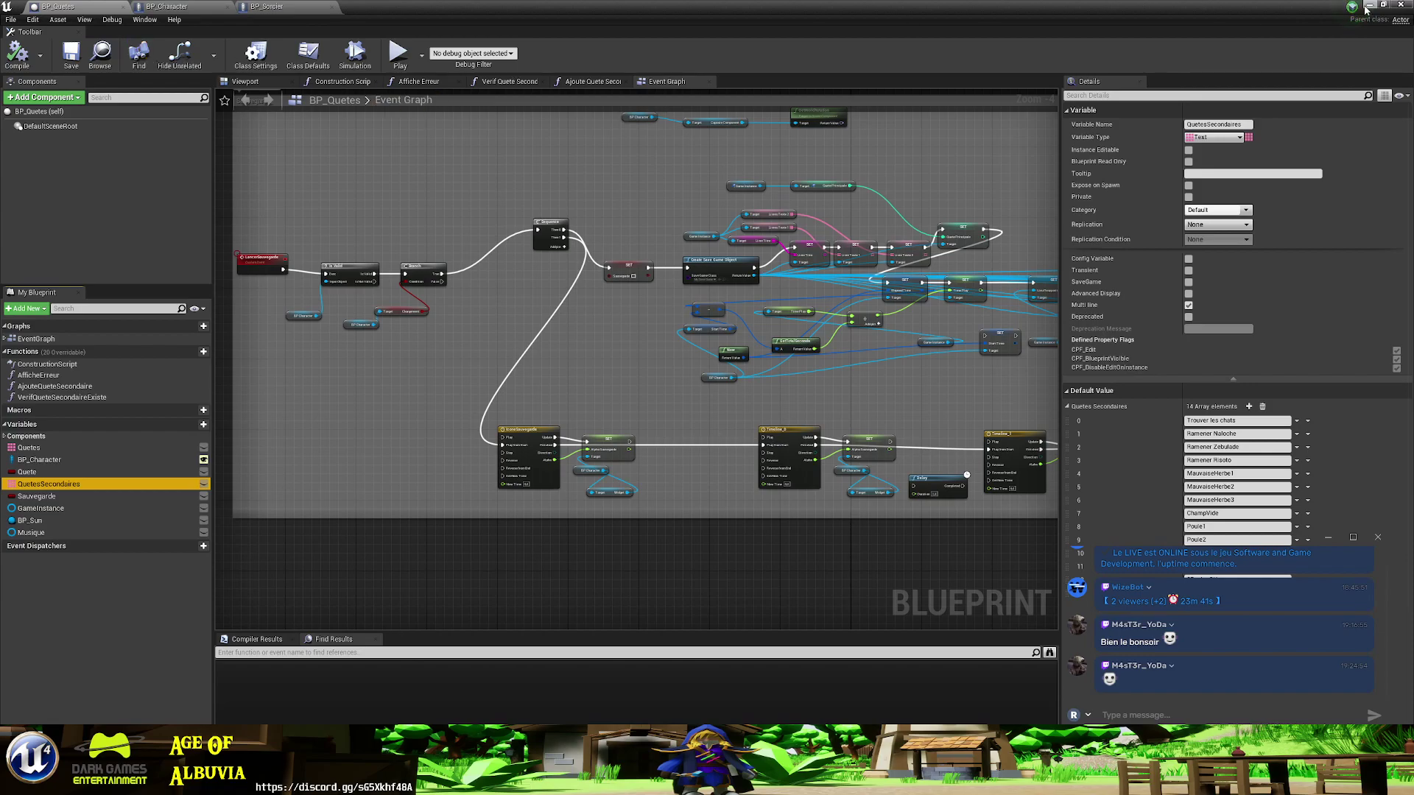
click(1367, 6)
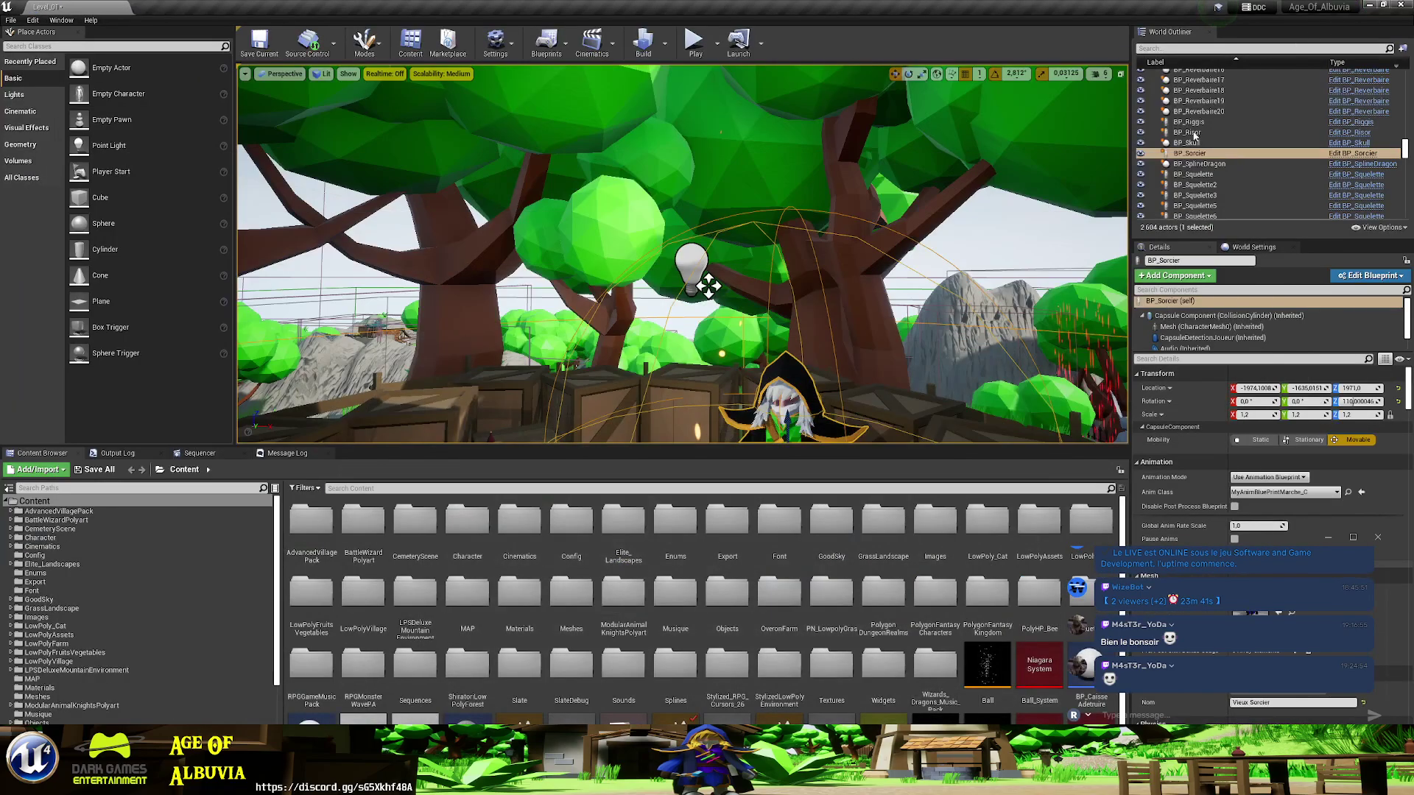
- Find BP_Janus by searching 'janus' in the Outliner and open its blueprint
click(1161, 48)
text(janus)
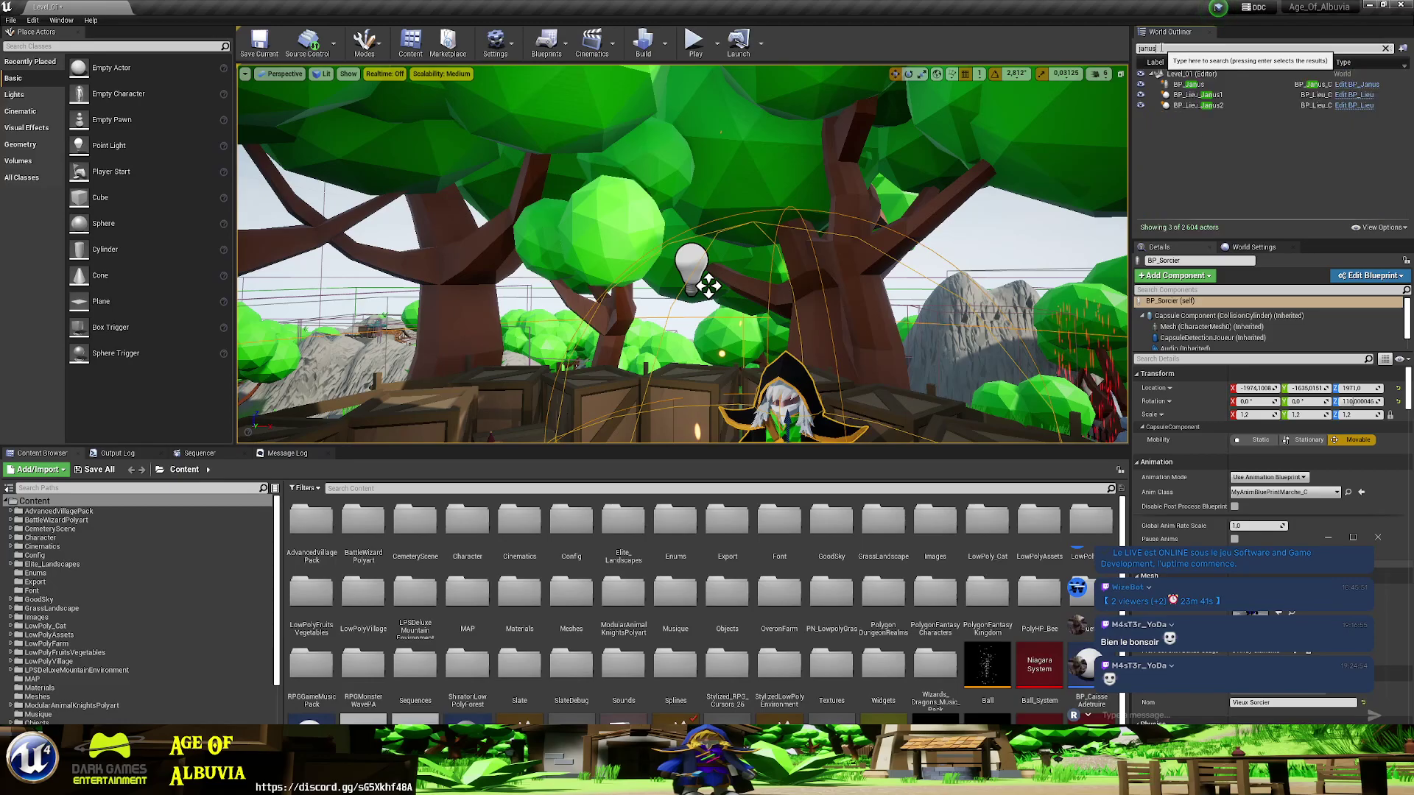
double_click(1185, 84)
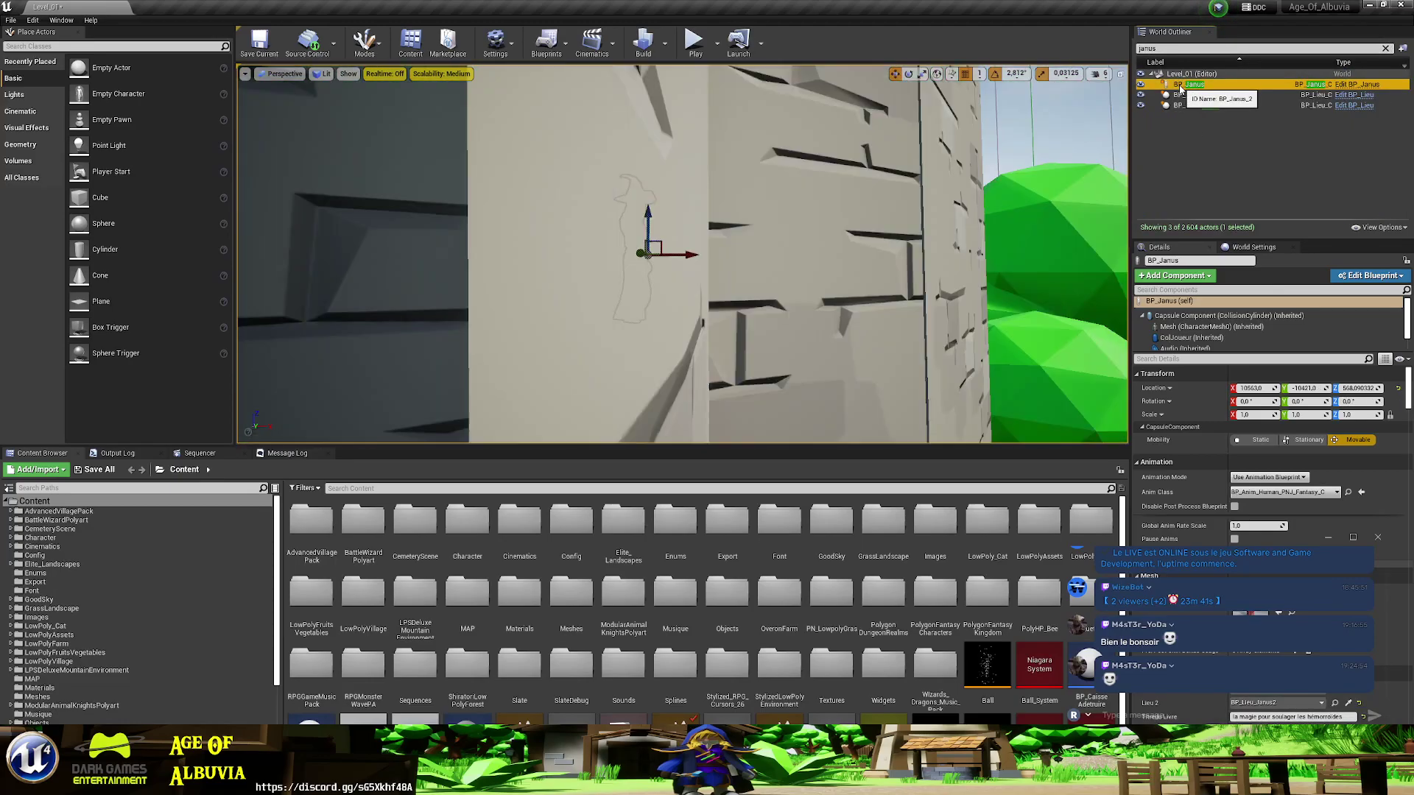
click(1366, 85)
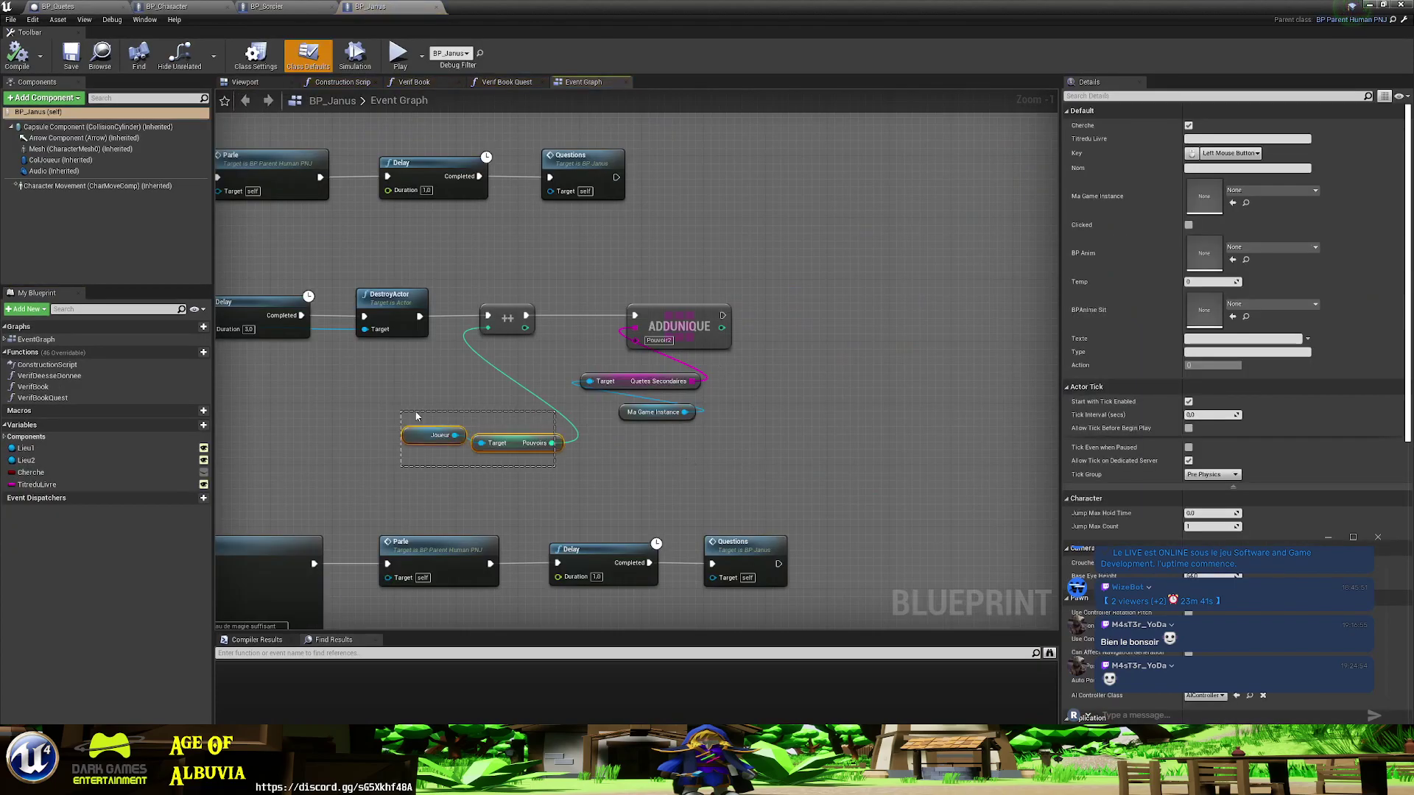
- Select the ADDUNIQUE, Quetes Secondaires and Ma Game Instance nodes, and move Questions right
drag(670, 442, 658, 274)
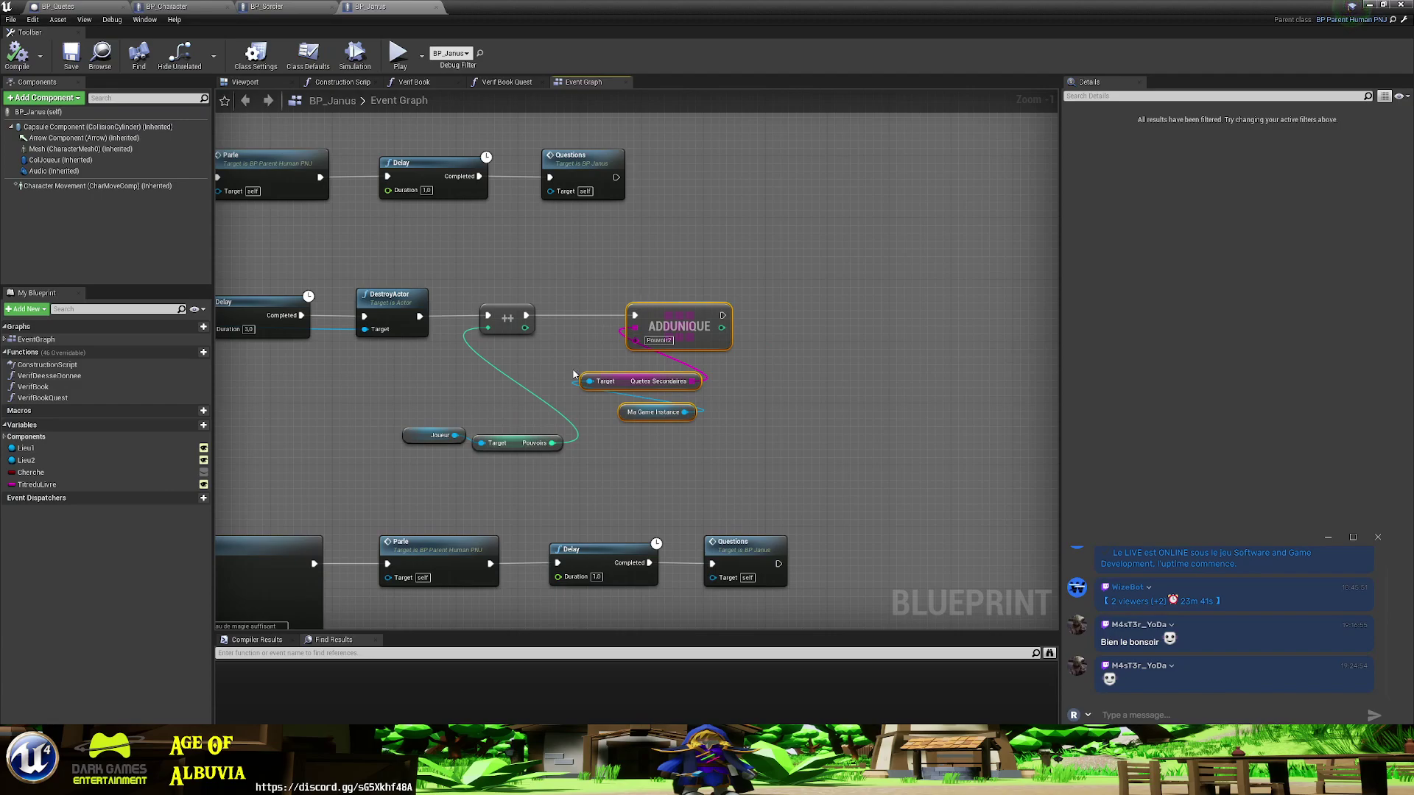
scroll(708, 317, down, 2)
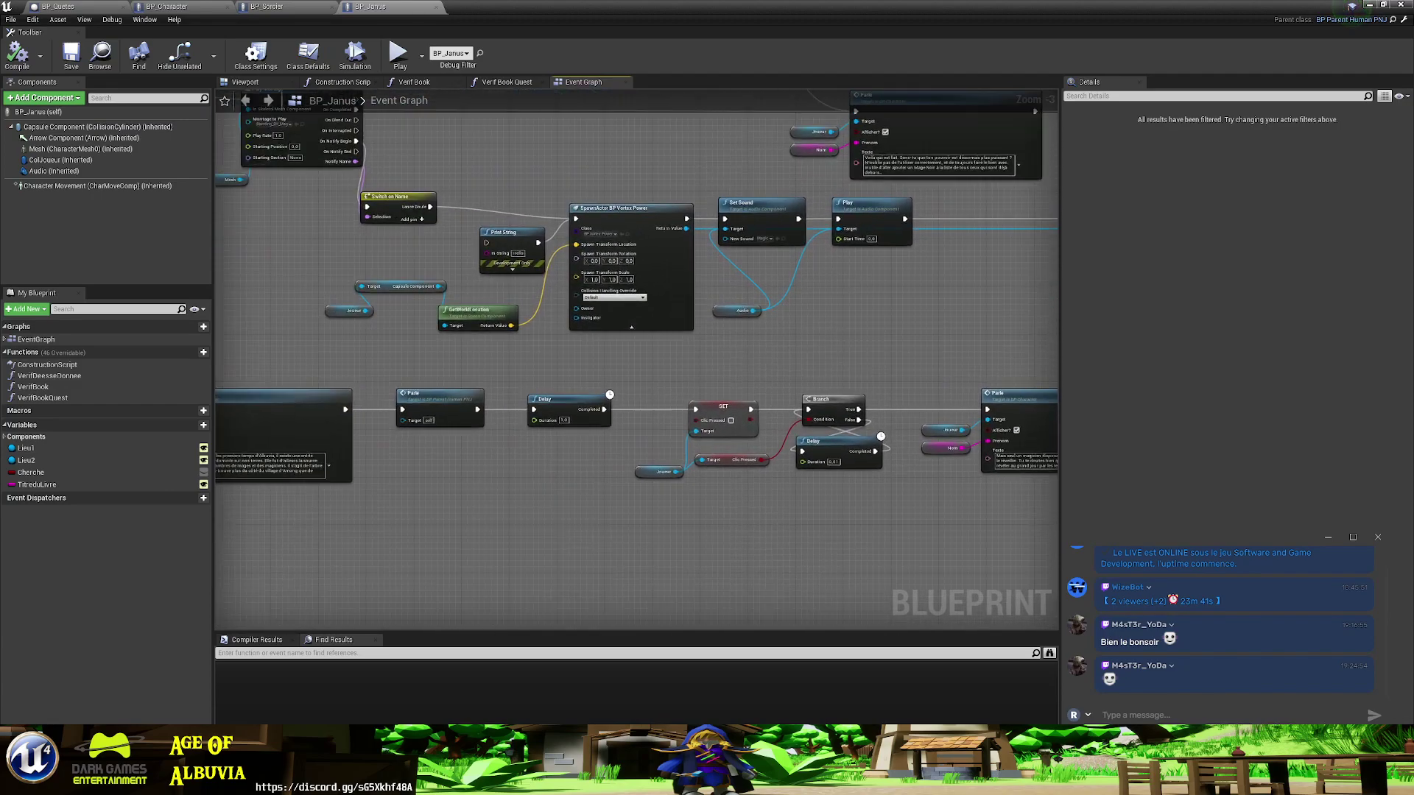
right_drag(529, 375, 735, 438)
scroll(735, 439, up, 3)
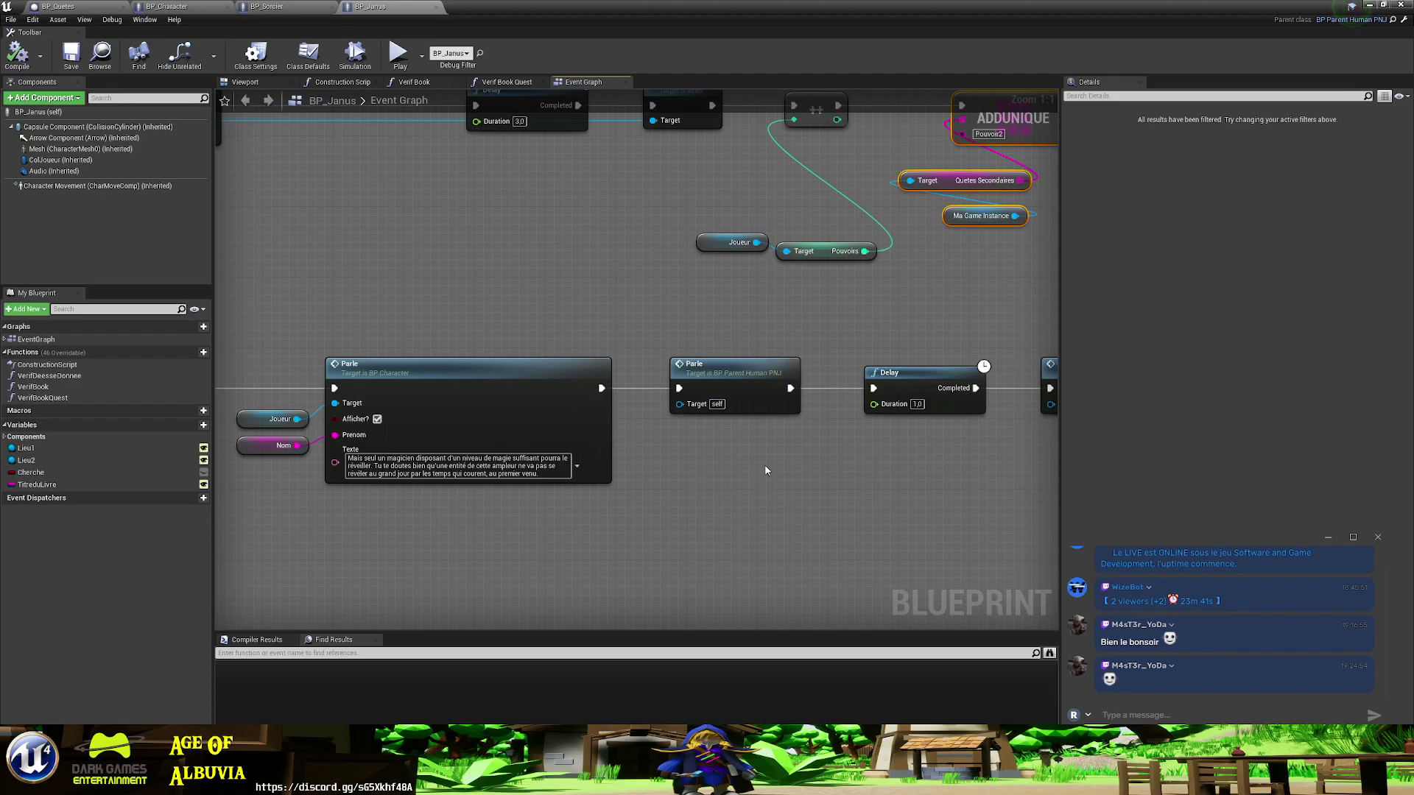
right_drag(819, 469, 826, 462)
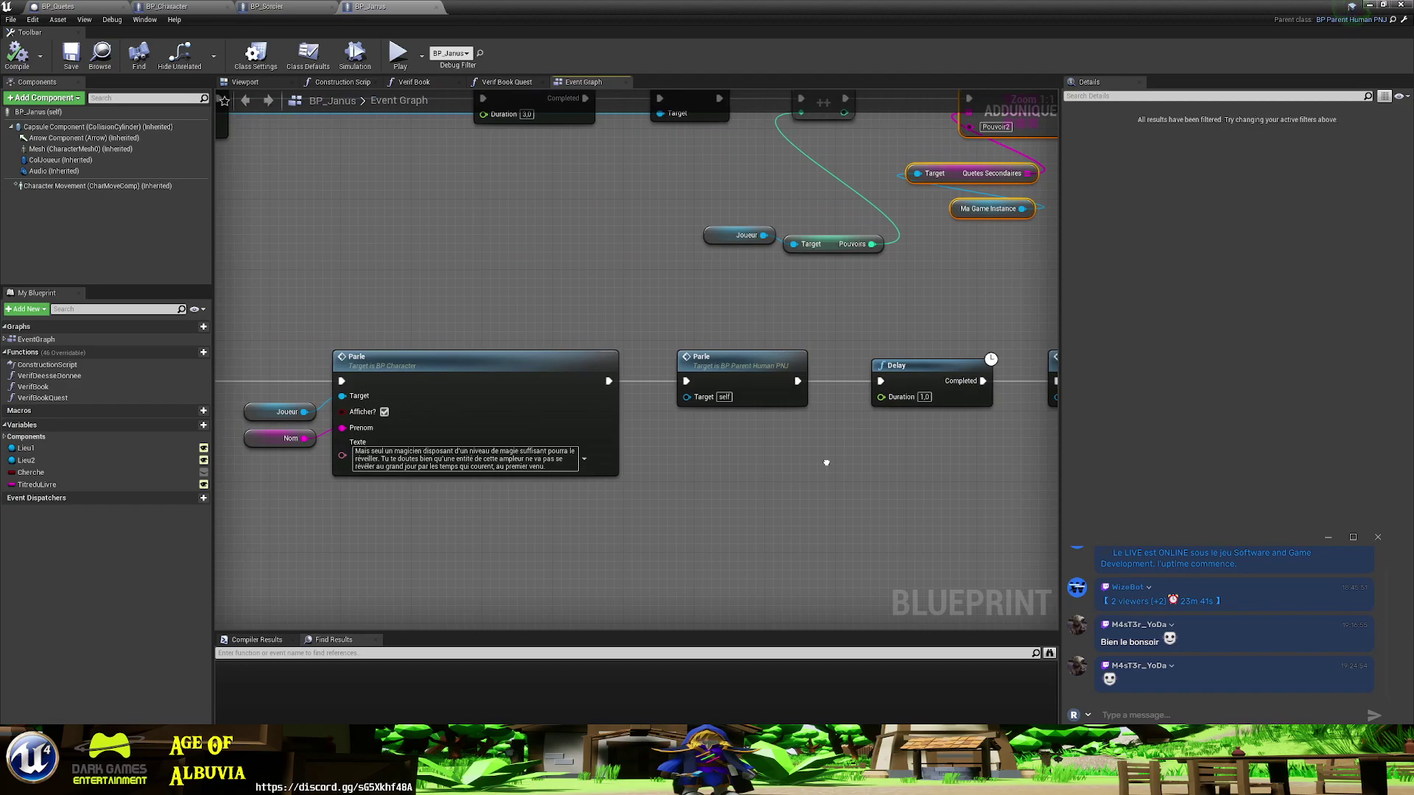
right_drag(826, 463, 219, 452)
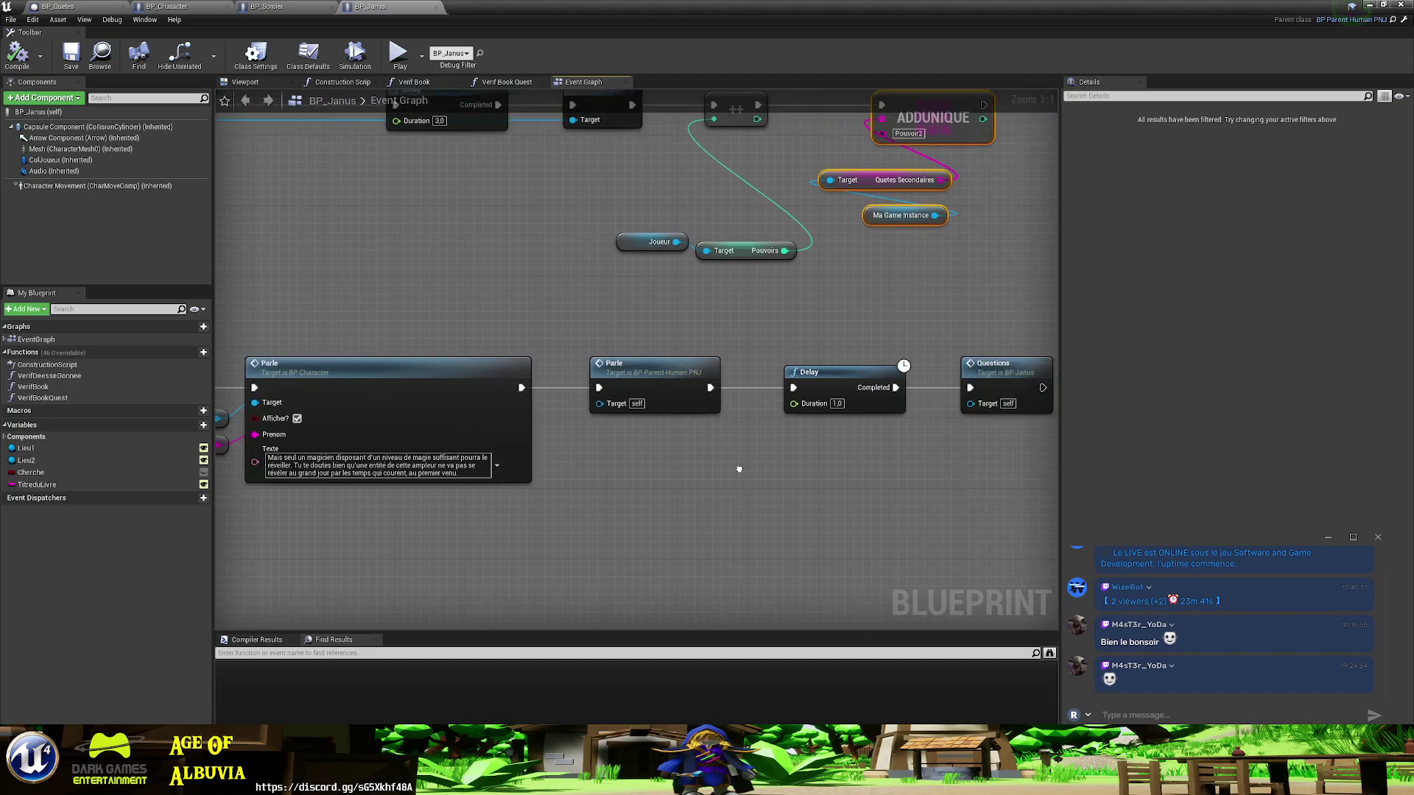
drag(447, 360, 826, 359)
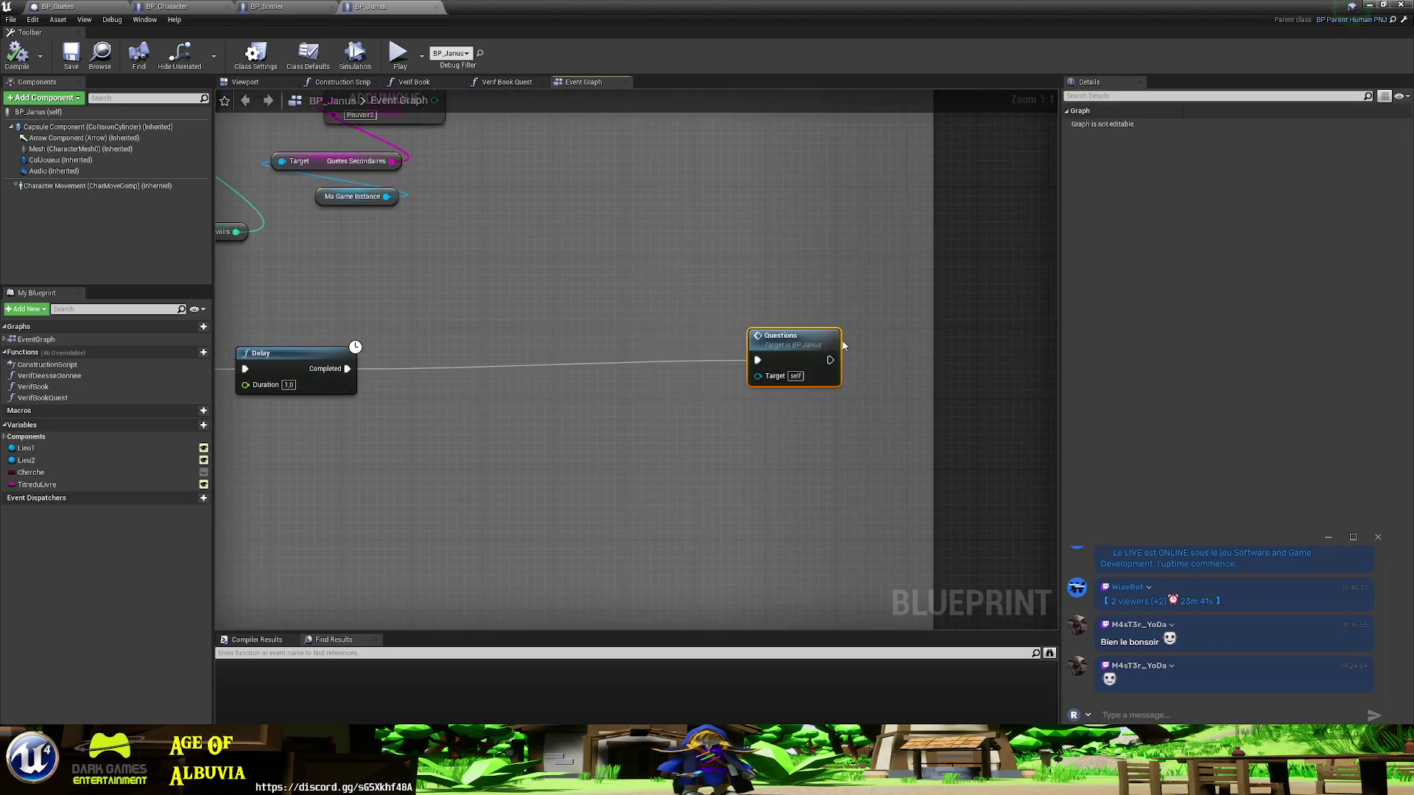
- Paste the ADDUNIQUE nodes between Delay and Questions, set New Item to Jomo, and compile
click(465, 525)
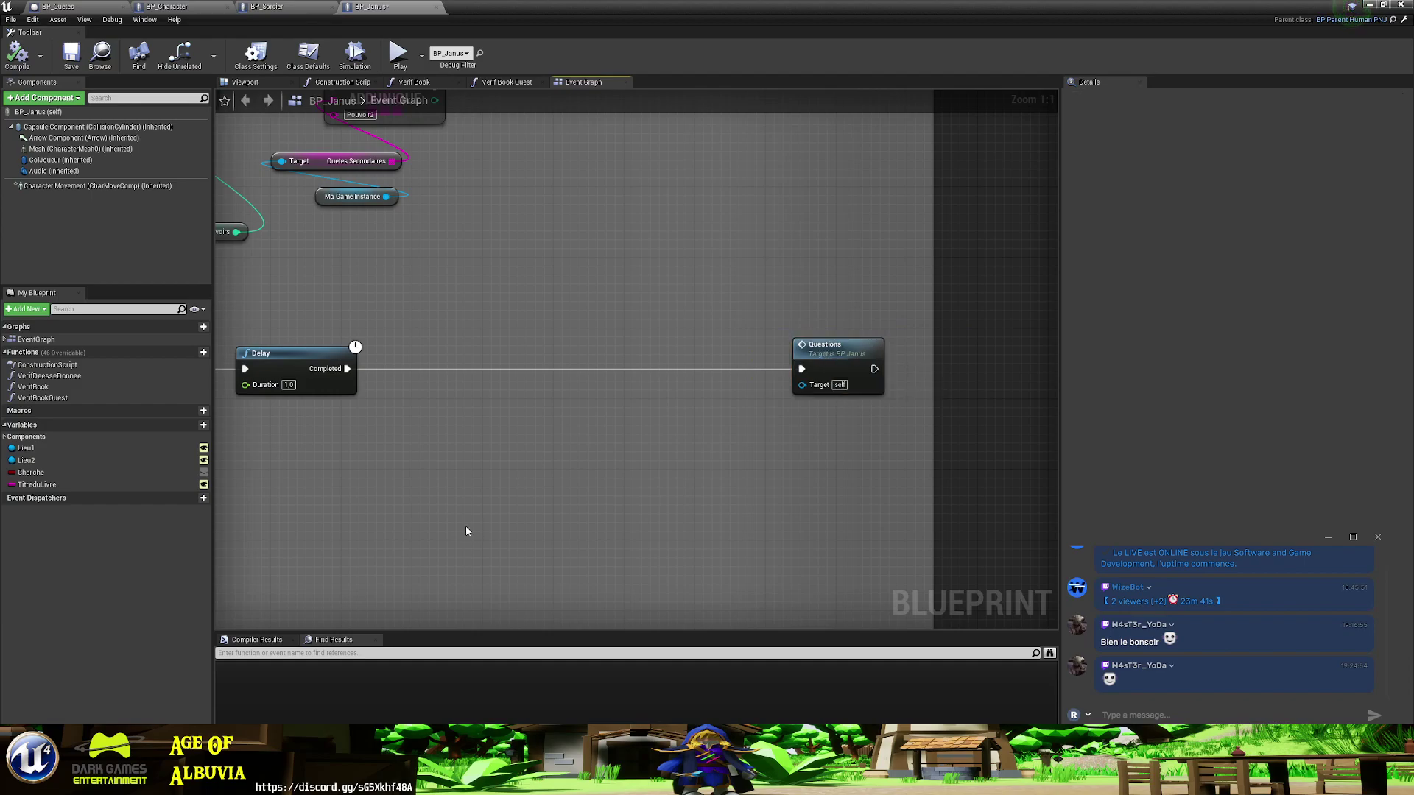
key(ctrl+v)
drag(517, 467, 474, 361)
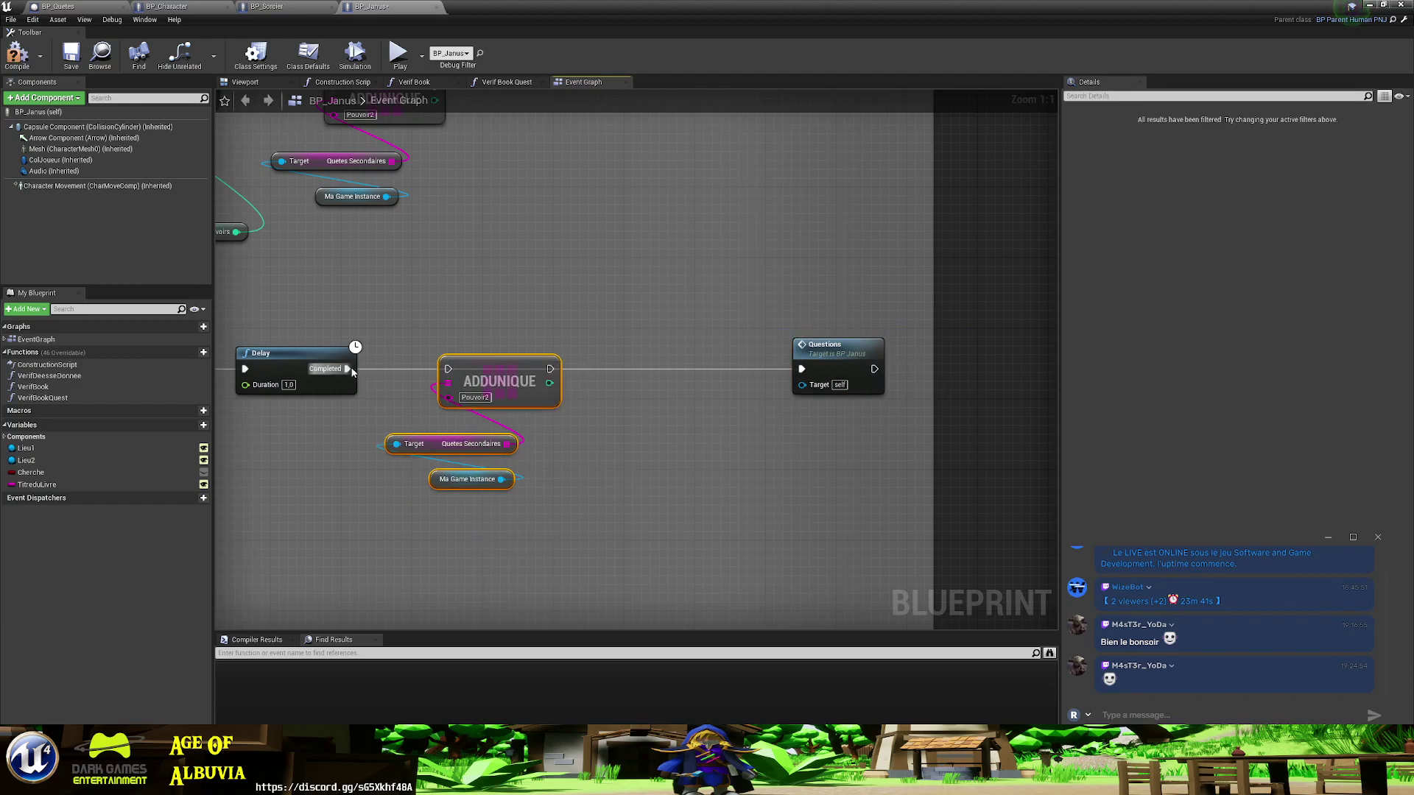
drag(347, 368, 448, 370)
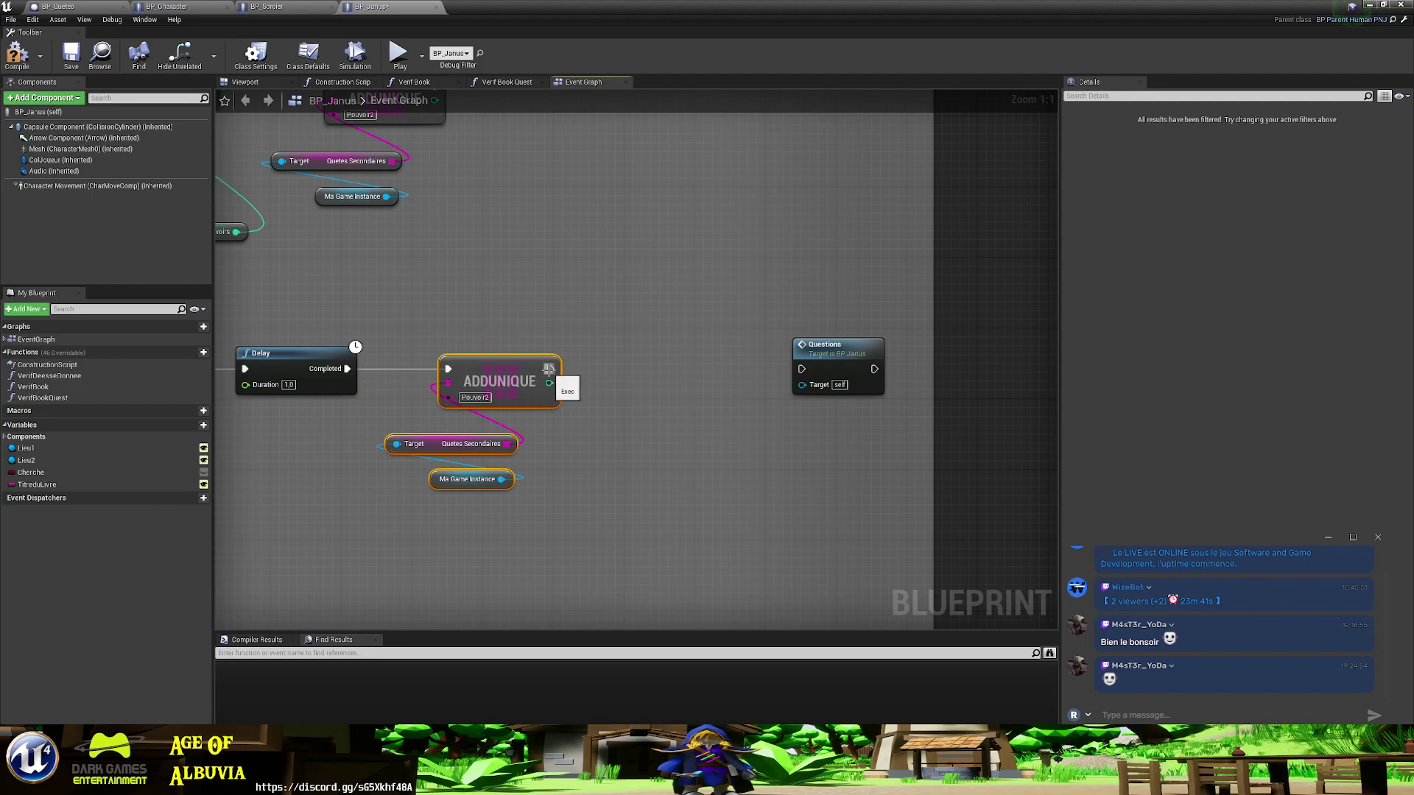
drag(549, 368, 801, 369)
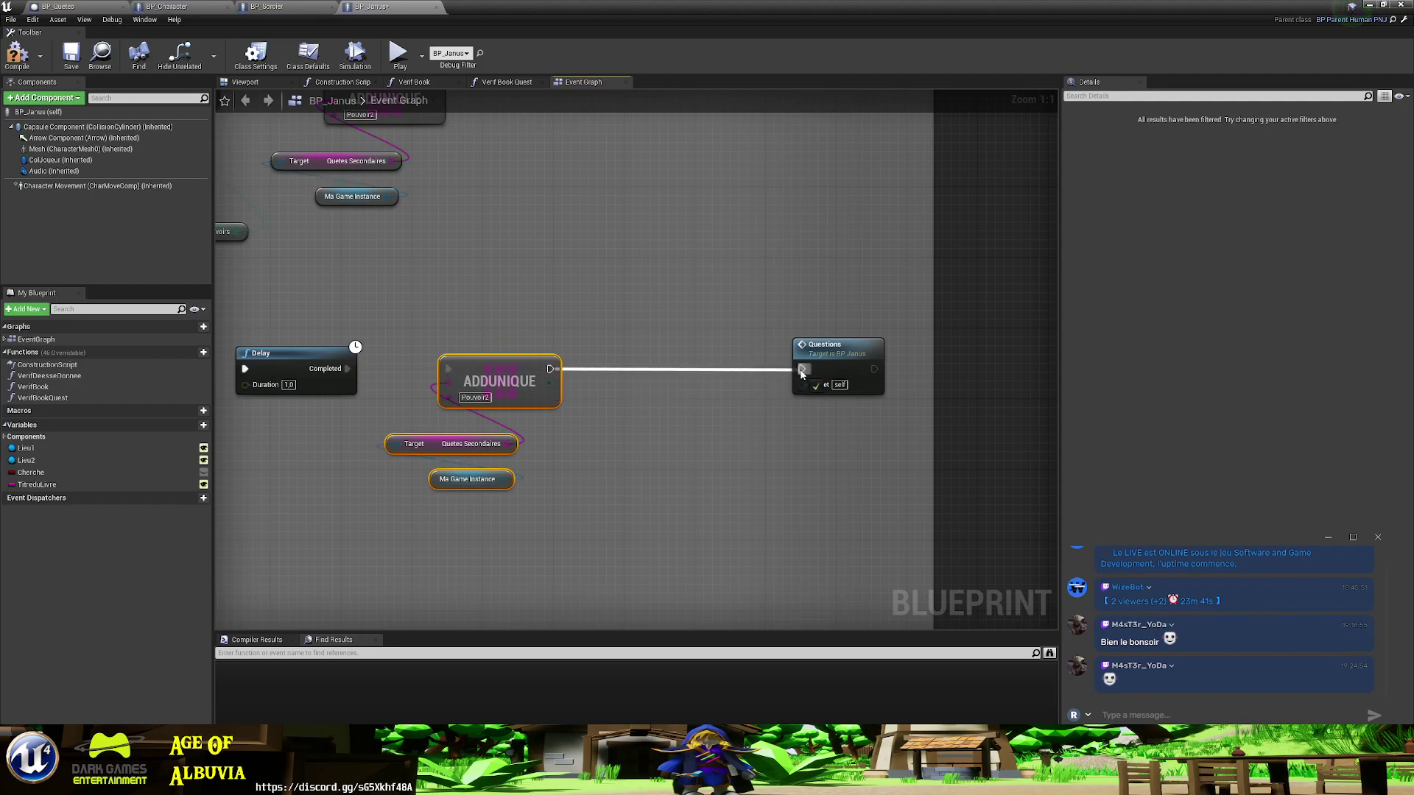
click(474, 398)
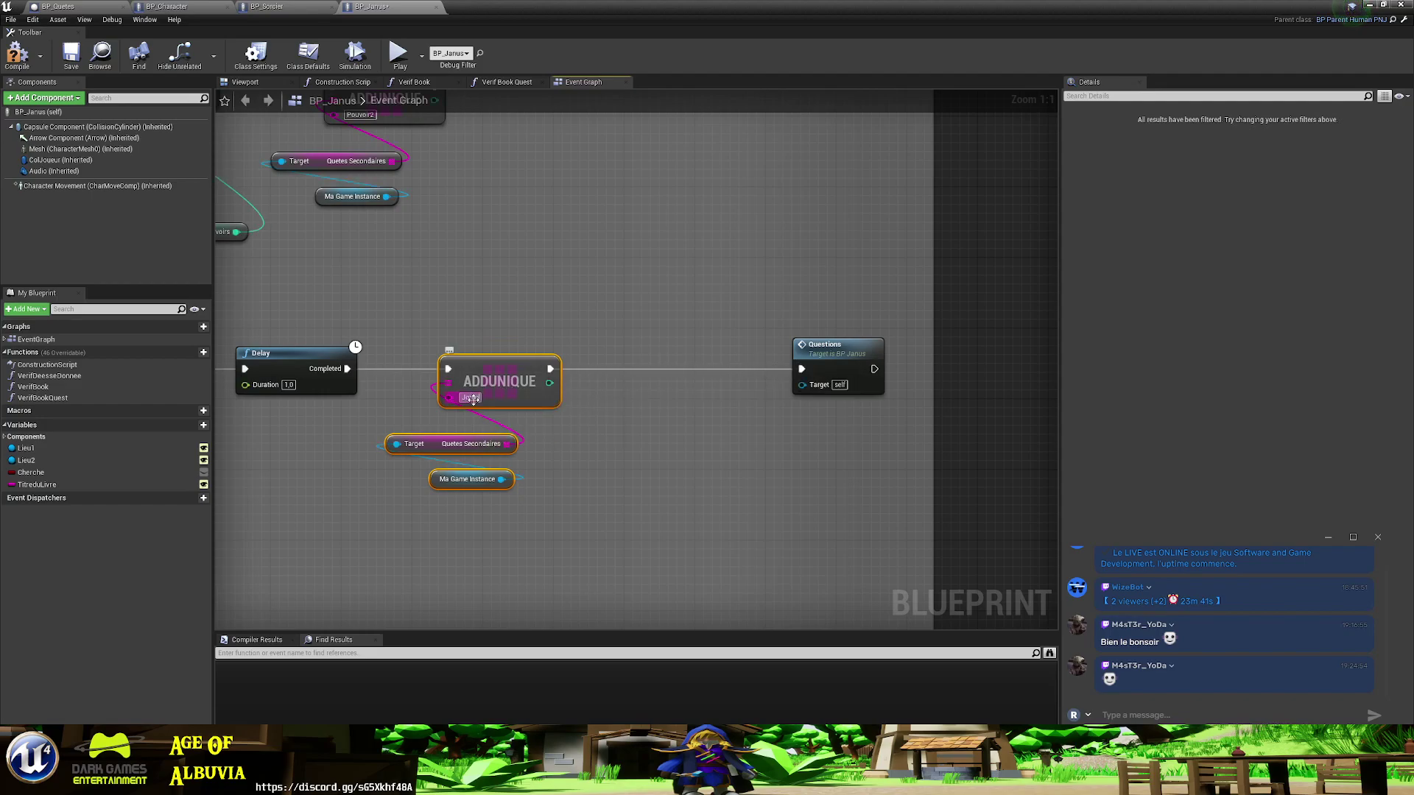
click(20, 68)
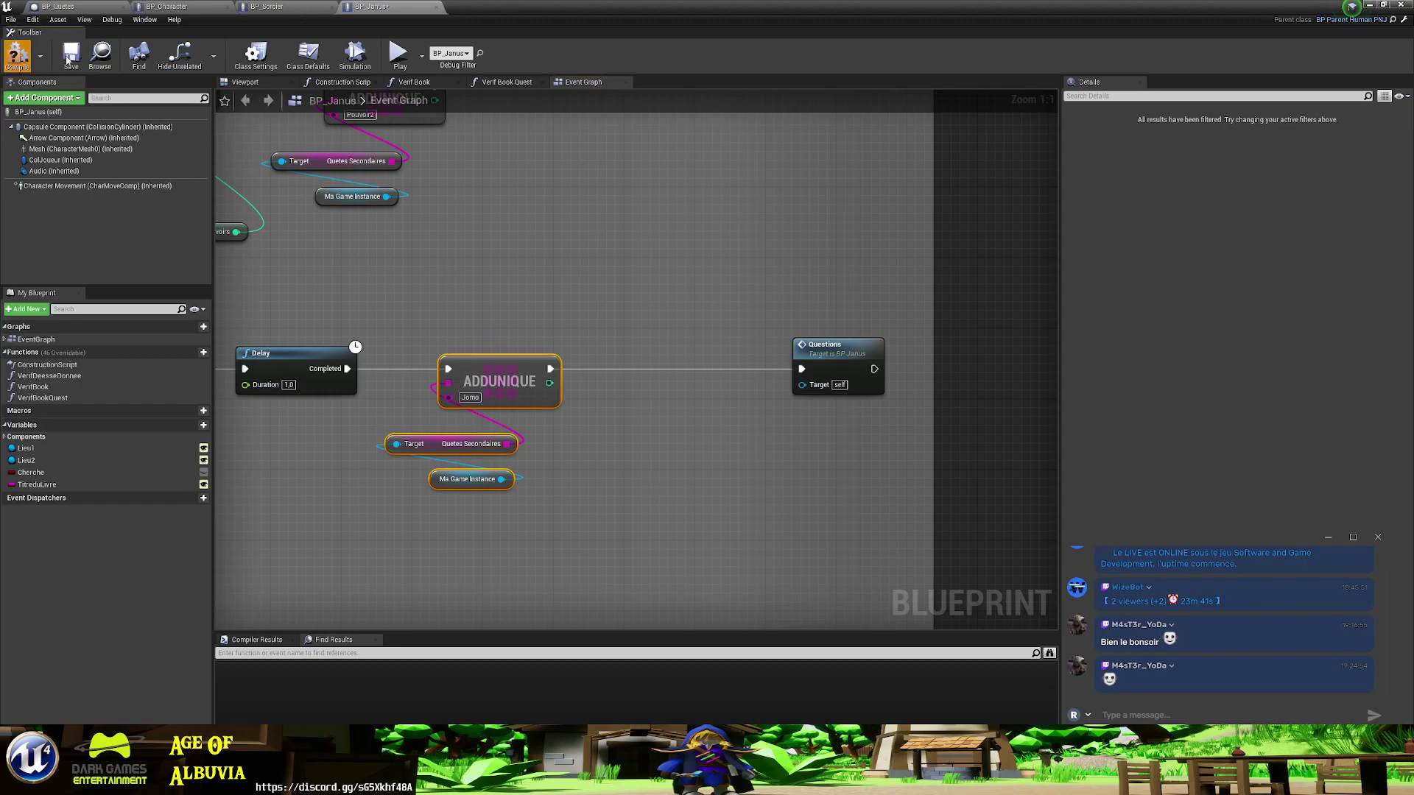
- Play Level_01 and run the character past the campfire, through the forest and grass toward the castle
click(1370, 6)
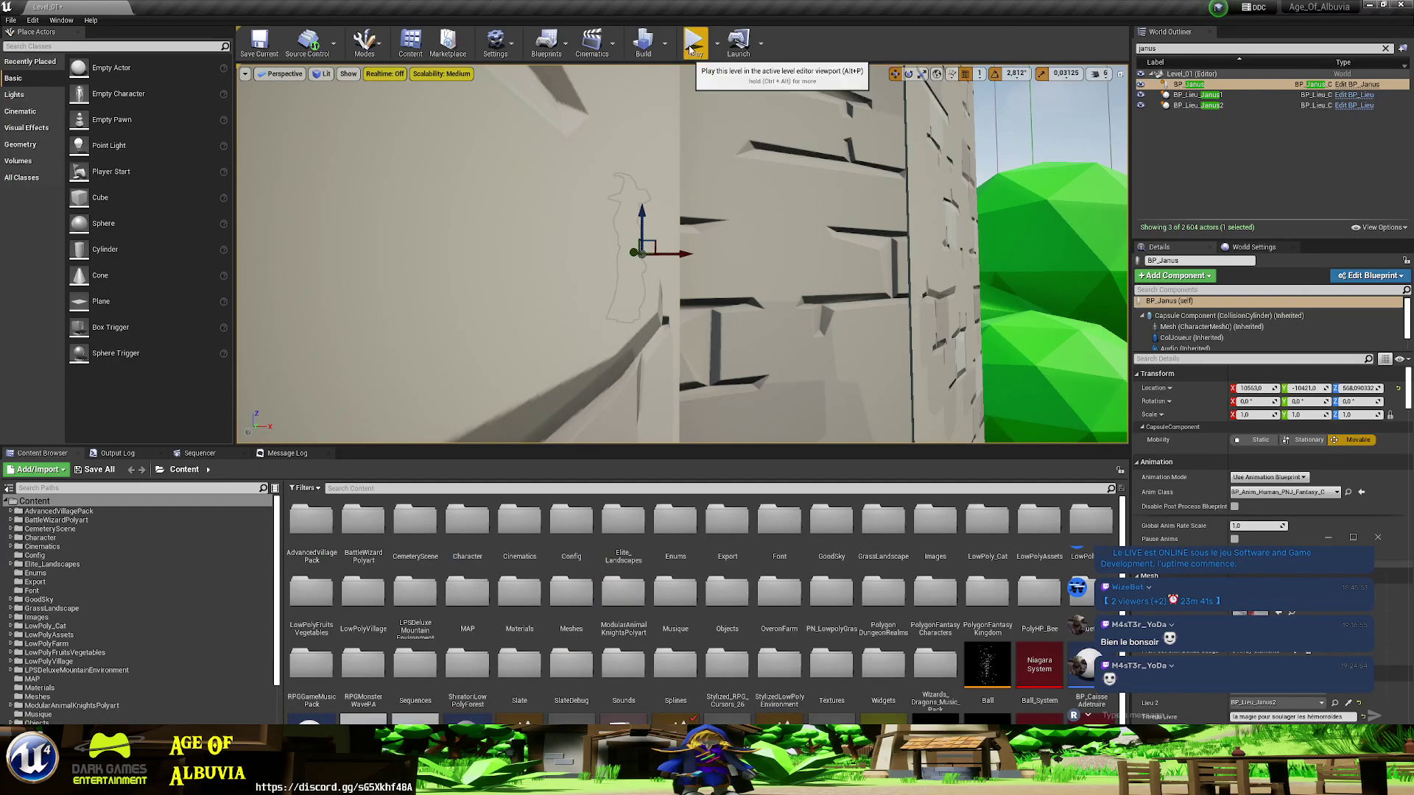
click(692, 46)
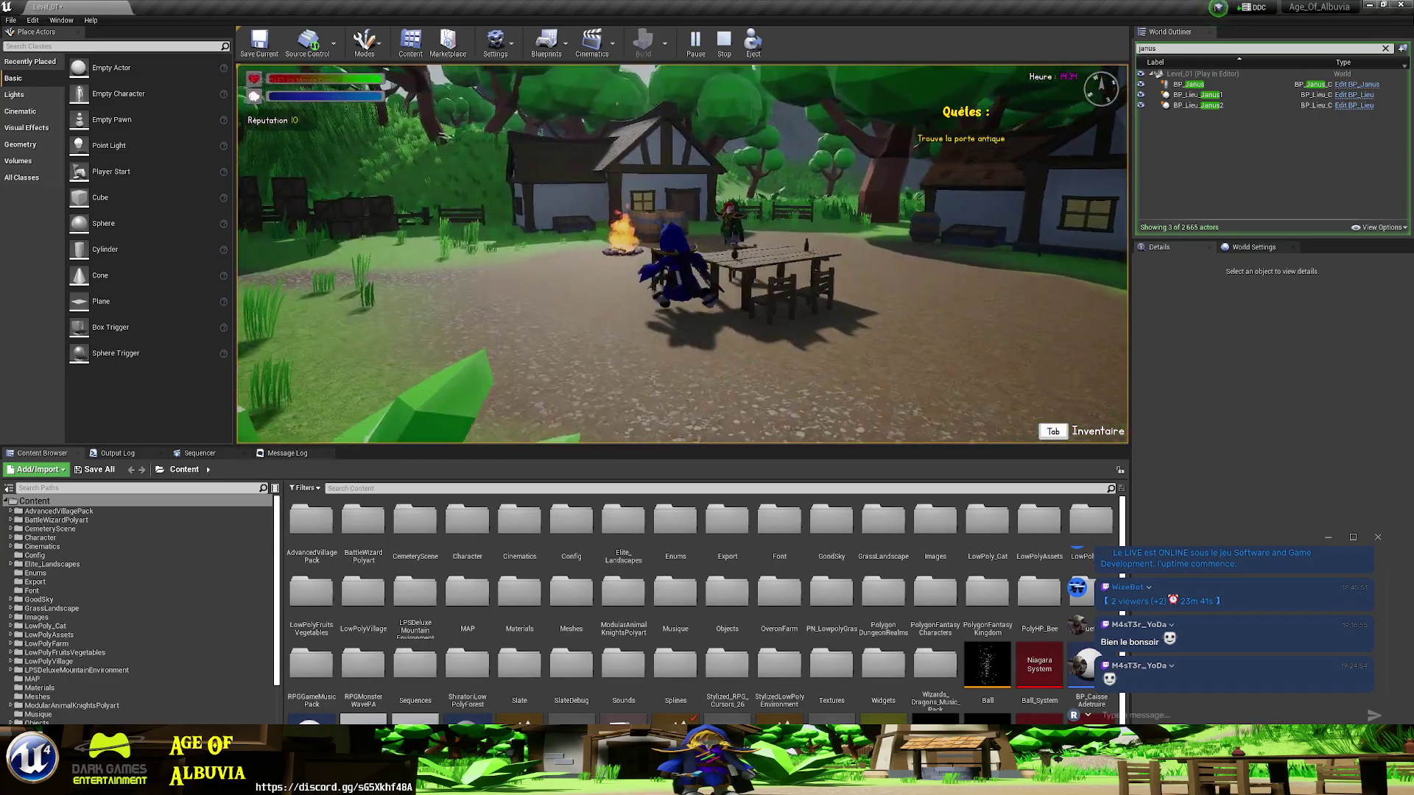
key(w)
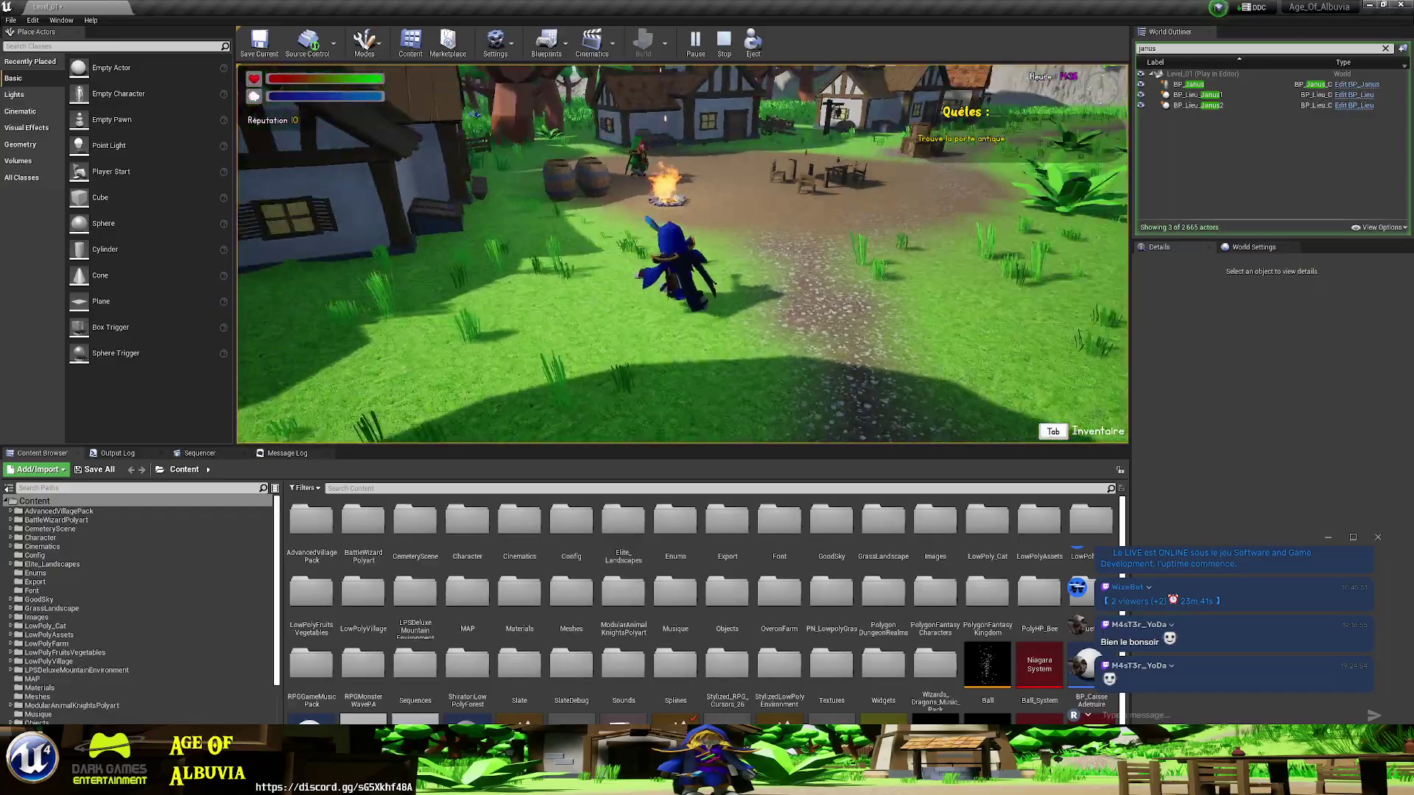
key(w)
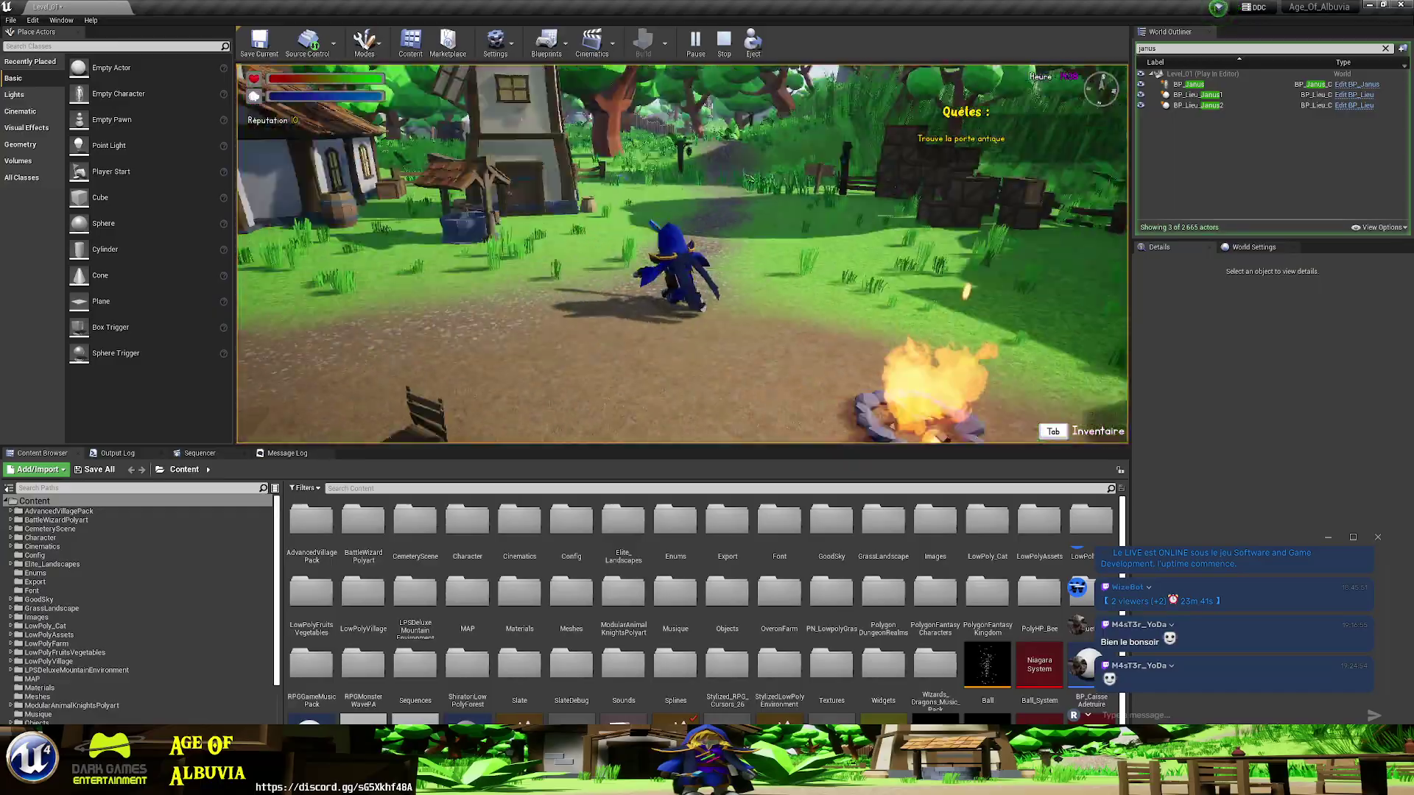
key(w)
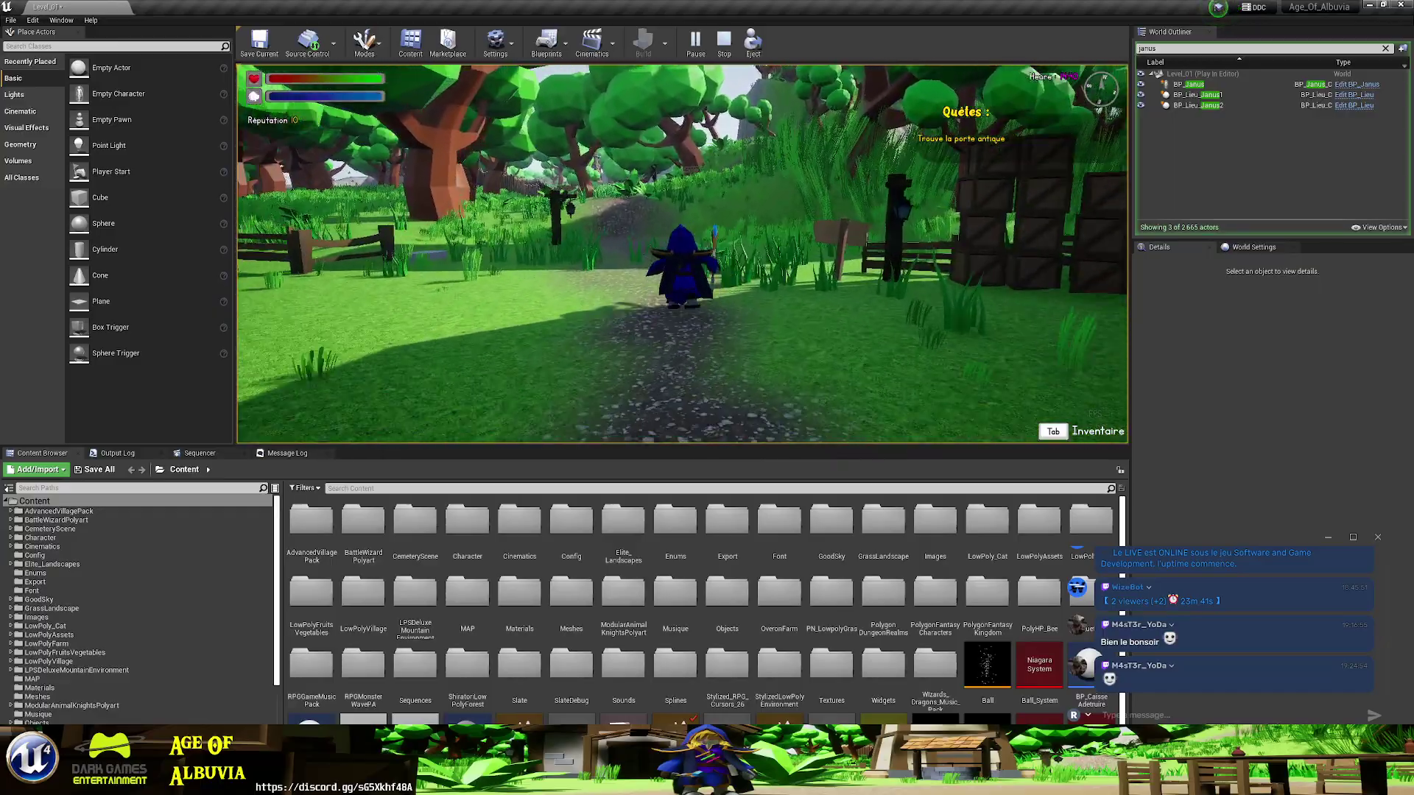
key(w)
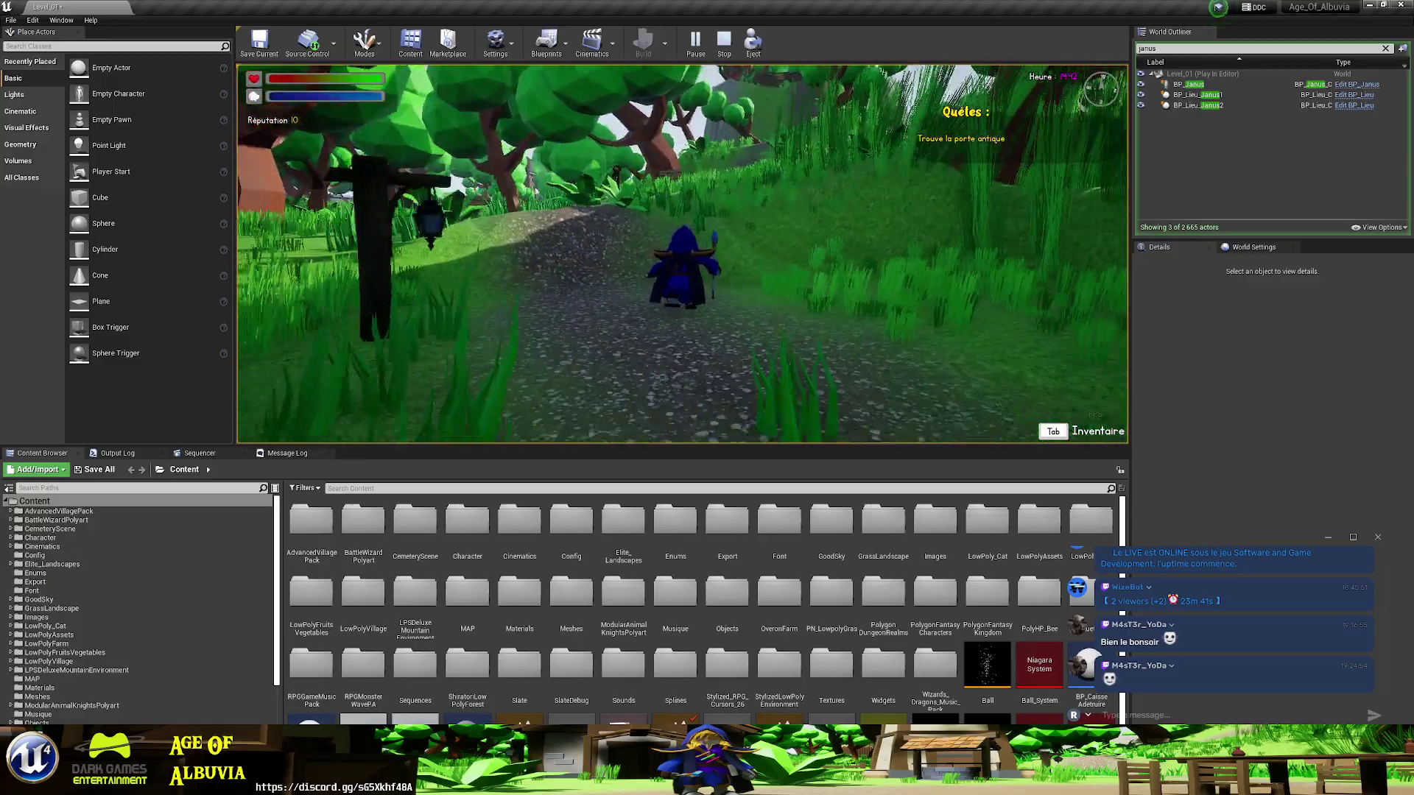
key(w)
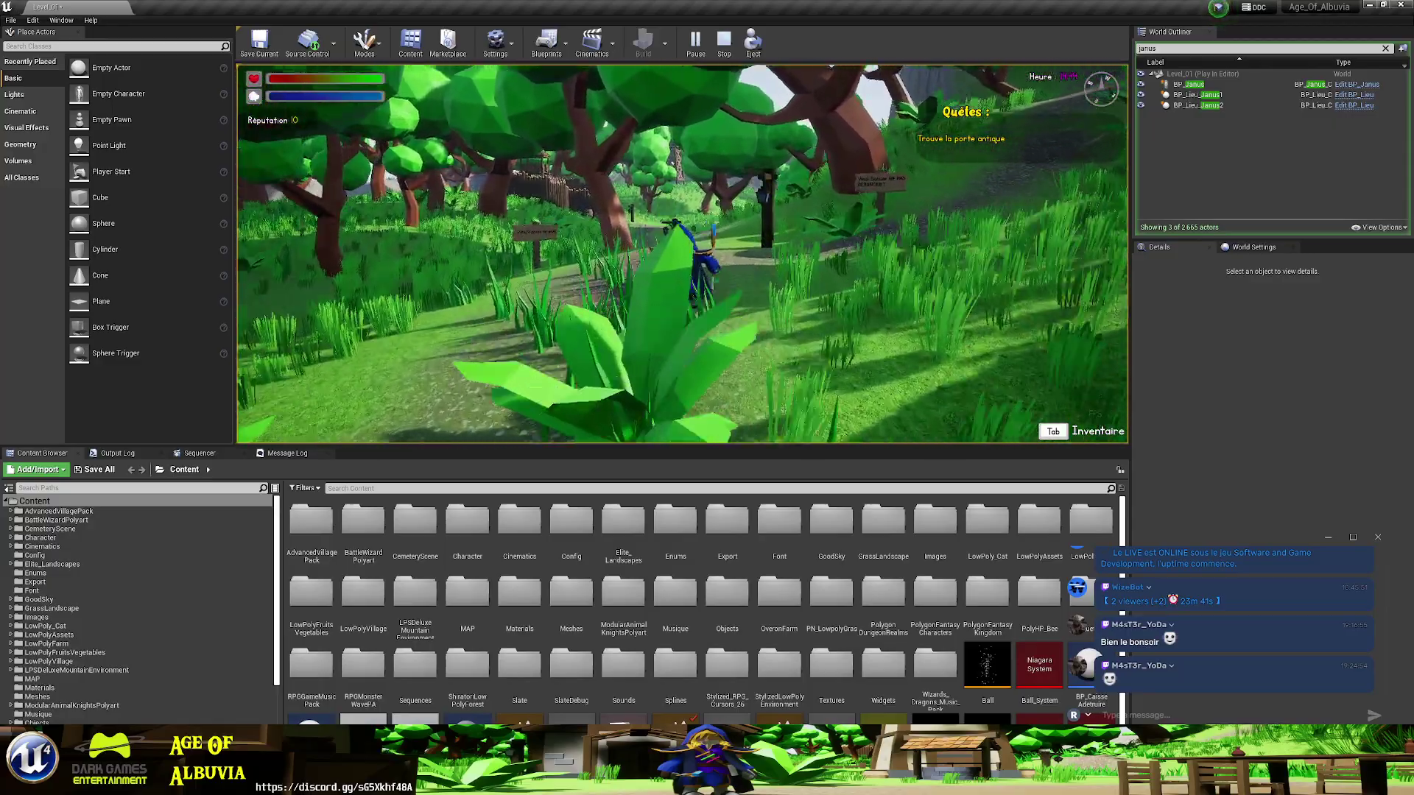
key(w)
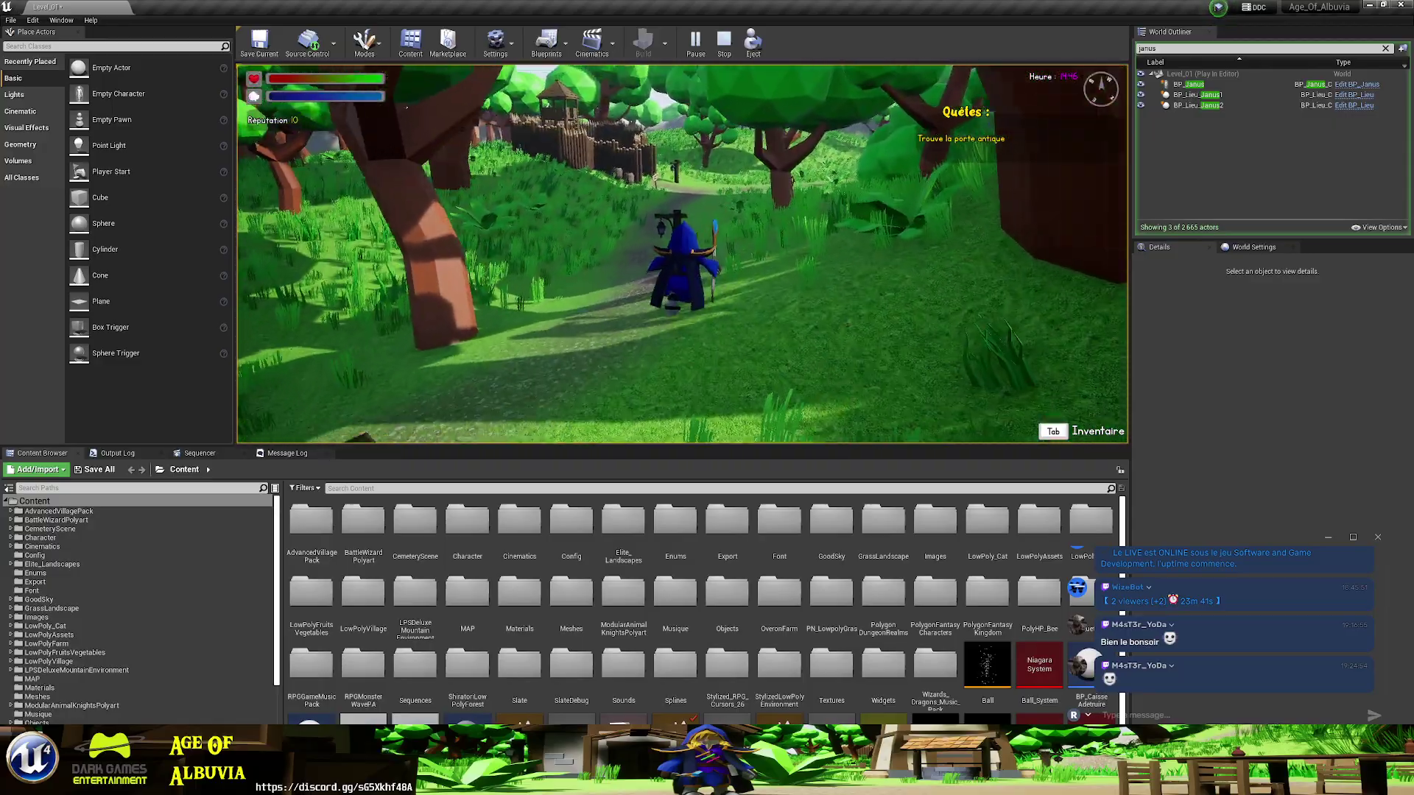
key(w)
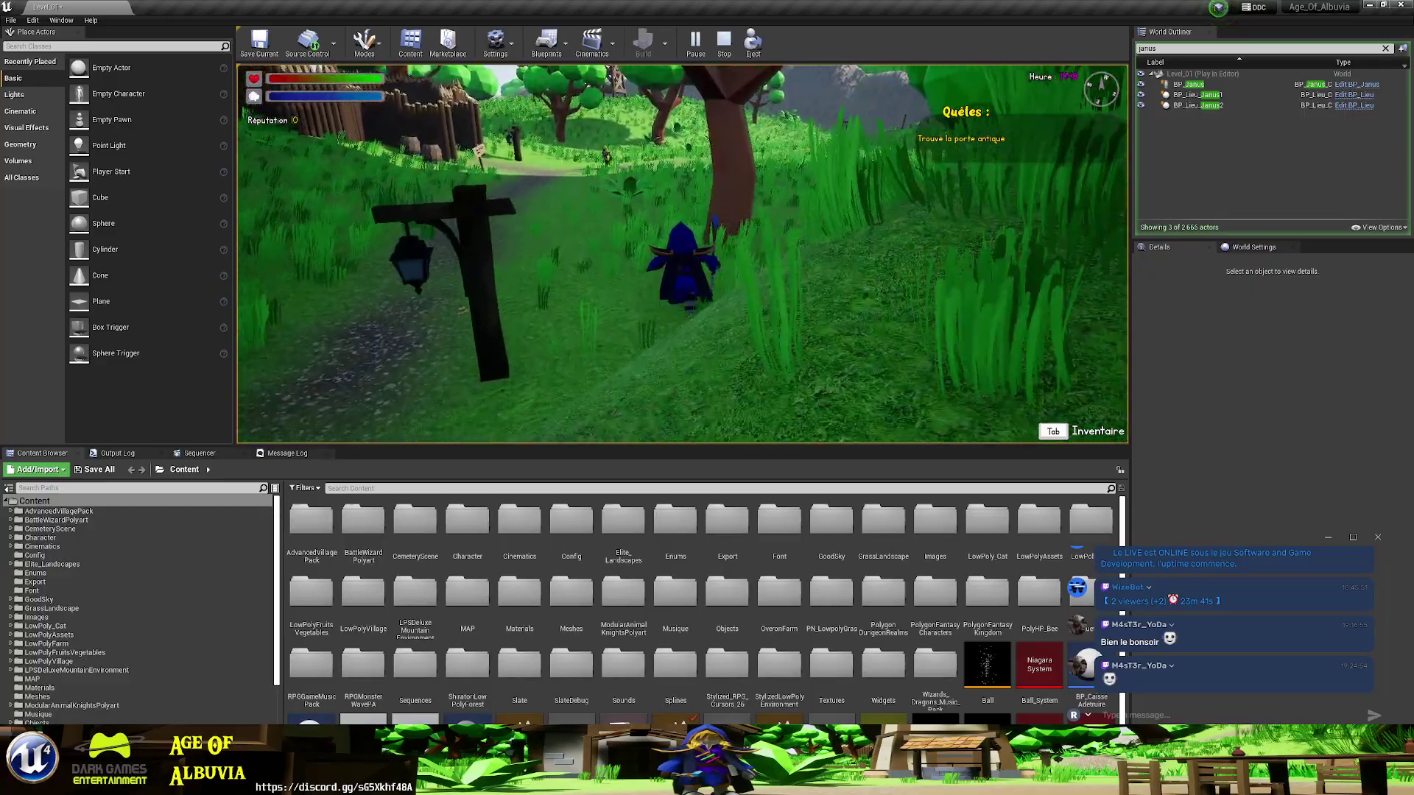
key(w)
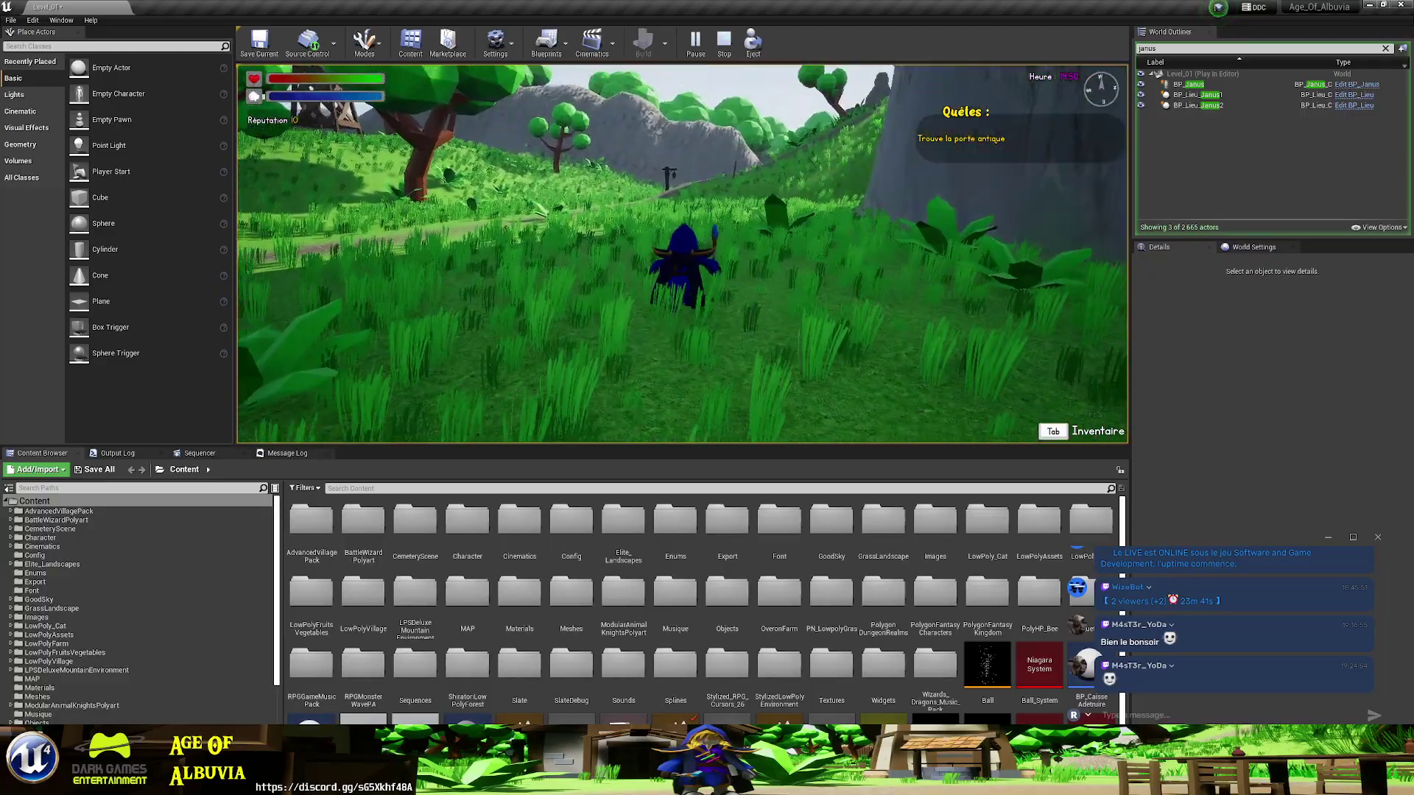
key(w)
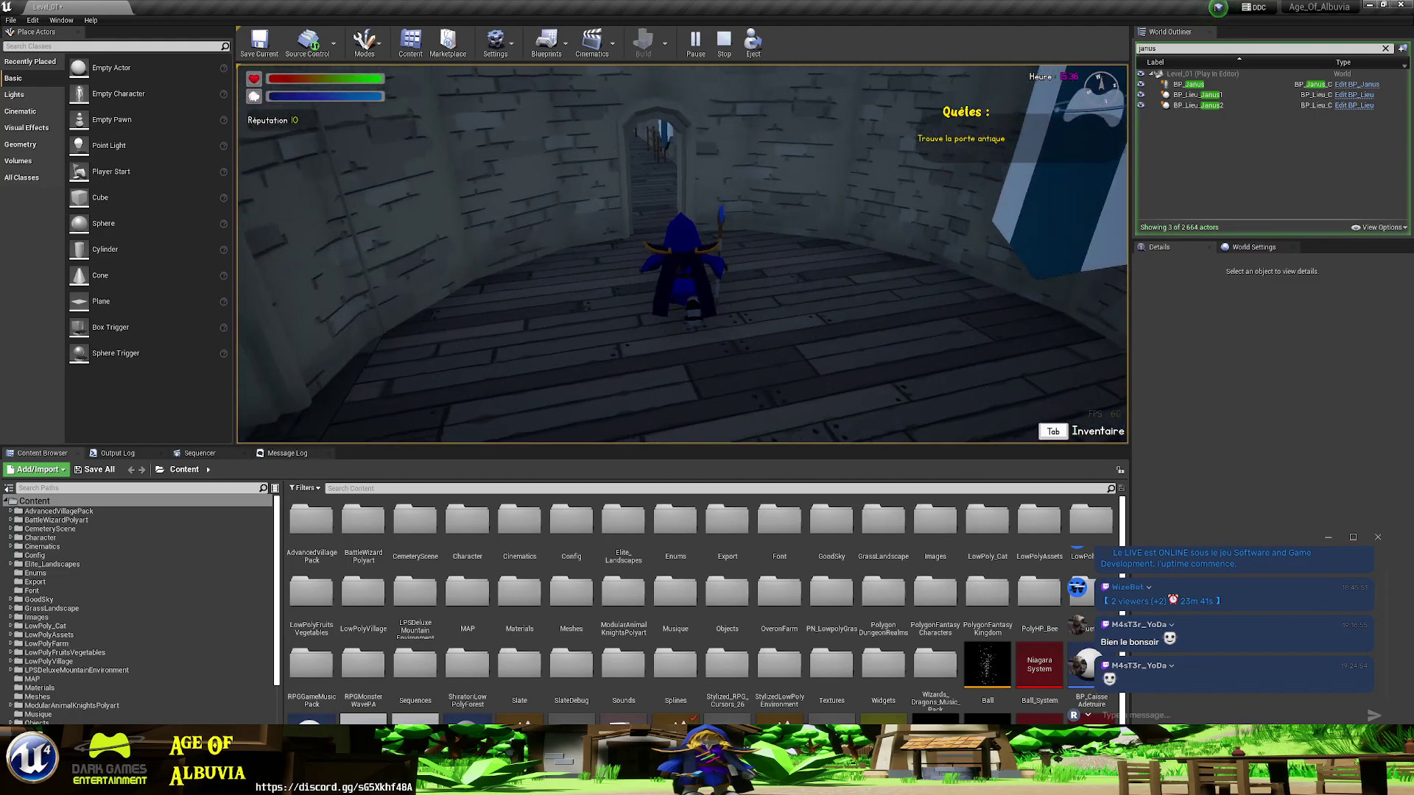
- Walk down the castle corridor into the bookcase room to start Janus's dialogue
key(w)
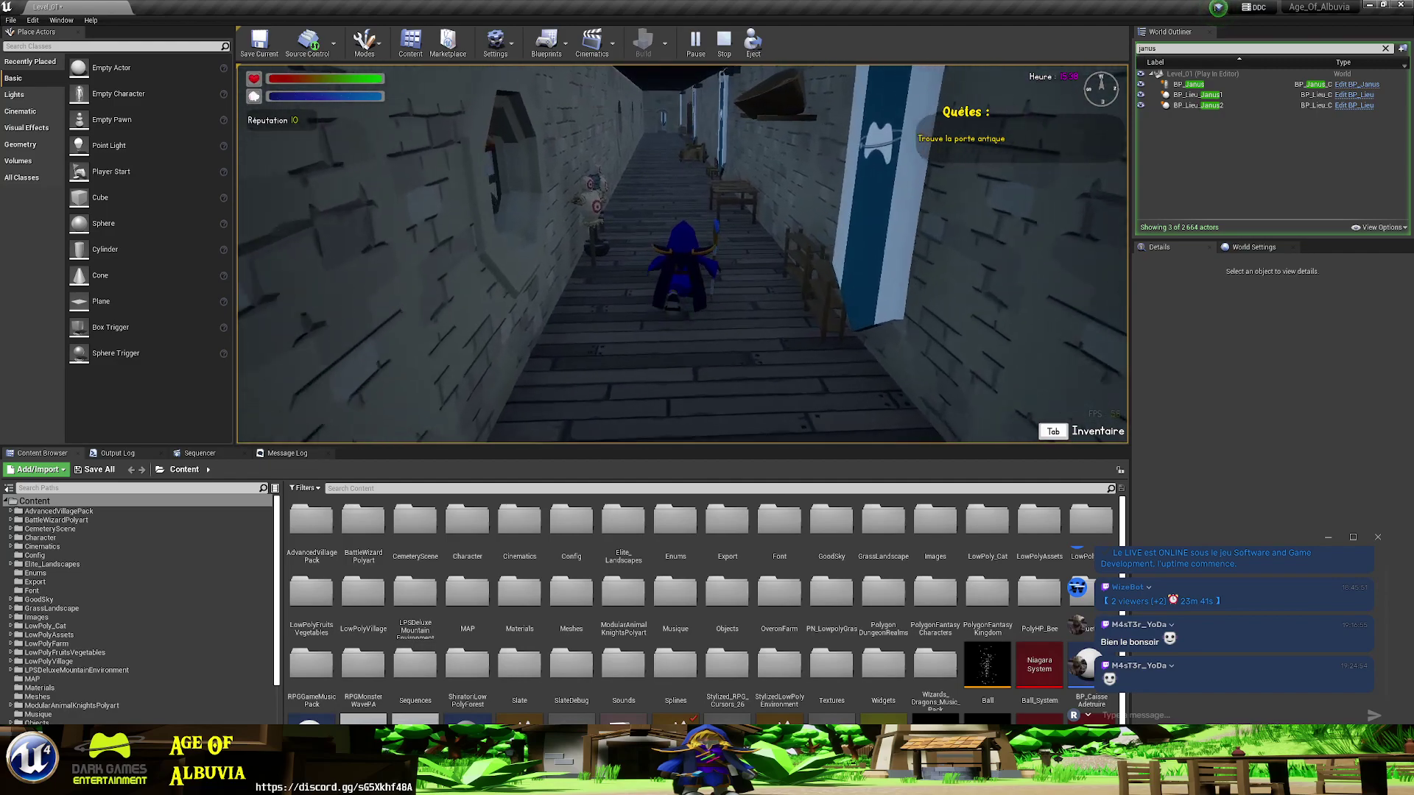
key(w)
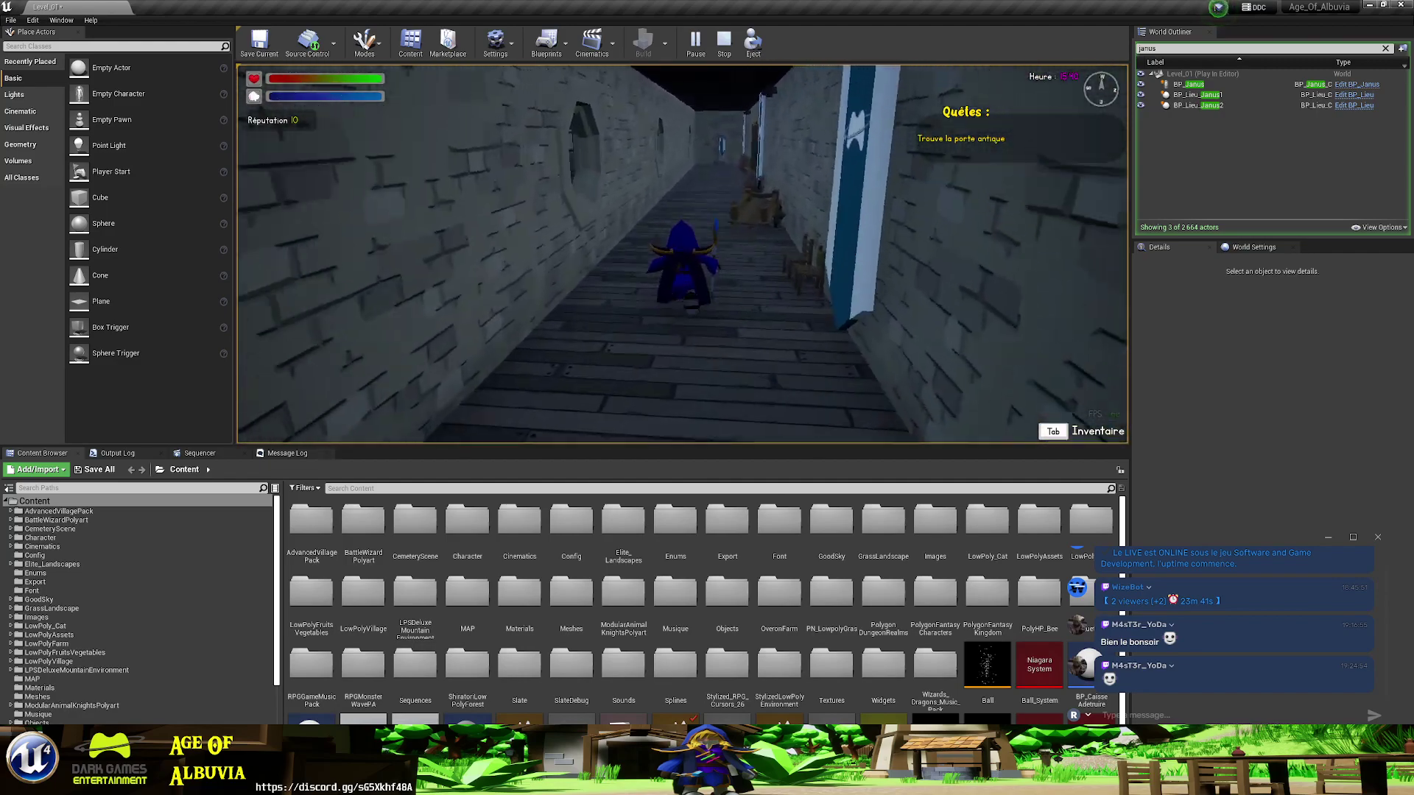
key(w)
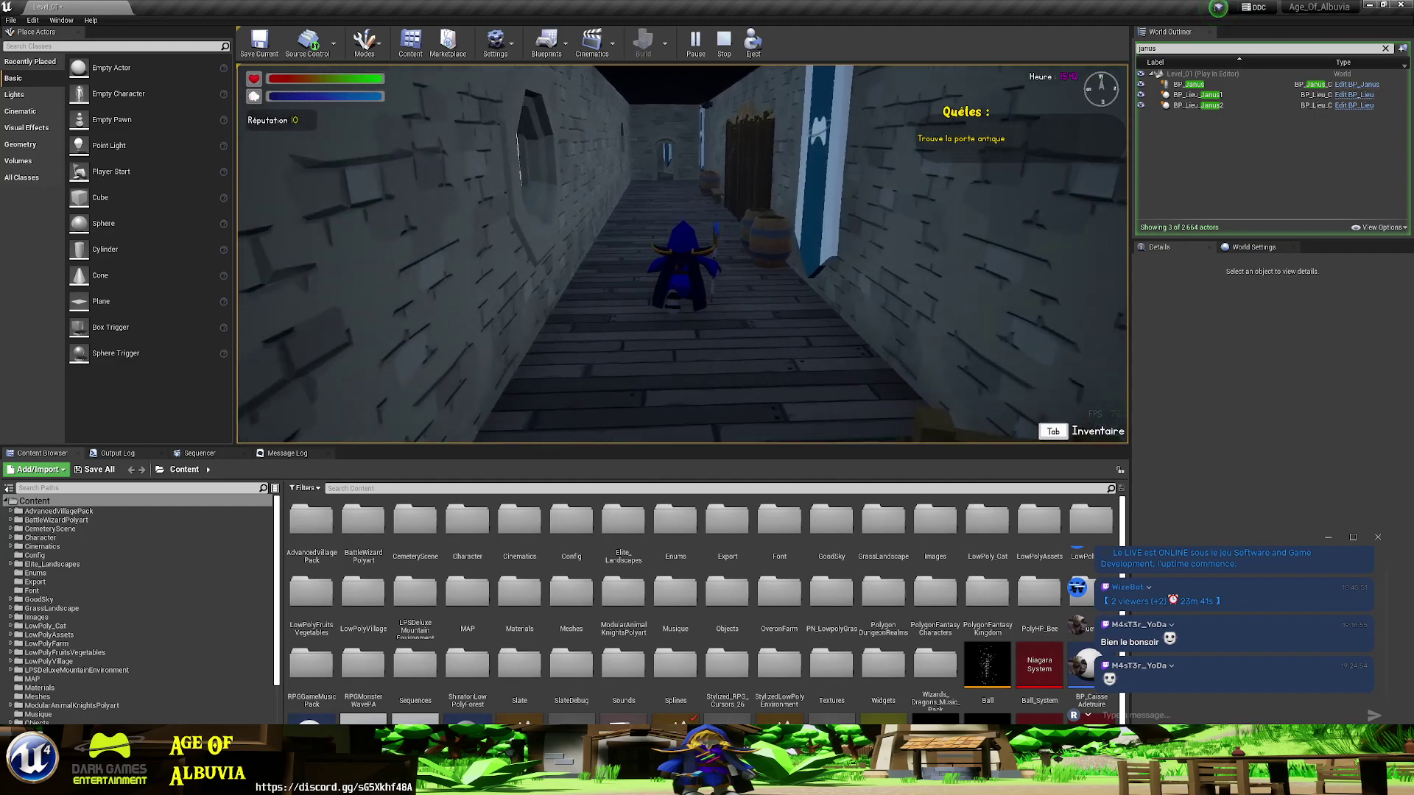
key(w)
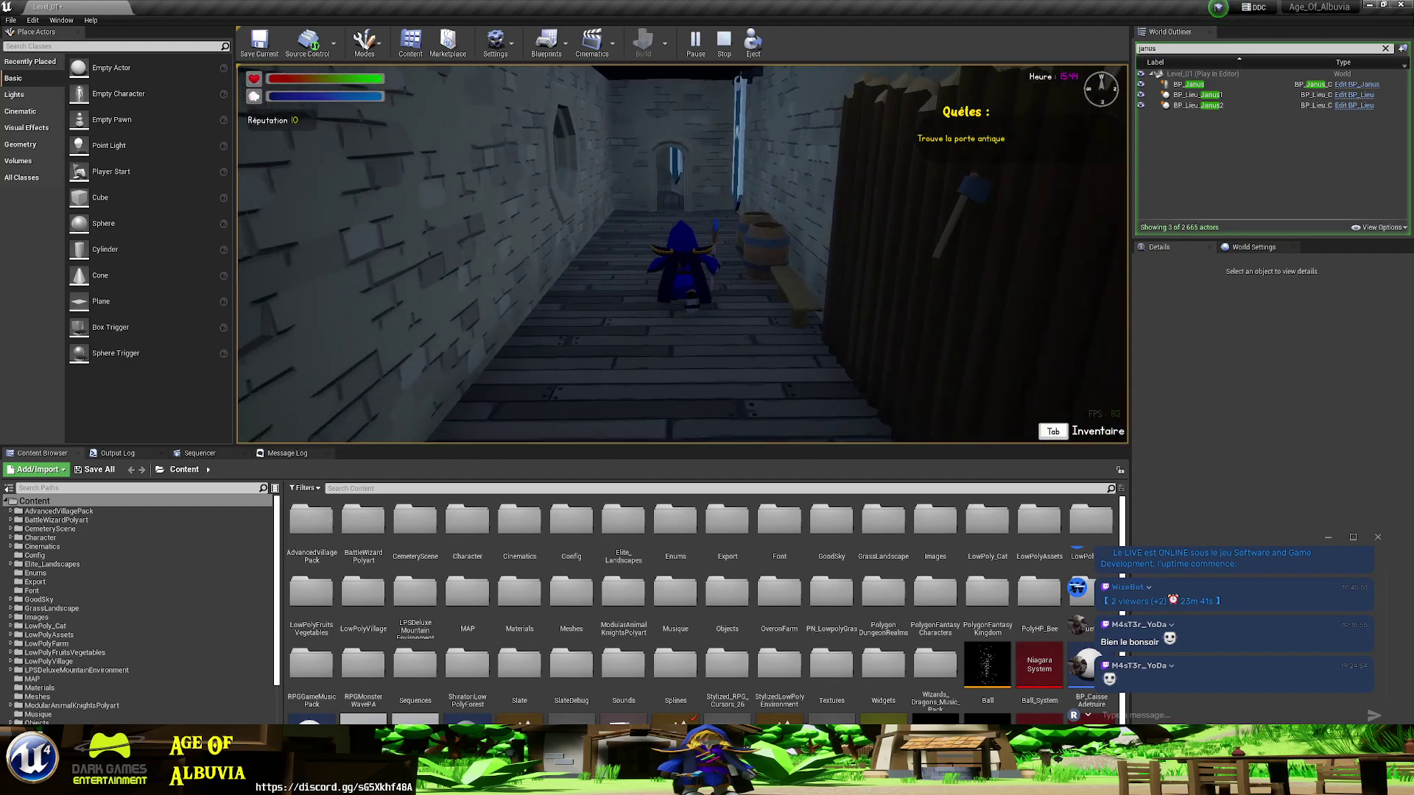
key(w)
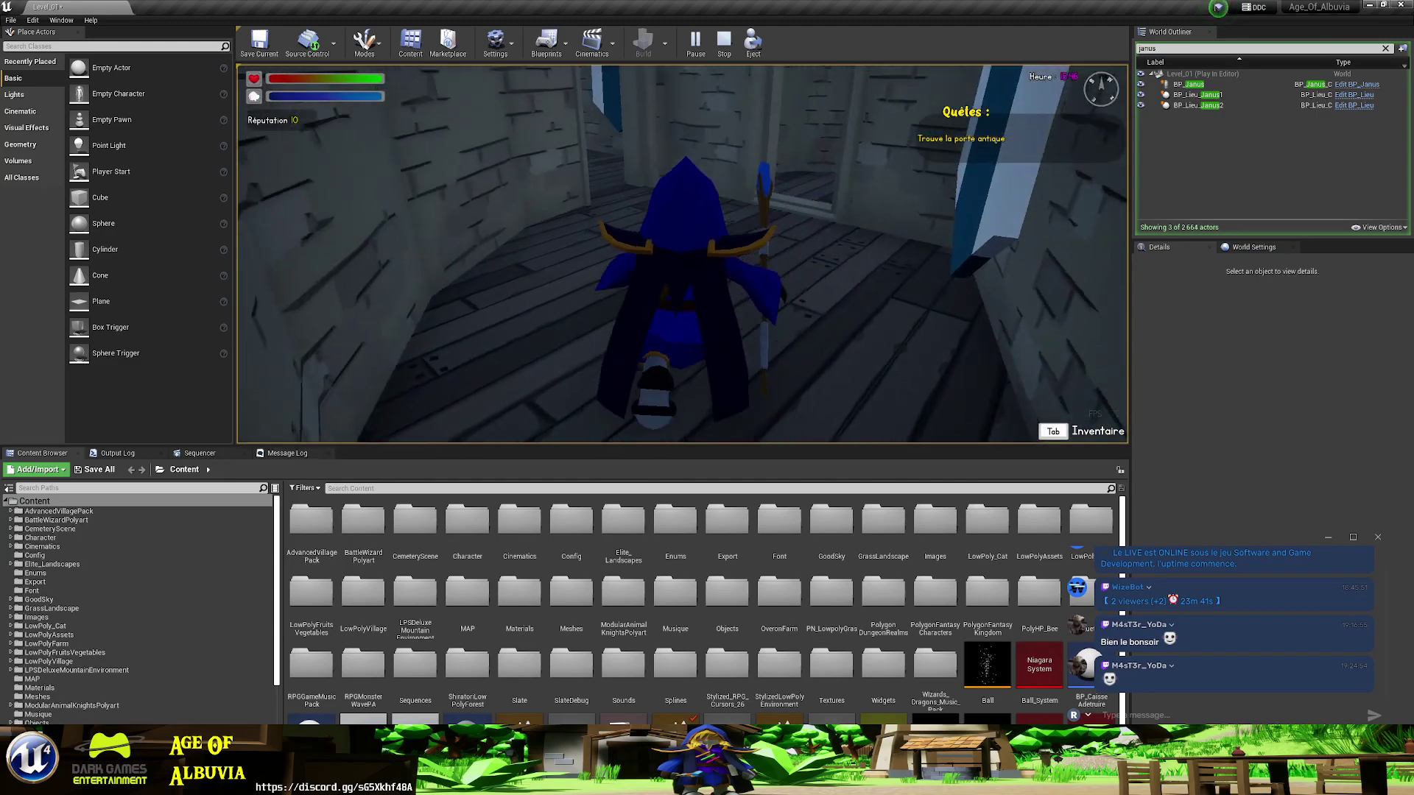
key(w)
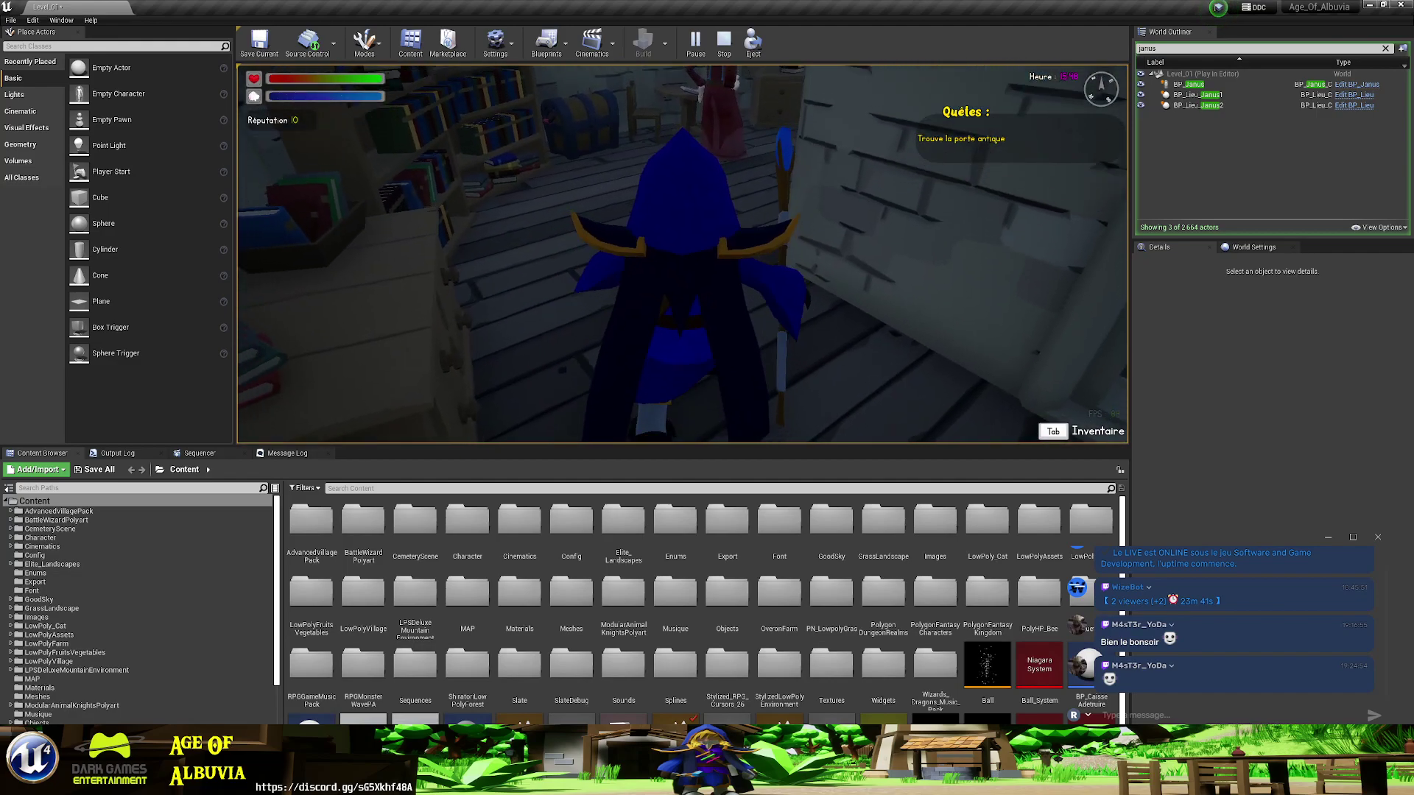
key(w)
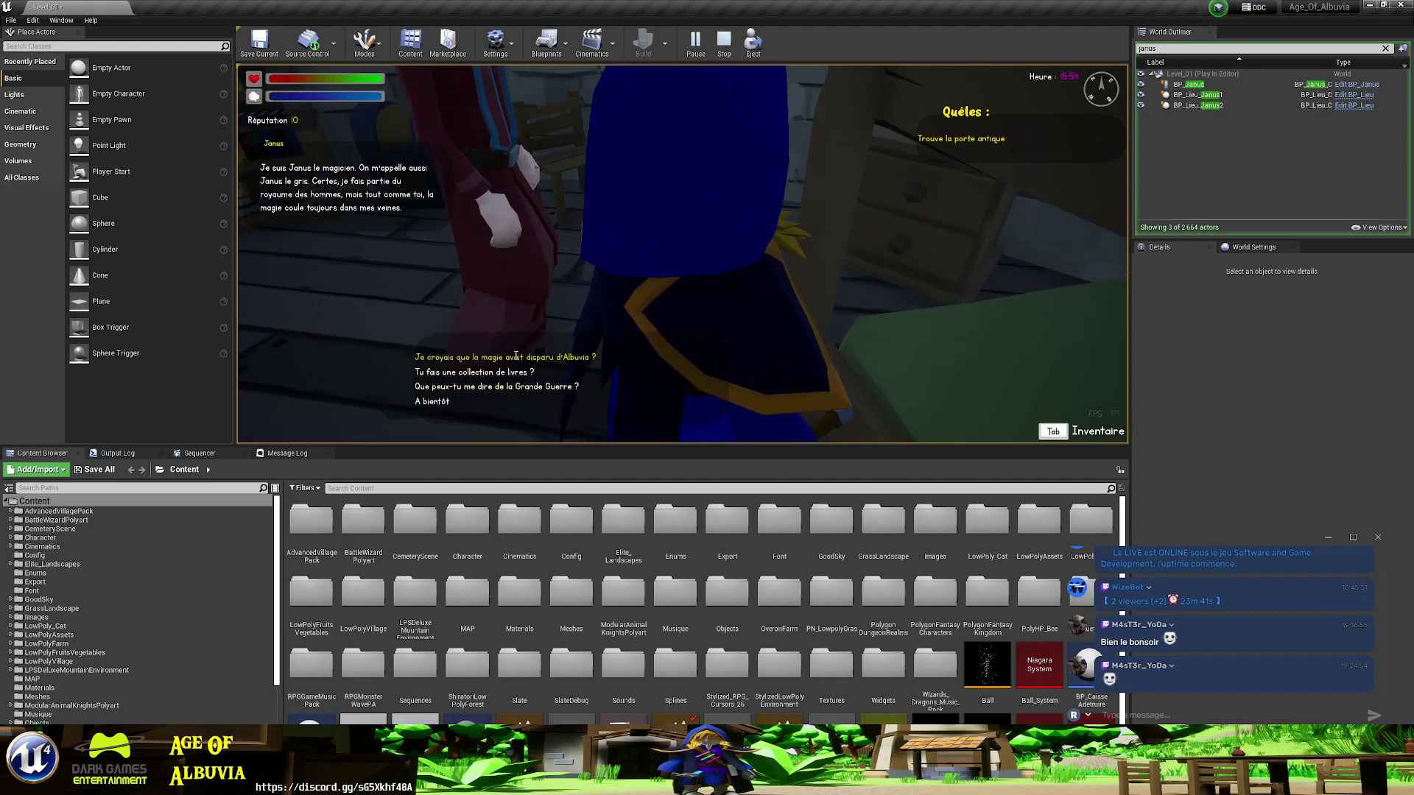
- Ask Janus about Albuvia's magic and the Porte Antique, say goodbye, and walk back out
click(516, 357)
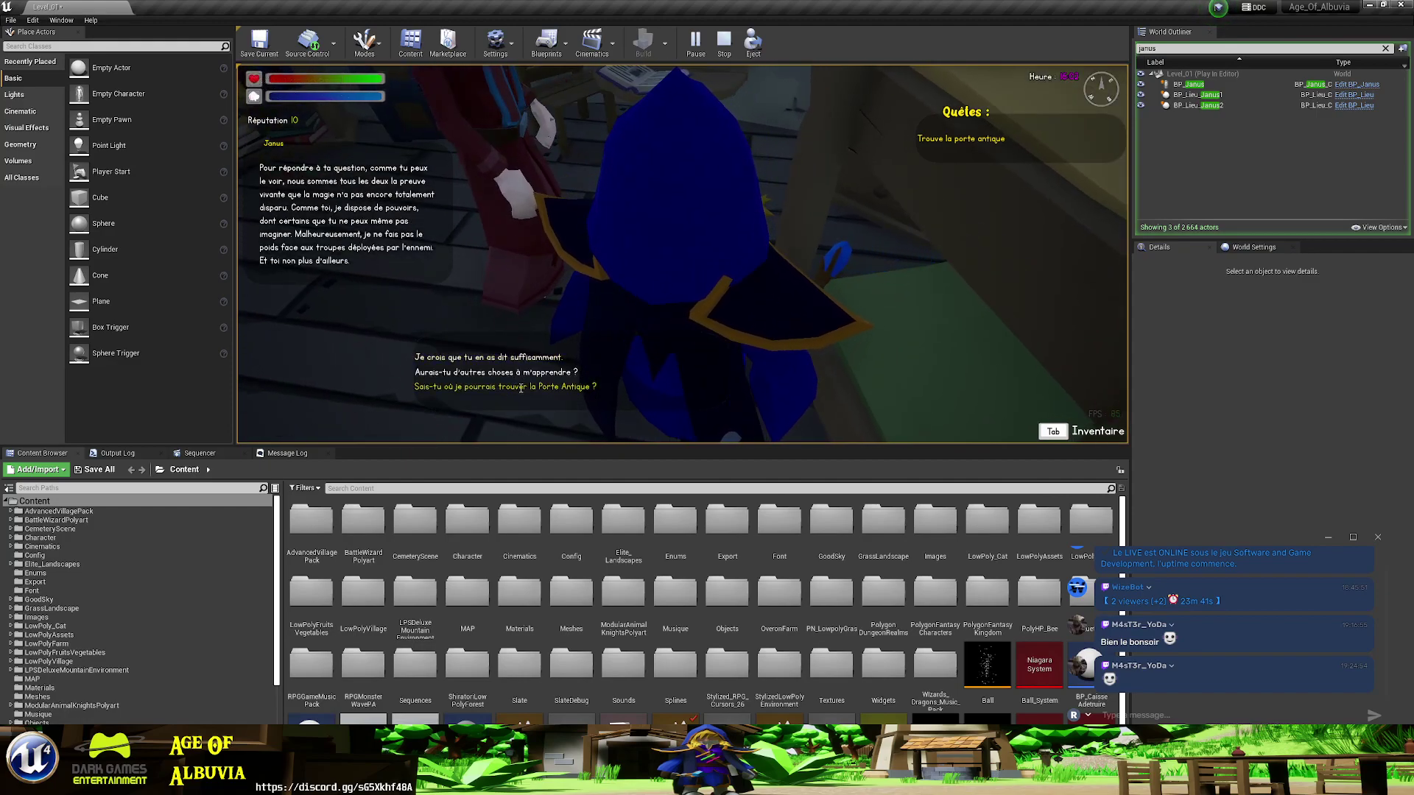
click(520, 388)
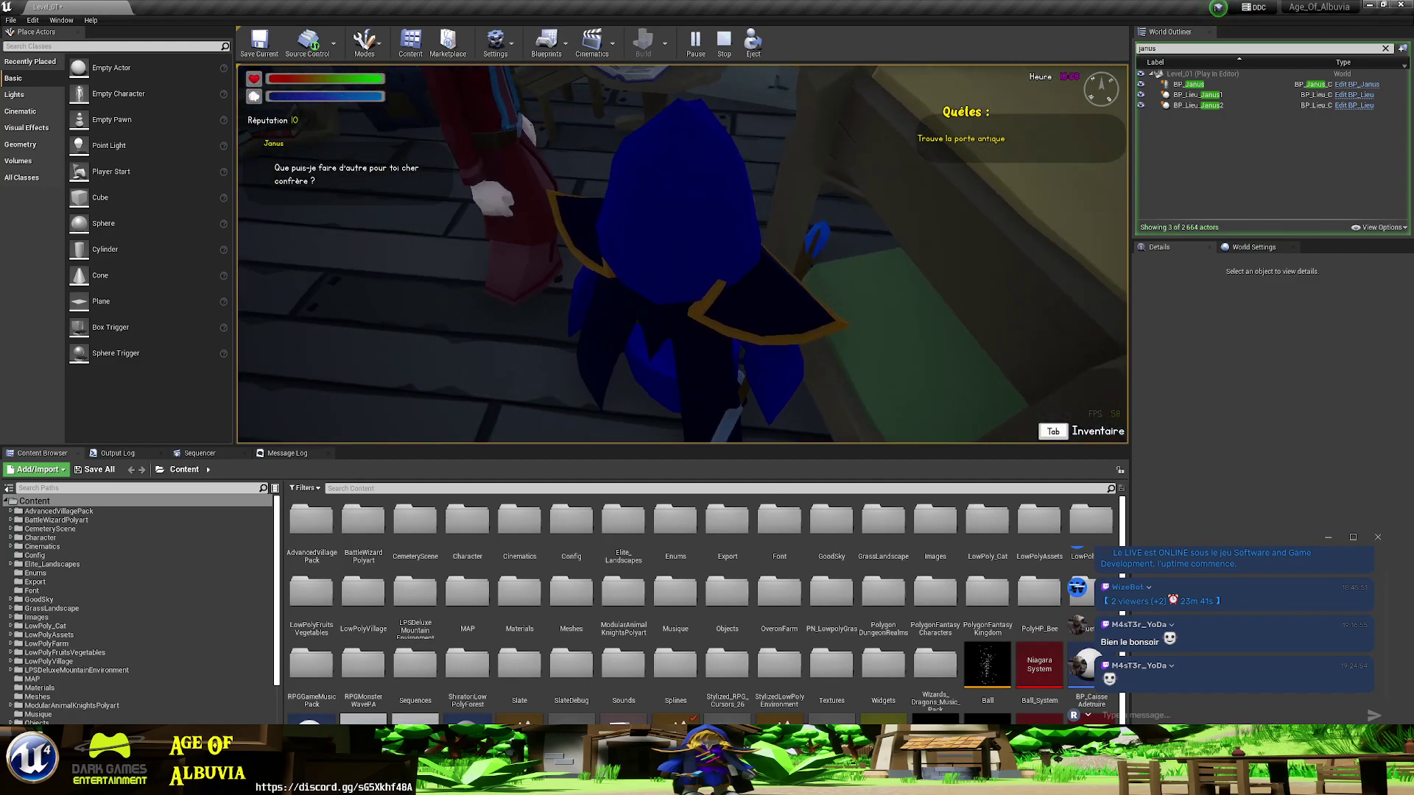
click(433, 405)
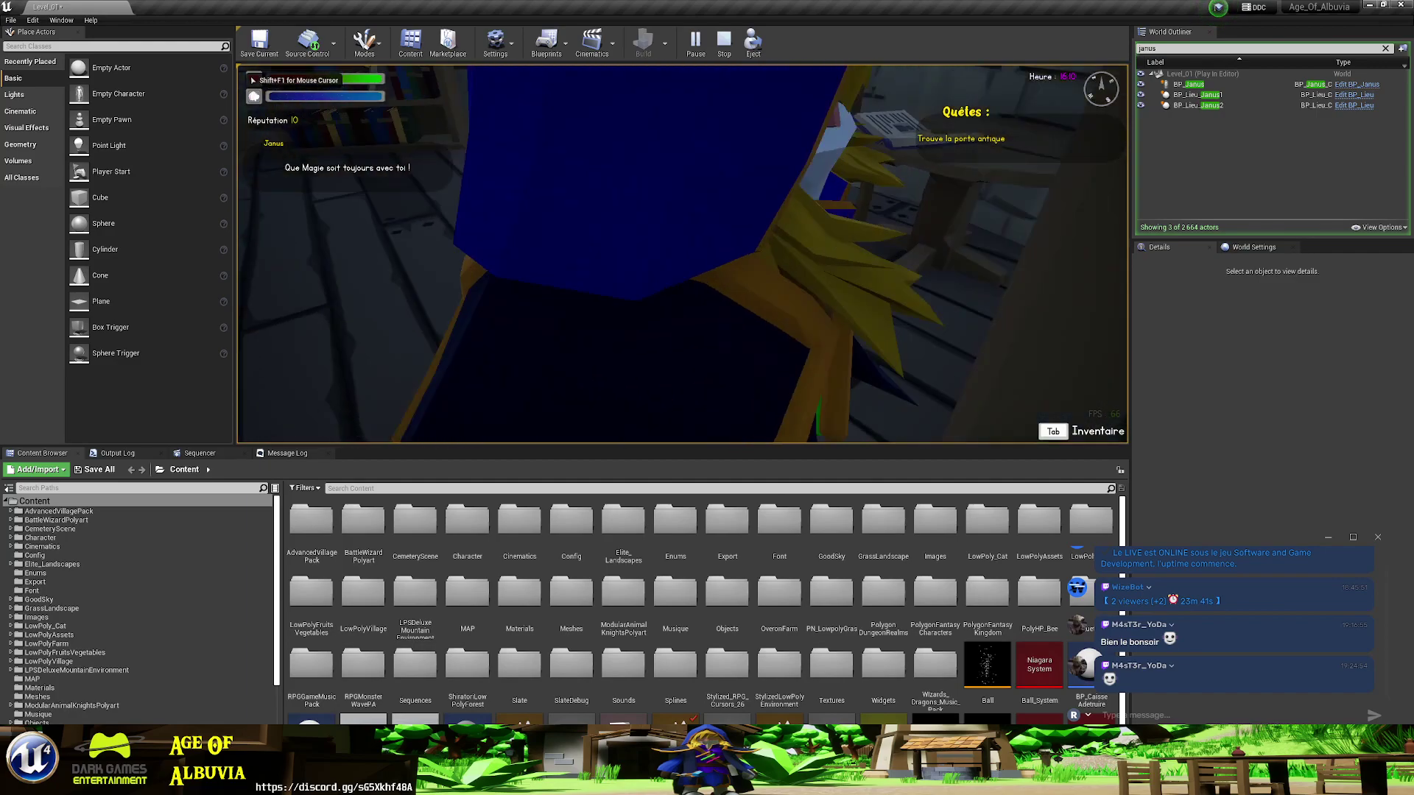
key(w)
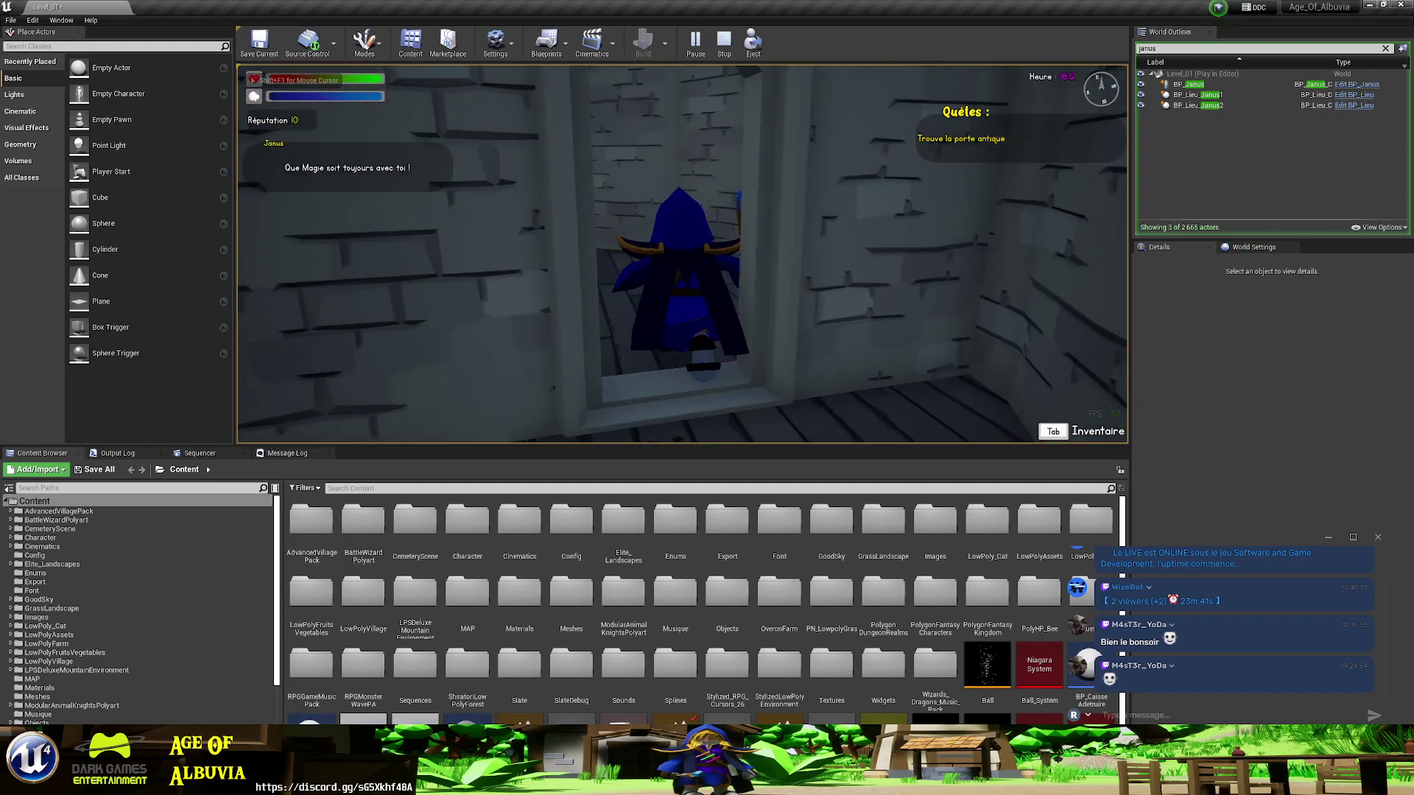
key(w)
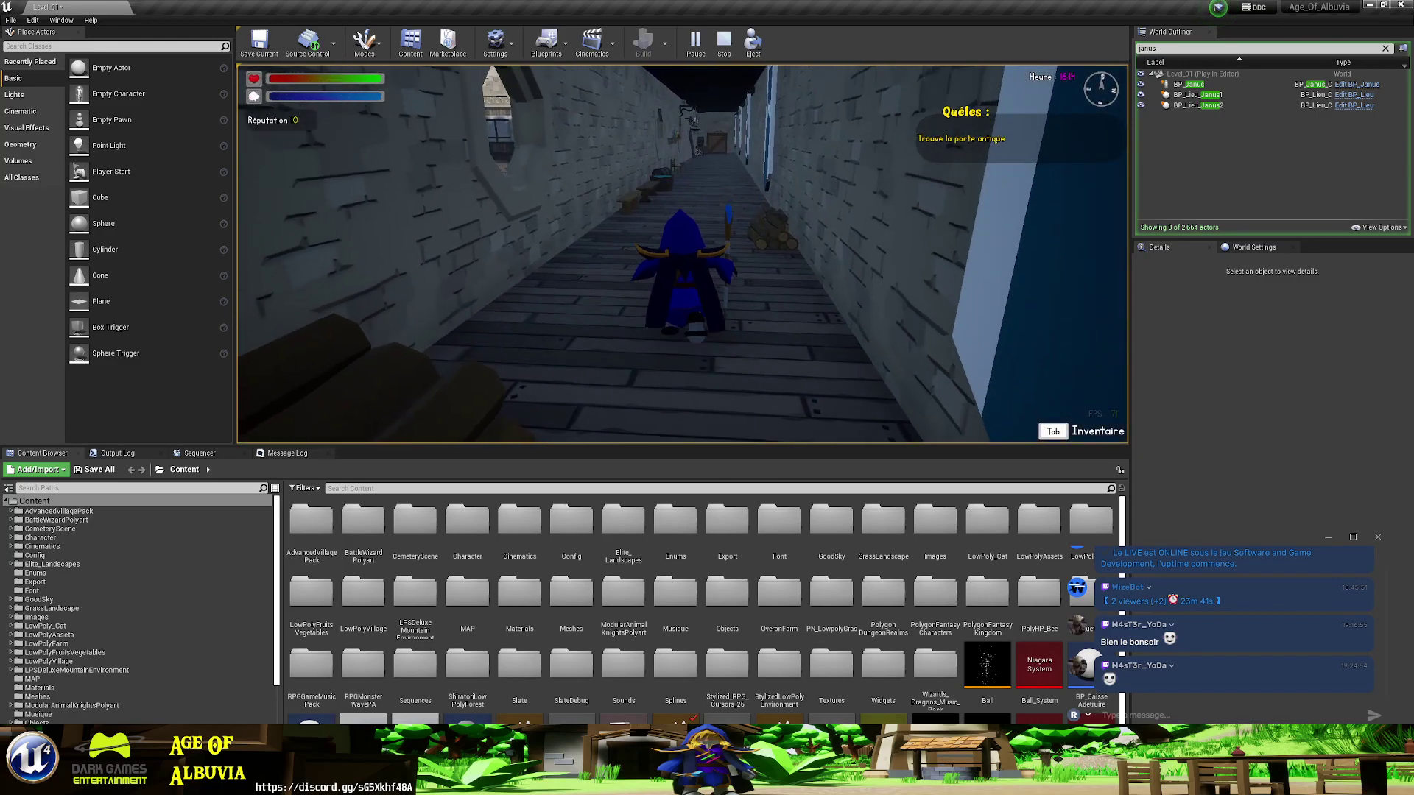
key(w)
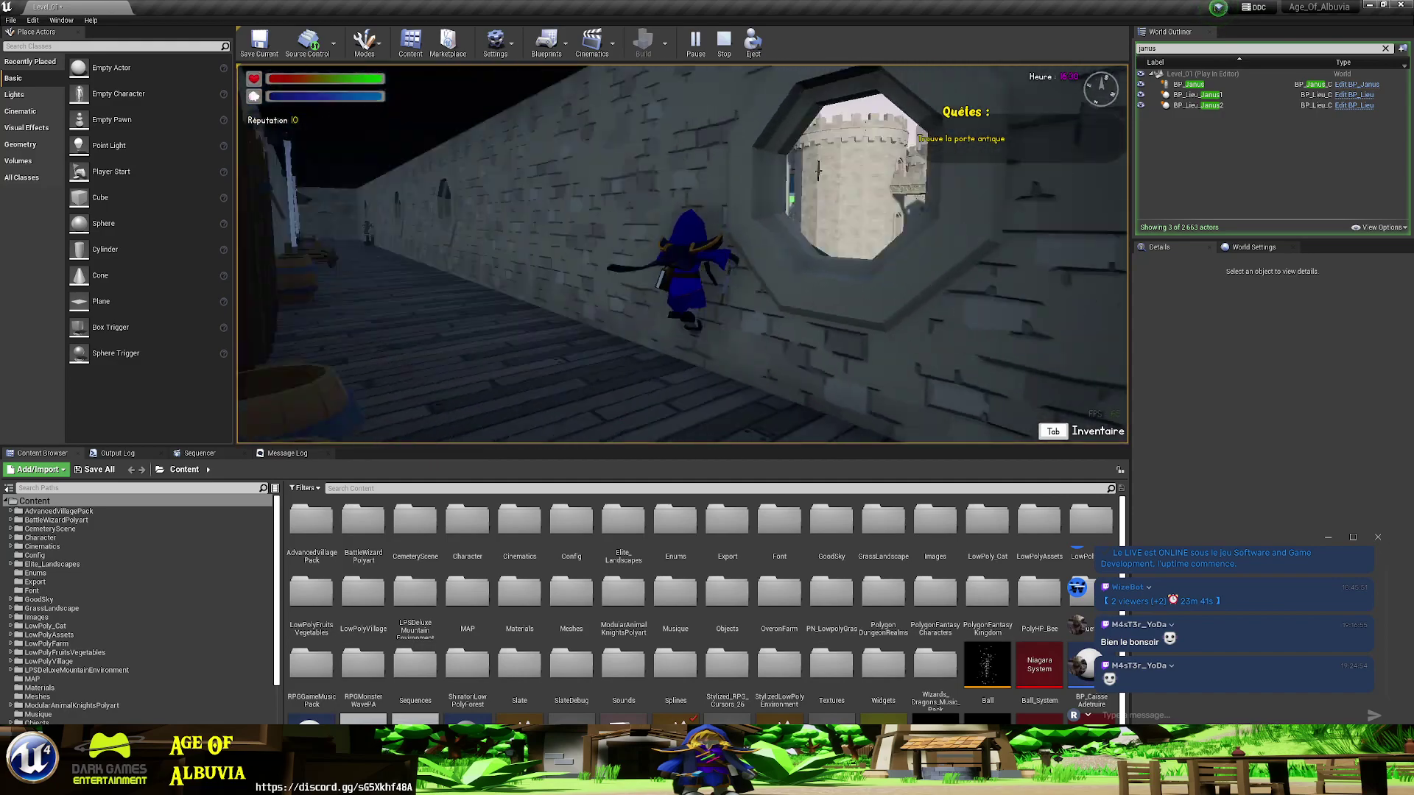
- Walk down the alley, through the stone corridor and round room, out into Faldor
key(w)
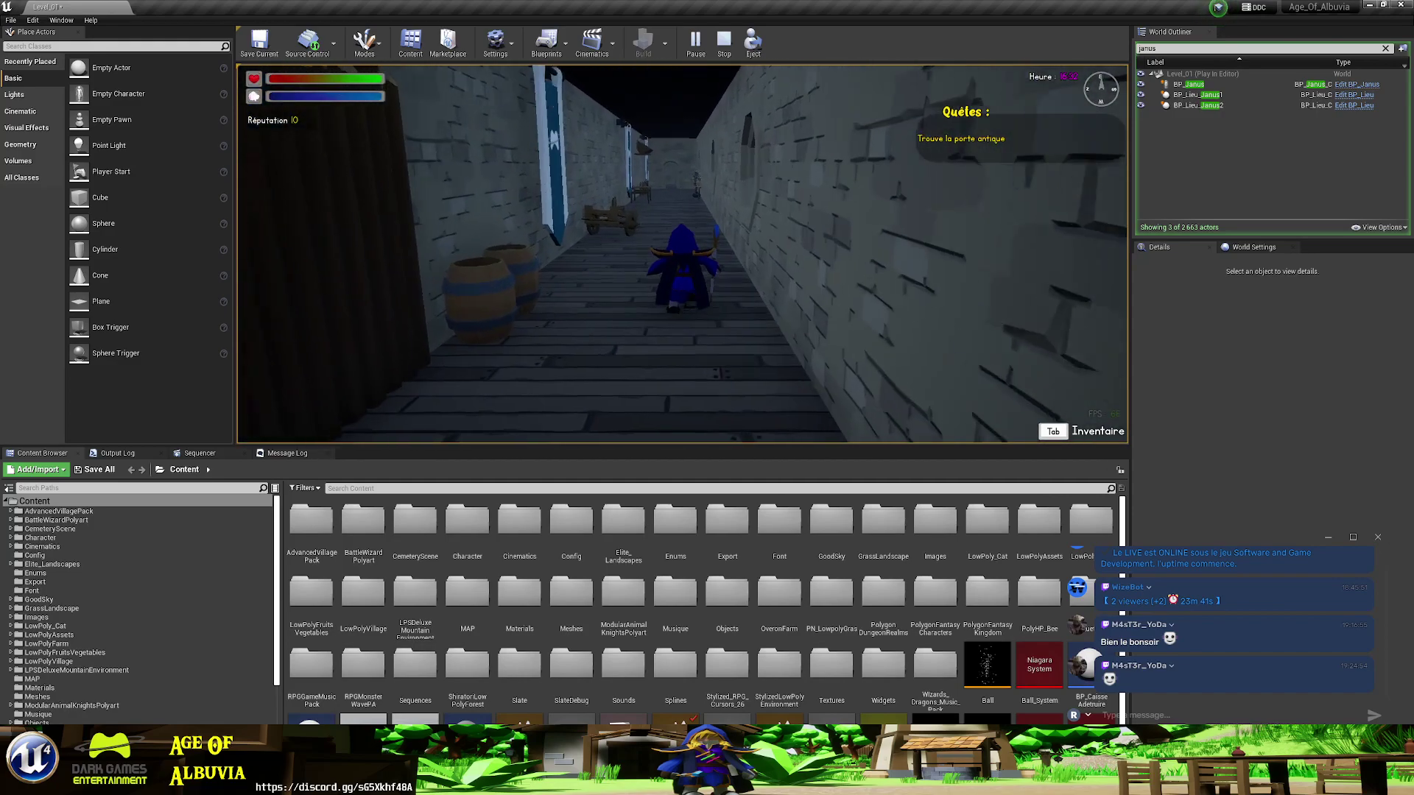
key(w)
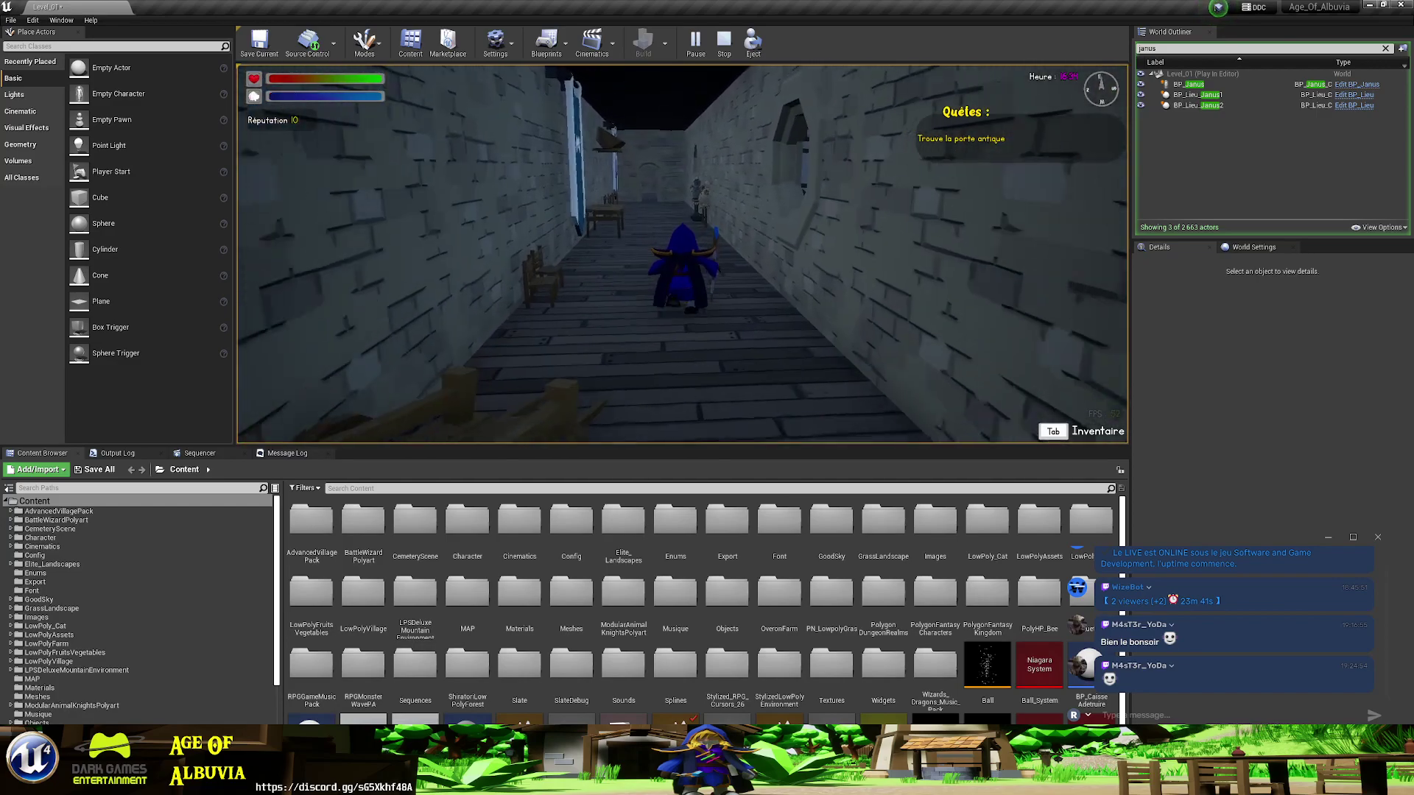
key(w)
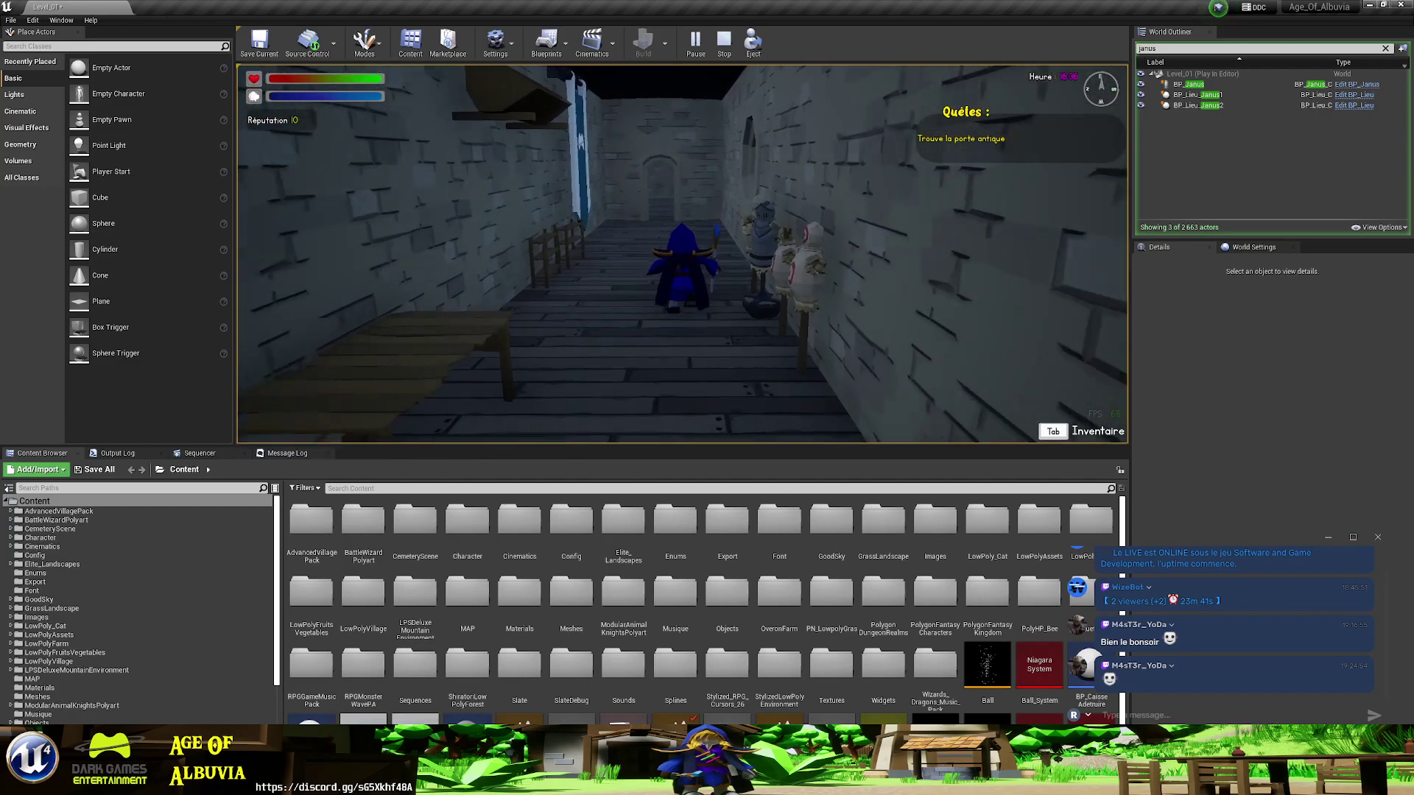
key(w)
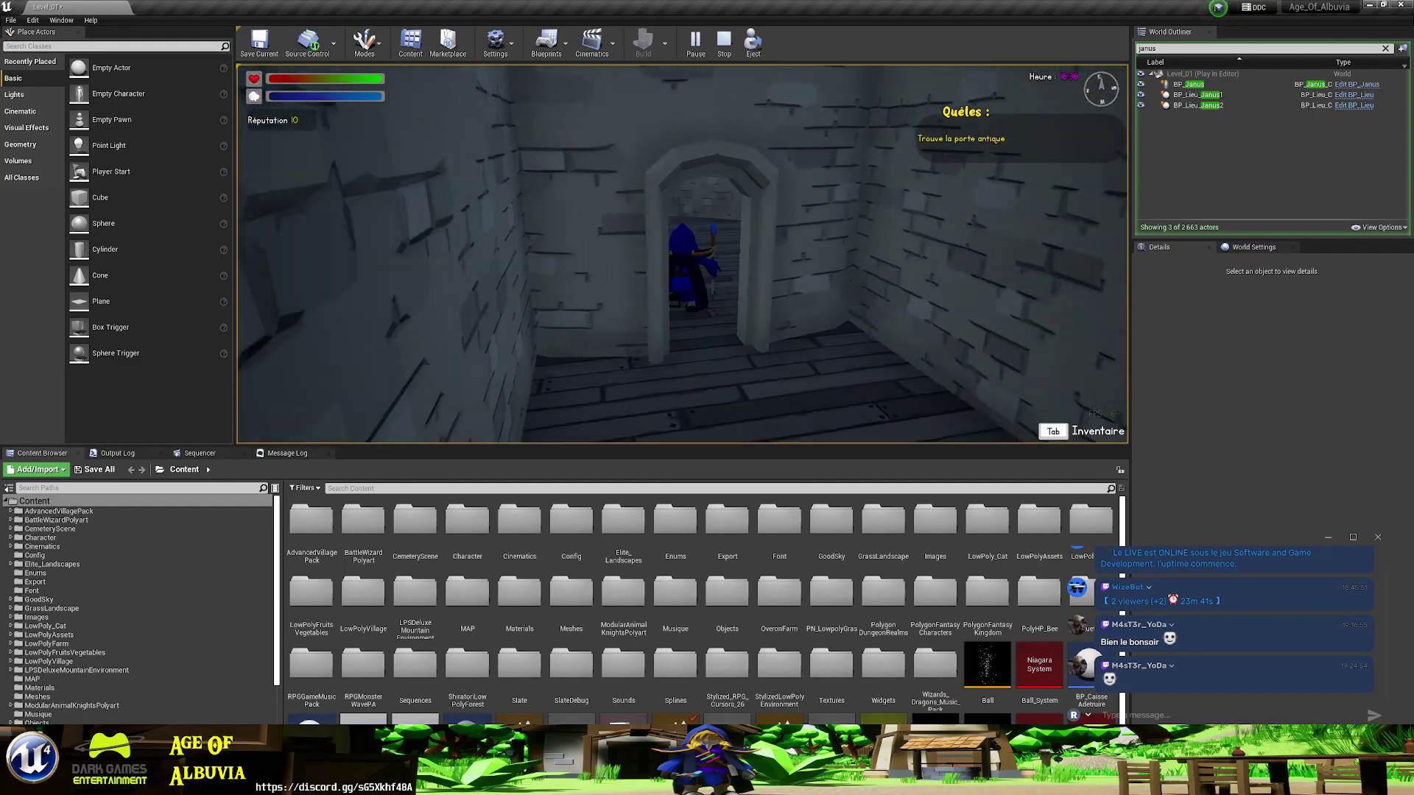
key(w)
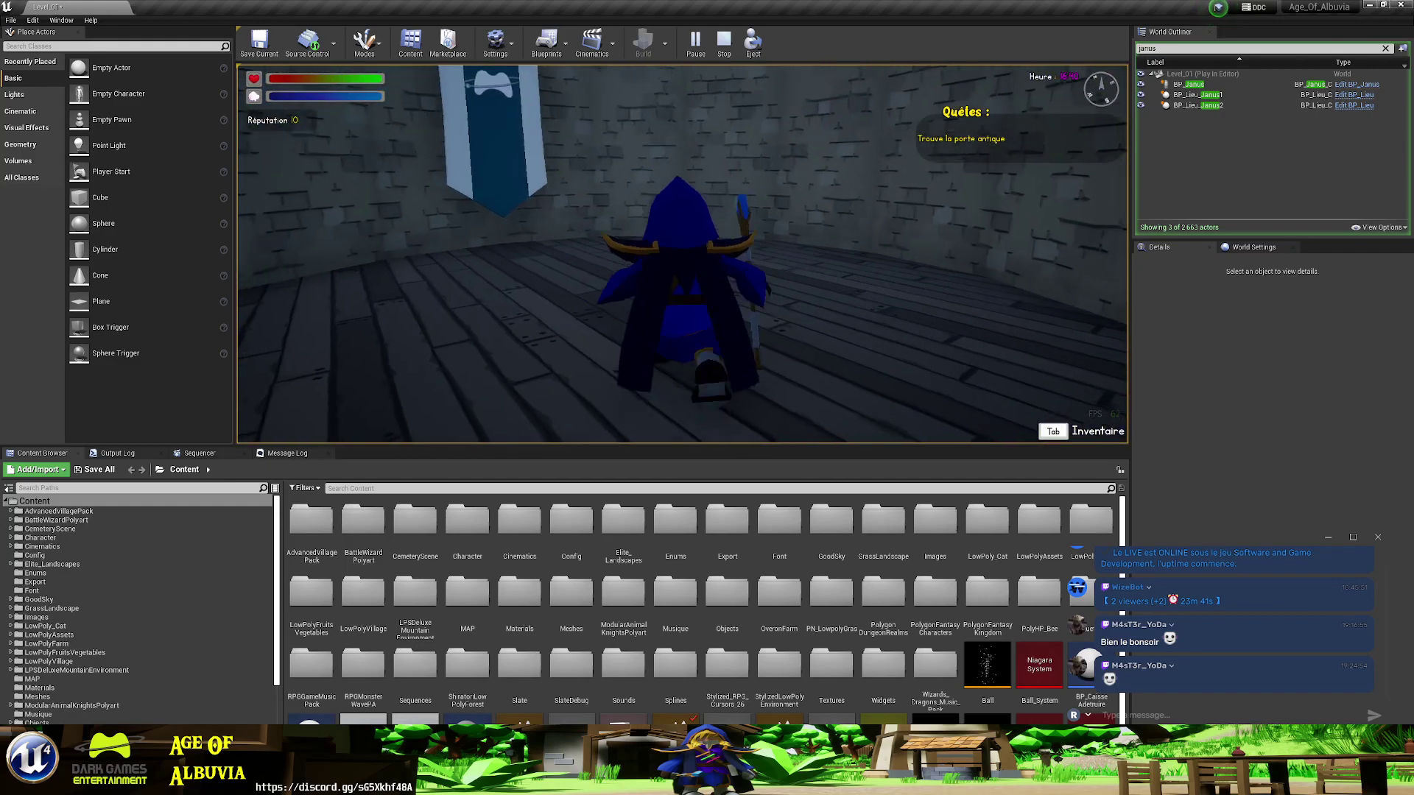
key(w)
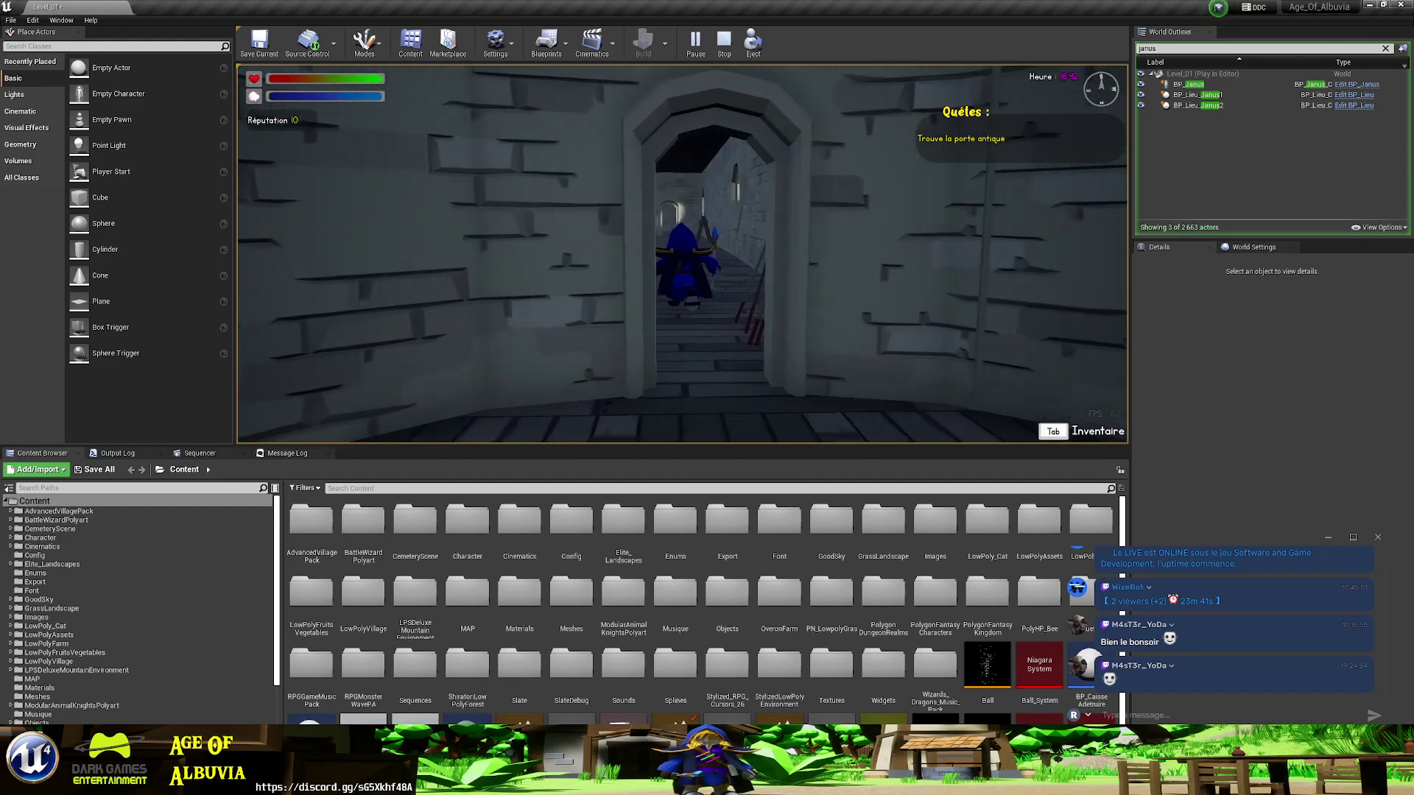
key(w)
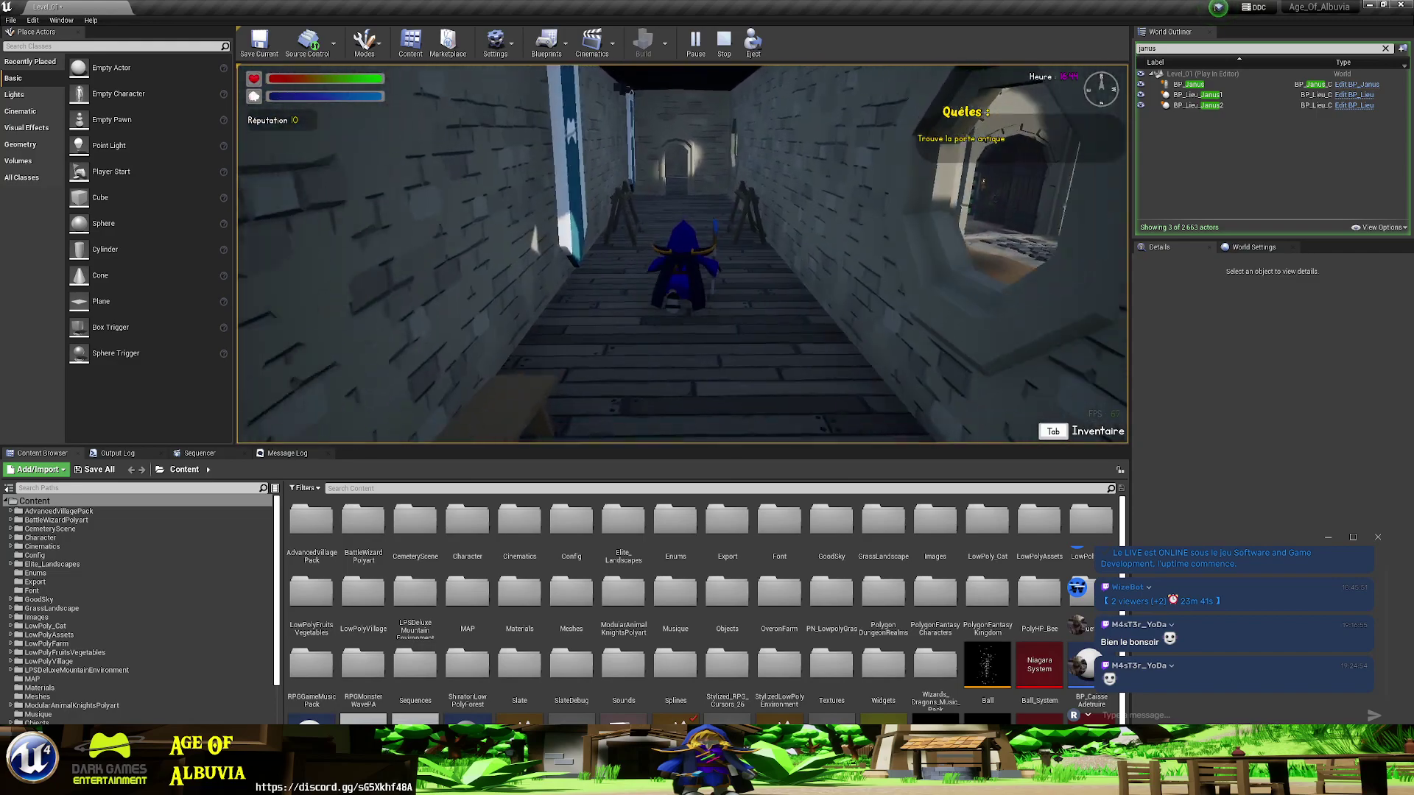
key(w)
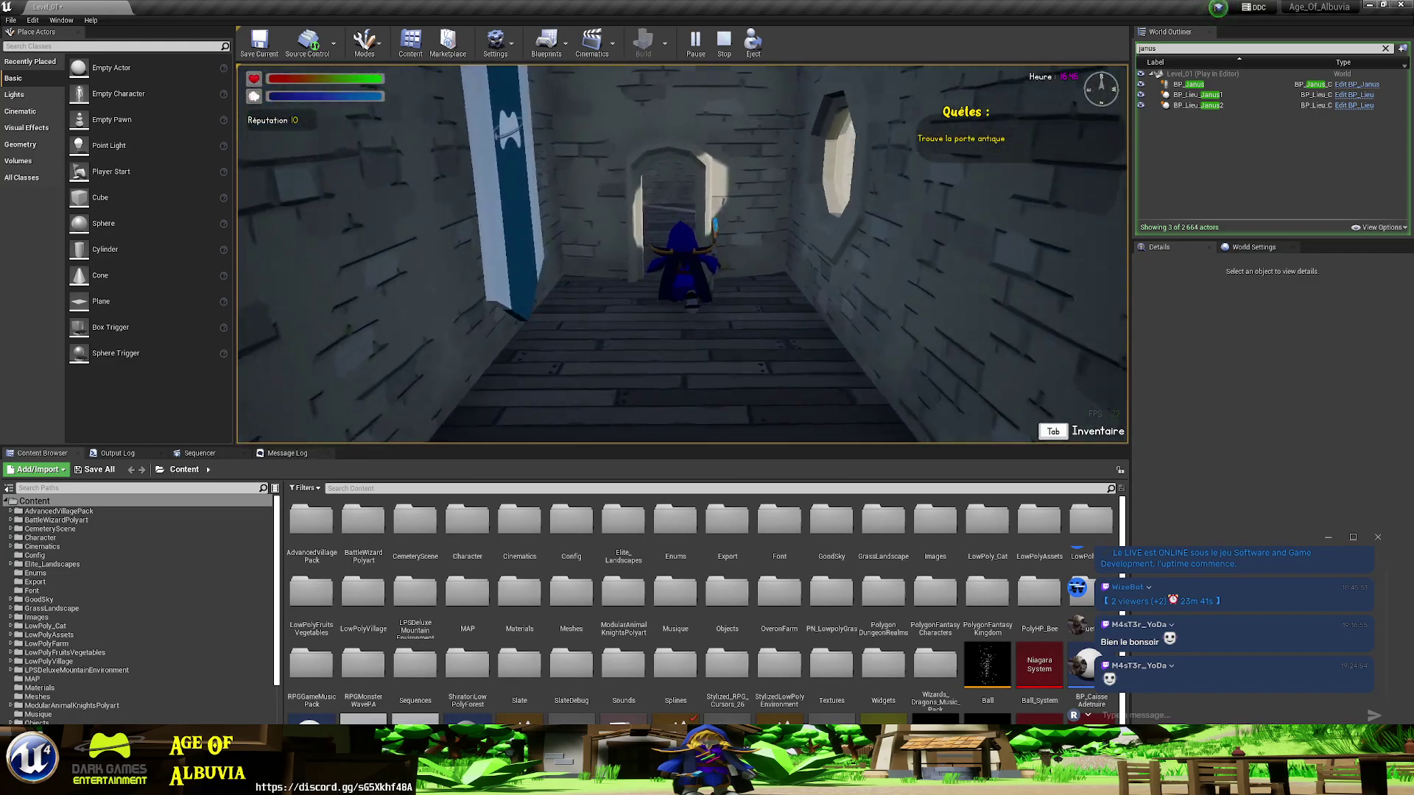
key(w)
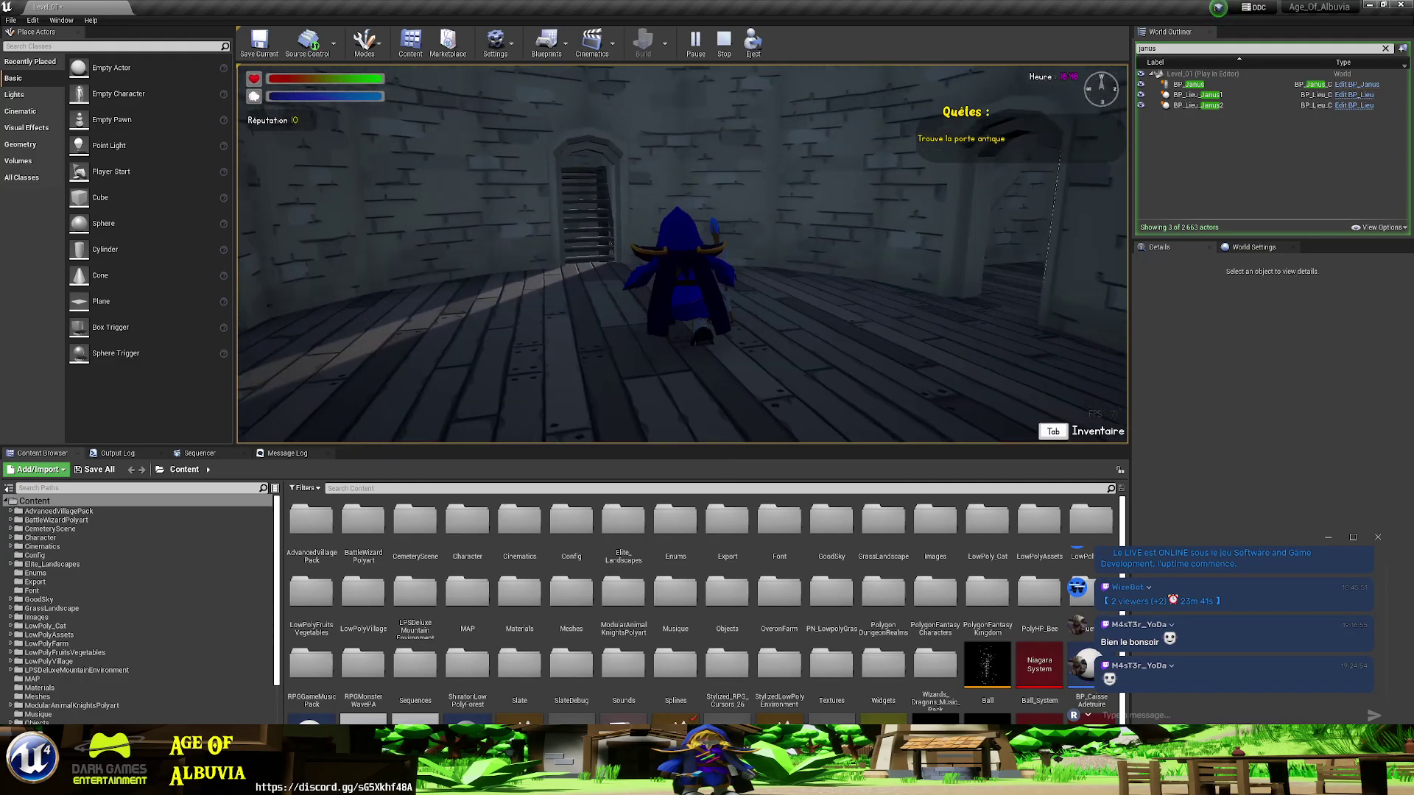
key(w)
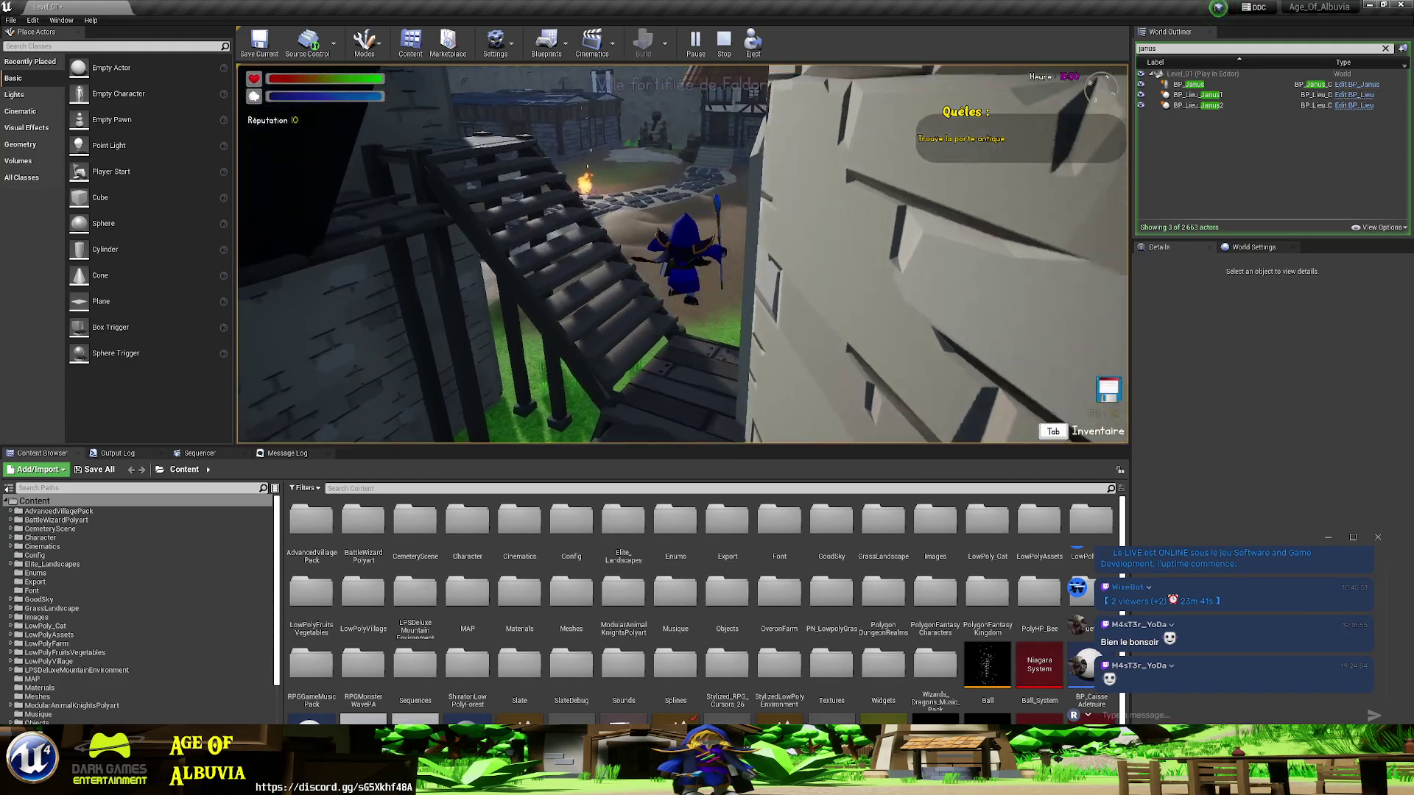
- Reach the cobblestone path by the gate and check the F1 developer interface, then close it
key(w)
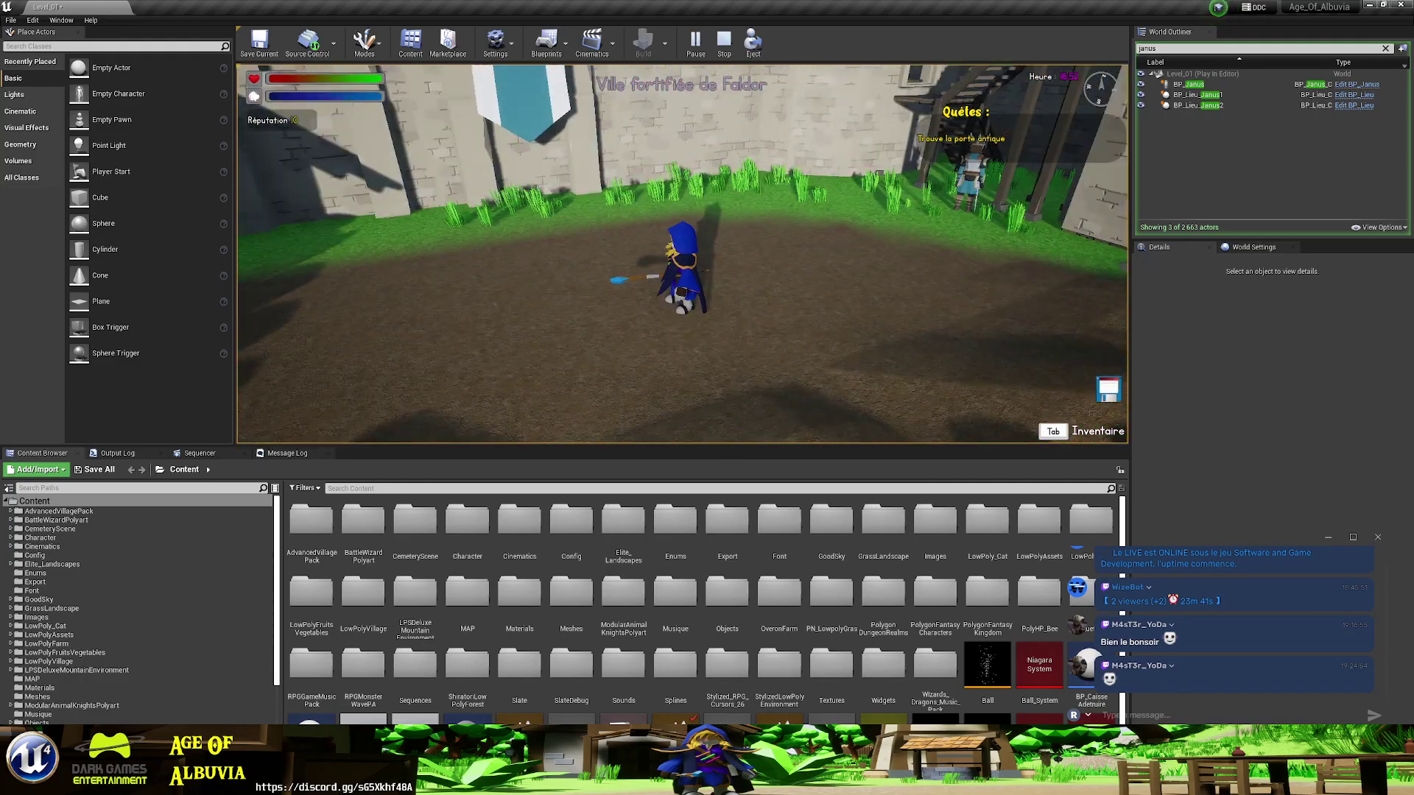
key(w)
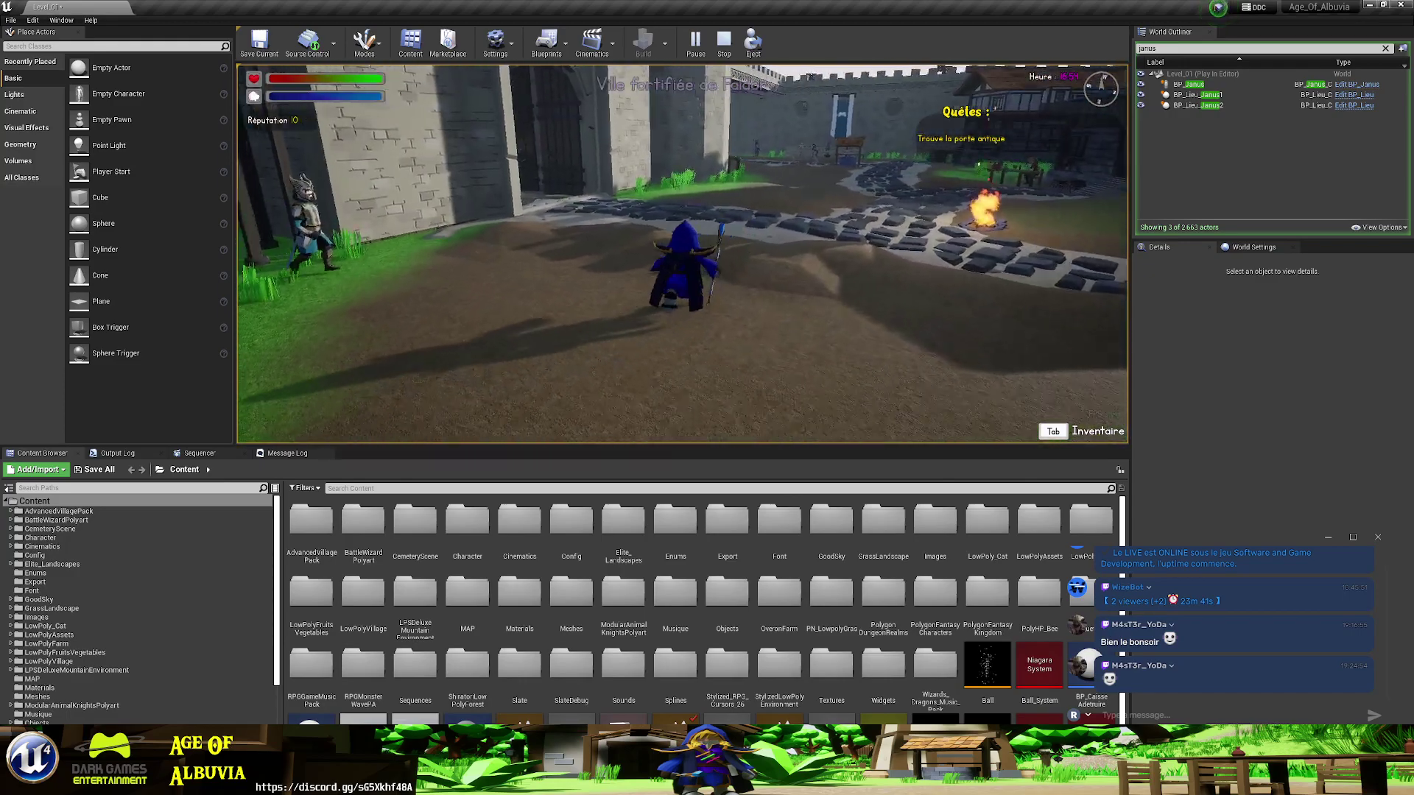
key(w)
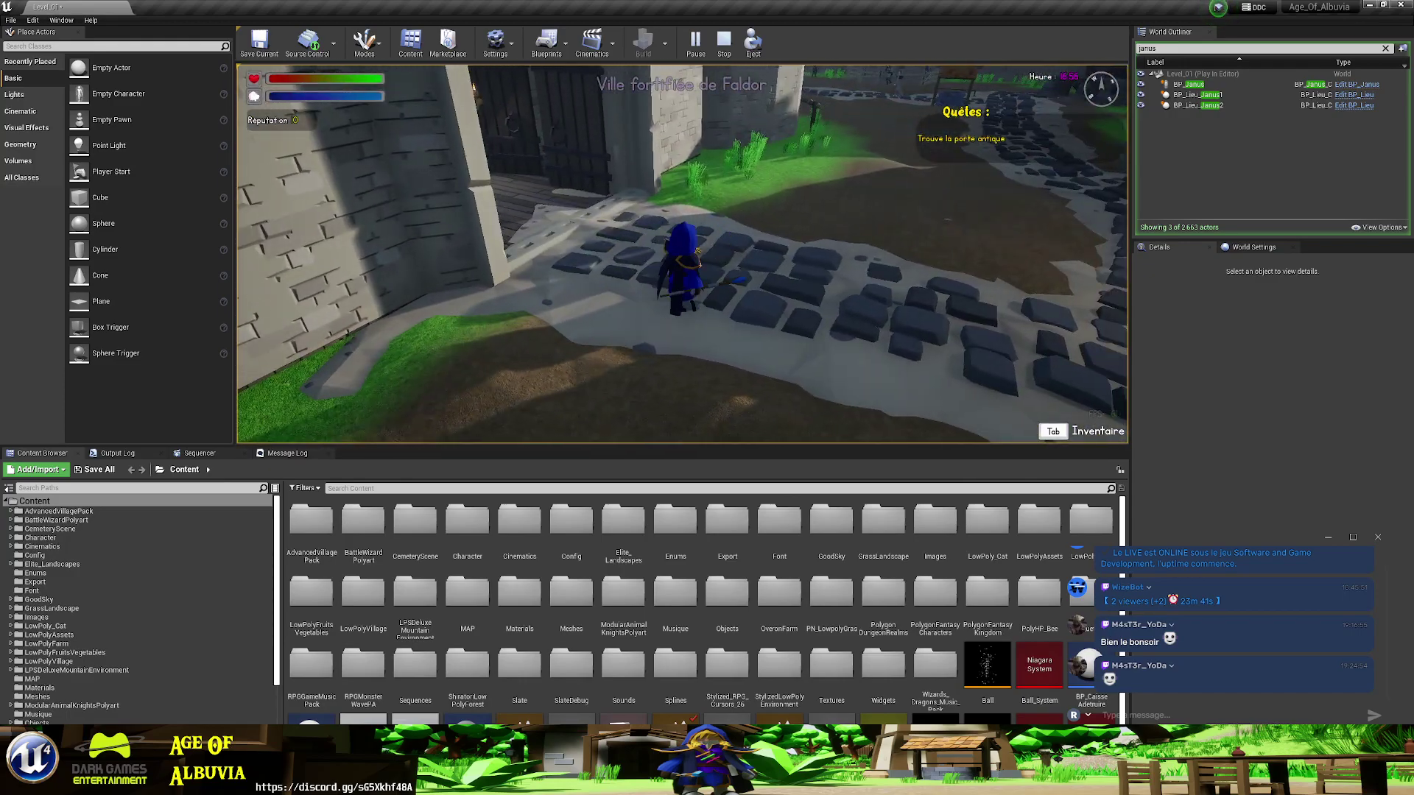
key(F1)
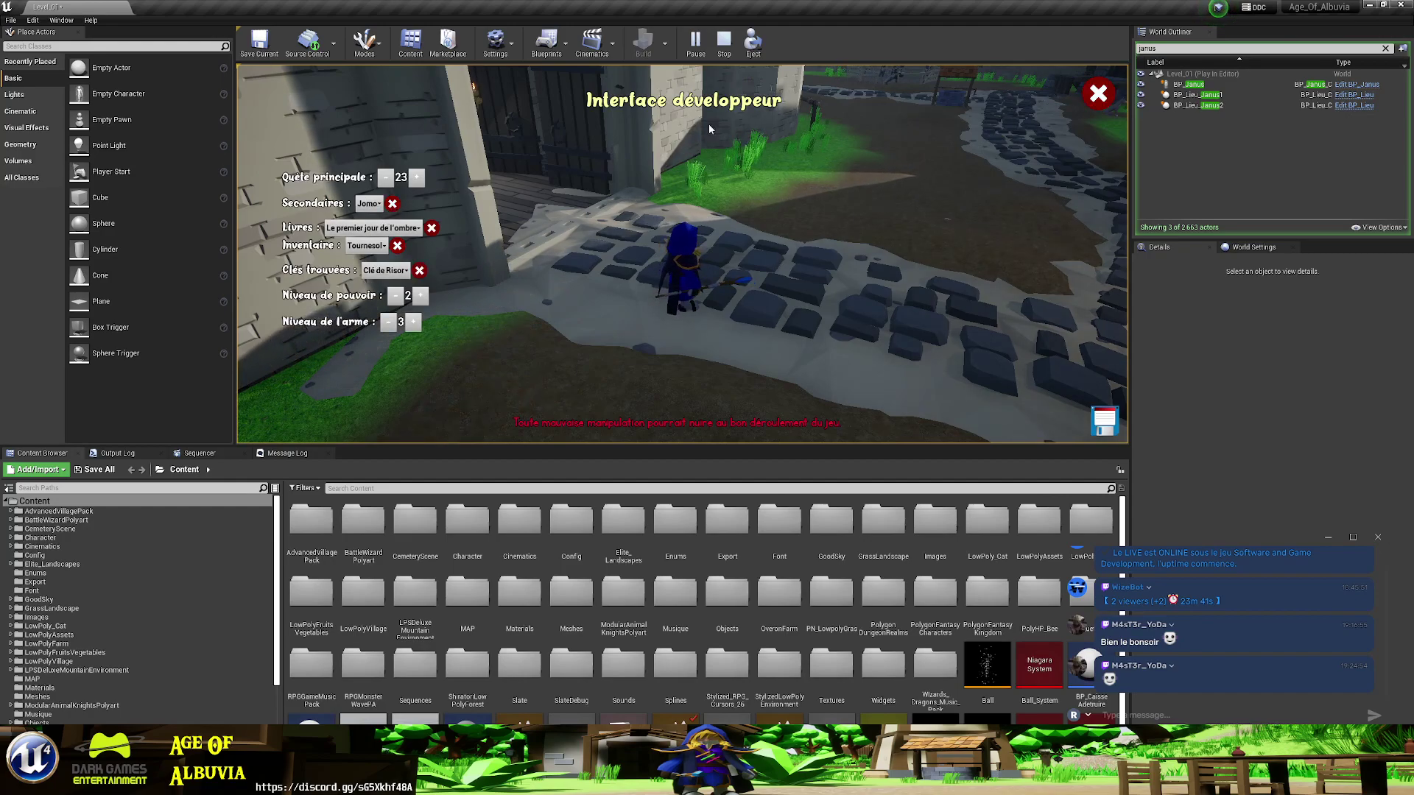
click(1098, 94)
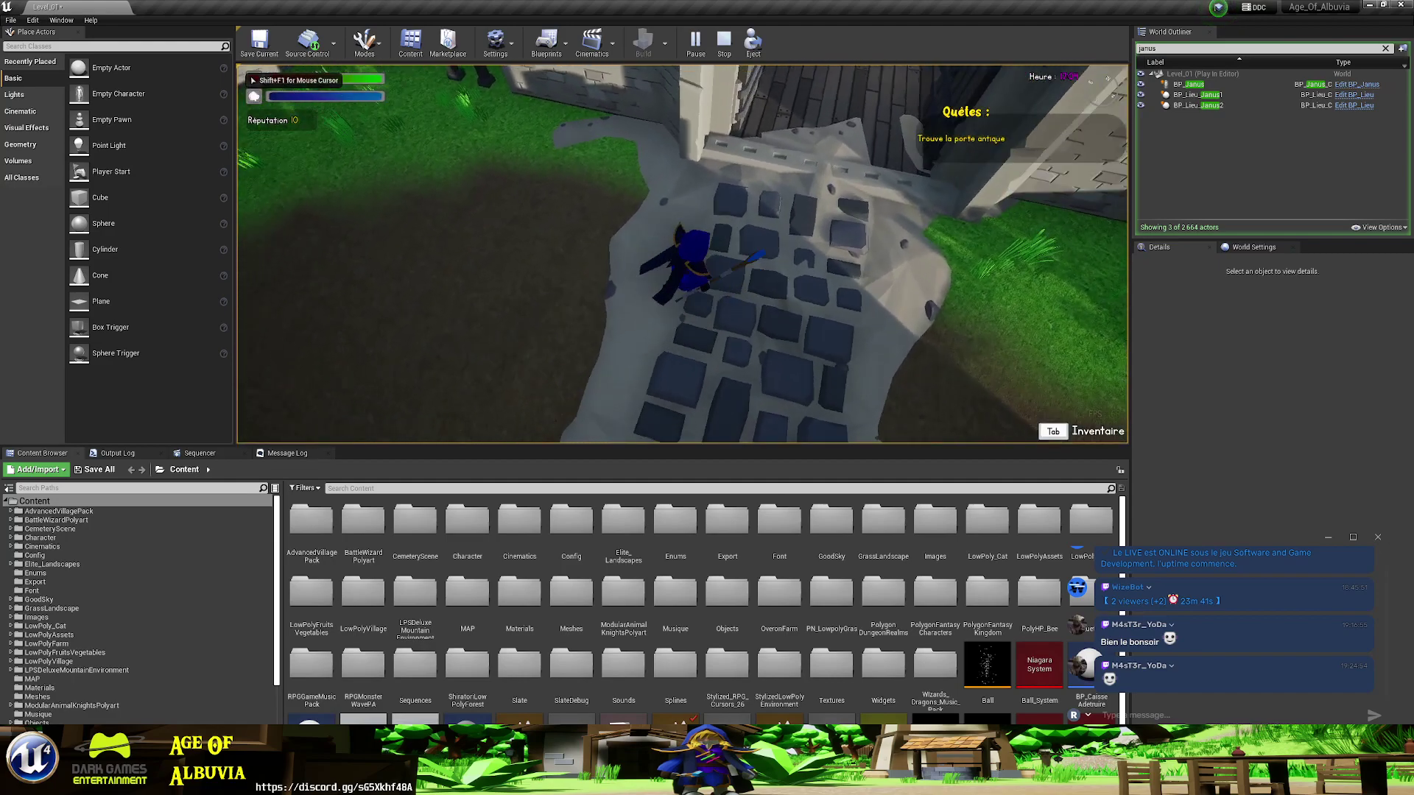
- Walk through the spiked town gate and along the cobblestone path into the forest
key(w)
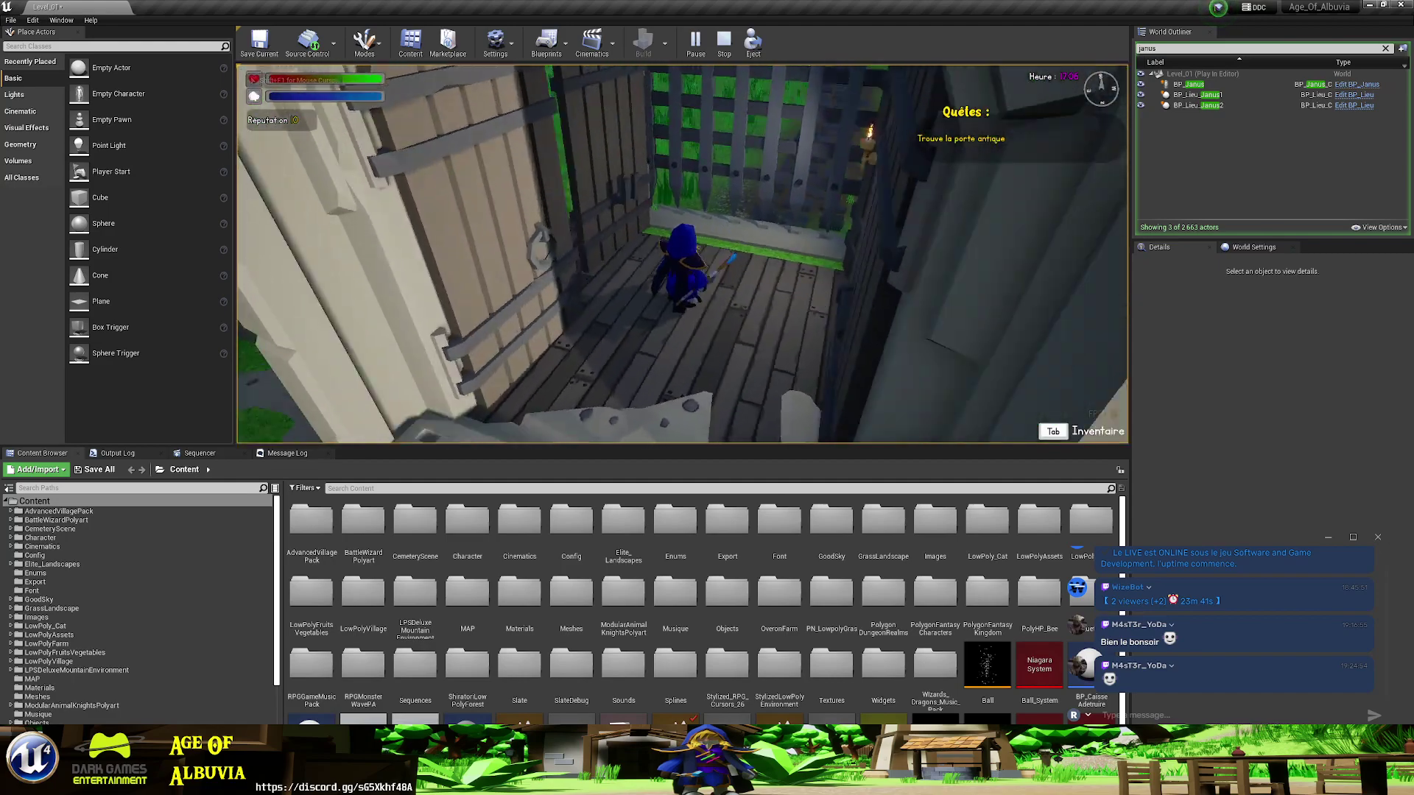
key(s)
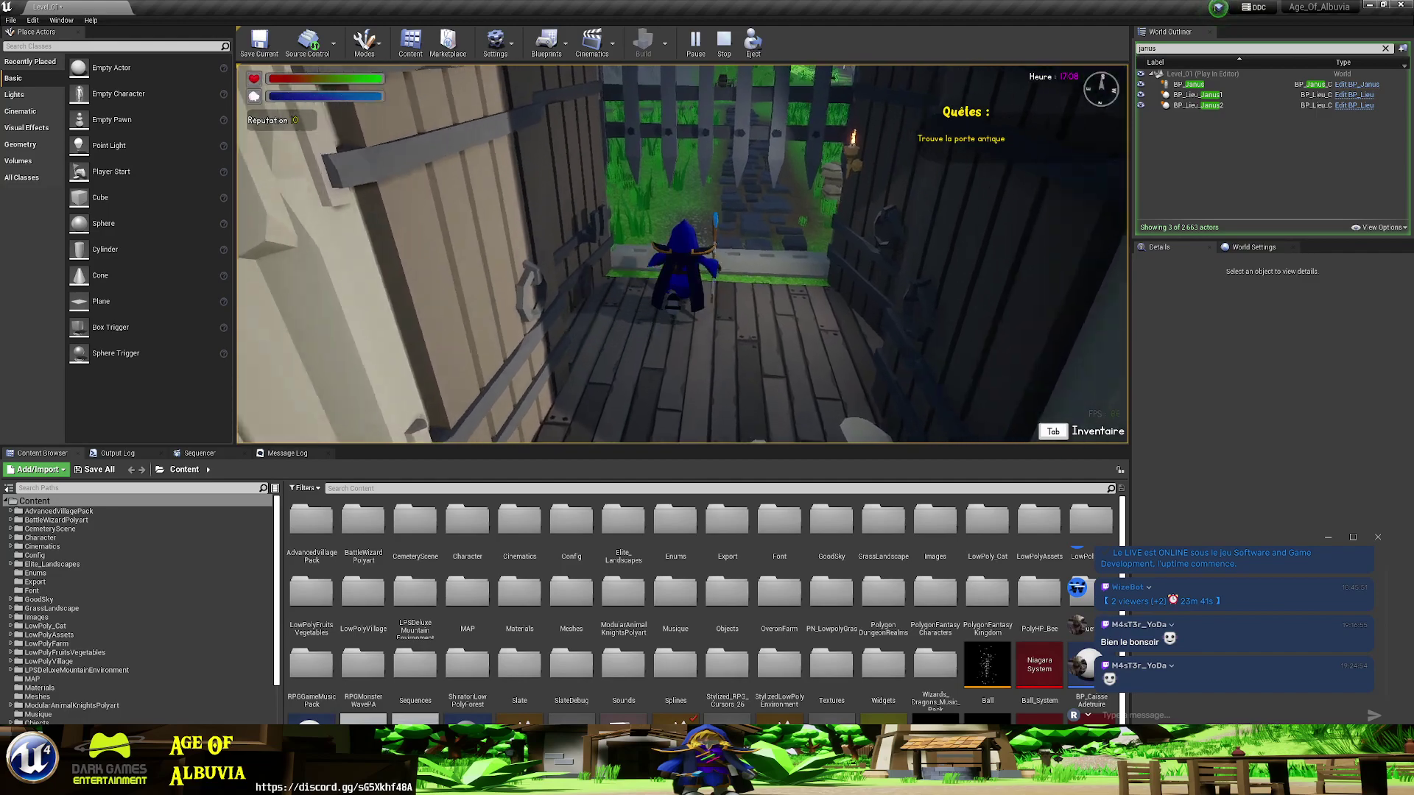
key(w)
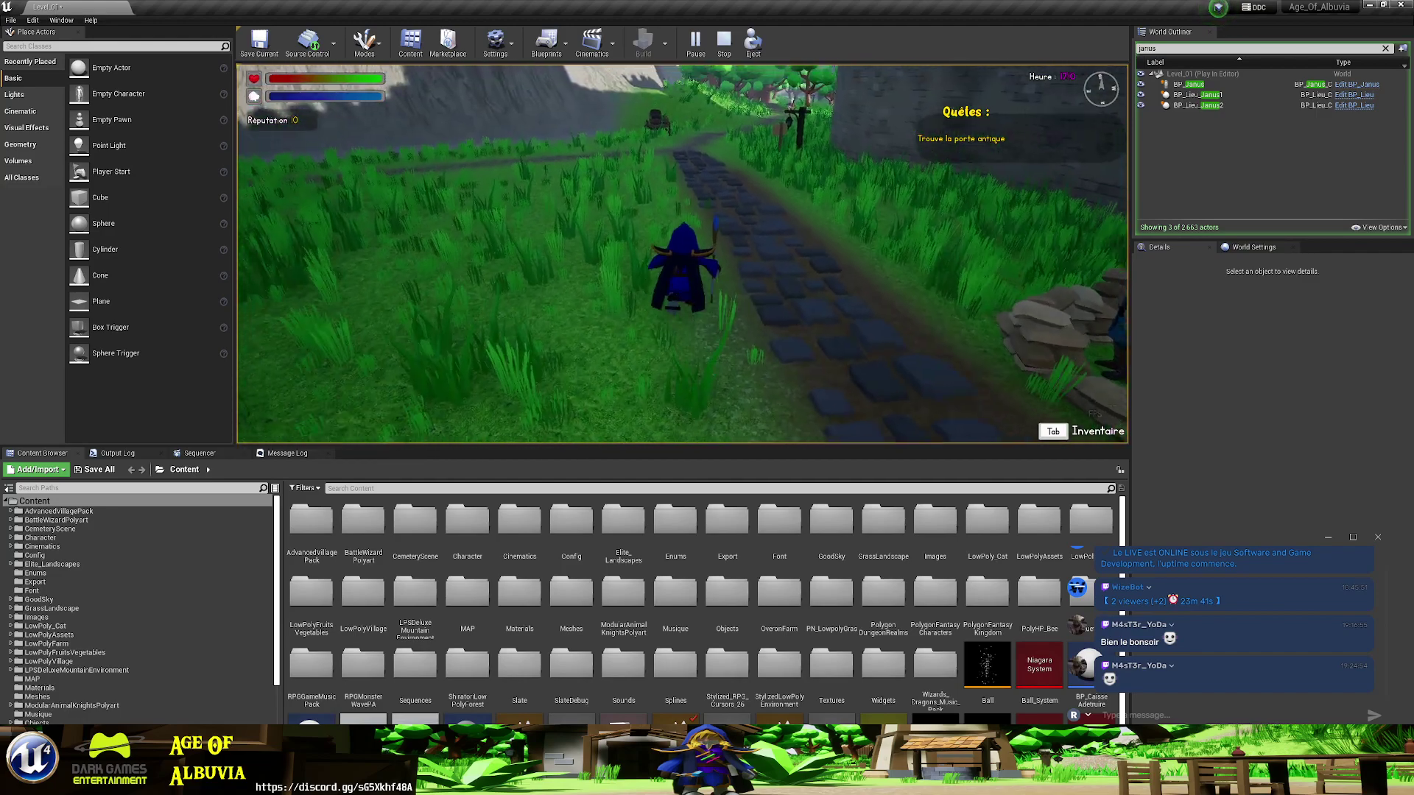
key(w)
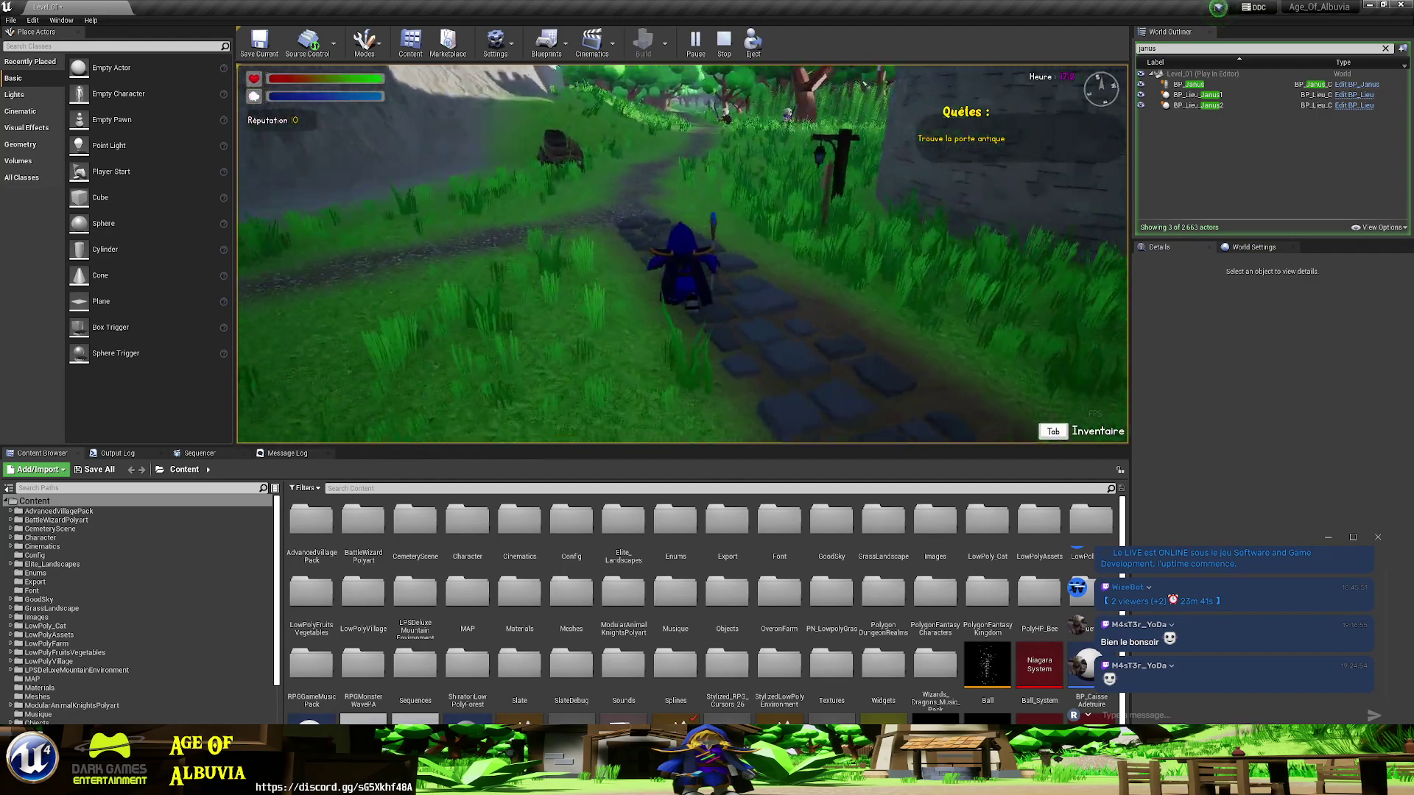
key(w)
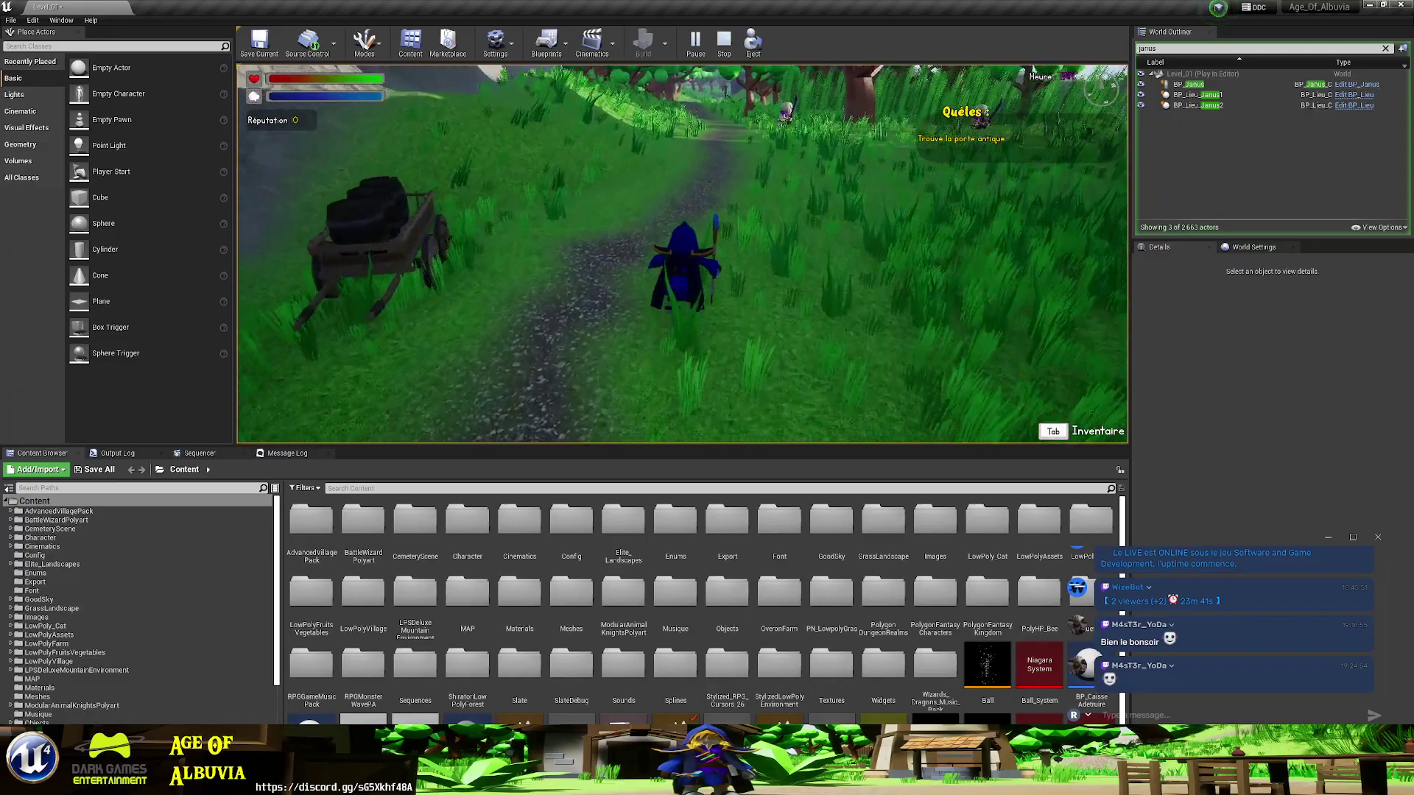
key(w)
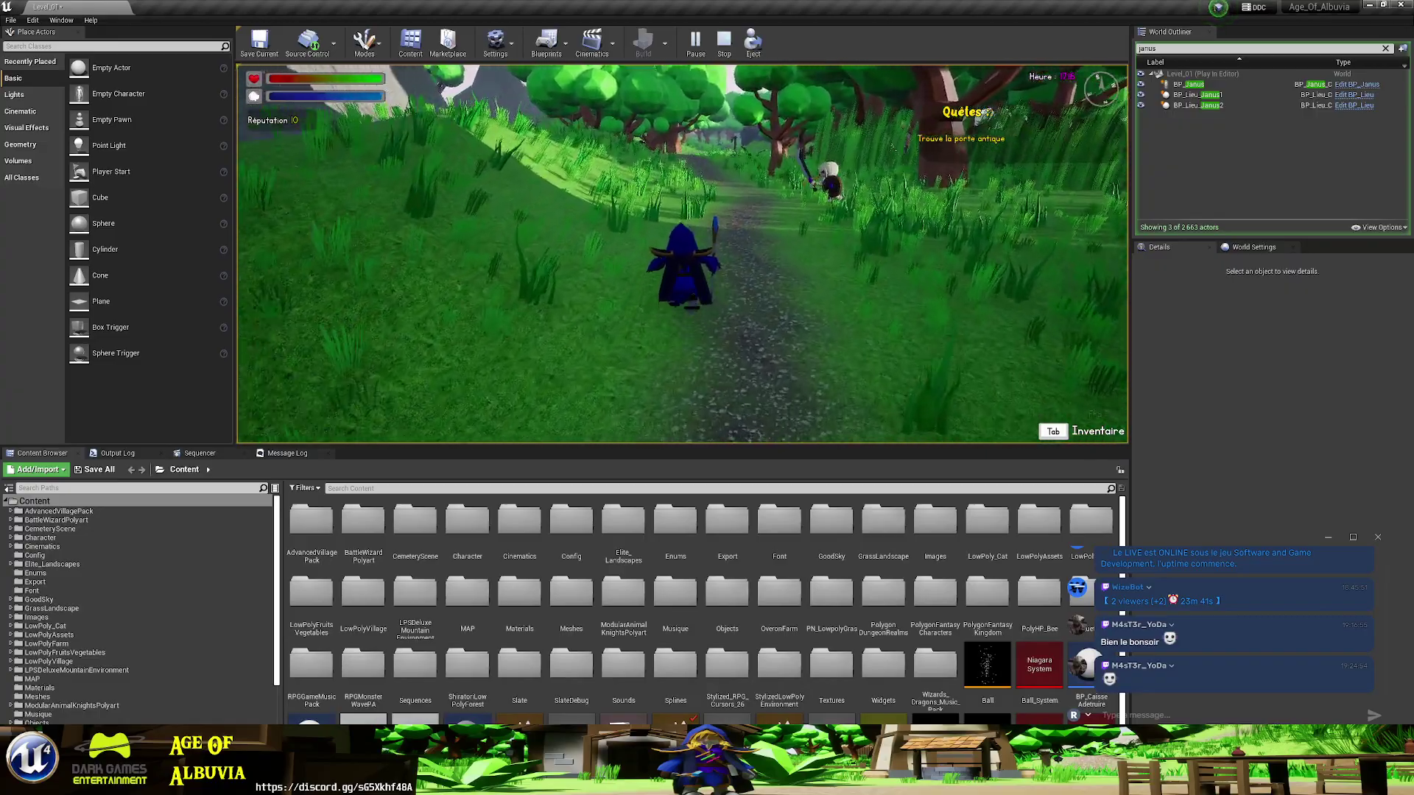
key(w)
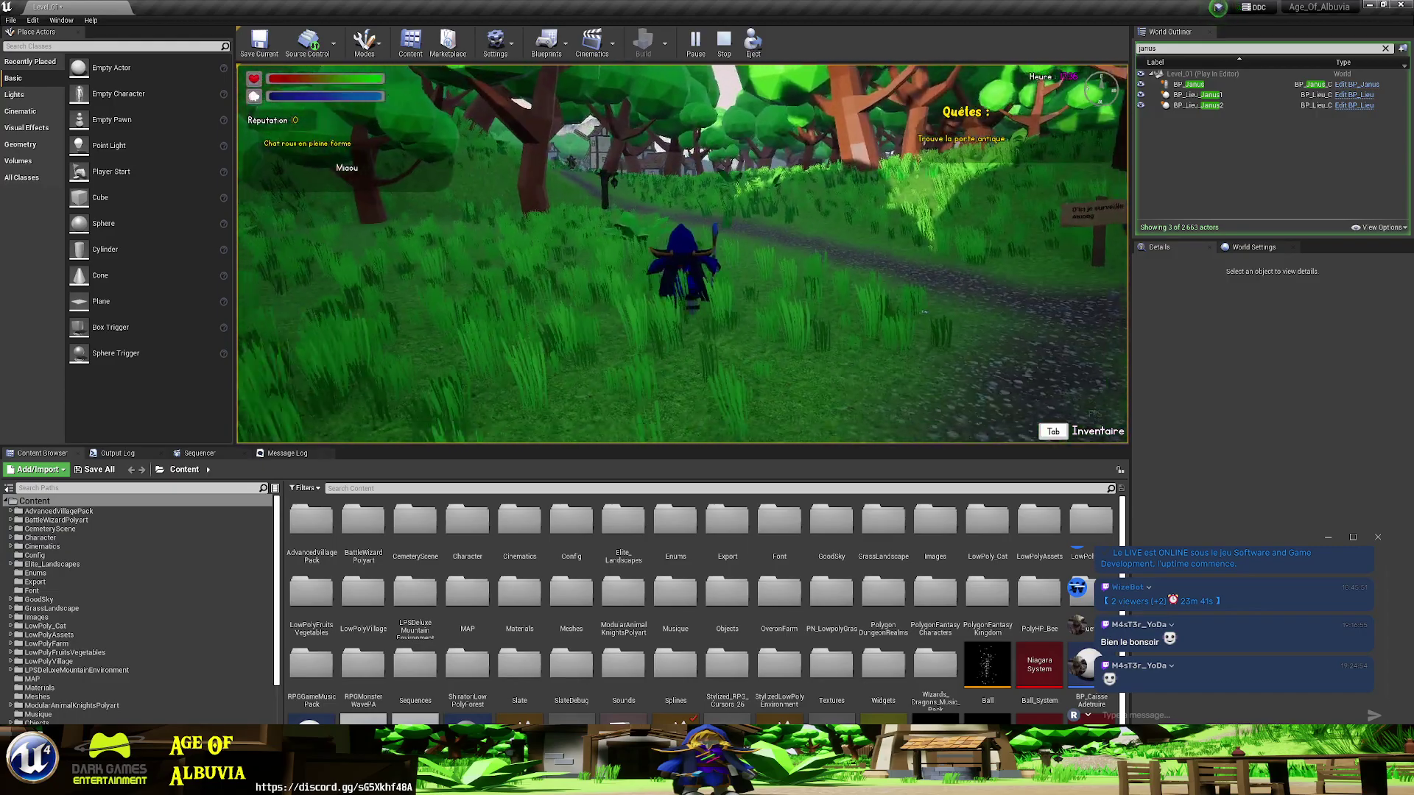
- Continue past the cat into the village square, then end the play-in-editor session
key(w)
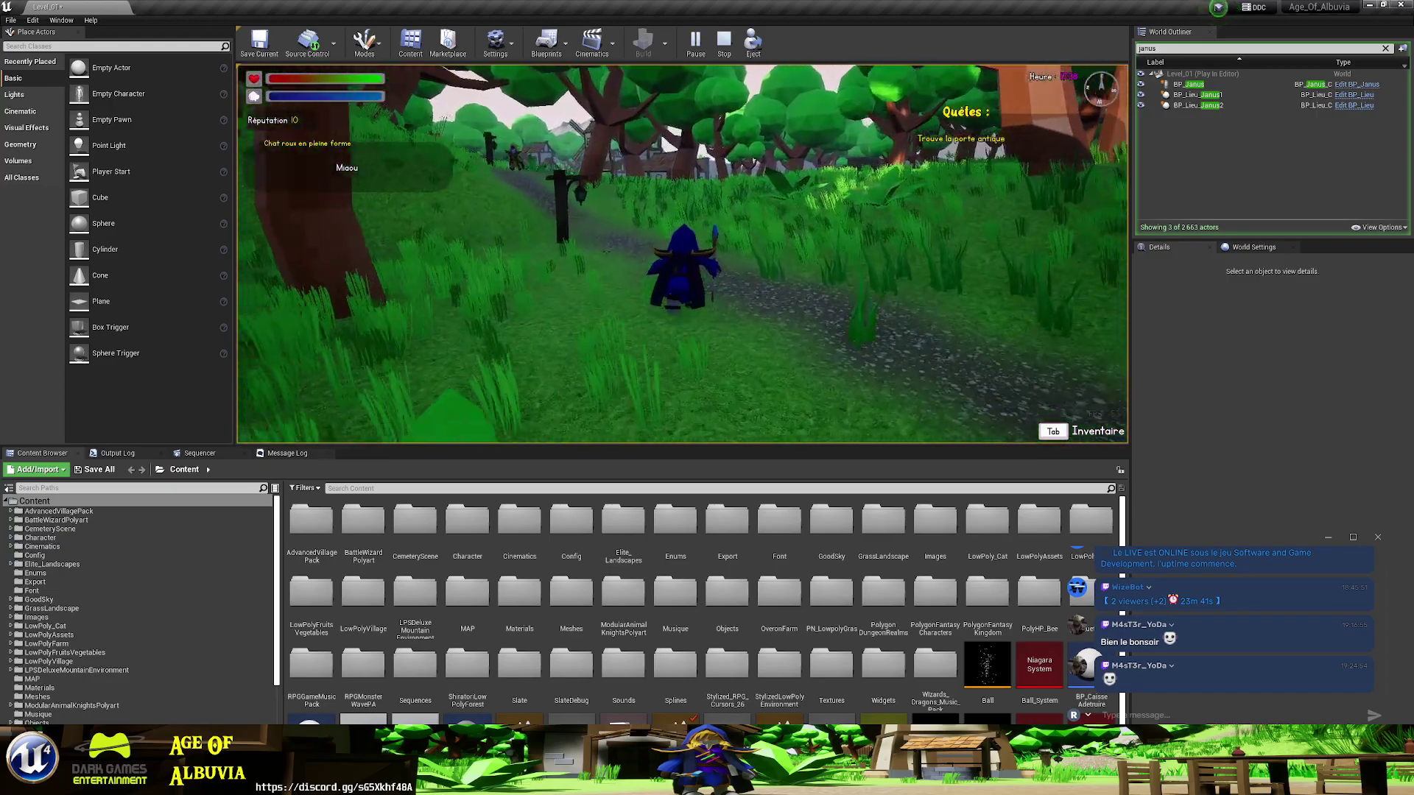
key(w)
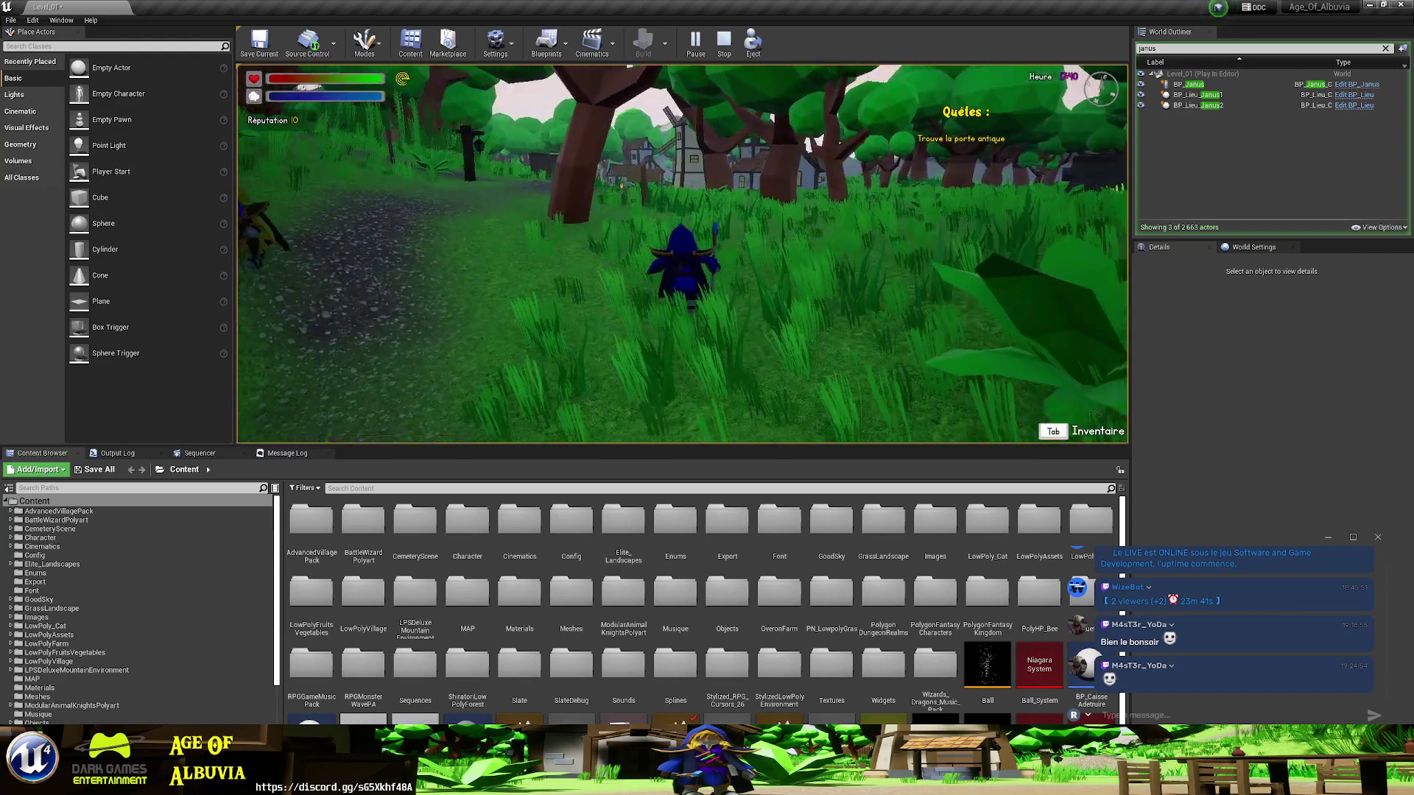
key(w)
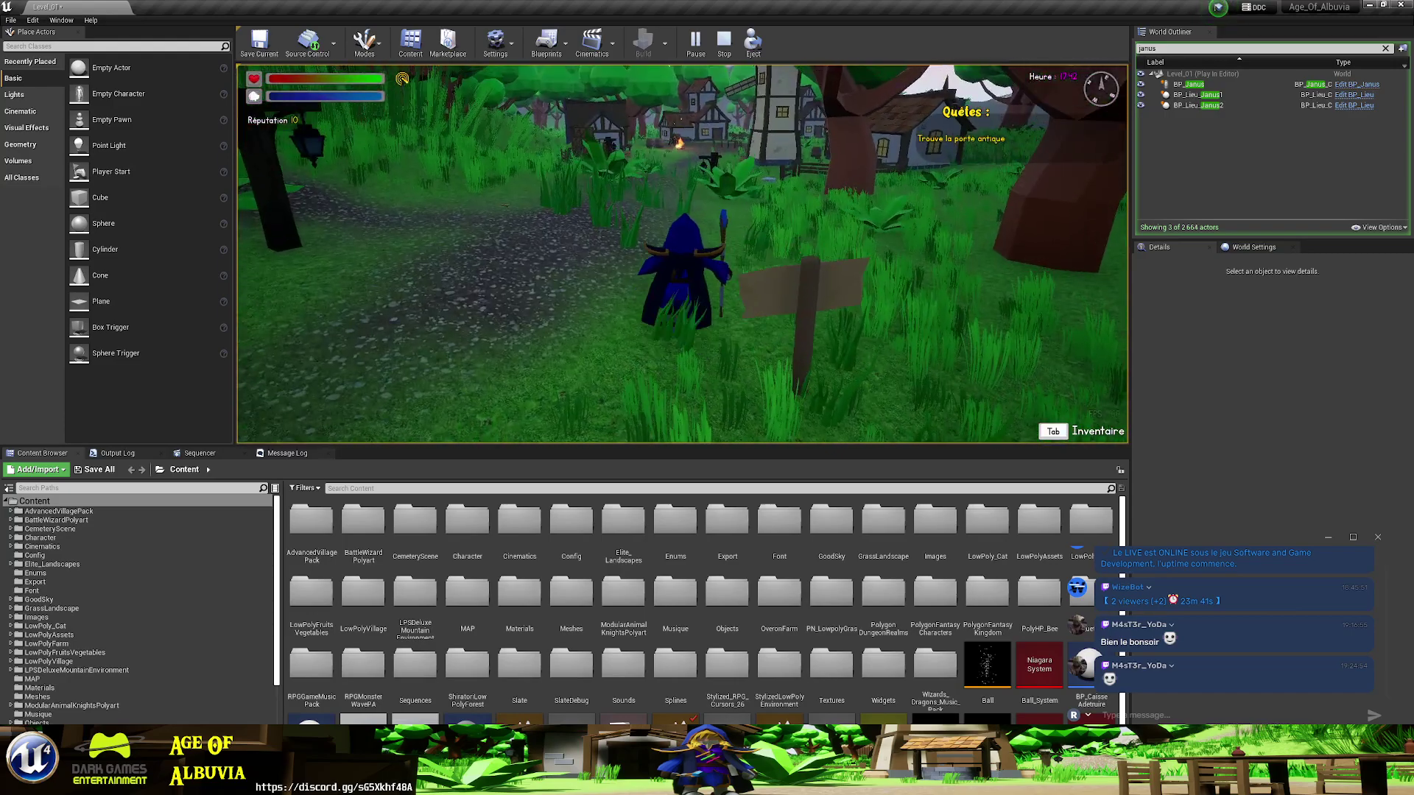
key(w)
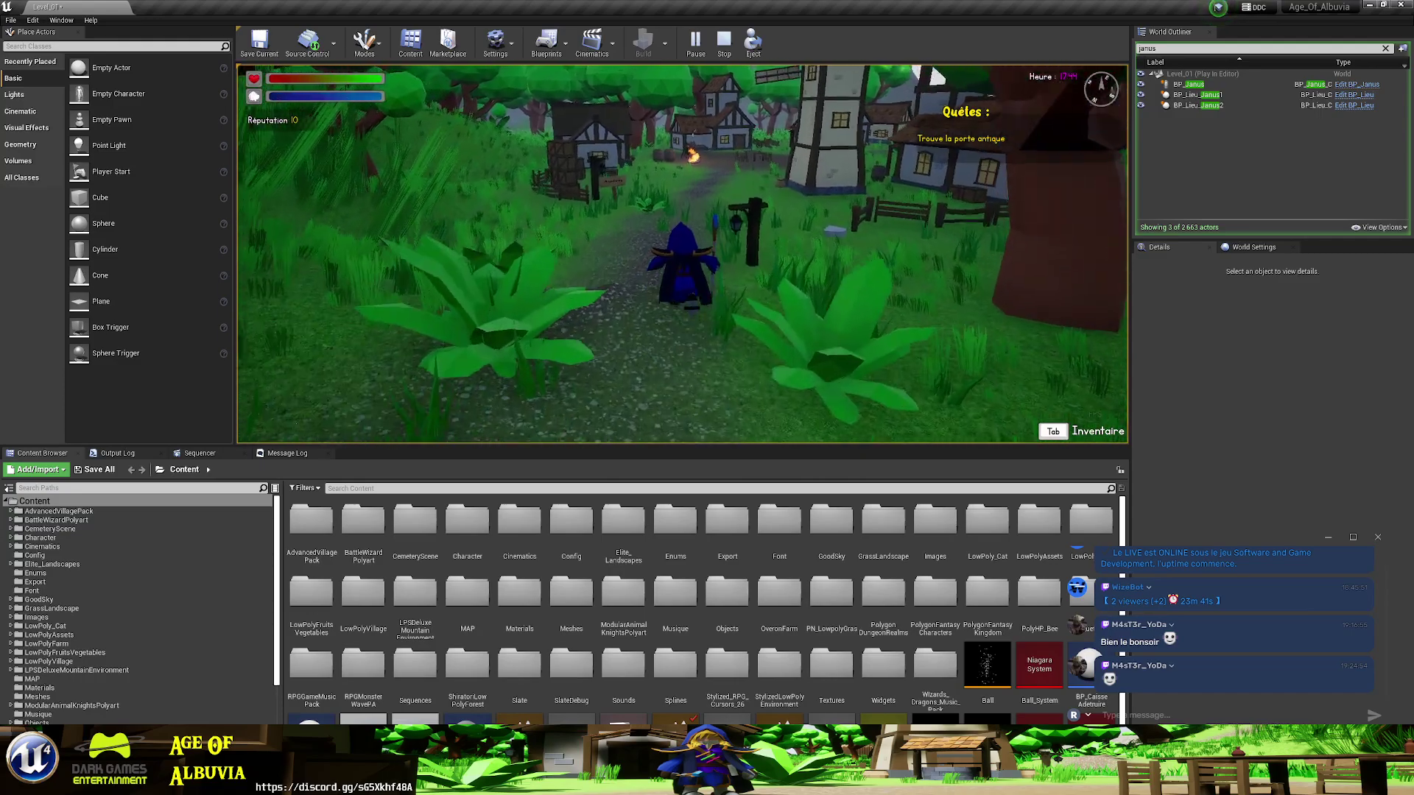
key(w)
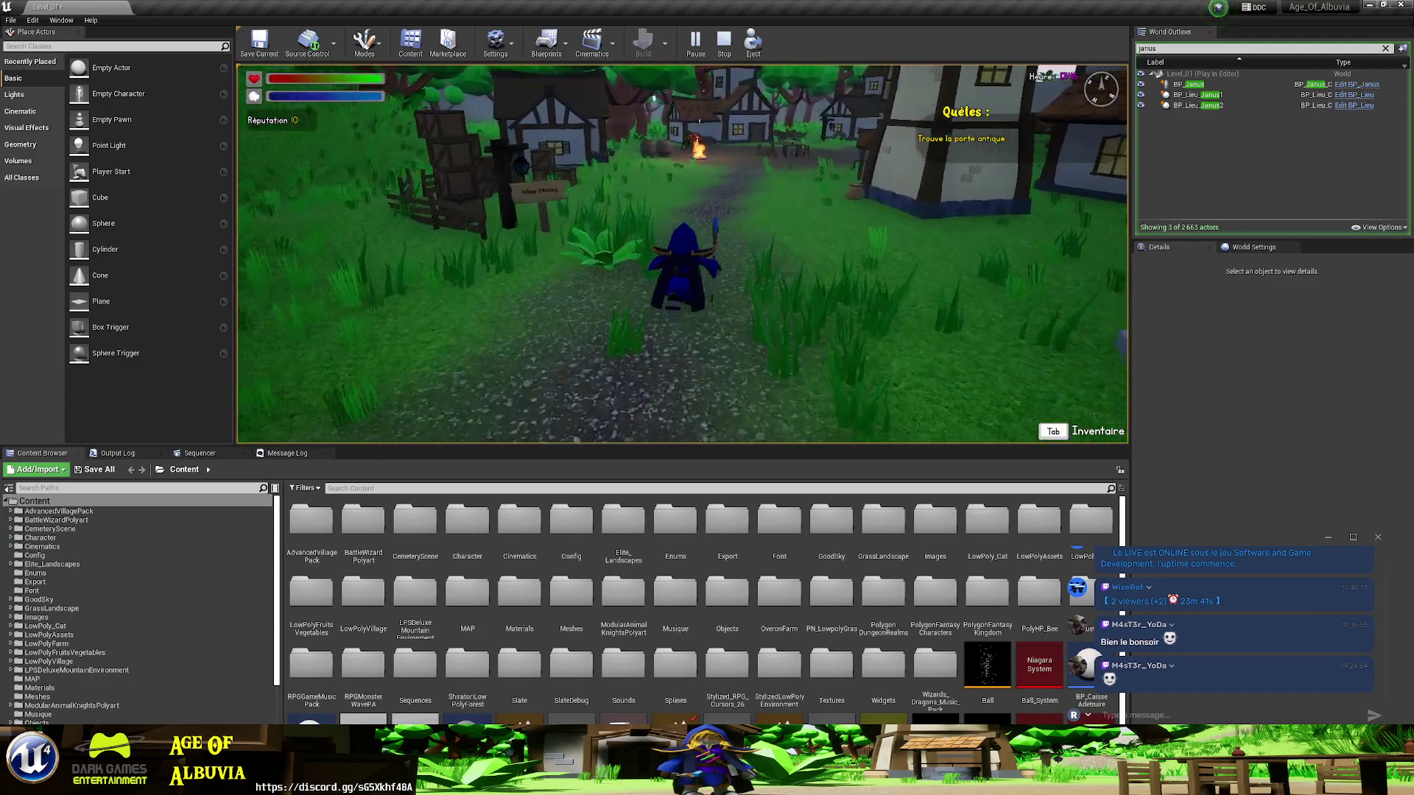
key(s)
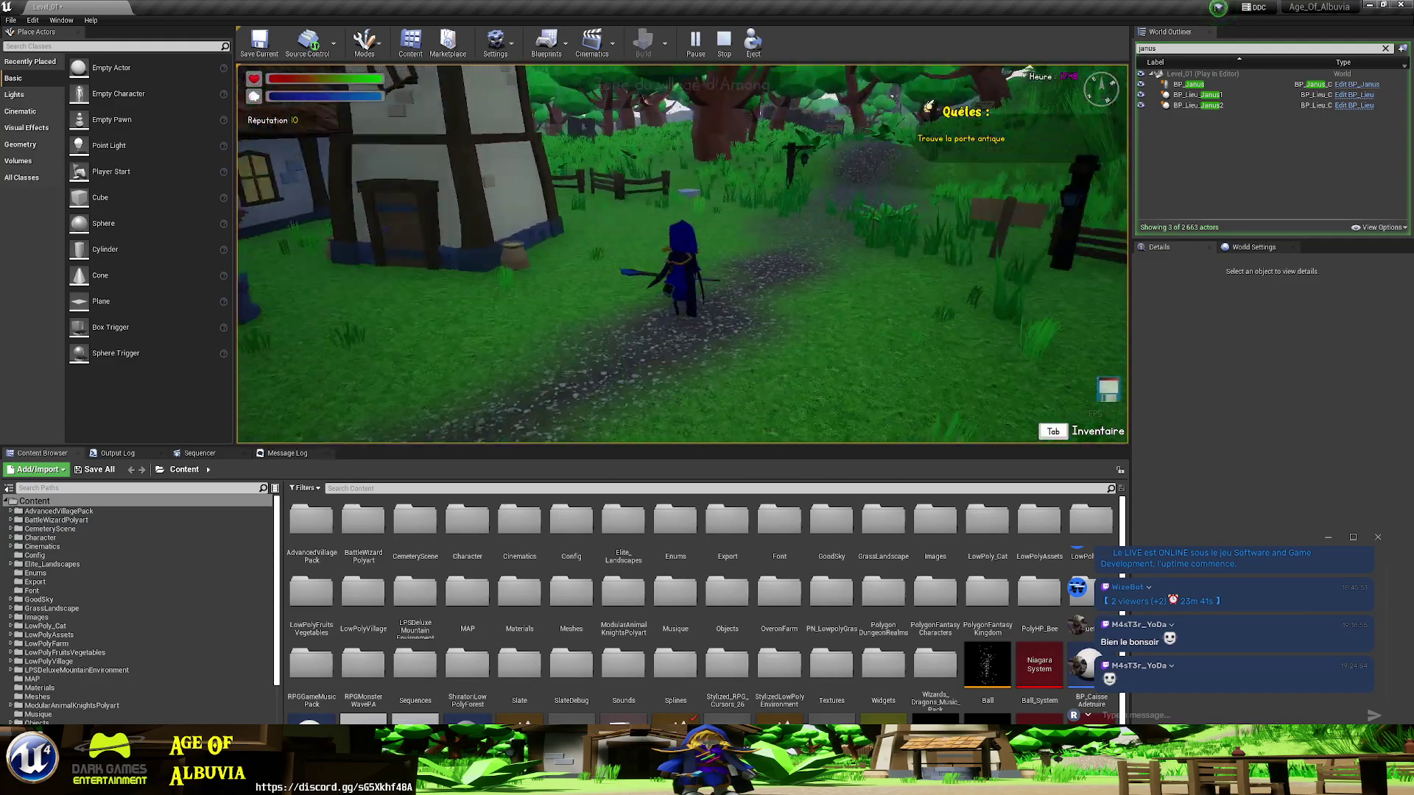
key(Escape)
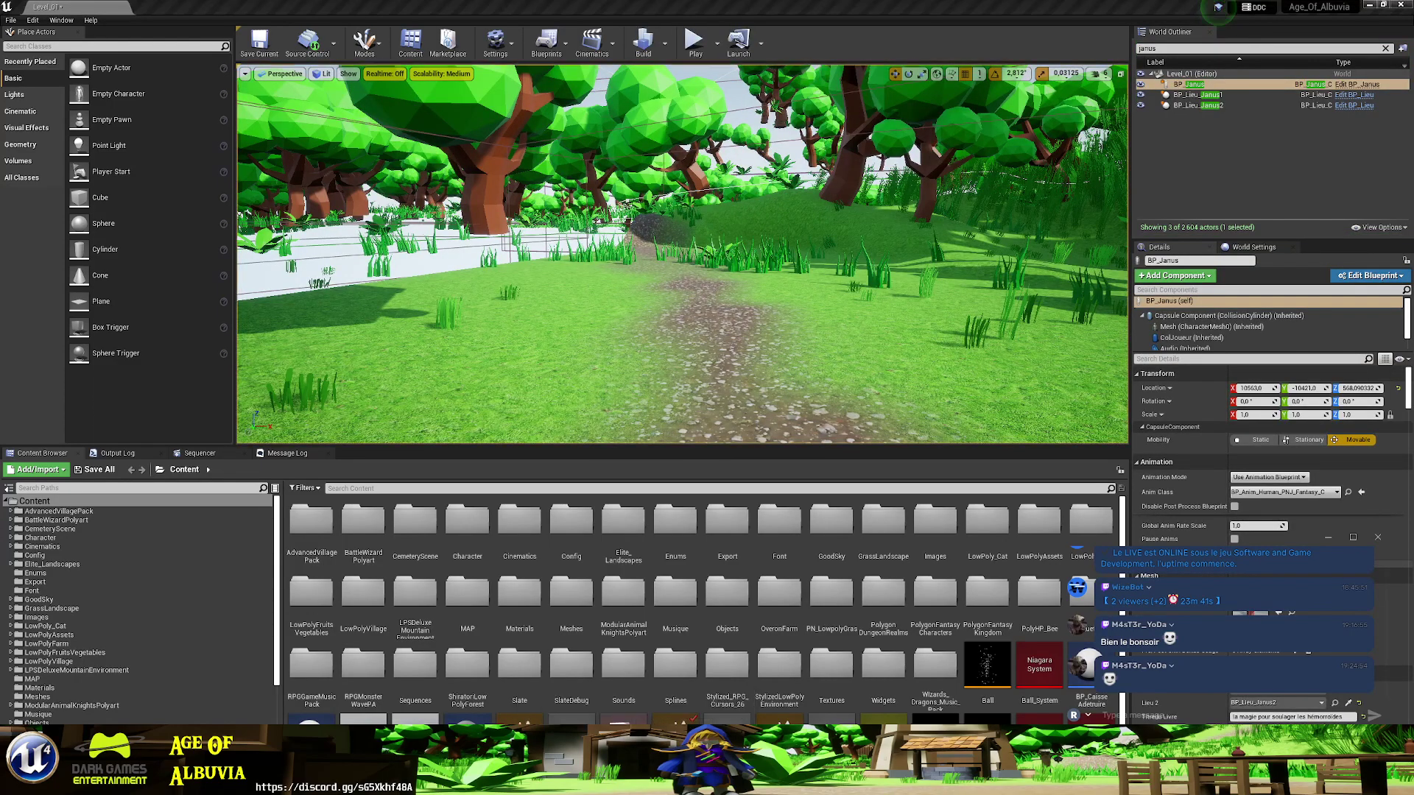
- Return to the BP_Sorcier event graph and move the ChercheArbre custom event up and right
key(alt+Tab)
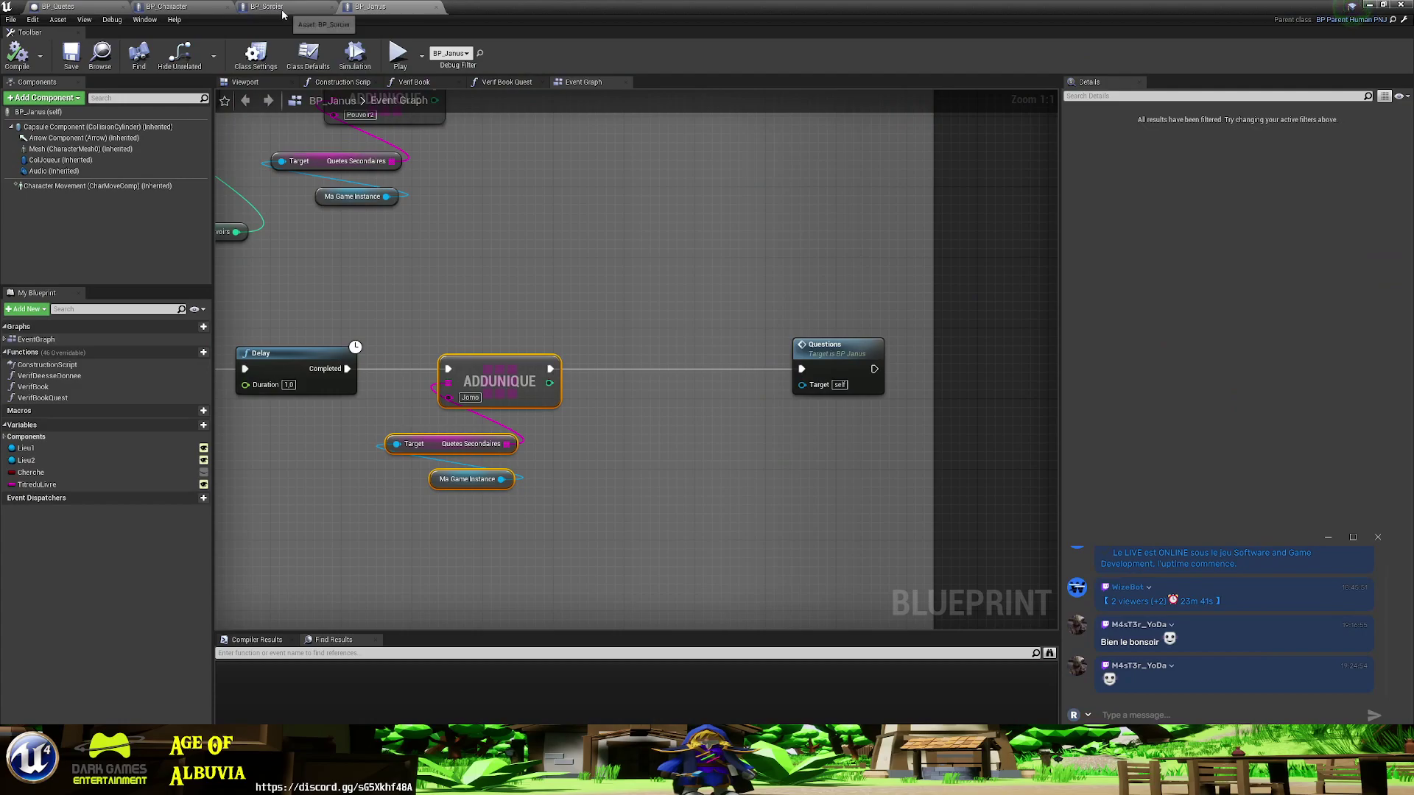
click(279, 6)
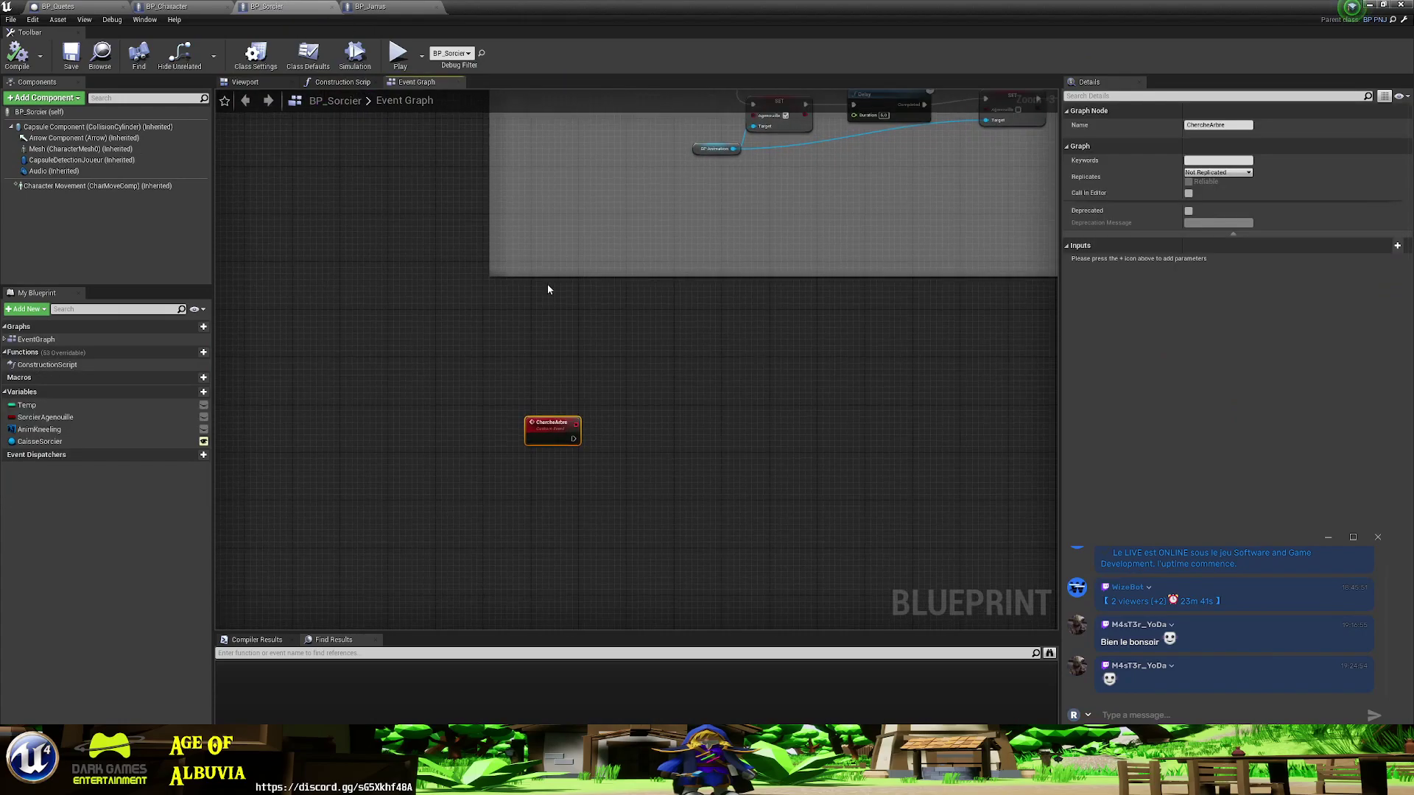
scroll(547, 289, up, 2)
right_drag(574, 318, 536, 537)
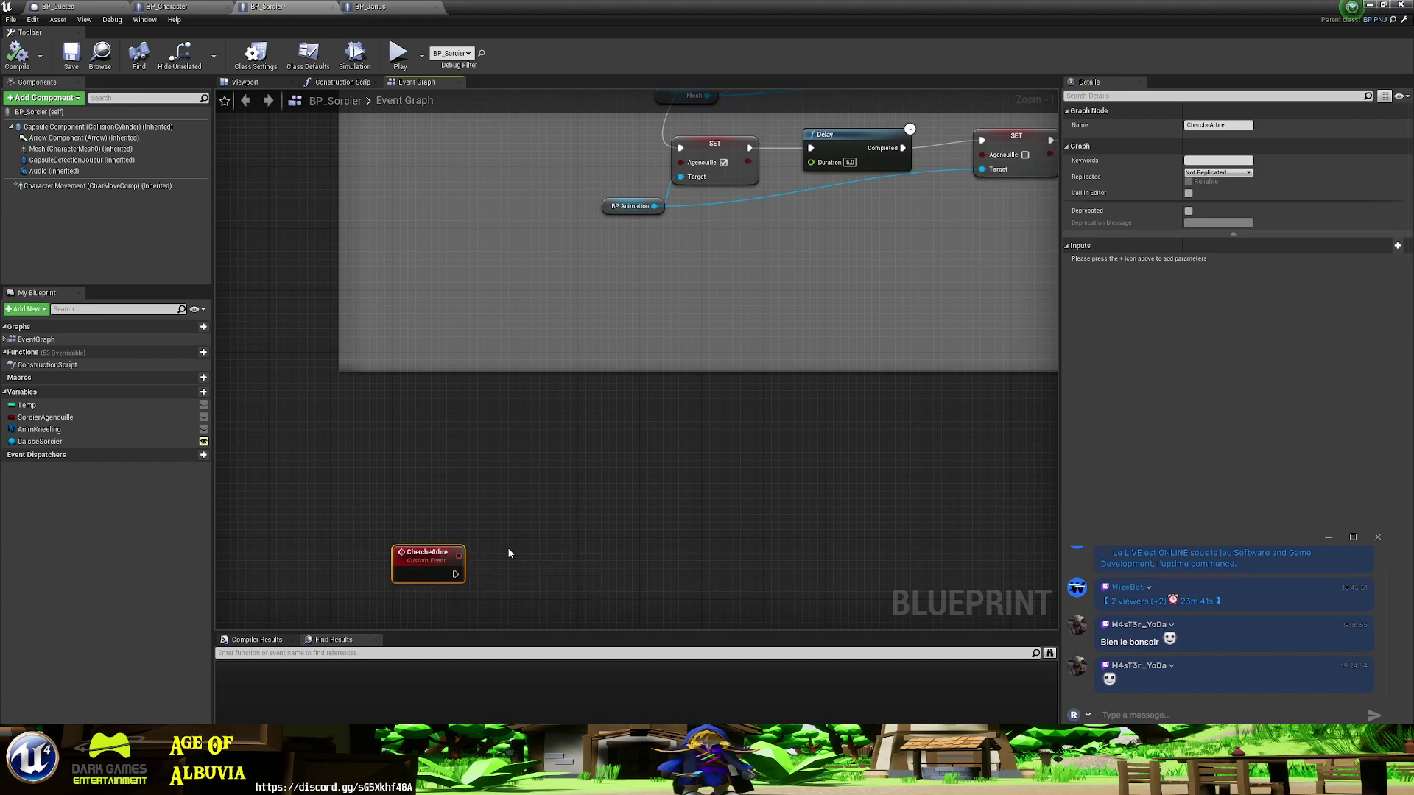
right_drag(595, 562, 615, 410)
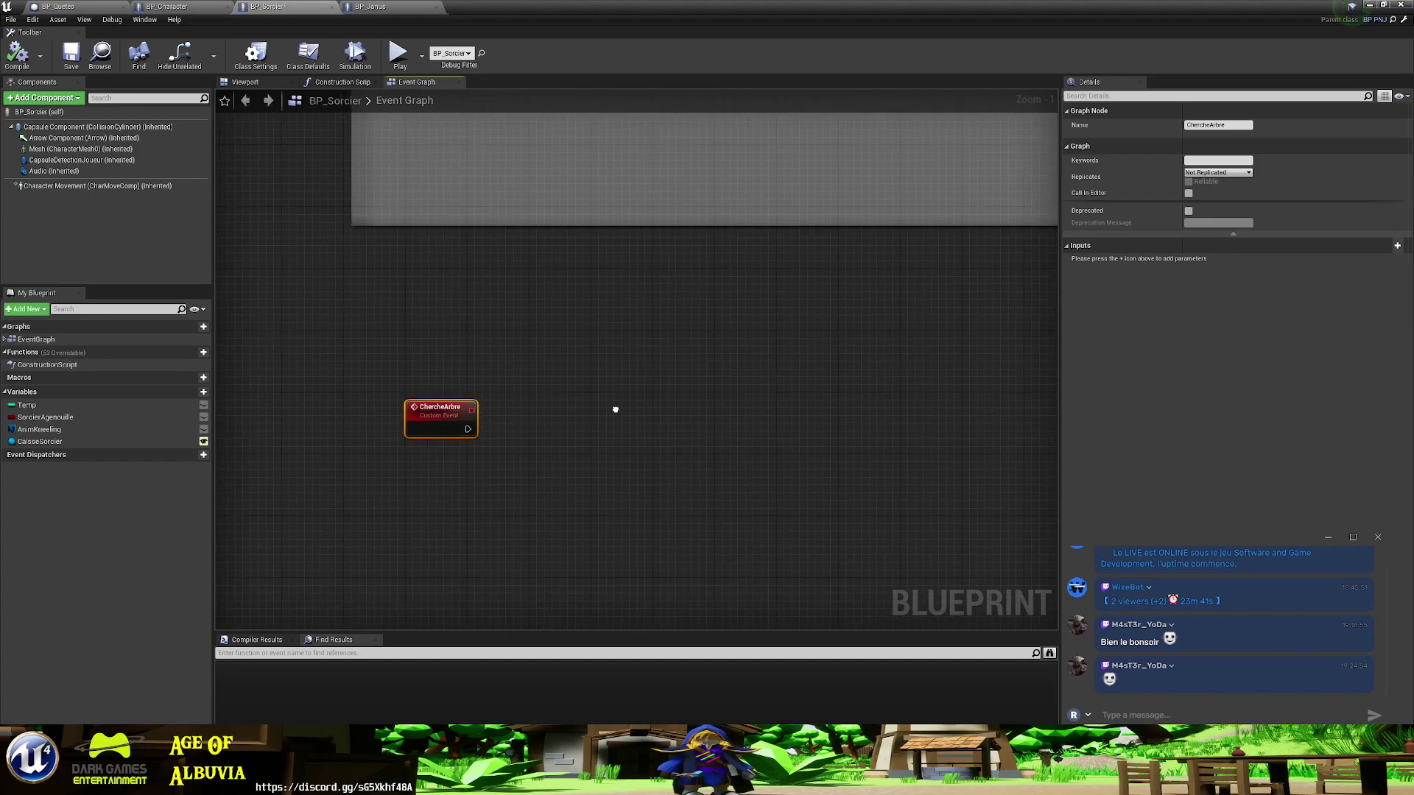
right_click(578, 521)
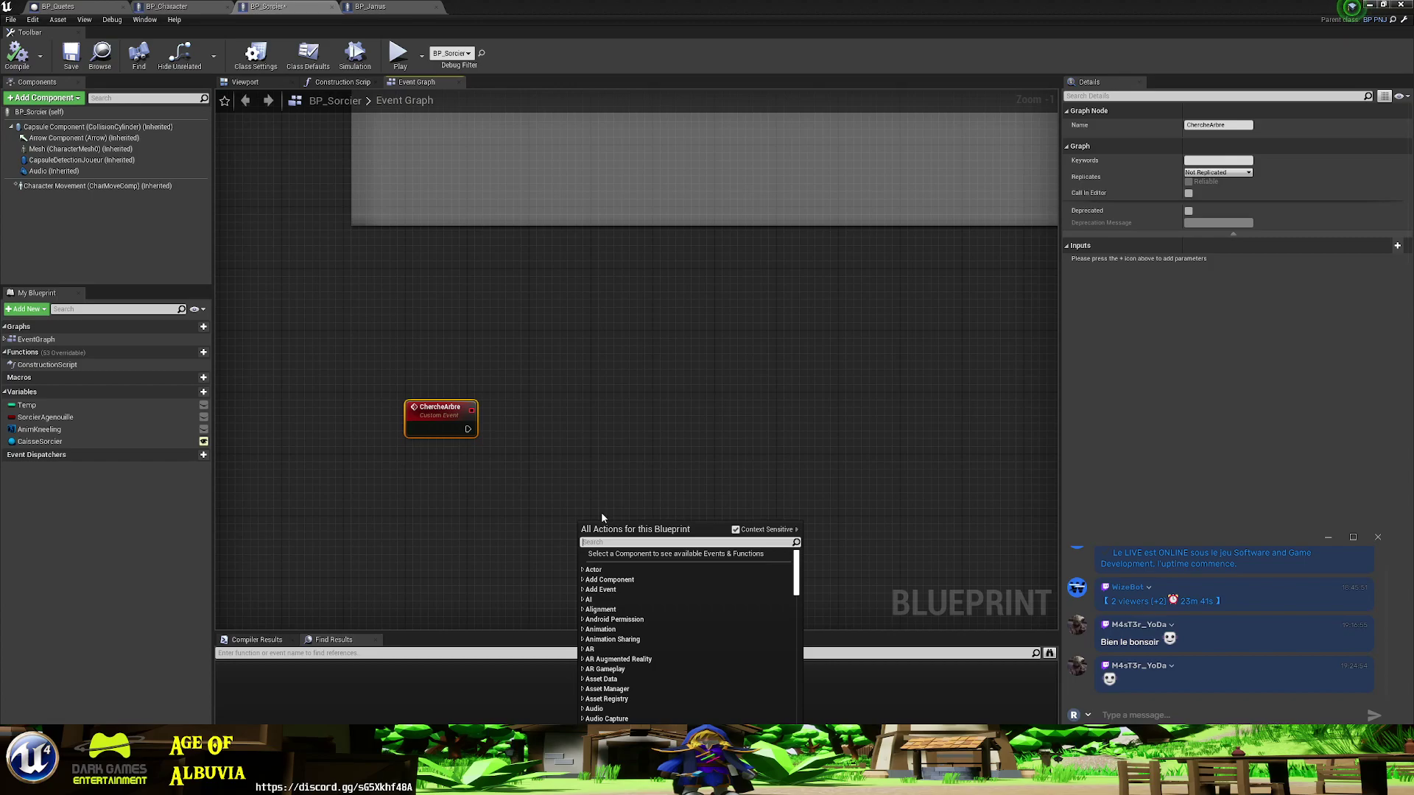
click(446, 403)
drag(446, 403, 493, 372)
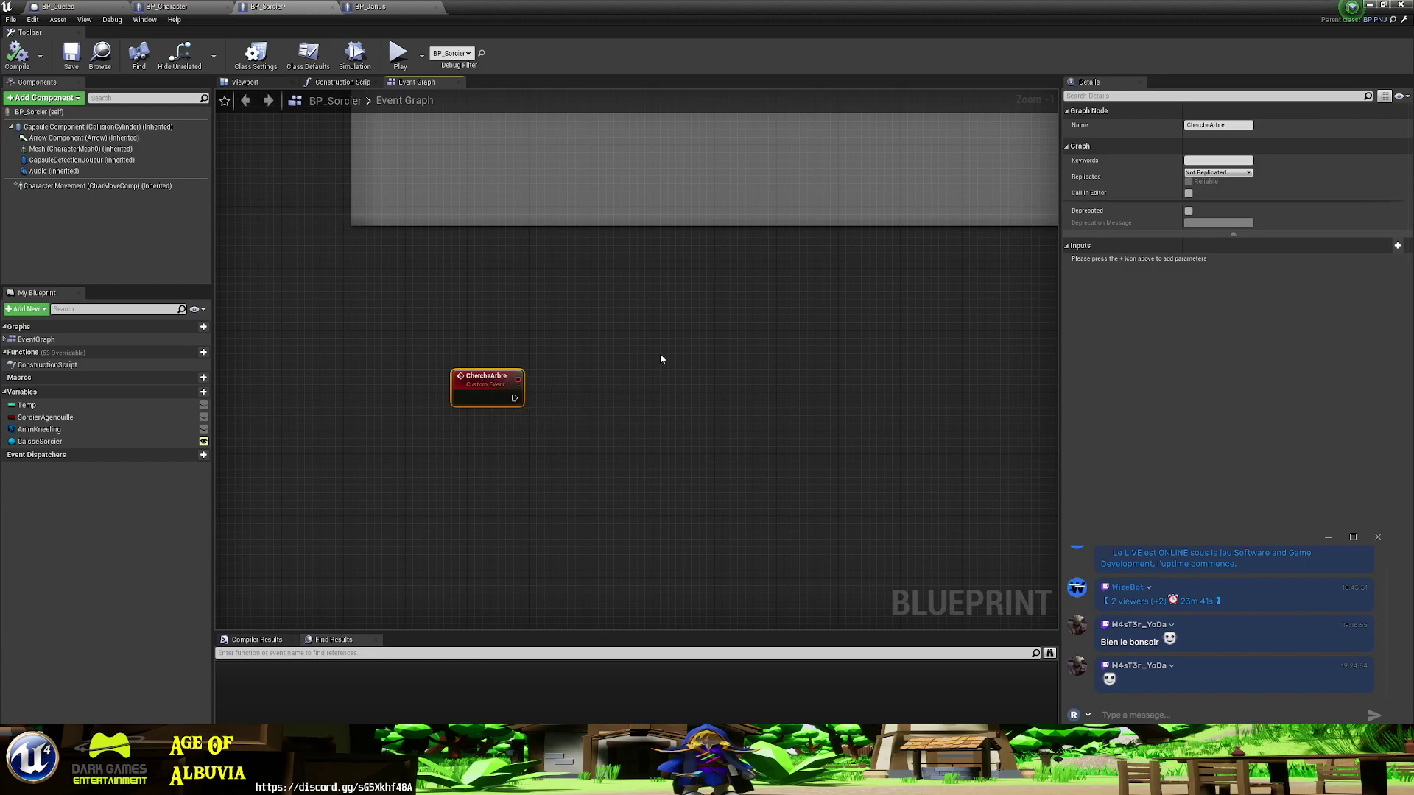
- Pan and zoom past the Agenouille and Ne Rien Dire comment boxes to the Branch nodes
right_drag(663, 356, 508, 685)
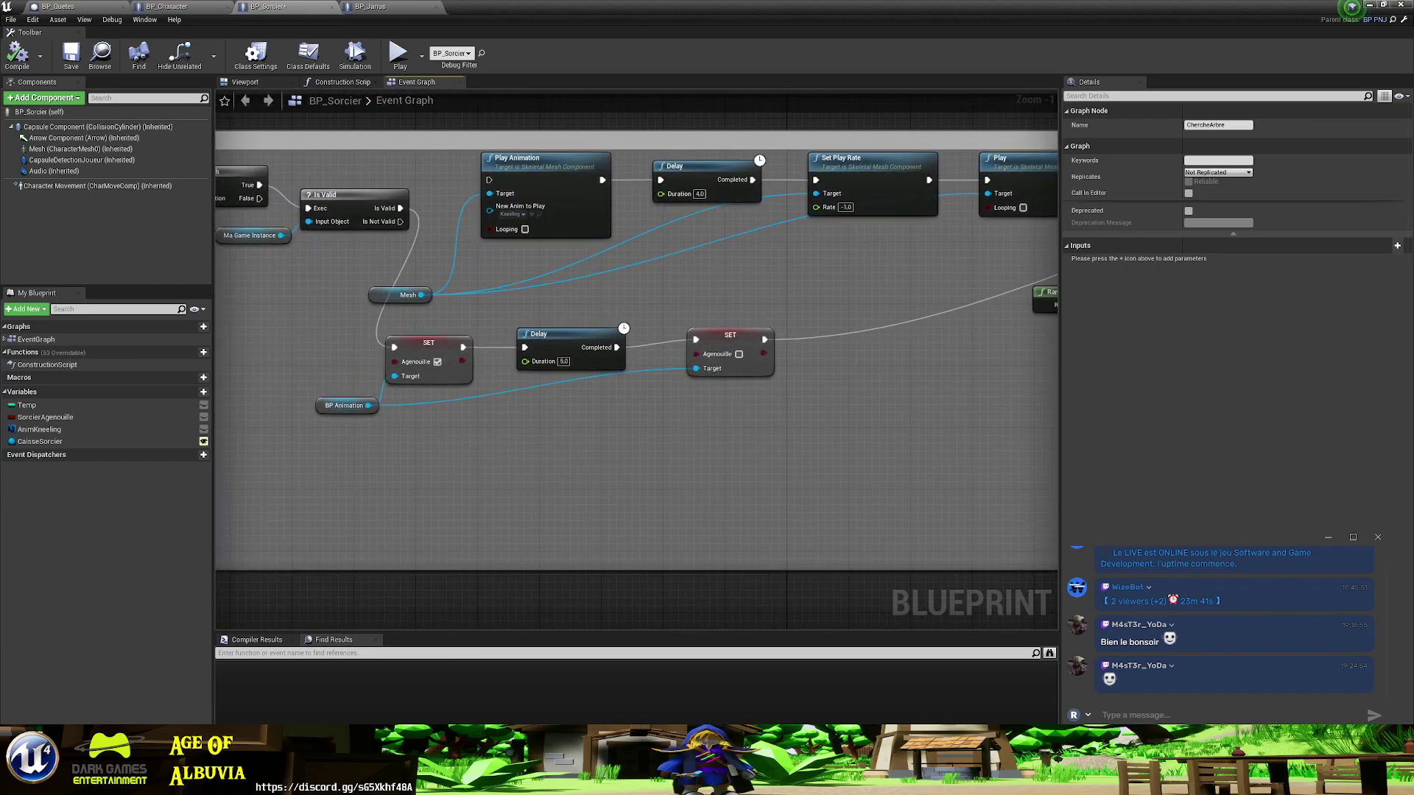
right_drag(516, 442, 690, 412)
scroll(814, 608, down, 2)
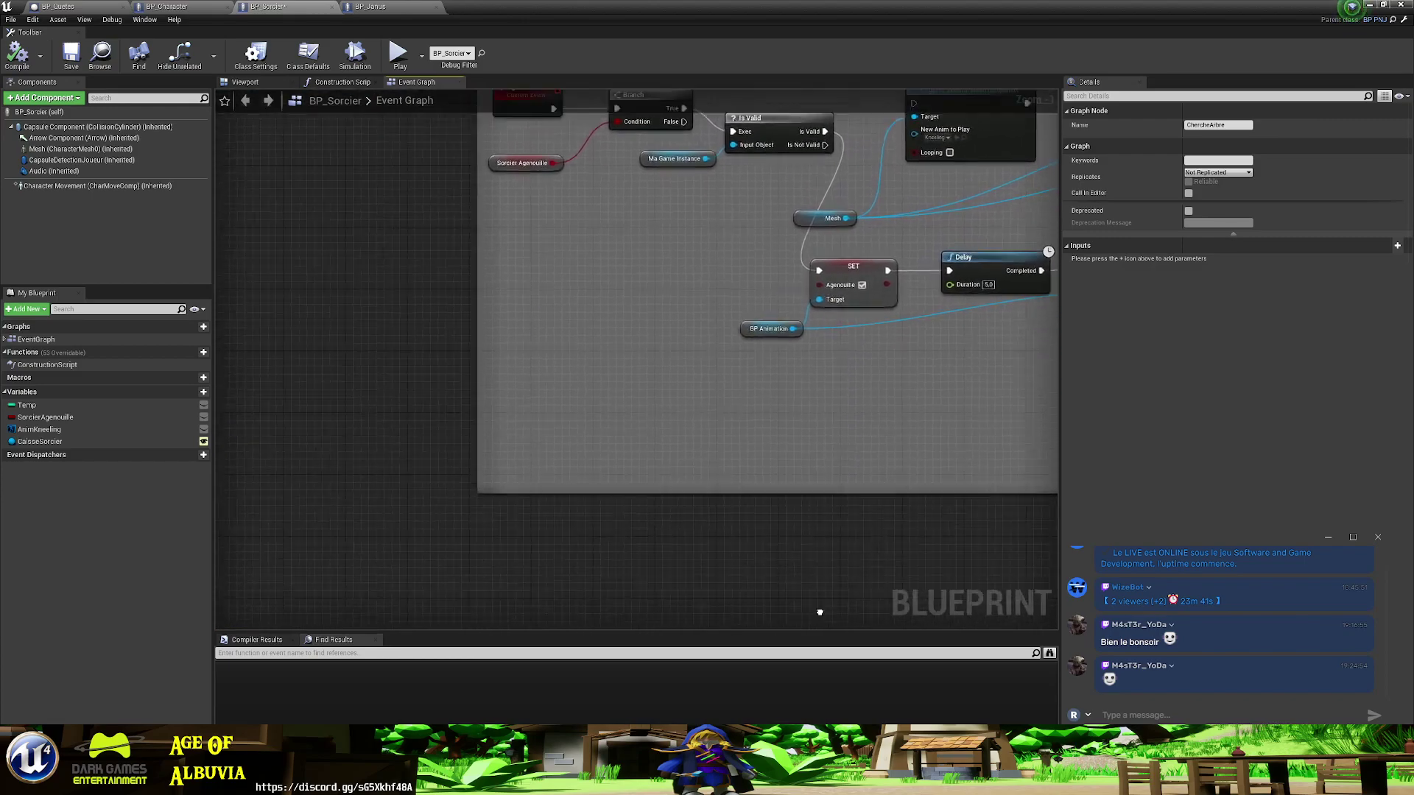
mouse_move(855, 495)
right_down()
mouse_move(671, 440)
mouse_move(836, 790)
right_up()
scroll(631, 353, down, 3)
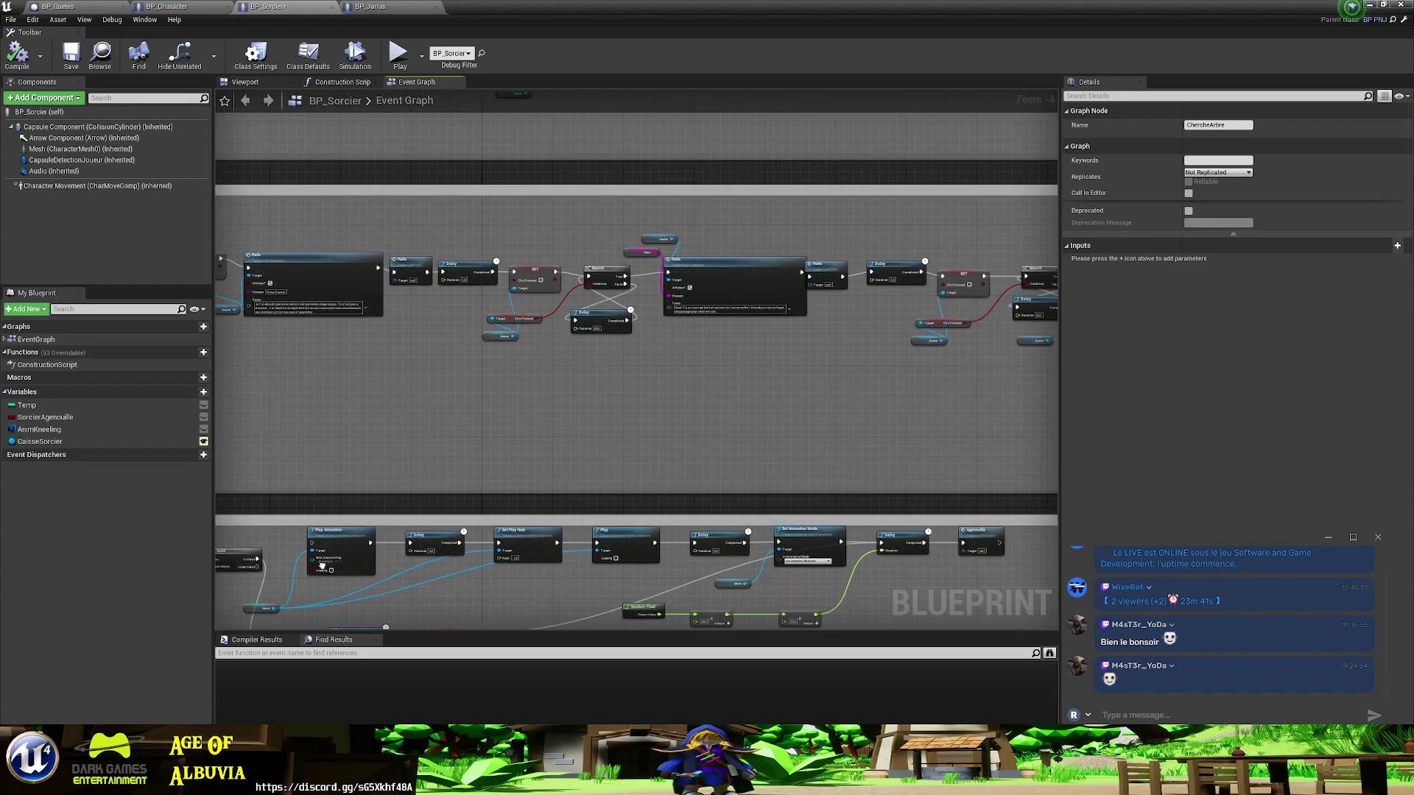
scroll(631, 353, down, 3)
mouse_move(631, 354)
right_down()
mouse_move(625, 606)
mouse_move(646, 627)
right_up()
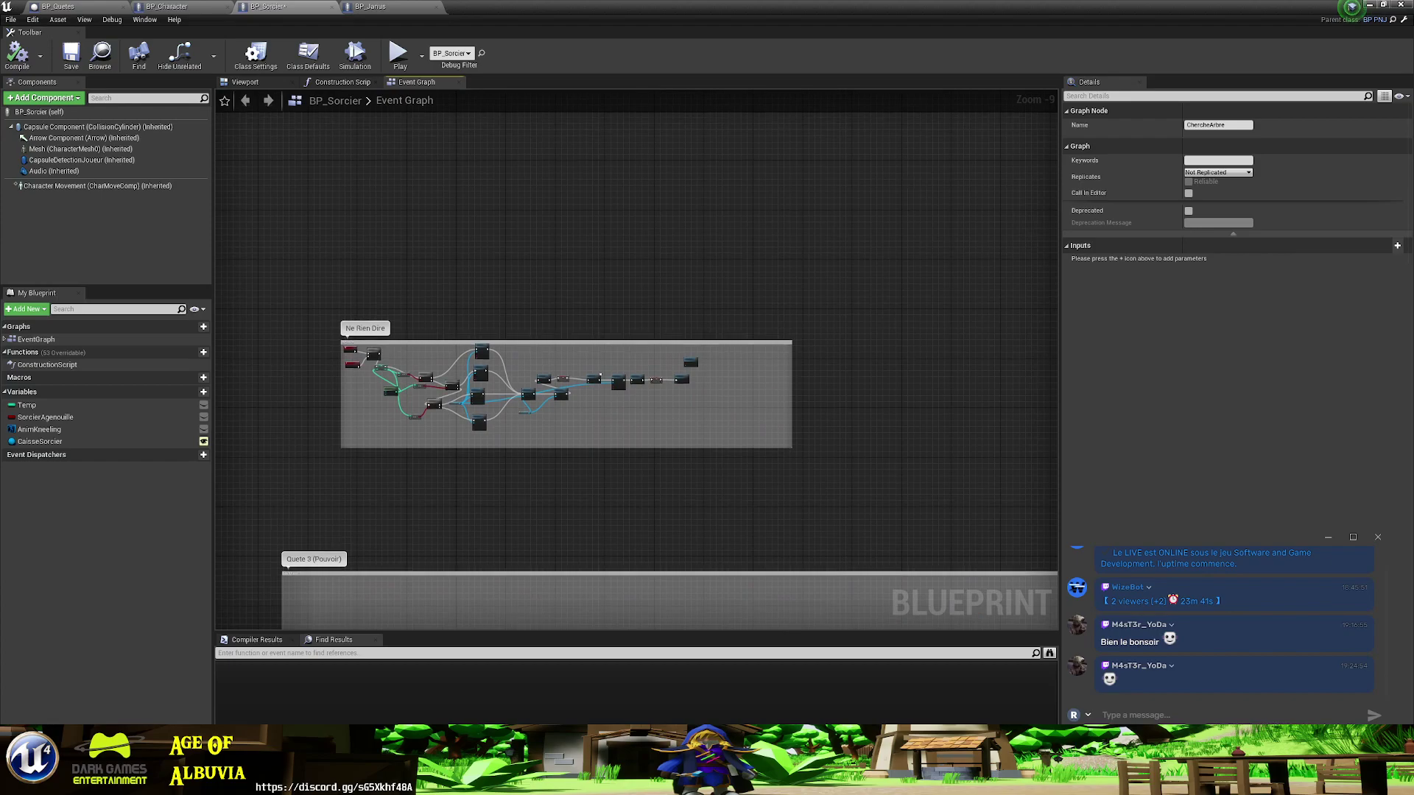
scroll(631, 403, up, 5)
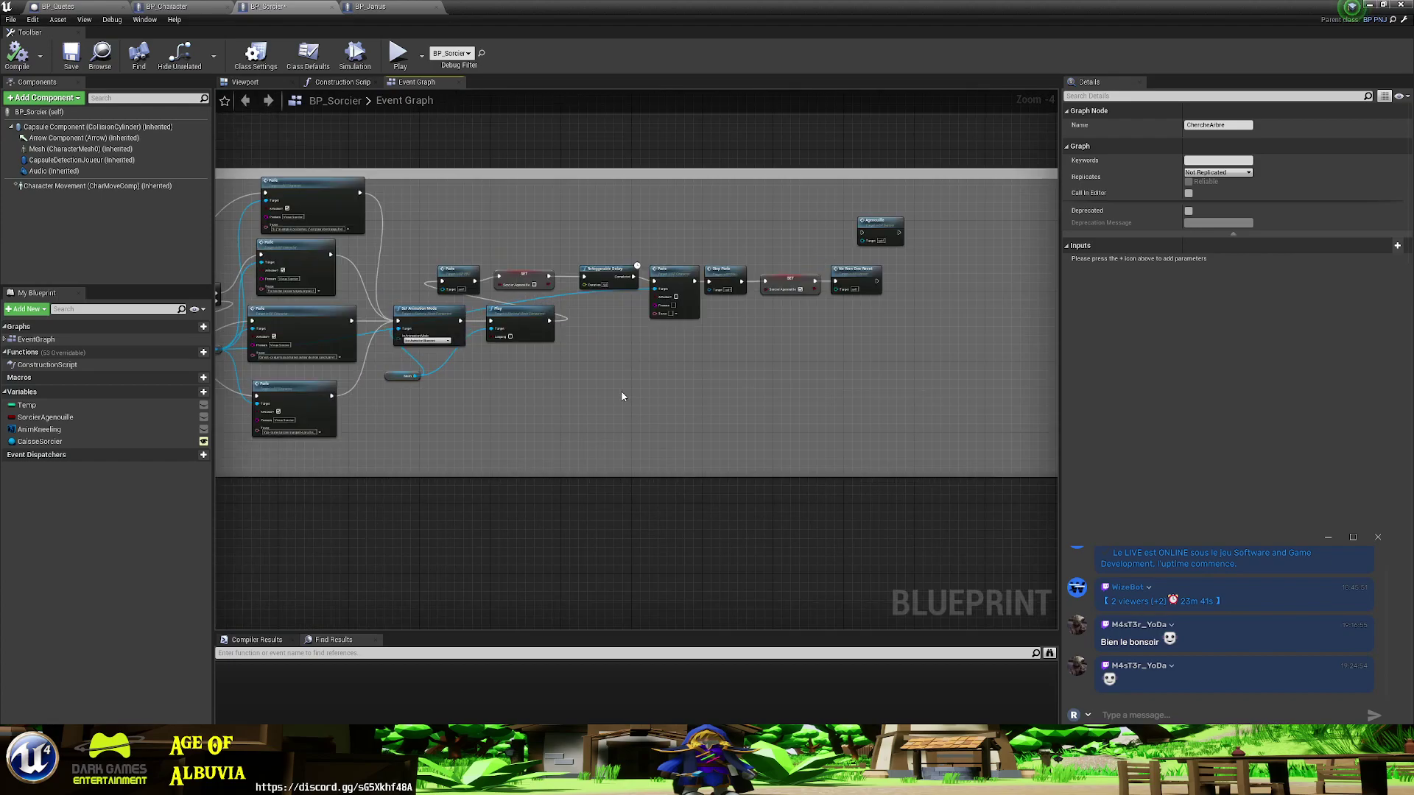
scroll(595, 426, down, 2)
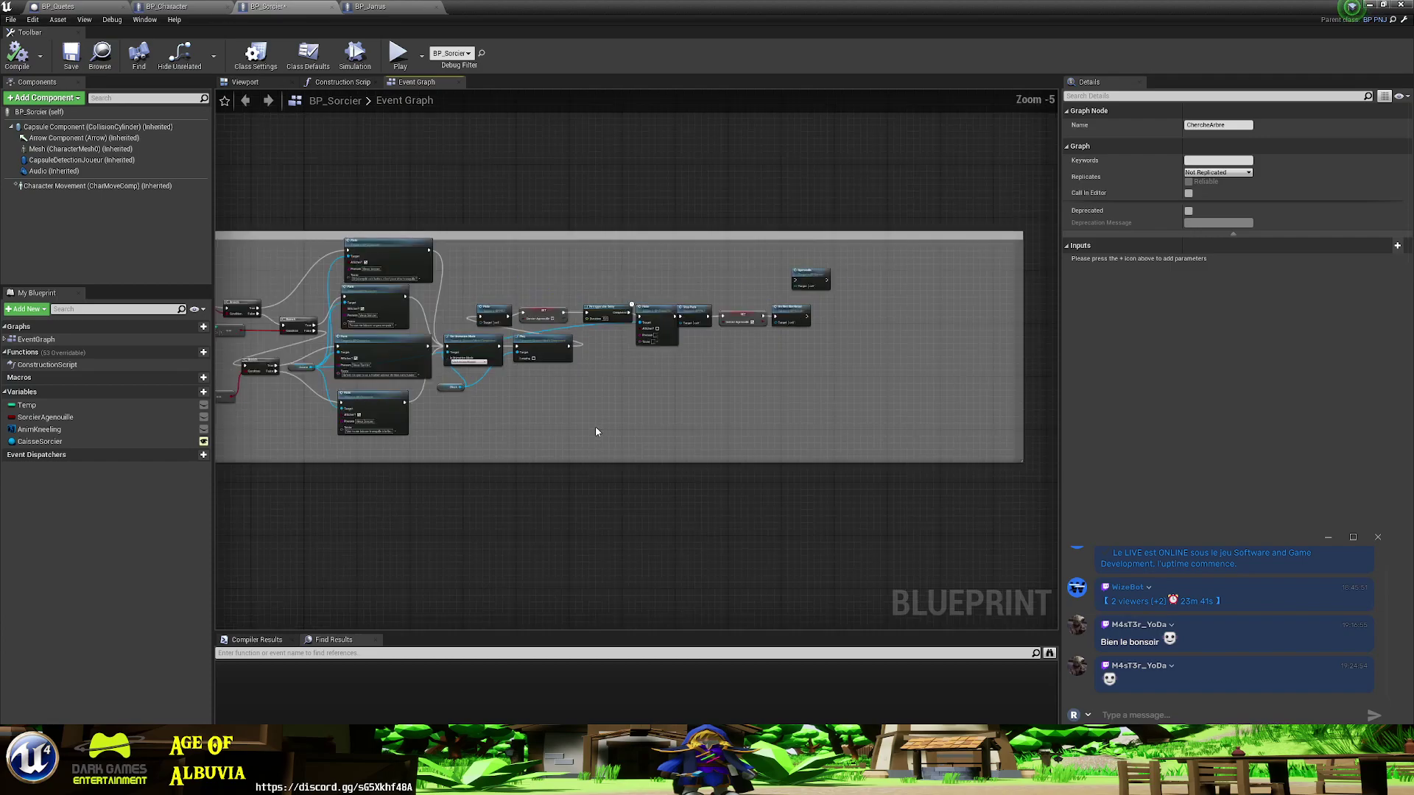
scroll(595, 426, down, 2)
scroll(595, 426, down, 4)
right_drag(662, 293, 634, 506)
scroll(558, 471, up, 3)
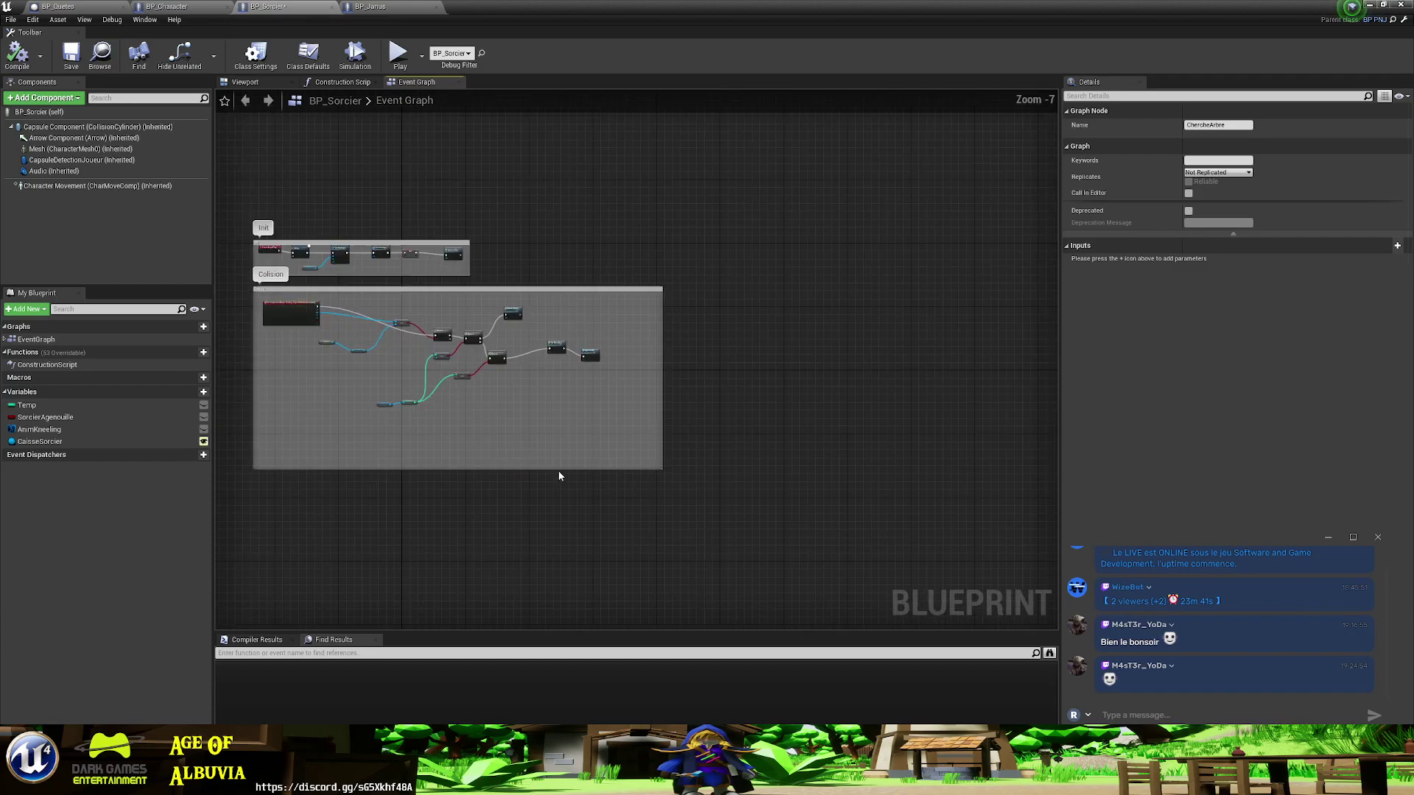
scroll(559, 470, up, 4)
scroll(556, 468, up, 3)
right_drag(526, 447, 727, 521)
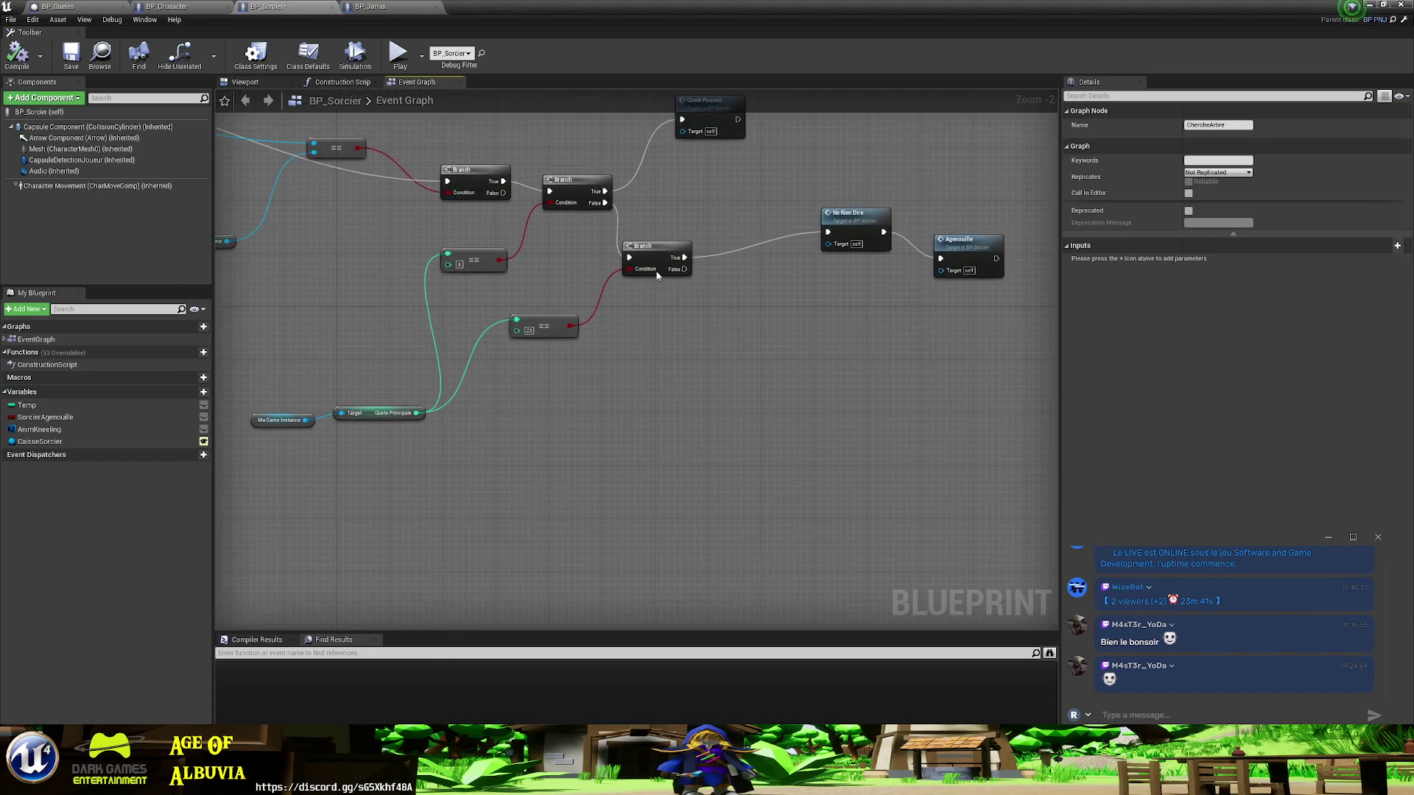
- Rewire the equals-23 Branch so its False output, not True, calls Ne Rien Dire
drag(658, 275, 637, 322)
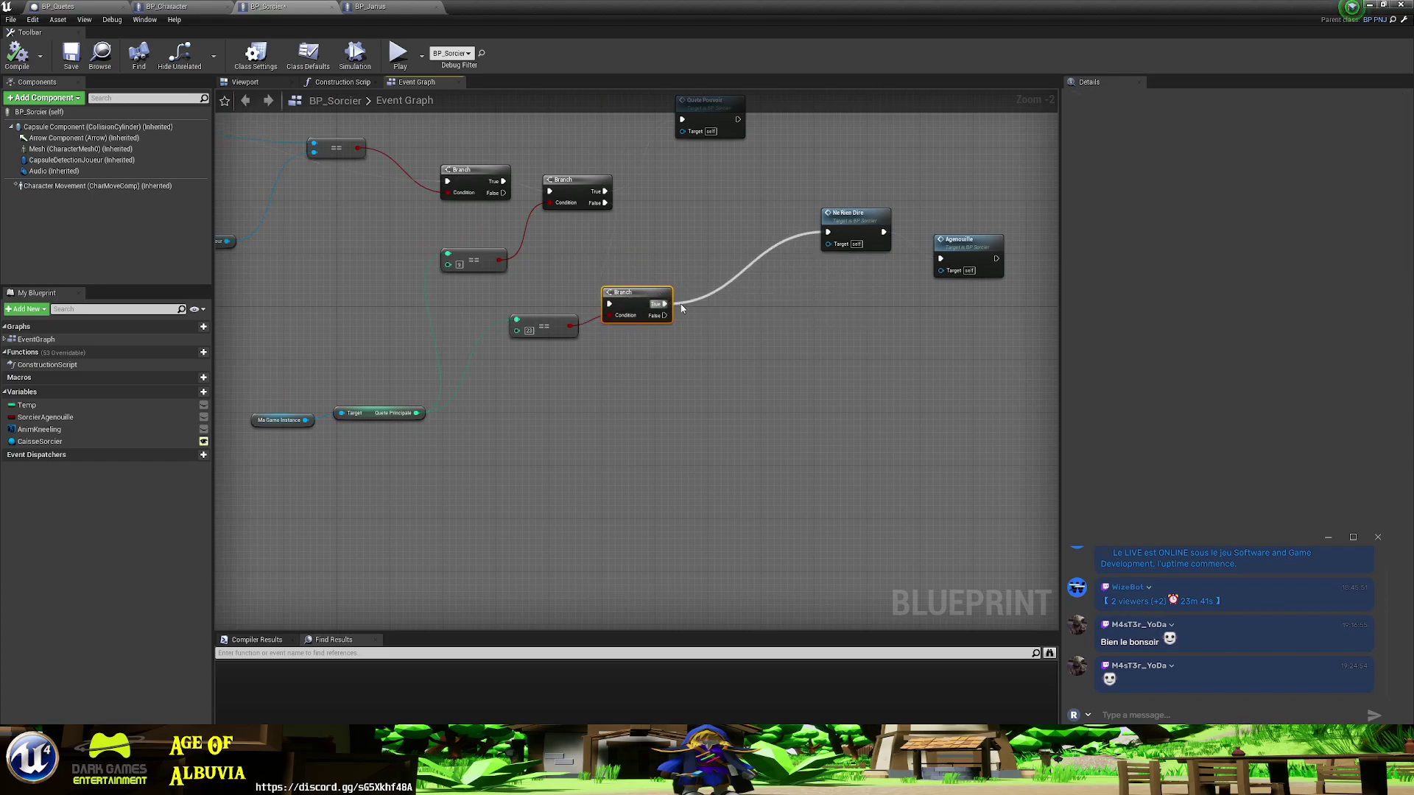
alt+click(688, 300)
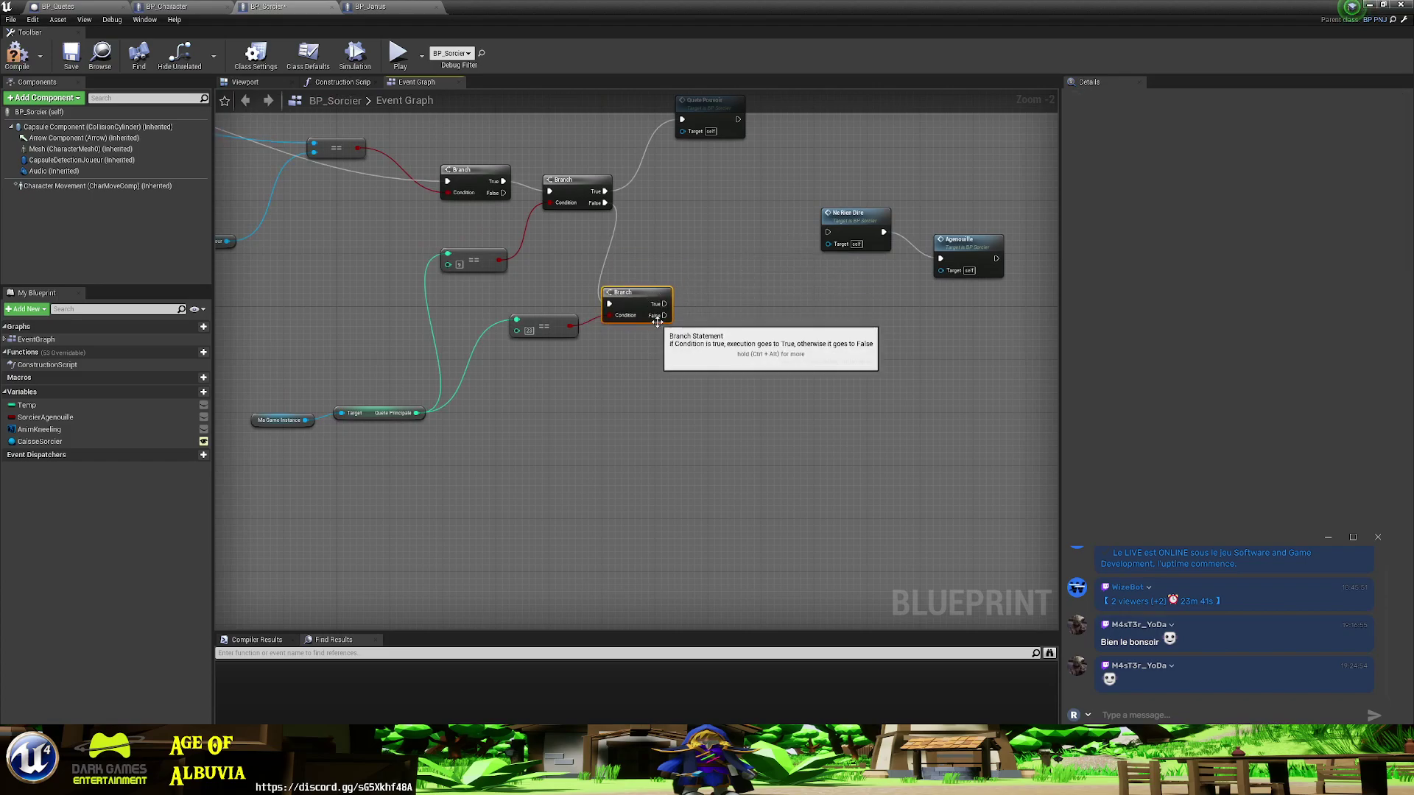
drag(662, 315, 828, 232)
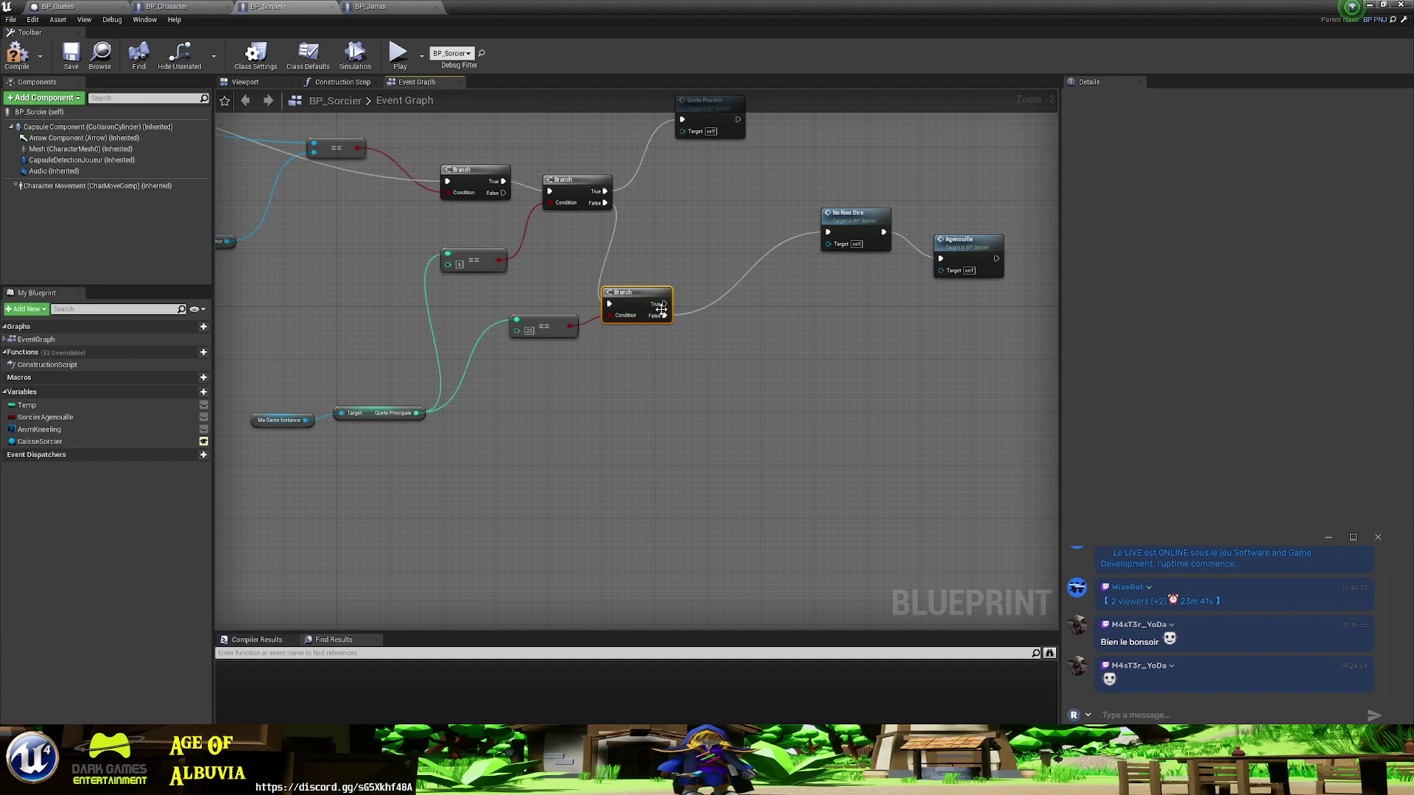
drag(663, 303, 742, 390)
right_drag(697, 401, 612, 414)
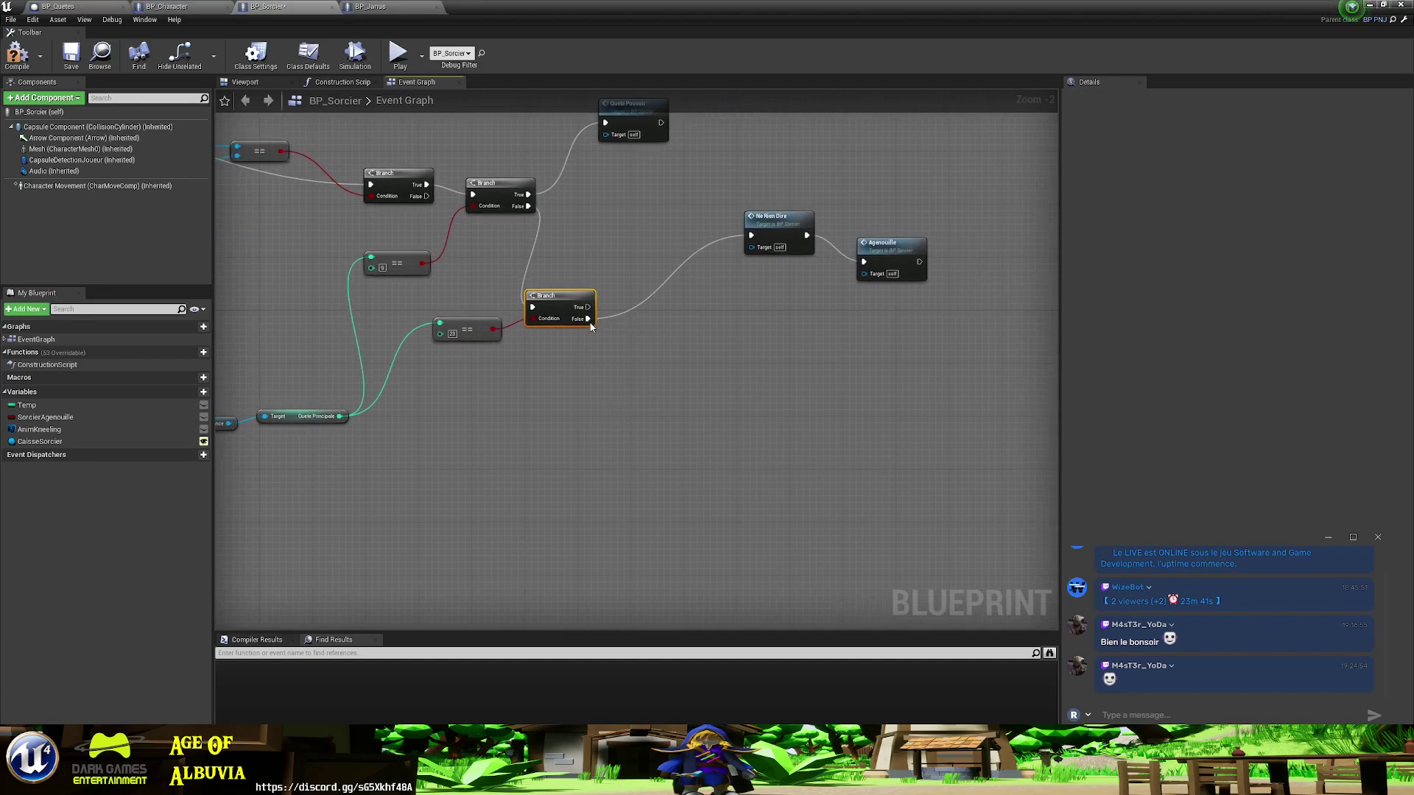
drag(587, 307, 587, 380)
click(559, 406)
right_drag(394, 424, 486, 419)
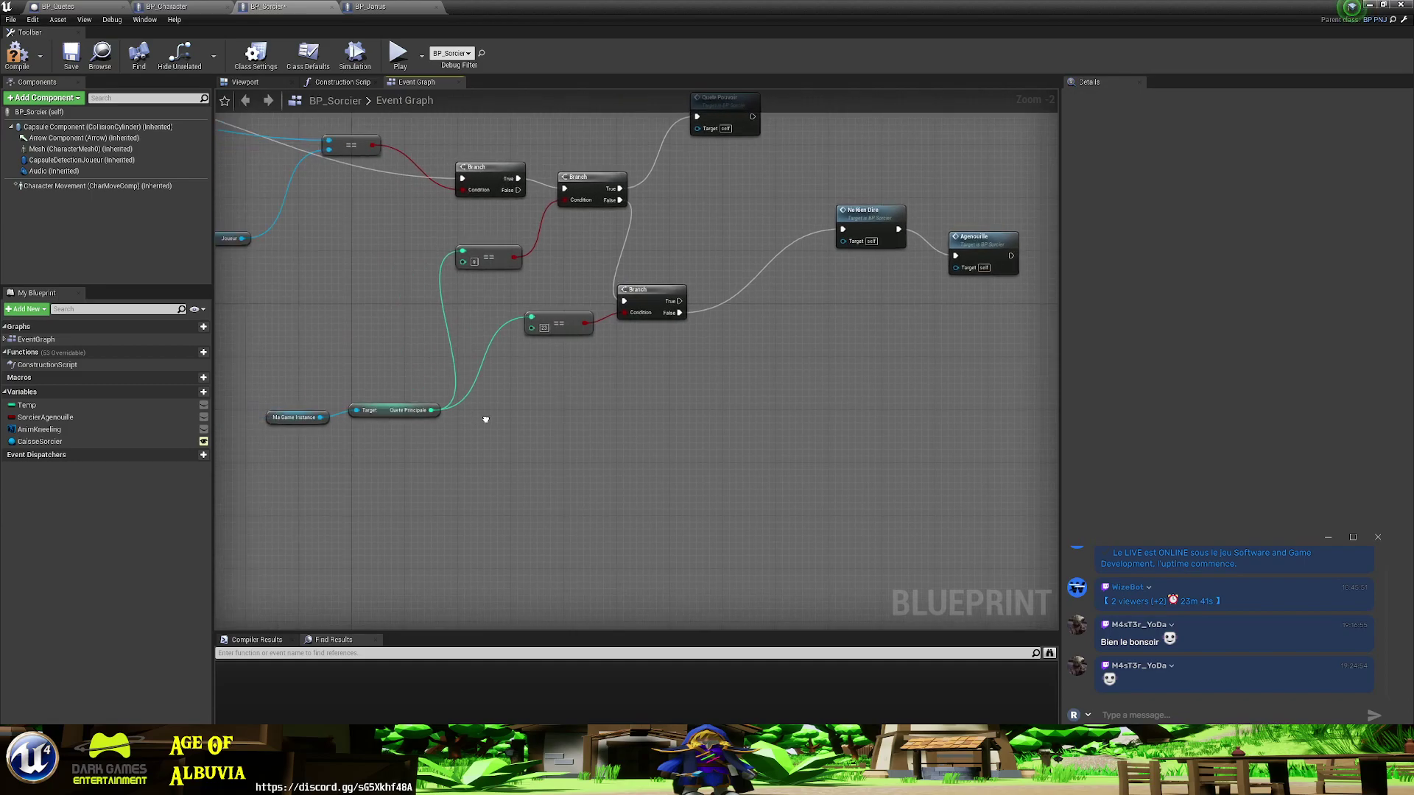
- Try a Joueur getter to look for quest functions, then undo it
right_click(584, 469)
text(joueur)
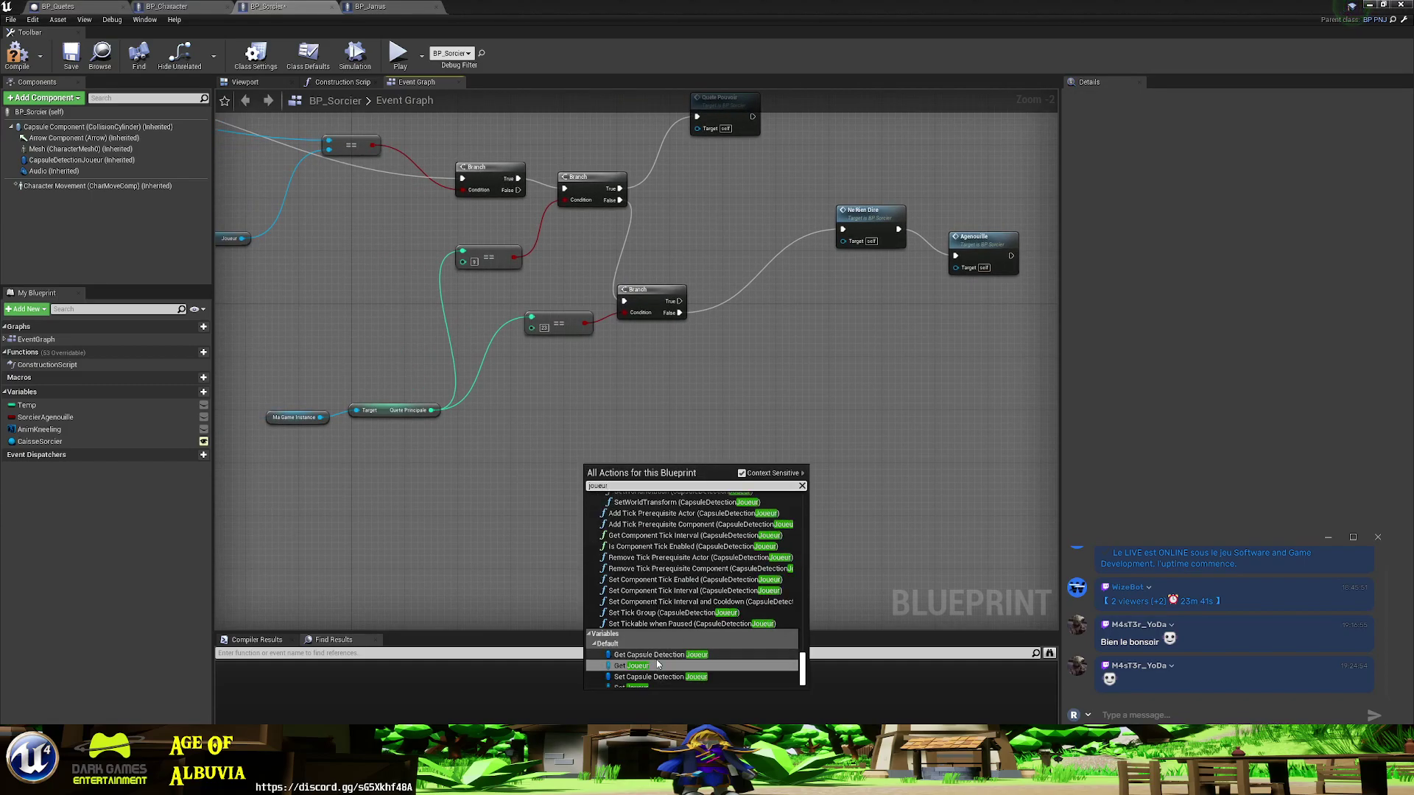
click(654, 665)
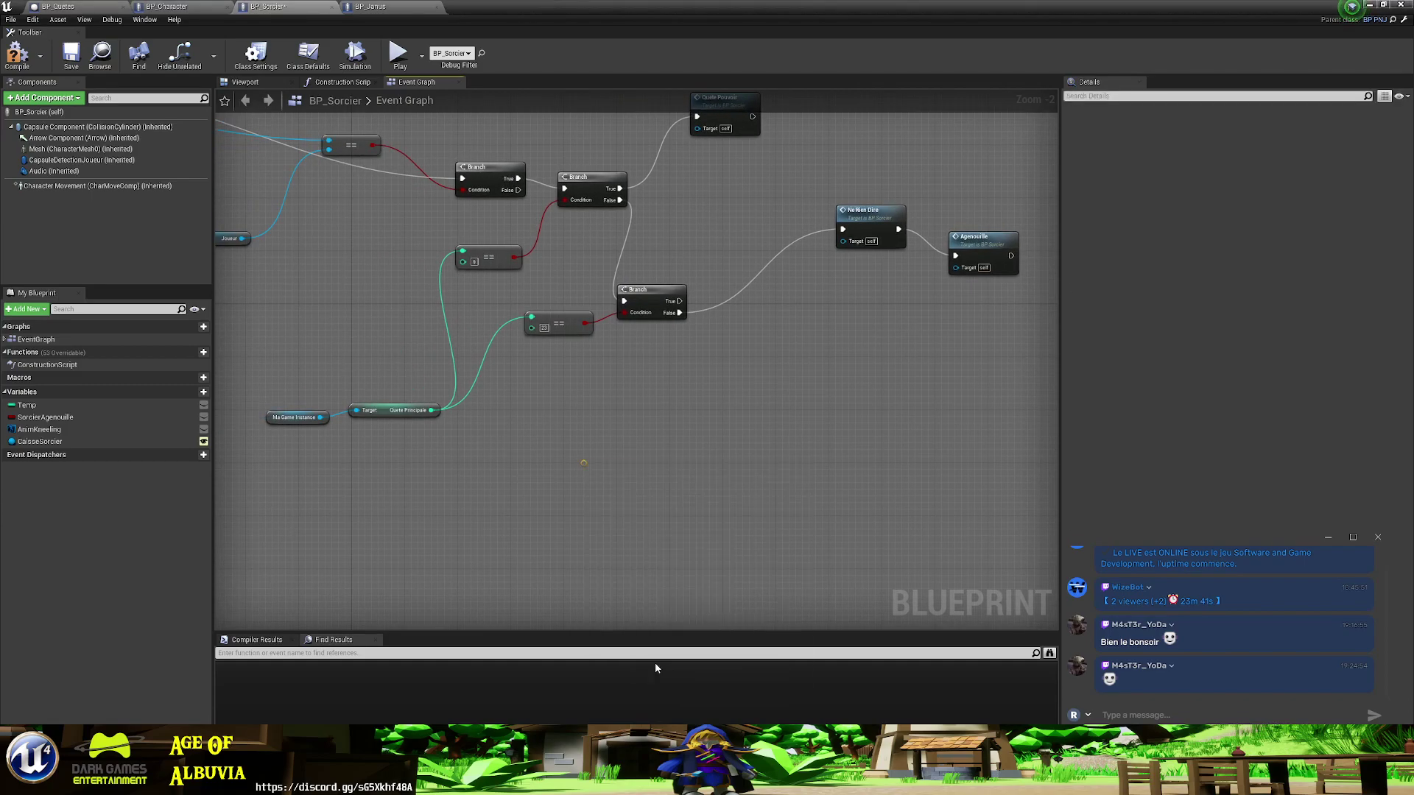
drag(631, 471, 646, 440)
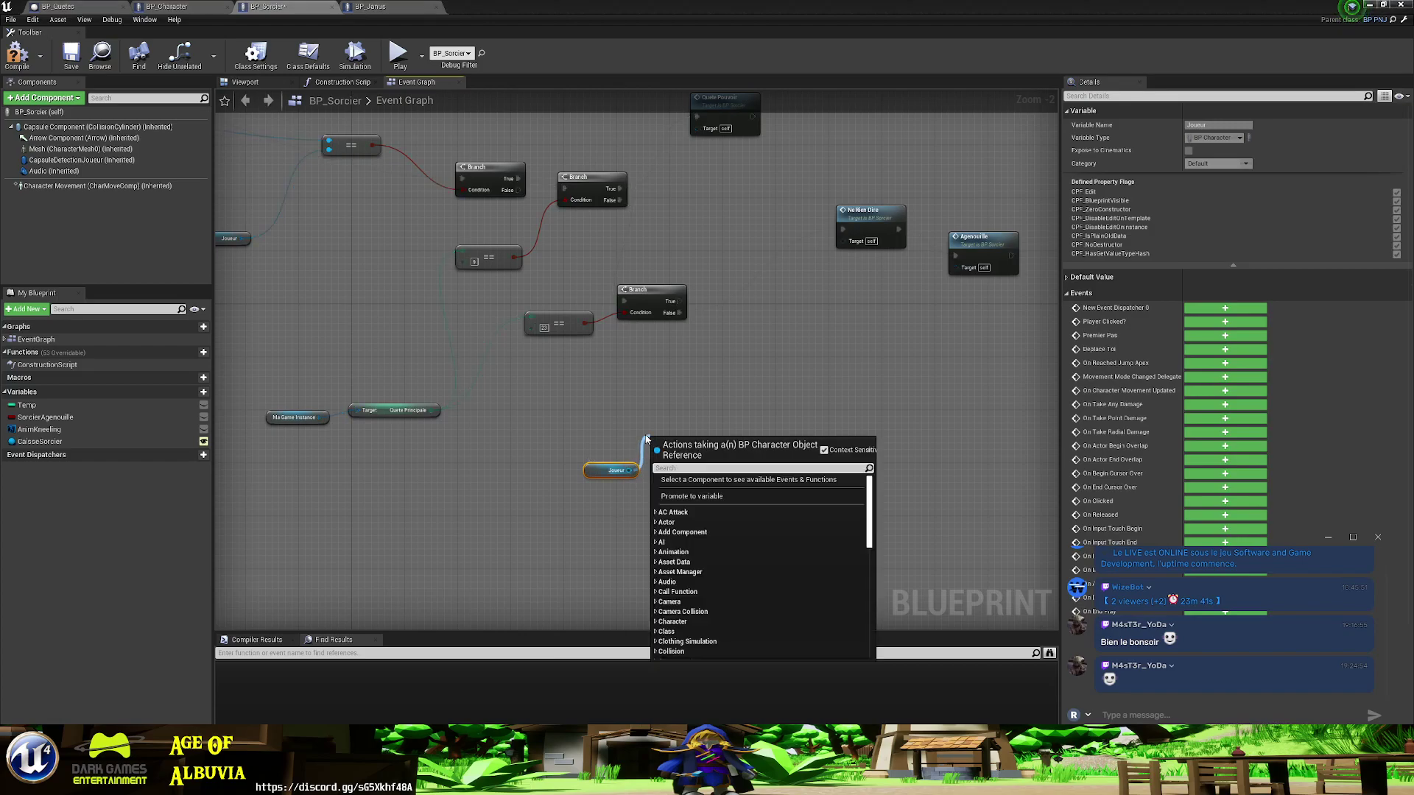
text(quete)
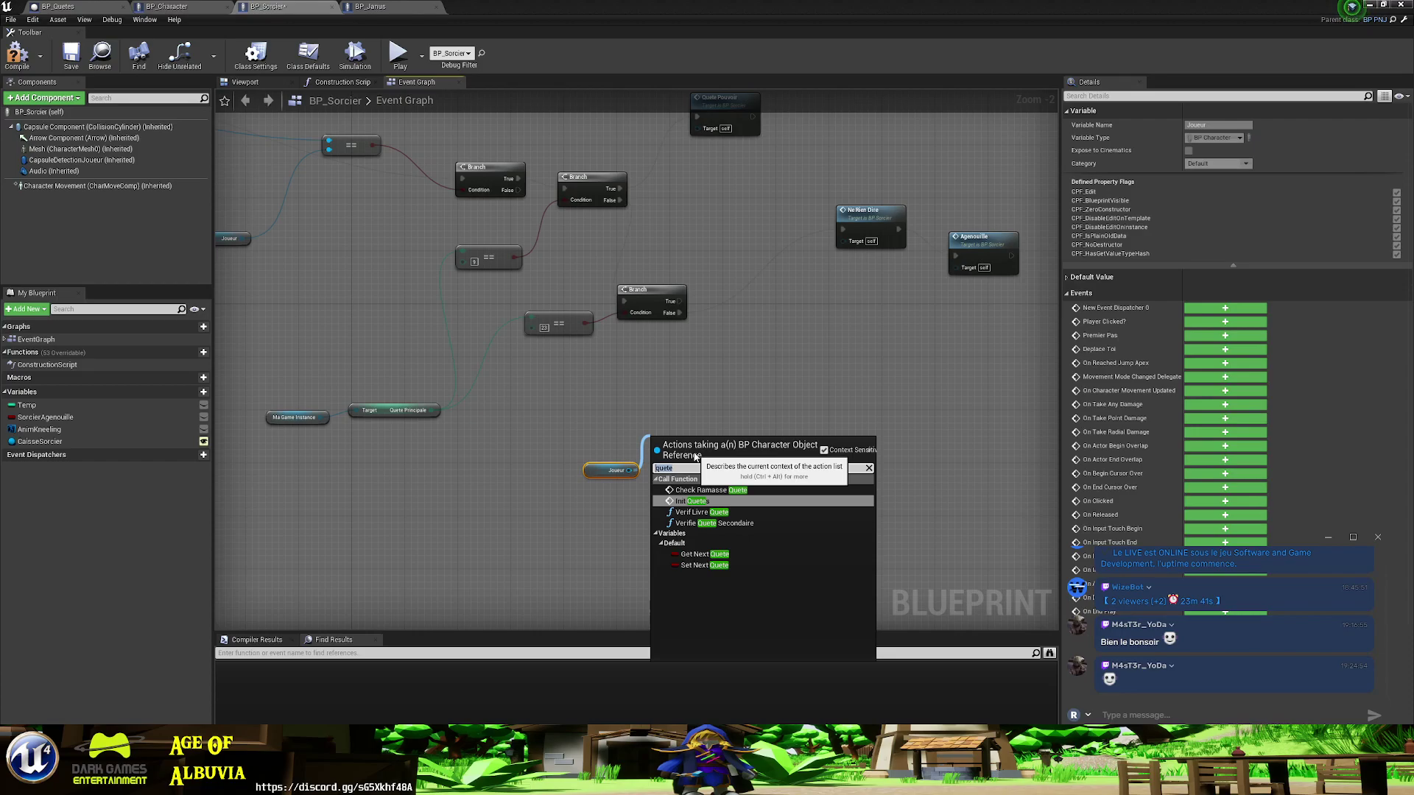
click(589, 391)
key(ctrl+z)
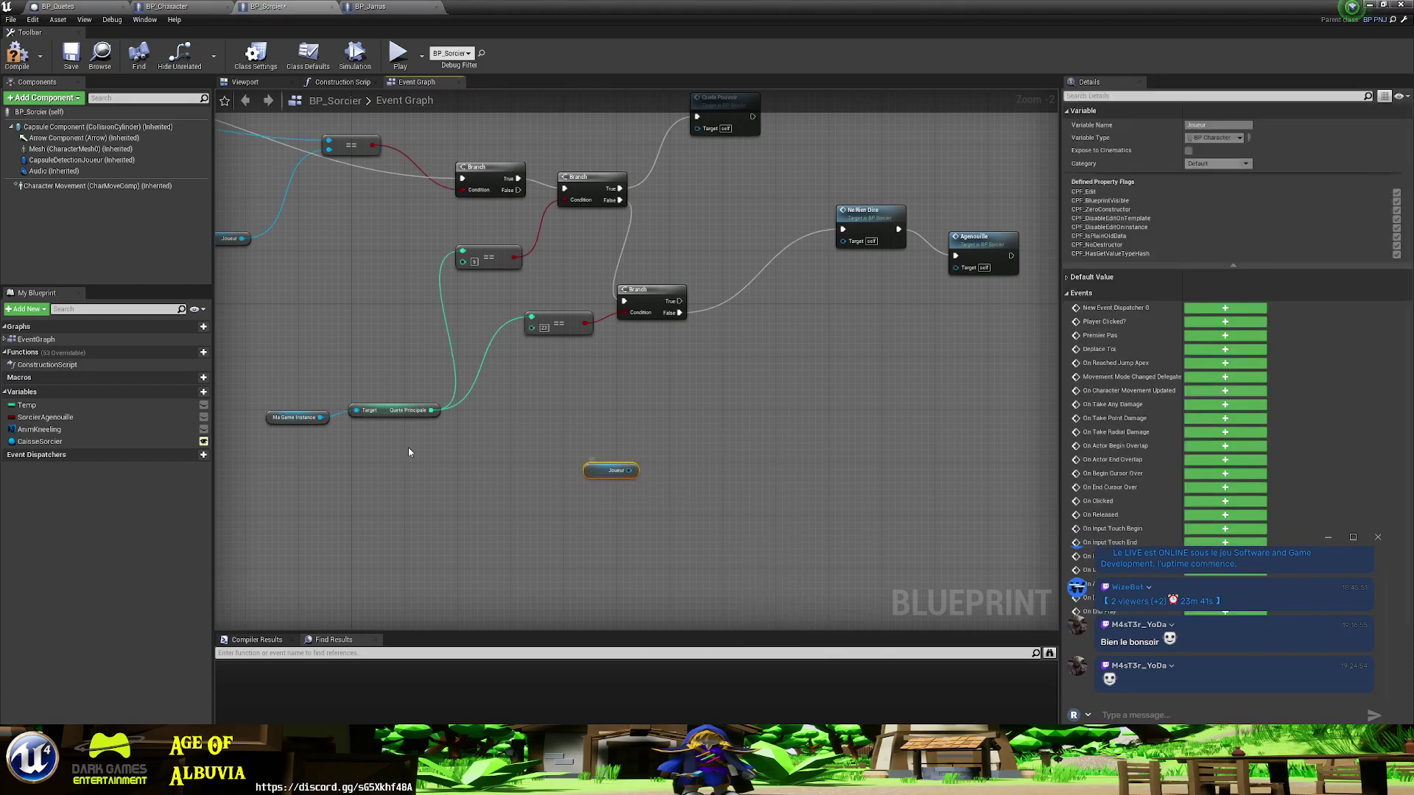
key(ctrl+z)
- Paste a copy of Ma Game Instance and add a Get Quetes Secondaires node from it
click(281, 424)
key(ctrl+c)
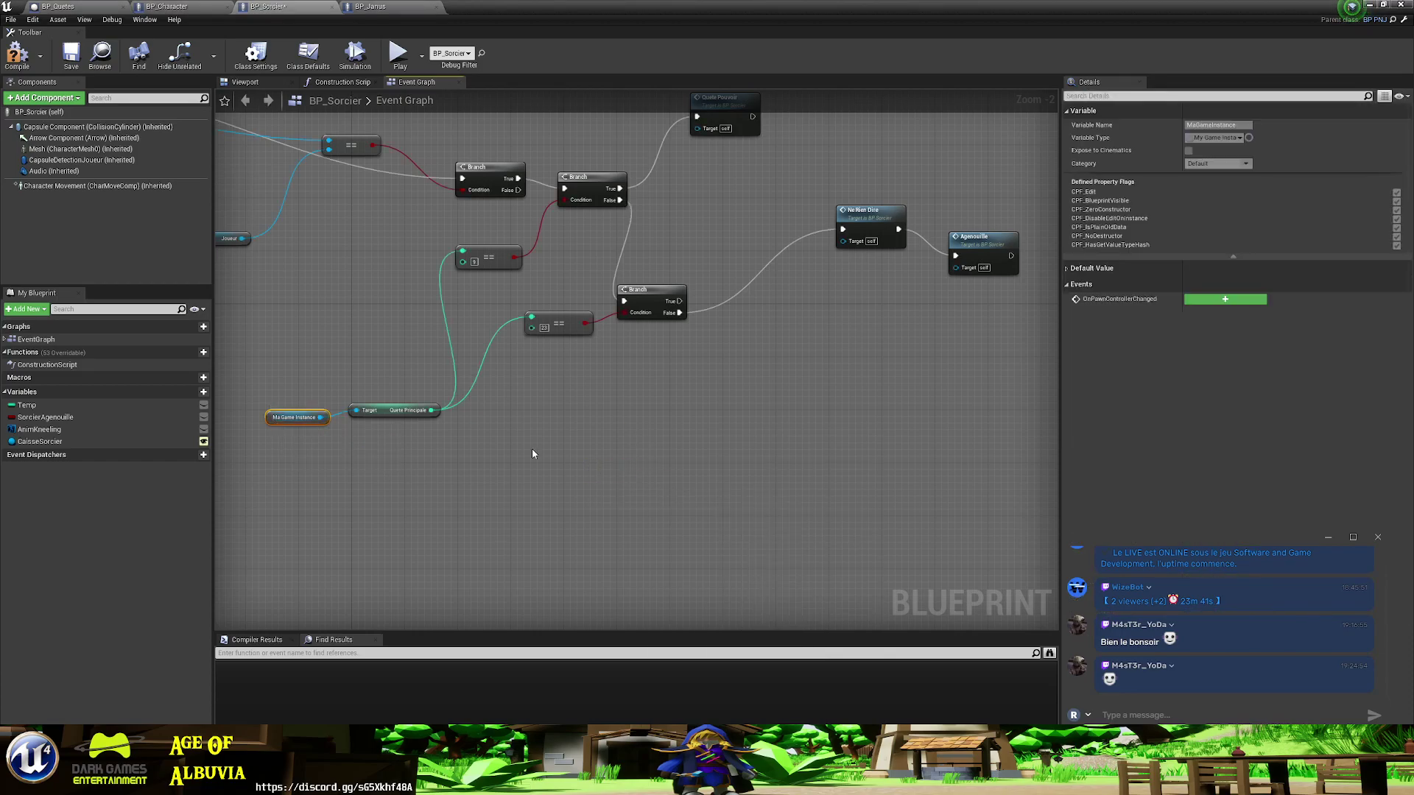
key(ctrl+v)
drag(667, 418, 725, 383)
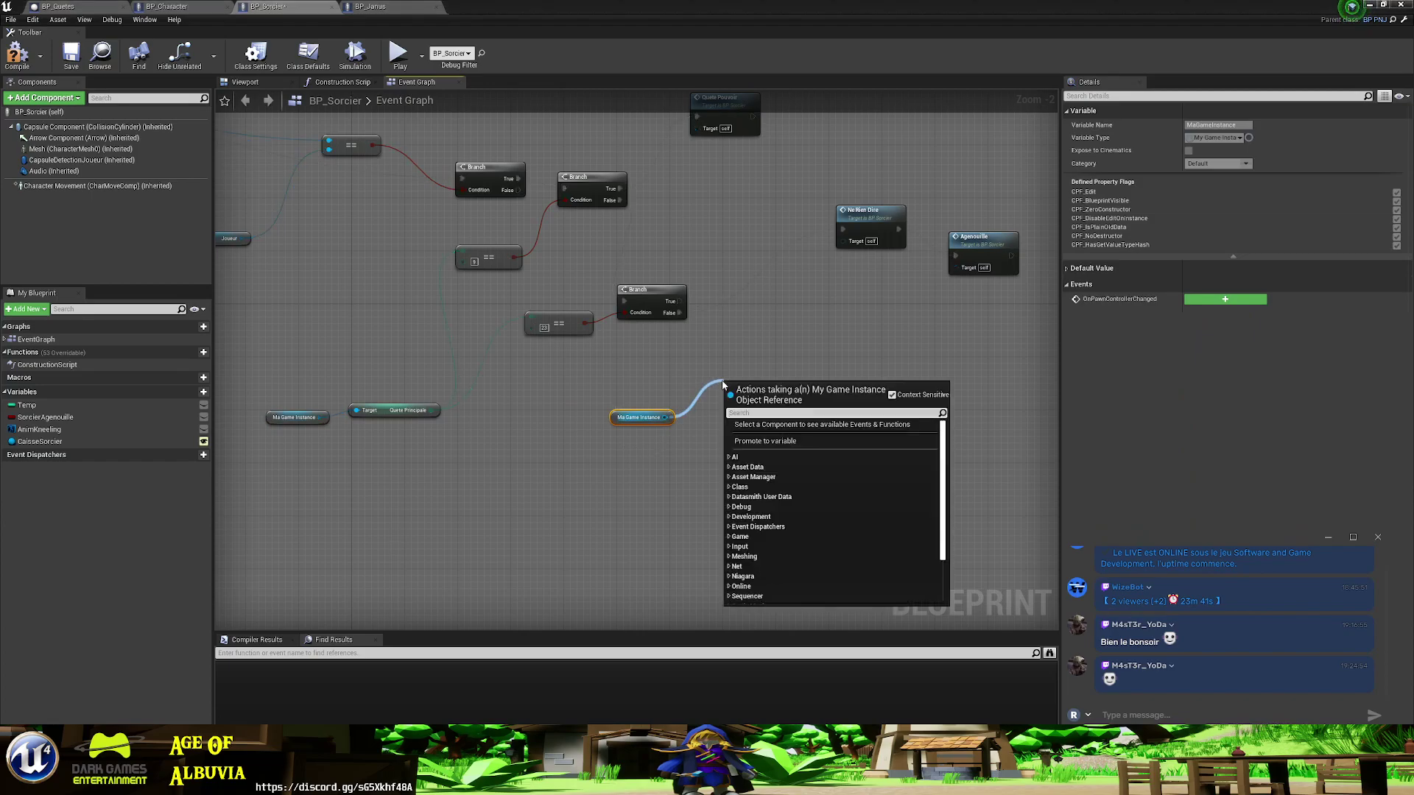
text(sec)
click(773, 487)
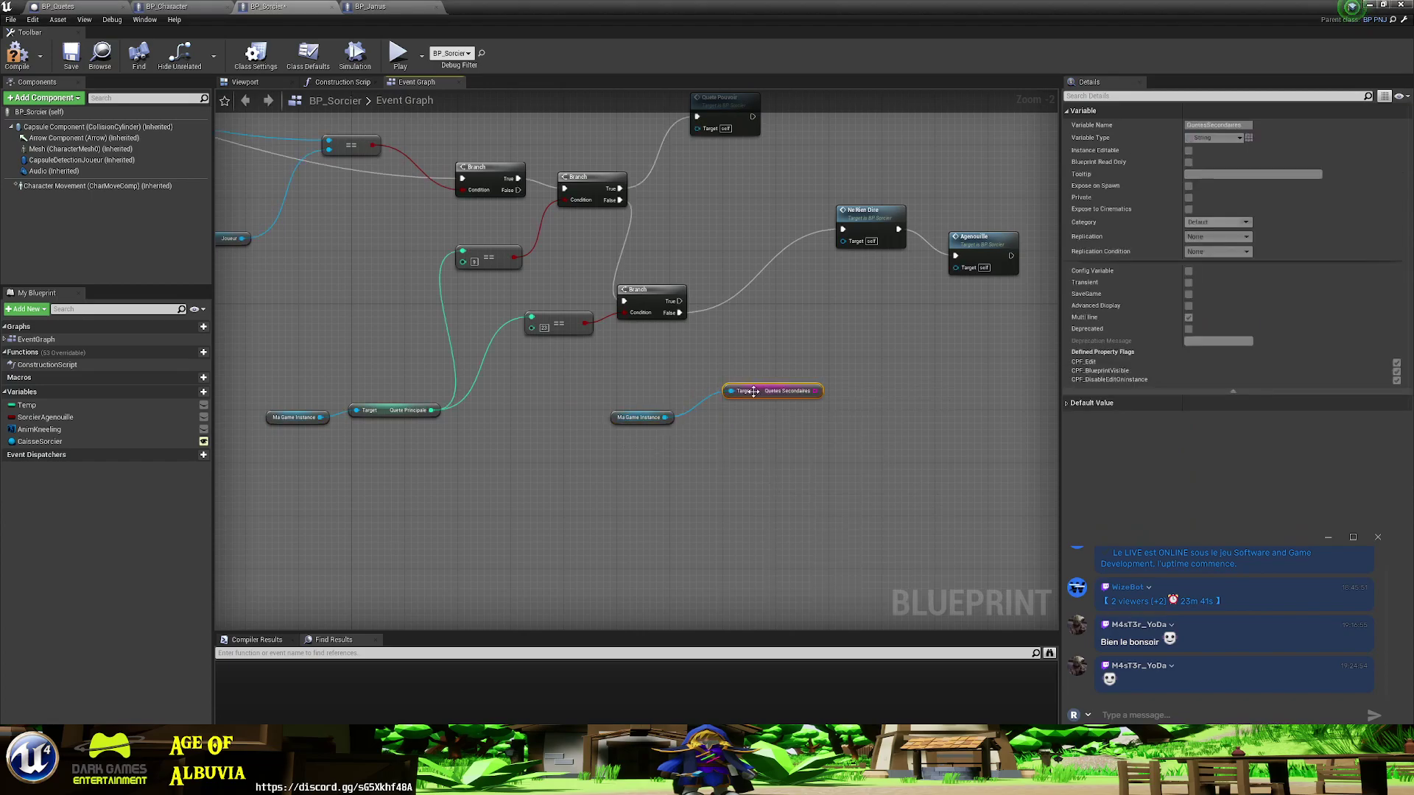
mouse_move(751, 406)
mouse_down()
mouse_move(737, 466)
mouse_move(757, 386)
mouse_up()
- Delete the stray 'h' comment box created by accident
key(Escape)
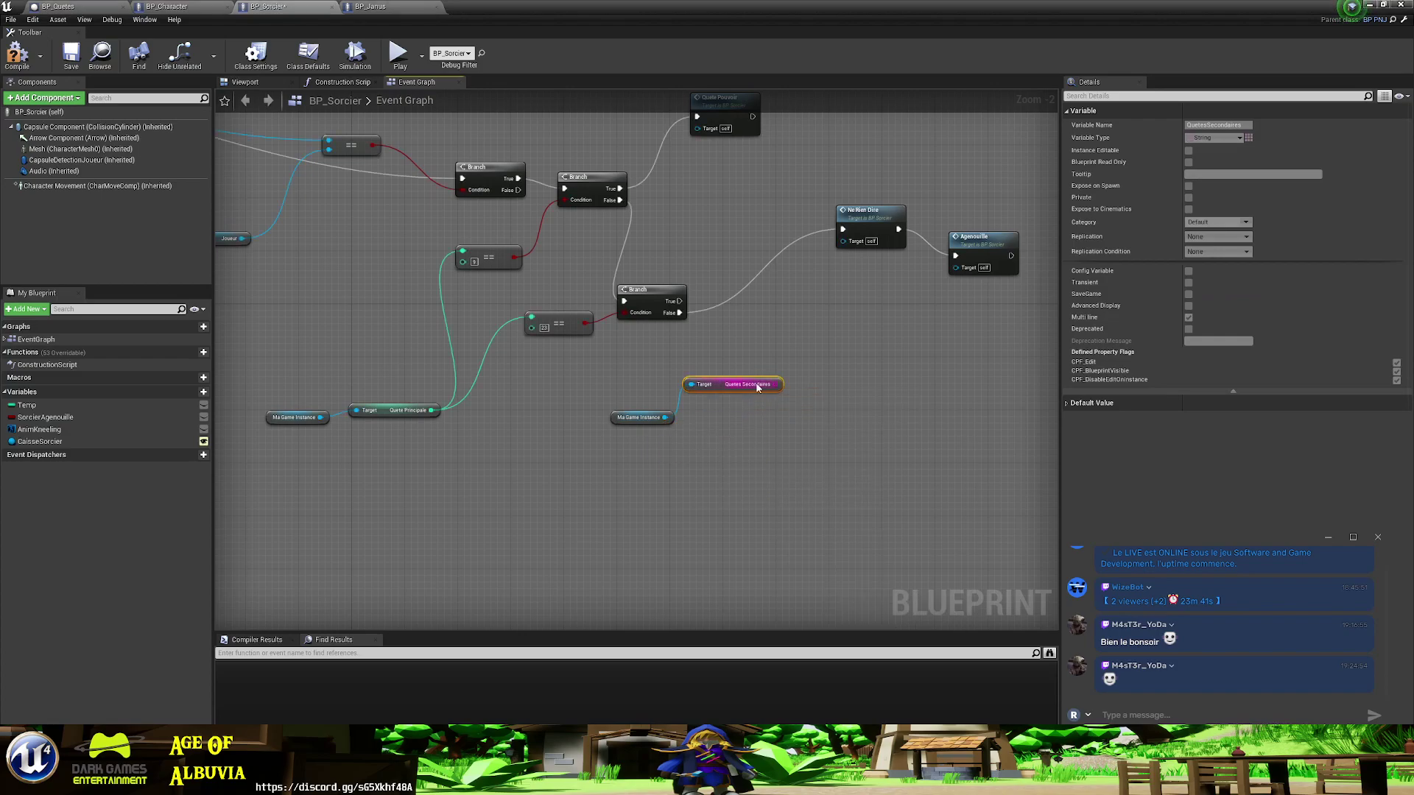
text(ch)
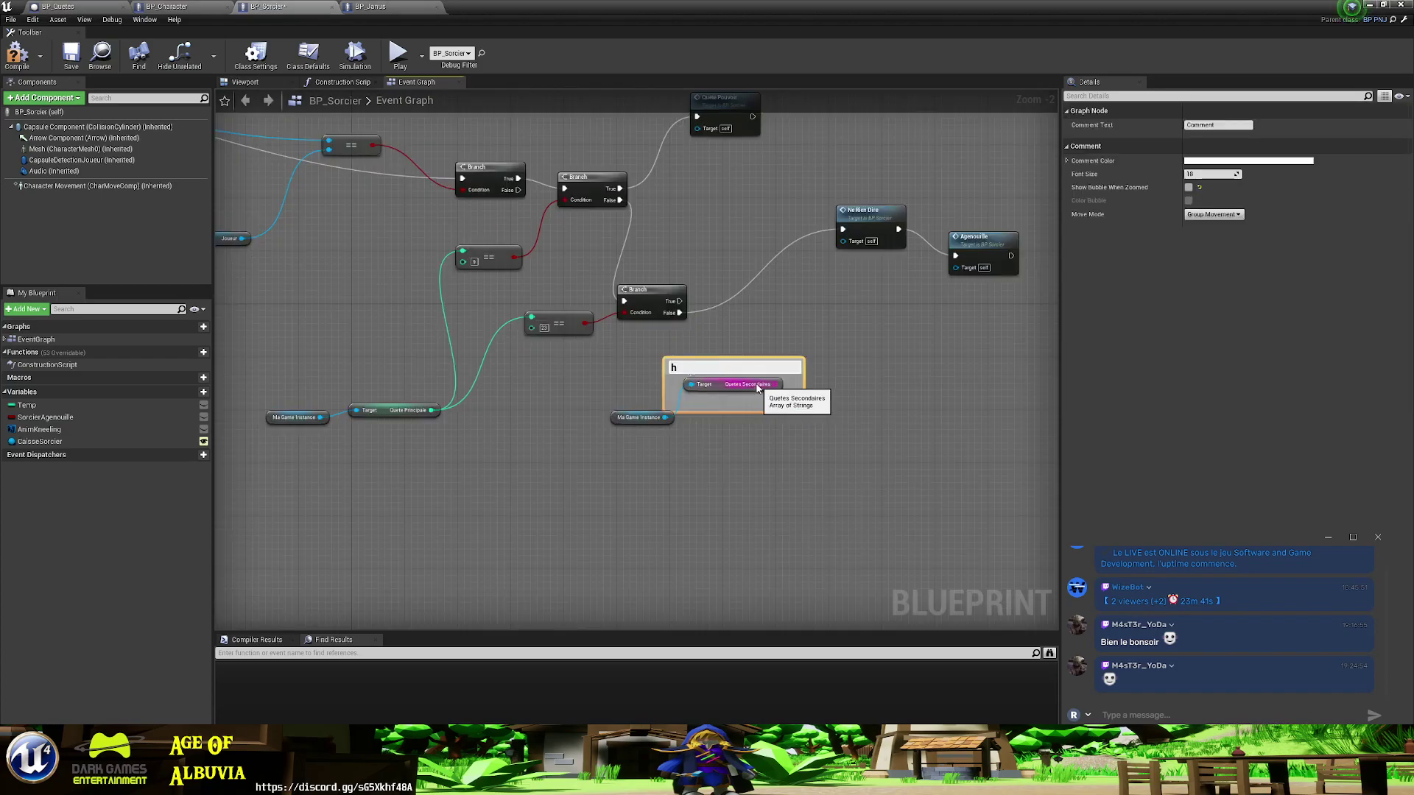
click(744, 347)
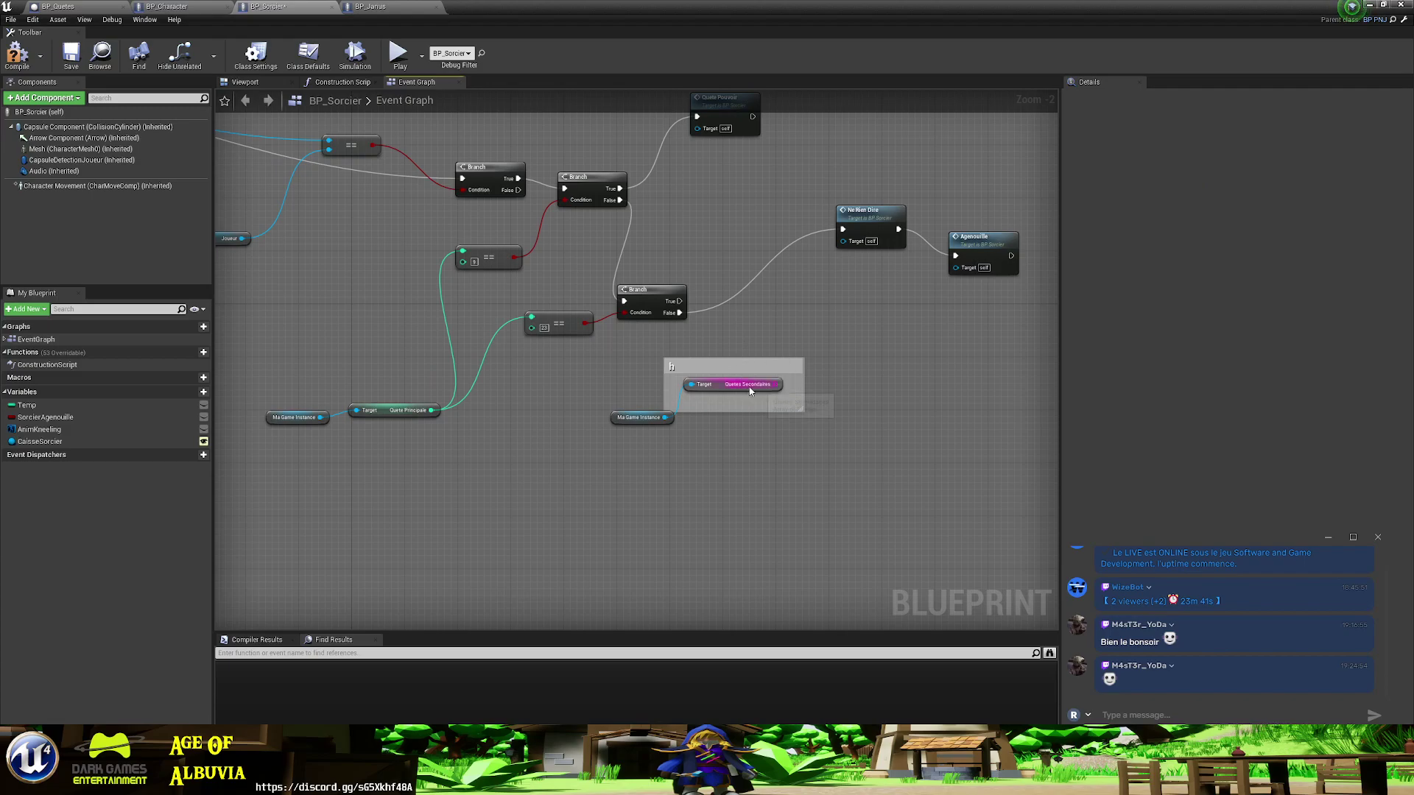
click(770, 370)
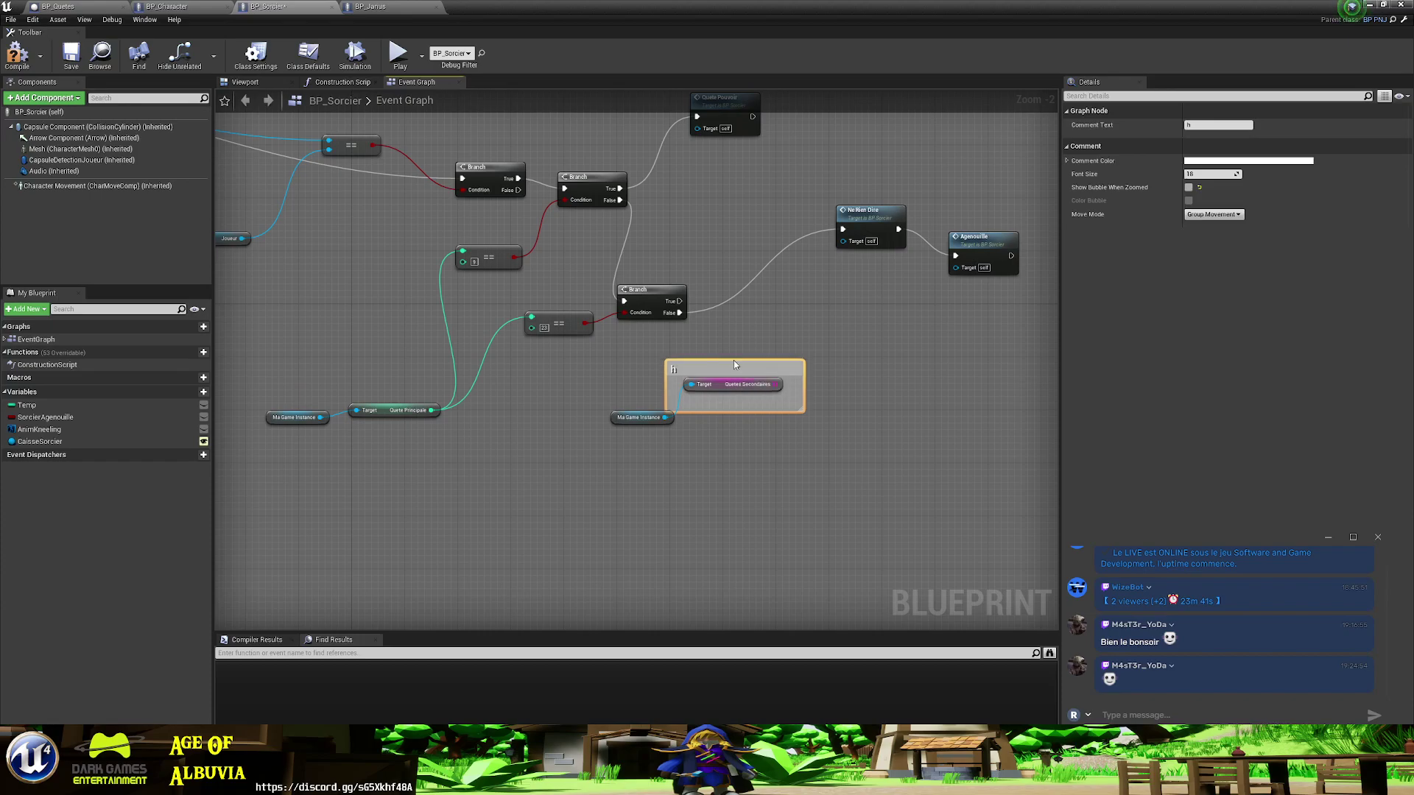
key(Delete)
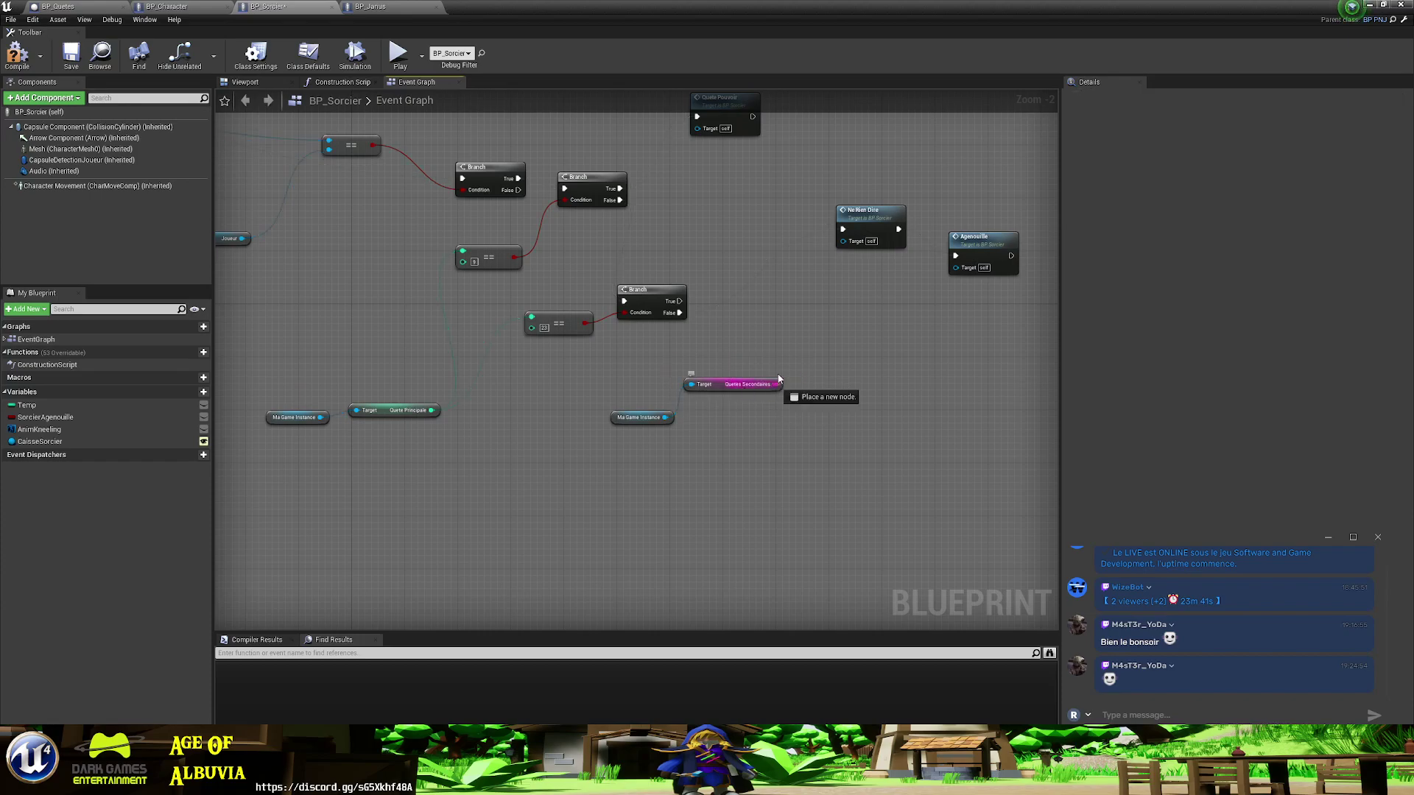
- Add a For Each Loop with Break over Quetes Secondaires, run from the Branch's False output
drag(771, 390, 790, 354)
text(ea)
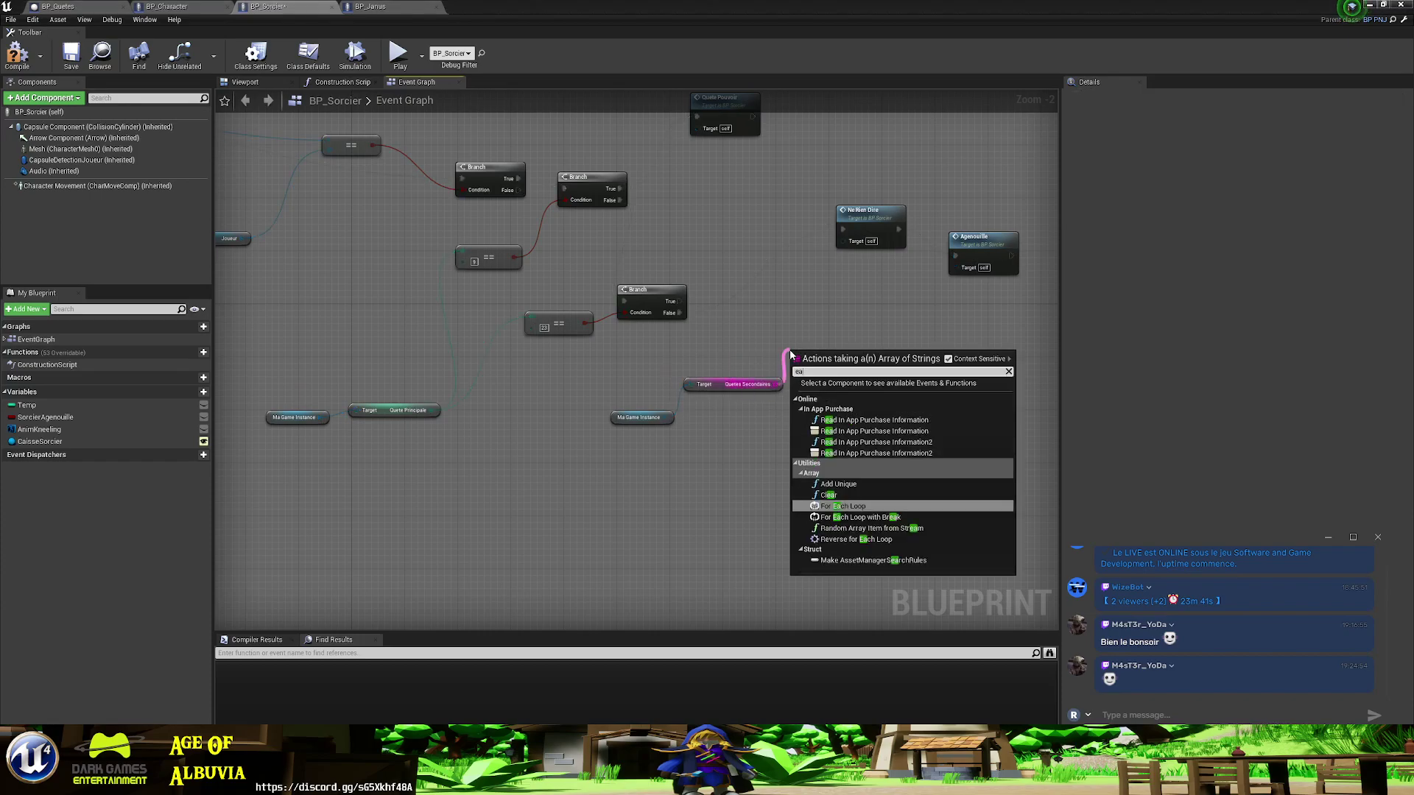
text(c)
click(884, 414)
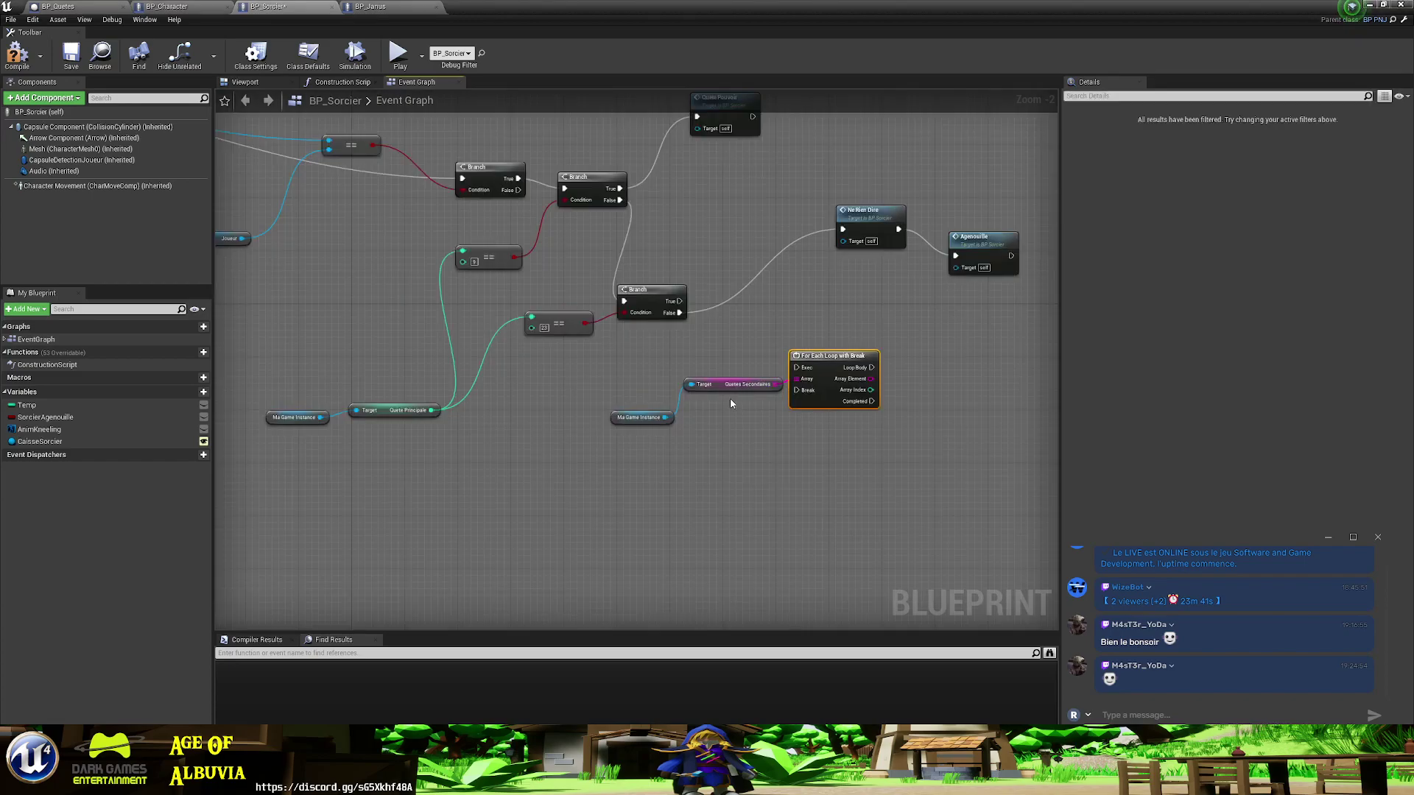
drag(723, 386, 703, 452)
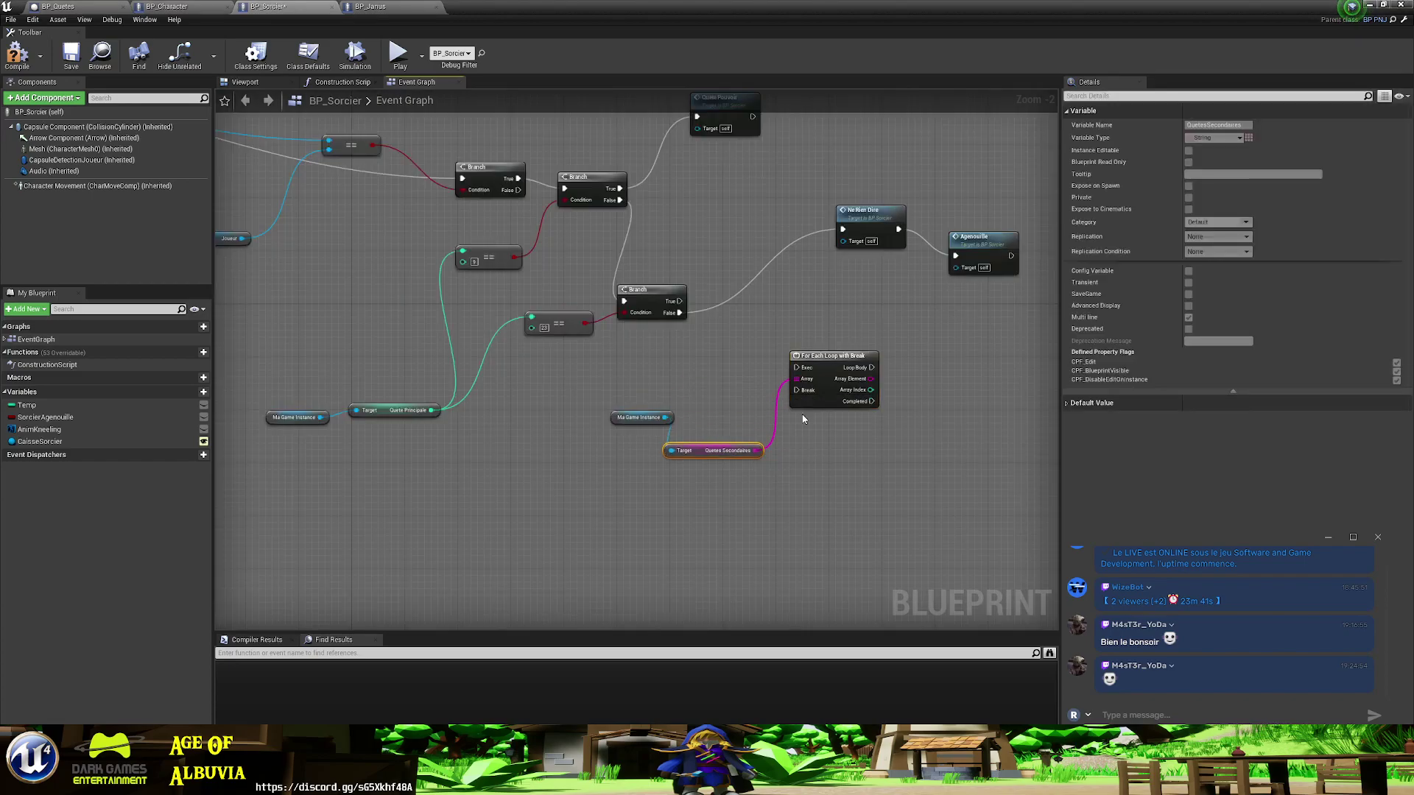
drag(827, 355, 773, 367)
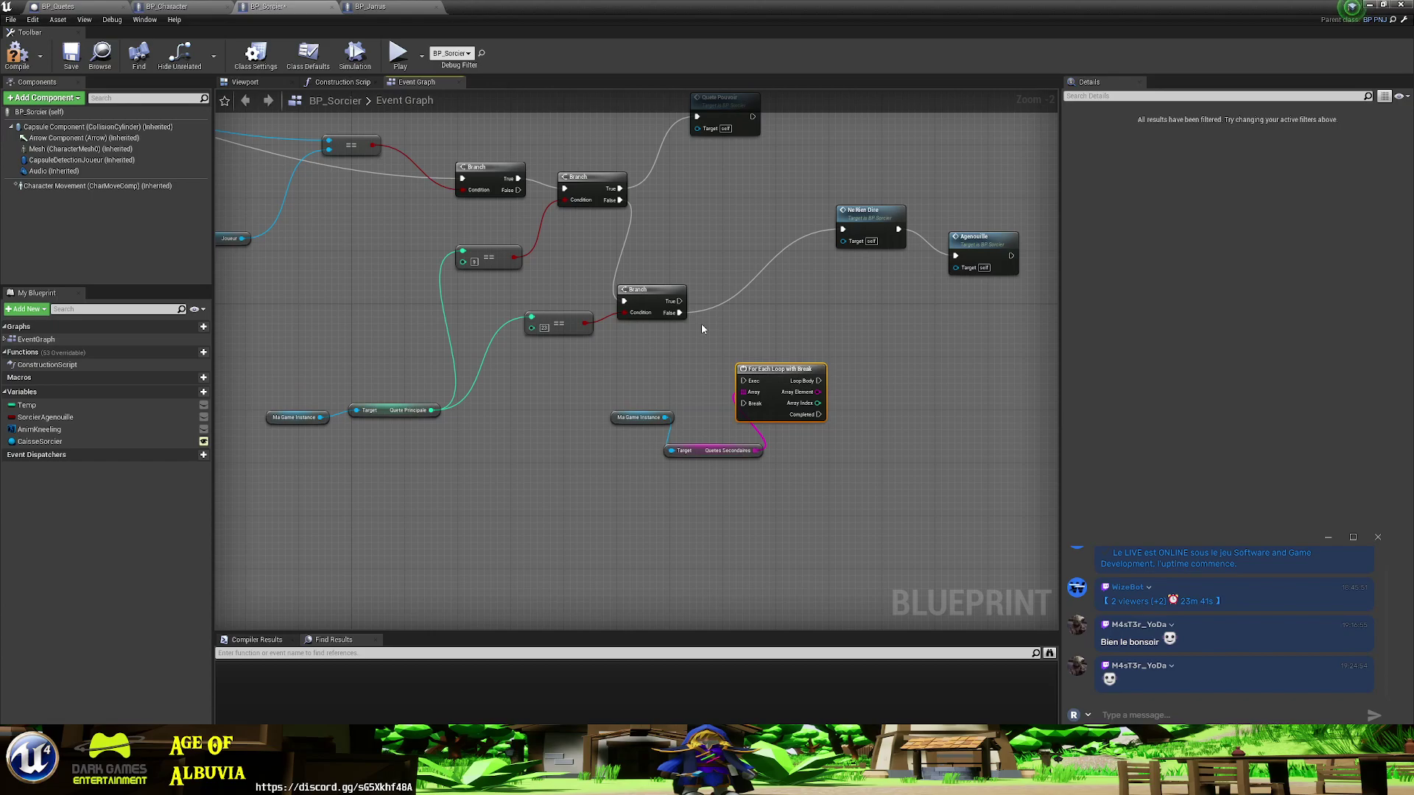
drag(680, 302, 743, 380)
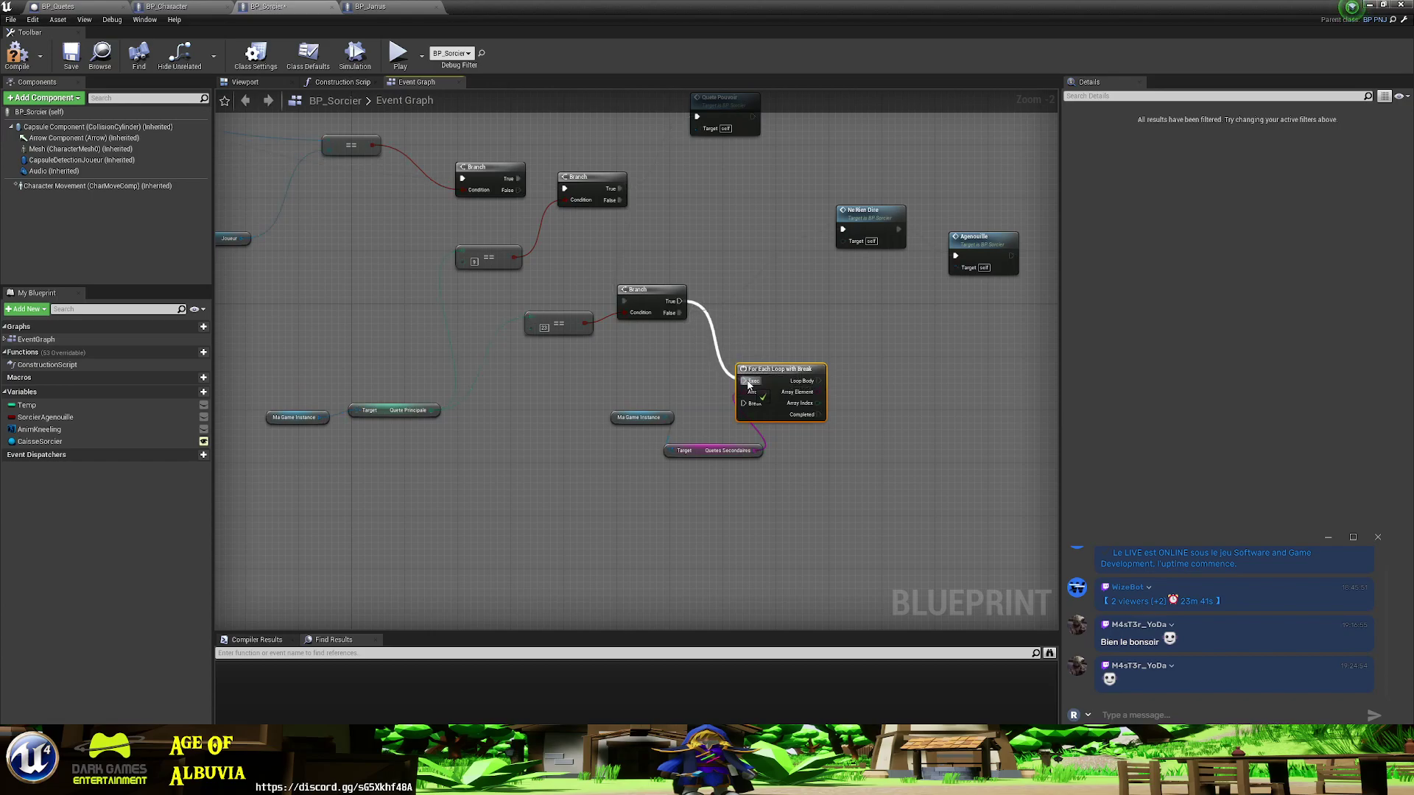
- Compare each array element with an Equal (String) node feeding a new Branch on Loop Body
right_drag(857, 418, 705, 408)
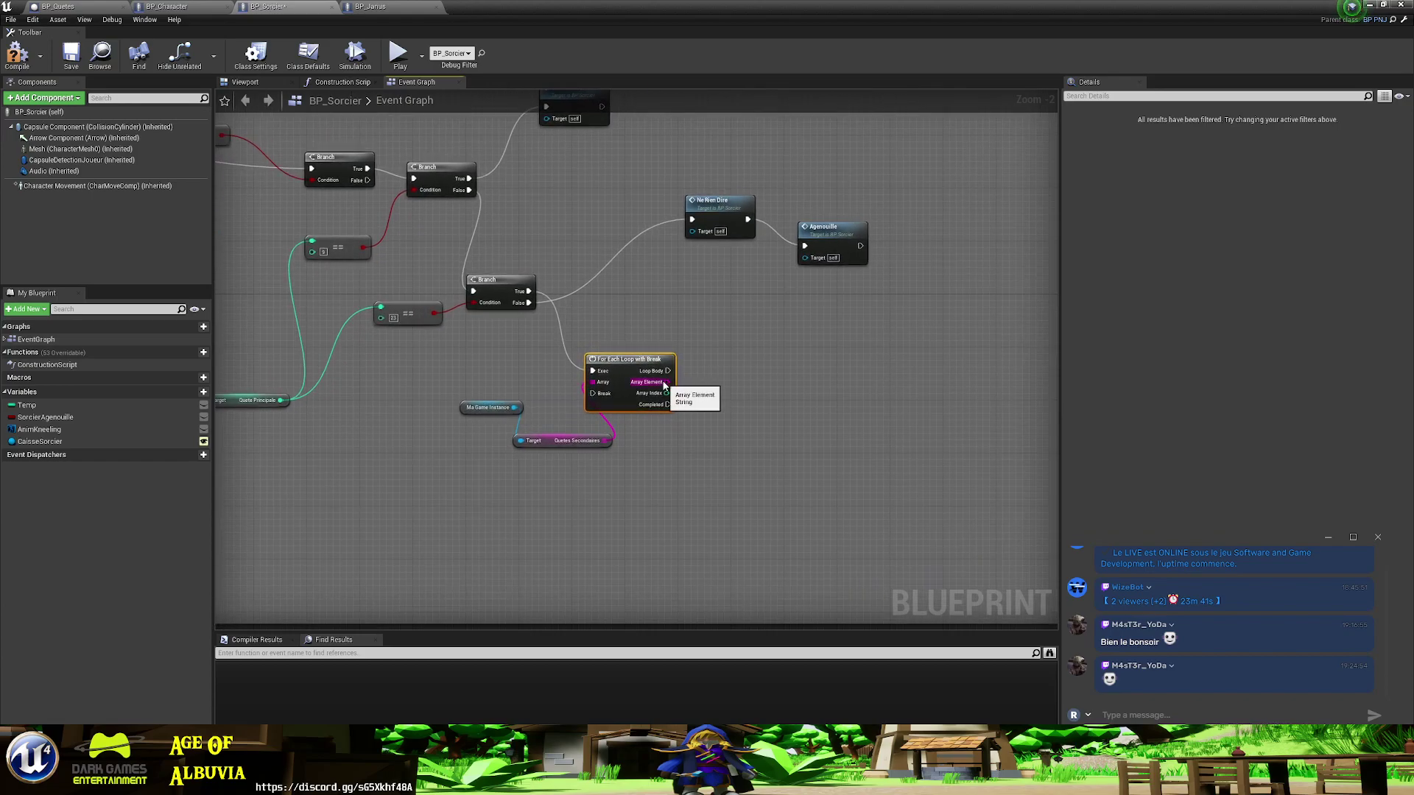
drag(667, 382, 705, 418)
text(==)
key(Return)
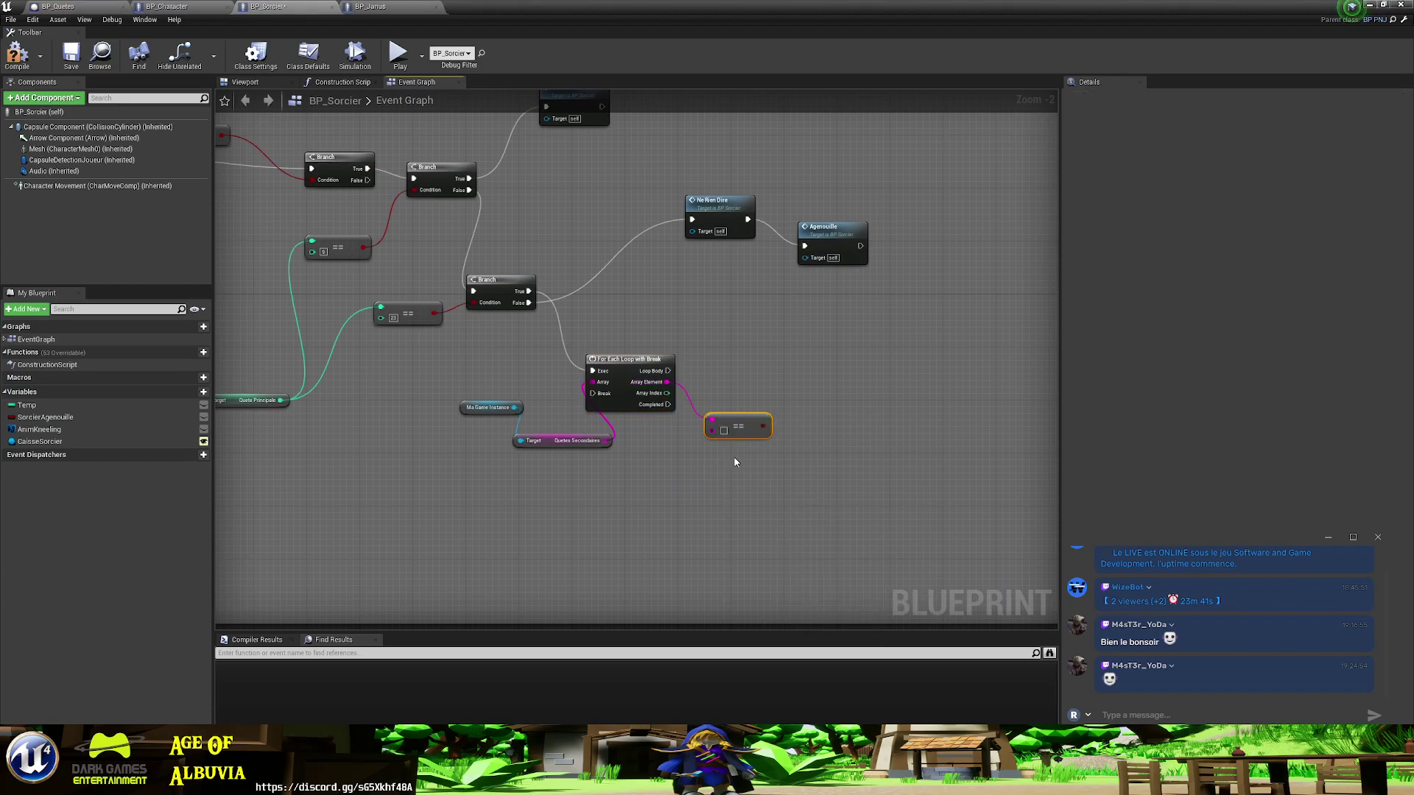
drag(758, 423, 744, 351)
text(bra)
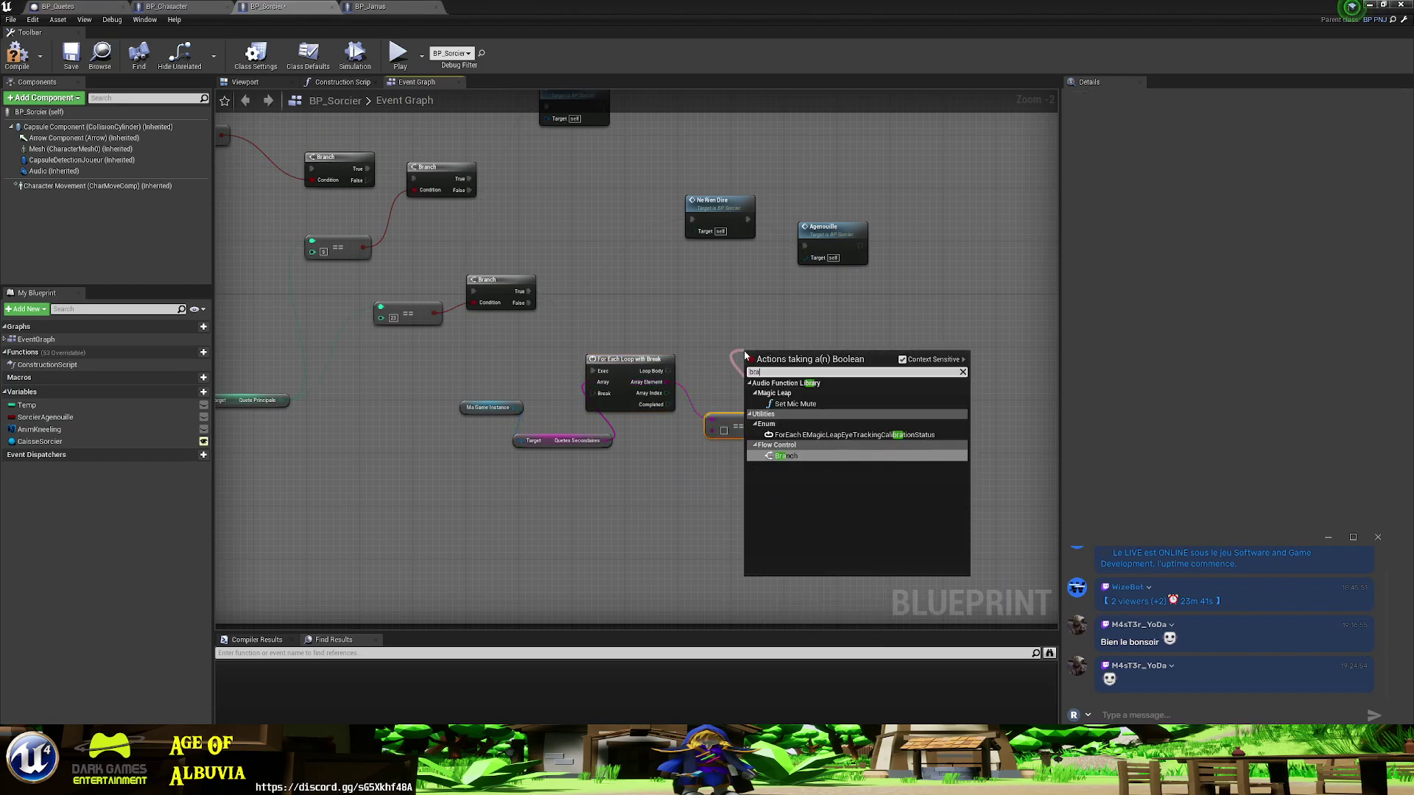
click(784, 456)
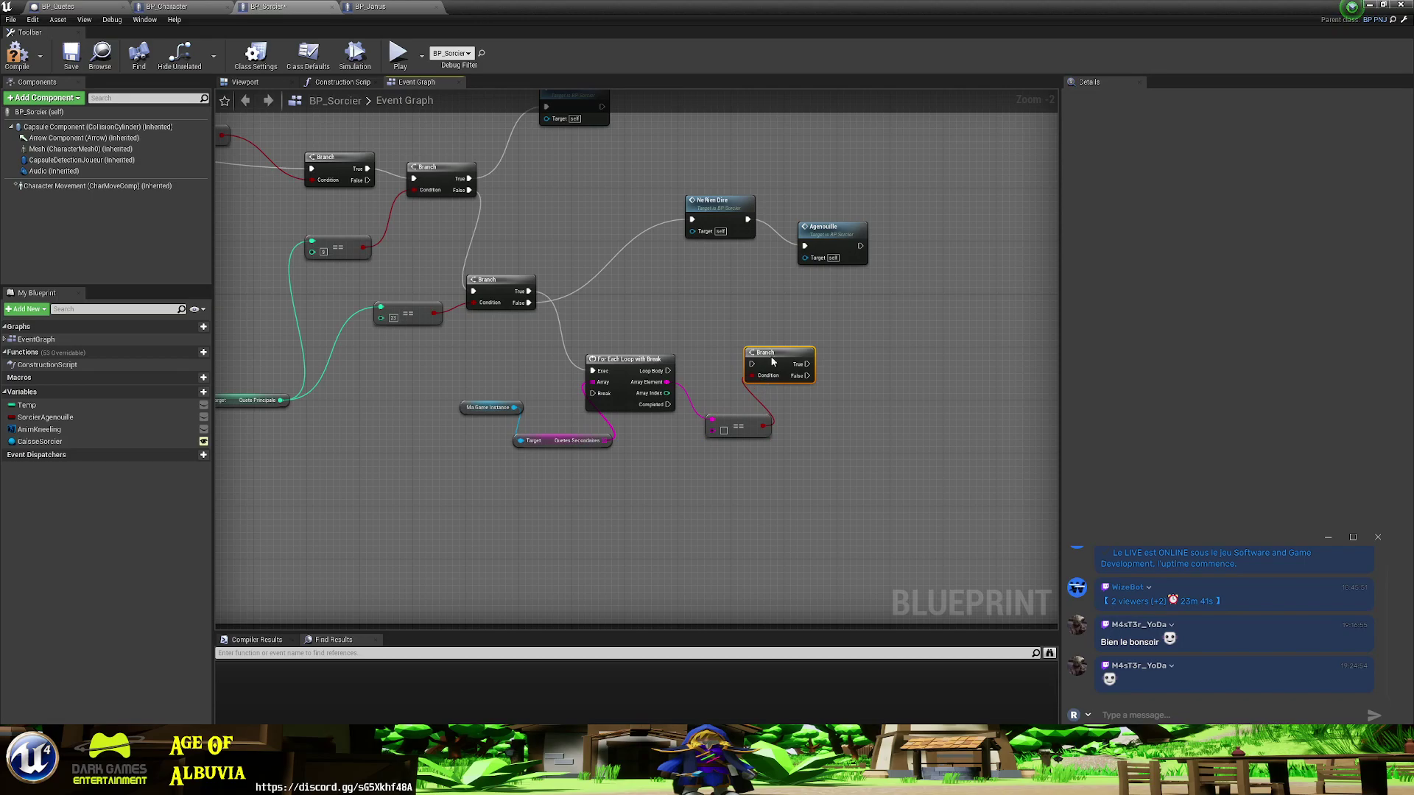
drag(668, 370, 752, 363)
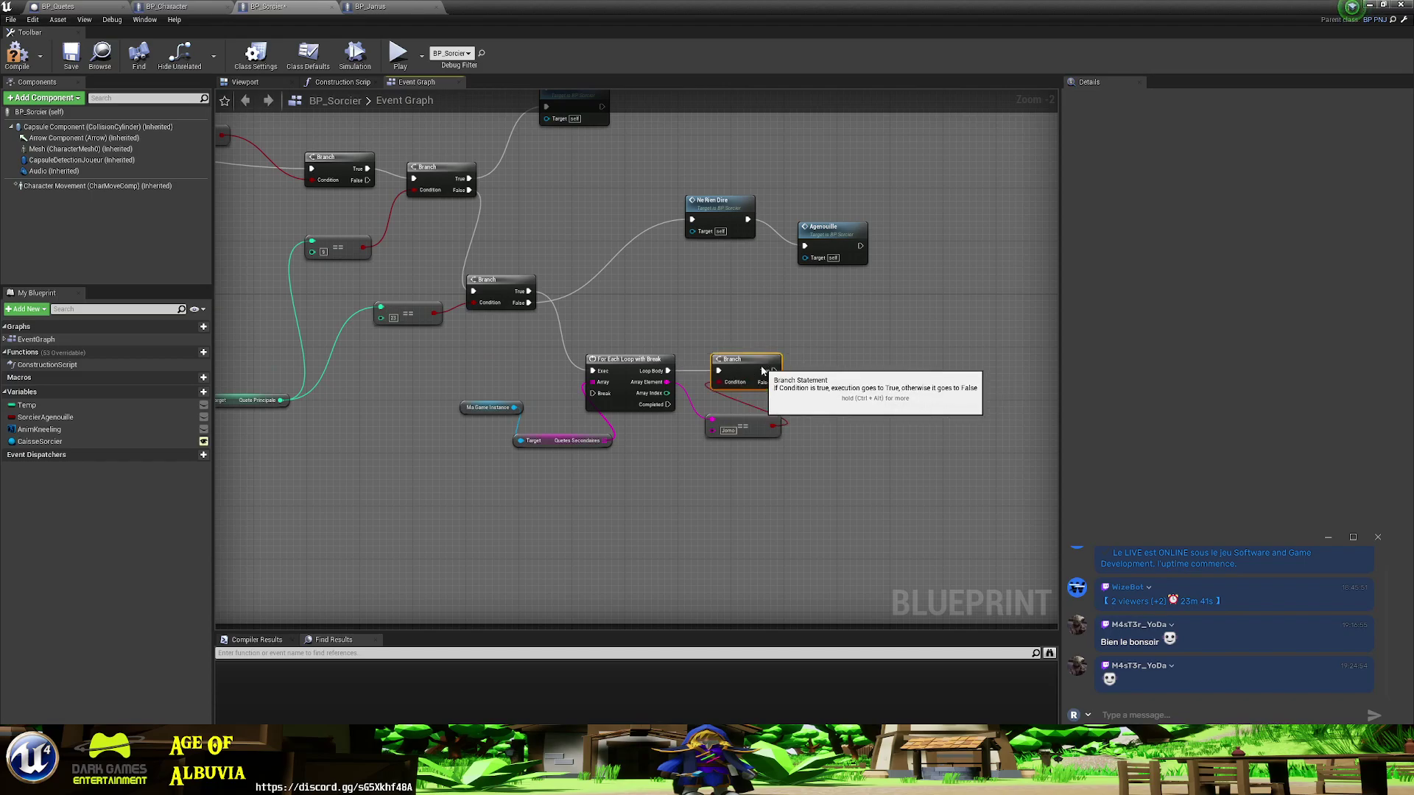
drag(780, 375, 747, 390)
right_drag(907, 407, 806, 398)
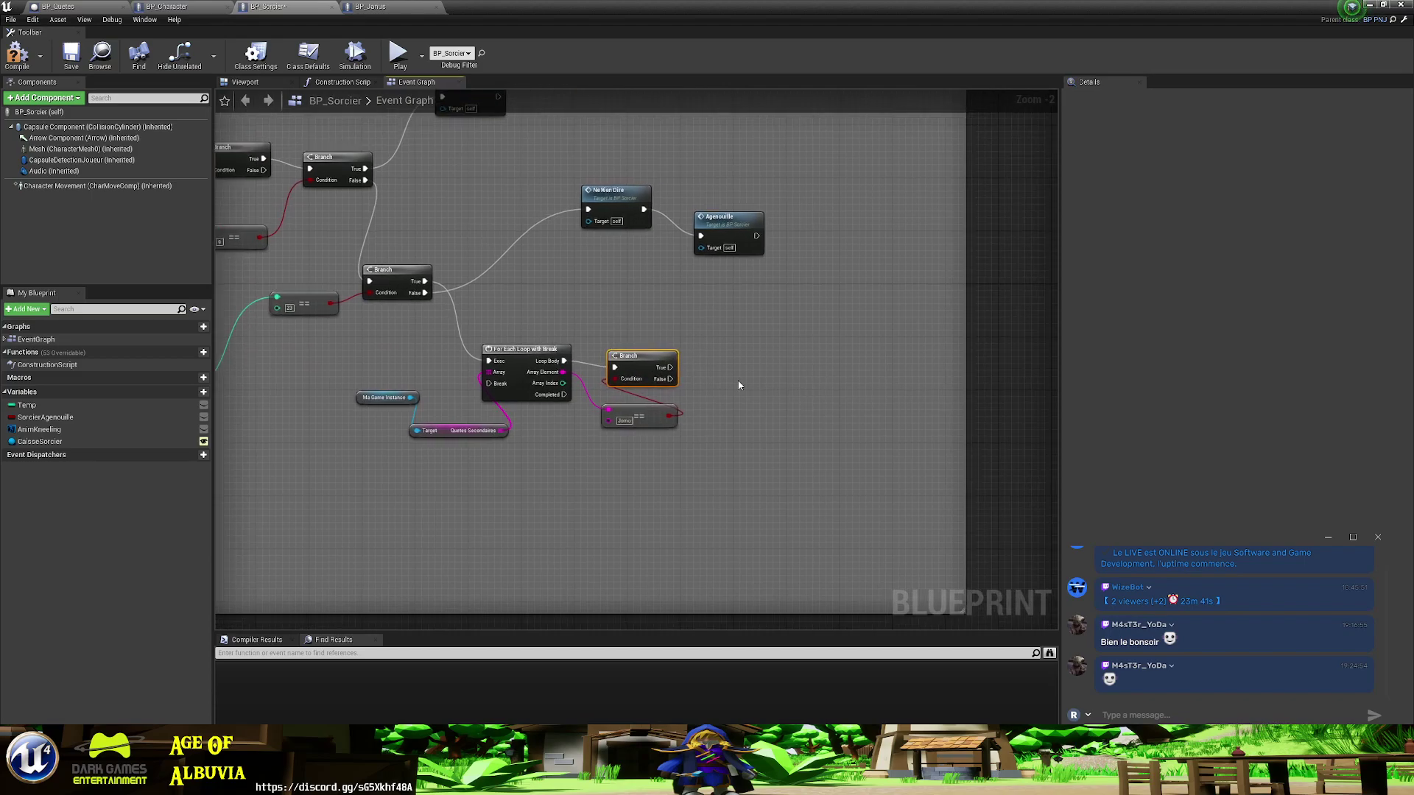
drag(659, 366, 663, 359)
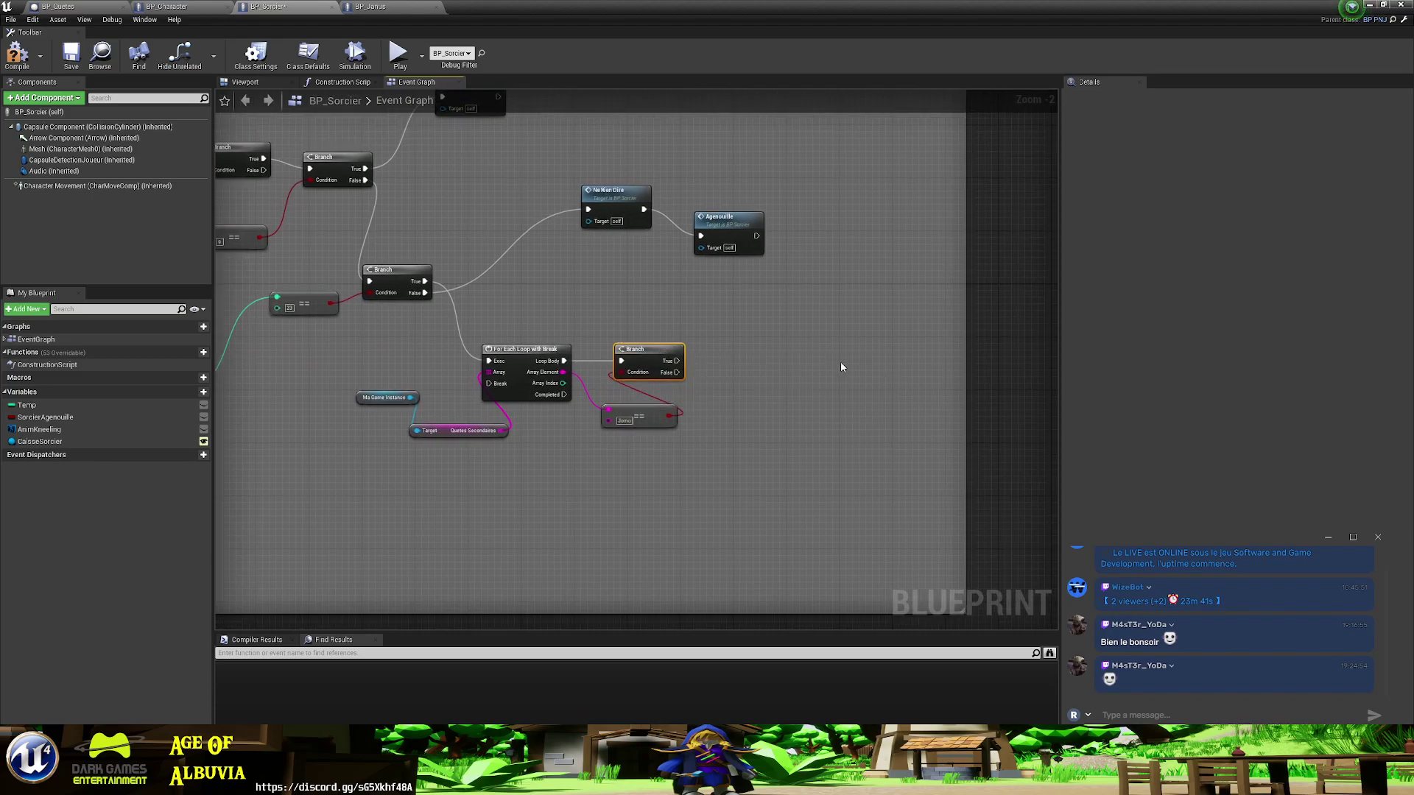
- Call Cherche Arbre from the new Branch's True output and wire it to the loop's Break
right_drag(739, 382, 1052, 382)
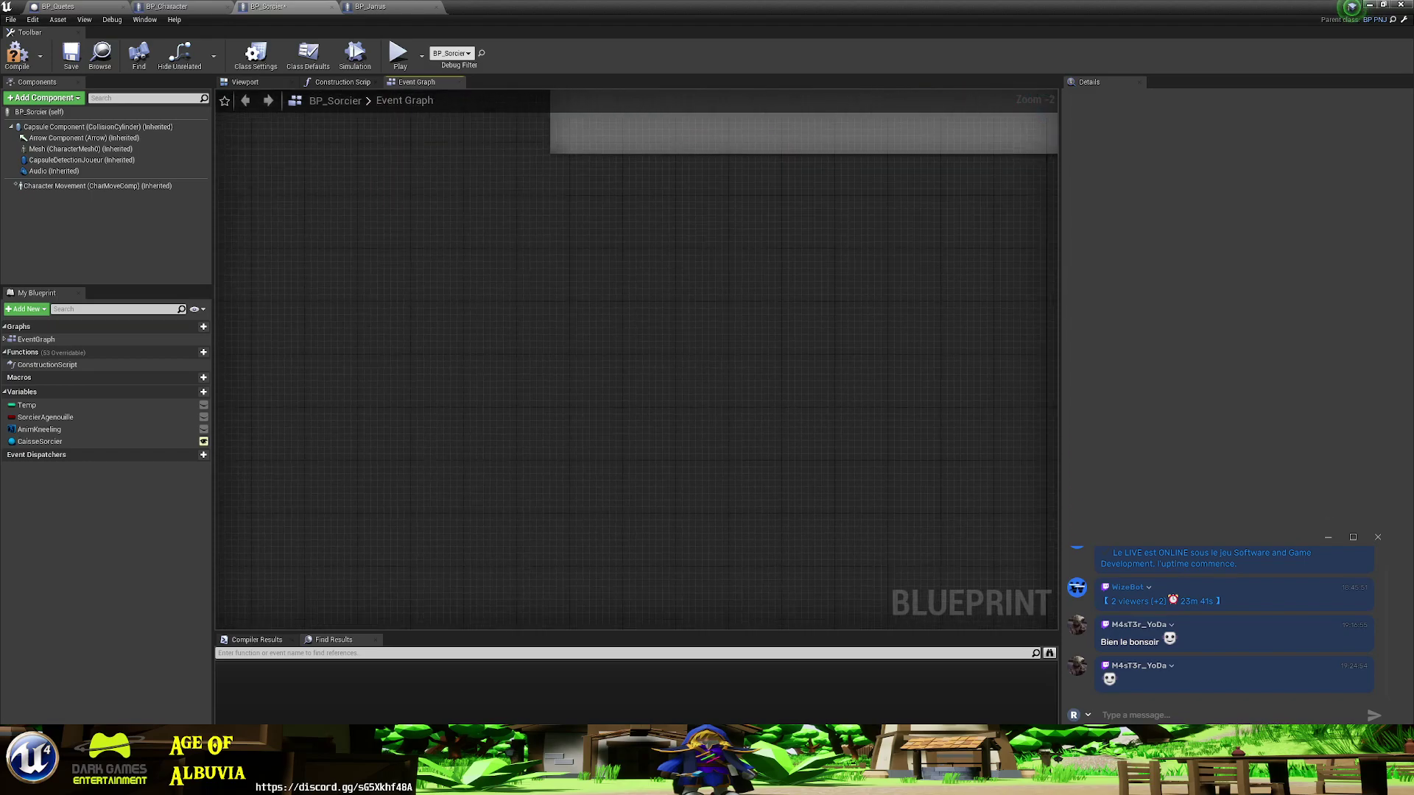
scroll(841, 377, up, 1)
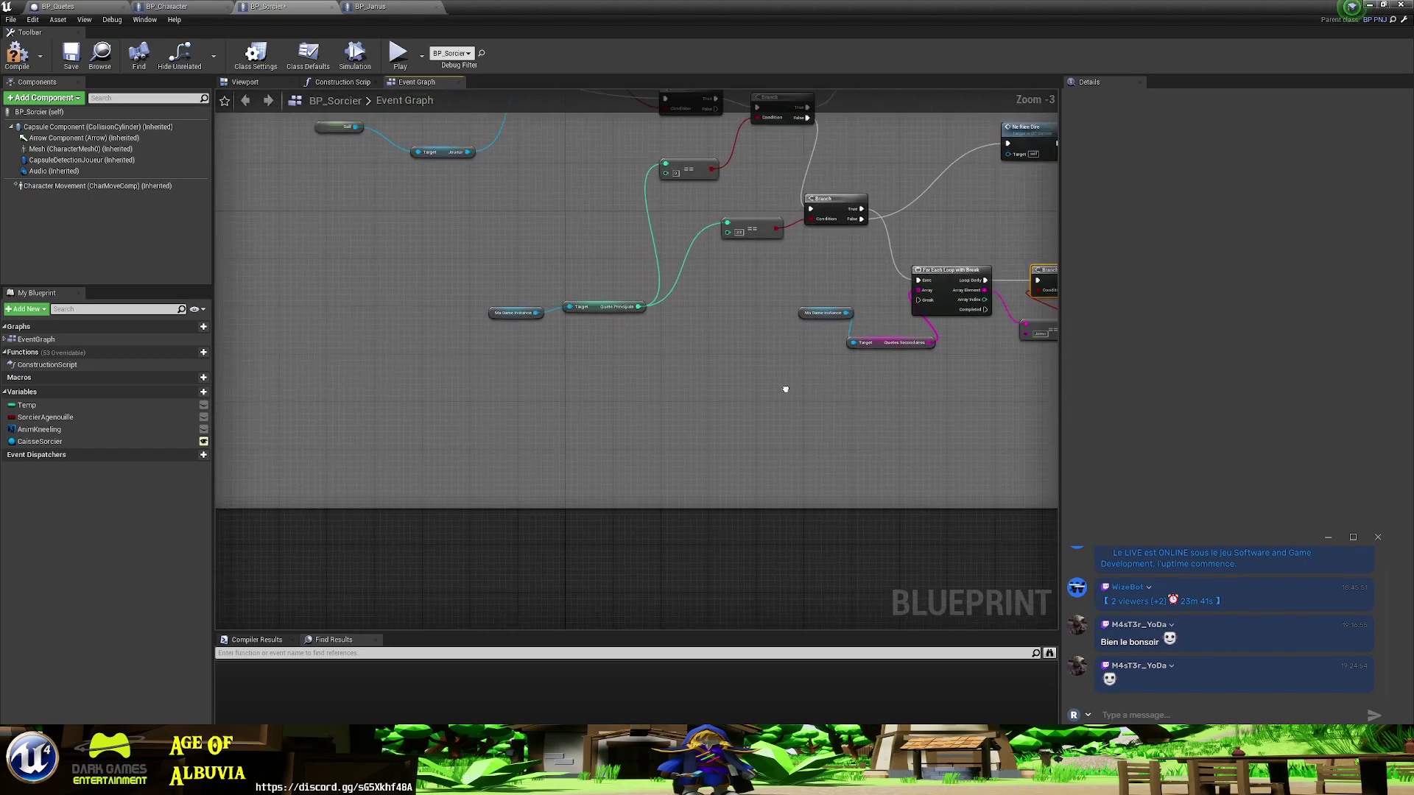
right_drag(1046, 280, 544, 360)
scroll(543, 360, up, 1)
drag(765, 302, 824, 301)
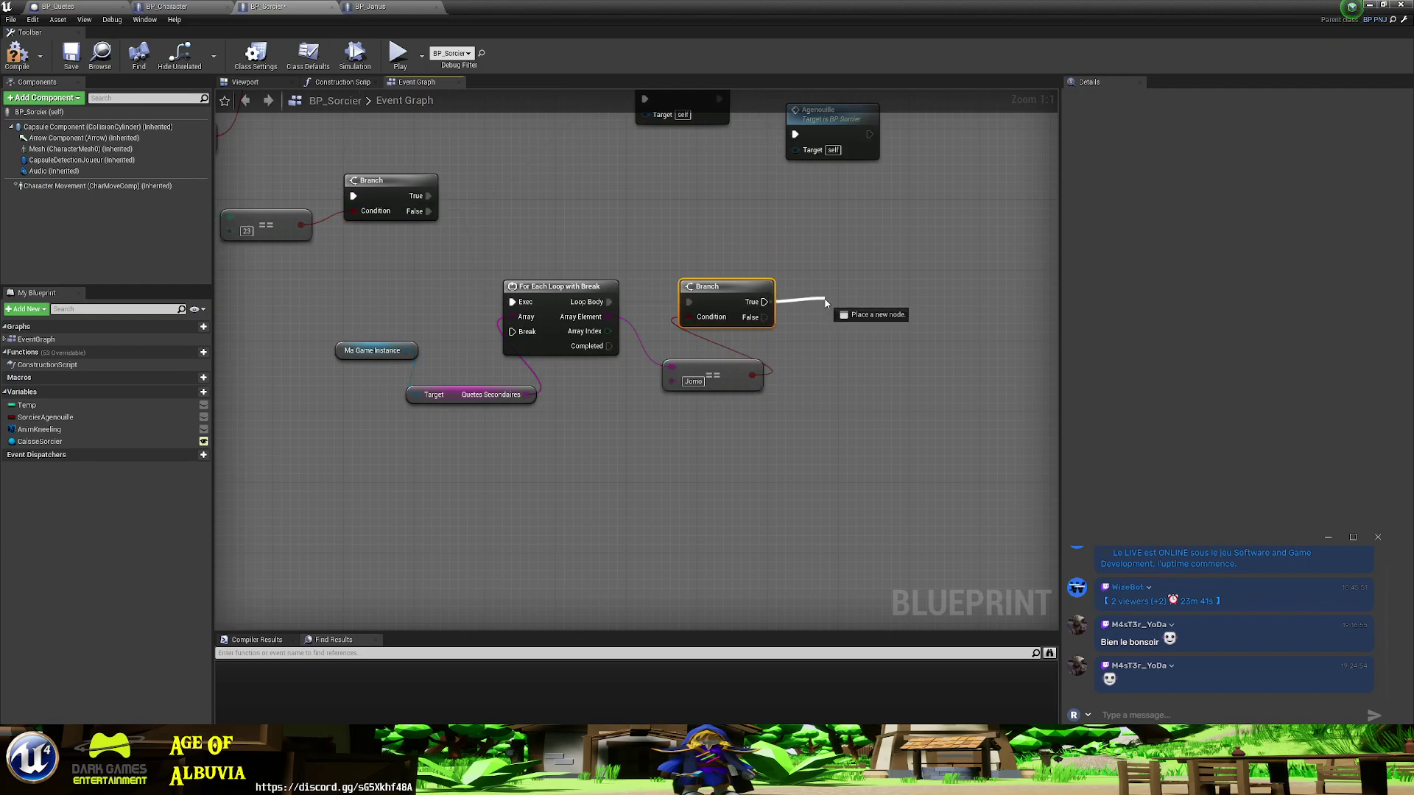
text(cher)
click(867, 351)
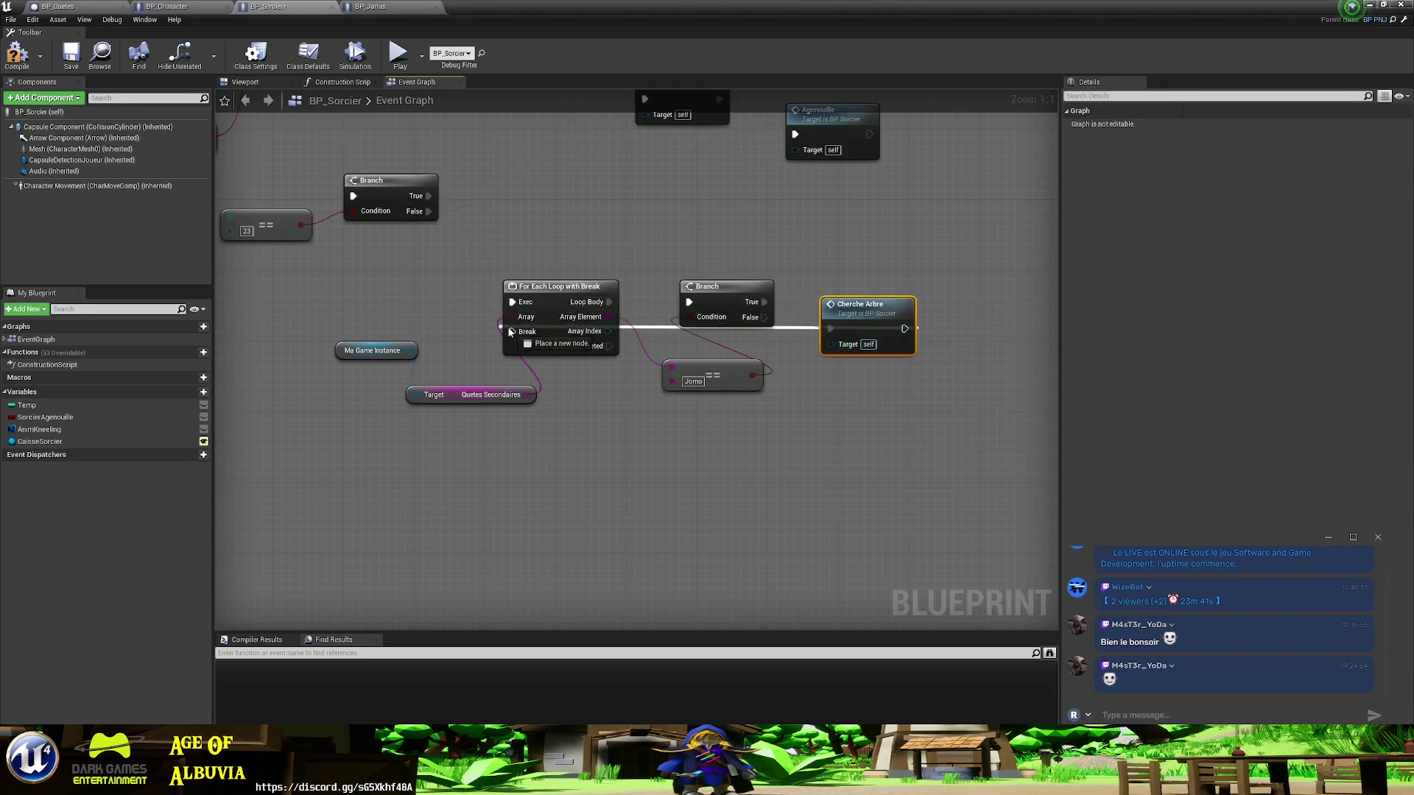
drag(884, 332, 512, 332)
- Align Cherche Arbre with its Branch and reframe the graph around the loop
drag(871, 323, 881, 305)
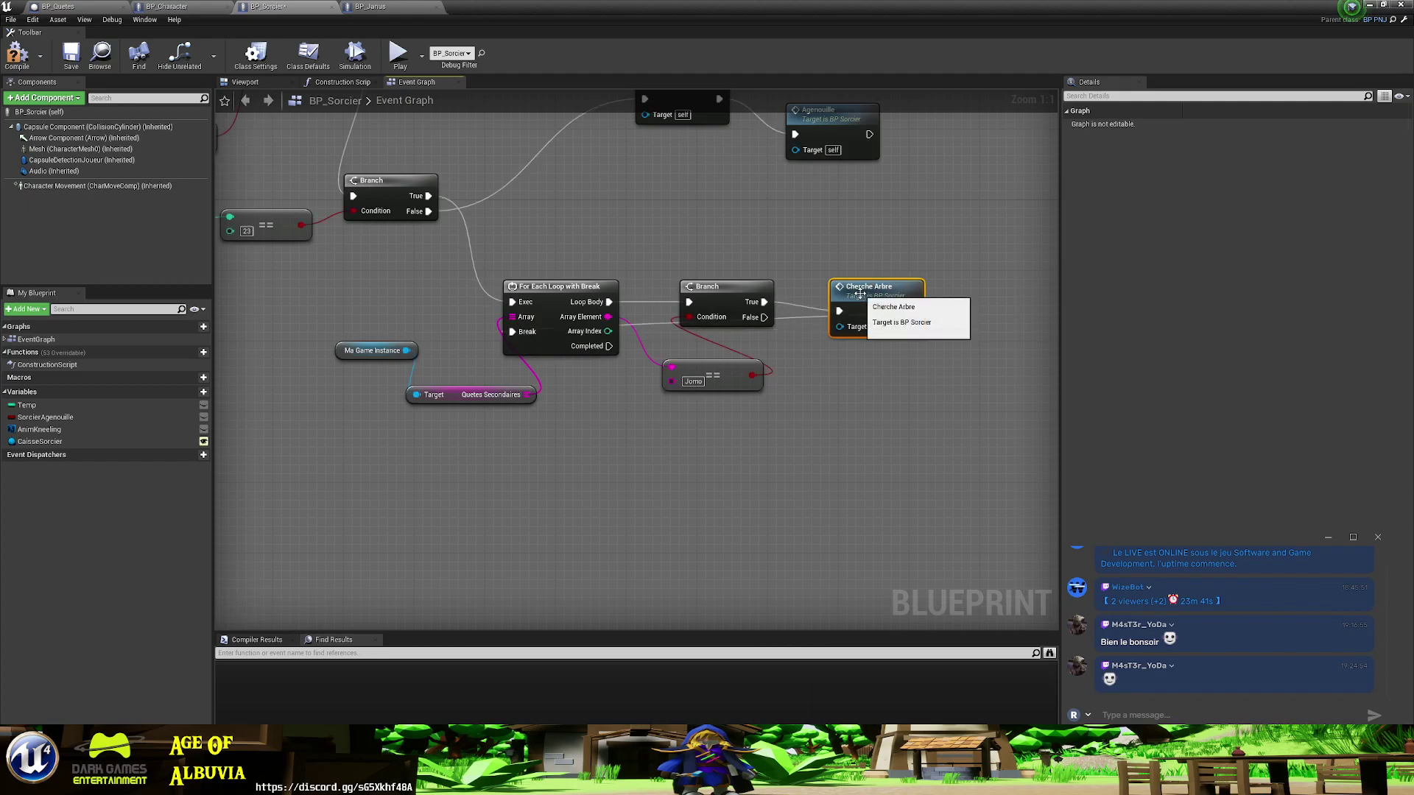
right_drag(765, 227, 804, 361)
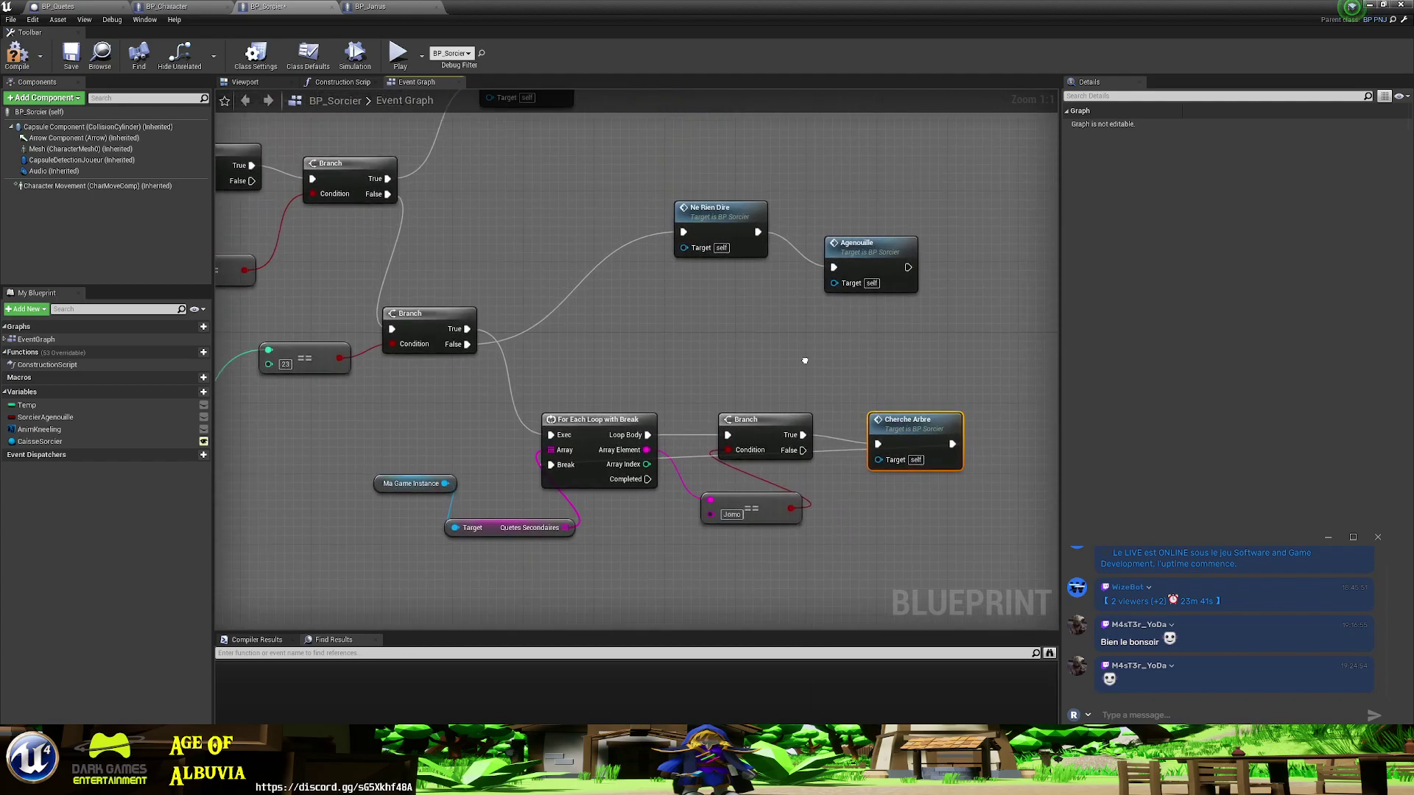
drag(645, 481, 648, 482)
scroll(685, 201, down, 1)
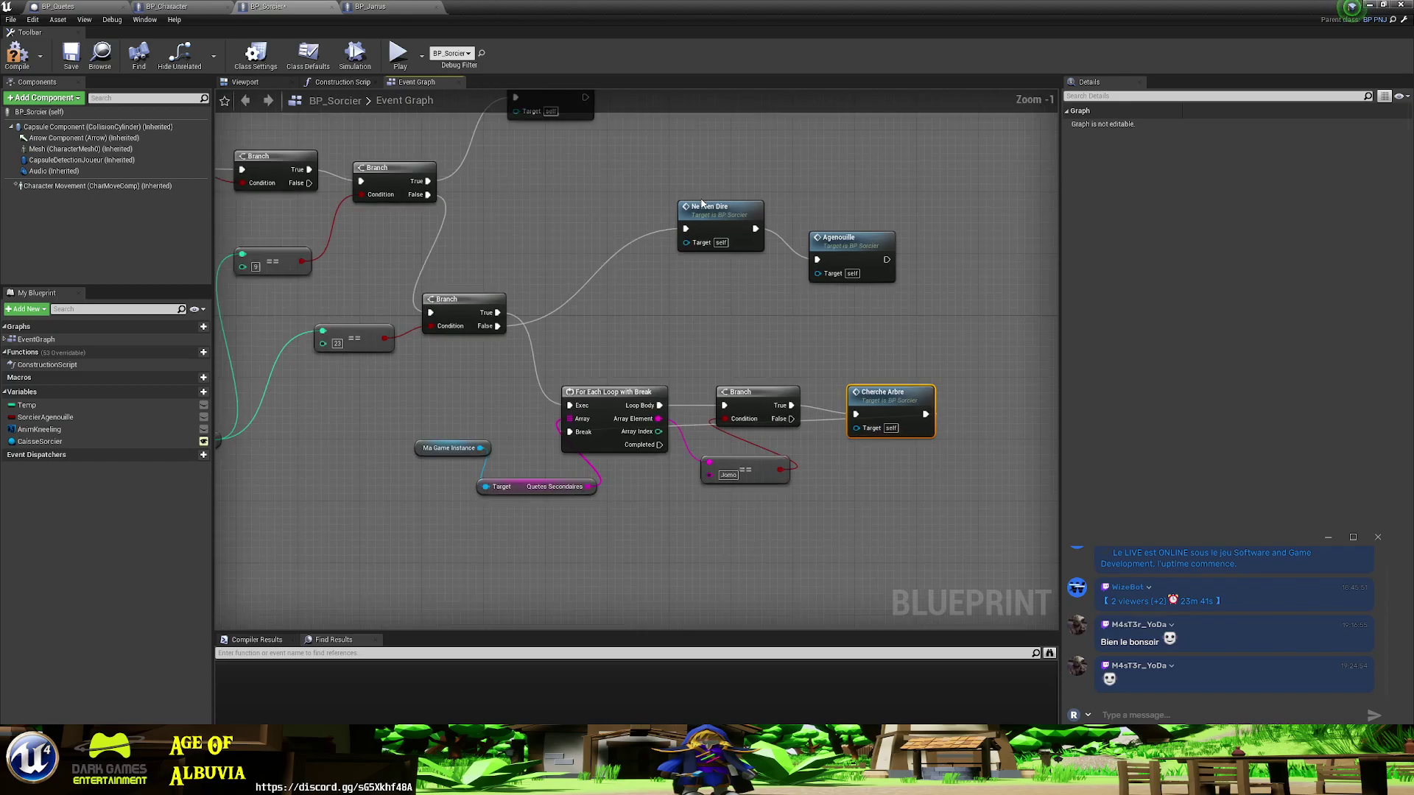
right_drag(686, 202, 725, 306)
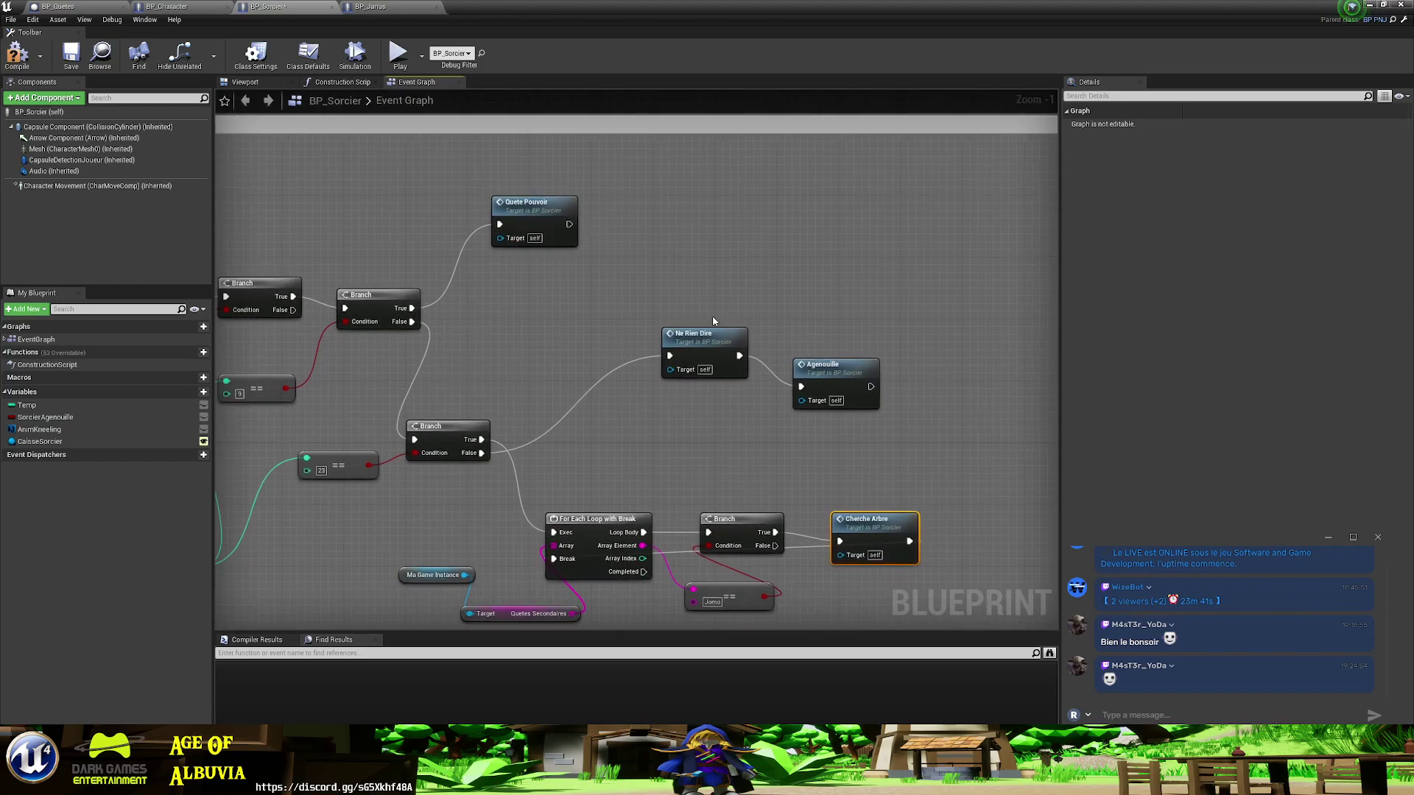
- Copy Ne Rien Dire and Agenouille below the loop and run them from Completed
drag(713, 321, 847, 406)
right_drag(757, 430, 766, 208)
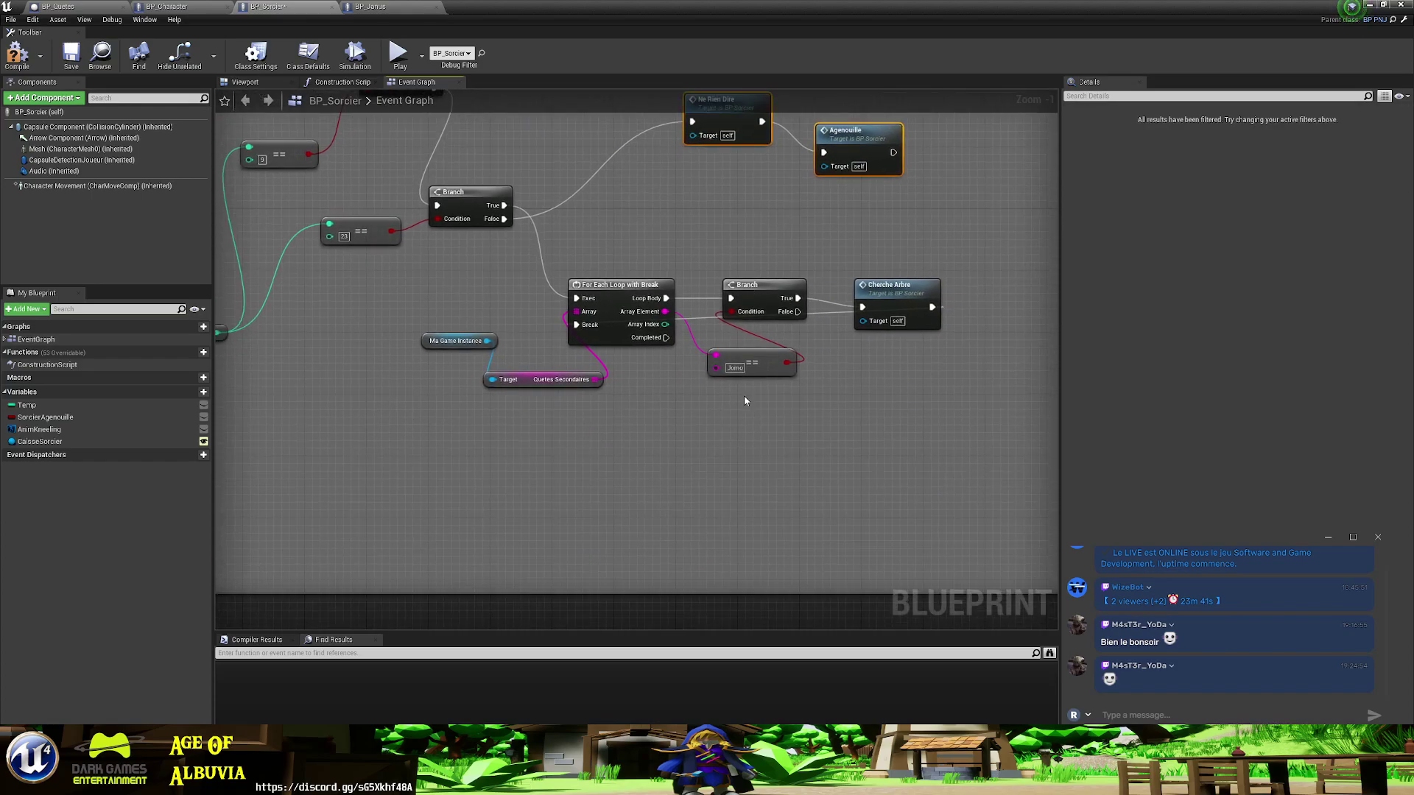
key(ctrl+c)
key(ctrl+v)
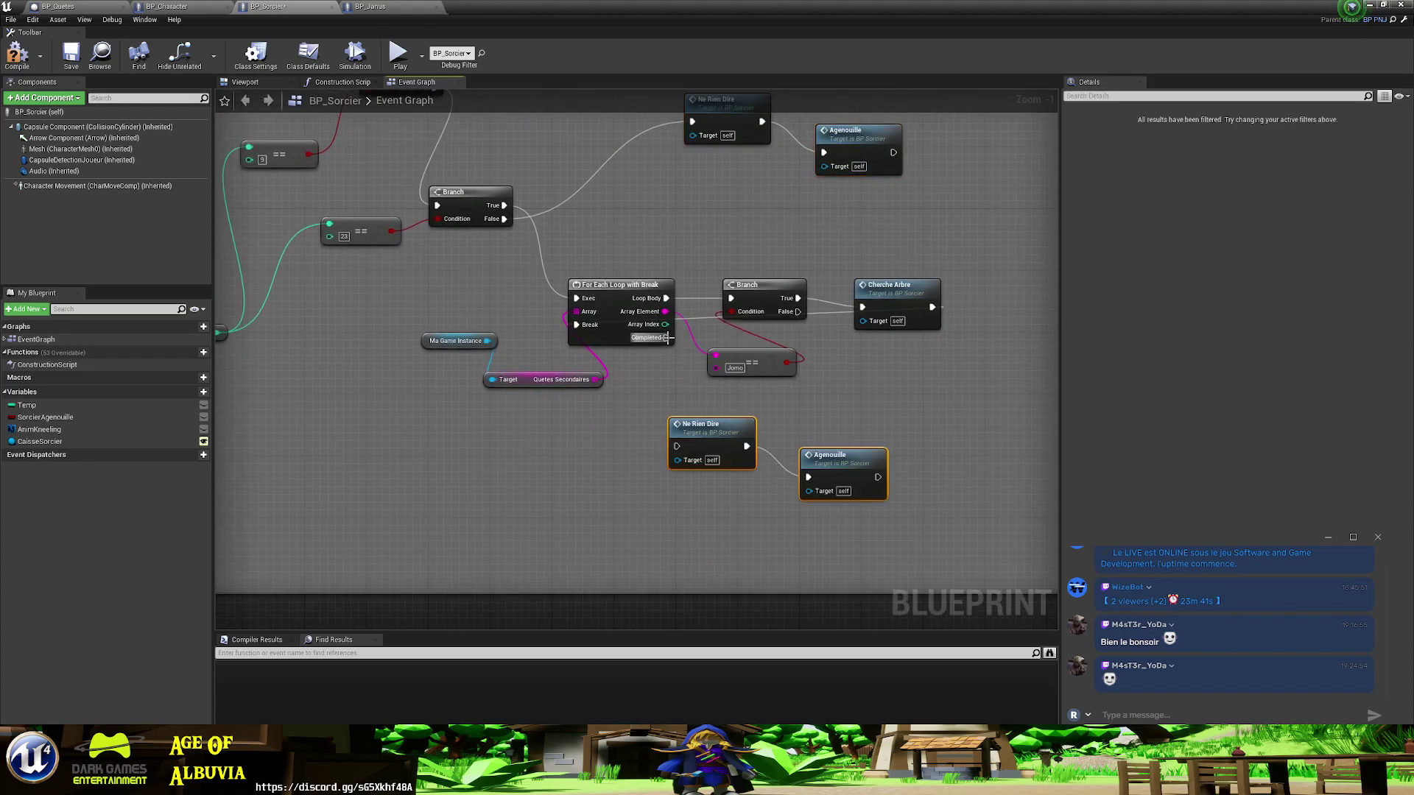
drag(668, 337, 676, 445)
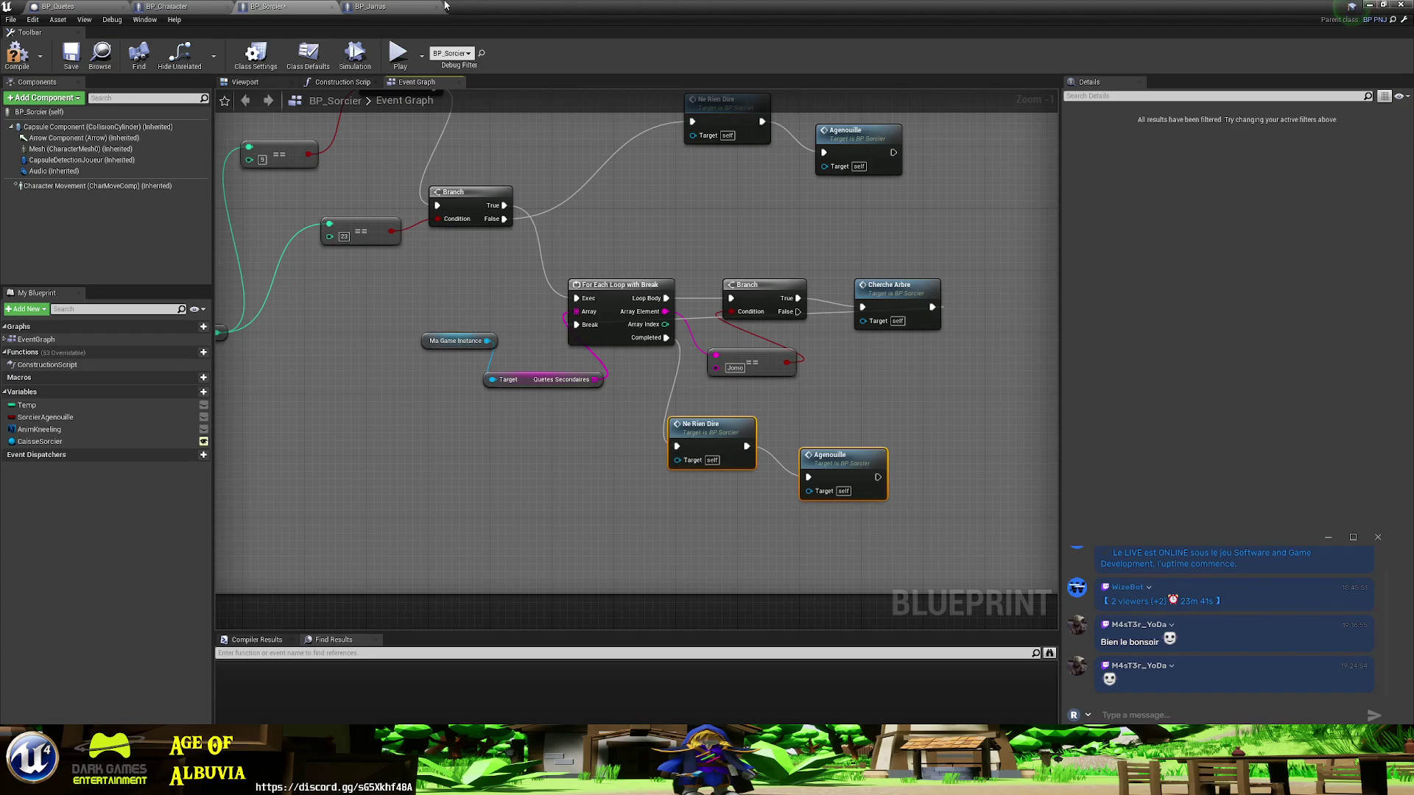
- Save BP_Sorcier and scroll to the Ne Rien Dire comment section
click(70, 54)
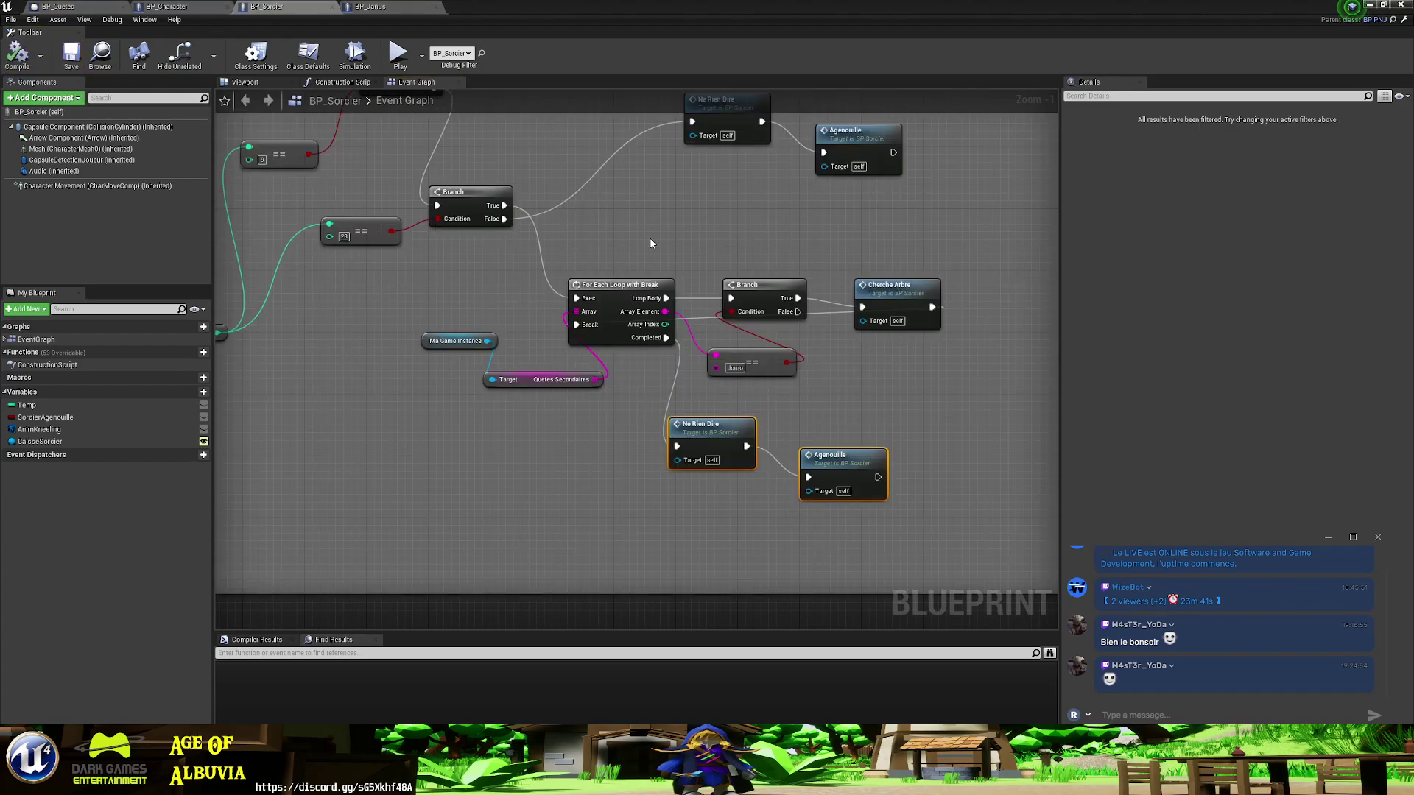
scroll(683, 370, down, 1)
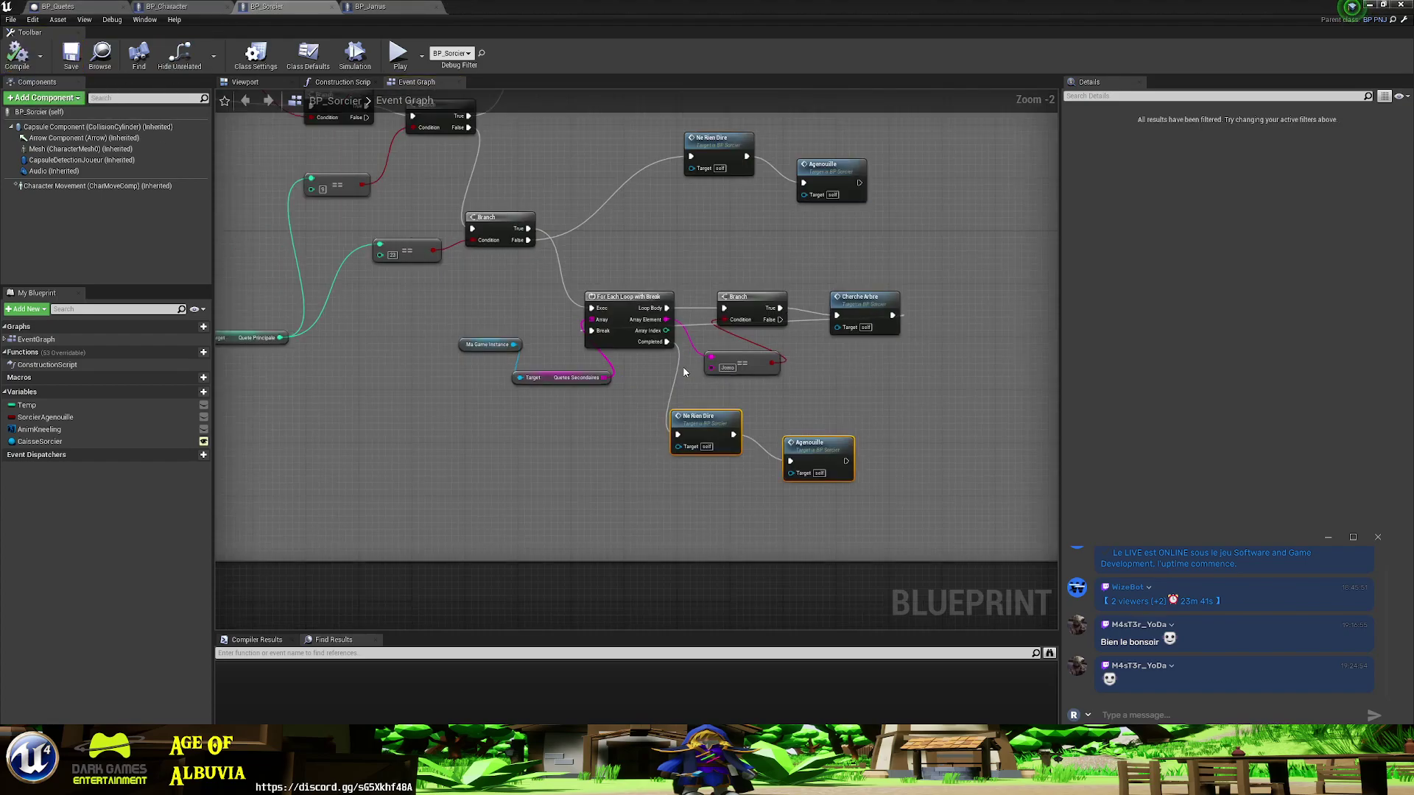
scroll(674, 374, down, 3)
right_drag(520, 415, 597, 400)
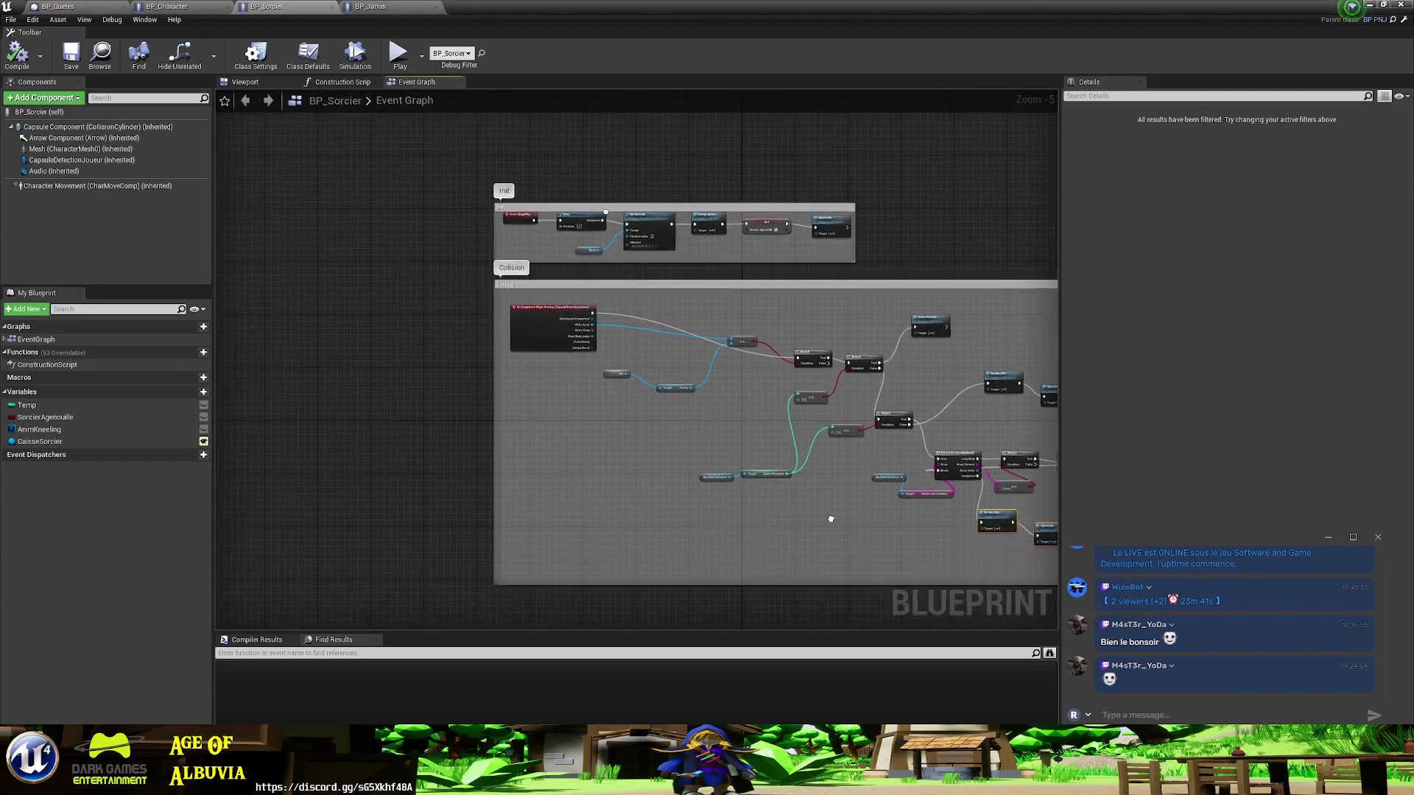
right_drag(624, 510, 843, 148)
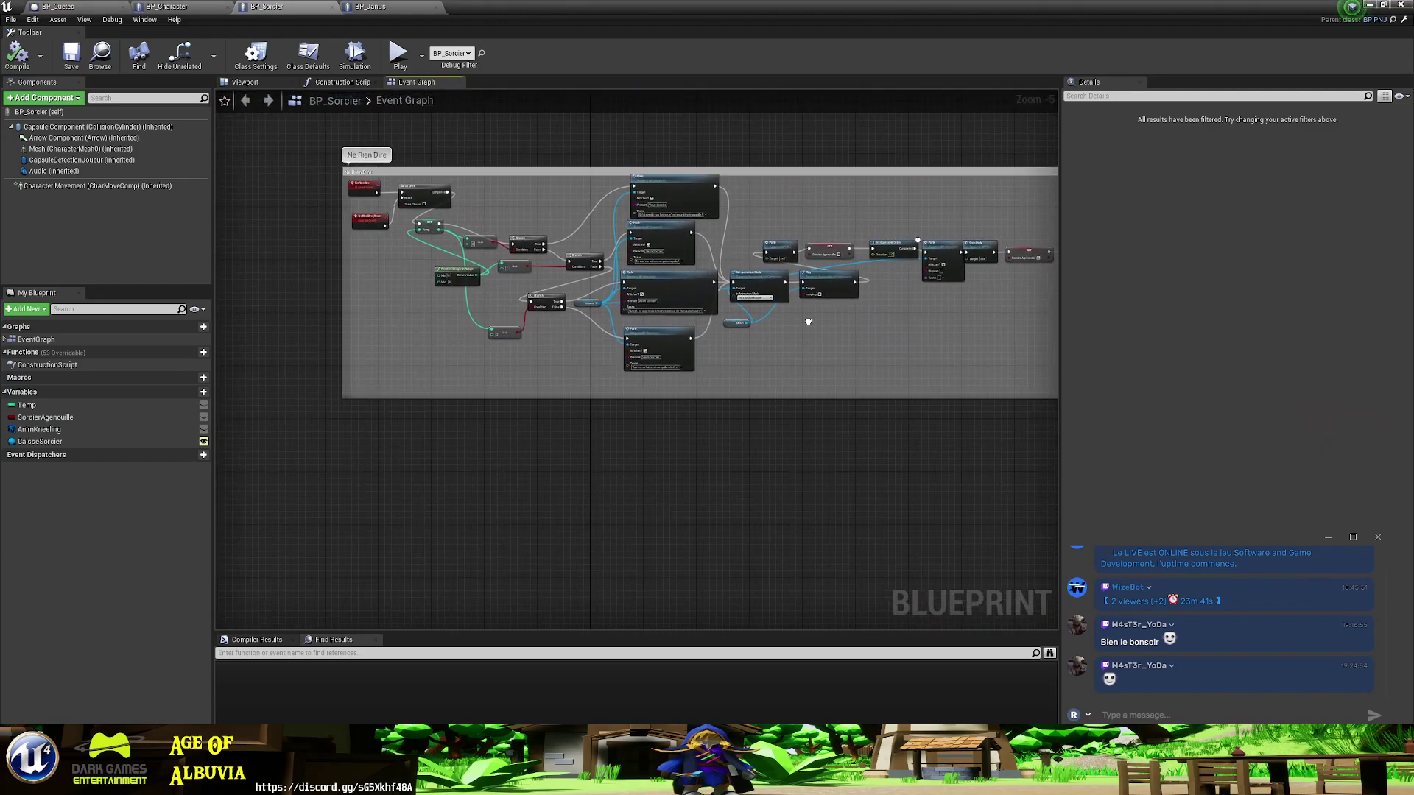
scroll(441, 346, up, 3)
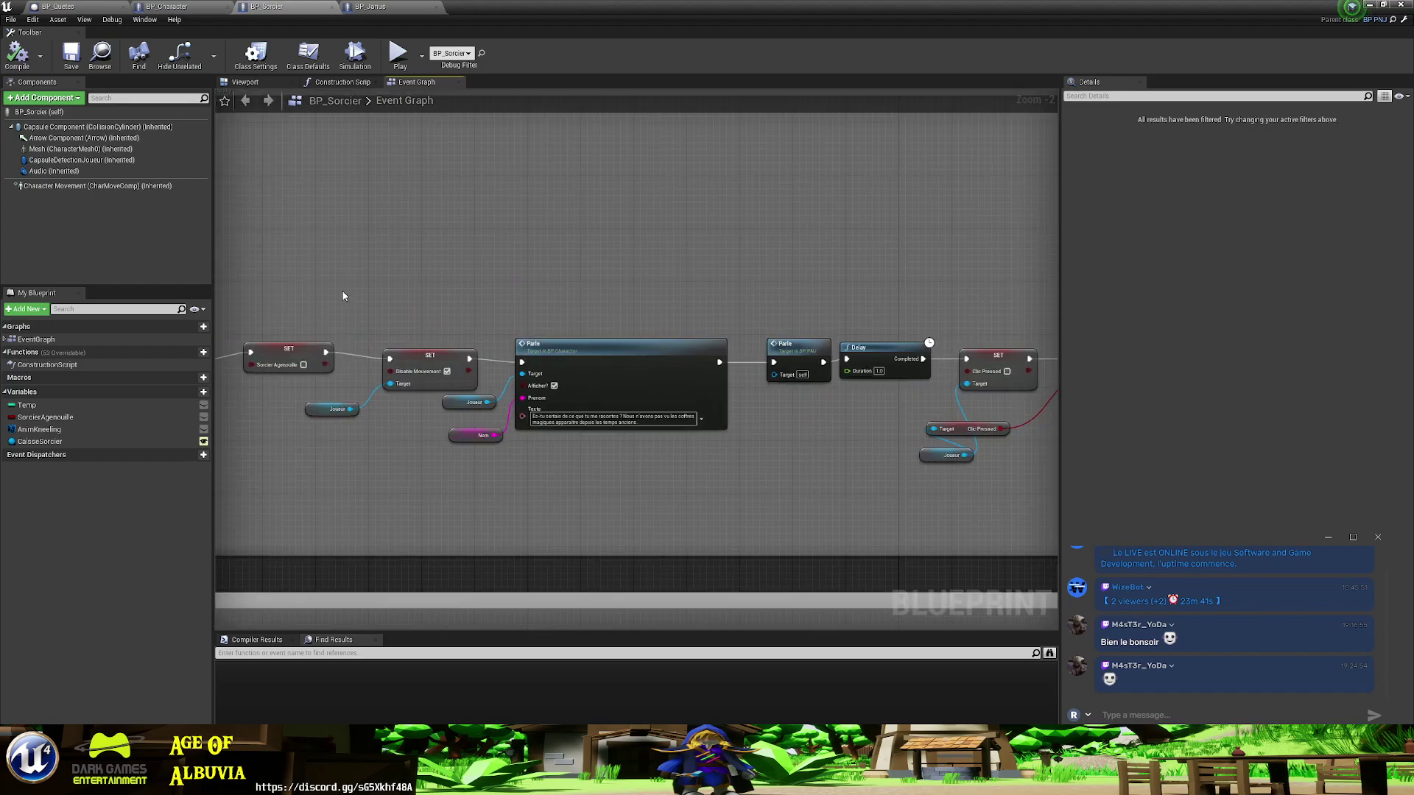
drag(343, 296, 403, 452)
mouse_move(333, 271)
right_down()
mouse_move(494, 213)
mouse_move(402, 206)
right_up()
mouse_move(328, 224)
mouse_down()
mouse_move(646, 410)
mouse_move(1020, 477)
mouse_move(772, 454)
mouse_move(1076, 474)
mouse_up()
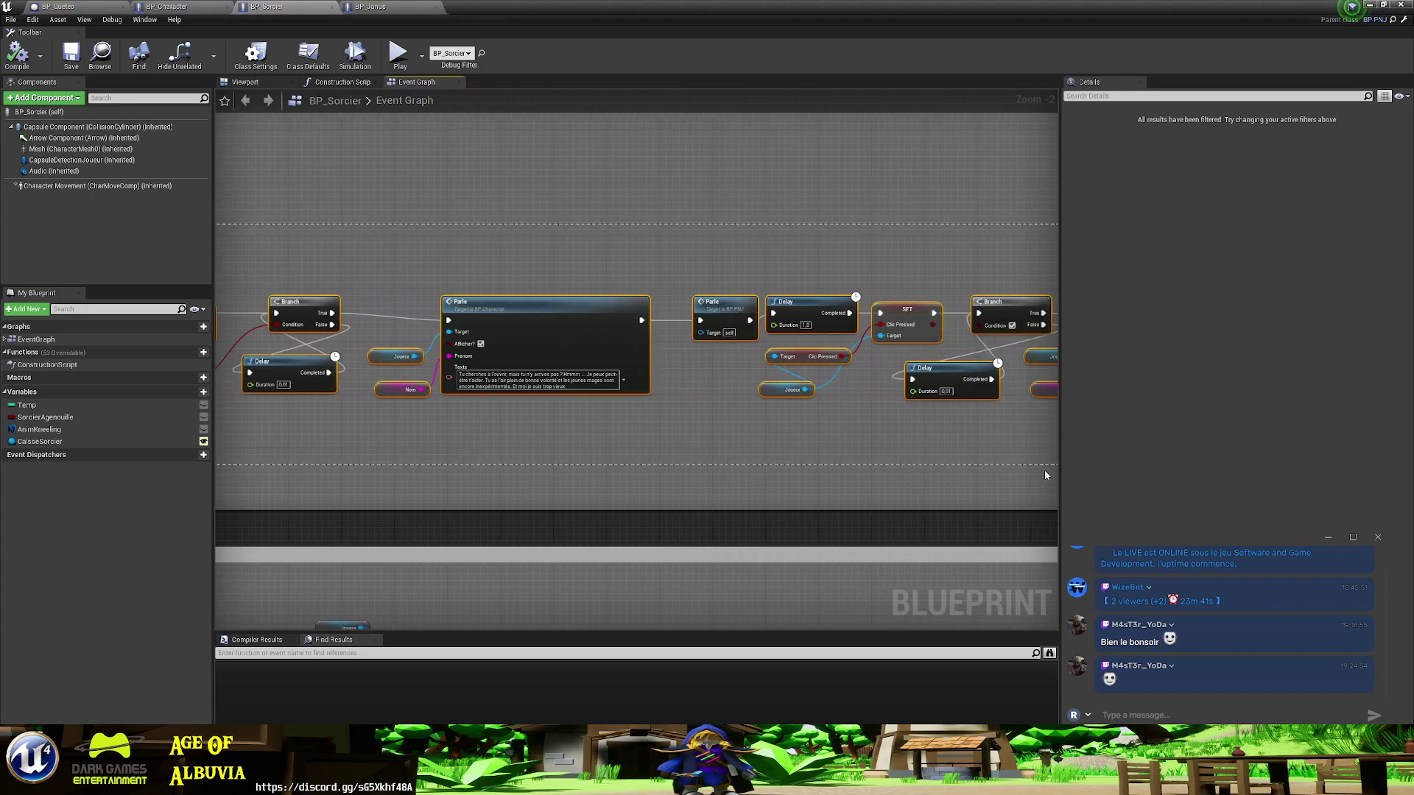
drag(1009, 472, 219, 436)
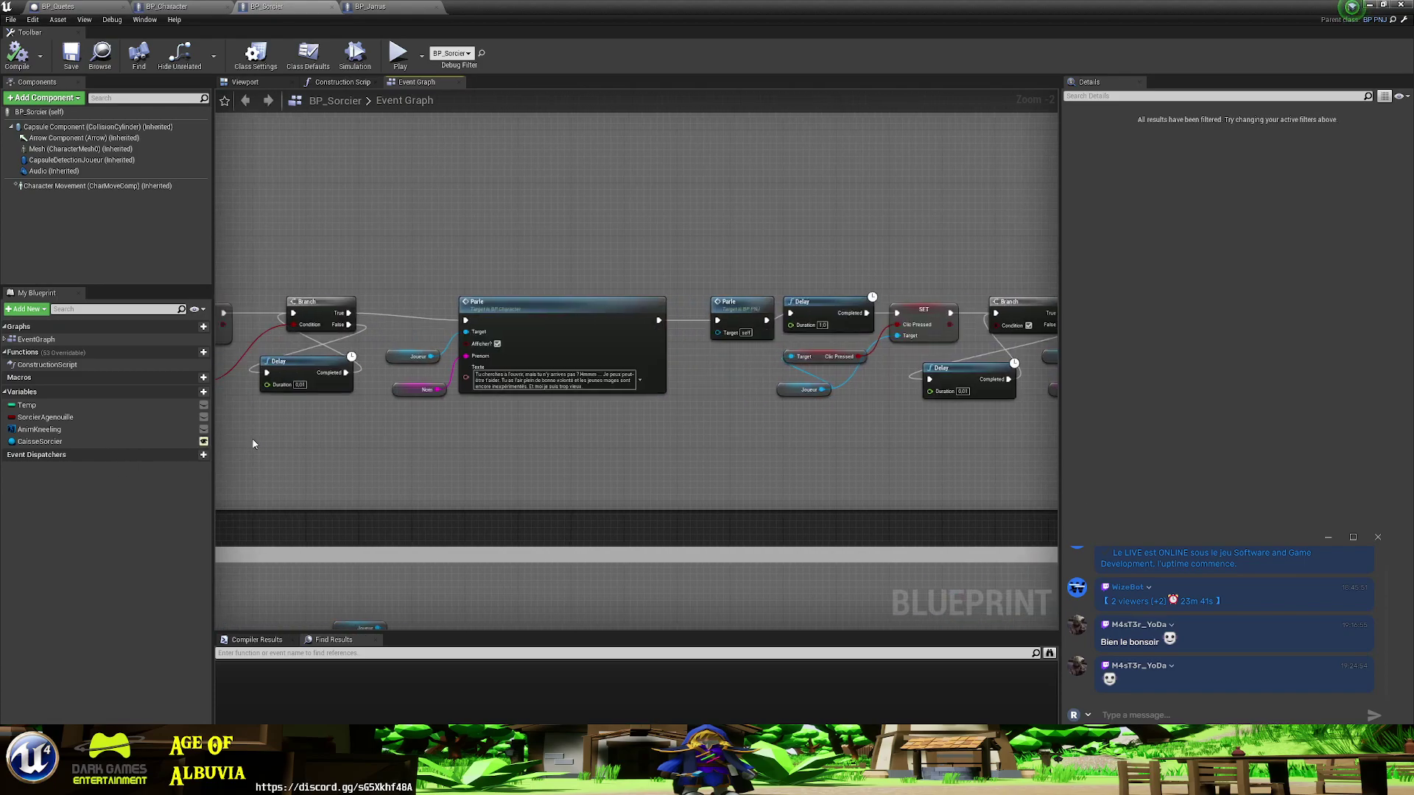
mouse_move(220, 436)
mouse_down()
mouse_move(838, 457)
mouse_move(884, 483)
mouse_move(829, 488)
mouse_up()
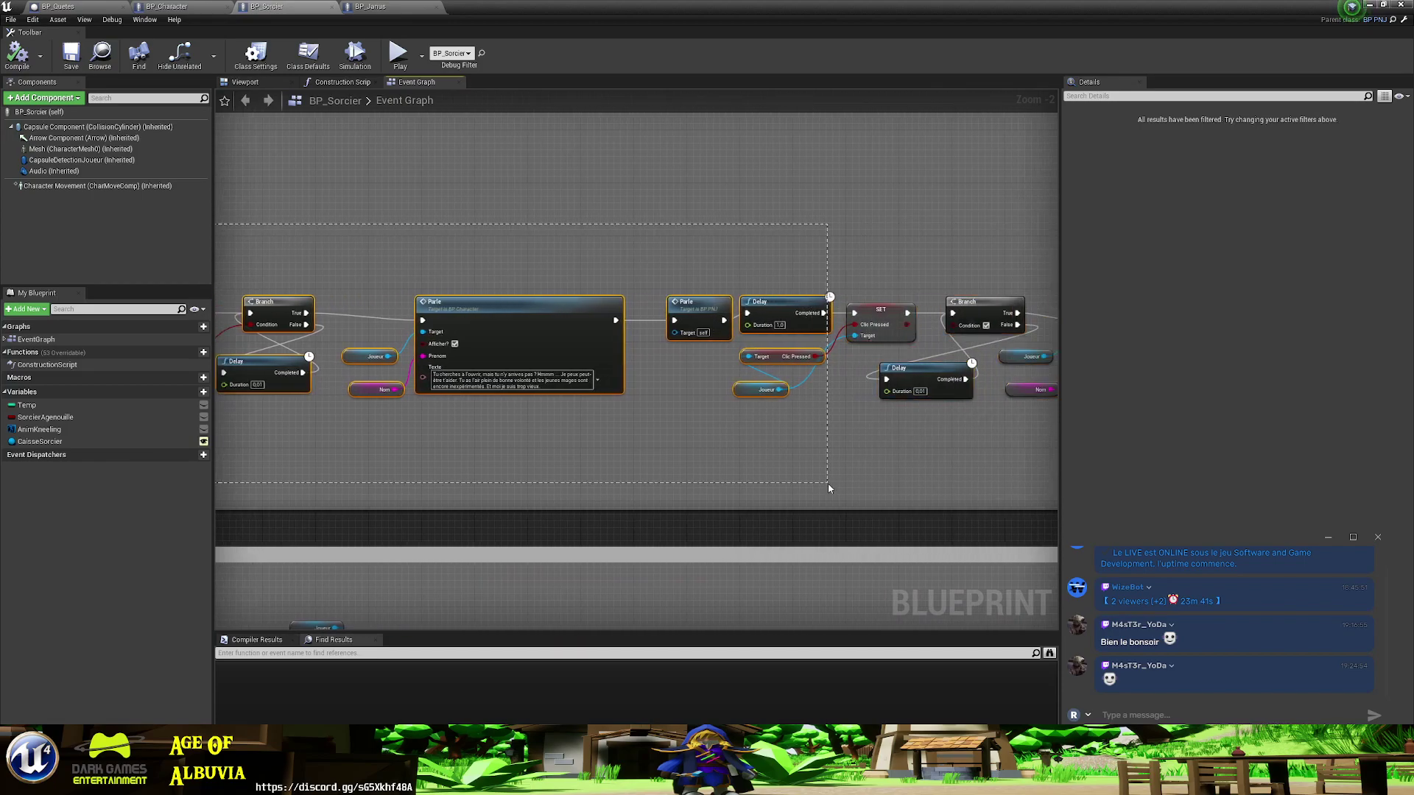
drag(828, 488, 967, 481)
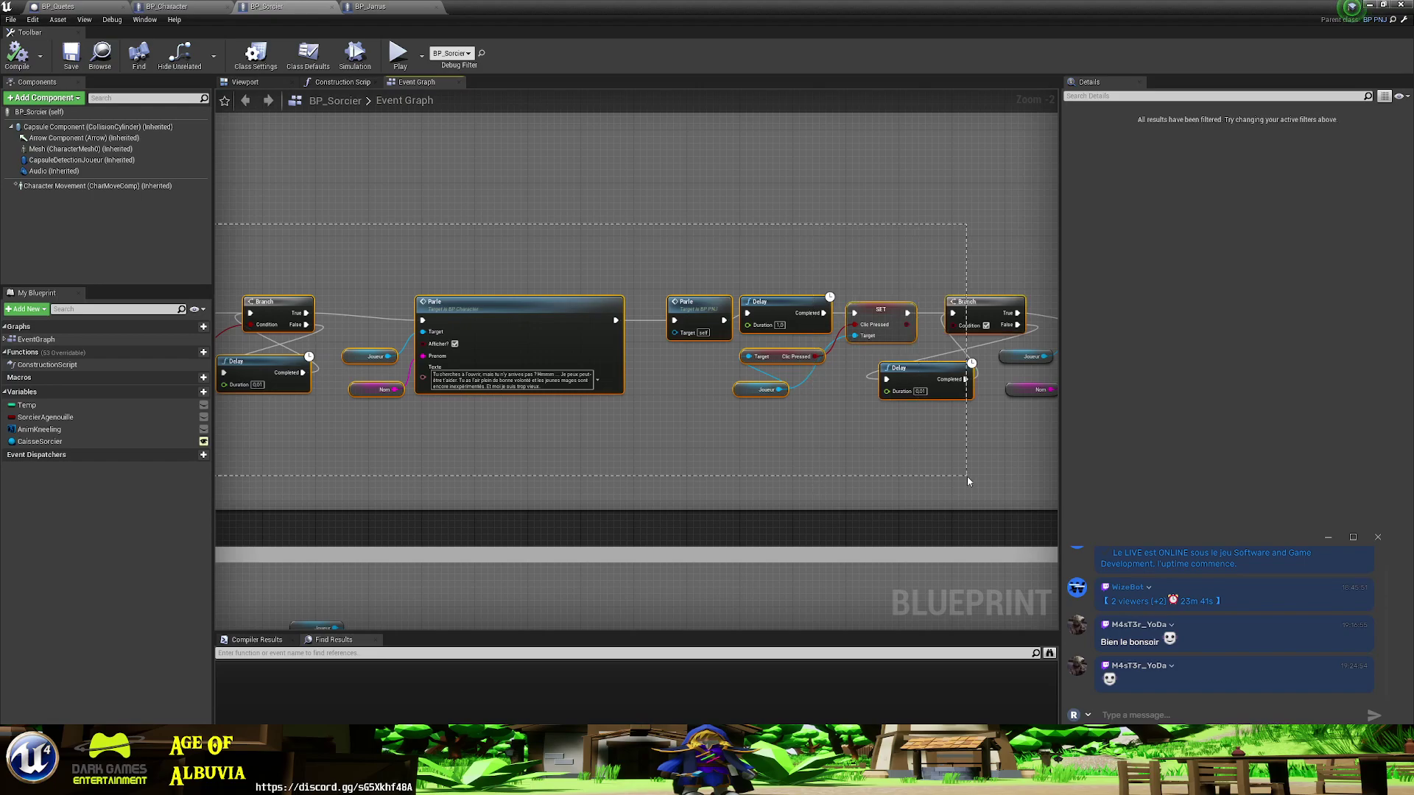
drag(968, 481, 1004, 480)
scroll(793, 489, down, 4)
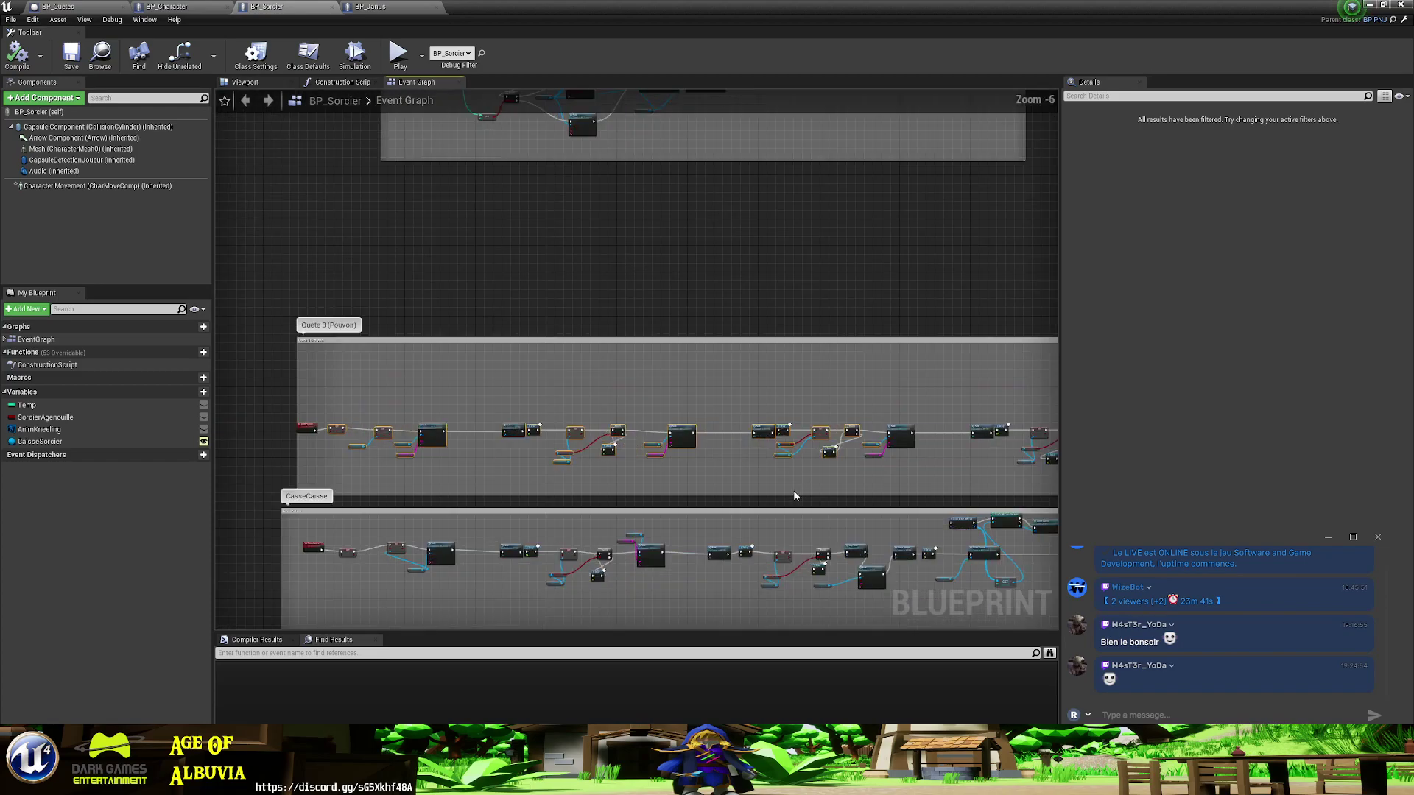
scroll(651, 346, up, 5)
- Paste the SET–Parle–Delay dialogue nodes beside CherchArbre and connect the event to the first SET
right_drag(651, 346, 965, 265)
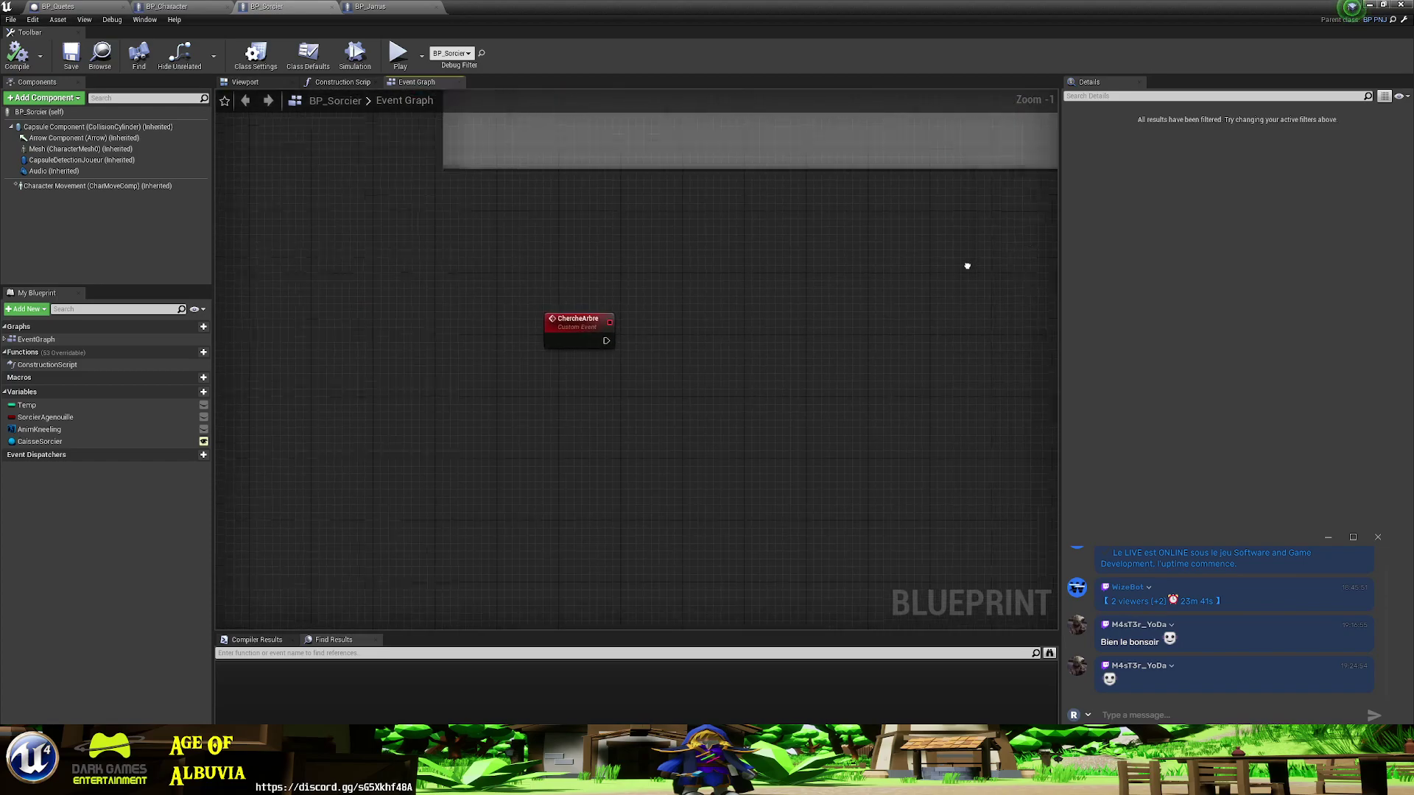
drag(566, 331, 383, 341)
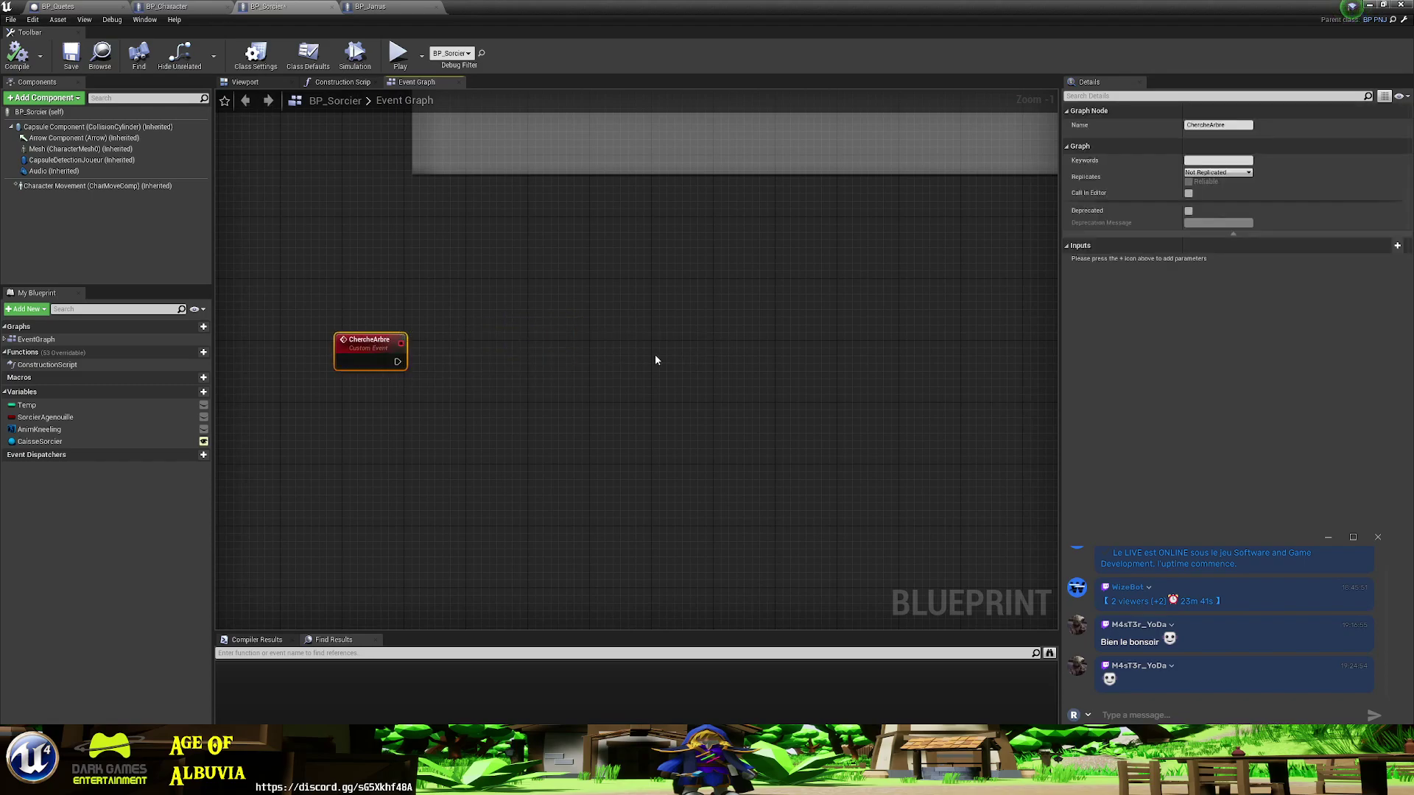
right_drag(655, 355, 622, 282)
key(ctrl+v)
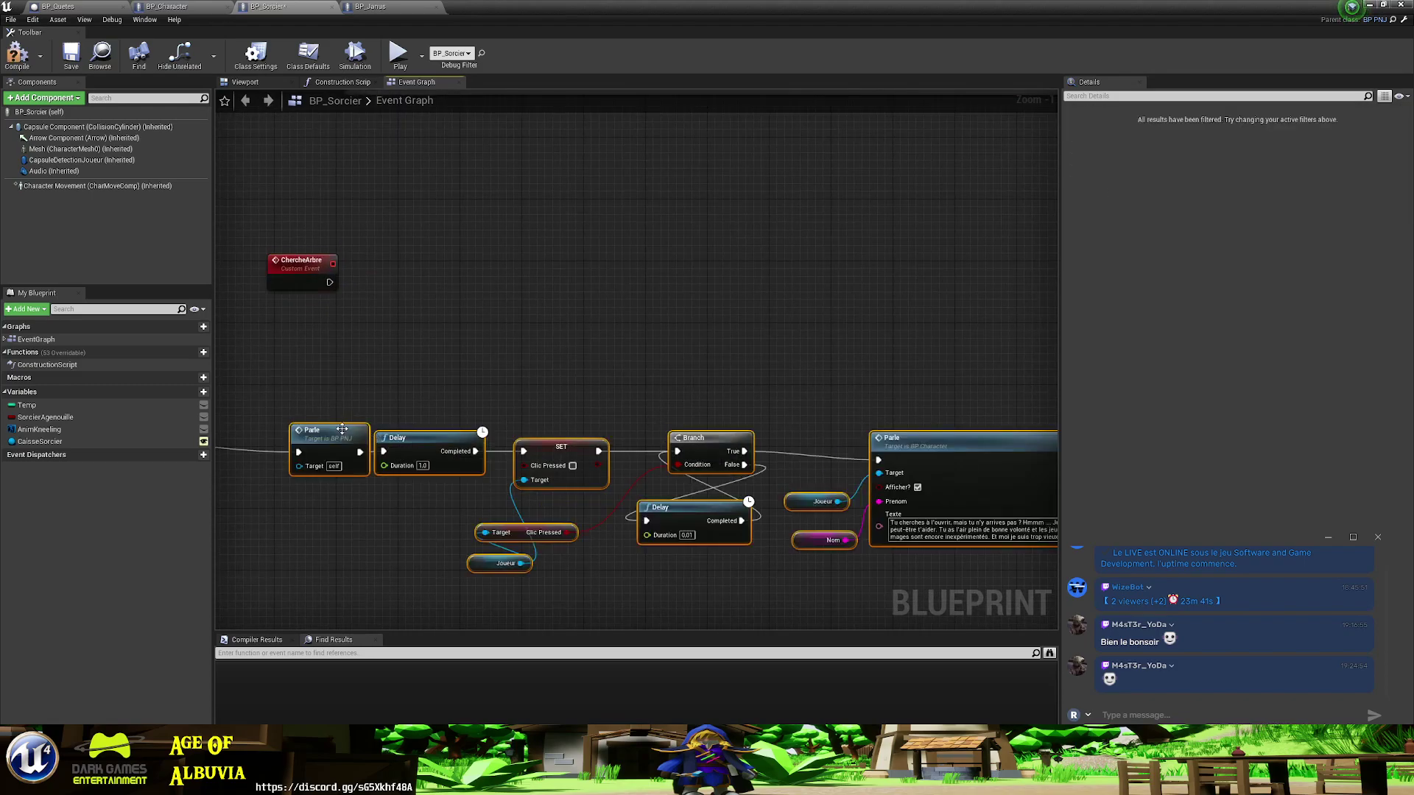
mouse_move(694, 440)
mouse_down()
mouse_move(732, 311)
mouse_move(1027, 277)
mouse_up()
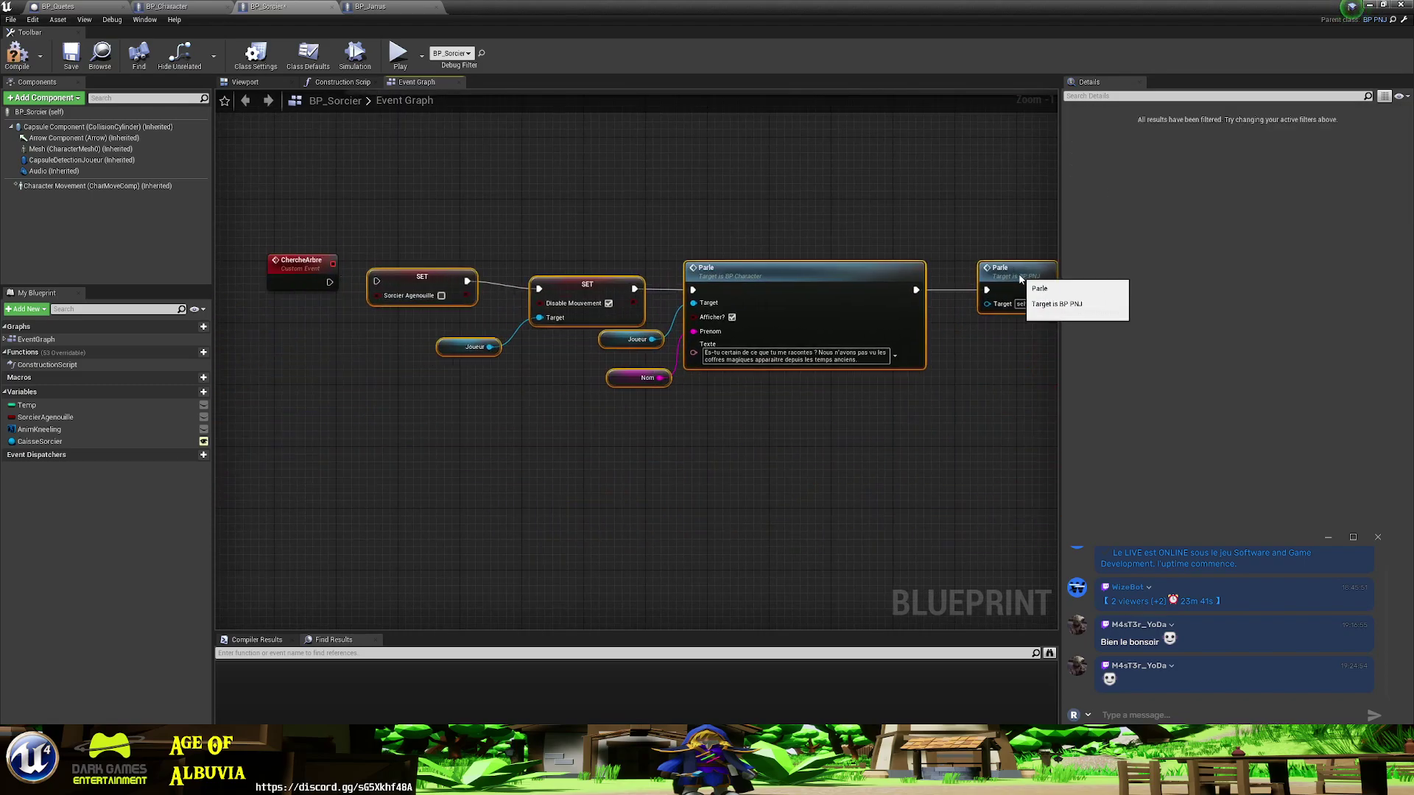
right_drag(444, 245, 616, 246)
drag(500, 284, 562, 282)
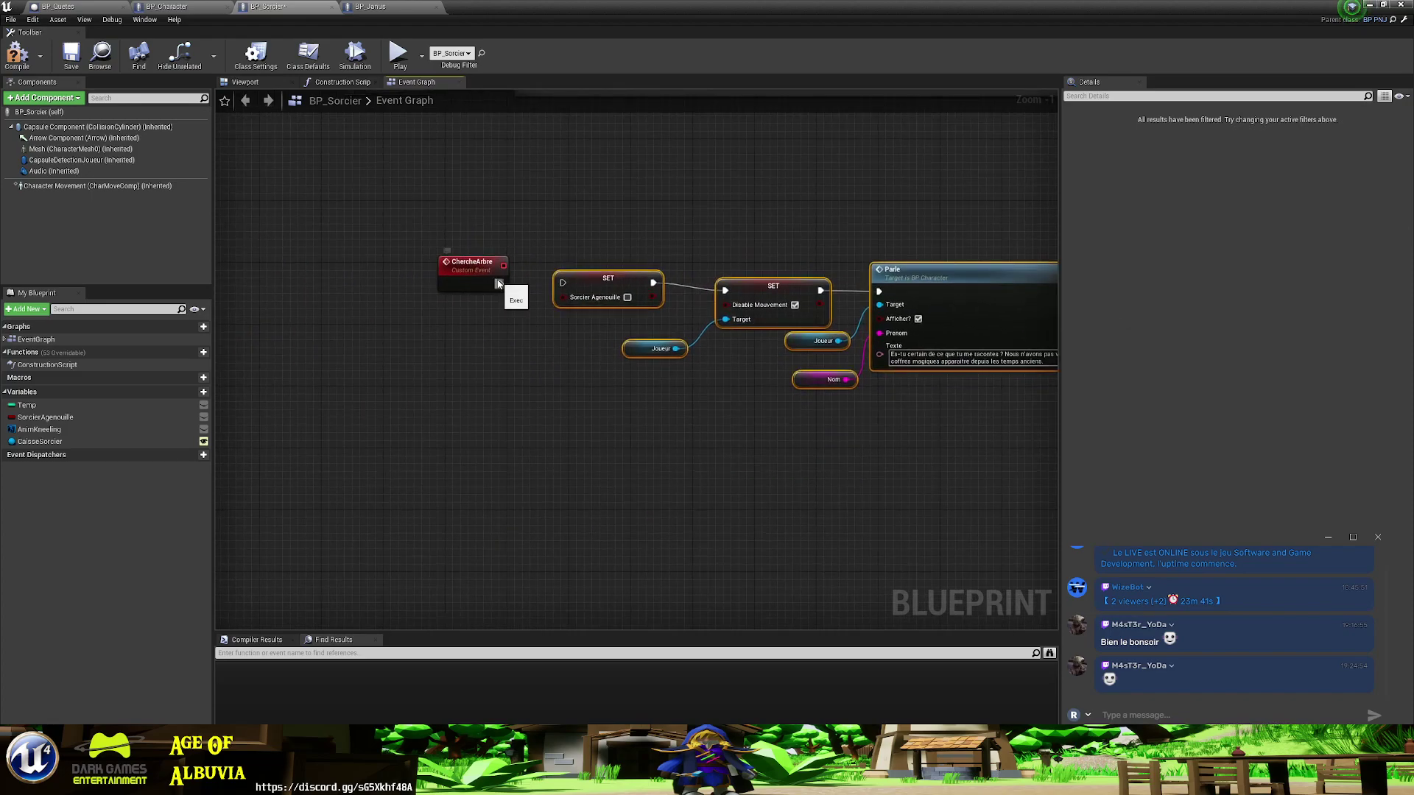
right_drag(851, 220, 428, 215)
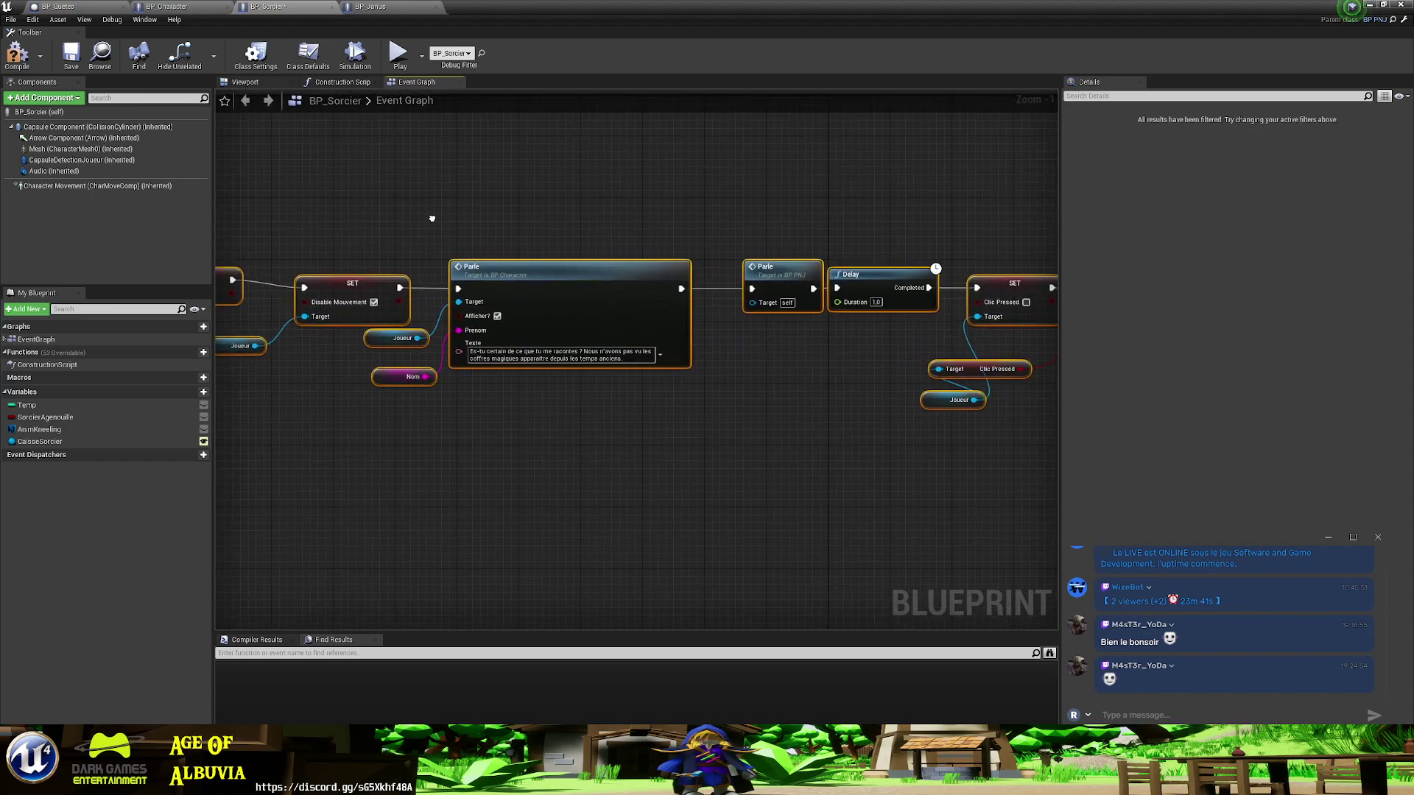
- Compile and save BP_Sorcier, then switch to the Word draft after the last paragraph
click(11, 48)
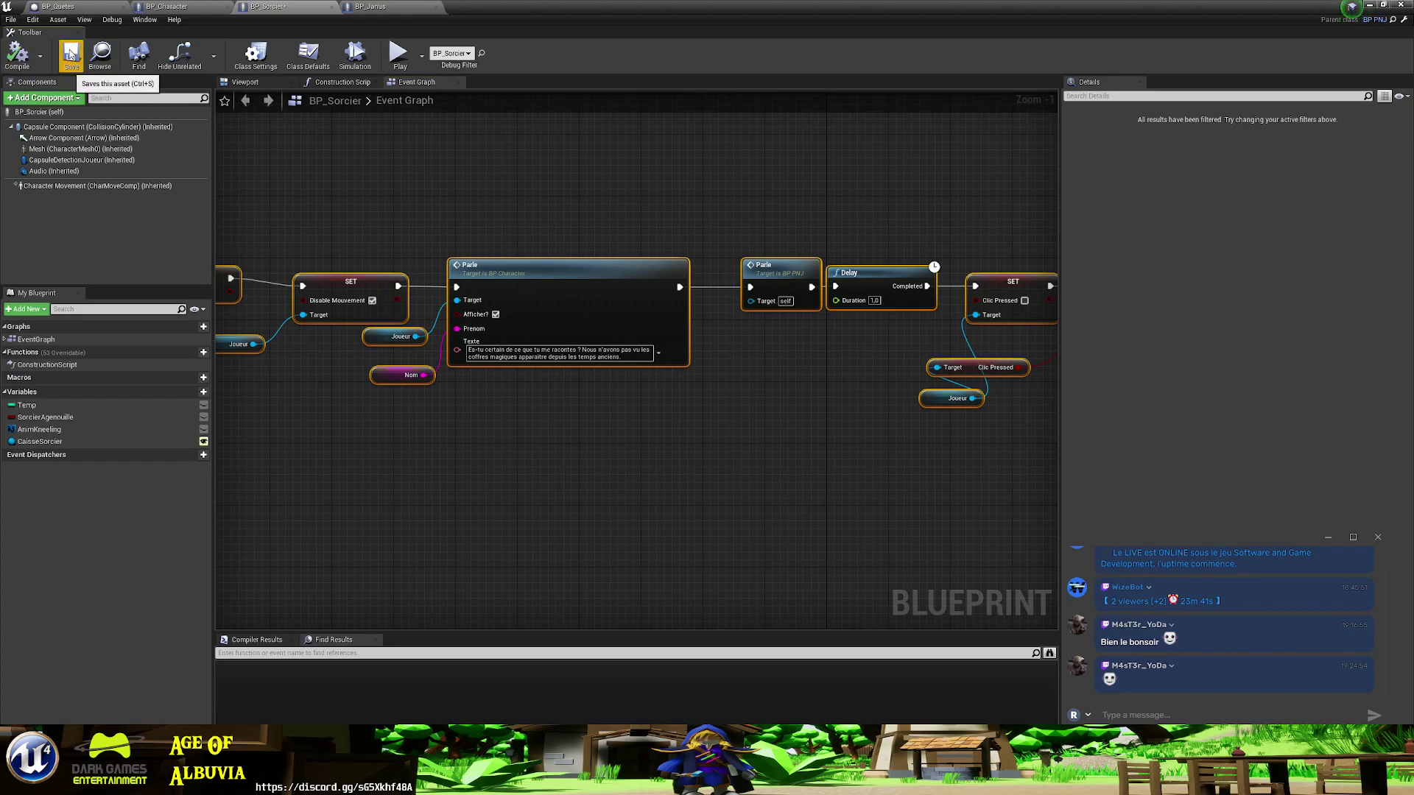
click(71, 53)
scroll(766, 318, down, 1)
scroll(682, 422, down, 1)
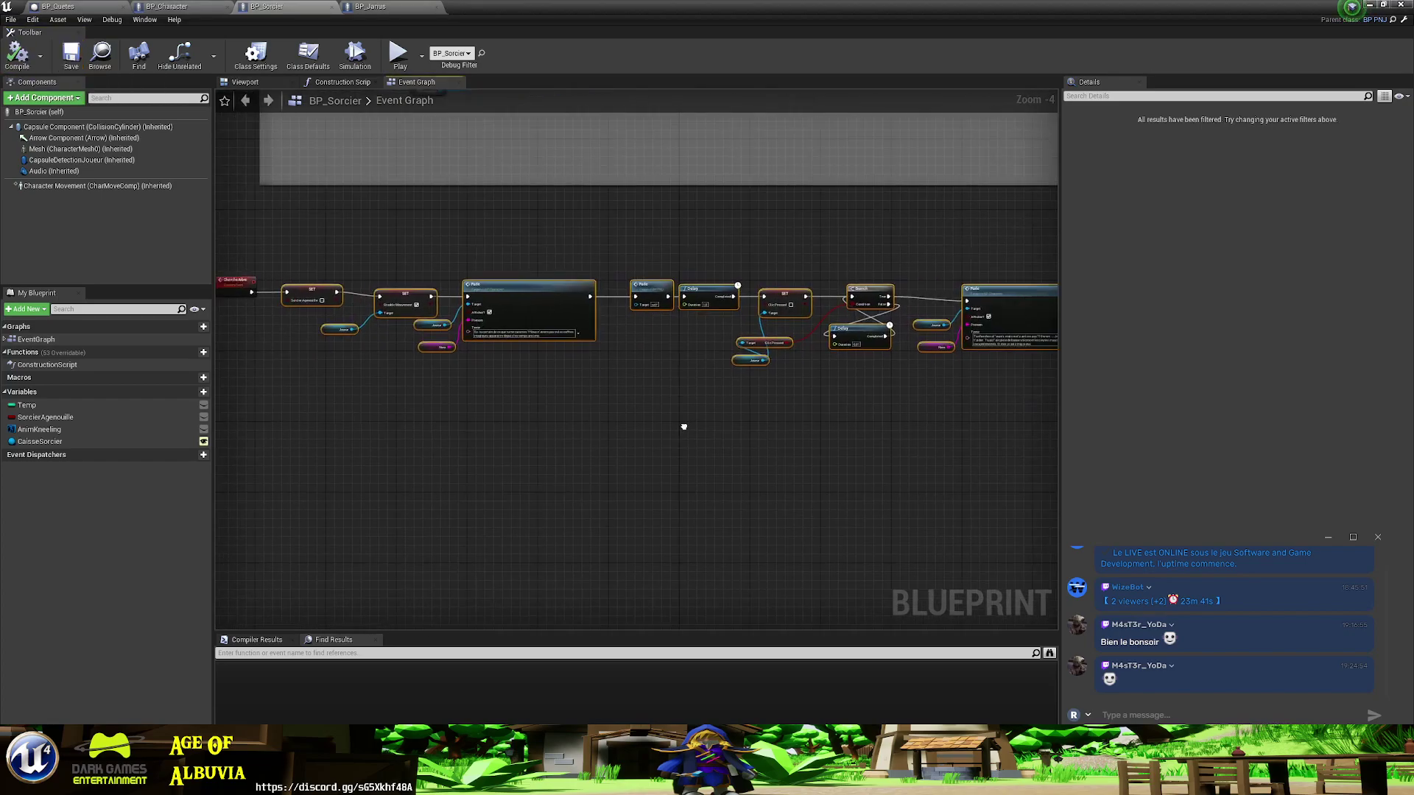
scroll(681, 422, down, 1)
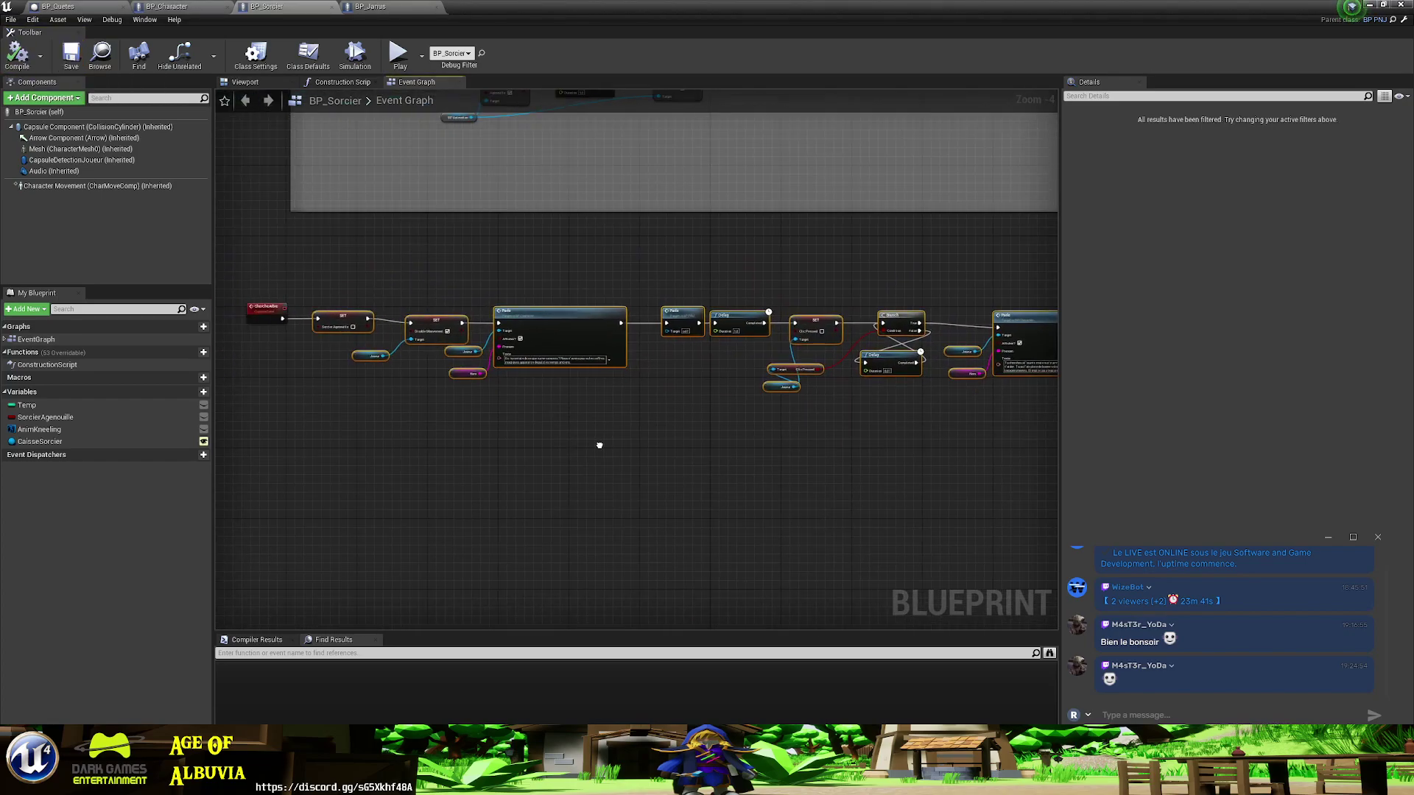
scroll(592, 450, up, 2)
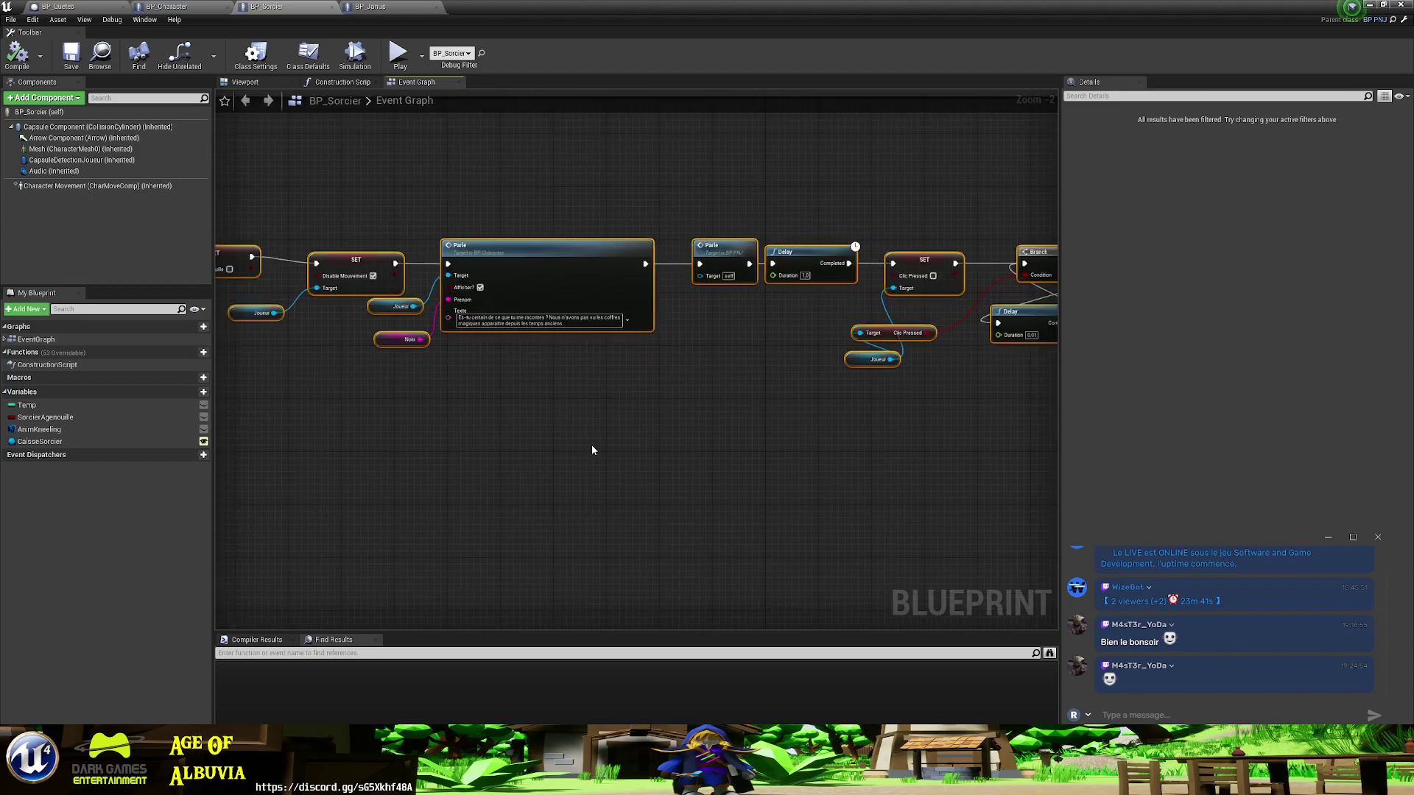
right_drag(713, 499, 684, 446)
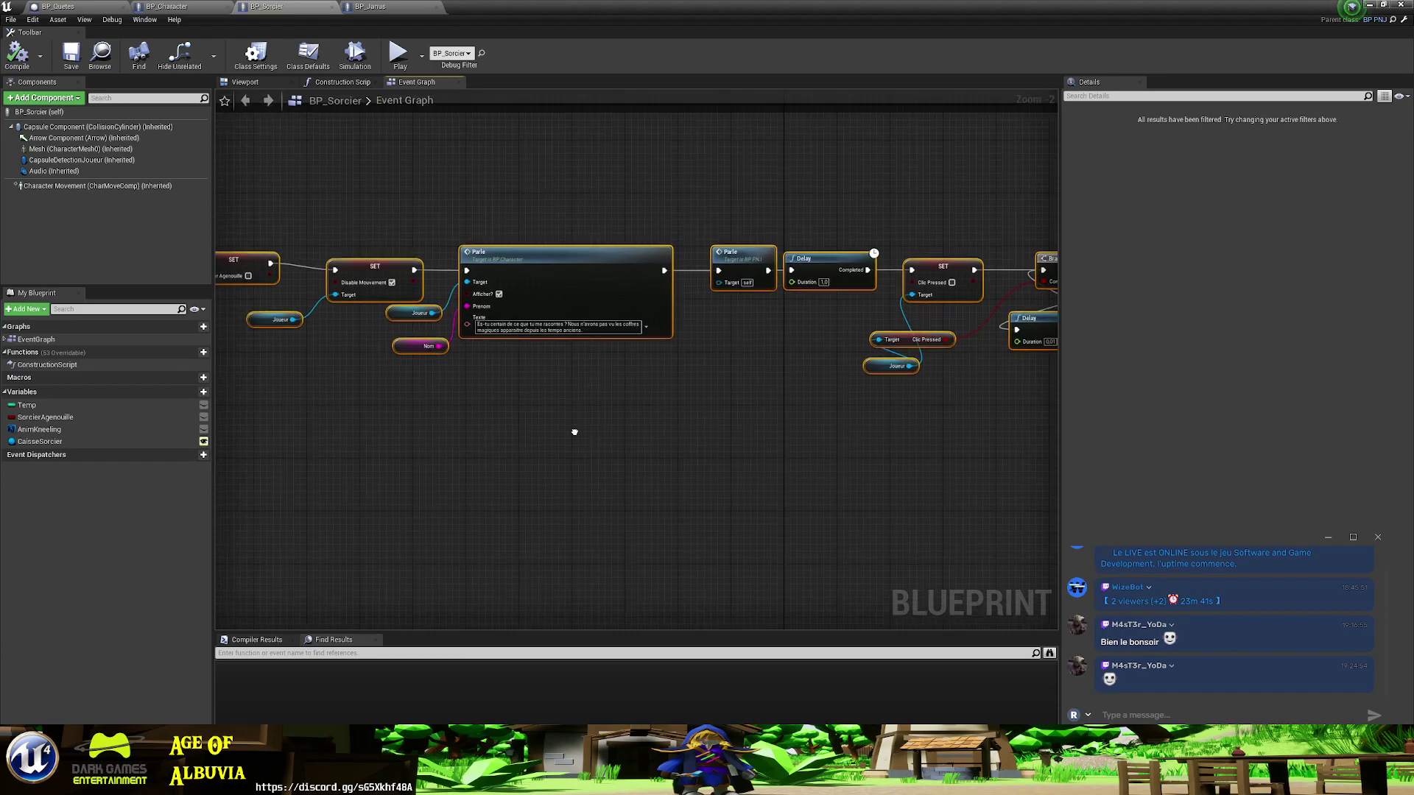
scroll(683, 446, up, 2)
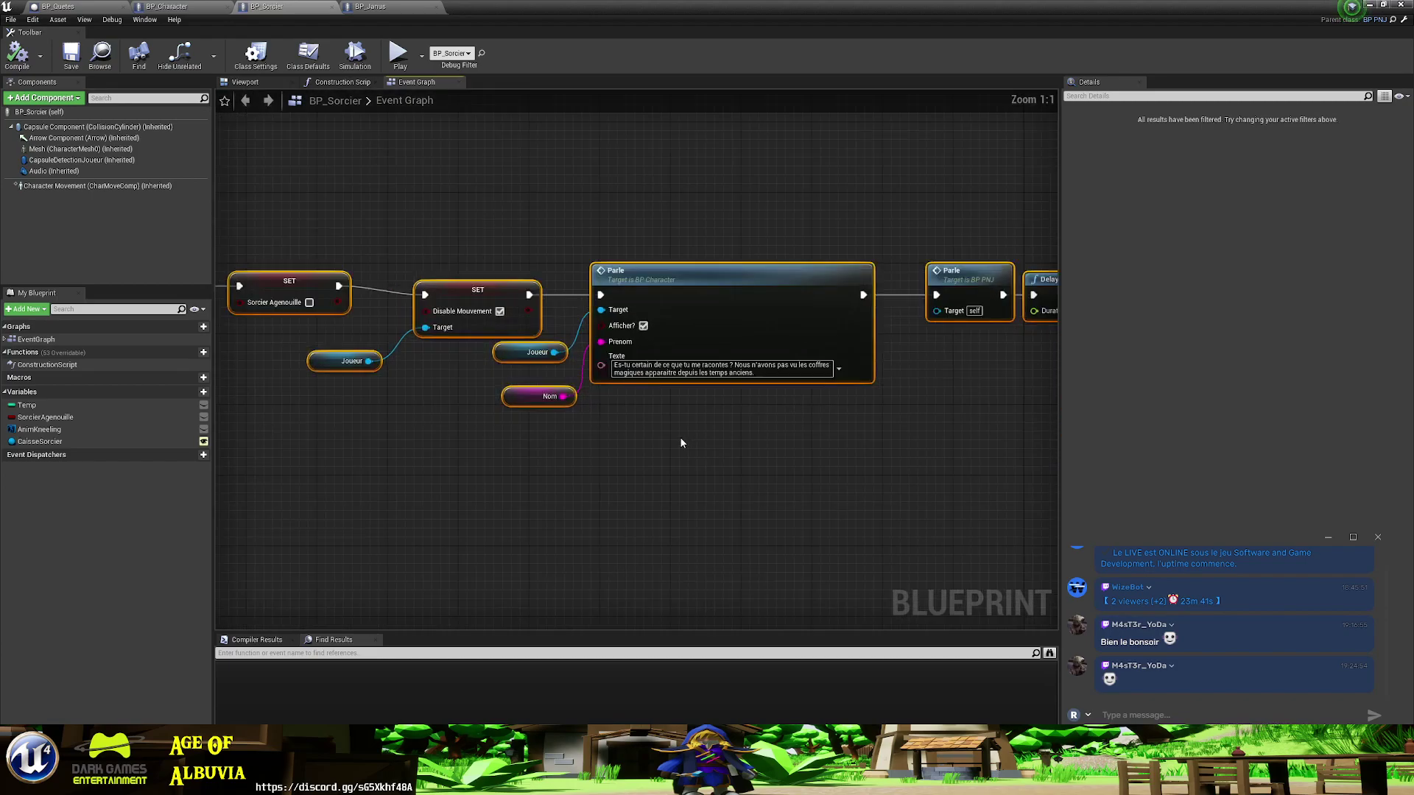
key(alt+Tab)
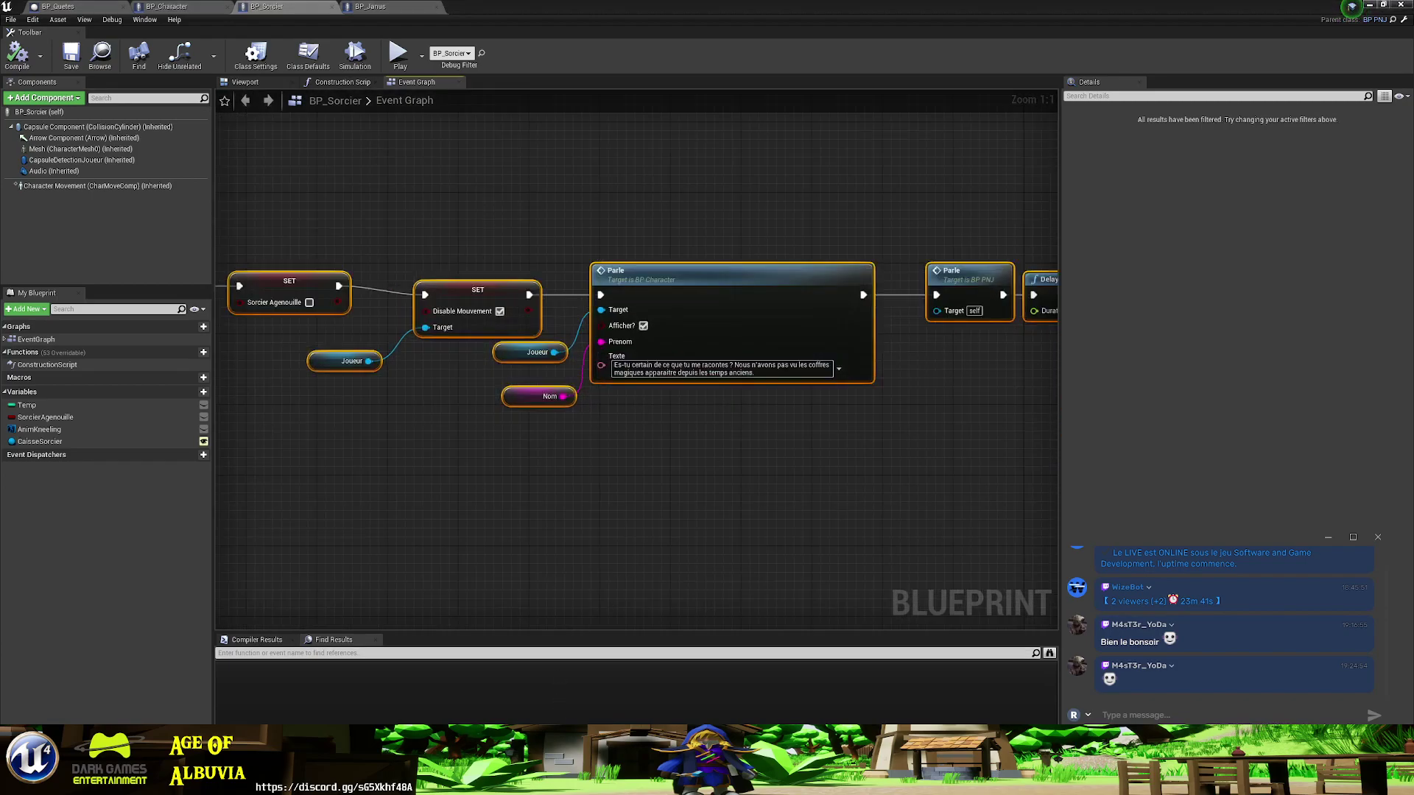
click(705, 352)
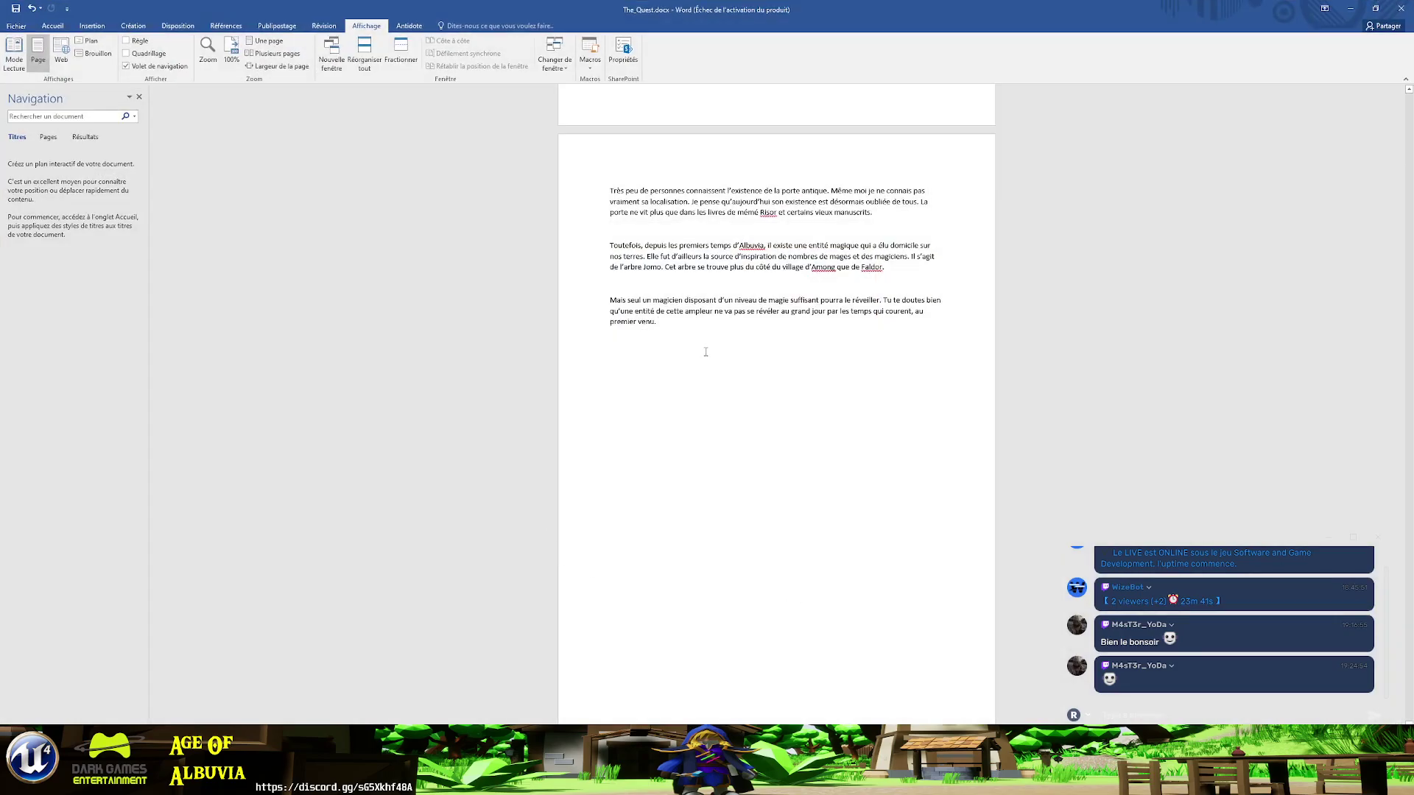
- Start a new line 'Tu cherches l'arbre Jomo ? Mon viel ami' after undoing the trailing space
key(ctrl+z)
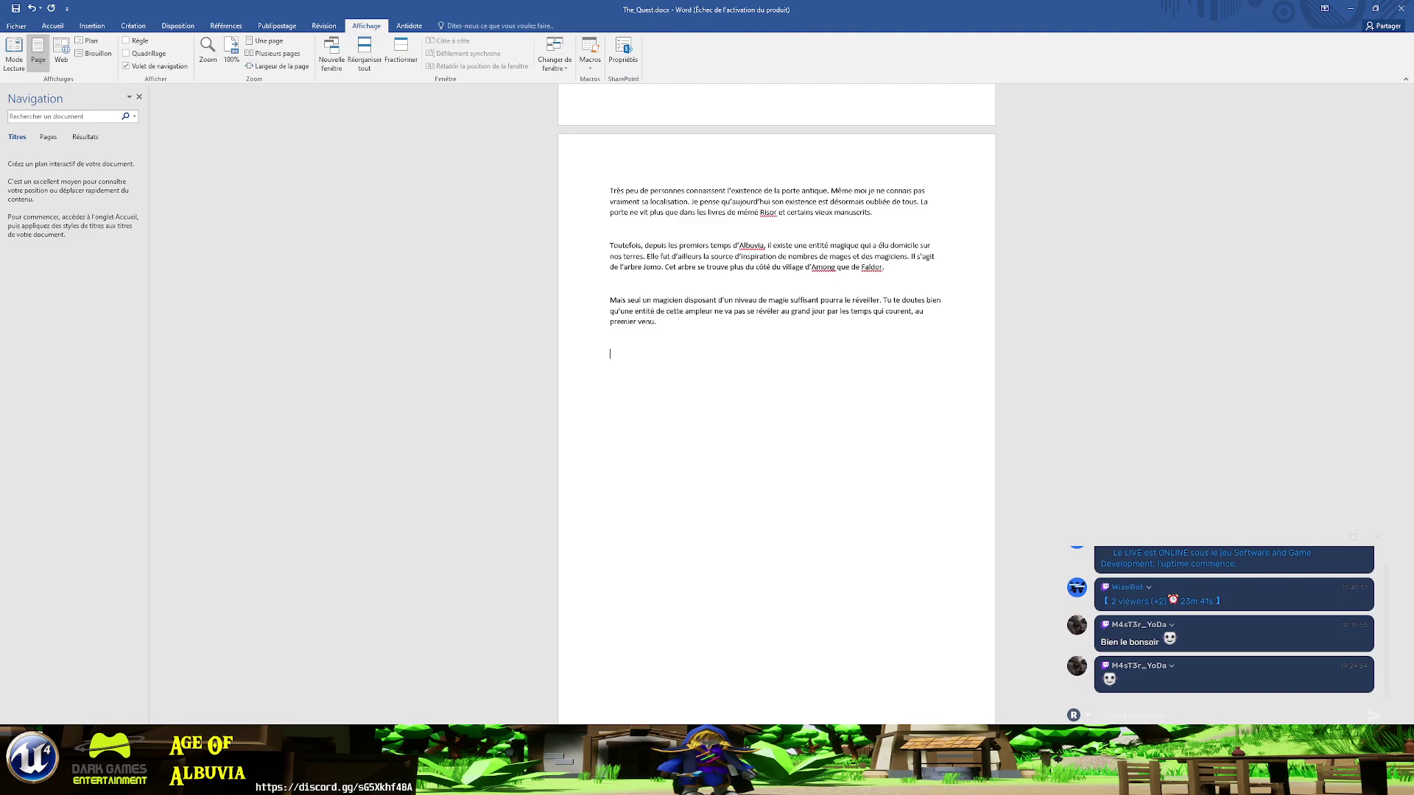
text(Tu che)
text(rches l'arbre )
text(Jomo)
text(Mon viel)
text( ami)
key(BackSpace)
key(BackSpace)
text(le)
key(BackSpace)
key(BackSpace)
text(eux am)
text(i)
- Correct 'viel' to 'vieil' from the spelling suggestions and continue with 'planté ses racines'
key(Delete)
key(Delete)
text(l)
right_click(724, 355)
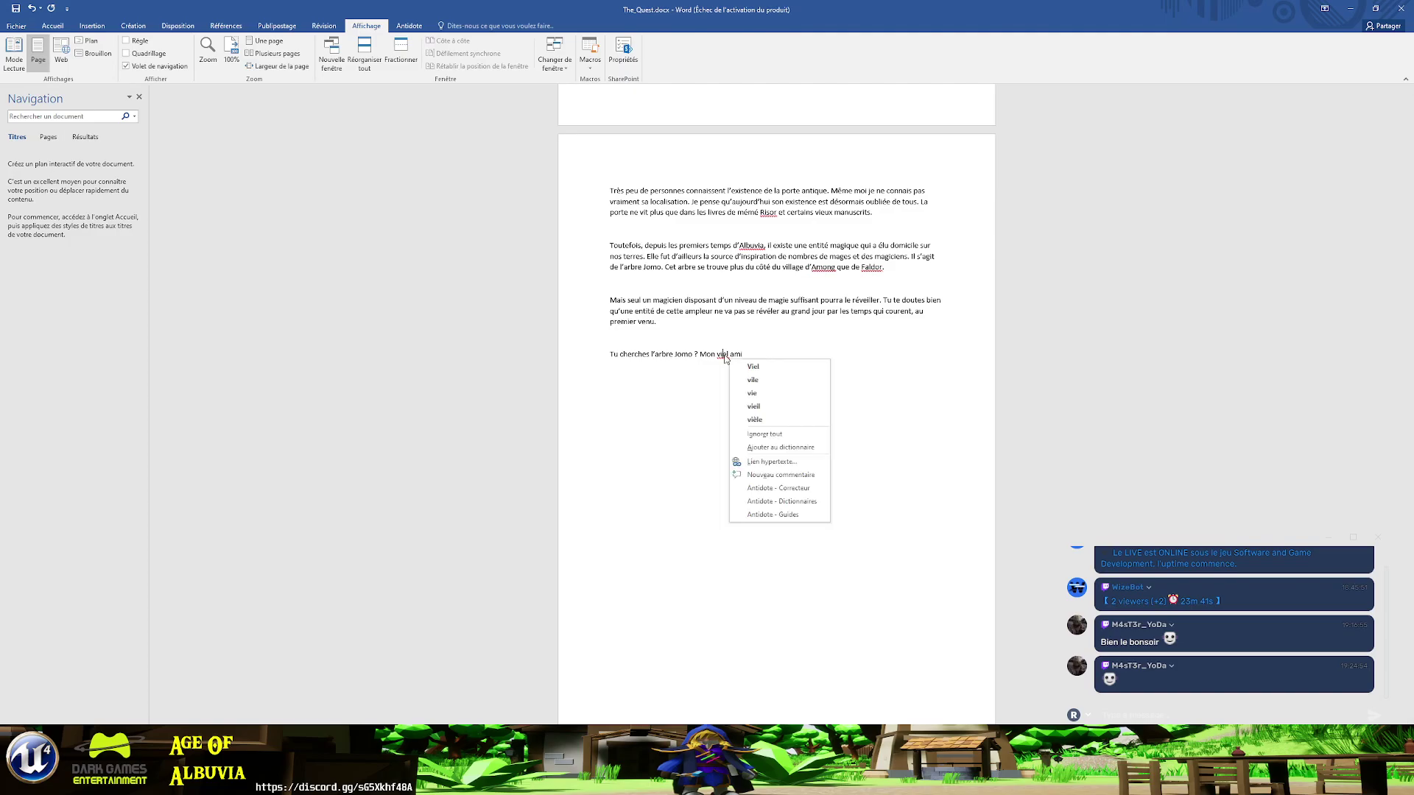
click(754, 406)
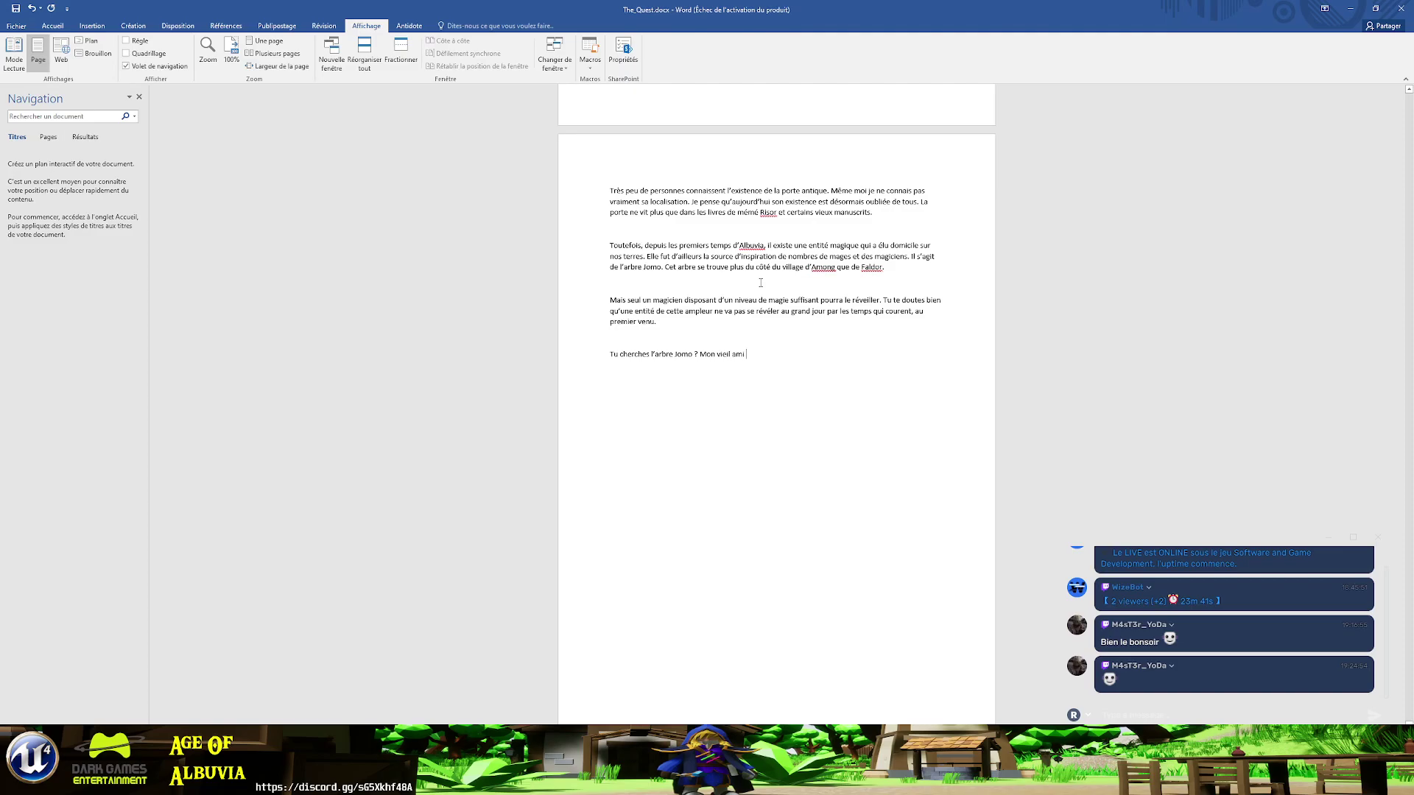
text(a planté )
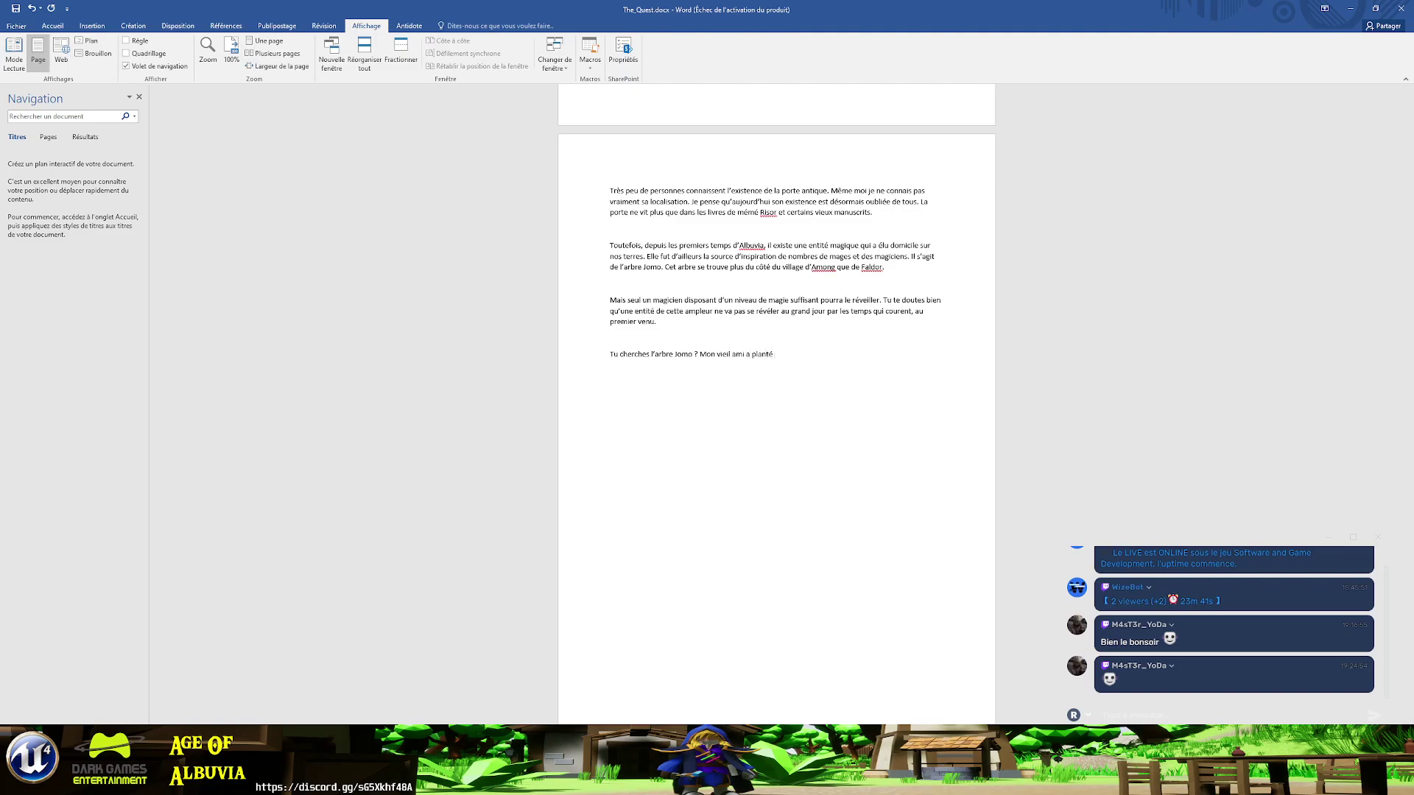
text(ses racines p)
text(as)
- Continue with 'près d'ici', the required power level, and the clause about refusing to appear
key(BackSpace)
key(BackSpace)
text(ès)
text('ici)
text(espè)
text(re que tu as)
text( le niveau de)
text( pouvoir requis car)
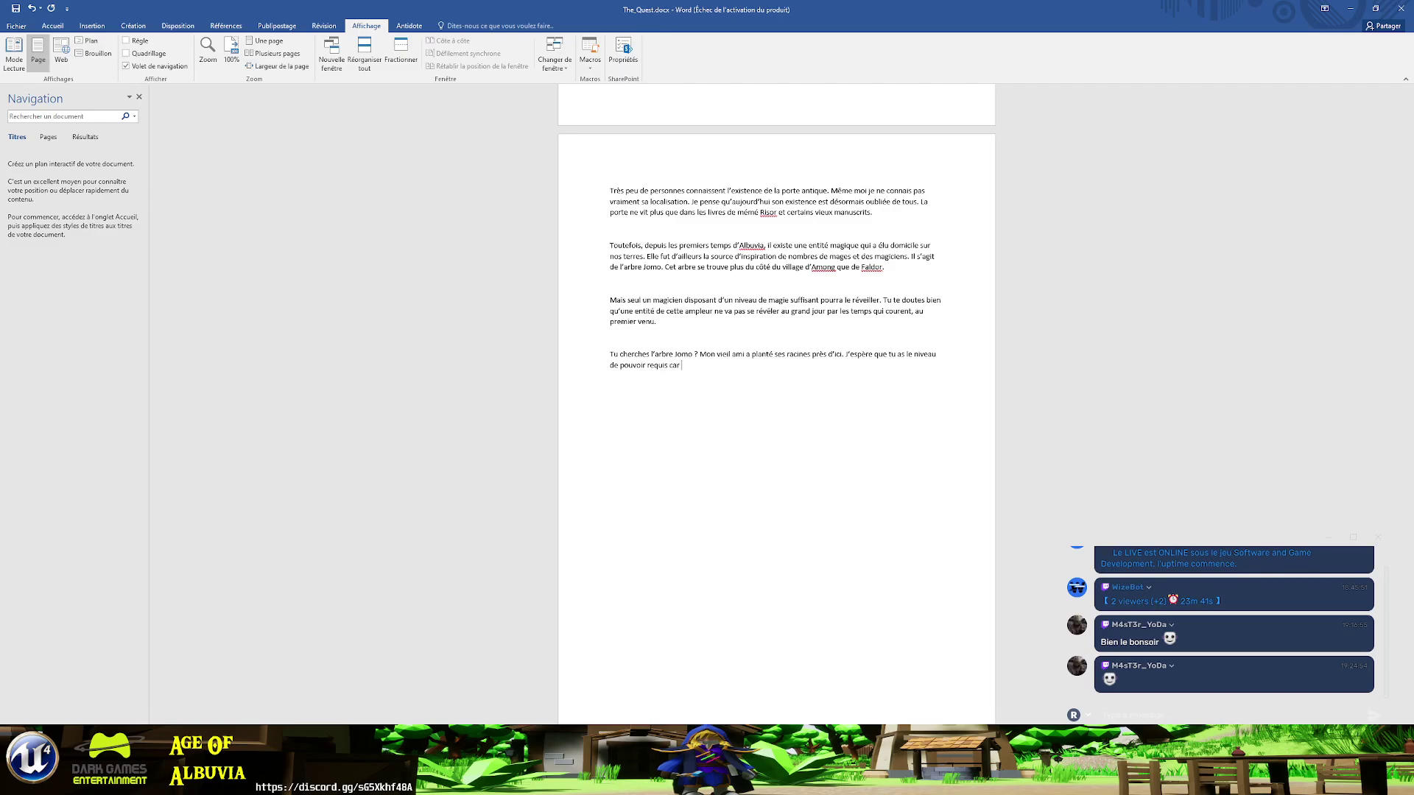
text(si non il rest)
text(usera de se )
text(montré)
- Fix 'si non' to 'sinon' and the misspelled 'refusera', then add the closing 'de le trouver.' sentence
right_click(695, 364)
click(707, 377)
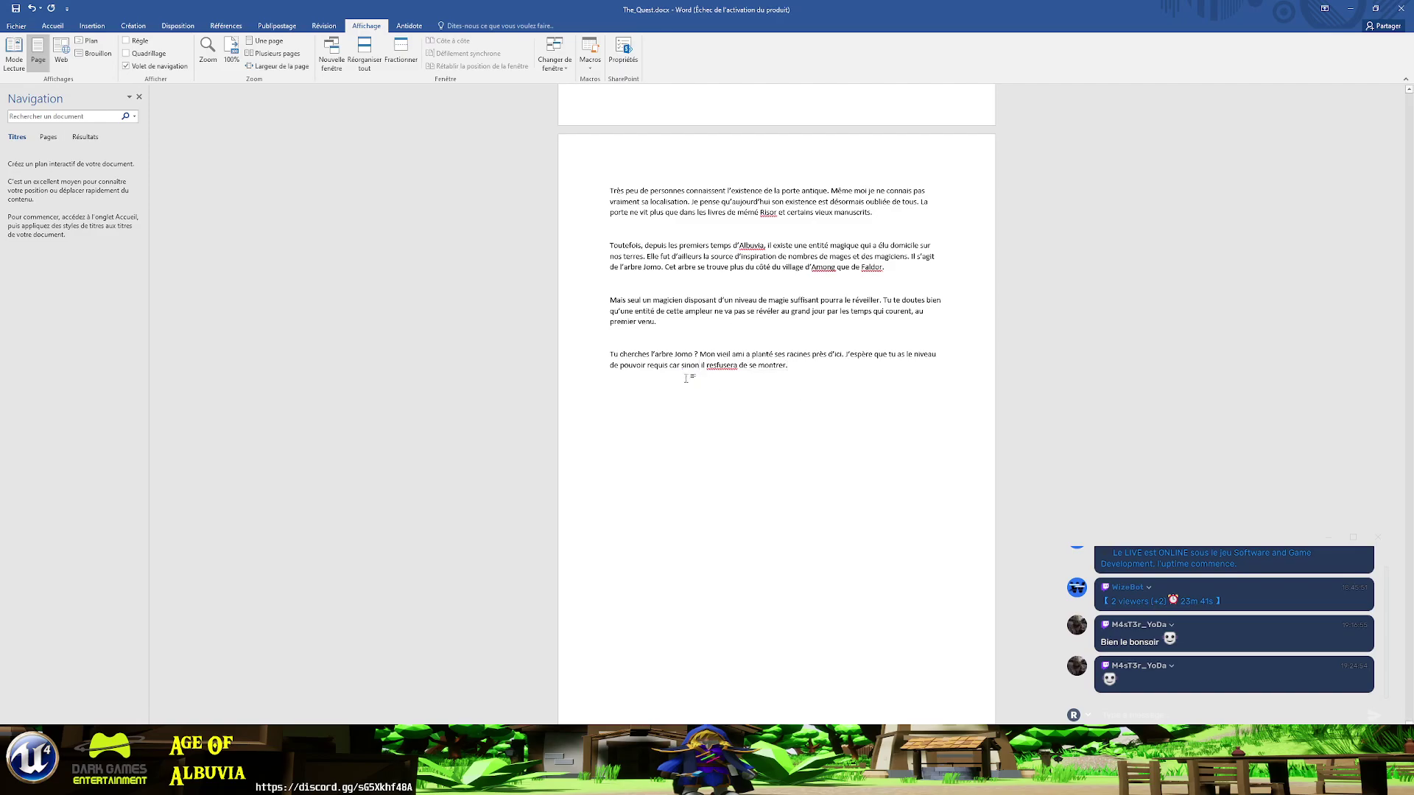
right_click(722, 365)
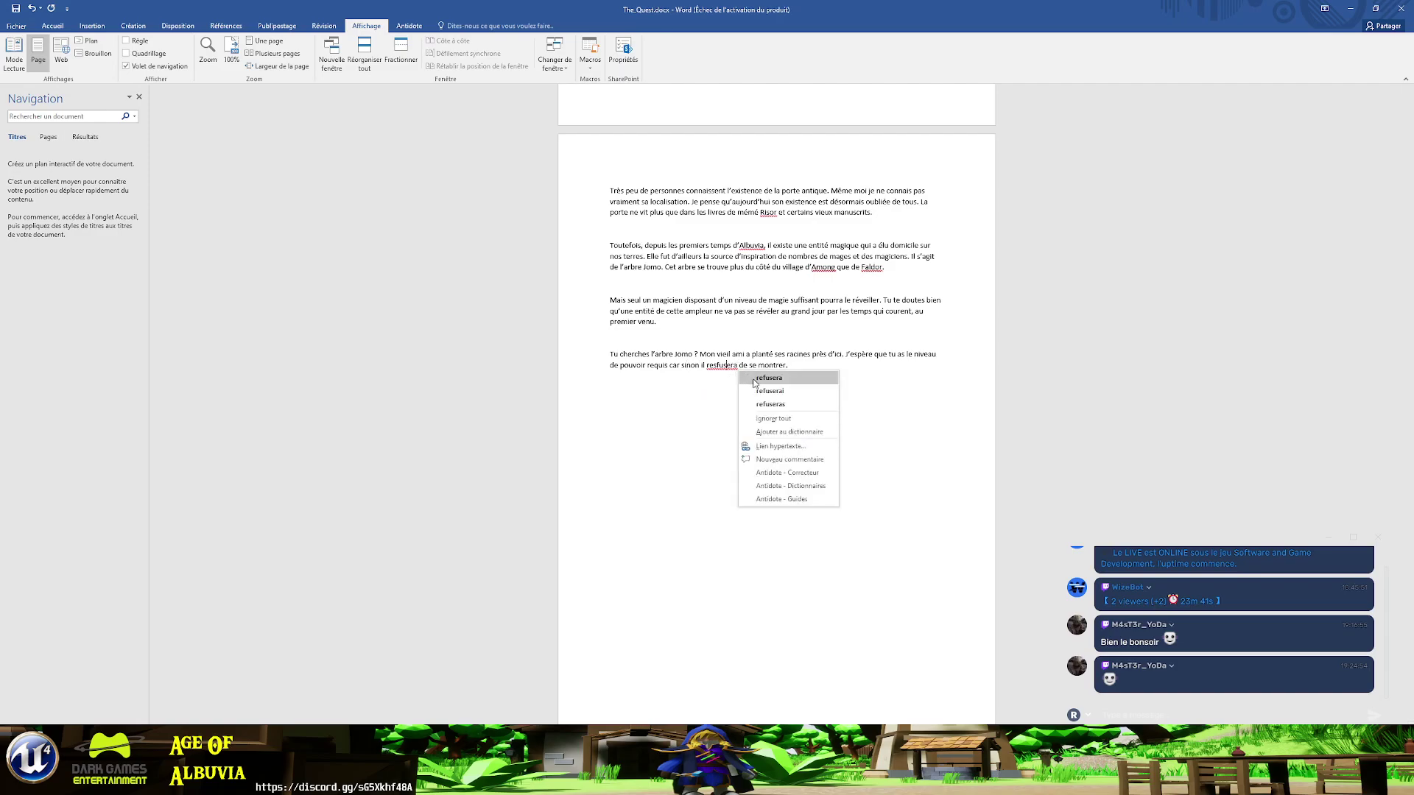
click(751, 379)
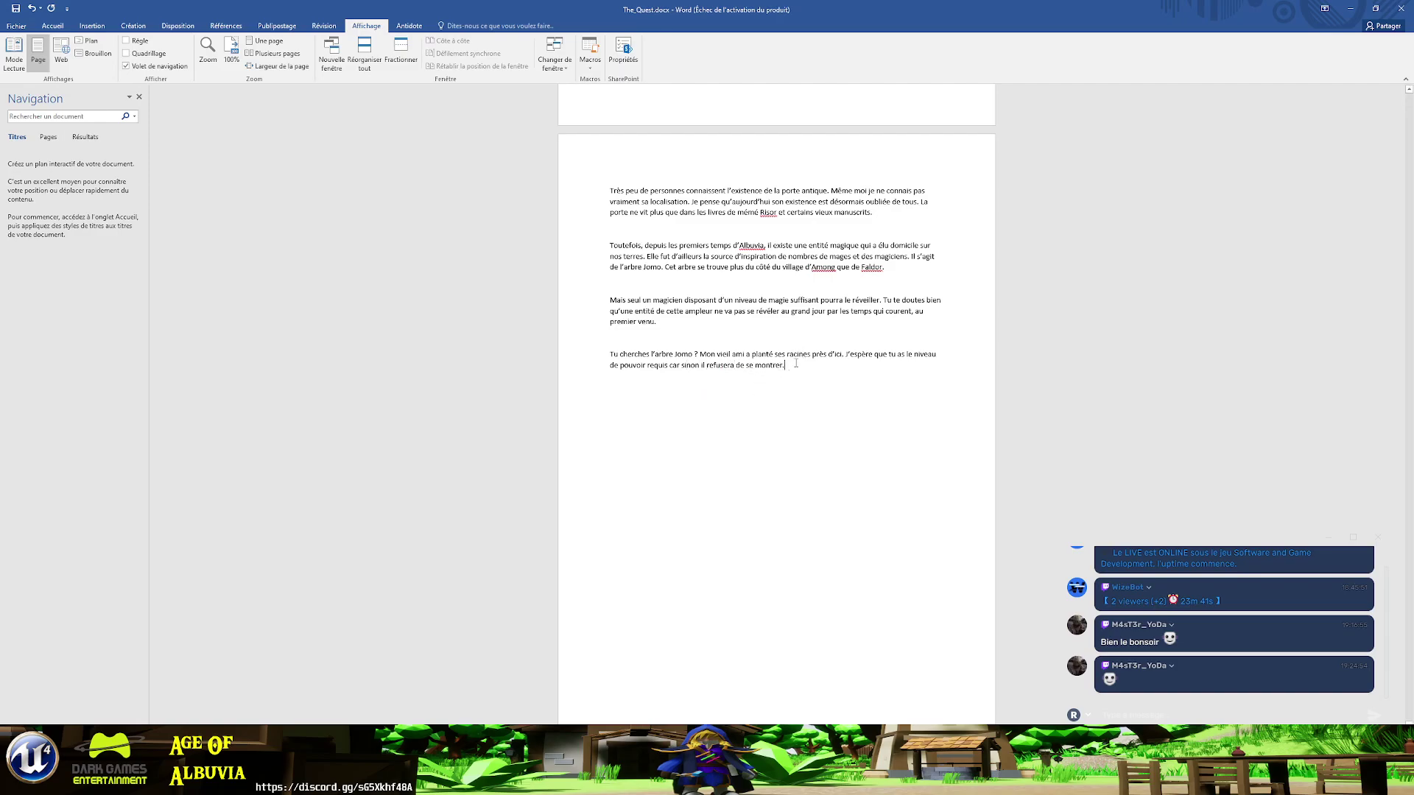
click(792, 360)
text(S)
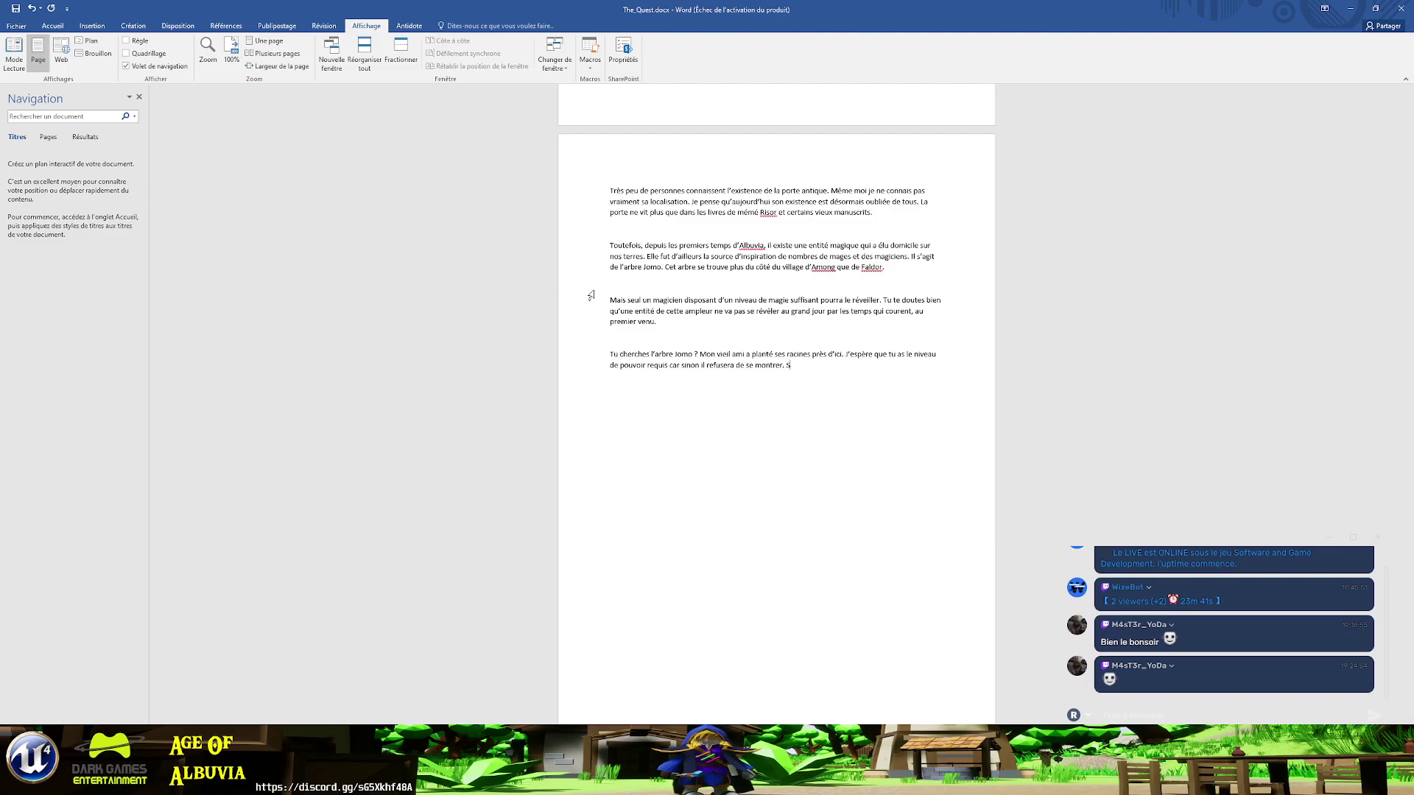
text(i tu )
text(s)
text(niveau néce)
text(ssaire, )
text(il te rera a)
text(lors tr)
text(ès ca)
text(le à)
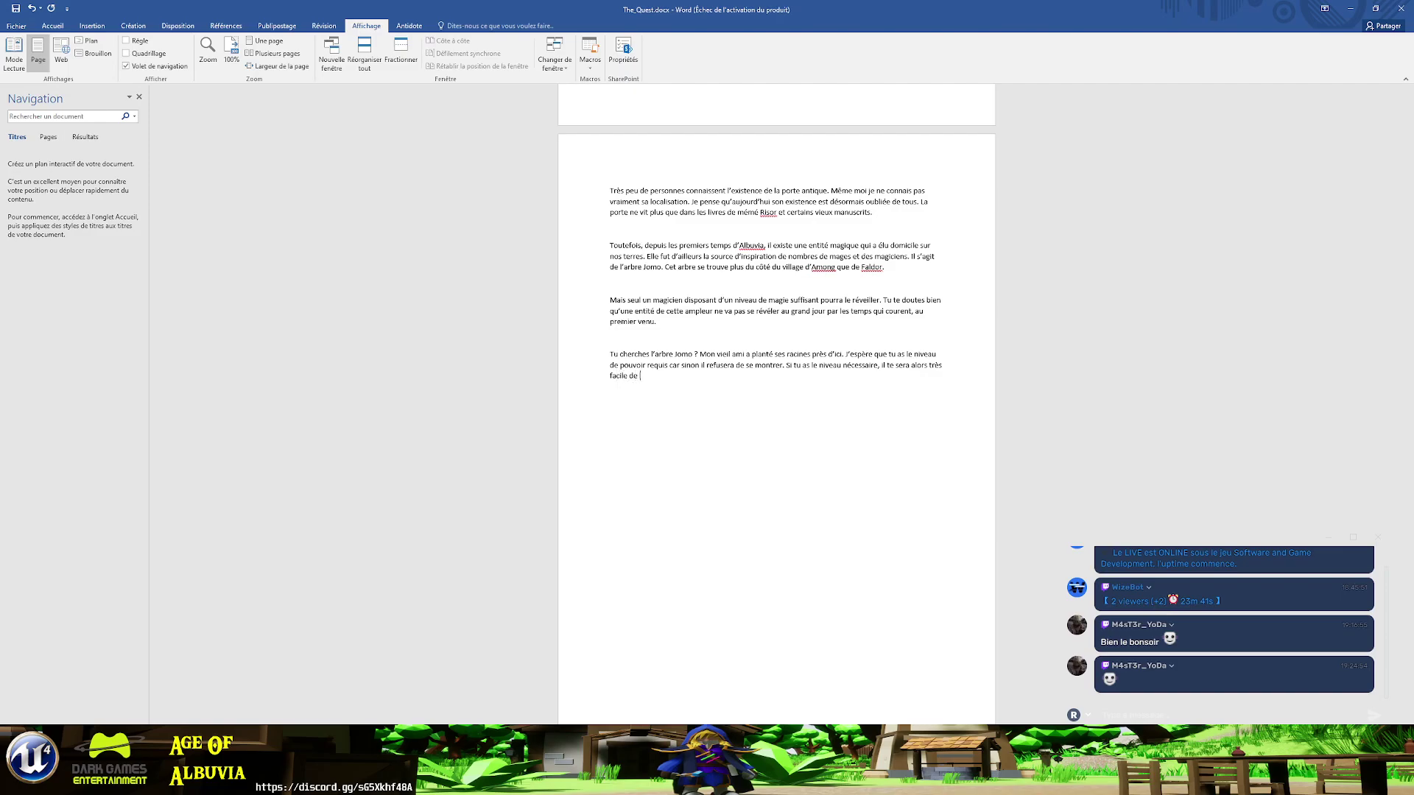
text(le trouver.)
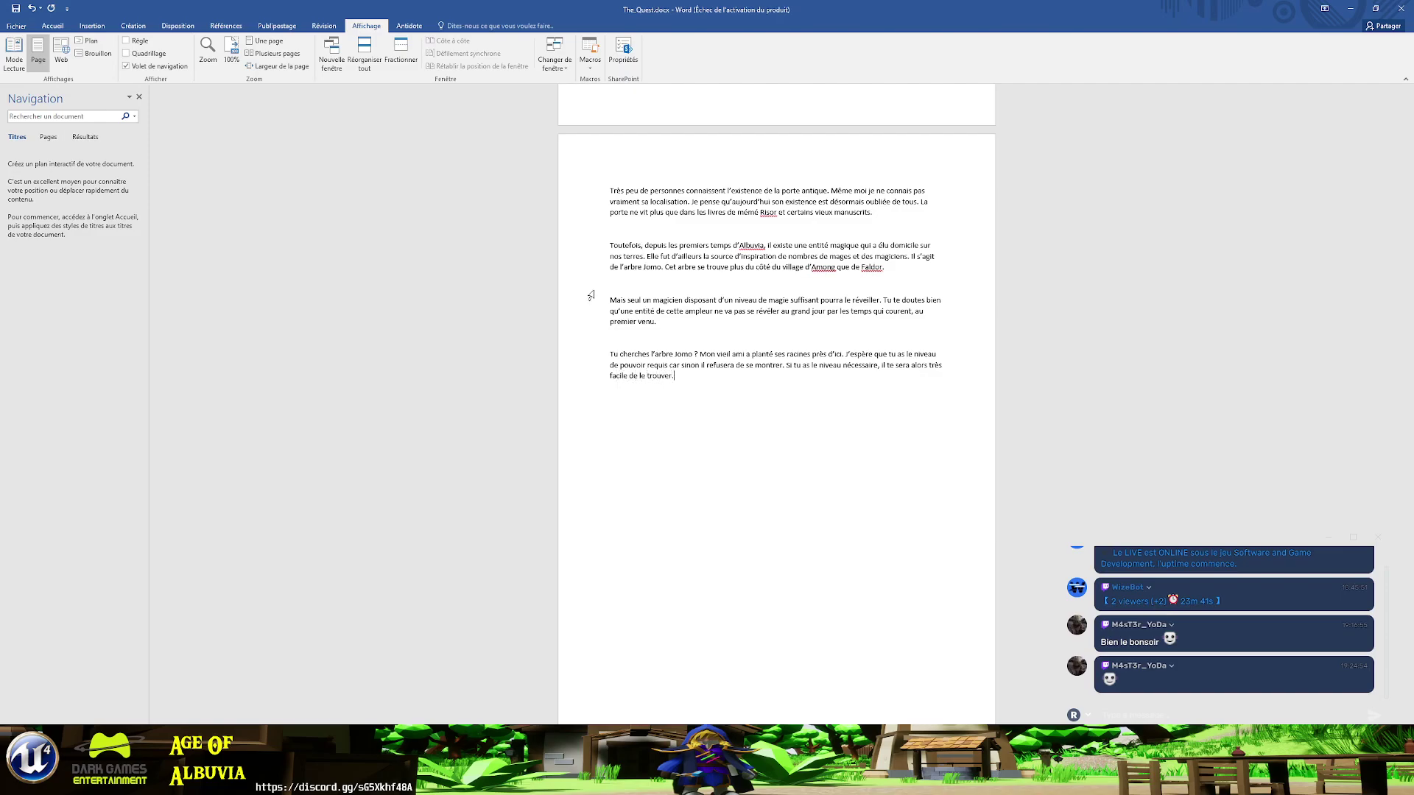
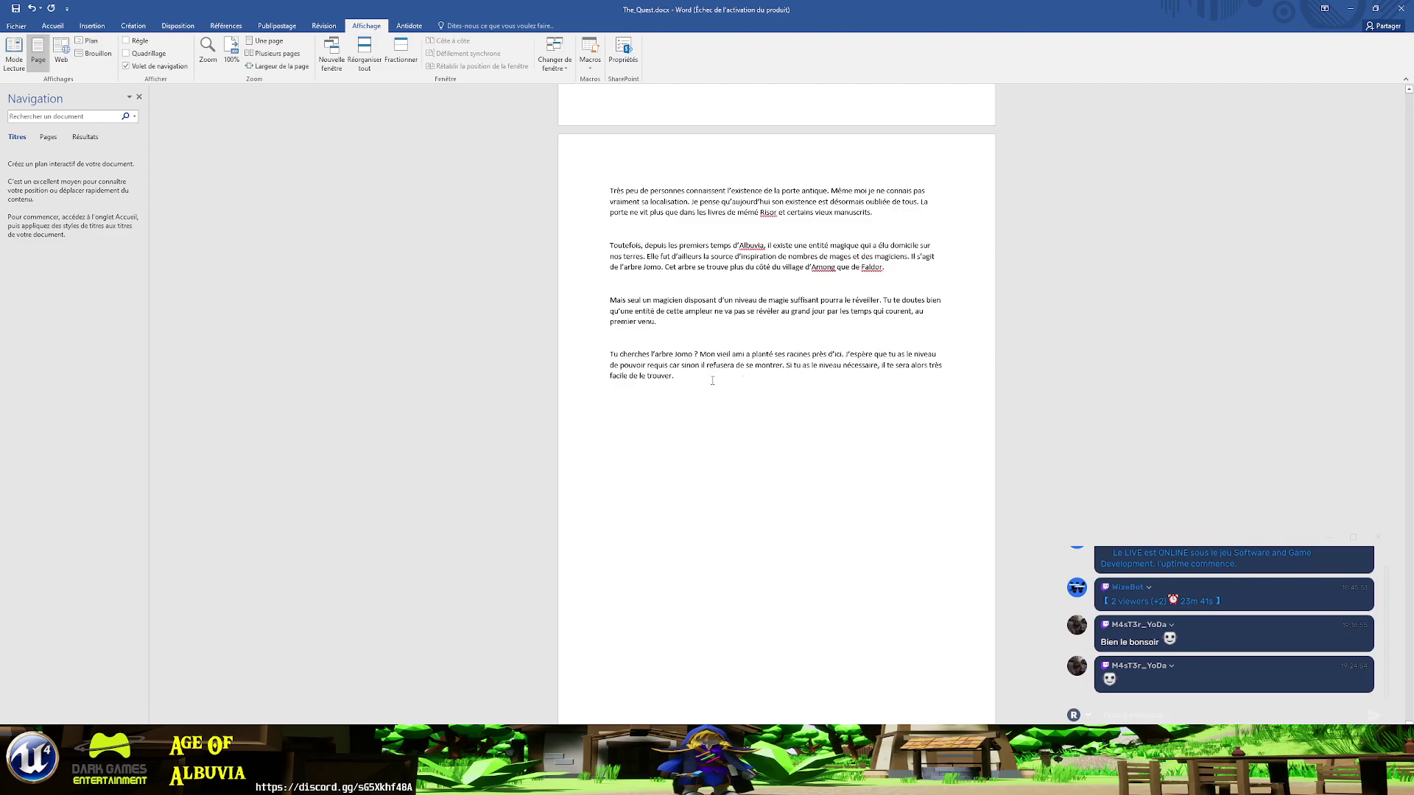
- Add a paragraph after the Jomo one: 'Mais je vois que…tu ne pourras pas gagné cette guerre…être plus fort'
click(842, 363)
click(667, 389)
key(Return)
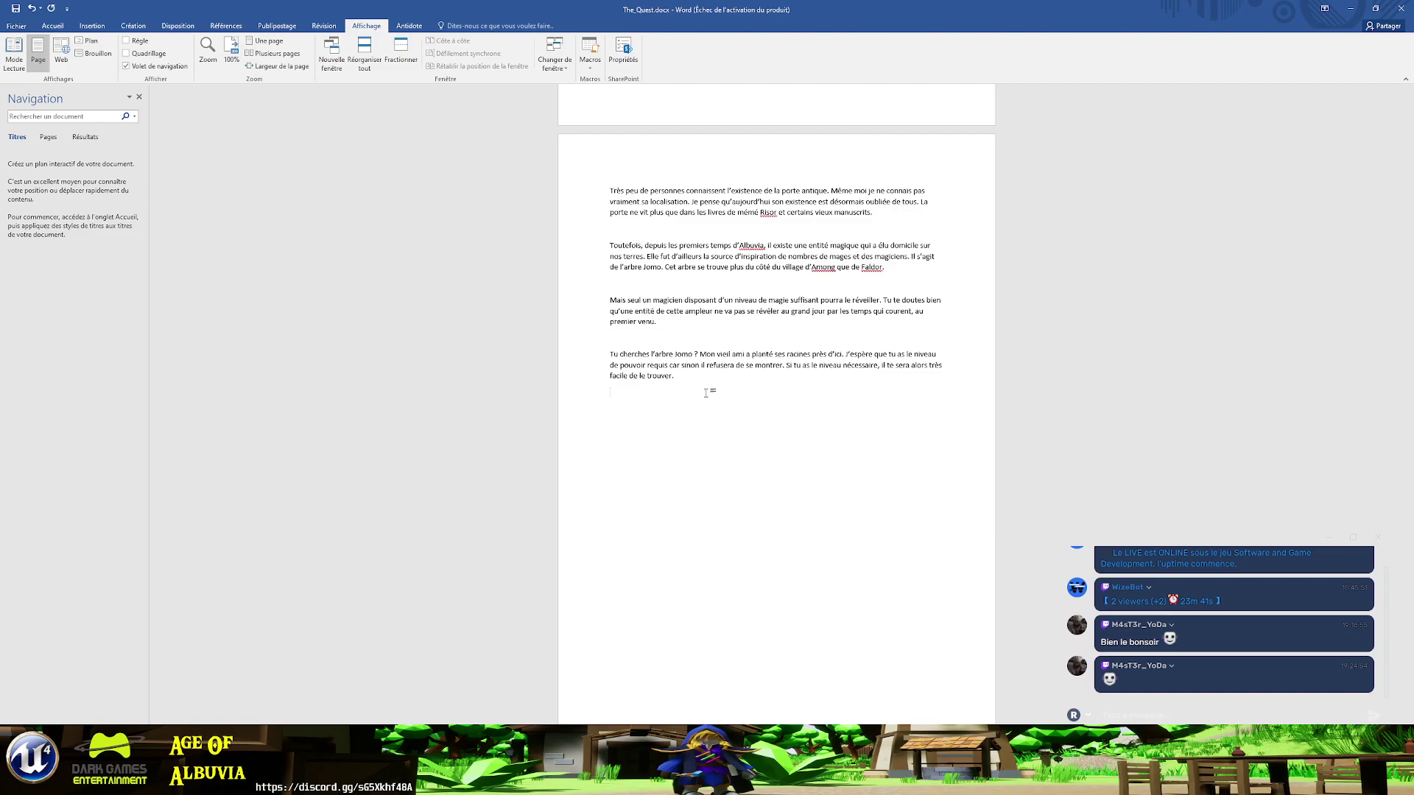
text(Ma)
text(je v)
text(ois que )
text(dep)
text(uis que )
text('ai )
text(seigné )
text(la m)
text(ie, tu )
text(as pa)
text(s beaucoup év)
text(oluer. Fé)
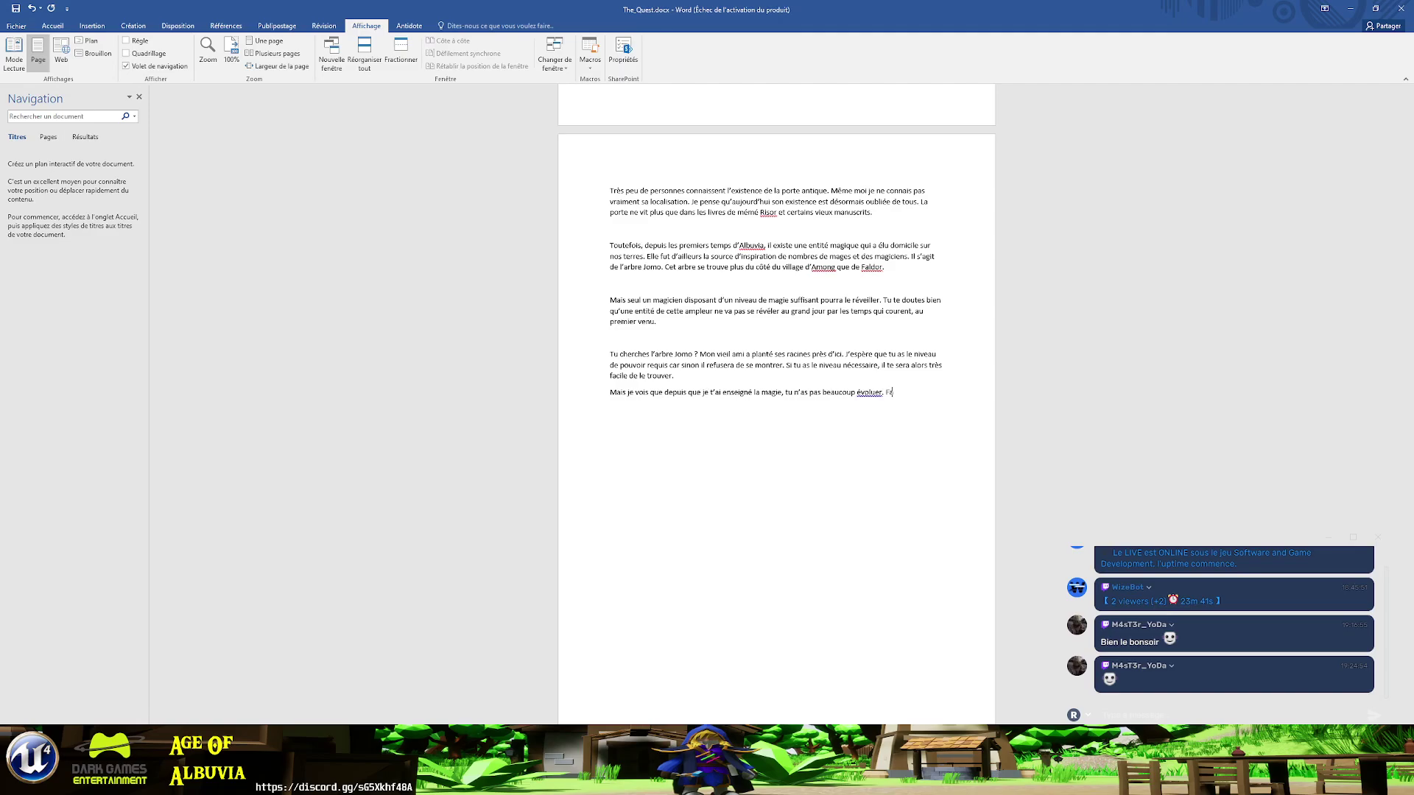
text(Fait un)
text(for)
text(lait mon)
text( gar)
text(ço)
text(on)
key(BackSpace)
key(BackSpace)
text(tu ne pourras pa)
text(s gagné)
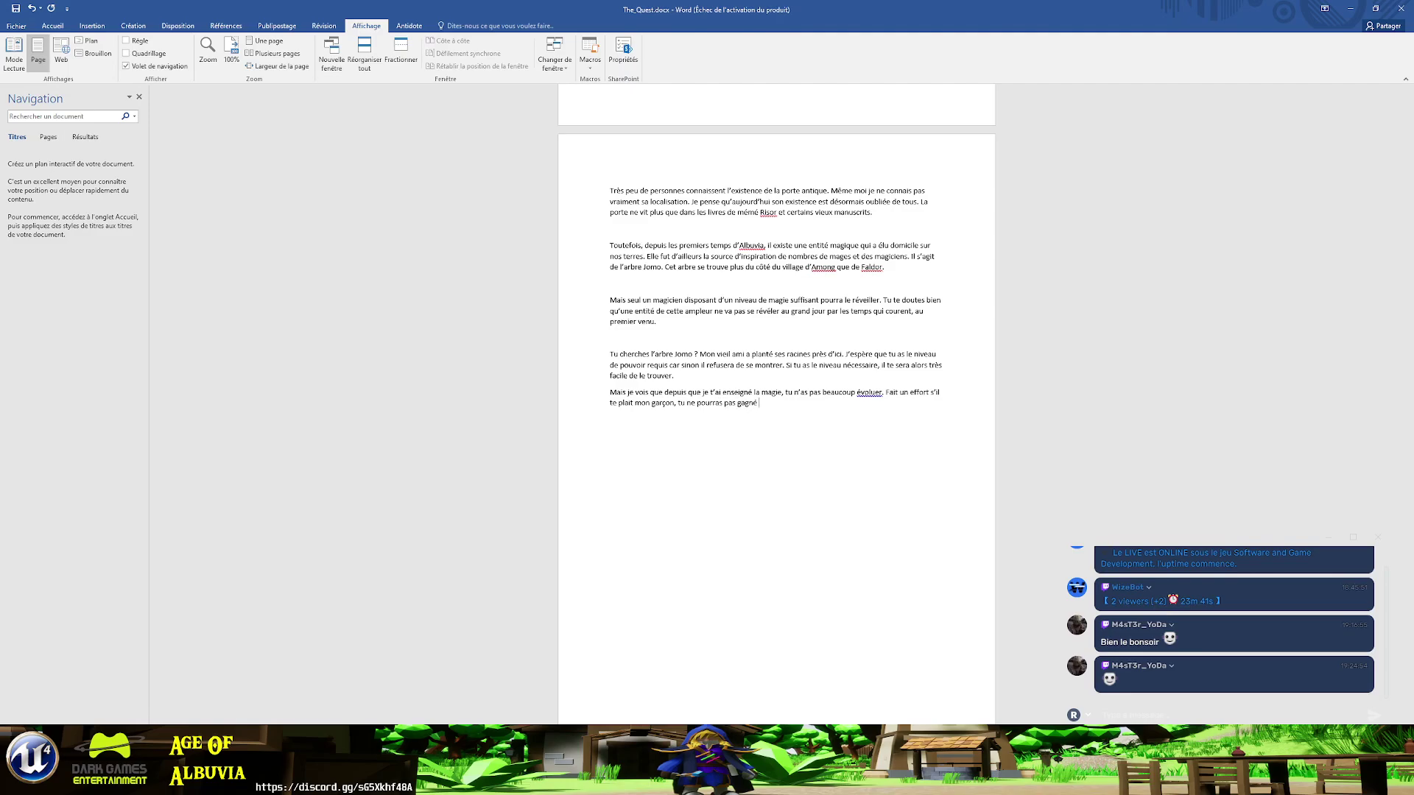
text( cette guerre c)
text(s)
text(s)
key(BackSpace)
text(être p)
text(lus fort.)
- Correct the misspelled verbs to 'évolué' and 'gagner' using Word's spelling suggestions
right_click(866, 391)
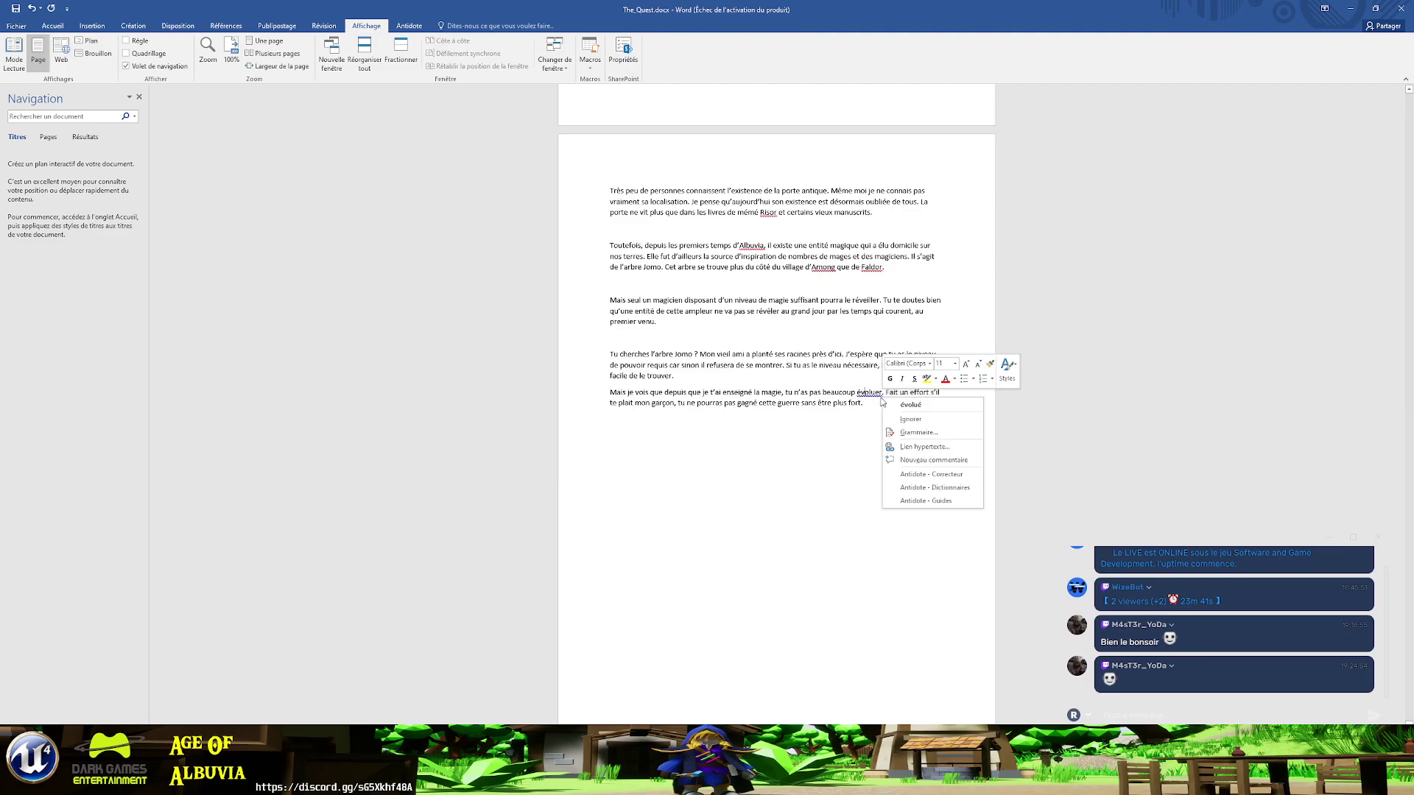
click(898, 406)
right_click(745, 403)
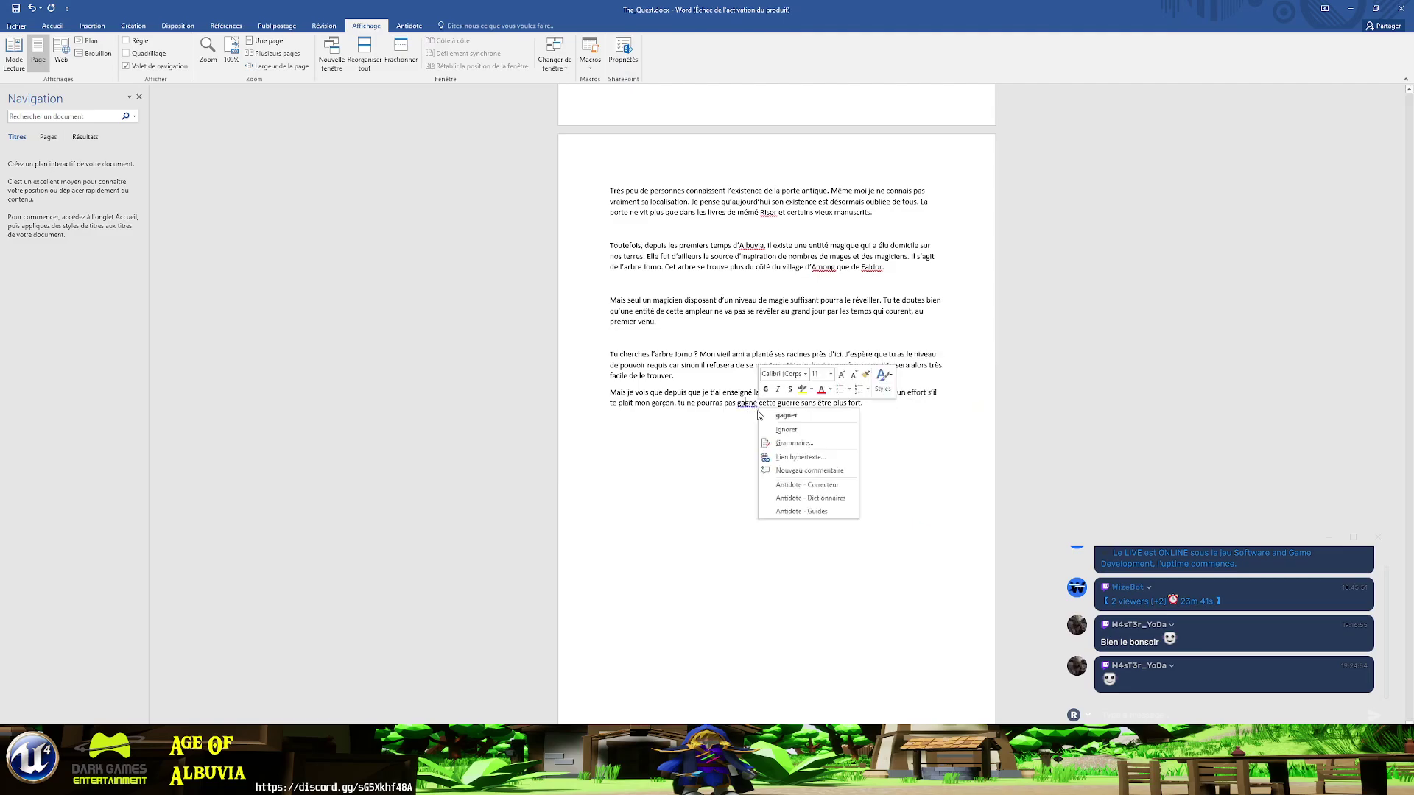
click(782, 415)
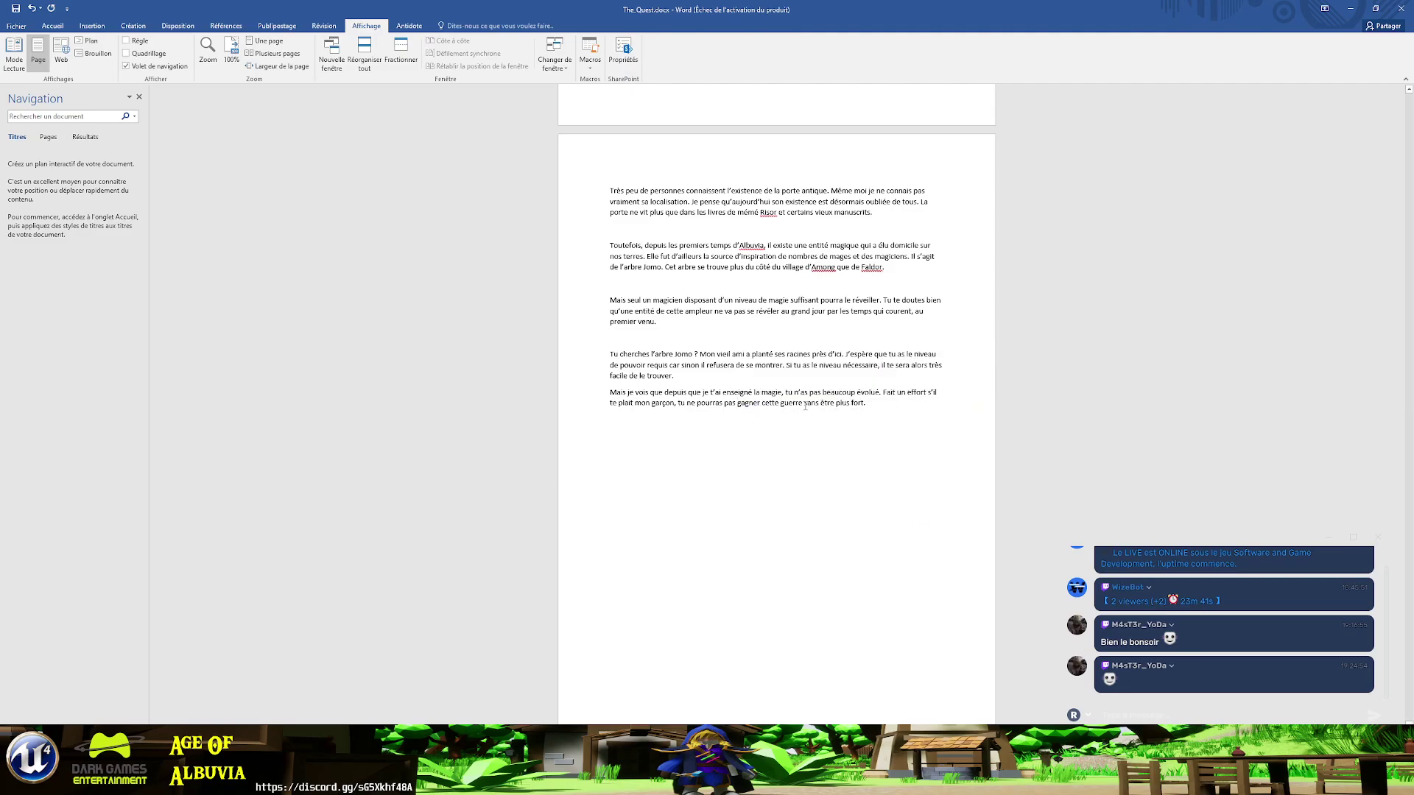
- Replace the ending 'sans être plus fort.' with 'avec ton niveau de magie actuelle.'
drag(804, 405, 868, 402)
key(BackSpace)
text(avec ton niveau d)
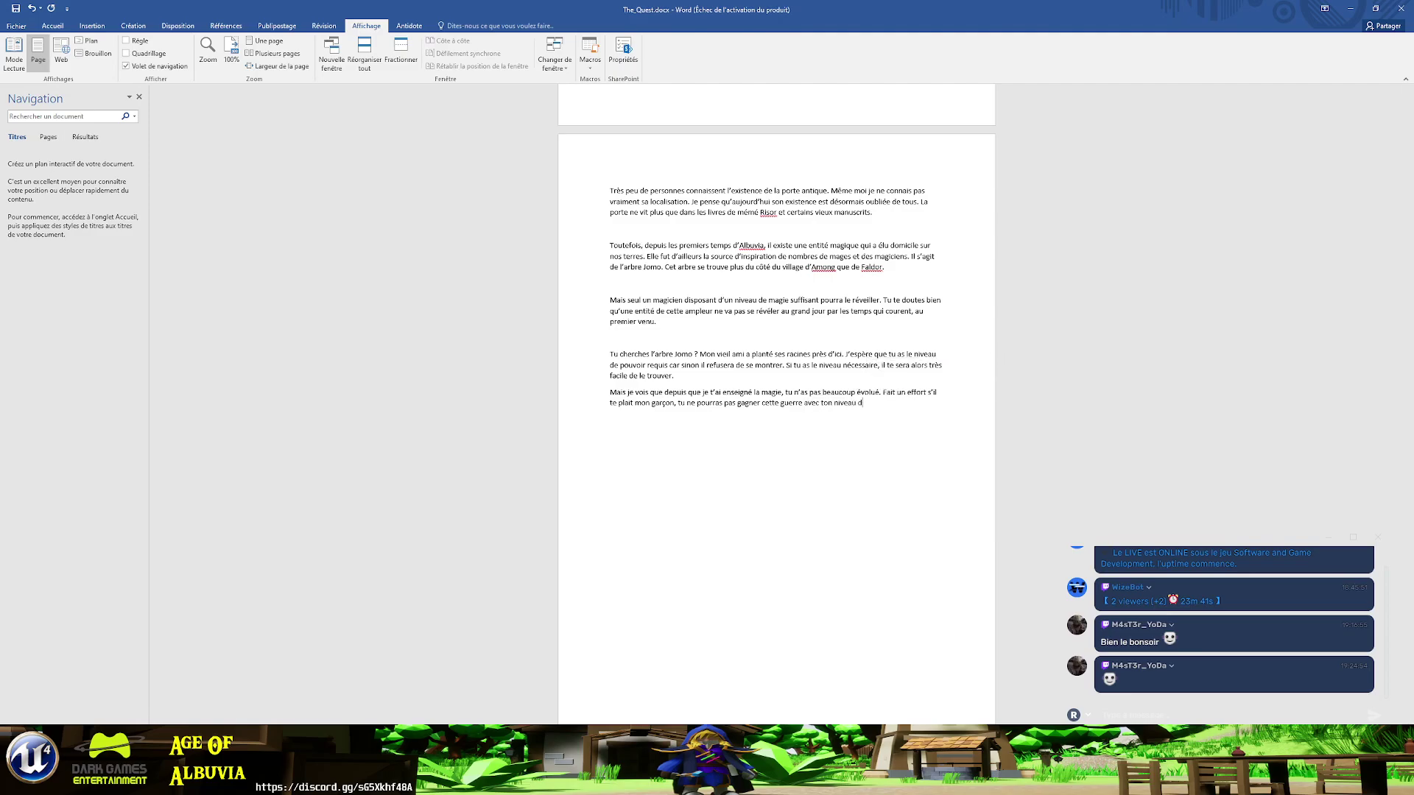
text(e magie actuelle)
text(.)
- Type 'Mais que vois-je ! Tu es désormais bien plus puissant…' through 'trouver l'arbre facilement'
text(ais )
text(que )
text(vois-je)
text( ! T)
text(u est)
text( désormais bien p)
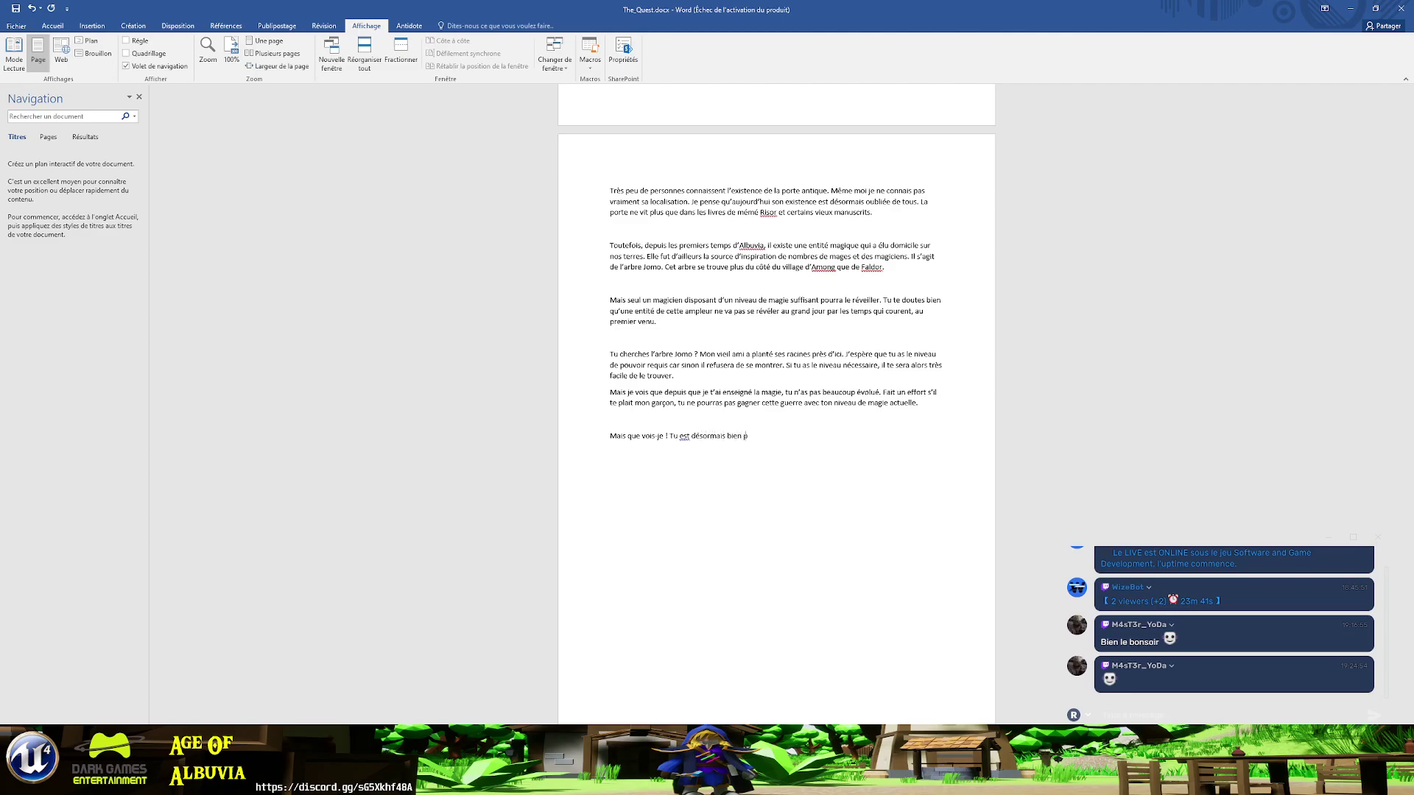
text(lus puissant)
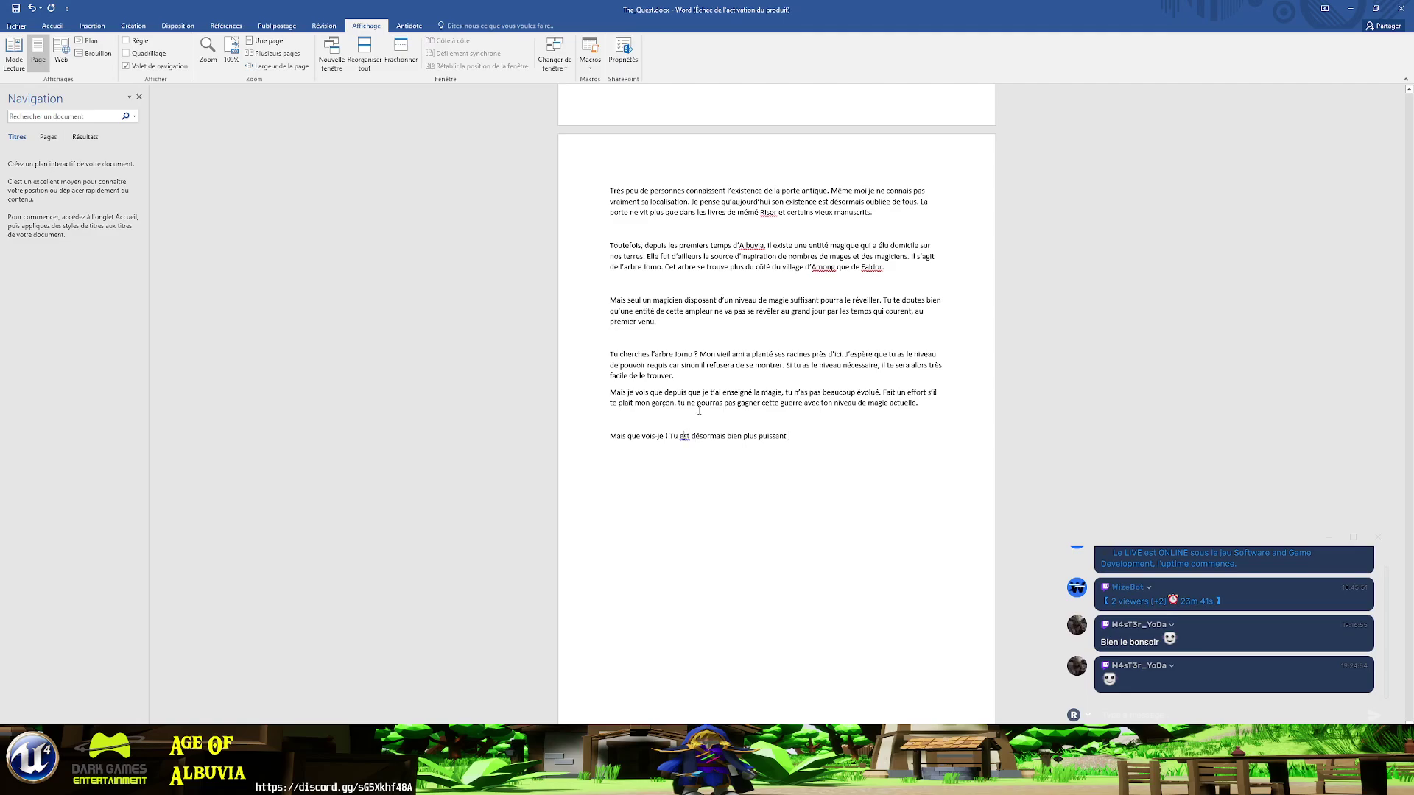
key(BackSpace)
key(End)
text(ue lors)
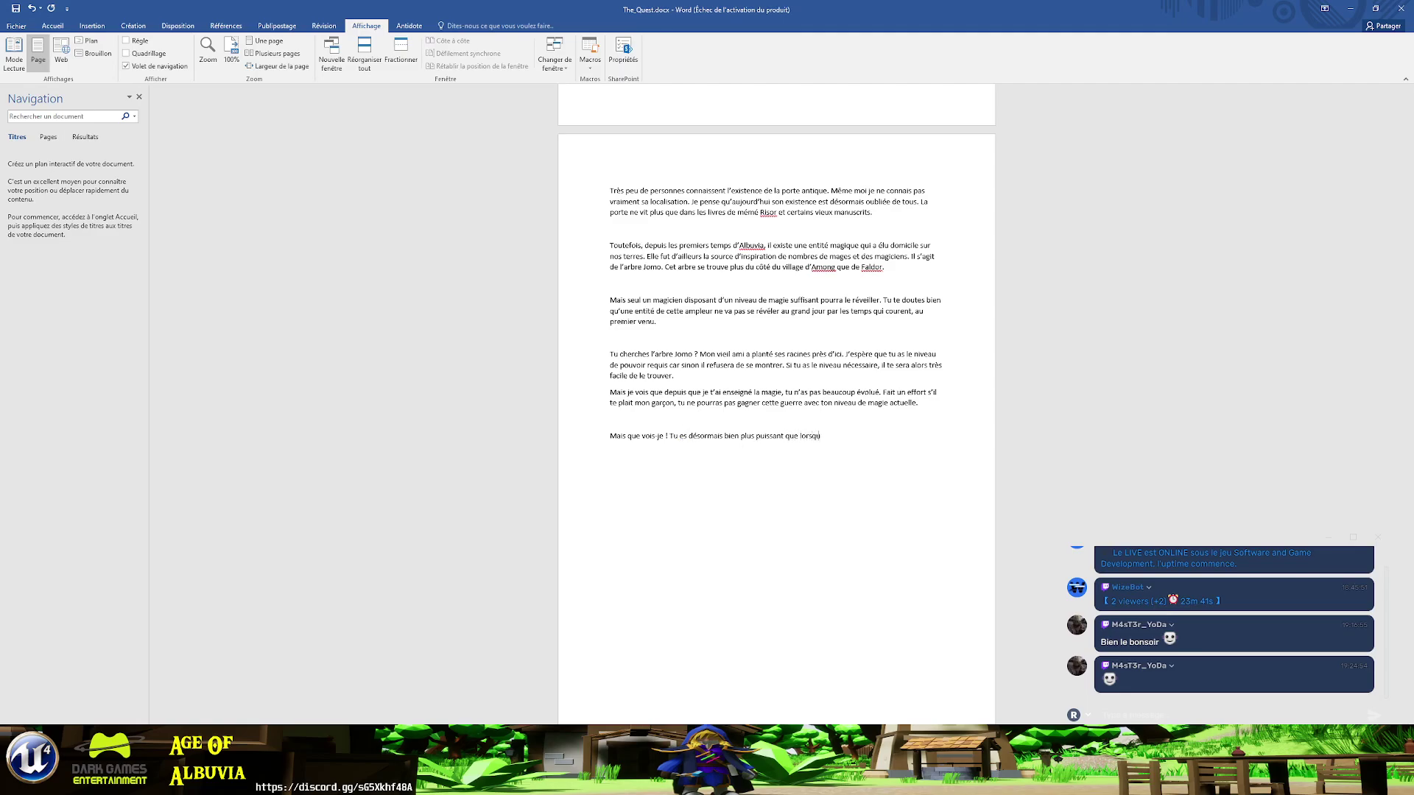
text(que )
text(je )
text(t'ai en)
text(seig)
text(né)
text(ma)
text(gie p)
text(our la première fois. )
text(Tu devra)
text(is)
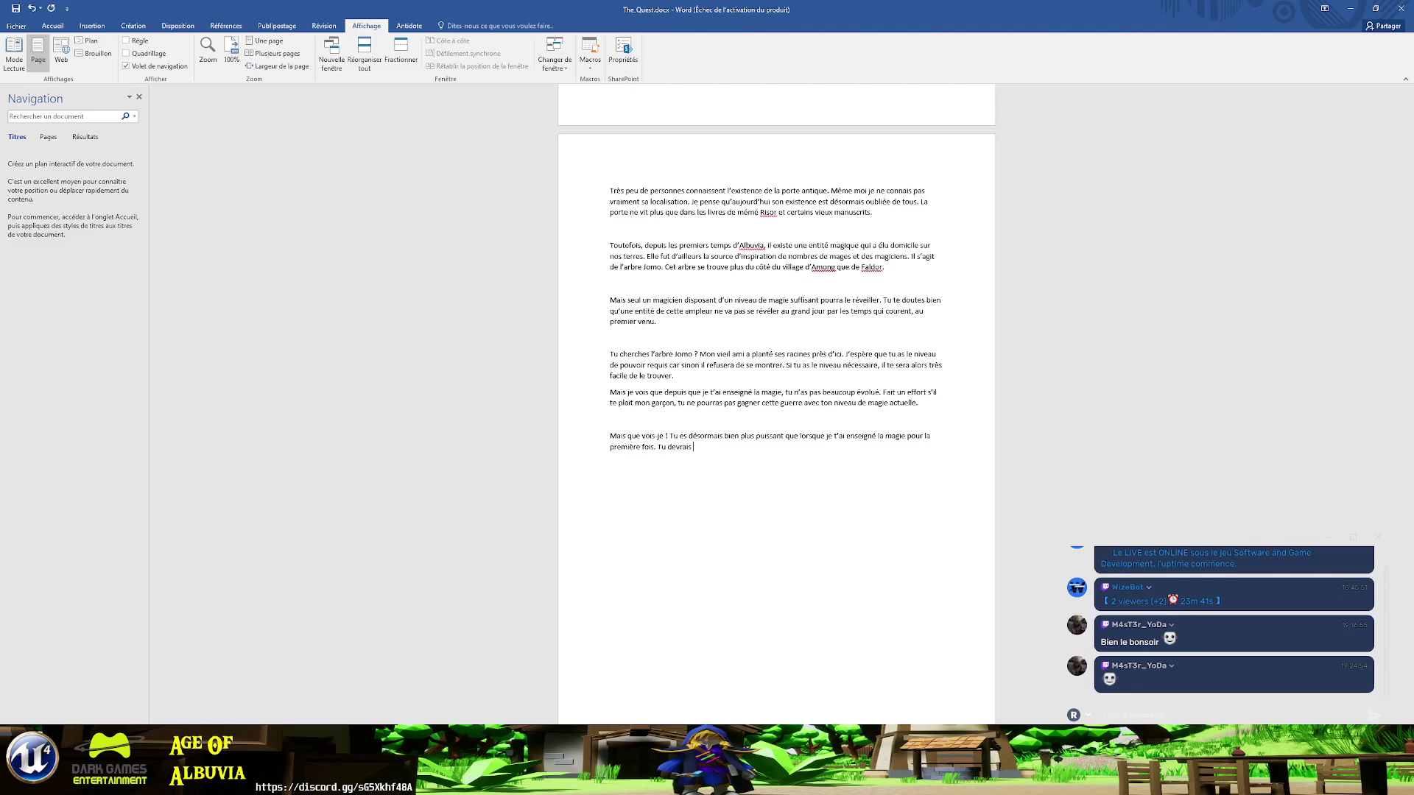
text( donc trouver l'ar)
text(bre facilement.)
- Insert 'Jomo' before 'facilement' and finish with 'Soit fort petit mage bleu, et surtout ne doutes jamais'
click(763, 448)
text(J)
text(omo facilement.)
text( Soit)
text( fort m)
text(on)
key(BackSpace)
key(BackSpace)
key(BackSpace)
text(petit )
text(mag)
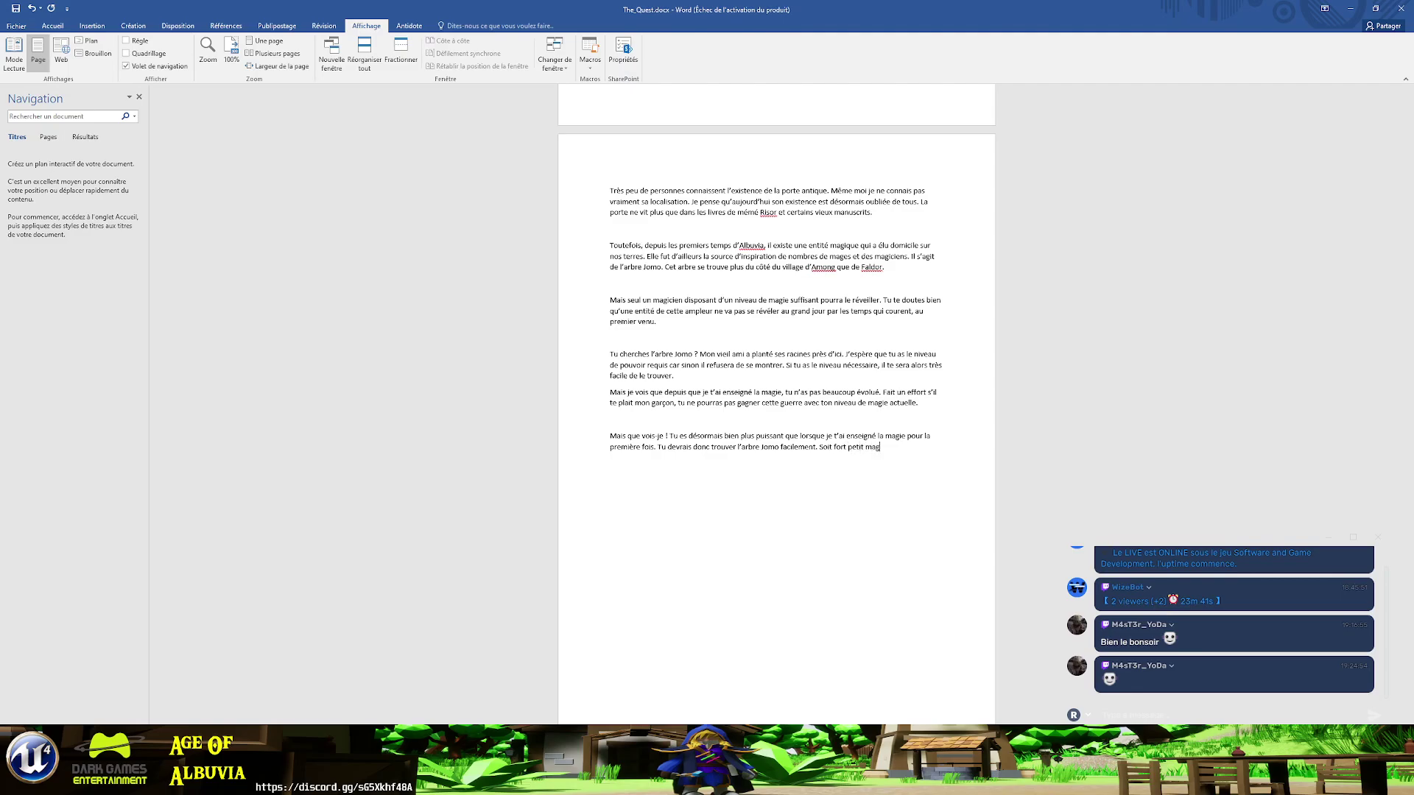
text(e bleu, )
text(et )
text(surtout ne dou)
text(tes )
text(jamais)
key(Return)
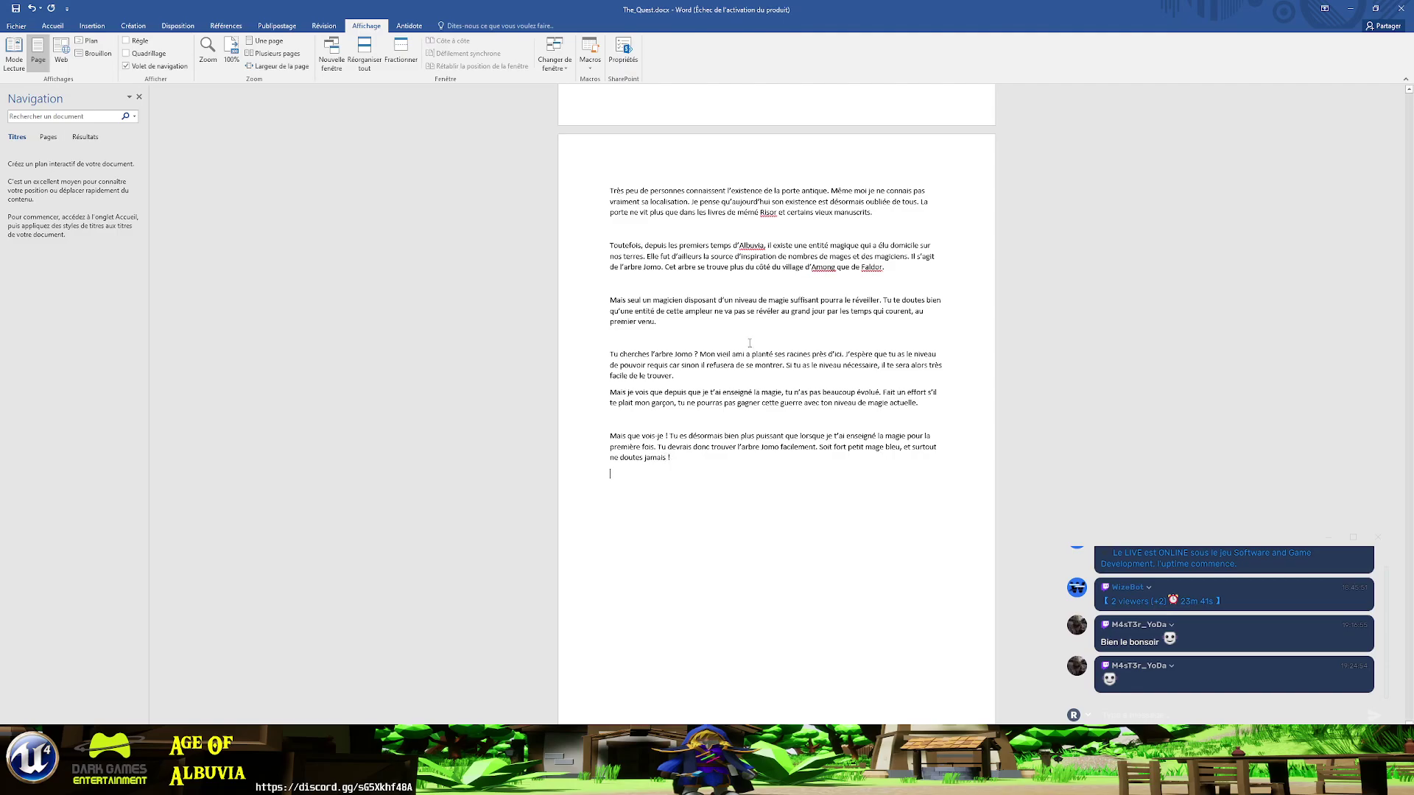
click(709, 413)
- Send the dialogue to Antidote's corrector, adding the comma before 'car' and fixing 's'il te plaît'
shift+drag(620, 371, 613, 354)
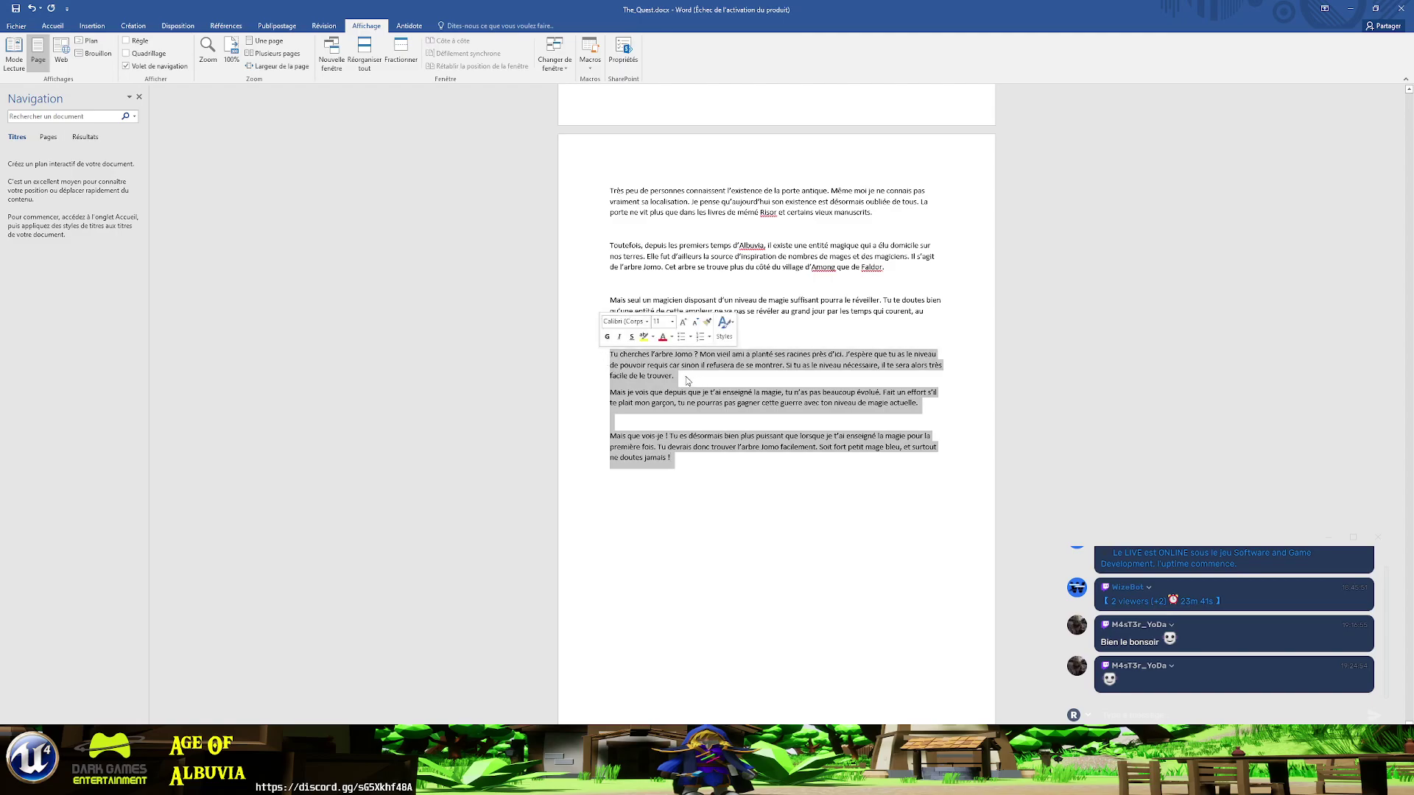
right_click(658, 378)
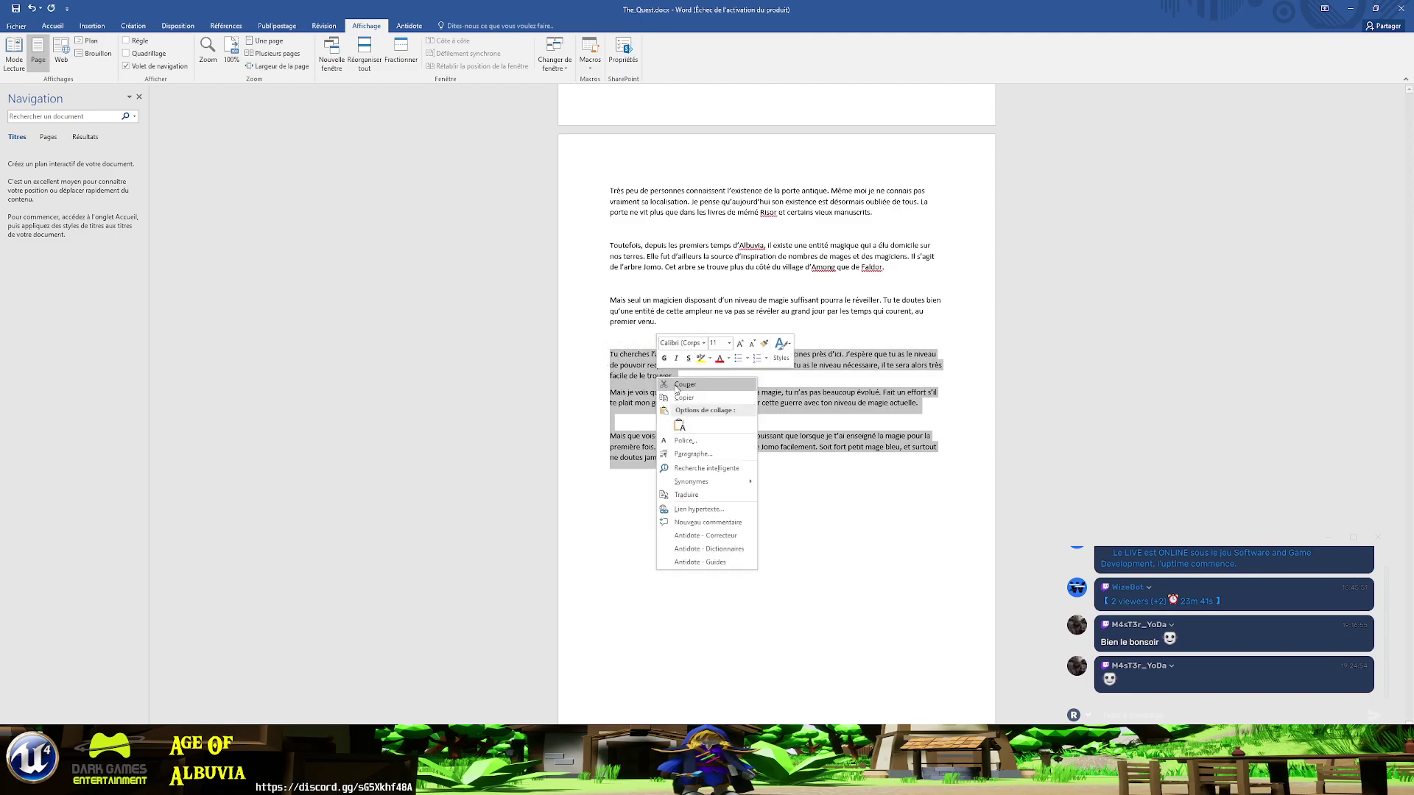
click(725, 536)
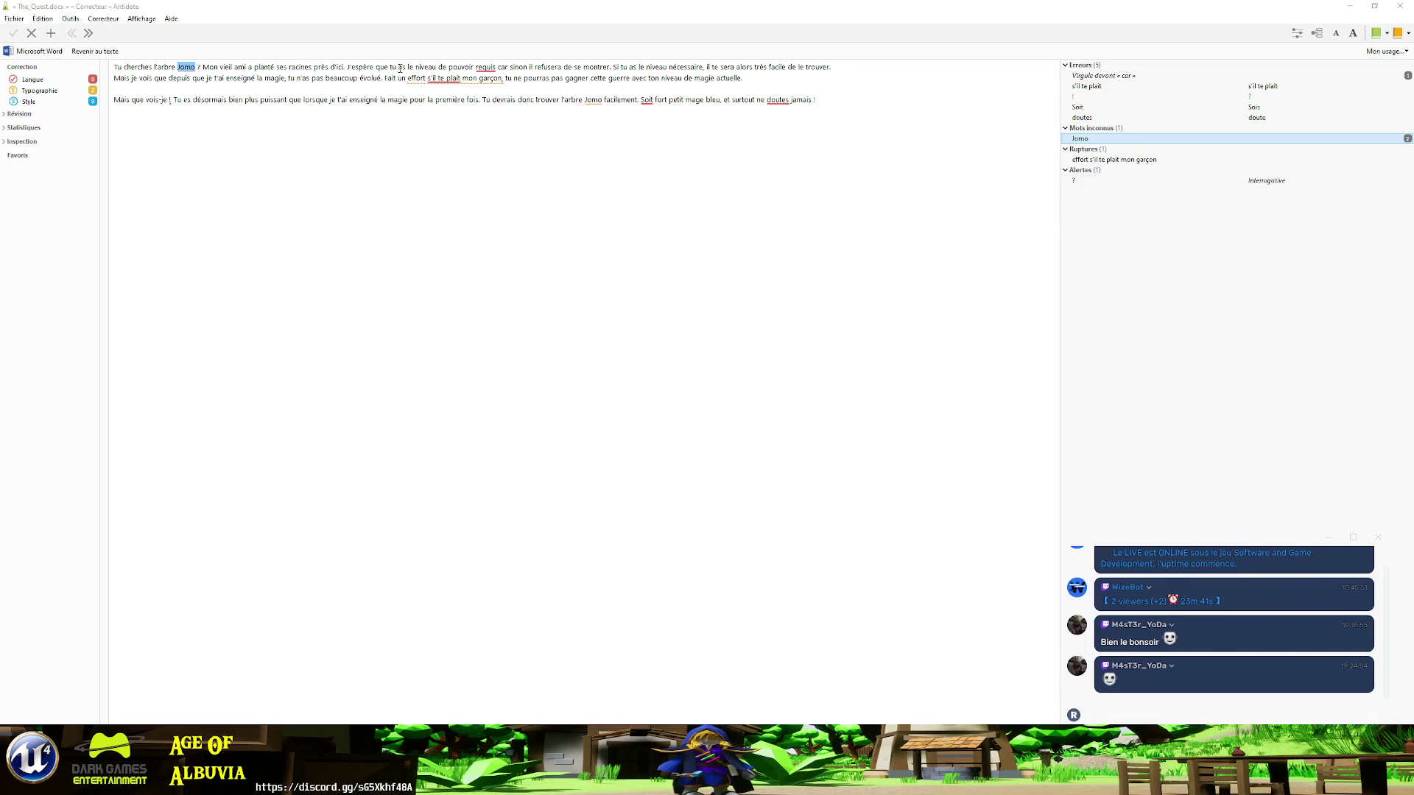
right_click(490, 70)
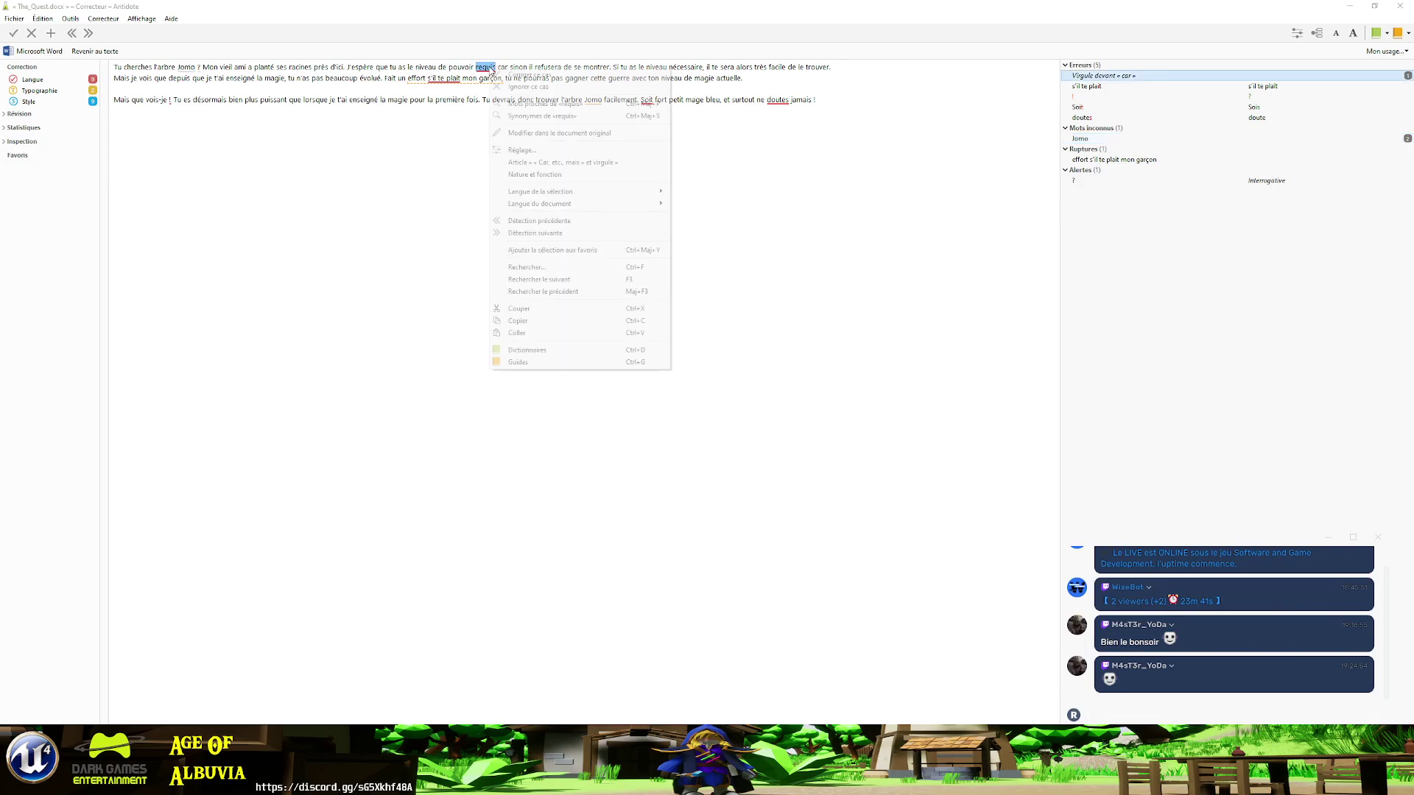
click(505, 71)
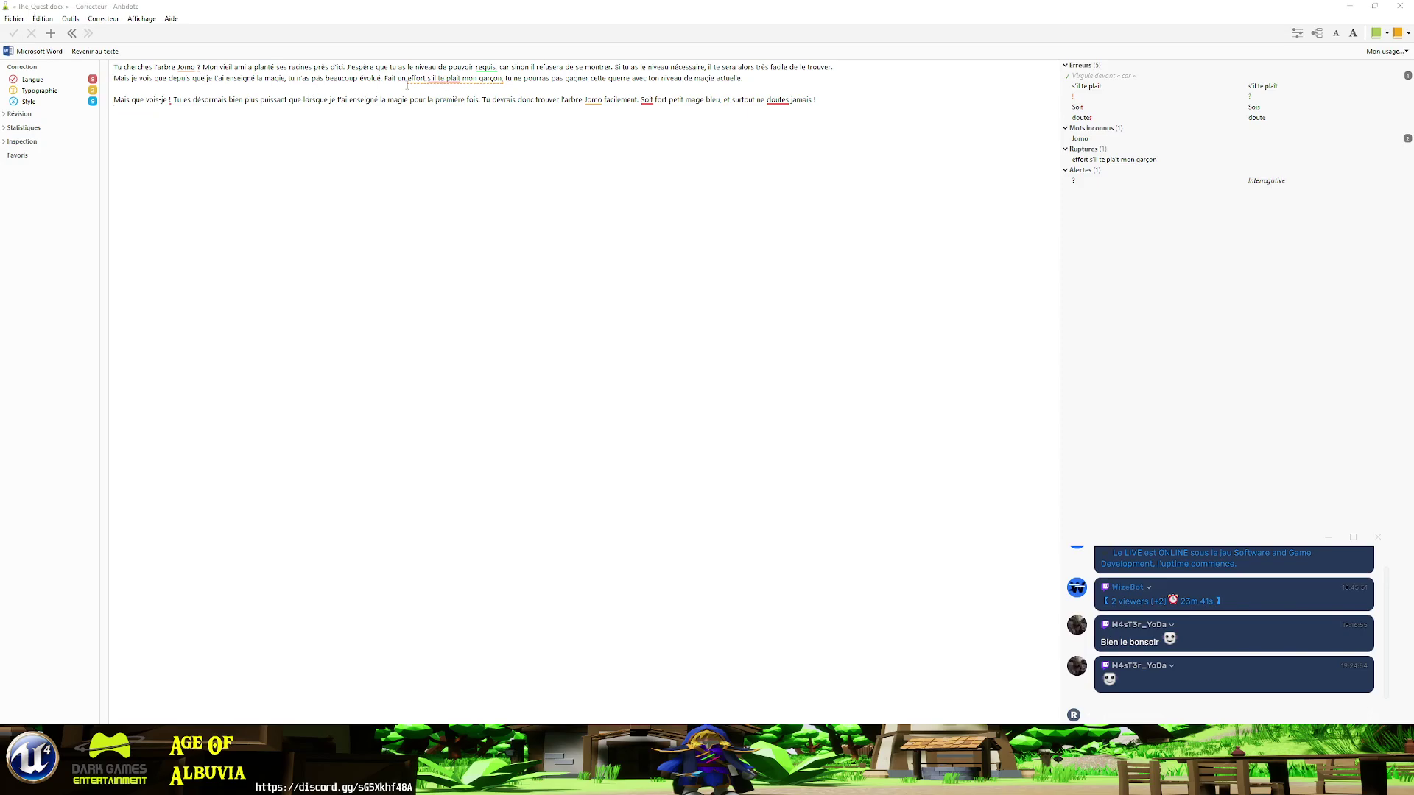
right_click(448, 81)
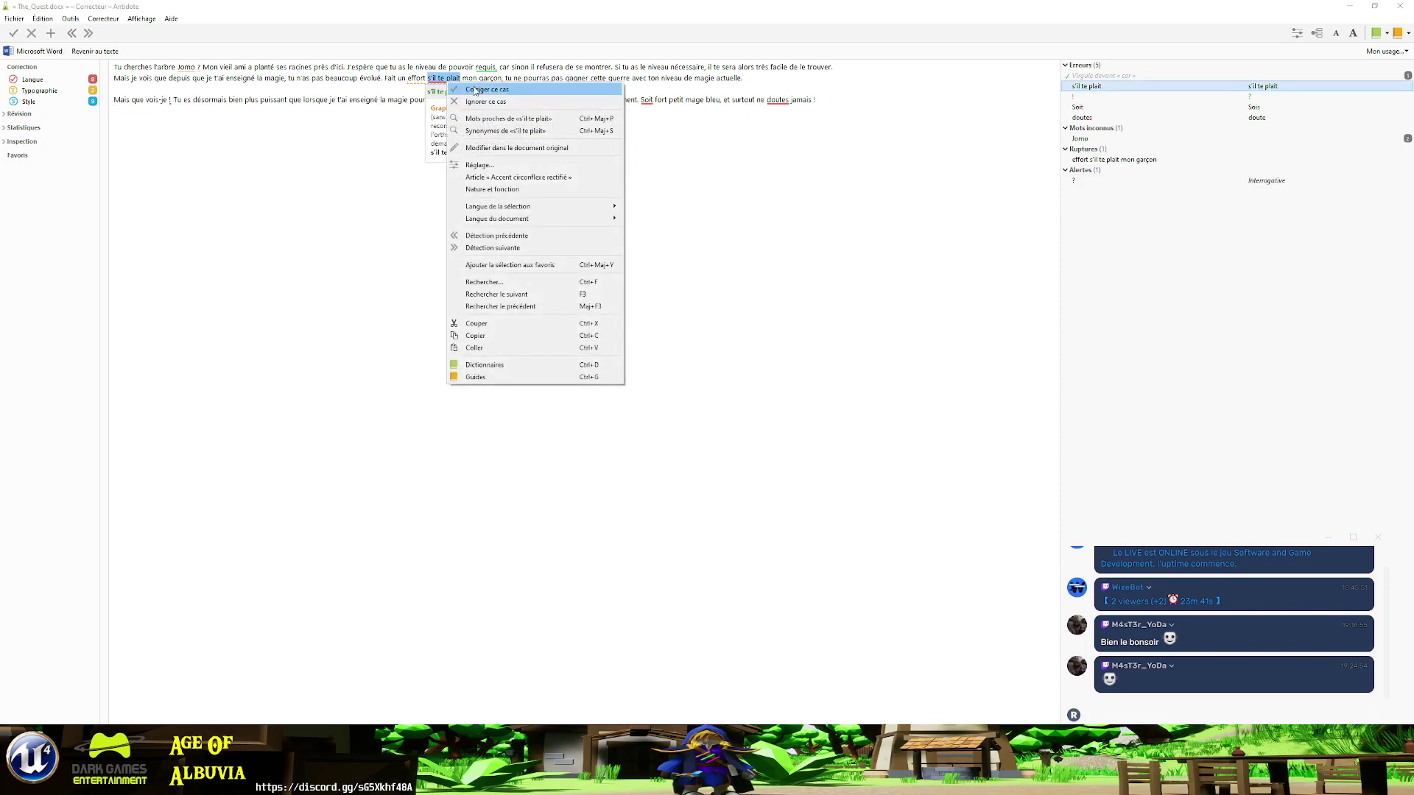
click(455, 89)
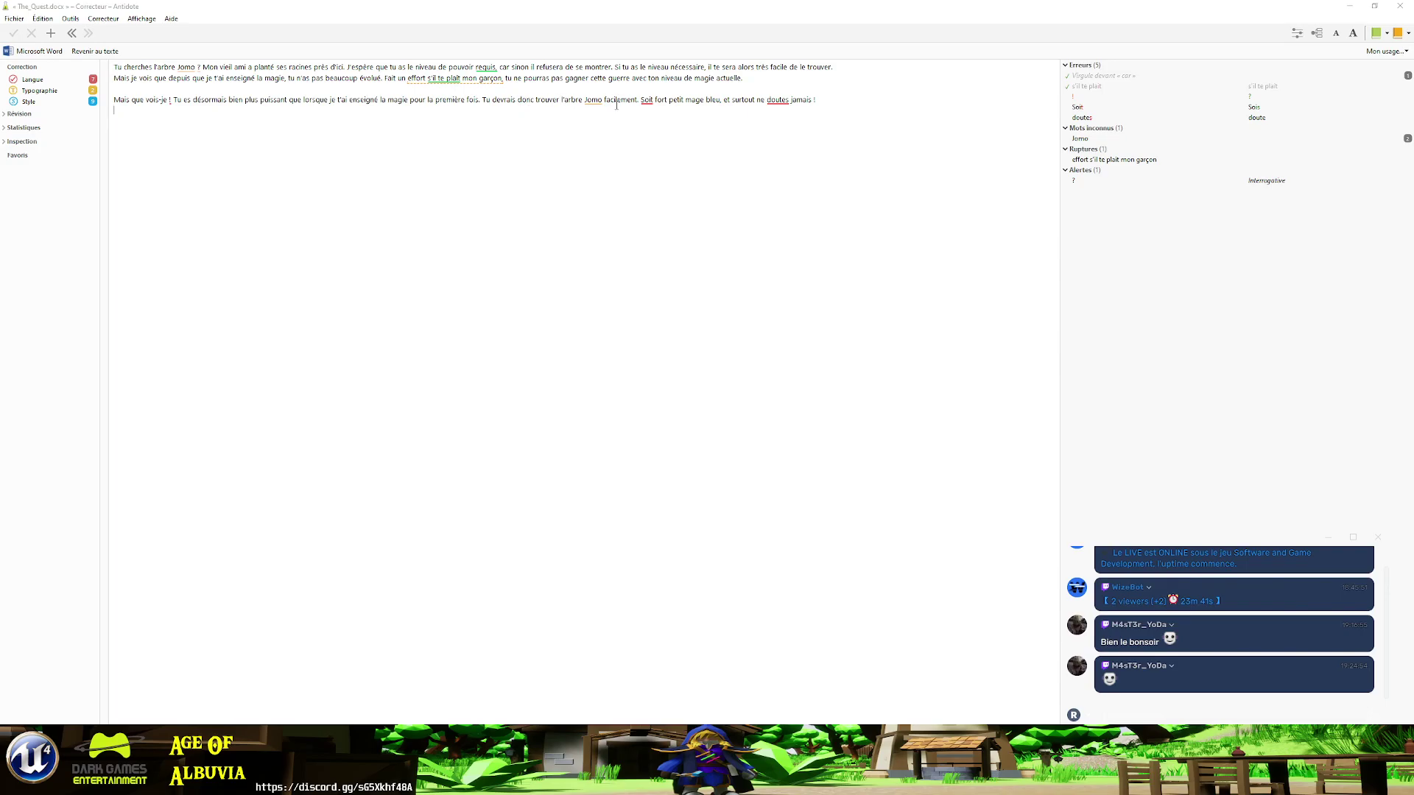
- Correct 'Soit' to 'Sois' and 'doutes' to 'doute' in Antidote
click(648, 100)
right_click(648, 100)
click(674, 104)
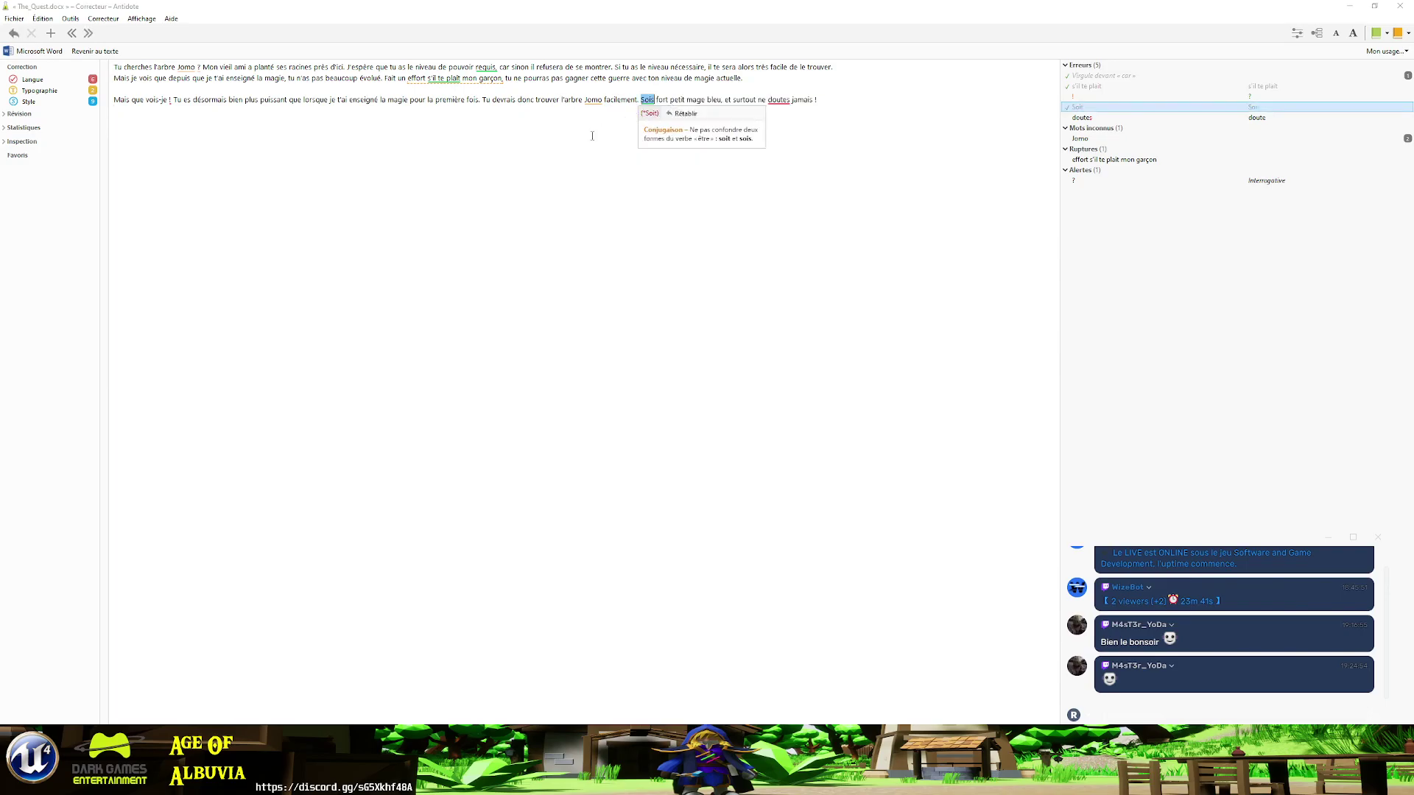
click(730, 122)
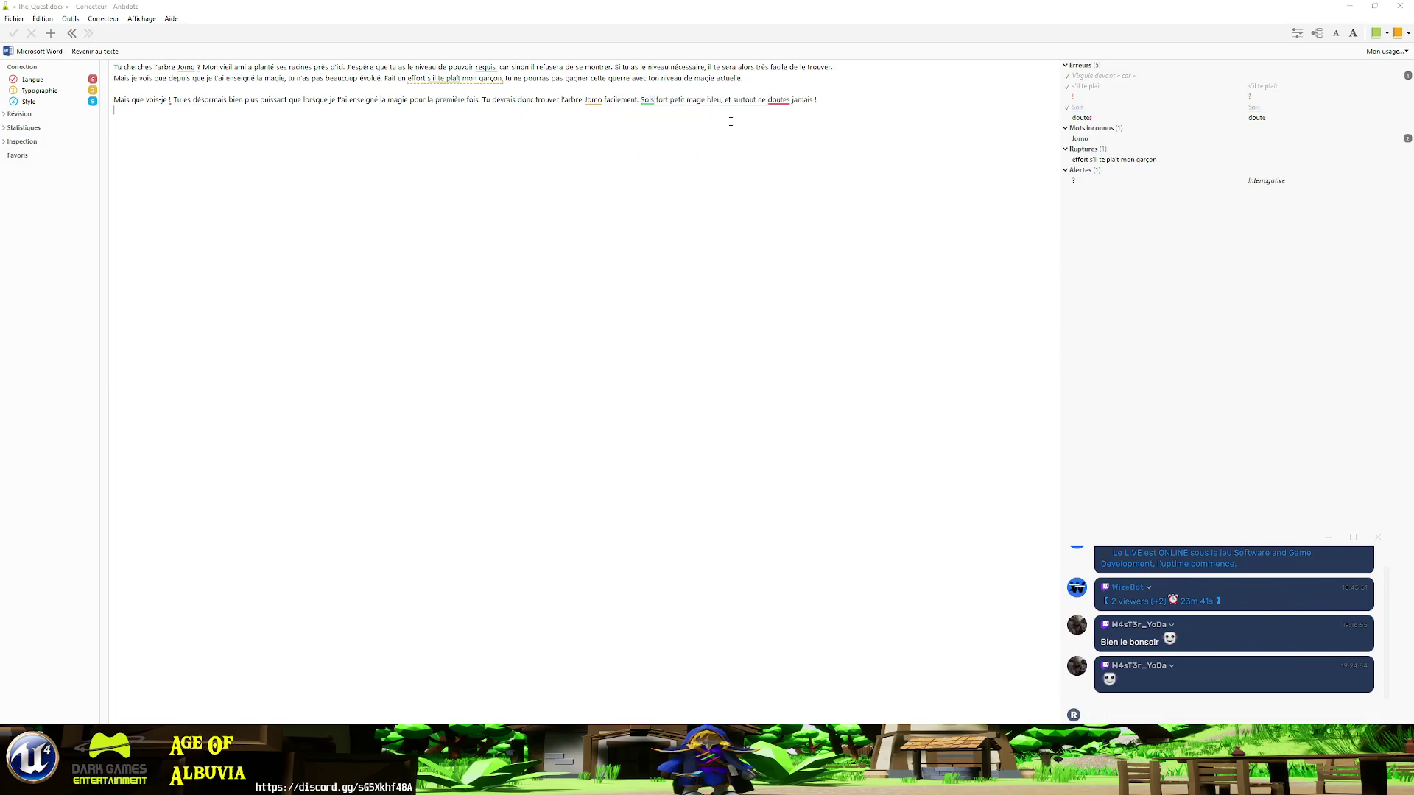
click(778, 100)
right_click(779, 100)
click(797, 108)
click(631, 157)
- Select all the corrected text and close the corrector, confirming the close
key(ctrl+a)
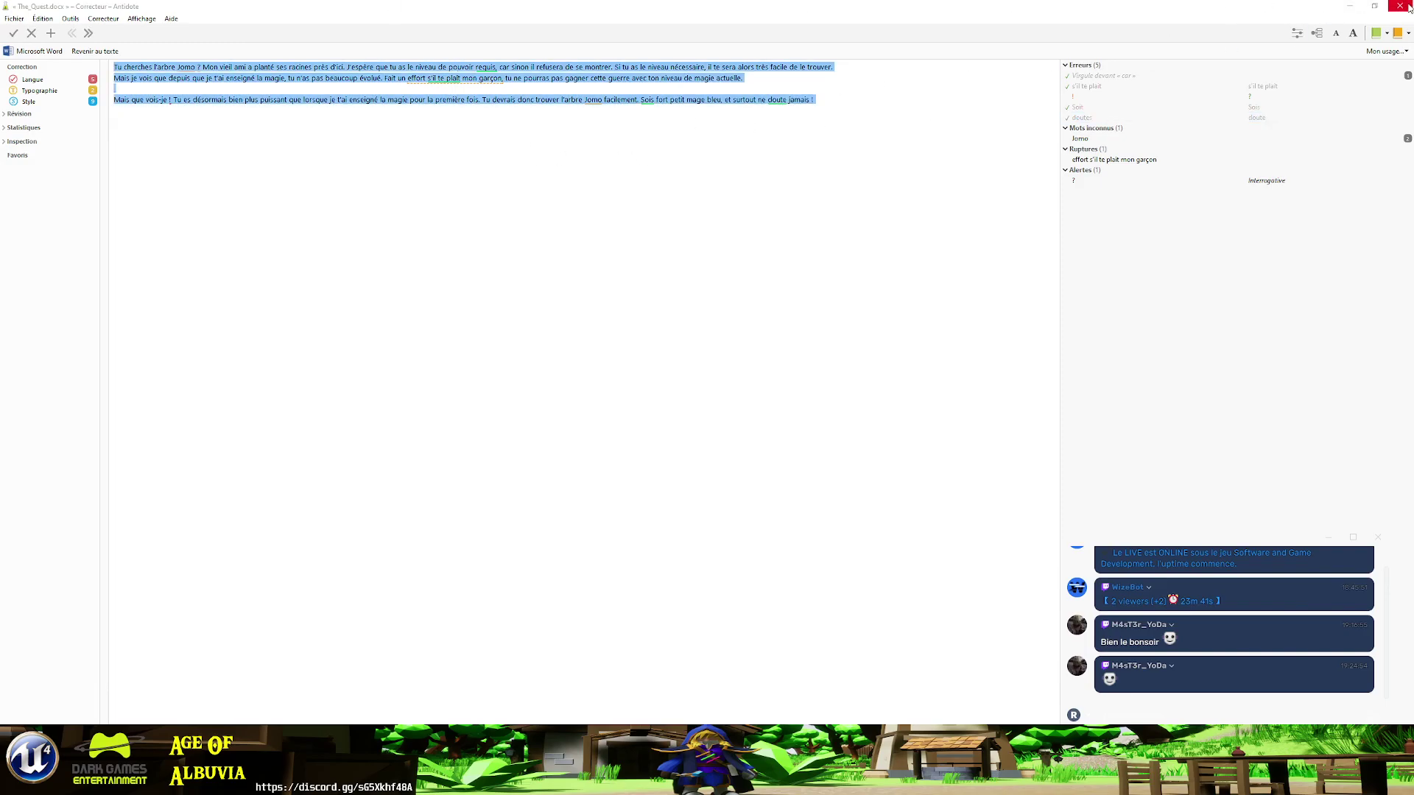
click(1399, 6)
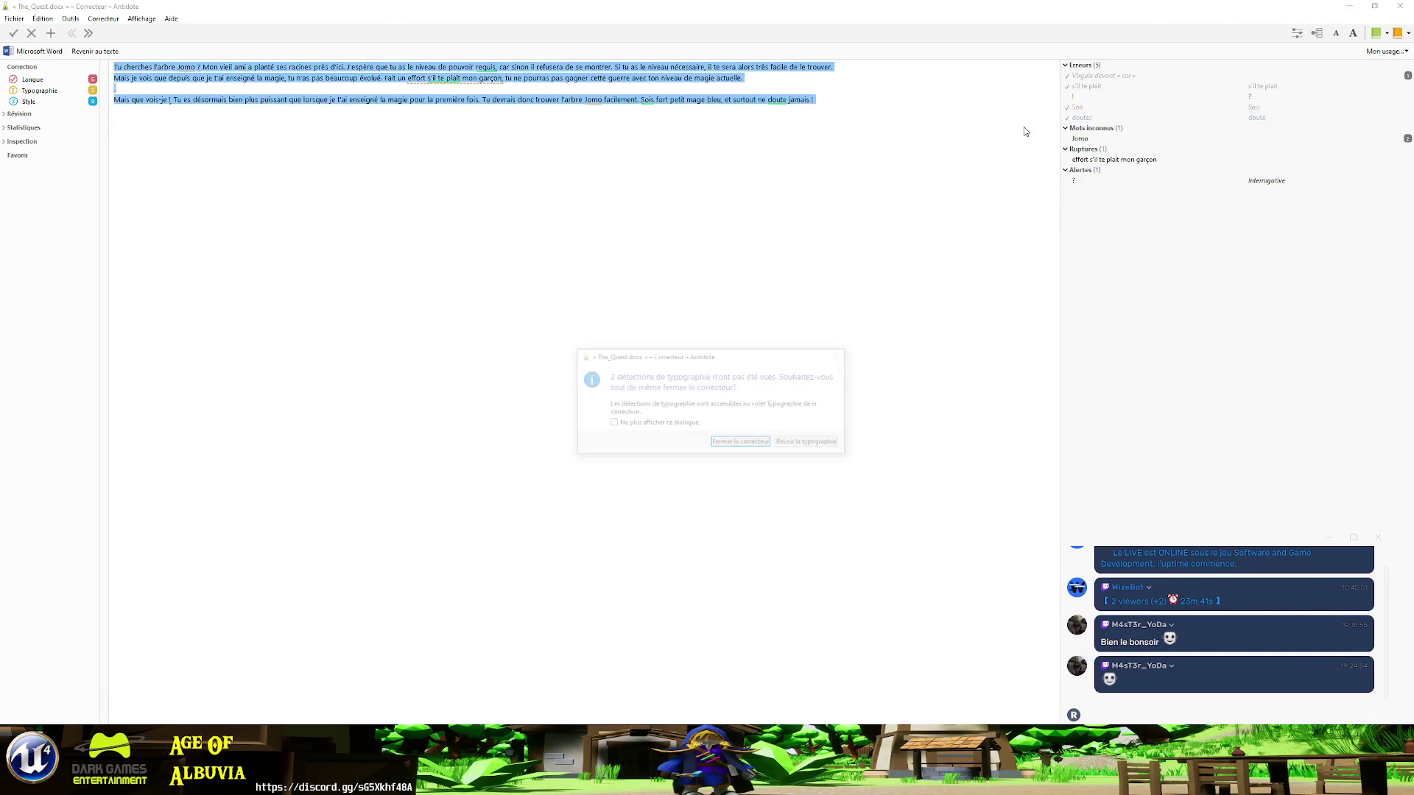
click(740, 443)
- Paste the 'Tu cherches l'arbre Jomo' paragraph from Word into the Parle node's text
key(alt+Tab)
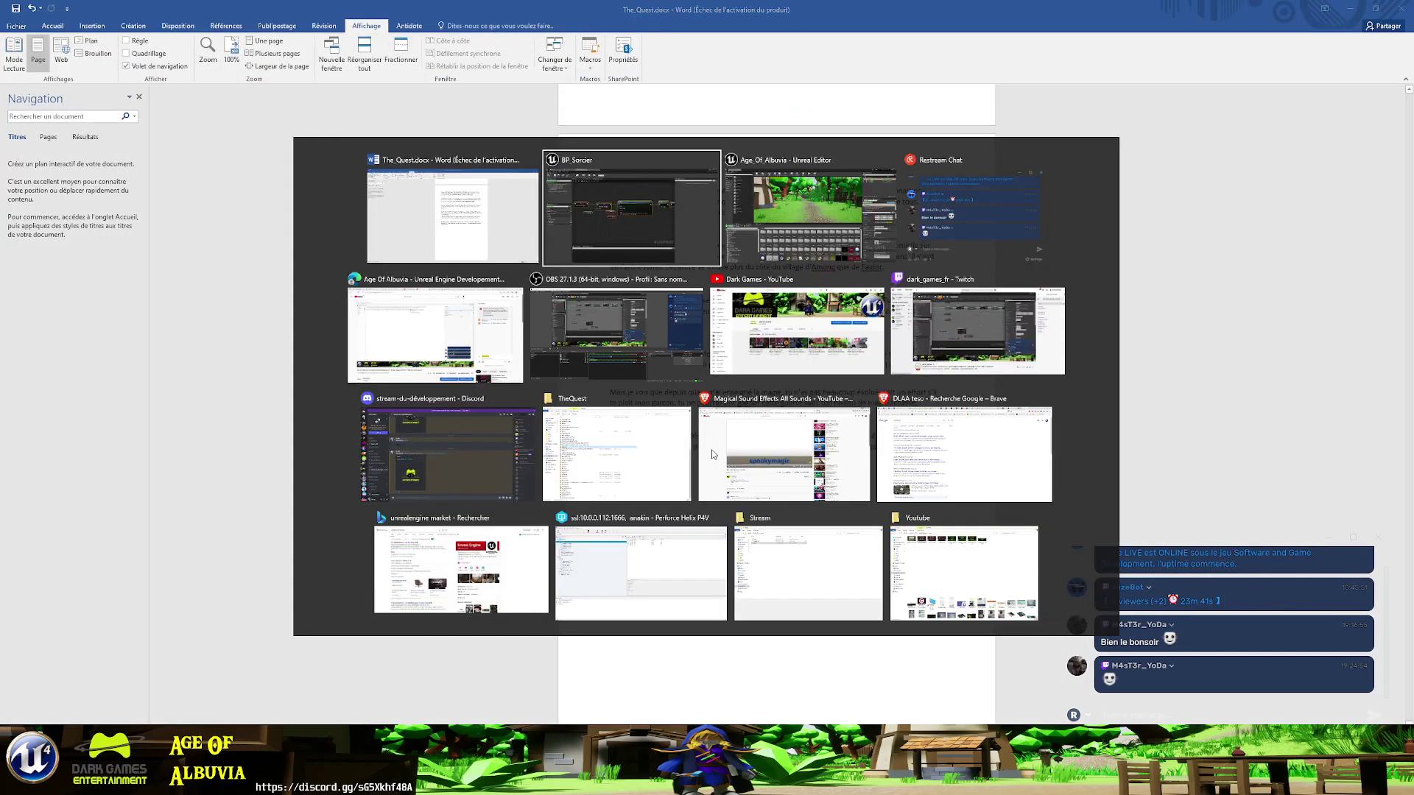
scroll(549, 452, down, 4)
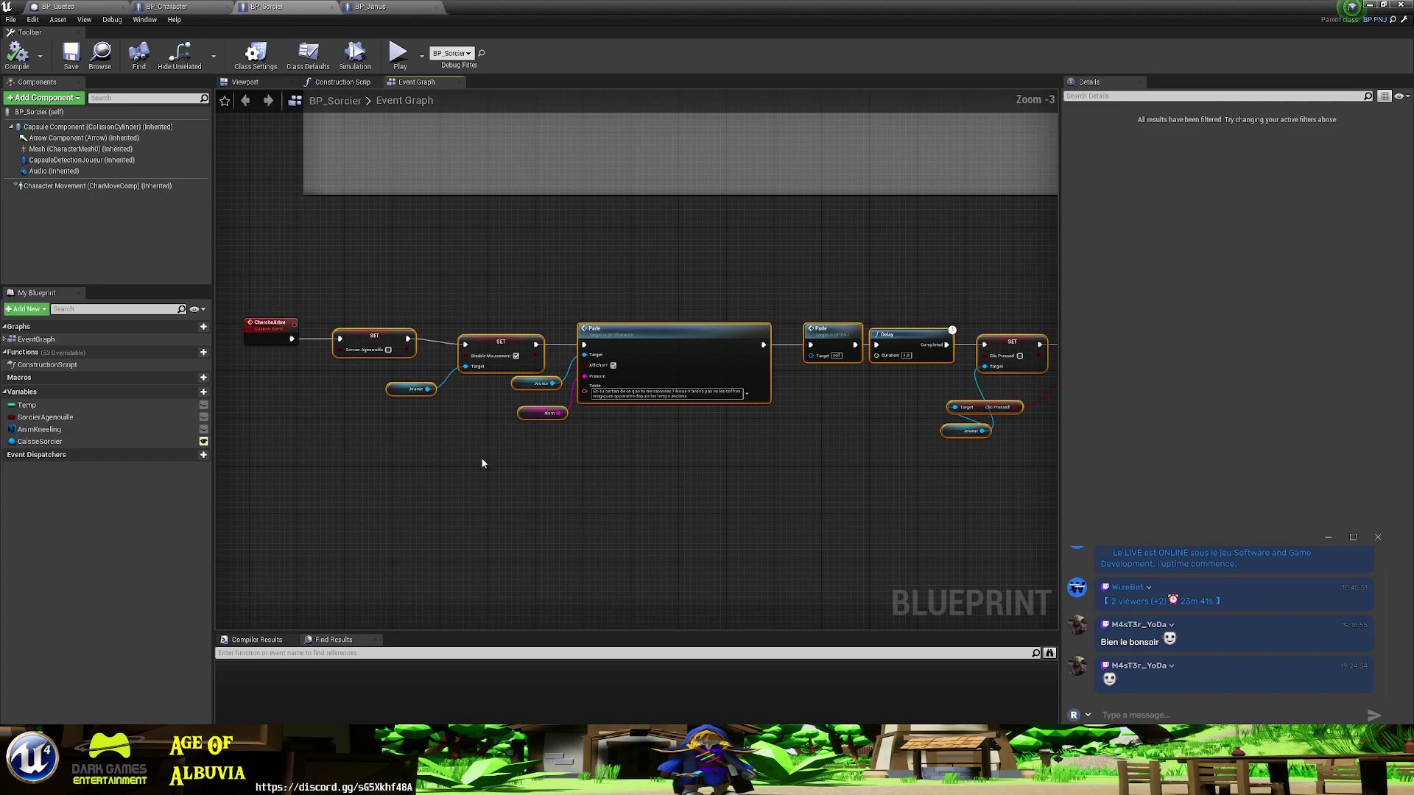
key(alt+Tab)
key(alt+Tab)
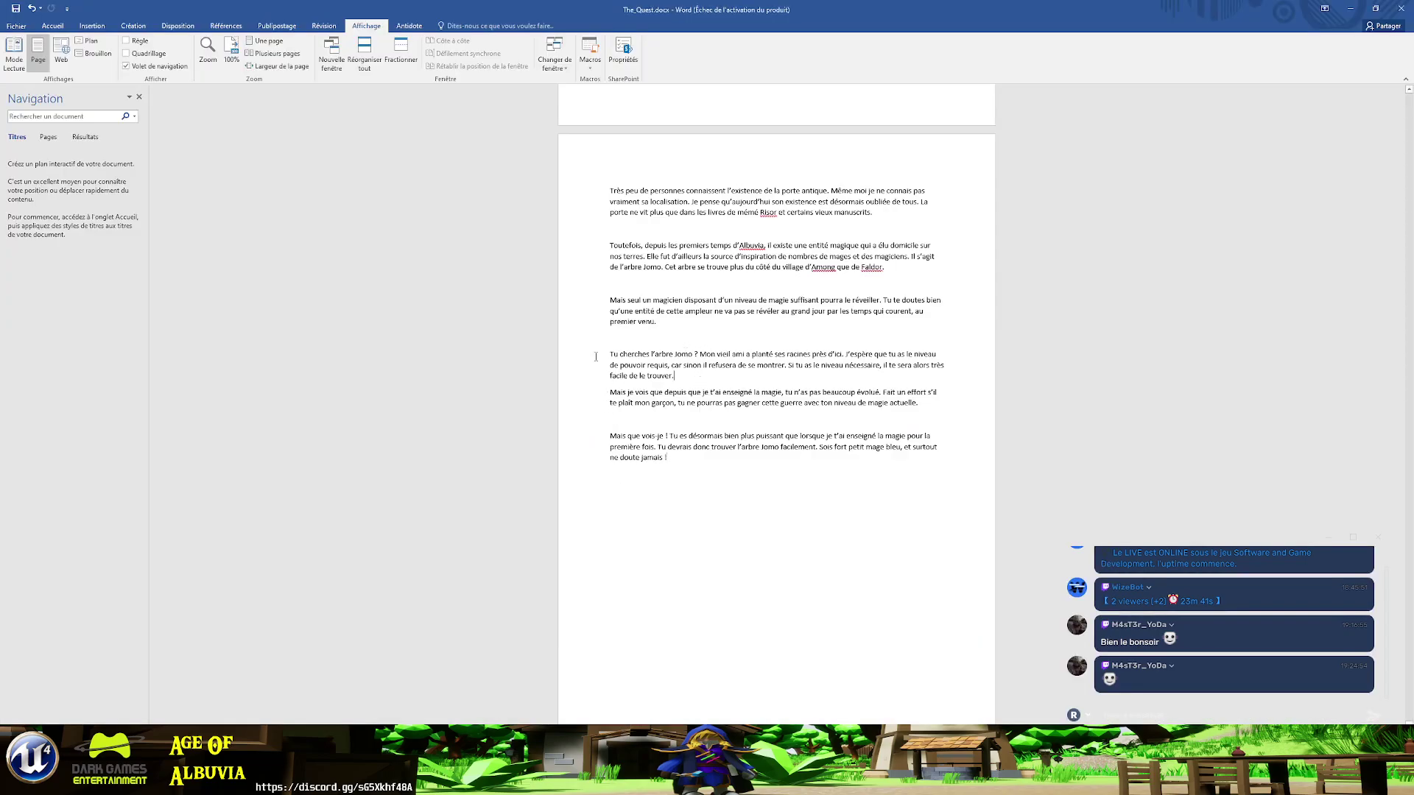
drag(596, 356, 663, 377)
key(alt+Tab)
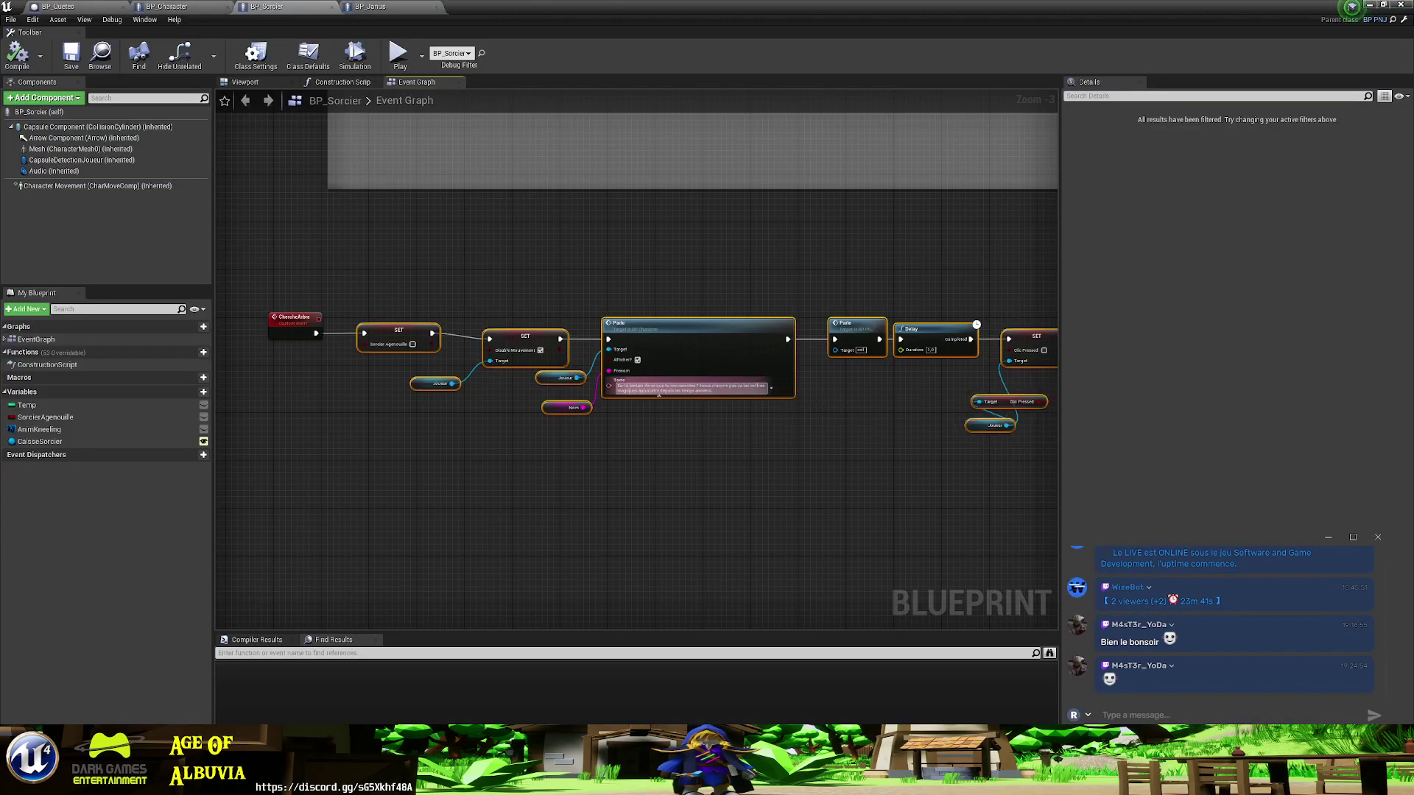
key(ctrl+v)
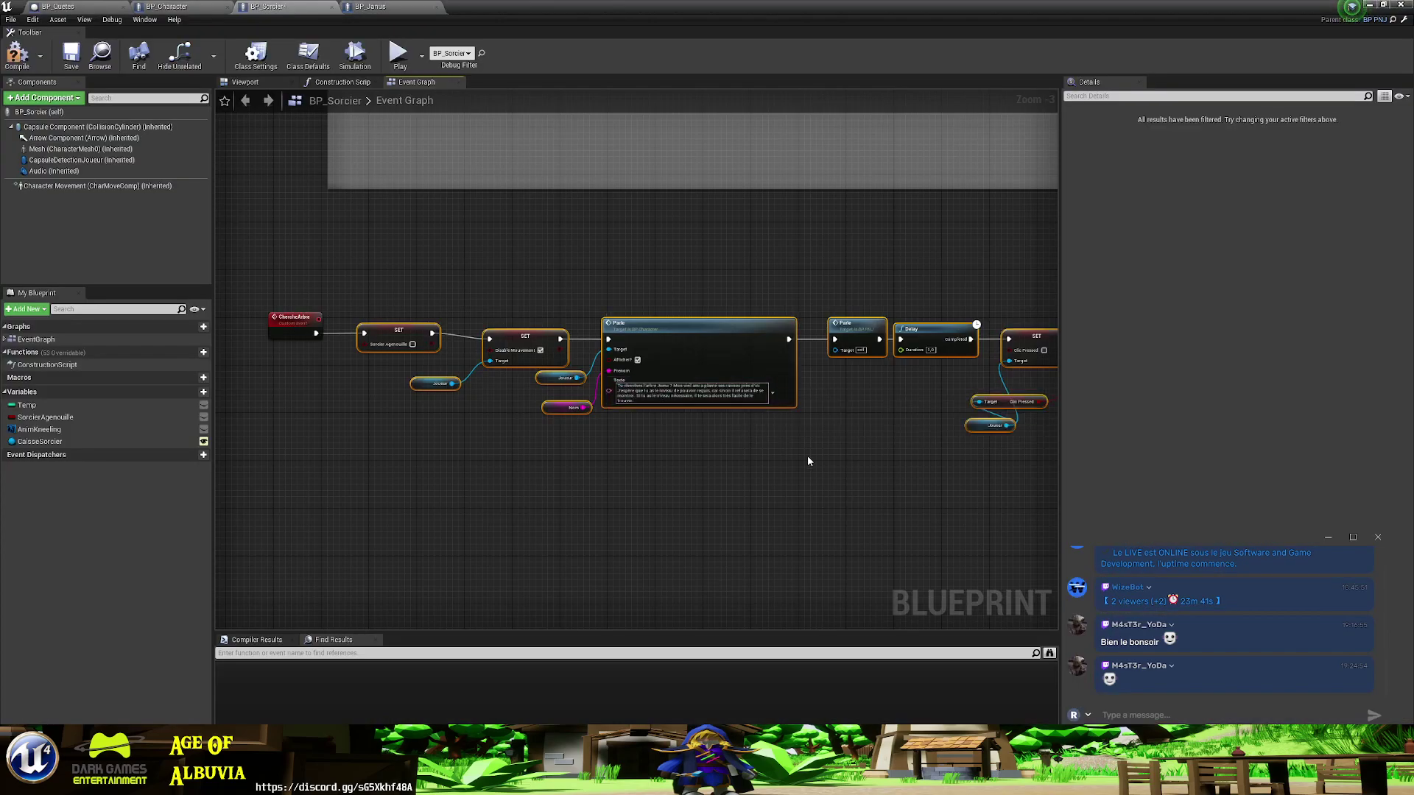
- Shift the lower row of nodes right to make room in the event graph
mouse_move(808, 461)
right_down()
mouse_move(629, 449)
mouse_move(565, 477)
right_up()
scroll(628, 449, down, 2)
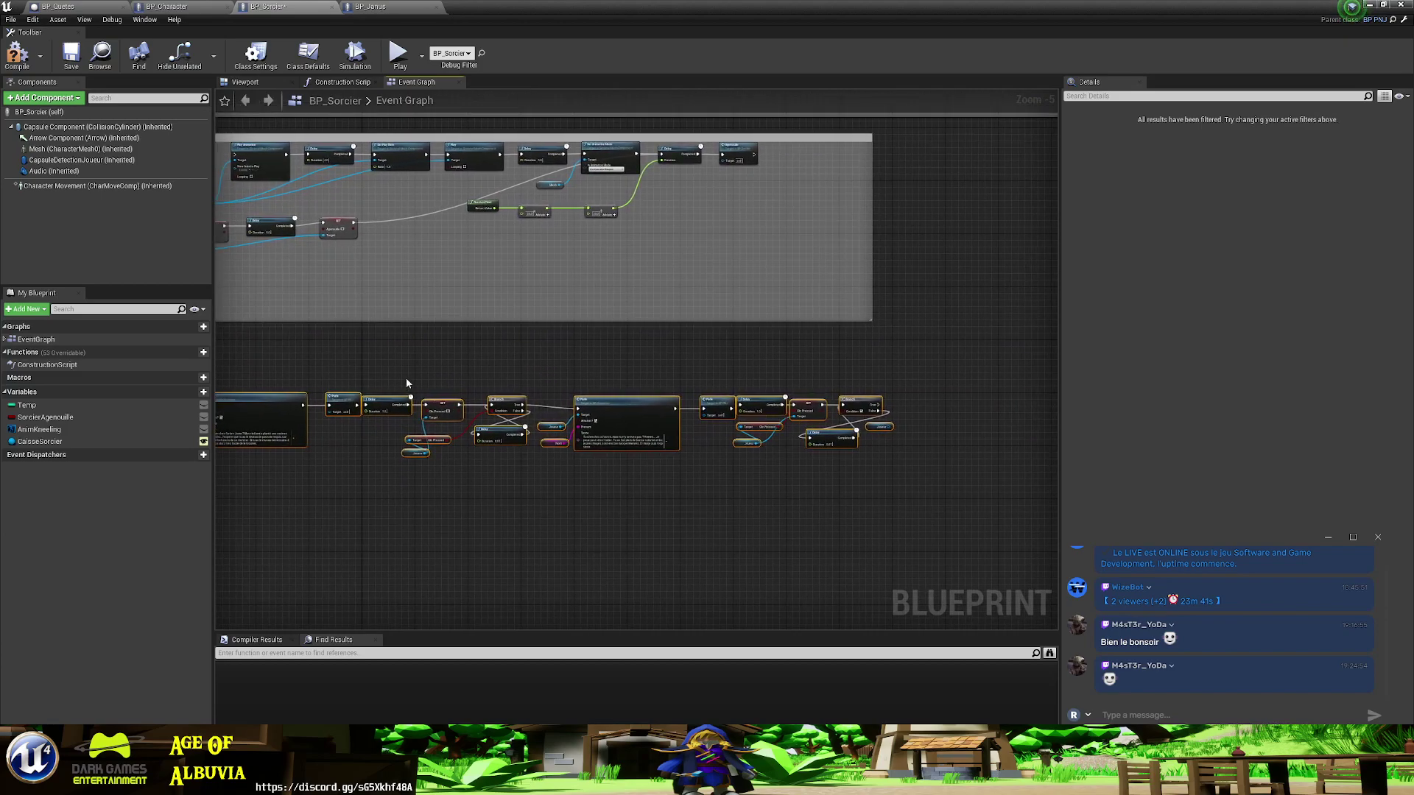
drag(421, 350, 615, 533)
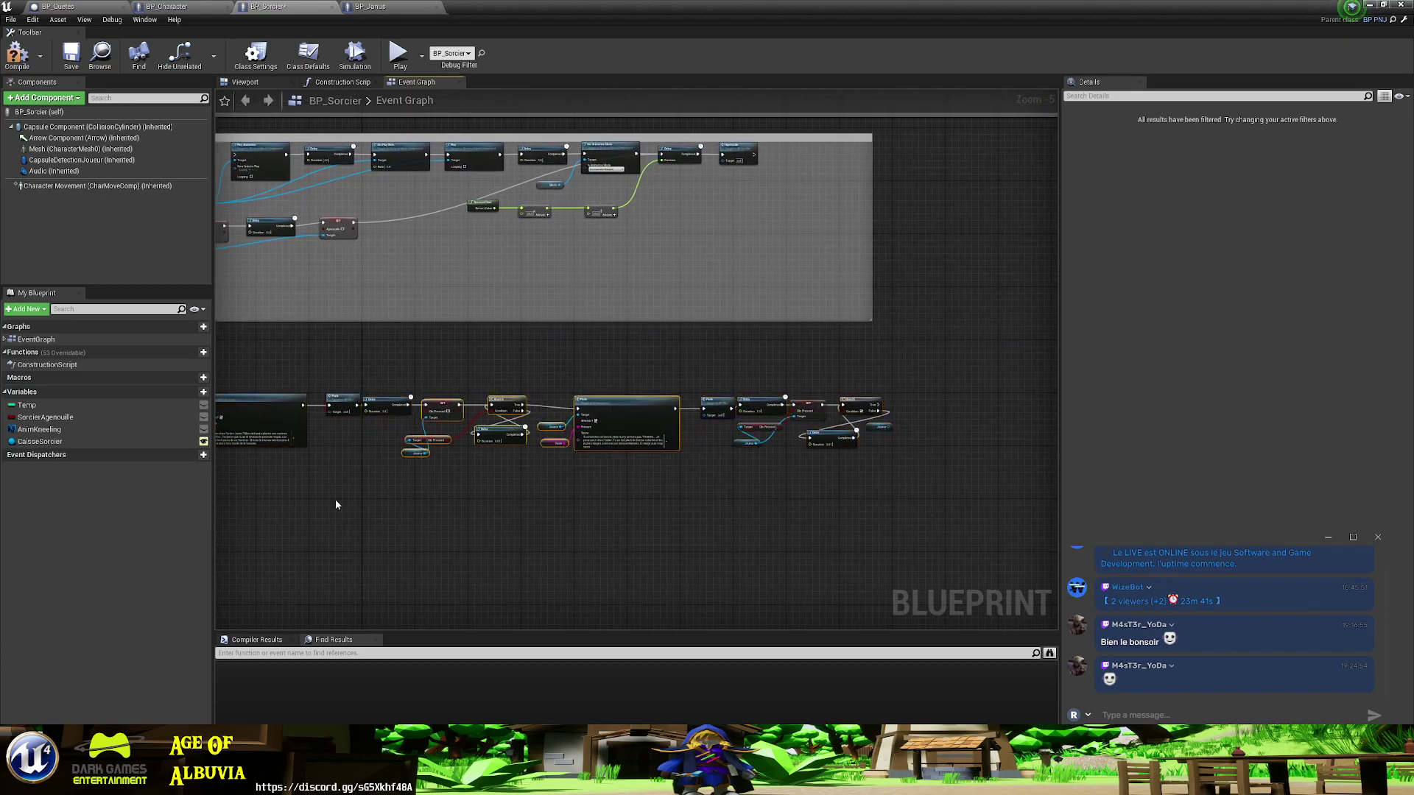
right_drag(440, 509, 333, 525)
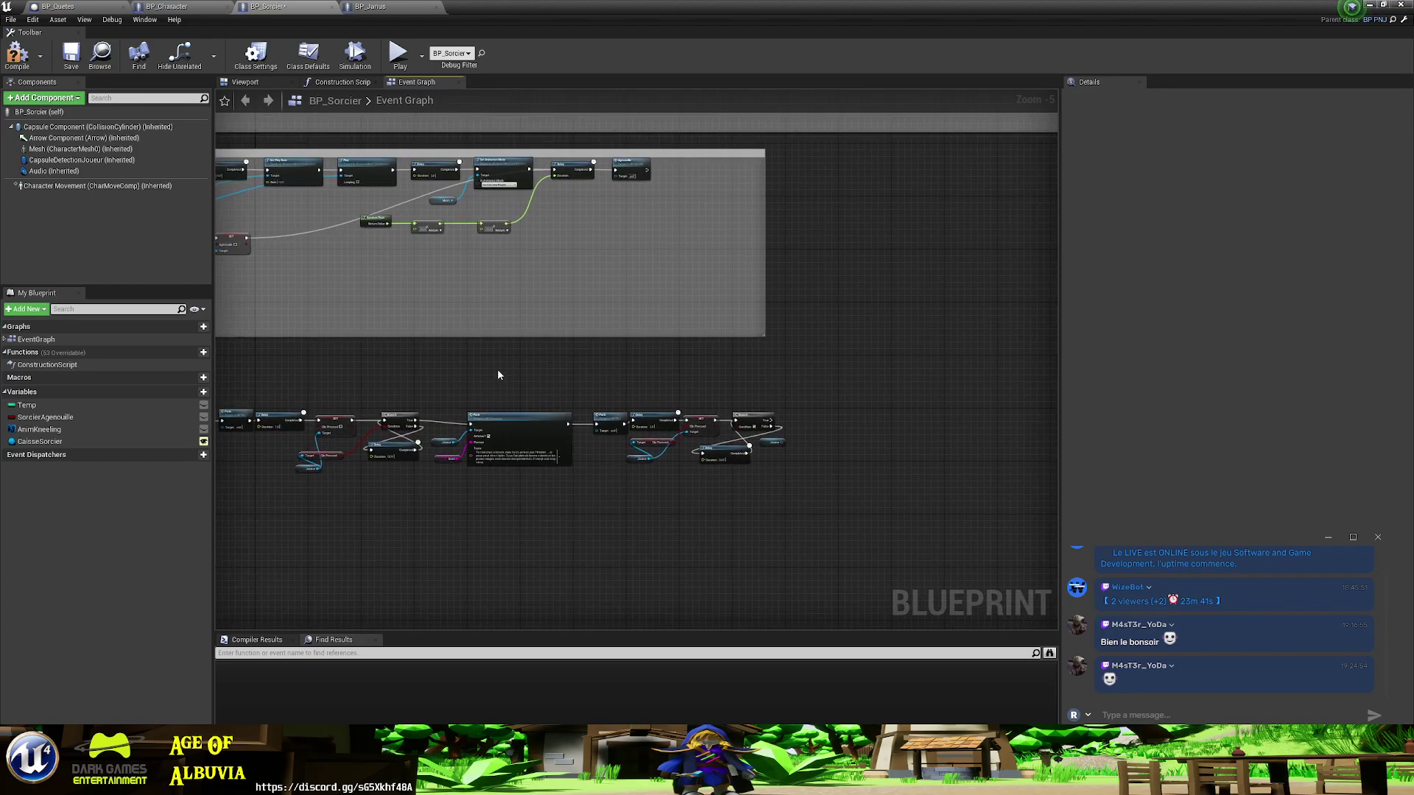
drag(441, 363, 766, 530)
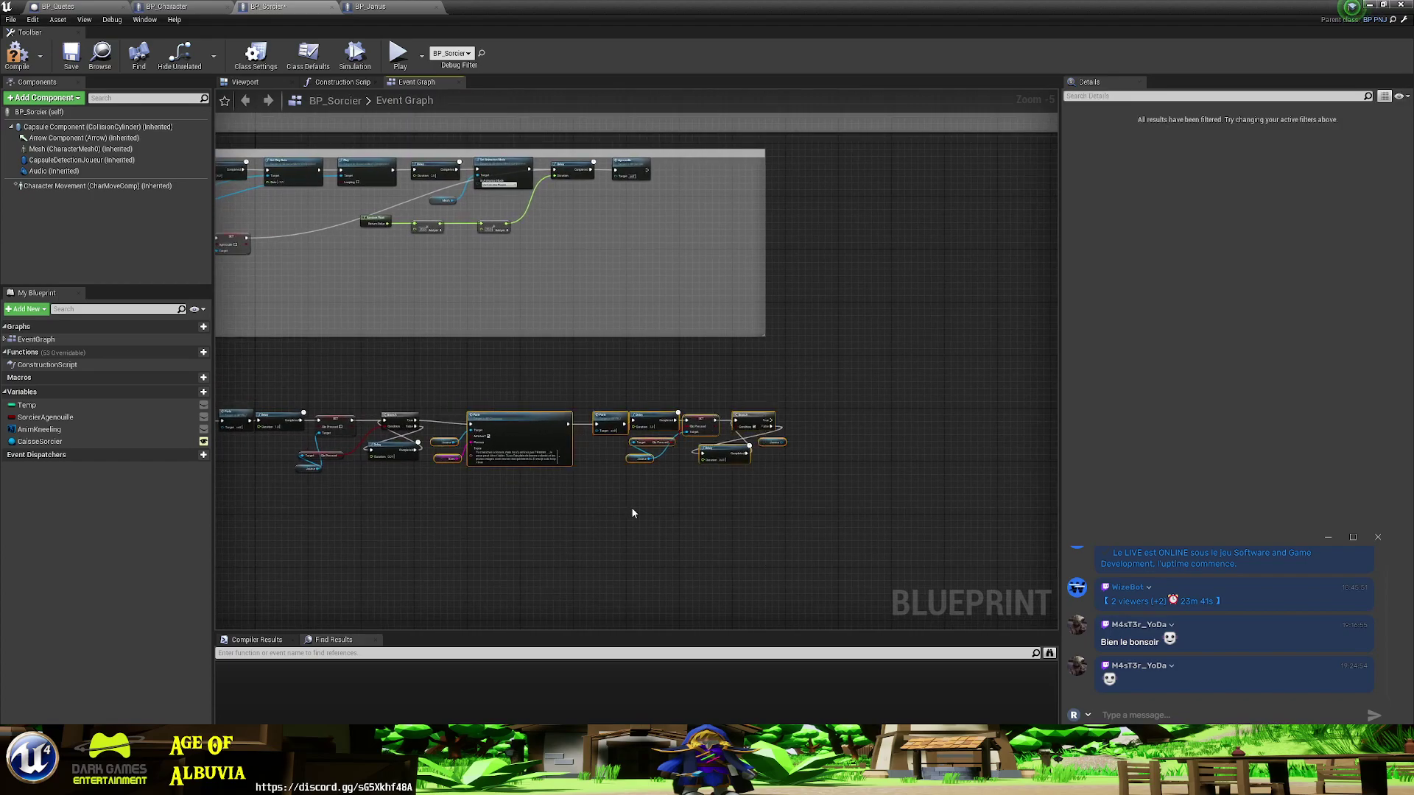
drag(499, 417, 846, 417)
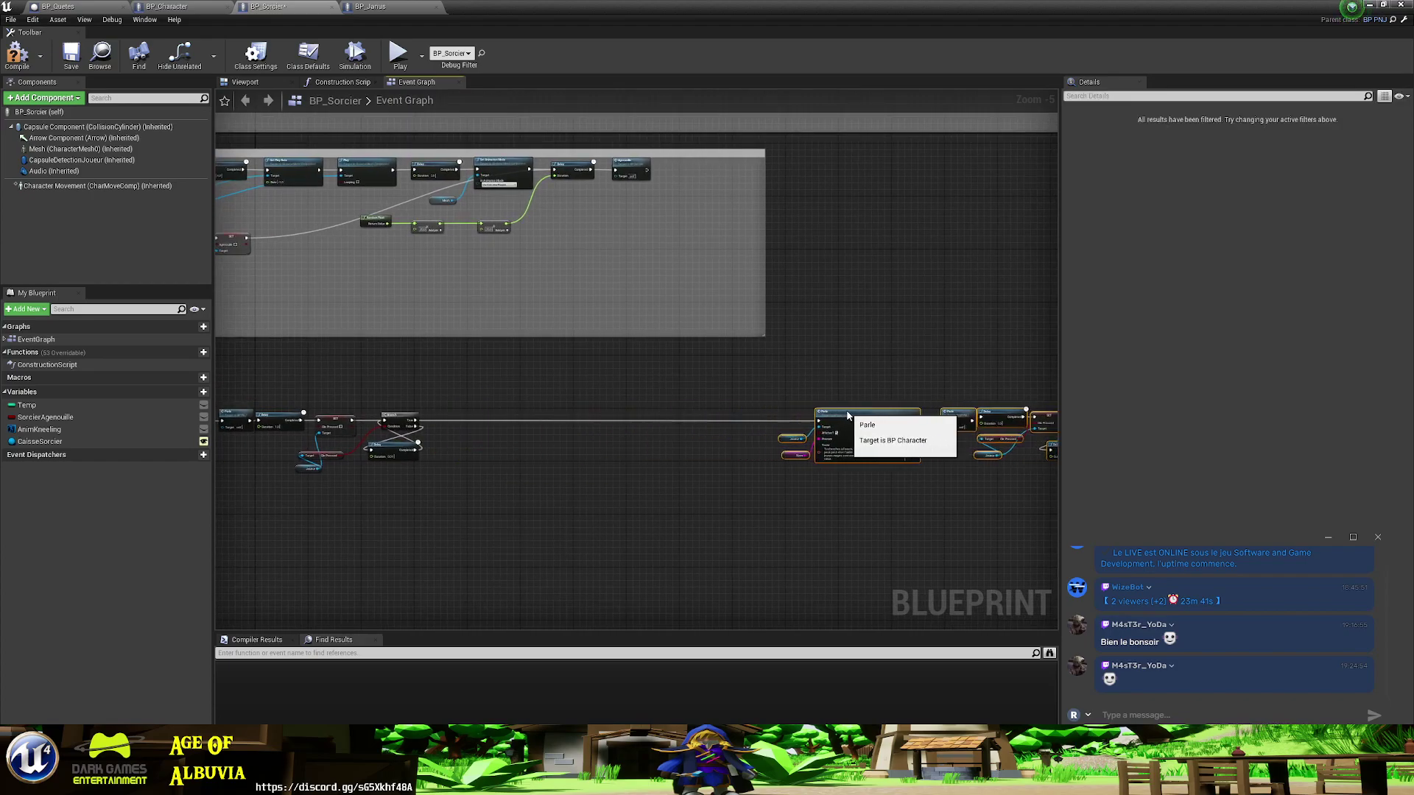
right_drag(731, 485, 766, 439)
scroll(648, 508, up, 1)
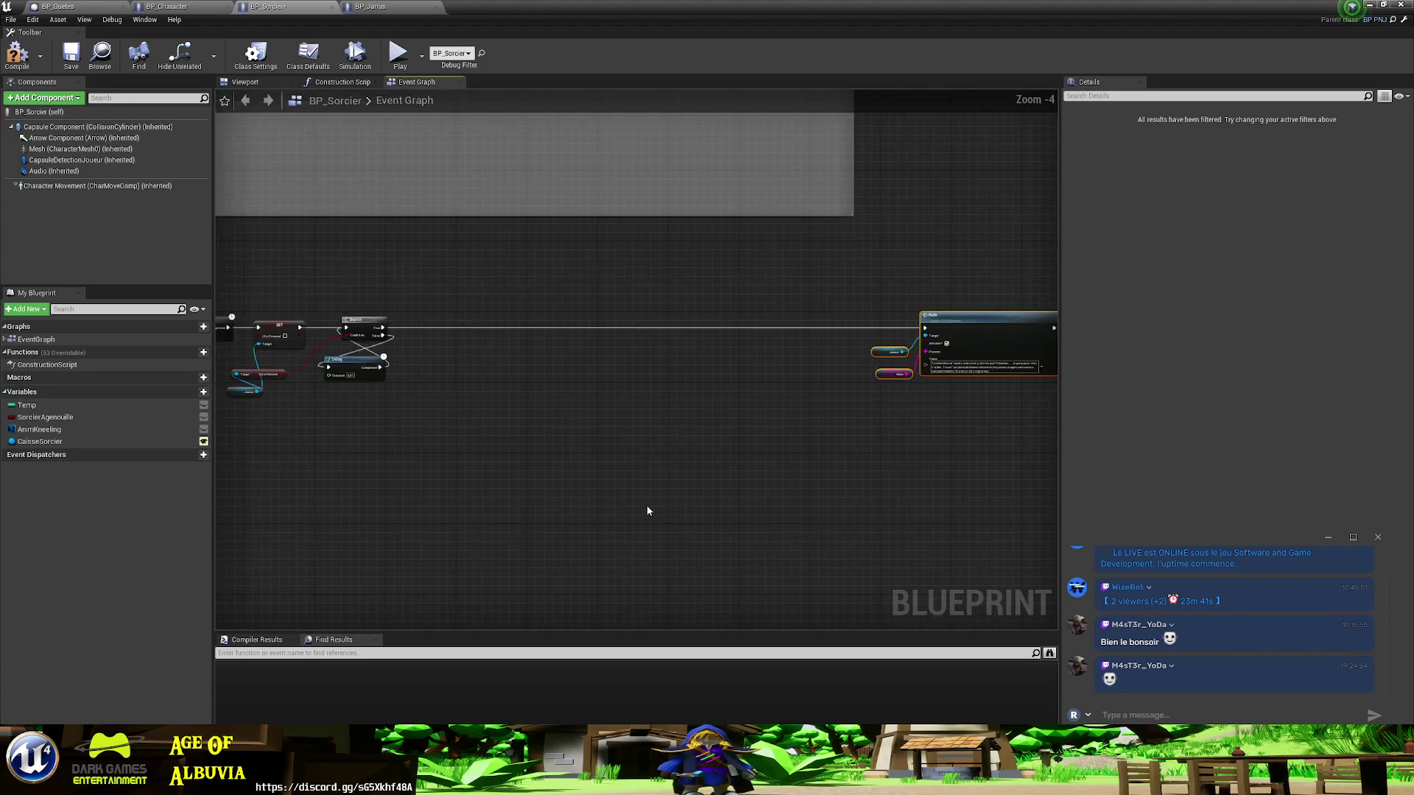
mouse_move(565, 506)
right_down()
mouse_move(549, 495)
mouse_move(600, 489)
right_up()
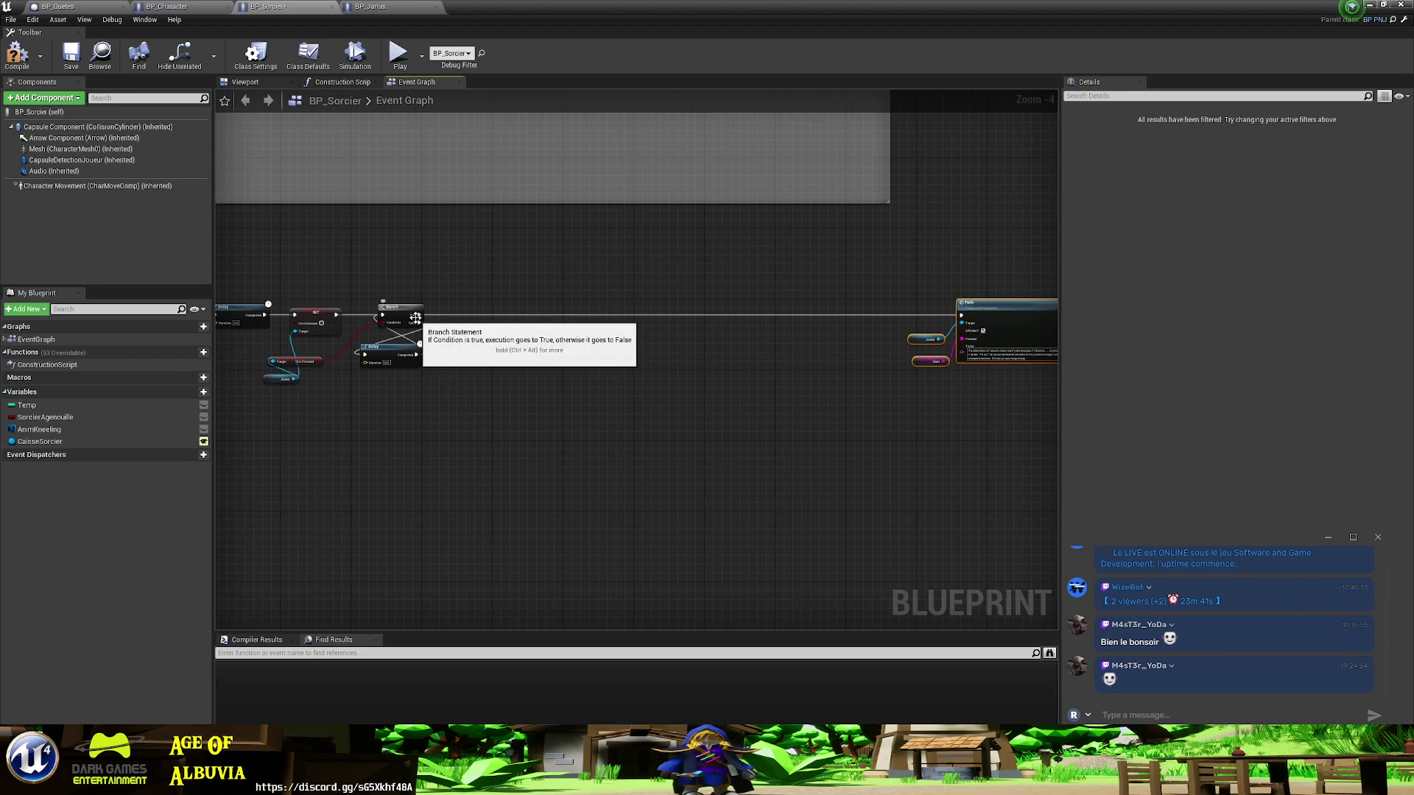
- Add a Branch node on the first Branch's False output wire
drag(420, 324, 504, 325)
text(branch)
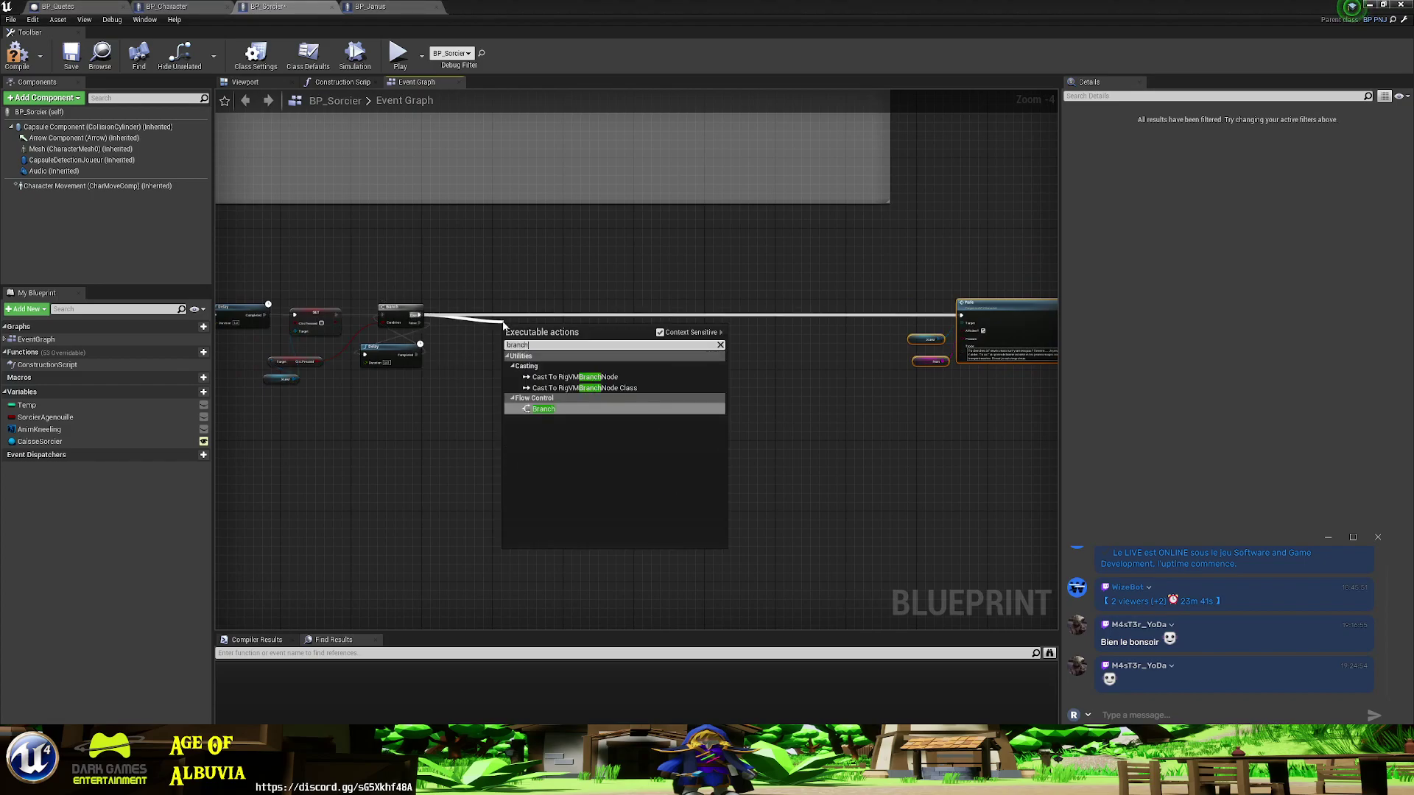
click(547, 405)
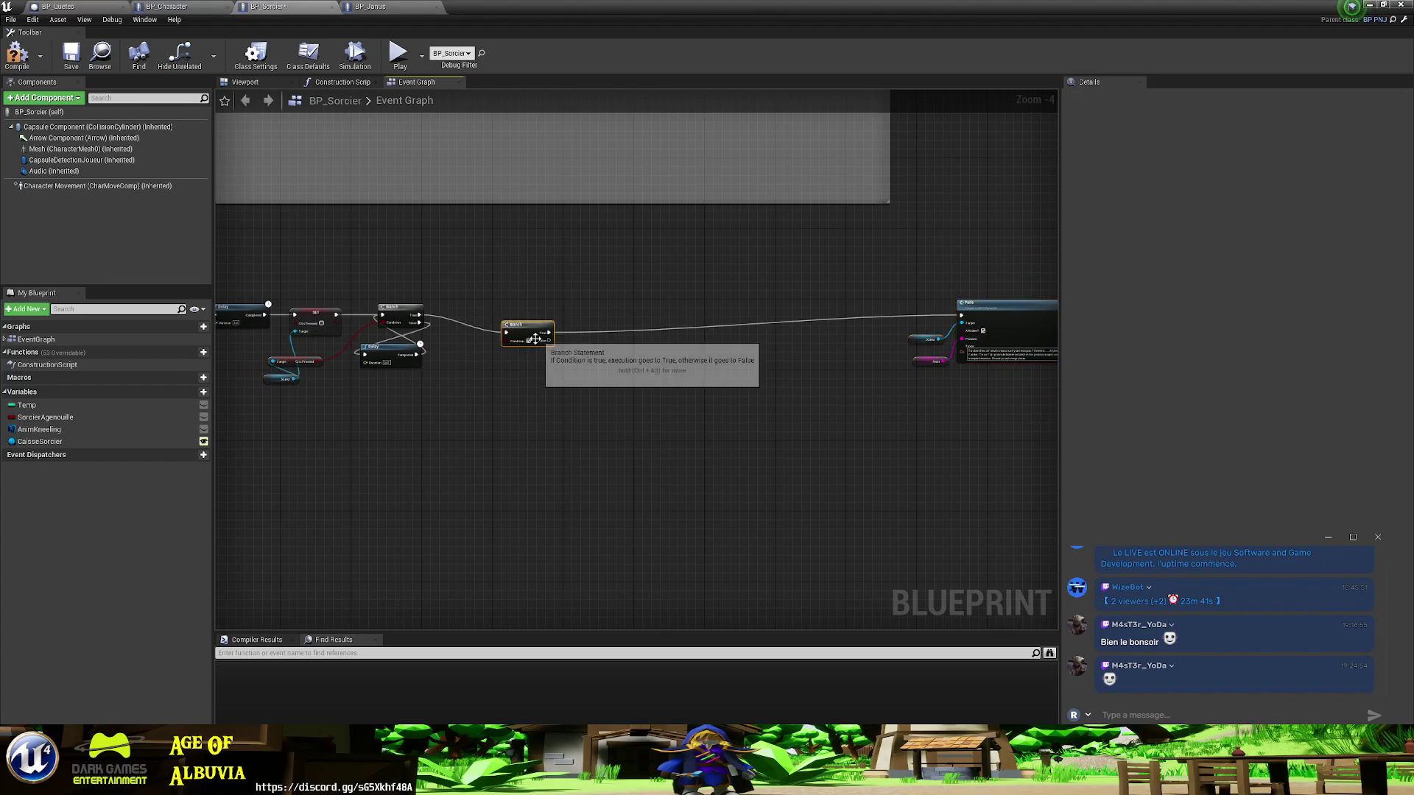
right_click(456, 458)
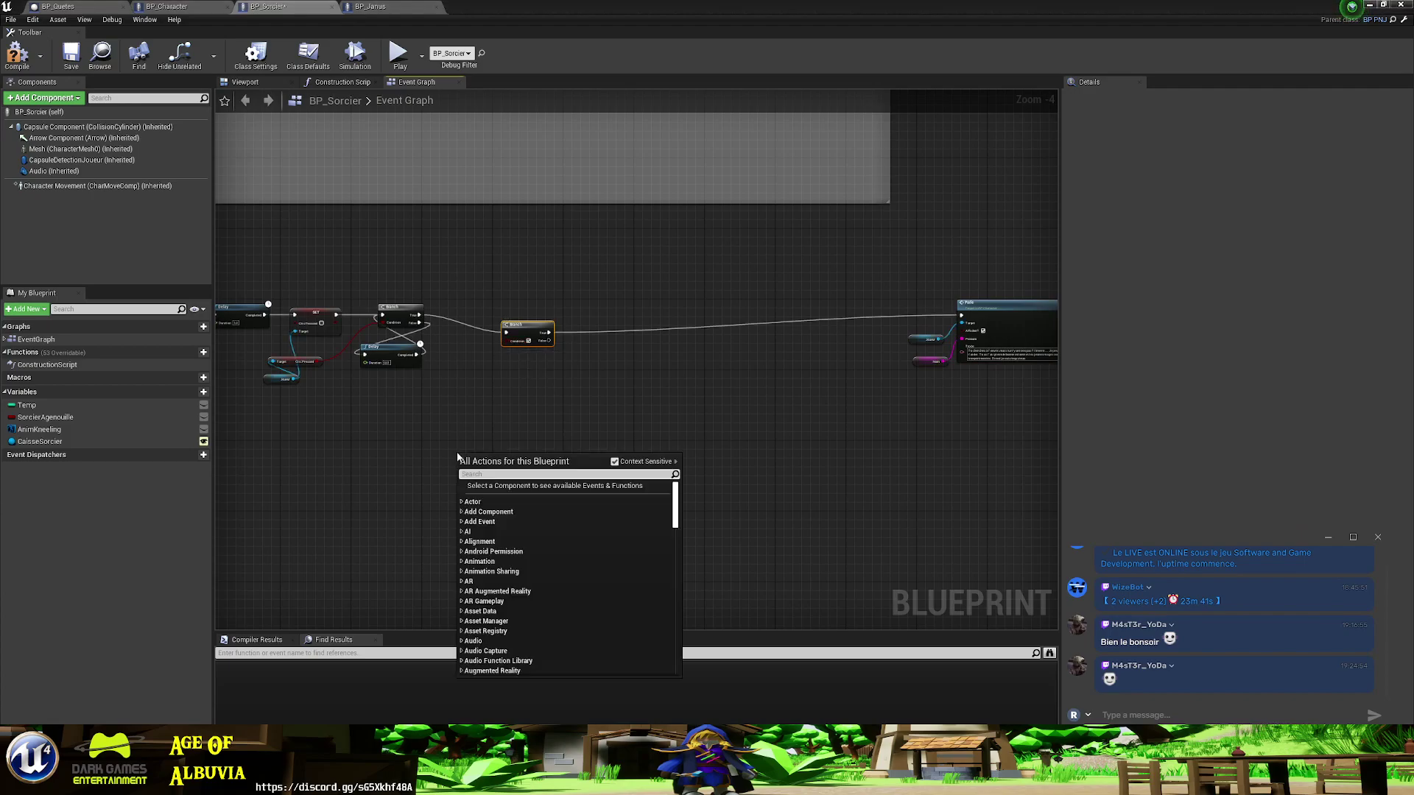
- Get Joueur's Pouvoirs value and feed it into an integer == node placed beside the new Branch
text(joueu)
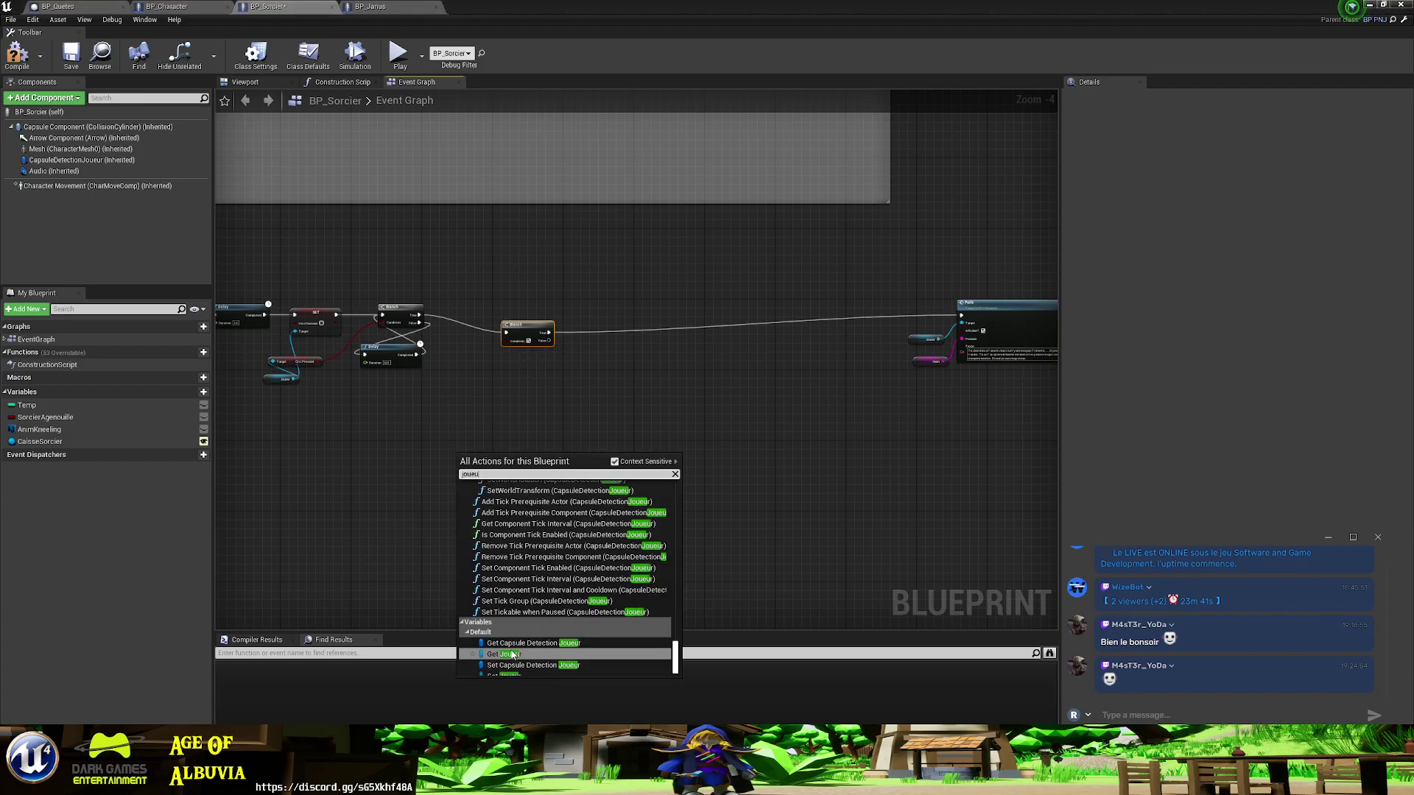
key(Return)
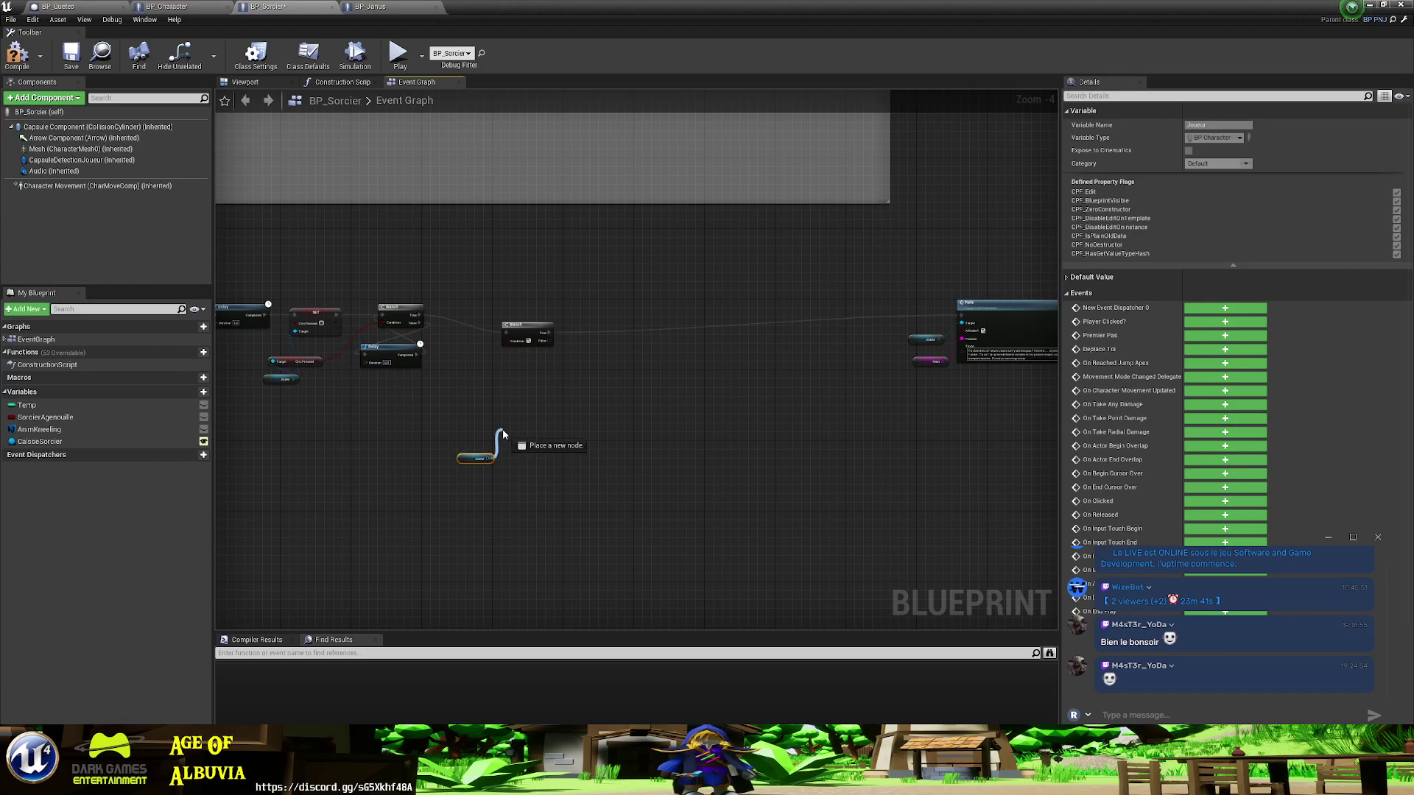
drag(488, 457, 497, 426)
text(pouvoir)
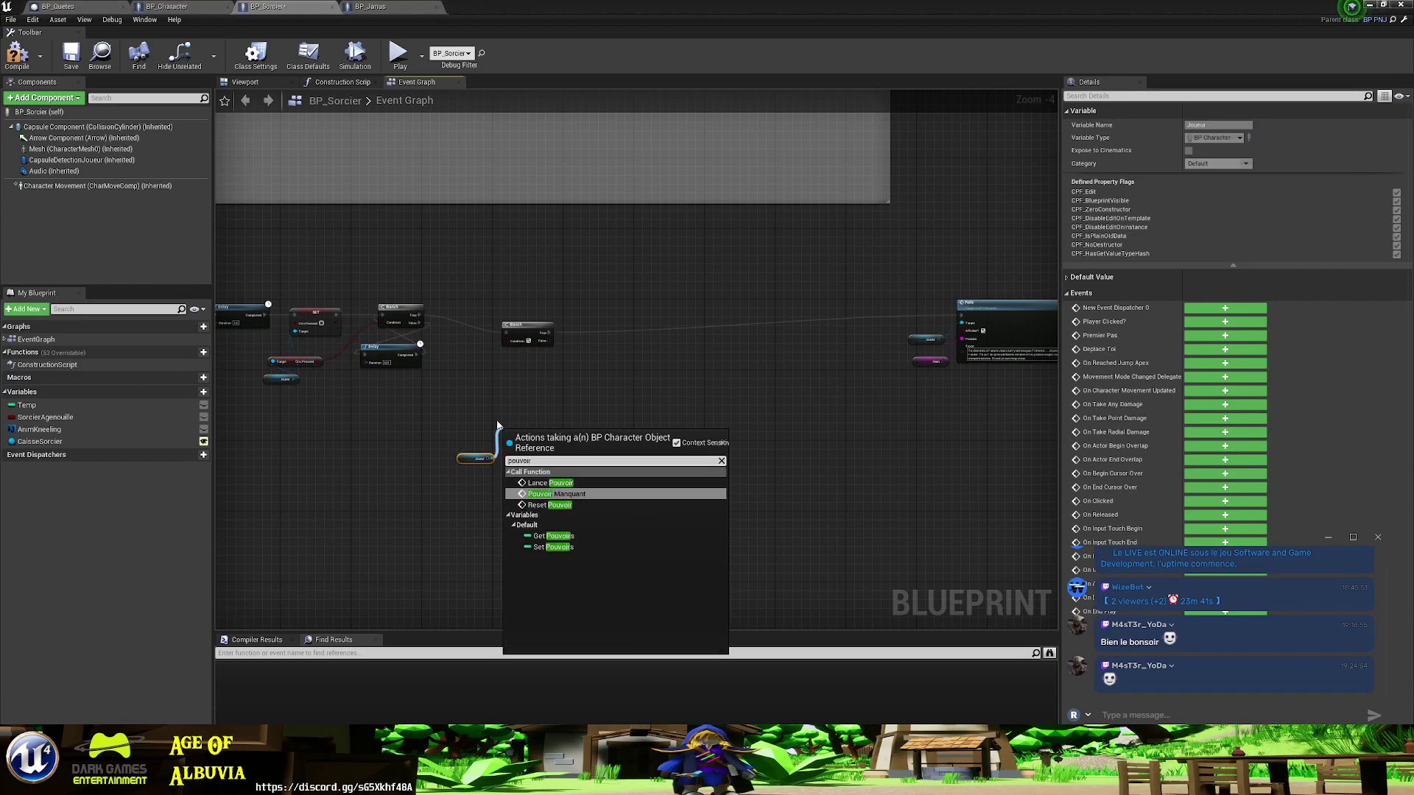
click(562, 536)
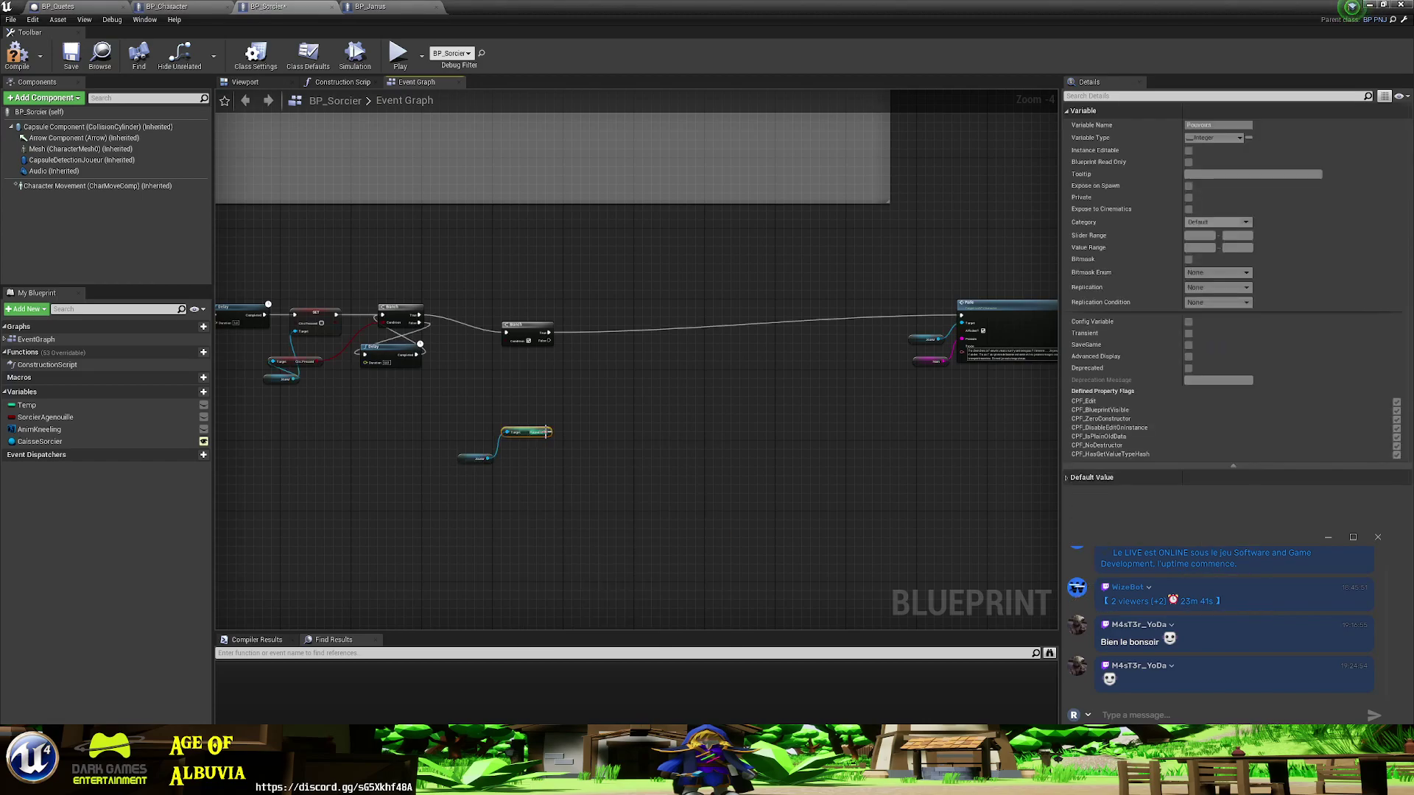
drag(533, 433, 535, 403)
text(==)
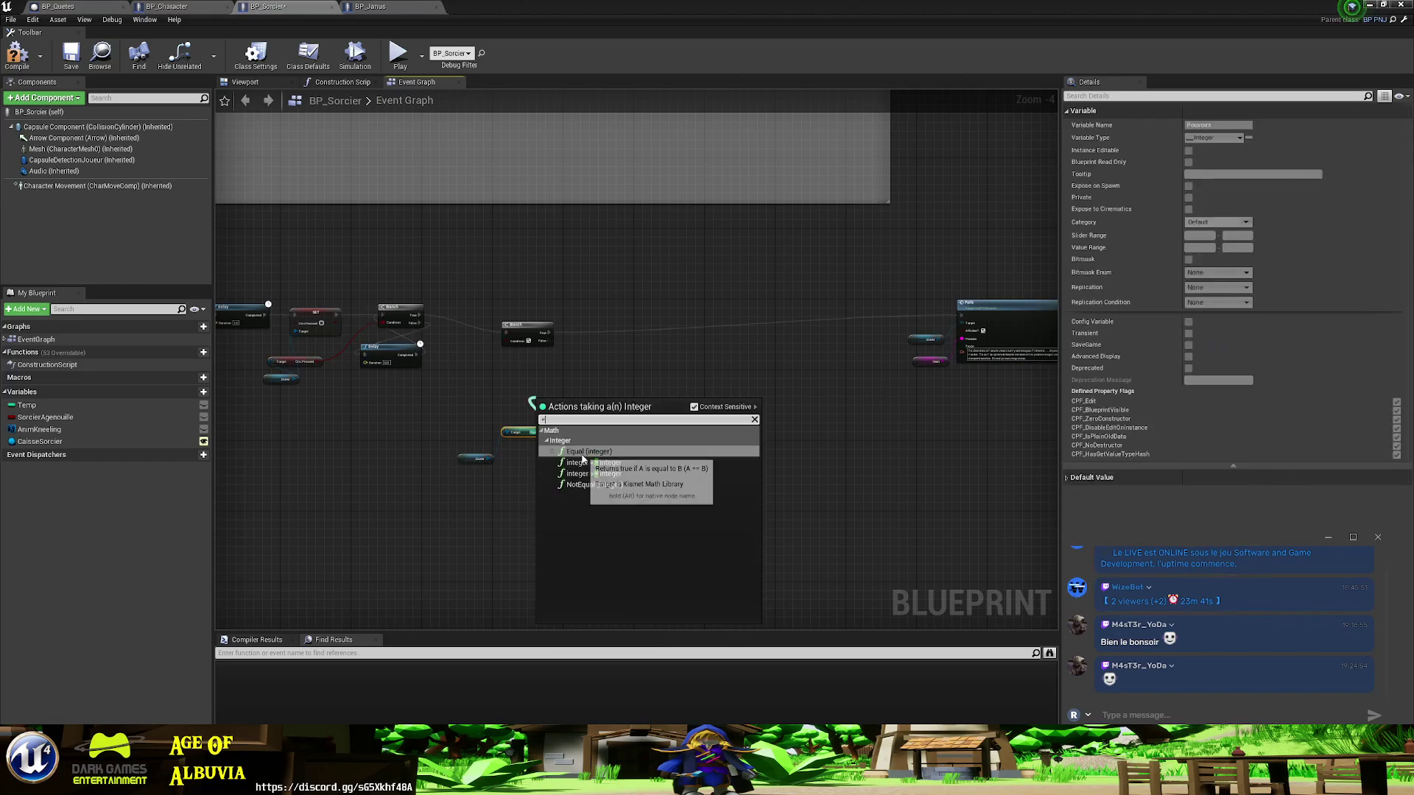
key(Return)
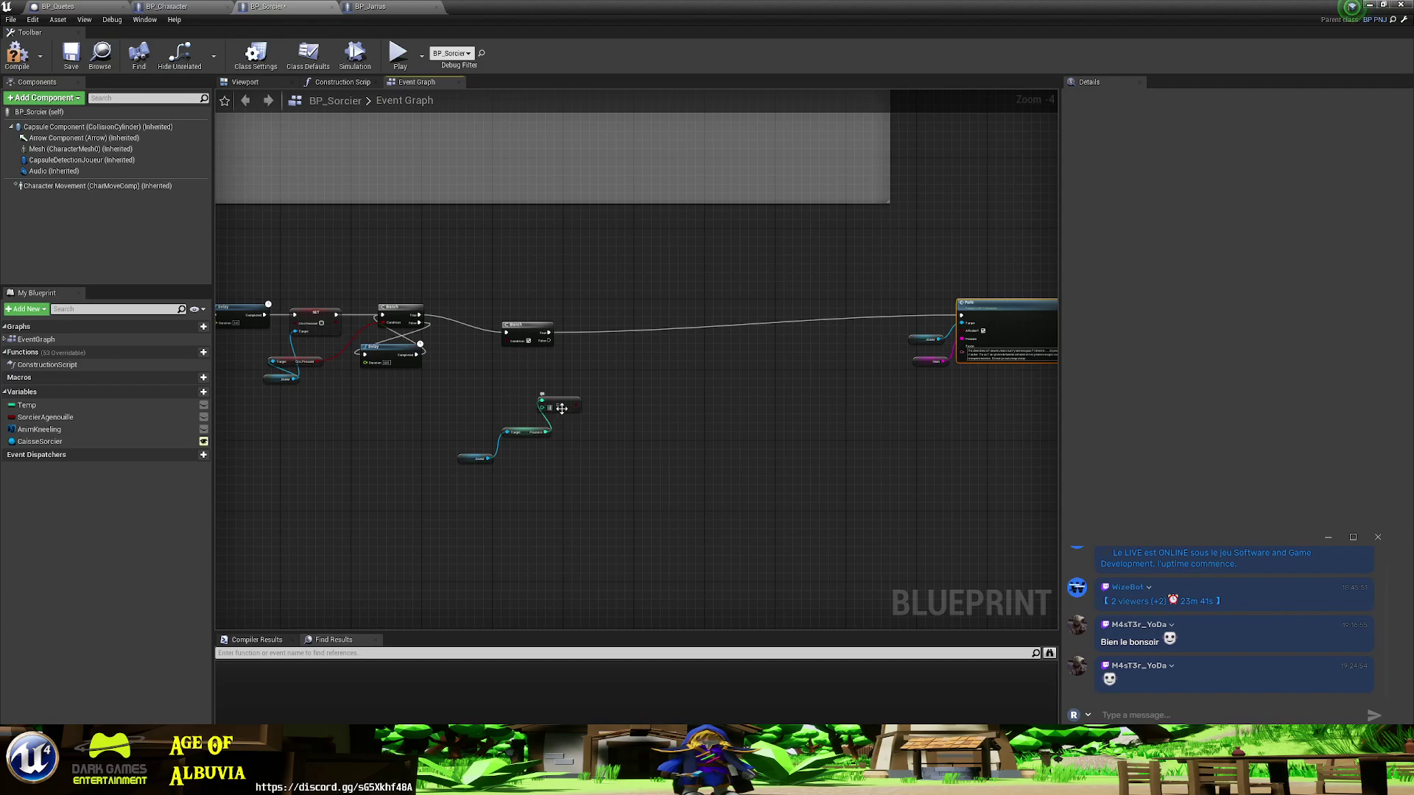
mouse_move(562, 407)
mouse_down()
mouse_move(508, 384)
mouse_move(511, 341)
mouse_up()
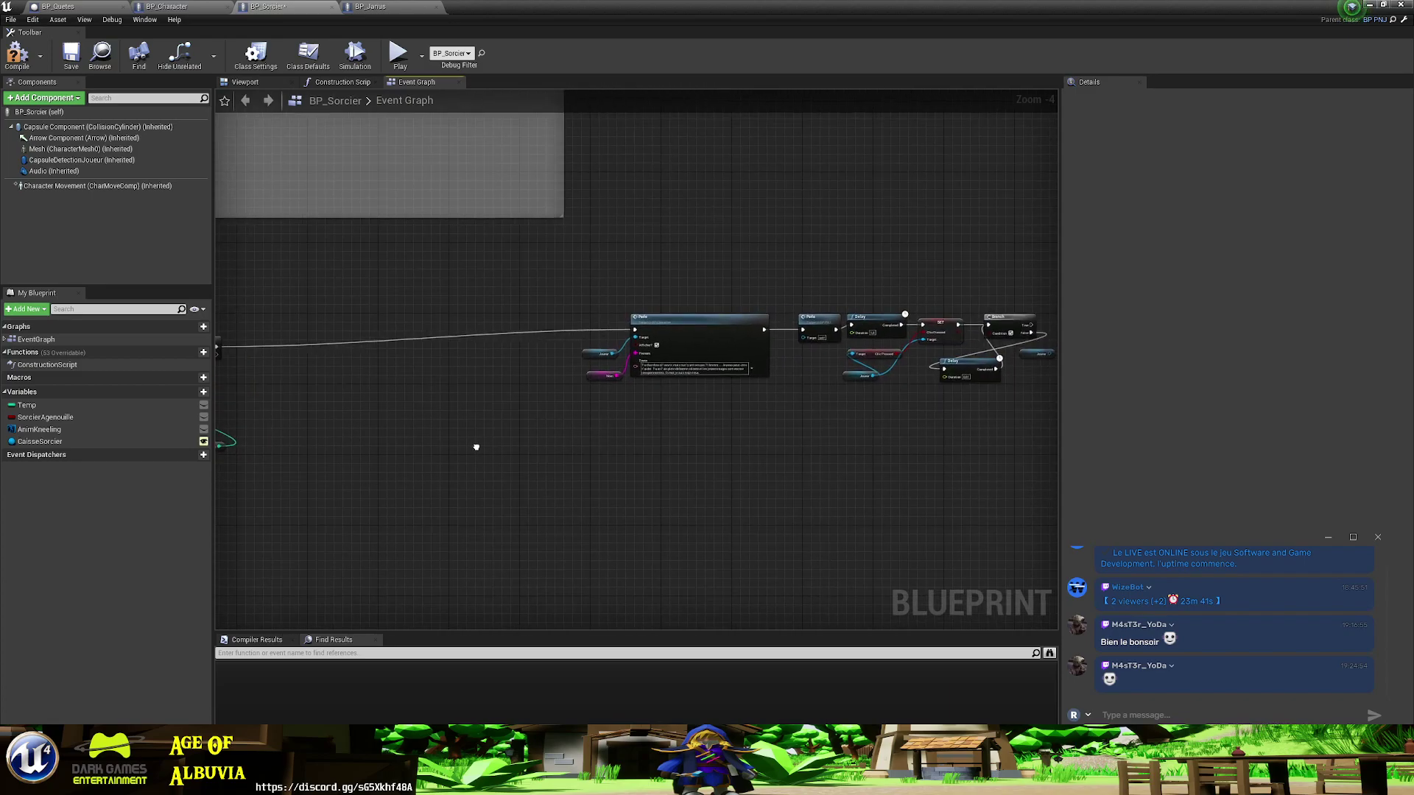
- Straighten the new Branch onto the execution line and move the Parle chain left to close the gap
right_drag(804, 436, 789, 403)
drag(527, 293, 528, 279)
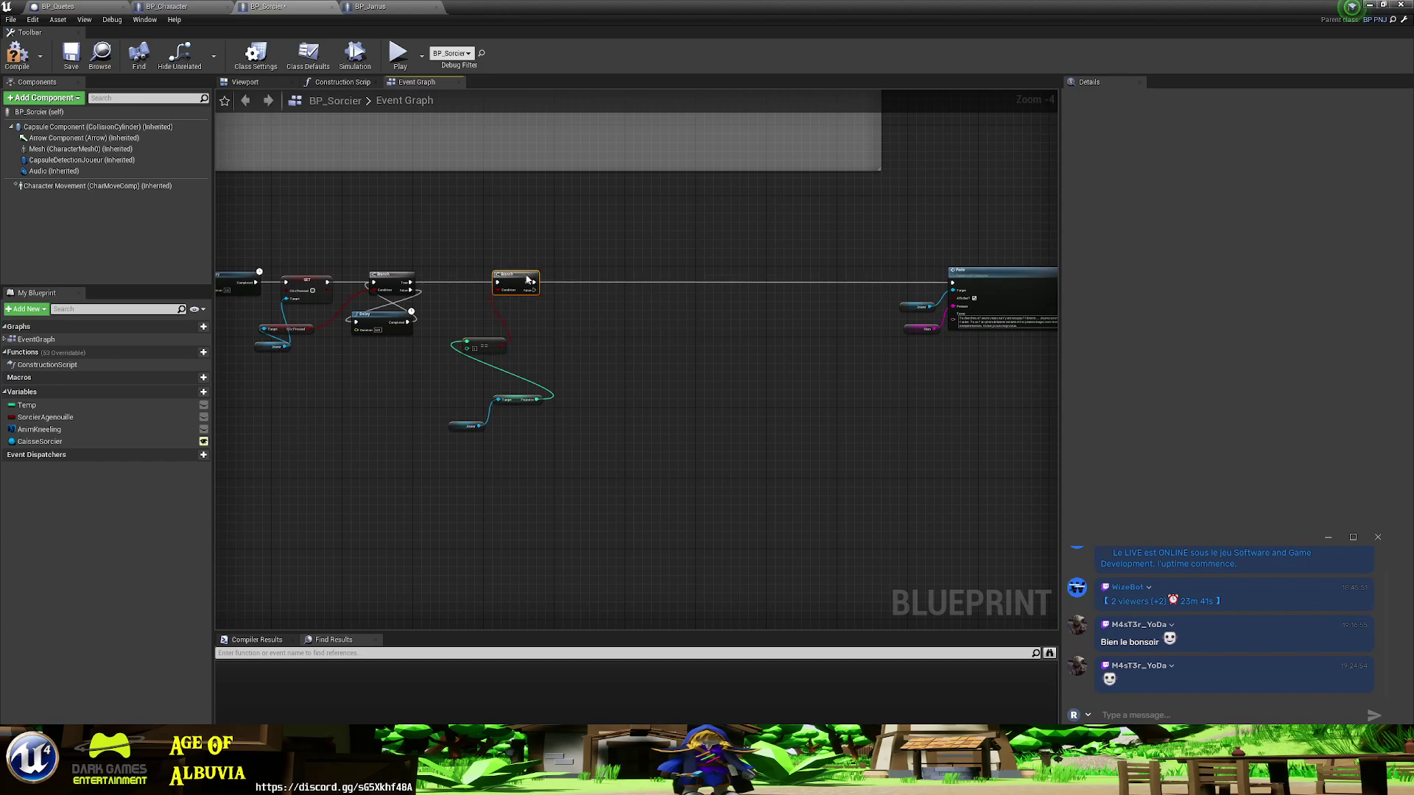
mouse_move(725, 370)
right_down()
mouse_move(414, 410)
mouse_move(479, 419)
right_up()
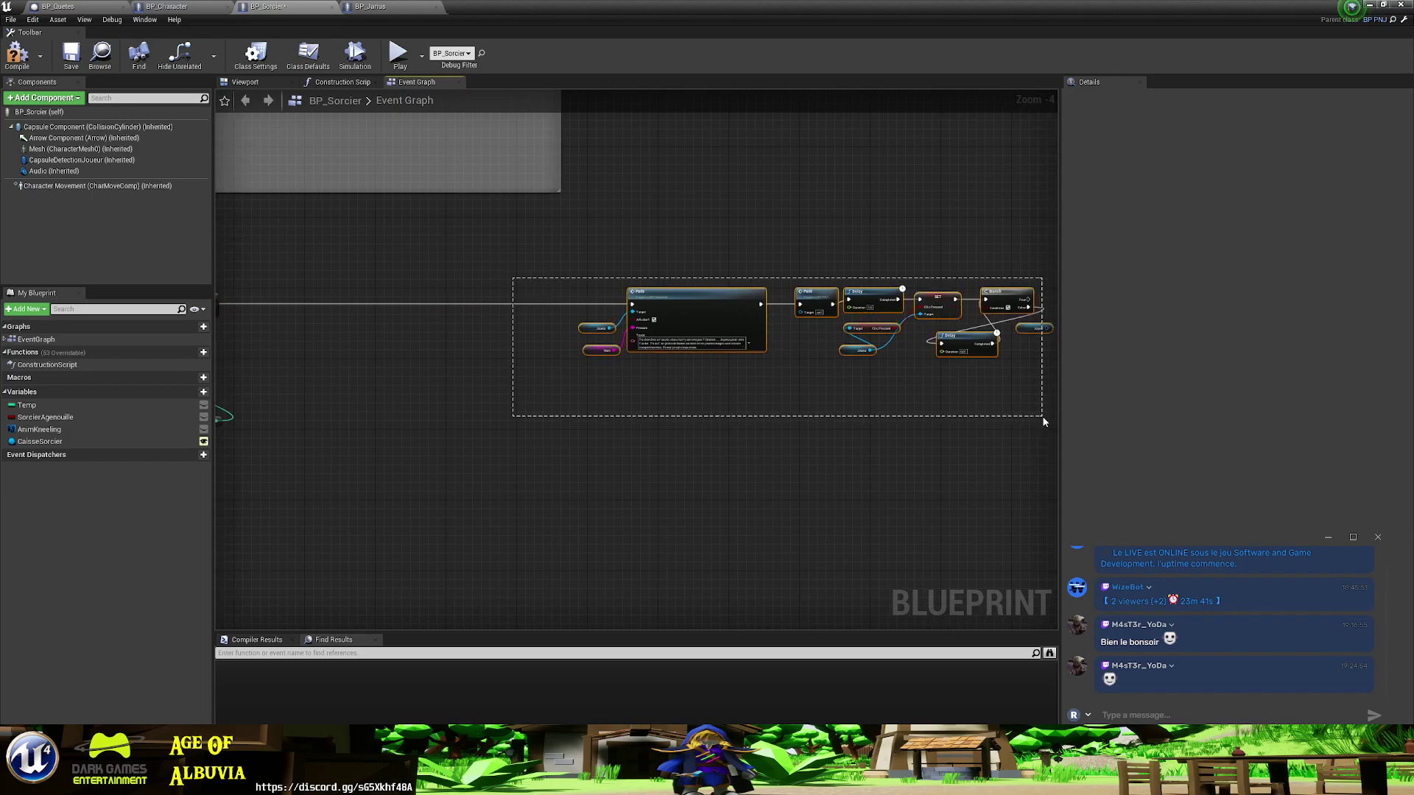
drag(614, 336, 1027, 417)
drag(662, 298, 371, 300)
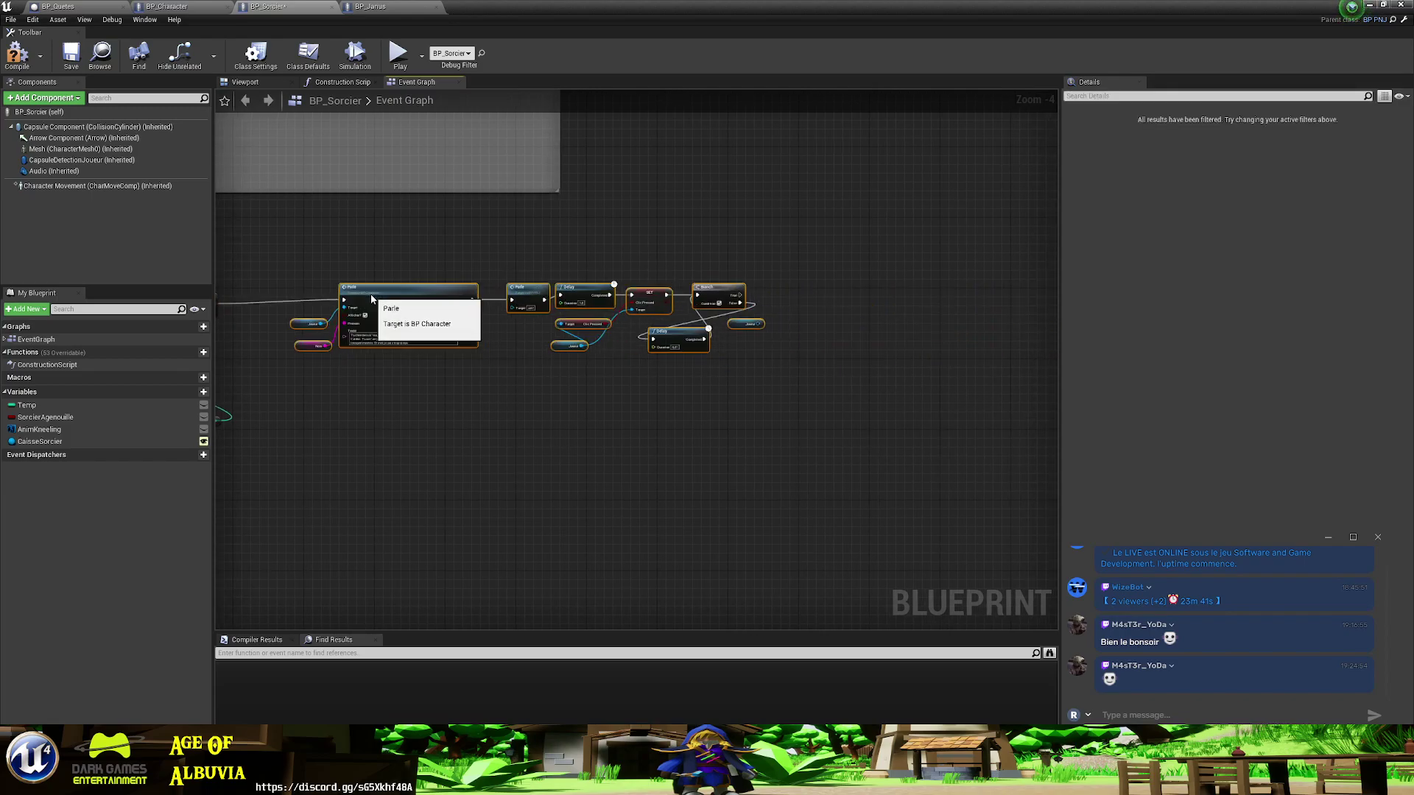
mouse_move(355, 384)
right_down()
mouse_move(540, 402)
mouse_move(608, 392)
right_up()
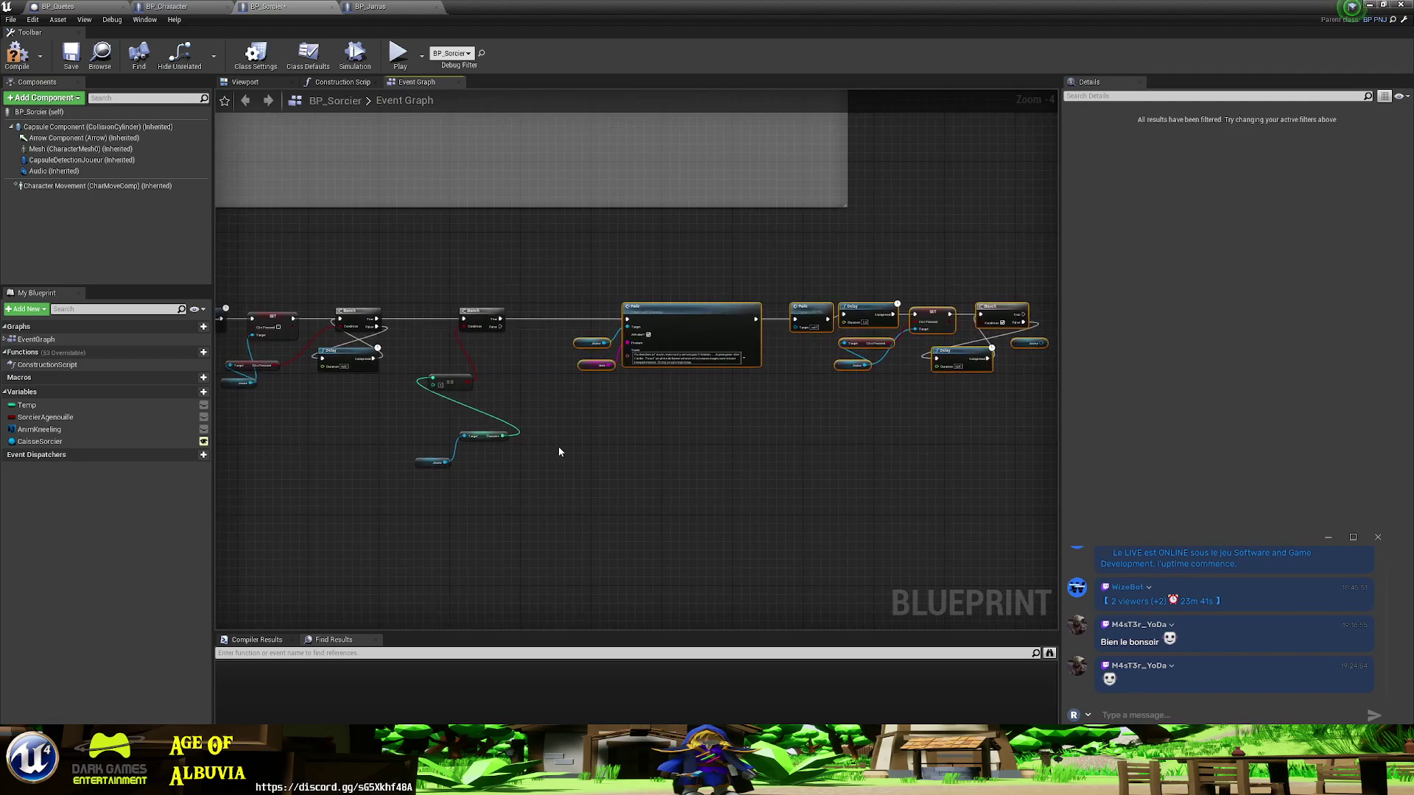
- Duplicate the Parle node with its inputs, wiring it from the new Branch's False output to the next Parle
drag(575, 271, 647, 398)
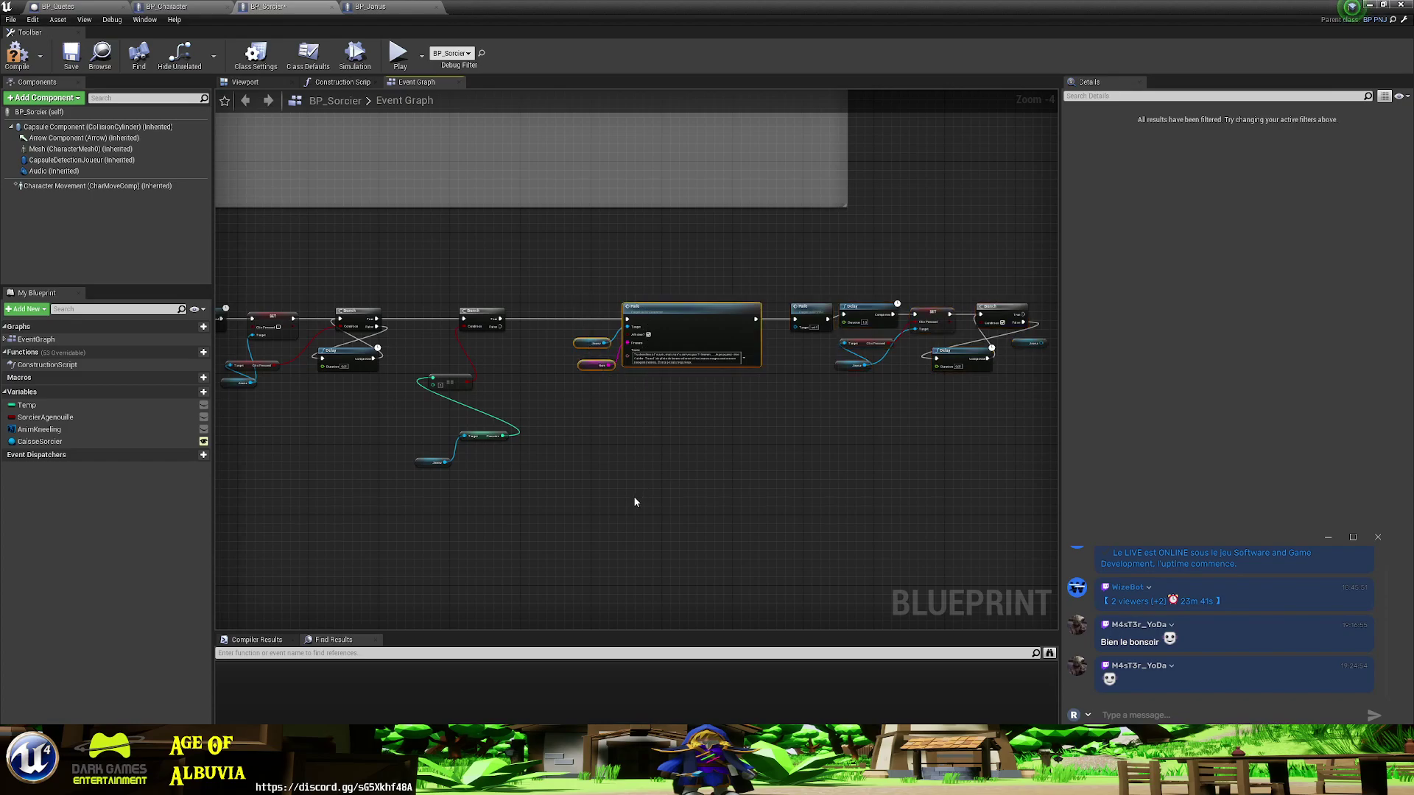
key(ctrl+c)
key(ctrl+v)
drag(701, 480, 629, 464)
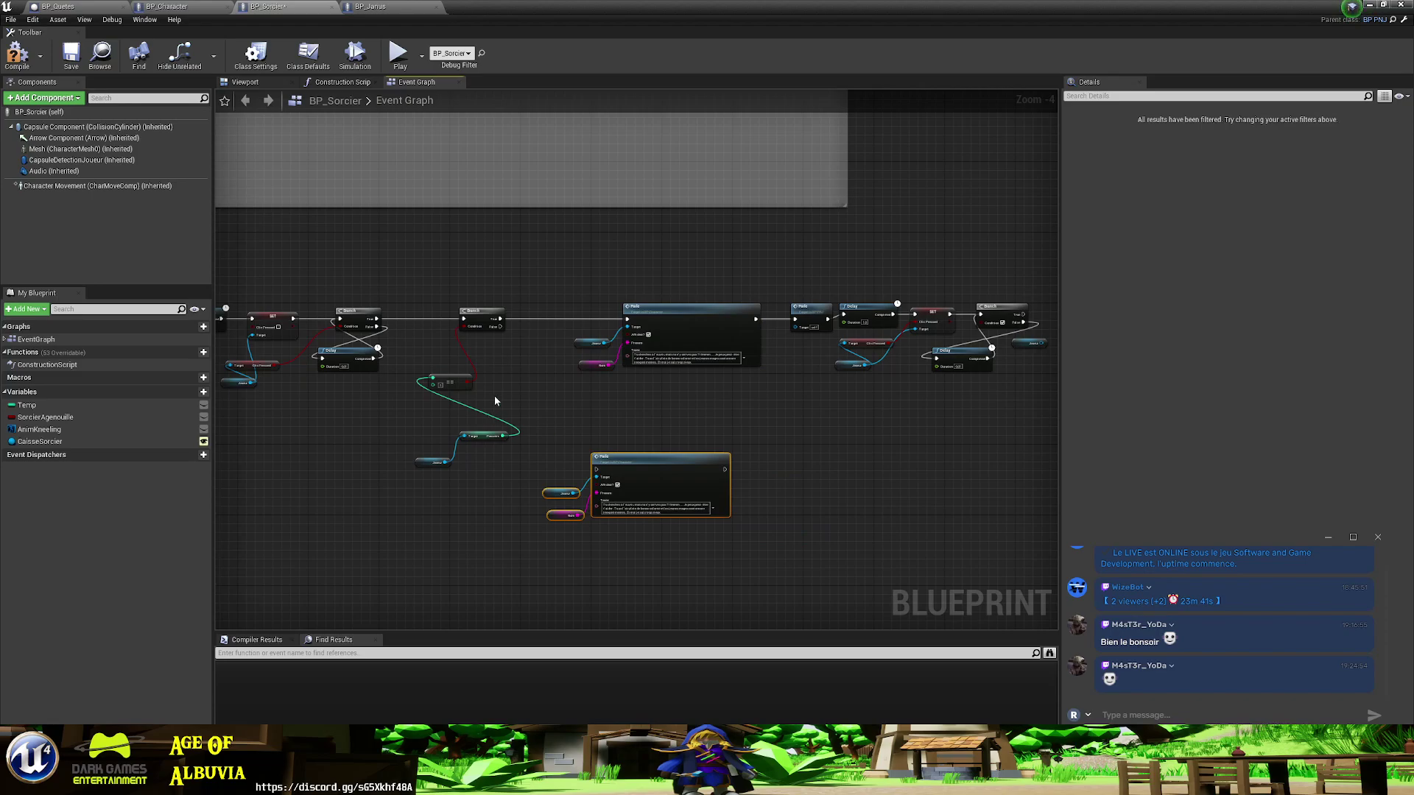
drag(499, 325, 596, 469)
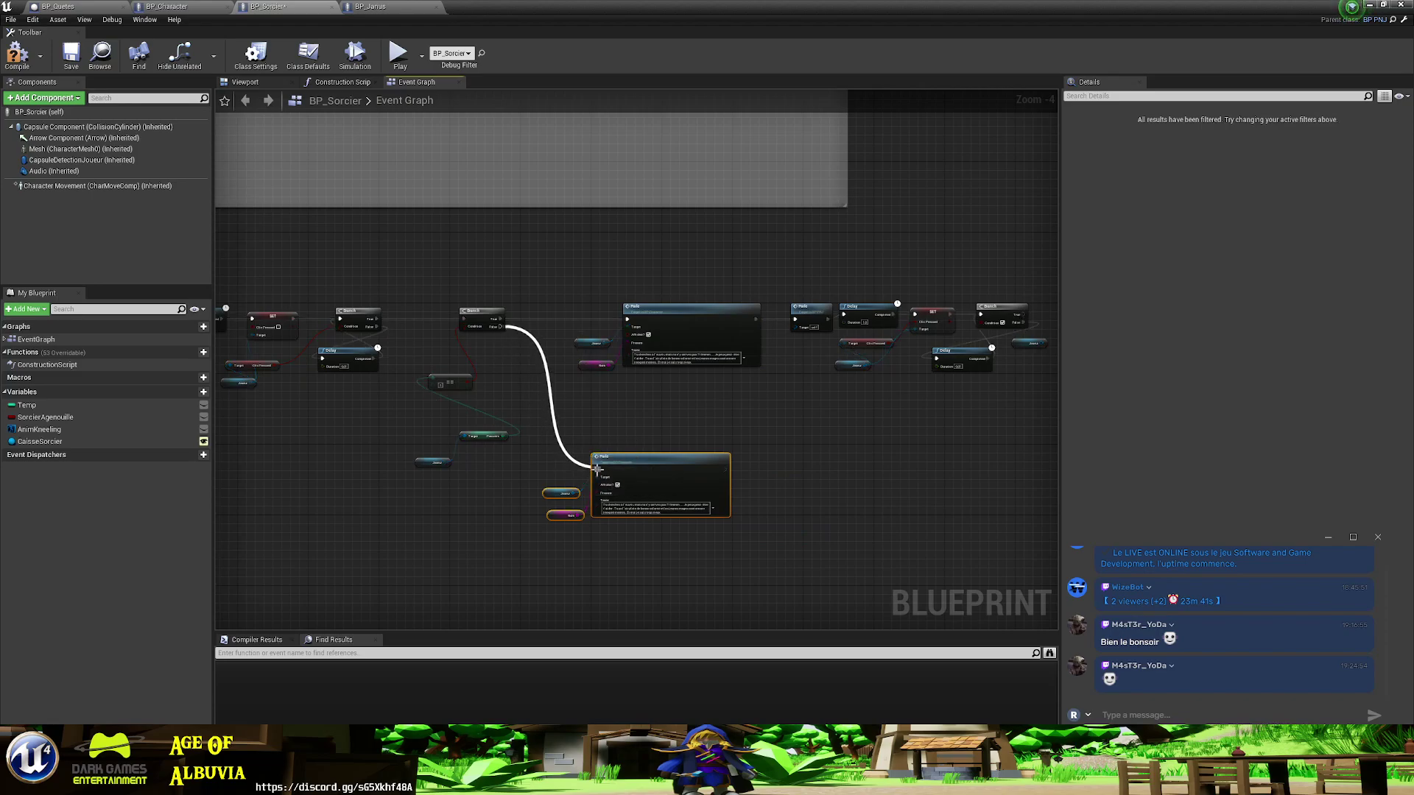
drag(724, 469, 796, 319)
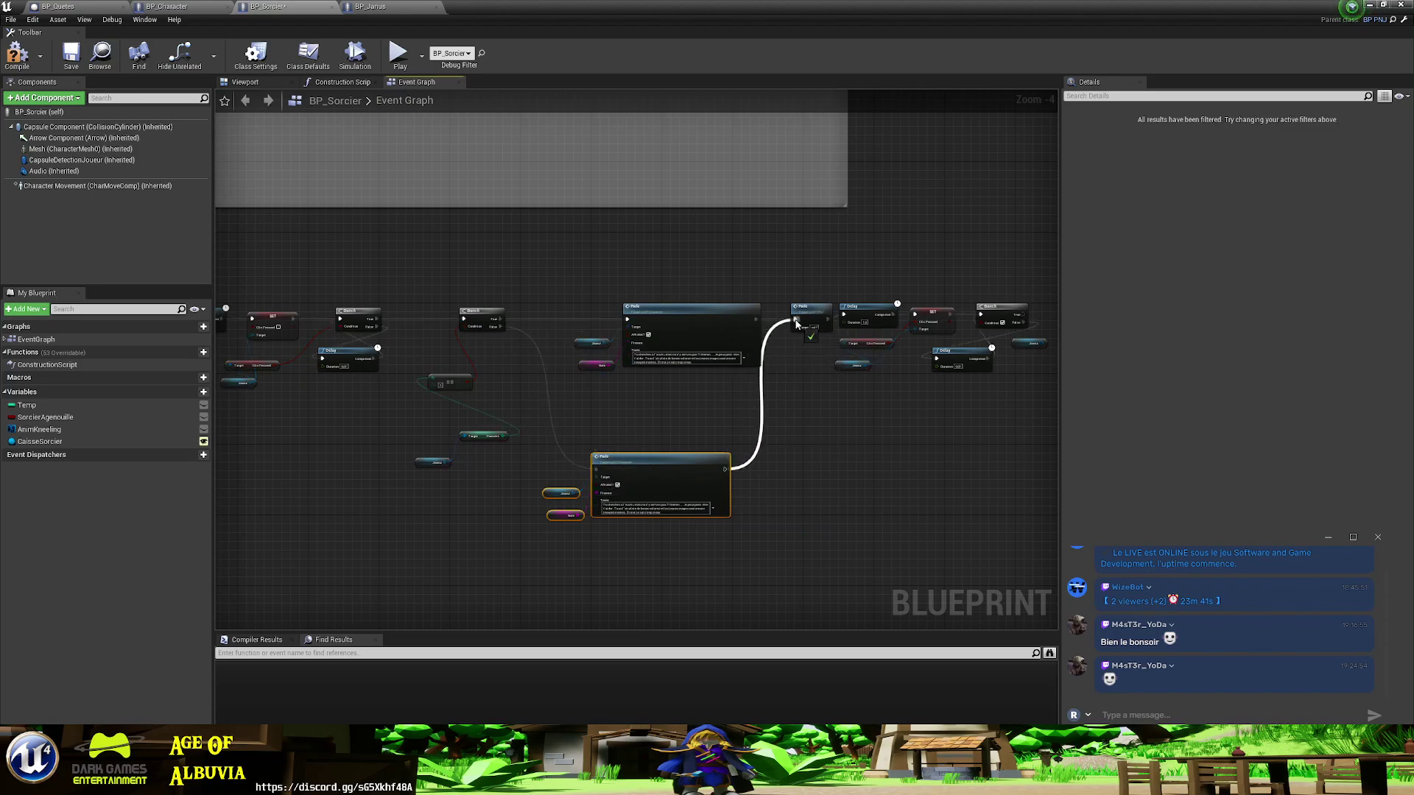
right_drag(580, 409, 832, 406)
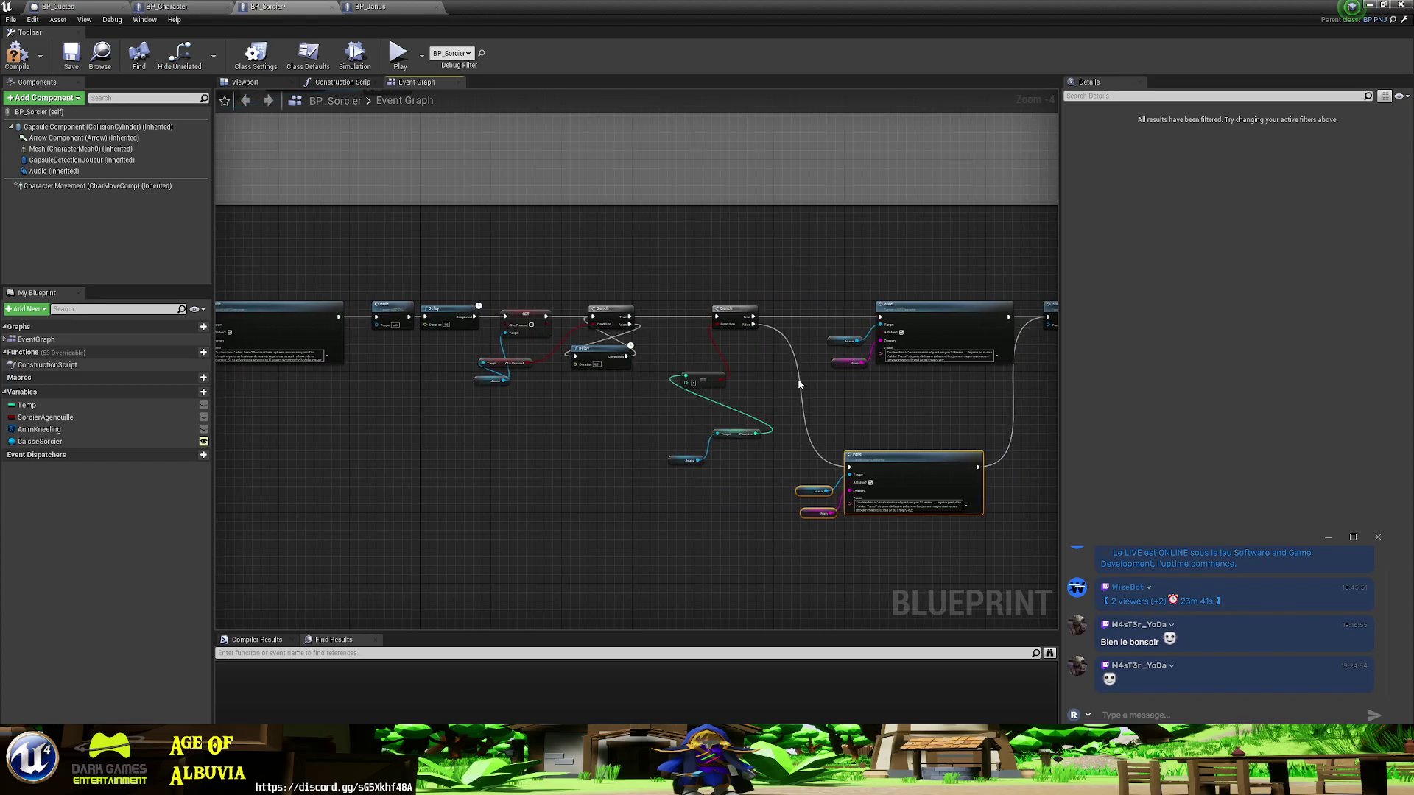
scroll(763, 346, up, 3)
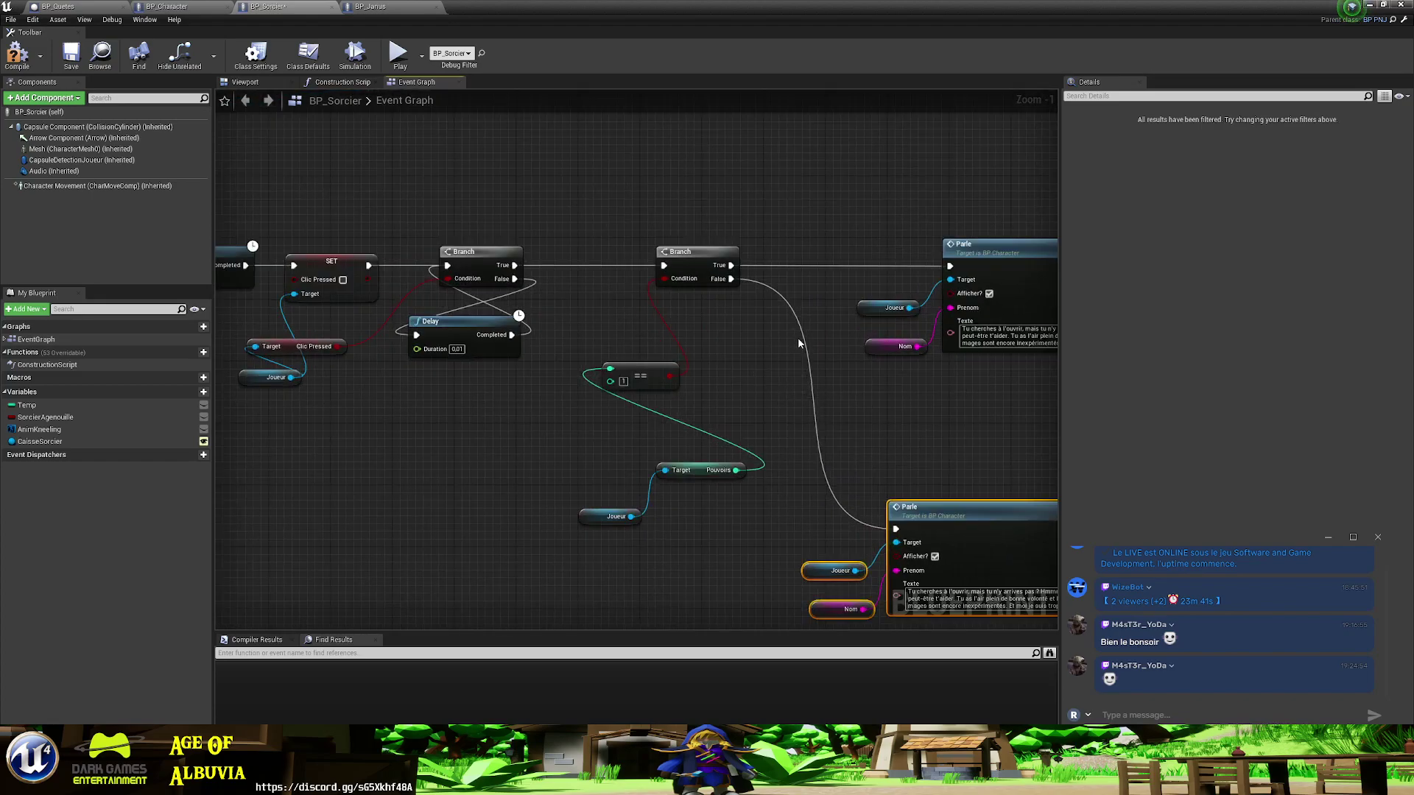
- Paste the 'Mais je vois que…' paragraph into the upper Parle node's text
right_drag(890, 432, 536, 346)
key(alt+Tab)
key(alt+Tab)
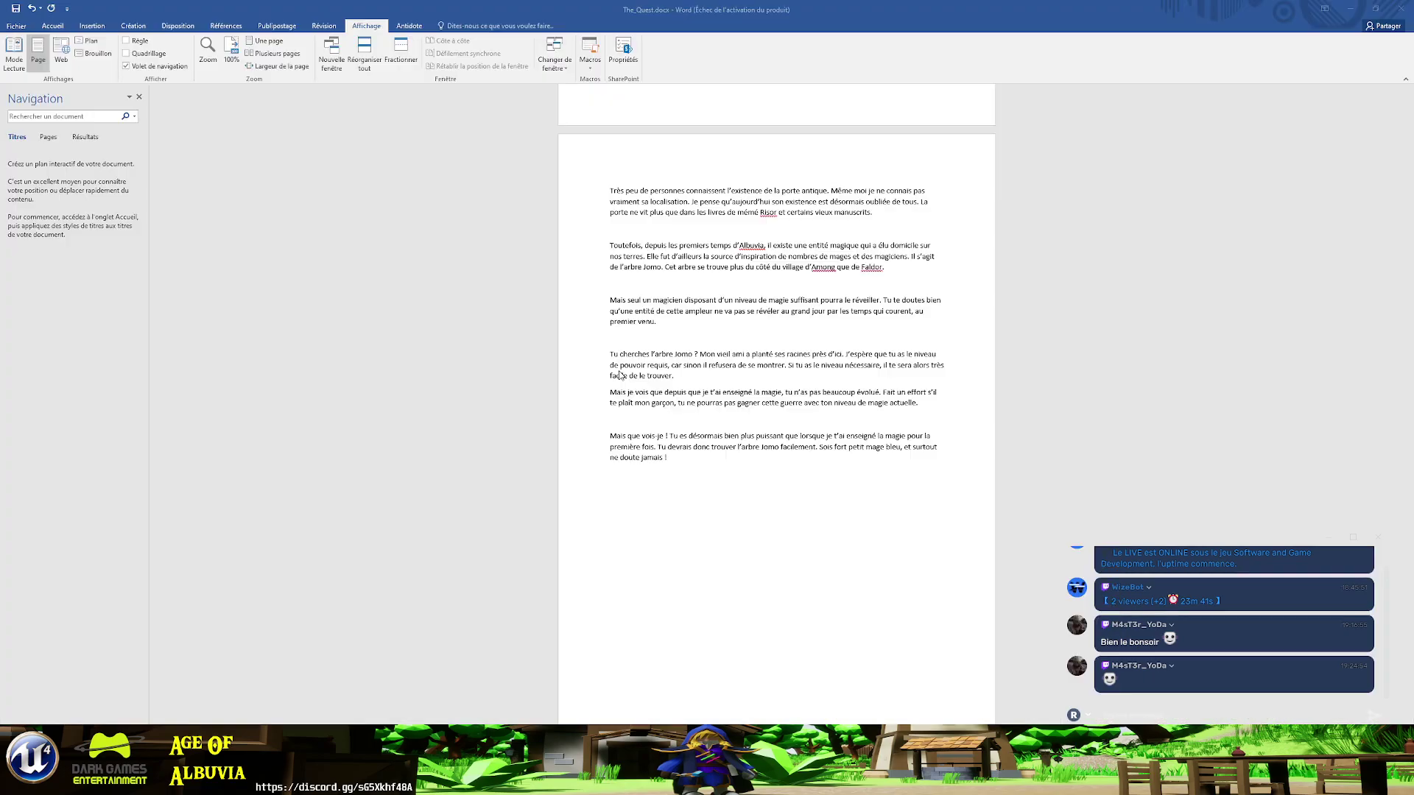
drag(919, 403, 617, 393)
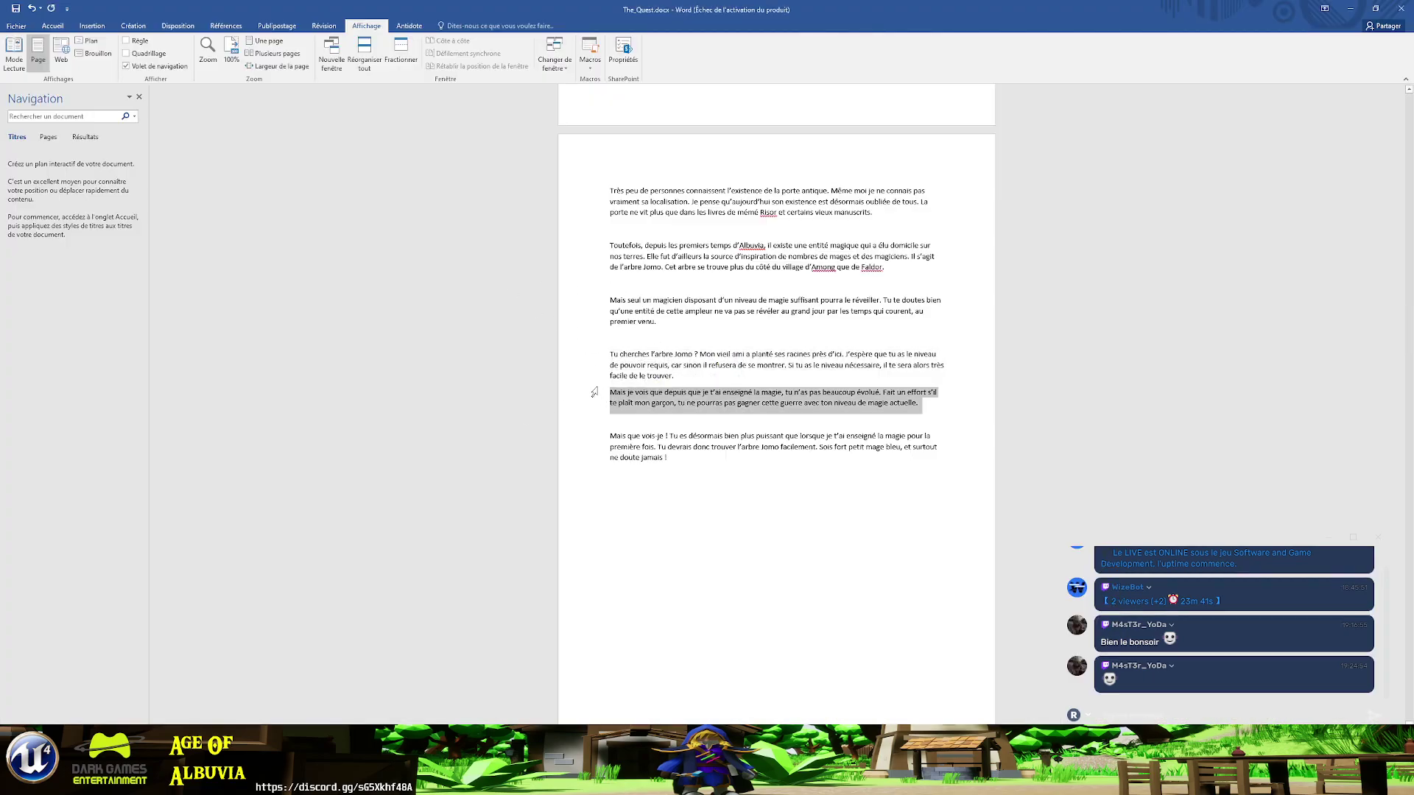
key(alt+Tab)
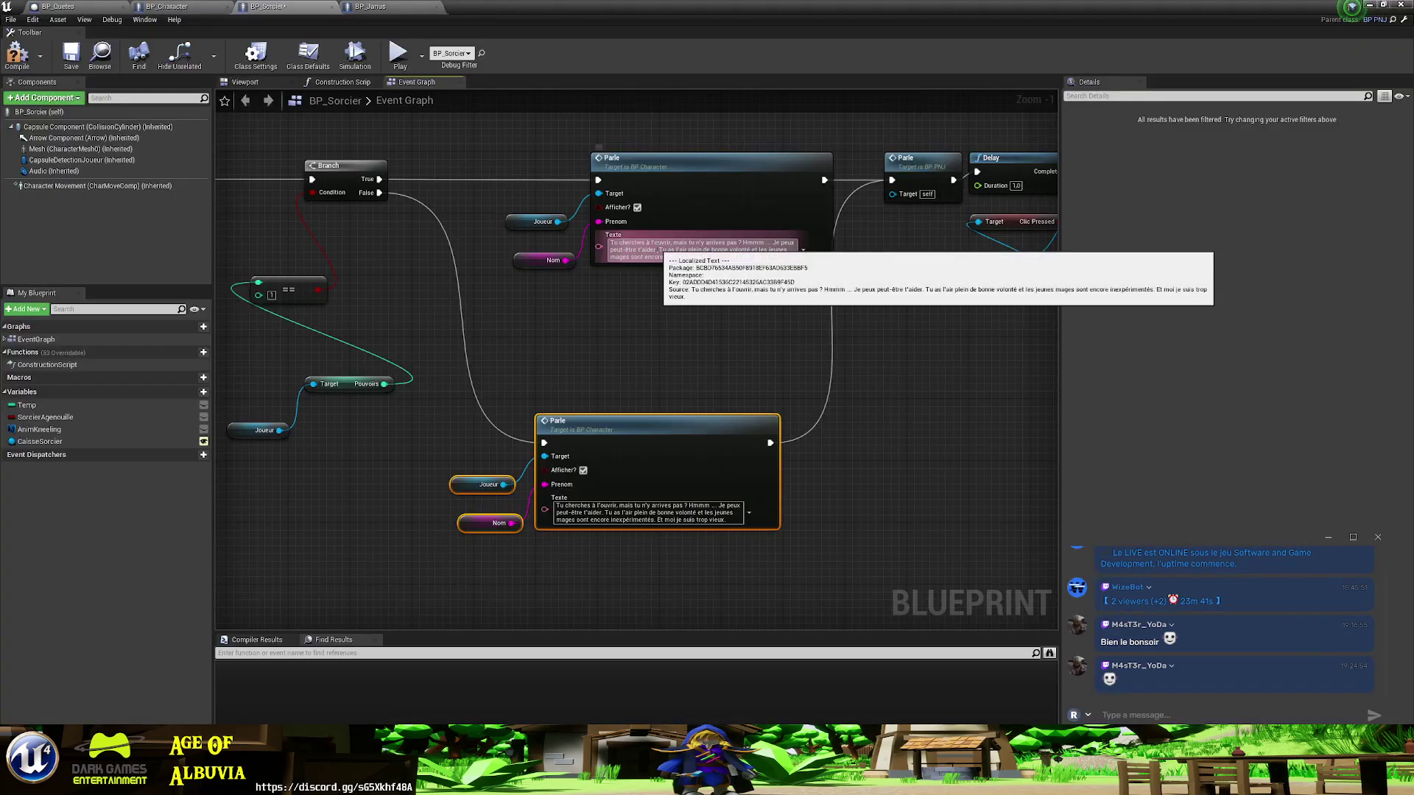
key(ctrl+v)
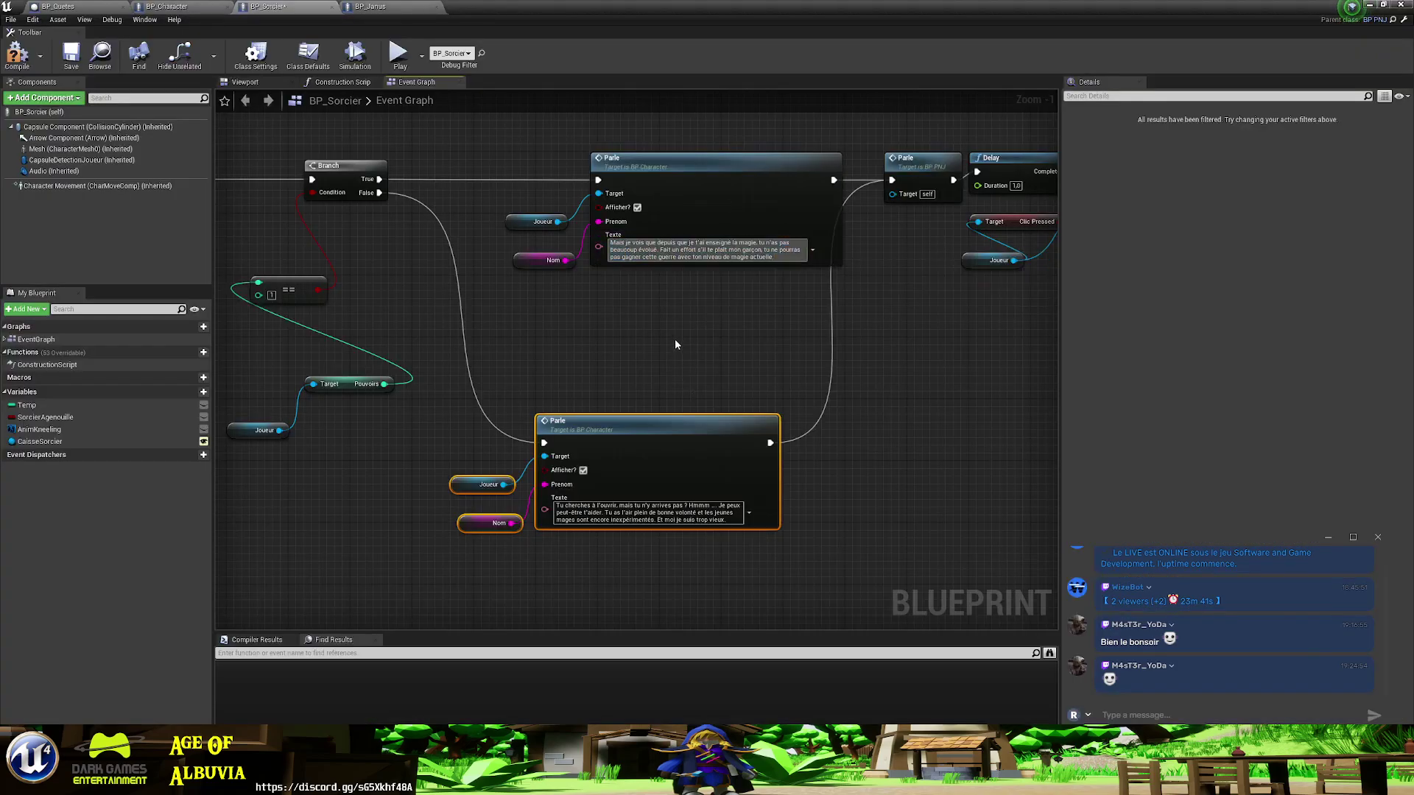
- Paste the final 'Mais que vois-je !…' paragraph into the lower Parle copy's text
key(alt+Tab)
key(alt+Tab)
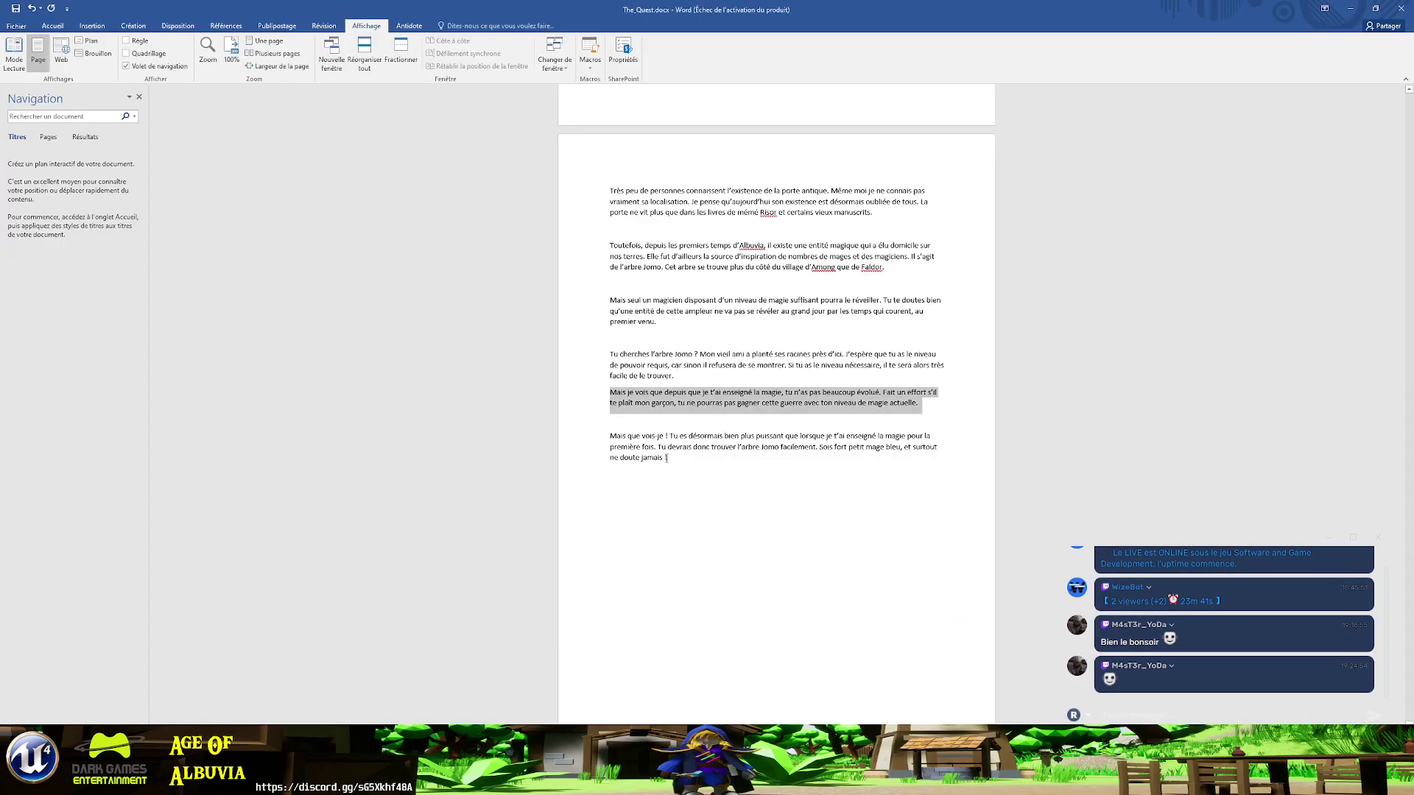
drag(665, 457, 598, 440)
key(ctrl+c)
key(alt+Tab)
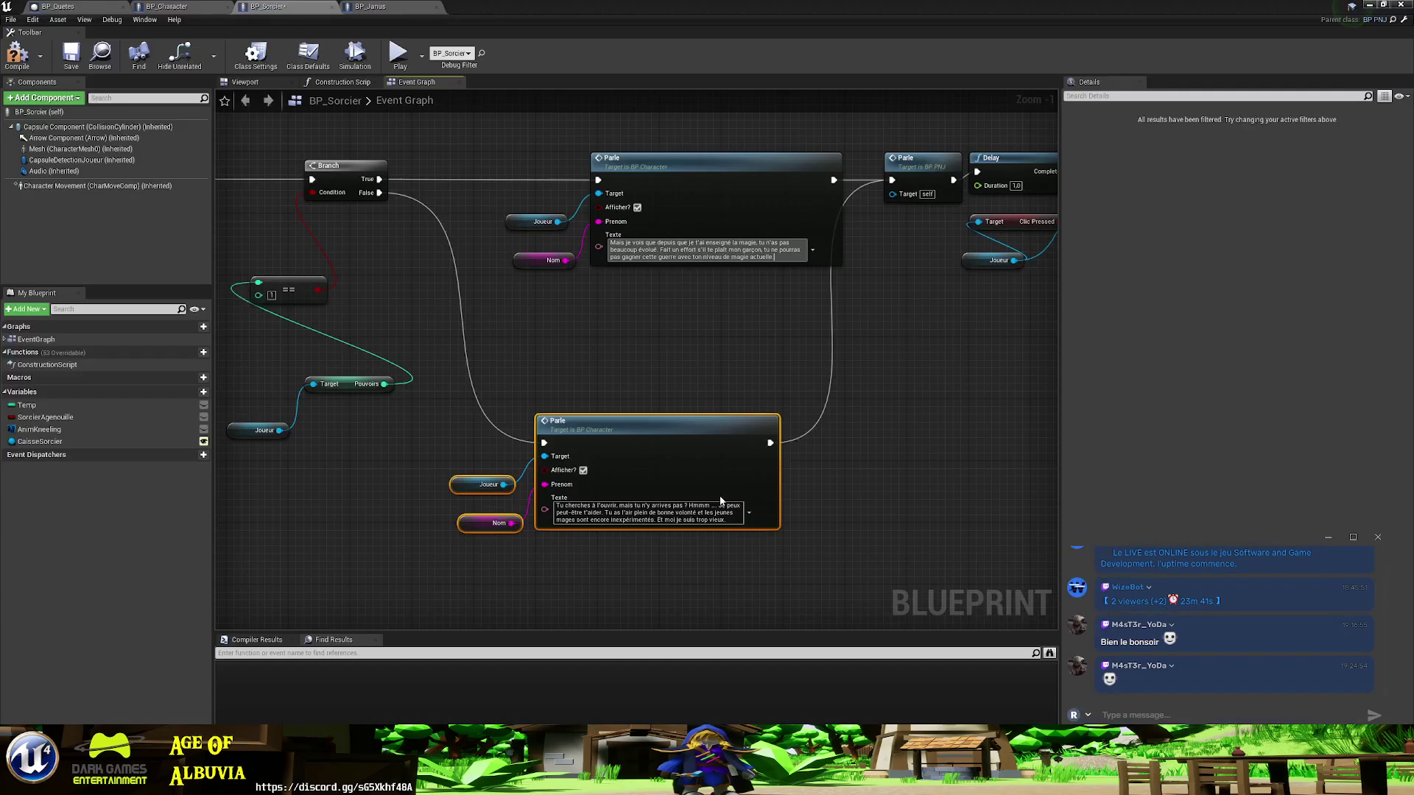
click(673, 513)
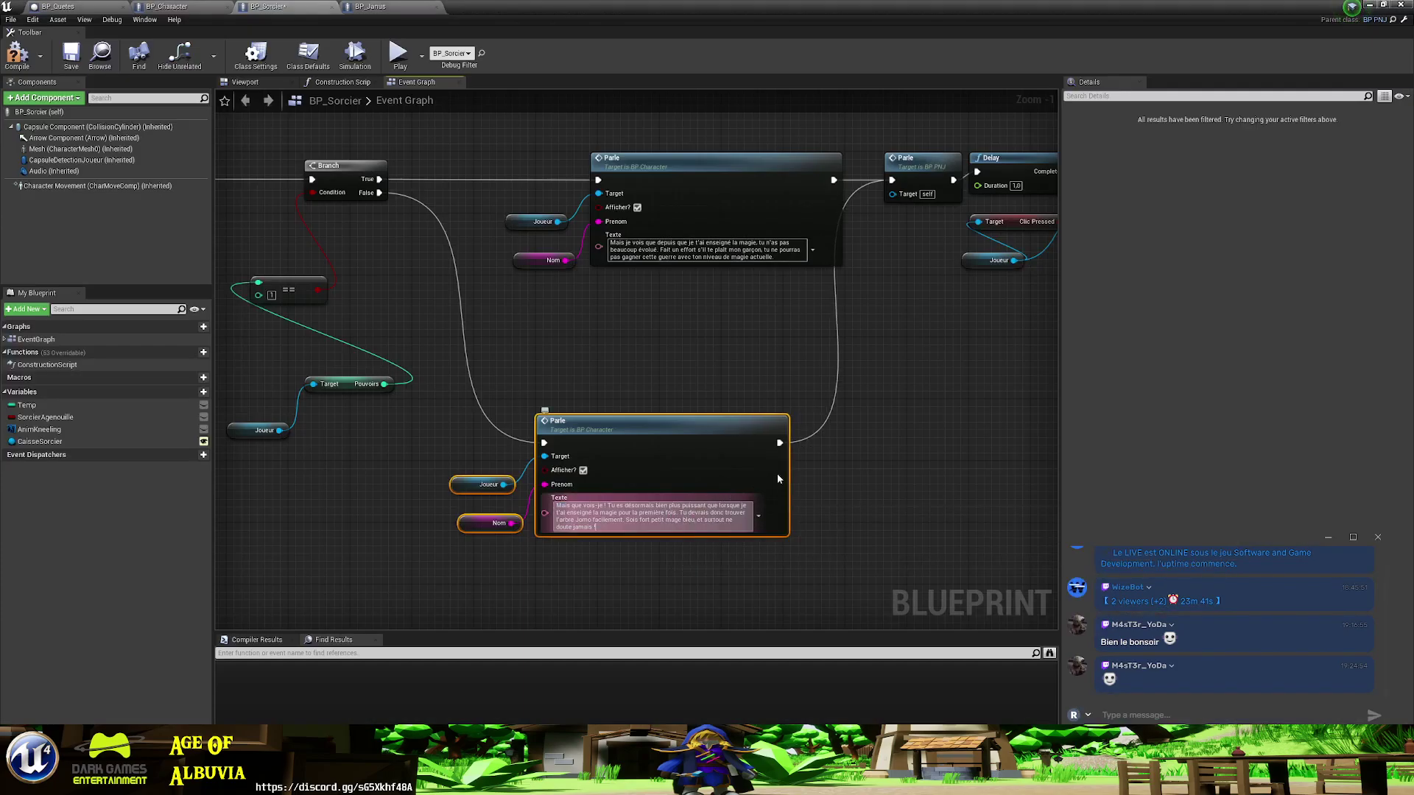
key(ctrl+v)
right_drag(834, 475, 554, 547)
- Find the comment box near CasseCaisse and Agenouille and select Stop Parle, Parle, SET and Charge Competence
scroll(568, 537, down, 2)
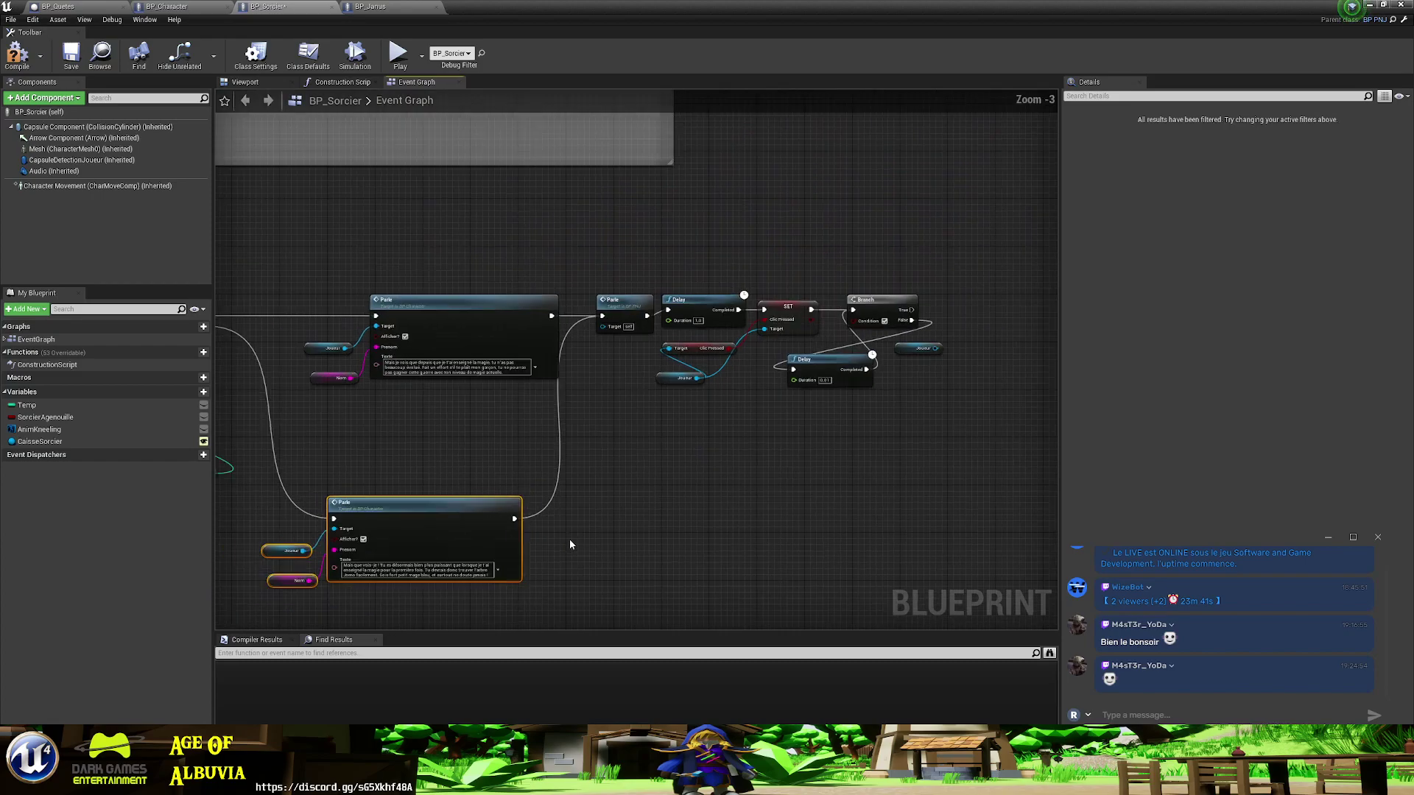
scroll(557, 437, down, 4)
mouse_move(558, 438)
right_down()
mouse_move(709, 490)
mouse_move(746, 594)
mouse_move(429, 551)
mouse_move(785, 386)
right_up()
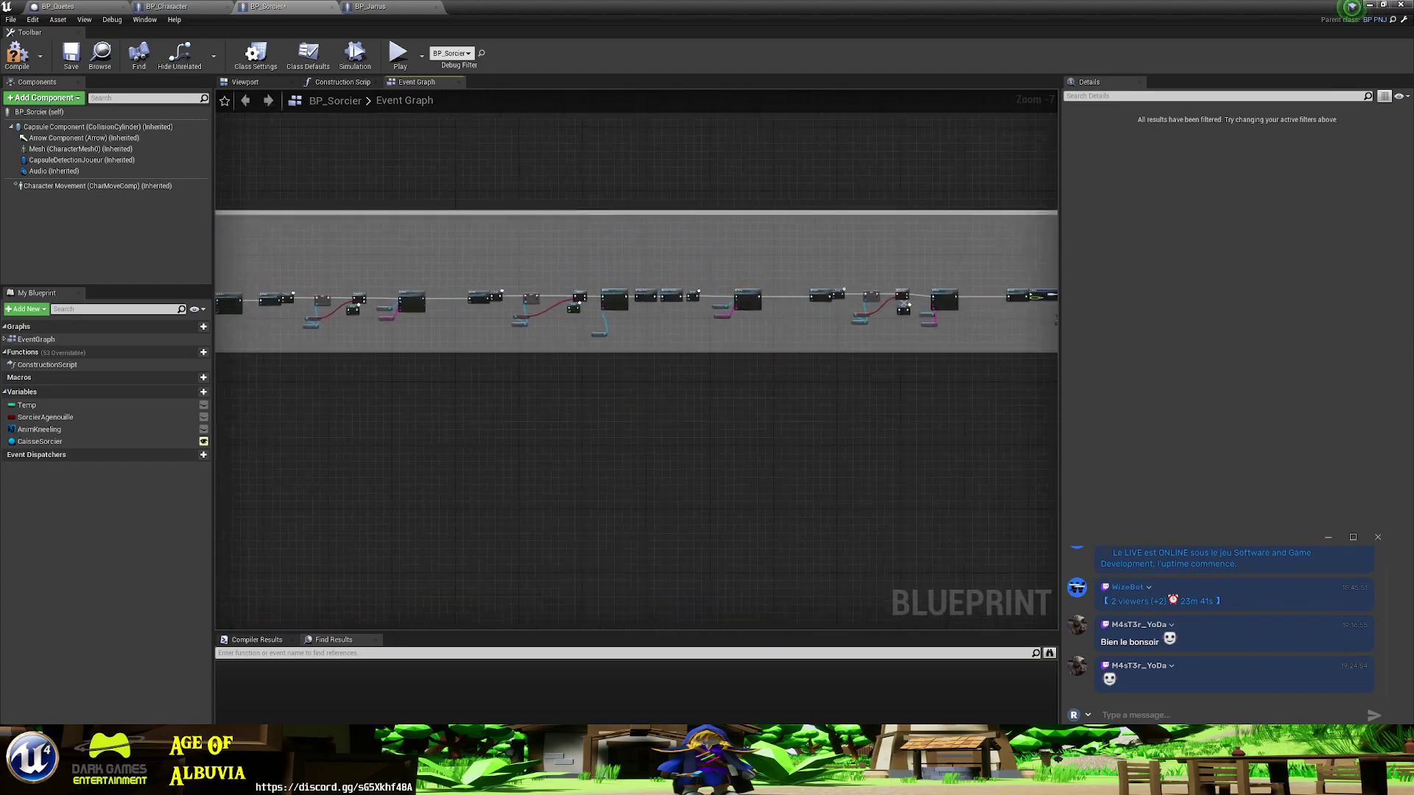
scroll(691, 221, up, 3)
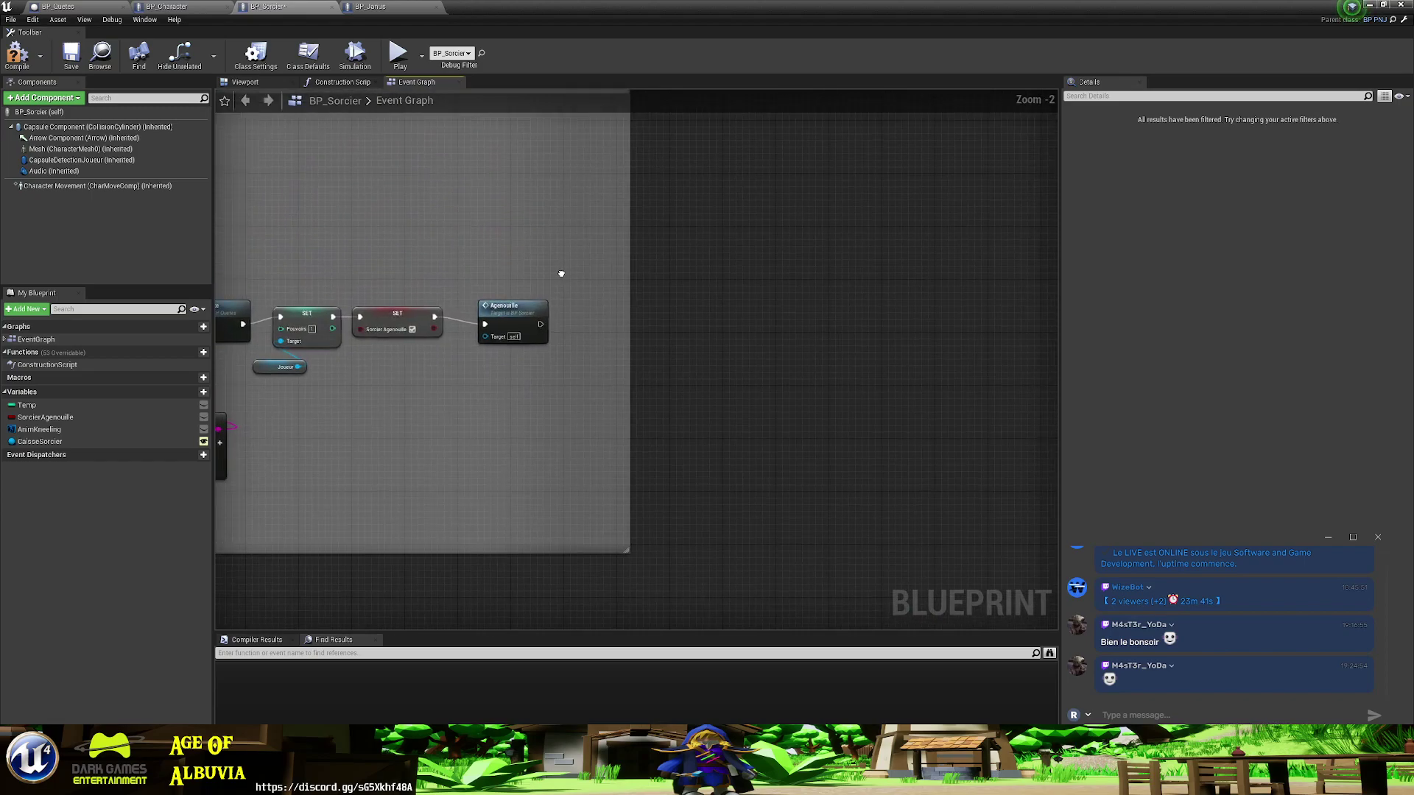
scroll(561, 271, up, 2)
scroll(718, 380, down, 1)
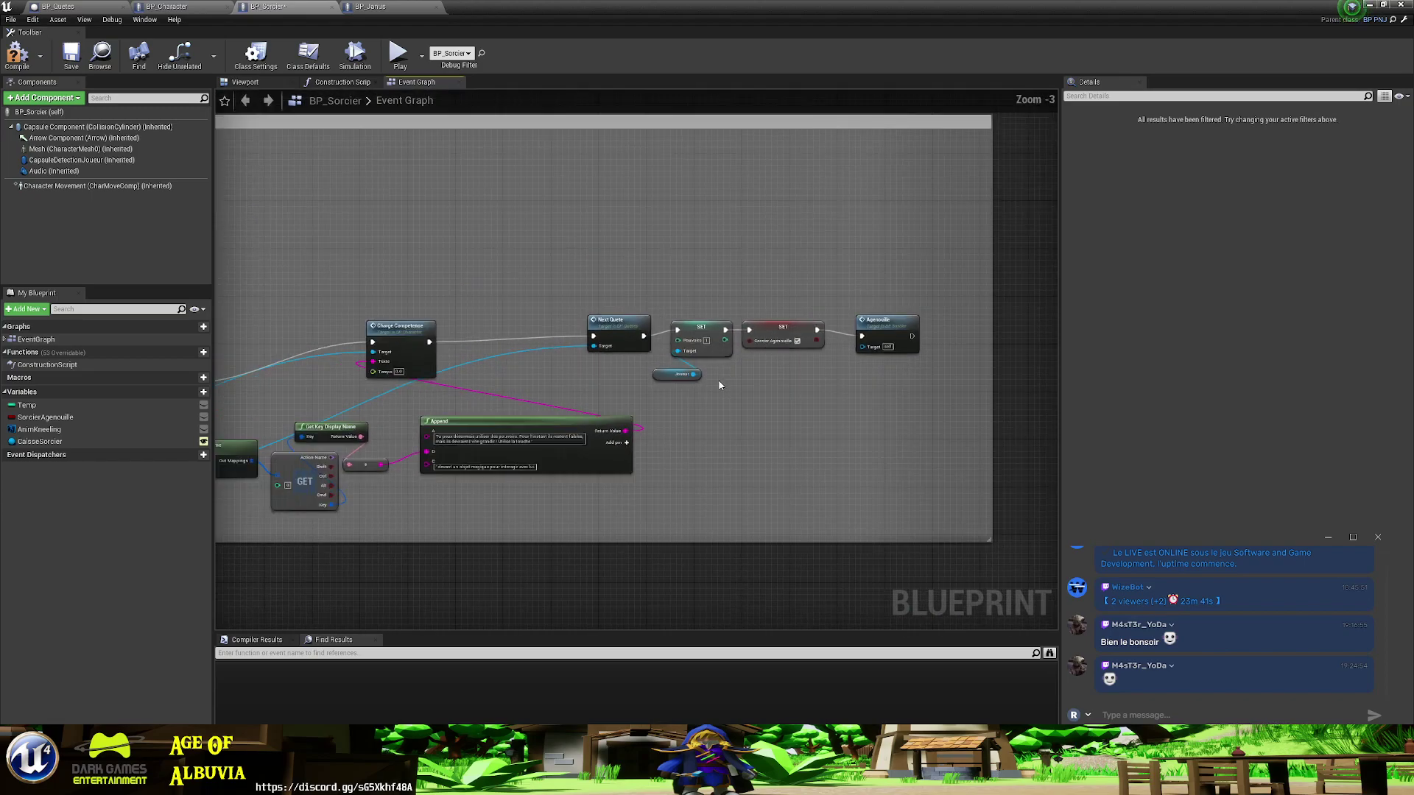
scroll(720, 385, down, 1)
scroll(679, 398, up, 1)
right_drag(678, 410, 1150, 382)
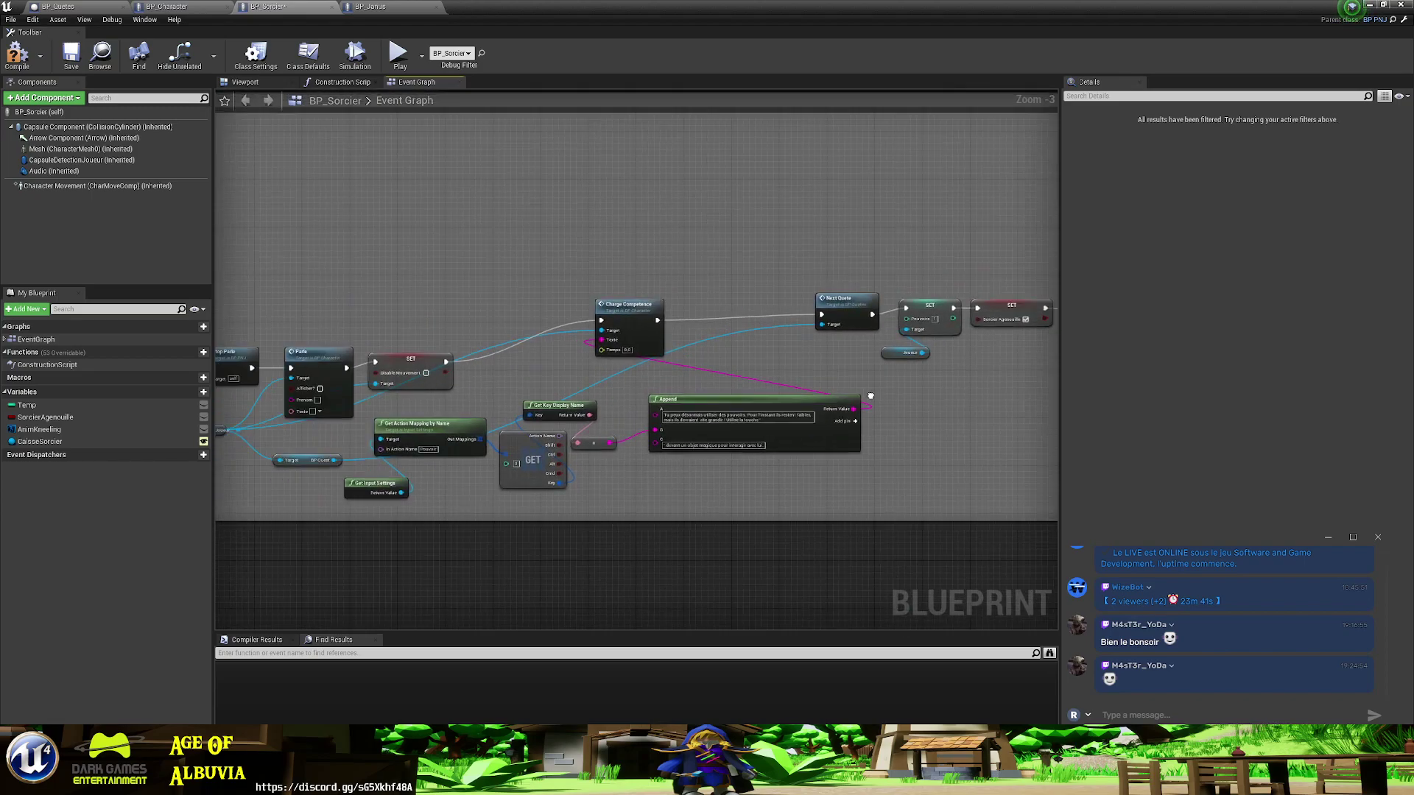
right_drag(533, 319, 532, 319)
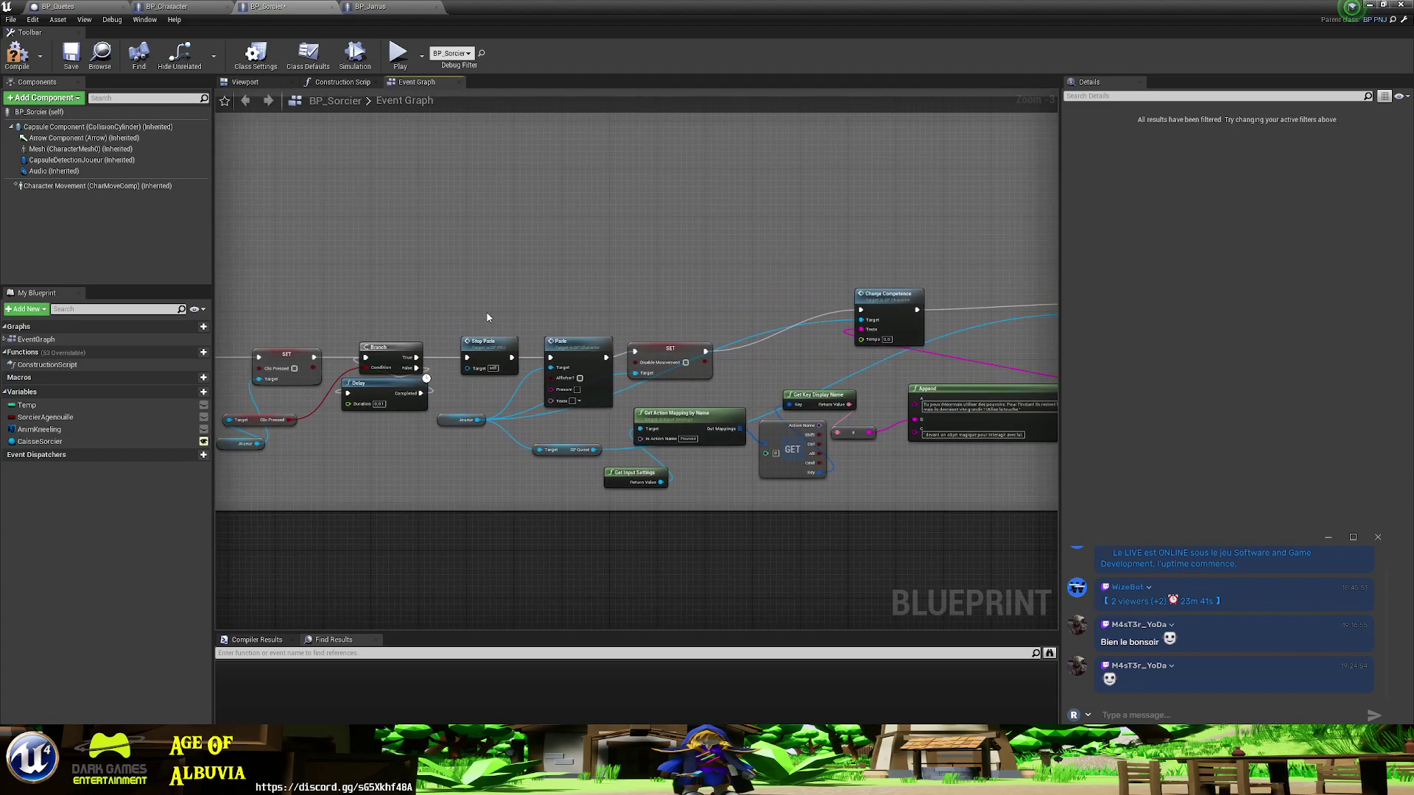
drag(464, 300, 874, 374)
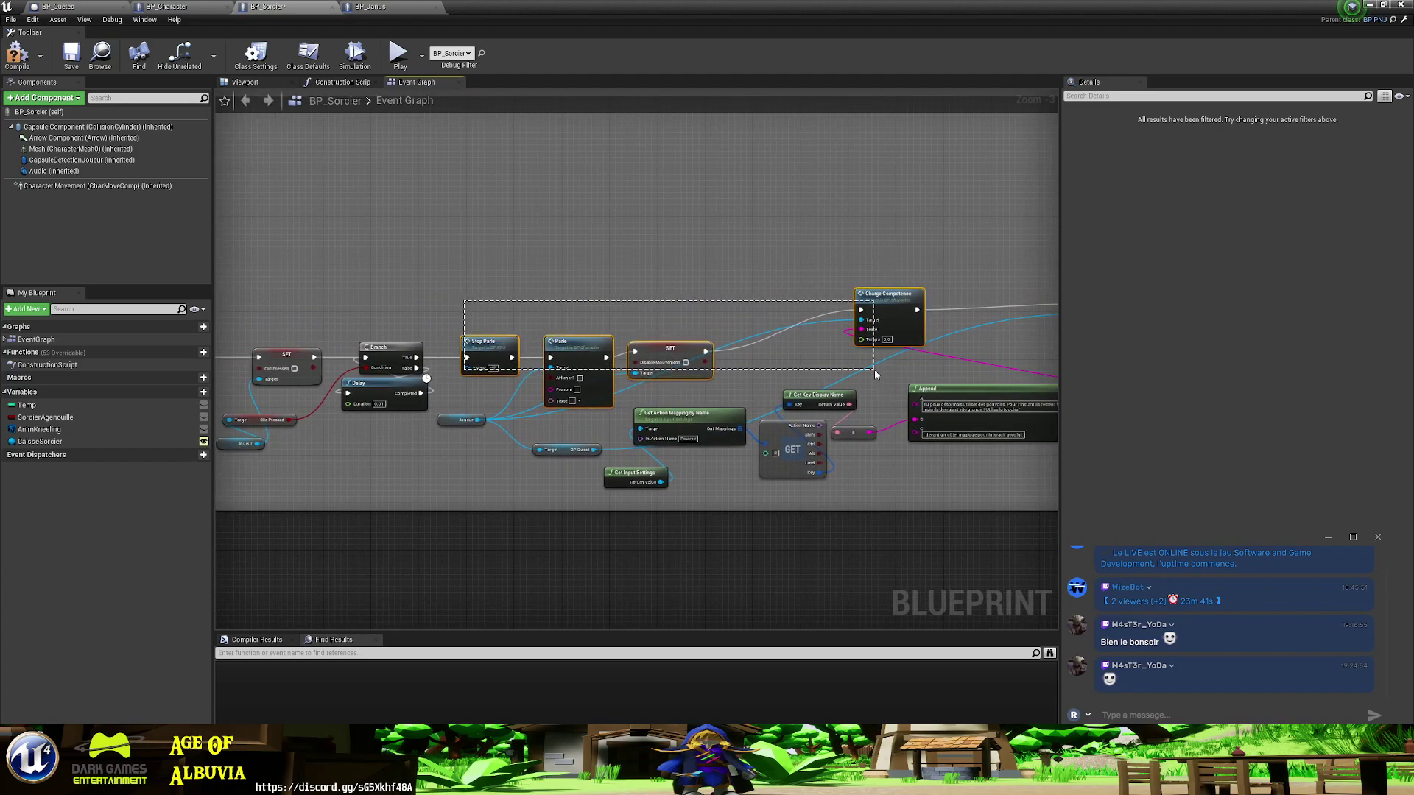
scroll(748, 386, down, 6)
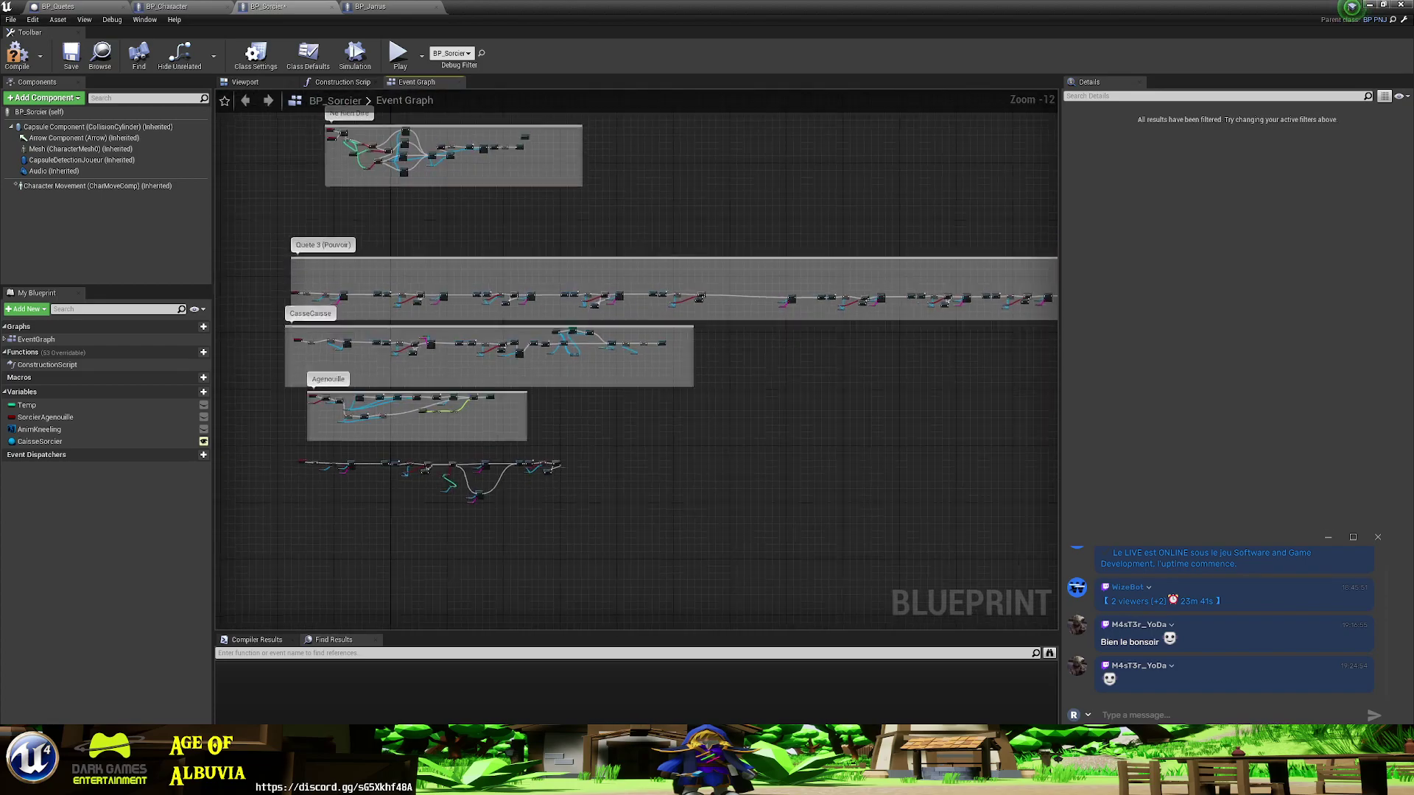
scroll(691, 559, up, 6)
- Paste the copied nodes beside the Branch, wire its True output to Stop Parle, and compile
scroll(691, 559, up, 5)
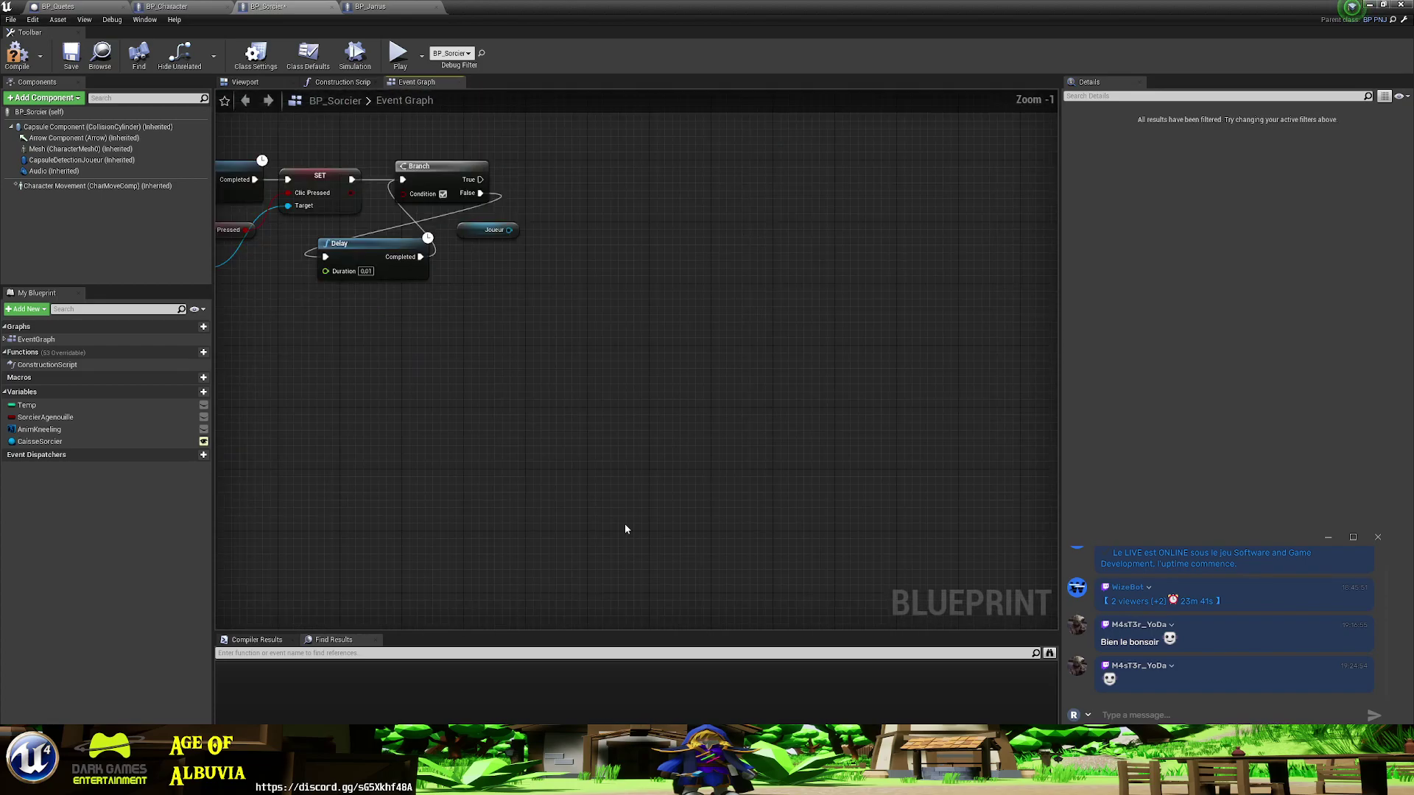
key(ctrl+v)
drag(765, 507, 813, 276)
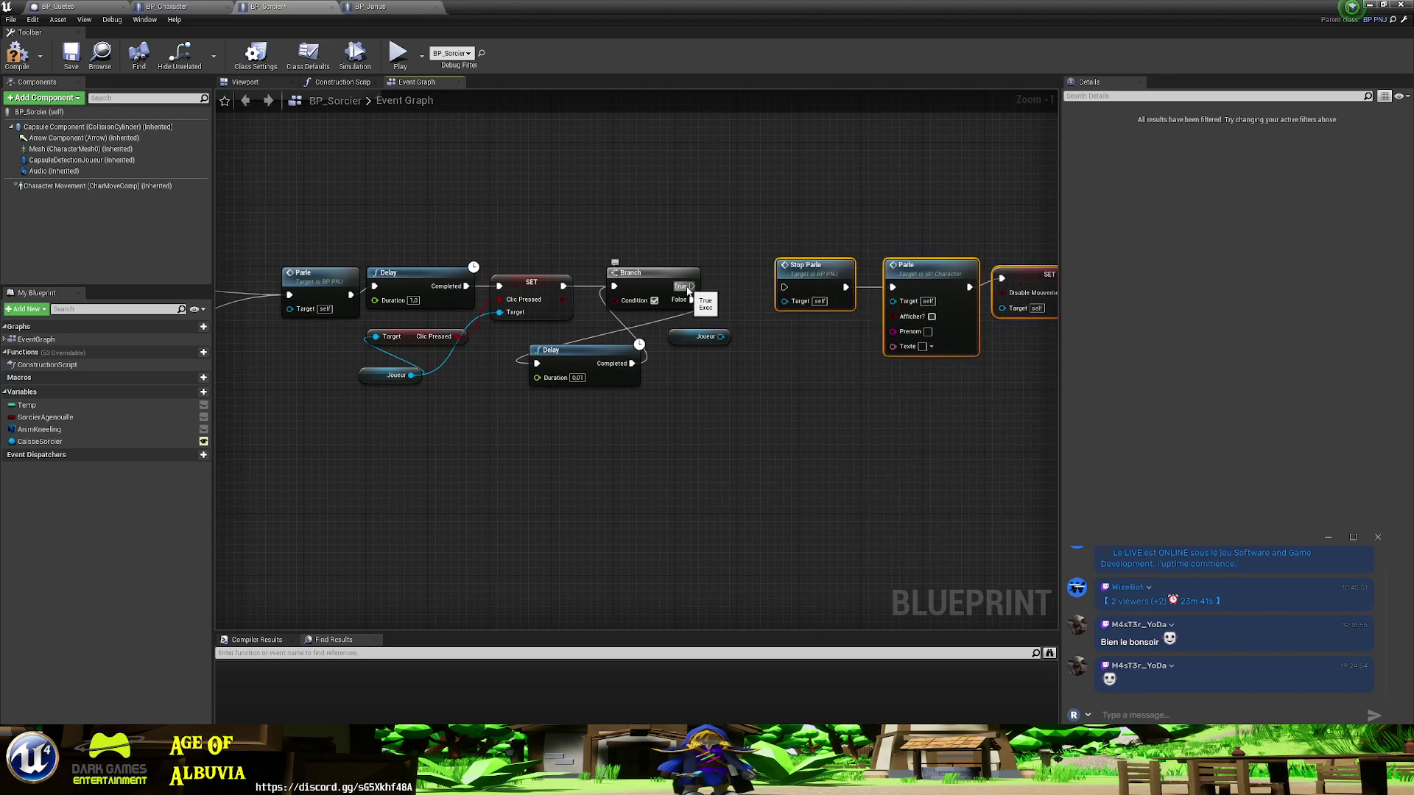
drag(691, 286, 785, 287)
right_drag(822, 317, 578, 467)
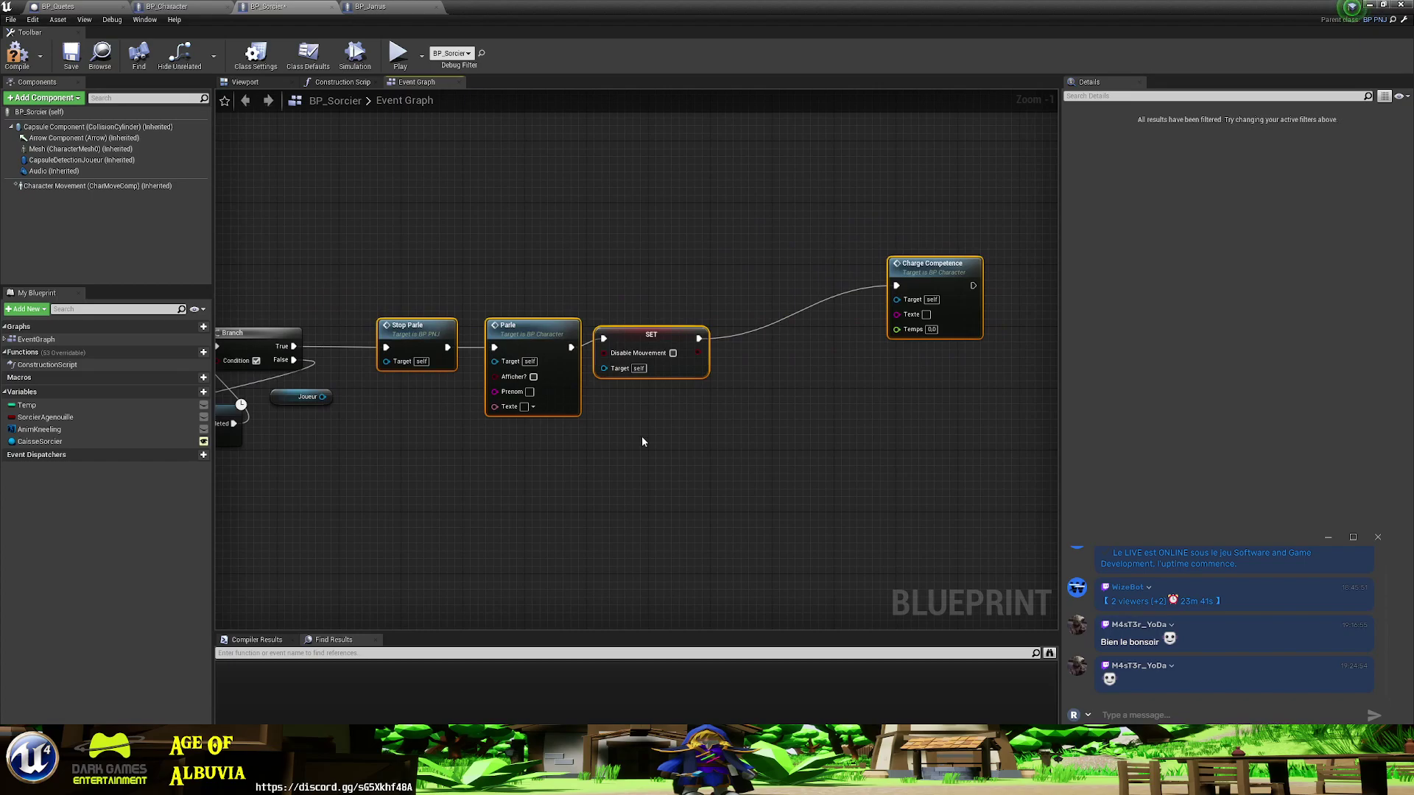
click(905, 294)
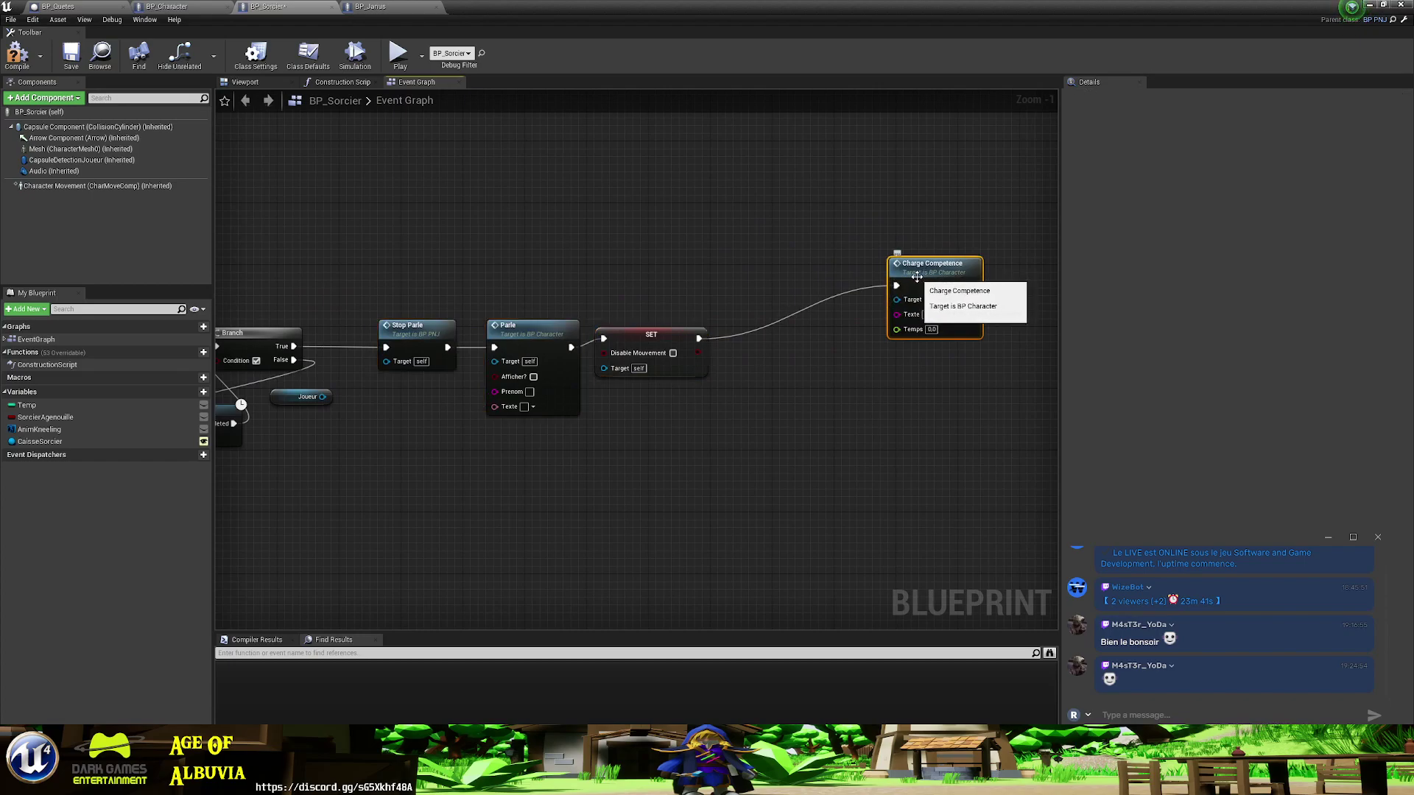
drag(911, 289, 811, 344)
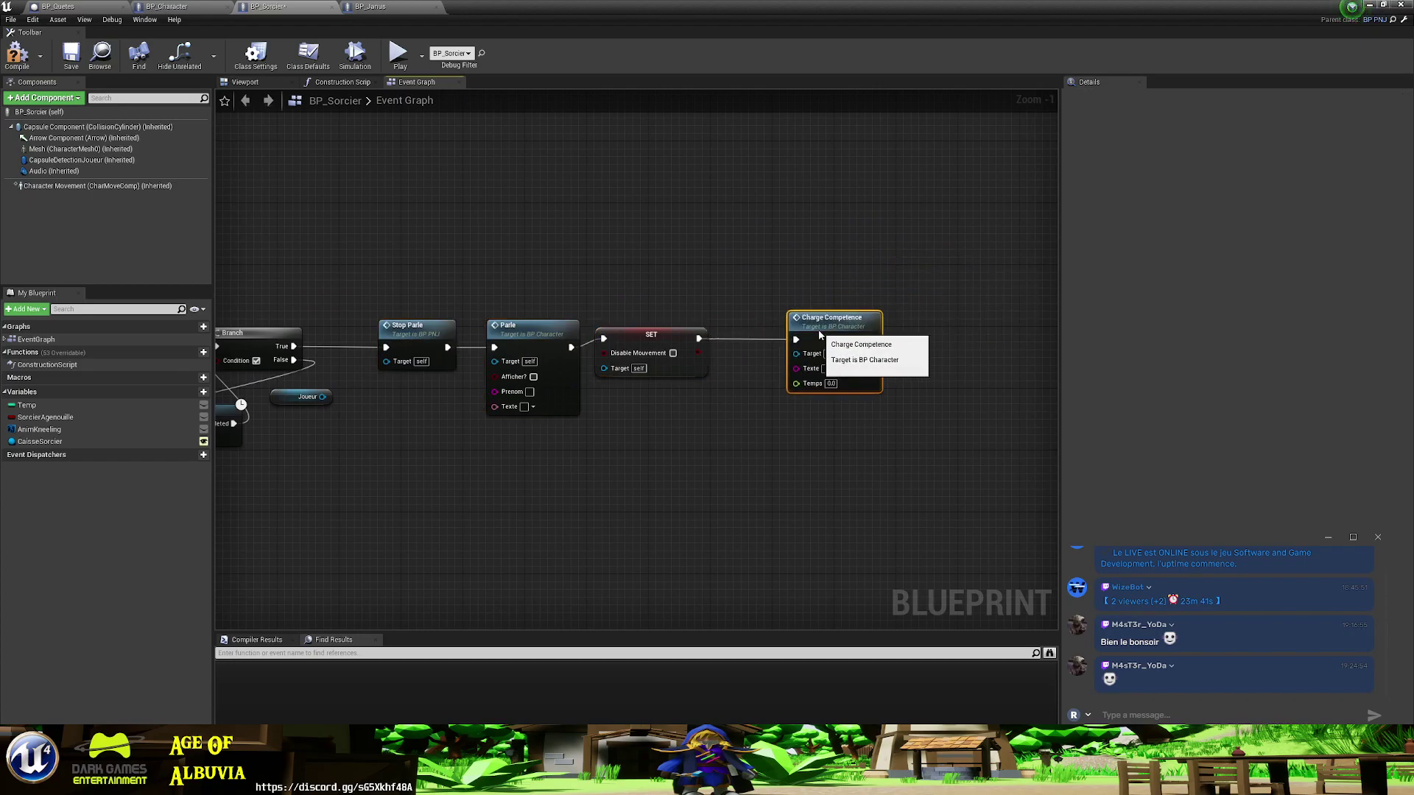
click(16, 53)
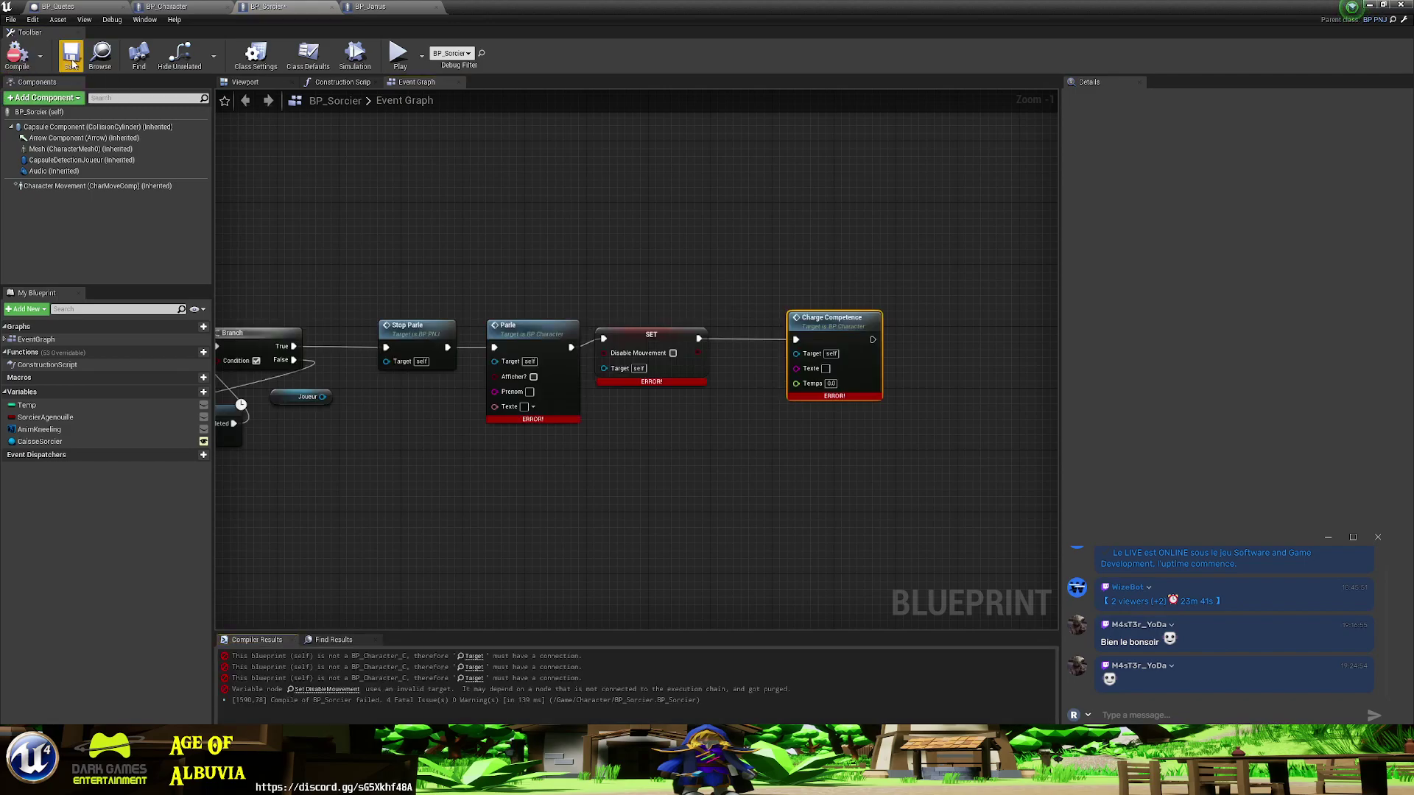
- Wire Joueur into the Parle Target, delete Charge Competence, and recompile without errors
right_drag(602, 550, 890, 567)
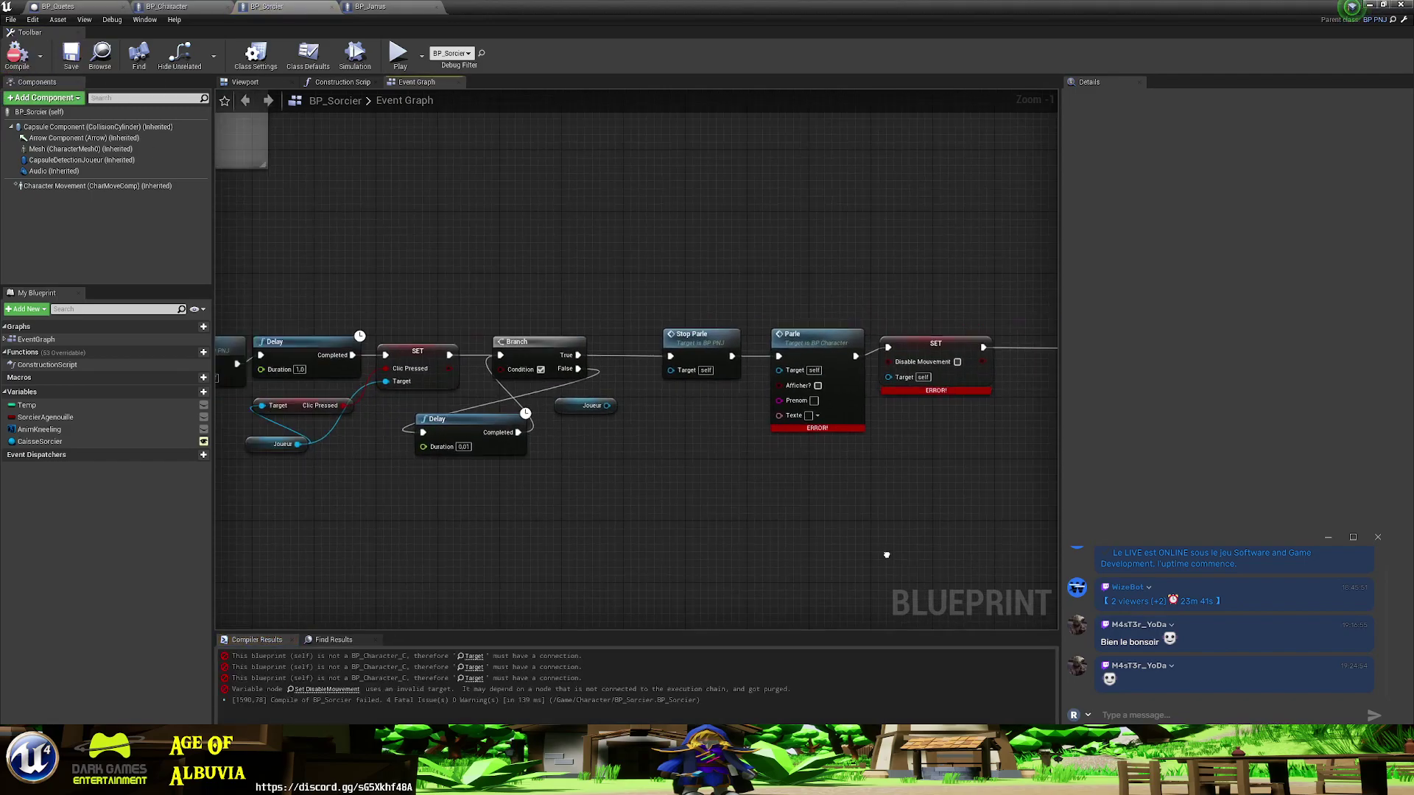
drag(632, 408, 813, 373)
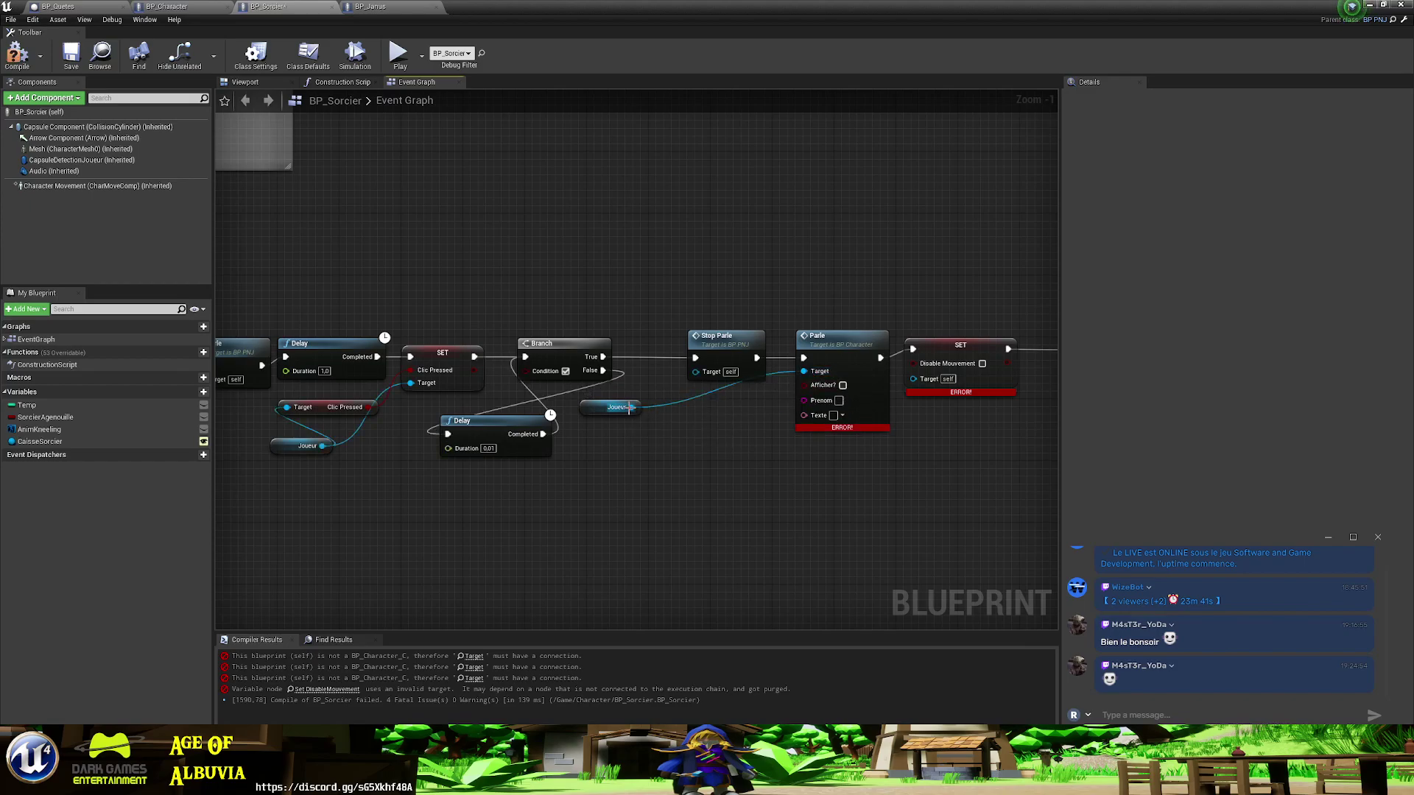
right_drag(951, 470, 751, 461)
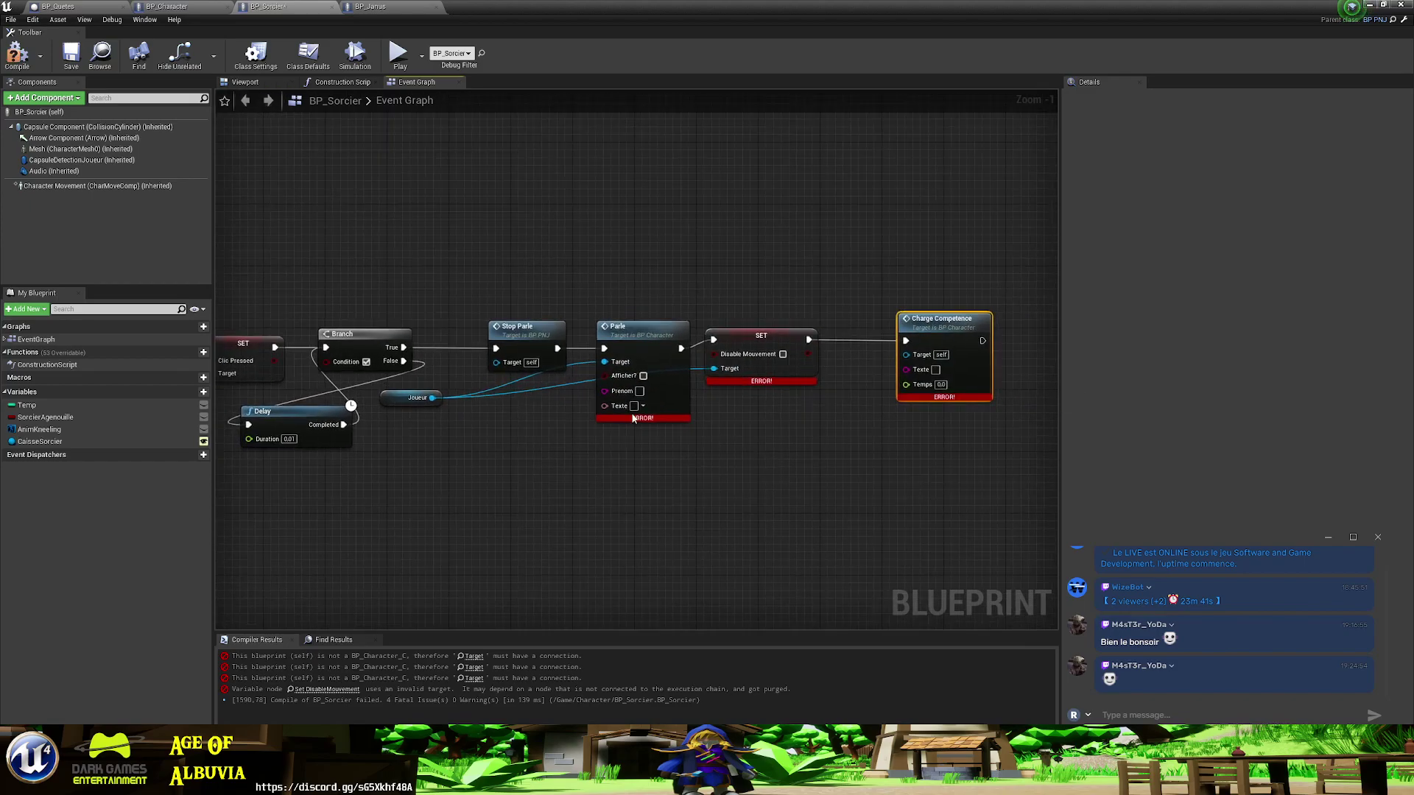
drag(398, 398, 499, 453)
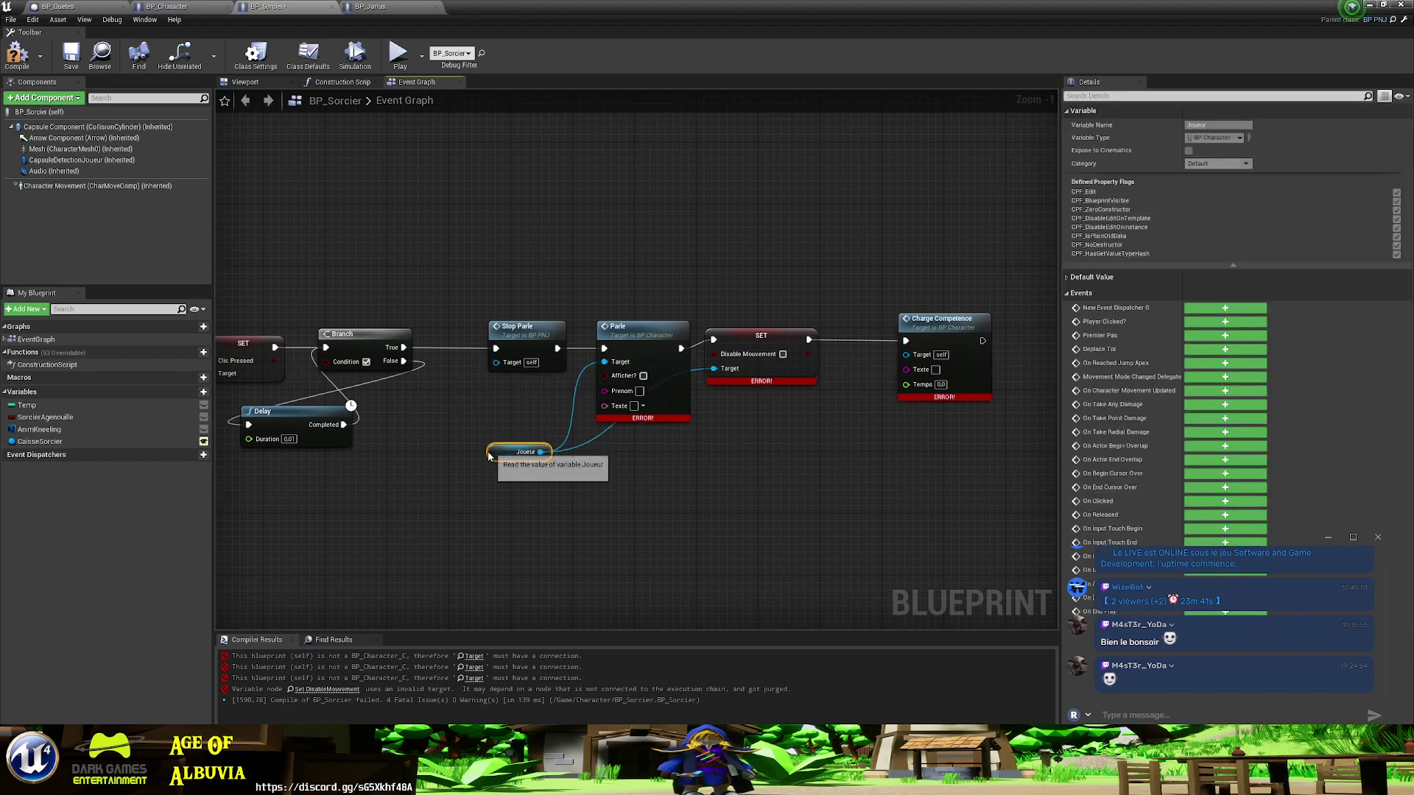
right_click(940, 365)
key(Delete)
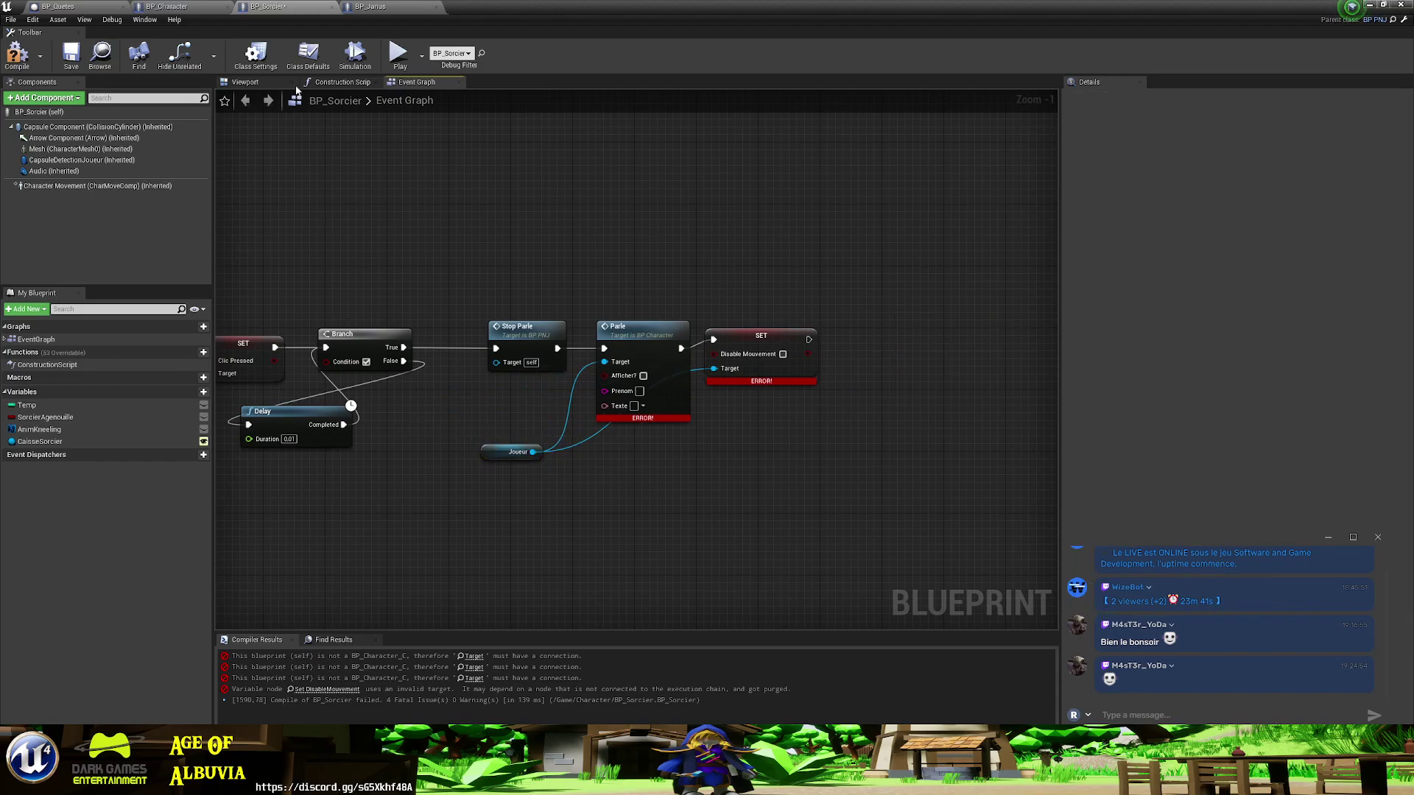
click(22, 59)
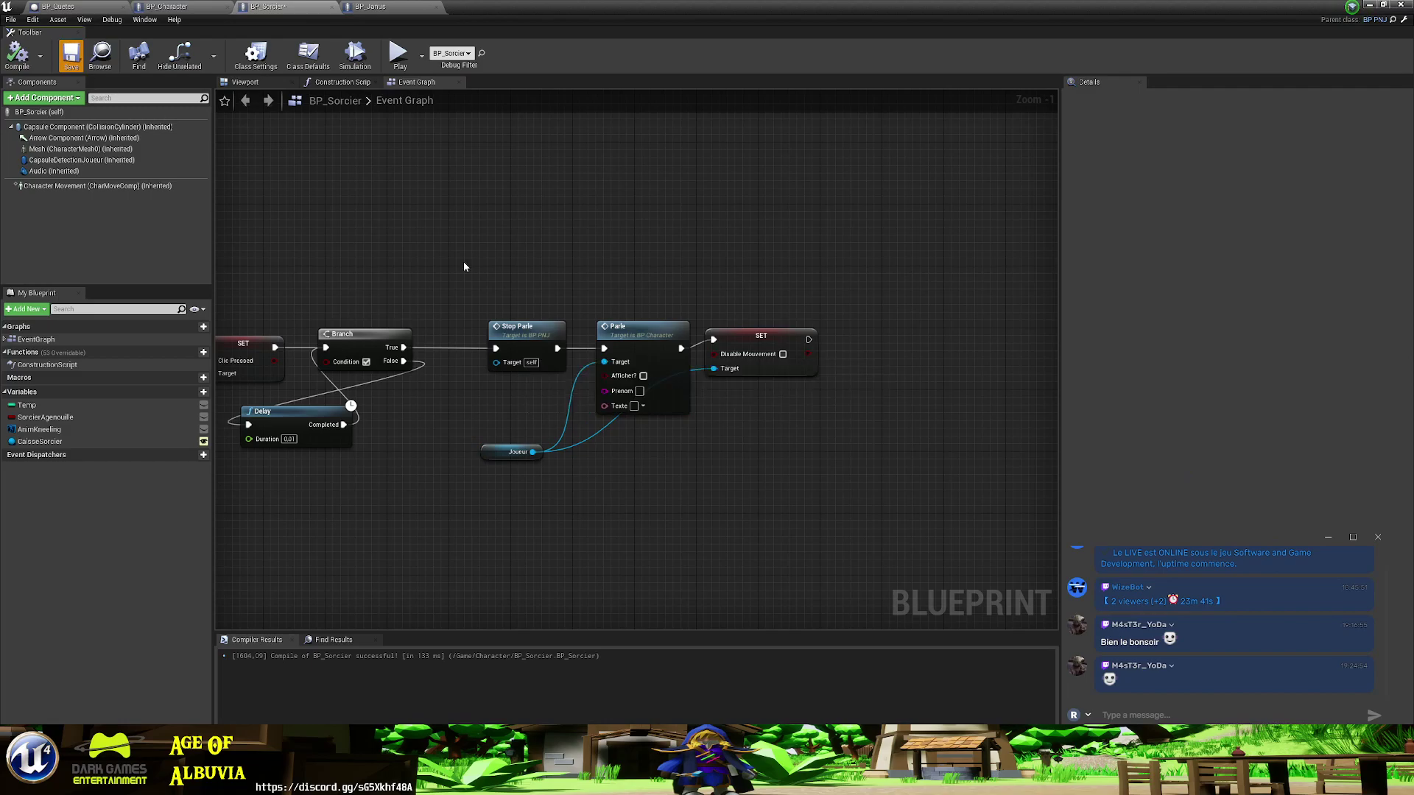
right_drag(587, 435, 747, 508)
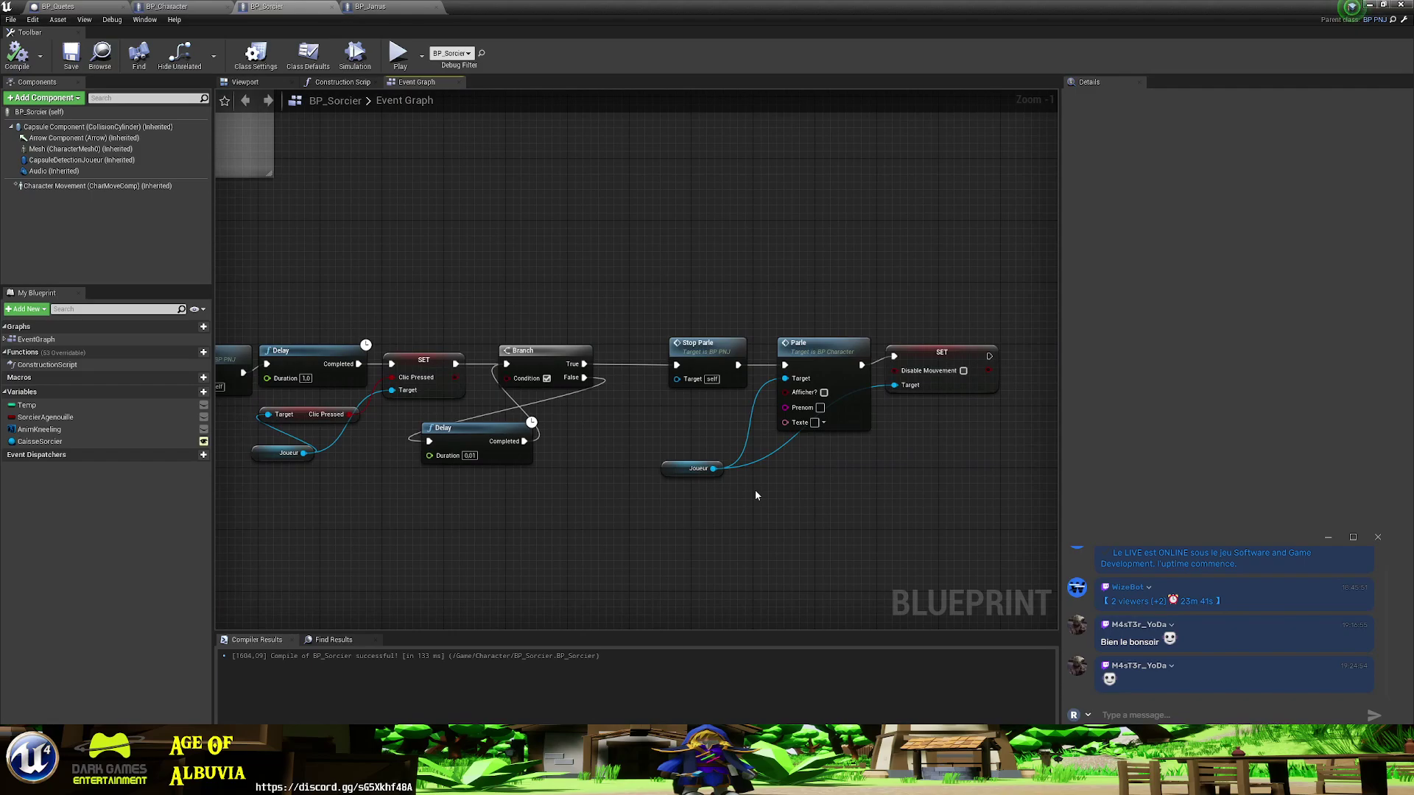
- Pan past the Quete 3 and CasseCaisse groups to the final Stop Parle, SET and Ne Rien Dire Reset nodes
scroll(756, 495, down, 4)
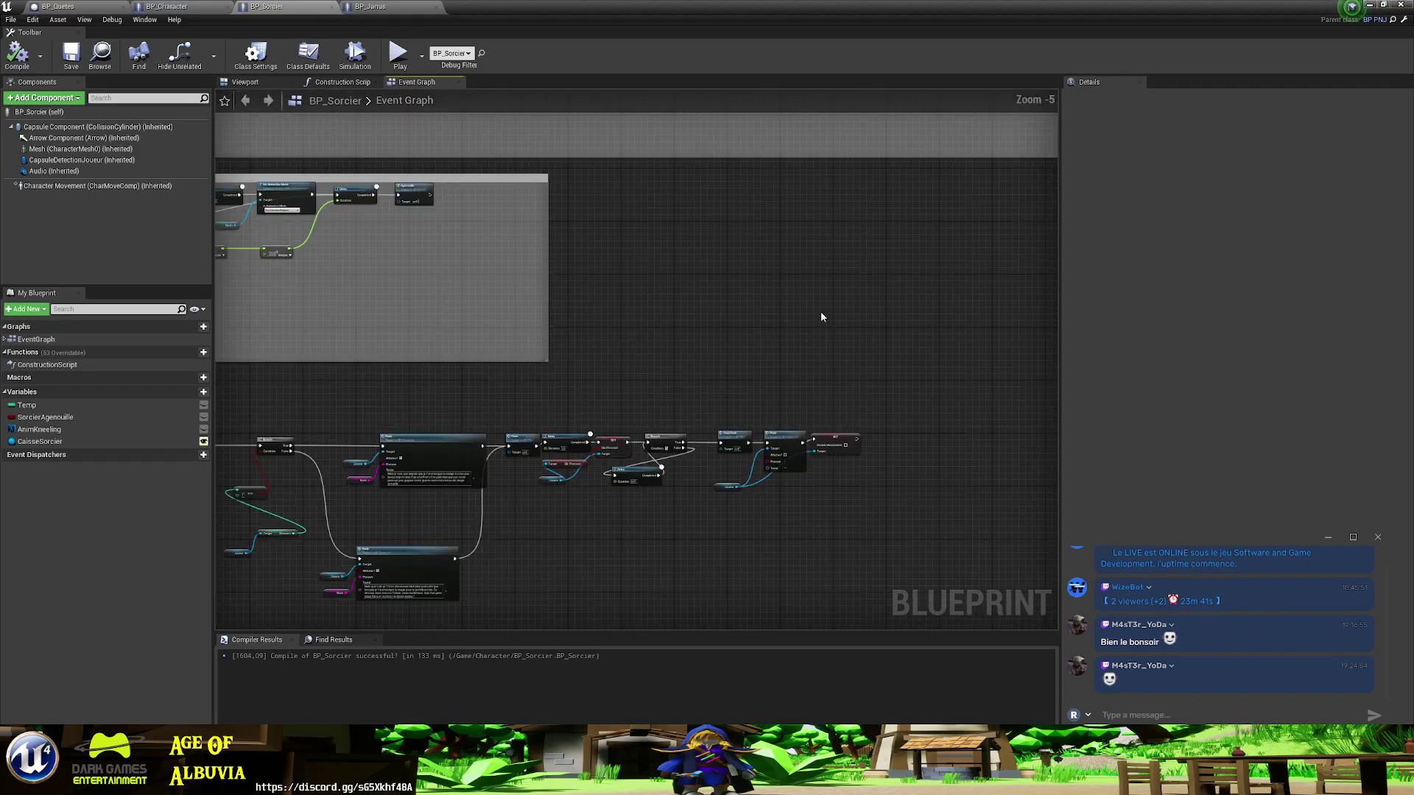
right_drag(845, 209, 662, 368)
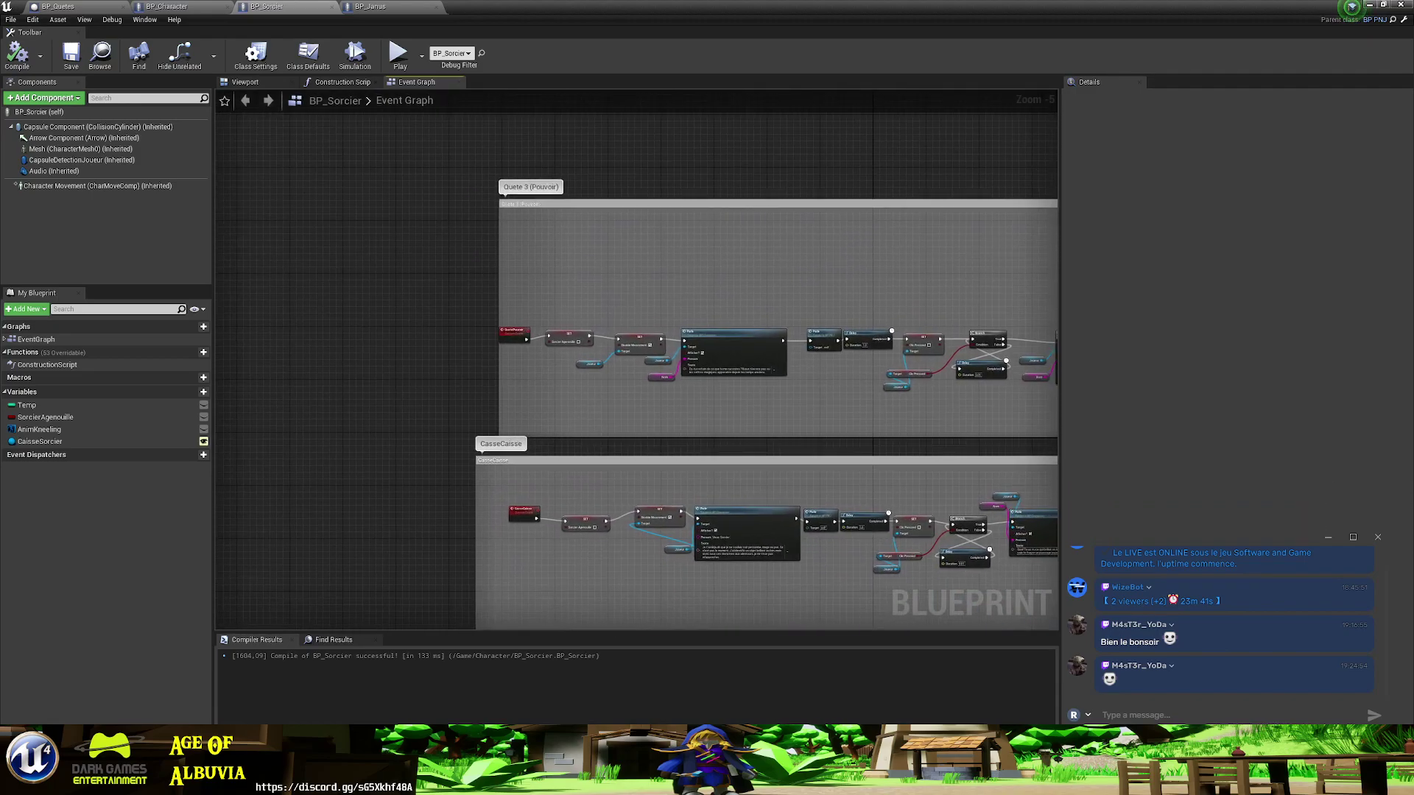
right_drag(924, 626, 745, 572)
scroll(540, 525, up, 1)
scroll(541, 525, up, 1)
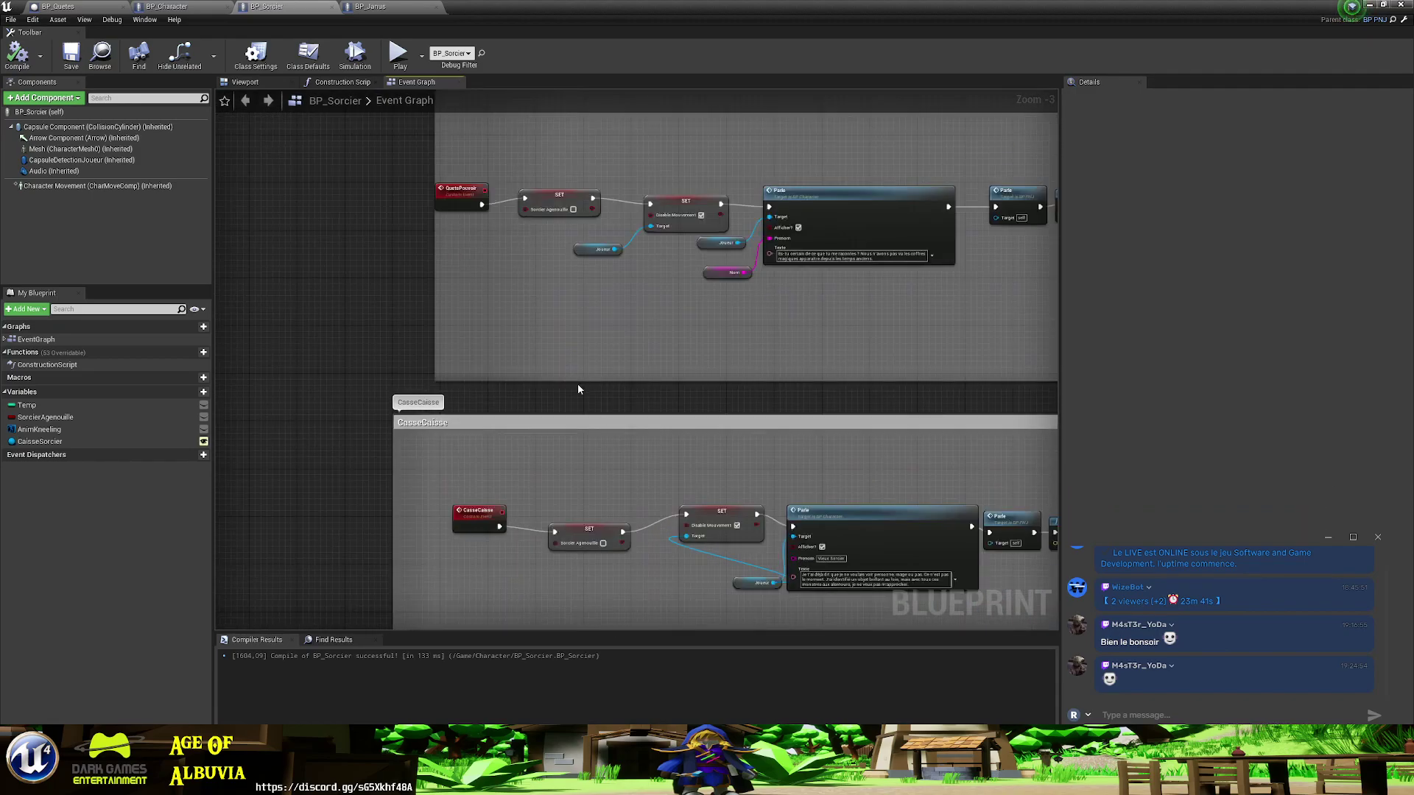
right_drag(744, 353, 678, 417)
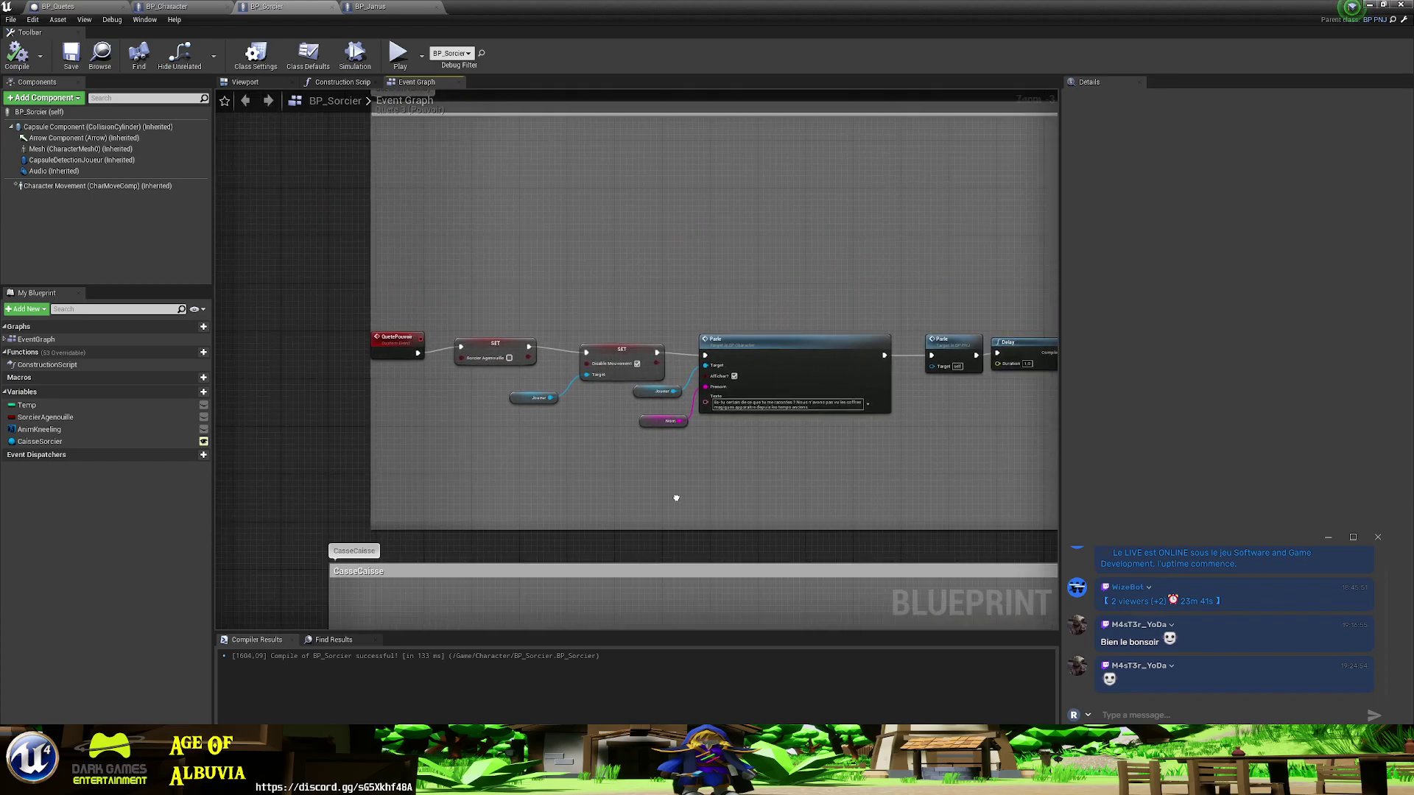
scroll(678, 417, down, 1)
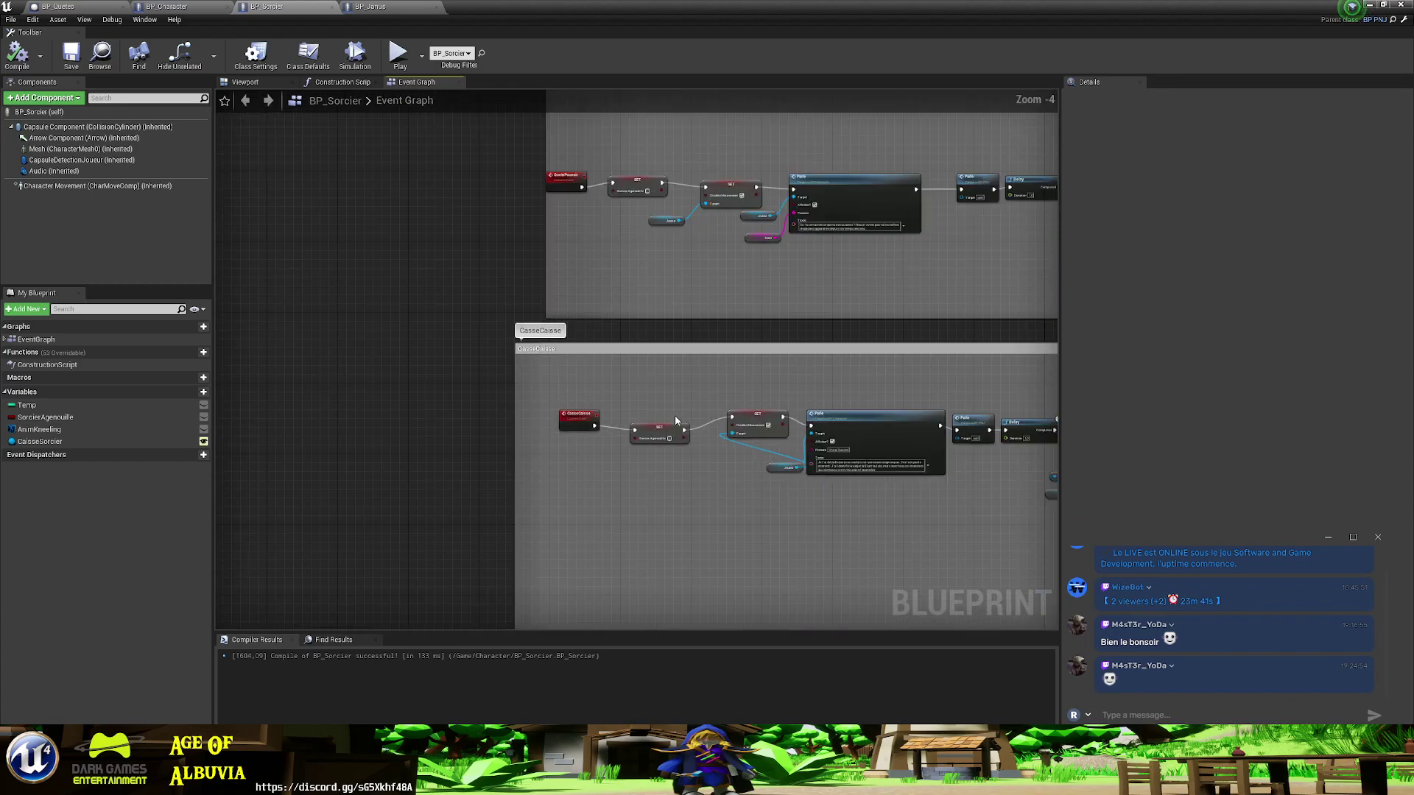
scroll(675, 416, down, 2)
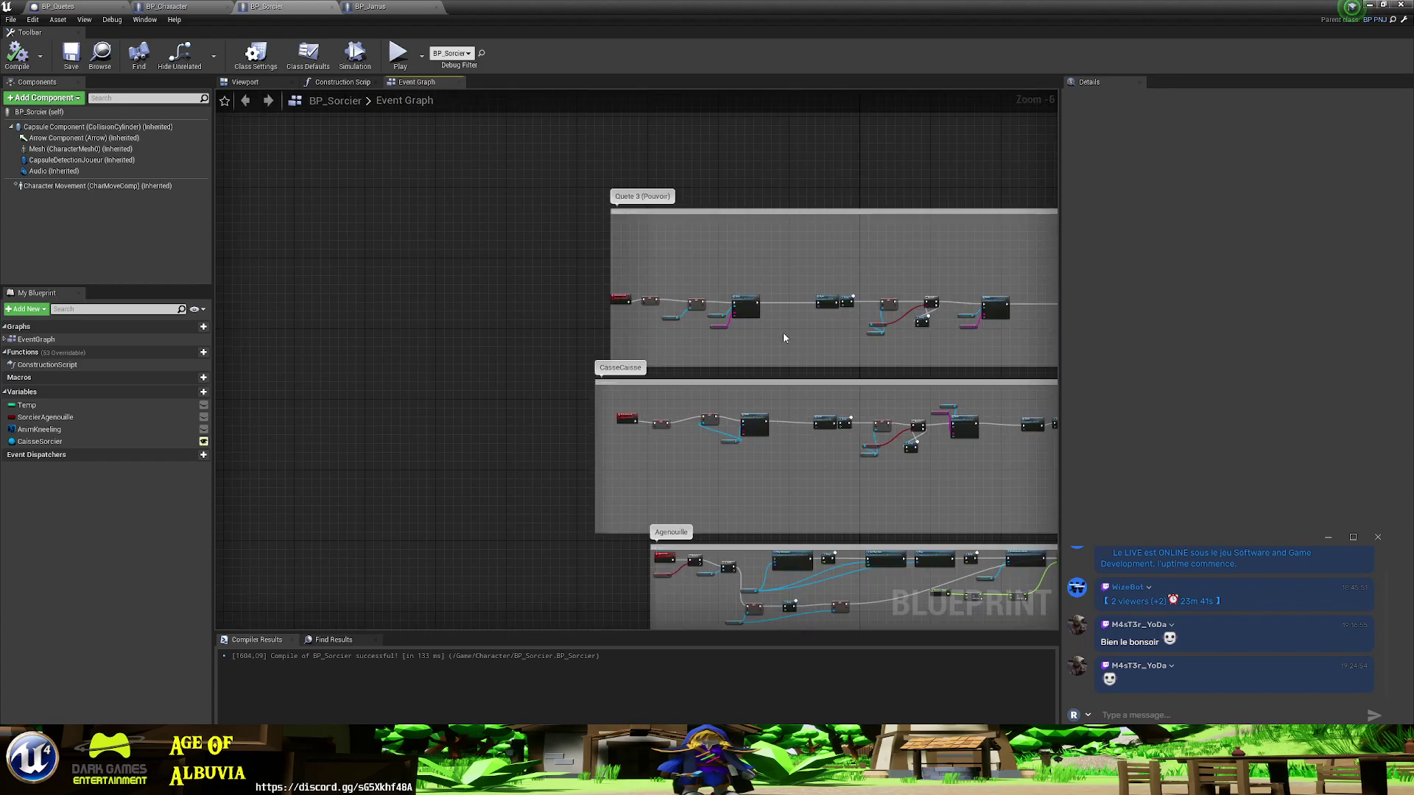
right_drag(783, 337, 637, 488)
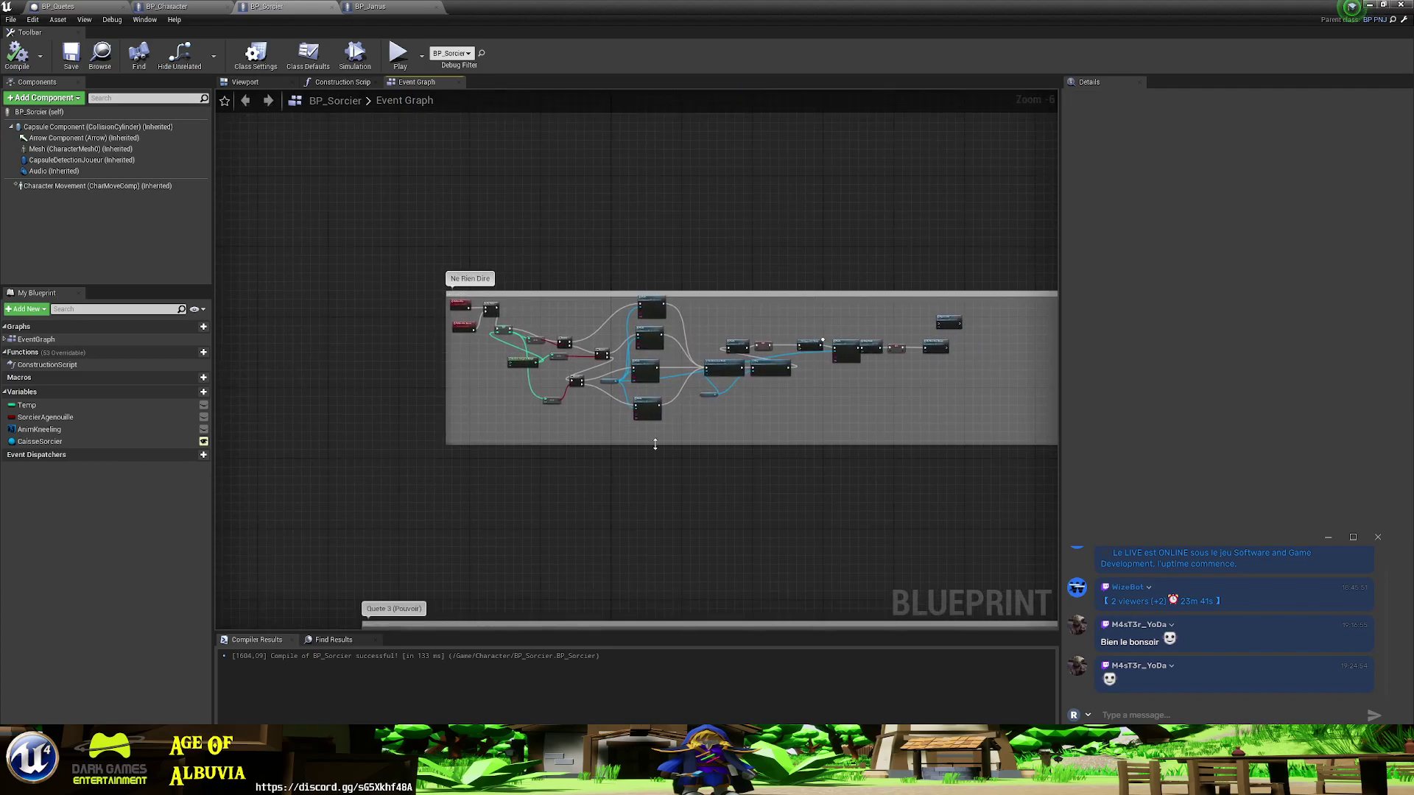
right_drag(779, 495, 492, 508)
scroll(544, 439, up, 4)
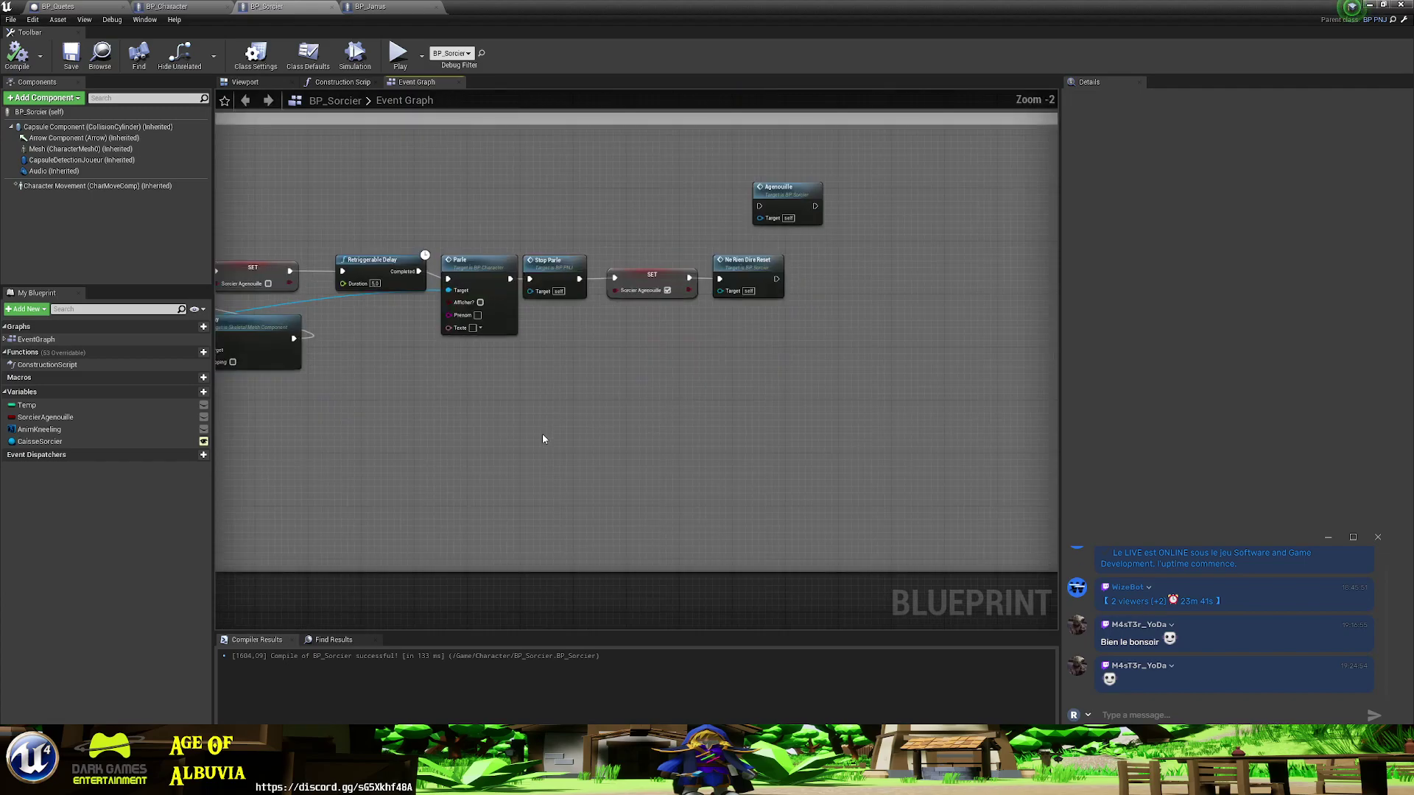
- Copy the SET and Ne Rien Dire Reset nodes and paste them after the ungrouped chain's last node
click(754, 297)
click(665, 277)
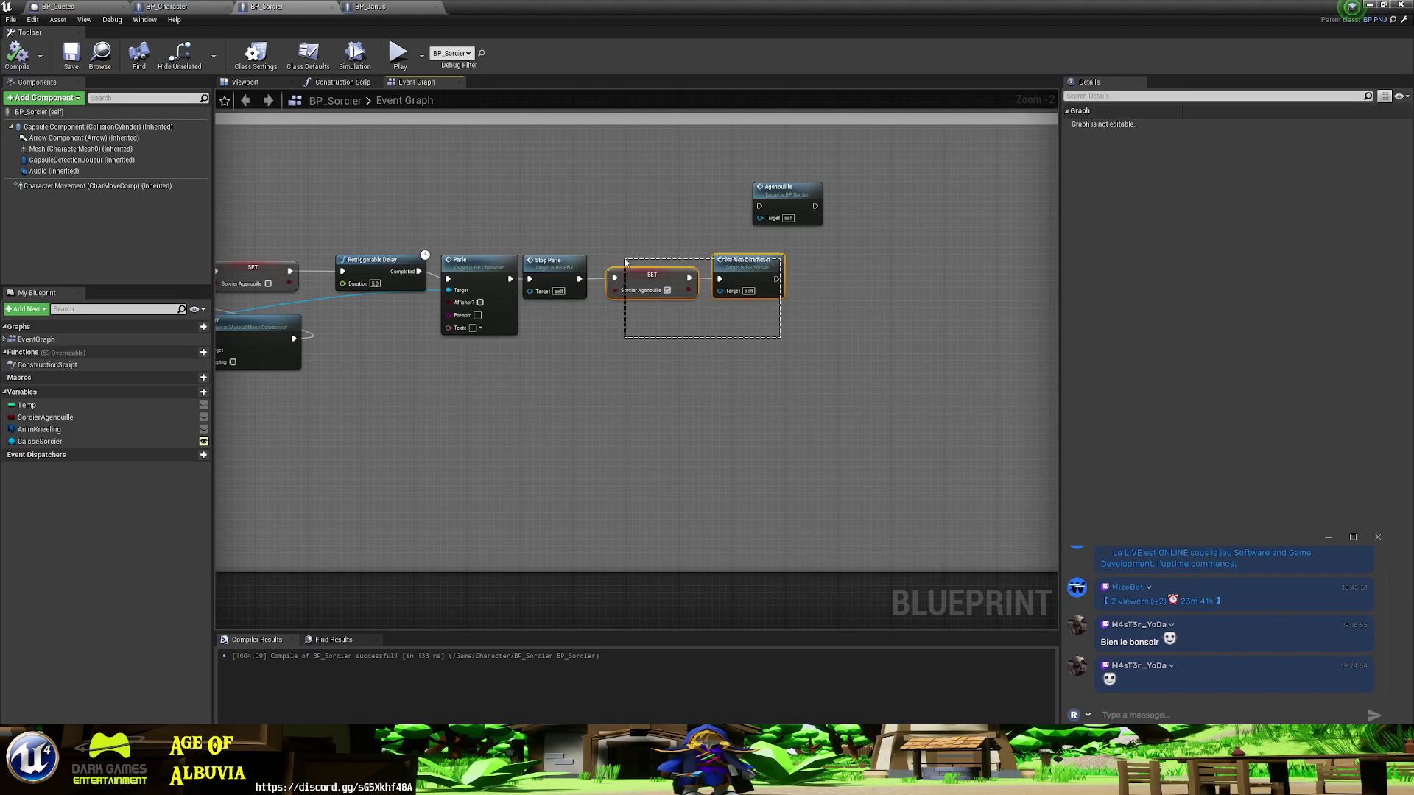
scroll(719, 368, down, 5)
scroll(749, 343, up, 3)
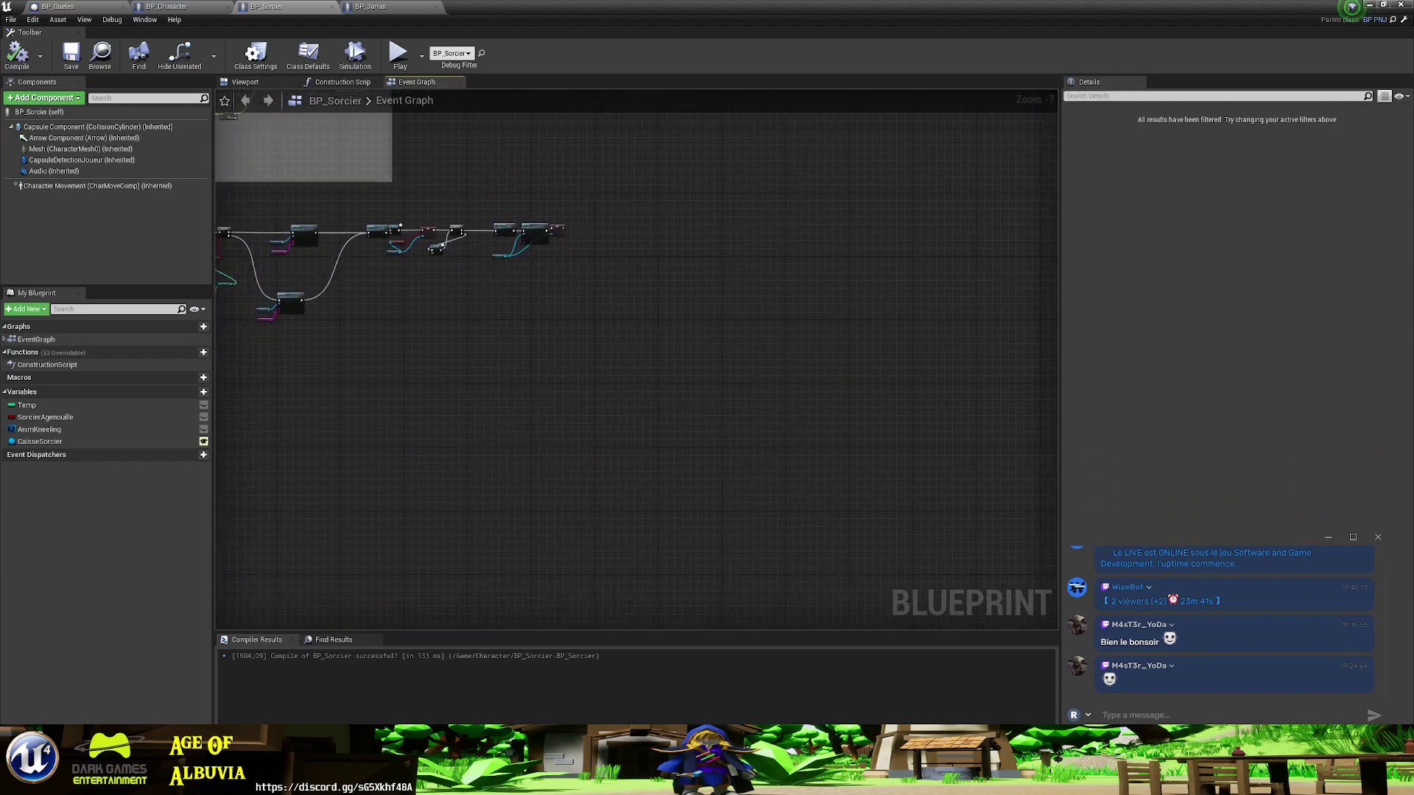
right_drag(749, 343, 545, 411)
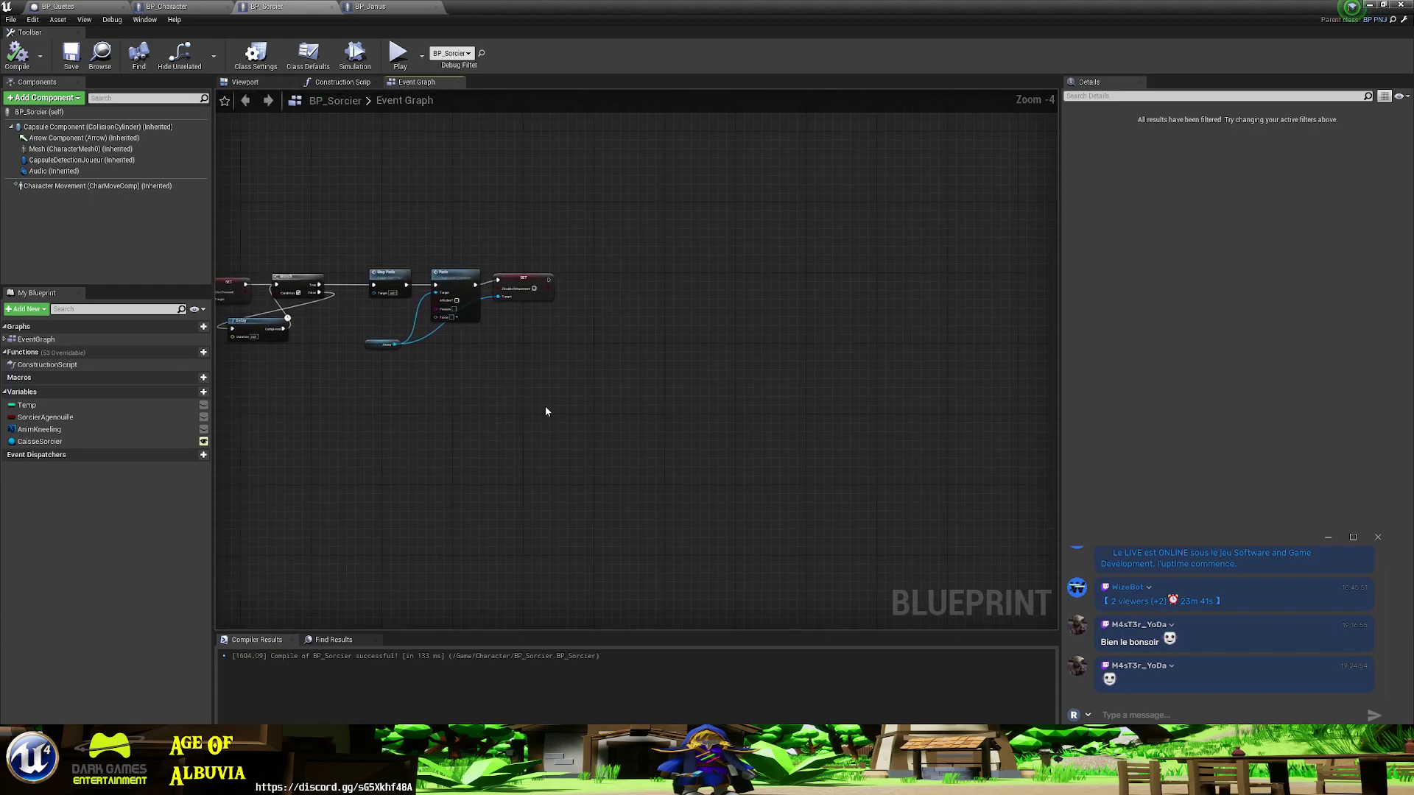
key(ctrl+v)
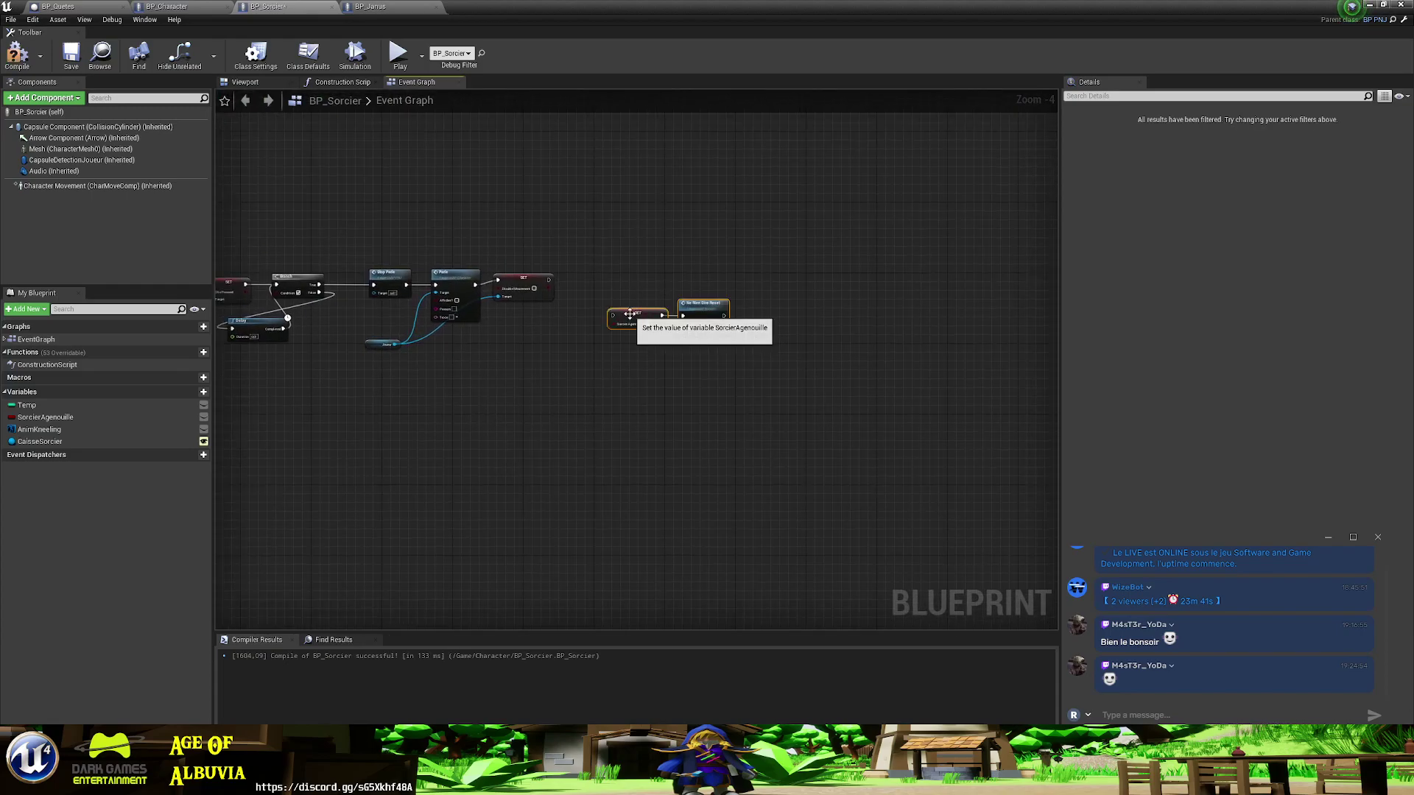
drag(633, 310, 607, 287)
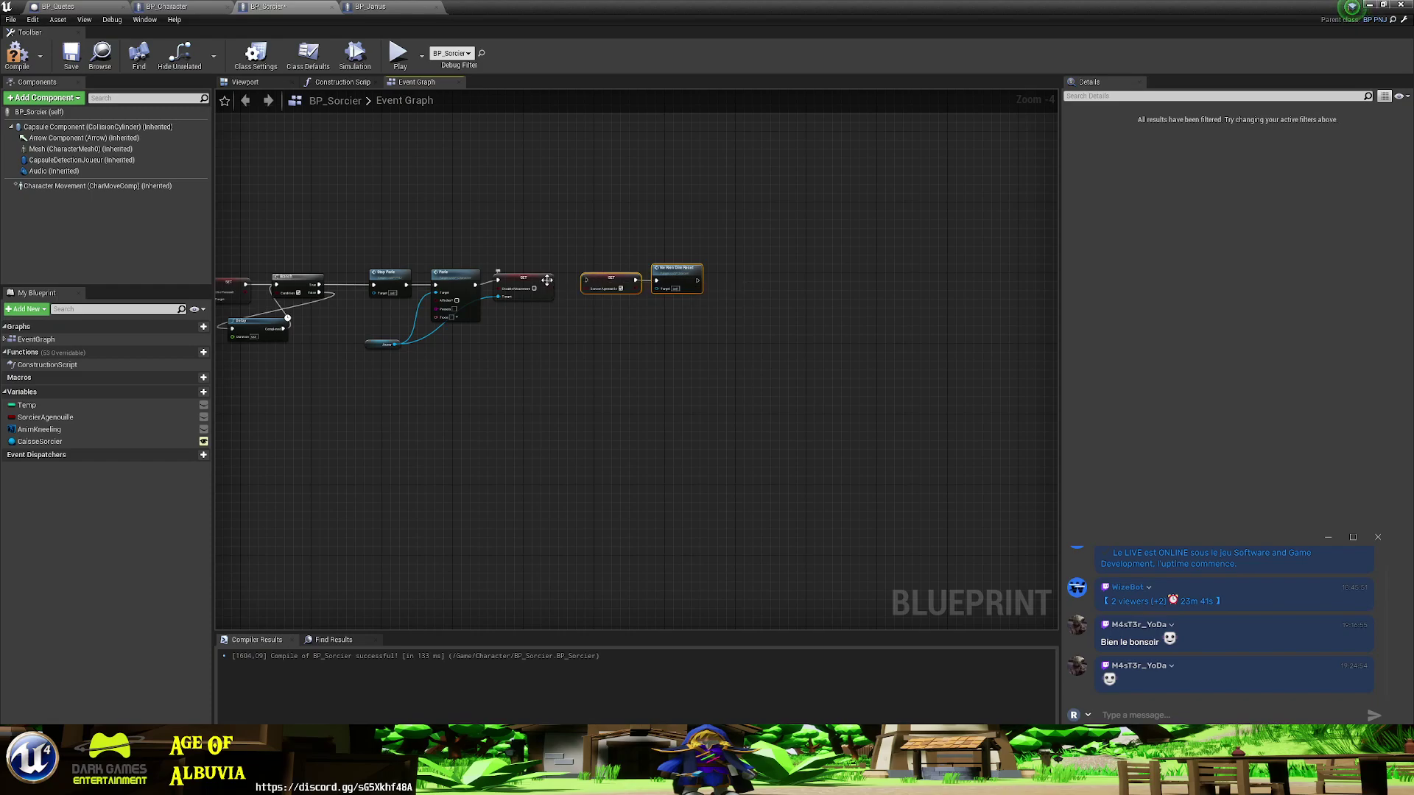
- Marquee-select the whole bottom chain and wrap it in a new comment box
scroll(714, 388, down, 5)
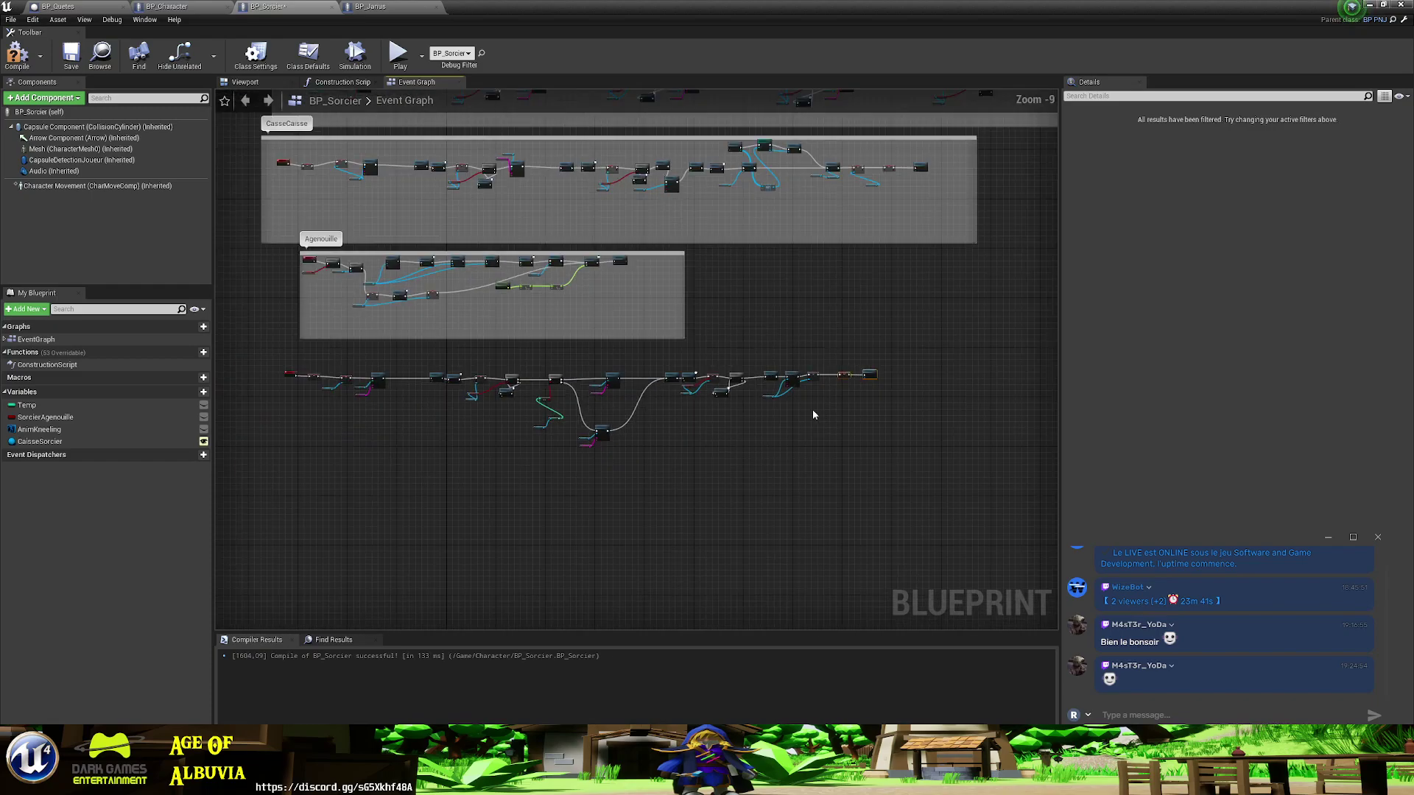
drag(254, 351, 894, 504)
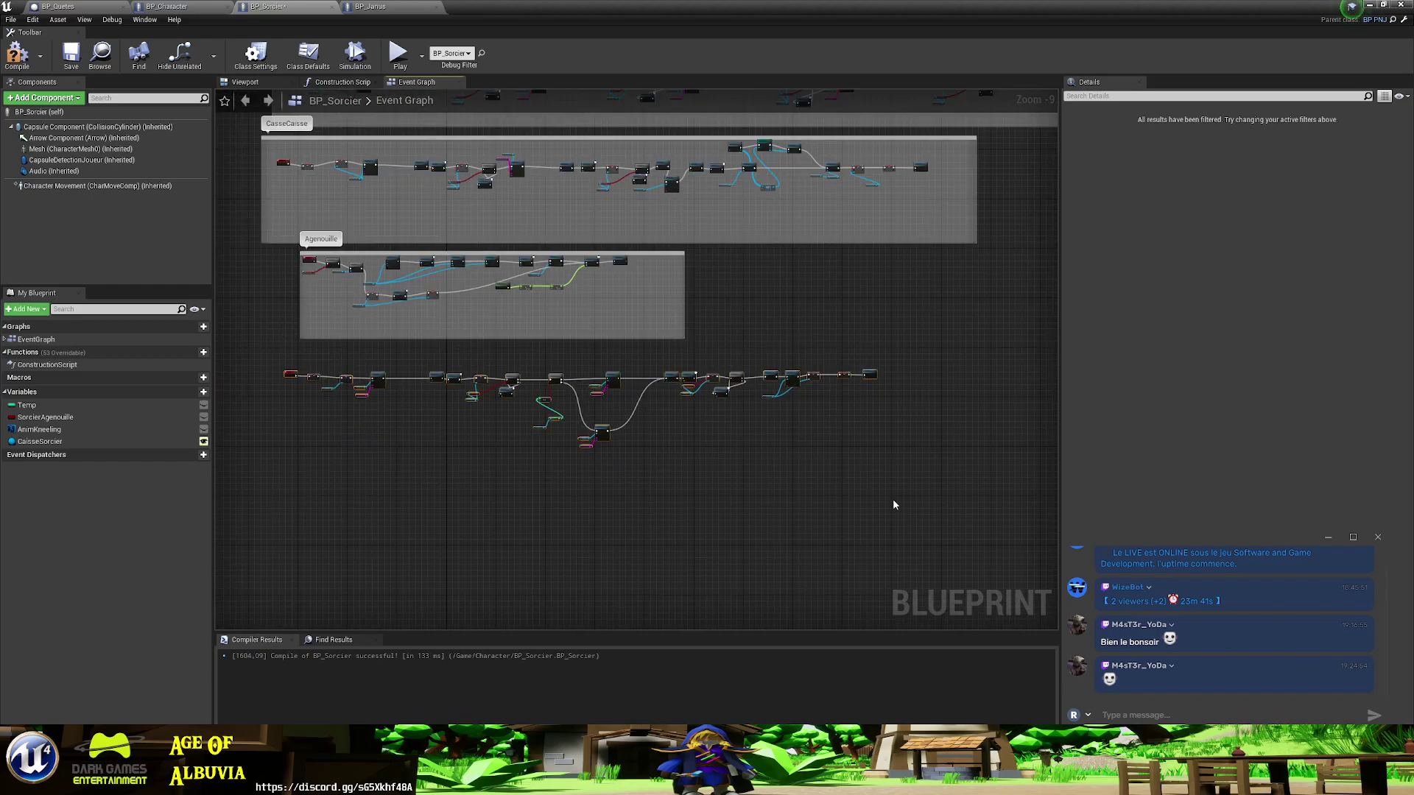
key(c)
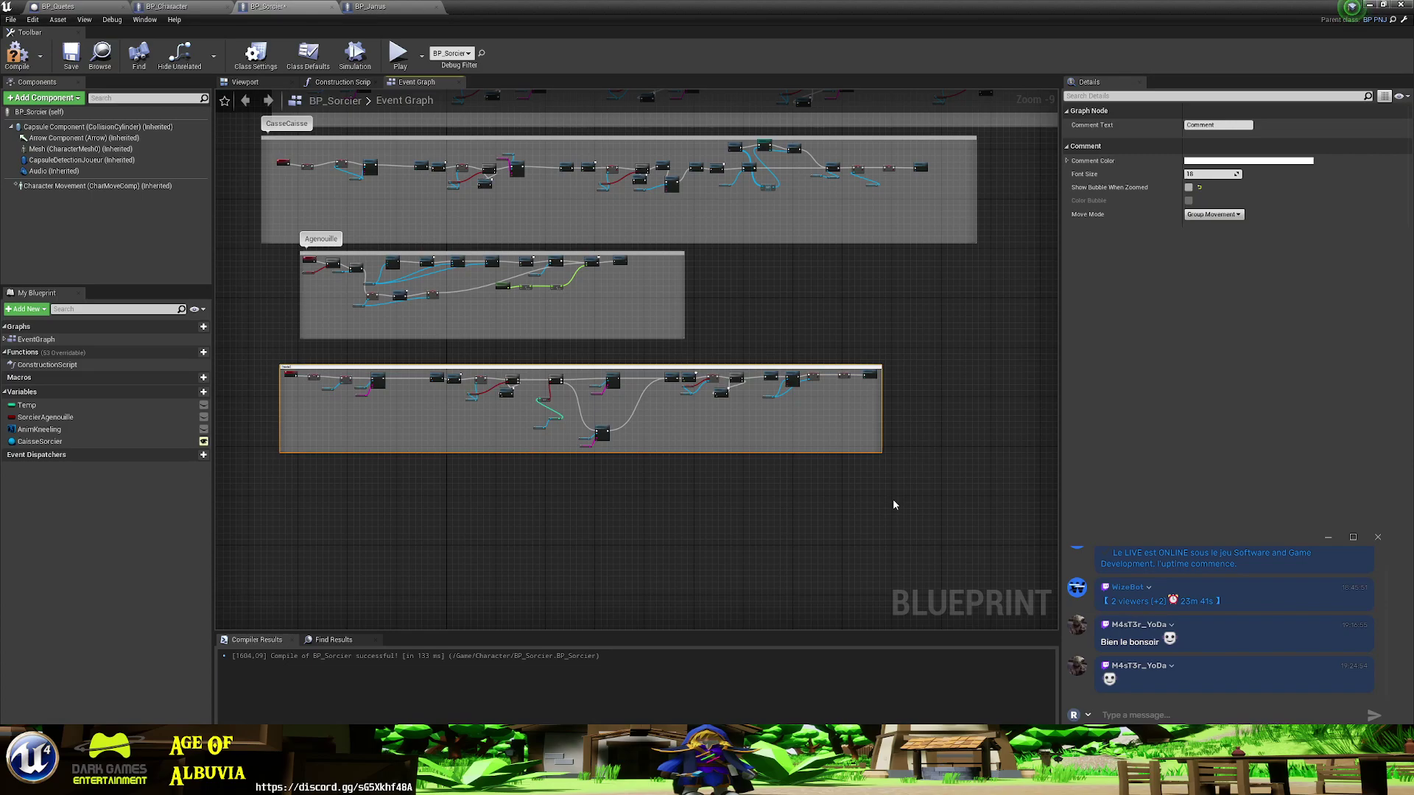
- Title the new comment 'Cherche Jomo', then compile and save BP_Sorcier
text(Cherche Jomo)
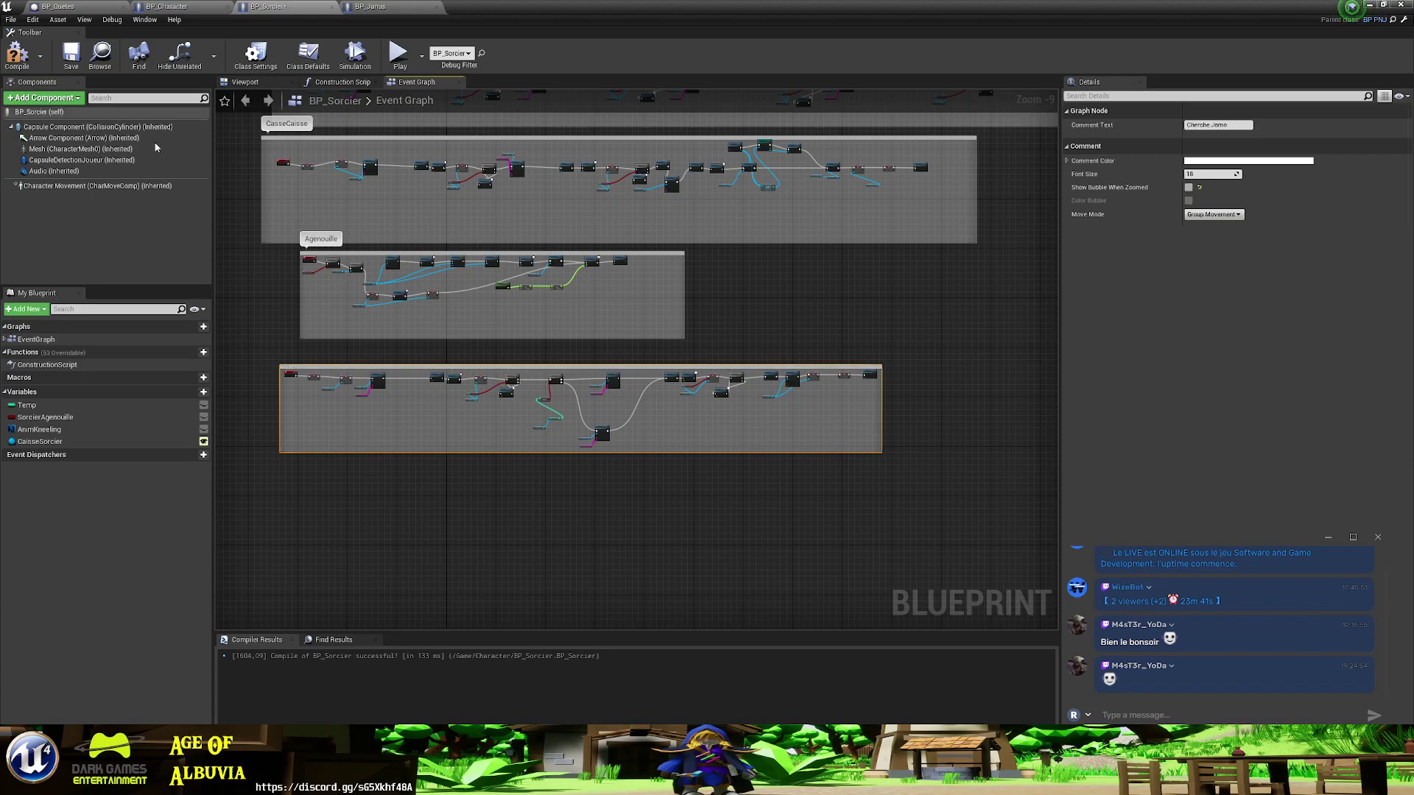
click(16, 53)
click(66, 56)
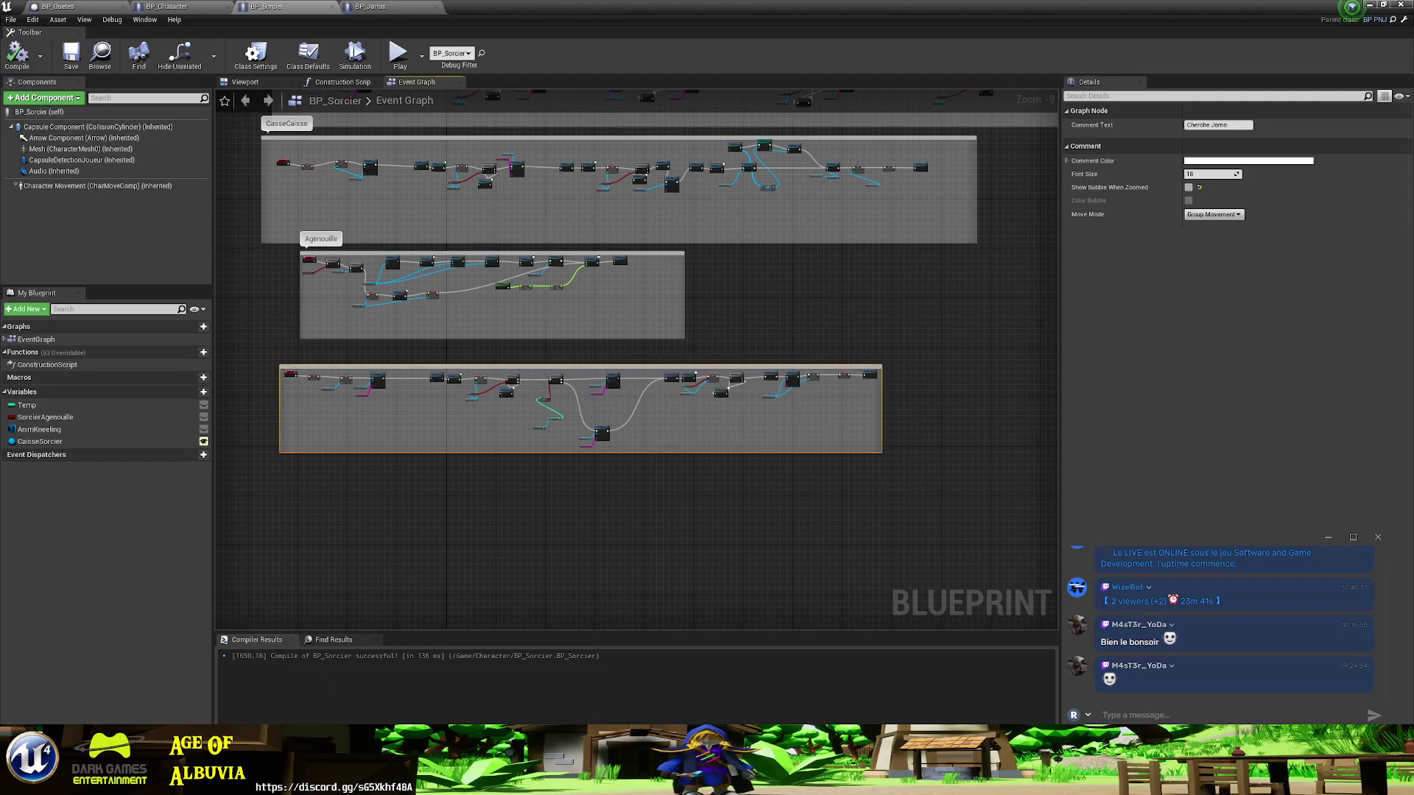
mouse_move(637, 780)
- Play the level, walk to the old sorcerer, talk through his dialogue, then stop play
click(1367, 9)
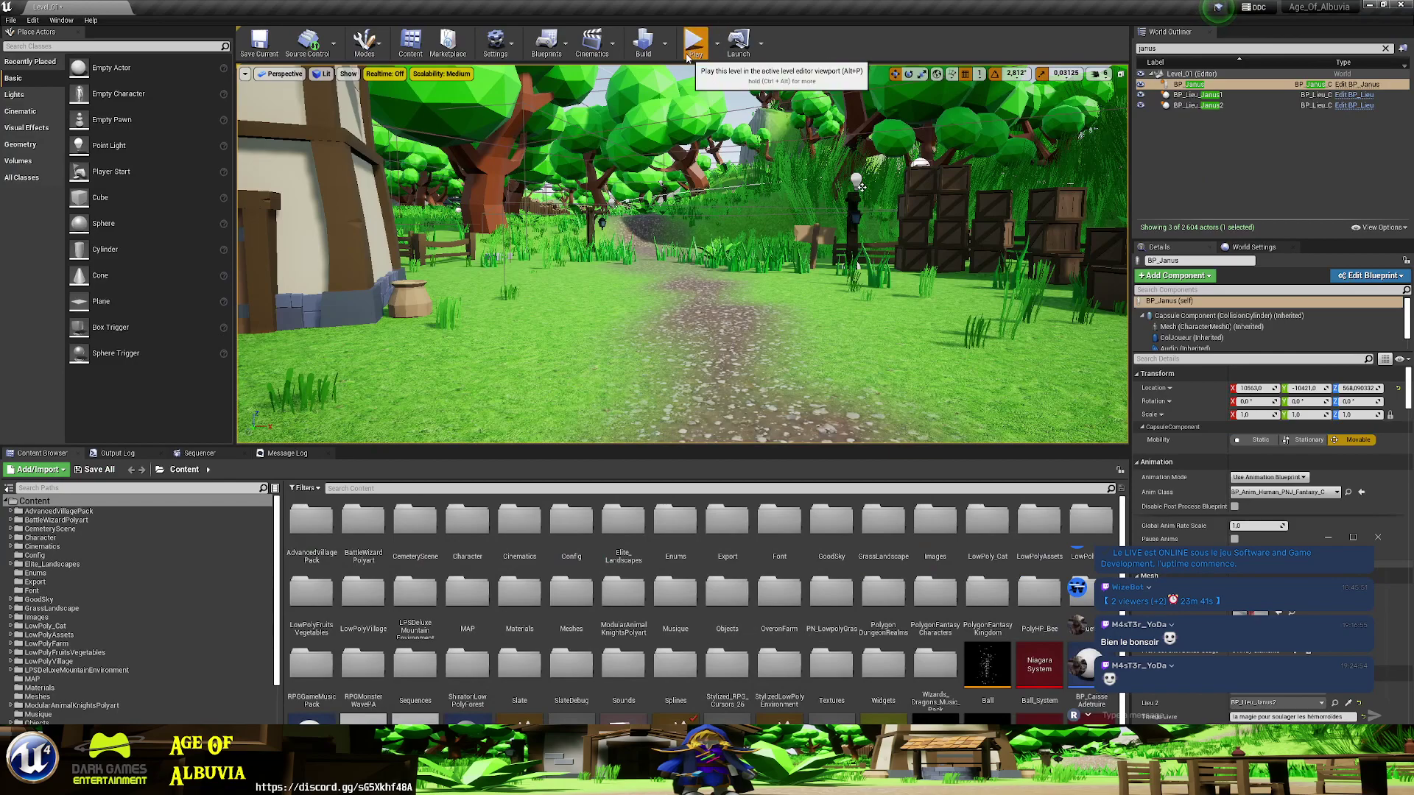
click(688, 52)
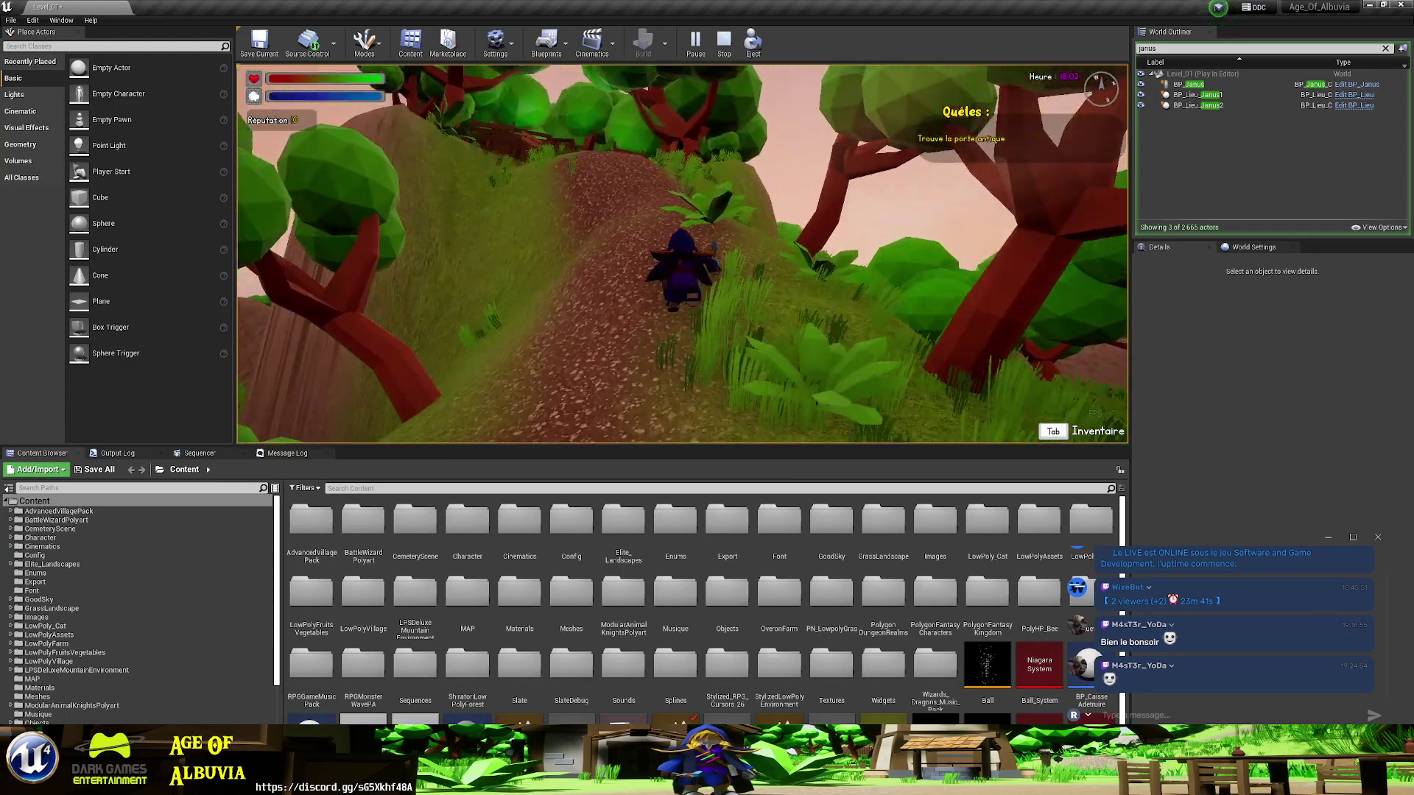
key(w)
key(w)
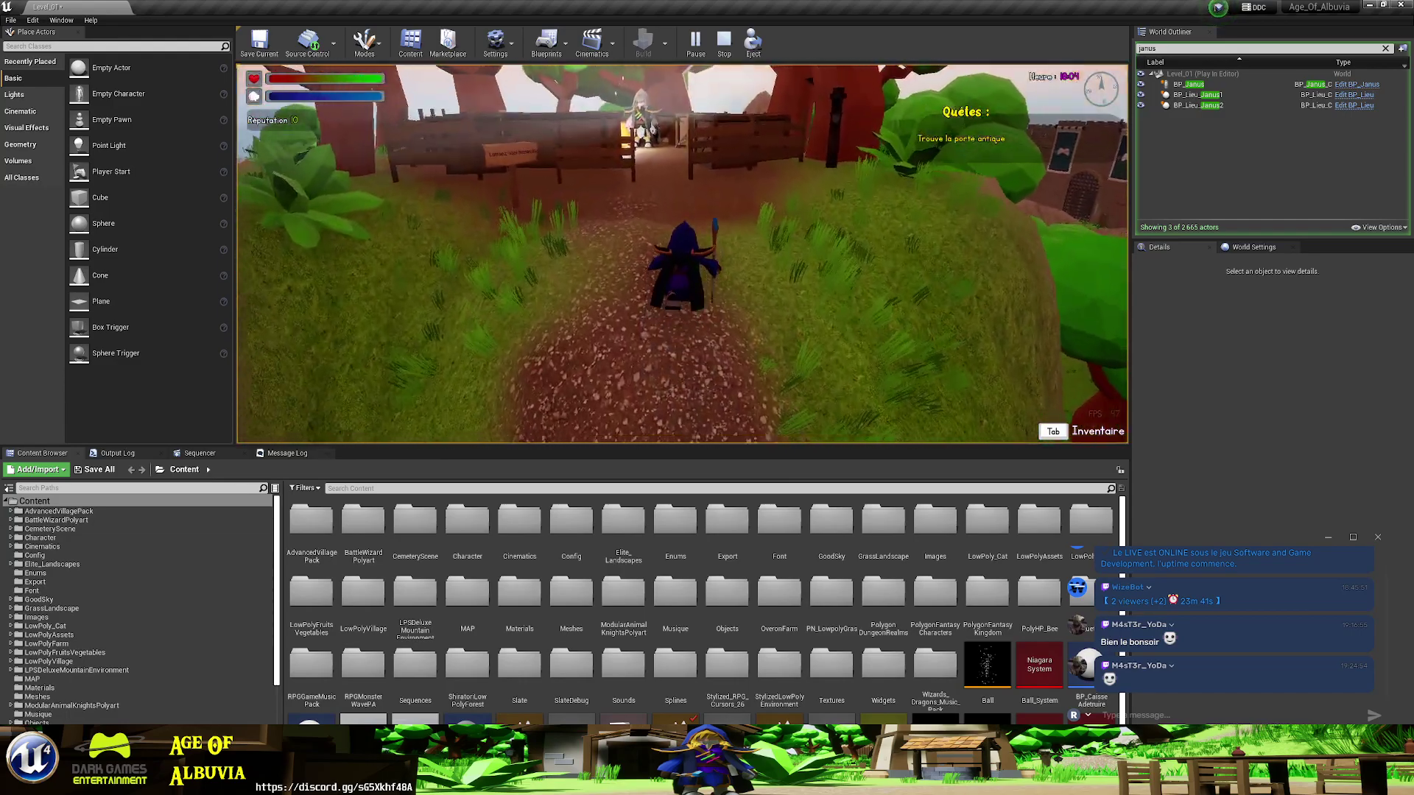
key(e)
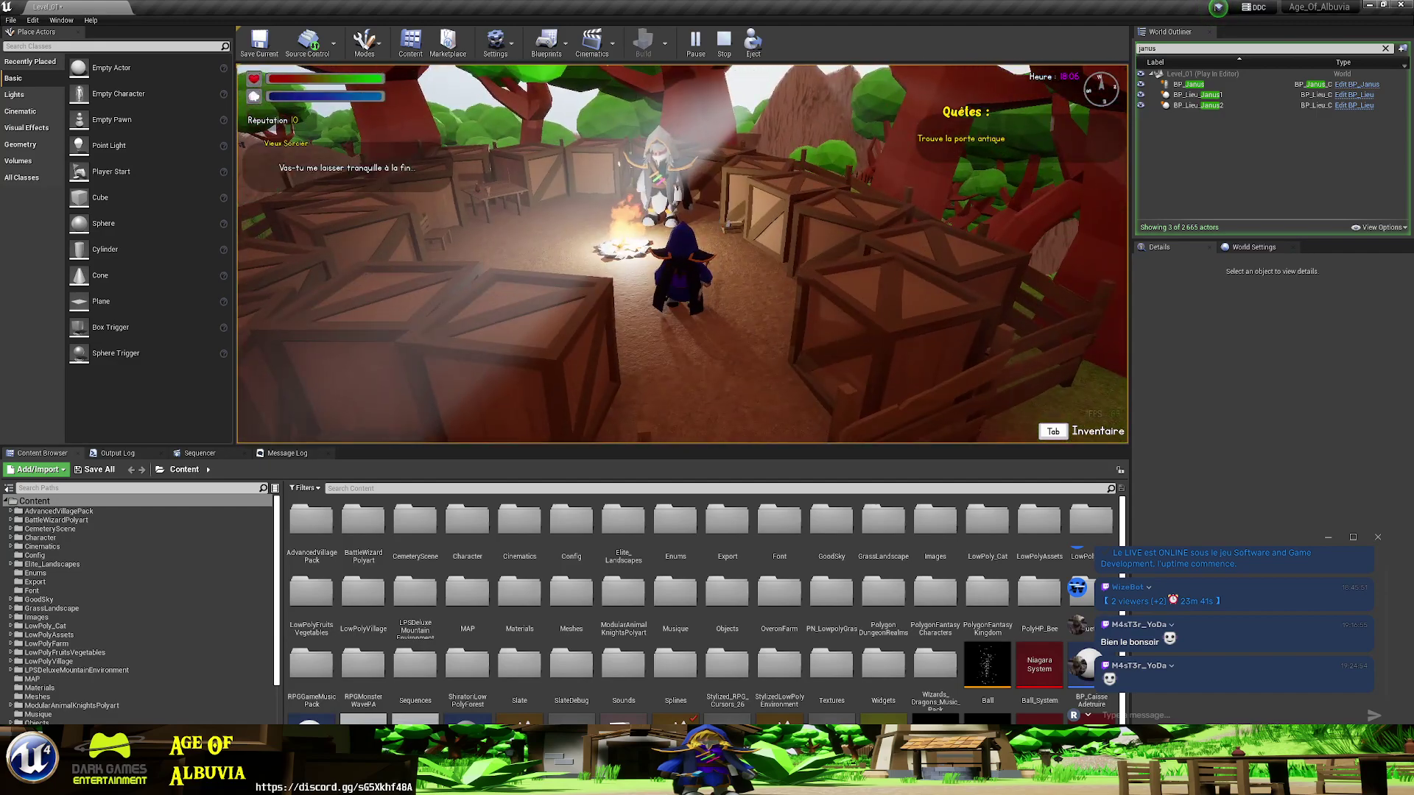
key(e)
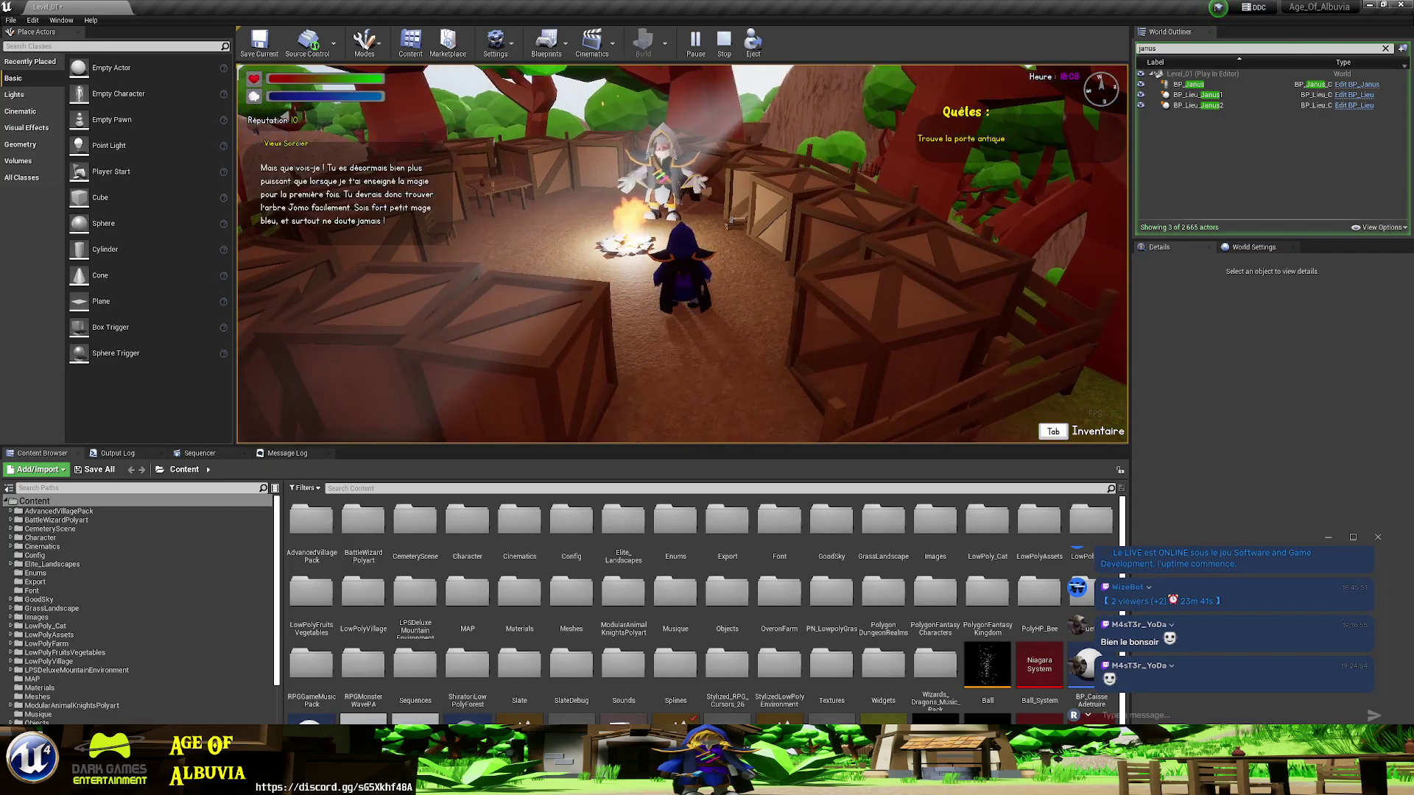
key(e)
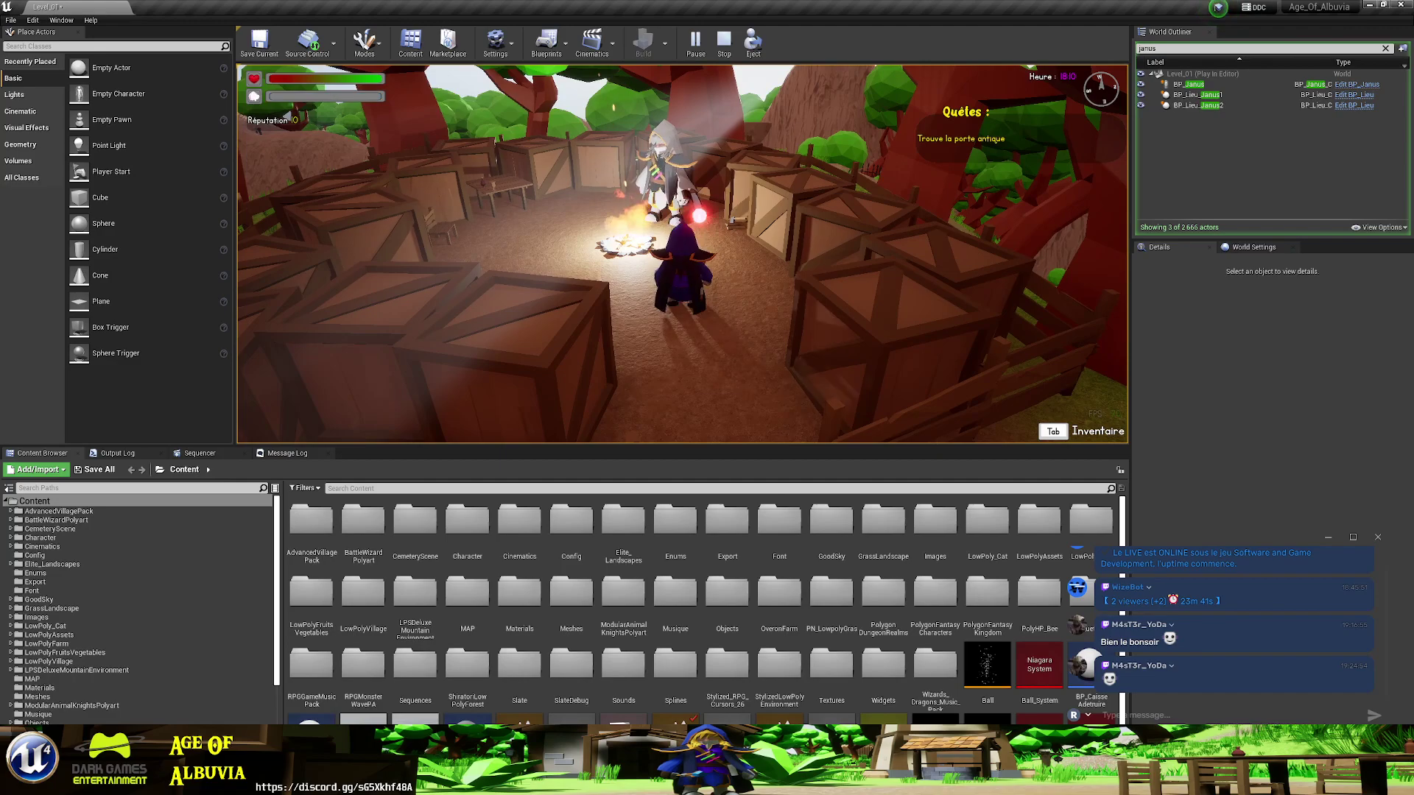
key(s)
key(Escape)
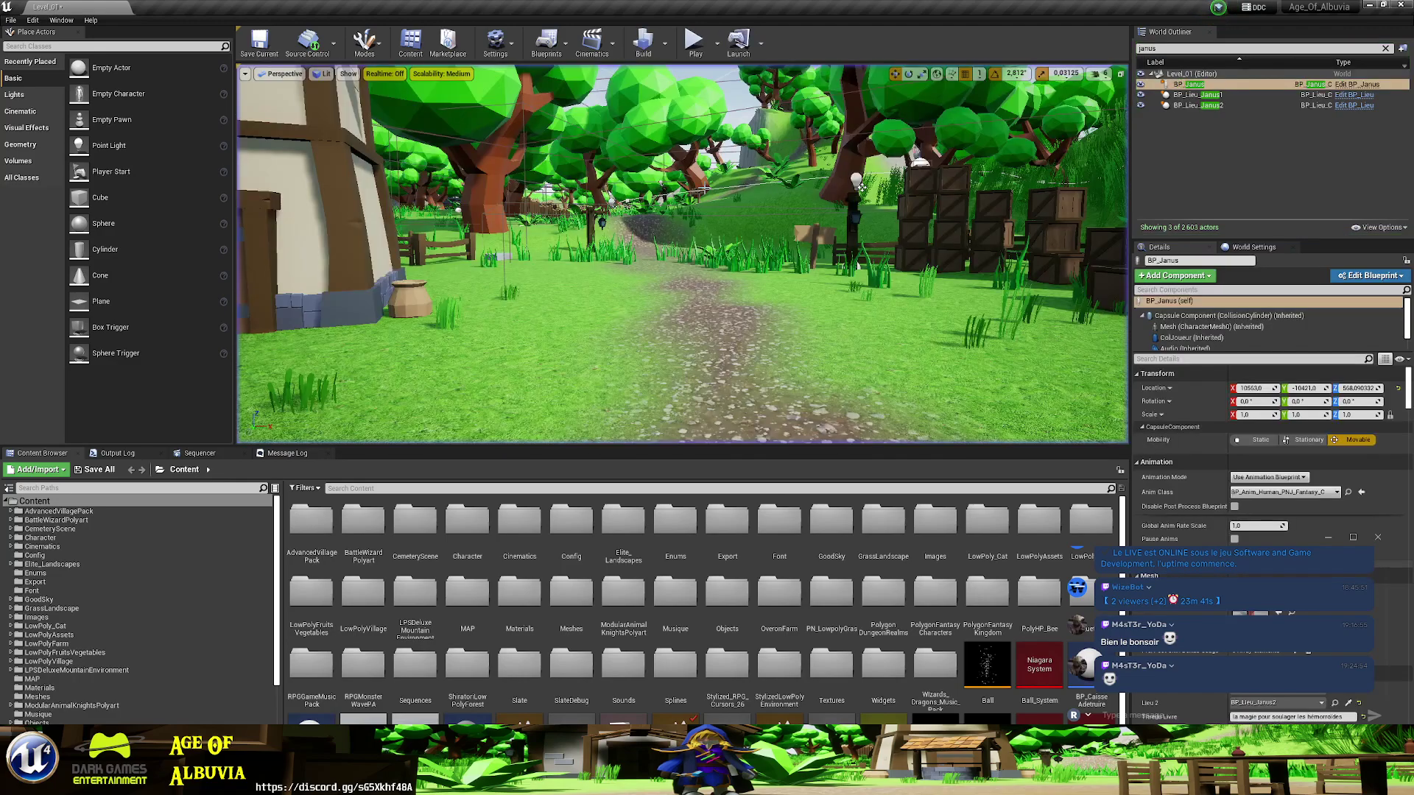
- Back in BP_Sorcier, shift Ne Rien Dire and Agenouille right to make room near the loop
mouse_move(635, 781)
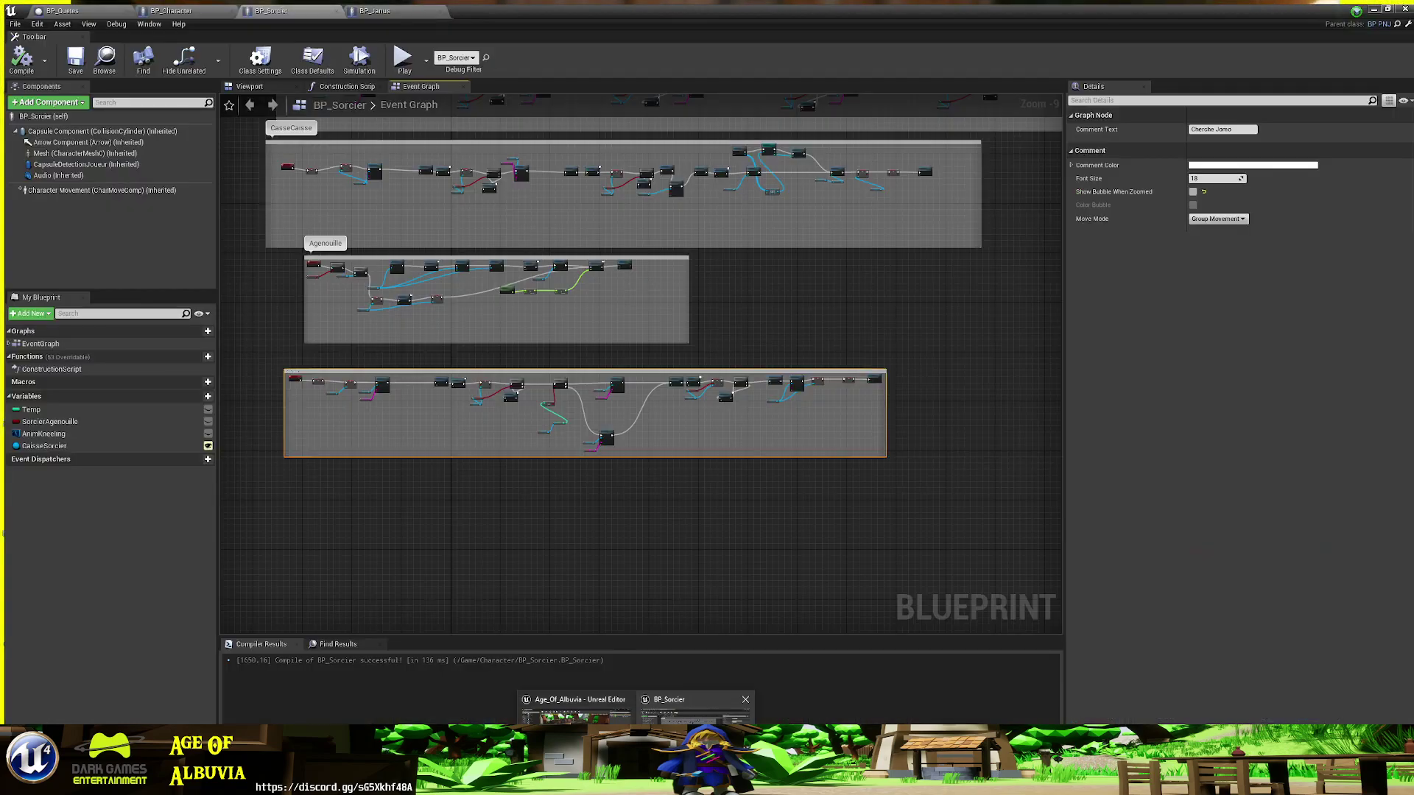
click(695, 710)
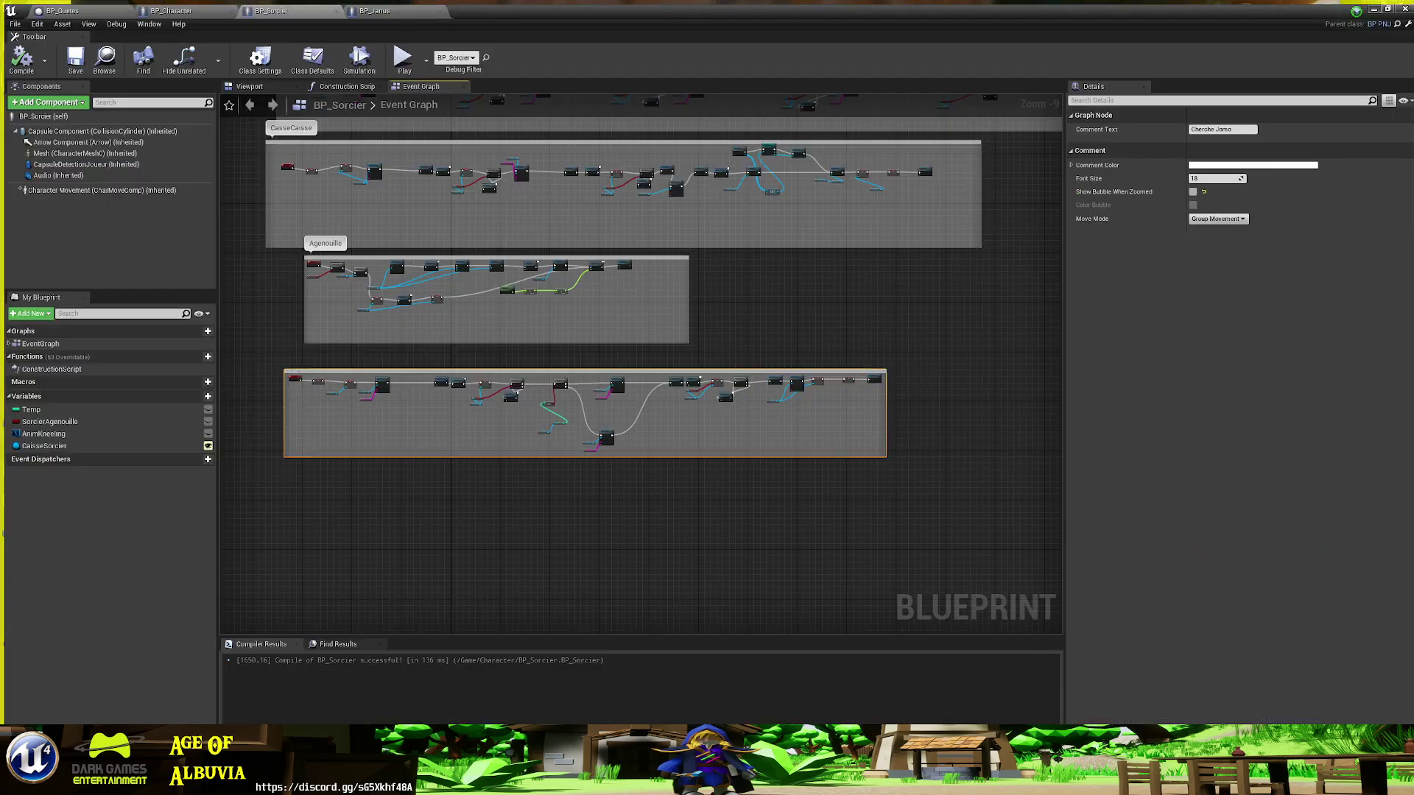
scroll(469, 446, up, 2)
scroll(468, 446, up, 3)
right_drag(468, 446, 979, 489)
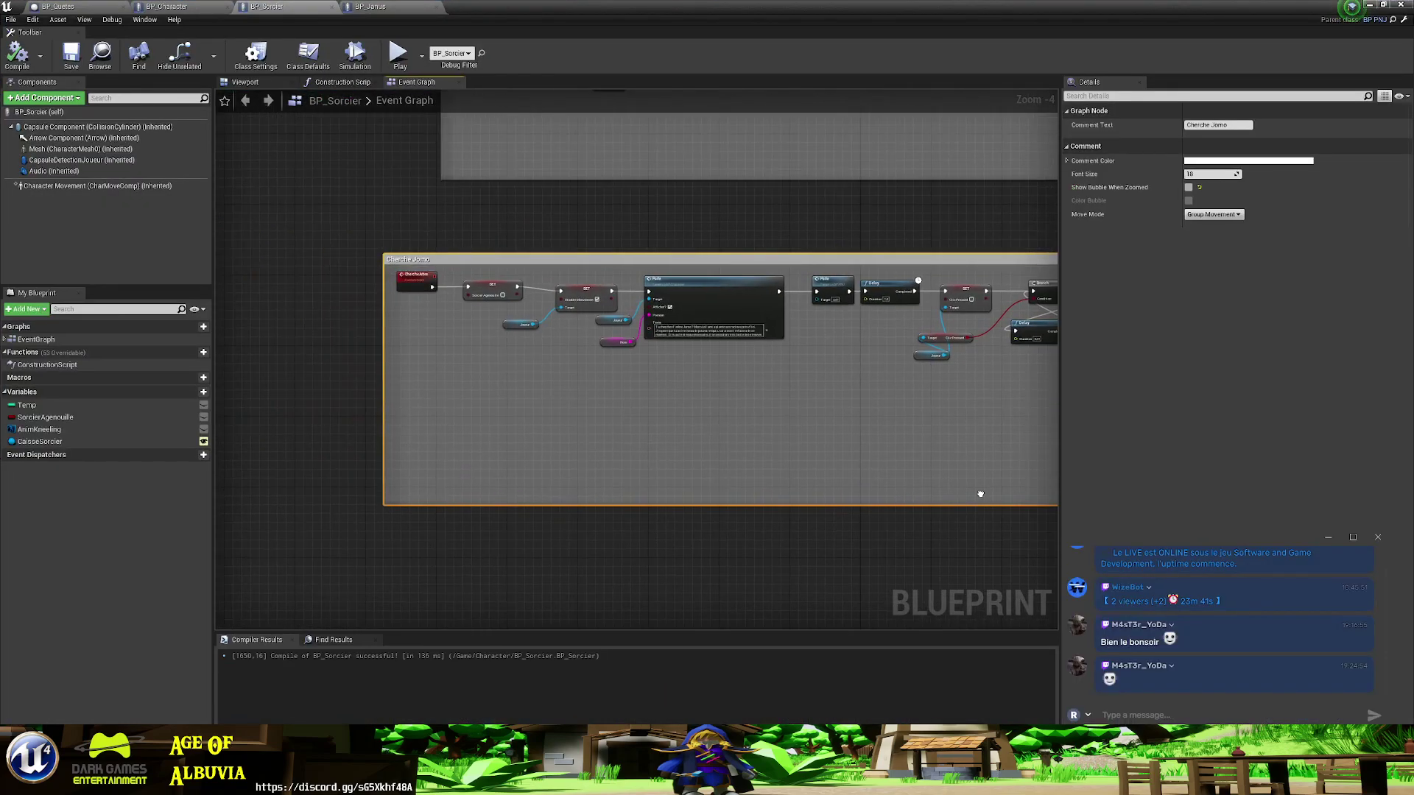
scroll(858, 441, up, 2)
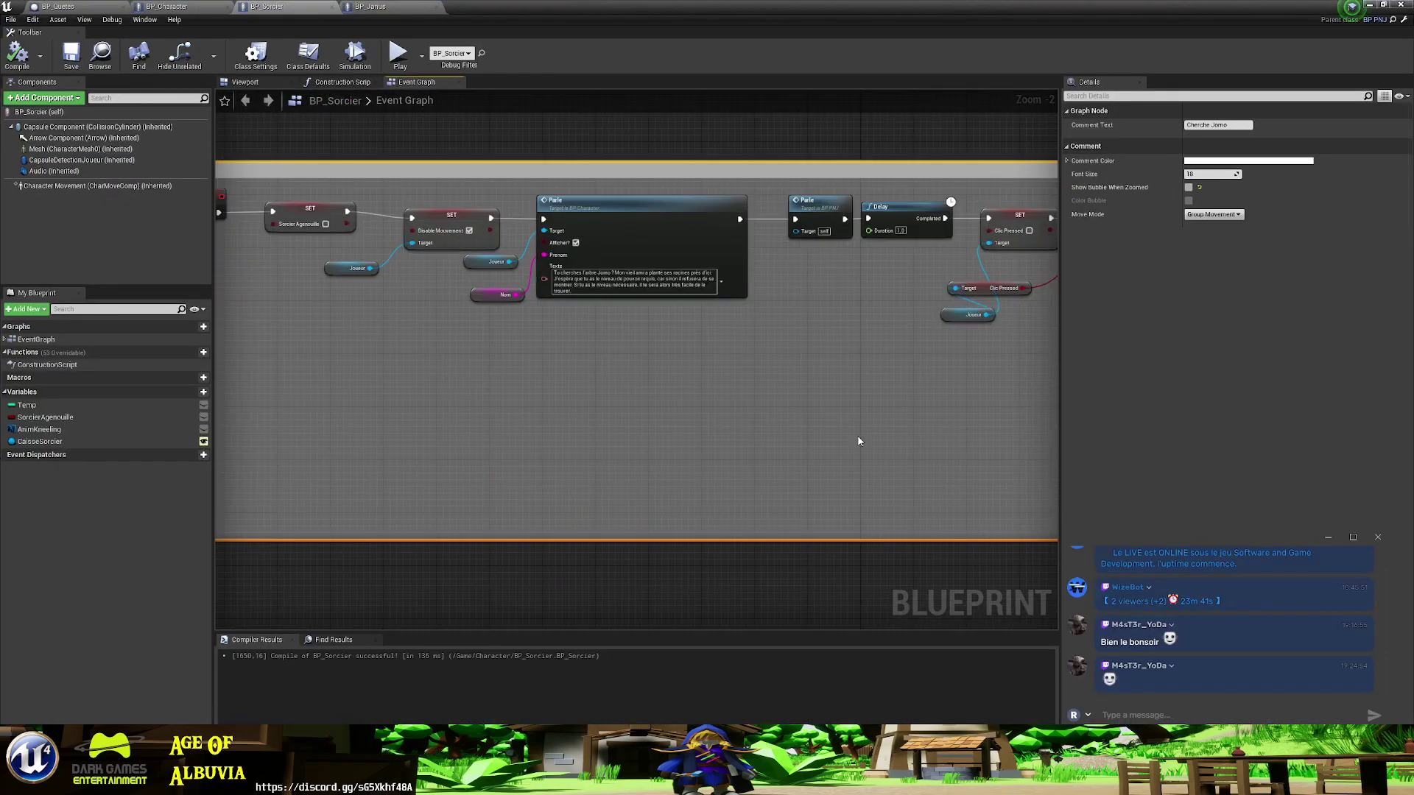
scroll(859, 442, down, 2)
scroll(863, 436, down, 2)
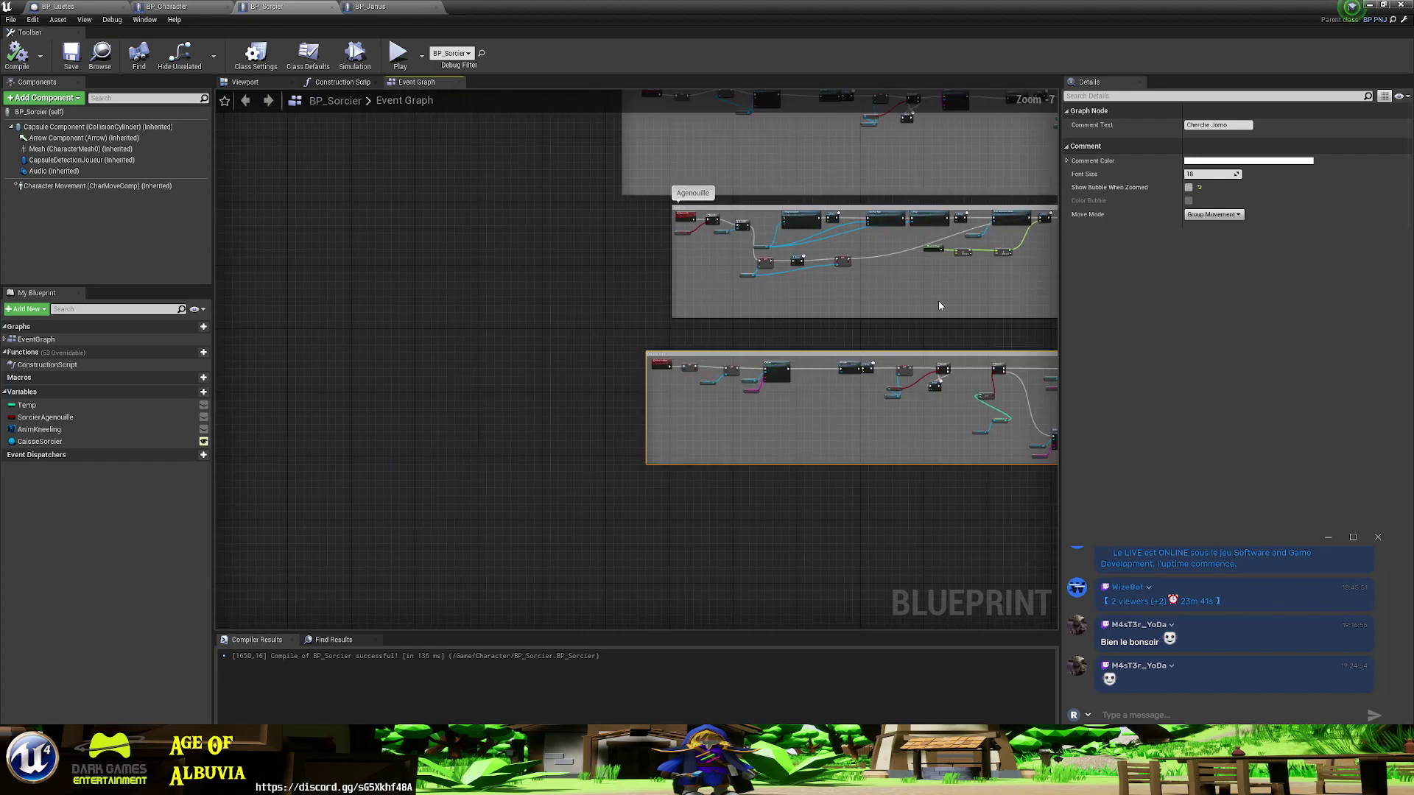
scroll(938, 301, down, 2)
scroll(536, 510, up, 1)
scroll(538, 217, up, 3)
scroll(538, 216, down, 1)
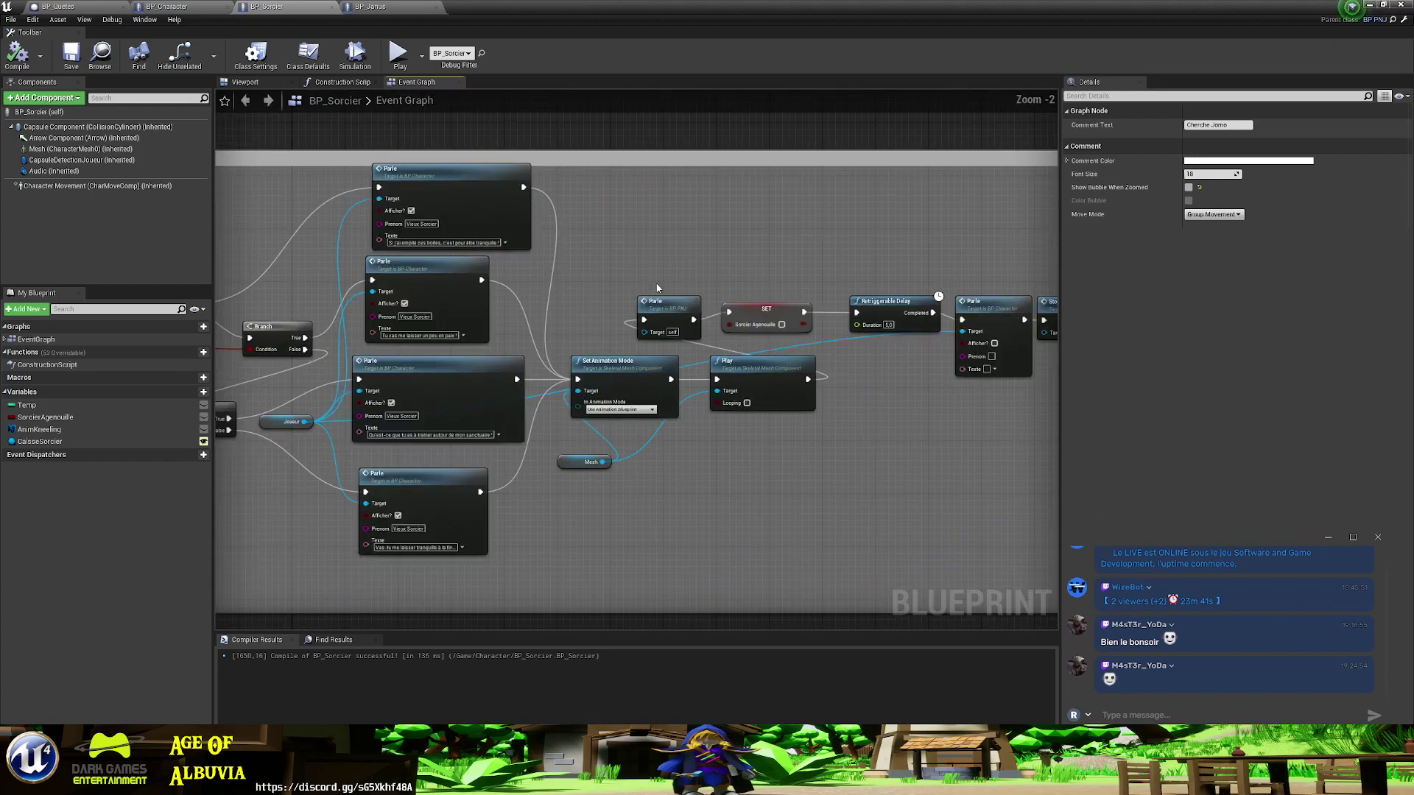
scroll(537, 217, down, 4)
scroll(689, 311, down, 1)
mouse_move(757, 479)
right_down()
mouse_move(762, 273)
mouse_move(633, 441)
right_up()
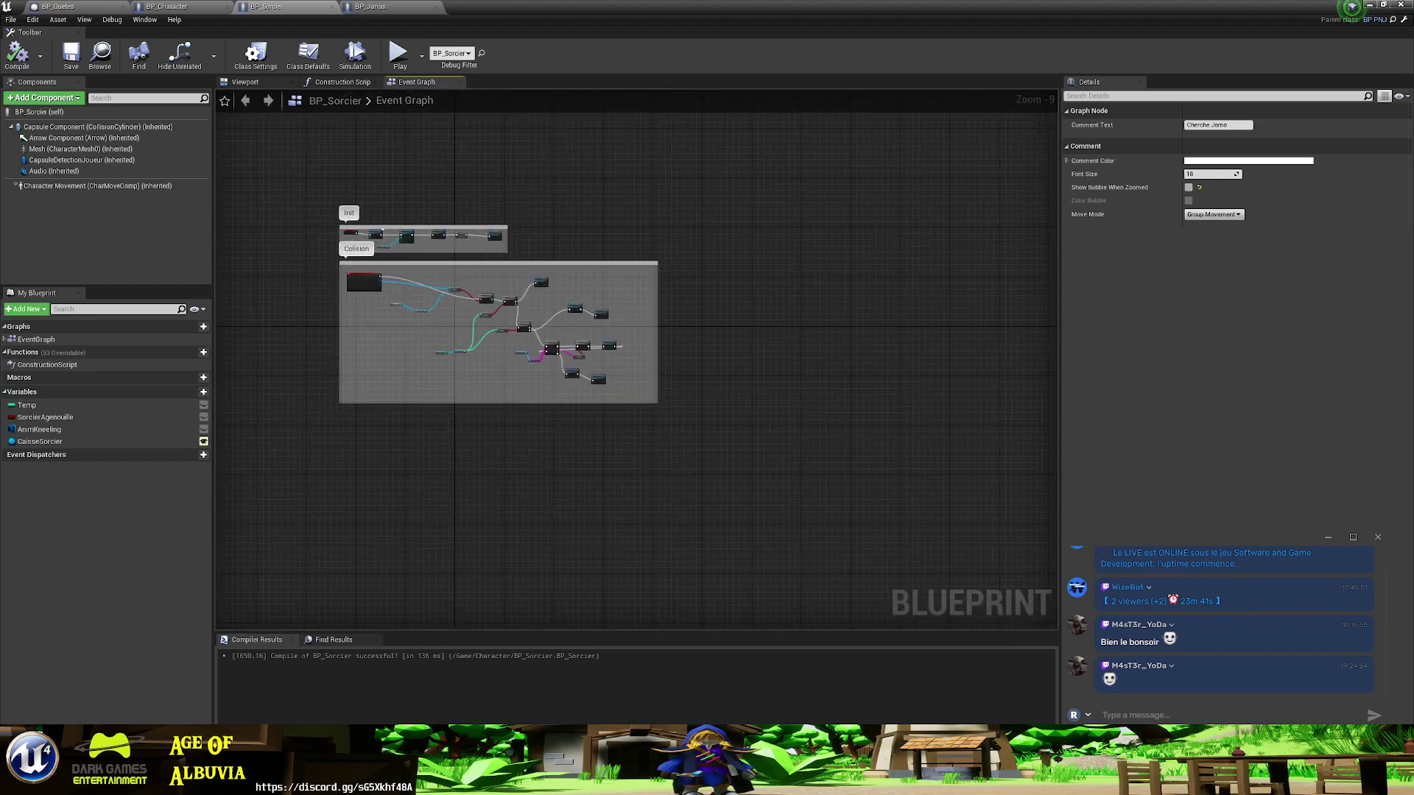
scroll(665, 367, up, 5)
scroll(696, 352, up, 1)
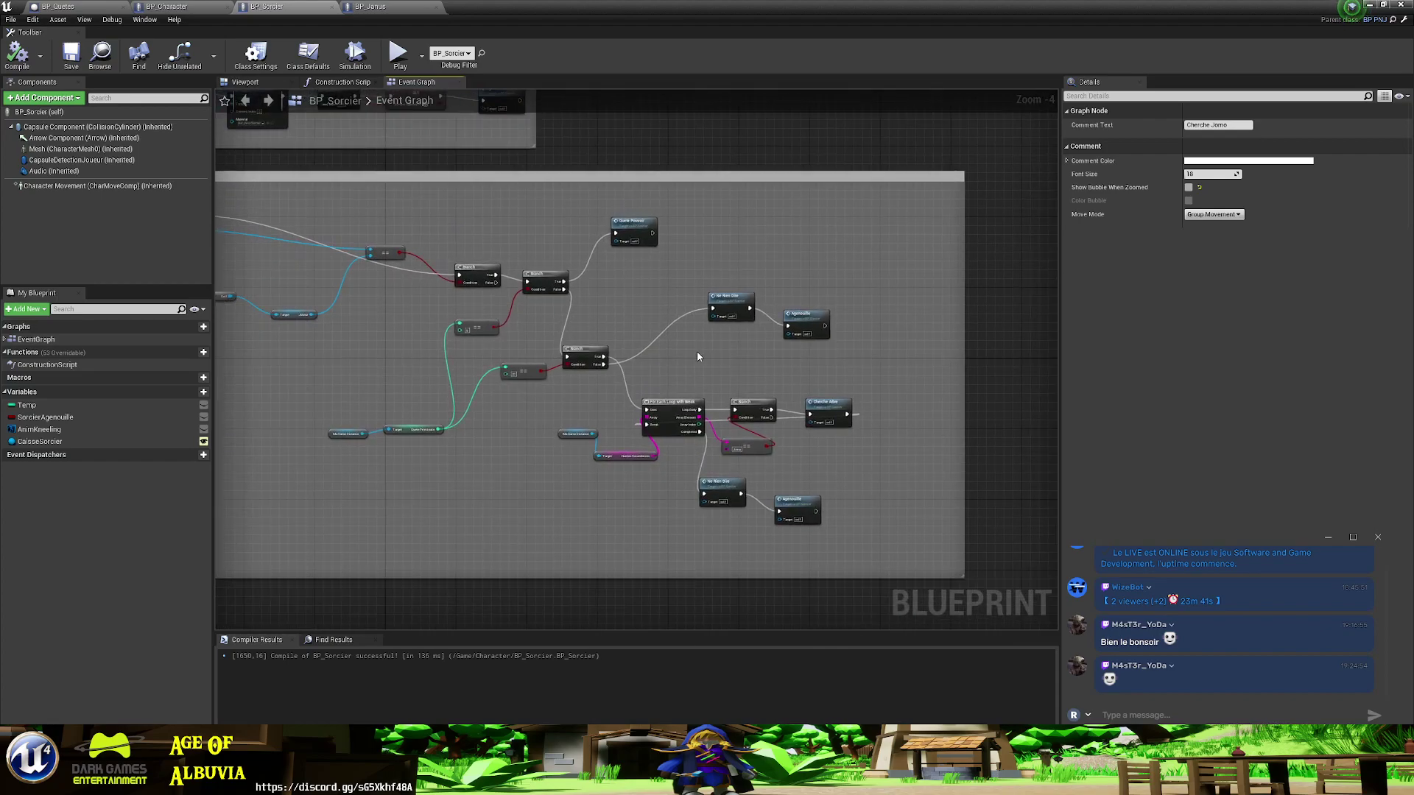
scroll(695, 353, up, 3)
mouse_move(692, 372)
right_down()
mouse_move(885, 334)
mouse_move(709, 219)
right_up()
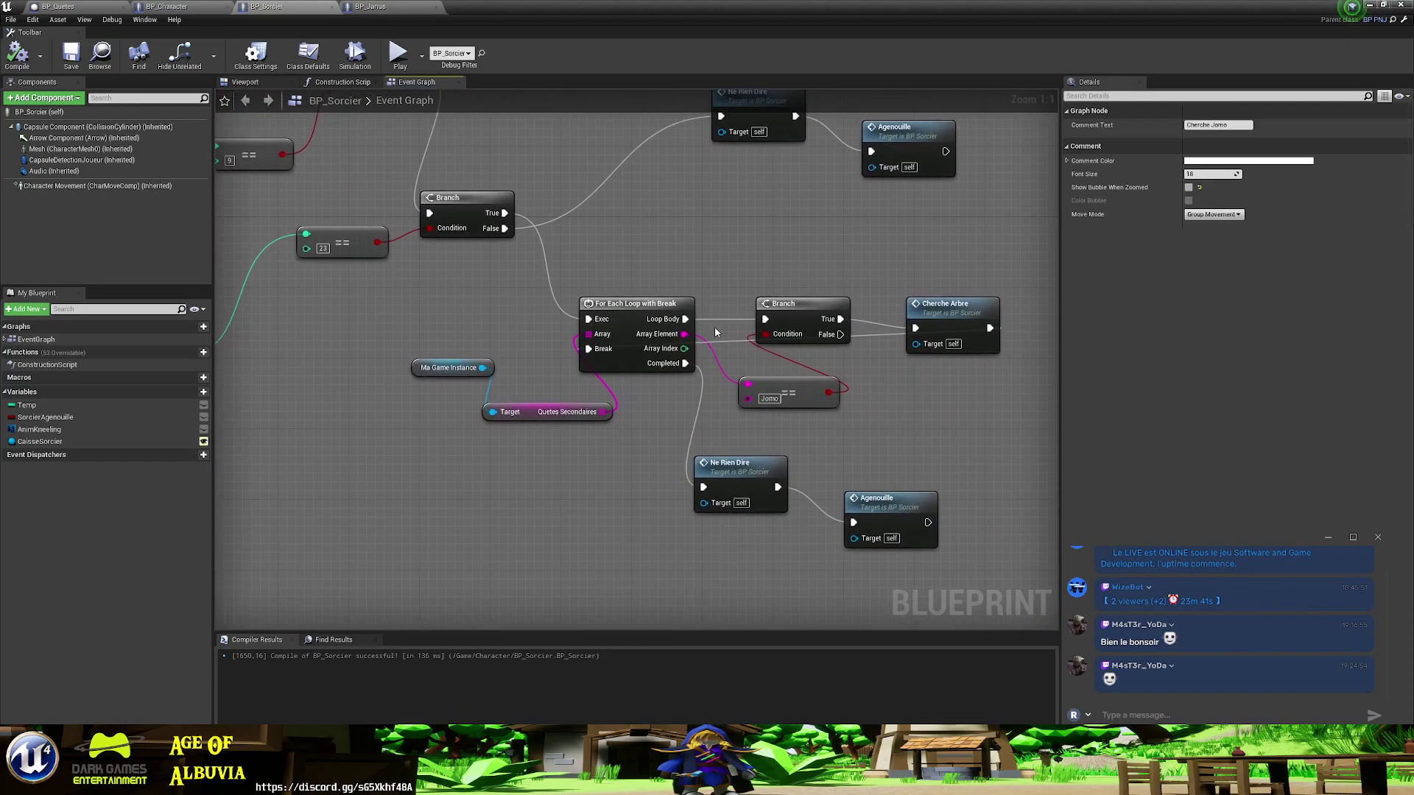
right_drag(774, 438, 659, 425)
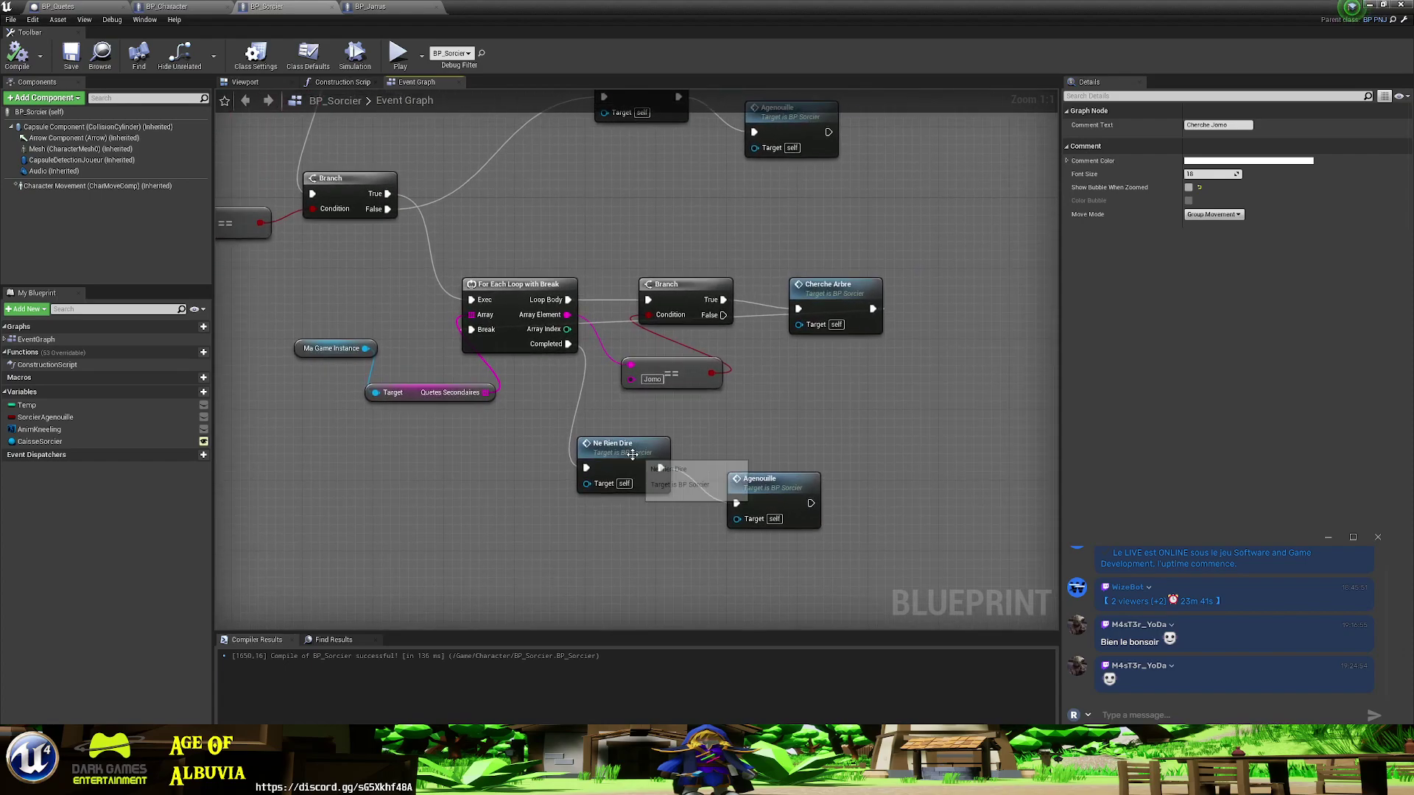
right_click(659, 473)
mouse_move(586, 492)
mouse_down()
mouse_move(640, 495)
mouse_move(587, 554)
mouse_up()
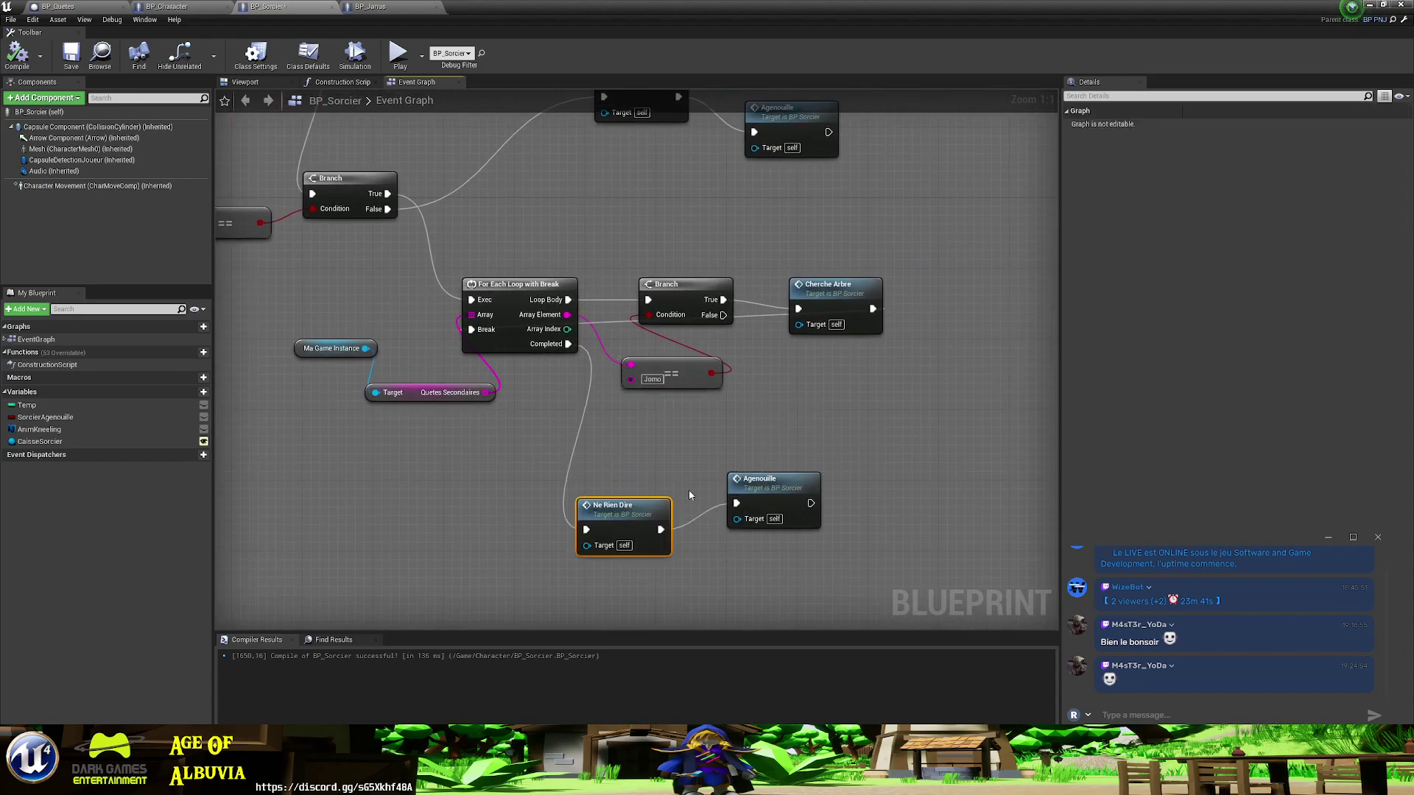
drag(660, 529, 844, 488)
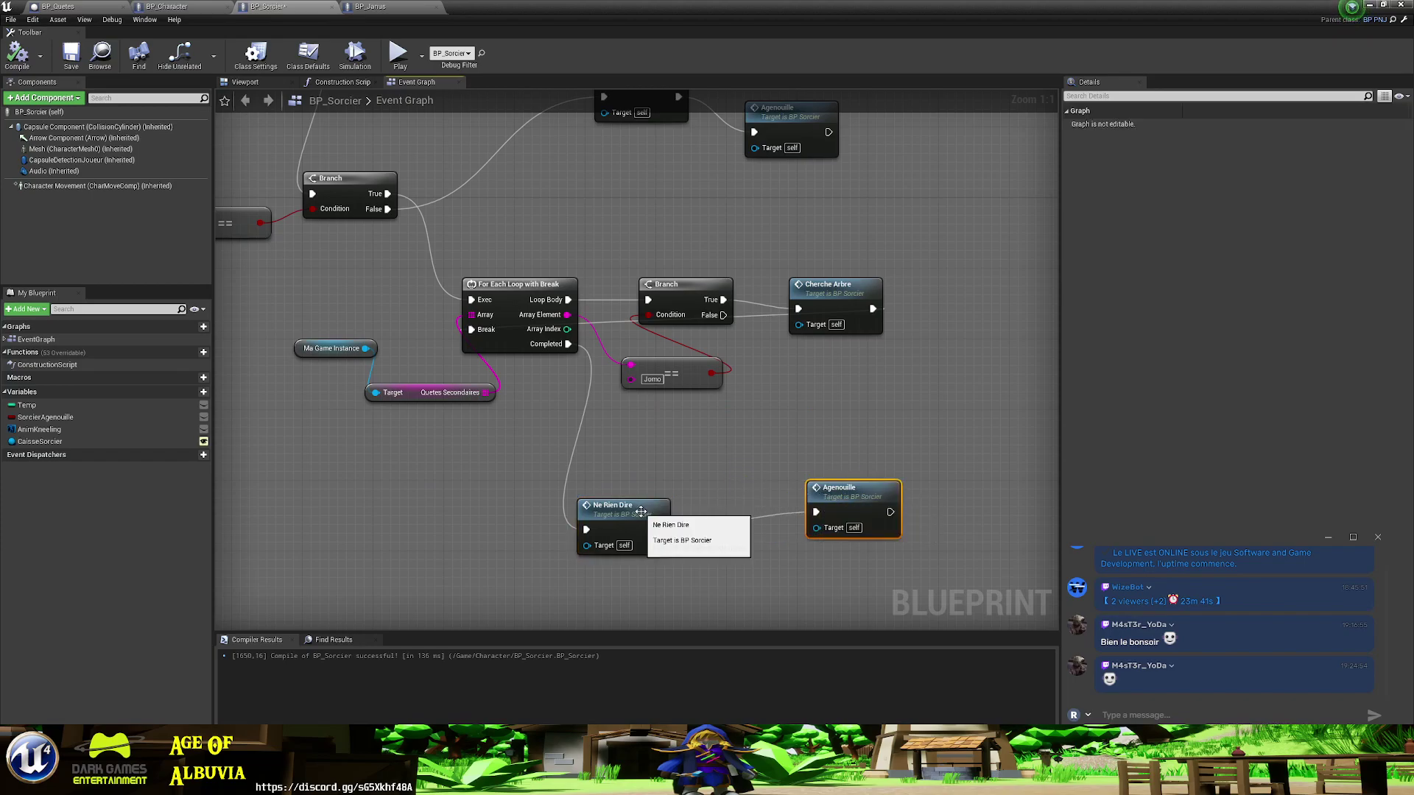
drag(645, 507, 698, 498)
- Insert a SET Temp (1) node between the Branch True output and Cherche Arbre
click(109, 407)
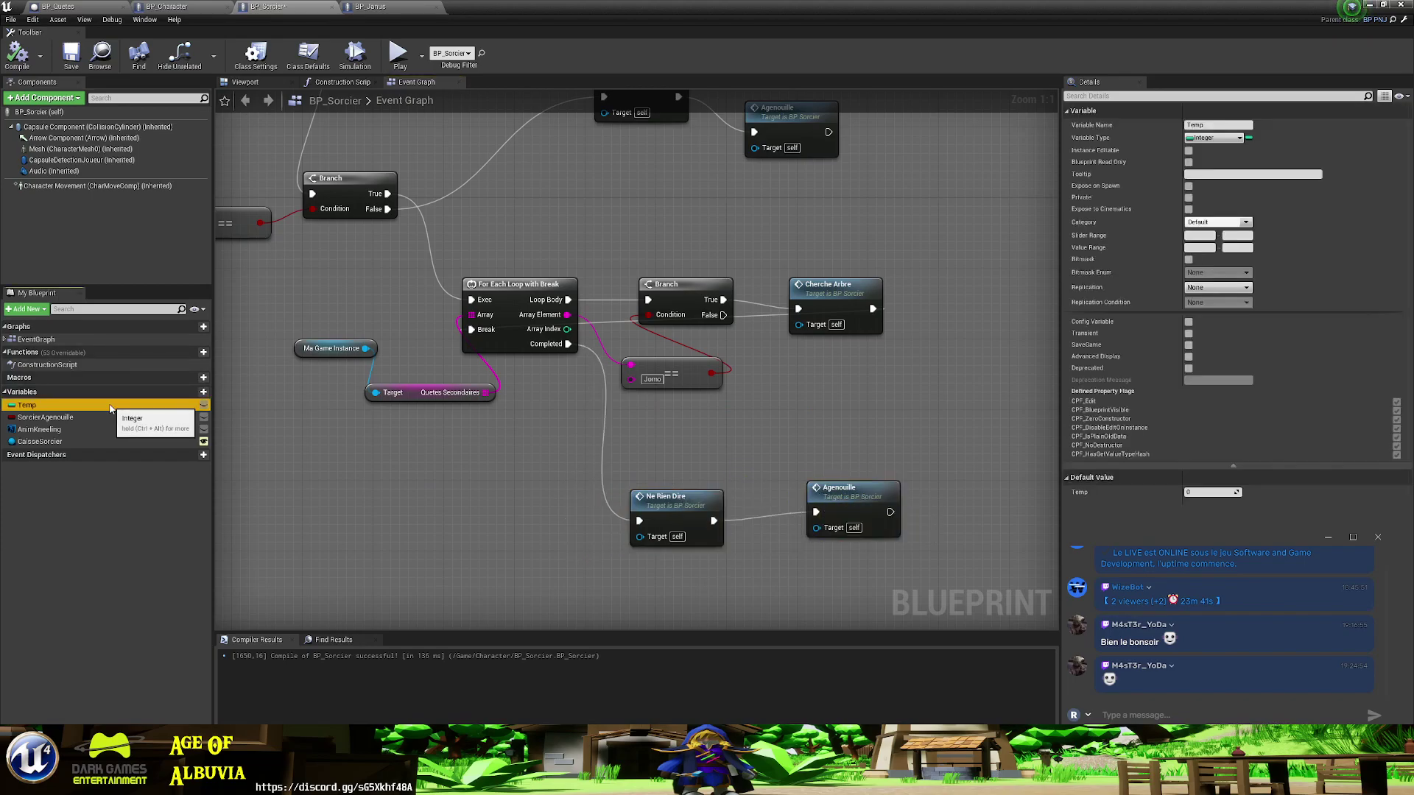
drag(885, 296, 1010, 279)
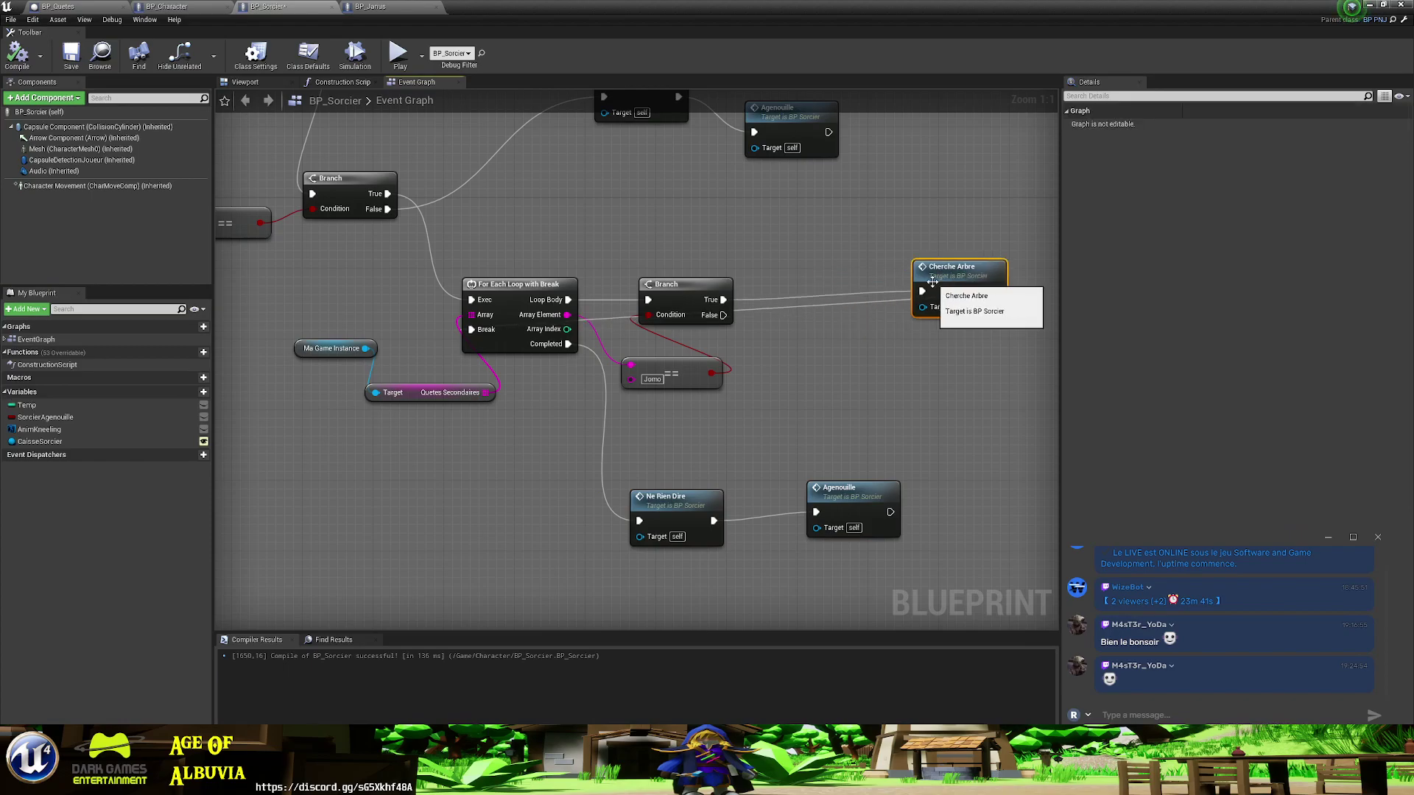
drag(87, 404, 761, 353)
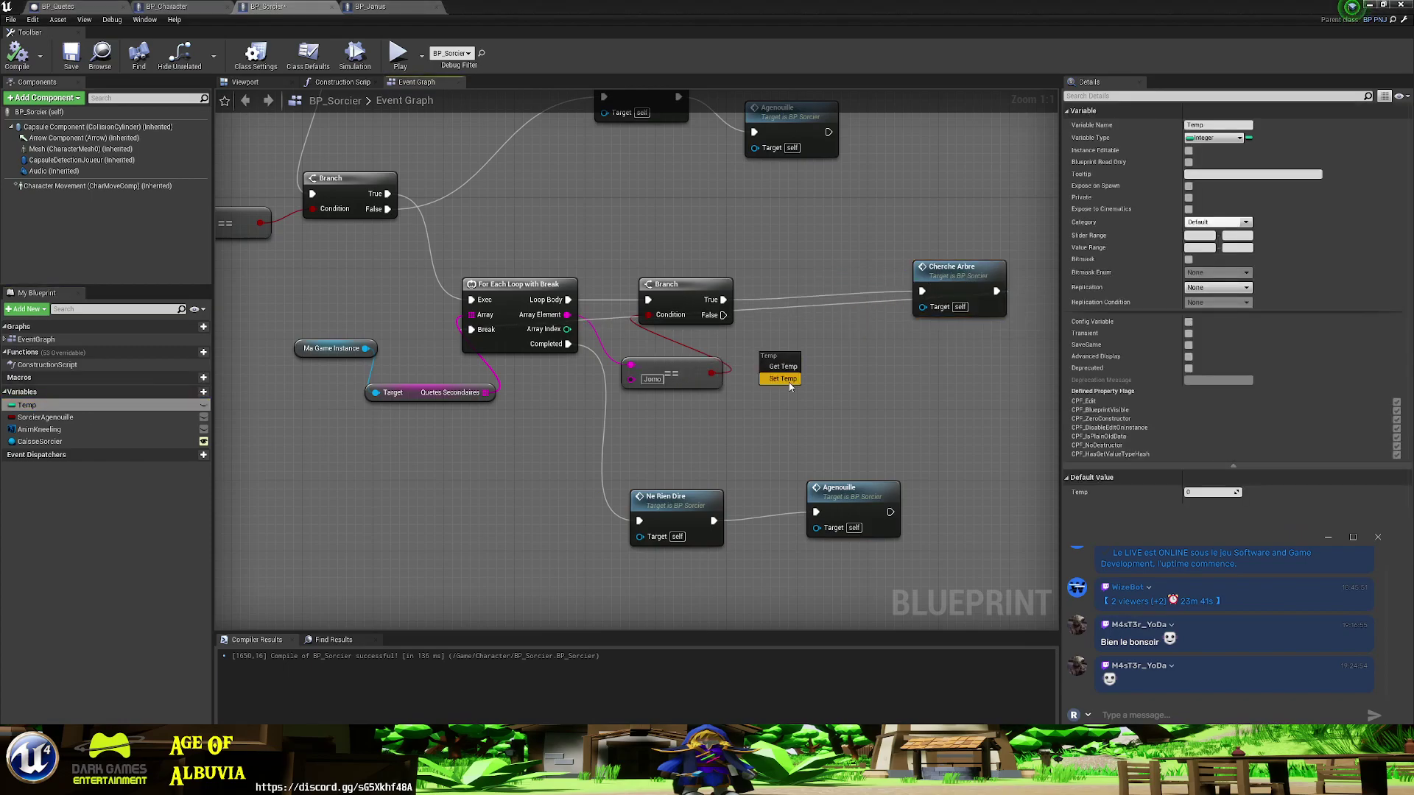
click(793, 380)
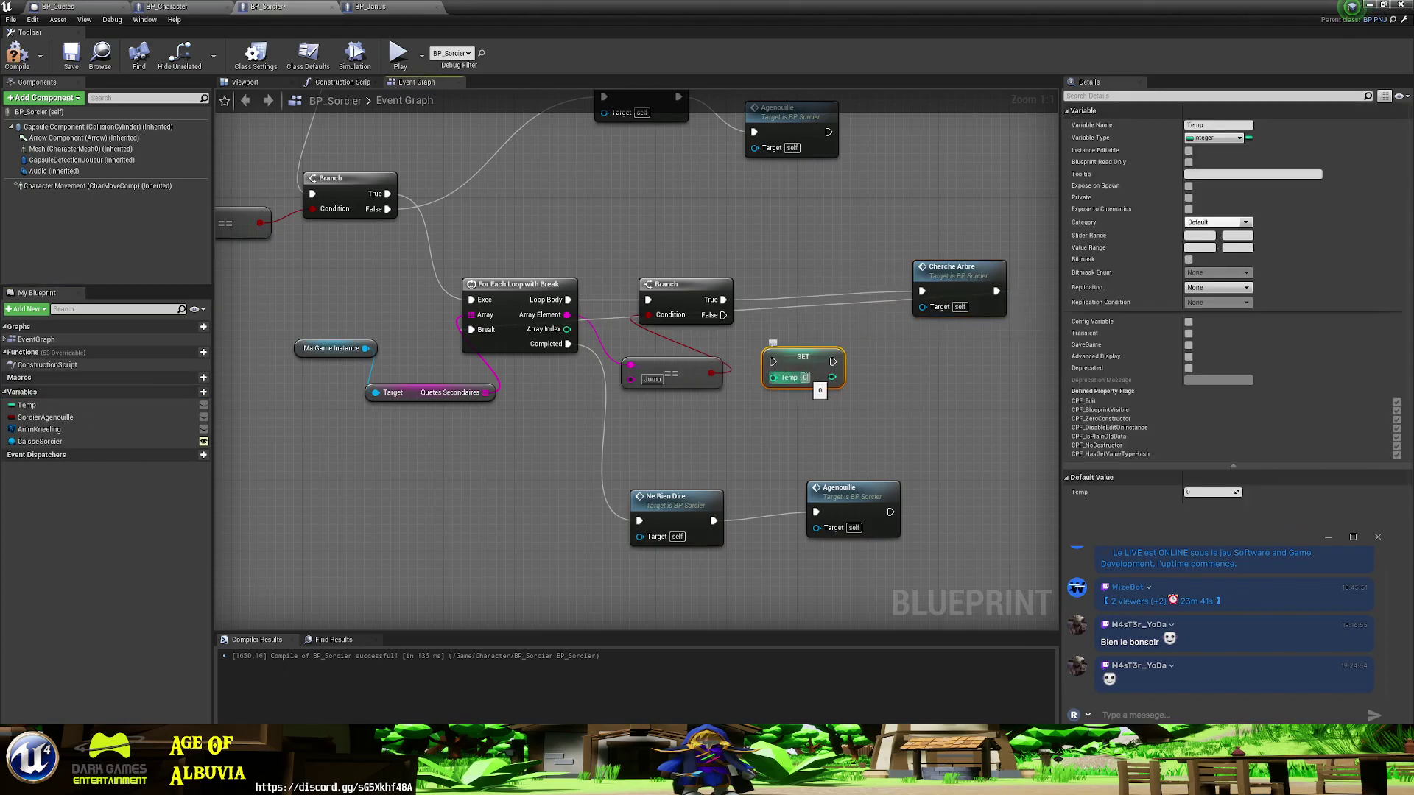
drag(807, 364, 808, 303)
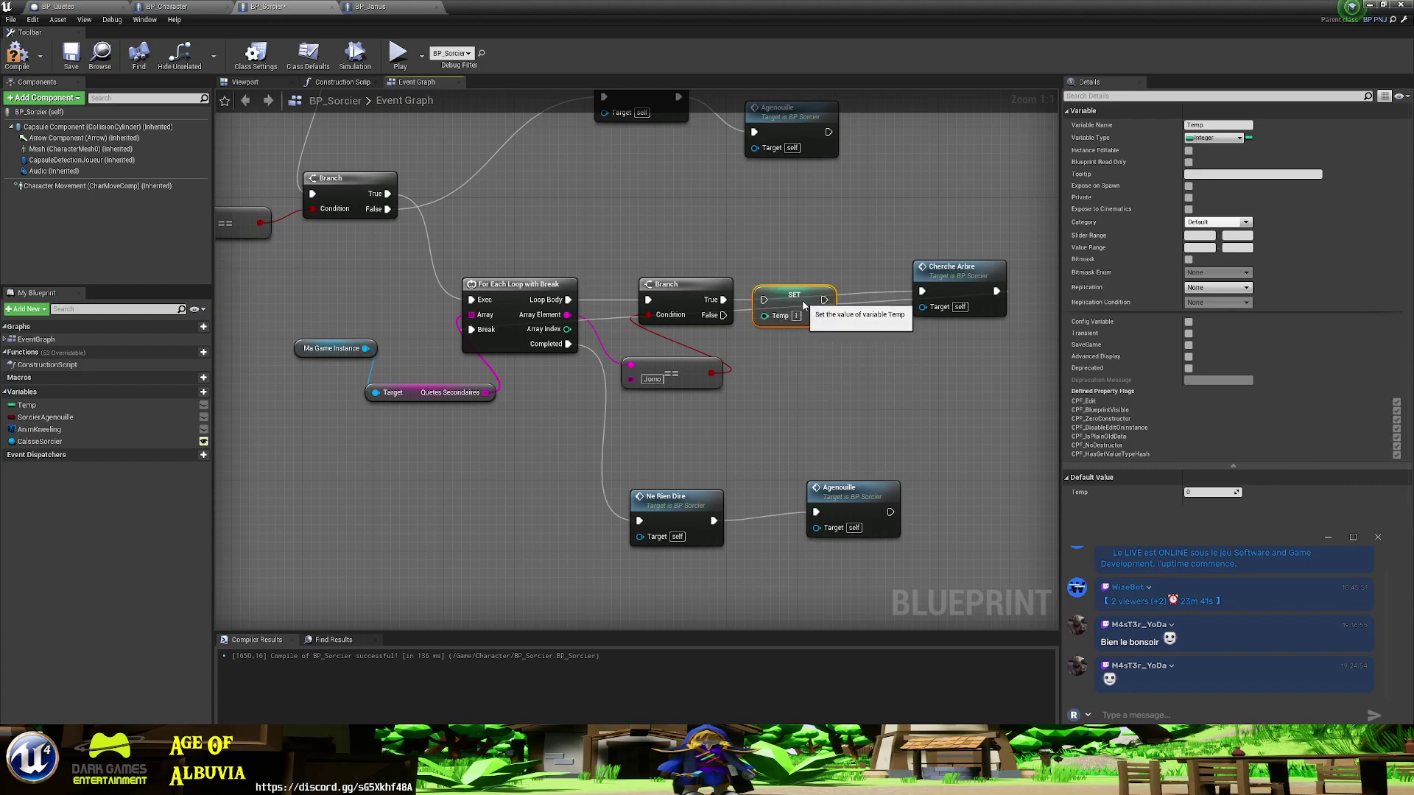
drag(722, 300, 772, 299)
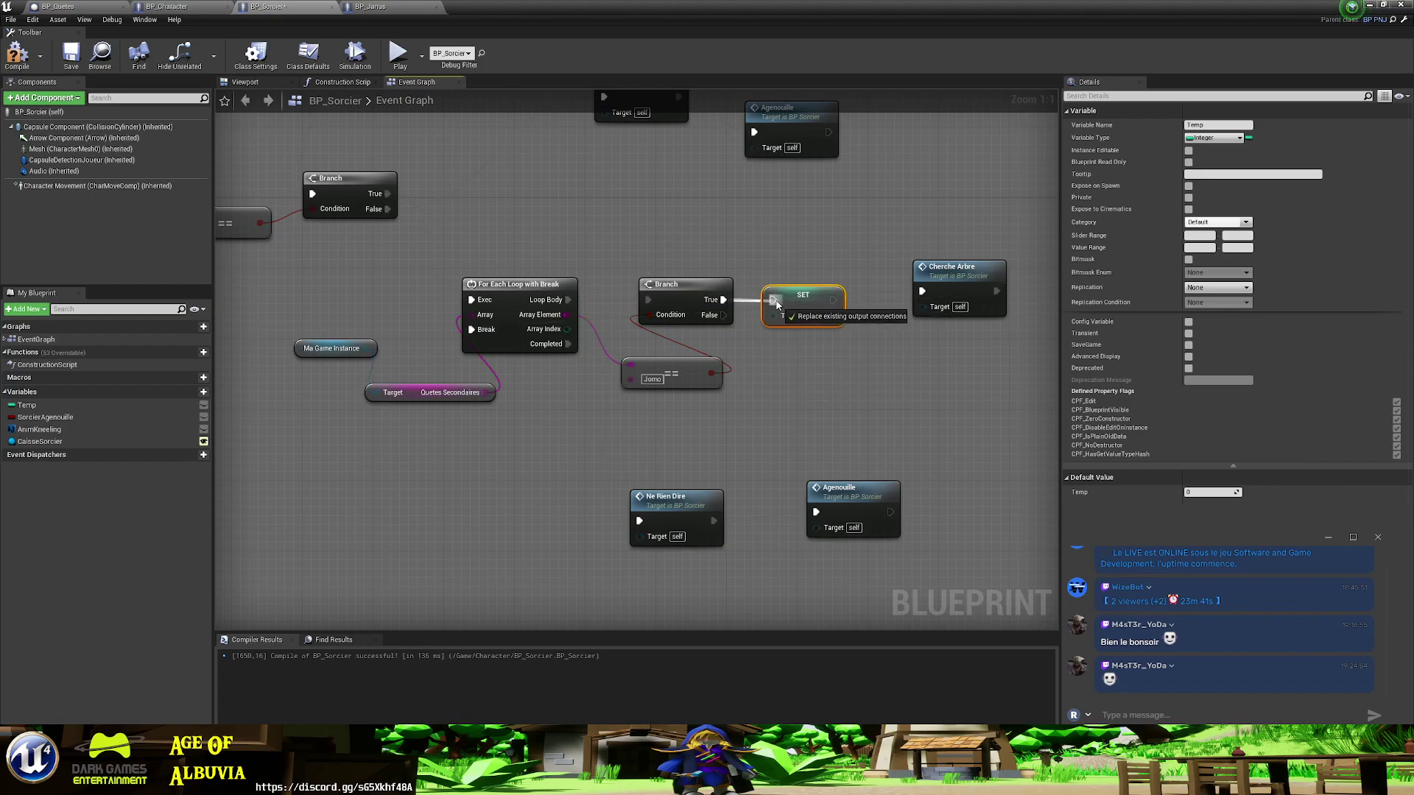
- Add a Branch off the loop's Completed output, placed left of Ne Rien Dire
drag(567, 344, 516, 519)
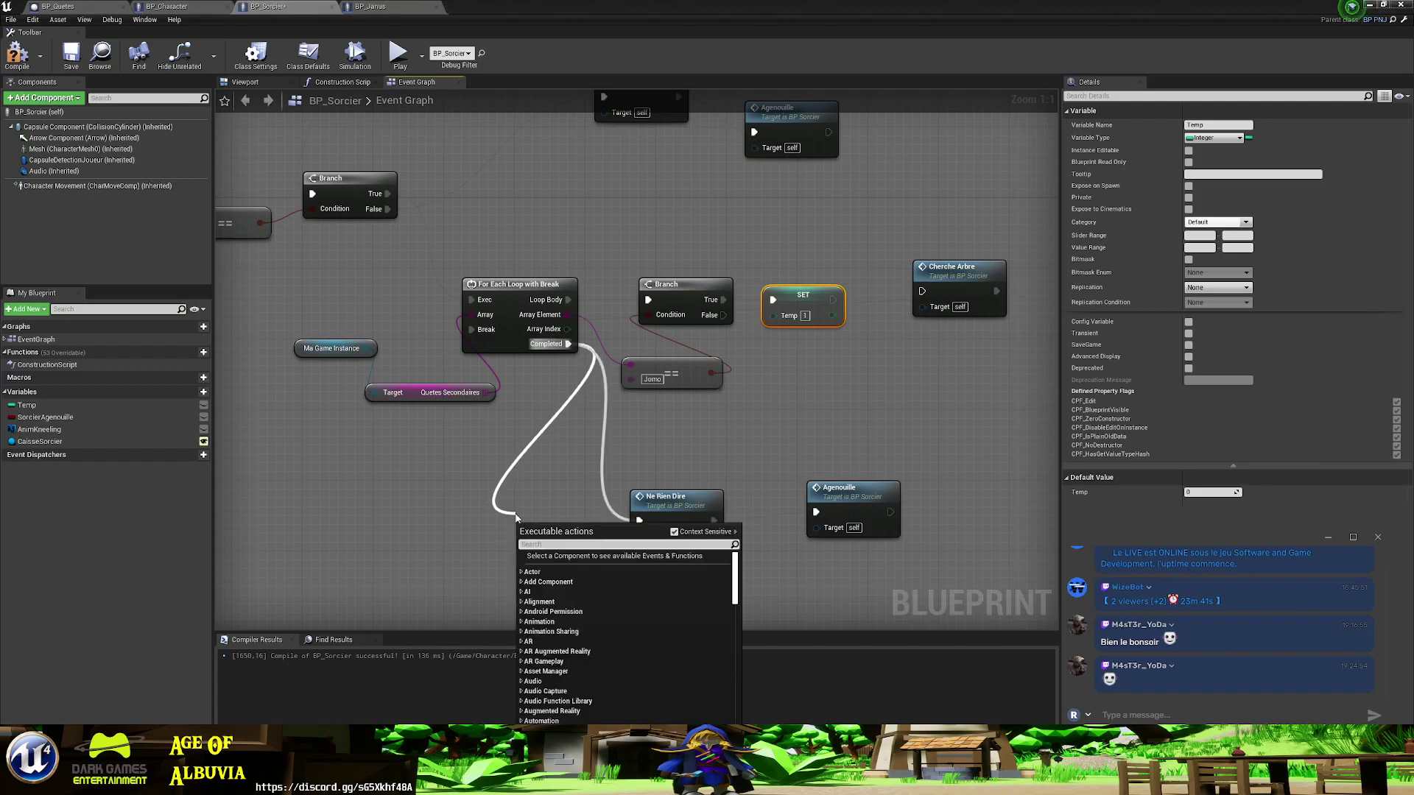
text(branch)
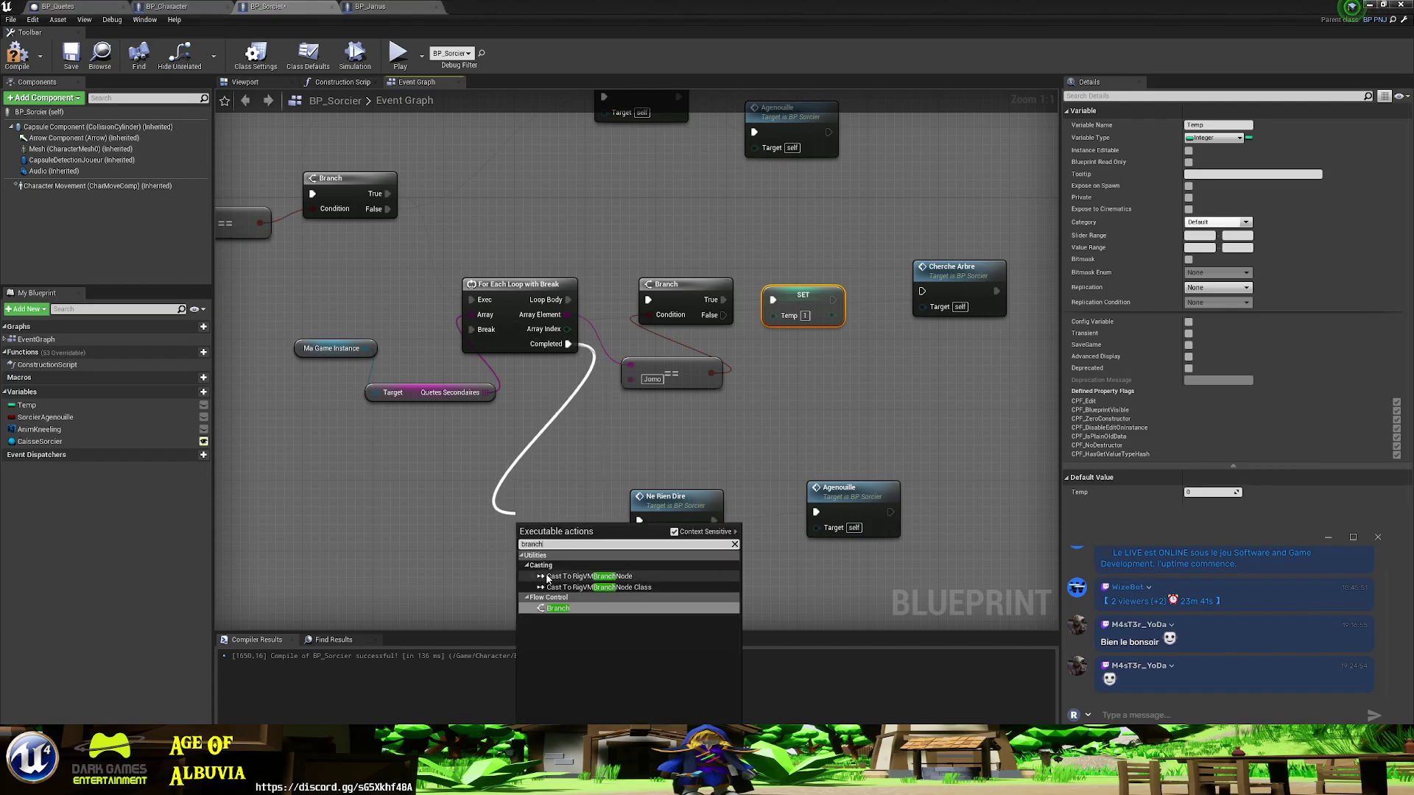
click(558, 608)
drag(555, 528, 502, 485)
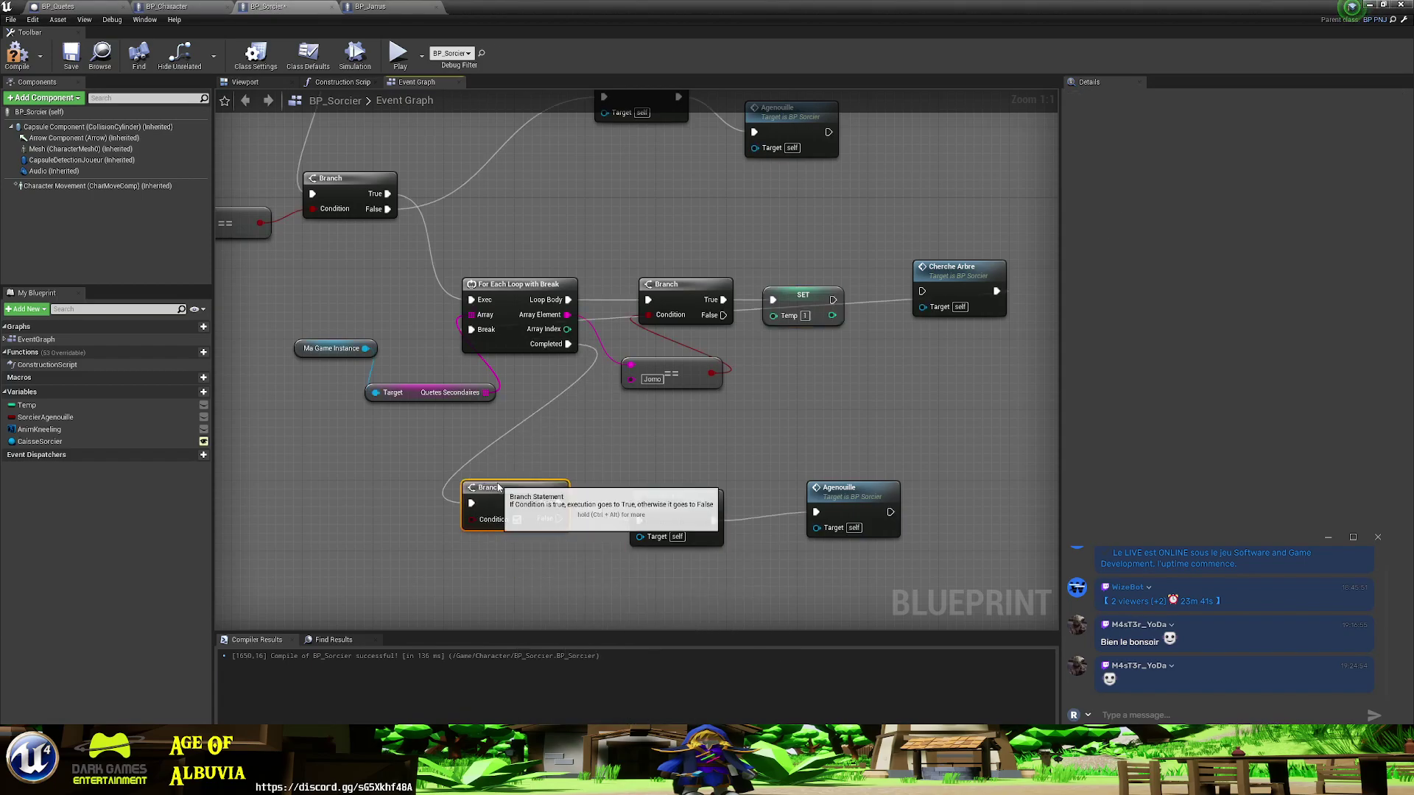
- Feed a Temp getter through an integer == 1 check into the new Branch's Condition
drag(30, 405, 380, 548)
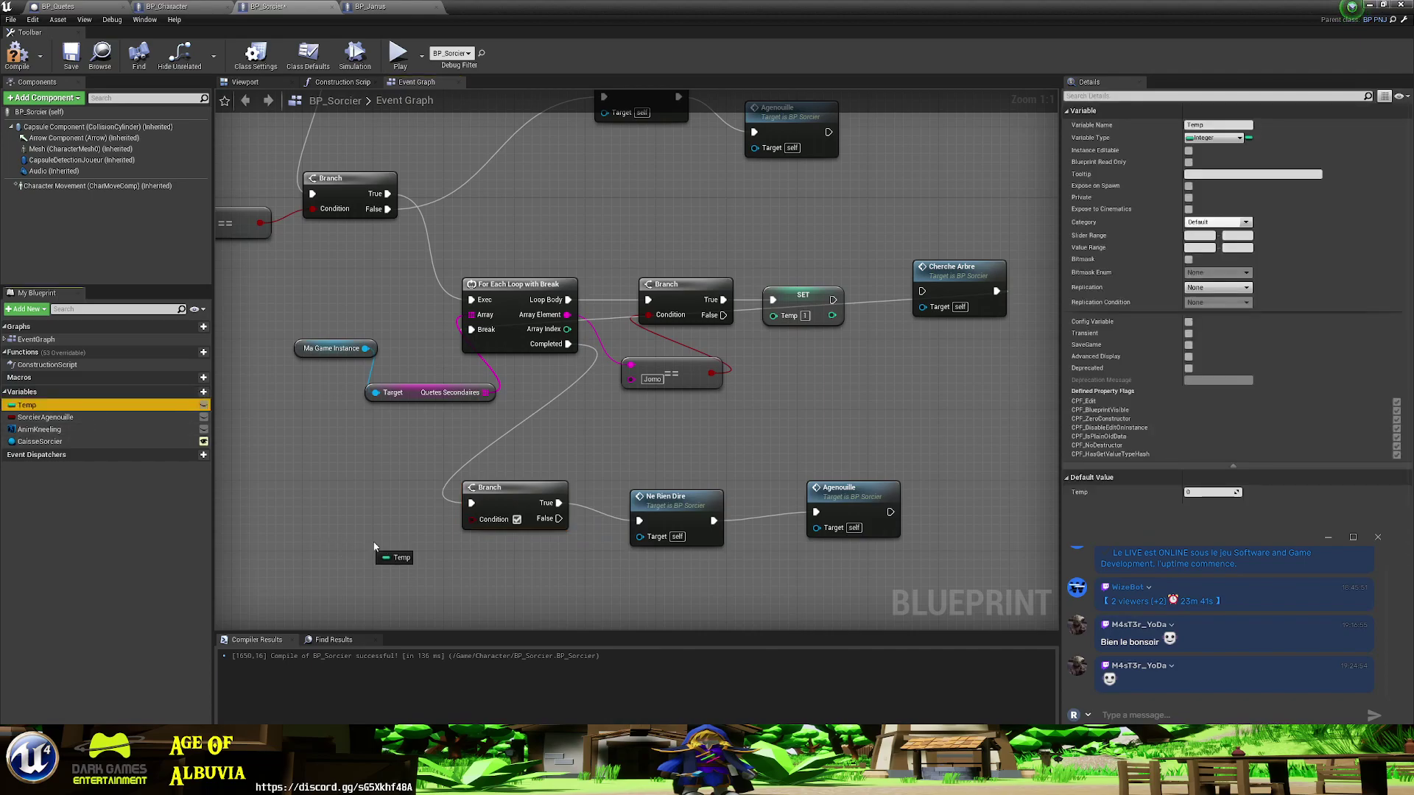
click(401, 554)
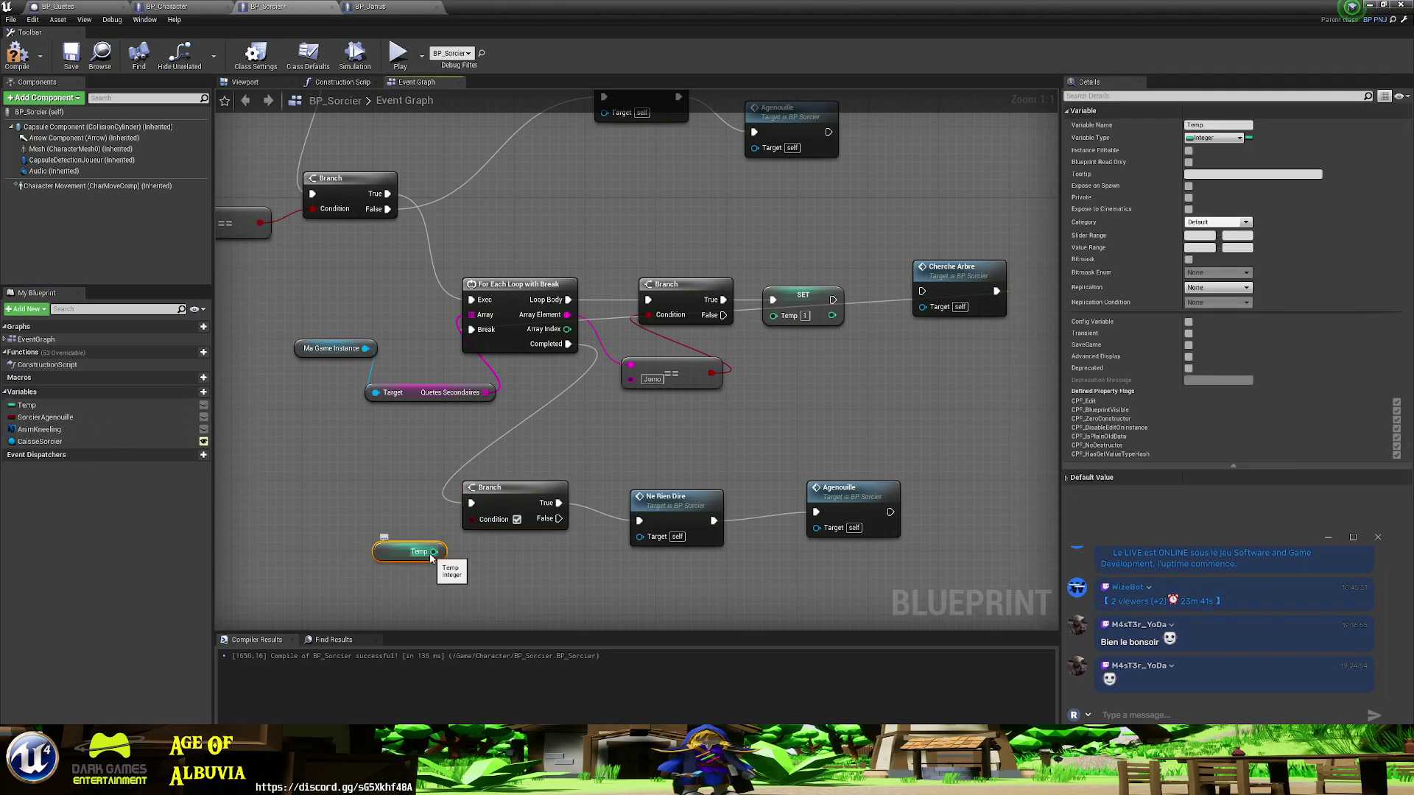
drag(433, 551, 403, 574)
text(=)
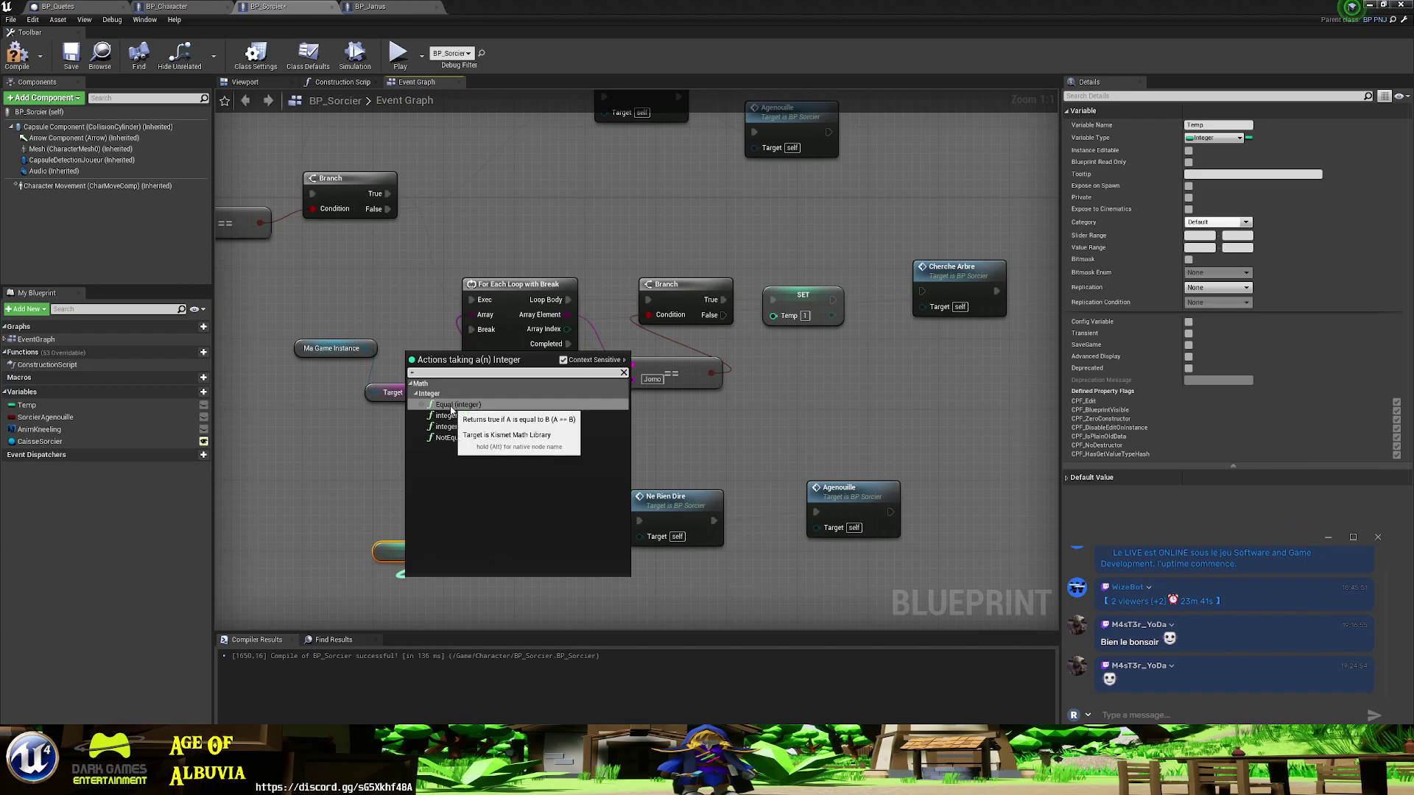
click(451, 406)
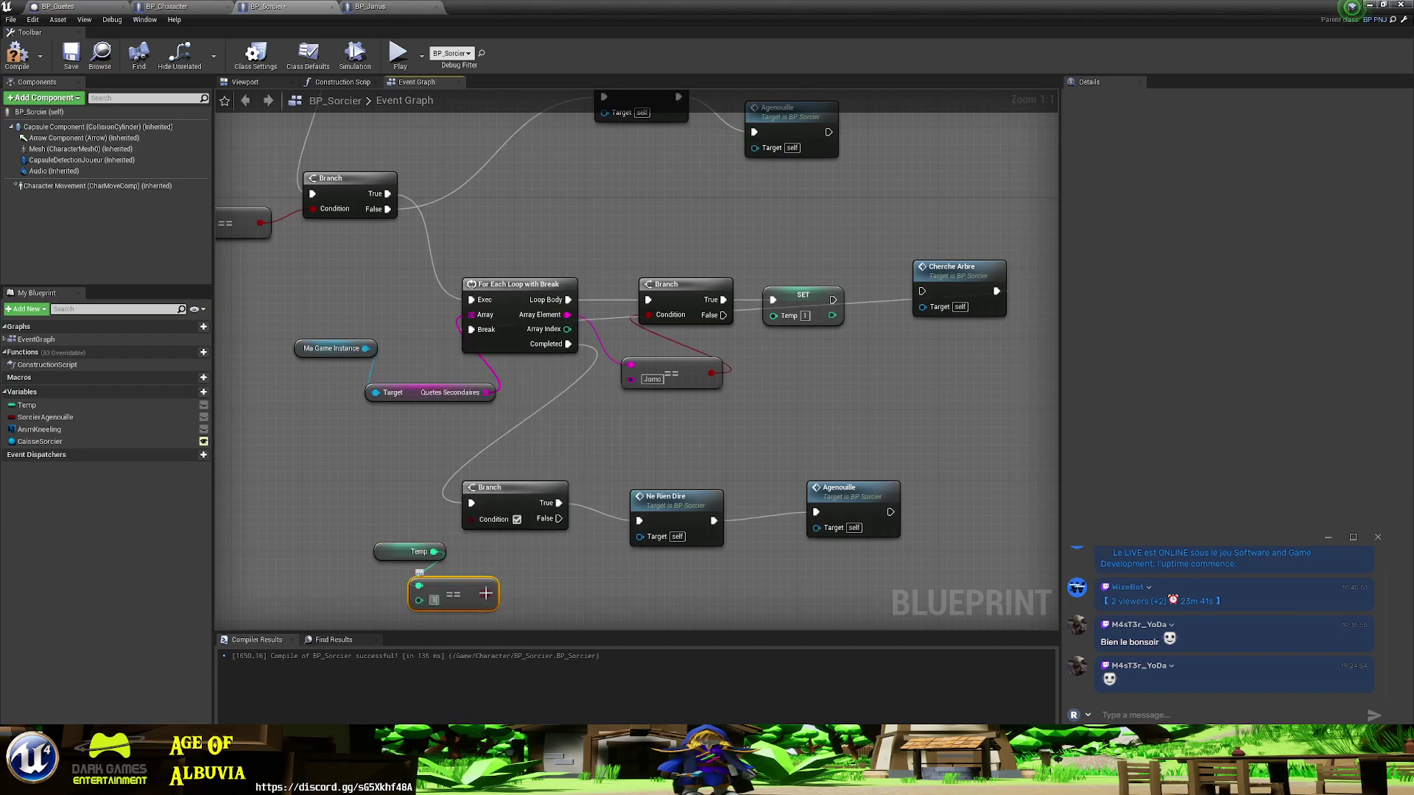
drag(485, 593, 475, 519)
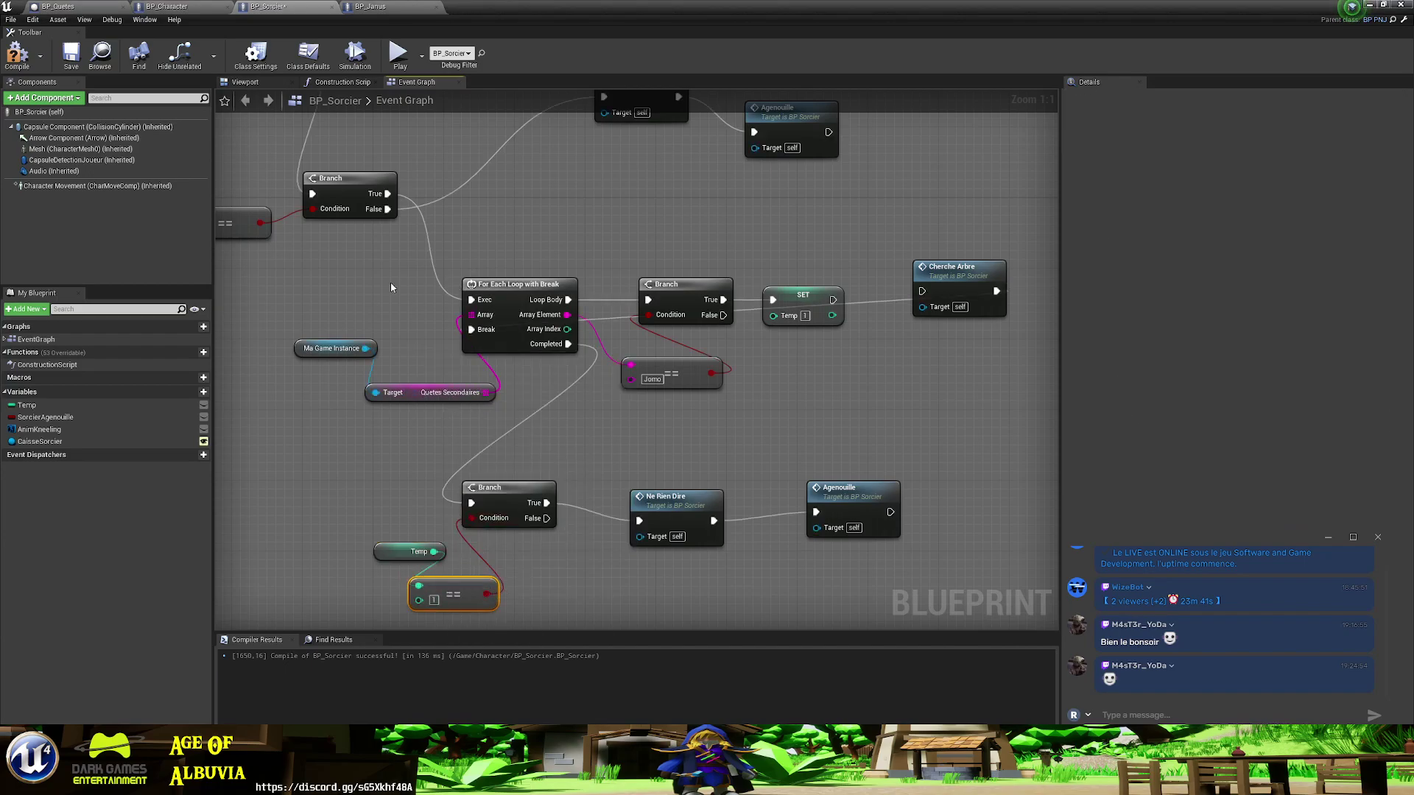
- Add a SET Temp 0 node before the For Each Loop, driven by the earlier Branch
right_drag(391, 287, 265, 431)
mouse_move(101, 410)
mouse_down()
mouse_move(493, 359)
mouse_move(560, 369)
mouse_up()
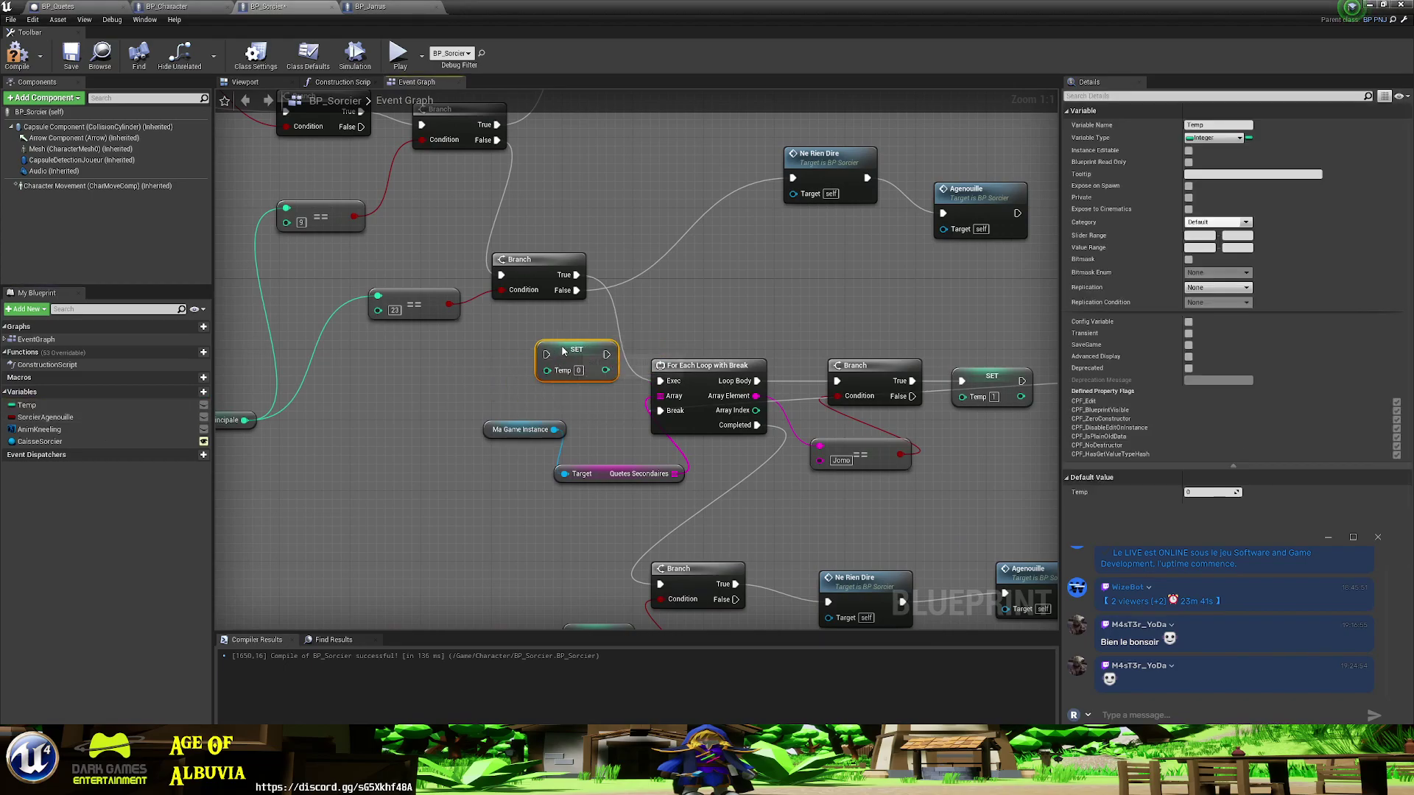
mouse_move(582, 274)
mouse_down()
mouse_move(546, 354)
mouse_move(661, 382)
mouse_up()
- Route the Temp check's False to Ne Rien Dire and True to Cherche Arbre, then compile and save
right_drag(821, 501, 617, 410)
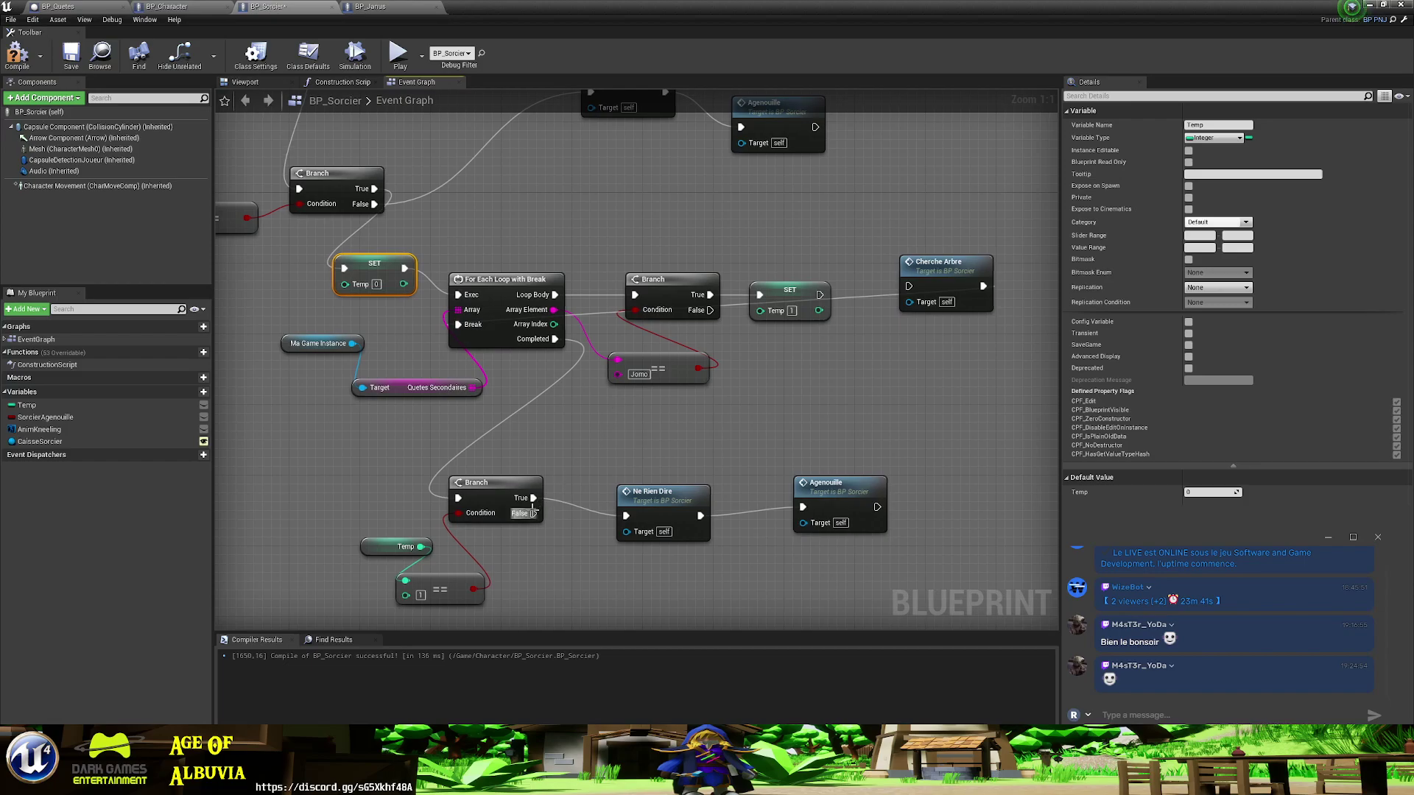
alt+click(533, 498)
mouse_move(533, 513)
mouse_down()
mouse_move(847, 515)
mouse_move(823, 545)
mouse_up()
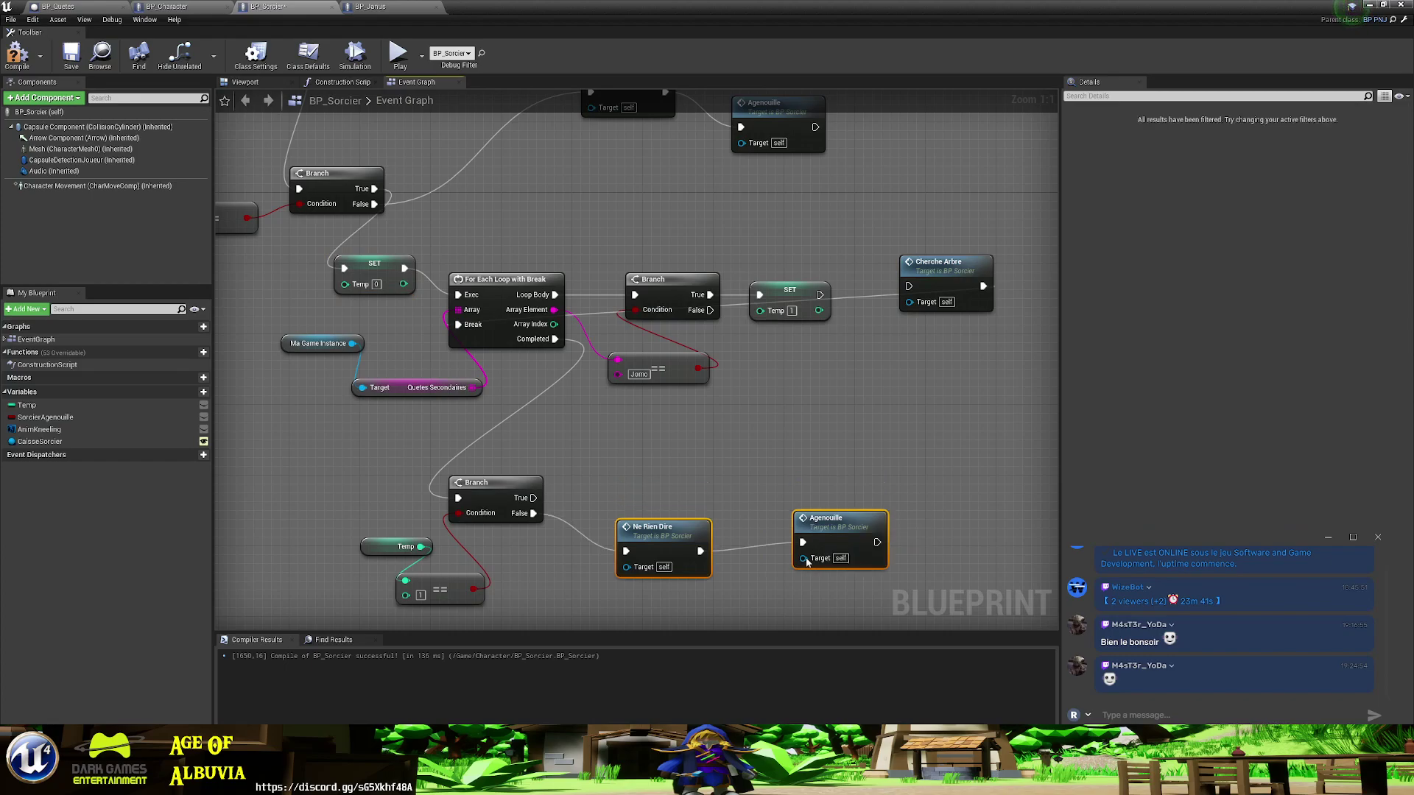
click(960, 261)
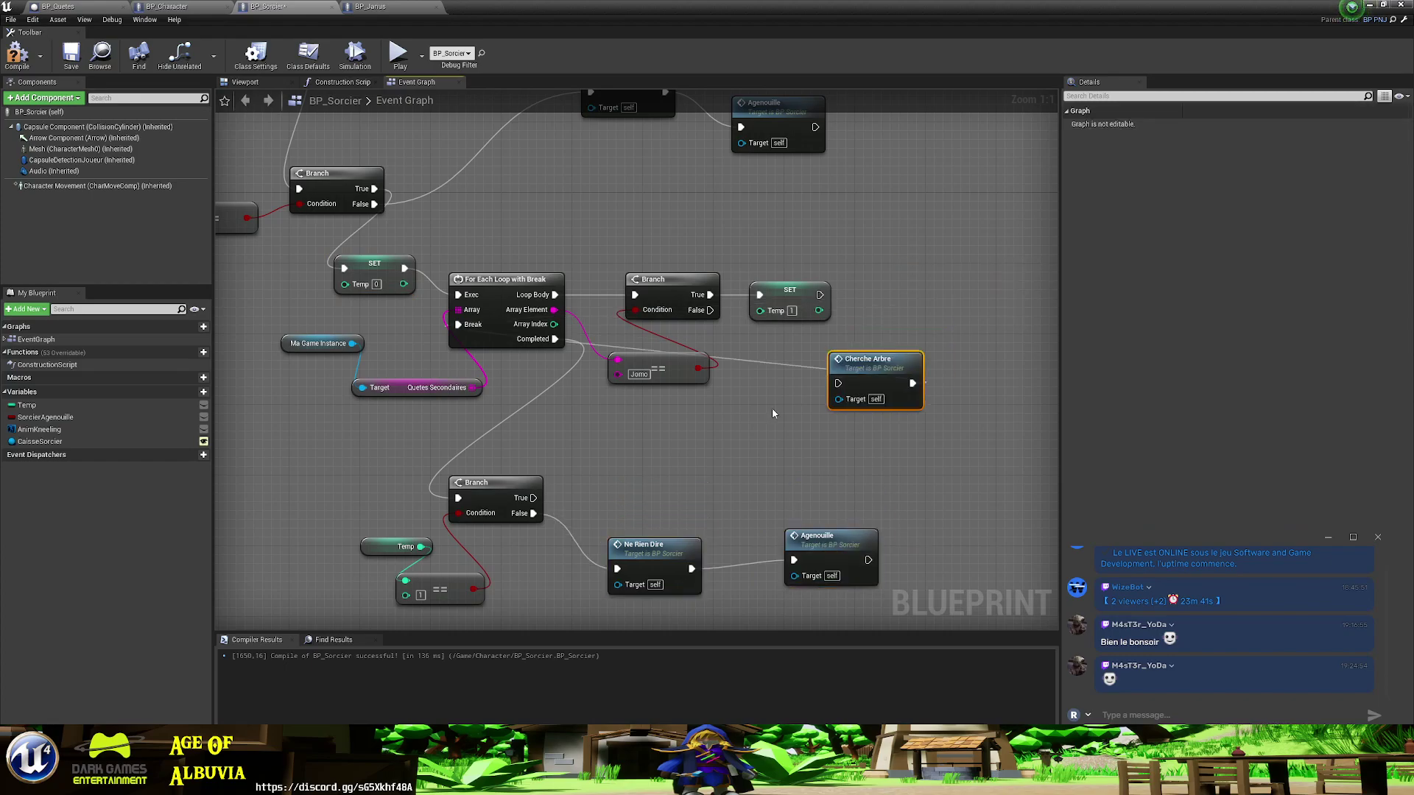
drag(918, 261, 626, 456)
alt+click(629, 428)
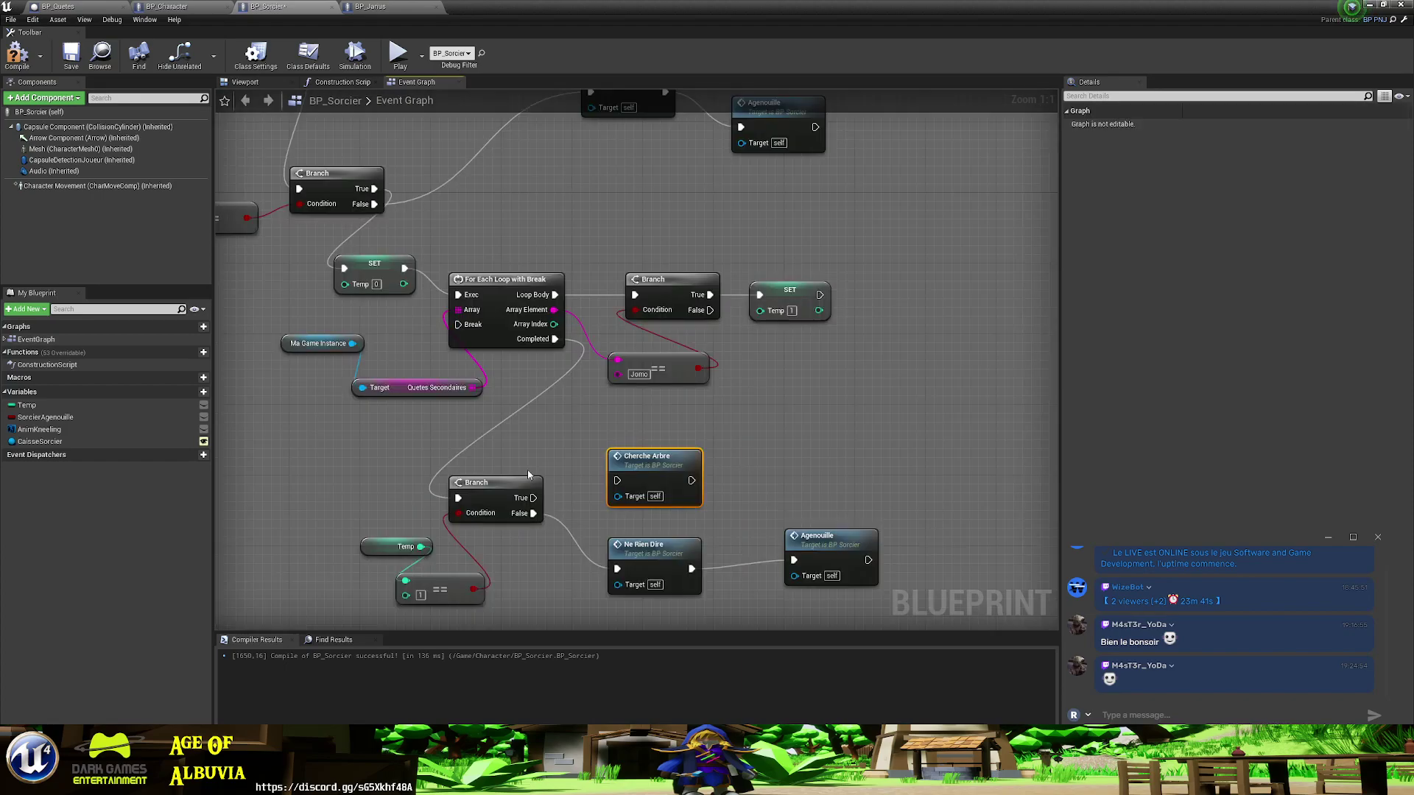
drag(533, 499, 618, 483)
click(20, 54)
click(71, 53)
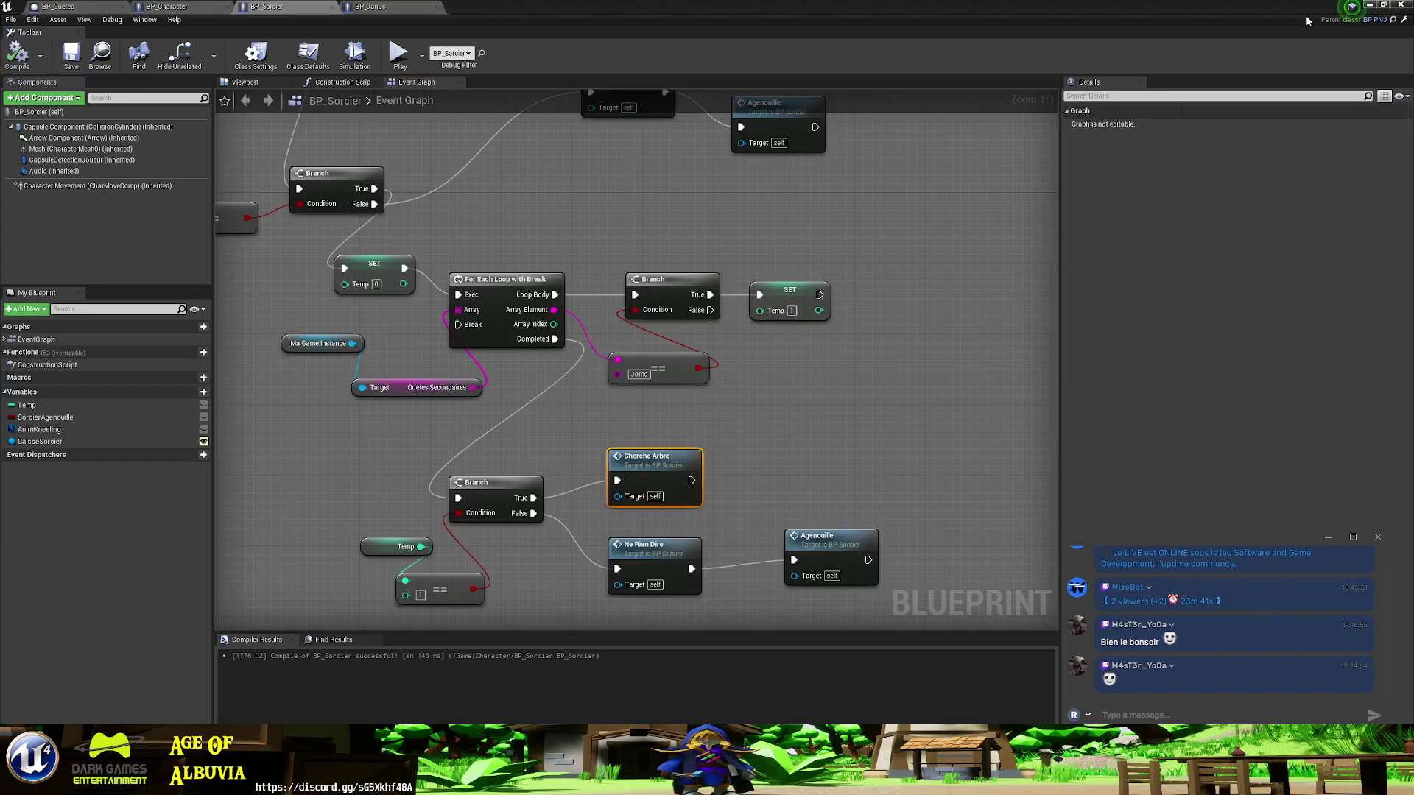
- Zoom out over the stacked comment boxes and minimize the BP_Sorcier window to reach the level editor
scroll(767, 458, down, 2)
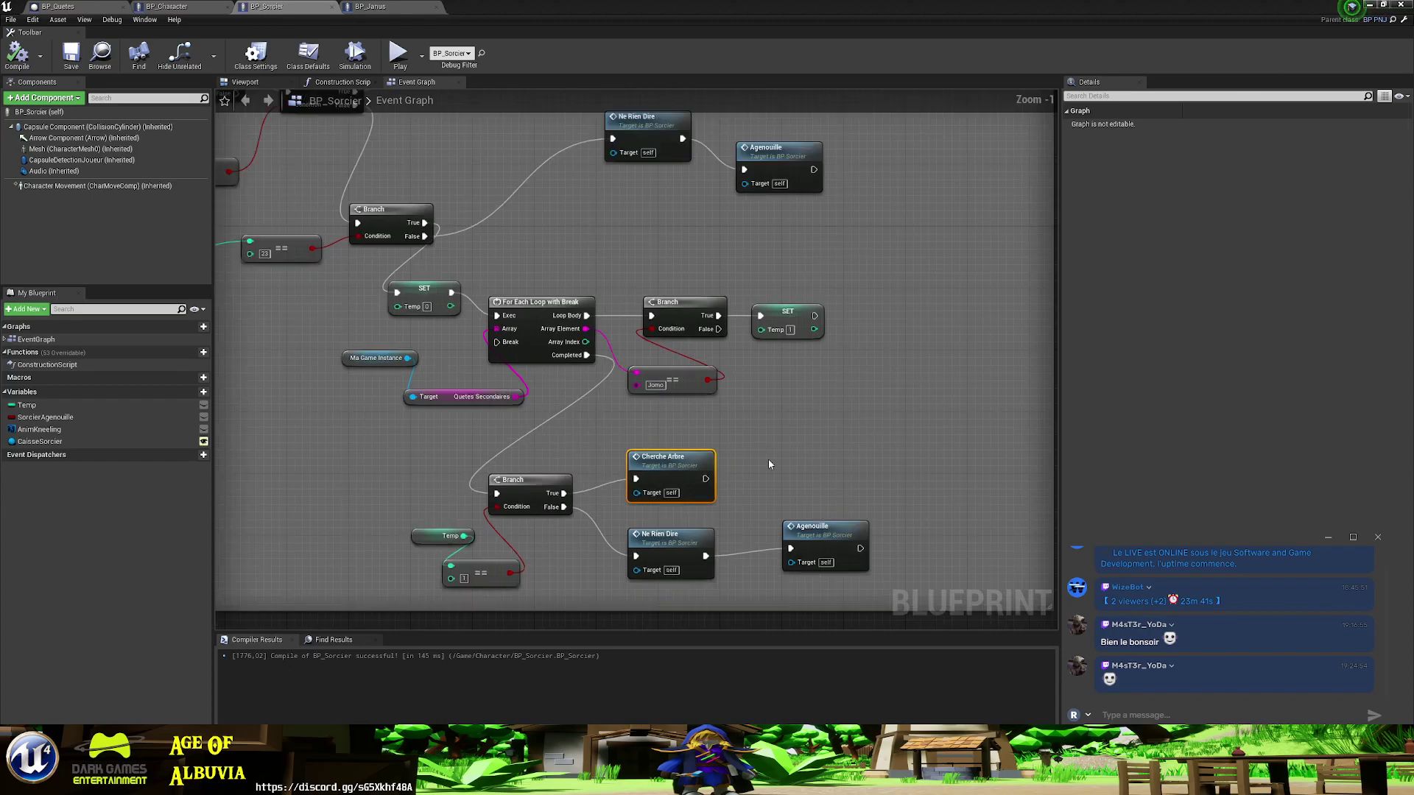
scroll(767, 458, down, 2)
scroll(530, 259, down, 2)
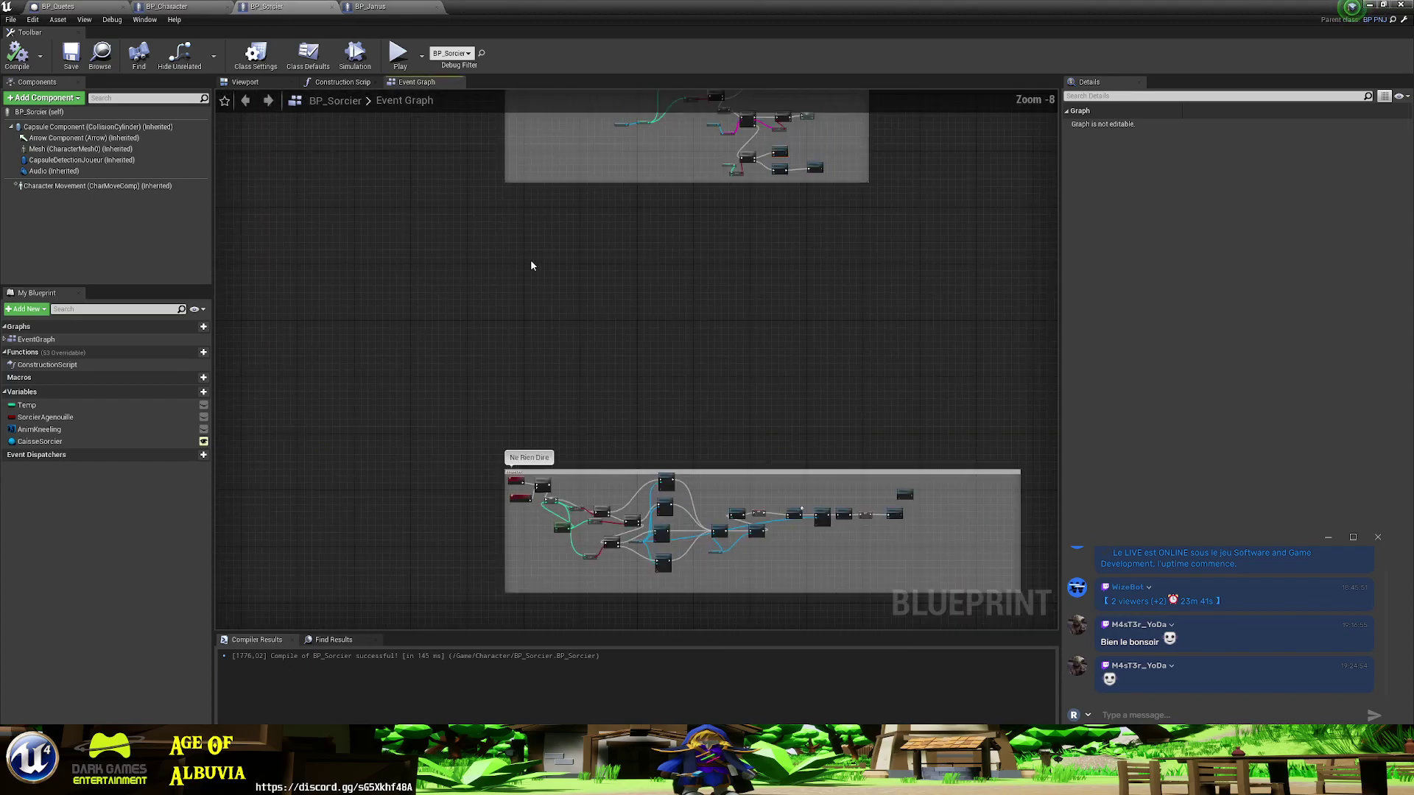
mouse_move(568, 420)
right_down()
mouse_move(515, 309)
mouse_move(436, 450)
right_up()
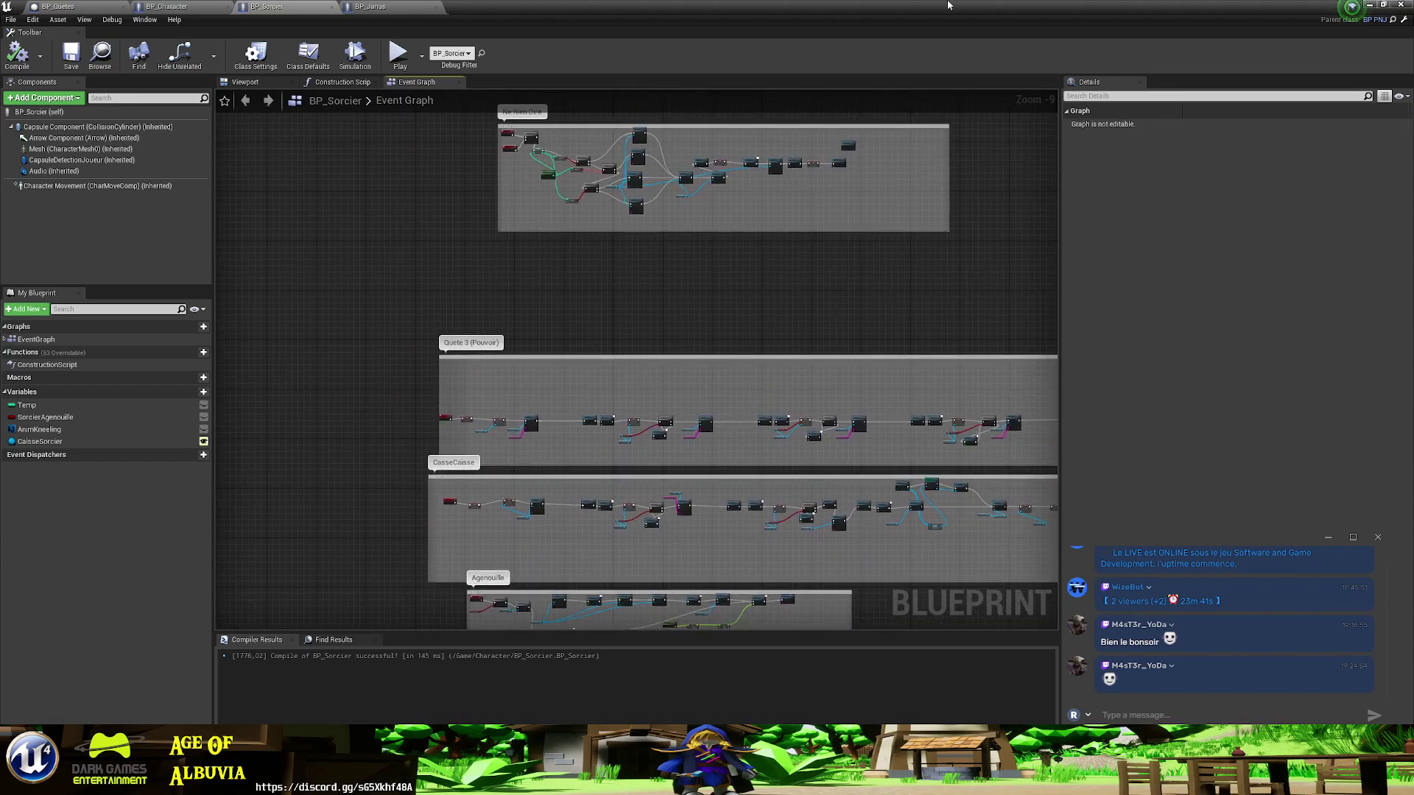
click(1374, 9)
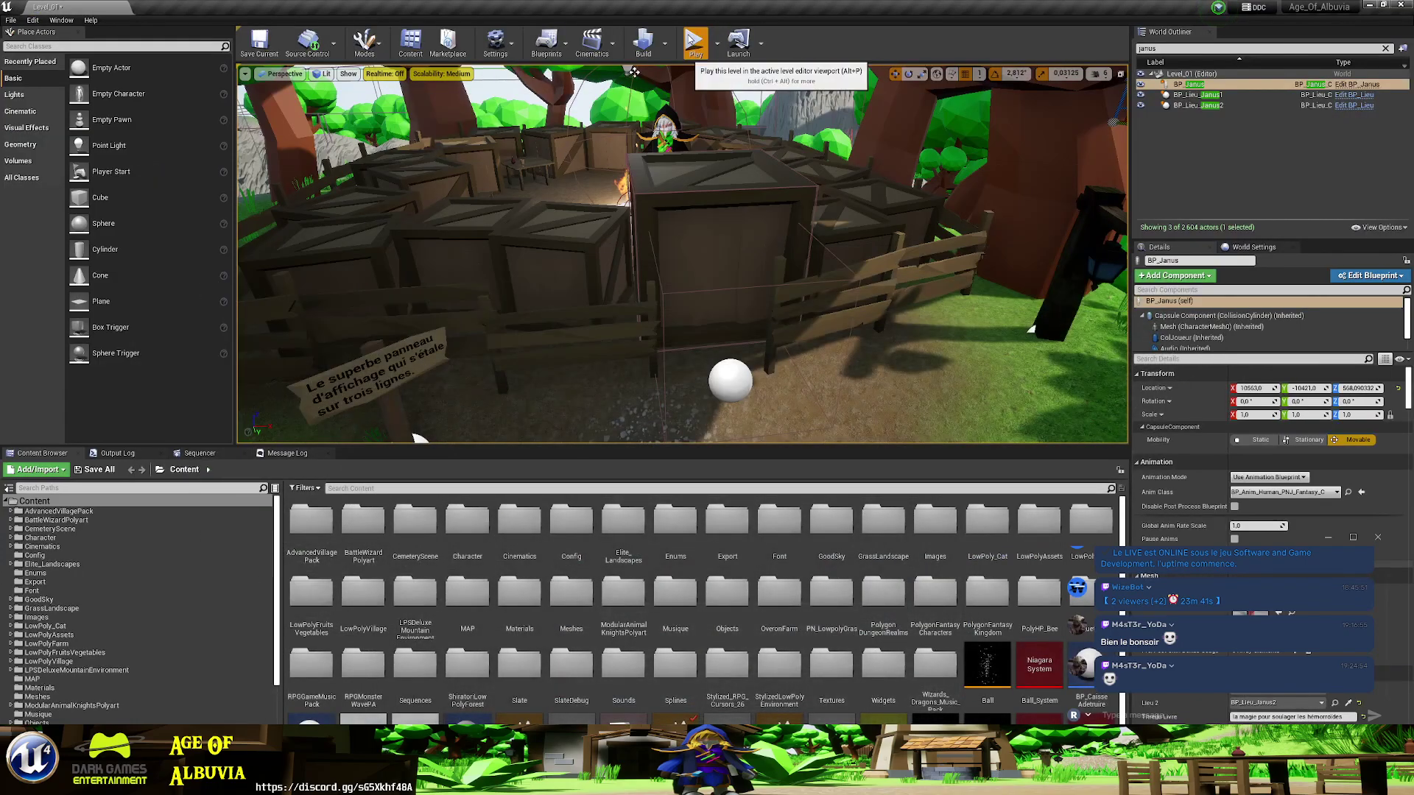
click(695, 40)
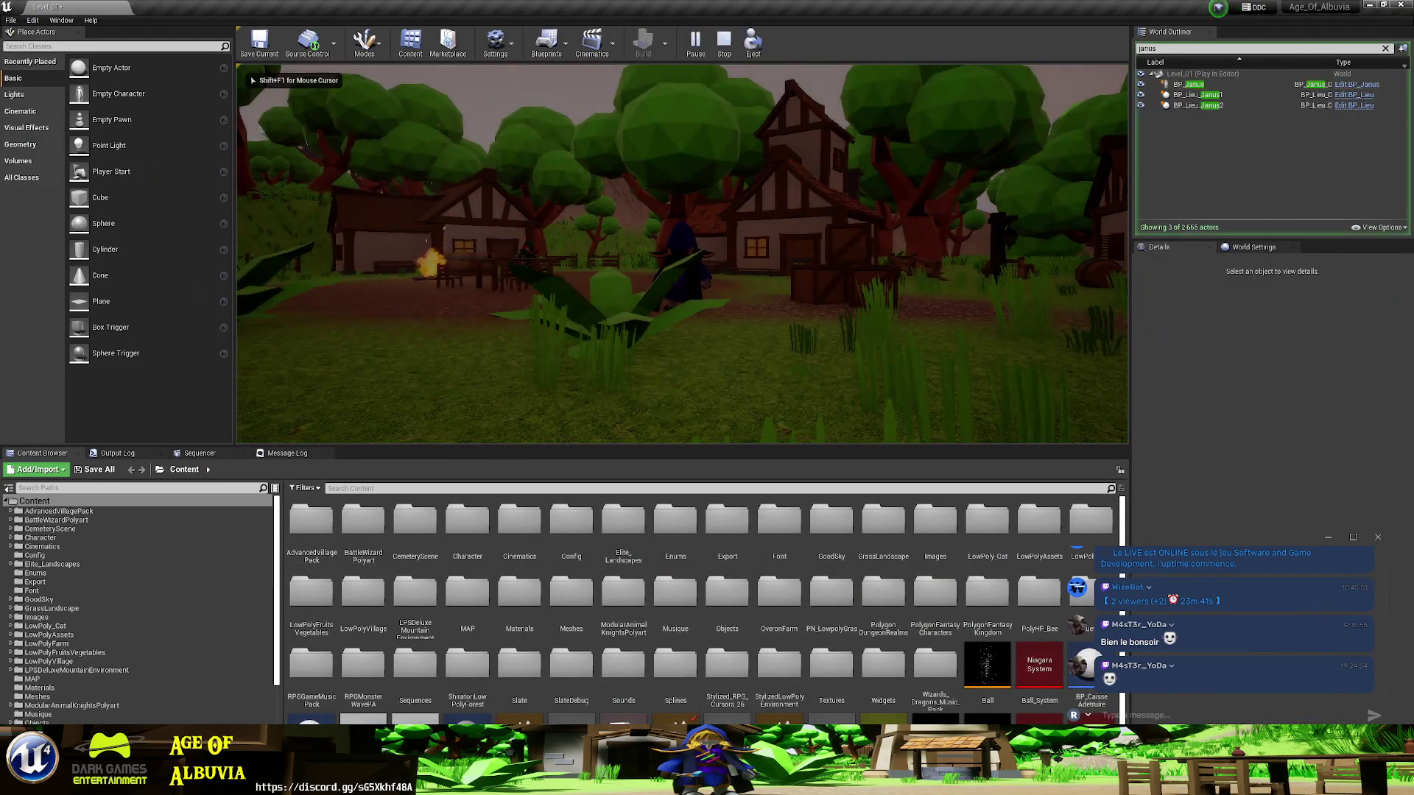
click(761, 99)
key(w)
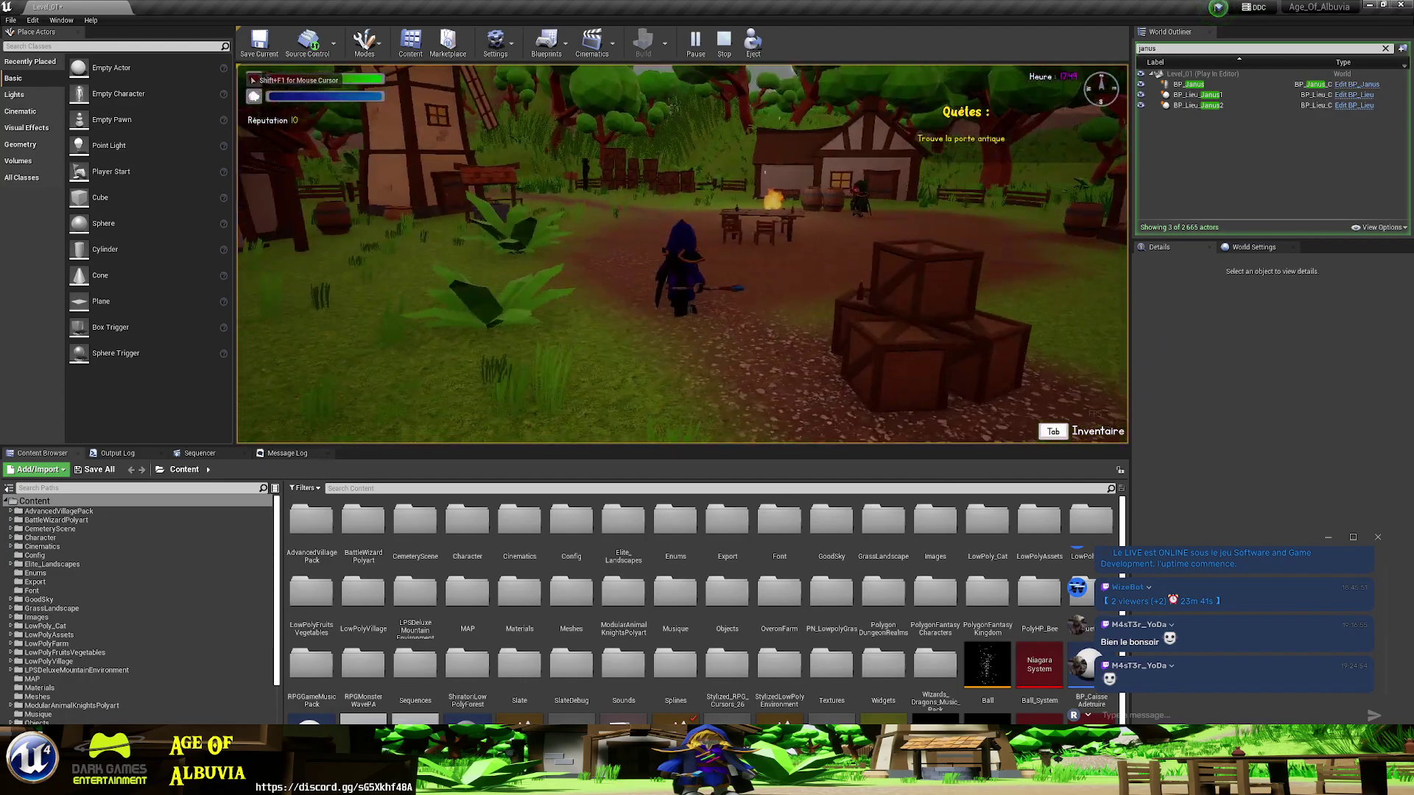
key(w)
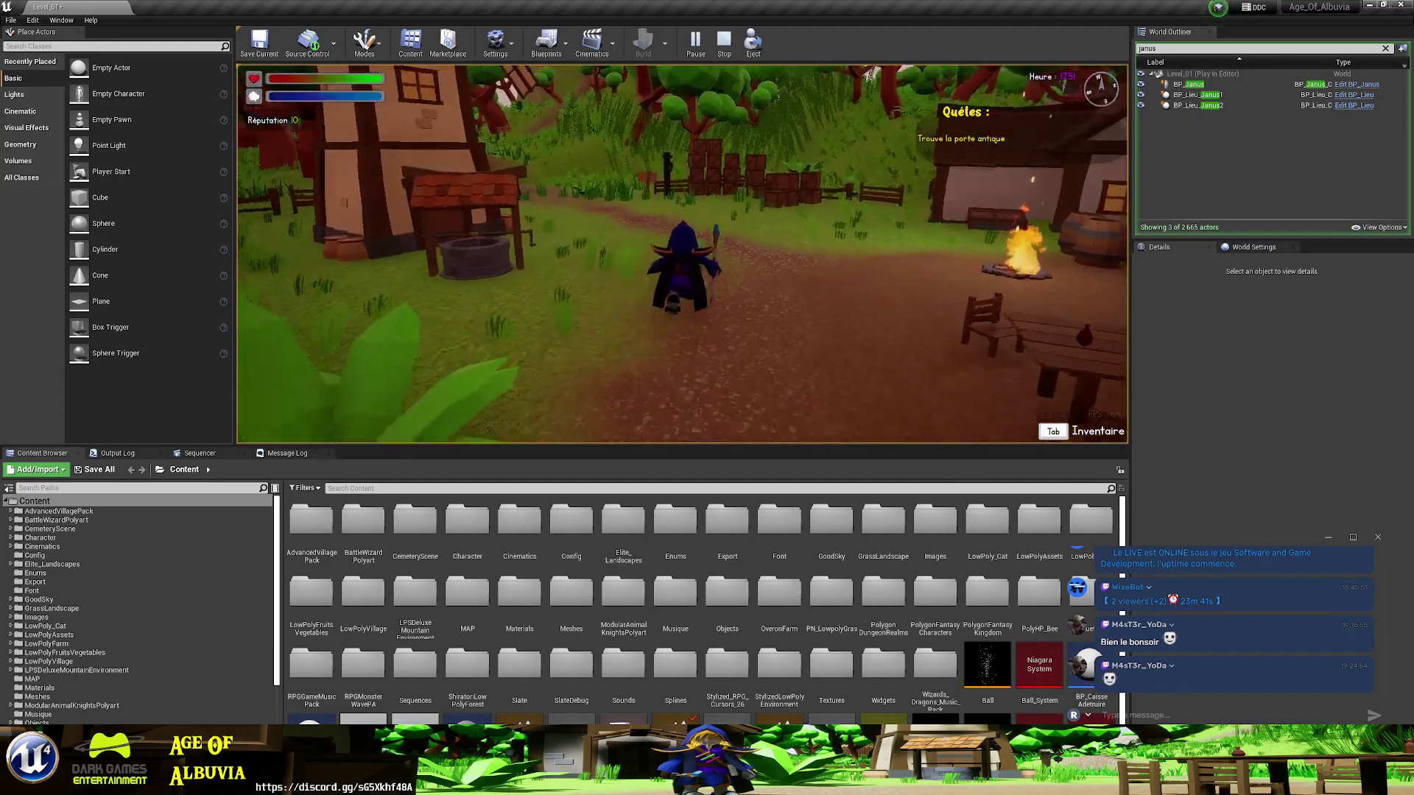
key(w)
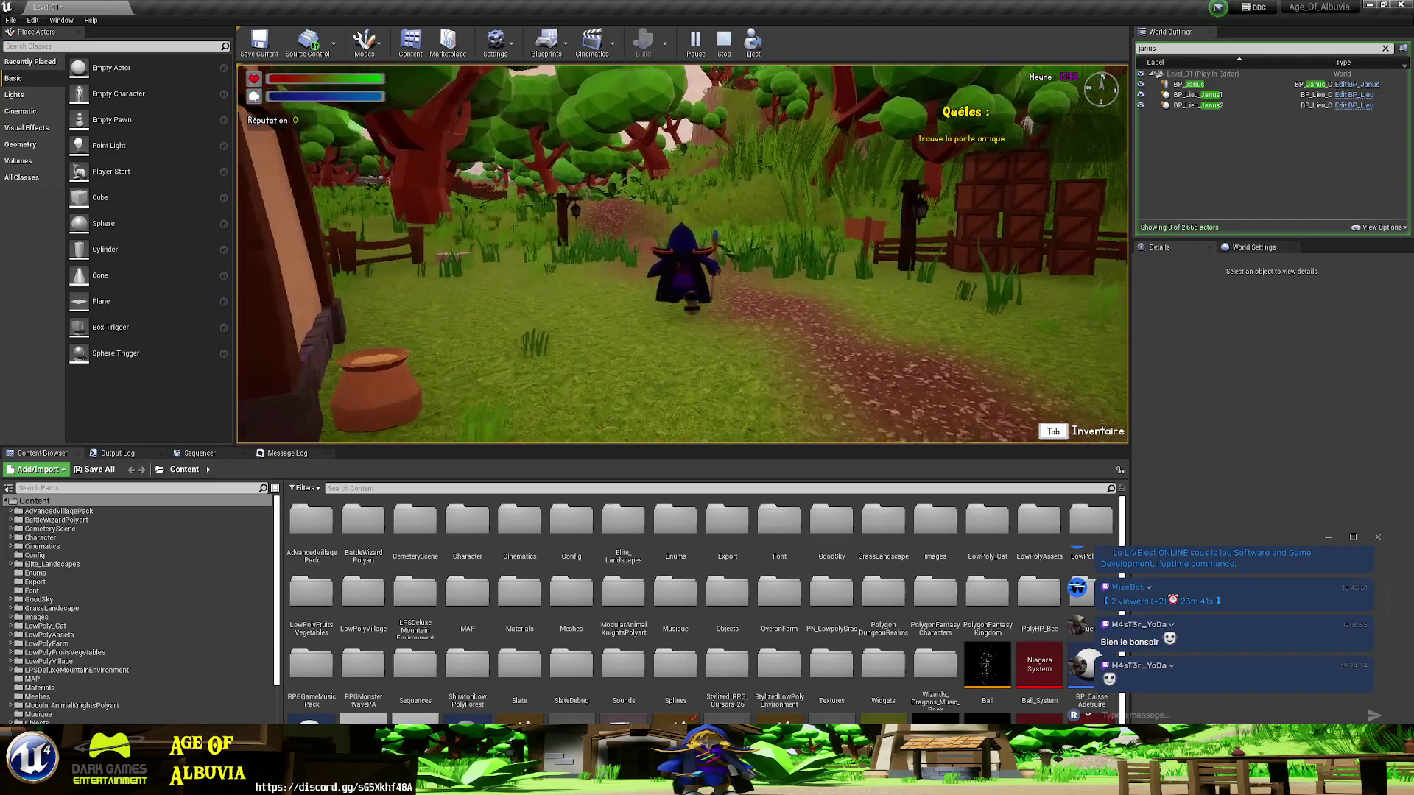
key(w)
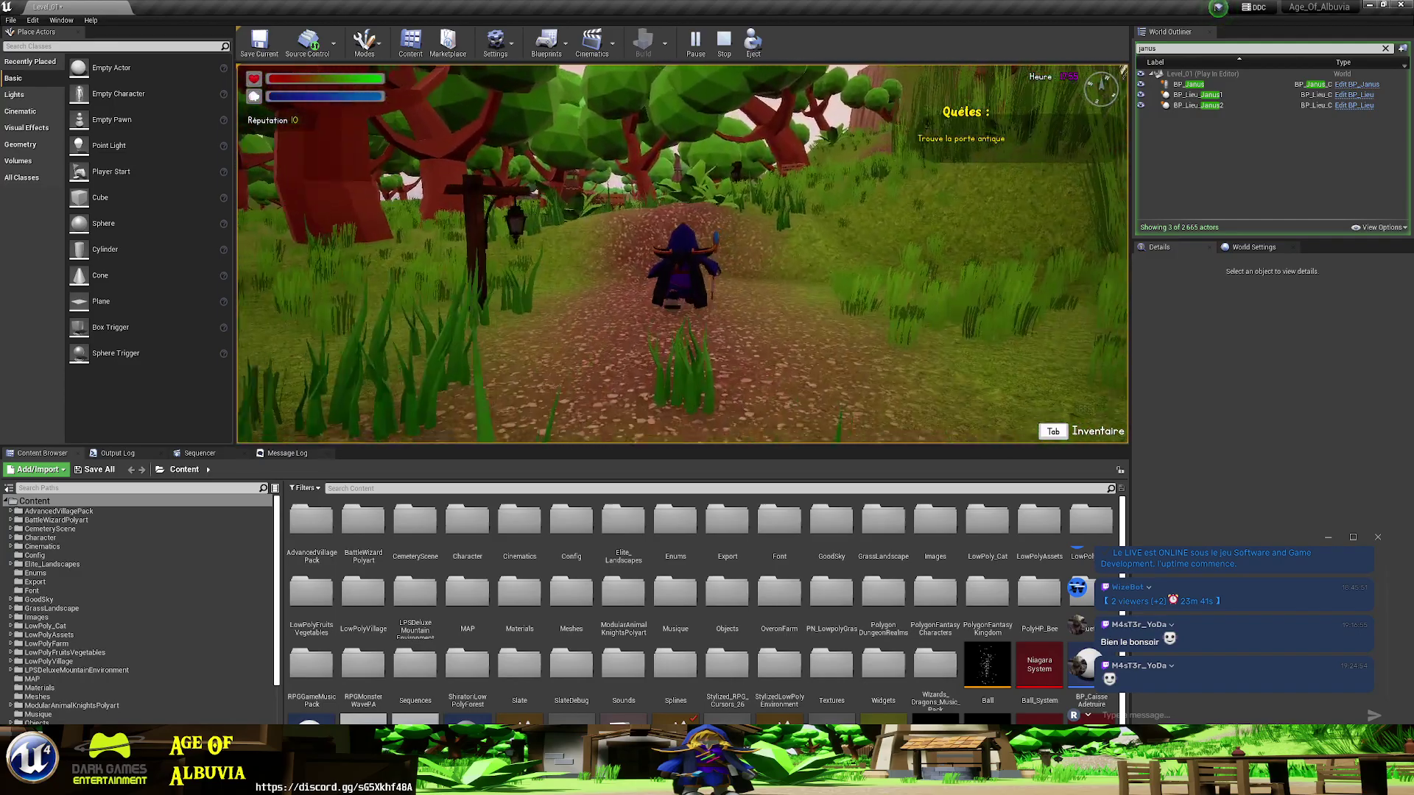
key(w)
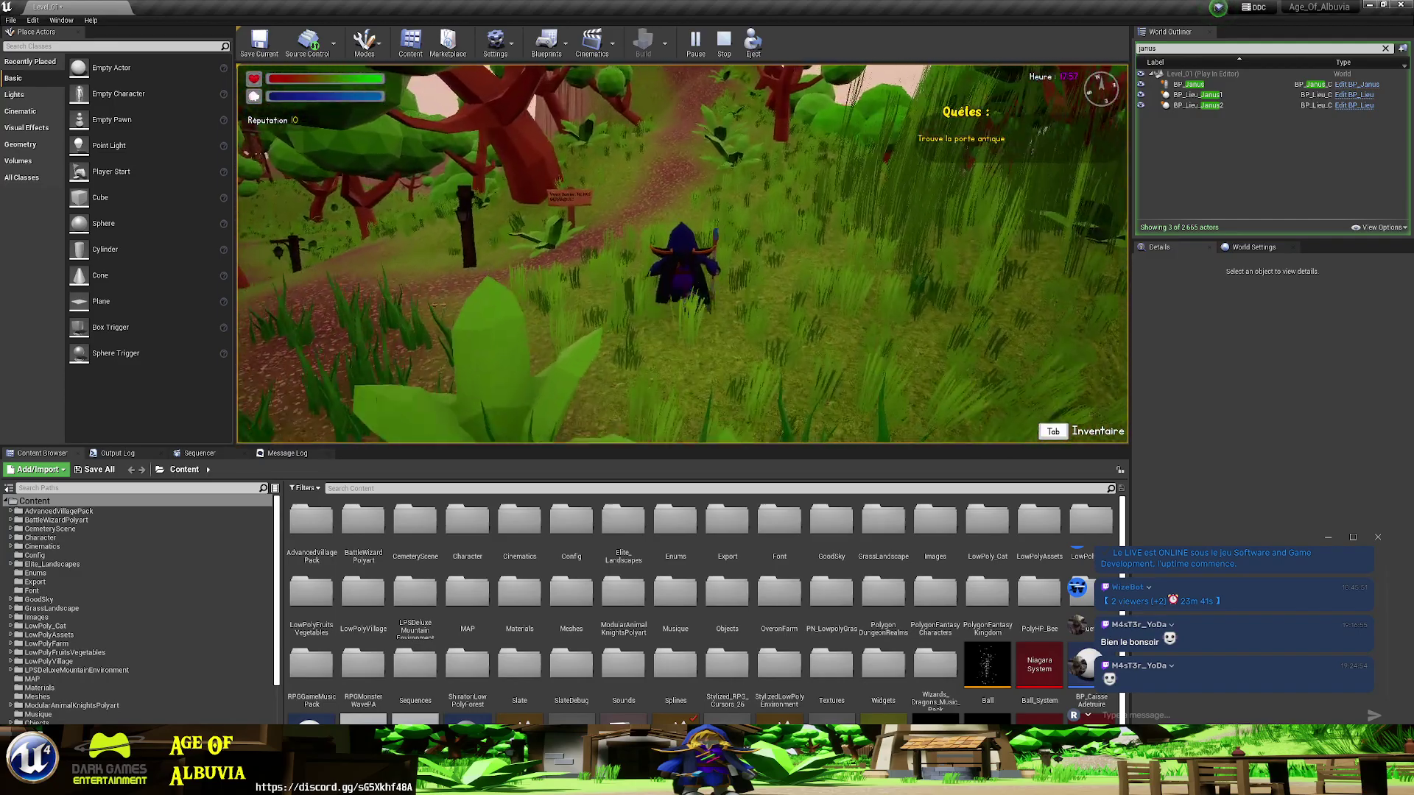
key(w)
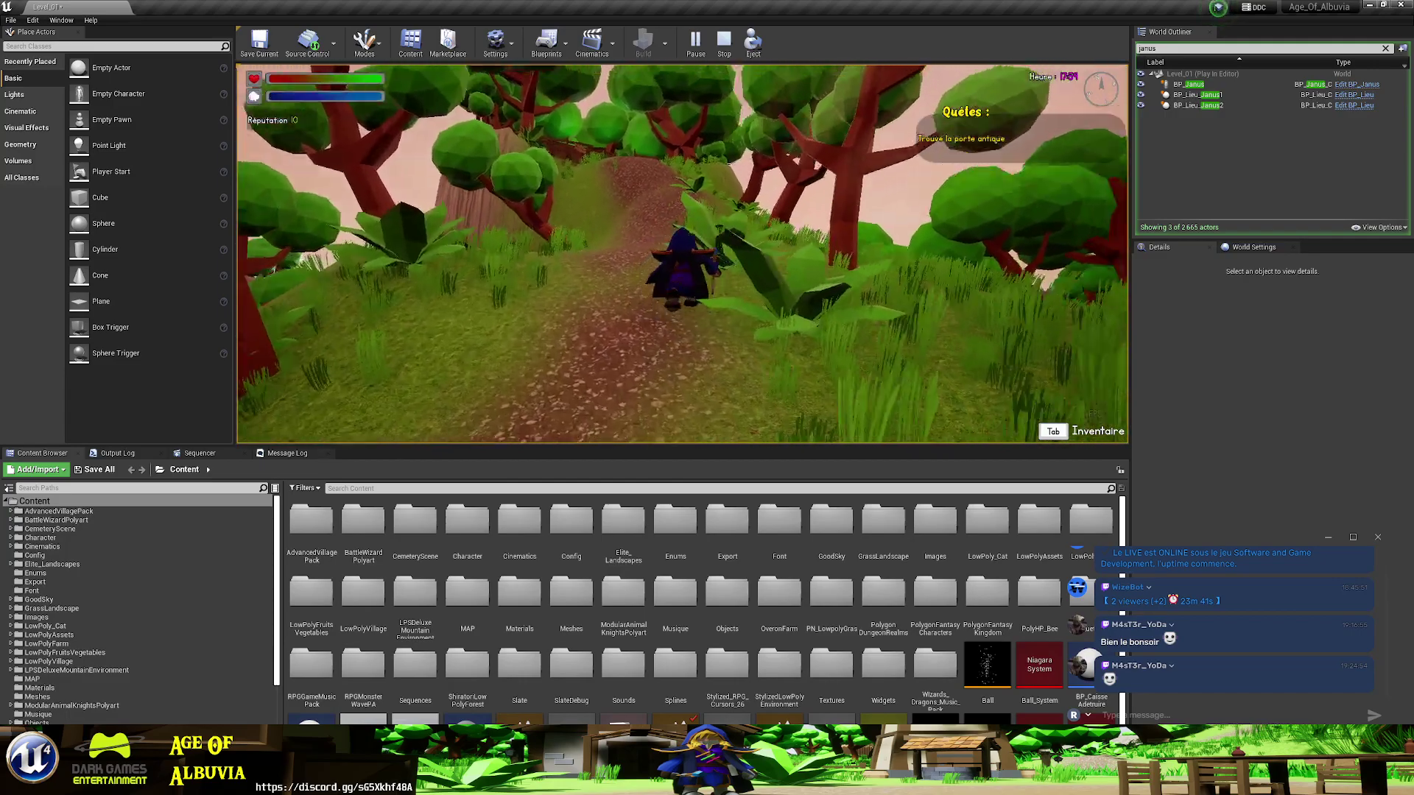
key(w)
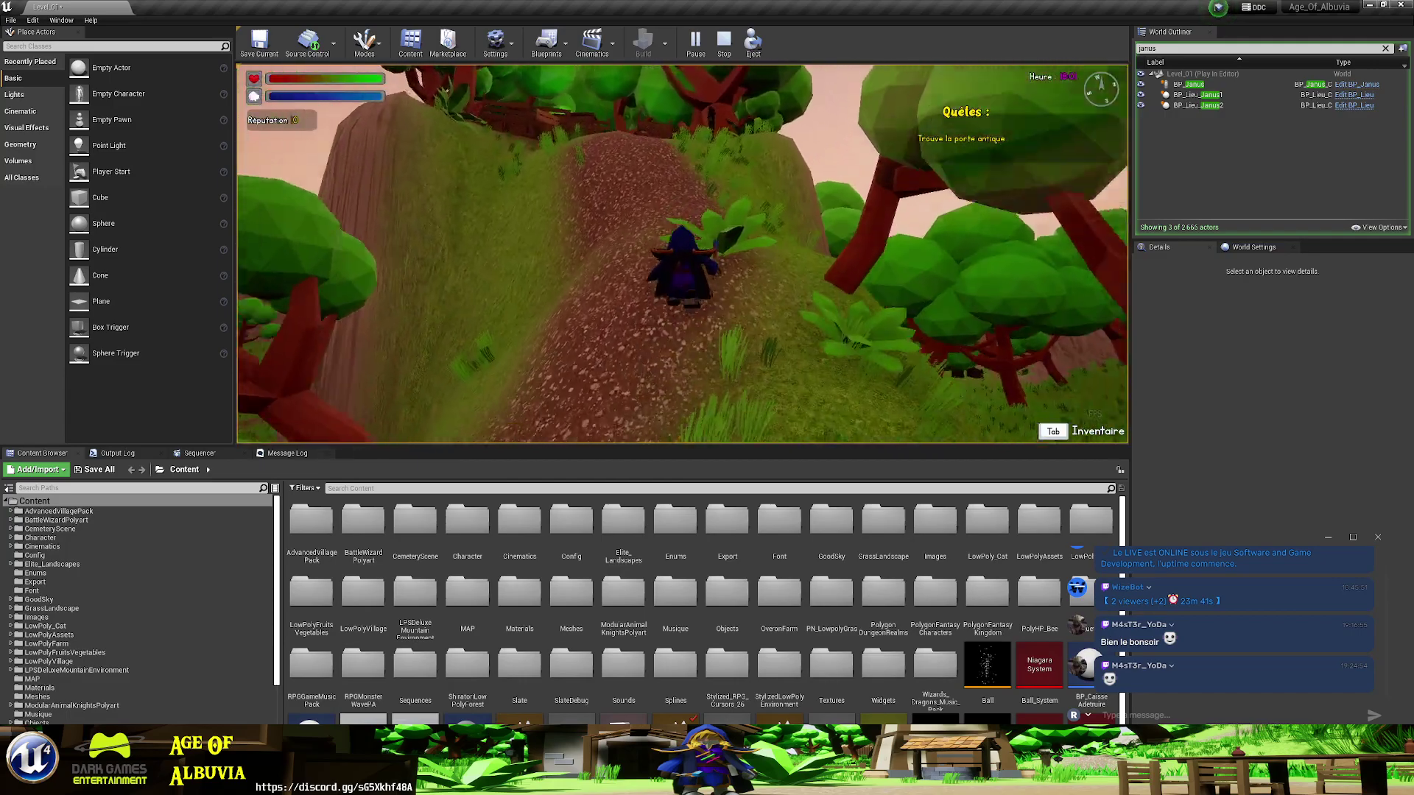
key(w)
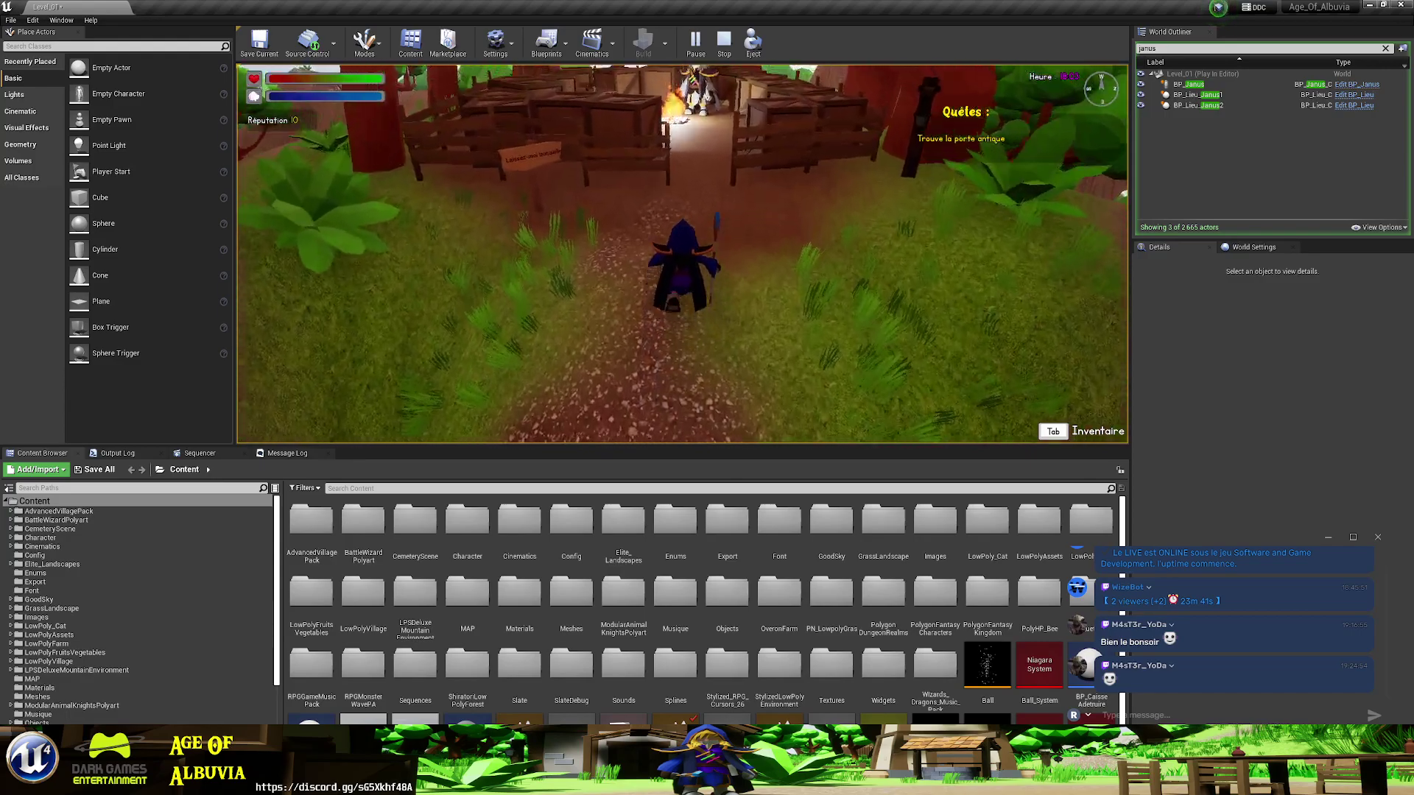
key(w)
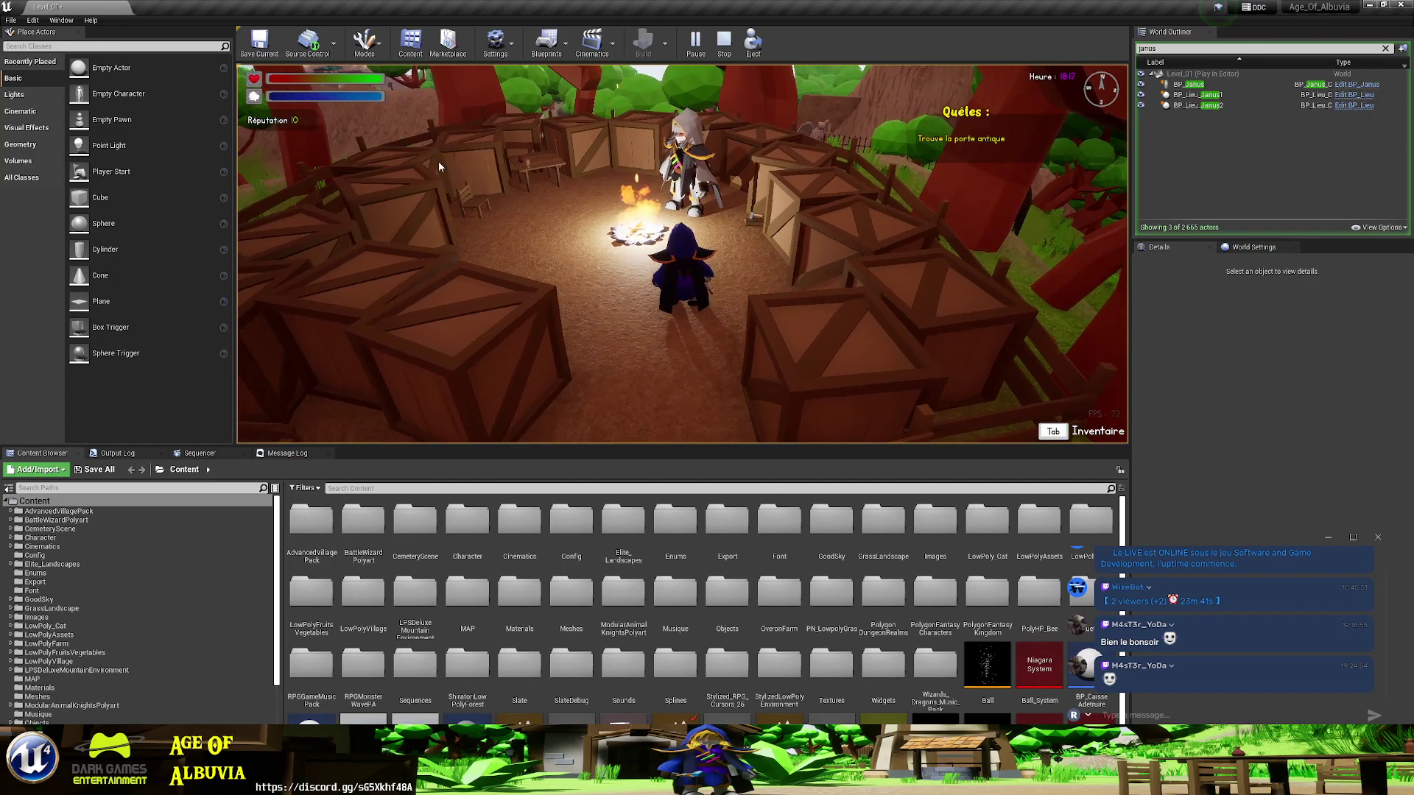
key(Escape)
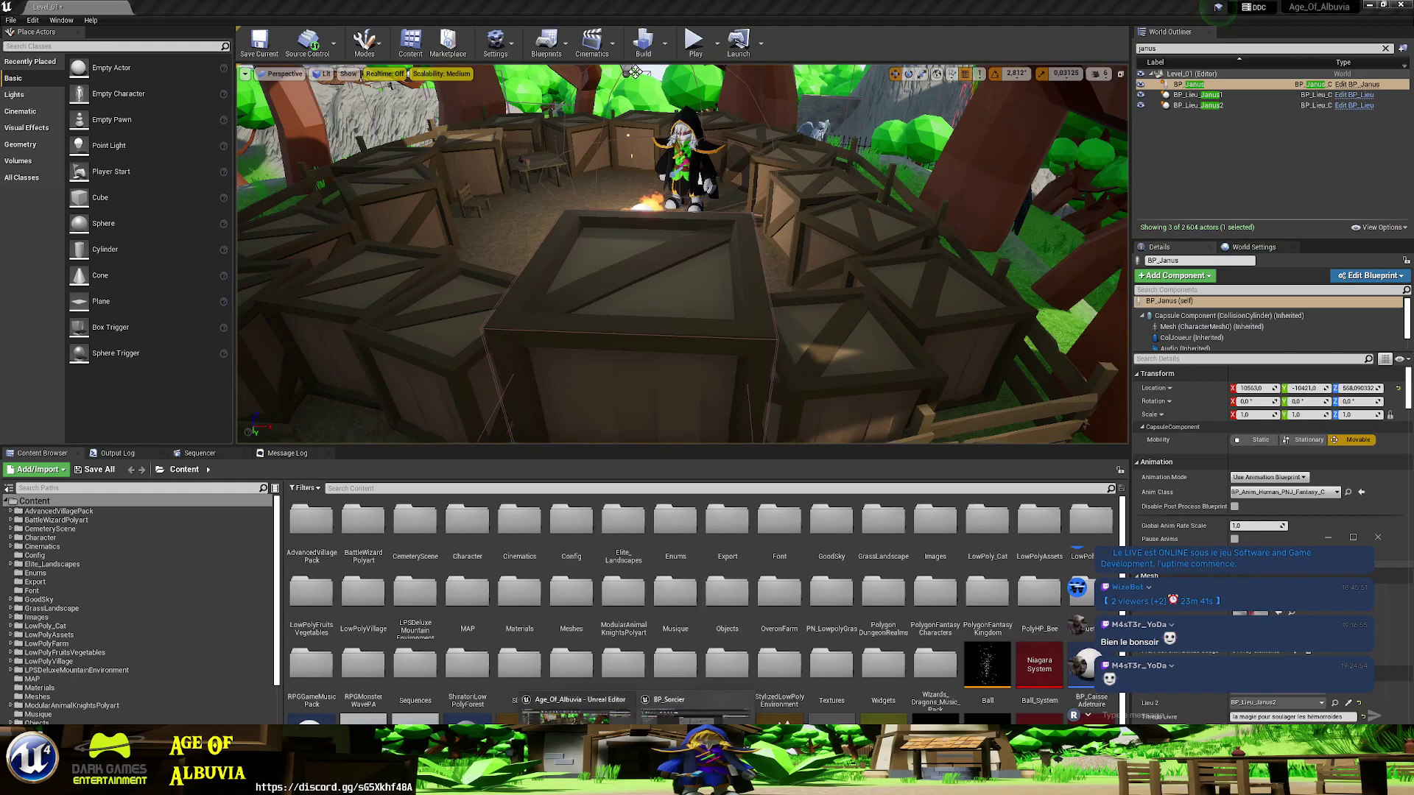
- In BP_Sorcier, find the SET and Branch nodes and place the ClicPressed getter beside the SET node
click(692, 711)
scroll(770, 563, down, 5)
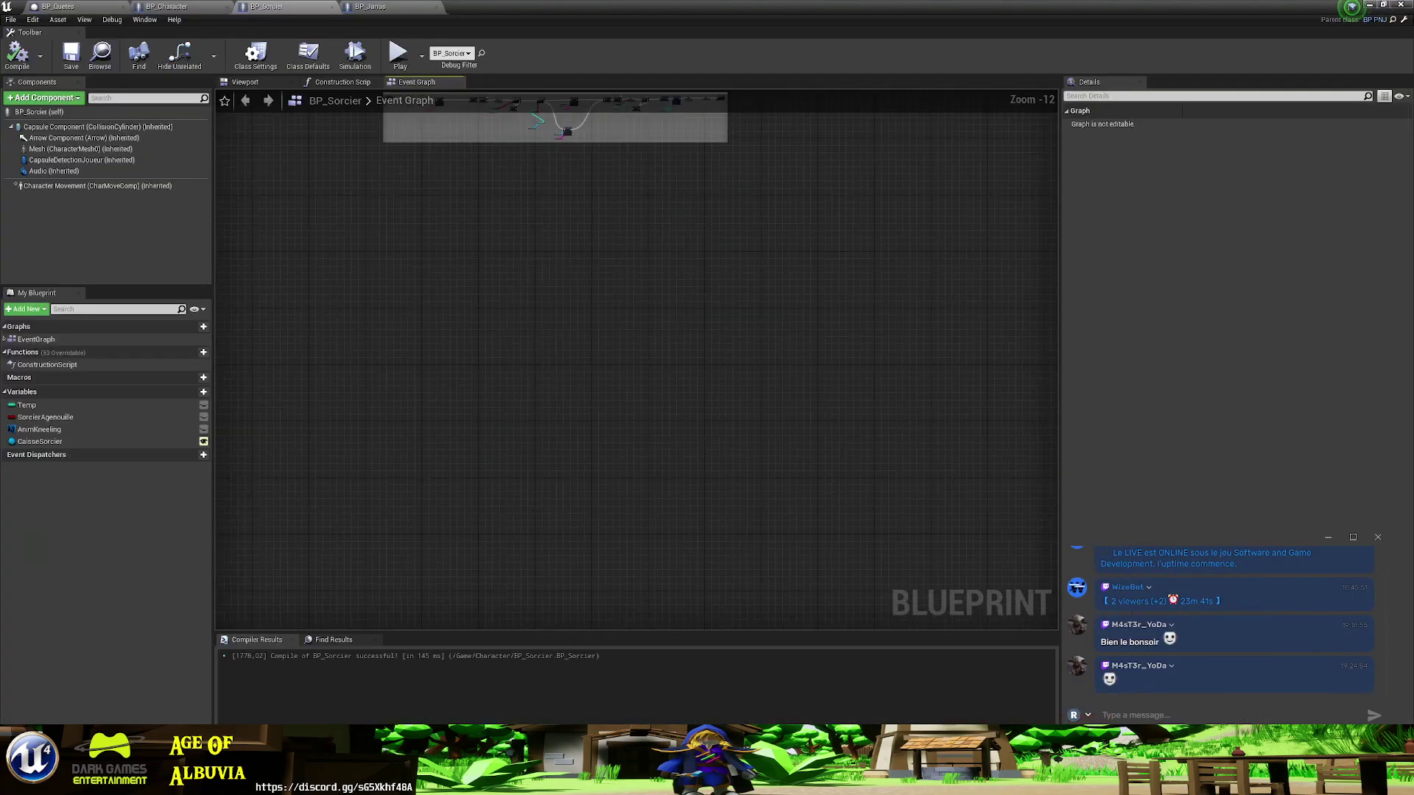
scroll(599, 442, up, 3)
mouse_move(600, 441)
right_down()
mouse_move(808, 391)
mouse_move(881, 310)
right_up()
scroll(801, 378, up, 3)
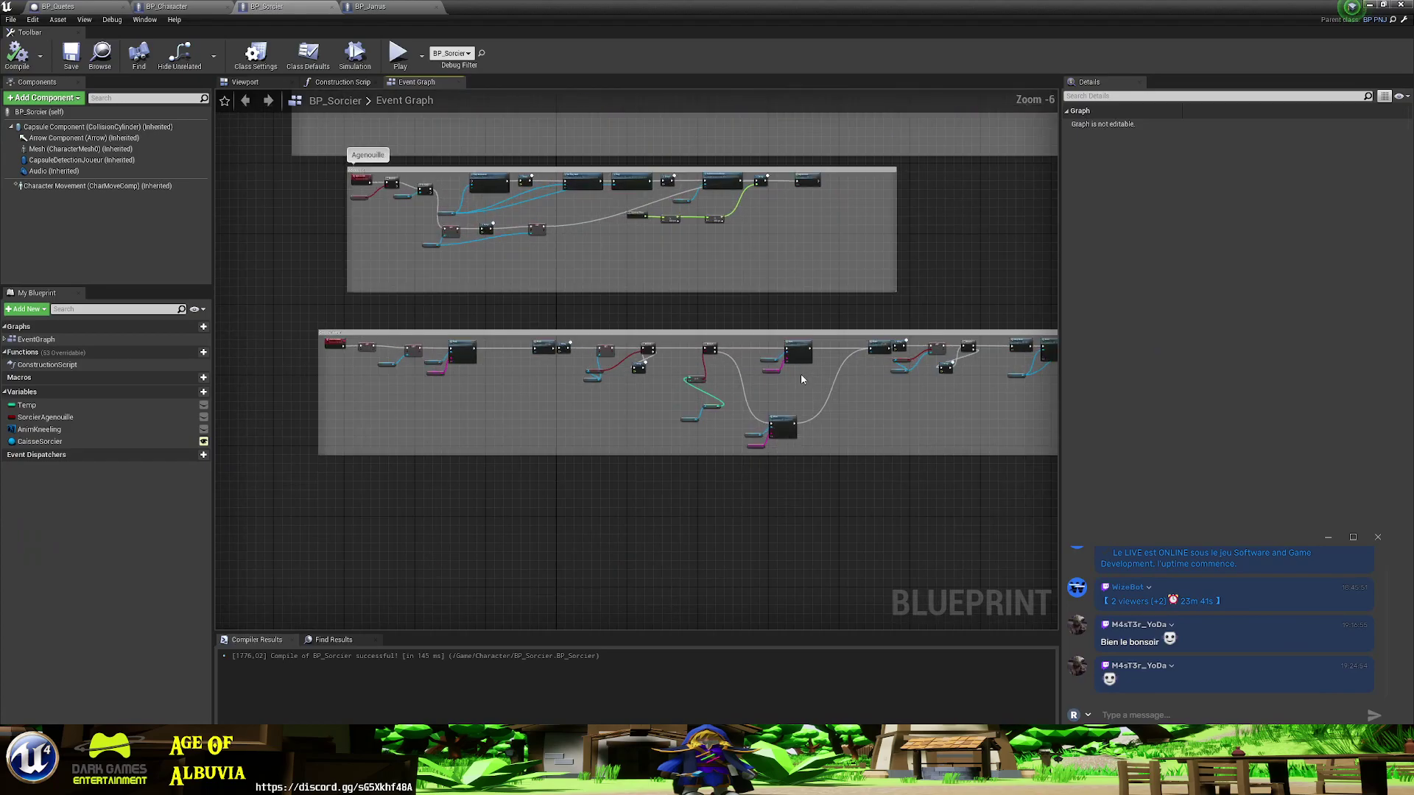
scroll(802, 378, up, 5)
mouse_move(788, 377)
right_down()
mouse_move(44, 377)
mouse_move(103, 377)
right_up()
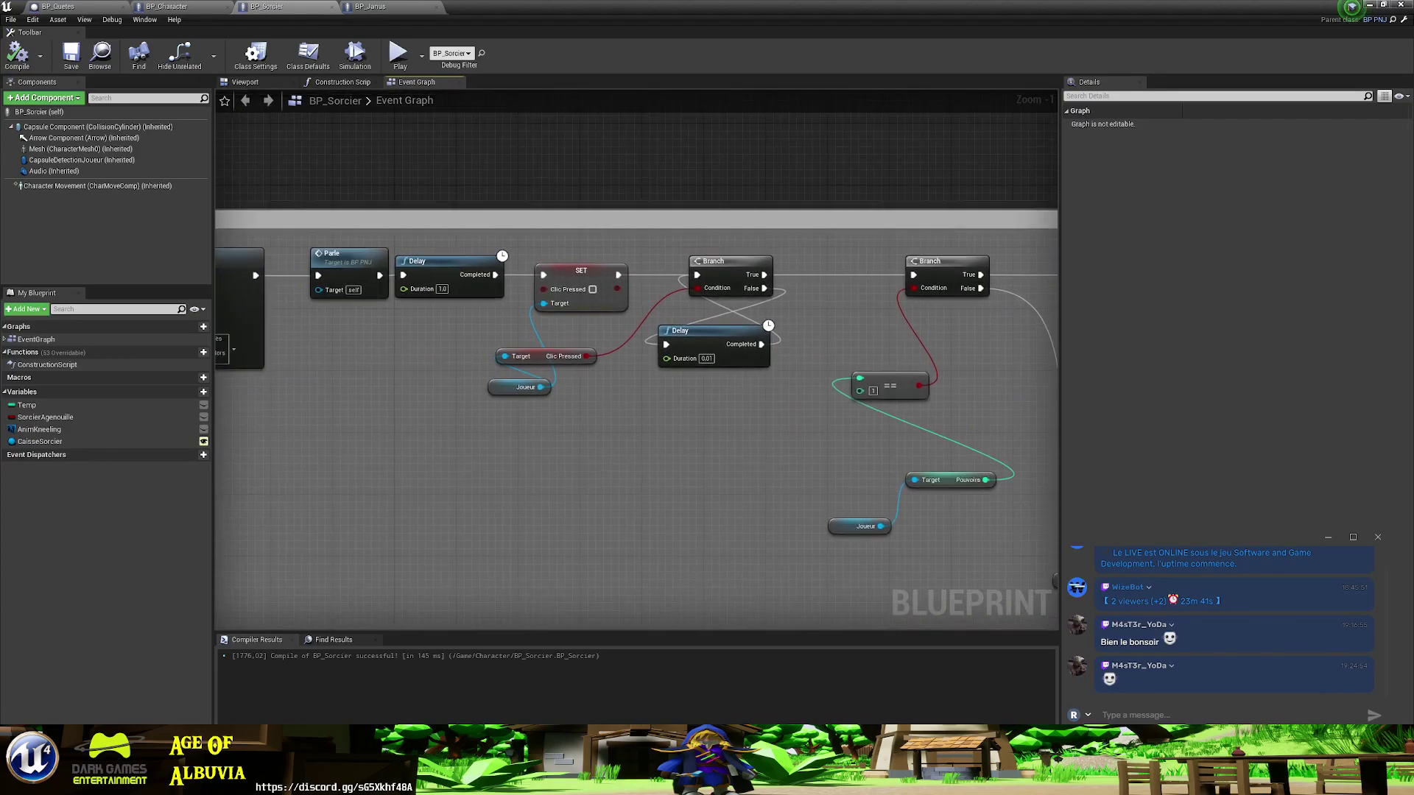
right_drag(668, 410, 269, 420)
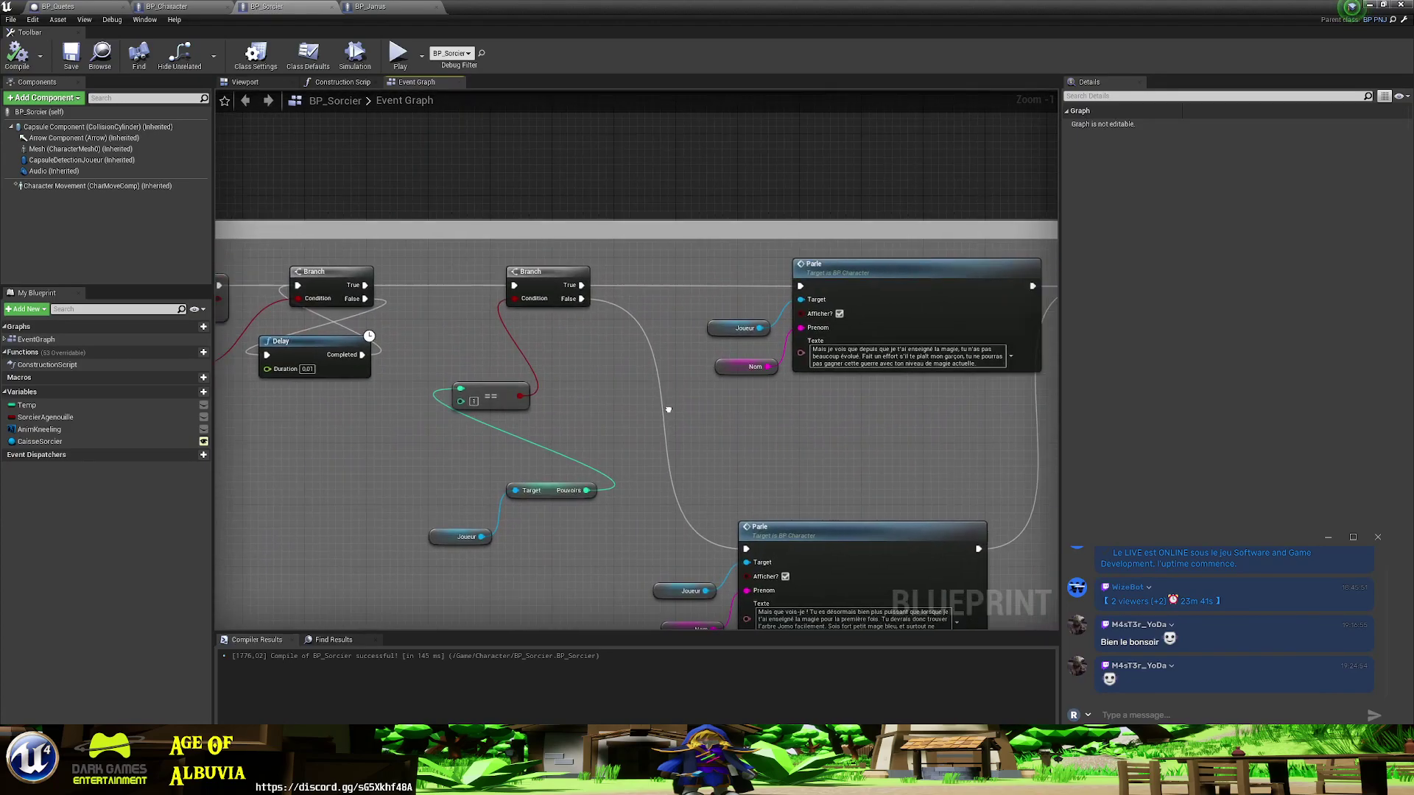
right_drag(668, 414, 39, 409)
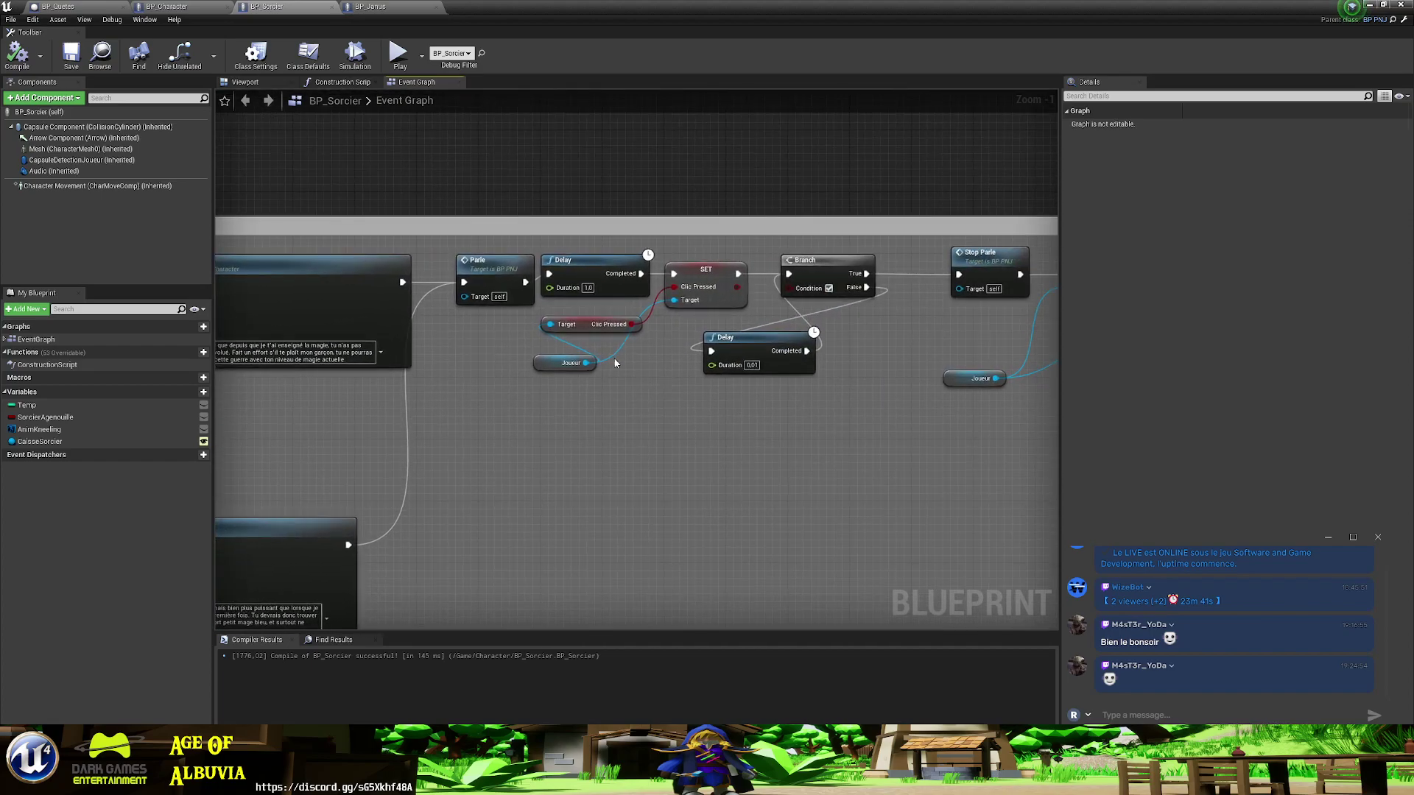
scroll(617, 363, down, 1)
right_drag(624, 365, 674, 458)
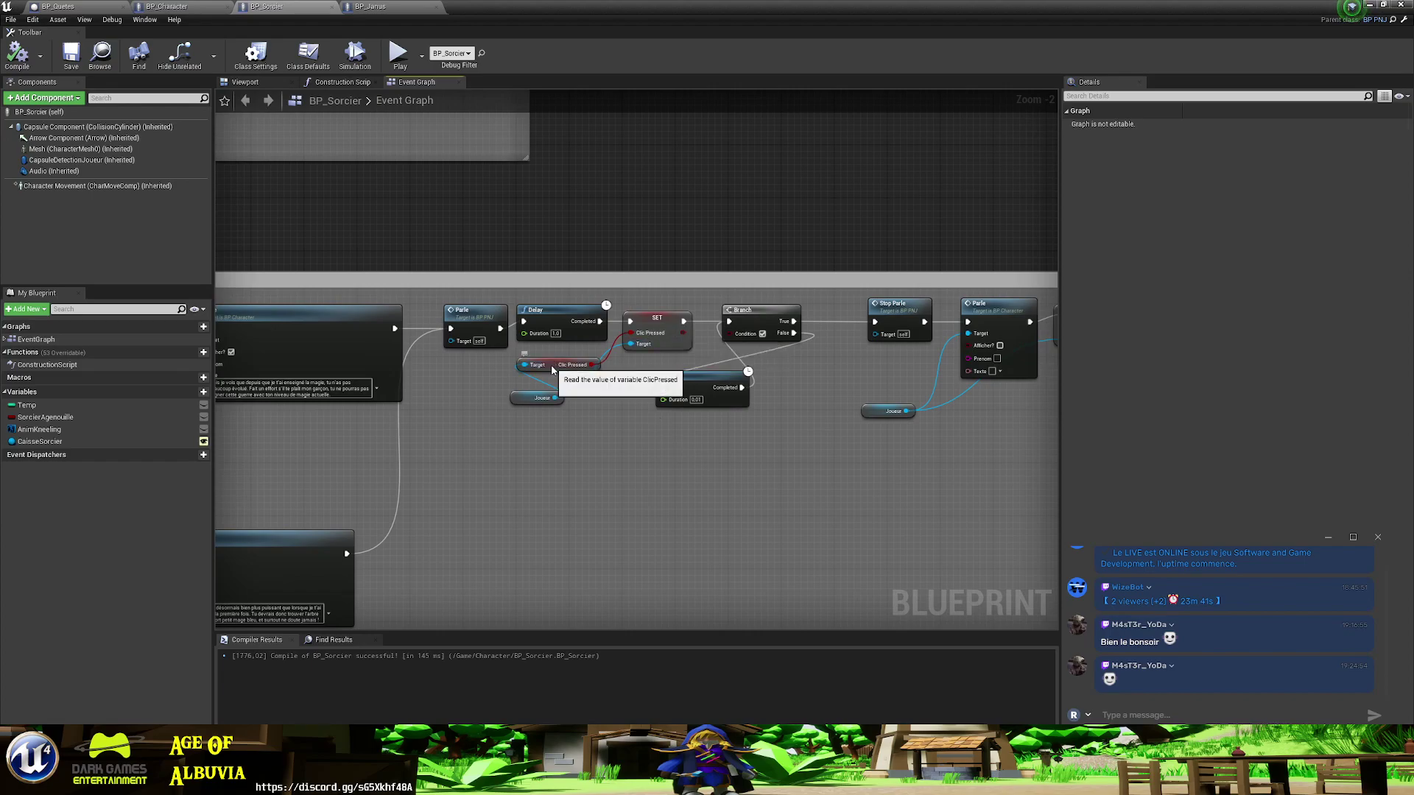
mouse_move(554, 370)
mouse_down()
mouse_move(587, 390)
mouse_move(751, 337)
mouse_up()
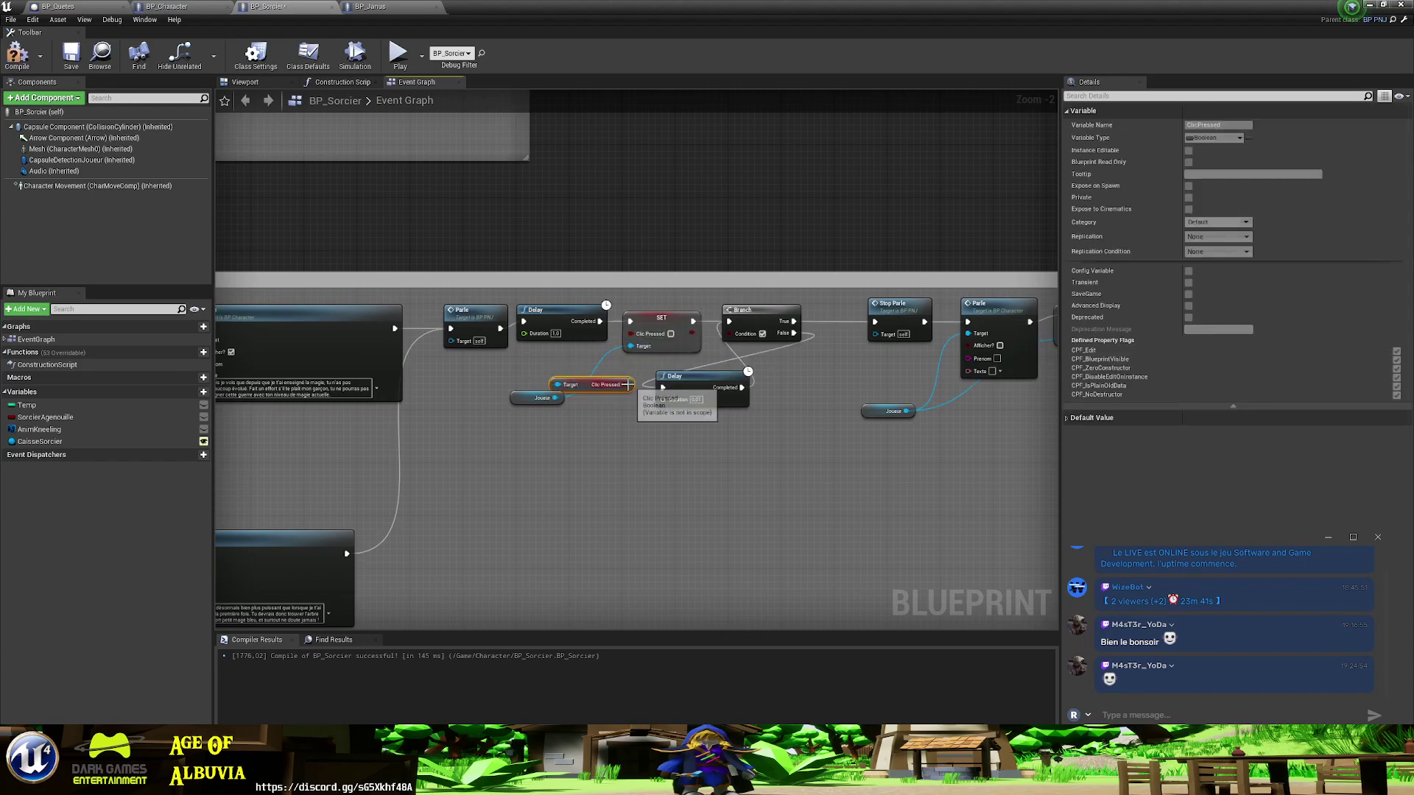
- Zoom out over the dialogue chain and save BP_Sorcier
scroll(590, 360, down, 2)
right_drag(477, 419, 970, 440)
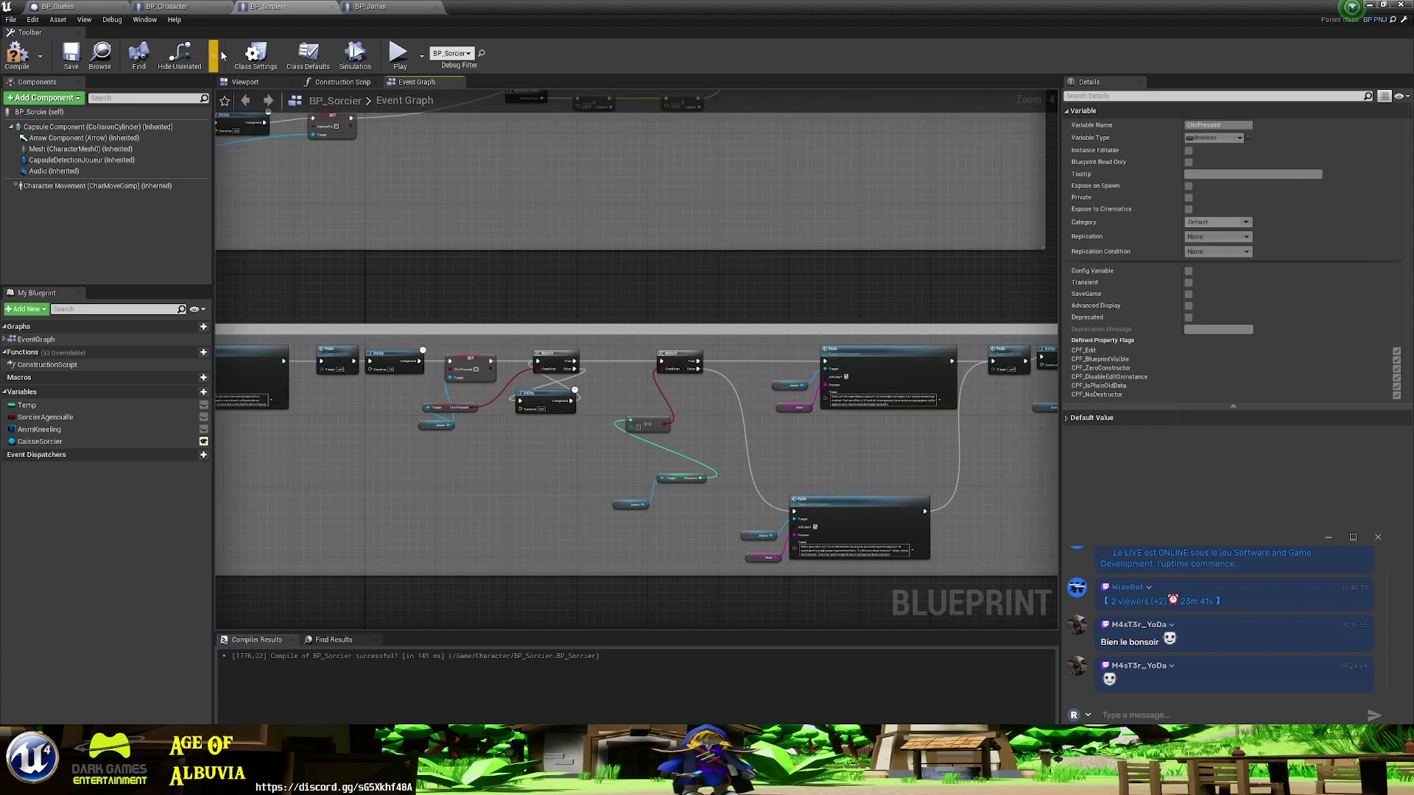
click(68, 56)
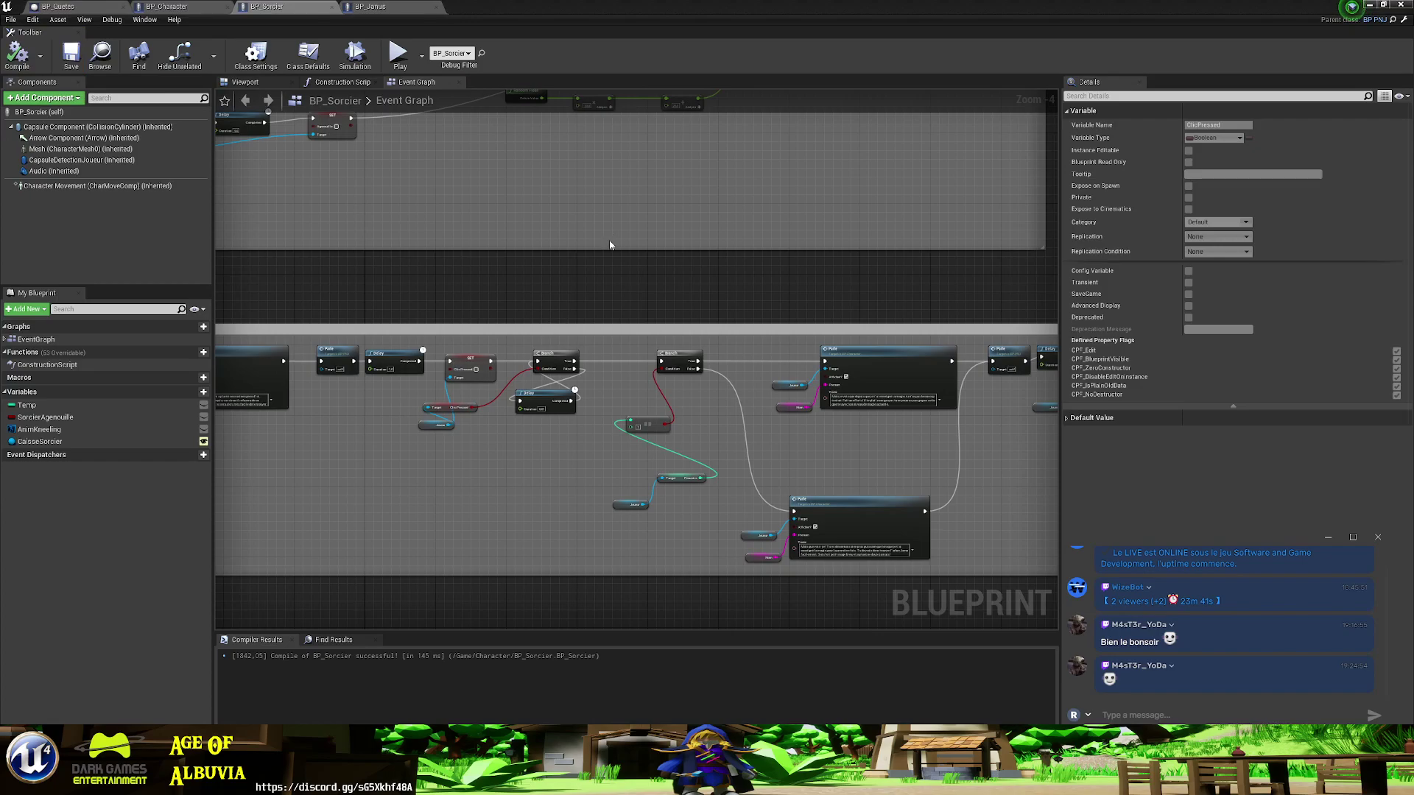
- Look over the graph down to the Next Quete section, then return to the Clic Pressed Branch
scroll(659, 274, down, 1)
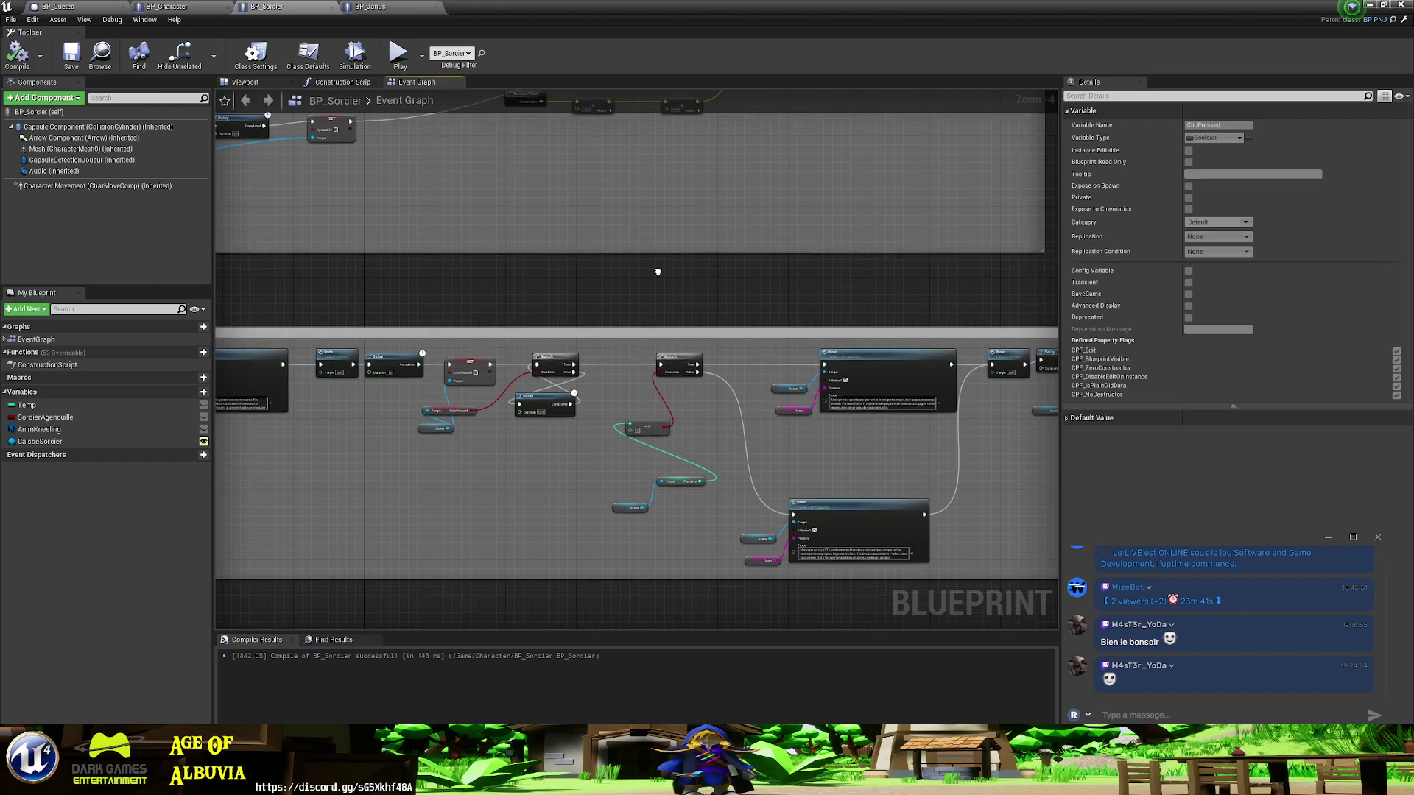
scroll(705, 472, down, 1)
scroll(702, 464, down, 1)
scroll(746, 385, up, 1)
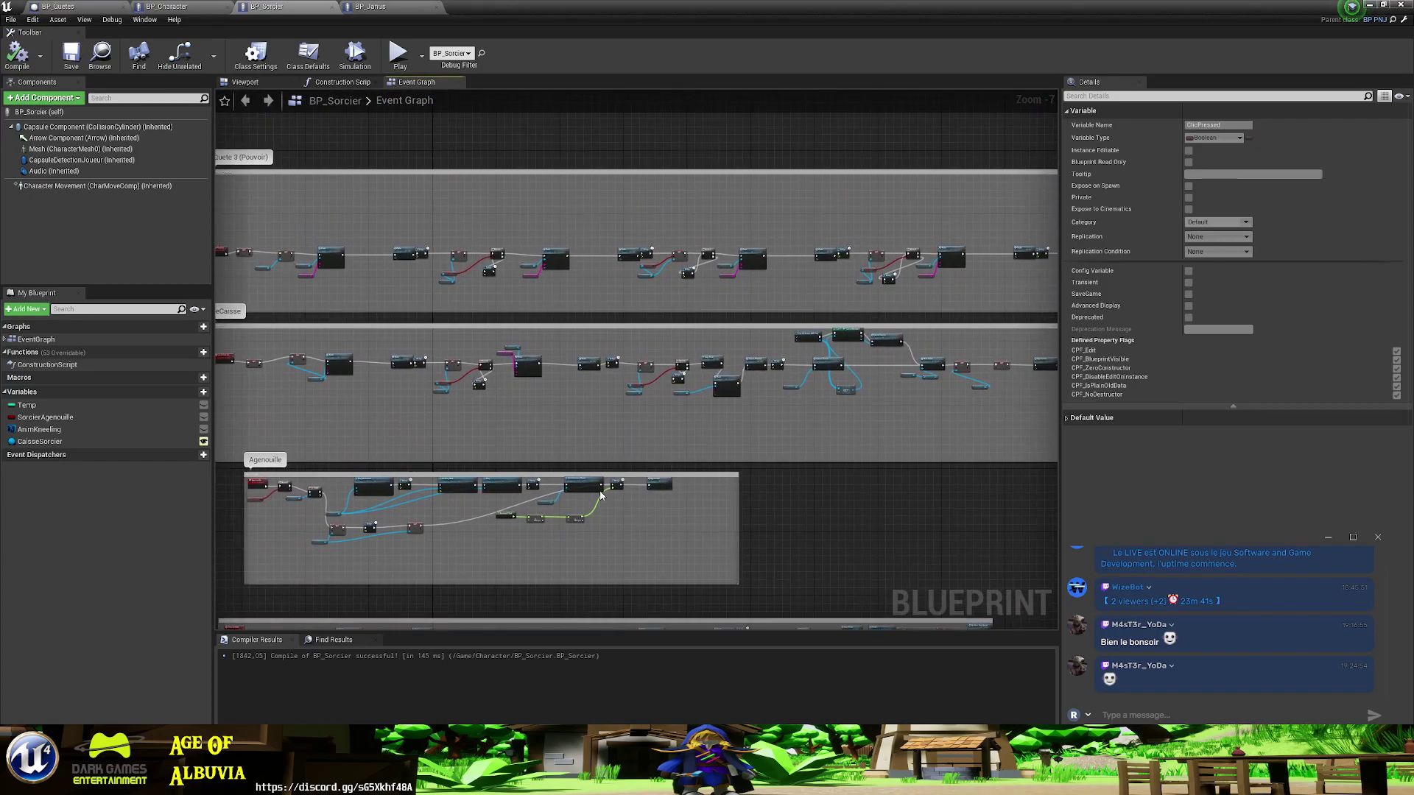
scroll(645, 419, up, 1)
scroll(645, 420, up, 1)
scroll(645, 419, up, 1)
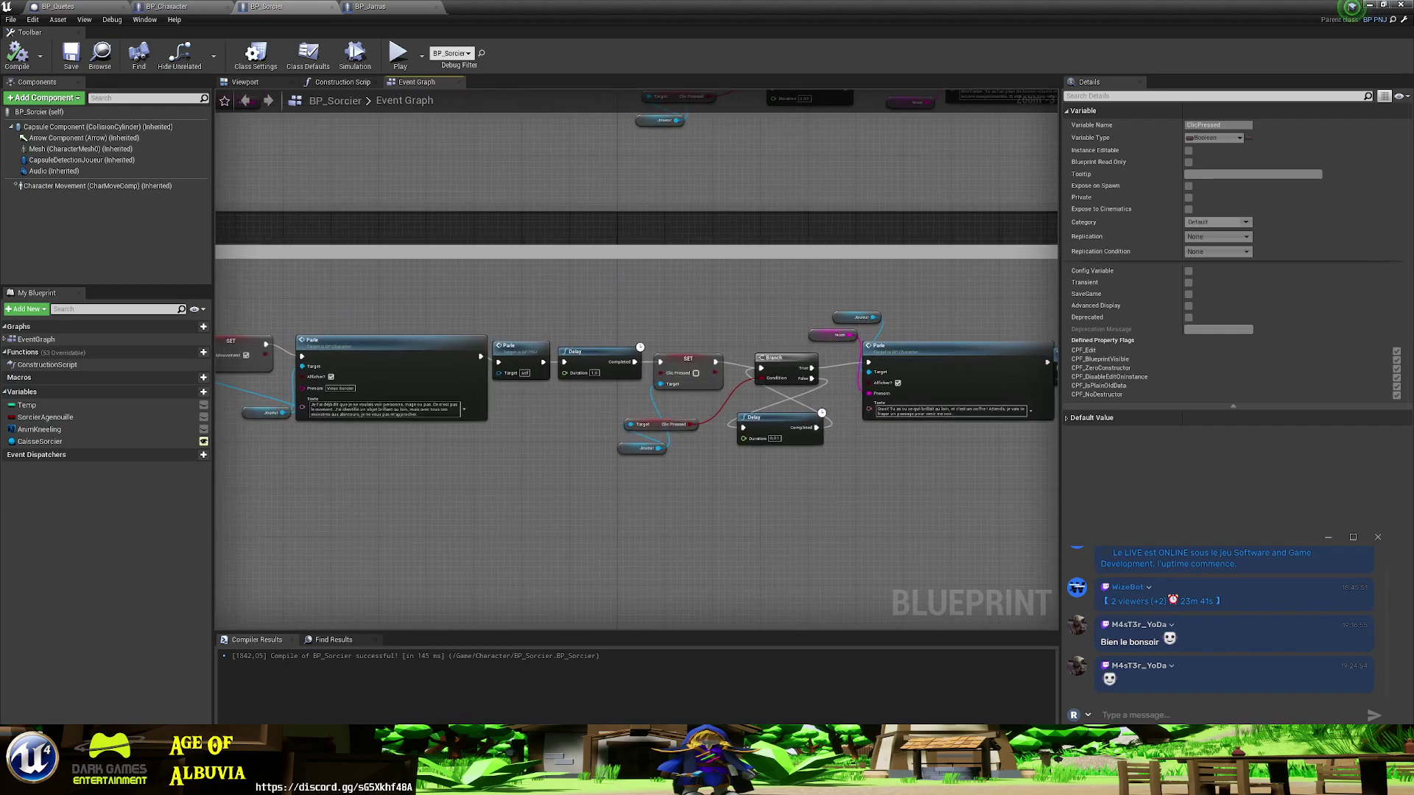
scroll(885, 493, down, 1)
right_drag(885, 492, 216, 469)
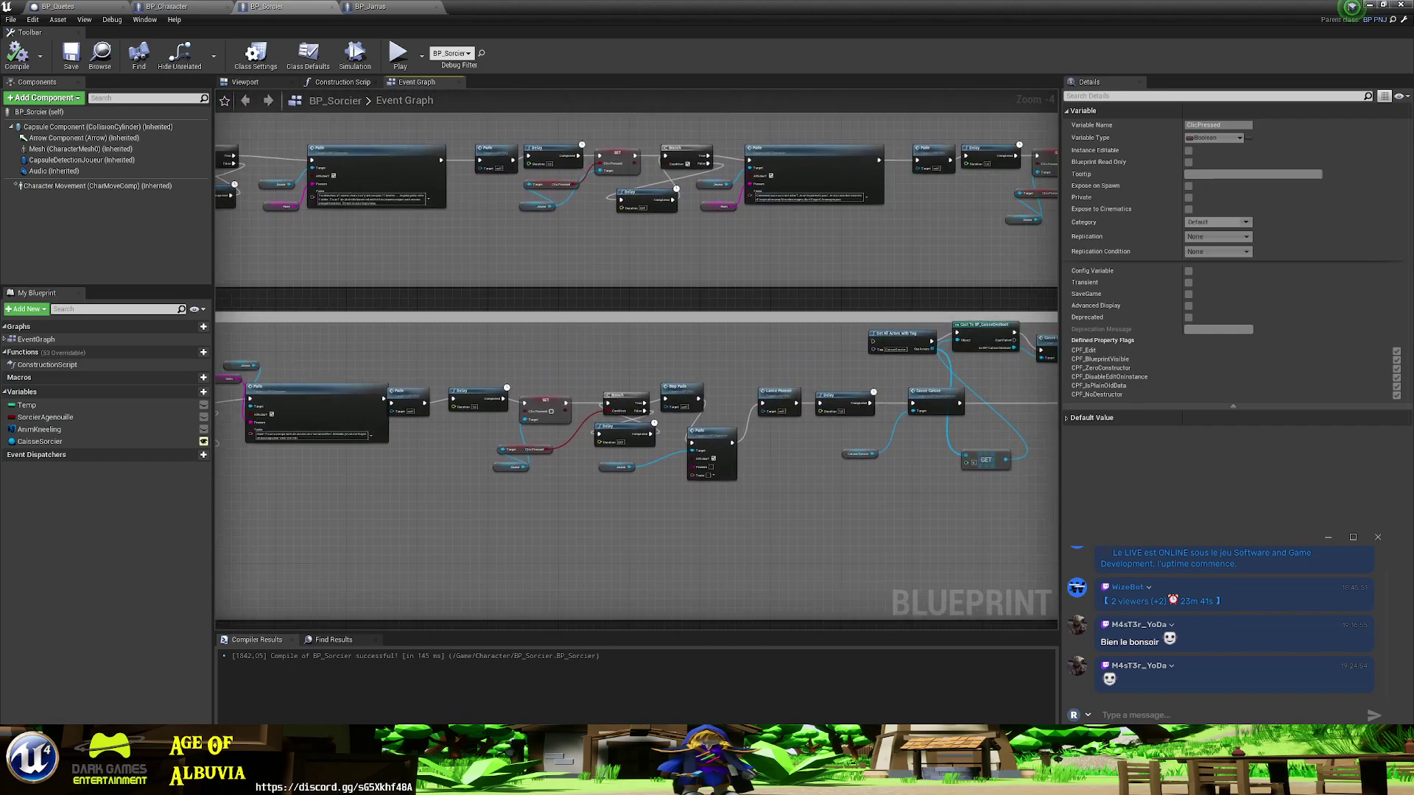
mouse_move(705, 440)
right_down()
mouse_move(640, 480)
mouse_move(268, 480)
mouse_move(260, 561)
mouse_move(813, 648)
right_up()
right_drag(611, 352, 751, 353)
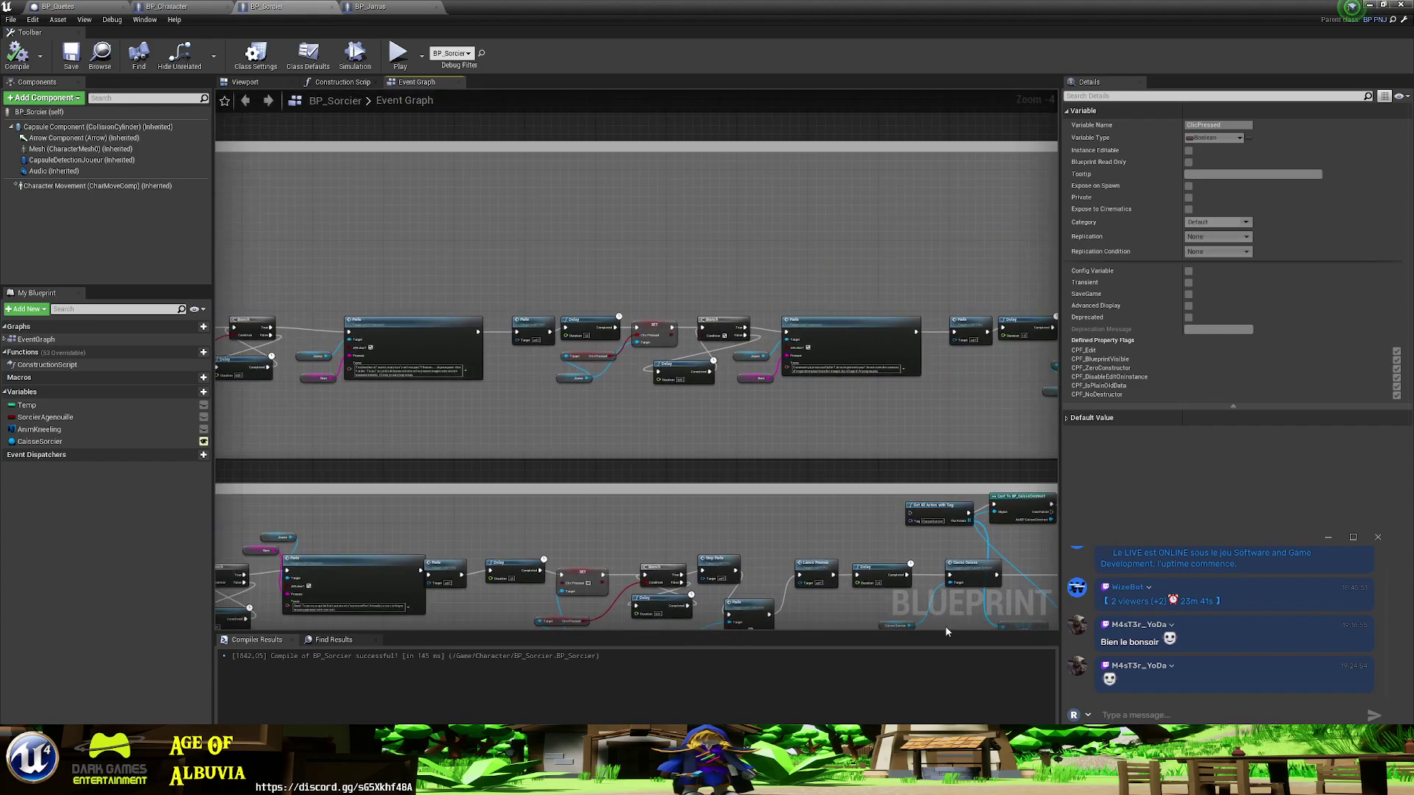
scroll(751, 353, up, 1)
scroll(752, 353, up, 3)
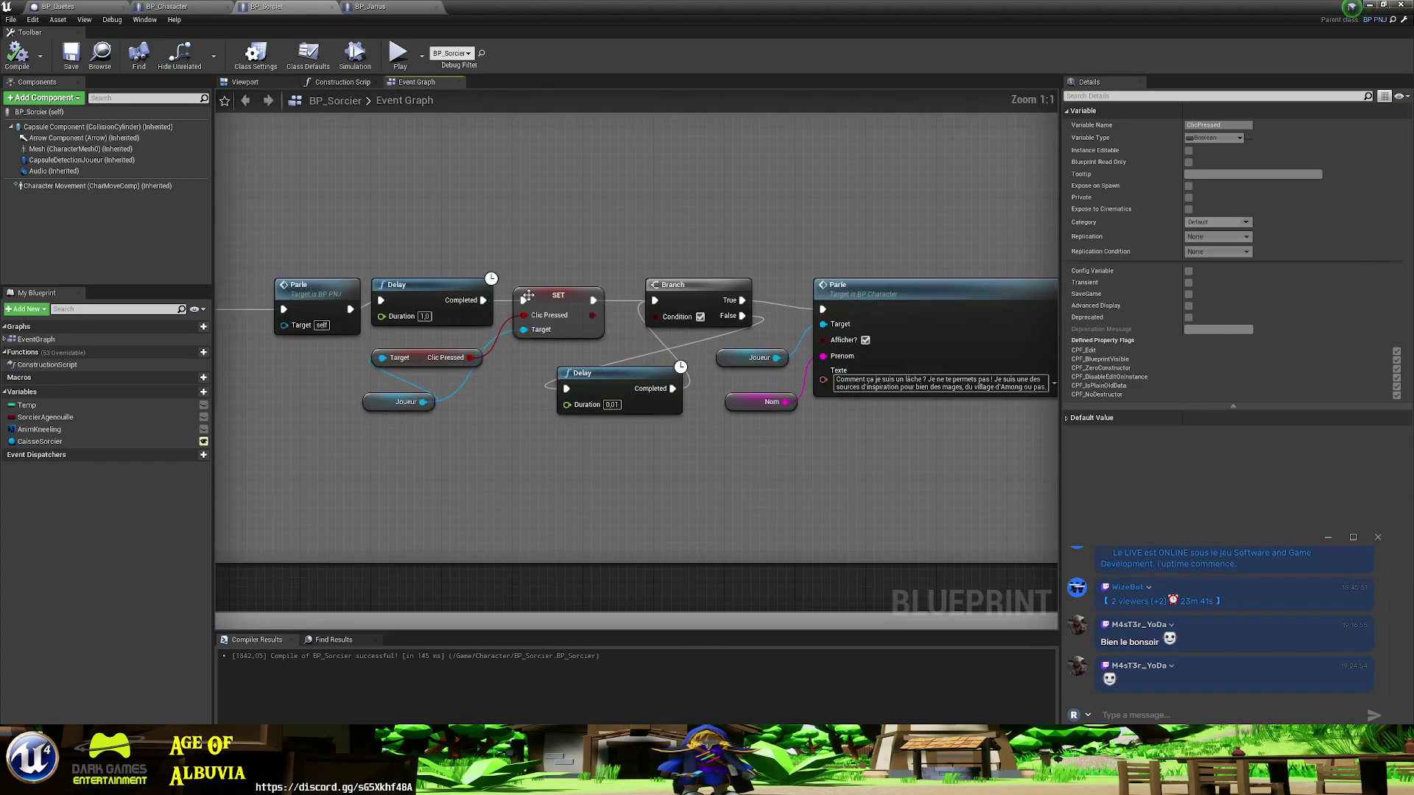
- Rewire Clic Pressed from the SET node into the Branch condition, recompile, and return to the level editor
alt+click(495, 351)
drag(470, 357, 654, 315)
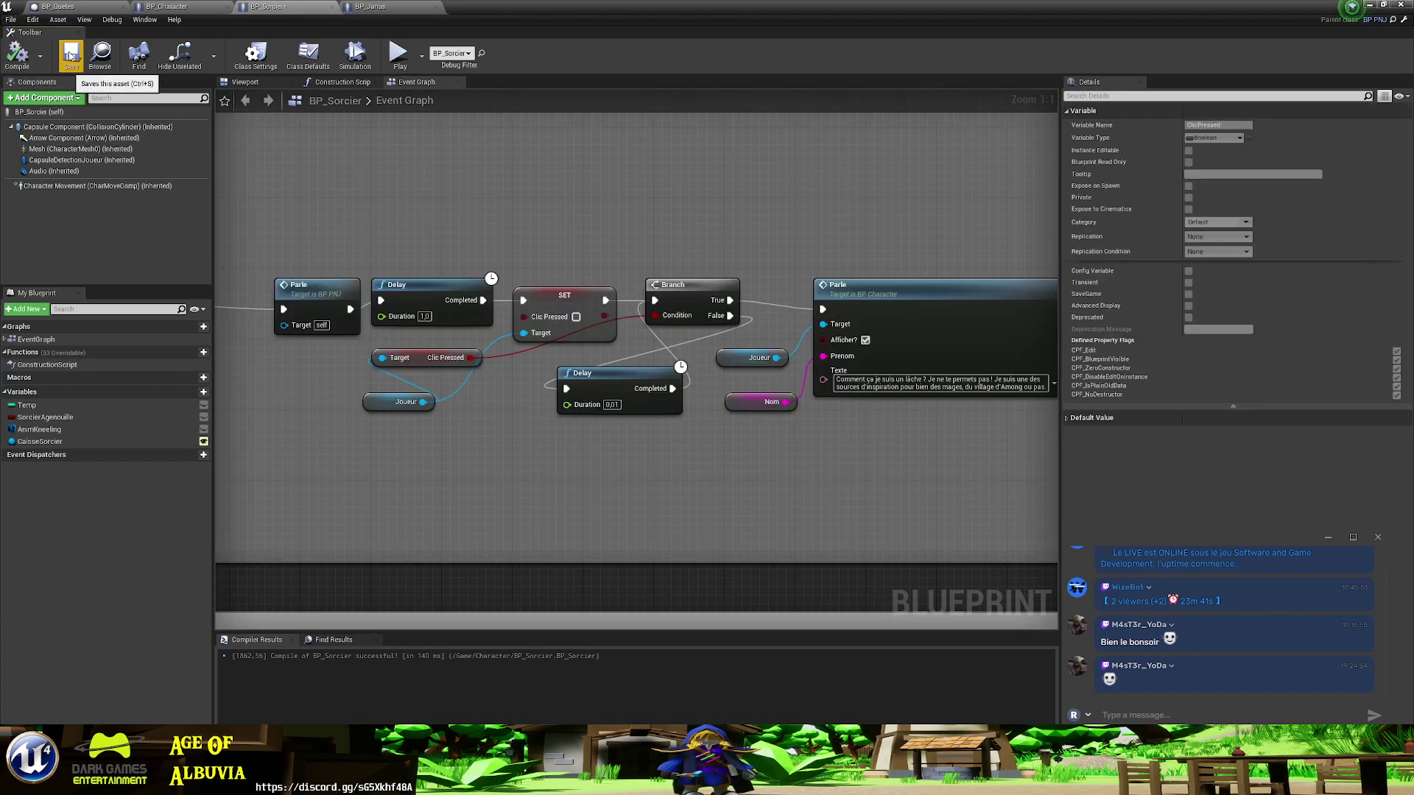
click(18, 55)
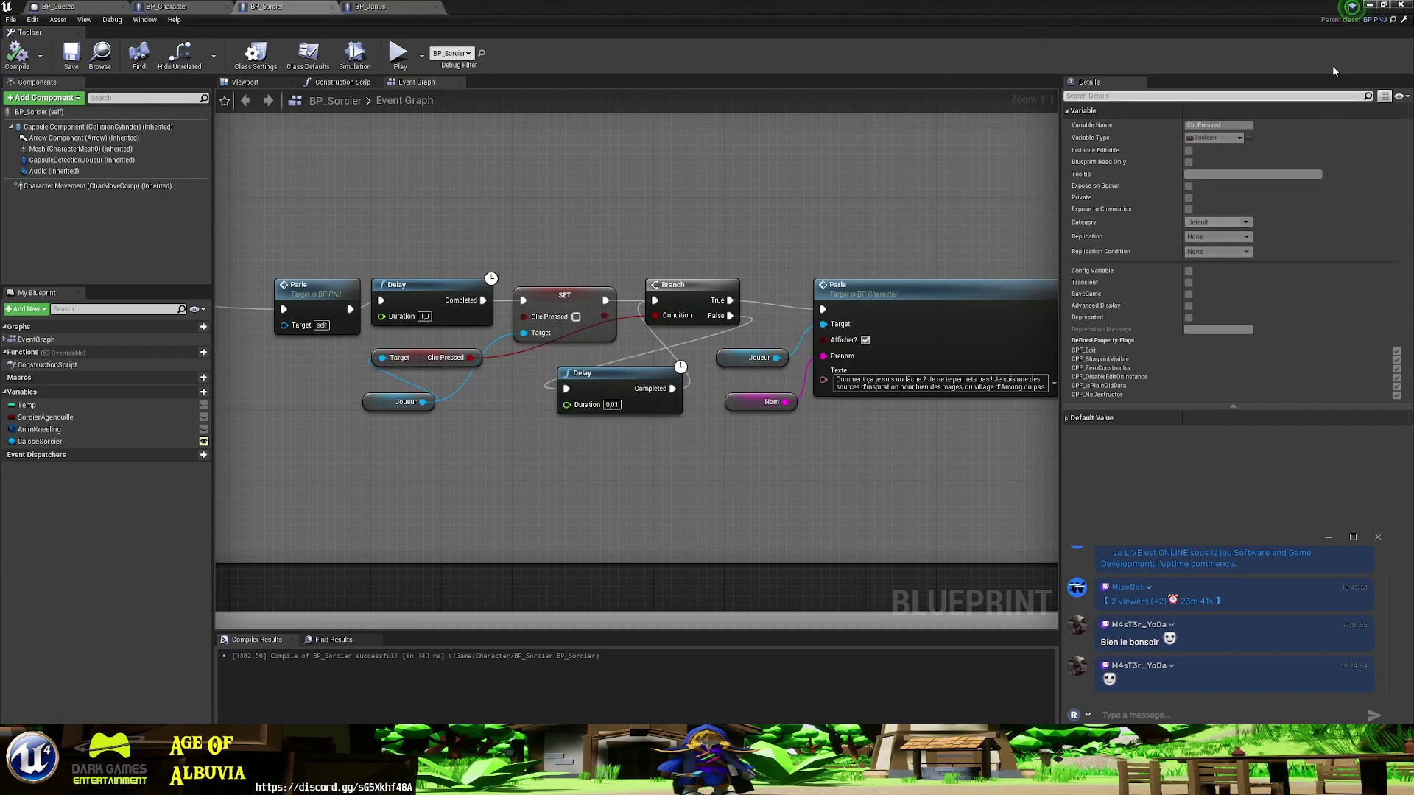
click(1368, 5)
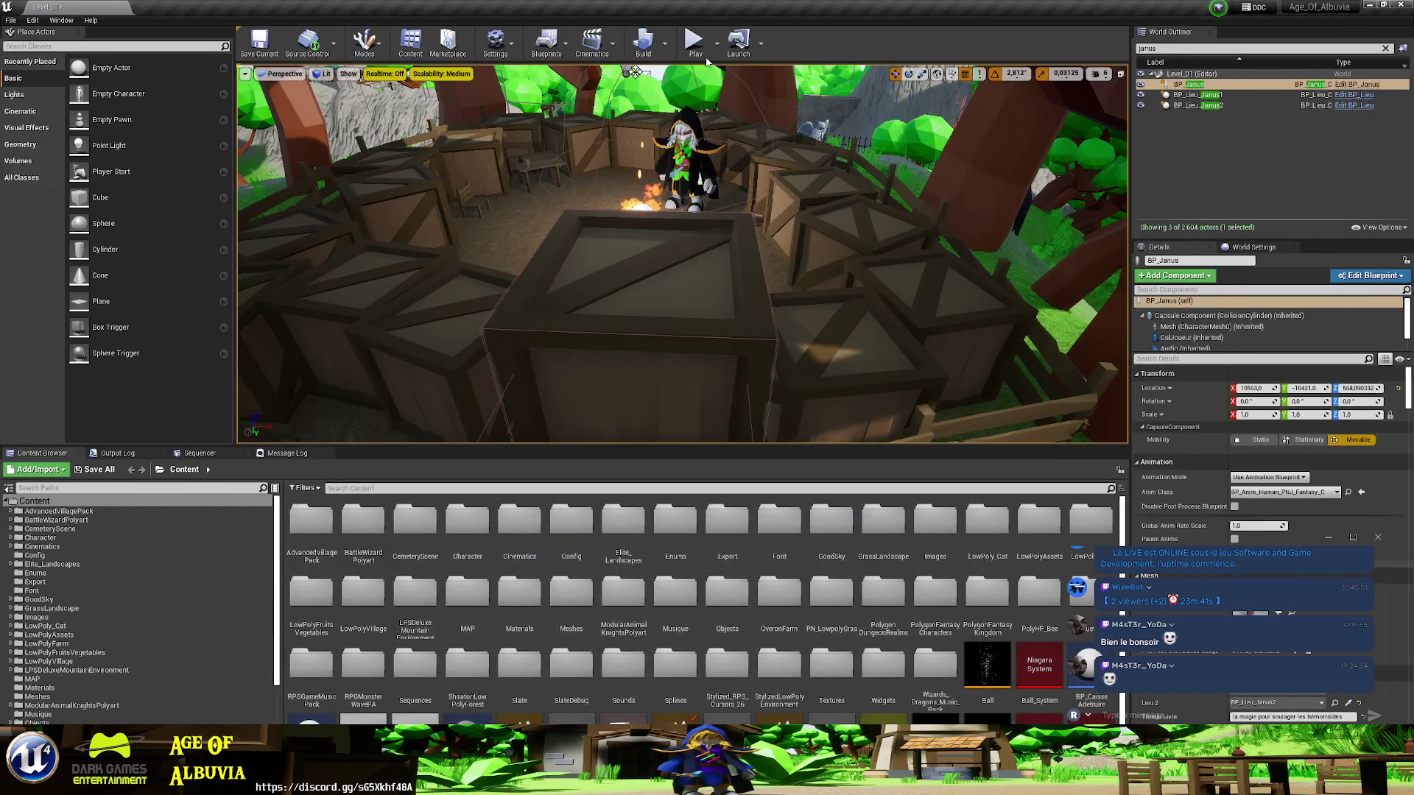
- Start a play session and walk past the well and up the hill into the sorcerer's camp
click(700, 45)
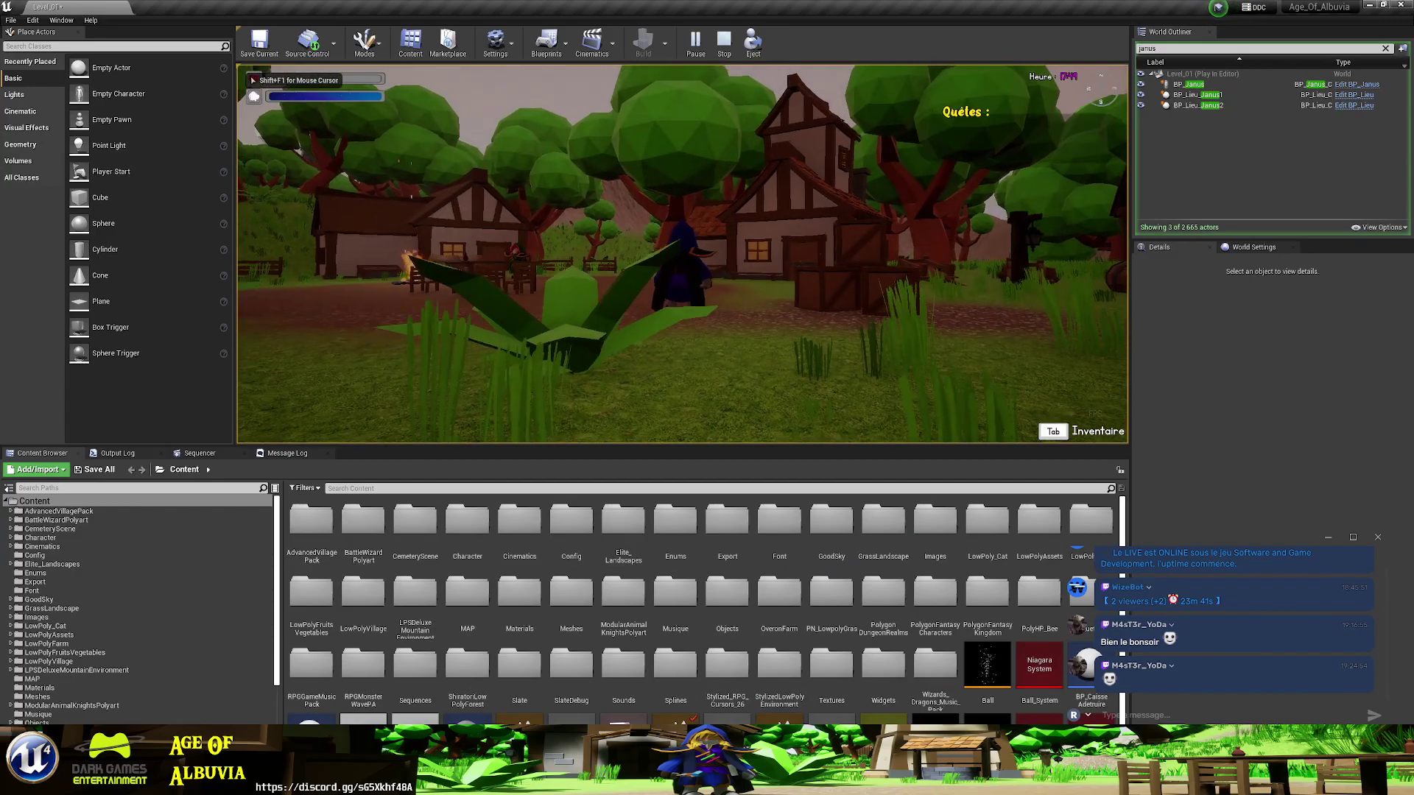
key(w)
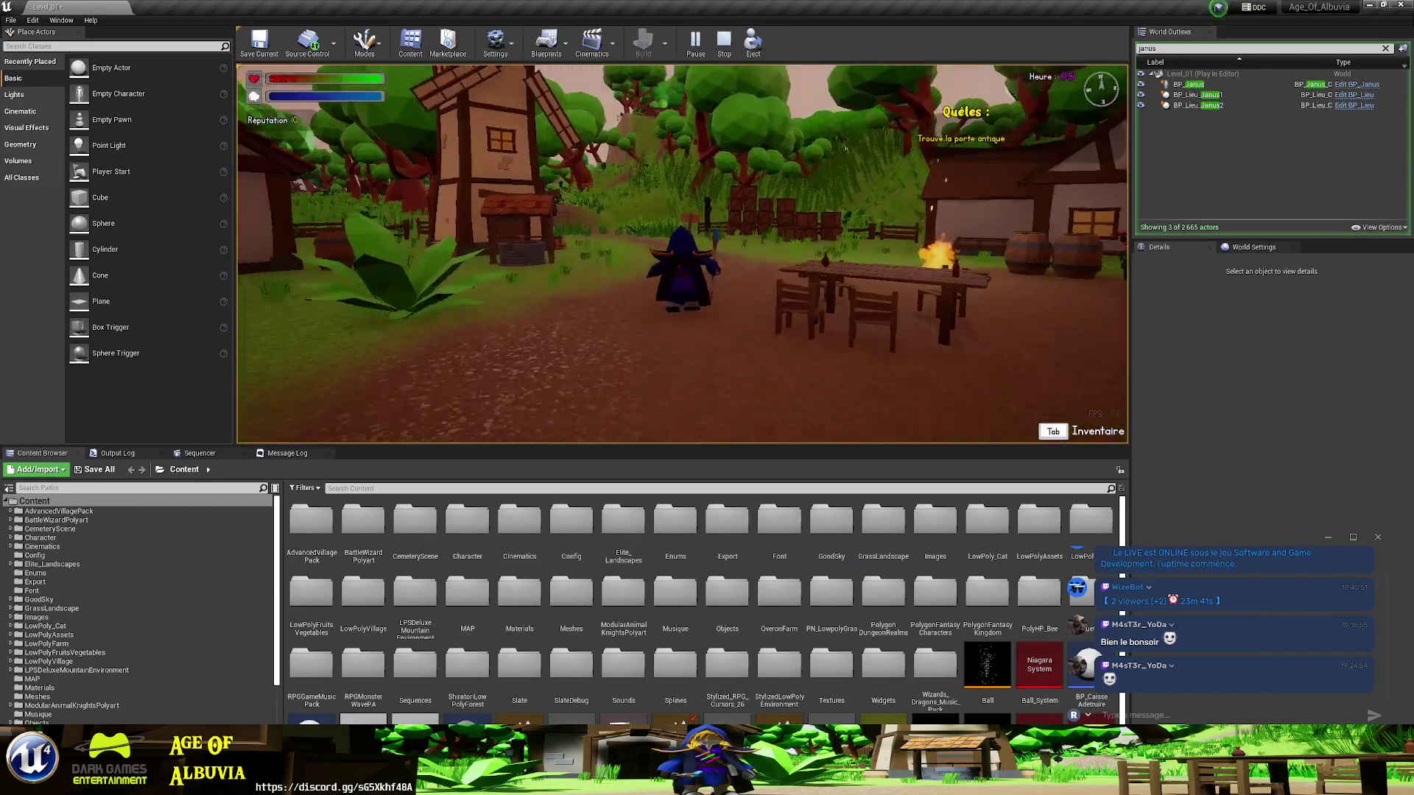
key(w)
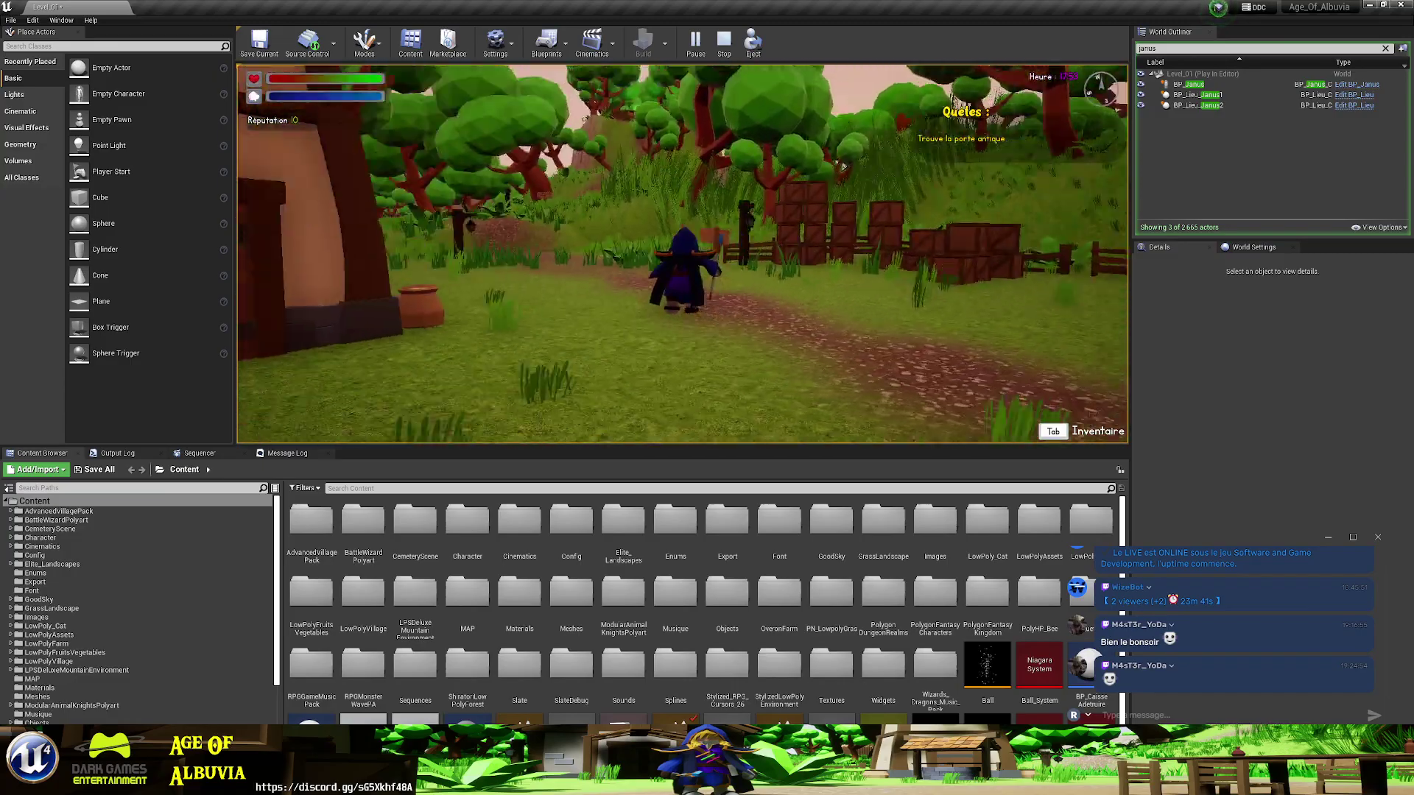
key(w)
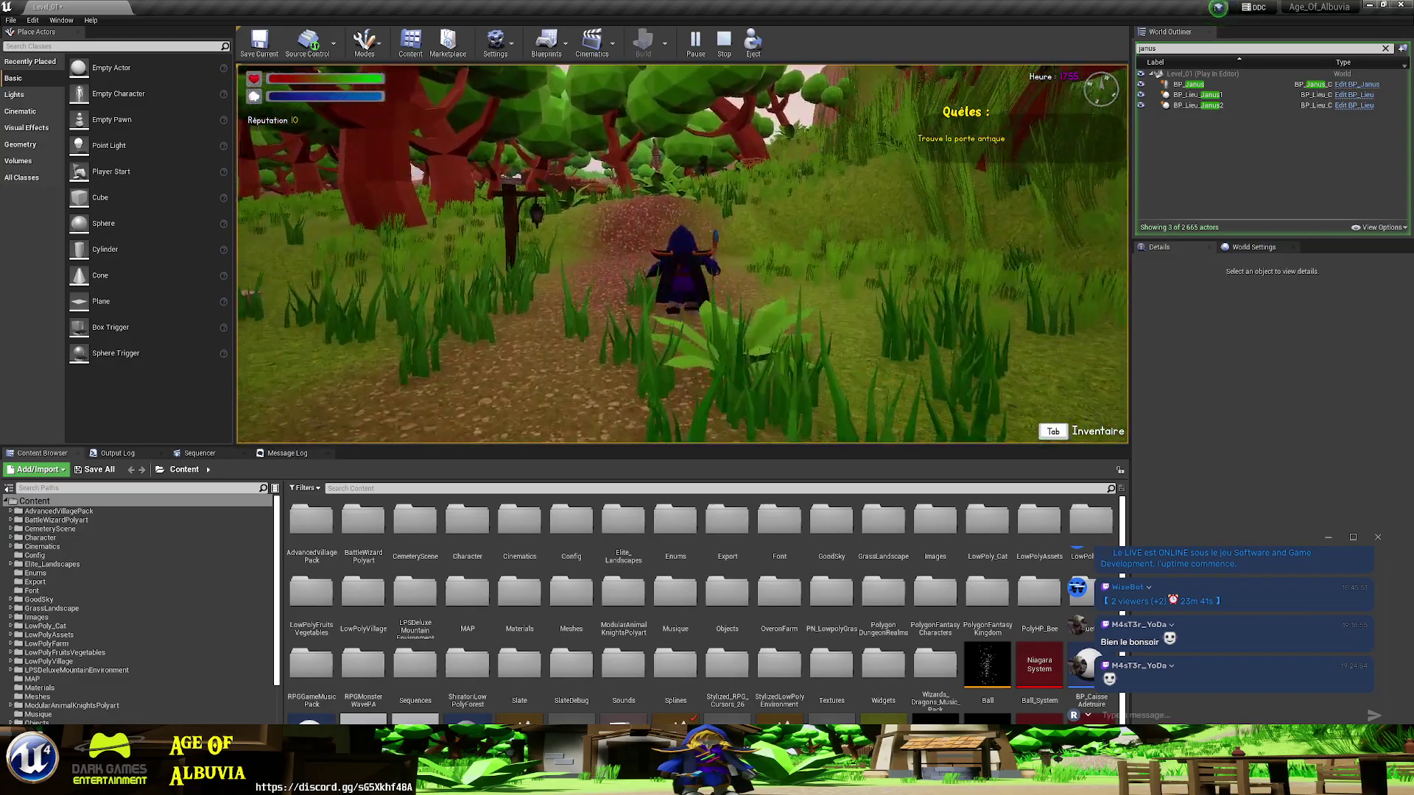
key(w)
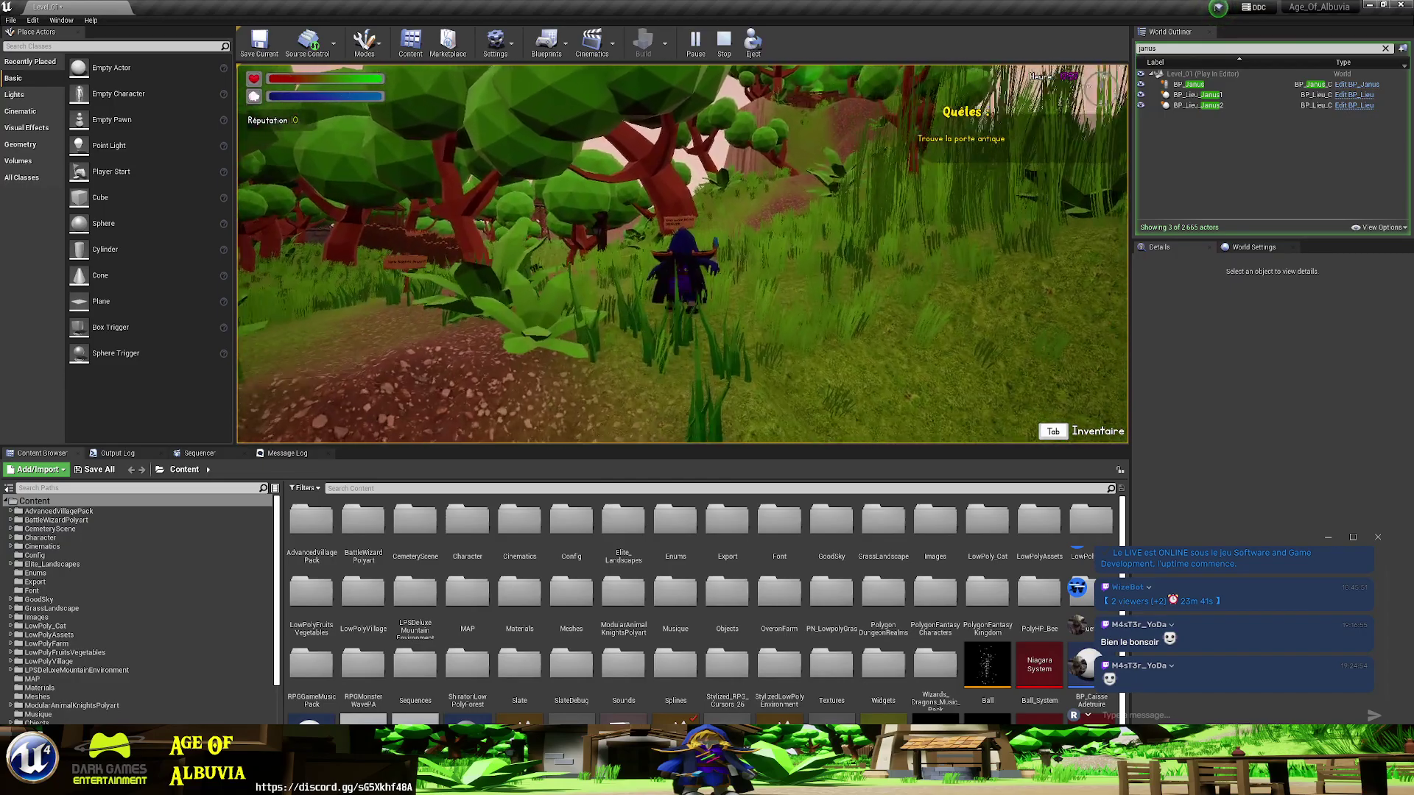
key(w)
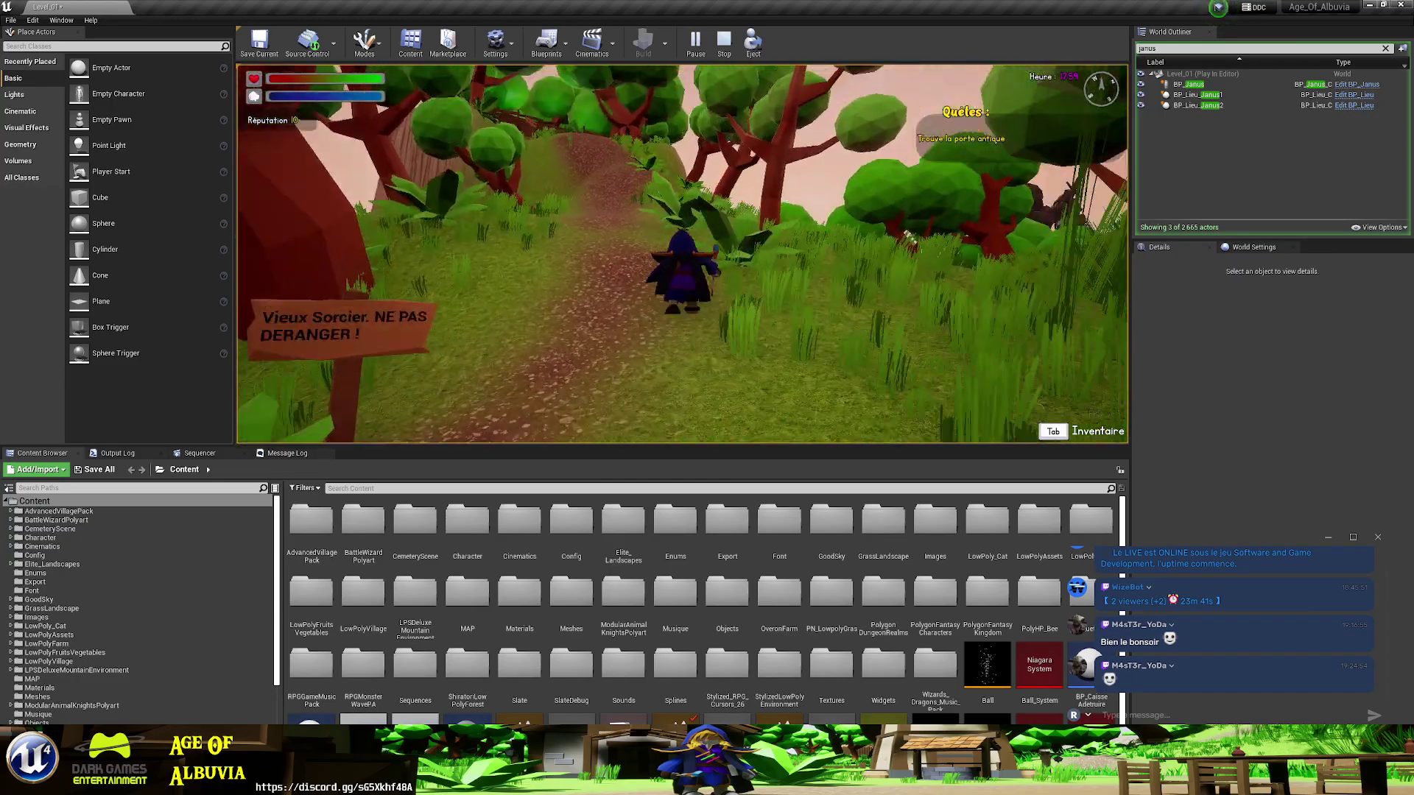
key(w)
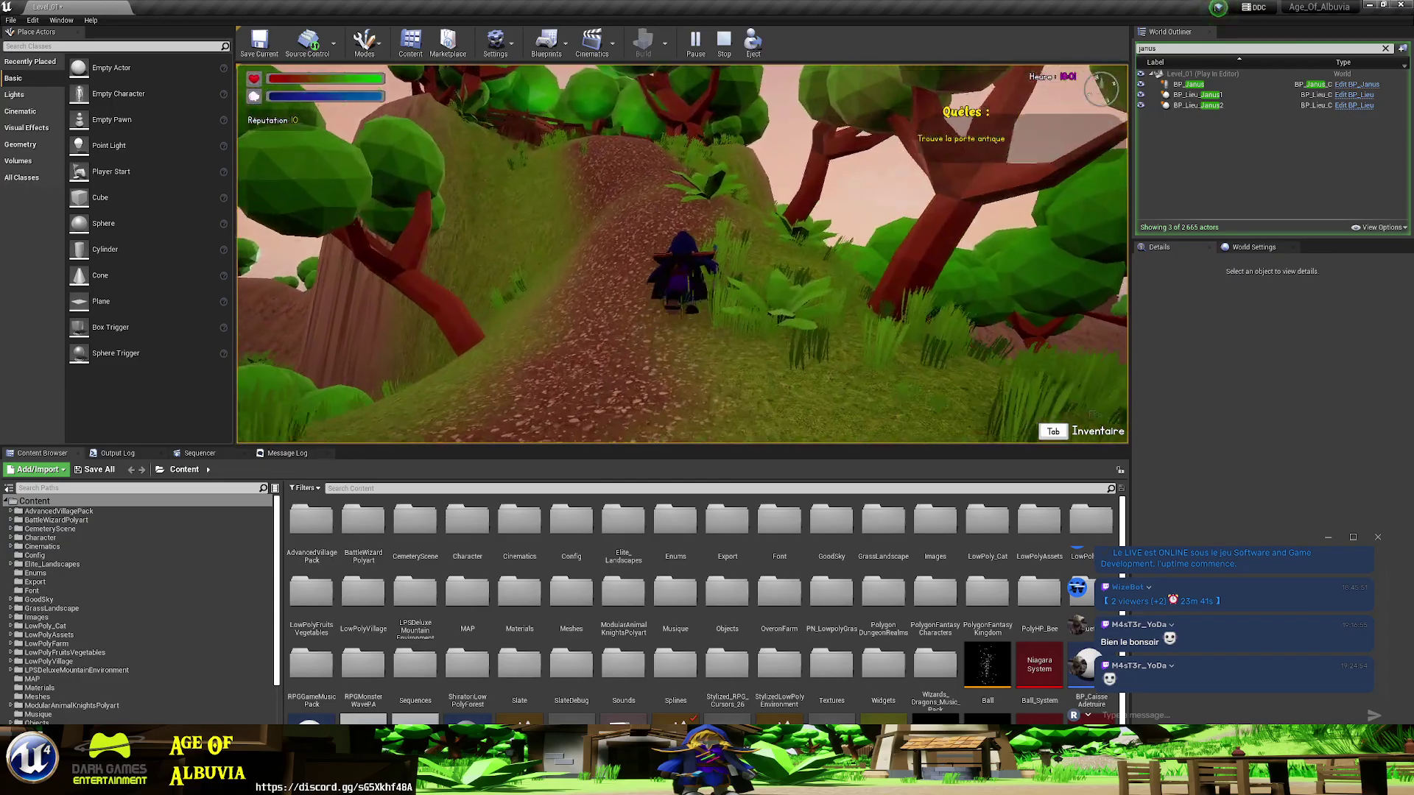
key(w)
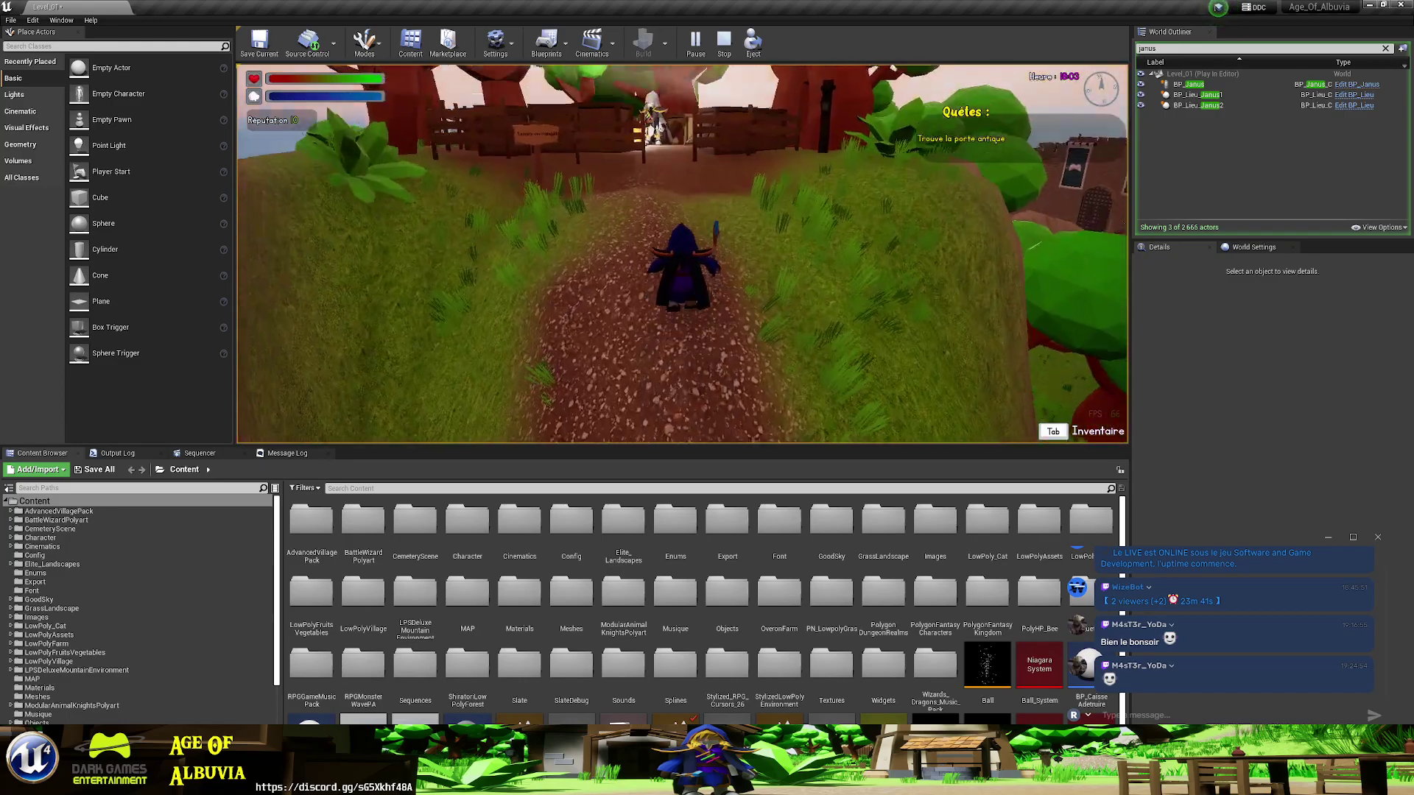
key(w)
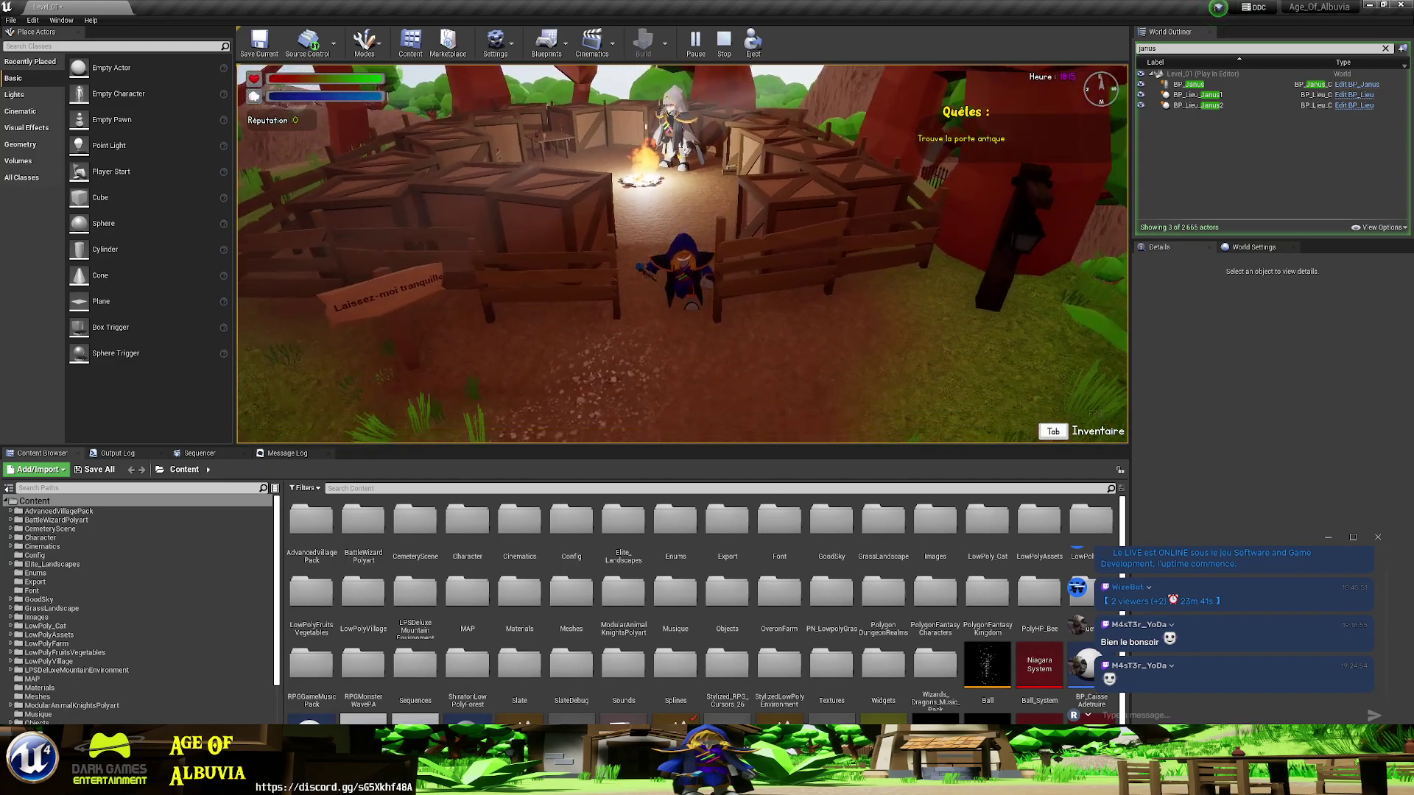
- Talk to the sorcerer at the campfire, then walk back past the fences onto the forest path
key(e)
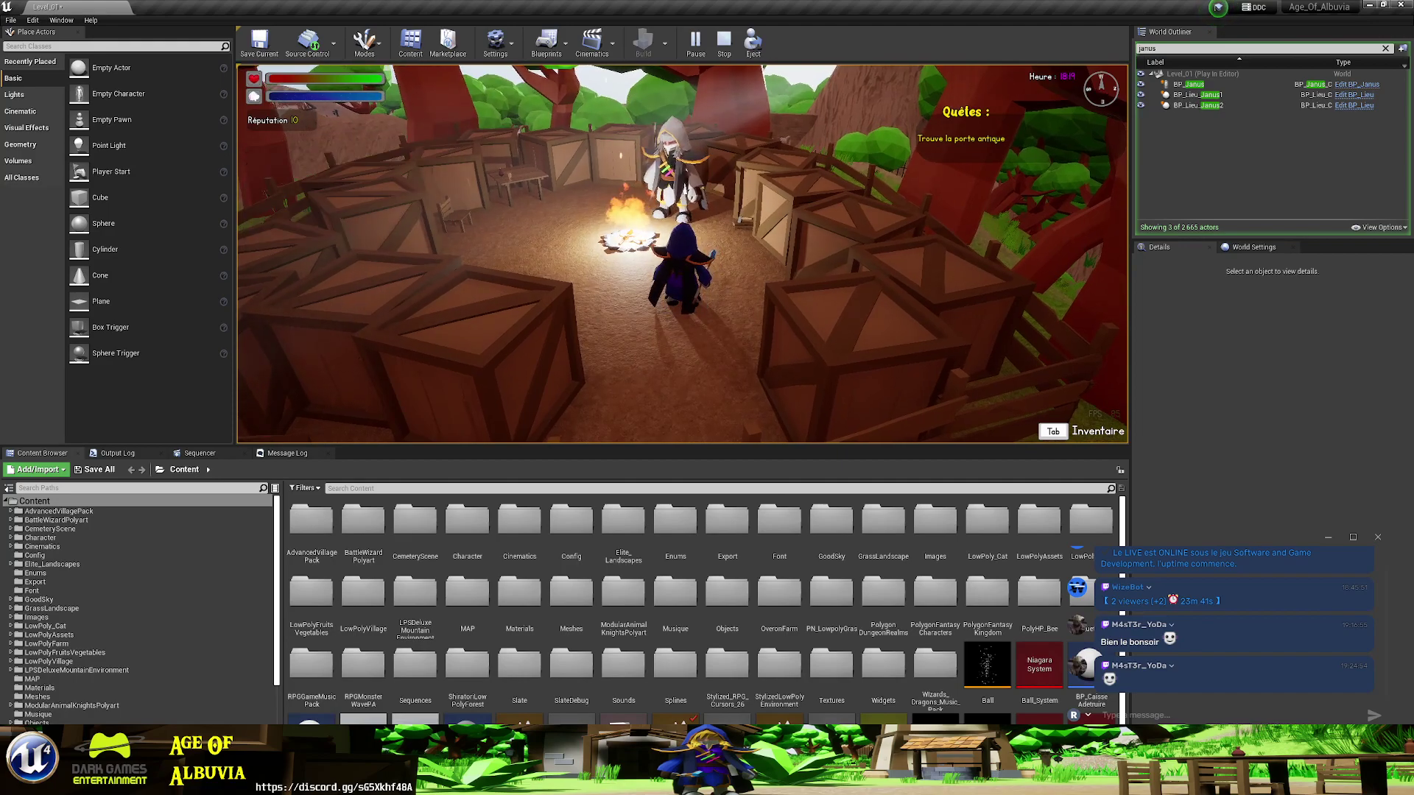
key(s)
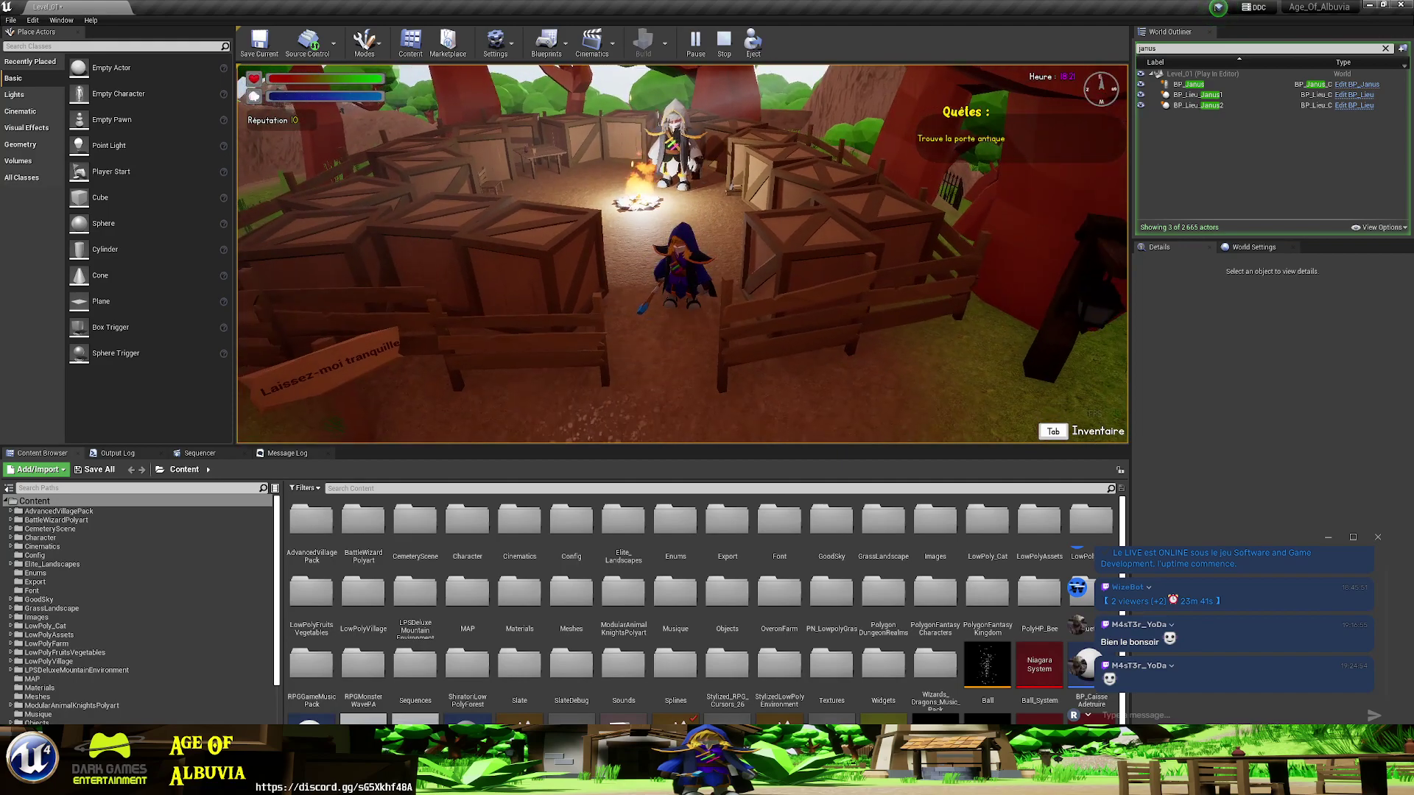
key(s)
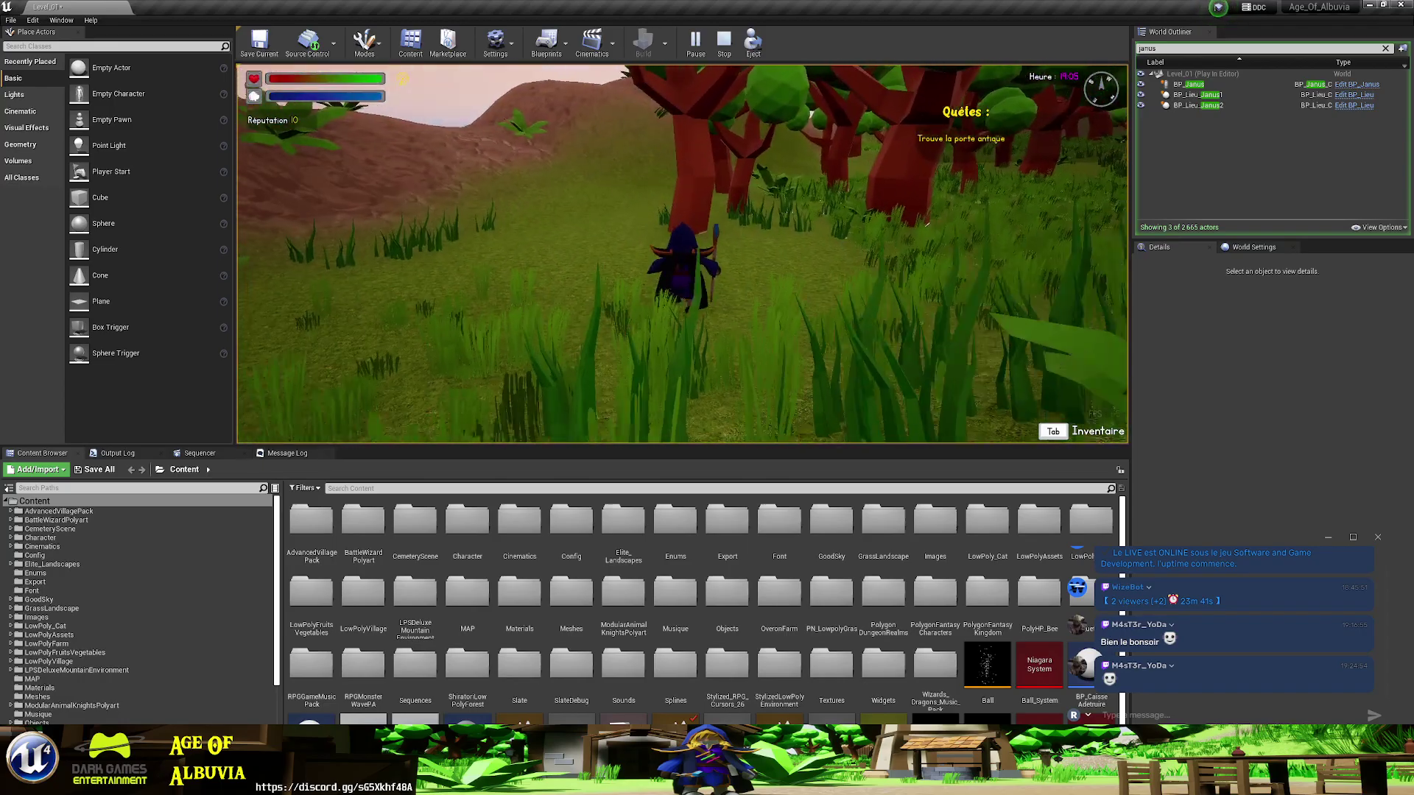
- Run through the forest past the stone pedestal and red tree into the campfire zone
key(w)
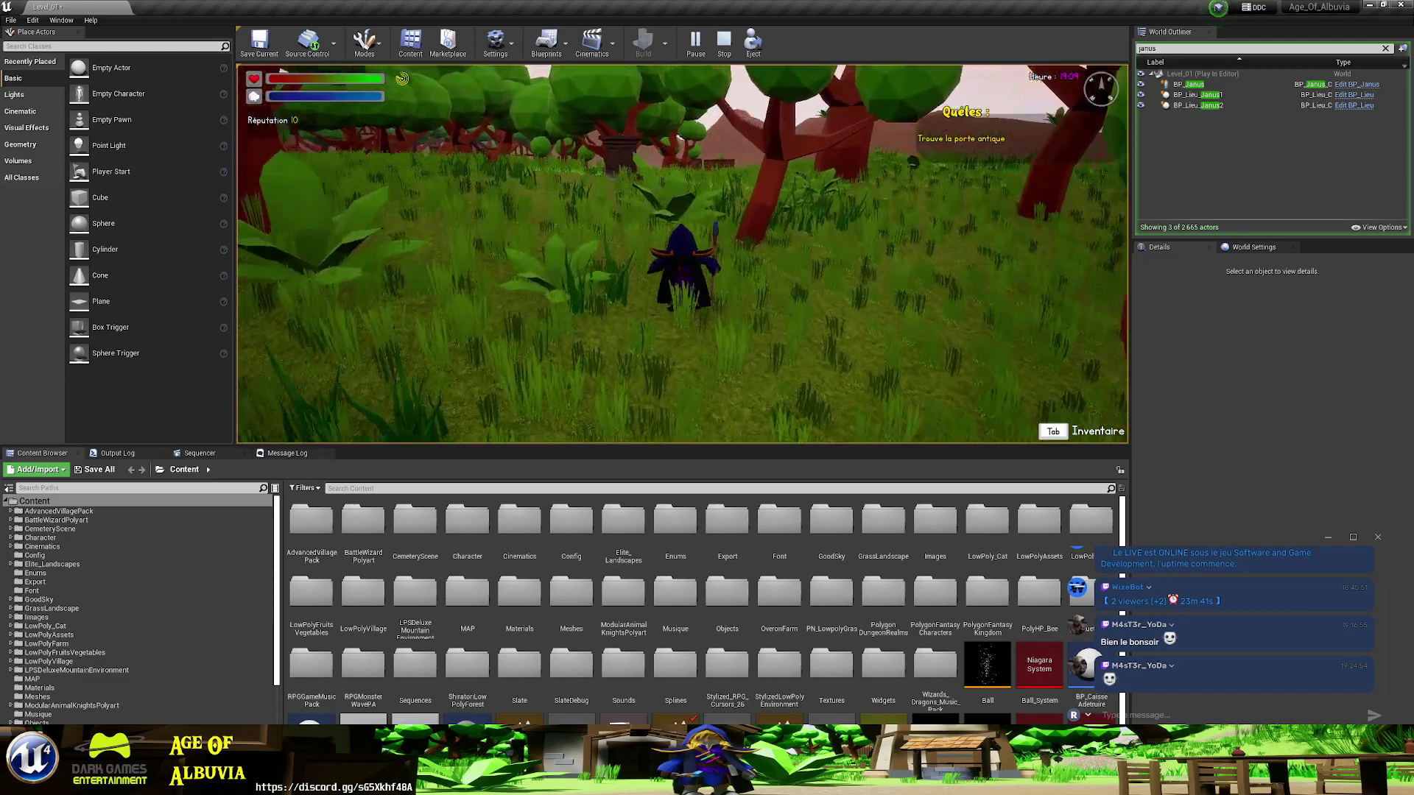
key(w)
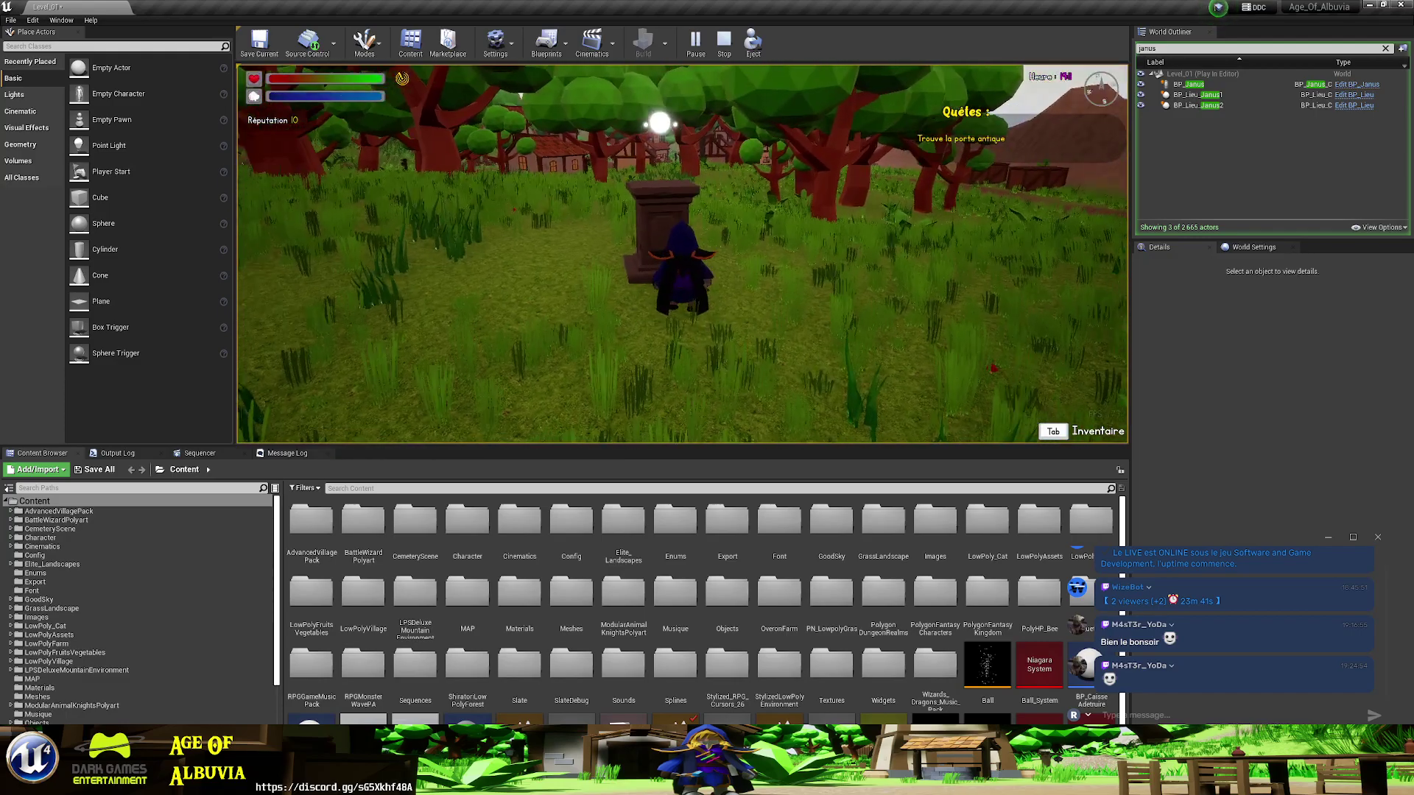
key(d)
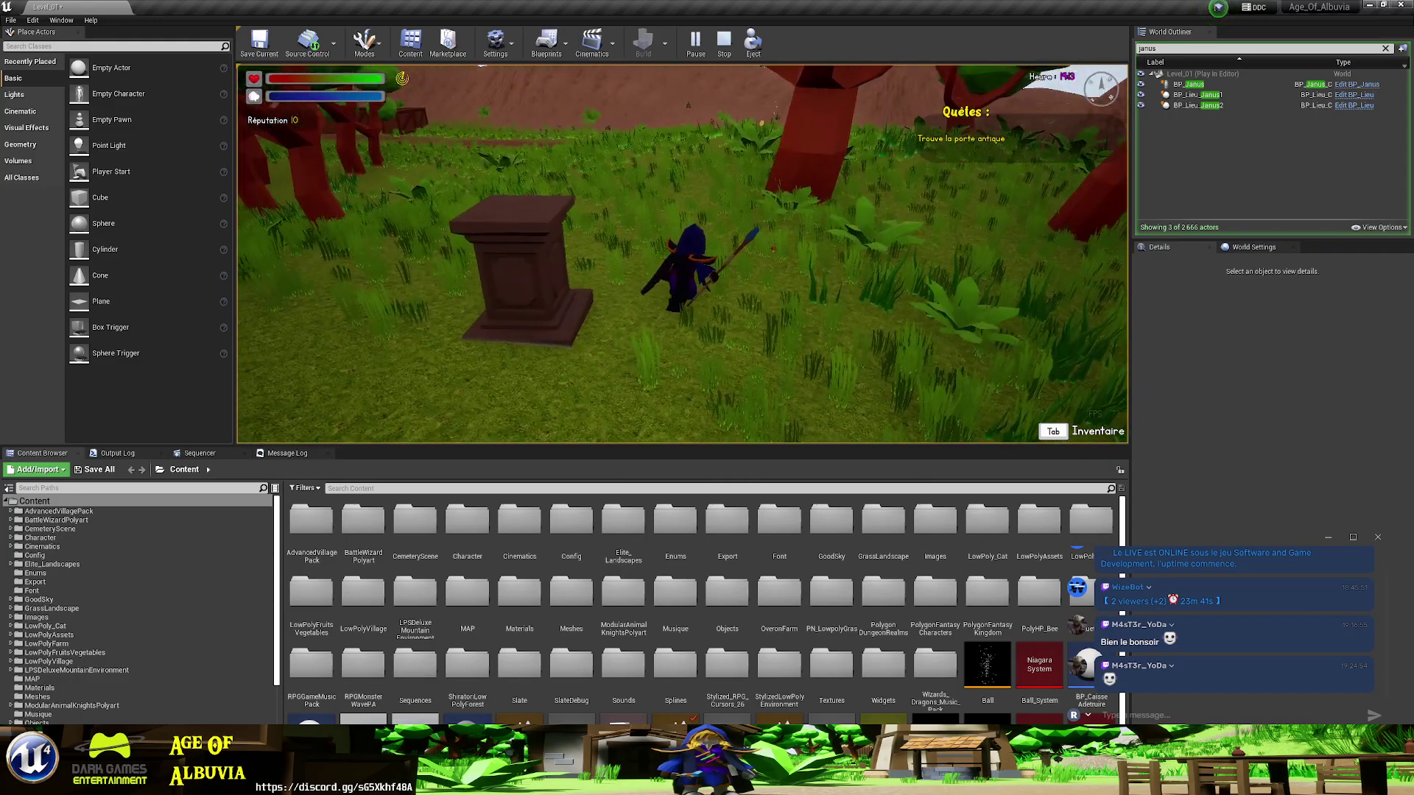
key(w)
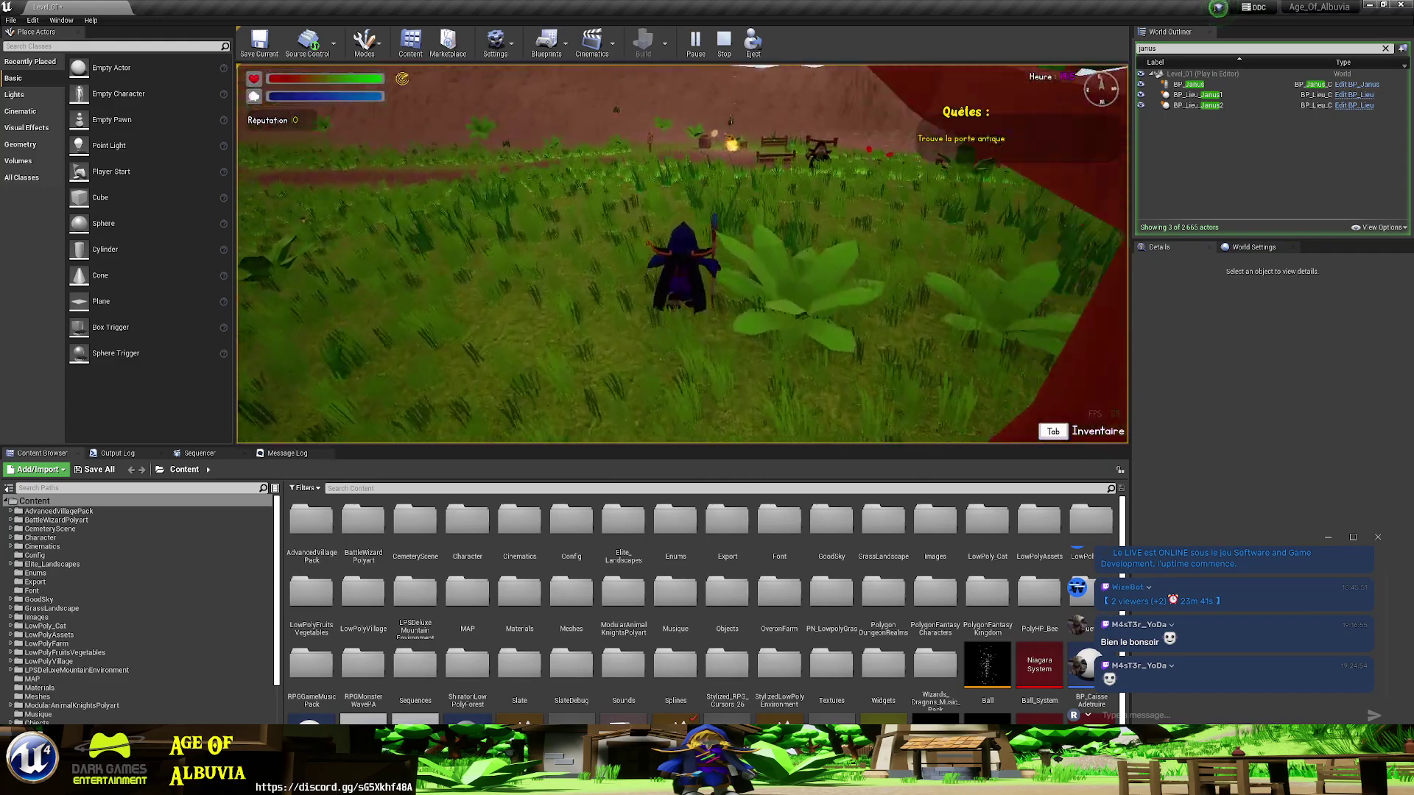
key(w)
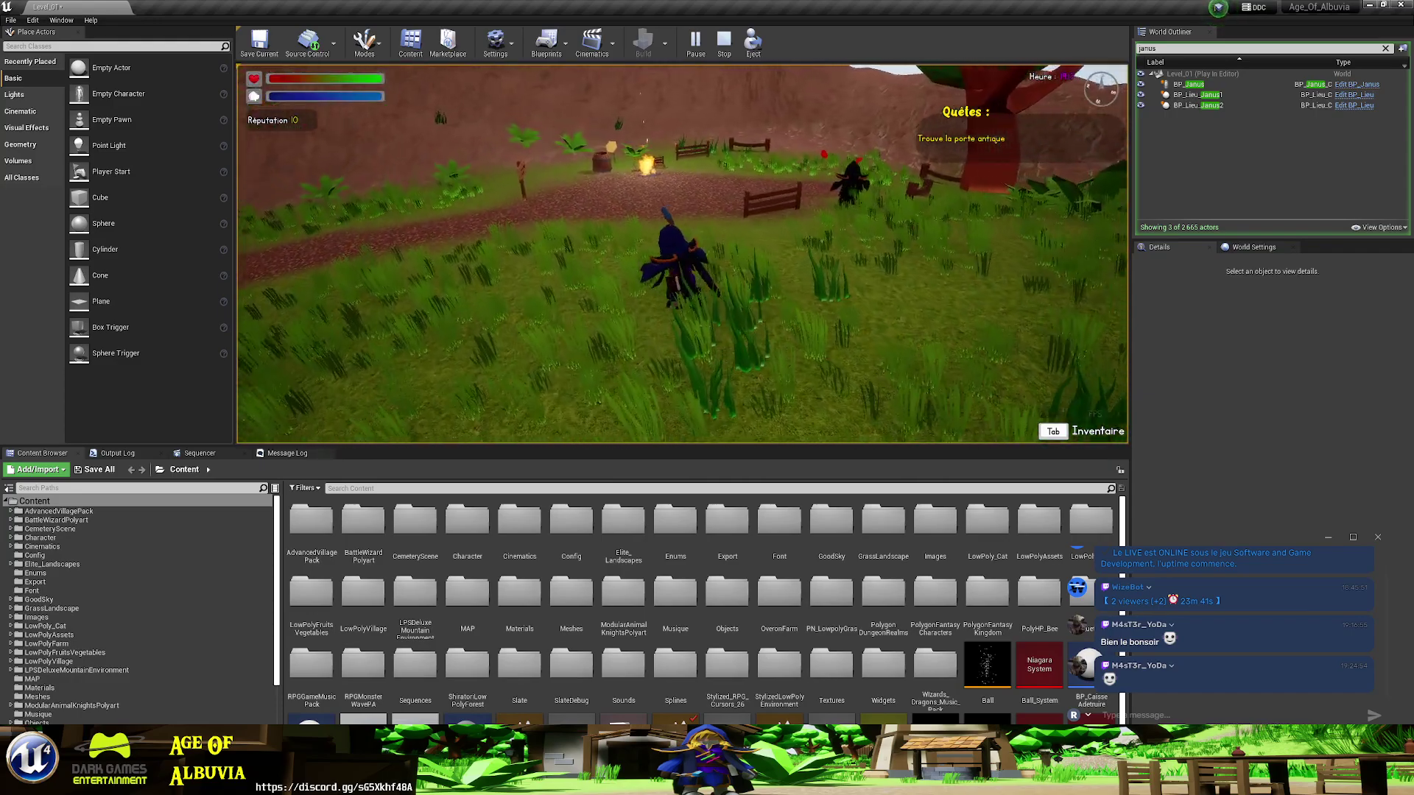
key(w)
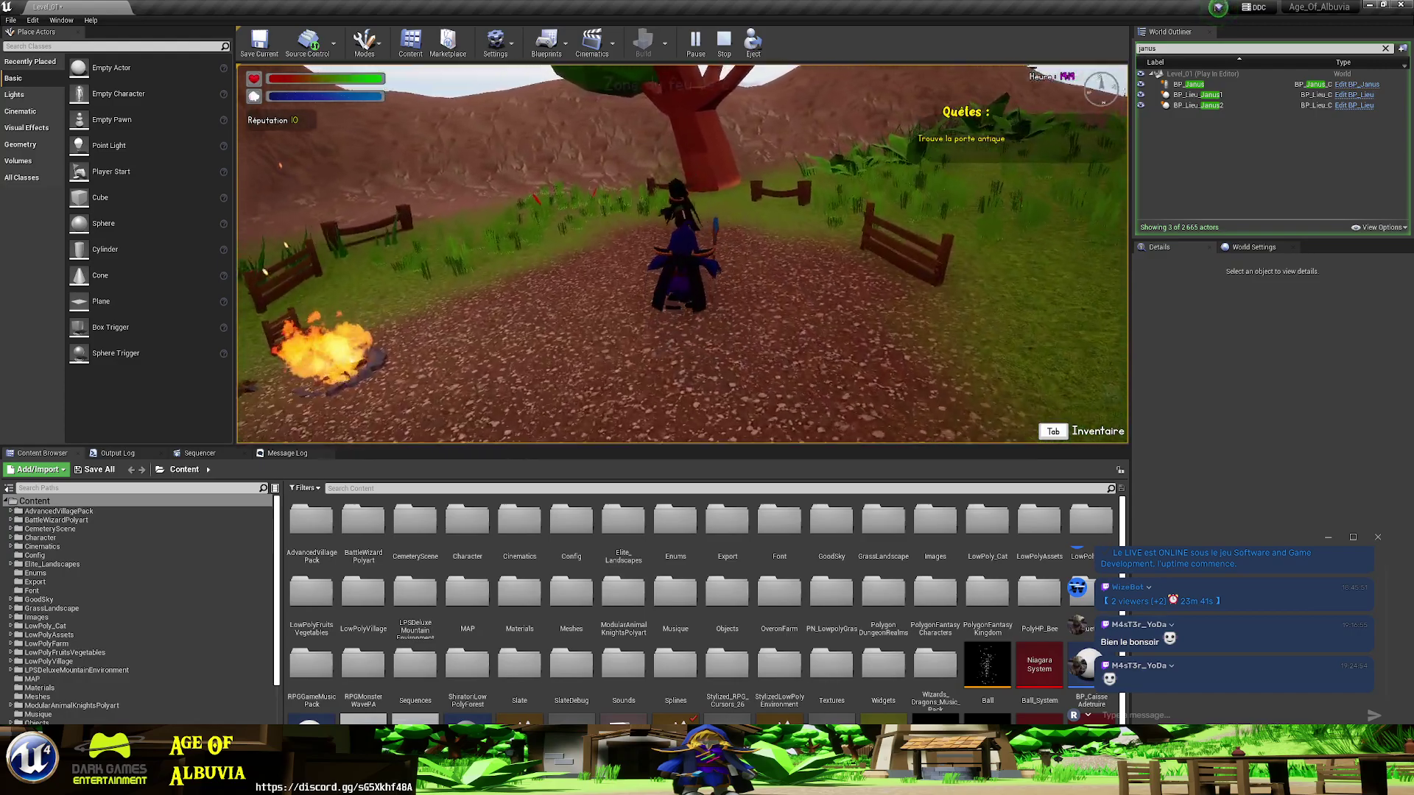
key(w)
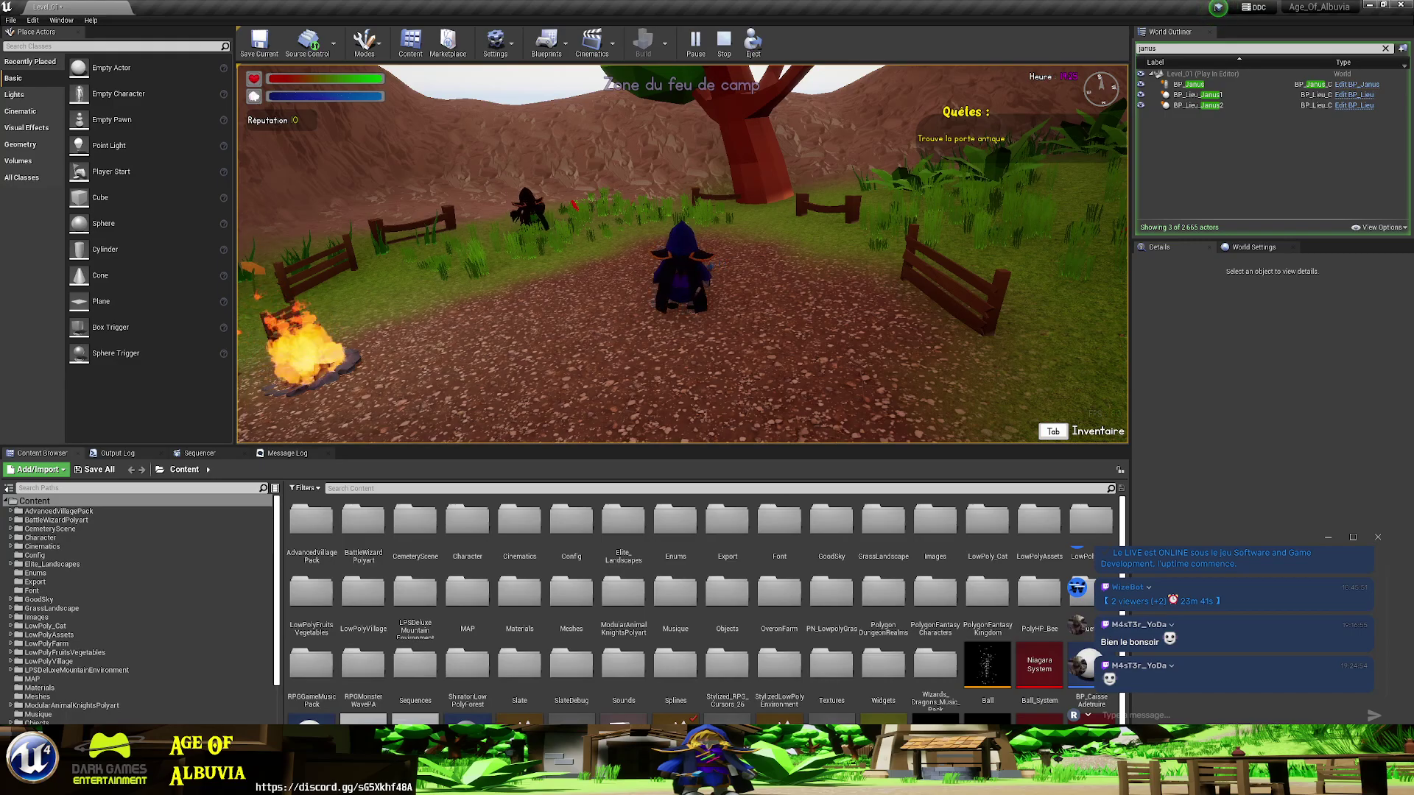
- Turn the character to face the village and end the play-test
key(a)
key(s)
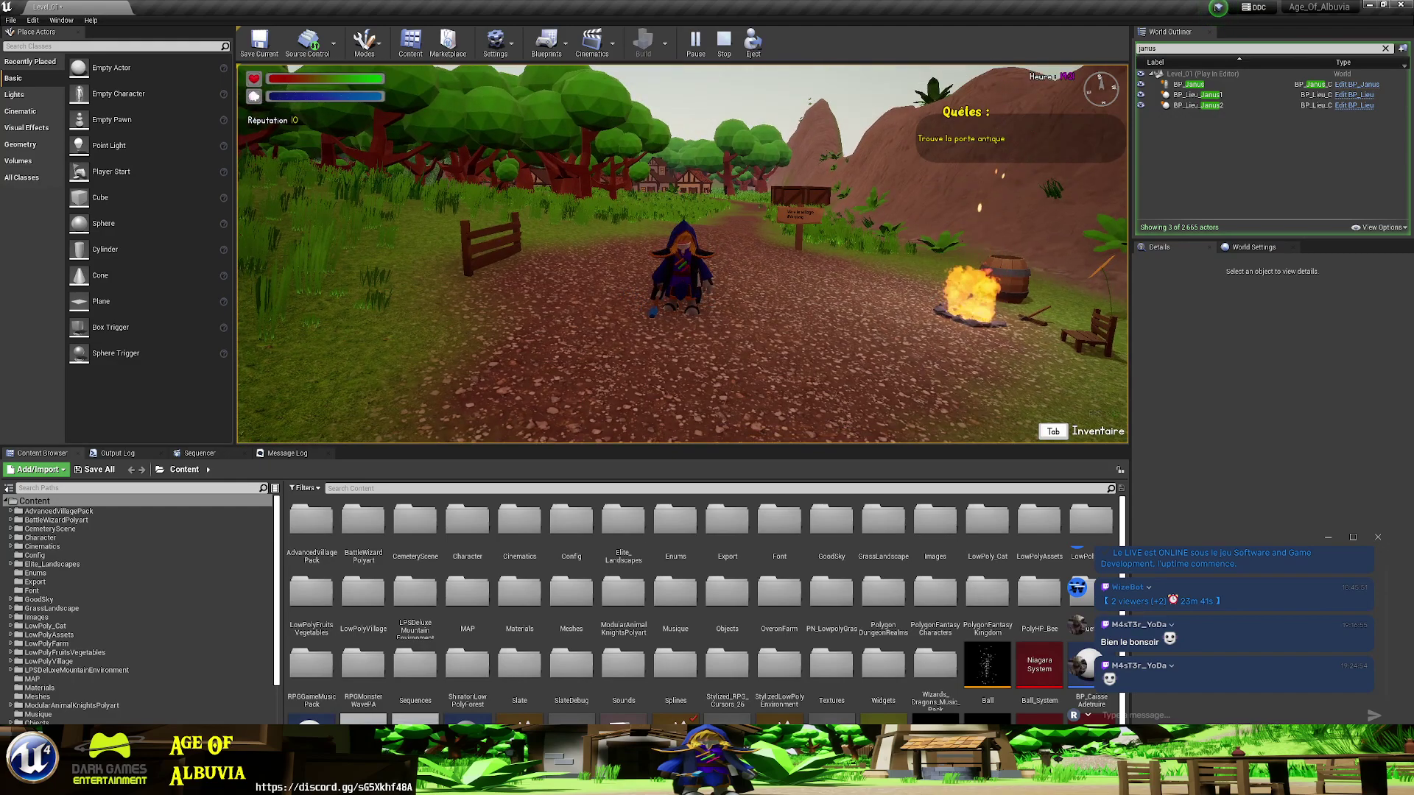
key(Escape)
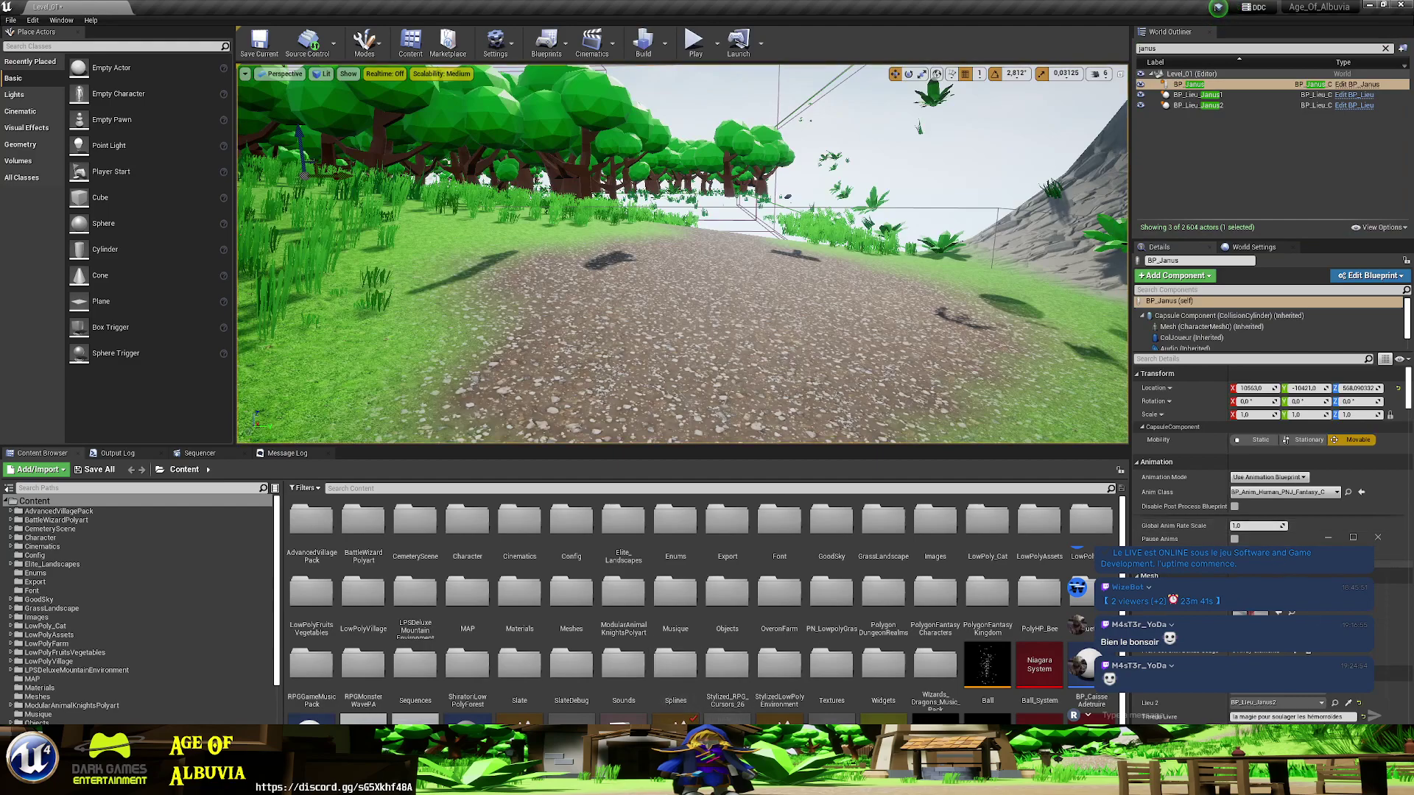
mouse_move(634, 782)
click(692, 710)
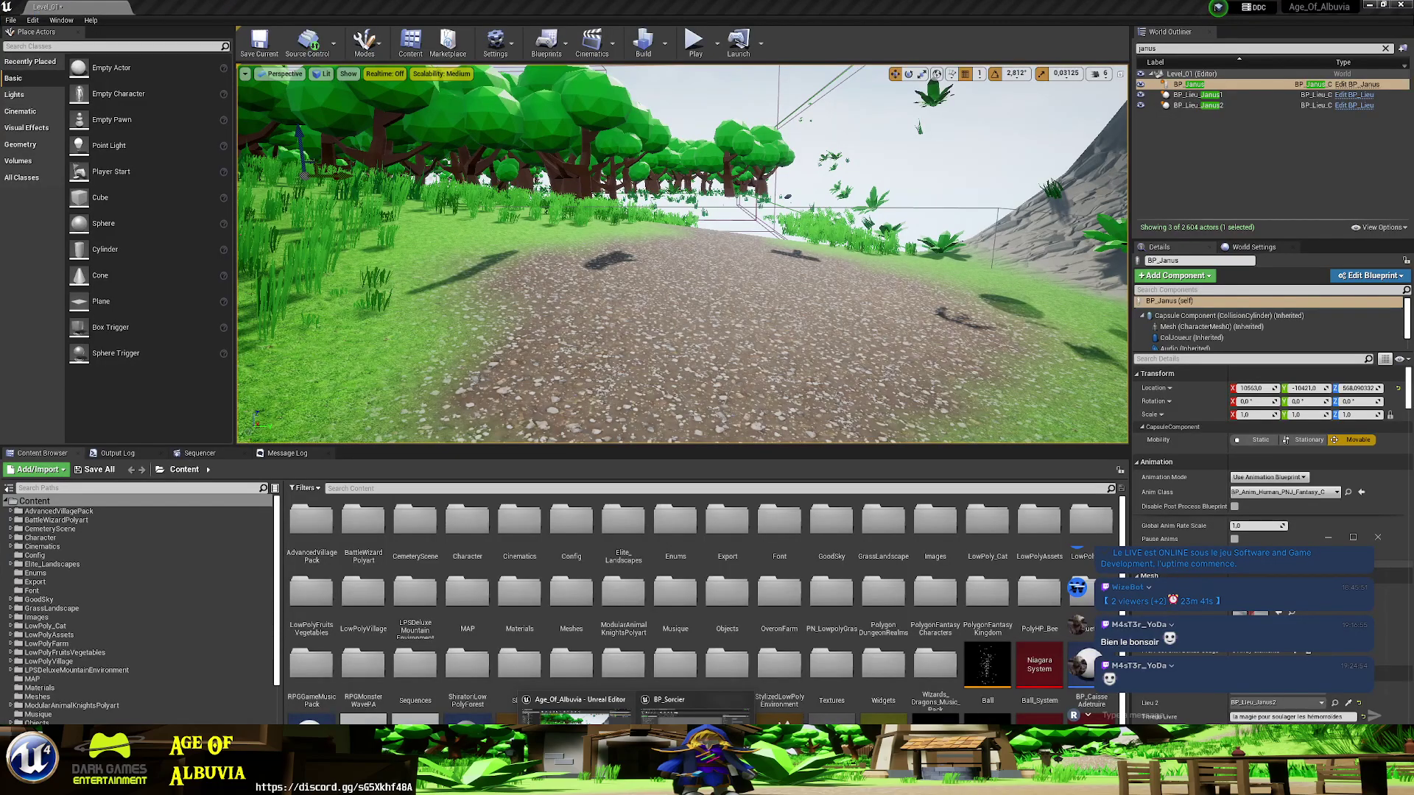
click(574, 712)
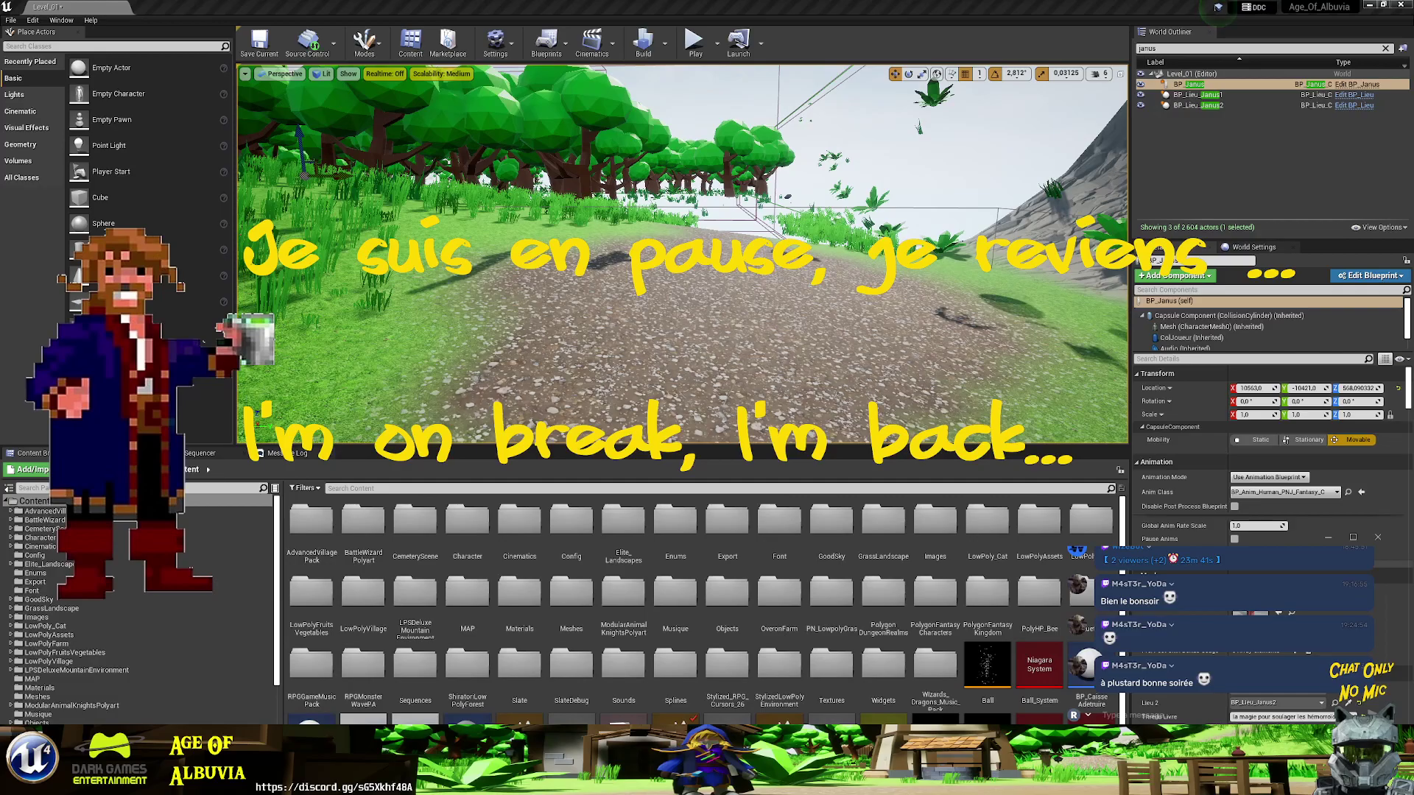
- Fly the editor view toward the rock wall and pull back to a wide overhead view of the village
key(f)
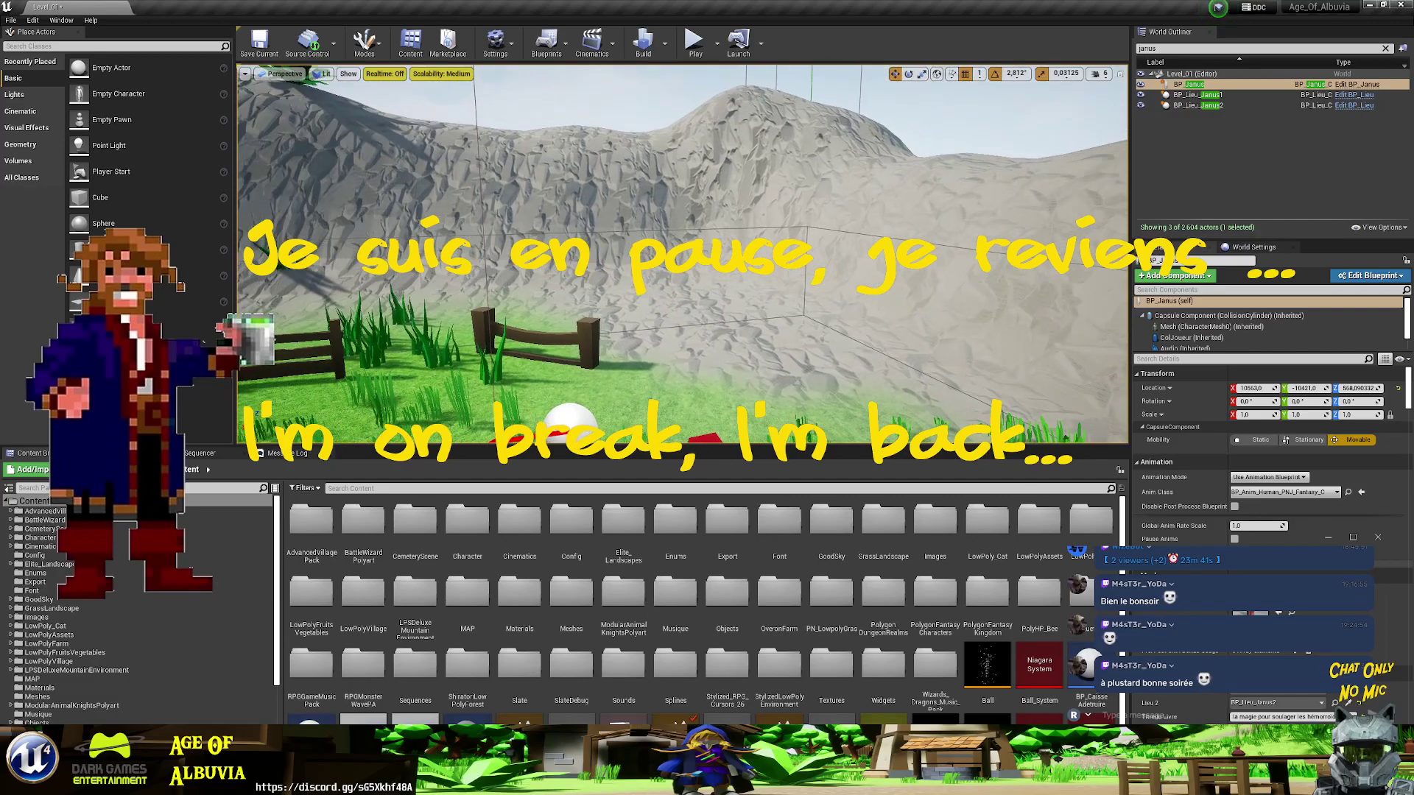
mouse_move(401, 135)
right_down()
mouse_move(704, 243)
mouse_move(707, 383)
right_up()
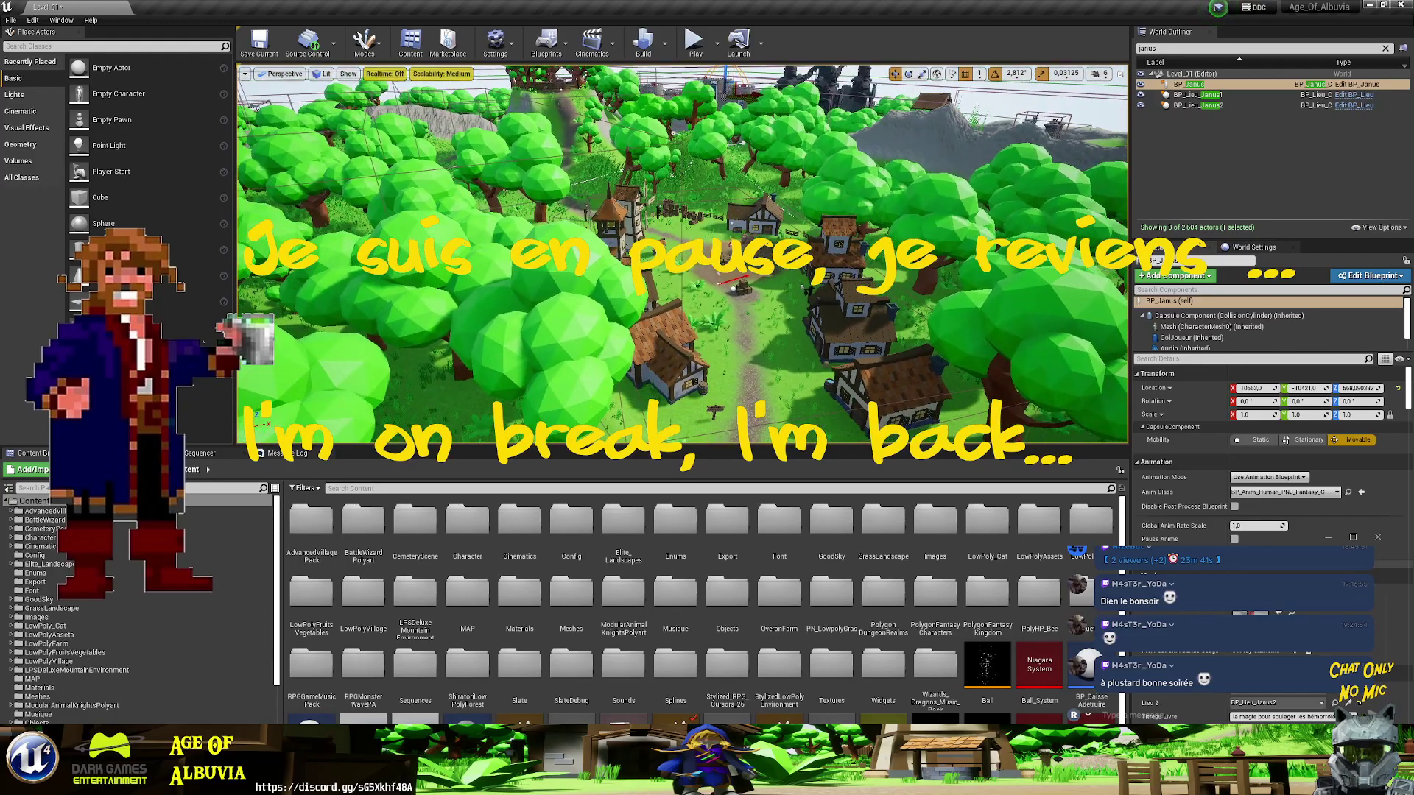
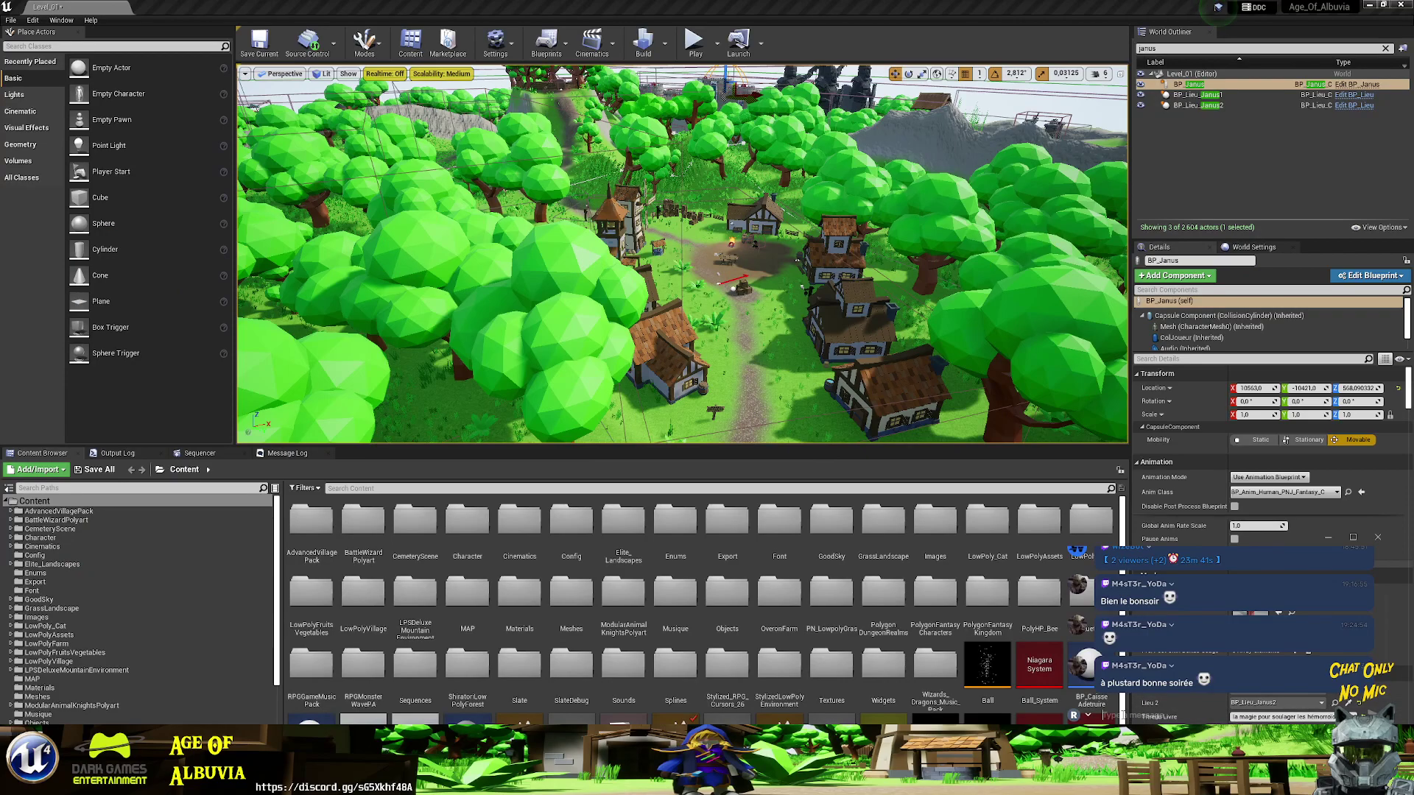
- Post 'I come back in one hour' in the Restream stream chat
click(1104, 714)
text(I come ba)
text(ck in on a)
text(e)
text( hour)
key(Return)
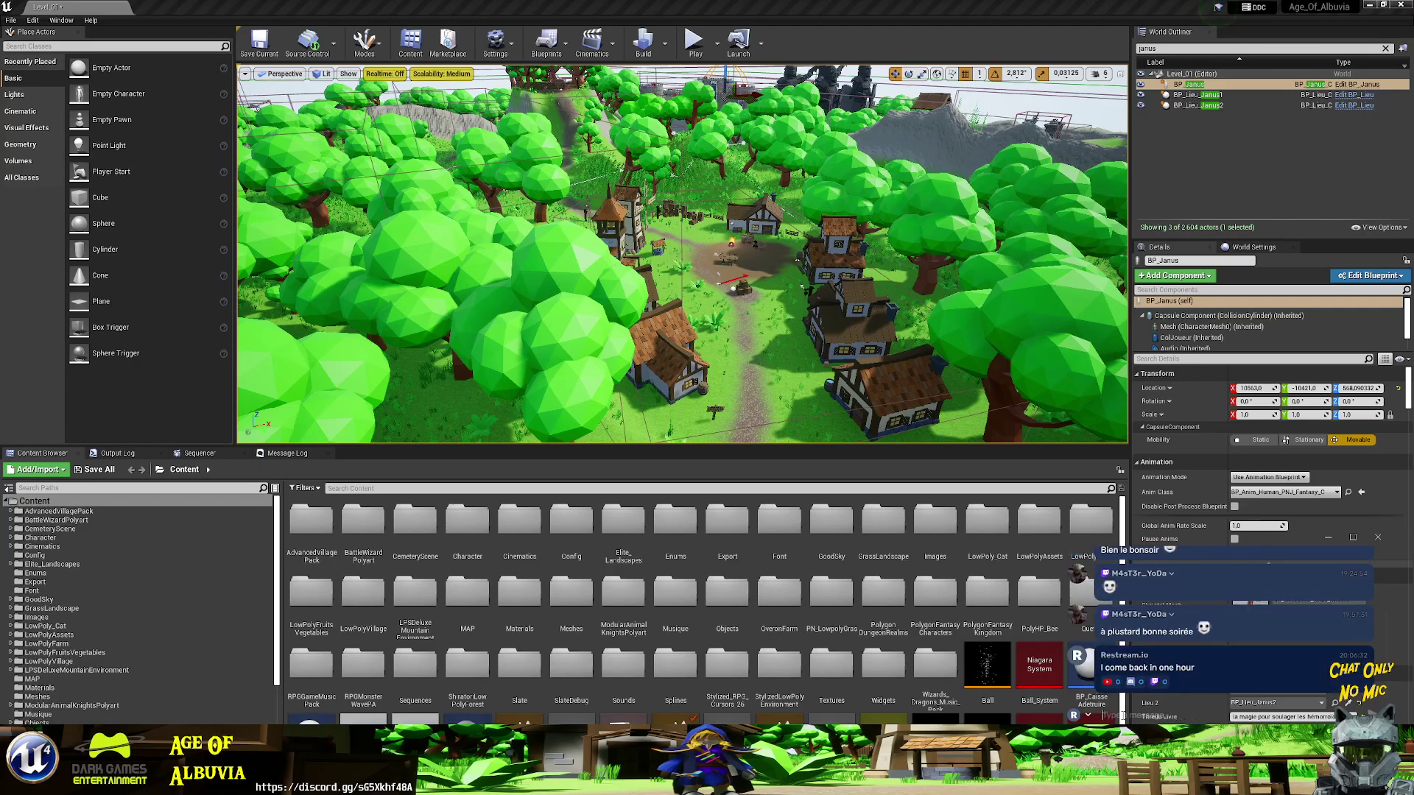